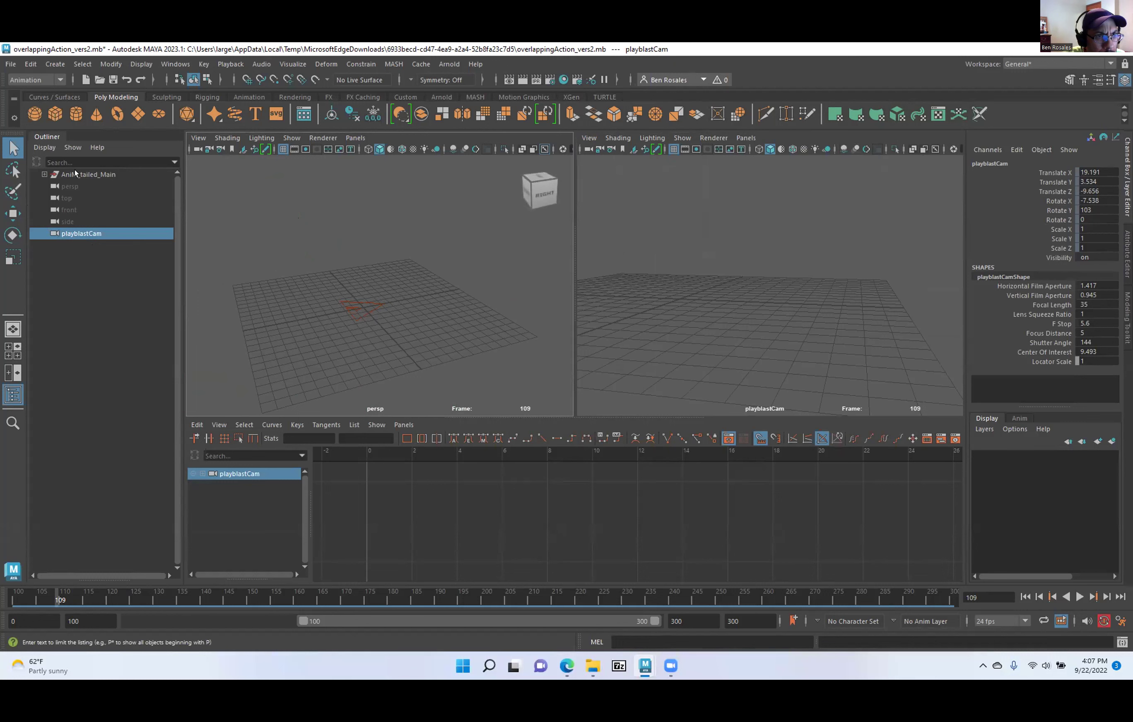
Expand the complete AniM_tailed_Main hierarchy in the Outliner and select CTRL_Root.
{"action": "right_click_drag", "start_coordinate": [368, 315], "coordinate": [270, 282], "text": "alt"}
{"action": "scroll", "coordinate": [399, 336], "scroll_direction": "up", "scroll_amount": 2}
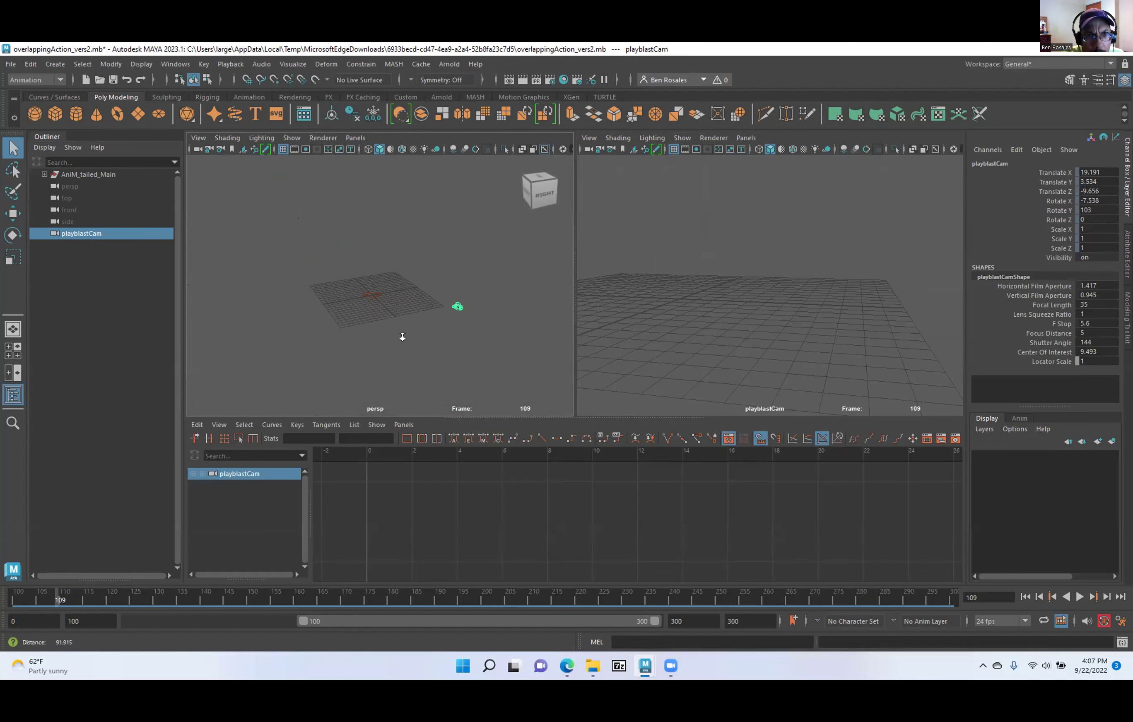
{"action": "left_click", "coordinate": [39, 174]}
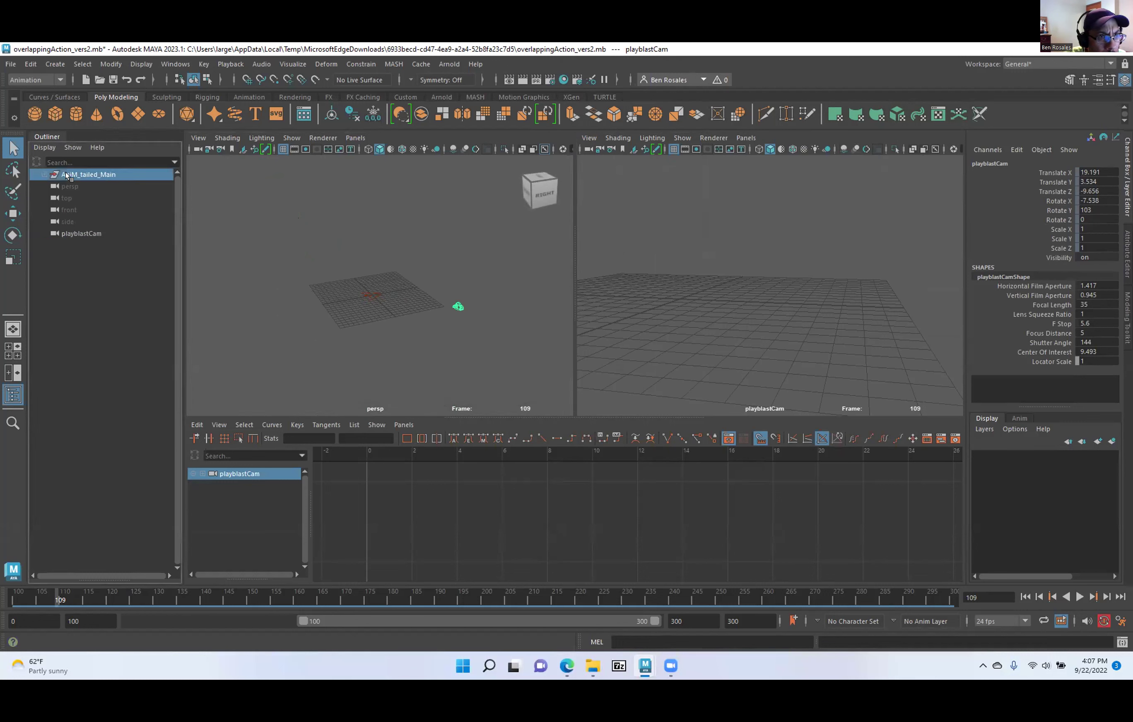
{"action": "left_click", "coordinate": [39, 174], "text": "shift"}
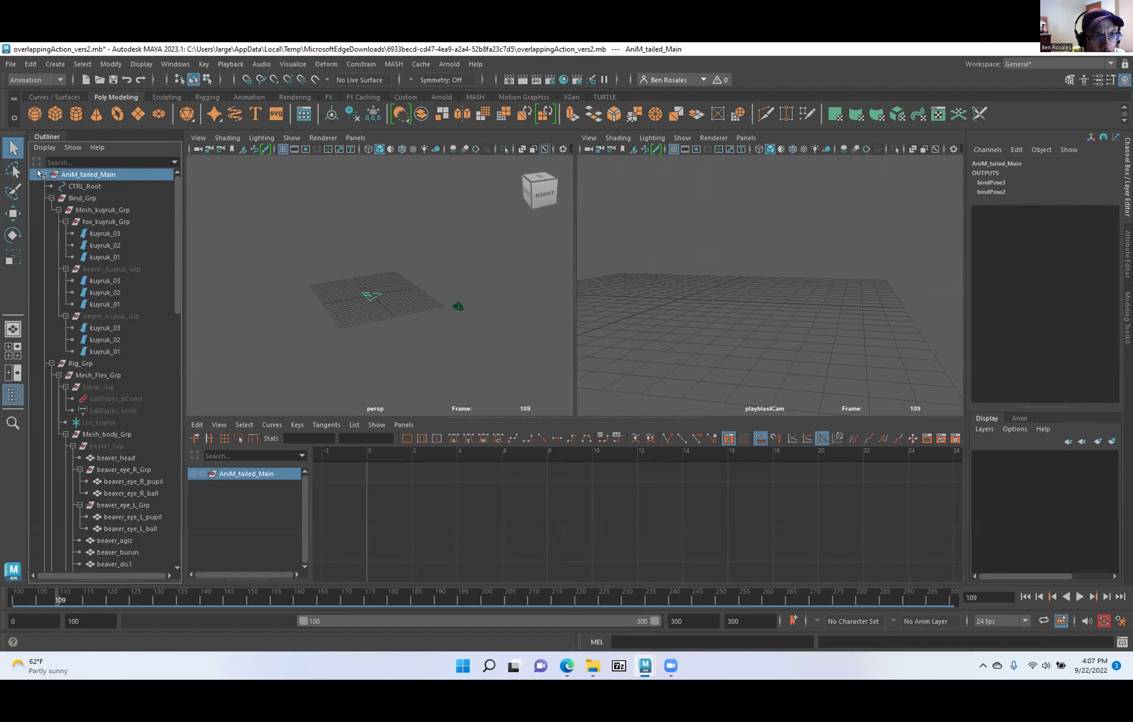
{"action": "left_click", "coordinate": [74, 187]}
{"action": "scroll", "coordinate": [376, 305], "scroll_direction": "down", "scroll_amount": 3}
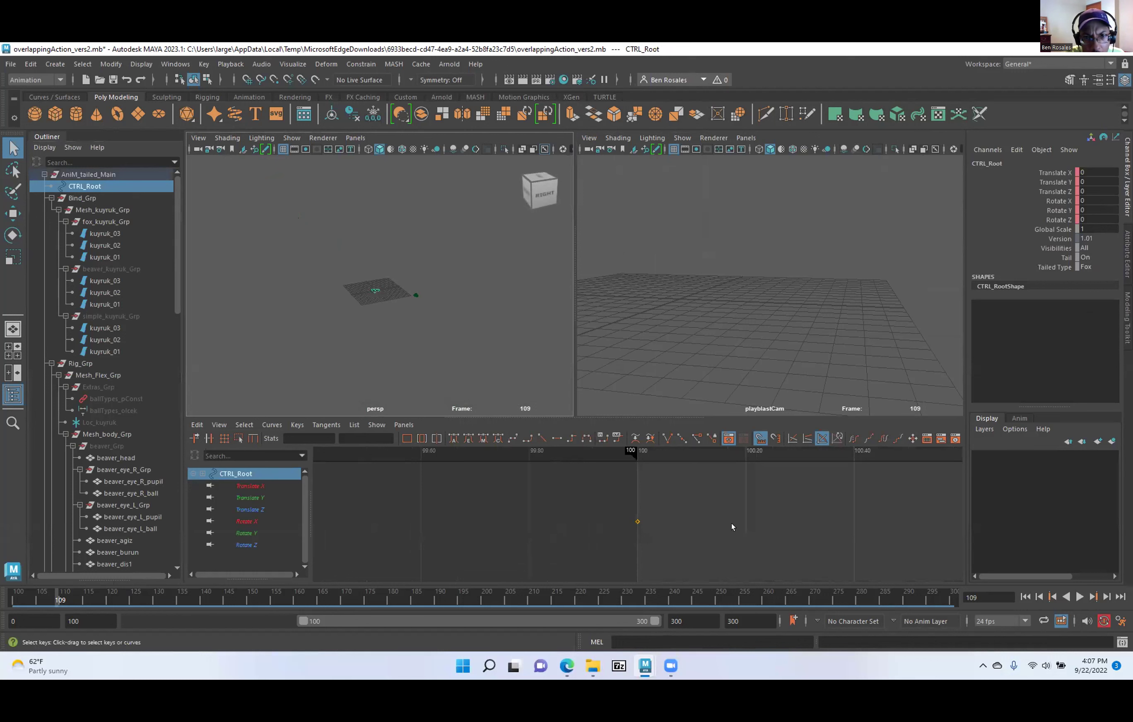
{"action": "mouse_move", "coordinate": [640, 524]}
{"action": "right_mouse_down", "text": "alt+shift"}
{"action": "mouse_move", "coordinate": [640, 505]}
{"action": "mouse_move", "coordinate": [526, 496]}
{"action": "mouse_move", "coordinate": [688, 538]}
{"action": "mouse_move", "coordinate": [650, 523]}
{"action": "mouse_move", "coordinate": [680, 541]}
{"action": "right_mouse_up", "text": "alt+shift"}
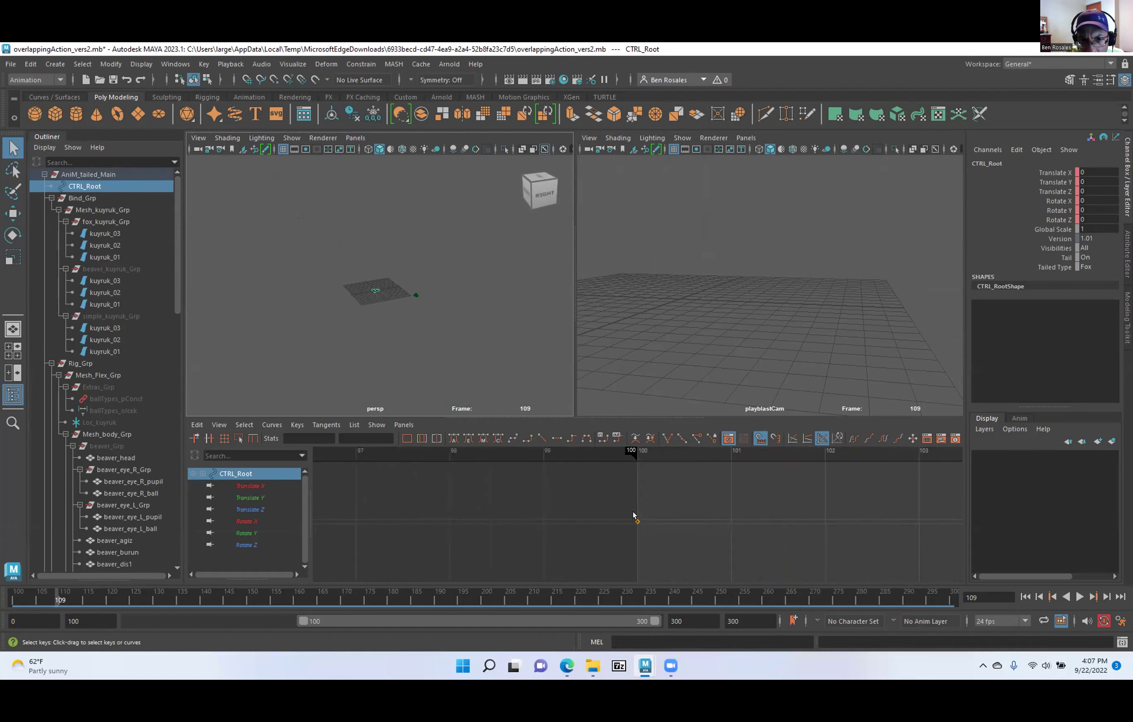
Limit the object types displayed in the perspective view to polygons, NURBS surfaces and NURBS curves.
{"action": "scroll", "coordinate": [488, 336], "scroll_direction": "up", "scroll_amount": 8}
{"action": "scroll", "coordinate": [401, 342], "scroll_direction": "down", "scroll_amount": 4}
{"action": "left_click", "coordinate": [280, 138]}
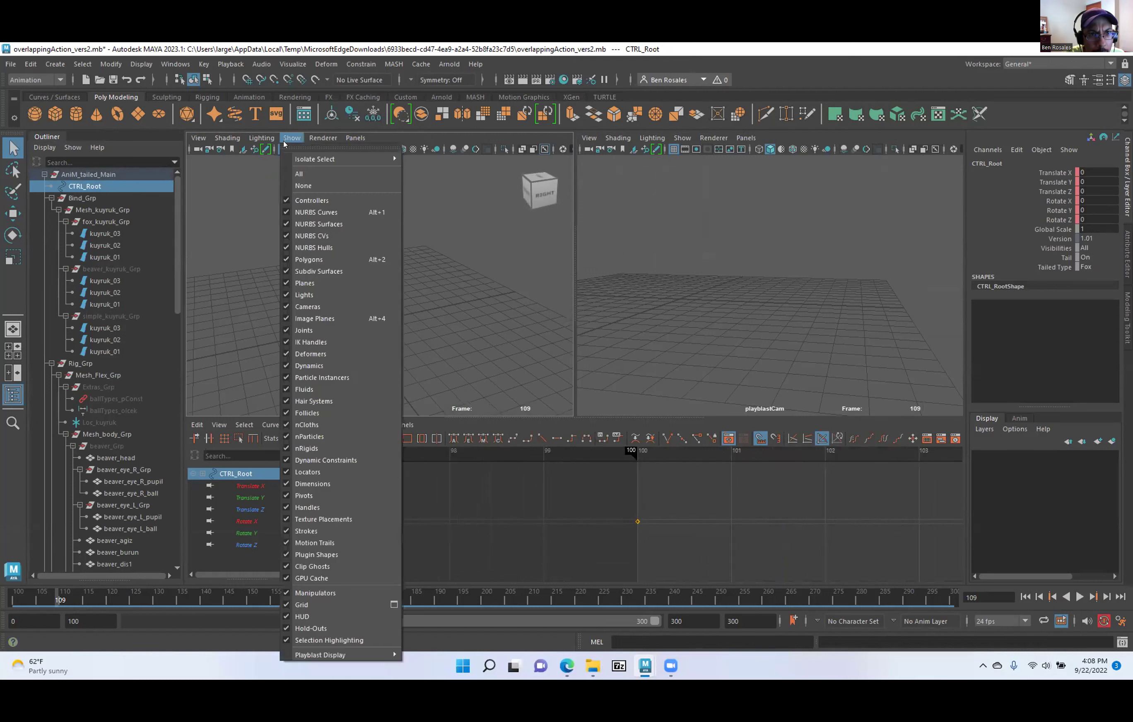
{"action": "left_click", "coordinate": [314, 185]}
{"action": "left_click", "coordinate": [290, 139]}
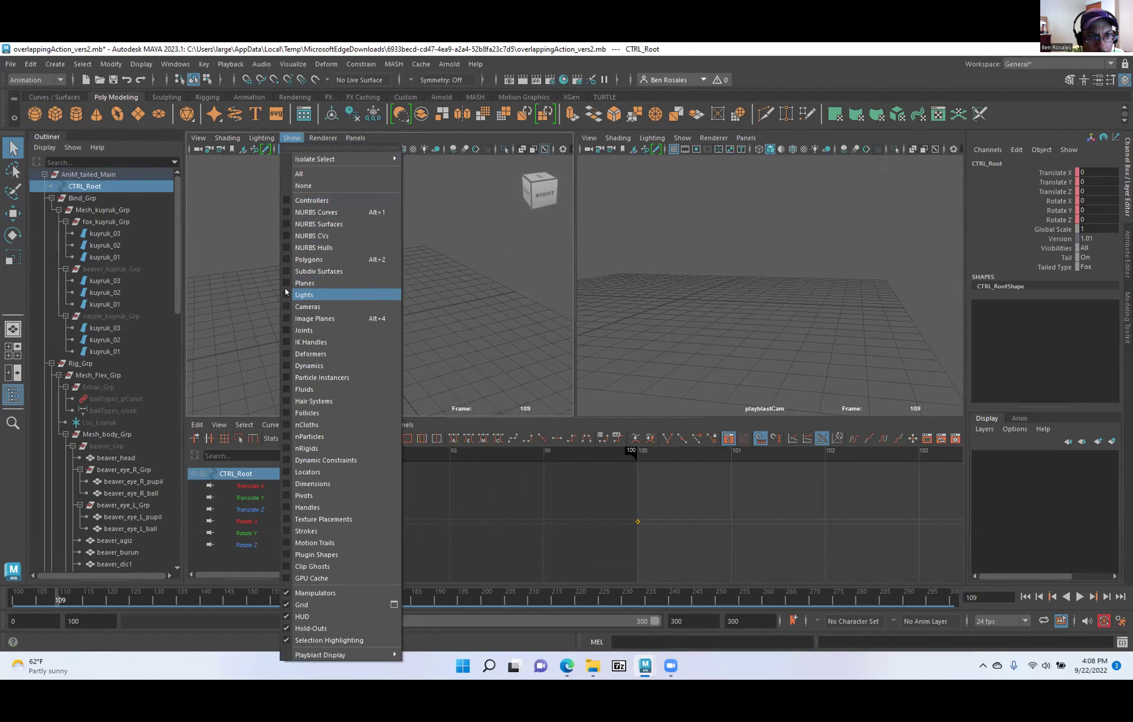
{"action": "left_click", "coordinate": [284, 256]}
{"action": "left_click", "coordinate": [292, 137]}
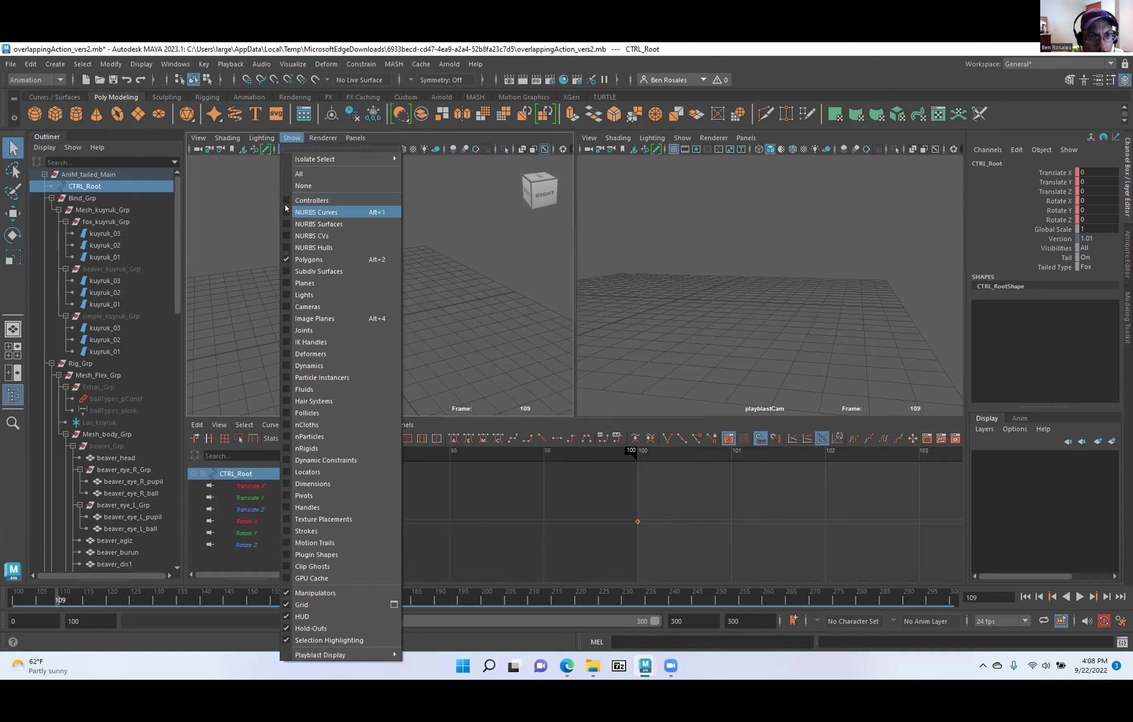
{"action": "left_click", "coordinate": [286, 224]}
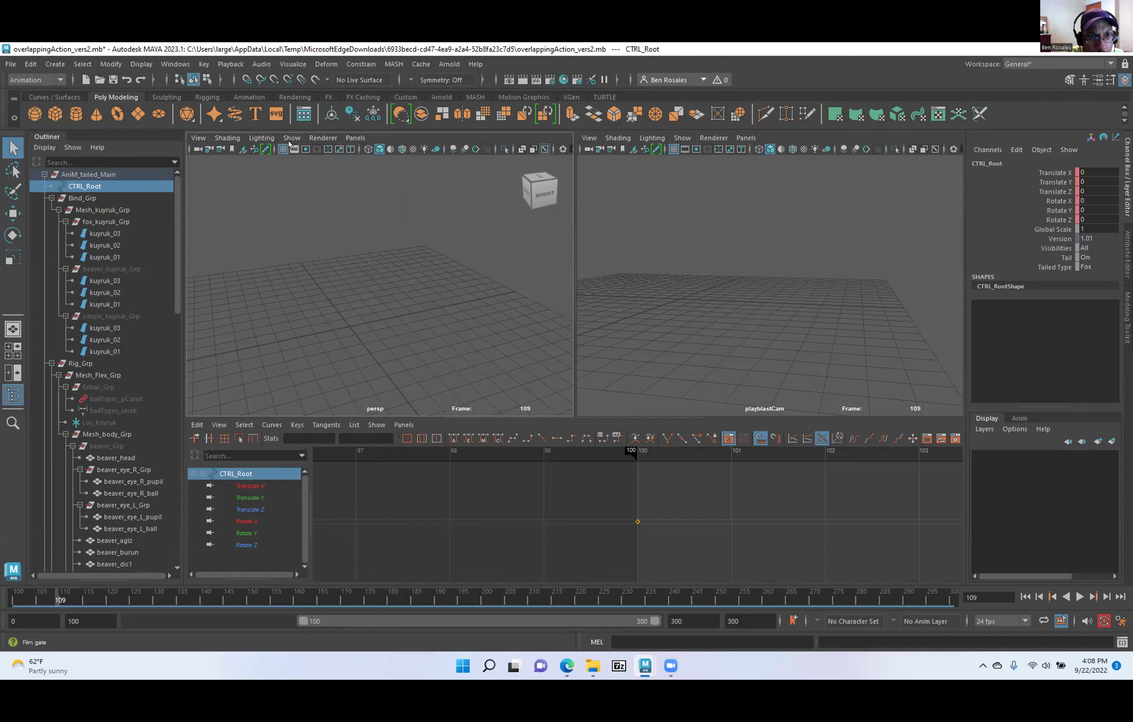
{"action": "left_click", "coordinate": [292, 137]}
{"action": "left_click", "coordinate": [286, 210]}
Frame the CTRL_Root curve in the perspective view.
{"action": "right_click_drag", "start_coordinate": [427, 316], "coordinate": [132, 296], "text": "alt"}
{"action": "right_click_drag", "start_coordinate": [397, 291], "coordinate": [282, 277], "text": "alt"}
{"action": "left_click_drag", "start_coordinate": [283, 279], "coordinate": [357, 275], "text": "alt"}
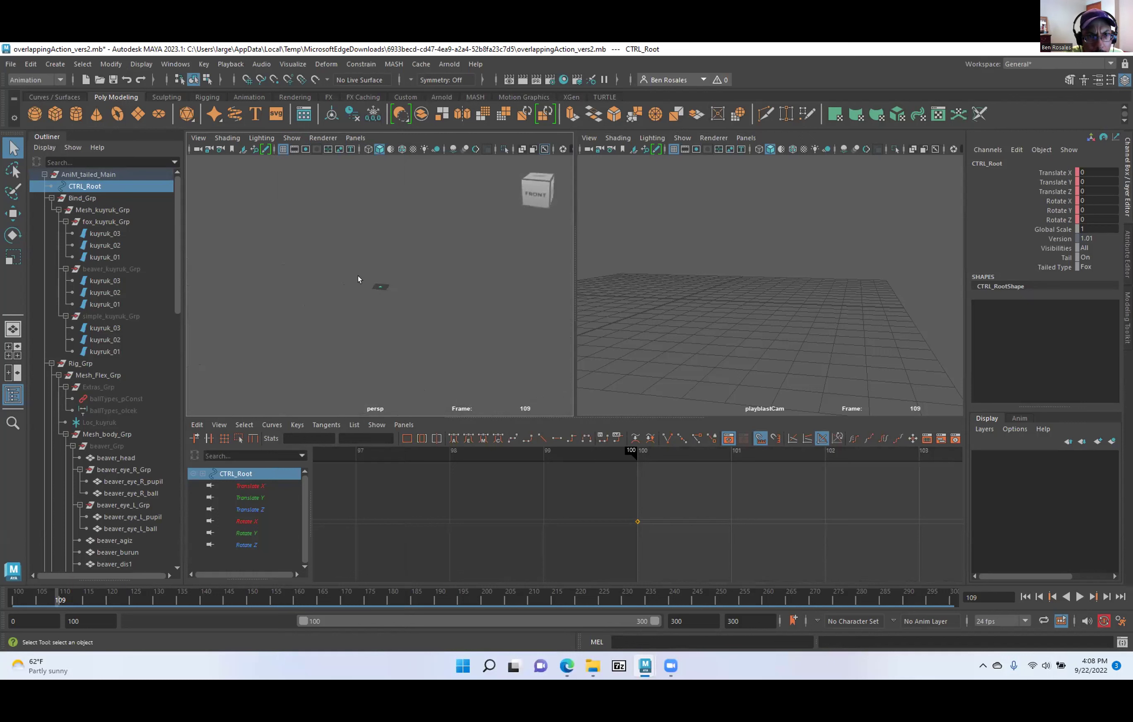
{"action": "key", "text": "f"}
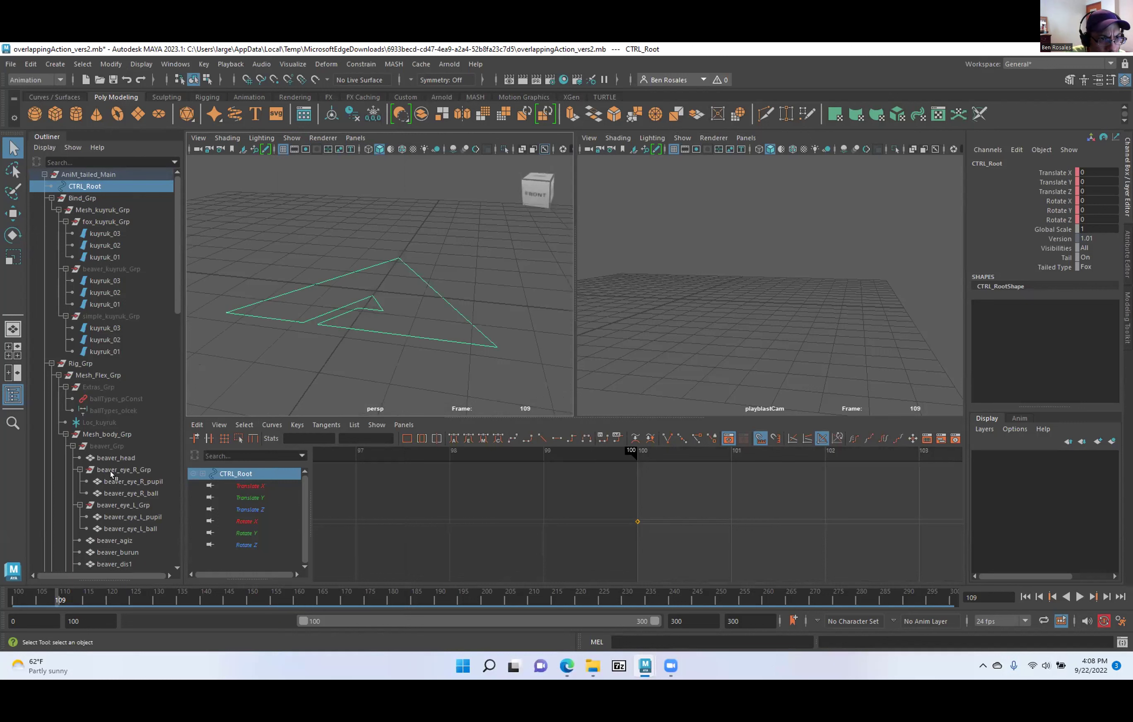
Select CTRL_Top under CNT_Grp in the Outliner and frame it in the perspective view.
{"action": "scroll", "coordinate": [73, 319], "scroll_direction": "down", "scroll_amount": 10}
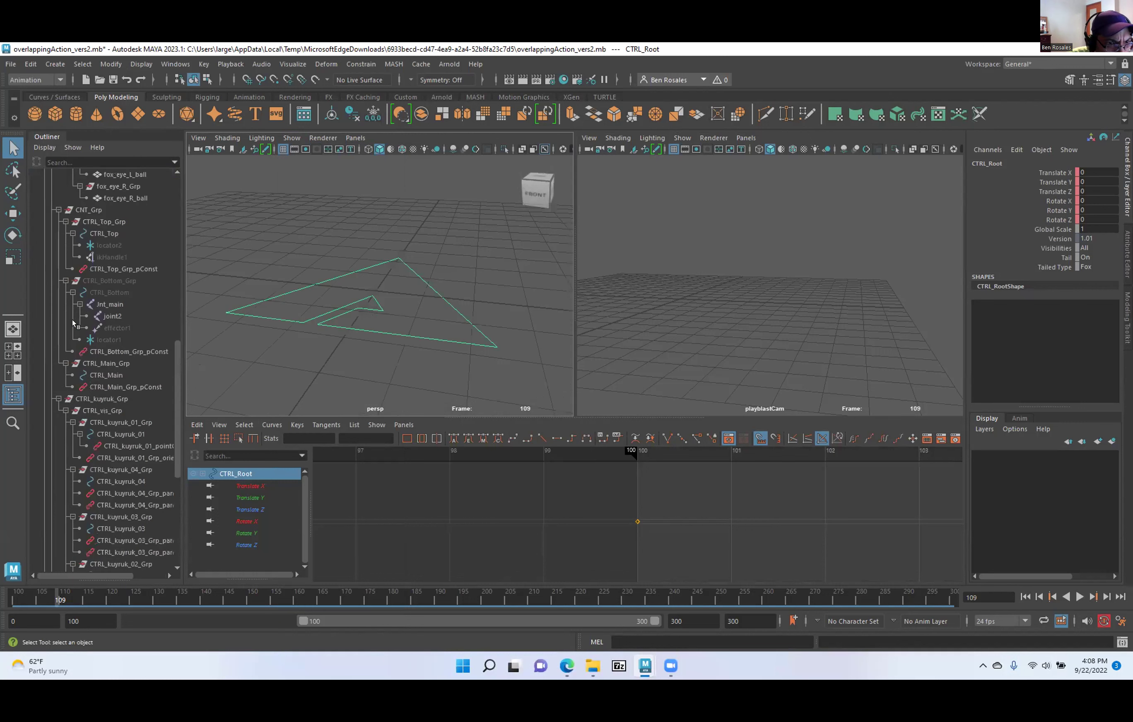
{"action": "left_click", "coordinate": [102, 293]}
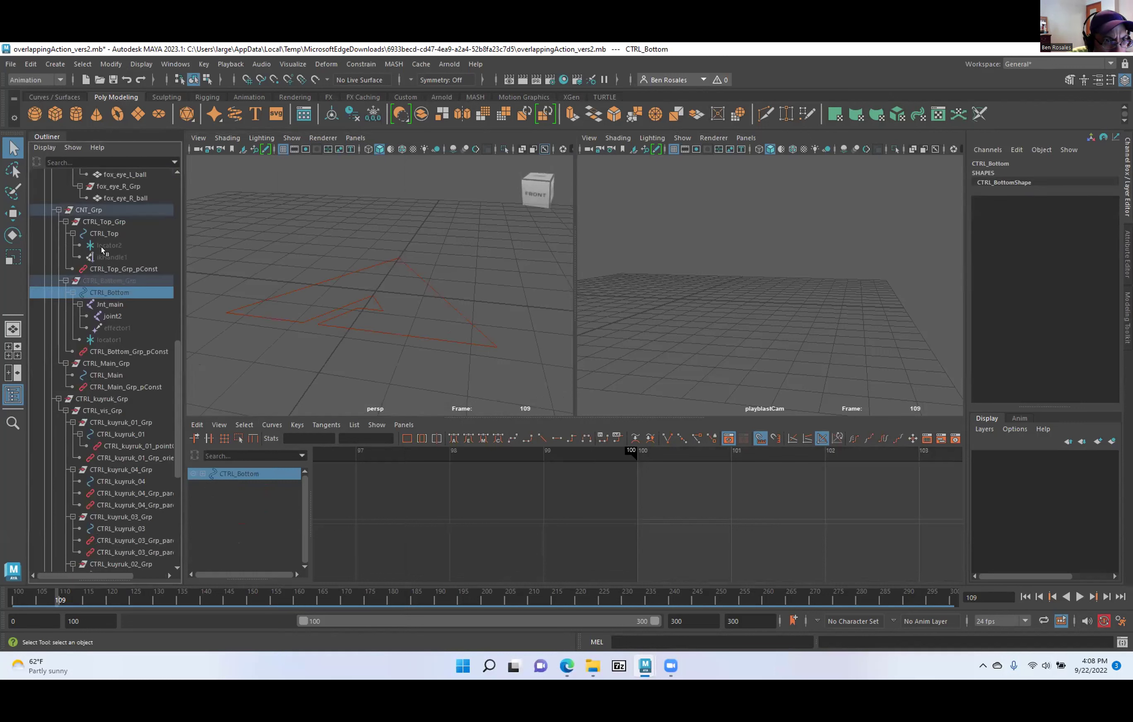
{"action": "left_click", "coordinate": [104, 233]}
{"action": "scroll", "coordinate": [630, 522], "scroll_direction": "down", "scroll_amount": 5}
{"action": "scroll", "coordinate": [686, 537], "scroll_direction": "up", "scroll_amount": 3}
{"action": "scroll", "coordinate": [662, 530], "scroll_direction": "down", "scroll_amount": 2}
{"action": "scroll", "coordinate": [671, 533], "scroll_direction": "up", "scroll_amount": 5}
{"action": "scroll", "coordinate": [678, 532], "scroll_direction": "down", "scroll_amount": 6}
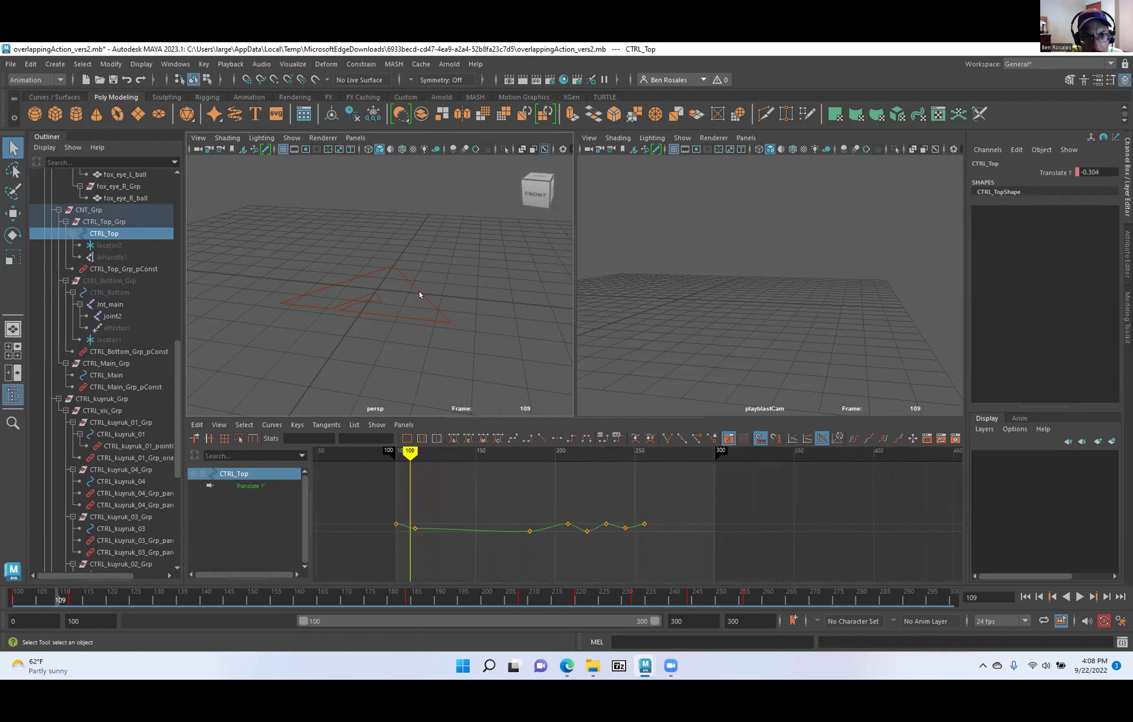
{"action": "key", "text": "f"}
{"action": "right_click_drag", "start_coordinate": [432, 313], "coordinate": [197, 239], "text": "alt"}
{"action": "scroll", "coordinate": [197, 243], "scroll_direction": "down", "scroll_amount": 10}
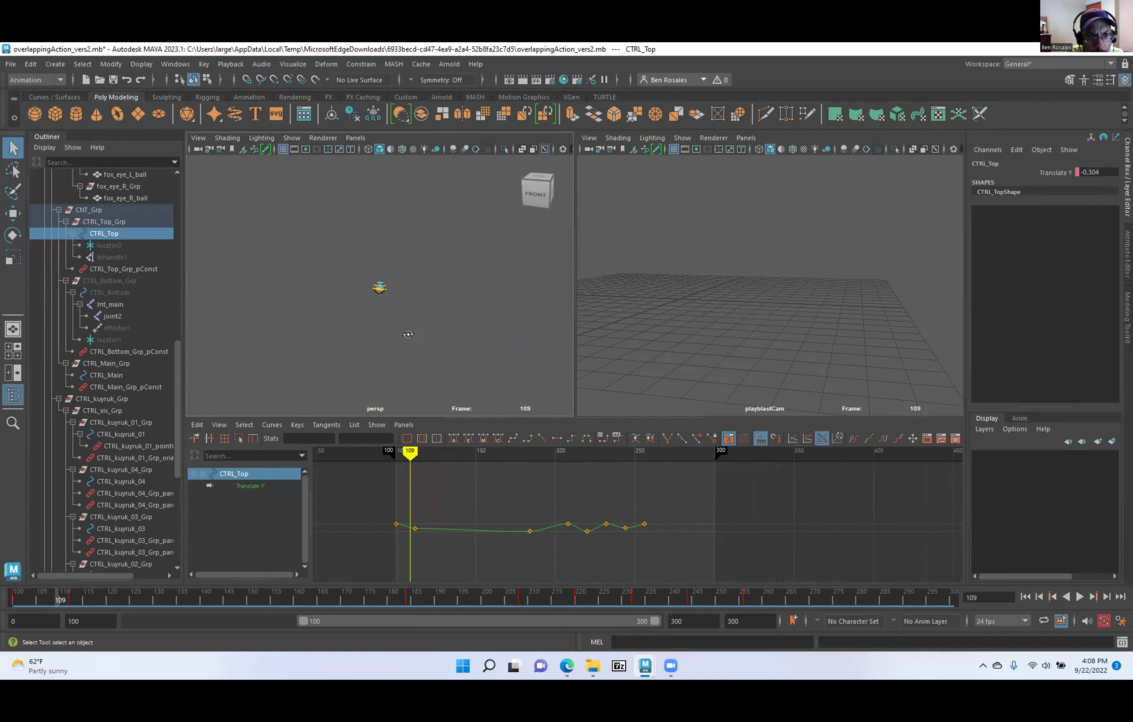
{"action": "scroll", "coordinate": [433, 369], "scroll_direction": "up", "scroll_amount": 5}
Display the perspective view shaded with textures, select CTRL_Top, CTRL_Main and the kuyruk tail controls together, and frame their animation curves.
{"action": "left_click_drag", "start_coordinate": [433, 366], "coordinate": [252, 312], "text": "alt"}
{"action": "key", "text": "4"}
{"action": "key", "text": "6"}
{"action": "mouse_move", "coordinate": [312, 317]}
{"action": "left_mouse_down", "text": "alt"}
{"action": "mouse_move", "coordinate": [293, 306]}
{"action": "mouse_move", "coordinate": [337, 313]}
{"action": "mouse_move", "coordinate": [232, 289]}
{"action": "left_mouse_up", "text": "alt"}
{"action": "scroll", "coordinate": [233, 289], "scroll_direction": "down", "scroll_amount": 5}
{"action": "left_click_drag", "start_coordinate": [332, 257], "coordinate": [335, 355]}
{"action": "key", "text": "f"}
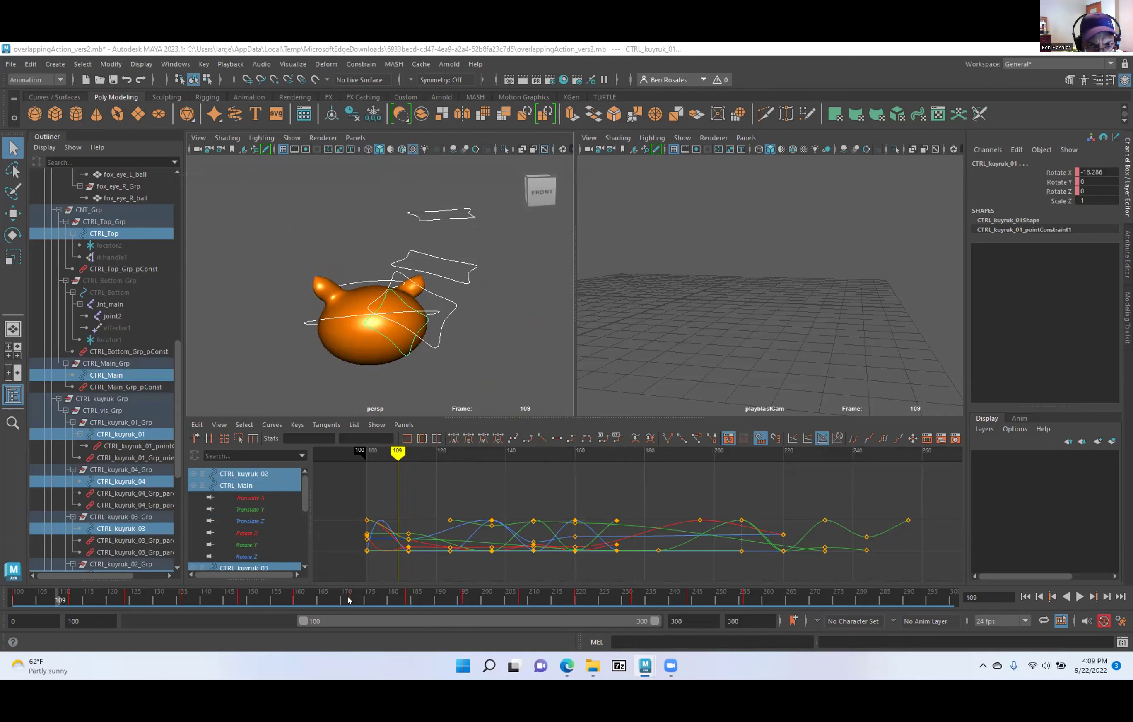
Play and scrub the opening frames to examine where the fox's action starts in the playblastCam view.
{"action": "key", "text": "alt+v"}
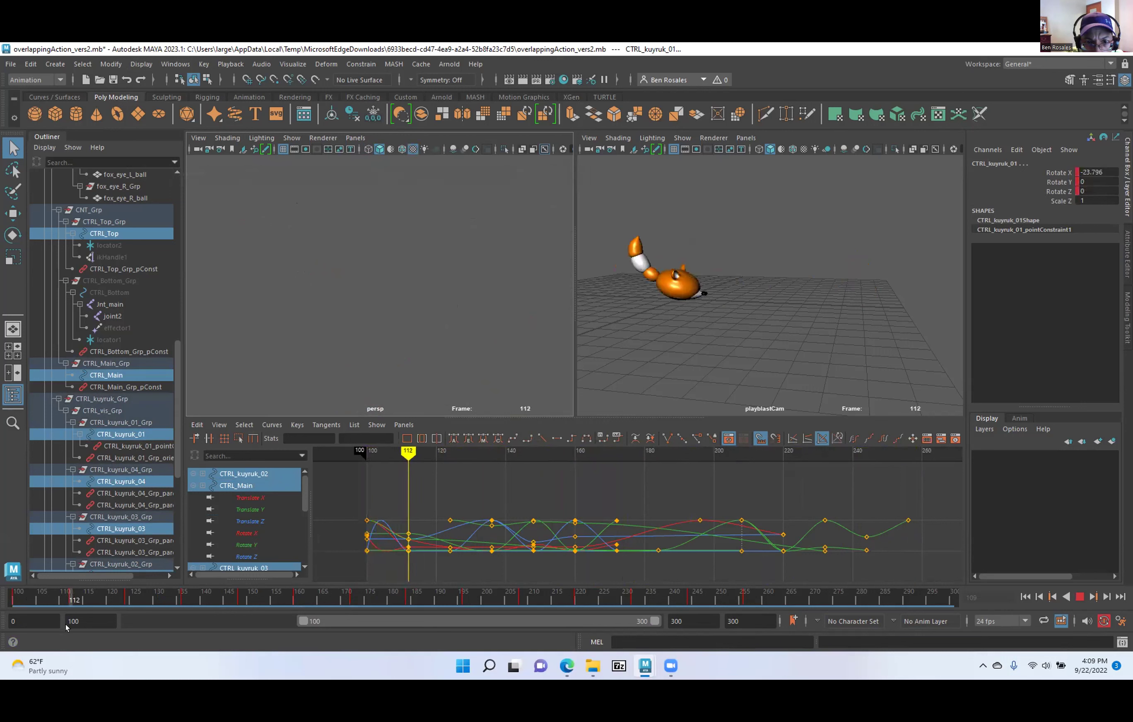
{"action": "key", "text": "Escape"}
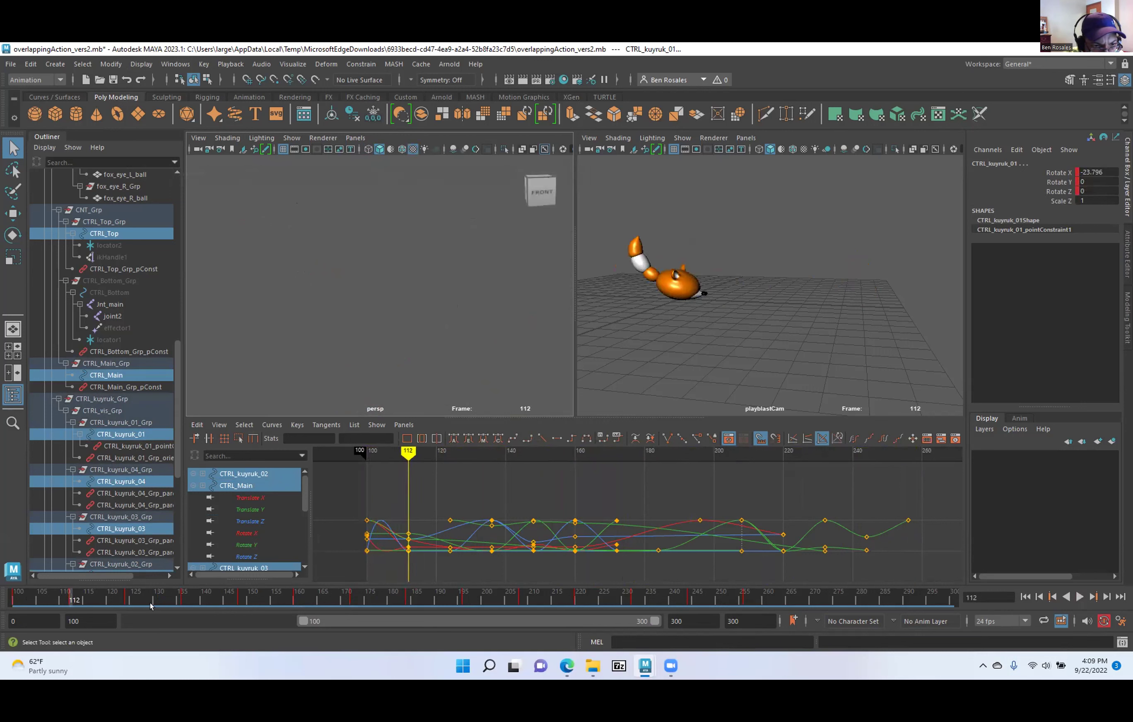
{"action": "key", "text": "alt+v"}
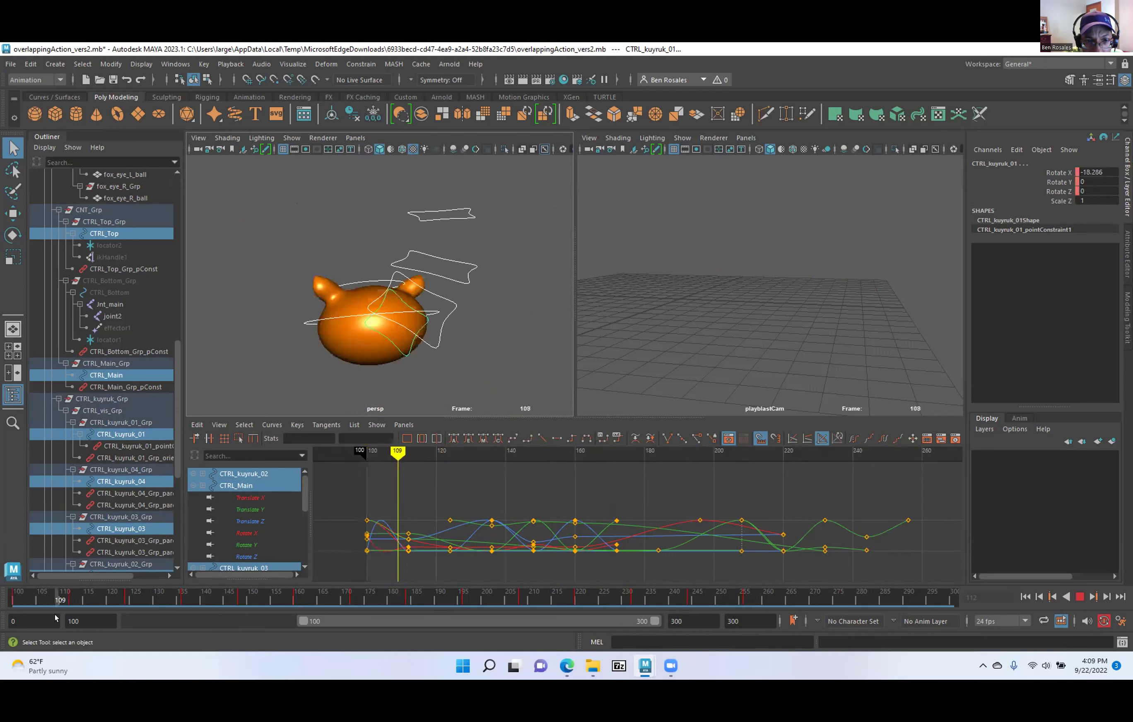
{"action": "key", "text": "Escape"}
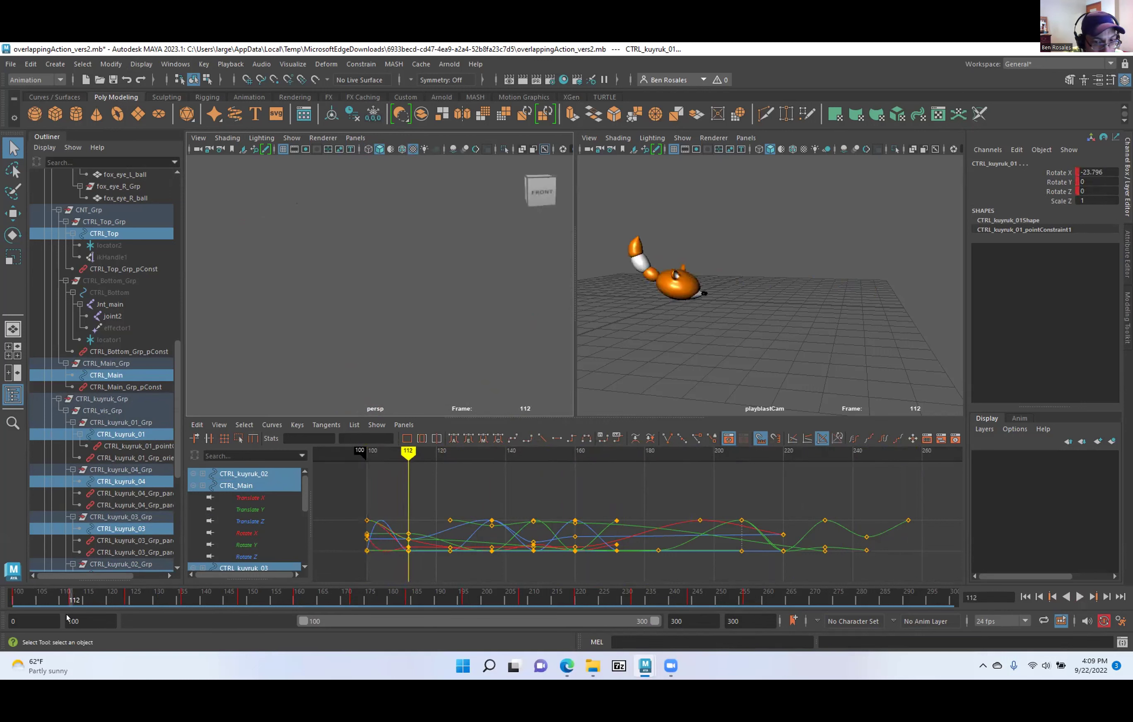
Set the start of the animation and playback range to frame 112.
{"action": "double_click", "coordinate": [73, 621]}
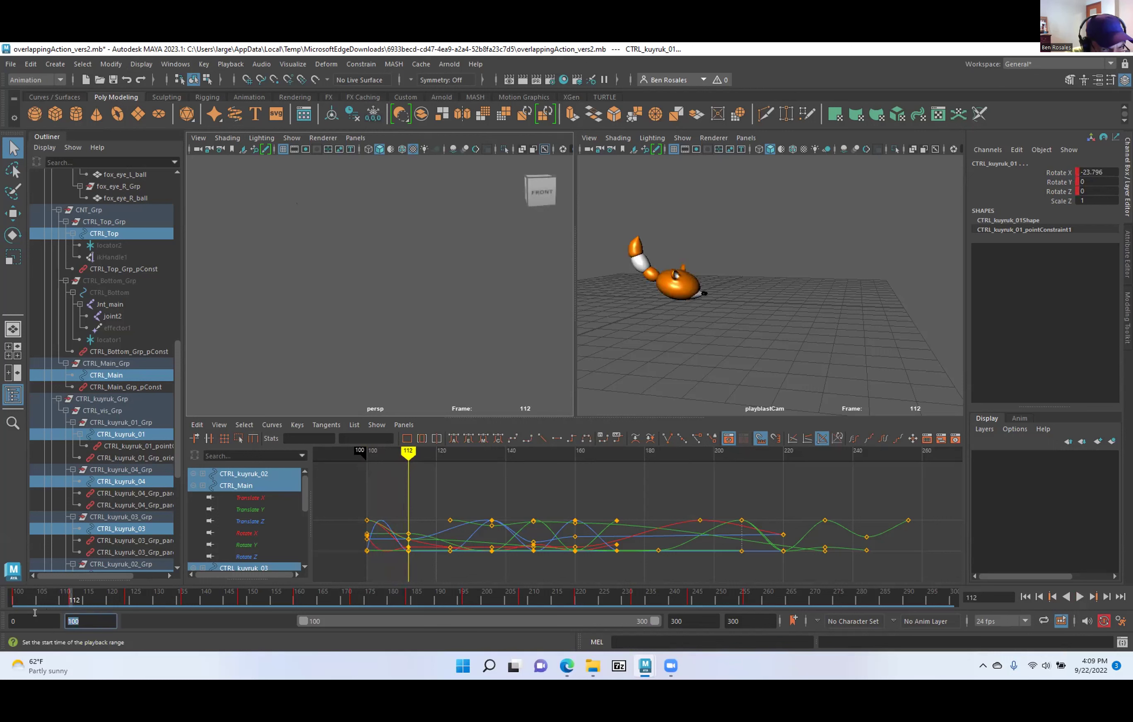
{"action": "left_click", "coordinate": [7, 620]}
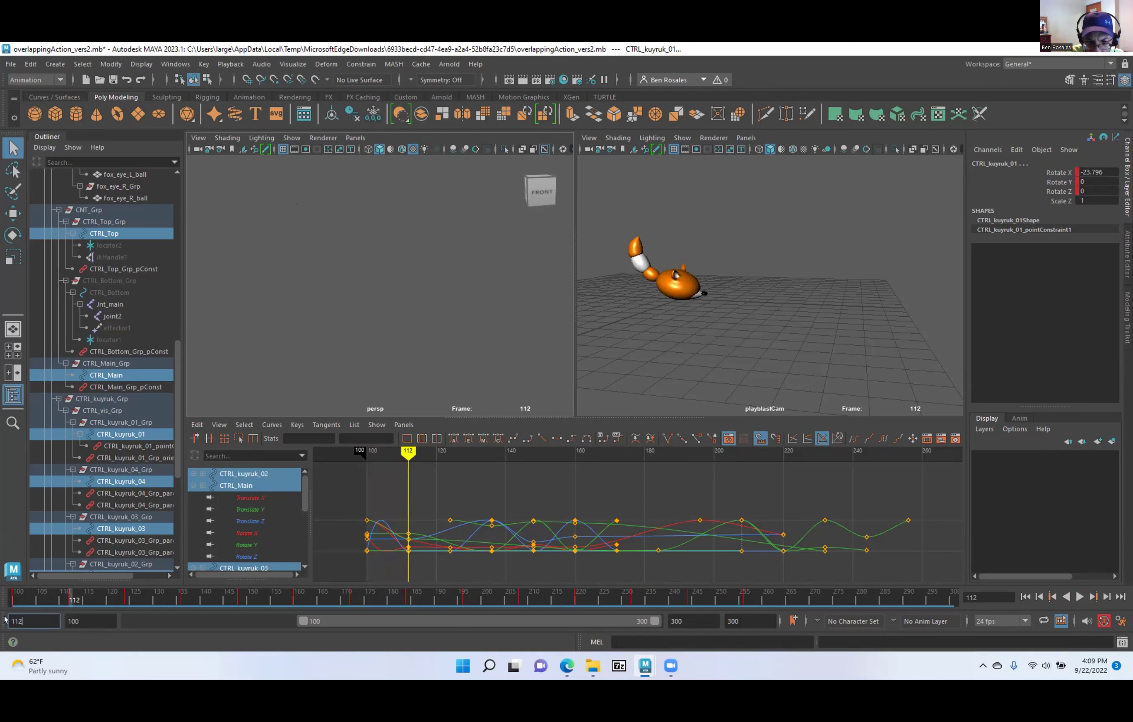
{"action": "key", "text": "Return"}
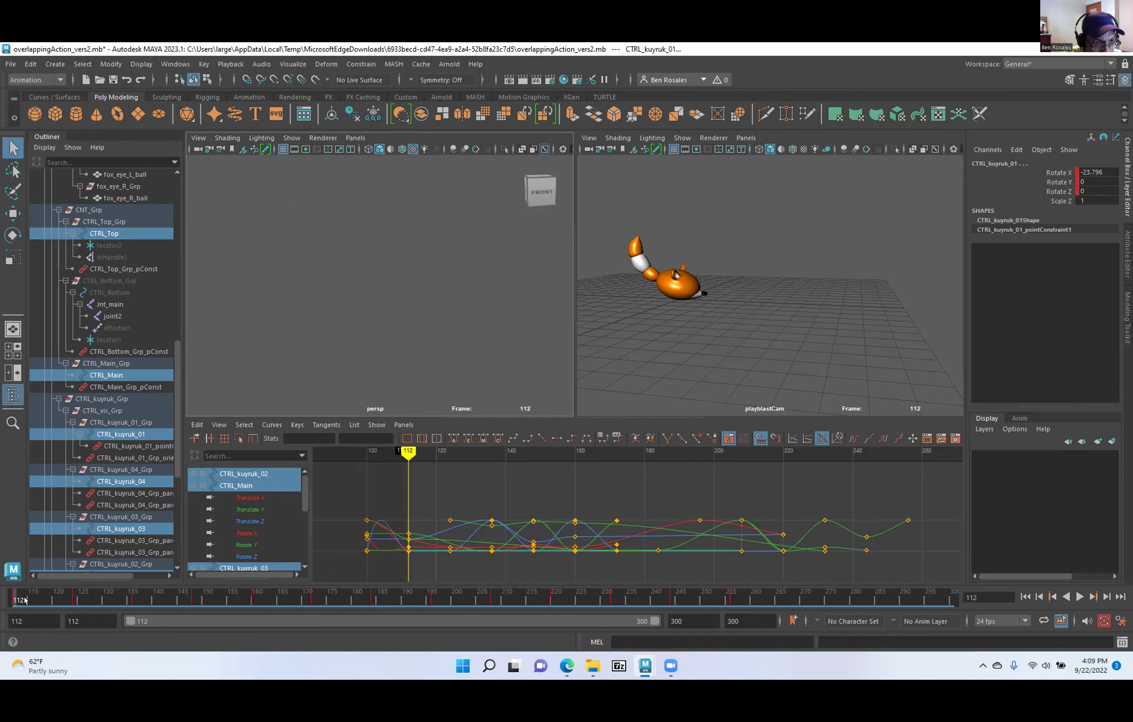
Play the animation to its end and set the end of the animation and playback range to frame 232.
{"action": "key", "text": "alt+v"}
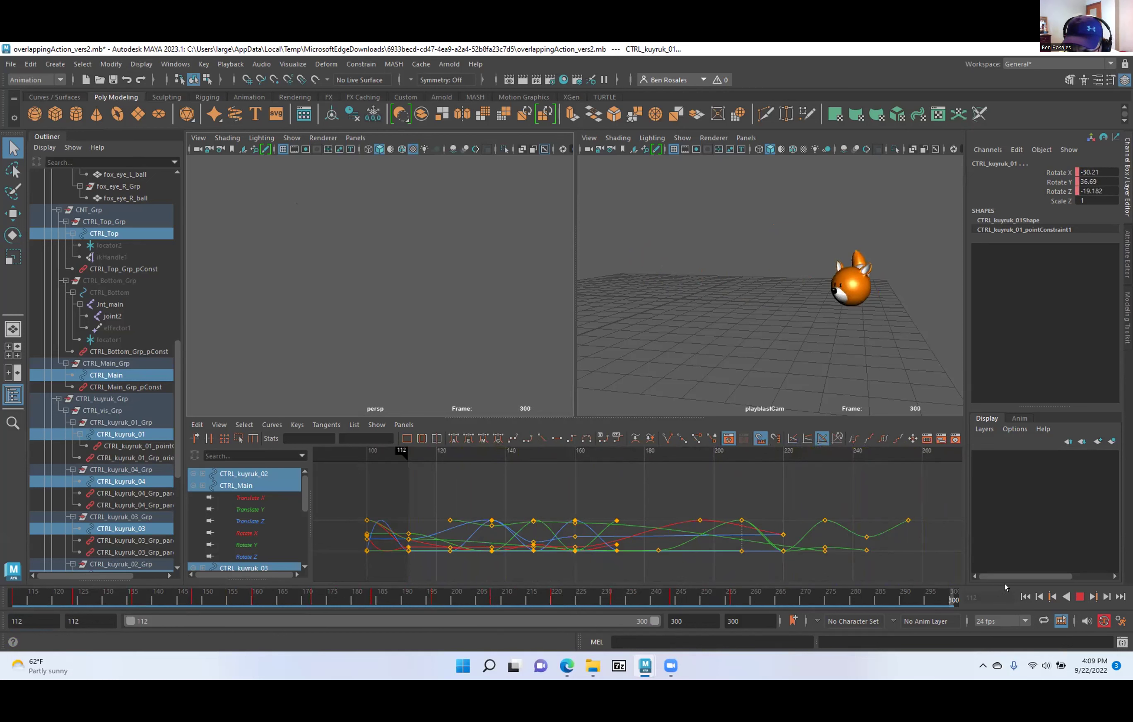
{"action": "key", "text": "Escape"}
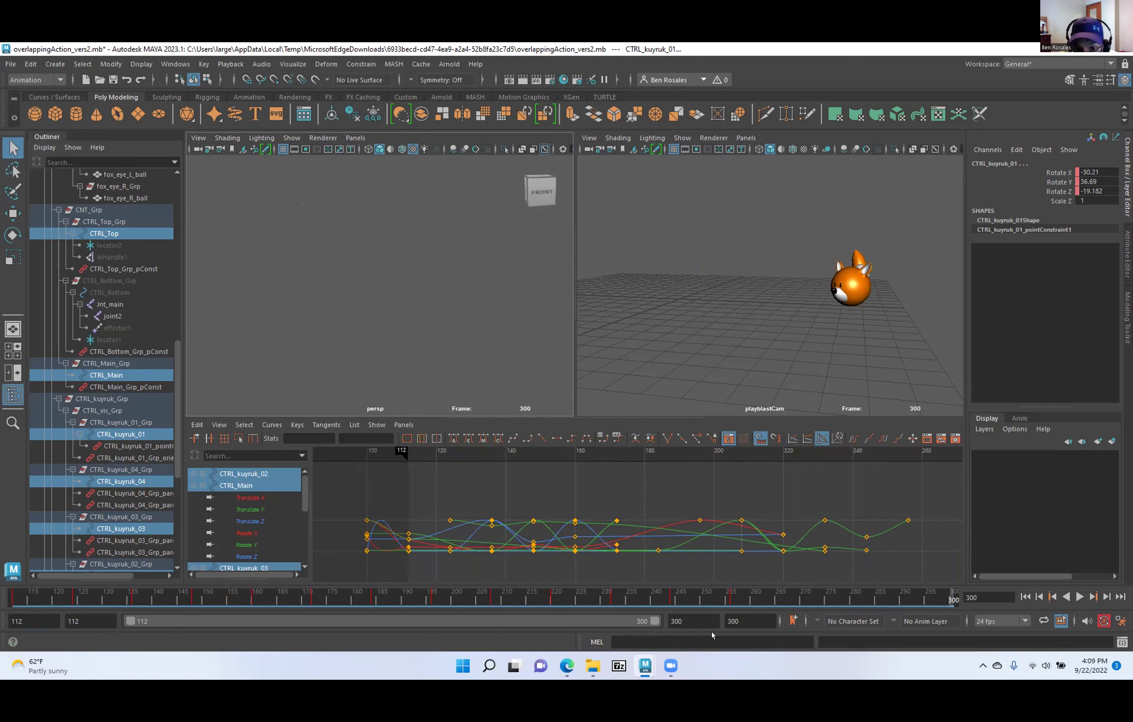
{"action": "left_click", "coordinate": [733, 621]}
{"action": "type", "text": "232"}
{"action": "key", "text": "Return"}
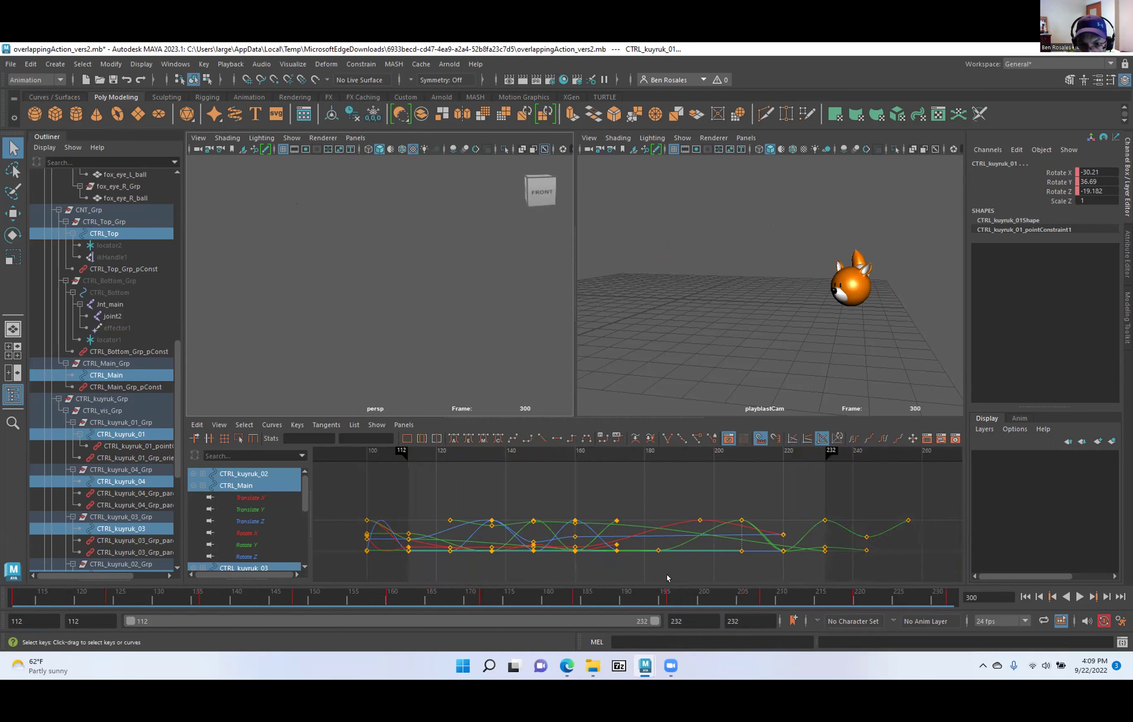
Play and scrub through the trimmed 112 to 232 frame range to review the fox's motion.
{"action": "key", "text": "alt+v"}
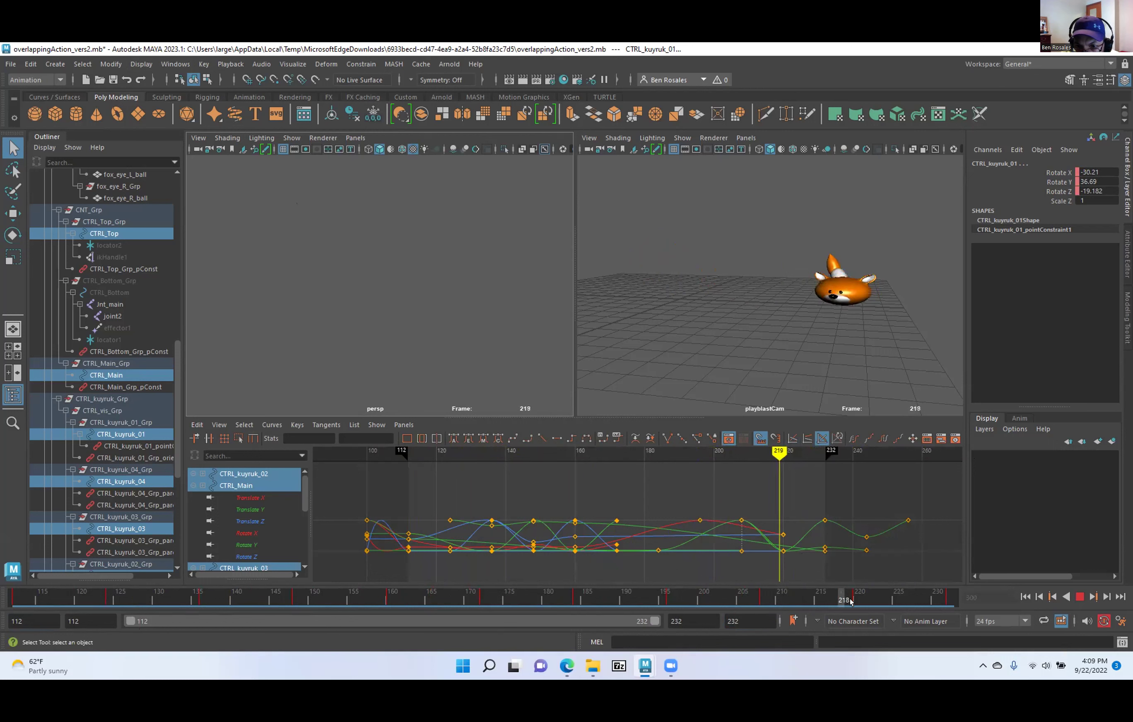
{"action": "key", "text": "alt+v"}
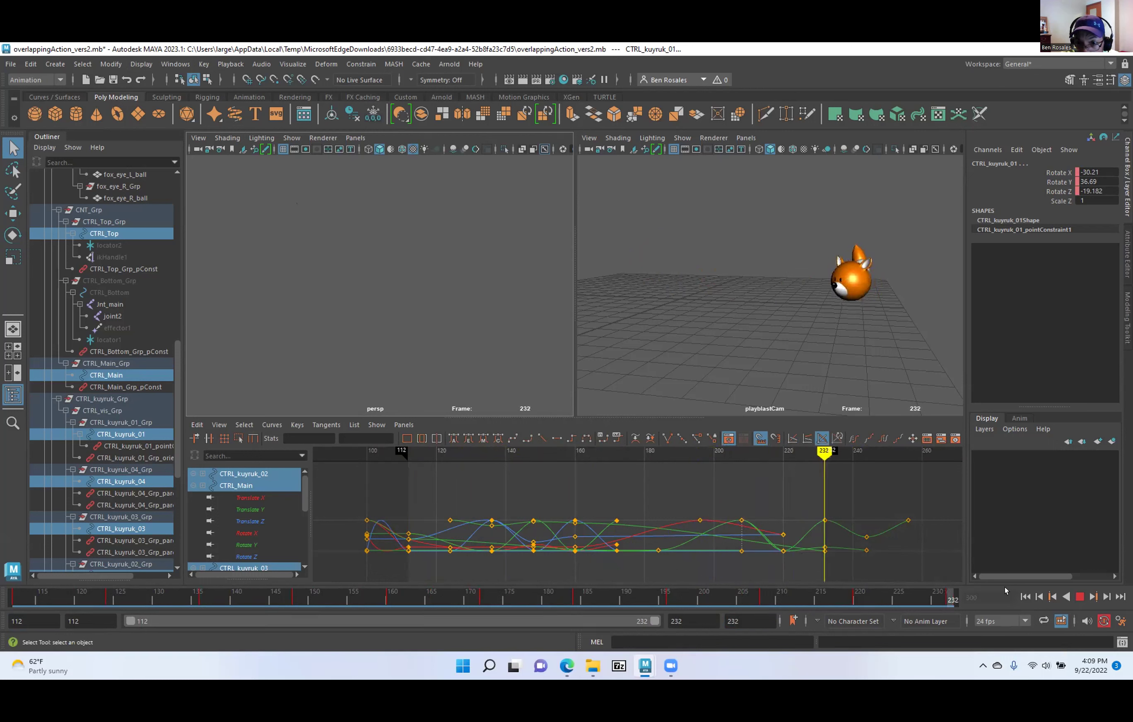
{"action": "scroll", "coordinate": [633, 515], "scroll_direction": "down", "scroll_amount": 2}
{"action": "scroll", "coordinate": [633, 515], "scroll_direction": "up", "scroll_amount": 3}
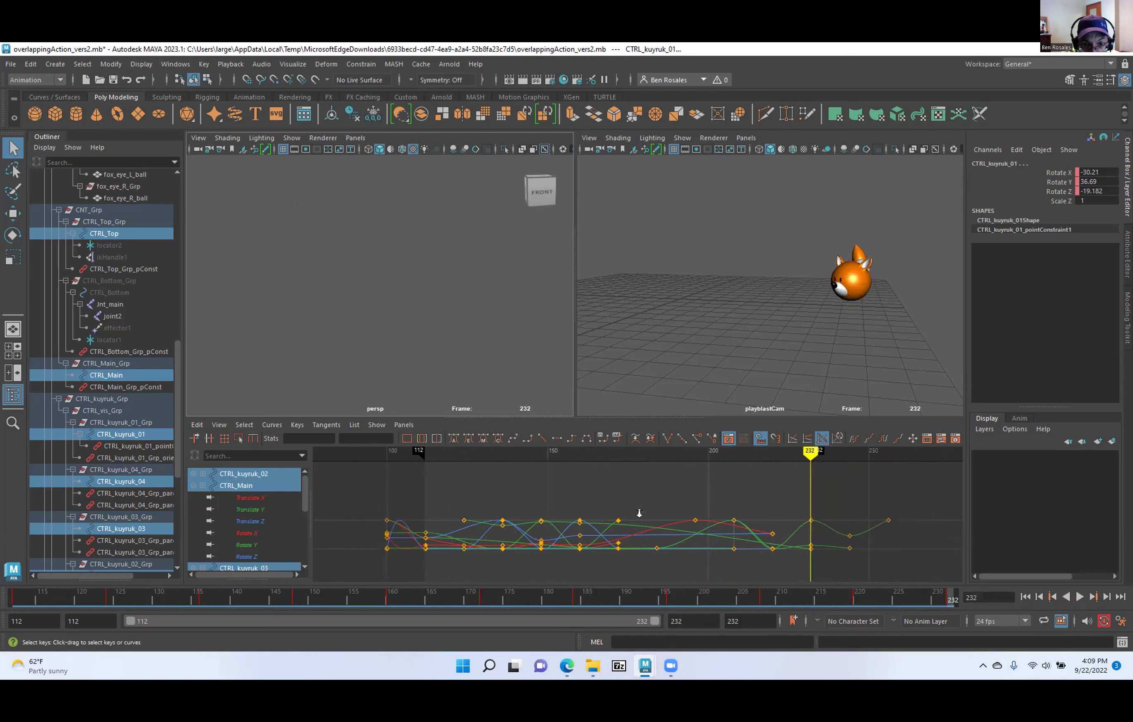
{"action": "mouse_move", "coordinate": [793, 449]}
{"action": "left_mouse_down"}
{"action": "mouse_move", "coordinate": [347, 451]}
{"action": "mouse_move", "coordinate": [432, 451]}
{"action": "left_mouse_up"}
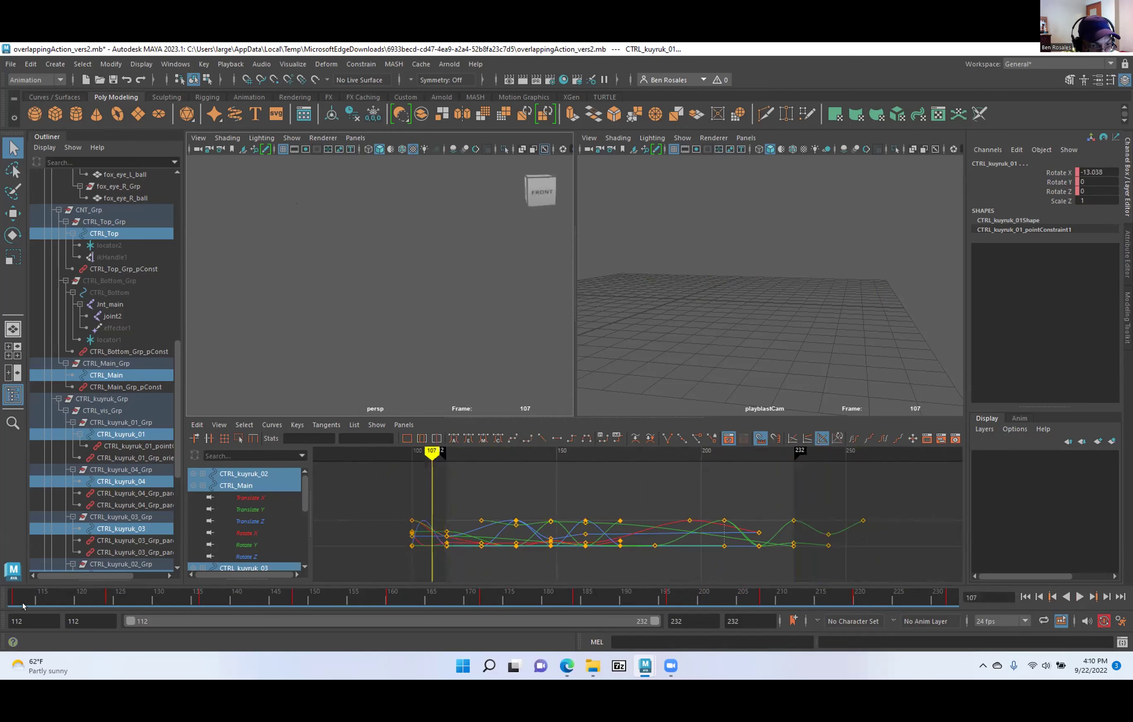
{"action": "key", "text": "alt+v"}
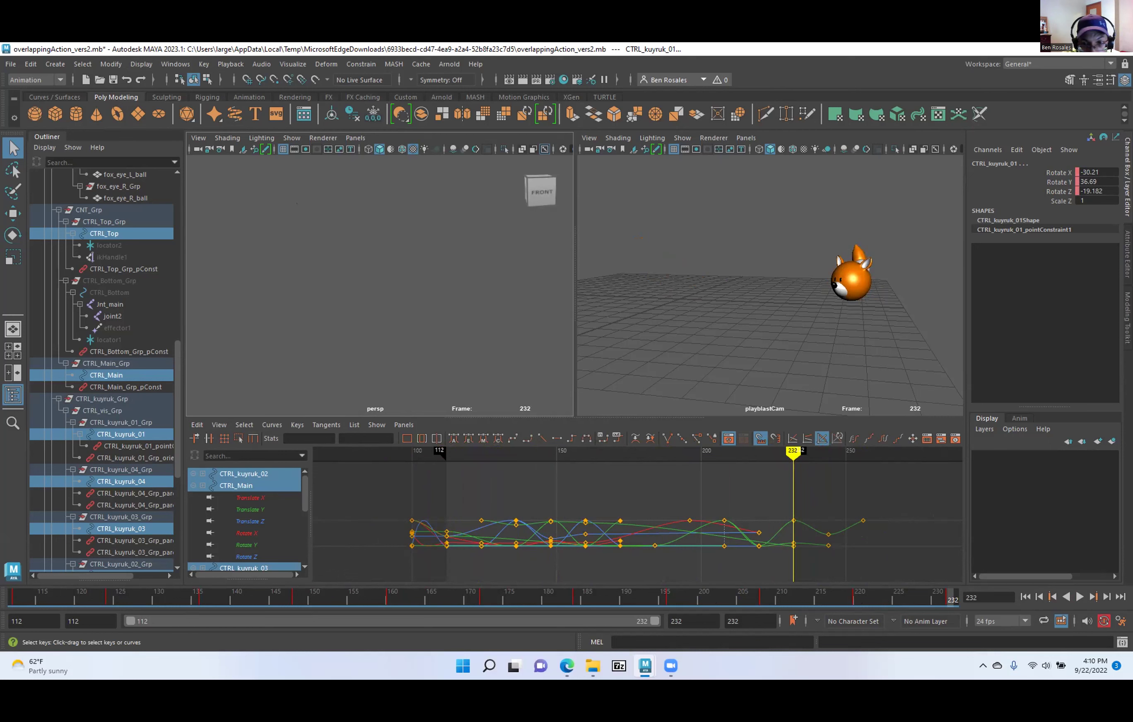
{"action": "left_click", "coordinate": [1079, 598]}
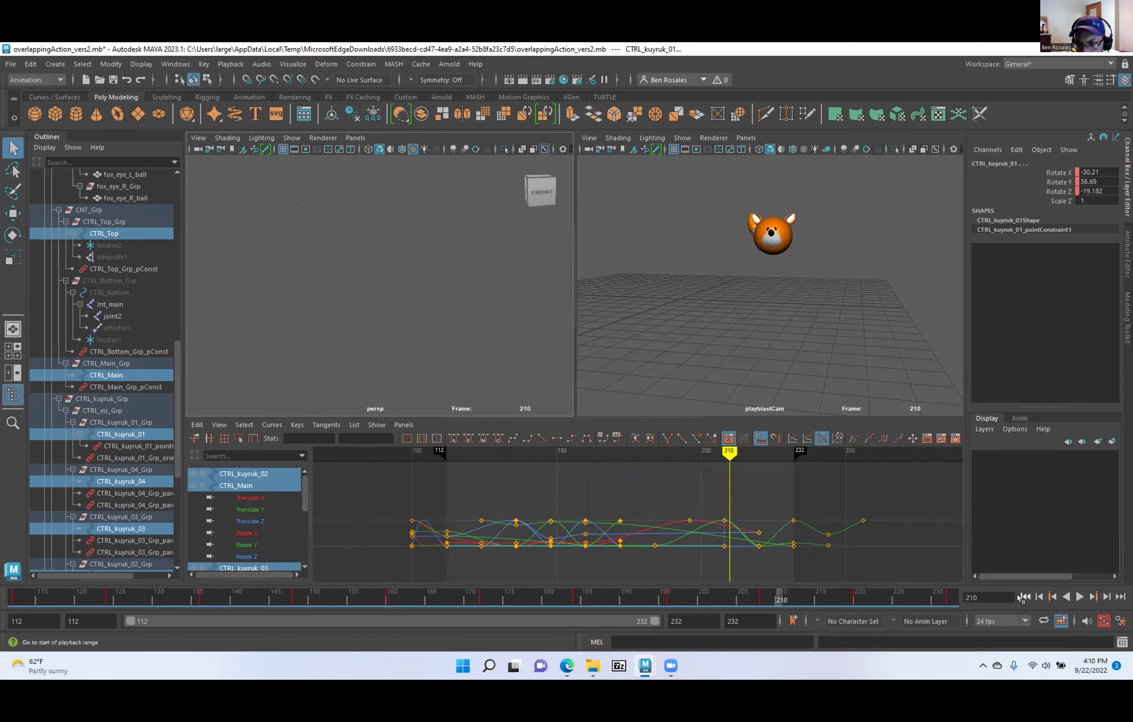
Return to the start of the playback range and box-select around the fox in the playblastCam view.
{"action": "left_click", "coordinate": [1025, 598]}
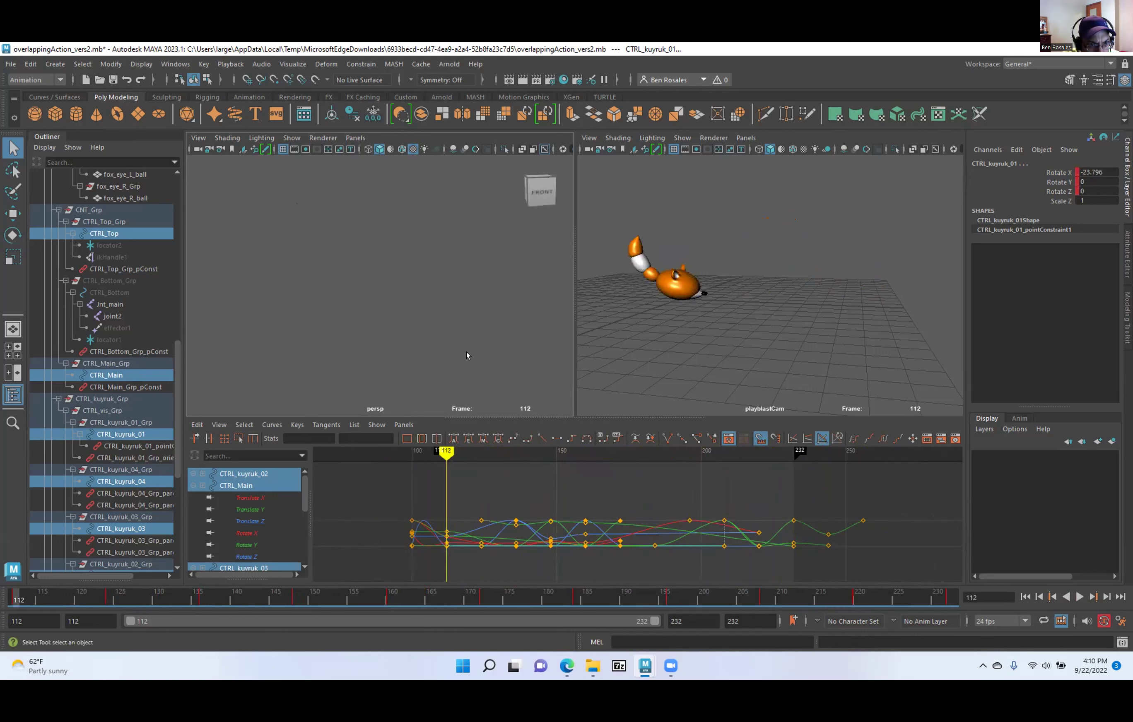
{"action": "left_click_drag", "start_coordinate": [444, 301], "coordinate": [251, 303]}
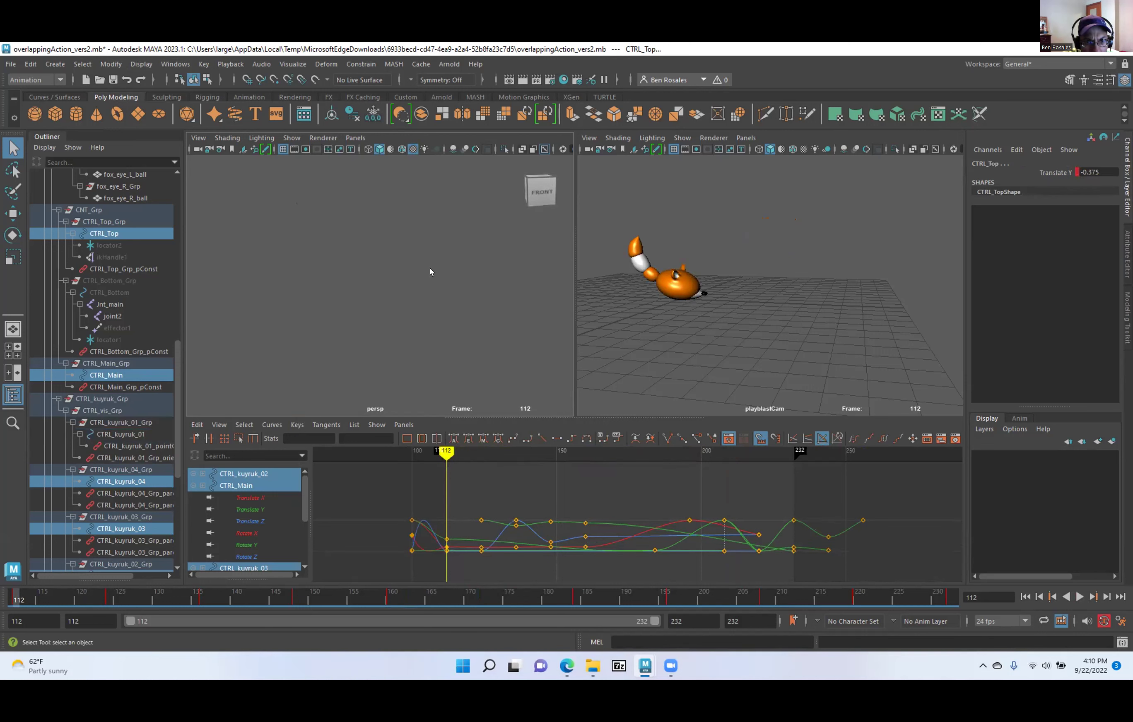
{"action": "left_click_drag", "start_coordinate": [637, 215], "coordinate": [726, 384]}
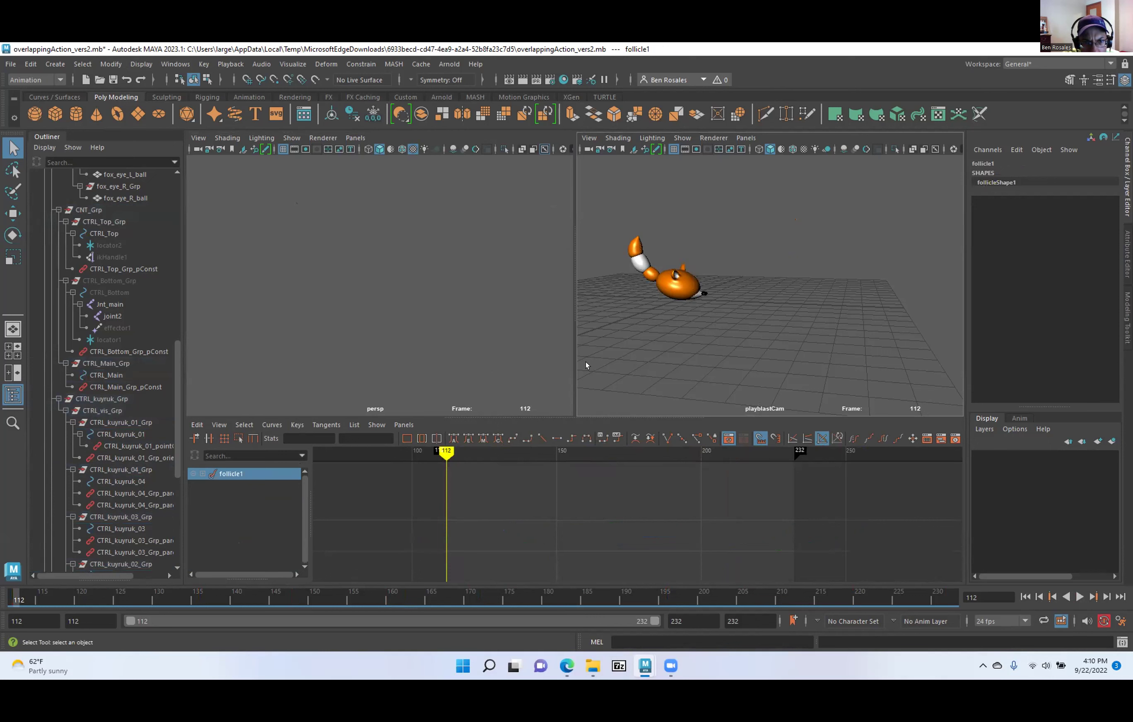
Select CTRL_Bottom in the scene hierarchy and frame the fox in an enlarged persp view with its whole tail showing.
{"action": "right_click_drag", "start_coordinate": [300, 261], "coordinate": [197, 252], "text": "alt"}
{"action": "mouse_move", "coordinate": [270, 284]}
{"action": "left_mouse_down", "text": "alt"}
{"action": "mouse_move", "coordinate": [312, 324]}
{"action": "mouse_move", "coordinate": [279, 306]}
{"action": "left_mouse_up", "text": "alt"}
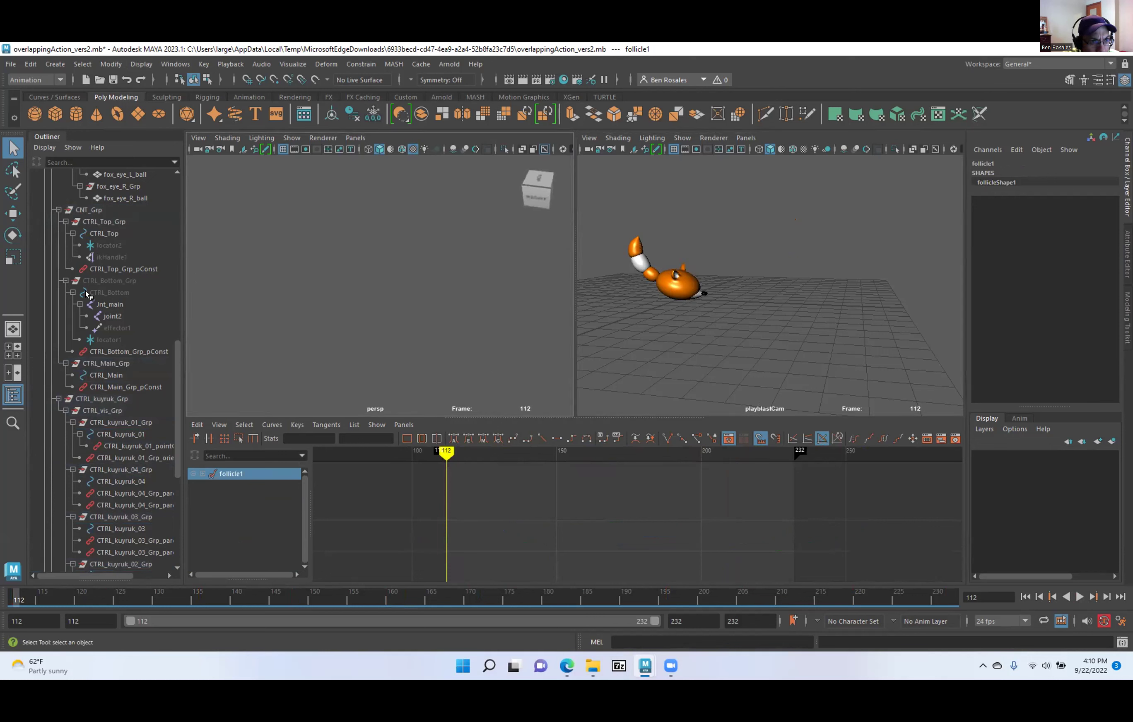
{"action": "left_click", "coordinate": [102, 292]}
{"action": "key", "text": "f"}
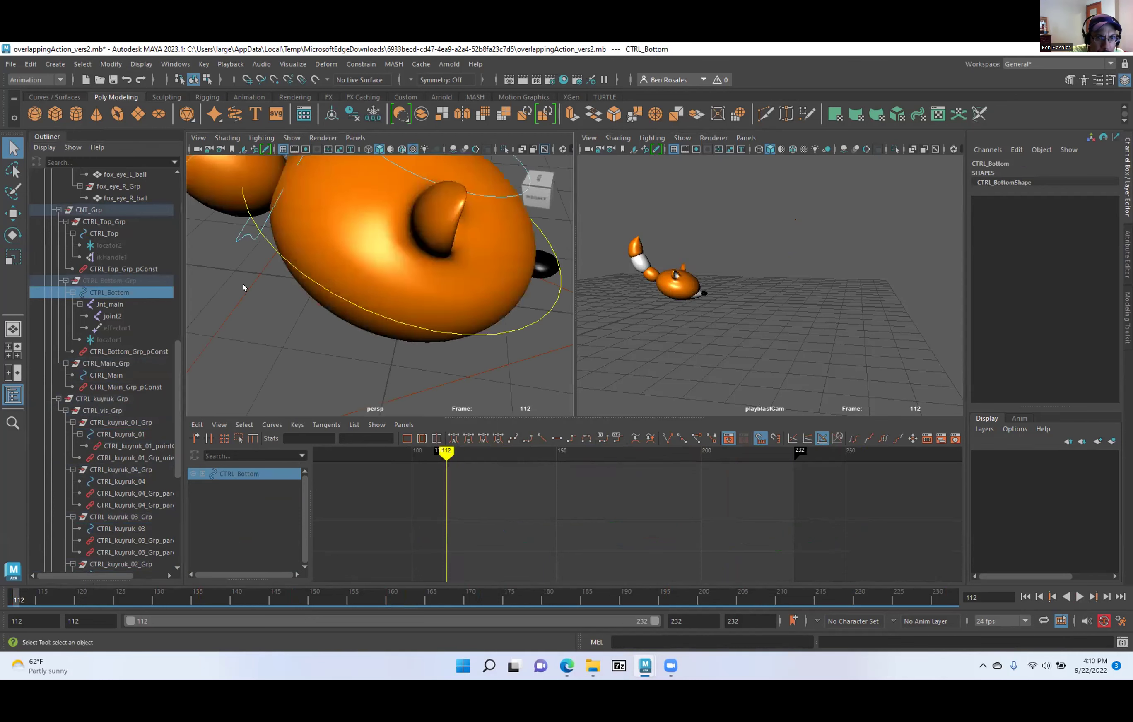
{"action": "key", "text": "space"}
{"action": "right_click_drag", "start_coordinate": [425, 312], "coordinate": [85, 281], "text": "alt"}
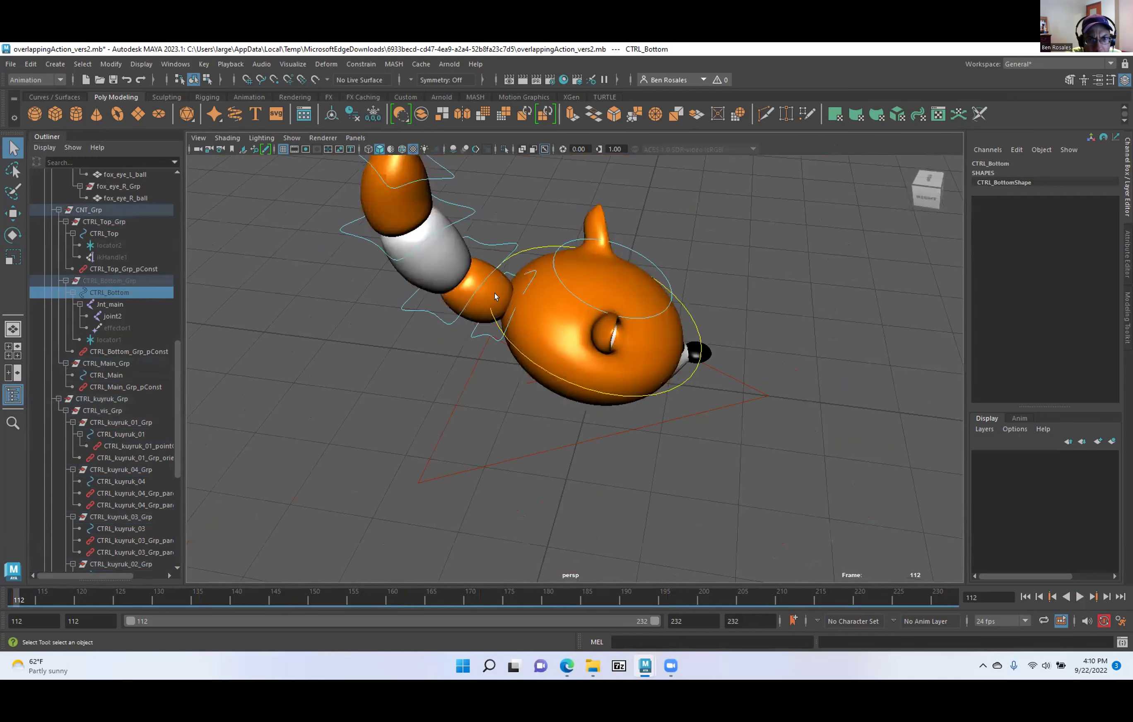
{"action": "middle_click_drag", "start_coordinate": [495, 299], "coordinate": [482, 413], "text": "alt"}
{"action": "left_click_drag", "start_coordinate": [482, 412], "coordinate": [457, 381], "text": "alt"}
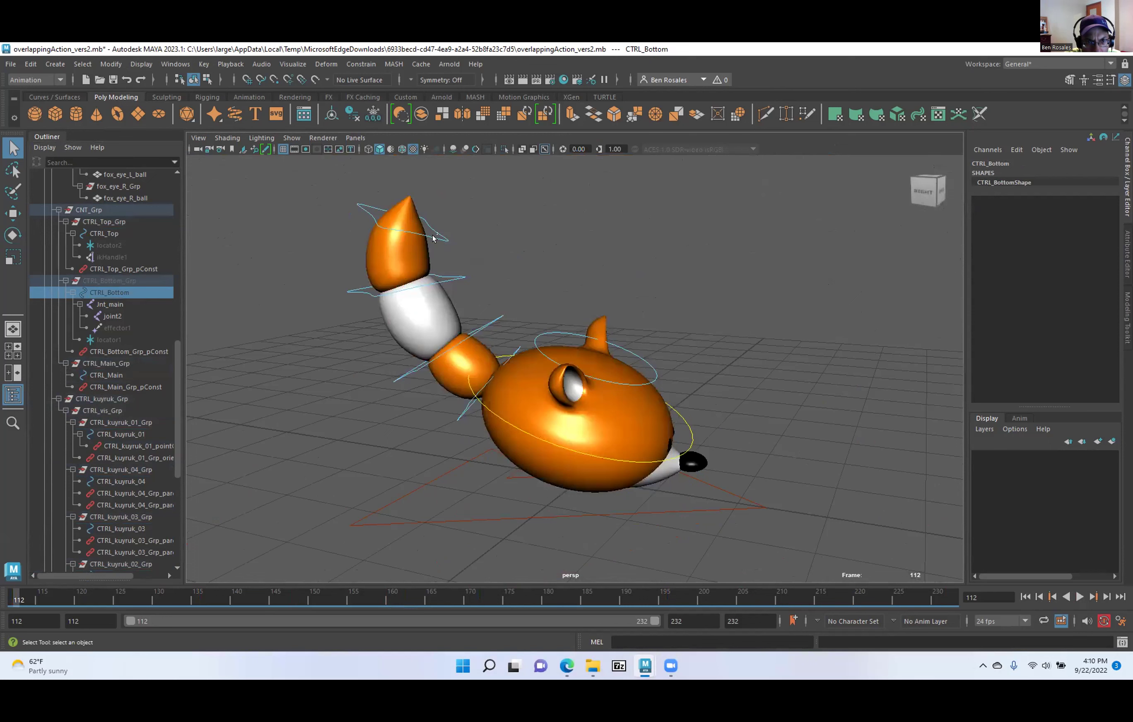
Select the four tail controls CTRL_kuyruk_01 to 04 together with CTRL_Main and CTRL_Top in the persp view.
{"action": "left_click", "coordinate": [463, 276]}
{"action": "left_click_drag", "start_coordinate": [469, 295], "coordinate": [505, 330], "text": "shift"}
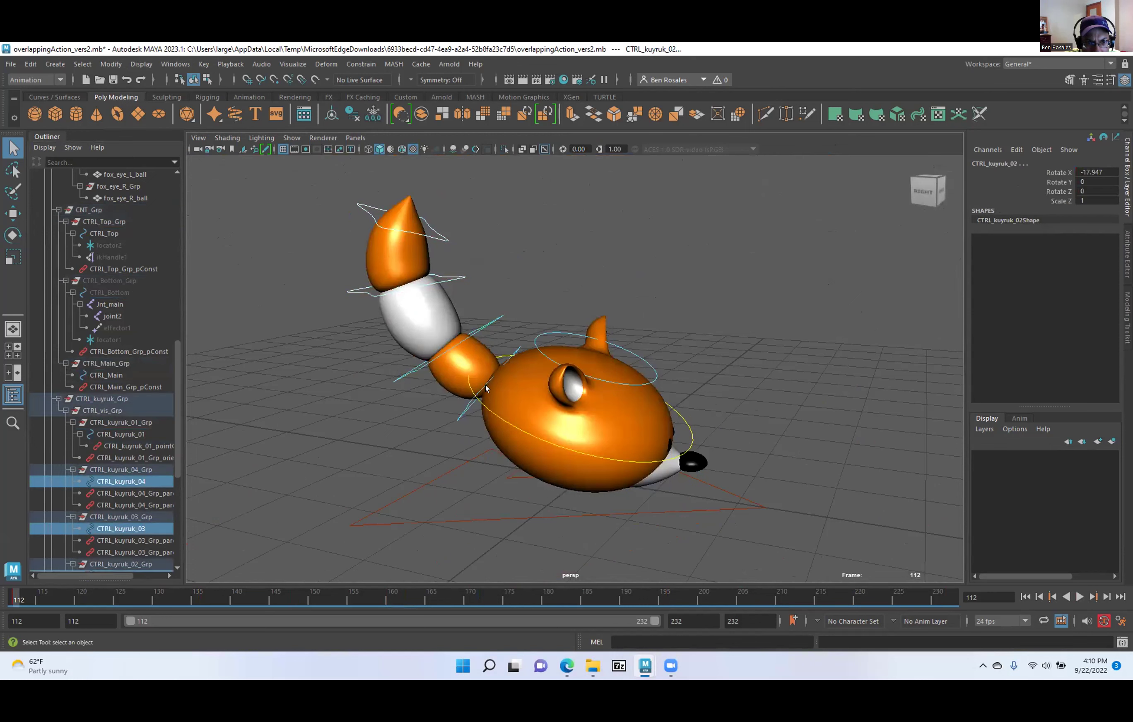
{"action": "left_click_drag", "start_coordinate": [444, 410], "coordinate": [476, 426], "text": "shift"}
{"action": "left_click", "coordinate": [485, 406], "text": "shift"}
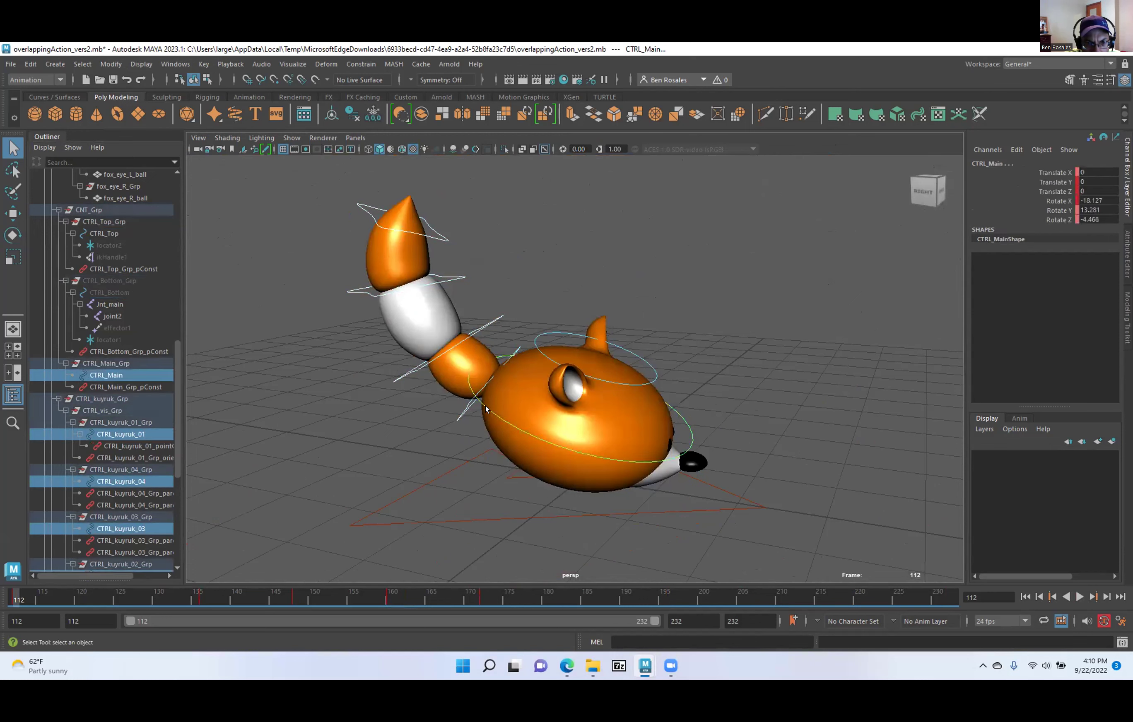
{"action": "left_click", "coordinate": [534, 330], "text": "shift"}
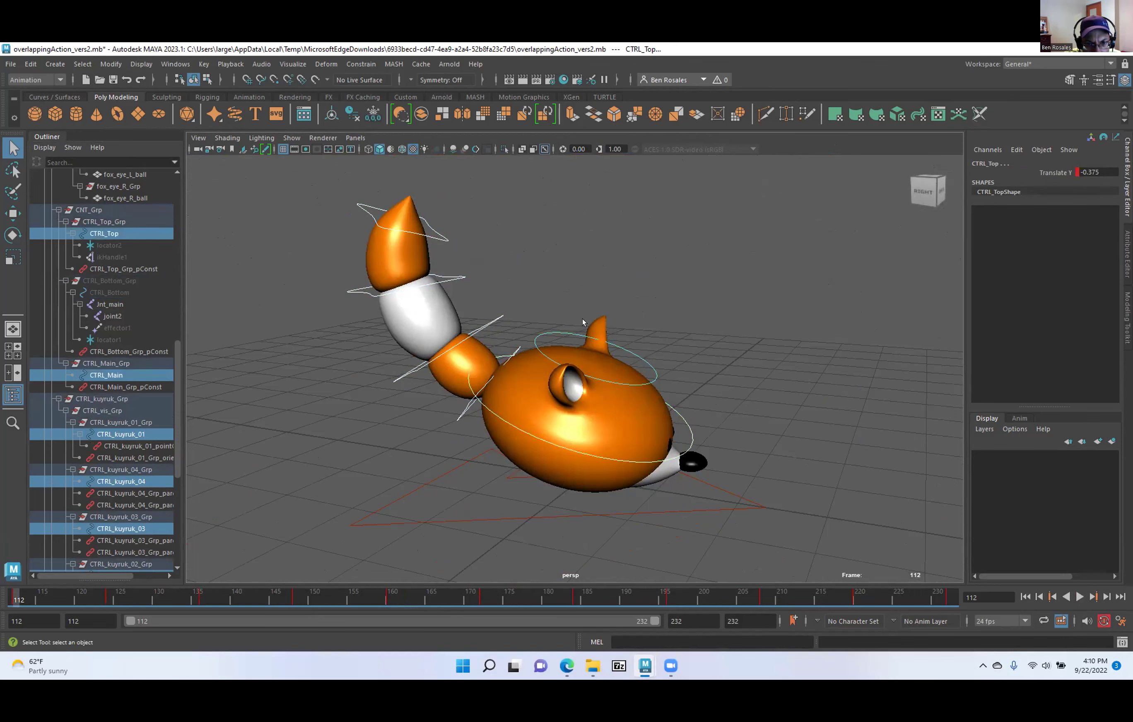
{"action": "left_click_drag", "start_coordinate": [562, 399], "coordinate": [562, 517], "text": "alt"}
{"action": "scroll", "coordinate": [566, 372], "scroll_direction": "down", "scroll_amount": 5}
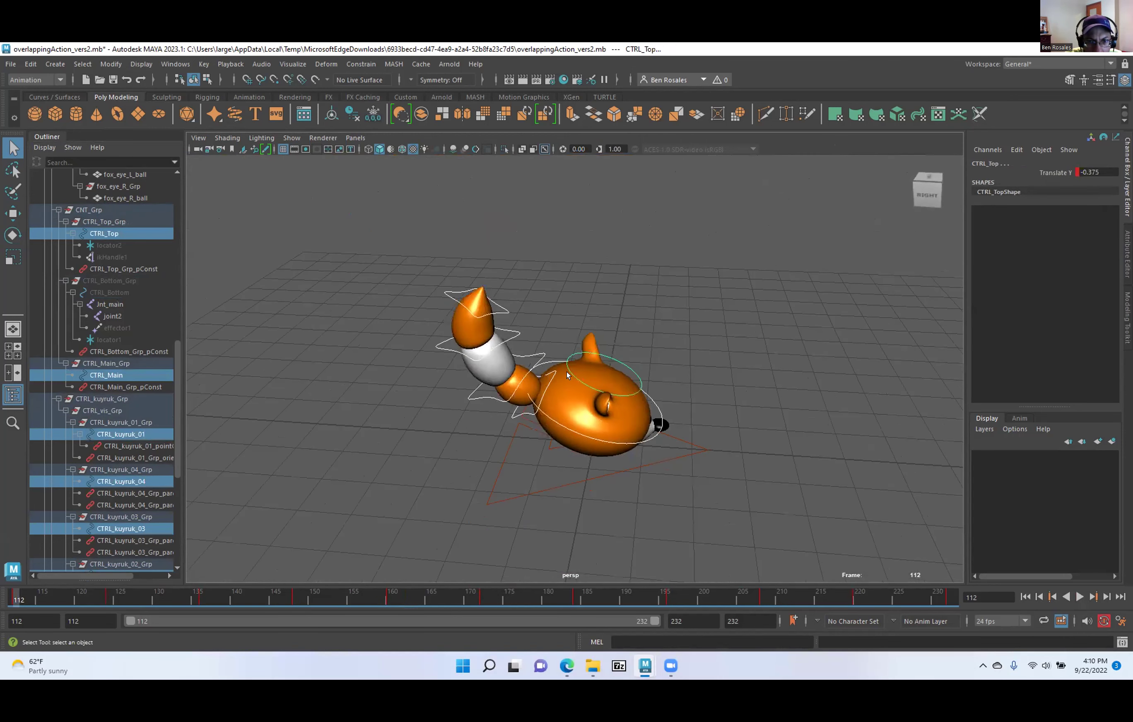
Restore the multi-view layout and review the selected controls' animation by playing and scrubbing to frame 170.
{"action": "key", "text": "space"}
{"action": "key", "text": "alt+v"}
{"action": "left_click_drag", "start_coordinate": [690, 440], "coordinate": [531, 456]}
{"action": "left_click_drag", "start_coordinate": [584, 459], "coordinate": [609, 458]}
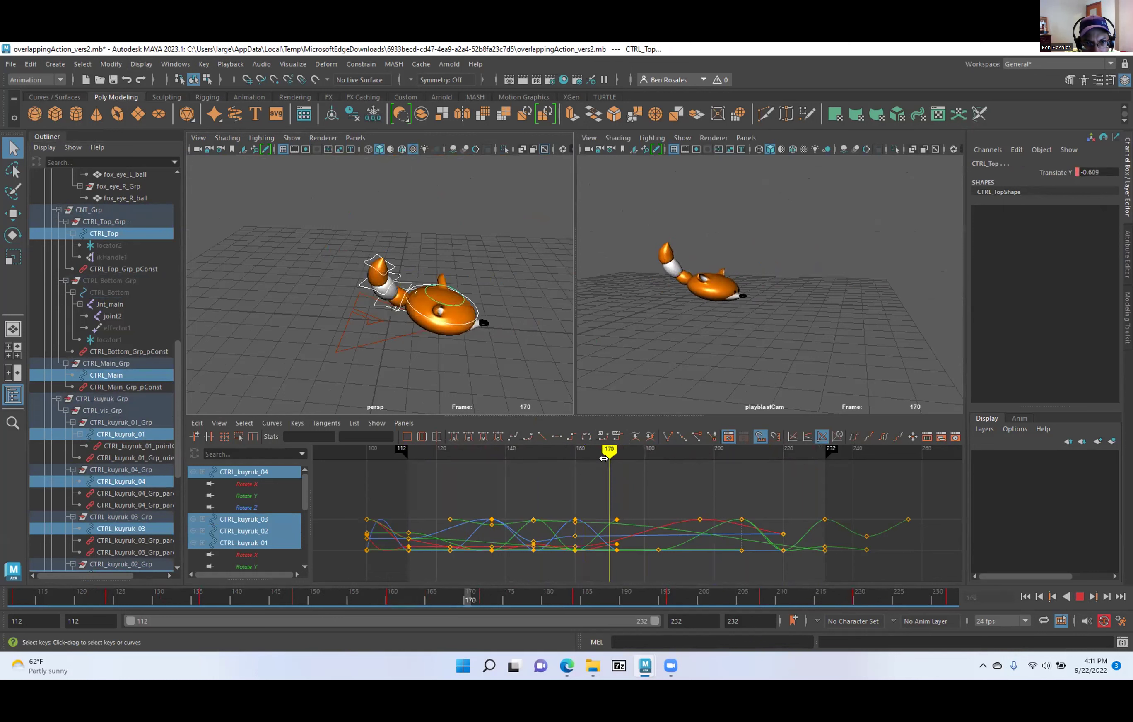
{"action": "left_click_drag", "start_coordinate": [443, 241], "coordinate": [340, 269], "text": "alt"}
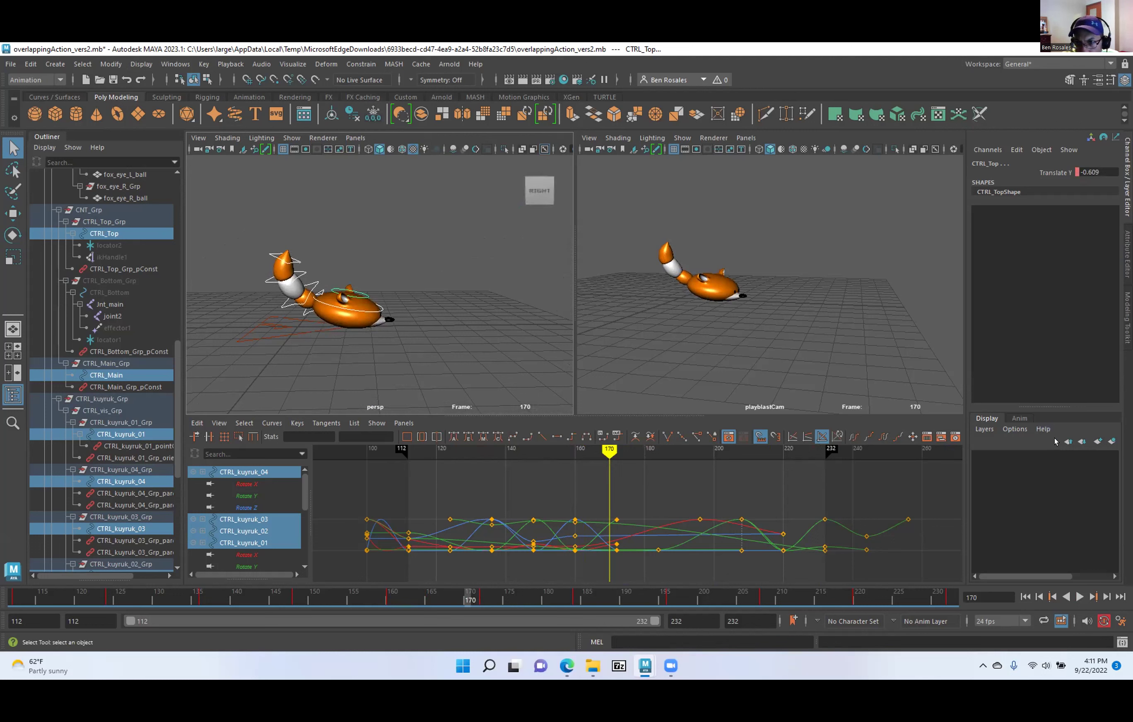
Clear the selection and create an empty display layer named Tail_CONs_lyr.
{"action": "left_click", "coordinate": [460, 275]}
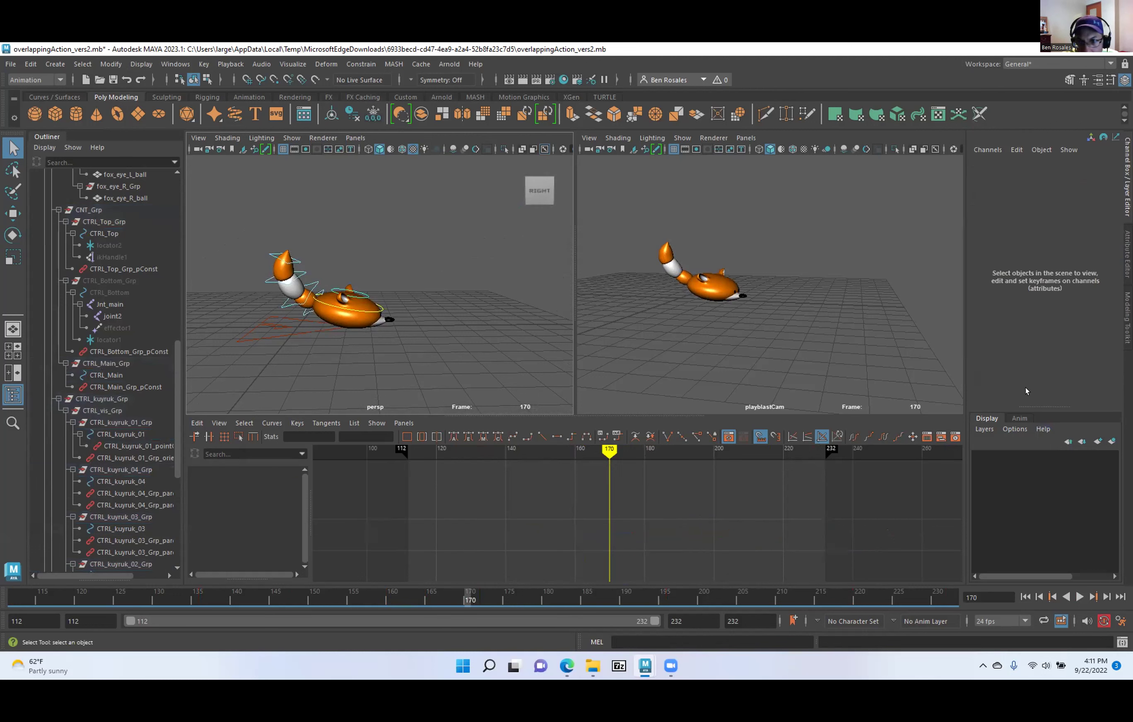
{"action": "left_click", "coordinate": [1110, 441]}
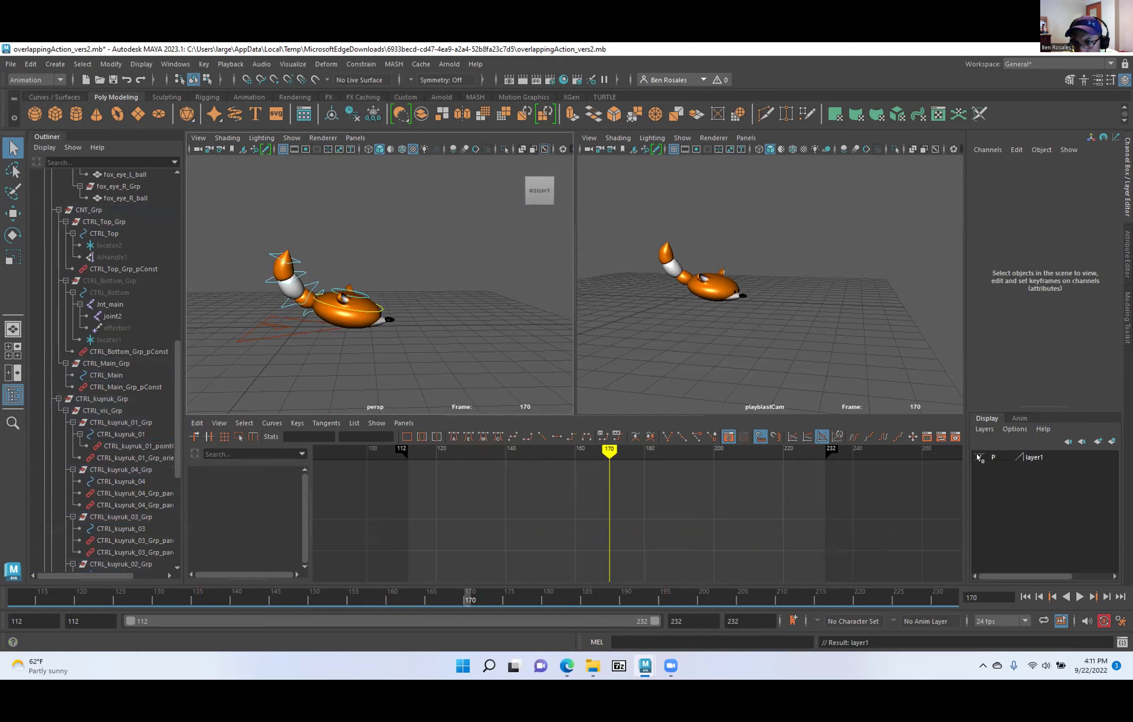
{"action": "double_click", "coordinate": [1031, 458]}
{"action": "left_click_drag", "start_coordinate": [459, 269], "coordinate": [330, 271]}
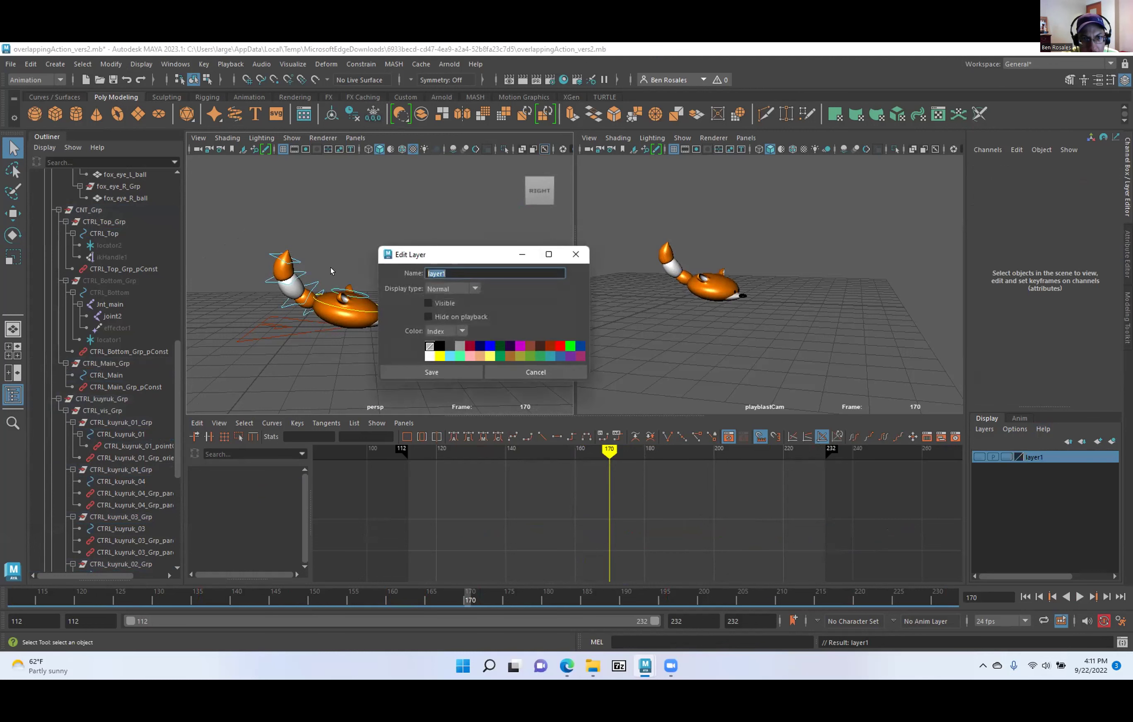
{"action": "type", "text": "Tai_CONs_lyr"}
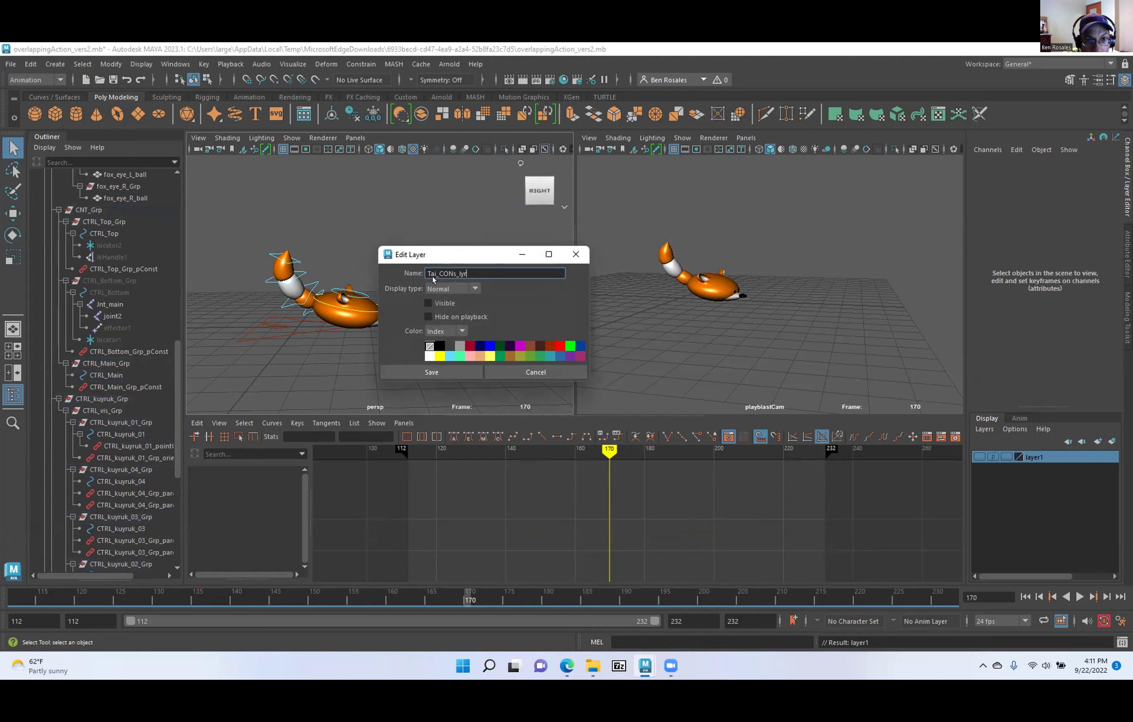
{"action": "type", "text": "l"}
{"action": "left_click", "coordinate": [439, 371]}
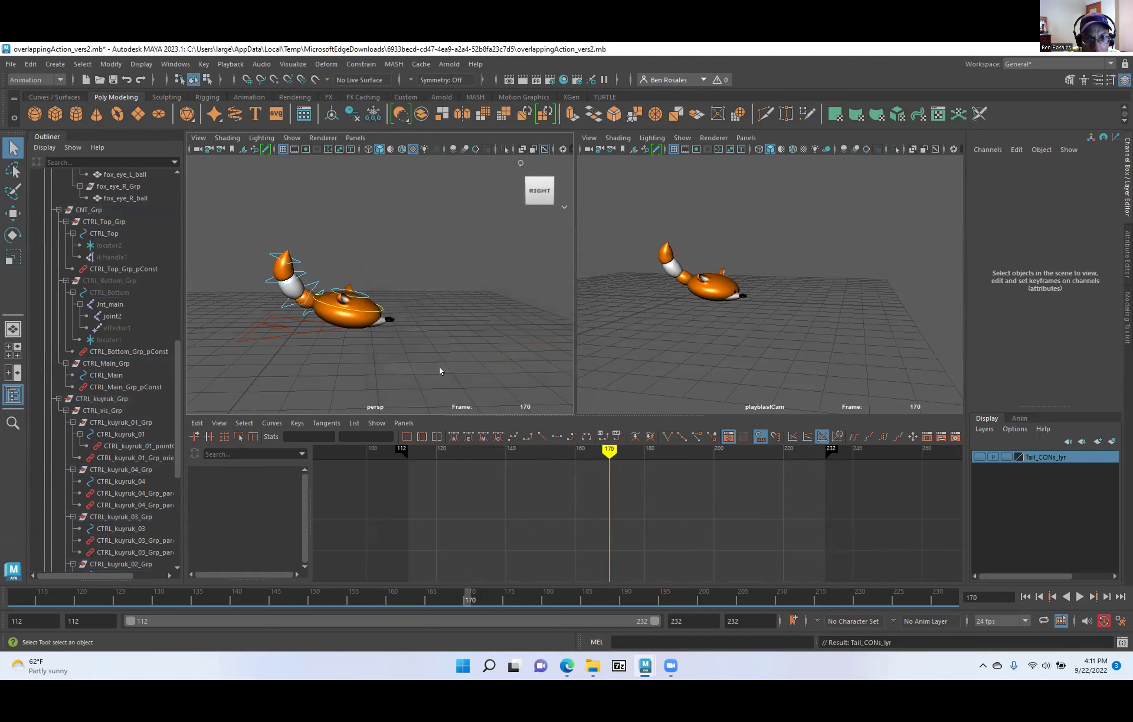
Add the tail-tip control CTRL_kuyruk_04 to Tail_CONs_lyr and hide the layer.
{"action": "right_click_drag", "start_coordinate": [280, 263], "coordinate": [332, 271], "text": "alt"}
{"action": "middle_click_drag", "start_coordinate": [331, 270], "coordinate": [407, 288], "text": "alt"}
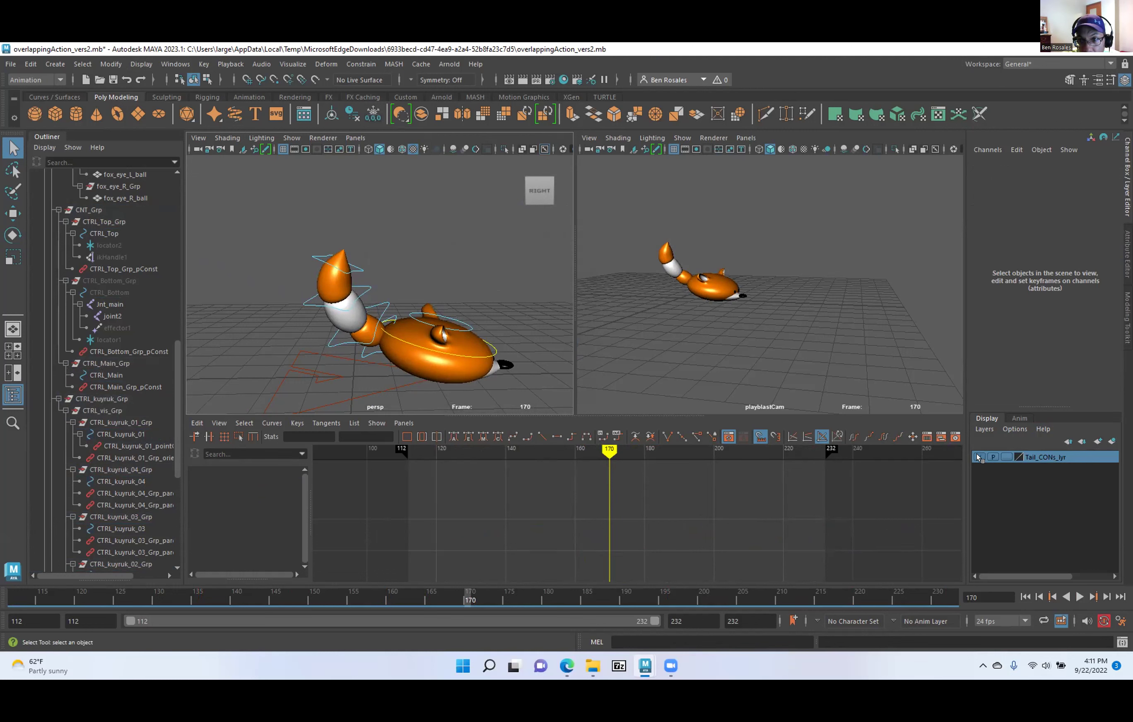
{"action": "mouse_move", "coordinate": [347, 326]}
{"action": "left_mouse_down", "text": "alt"}
{"action": "mouse_move", "coordinate": [319, 310]}
{"action": "mouse_move", "coordinate": [339, 315]}
{"action": "left_mouse_up", "text": "alt"}
{"action": "right_click_drag", "start_coordinate": [338, 314], "coordinate": [341, 309], "text": "alt"}
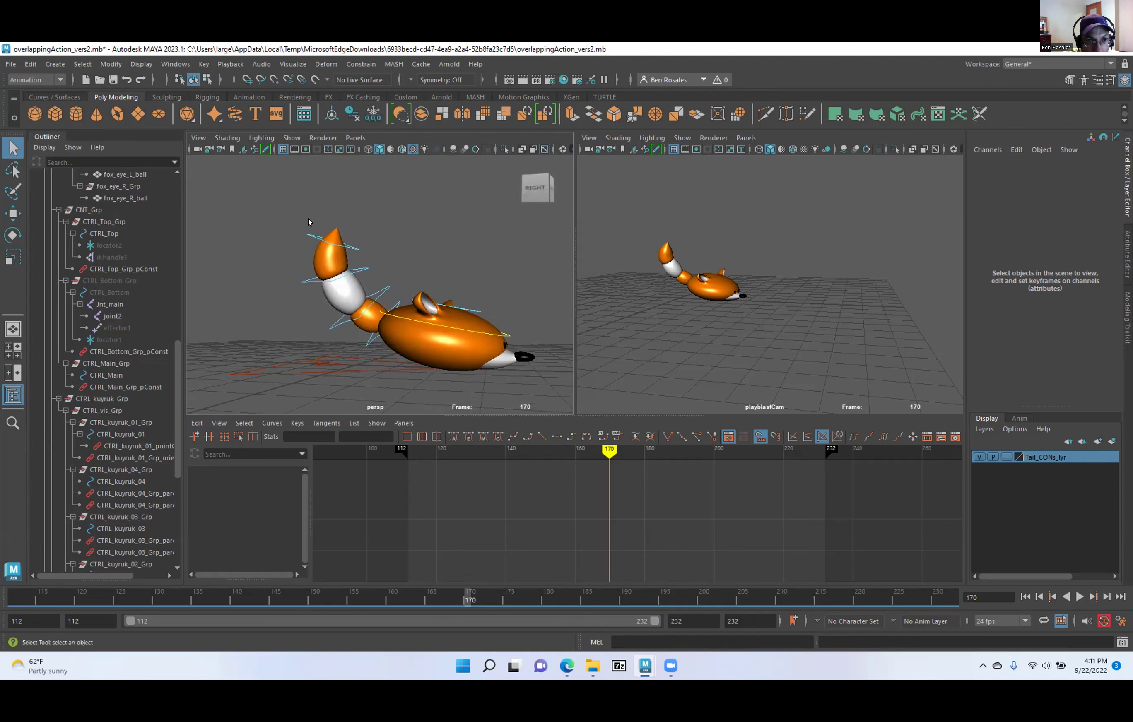
{"action": "left_click_drag", "start_coordinate": [322, 223], "coordinate": [318, 238], "text": "alt"}
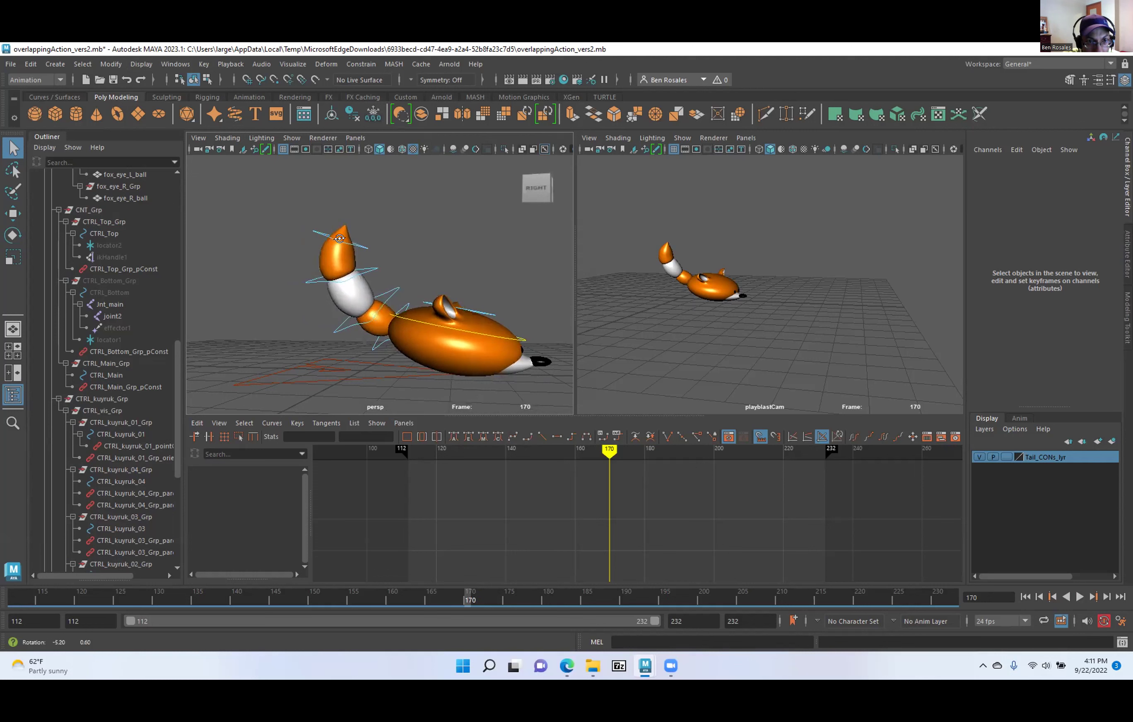
{"action": "left_click", "coordinate": [318, 229]}
{"action": "right_click", "coordinate": [1027, 458]}
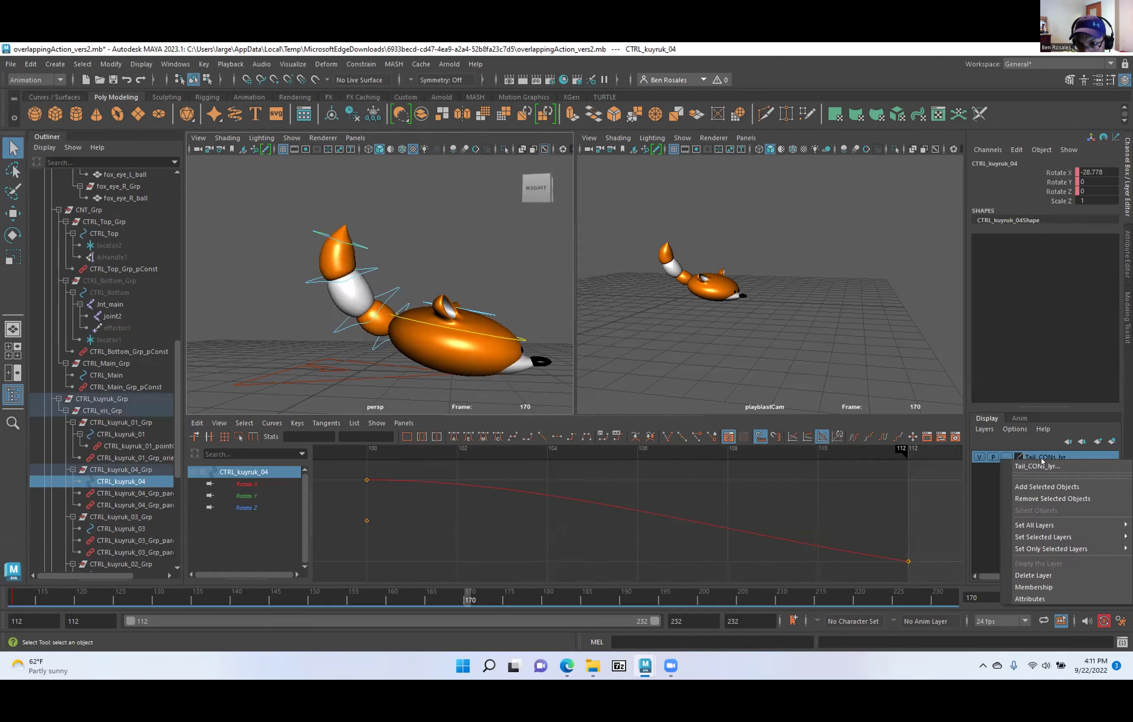
{"action": "left_click", "coordinate": [1039, 488]}
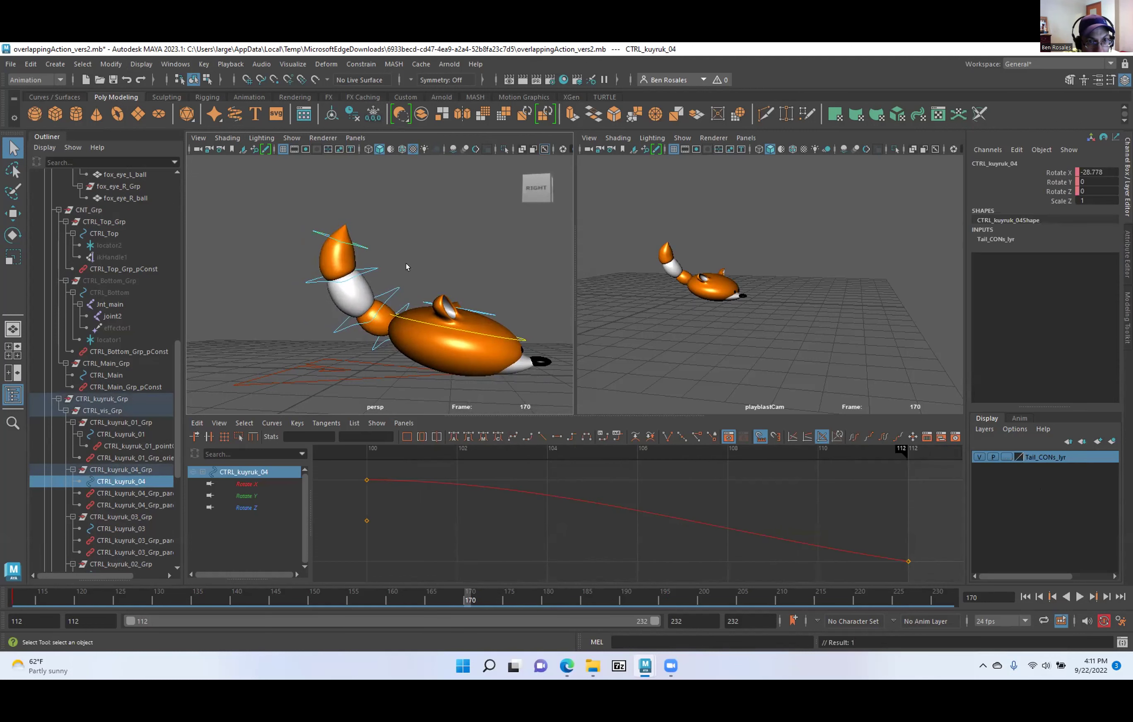
{"action": "left_click", "coordinate": [979, 457]}
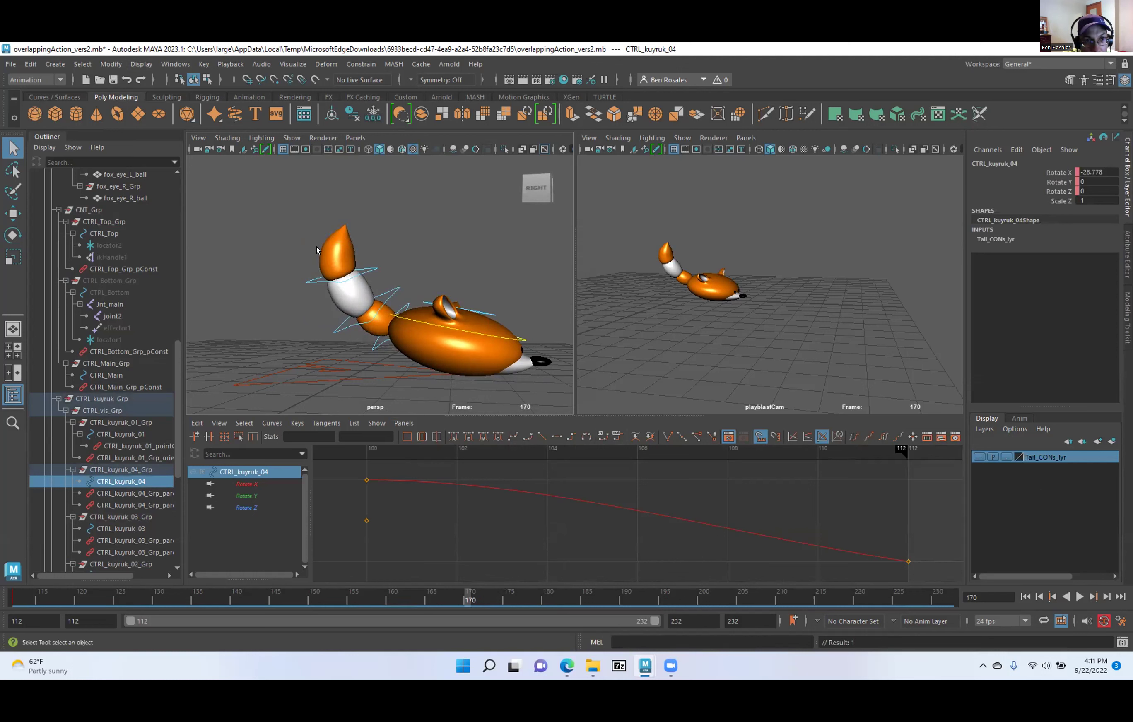
Add the middle tail controls CTRL_kuyruk_03 and CTRL_kuyruk_02 to Tail_CONs_lyr.
{"action": "left_click", "coordinate": [309, 280]}
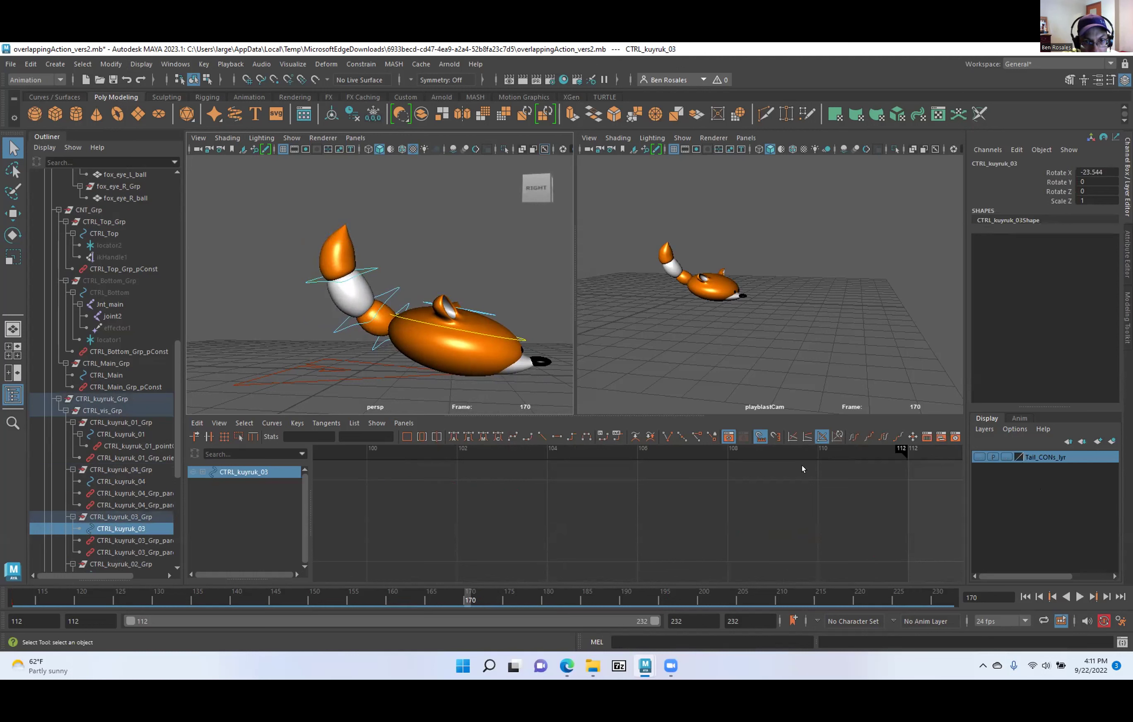
{"action": "right_click", "coordinate": [1074, 457]}
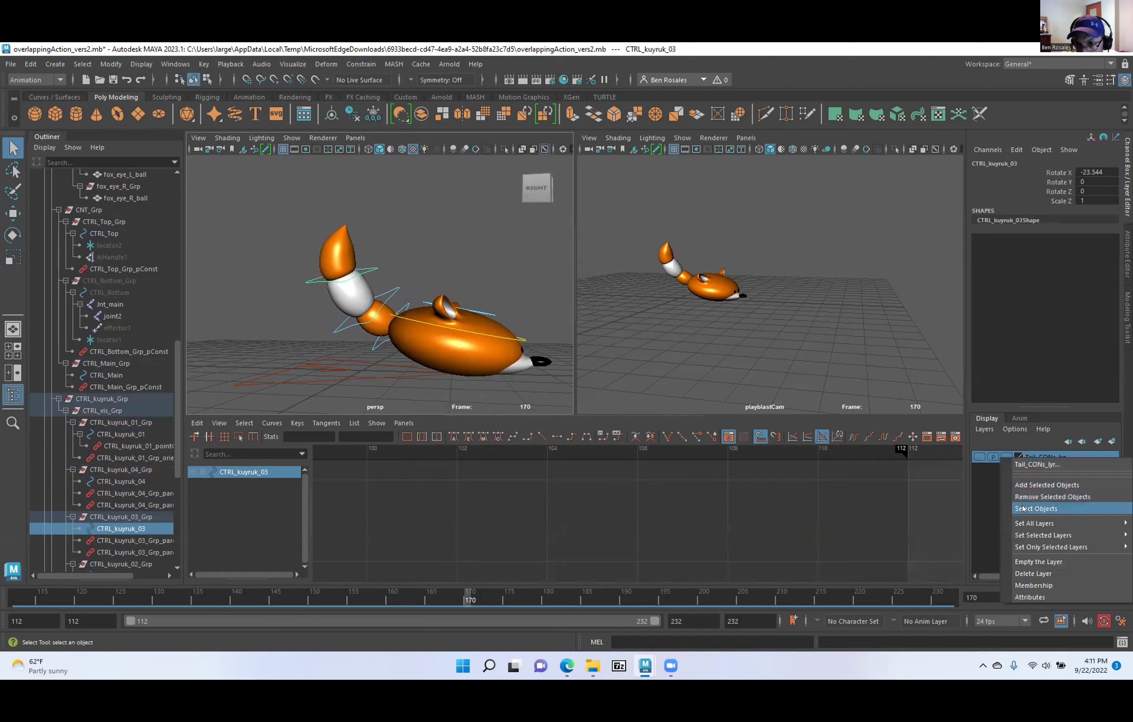
{"action": "left_click", "coordinate": [1029, 485]}
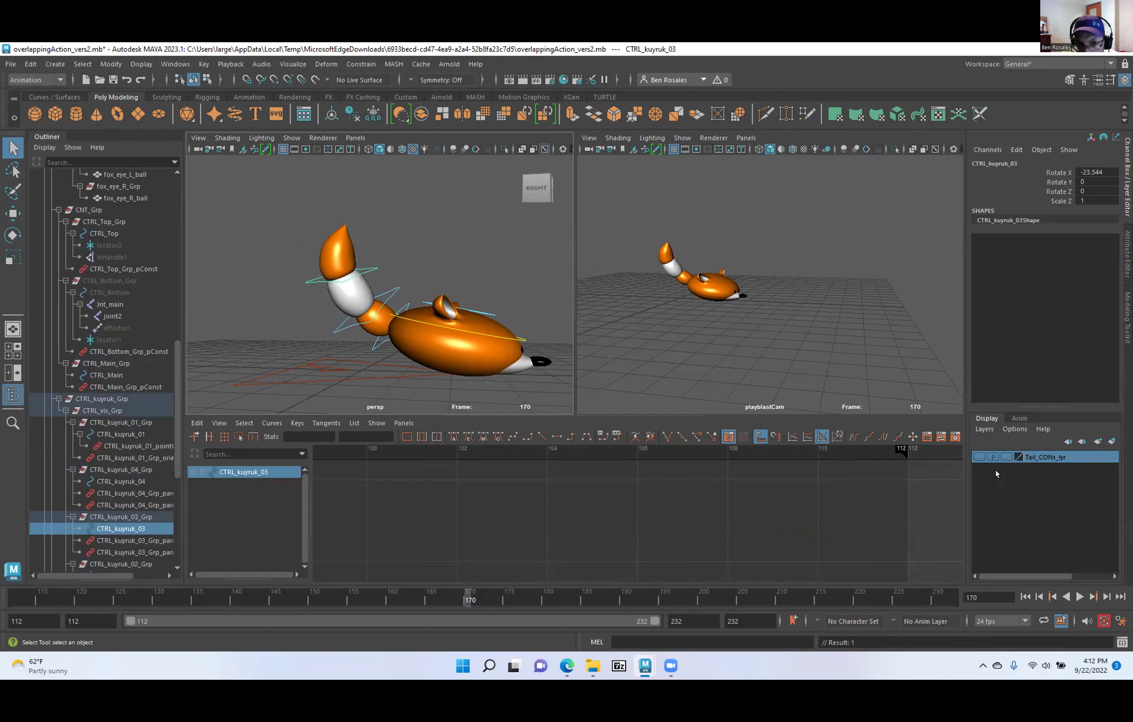
{"action": "left_click", "coordinate": [346, 326]}
{"action": "right_click", "coordinate": [1043, 468]}
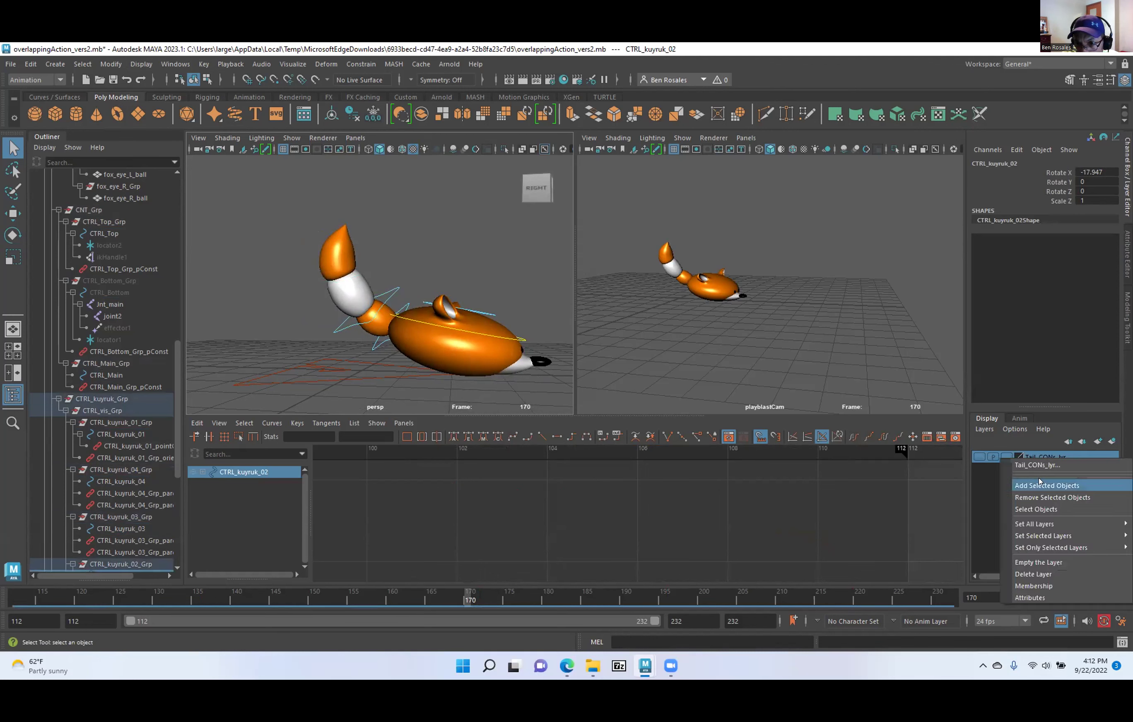
{"action": "left_click", "coordinate": [1028, 485]}
Add the tail-base control CTRL_kuyruk_01 and the head control CTRL_Top to Tail_CONs_lyr.
{"action": "left_click", "coordinate": [370, 341]}
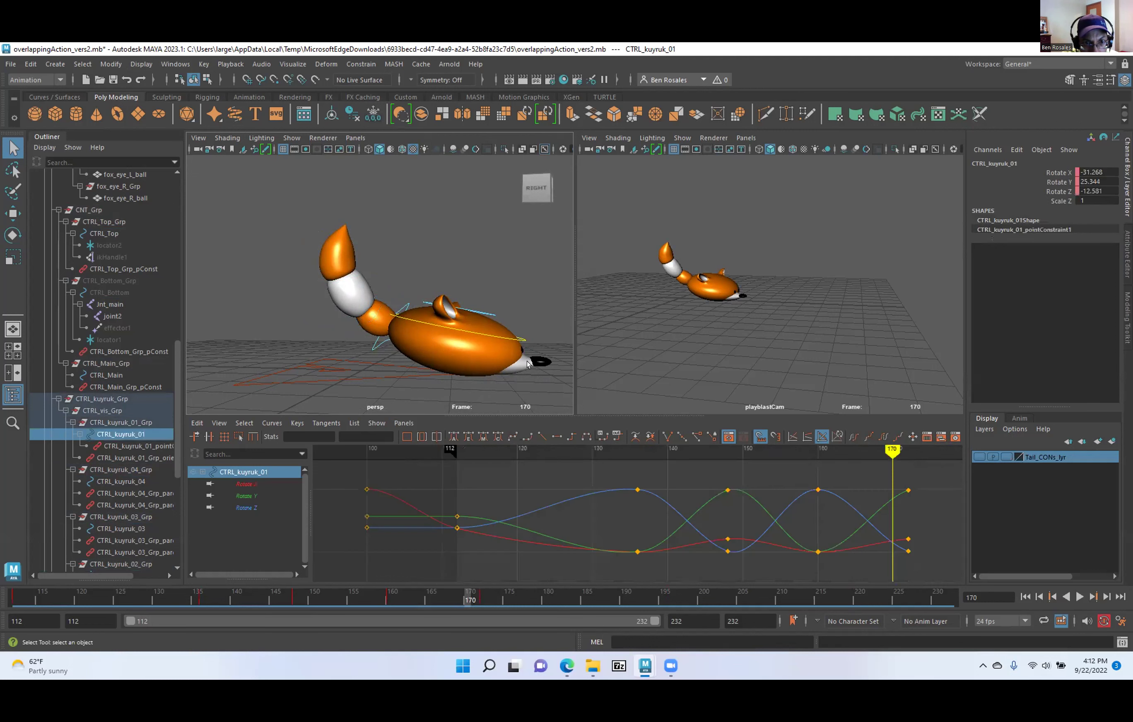
{"action": "right_click", "coordinate": [1040, 457]}
{"action": "left_click", "coordinate": [1029, 486]}
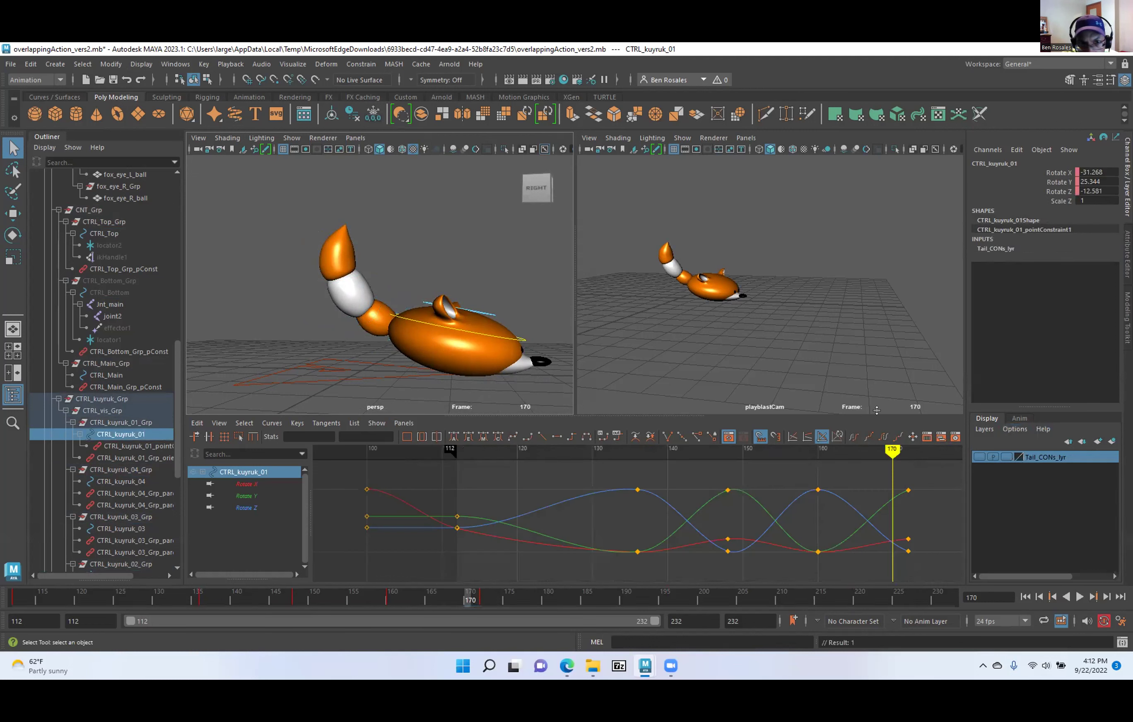
{"action": "left_click", "coordinate": [489, 314]}
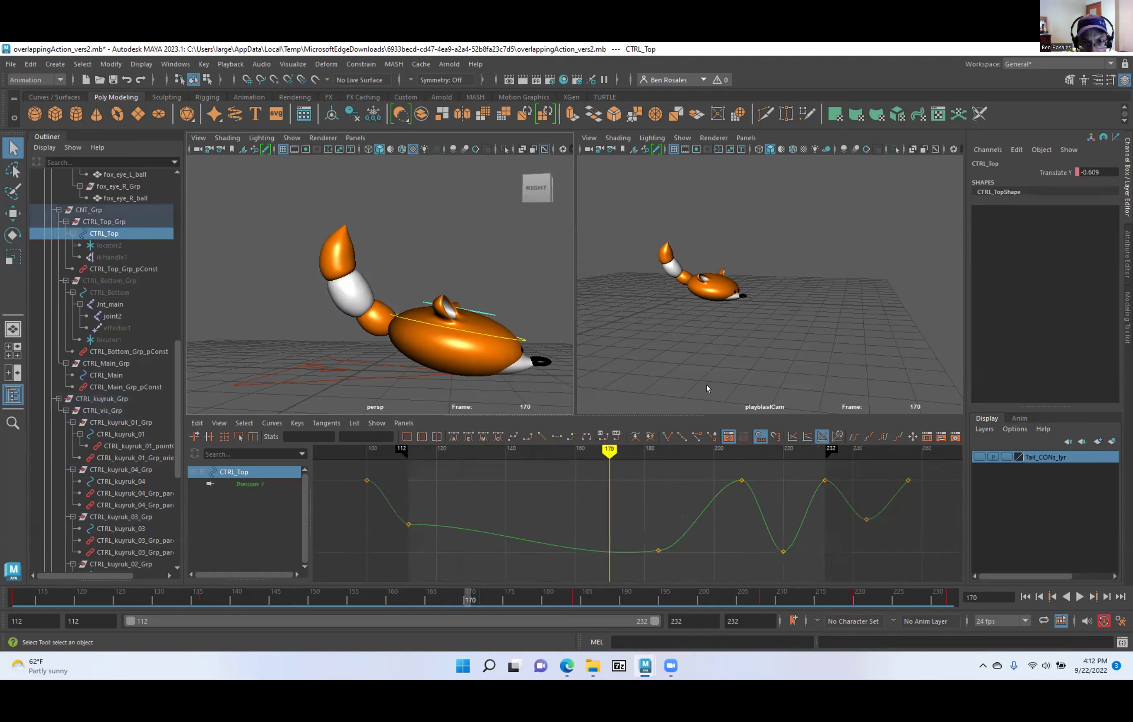
{"action": "right_click", "coordinate": [1047, 458]}
{"action": "left_click", "coordinate": [1028, 485]}
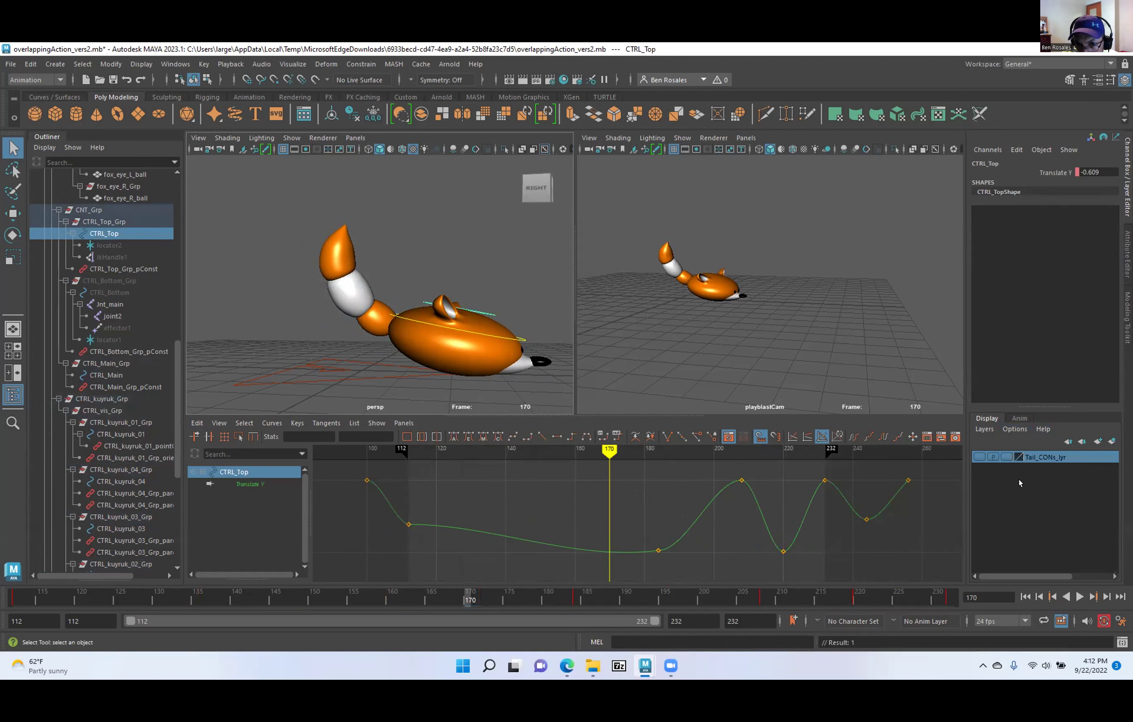
Add the body control CTRL_Main to Tail_CONs_lyr and make the layer visible again.
{"action": "left_click", "coordinate": [520, 340]}
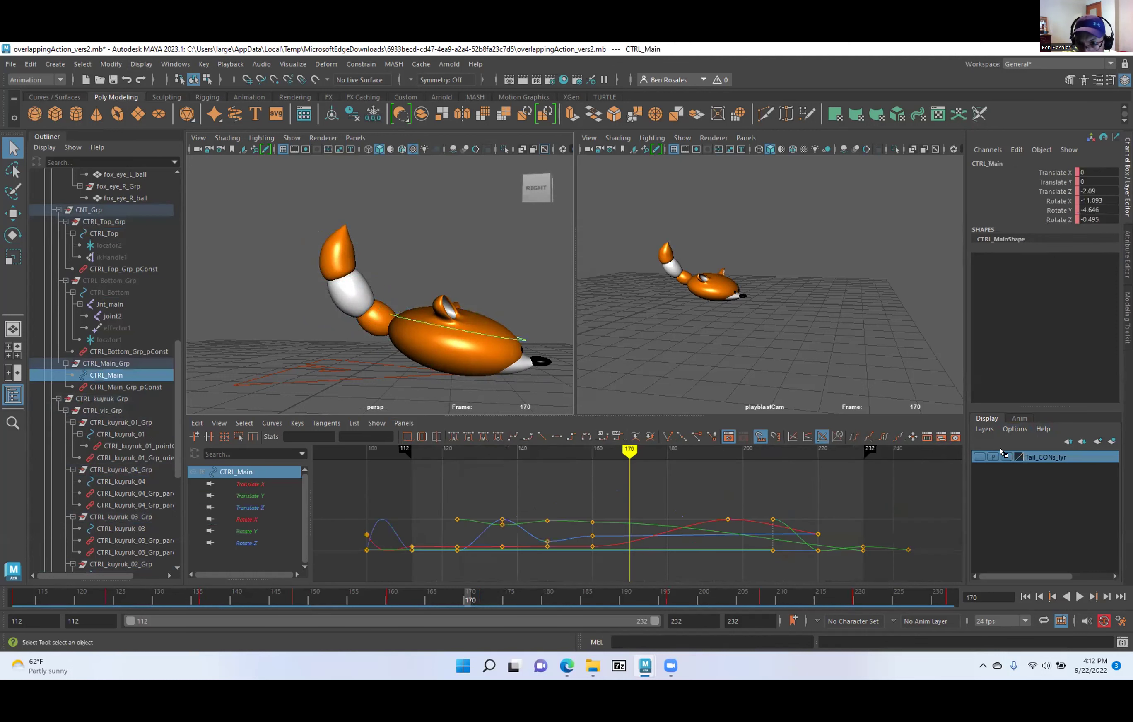
{"action": "right_click", "coordinate": [1003, 457]}
{"action": "left_click", "coordinate": [1033, 484]}
{"action": "left_click", "coordinate": [978, 458]}
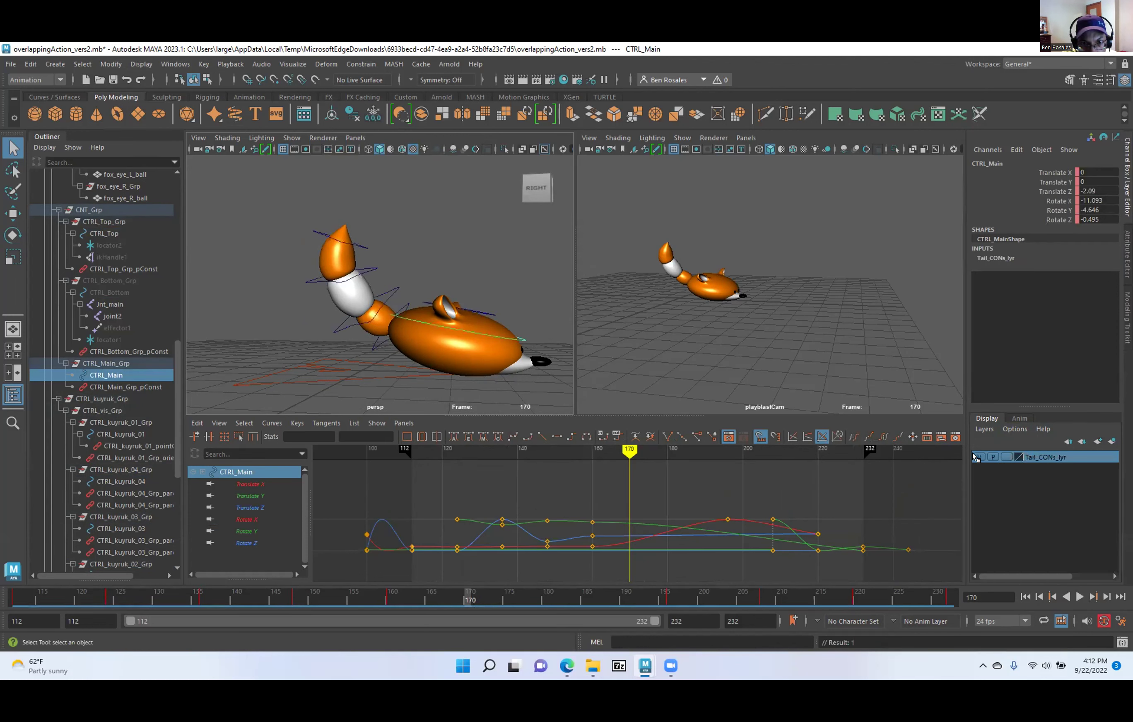
Move the current time to frame 120 and select all objects in Tail_CONs_lyr.
{"action": "mouse_move", "coordinate": [423, 339]}
{"action": "right_mouse_down", "text": "alt"}
{"action": "mouse_move", "coordinate": [382, 330]}
{"action": "mouse_move", "coordinate": [427, 342]}
{"action": "right_mouse_up", "text": "alt"}
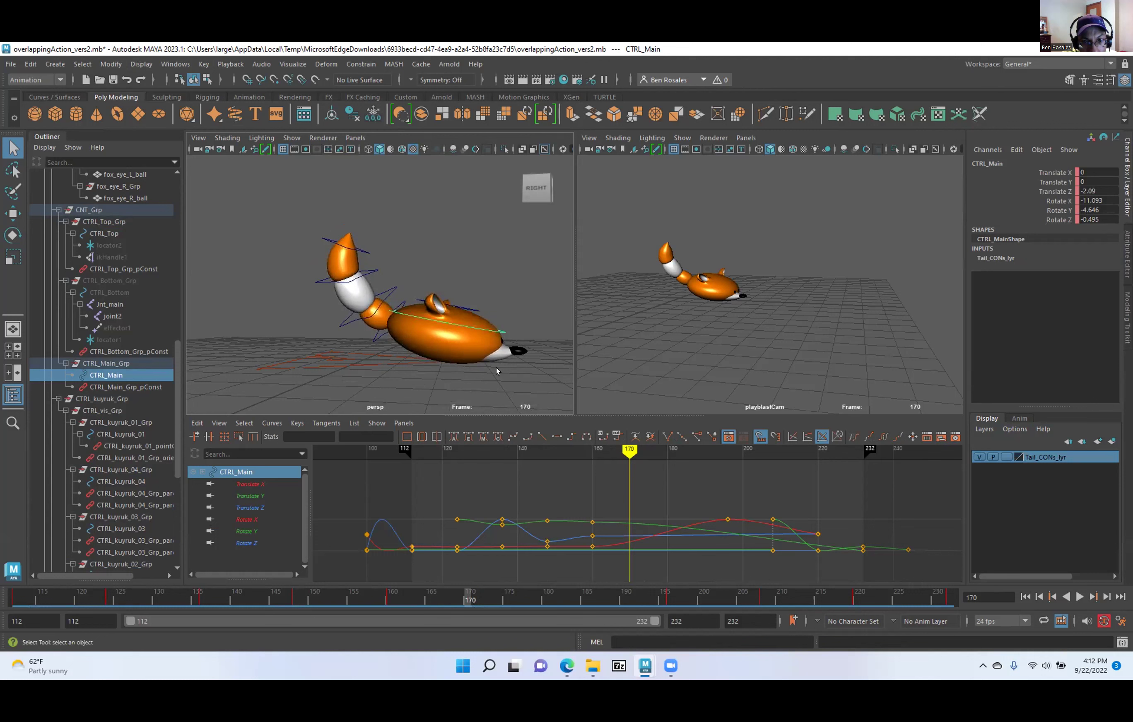
{"action": "left_click_drag", "start_coordinate": [470, 598], "coordinate": [81, 598]}
{"action": "right_click", "coordinate": [1037, 456]}
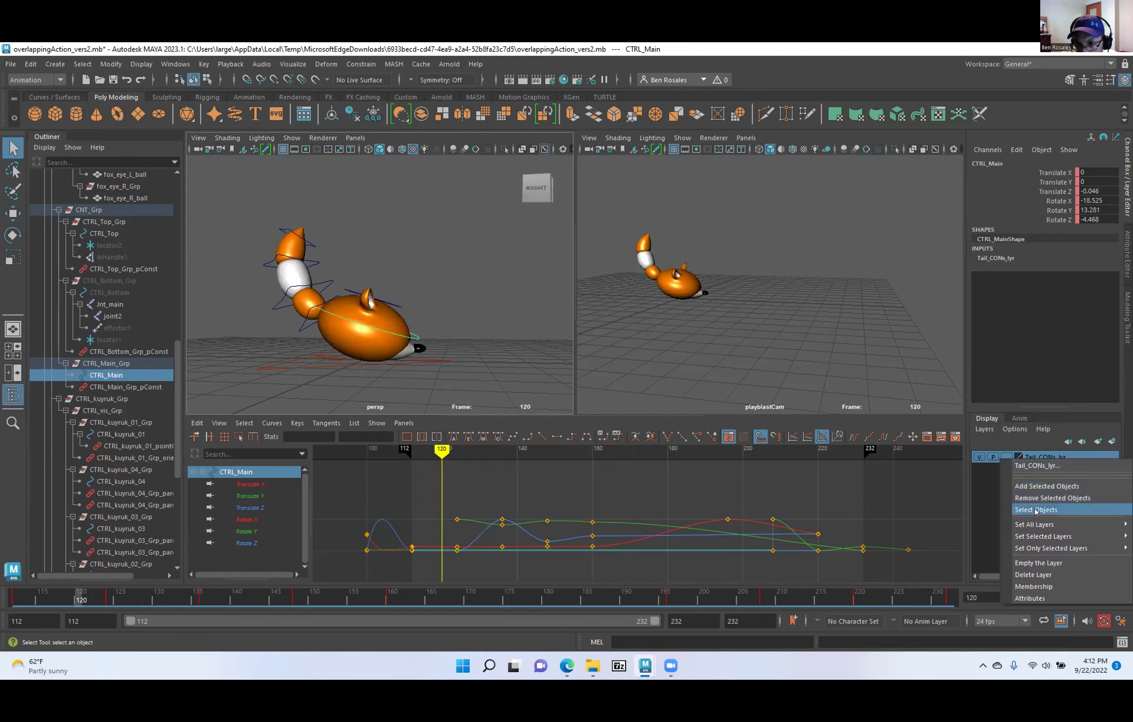
{"action": "left_click", "coordinate": [978, 462]}
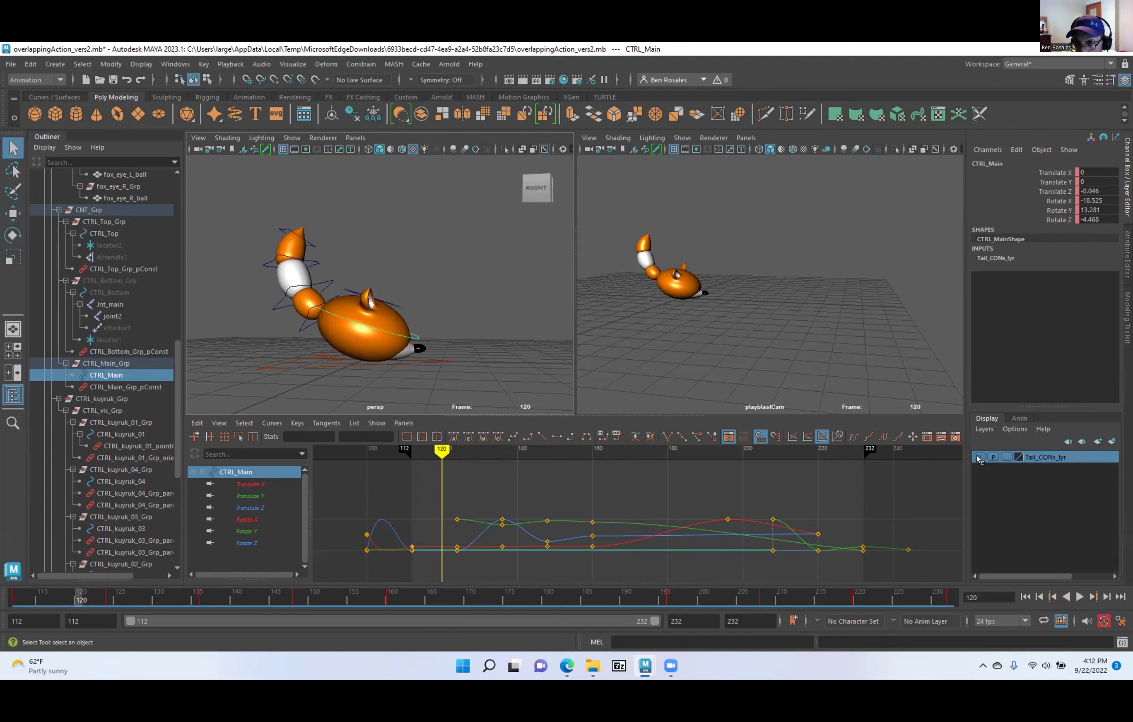
{"action": "right_click", "coordinate": [980, 458]}
{"action": "left_click", "coordinate": [981, 506]}
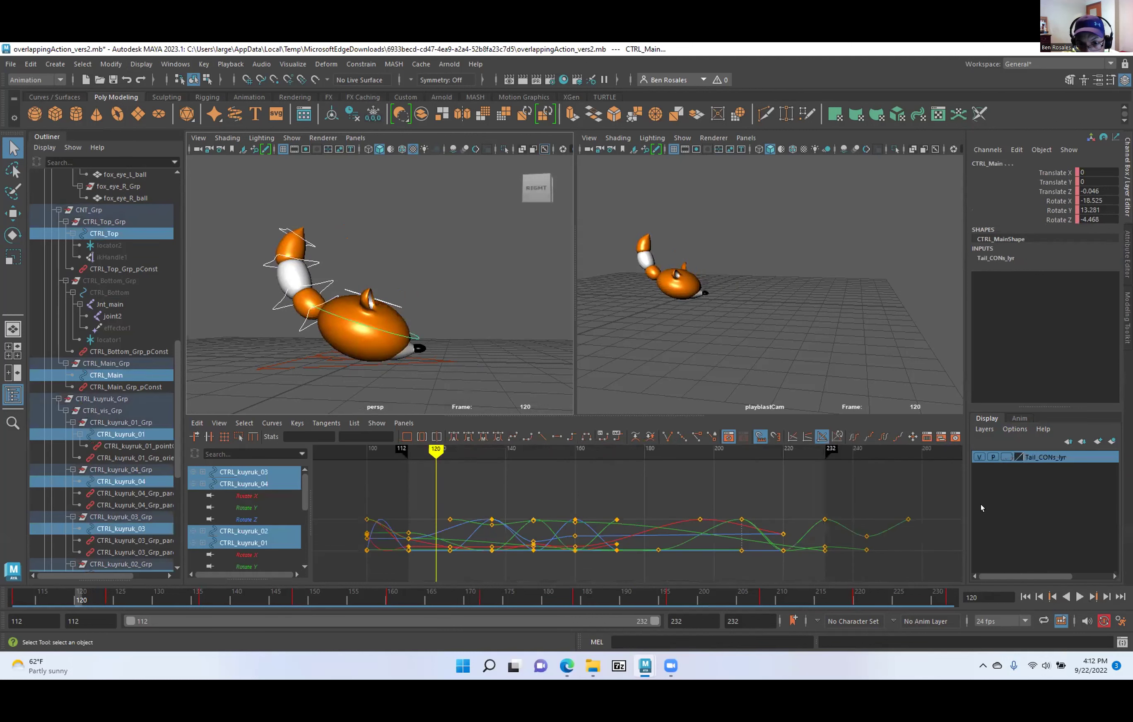
Return the current time to frame 112 and collapse the Outliner to enlarge the viewports and Graph Editor.
{"action": "right_click_drag", "start_coordinate": [771, 539], "coordinate": [703, 524], "text": "alt"}
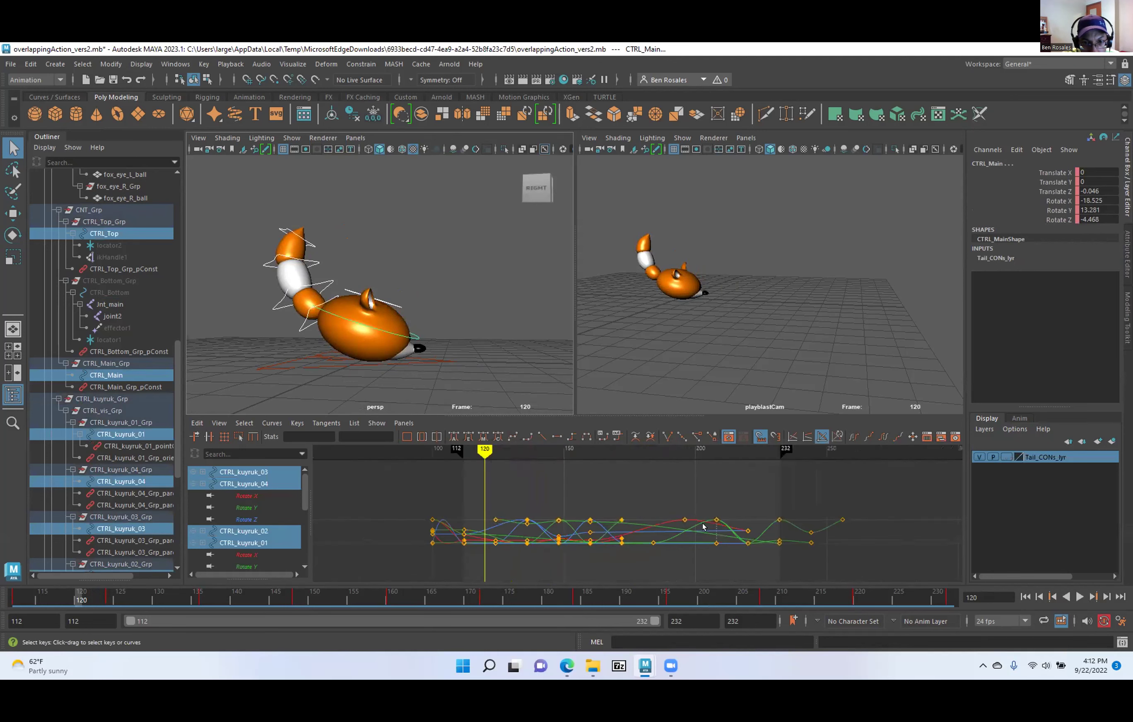
{"action": "left_click_drag", "start_coordinate": [477, 450], "coordinate": [587, 478]}
{"action": "scroll", "coordinate": [441, 333], "scroll_direction": "down", "scroll_amount": 3}
{"action": "left_click_drag", "start_coordinate": [387, 595], "coordinate": [5, 648]}
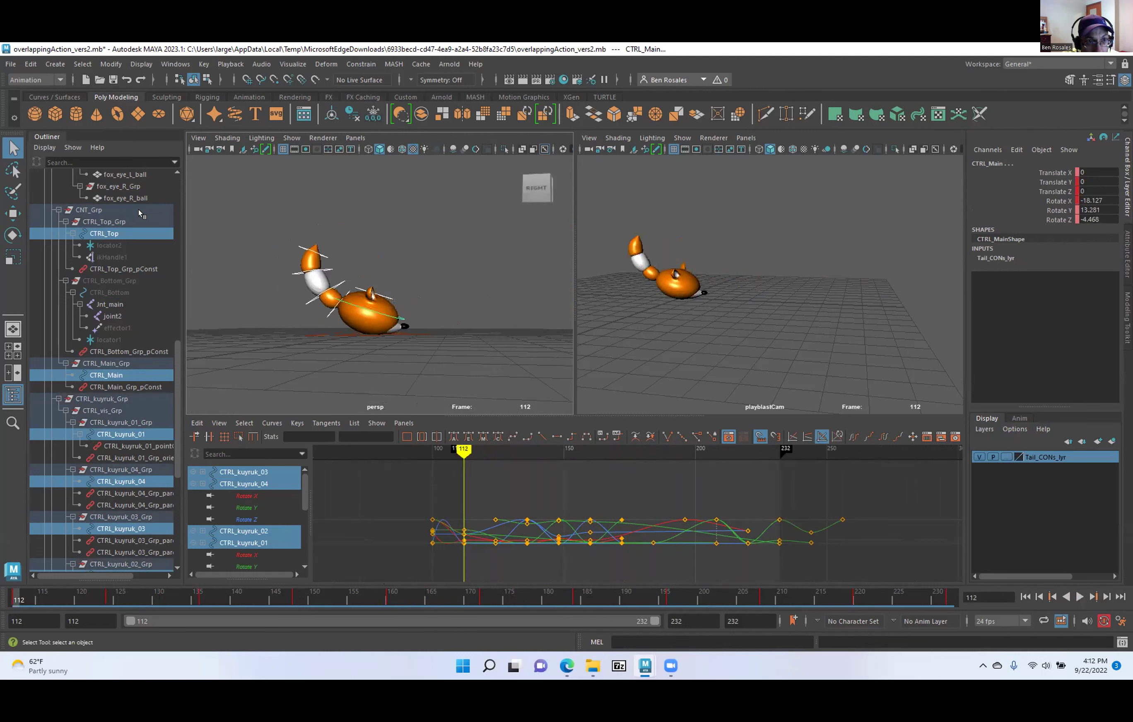
{"action": "left_click", "coordinate": [46, 137]}
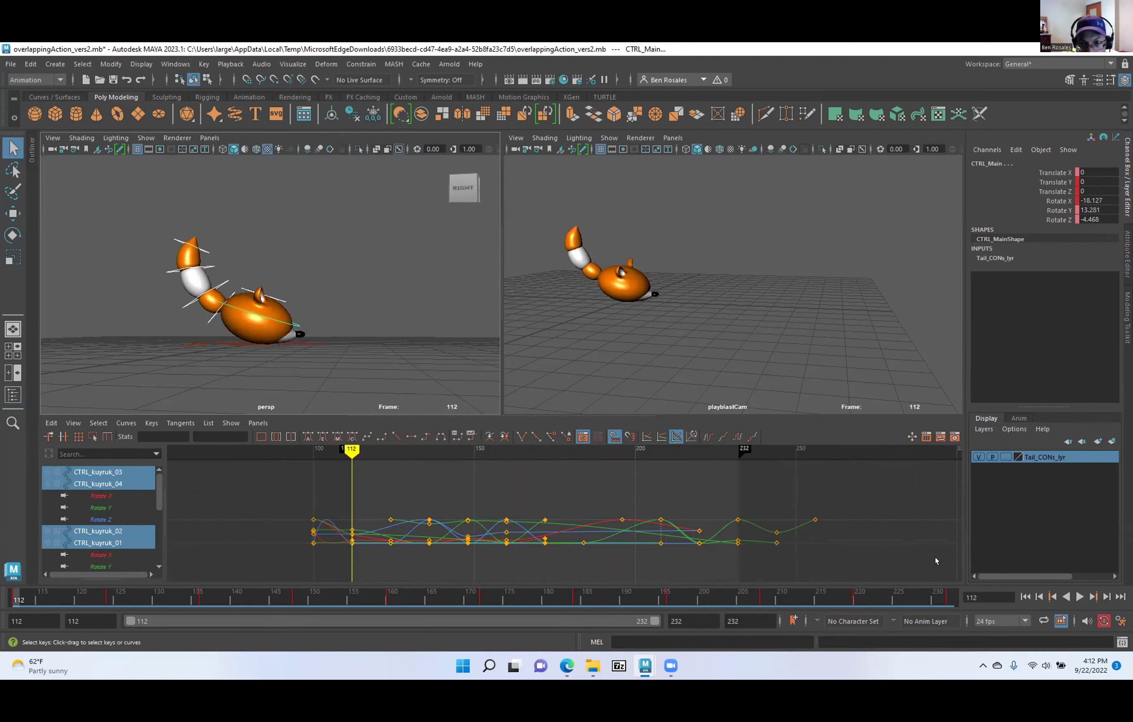
Play back the fox animation to review its motion, and return the current time to frame 112.
{"action": "left_click", "coordinate": [1078, 598]}
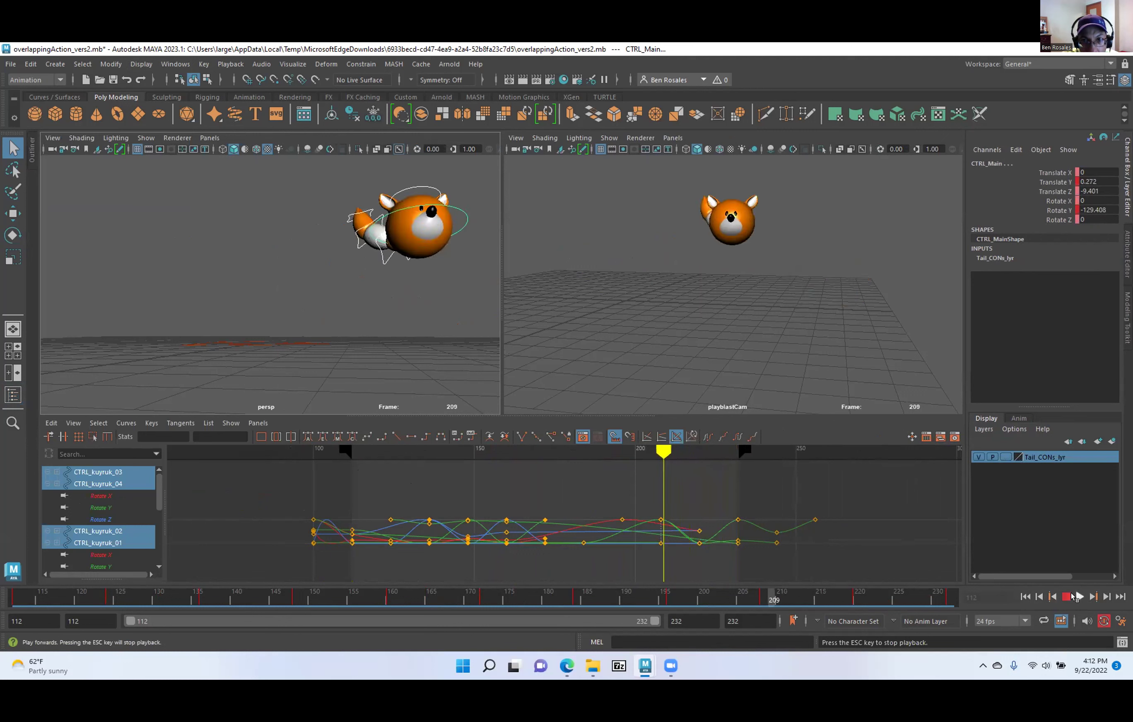
{"action": "left_click", "coordinate": [1079, 597]}
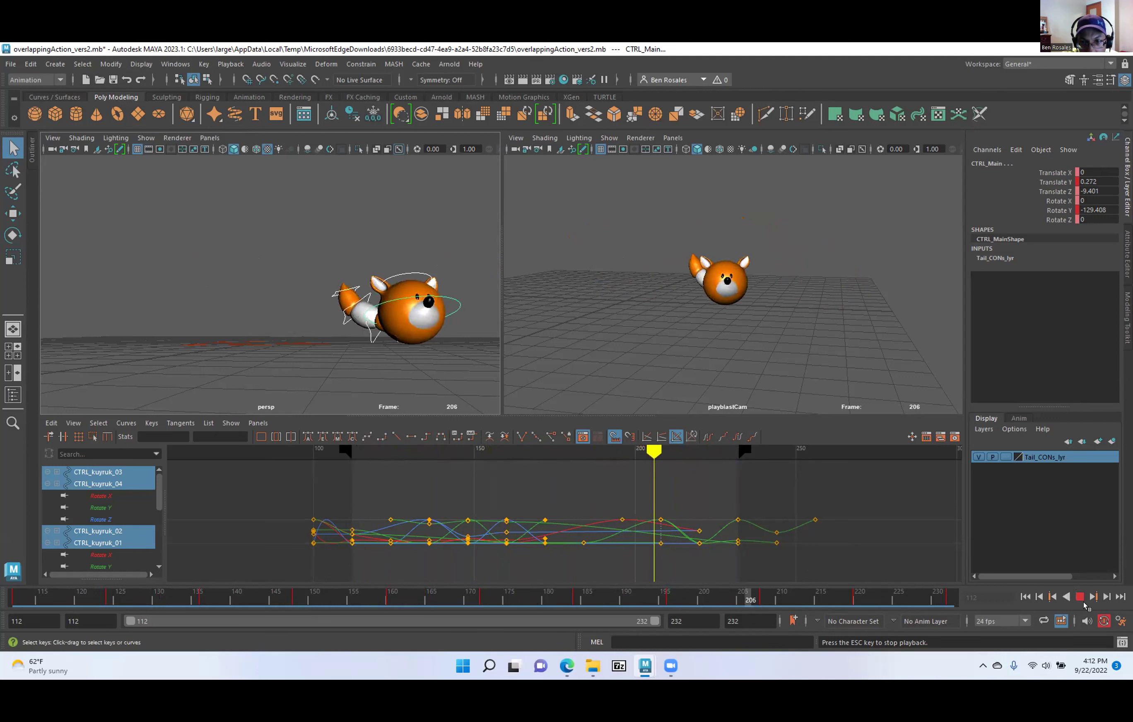
{"action": "left_click", "coordinate": [1080, 597]}
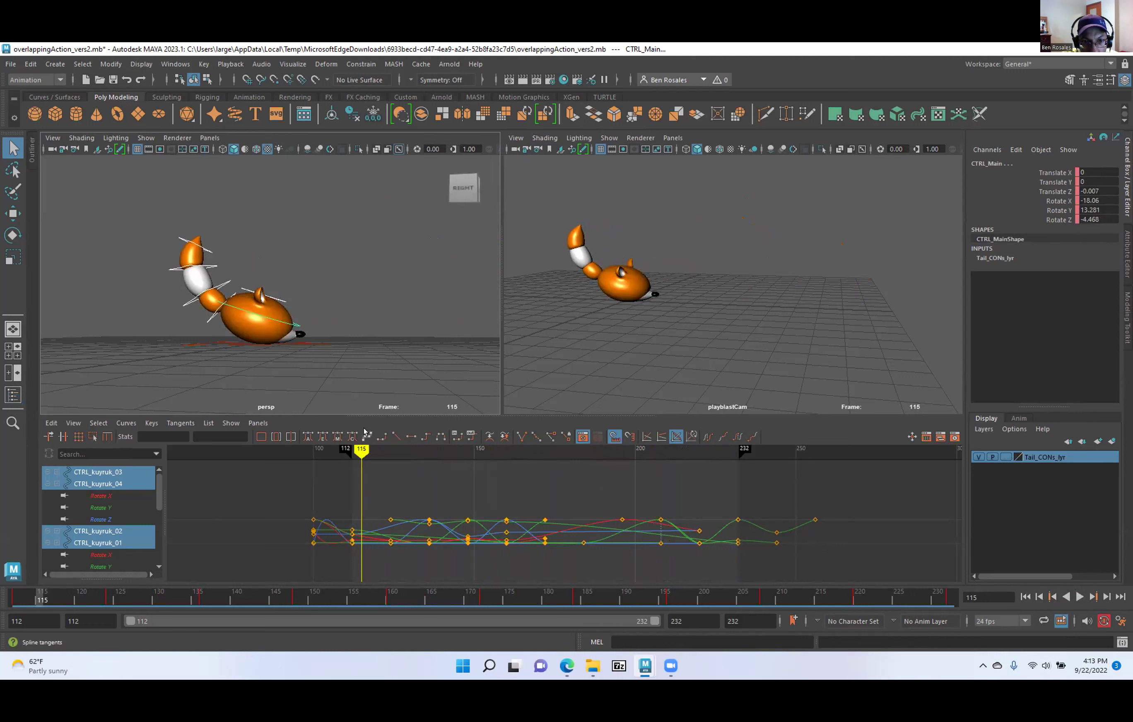
{"action": "left_click_drag", "start_coordinate": [365, 454], "coordinate": [349, 454]}
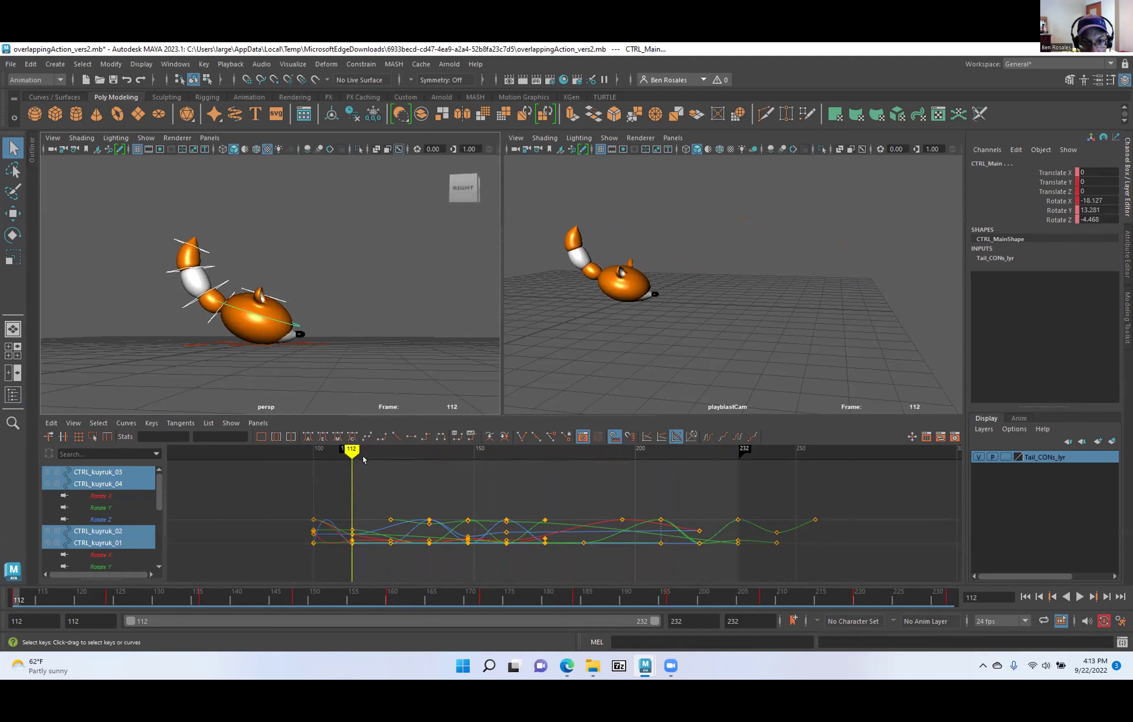
Select all keys of the fox controls in the Graph Editor and give them stepped tangents.
{"action": "left_click_drag", "start_coordinate": [859, 470], "coordinate": [367, 579]}
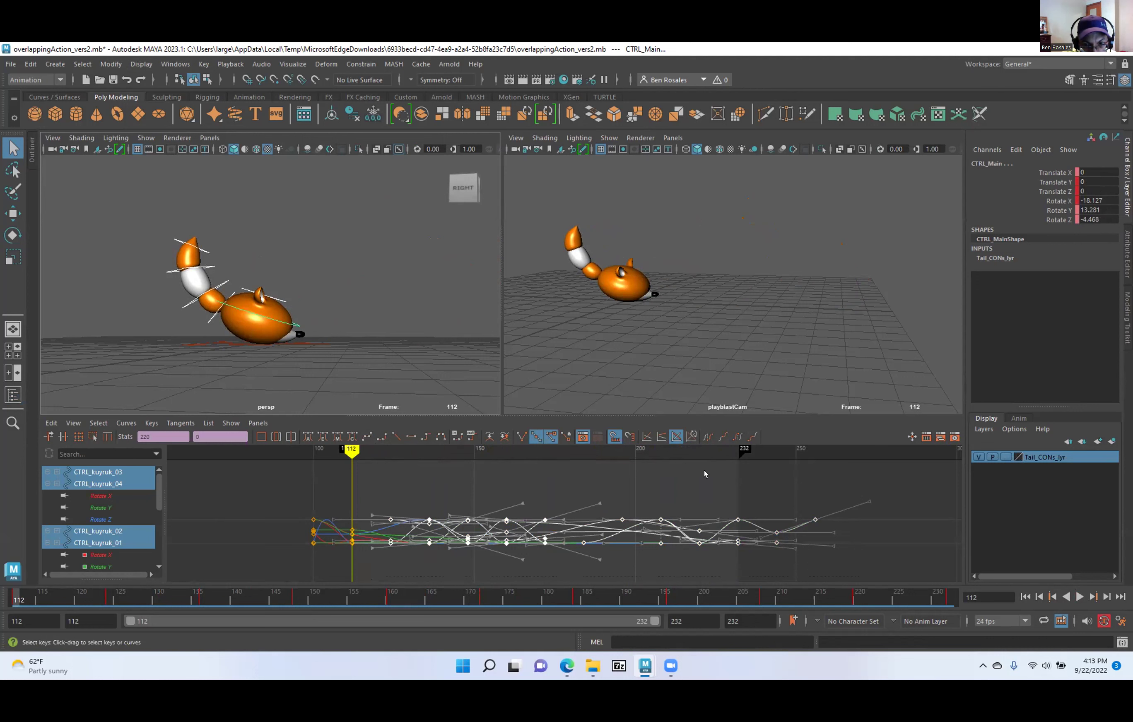
{"action": "left_click_drag", "start_coordinate": [856, 469], "coordinate": [301, 575]}
{"action": "left_click", "coordinate": [426, 438]}
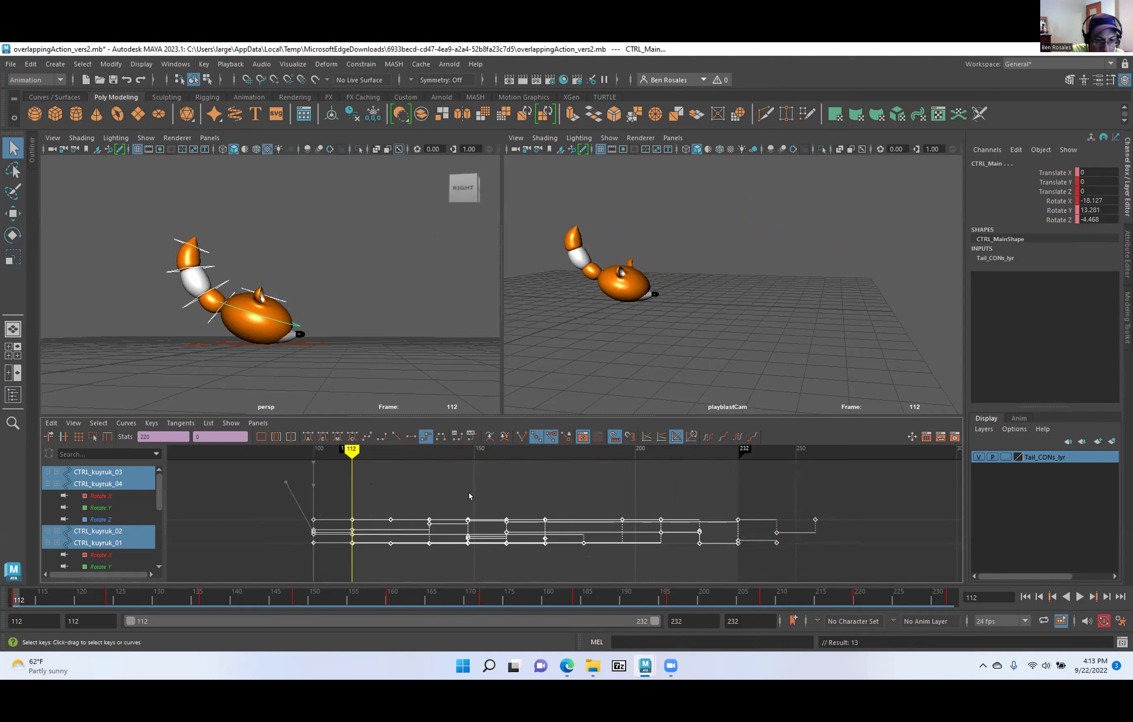
Step through the stepped key poses from frame 112 and move the current time to frame 236.
{"action": "key", "text": "period"}
{"action": "key", "text": "period"}
{"action": "key", "text": "period"}
{"action": "key", "text": "period"}
{"action": "key", "text": "period"}
{"action": "key", "text": "period"}
{"action": "key", "text": "period"}
{"action": "key", "text": "period"}
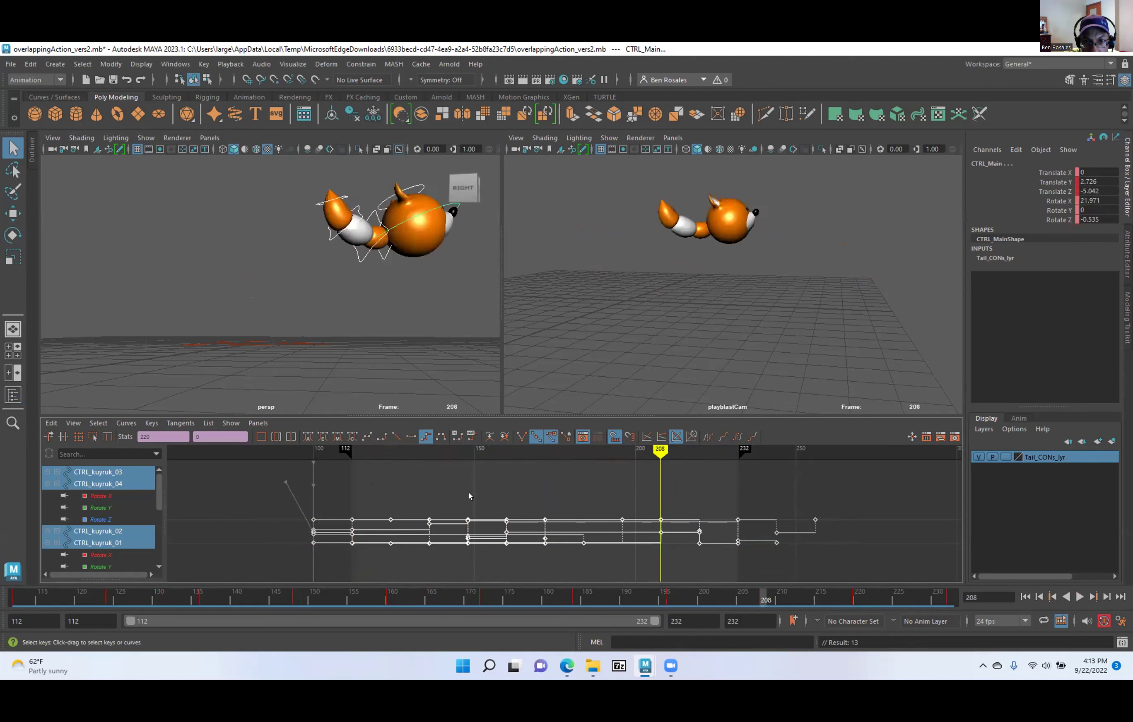
{"action": "key", "text": "period"}
{"action": "key", "text": "period"}
{"action": "mouse_move", "coordinate": [709, 450]}
{"action": "left_mouse_down"}
{"action": "mouse_move", "coordinate": [810, 458]}
{"action": "mouse_move", "coordinate": [750, 456]}
{"action": "left_mouse_up"}
Select all keys after frame 112 in the Graph Editor and activate the Scale tool.
{"action": "left_click_drag", "start_coordinate": [760, 514], "coordinate": [378, 569]}
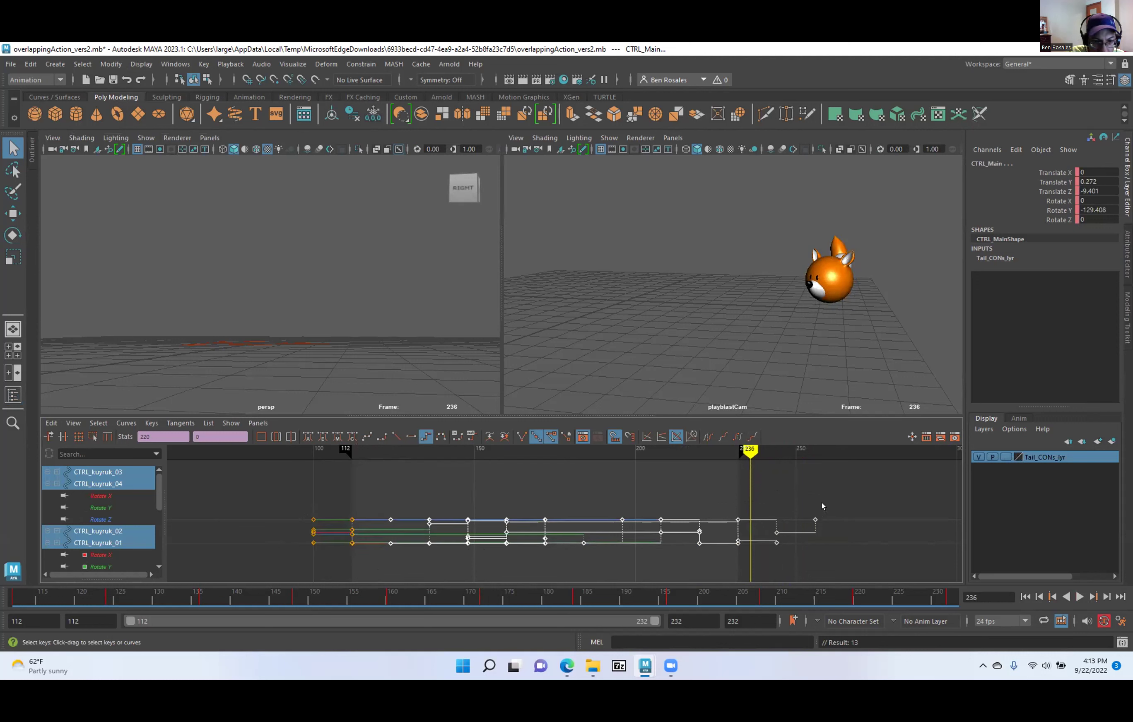
{"action": "key", "text": "w"}
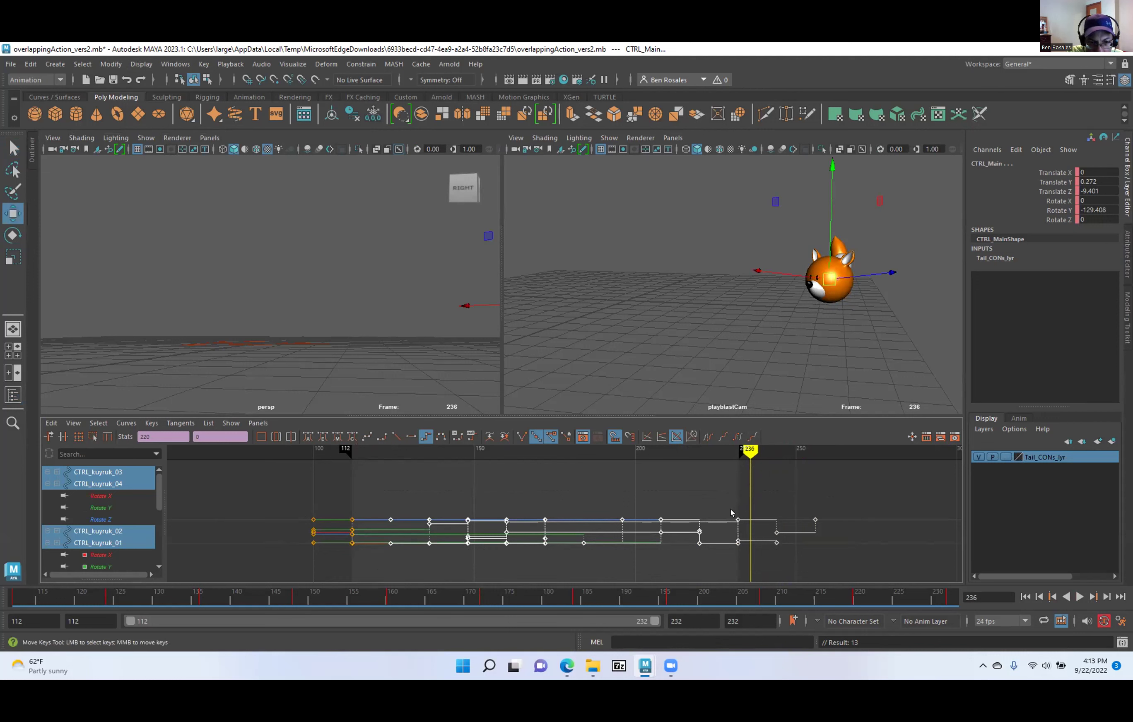
{"action": "key", "text": "r"}
{"action": "right_click_drag", "start_coordinate": [326, 281], "coordinate": [240, 304], "text": "alt"}
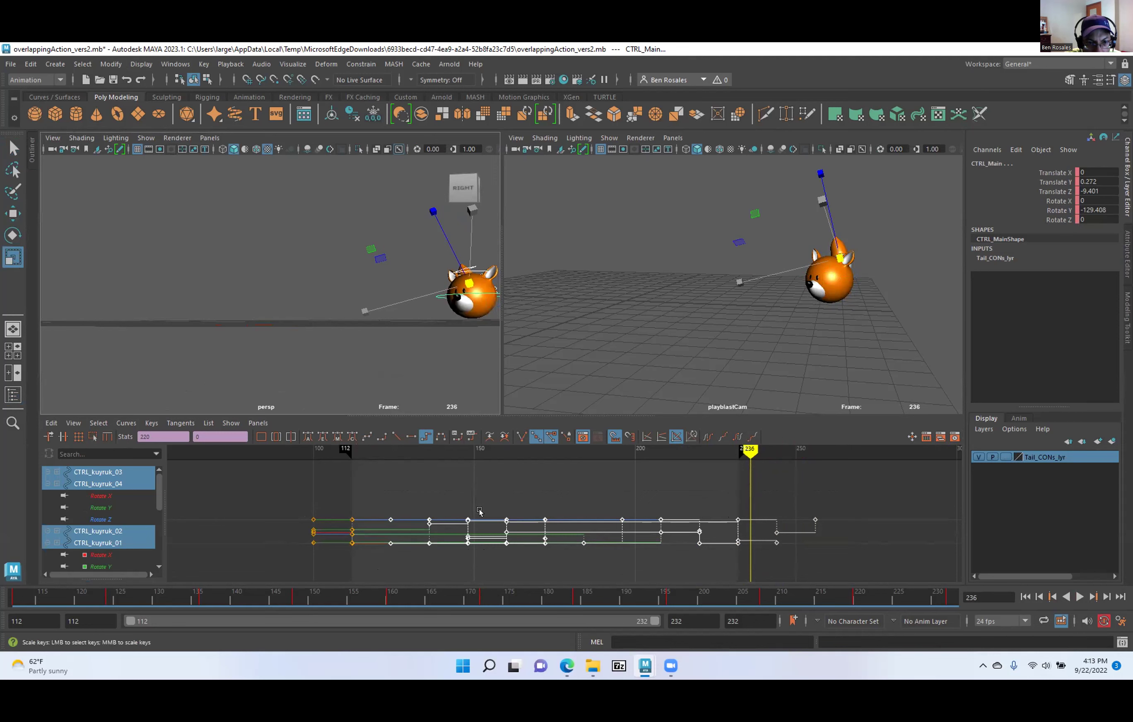
{"action": "mouse_move", "coordinate": [462, 531]}
{"action": "right_mouse_down", "text": "alt"}
{"action": "mouse_move", "coordinate": [436, 531]}
{"action": "mouse_move", "coordinate": [453, 533]}
{"action": "right_mouse_up", "text": "alt"}
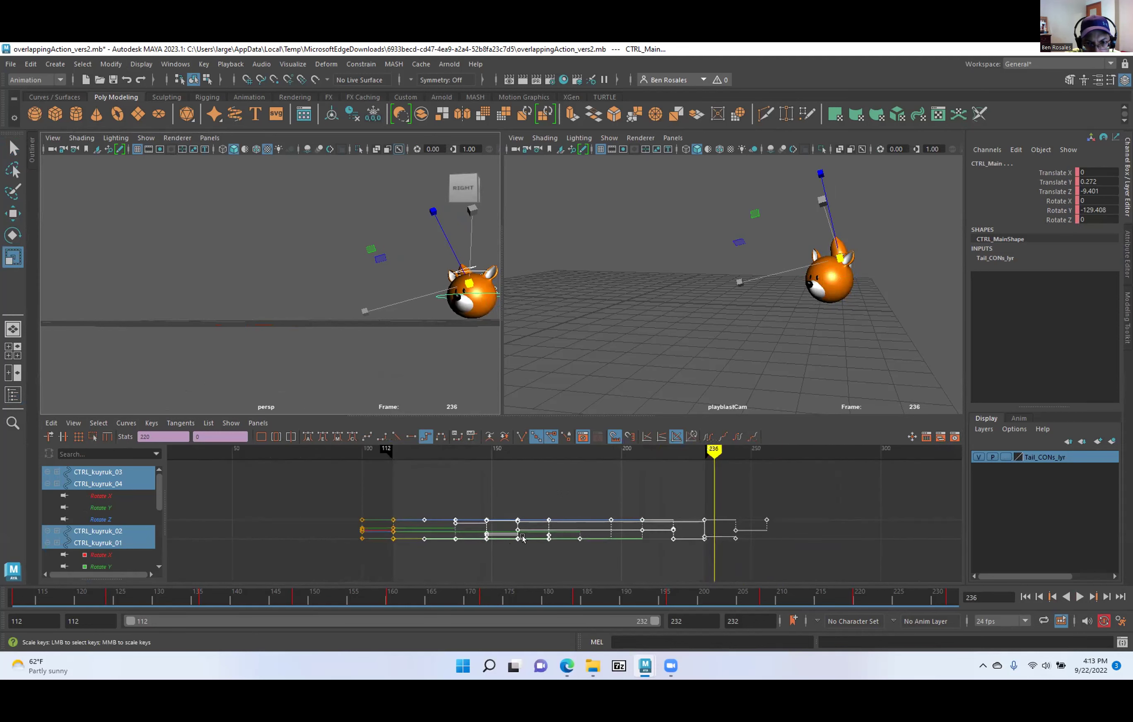
Try to compress the selected keys in time by 0.64 about frame 202.
{"action": "scroll", "coordinate": [527, 526], "scroll_direction": "down", "scroll_amount": 2}
{"action": "scroll", "coordinate": [527, 525], "scroll_direction": "up", "scroll_amount": 2}
{"action": "scroll", "coordinate": [527, 527], "scroll_direction": "up", "scroll_amount": 1}
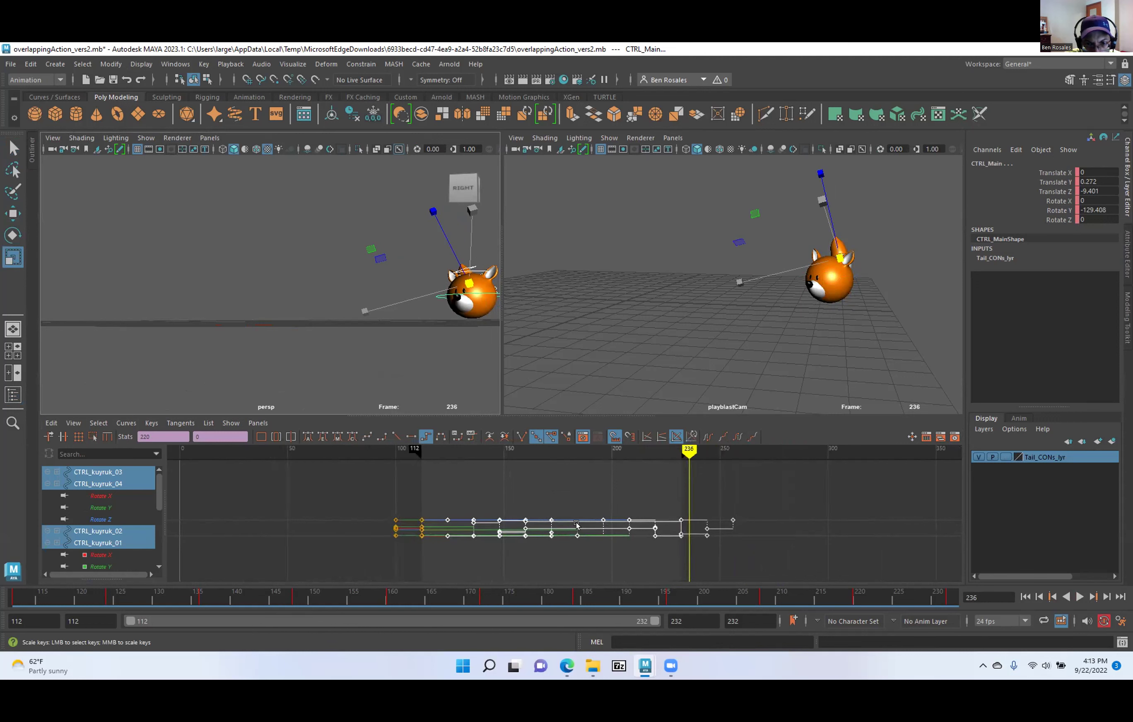
{"action": "mouse_move", "coordinate": [575, 515]}
{"action": "middle_mouse_down", "text": "alt"}
{"action": "mouse_move", "coordinate": [569, 523]}
{"action": "mouse_move", "coordinate": [583, 527]}
{"action": "middle_mouse_up", "text": "alt"}
{"action": "right_click_drag", "start_coordinate": [584, 529], "coordinate": [591, 532], "text": "alt"}
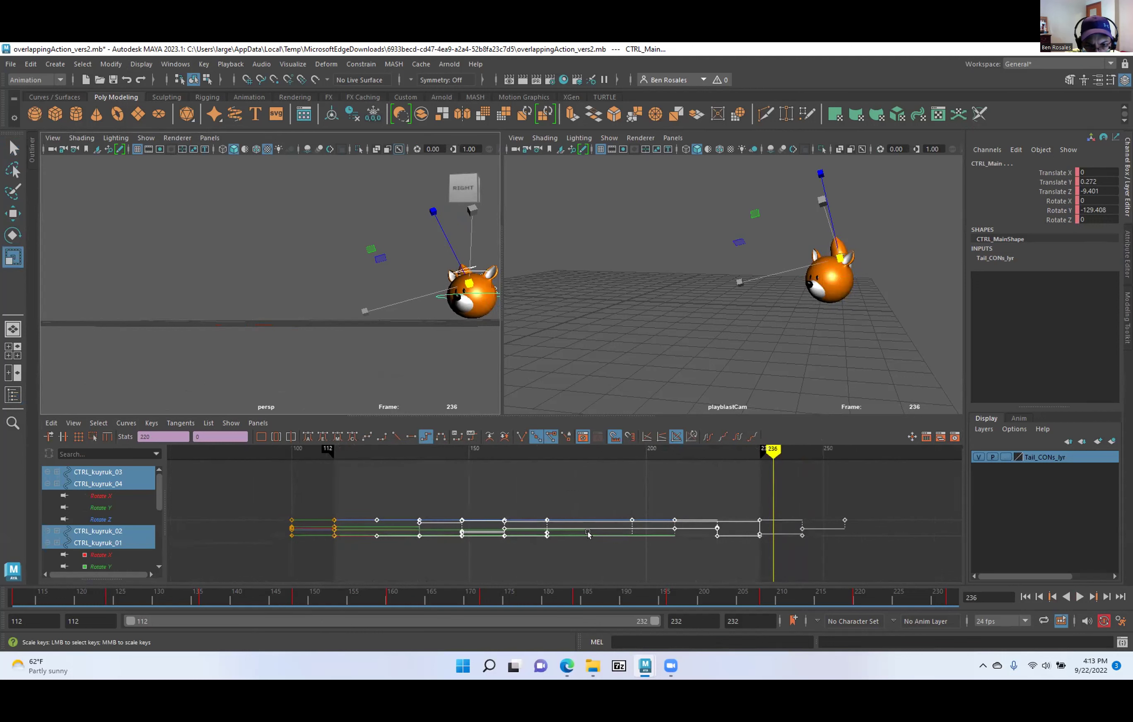
{"action": "scroll", "coordinate": [598, 534], "scroll_direction": "down", "scroll_amount": 4}
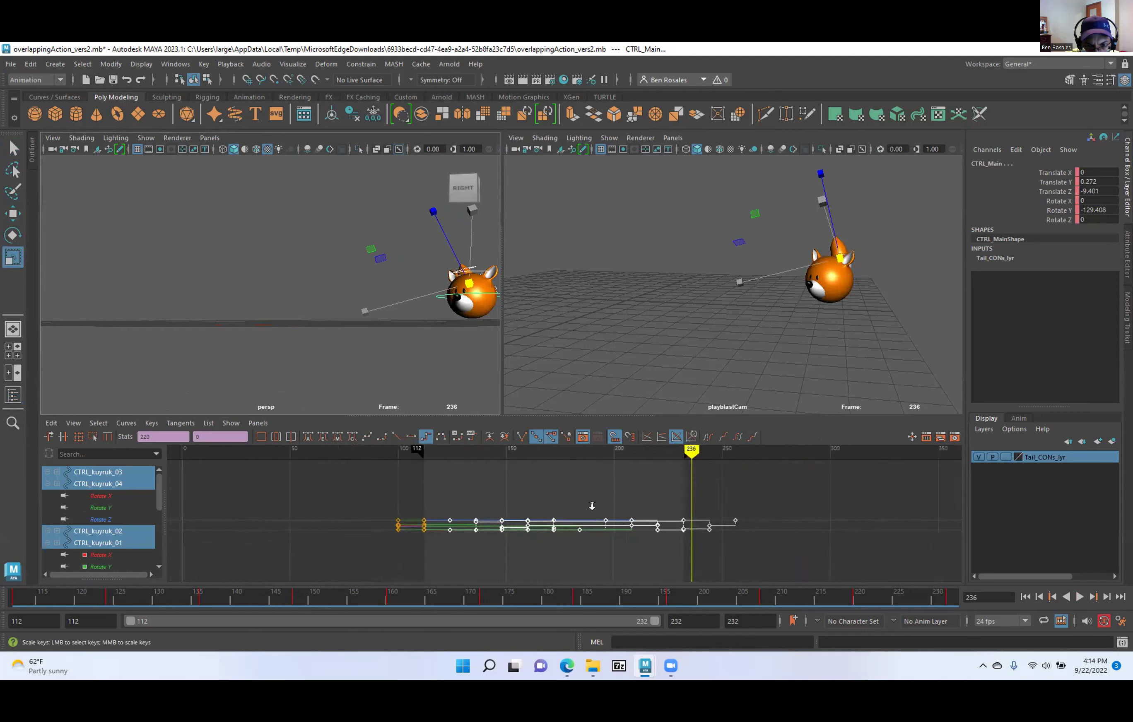
{"action": "middle_click_drag", "start_coordinate": [640, 507], "coordinate": [625, 505]}
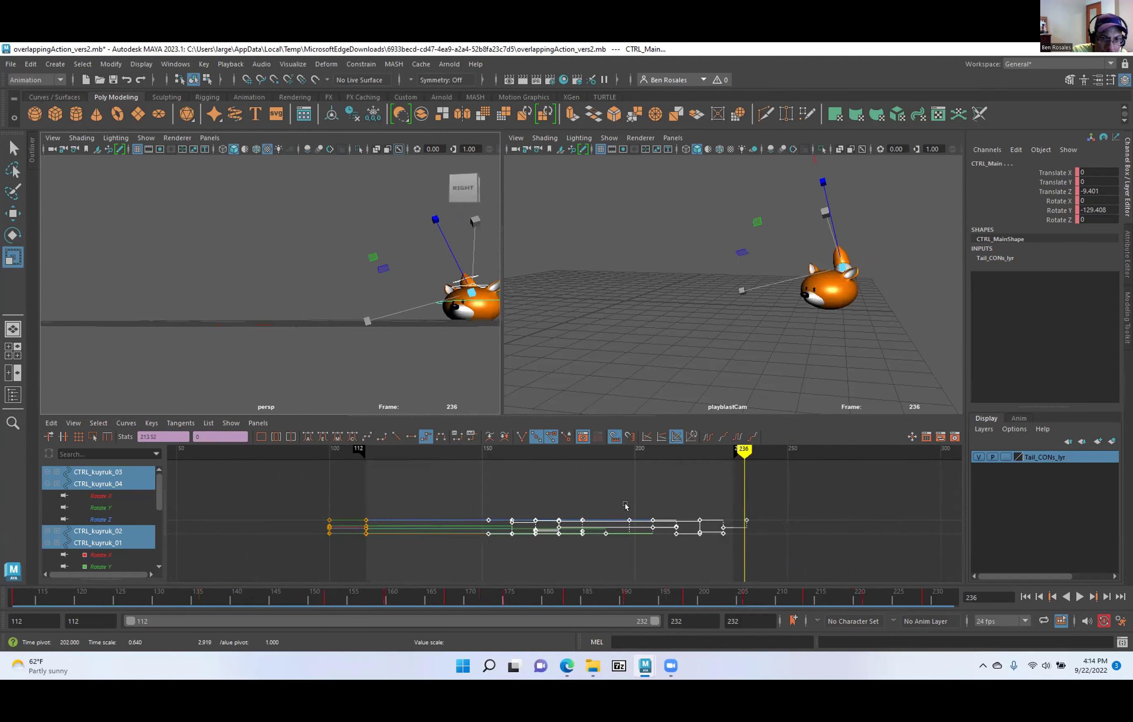
{"action": "key", "text": "ctrl+z"}
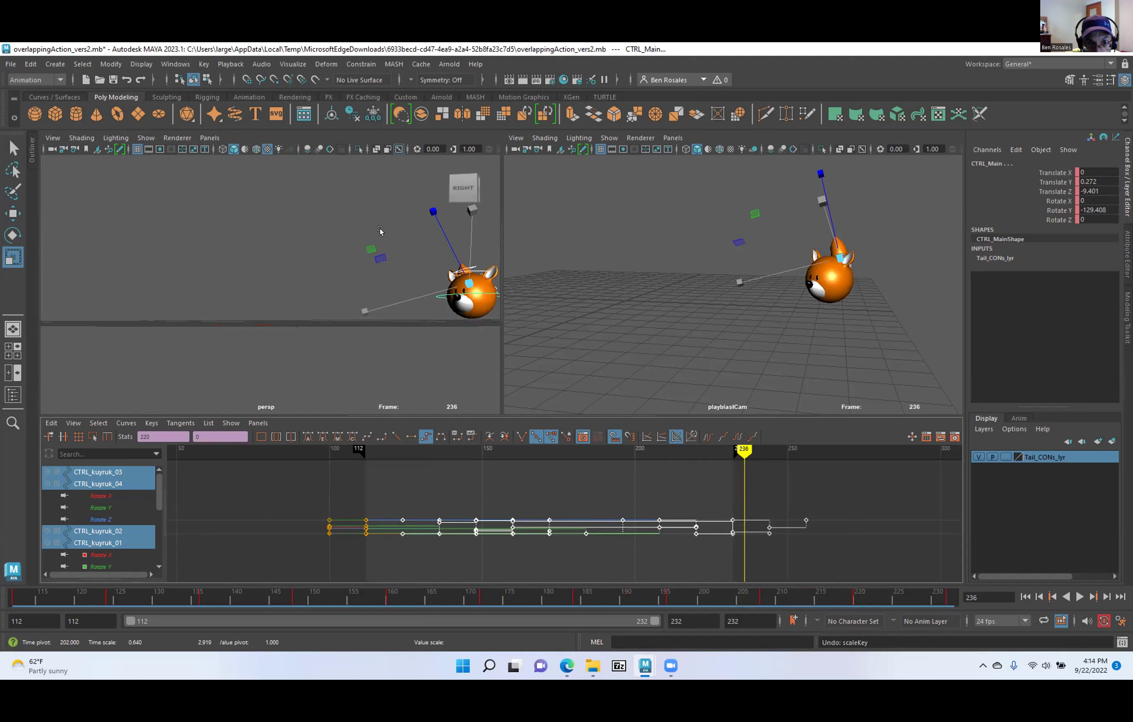
Reselect the objects in Tail_CONs_lyr and all their keys from frame 124 onward.
{"action": "left_click_drag", "start_coordinate": [419, 271], "coordinate": [345, 290], "text": "alt"}
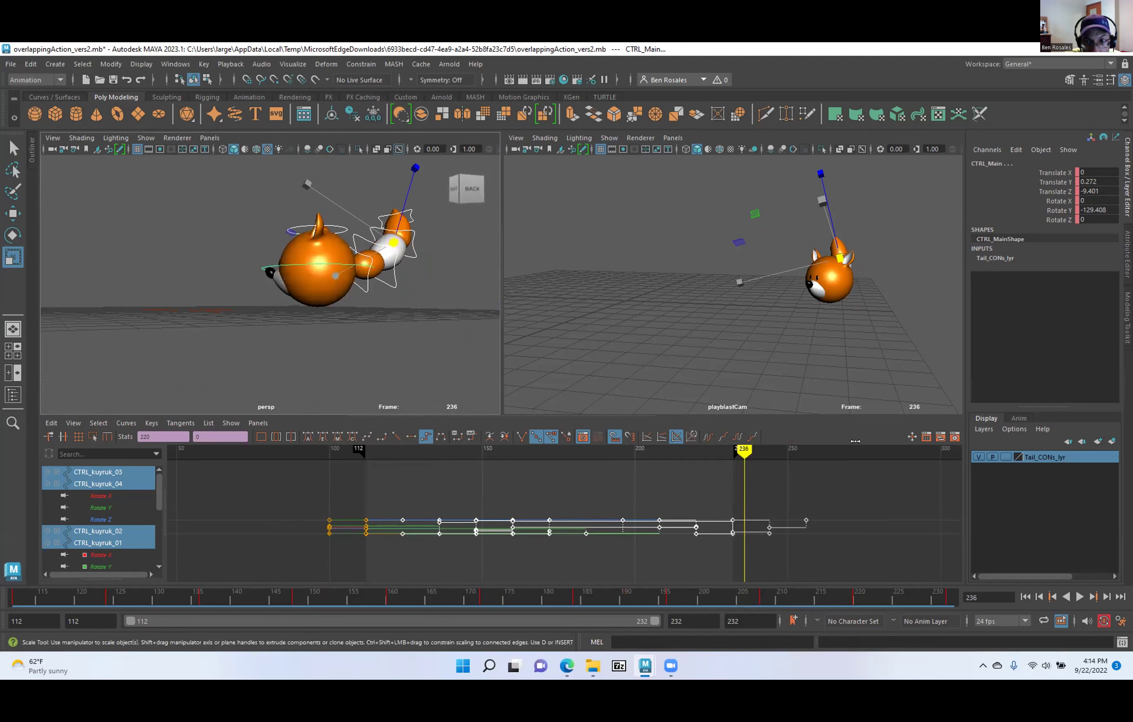
{"action": "right_click", "coordinate": [1014, 458]}
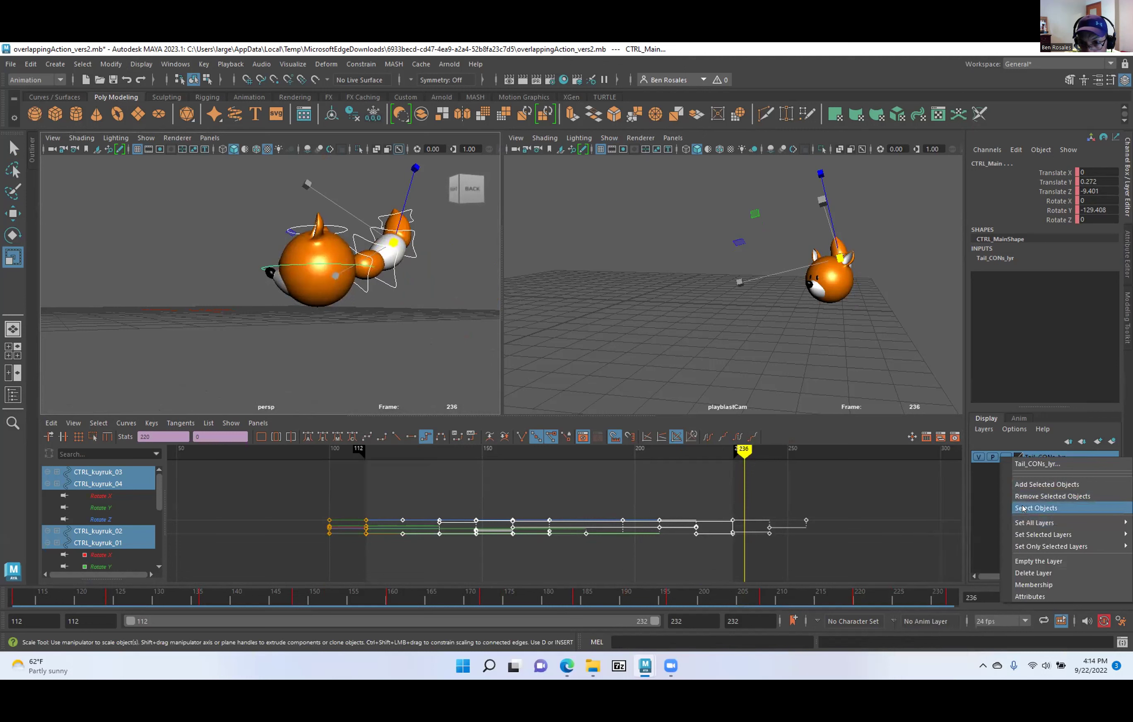
{"action": "left_click", "coordinate": [1036, 508]}
{"action": "left_click_drag", "start_coordinate": [840, 471], "coordinate": [389, 571]}
{"action": "middle_click_drag", "start_coordinate": [389, 570], "coordinate": [364, 567], "text": "alt"}
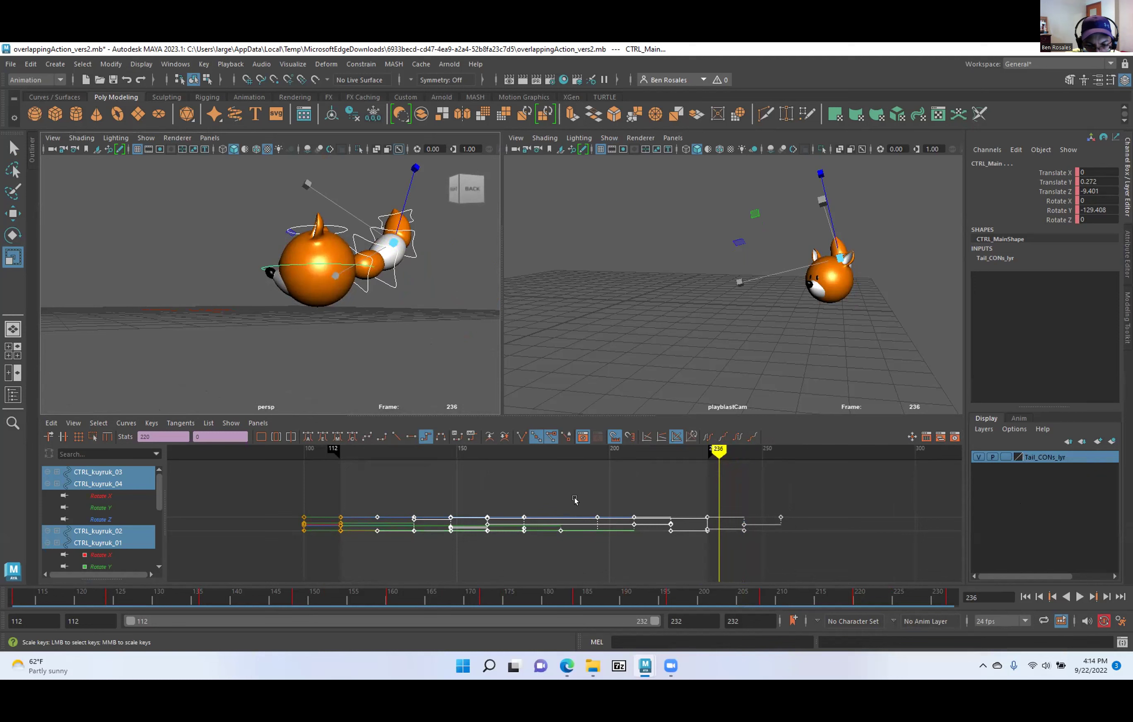
Try to scale the selected keys by 0.74 about frame 198, and in time only by 0.54 about frame 197.
{"action": "middle_click_drag", "start_coordinate": [589, 496], "coordinate": [586, 495]}
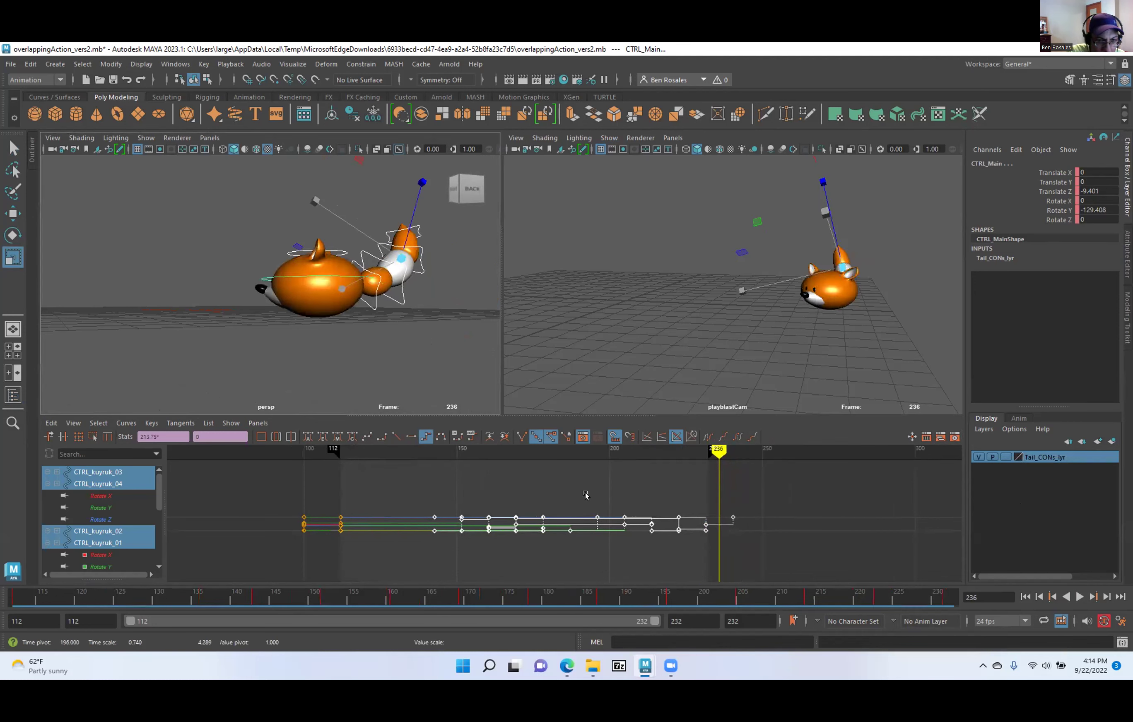
{"action": "key", "text": "ctrl+z"}
{"action": "middle_click_drag", "start_coordinate": [594, 493], "coordinate": [582, 495], "text": "shift"}
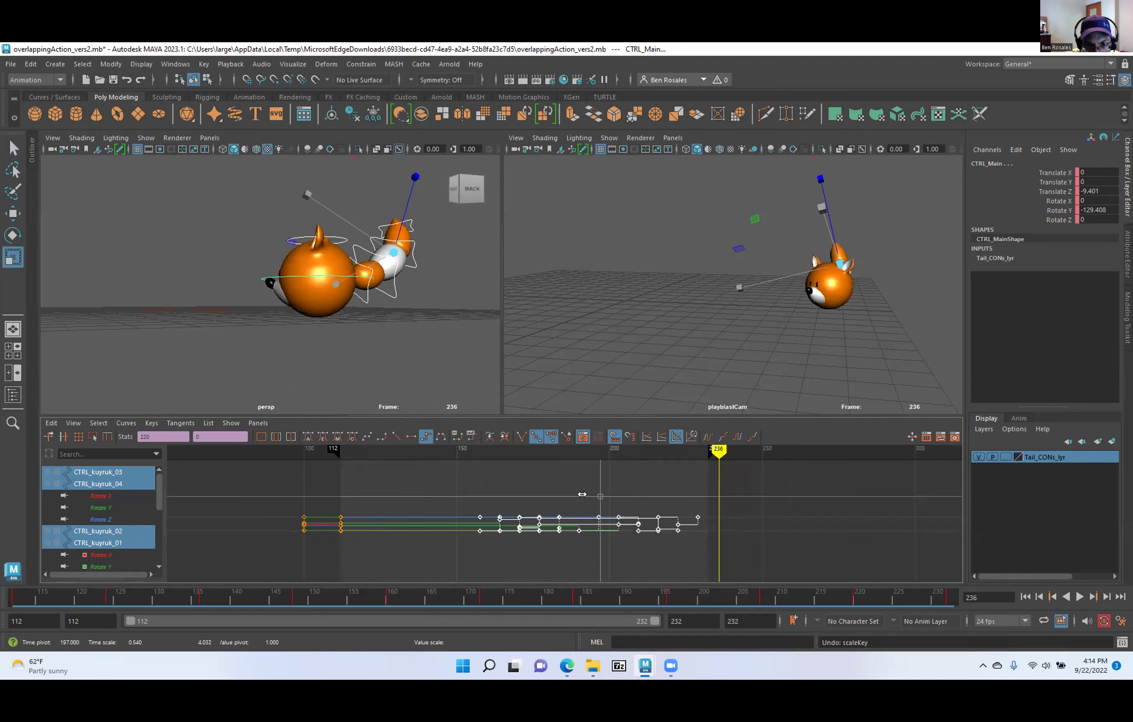
Check where the last compressed keys fall and undo the 0.54 time scaling.
{"action": "left_click", "coordinate": [643, 518]}
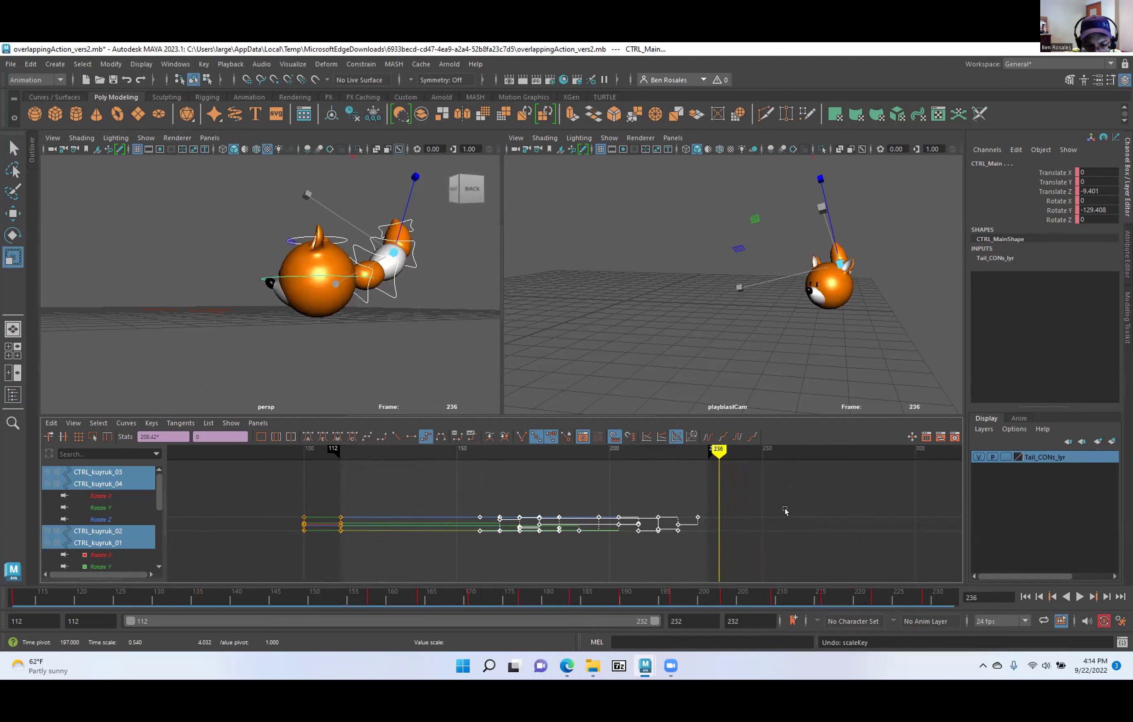
{"action": "key", "text": "comma"}
{"action": "middle_click_drag", "start_coordinate": [570, 502], "coordinate": [501, 496], "text": "alt"}
{"action": "right_click_drag", "start_coordinate": [537, 505], "coordinate": [554, 517], "text": "alt+shift"}
{"action": "middle_click_drag", "start_coordinate": [547, 510], "coordinate": [635, 533], "text": "alt"}
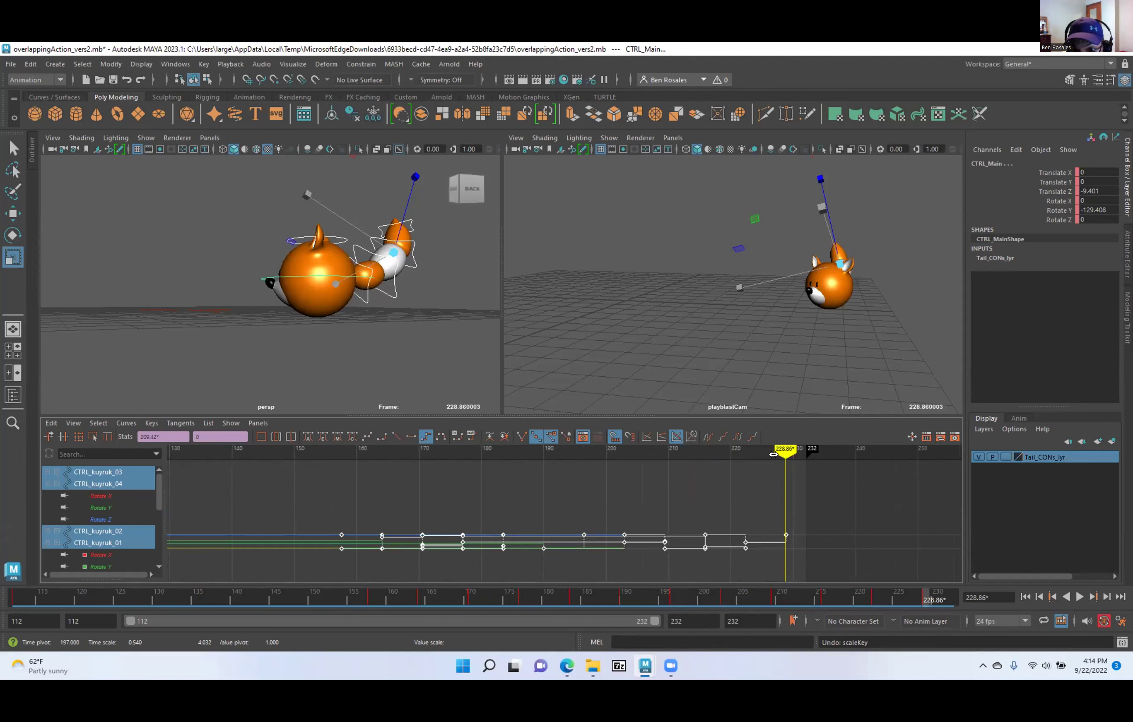
{"action": "mouse_move", "coordinate": [773, 454]}
{"action": "left_mouse_down"}
{"action": "mouse_move", "coordinate": [765, 477]}
{"action": "mouse_move", "coordinate": [737, 476]}
{"action": "left_mouse_up"}
{"action": "key", "text": "ctrl+z"}
{"action": "key", "text": "ctrl+z"}
{"action": "key", "text": "ctrl+z"}
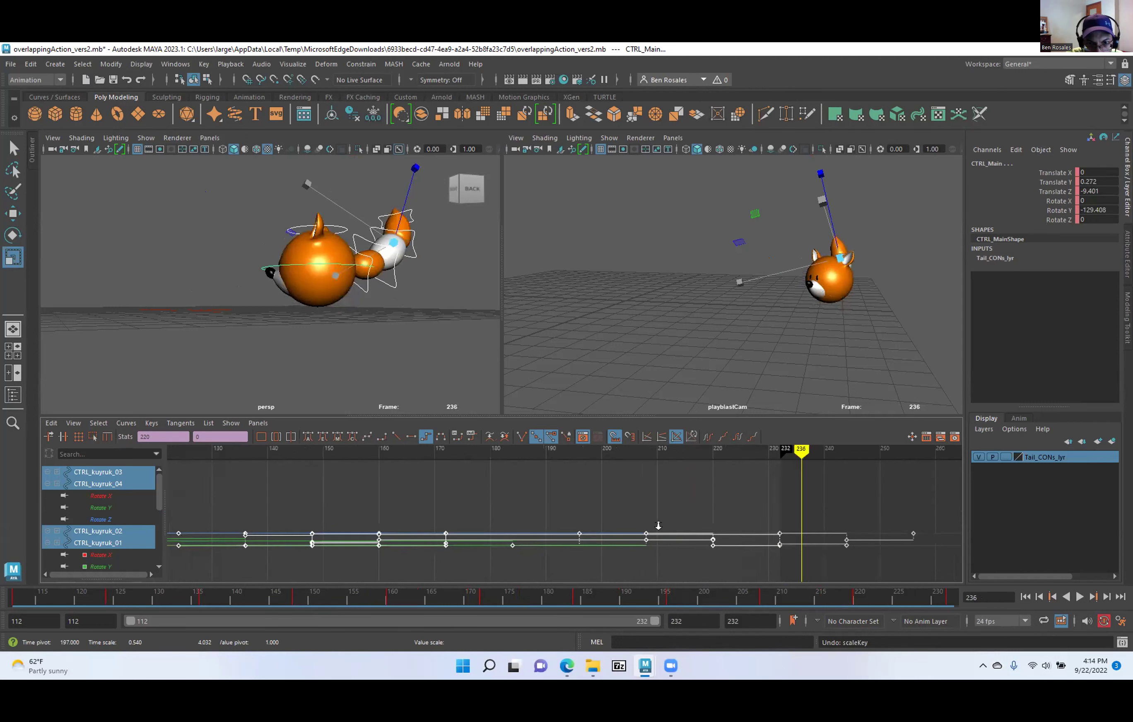
Return to frame 112 and step through the keys to compare the poses at frames 124 and 136.
{"action": "scroll", "coordinate": [669, 524], "scroll_direction": "down", "scroll_amount": 5}
{"action": "left_click_drag", "start_coordinate": [389, 498], "coordinate": [691, 543]}
{"action": "left_click_drag", "start_coordinate": [655, 452], "coordinate": [367, 494]}
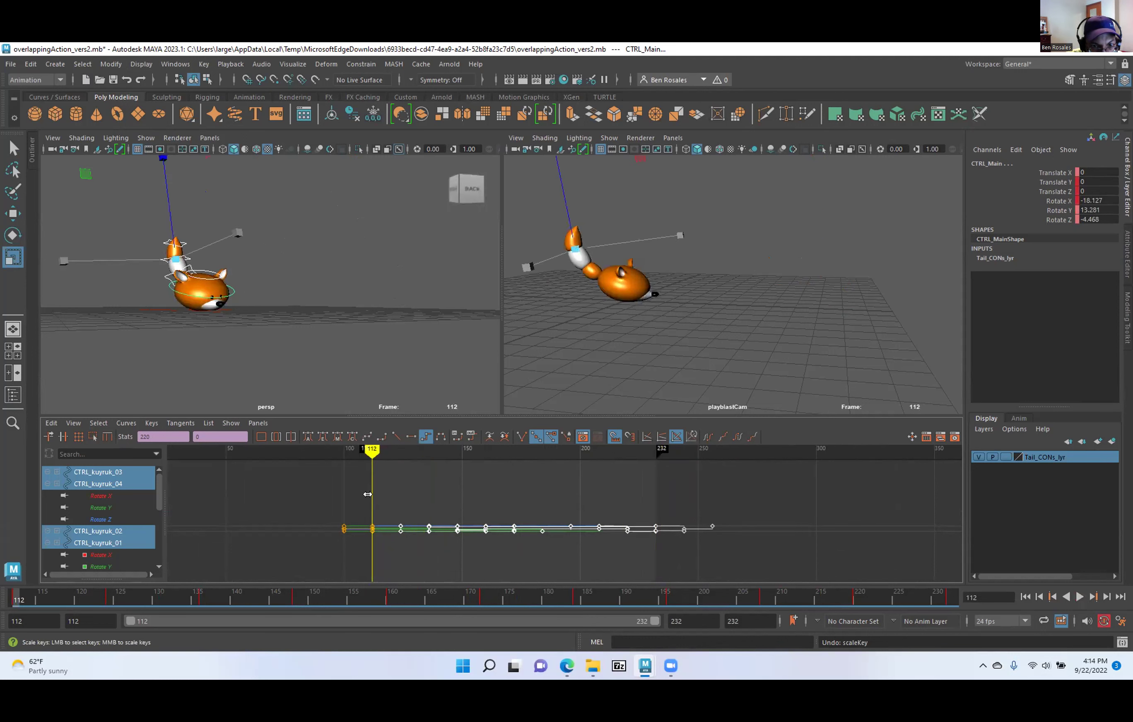
{"action": "key", "text": "."}
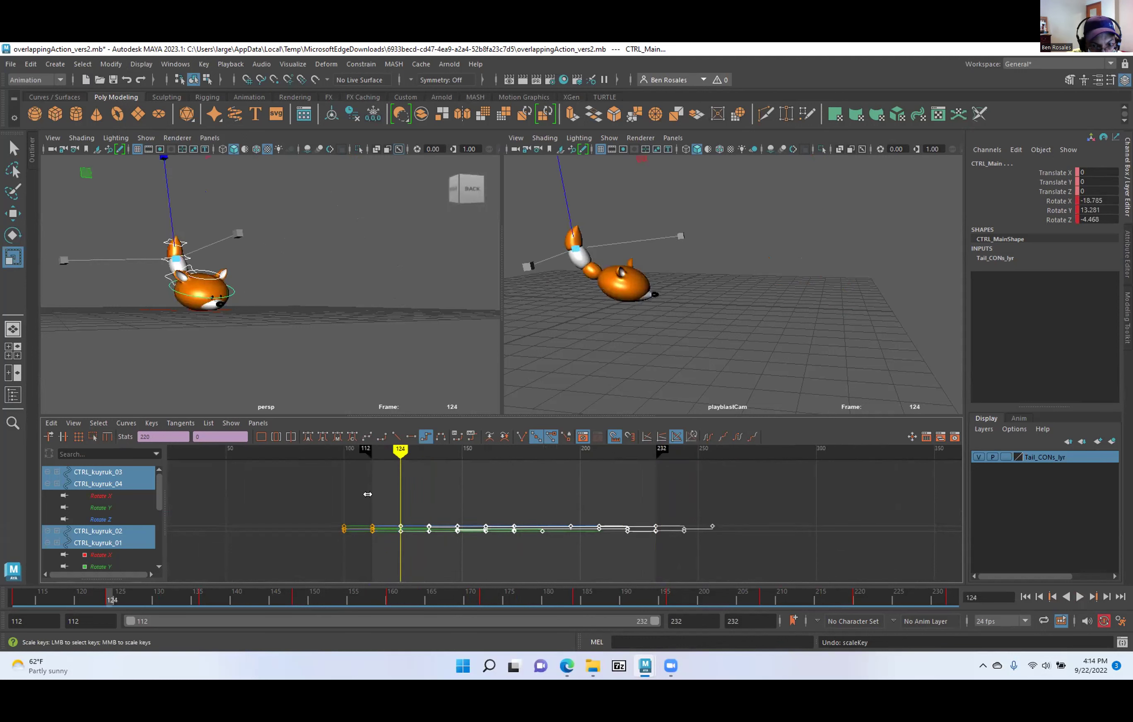
{"action": "key", "text": "alt+v"}
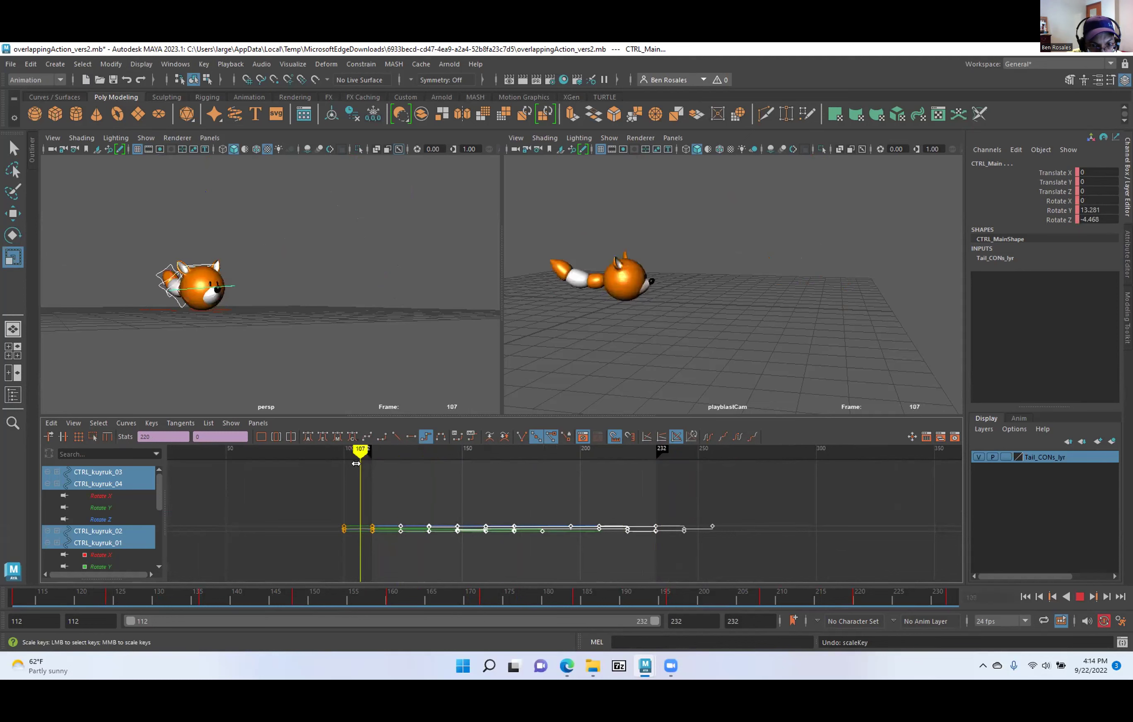
{"action": "key", "text": "alt+v"}
{"action": "key", "text": "a"}
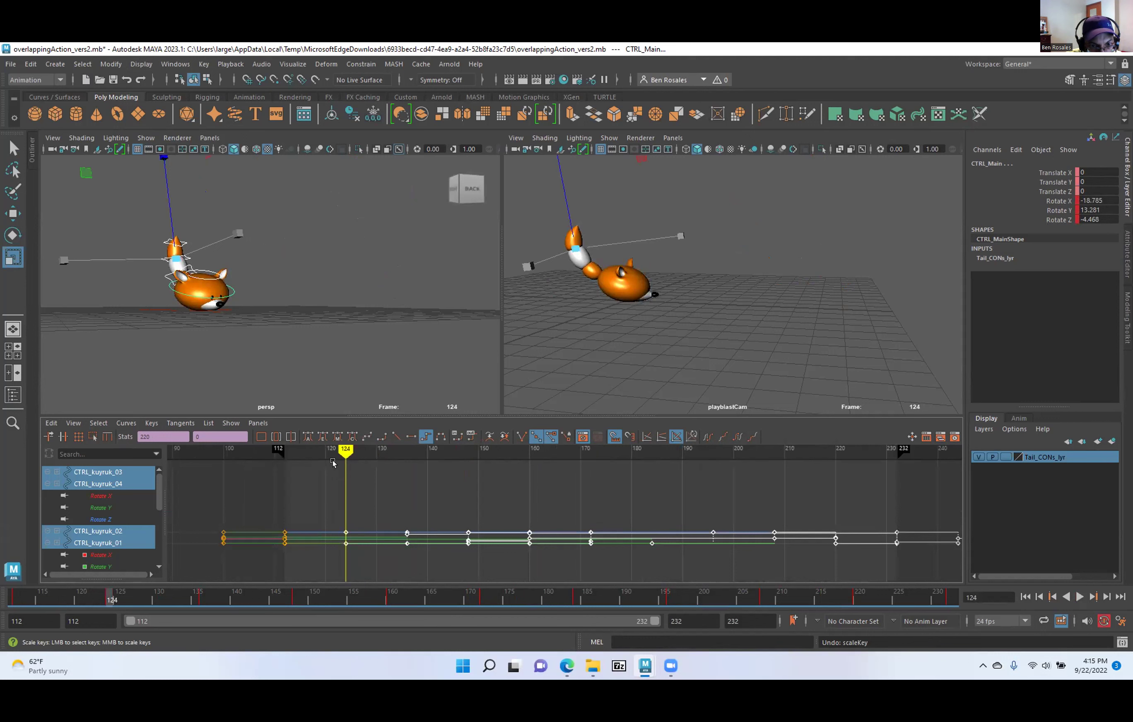
{"action": "key", "text": "period"}
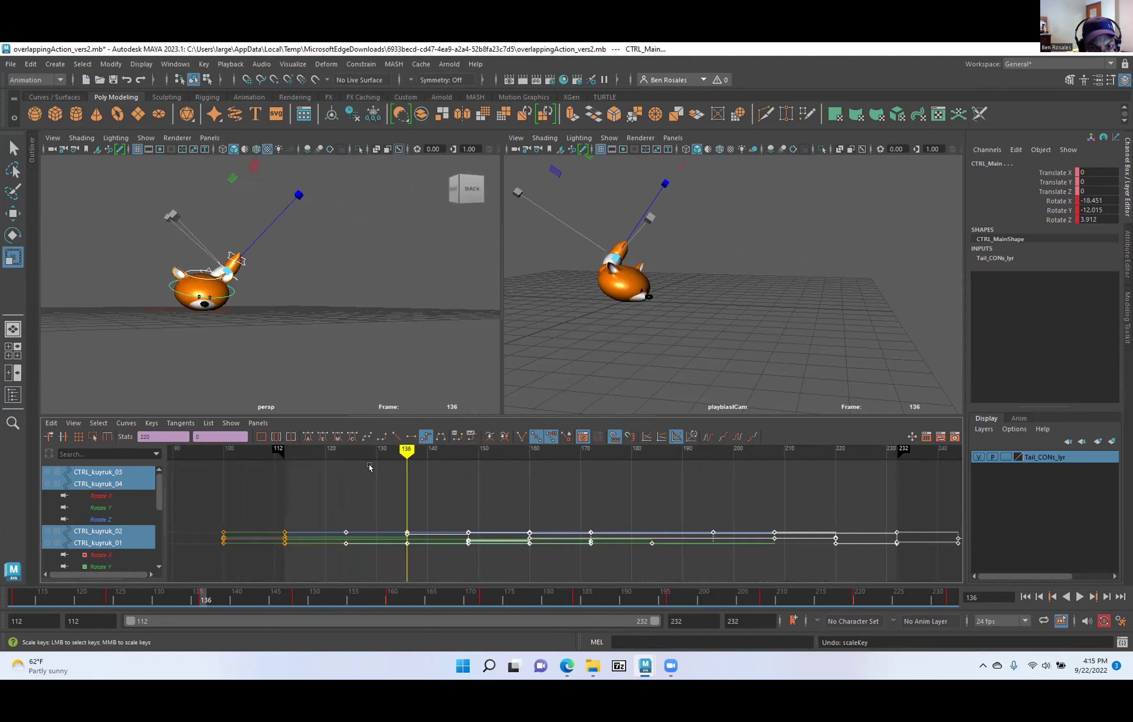
{"action": "key", "text": "comma"}
{"action": "key", "text": "period"}
Select all control keys from frame 136 onward and shift them 6 frames earlier to start at frame 130.
{"action": "left_click_drag", "start_coordinate": [371, 468], "coordinate": [427, 568]}
{"action": "scroll", "coordinate": [402, 531], "scroll_direction": "down", "scroll_amount": 5}
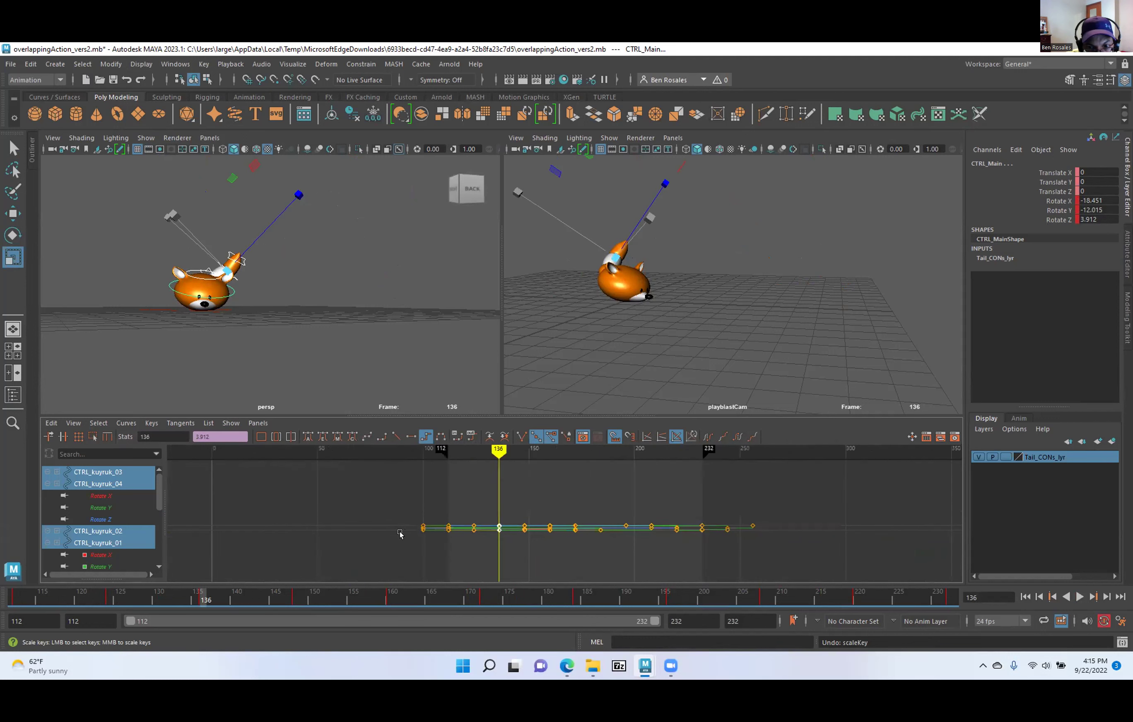
{"action": "left_click_drag", "start_coordinate": [780, 497], "coordinate": [492, 552]}
{"action": "scroll", "coordinate": [510, 552], "scroll_direction": "up", "scroll_amount": 5}
{"action": "scroll", "coordinate": [509, 553], "scroll_direction": "up", "scroll_amount": 1}
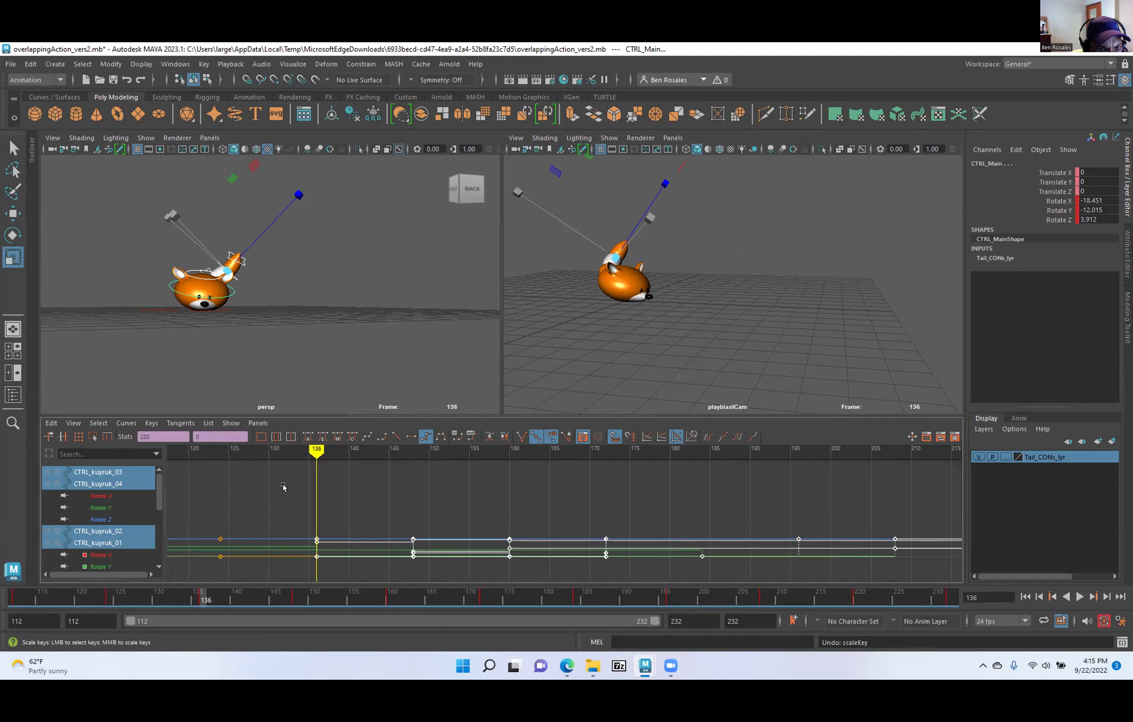
{"action": "middle_click_drag", "start_coordinate": [308, 468], "coordinate": [284, 458]}
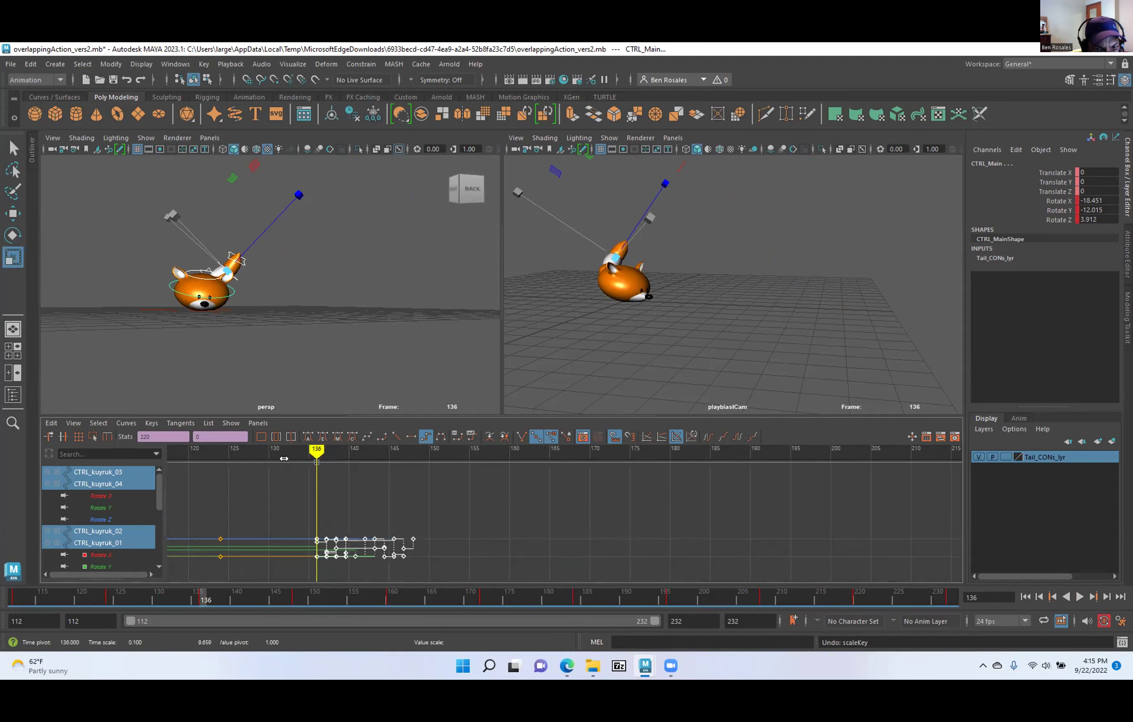
{"action": "key", "text": "ctrl+z"}
{"action": "key", "text": "w"}
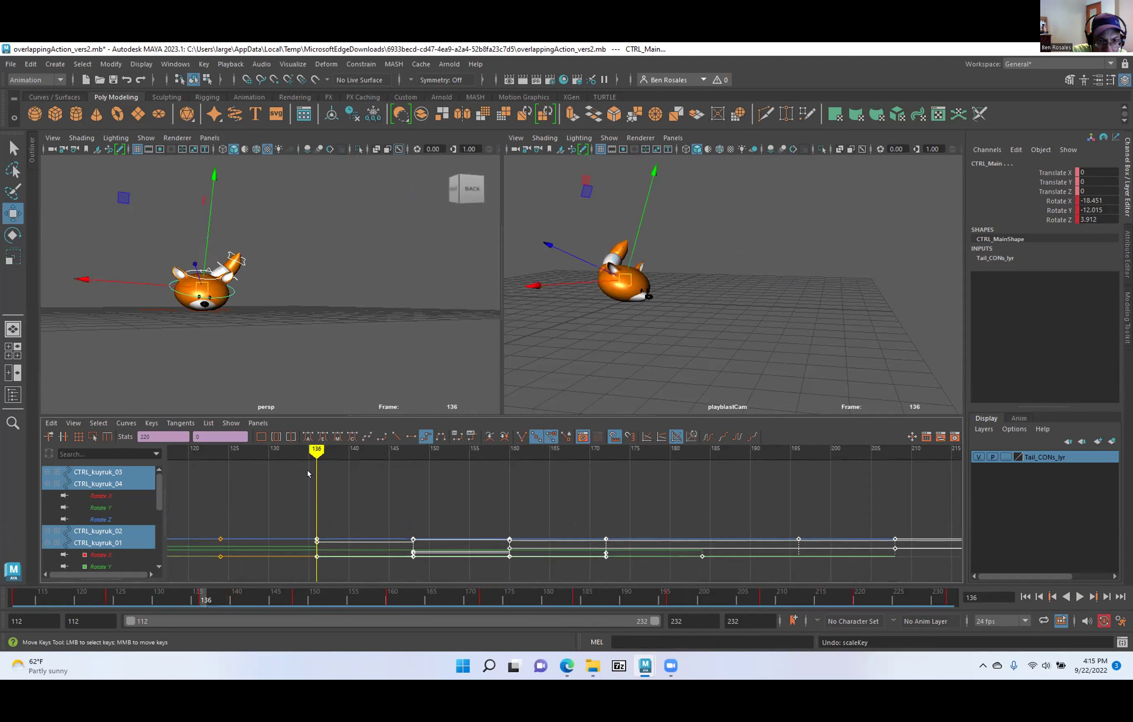
{"action": "middle_click_drag", "start_coordinate": [491, 518], "coordinate": [445, 517]}
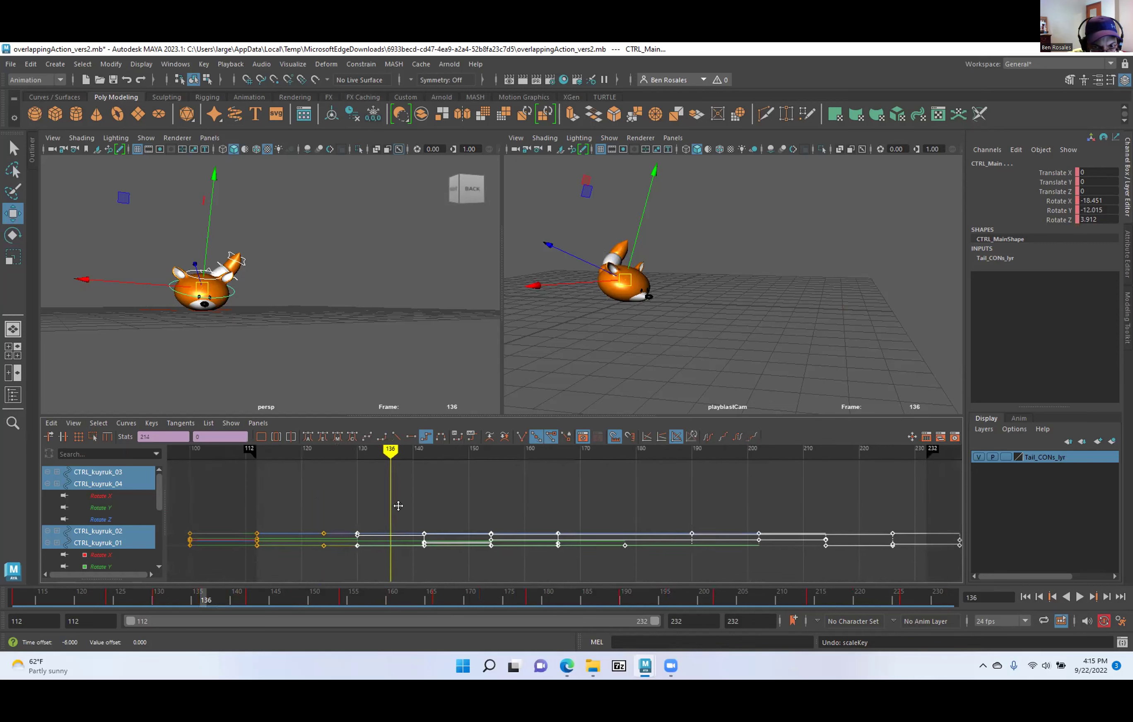
Select the keys that follow frame 130 and shift them 6 frames earlier to start at frame 136.
{"action": "scroll", "coordinate": [397, 506], "scroll_direction": "down", "scroll_amount": 5}
{"action": "left_click_drag", "start_coordinate": [658, 531], "coordinate": [349, 558]}
{"action": "right_click_drag", "start_coordinate": [343, 536], "coordinate": [348, 540], "text": "alt"}
{"action": "middle_click_drag", "start_coordinate": [348, 539], "coordinate": [498, 558], "text": "alt"}
{"action": "right_click_drag", "start_coordinate": [452, 510], "coordinate": [463, 513], "text": "alt"}
{"action": "middle_click_drag", "start_coordinate": [404, 515], "coordinate": [338, 505], "text": "alt"}
Select all keys from frame 148 onward and shift them 6 frames earlier to start at frame 142.
{"action": "key", "text": "period"}
{"action": "key", "text": "a"}
{"action": "middle_click_drag", "start_coordinate": [936, 517], "coordinate": [864, 517], "text": "alt"}
{"action": "left_click_drag", "start_coordinate": [843, 514], "coordinate": [423, 556]}
{"action": "scroll", "coordinate": [394, 521], "scroll_direction": "up", "scroll_amount": 4}
{"action": "middle_click_drag", "start_coordinate": [394, 528], "coordinate": [435, 533], "text": "alt"}
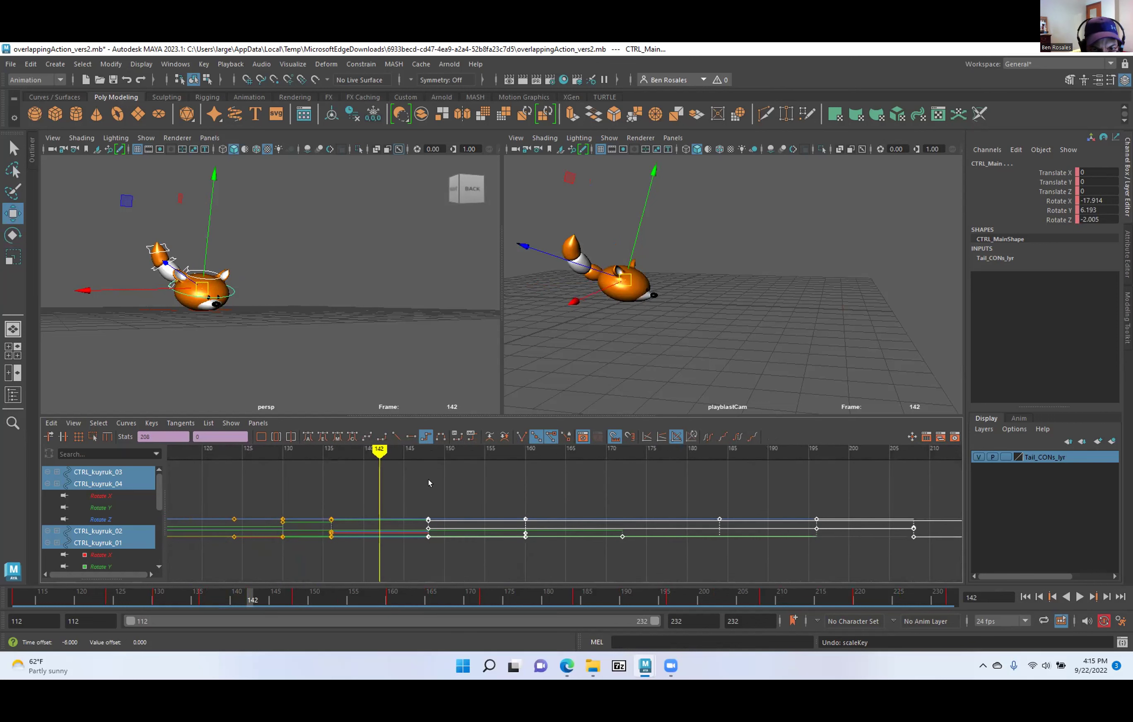
{"action": "middle_click_drag", "start_coordinate": [430, 479], "coordinate": [378, 479], "text": "shift"}
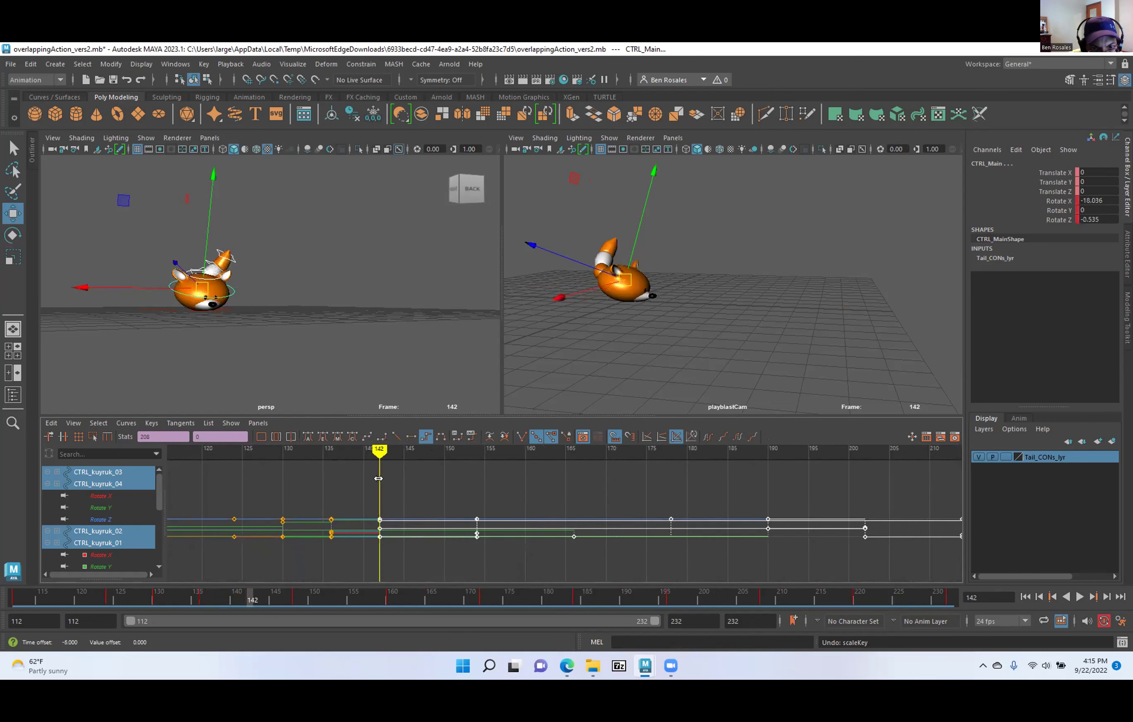
Check the pose at frame 154, then shift the keys from there onward 6 frames earlier to start at frame 148.
{"action": "key", "text": "period"}
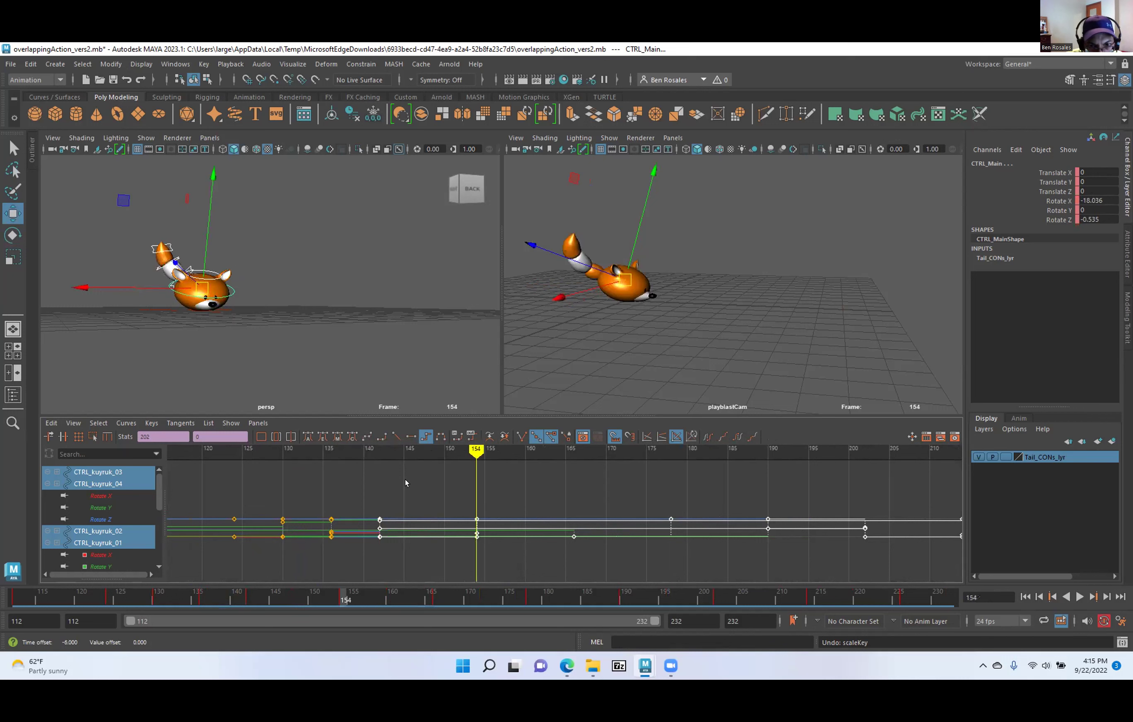
{"action": "mouse_move", "coordinate": [464, 450]}
{"action": "left_mouse_down"}
{"action": "mouse_move", "coordinate": [363, 454]}
{"action": "mouse_move", "coordinate": [443, 477]}
{"action": "mouse_move", "coordinate": [425, 480]}
{"action": "left_mouse_up"}
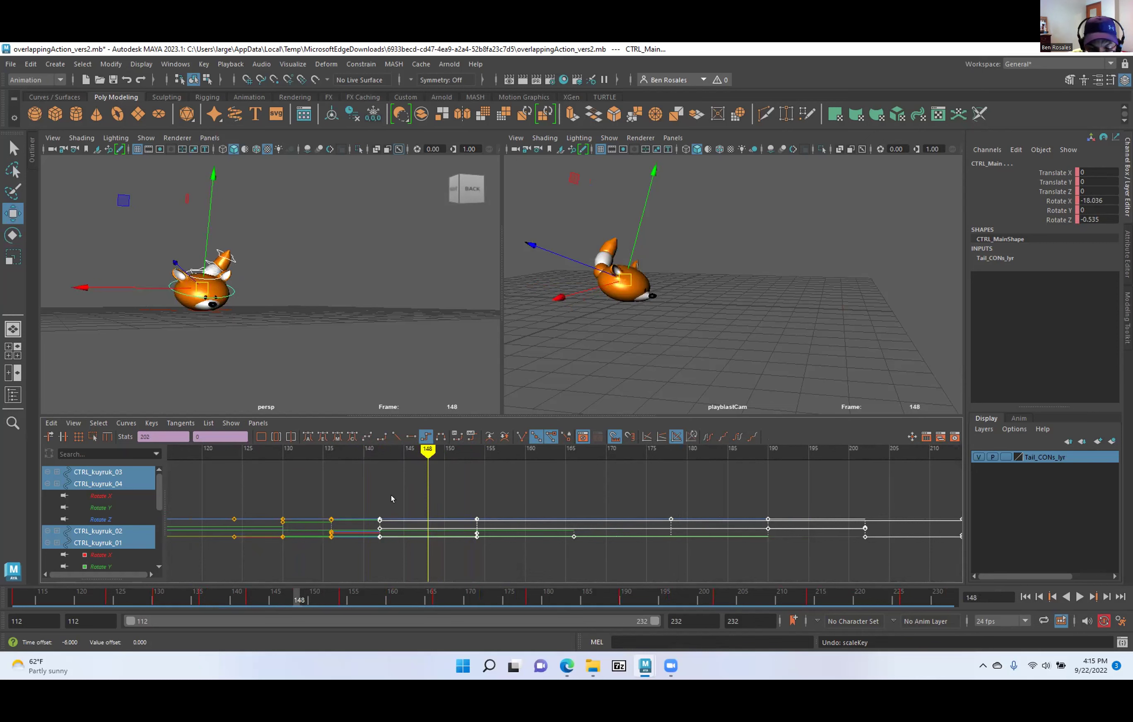
{"action": "left_click_drag", "start_coordinate": [376, 530], "coordinate": [425, 530]}
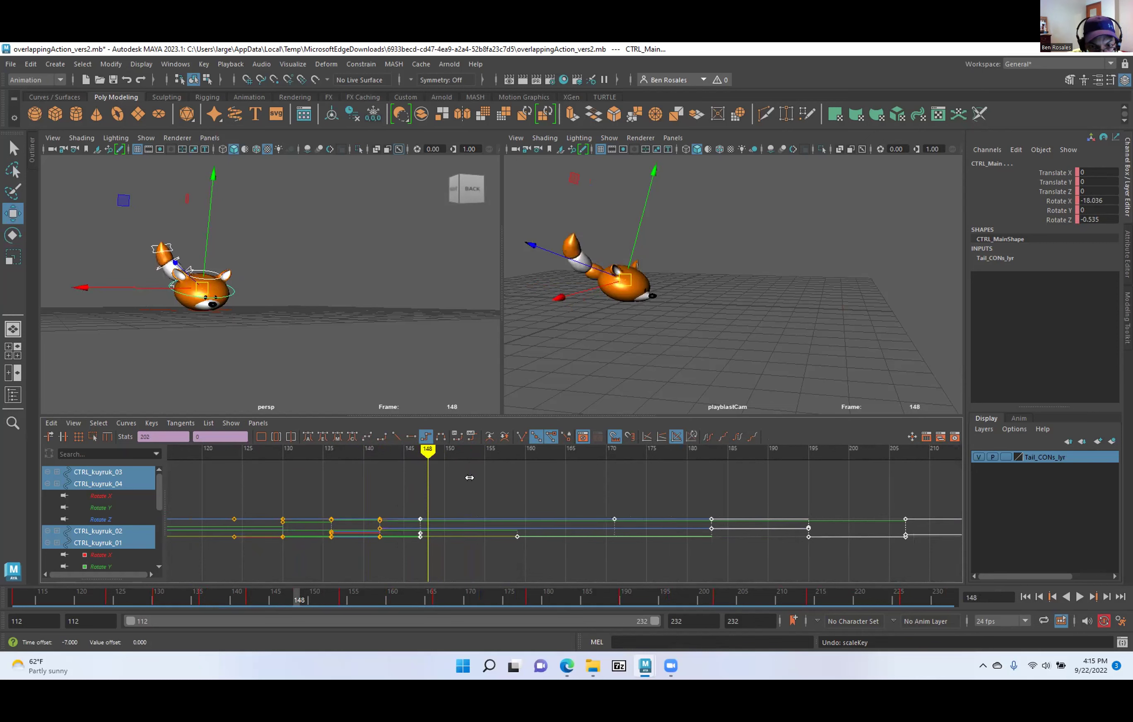
{"action": "middle_click_drag", "start_coordinate": [428, 501], "coordinate": [349, 508], "text": "alt"}
Scrub to frame 160 and step between it and the preceding key to compare the poses and spacing.
{"action": "mouse_move", "coordinate": [360, 451]}
{"action": "left_mouse_down"}
{"action": "mouse_move", "coordinate": [529, 493]}
{"action": "mouse_move", "coordinate": [448, 498]}
{"action": "mouse_move", "coordinate": [462, 505]}
{"action": "left_mouse_up"}
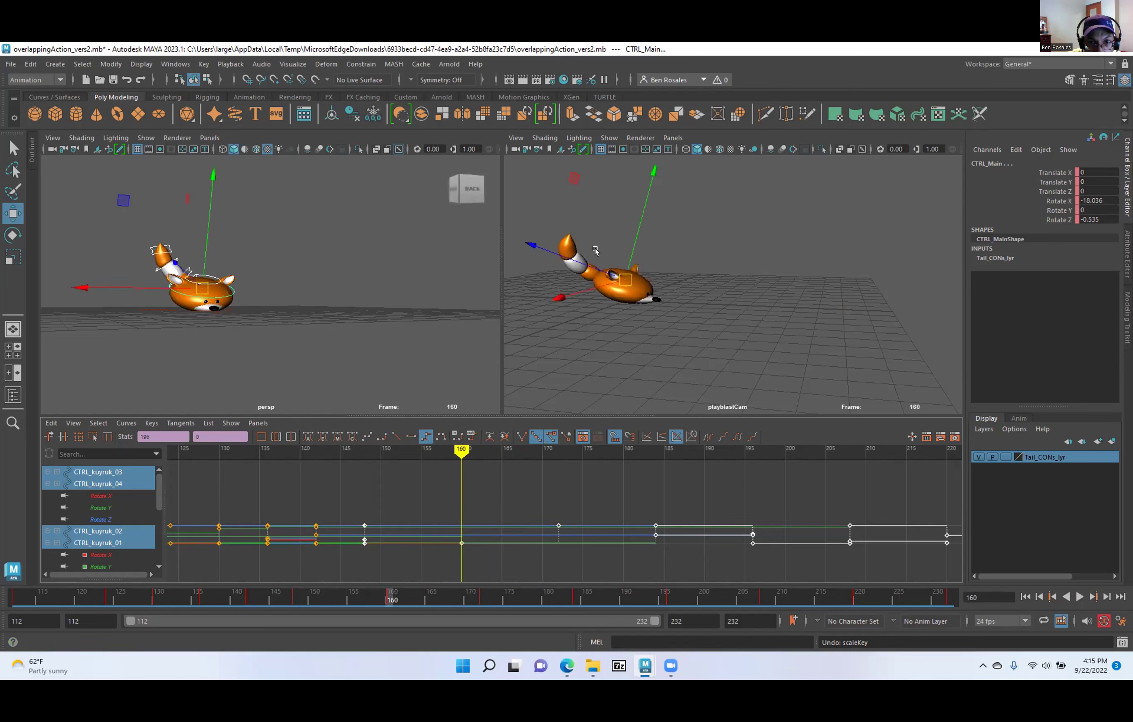
{"action": "left_click_drag", "start_coordinate": [462, 450], "coordinate": [462, 448]}
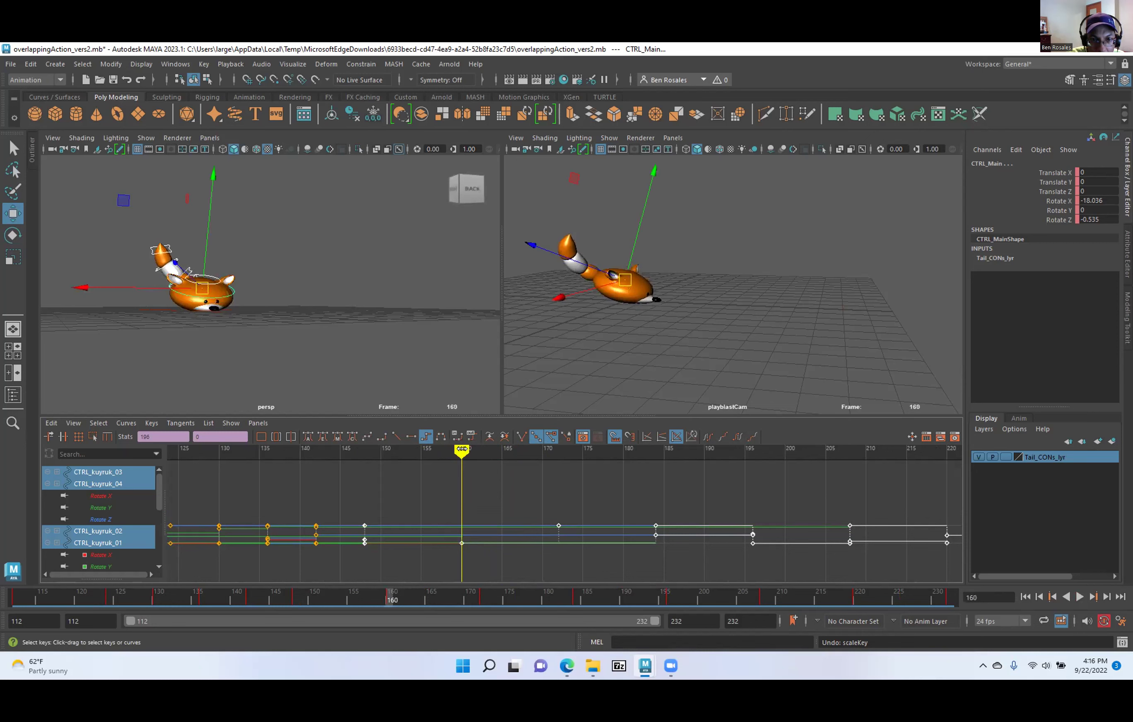
{"action": "right_click_drag", "start_coordinate": [490, 531], "coordinate": [633, 527], "text": "alt"}
{"action": "scroll", "coordinate": [633, 527], "scroll_direction": "down", "scroll_amount": 4}
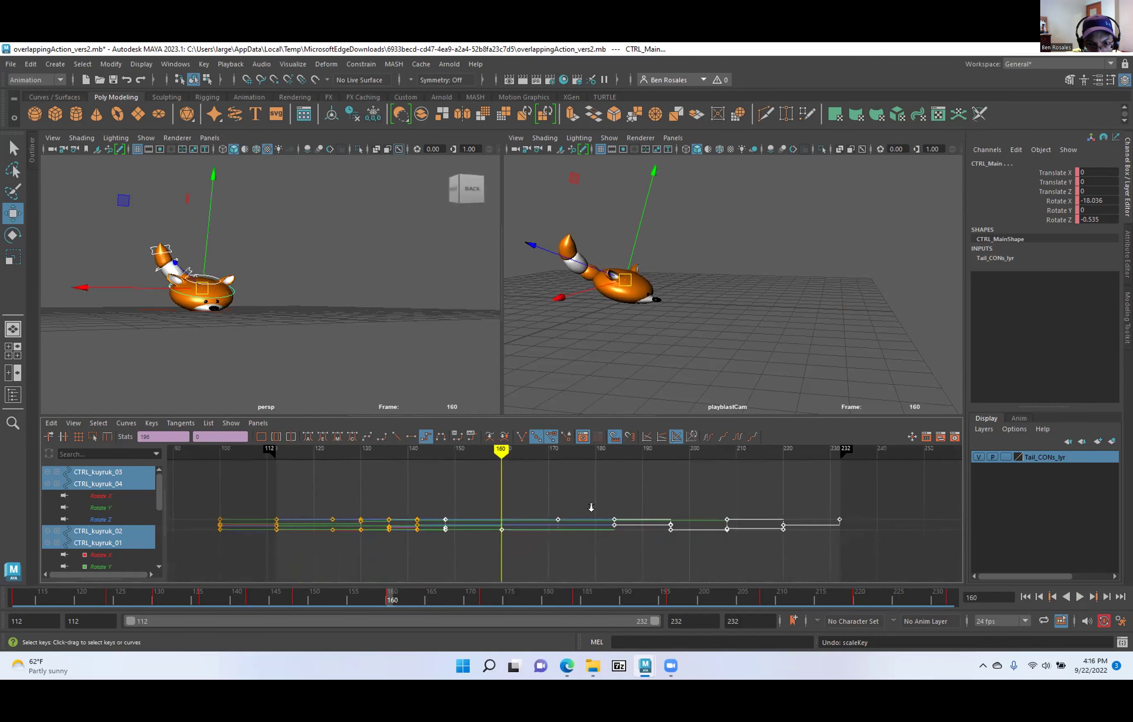
{"action": "scroll", "coordinate": [452, 508], "scroll_direction": "down", "scroll_amount": 3}
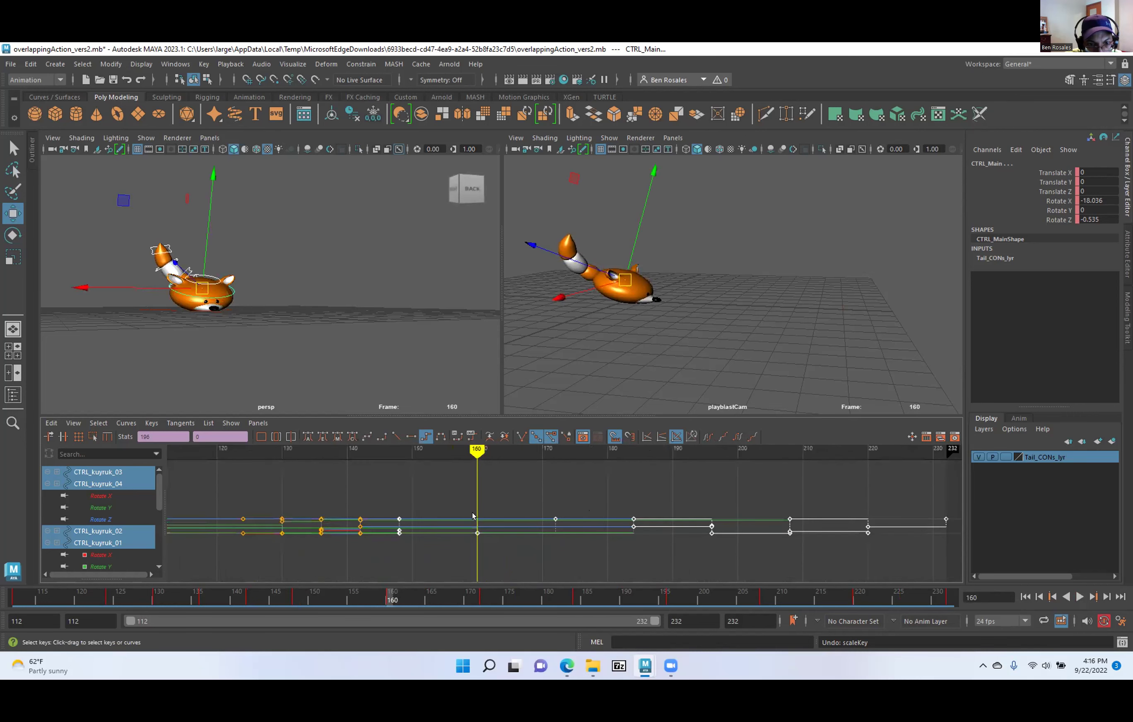
{"action": "key", "text": "comma"}
{"action": "key", "text": "period"}
{"action": "key", "text": "comma"}
Deselect the frame 148 keys and shift the remaining keys 6 frames earlier to start at frame 154.
{"action": "right_click_drag", "start_coordinate": [373, 485], "coordinate": [380, 486], "text": "alt"}
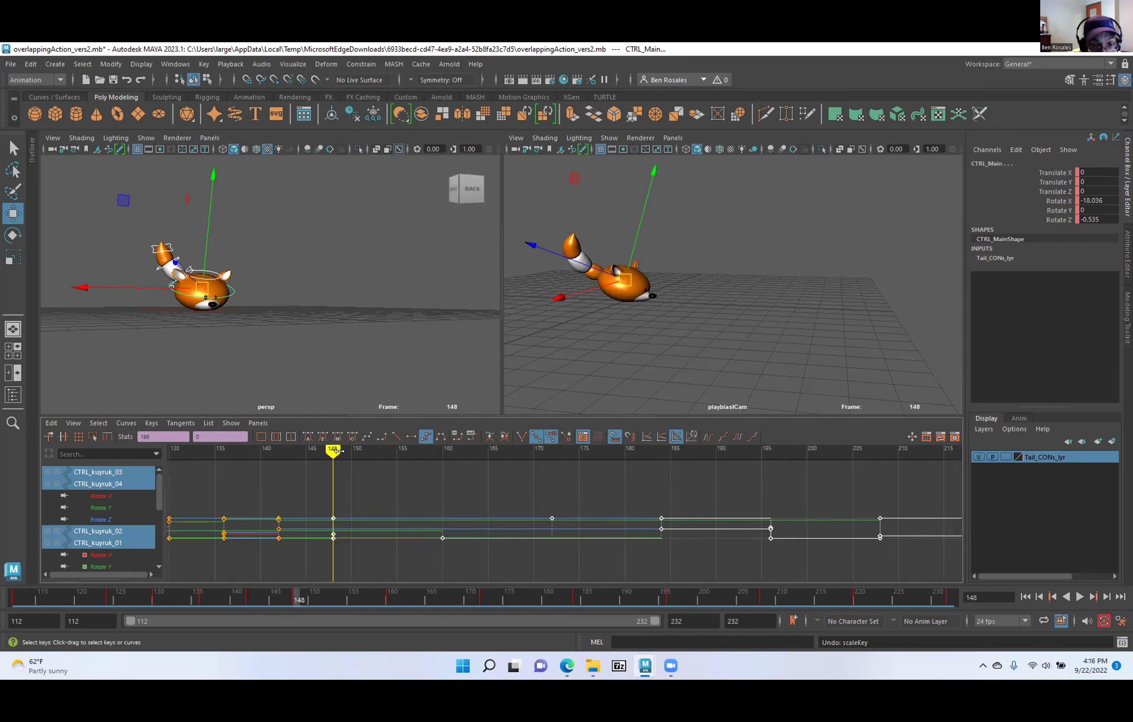
{"action": "left_click_drag", "start_coordinate": [333, 450], "coordinate": [388, 467]}
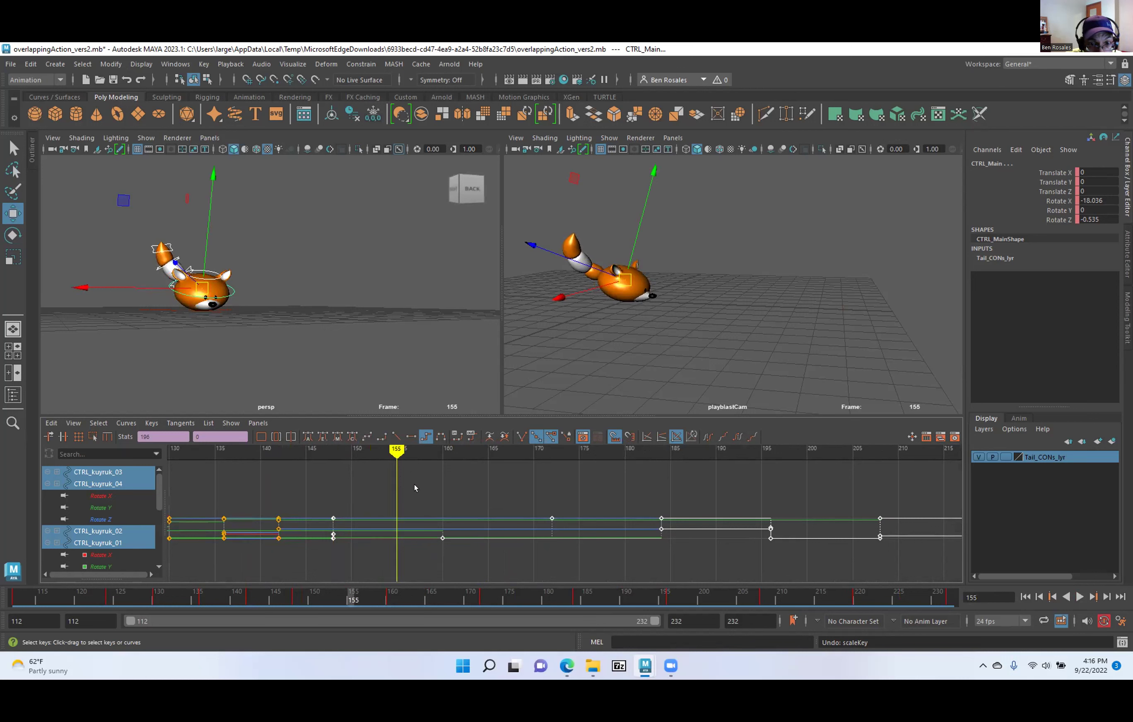
{"action": "key", "text": "alt+comma"}
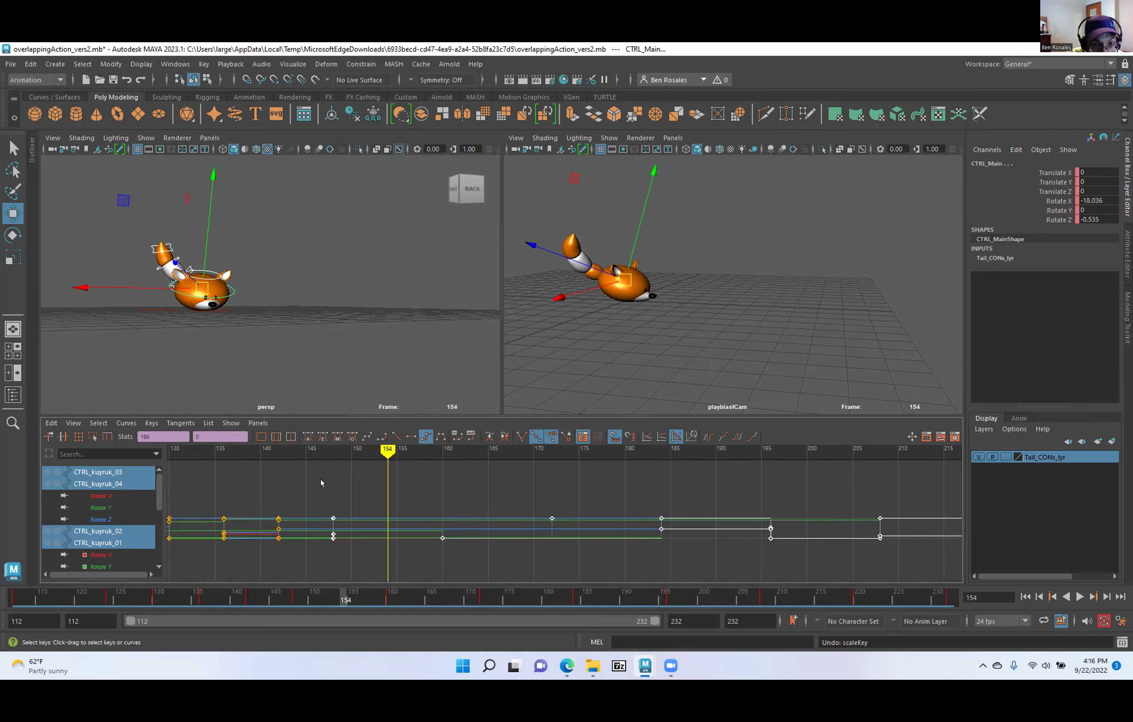
{"action": "left_click_drag", "start_coordinate": [320, 478], "coordinate": [350, 548], "text": "shift"}
{"action": "key", "text": "w"}
{"action": "key", "text": "a"}
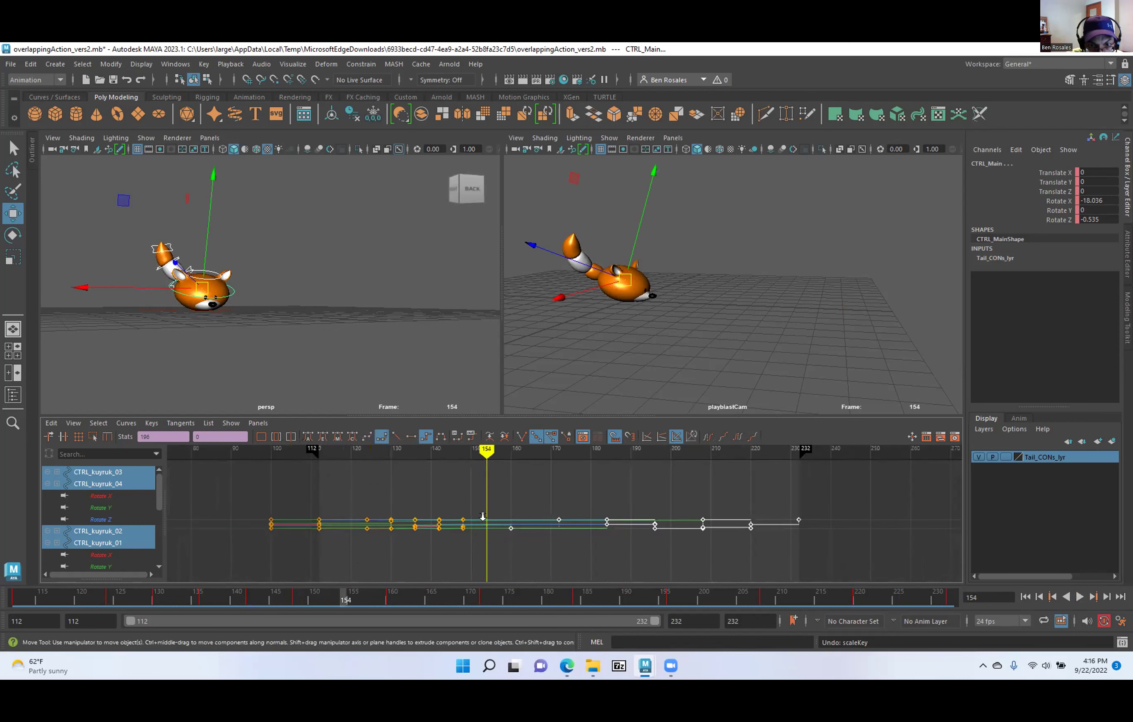
{"action": "middle_click_drag", "start_coordinate": [611, 503], "coordinate": [578, 493], "text": "shift"}
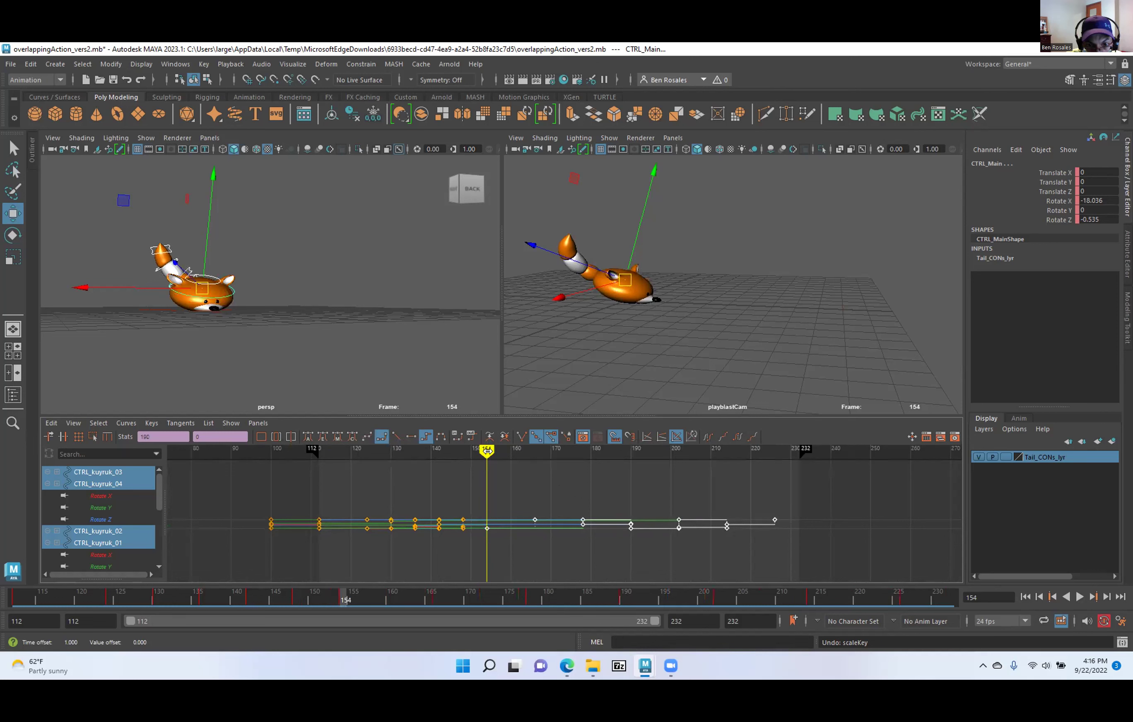
{"action": "key", "text": "period"}
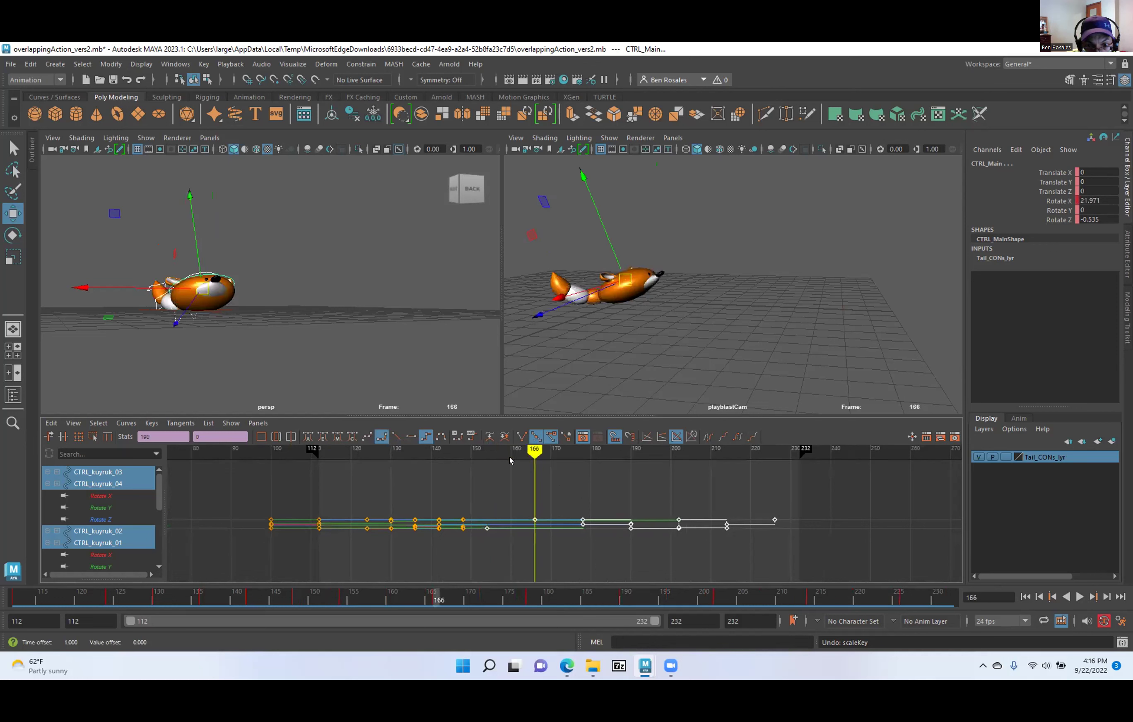
{"action": "key", "text": "comma"}
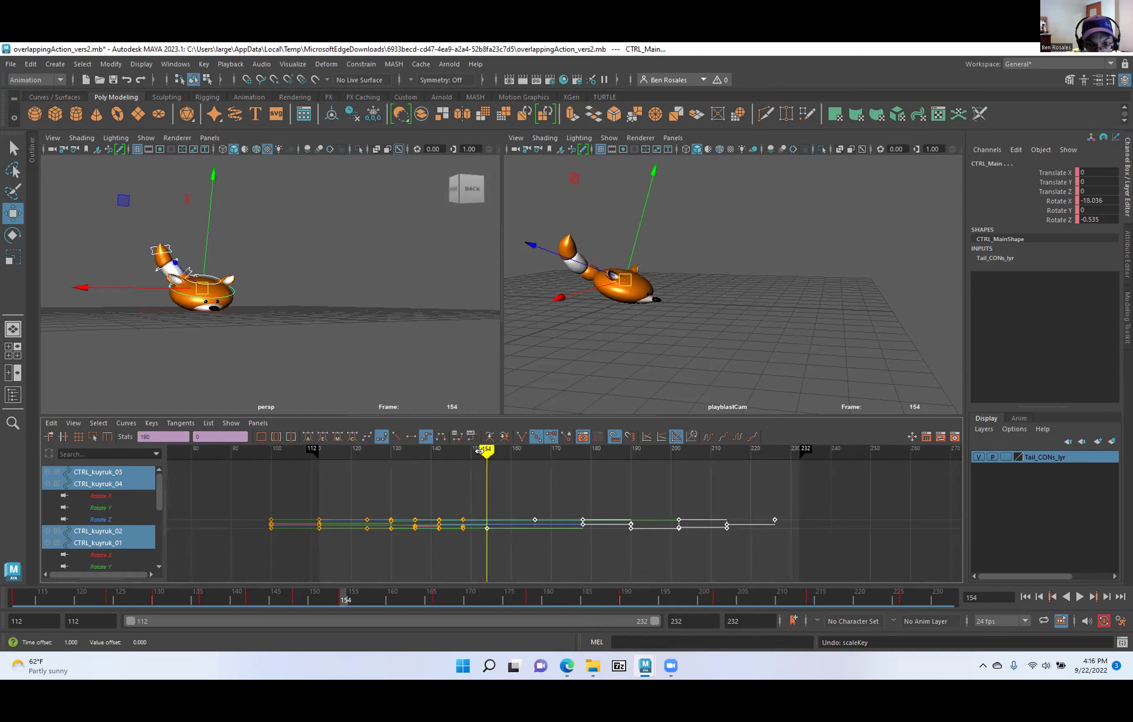
Play back the retimed animation to check the timing, and stop at frame 112.
{"action": "key", "text": "alt+v"}
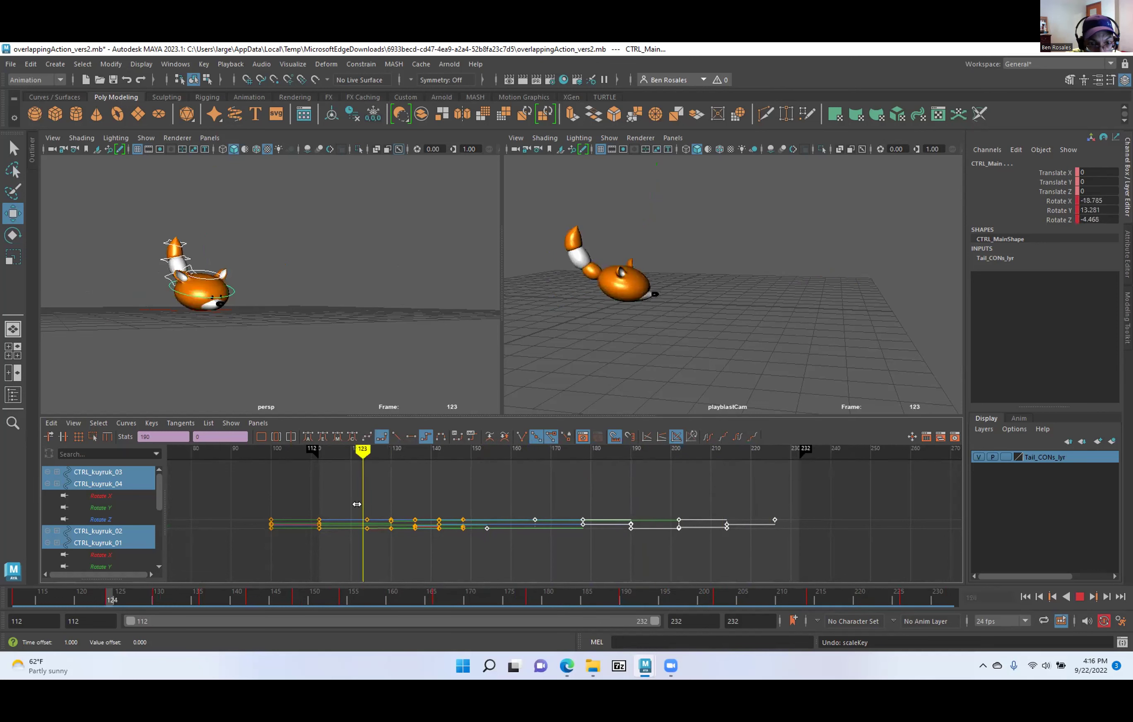
{"action": "key", "text": "alt+v"}
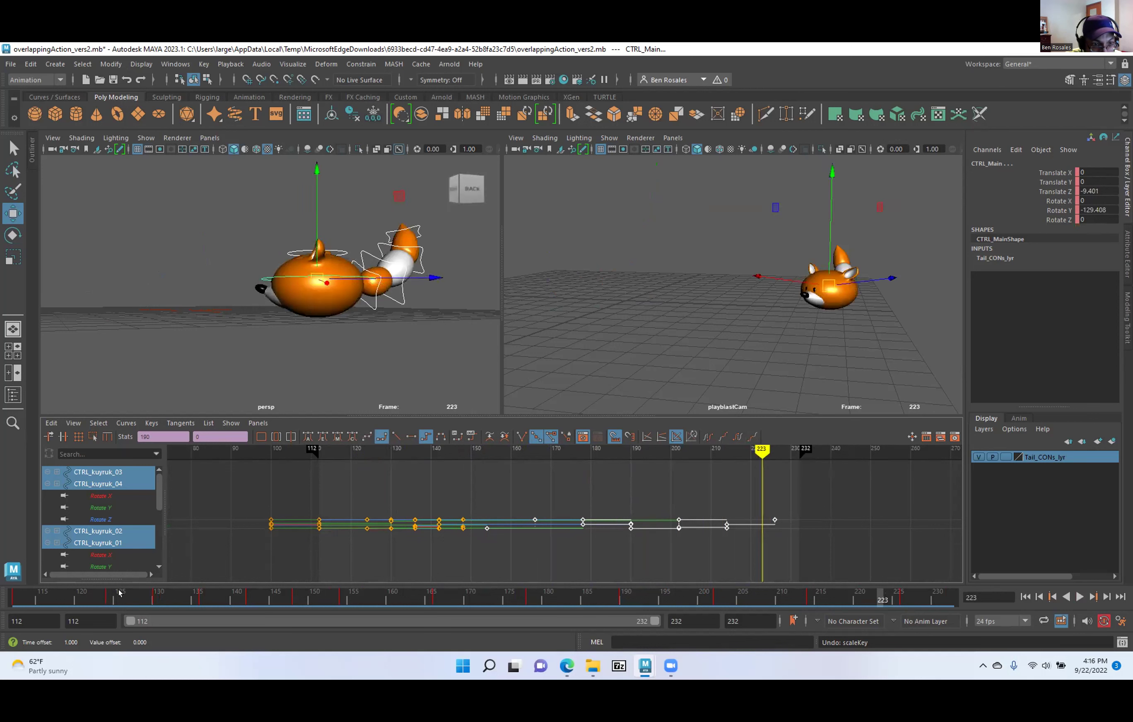
{"action": "key", "text": "alt+v"}
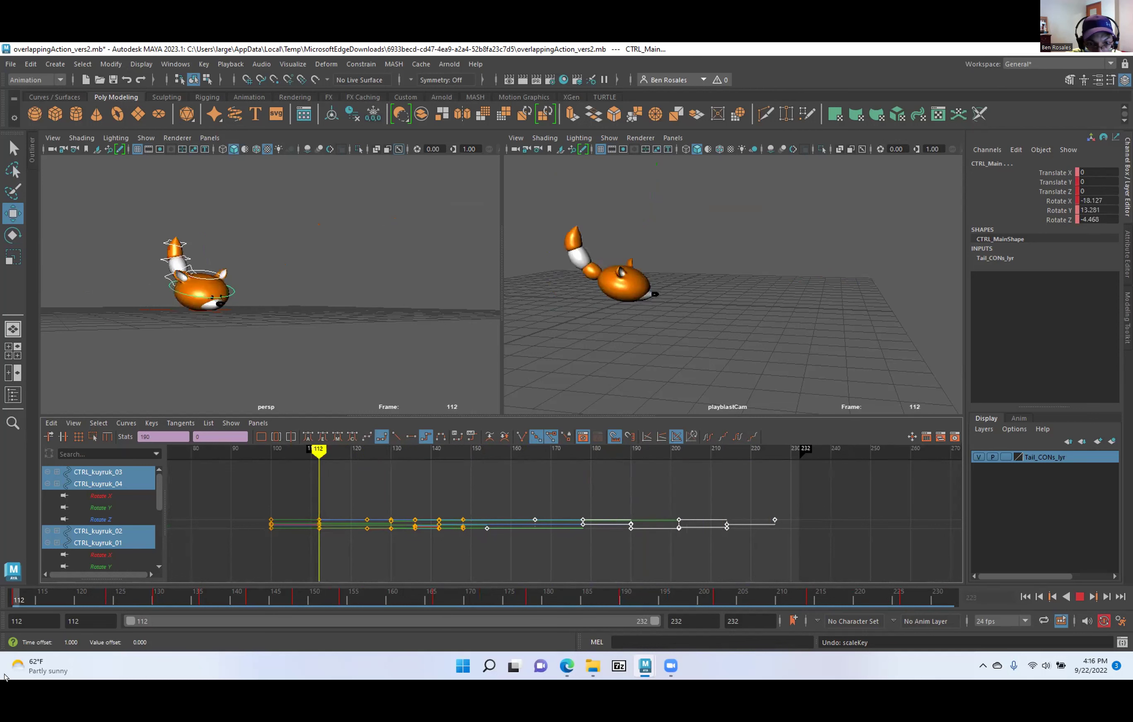
{"action": "key", "text": "alt+v"}
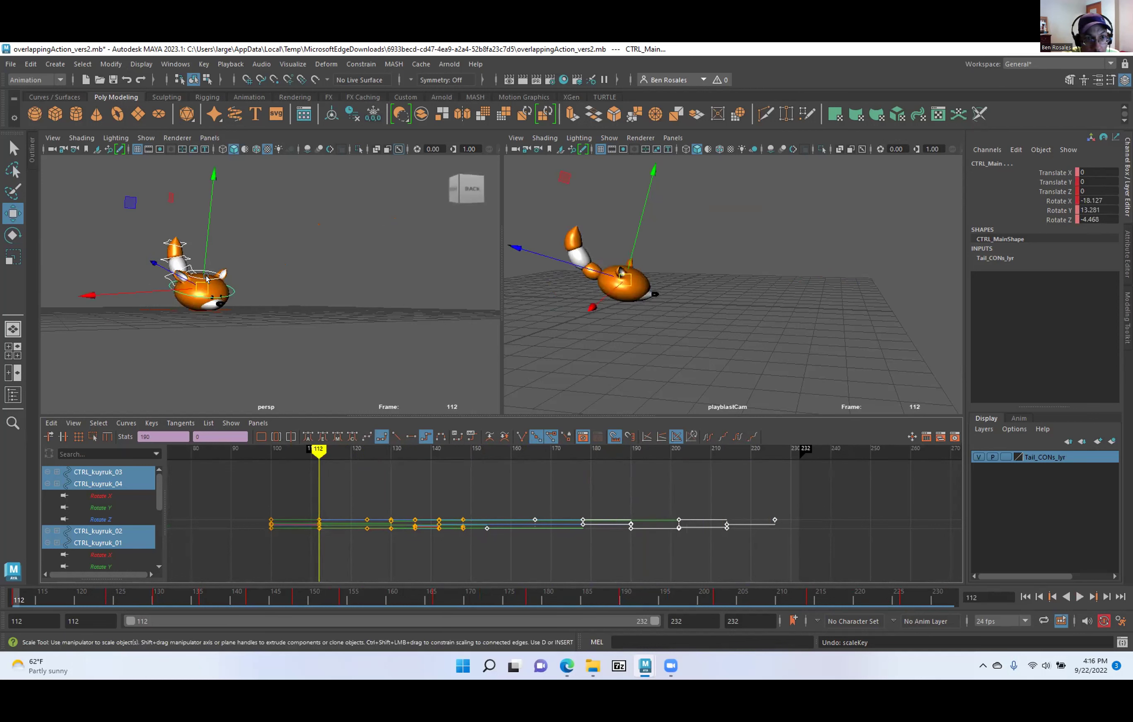
Set a key on all selected controls at every pose from frame 112 through frame 226.
{"action": "key", "text": "shift+z"}
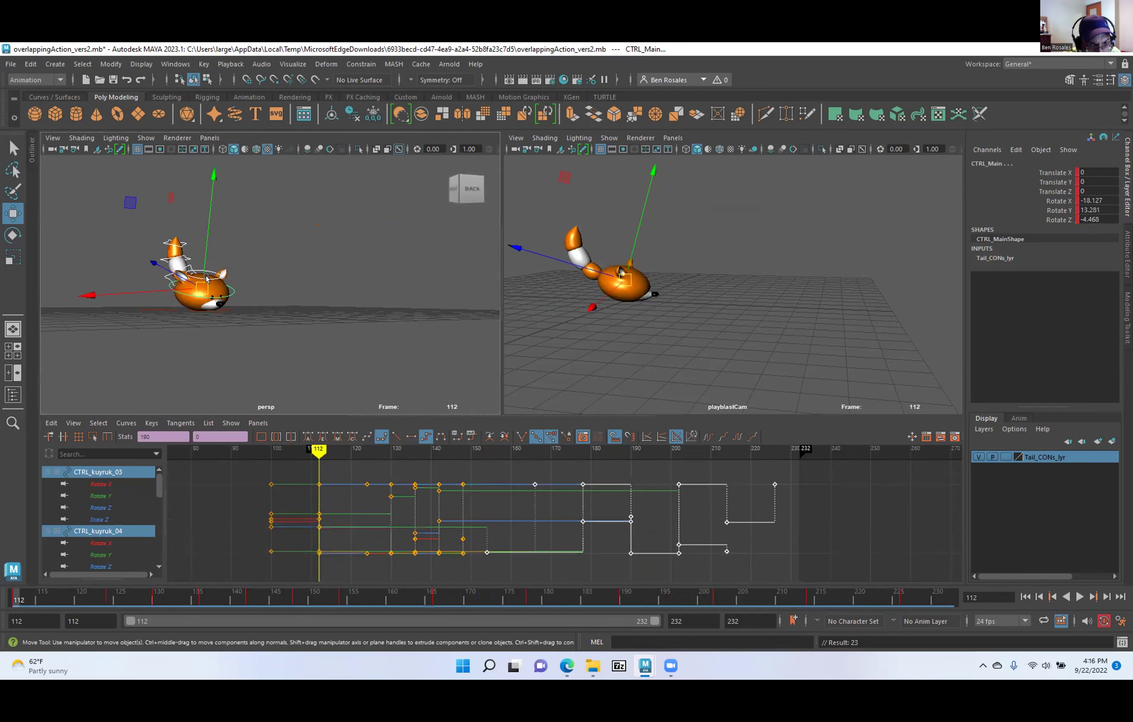
{"action": "key", "text": "period"}
{"action": "key", "text": "period"}
{"action": "key", "text": "period"}
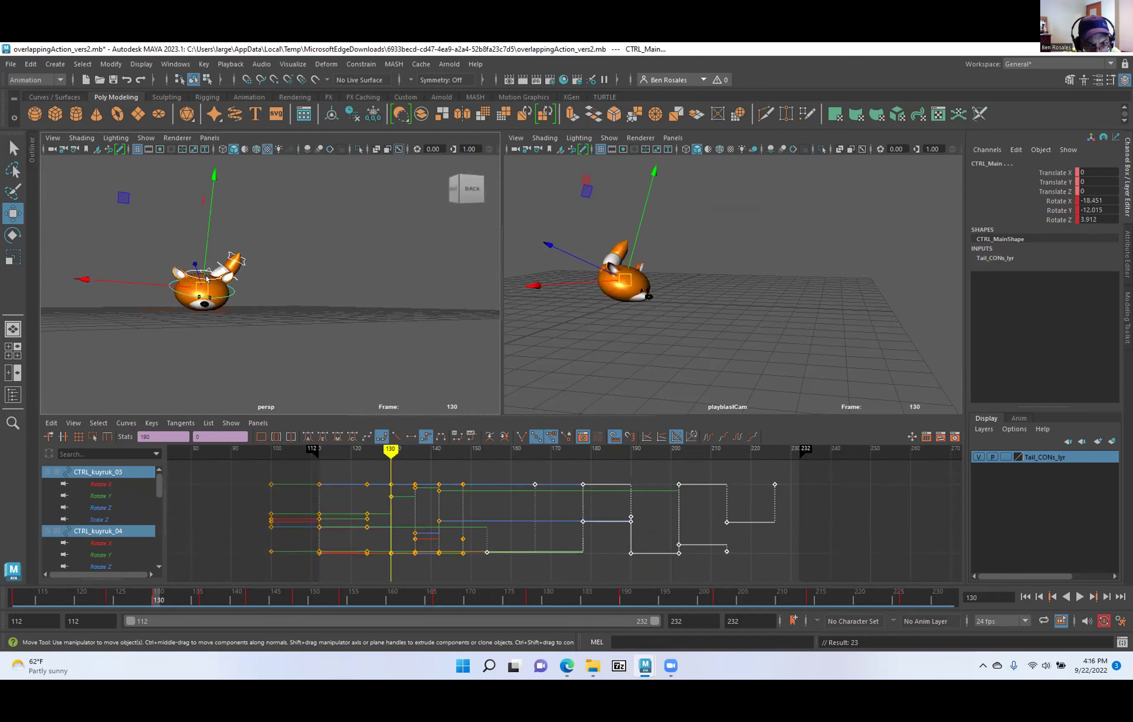
{"action": "key", "text": "s"}
{"action": "key", "text": "period"}
{"action": "key", "text": "s"}
{"action": "key", "text": "period"}
{"action": "key", "text": "s"}
{"action": "key", "text": "period"}
{"action": "key", "text": "s"}
{"action": "key", "text": "period"}
{"action": "key", "text": "s"}
{"action": "key", "text": "period"}
{"action": "key", "text": "s"}
{"action": "key", "text": "period"}
{"action": "key", "text": "s"}
{"action": "key", "text": "period"}
{"action": "key", "text": "s"}
{"action": "key", "text": "period"}
{"action": "key", "text": "s"}
{"action": "key", "text": "period"}
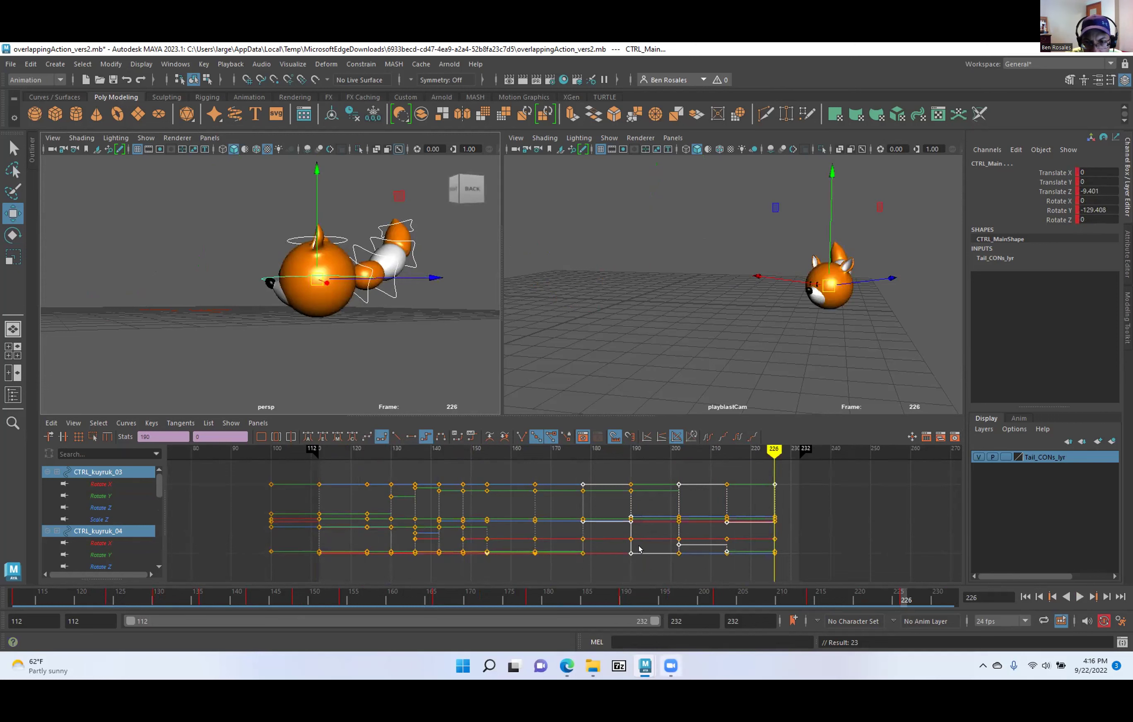
Play back the animation, orbit the perspective view to the fox's side, and compare the poses at frames 112, 124 and 130.
{"action": "key", "text": "alt+v"}
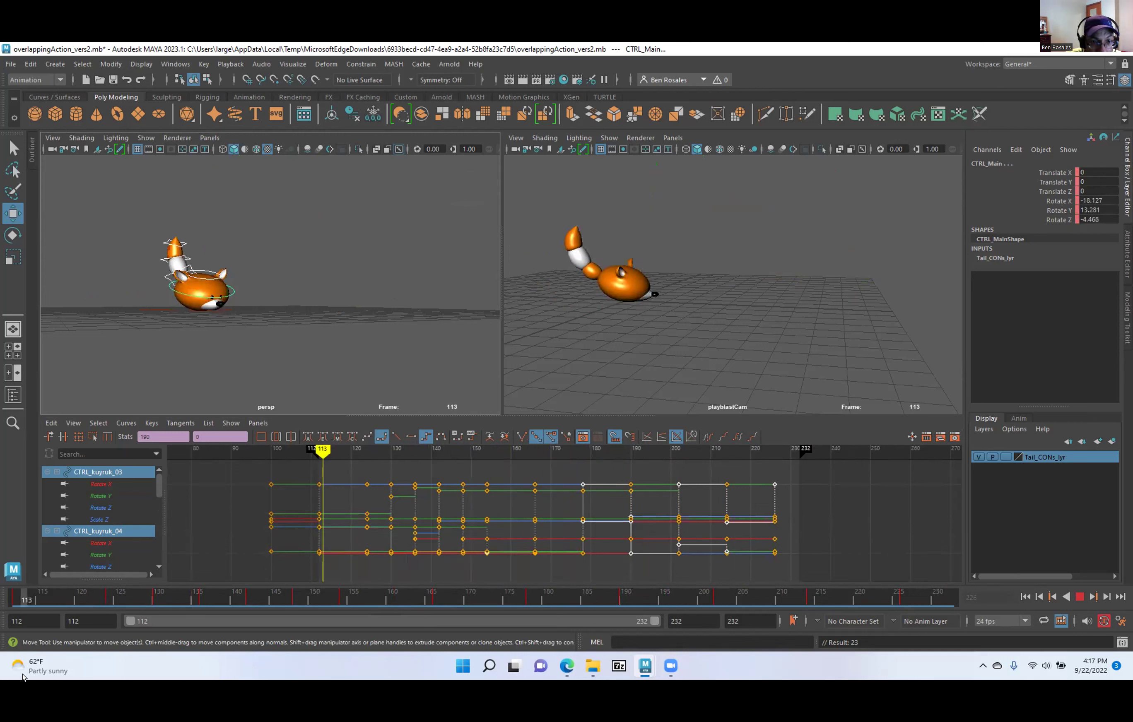
{"action": "key", "text": "alt+v"}
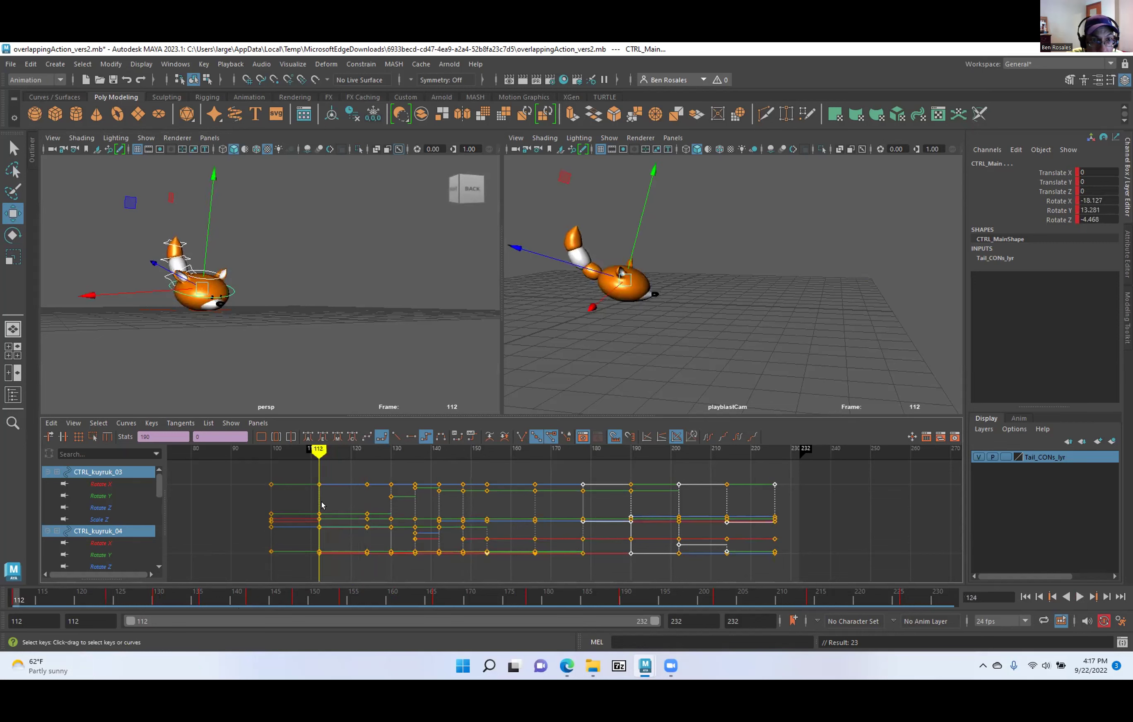
{"action": "left_click_drag", "start_coordinate": [229, 399], "coordinate": [311, 370], "text": "alt"}
{"action": "key", "text": "comma"}
{"action": "key", "text": "period"}
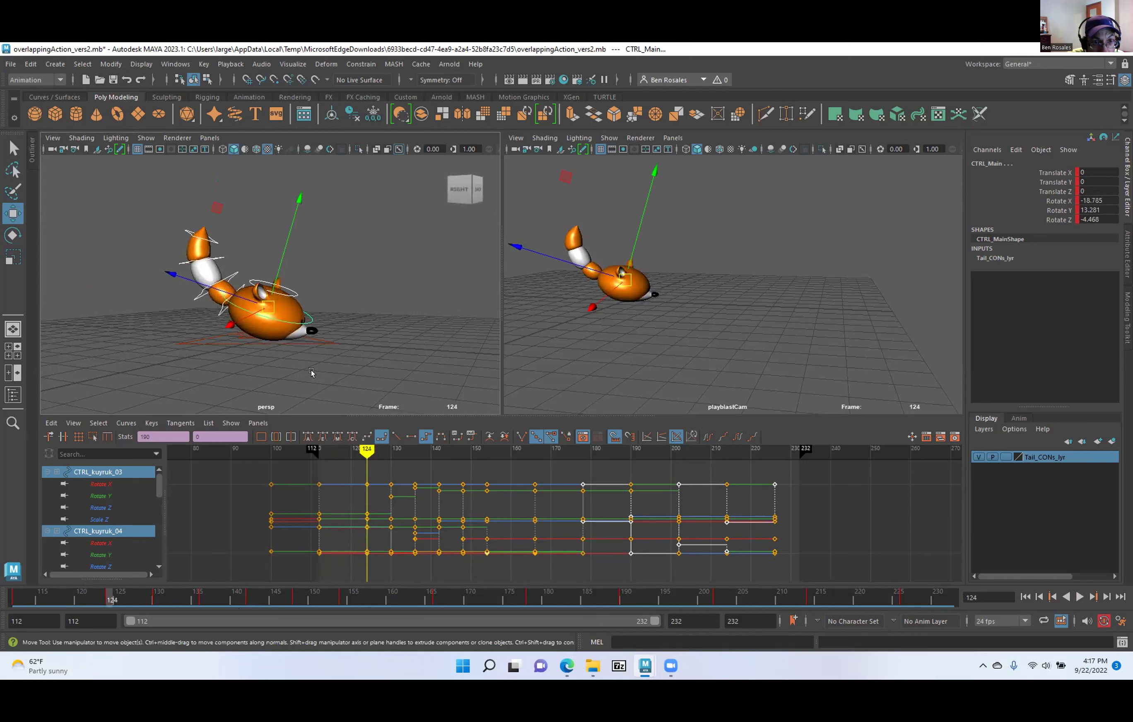
{"action": "key", "text": "comma"}
{"action": "key", "text": "period"}
{"action": "key", "text": "comma"}
{"action": "key", "text": "period"}
{"action": "key", "text": "period"}
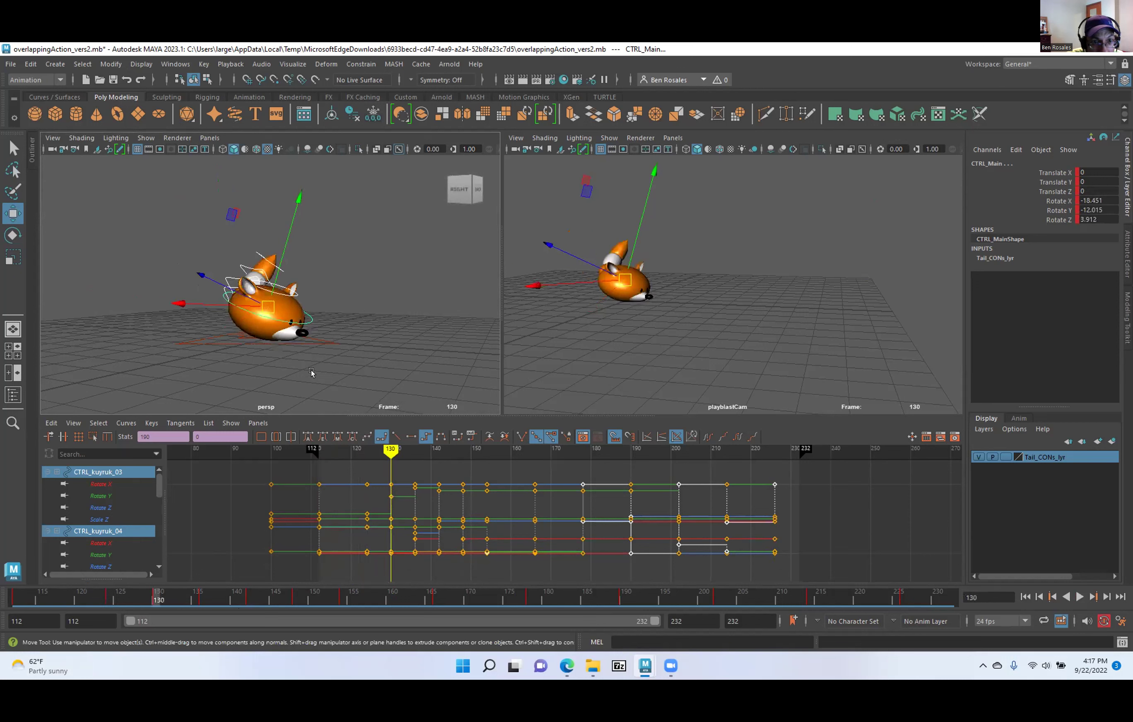
Delete all control keys on the pose at frame 124 in the Graph Editor.
{"action": "key", "text": "comma"}
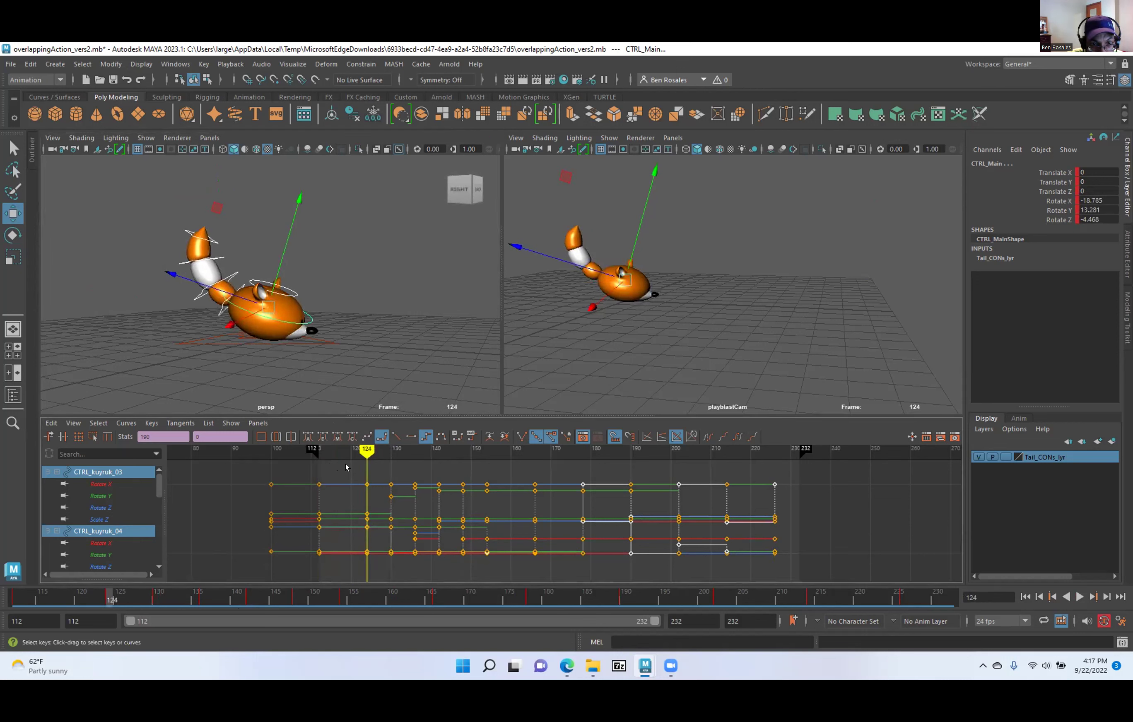
{"action": "key", "text": "comma"}
{"action": "key", "text": "period"}
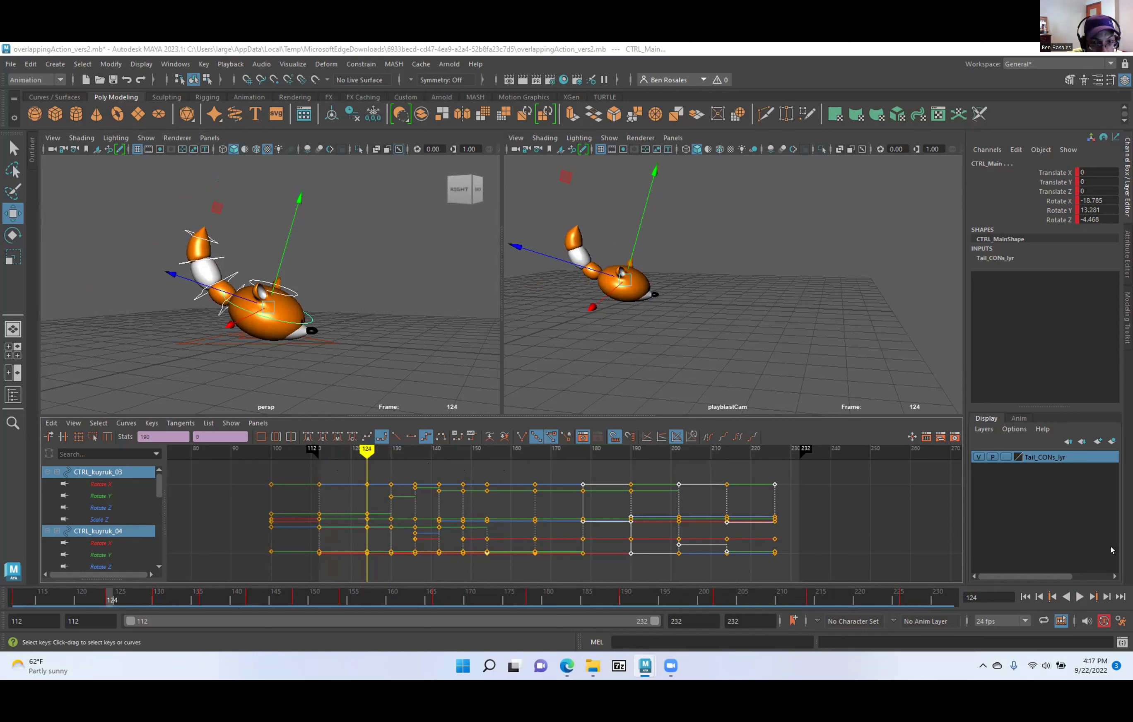
{"action": "left_click_drag", "start_coordinate": [350, 465], "coordinate": [369, 565]}
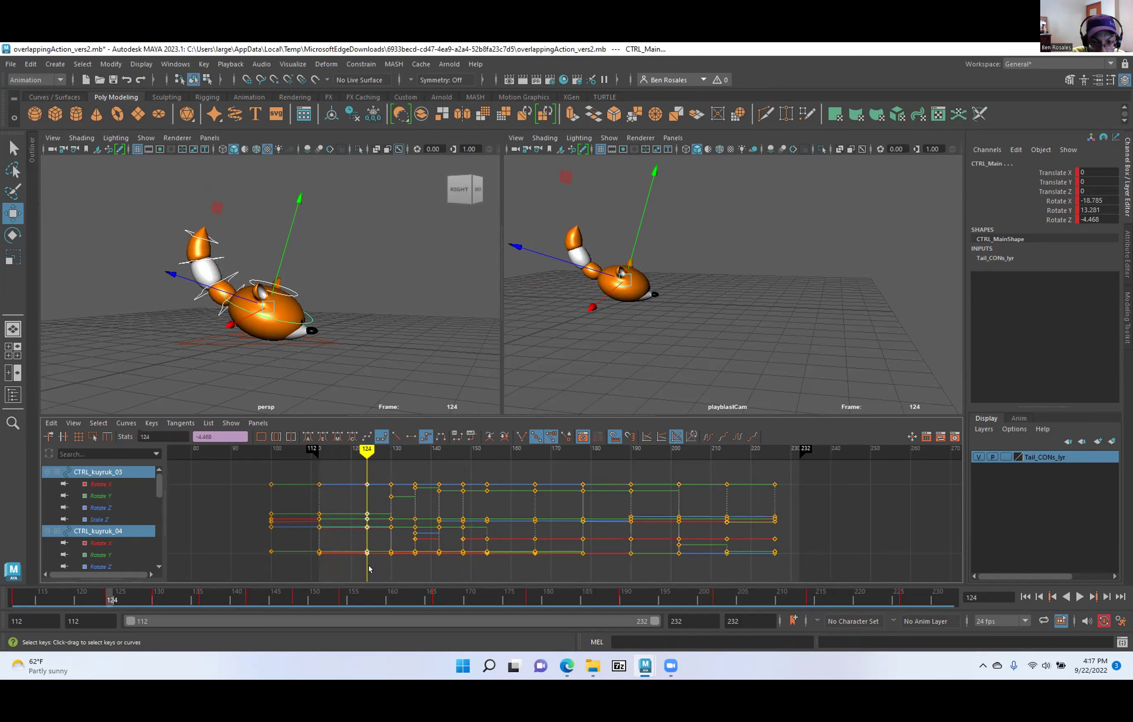
{"action": "key", "text": "Delete"}
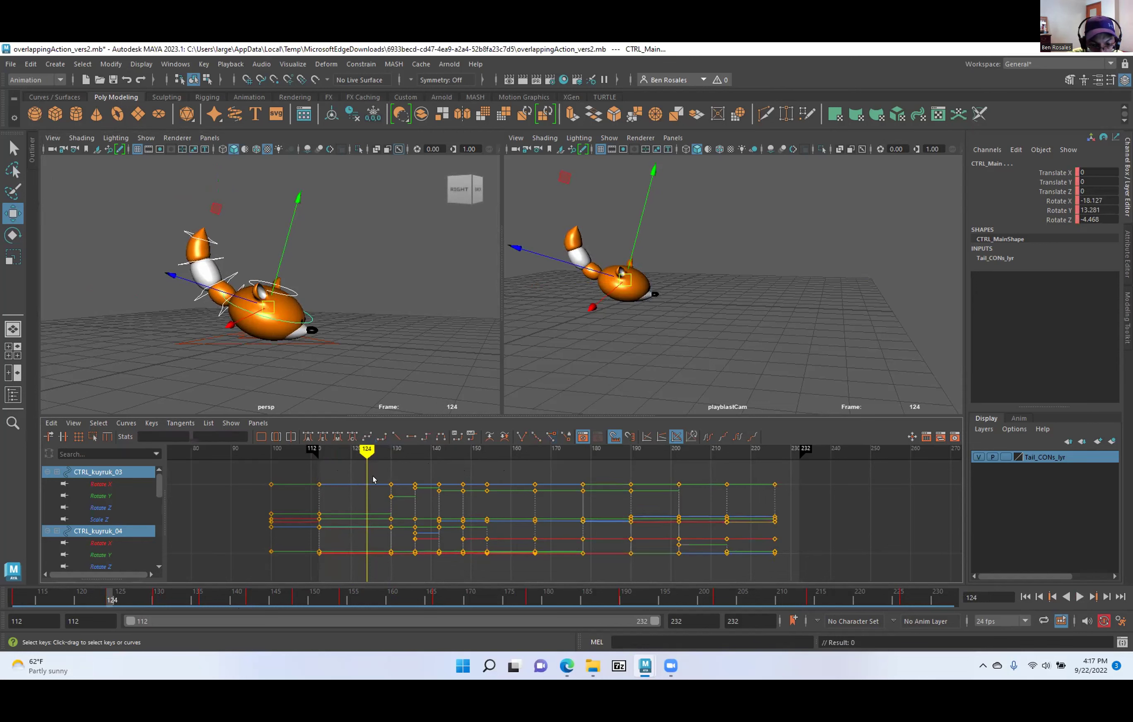
Step through the key poses between frames 130 and 154 to examine the body turns and tail swing.
{"action": "key", "text": "period"}
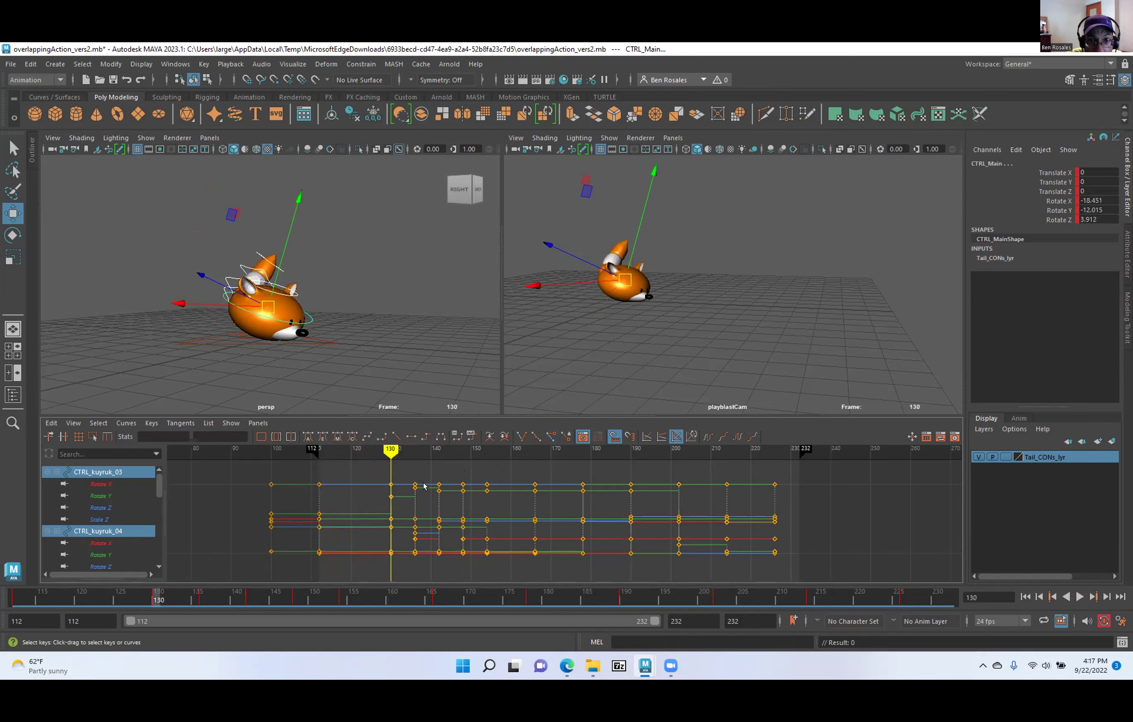
{"action": "key", "text": "period"}
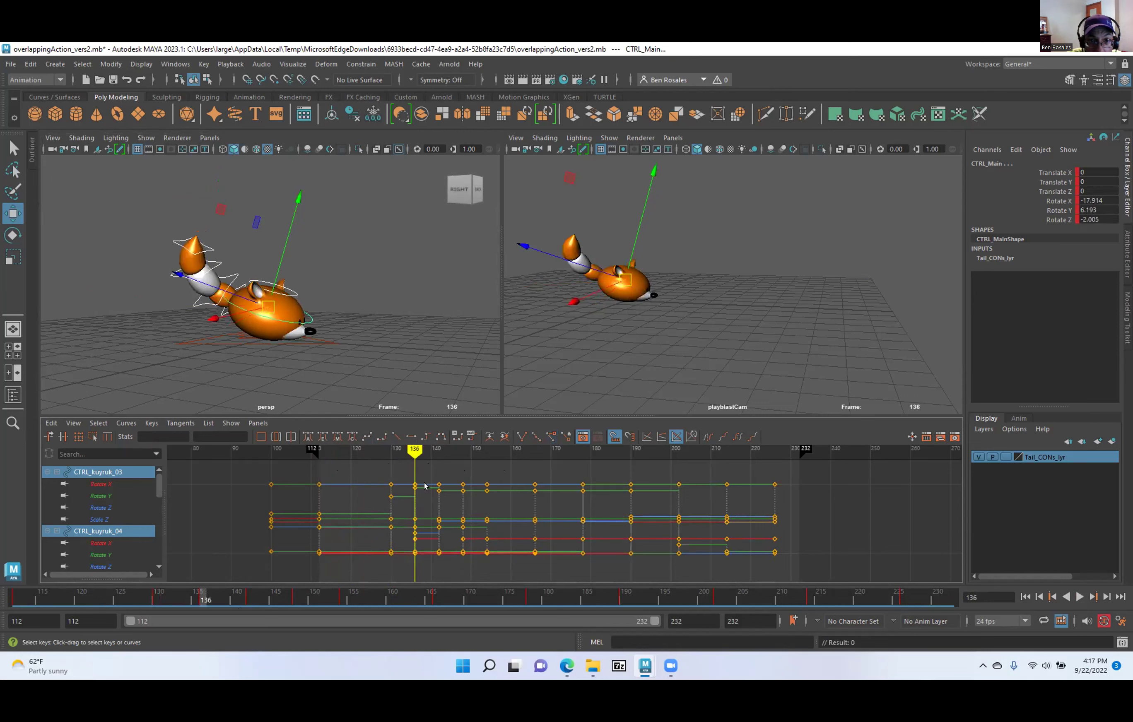
{"action": "key", "text": "period"}
{"action": "key", "text": "period"}
{"action": "key", "text": "comma"}
{"action": "key", "text": "period"}
{"action": "key", "text": "comma"}
{"action": "key", "text": "comma"}
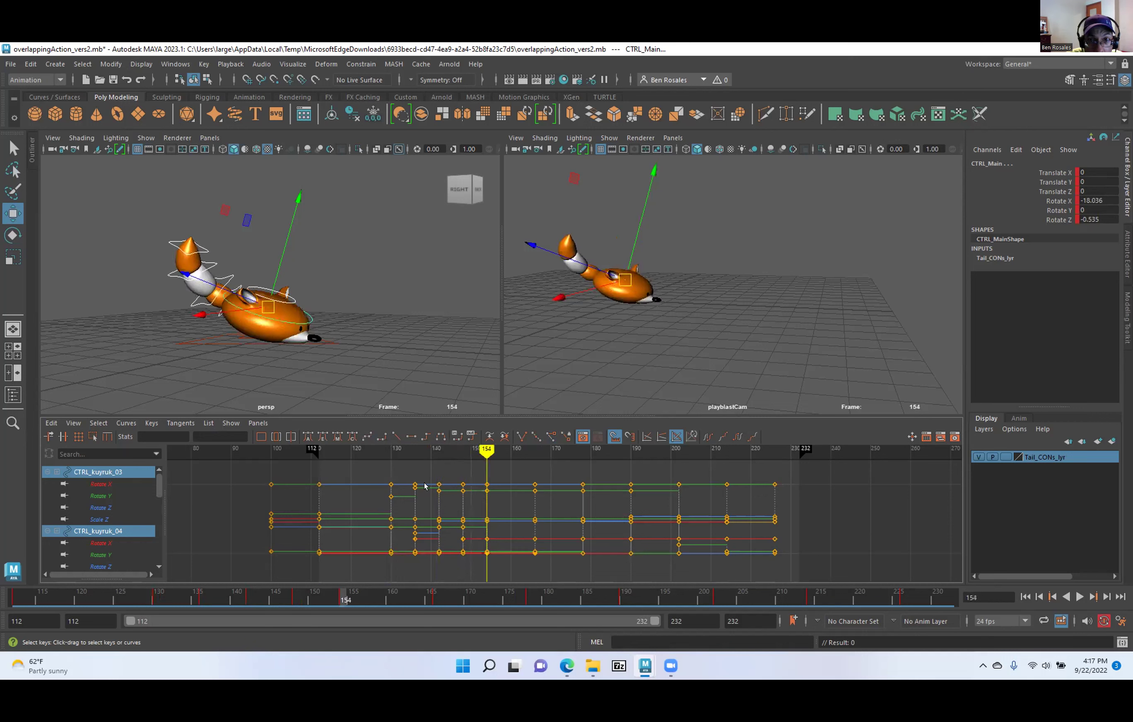
{"action": "key", "text": "comma"}
{"action": "key", "text": "comma"}
{"action": "key", "text": "comma"}
{"action": "key", "text": "period"}
{"action": "key", "text": "comma"}
{"action": "key", "text": "comma"}
{"action": "key", "text": "period"}
{"action": "key", "text": "period"}
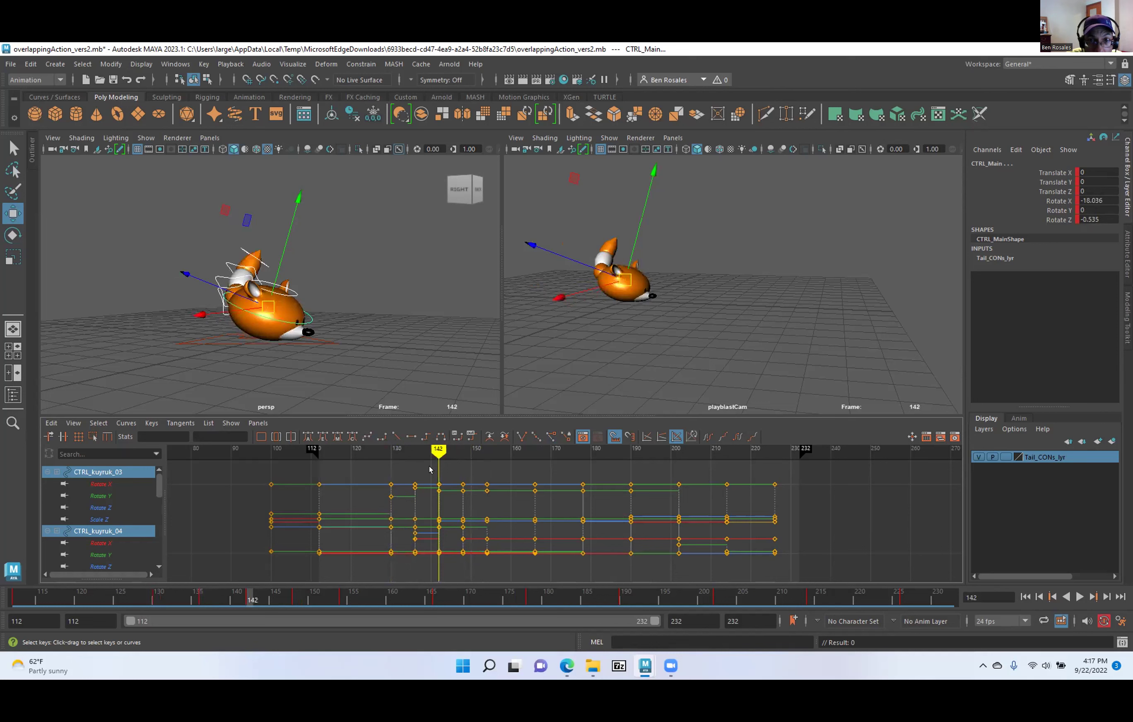
Flip back and forth between the poses around frames 136, 142 and 148 to compare the body and tail.
{"action": "key", "text": "period"}
{"action": "key", "text": "period"}
{"action": "key", "text": "comma"}
{"action": "key", "text": "comma"}
{"action": "key", "text": "period"}
{"action": "key", "text": "comma"}
{"action": "key", "text": "period"}
{"action": "key", "text": "comma"}
{"action": "key", "text": "period"}
{"action": "key", "text": "comma"}
{"action": "key", "text": "period"}
{"action": "key", "text": "comma"}
{"action": "key", "text": "period"}
{"action": "key", "text": "comma"}
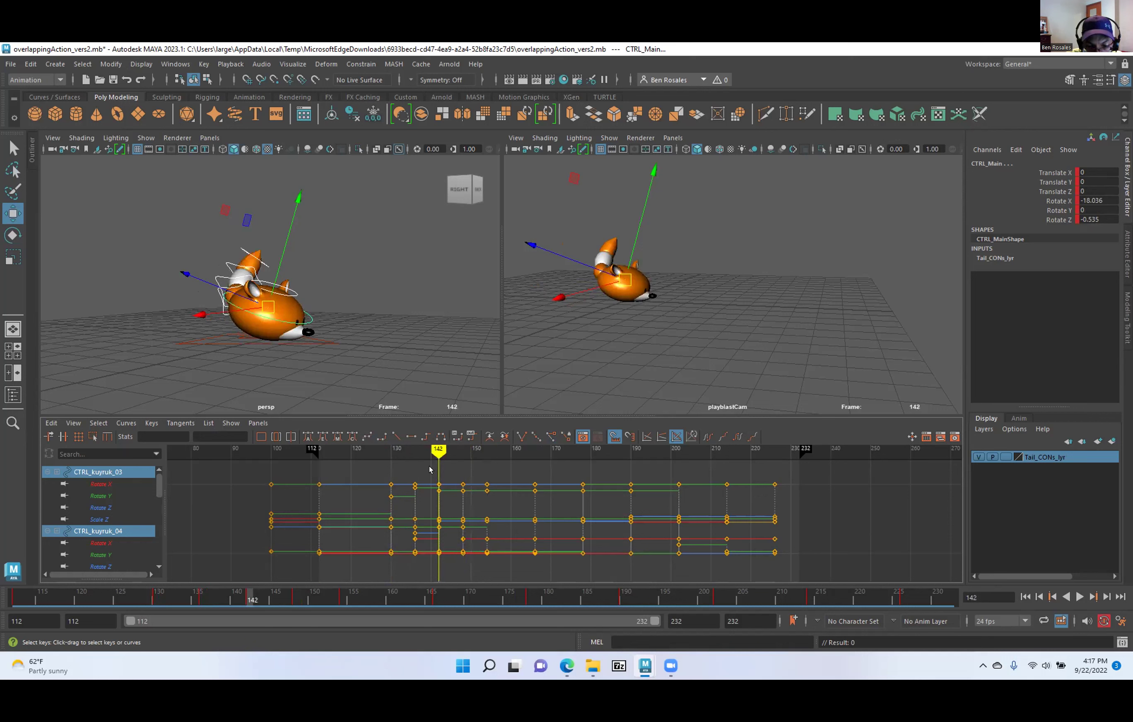
{"action": "key", "text": "period"}
{"action": "key", "text": "comma"}
{"action": "key", "text": "period"}
{"action": "key", "text": "comma"}
{"action": "key", "text": "period"}
{"action": "key", "text": "comma"}
{"action": "key", "text": "comma"}
{"action": "key", "text": "period"}
{"action": "key", "text": "period"}
{"action": "key", "text": "comma"}
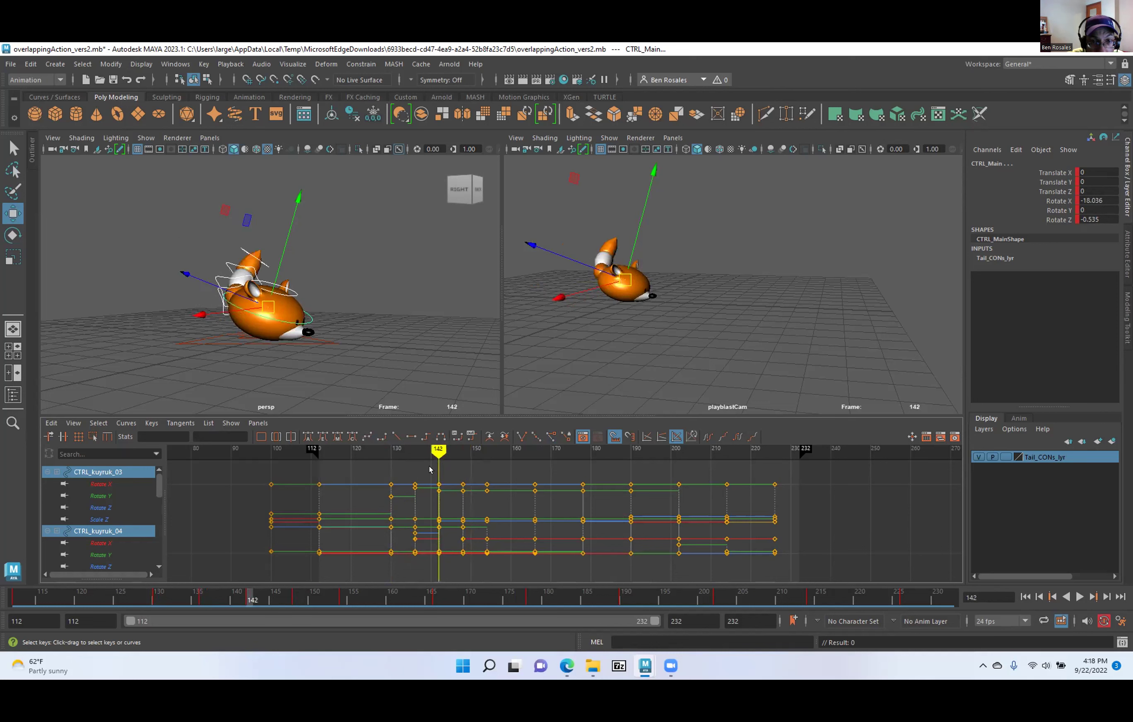
{"action": "key", "text": "comma"}
{"action": "key", "text": "period"}
{"action": "key", "text": "comma"}
{"action": "key", "text": "period"}
{"action": "key", "text": "comma"}
{"action": "key", "text": "period"}
{"action": "key", "text": "comma"}
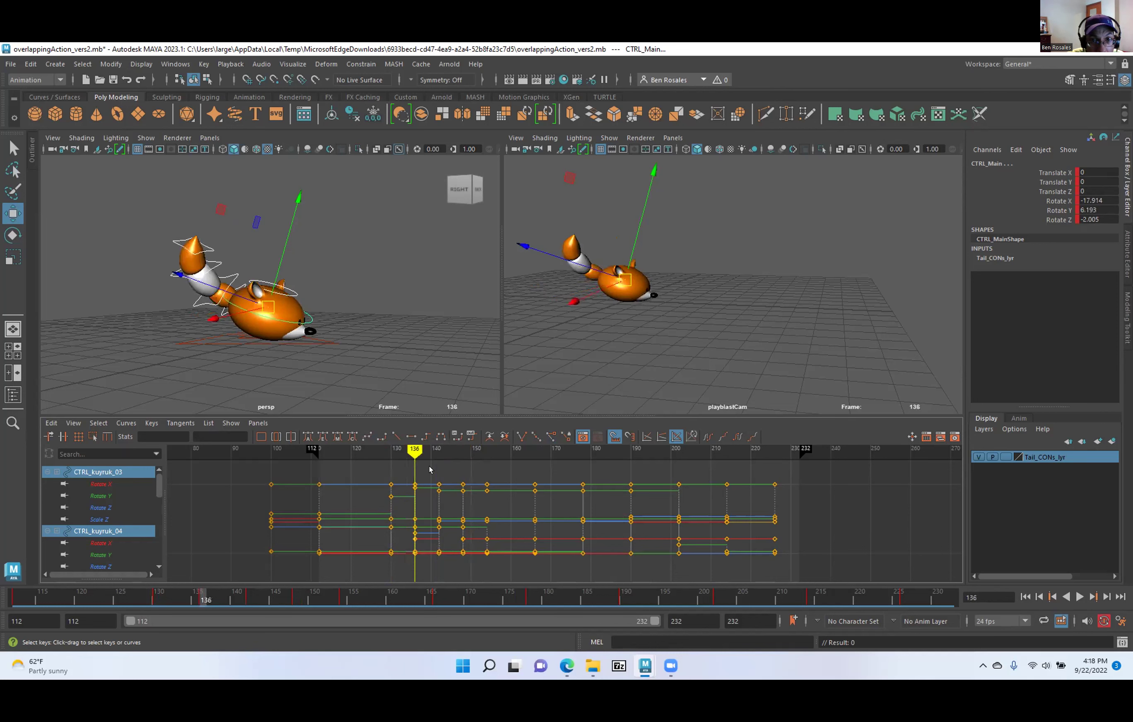
{"action": "key", "text": "period"}
{"action": "key", "text": "period"}
{"action": "key", "text": "comma"}
{"action": "key", "text": "period"}
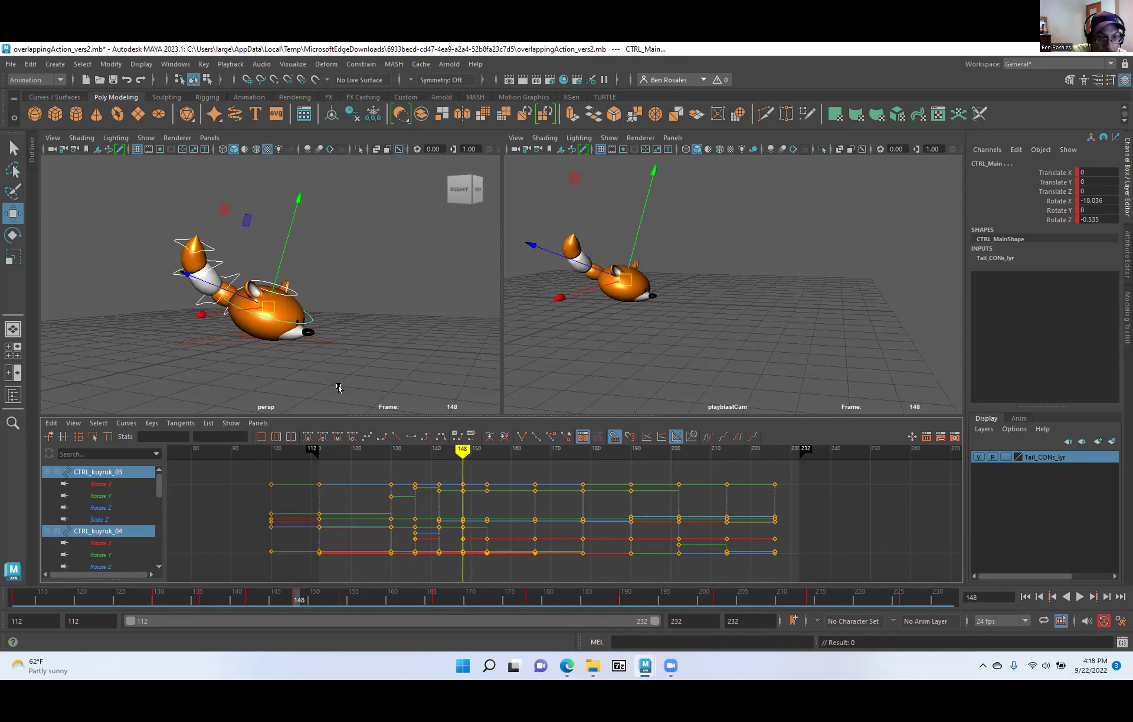
Rotate CTRL_Main at frame 148 to about -18.12, 5.54, -2.35 degrees and compare it with the preceding poses.
{"action": "key", "text": "e"}
{"action": "left_click", "coordinate": [309, 361]}
{"action": "left_click", "coordinate": [292, 320]}
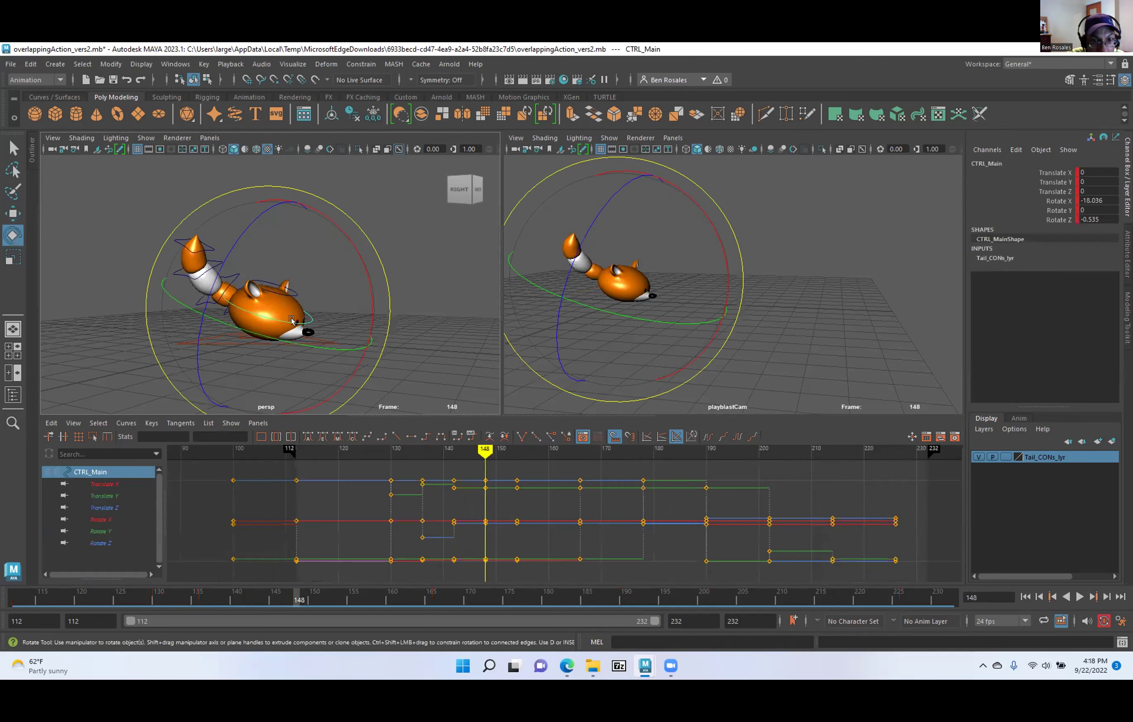
{"action": "left_click_drag", "start_coordinate": [245, 332], "coordinate": [302, 363]}
{"action": "key", "text": "comma"}
{"action": "key", "text": "period"}
{"action": "key", "text": "comma"}
{"action": "key", "text": "comma"}
{"action": "key", "text": "period"}
{"action": "key", "text": "period"}
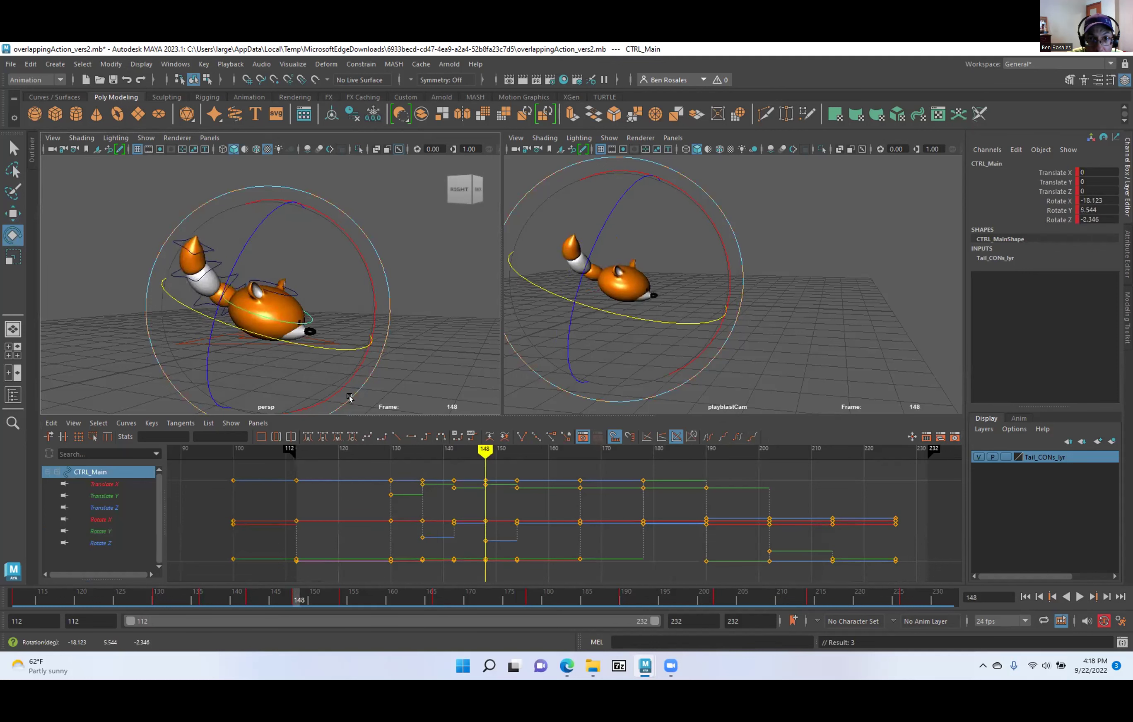
Compare the poses at frames 154, 166 and 178 from the fox's side to examine the jump's takeoff.
{"action": "key", "text": "period"}
{"action": "key", "text": "period"}
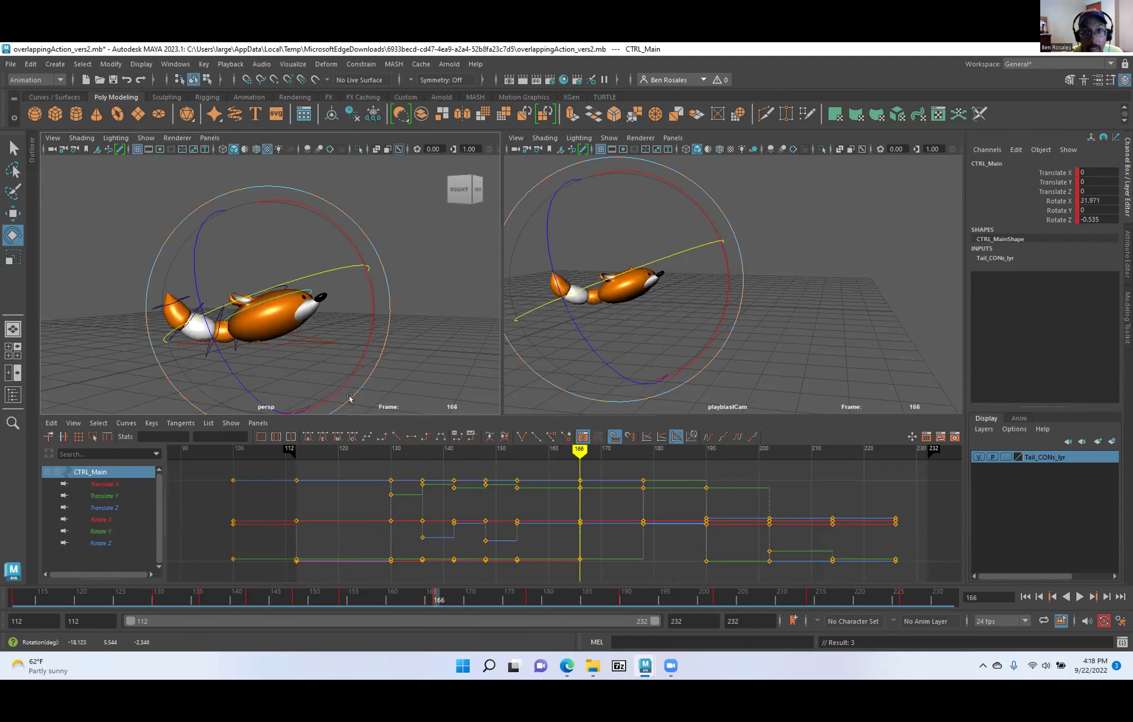
{"action": "key", "text": "comma"}
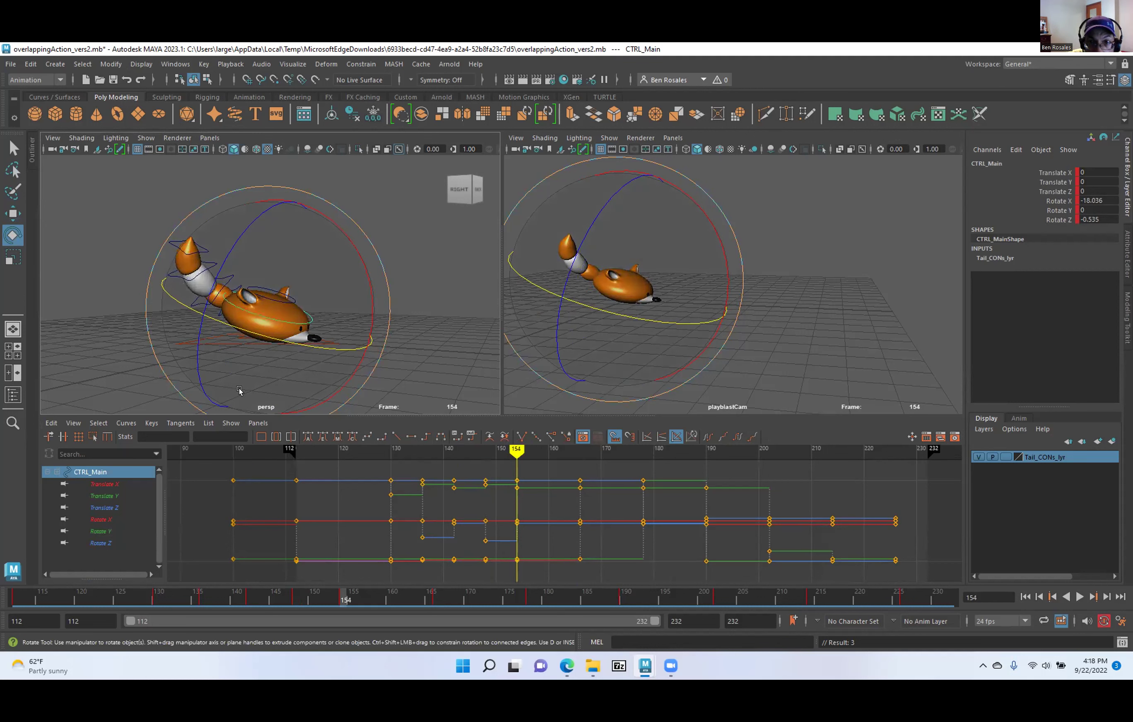
{"action": "key", "text": "period"}
{"action": "key", "text": "period"}
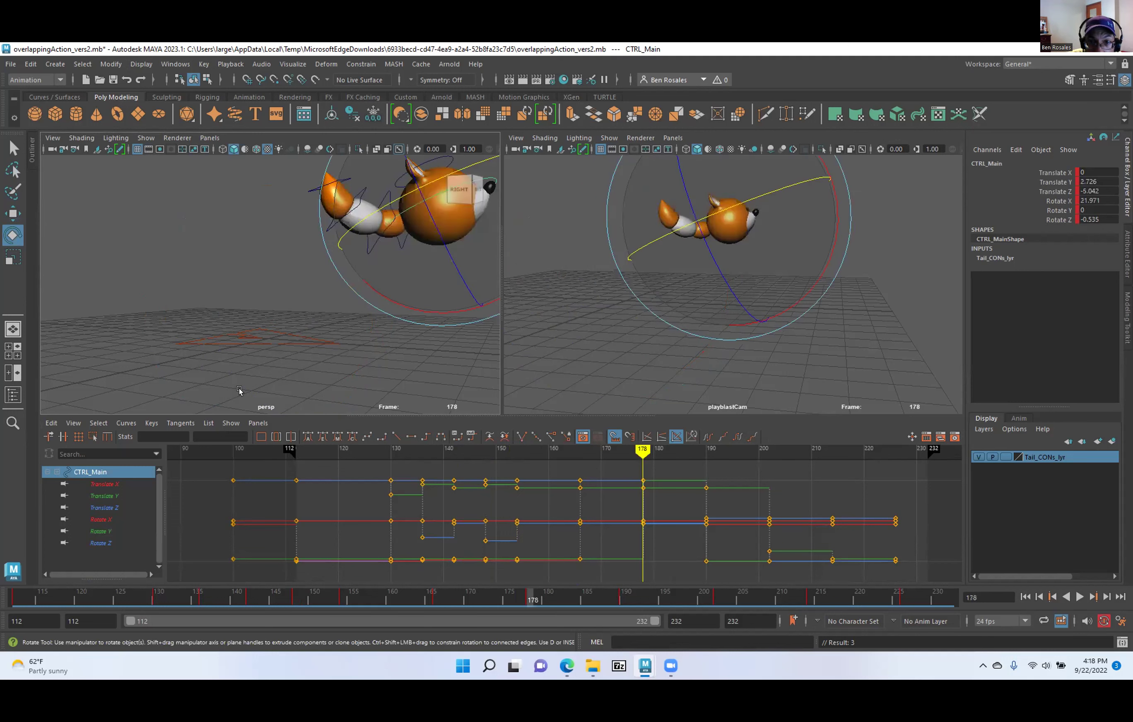
{"action": "key", "text": "comma"}
{"action": "key", "text": "comma"}
{"action": "key", "text": "period"}
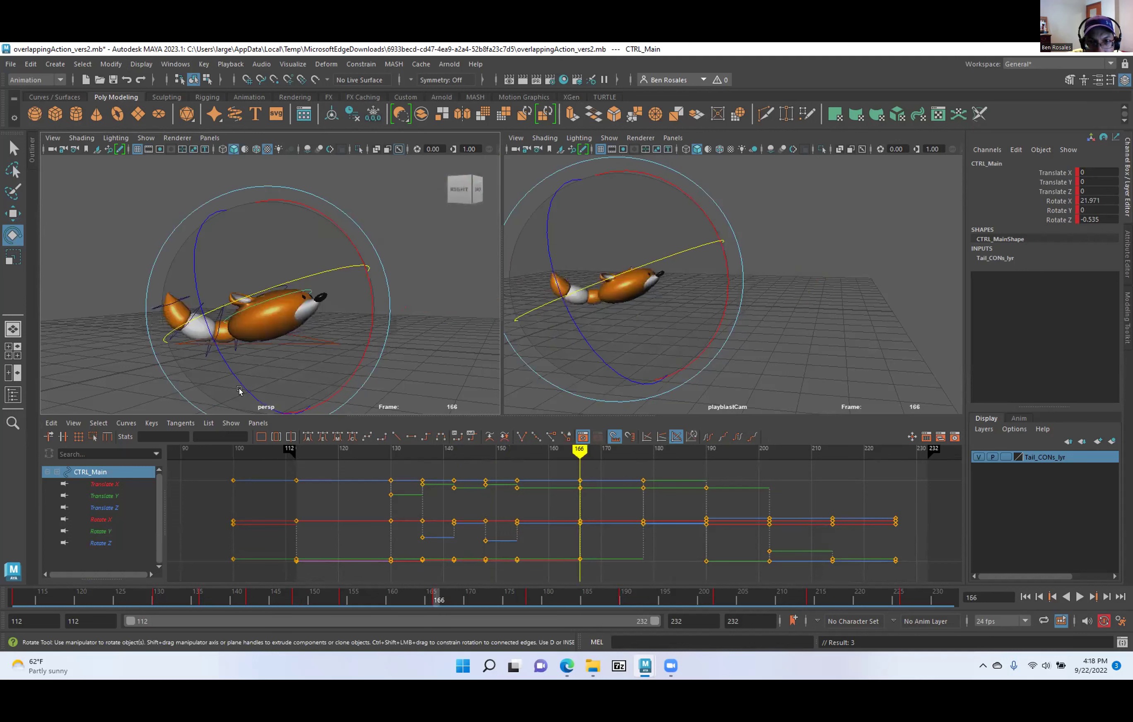
{"action": "left_click_drag", "start_coordinate": [274, 335], "coordinate": [169, 360], "text": "alt"}
{"action": "key", "text": "w"}
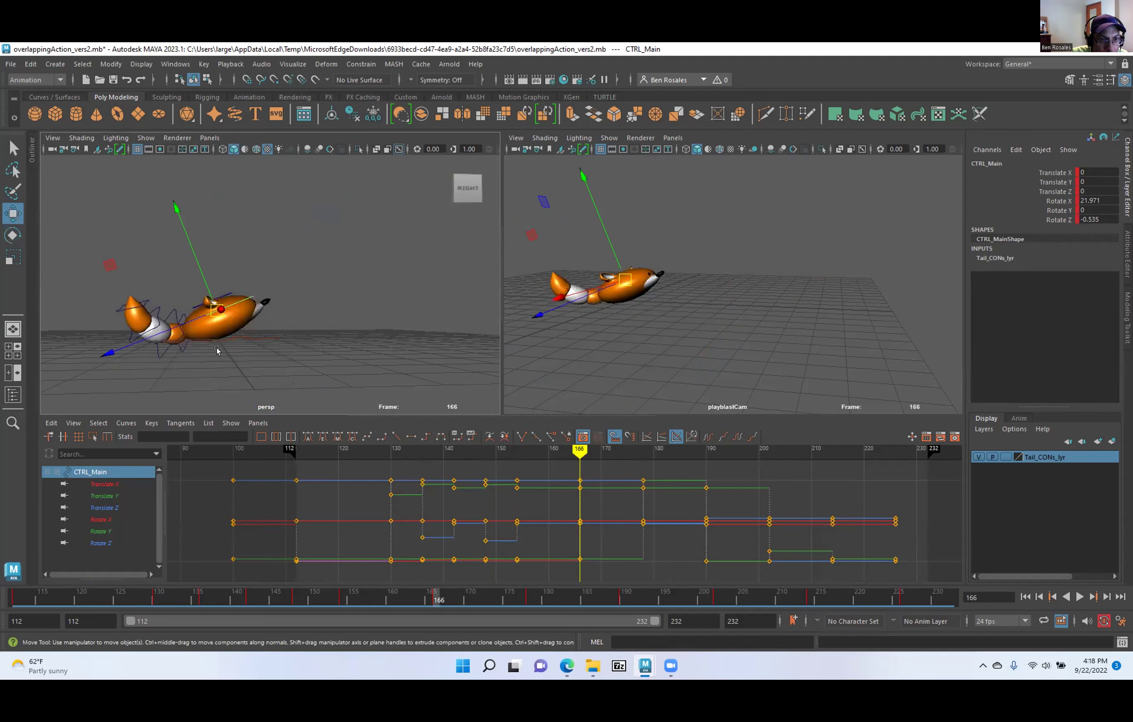
{"action": "left_click_drag", "start_coordinate": [198, 351], "coordinate": [181, 322], "text": "alt"}
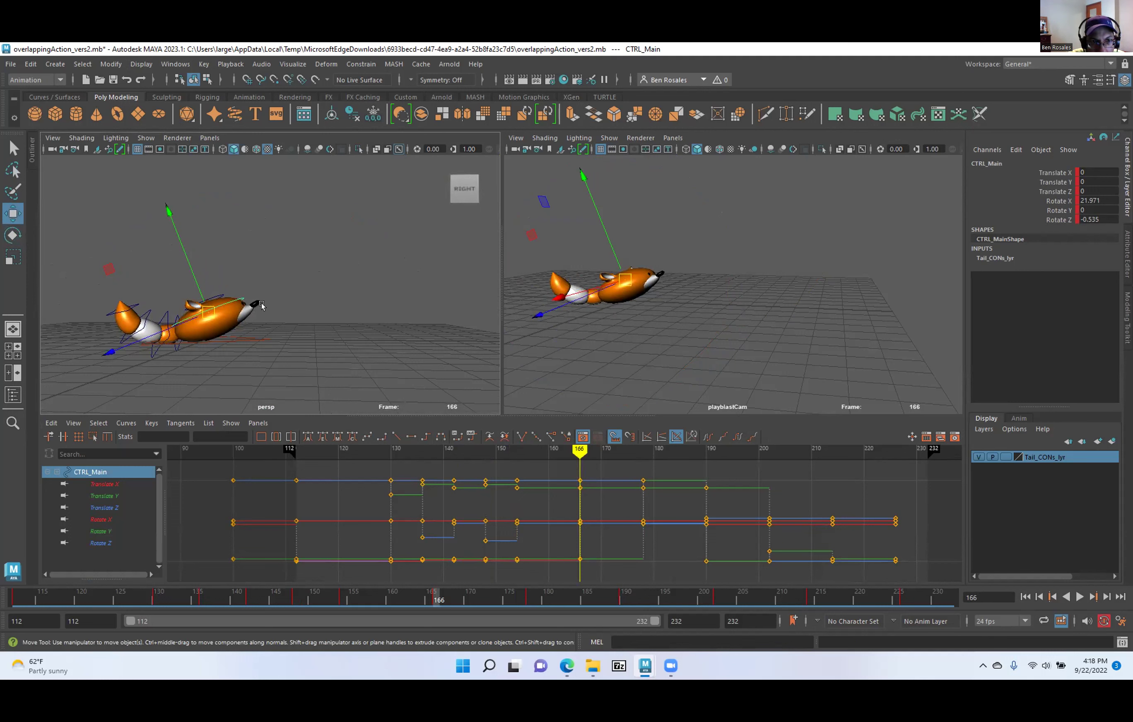
{"action": "key", "text": "period"}
{"action": "key", "text": "period"}
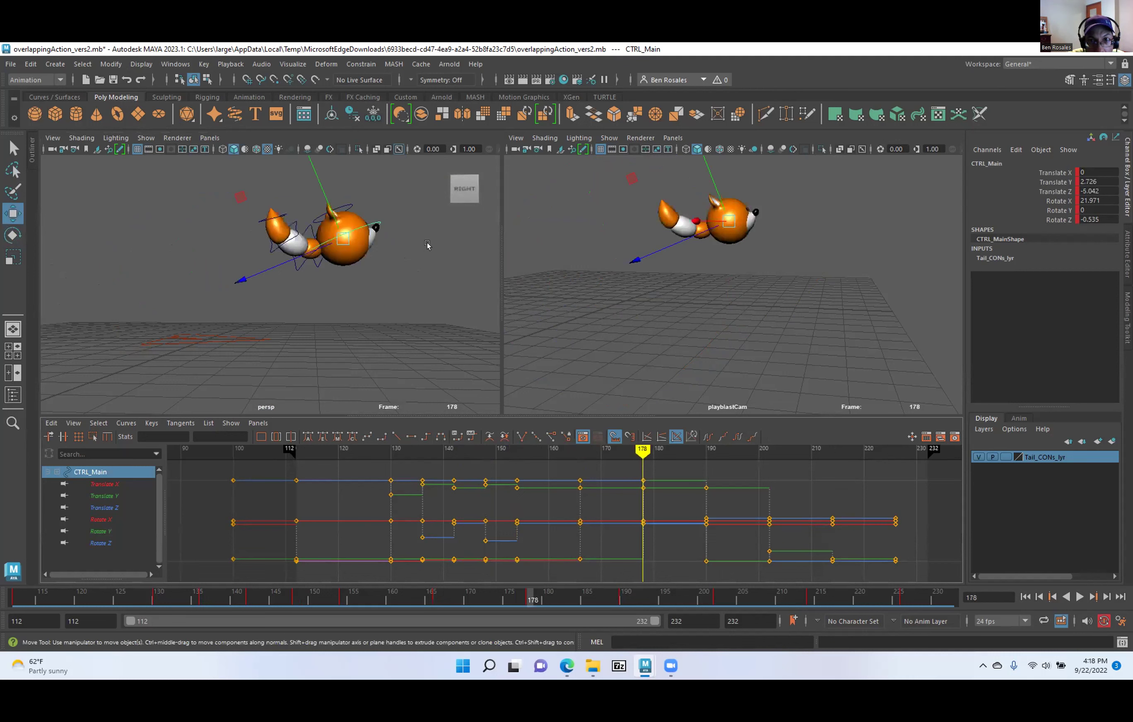
{"action": "key", "text": "comma"}
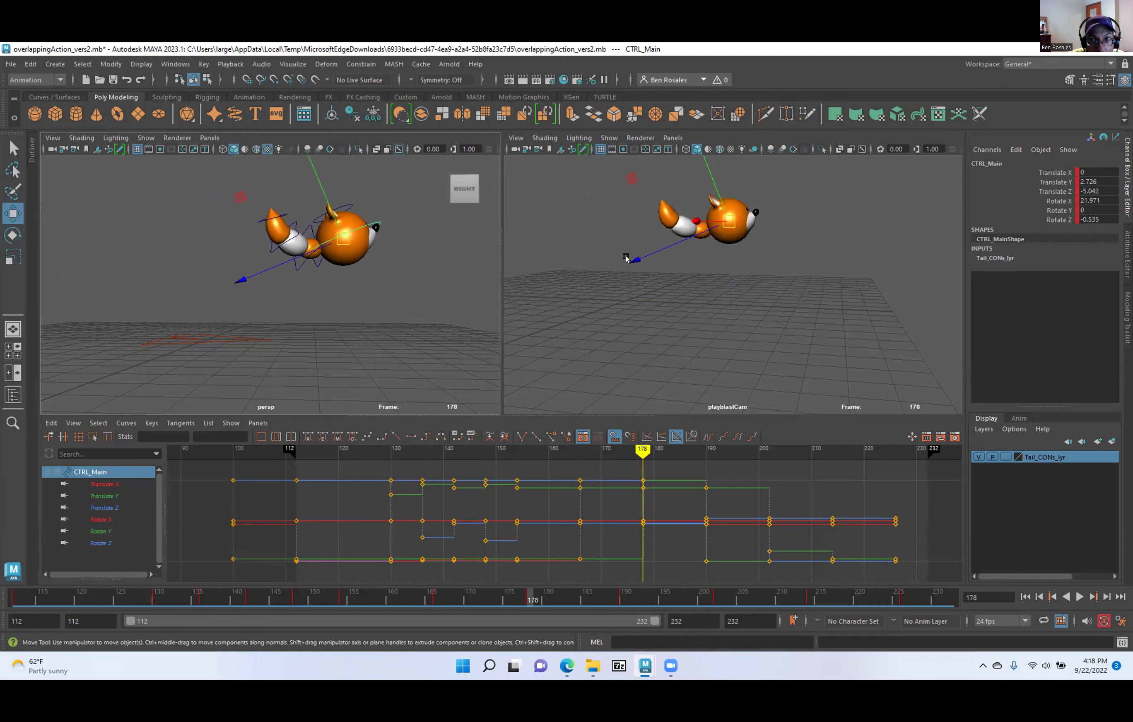
{"action": "key", "text": "comma"}
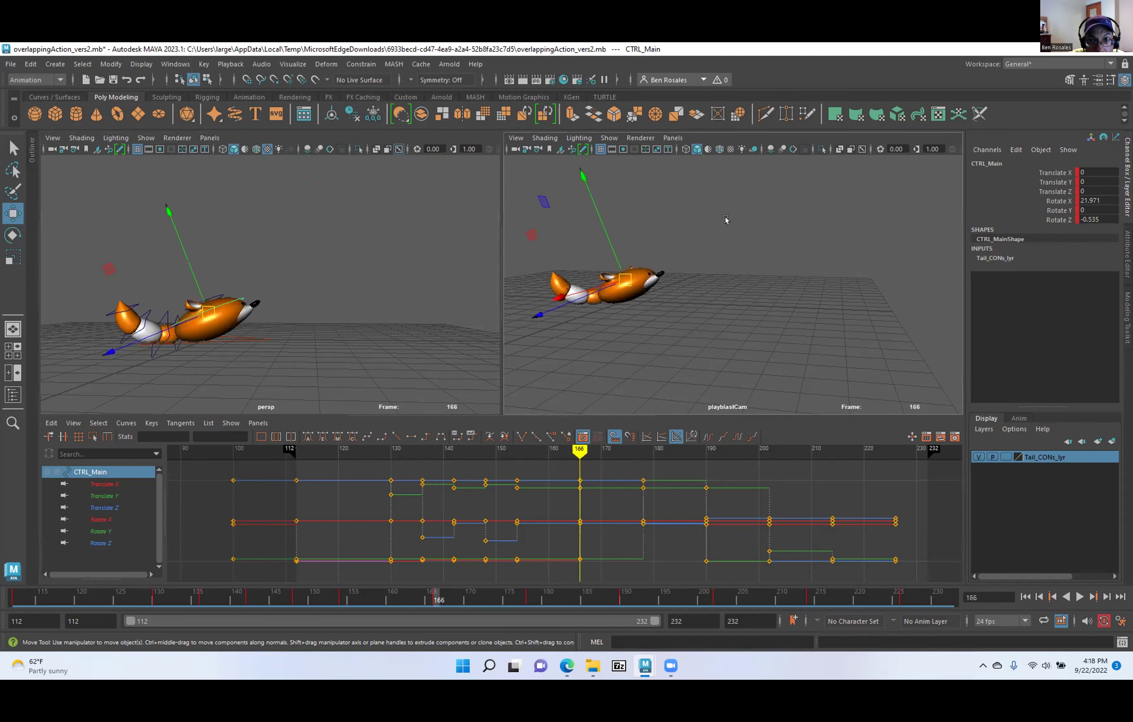
Tilt the fox's body upward at frame 166 by rotating CTRL_Main to 35.46 degrees in X.
{"action": "key", "text": "e"}
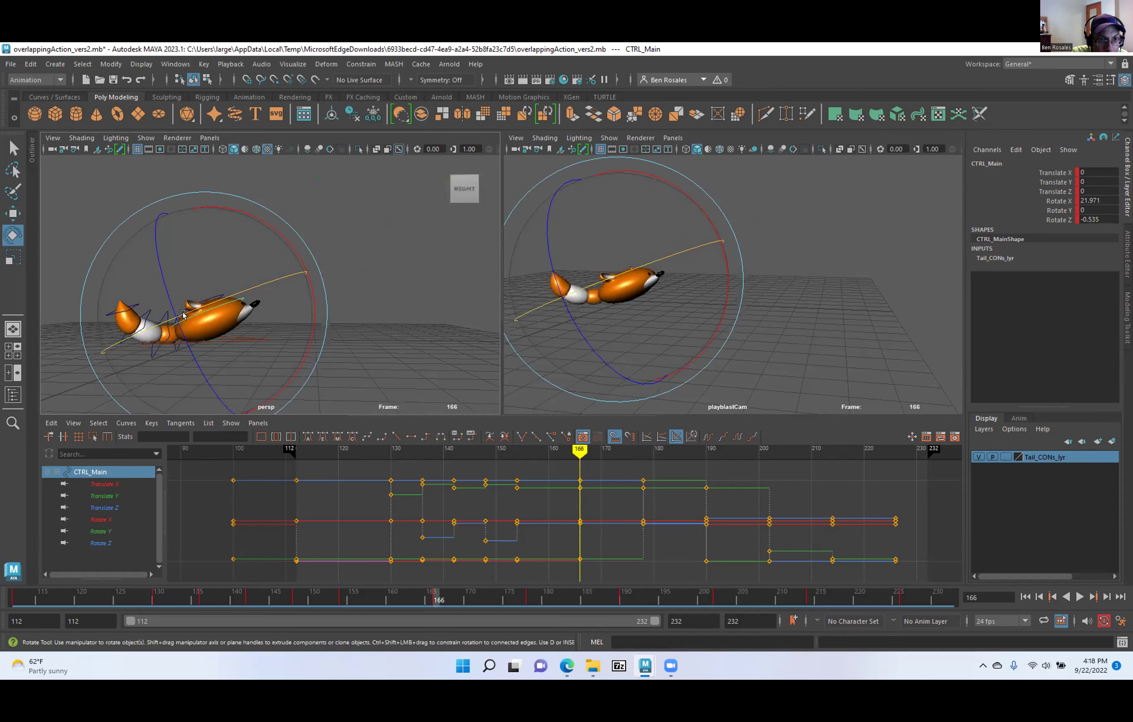
{"action": "left_click_drag", "start_coordinate": [291, 255], "coordinate": [266, 238]}
{"action": "key", "text": "w"}
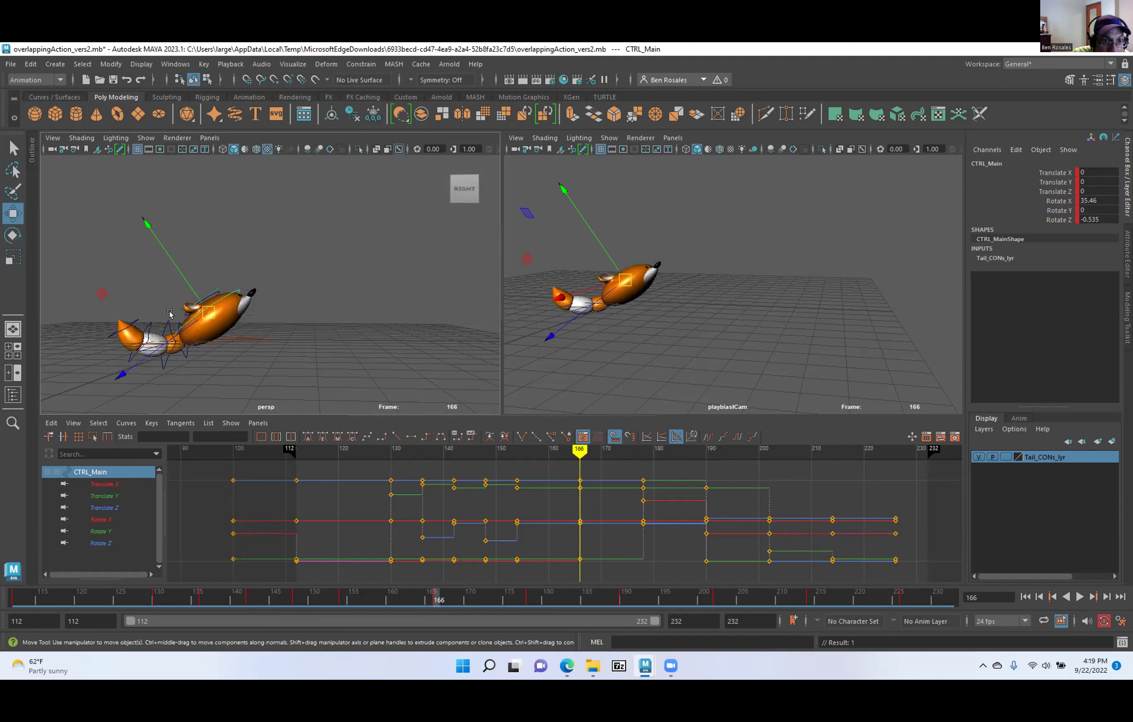
Set the Move tool's axis orientation to World and raise CTRL_Main at frame 166 to a height of about 1.21.
{"action": "middle_click_drag", "start_coordinate": [211, 318], "coordinate": [266, 303], "text": "alt"}
{"action": "right_click_drag", "start_coordinate": [267, 303], "coordinate": [314, 342], "text": "alt"}
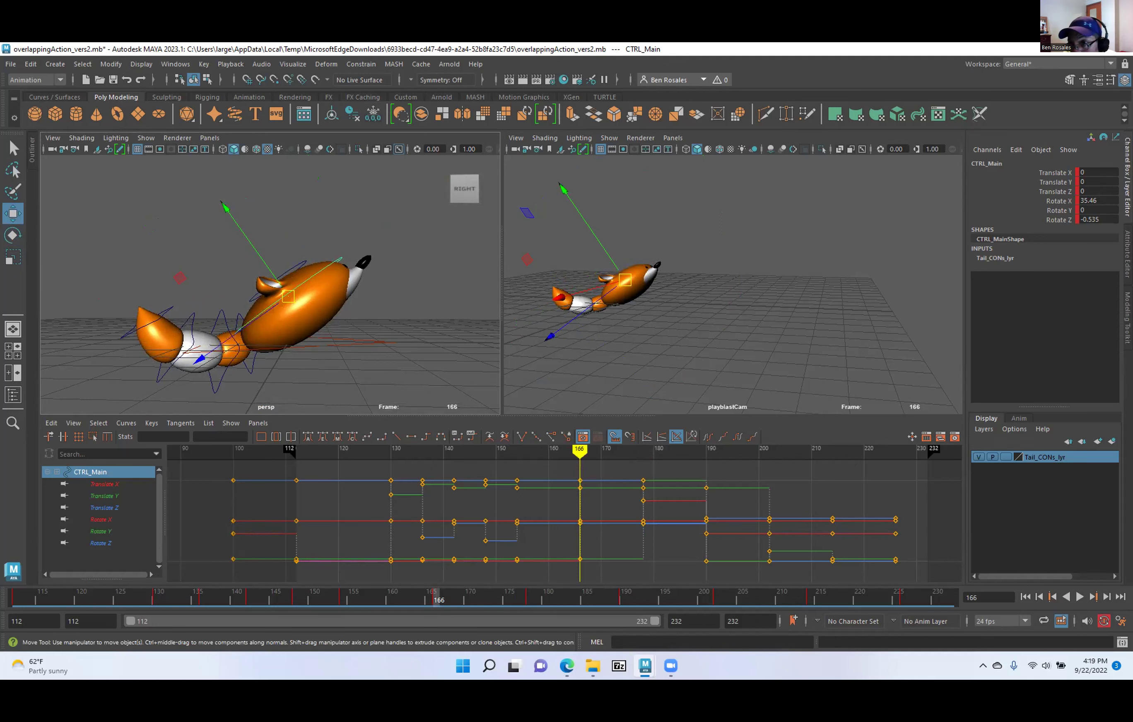
{"action": "left_click", "coordinate": [1126, 318]}
{"action": "scroll", "coordinate": [1055, 497], "scroll_direction": "down", "scroll_amount": 1}
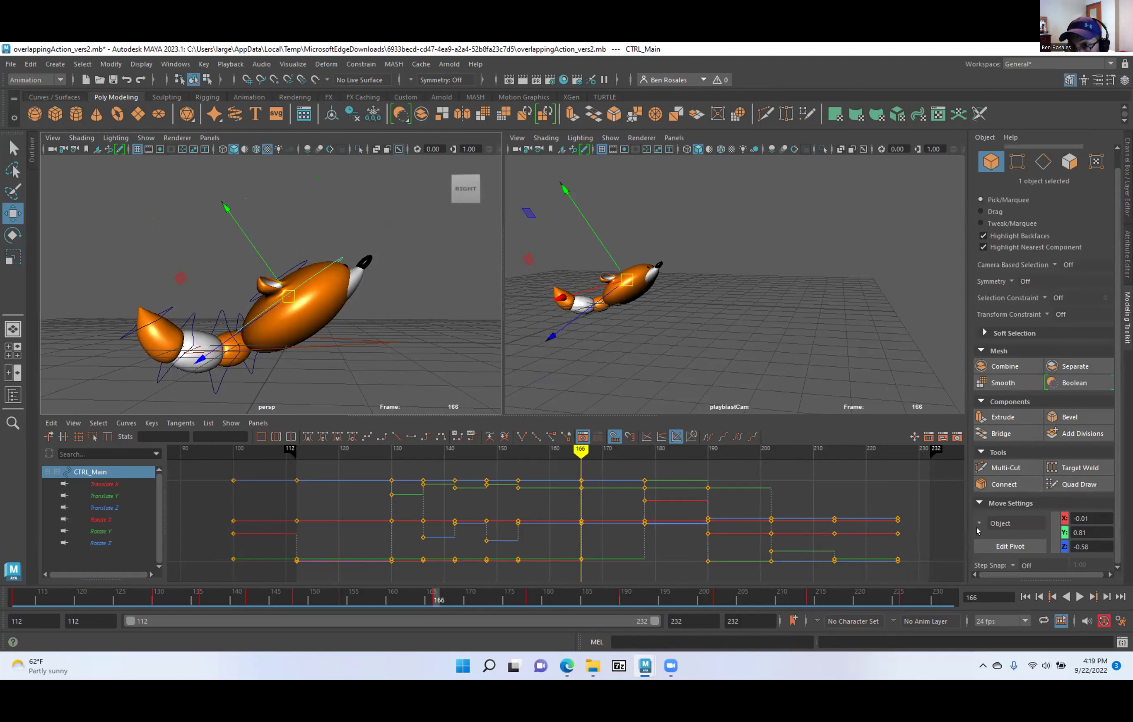
{"action": "left_click", "coordinate": [977, 521]}
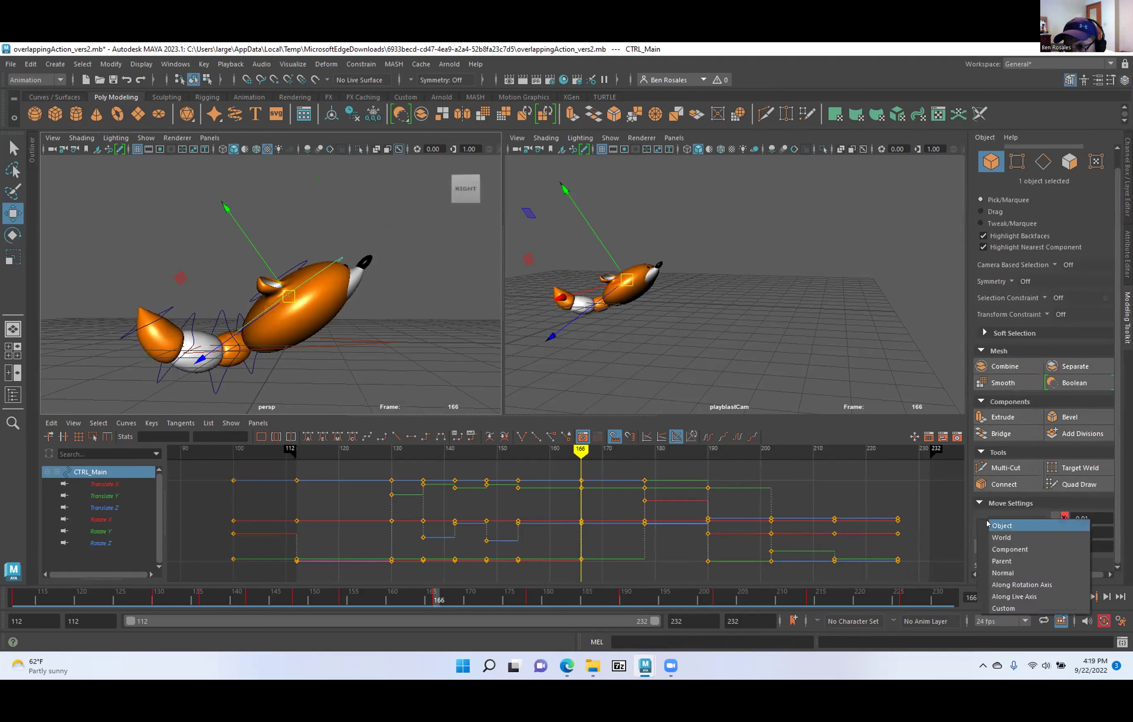
{"action": "left_click", "coordinate": [1002, 538]}
{"action": "left_click_drag", "start_coordinate": [284, 248], "coordinate": [281, 237]}
Rotate the tail's base control CTRL_kuyruk_01 at frame 166 in the side view so the tail lifts off the ground.
{"action": "left_click_drag", "start_coordinate": [266, 322], "coordinate": [200, 280], "text": "alt"}
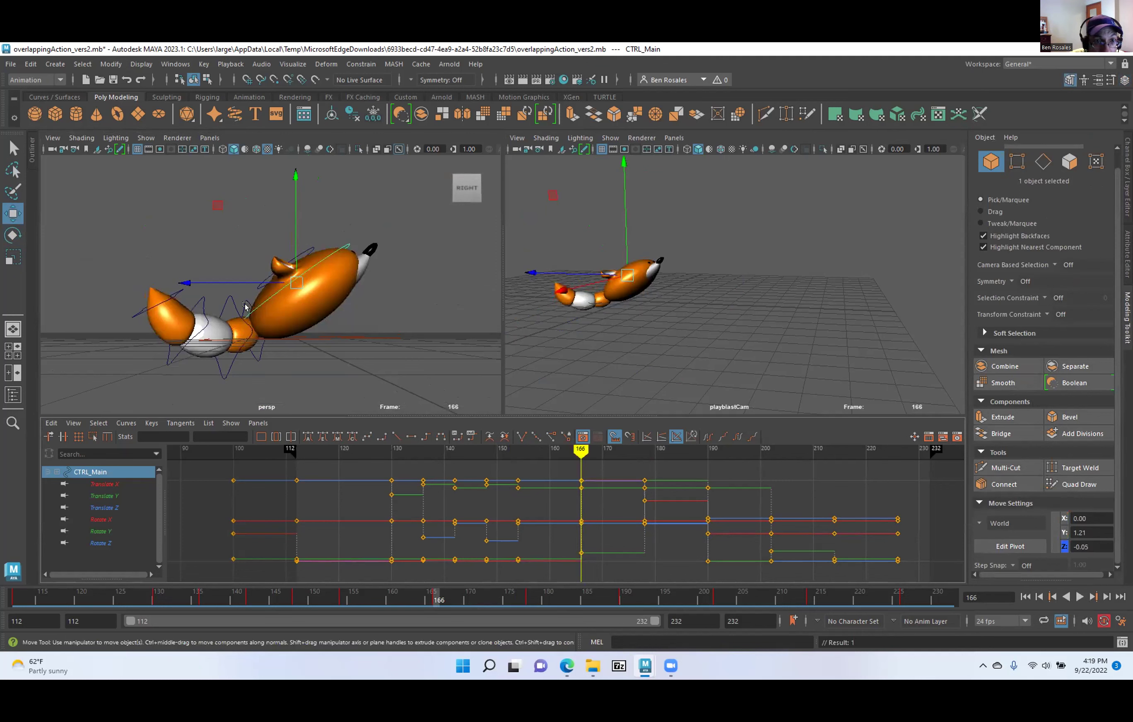
{"action": "left_click", "coordinate": [229, 314]}
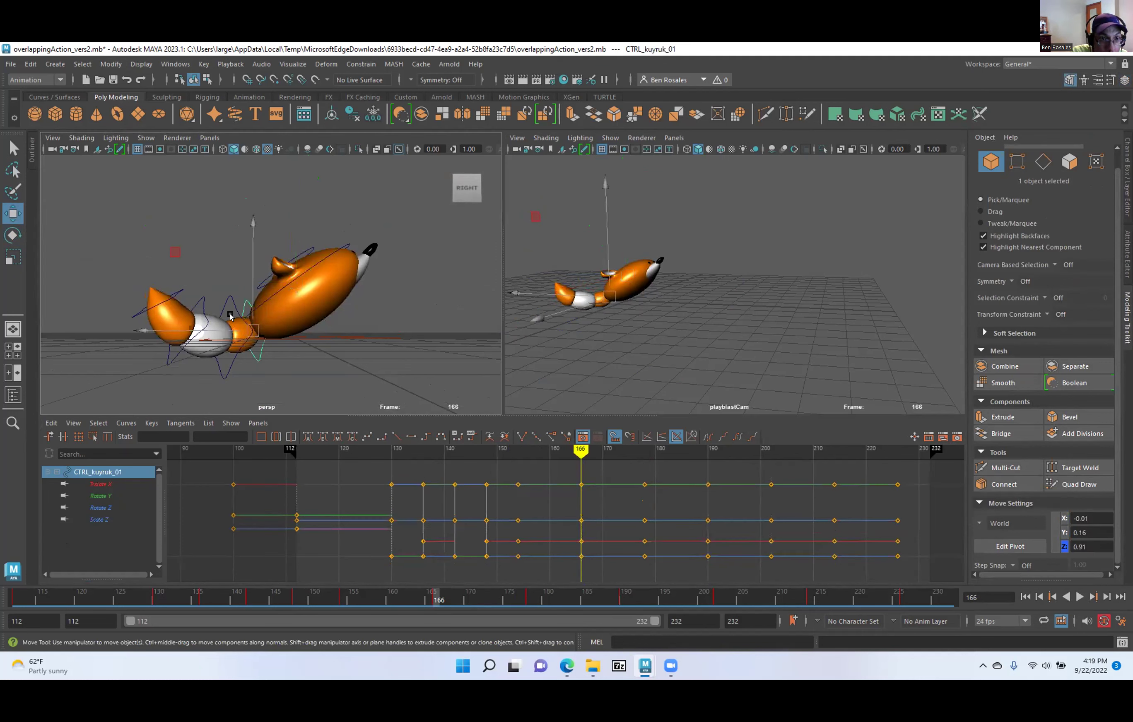
{"action": "key", "text": "e"}
{"action": "left_click_drag", "start_coordinate": [167, 362], "coordinate": [299, 295], "text": "alt"}
{"action": "left_click_drag", "start_coordinate": [261, 345], "coordinate": [202, 312], "text": "alt"}
{"action": "key", "text": "space"}
{"action": "right_click_drag", "start_coordinate": [162, 341], "coordinate": [210, 354], "text": "alt"}
{"action": "middle_click_drag", "start_coordinate": [209, 355], "coordinate": [292, 342], "text": "alt"}
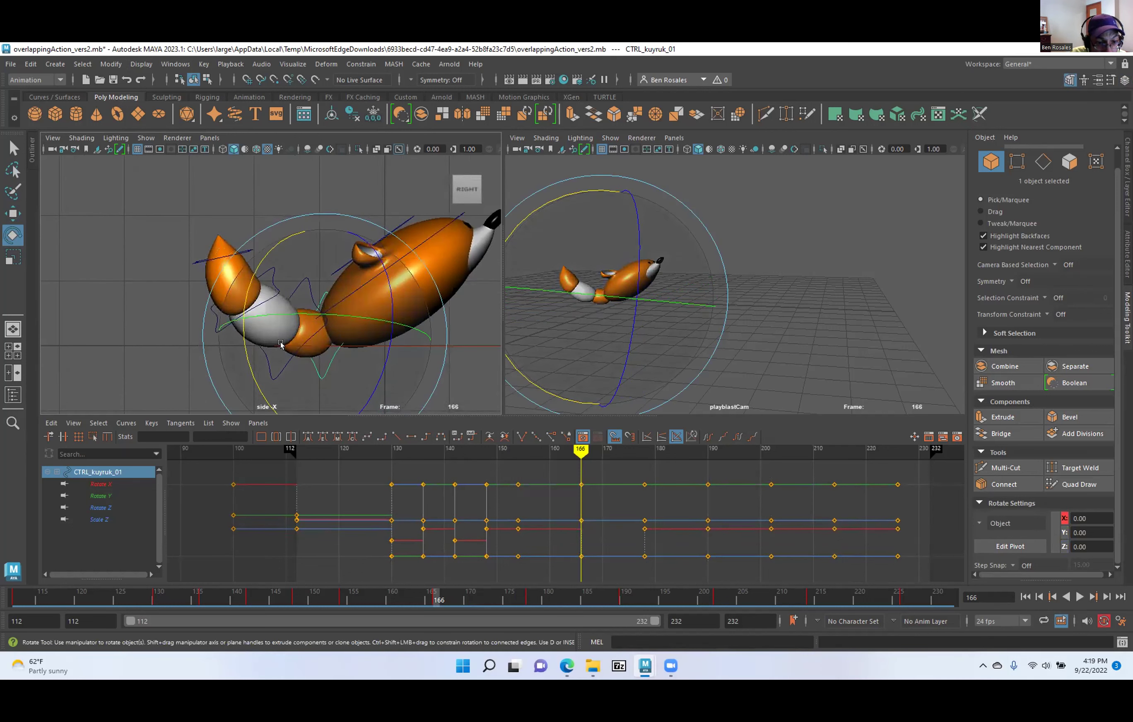
{"action": "left_click_drag", "start_coordinate": [243, 297], "coordinate": [244, 284]}
{"action": "key", "text": "w"}
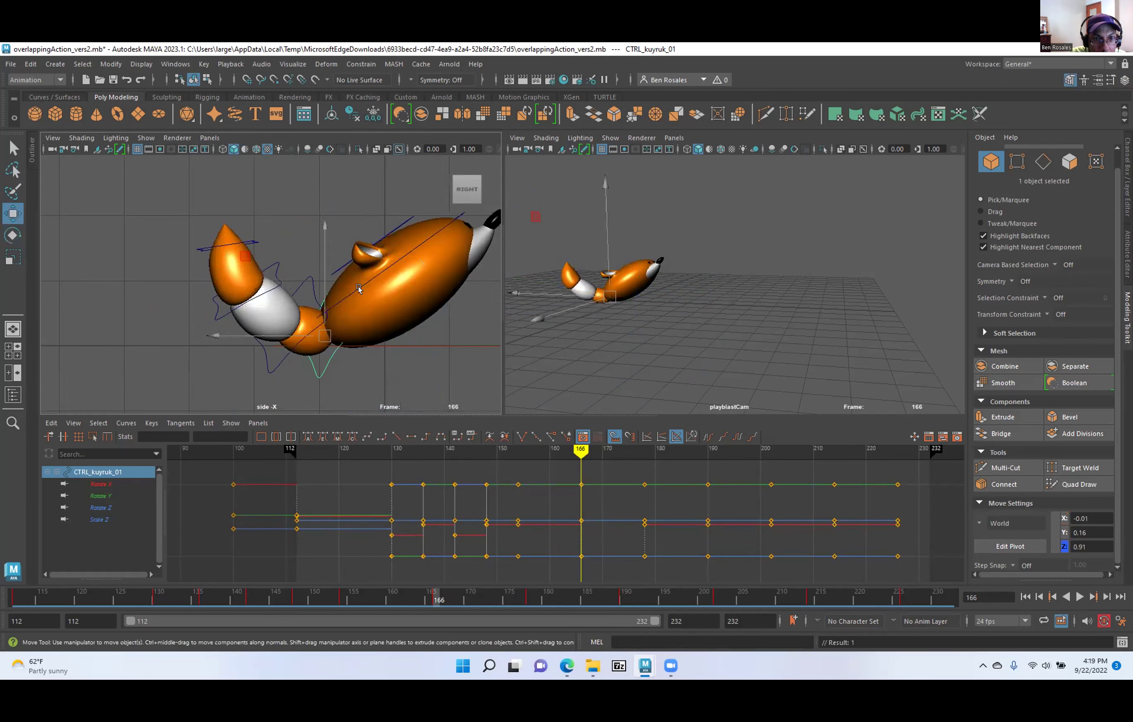
Raise CTRL_Main at frame 166 to a world height of about 1.34 and compare it with the pose at frame 154.
{"action": "right_click_drag", "start_coordinate": [429, 240], "coordinate": [425, 237], "text": "alt"}
{"action": "middle_click_drag", "start_coordinate": [413, 231], "coordinate": [379, 265], "text": "alt"}
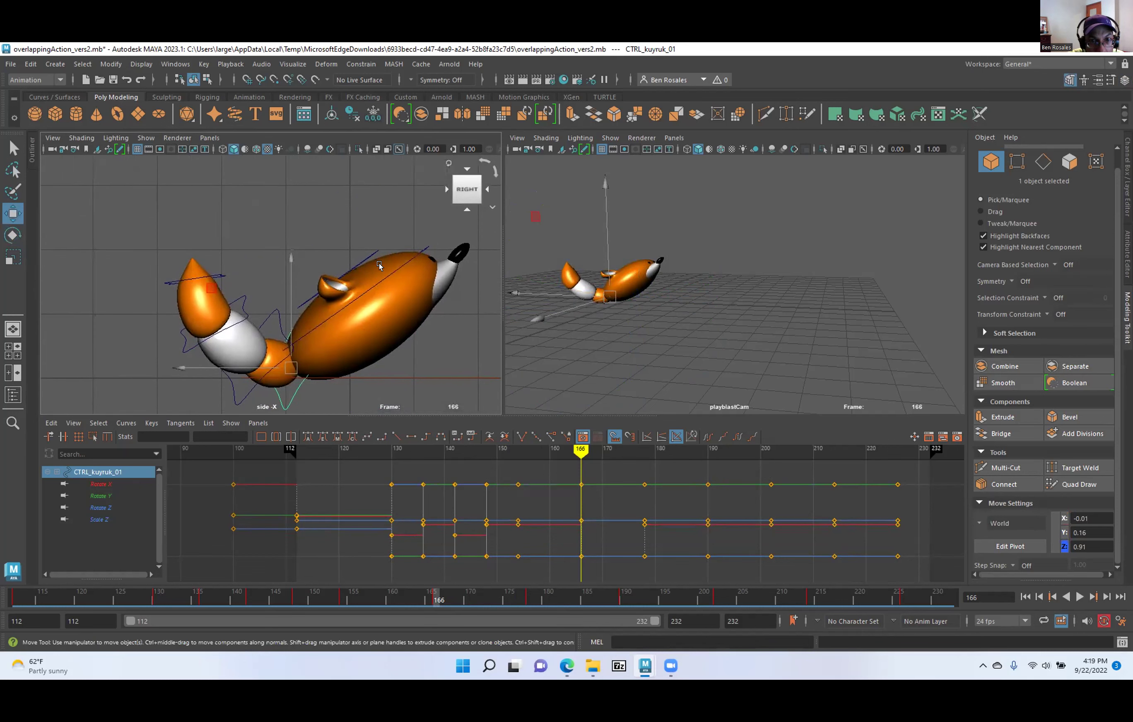
{"action": "left_click", "coordinate": [404, 262]}
{"action": "left_click_drag", "start_coordinate": [347, 246], "coordinate": [348, 236]}
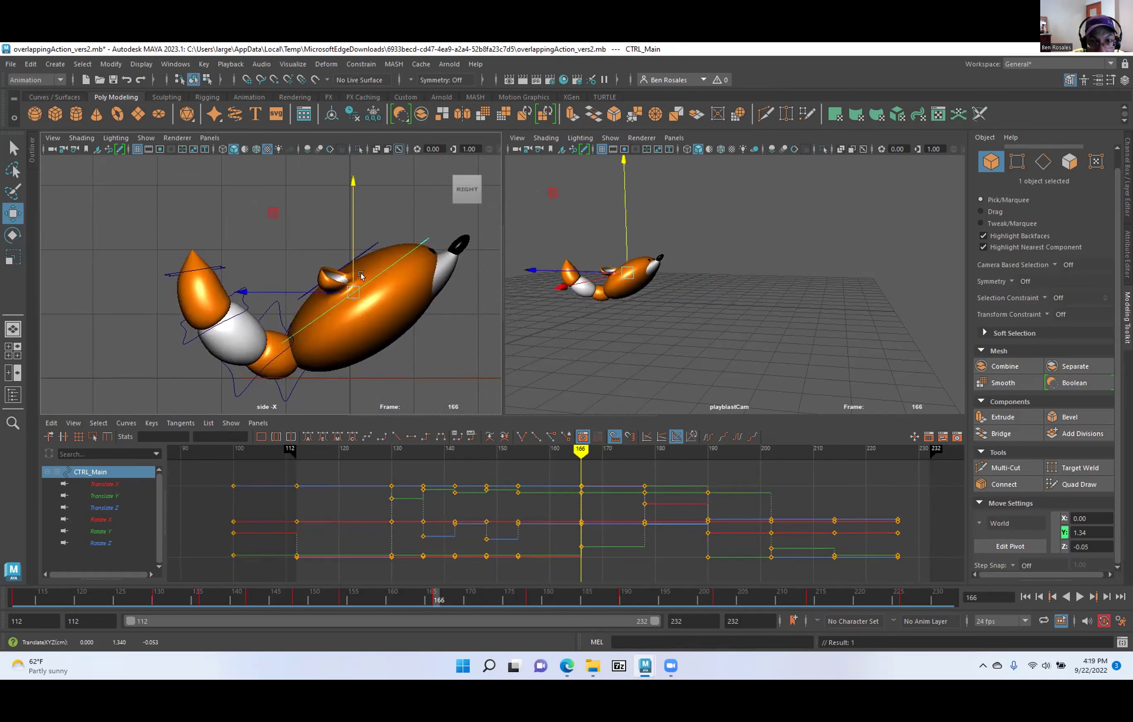
{"action": "key", "text": "comma"}
{"action": "key", "text": "period"}
{"action": "key", "text": "comma"}
{"action": "key", "text": "comma"}
{"action": "key", "text": "period"}
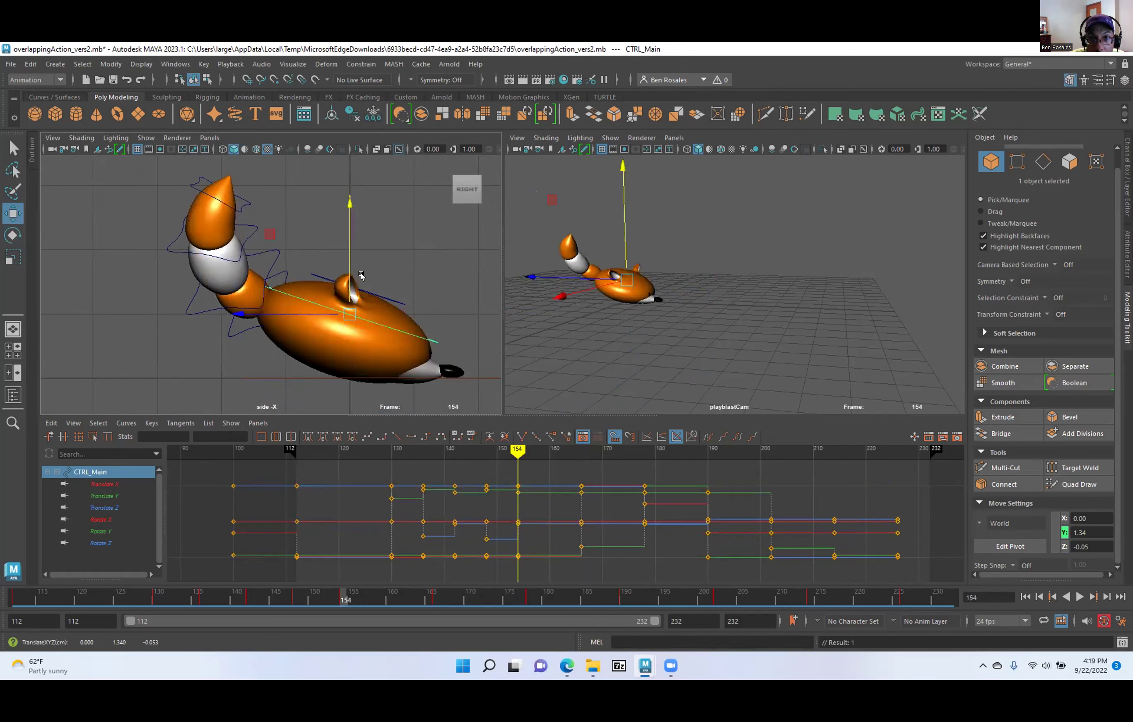
At frame 178, select the four tail controls without CTRL_Main and set their X, Y and Z rotations to 0.
{"action": "key", "text": "period"}
{"action": "key", "text": "period"}
{"action": "key", "text": "period"}
{"action": "key", "text": "comma"}
{"action": "right_click_drag", "start_coordinate": [300, 319], "coordinate": [256, 278], "text": "alt"}
{"action": "middle_click_drag", "start_coordinate": [255, 278], "coordinate": [195, 331], "text": "alt"}
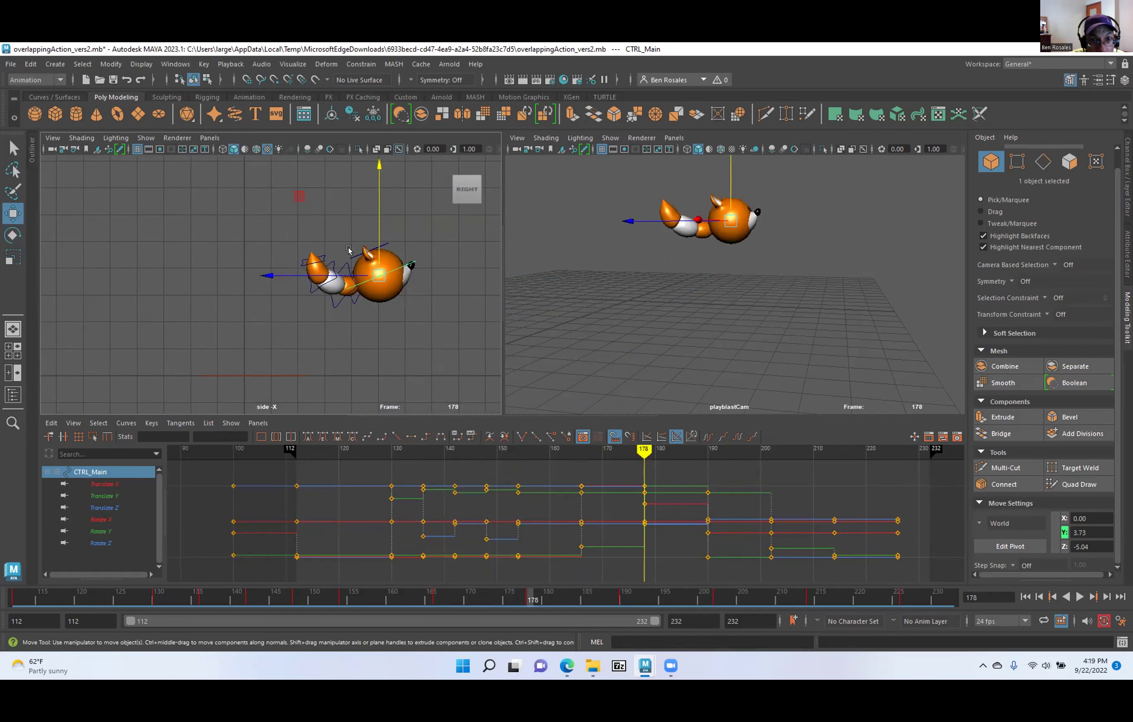
{"action": "scroll", "coordinate": [305, 247], "scroll_direction": "up", "scroll_amount": 2}
{"action": "left_click_drag", "start_coordinate": [295, 236], "coordinate": [367, 306]}
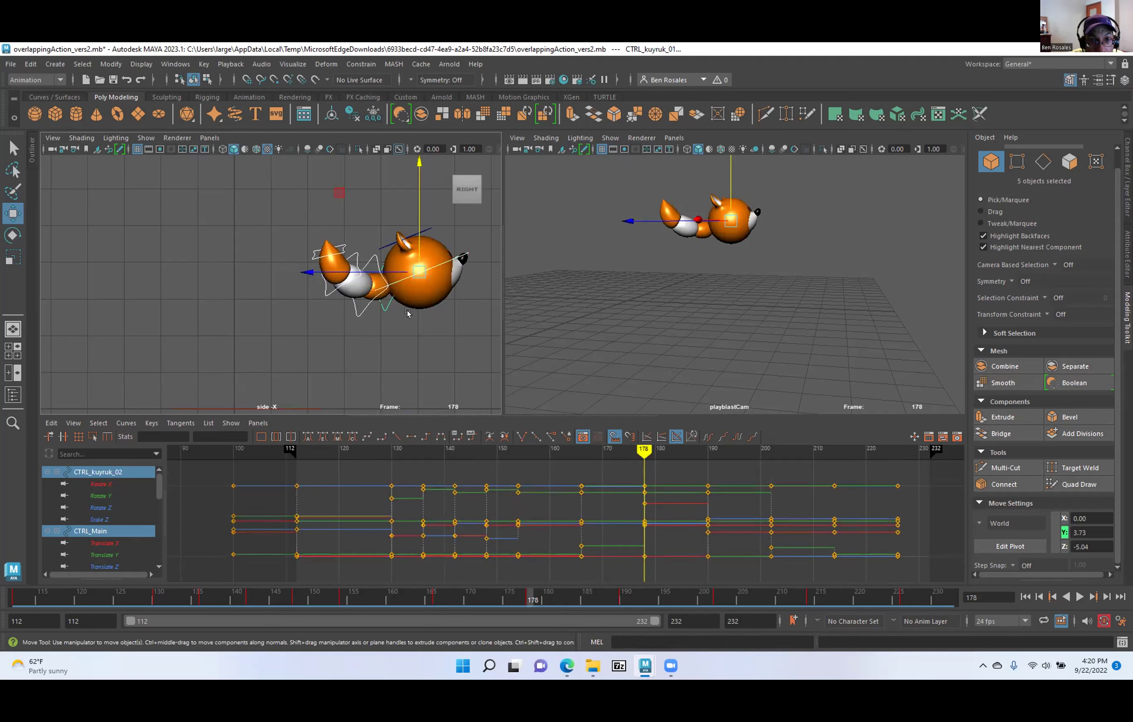
{"action": "left_click", "coordinate": [440, 265], "text": "shift"}
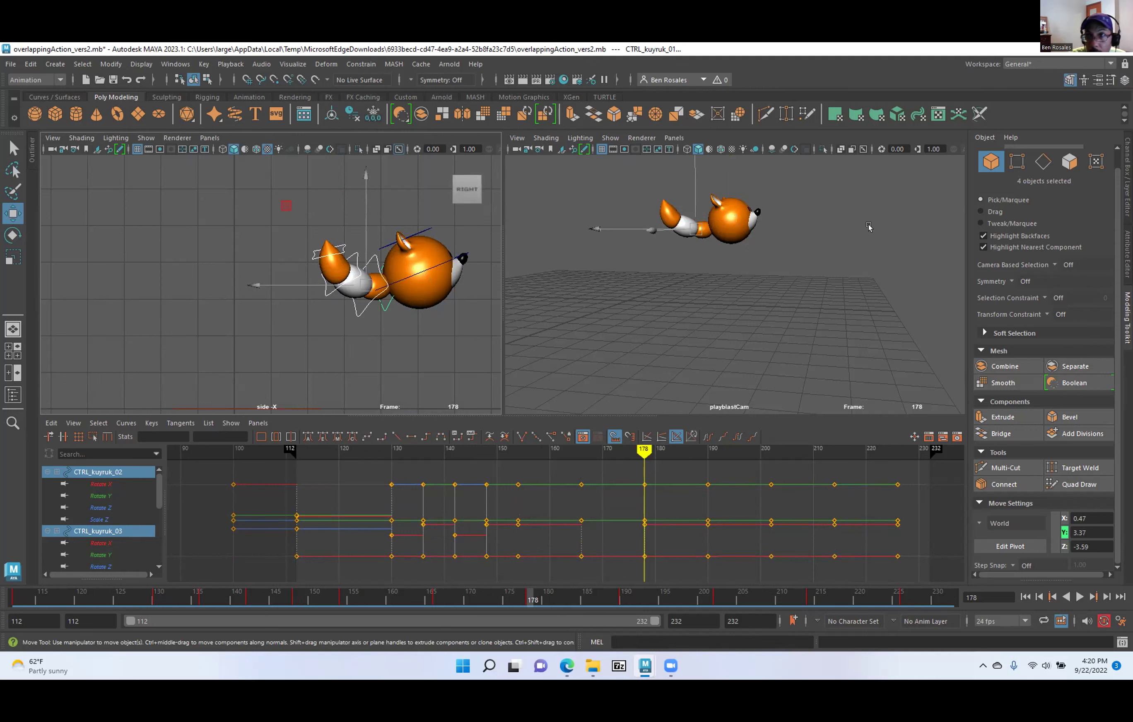
{"action": "left_click", "coordinate": [1126, 176]}
{"action": "left_click_drag", "start_coordinate": [1095, 172], "coordinate": [1100, 189]}
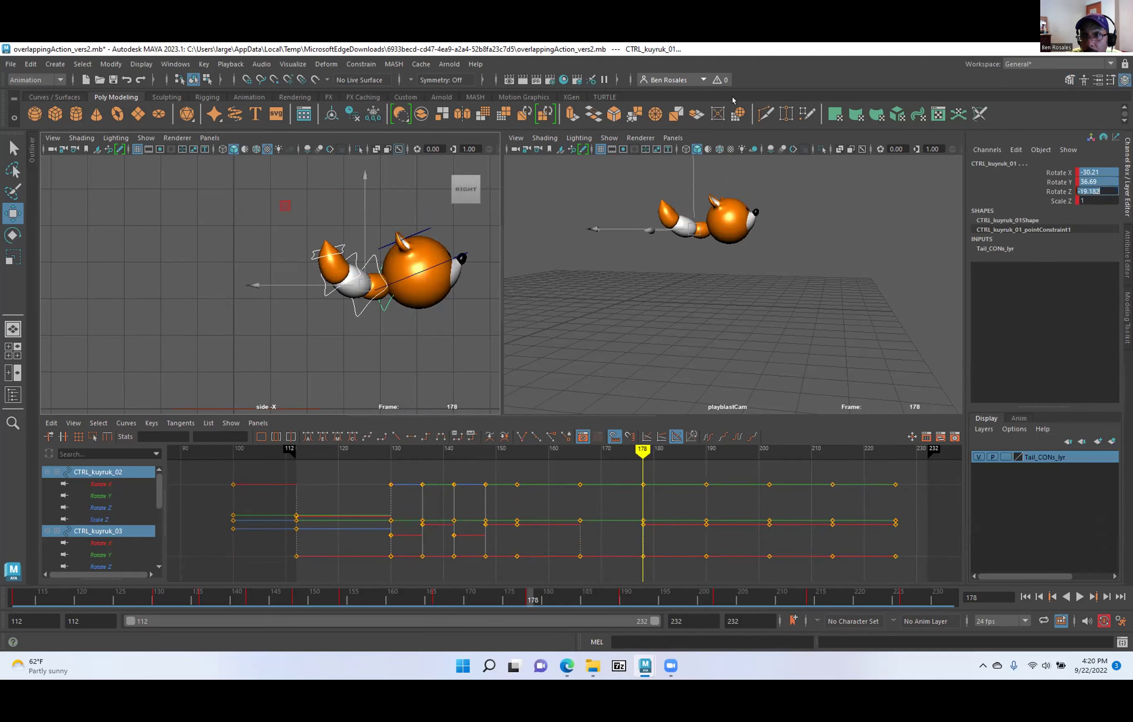
{"action": "type", "text": "0"}
{"action": "key", "text": "Return"}
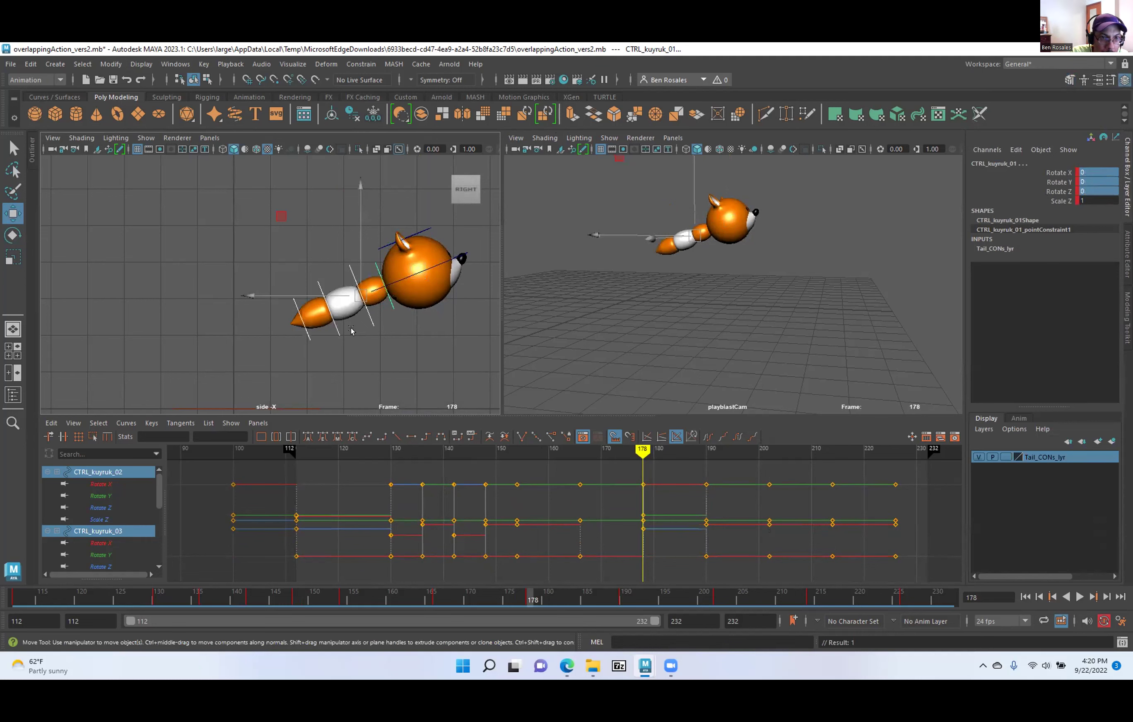
Rotate the tail controls together to about 7.9 degrees in X at frame 178 so the tail curves downward.
{"action": "key", "text": "e"}
{"action": "left_click_drag", "start_coordinate": [286, 245], "coordinate": [278, 257]}
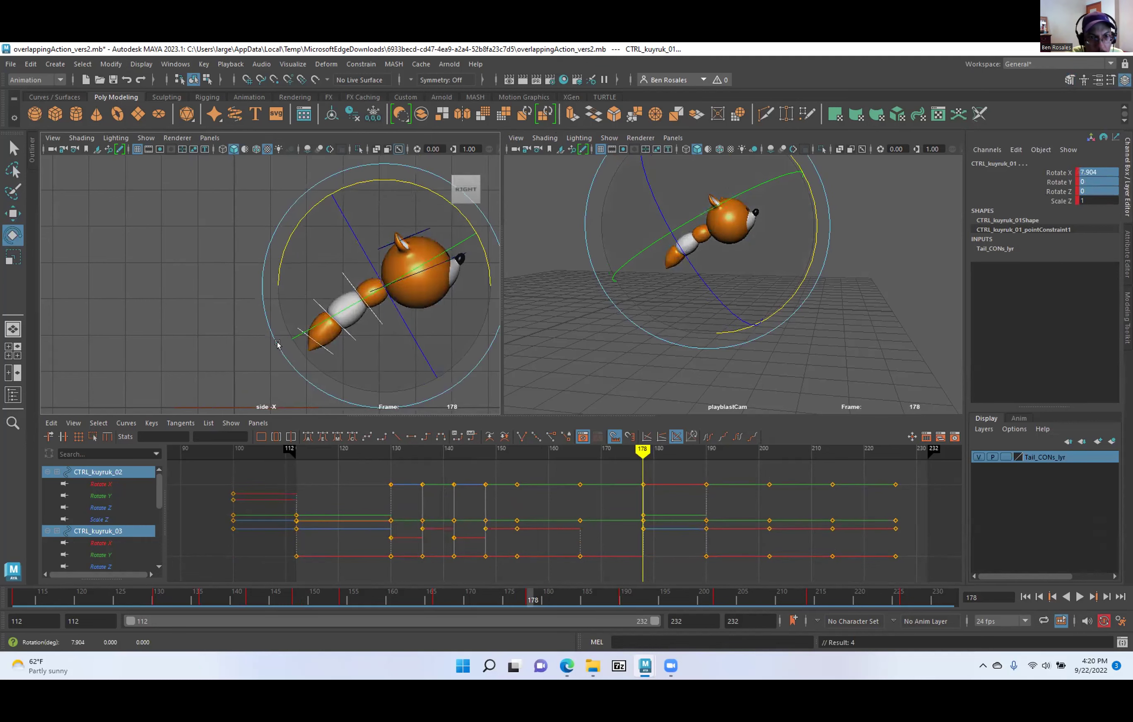
{"action": "scroll", "coordinate": [239, 325], "scroll_direction": "down", "scroll_amount": 2}
{"action": "middle_click_drag", "start_coordinate": [239, 325], "coordinate": [247, 284], "text": "alt"}
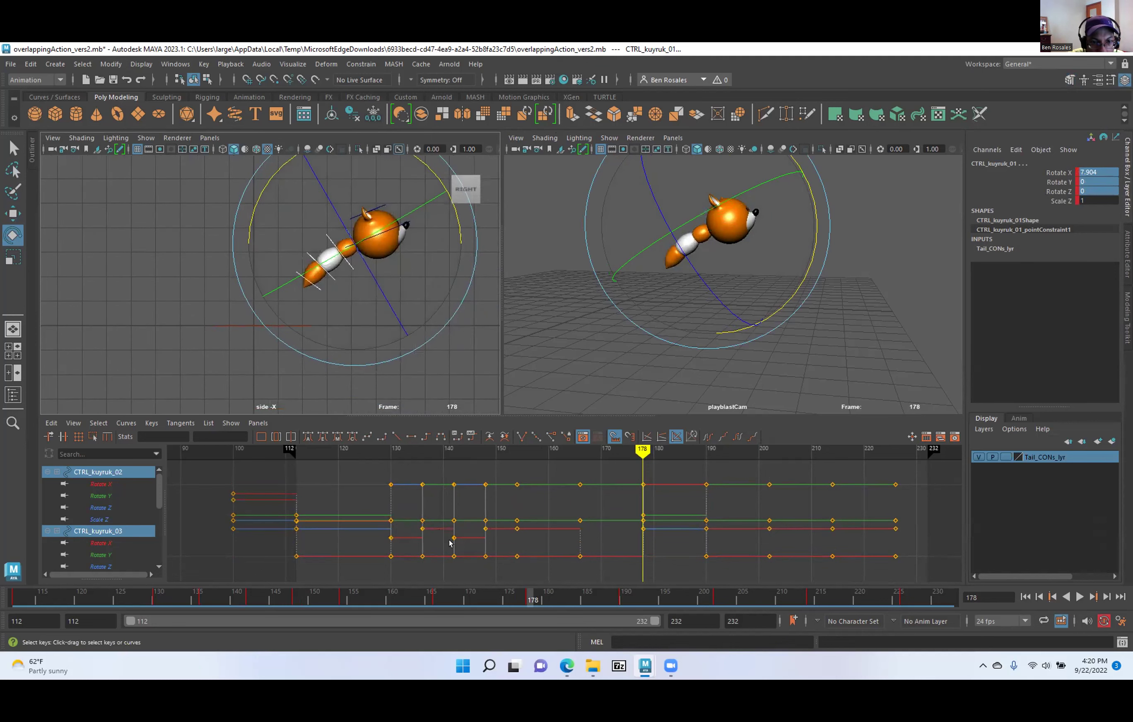
Compare the airborne pose at frame 178 with the squashed landing pose at frame 190 in the side view.
{"action": "left_click_drag", "start_coordinate": [532, 600], "coordinate": [620, 602]}
{"action": "middle_click_drag", "start_coordinate": [356, 316], "coordinate": [266, 320], "text": "alt"}
{"action": "right_click_drag", "start_coordinate": [265, 320], "coordinate": [338, 323], "text": "alt"}
{"action": "middle_click_drag", "start_coordinate": [339, 323], "coordinate": [323, 326], "text": "alt"}
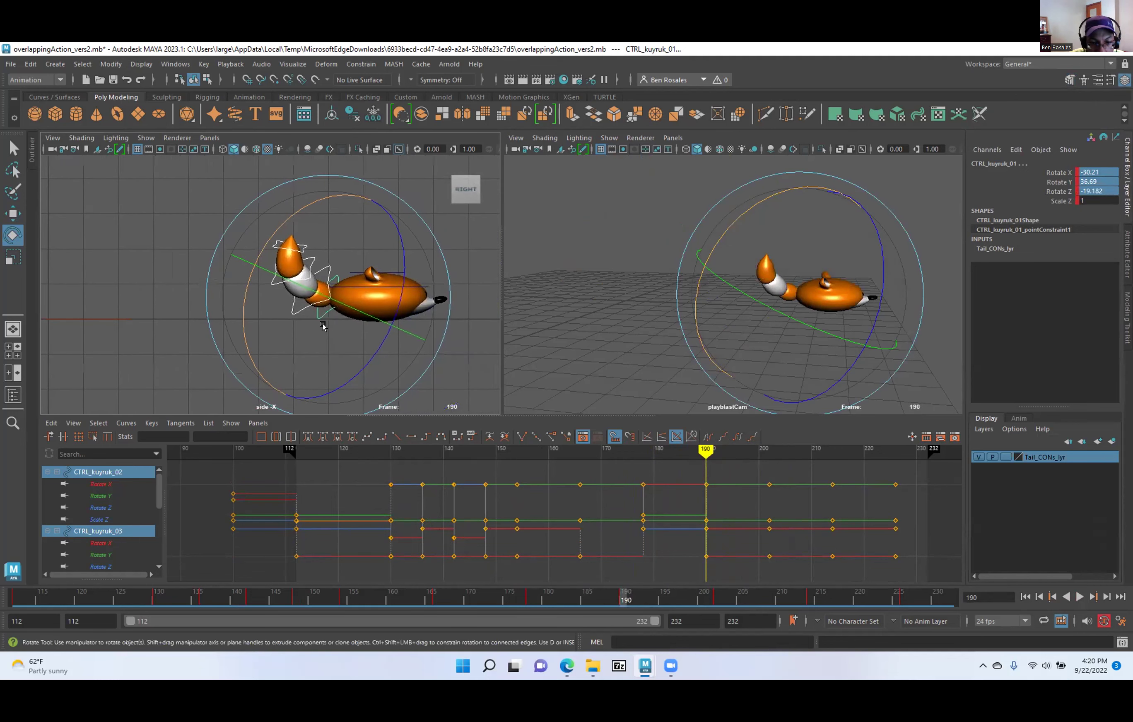
{"action": "key", "text": "comma"}
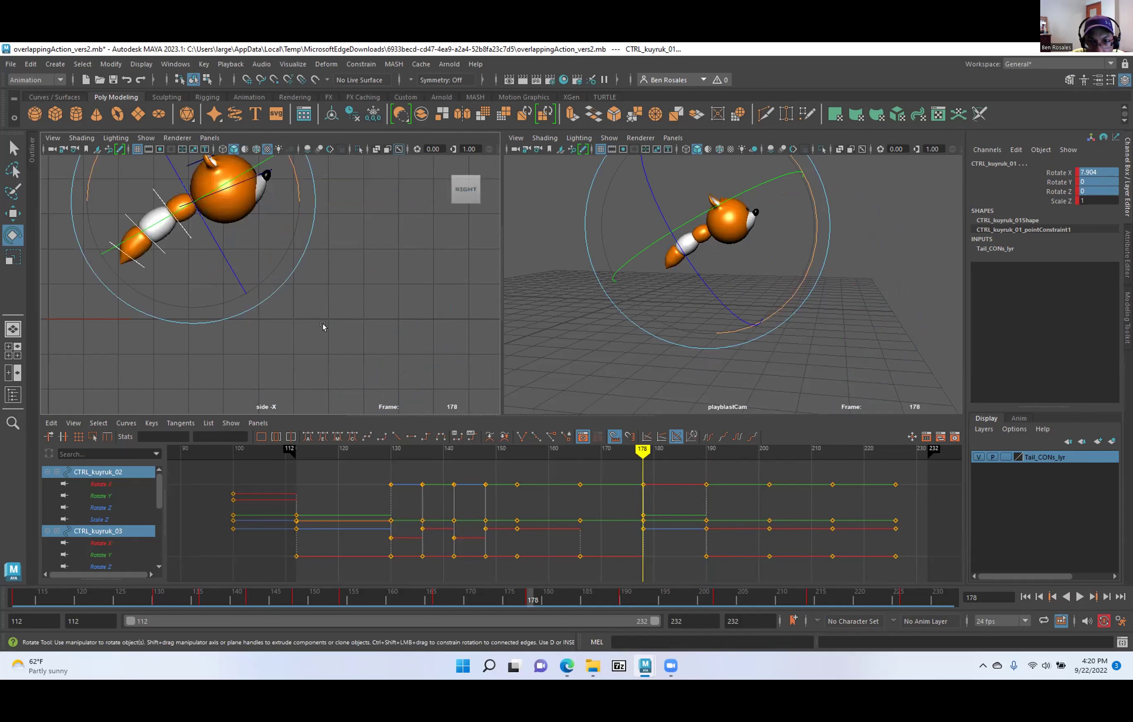
{"action": "key", "text": "."}
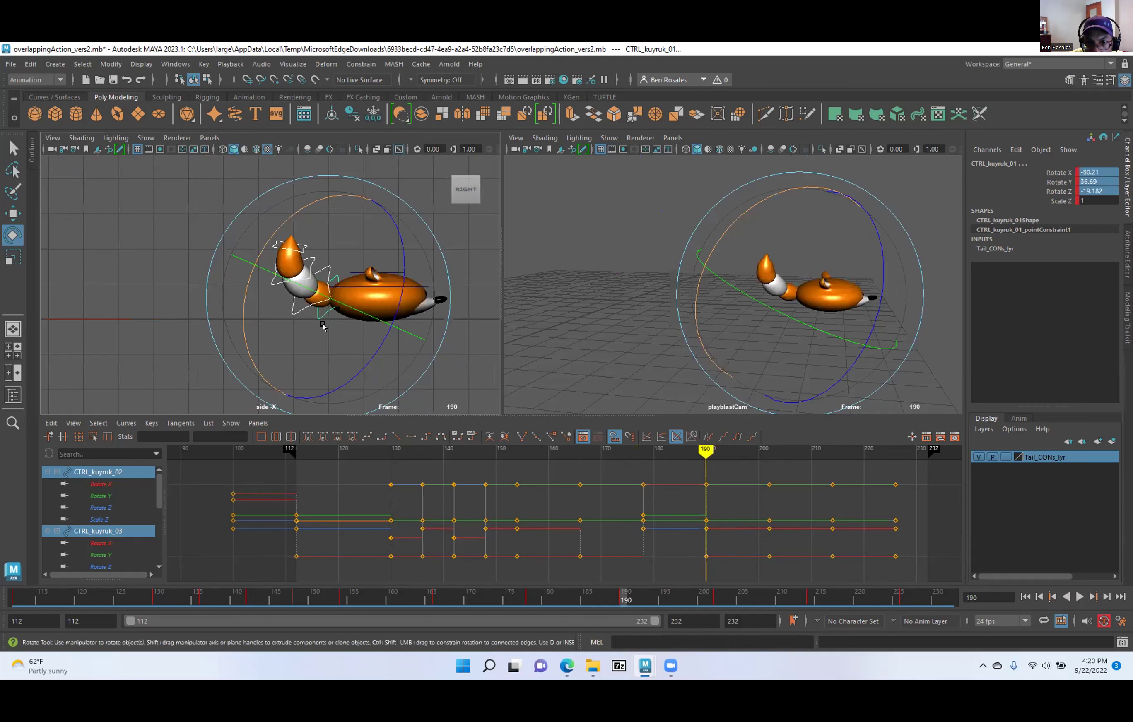
{"action": "key", "text": "alt+period"}
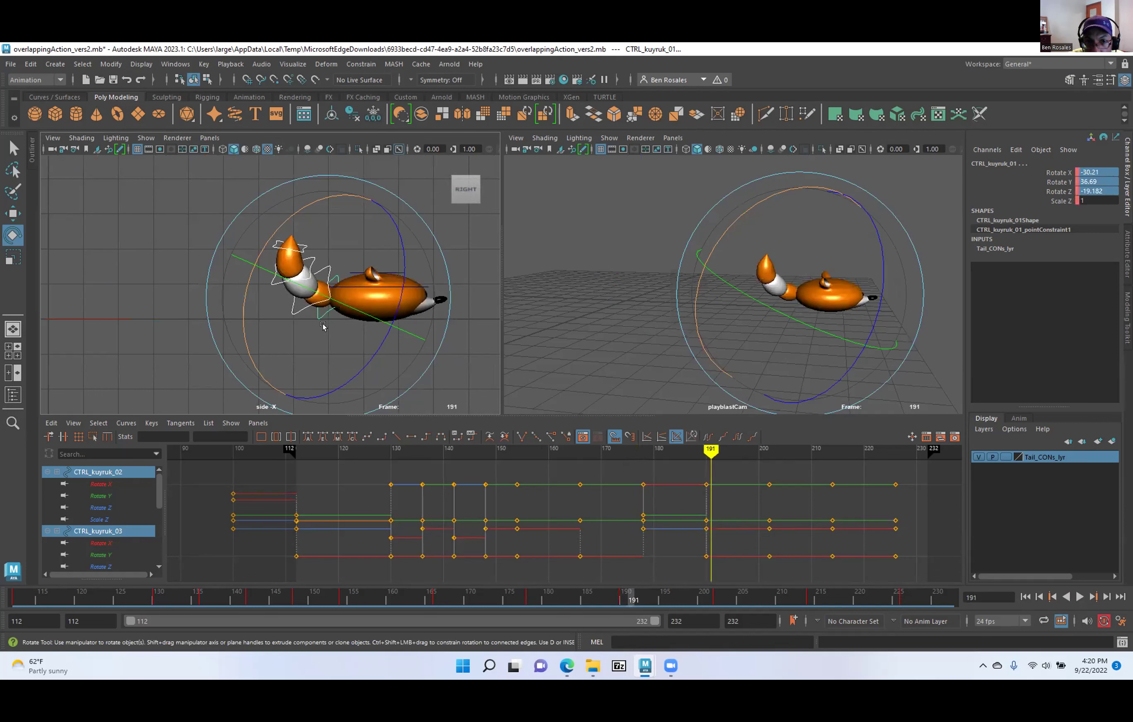
Select all objects of Tail_CONs_lyr and key the landing pose on every control at frame 191.
{"action": "left_click", "coordinate": [203, 291]}
{"action": "right_click", "coordinate": [1047, 457]}
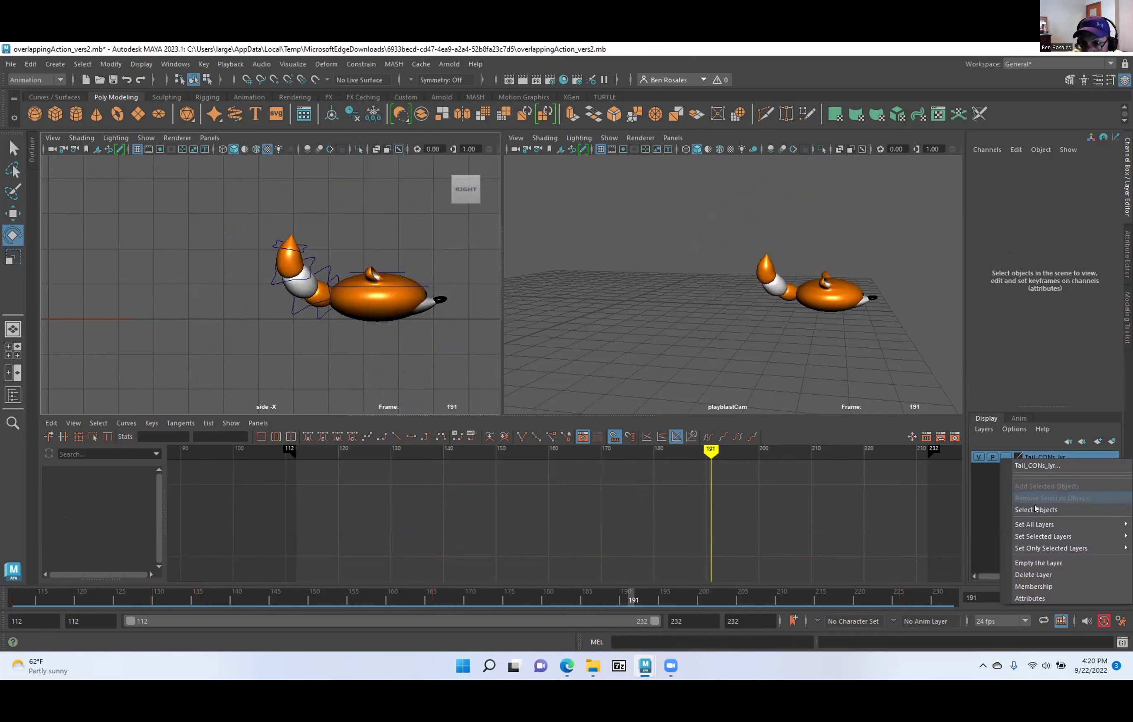
{"action": "left_click", "coordinate": [1031, 512]}
{"action": "key", "text": "comma"}
{"action": "middle_click_drag", "start_coordinate": [628, 495], "coordinate": [459, 507], "text": "alt"}
{"action": "right_click_drag", "start_coordinate": [458, 507], "coordinate": [488, 514], "text": "alt+shift"}
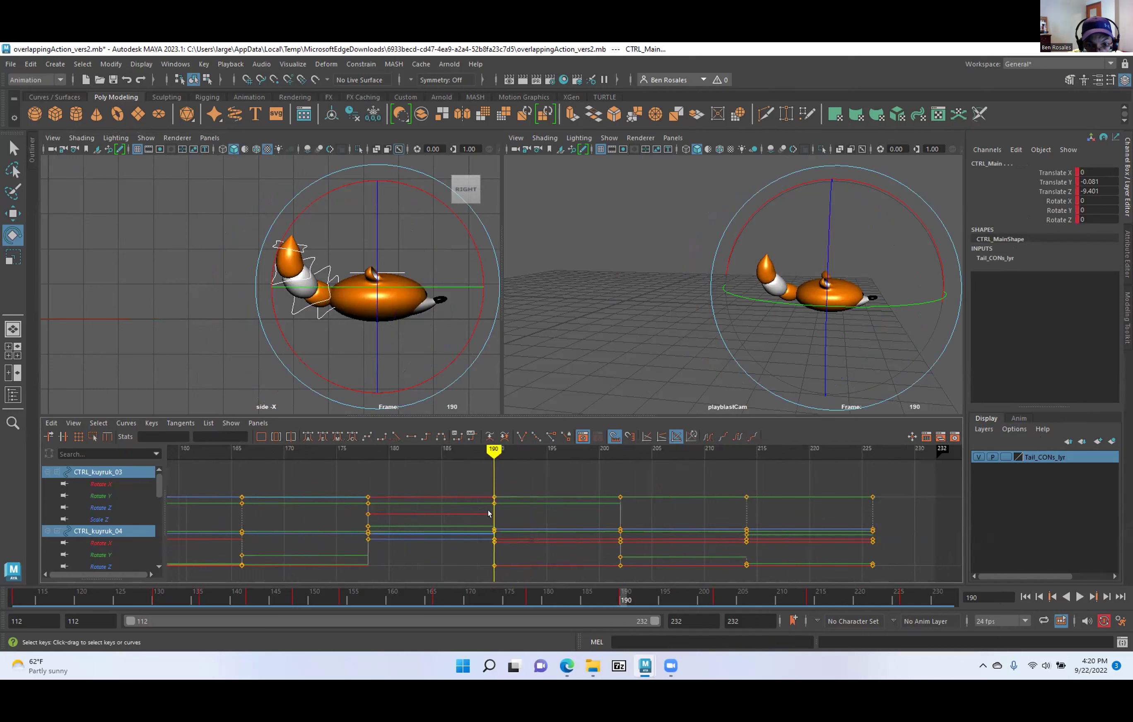
{"action": "key", "text": "alt+period"}
{"action": "key", "text": "s"}
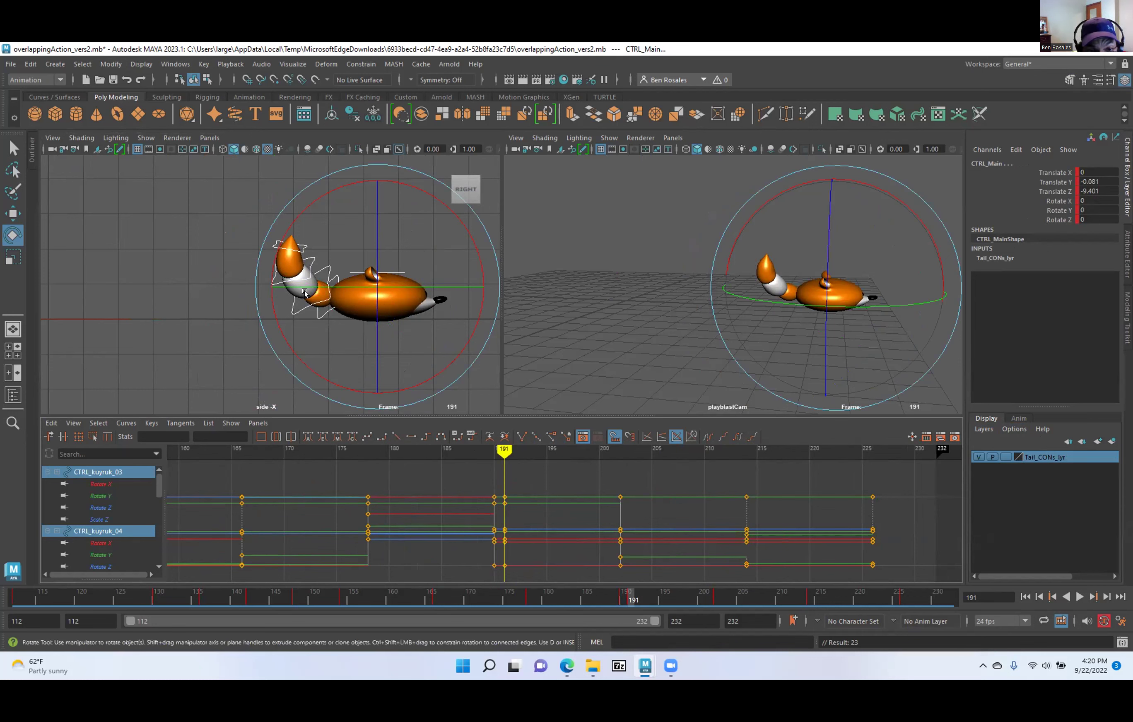
At frame 190, tilt CTRL_Main nose-down to -57.036 degrees in X and move it to Translate Y 0.913 and Translate Z -8.71.
{"action": "key", "text": "alt+comma"}
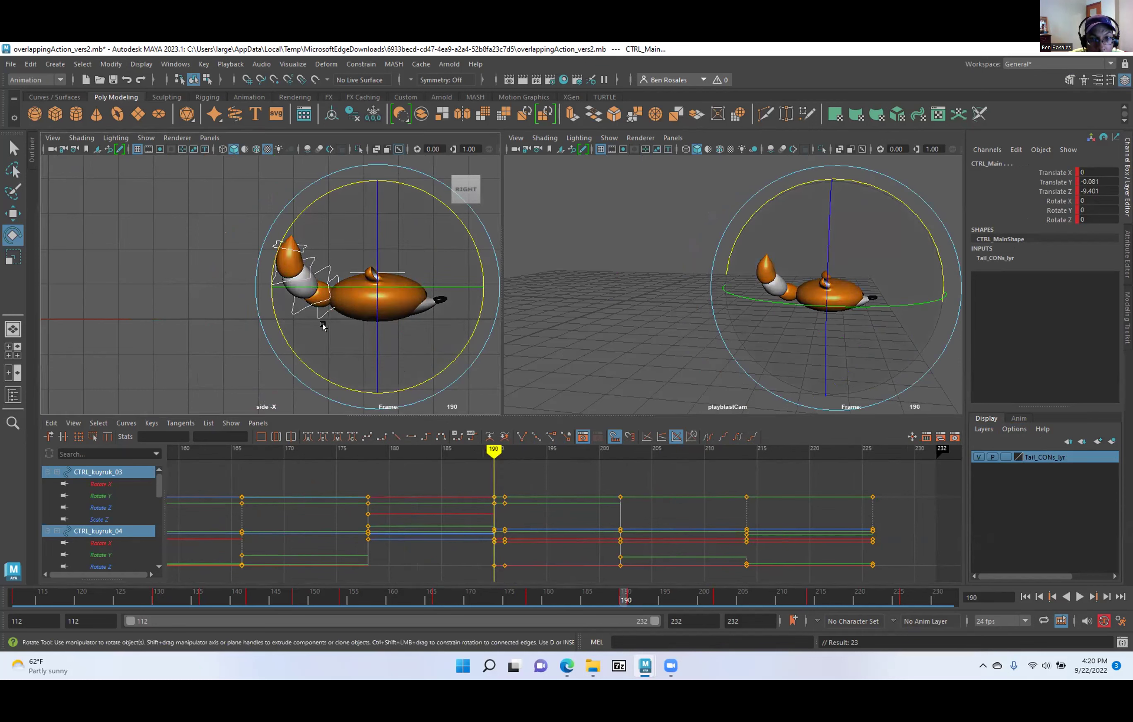
{"action": "left_click", "coordinate": [196, 251]}
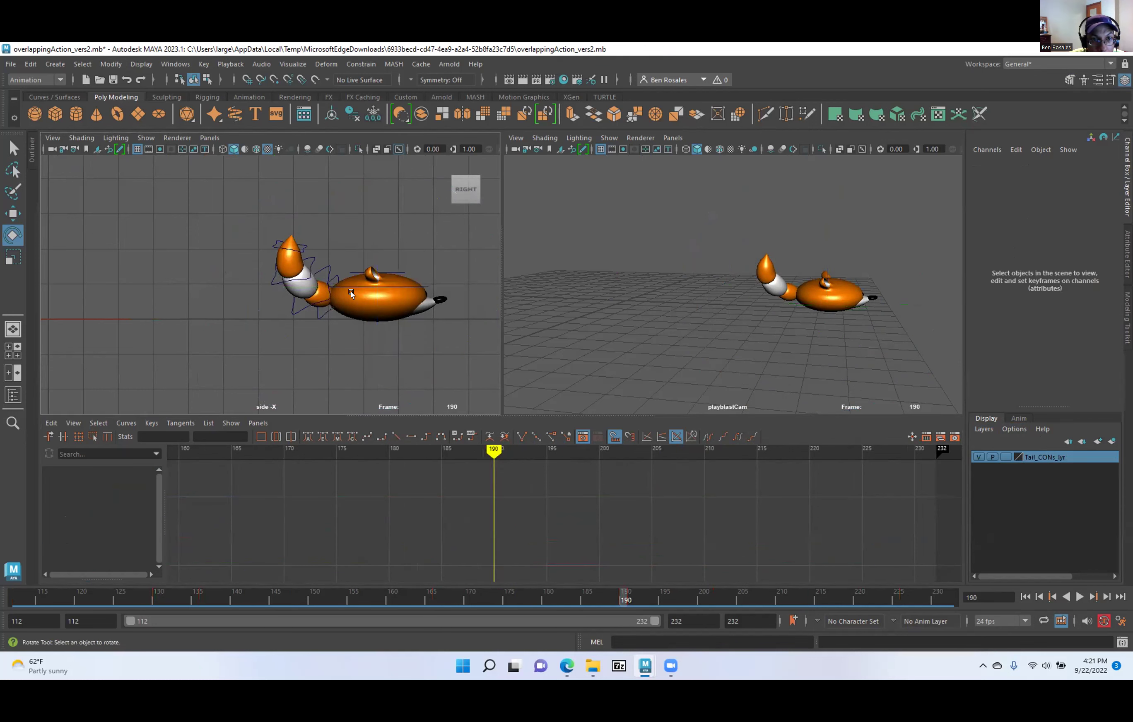
{"action": "key", "text": "w"}
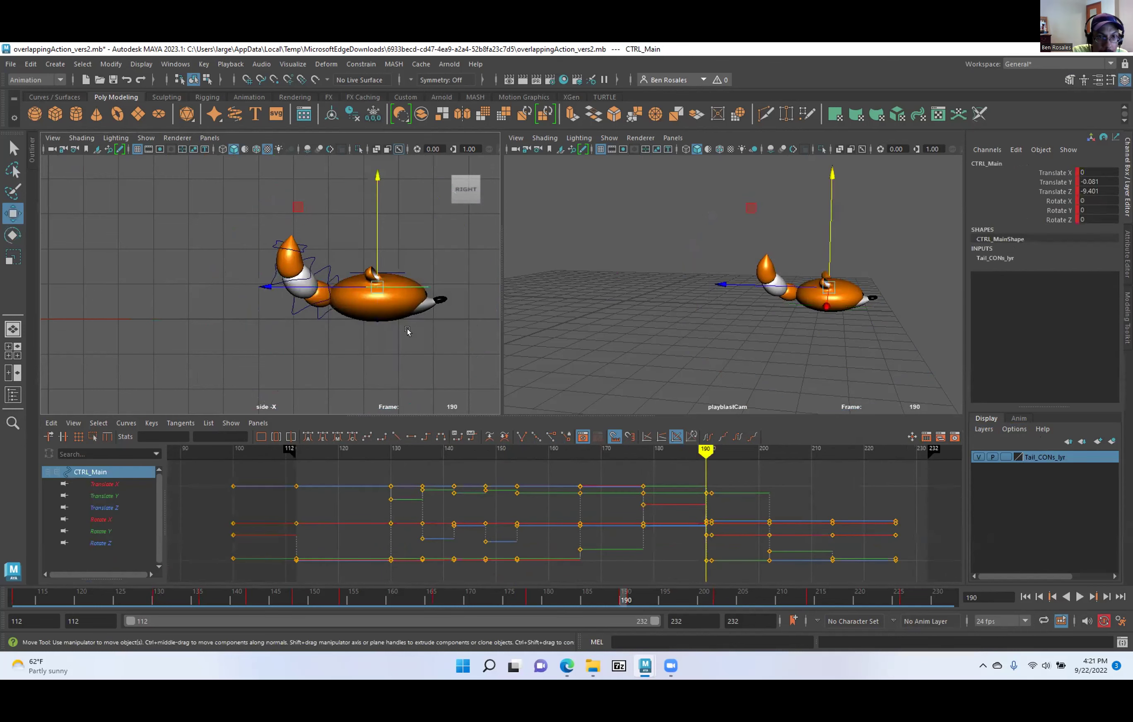
{"action": "key", "text": "e"}
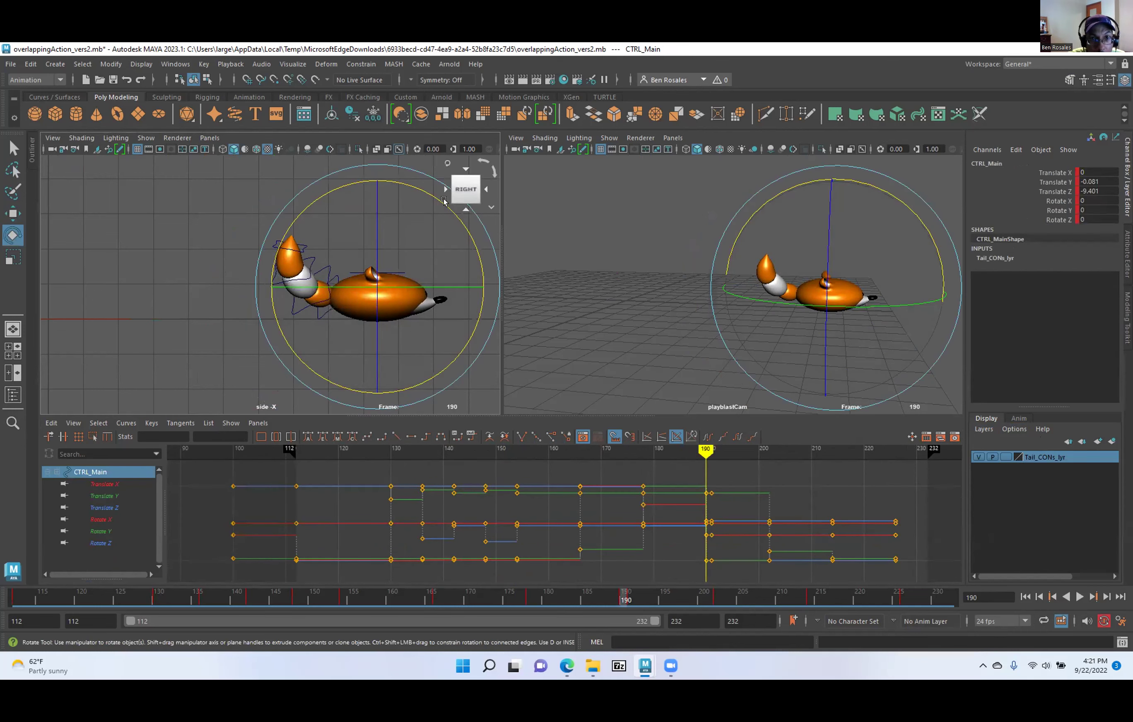
{"action": "left_click_drag", "start_coordinate": [470, 248], "coordinate": [486, 335]}
{"action": "key", "text": "w"}
{"action": "left_click_drag", "start_coordinate": [371, 258], "coordinate": [312, 256]}
{"action": "middle_click_drag", "start_coordinate": [311, 255], "coordinate": [328, 269], "text": "alt"}
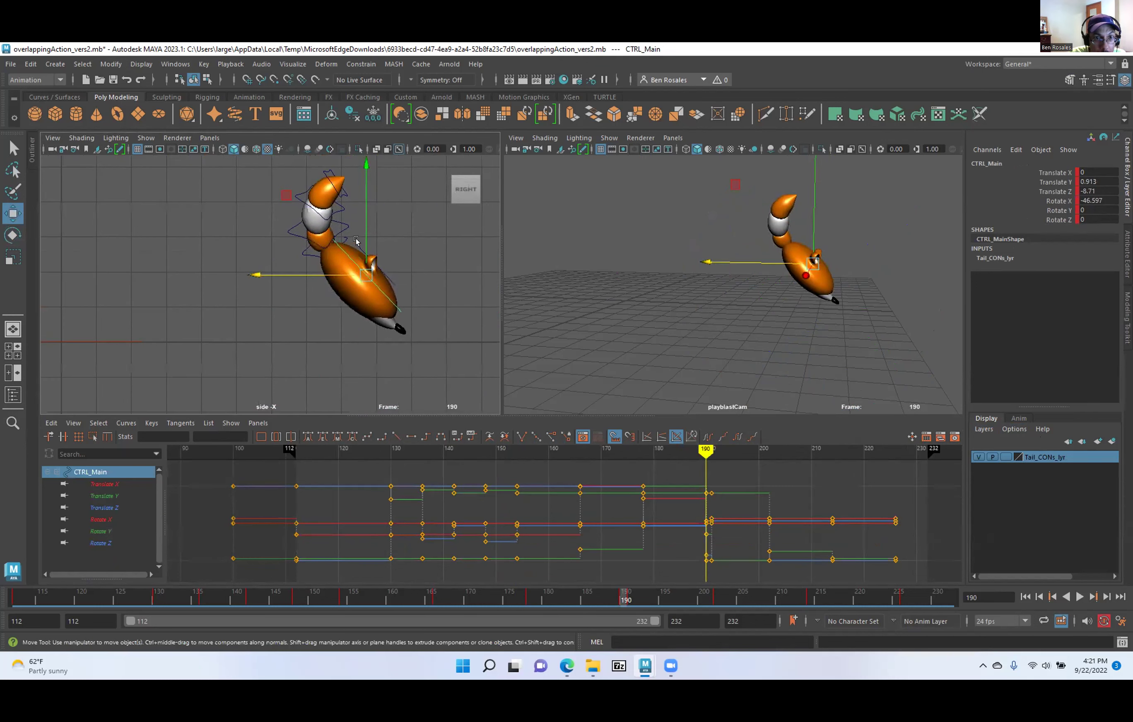
{"action": "key", "text": "e"}
{"action": "left_click_drag", "start_coordinate": [424, 203], "coordinate": [441, 207]}
{"action": "middle_click_drag", "start_coordinate": [342, 236], "coordinate": [376, 288], "text": "alt"}
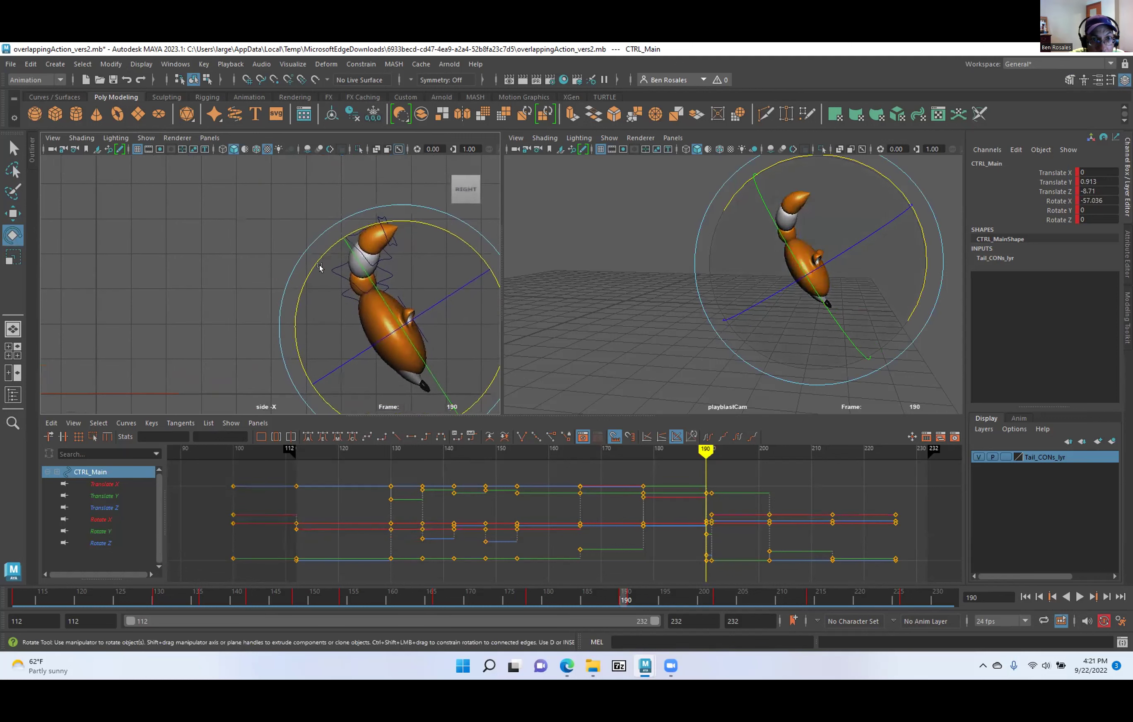
Select only the tail controls at frame 190 and set their X, Y and Z rotations to 0.
{"action": "left_click_drag", "start_coordinate": [399, 286], "coordinate": [400, 287]}
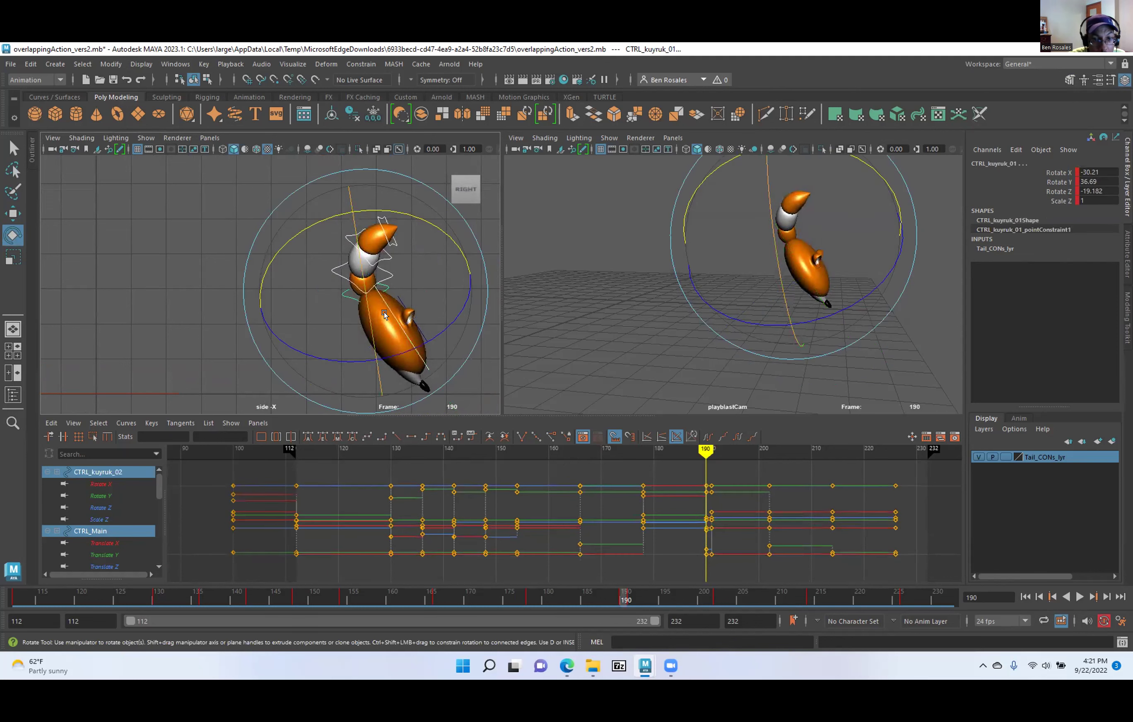
{"action": "key", "text": "w"}
{"action": "left_click_drag", "start_coordinate": [453, 364], "coordinate": [399, 367], "text": "ctrl"}
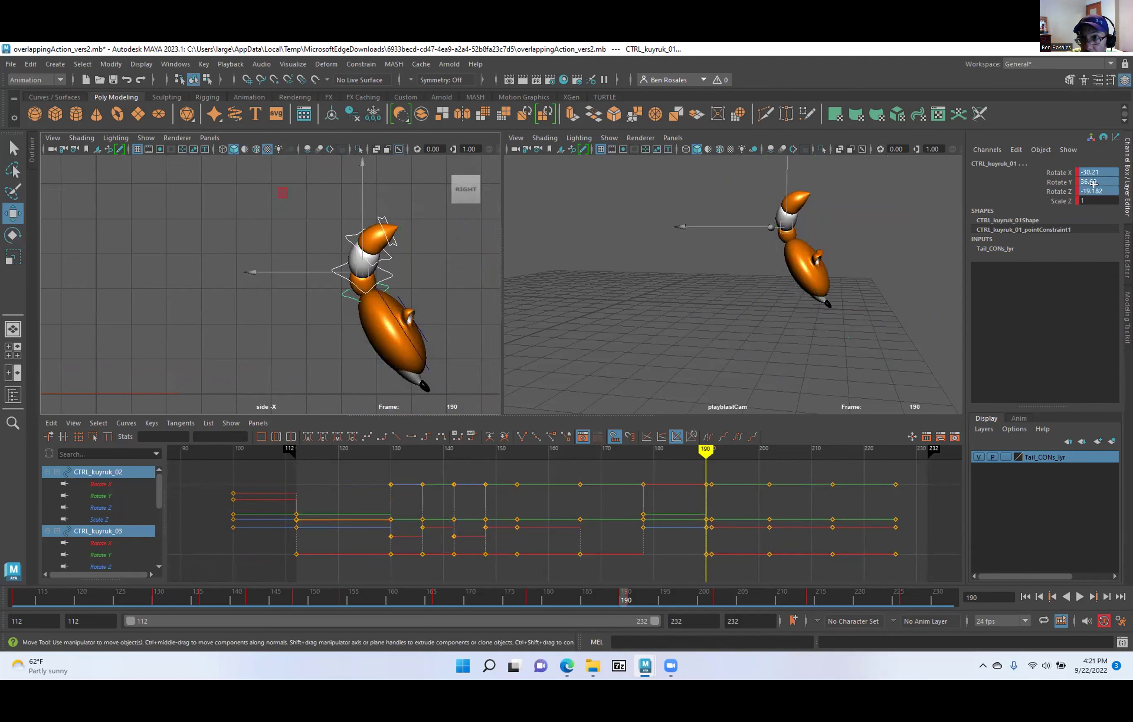
{"action": "type", "text": "0"}
{"action": "key", "text": "Return"}
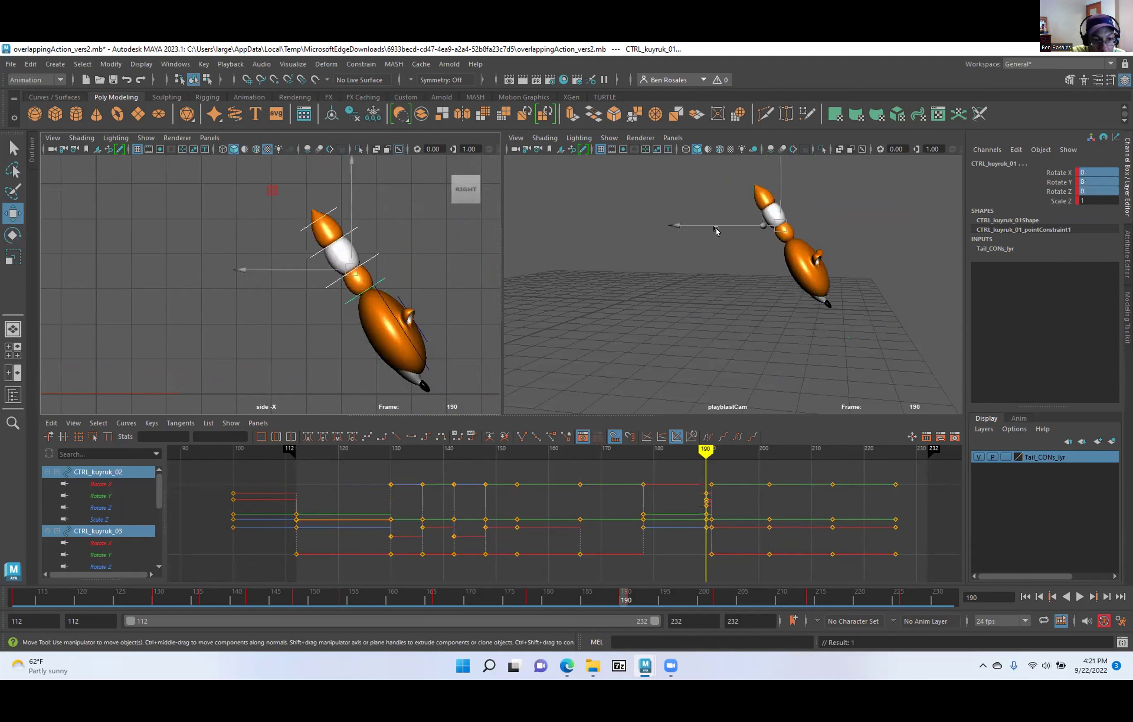
Bend the tail at frame 190 by rotating its controls together to 7.111 degrees in X, and key them.
{"action": "key", "text": "e"}
{"action": "left_click_drag", "start_coordinate": [435, 227], "coordinate": [427, 218]}
{"action": "key", "text": "s"}
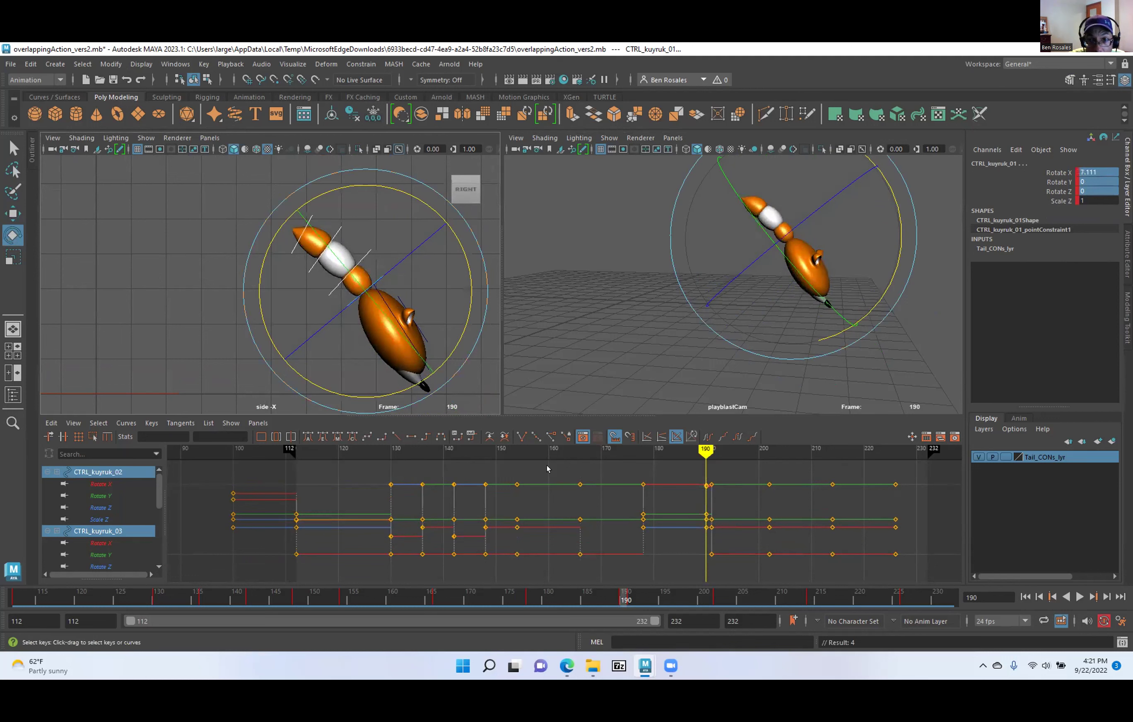
Check the nose-down pose at frame 190 against its neighbouring poses and play back the animation.
{"action": "key", "text": "comma"}
{"action": "key", "text": "period"}
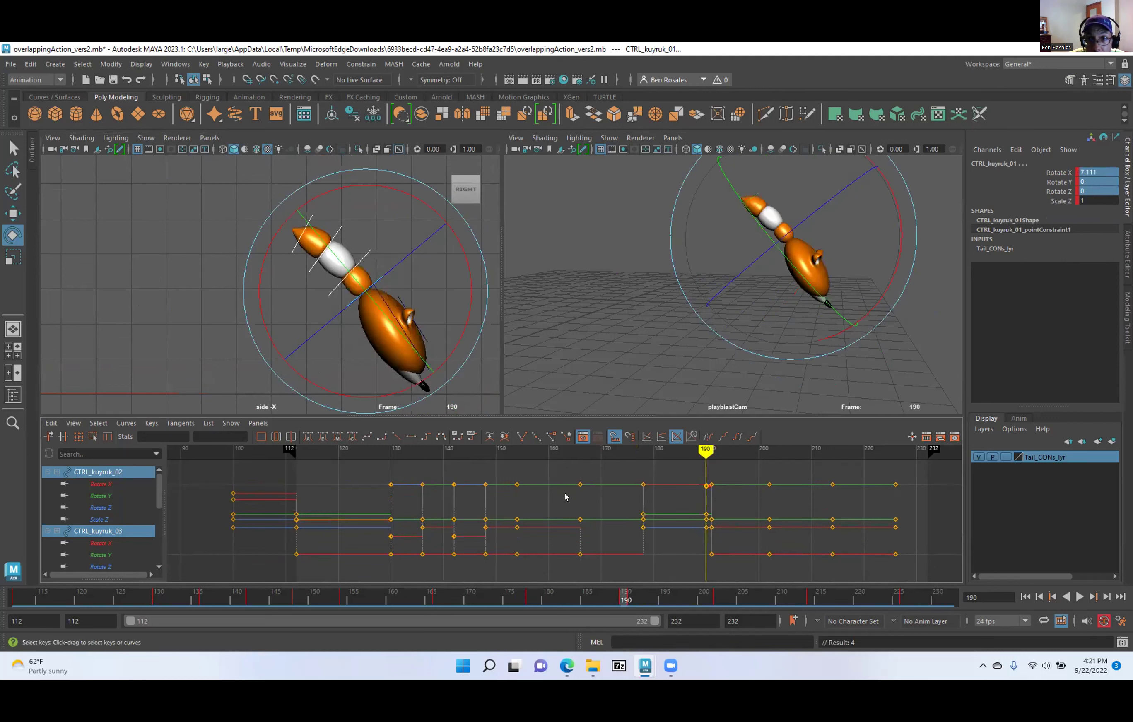
{"action": "key", "text": "."}
{"action": "key", "text": "."}
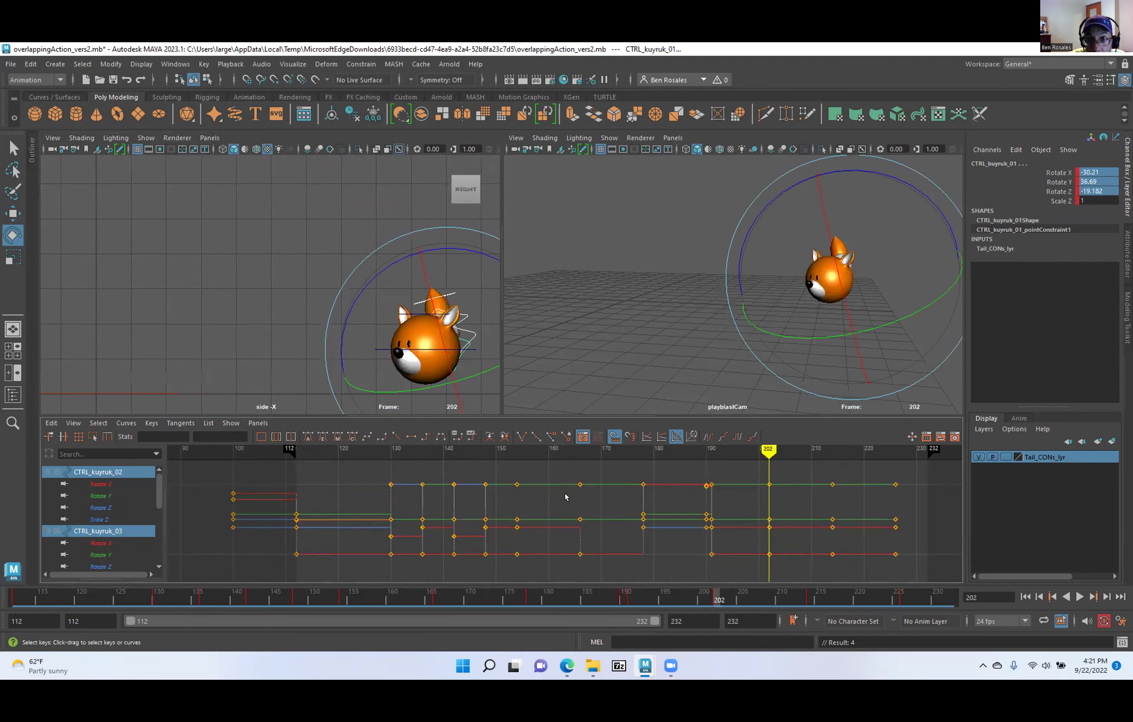
{"action": "left_click", "coordinate": [1074, 593]}
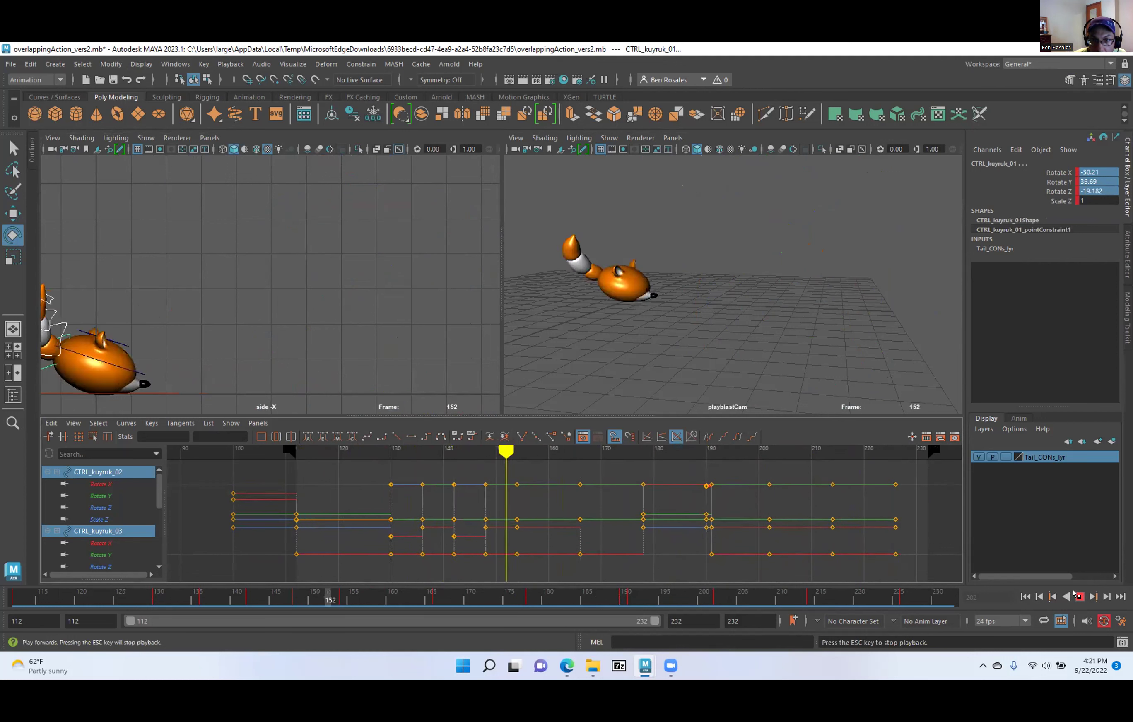
{"action": "left_click", "coordinate": [1075, 594]}
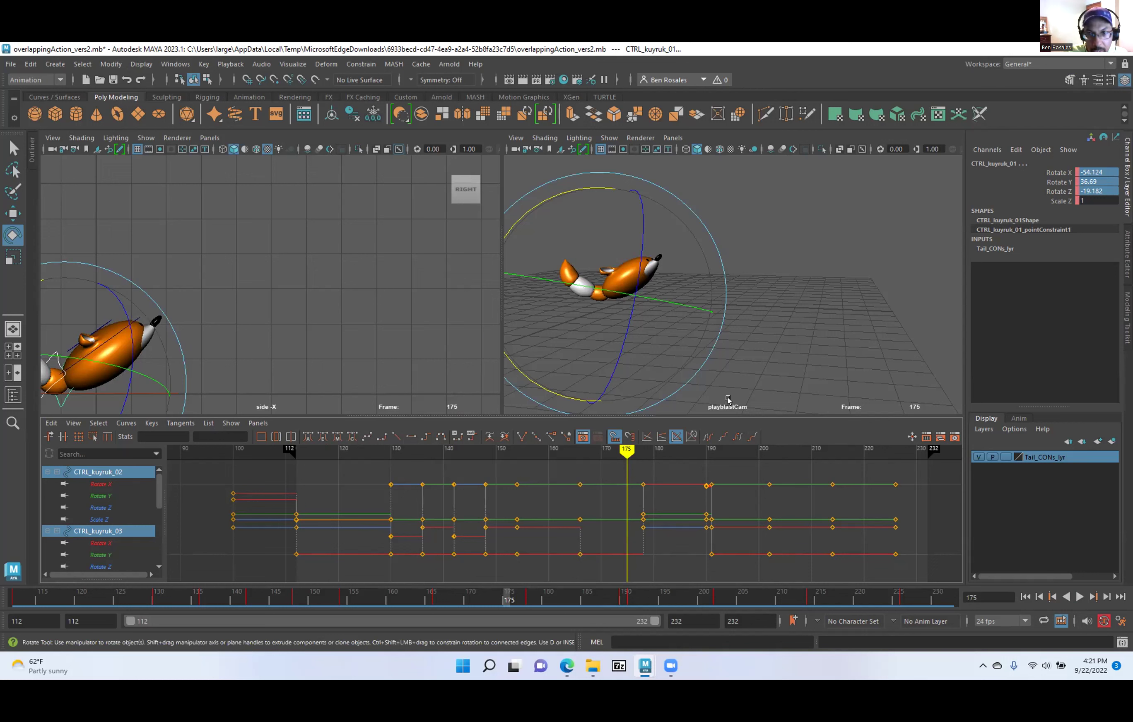
Select all objects of Tail_CONs_lyr and examine the crouch hold frame by frame from frame 154 to 164.
{"action": "right_click", "coordinate": [1020, 456]}
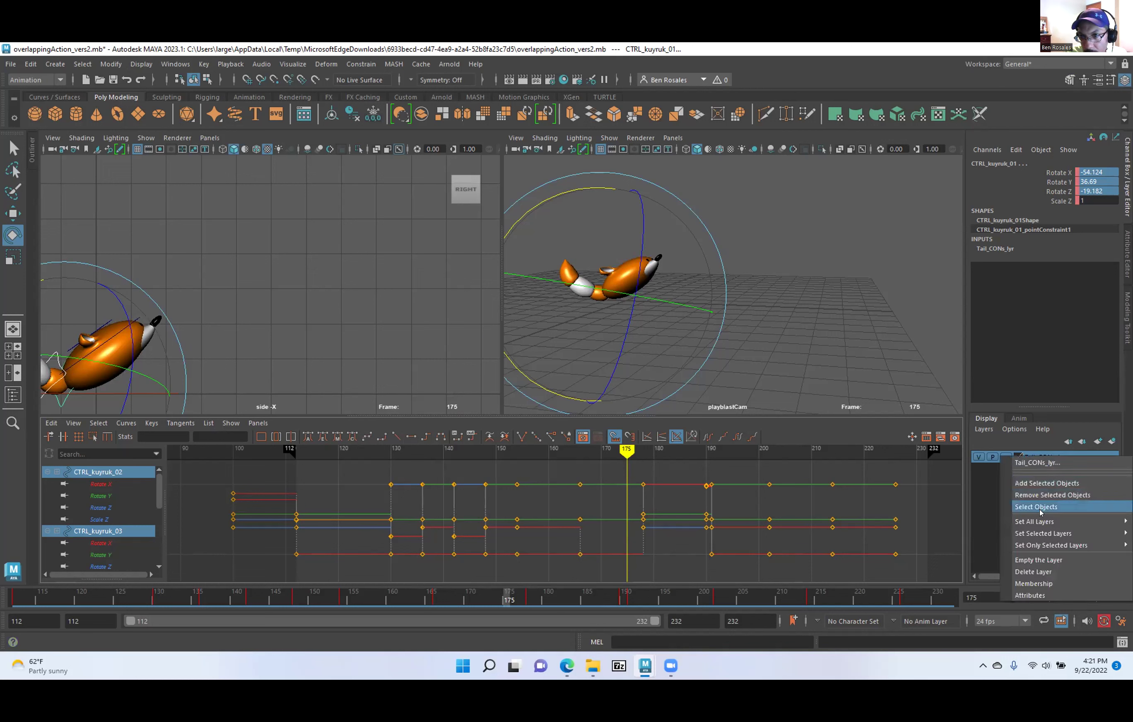
{"action": "left_click", "coordinate": [1034, 506]}
{"action": "key", "text": "comma"}
{"action": "key", "text": "comma"}
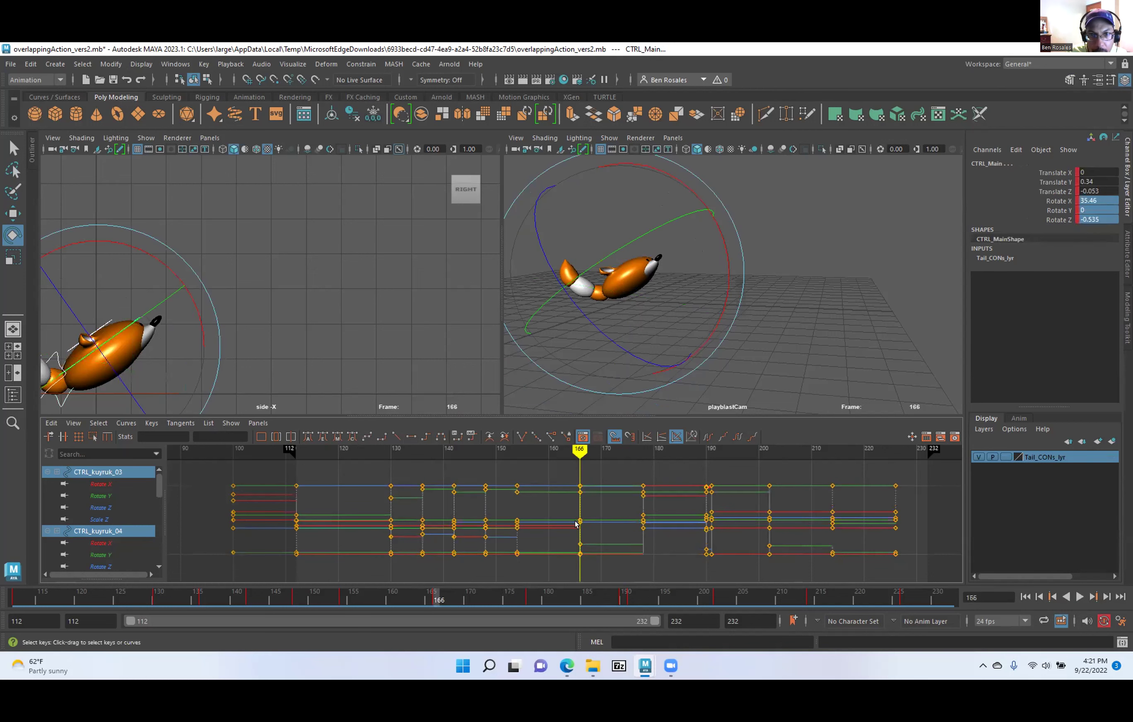
{"action": "key", "text": "alt+period"}
{"action": "key", "text": "alt+period"}
{"action": "key", "text": "alt+period"}
{"action": "key", "text": "alt+period"}
{"action": "key", "text": "alt+period"}
{"action": "key", "text": "alt+period"}
{"action": "key", "text": "alt+period"}
{"action": "key", "text": "alt+period"}
{"action": "key", "text": "alt+period"}
{"action": "key", "text": "alt+period"}
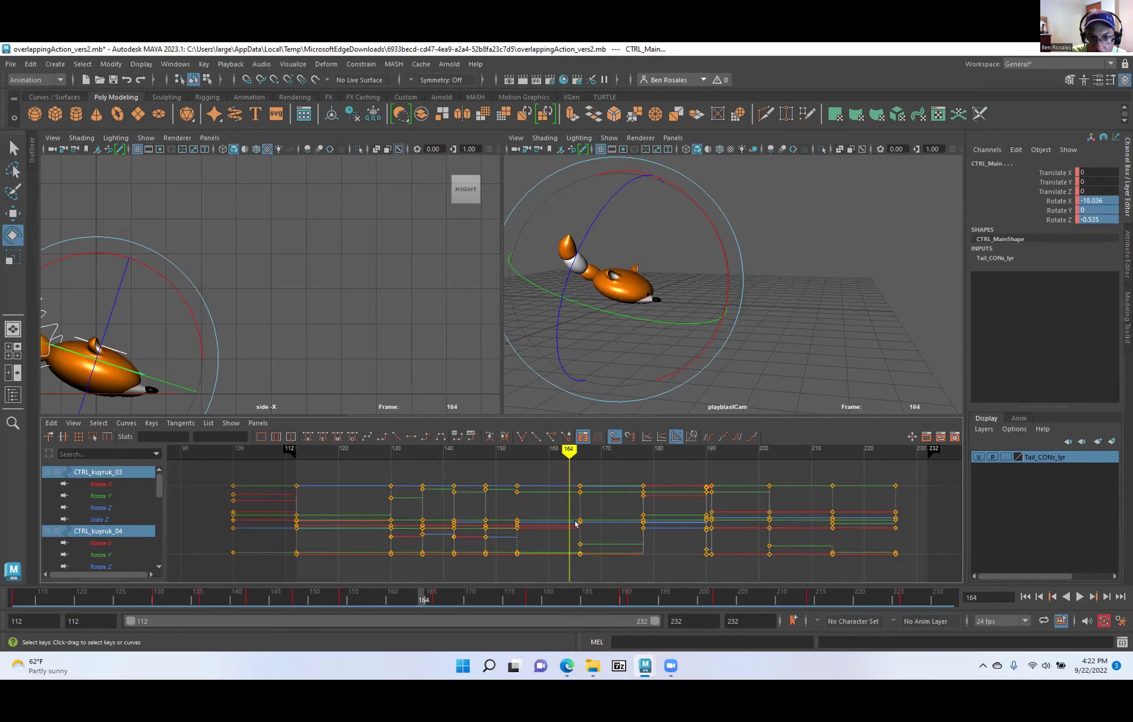
Review the timing from the pose at frame 148 to the upward tilt at frame 166 with playback and scrubbing.
{"action": "key", "text": "comma"}
{"action": "key", "text": "comma"}
{"action": "key", "text": "period"}
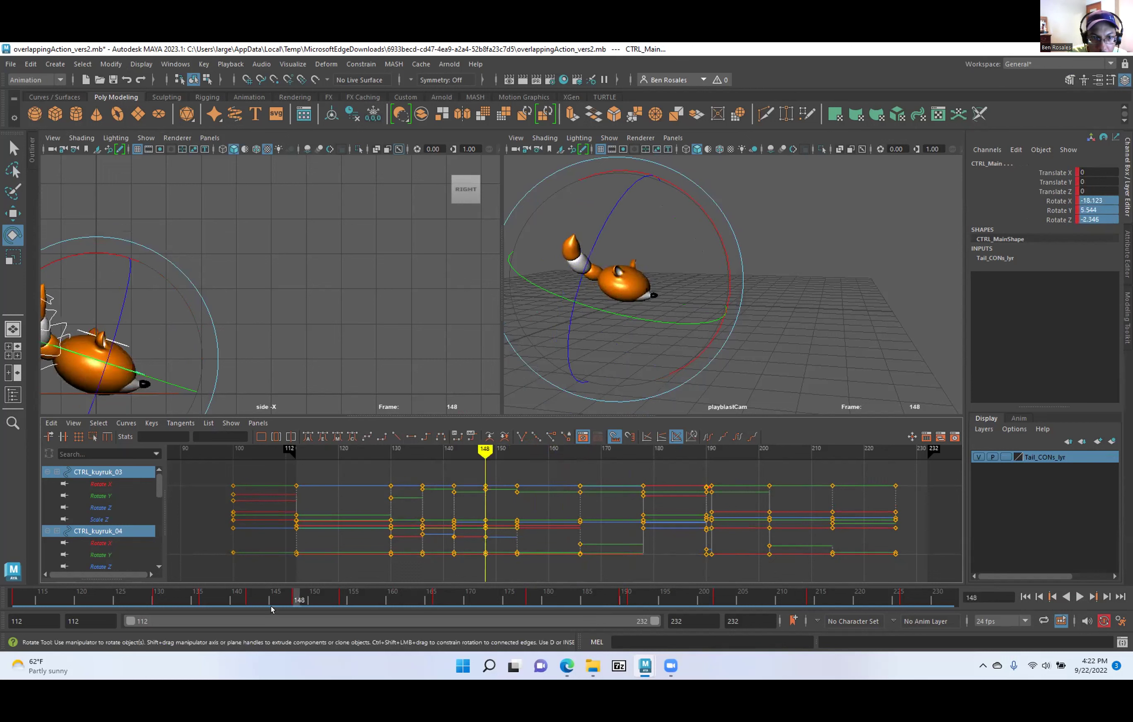
{"action": "key", "text": "alt+v"}
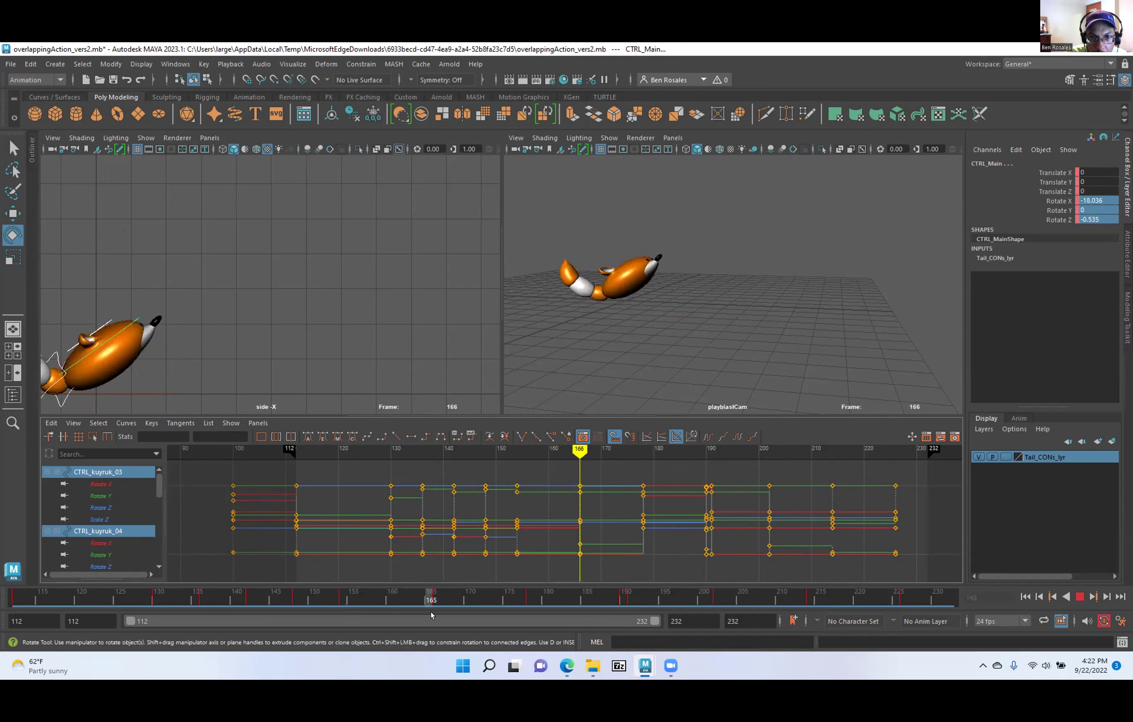
{"action": "left_click_drag", "start_coordinate": [439, 601], "coordinate": [369, 602]}
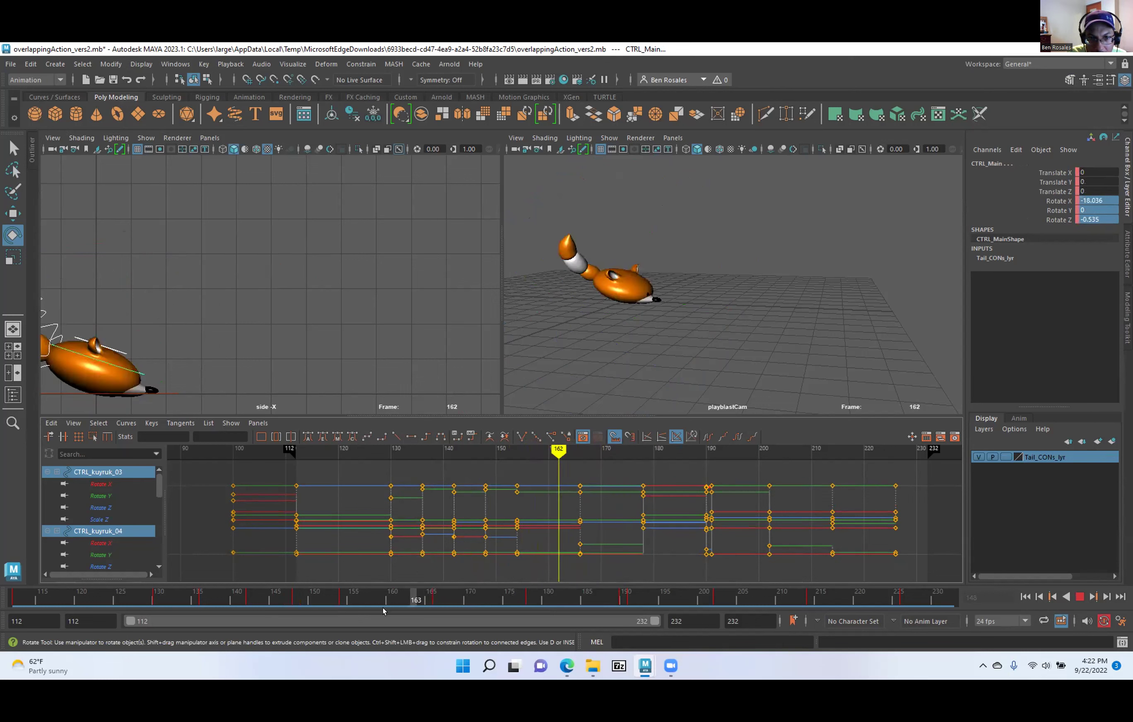
{"action": "mouse_move", "coordinate": [423, 608]}
{"action": "left_mouse_down"}
{"action": "mouse_move", "coordinate": [548, 600]}
{"action": "mouse_move", "coordinate": [434, 597]}
{"action": "left_mouse_up"}
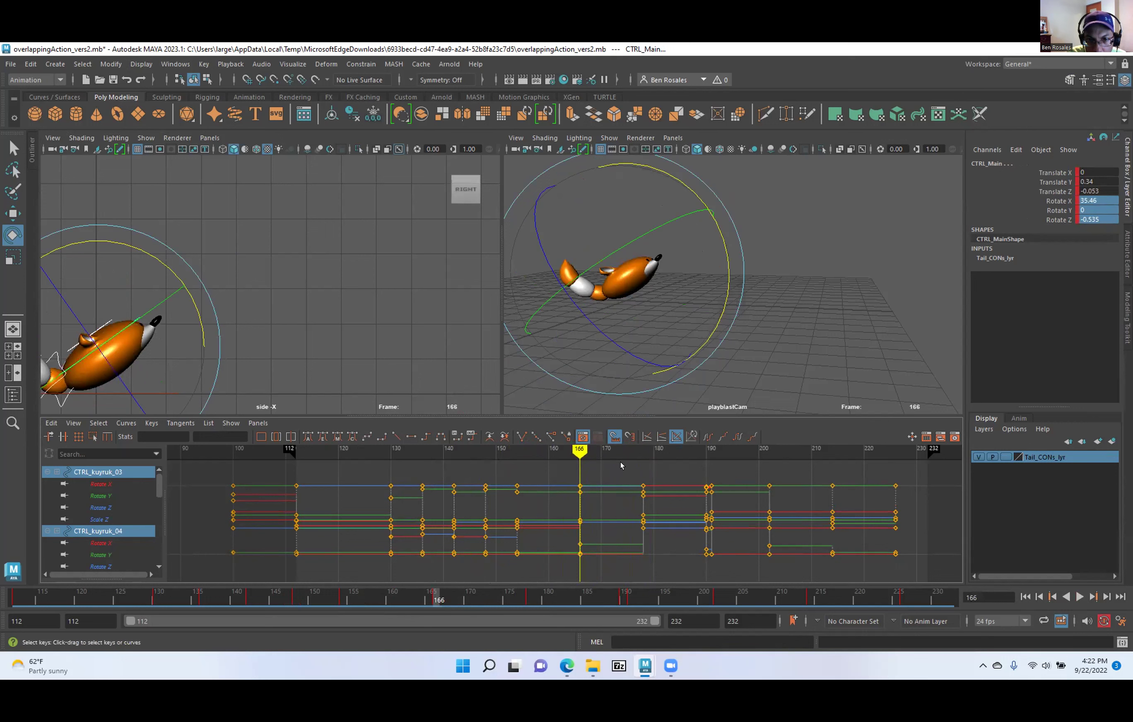
At frame 165, rotate CTRL_Main to -5.095 degrees in X to level out the crouching body.
{"action": "left_click_drag", "start_coordinate": [581, 449], "coordinate": [717, 569]}
{"action": "left_click_drag", "start_coordinate": [709, 469], "coordinate": [574, 474]}
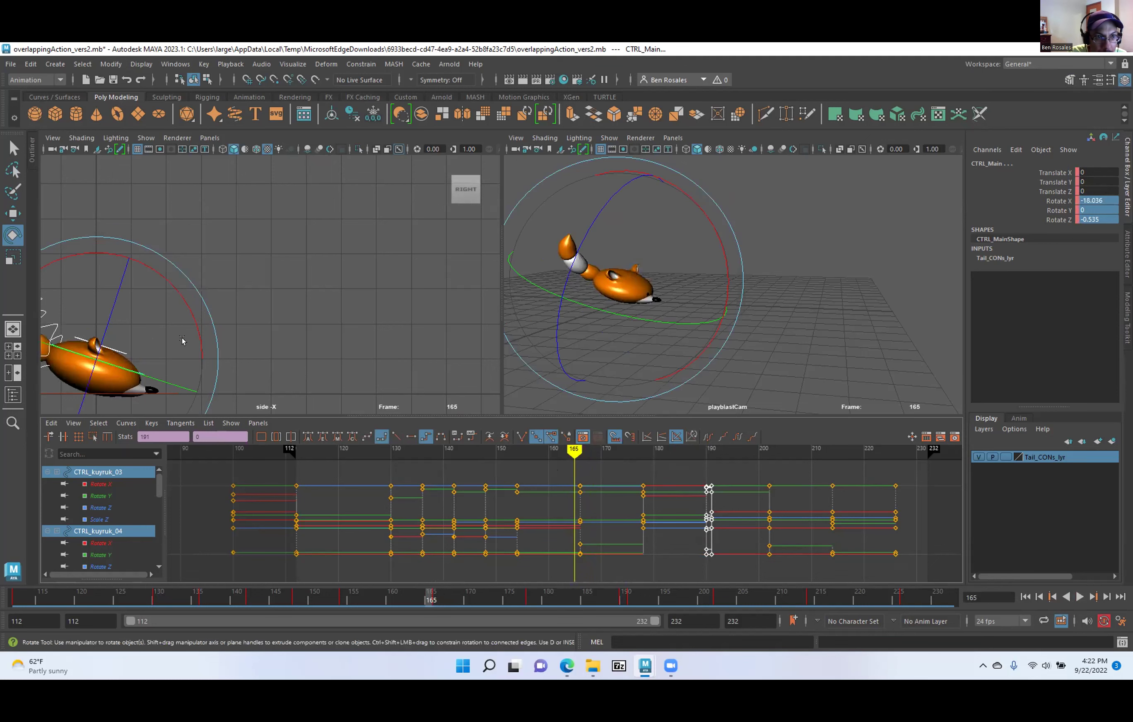
{"action": "middle_click_drag", "start_coordinate": [183, 333], "coordinate": [321, 323], "text": "alt"}
{"action": "middle_click_drag", "start_coordinate": [133, 326], "coordinate": [141, 326], "text": "alt"}
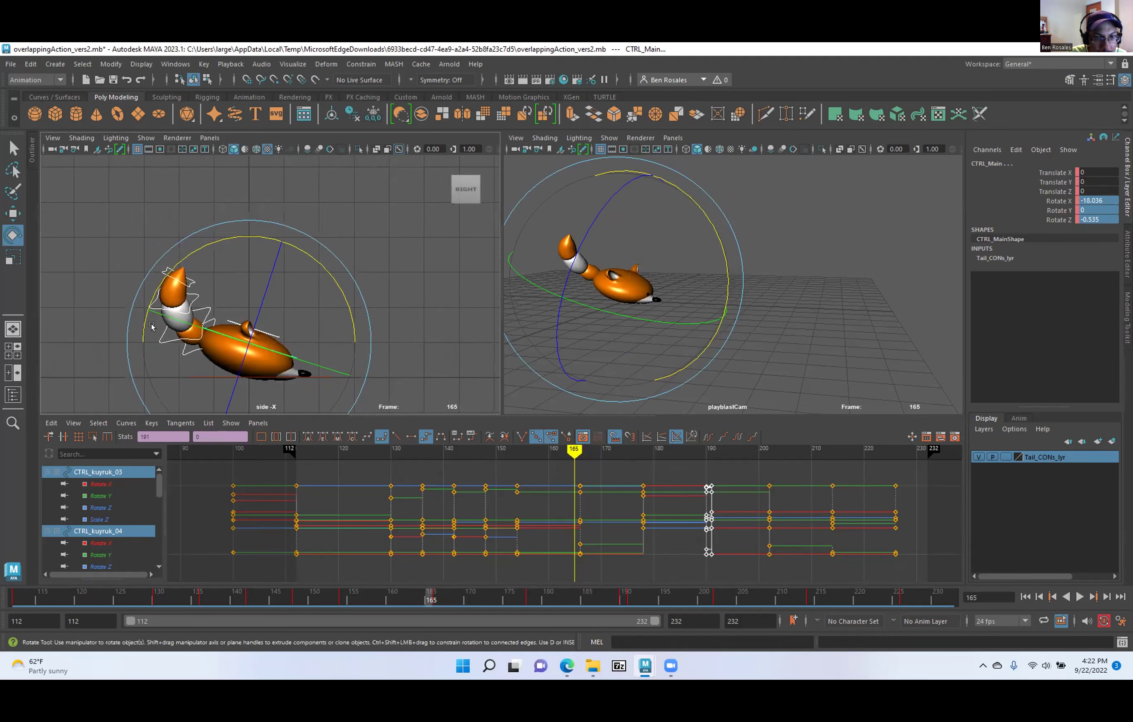
{"action": "left_click", "coordinate": [108, 269]}
{"action": "left_click", "coordinate": [276, 352]}
{"action": "left_click_drag", "start_coordinate": [339, 288], "coordinate": [312, 275]}
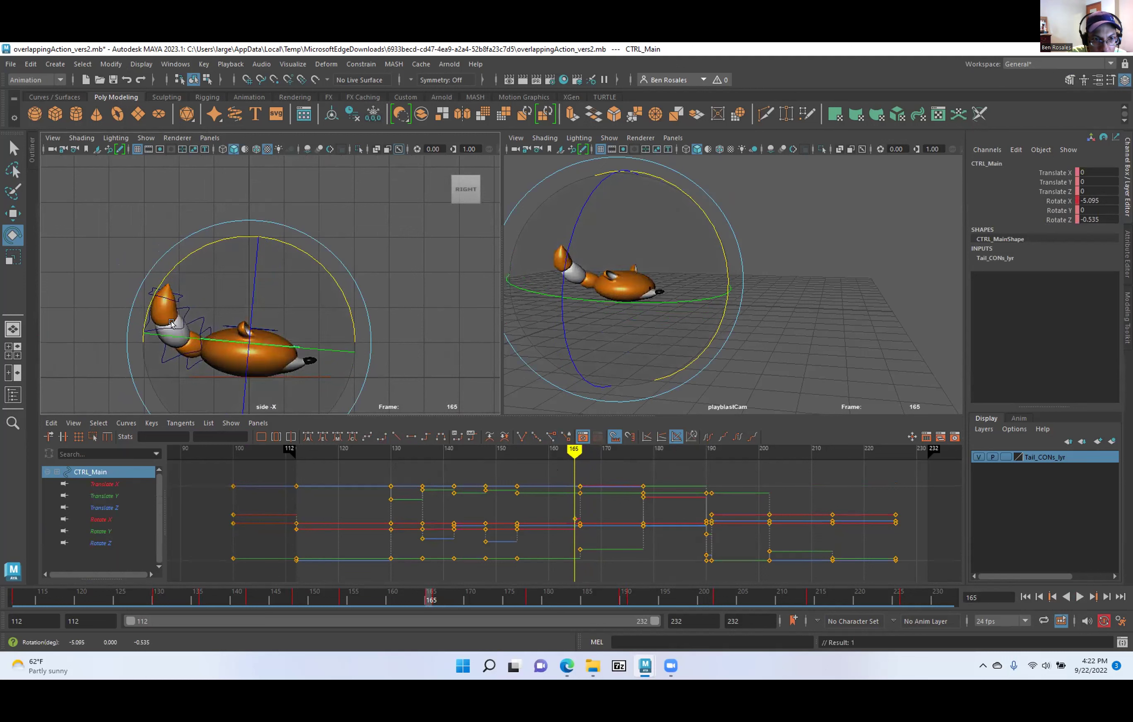
Lower CTRL_Top to -0.73 in Translate Y at frame 165, and select and key all objects of Tail_CONs_lyr.
{"action": "left_click", "coordinate": [149, 244]}
{"action": "left_click", "coordinate": [265, 322]}
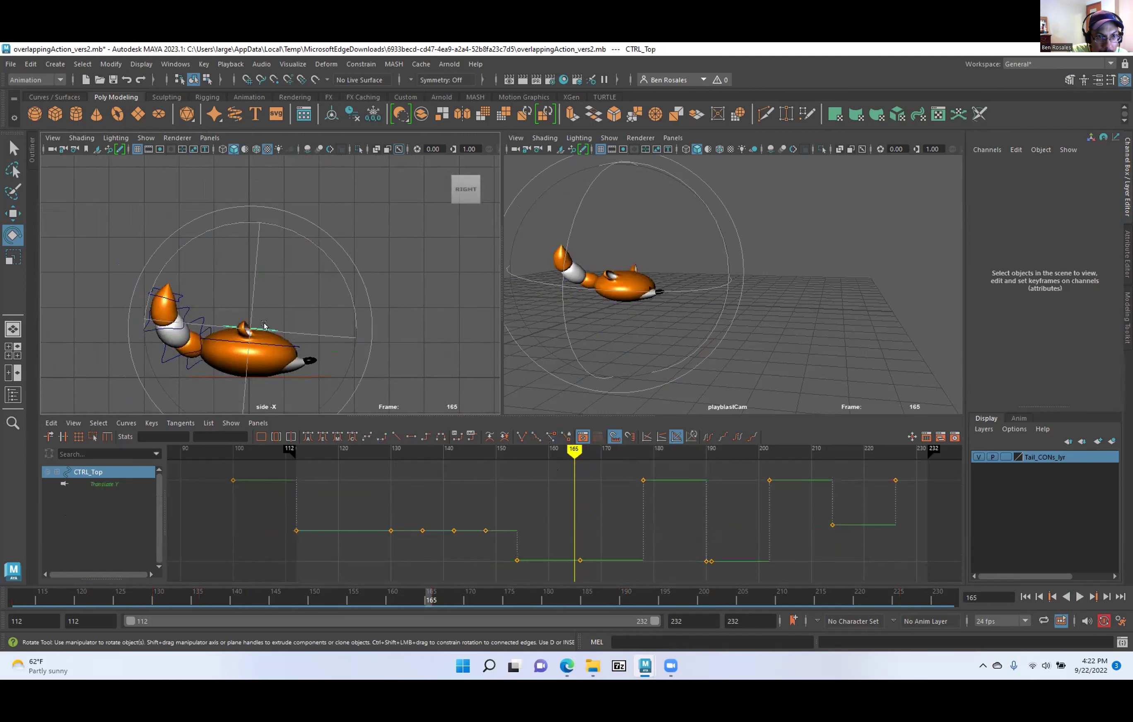
{"action": "key", "text": "w"}
{"action": "left_click_drag", "start_coordinate": [245, 266], "coordinate": [245, 271]}
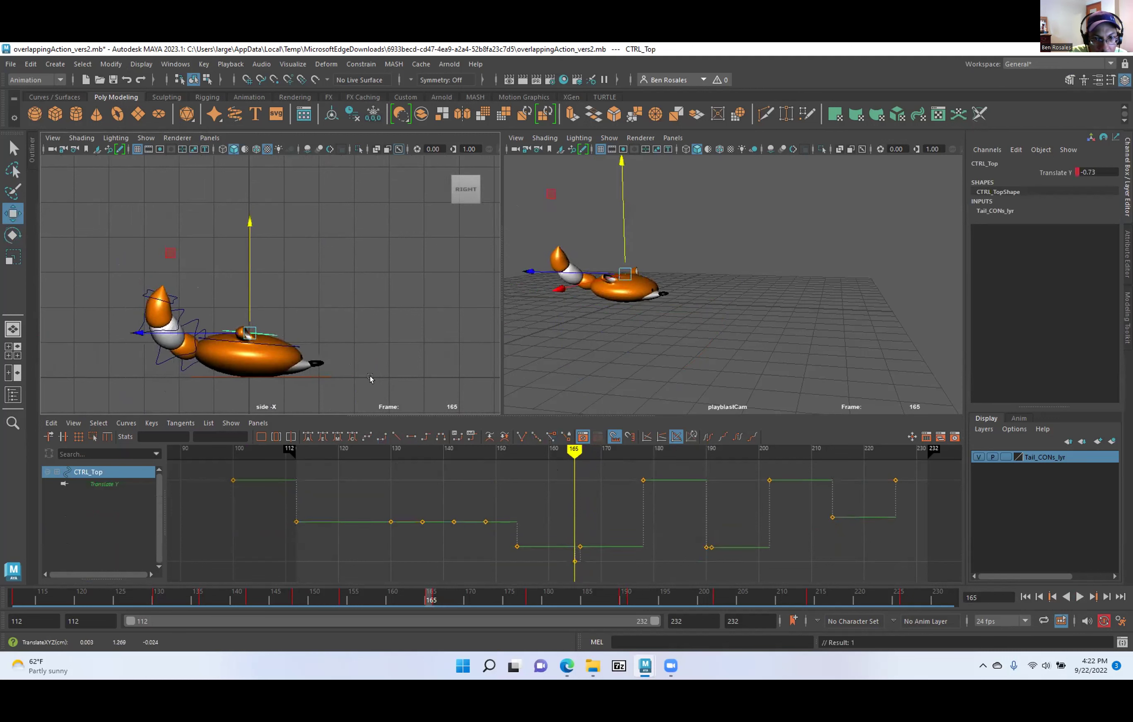
{"action": "right_click", "coordinate": [1045, 457]}
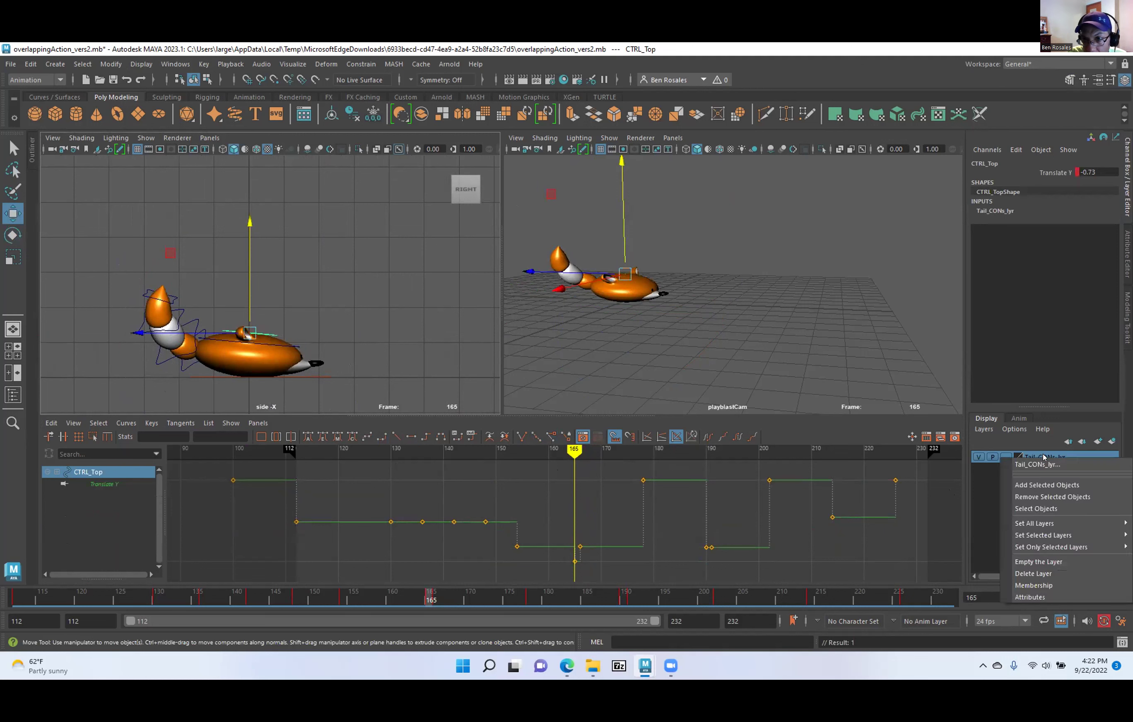
{"action": "left_click", "coordinate": [1036, 509]}
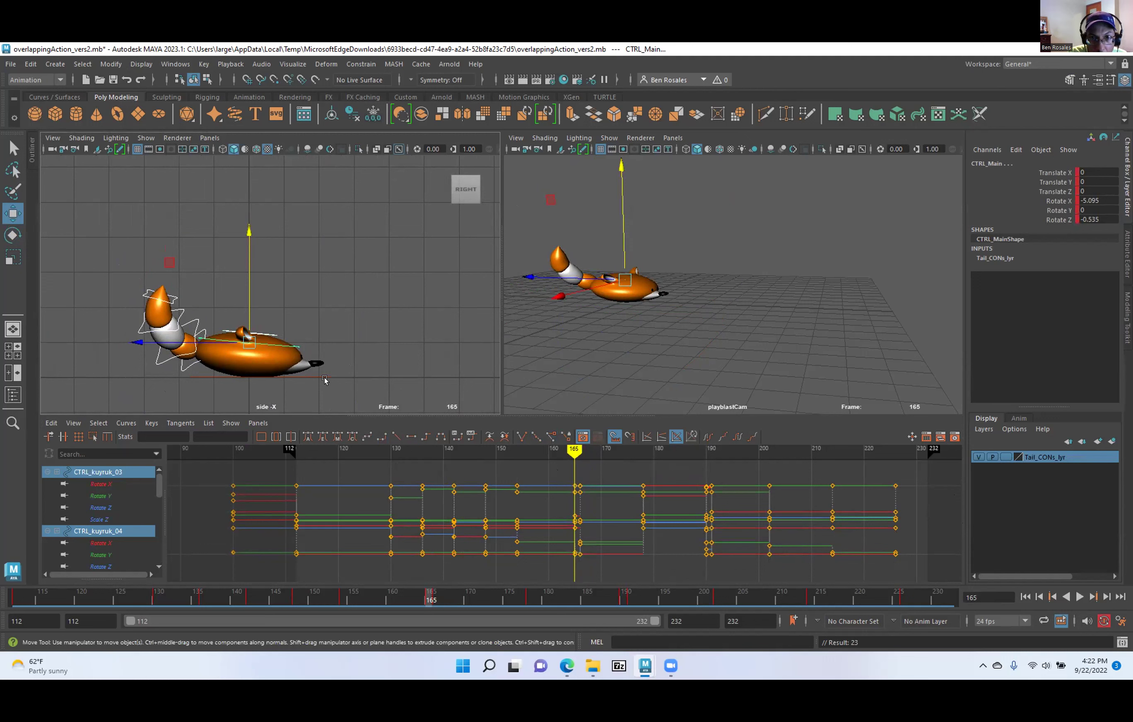
Compare the crouch with the following key poses and examine the pose at frame 214 from a perspective view.
{"action": "key", "text": "alt+period"}
{"action": "key", "text": "period"}
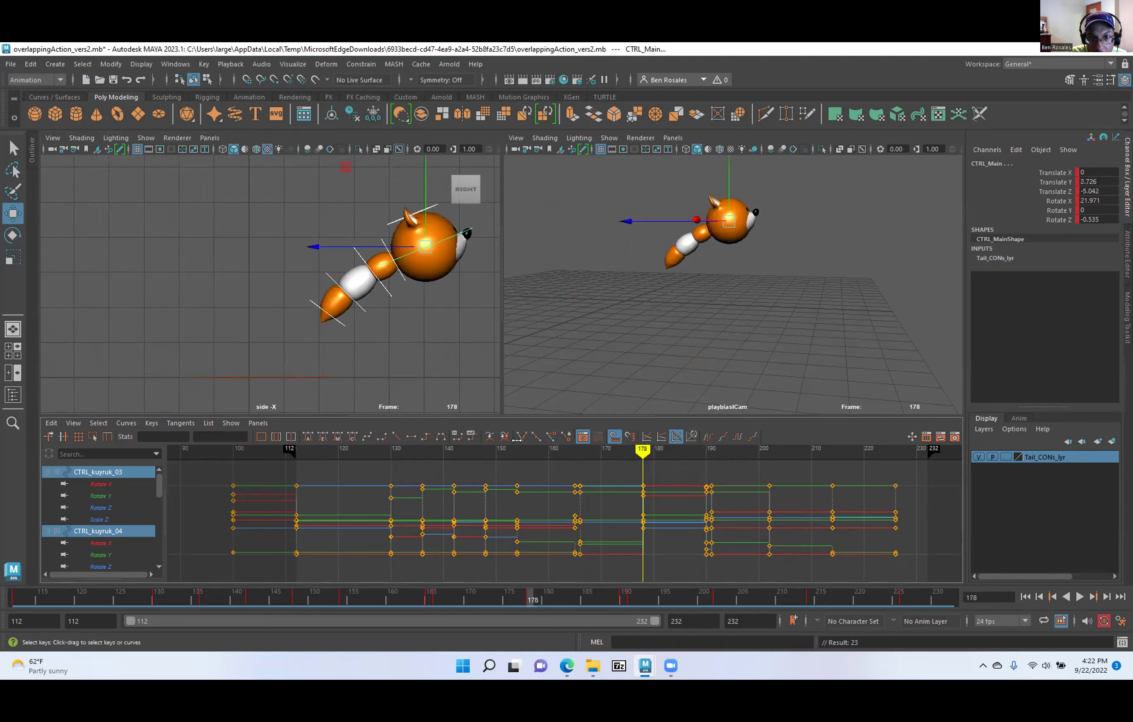
{"action": "key", "text": "comma"}
{"action": "mouse_move", "coordinate": [577, 448]}
{"action": "left_mouse_down"}
{"action": "mouse_move", "coordinate": [640, 449]}
{"action": "mouse_move", "coordinate": [579, 450]}
{"action": "mouse_move", "coordinate": [615, 465]}
{"action": "mouse_move", "coordinate": [580, 466]}
{"action": "mouse_move", "coordinate": [613, 469]}
{"action": "mouse_move", "coordinate": [568, 469]}
{"action": "mouse_move", "coordinate": [716, 469]}
{"action": "mouse_move", "coordinate": [596, 460]}
{"action": "mouse_move", "coordinate": [904, 466]}
{"action": "mouse_move", "coordinate": [784, 466]}
{"action": "mouse_move", "coordinate": [832, 466]}
{"action": "left_mouse_up"}
{"action": "key", "text": "f"}
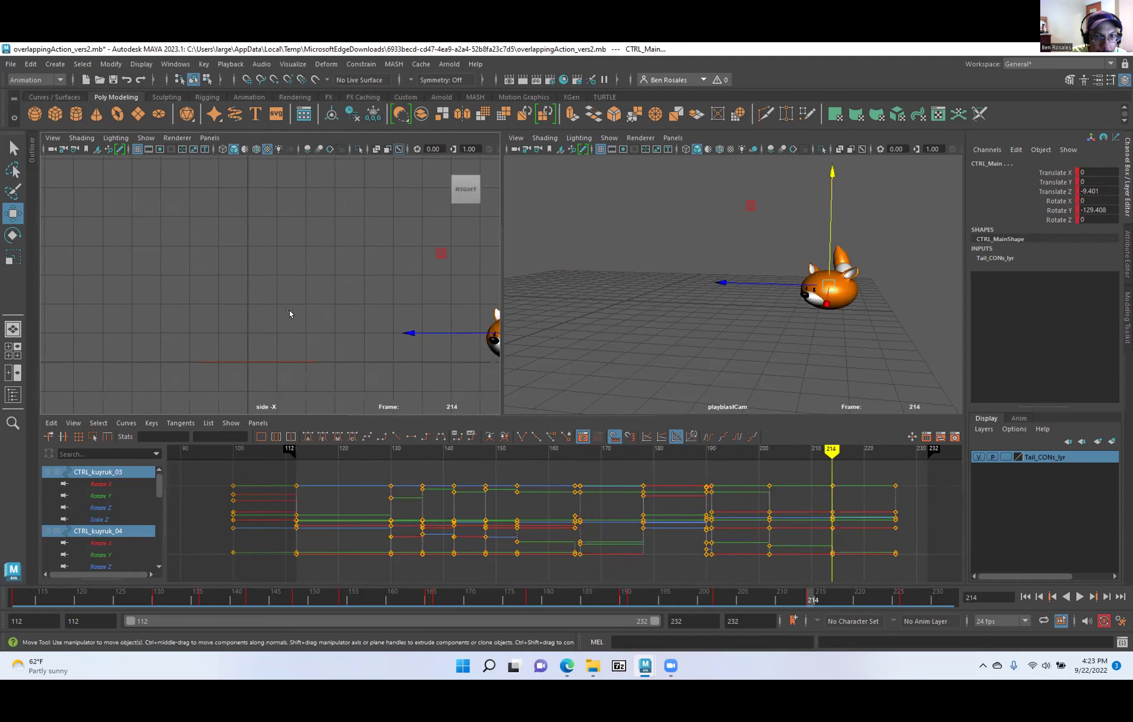
{"action": "key", "text": "space"}
{"action": "left_click_drag", "start_coordinate": [254, 351], "coordinate": [241, 321]}
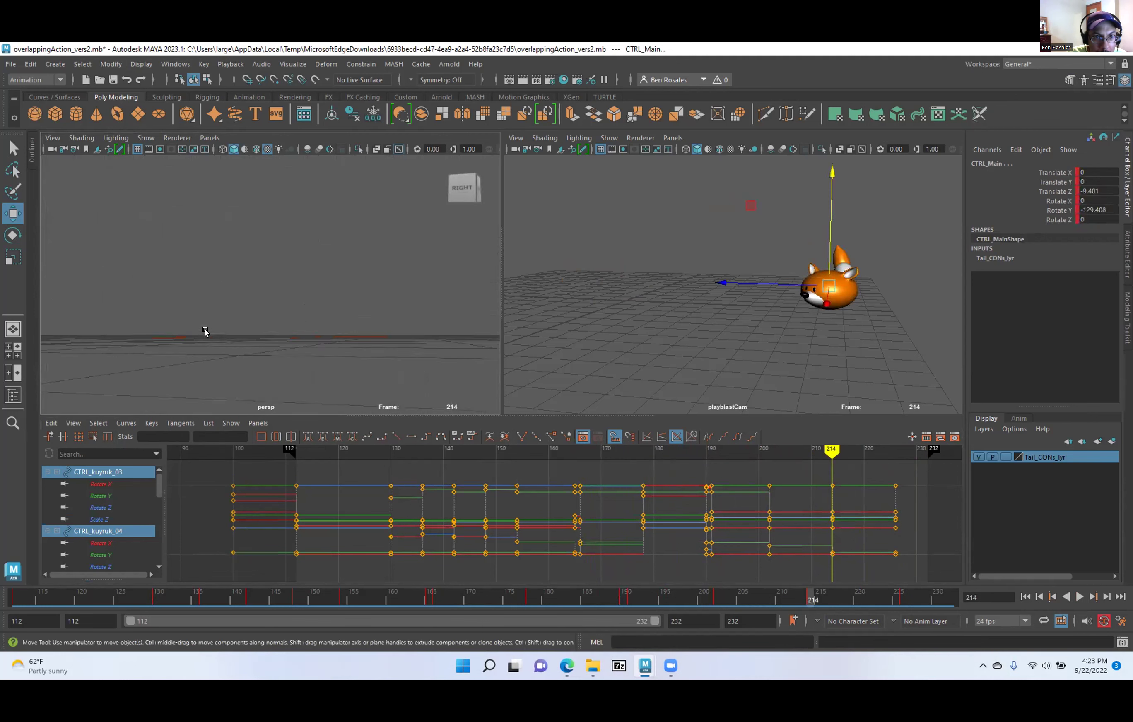
{"action": "key", "text": "f"}
{"action": "left_click_drag", "start_coordinate": [295, 352], "coordinate": [266, 376], "text": "alt"}
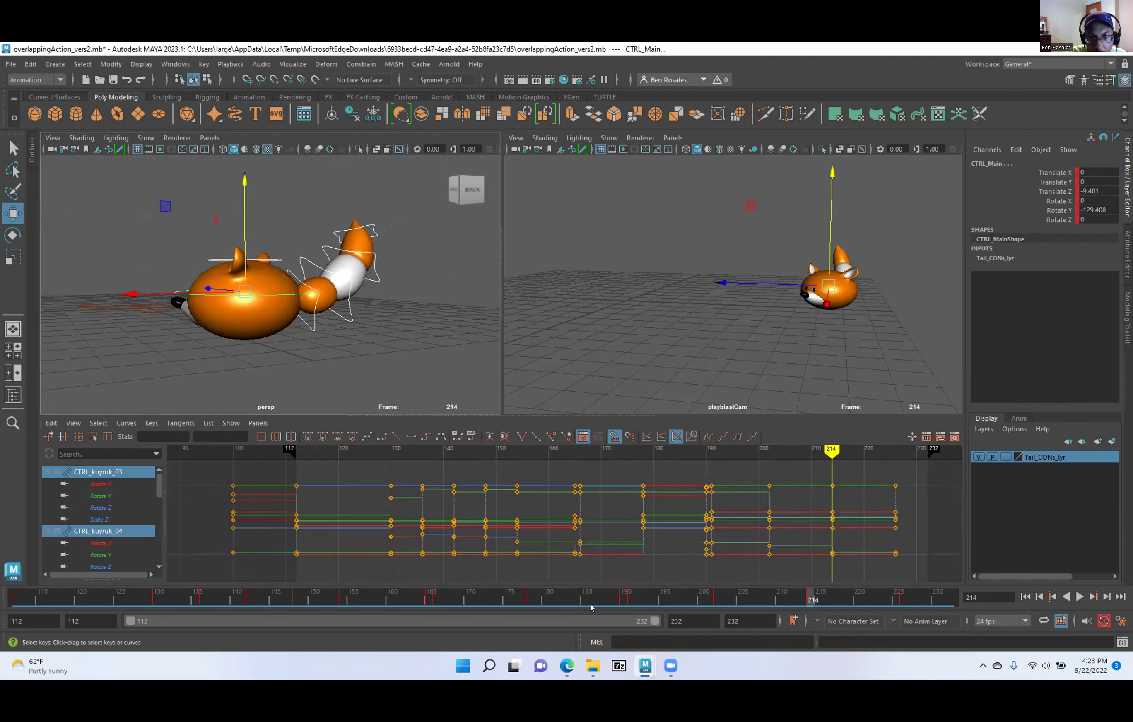
{"action": "left_click_drag", "start_coordinate": [300, 266], "coordinate": [351, 332], "text": "alt"}
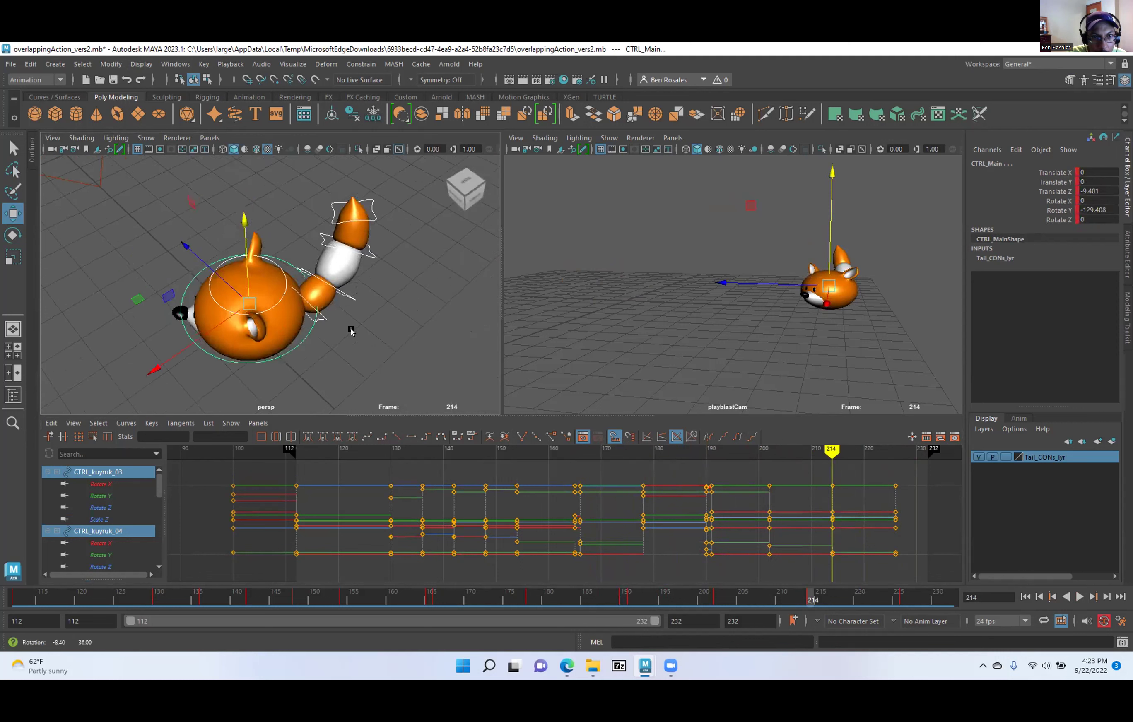
Step through the landing and turn poses between frames 190 and 226 in the perspective view.
{"action": "right_click_drag", "start_coordinate": [351, 331], "coordinate": [192, 250], "text": "alt"}
{"action": "key", "text": "comma"}
{"action": "key", "text": "period"}
{"action": "key", "text": "comma"}
{"action": "key", "text": "comma"}
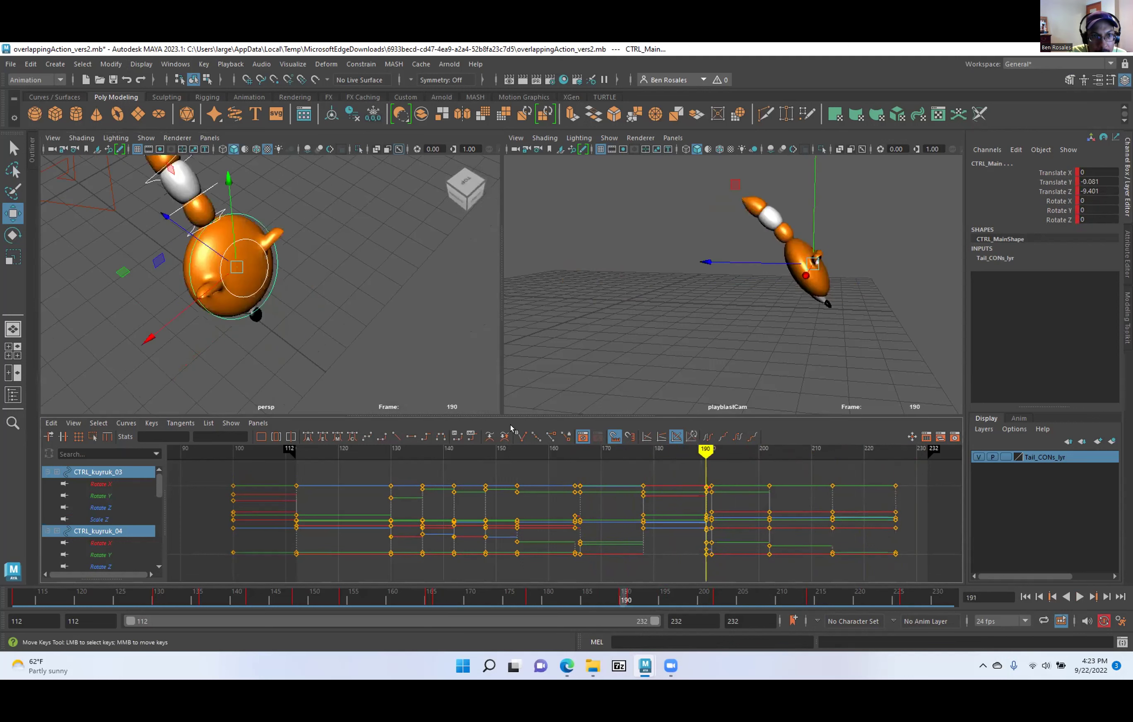
{"action": "key", "text": "period"}
{"action": "key", "text": "period"}
{"action": "key", "text": "period"}
{"action": "key", "text": "period"}
{"action": "key", "text": "period"}
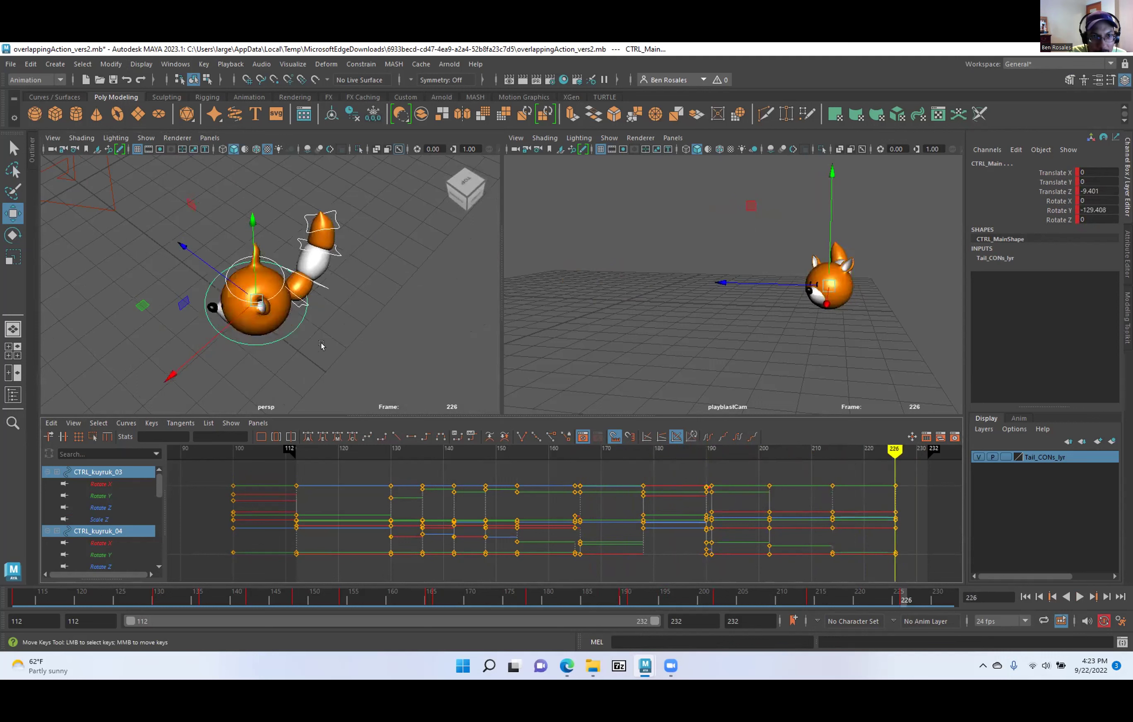
{"action": "key", "text": "comma"}
{"action": "key", "text": "period"}
{"action": "key", "text": "period"}
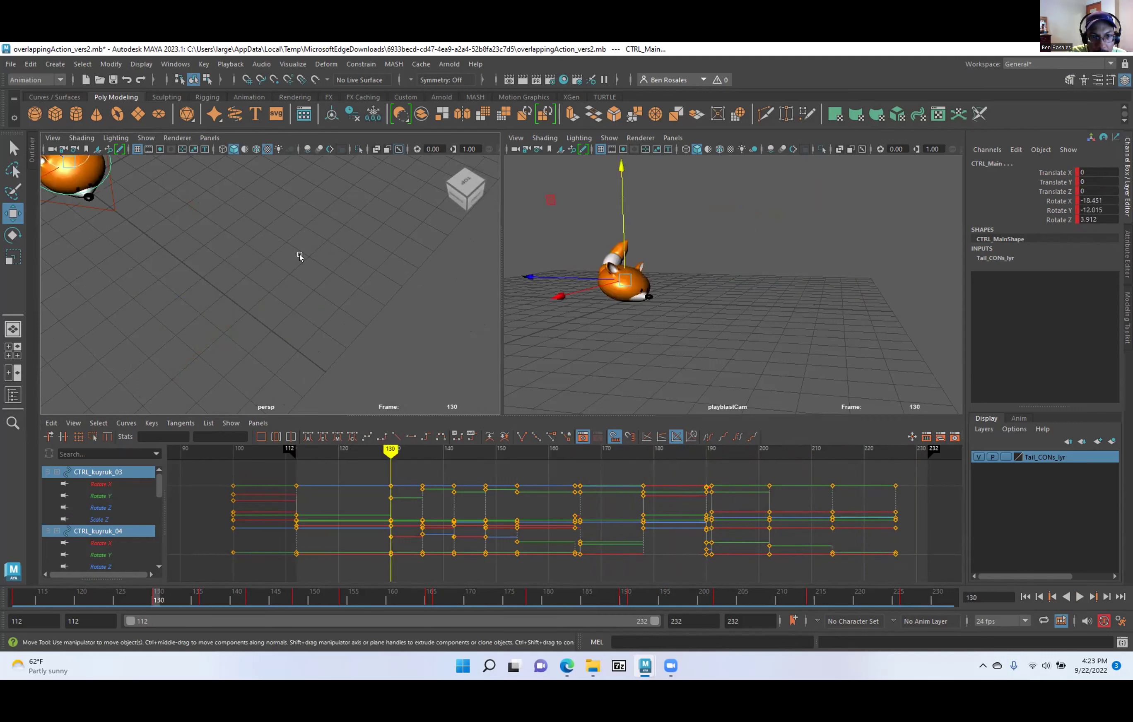
Cycle through every key pose of the animation to review the whole sequence from the first pose to the final turn.
{"action": "key", "text": "period"}
{"action": "key", "text": "period"}
{"action": "key", "text": "period"}
{"action": "key", "text": "period"}
{"action": "key", "text": "period"}
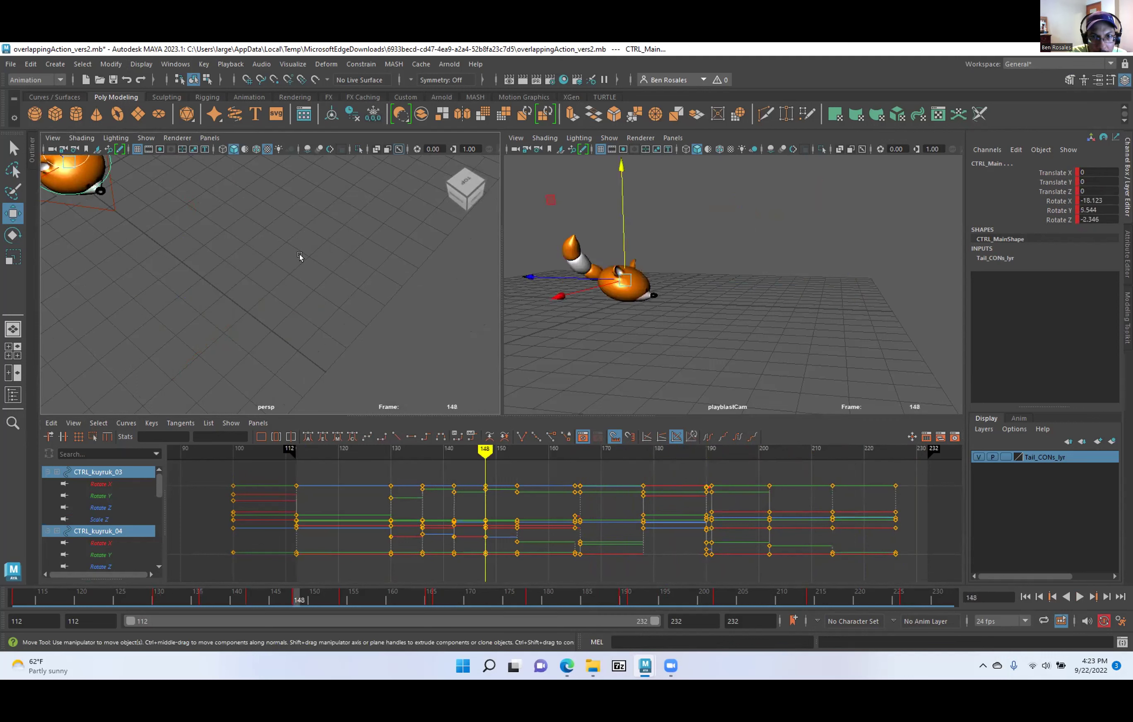
{"action": "key", "text": "period"}
{"action": "key", "text": "period"}
{"action": "key", "text": "period"}
{"action": "key", "text": "period"}
{"action": "key", "text": "period"}
{"action": "key", "text": "period"}
{"action": "key", "text": "period"}
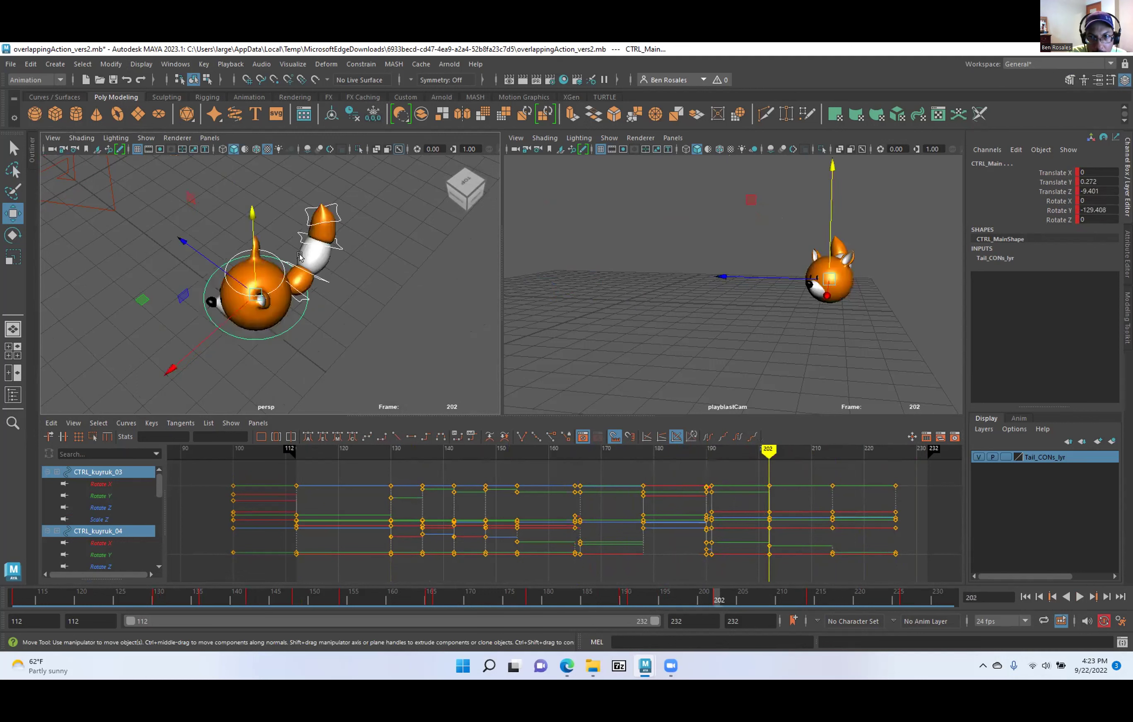
{"action": "key", "text": "period"}
{"action": "key", "text": "period"}
{"action": "key", "text": "period"}
{"action": "key", "text": "period"}
{"action": "key", "text": "period"}
{"action": "key", "text": "period"}
{"action": "key", "text": "period"}
{"action": "key", "text": "period"}
{"action": "key", "text": "period"}
{"action": "key", "text": "period"}
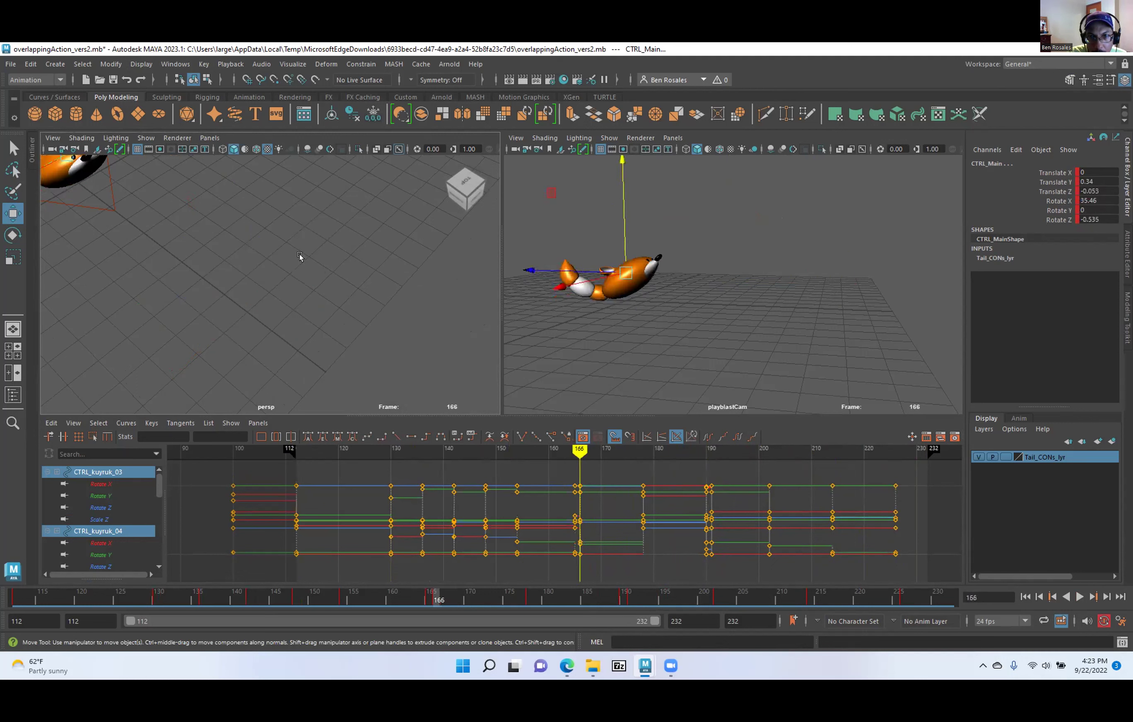
{"action": "key", "text": "period"}
{"action": "key", "text": "period"}
{"action": "key", "text": "period"}
{"action": "key", "text": "period"}
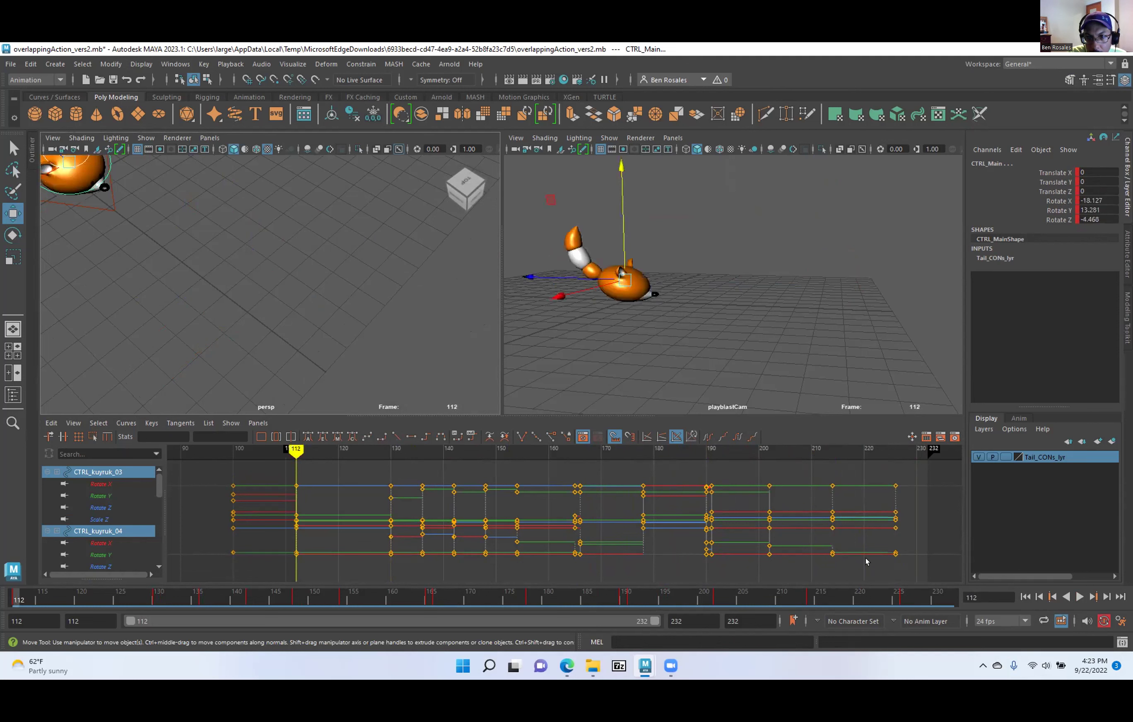
Play back the animation and examine the jump poses from frame 165 to the landing at frame 191.
{"action": "left_click", "coordinate": [1079, 597]}
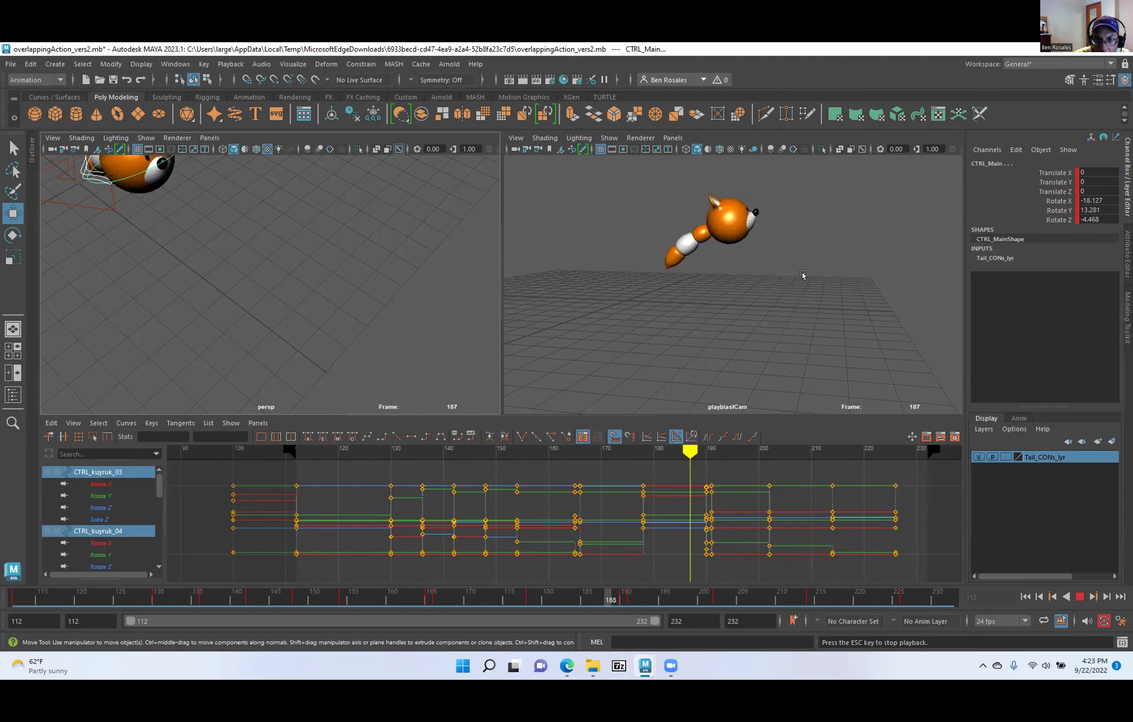
{"action": "left_click", "coordinate": [1079, 598]}
{"action": "key", "text": "alt+v"}
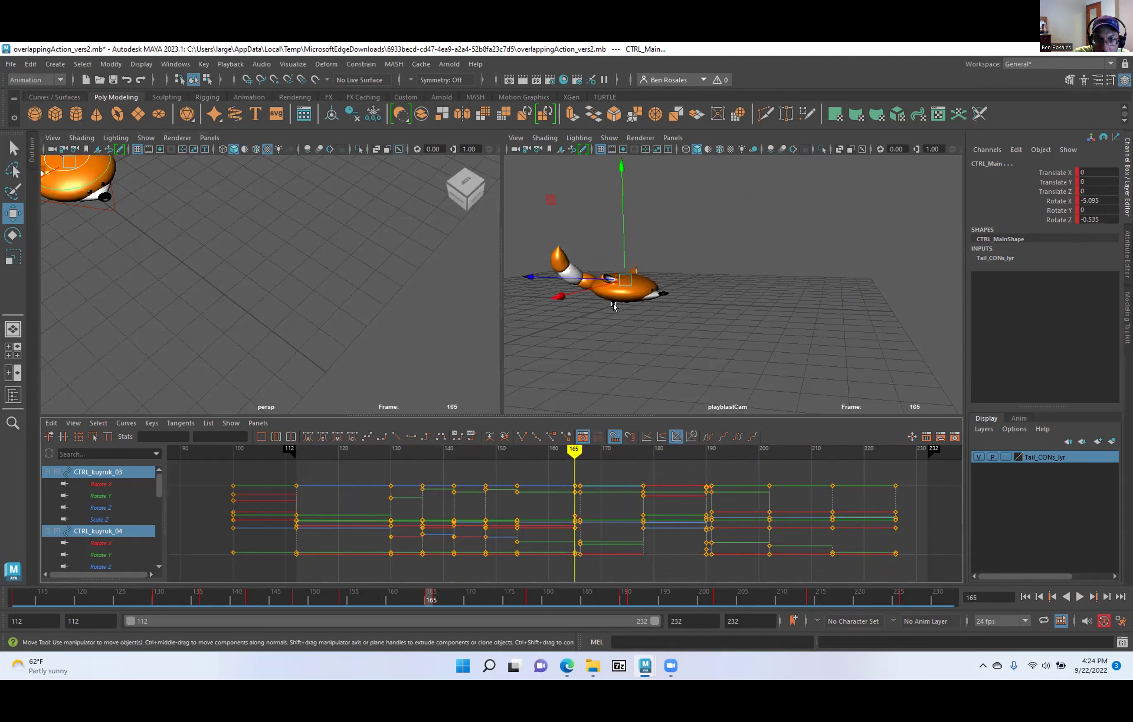
{"action": "key", "text": "period"}
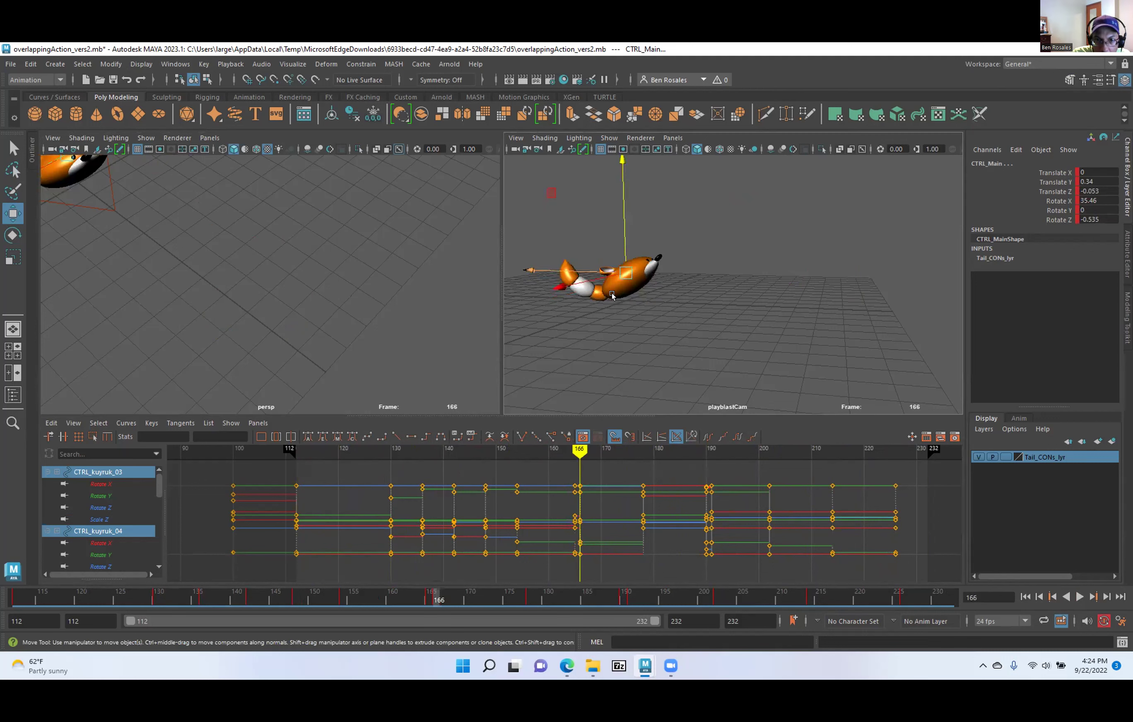
{"action": "key", "text": "period"}
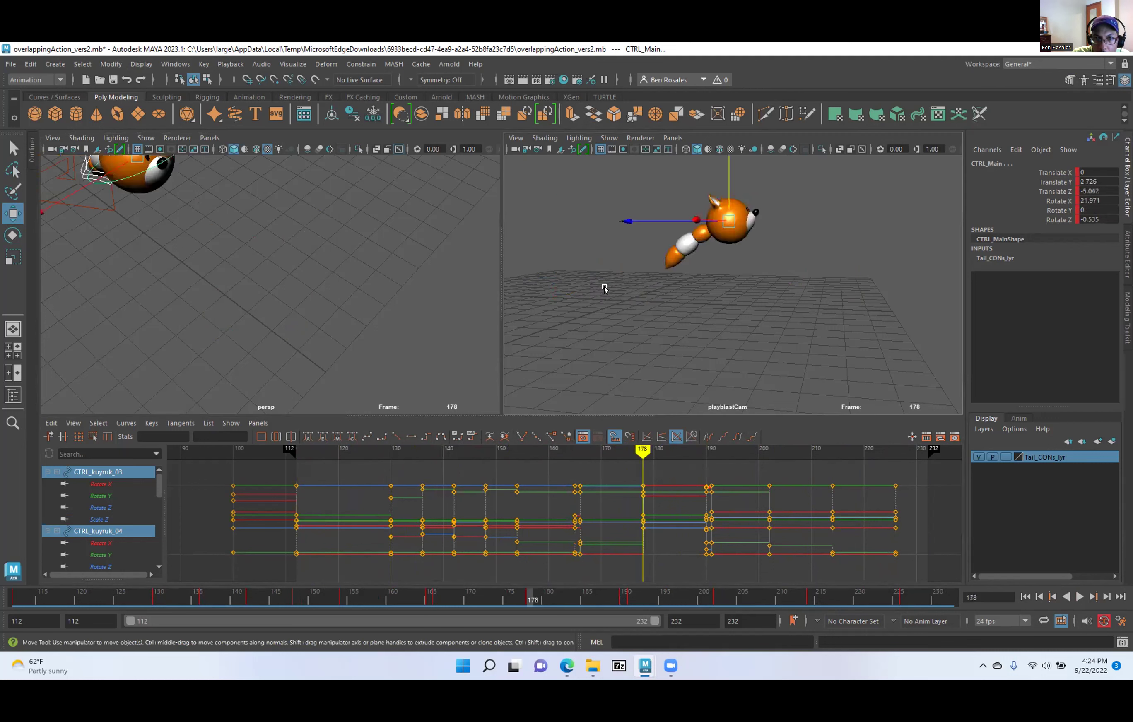
{"action": "key", "text": "period"}
{"action": "left_click_drag", "start_coordinate": [210, 300], "coordinate": [257, 331], "text": "alt"}
{"action": "key", "text": "alt+period"}
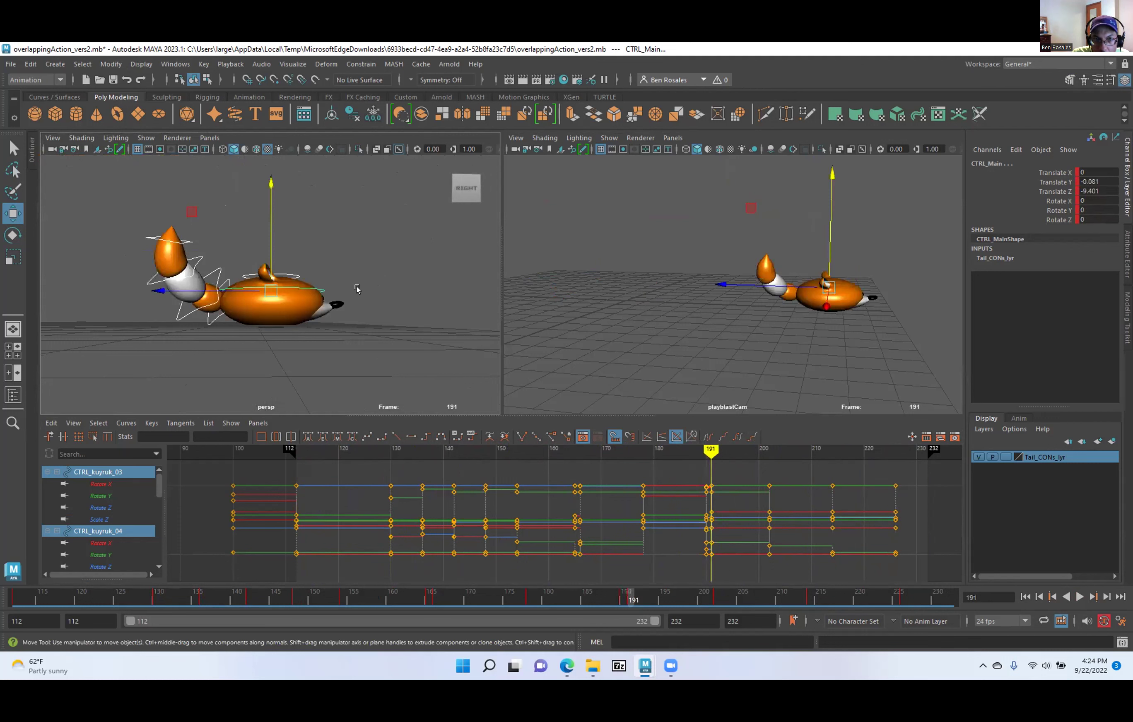
Compare the nose-down pose at frame 190 with the crouch and take-off poses at frames 154, 165 and 166.
{"action": "key", "text": "comma"}
{"action": "key", "text": "comma"}
{"action": "key", "text": "comma"}
{"action": "key", "text": "comma"}
{"action": "key", "text": "period"}
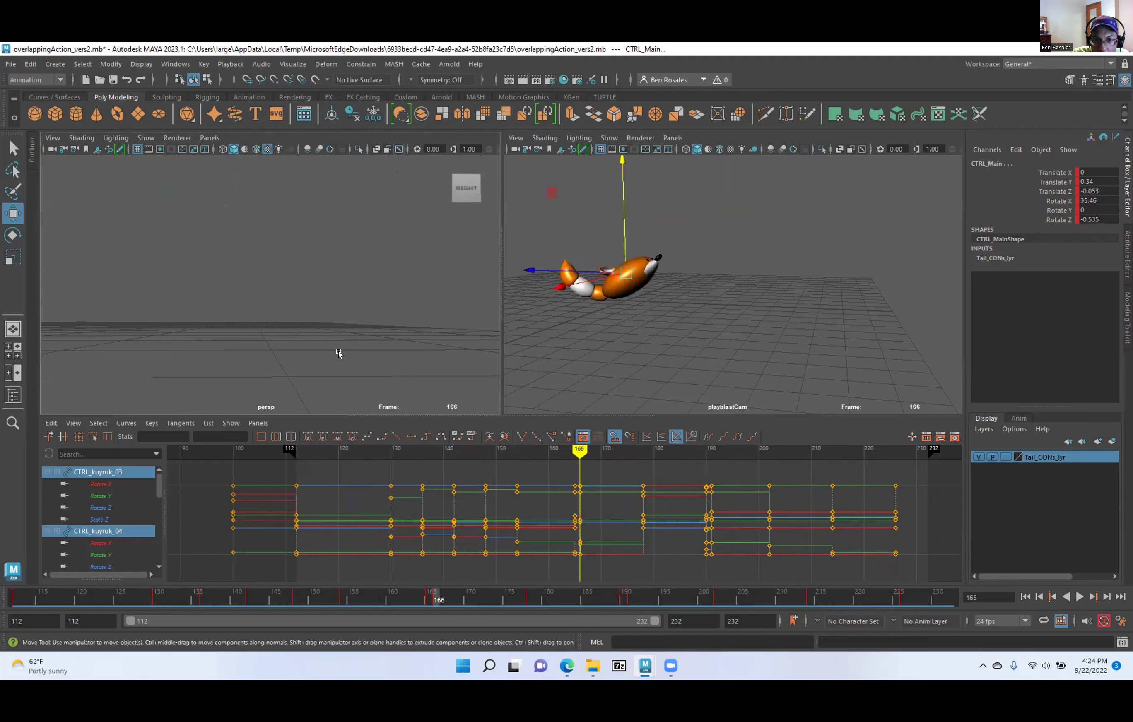
{"action": "key", "text": "alt+period"}
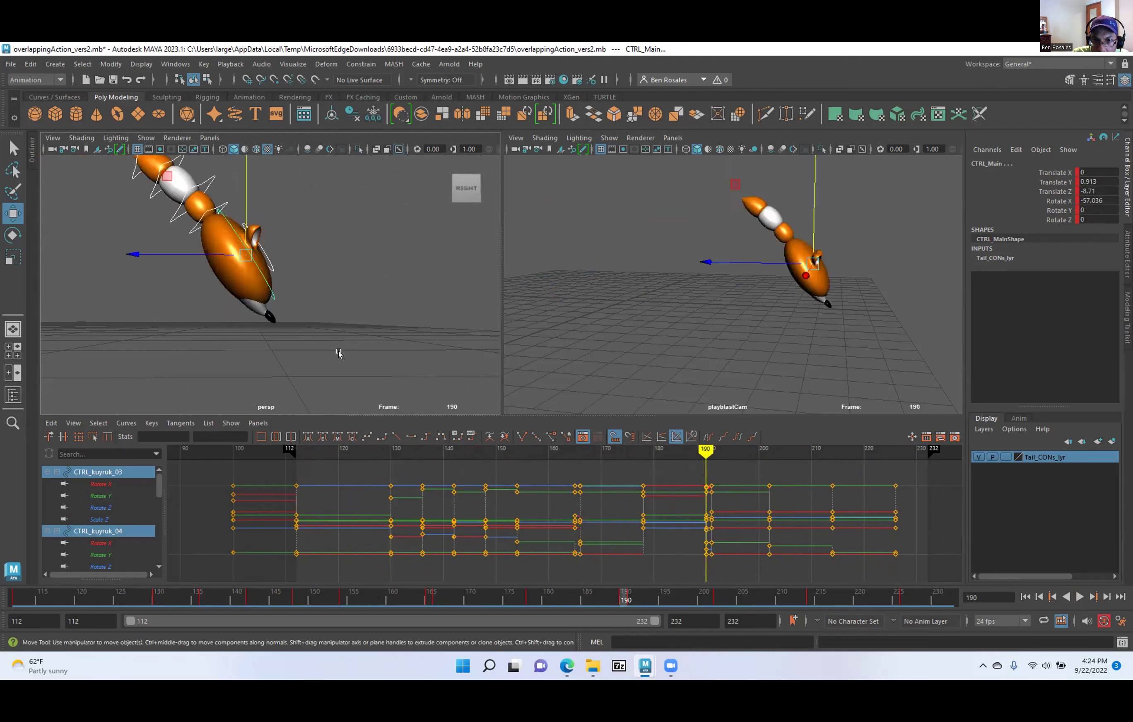
{"action": "key", "text": "alt+comma"}
{"action": "key", "text": "alt+period"}
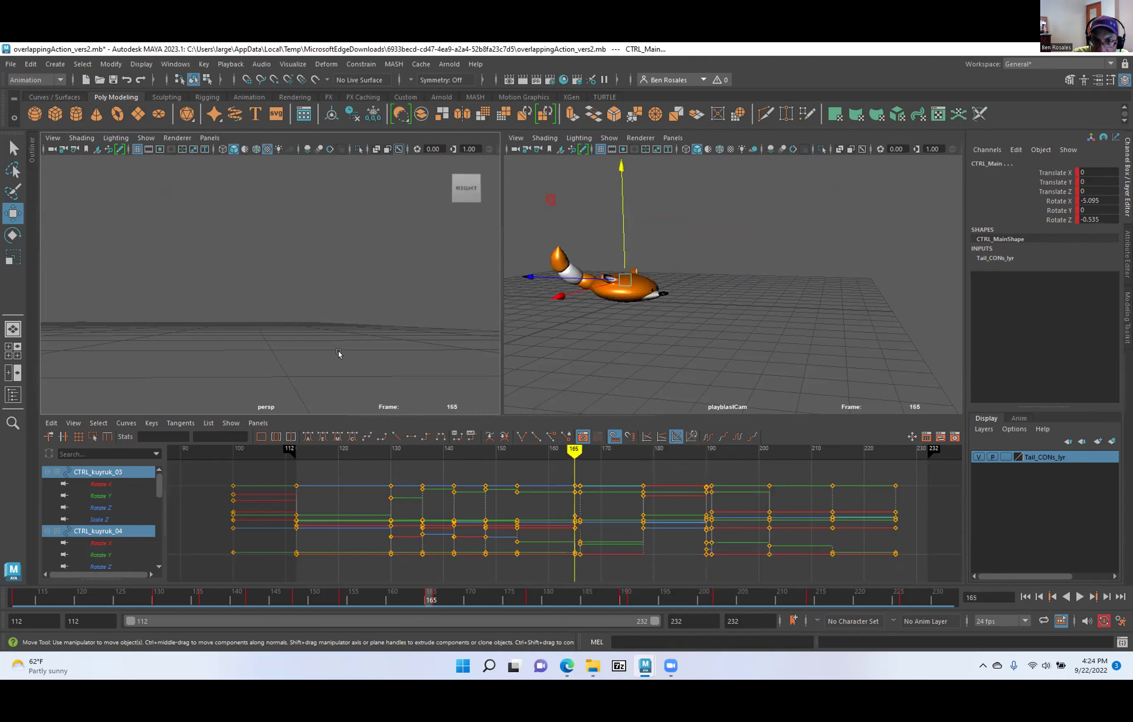
{"action": "key", "text": "alt+comma"}
{"action": "key", "text": "comma"}
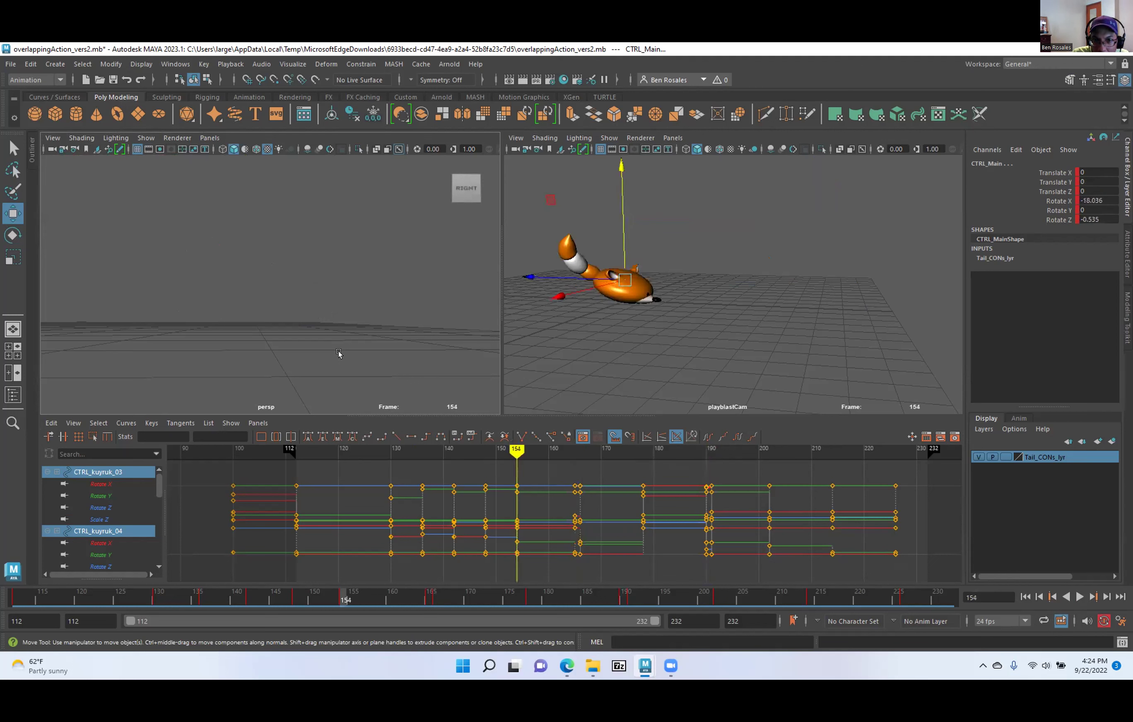
{"action": "key", "text": "period"}
{"action": "key", "text": "period"}
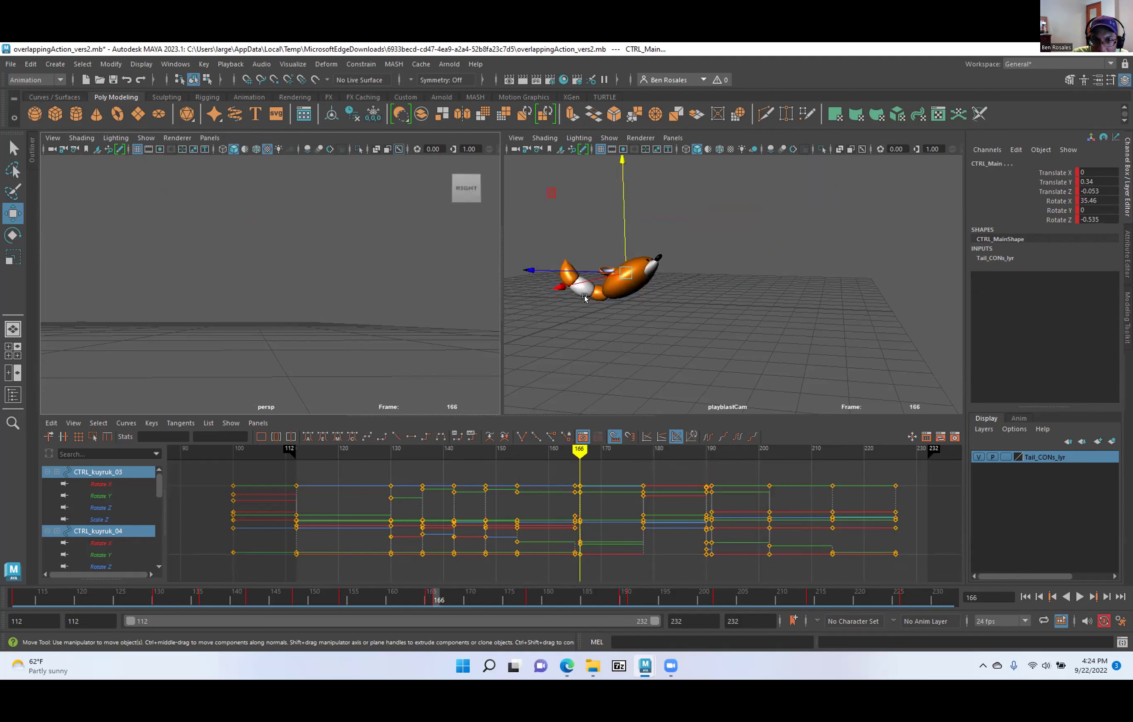
Flip repeatedly between the crouch at frame 165 and the take-off pose at frame 166 to judge the change.
{"action": "key", "text": "comma"}
{"action": "key", "text": "period"}
{"action": "key", "text": "comma"}
{"action": "key", "text": "period"}
{"action": "key", "text": "comma"}
{"action": "key", "text": "period"}
{"action": "key", "text": "alt+comma"}
{"action": "key", "text": "alt+period"}
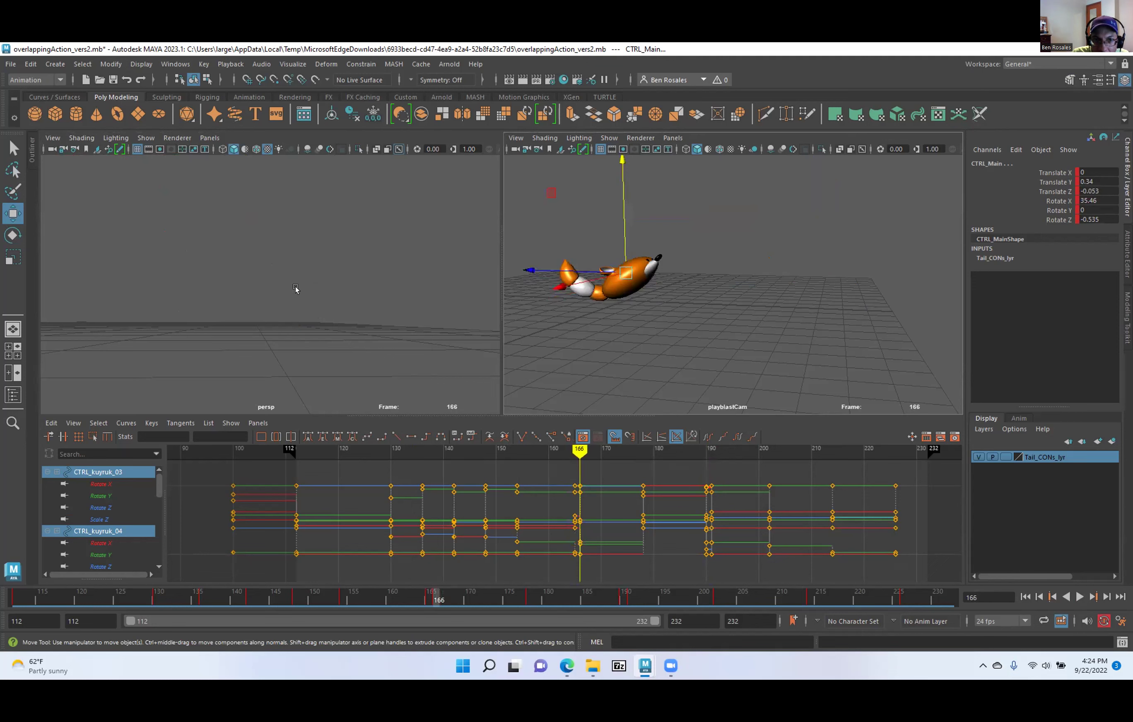
Set CTRL_Main's Rotate Z to 0 at frame 166.
{"action": "key", "text": "f"}
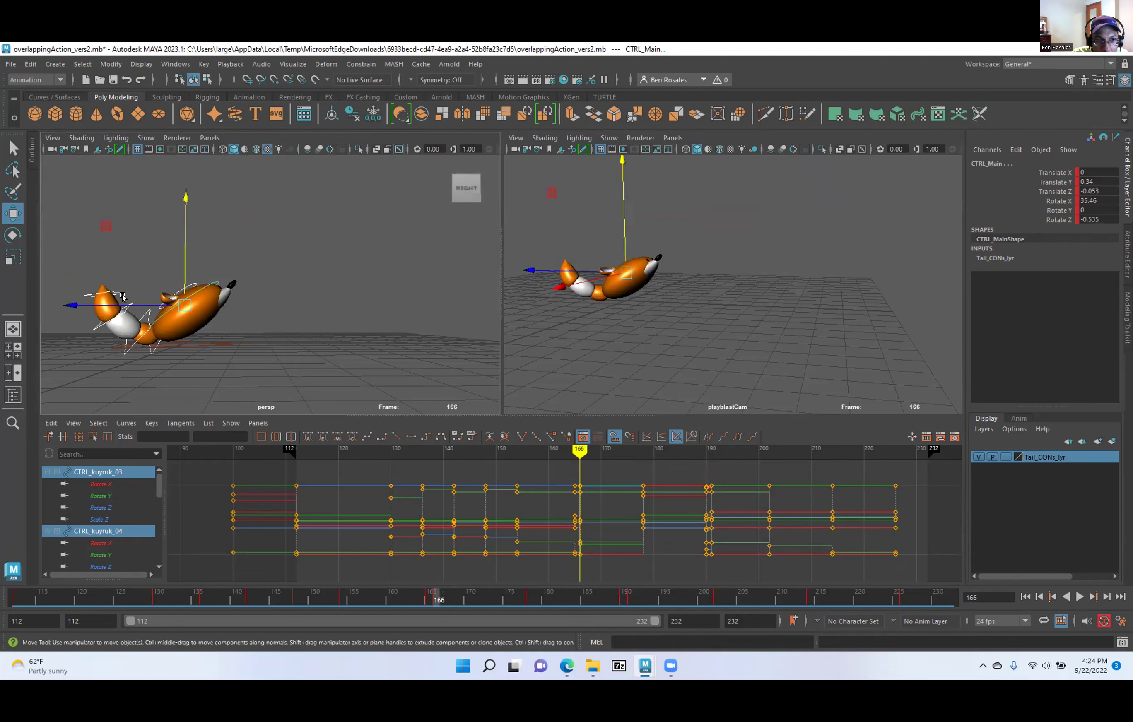
{"action": "left_click", "coordinate": [208, 282]}
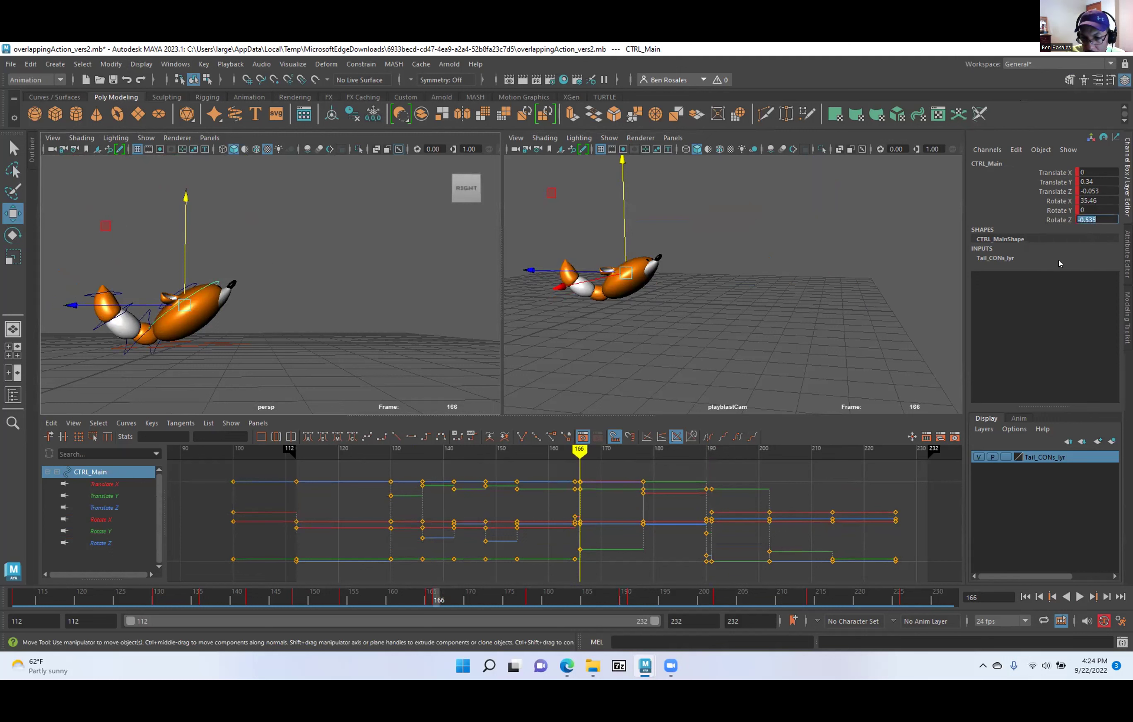
{"action": "type", "text": "0"}
{"action": "key", "text": "Return"}
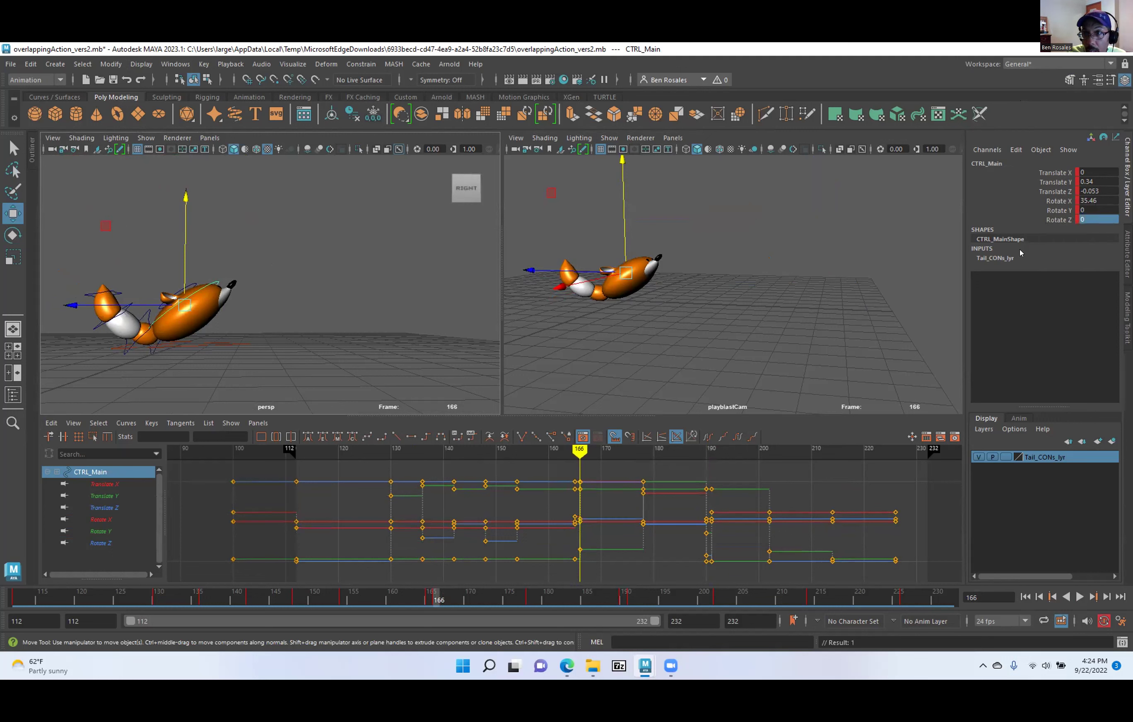
Level the fox's body at frame 166 by setting CTRL_Main's Rotate X to 0.
{"action": "left_click_drag", "start_coordinate": [210, 286], "coordinate": [246, 312], "text": "alt"}
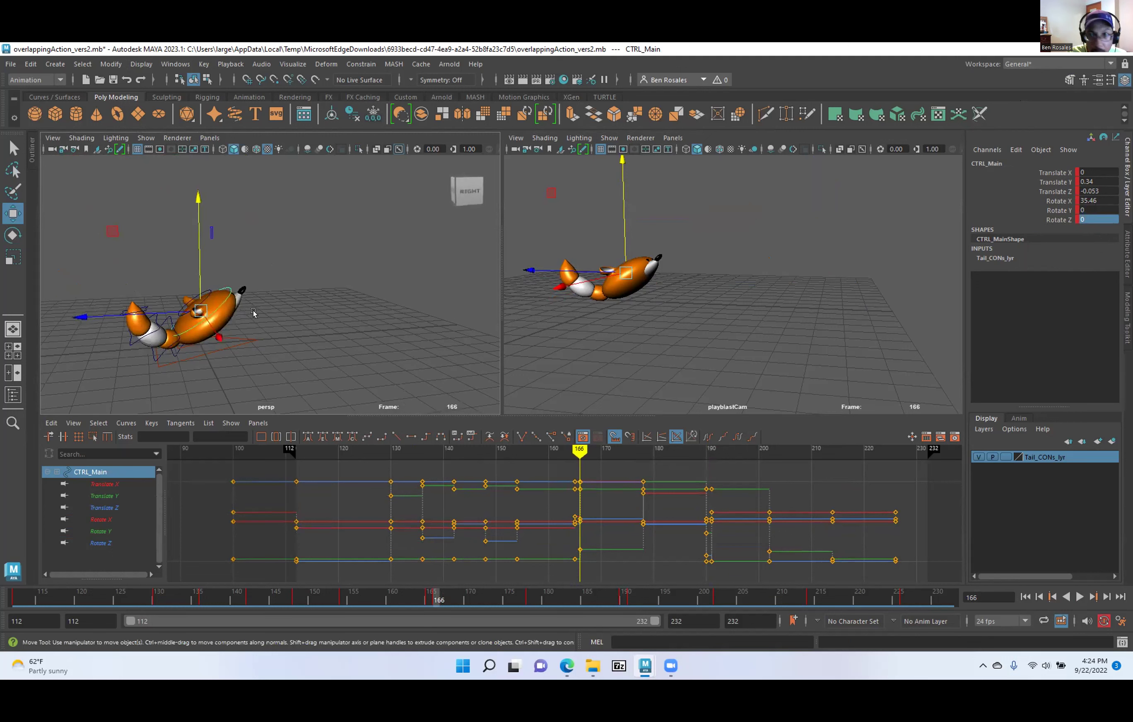
{"action": "left_click", "coordinate": [102, 531]}
{"action": "right_click_drag", "start_coordinate": [197, 320], "coordinate": [263, 358], "text": "alt"}
{"action": "key", "text": "r"}
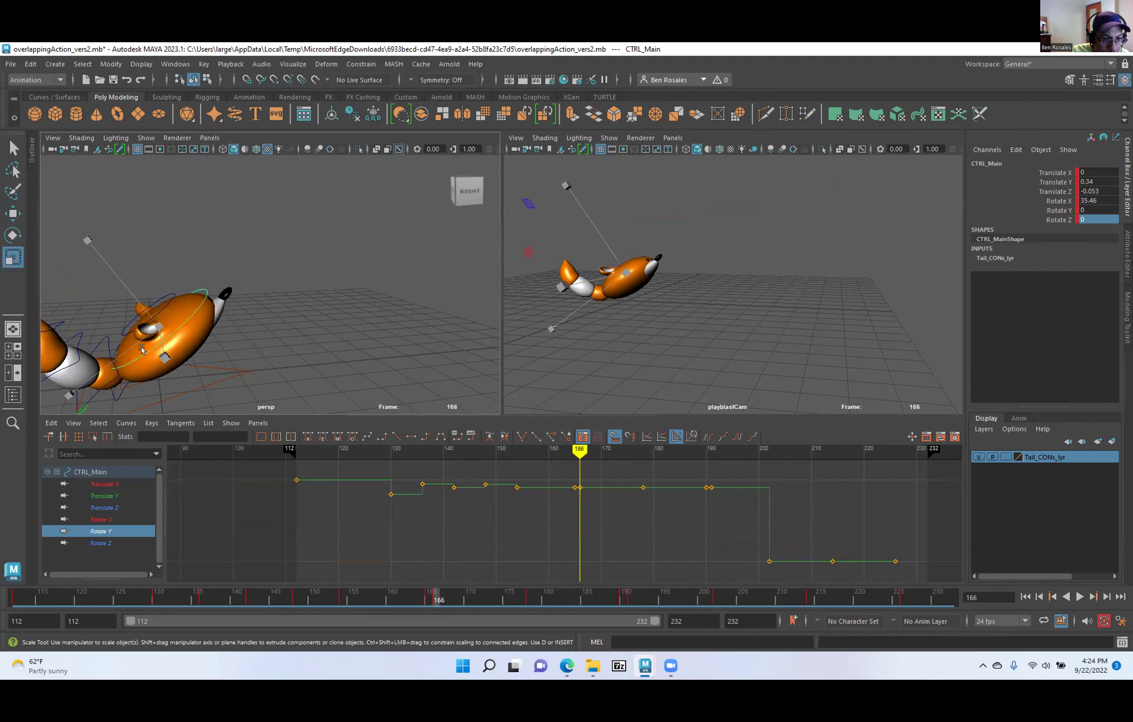
{"action": "key", "text": "e"}
{"action": "left_click_drag", "start_coordinate": [115, 222], "coordinate": [192, 229]}
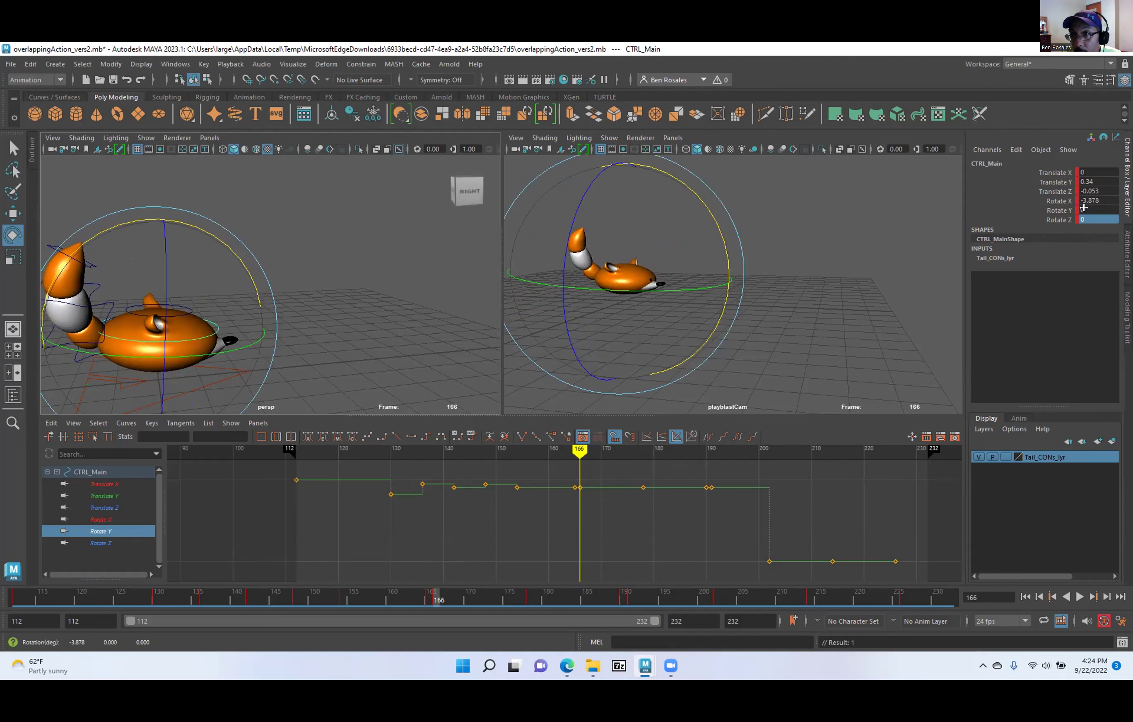
{"action": "left_click", "coordinate": [1095, 200]}
{"action": "type", "text": "0"}
{"action": "key", "text": "Return"}
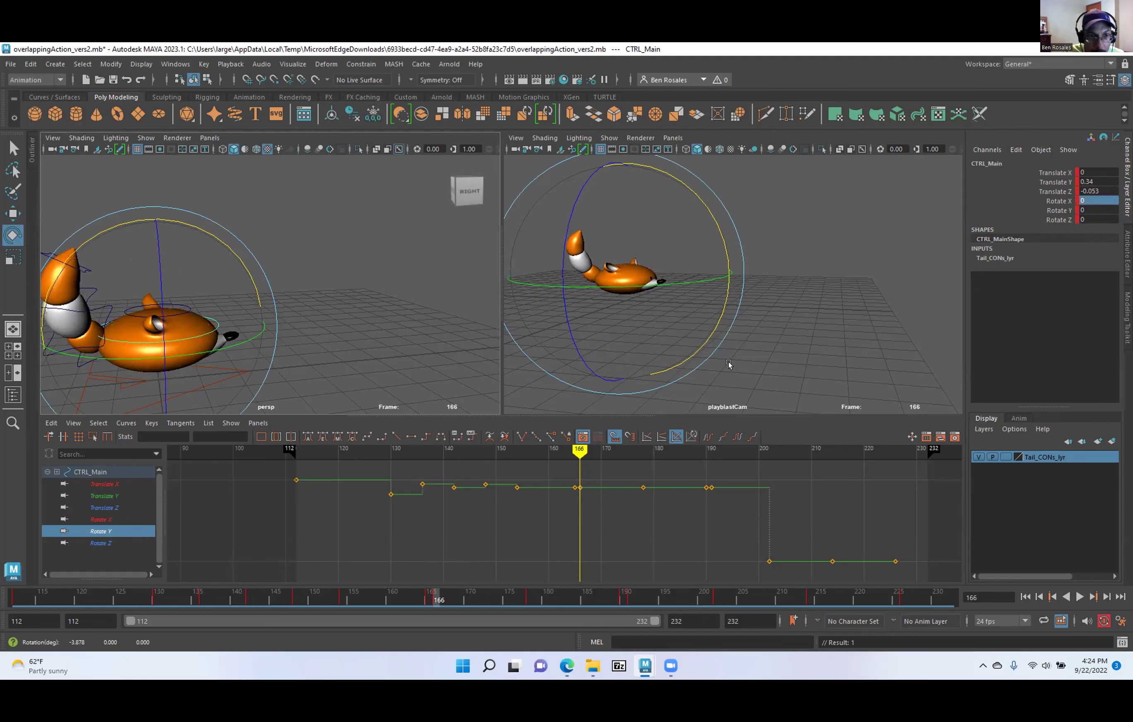
Put the body back on the ground at frame 166 by setting CTRL_Main's Translate Y to 0.
{"action": "key", "text": "w"}
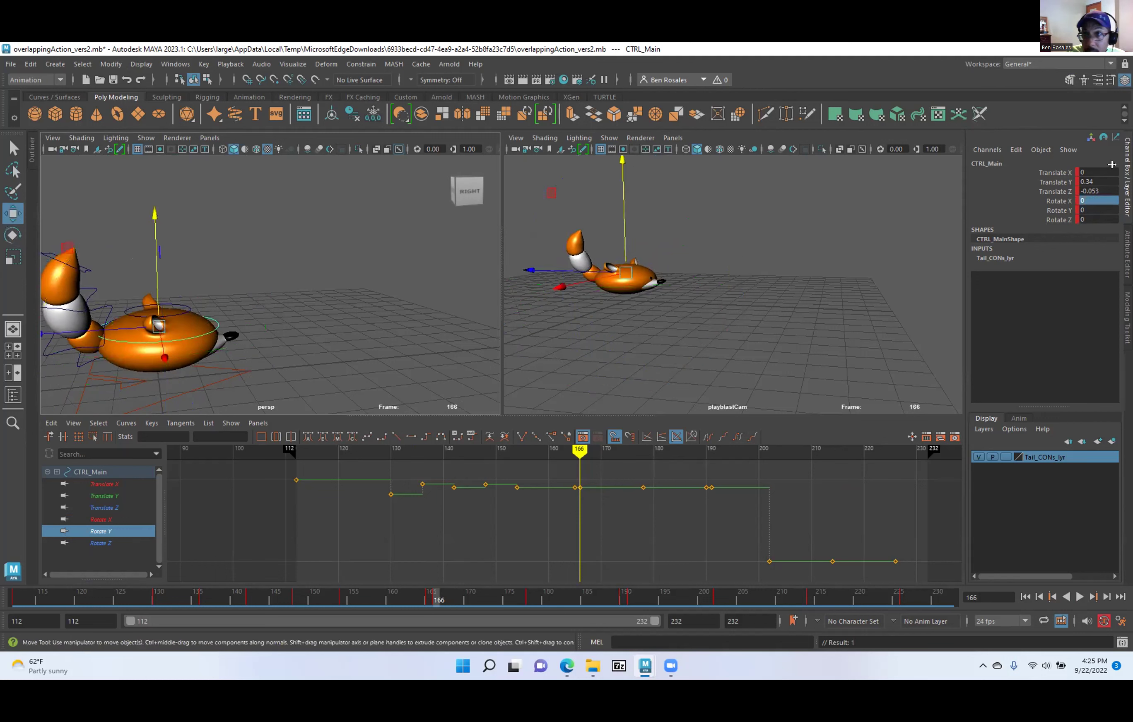
{"action": "left_click", "coordinate": [1095, 181]}
{"action": "type", "text": "0"}
{"action": "key", "text": "Return"}
Stretch the body upward at frame 166 by raising CTRL_Top to a Translate Y of about 0.576, and key it.
{"action": "left_click_drag", "start_coordinate": [114, 371], "coordinate": [133, 358], "text": "alt"}
{"action": "middle_click_drag", "start_coordinate": [133, 358], "coordinate": [213, 359], "text": "alt"}
{"action": "right_click_drag", "start_coordinate": [213, 359], "coordinate": [186, 359], "text": "alt"}
{"action": "left_click_drag", "start_coordinate": [185, 360], "coordinate": [243, 320], "text": "alt"}
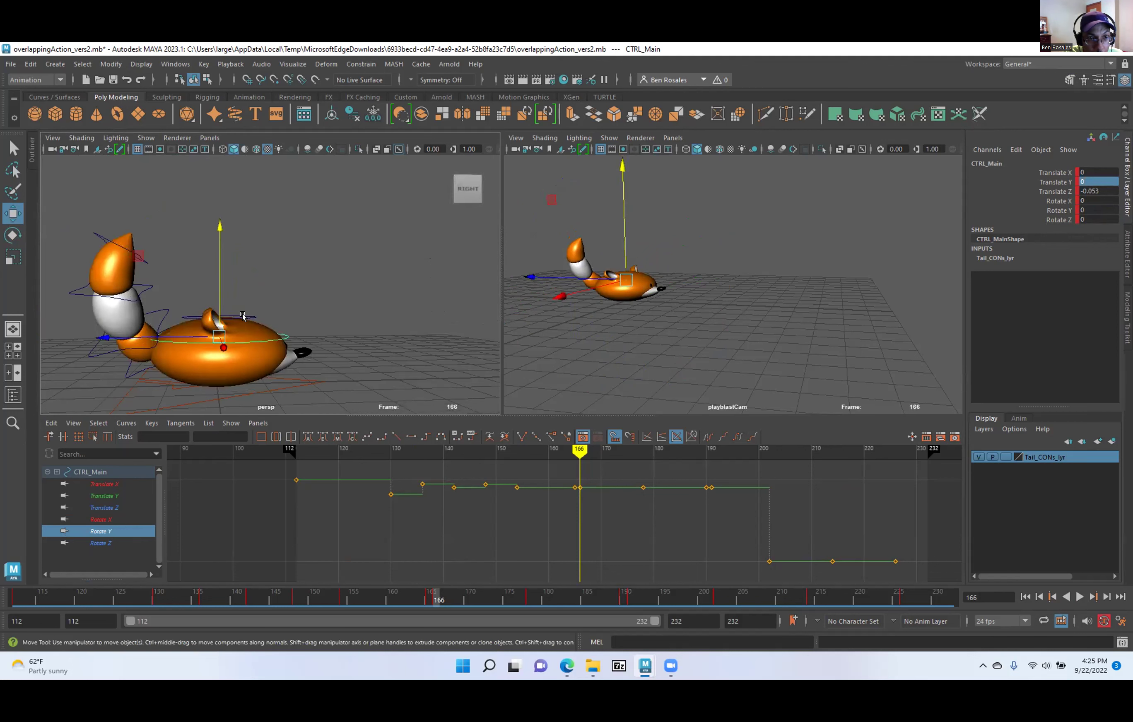
{"action": "left_click", "coordinate": [242, 316]}
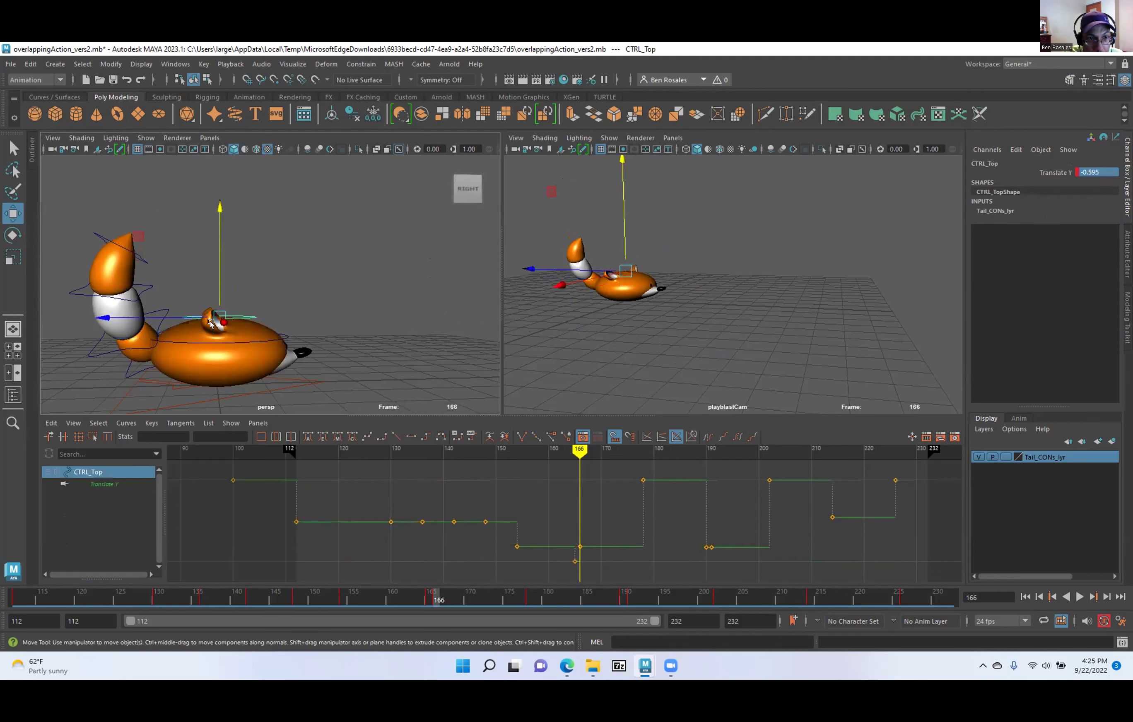
{"action": "key", "text": "r"}
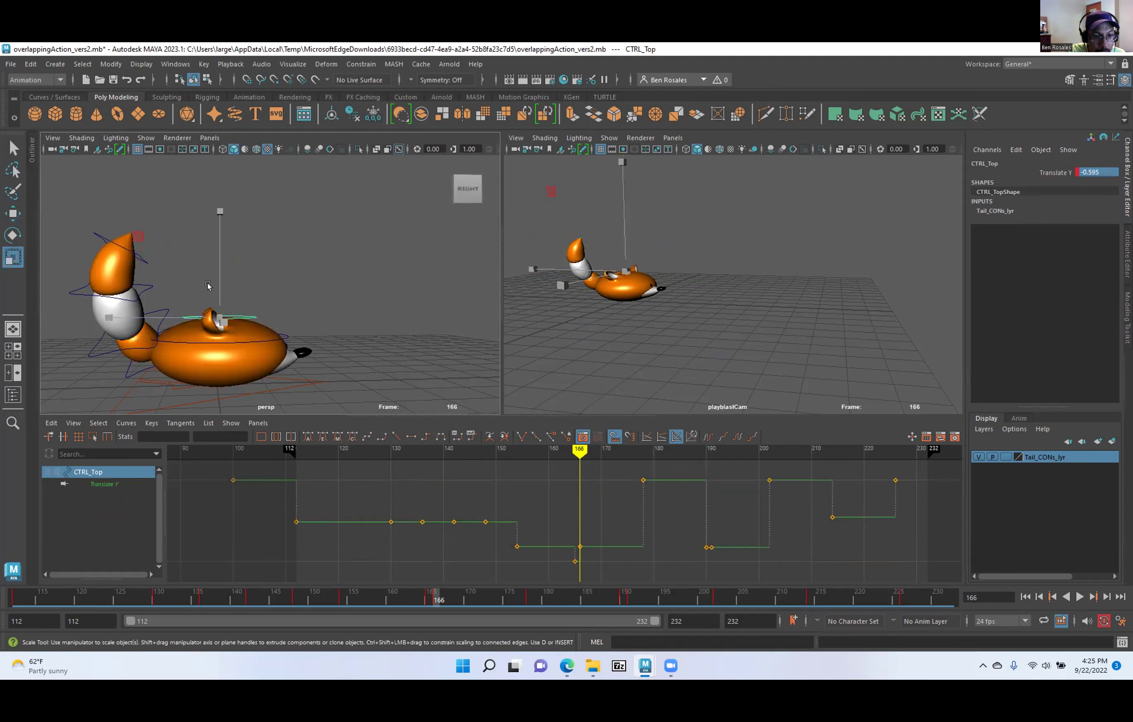
{"action": "key", "text": "w"}
{"action": "left_click_drag", "start_coordinate": [219, 257], "coordinate": [224, 200]}
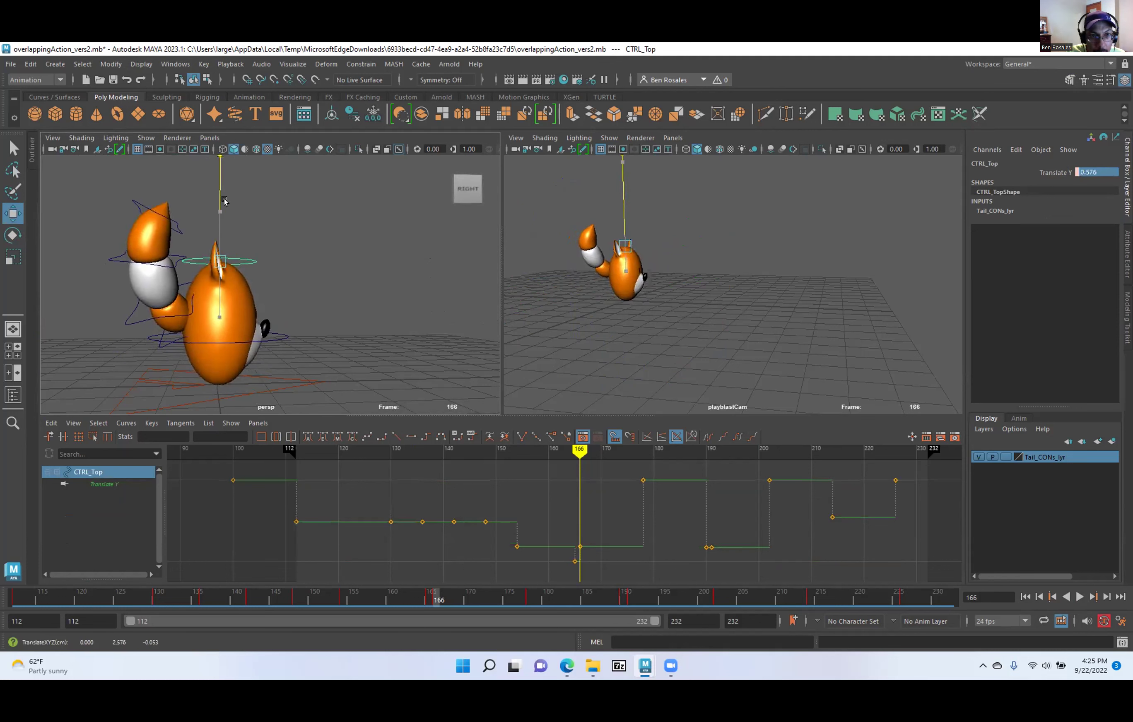
{"action": "key", "text": "s"}
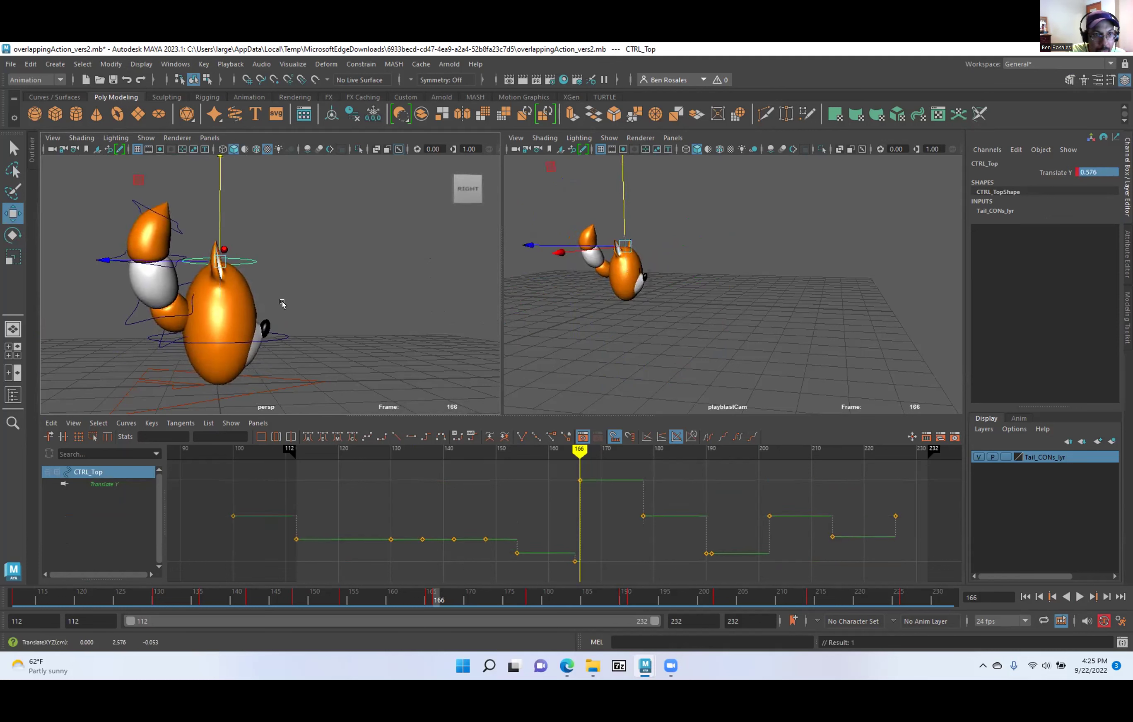
Tilt CTRL_Main to a Rotate X of about -9 at frame 166 and key the pose.
{"action": "left_click", "coordinate": [258, 341]}
{"action": "key", "text": "e"}
{"action": "left_click_drag", "start_coordinate": [277, 264], "coordinate": [296, 255]}
{"action": "key", "text": "s"}
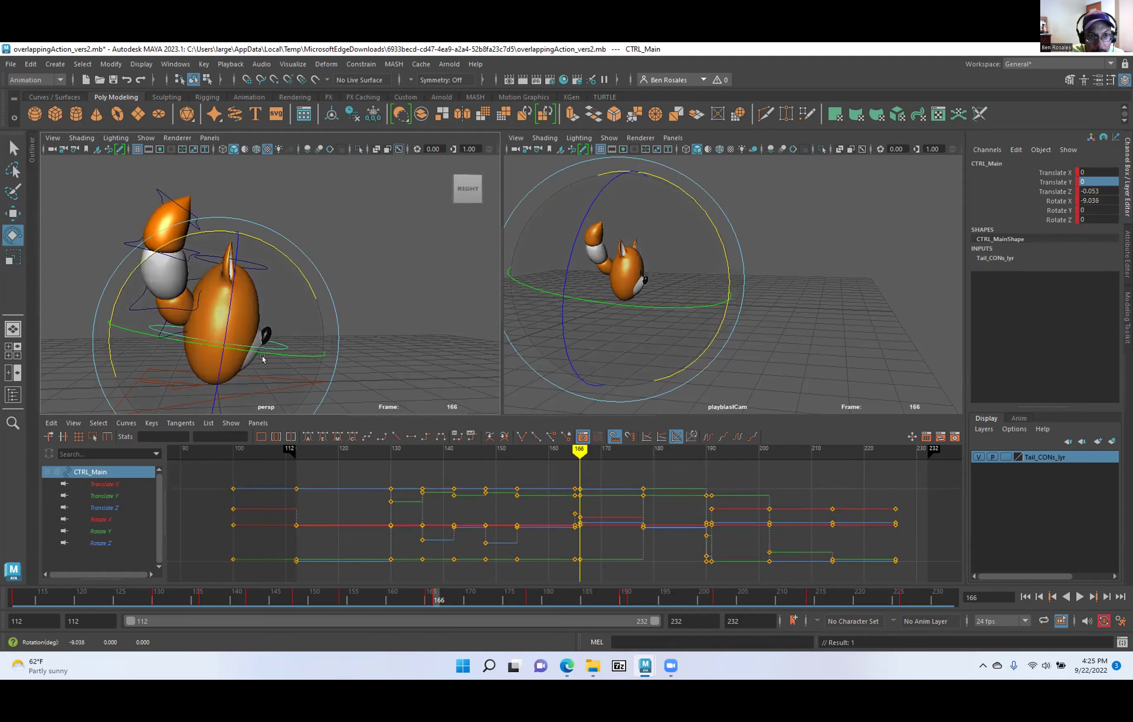
Flip back and forth through the key poses from the crouch at frame 165 to the nose-down pose at frame 190, examining the jump.
{"action": "key", "text": "comma"}
{"action": "key", "text": "period"}
{"action": "key", "text": "period"}
{"action": "key", "text": "period"}
{"action": "key", "text": "period"}
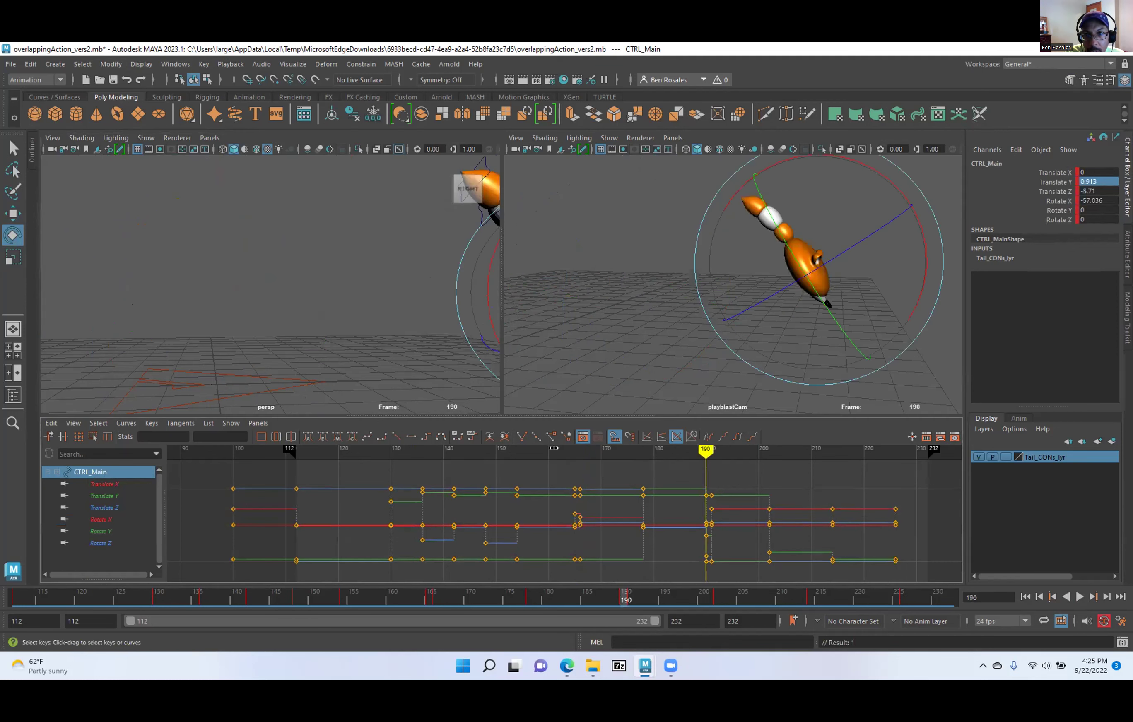
{"action": "key", "text": "comma"}
{"action": "key", "text": "comma"}
{"action": "key", "text": "period"}
{"action": "key", "text": "period"}
{"action": "key", "text": "comma"}
{"action": "key", "text": "comma"}
{"action": "key", "text": "period"}
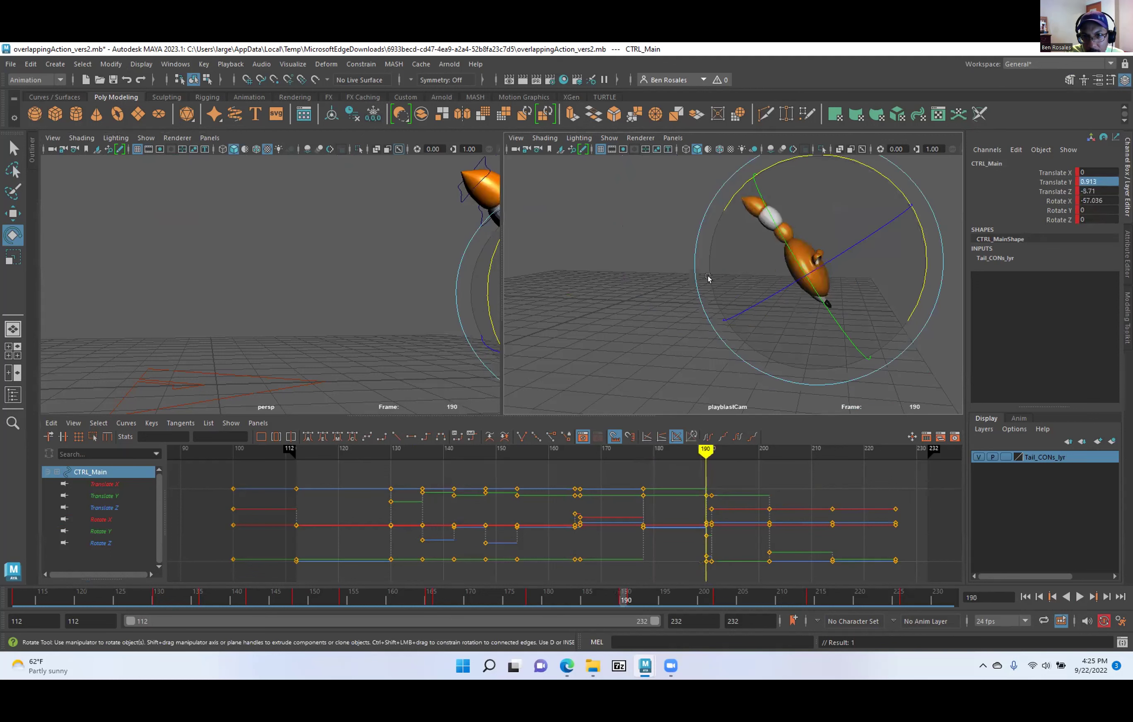
{"action": "key", "text": "comma"}
{"action": "key", "text": "period"}
{"action": "key", "text": "period"}
{"action": "key", "text": "period"}
{"action": "key", "text": "comma"}
{"action": "key", "text": "comma"}
{"action": "key", "text": "comma"}
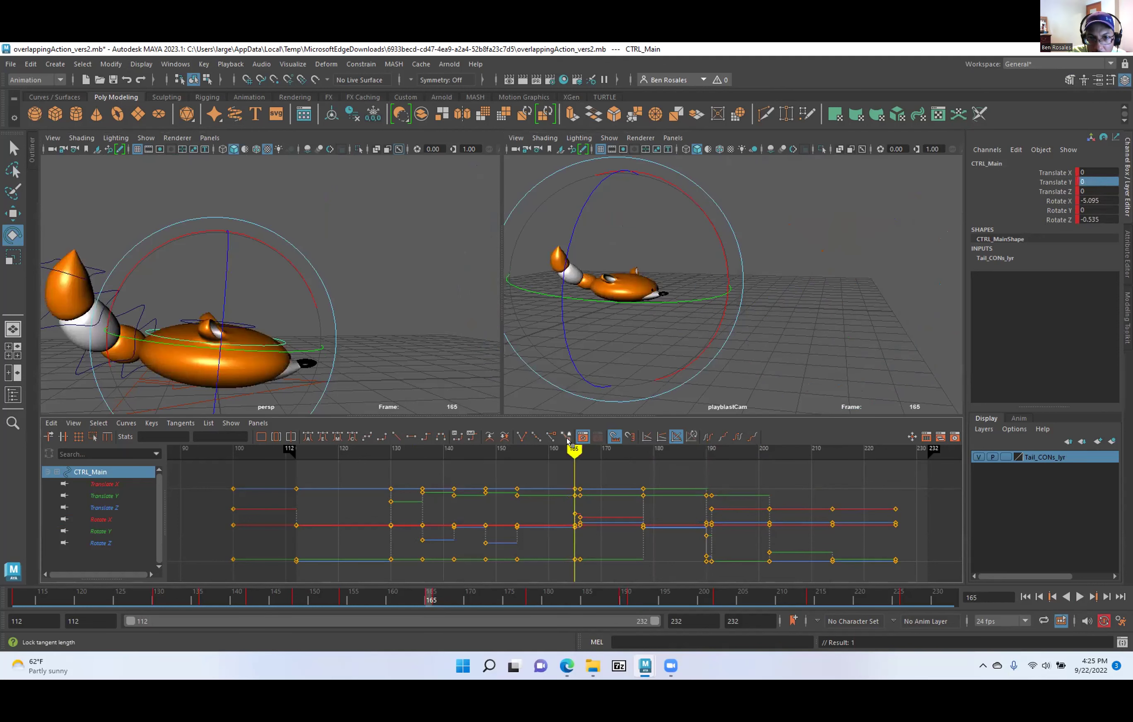
Stretch the take-off pose at frame 166 further by raising CTRL_Top's Translate Y to about 0.937.
{"action": "mouse_move", "coordinate": [575, 451]}
{"action": "left_mouse_down"}
{"action": "mouse_move", "coordinate": [536, 452]}
{"action": "mouse_move", "coordinate": [611, 457]}
{"action": "mouse_move", "coordinate": [531, 455]}
{"action": "mouse_move", "coordinate": [577, 459]}
{"action": "left_mouse_up"}
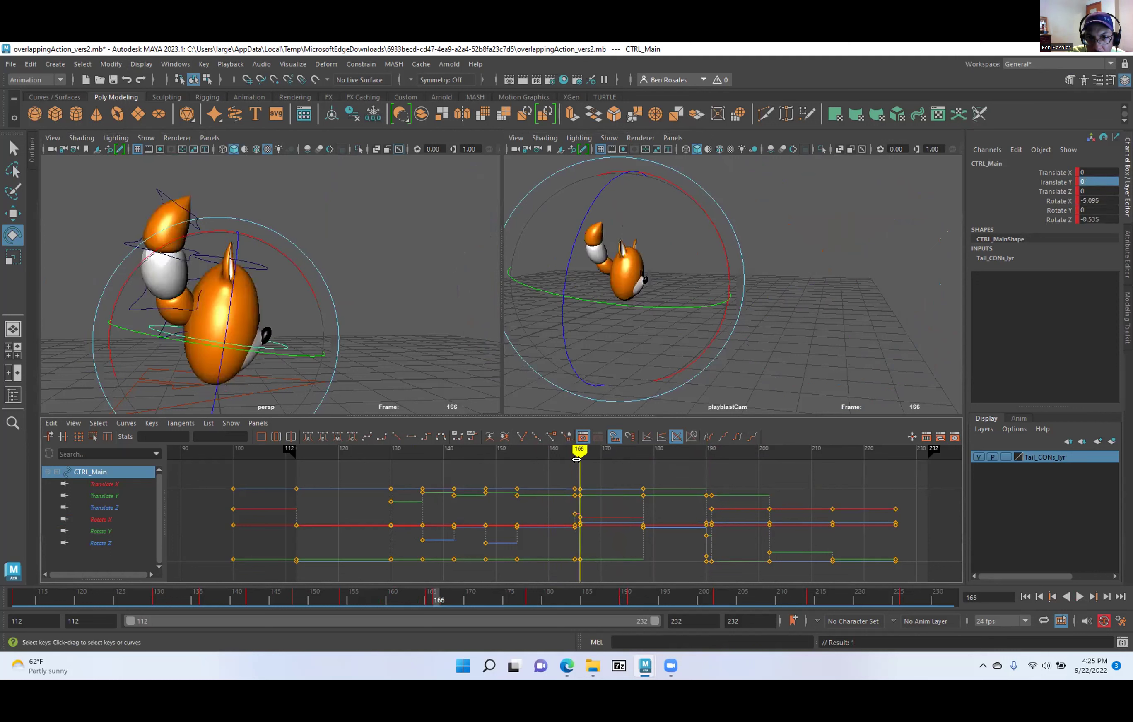
{"action": "left_click", "coordinate": [257, 268]}
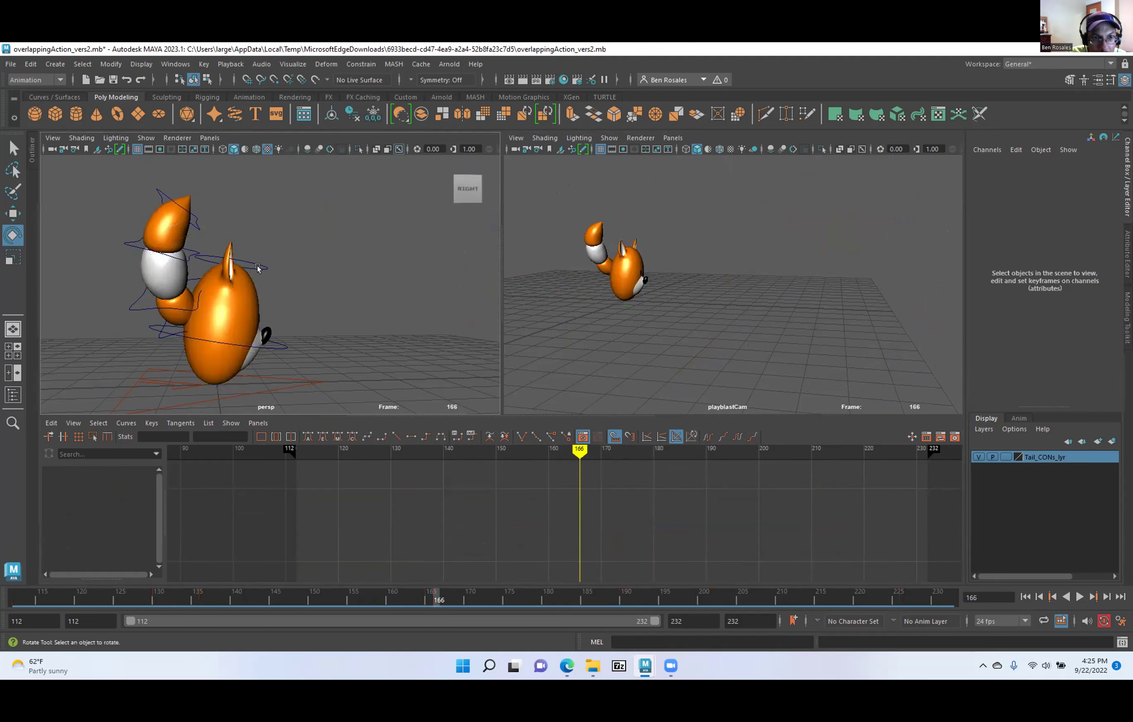
{"action": "left_click", "coordinate": [257, 268]}
{"action": "key", "text": "w"}
{"action": "left_click_drag", "start_coordinate": [227, 208], "coordinate": [228, 199]}
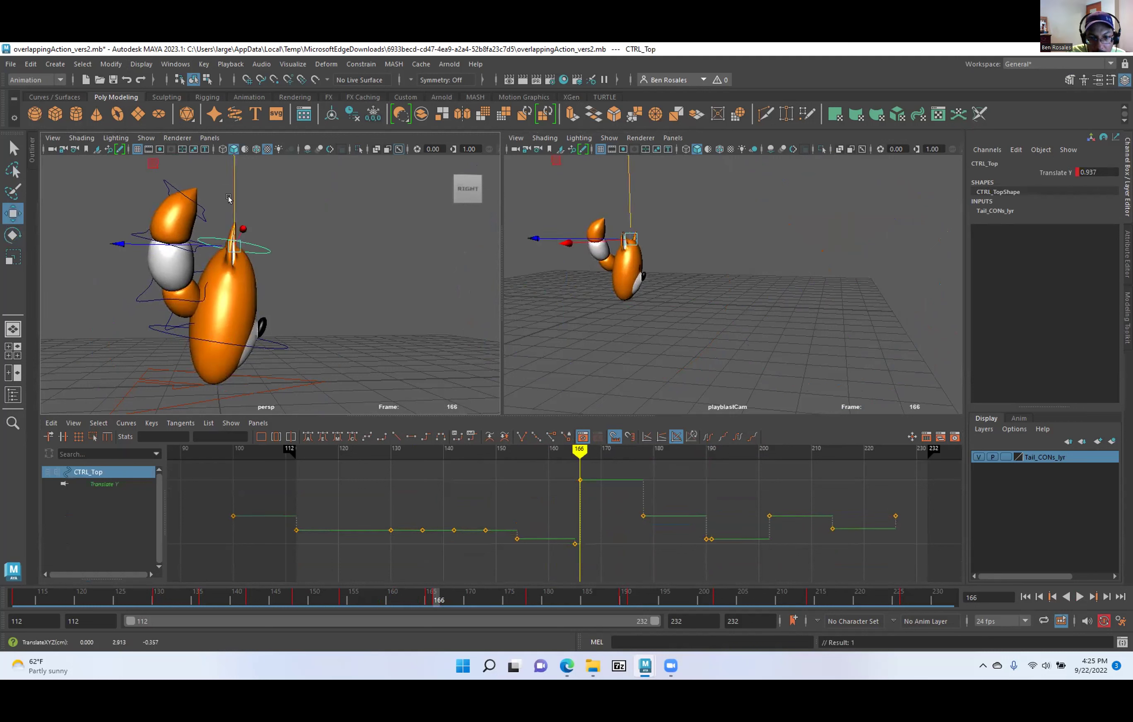
Step through the following key poses at frames 178, 190 and 191 to review the jump and landing.
{"action": "key", "text": "period"}
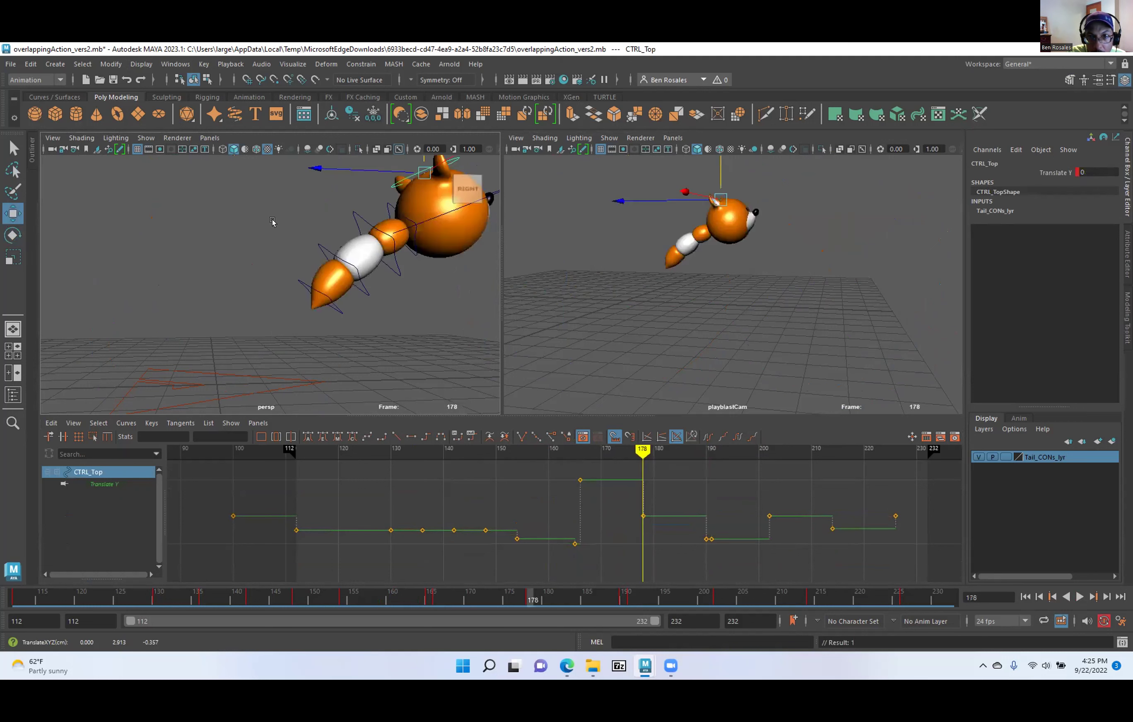
{"action": "key", "text": "period"}
{"action": "key", "text": "period"}
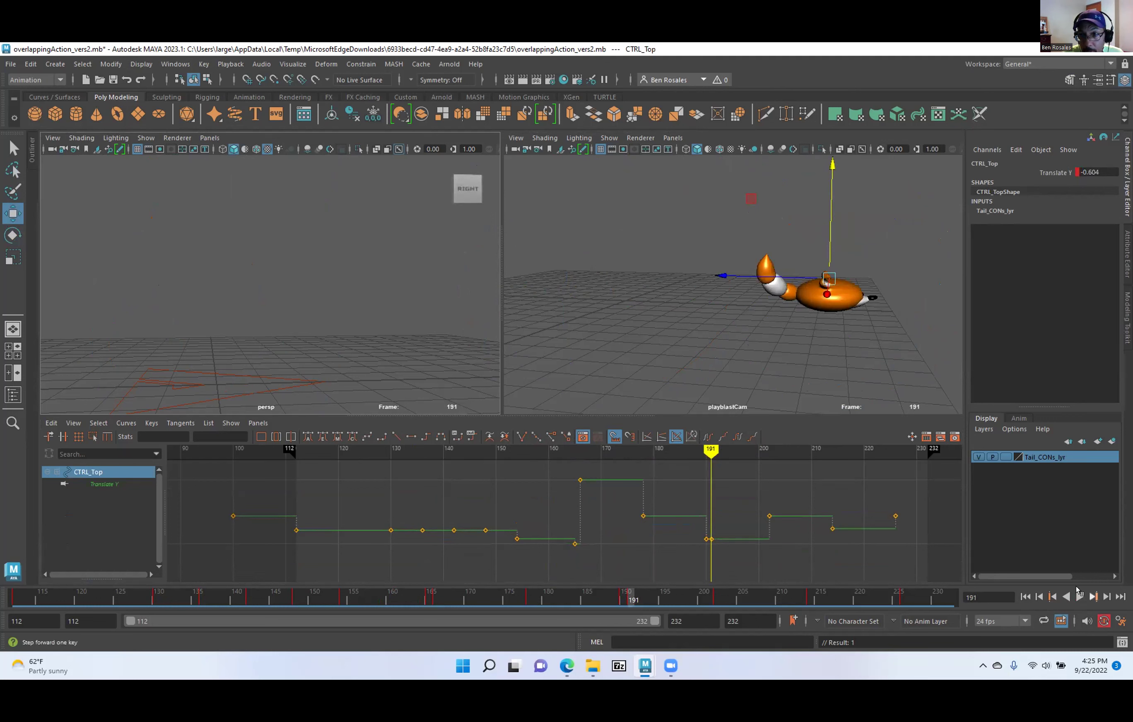
Close the overlappingAction_vers2.mb scene and dismiss that file's preview in Google Drive.
{"action": "left_click", "coordinate": [1118, 51]}
{"action": "left_click", "coordinate": [554, 361]}
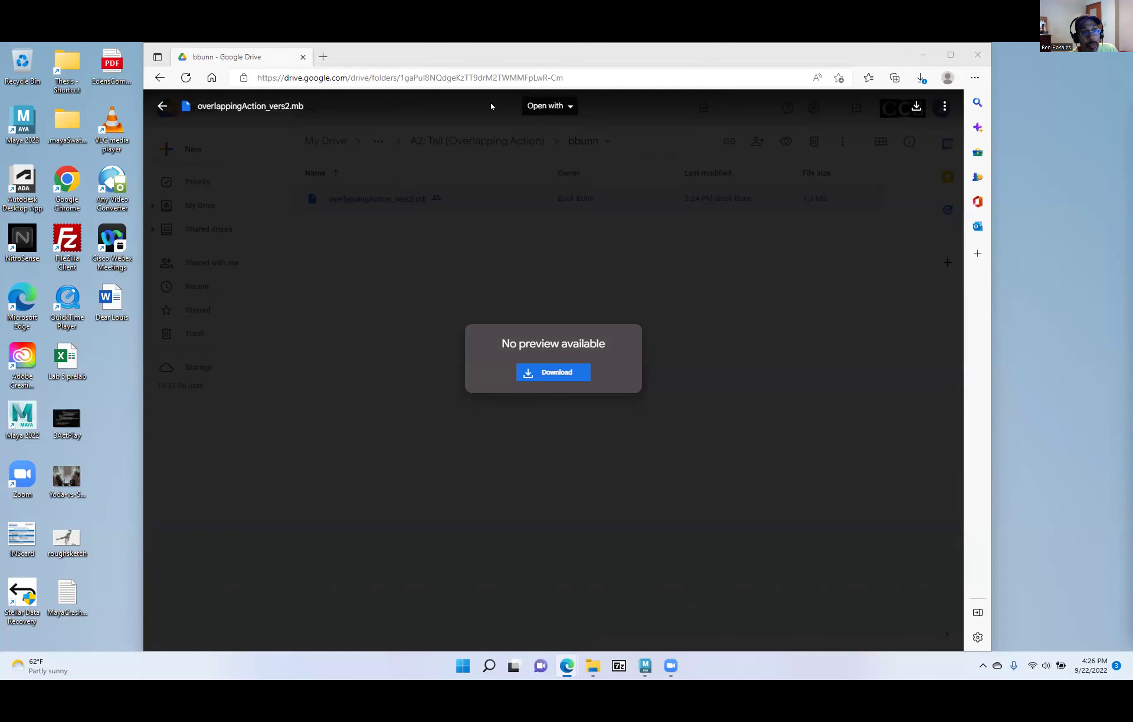
{"action": "left_click", "coordinate": [157, 105]}
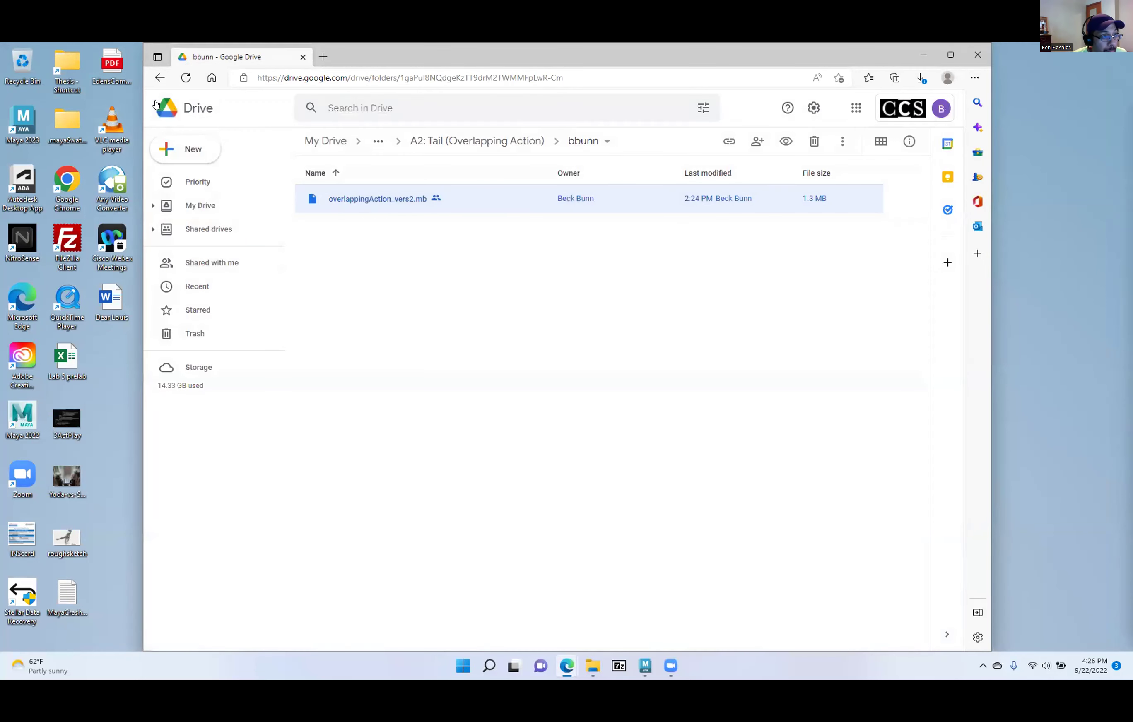
Download Fox animation.mb from another student's folder within A2: Tail (Overlapping Action) and open it in Maya.
{"action": "left_click", "coordinate": [452, 141]}
{"action": "double_click", "coordinate": [335, 284]}
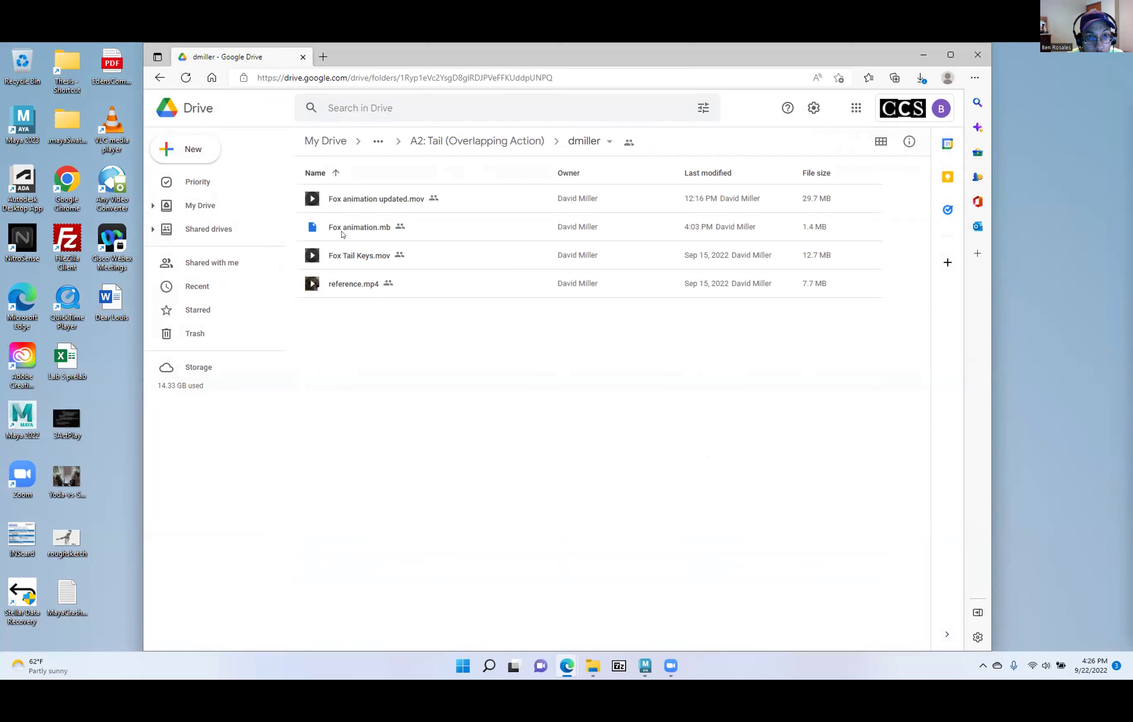
{"action": "left_click", "coordinate": [363, 229]}
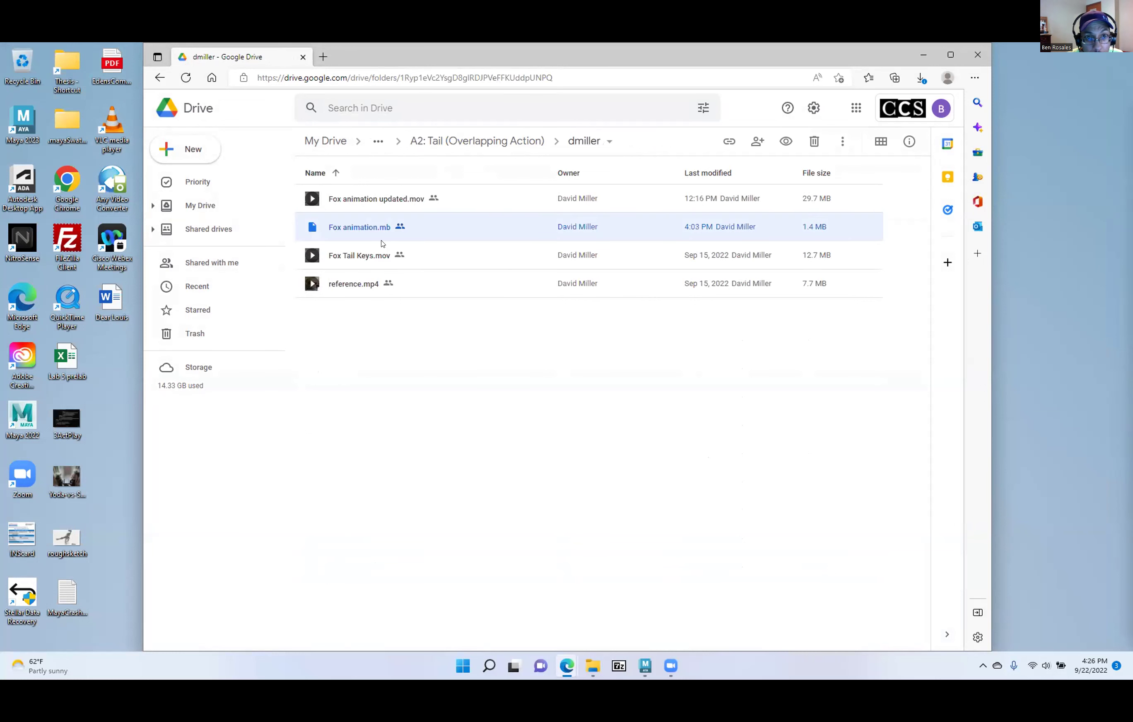
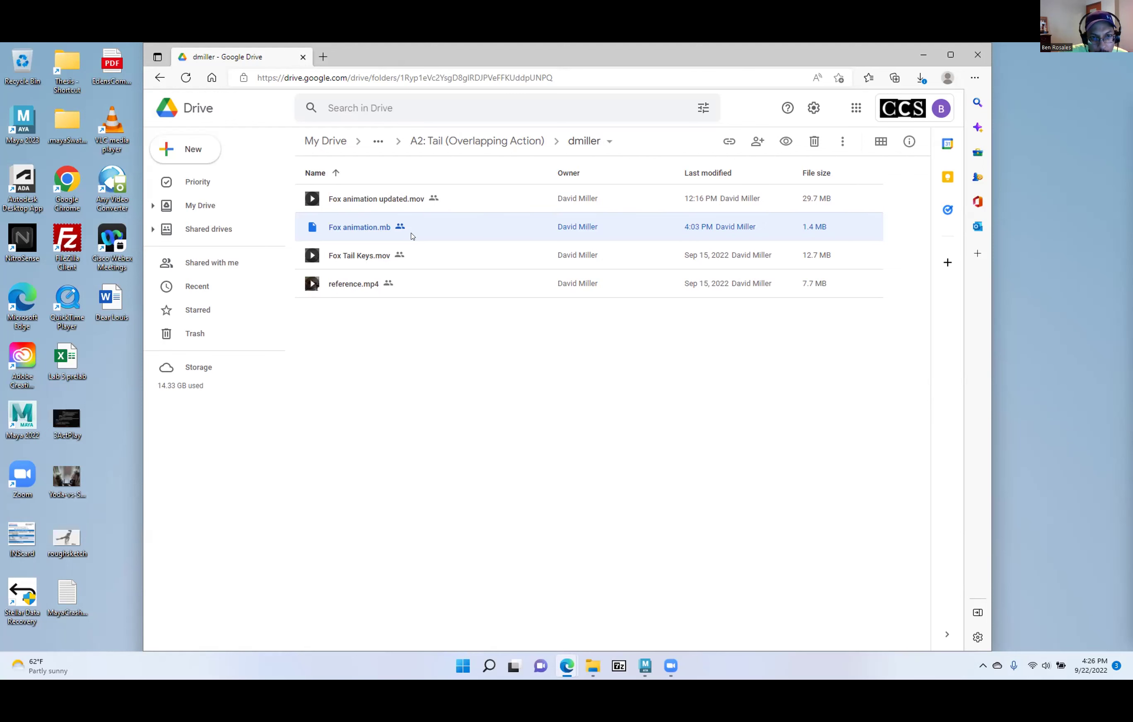
{"action": "double_click", "coordinate": [373, 228]}
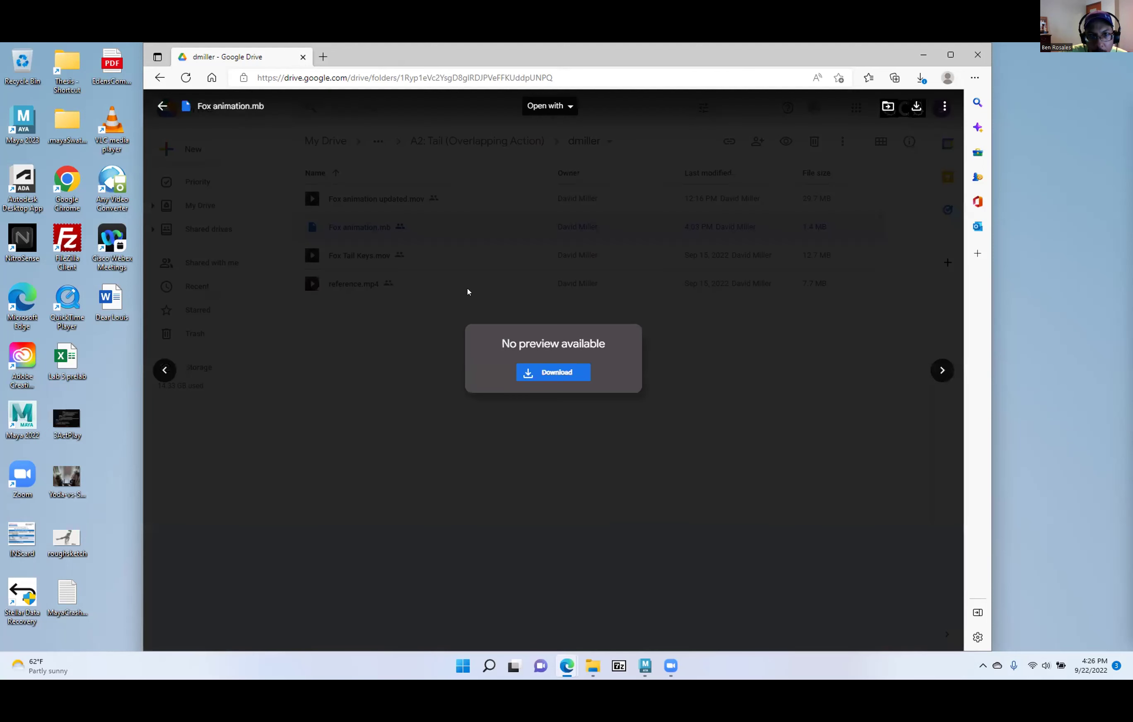
{"action": "left_click", "coordinate": [553, 373]}
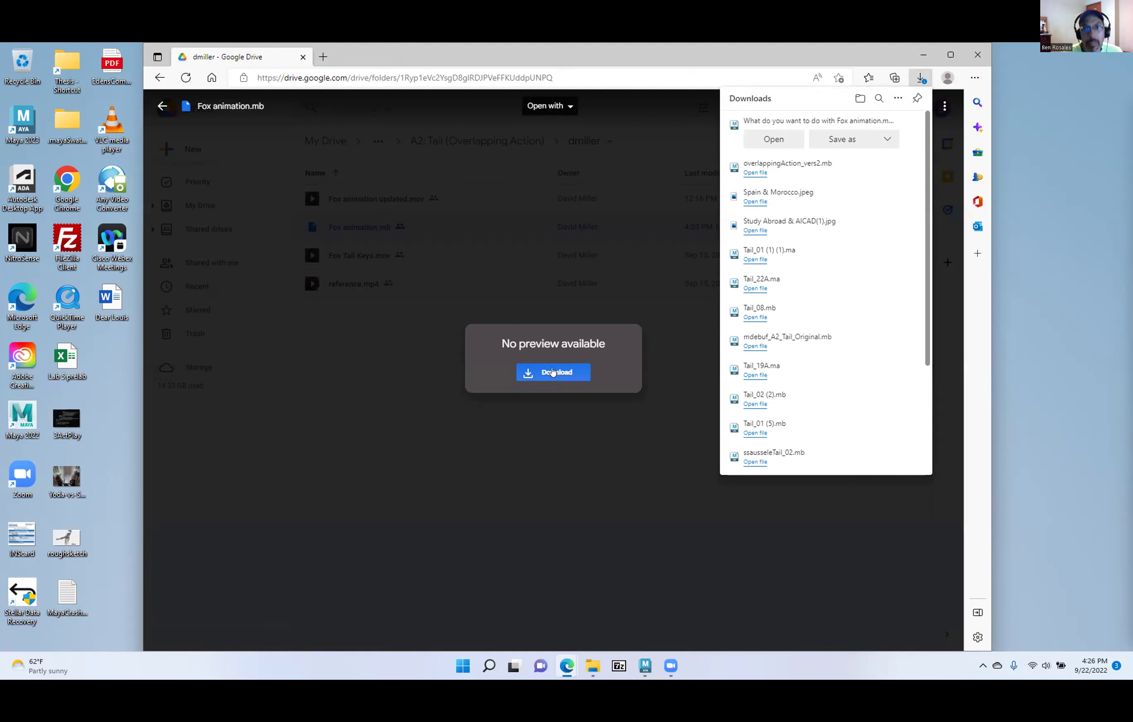
{"action": "left_click", "coordinate": [771, 140]}
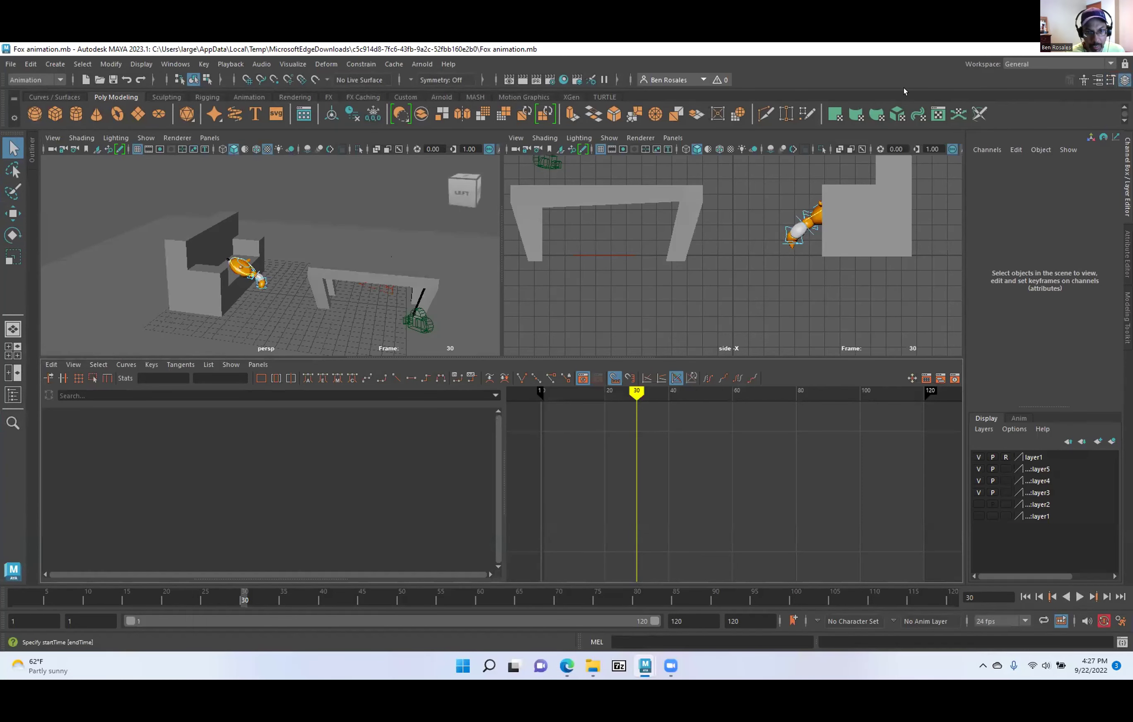
Widen the Graph Editor's curve area and toggle the display layers' visibility to check what each contains.
{"action": "left_click_drag", "start_coordinate": [506, 473], "coordinate": [250, 472]}
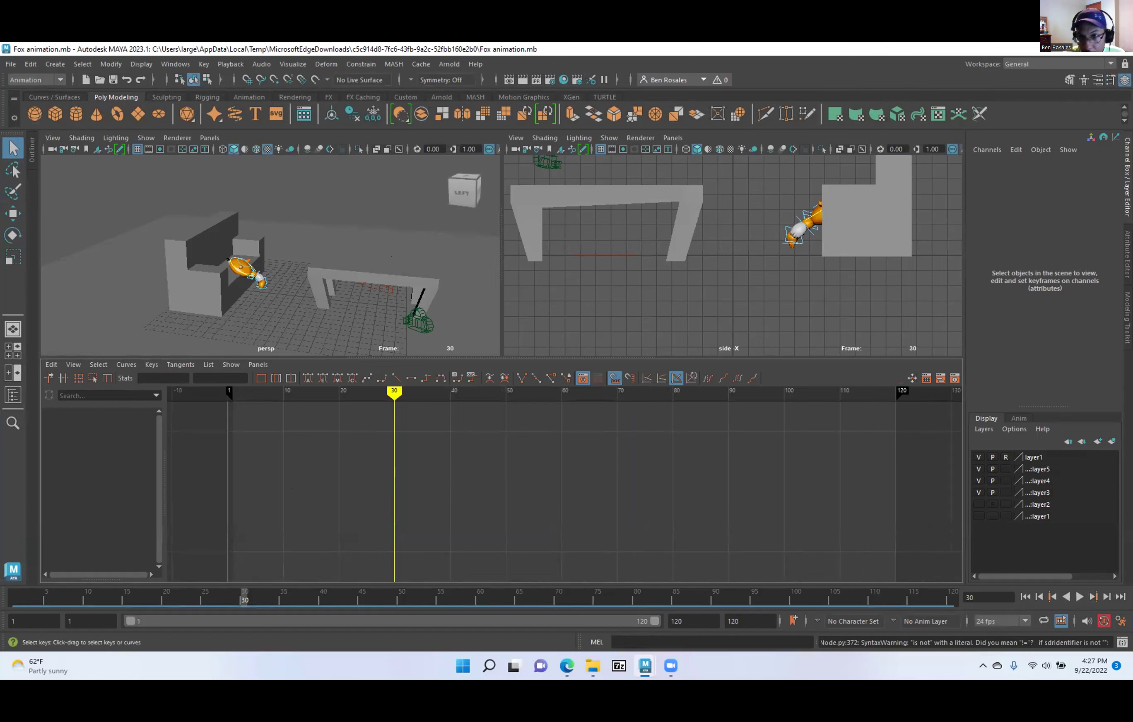
{"action": "left_click", "coordinate": [978, 493]}
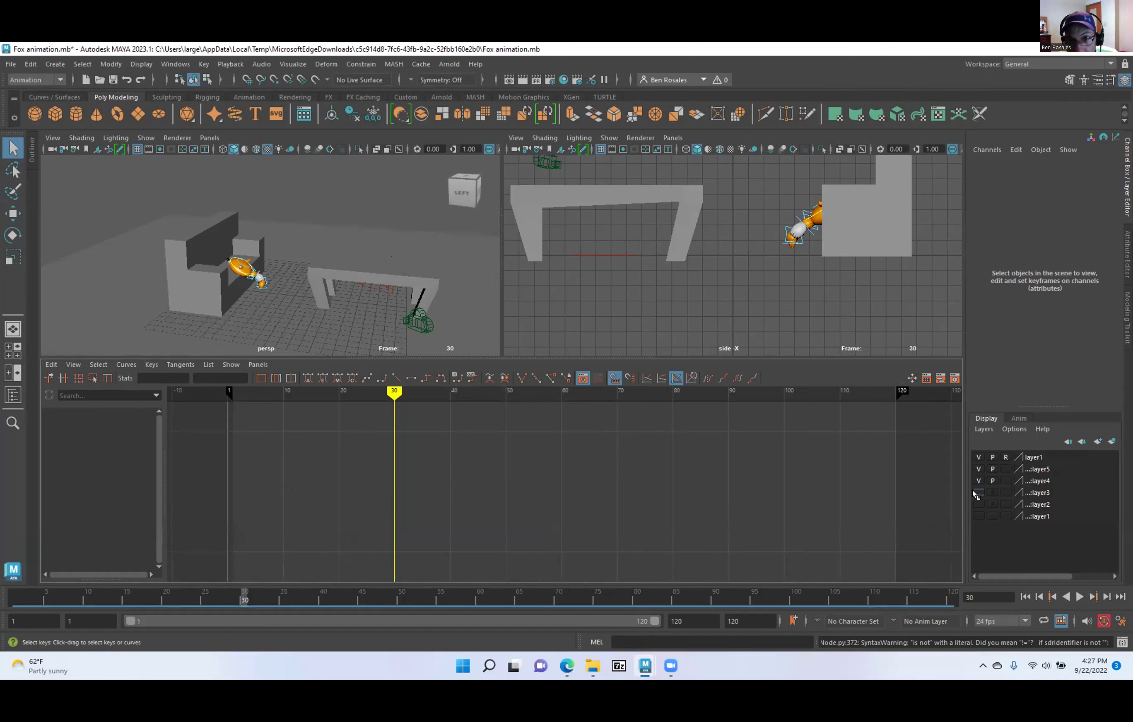
{"action": "left_click", "coordinate": [975, 457]}
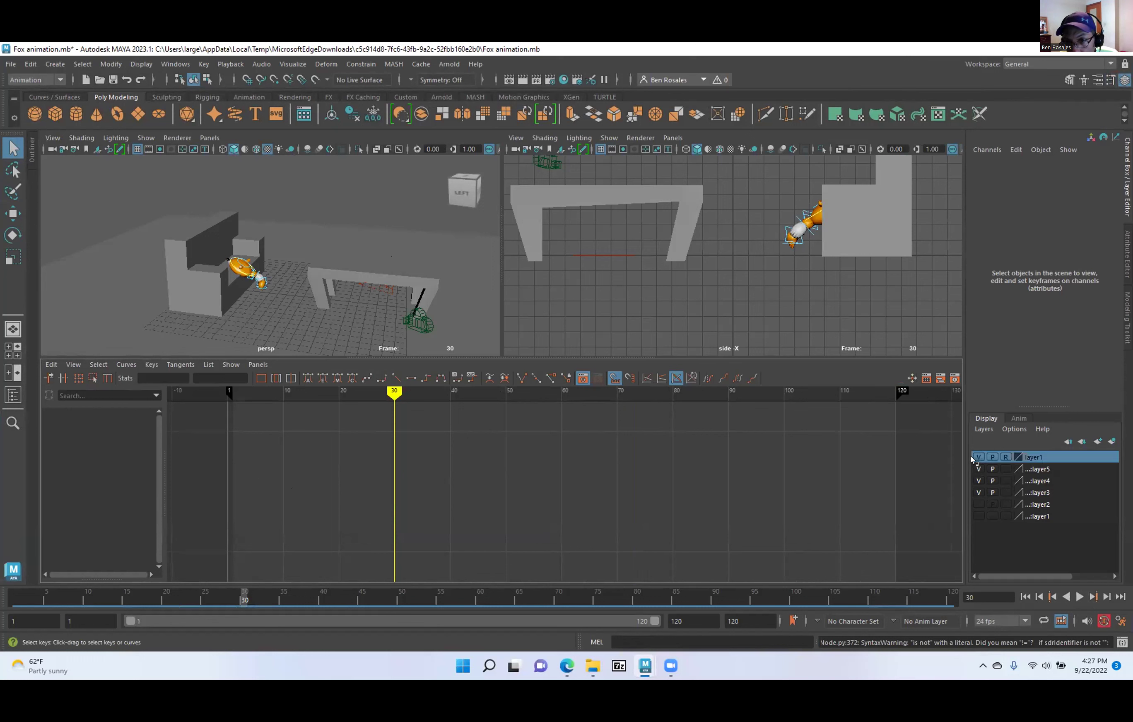
{"action": "left_click", "coordinate": [974, 457]}
{"action": "left_click", "coordinate": [974, 457]}
{"action": "left_click", "coordinate": [975, 457]}
{"action": "left_click", "coordinate": [974, 457]}
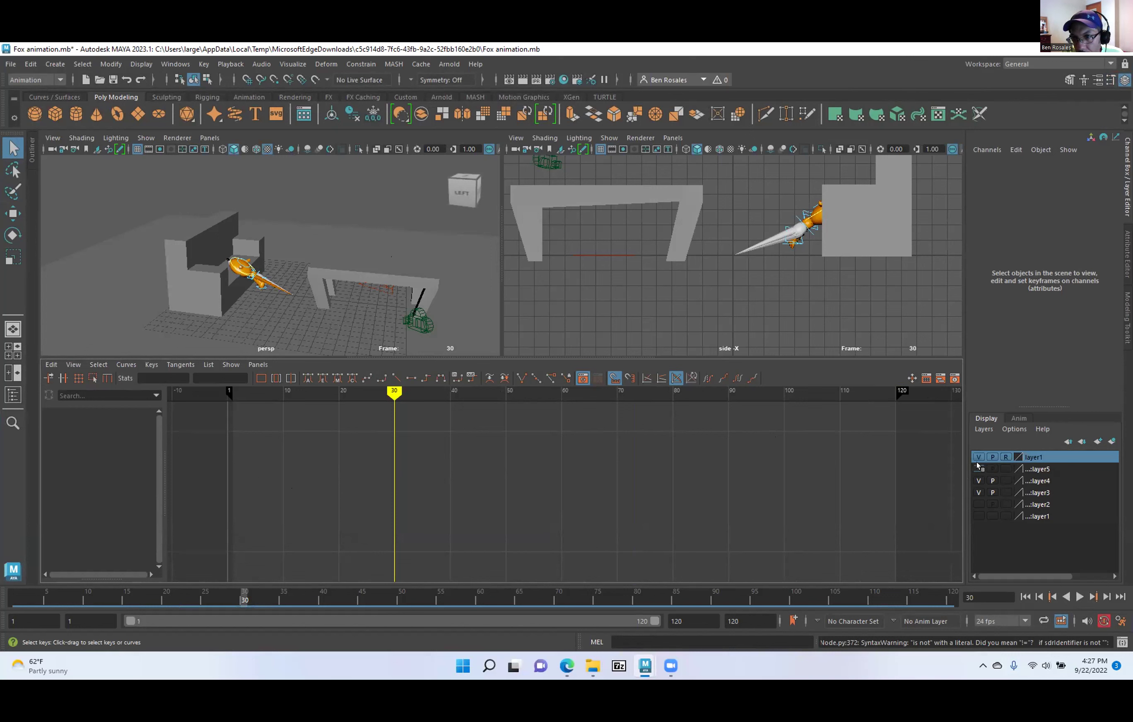
Delete the five namespaced display layers, from layer5 down to terrain:layer1, keeping only the plain layer1.
{"action": "right_click", "coordinate": [1014, 470]}
{"action": "left_click", "coordinate": [1045, 587]}
{"action": "right_click", "coordinate": [1002, 469]}
{"action": "left_click", "coordinate": [1034, 581]}
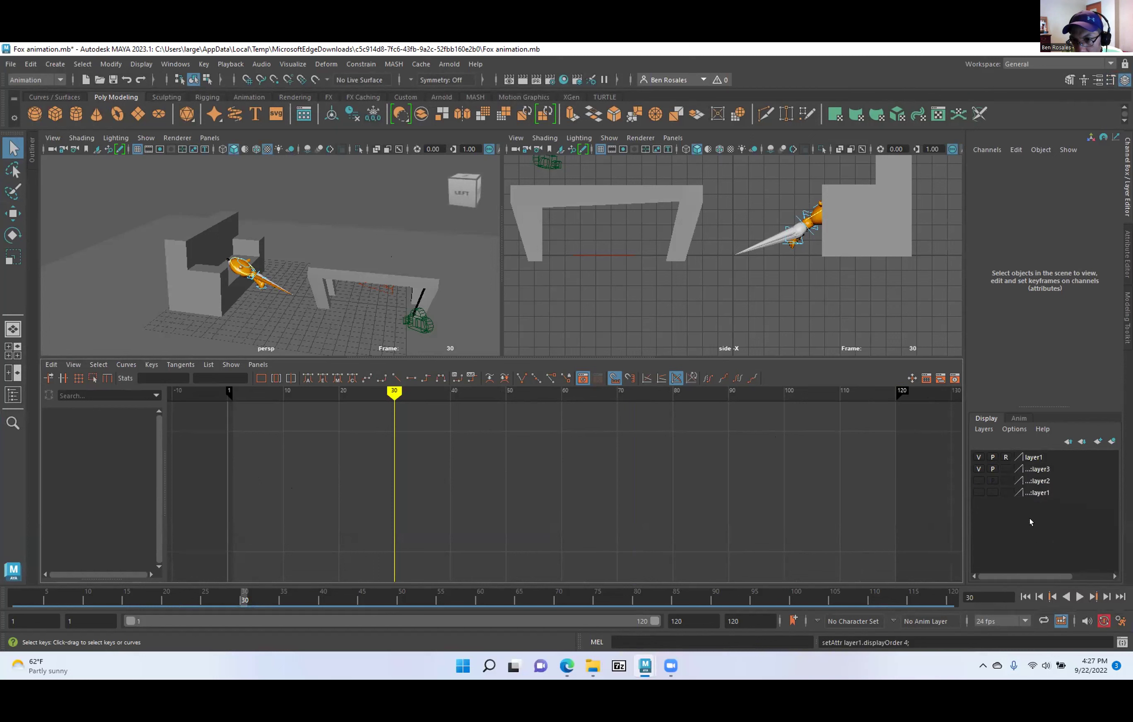
{"action": "right_click", "coordinate": [1037, 470]}
{"action": "left_click", "coordinate": [1033, 582]}
{"action": "right_click", "coordinate": [1038, 469]}
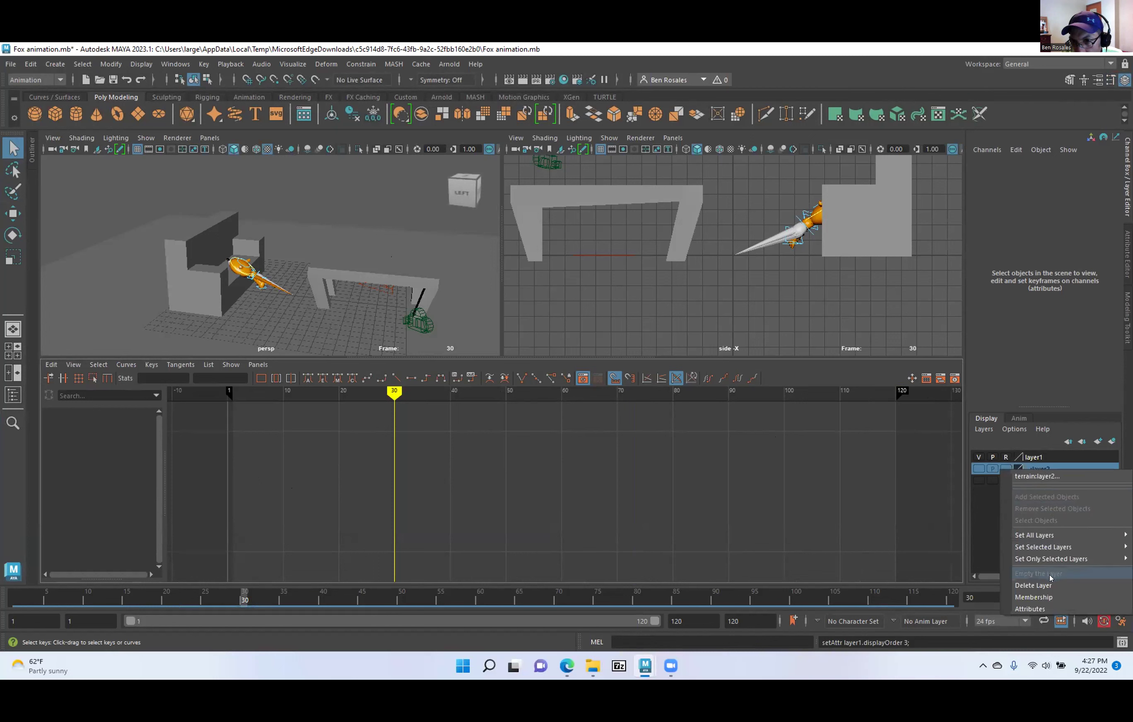
{"action": "left_click", "coordinate": [1048, 585]}
{"action": "right_click", "coordinate": [1048, 469]}
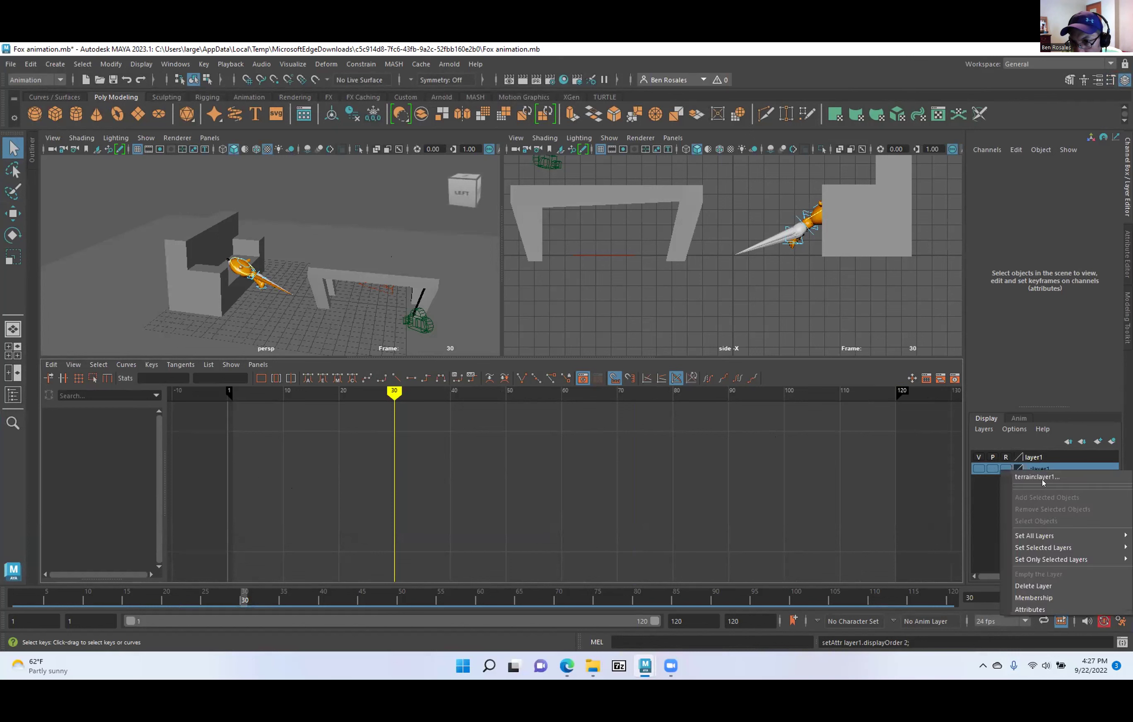
{"action": "left_click", "coordinate": [1034, 585]}
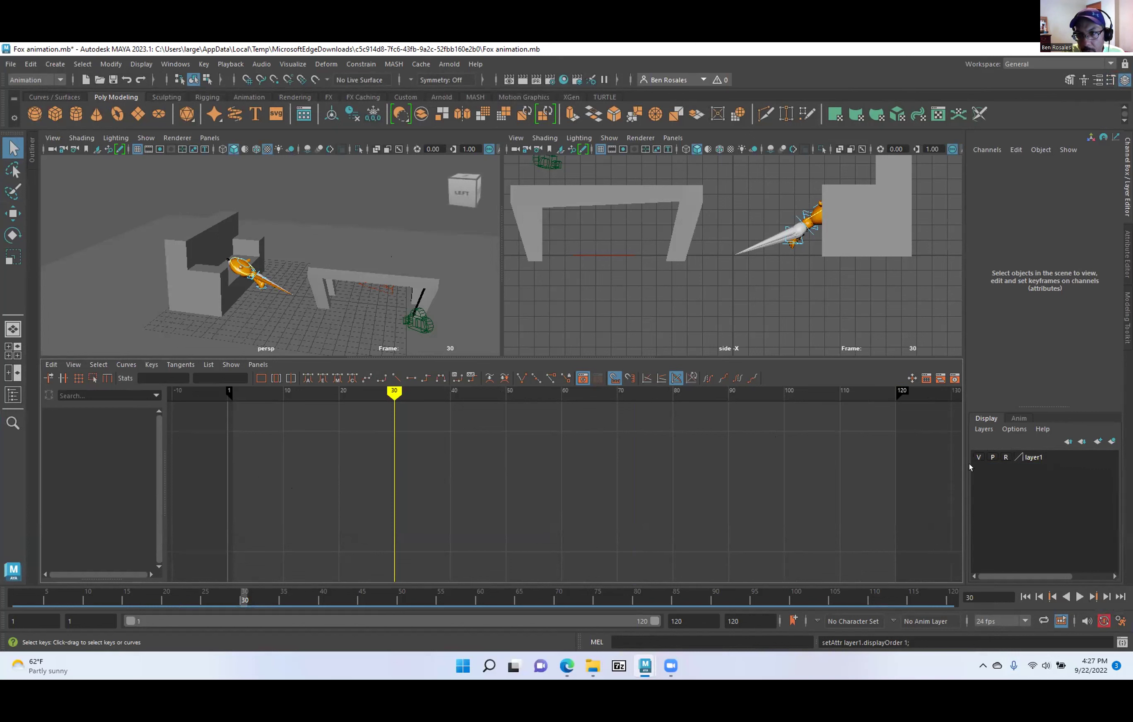
Toggle layer1's visibility to check its contents and rename the layer Props_lyr.
{"action": "left_click", "coordinate": [977, 457]}
{"action": "left_click", "coordinate": [977, 457]}
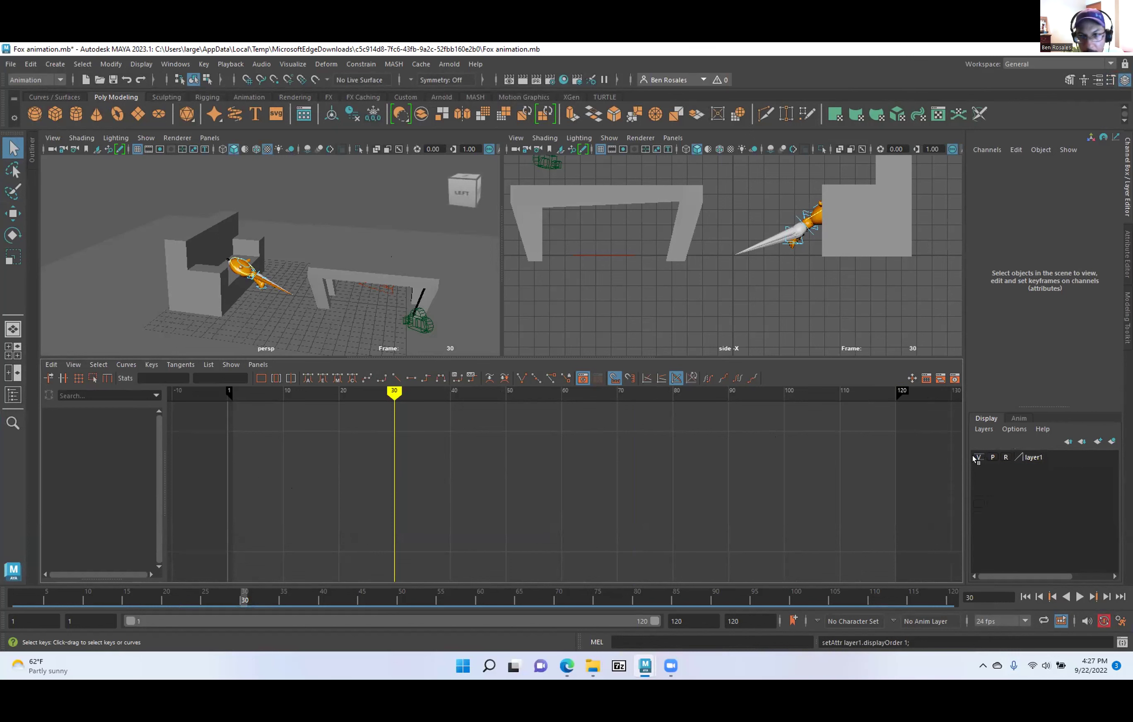
{"action": "double_click", "coordinate": [1034, 457]}
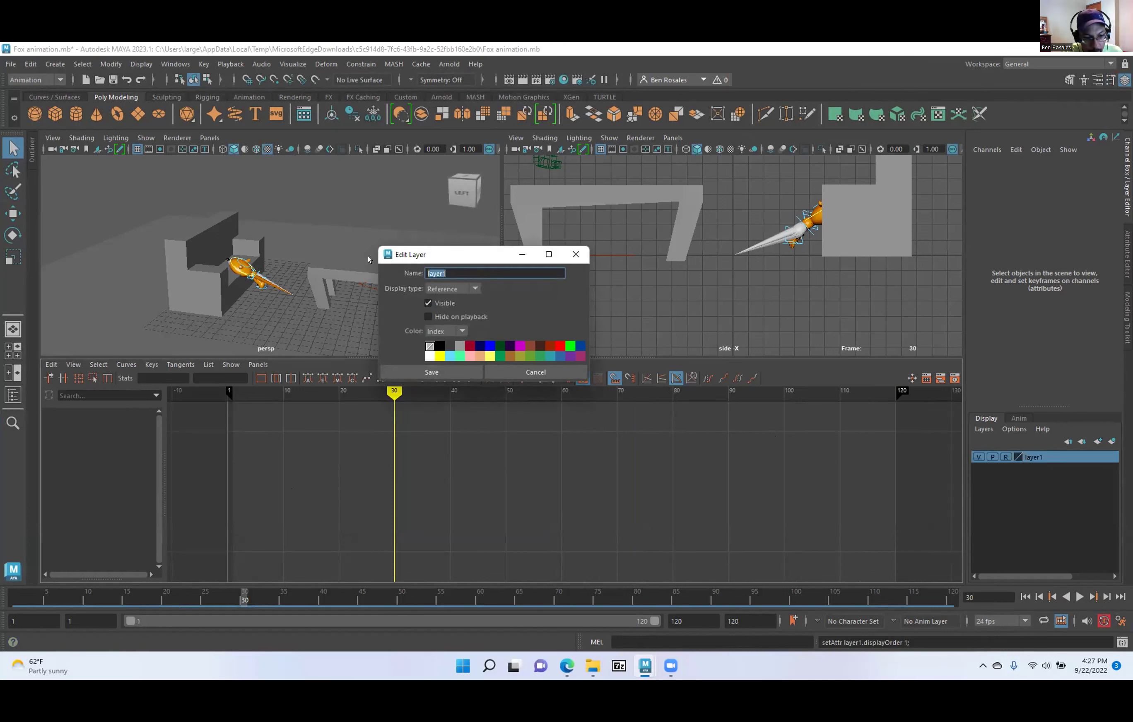
{"action": "type", "text": "Props_"}
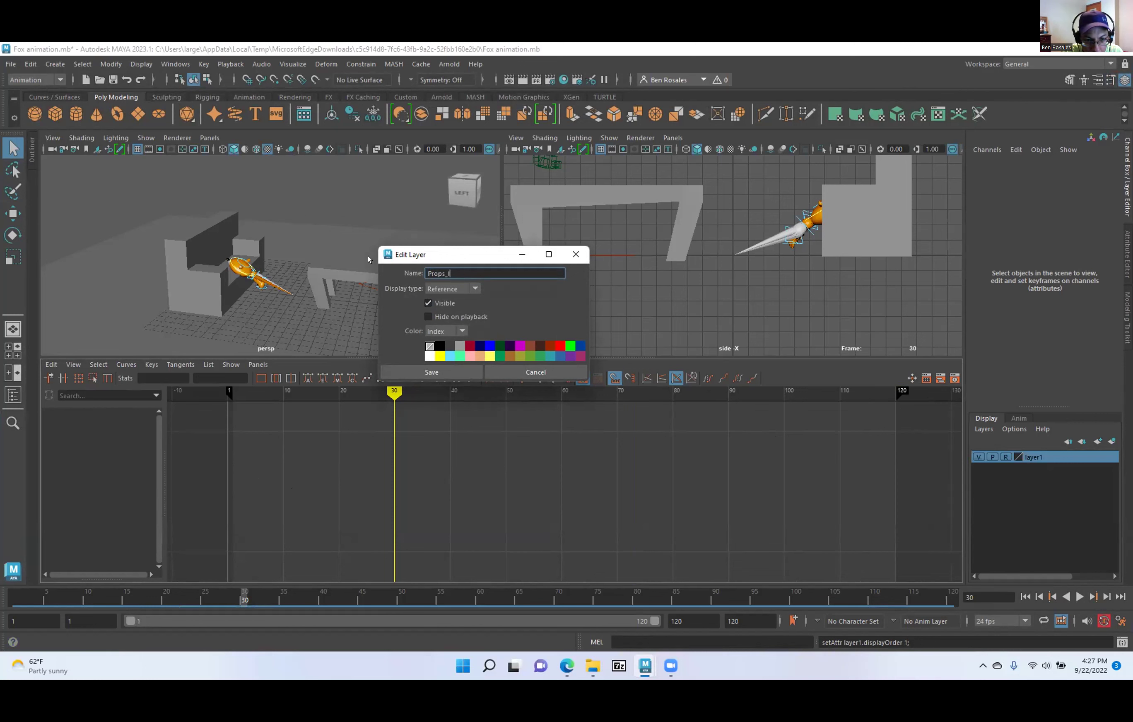
{"action": "left_click", "coordinate": [432, 371]}
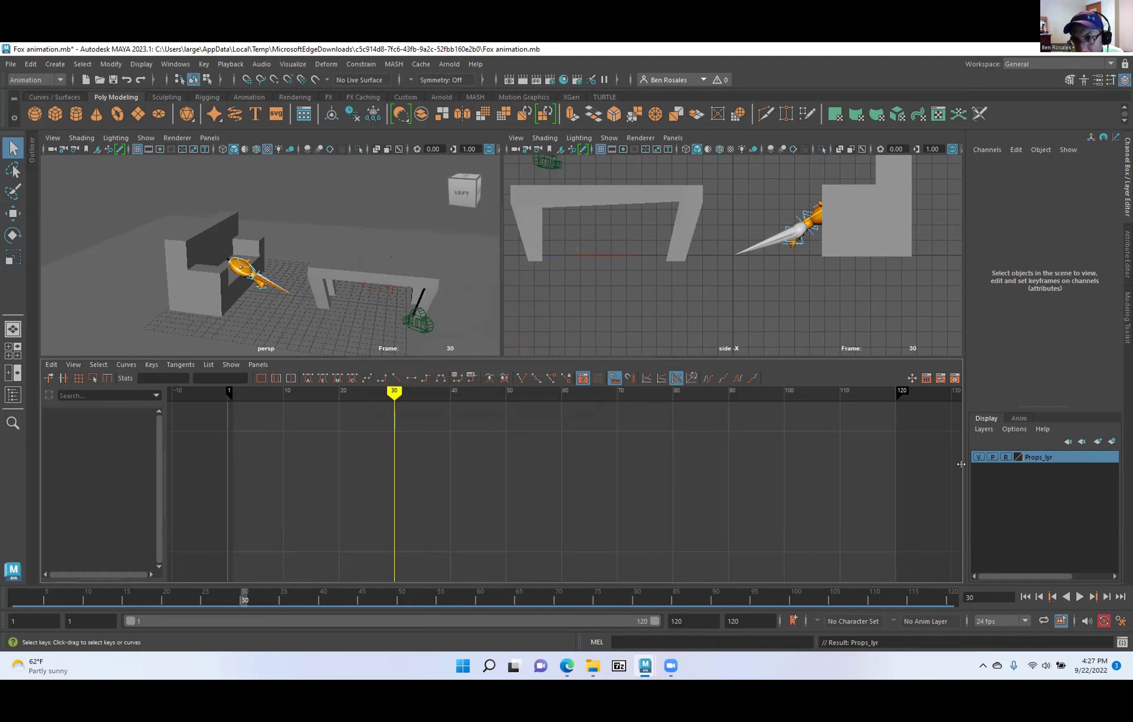
Turn on textured shading in both the perspective and side views and frame the whole scene in the perspective view.
{"action": "left_click", "coordinate": [582, 172]}
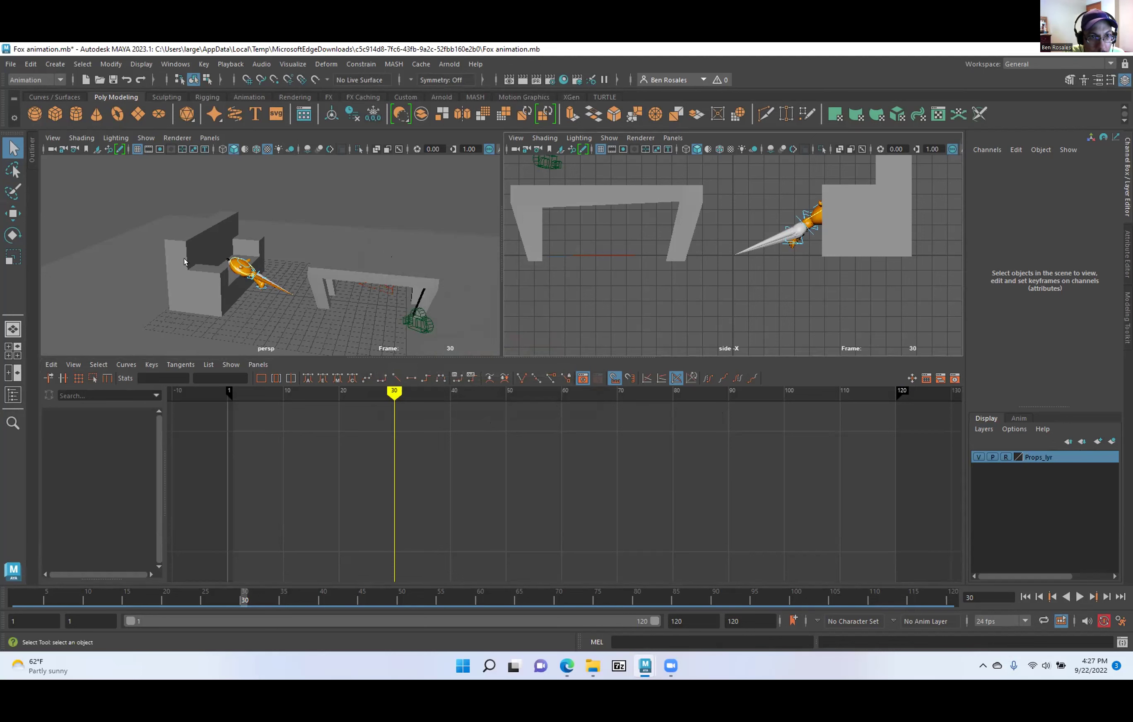
{"action": "right_click_drag", "start_coordinate": [184, 259], "coordinate": [275, 277], "text": "alt"}
{"action": "left_click_drag", "start_coordinate": [276, 277], "coordinate": [253, 265], "text": "alt"}
{"action": "right_click_drag", "start_coordinate": [254, 266], "coordinate": [311, 308], "text": "alt"}
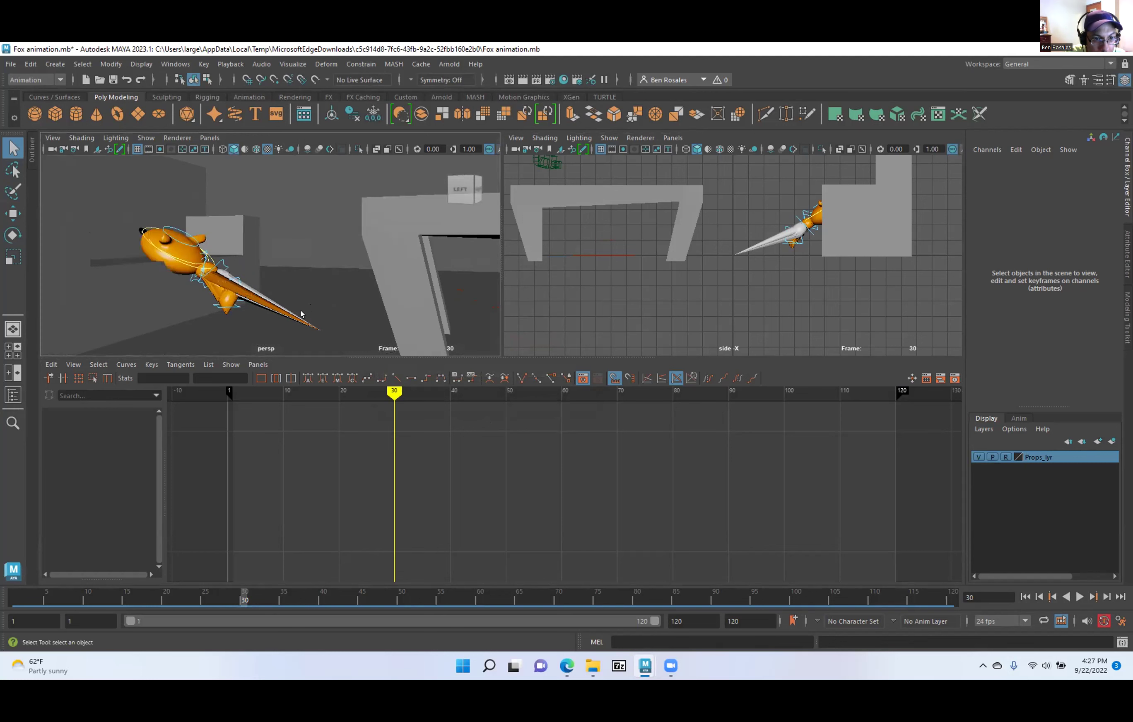
{"action": "key", "text": "4"}
{"action": "key", "text": "6"}
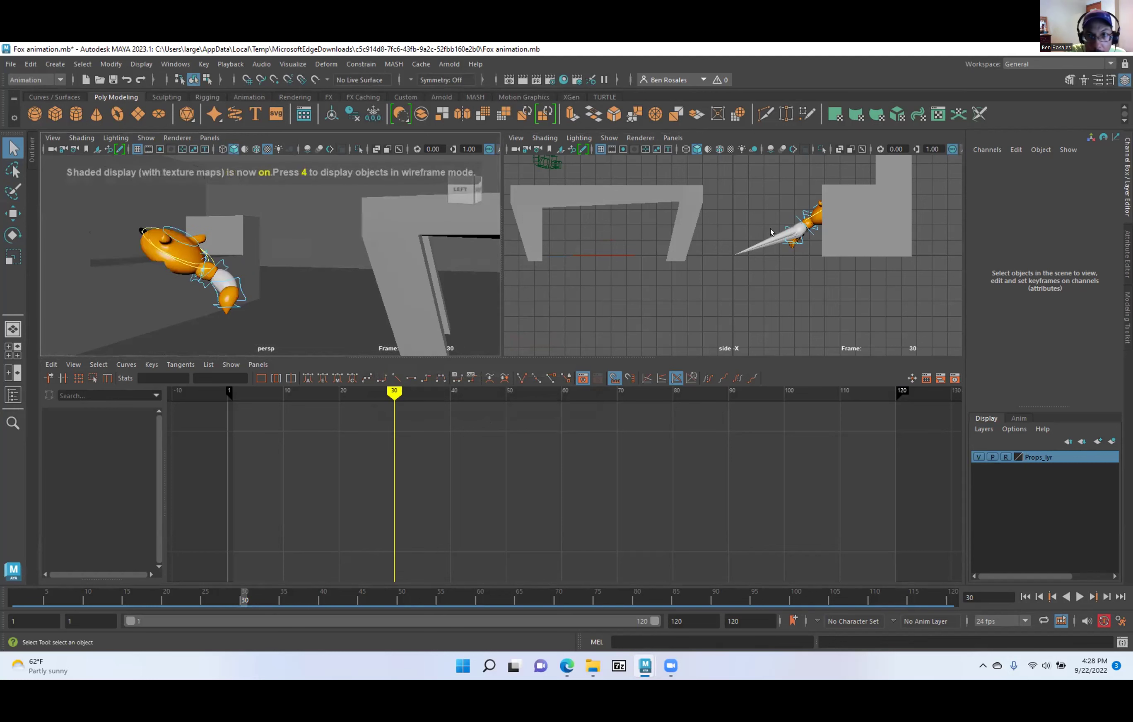
{"action": "key", "text": "6"}
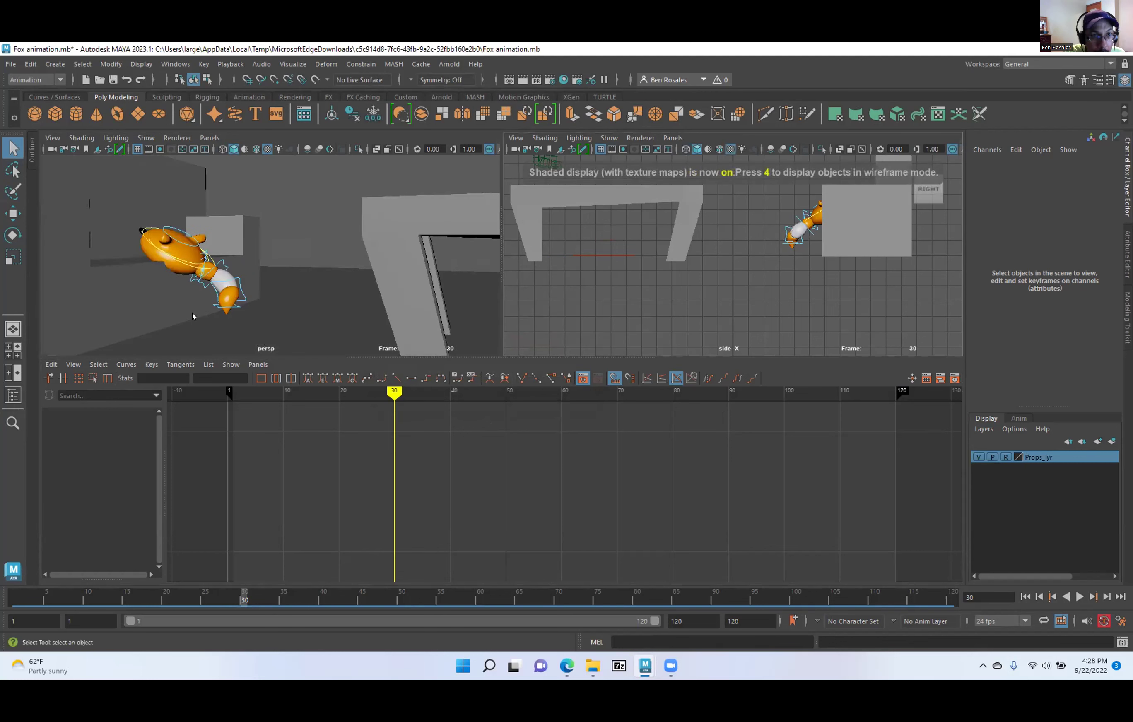
{"action": "key", "text": "a"}
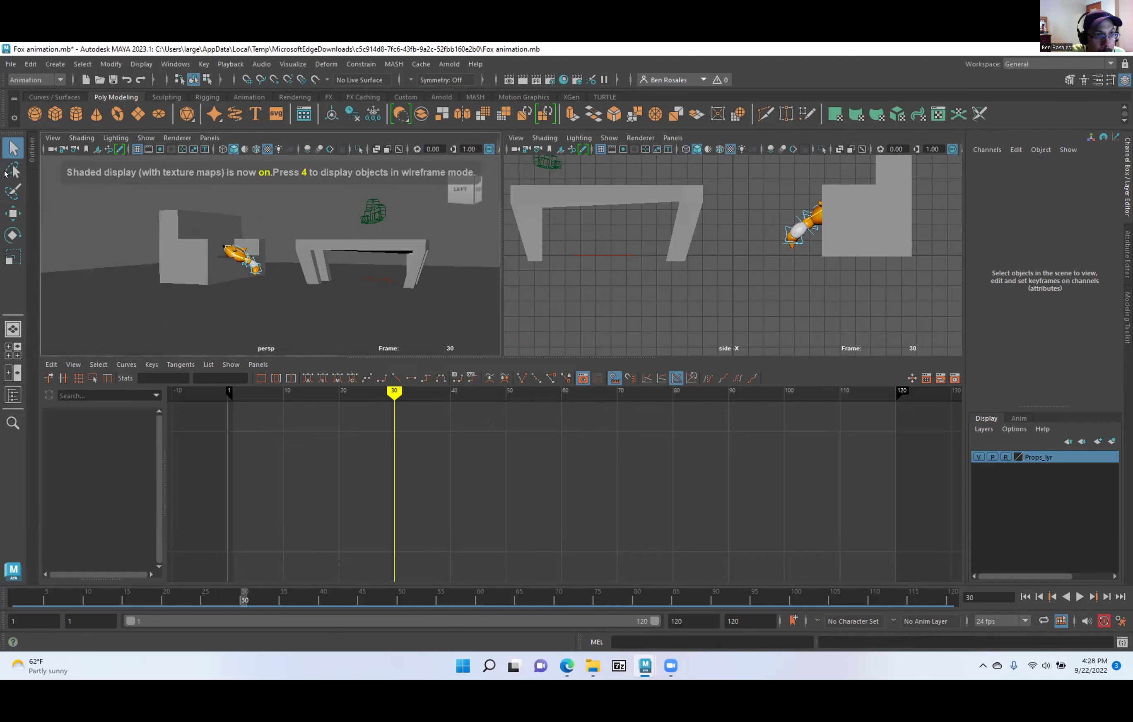
Show the Outliner and make the side view look through the cam camera, leaving nothing selected.
{"action": "left_click", "coordinate": [31, 152]}
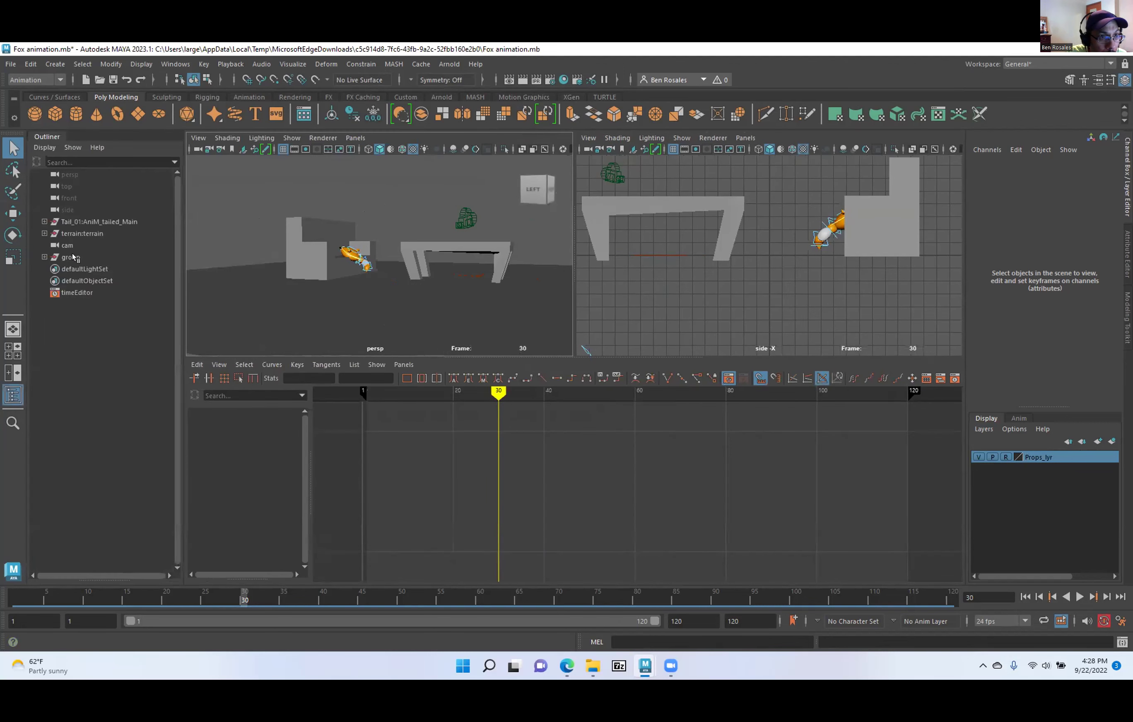
{"action": "left_click", "coordinate": [68, 245]}
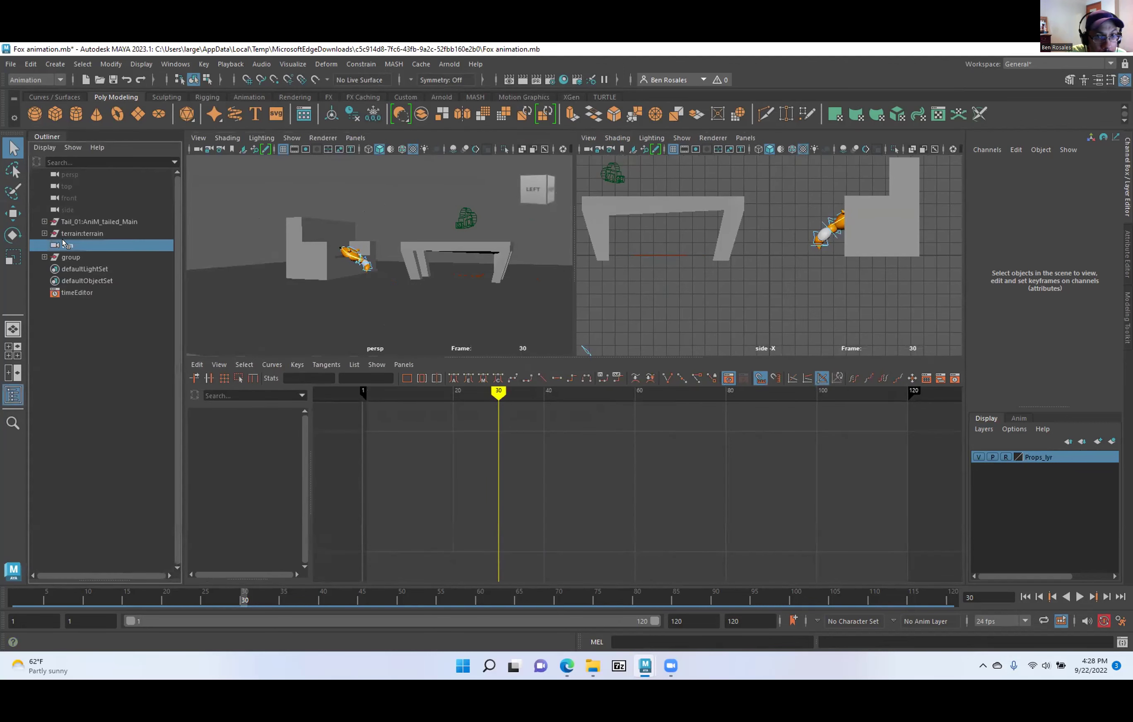
{"action": "left_click", "coordinate": [745, 137]}
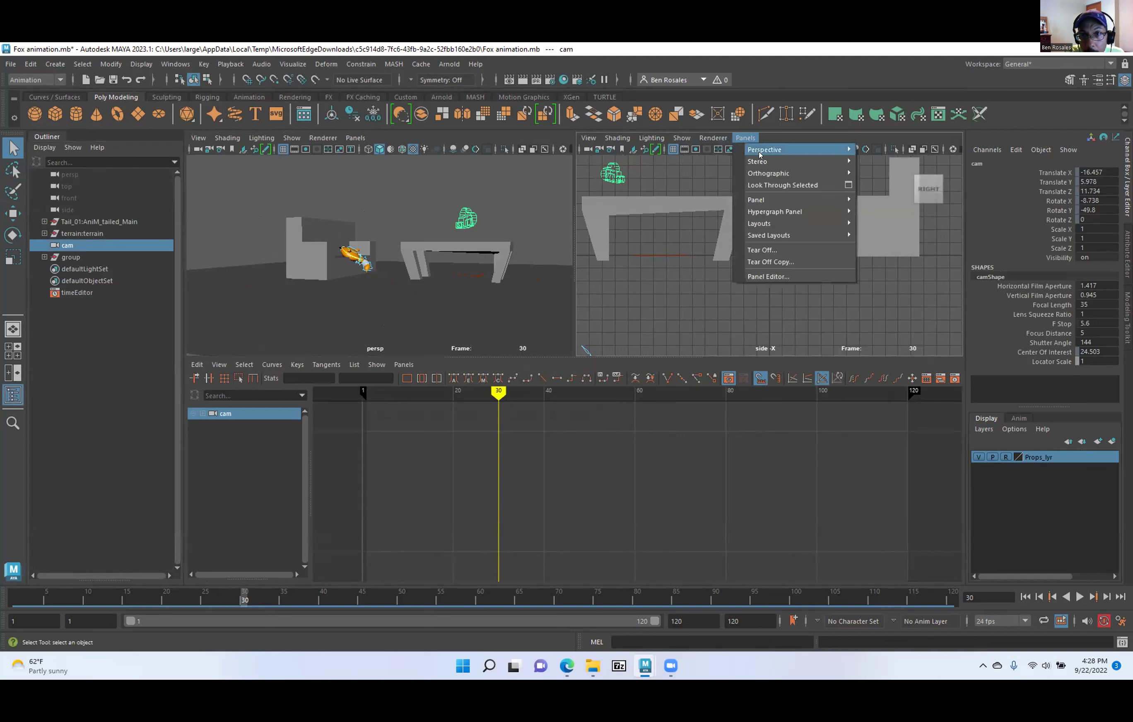
{"action": "left_click", "coordinate": [815, 186]}
{"action": "left_click_drag", "start_coordinate": [354, 261], "coordinate": [349, 228], "text": "alt"}
{"action": "left_click", "coordinate": [348, 223]}
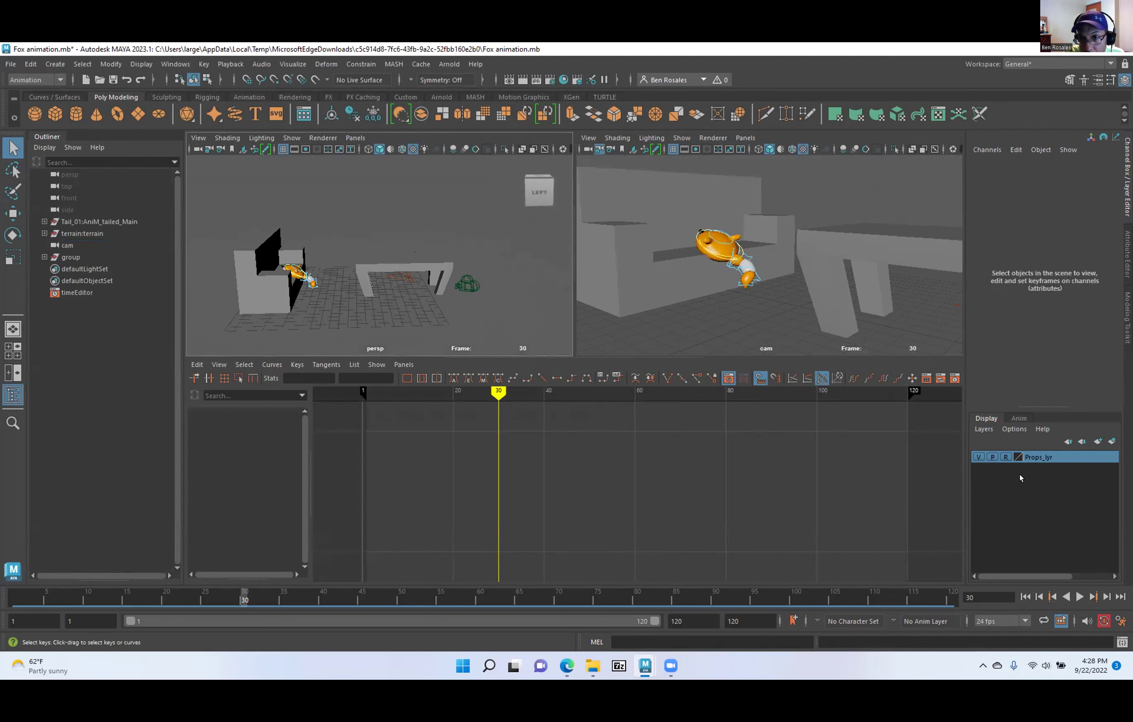
Create an empty display layer named Tail_CONs_lyr.
{"action": "left_click", "coordinate": [1098, 441]}
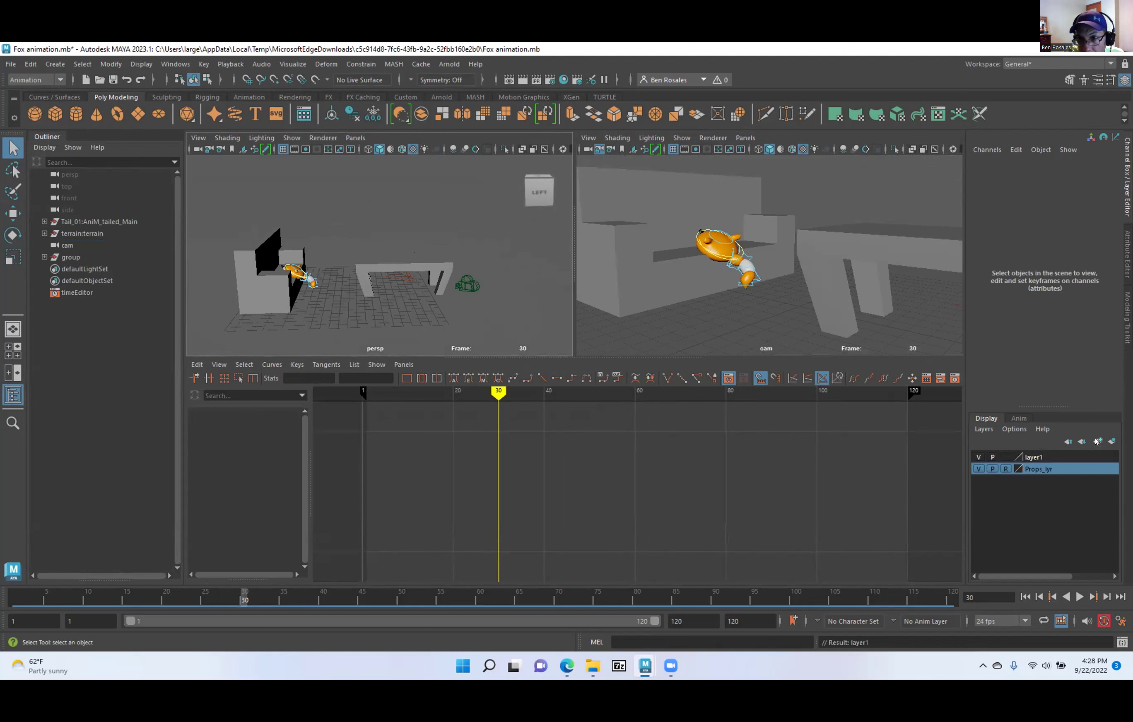
{"action": "double_click", "coordinate": [1031, 457]}
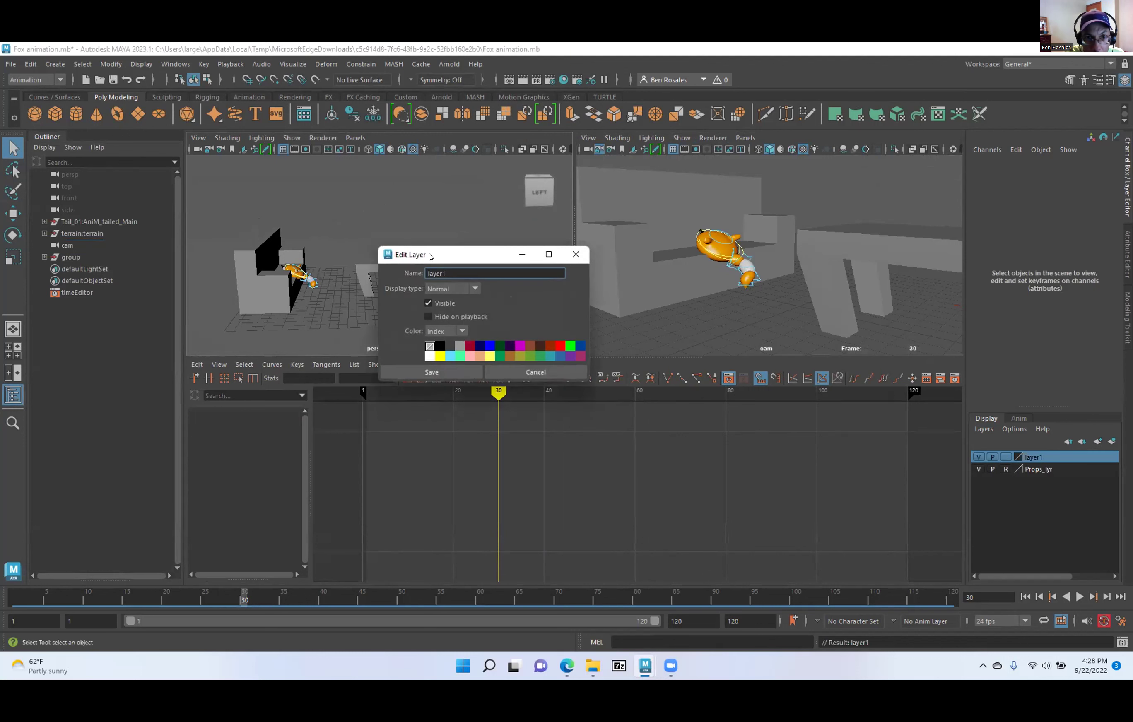
{"action": "left_click_drag", "start_coordinate": [445, 274], "coordinate": [411, 275]}
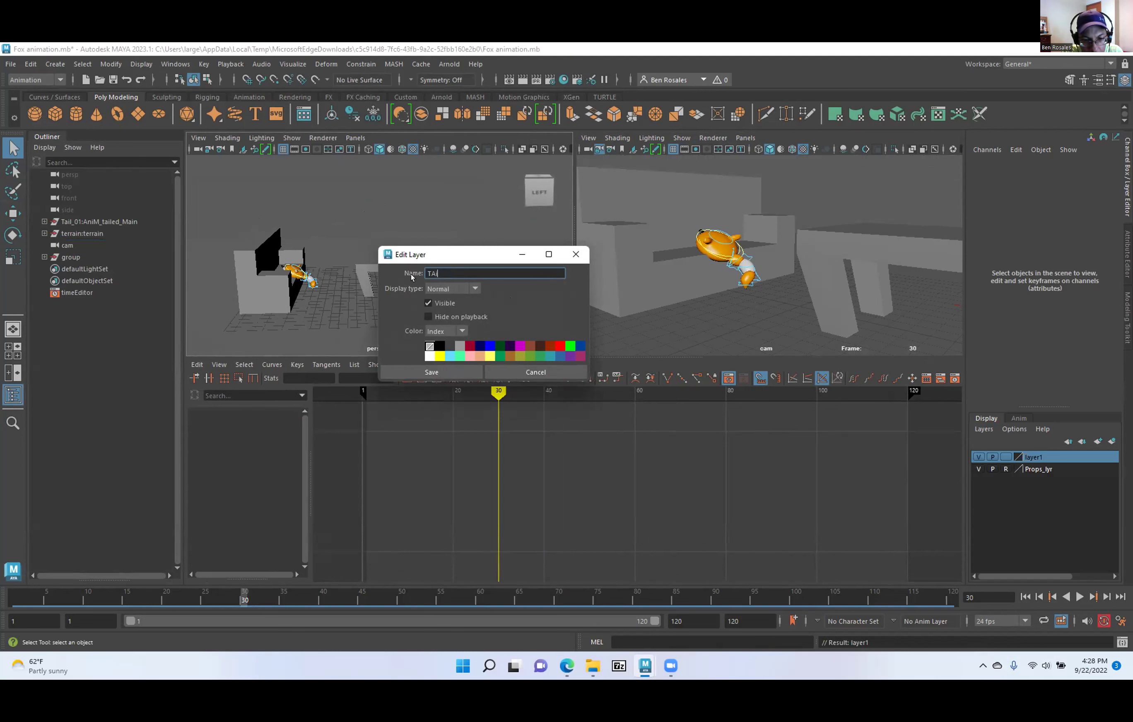
{"action": "type", "text": "TAil_CON"}
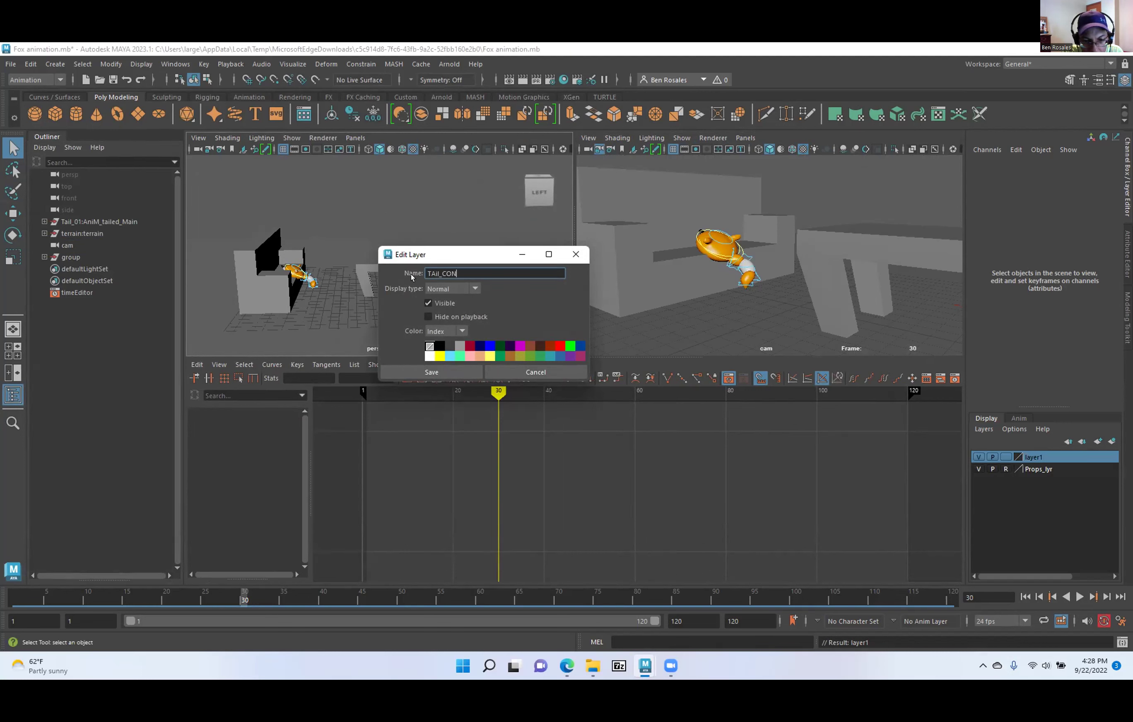
{"action": "type", "text": "s_lyr"}
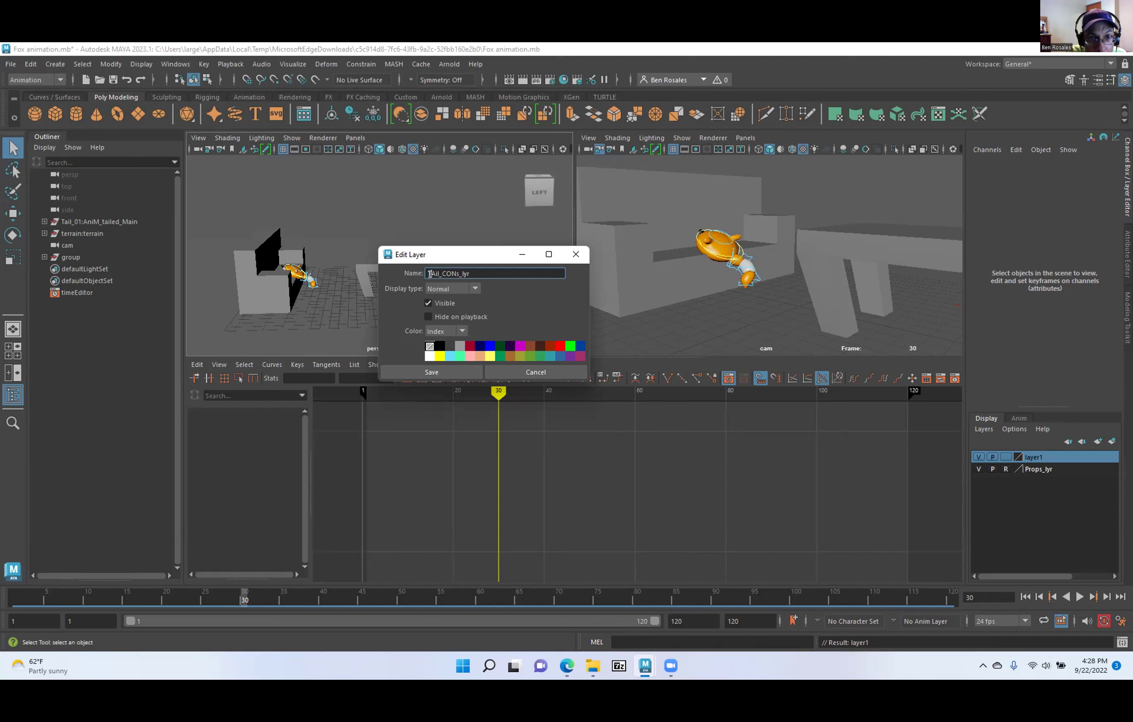
{"action": "key", "text": "BackSpace"}
{"action": "type", "text": "a"}
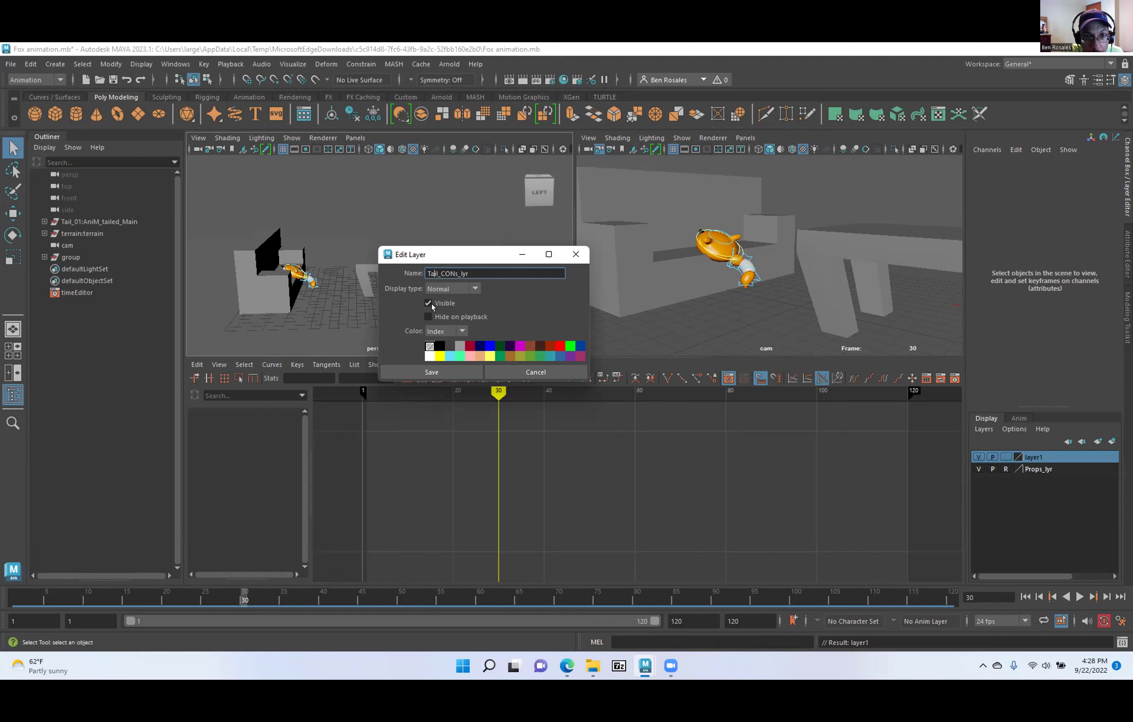
{"action": "left_click", "coordinate": [432, 372]}
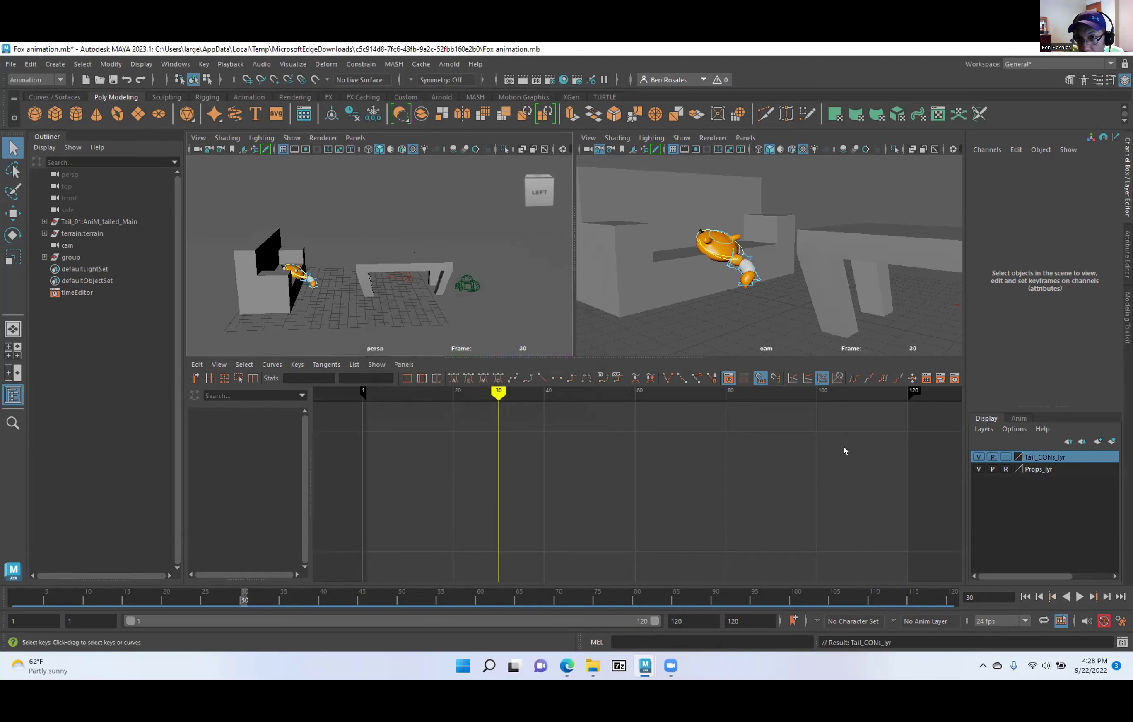
Turn off the visibility of Tail_CONs_lyr and go to frame 1, where the fox stands behind the table.
{"action": "left_click", "coordinate": [980, 457]}
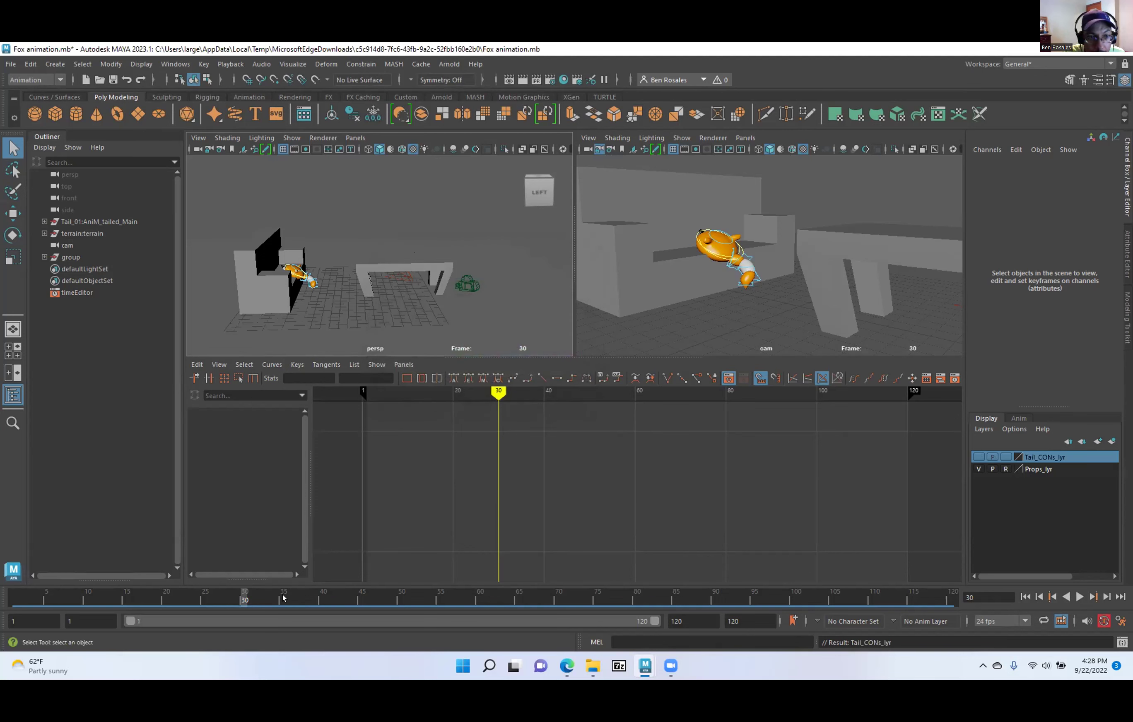
{"action": "left_click_drag", "start_coordinate": [239, 595], "coordinate": [14, 594]}
{"action": "left_click_drag", "start_coordinate": [394, 288], "coordinate": [165, 265], "text": "alt"}
{"action": "middle_click_drag", "start_coordinate": [293, 242], "coordinate": [424, 256], "text": "alt"}
{"action": "scroll", "coordinate": [429, 276], "scroll_direction": "up", "scroll_amount": 4}
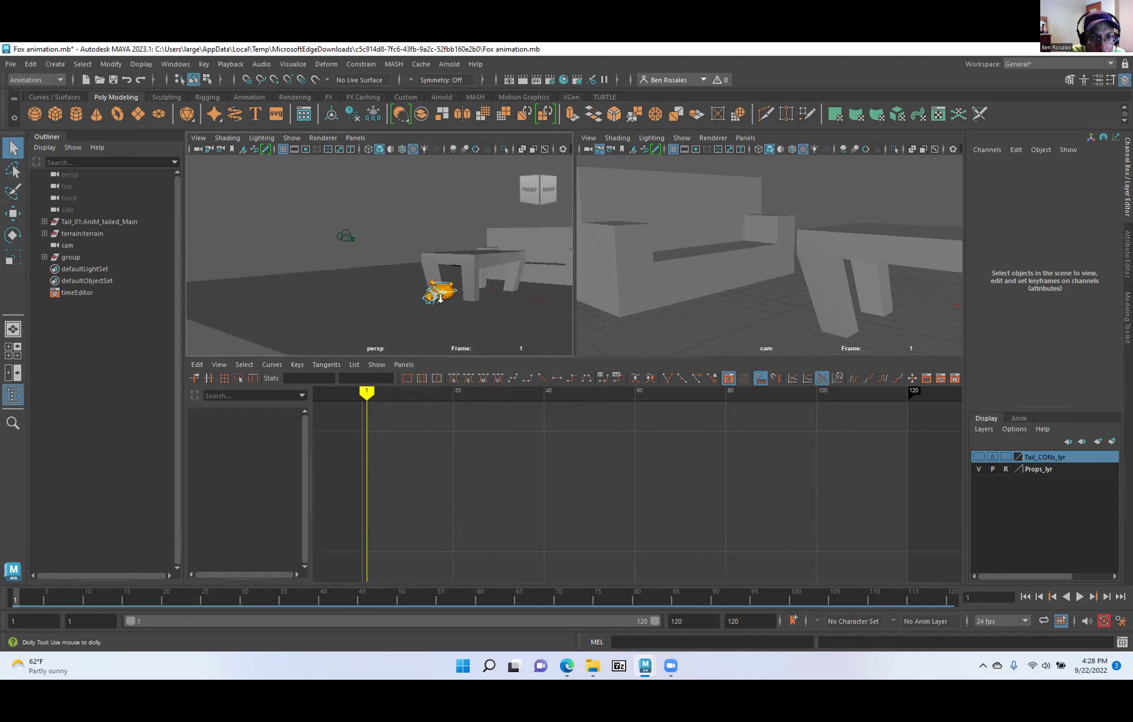
Add the tail-tip control Tail_01:CTRL_kuyruk_04 to Tail_CONs_lyr.
{"action": "left_click", "coordinate": [442, 318]}
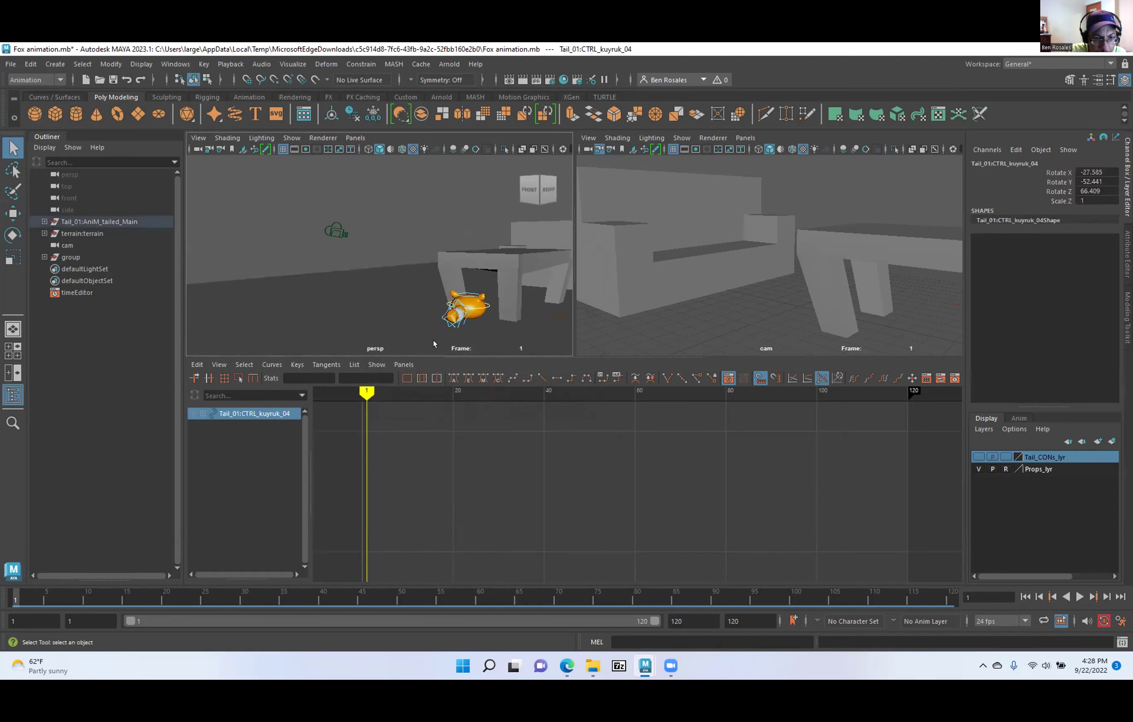
{"action": "key", "text": "f"}
{"action": "left_click_drag", "start_coordinate": [434, 243], "coordinate": [335, 250], "text": "alt"}
{"action": "scroll", "coordinate": [334, 249], "scroll_direction": "down", "scroll_amount": 3}
{"action": "middle_click_drag", "start_coordinate": [332, 249], "coordinate": [299, 249], "text": "alt"}
{"action": "scroll", "coordinate": [299, 249], "scroll_direction": "down", "scroll_amount": 1}
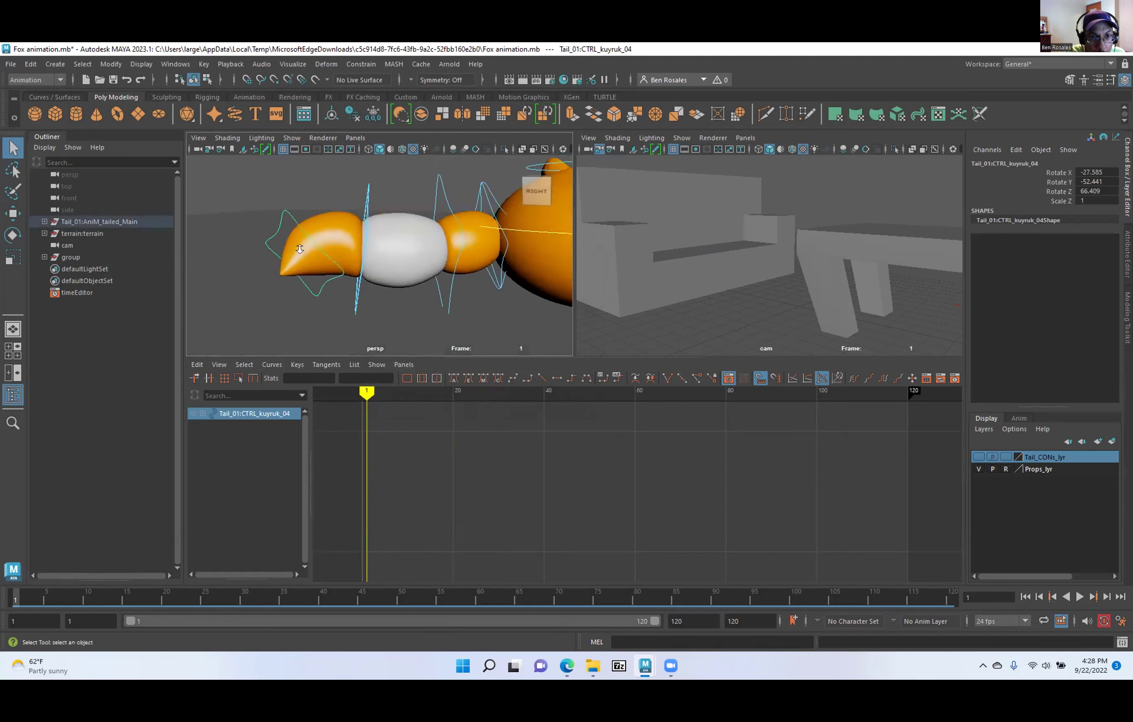
{"action": "scroll", "coordinate": [300, 249], "scroll_direction": "down", "scroll_amount": 2}
{"action": "left_click_drag", "start_coordinate": [299, 249], "coordinate": [285, 250], "text": "alt"}
{"action": "middle_click_drag", "start_coordinate": [413, 294], "coordinate": [327, 315], "text": "alt"}
{"action": "scroll", "coordinate": [328, 316], "scroll_direction": "down", "scroll_amount": 2}
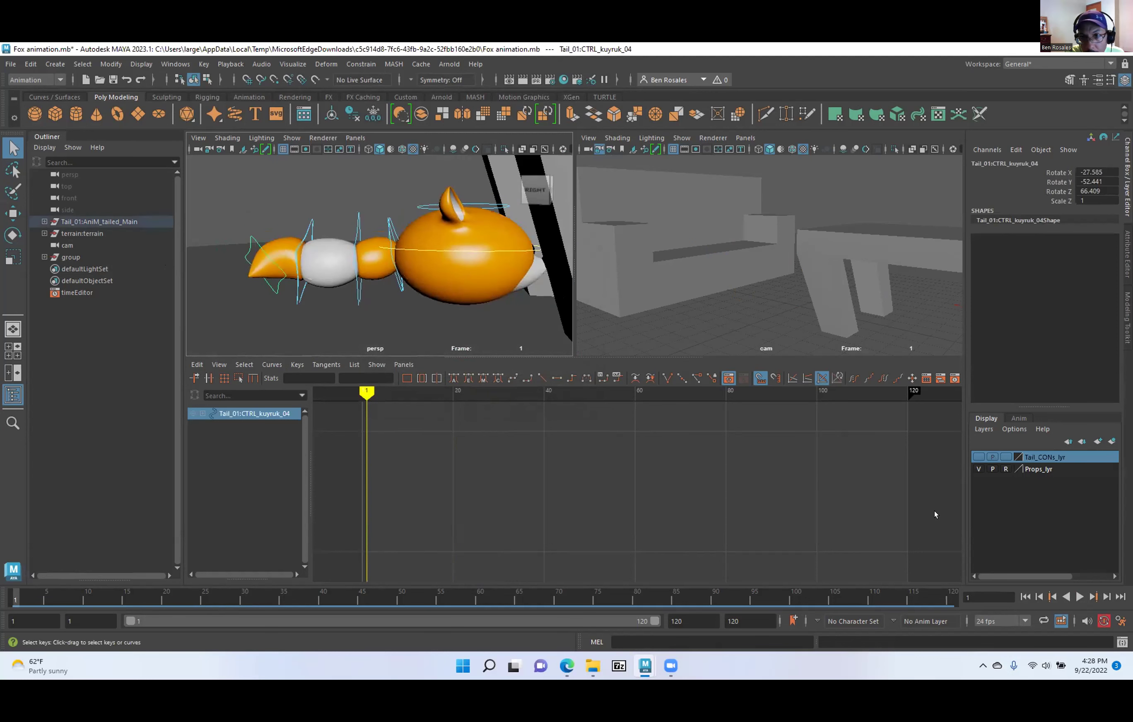
{"action": "right_click", "coordinate": [1040, 459]}
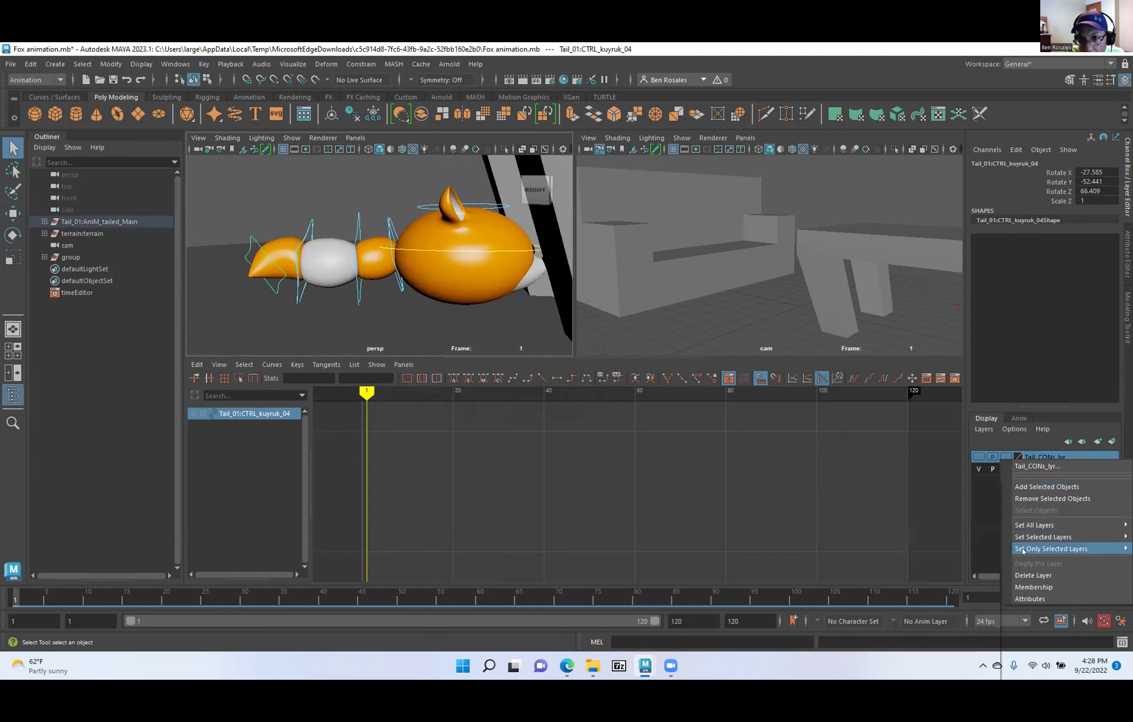
{"action": "left_click", "coordinate": [1047, 487]}
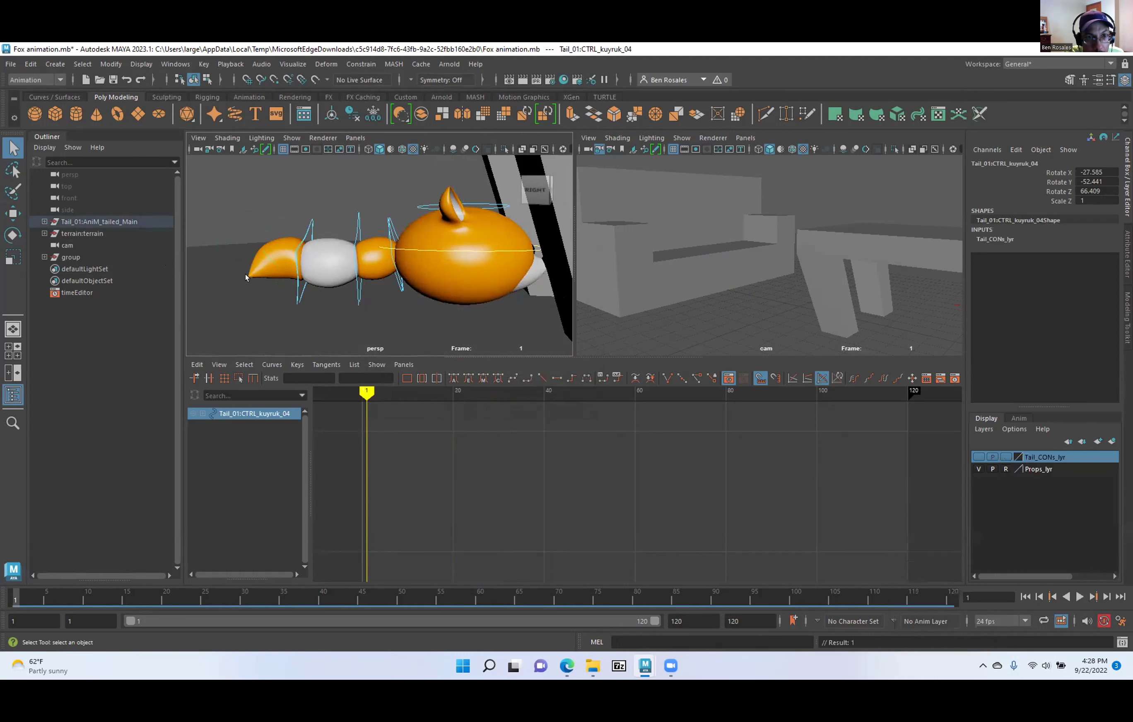
Add the control CTRL_kuyruk_03 to Tail_CONs_lyr, undo the assignment, and add it to the layer again.
{"action": "left_click", "coordinate": [312, 231]}
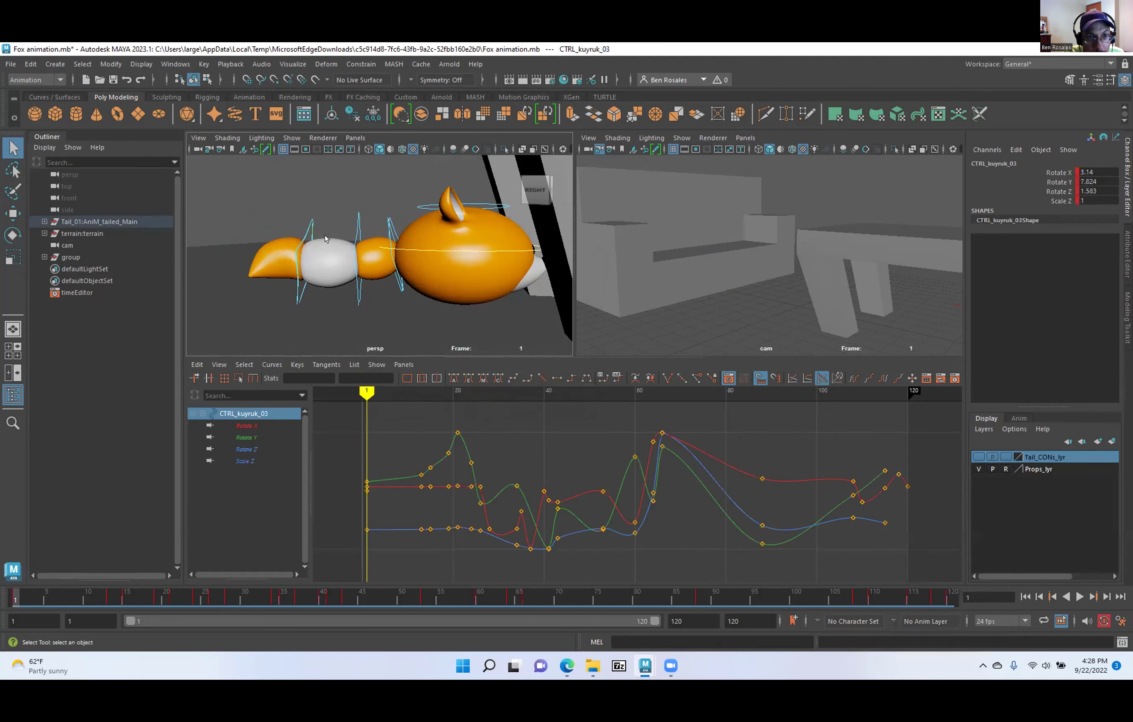
{"action": "right_click", "coordinate": [1054, 456]}
{"action": "left_click", "coordinate": [1043, 485]}
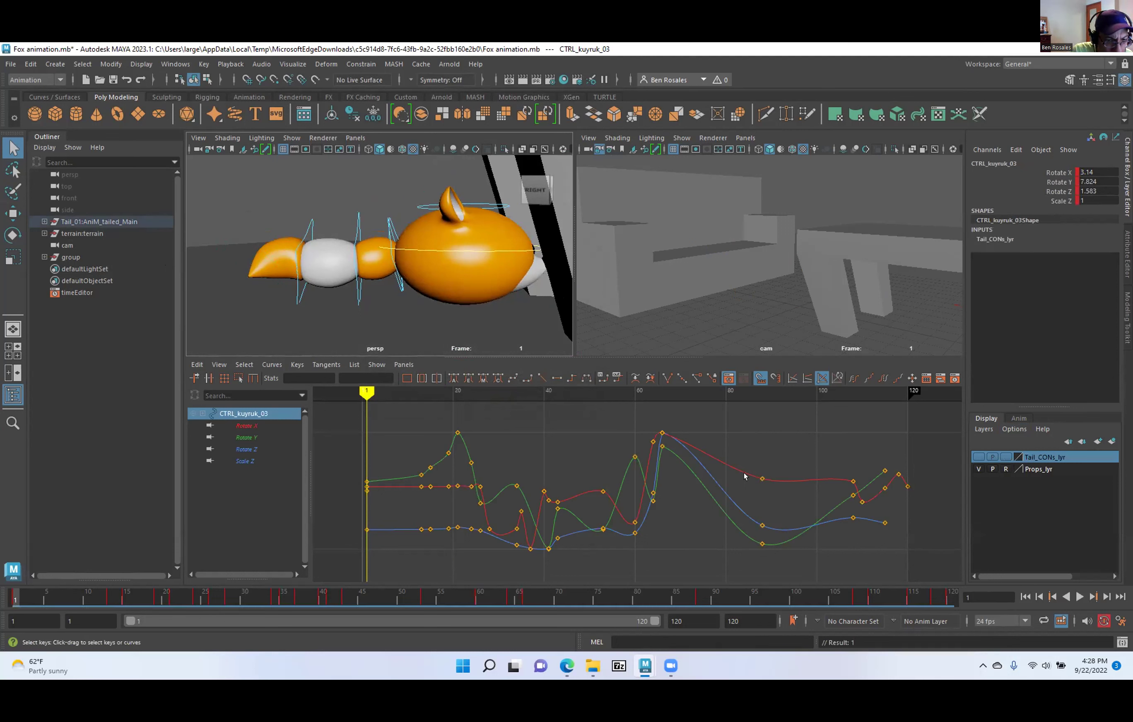
{"action": "key", "text": "ctrl+z"}
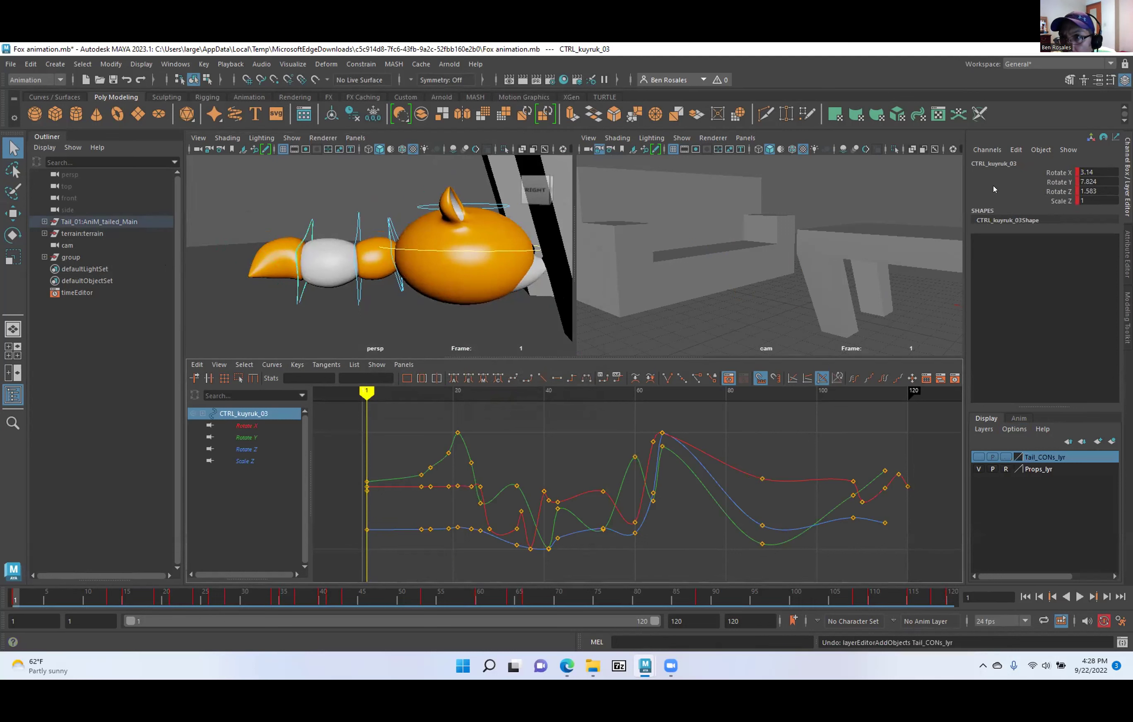
{"action": "right_click", "coordinate": [1045, 458]}
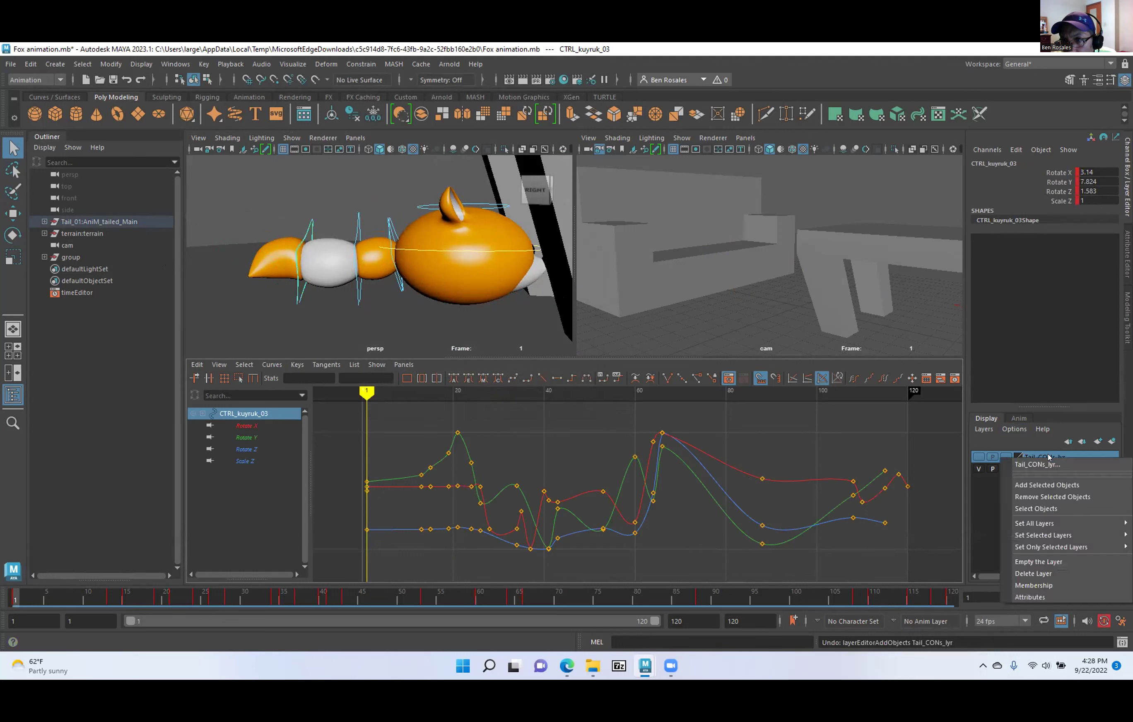
{"action": "left_click", "coordinate": [1043, 485]}
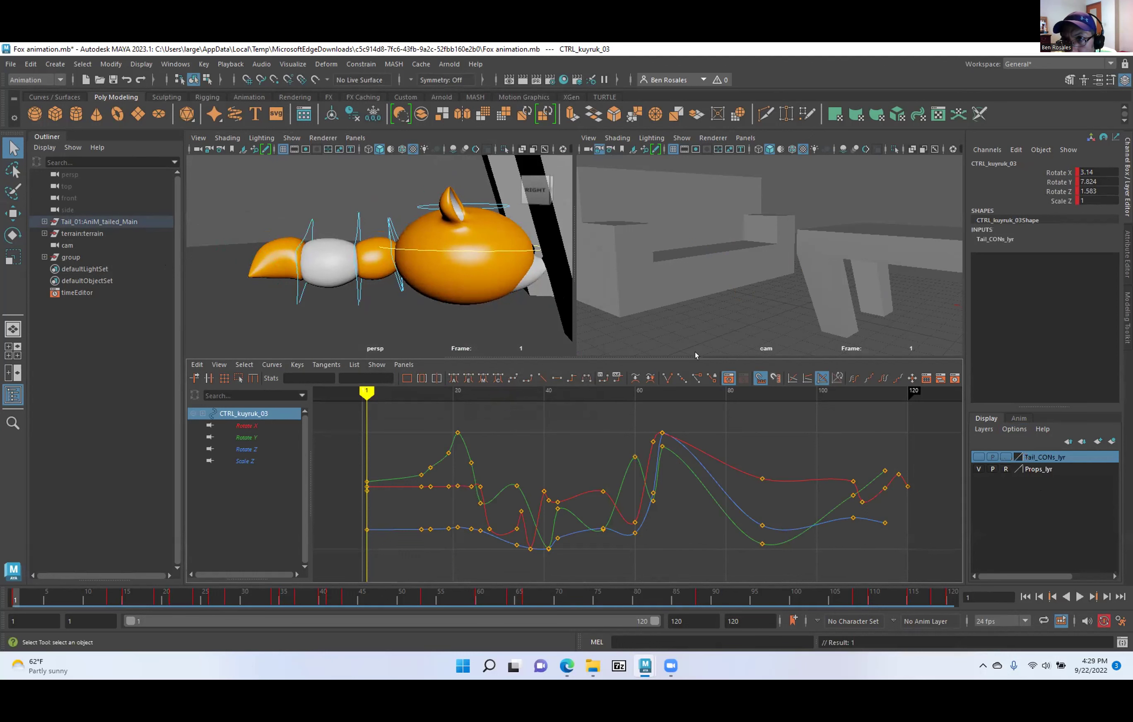
Add the remaining control at the same tail joint, Tail_01:CTRL_kuyruk_03, to Tail_CONs_lyr.
{"action": "left_click", "coordinate": [306, 228]}
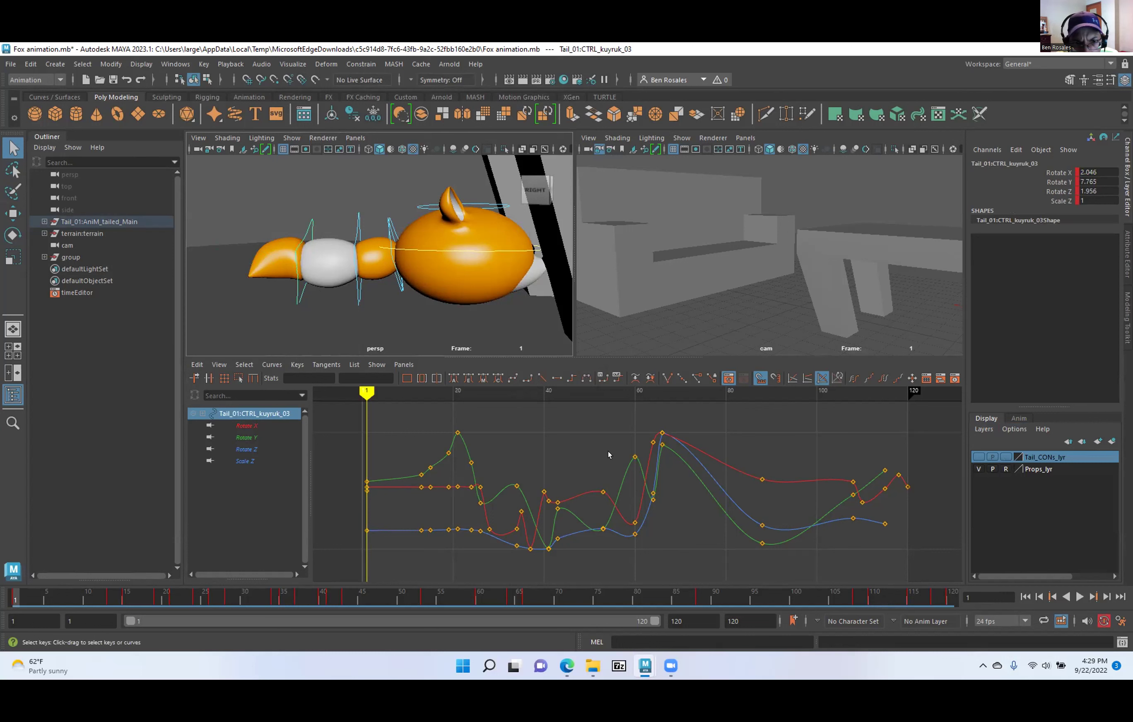
{"action": "right_click", "coordinate": [1034, 457]}
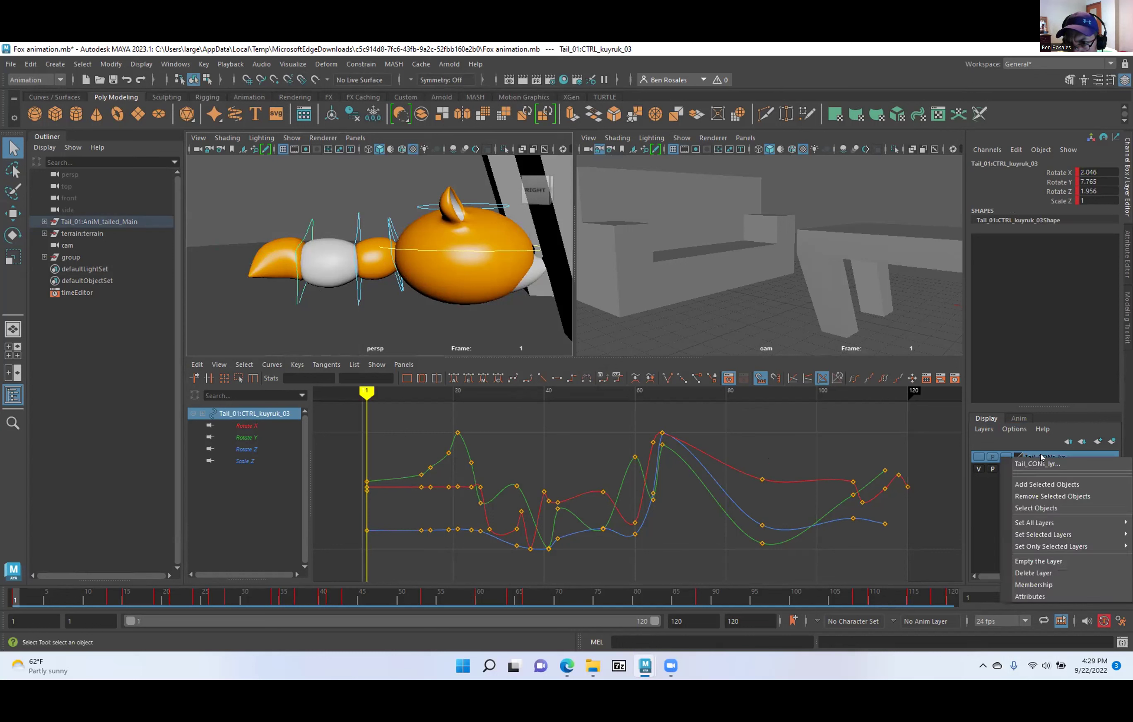
{"action": "left_click", "coordinate": [1047, 484]}
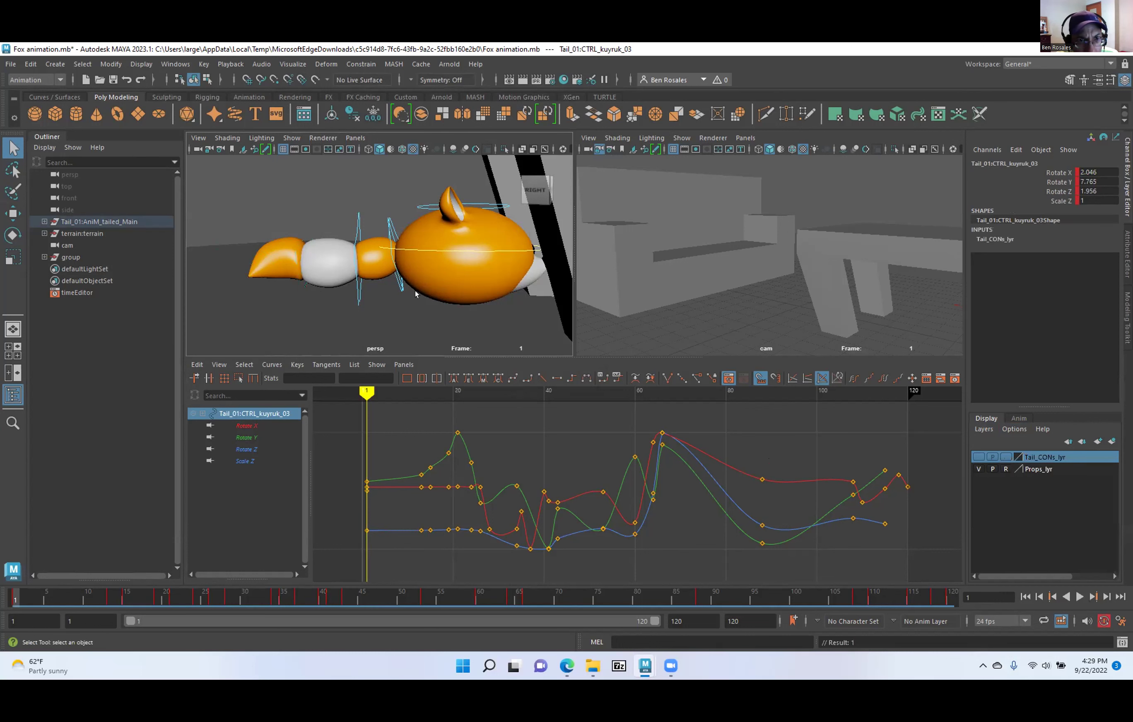
Examine the overlapping tail controls where the tail joins the body, selecting the different CTRL_kuyruk_01 controls one by one.
{"action": "left_click", "coordinate": [354, 219]}
{"action": "left_click_drag", "start_coordinate": [346, 230], "coordinate": [404, 257], "text": "alt"}
{"action": "left_click", "coordinate": [469, 201]}
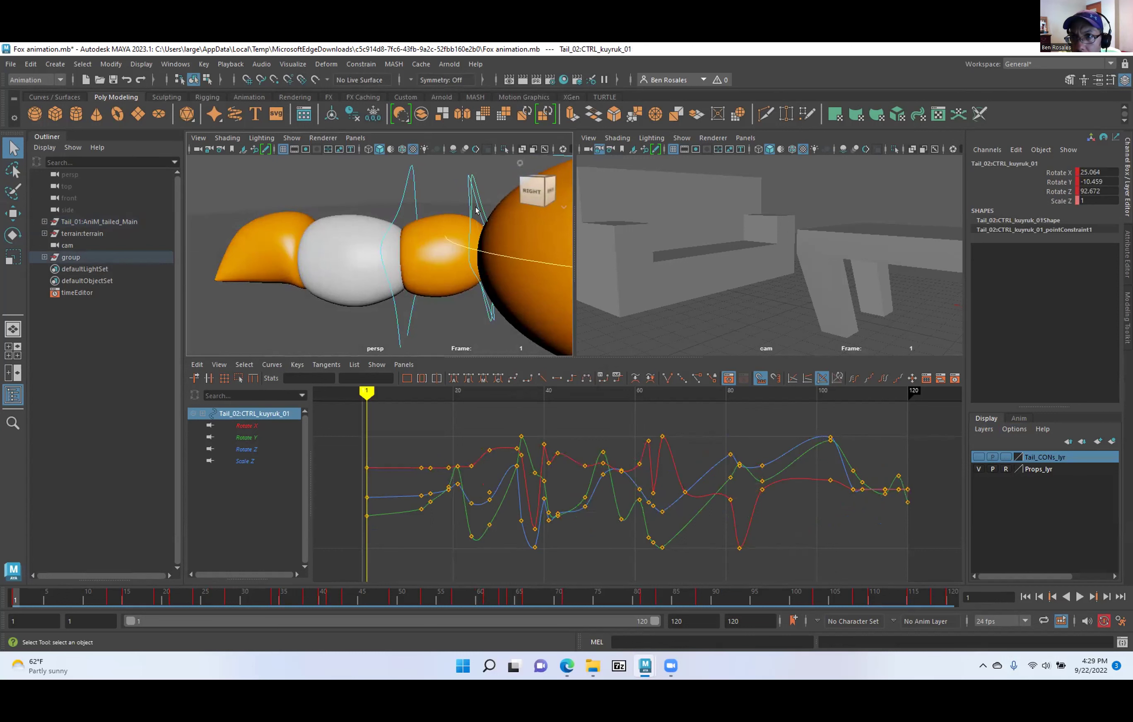
{"action": "left_click", "coordinate": [476, 211]}
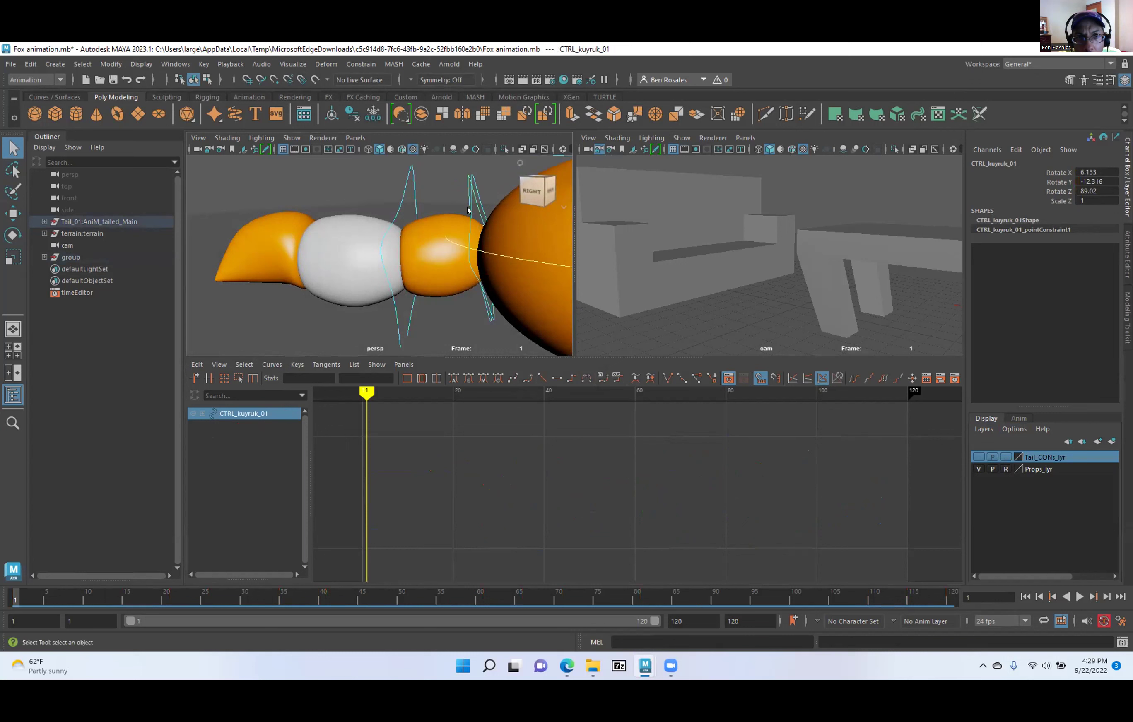
{"action": "left_click", "coordinate": [473, 196]}
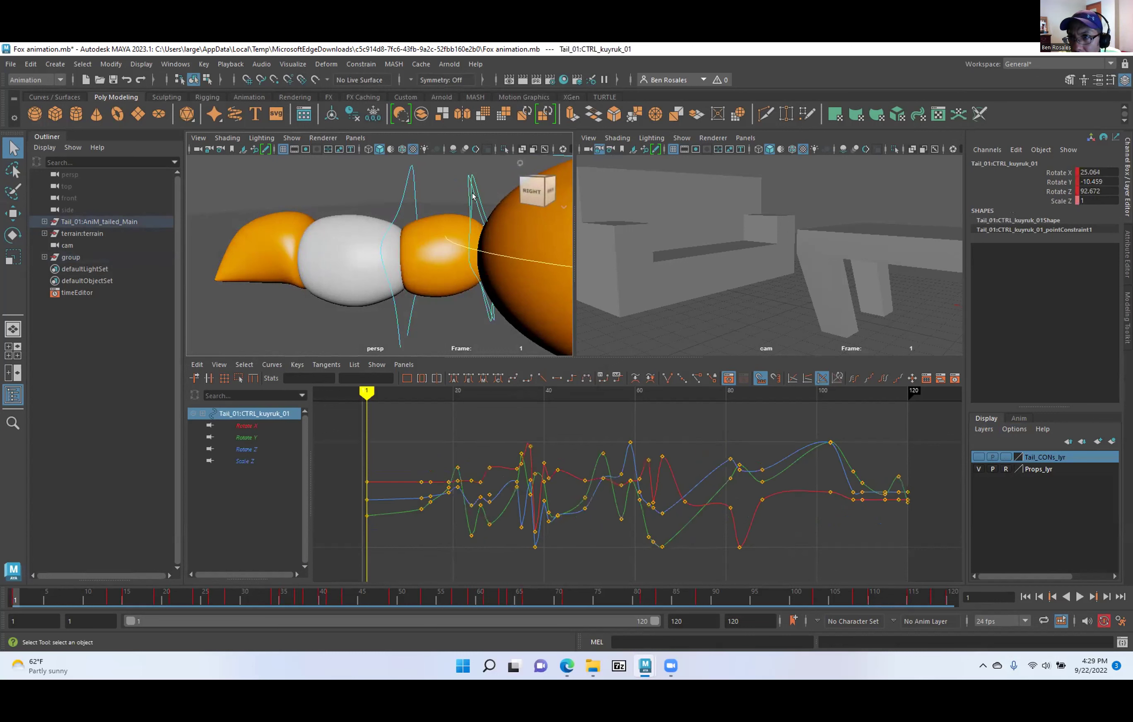
{"action": "left_click", "coordinate": [473, 210]}
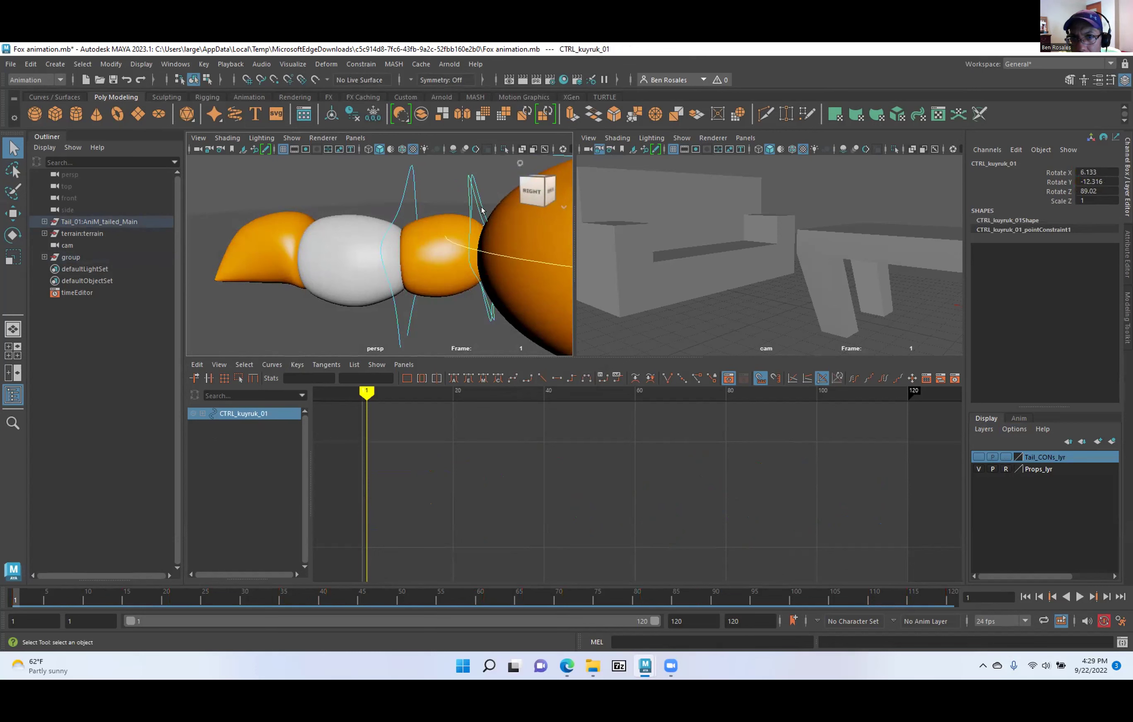
Add the controls Tail_01:CTRL_kuyruk_02 and CTRL_kuyruk_01 to the display layer Tail_CONs_lyr, one after the other.
{"action": "left_click", "coordinate": [403, 195]}
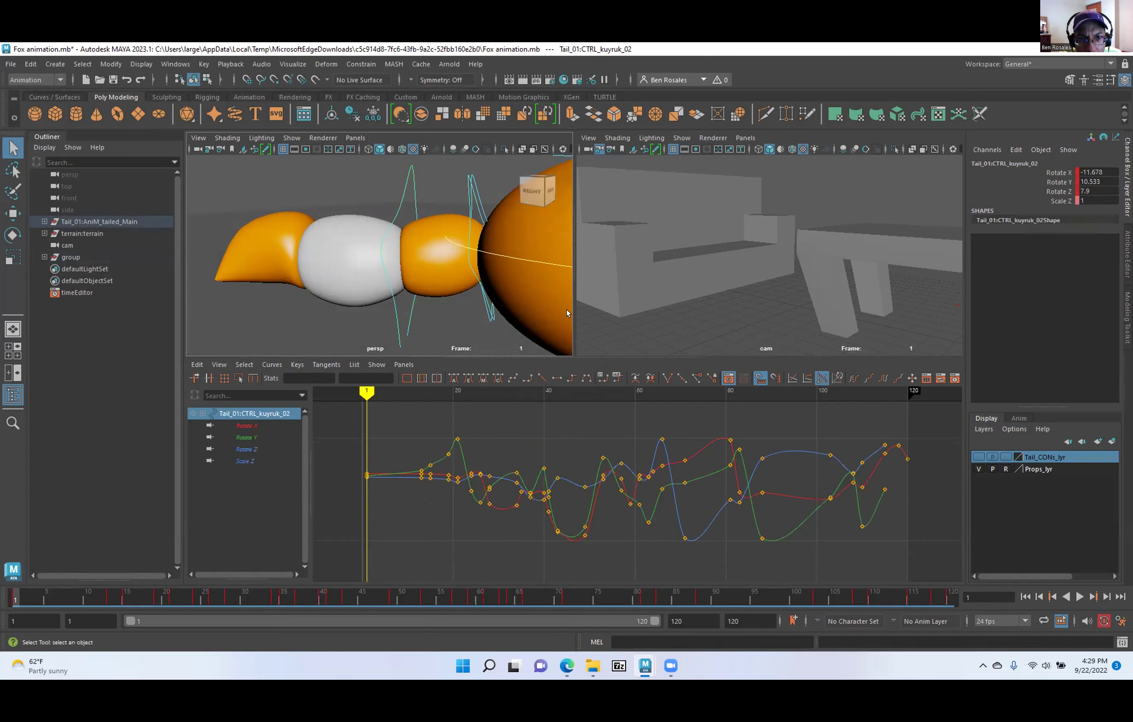
{"action": "right_click", "coordinate": [1012, 457]}
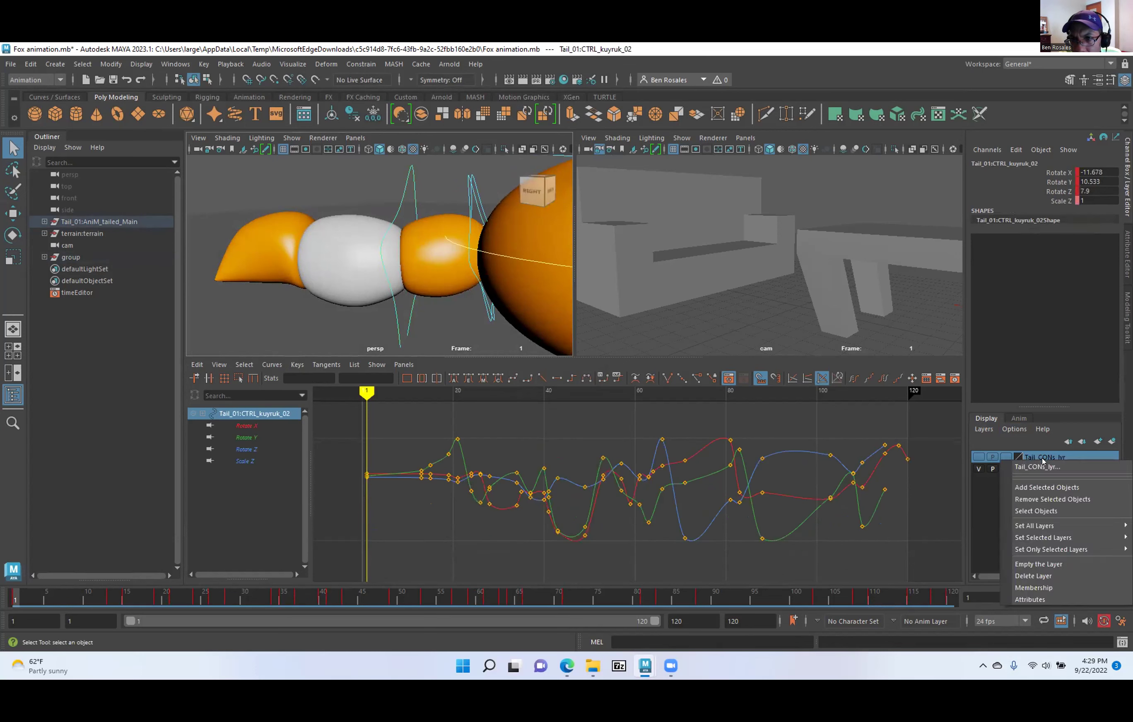
{"action": "left_click", "coordinate": [1050, 487]}
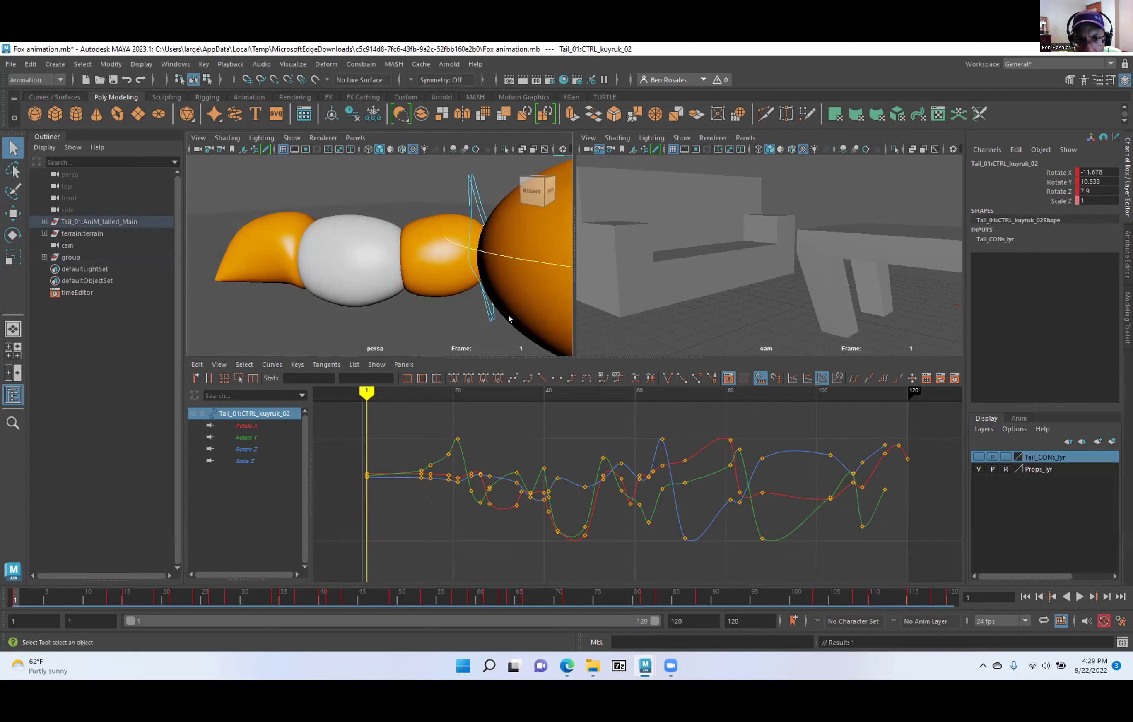
{"action": "left_click", "coordinate": [470, 191]}
{"action": "right_click", "coordinate": [1031, 458]}
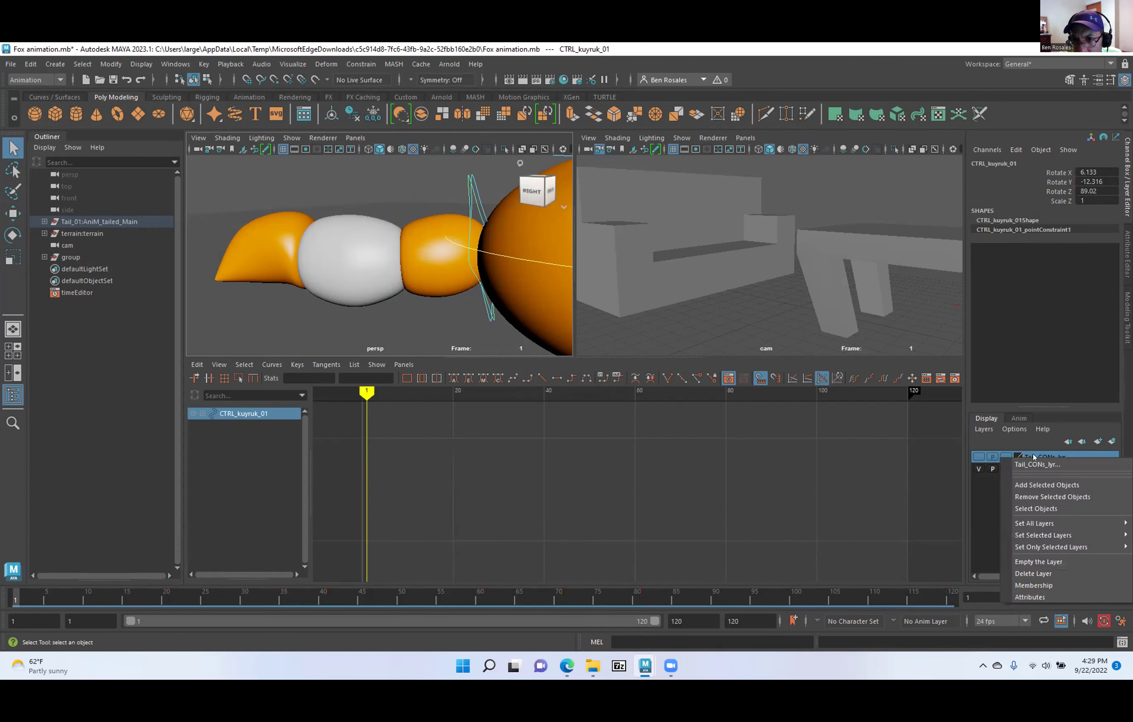
{"action": "left_click", "coordinate": [1035, 485]}
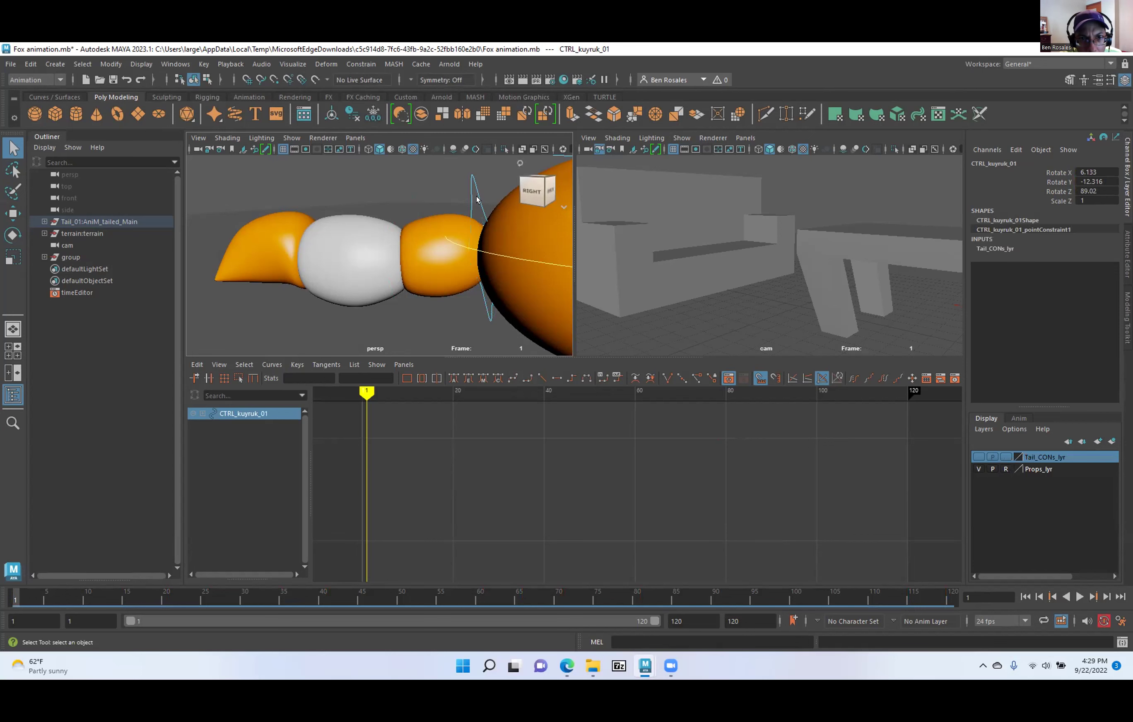
Add the overlapping tail-base control Tail_02:CTRL_kuyruk_01 to Tail_CONs_lyr.
{"action": "left_click", "coordinate": [486, 205]}
{"action": "right_click", "coordinate": [1033, 456]}
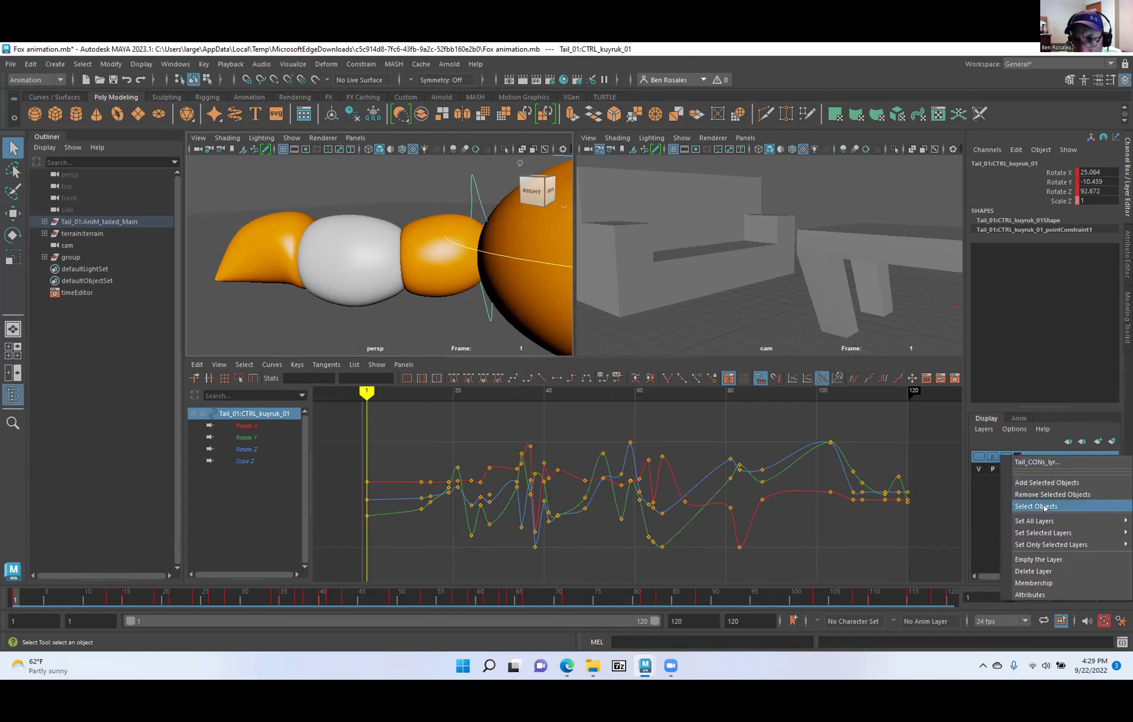
{"action": "left_click", "coordinate": [1044, 506]}
{"action": "left_click_drag", "start_coordinate": [305, 267], "coordinate": [328, 269], "text": "alt"}
{"action": "left_click", "coordinate": [376, 224]}
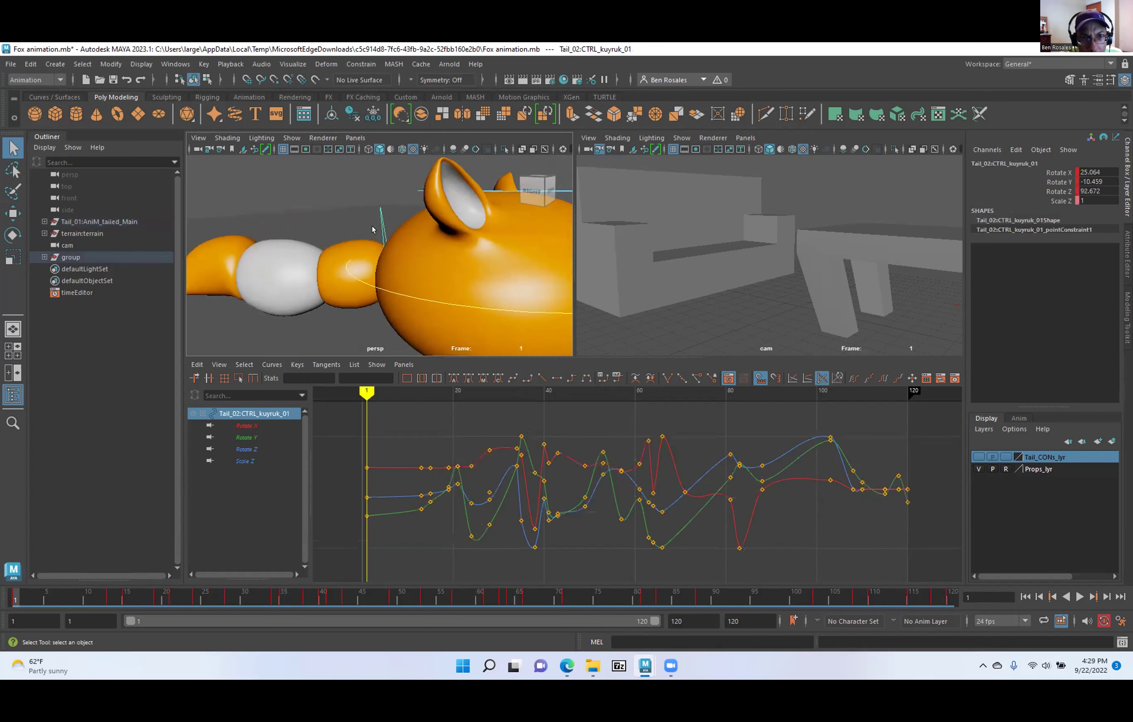
{"action": "right_click", "coordinate": [1034, 457]}
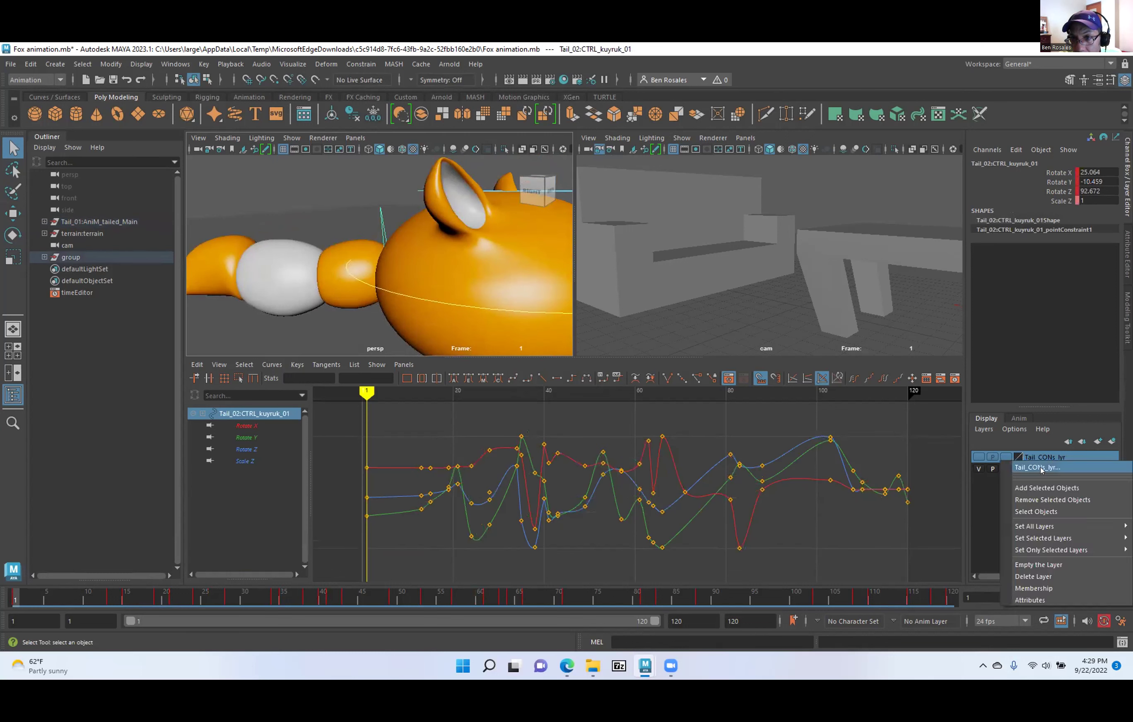
{"action": "left_click", "coordinate": [1047, 491]}
Expand the full Tail_01:AniM_tailed_Main hierarchy and select Tail_01:CTRL_kuyruk_01 together with its duplicate CTRL_kuyruk_01 for comparison.
{"action": "left_click_drag", "start_coordinate": [386, 317], "coordinate": [371, 251], "text": "alt"}
{"action": "left_click", "coordinate": [370, 210]}
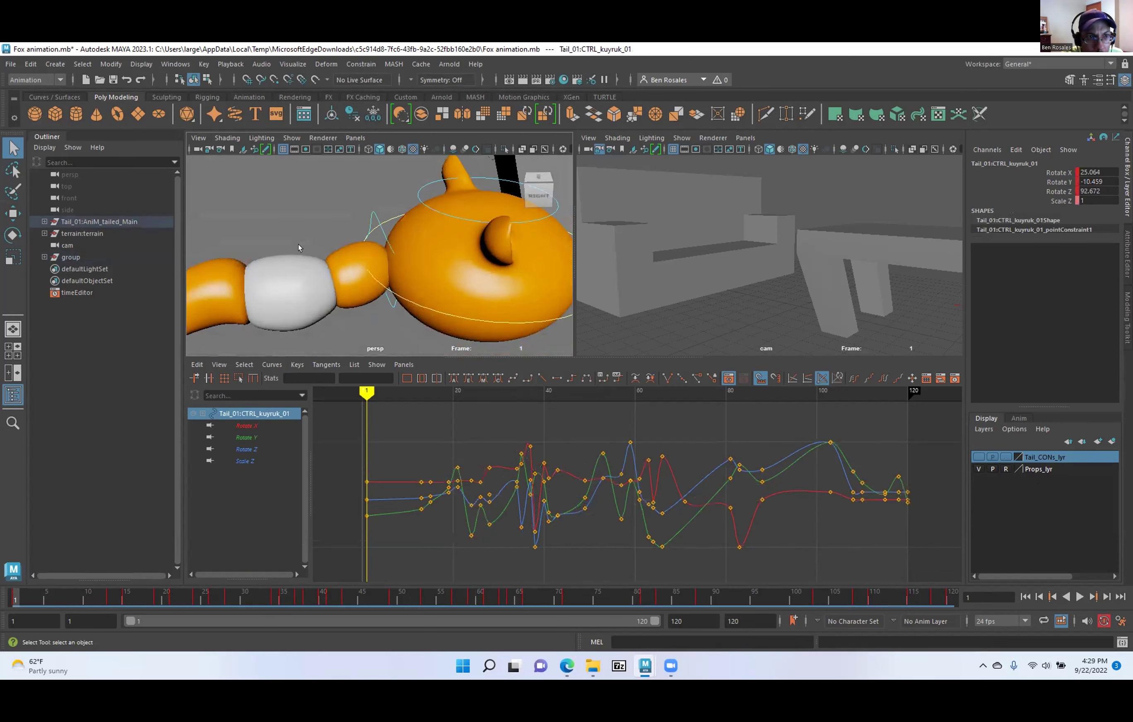
{"action": "left_click", "coordinate": [43, 221], "text": "shift"}
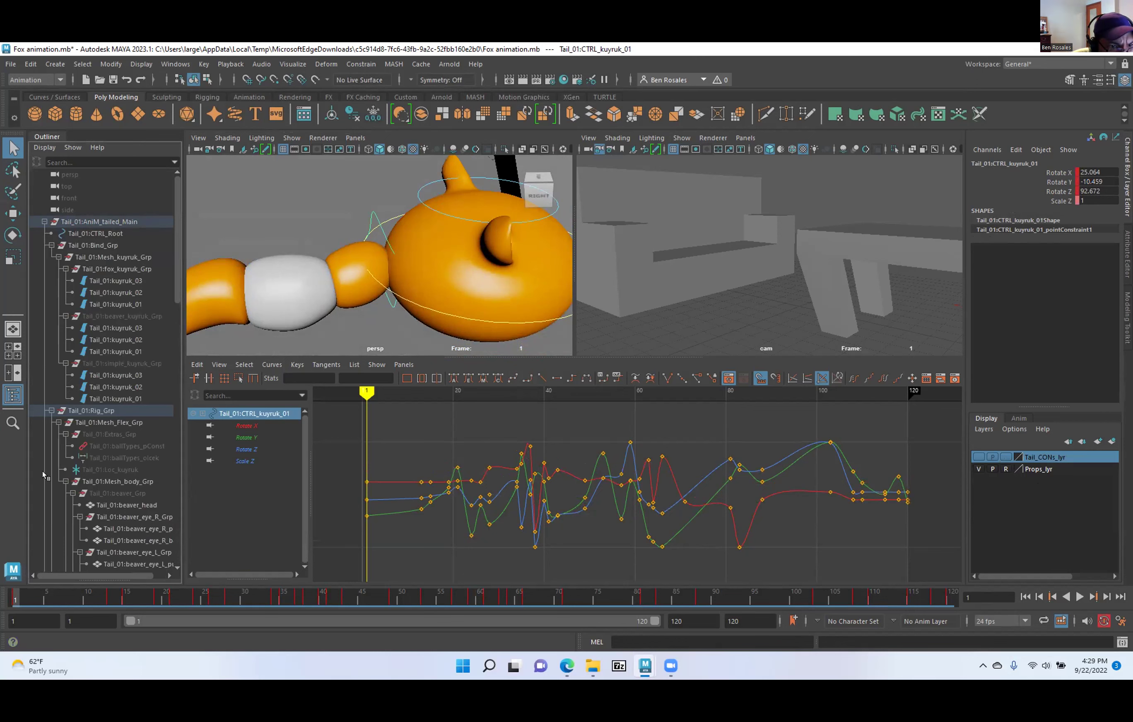
{"action": "scroll", "coordinate": [52, 461], "scroll_direction": "down", "scroll_amount": 10}
{"action": "scroll", "coordinate": [62, 451], "scroll_direction": "down", "scroll_amount": 5}
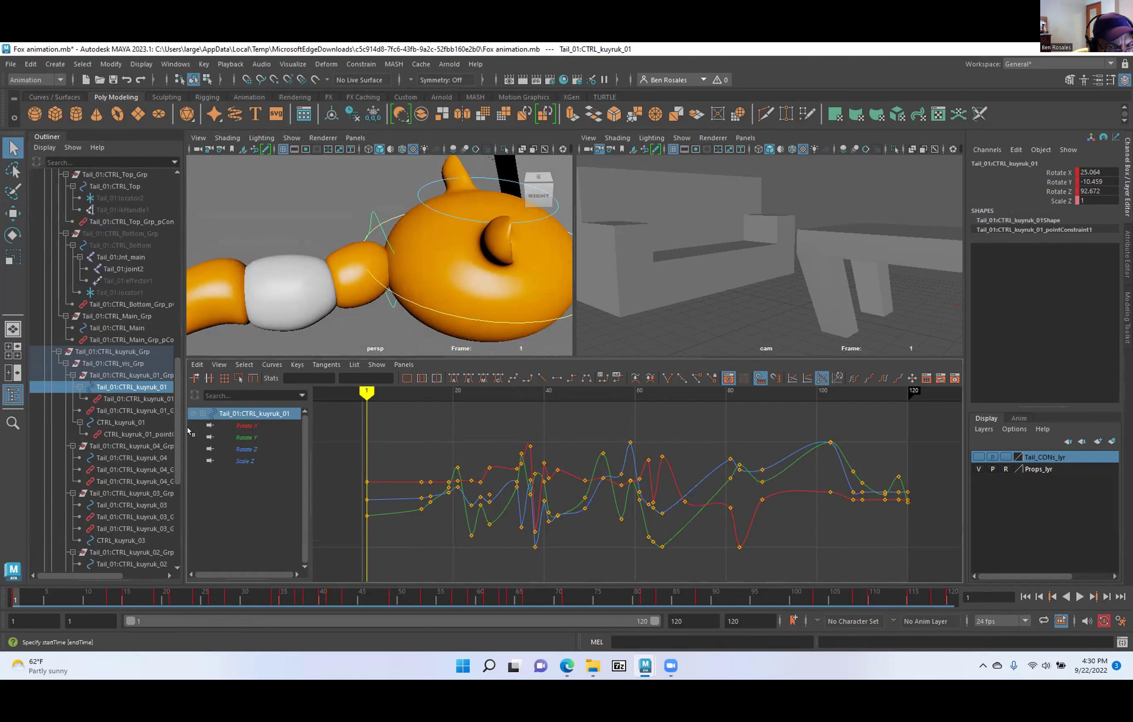
{"action": "left_click_drag", "start_coordinate": [179, 427], "coordinate": [293, 427]}
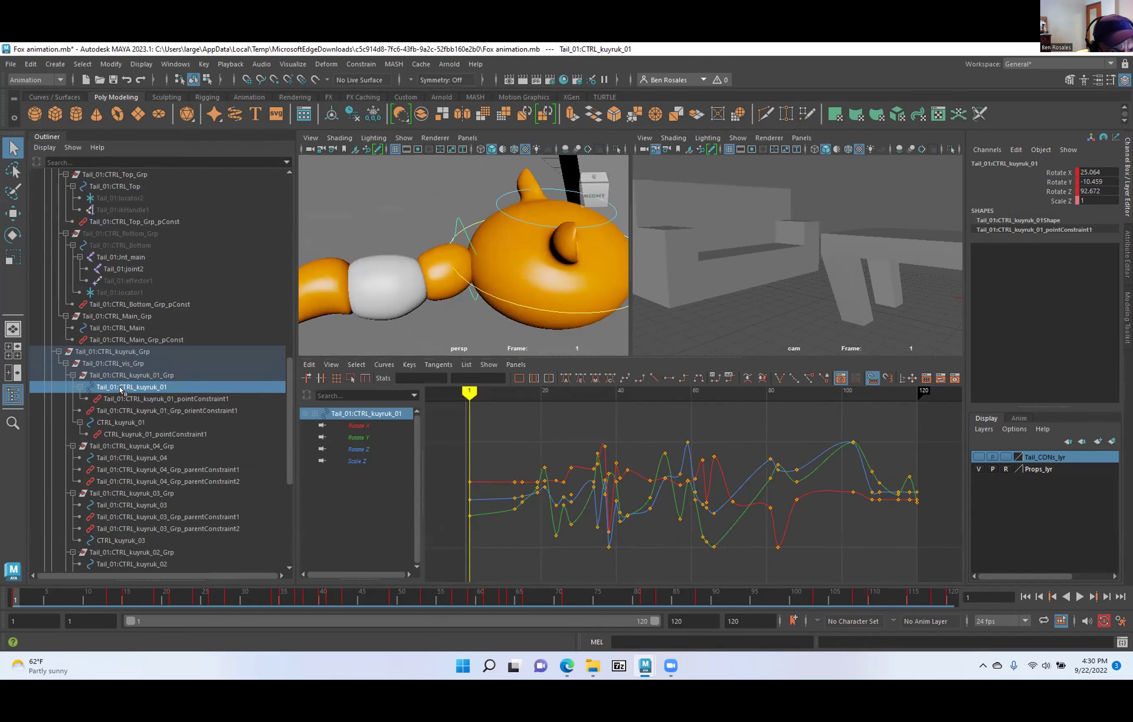
{"action": "left_click", "coordinate": [119, 423], "text": "ctrl"}
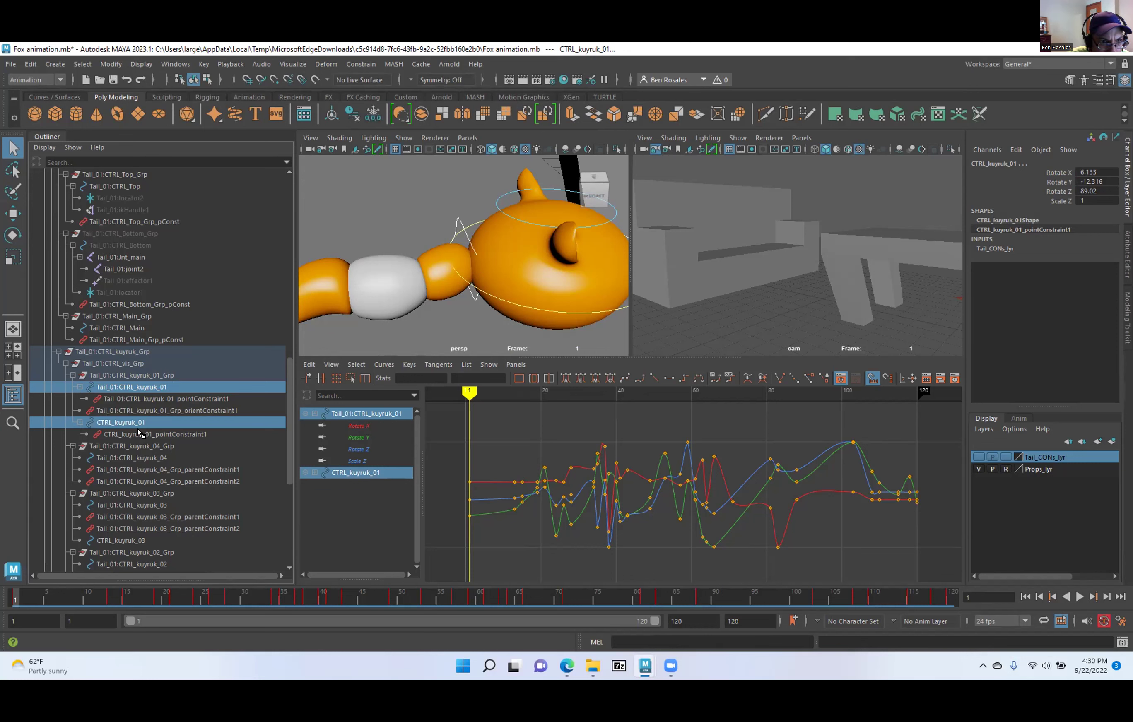
Check the other tail controls in the hierarchy: Tail_01:CTRL_kuyruk_04, both CTRL_kuyruk_03 controls and Tail_01:CTRL_kuyruk_02.
{"action": "left_click", "coordinate": [138, 457]}
{"action": "middle_click_drag", "start_coordinate": [388, 277], "coordinate": [445, 263], "text": "alt"}
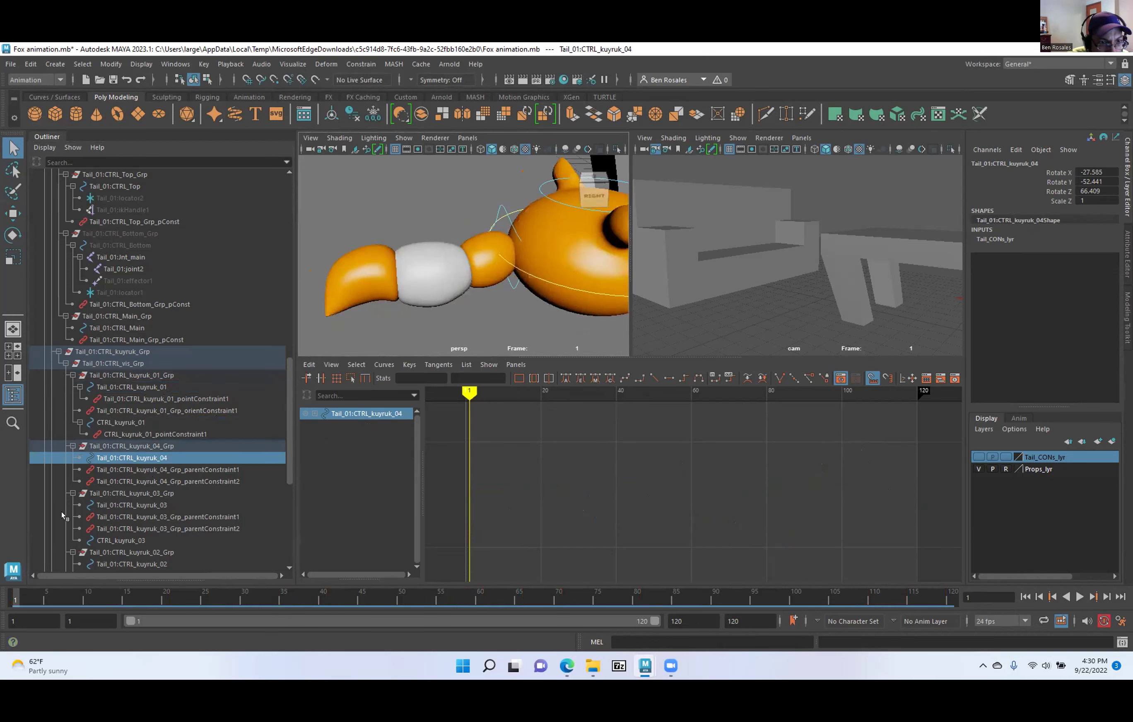
{"action": "left_click", "coordinate": [124, 506]}
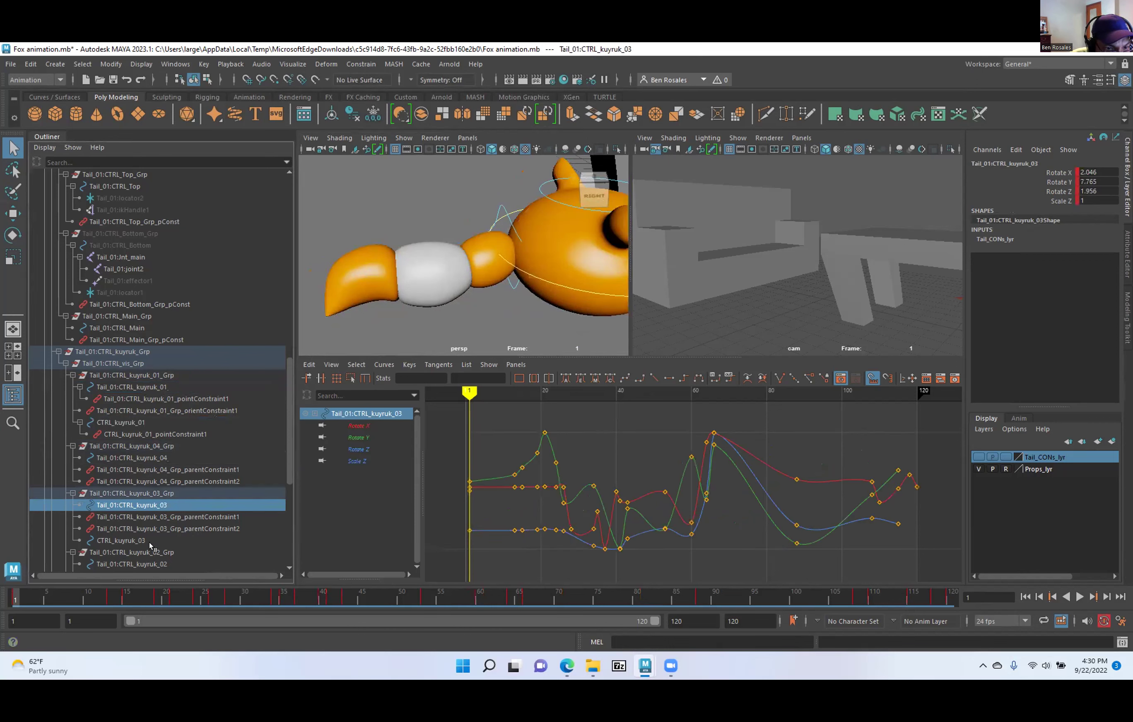
{"action": "left_click", "coordinate": [123, 543], "text": "ctrl"}
{"action": "scroll", "coordinate": [148, 477], "scroll_direction": "down", "scroll_amount": 7}
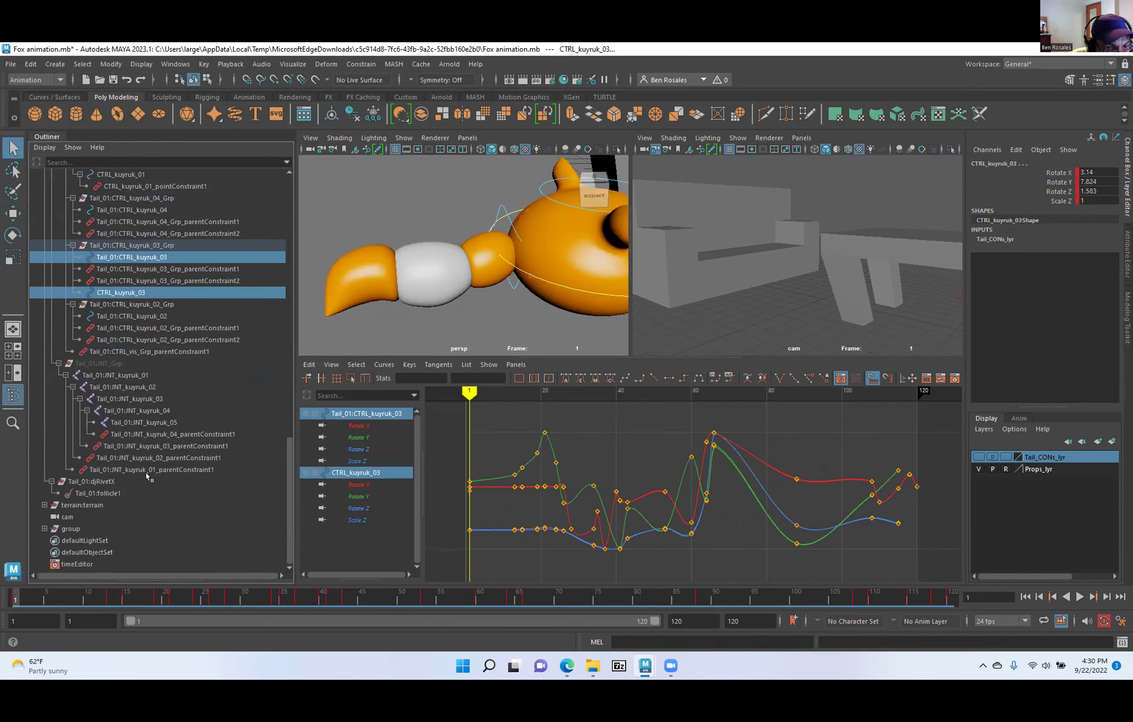
{"action": "left_click", "coordinate": [121, 317]}
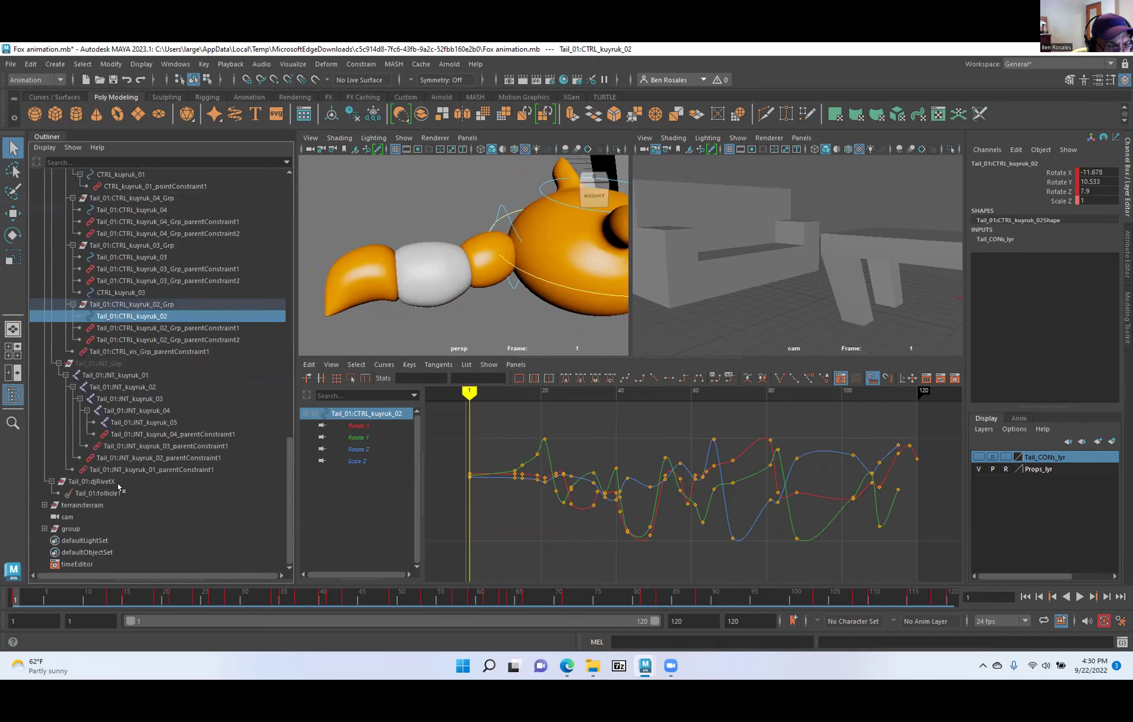
Add the remaining tail-base control Tail_01:CTRL_kuyruk_01 to Tail_CONs_lyr.
{"action": "left_click", "coordinate": [508, 219]}
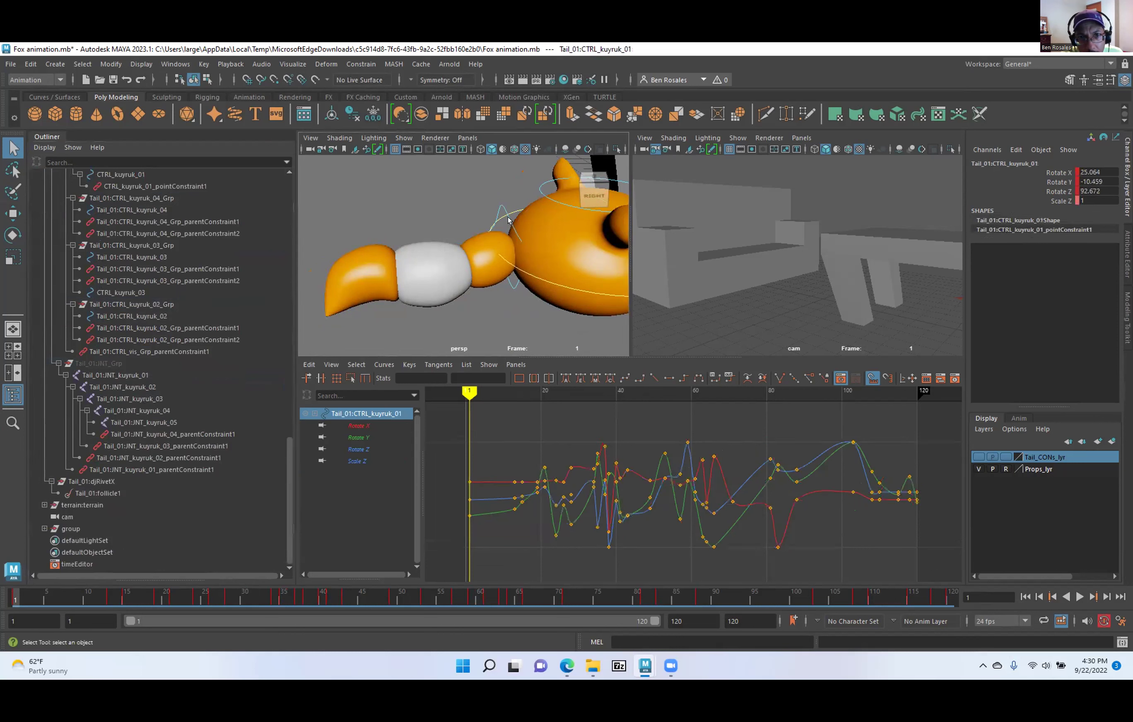
{"action": "right_click", "coordinate": [1063, 464]}
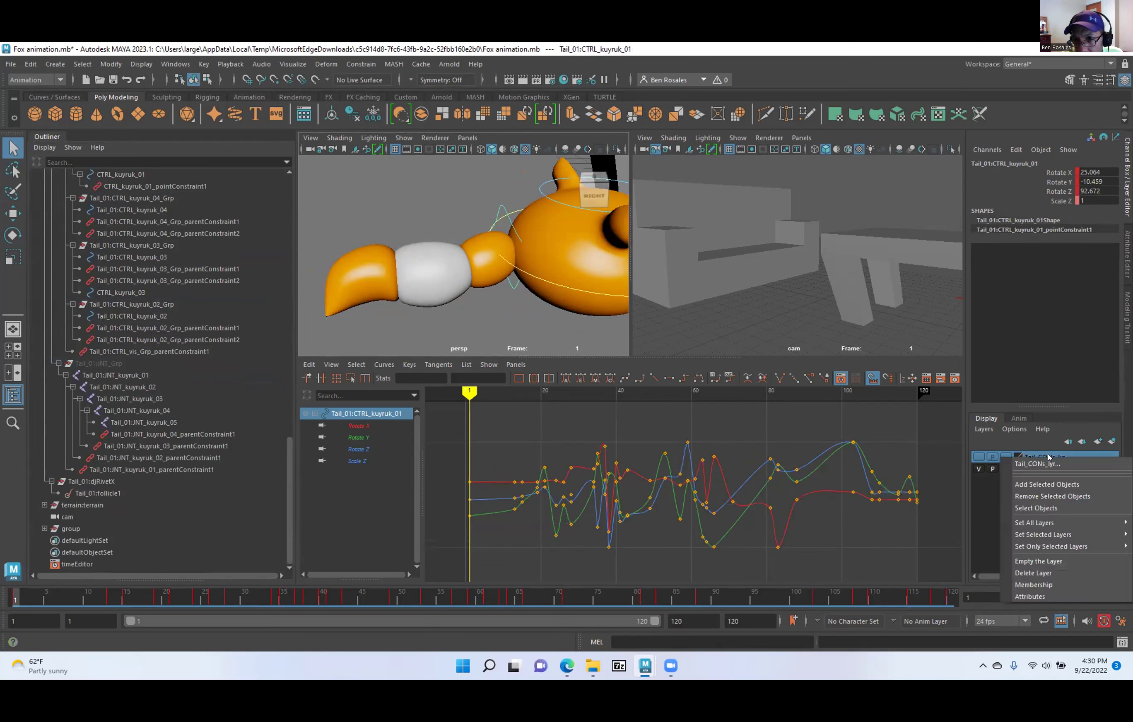
{"action": "left_click", "coordinate": [1042, 485]}
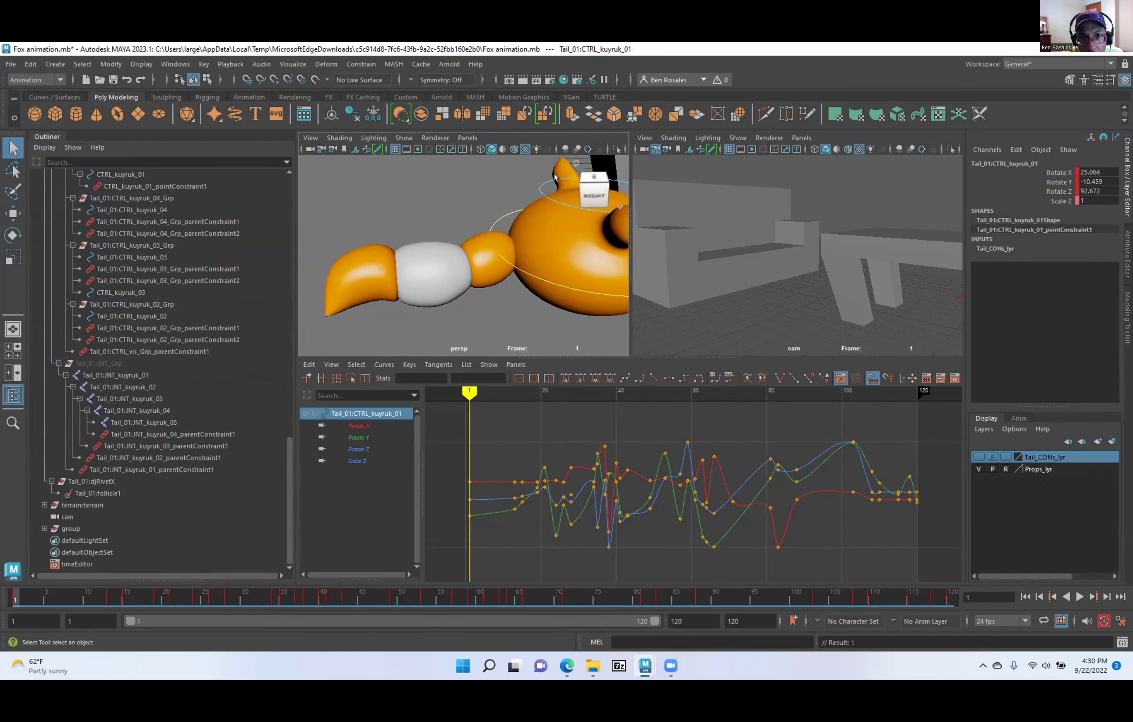
Add the body controls Tail_01:CTRL_Top and Tail_02:CTRL_Main to Tail_CONs_lyr, one after the other.
{"action": "left_click", "coordinate": [542, 183]}
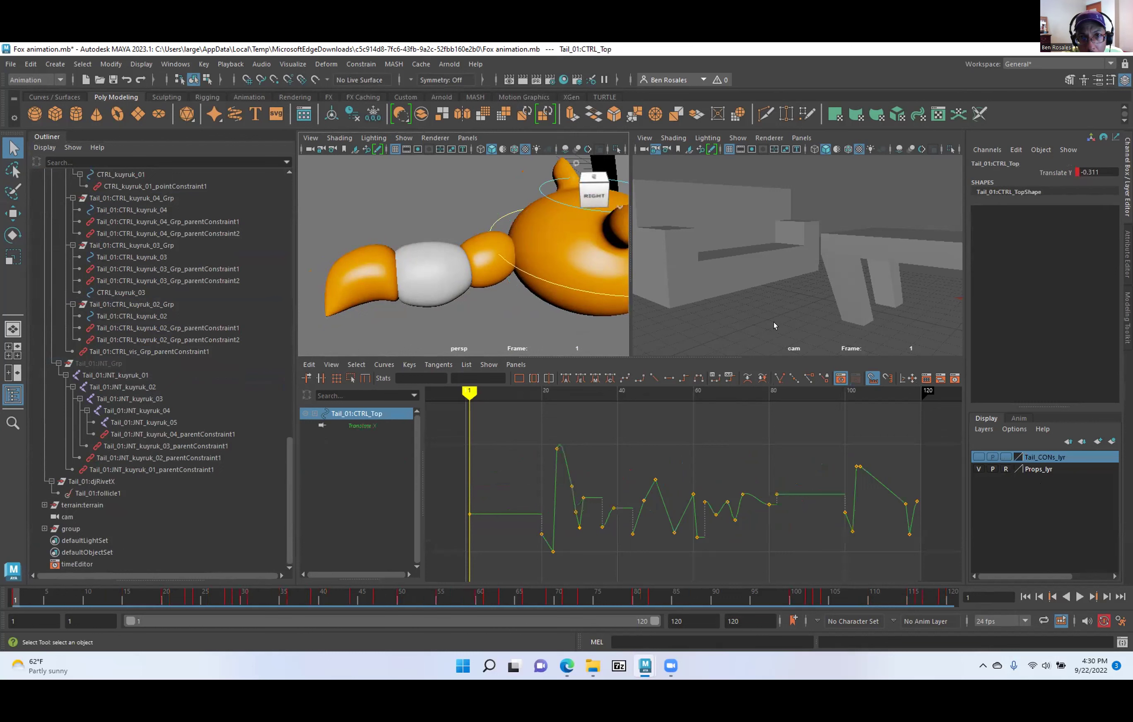
{"action": "right_click", "coordinate": [1038, 459]}
{"action": "left_click", "coordinate": [1043, 489]}
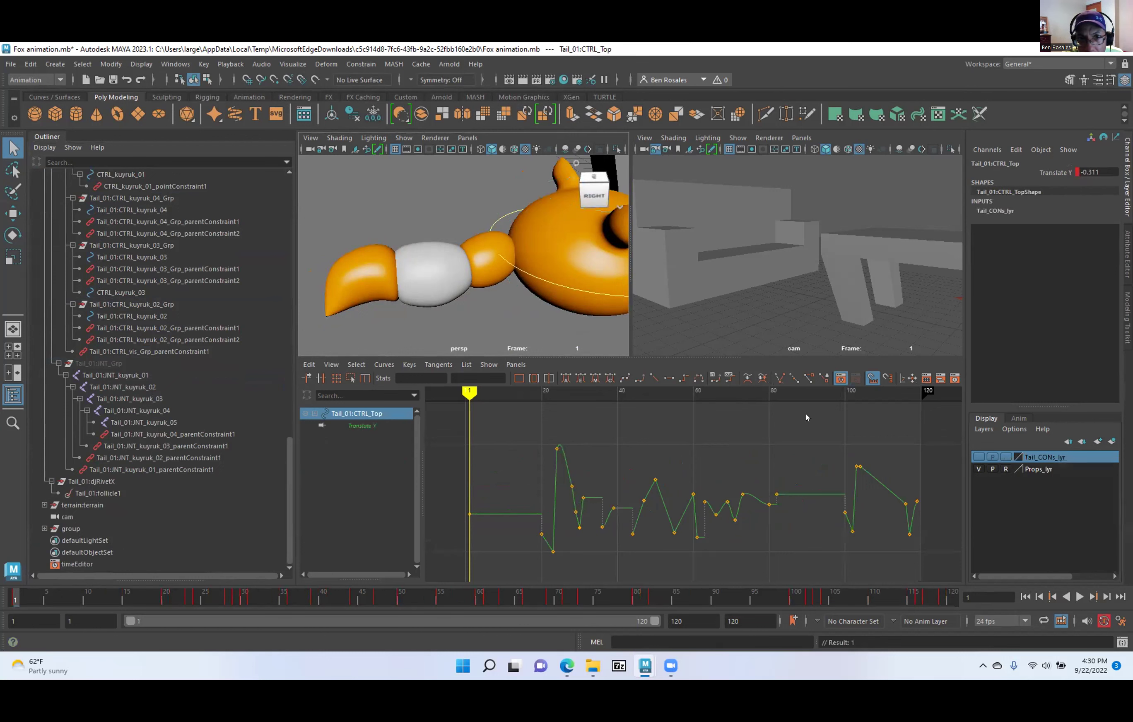
{"action": "left_click", "coordinate": [492, 222]}
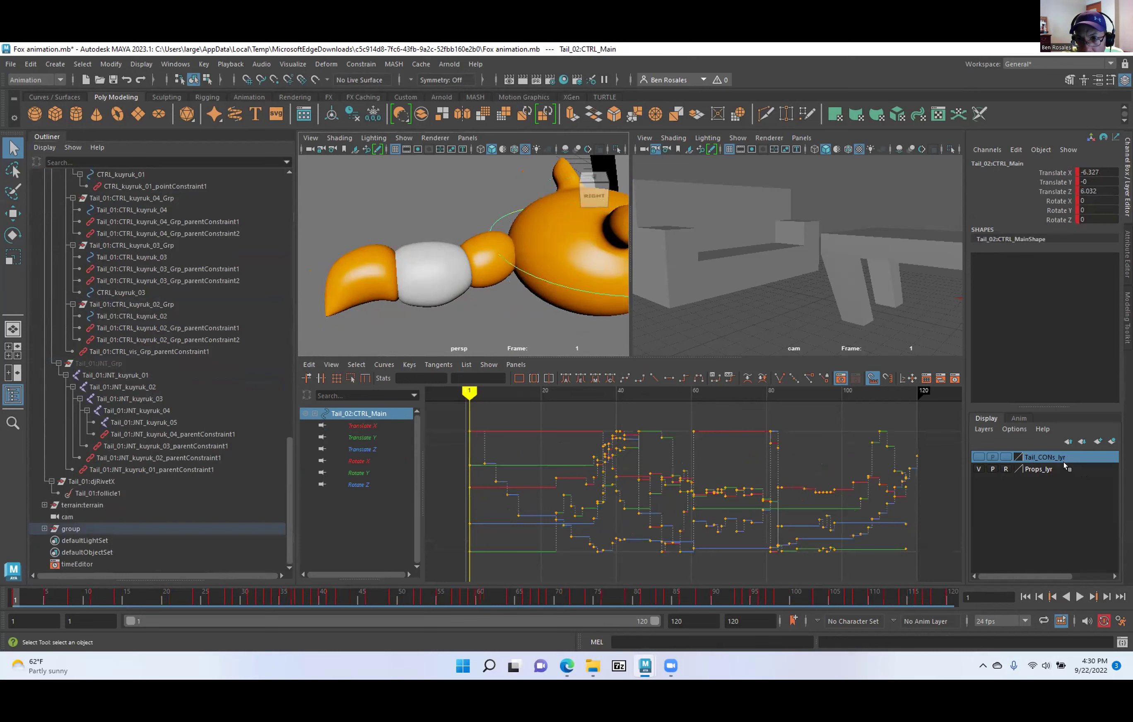
{"action": "right_click", "coordinate": [1050, 457]}
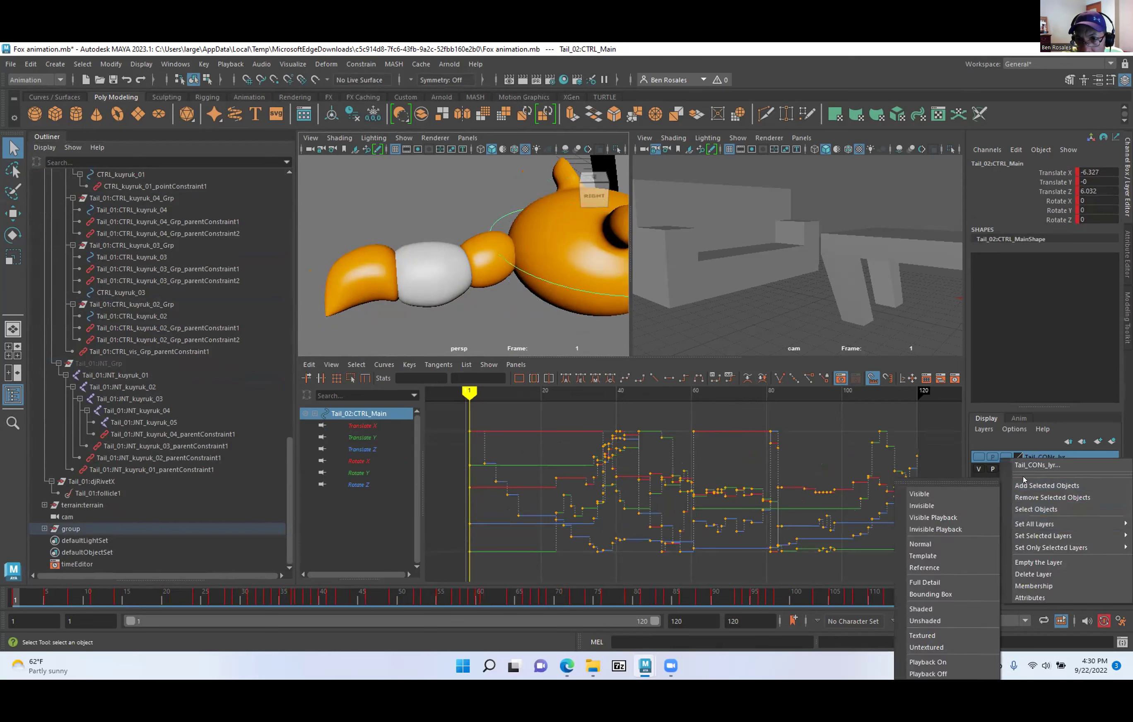
{"action": "left_click", "coordinate": [1046, 485]}
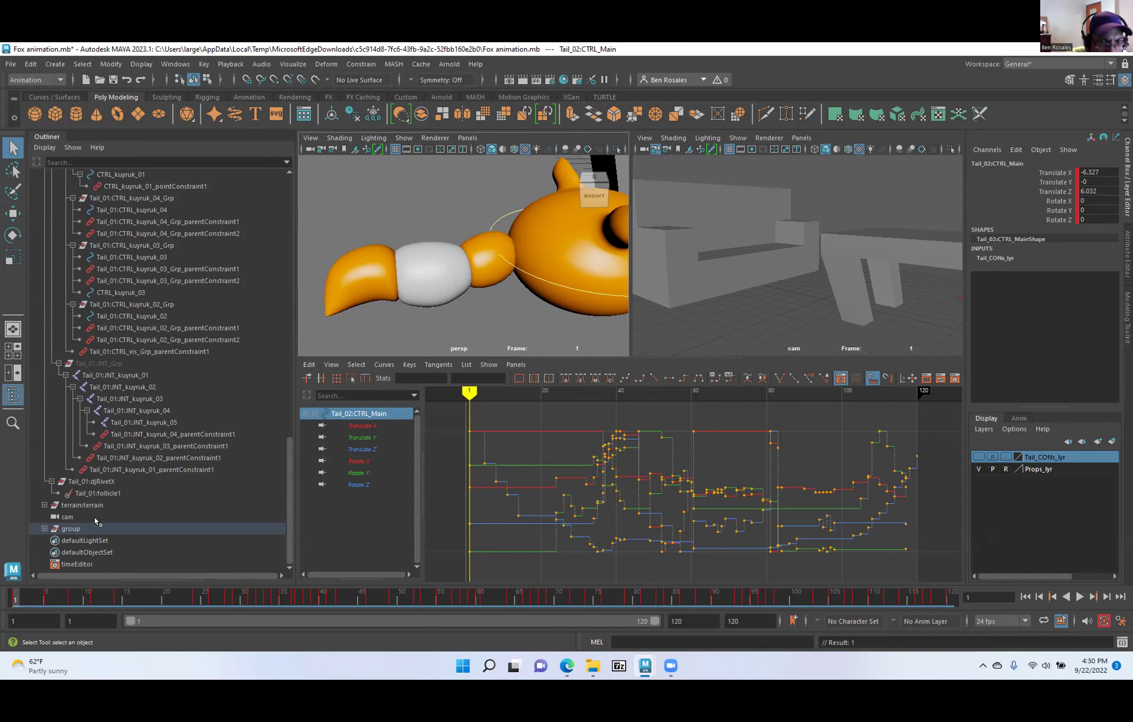
Expand the object named group, examine the Tail_02 rig hierarchy inside it, and select Tail_02:CTRL_Root.
{"action": "left_click", "coordinate": [44, 527]}
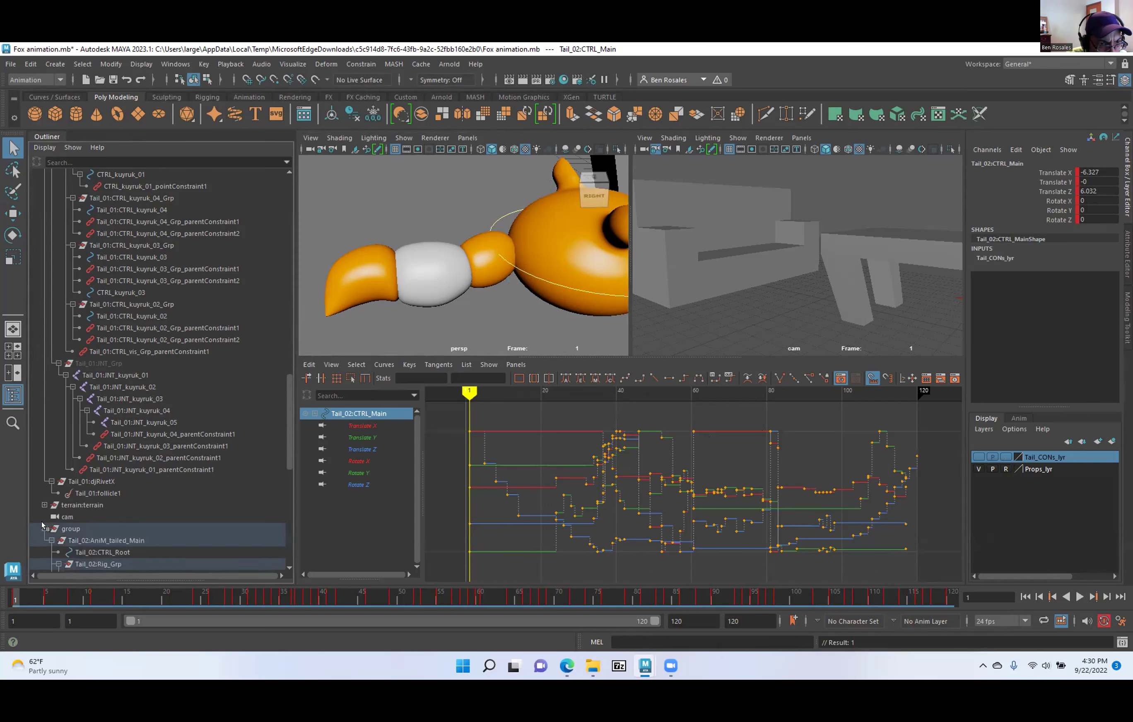
{"action": "scroll", "coordinate": [105, 399], "scroll_direction": "down", "scroll_amount": 4}
{"action": "scroll", "coordinate": [108, 409], "scroll_direction": "down", "scroll_amount": 2}
{"action": "scroll", "coordinate": [110, 419], "scroll_direction": "up", "scroll_amount": 5}
{"action": "scroll", "coordinate": [109, 418], "scroll_direction": "down", "scroll_amount": 4}
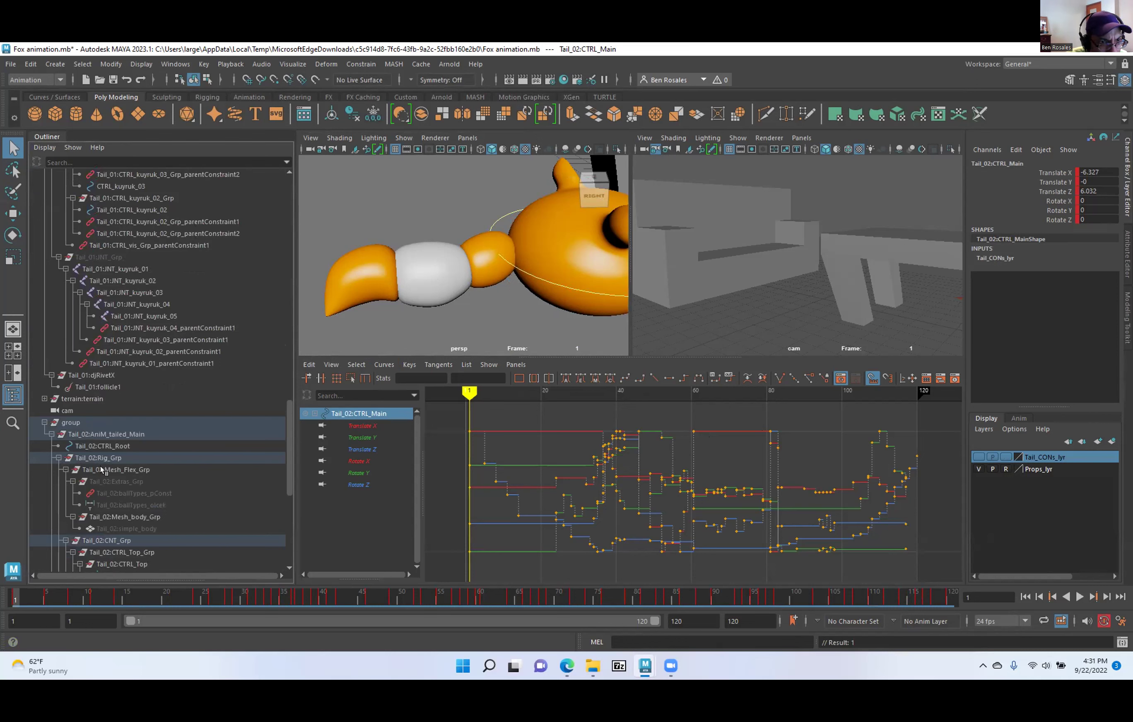
{"action": "left_click", "coordinate": [67, 423]}
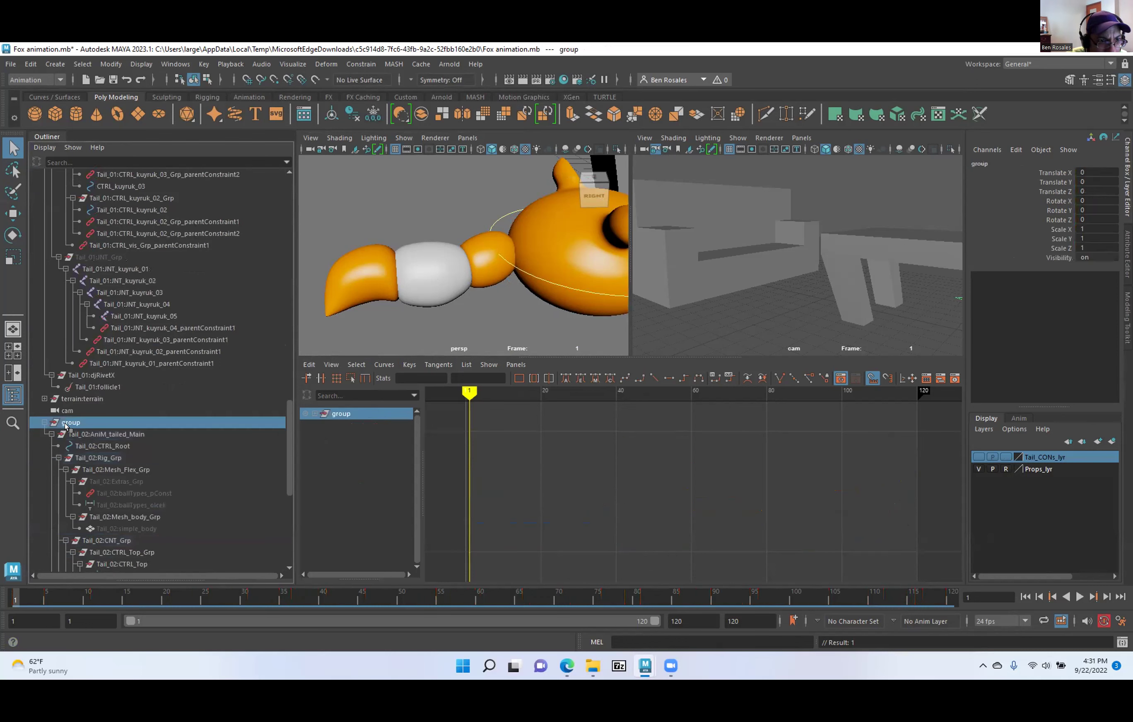
{"action": "scroll", "coordinate": [71, 428], "scroll_direction": "down", "scroll_amount": 5}
{"action": "scroll", "coordinate": [86, 389], "scroll_direction": "up", "scroll_amount": 3}
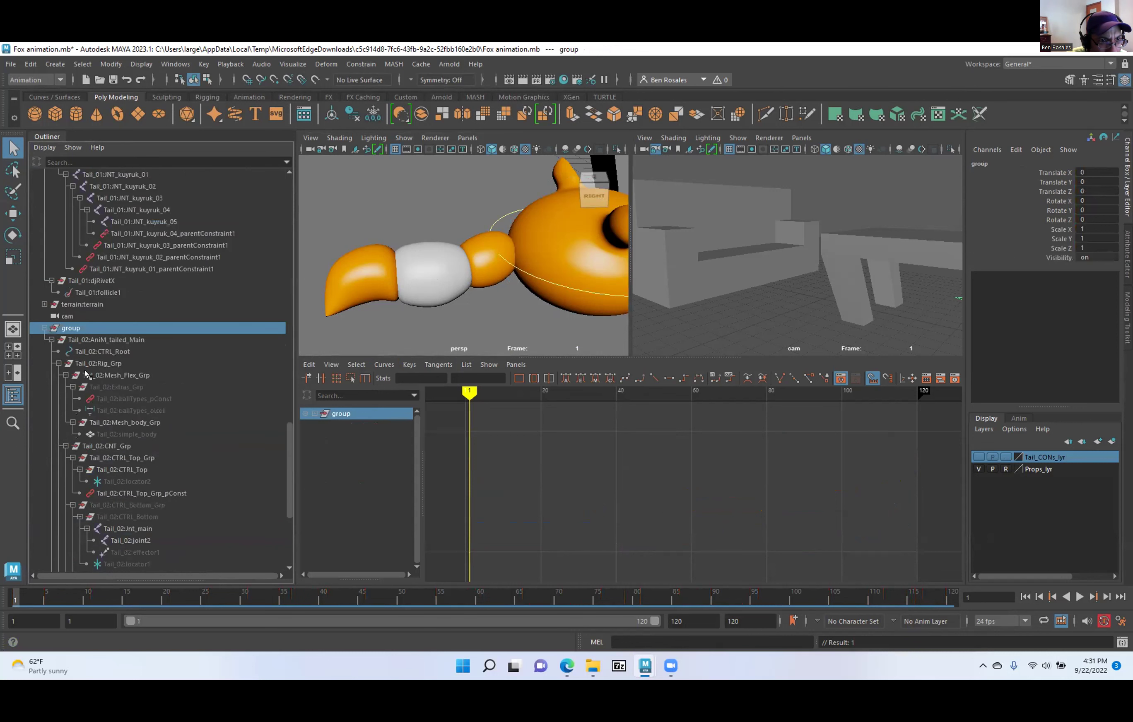
{"action": "left_click", "coordinate": [89, 352]}
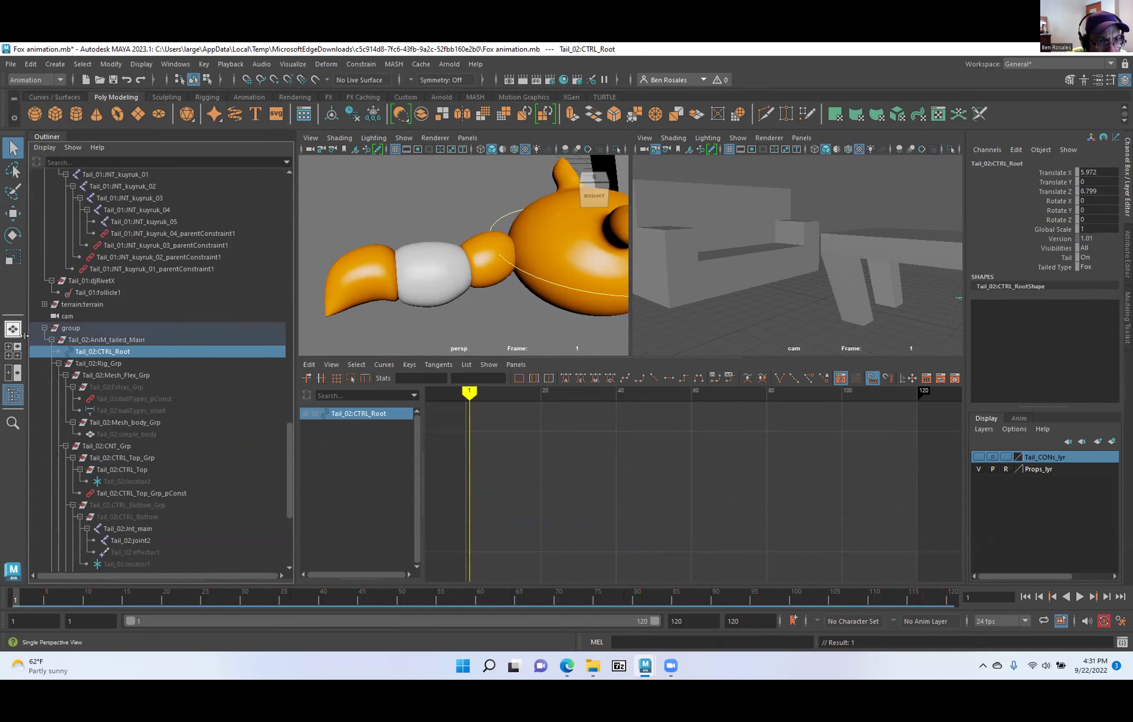
Turn on the visibility of Tail_CONs_lyr and view the fox's tail controls up close.
{"action": "key", "text": "f"}
{"action": "left_click", "coordinate": [978, 457]}
{"action": "scroll", "coordinate": [476, 303], "scroll_direction": "up", "scroll_amount": 5}
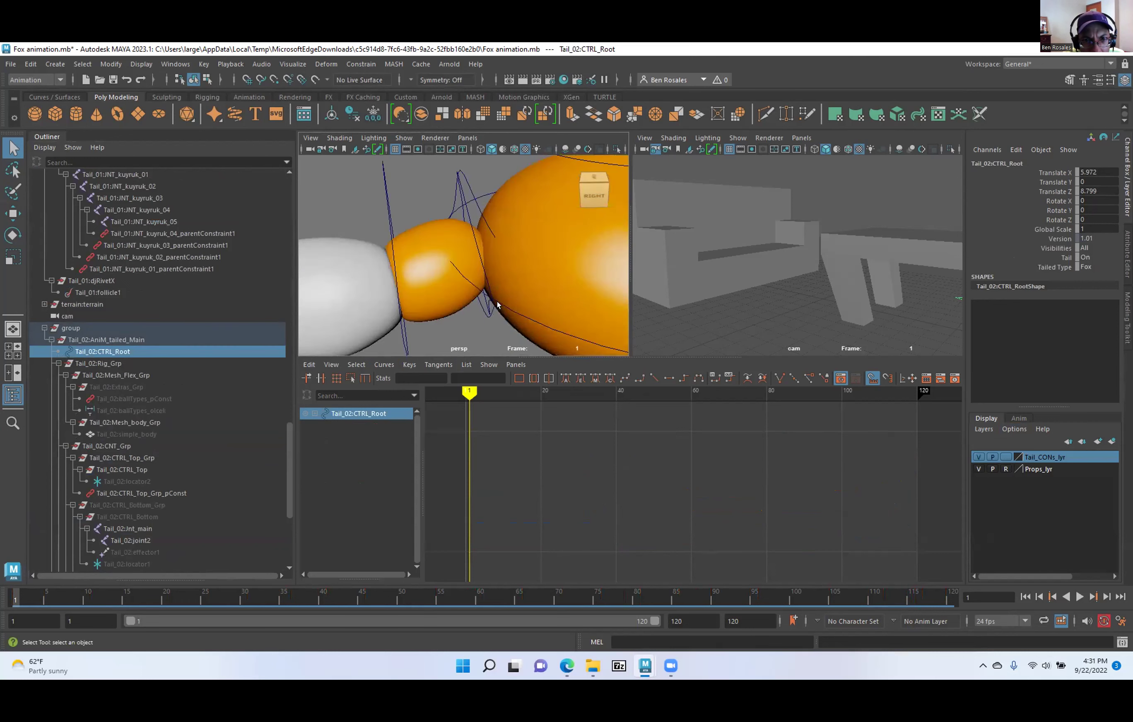
Select the body control Tail_02:CTRL_Main at frame 1 and move it up to a Translate Y of about 0.657.
{"action": "left_click", "coordinate": [497, 305]}
{"action": "left_click_drag", "start_coordinate": [508, 311], "coordinate": [440, 320], "text": "alt"}
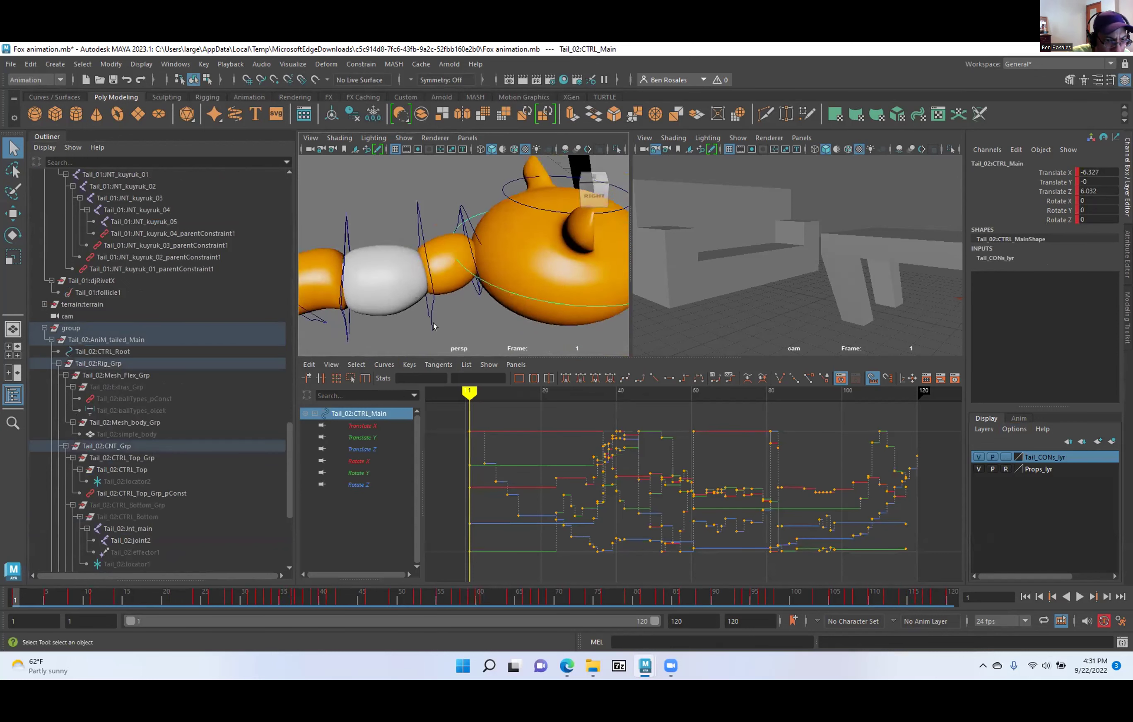
{"action": "key", "text": "w"}
{"action": "scroll", "coordinate": [438, 287], "scroll_direction": "down", "scroll_amount": 2}
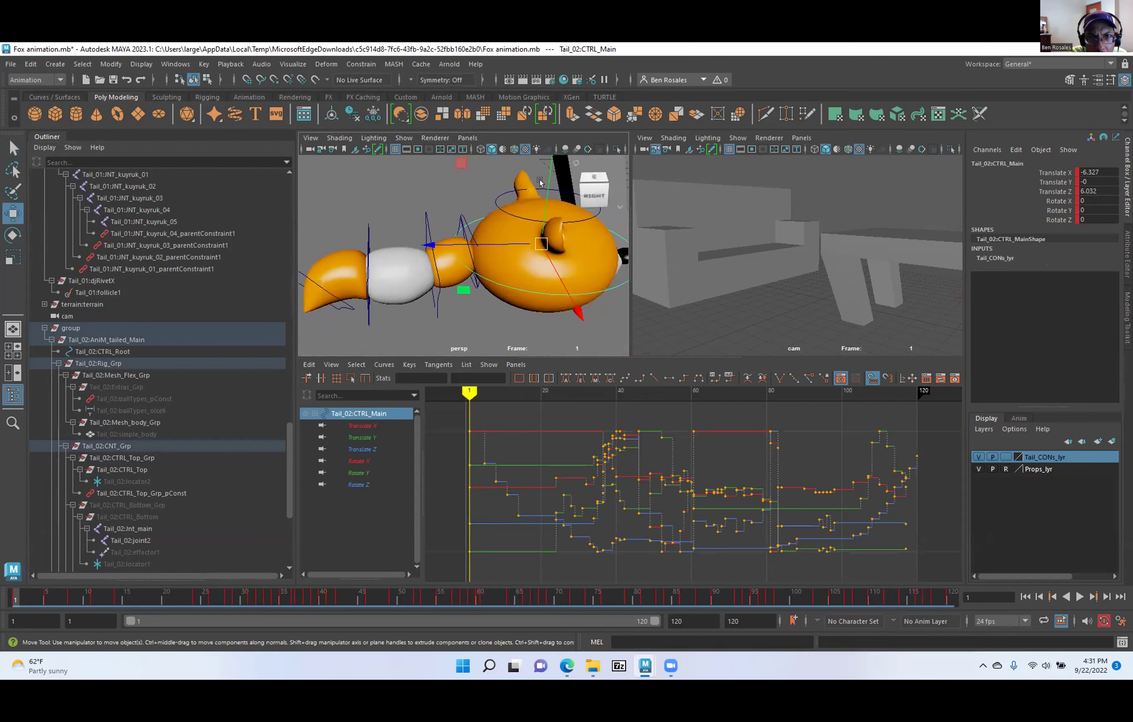
{"action": "left_click_drag", "start_coordinate": [540, 179], "coordinate": [545, 122]}
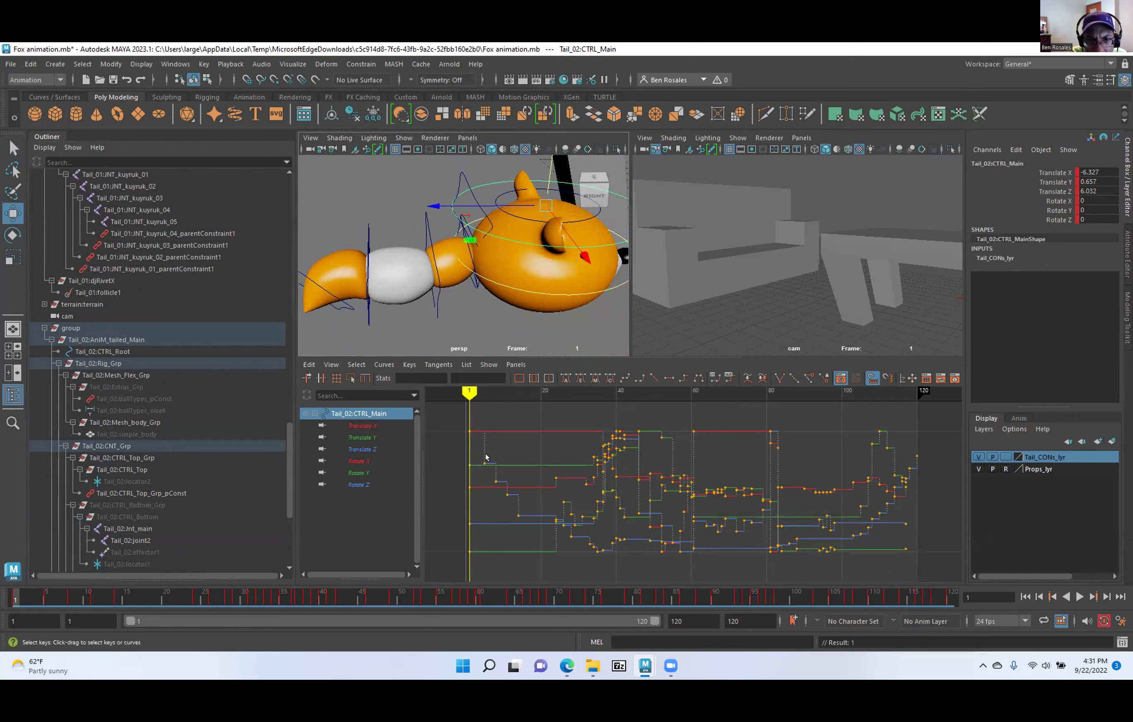
Narrow the Outliner and enlarge the perspective view to fill the workspace, showing the whole fox.
{"action": "left_click_drag", "start_coordinate": [290, 229], "coordinate": [86, 227]}
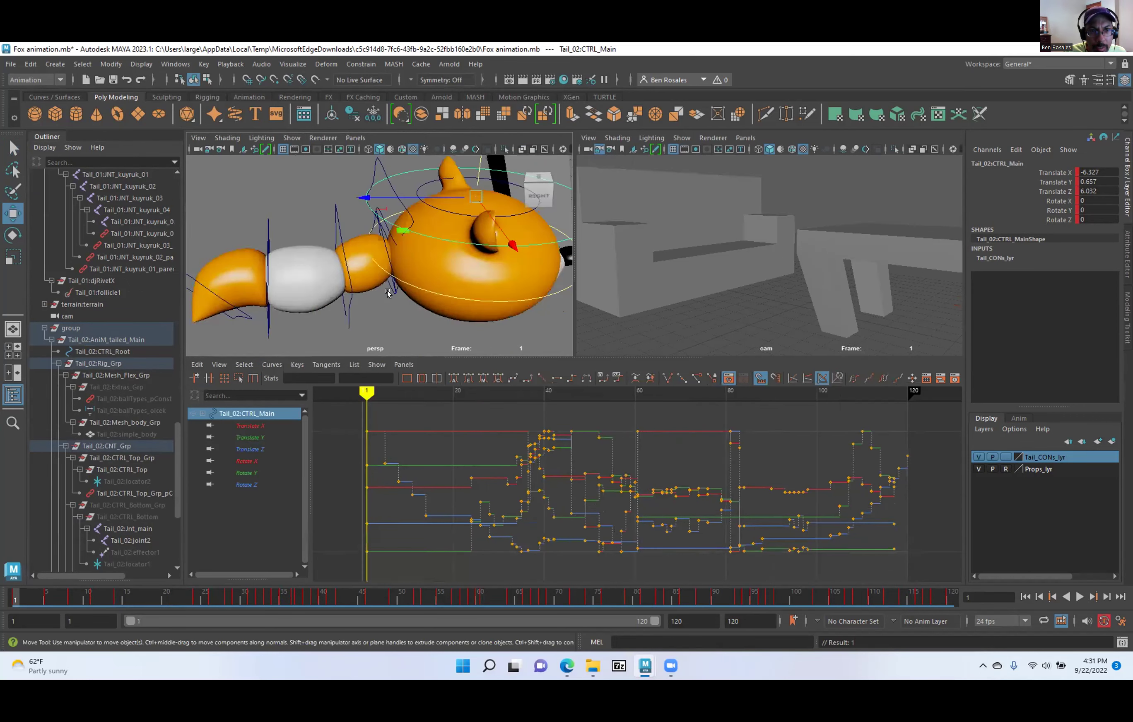
{"action": "key", "text": "space"}
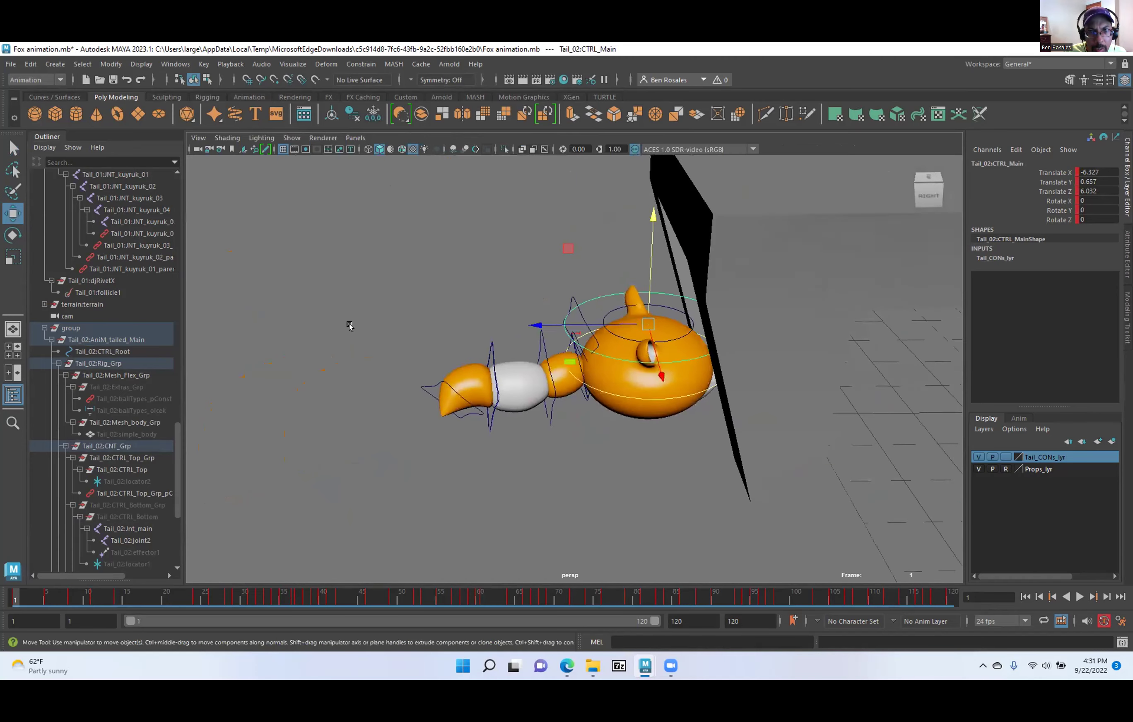
{"action": "left_click_drag", "start_coordinate": [350, 326], "coordinate": [463, 313], "text": "alt"}
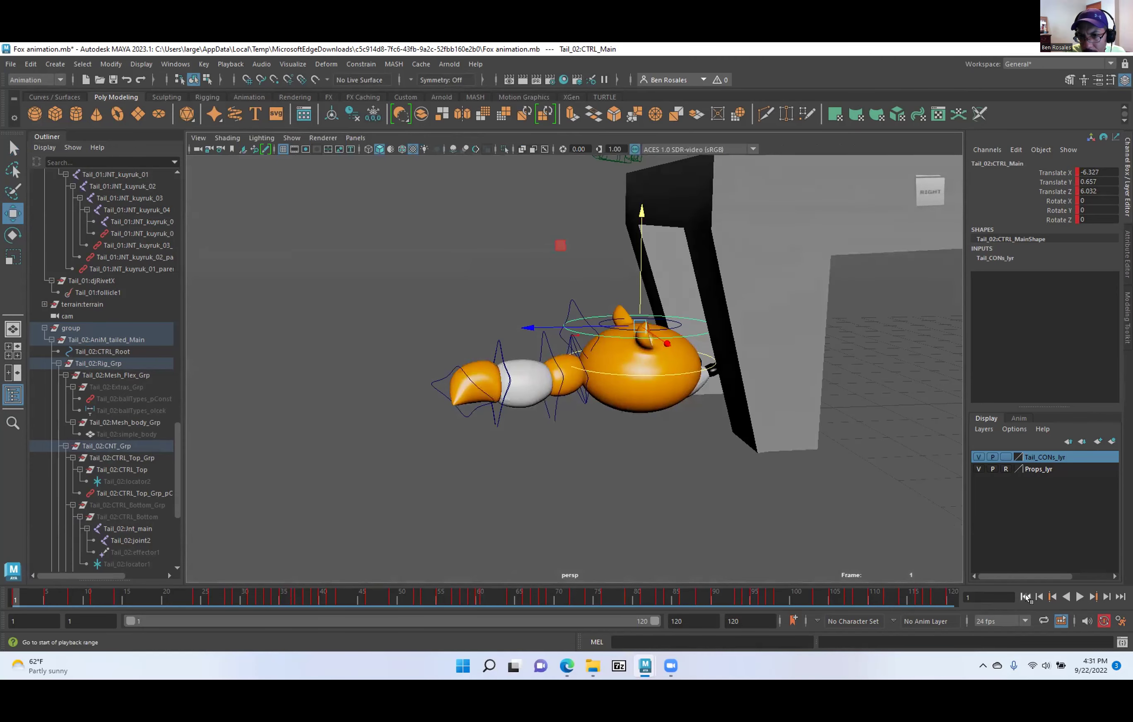
Play and scrub through the fox animation to check how the Tail_02 controls travel relative to the fox, stopping at frame 67.
{"action": "left_click", "coordinate": [1079, 597]}
{"action": "left_click_drag", "start_coordinate": [543, 448], "coordinate": [714, 447], "text": "alt"}
{"action": "middle_click_drag", "start_coordinate": [714, 447], "coordinate": [464, 437], "text": "alt"}
{"action": "left_click_drag", "start_coordinate": [465, 436], "coordinate": [484, 415], "text": "alt"}
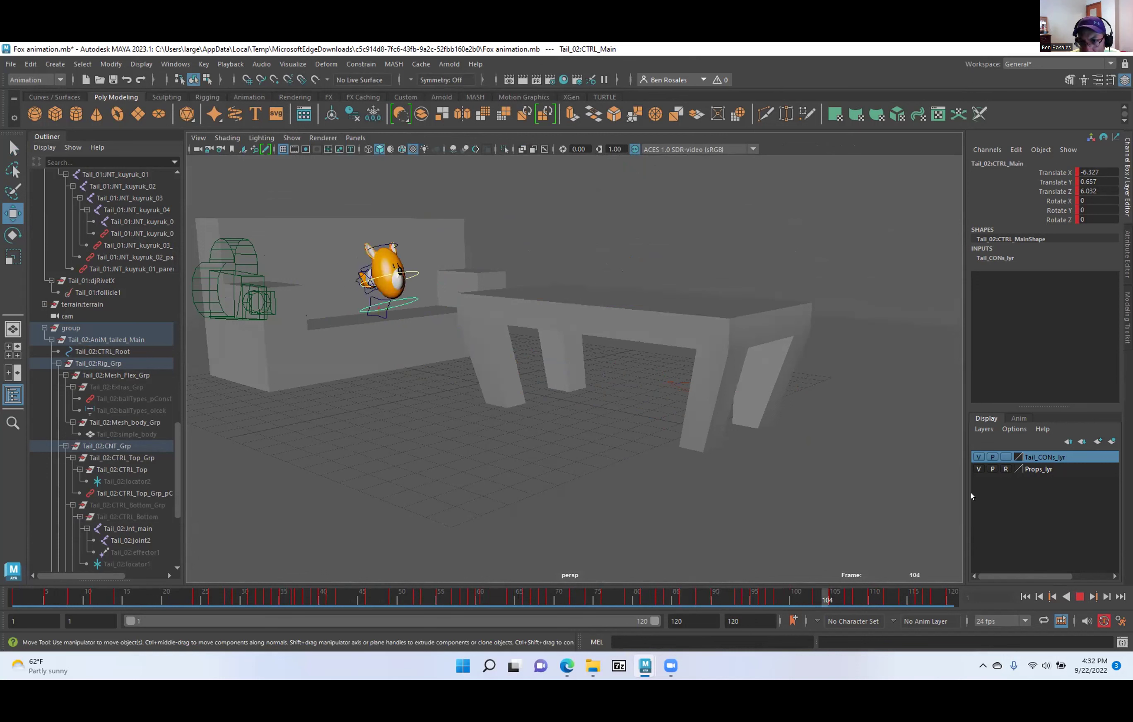
{"action": "key", "text": "Escape"}
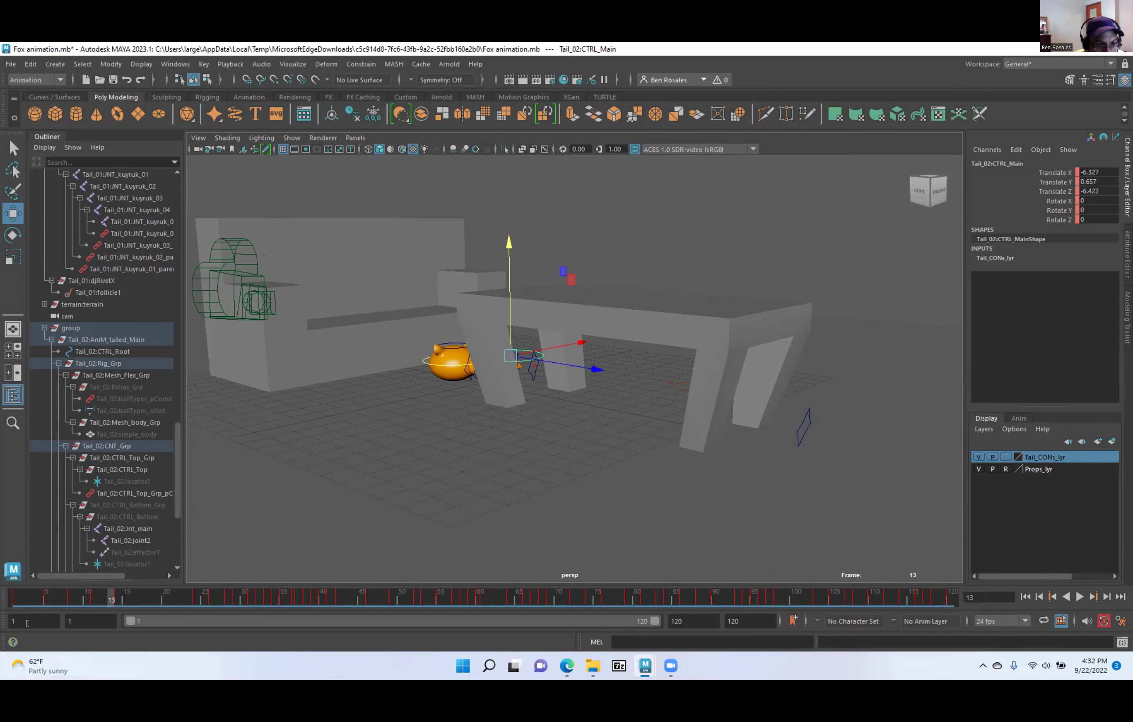
{"action": "left_click_drag", "start_coordinate": [104, 599], "coordinate": [950, 552]}
{"action": "left_click_drag", "start_coordinate": [951, 598], "coordinate": [533, 635]}
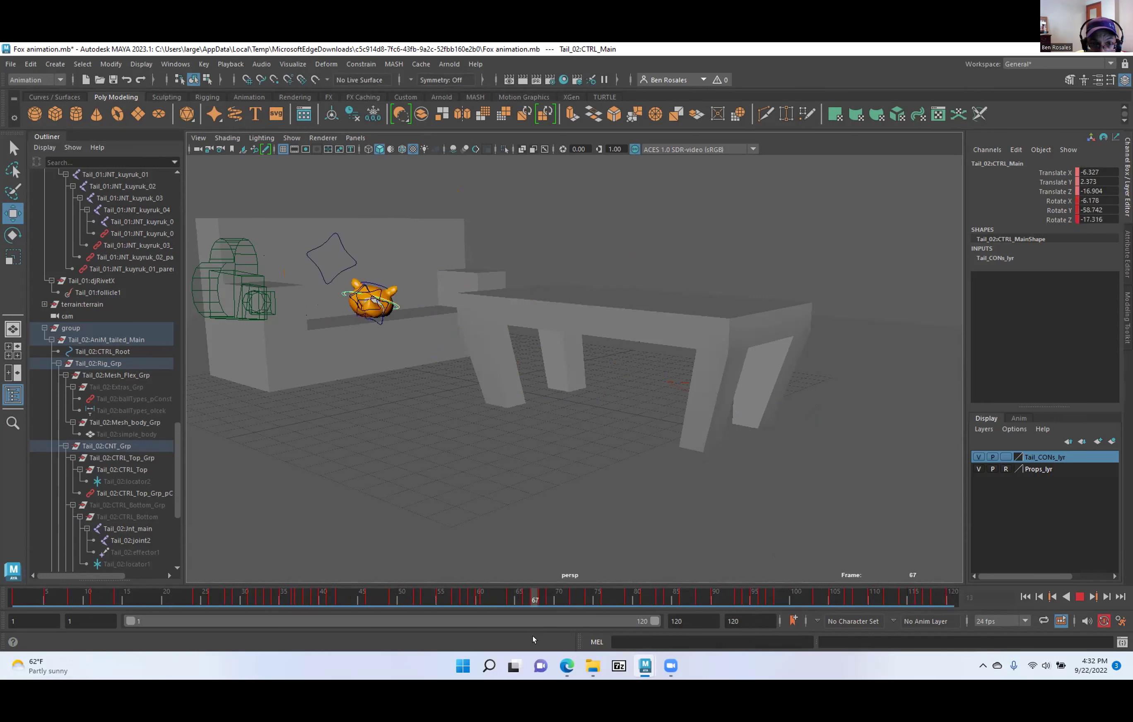
Select the object named group and Tail_01:AniM_tailed_Main in turn to compare what each one contains.
{"action": "right_click", "coordinate": [1043, 456]}
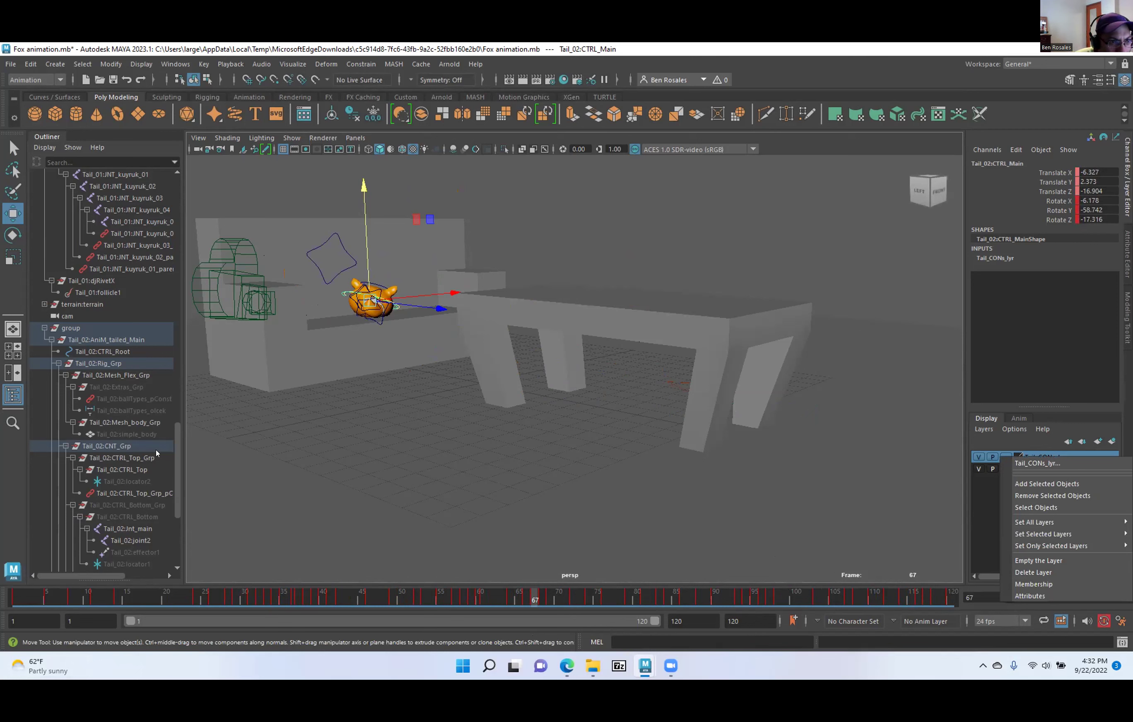
{"action": "left_click", "coordinate": [76, 328]}
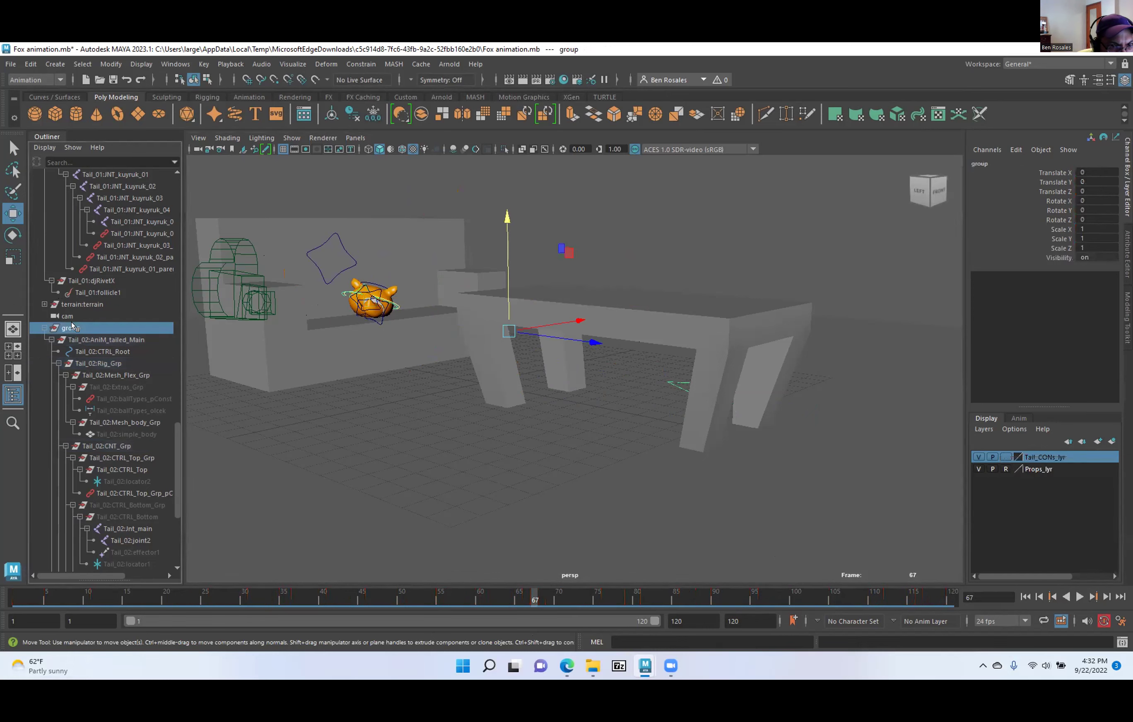
{"action": "scroll", "coordinate": [324, 368], "scroll_direction": "up", "scroll_amount": 2}
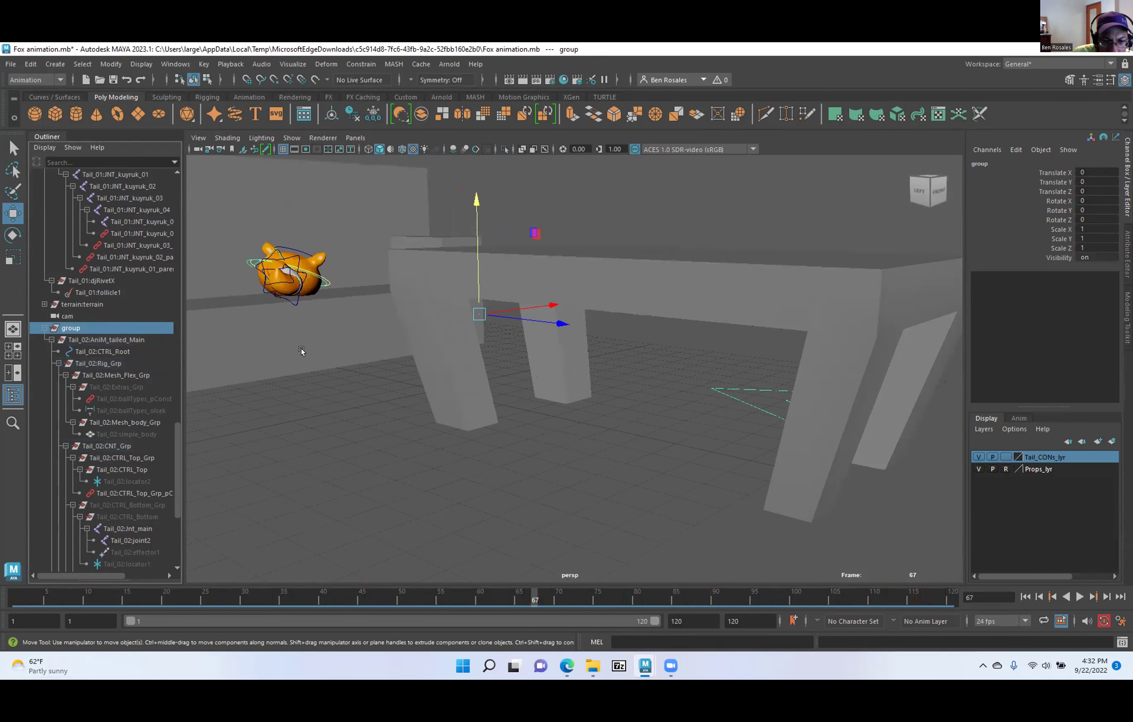
{"action": "middle_click_drag", "start_coordinate": [293, 319], "coordinate": [375, 394], "text": "alt"}
{"action": "left_click_drag", "start_coordinate": [176, 442], "coordinate": [156, 167]}
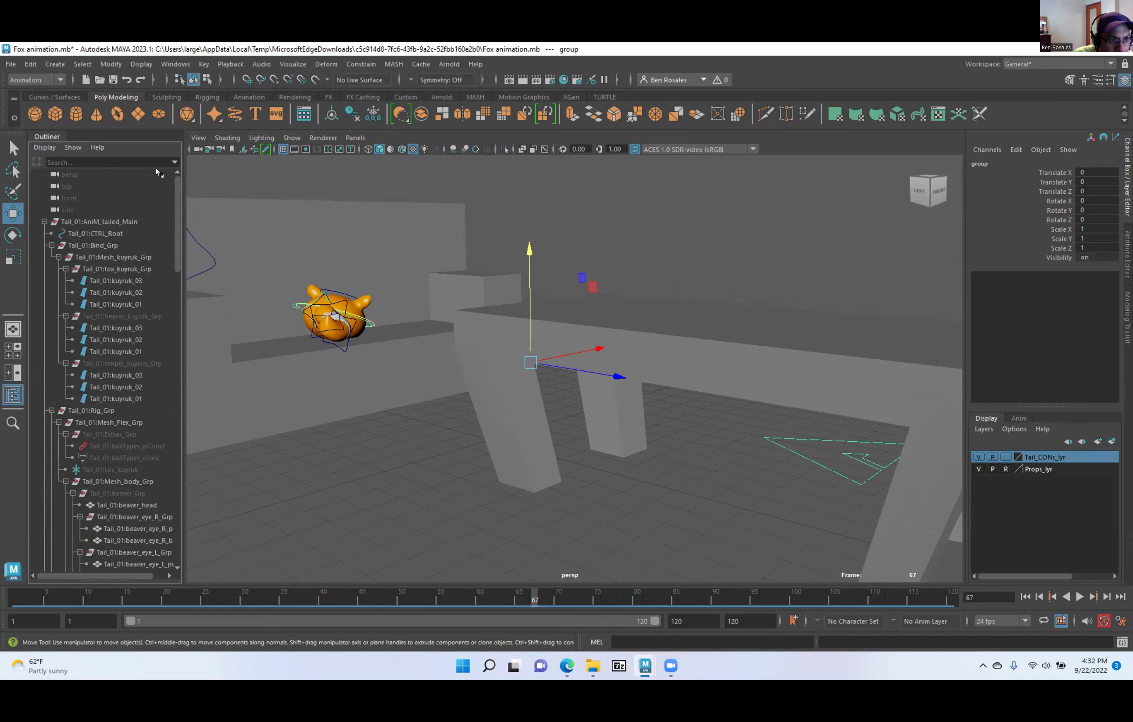
{"action": "left_click", "coordinate": [92, 220]}
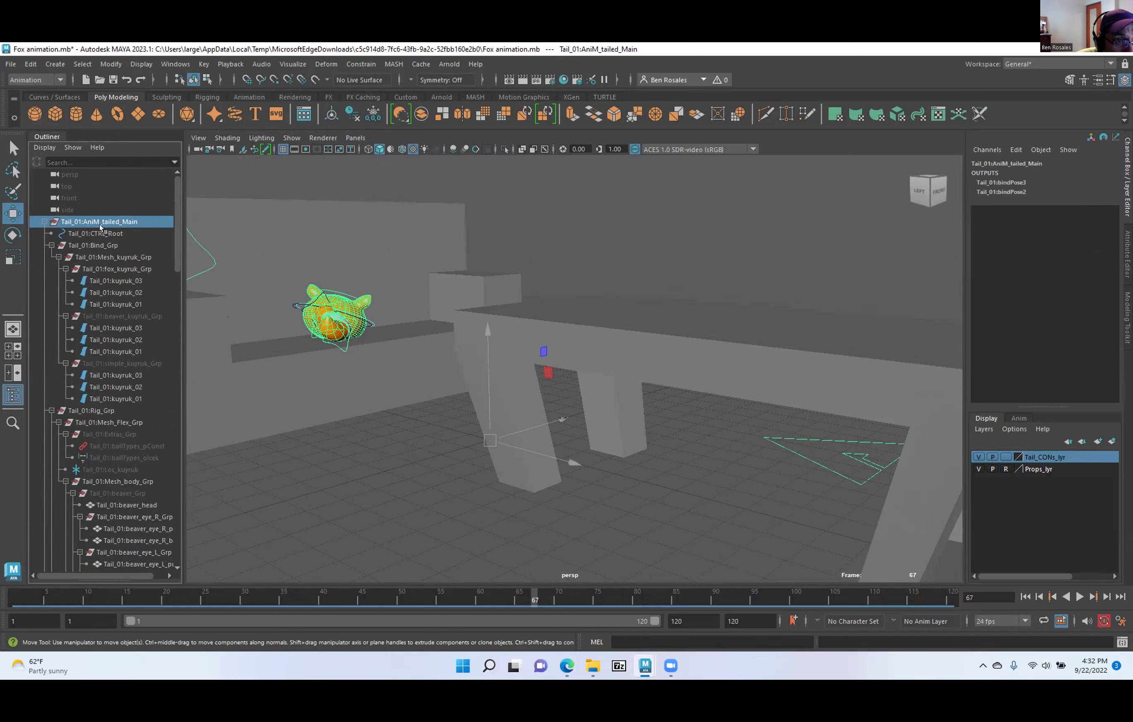
{"action": "mouse_move", "coordinate": [175, 217]}
{"action": "left_mouse_down"}
{"action": "mouse_move", "coordinate": [178, 228]}
{"action": "mouse_move", "coordinate": [175, 200]}
{"action": "left_mouse_up"}
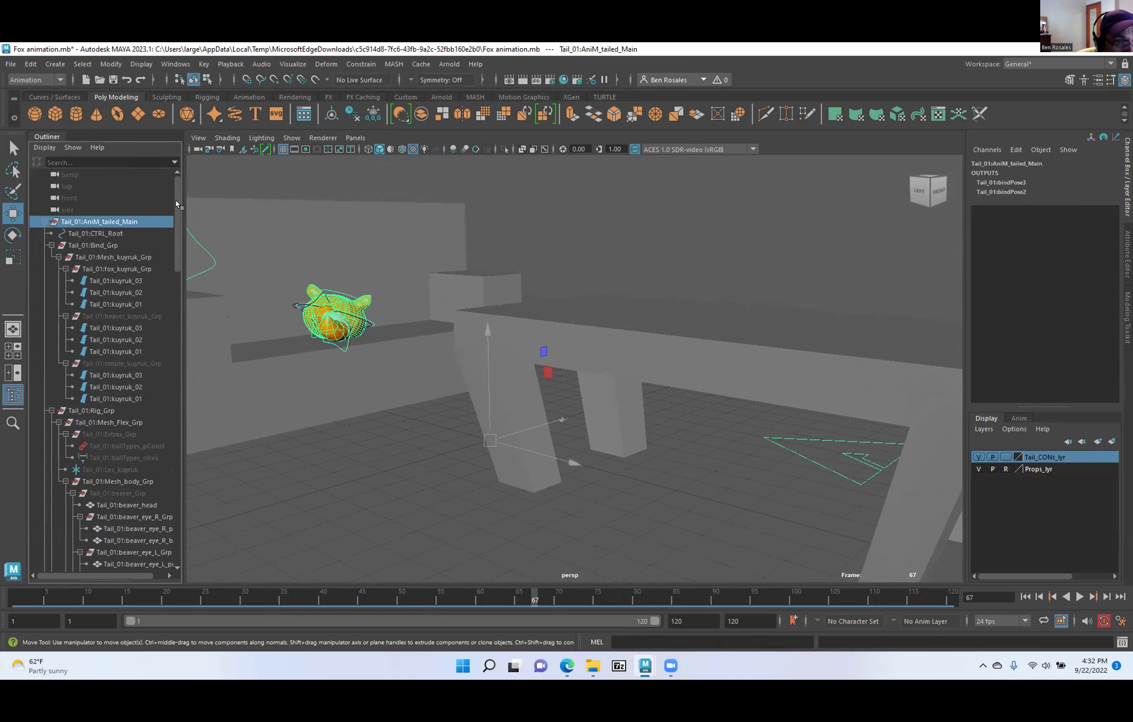
Collapse the hierarchies of Tail_01:AniM_tailed_Main and the object named group.
{"action": "left_click", "coordinate": [37, 220]}
{"action": "scroll", "coordinate": [101, 276], "scroll_direction": "down", "scroll_amount": 4}
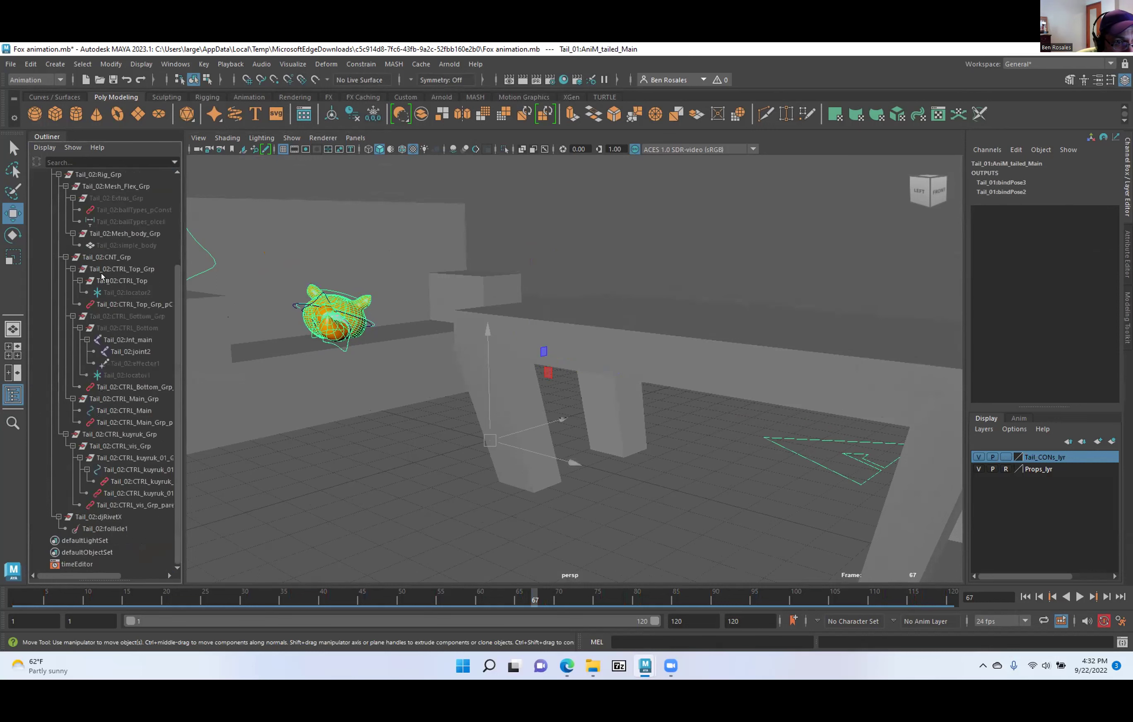
{"action": "scroll", "coordinate": [91, 275], "scroll_direction": "up", "scroll_amount": 4}
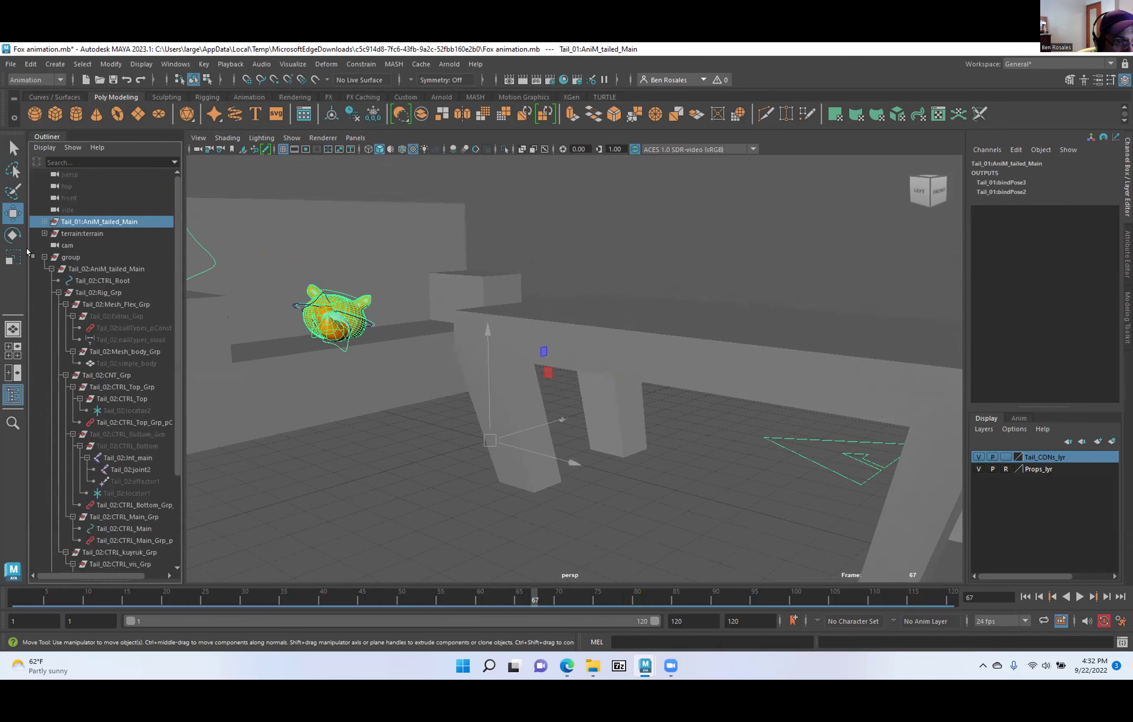
{"action": "left_click", "coordinate": [44, 257]}
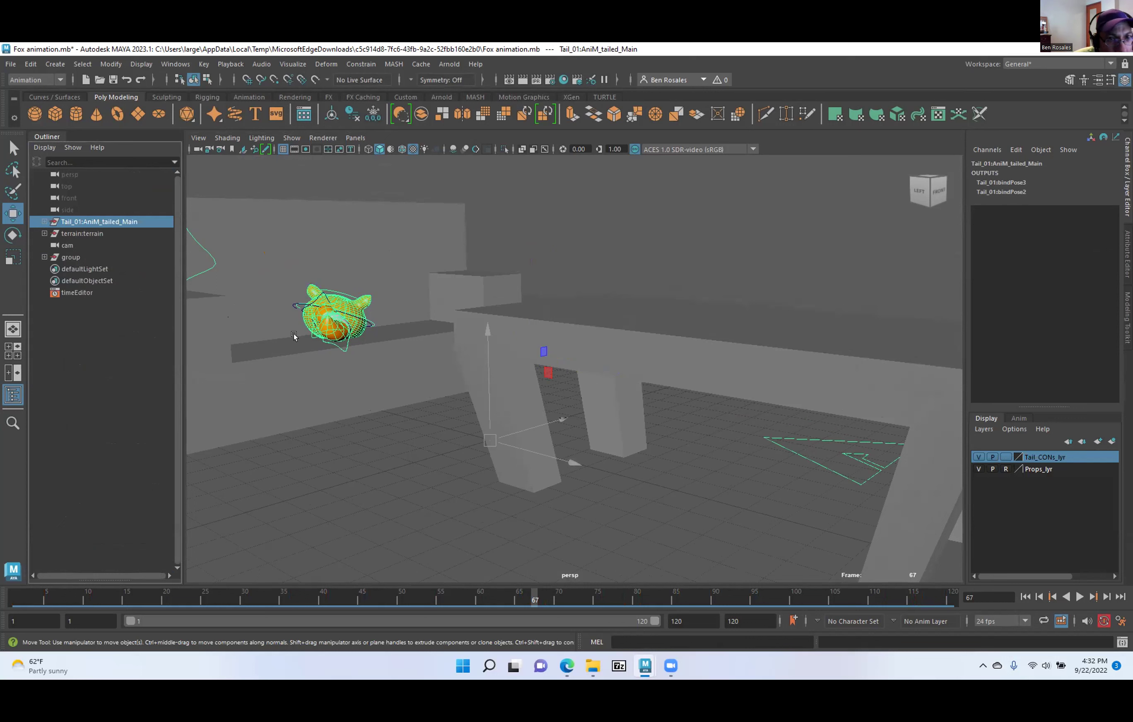
Select Tail_02:CTRL_Main on the fox at frame 67 and raise it to a Translate Y of about 6.592.
{"action": "right_click_drag", "start_coordinate": [250, 342], "coordinate": [349, 377], "text": "alt"}
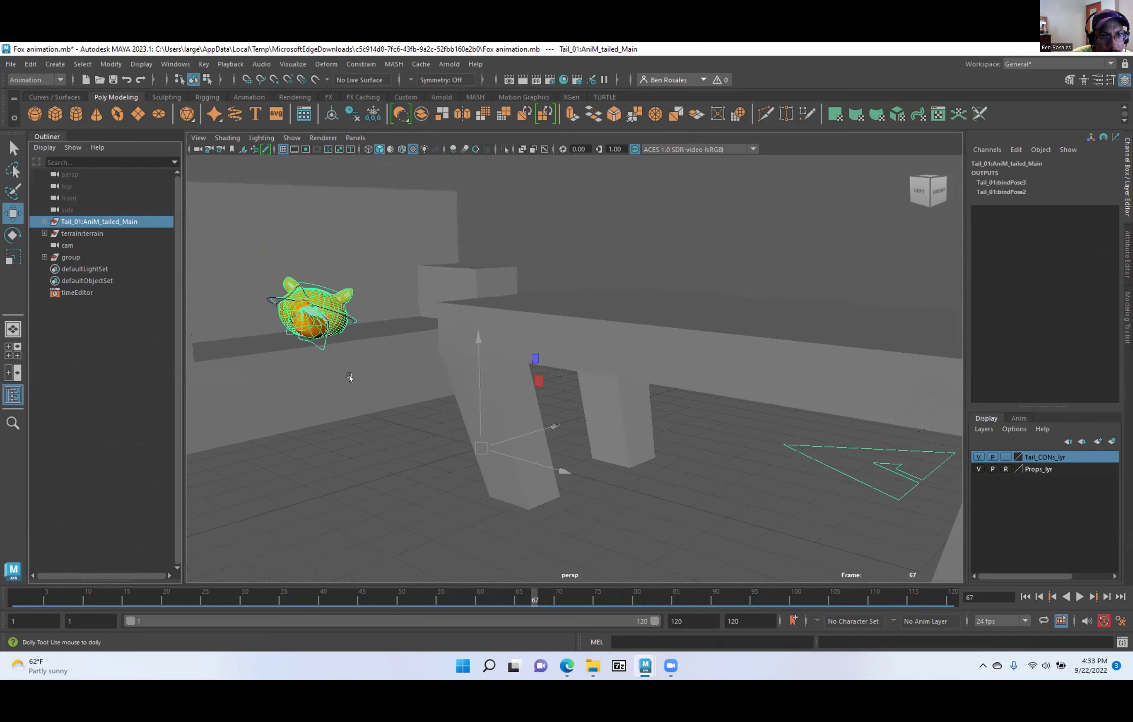
{"action": "middle_click_drag", "start_coordinate": [349, 376], "coordinate": [465, 380], "text": "alt"}
{"action": "right_click_drag", "start_coordinate": [286, 390], "coordinate": [419, 376], "text": "alt"}
{"action": "middle_click_drag", "start_coordinate": [419, 377], "coordinate": [456, 369], "text": "alt"}
{"action": "right_click_drag", "start_coordinate": [290, 386], "coordinate": [309, 388], "text": "alt"}
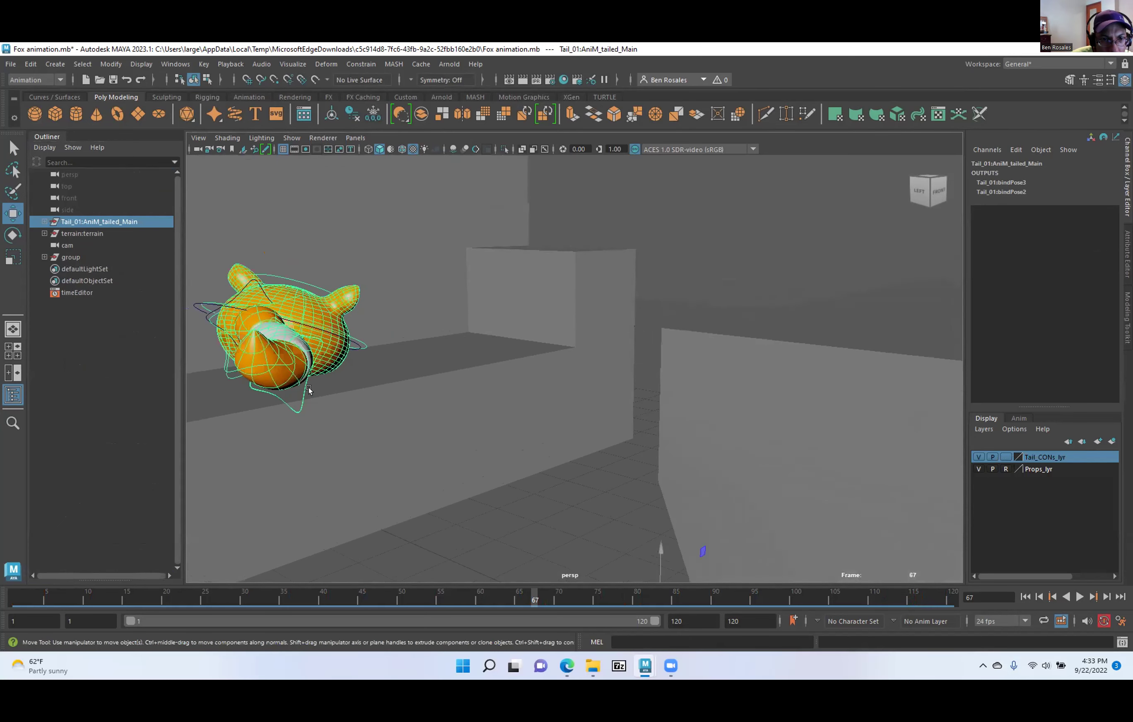
{"action": "left_click", "coordinate": [357, 348]}
{"action": "middle_click_drag", "start_coordinate": [357, 348], "coordinate": [547, 404], "text": "alt"}
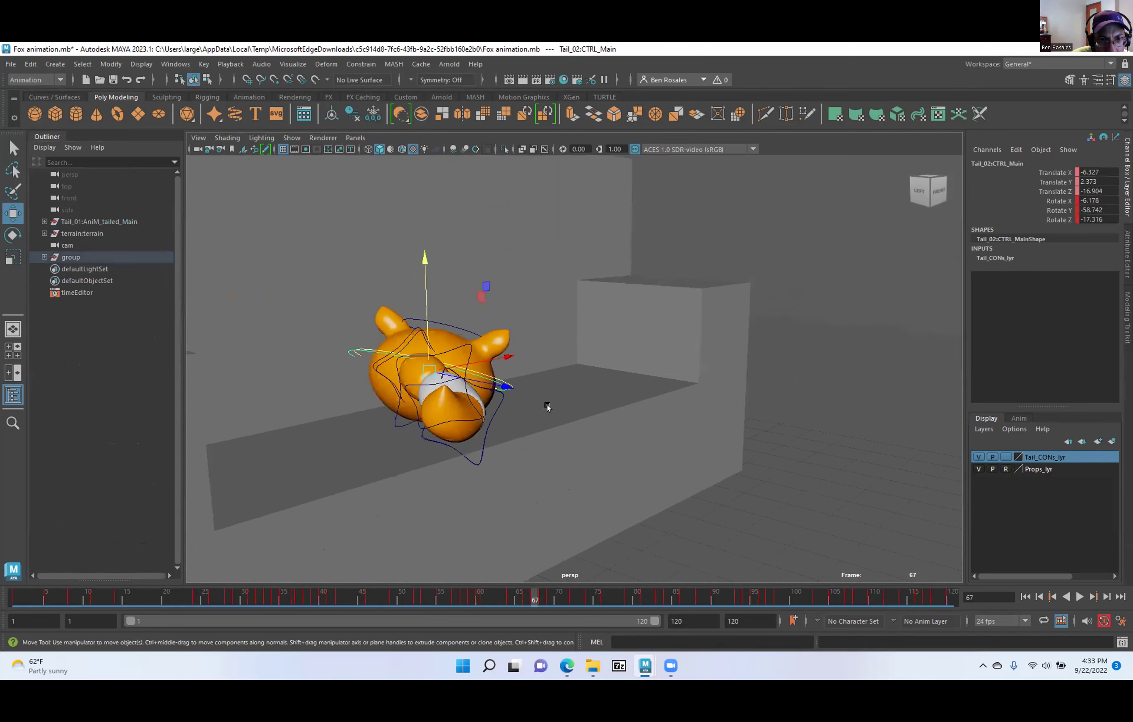
{"action": "left_click_drag", "start_coordinate": [422, 291], "coordinate": [437, 45]}
{"action": "left_click_drag", "start_coordinate": [462, 272], "coordinate": [309, 332], "text": "alt"}
{"action": "middle_click_drag", "start_coordinate": [528, 332], "coordinate": [242, 409], "text": "alt"}
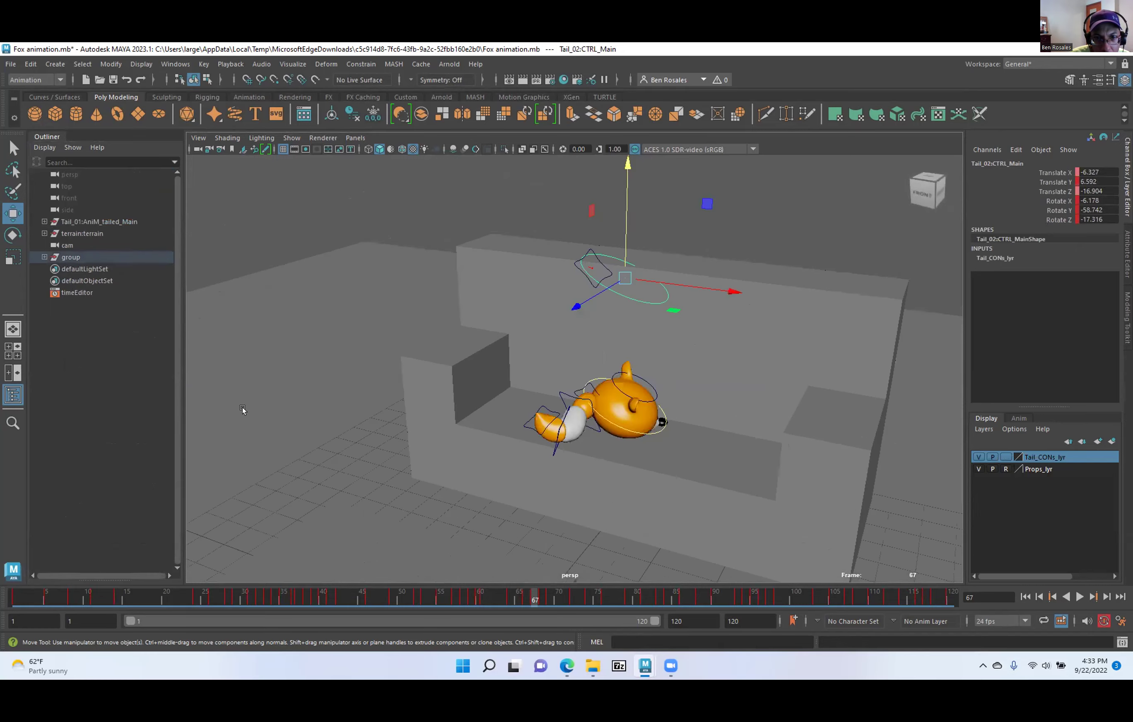
Expand the object named group and look through the Tail_02 rig hierarchy.
{"action": "scroll", "coordinate": [242, 409], "scroll_direction": "up", "scroll_amount": 3}
{"action": "left_click", "coordinate": [39, 256]}
{"action": "left_click", "coordinate": [41, 257]}
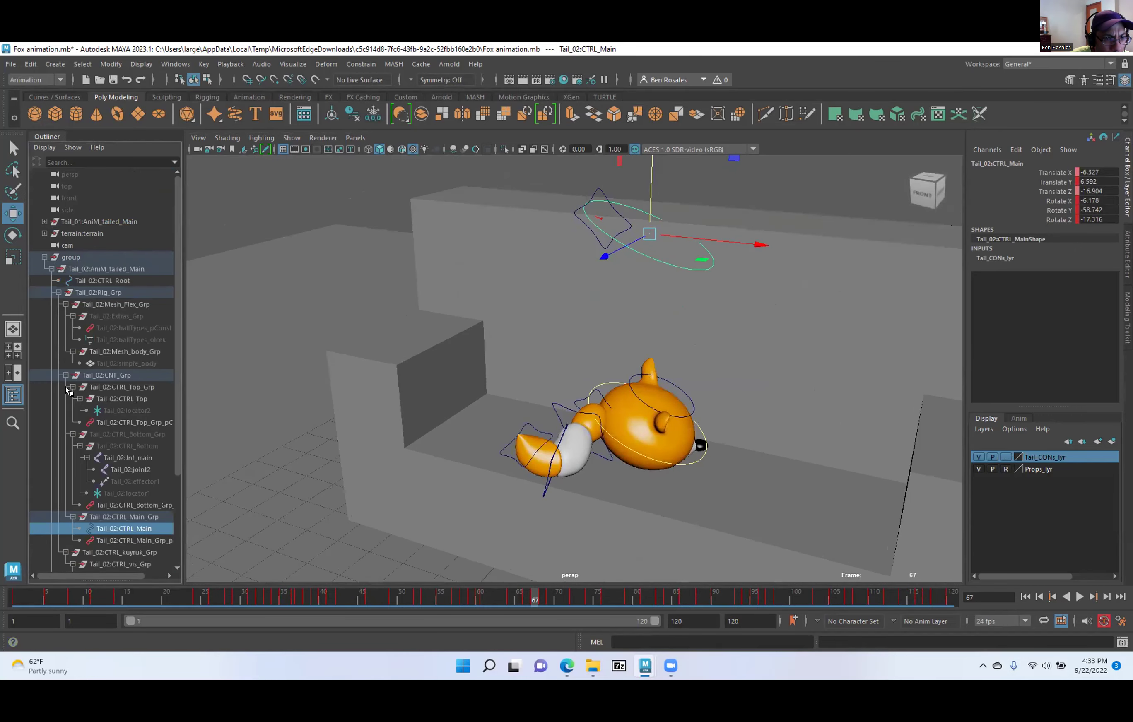
{"action": "scroll", "coordinate": [81, 434], "scroll_direction": "down", "scroll_amount": 3}
Select the floating control Tail_02:CTRL_kuyruk_01 and rotate it to about 54.2, -25.845, 84.027.
{"action": "left_click", "coordinate": [588, 233]}
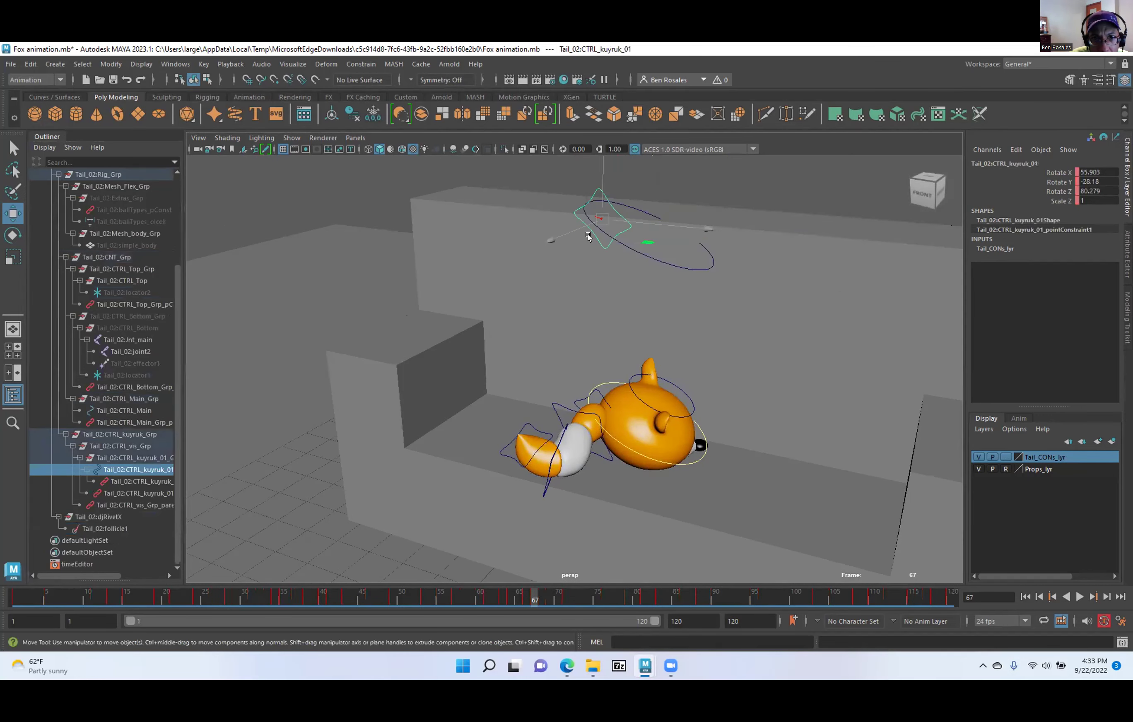
{"action": "scroll", "coordinate": [87, 369], "scroll_direction": "up", "scroll_amount": 4}
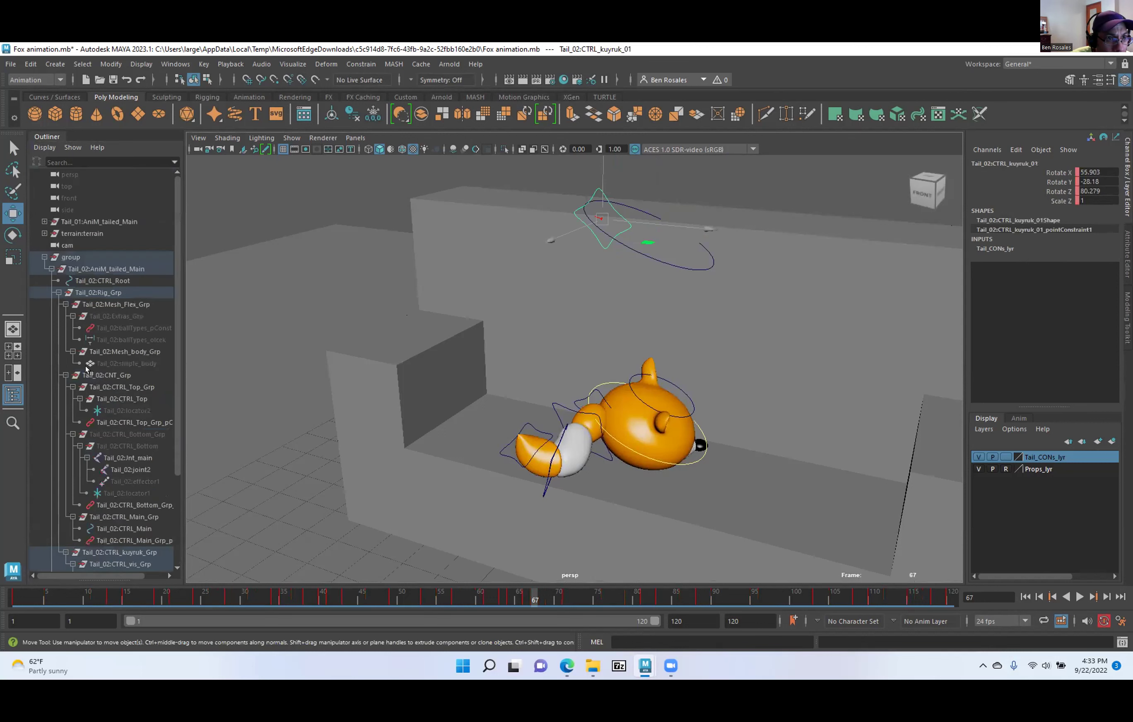
{"action": "scroll", "coordinate": [147, 370], "scroll_direction": "down", "scroll_amount": 4}
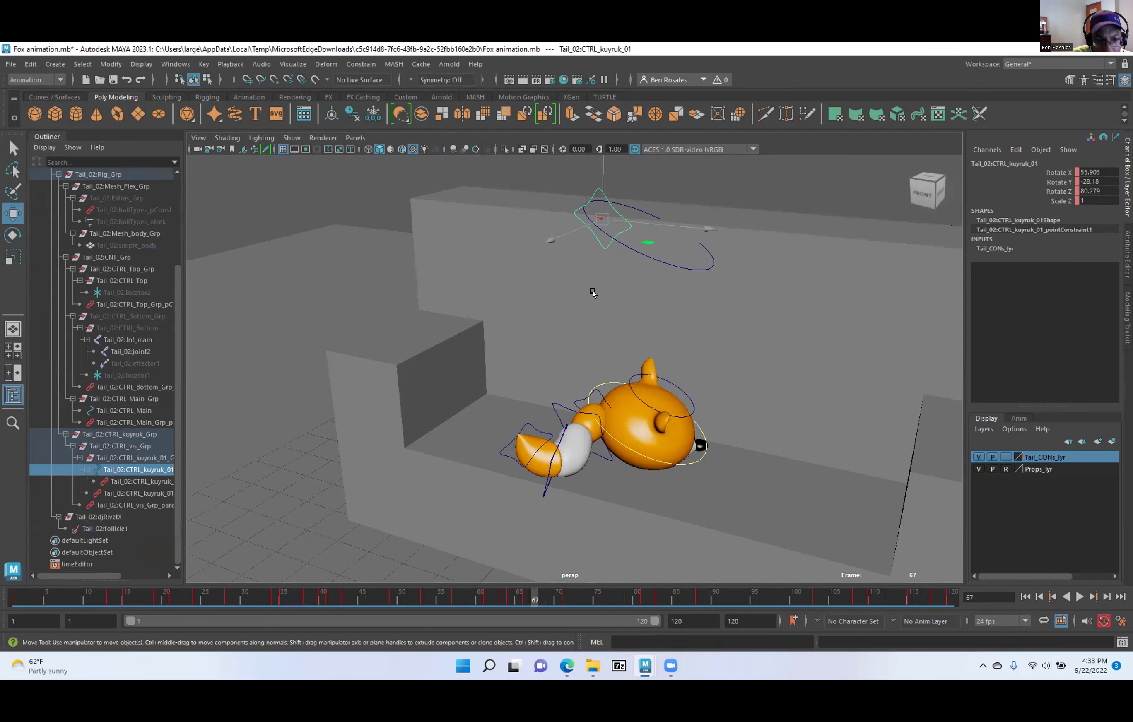
{"action": "key", "text": "e"}
{"action": "left_click_drag", "start_coordinate": [538, 221], "coordinate": [574, 379]}
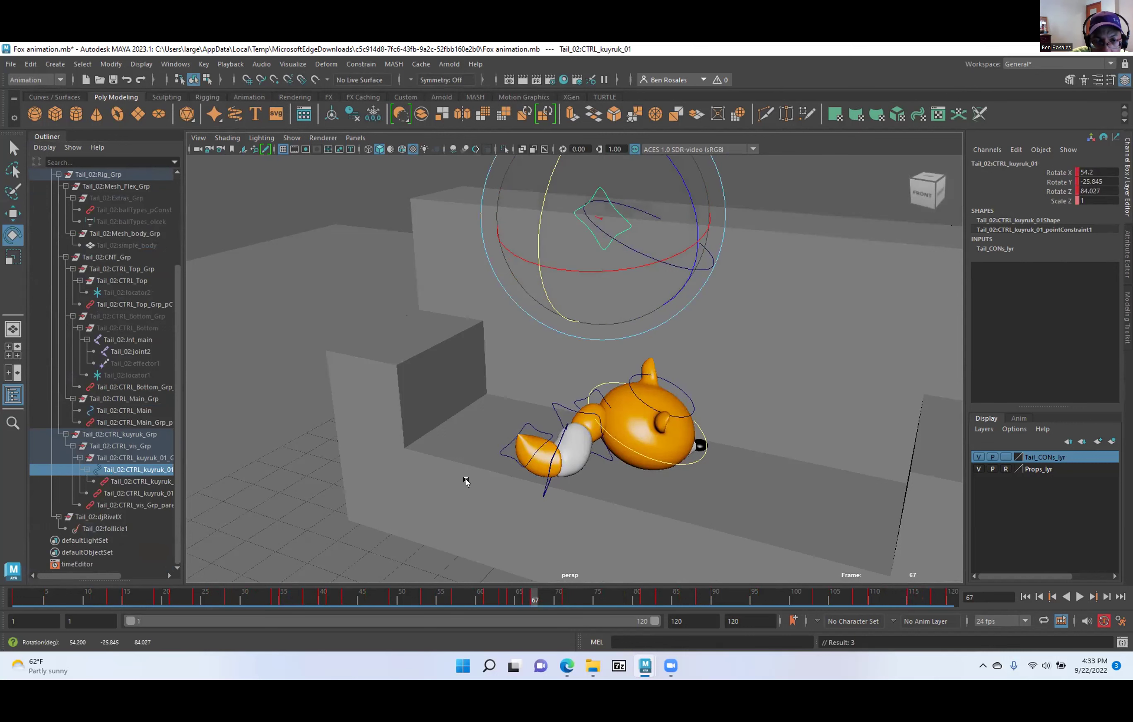
Try rotating the tail control CTRL_kuyruk_03 and undo that rotation.
{"action": "scroll", "coordinate": [466, 483], "scroll_direction": "up", "scroll_amount": 5}
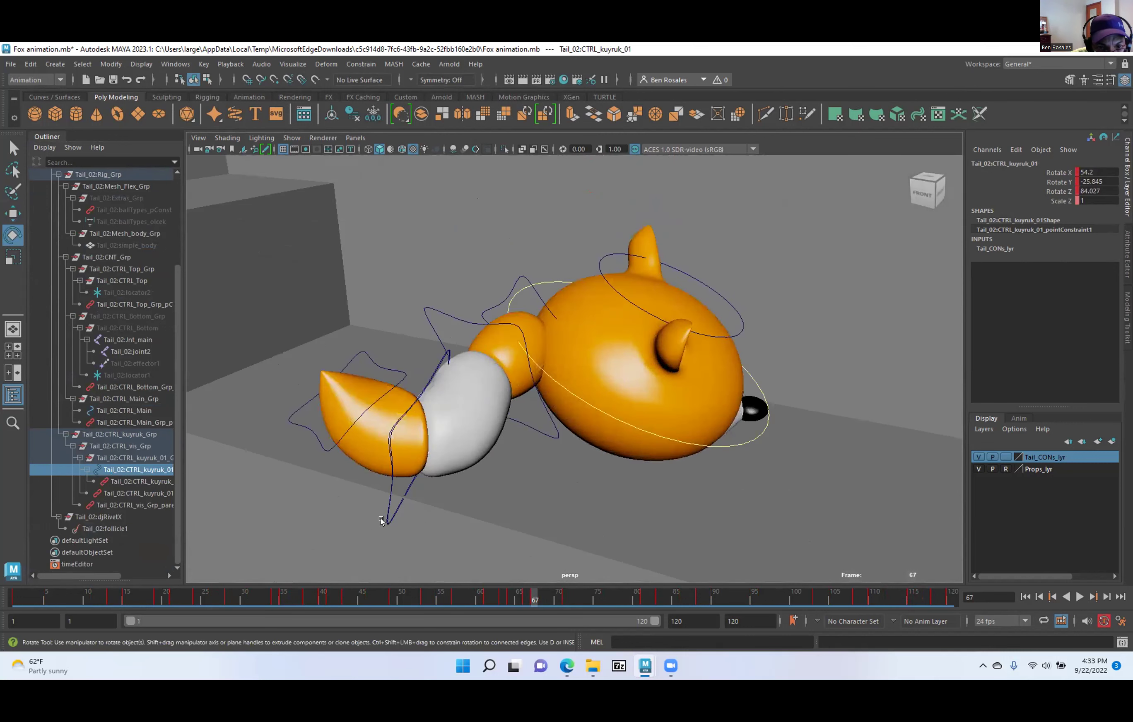
{"action": "left_click", "coordinate": [389, 508]}
{"action": "mouse_move", "coordinate": [407, 442]}
{"action": "left_mouse_down"}
{"action": "mouse_move", "coordinate": [461, 454]}
{"action": "mouse_move", "coordinate": [418, 448]}
{"action": "mouse_move", "coordinate": [413, 428]}
{"action": "left_mouse_up"}
{"action": "key", "text": "w"}
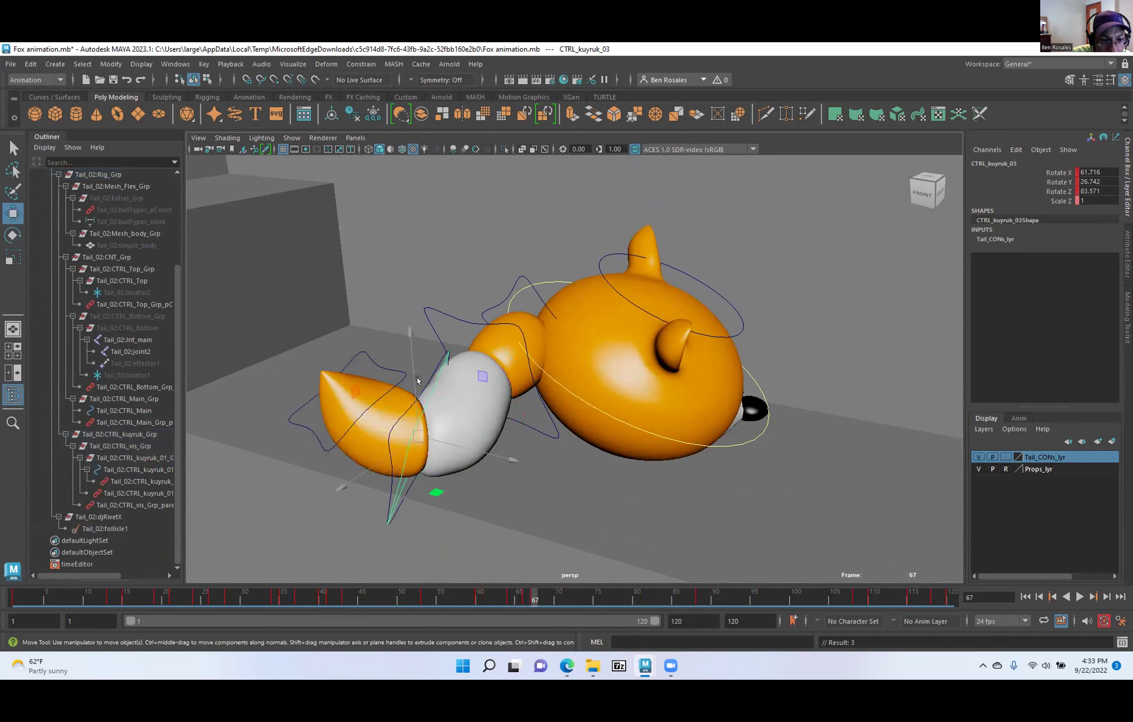
{"action": "key", "text": "e"}
{"action": "scroll", "coordinate": [76, 466], "scroll_direction": "up", "scroll_amount": 3}
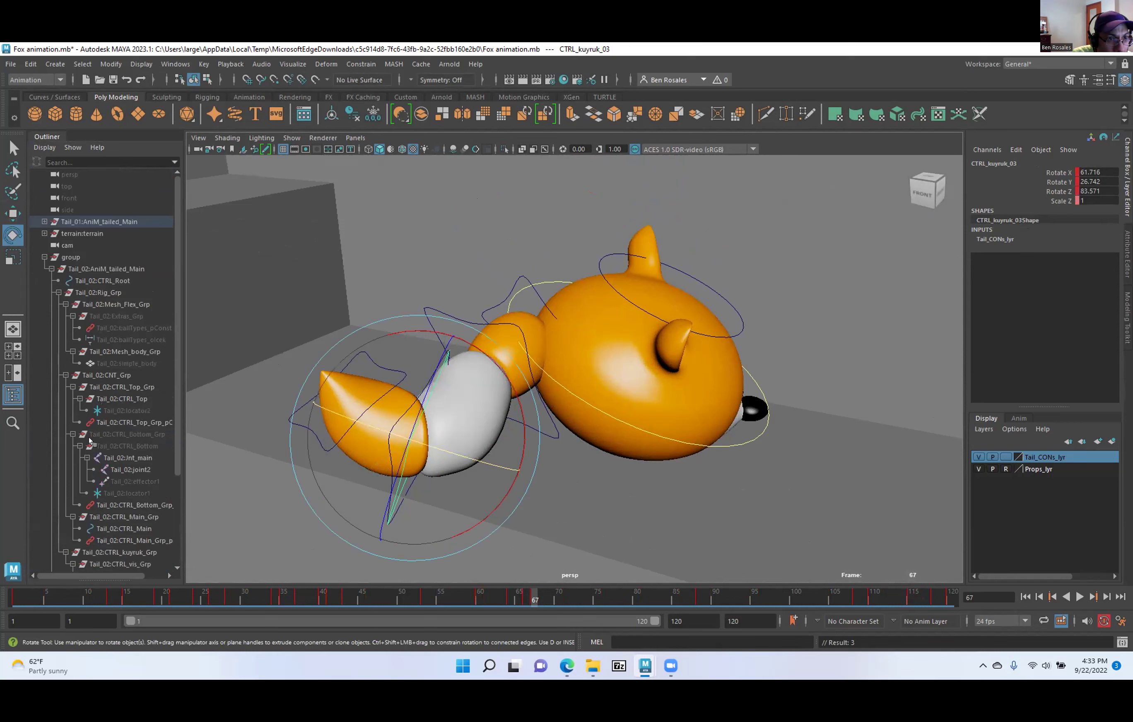
{"action": "scroll", "coordinate": [90, 439], "scroll_direction": "down", "scroll_amount": 3}
{"action": "scroll", "coordinate": [90, 438], "scroll_direction": "up", "scroll_amount": 3}
{"action": "key", "text": "ctrl+z"}
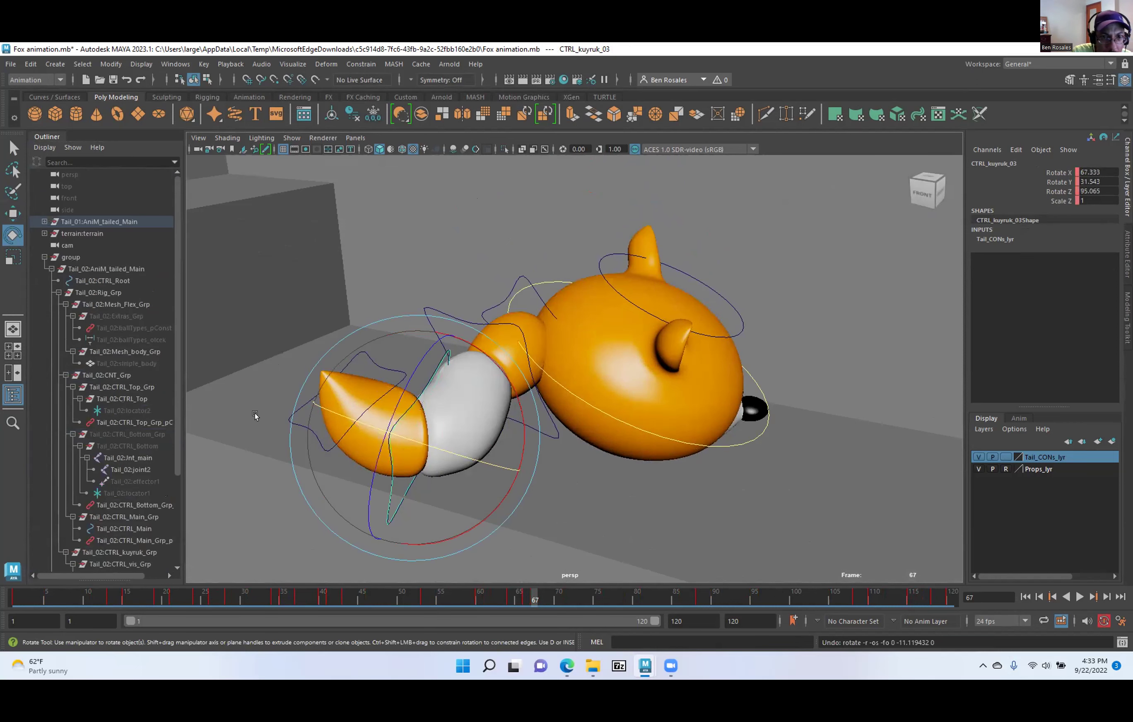
Reselect Tail_02:CTRL_Main above the sofa and examine its position relative to the fox.
{"action": "left_click_drag", "start_coordinate": [296, 381], "coordinate": [280, 353], "text": "alt"}
{"action": "middle_click_drag", "start_coordinate": [367, 357], "coordinate": [260, 312], "text": "alt"}
{"action": "left_click", "coordinate": [275, 252]}
{"action": "right_click_drag", "start_coordinate": [453, 400], "coordinate": [362, 329], "text": "alt"}
{"action": "left_click_drag", "start_coordinate": [362, 329], "coordinate": [511, 281], "text": "alt"}
{"action": "left_click", "coordinate": [538, 261]}
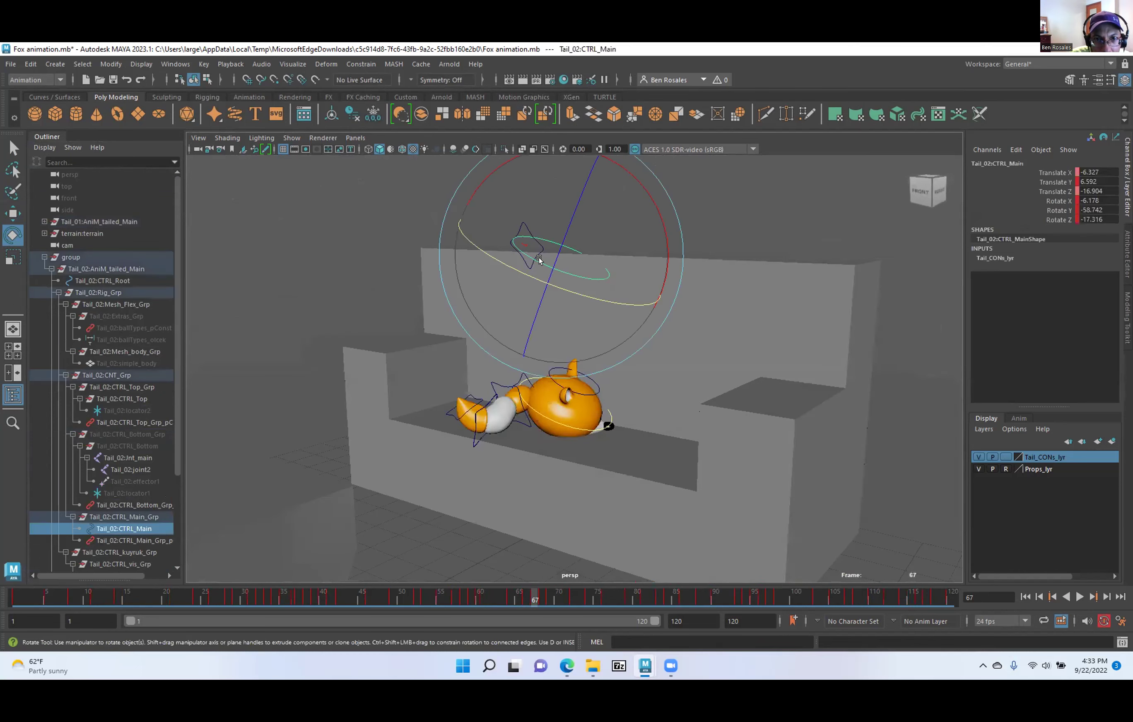
Select the object named group, switch the selection to Tail_02:CTRL_Root, and activate the Move tool.
{"action": "left_click", "coordinate": [70, 258]}
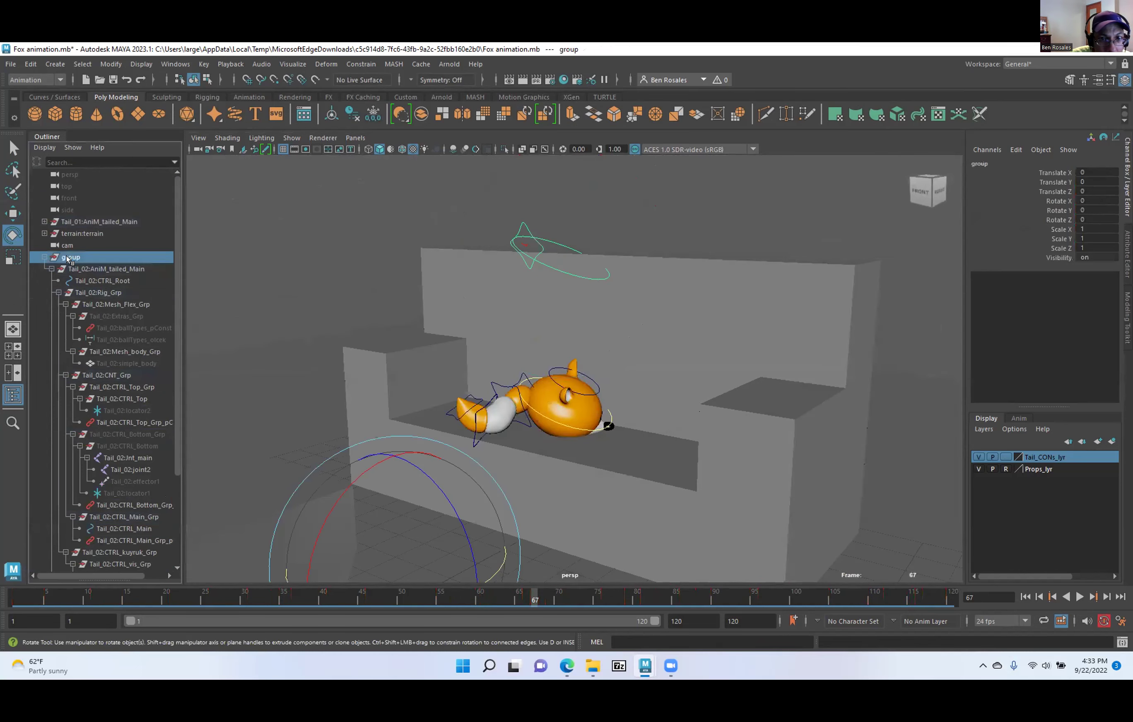
{"action": "left_click", "coordinate": [74, 279]}
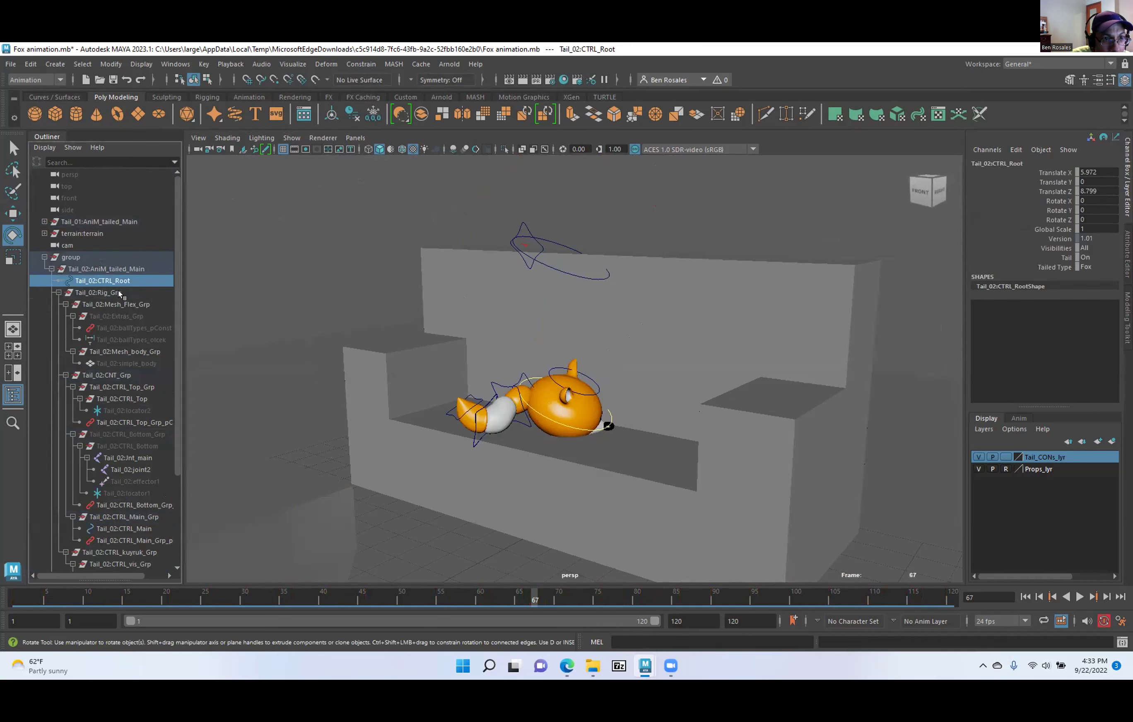
{"action": "key", "text": "w"}
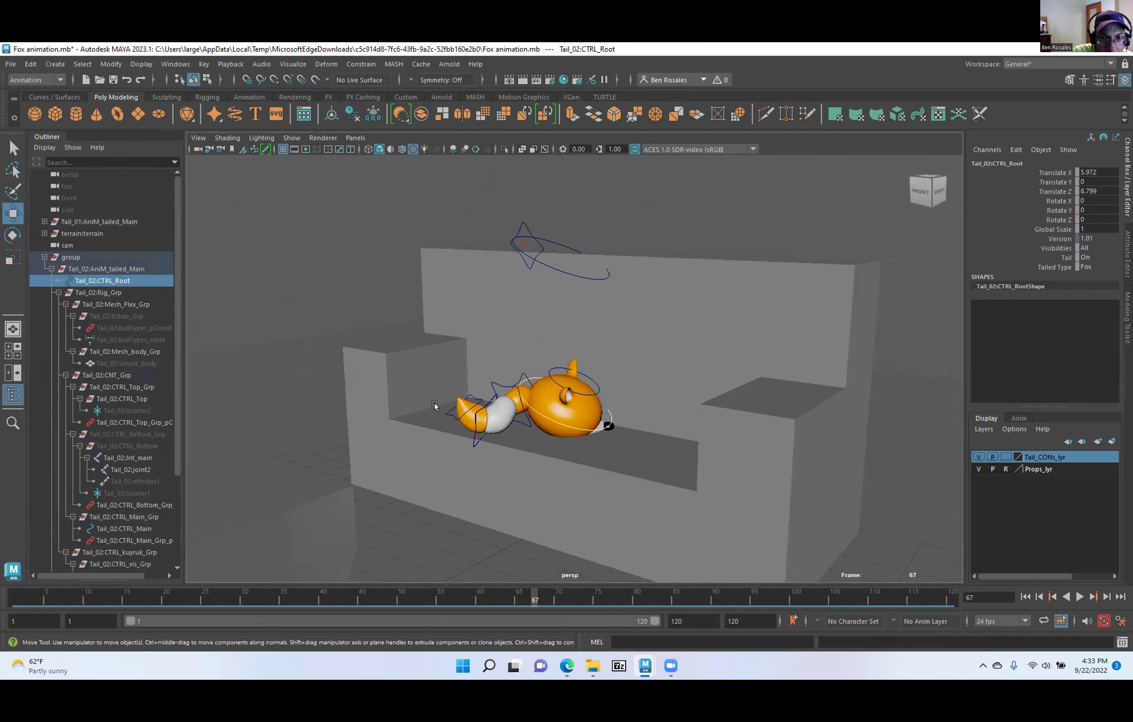
Delete the object named group that contains the duplicate Tail_02 fox rig and its controls.
{"action": "left_click_drag", "start_coordinate": [454, 410], "coordinate": [369, 388], "text": "alt"}
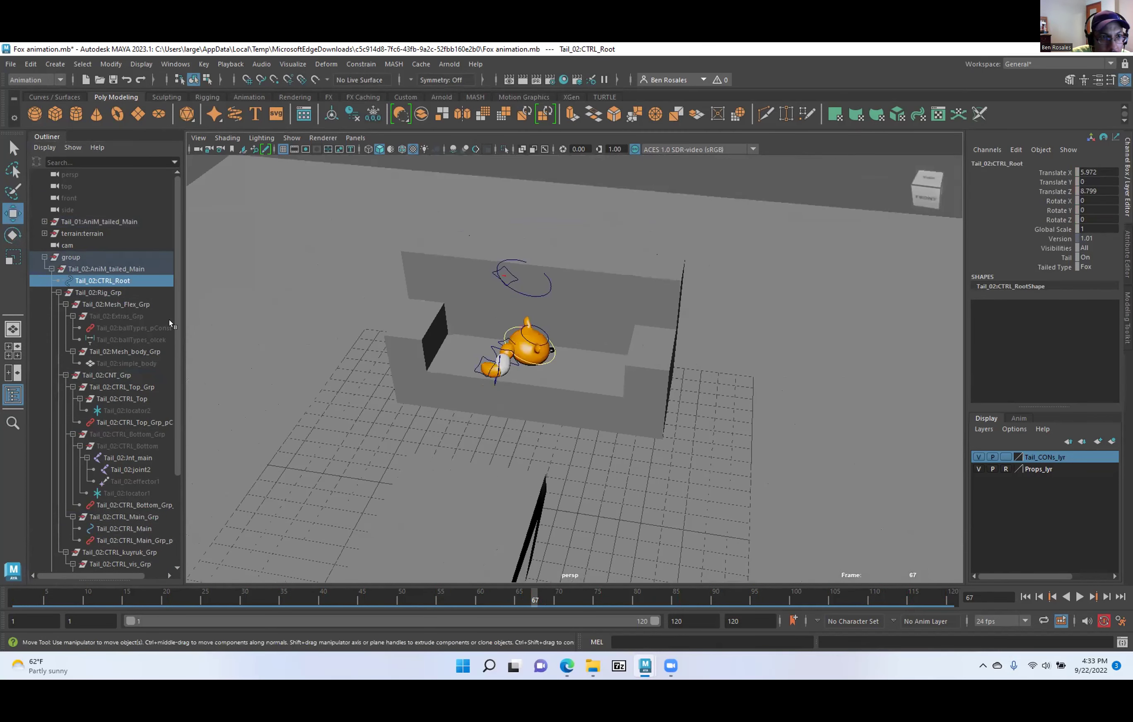
{"action": "left_click", "coordinate": [67, 257]}
{"action": "key", "text": "Delete"}
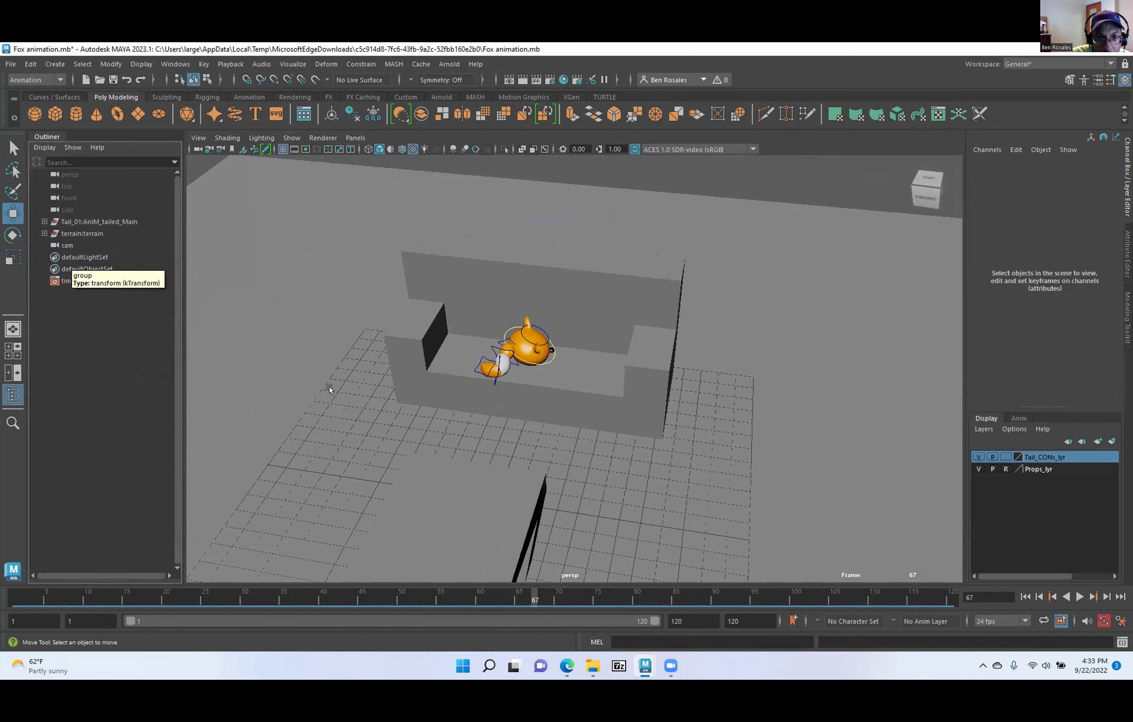
Select the remaining fox's Tail_01:CTRL_Top, go to frame 1, and frame the fox in a close side view.
{"action": "scroll", "coordinate": [777, 484], "scroll_direction": "up", "scroll_amount": 5}
{"action": "left_click_drag", "start_coordinate": [777, 484], "coordinate": [369, 331], "text": "alt"}
{"action": "right_click_drag", "start_coordinate": [369, 332], "coordinate": [774, 468], "text": "alt"}
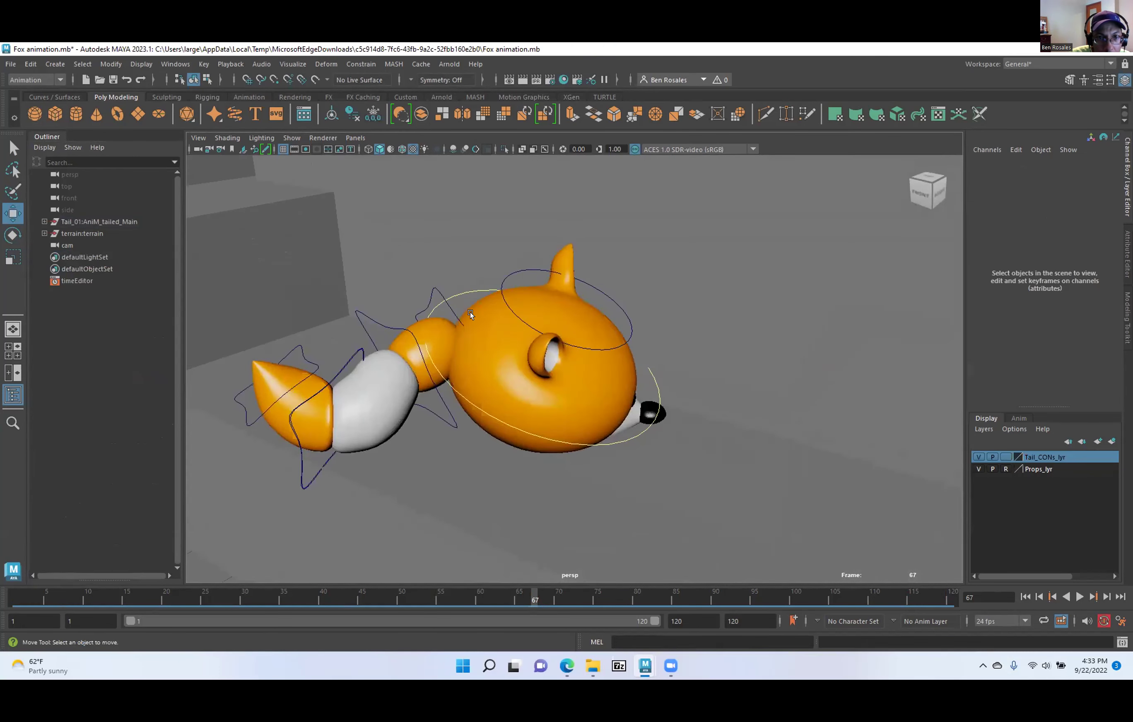
{"action": "left_click", "coordinate": [501, 298]}
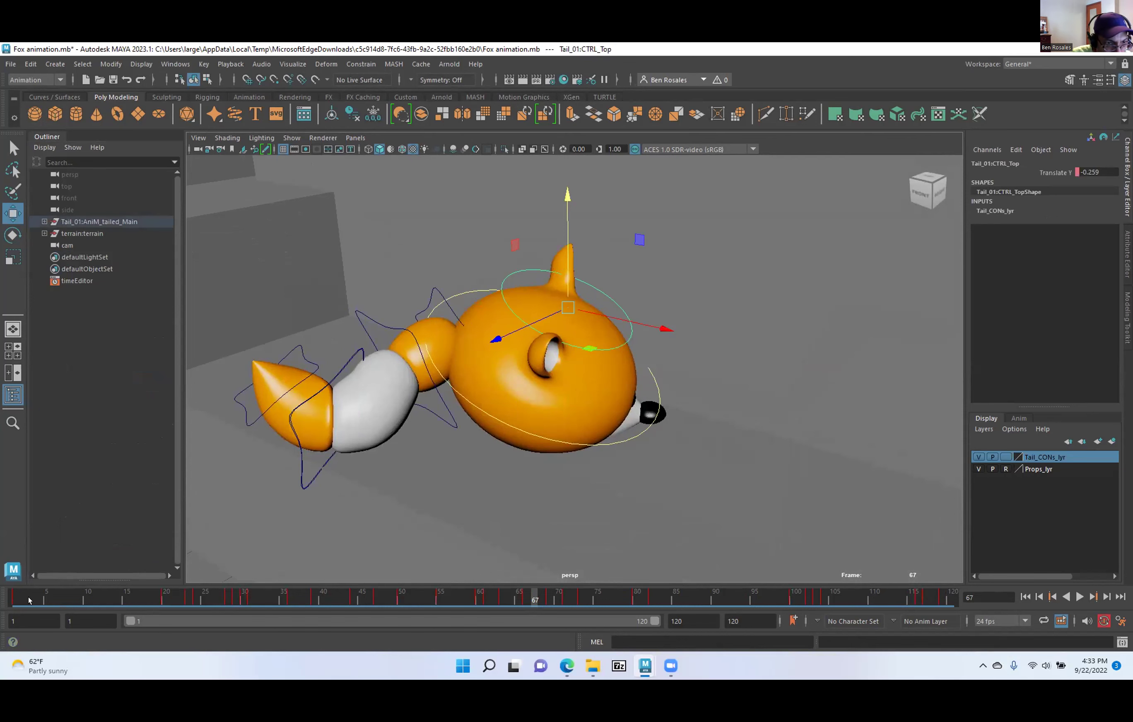
{"action": "left_click", "coordinate": [5, 601]}
{"action": "scroll", "coordinate": [295, 424], "scroll_direction": "down", "scroll_amount": 10}
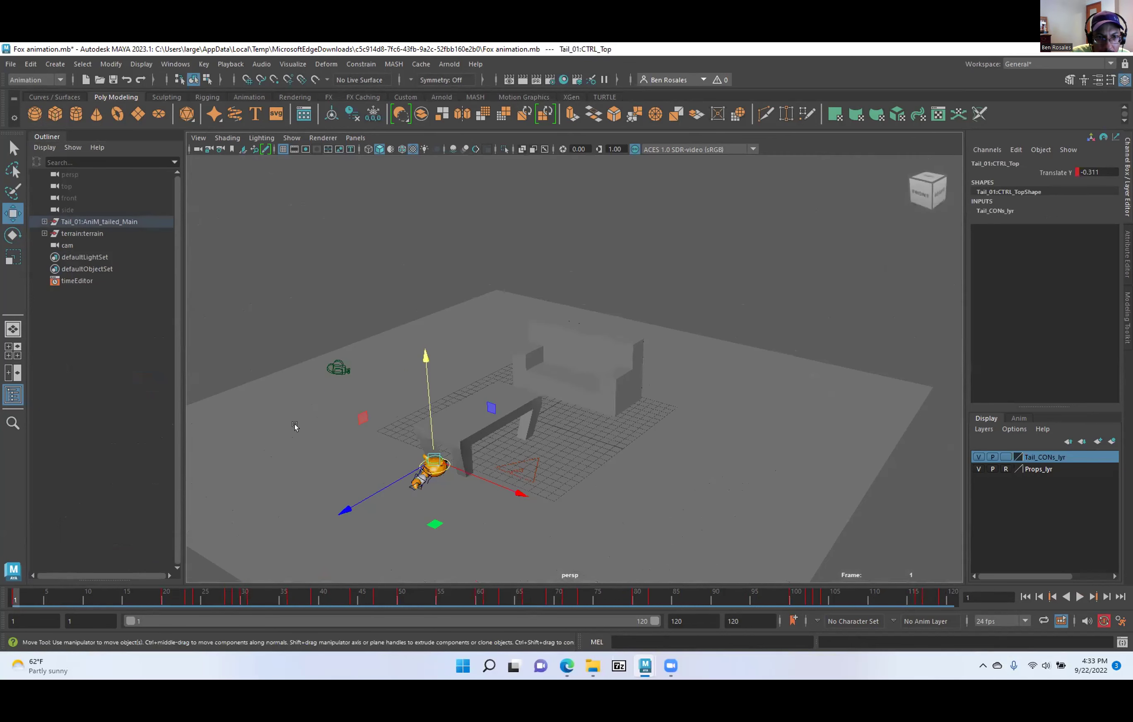
{"action": "middle_click_drag", "start_coordinate": [295, 424], "coordinate": [369, 358], "text": "alt"}
{"action": "scroll", "coordinate": [385, 389], "scroll_direction": "up", "scroll_amount": 5}
{"action": "left_click_drag", "start_coordinate": [333, 498], "coordinate": [284, 470], "text": "alt"}
{"action": "key", "text": "f"}
{"action": "scroll", "coordinate": [441, 426], "scroll_direction": "down", "scroll_amount": 5}
{"action": "left_click_drag", "start_coordinate": [499, 464], "coordinate": [471, 454], "text": "alt"}
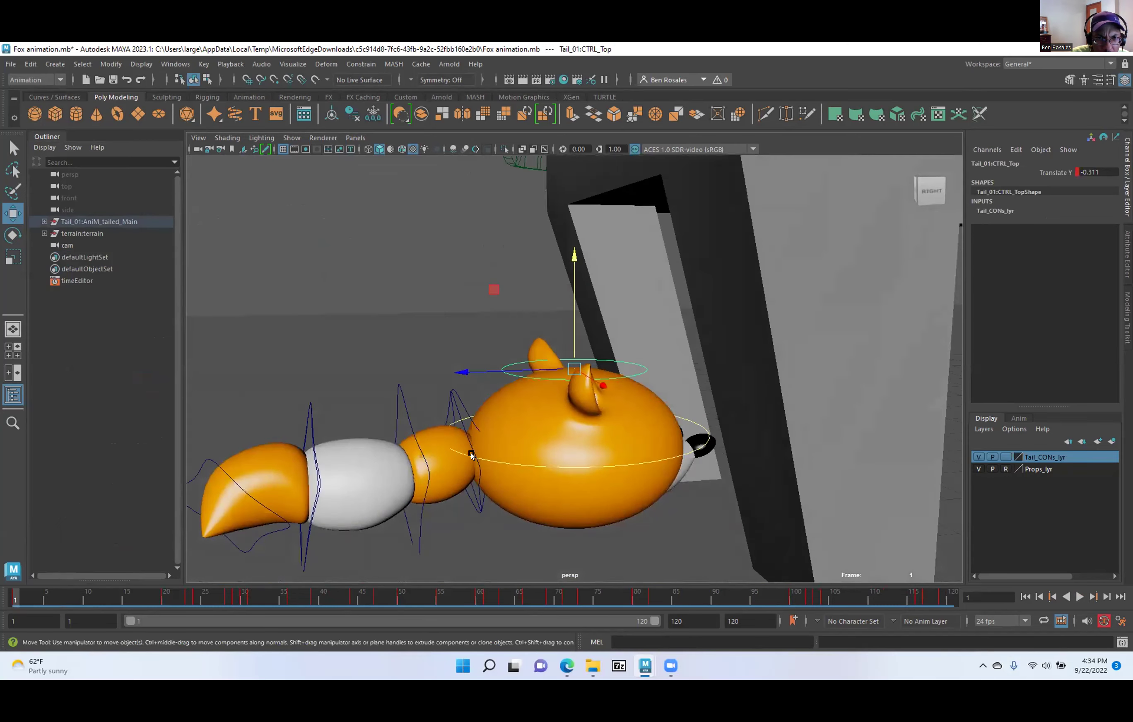
Try raising Tail_01:CTRL_Top and Tail_01:CTRL_Main vertically at frame 1, undoing each move.
{"action": "left_click_drag", "start_coordinate": [570, 310], "coordinate": [565, 253]}
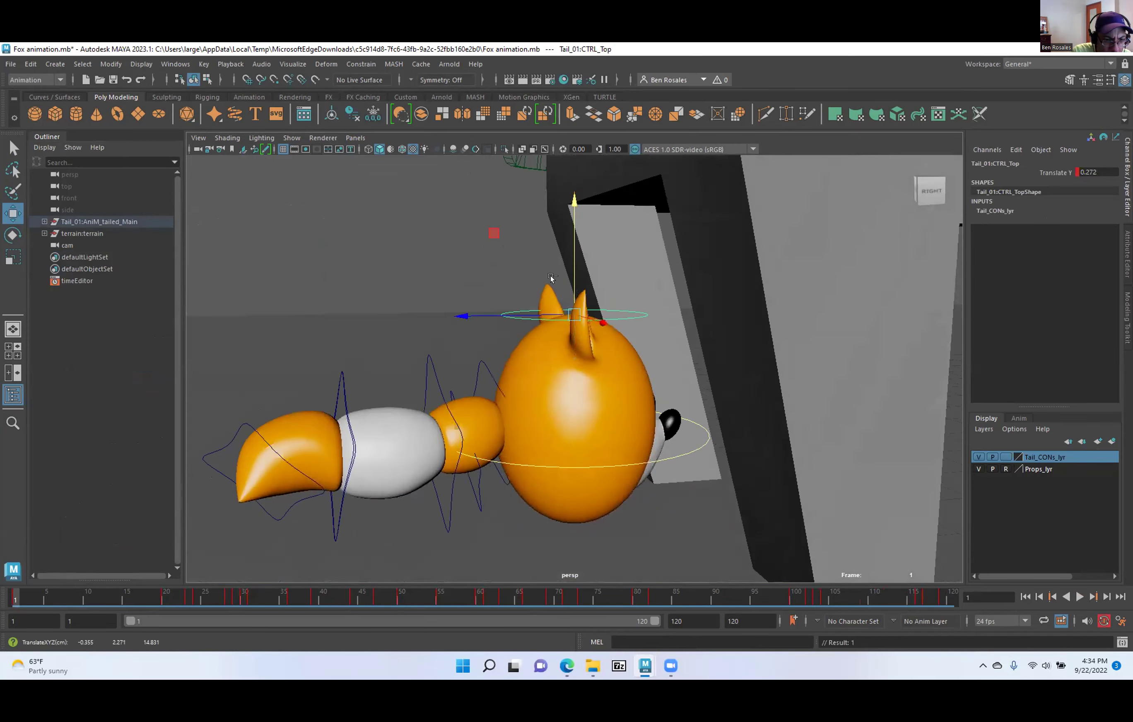
{"action": "key", "text": "ctrl+z"}
{"action": "left_click", "coordinate": [510, 460]}
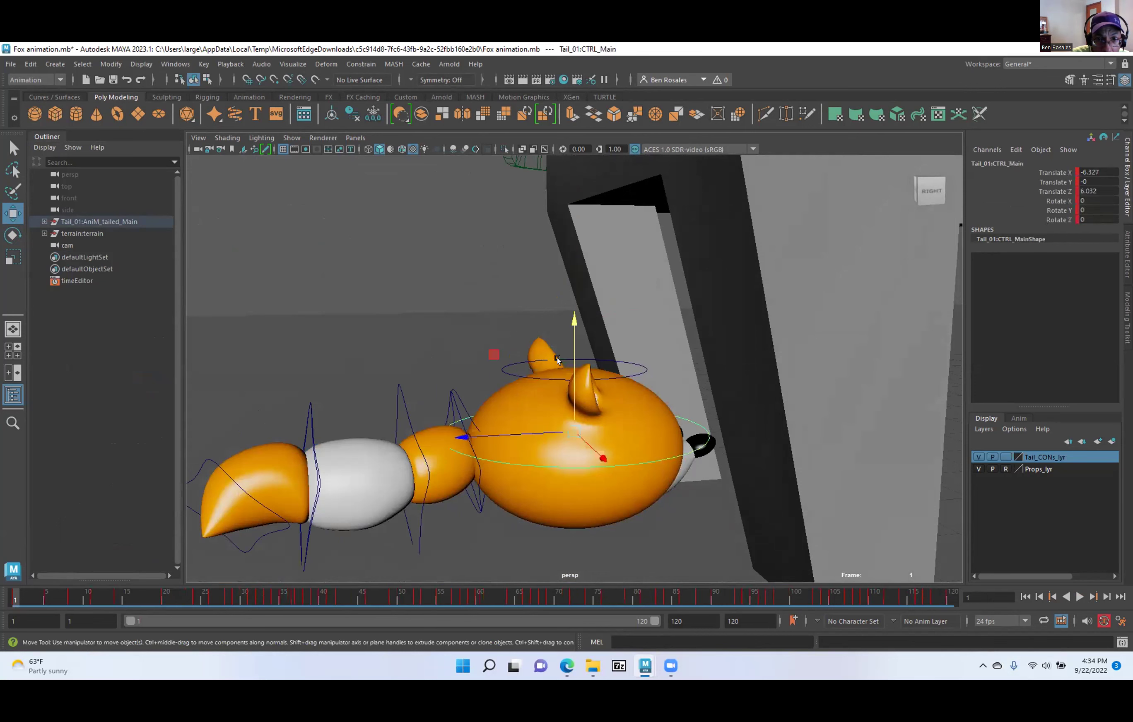
{"action": "left_click_drag", "start_coordinate": [568, 332], "coordinate": [568, 255]}
{"action": "key", "text": "ctrl+z"}
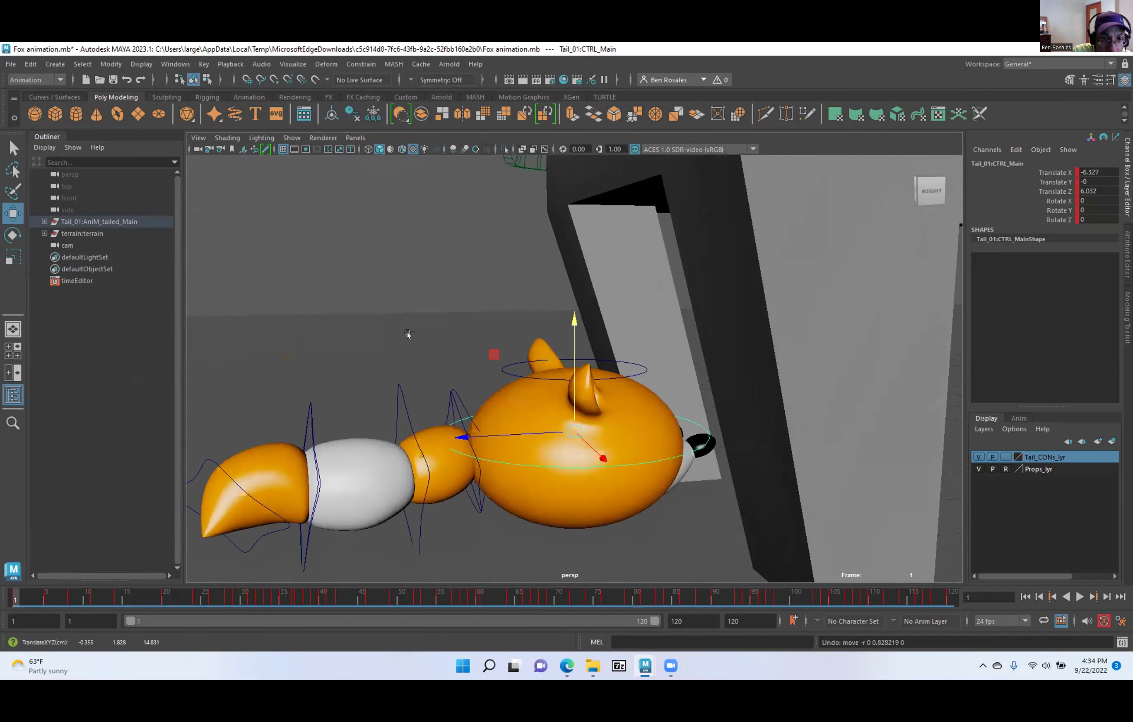
Try rotating Tail_01:CTRL_kuyruk_01 to about 24.623, 0.825, 97.903, undo it, and select the overlapping CTRL_kuyruk_01 at the tail base.
{"action": "left_click", "coordinate": [462, 405]}
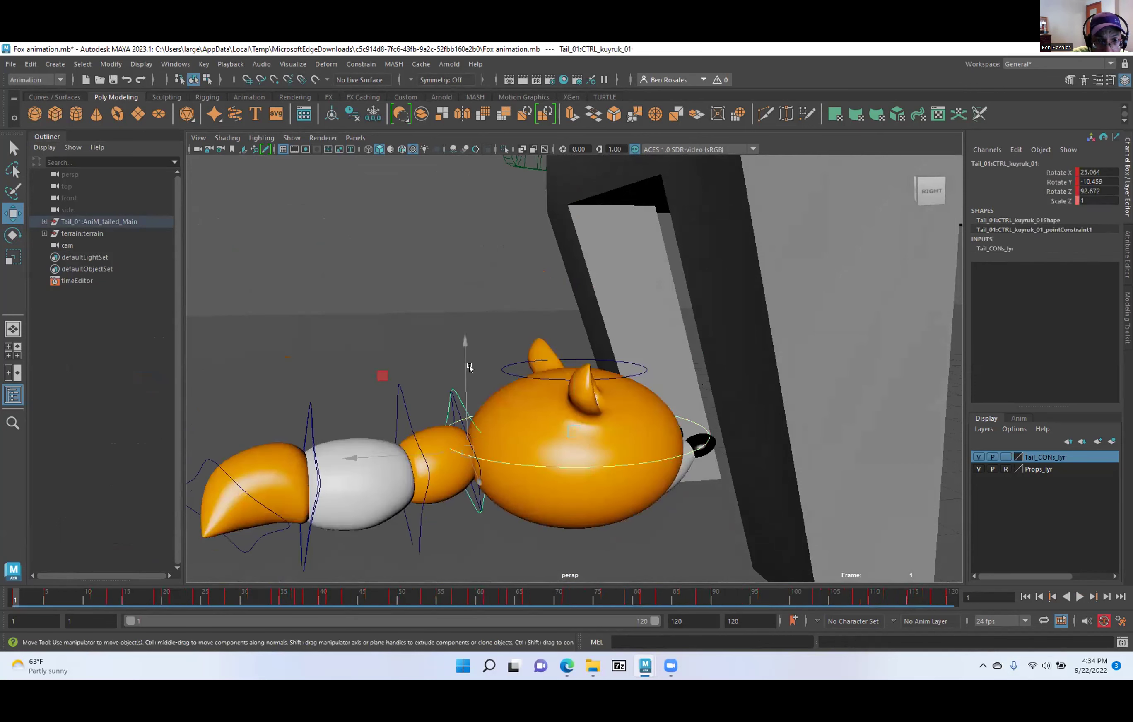
{"action": "key", "text": "e"}
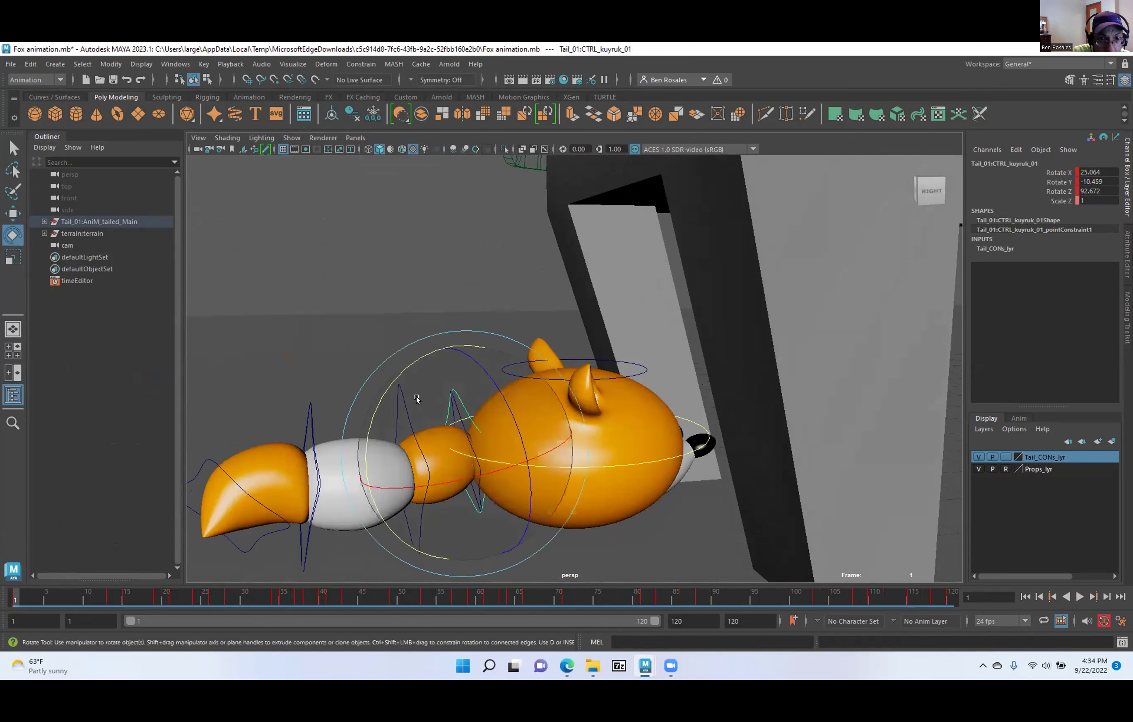
{"action": "left_click_drag", "start_coordinate": [392, 384], "coordinate": [367, 331]}
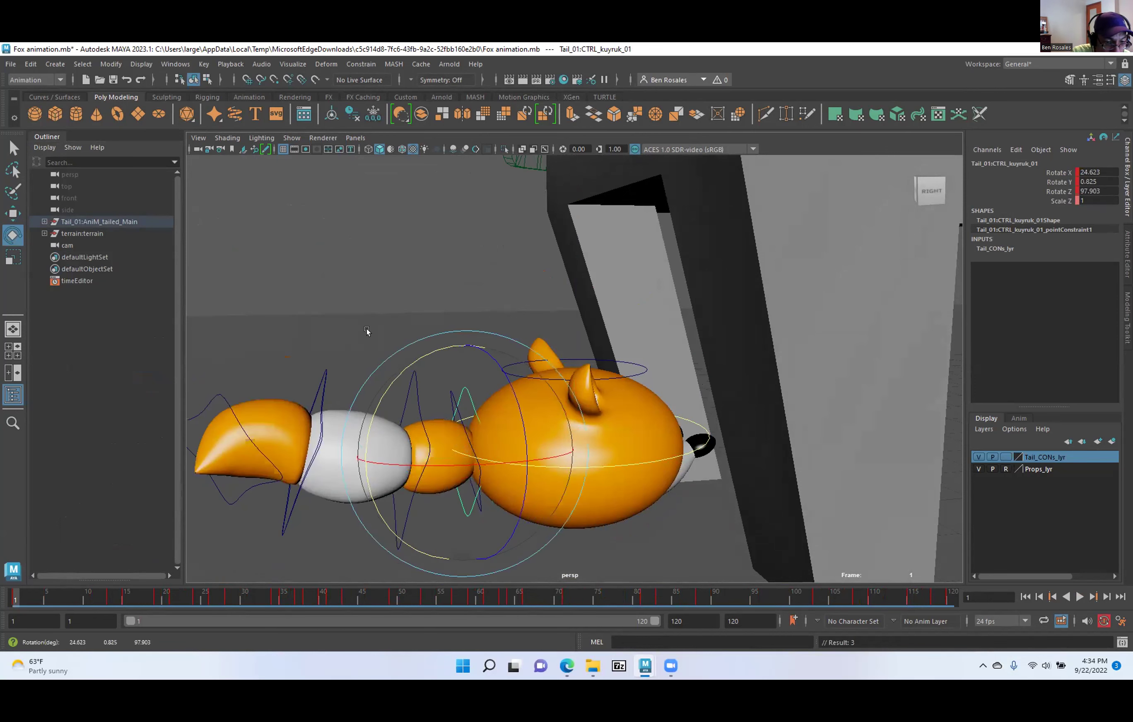
{"action": "key", "text": "ctrl+z"}
{"action": "left_click", "coordinate": [303, 296]}
{"action": "left_click", "coordinate": [451, 418]}
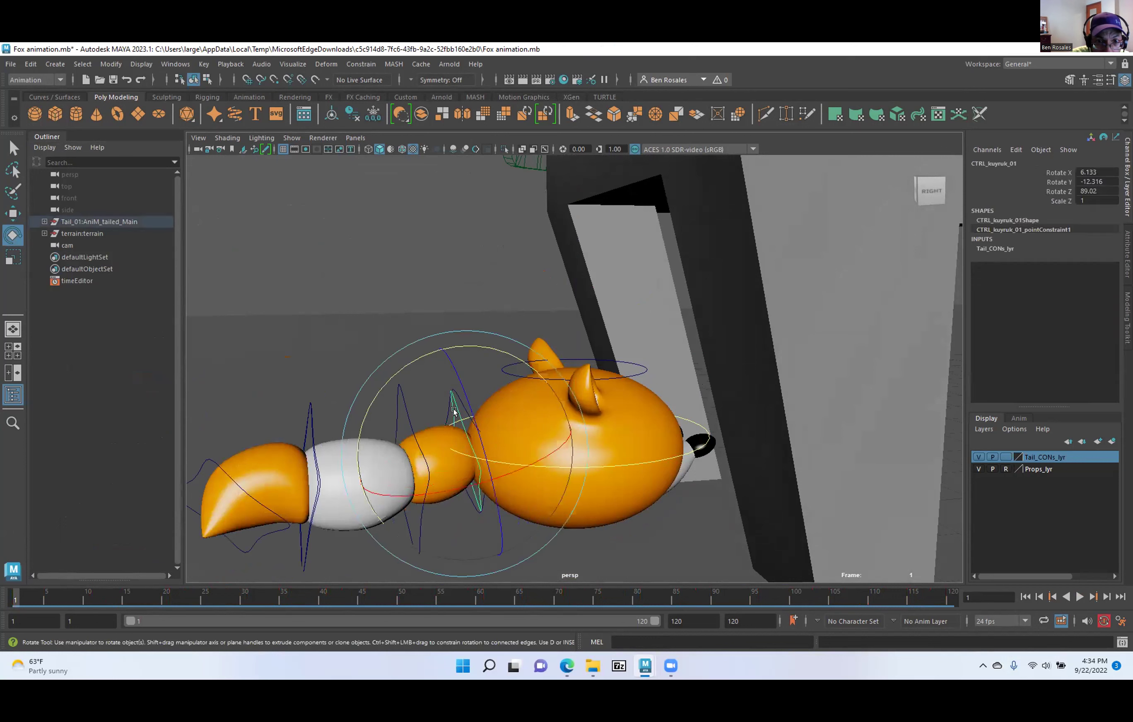
Try rotating the second tail control, Tail_01:CTRL_kuyruk_02, and undo that rotation.
{"action": "left_click", "coordinate": [381, 405]}
{"action": "left_click", "coordinate": [404, 406]}
{"action": "left_click_drag", "start_coordinate": [403, 406], "coordinate": [322, 412]}
{"action": "key", "text": "ctrl+z"}
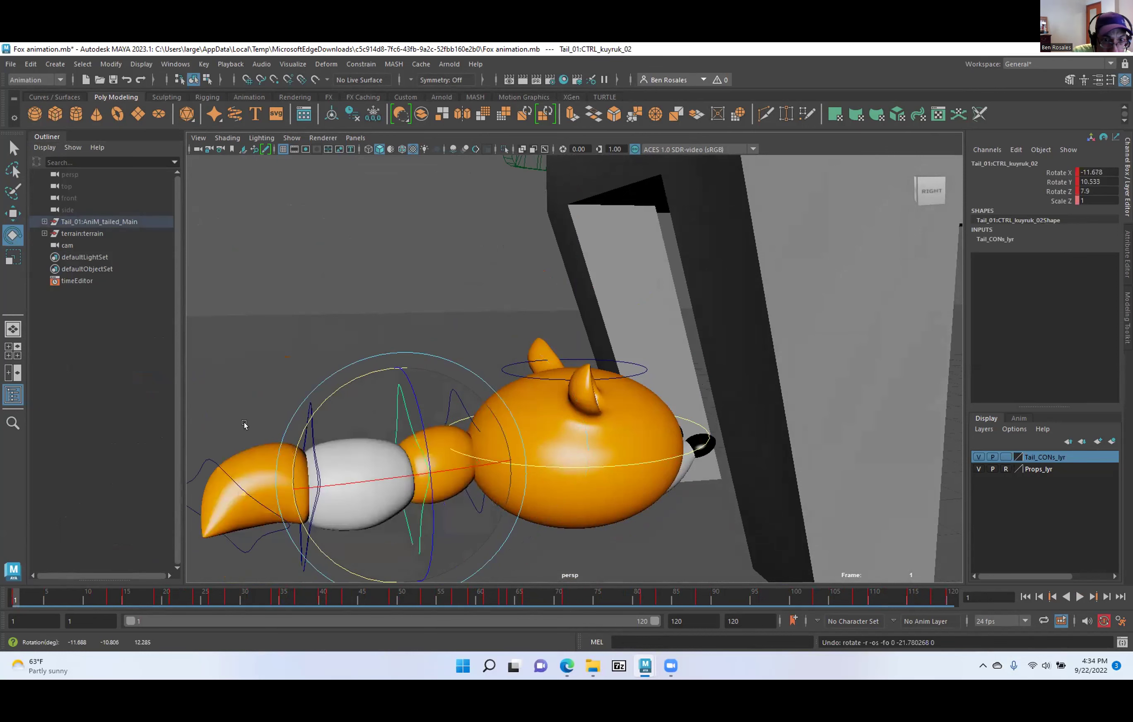
Select Tail_01:CTRL_kuyruk_03 between the white and tip tail segments and rotate it to about 2.282, 27.352, 2.728.
{"action": "middle_click_drag", "start_coordinate": [245, 405], "coordinate": [413, 341], "text": "alt"}
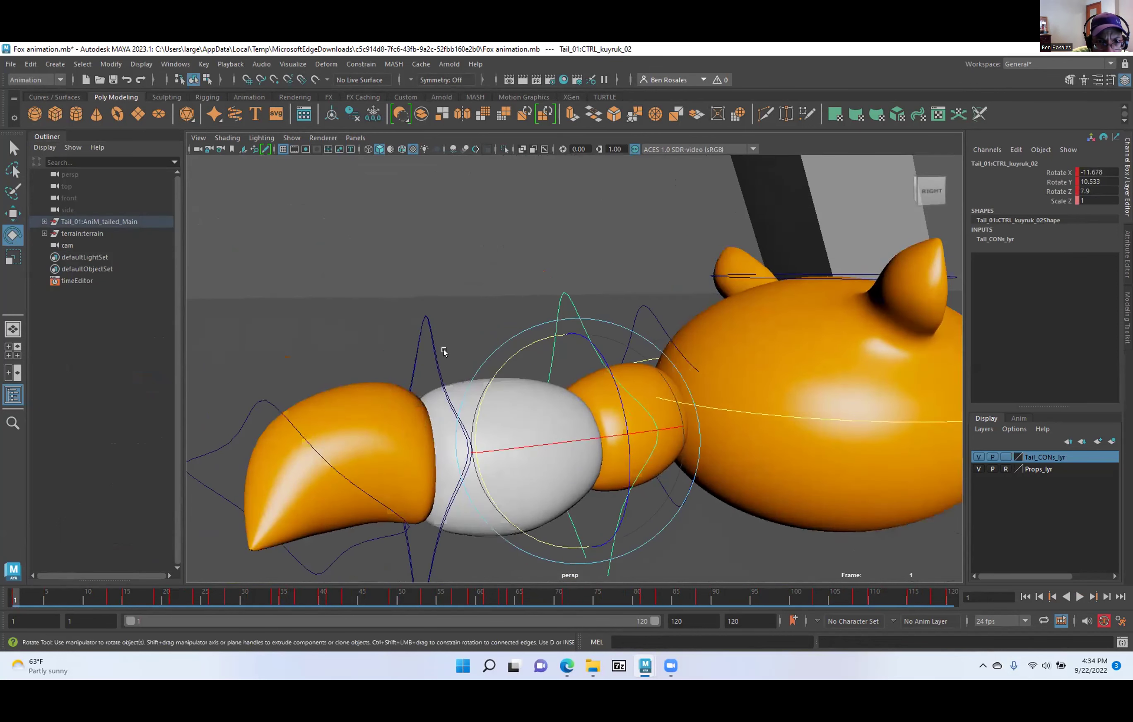
{"action": "left_click_drag", "start_coordinate": [444, 351], "coordinate": [453, 456], "text": "alt"}
{"action": "left_click", "coordinate": [403, 351]}
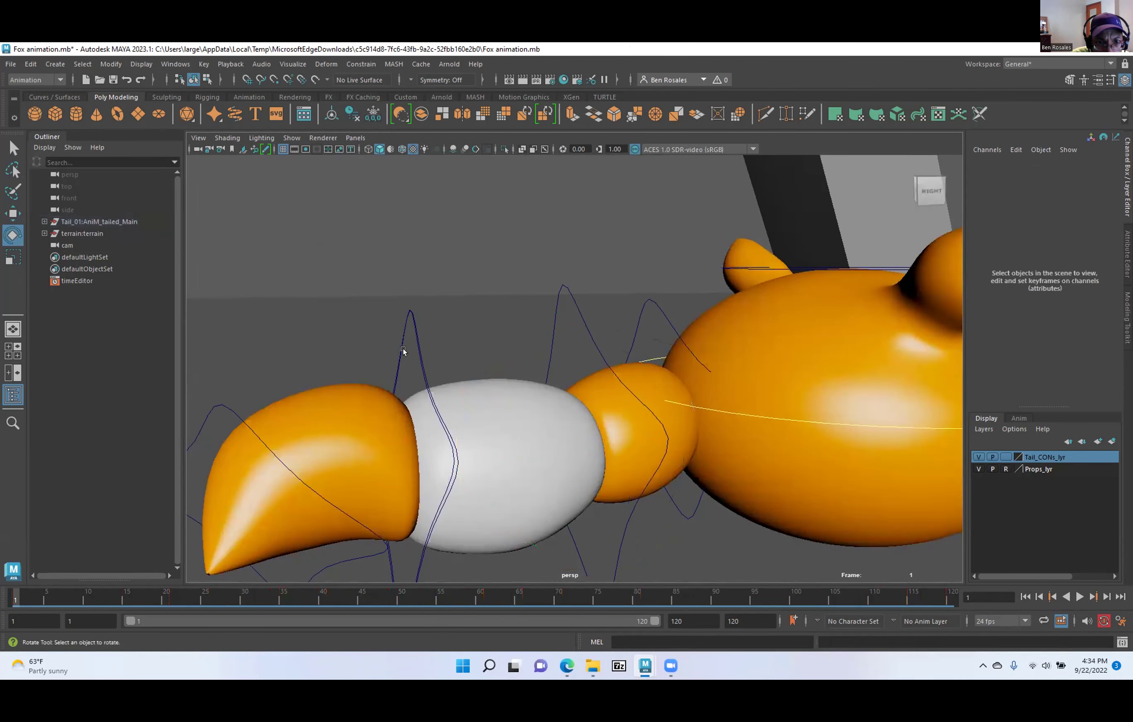
{"action": "left_click", "coordinate": [446, 458]}
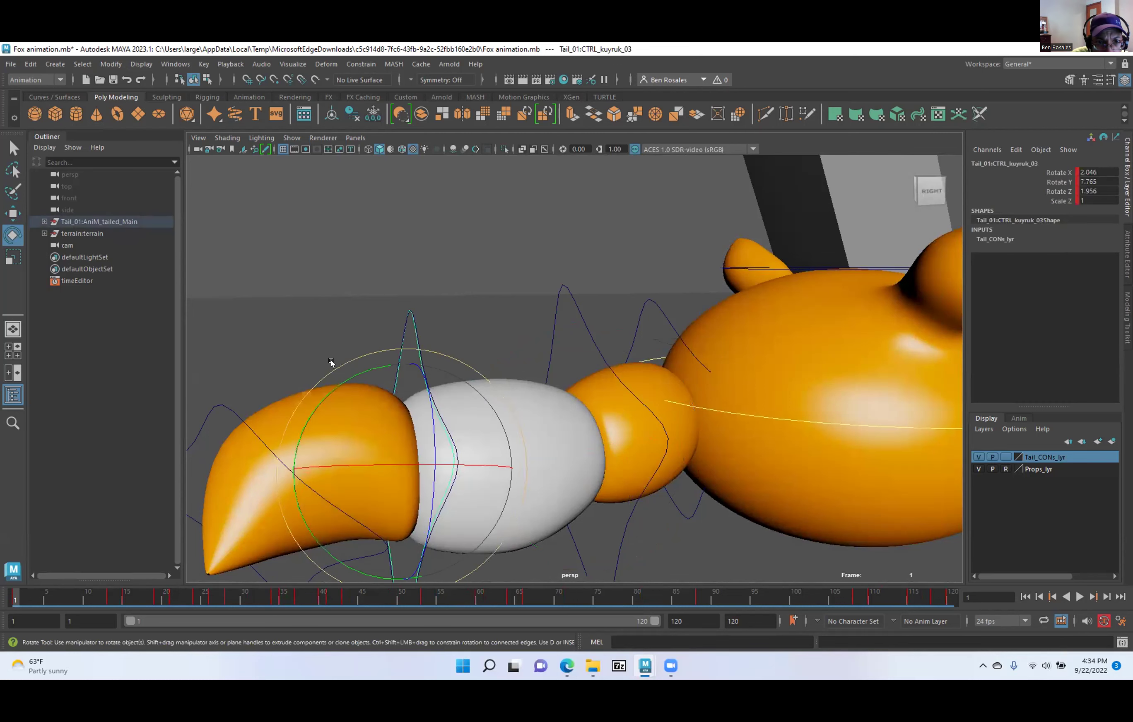
{"action": "left_click_drag", "start_coordinate": [325, 399], "coordinate": [331, 326]}
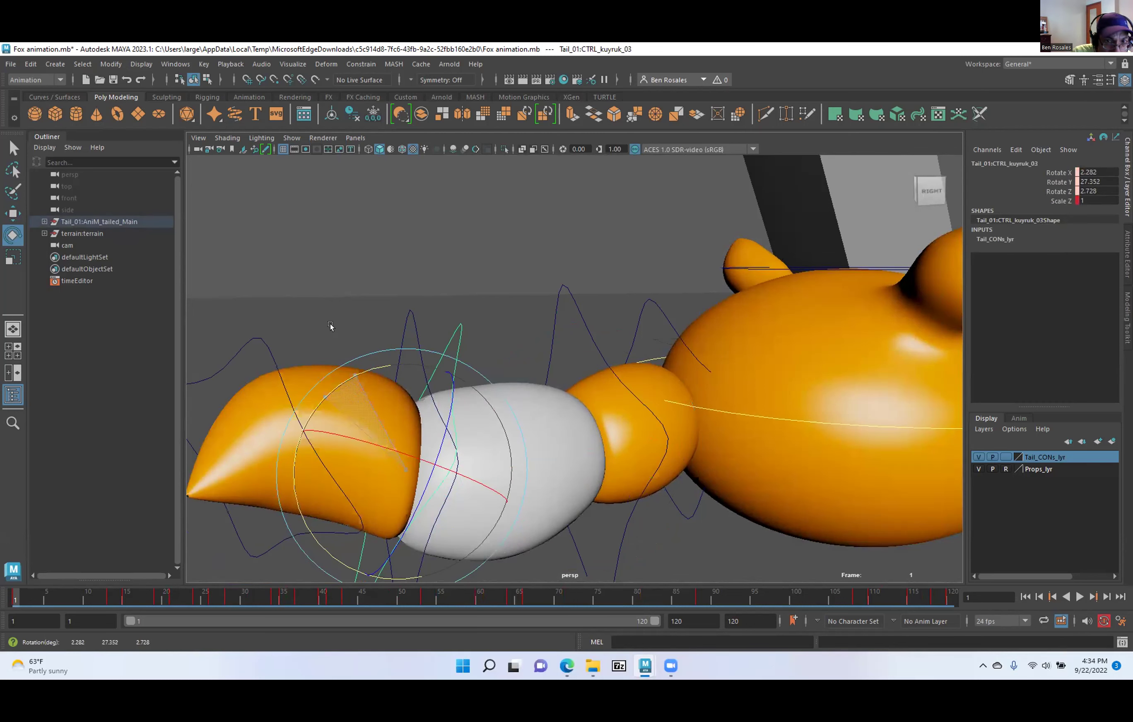
Undo the last rotation of the third tail control (CTRL_kuyruk_03) and clear the selection.
{"action": "key", "text": "ctrl+z"}
{"action": "left_click", "coordinate": [303, 255]}
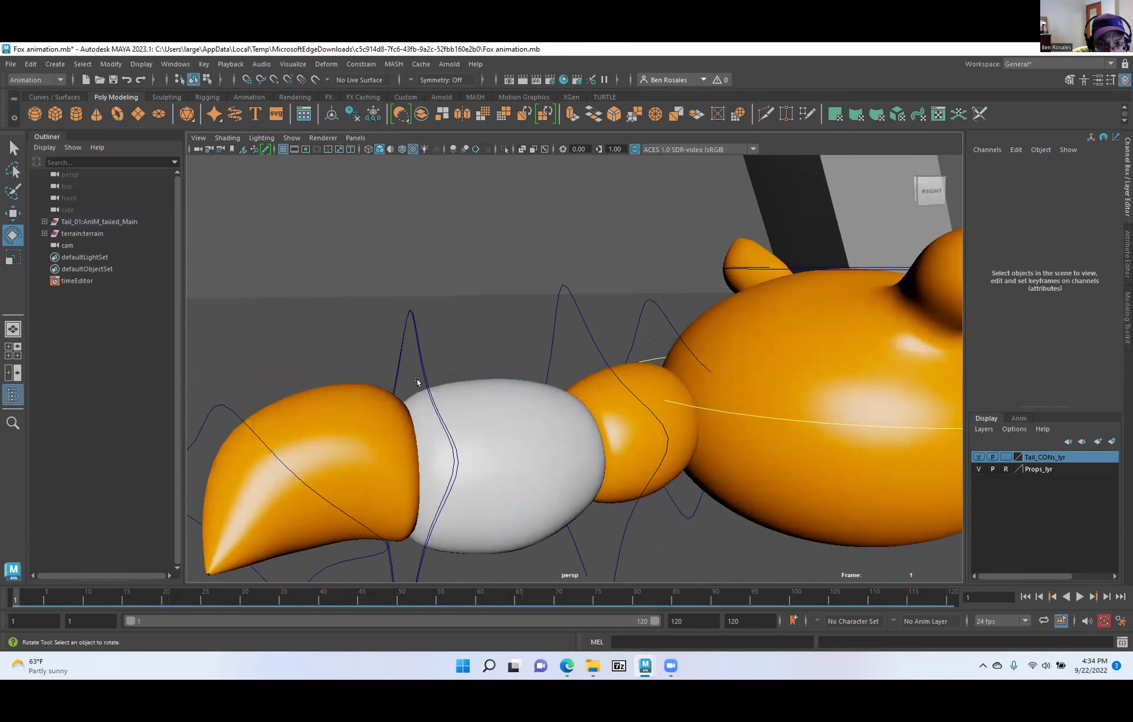
{"action": "left_click", "coordinate": [453, 445]}
{"action": "left_click_drag", "start_coordinate": [341, 383], "coordinate": [318, 359]}
{"action": "left_click", "coordinate": [318, 359]}
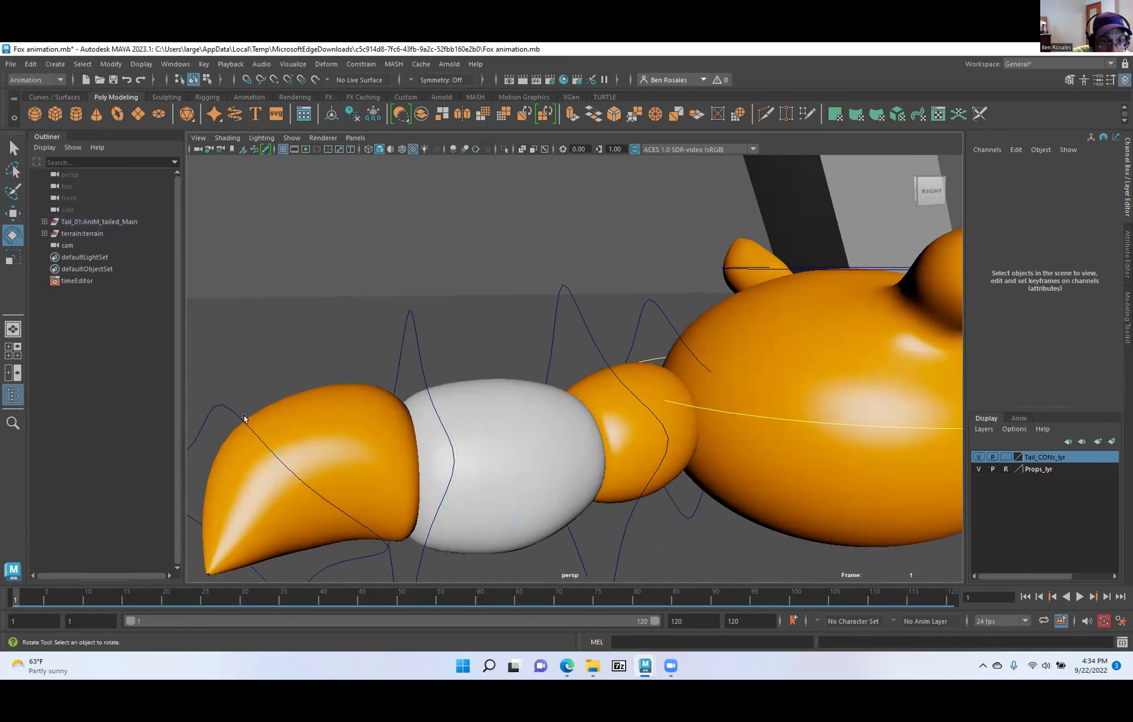
Try rotating the base tail control (CTRL_kuyruk_01) to a Rotate X of about 11.5, and undo the rotation.
{"action": "left_click", "coordinate": [243, 426]}
{"action": "left_click_drag", "start_coordinate": [286, 425], "coordinate": [588, 368], "text": "alt"}
{"action": "key", "text": "ctrl+z"}
{"action": "left_click", "coordinate": [636, 320]}
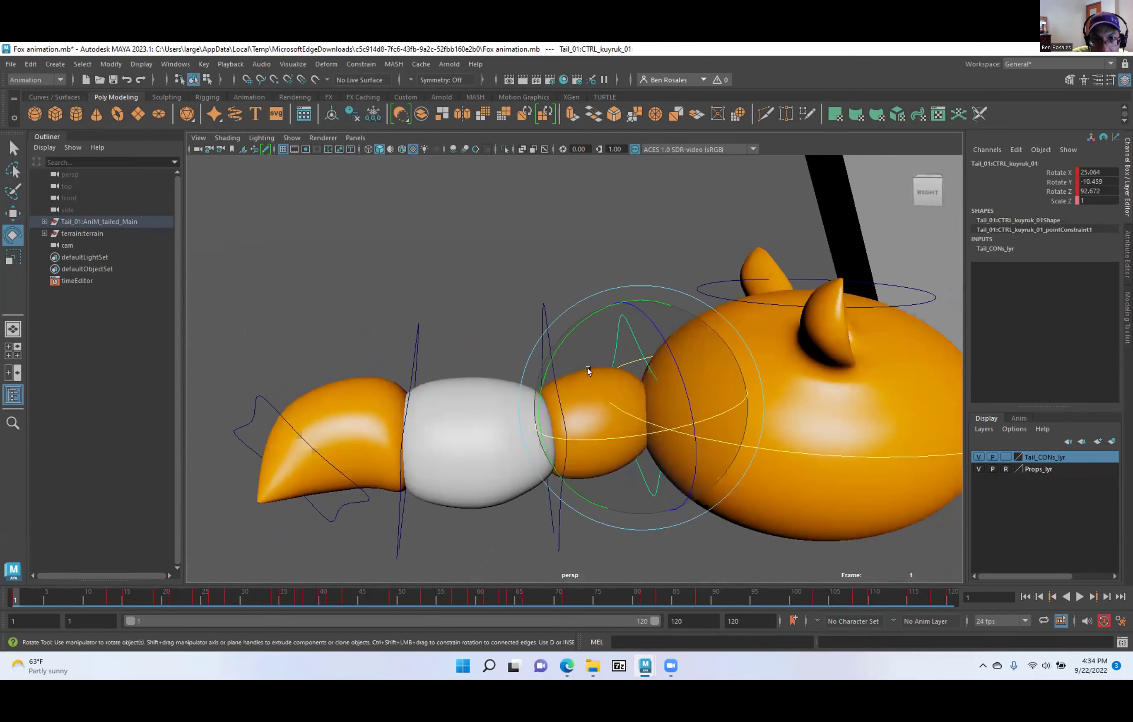
{"action": "left_click_drag", "start_coordinate": [617, 435], "coordinate": [593, 445]}
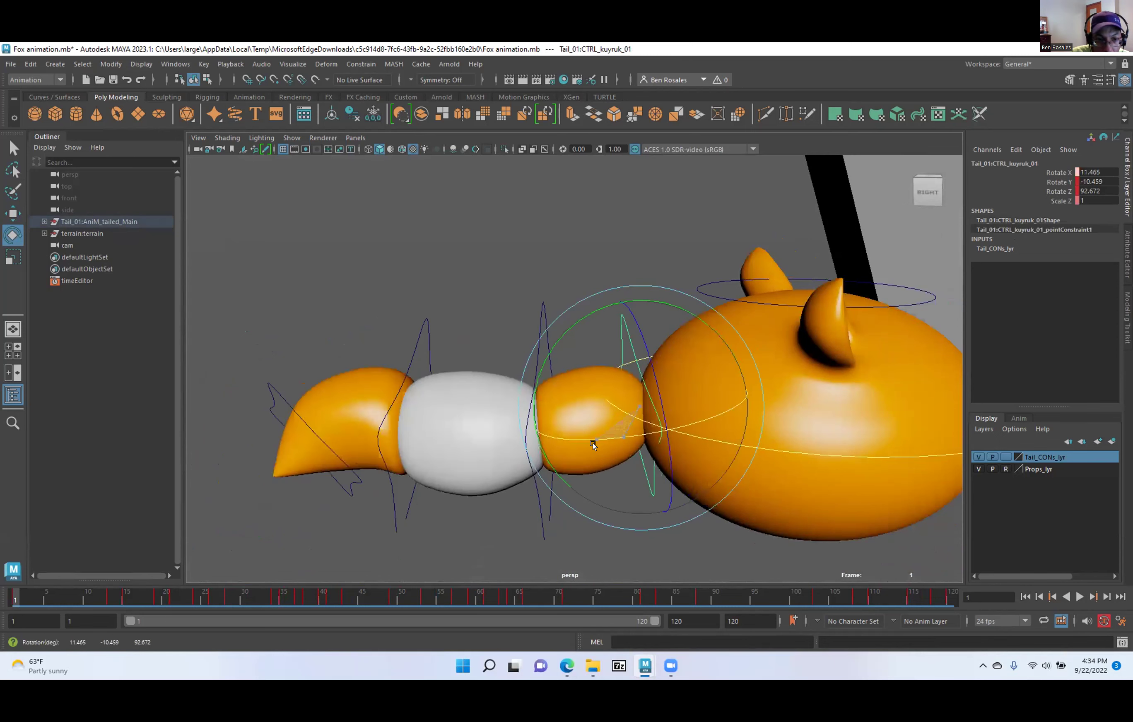
{"action": "key", "text": "ctrl+z"}
Show the camera view and animation curves beside the perspective view, and select all objects in the Tail_CONs_lyr display layer.
{"action": "right_click_drag", "start_coordinate": [683, 419], "coordinate": [530, 398], "text": "alt"}
{"action": "left_click_drag", "start_coordinate": [543, 401], "coordinate": [478, 385], "text": "alt"}
{"action": "left_click", "coordinate": [977, 457]}
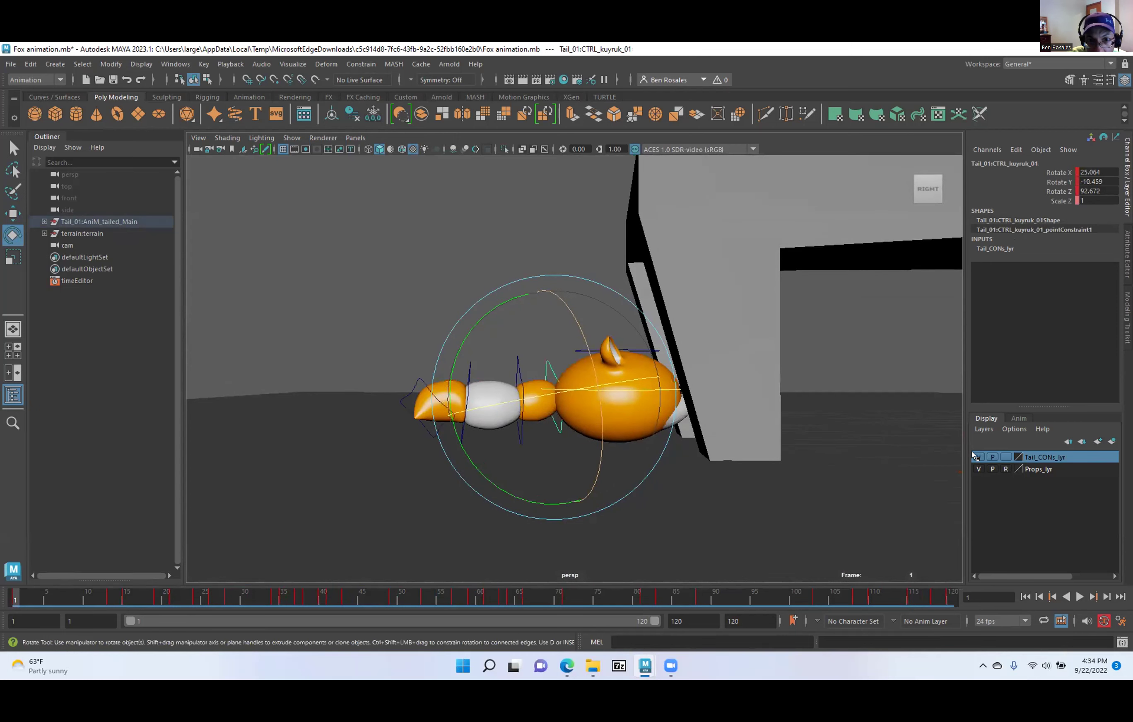
{"action": "key", "text": "space"}
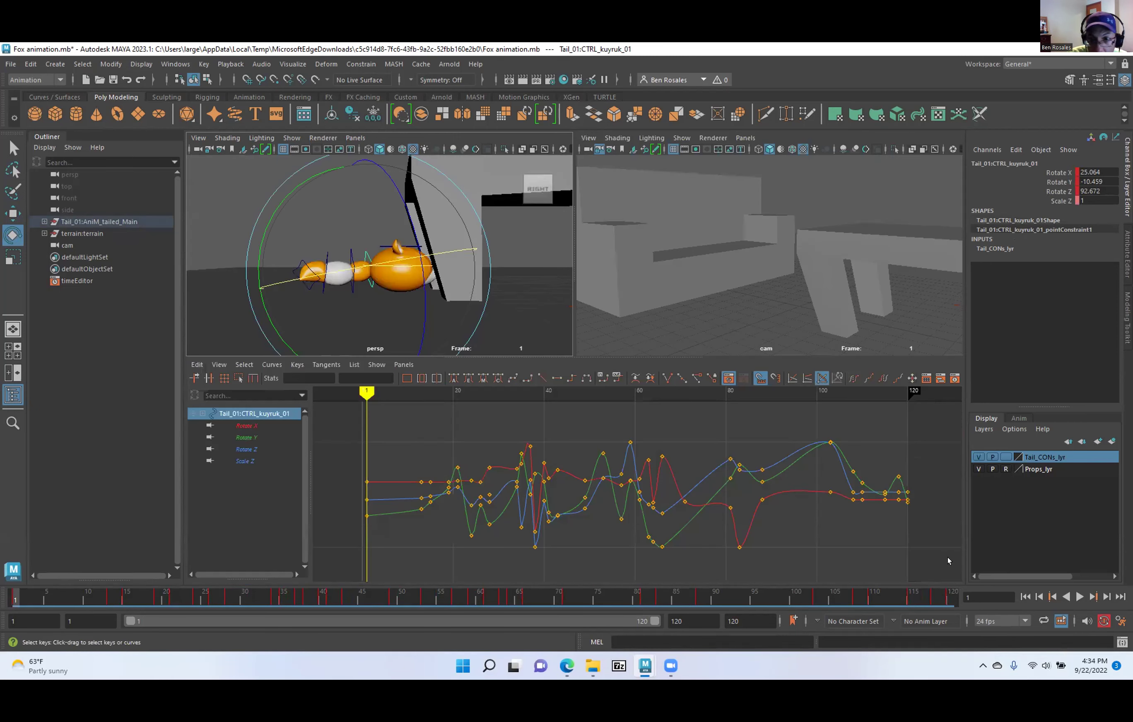
{"action": "right_click", "coordinate": [1045, 458]}
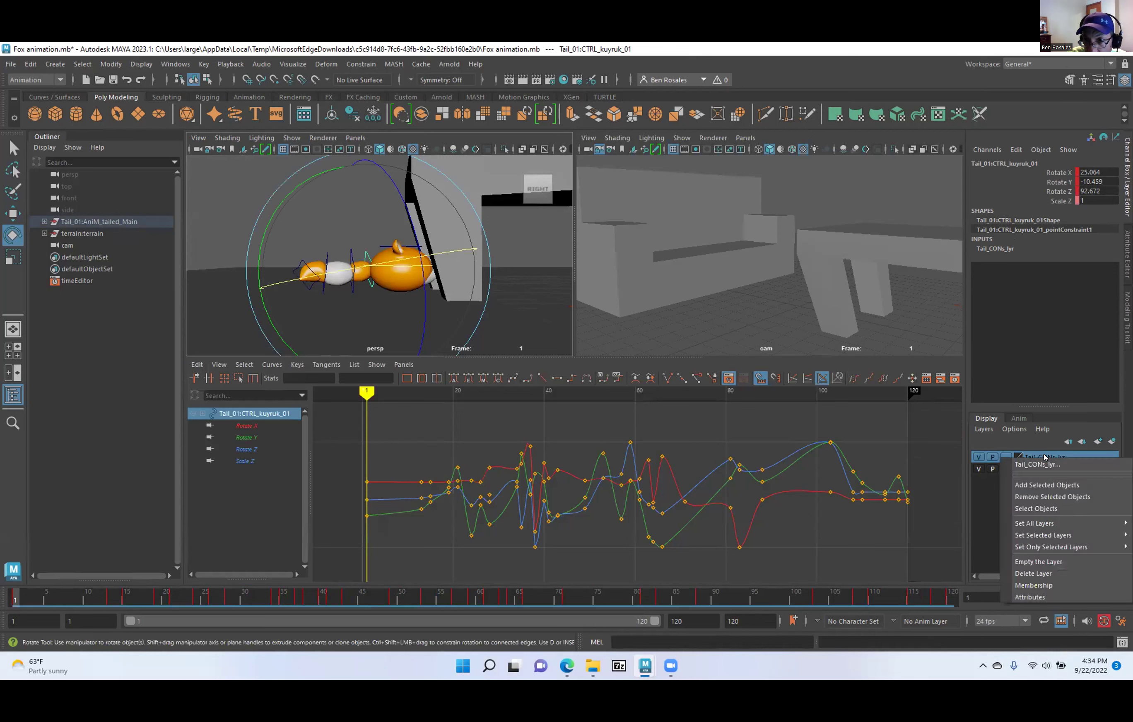
{"action": "left_click", "coordinate": [1034, 509]}
{"action": "scroll", "coordinate": [395, 271], "scroll_direction": "down", "scroll_amount": 4}
{"action": "left_click_drag", "start_coordinate": [395, 271], "coordinate": [494, 335], "text": "alt"}
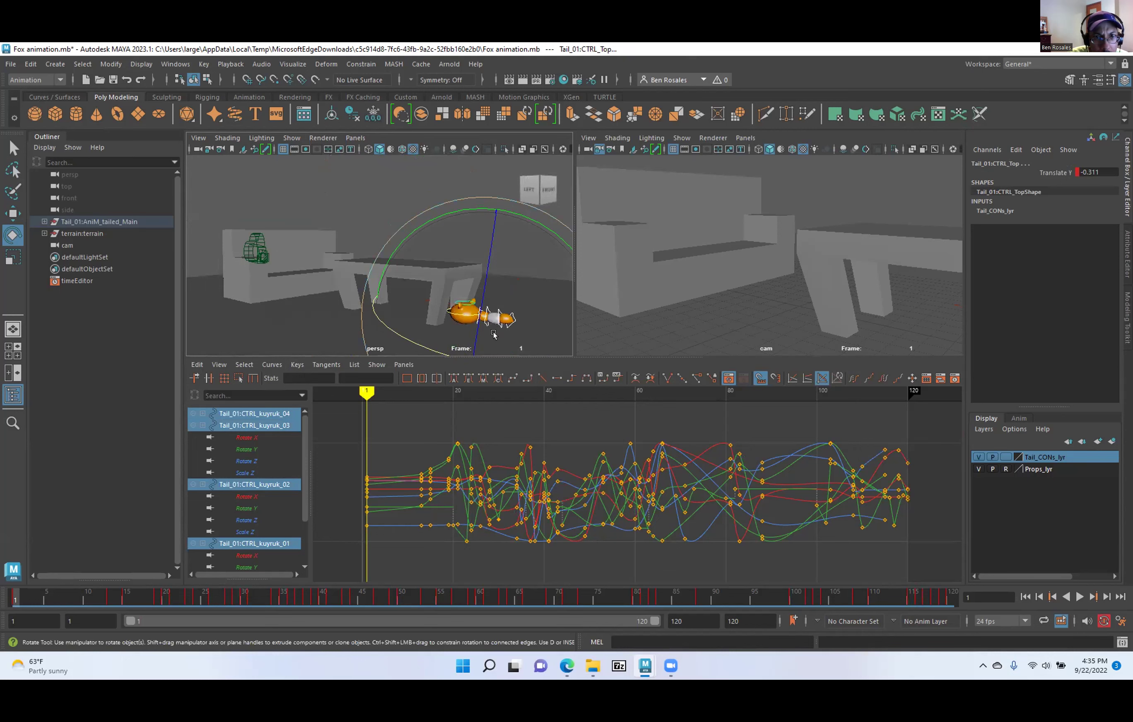
{"action": "key", "text": "ctrl+z"}
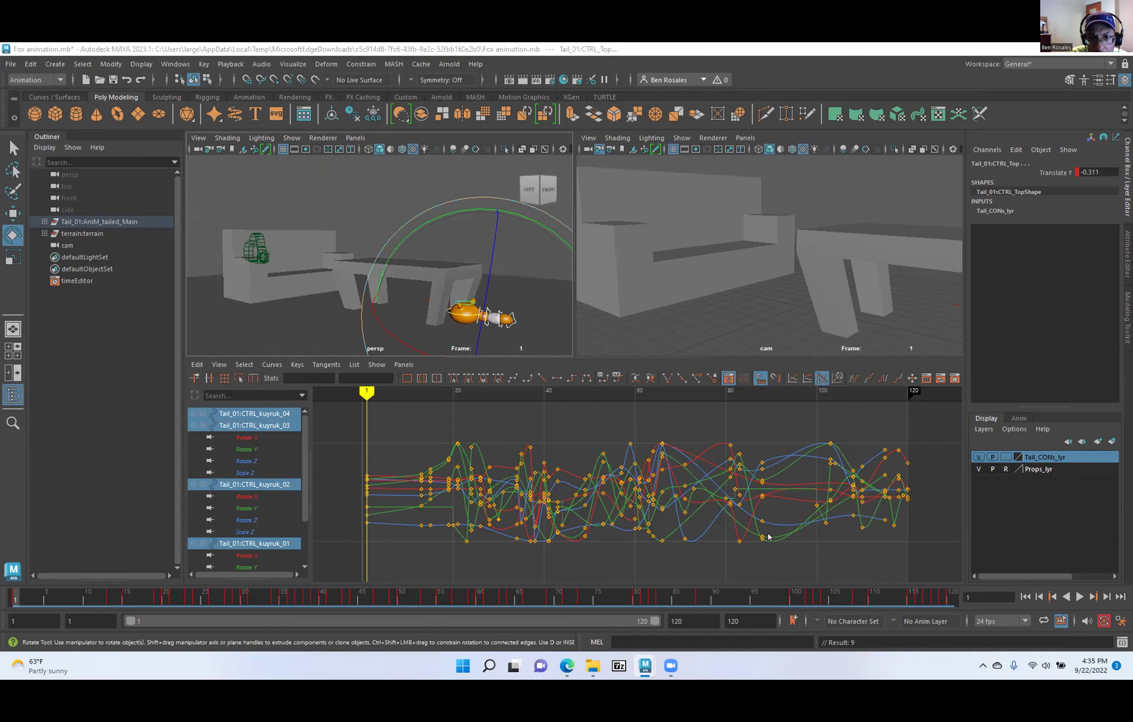
Play the fox animation through the enlarged cam view, stop playback and return to the multi-view layout.
{"action": "middle_click", "coordinate": [703, 289]}
{"action": "key", "text": "space"}
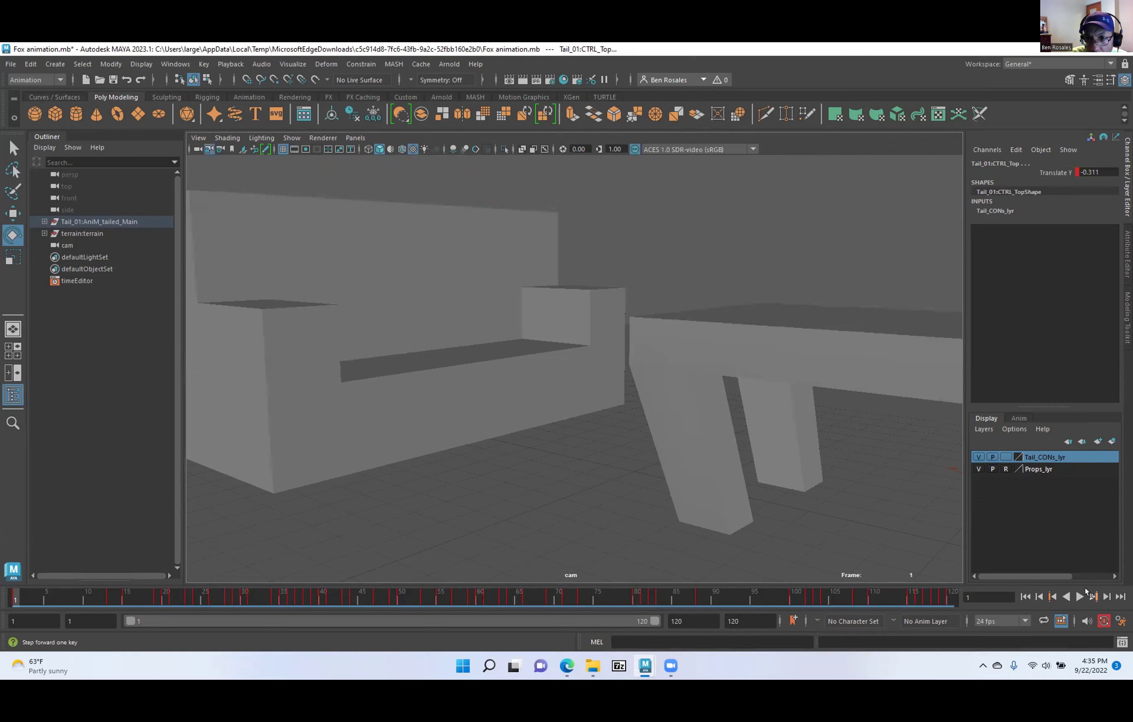
{"action": "left_click", "coordinate": [1078, 596]}
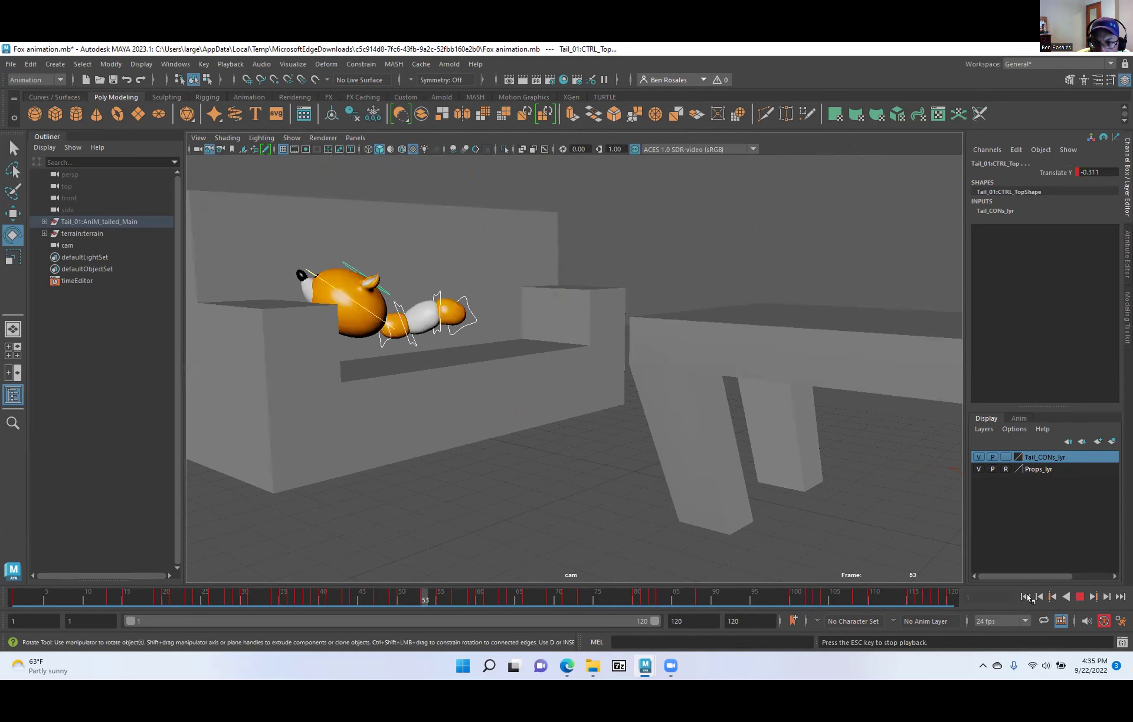
{"action": "key", "text": "Escape"}
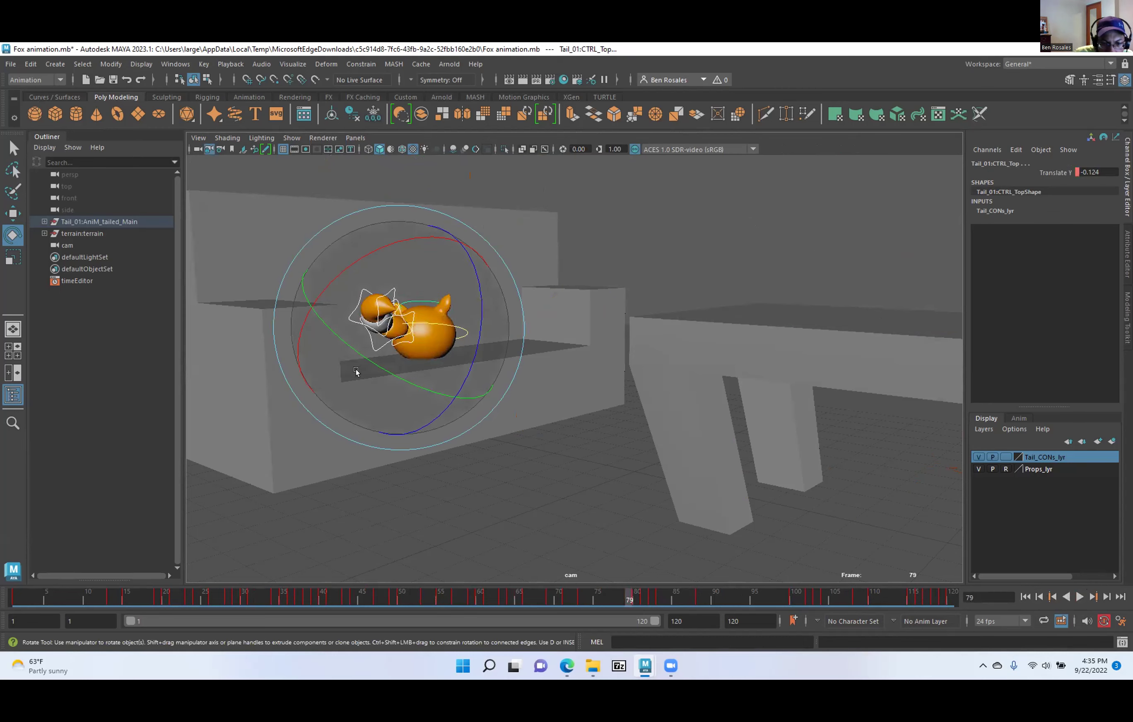
{"action": "key", "text": "space"}
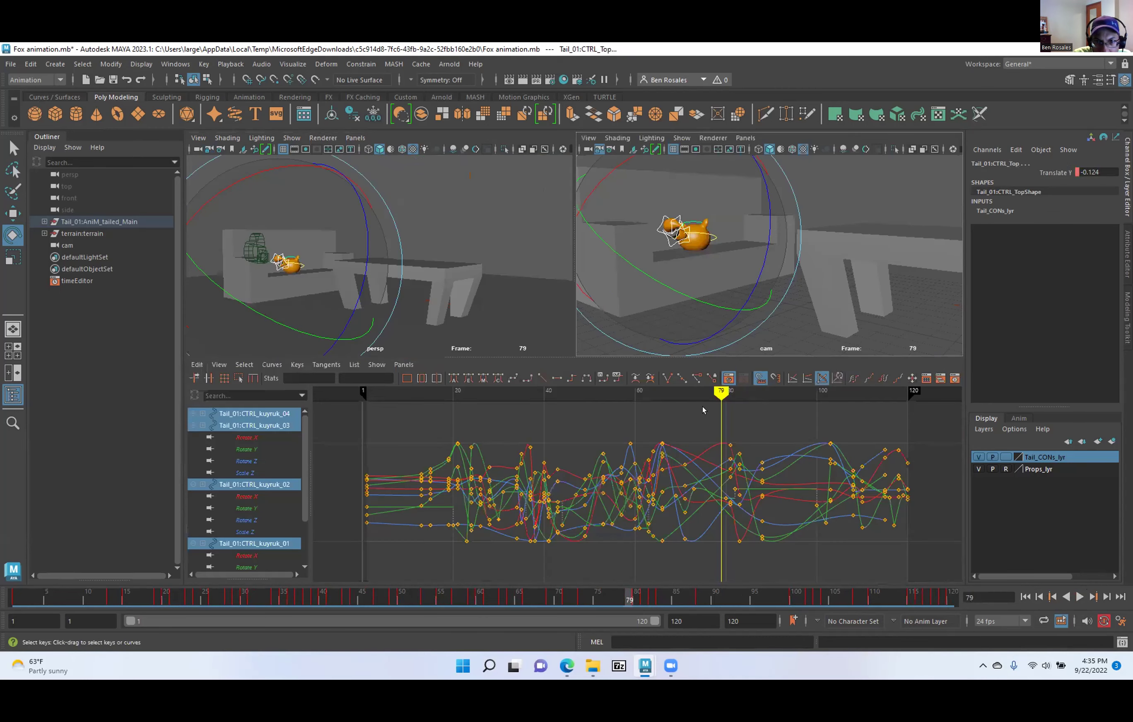
Try applying spline tangents to all keys of the selected tail controls, and undo the tangent change.
{"action": "left_click_drag", "start_coordinate": [707, 394], "coordinate": [652, 449]}
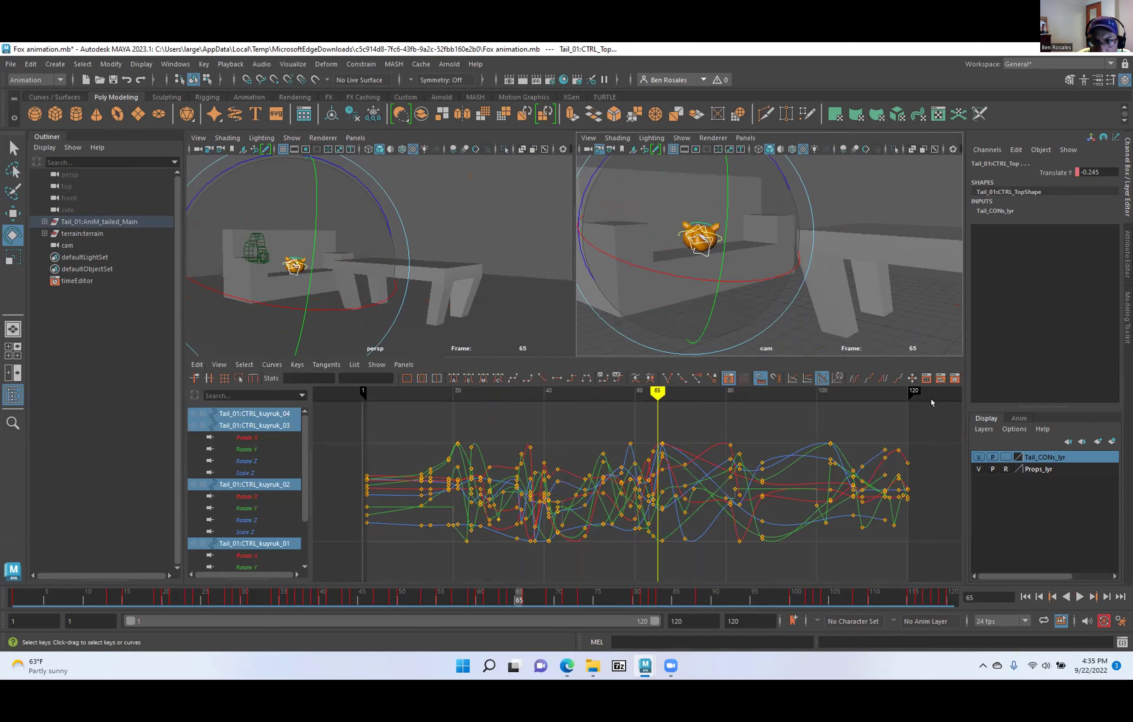
{"action": "left_click_drag", "start_coordinate": [589, 524], "coordinate": [353, 573]}
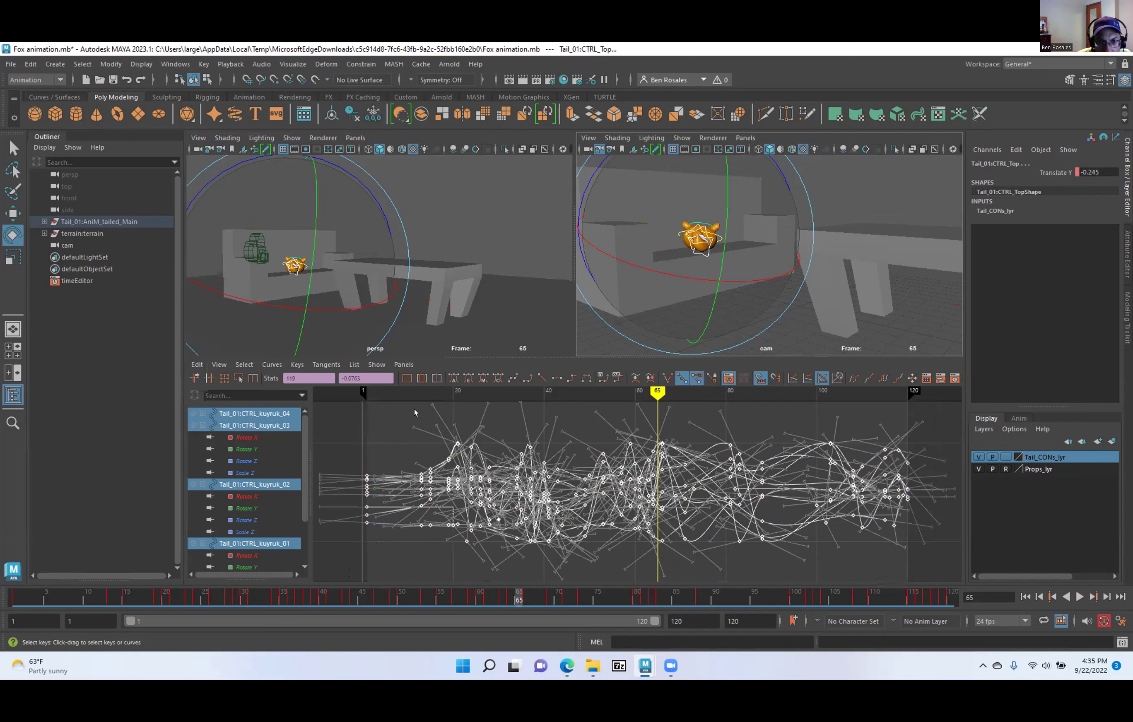
{"action": "left_click", "coordinate": [511, 380]}
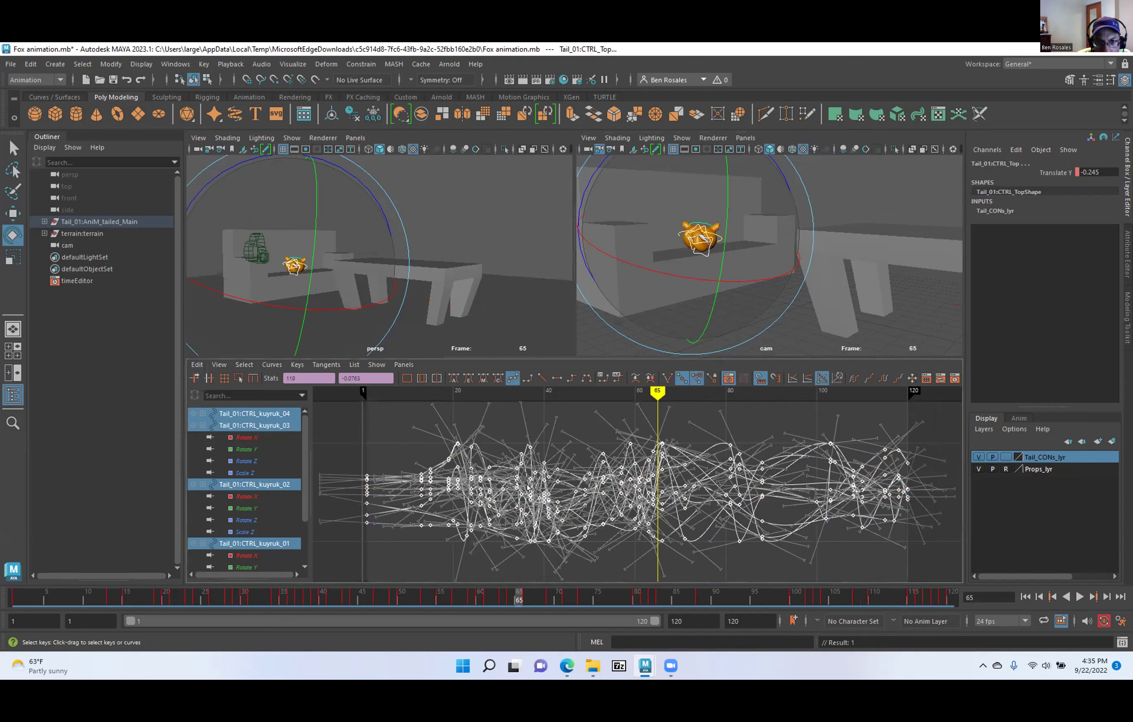
{"action": "key", "text": "ctrl+z"}
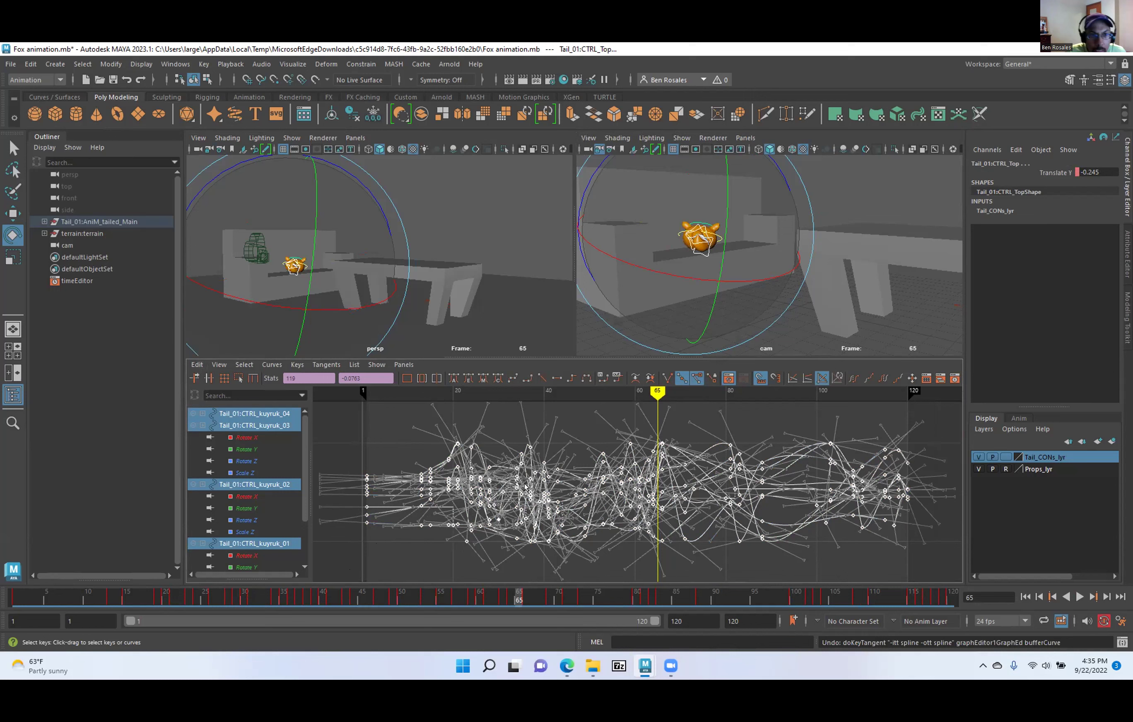
Clear the tail control selection and select the fox's main control (CTRL_Main) in the perspective view.
{"action": "left_click", "coordinate": [309, 255]}
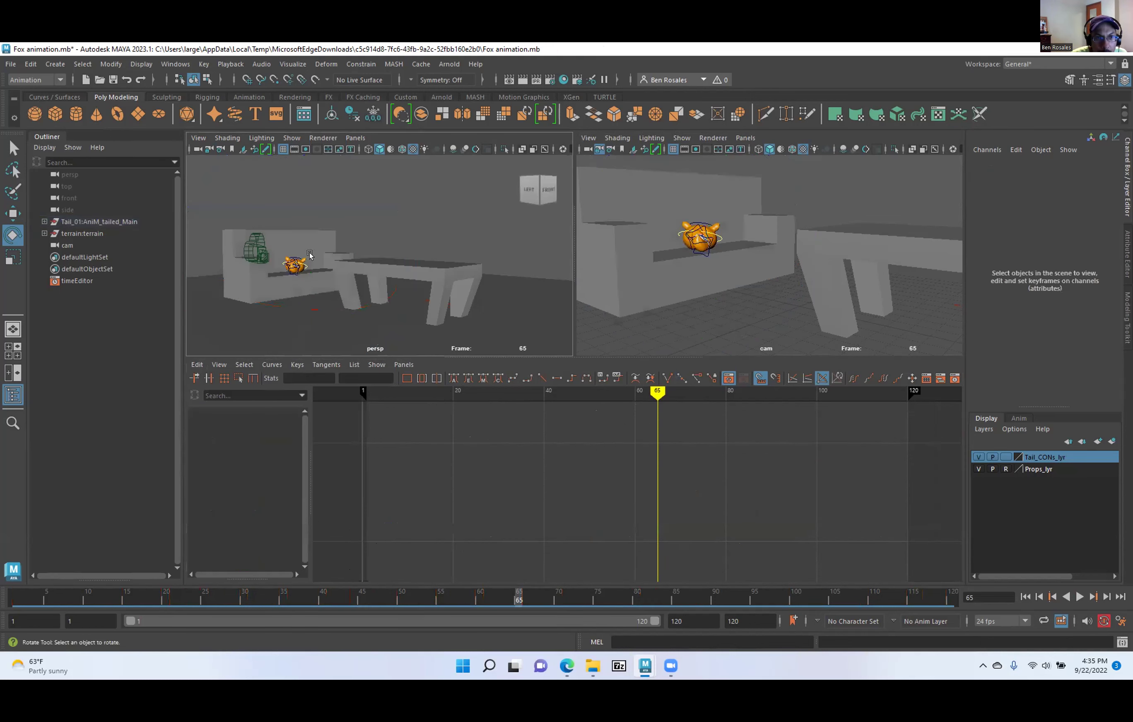
{"action": "right_click_drag", "start_coordinate": [227, 262], "coordinate": [301, 271], "text": "alt"}
{"action": "middle_click_drag", "start_coordinate": [301, 271], "coordinate": [464, 291], "text": "alt"}
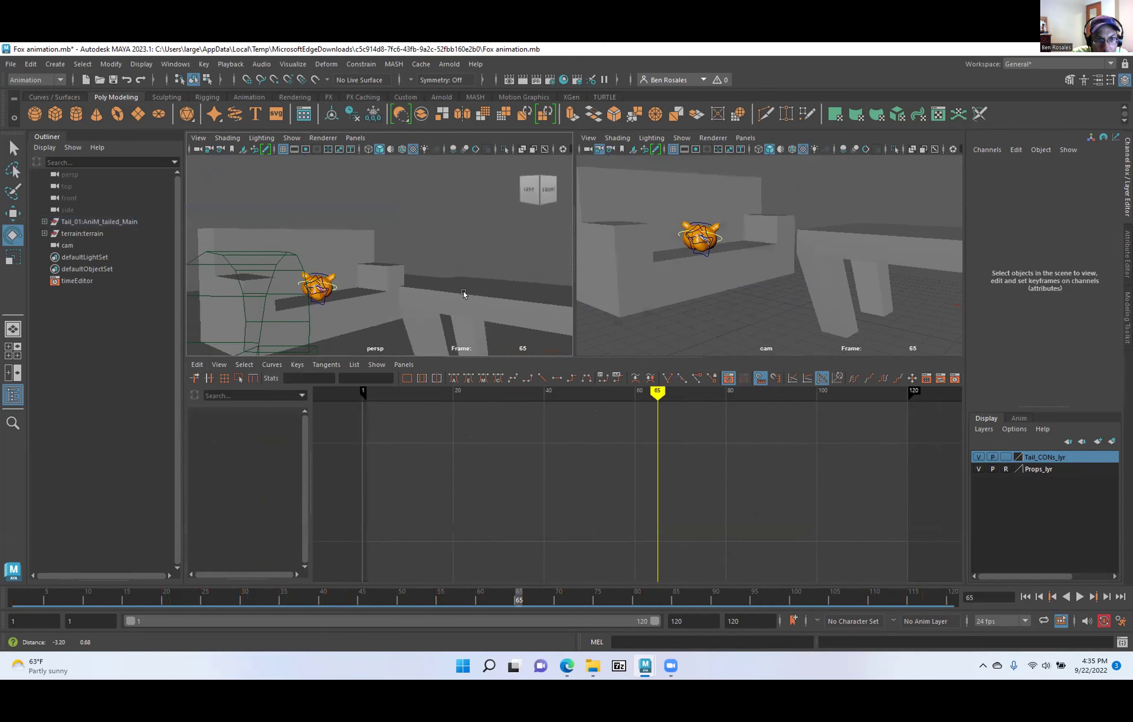
{"action": "right_click_drag", "start_coordinate": [305, 289], "coordinate": [341, 293], "text": "alt"}
{"action": "left_click", "coordinate": [319, 294]}
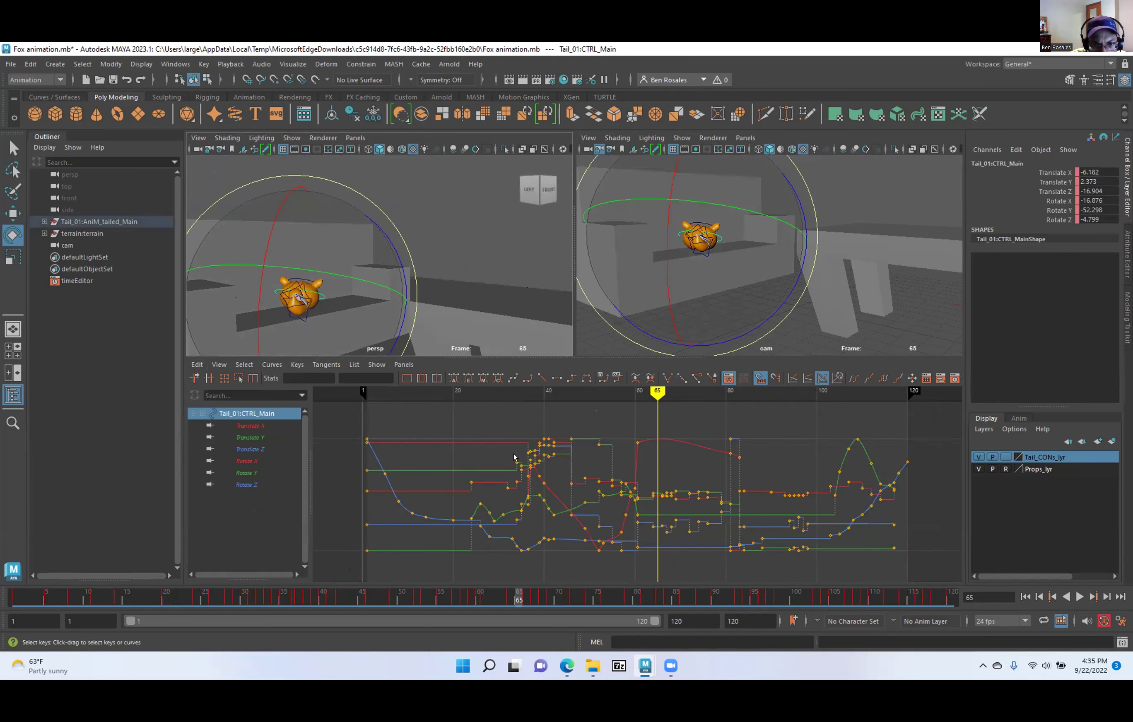
Scrub through the opening frames and examine the main control's animation curves against the fox's entrance.
{"action": "mouse_move", "coordinate": [649, 404]}
{"action": "left_mouse_down"}
{"action": "mouse_move", "coordinate": [352, 429]}
{"action": "mouse_move", "coordinate": [487, 437]}
{"action": "mouse_move", "coordinate": [406, 435]}
{"action": "left_mouse_up"}
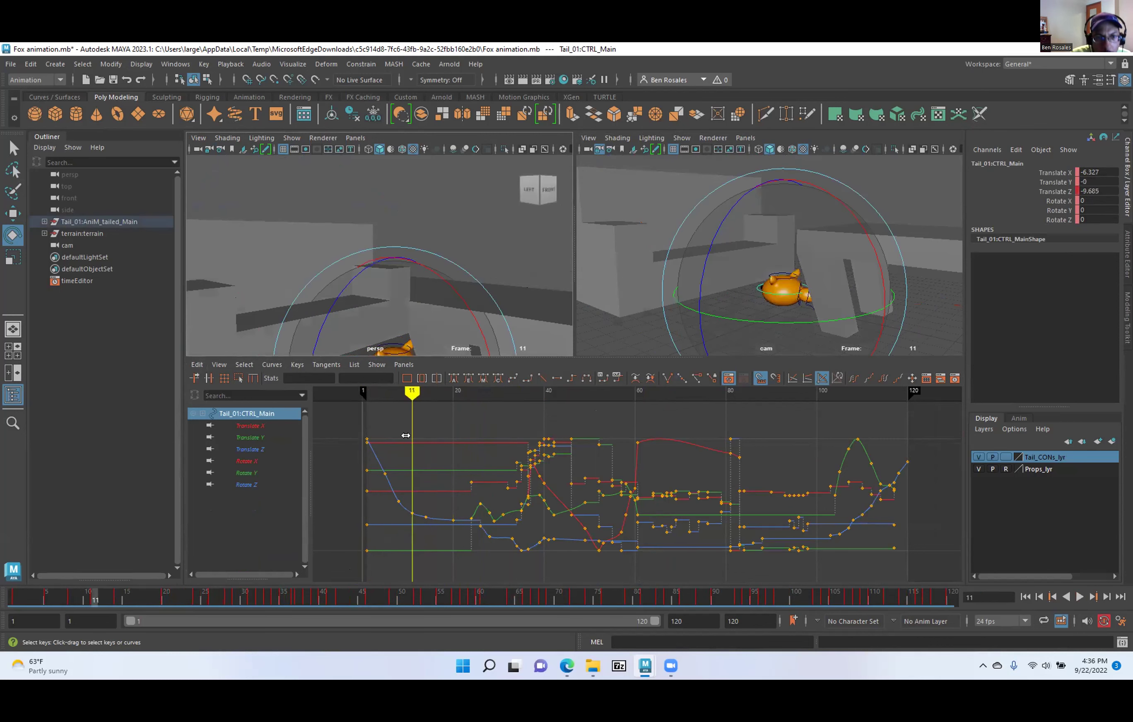
{"action": "middle_click_drag", "start_coordinate": [429, 457], "coordinate": [571, 471], "text": "alt"}
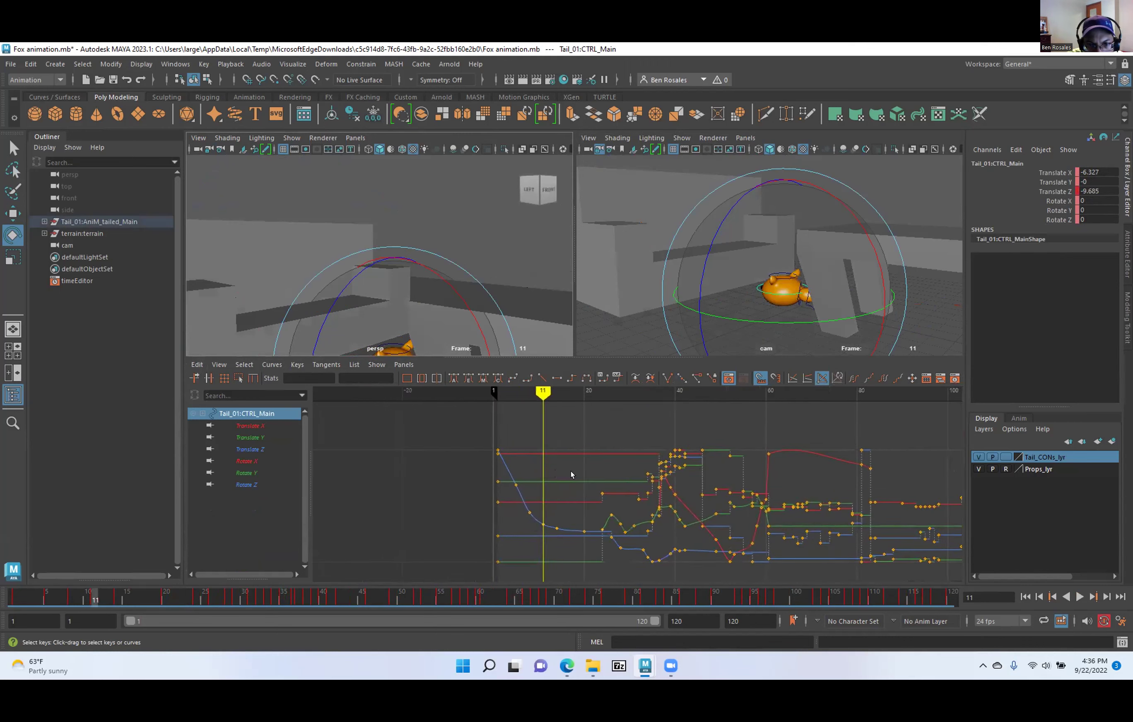
{"action": "right_click_drag", "start_coordinate": [571, 471], "coordinate": [554, 471], "text": "alt"}
{"action": "left_click_drag", "start_coordinate": [598, 399], "coordinate": [582, 398]}
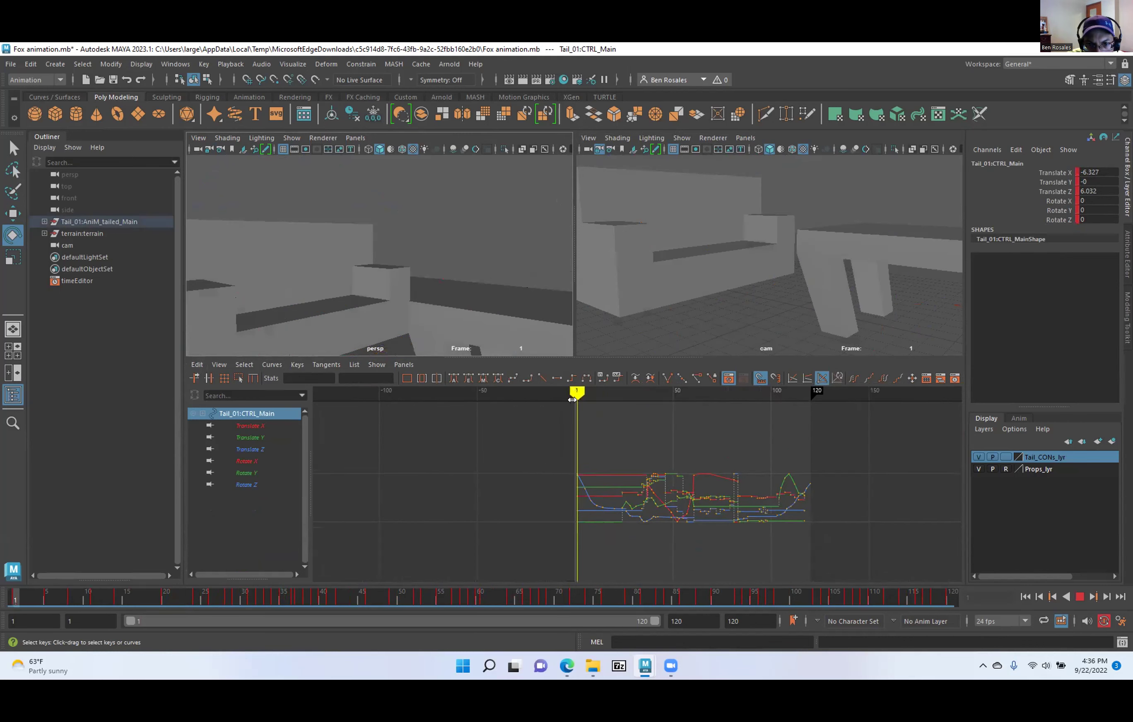
{"action": "scroll", "coordinate": [485, 528], "scroll_direction": "up", "scroll_amount": 5}
{"action": "middle_click_drag", "start_coordinate": [489, 534], "coordinate": [524, 535], "text": "alt"}
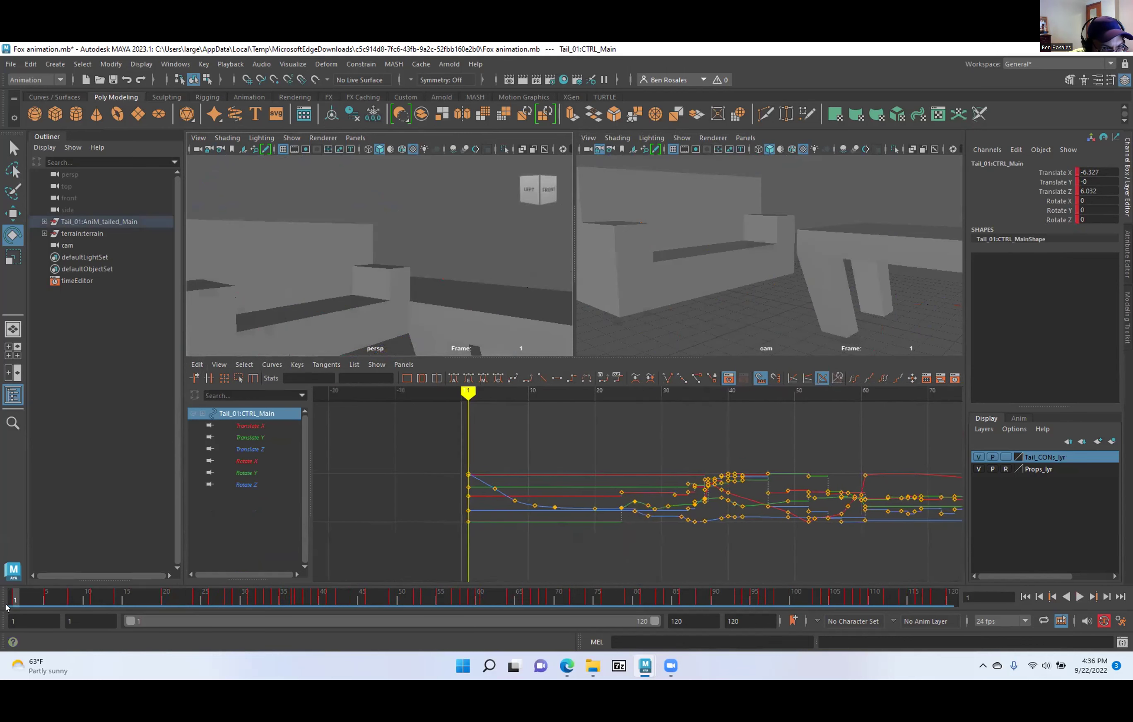
{"action": "left_click_drag", "start_coordinate": [15, 598], "coordinate": [89, 601]}
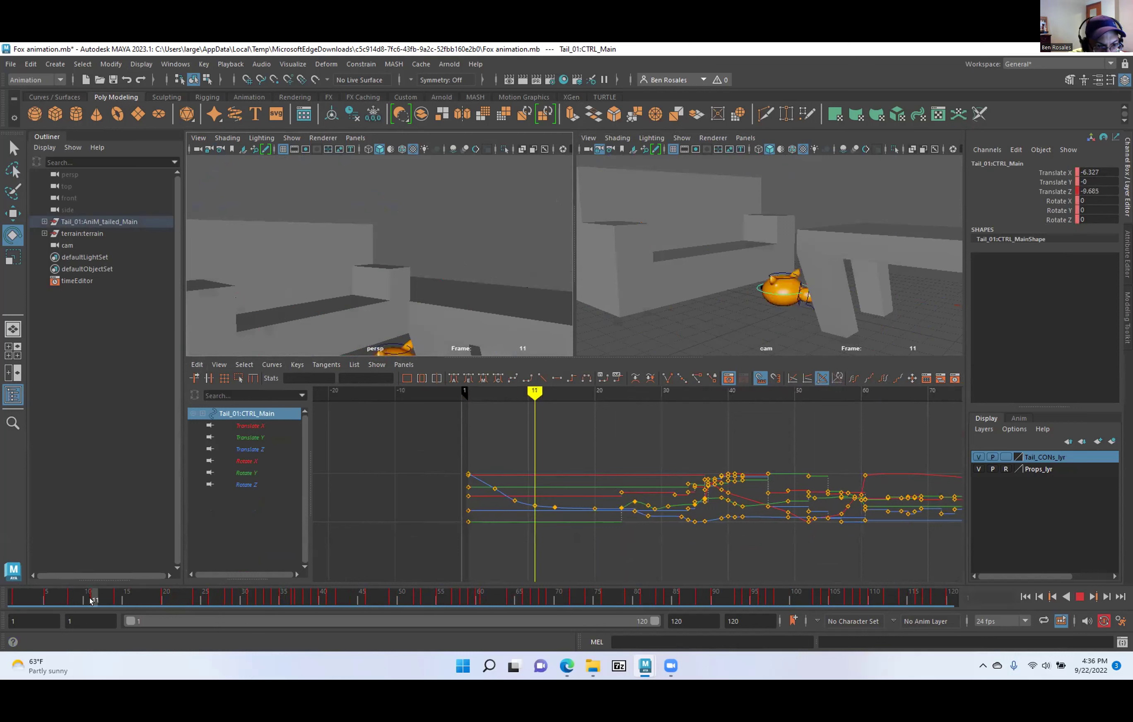
{"action": "middle_click_drag", "start_coordinate": [473, 474], "coordinate": [554, 475], "text": "alt"}
{"action": "right_click_drag", "start_coordinate": [500, 495], "coordinate": [552, 467], "text": "alt+shift"}
{"action": "middle_click_drag", "start_coordinate": [496, 461], "coordinate": [561, 470], "text": "alt"}
{"action": "left_click_drag", "start_coordinate": [630, 384], "coordinate": [442, 418]}
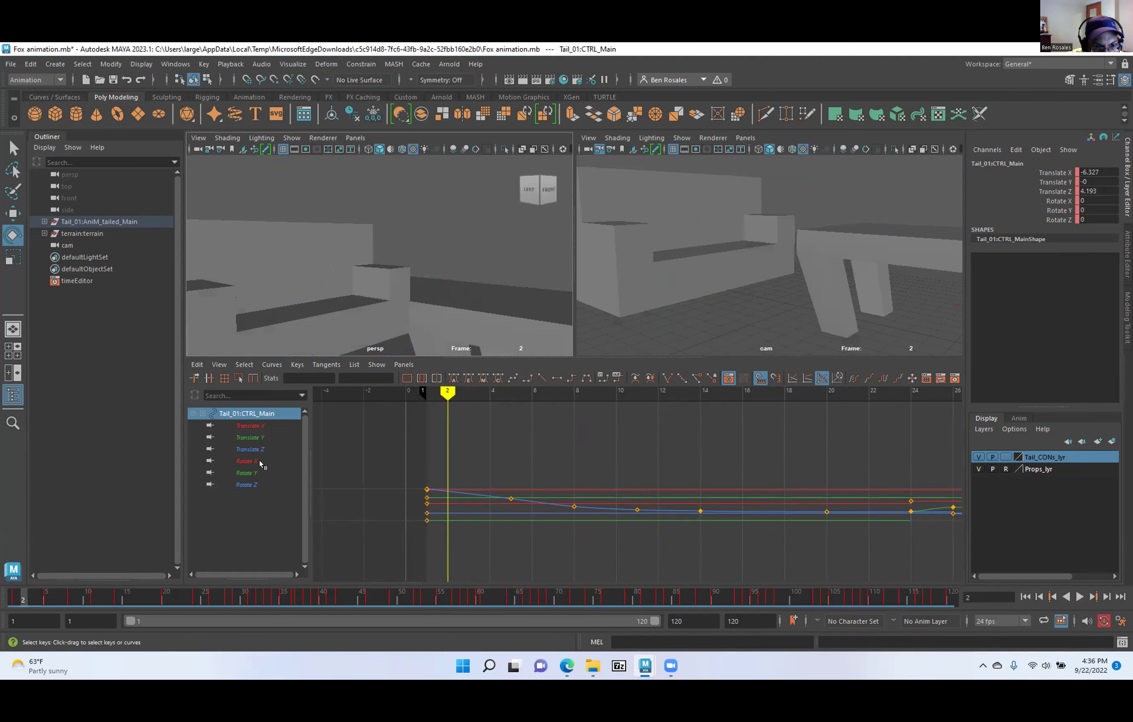
Isolate the main control's Translate Z curve and scrub it between frames 2 and 20 to check the fox's slide.
{"action": "left_click", "coordinate": [240, 450]}
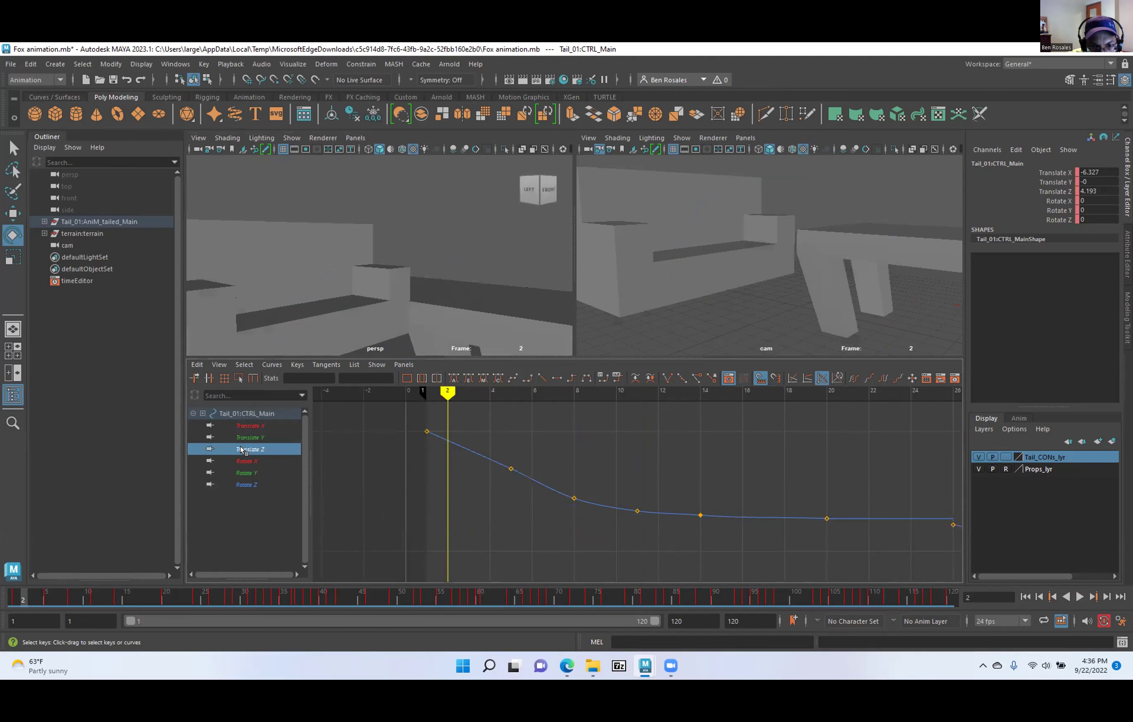
{"action": "mouse_move", "coordinate": [447, 392]}
{"action": "left_mouse_down"}
{"action": "mouse_move", "coordinate": [407, 392]}
{"action": "mouse_move", "coordinate": [712, 441]}
{"action": "mouse_move", "coordinate": [435, 437]}
{"action": "mouse_move", "coordinate": [830, 457]}
{"action": "mouse_move", "coordinate": [571, 473]}
{"action": "mouse_move", "coordinate": [822, 466]}
{"action": "left_mouse_up"}
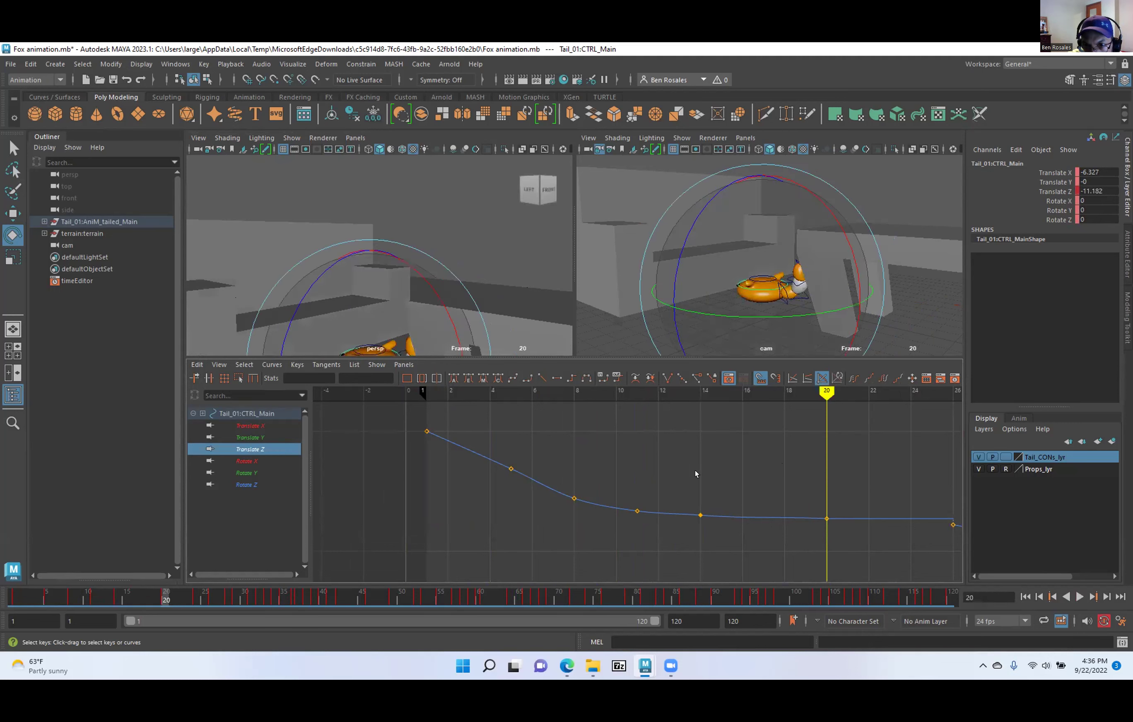
{"action": "scroll", "coordinate": [671, 450], "scroll_direction": "down", "scroll_amount": 2}
{"action": "middle_click_drag", "start_coordinate": [743, 447], "coordinate": [727, 449], "text": "alt"}
{"action": "mouse_move", "coordinate": [765, 390]}
{"action": "left_mouse_down"}
{"action": "mouse_move", "coordinate": [452, 421]}
{"action": "mouse_move", "coordinate": [641, 430]}
{"action": "left_mouse_up"}
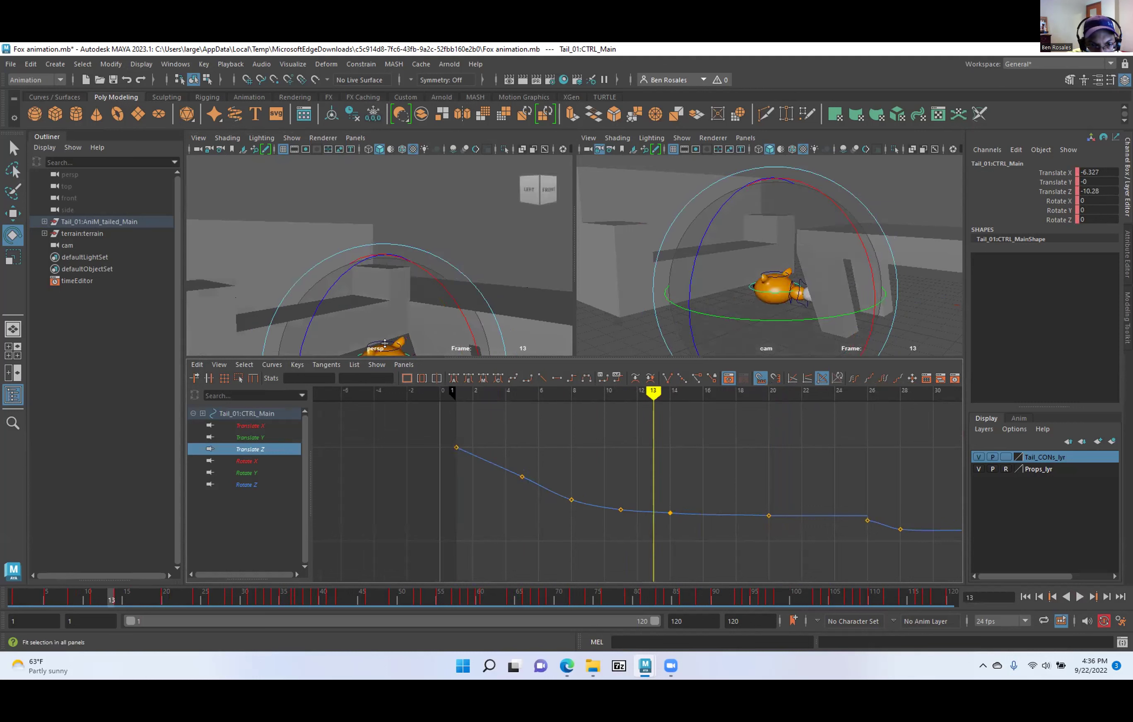
Frame the fox in the perspective view and examine its Translate Z slow-down up to frame 19.
{"action": "key", "text": "f"}
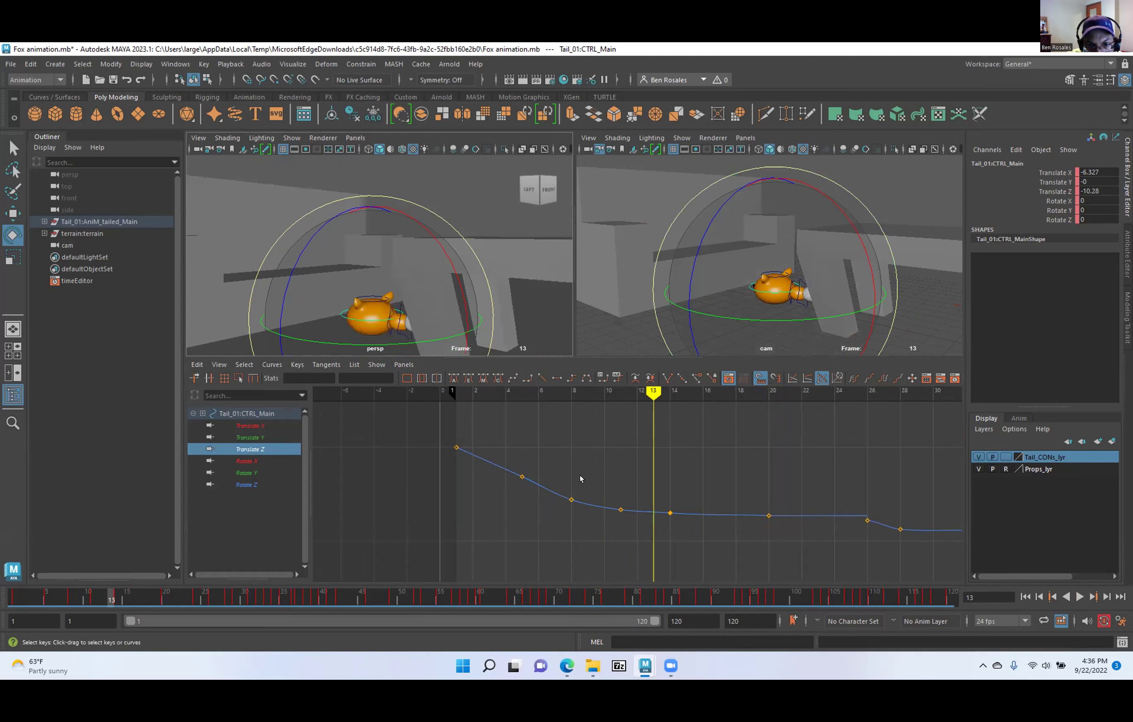
{"action": "right_click_drag", "start_coordinate": [604, 525], "coordinate": [650, 523], "text": "alt"}
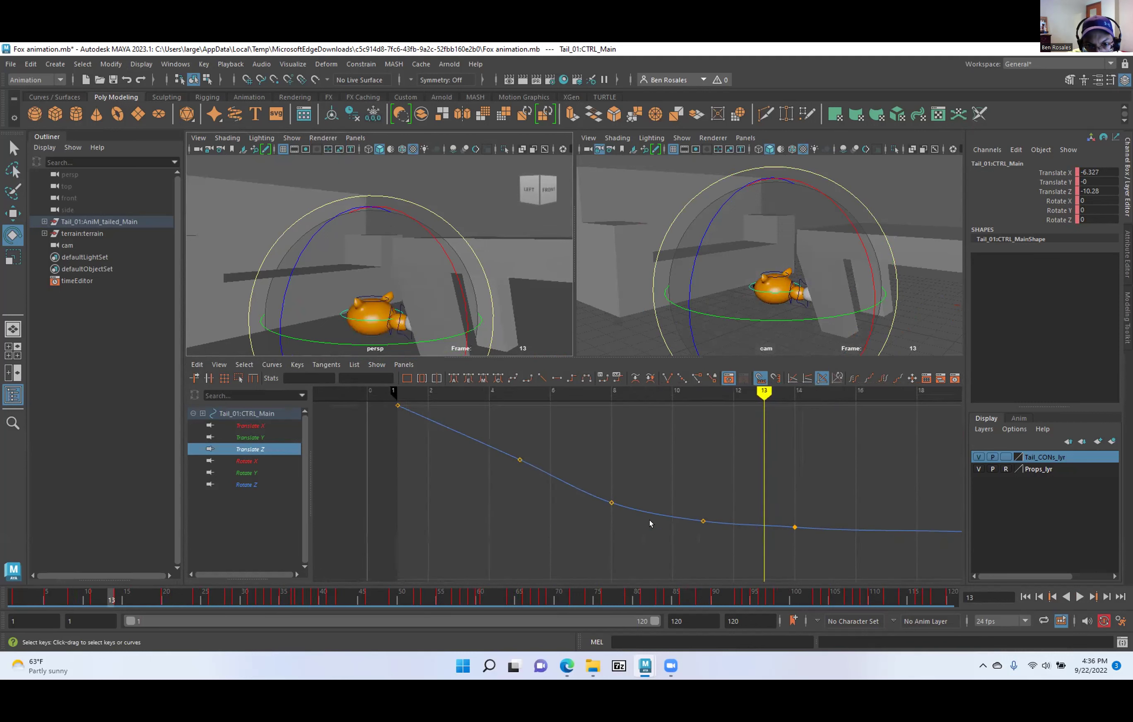
{"action": "mouse_move", "coordinate": [755, 392]}
{"action": "left_mouse_down"}
{"action": "mouse_move", "coordinate": [521, 433]}
{"action": "mouse_move", "coordinate": [741, 451]}
{"action": "mouse_move", "coordinate": [682, 467]}
{"action": "mouse_move", "coordinate": [784, 471]}
{"action": "left_mouse_up"}
{"action": "middle_click_drag", "start_coordinate": [745, 509], "coordinate": [498, 495], "text": "alt"}
{"action": "mouse_move", "coordinate": [545, 386]}
{"action": "left_mouse_down"}
{"action": "mouse_move", "coordinate": [702, 409]}
{"action": "mouse_move", "coordinate": [580, 419]}
{"action": "mouse_move", "coordinate": [762, 428]}
{"action": "mouse_move", "coordinate": [550, 431]}
{"action": "mouse_move", "coordinate": [719, 438]}
{"action": "mouse_move", "coordinate": [534, 467]}
{"action": "mouse_move", "coordinate": [761, 436]}
{"action": "mouse_move", "coordinate": [646, 449]}
{"action": "mouse_move", "coordinate": [681, 455]}
{"action": "left_mouse_up"}
{"action": "key", "text": "e"}
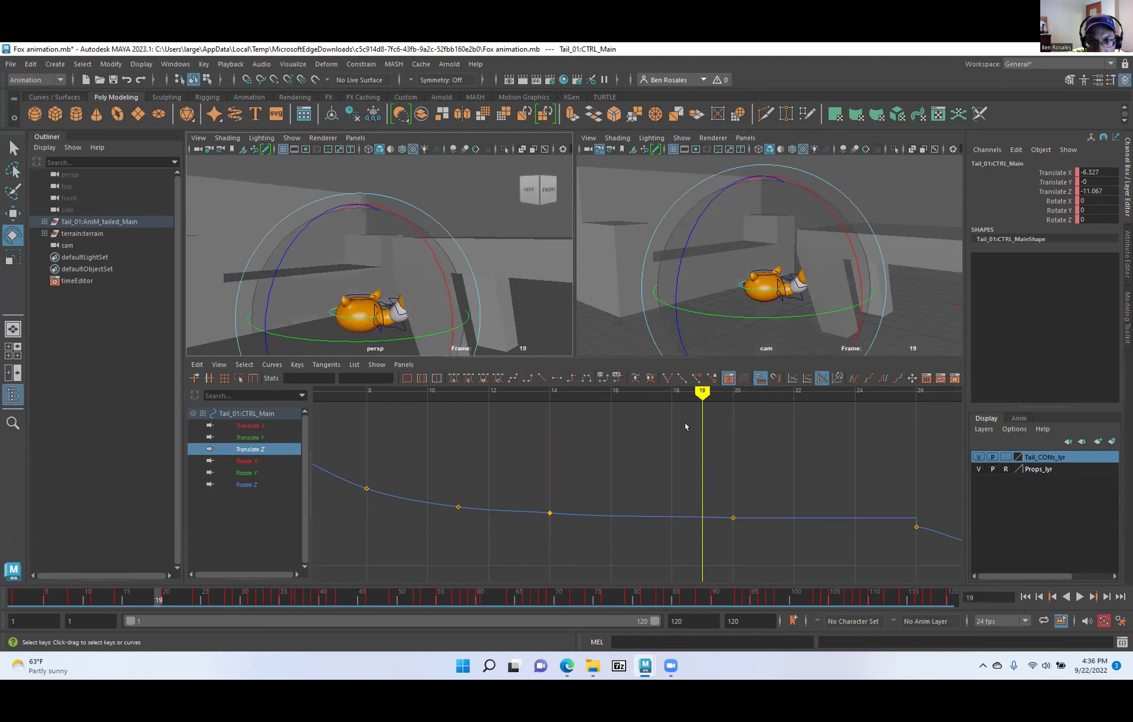
Delete the main control's Translate Z key at frame 14.
{"action": "mouse_move", "coordinate": [710, 392]}
{"action": "left_mouse_down"}
{"action": "mouse_move", "coordinate": [852, 391]}
{"action": "mouse_move", "coordinate": [550, 463]}
{"action": "left_mouse_up"}
{"action": "middle_click_drag", "start_coordinate": [486, 493], "coordinate": [614, 489], "text": "alt"}
{"action": "right_click_drag", "start_coordinate": [560, 482], "coordinate": [524, 489], "text": "alt"}
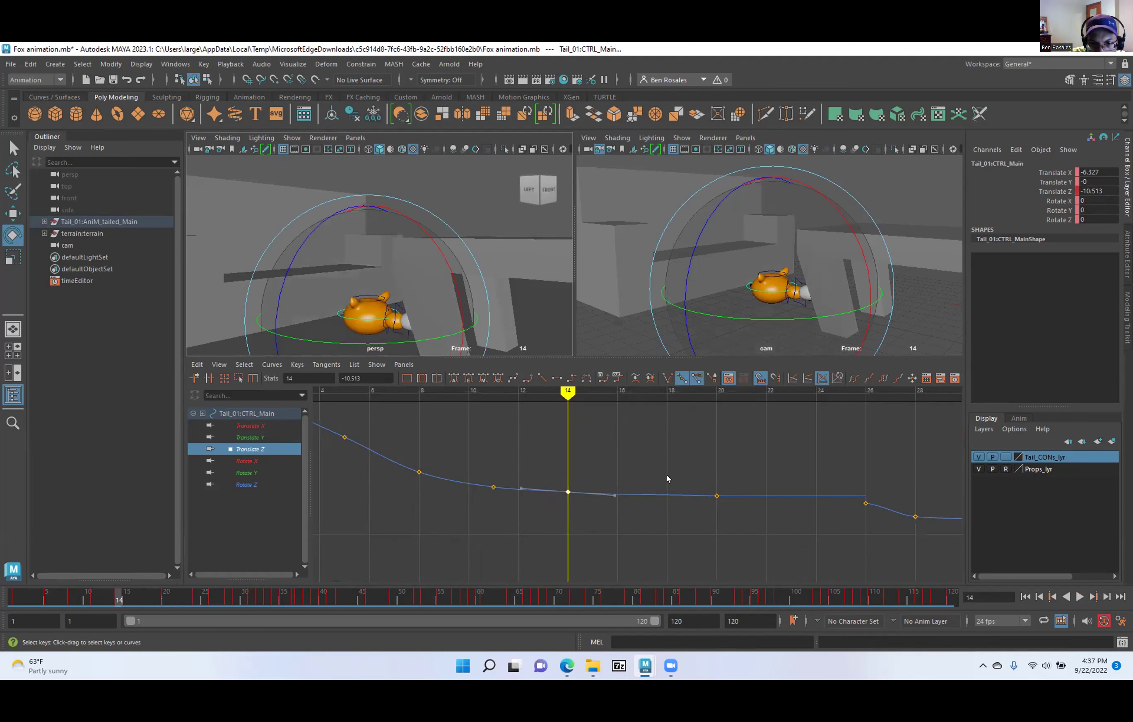
{"action": "key", "text": "Delete"}
Move the main control's Translate Z key at frame 20 to frame 14.
{"action": "left_click_drag", "start_coordinate": [670, 456], "coordinate": [728, 530]}
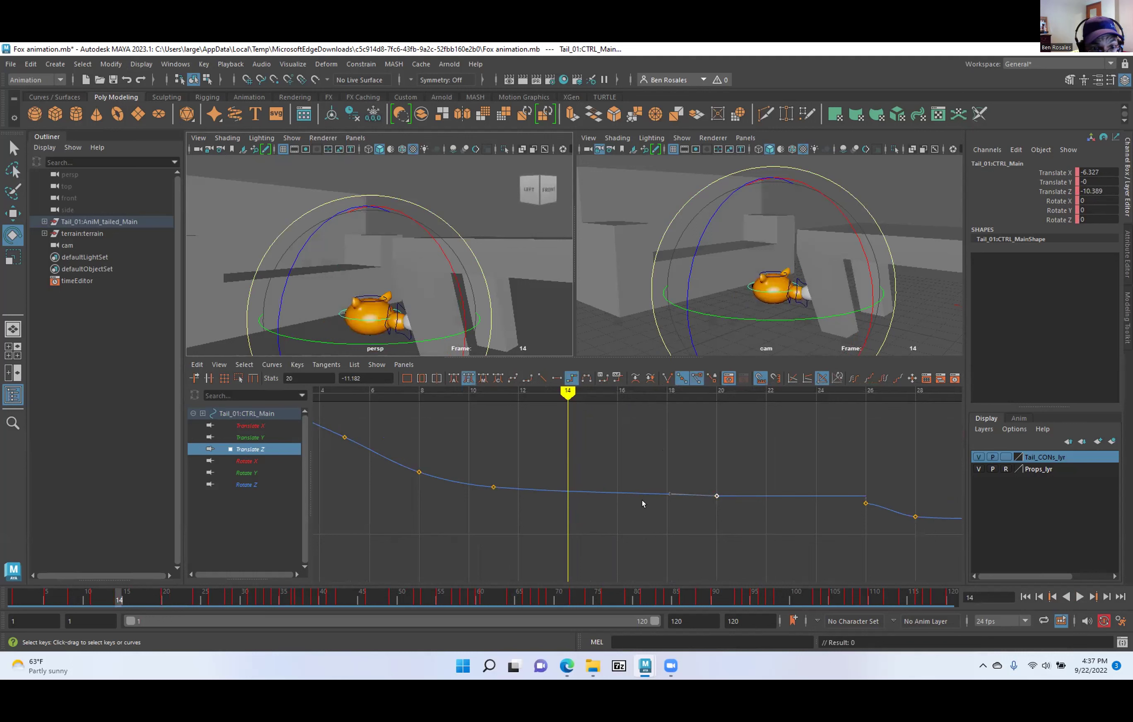
{"action": "double_click", "coordinate": [287, 378]}
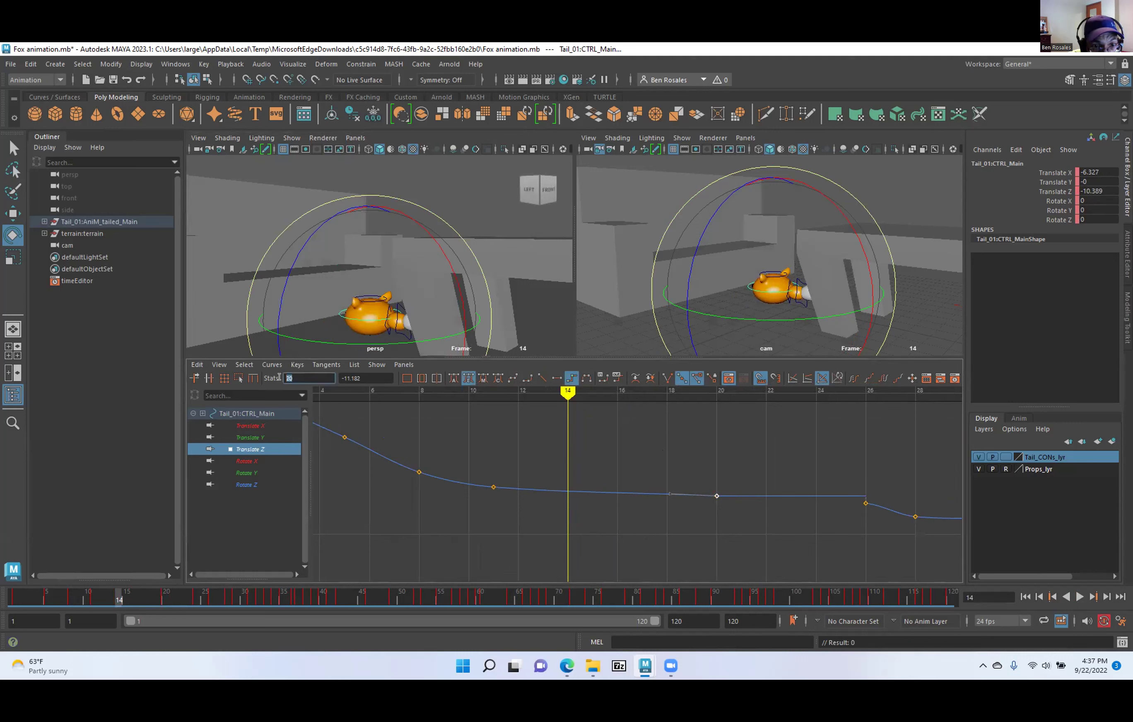
{"action": "type", "text": "14"}
{"action": "key", "text": "Return"}
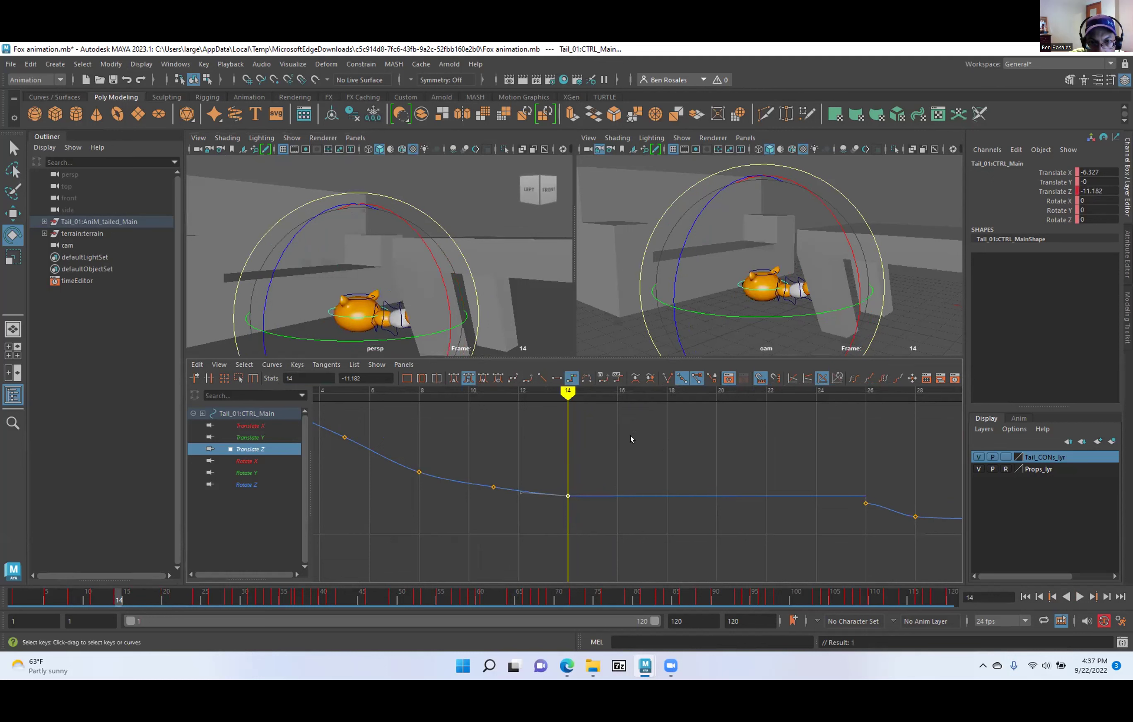
Scrub past the end of the slide and compare the fox's poses at frames 23 and 24 from the side.
{"action": "mouse_move", "coordinate": [570, 390]}
{"action": "left_mouse_down"}
{"action": "mouse_move", "coordinate": [764, 392]}
{"action": "mouse_move", "coordinate": [667, 392]}
{"action": "mouse_move", "coordinate": [799, 431]}
{"action": "mouse_move", "coordinate": [852, 425]}
{"action": "mouse_move", "coordinate": [698, 447]}
{"action": "mouse_move", "coordinate": [829, 451]}
{"action": "mouse_move", "coordinate": [593, 467]}
{"action": "mouse_move", "coordinate": [809, 460]}
{"action": "left_mouse_up"}
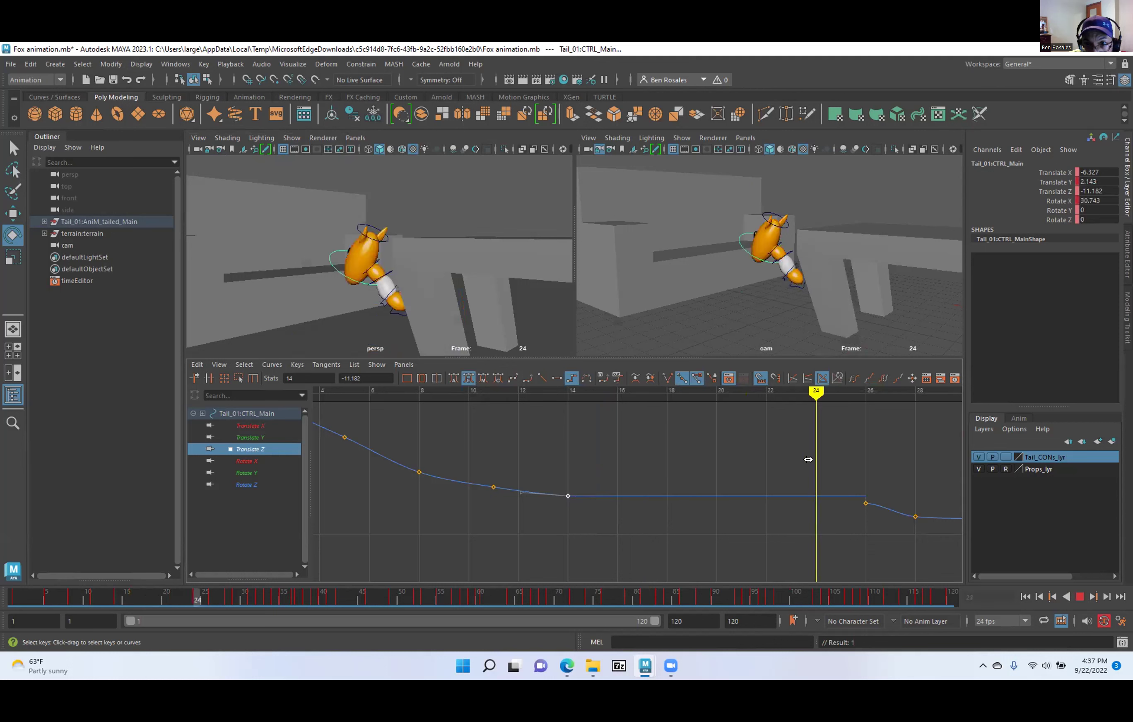
{"action": "left_click_drag", "start_coordinate": [246, 281], "coordinate": [303, 261], "text": "alt"}
{"action": "middle_click_drag", "start_coordinate": [303, 262], "coordinate": [593, 256], "text": "alt"}
{"action": "middle_click_drag", "start_coordinate": [395, 228], "coordinate": [423, 227], "text": "alt"}
{"action": "left_click_drag", "start_coordinate": [422, 226], "coordinate": [355, 304], "text": "alt"}
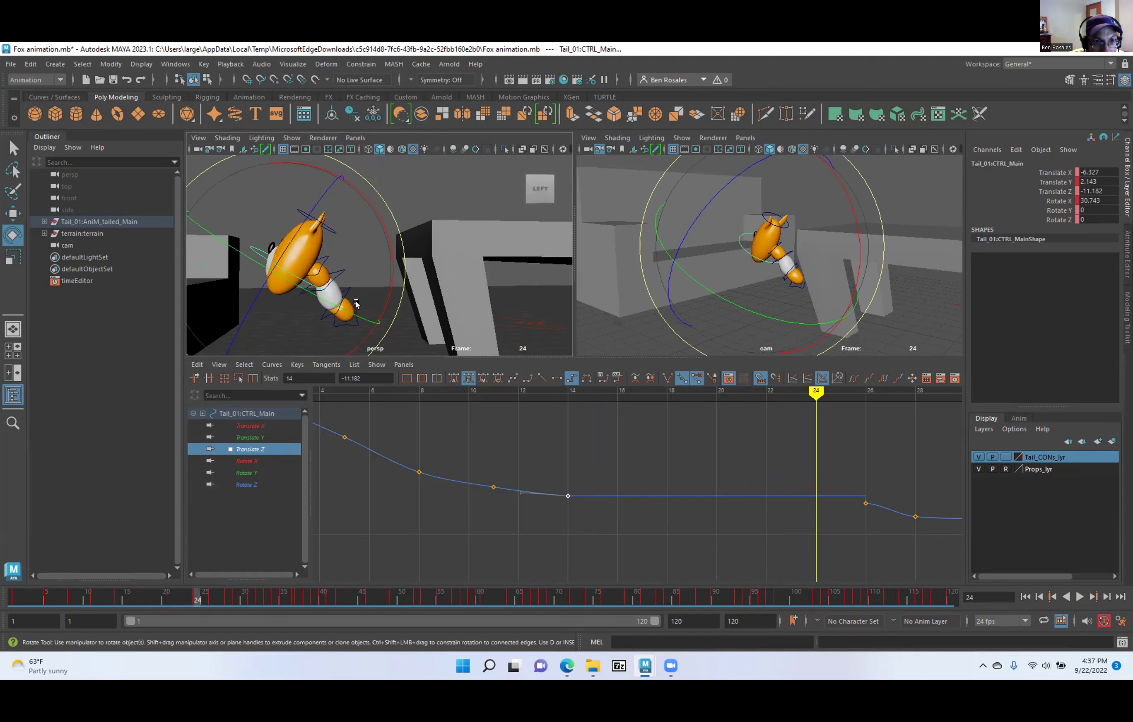
{"action": "middle_click_drag", "start_coordinate": [320, 257], "coordinate": [324, 257], "text": "alt"}
{"action": "mouse_move", "coordinate": [817, 391]}
{"action": "left_mouse_down"}
{"action": "mouse_move", "coordinate": [764, 391]}
{"action": "mouse_move", "coordinate": [816, 391]}
{"action": "left_mouse_up"}
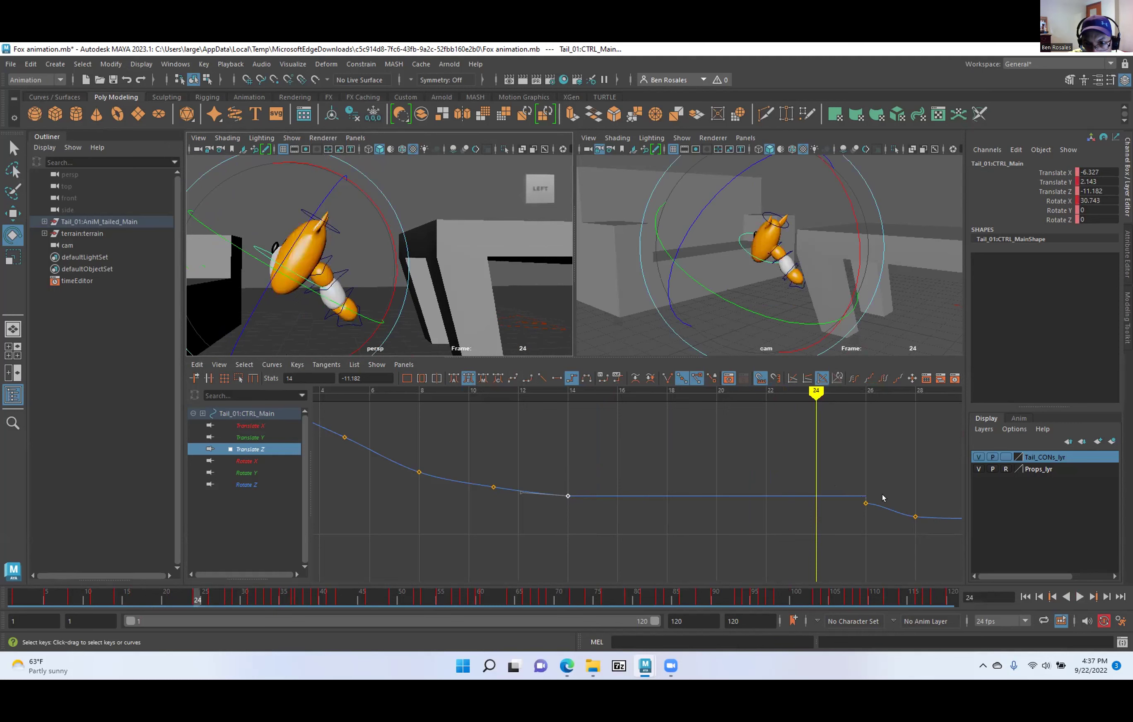
{"action": "left_click_drag", "start_coordinate": [803, 393], "coordinate": [785, 397]}
{"action": "key", "text": "alt+period"}
{"action": "key", "text": "alt+comma"}
{"action": "key", "text": "alt+comma"}
{"action": "key", "text": "alt+period"}
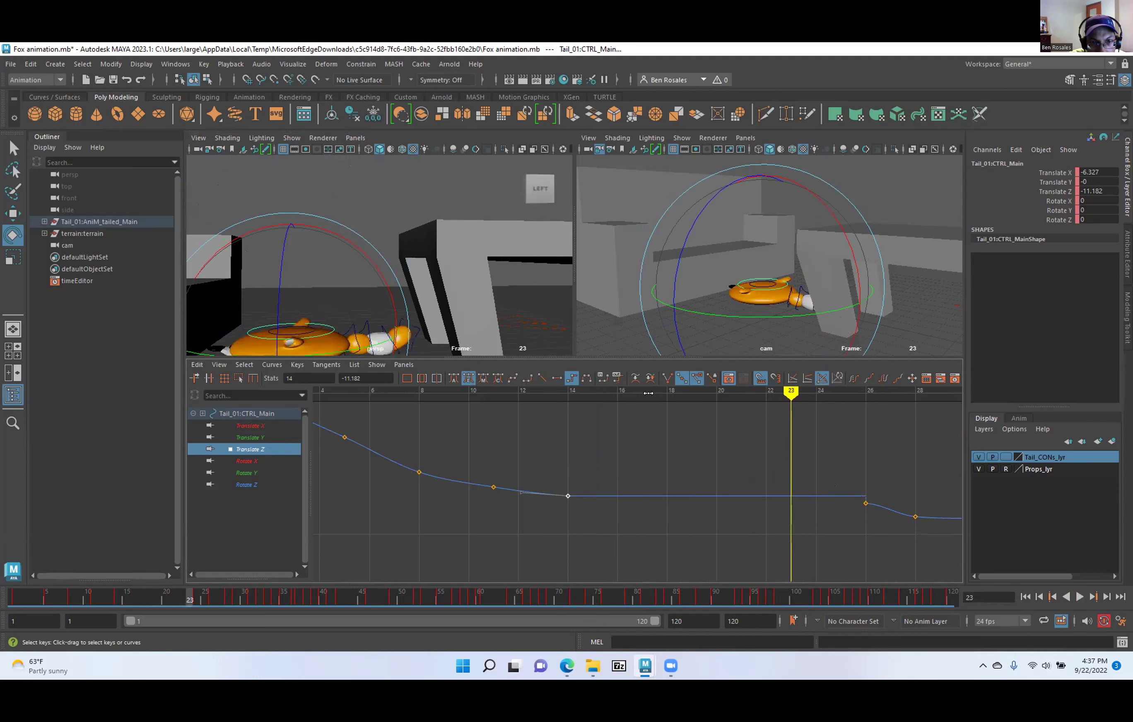
{"action": "key", "text": "alt+period"}
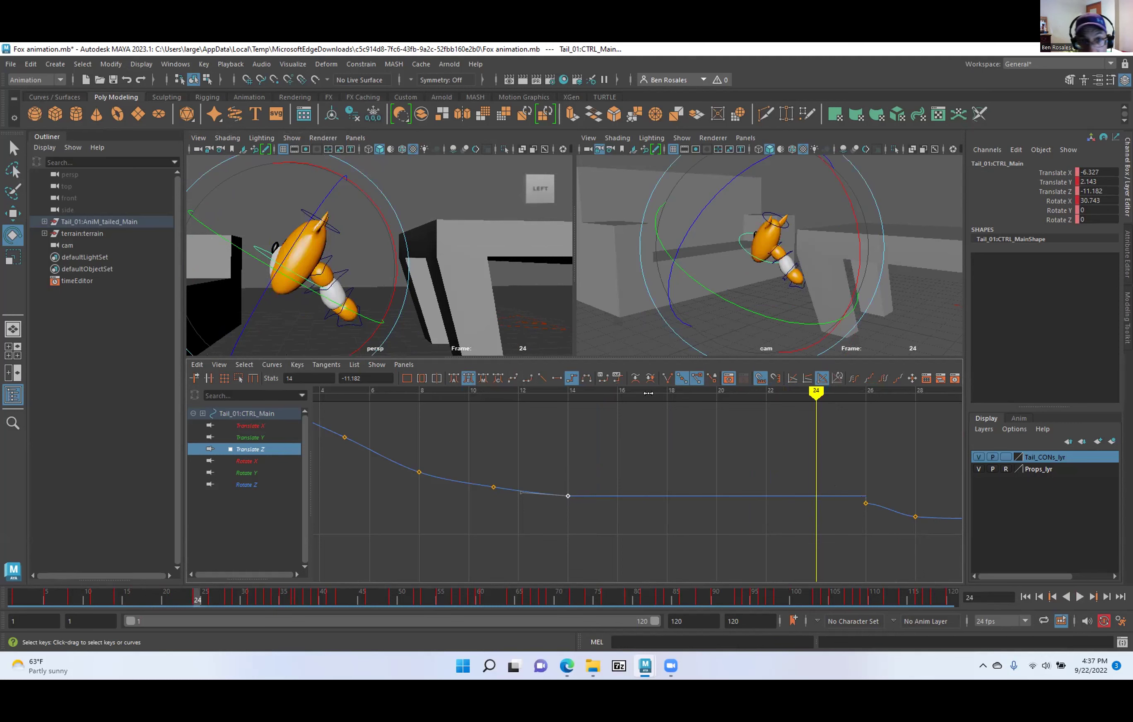
Select all the controls in Tail_CONs_lyr and set a key on them at frame 24.
{"action": "right_click", "coordinate": [1033, 458]}
{"action": "left_click", "coordinate": [1030, 513]}
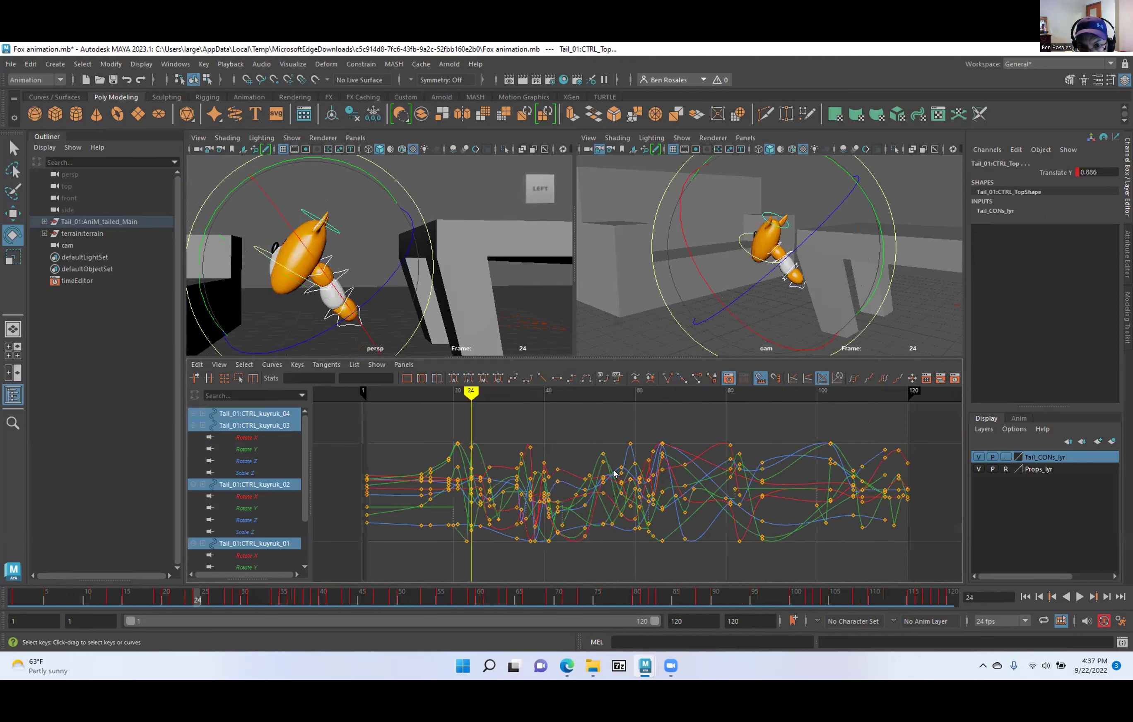
{"action": "middle_click_drag", "start_coordinate": [481, 464], "coordinate": [566, 458], "text": "alt"}
{"action": "right_click_drag", "start_coordinate": [511, 495], "coordinate": [571, 512], "text": "alt"}
{"action": "middle_click_drag", "start_coordinate": [571, 508], "coordinate": [614, 504], "text": "alt"}
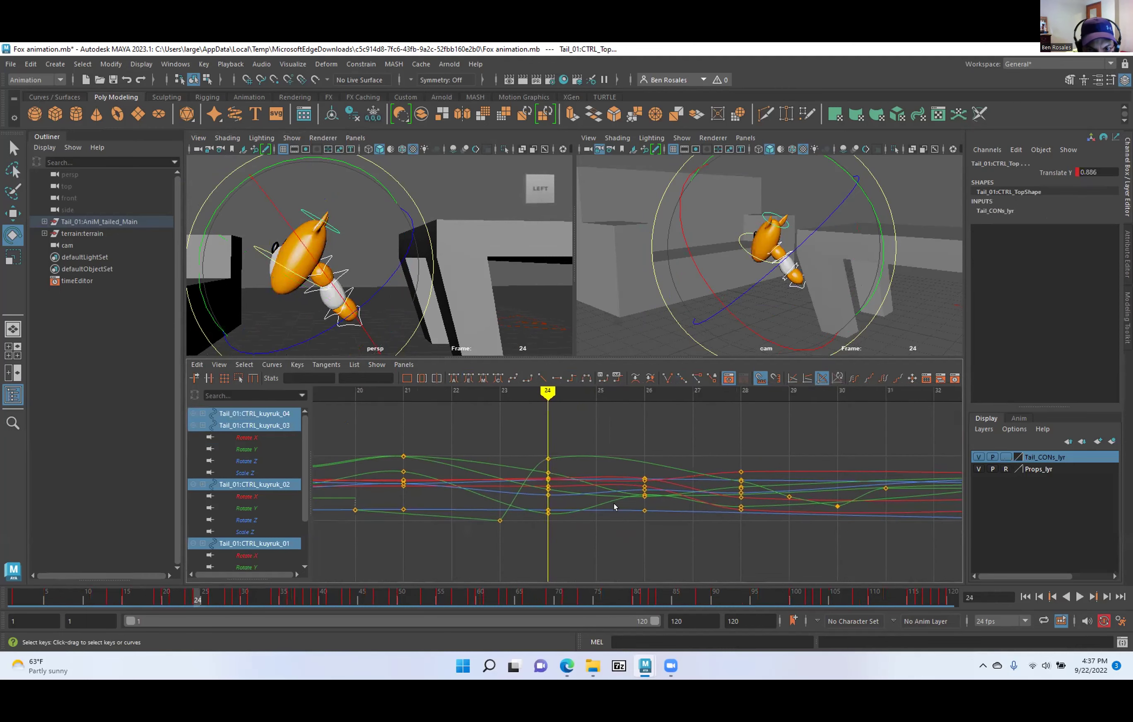
{"action": "key", "text": "s"}
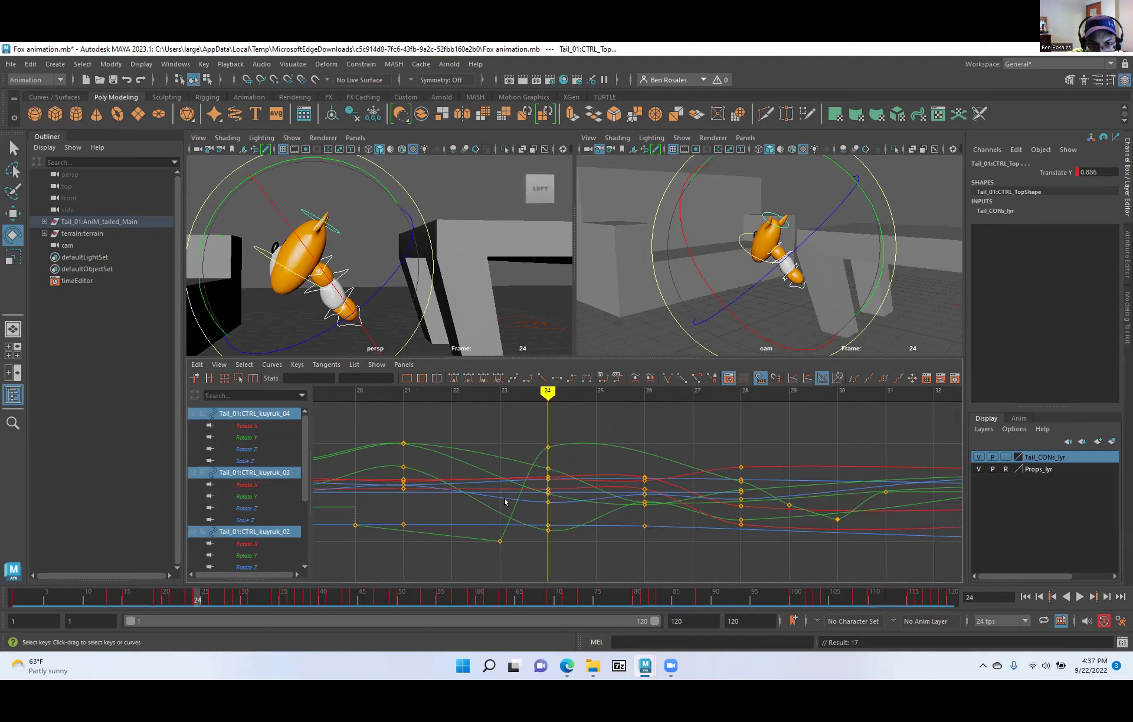
Isolate the main control's Translate Z curve and delete its keys at frames 5, 8 and 11.
{"action": "right_click_drag", "start_coordinate": [420, 305], "coordinate": [400, 304], "text": "alt"}
{"action": "middle_click_drag", "start_coordinate": [400, 305], "coordinate": [433, 297], "text": "alt"}
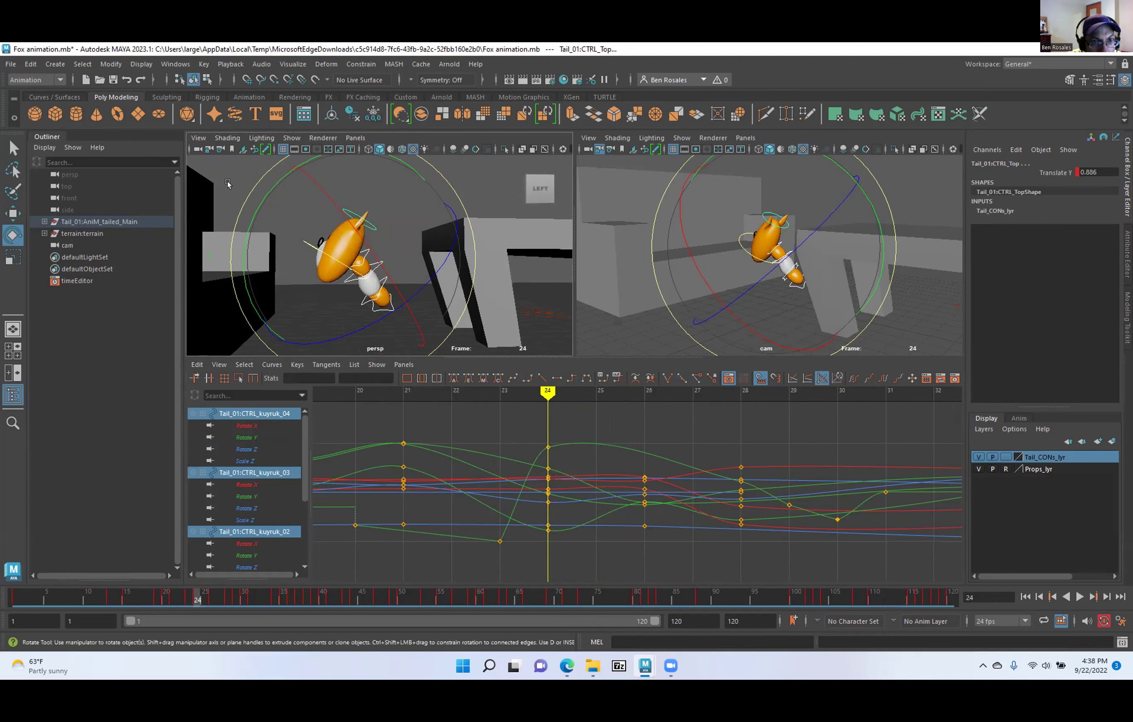
{"action": "left_click", "coordinate": [284, 234]}
{"action": "left_click", "coordinate": [300, 239]}
{"action": "middle_click_drag", "start_coordinate": [483, 496], "coordinate": [684, 497], "text": "alt"}
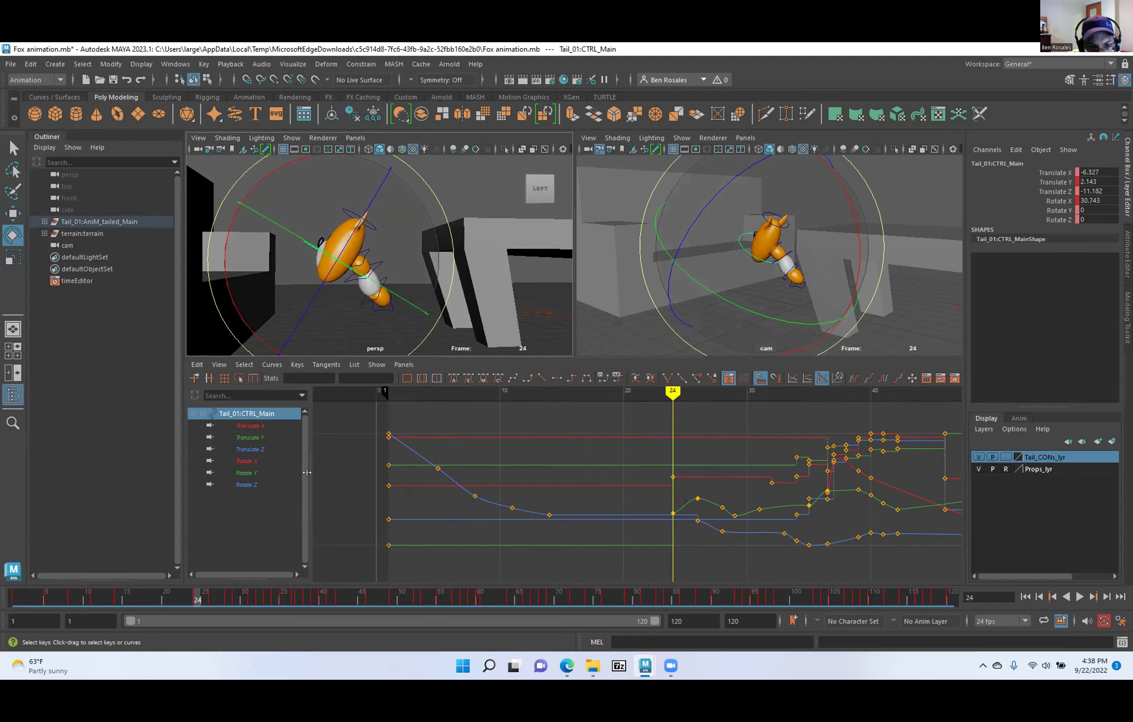
{"action": "left_click", "coordinate": [246, 450]}
{"action": "middle_click_drag", "start_coordinate": [515, 497], "coordinate": [556, 497], "text": "alt"}
{"action": "mouse_move", "coordinate": [701, 389]}
{"action": "left_mouse_down"}
{"action": "mouse_move", "coordinate": [427, 437]}
{"action": "mouse_move", "coordinate": [550, 459]}
{"action": "left_mouse_up"}
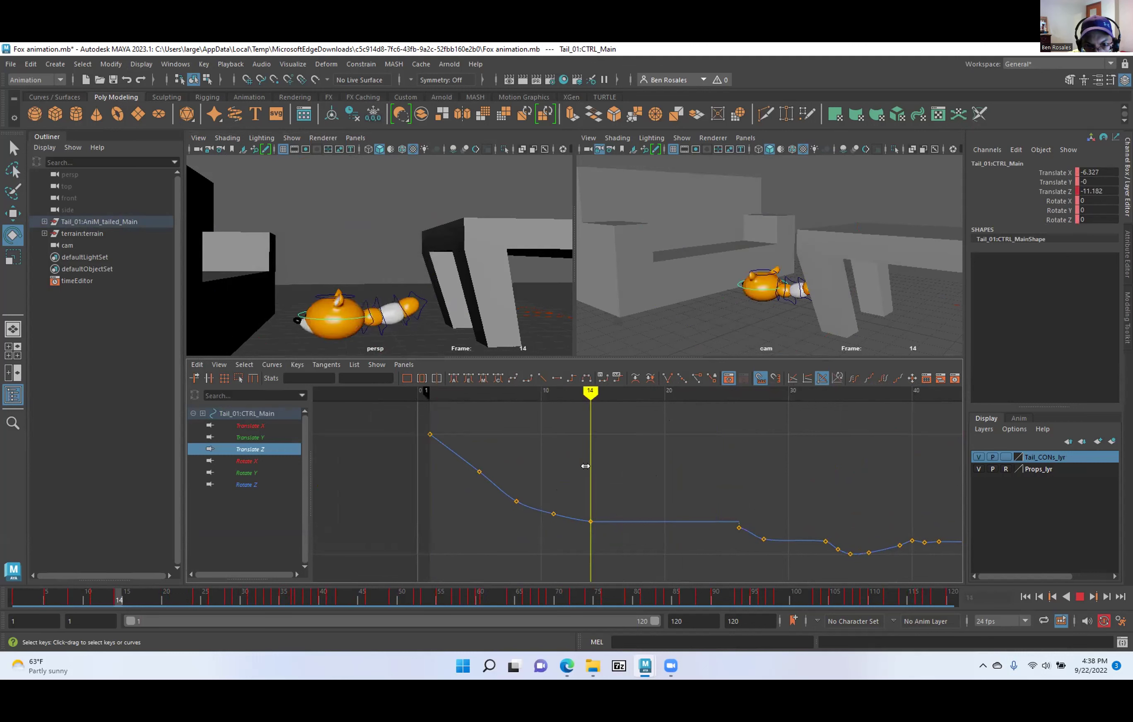
{"action": "key", "text": "alt+v"}
{"action": "left_click_drag", "start_coordinate": [453, 453], "coordinate": [573, 527]}
{"action": "key", "text": "Delete"}
{"action": "mouse_move", "coordinate": [589, 393]}
{"action": "left_mouse_down"}
{"action": "mouse_move", "coordinate": [543, 414]}
{"action": "mouse_move", "coordinate": [566, 416]}
{"action": "left_mouse_up"}
Try flat tangents on the main control's Translate Z key at frame 14, scrub the motion, and undo the tangent change.
{"action": "left_click_drag", "start_coordinate": [648, 571], "coordinate": [554, 476]}
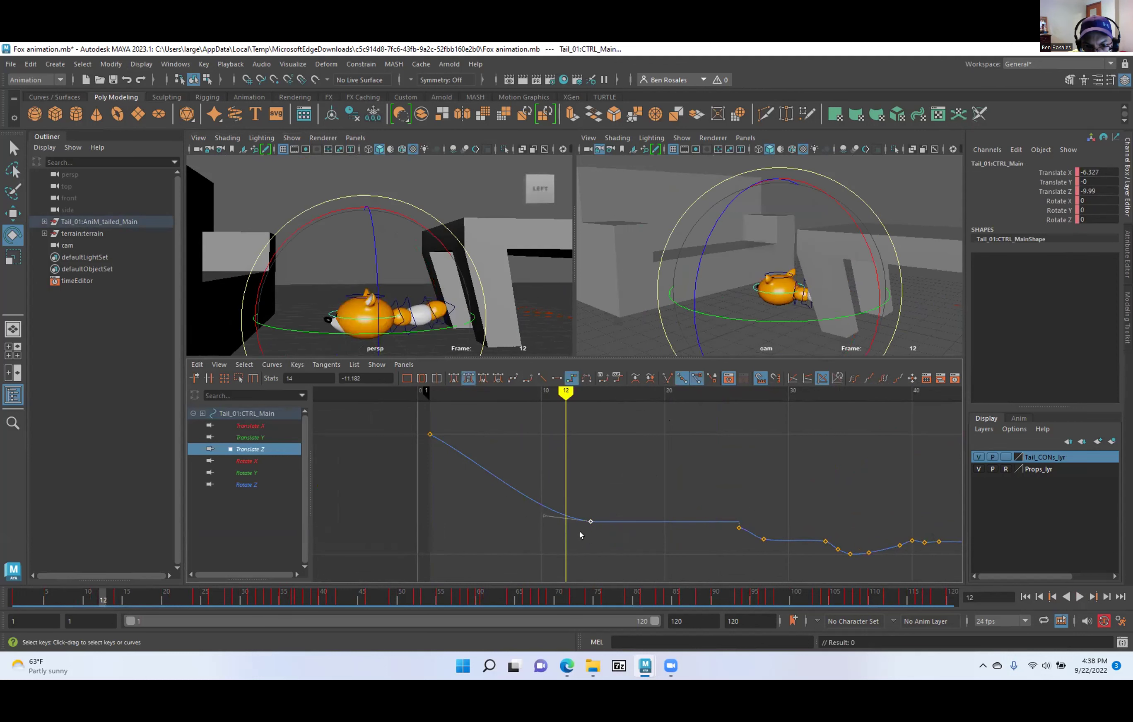
{"action": "key", "text": "period"}
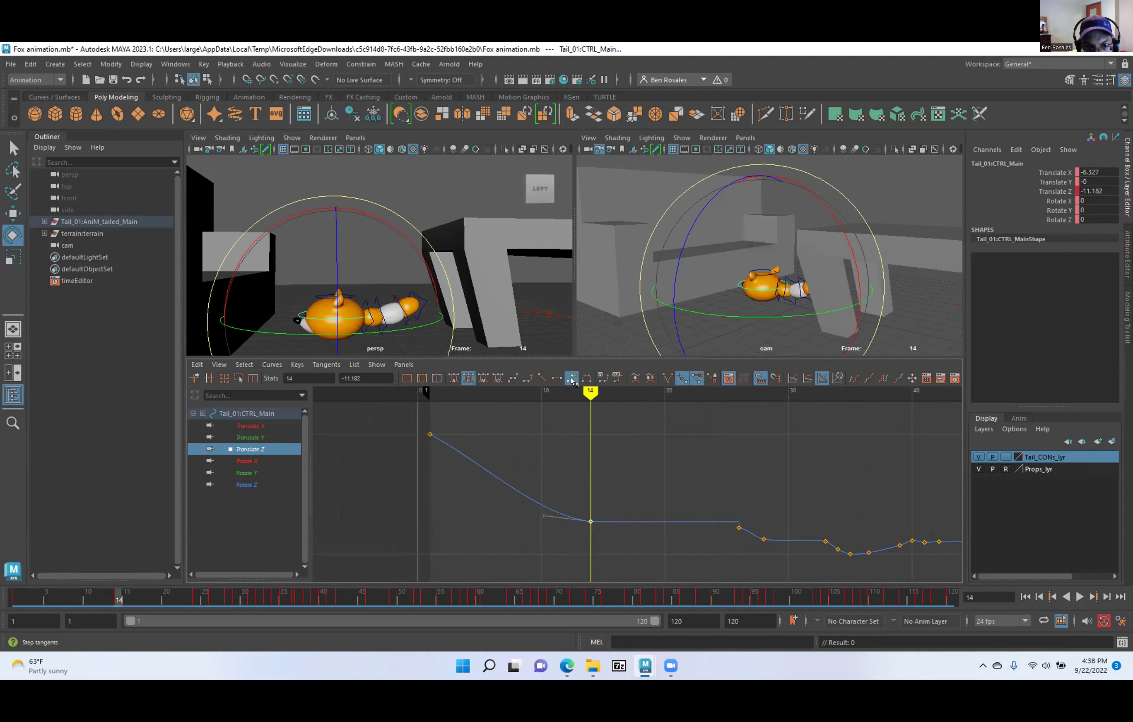
{"action": "left_click", "coordinate": [556, 378]}
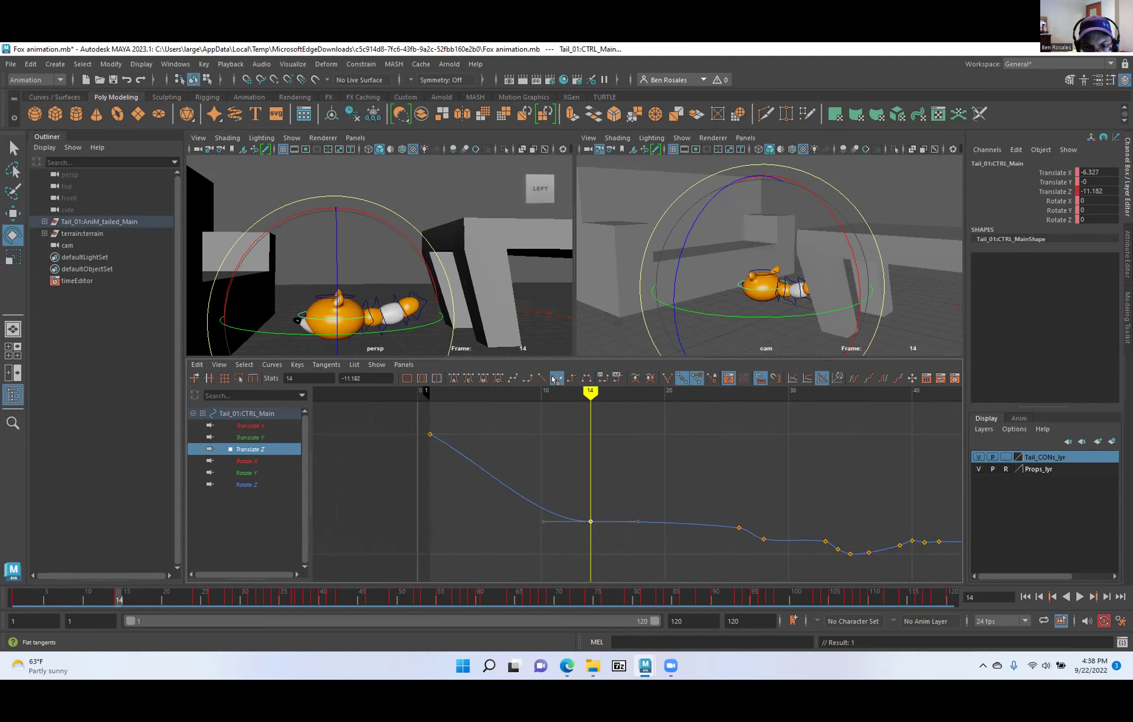
{"action": "mouse_move", "coordinate": [592, 390]}
{"action": "left_mouse_down"}
{"action": "mouse_move", "coordinate": [490, 395]}
{"action": "mouse_move", "coordinate": [712, 424]}
{"action": "mouse_move", "coordinate": [695, 438]}
{"action": "mouse_move", "coordinate": [731, 441]}
{"action": "mouse_move", "coordinate": [658, 447]}
{"action": "left_mouse_up"}
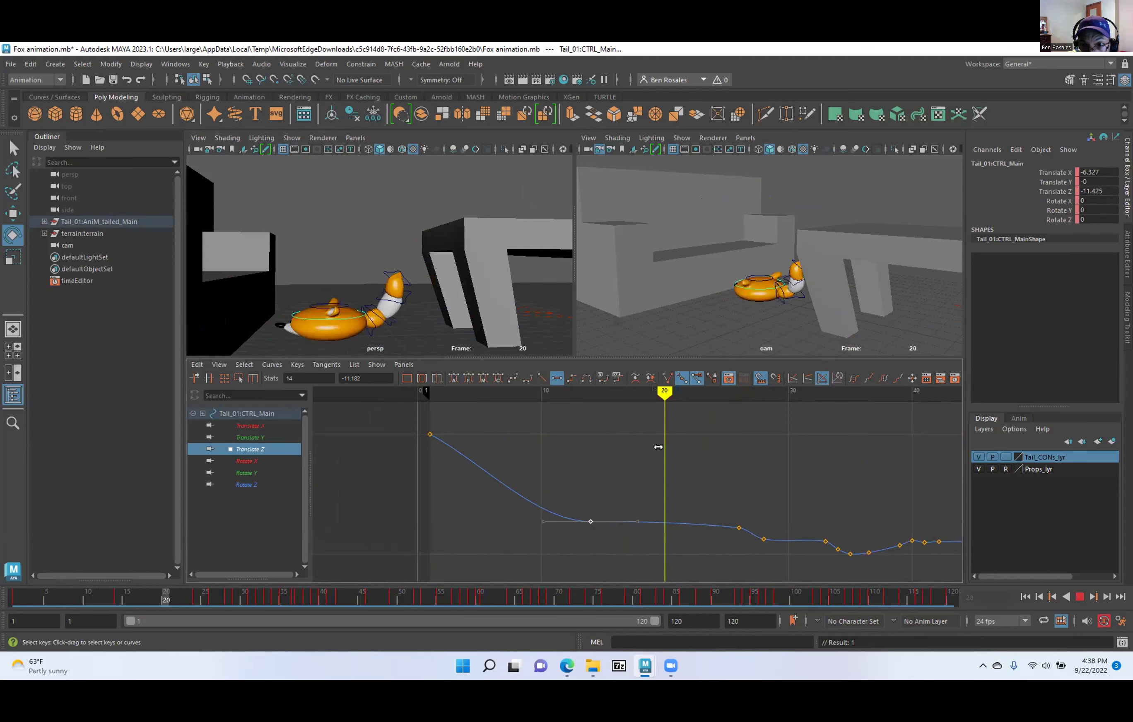
{"action": "key", "text": "ctrl+z"}
{"action": "key", "text": "ctrl+z"}
{"action": "key", "text": "ctrl+z"}
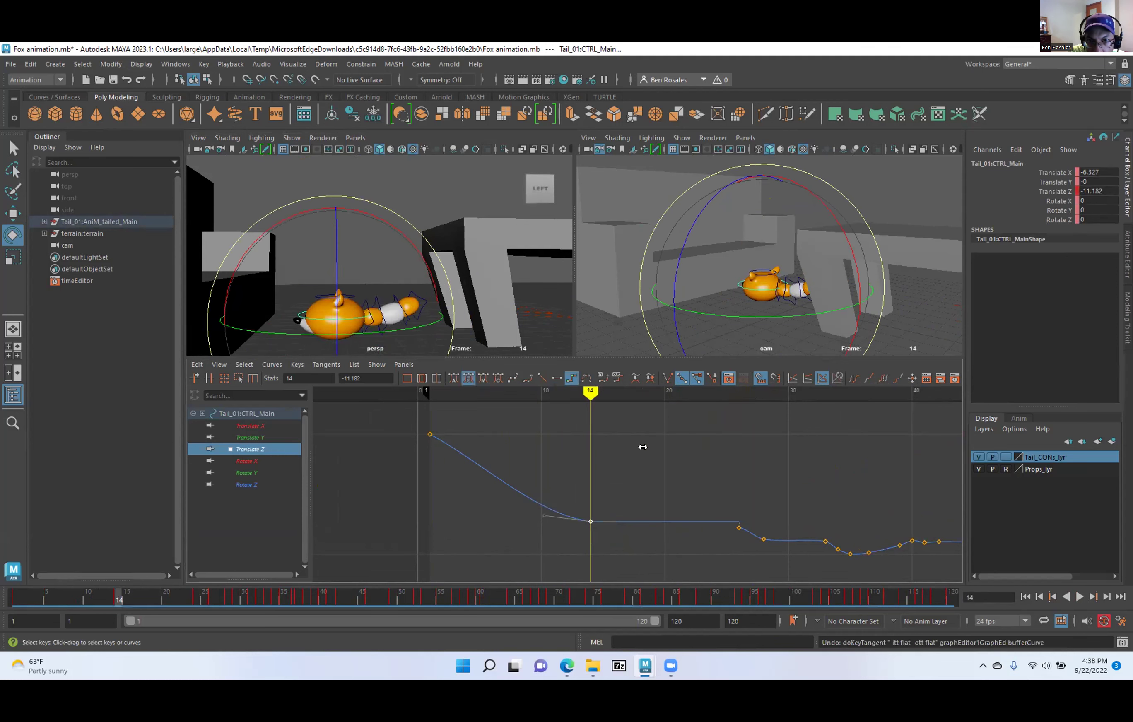
{"action": "key", "text": "ctrl+z"}
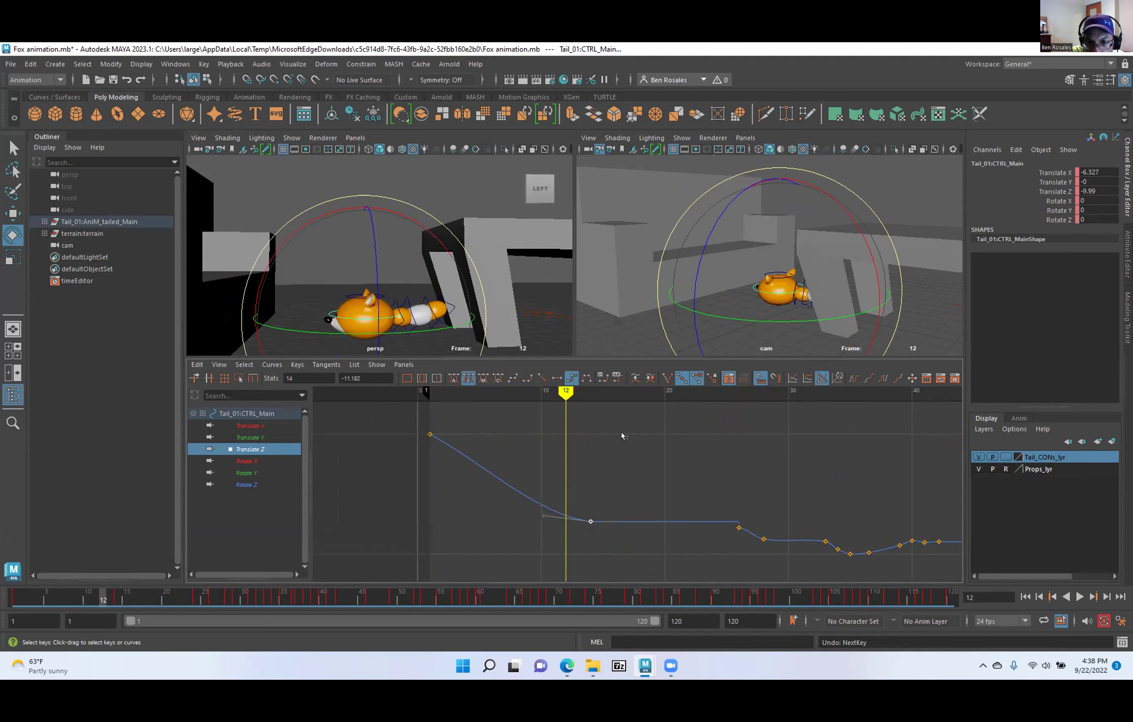
{"action": "left_click", "coordinate": [622, 436]}
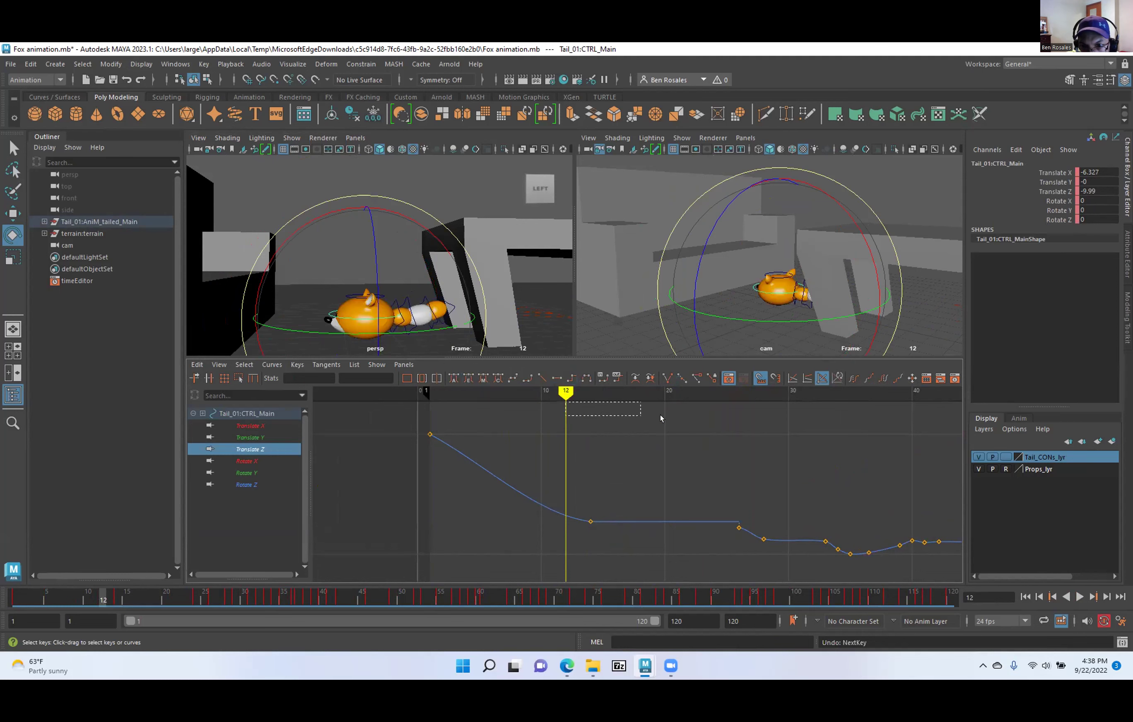
Select all the controls in Tail_CONs_lyr and set a key on them at frame 23.
{"action": "right_click", "coordinate": [1049, 459]}
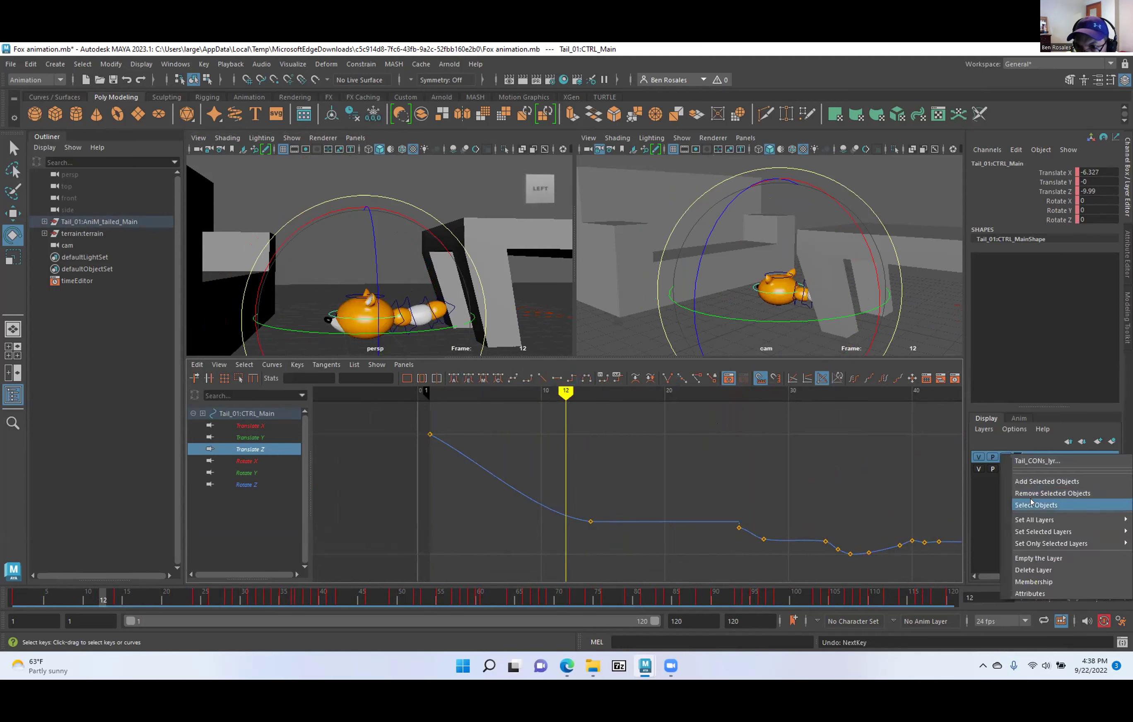
{"action": "left_click", "coordinate": [1050, 504]}
{"action": "left_click_drag", "start_coordinate": [413, 394], "coordinate": [476, 394]}
{"action": "middle_click_drag", "start_coordinate": [444, 501], "coordinate": [661, 525], "text": "alt"}
{"action": "right_click_drag", "start_coordinate": [605, 521], "coordinate": [672, 520], "text": "alt+shift"}
{"action": "middle_click_drag", "start_coordinate": [606, 499], "coordinate": [457, 484], "text": "alt"}
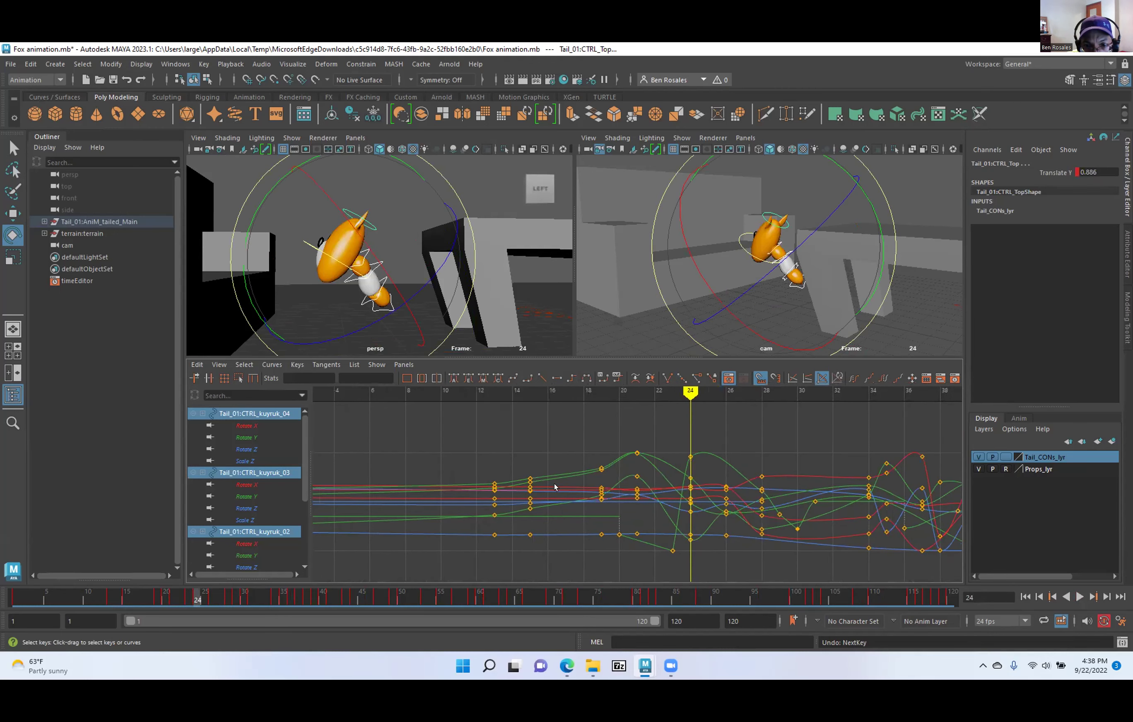
{"action": "key", "text": "comma"}
{"action": "key", "text": "period"}
{"action": "key", "text": "comma"}
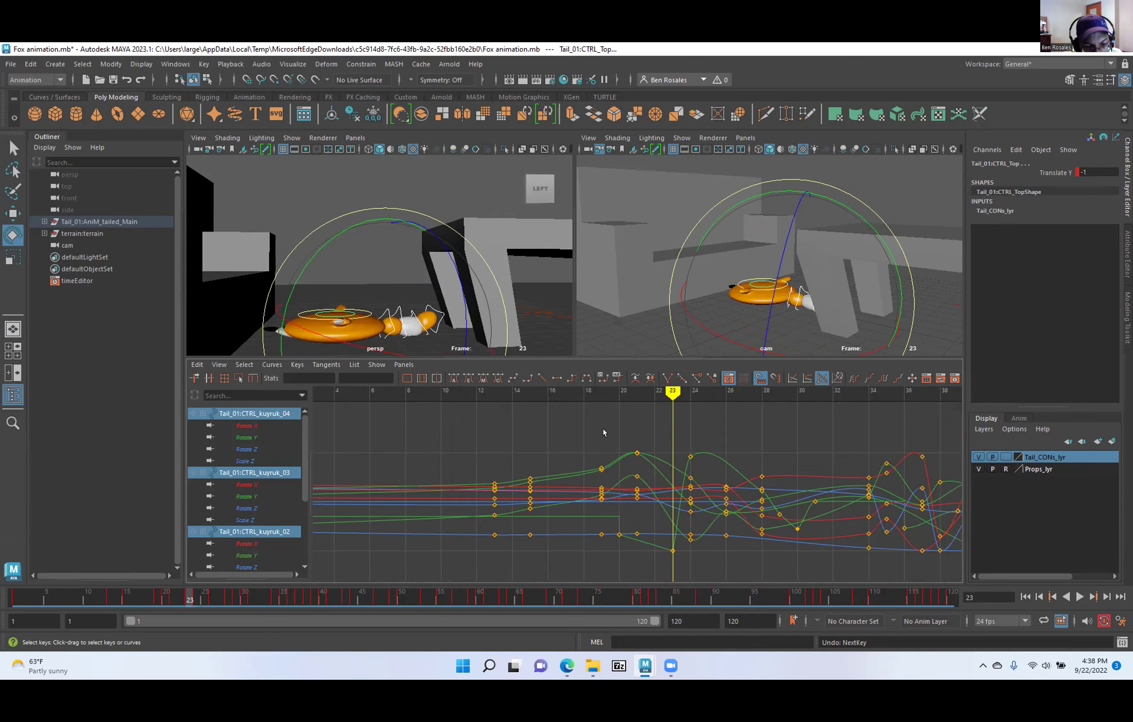
{"action": "key", "text": "s"}
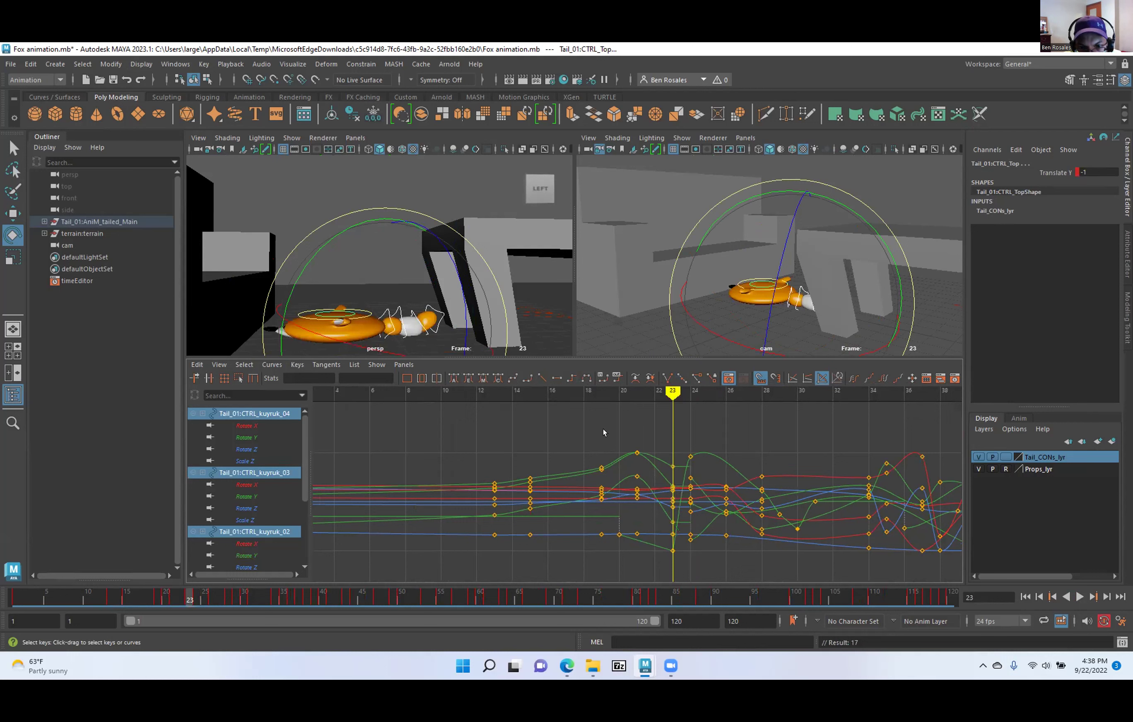
Isolate the main control's Translate Z curve and compare the fox's poses at its keyed frames 14 and 24.
{"action": "left_click", "coordinate": [282, 182]}
{"action": "right_click_drag", "start_coordinate": [281, 183], "coordinate": [329, 207], "text": "alt"}
{"action": "middle_click_drag", "start_coordinate": [328, 207], "coordinate": [342, 169], "text": "alt"}
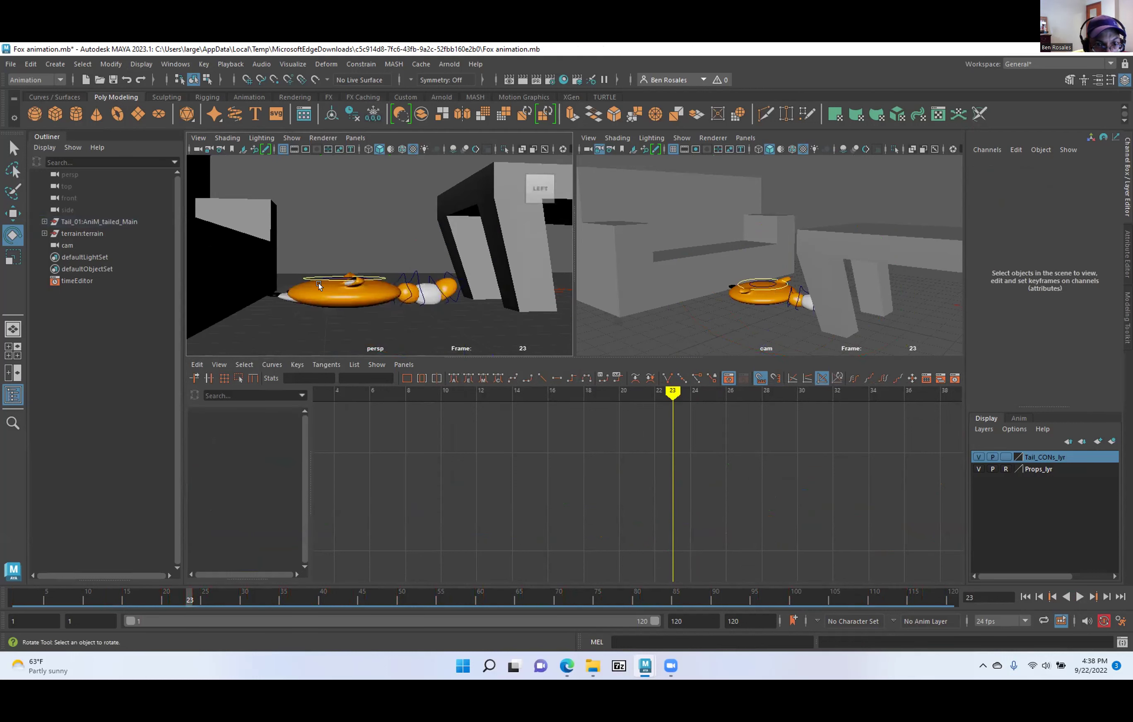
{"action": "left_click_drag", "start_coordinate": [213, 598], "coordinate": [103, 599]}
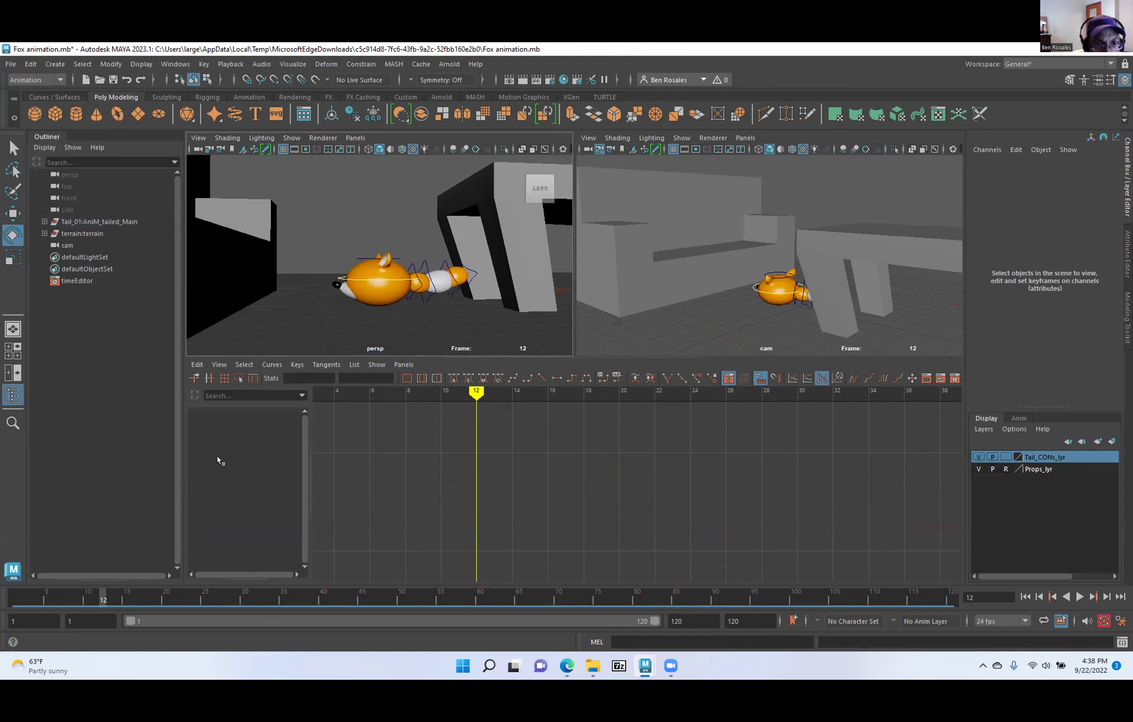
{"action": "left_click", "coordinate": [338, 277]}
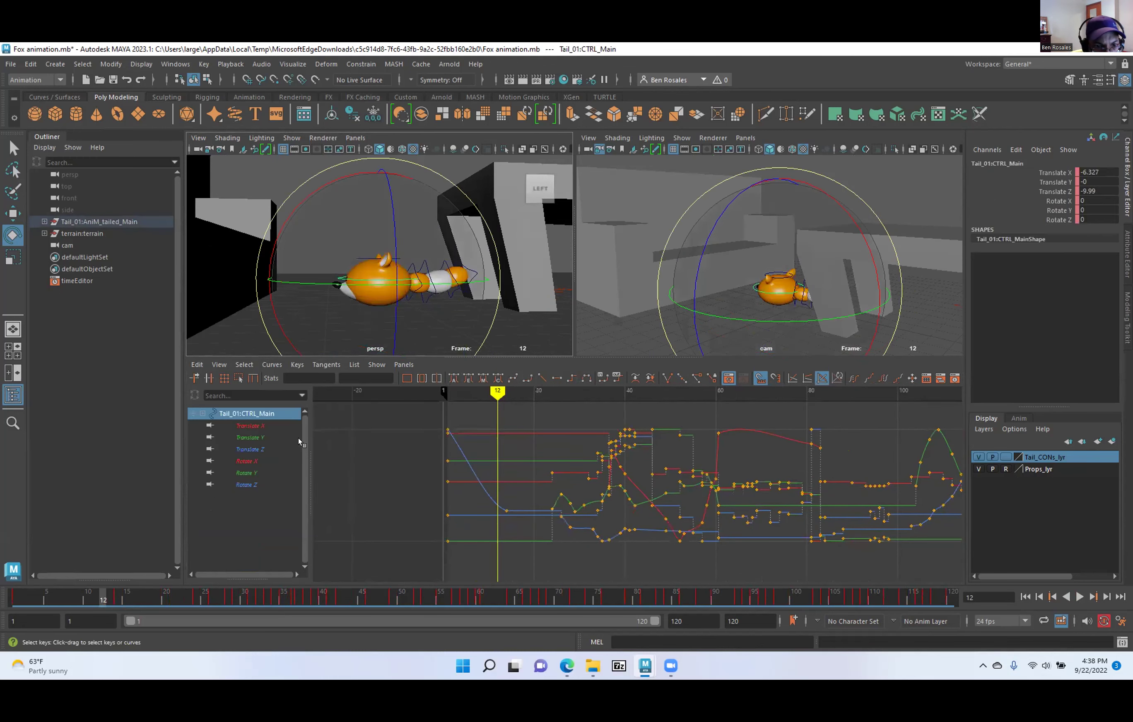
{"action": "left_click", "coordinate": [253, 449]}
{"action": "right_click_drag", "start_coordinate": [351, 460], "coordinate": [467, 462], "text": "alt+shift"}
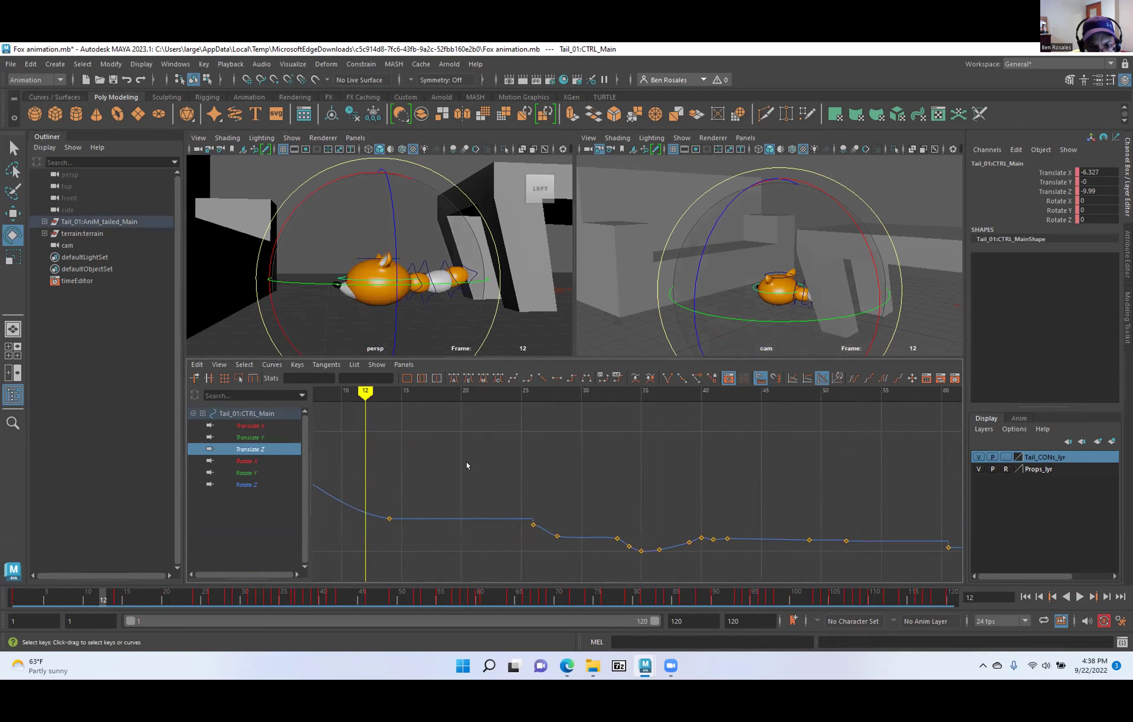
{"action": "key", "text": "period"}
{"action": "key", "text": "period"}
{"action": "key", "text": "comma"}
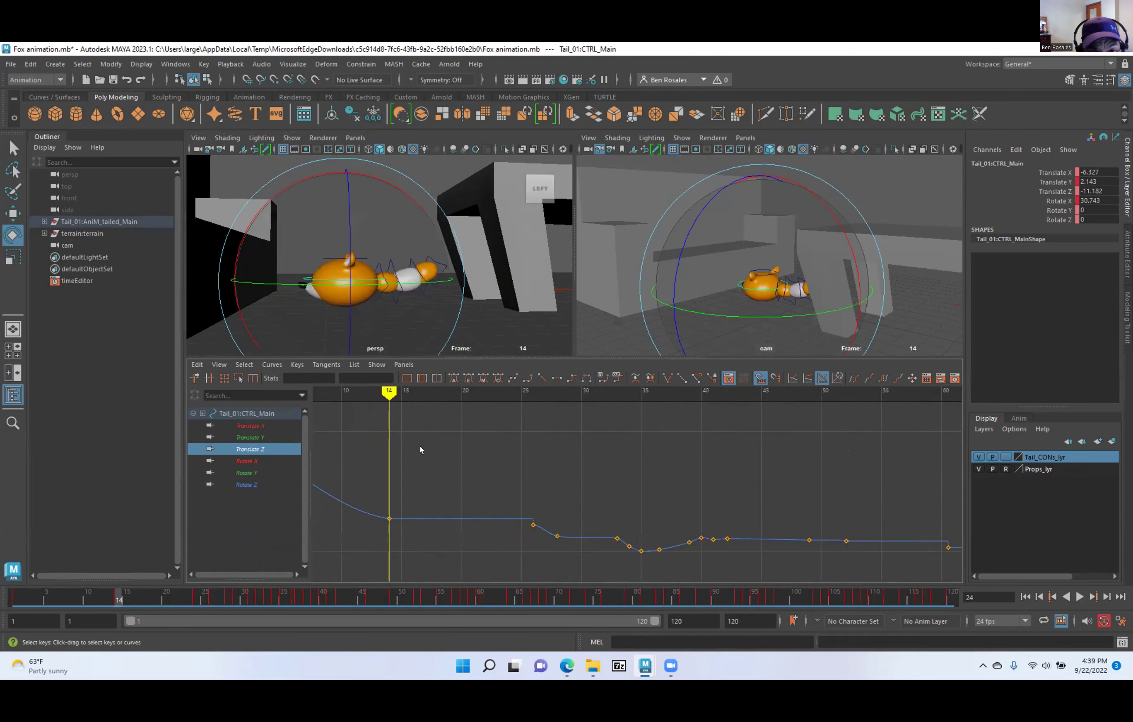
{"action": "key", "text": "period"}
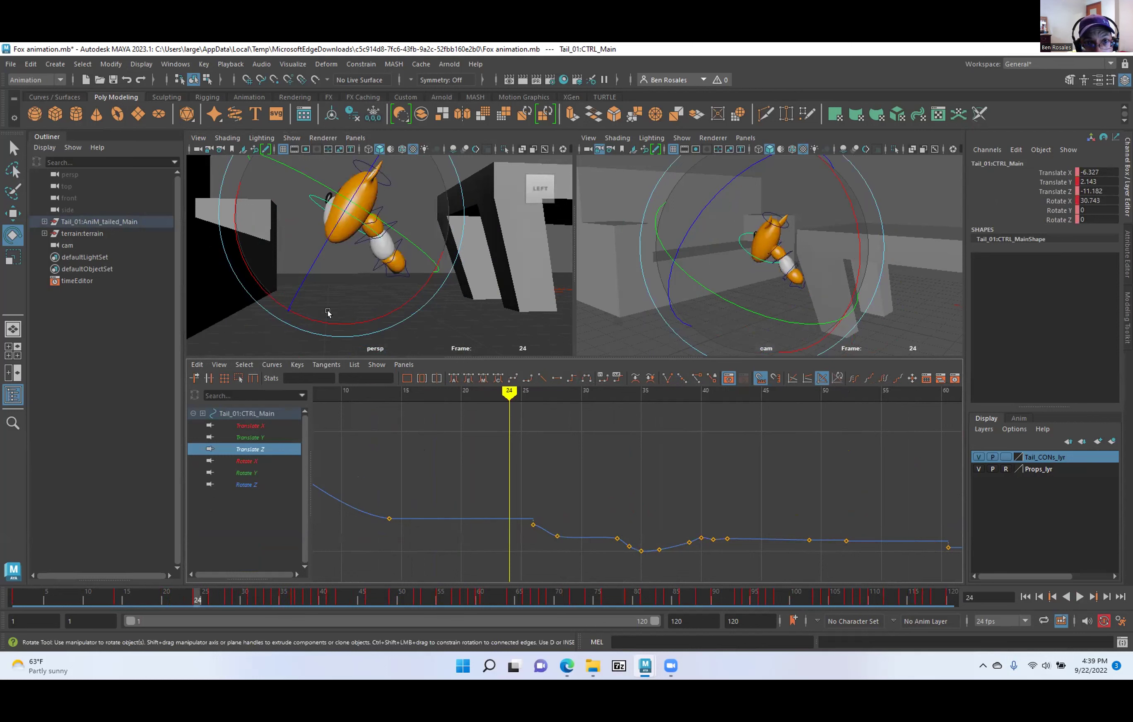
Inspect the frame 24 pose in an enlarged perspective view, toggling Tail_CONs_lyr visibility, and select the main control.
{"action": "left_click", "coordinate": [253, 343]}
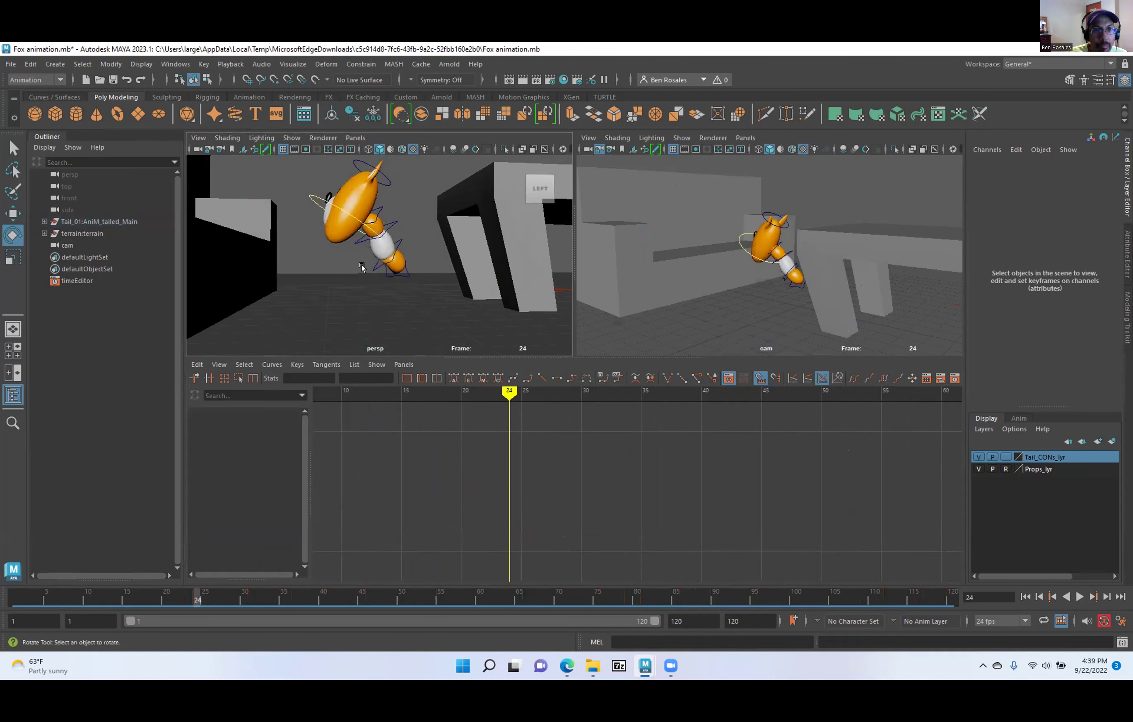
{"action": "key", "text": "space"}
{"action": "left_click_drag", "start_coordinate": [379, 349], "coordinate": [659, 471], "text": "alt"}
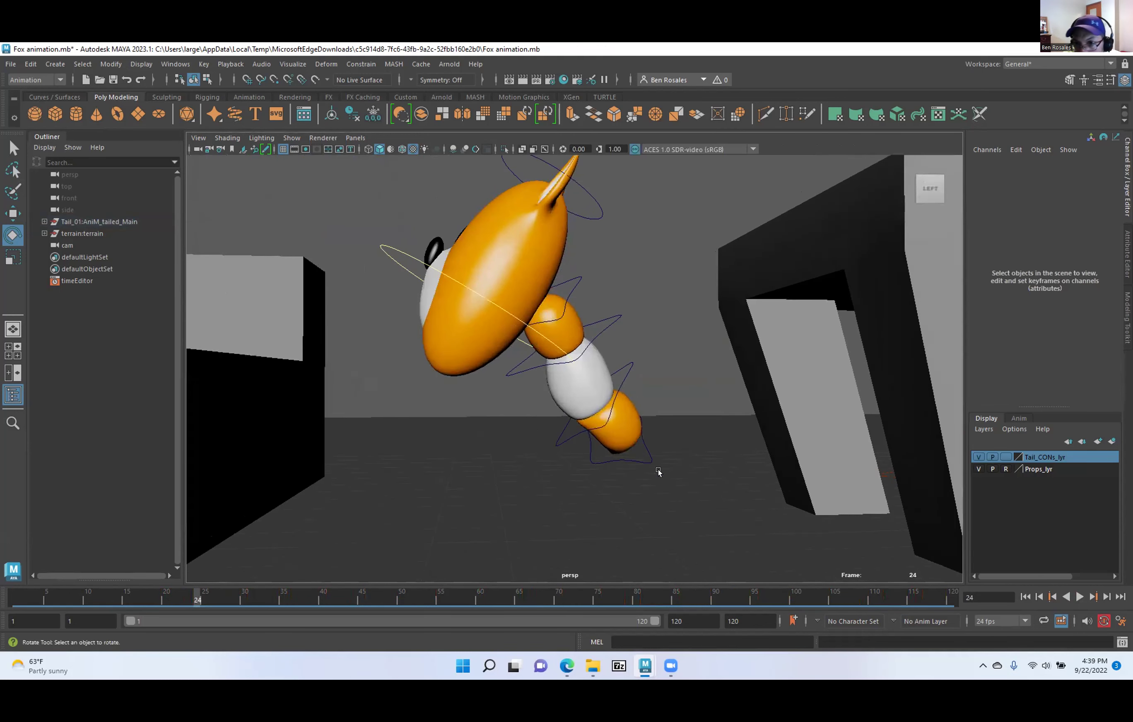
{"action": "left_click", "coordinate": [977, 457]}
{"action": "left_click", "coordinate": [977, 457]}
{"action": "left_click_drag", "start_coordinate": [518, 381], "coordinate": [608, 378], "text": "alt"}
{"action": "left_click", "coordinate": [977, 457]}
{"action": "left_click", "coordinate": [977, 457]}
{"action": "left_click", "coordinate": [977, 457]}
{"action": "left_click", "coordinate": [977, 457]}
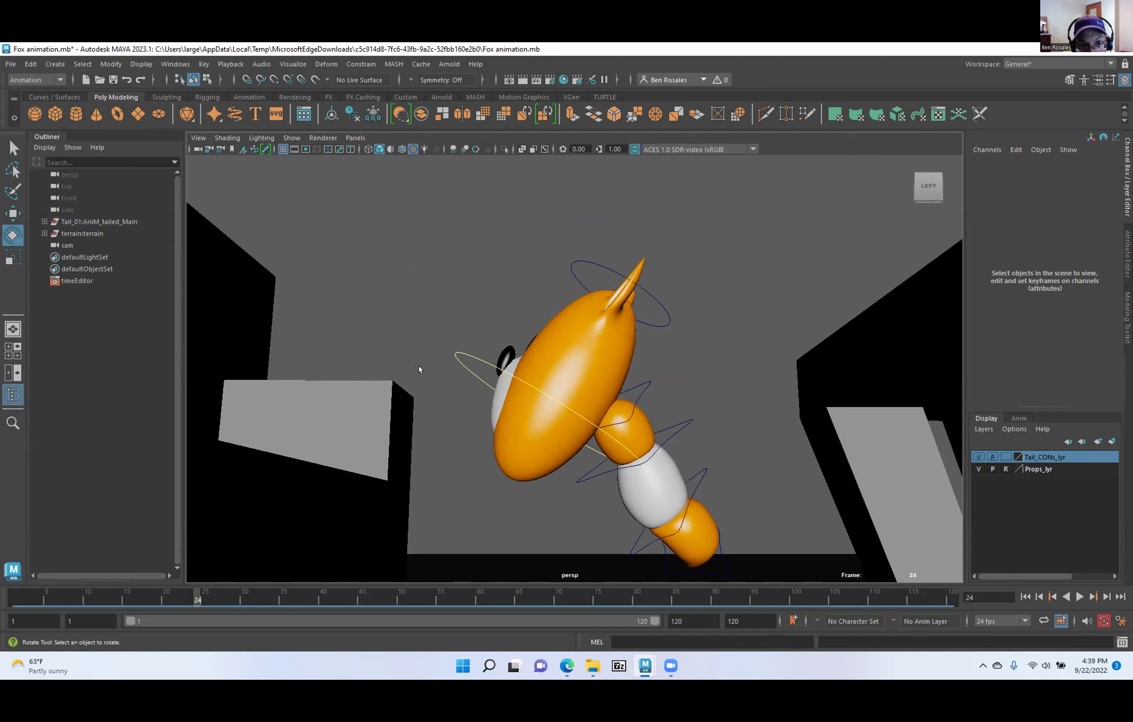
{"action": "left_click", "coordinate": [463, 352]}
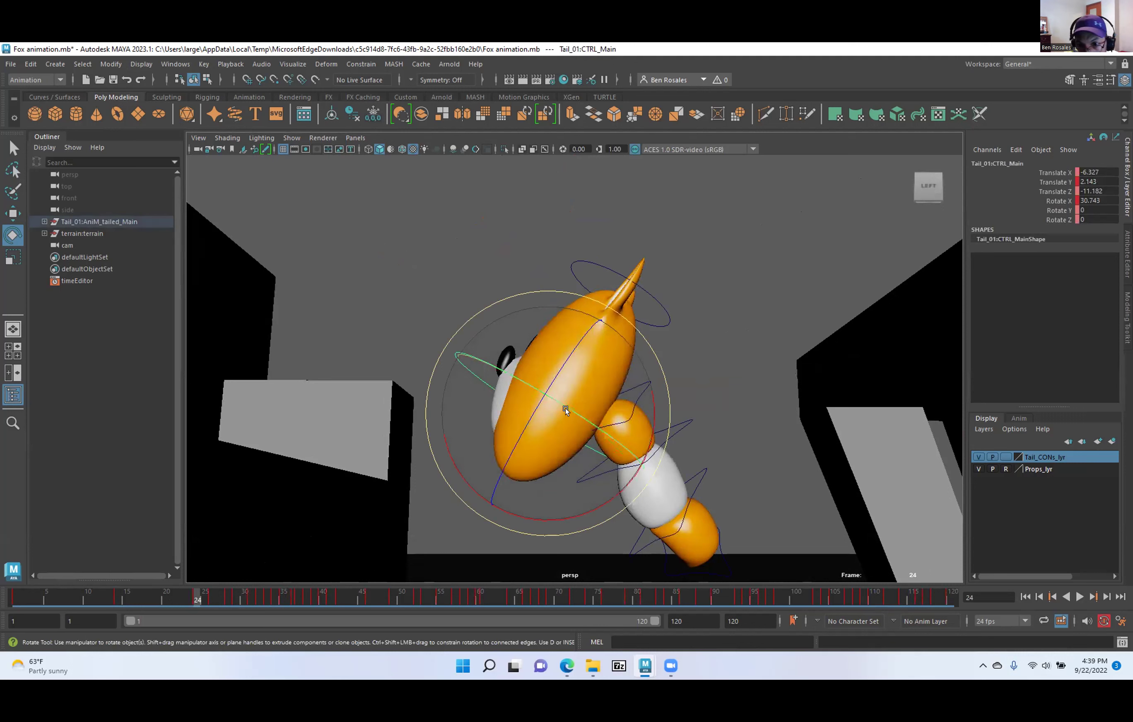
Add the main control to Tail_CONs_lyr, leave the layer hidden, and return to the multi-view layout with the Move tool.
{"action": "left_click", "coordinate": [975, 458]}
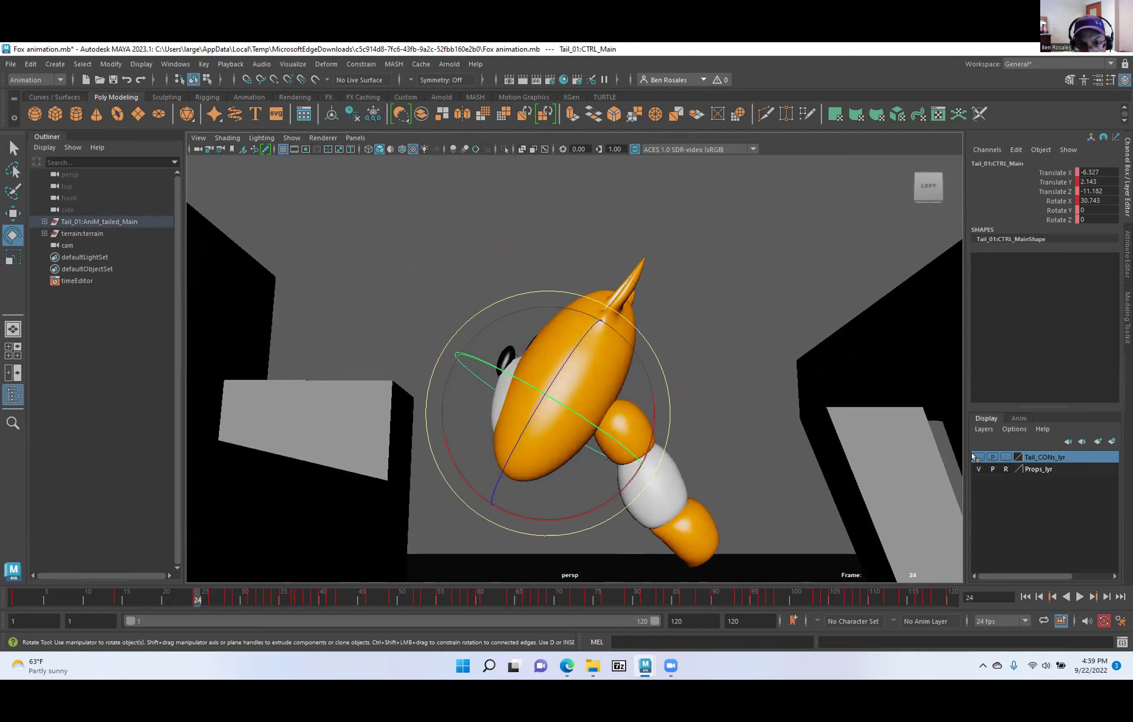
{"action": "left_click", "coordinate": [976, 457]}
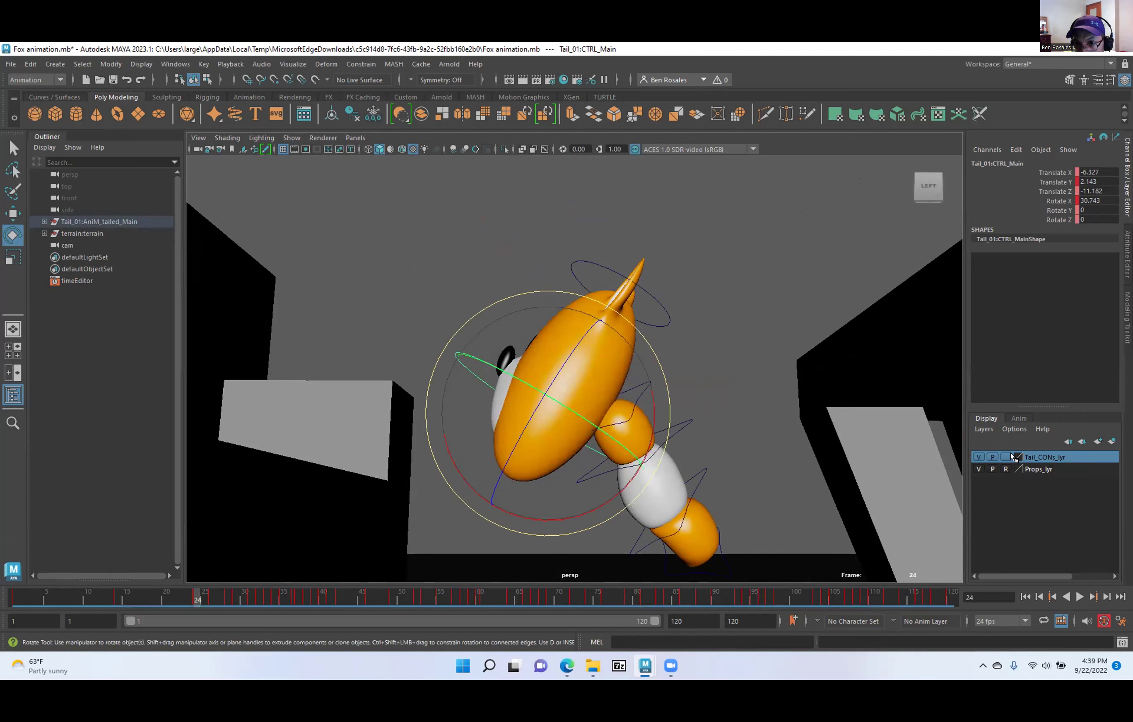
{"action": "left_click", "coordinate": [978, 458]}
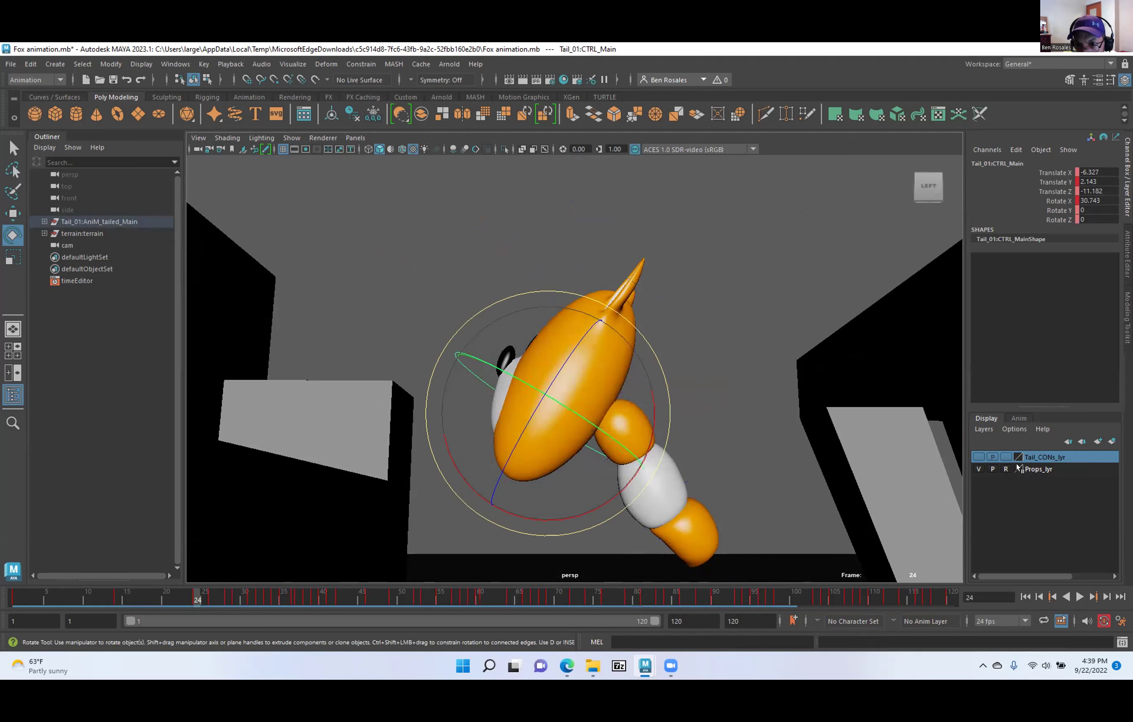
{"action": "right_click", "coordinate": [1040, 459]}
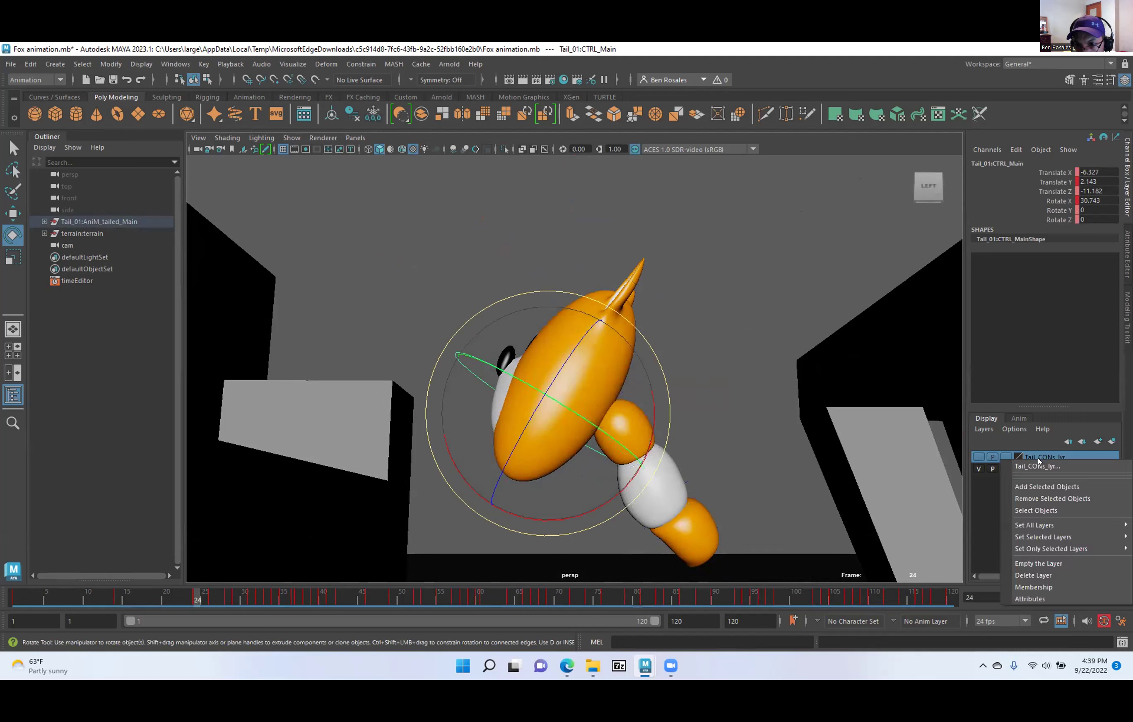
{"action": "left_click", "coordinate": [1034, 487]}
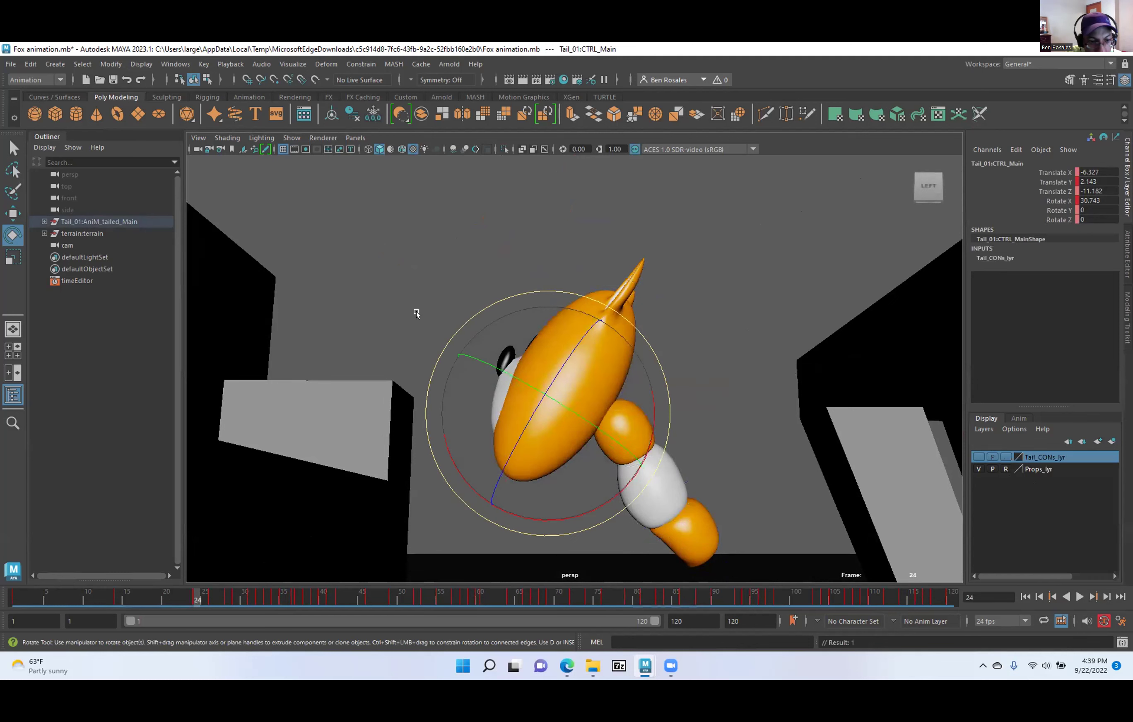
{"action": "key", "text": "w"}
{"action": "key", "text": "space"}
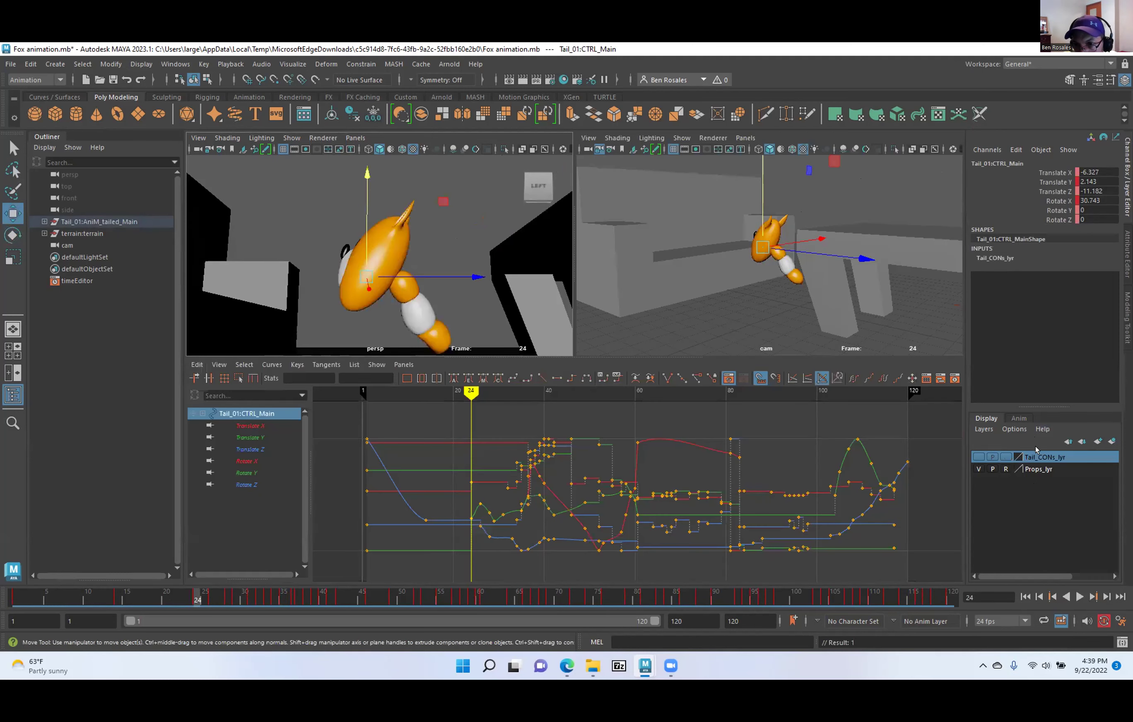
Select all objects in Tail_CONs_lyr and focus their animation curves around frames 23 and 24, stopping at frame 23.
{"action": "right_click", "coordinate": [1043, 459]}
{"action": "left_click", "coordinate": [1036, 511]}
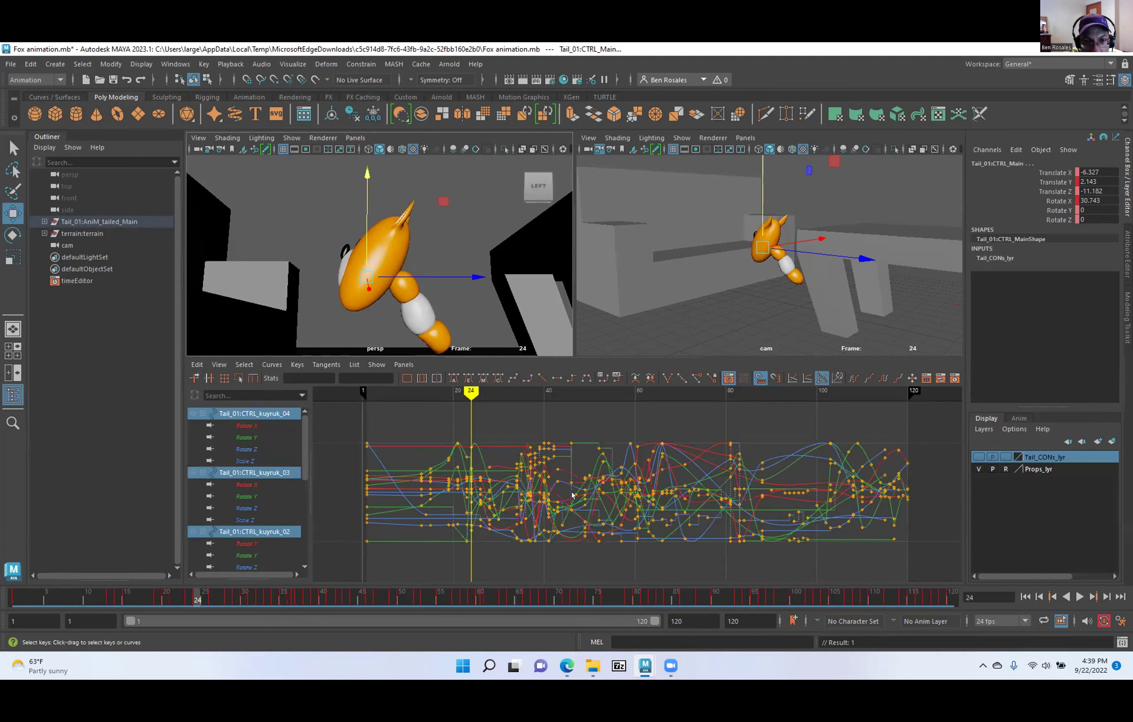
{"action": "middle_click_drag", "start_coordinate": [522, 480], "coordinate": [648, 479], "text": "alt"}
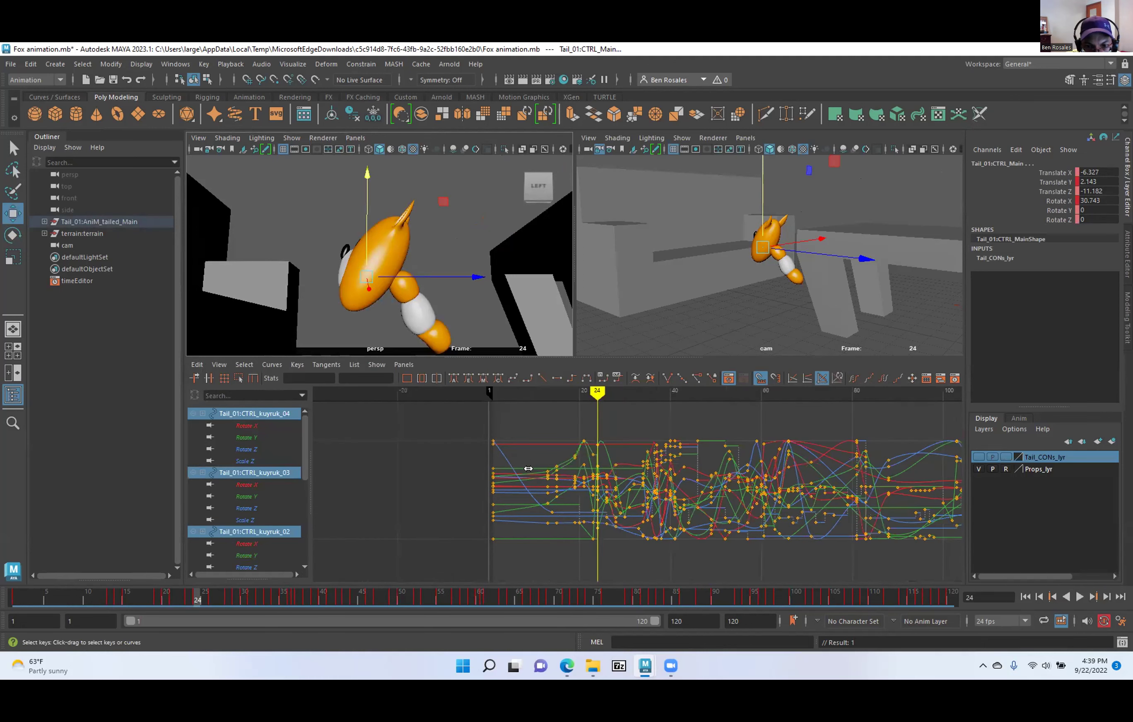
{"action": "right_click_drag", "start_coordinate": [431, 485], "coordinate": [519, 499], "text": "alt+shift"}
{"action": "middle_click_drag", "start_coordinate": [519, 502], "coordinate": [602, 498], "text": "alt"}
{"action": "right_click_drag", "start_coordinate": [471, 497], "coordinate": [557, 497], "text": "alt+shift"}
{"action": "middle_click_drag", "start_coordinate": [500, 496], "coordinate": [568, 500], "text": "alt"}
{"action": "left_click_drag", "start_coordinate": [567, 500], "coordinate": [553, 508]}
{"action": "key", "text": "alt+period"}
{"action": "key", "text": "alt+comma"}
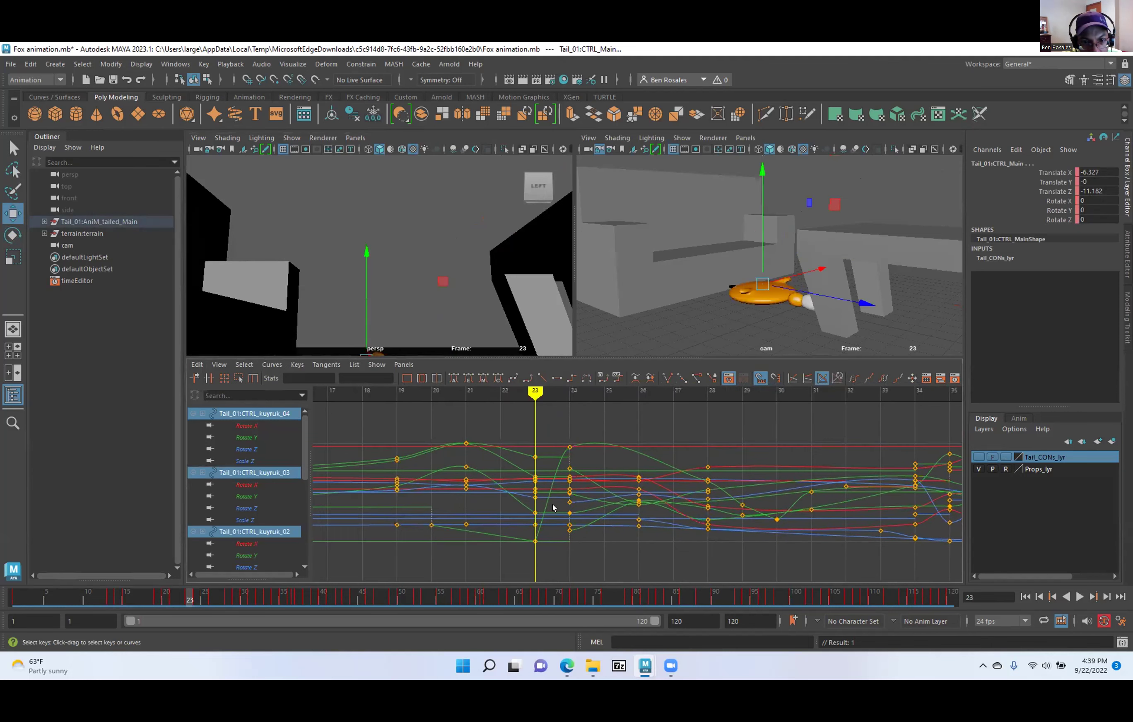
Examine the controls' curves for keys at frames 23 and 24, and view the fox's frame 23 pose.
{"action": "scroll", "coordinate": [488, 460], "scroll_direction": "up", "scroll_amount": 6}
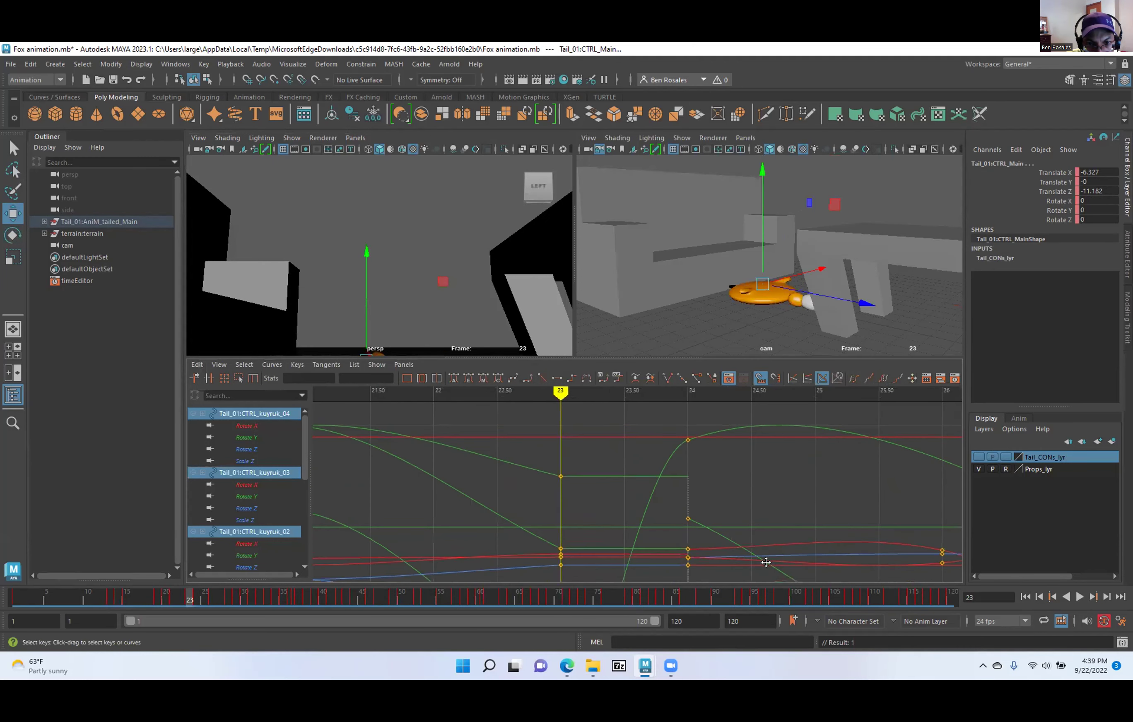
{"action": "left_click_drag", "start_coordinate": [535, 427], "coordinate": [565, 449]}
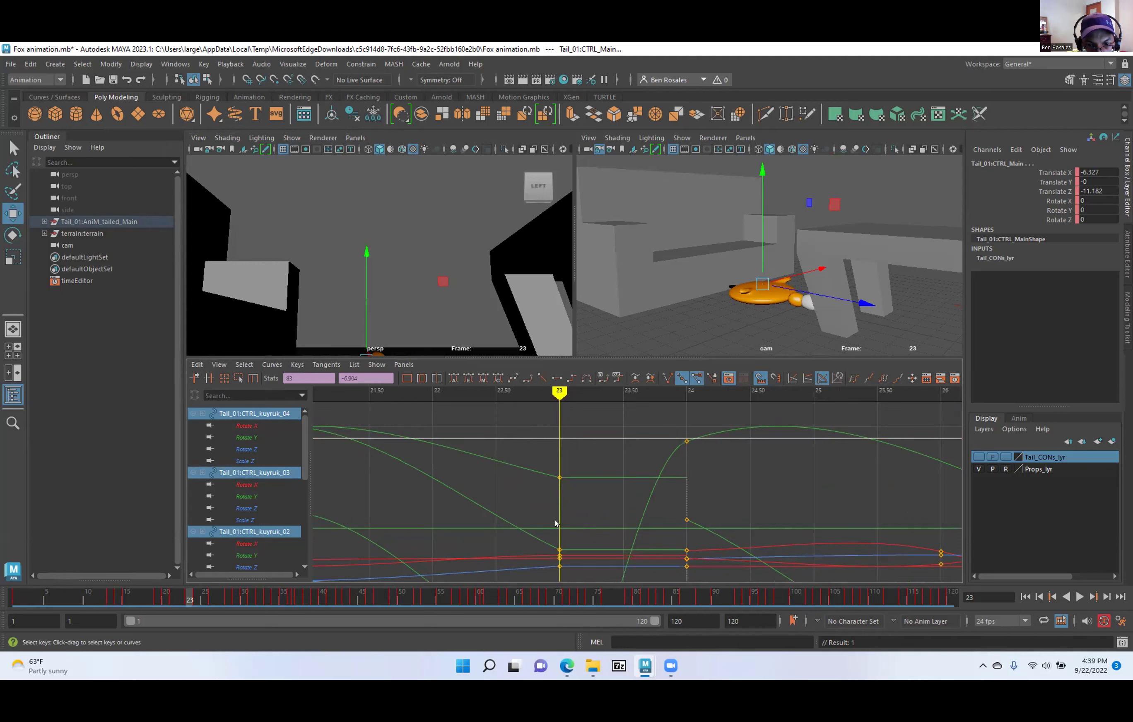
{"action": "left_click_drag", "start_coordinate": [548, 522], "coordinate": [578, 536]}
{"action": "middle_click_drag", "start_coordinate": [505, 531], "coordinate": [528, 466], "text": "alt"}
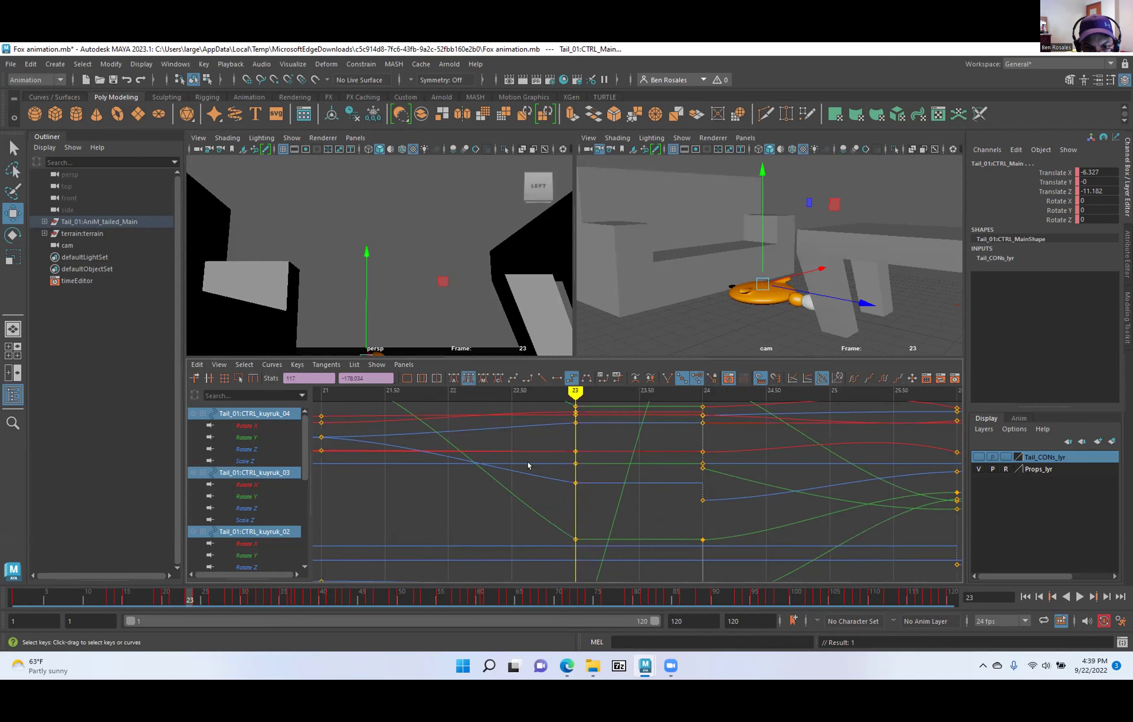
{"action": "middle_click_drag", "start_coordinate": [538, 513], "coordinate": [556, 497], "text": "alt"}
{"action": "left_click_drag", "start_coordinate": [576, 512], "coordinate": [582, 512]}
{"action": "right_click_drag", "start_coordinate": [590, 513], "coordinate": [555, 508], "text": "alt"}
{"action": "right_click_drag", "start_coordinate": [335, 286], "coordinate": [275, 259], "text": "alt"}
{"action": "left_click_drag", "start_coordinate": [274, 258], "coordinate": [343, 279], "text": "alt"}
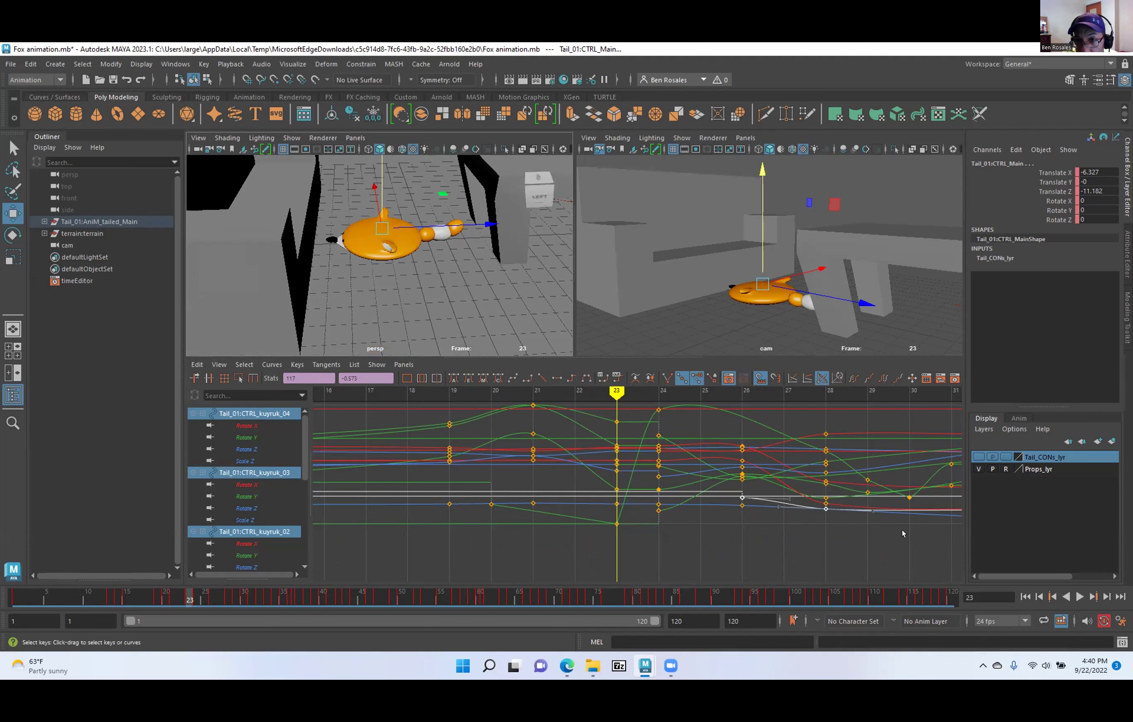
{"action": "right_click_drag", "start_coordinate": [628, 503], "coordinate": [539, 480], "text": "alt"}
{"action": "middle_click_drag", "start_coordinate": [538, 480], "coordinate": [529, 530], "text": "alt"}
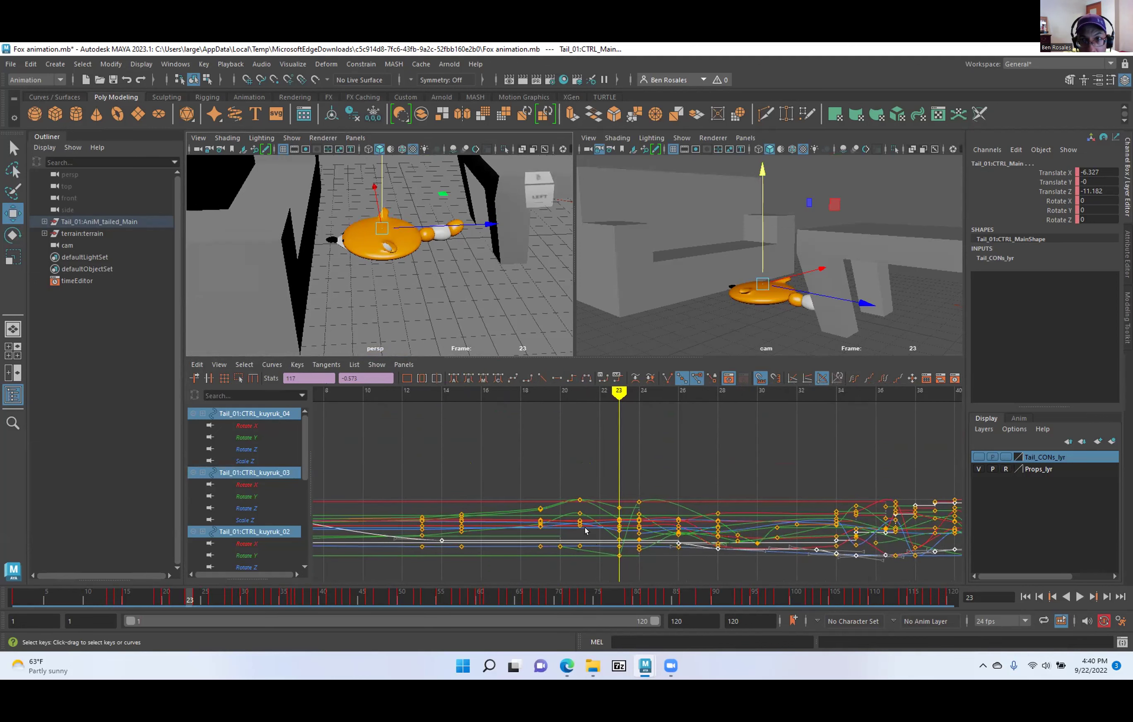
{"action": "left_click_drag", "start_coordinate": [397, 268], "coordinate": [400, 233], "text": "alt"}
{"action": "key", "text": "e"}
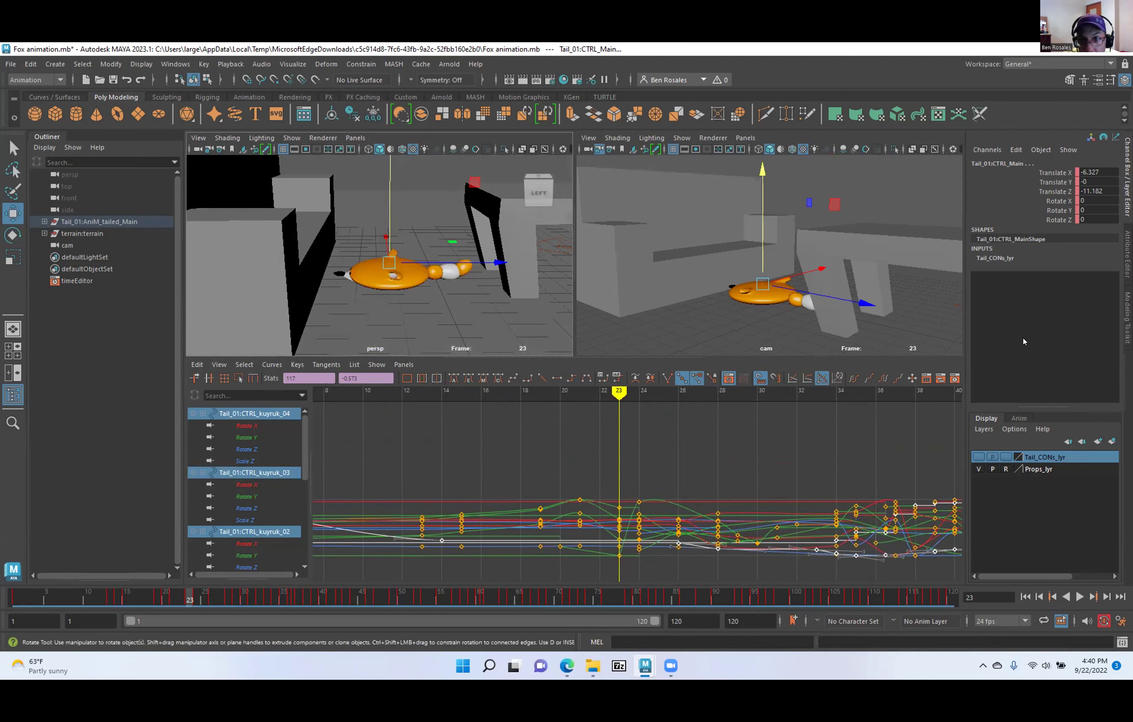
Show Tail_CONs_lyr, select all its controls including the main control, and set a key on them at frame 23.
{"action": "left_click", "coordinate": [979, 457]}
{"action": "right_click", "coordinate": [1034, 457]}
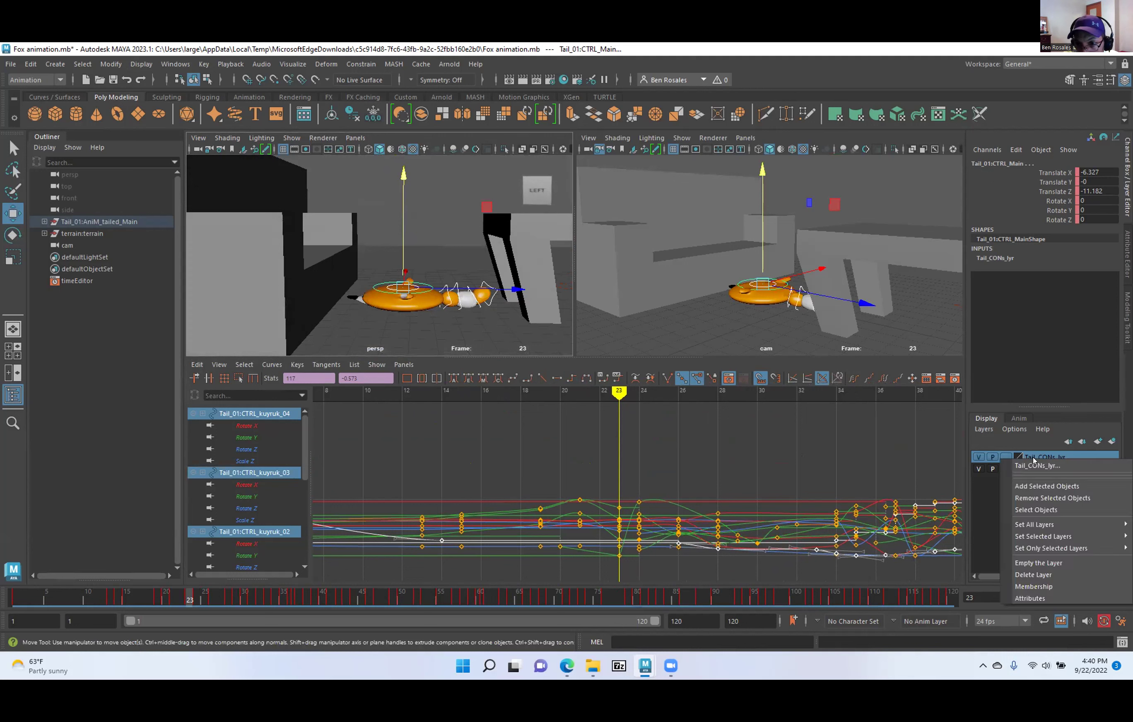
{"action": "left_click", "coordinate": [1035, 510]}
{"action": "middle_click_drag", "start_coordinate": [510, 547], "coordinate": [471, 498], "text": "alt"}
{"action": "right_click_drag", "start_coordinate": [470, 497], "coordinate": [428, 465], "text": "alt+shift"}
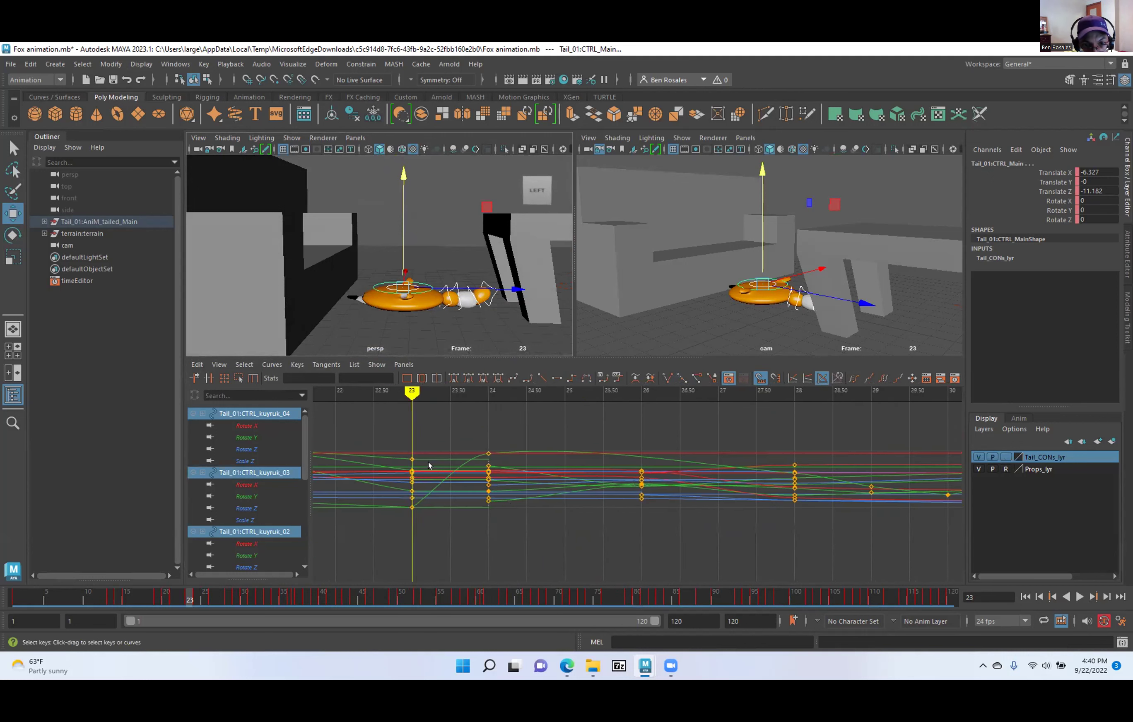
{"action": "middle_click_drag", "start_coordinate": [429, 462], "coordinate": [602, 472], "text": "alt"}
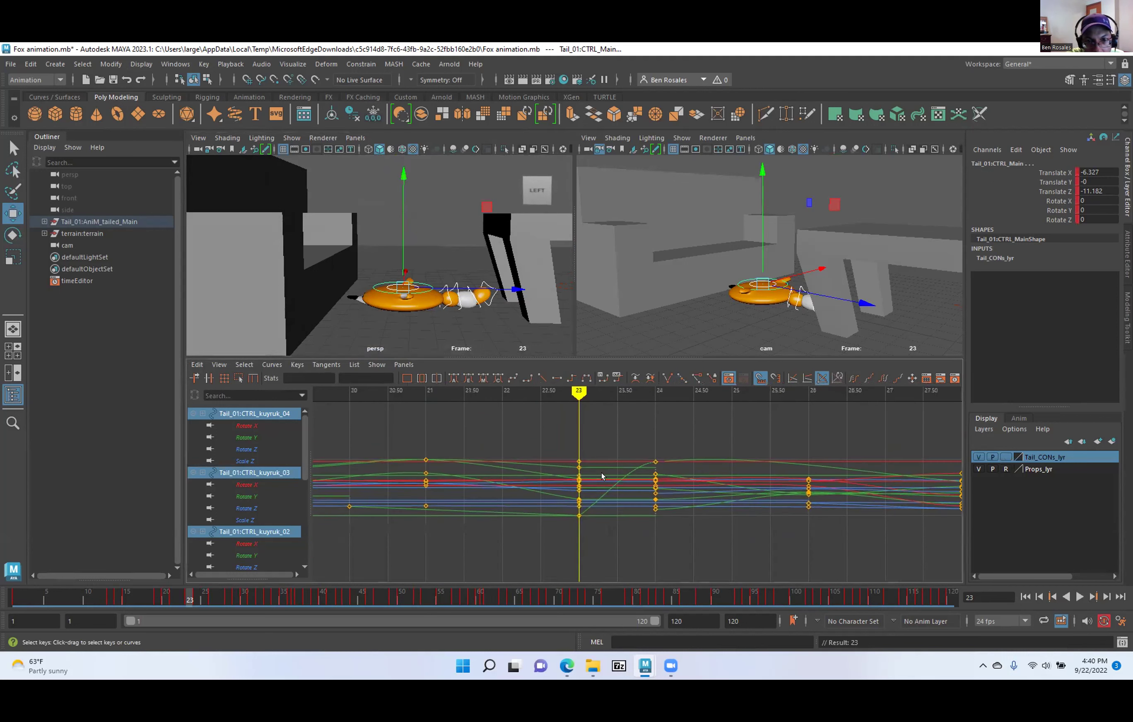
{"action": "right_click_drag", "start_coordinate": [601, 473], "coordinate": [546, 485], "text": "alt+shift"}
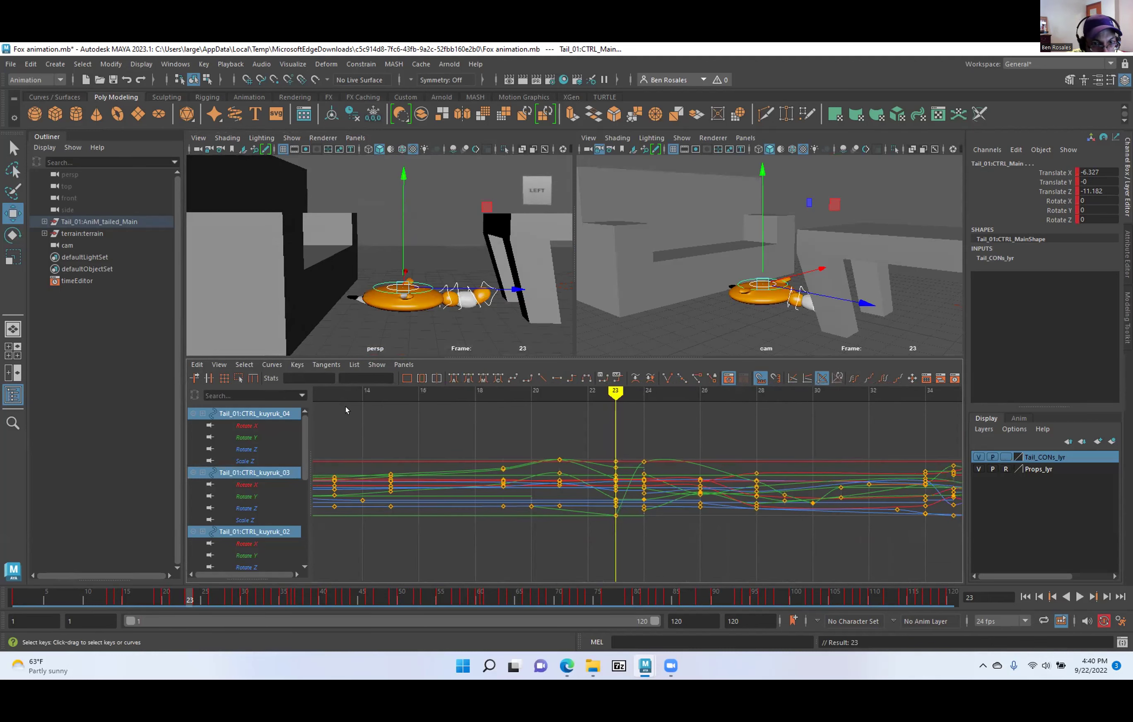
Isolate the main control's Translate Z curve and select its key at frame 23.
{"action": "left_click", "coordinate": [371, 288]}
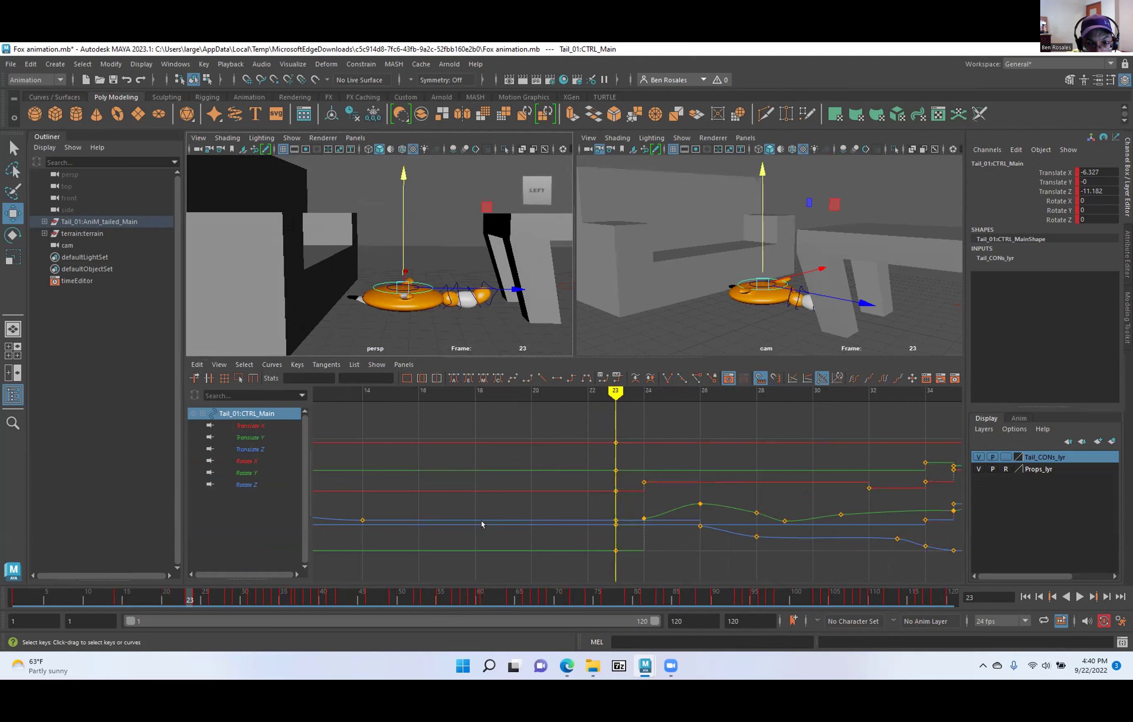
{"action": "left_click", "coordinate": [250, 449]}
{"action": "key", "text": "f"}
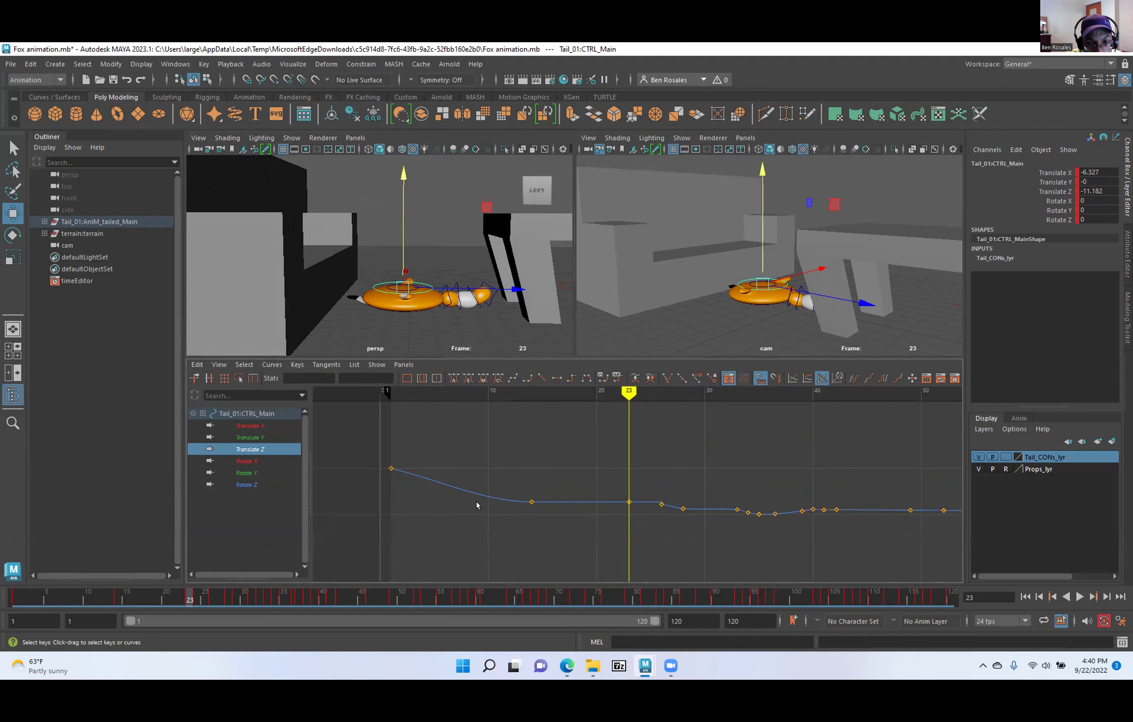
{"action": "right_click_drag", "start_coordinate": [496, 488], "coordinate": [505, 507], "text": "alt"}
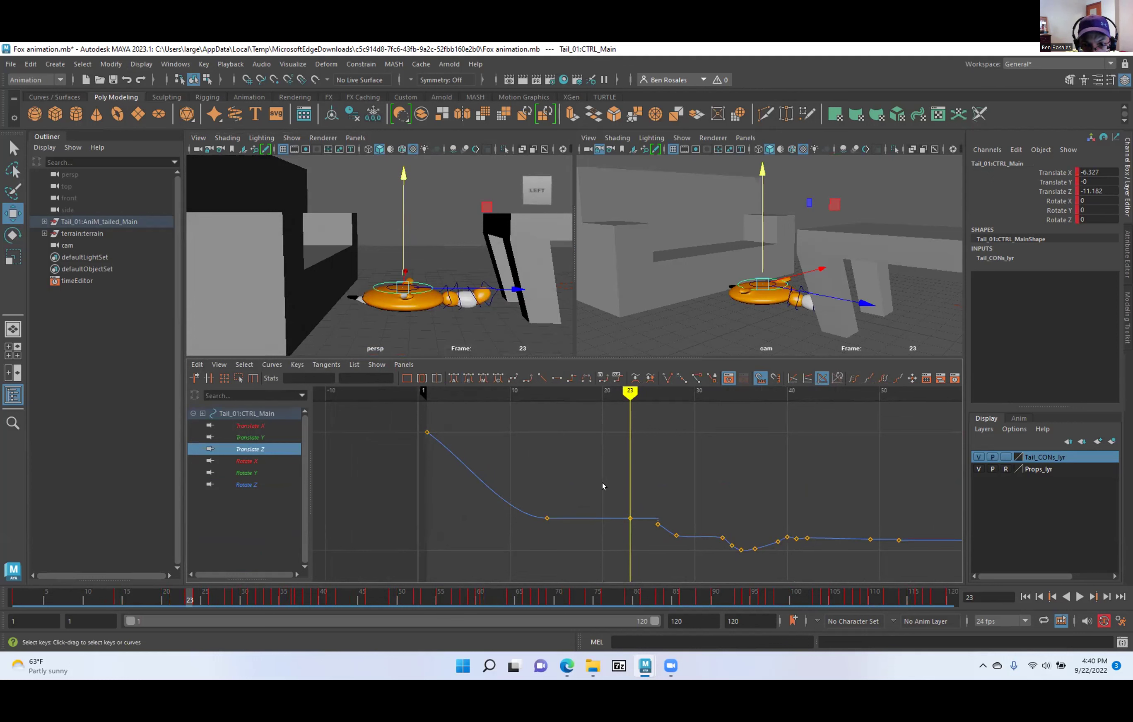
{"action": "left_click_drag", "start_coordinate": [603, 486], "coordinate": [633, 549]}
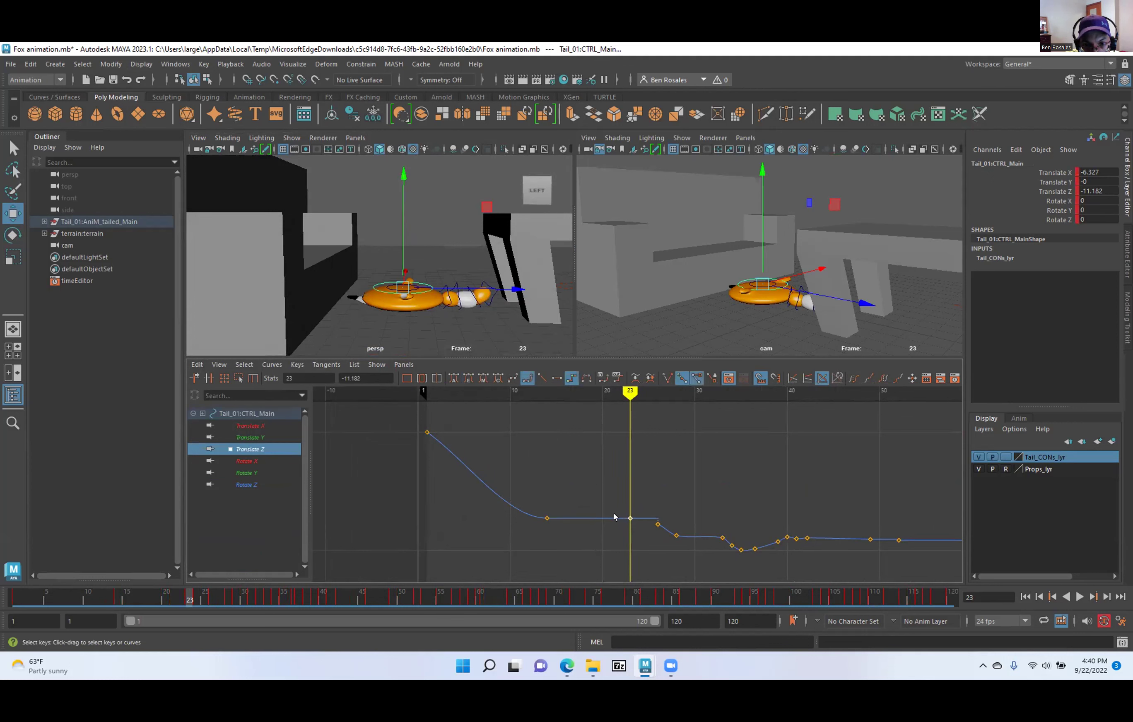
Step between the keyed poses around frames 14 and 23, and scrub the fox's slide back to frame 1.
{"action": "key", "text": "comma"}
{"action": "key", "text": "comma"}
{"action": "key", "text": "period"}
{"action": "key", "text": "period"}
{"action": "key", "text": "comma"}
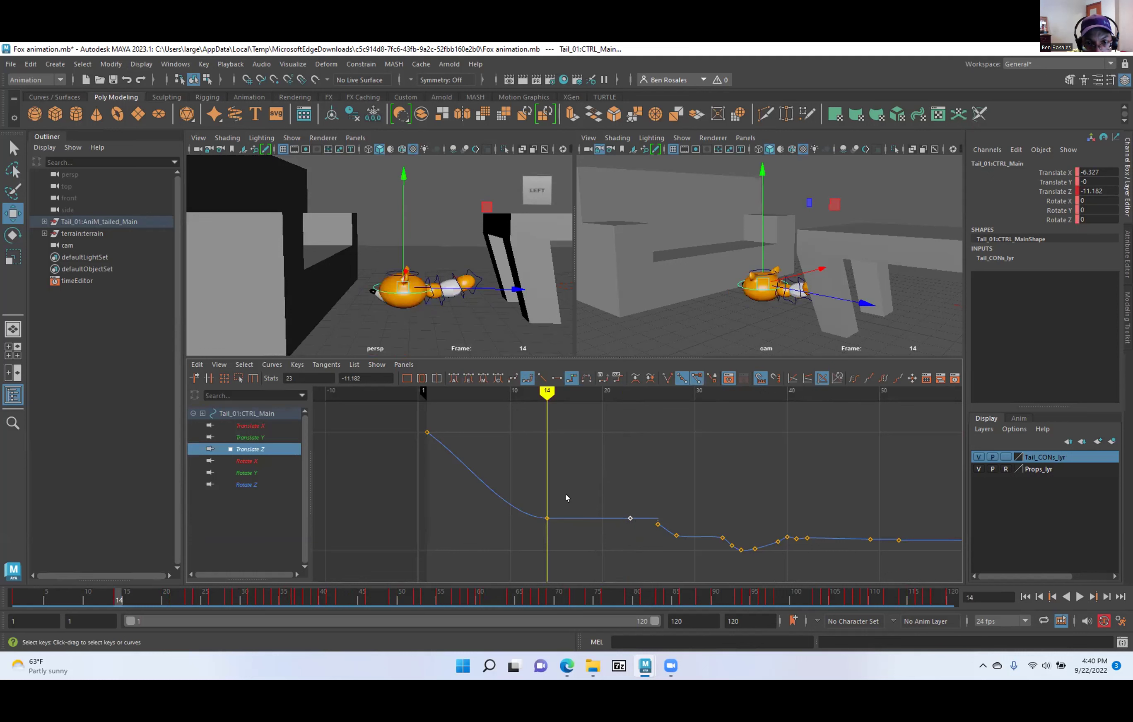
{"action": "left_click_drag", "start_coordinate": [547, 395], "coordinate": [434, 399]}
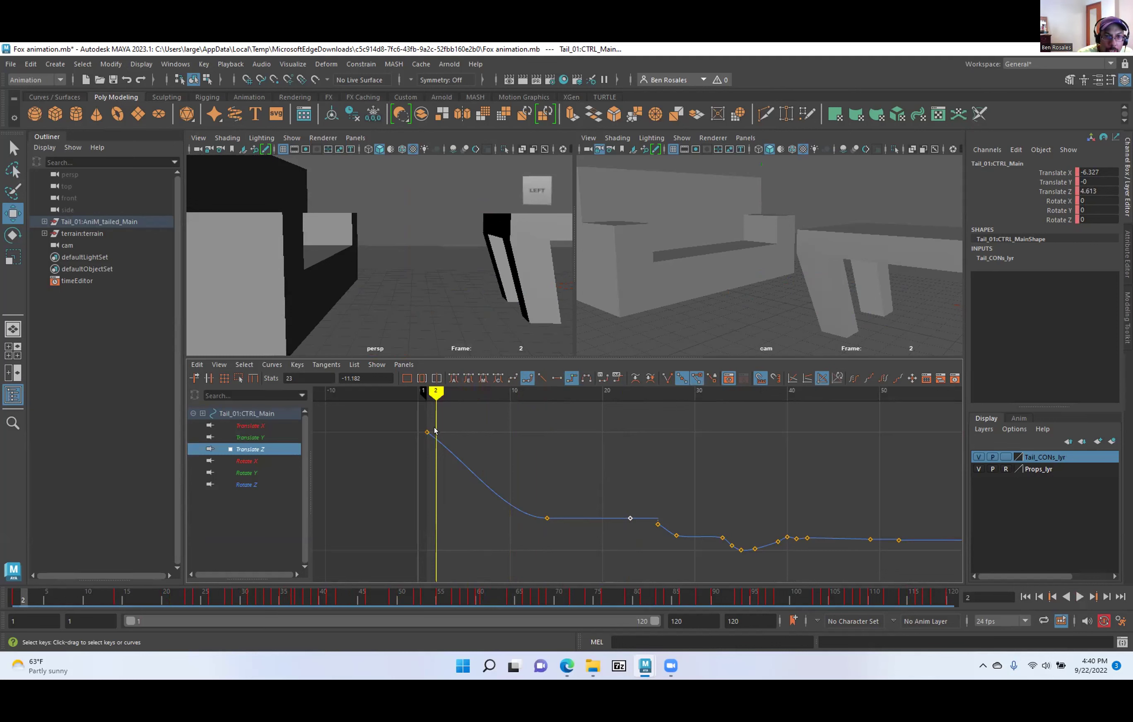
{"action": "mouse_move", "coordinate": [441, 390]}
{"action": "left_mouse_down"}
{"action": "mouse_move", "coordinate": [427, 403]}
{"action": "mouse_move", "coordinate": [491, 419]}
{"action": "mouse_move", "coordinate": [351, 433]}
{"action": "mouse_move", "coordinate": [423, 449]}
{"action": "left_mouse_up"}
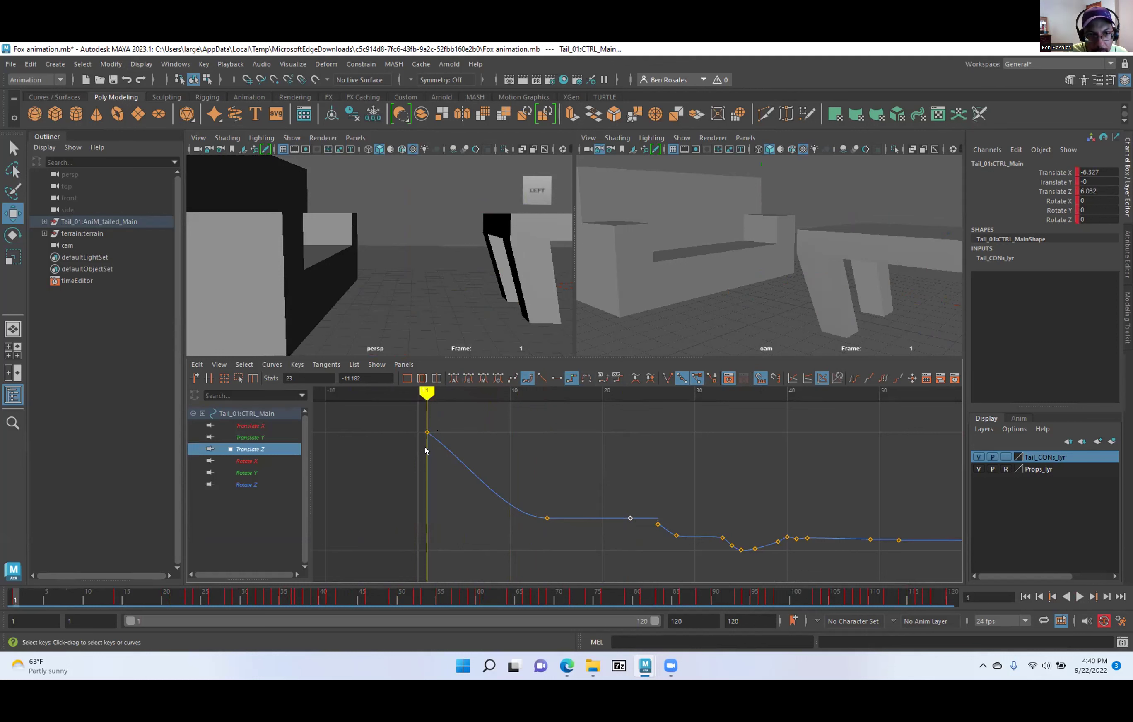
Frame the whole Translate Z curve and inspect the fox's starting pose at frame 1 from the side and behind.
{"action": "key", "text": "a"}
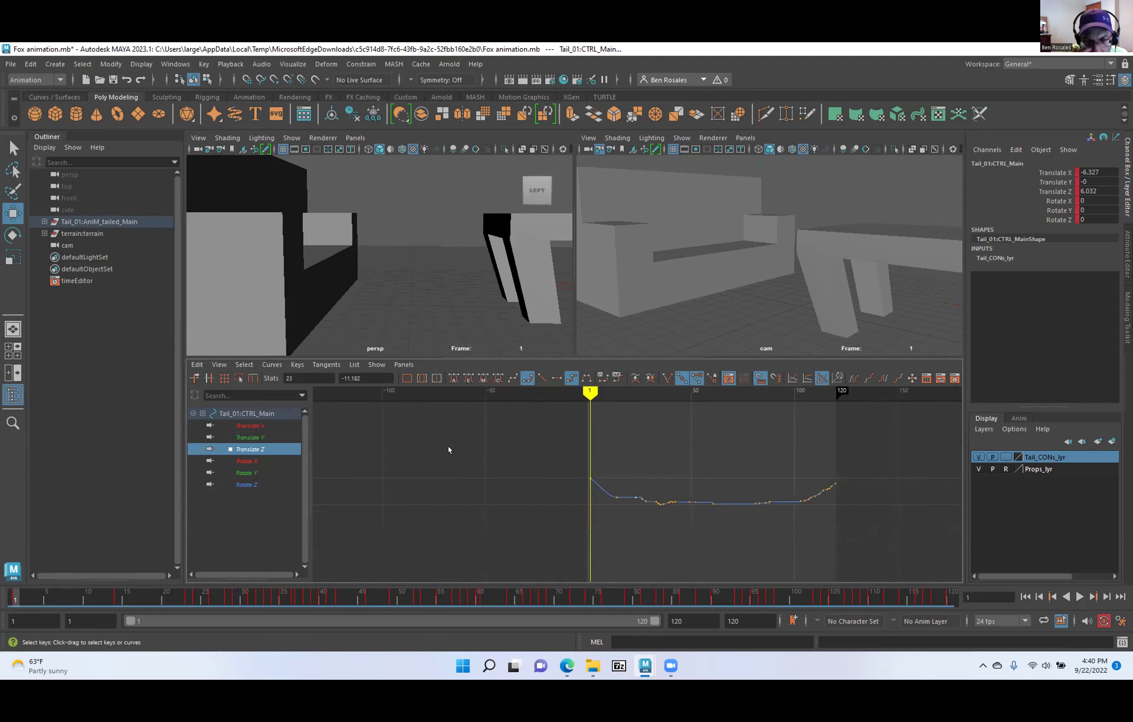
{"action": "scroll", "coordinate": [423, 322], "scroll_direction": "down", "scroll_amount": 5}
{"action": "middle_click_drag", "start_coordinate": [412, 278], "coordinate": [268, 285], "text": "alt"}
{"action": "right_click_drag", "start_coordinate": [268, 287], "coordinate": [394, 323], "text": "alt"}
{"action": "left_click_drag", "start_coordinate": [395, 324], "coordinate": [369, 316], "text": "alt"}
{"action": "middle_click_drag", "start_coordinate": [370, 316], "coordinate": [281, 298], "text": "alt"}
{"action": "left_click_drag", "start_coordinate": [450, 303], "coordinate": [267, 281], "text": "alt"}
{"action": "left_click_drag", "start_coordinate": [431, 314], "coordinate": [415, 288], "text": "alt"}
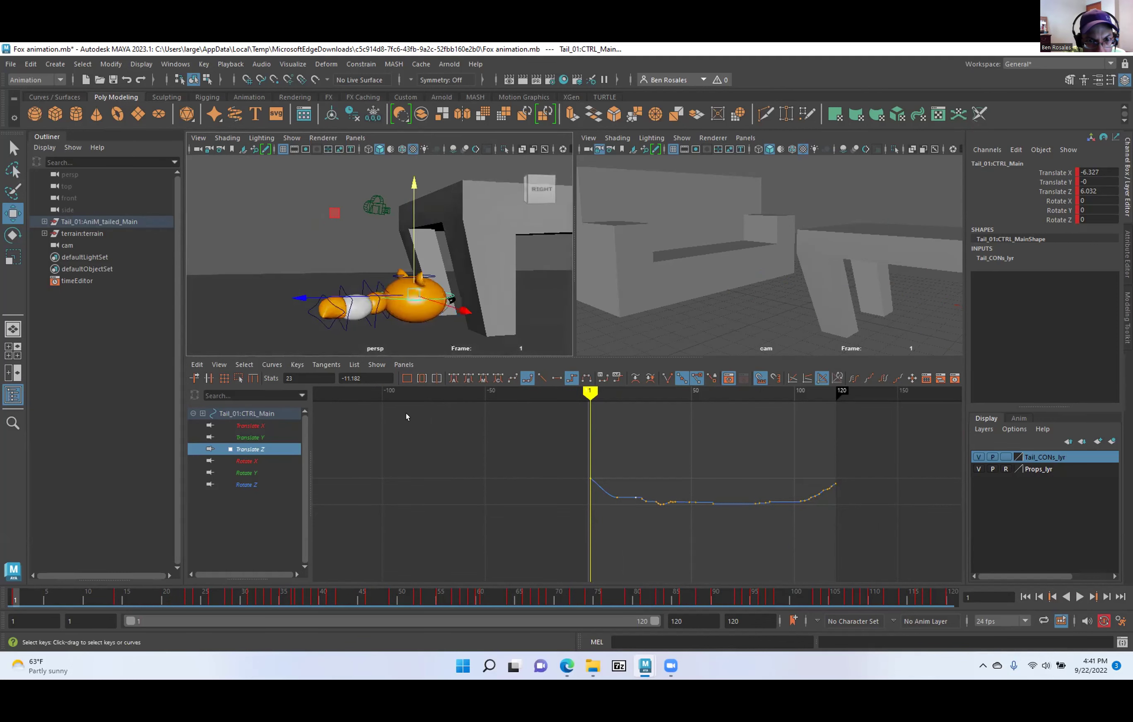
{"action": "left_click_drag", "start_coordinate": [480, 230], "coordinate": [379, 332], "text": "alt"}
{"action": "scroll", "coordinate": [380, 332], "scroll_direction": "up", "scroll_amount": 4}
{"action": "middle_click_drag", "start_coordinate": [379, 332], "coordinate": [408, 247], "text": "alt"}
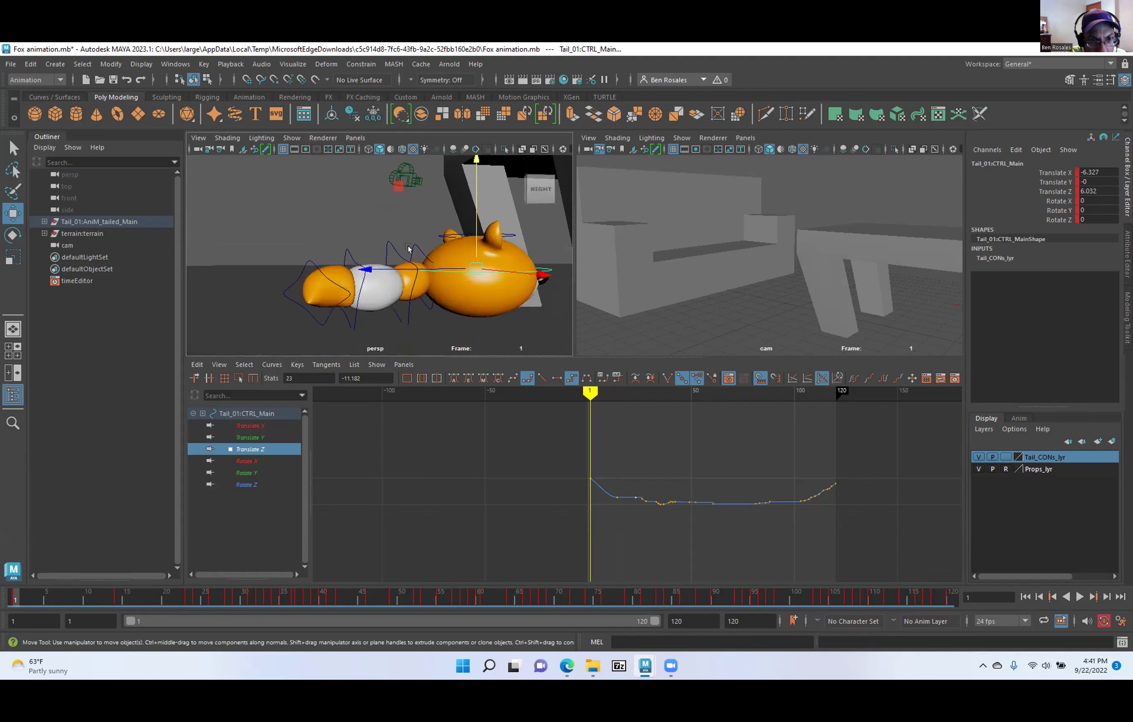
{"action": "left_click_drag", "start_coordinate": [321, 288], "coordinate": [475, 314], "text": "alt"}
{"action": "left_click_drag", "start_coordinate": [475, 257], "coordinate": [483, 210], "text": "alt"}
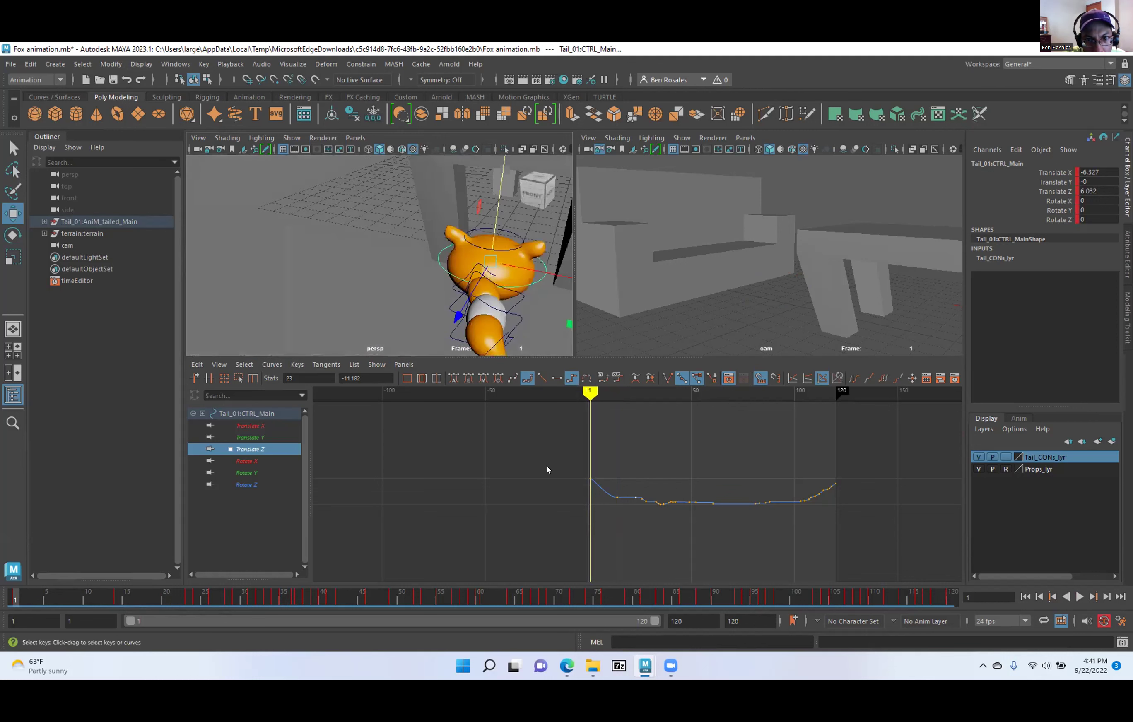
Set the animation start time and the playback range start to 0, and go to frame 0.
{"action": "left_click_drag", "start_coordinate": [22, 620], "coordinate": [5, 621]}
{"action": "key", "text": "Return"}
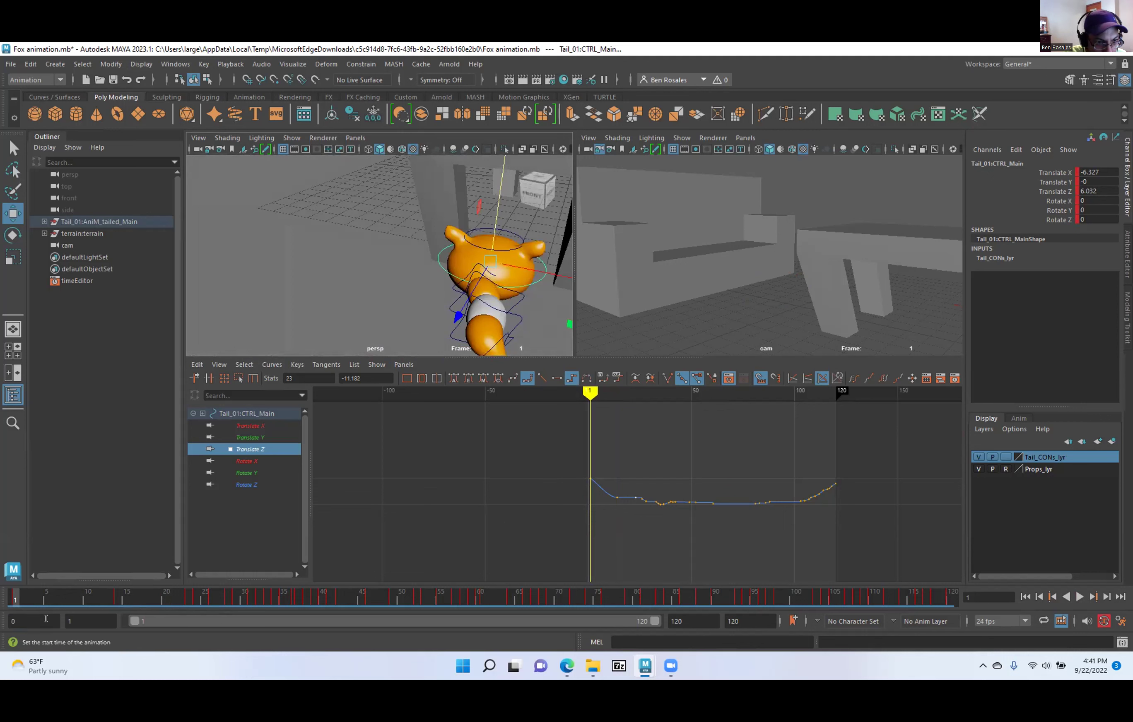
{"action": "left_click", "coordinate": [73, 621]}
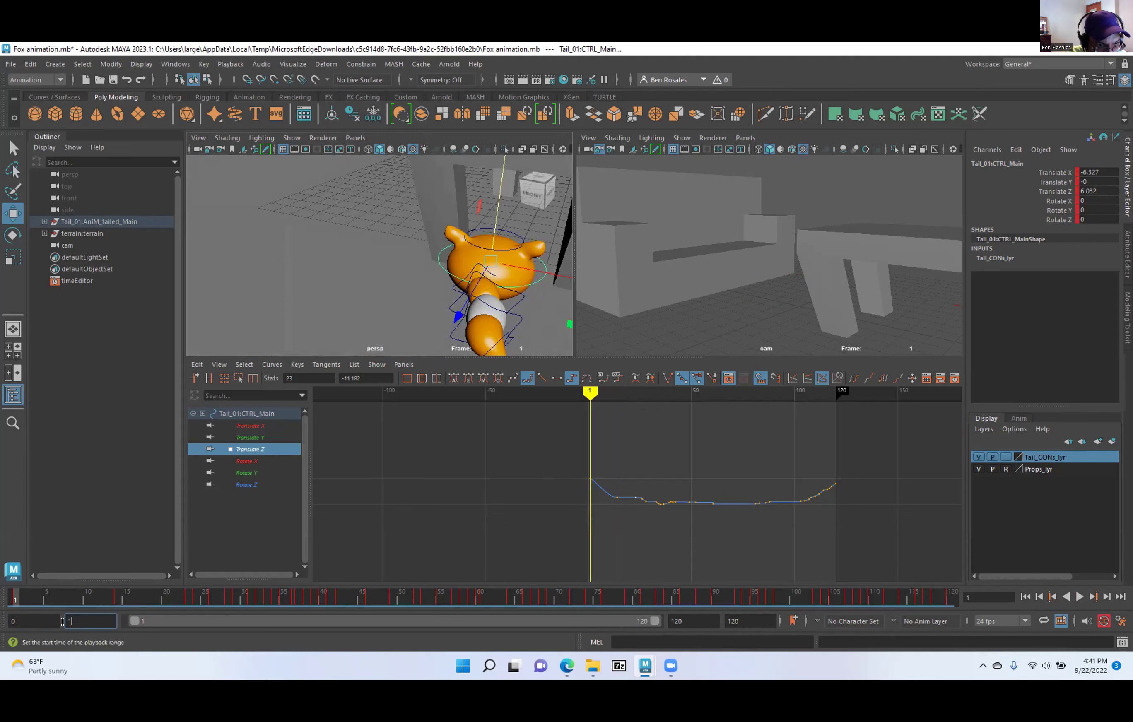
{"action": "type", "text": "0"}
{"action": "key", "text": "Return"}
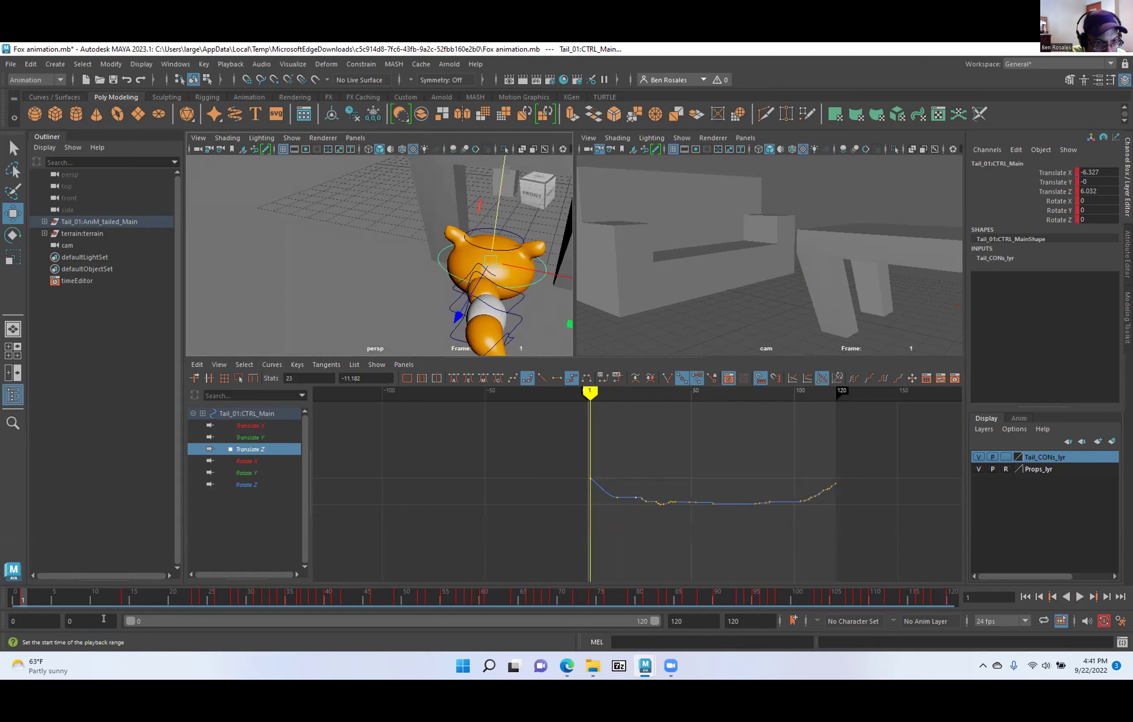
{"action": "left_click_drag", "start_coordinate": [20, 599], "coordinate": [4, 601]}
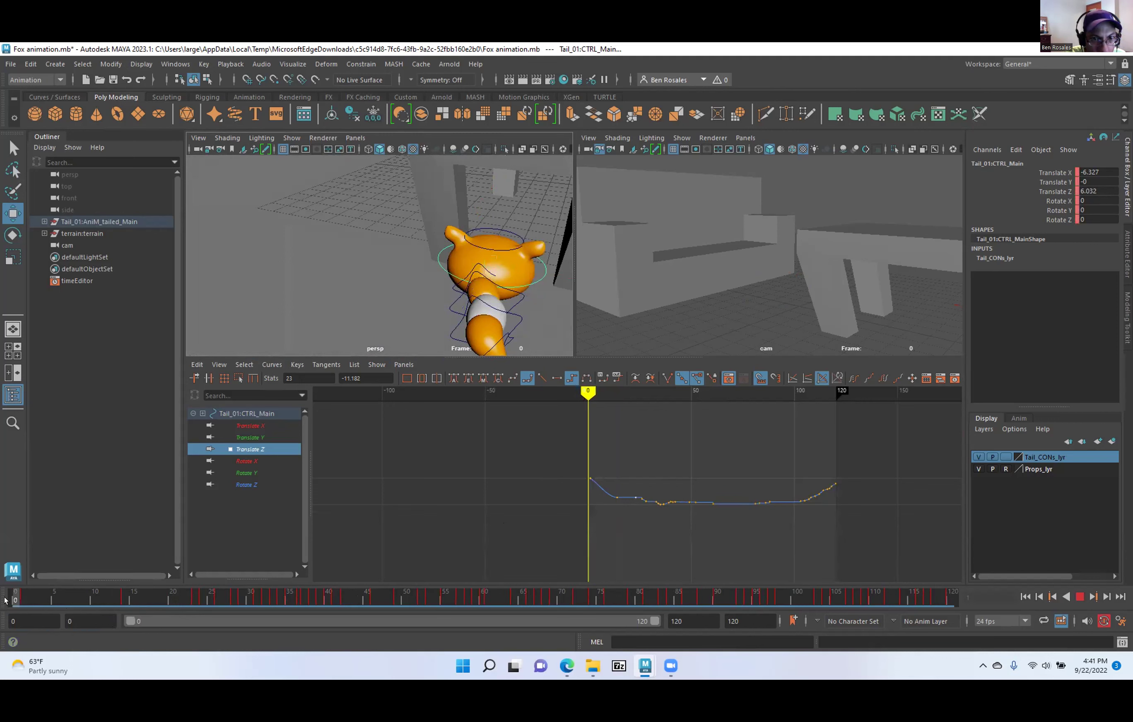
{"action": "scroll", "coordinate": [256, 293], "scroll_direction": "down", "scroll_amount": 8}
{"action": "left_click_drag", "start_coordinate": [413, 312], "coordinate": [320, 278], "text": "alt"}
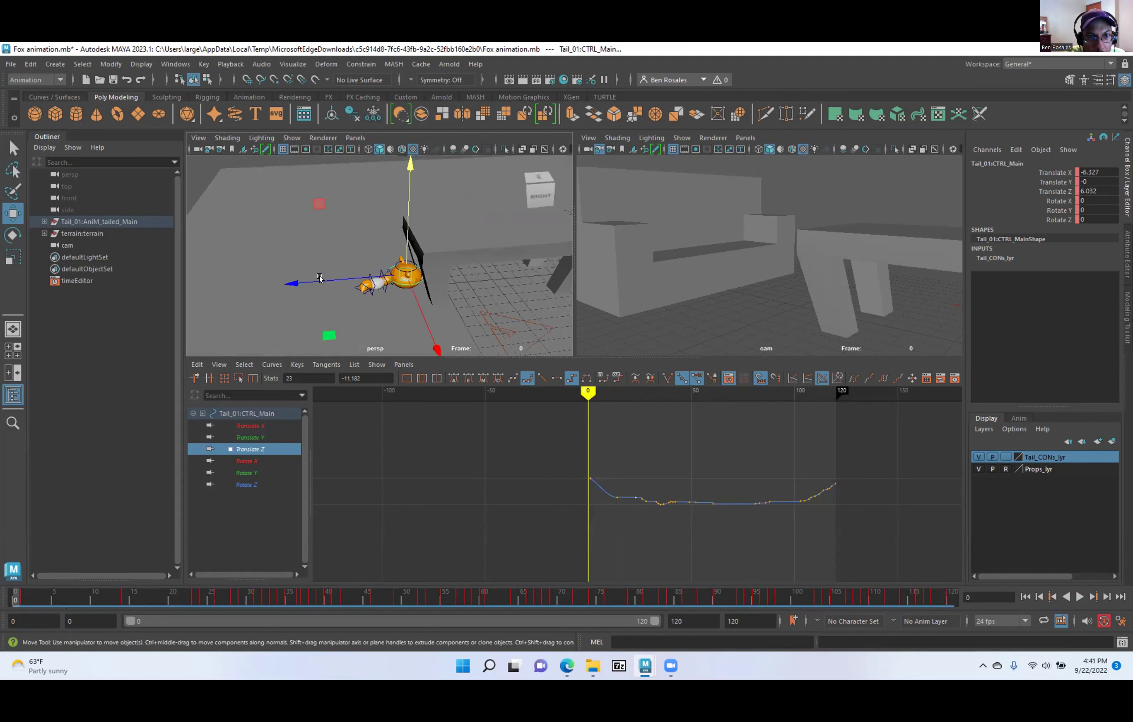
Set the main control's Translate X, Y and Z to 0 at frame 0.
{"action": "right_click_drag", "start_coordinate": [320, 277], "coordinate": [426, 303], "text": "alt"}
{"action": "left_click_drag", "start_coordinate": [425, 303], "coordinate": [417, 250], "text": "alt"}
{"action": "key", "text": "e"}
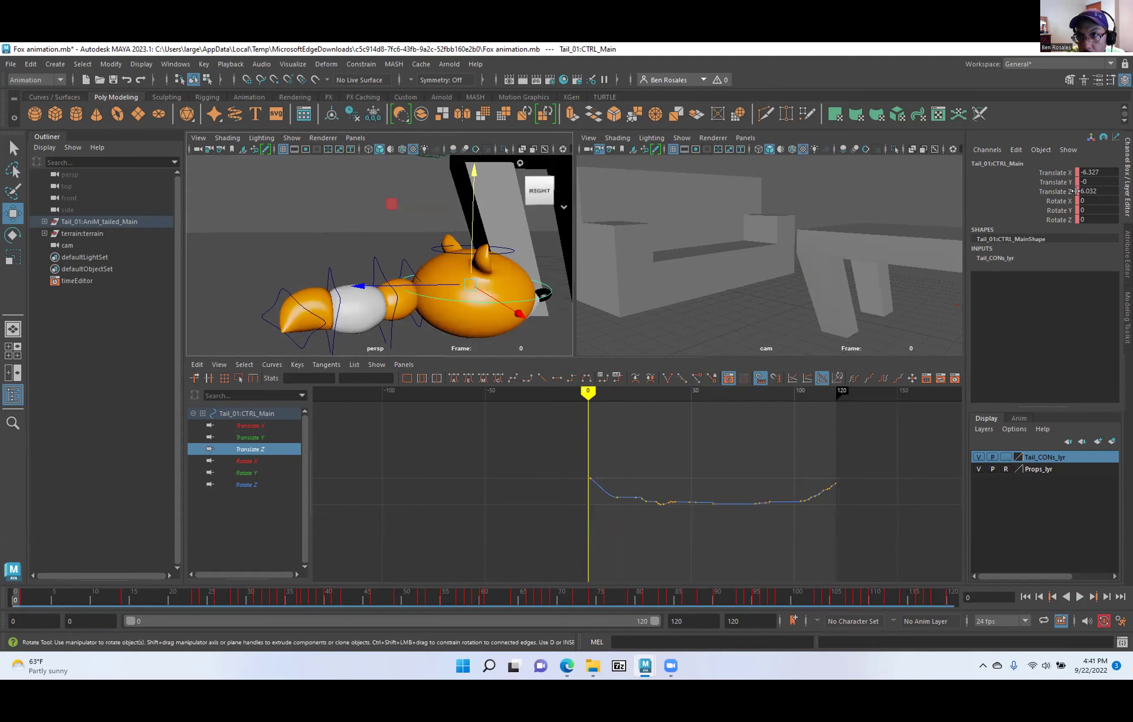
{"action": "left_click_drag", "start_coordinate": [1093, 170], "coordinate": [1090, 191]}
{"action": "type", "text": "0"}
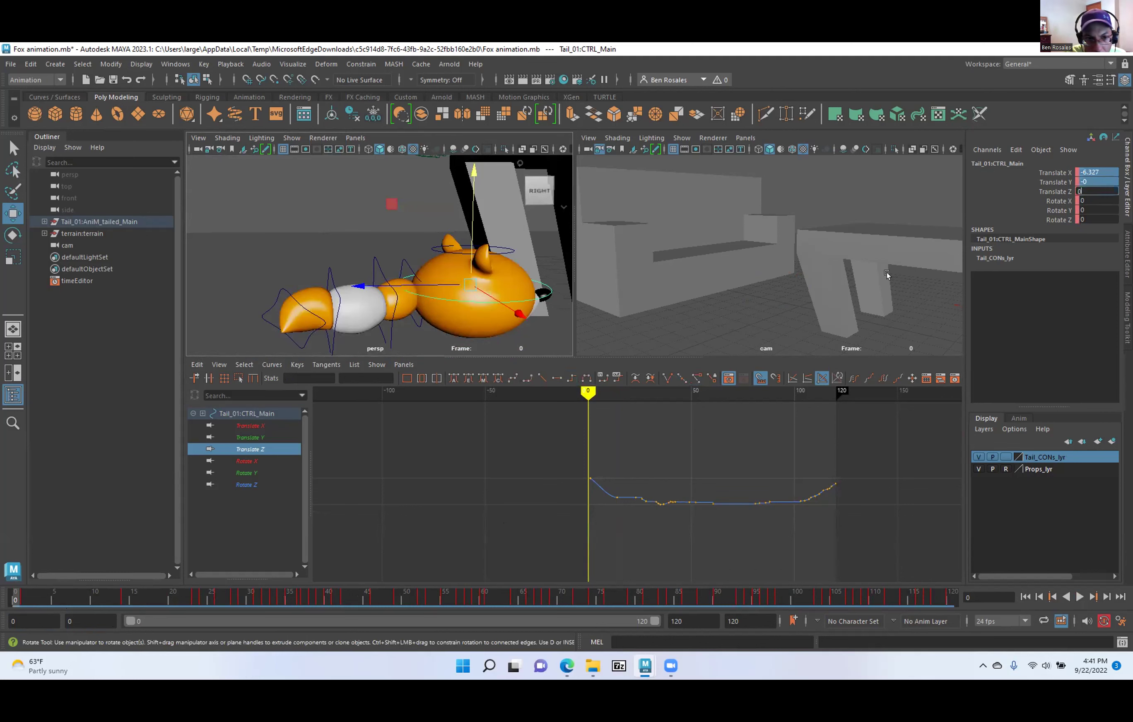
{"action": "key", "text": "Return"}
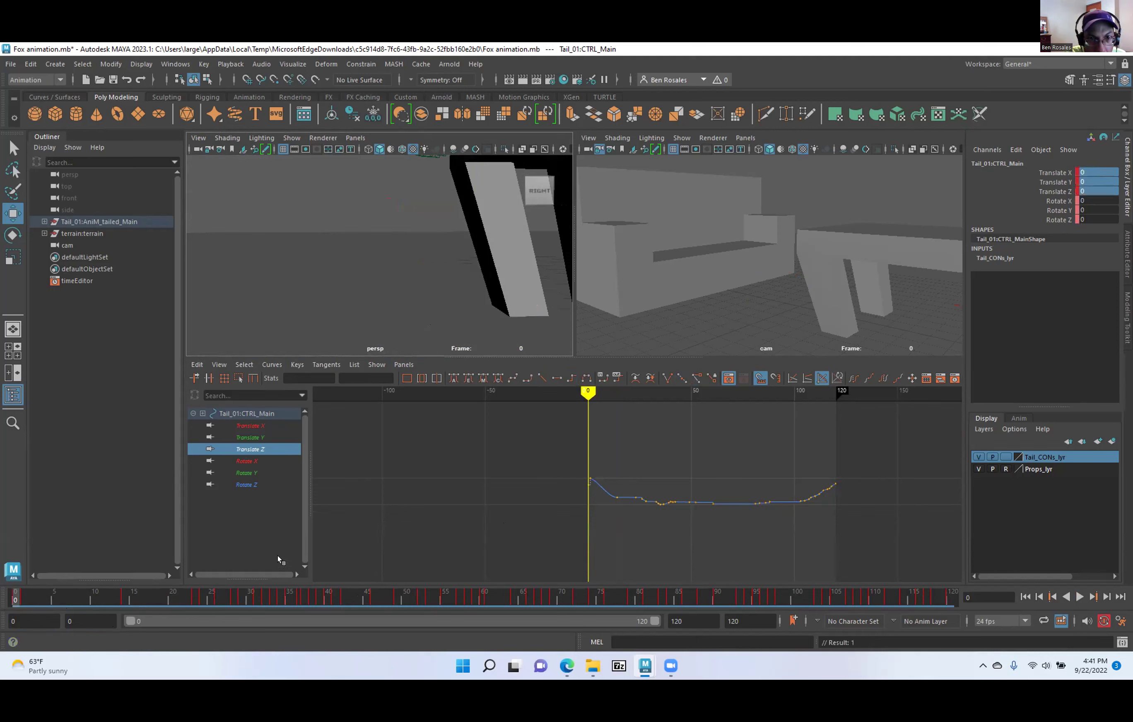
Set the Translate Y of the fox's top control to 0 at frame 0.
{"action": "key", "text": "f"}
{"action": "left_click_drag", "start_coordinate": [309, 281], "coordinate": [404, 281], "text": "alt"}
{"action": "right_click_drag", "start_coordinate": [404, 281], "coordinate": [458, 242], "text": "alt"}
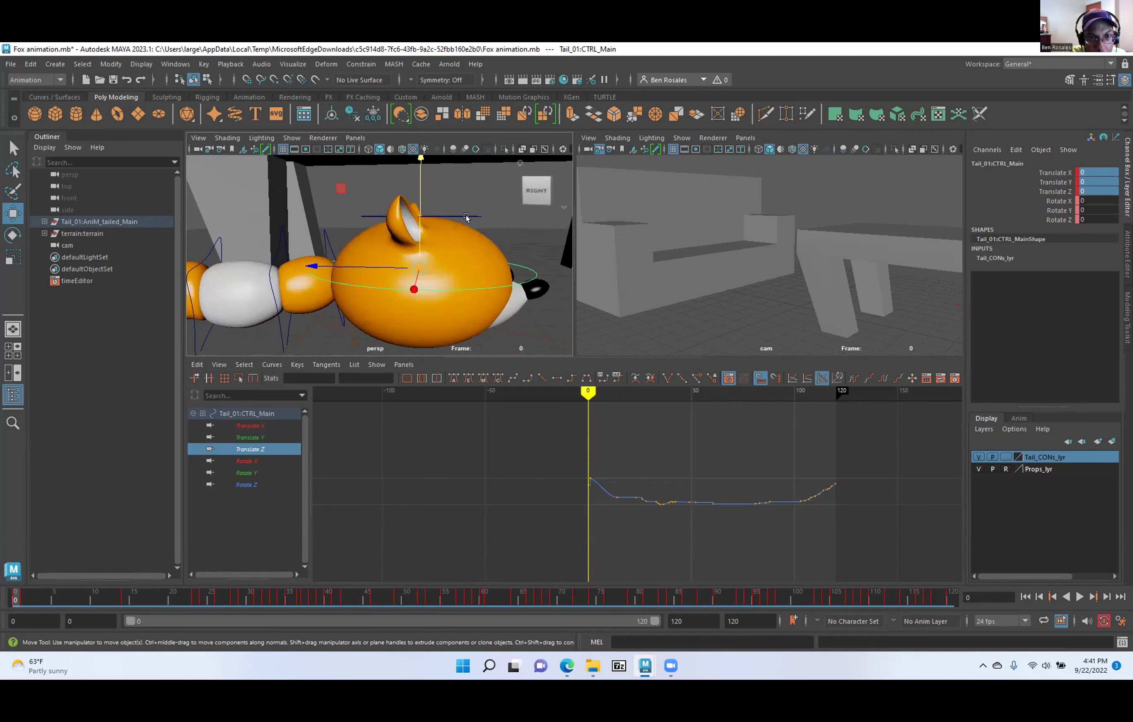
{"action": "left_click", "coordinate": [465, 215]}
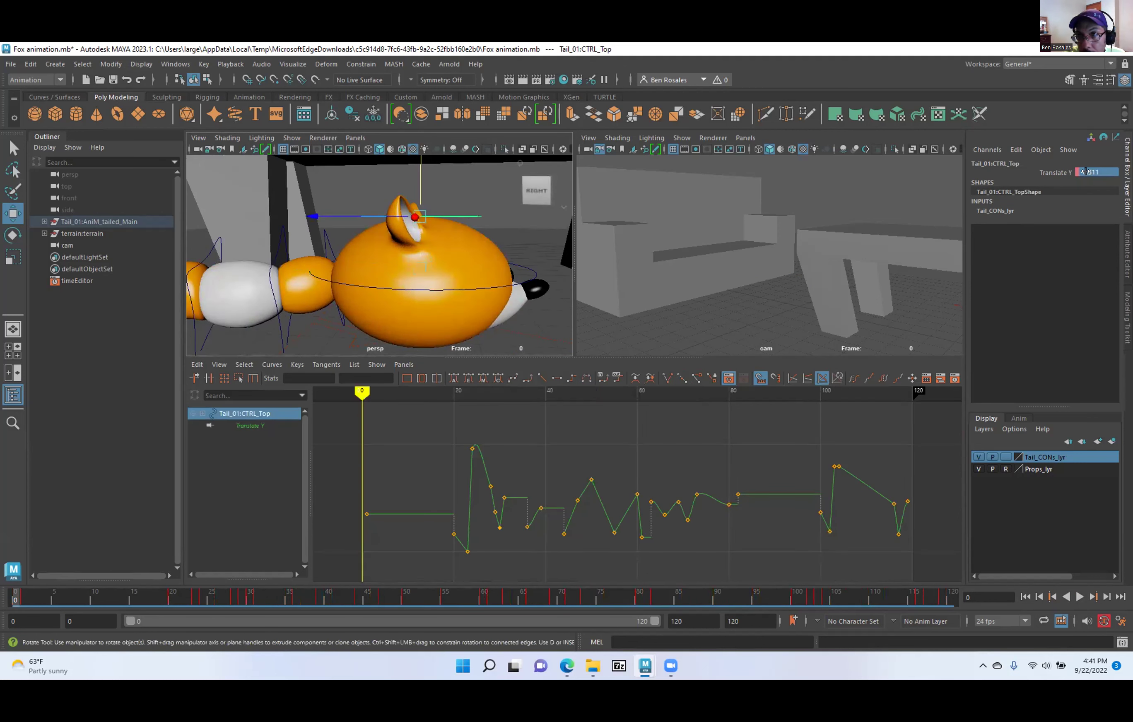
{"action": "type", "text": "0"}
{"action": "key", "text": "Return"}
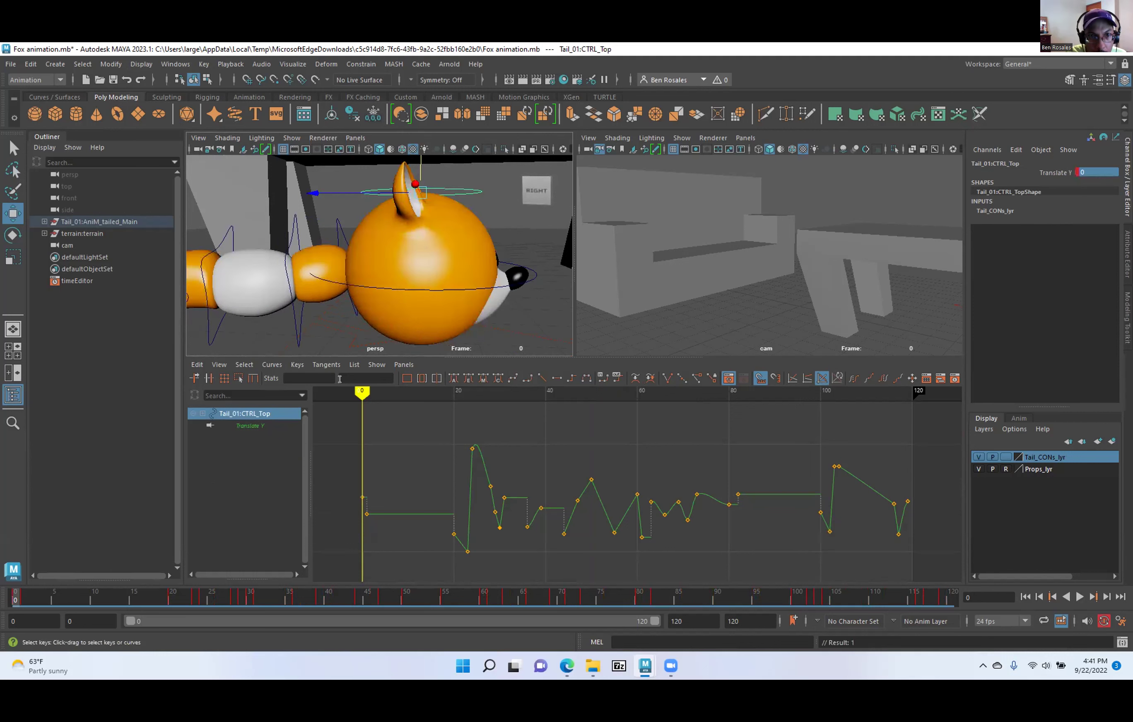
Select all four tail controls and set their Rotate X, Y and Z to 0 at frame 0.
{"action": "middle_click_drag", "start_coordinate": [303, 288], "coordinate": [447, 309], "text": "alt"}
{"action": "left_click", "coordinate": [468, 253]}
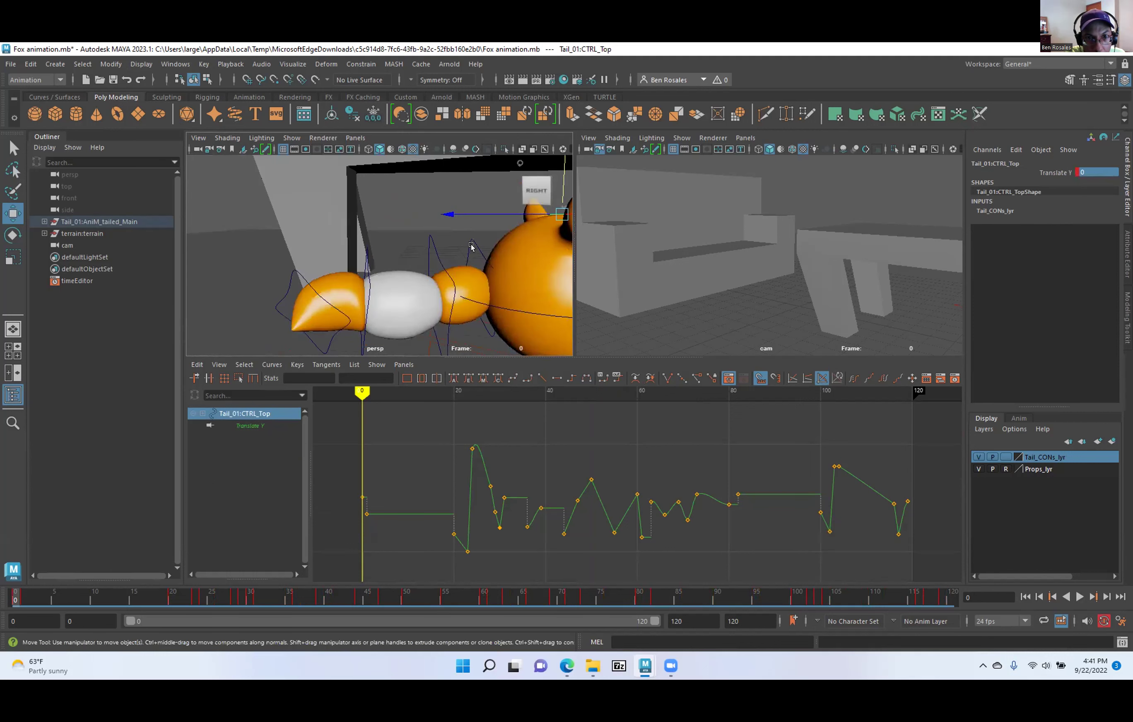
{"action": "left_click", "coordinate": [432, 255], "text": "shift"}
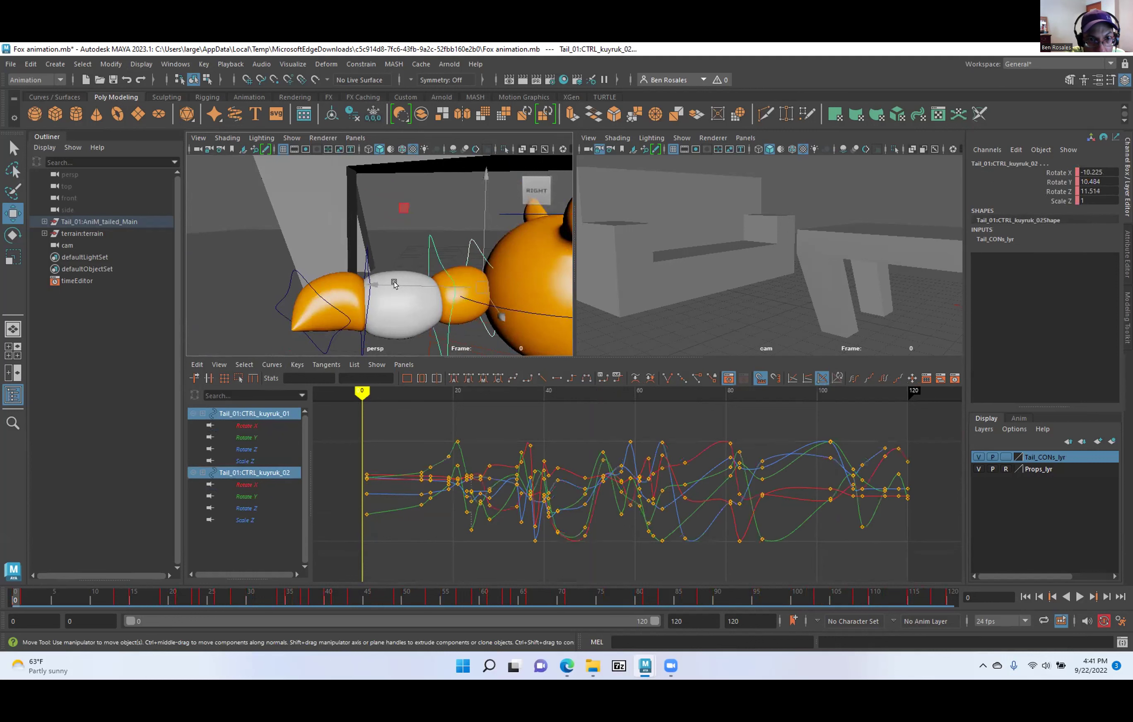
{"action": "left_click", "coordinate": [362, 270], "text": "shift"}
{"action": "left_click", "coordinate": [312, 290], "text": "shift"}
{"action": "key", "text": "e"}
{"action": "left_click_drag", "start_coordinate": [1082, 173], "coordinate": [1088, 191]}
{"action": "type", "text": "0"}
{"action": "key", "text": "Return"}
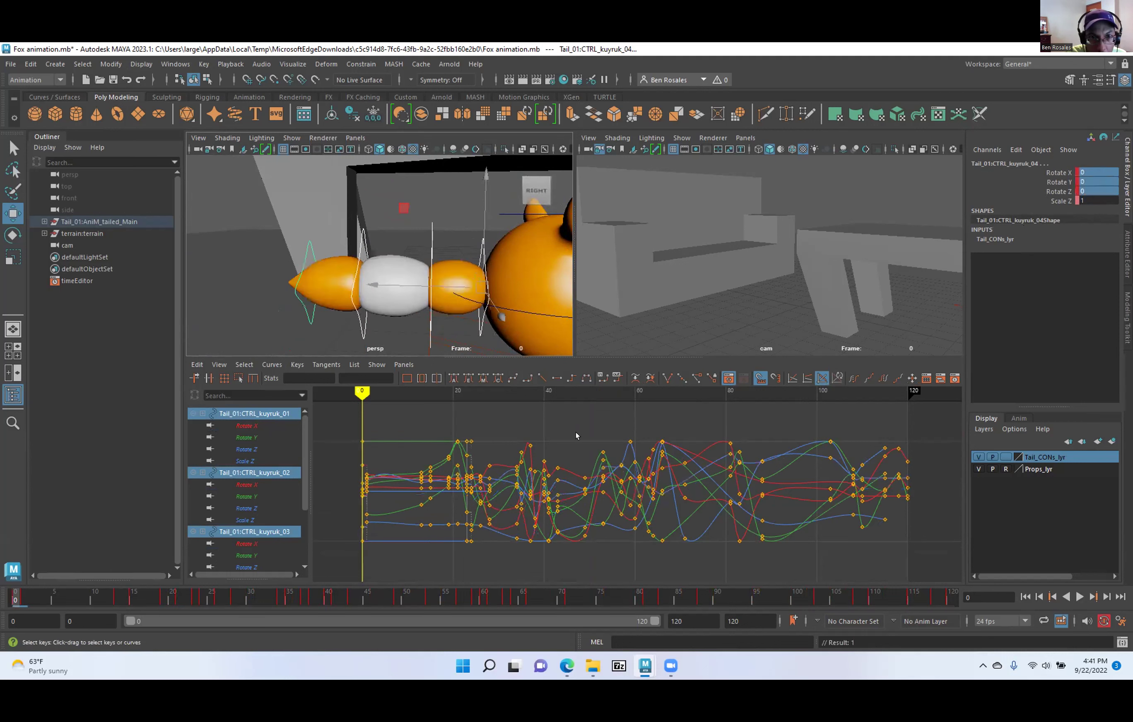
Go to frame 1 and set a key on all four tail controls.
{"action": "middle_click_drag", "start_coordinate": [330, 517], "coordinate": [596, 524], "text": "alt"}
{"action": "right_click_drag", "start_coordinate": [545, 502], "coordinate": [632, 508], "text": "alt+shift"}
{"action": "key", "text": "period"}
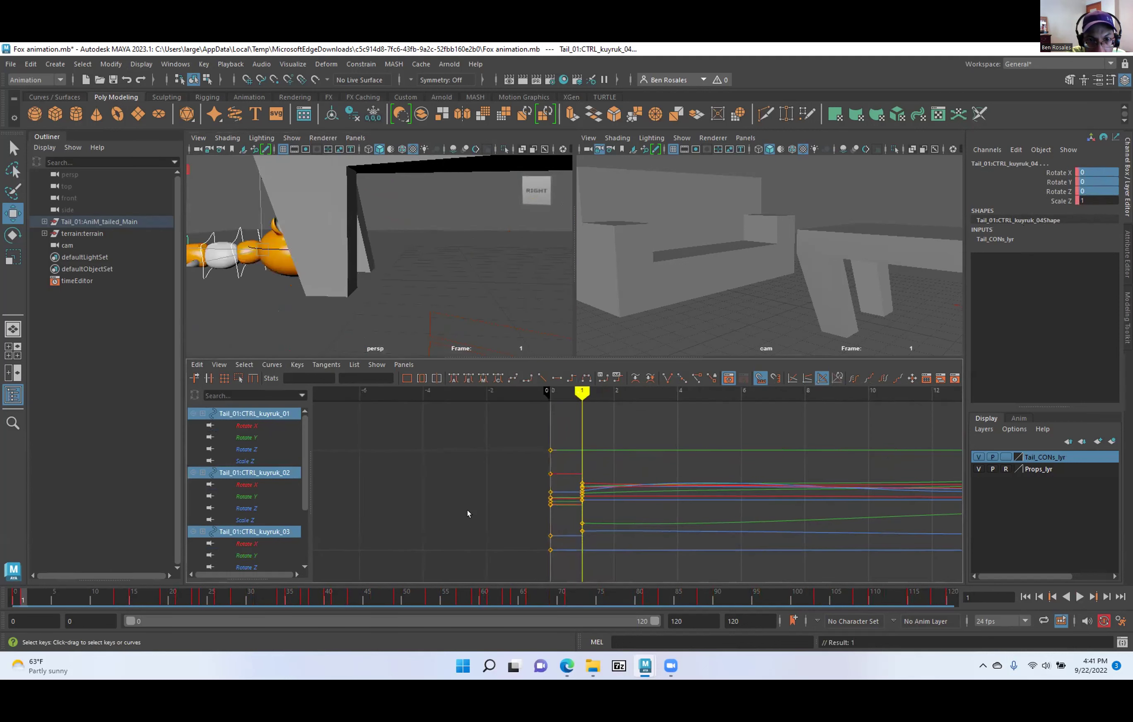
{"action": "middle_click_drag", "start_coordinate": [257, 287], "coordinate": [339, 298], "text": "alt"}
{"action": "left_click_drag", "start_coordinate": [310, 290], "coordinate": [501, 309], "text": "alt"}
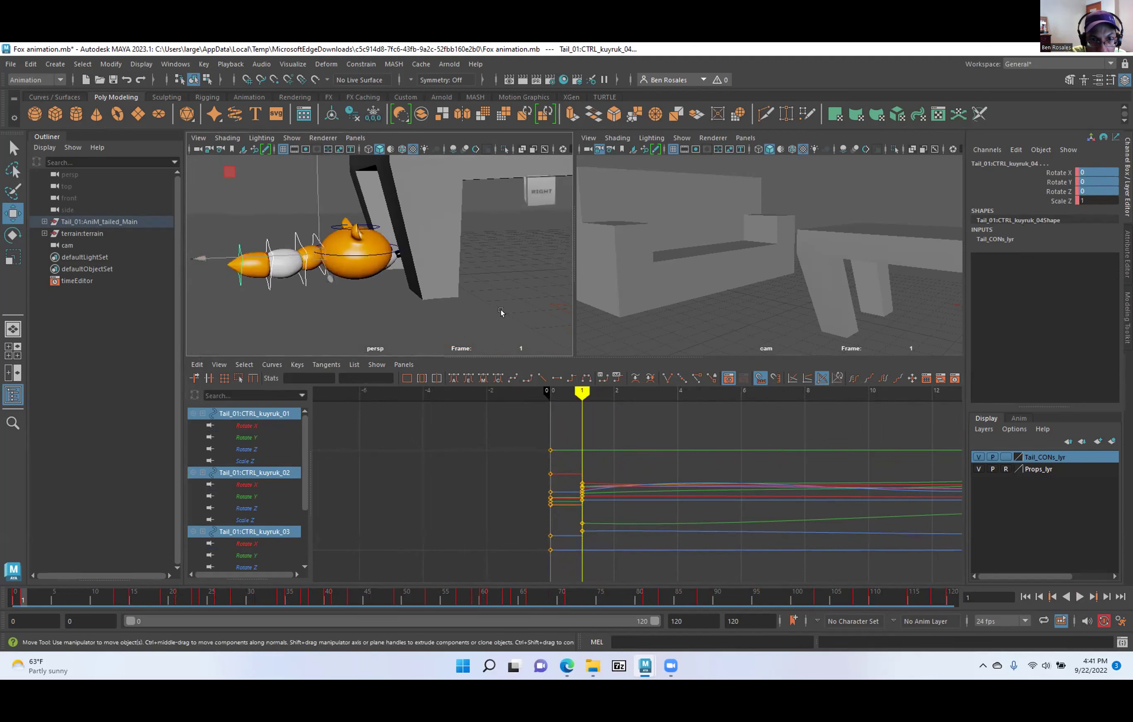
{"action": "key", "text": "s"}
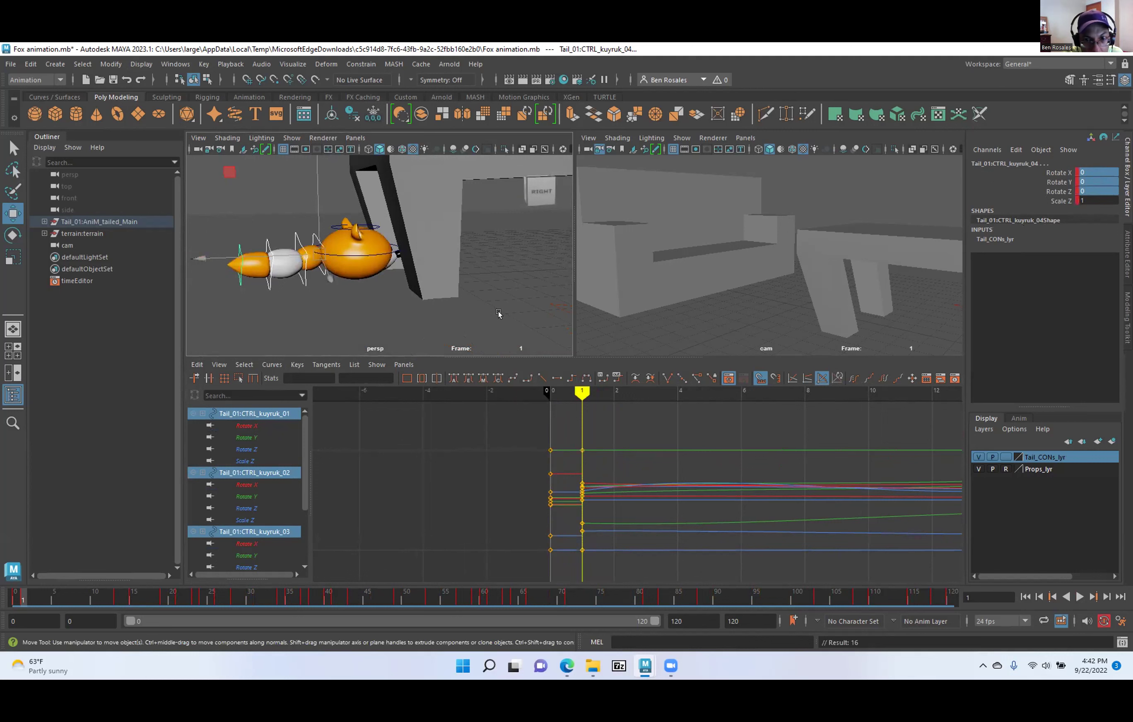
Step between frames 0 and 1 and examine how the fox's neutral pose sits relative to the root control.
{"action": "key", "text": "alt+comma"}
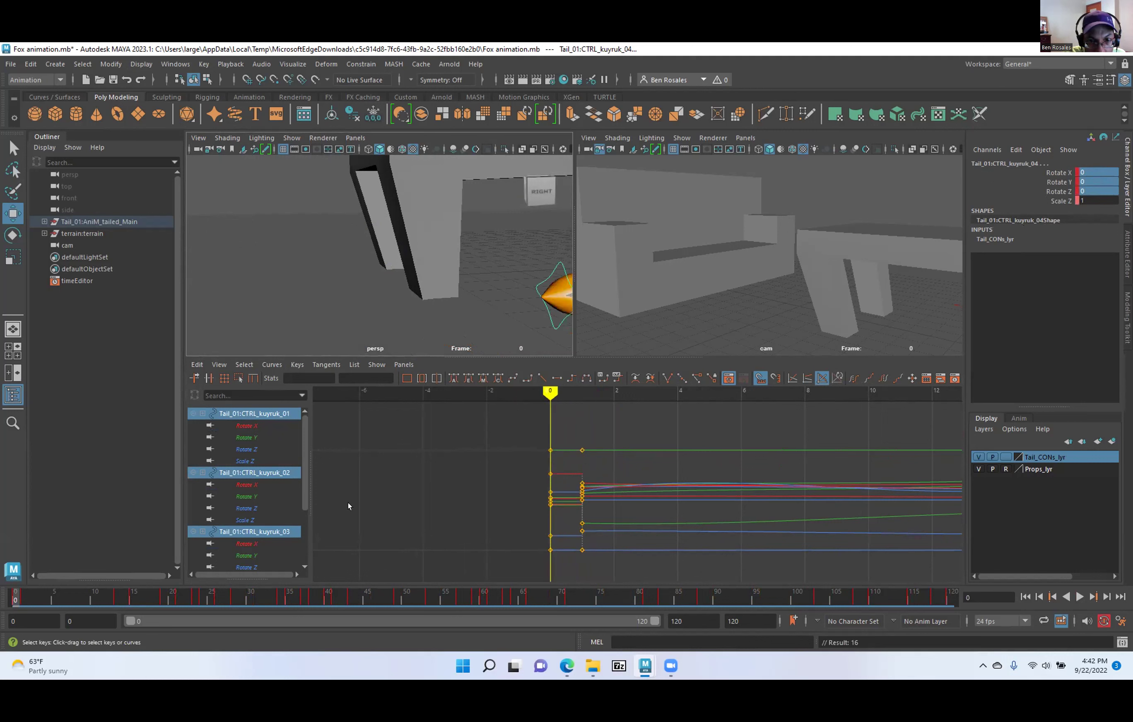
{"action": "key", "text": "alt+comma"}
{"action": "key", "text": "comma"}
{"action": "key", "text": "period"}
{"action": "key", "text": "period"}
{"action": "scroll", "coordinate": [335, 257], "scroll_direction": "down", "scroll_amount": 3}
{"action": "left_click_drag", "start_coordinate": [312, 269], "coordinate": [341, 329], "text": "alt"}
{"action": "right_click_drag", "start_coordinate": [341, 328], "coordinate": [310, 262], "text": "alt"}
{"action": "left_click_drag", "start_coordinate": [377, 275], "coordinate": [414, 190], "text": "alt"}
{"action": "right_click_drag", "start_coordinate": [414, 190], "coordinate": [445, 220], "text": "alt"}
{"action": "left_click_drag", "start_coordinate": [444, 219], "coordinate": [432, 269], "text": "alt"}
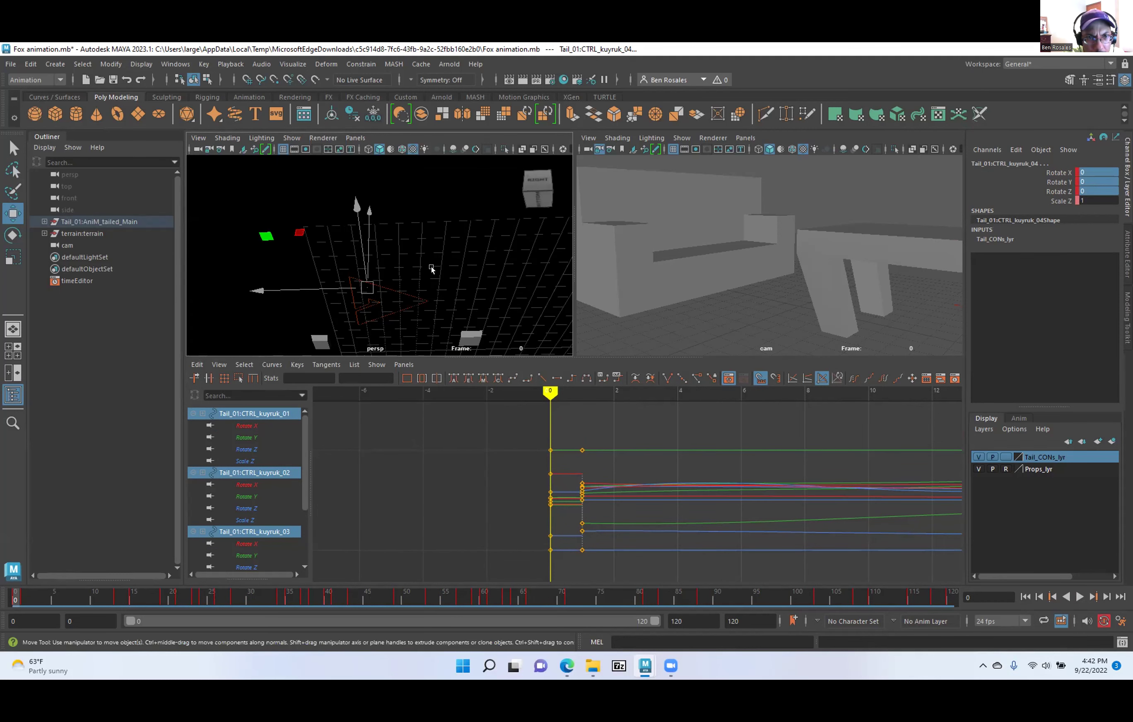
Try to move the fox's root control to the origin by setting its Translate X, Y and Z to 0.
{"action": "left_click", "coordinate": [408, 295]}
{"action": "left_click_drag", "start_coordinate": [353, 277], "coordinate": [363, 350], "text": "alt"}
{"action": "right_click_drag", "start_coordinate": [332, 277], "coordinate": [423, 350], "text": "alt"}
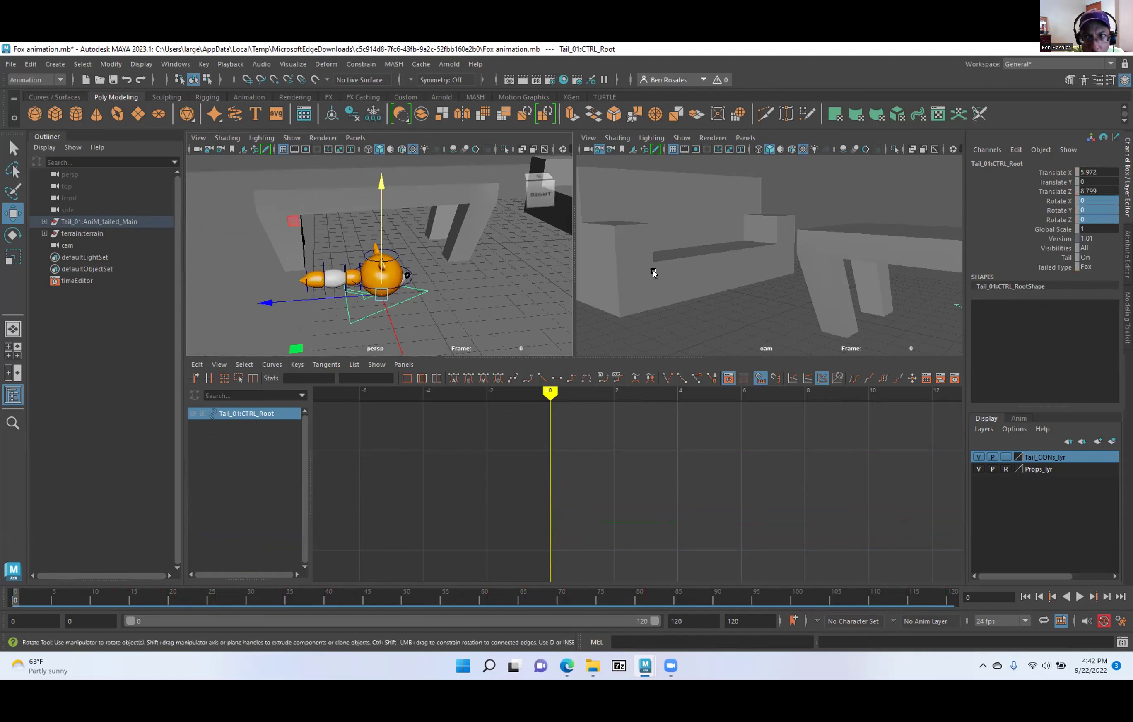
{"action": "left_click_drag", "start_coordinate": [1094, 171], "coordinate": [1095, 191]}
{"action": "type", "text": "0"}
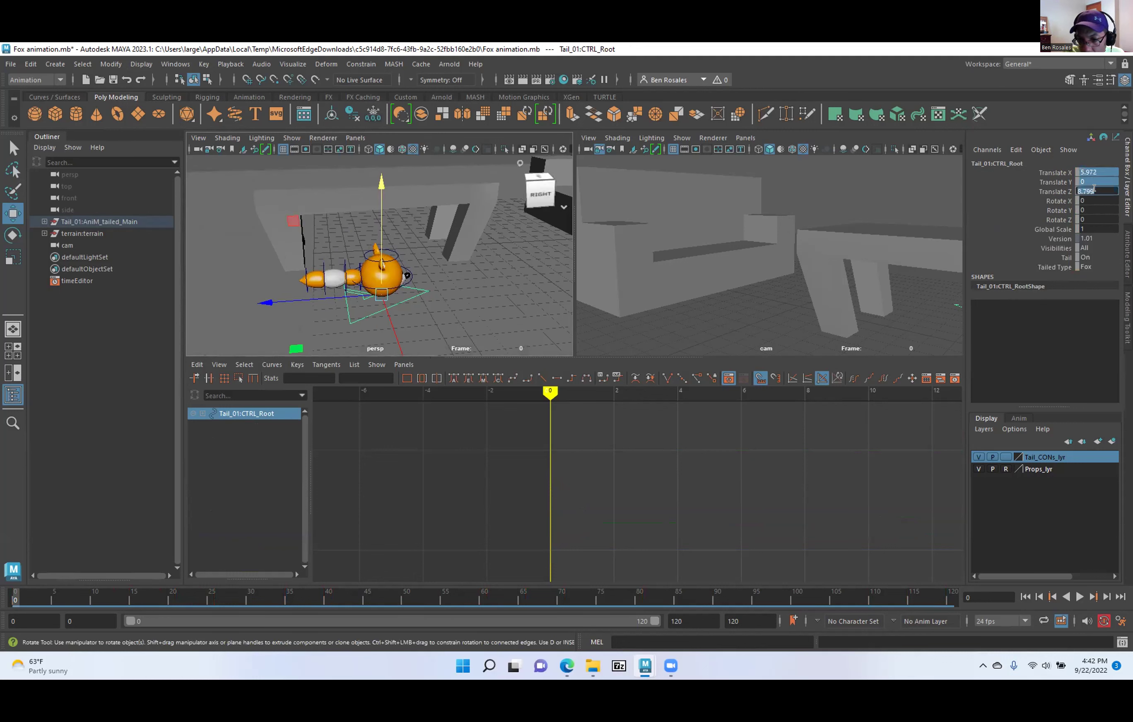
{"action": "key", "text": "Return"}
{"action": "left_click_drag", "start_coordinate": [445, 314], "coordinate": [350, 303], "text": "alt"}
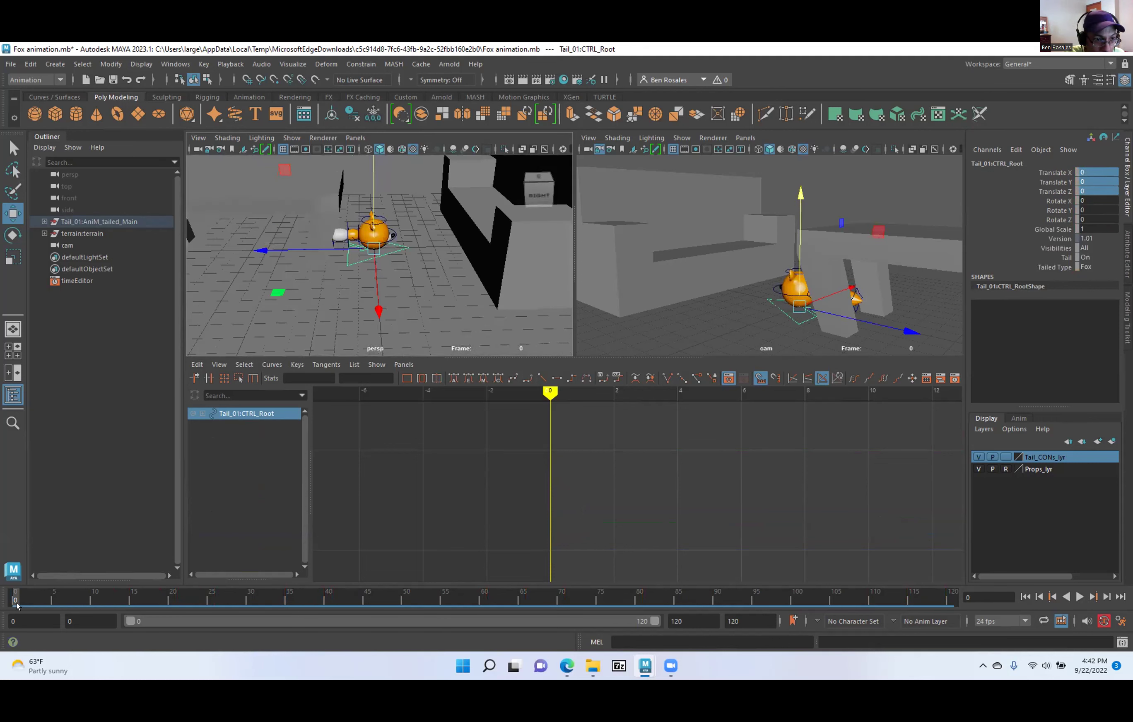
Play the animation briefly to check the start, and undo the root control's translation change.
{"action": "key", "text": "alt+v"}
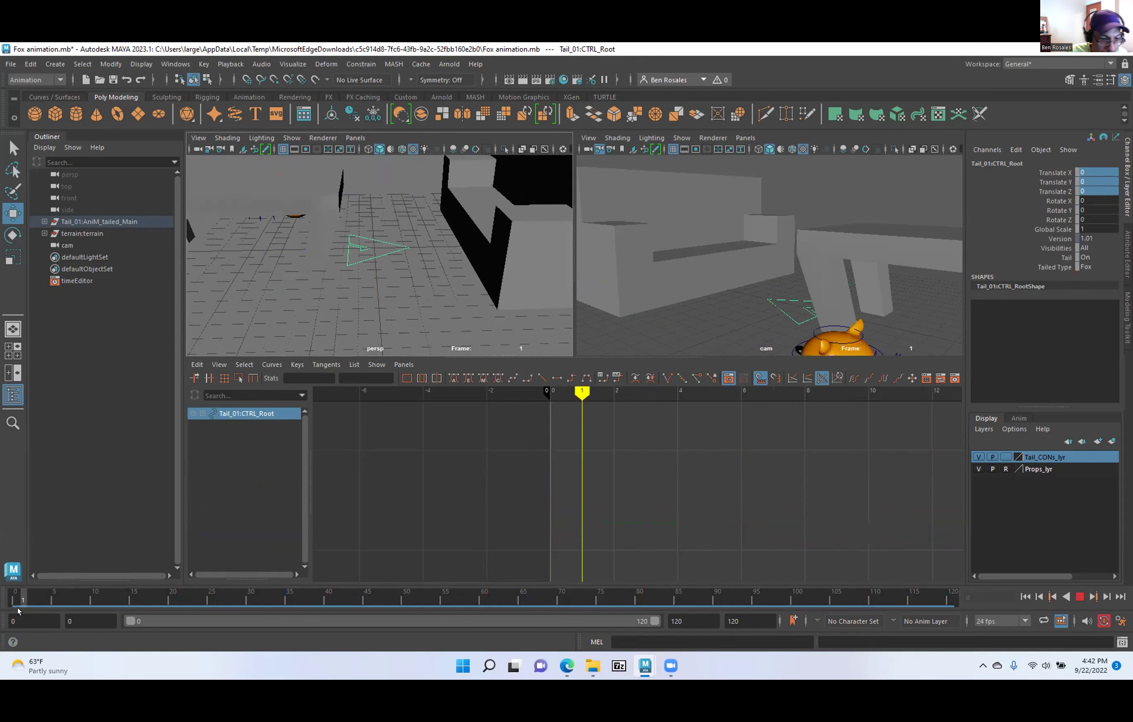
{"action": "key", "text": "alt+v"}
{"action": "key", "text": "ctrl+z"}
{"action": "key", "text": "ctrl+z"}
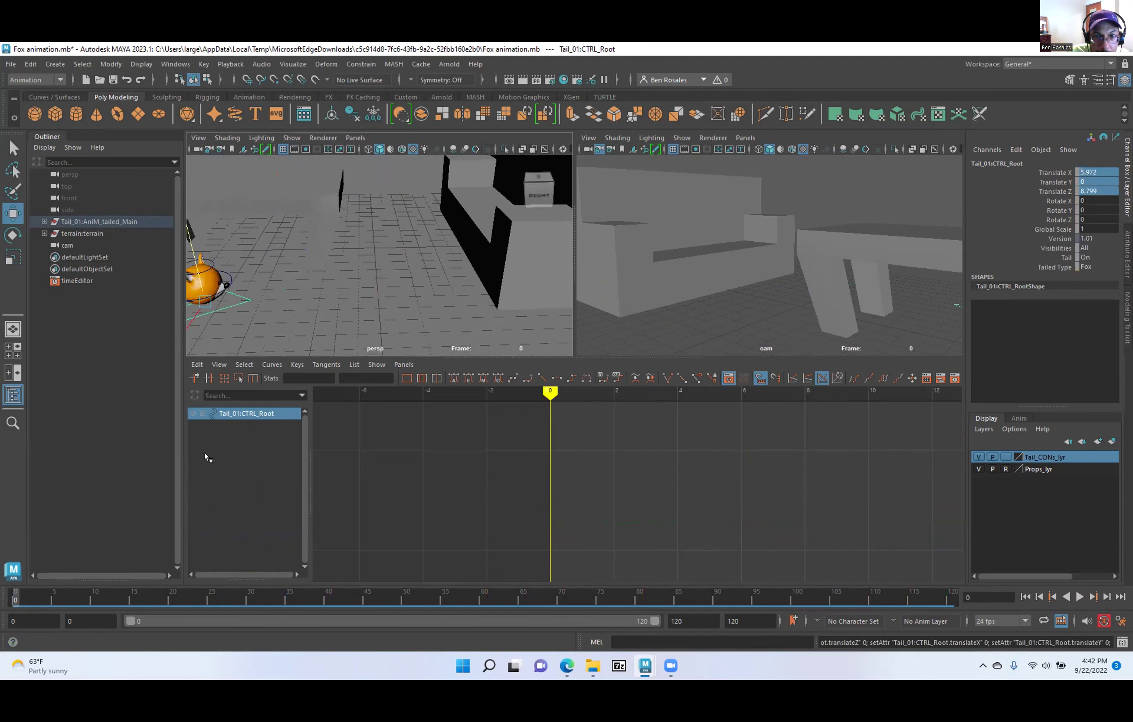
Step between frames 0 and 1 to compare the fox's neutral pose with its starting pose, ending on frame 1.
{"action": "middle_click_drag", "start_coordinate": [294, 300], "coordinate": [424, 294], "text": "alt"}
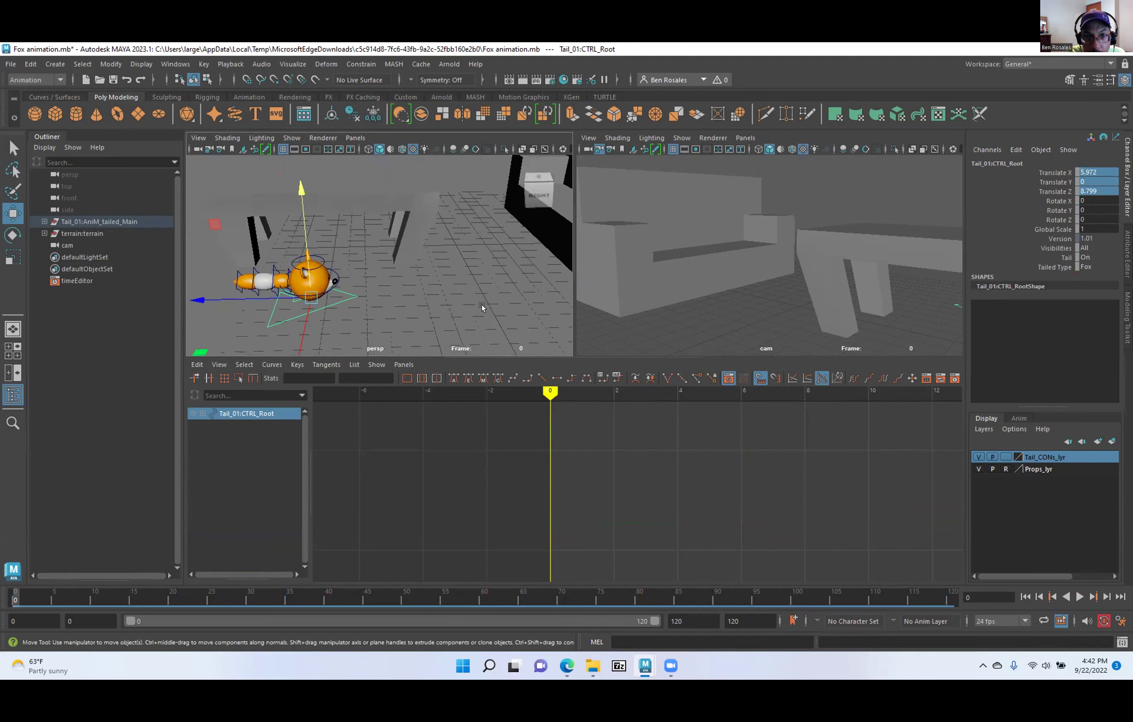
{"action": "left_click", "coordinate": [582, 394]}
{"action": "key", "text": "alt+comma"}
{"action": "key", "text": "alt+period"}
{"action": "key", "text": "alt+comma"}
{"action": "scroll", "coordinate": [282, 276], "scroll_direction": "down", "scroll_amount": 3}
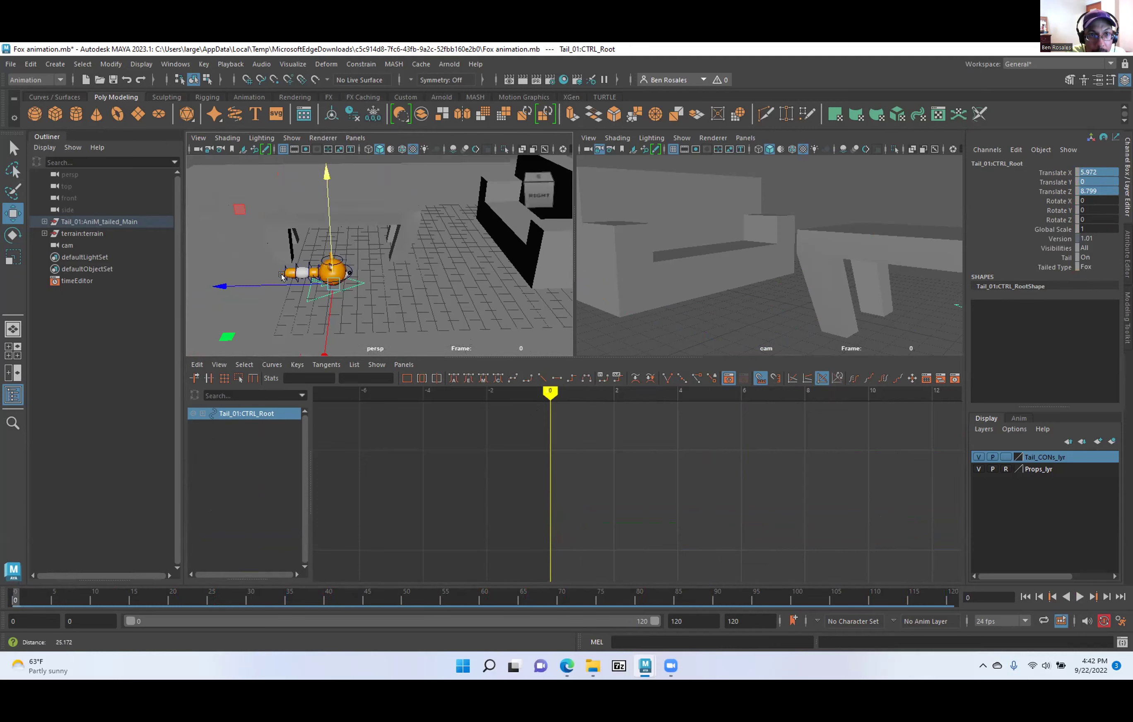
{"action": "key", "text": "alt+period"}
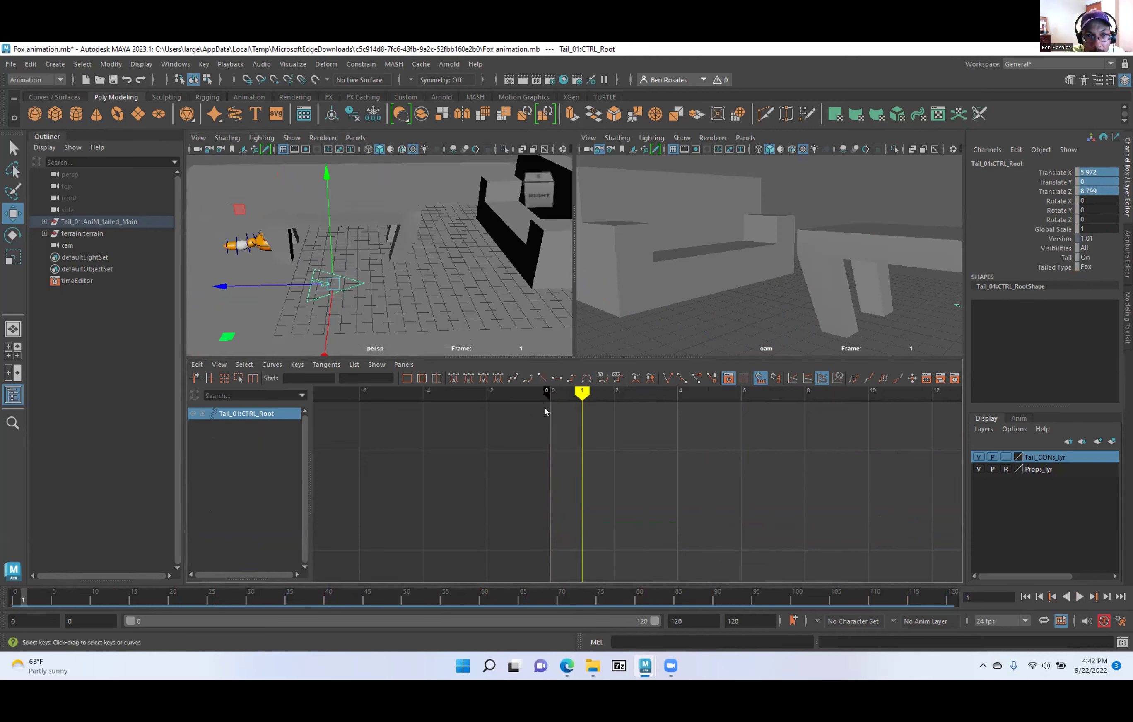
Try to set a key on the root control at frame 1.
{"action": "key", "text": "s"}
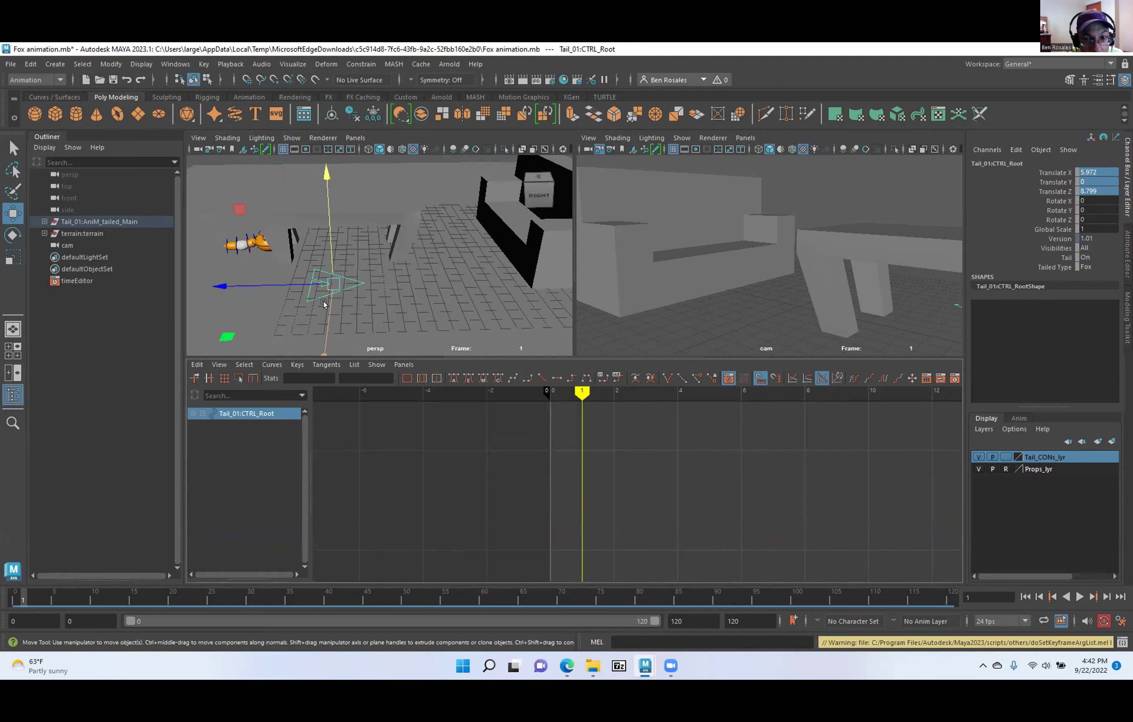
{"action": "right_click_drag", "start_coordinate": [580, 485], "coordinate": [518, 495], "text": "alt"}
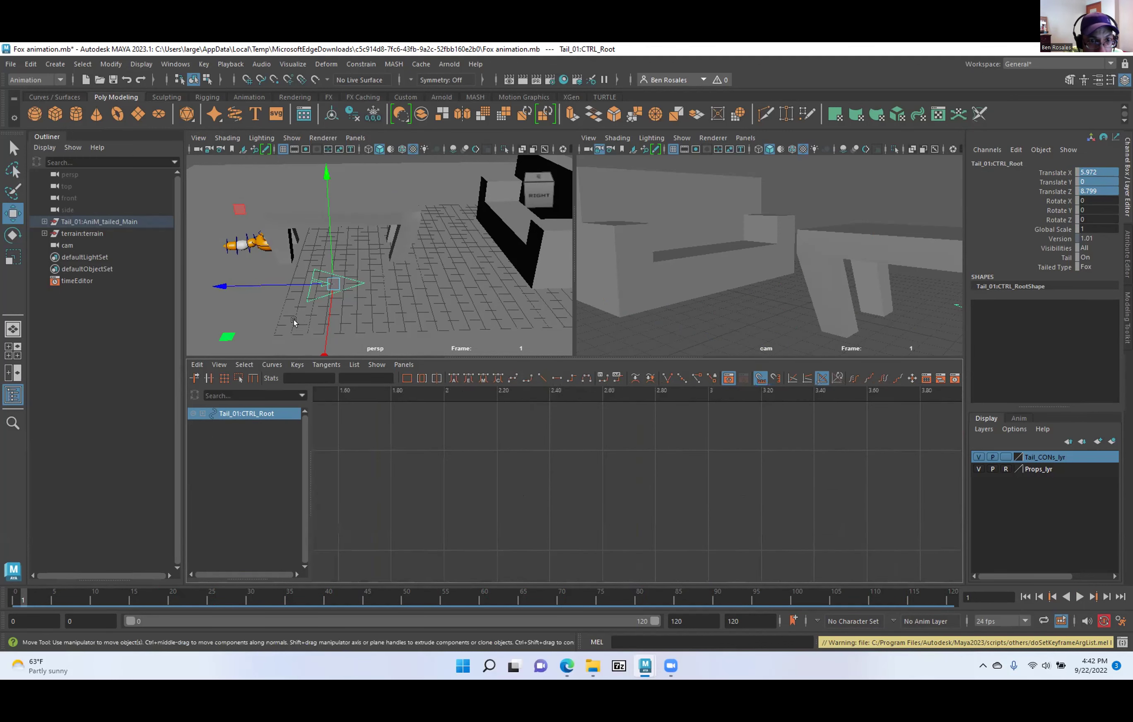
{"action": "left_click", "coordinate": [302, 299]}
{"action": "right_click_drag", "start_coordinate": [359, 512], "coordinate": [245, 495], "text": "alt"}
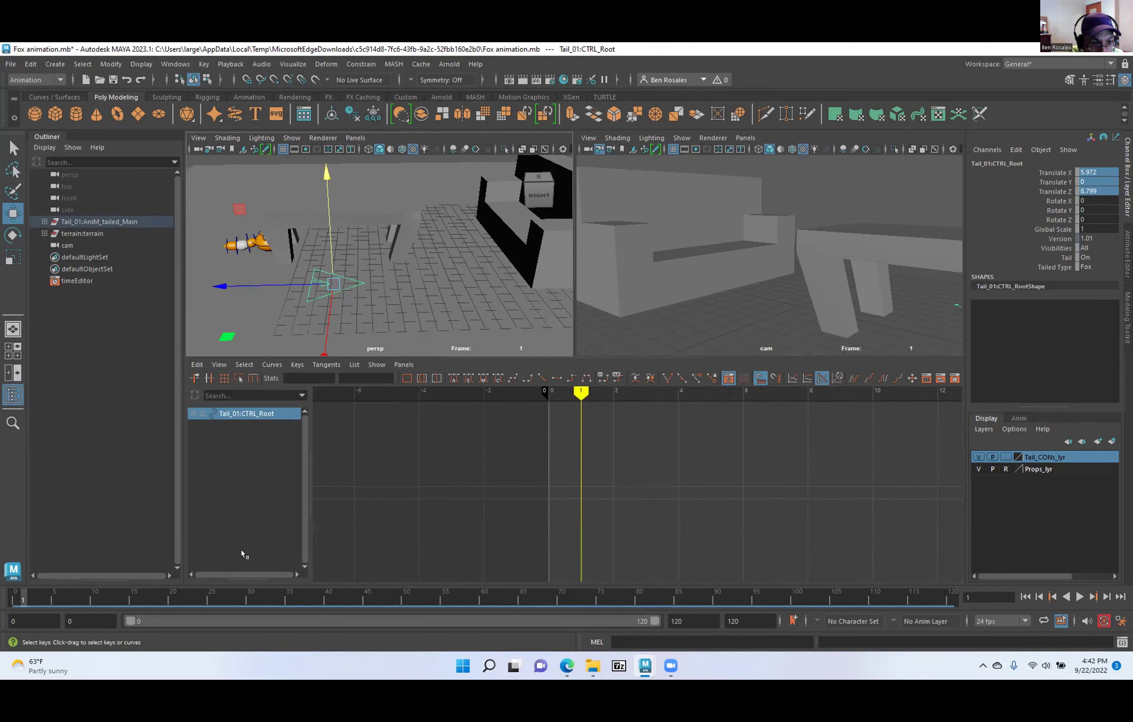
Return to frame 0 and inspect the fox's neutral pose by the table from the side and above.
{"action": "left_click", "coordinate": [19, 597]}
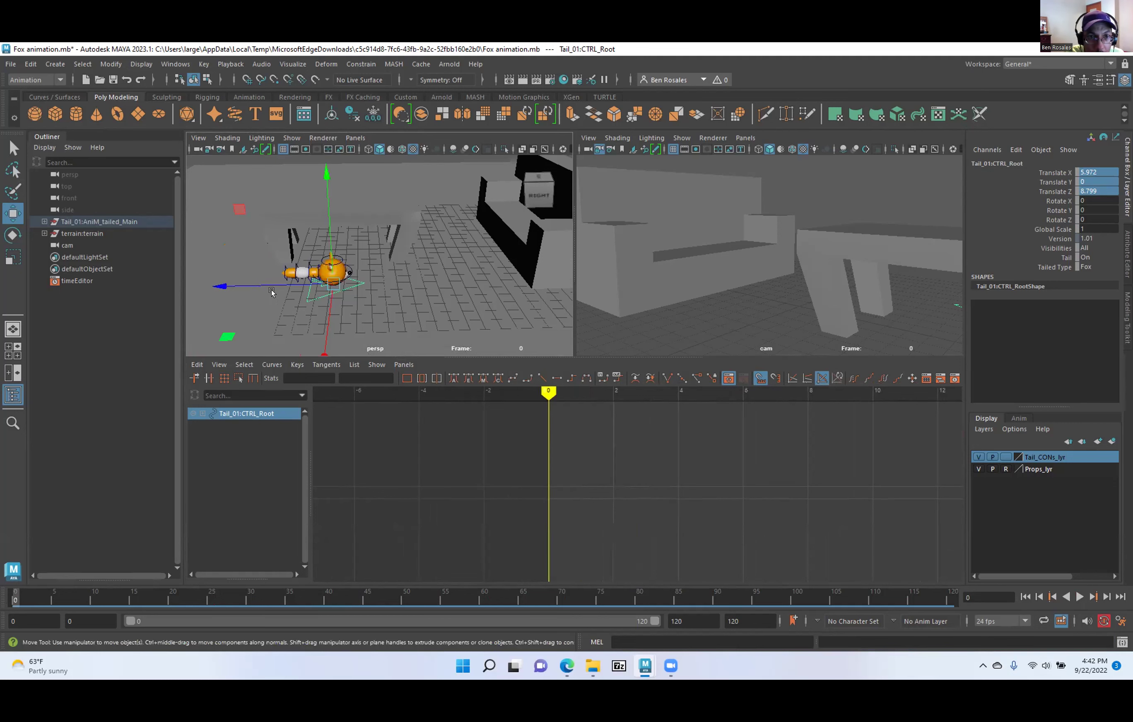
{"action": "scroll", "coordinate": [314, 297], "scroll_direction": "up", "scroll_amount": 2}
{"action": "left_click_drag", "start_coordinate": [321, 313], "coordinate": [315, 274], "text": "alt"}
{"action": "middle_click_drag", "start_coordinate": [315, 274], "coordinate": [360, 232], "text": "alt"}
{"action": "right_click_drag", "start_coordinate": [340, 235], "coordinate": [367, 234], "text": "alt"}
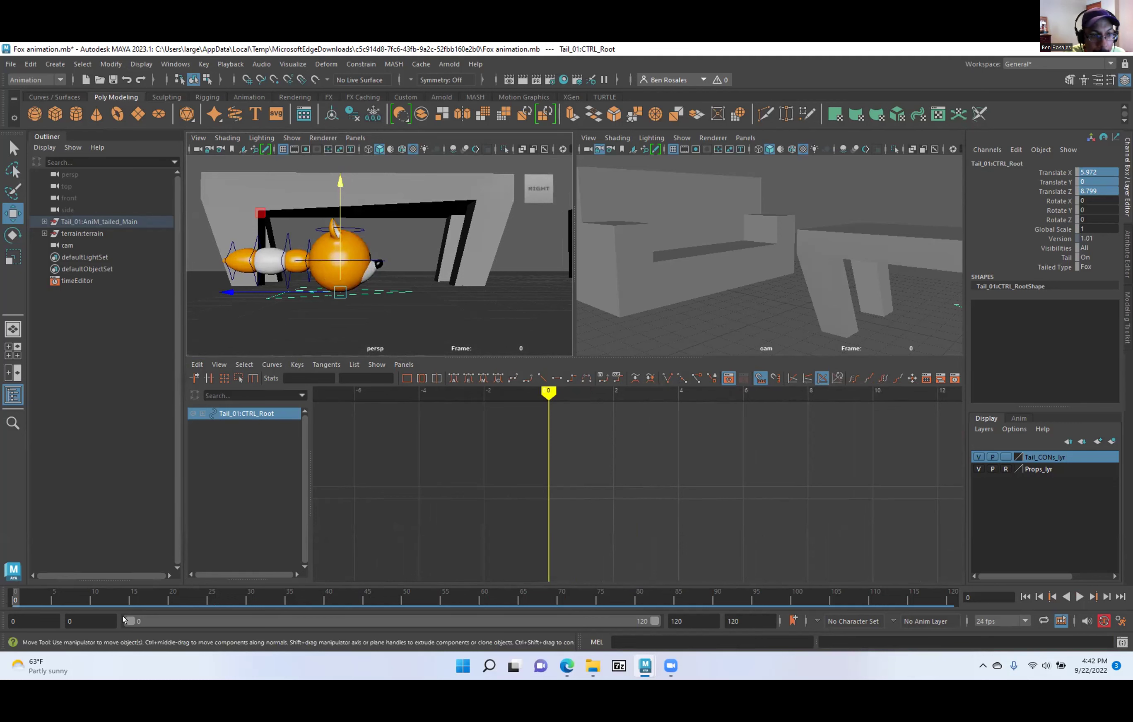
{"action": "left_click_drag", "start_coordinate": [324, 323], "coordinate": [471, 265], "text": "alt"}
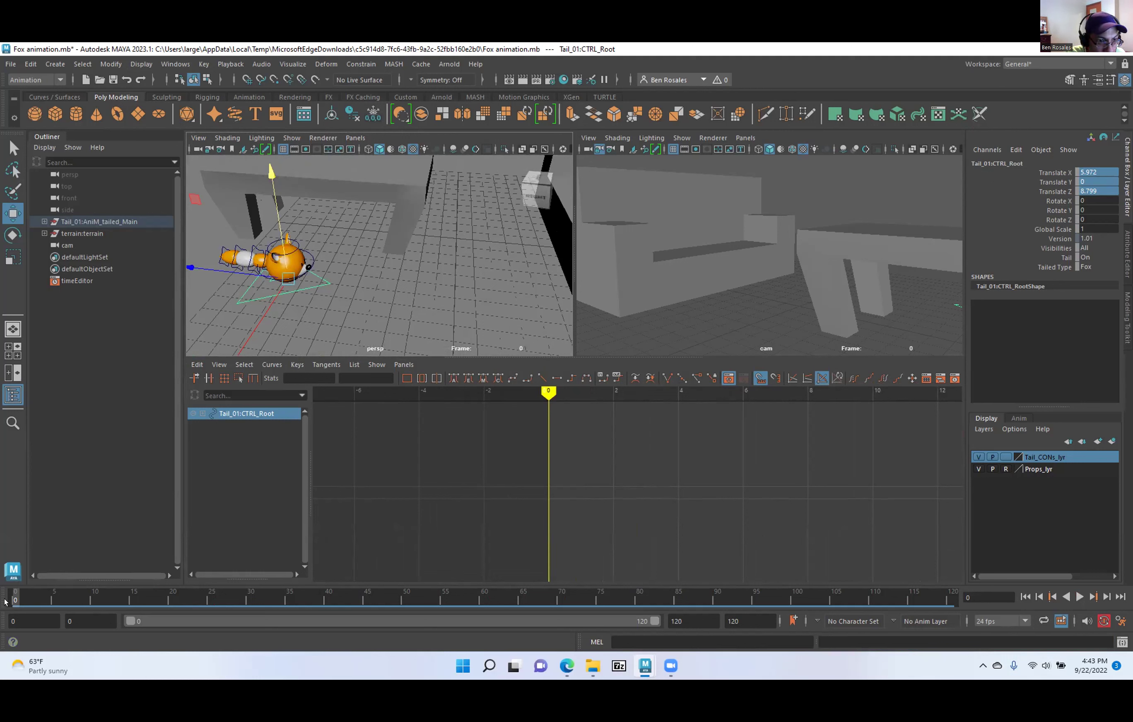
{"action": "mouse_move", "coordinate": [15, 592]}
{"action": "left_mouse_down"}
{"action": "mouse_move", "coordinate": [23, 604]}
{"action": "mouse_move", "coordinate": [5, 599]}
{"action": "left_mouse_up"}
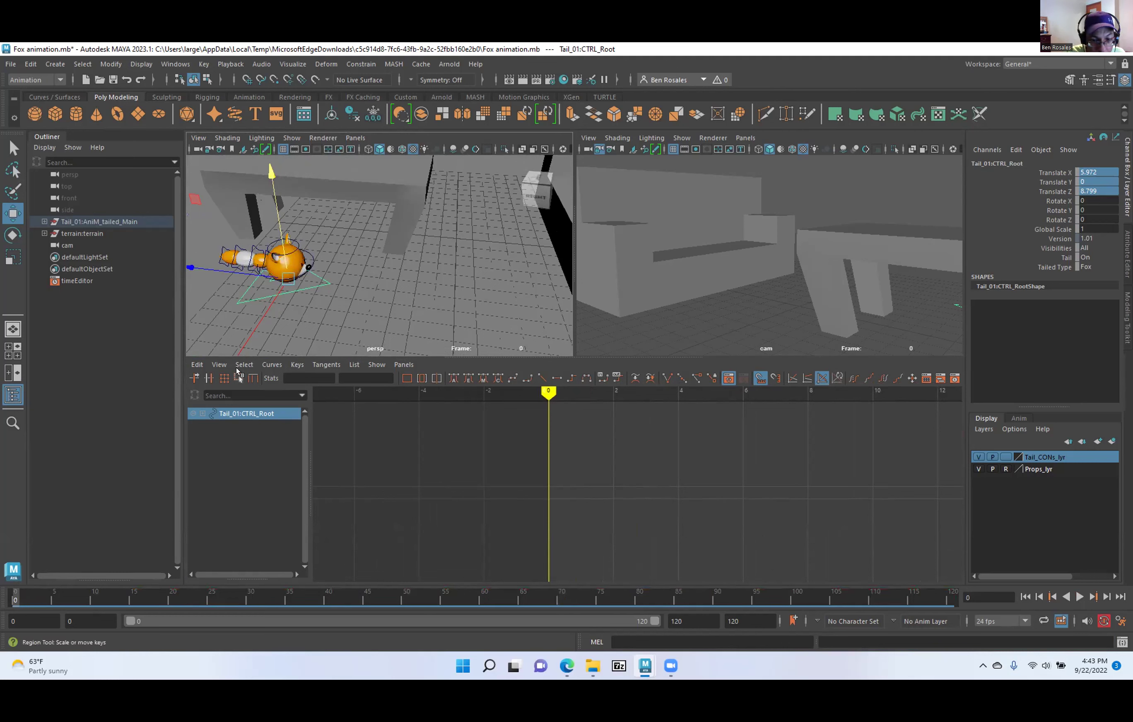
Set the playback range start and the animation start time to 1.
{"action": "left_click_drag", "start_coordinate": [349, 231], "coordinate": [412, 266], "text": "alt"}
{"action": "left_click_drag", "start_coordinate": [79, 623], "coordinate": [48, 624]}
{"action": "type", "text": "1"}
{"action": "key", "text": "Return"}
{"action": "left_click", "coordinate": [6, 622]}
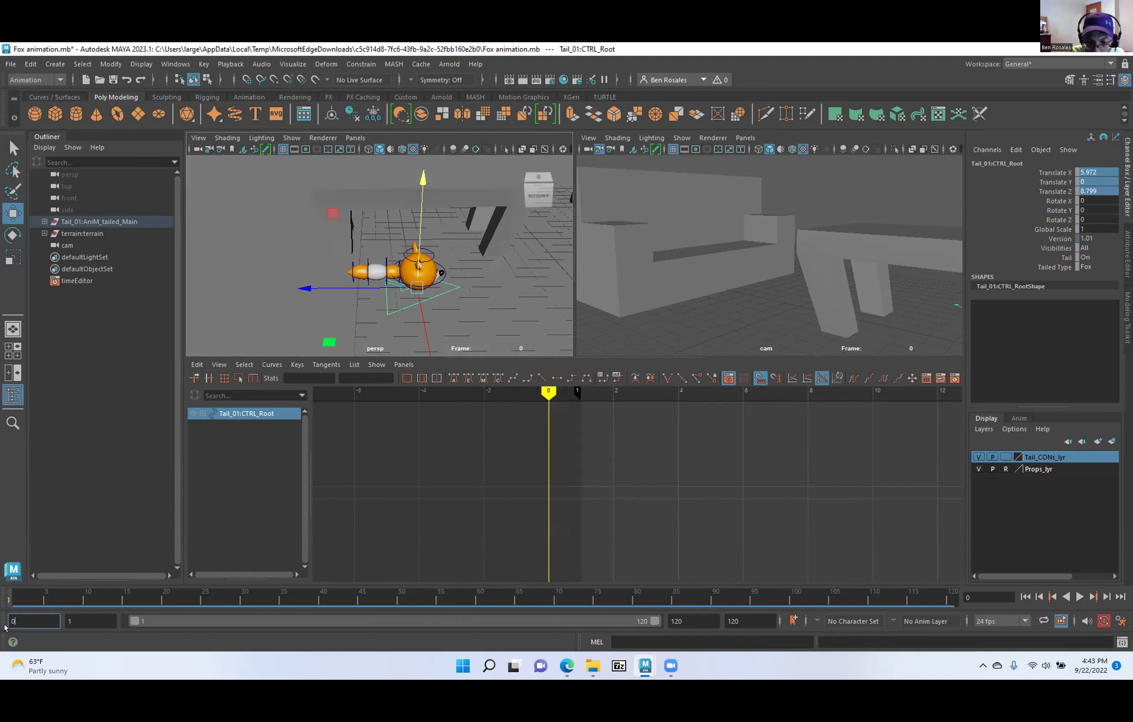
{"action": "type", "text": "1"}
{"action": "key", "text": "Return"}
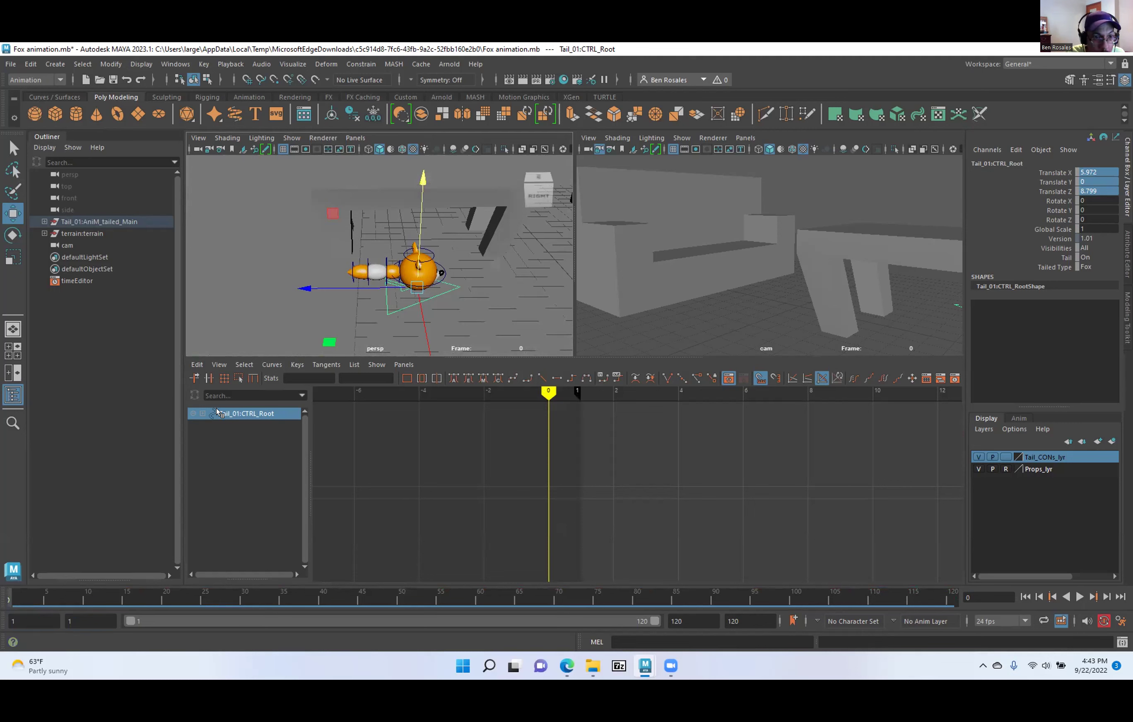
Go to frame 1 and inspect the fox's starting pose beside the table leg from several angles.
{"action": "left_click", "coordinate": [16, 598]}
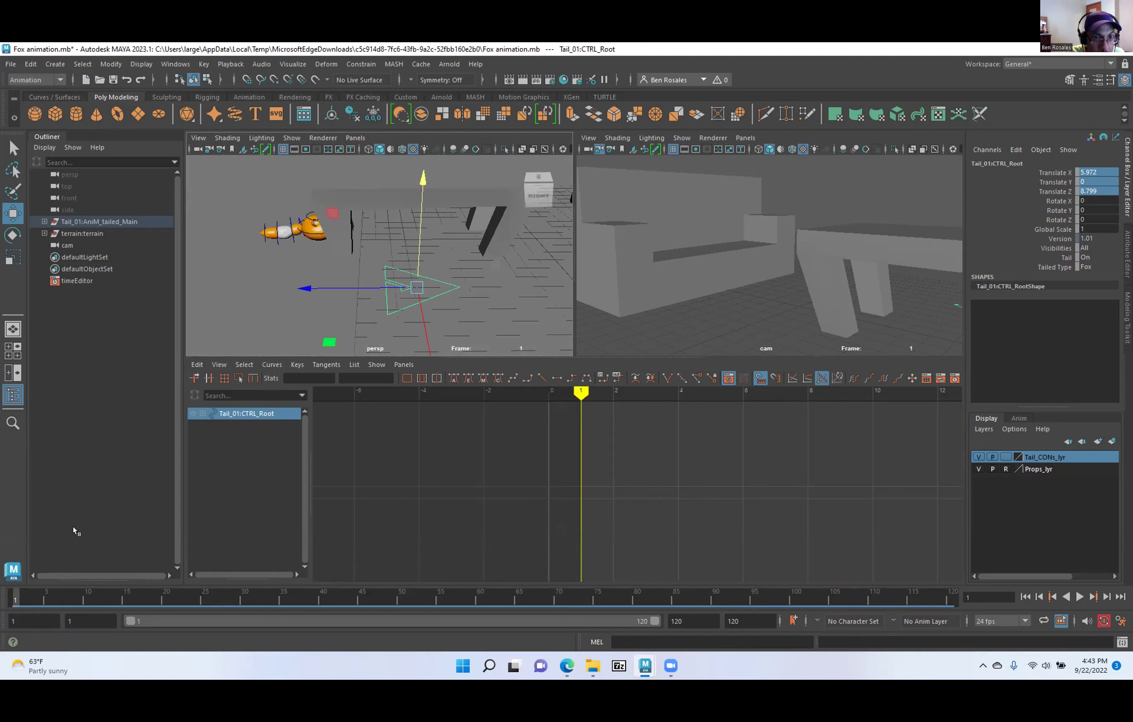
{"action": "left_click_drag", "start_coordinate": [283, 310], "coordinate": [395, 265], "text": "alt"}
{"action": "right_click_drag", "start_coordinate": [300, 279], "coordinate": [420, 298], "text": "alt"}
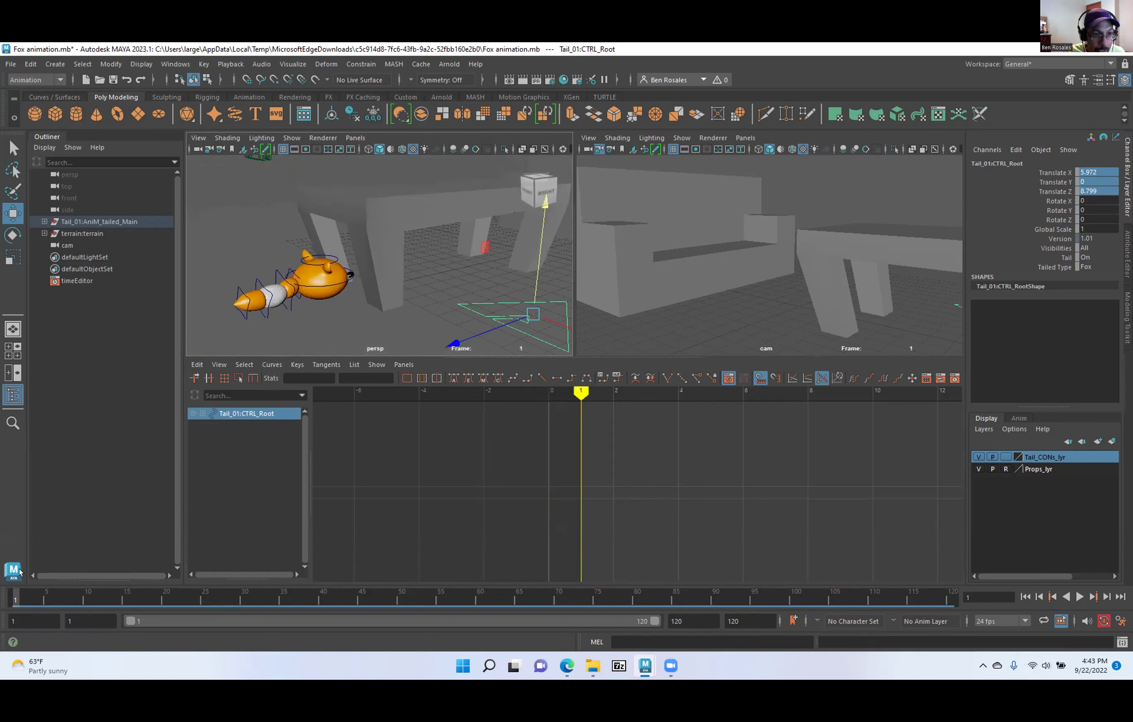
{"action": "mouse_move", "coordinate": [15, 598]}
{"action": "left_mouse_down"}
{"action": "mouse_move", "coordinate": [102, 601]}
{"action": "mouse_move", "coordinate": [15, 599]}
{"action": "left_mouse_up"}
{"action": "scroll", "coordinate": [427, 256], "scroll_direction": "up", "scroll_amount": 5}
{"action": "right_click_drag", "start_coordinate": [427, 256], "coordinate": [305, 247], "text": "alt"}
{"action": "mouse_move", "coordinate": [304, 247]}
{"action": "left_mouse_down", "text": "alt"}
{"action": "mouse_move", "coordinate": [352, 214]}
{"action": "mouse_move", "coordinate": [296, 236]}
{"action": "left_mouse_up", "text": "alt"}
{"action": "middle_click_drag", "start_coordinate": [296, 236], "coordinate": [257, 212], "text": "alt"}
{"action": "left_click_drag", "start_coordinate": [257, 211], "coordinate": [348, 249], "text": "alt"}
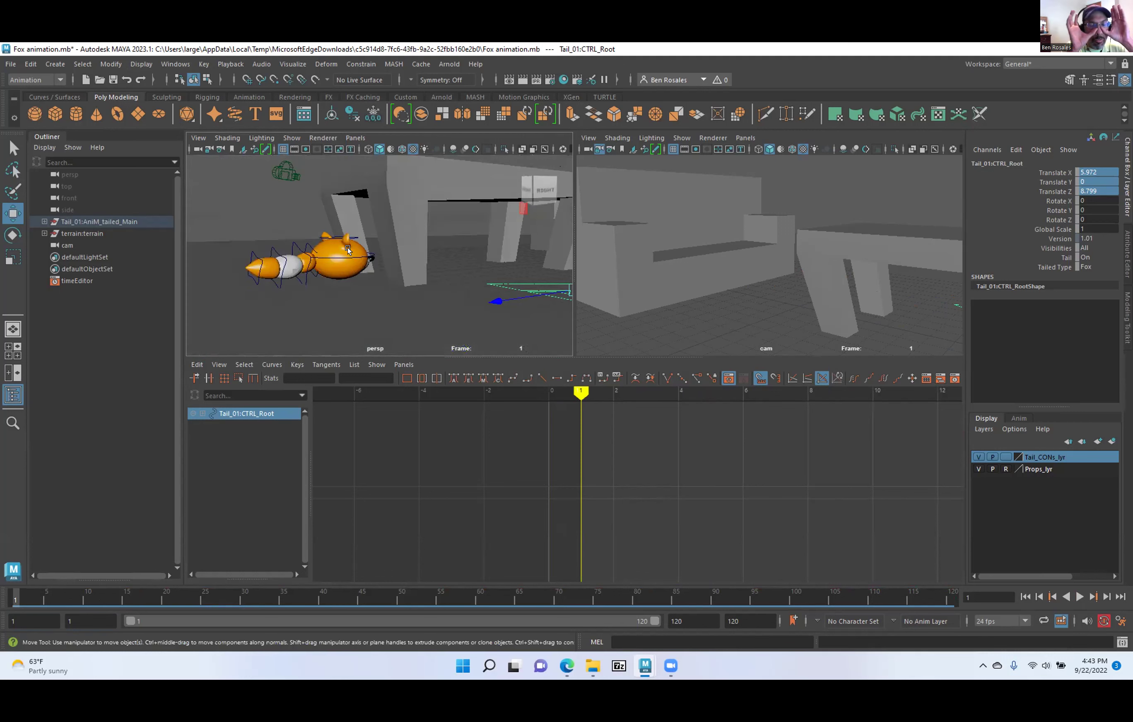
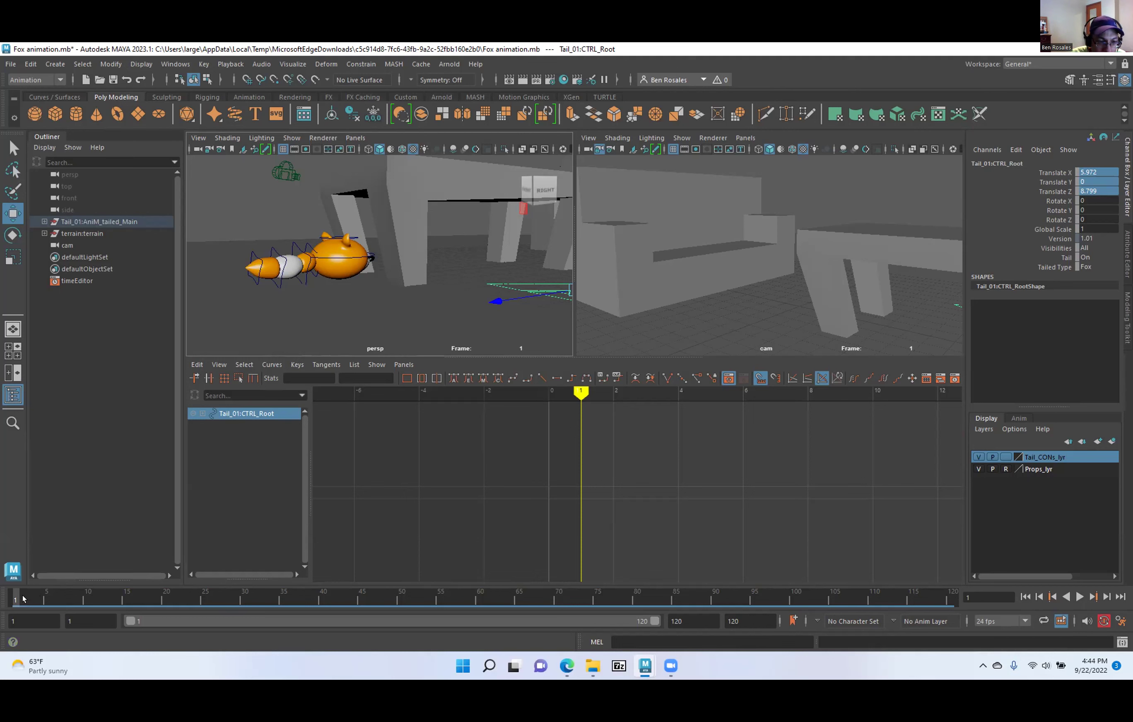
Review the fox's opening slide from frame 1 to its stop past the table leg, viewing it from the opposite side.
{"action": "mouse_move", "coordinate": [10, 599]}
{"action": "left_mouse_down"}
{"action": "mouse_move", "coordinate": [185, 578]}
{"action": "mouse_move", "coordinate": [15, 595]}
{"action": "mouse_move", "coordinate": [137, 597]}
{"action": "mouse_move", "coordinate": [15, 597]}
{"action": "left_mouse_up"}
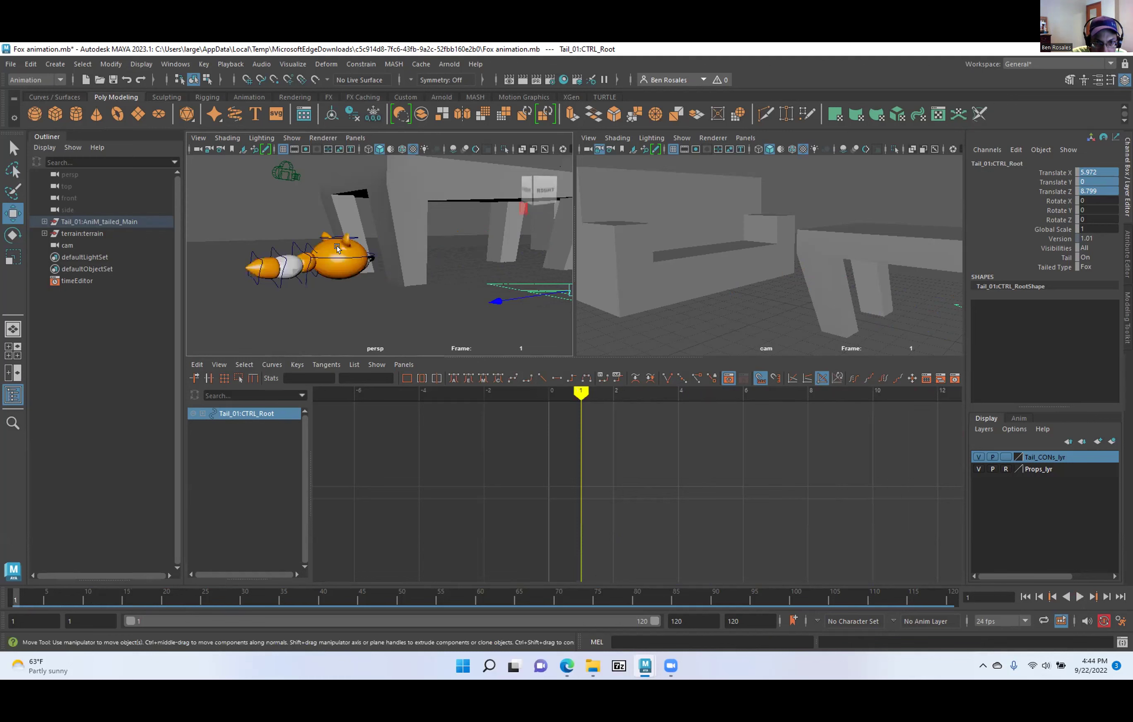
{"action": "left_click_drag", "start_coordinate": [266, 275], "coordinate": [417, 279], "text": "alt"}
{"action": "scroll", "coordinate": [357, 285], "scroll_direction": "down", "scroll_amount": 1}
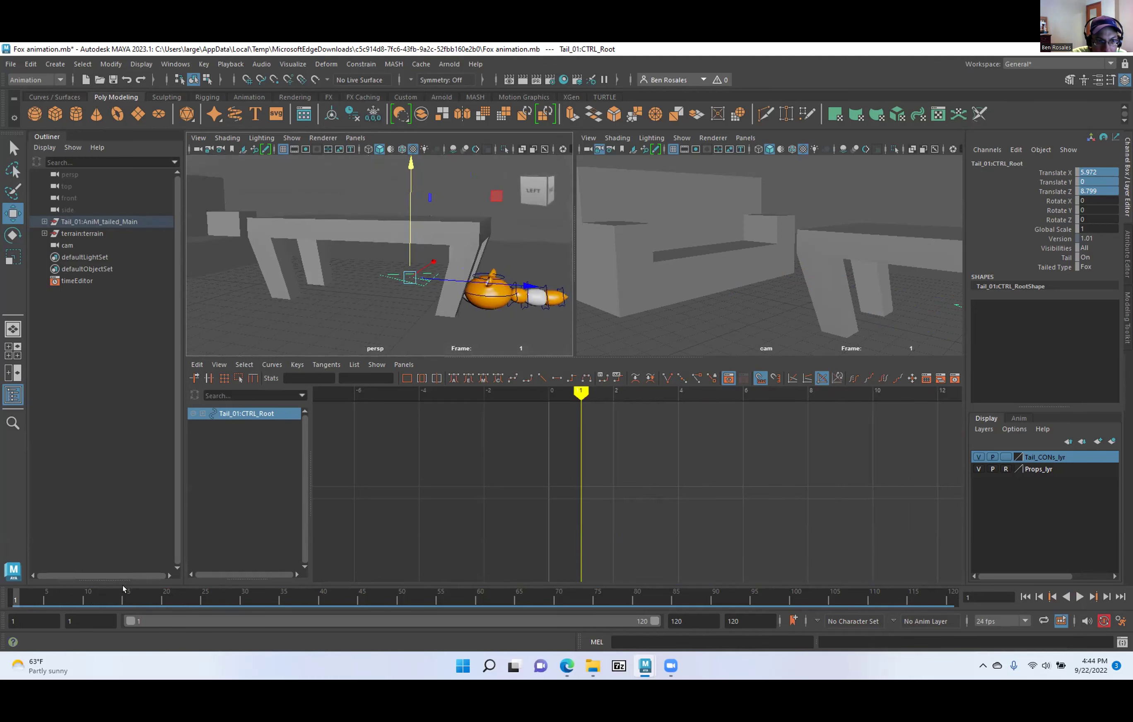
{"action": "left_click_drag", "start_coordinate": [10, 601], "coordinate": [118, 591]}
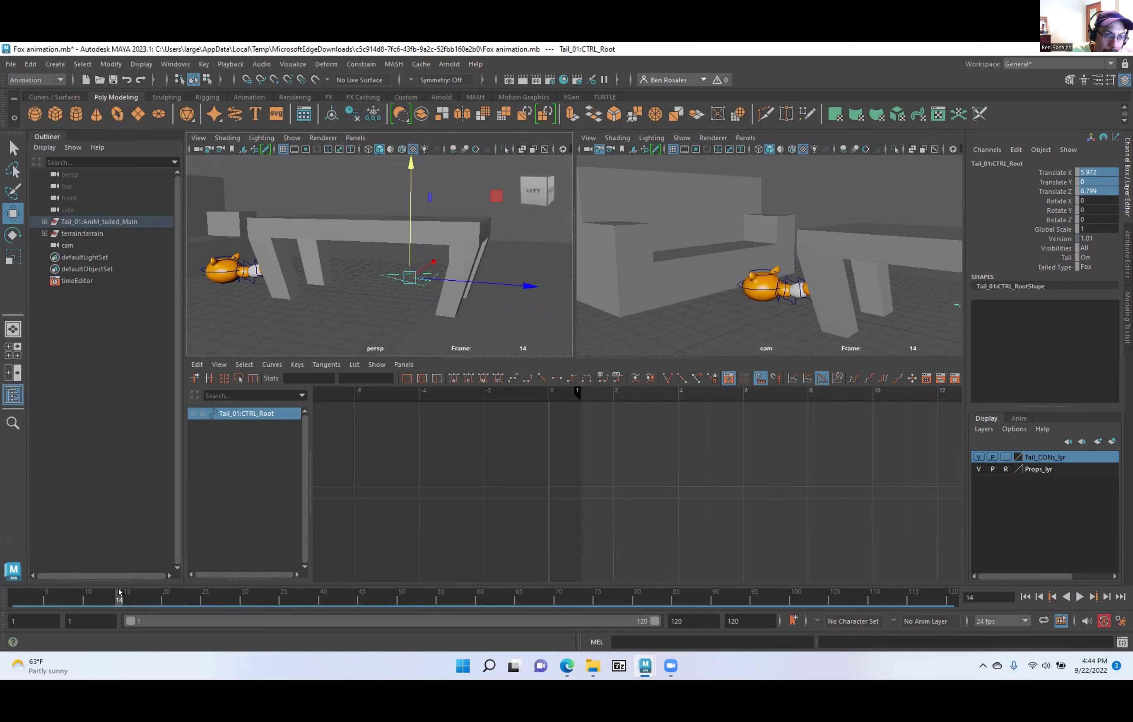
{"action": "key", "text": "alt+v"}
{"action": "left_click_drag", "start_coordinate": [86, 635], "coordinate": [122, 634]}
{"action": "middle_click_drag", "start_coordinate": [254, 277], "coordinate": [302, 281], "text": "alt"}
{"action": "right_click_drag", "start_coordinate": [301, 281], "coordinate": [481, 300], "text": "alt"}
{"action": "middle_click_drag", "start_coordinate": [258, 278], "coordinate": [265, 276], "text": "alt"}
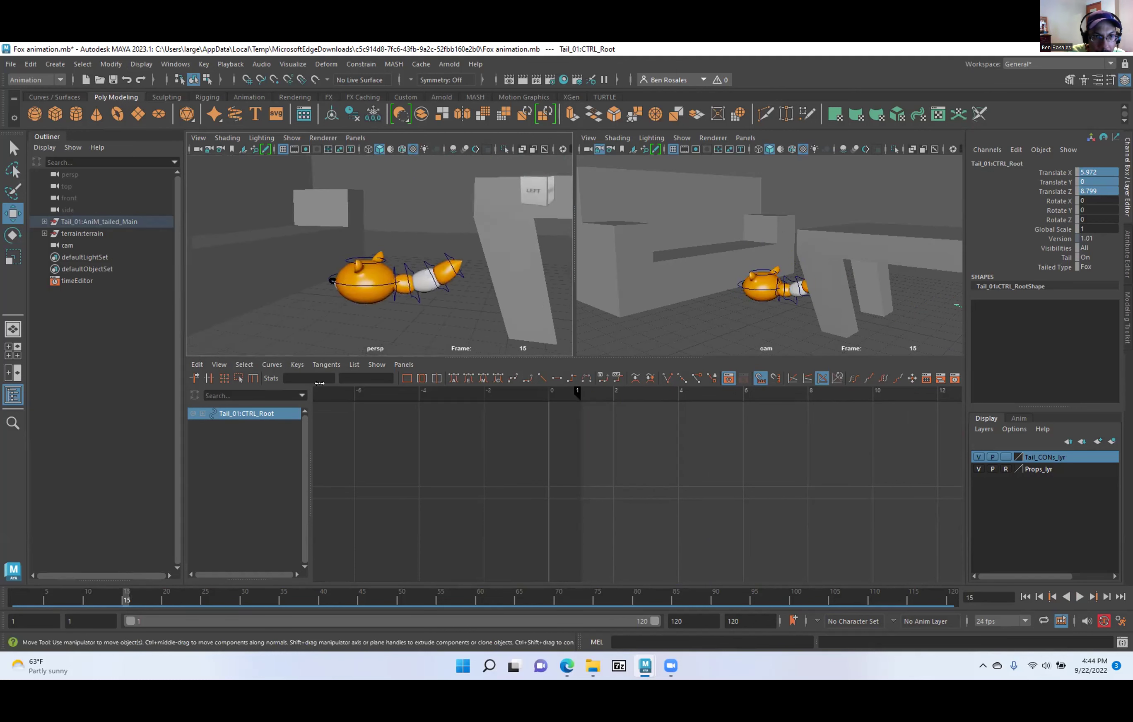
{"action": "key", "text": "alt+v"}
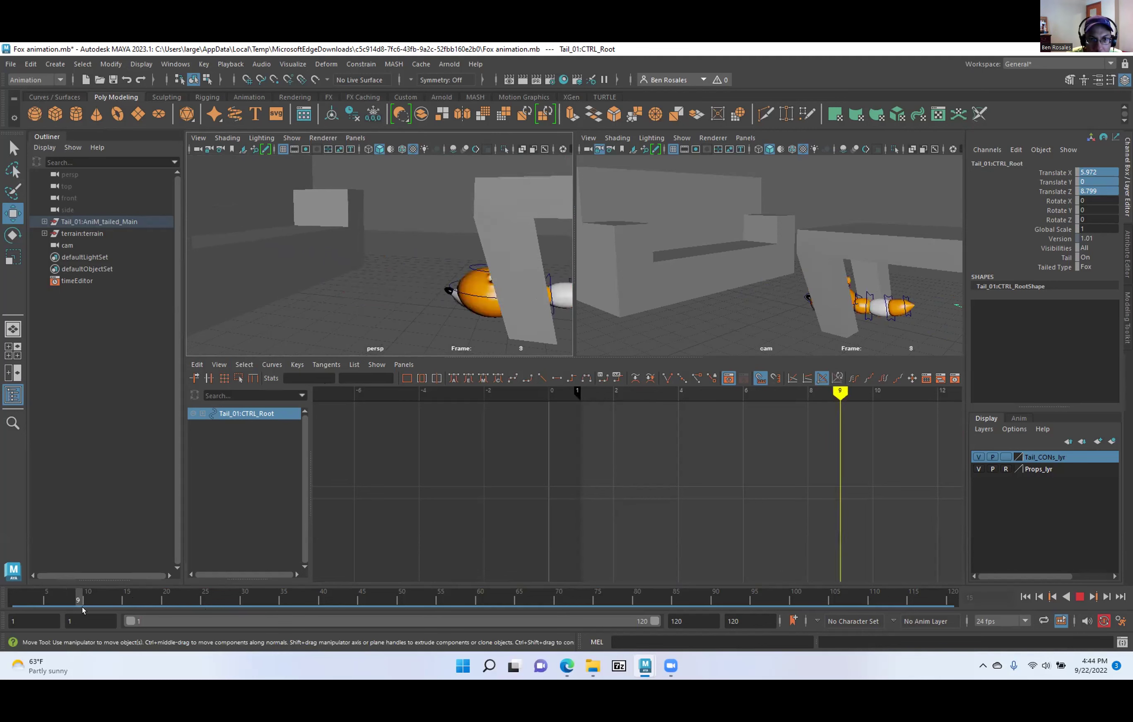
{"action": "key", "text": "alt+v"}
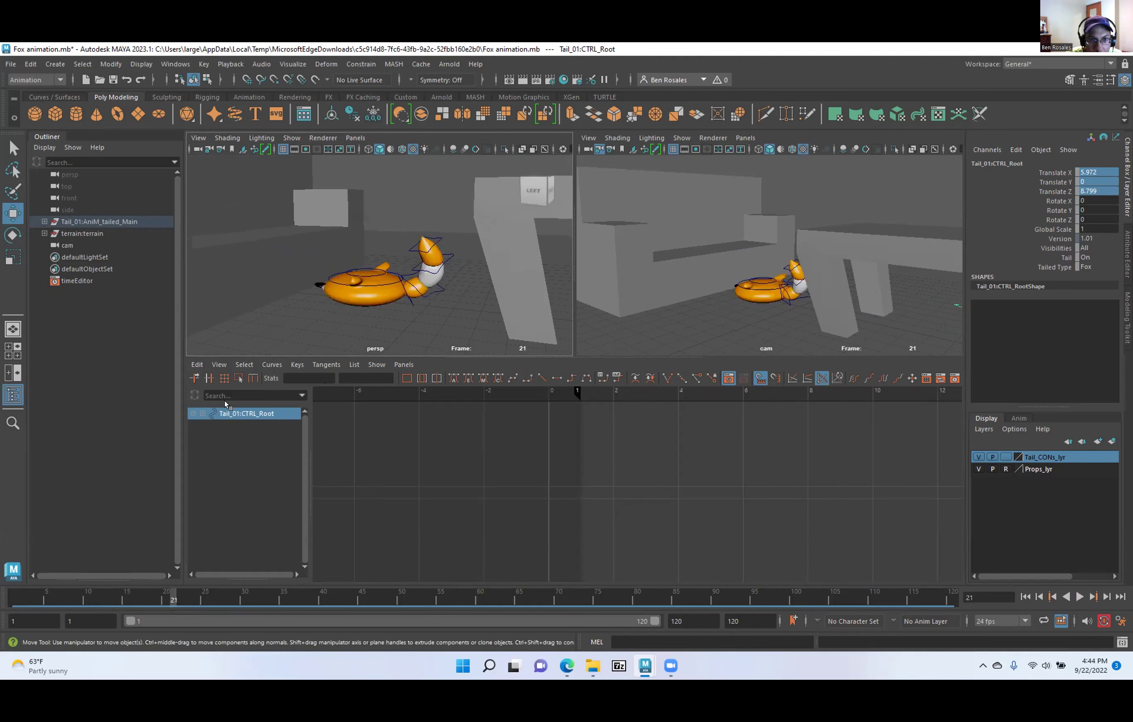
Select the fox's main control and rotate it to about 2.6 degrees in X at frame 14.
{"action": "left_click", "coordinate": [324, 283]}
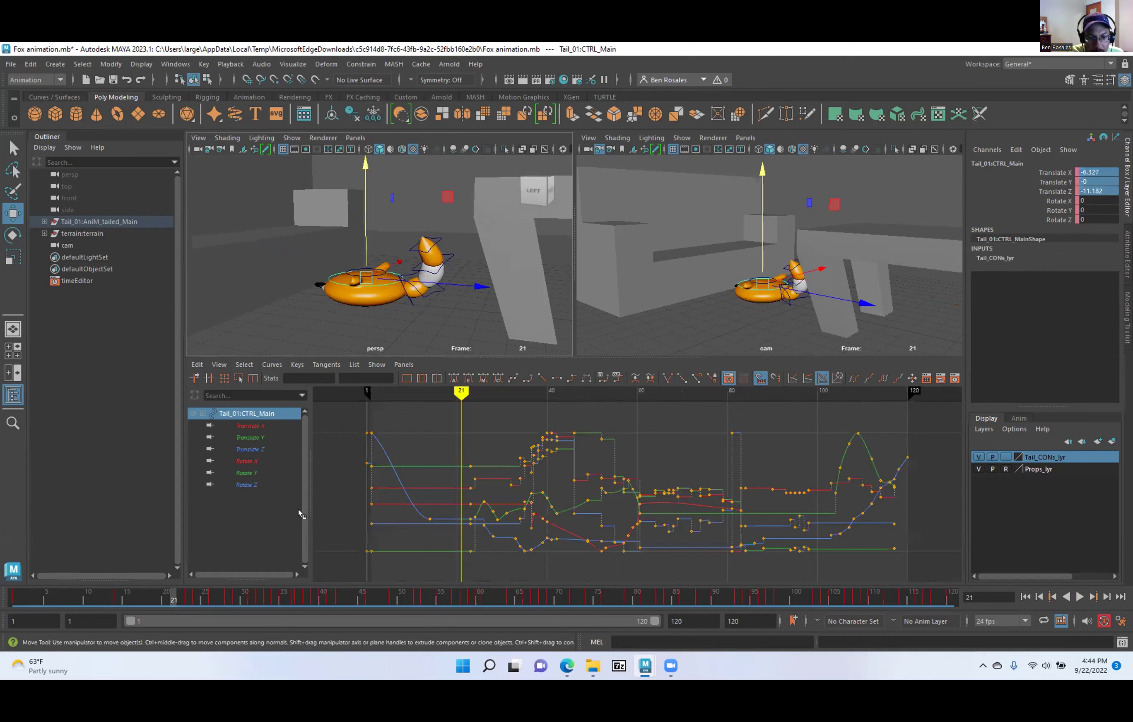
{"action": "left_click", "coordinate": [312, 503]}
{"action": "left_click_drag", "start_coordinate": [172, 602], "coordinate": [109, 607]}
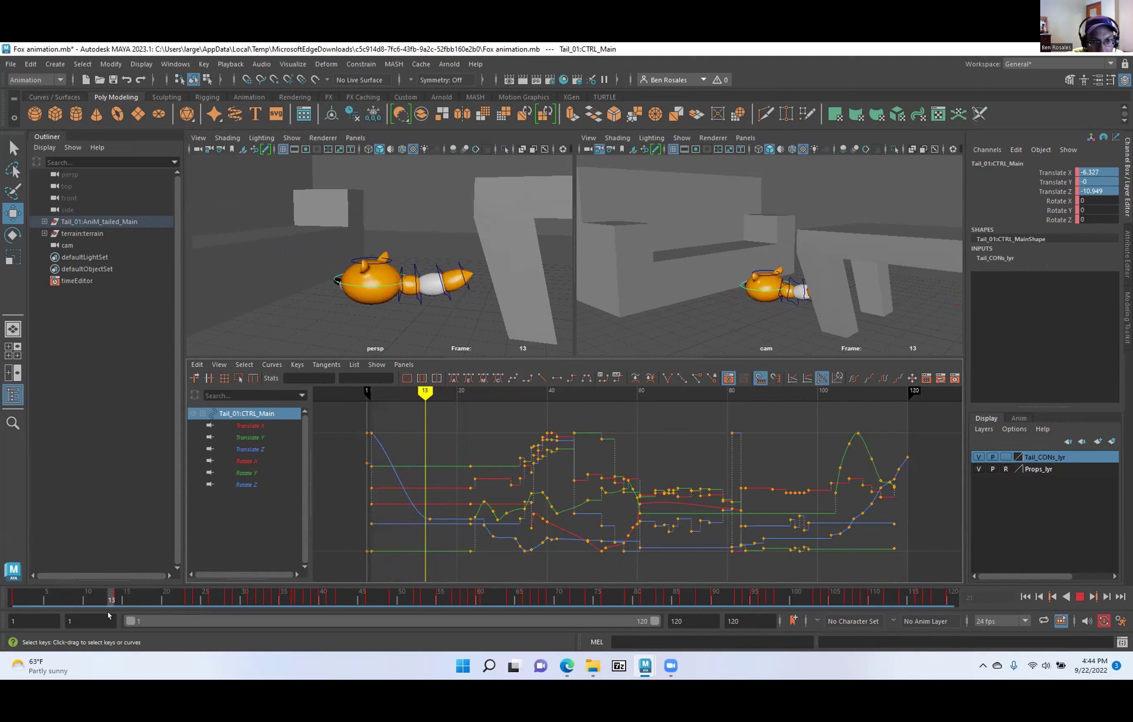
{"action": "key", "text": "alt+v"}
{"action": "key", "text": "e"}
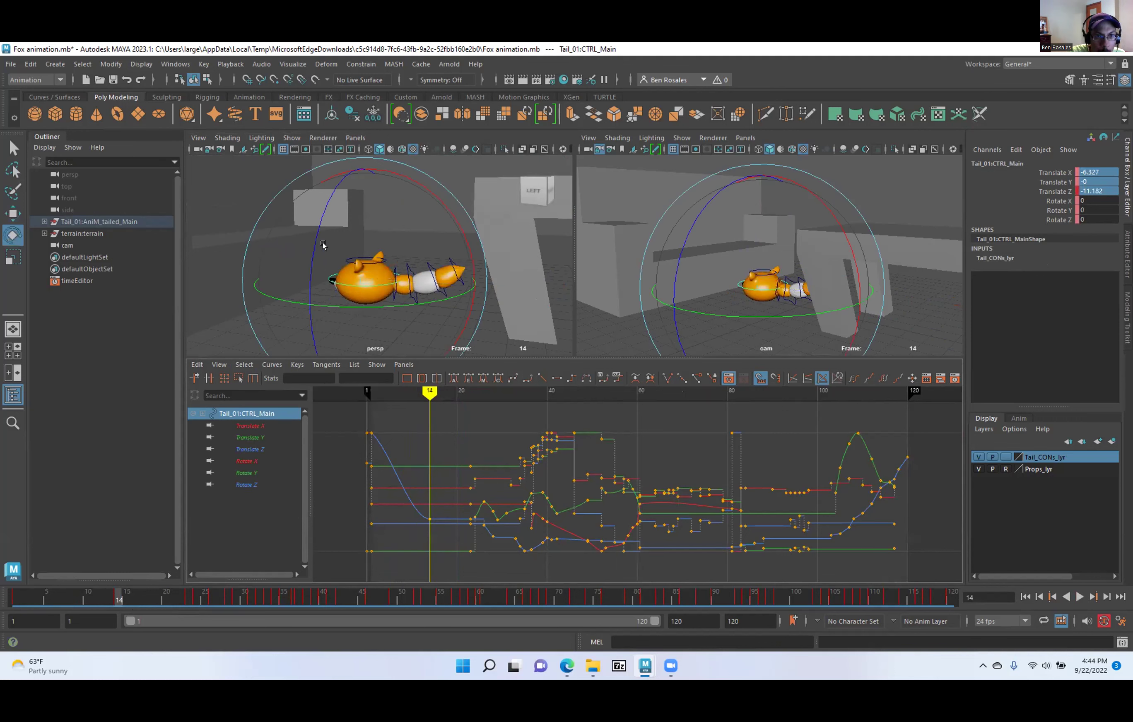
{"action": "mouse_move", "coordinate": [445, 209]}
{"action": "left_mouse_down"}
{"action": "mouse_move", "coordinate": [386, 176]}
{"action": "mouse_move", "coordinate": [435, 219]}
{"action": "left_mouse_up"}
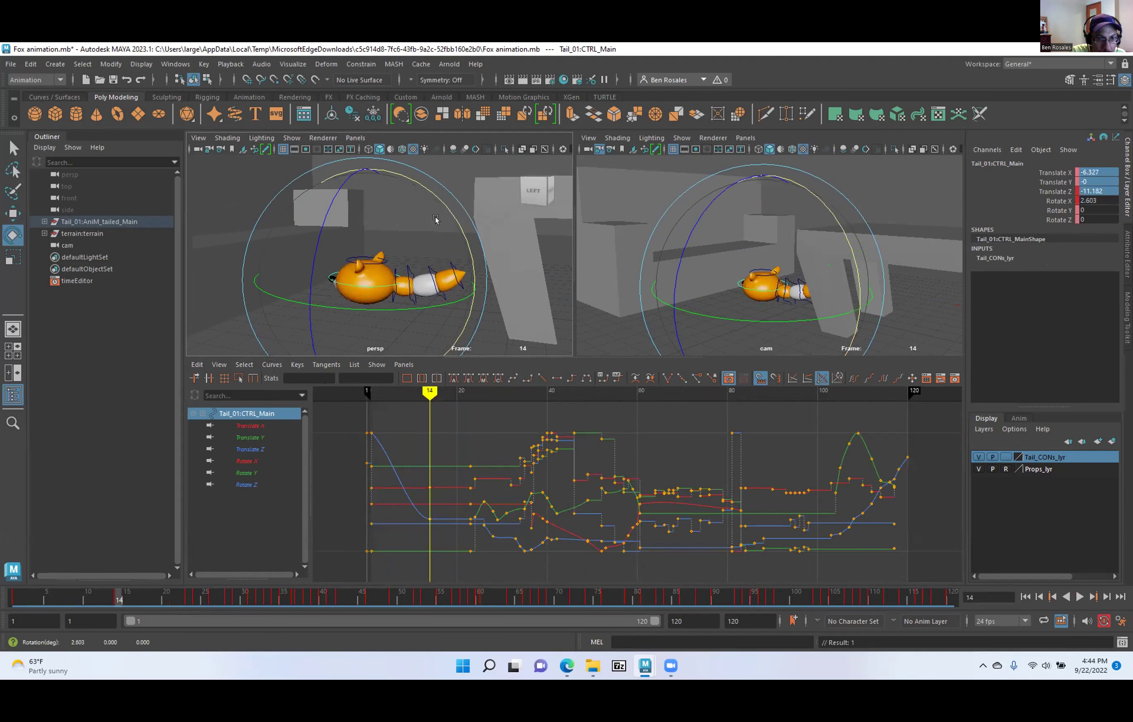
Play back the fox's opening movement and isolate the main control's Rotate X curve in the graph.
{"action": "left_click_drag", "start_coordinate": [109, 599], "coordinate": [129, 560]}
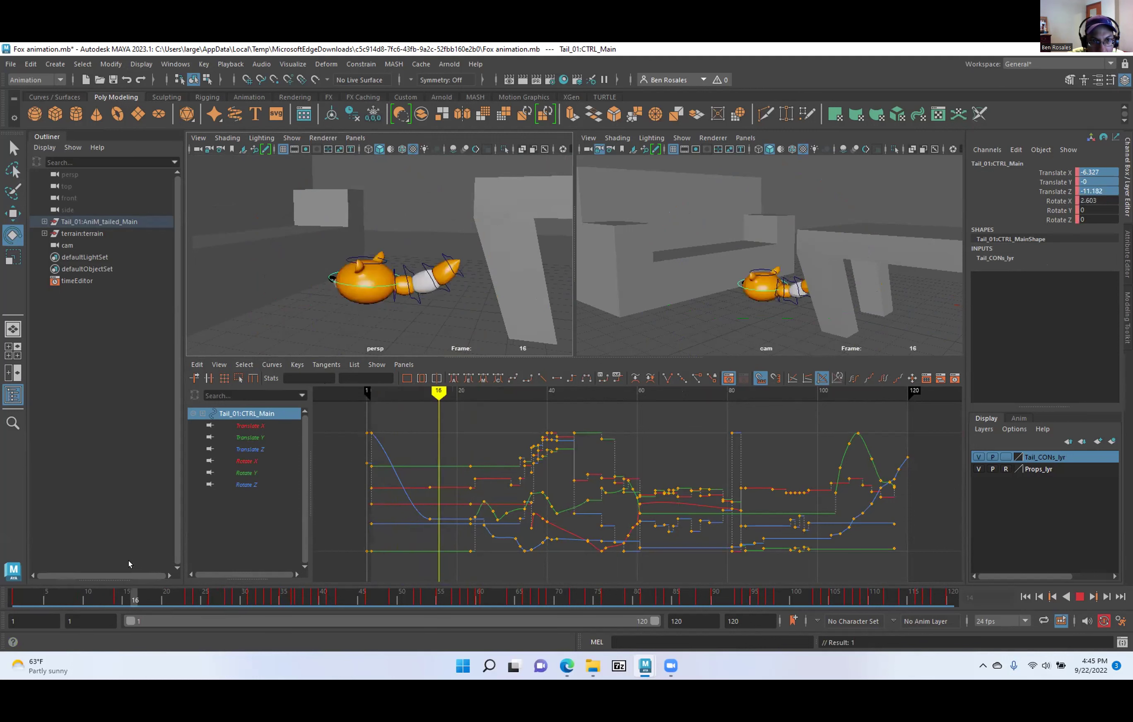
{"action": "key", "text": "alt+v"}
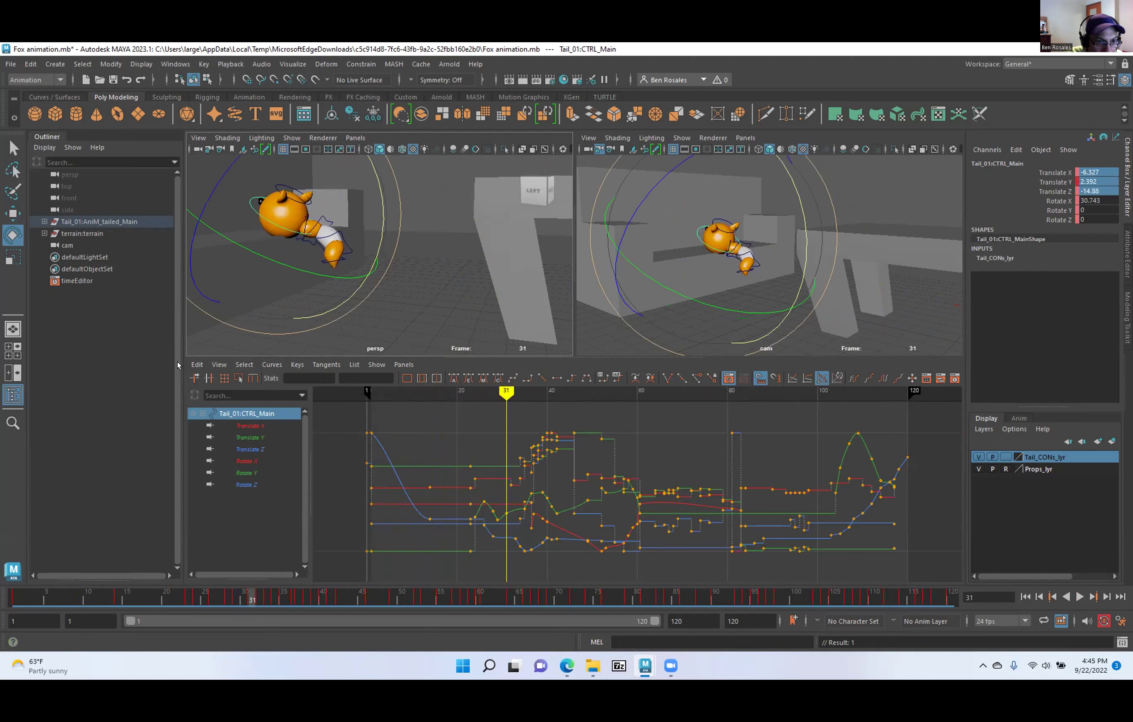
{"action": "left_click_drag", "start_coordinate": [10, 606], "coordinate": [33, 608]}
{"action": "key", "text": "alt+v"}
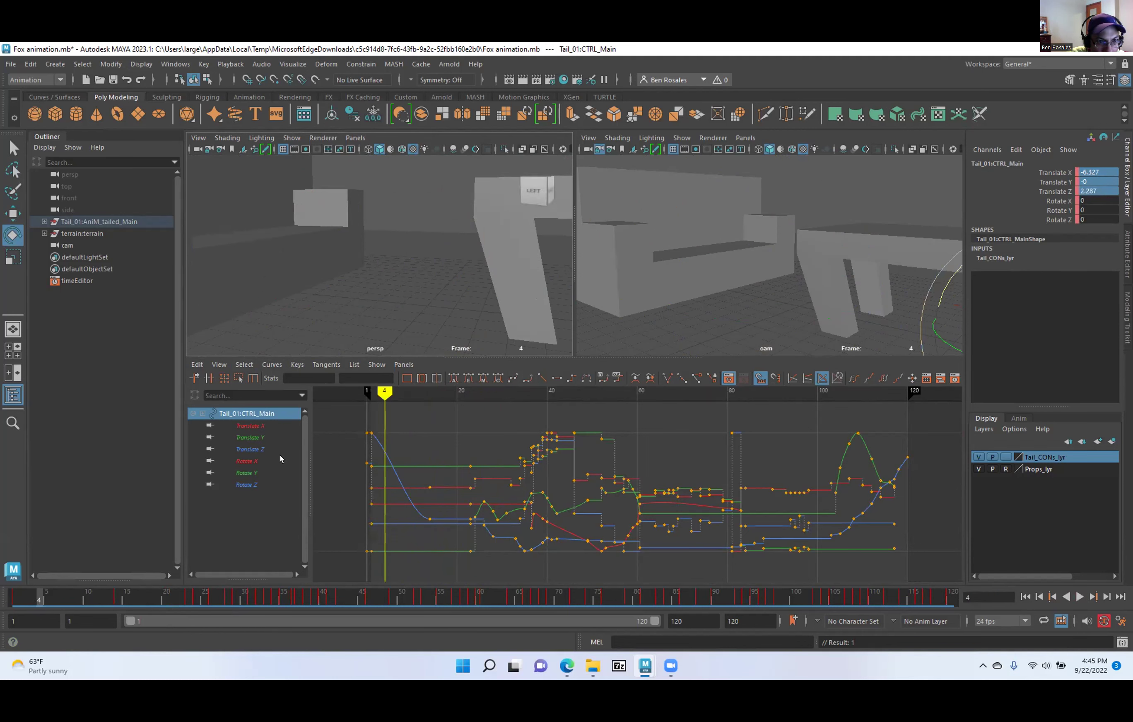
{"action": "left_click", "coordinate": [246, 462]}
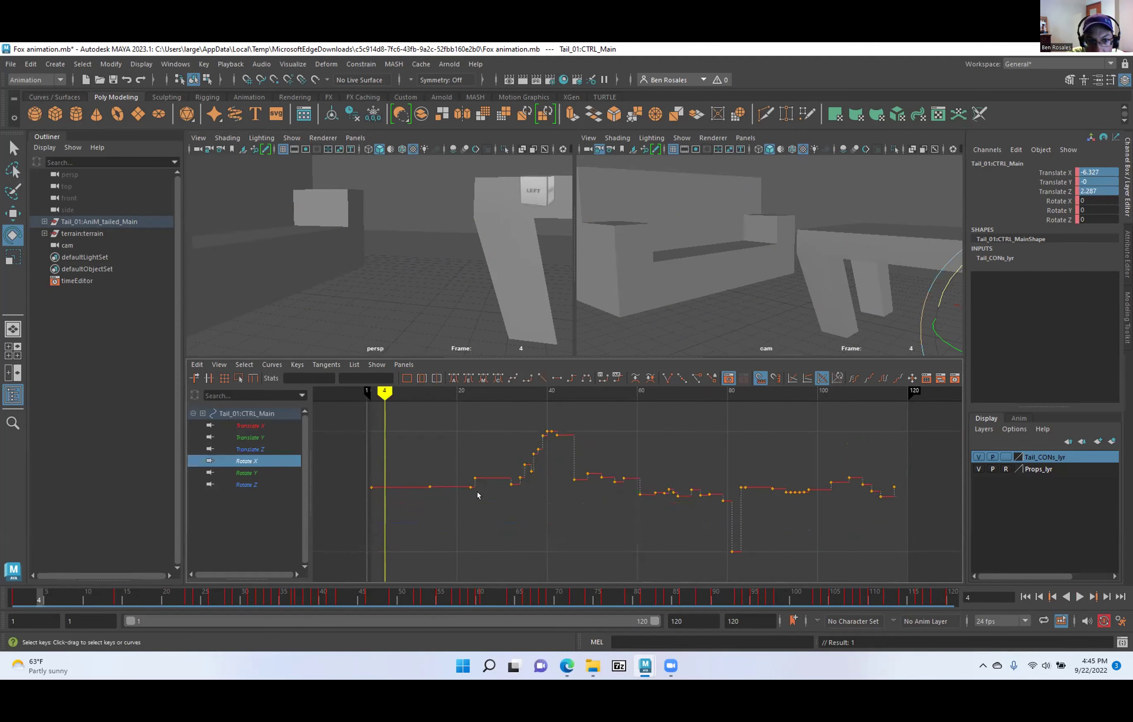
{"action": "left_click_drag", "start_coordinate": [25, 596], "coordinate": [104, 597]}
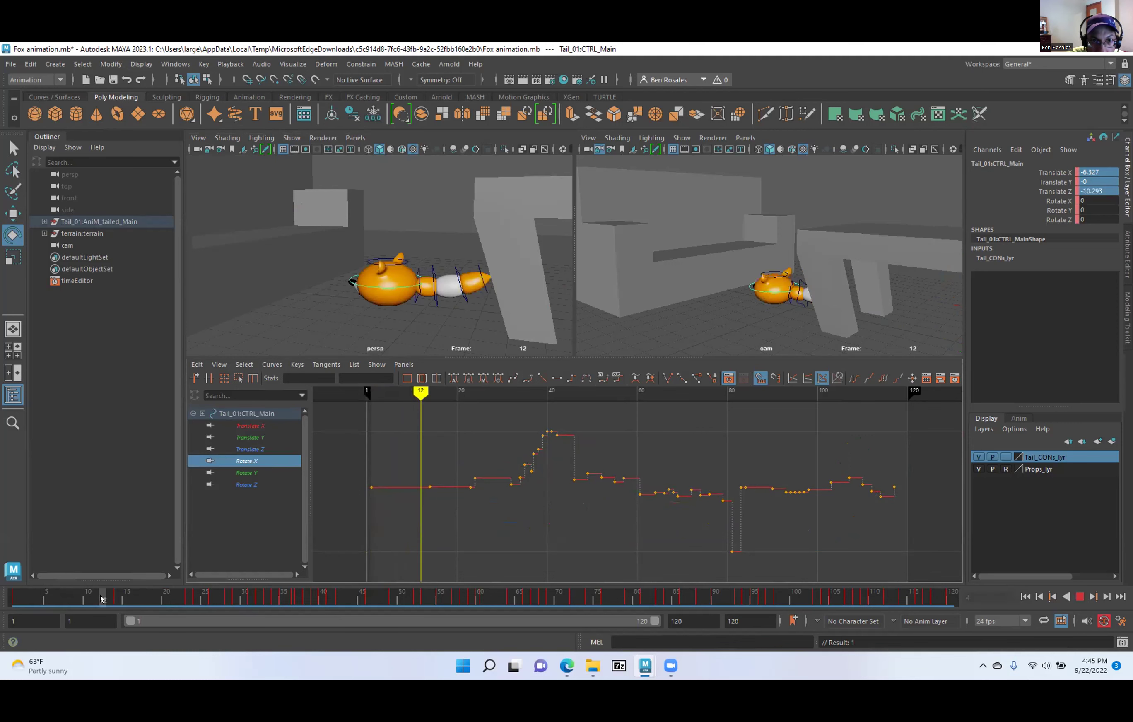
{"action": "middle_click_drag", "start_coordinate": [394, 473], "coordinate": [515, 484], "text": "alt"}
{"action": "scroll", "coordinate": [458, 472], "scroll_direction": "up", "scroll_amount": 3}
{"action": "scroll", "coordinate": [515, 485], "scroll_direction": "down", "scroll_amount": 1}
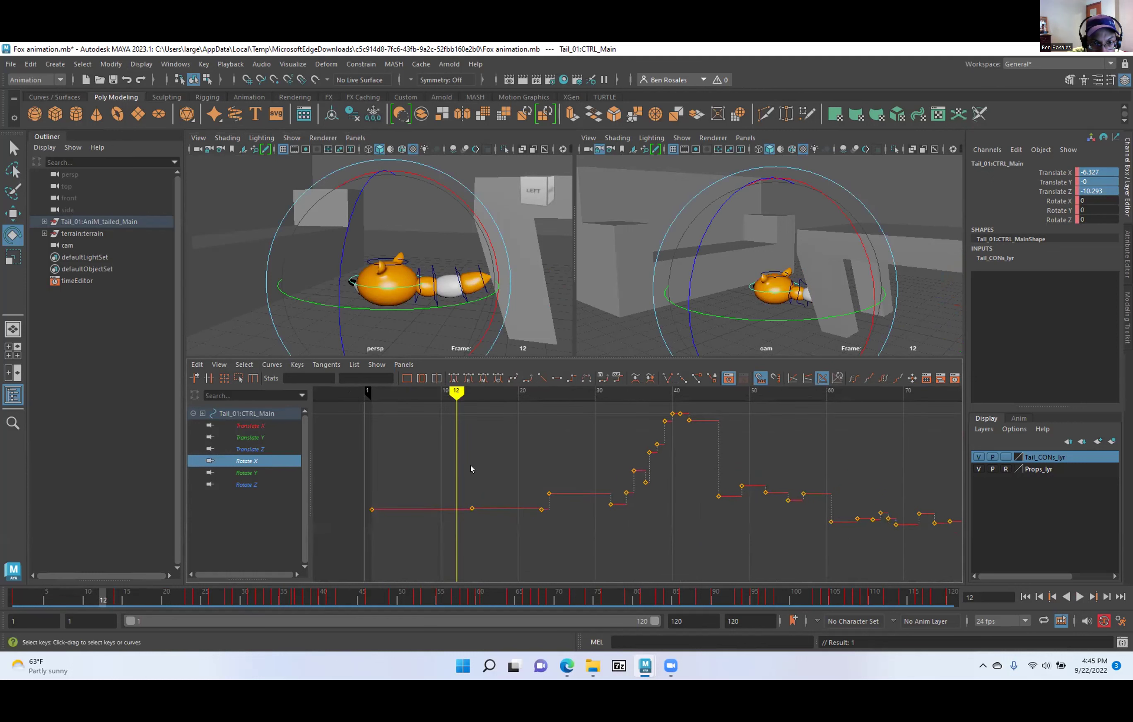
Key the main control at frame 10, and tip the fox nose-down to about -20.6 degrees in Rotate X at frame 14.
{"action": "left_click", "coordinate": [448, 396]}
{"action": "key", "text": "s"}
{"action": "key", "text": "period"}
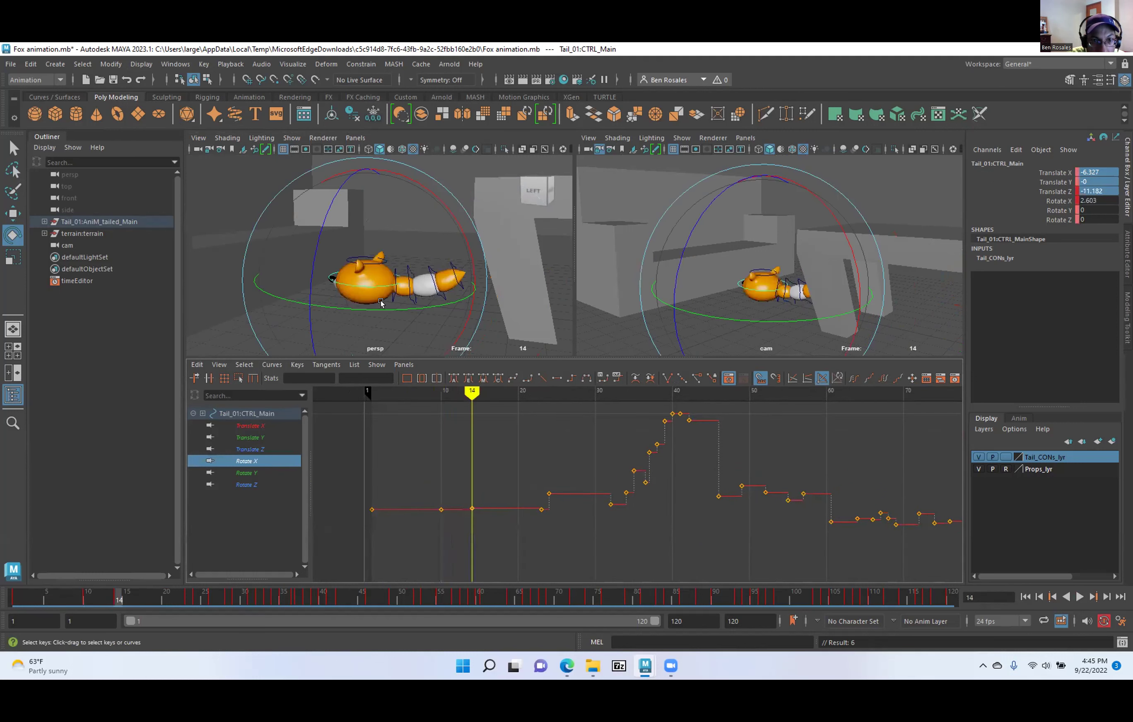
{"action": "left_click_drag", "start_coordinate": [455, 218], "coordinate": [409, 185]}
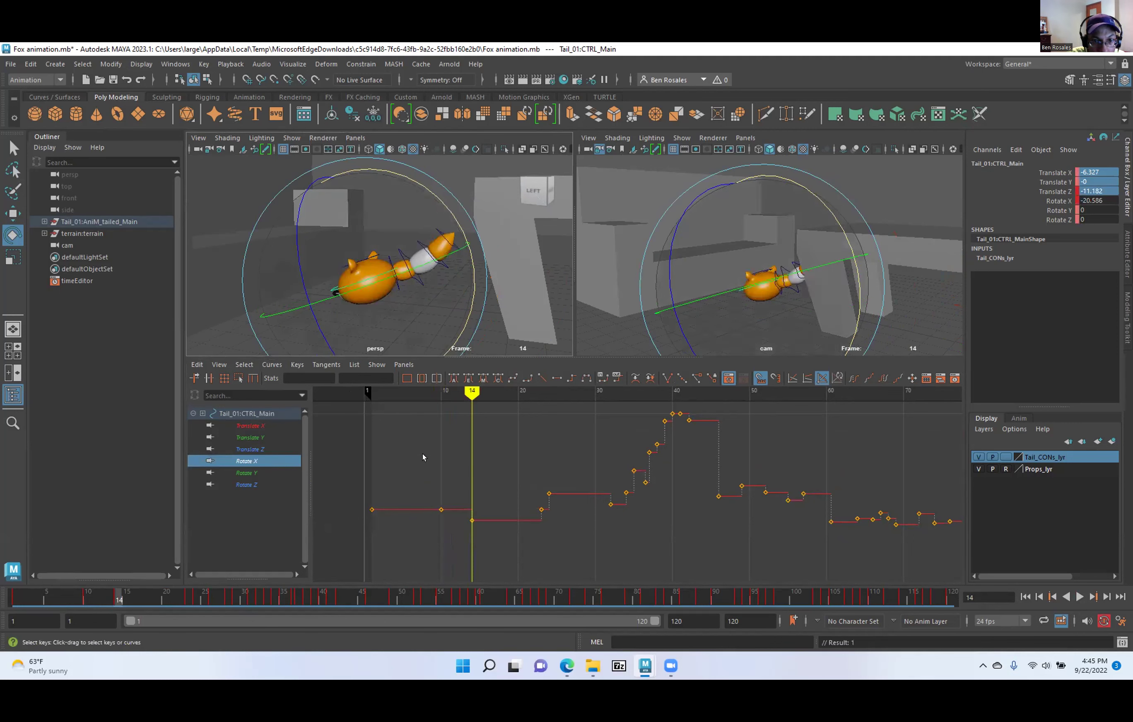
Set the main control's Rotate X to 0 at frame 19.
{"action": "left_click_drag", "start_coordinate": [119, 599], "coordinate": [149, 606]}
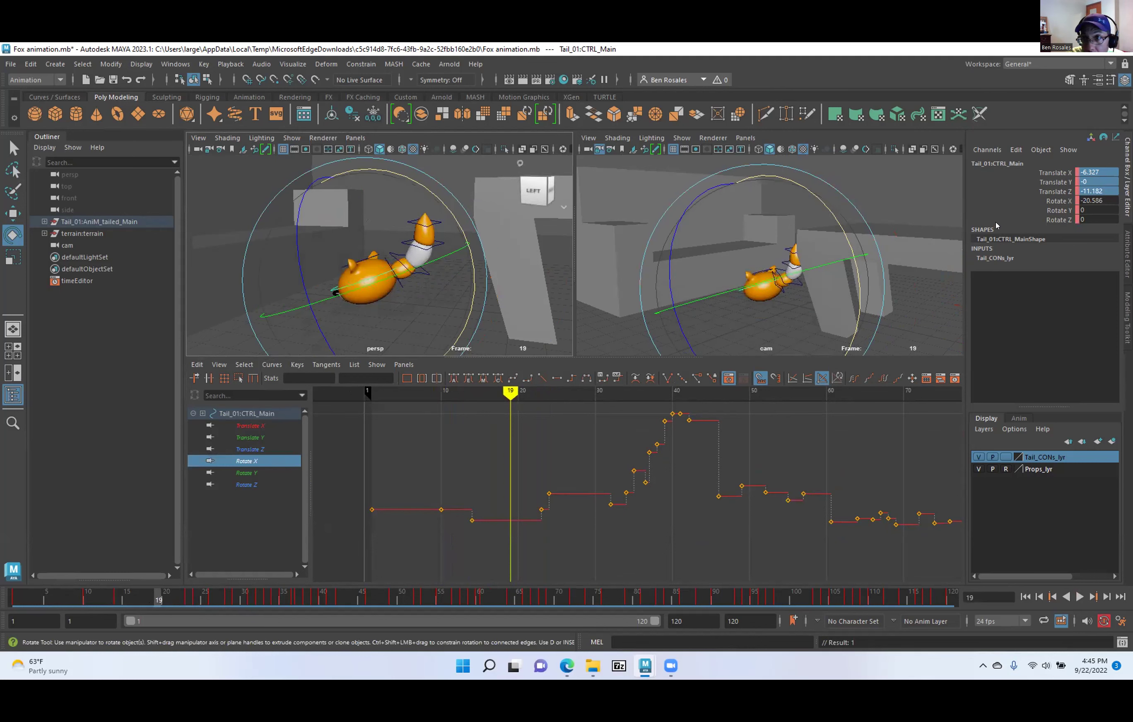
{"action": "left_click", "coordinate": [1093, 201]}
{"action": "type", "text": "0"}
{"action": "key", "text": "Return"}
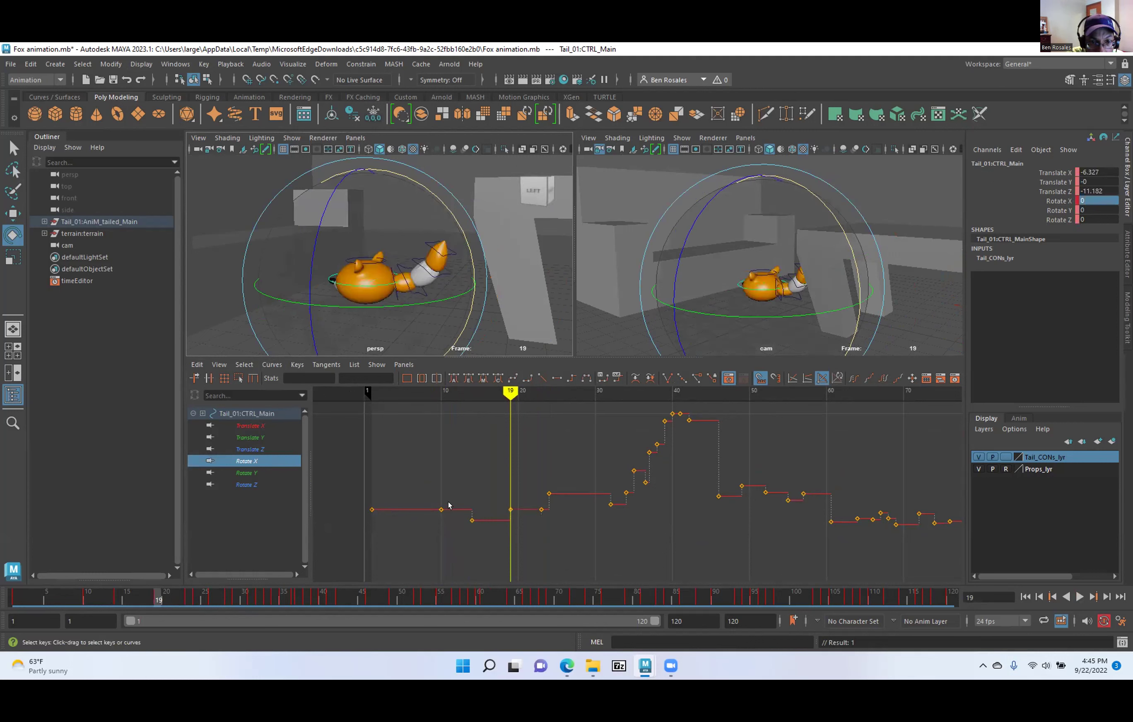
Smooth the Rotate X curve between frames 10 and 19, giving the frame 14 key flat tangents.
{"action": "middle_click_drag", "start_coordinate": [400, 496], "coordinate": [515, 489], "text": "alt"}
{"action": "scroll", "coordinate": [480, 485], "scroll_direction": "up", "scroll_amount": 4}
{"action": "left_click_drag", "start_coordinate": [509, 492], "coordinate": [607, 580]}
{"action": "left_click", "coordinate": [551, 379]}
{"action": "left_click_drag", "start_coordinate": [607, 480], "coordinate": [679, 532]}
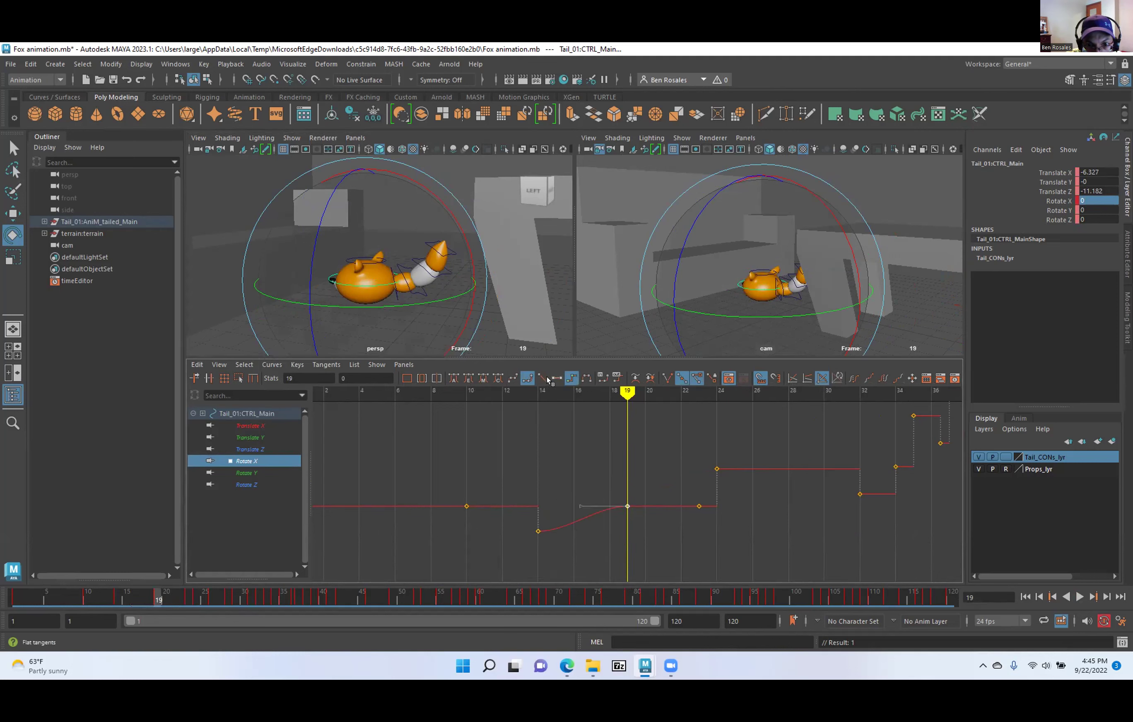
{"action": "left_click", "coordinate": [527, 379]}
{"action": "left_click_drag", "start_coordinate": [450, 493], "coordinate": [555, 542]}
{"action": "left_click", "coordinate": [542, 379]}
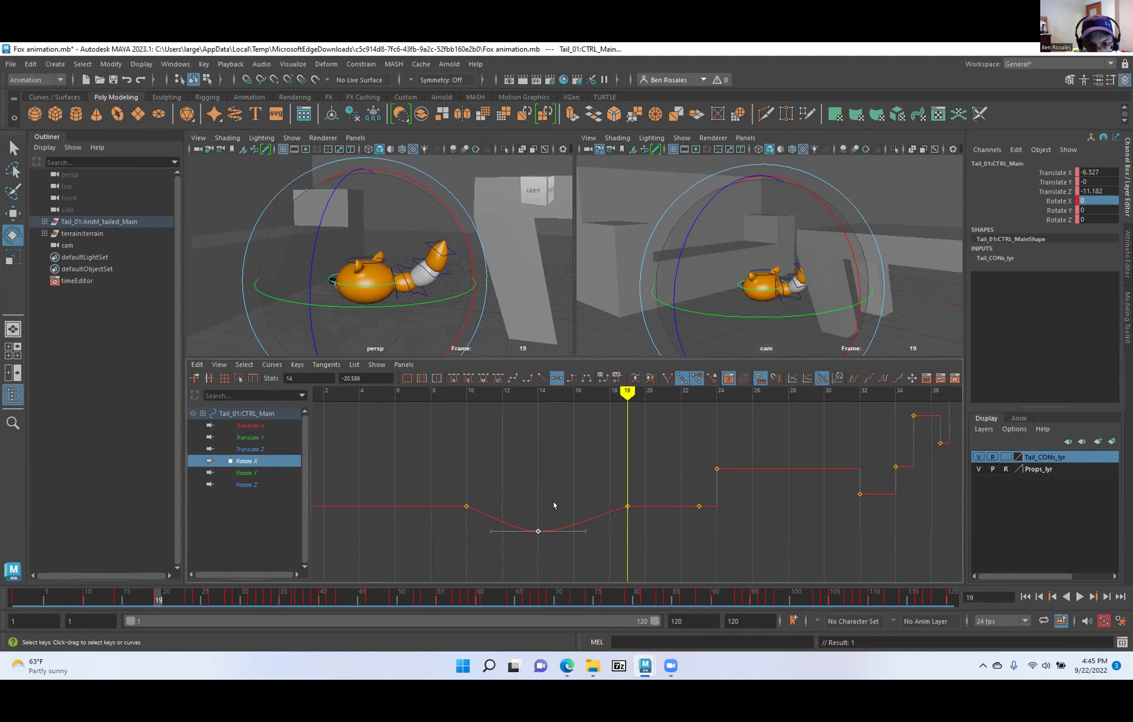
{"action": "key", "text": "comma"}
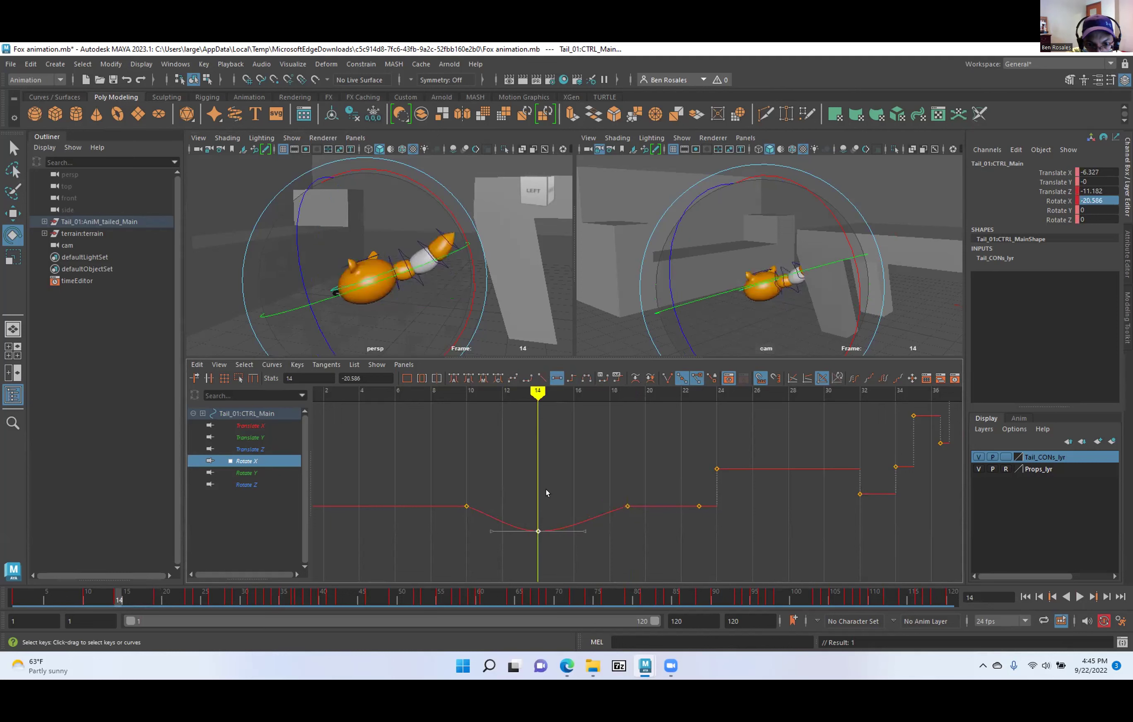
{"action": "key", "text": "alt+v"}
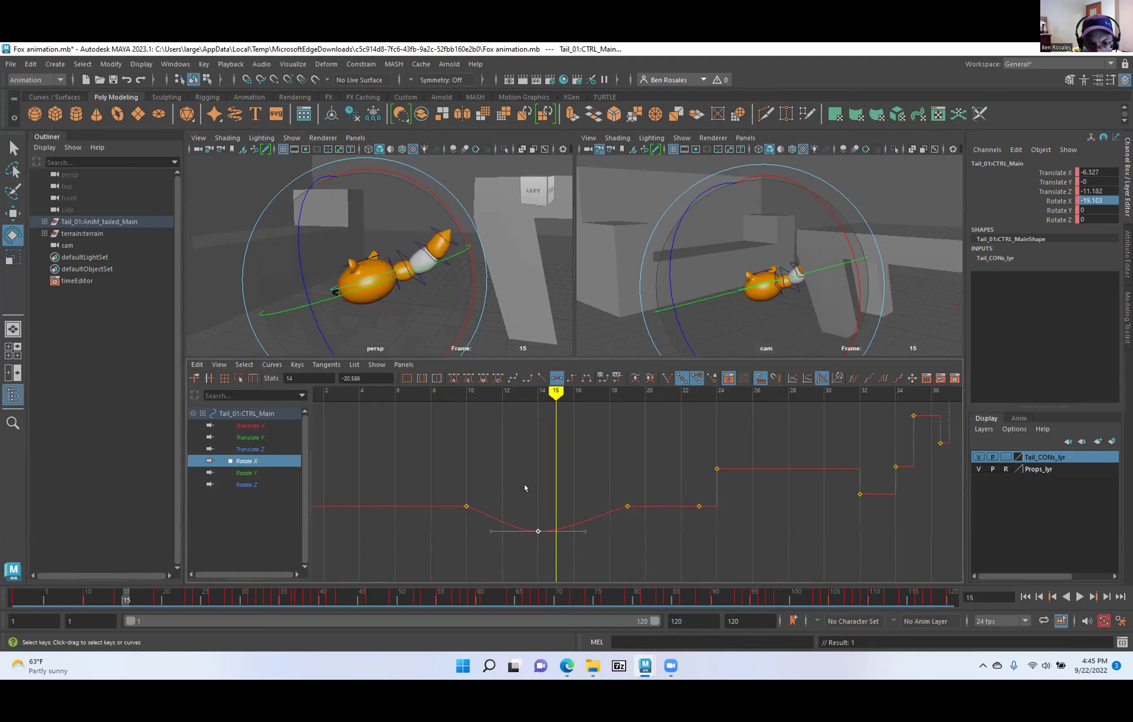
{"action": "key", "text": "s"}
{"action": "left_click_drag", "start_coordinate": [543, 494], "coordinate": [578, 557]}
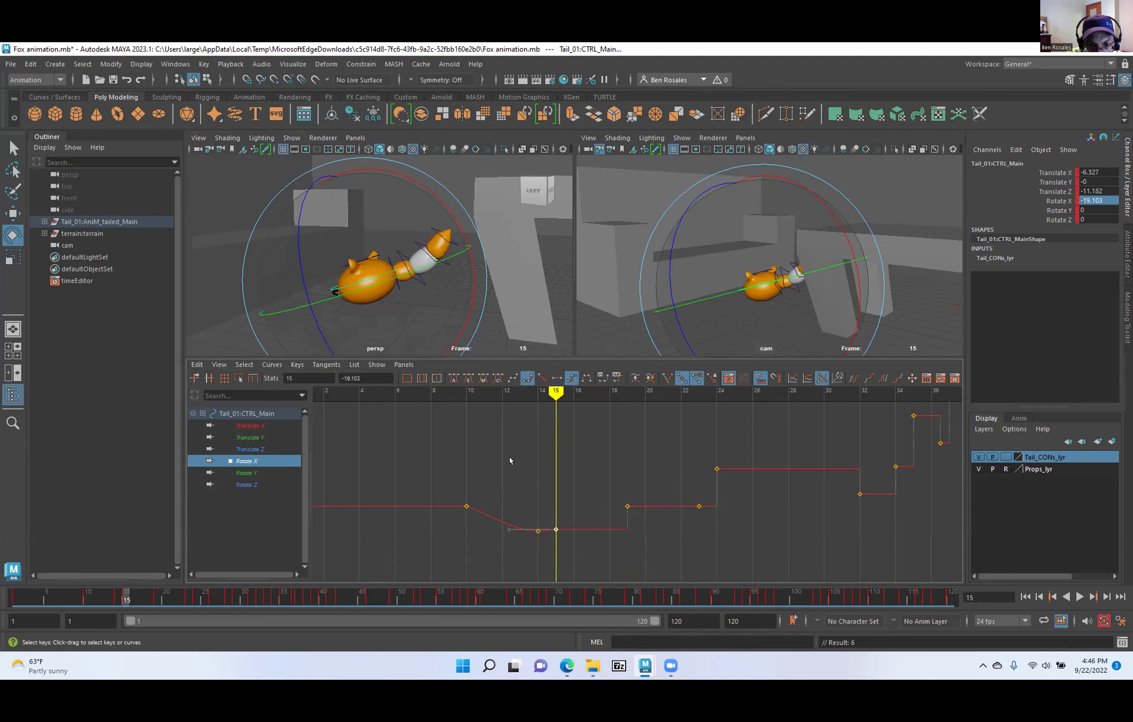
{"action": "key", "text": "alt+comma"}
{"action": "key", "text": "Delete"}
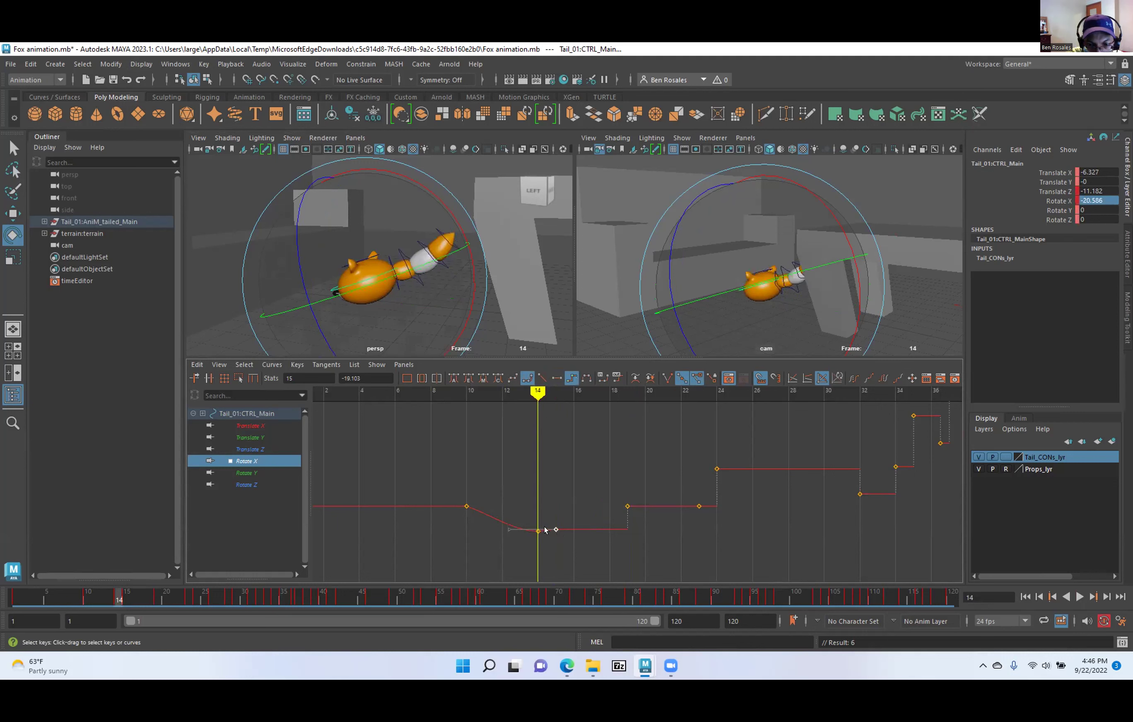
Give the frame 14 Rotate X key a stepped outgoing tangent so its value holds into frame 15.
{"action": "left_click_drag", "start_coordinate": [554, 555], "coordinate": [556, 558]}
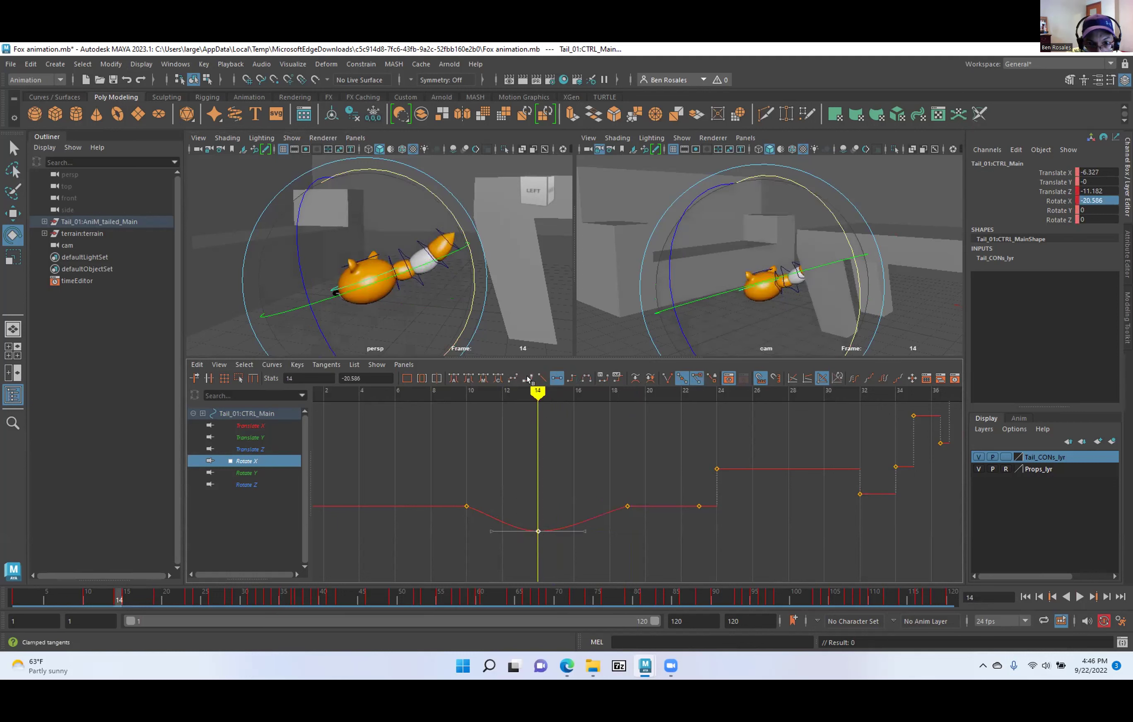
{"action": "left_click", "coordinate": [564, 377]}
{"action": "key", "text": "alt+period"}
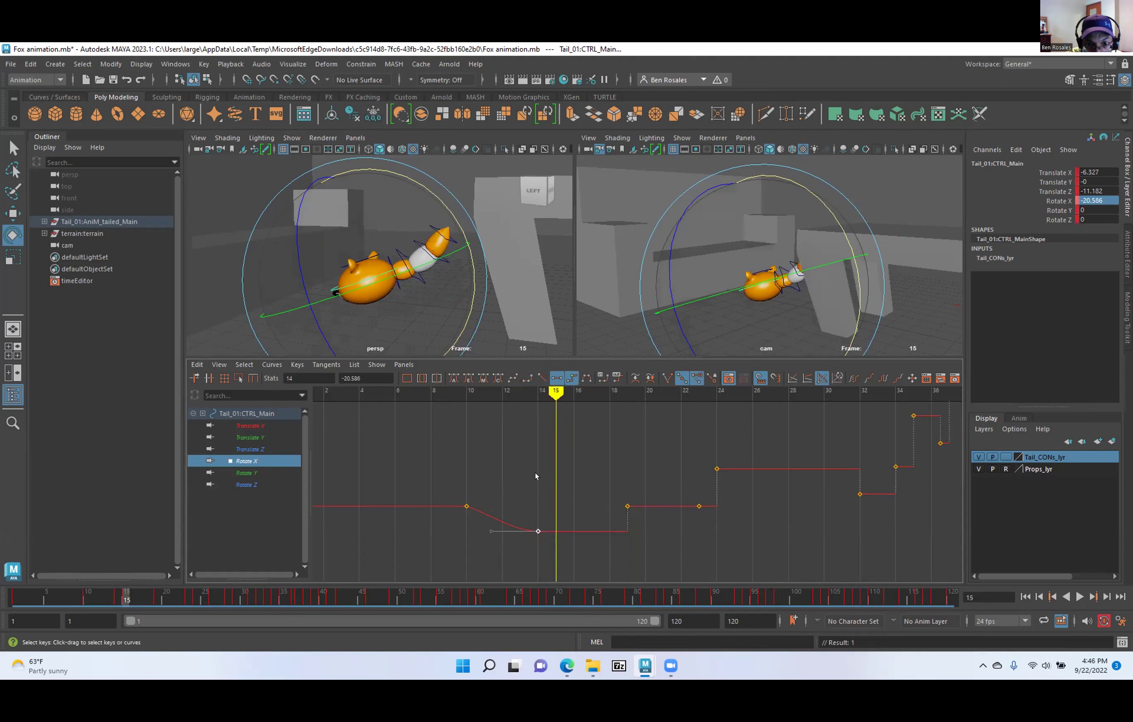
Step back and forth through the frames around 14 to check the fox's tipped stopping pose.
{"action": "key", "text": "comma"}
{"action": "key", "text": "comma"}
{"action": "key", "text": "alt+period"}
{"action": "key", "text": "alt+period"}
{"action": "key", "text": "alt+period"}
{"action": "key", "text": "alt+period"}
{"action": "key", "text": "alt+period"}
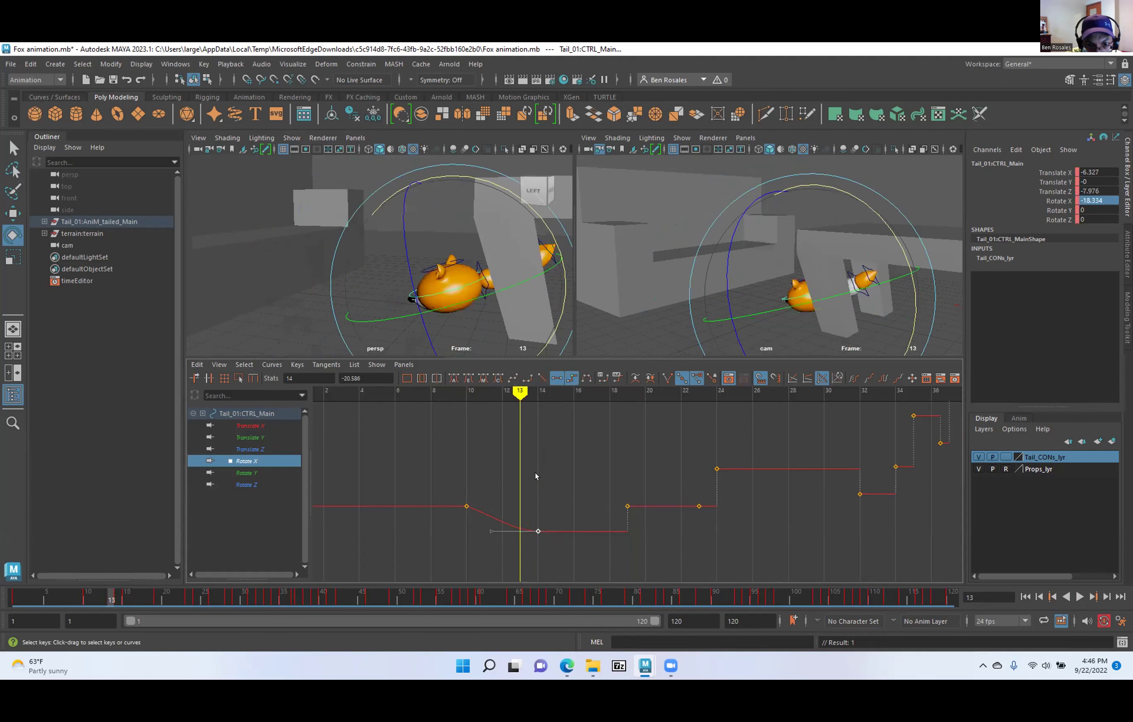
{"action": "key", "text": "alt+comma"}
{"action": "key", "text": "alt+period"}
{"action": "key", "text": "alt+period"}
{"action": "key", "text": "alt+period"}
{"action": "key", "text": "alt+period"}
{"action": "key", "text": "alt+period"}
{"action": "key", "text": "comma"}
{"action": "key", "text": "comma"}
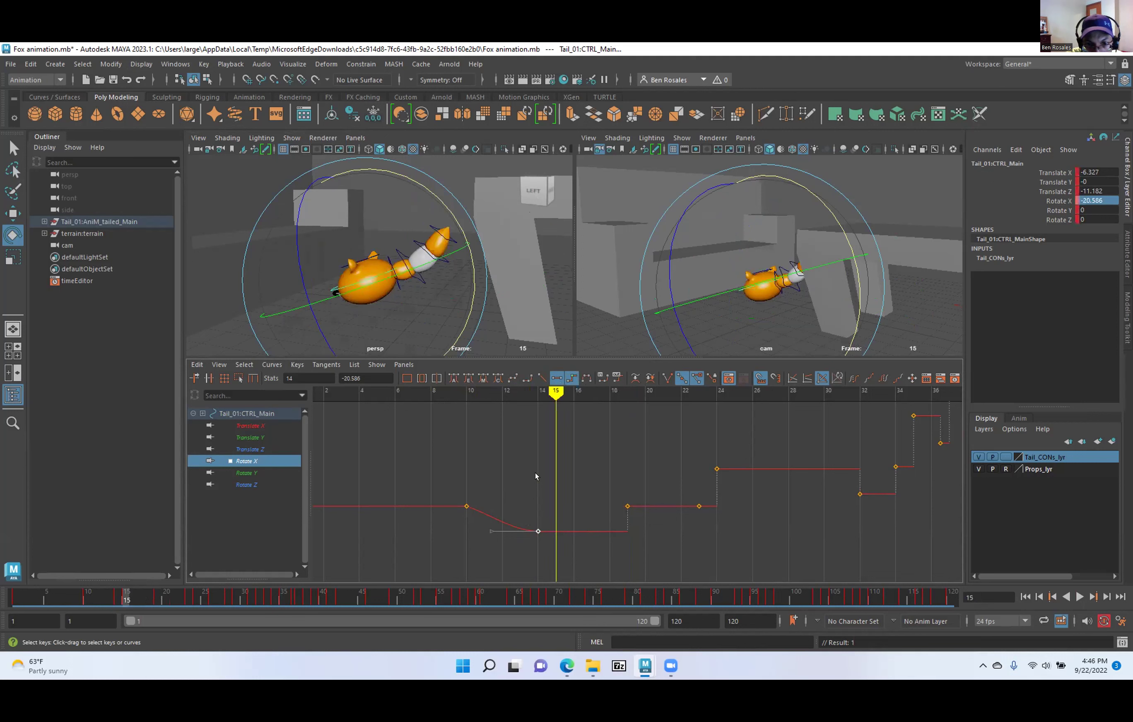
Key the main control at frame 15 and apply flat tangents to the Rotate X keys at frames 14 and 15.
{"action": "key", "text": "alt+period"}
{"action": "key", "text": "s"}
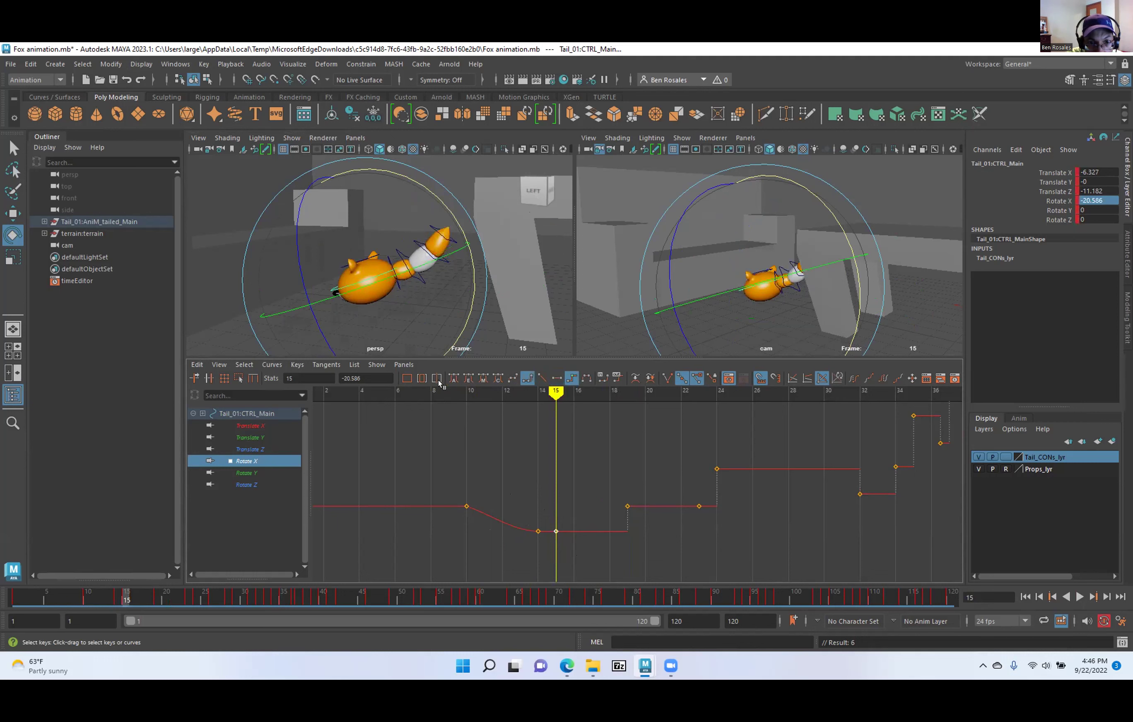
{"action": "left_click_drag", "start_coordinate": [526, 508], "coordinate": [590, 549]}
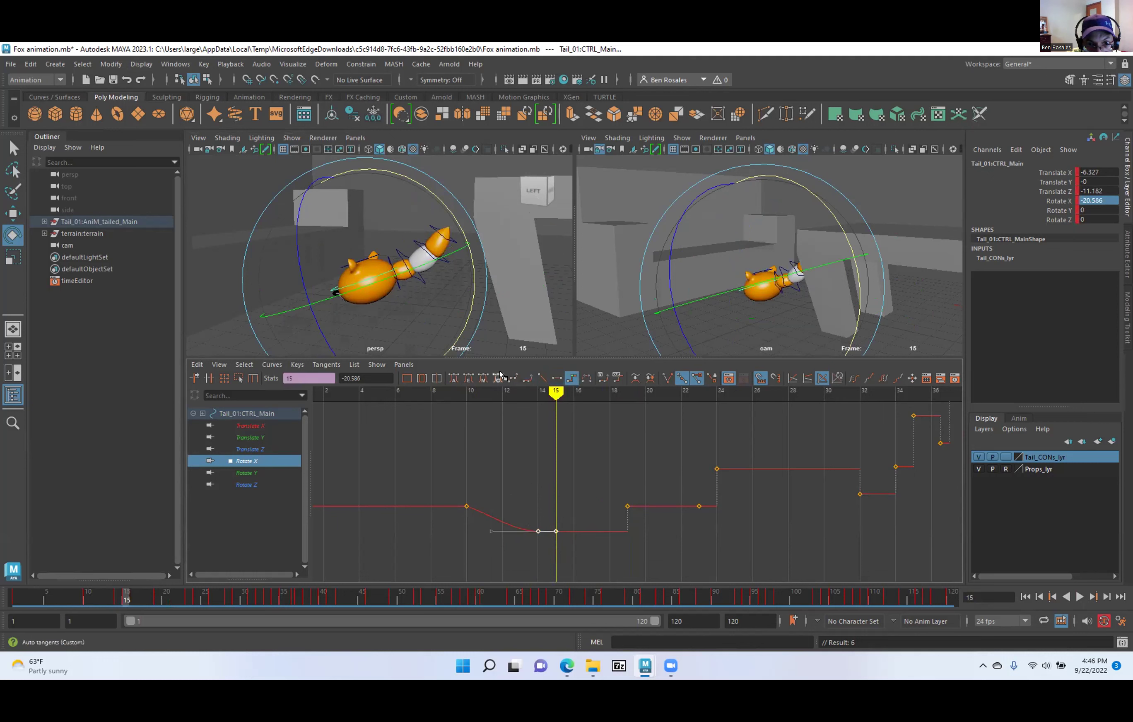
{"action": "left_click", "coordinate": [556, 379]}
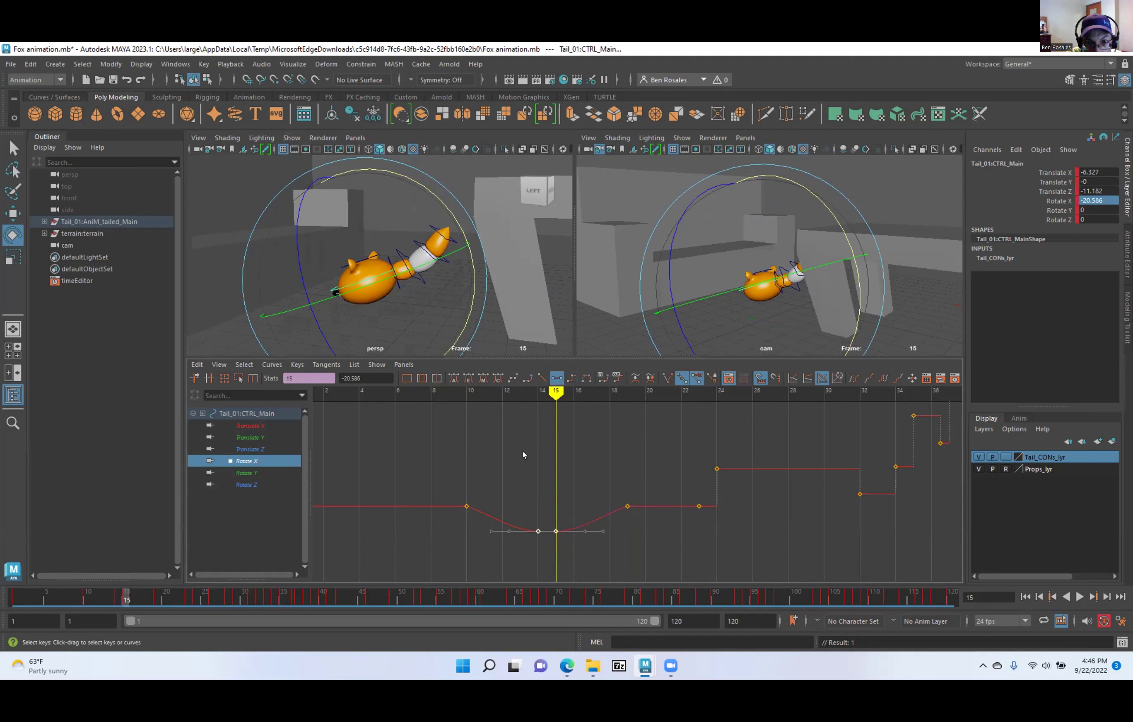
Flatten the tangents of the Rotate X key at frame 19 and scrub back to frame 10 to check the motion.
{"action": "left_click_drag", "start_coordinate": [548, 419], "coordinate": [610, 474]}
{"action": "left_click", "coordinate": [628, 506]}
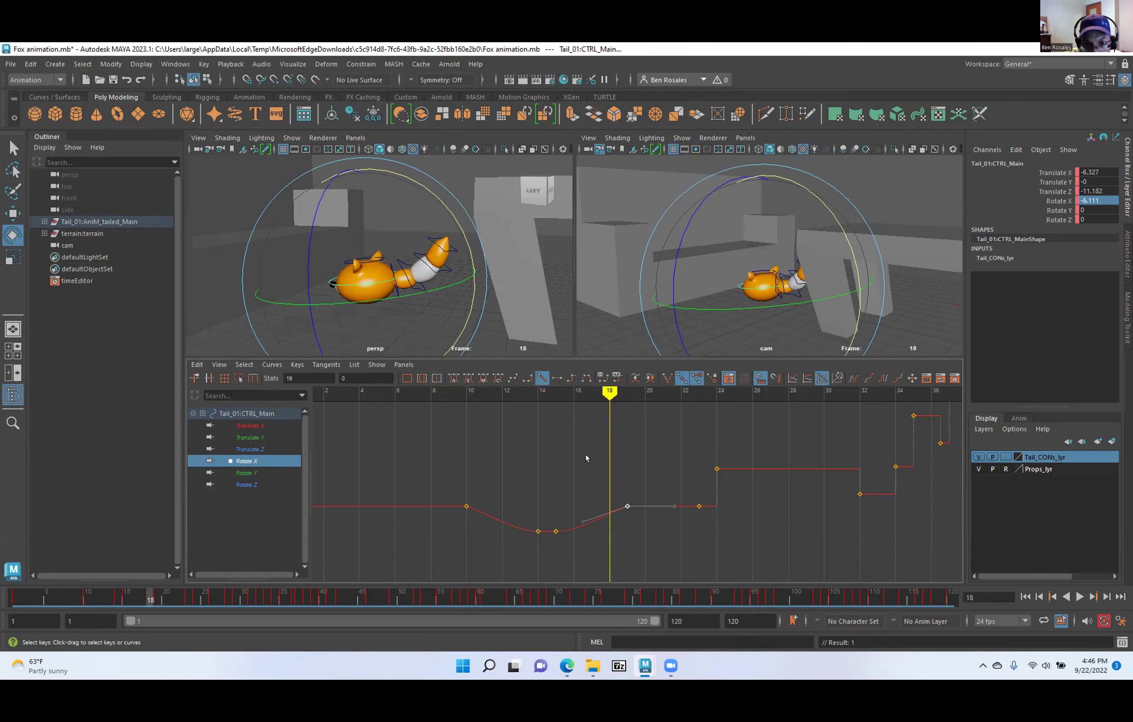
{"action": "left_click", "coordinate": [557, 378]}
{"action": "left_click_drag", "start_coordinate": [603, 390], "coordinate": [461, 451]}
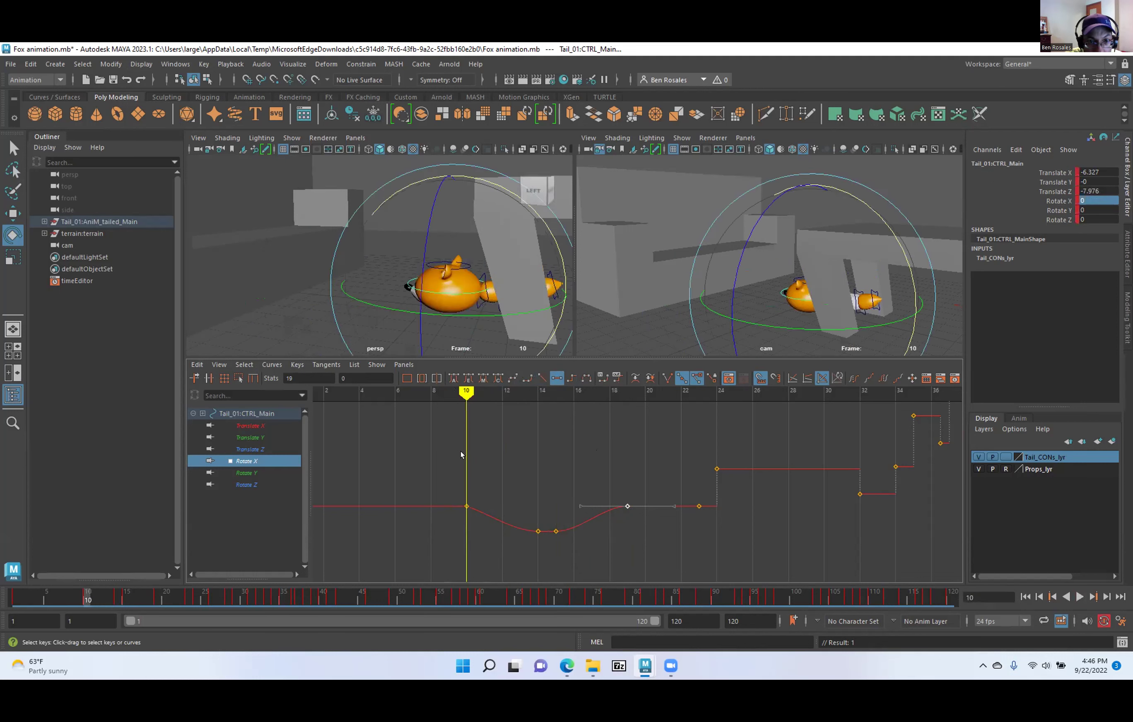
Flatten the tangents of the Rotate X key at frame 10 and scrub the frames around it.
{"action": "left_click_drag", "start_coordinate": [481, 520], "coordinate": [481, 521]}
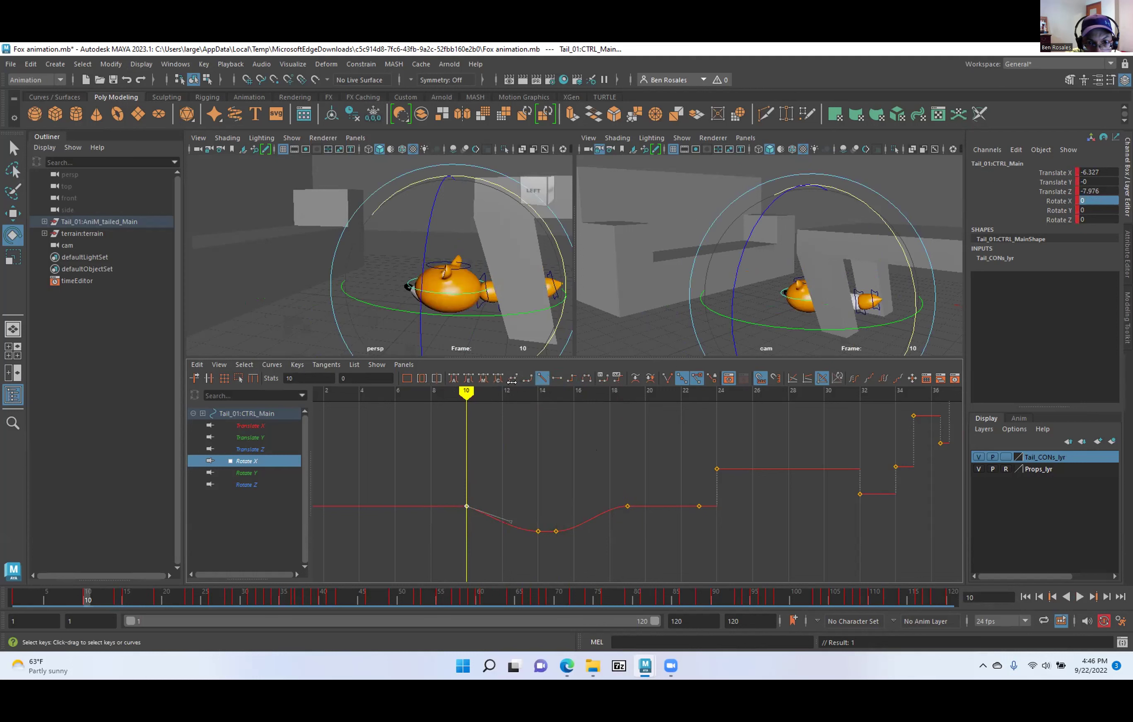
{"action": "left_click", "coordinate": [557, 378]}
{"action": "mouse_move", "coordinate": [461, 392]}
{"action": "left_mouse_down"}
{"action": "mouse_move", "coordinate": [408, 412]}
{"action": "mouse_move", "coordinate": [502, 404]}
{"action": "mouse_move", "coordinate": [472, 411]}
{"action": "mouse_move", "coordinate": [492, 417]}
{"action": "left_mouse_up"}
Shift the four Rotate X keys of the forward tip 4 frames earlier, starting at frame 6, and play back the motion.
{"action": "left_click_drag", "start_coordinate": [433, 460], "coordinate": [636, 535]}
{"action": "middle_click_drag", "start_coordinate": [583, 422], "coordinate": [461, 511], "text": "shift"}
{"action": "mouse_move", "coordinate": [100, 601]}
{"action": "left_mouse_down"}
{"action": "mouse_move", "coordinate": [9, 613]}
{"action": "mouse_move", "coordinate": [119, 608]}
{"action": "mouse_move", "coordinate": [27, 611]}
{"action": "mouse_move", "coordinate": [119, 602]}
{"action": "mouse_move", "coordinate": [95, 601]}
{"action": "left_mouse_up"}
{"action": "mouse_move", "coordinate": [459, 508]}
{"action": "middle_mouse_down", "text": "shift"}
{"action": "mouse_move", "coordinate": [441, 486]}
{"action": "mouse_move", "coordinate": [461, 488]}
{"action": "middle_mouse_up", "text": "shift"}
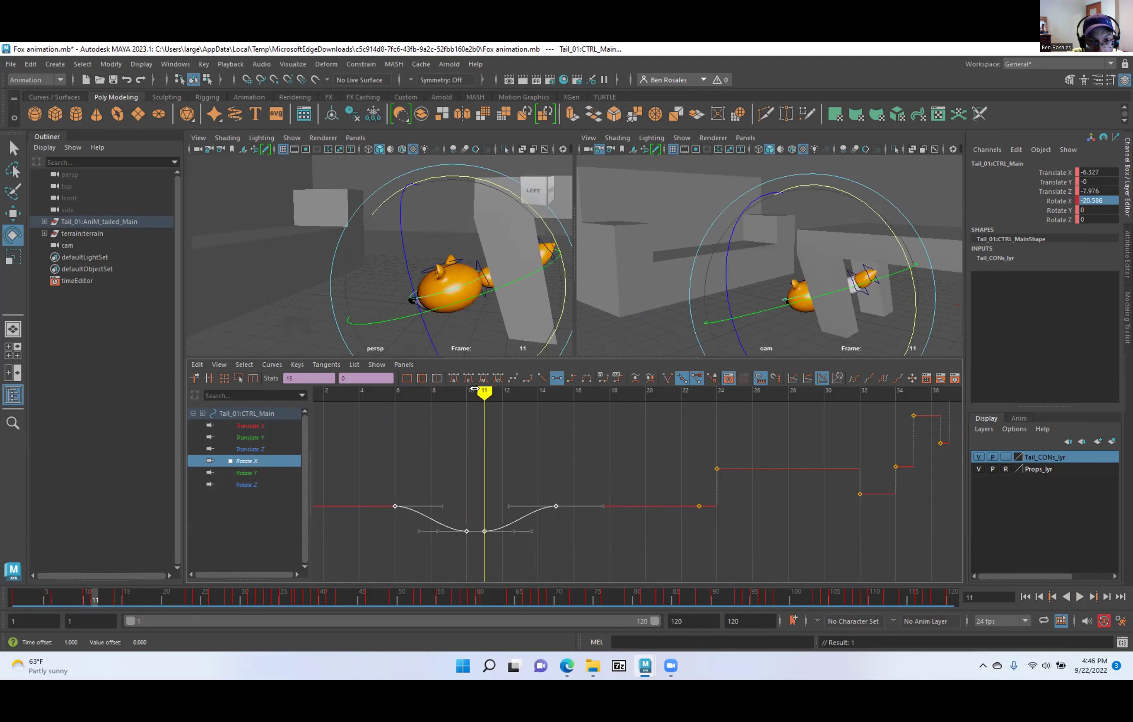
{"action": "key", "text": "alt+v"}
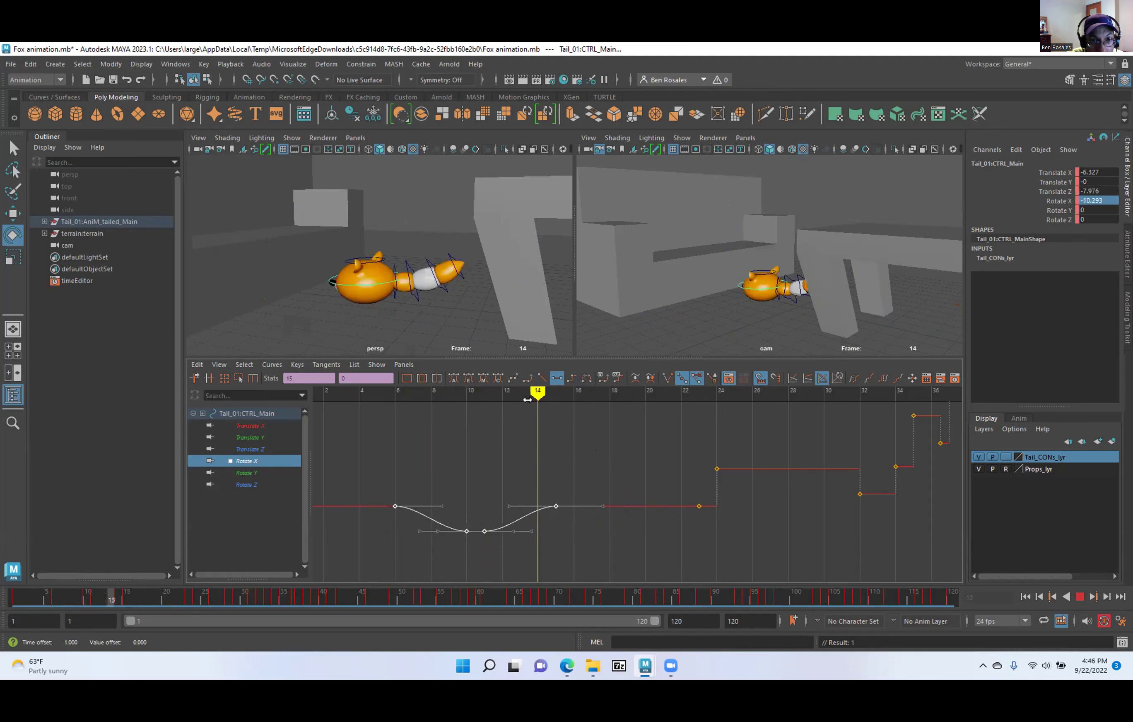
{"action": "key", "text": "Escape"}
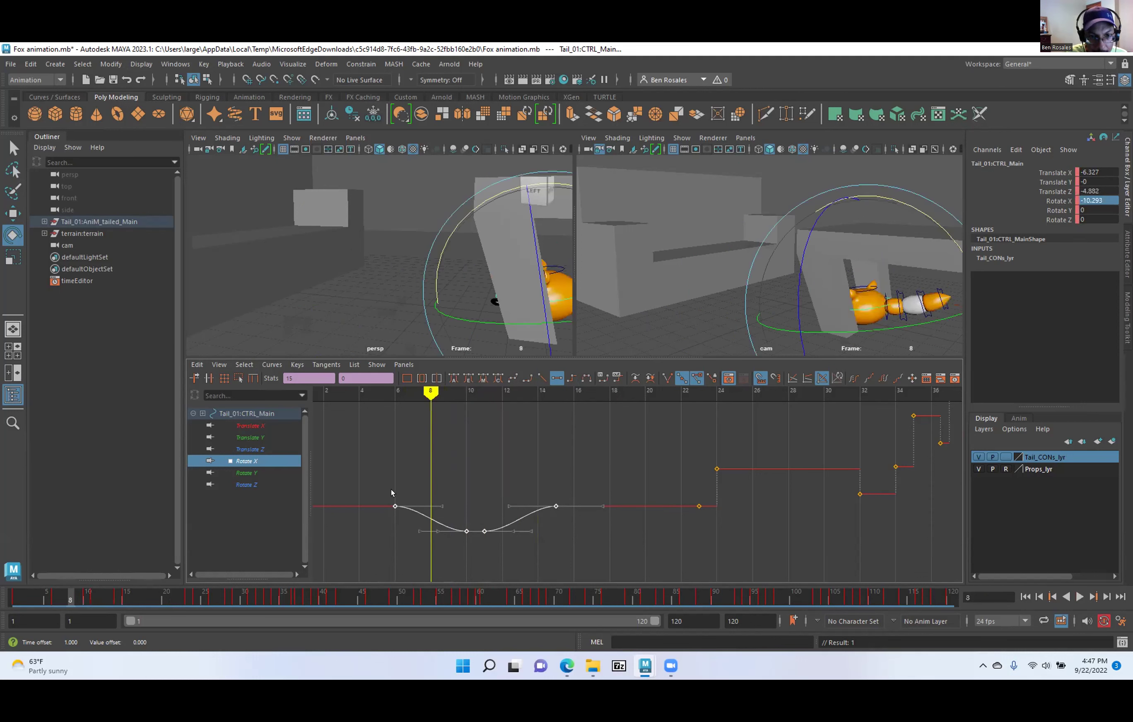
Shorten the tip by moving its first Rotate X key to frame 8 and its last to frame 13.
{"action": "left_click_drag", "start_coordinate": [517, 493], "coordinate": [573, 511]}
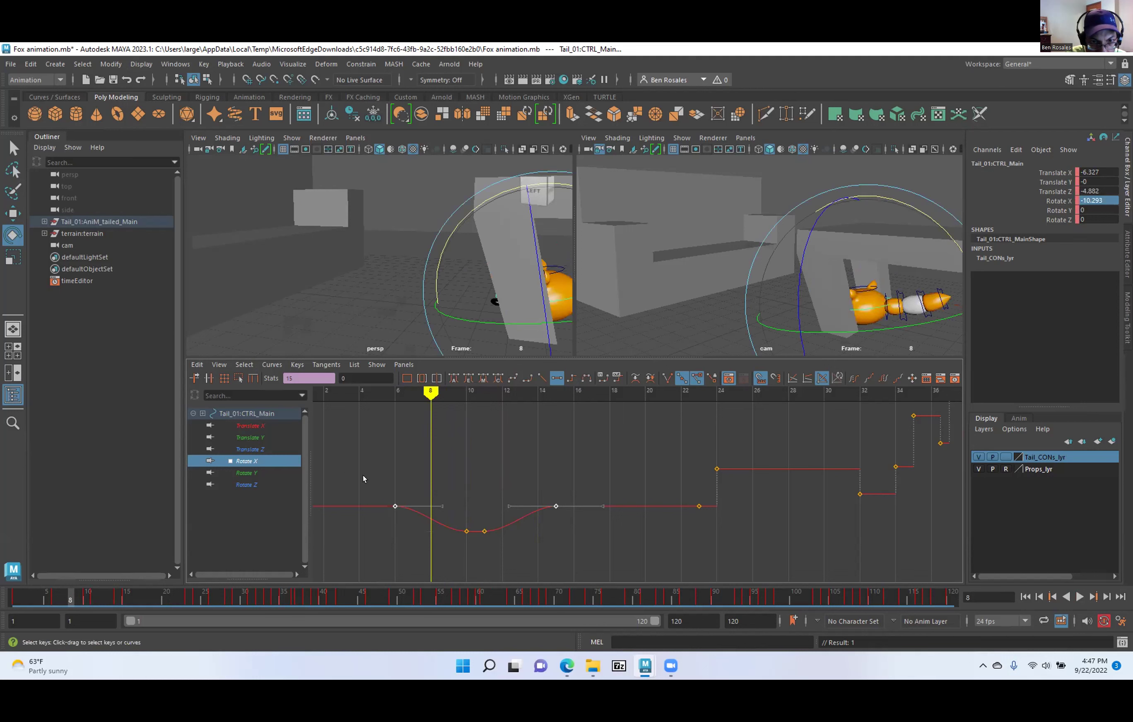
{"action": "middle_click_drag", "start_coordinate": [393, 469], "coordinate": [443, 474]}
{"action": "left_click", "coordinate": [555, 506]}
{"action": "middle_click_drag", "start_coordinate": [547, 457], "coordinate": [513, 459]}
{"action": "left_click_drag", "start_coordinate": [433, 405], "coordinate": [537, 404]}
Shift all four Rotate X tip keys 3 frames later so they sit at frames 11, 13, 14 and 16.
{"action": "left_click_drag", "start_coordinate": [391, 483], "coordinate": [554, 571]}
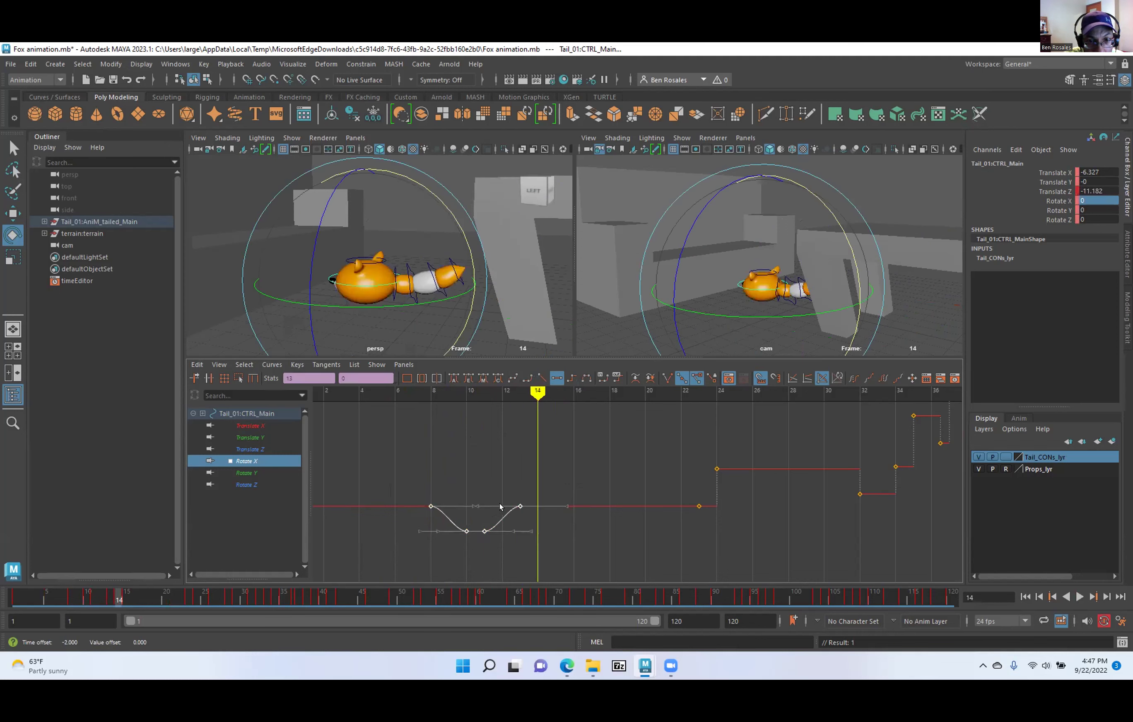
{"action": "middle_click_drag", "start_coordinate": [492, 469], "coordinate": [522, 469], "text": "shift"}
{"action": "left_click_drag", "start_coordinate": [526, 402], "coordinate": [502, 404]}
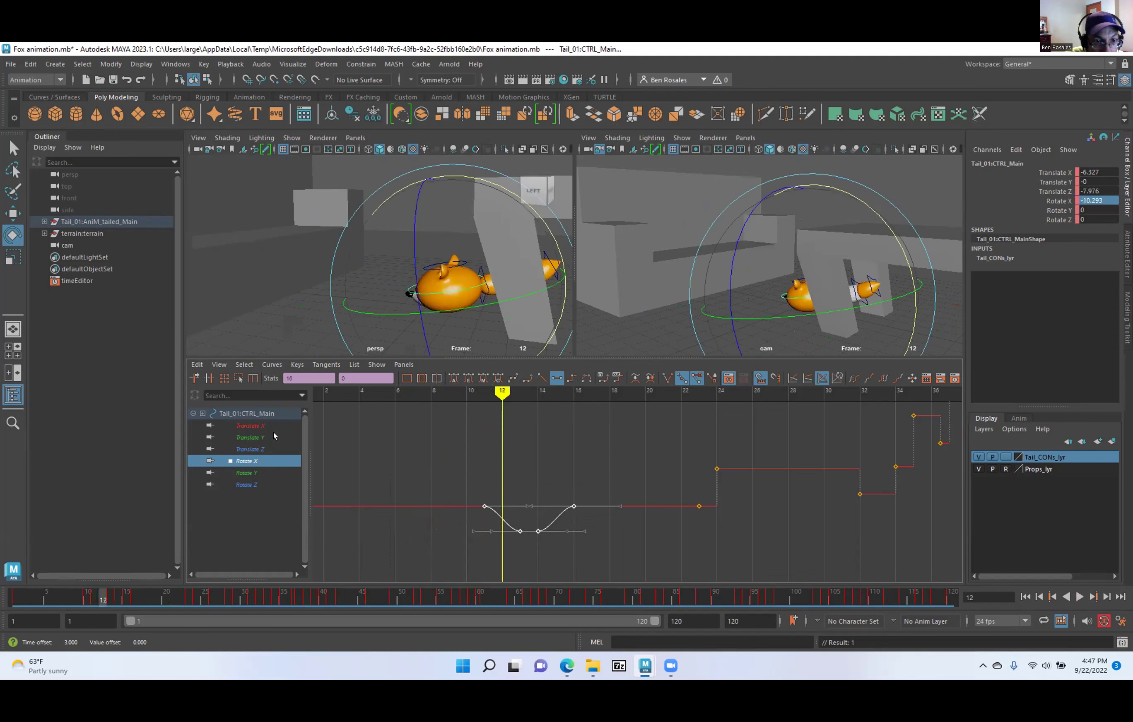
Isolate the main control's Translate Z curve, scrub through the slide and select the key at frame 10.
{"action": "left_click", "coordinate": [252, 449], "text": "ctrl"}
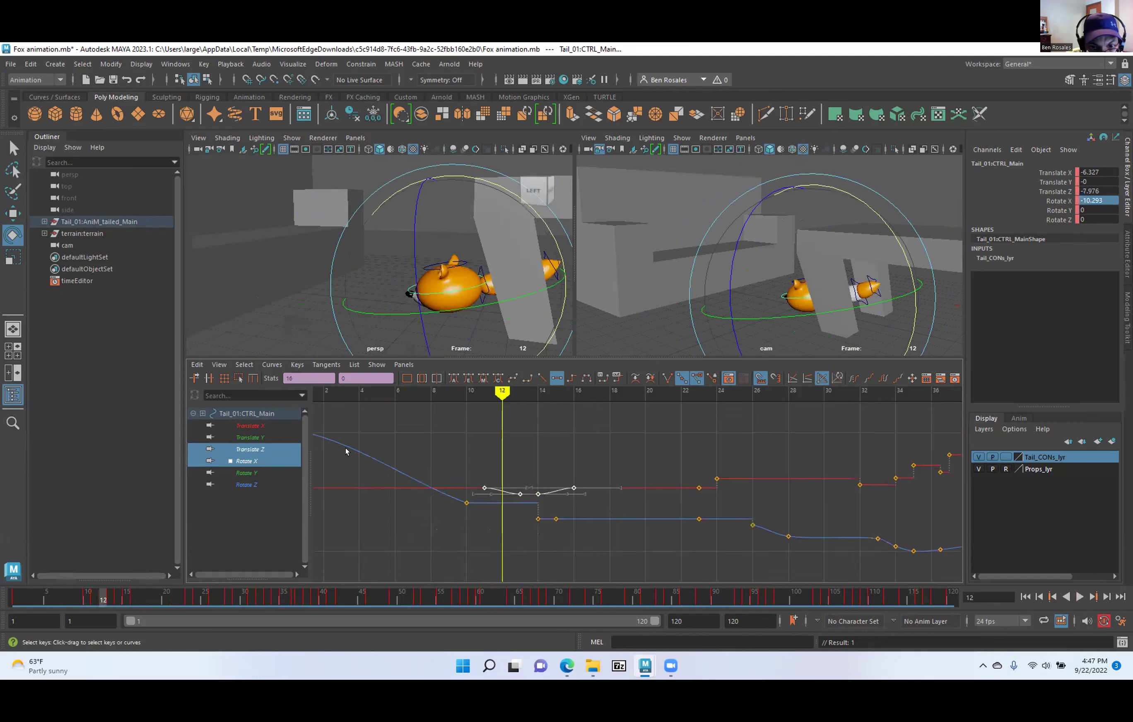
{"action": "left_click", "coordinate": [252, 450]}
{"action": "left_click_drag", "start_coordinate": [503, 391], "coordinate": [342, 394]}
{"action": "middle_click_drag", "start_coordinate": [341, 394], "coordinate": [444, 403], "text": "alt"}
{"action": "mouse_move", "coordinate": [440, 393]}
{"action": "left_mouse_down"}
{"action": "mouse_move", "coordinate": [408, 395]}
{"action": "mouse_move", "coordinate": [576, 422]}
{"action": "mouse_move", "coordinate": [548, 434]}
{"action": "mouse_move", "coordinate": [561, 437]}
{"action": "left_mouse_up"}
{"action": "left_click", "coordinate": [569, 511]}
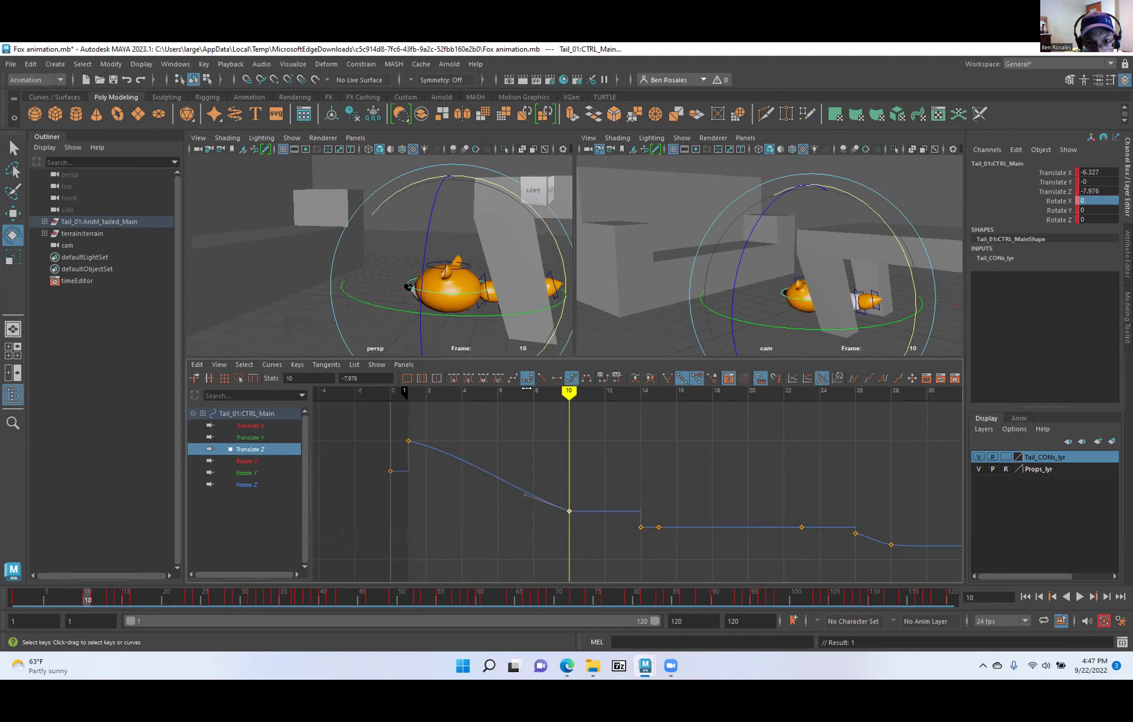
Try flat tangents on the Translate Z key at frame 10.
{"action": "left_click", "coordinate": [556, 378]}
{"action": "left_click_drag", "start_coordinate": [564, 389], "coordinate": [640, 391]}
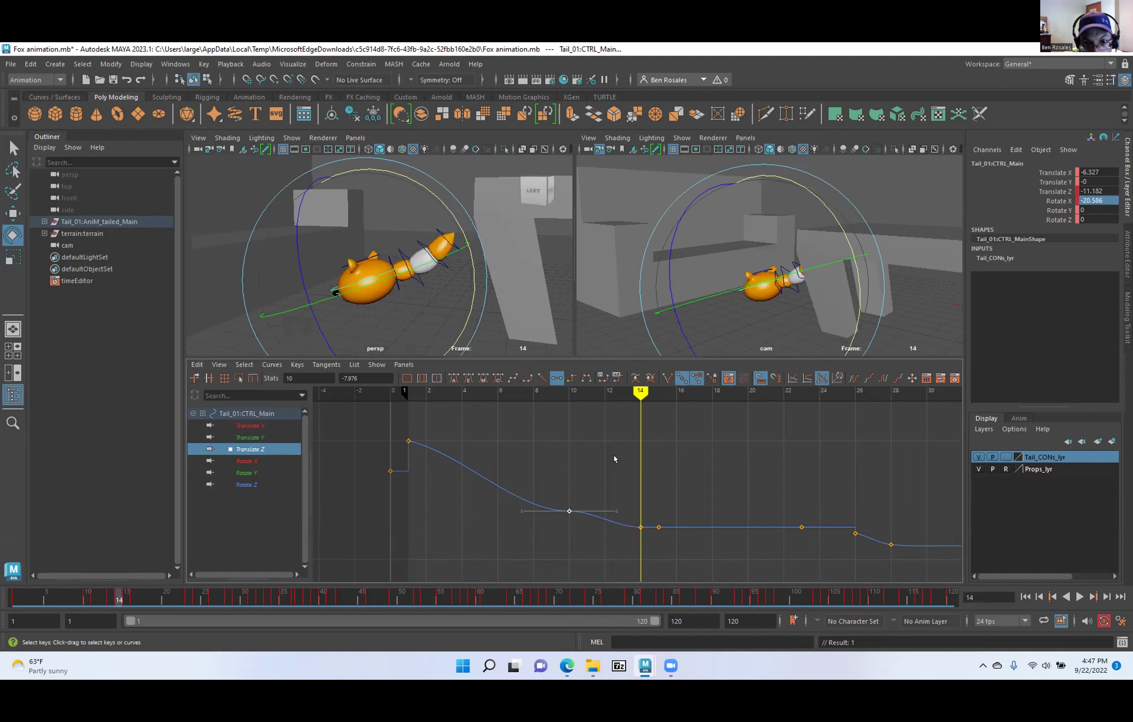
{"action": "left_click", "coordinate": [640, 528]}
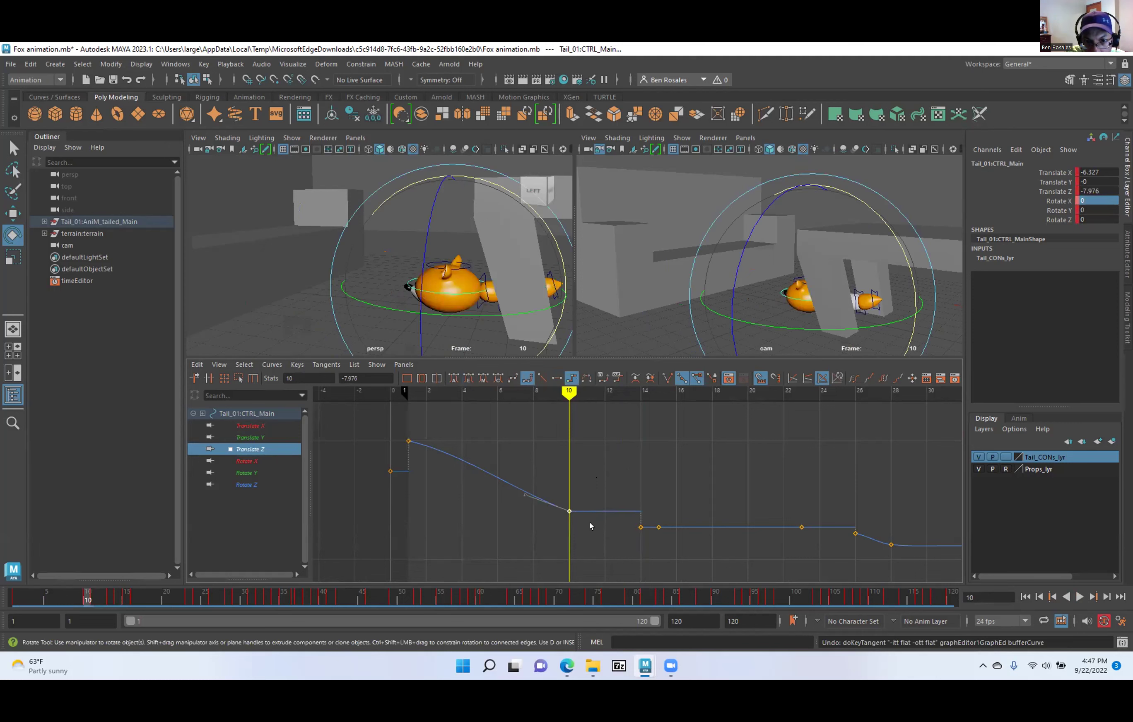
Delete the Translate Z key at frame 10 and scrub through to frame 23 to check the slide.
{"action": "key", "text": "Delete"}
{"action": "mouse_move", "coordinate": [559, 391]}
{"action": "left_mouse_down"}
{"action": "mouse_move", "coordinate": [463, 405]}
{"action": "mouse_move", "coordinate": [591, 437]}
{"action": "mouse_move", "coordinate": [683, 419]}
{"action": "mouse_move", "coordinate": [547, 447]}
{"action": "mouse_move", "coordinate": [453, 448]}
{"action": "mouse_move", "coordinate": [551, 452]}
{"action": "left_mouse_up"}
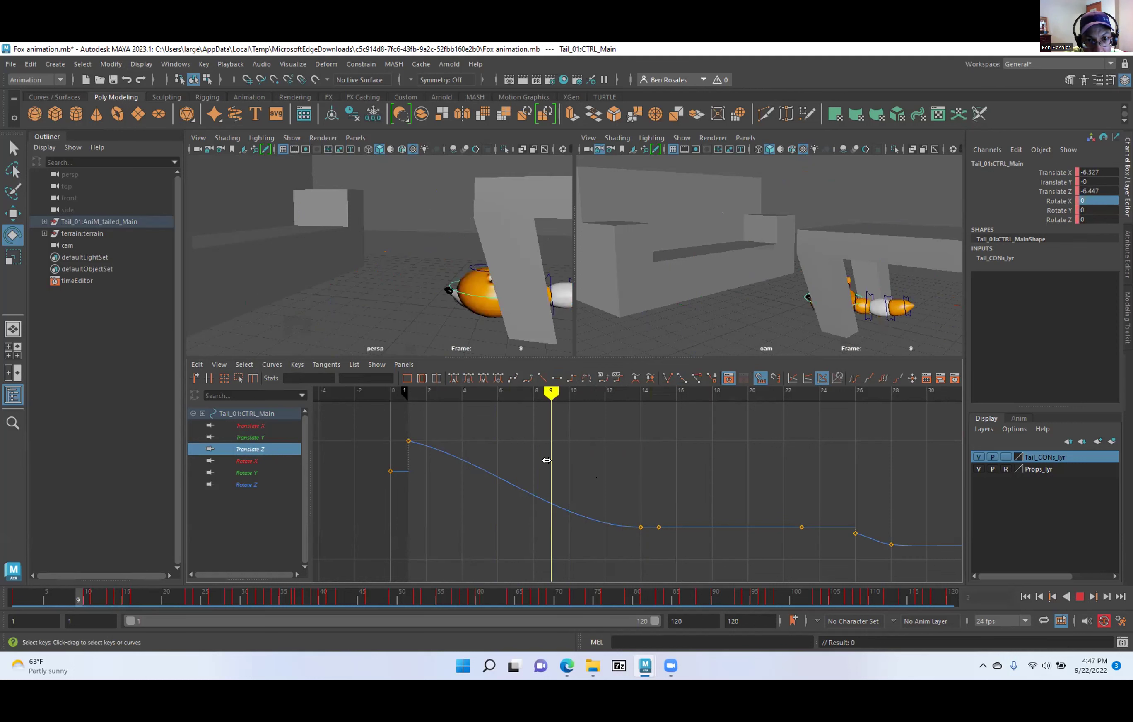
{"action": "mouse_move", "coordinate": [541, 391]}
{"action": "left_mouse_down"}
{"action": "mouse_move", "coordinate": [560, 400]}
{"action": "mouse_move", "coordinate": [474, 401]}
{"action": "mouse_move", "coordinate": [619, 397]}
{"action": "mouse_move", "coordinate": [905, 345]}
{"action": "mouse_move", "coordinate": [726, 353]}
{"action": "left_mouse_up"}
{"action": "scroll", "coordinate": [594, 453], "scroll_direction": "down", "scroll_amount": 6}
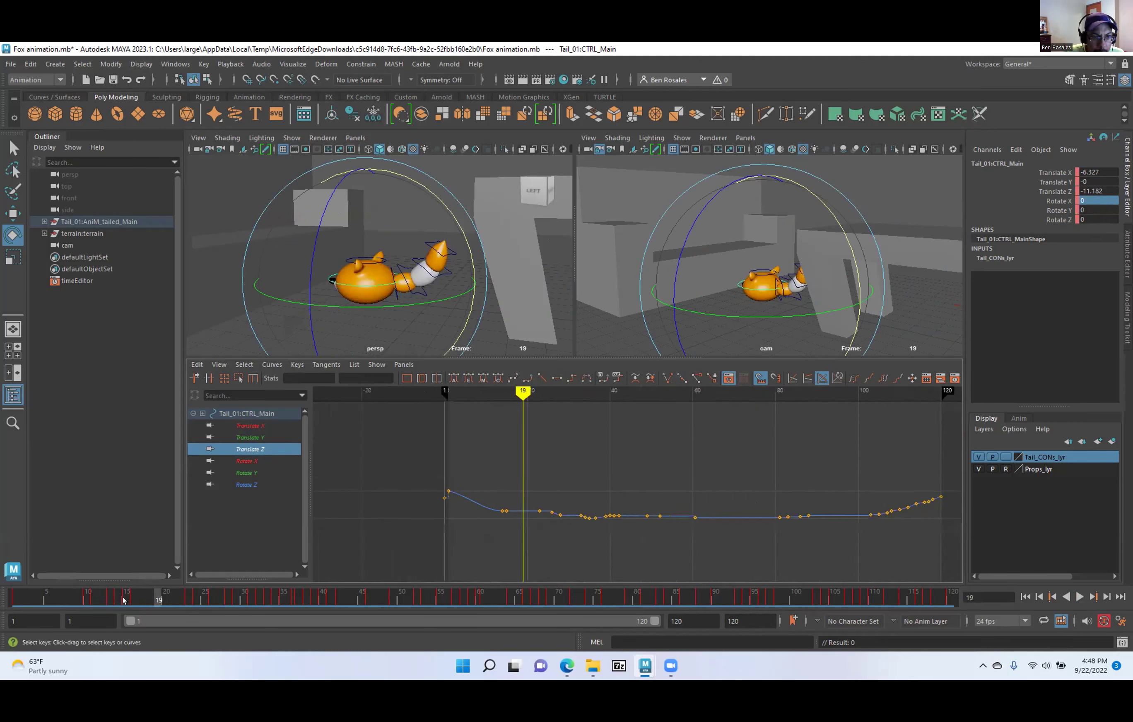
{"action": "left_click_drag", "start_coordinate": [149, 602], "coordinate": [181, 600]}
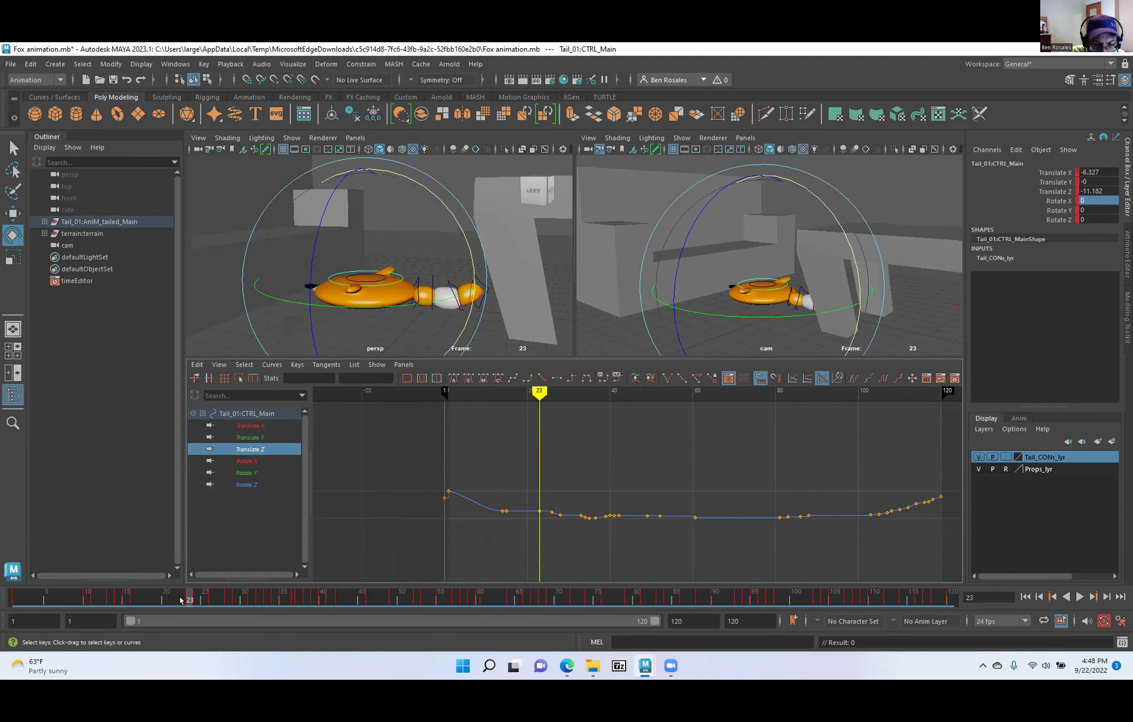
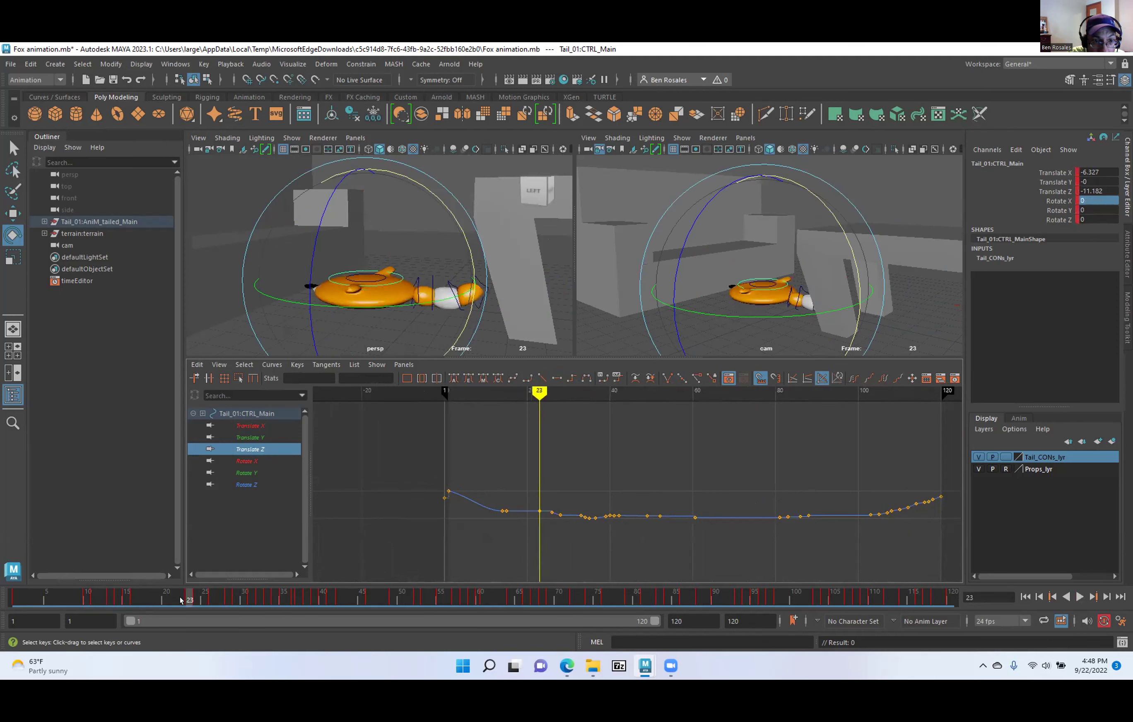
Step between frames 23 and 24 and view the fox from several angles to compare its squashed and airborne jump poses.
{"action": "key", "text": "alt+period"}
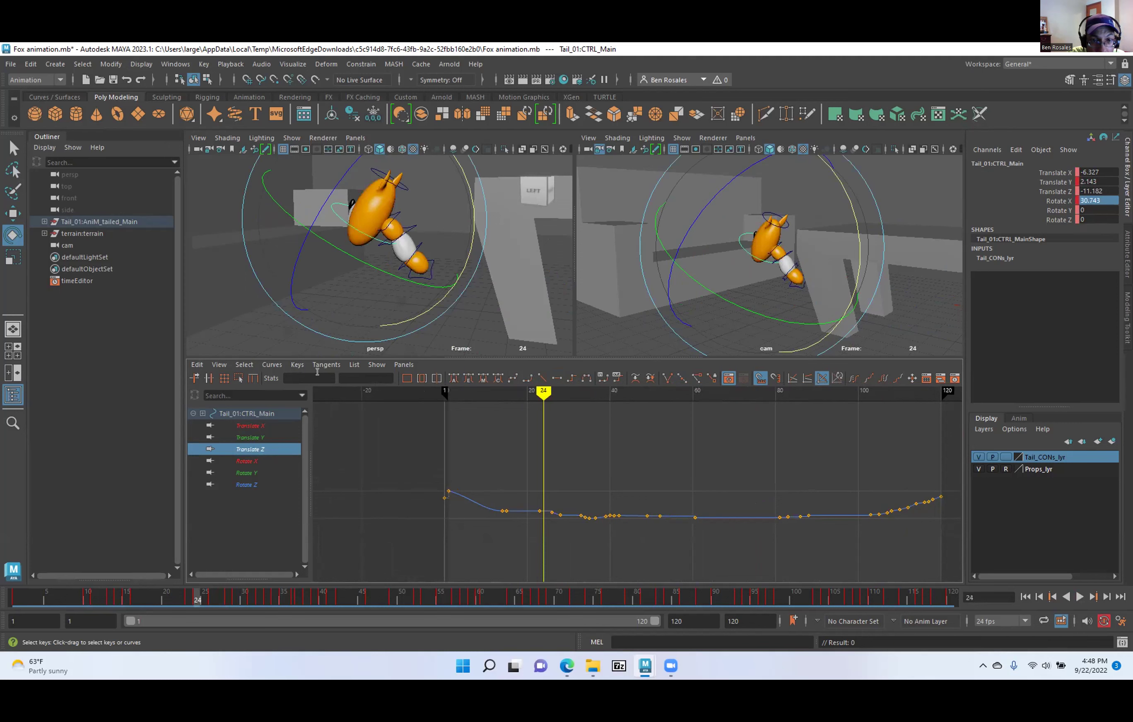
{"action": "key", "text": "alt+comma"}
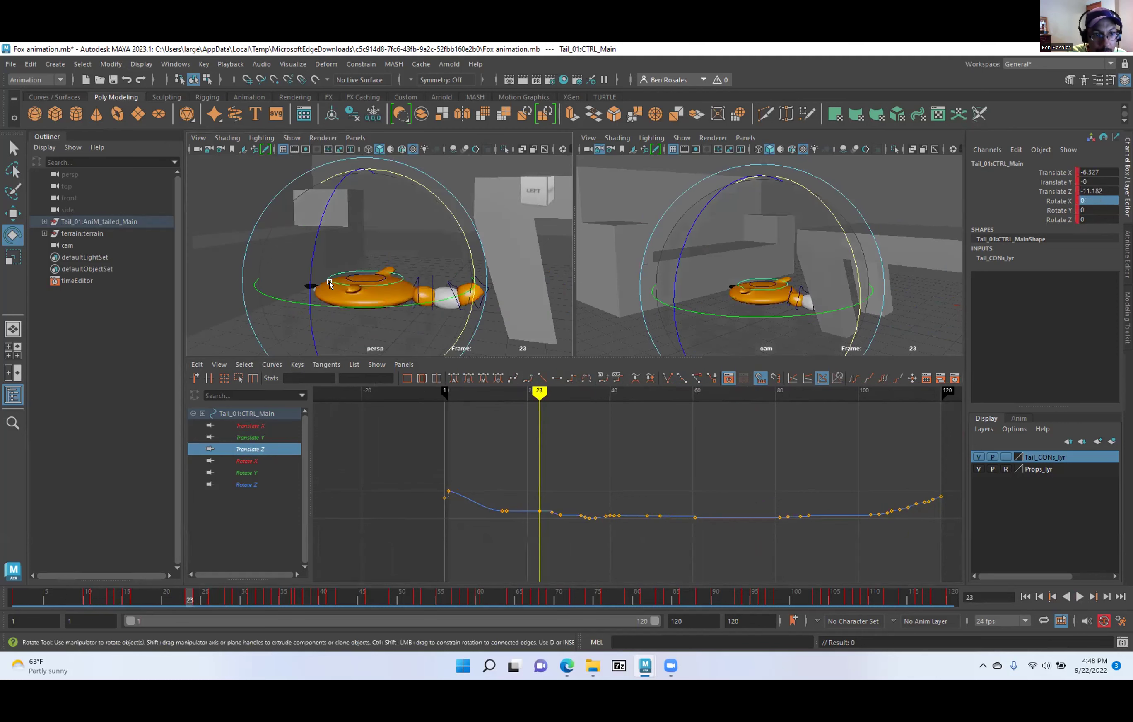
{"action": "key", "text": "alt+period"}
{"action": "left_click_drag", "start_coordinate": [331, 248], "coordinate": [376, 276], "text": "alt"}
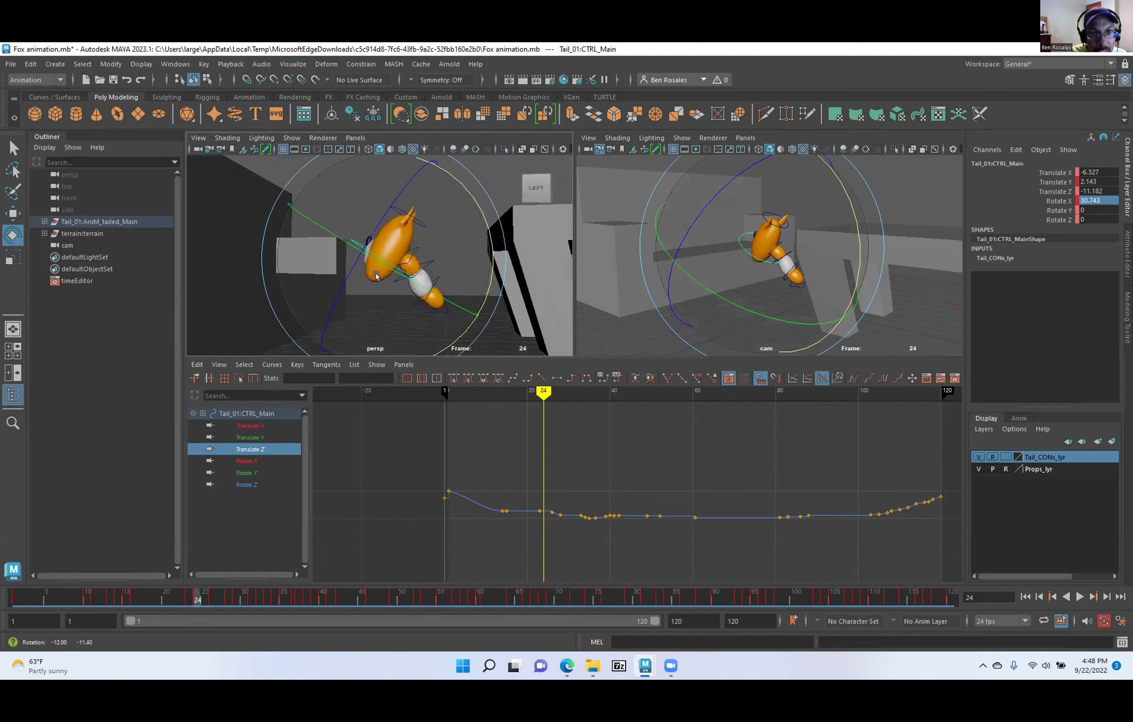
{"action": "key", "text": "w"}
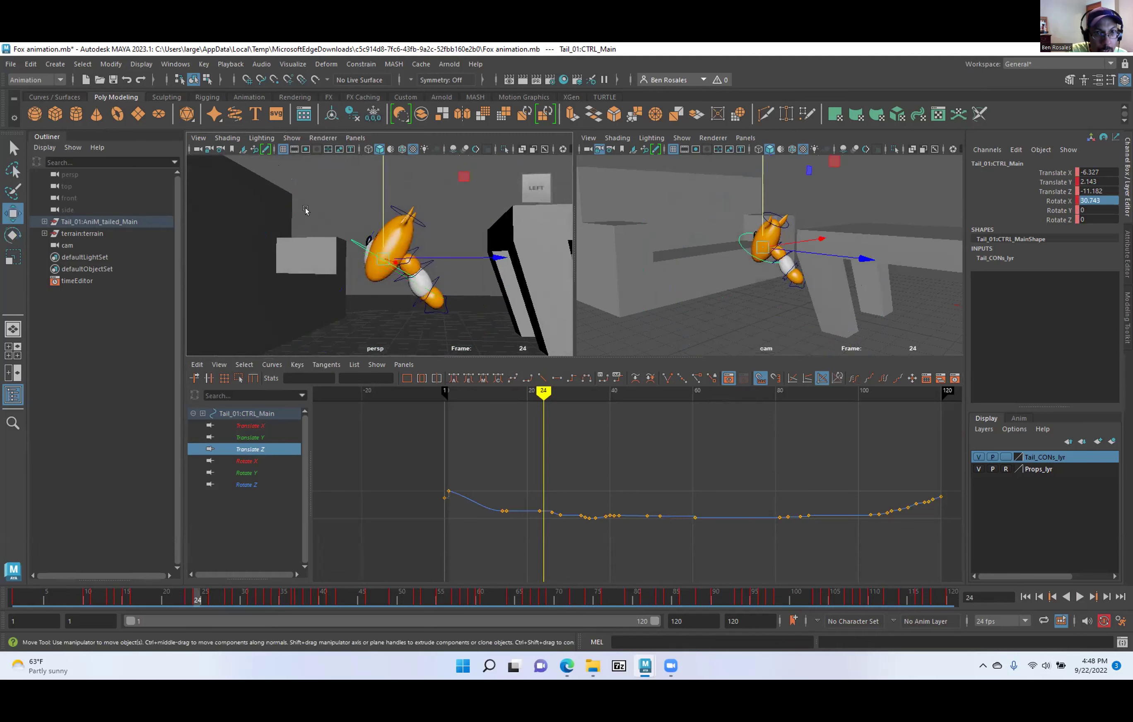
{"action": "mouse_move", "coordinate": [331, 234]}
{"action": "left_mouse_down", "text": "alt"}
{"action": "mouse_move", "coordinate": [319, 247]}
{"action": "mouse_move", "coordinate": [332, 236]}
{"action": "left_mouse_up", "text": "alt"}
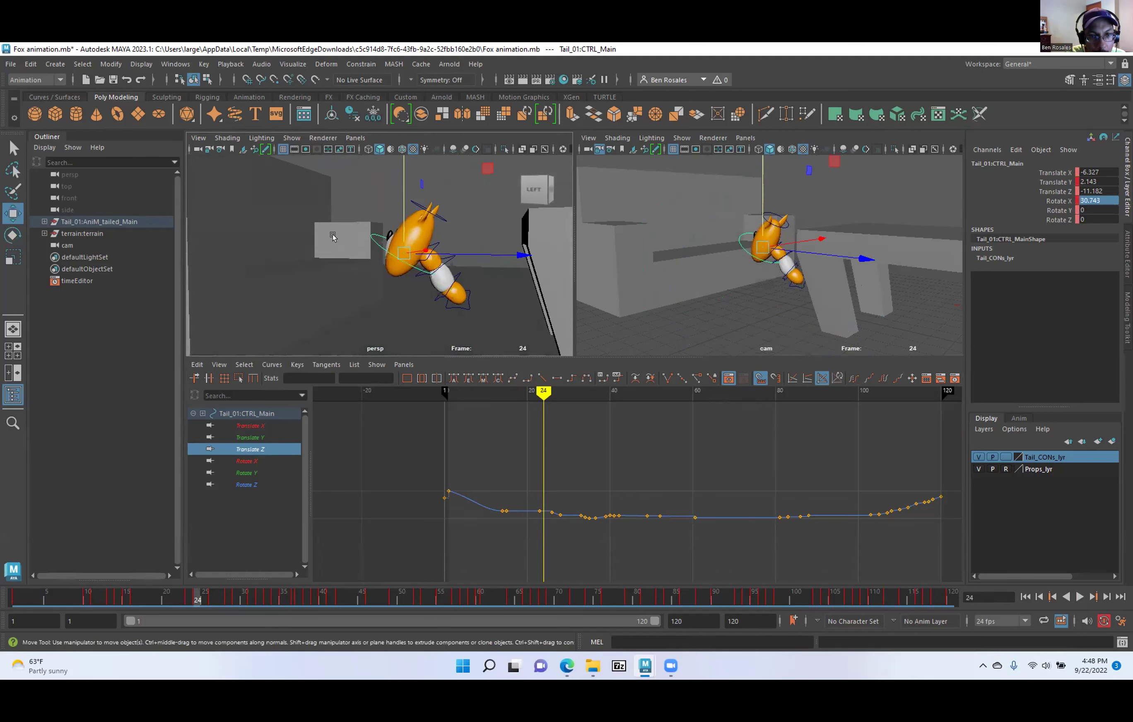
{"action": "right_click_drag", "start_coordinate": [438, 505], "coordinate": [618, 505], "text": "alt+shift"}
{"action": "middle_click_drag", "start_coordinate": [519, 505], "coordinate": [761, 507], "text": "alt"}
{"action": "mouse_move", "coordinate": [585, 494]}
{"action": "middle_mouse_down", "text": "alt"}
{"action": "mouse_move", "coordinate": [620, 476]}
{"action": "mouse_move", "coordinate": [712, 479]}
{"action": "middle_mouse_up", "text": "alt"}
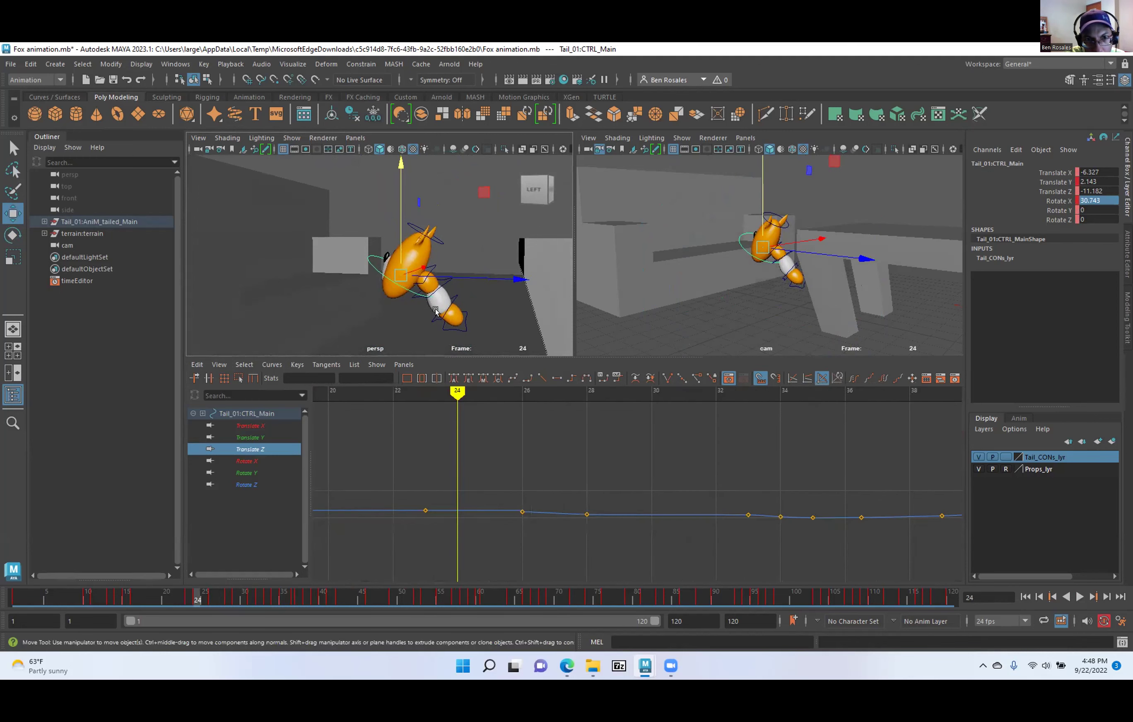
{"action": "left_click_drag", "start_coordinate": [457, 490], "coordinate": [415, 486]}
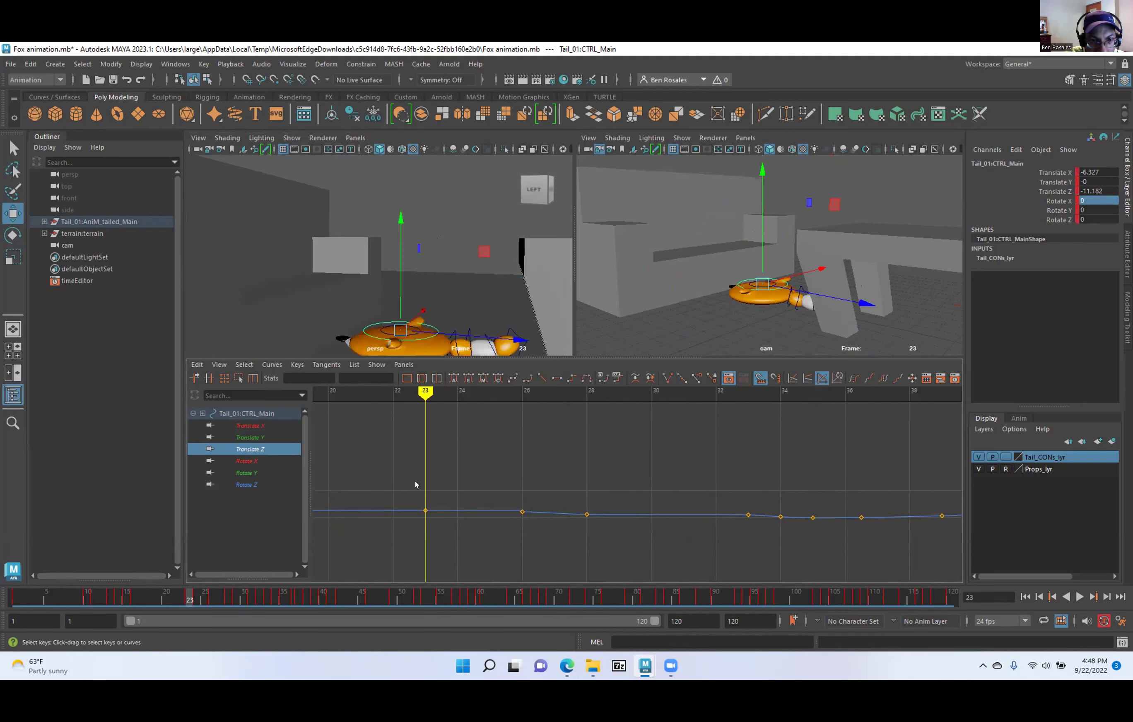
{"action": "middle_click_drag", "start_coordinate": [378, 299], "coordinate": [396, 255], "text": "alt"}
{"action": "right_click_drag", "start_coordinate": [396, 256], "coordinate": [341, 275], "text": "alt"}
{"action": "key", "text": "alt+comma"}
{"action": "key", "text": "alt+period"}
{"action": "key", "text": "alt+period"}
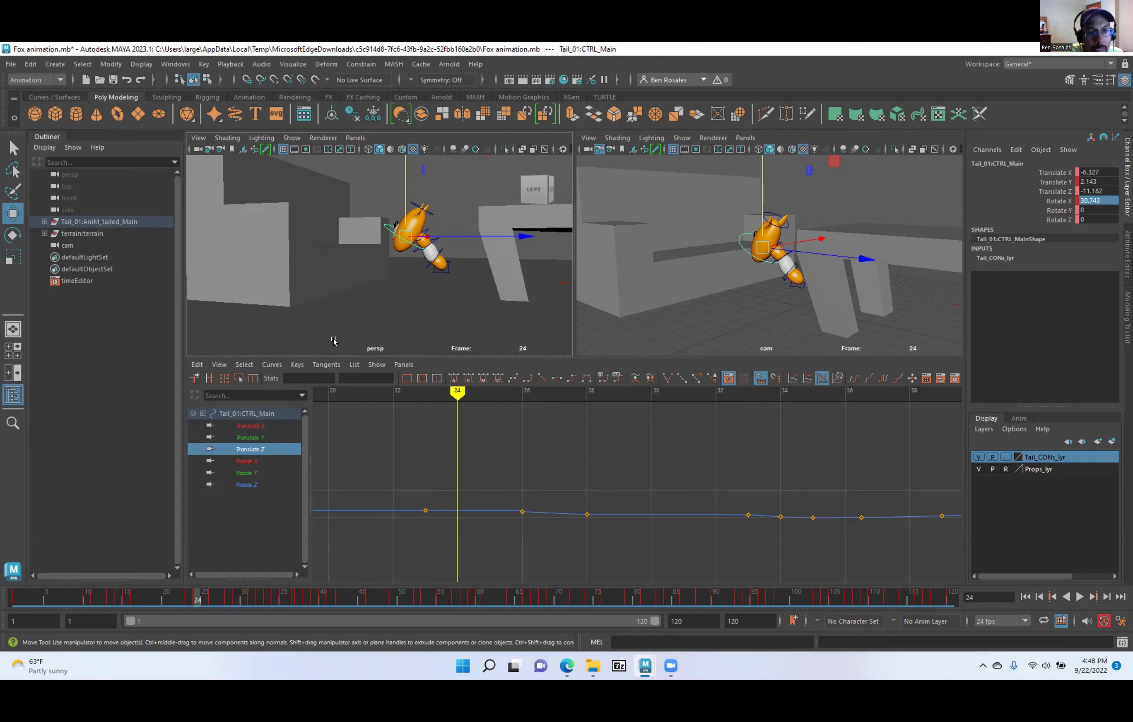
{"action": "middle_click_drag", "start_coordinate": [327, 257], "coordinate": [377, 277], "text": "alt"}
{"action": "right_click_drag", "start_coordinate": [376, 277], "coordinate": [495, 266], "text": "alt"}
{"action": "middle_click_drag", "start_coordinate": [495, 266], "coordinate": [390, 236], "text": "alt"}
{"action": "right_click_drag", "start_coordinate": [365, 238], "coordinate": [433, 272], "text": "alt"}
{"action": "middle_click_drag", "start_coordinate": [432, 273], "coordinate": [521, 263], "text": "alt"}
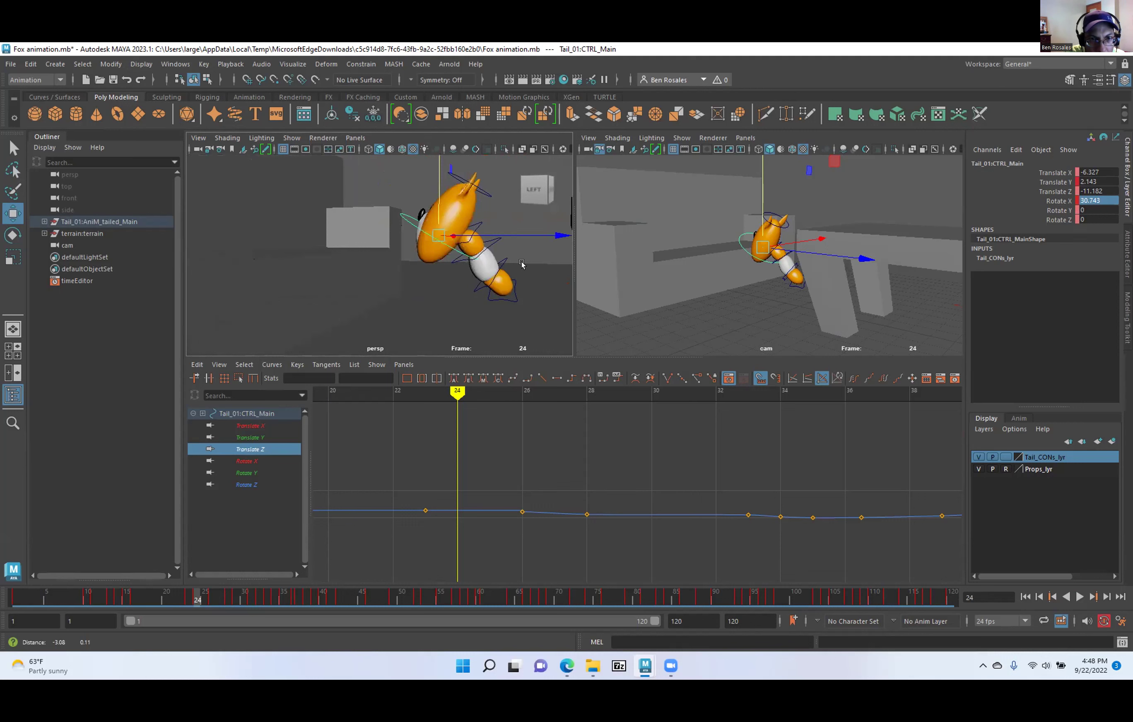
{"action": "key", "text": "alt+comma"}
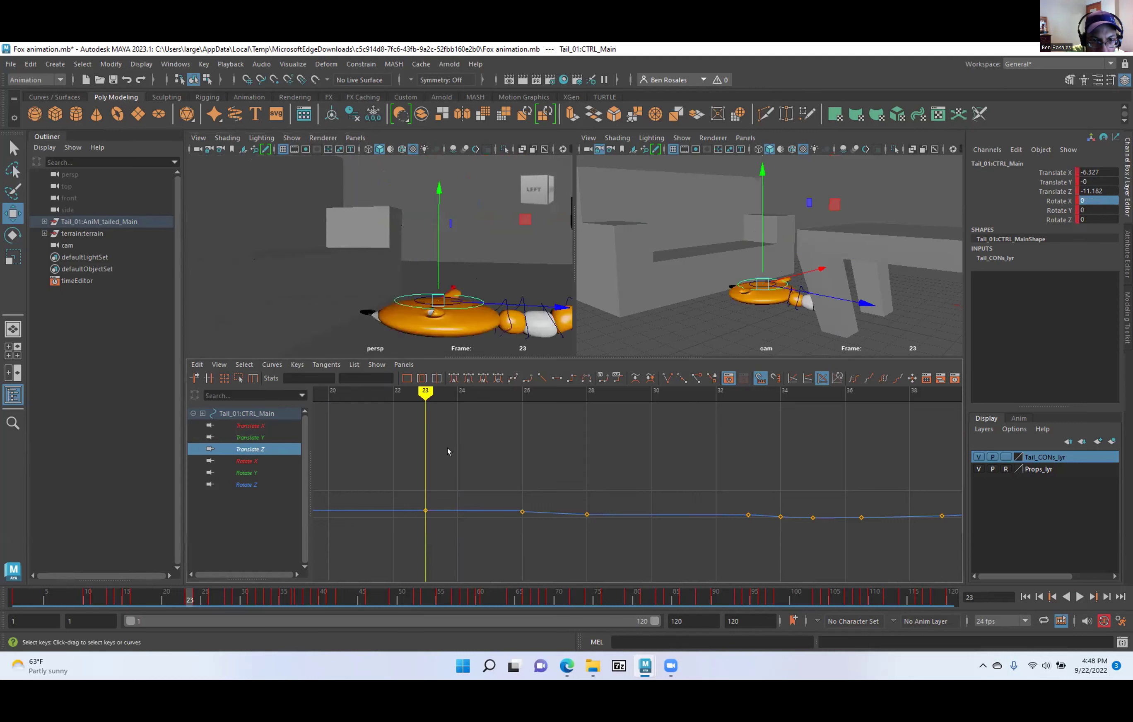
{"action": "key", "text": "alt+period"}
{"action": "key", "text": "alt+comma"}
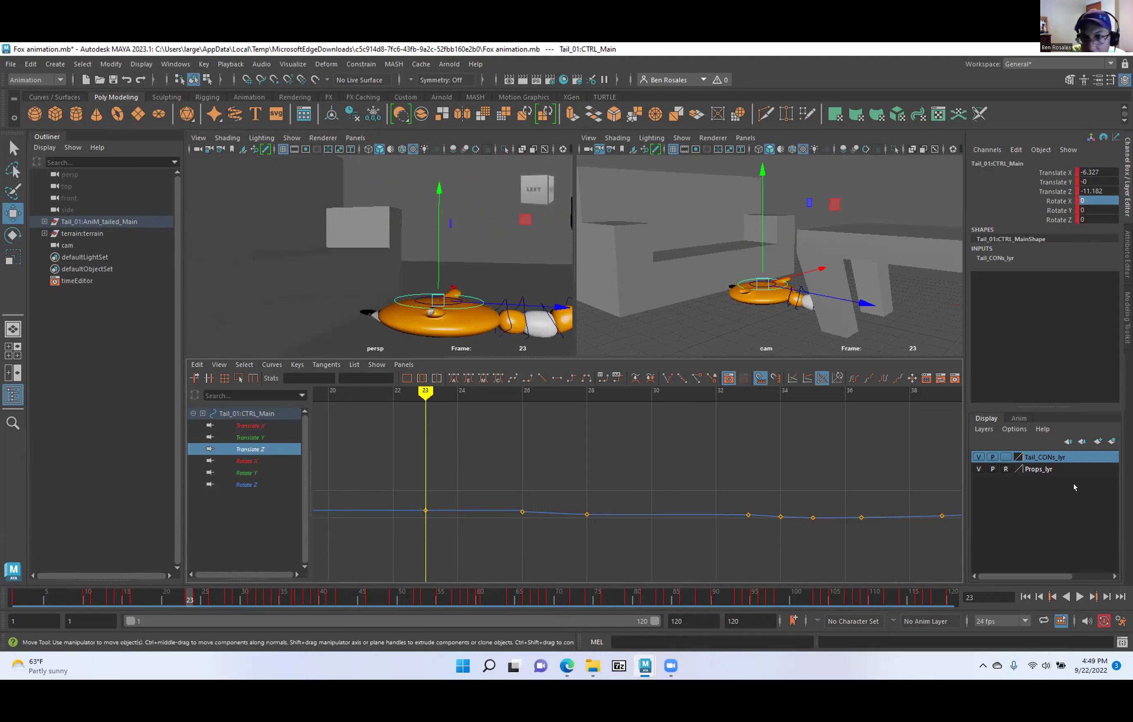
Select all the control objects belonging to the Tail_CONs_lyr display layer.
{"action": "right_click", "coordinate": [1034, 459]}
{"action": "left_click", "coordinate": [1036, 509]}
{"action": "middle_click_drag", "start_coordinate": [539, 496], "coordinate": [578, 493], "text": "alt"}
{"action": "right_click_drag", "start_coordinate": [578, 494], "coordinate": [497, 486], "text": "alt+shift"}
{"action": "middle_click_drag", "start_coordinate": [497, 487], "coordinate": [774, 487], "text": "alt"}
{"action": "right_click_drag", "start_coordinate": [774, 487], "coordinate": [847, 487], "text": "alt+shift"}
{"action": "middle_click_drag", "start_coordinate": [384, 490], "coordinate": [678, 467], "text": "alt"}
{"action": "right_click_drag", "start_coordinate": [678, 467], "coordinate": [699, 467], "text": "alt+shift"}
{"action": "middle_click_drag", "start_coordinate": [556, 464], "coordinate": [566, 479], "text": "alt"}
Apply stepped tangents to the selected controls' keys at frames 23 and 24 and step through the neighbouring frames to check the poses.
{"action": "left_click_drag", "start_coordinate": [604, 422], "coordinate": [674, 547]}
{"action": "left_click", "coordinate": [570, 379]}
{"action": "key", "text": "period"}
{"action": "key", "text": "comma"}
{"action": "key", "text": "period"}
{"action": "key", "text": "comma"}
{"action": "key", "text": "period"}
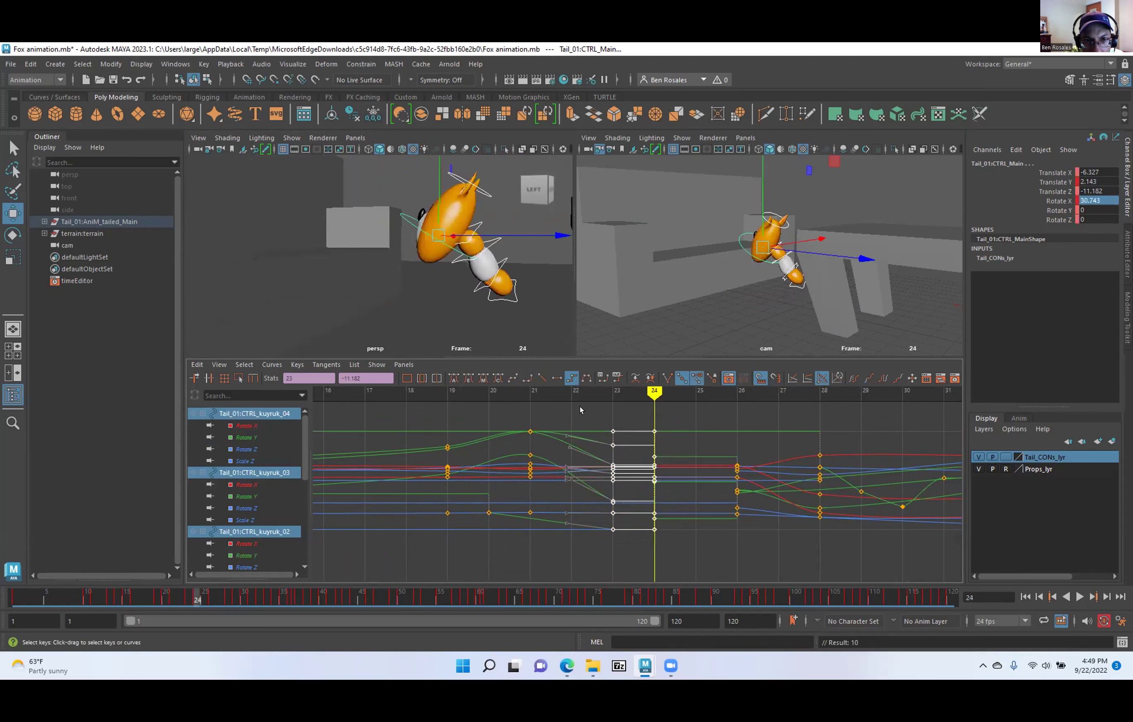
{"action": "key", "text": "period"}
{"action": "key", "text": "comma"}
Delete the main control's Translate Y key at frame 24 and key the control there at ground level.
{"action": "left_click", "coordinate": [409, 223]}
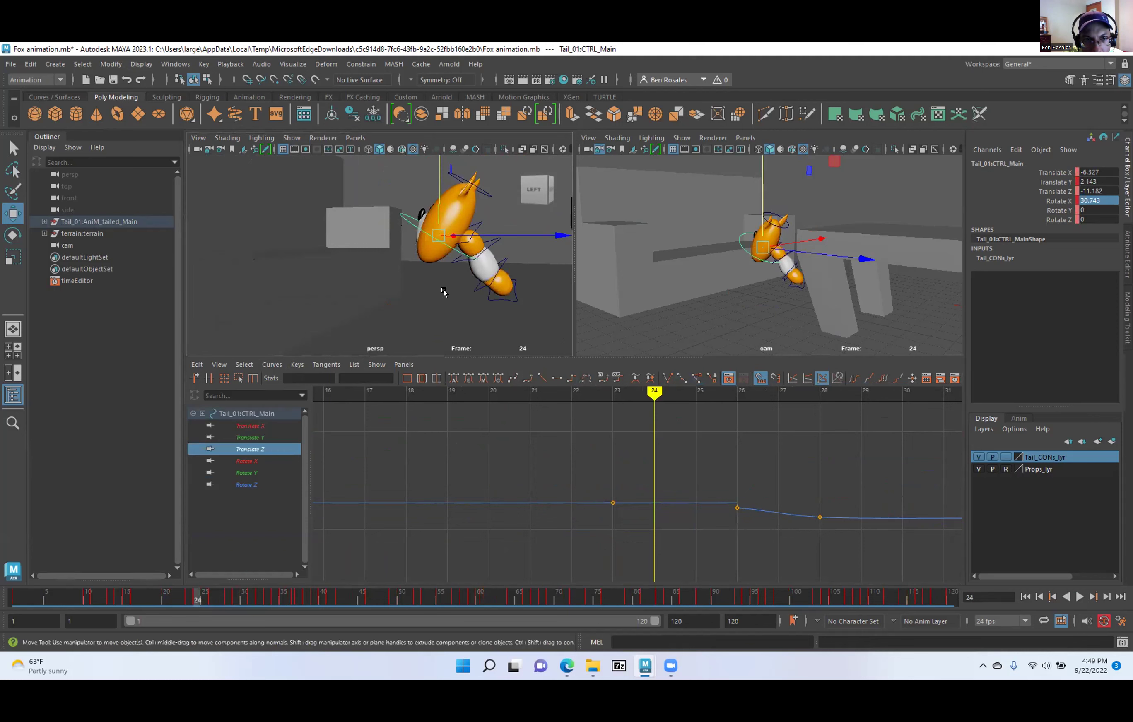
{"action": "left_click", "coordinate": [292, 438]}
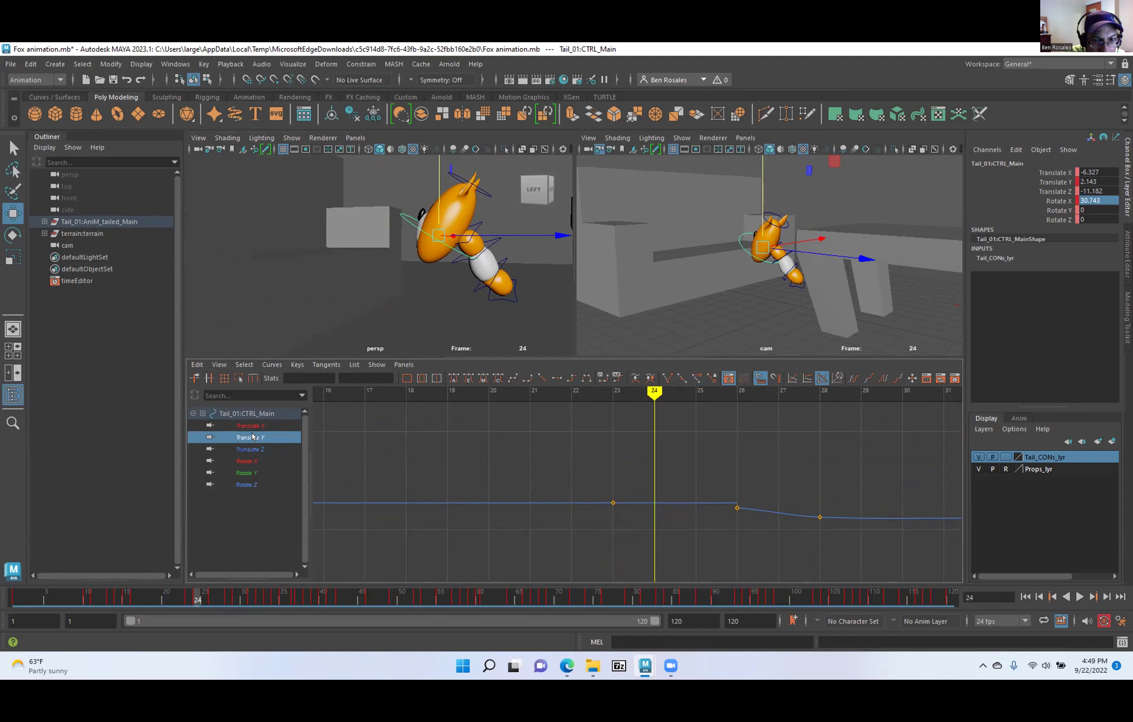
{"action": "key", "text": "f"}
{"action": "left_click_drag", "start_coordinate": [600, 487], "coordinate": [613, 531]}
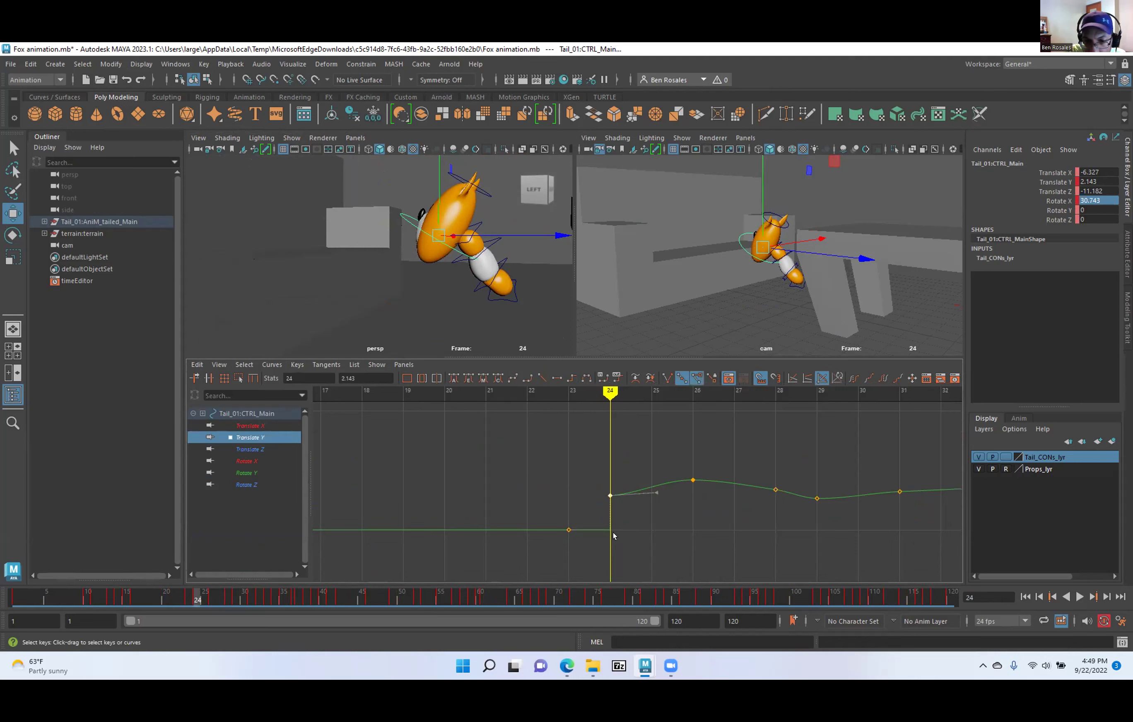
{"action": "key", "text": "Delete"}
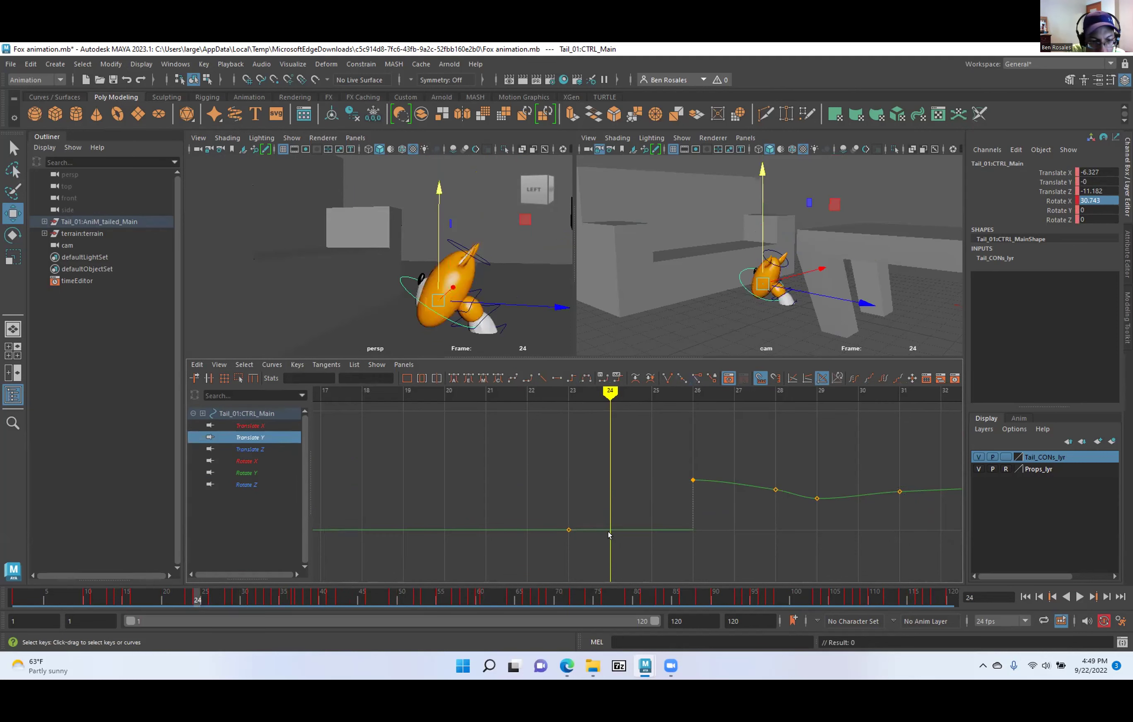
{"action": "key", "text": "s"}
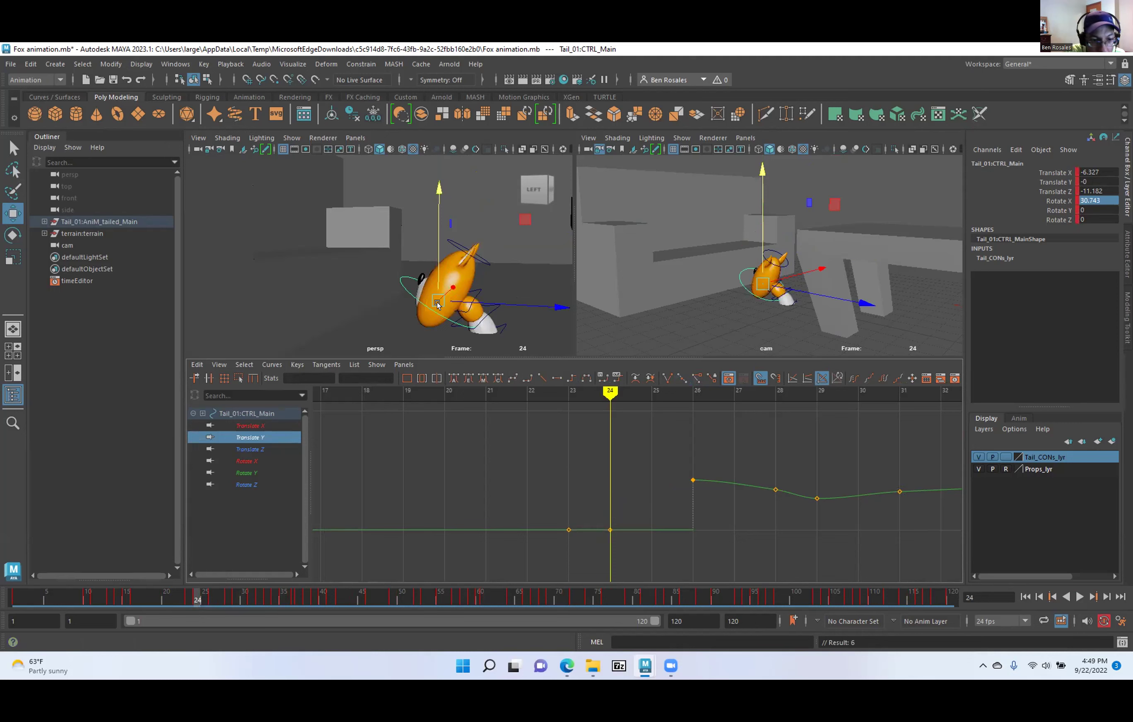
Rotate the main control at frame 24 to a Rotate X of about -3.85 so the fox stands upright.
{"action": "key", "text": "e"}
{"action": "left_click_drag", "start_coordinate": [385, 207], "coordinate": [322, 236]}
{"action": "left_click_drag", "start_coordinate": [387, 322], "coordinate": [388, 290], "text": "alt"}
{"action": "middle_click_drag", "start_coordinate": [388, 290], "coordinate": [389, 204], "text": "alt"}
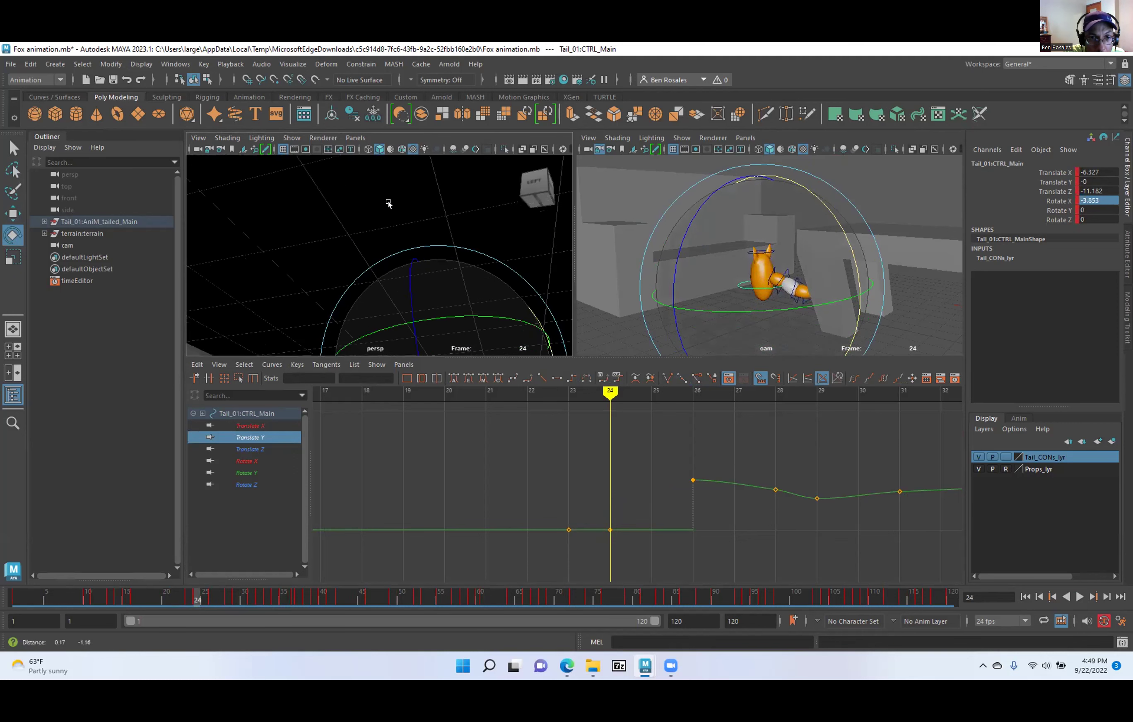
{"action": "left_click_drag", "start_coordinate": [388, 203], "coordinate": [419, 252], "text": "alt"}
{"action": "mouse_move", "coordinate": [419, 252]}
{"action": "middle_mouse_down", "text": "alt"}
{"action": "mouse_move", "coordinate": [425, 226]}
{"action": "mouse_move", "coordinate": [424, 250]}
{"action": "middle_mouse_up", "text": "alt"}
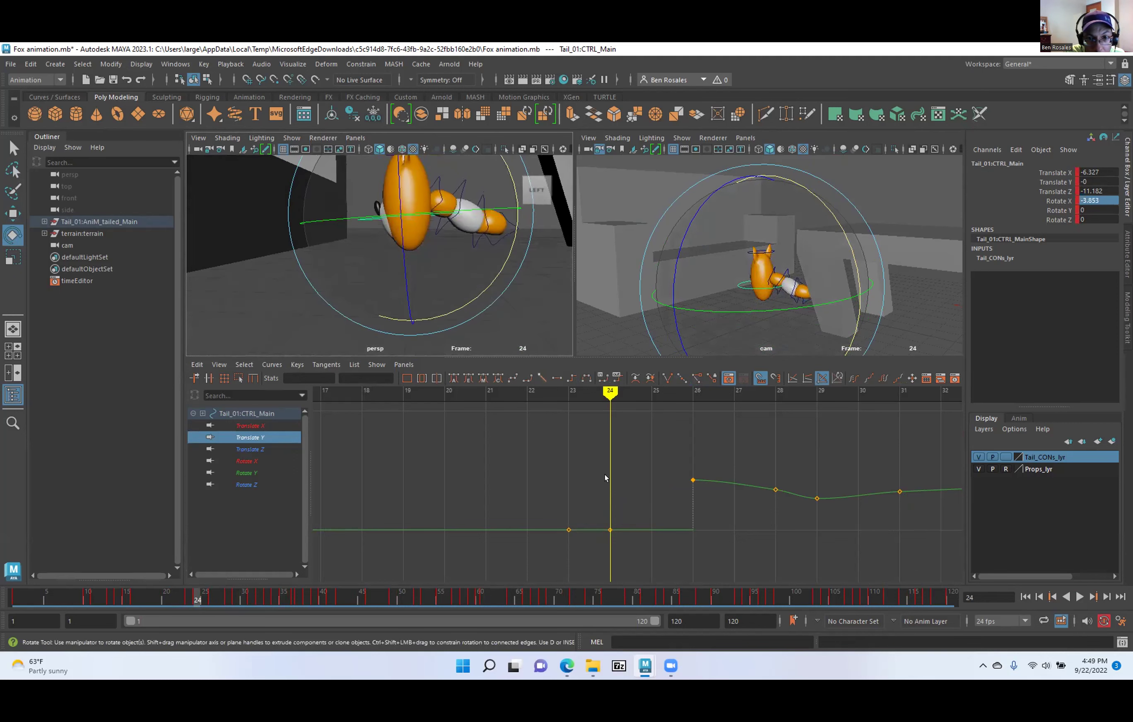
Give the main control's Translate Y key at frame 24 linear tangents and scrub the takeoff frames to check the rise.
{"action": "left_click_drag", "start_coordinate": [600, 502], "coordinate": [618, 554]}
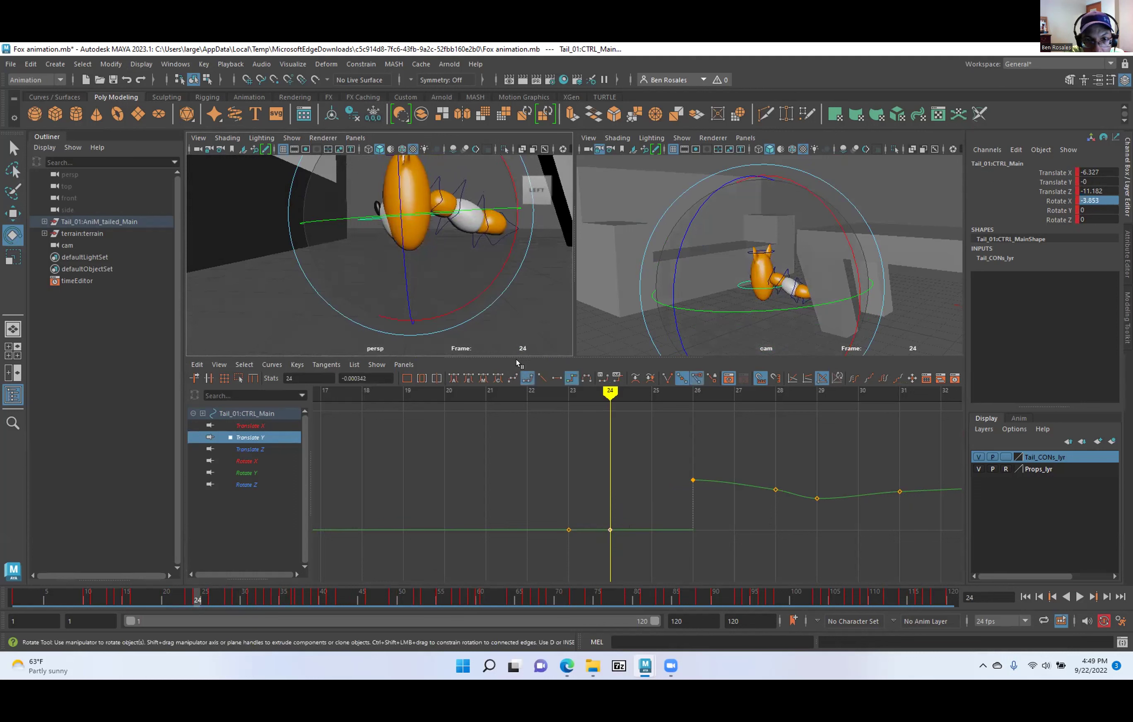
{"action": "left_click", "coordinate": [542, 378]}
{"action": "mouse_move", "coordinate": [605, 406]}
{"action": "left_mouse_down"}
{"action": "mouse_move", "coordinate": [544, 408]}
{"action": "mouse_move", "coordinate": [669, 404]}
{"action": "mouse_move", "coordinate": [584, 412]}
{"action": "mouse_move", "coordinate": [610, 409]}
{"action": "left_mouse_up"}
{"action": "right_click_drag", "start_coordinate": [410, 212], "coordinate": [301, 218], "text": "alt"}
{"action": "middle_click_drag", "start_coordinate": [333, 214], "coordinate": [370, 215], "text": "alt"}
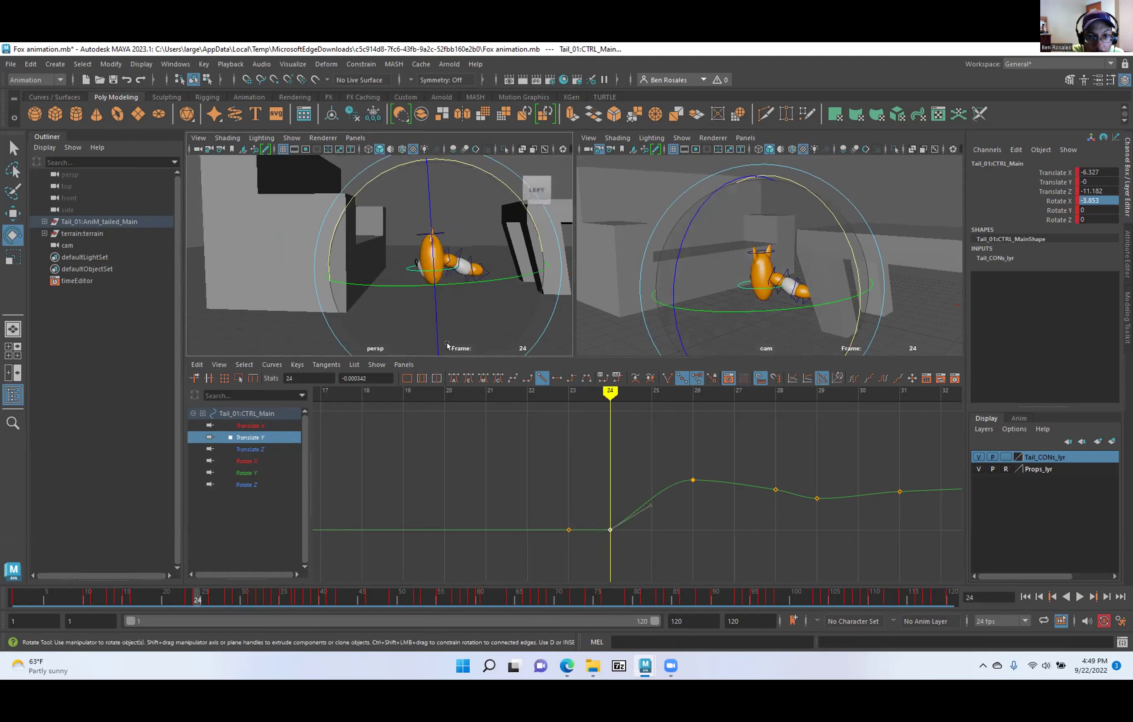
{"action": "left_click_drag", "start_coordinate": [569, 400], "coordinate": [621, 402]}
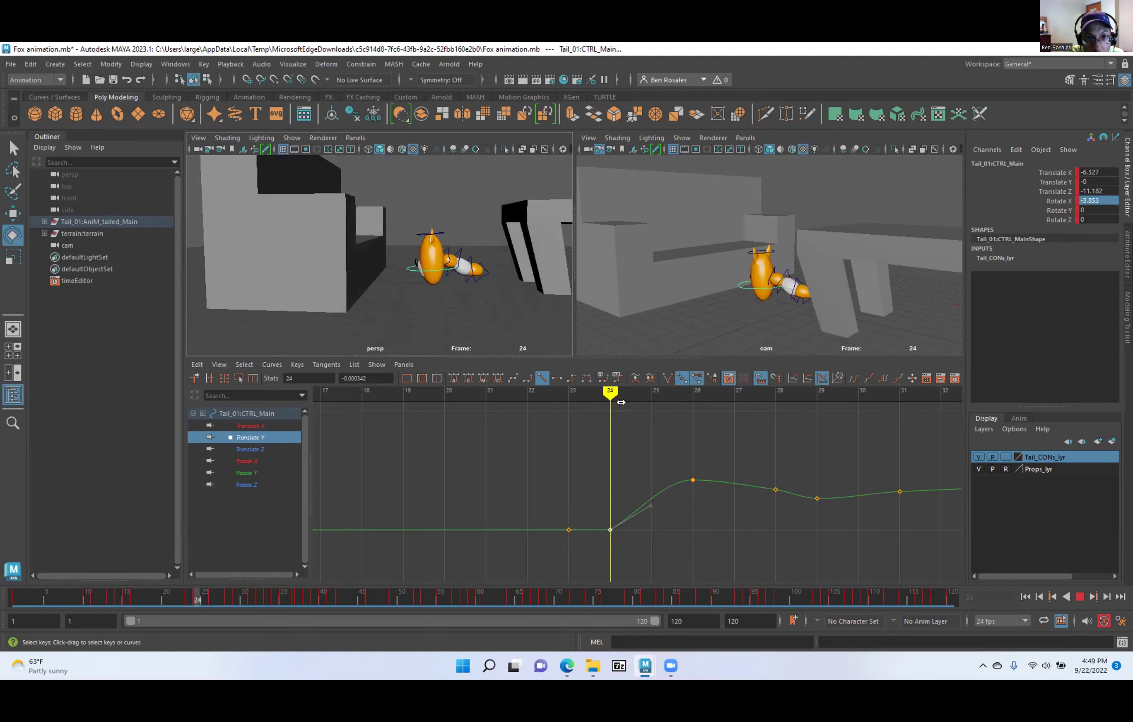
{"action": "key", "text": "e"}
{"action": "key", "text": "alt+comma"}
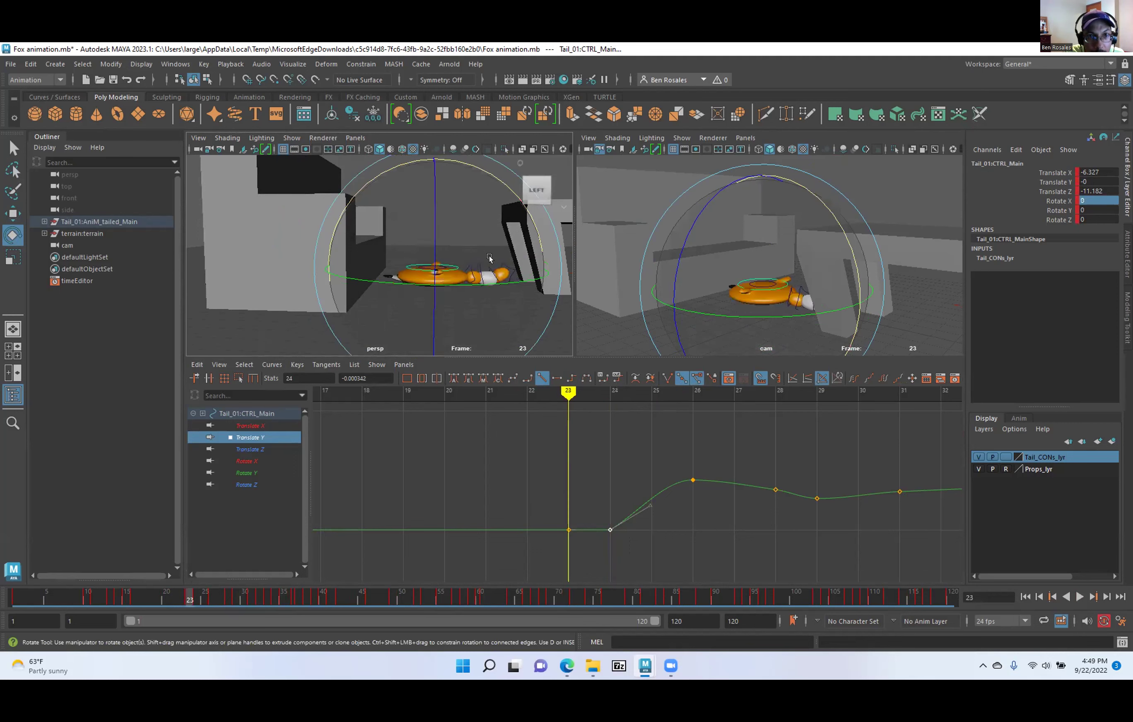
Raise the fox's top control at frame 24 to a Translate Y of 1 to stretch the body.
{"action": "left_click_drag", "start_coordinate": [394, 274], "coordinate": [367, 275], "text": "alt"}
{"action": "scroll", "coordinate": [377, 286], "scroll_direction": "up", "scroll_amount": 3}
{"action": "key", "text": "alt+period"}
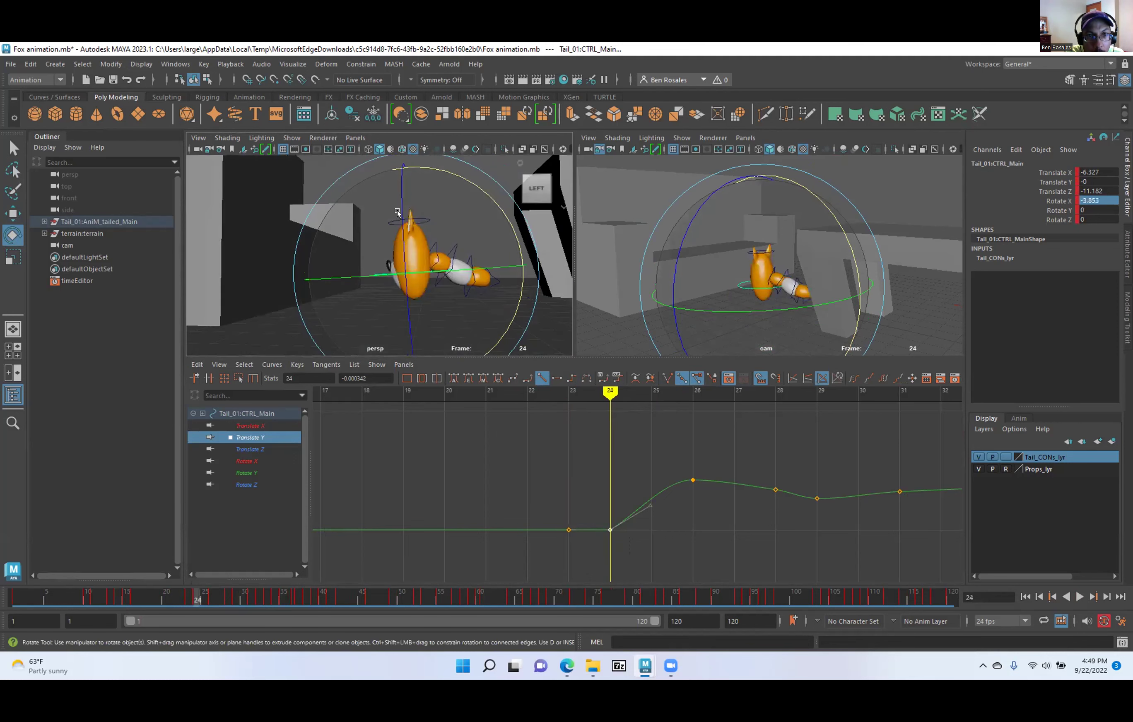
{"action": "key", "text": "w"}
{"action": "left_click", "coordinate": [390, 220]}
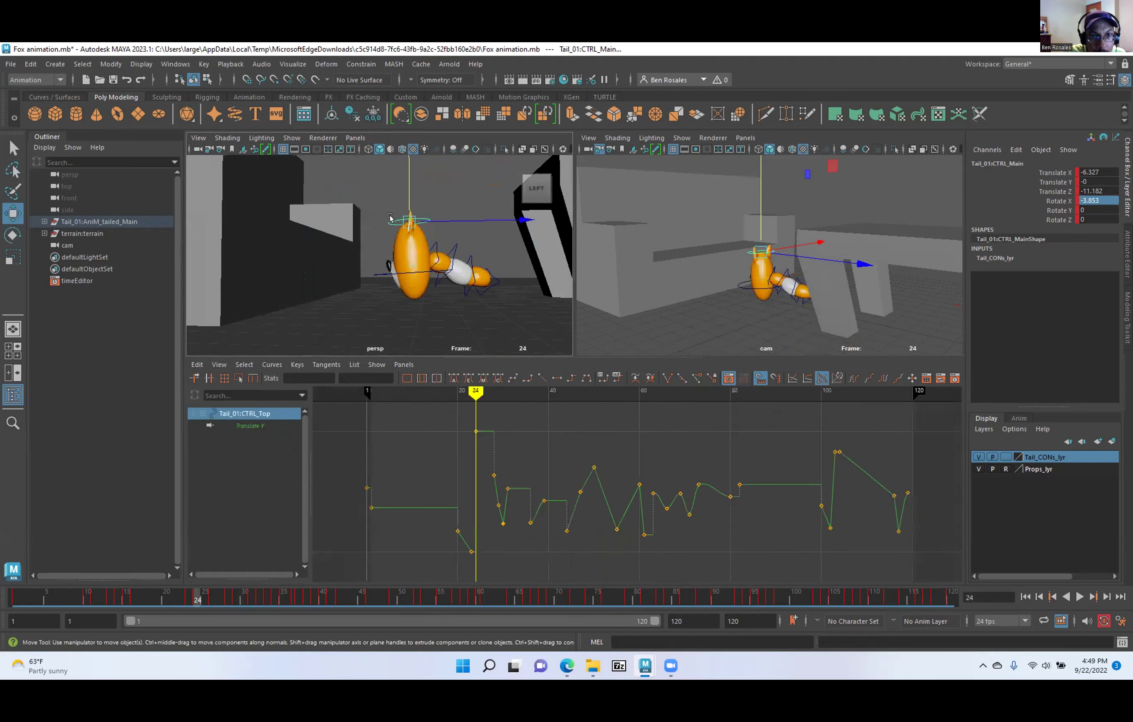
{"action": "left_click_drag", "start_coordinate": [405, 188], "coordinate": [397, 179]}
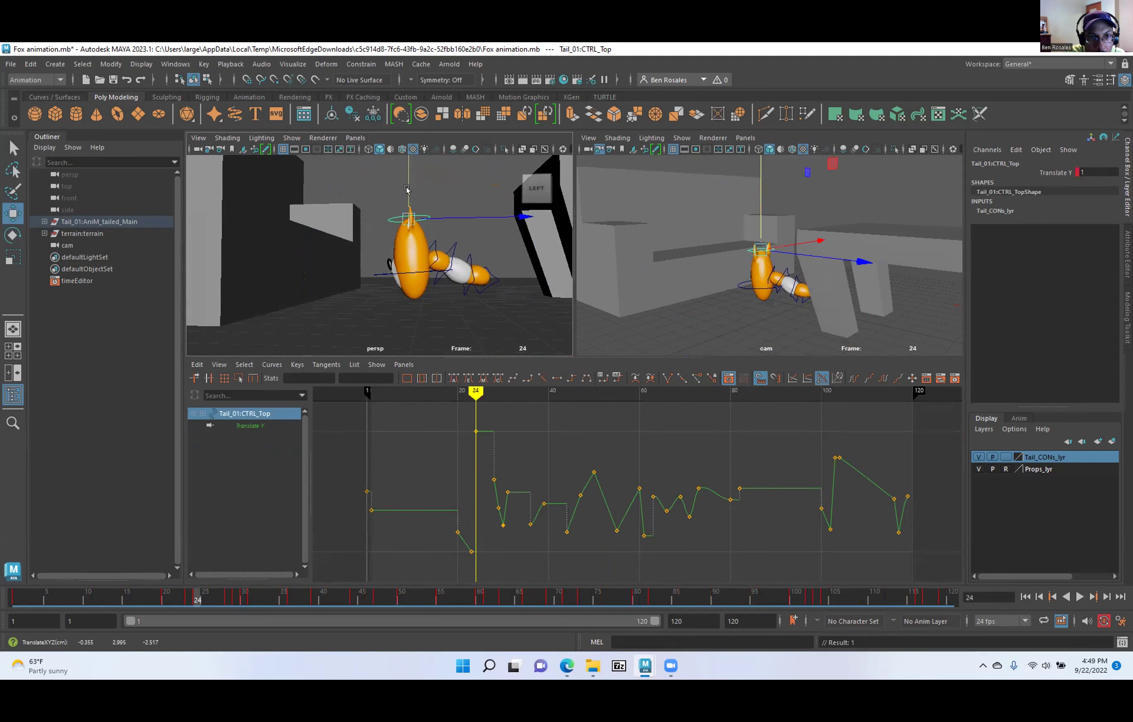
Raise the top control at frame 23 to a Translate Y of about -0.71 to soften the squash, and play back the takeoff.
{"action": "key", "text": "comma"}
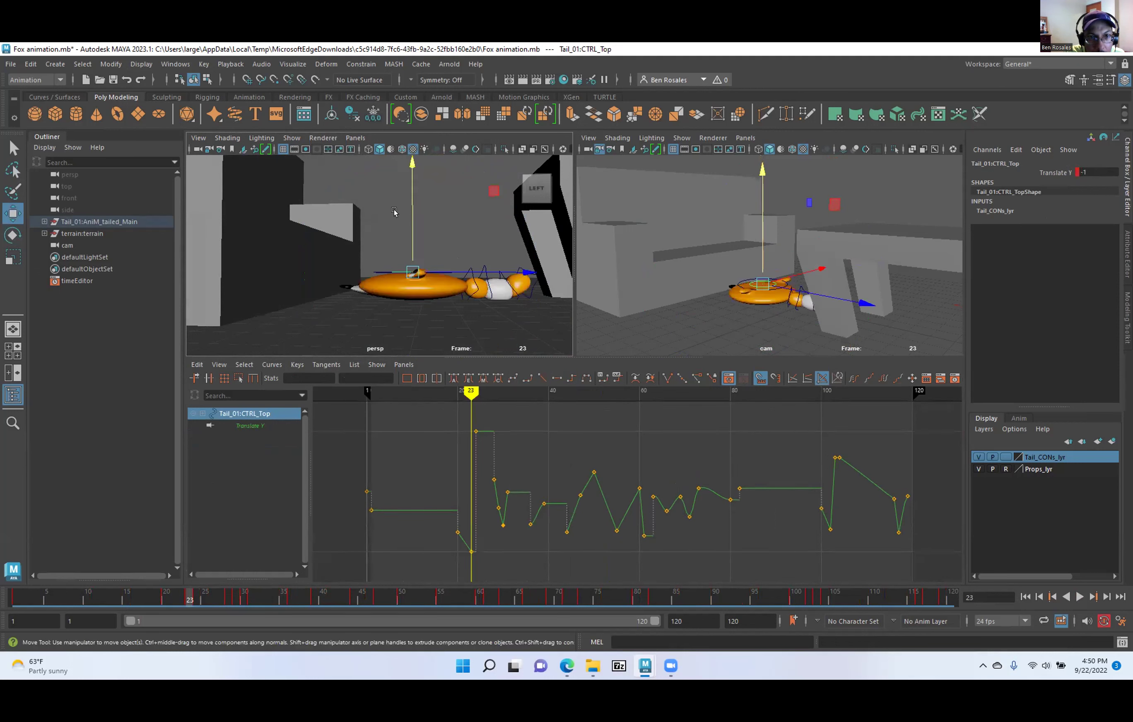
{"action": "left_click_drag", "start_coordinate": [405, 210], "coordinate": [403, 201]}
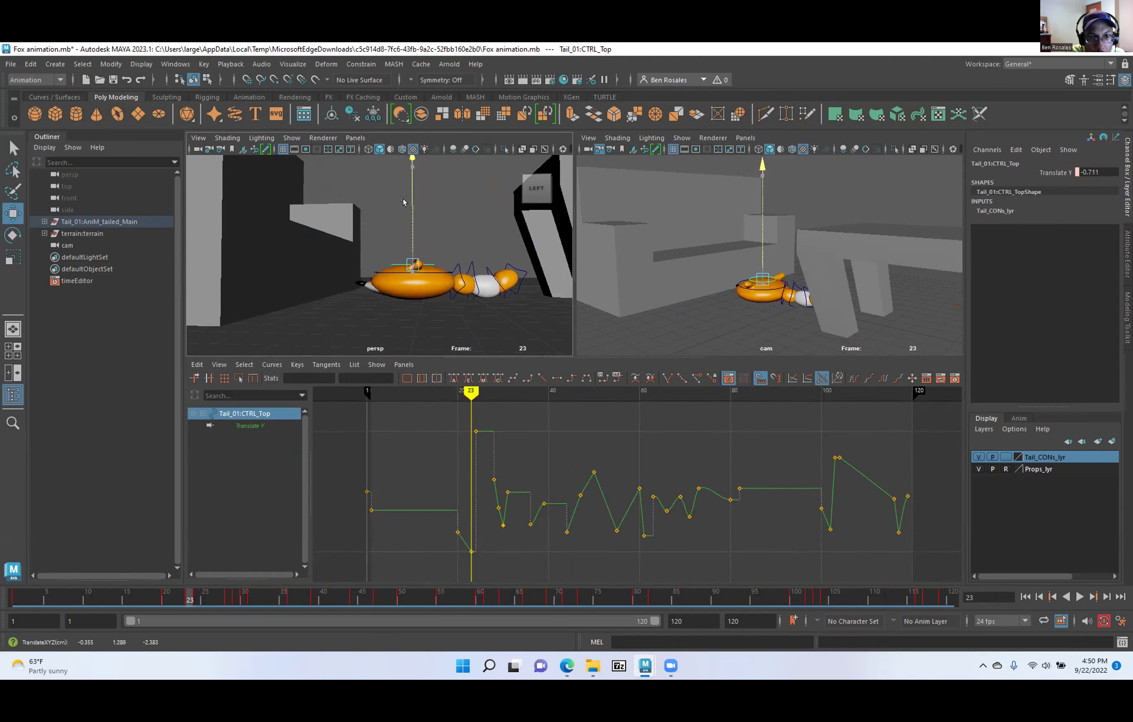
{"action": "key", "text": "period"}
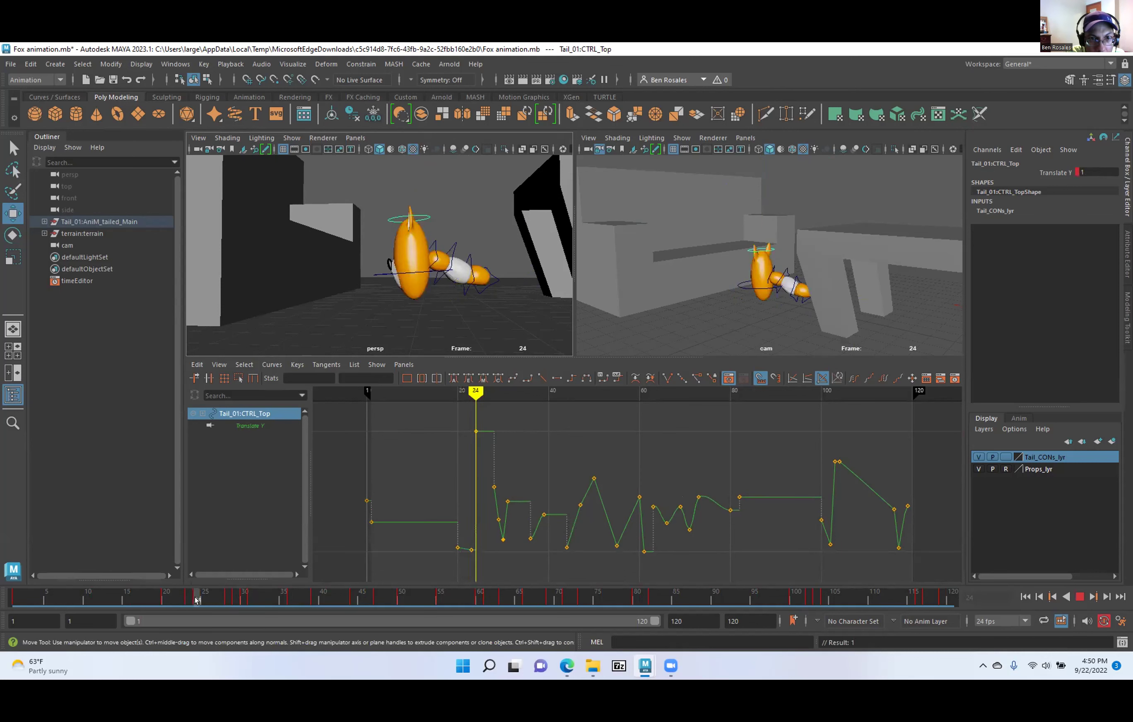
{"action": "key", "text": "alt+v"}
{"action": "key", "text": "alt+v"}
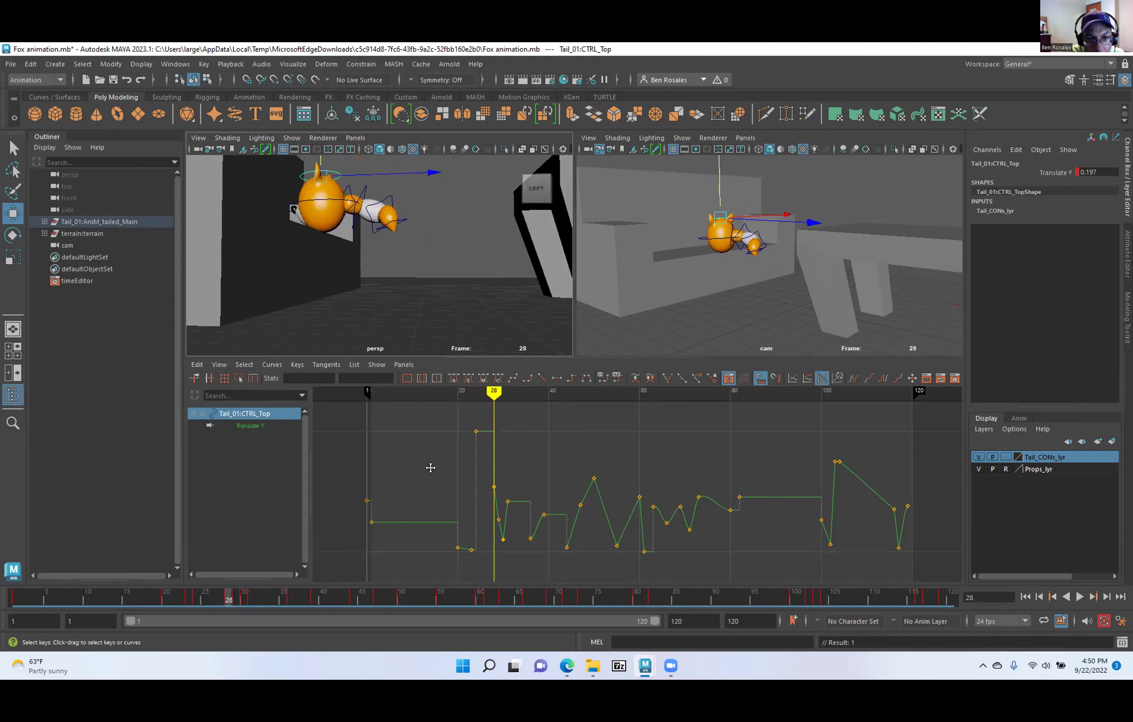
Play the jump onward from frame 28 and examine the fox's flip above the couch from several angles.
{"action": "middle_click_drag", "start_coordinate": [431, 467], "coordinate": [480, 470], "text": "alt"}
{"action": "right_click_drag", "start_coordinate": [382, 271], "coordinate": [357, 278], "text": "alt"}
{"action": "left_click_drag", "start_coordinate": [357, 278], "coordinate": [329, 303], "text": "alt"}
{"action": "middle_click_drag", "start_coordinate": [349, 270], "coordinate": [379, 278], "text": "alt"}
{"action": "left_click_drag", "start_coordinate": [380, 278], "coordinate": [357, 266], "text": "alt"}
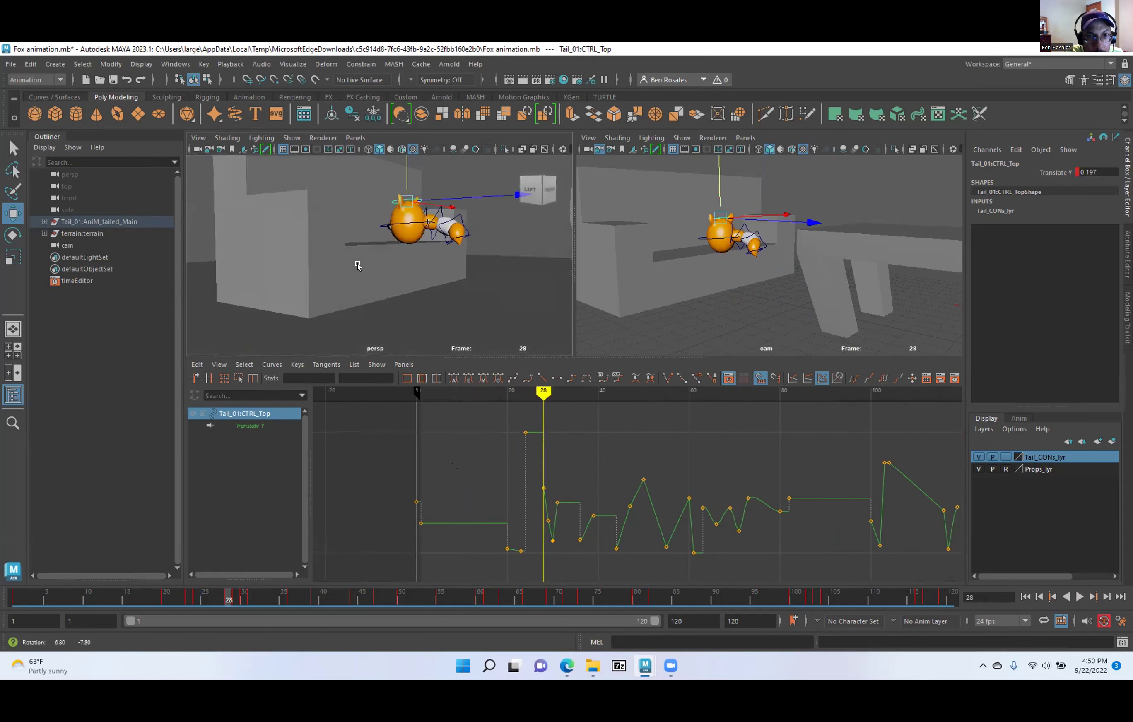
{"action": "key", "text": "alt+v"}
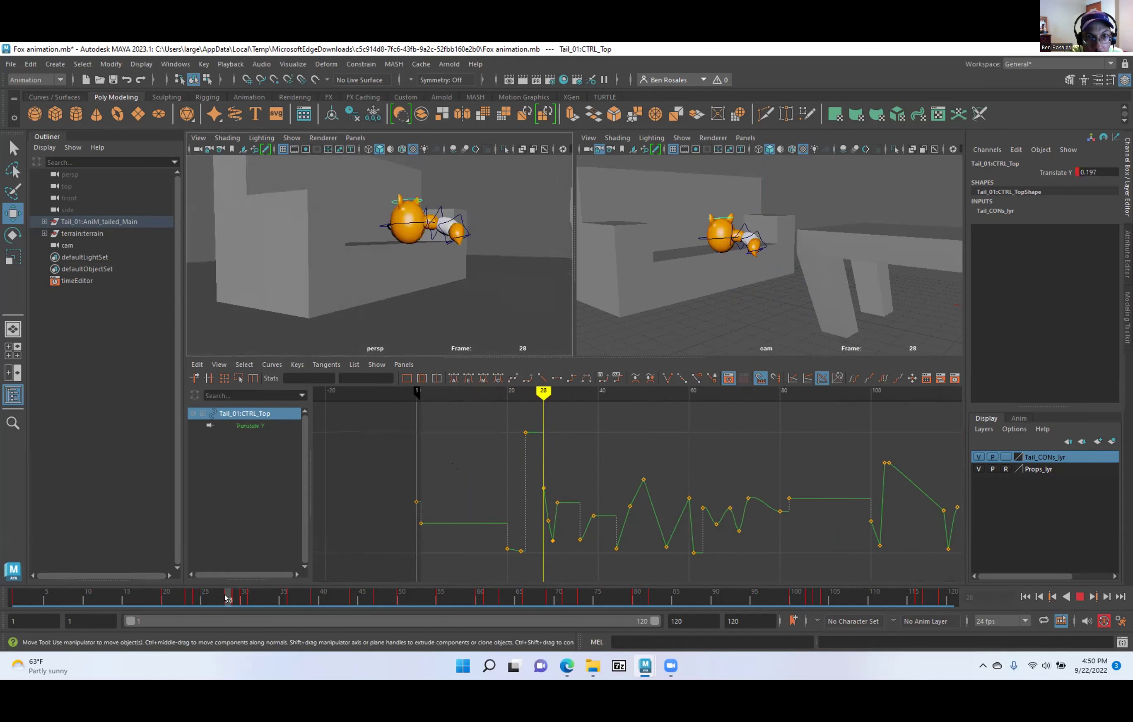
{"action": "key", "text": "alt+v"}
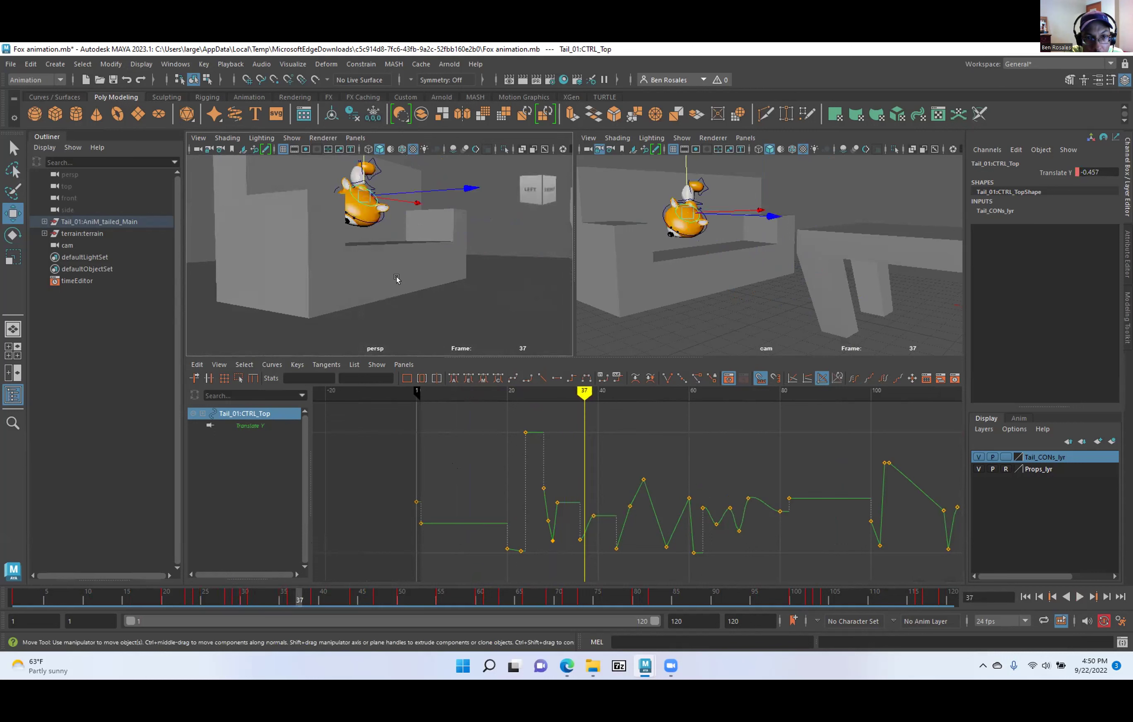
{"action": "left_click_drag", "start_coordinate": [397, 280], "coordinate": [432, 254], "text": "alt"}
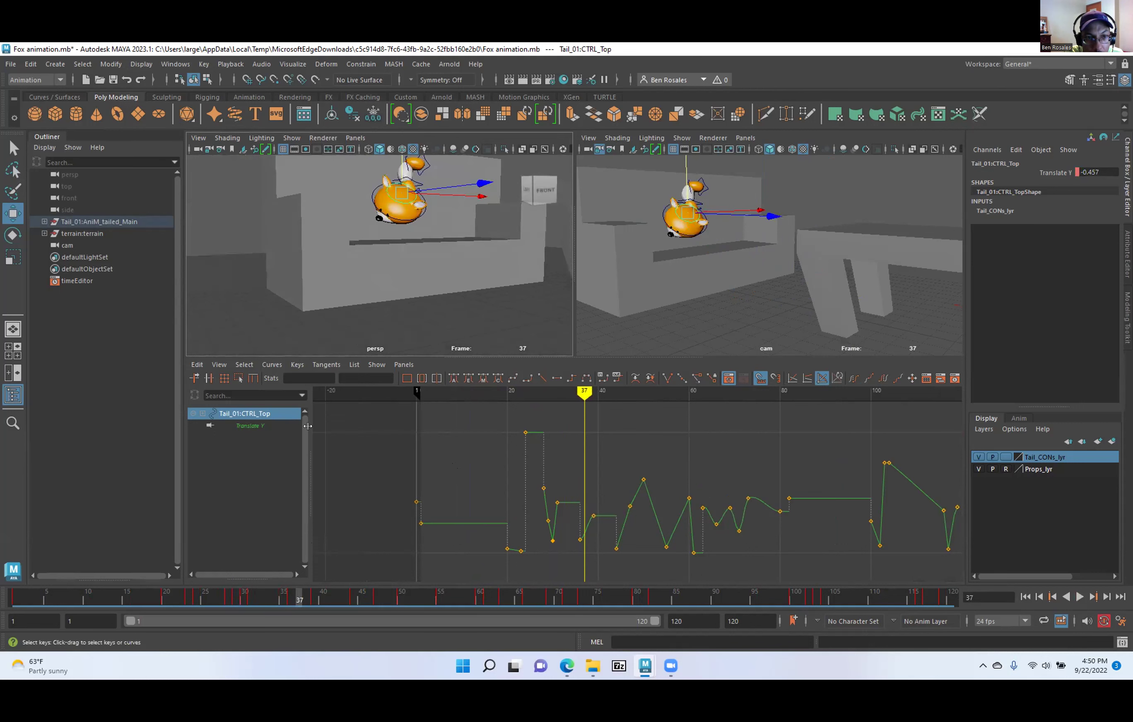
Select the main control and step back and forth around frames 36 to 38 to examine how the fox starts its spin.
{"action": "left_click", "coordinate": [368, 199]}
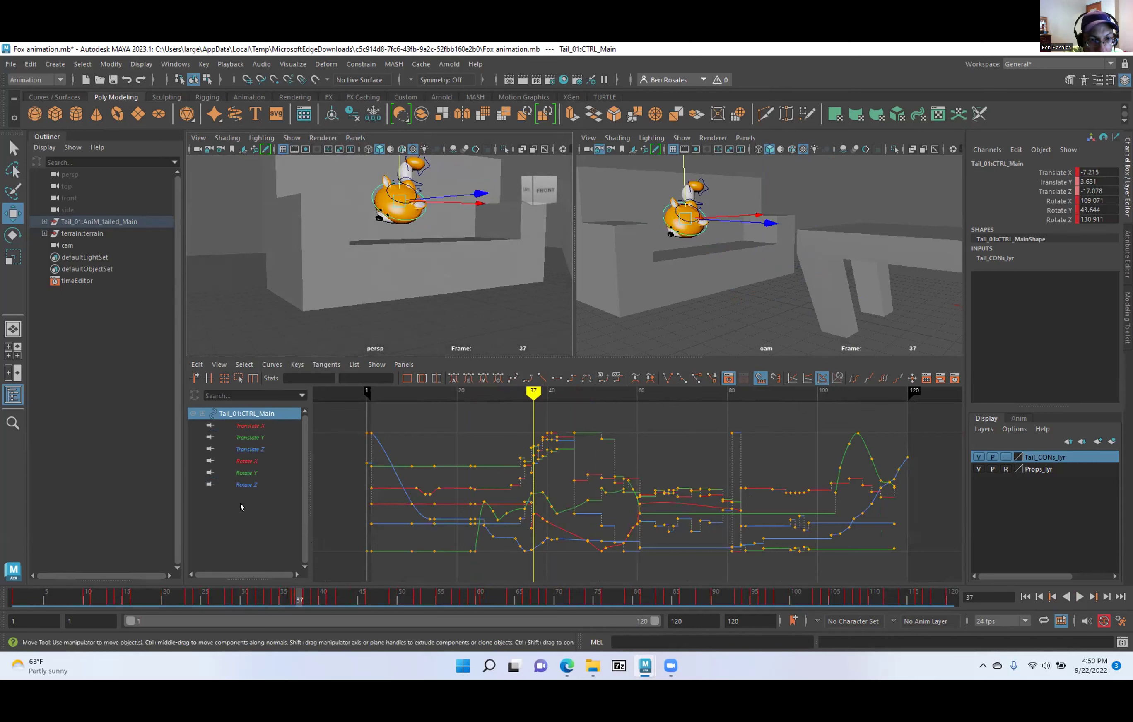
{"action": "mouse_move", "coordinate": [289, 597]}
{"action": "left_mouse_down"}
{"action": "mouse_move", "coordinate": [230, 599]}
{"action": "mouse_move", "coordinate": [284, 600]}
{"action": "left_mouse_up"}
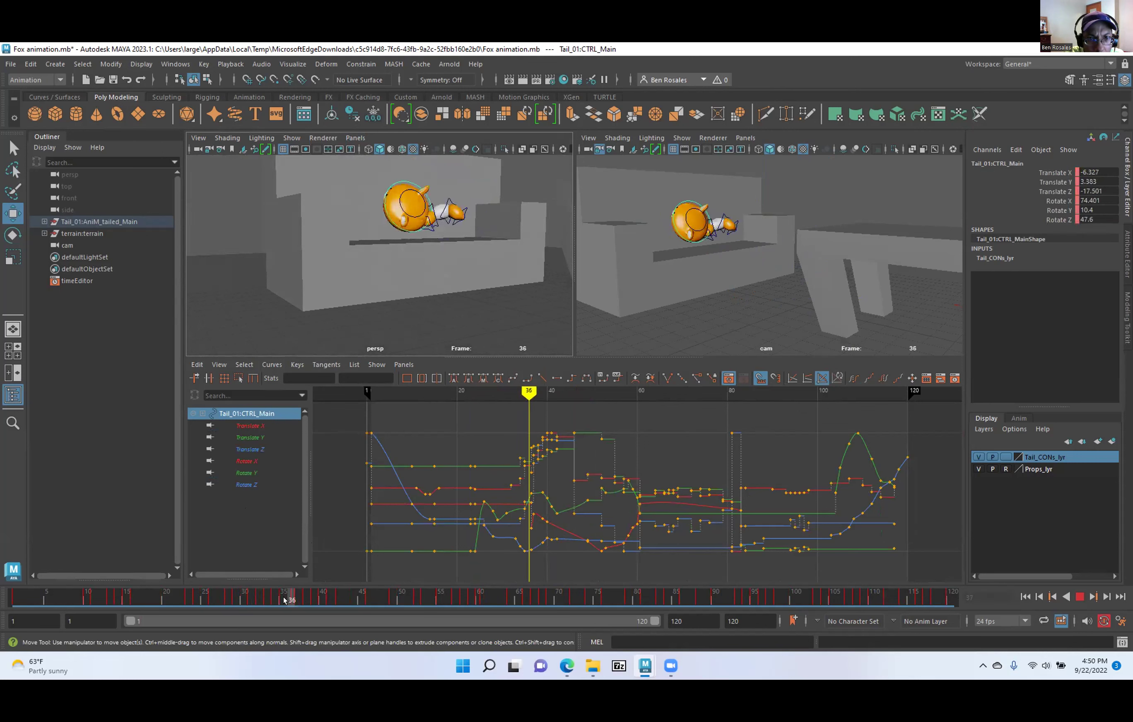
{"action": "key", "text": "alt+period"}
{"action": "key", "text": "alt+period"}
{"action": "key", "text": "alt+period"}
{"action": "key", "text": "alt+period"}
{"action": "key", "text": "alt+period"}
{"action": "key", "text": "alt+period"}
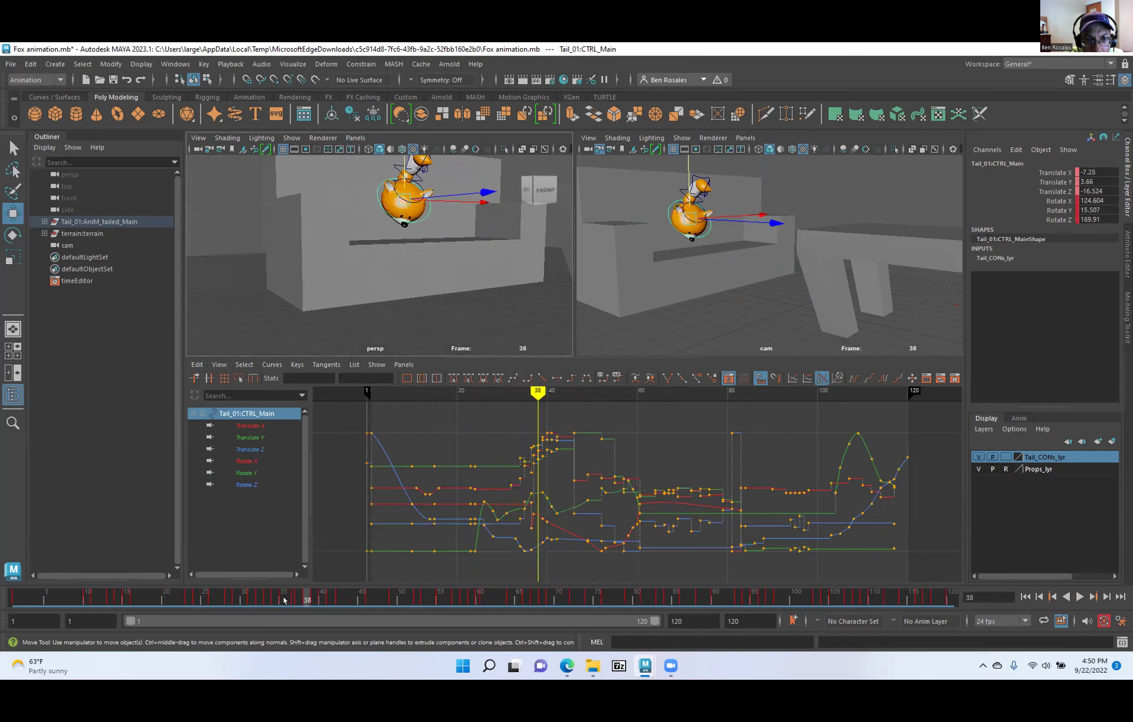
{"action": "mouse_move", "coordinate": [311, 269]}
{"action": "left_mouse_down", "text": "alt"}
{"action": "mouse_move", "coordinate": [340, 286]}
{"action": "mouse_move", "coordinate": [309, 273]}
{"action": "mouse_move", "coordinate": [217, 284]}
{"action": "mouse_move", "coordinate": [284, 291]}
{"action": "mouse_move", "coordinate": [351, 244]}
{"action": "mouse_move", "coordinate": [418, 280]}
{"action": "mouse_move", "coordinate": [422, 272]}
{"action": "mouse_move", "coordinate": [319, 246]}
{"action": "left_mouse_up", "text": "alt"}
{"action": "key", "text": "alt+comma"}
{"action": "key", "text": "alt+comma"}
{"action": "key", "text": "alt+comma"}
{"action": "key", "text": "alt+comma"}
{"action": "key", "text": "alt+comma"}
{"action": "key", "text": "alt+comma"}
{"action": "key", "text": "alt+period"}
{"action": "key", "text": "alt+comma"}
{"action": "left_click_drag", "start_coordinate": [319, 245], "coordinate": [360, 248], "text": "alt"}
{"action": "scroll", "coordinate": [361, 248], "scroll_direction": "up", "scroll_amount": 2}
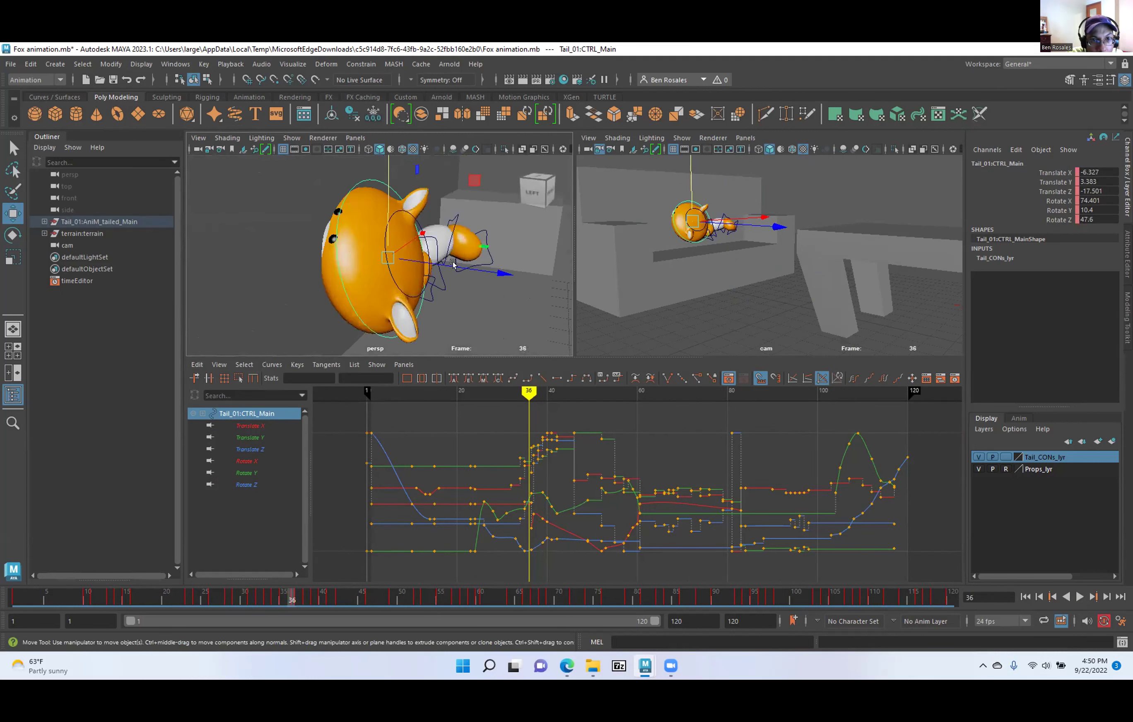
Move the main control along Z at frame 36 to a Translate Z of about -17.21.
{"action": "right_click_drag", "start_coordinate": [413, 464], "coordinate": [445, 464], "text": "alt+shift"}
{"action": "middle_click_drag", "start_coordinate": [349, 479], "coordinate": [539, 483], "text": "alt"}
{"action": "right_click_drag", "start_coordinate": [334, 249], "coordinate": [210, 221], "text": "alt"}
{"action": "left_click_drag", "start_coordinate": [424, 262], "coordinate": [433, 260]}
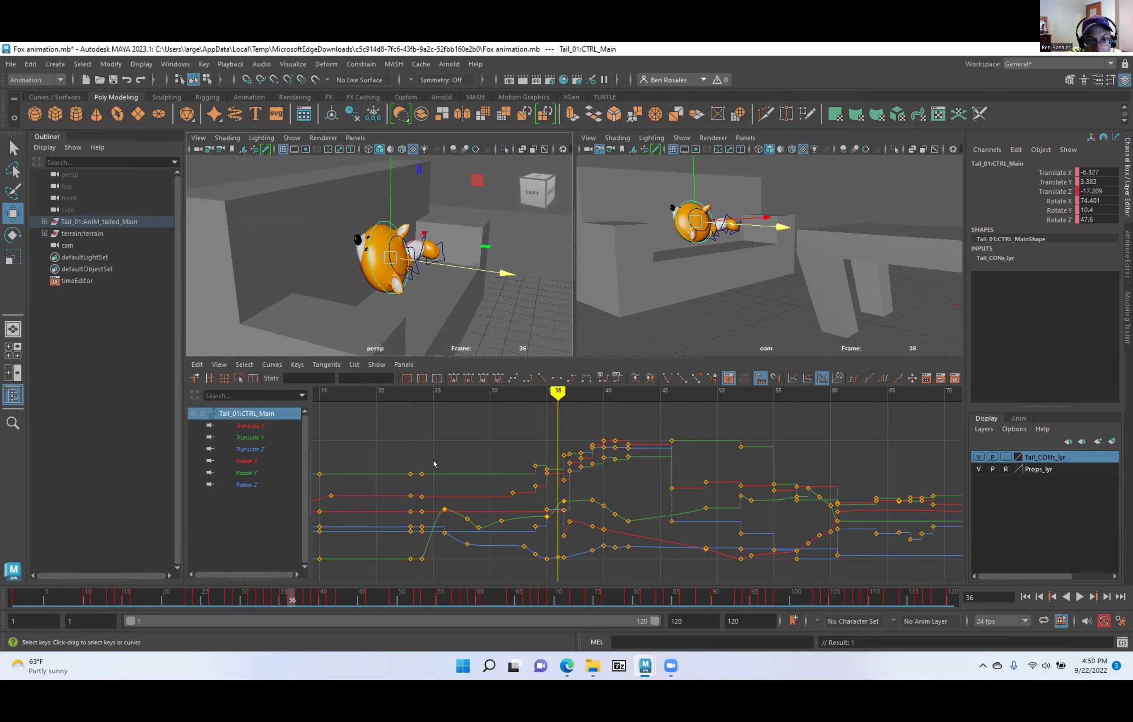
{"action": "key", "text": "a"}
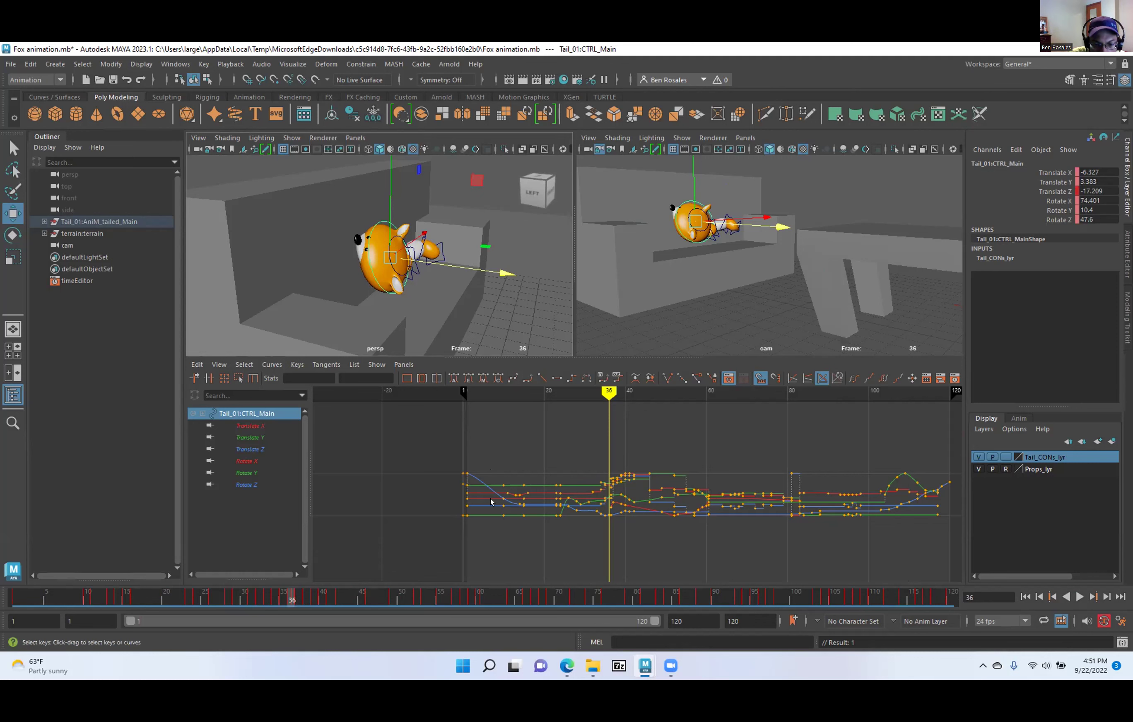
Play back the jump and step between frames 35 and 38 in close-up to compare the spin poses.
{"action": "key", "text": "alt+v"}
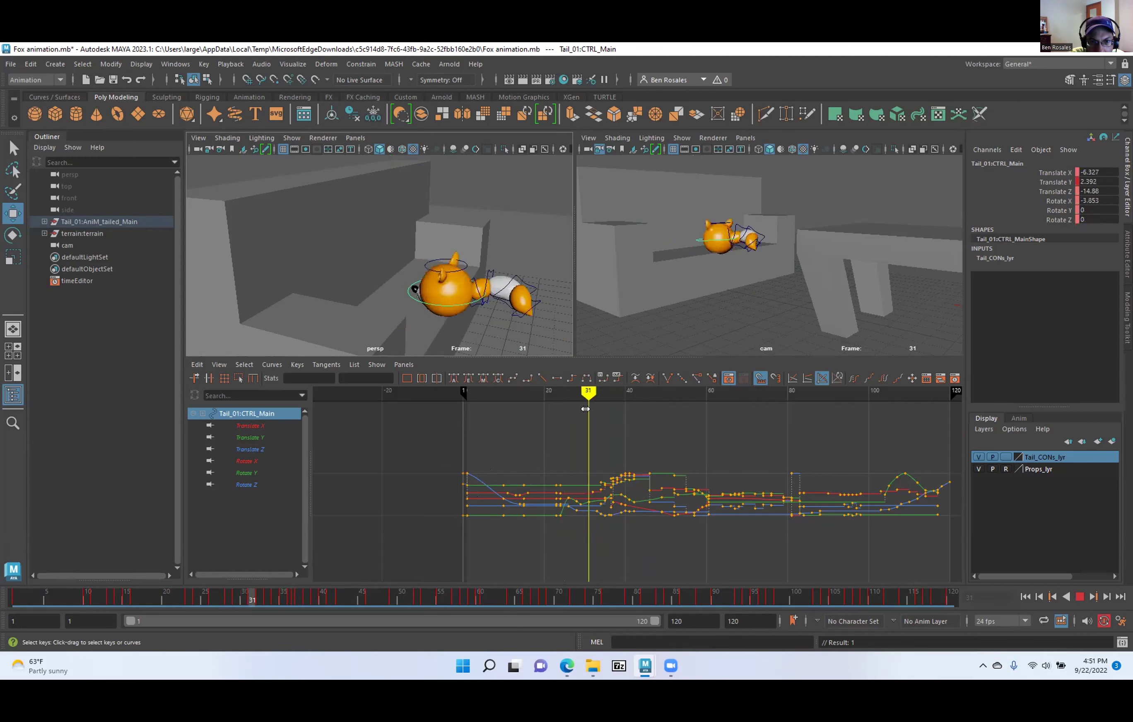
{"action": "key", "text": "alt+v"}
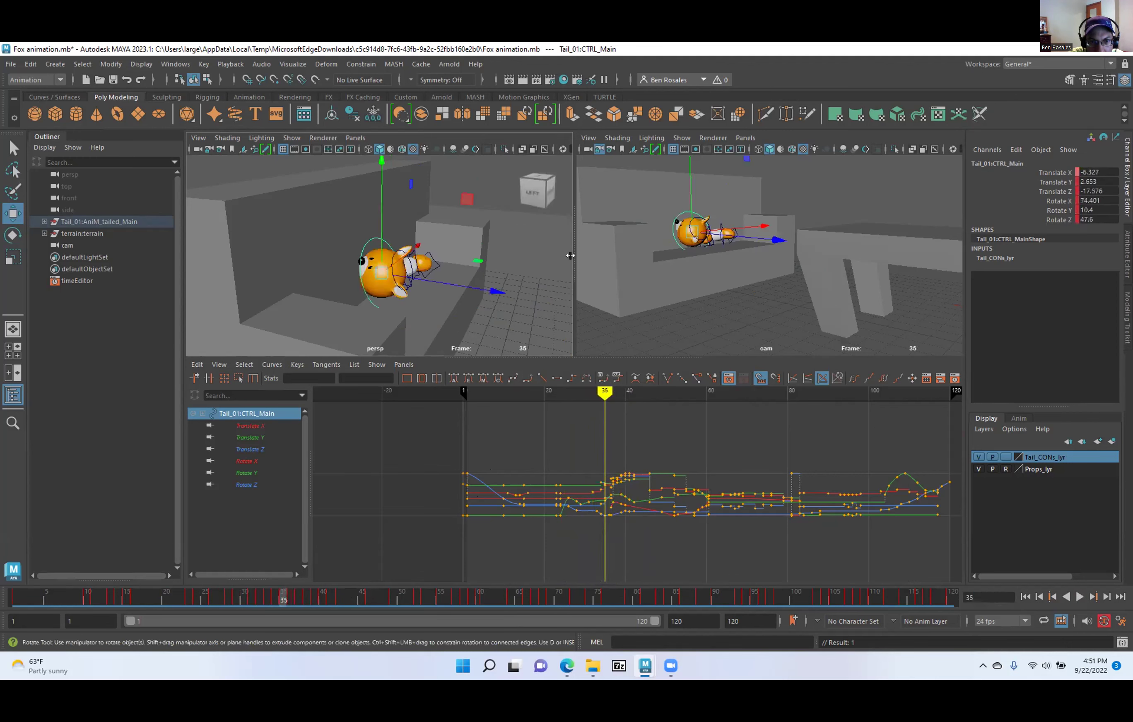
{"action": "scroll", "coordinate": [462, 332], "scroll_direction": "up", "scroll_amount": 3}
{"action": "scroll", "coordinate": [357, 301], "scroll_direction": "up", "scroll_amount": 2}
{"action": "middle_click_drag", "start_coordinate": [356, 302], "coordinate": [294, 237], "text": "alt"}
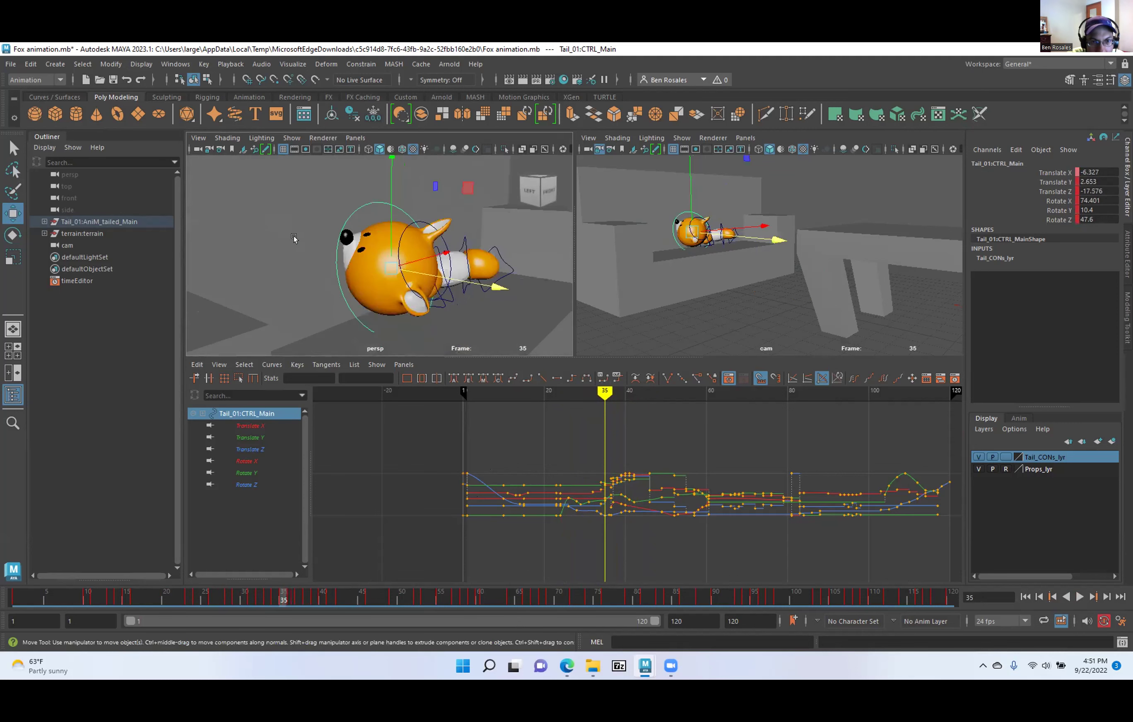
{"action": "key", "text": "alt+period"}
{"action": "key", "text": "alt+period"}
{"action": "key", "text": "alt+period"}
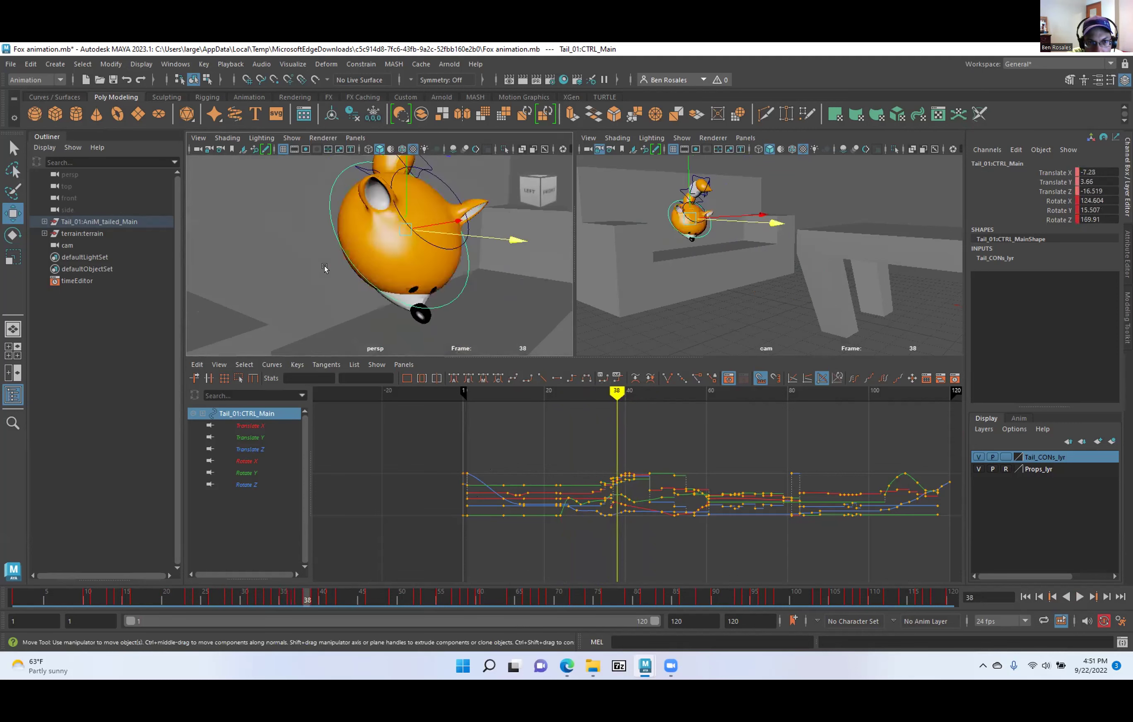
{"action": "key", "text": "alt+comma"}
{"action": "key", "text": "alt+comma"}
{"action": "key", "text": "alt+comma"}
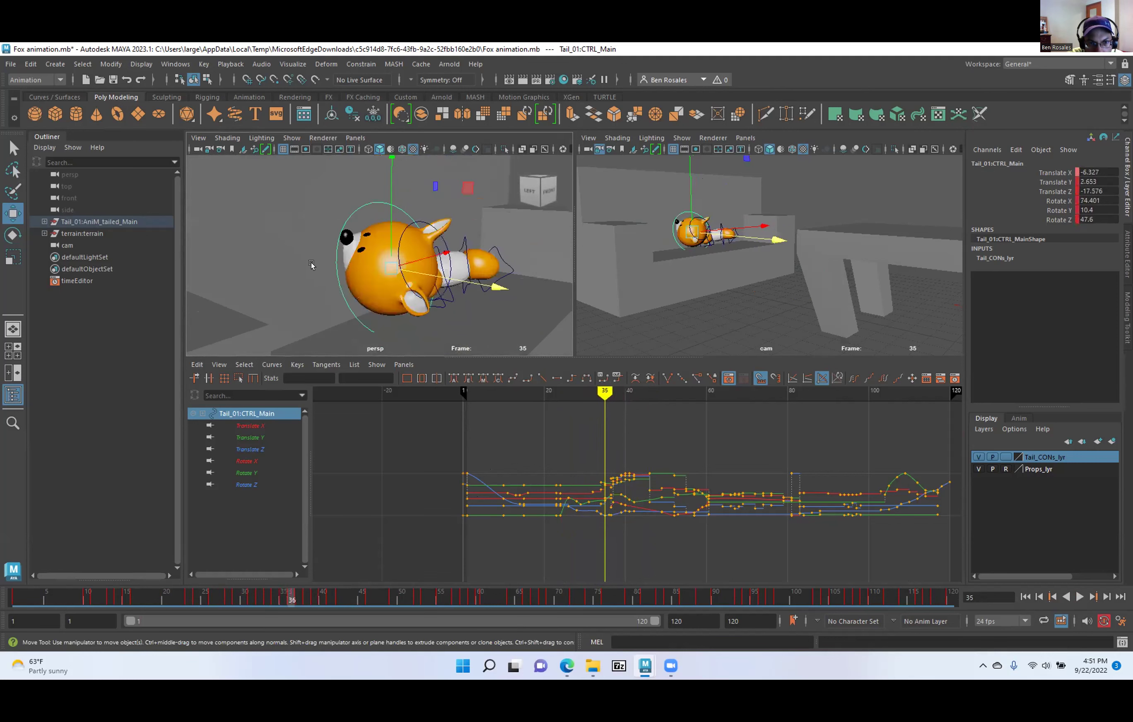
{"action": "key", "text": "alt+period"}
{"action": "key", "text": "alt+period"}
{"action": "key", "text": "alt+period"}
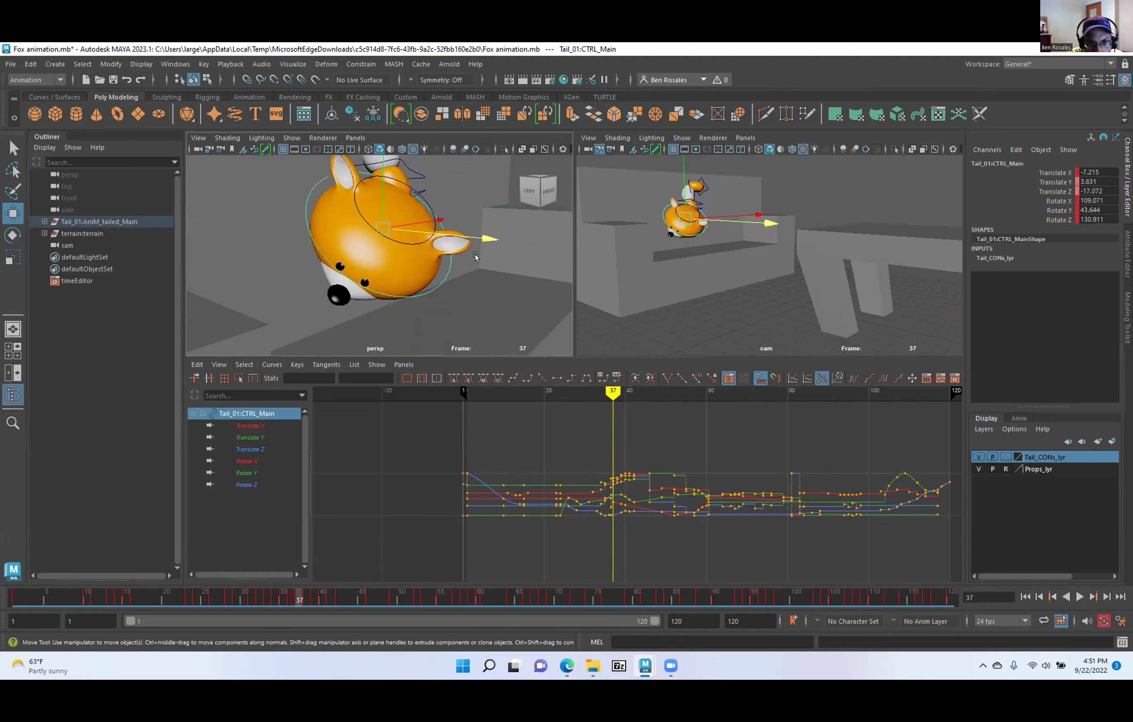
Step forward from frame 37 to frame 43 to examine how the fox finishes the spin and lands on the couch.
{"action": "key", "text": "alt+period"}
{"action": "key", "text": "alt+period"}
{"action": "key", "text": "alt+period"}
{"action": "key", "text": "alt+period"}
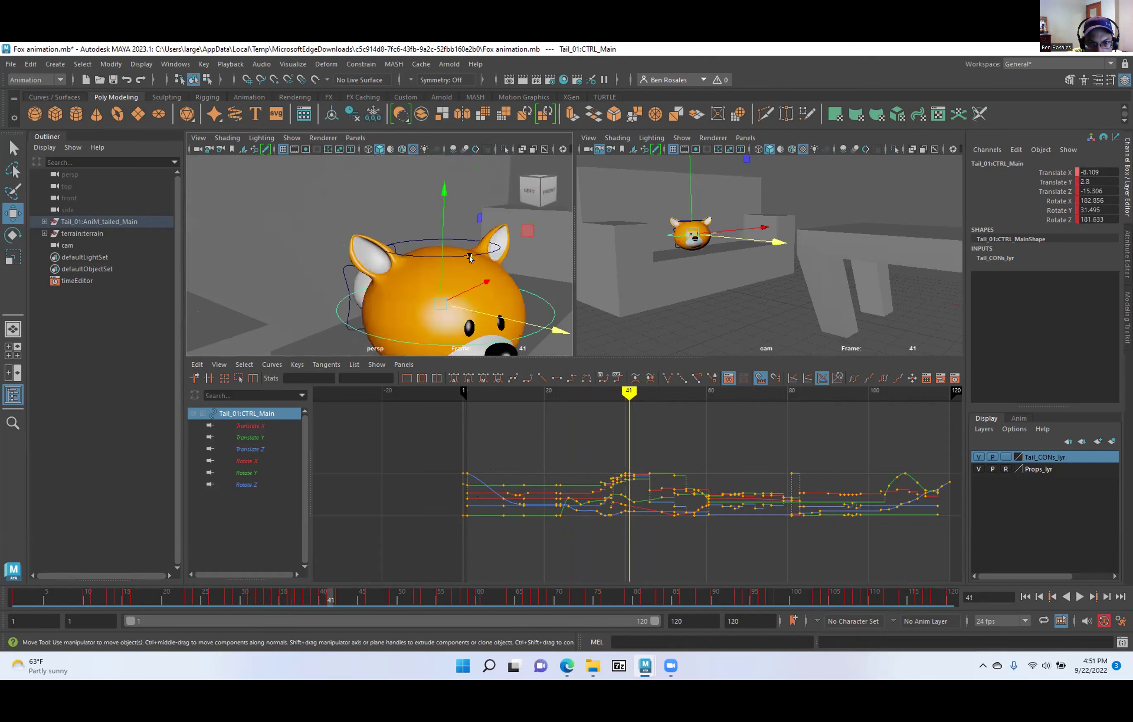
{"action": "key", "text": "alt+period"}
{"action": "right_click_drag", "start_coordinate": [397, 229], "coordinate": [273, 210], "text": "alt"}
{"action": "left_click_drag", "start_coordinate": [273, 210], "coordinate": [338, 248], "text": "alt"}
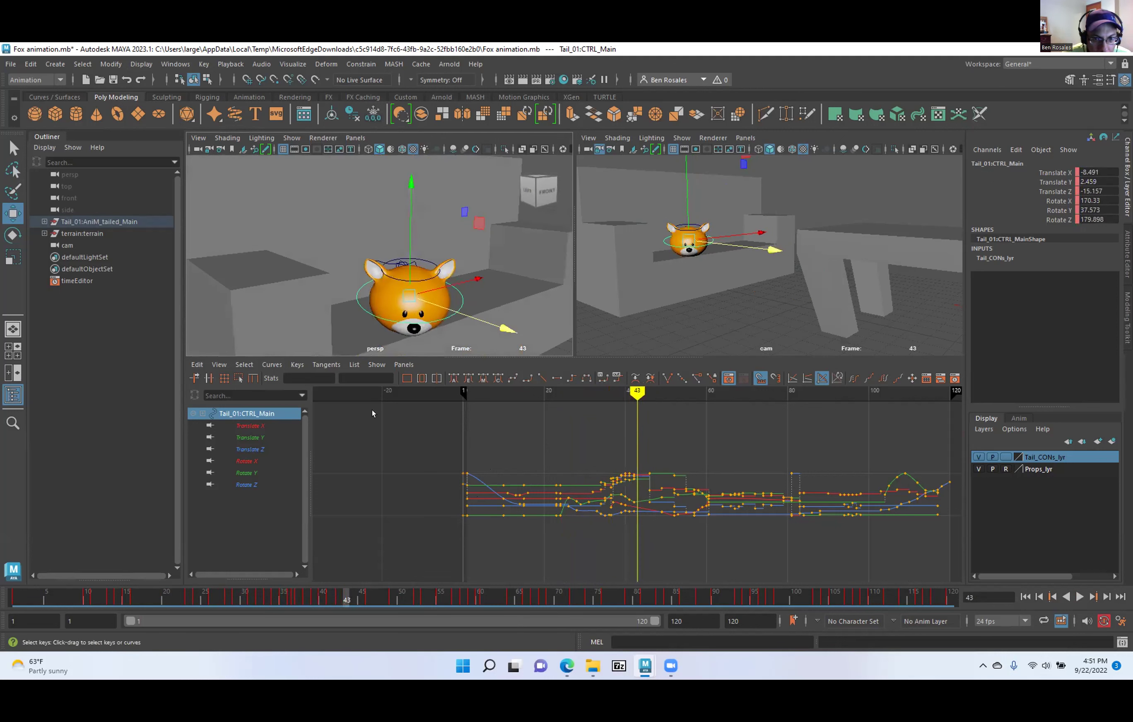
Scrub from frame 37 through the couch section and back to frame 64 to review the fox's movement there.
{"action": "left_click_drag", "start_coordinate": [345, 592], "coordinate": [302, 608]}
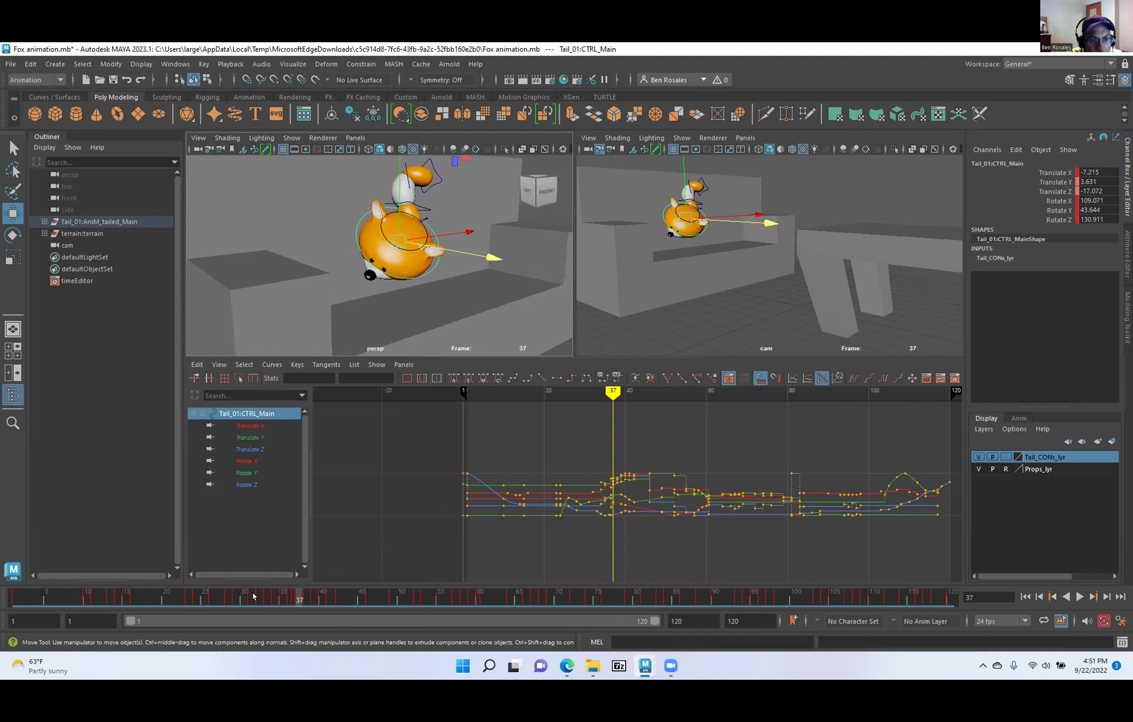
{"action": "left_click_drag", "start_coordinate": [300, 601], "coordinate": [480, 599]}
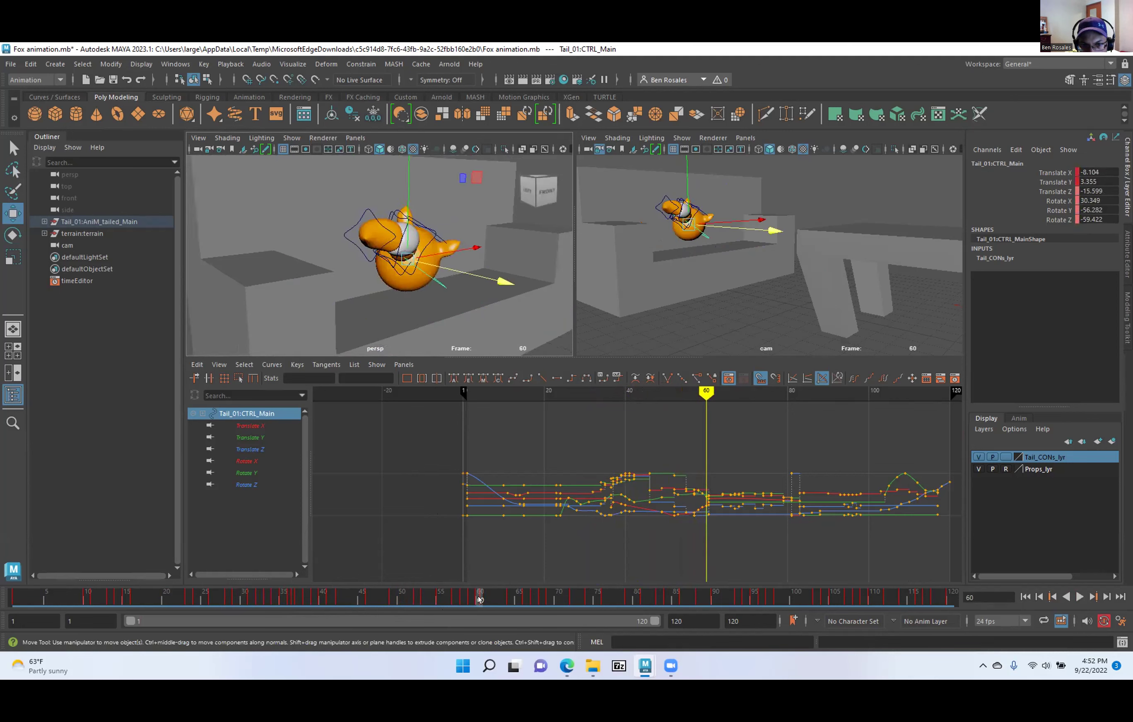
{"action": "key", "text": "alt+v"}
{"action": "left_click_drag", "start_coordinate": [628, 595], "coordinate": [522, 592]}
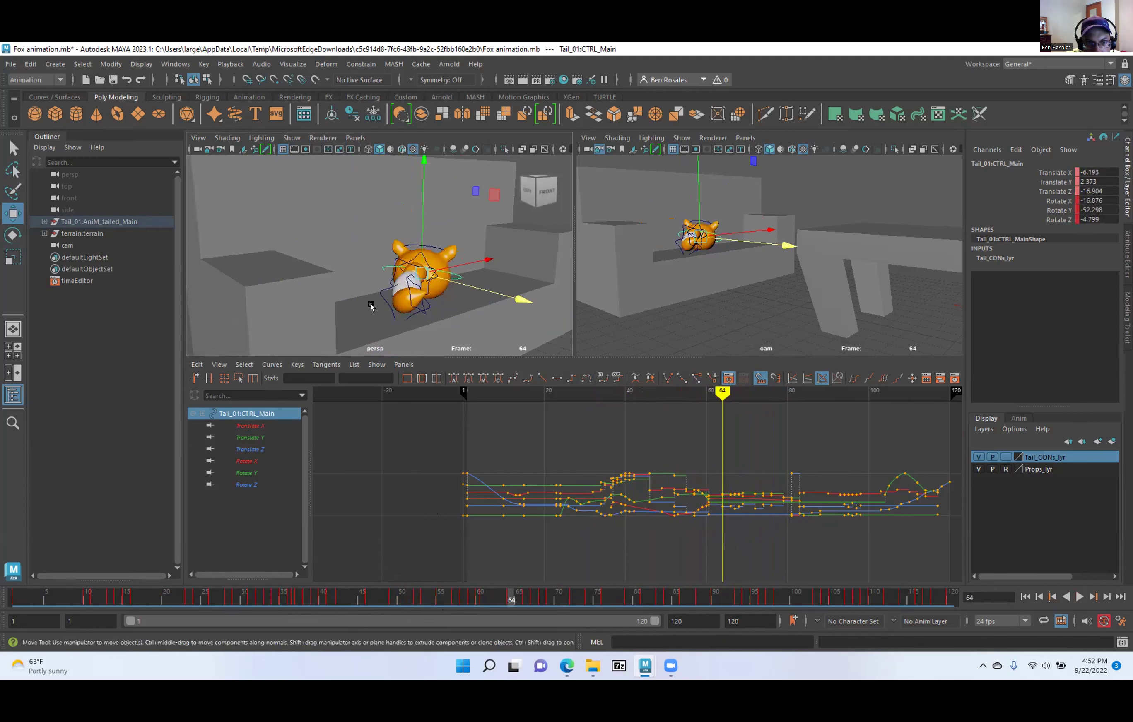
Select the second tail control and scrub from frame 64 back to frame 35 to examine the tail's follow-through.
{"action": "right_click_drag", "start_coordinate": [371, 307], "coordinate": [414, 313], "text": "alt"}
{"action": "left_click", "coordinate": [413, 297]}
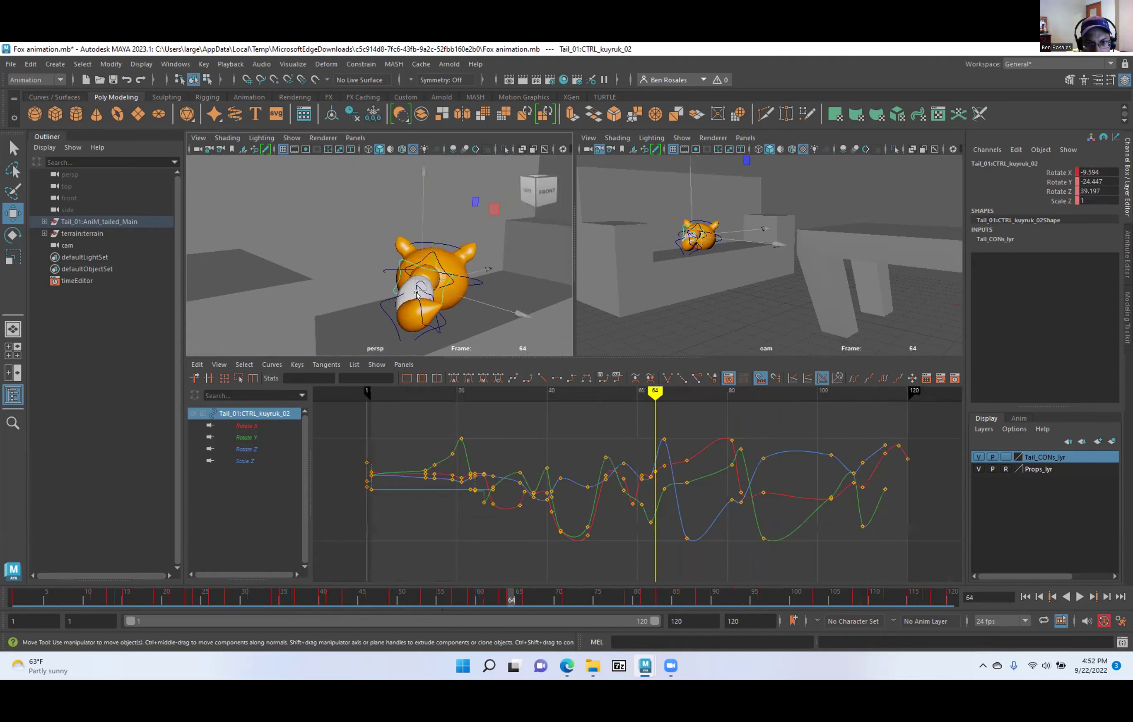
{"action": "left_click_drag", "start_coordinate": [644, 384], "coordinate": [587, 419]}
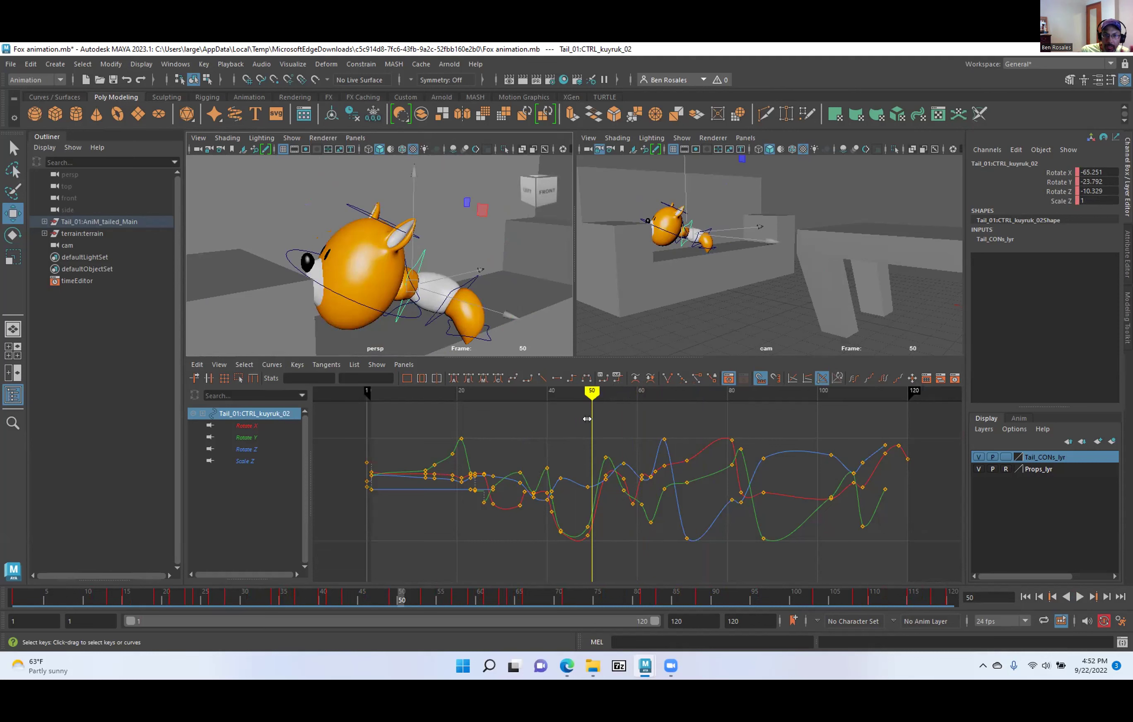
{"action": "left_click_drag", "start_coordinate": [581, 391], "coordinate": [525, 431]}
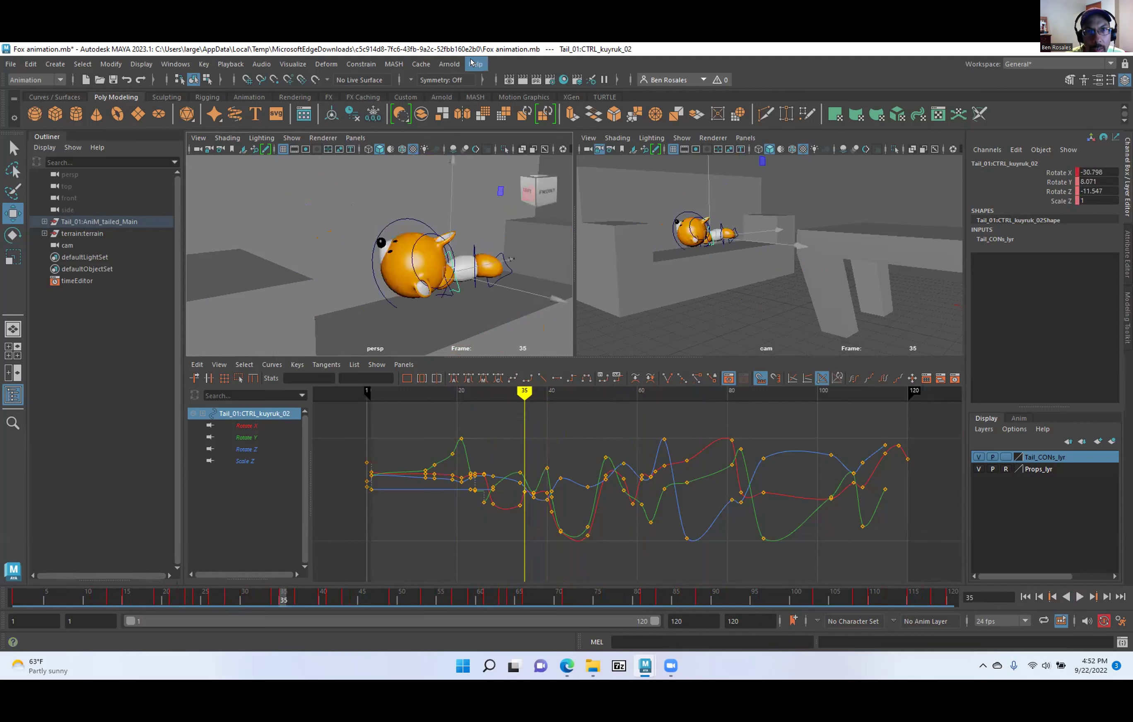
Close the Fox animation.mb scene without saving and return to the folder's file list in Google Drive.
{"action": "left_click_drag", "start_coordinate": [524, 391], "coordinate": [657, 403]}
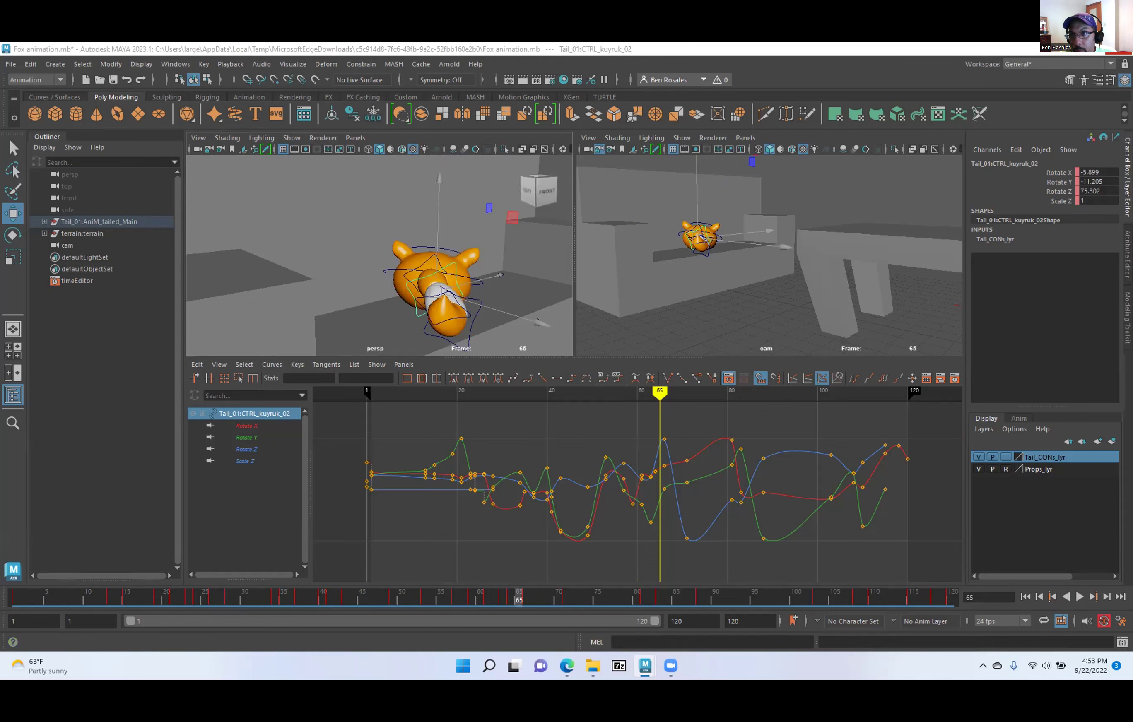
{"action": "left_click", "coordinate": [1119, 50]}
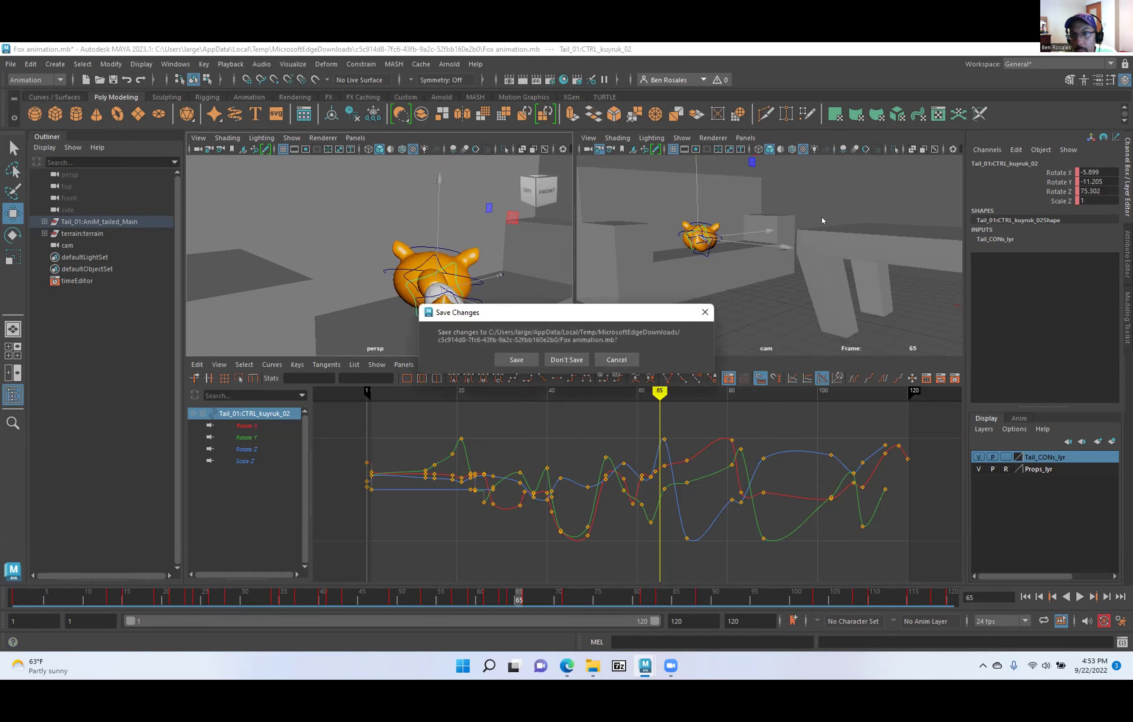
{"action": "left_click", "coordinate": [551, 360]}
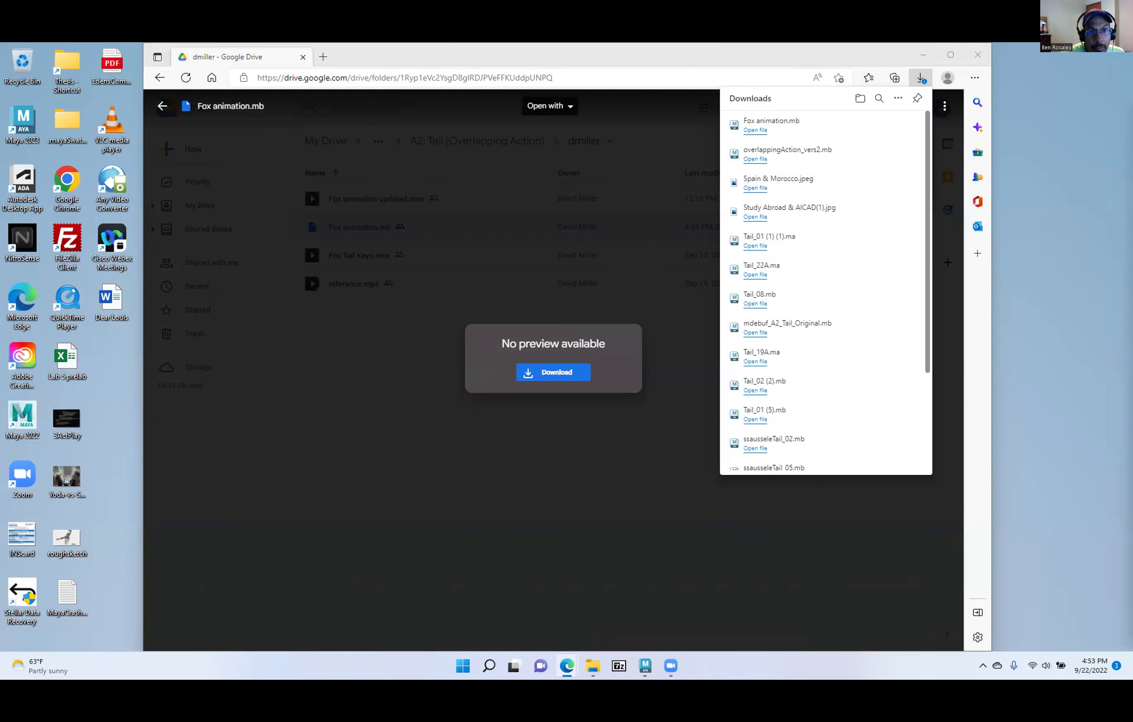
{"action": "left_click", "coordinate": [161, 106]}
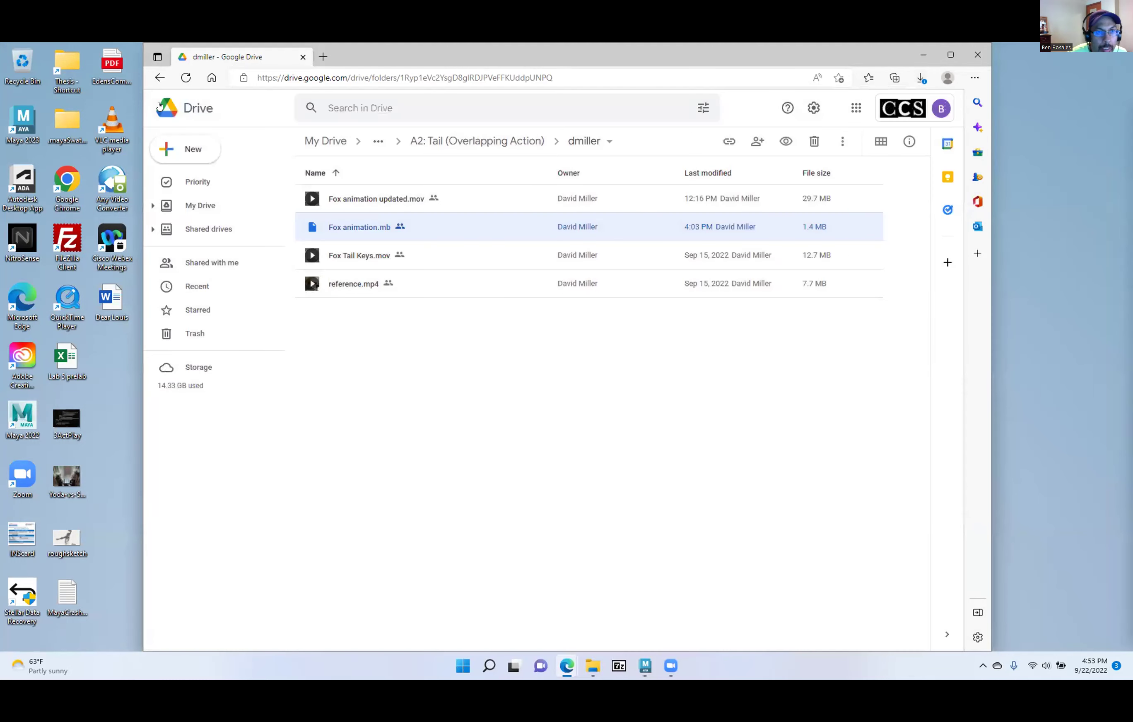
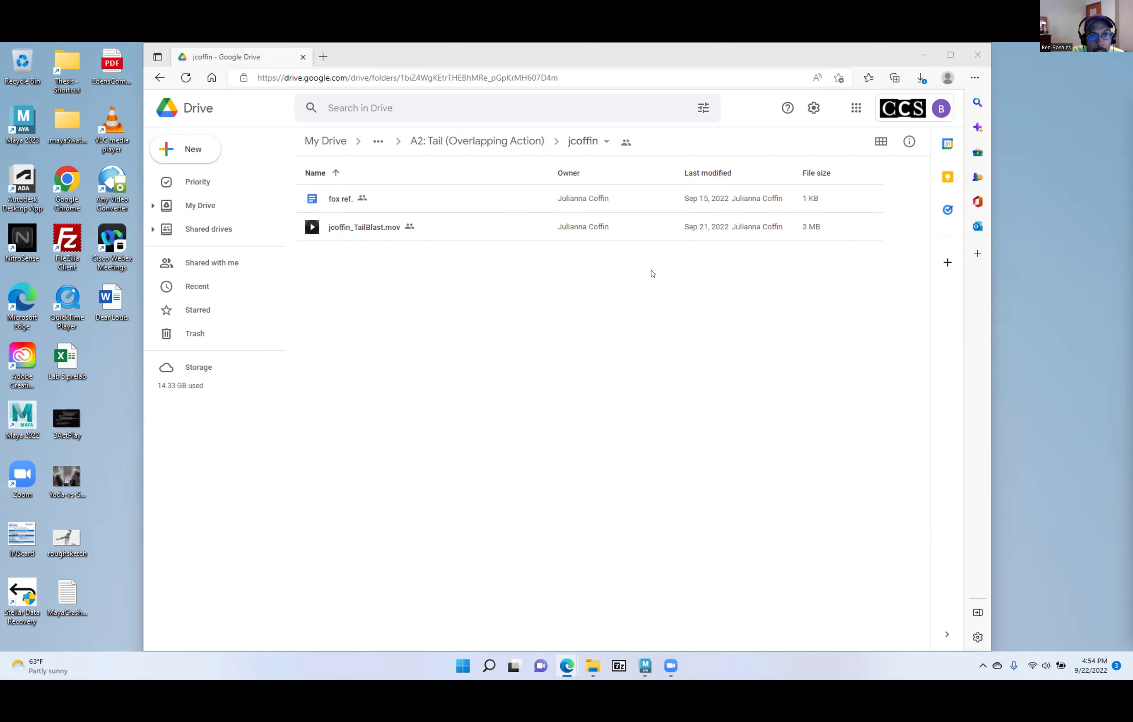
Go back to the A2: Tail (Overlapping Action) folder and open the last student folder in the list.
{"action": "left_click", "coordinate": [476, 141]}
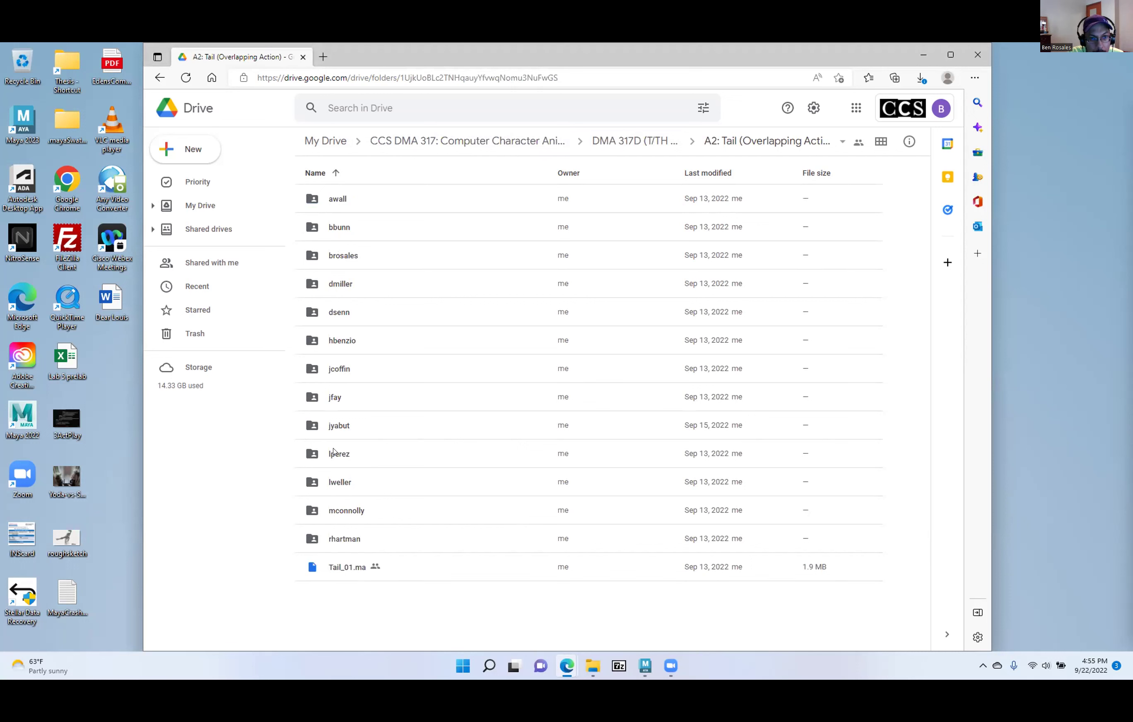
{"action": "left_click", "coordinate": [335, 540]}
{"action": "double_click", "coordinate": [335, 541]}
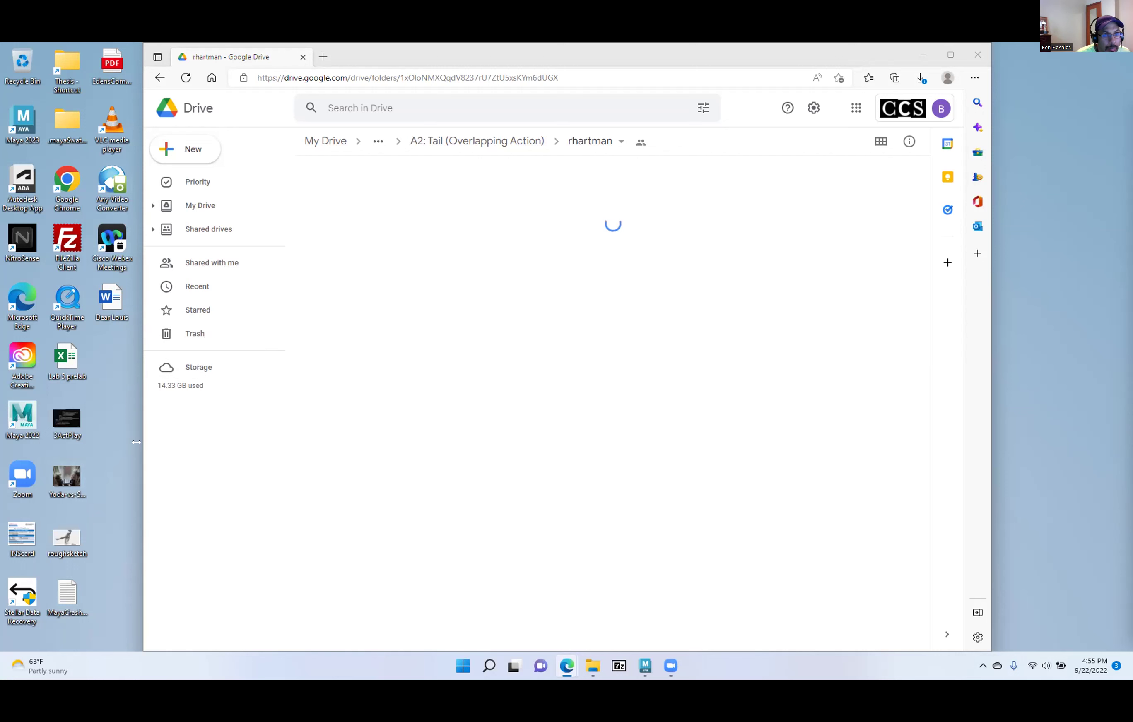
{"action": "left_click_drag", "start_coordinate": [137, 443], "coordinate": [138, 445]}
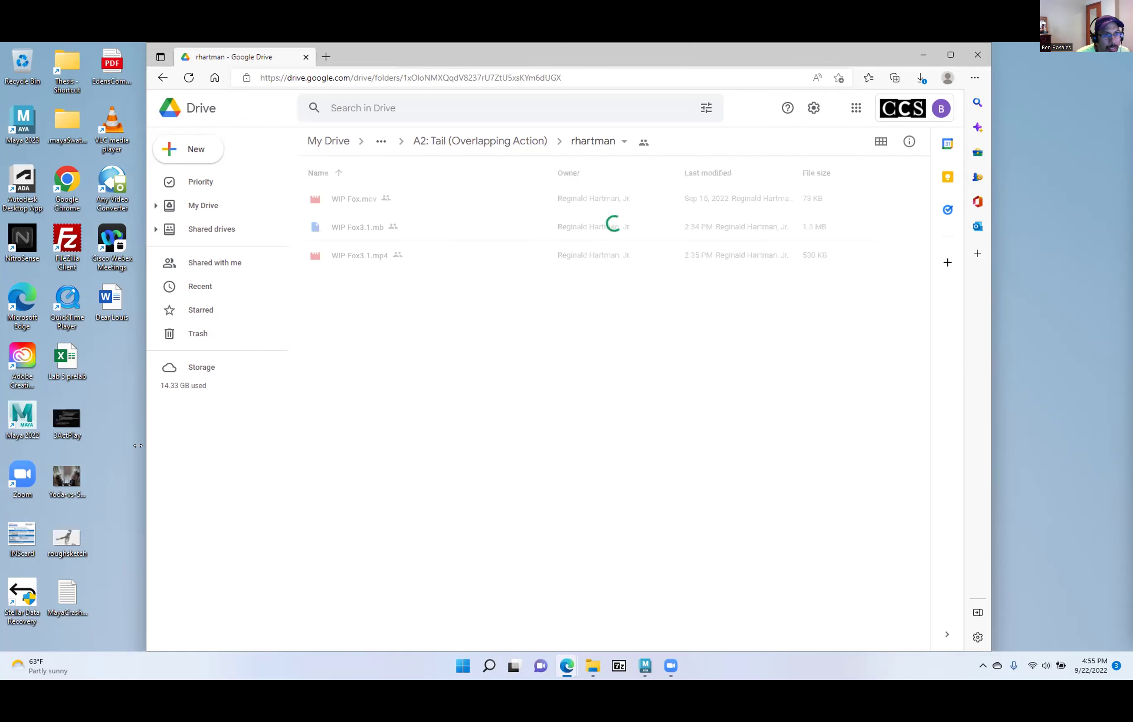
{"action": "left_click_drag", "start_coordinate": [138, 446], "coordinate": [133, 445]}
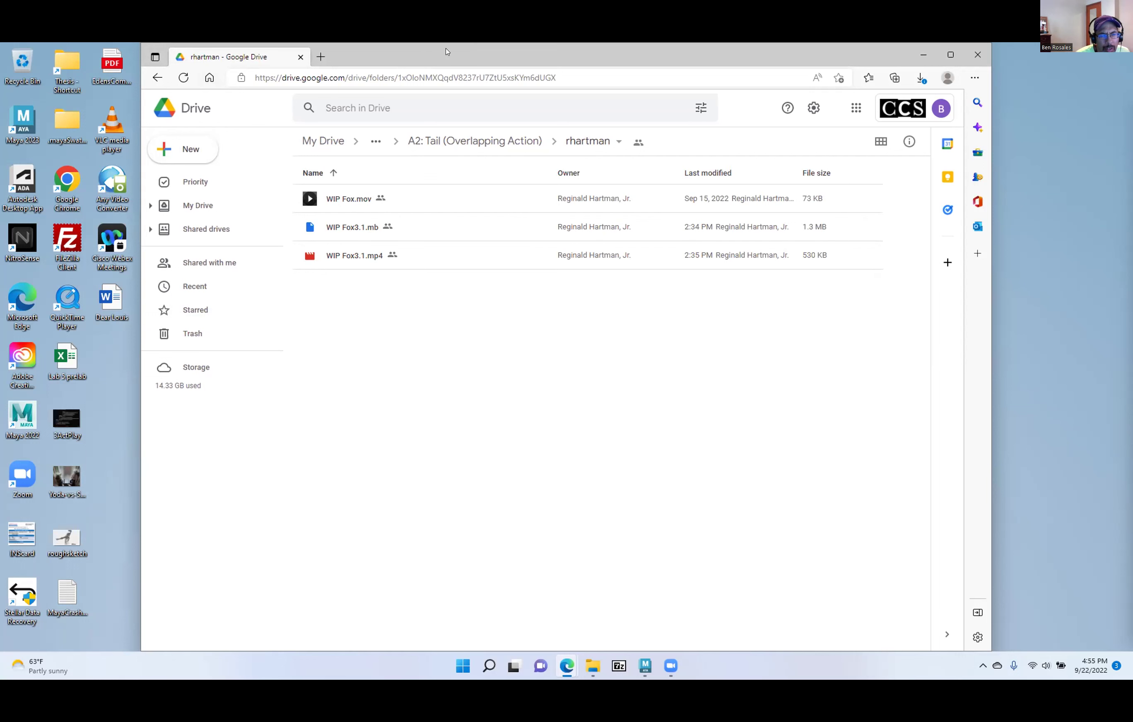
Download WIP Fox3.1.mb, open it in Maya and minimize the browser.
{"action": "double_click", "coordinate": [351, 227]}
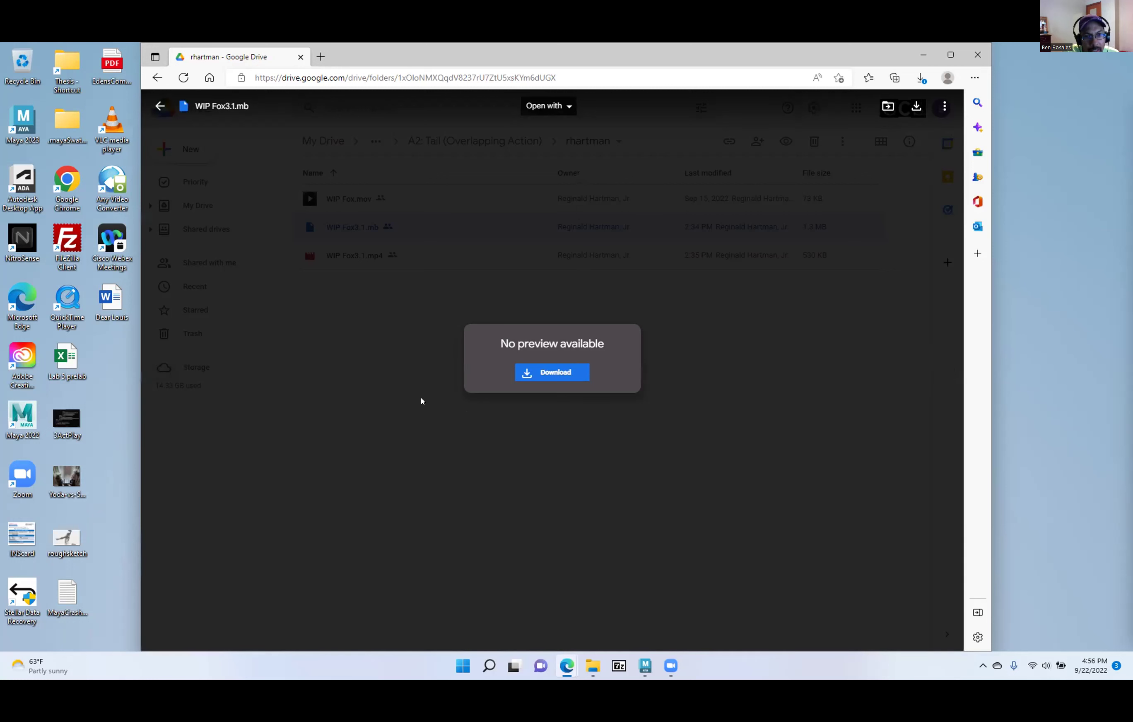
{"action": "left_click", "coordinate": [540, 381]}
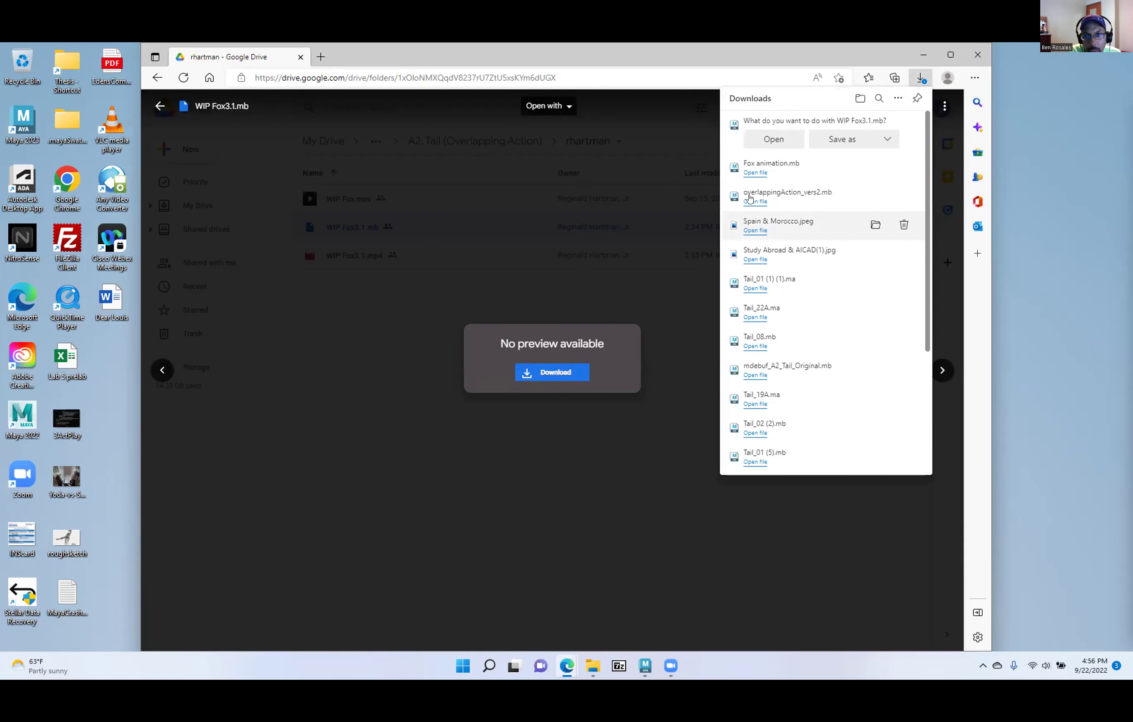
{"action": "left_click", "coordinate": [772, 141]}
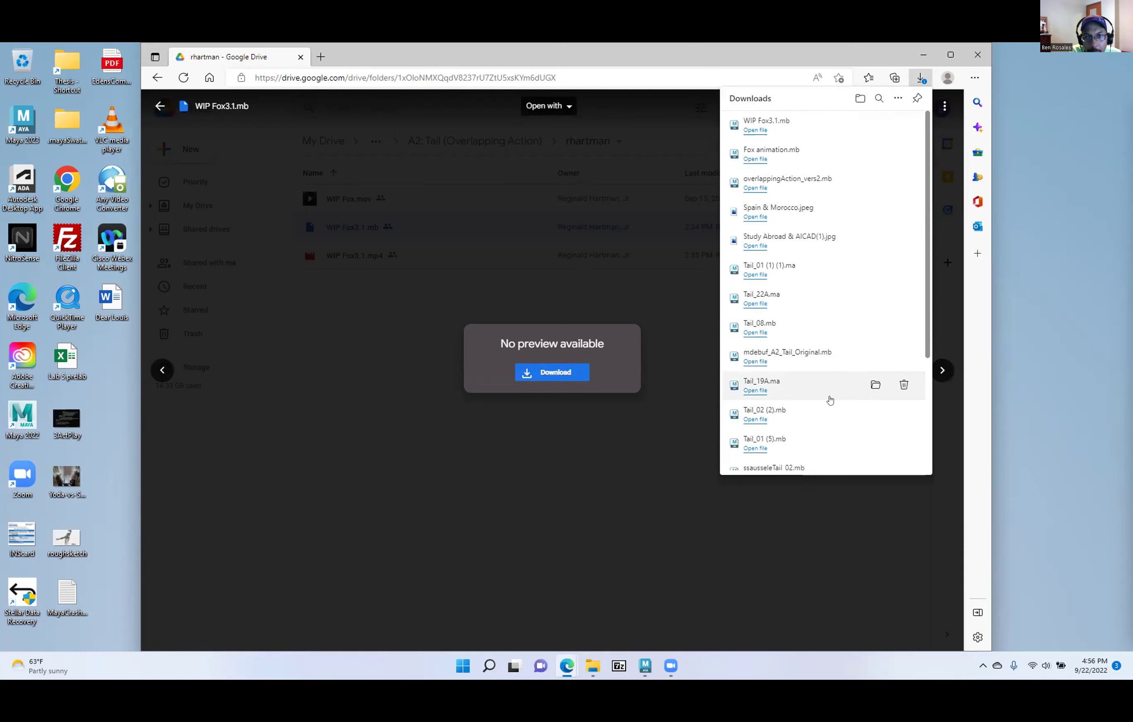
{"action": "left_click_drag", "start_coordinate": [927, 269], "coordinate": [923, 187]}
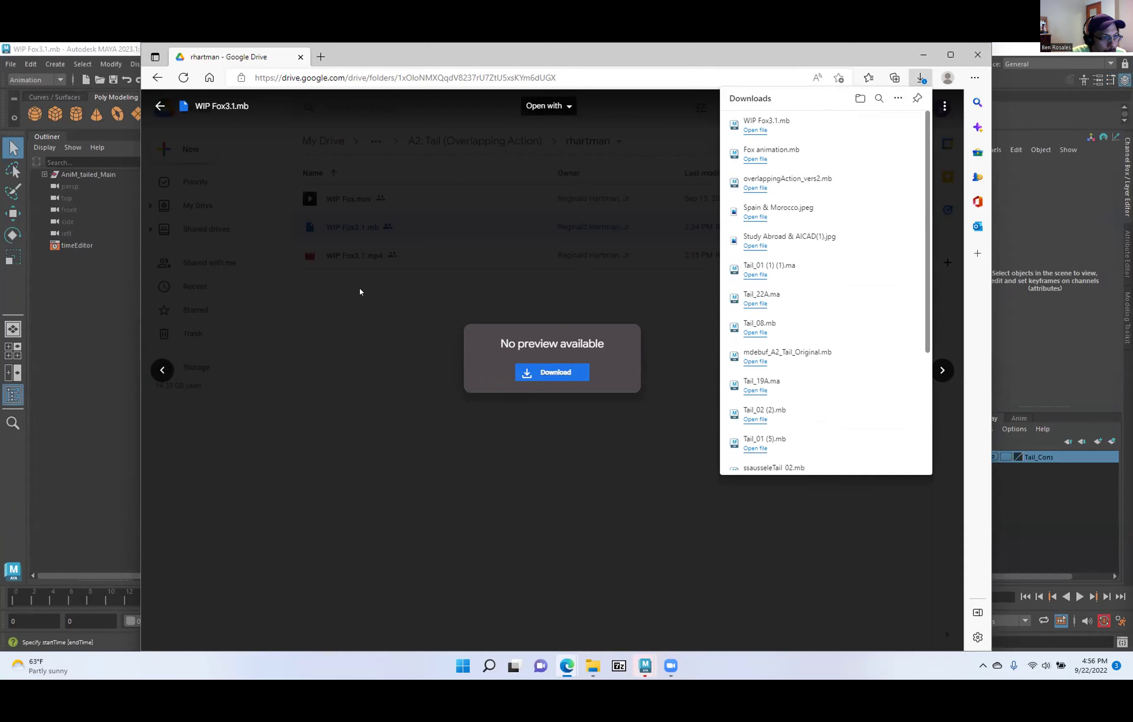
{"action": "left_click", "coordinate": [920, 57]}
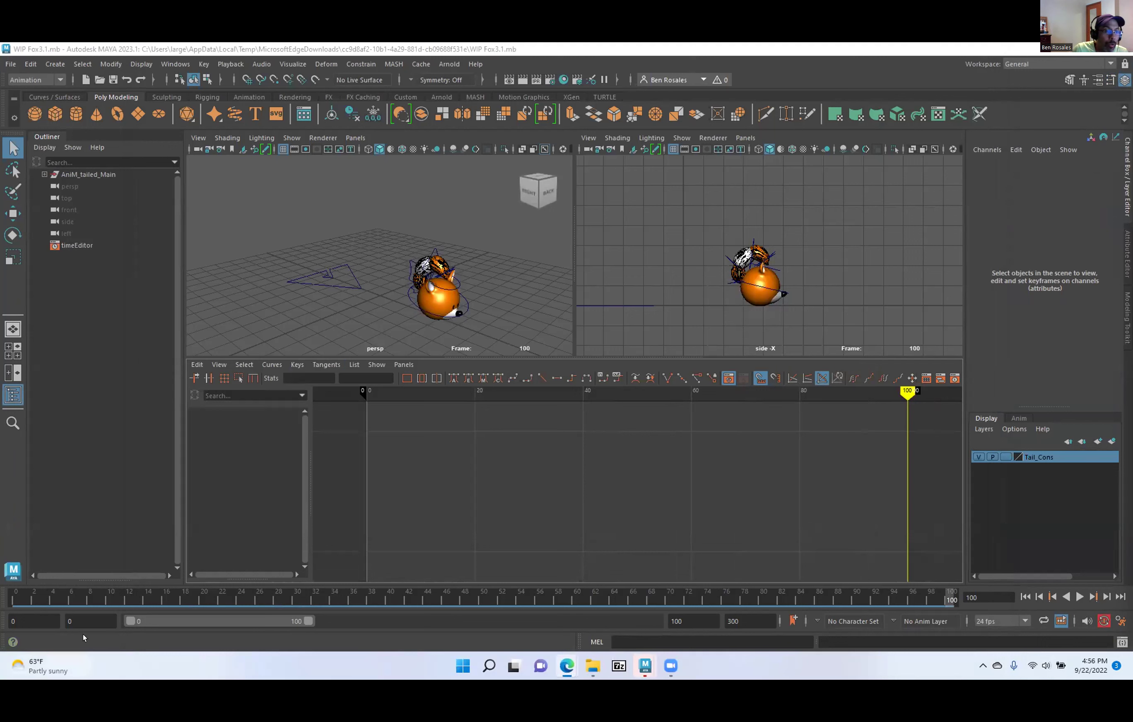
Scrub the timeline to preview the fox's movement and return to frame 0.
{"action": "left_click_drag", "start_coordinate": [83, 597], "coordinate": [445, 613]}
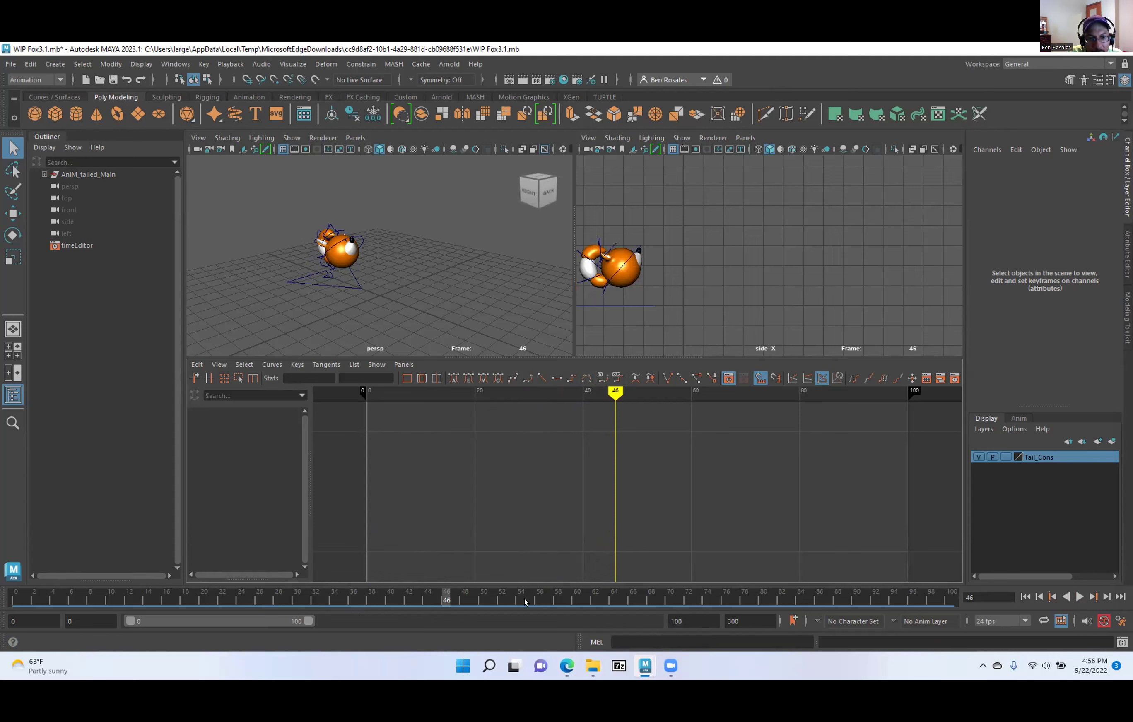
{"action": "left_click", "coordinate": [429, 599]}
{"action": "left_click_drag", "start_coordinate": [429, 598], "coordinate": [13, 598]}
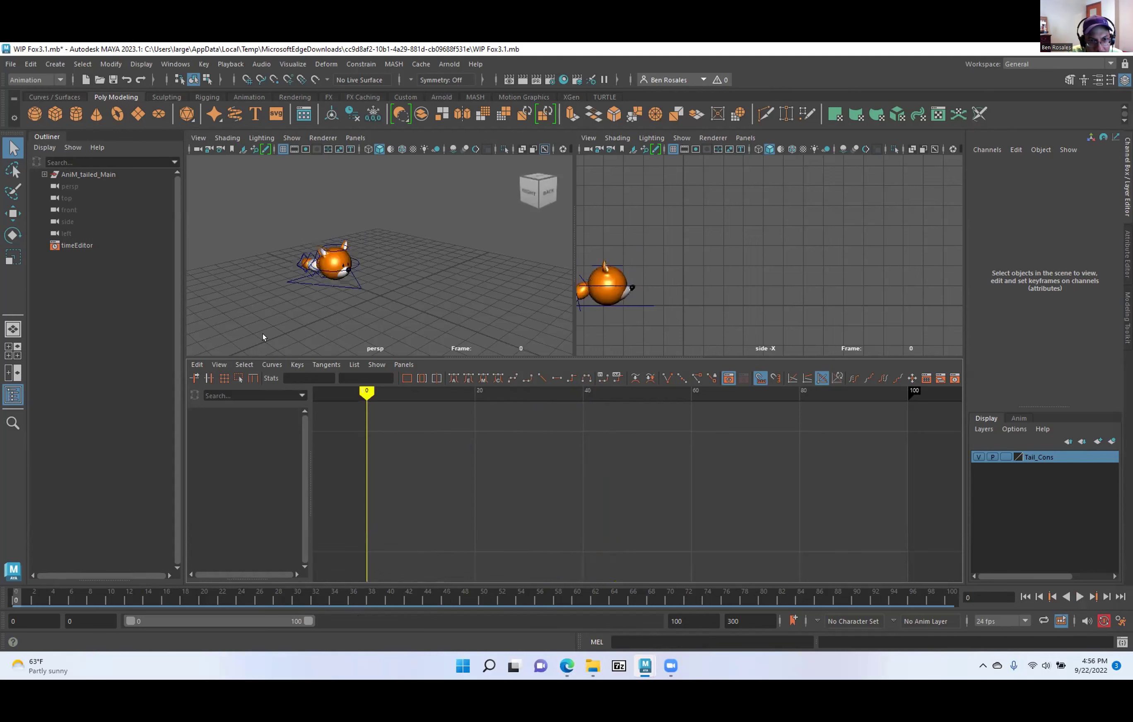
Select the fox's CTRL_Main control in a close side view and activate the Move tool.
{"action": "scroll", "coordinate": [273, 277], "scroll_direction": "up", "scroll_amount": 3}
{"action": "middle_click_drag", "start_coordinate": [274, 287], "coordinate": [318, 284], "text": "alt"}
{"action": "left_click_drag", "start_coordinate": [318, 287], "coordinate": [367, 265], "text": "alt"}
{"action": "middle_click_drag", "start_coordinate": [367, 265], "coordinate": [433, 262], "text": "alt"}
{"action": "scroll", "coordinate": [436, 267], "scroll_direction": "up", "scroll_amount": 3}
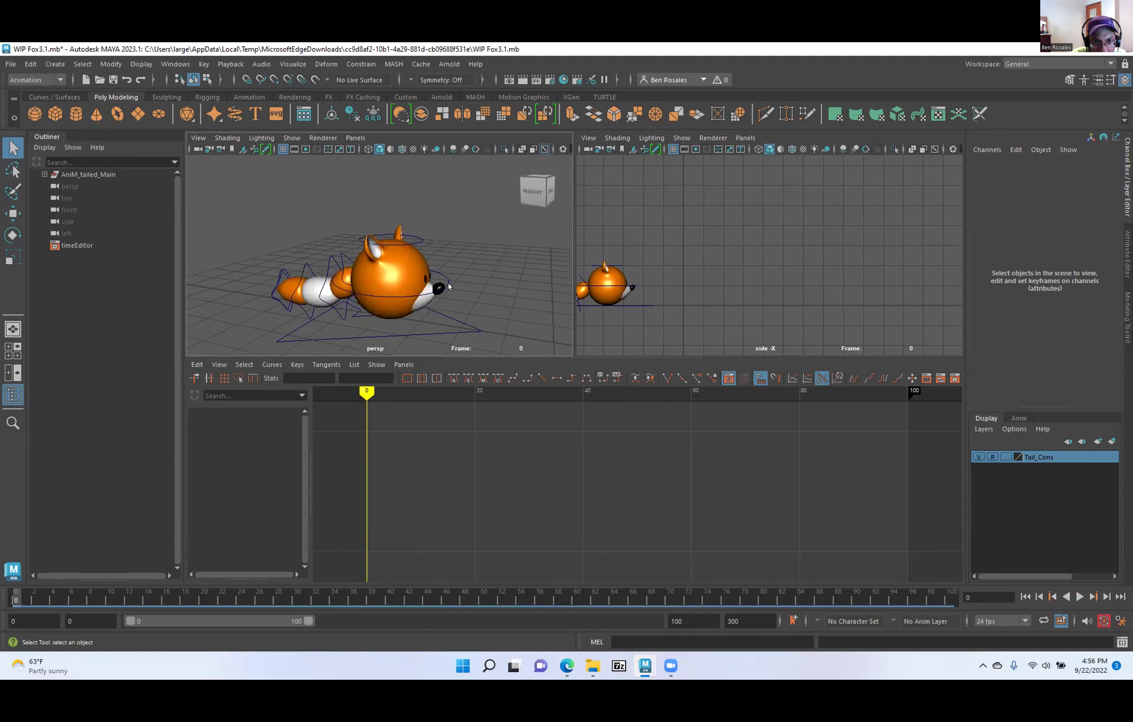
{"action": "left_click", "coordinate": [445, 277]}
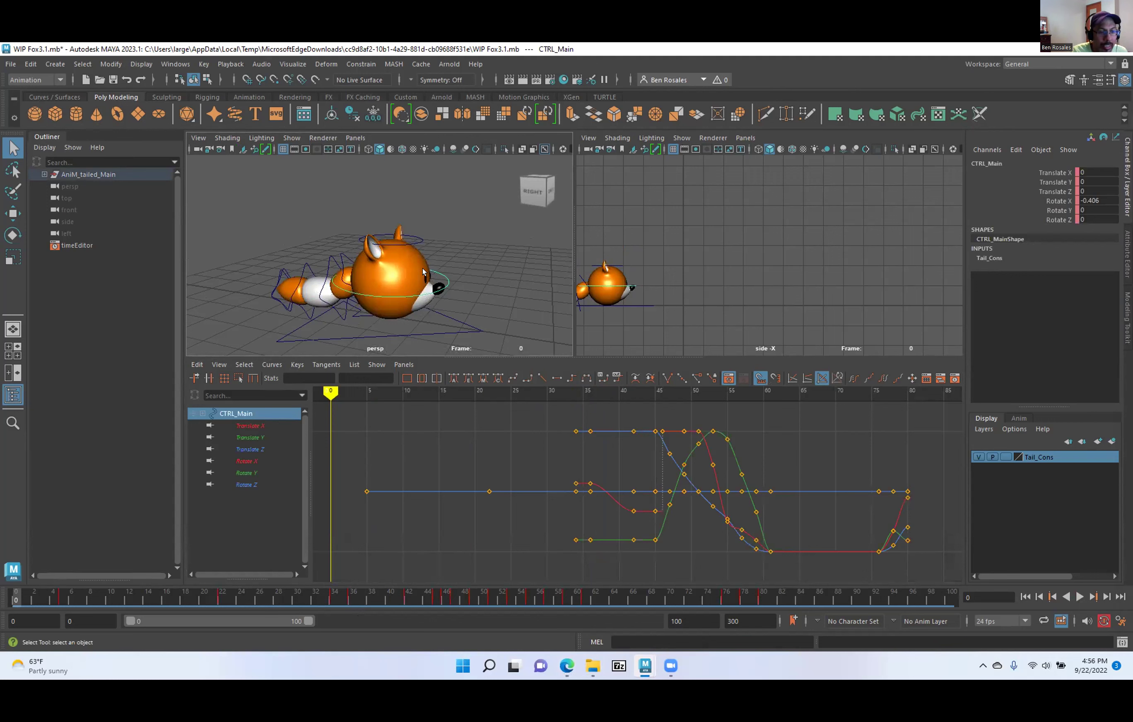
{"action": "key", "text": "w"}
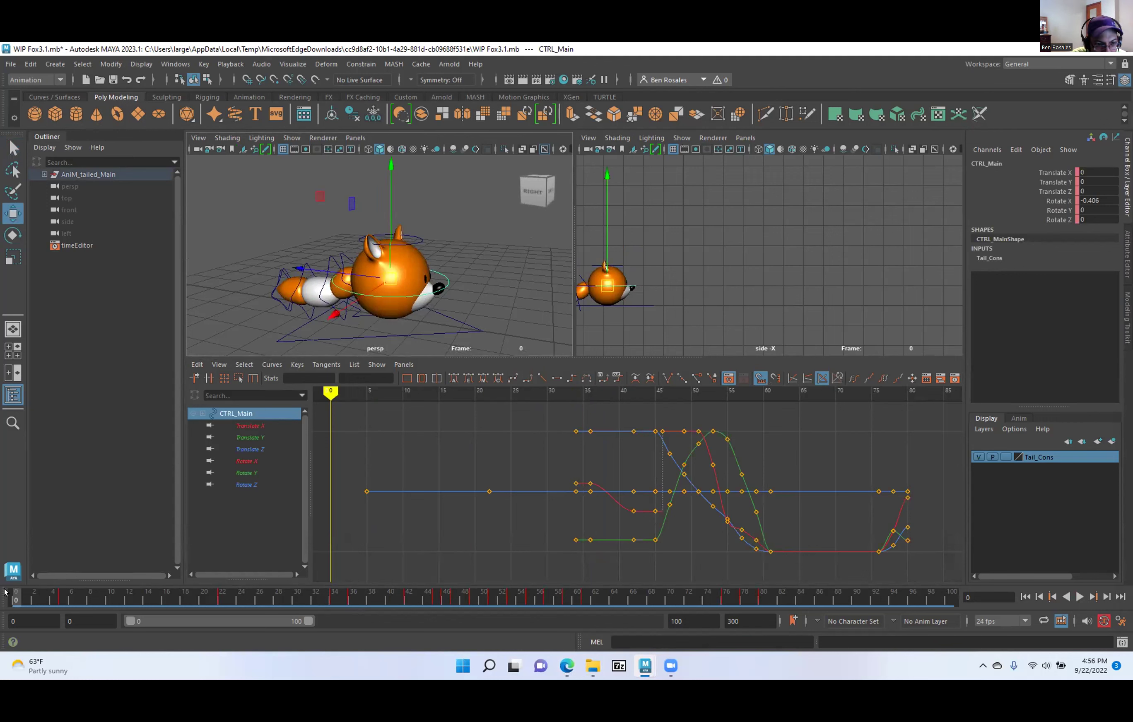
Step back and forth between keyframes from frame 0 to frame 34 to examine the fox's opening tail poses.
{"action": "key", "text": "."}
{"action": "key", "text": "period"}
{"action": "key", "text": "comma"}
{"action": "key", "text": "period"}
{"action": "key", "text": "period"}
{"action": "key", "text": "comma"}
{"action": "key", "text": "period"}
{"action": "key", "text": "comma"}
{"action": "key", "text": "period"}
{"action": "right_click_drag", "start_coordinate": [421, 268], "coordinate": [381, 272], "text": "alt"}
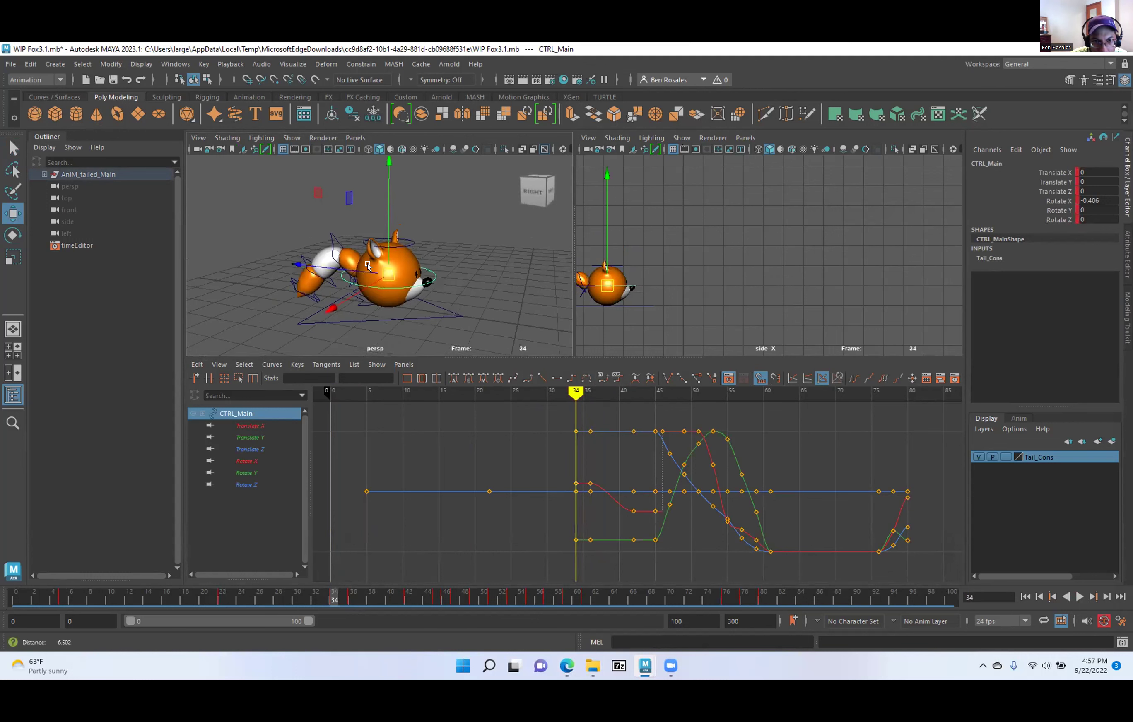
{"action": "left_click_drag", "start_coordinate": [381, 271], "coordinate": [404, 272], "text": "alt"}
{"action": "middle_click_drag", "start_coordinate": [261, 276], "coordinate": [314, 276], "text": "alt"}
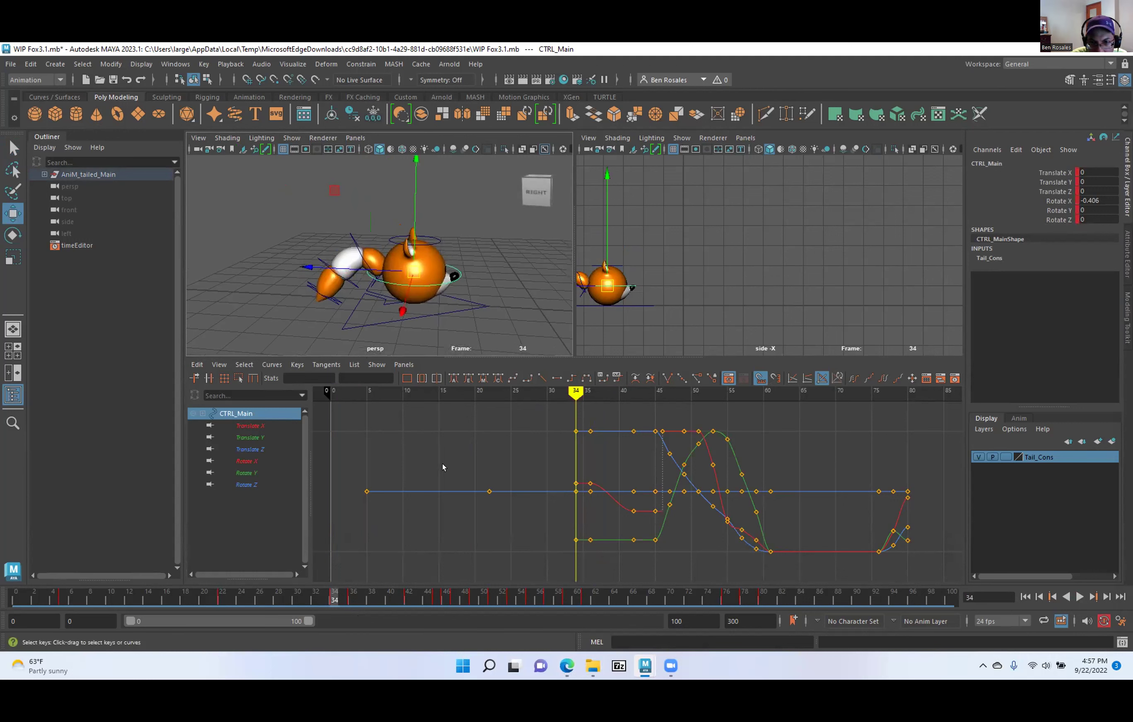
Play the animation from frame 34 to frame 51 to examine the anticipation and the rise of the jump.
{"action": "key", "text": "alt+v"}
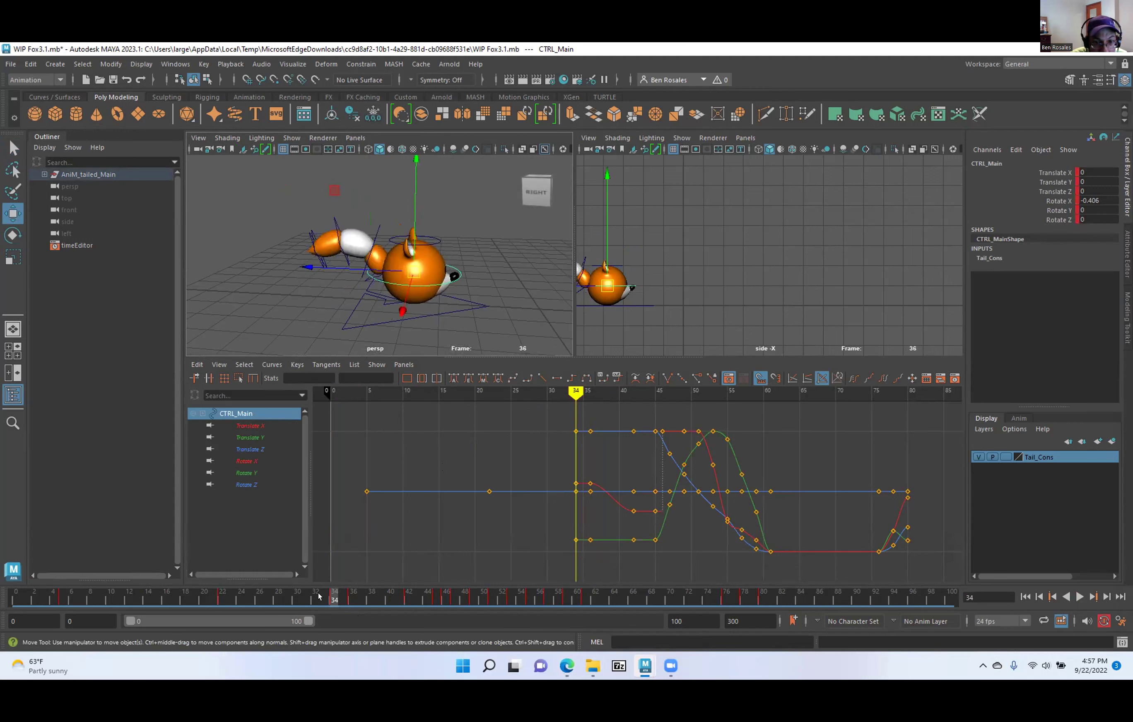
{"action": "key", "text": "period"}
{"action": "scroll", "coordinate": [225, 289], "scroll_direction": "down", "scroll_amount": 4}
{"action": "middle_click_drag", "start_coordinate": [369, 247], "coordinate": [327, 313], "text": "alt"}
{"action": "middle_click_drag", "start_coordinate": [376, 271], "coordinate": [333, 299], "text": "alt"}
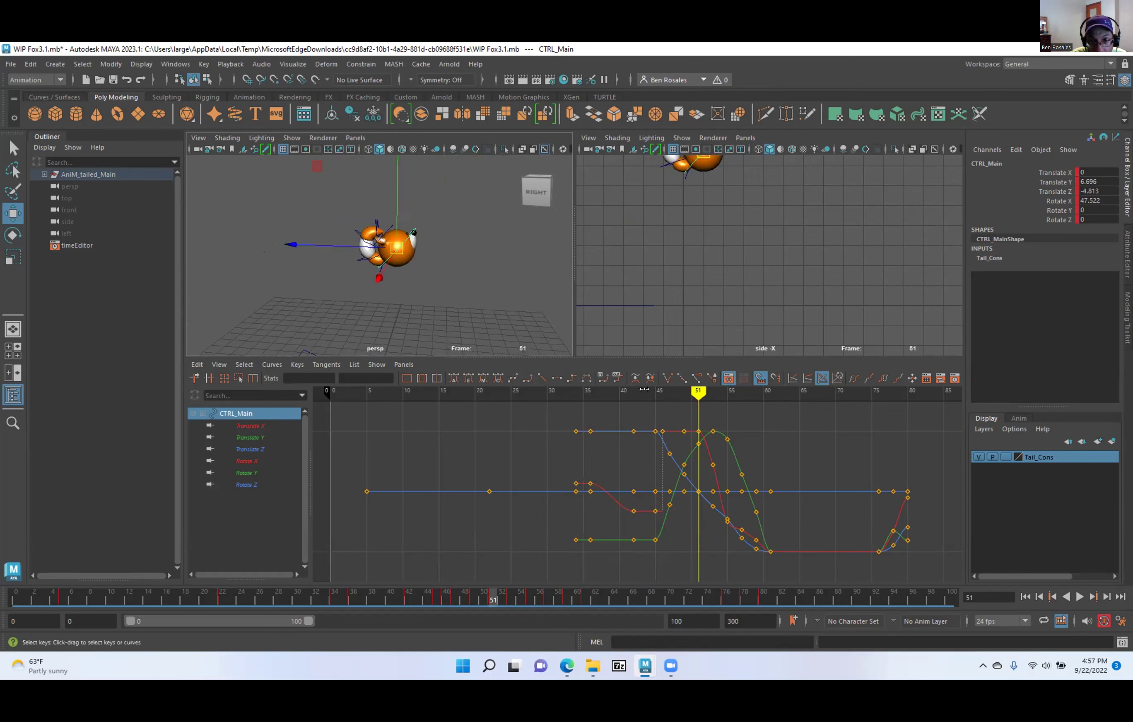
{"action": "mouse_move", "coordinate": [698, 394]}
{"action": "left_mouse_down"}
{"action": "mouse_move", "coordinate": [670, 397]}
{"action": "mouse_move", "coordinate": [756, 404]}
{"action": "mouse_move", "coordinate": [698, 404]}
{"action": "left_mouse_up"}
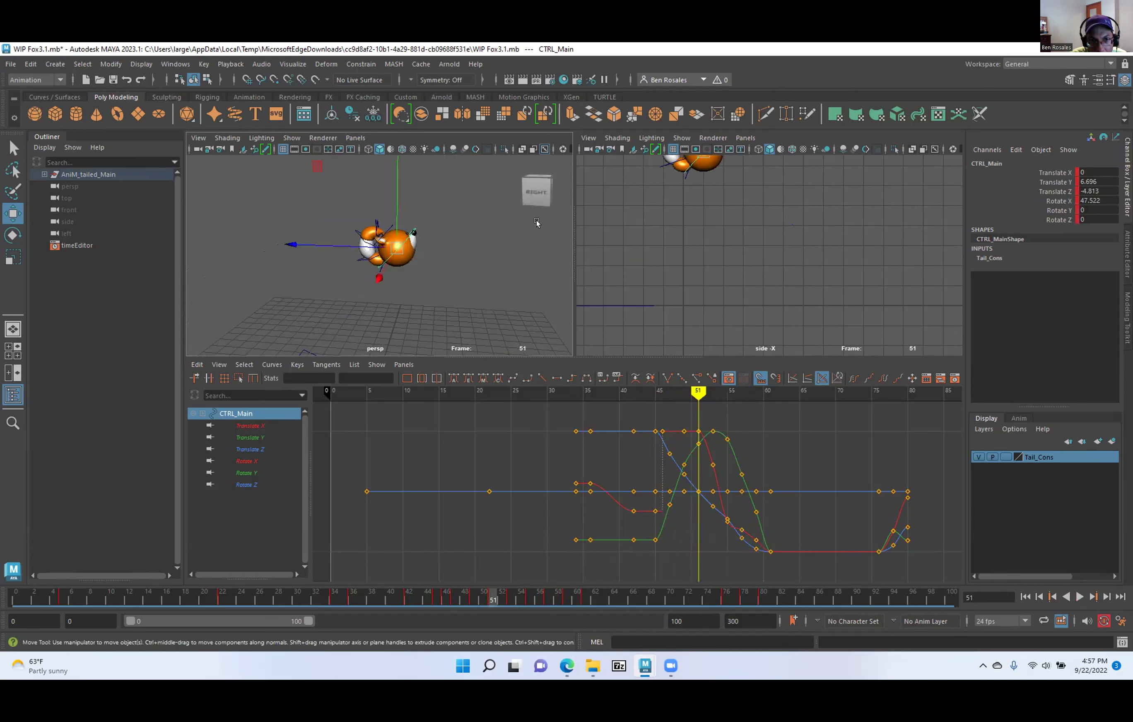
{"action": "left_click_drag", "start_coordinate": [360, 304], "coordinate": [377, 303], "text": "alt"}
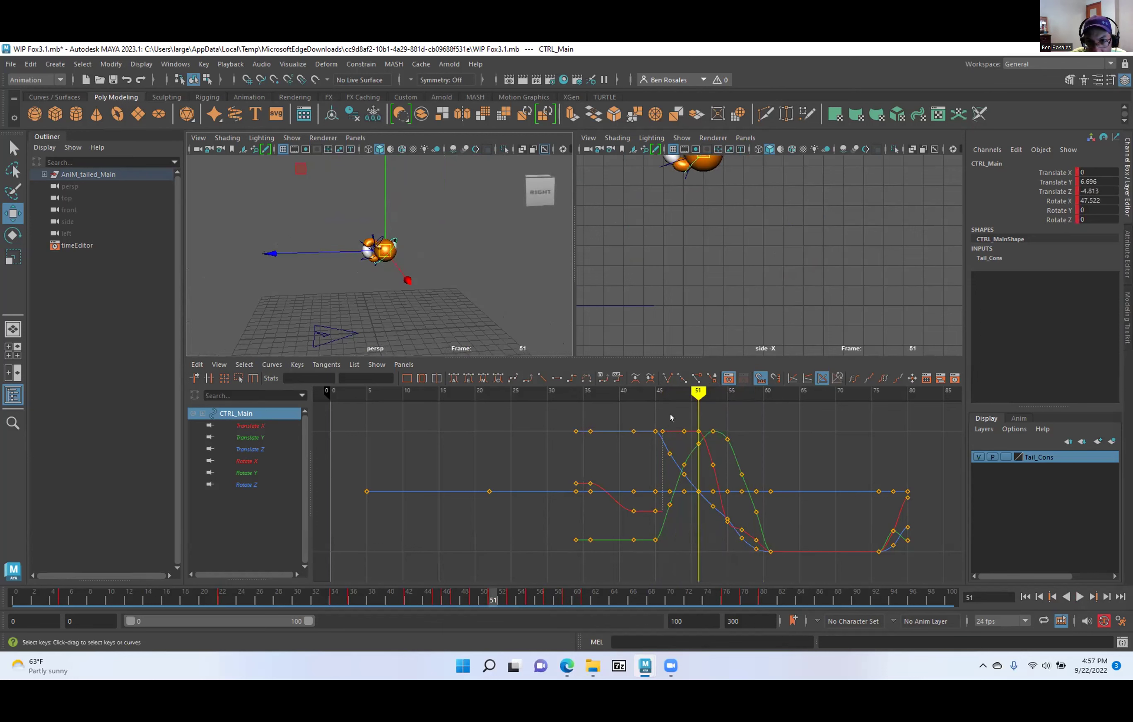
Scrub from frame 51 to frame 60 to examine the fox's descent in both views, and clear the selection.
{"action": "mouse_move", "coordinate": [690, 389]}
{"action": "left_mouse_down"}
{"action": "mouse_move", "coordinate": [640, 397]}
{"action": "mouse_move", "coordinate": [762, 403]}
{"action": "left_mouse_up"}
{"action": "scroll", "coordinate": [719, 212], "scroll_direction": "down", "scroll_amount": 1}
{"action": "middle_click_drag", "start_coordinate": [718, 212], "coordinate": [726, 248], "text": "alt"}
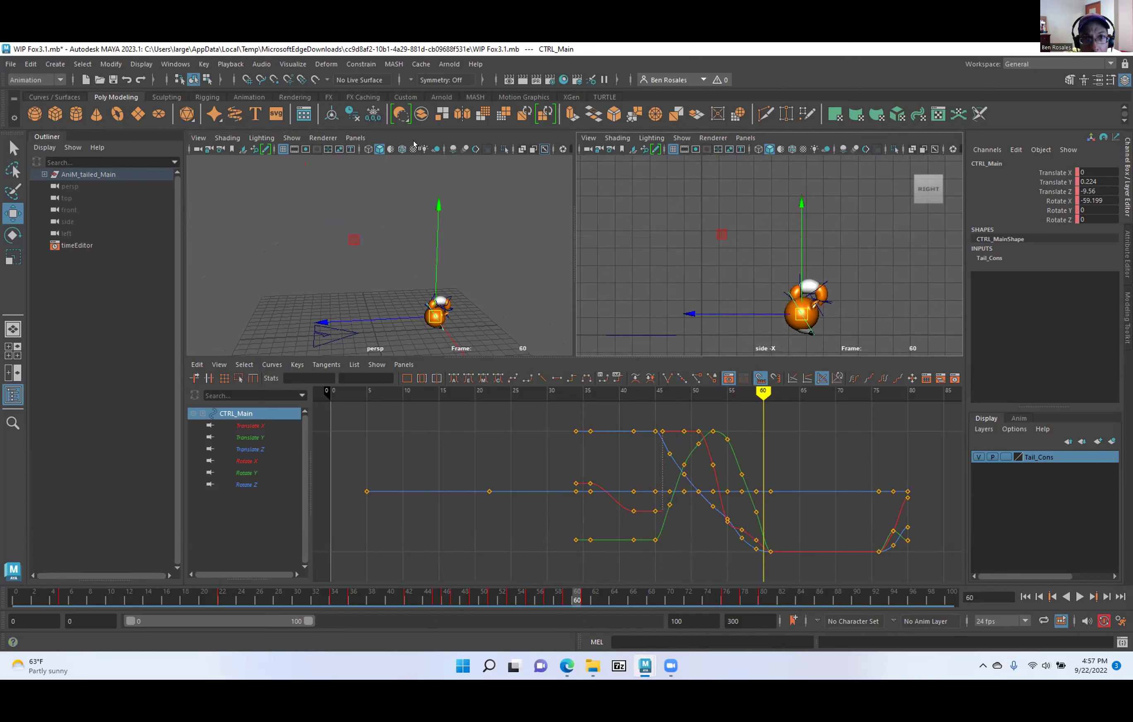
{"action": "right_click_drag", "start_coordinate": [384, 266], "coordinate": [242, 247], "text": "alt"}
{"action": "left_click_drag", "start_coordinate": [341, 277], "coordinate": [300, 283], "text": "alt"}
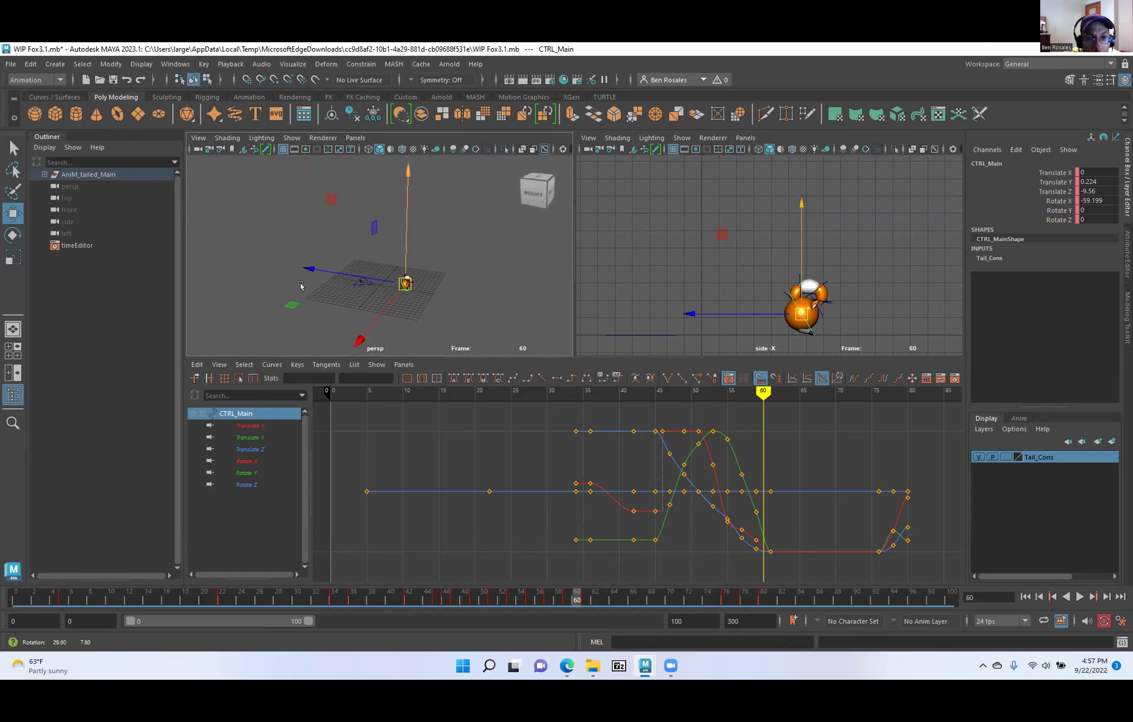
{"action": "left_click", "coordinate": [77, 246]}
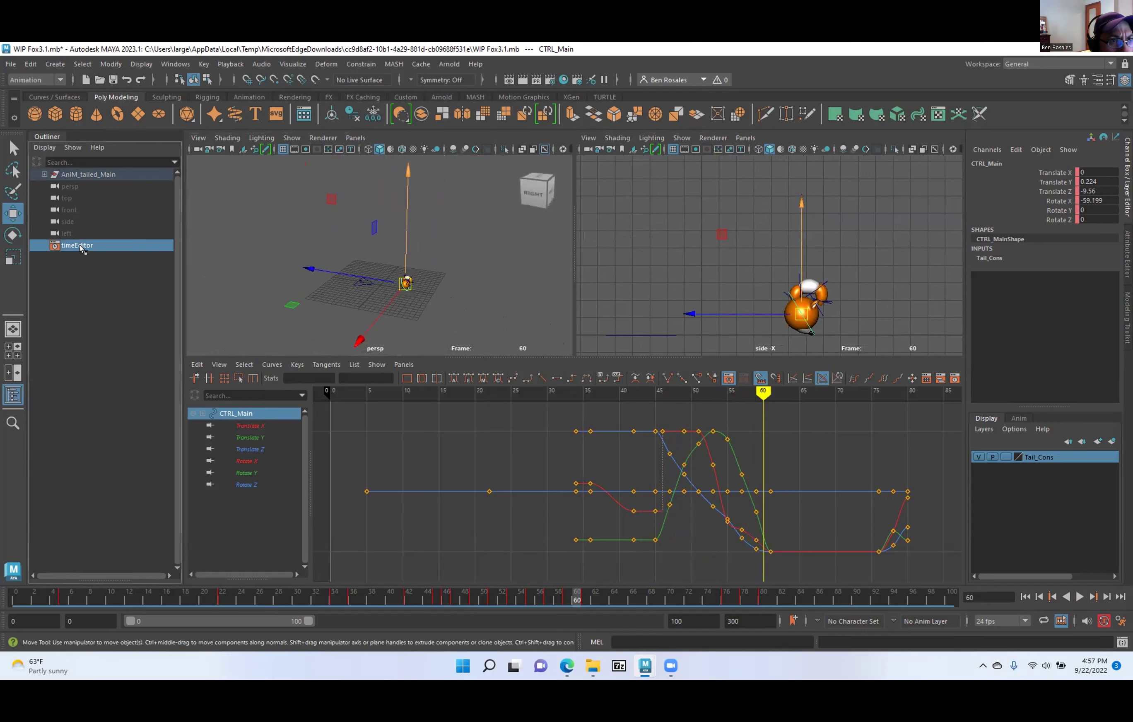
{"action": "left_click", "coordinate": [348, 204]}
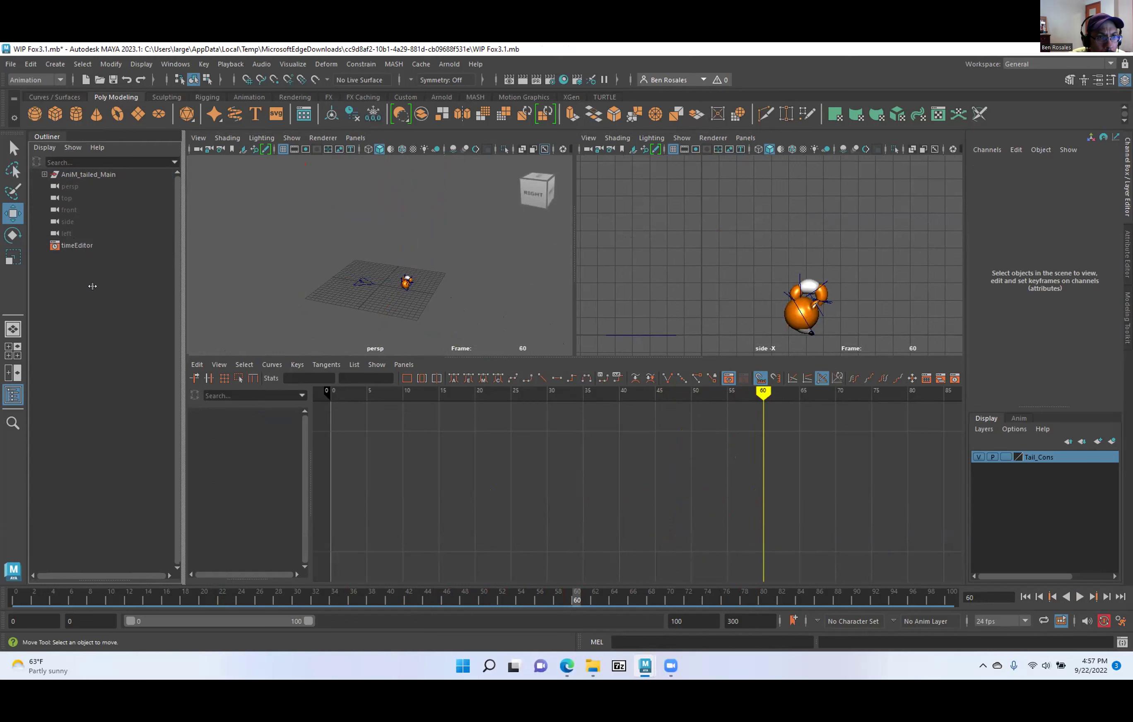
{"action": "scroll", "coordinate": [333, 245], "scroll_direction": "up", "scroll_amount": 2}
{"action": "scroll", "coordinate": [337, 273], "scroll_direction": "down", "scroll_amount": 3}
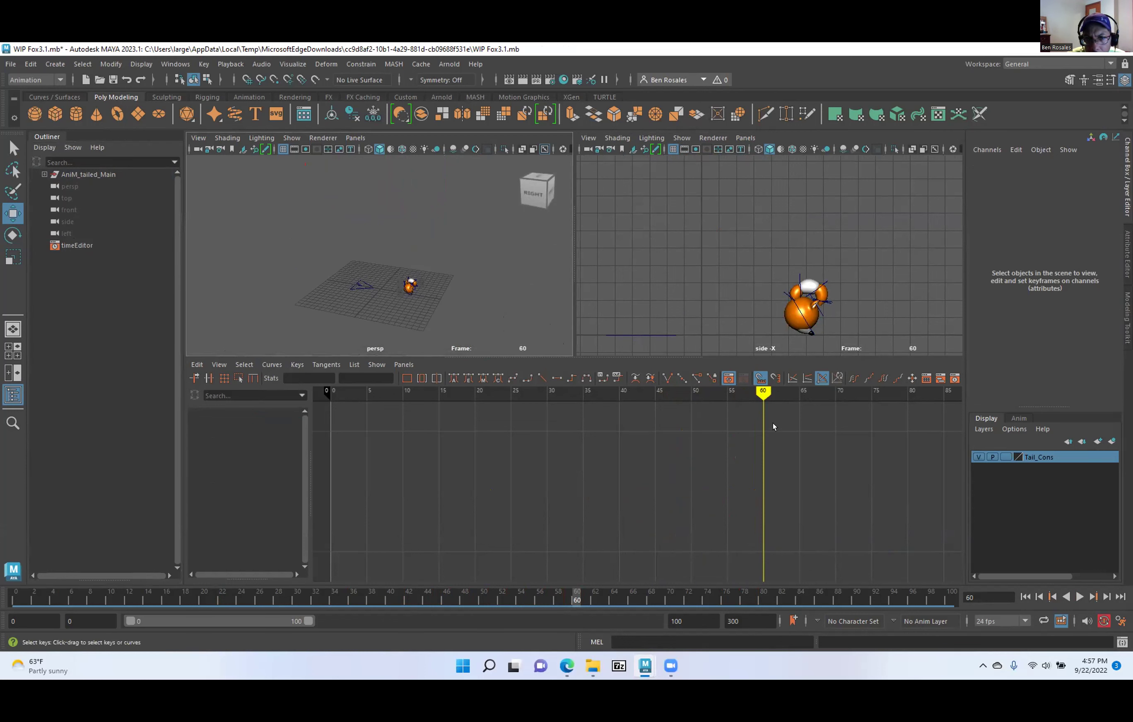
{"action": "left_click", "coordinate": [74, 246]}
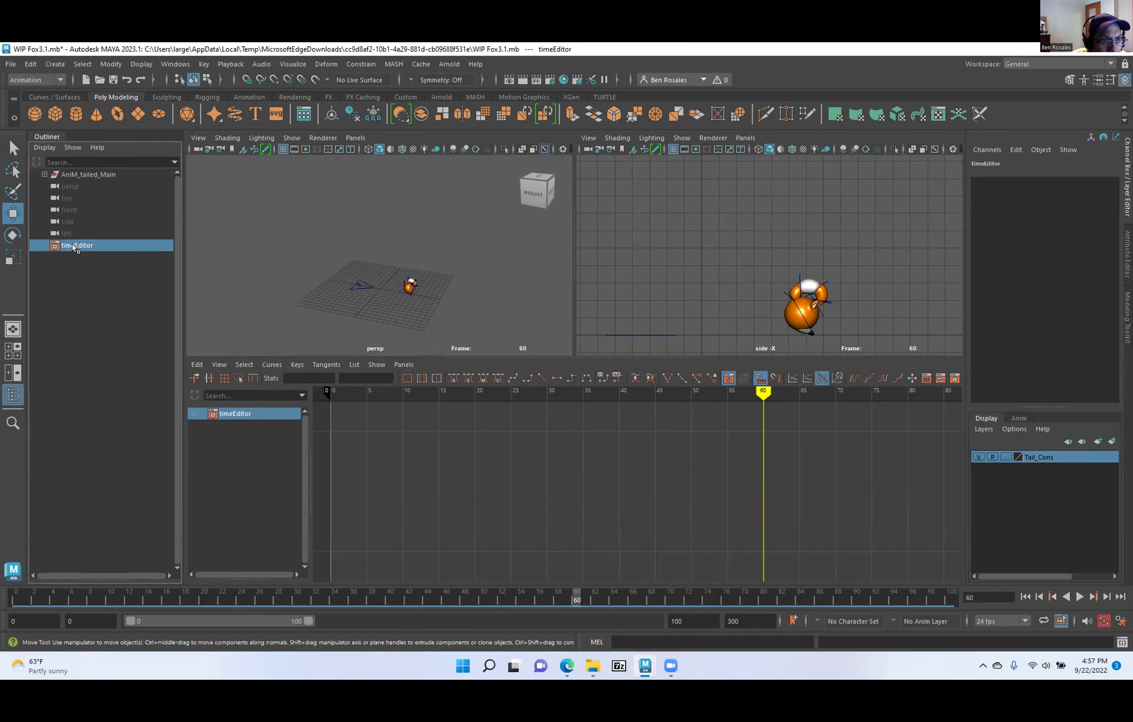
{"action": "left_click", "coordinate": [100, 277]}
{"action": "scroll", "coordinate": [315, 205], "scroll_direction": "down", "scroll_amount": 3}
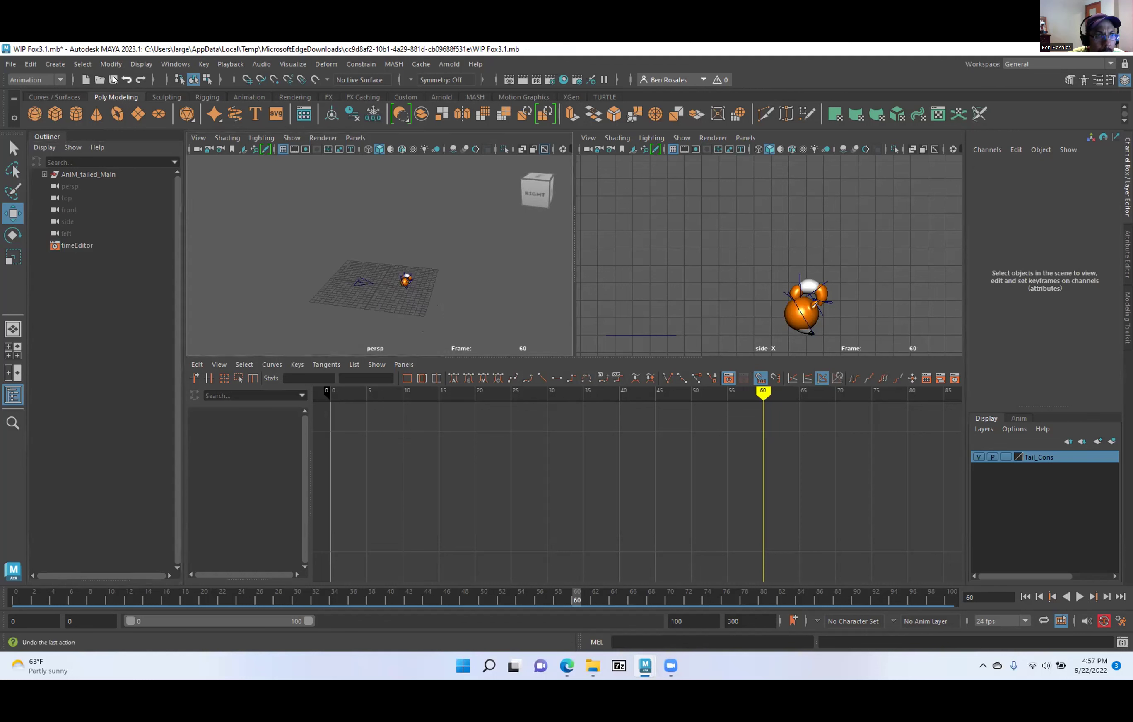
{"action": "left_click", "coordinate": [48, 63]}
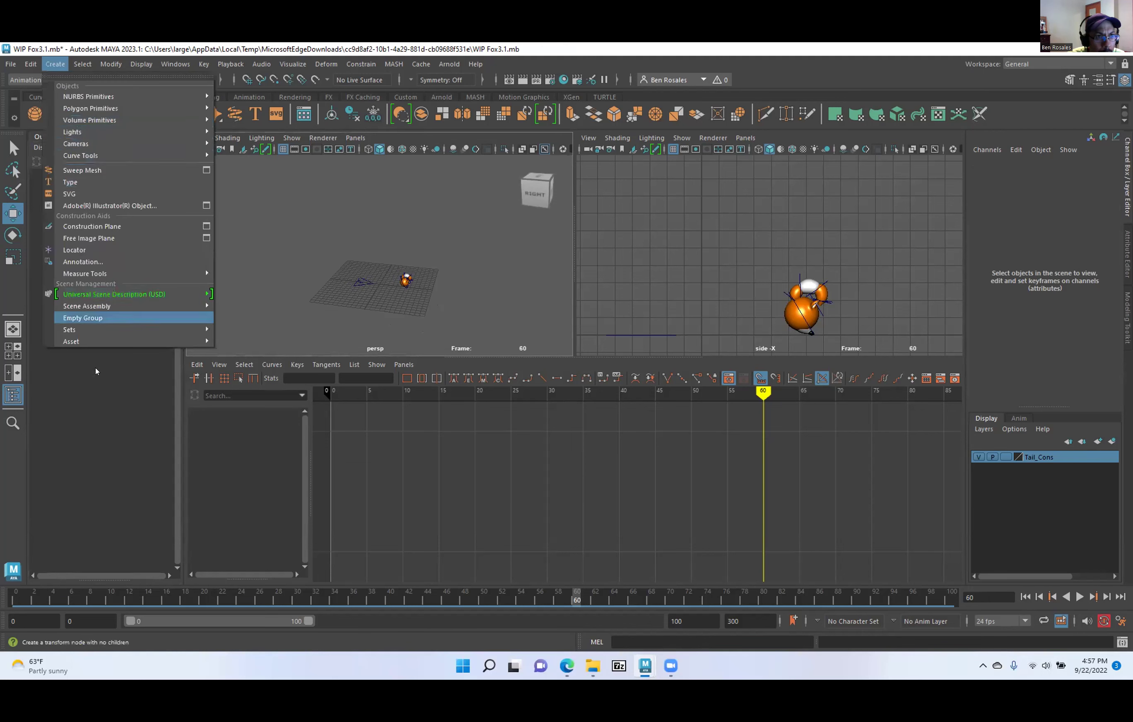
{"action": "left_click", "coordinate": [119, 412]}
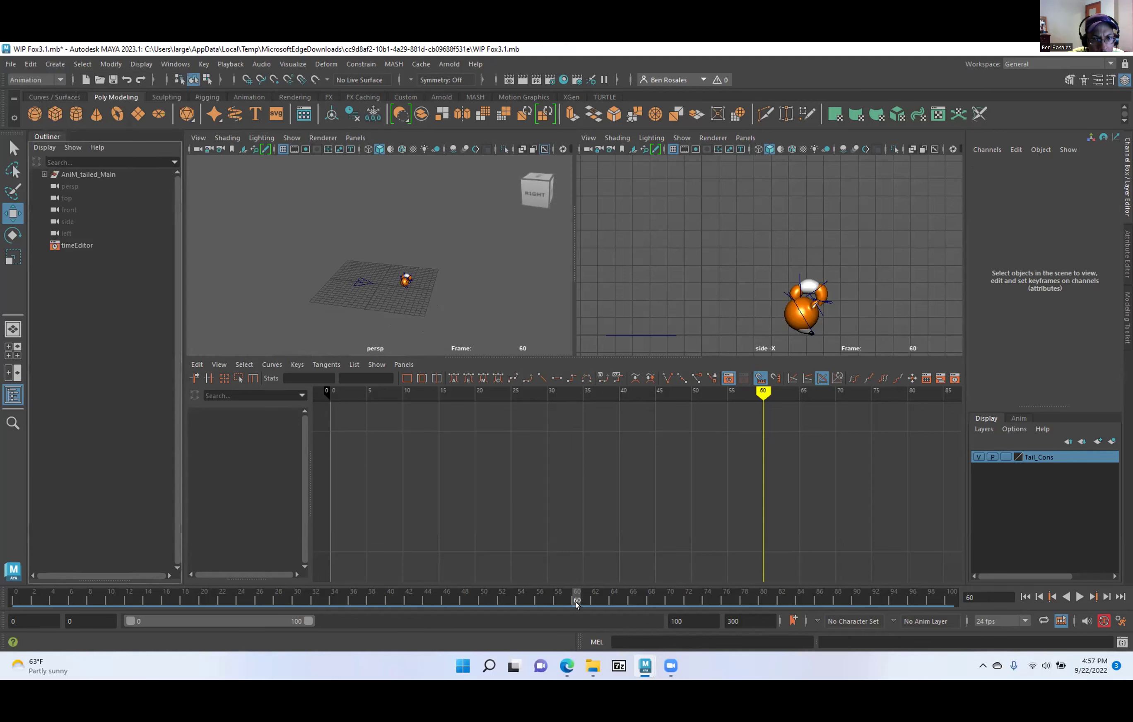
Scrub from frame 60 back to frame 3 to review the jump in reverse.
{"action": "left_click_drag", "start_coordinate": [574, 601], "coordinate": [38, 598]}
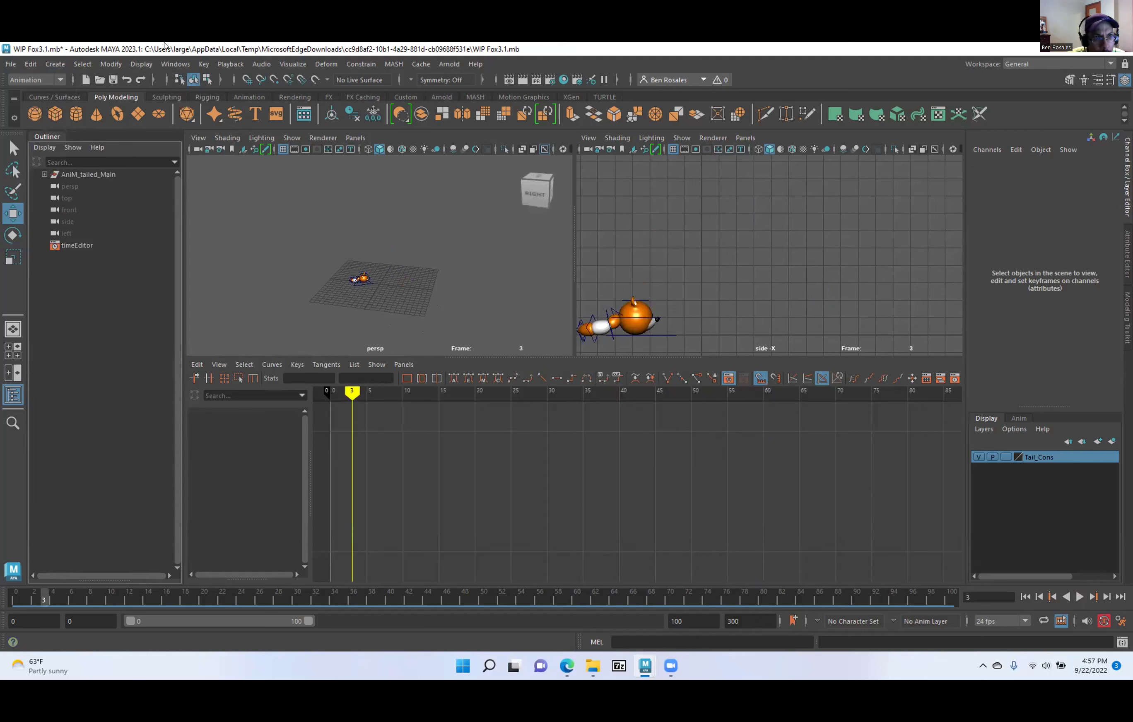
Create a new camera in the scene.
{"action": "left_click", "coordinate": [55, 64]}
{"action": "left_click", "coordinate": [60, 60]}
{"action": "left_click", "coordinate": [59, 62]}
{"action": "mouse_move", "coordinate": [210, 133]}
{"action": "mouse_move", "coordinate": [128, 143]}
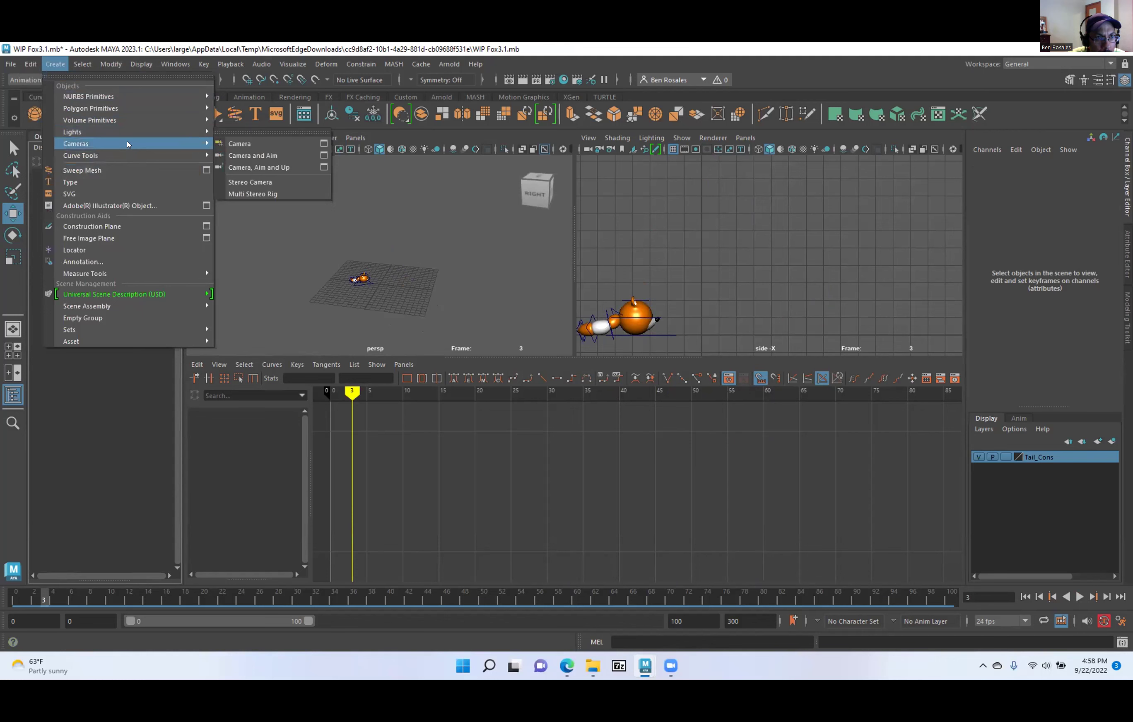
{"action": "left_click", "coordinate": [247, 145]}
Rotate the new camera around its Y axis to about 105 degrees so it turns toward the fox's side.
{"action": "middle_click_drag", "start_coordinate": [304, 267], "coordinate": [317, 237], "text": "alt"}
{"action": "scroll", "coordinate": [371, 293], "scroll_direction": "up", "scroll_amount": 10}
{"action": "left_click_drag", "start_coordinate": [451, 267], "coordinate": [348, 249], "text": "alt"}
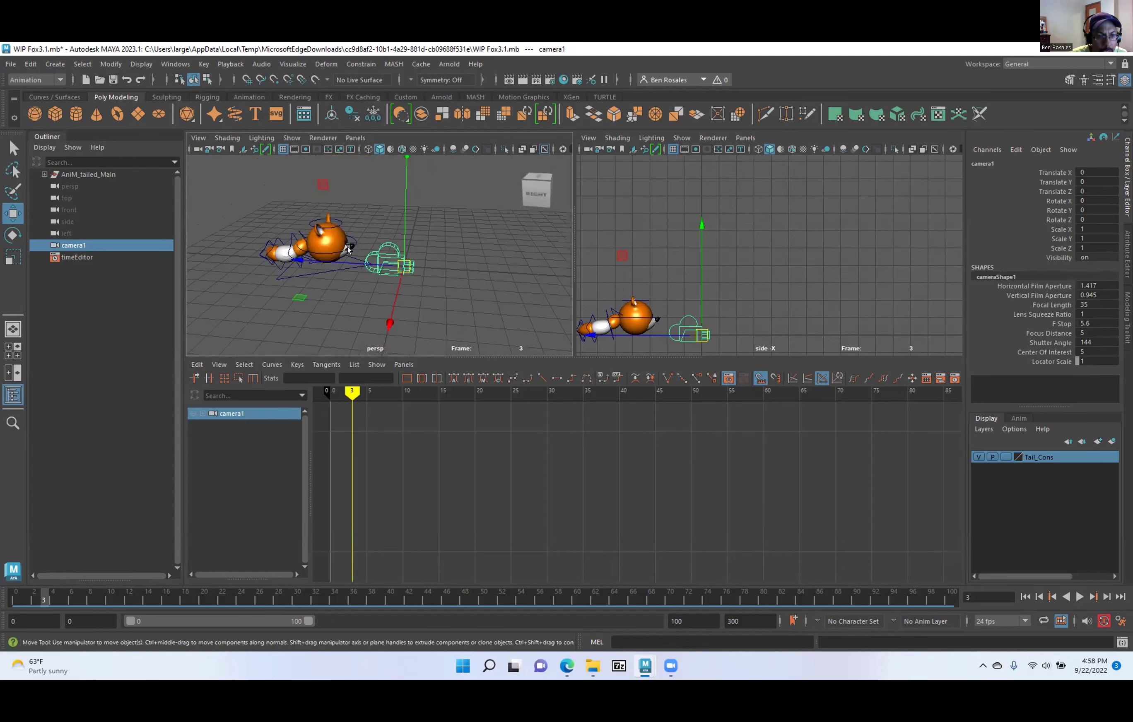
{"action": "key", "text": "e"}
{"action": "left_click_drag", "start_coordinate": [331, 305], "coordinate": [379, 403]}
{"action": "key", "text": "w"}
{"action": "left_click", "coordinate": [334, 295]}
{"action": "right_click_drag", "start_coordinate": [333, 295], "coordinate": [214, 226], "text": "alt"}
{"action": "left_click_drag", "start_coordinate": [214, 226], "coordinate": [360, 277], "text": "alt"}
{"action": "right_click_drag", "start_coordinate": [361, 277], "coordinate": [442, 329], "text": "alt"}
{"action": "left_click_drag", "start_coordinate": [442, 329], "coordinate": [342, 295], "text": "alt"}
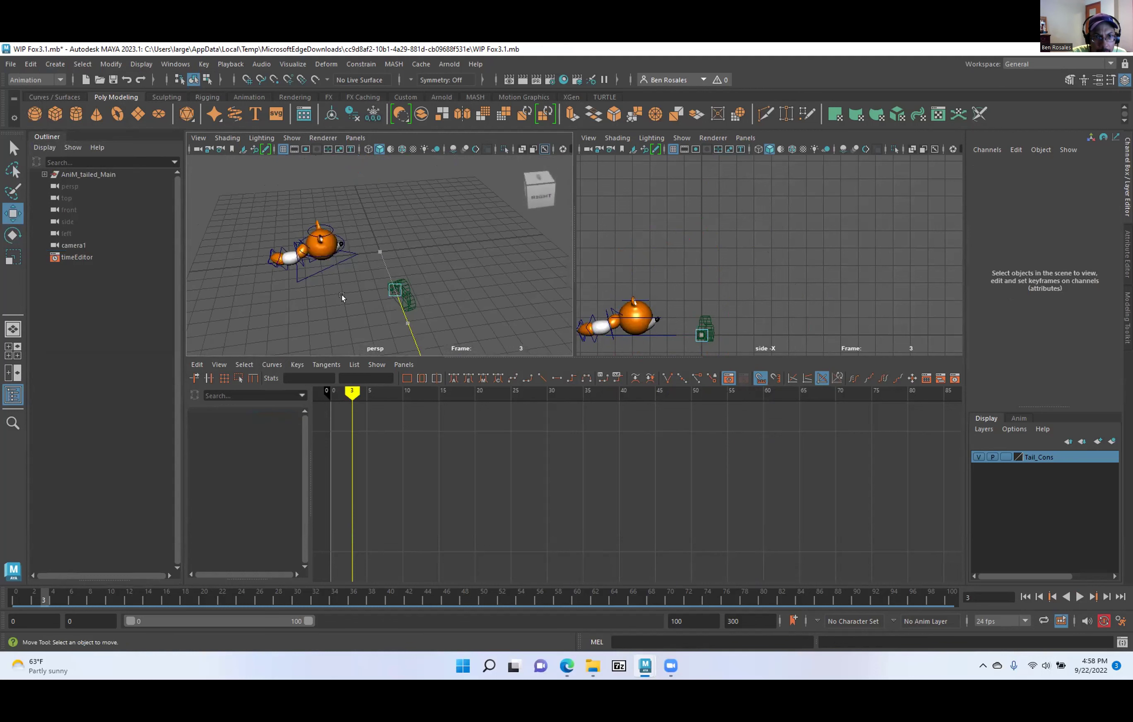
Move camera1 along X to about 5, away from the fox.
{"action": "left_click", "coordinate": [408, 292]}
{"action": "key", "text": "w"}
{"action": "left_click_drag", "start_coordinate": [370, 303], "coordinate": [389, 265], "text": "alt"}
{"action": "scroll", "coordinate": [394, 266], "scroll_direction": "up", "scroll_amount": 4}
{"action": "middle_click_drag", "start_coordinate": [397, 268], "coordinate": [365, 206], "text": "alt"}
{"action": "scroll", "coordinate": [381, 208], "scroll_direction": "up", "scroll_amount": 4}
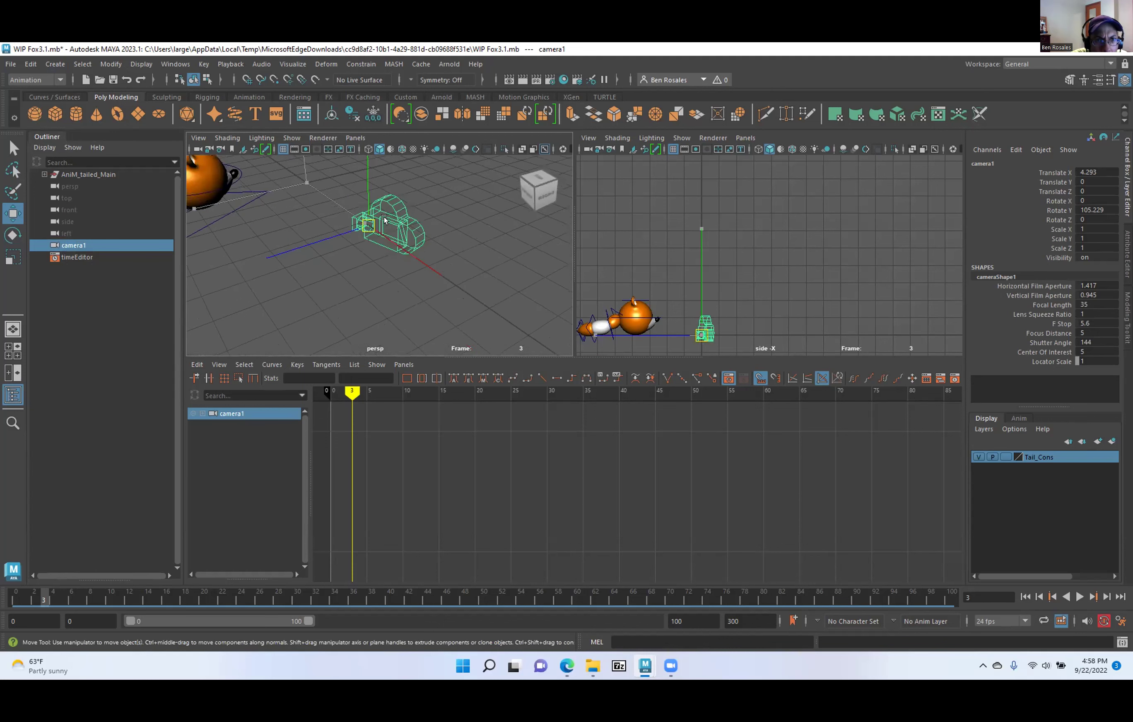
{"action": "left_click_drag", "start_coordinate": [418, 255], "coordinate": [643, 359]}
{"action": "scroll", "coordinate": [418, 295], "scroll_direction": "down", "scroll_amount": 8}
{"action": "left_click_drag", "start_coordinate": [418, 295], "coordinate": [348, 286], "text": "alt"}
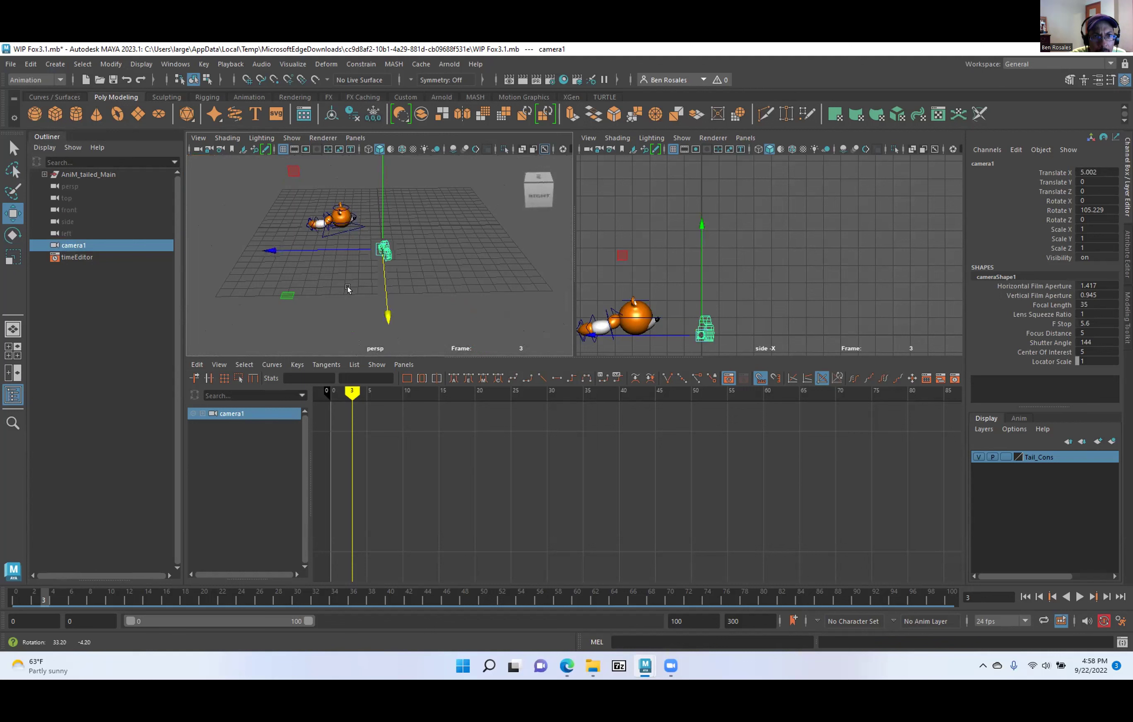
Look through camera1 in the side viewport and pull it back to bring the fox into frame.
{"action": "left_click", "coordinate": [745, 138]}
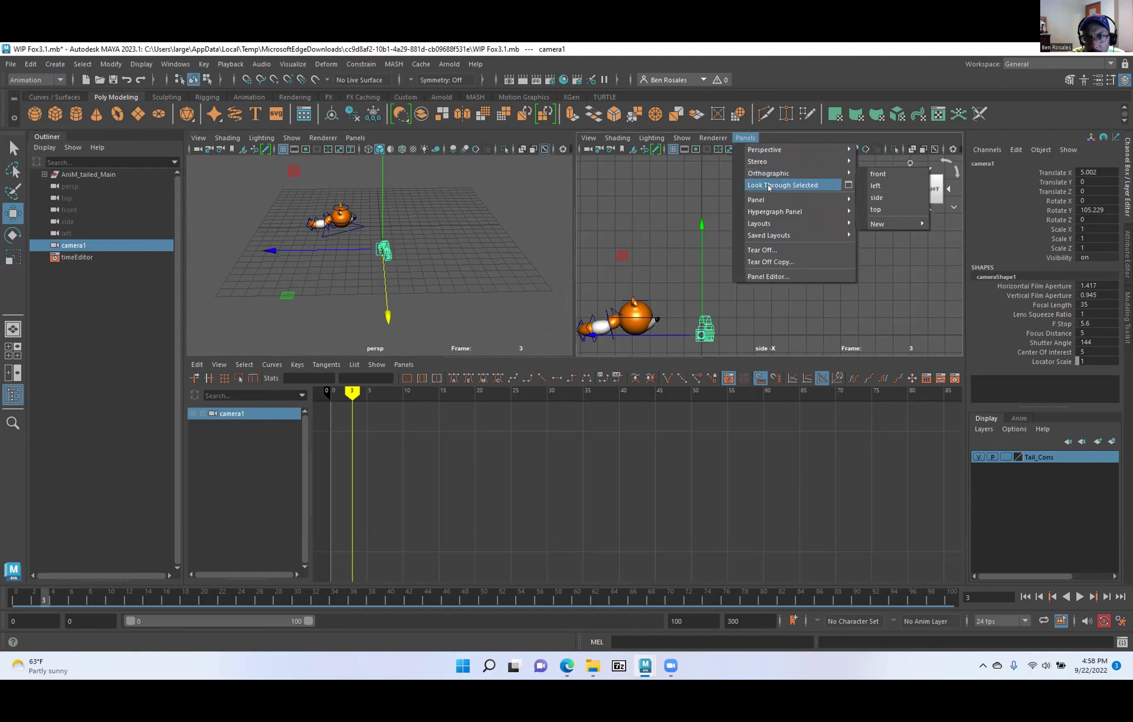
{"action": "left_click", "coordinate": [782, 185]}
{"action": "right_click_drag", "start_coordinate": [762, 257], "coordinate": [686, 256], "text": "alt"}
{"action": "middle_click_drag", "start_coordinate": [685, 219], "coordinate": [719, 274], "text": "alt"}
{"action": "right_click_drag", "start_coordinate": [695, 259], "coordinate": [650, 257], "text": "alt"}
{"action": "left_click_drag", "start_coordinate": [666, 223], "coordinate": [672, 247], "text": "alt"}
{"action": "middle_click_drag", "start_coordinate": [672, 245], "coordinate": [625, 261], "text": "alt"}
Scrub ahead through the jump and reframe camera1 to about X 25.5, Y 10.5, Z -2.2 so the action fits the shot.
{"action": "left_click_drag", "start_coordinate": [38, 600], "coordinate": [491, 545]}
{"action": "right_click_drag", "start_coordinate": [783, 250], "coordinate": [688, 243], "text": "alt"}
{"action": "middle_click_drag", "start_coordinate": [688, 243], "coordinate": [642, 250], "text": "alt"}
{"action": "left_click_drag", "start_coordinate": [642, 249], "coordinate": [698, 252], "text": "alt"}
{"action": "left_click_drag", "start_coordinate": [493, 598], "coordinate": [518, 592]}
{"action": "right_click_drag", "start_coordinate": [746, 241], "coordinate": [738, 240], "text": "alt"}
Play the animation through camera1, stop it, and scrub back to frame 0.
{"action": "key", "text": "alt+v"}
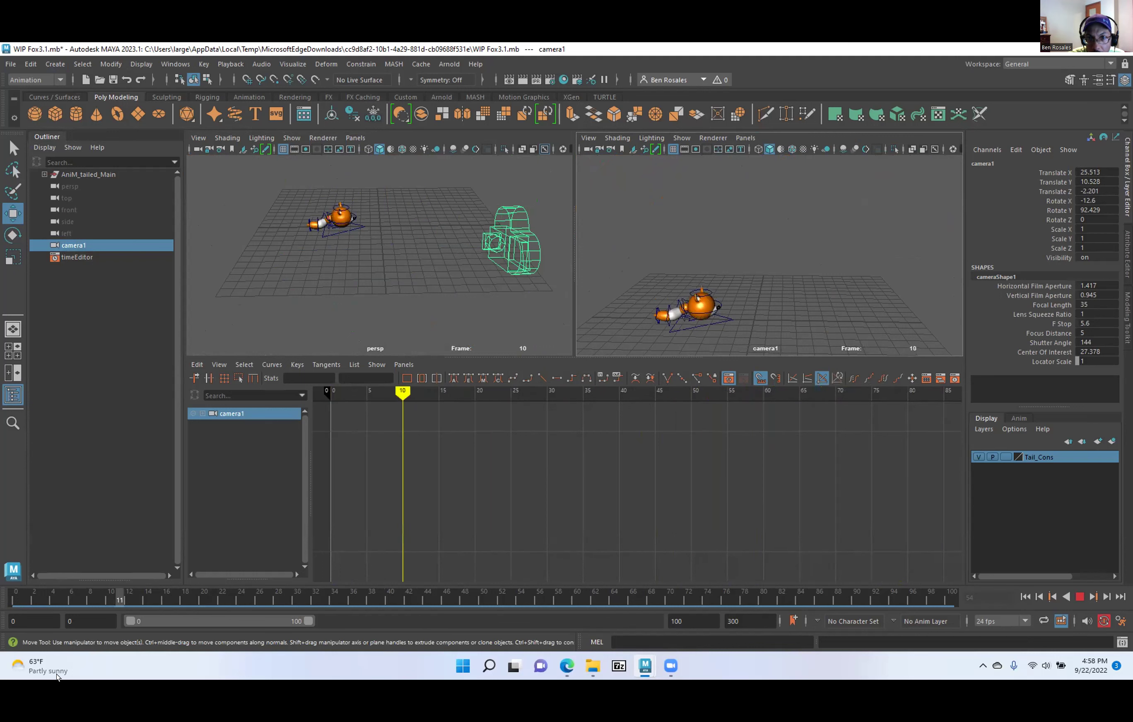
{"action": "key", "text": "alt+v"}
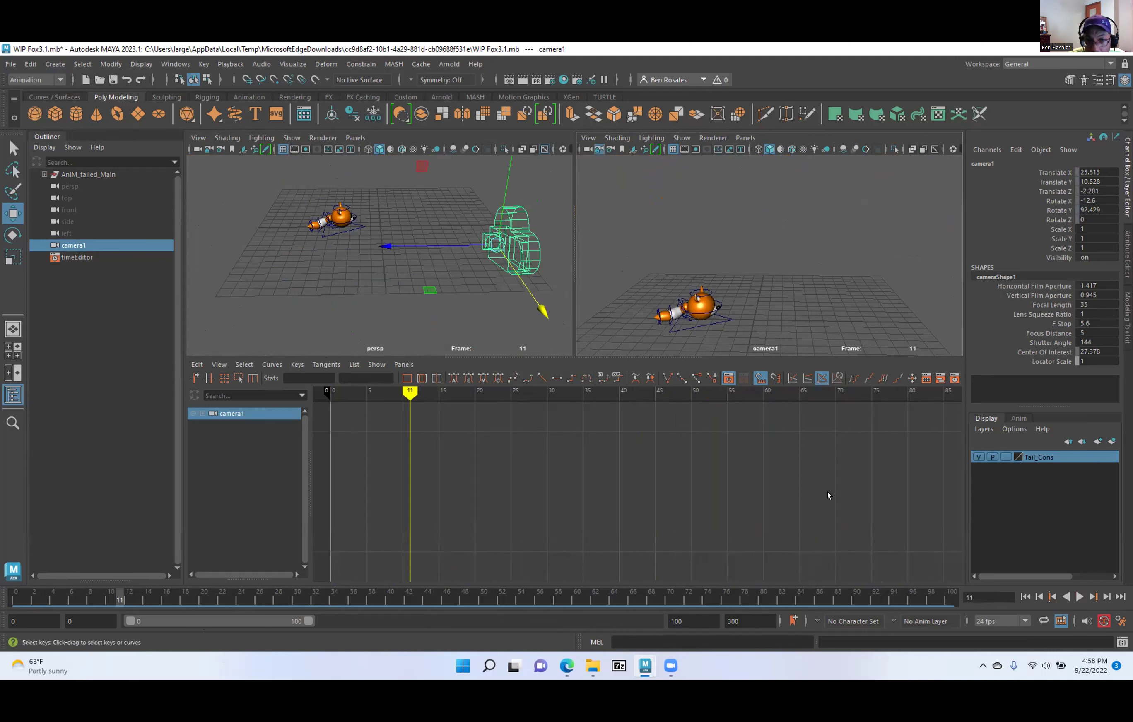
{"action": "left_click_drag", "start_coordinate": [116, 598], "coordinate": [13, 598]}
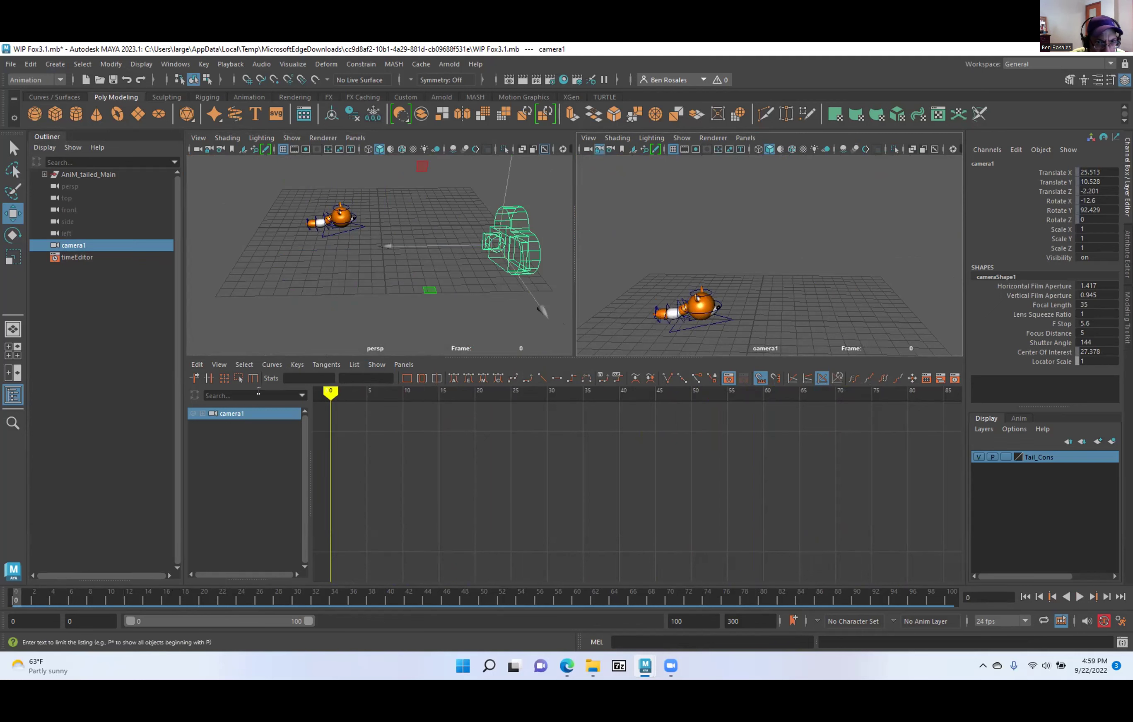
Close in on the fox's tail in the perspective view and select all objects of the Tail_Cons layer.
{"action": "scroll", "coordinate": [331, 223], "scroll_direction": "up", "scroll_amount": 2}
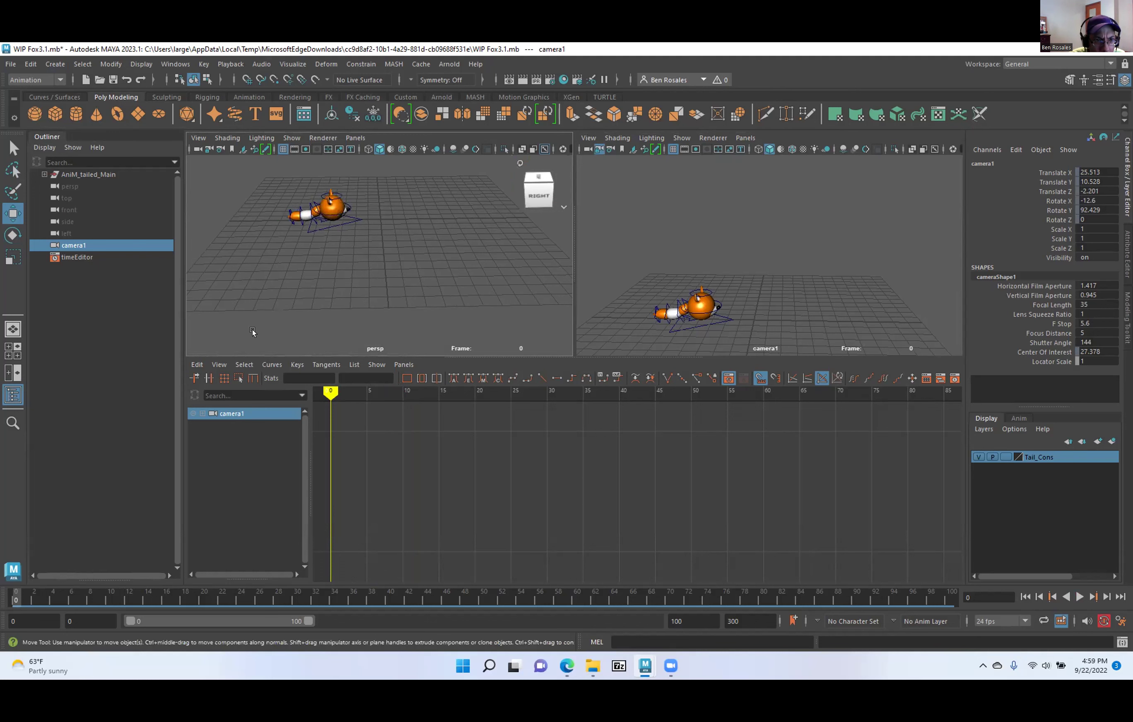
{"action": "middle_click_drag", "start_coordinate": [246, 240], "coordinate": [314, 291], "text": "alt"}
{"action": "right_click_drag", "start_coordinate": [314, 290], "coordinate": [409, 259], "text": "alt"}
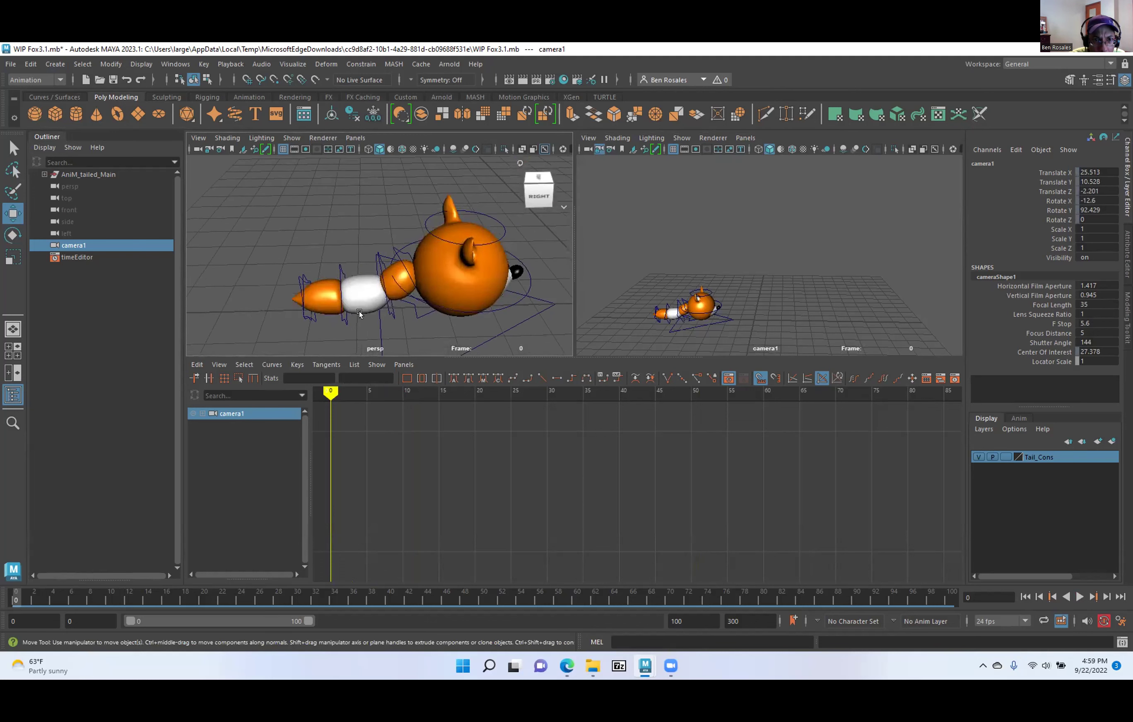
{"action": "left_click_drag", "start_coordinate": [409, 259], "coordinate": [445, 297], "text": "alt"}
{"action": "right_click_drag", "start_coordinate": [447, 297], "coordinate": [458, 297], "text": "alt"}
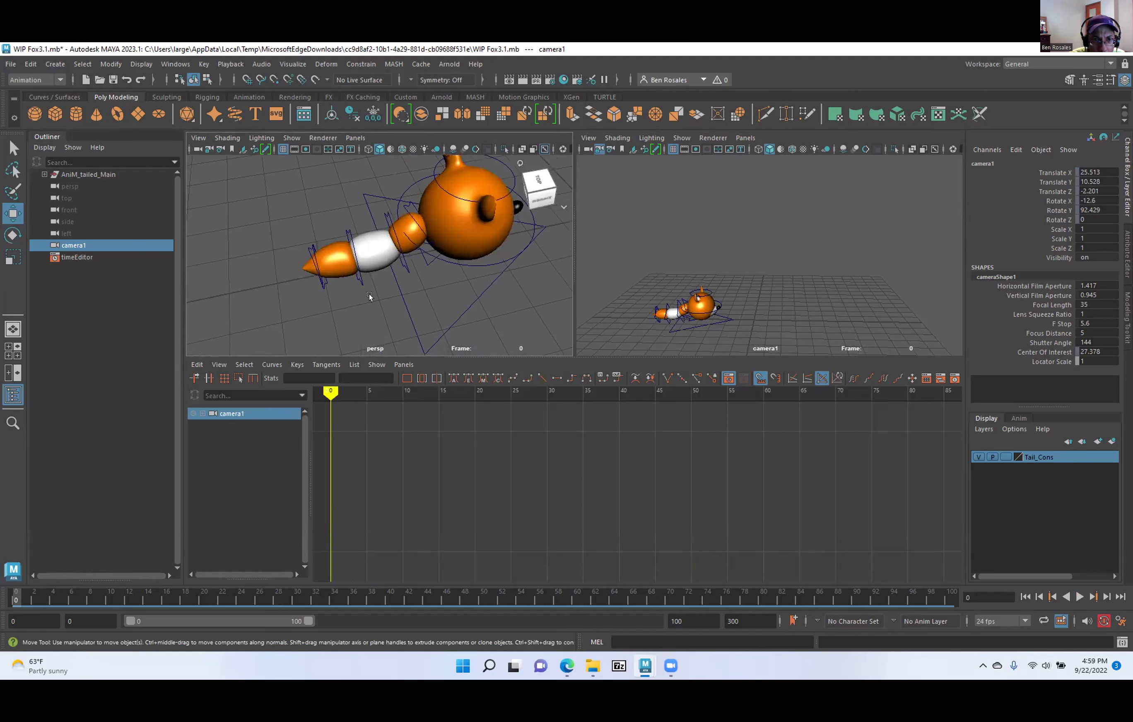
{"action": "right_click", "coordinate": [1037, 456]}
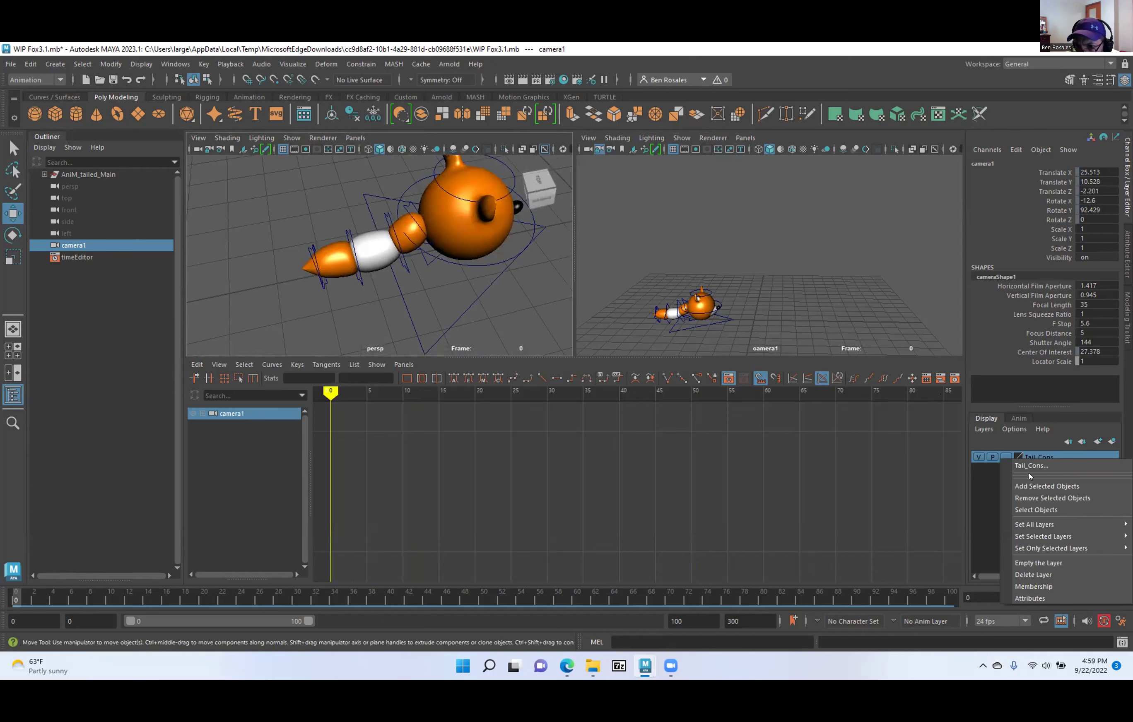
{"action": "left_click", "coordinate": [1031, 509]}
{"action": "left_click_drag", "start_coordinate": [368, 466], "coordinate": [369, 465]}
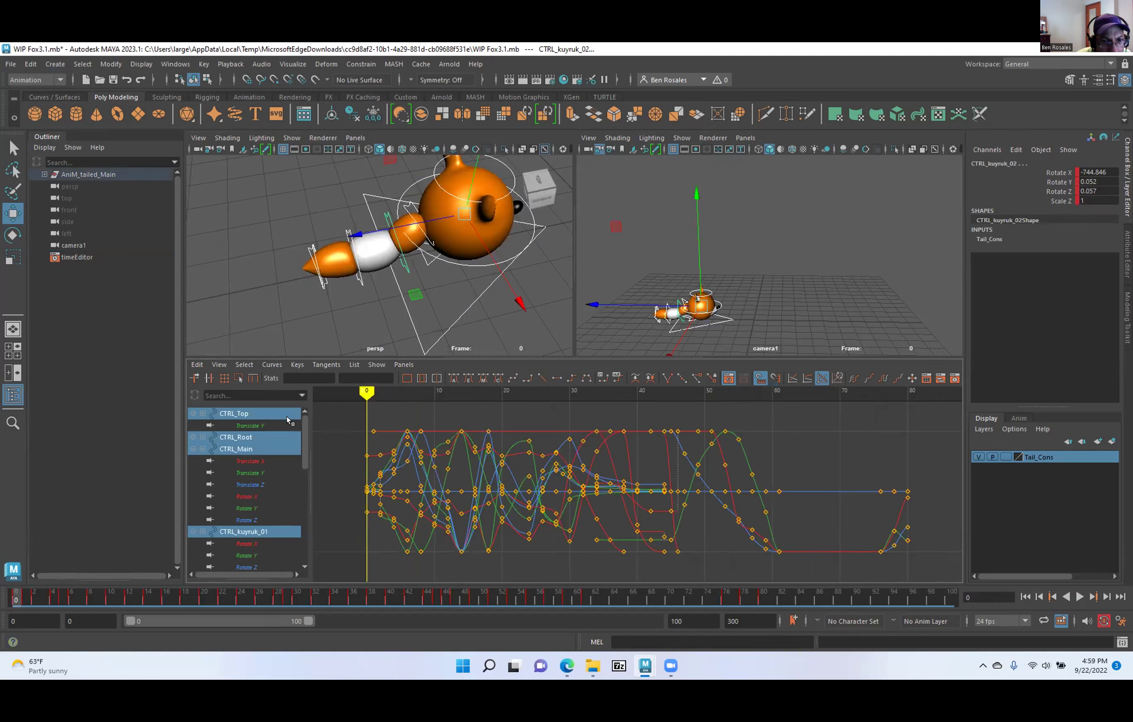
Step back and forth between frames 0 and 1 to compare the tail's starting pose.
{"action": "left_click_drag", "start_coordinate": [386, 265], "coordinate": [243, 258], "text": "alt"}
{"action": "right_click_drag", "start_coordinate": [243, 258], "coordinate": [187, 260], "text": "alt"}
{"action": "key", "text": "alt+period"}
{"action": "left_click", "coordinate": [384, 329]}
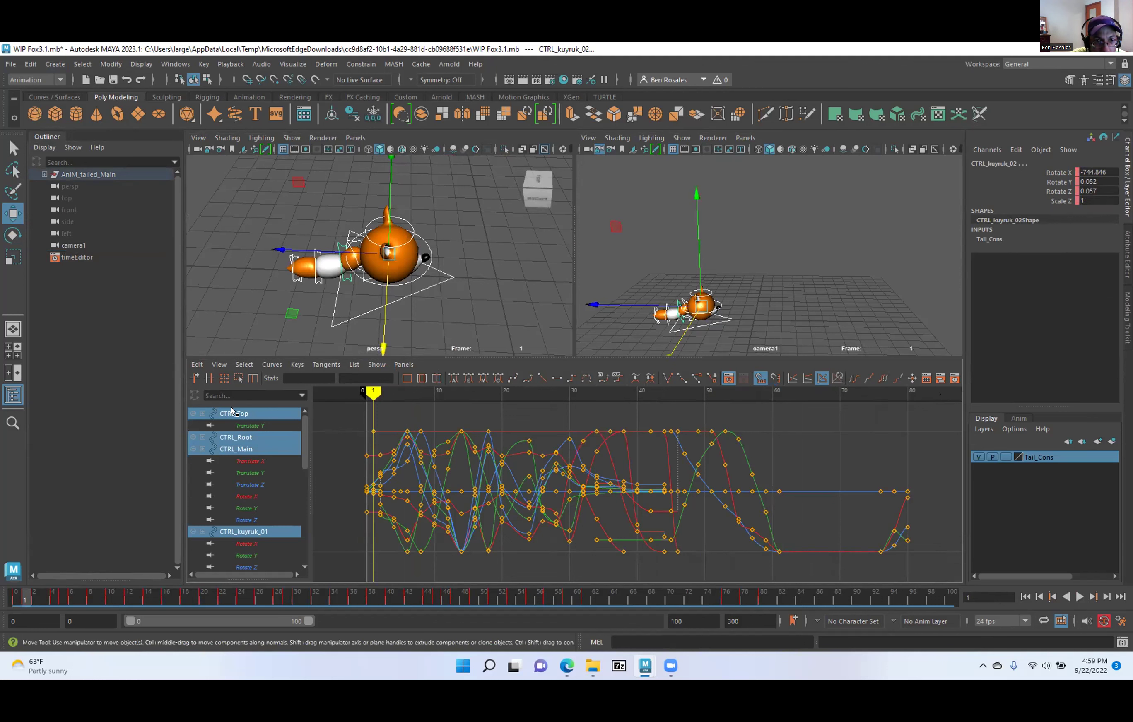
{"action": "key", "text": "comma"}
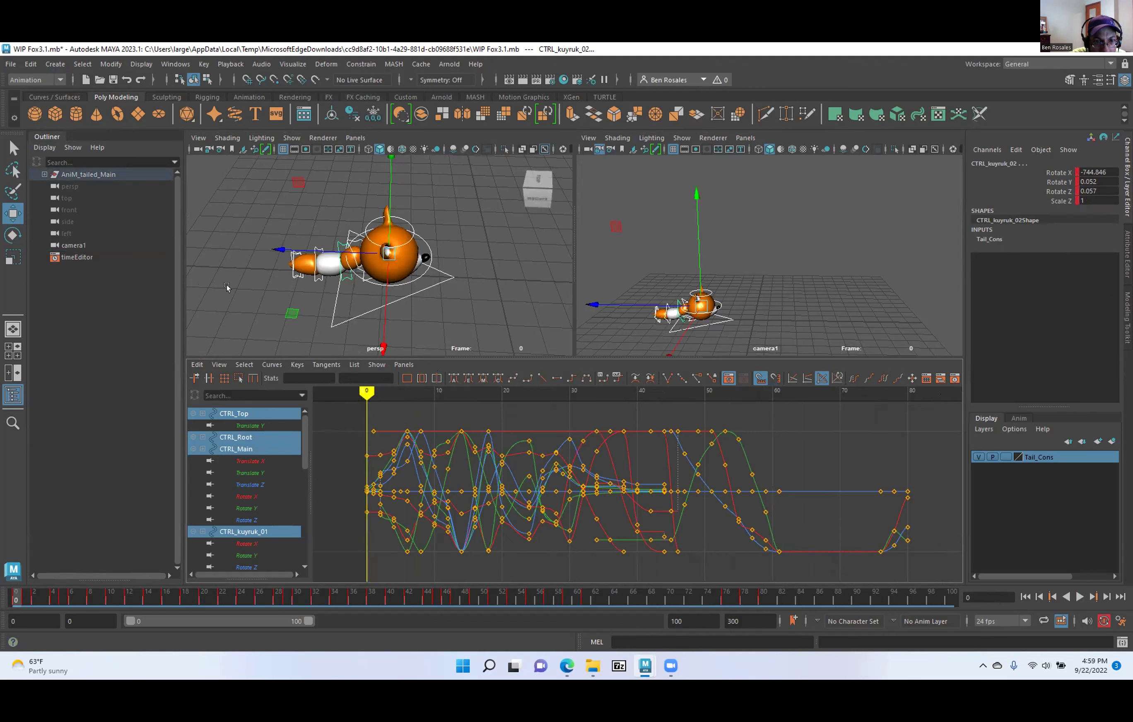
{"action": "key", "text": "period"}
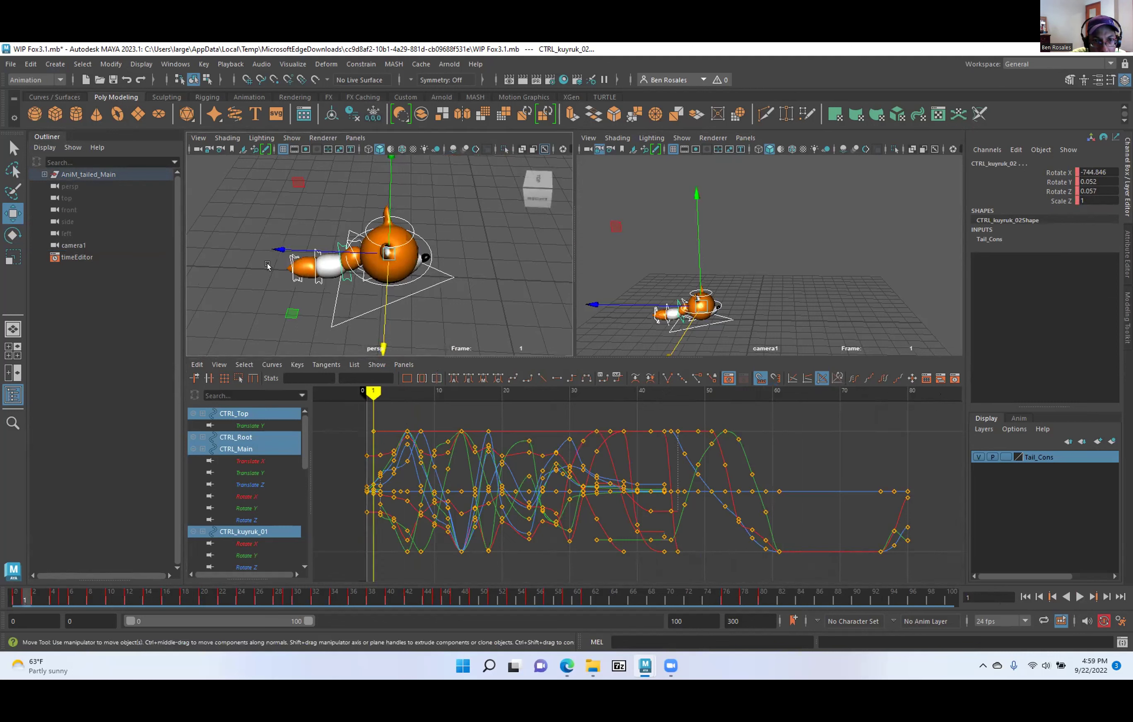
Examine the tail up close from the side at frame 1, and return to frame 0.
{"action": "middle_click_drag", "start_coordinate": [267, 267], "coordinate": [304, 246], "text": "alt"}
{"action": "left_click_drag", "start_coordinate": [304, 246], "coordinate": [333, 223], "text": "alt"}
{"action": "right_click_drag", "start_coordinate": [333, 223], "coordinate": [374, 266], "text": "alt"}
{"action": "middle_click_drag", "start_coordinate": [375, 267], "coordinate": [372, 316], "text": "alt"}
{"action": "right_click_drag", "start_coordinate": [333, 214], "coordinate": [378, 257], "text": "alt"}
{"action": "middle_click_drag", "start_coordinate": [378, 257], "coordinate": [359, 295], "text": "alt"}
{"action": "right_click_drag", "start_coordinate": [359, 295], "coordinate": [301, 232], "text": "alt"}
{"action": "left_click_drag", "start_coordinate": [301, 233], "coordinate": [309, 260], "text": "alt"}
{"action": "middle_click_drag", "start_coordinate": [356, 260], "coordinate": [356, 195], "text": "alt"}
{"action": "key", "text": "comma"}
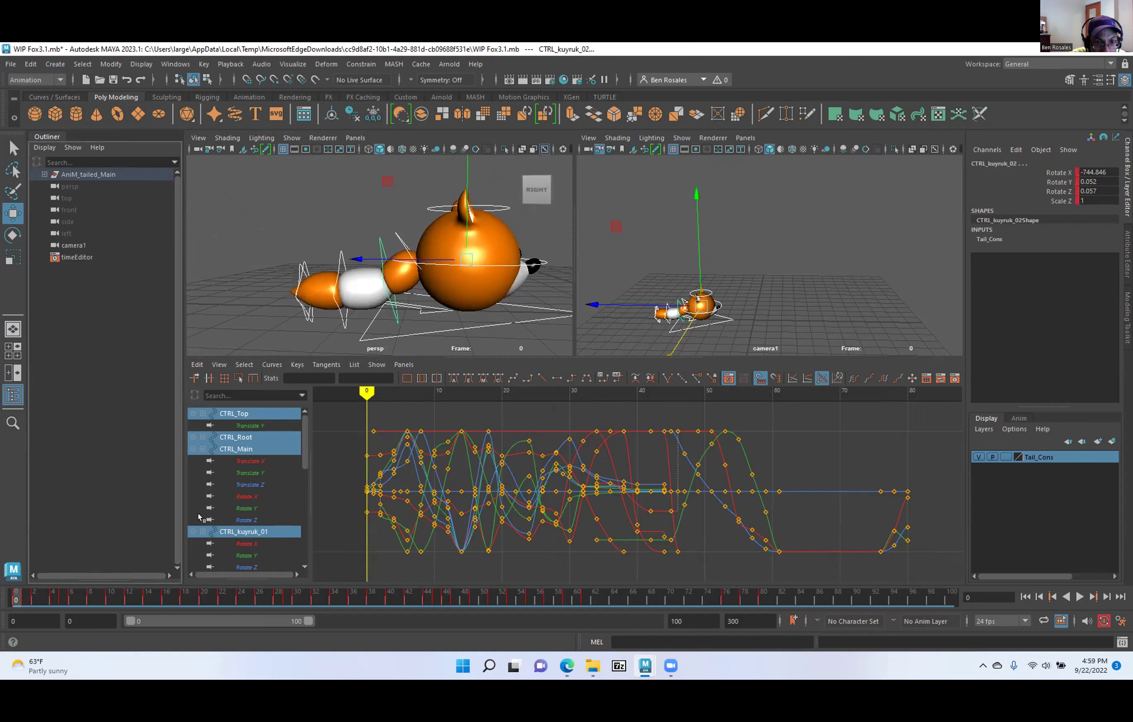
Key the selected controls at frame 0, and set Rotate X, Y and Z of the tail controls to 0.
{"action": "key", "text": "s"}
{"action": "left_click_drag", "start_coordinate": [348, 218], "coordinate": [398, 246]}
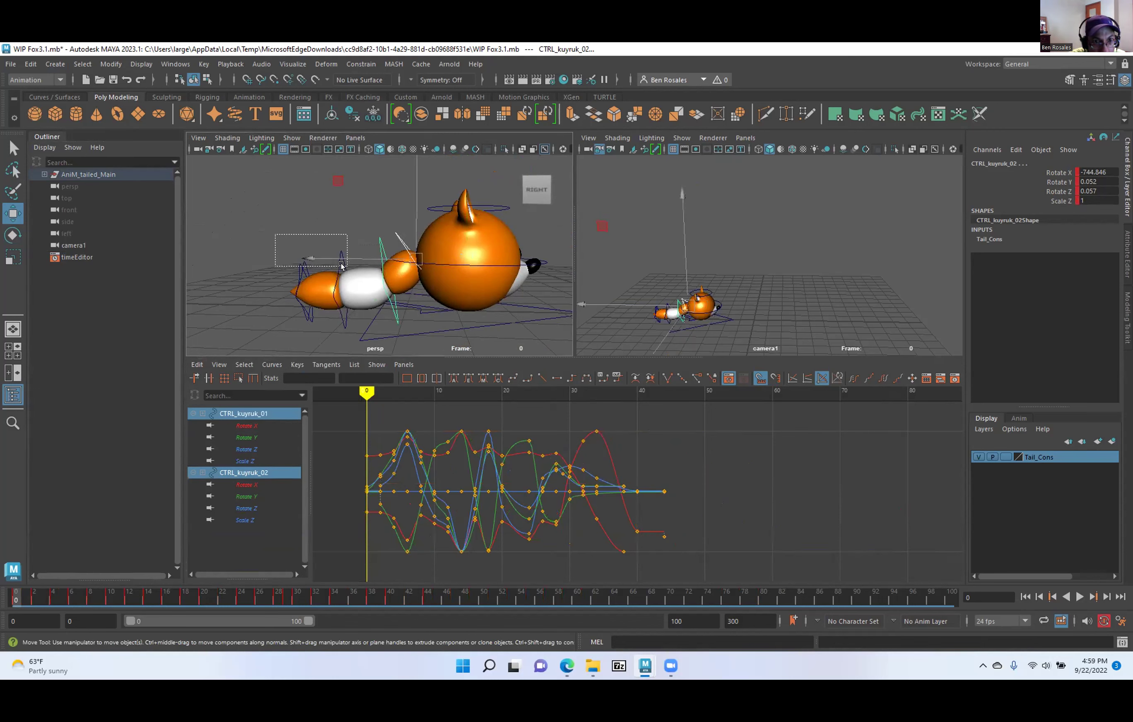
{"action": "left_click_drag", "start_coordinate": [341, 266], "coordinate": [341, 266]}
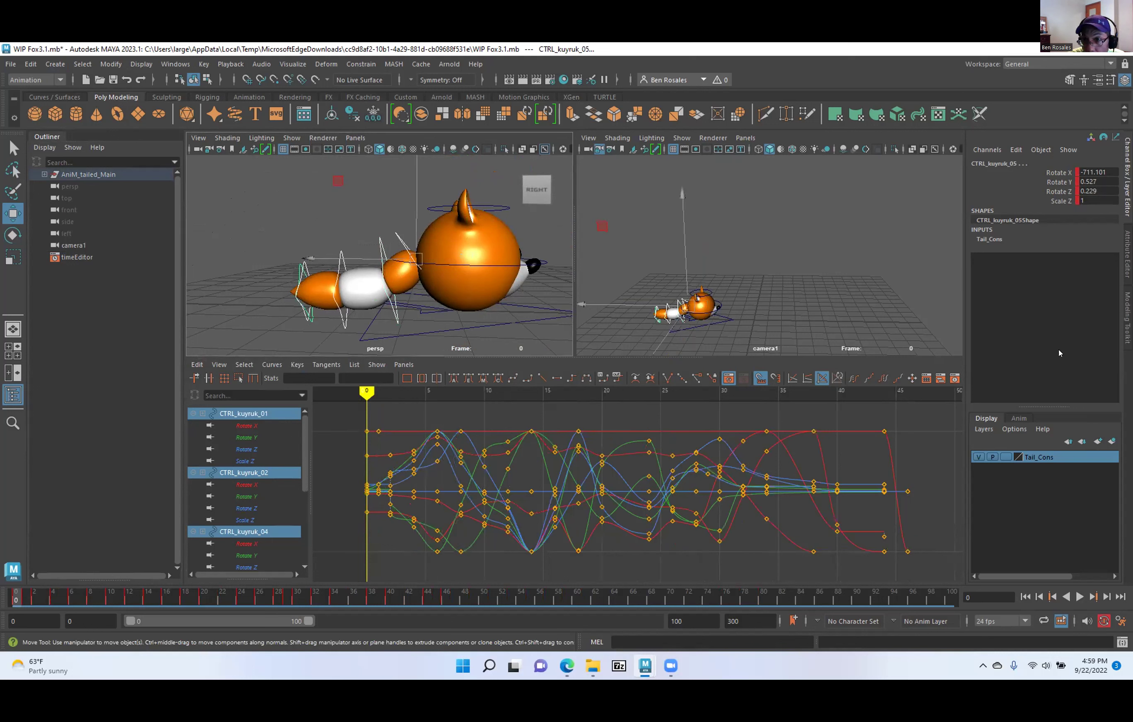
{"action": "left_click", "coordinate": [1093, 172]}
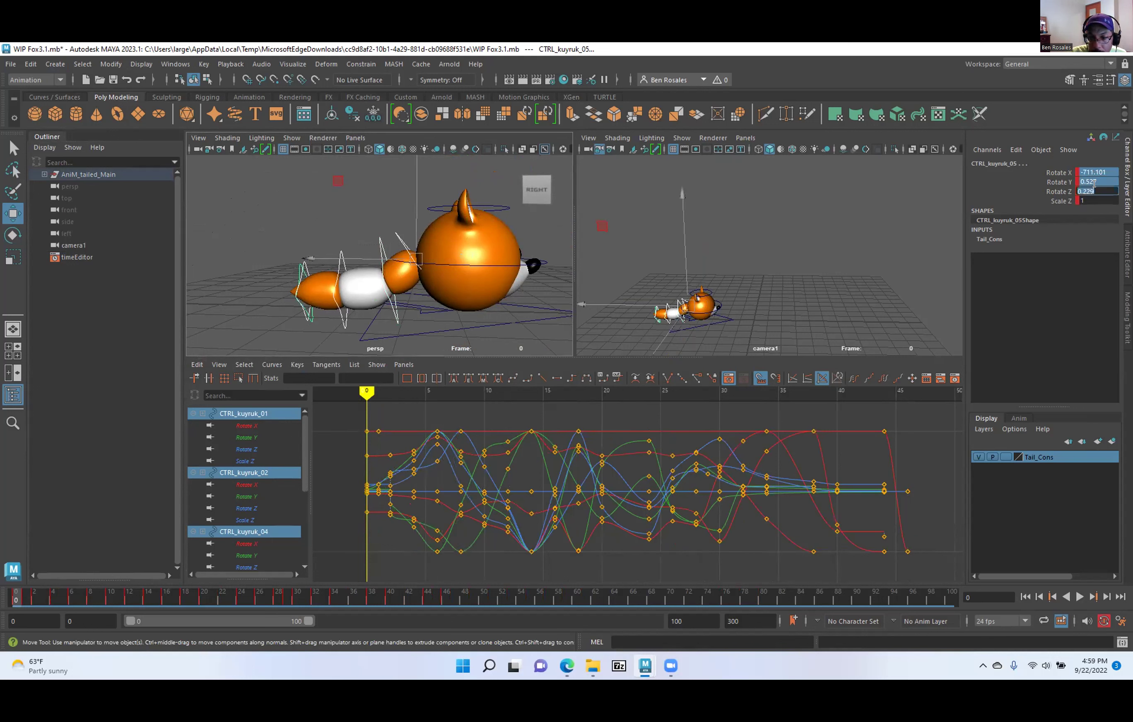
{"action": "type", "text": "0"}
{"action": "key", "text": "Return"}
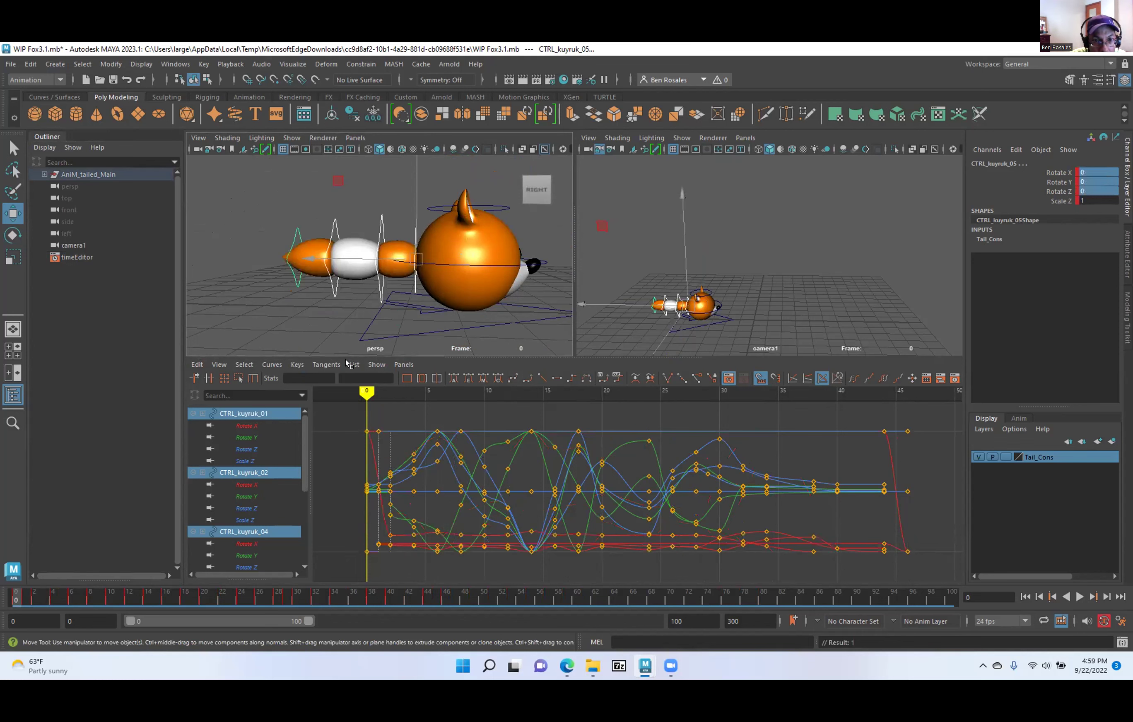
Try rotating the tail-tip control CTRL_kuyruk_05 around X at frame 1, and undo the rotation.
{"action": "key", "text": "period"}
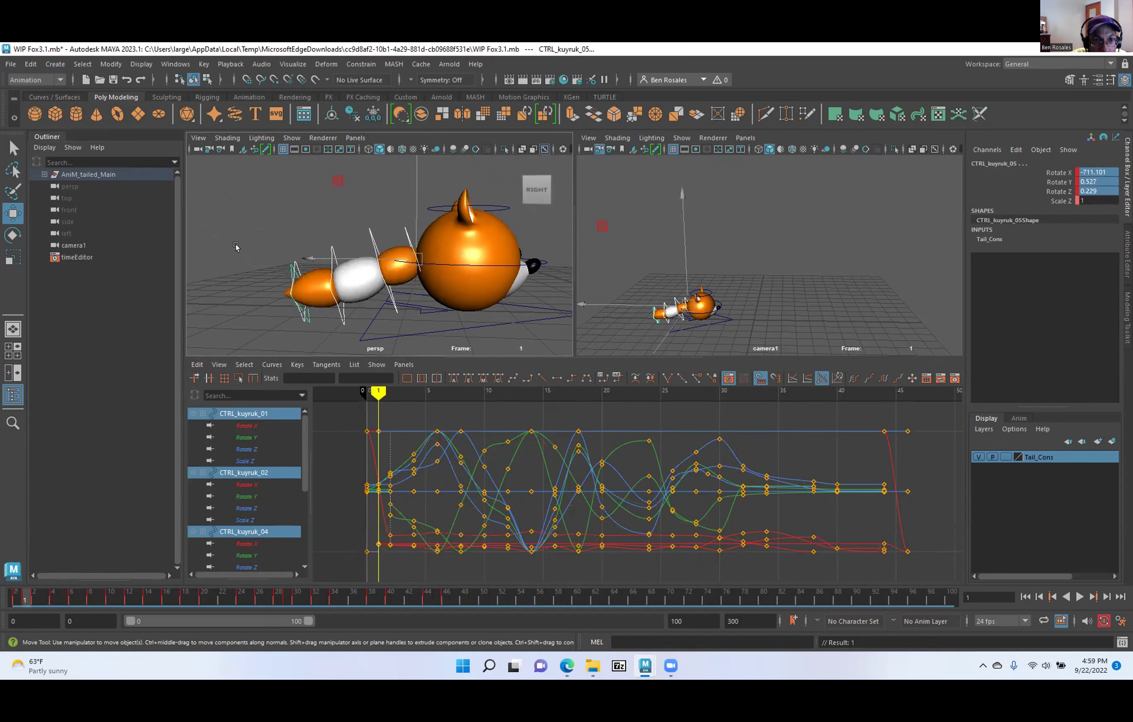
{"action": "middle_click_drag", "start_coordinate": [236, 247], "coordinate": [290, 217], "text": "alt"}
{"action": "right_click_drag", "start_coordinate": [291, 217], "coordinate": [433, 307], "text": "alt"}
{"action": "middle_click_drag", "start_coordinate": [302, 244], "coordinate": [324, 239], "text": "alt"}
{"action": "right_click_drag", "start_coordinate": [323, 239], "coordinate": [412, 270], "text": "alt"}
{"action": "left_click", "coordinate": [281, 241]}
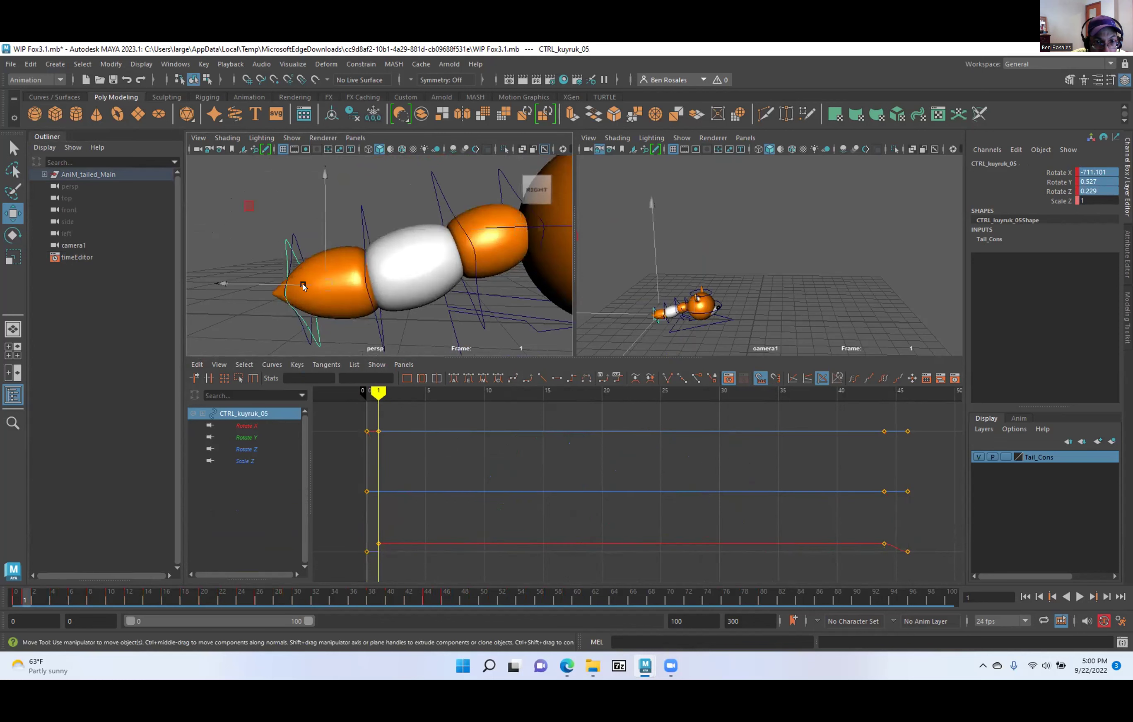
{"action": "key", "text": "e"}
{"action": "left_click_drag", "start_coordinate": [339, 180], "coordinate": [268, 163]}
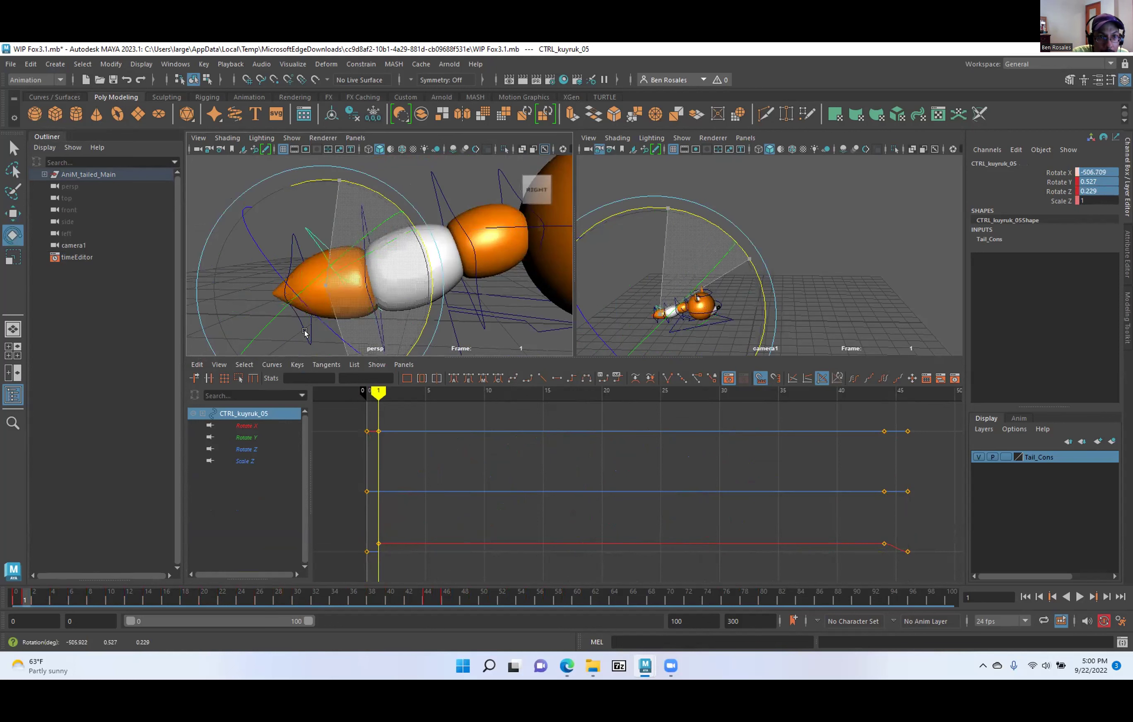
{"action": "left_click", "coordinate": [329, 284]}
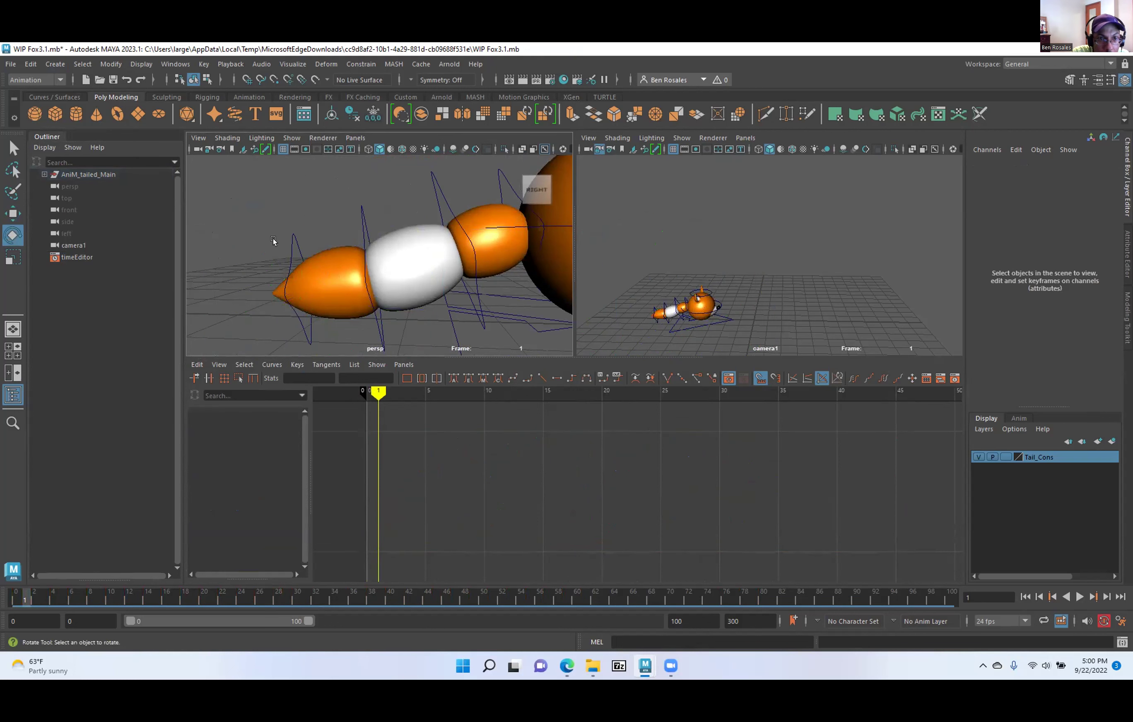
Try rotating the controls at the tail's tip and behind its white segment, undoing each rotation.
{"action": "left_click", "coordinate": [286, 246]}
{"action": "left_click_drag", "start_coordinate": [359, 192], "coordinate": [418, 213]}
{"action": "left_click", "coordinate": [376, 221]}
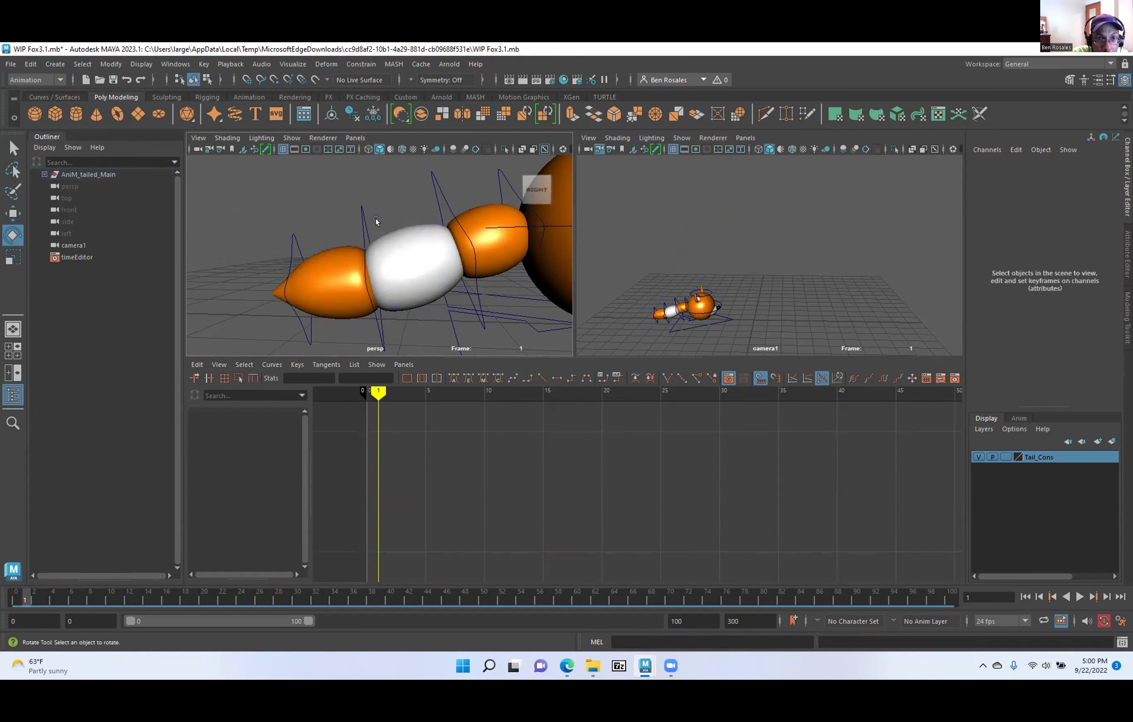
{"action": "left_click", "coordinate": [358, 223]}
{"action": "left_click_drag", "start_coordinate": [420, 182], "coordinate": [386, 192]}
{"action": "key", "text": "ctrl+z"}
Enlarge the perspective view and try rotating CTRL_kuyruk_02 about 45 degrees around X, undoing the rotation.
{"action": "left_click", "coordinate": [483, 185]}
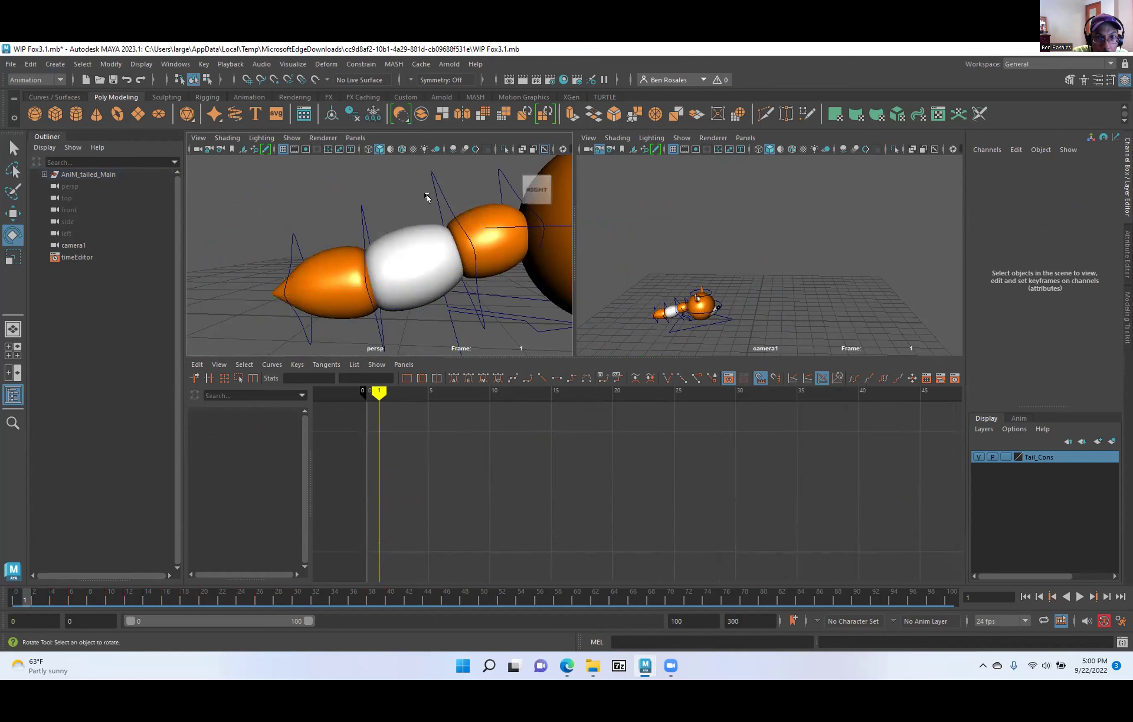
{"action": "left_click", "coordinate": [436, 189]}
{"action": "key", "text": "space"}
{"action": "right_click_drag", "start_coordinate": [662, 302], "coordinate": [445, 310], "text": "alt"}
{"action": "middle_click_drag", "start_coordinate": [445, 310], "coordinate": [364, 305], "text": "alt"}
{"action": "left_click_drag", "start_coordinate": [632, 291], "coordinate": [549, 324]}
{"action": "key", "text": "ctrl+z"}
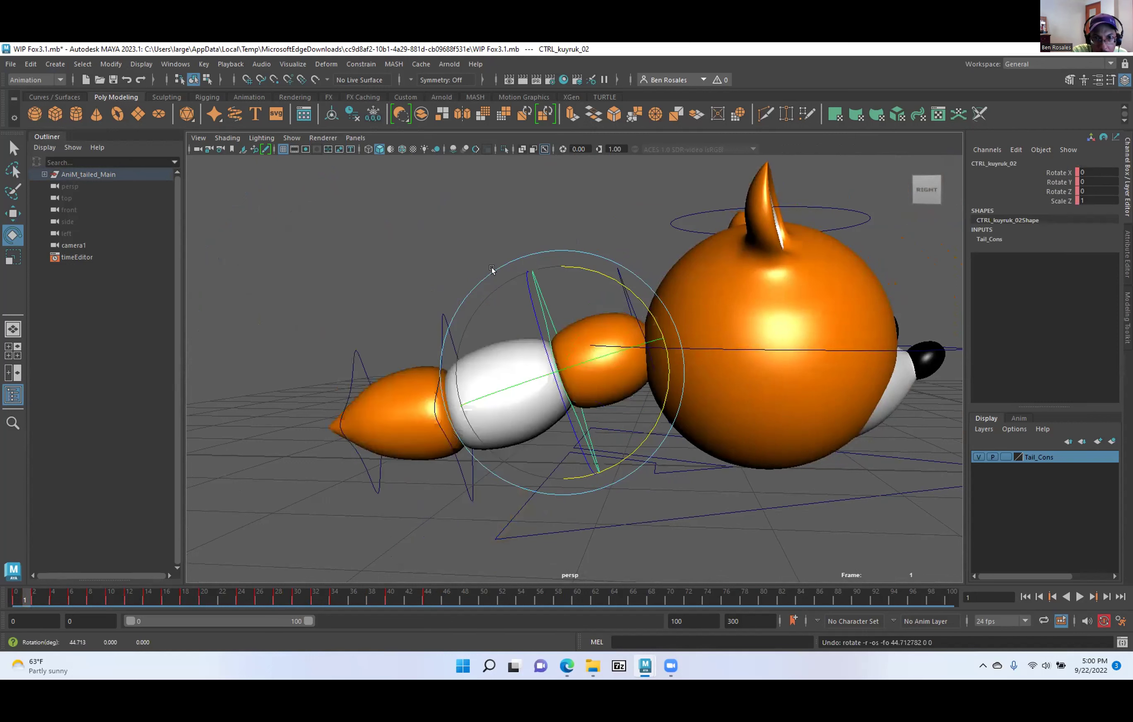
Try rotating the tail-base control CTRL_kuyruk_01 to about -375 in Rotate X, and undo the rotation.
{"action": "left_click", "coordinate": [432, 230]}
{"action": "left_click", "coordinate": [623, 289]}
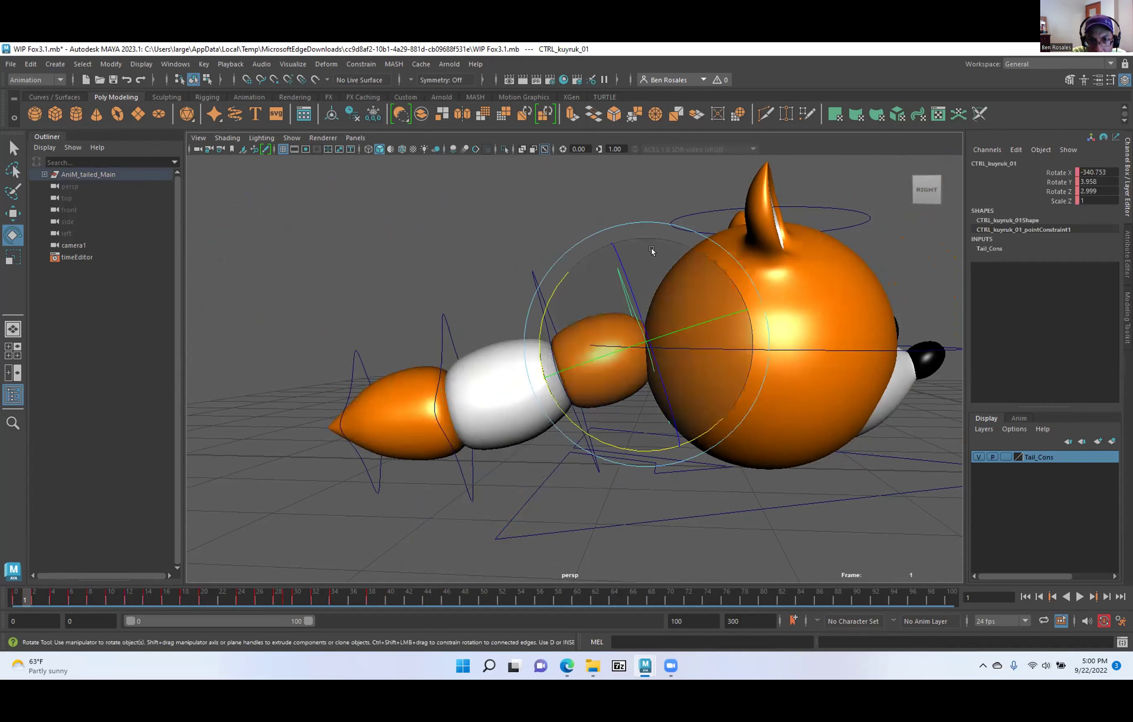
{"action": "left_click_drag", "start_coordinate": [541, 314], "coordinate": [551, 236]}
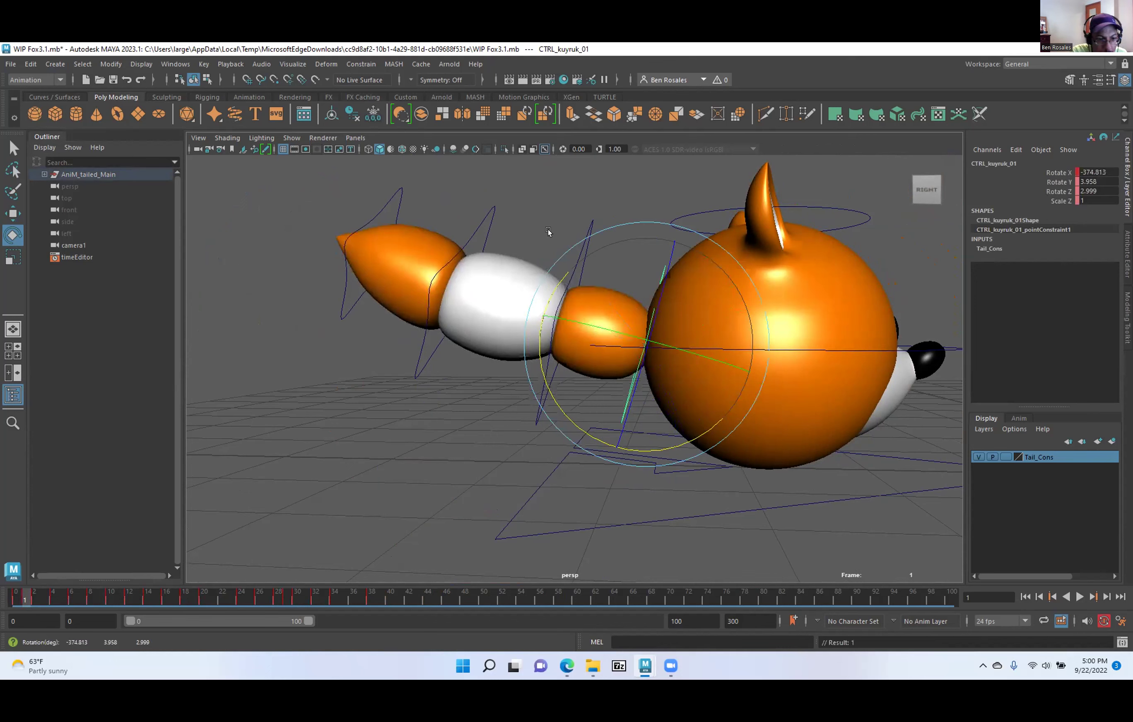
{"action": "key", "text": "ctrl+z"}
Try rotating the body control CTRL_Main to about 19 degrees in Rotate X, and undo the rotation.
{"action": "left_click", "coordinate": [900, 348]}
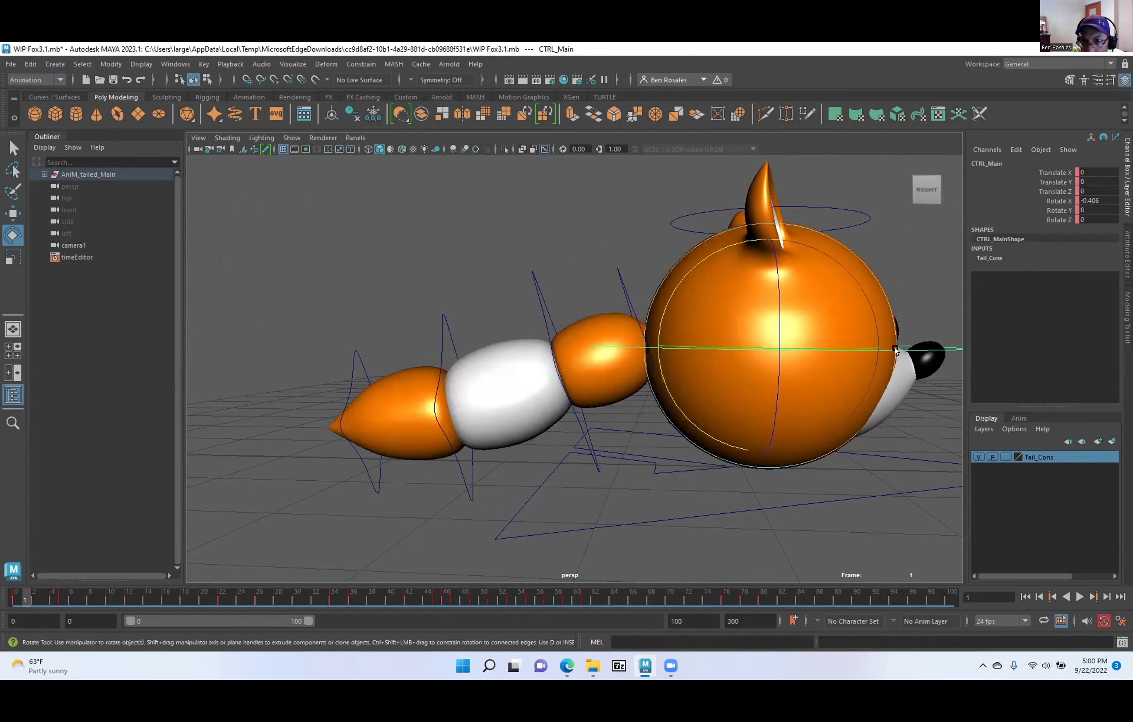
{"action": "left_click_drag", "start_coordinate": [688, 293], "coordinate": [671, 331]}
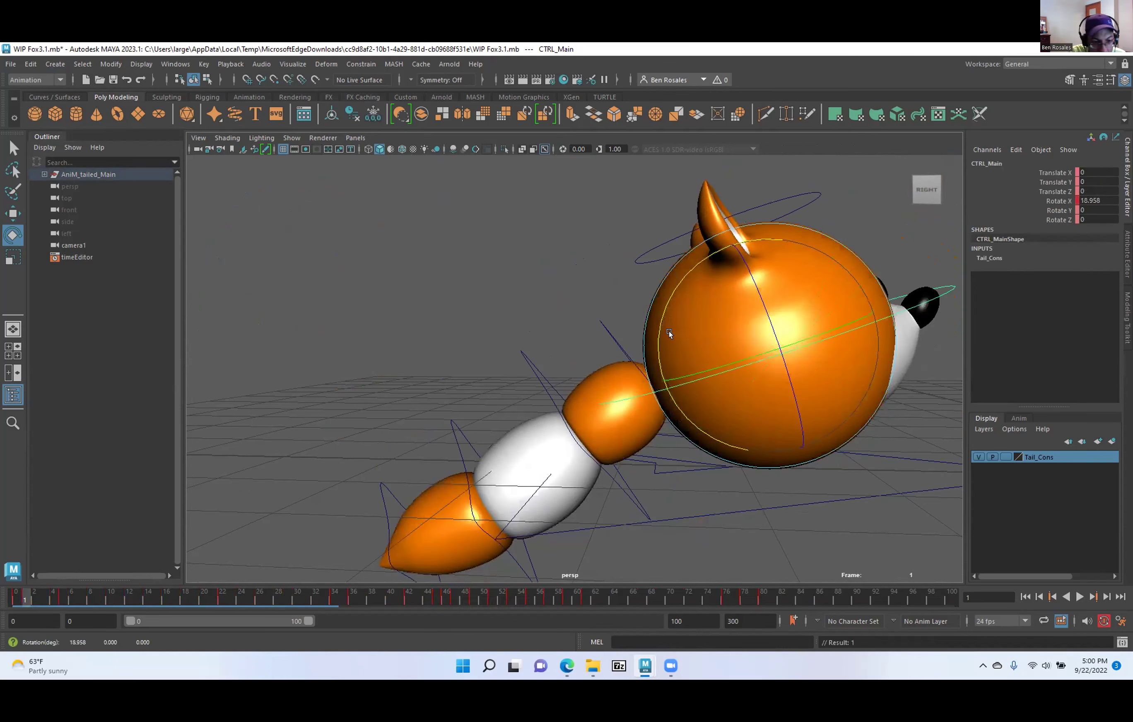
{"action": "key", "text": "ctrl+z"}
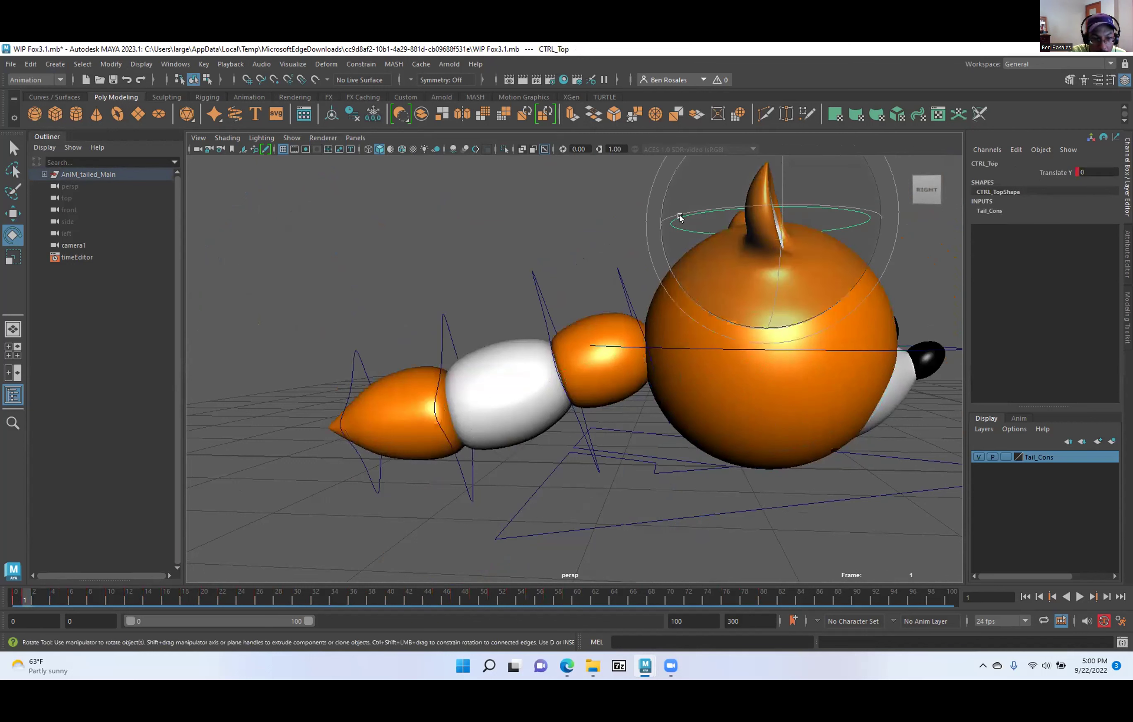
Try moving the head control CTRL_Top upward, and undo the move.
{"action": "key", "text": "w"}
{"action": "mouse_move", "coordinate": [755, 169]}
{"action": "left_mouse_down"}
{"action": "mouse_move", "coordinate": [774, 236]}
{"action": "mouse_move", "coordinate": [773, 155]}
{"action": "left_mouse_up"}
{"action": "key", "text": "ctrl+z"}
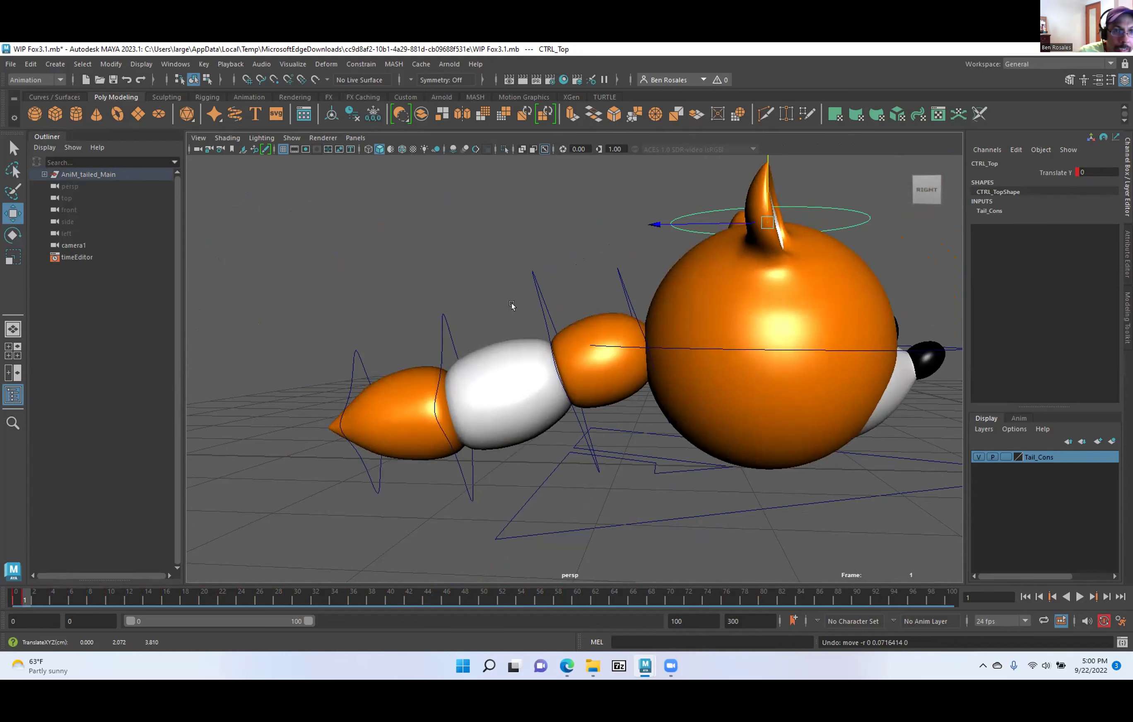
Select all objects in the Tail_Cons layer and show their animation curves in the multi-panel layout with the Graph Editor.
{"action": "scroll", "coordinate": [394, 333], "scroll_direction": "down", "scroll_amount": 5}
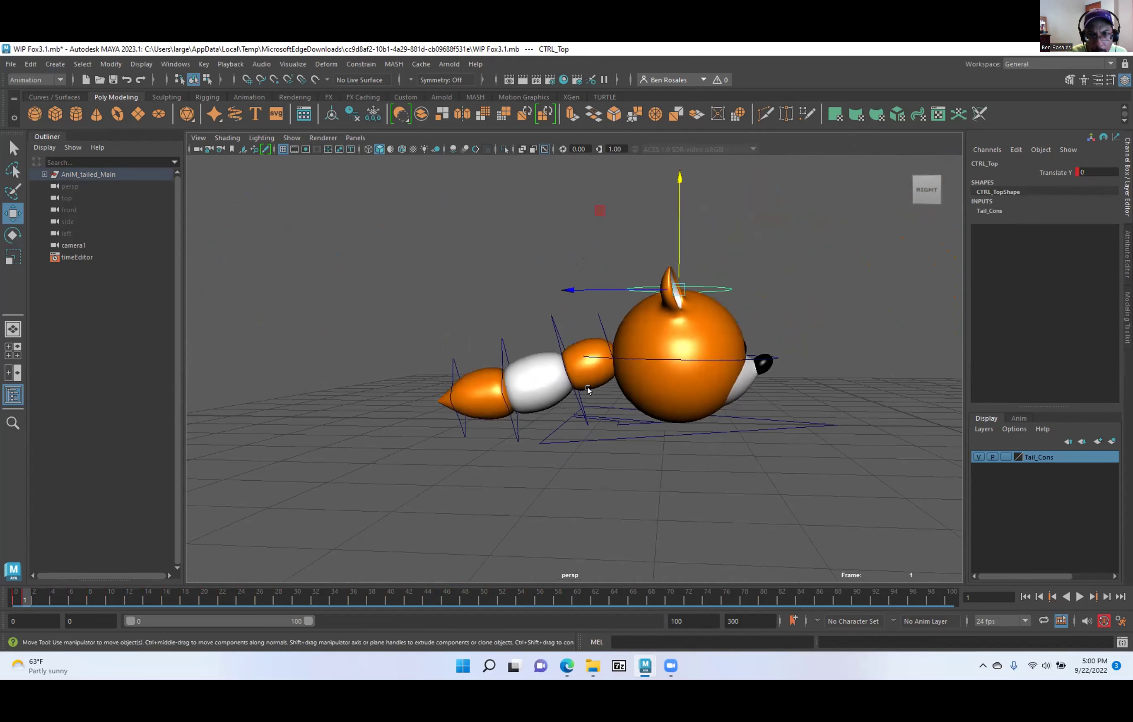
{"action": "right_click", "coordinate": [1036, 459]}
{"action": "left_click", "coordinate": [1034, 510]}
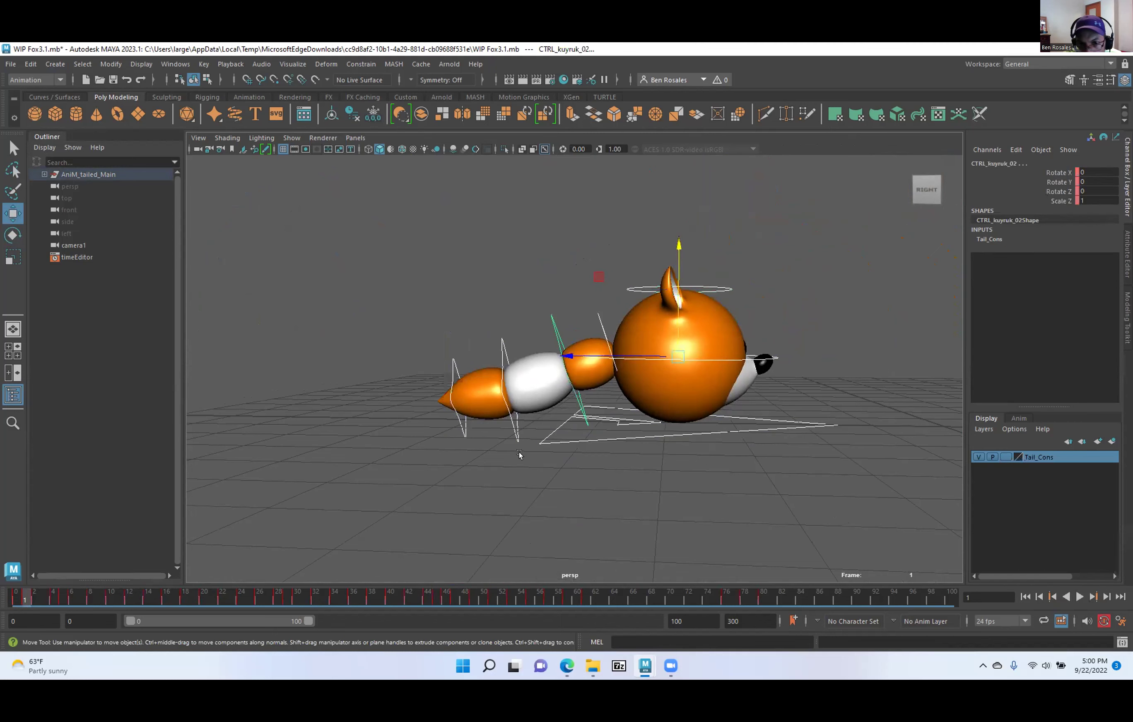
{"action": "key", "text": "space"}
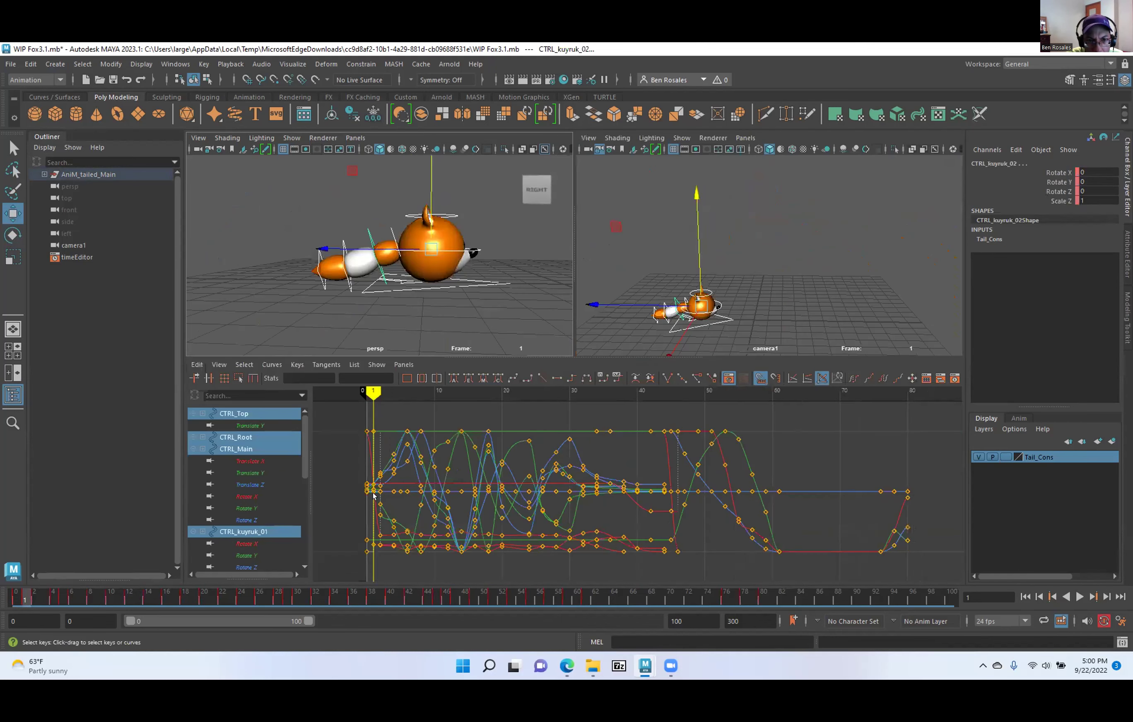
Enlarge the camera1 view, limit its displayed object types to polygons and NURBS surfaces, and clear the selection.
{"action": "key", "text": "space"}
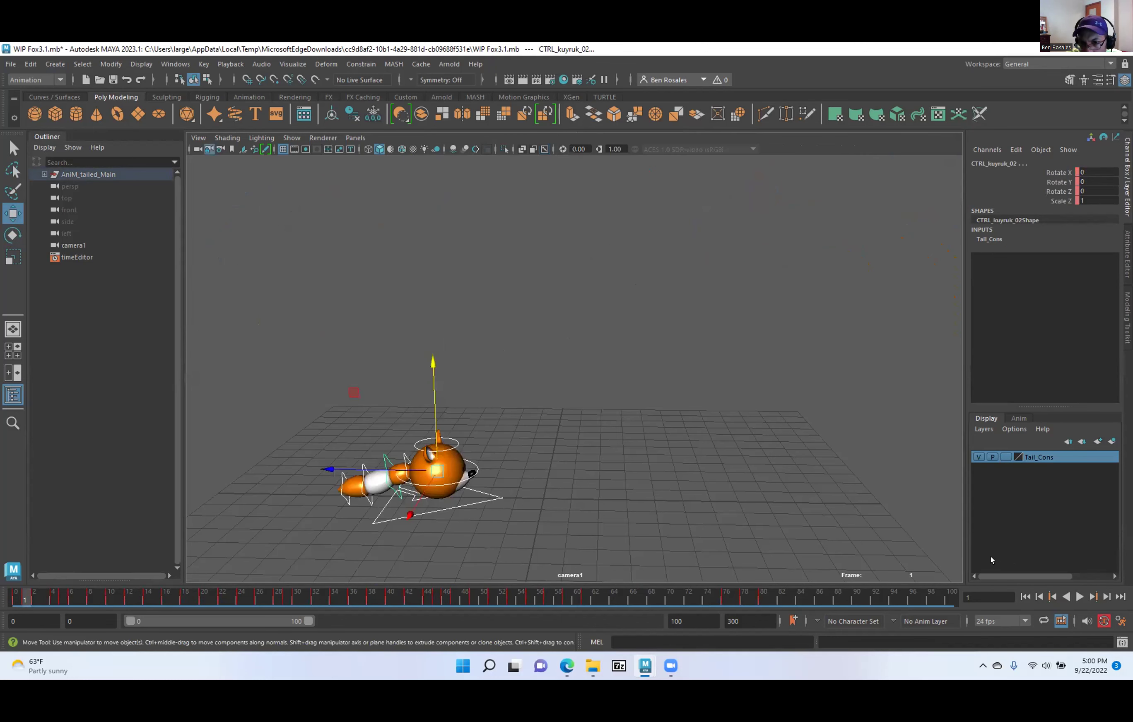
{"action": "left_click", "coordinate": [285, 138]}
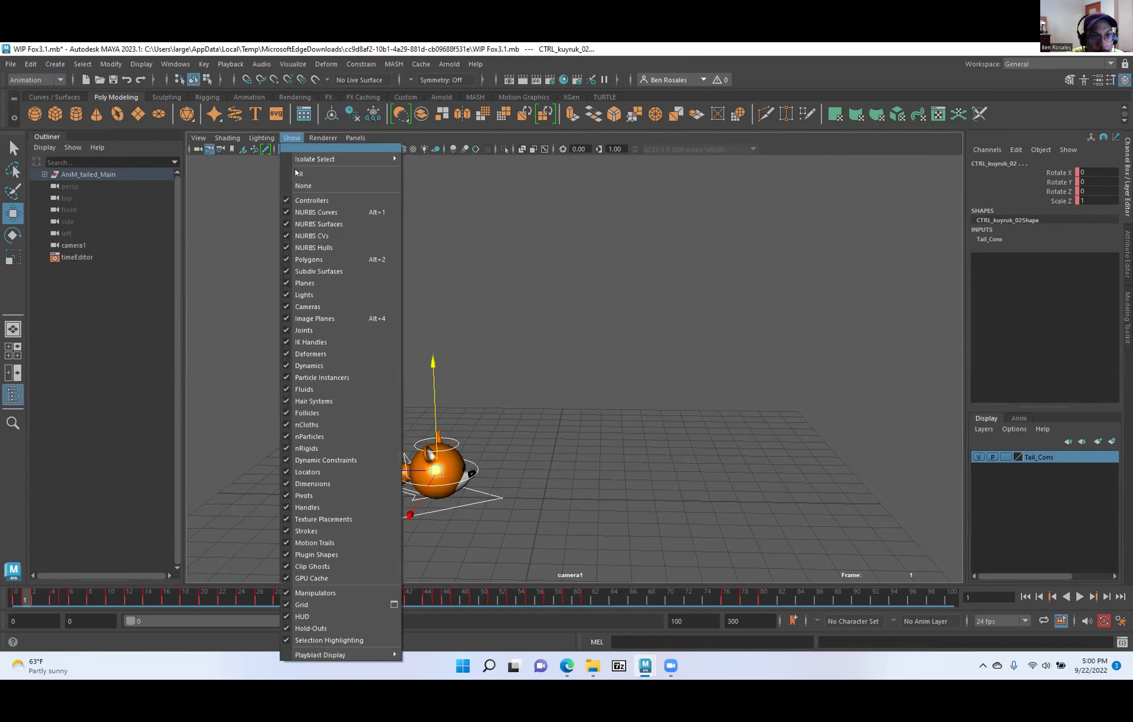
{"action": "left_click", "coordinate": [303, 185]}
{"action": "left_click", "coordinate": [292, 138]}
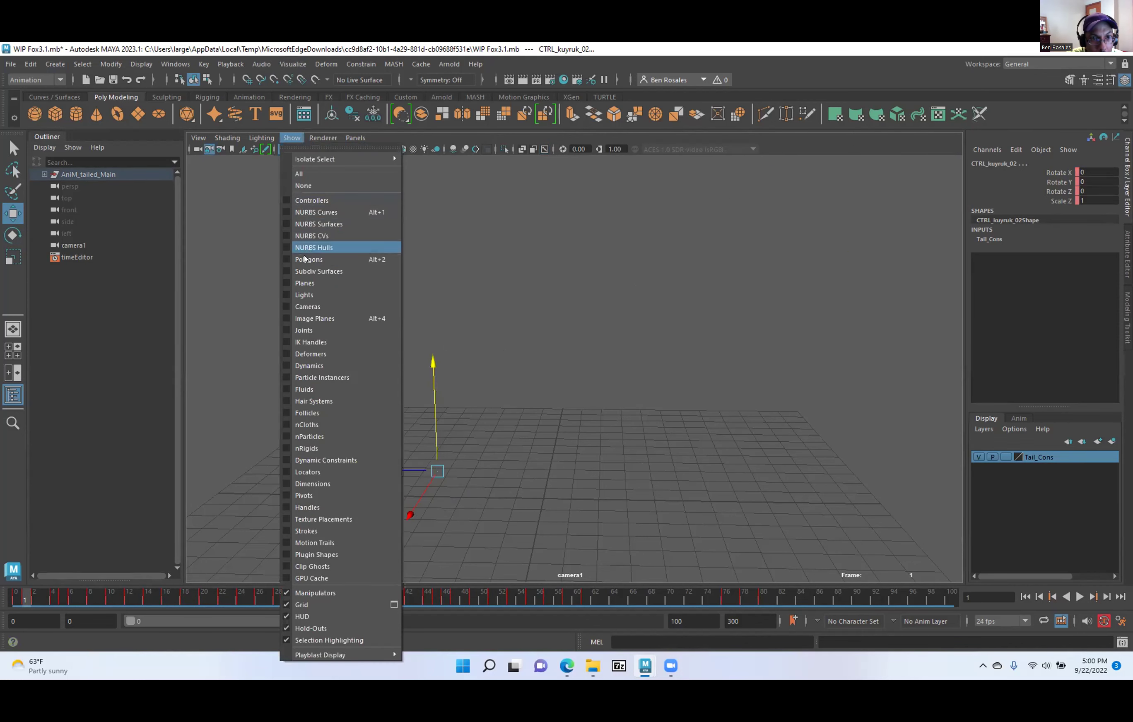
{"action": "left_click", "coordinate": [308, 259]}
{"action": "left_click", "coordinate": [287, 137]}
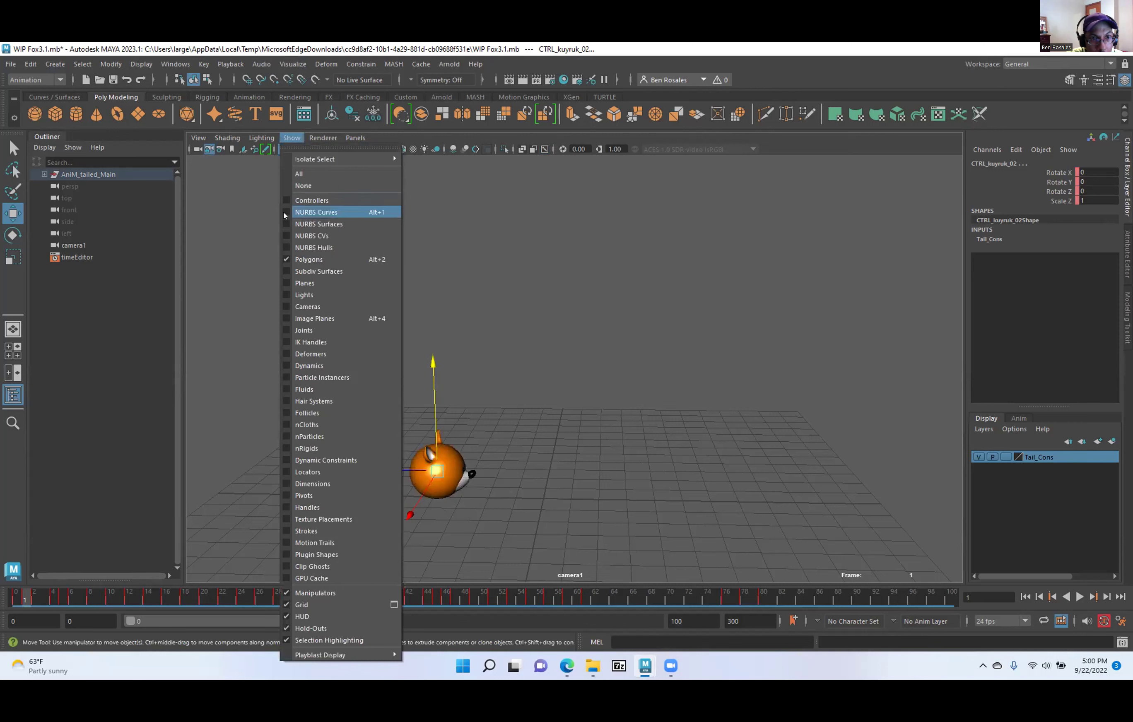
{"action": "left_click", "coordinate": [284, 223]}
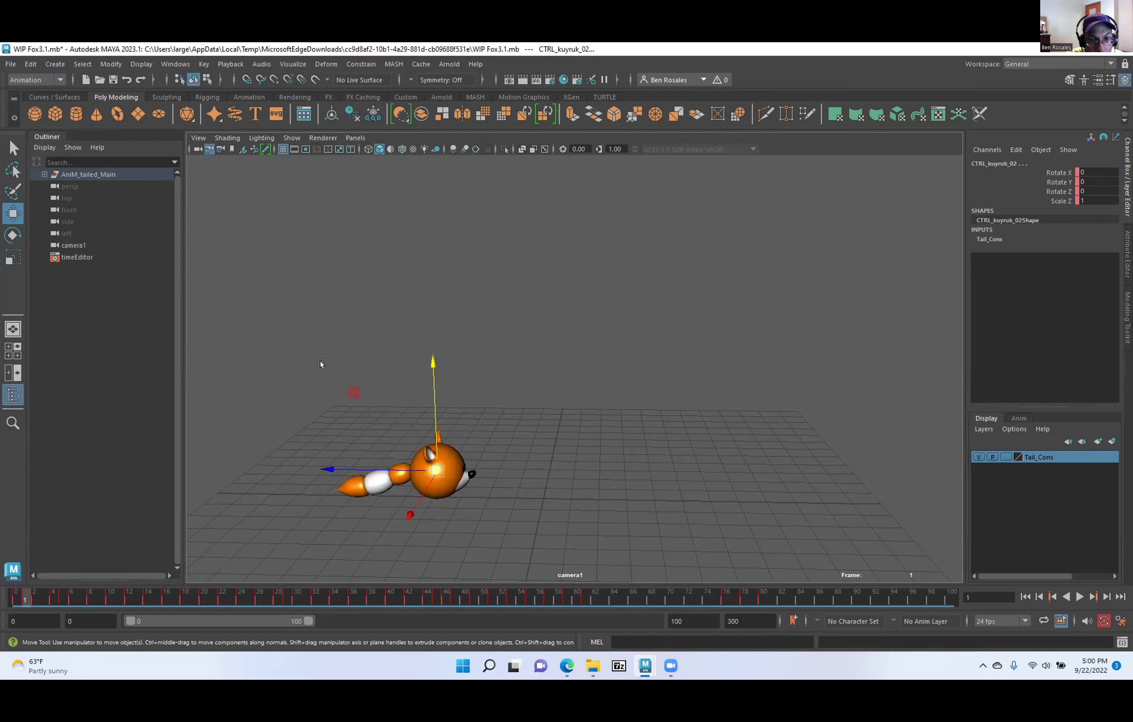
{"action": "left_click", "coordinate": [331, 323]}
Set the animation and playback start to frame 1, and play the animation through camera1, stopping at frame 60.
{"action": "left_click", "coordinate": [1025, 597]}
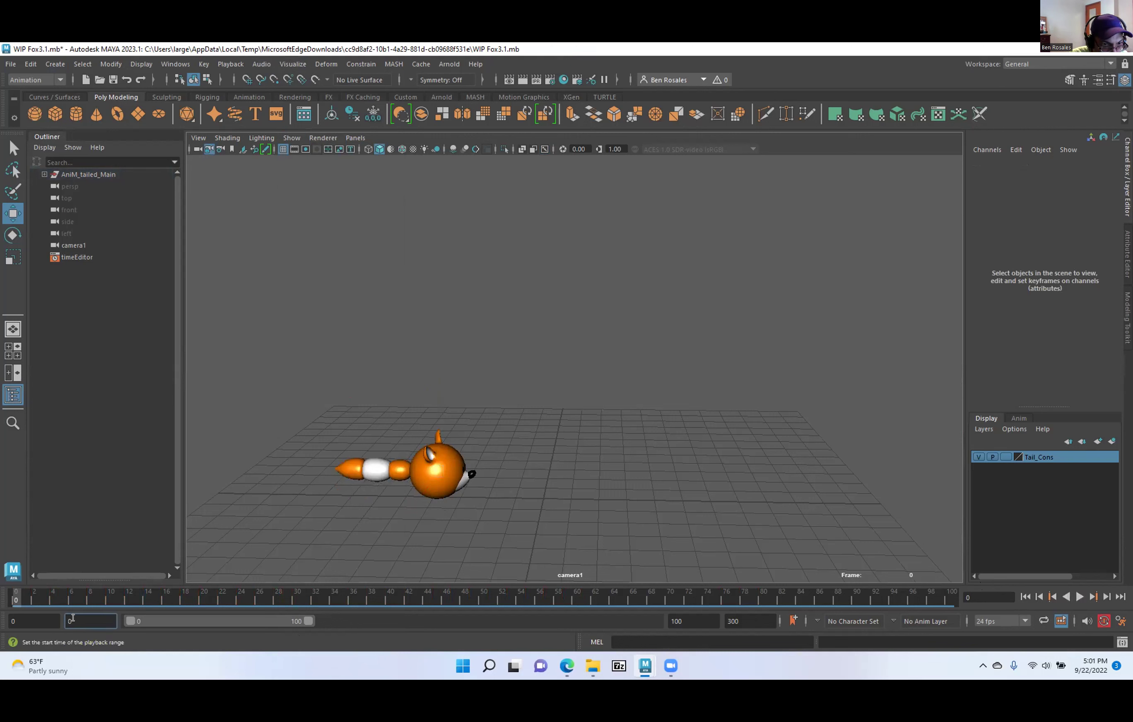
{"action": "left_click_drag", "start_coordinate": [28, 618], "coordinate": [6, 619]}
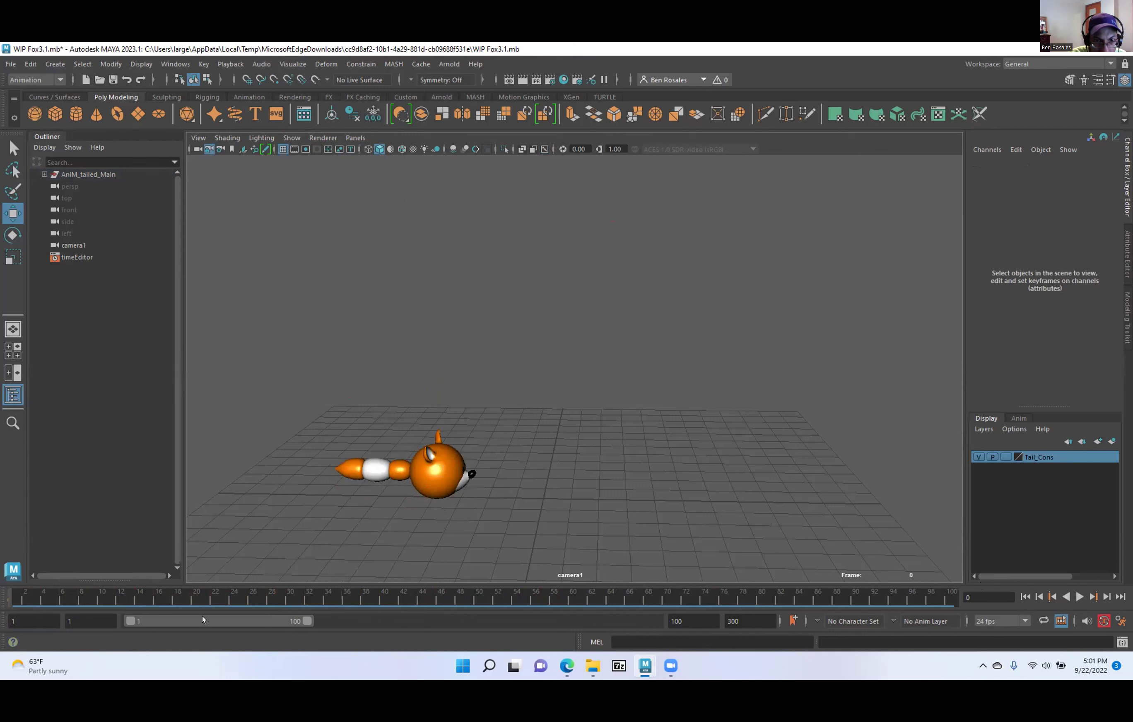
{"action": "key", "text": "alt+v"}
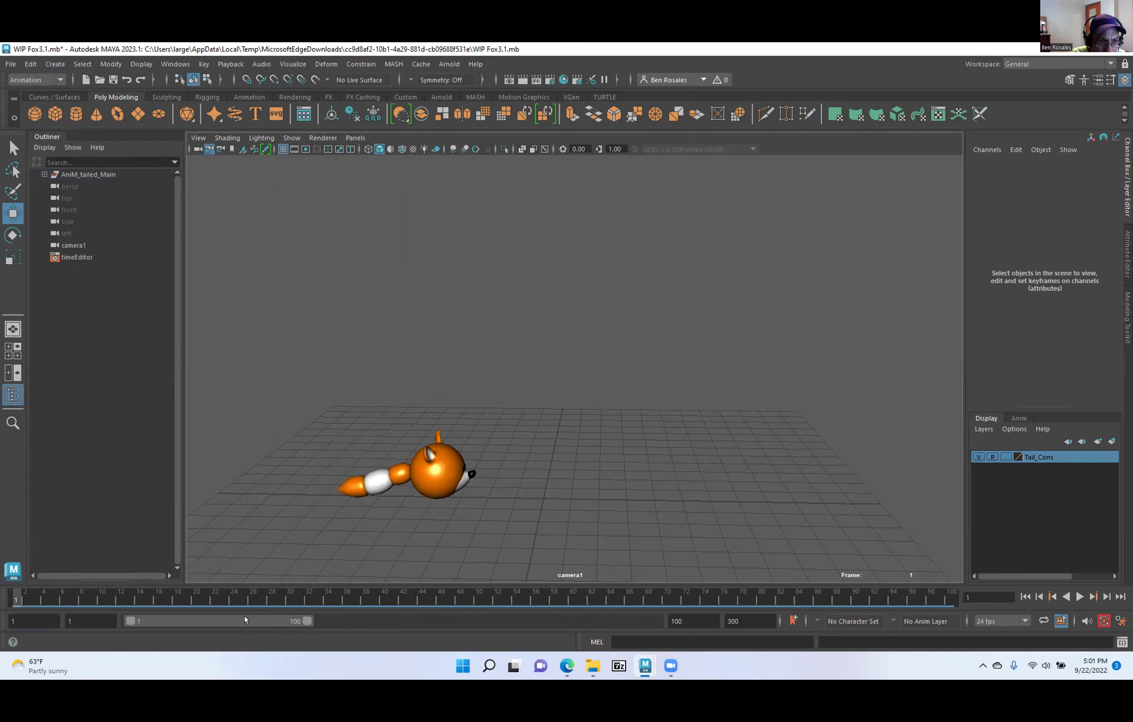
{"action": "left_click", "coordinate": [1075, 591]}
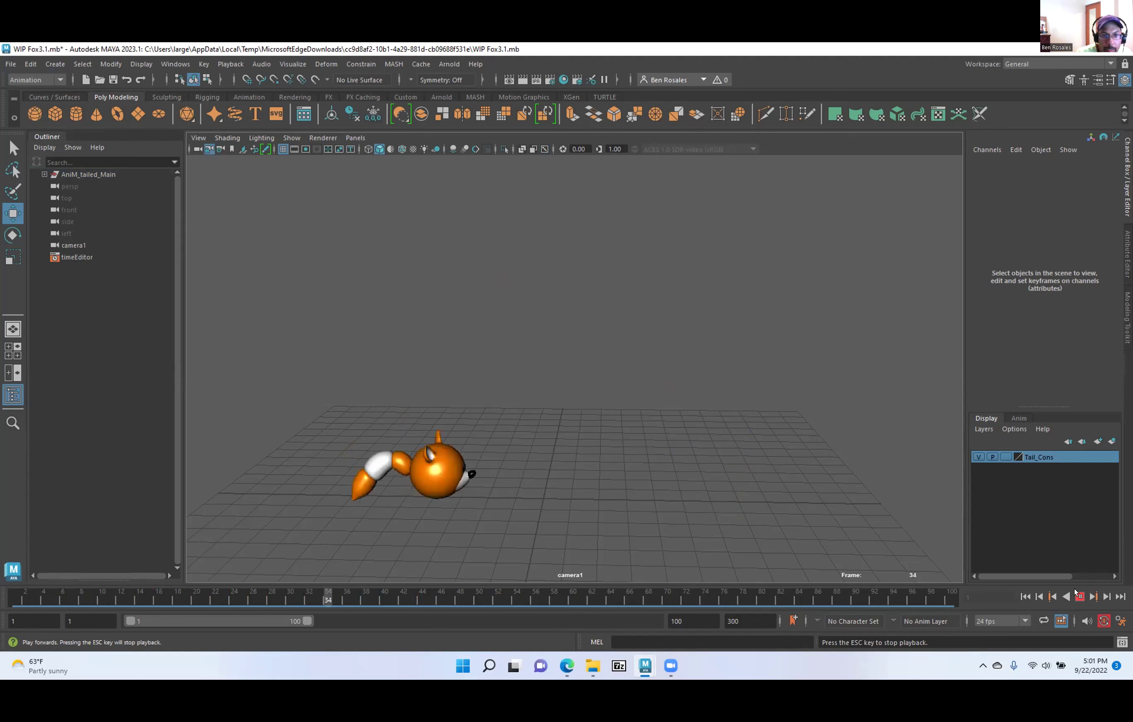
{"action": "left_click", "coordinate": [1078, 596]}
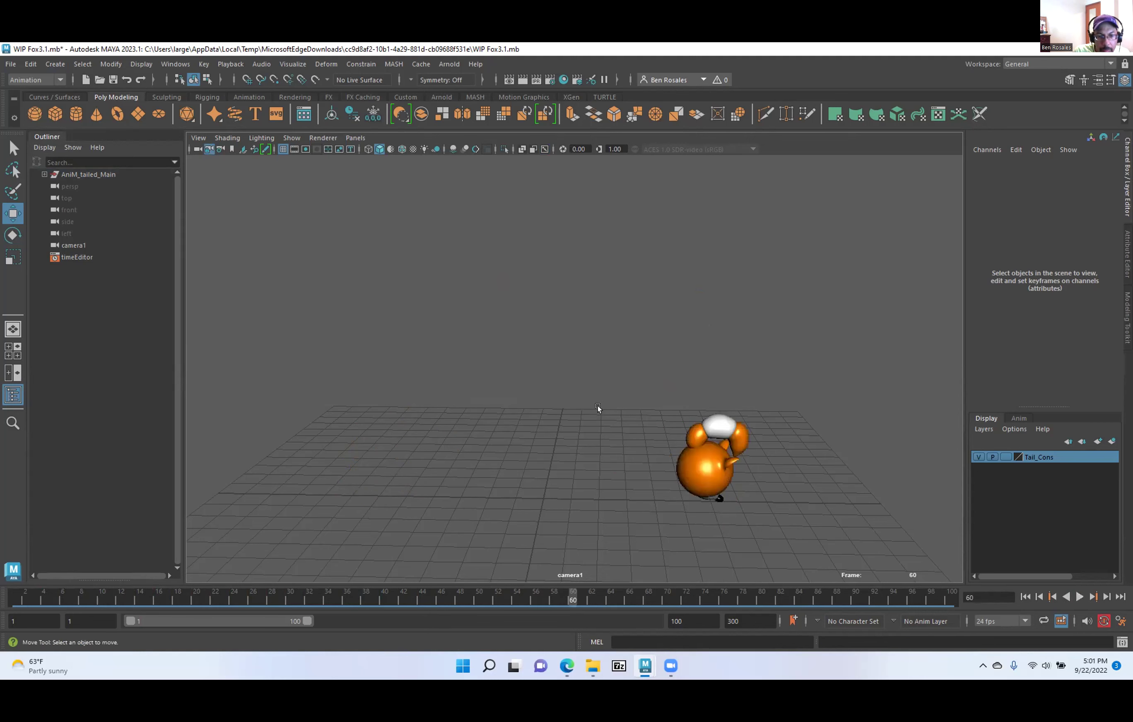
Return to the multi-panel layout, select all Tail_Cons controls, and review the animation up to frame 71 alongside its curves.
{"action": "key", "text": "space"}
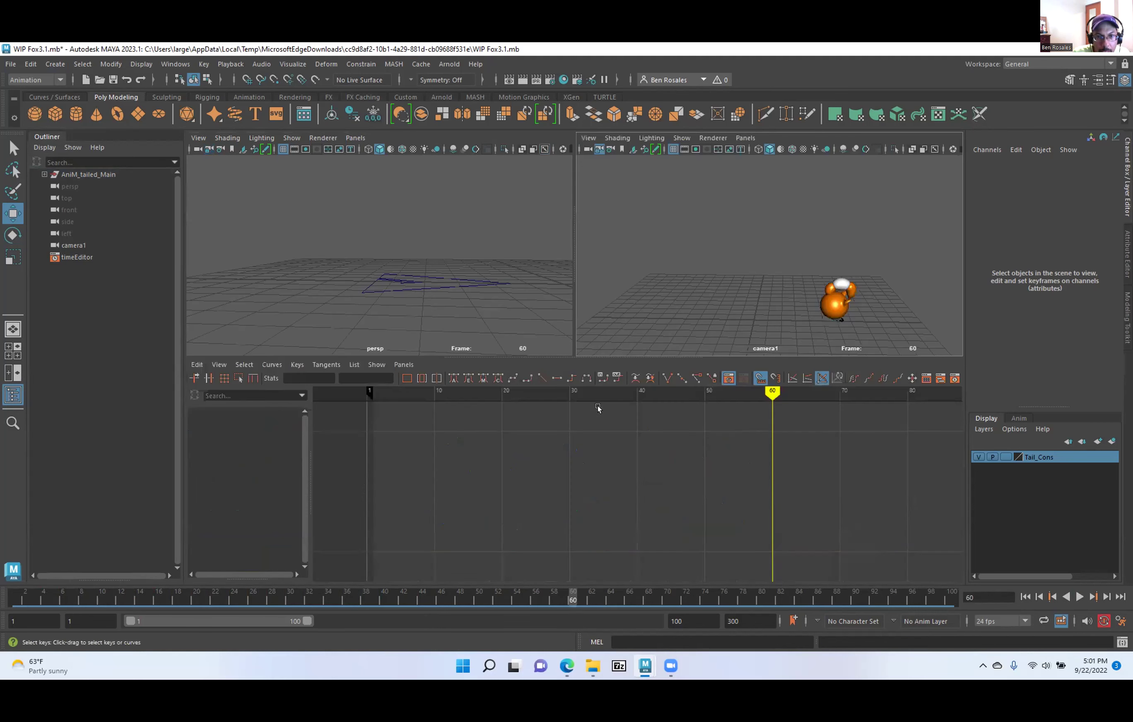
{"action": "right_click", "coordinate": [1040, 458]}
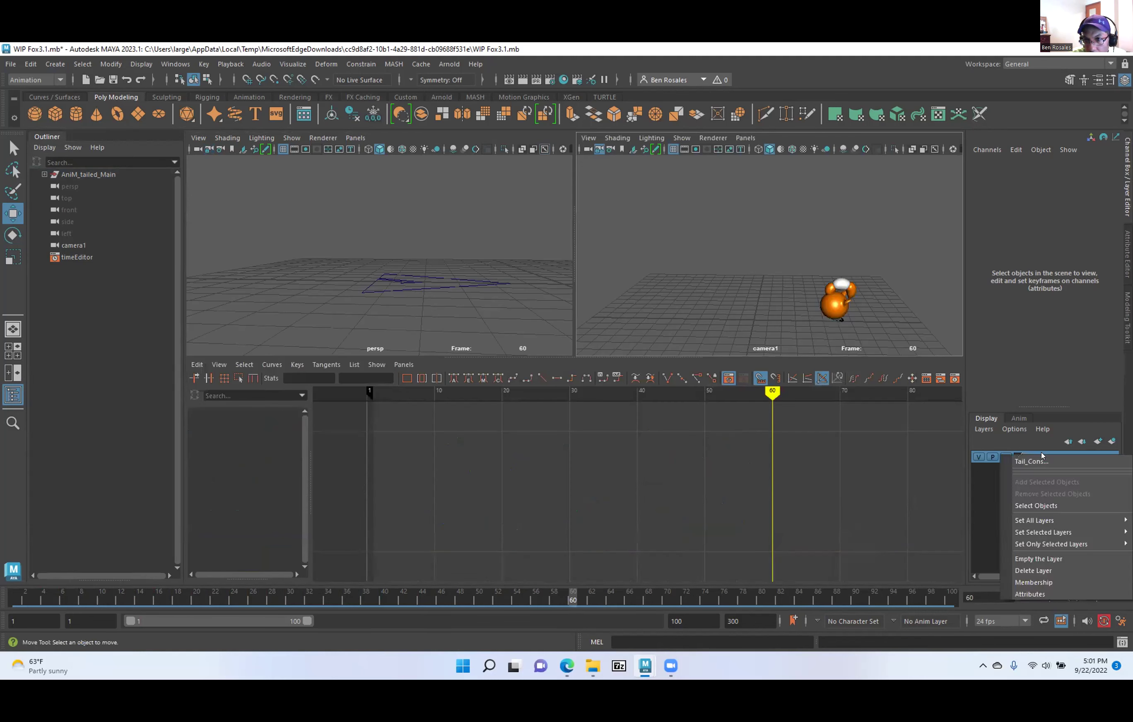
{"action": "left_click", "coordinate": [1034, 505]}
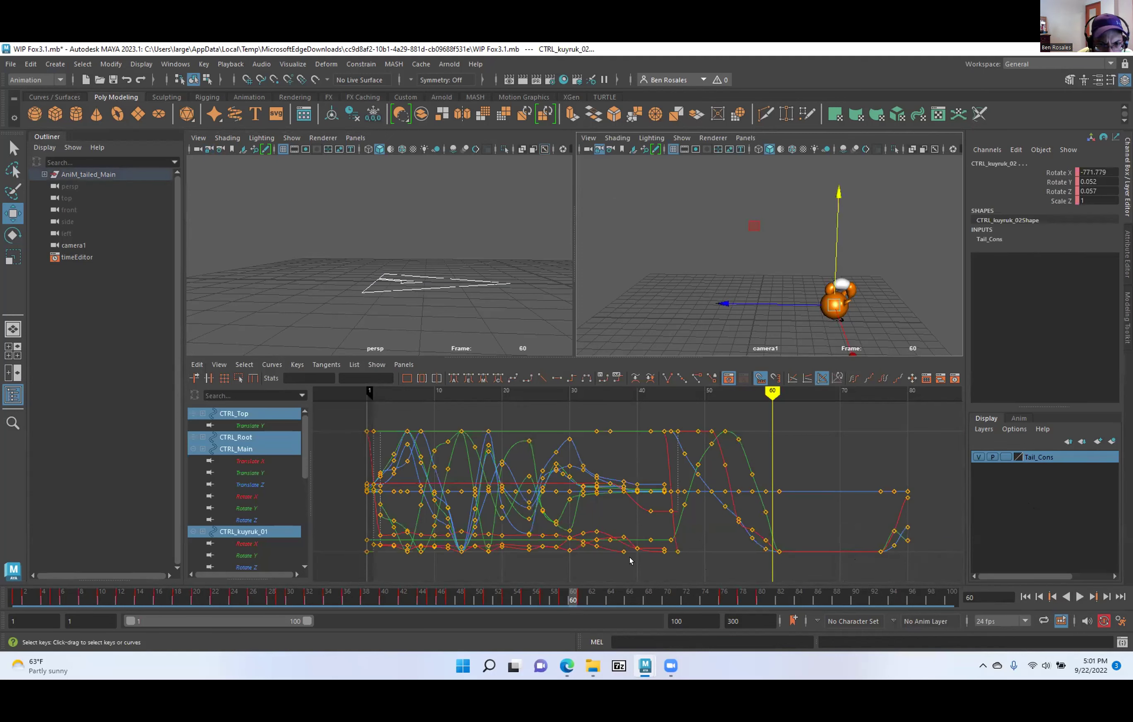
{"action": "key", "text": "alt+v"}
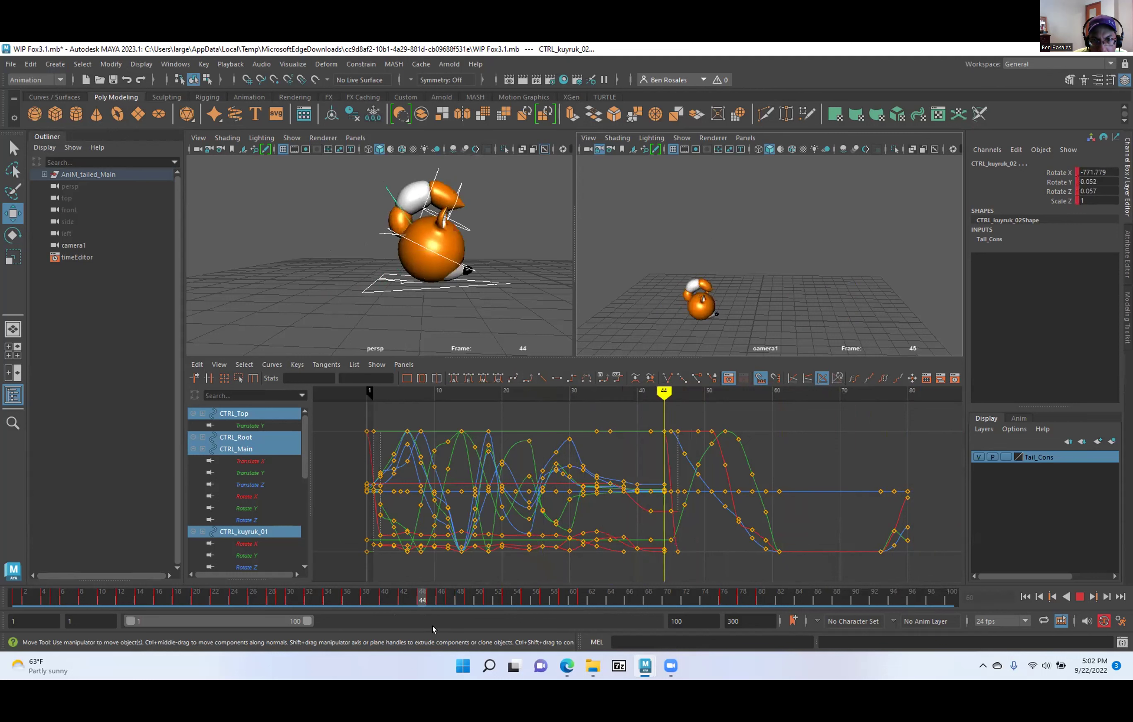
{"action": "left_click_drag", "start_coordinate": [500, 616], "coordinate": [651, 605]}
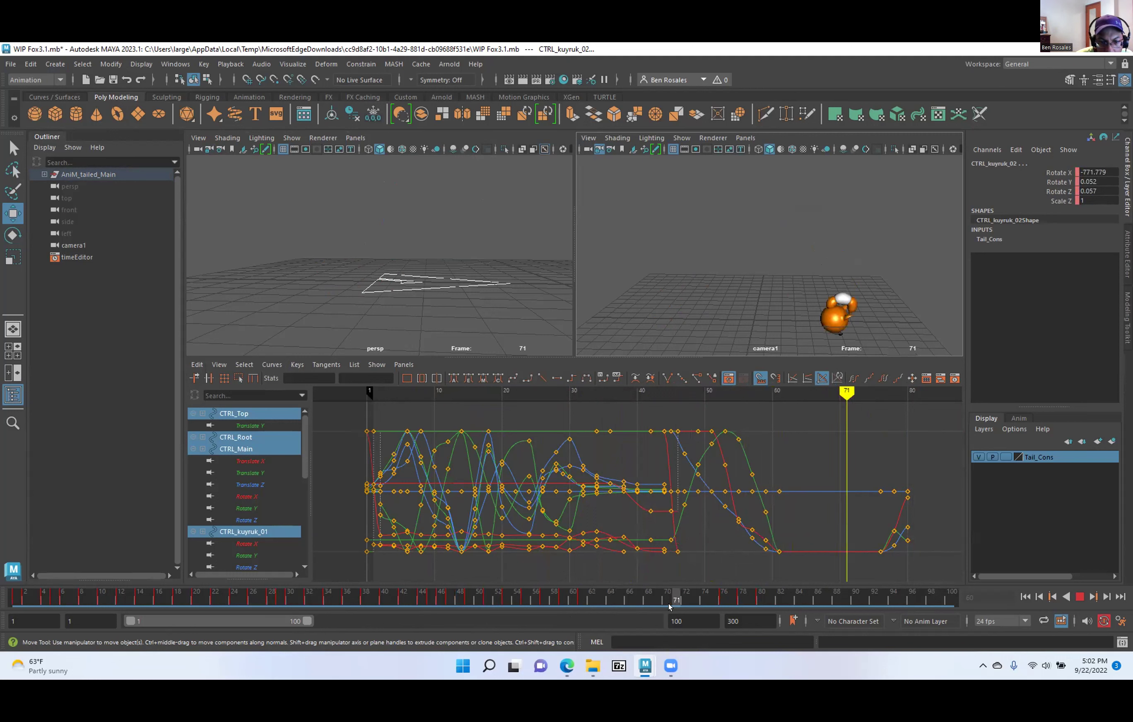
Switch the perspective panel to the side view, bring the fox into view at frame 71, and clear the selection.
{"action": "middle_click_drag", "start_coordinate": [433, 313], "coordinate": [216, 312], "text": "alt"}
{"action": "left_click_drag", "start_coordinate": [216, 313], "coordinate": [341, 287], "text": "alt"}
{"action": "key", "text": "space"}
{"action": "middle_click_drag", "start_coordinate": [303, 326], "coordinate": [301, 255], "text": "alt"}
{"action": "scroll", "coordinate": [351, 285], "scroll_direction": "up", "scroll_amount": 3}
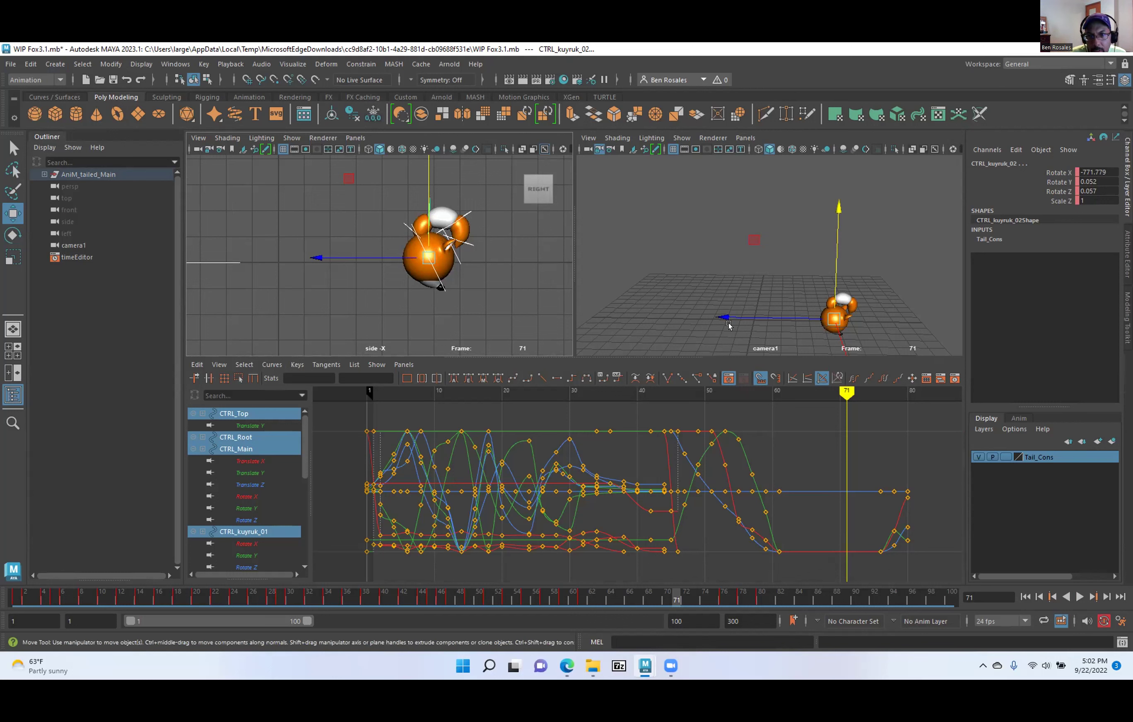
{"action": "left_click", "coordinate": [634, 287]}
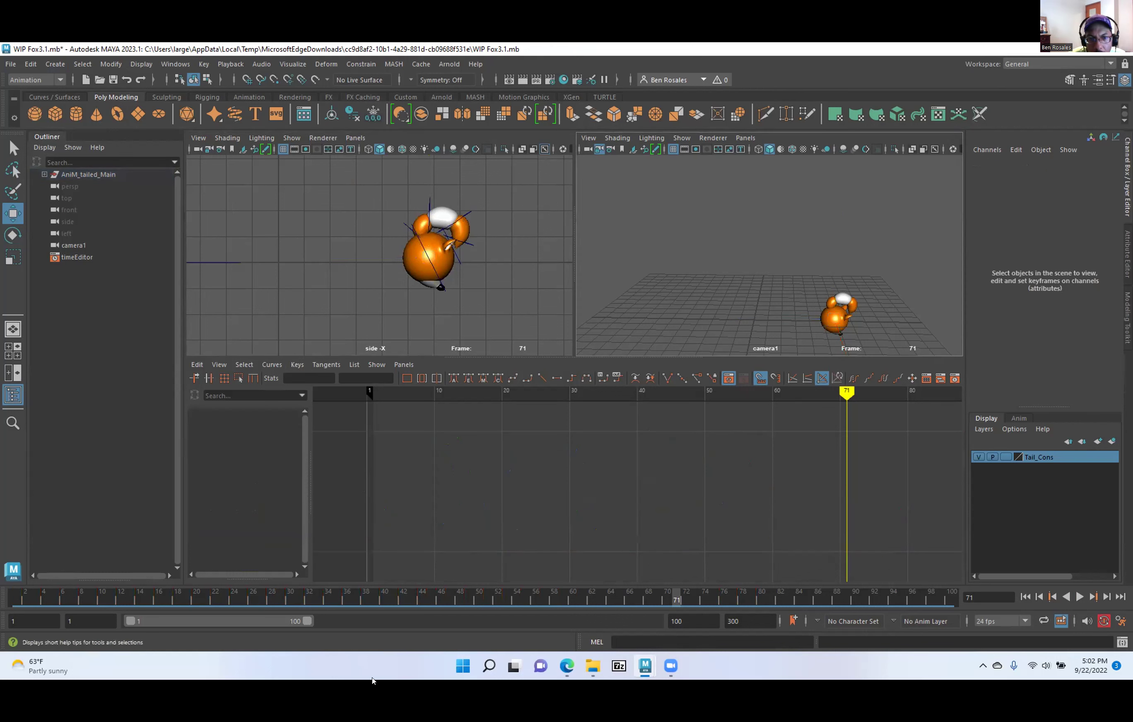
Collapse the Outliner and frame the fox in the side view at frame 16.
{"action": "key", "text": "alt+v"}
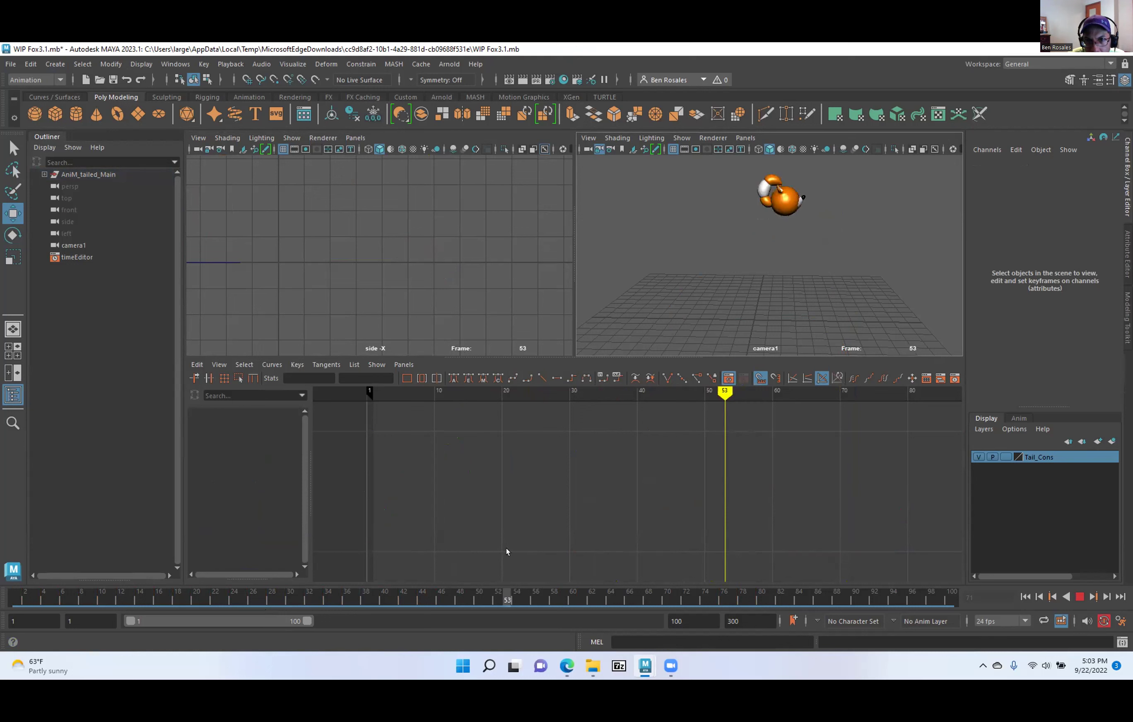
{"action": "left_click_drag", "start_coordinate": [507, 595], "coordinate": [159, 624]}
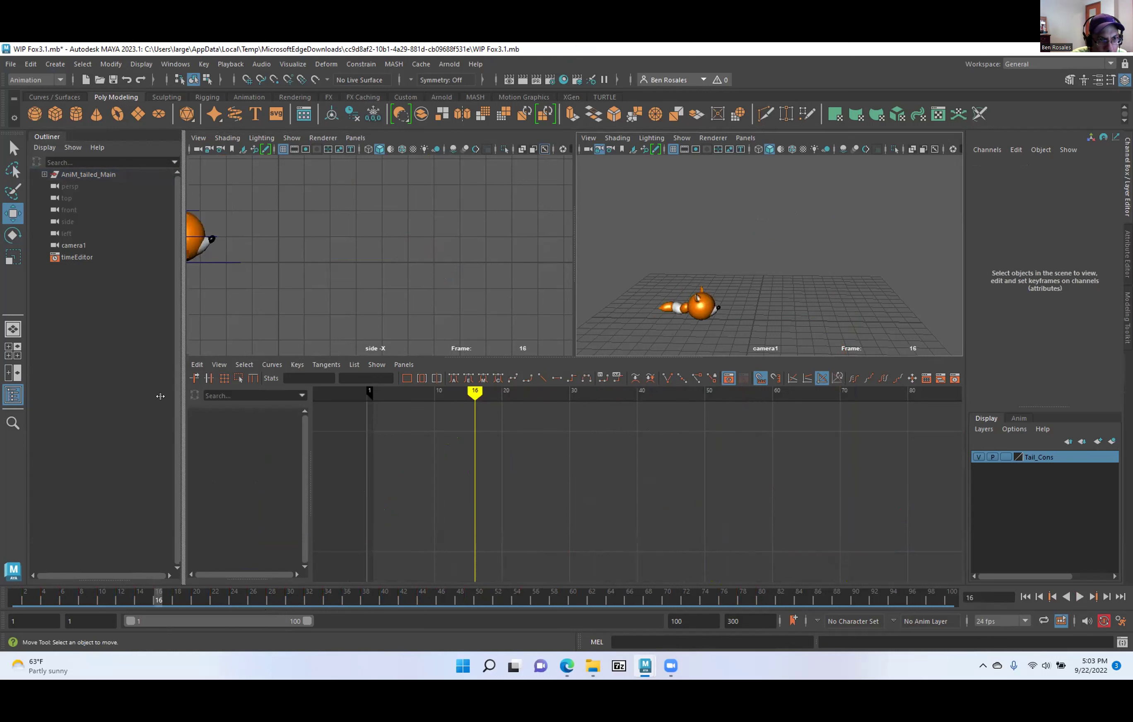
{"action": "left_click", "coordinate": [39, 135]}
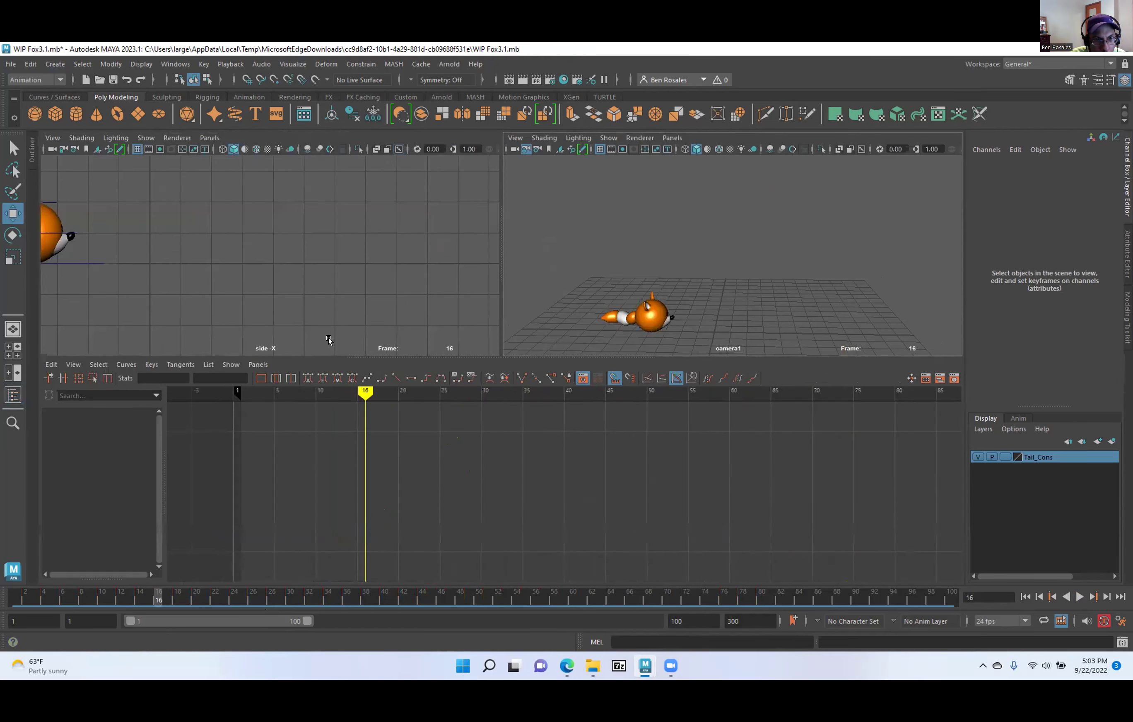
{"action": "key", "text": "f"}
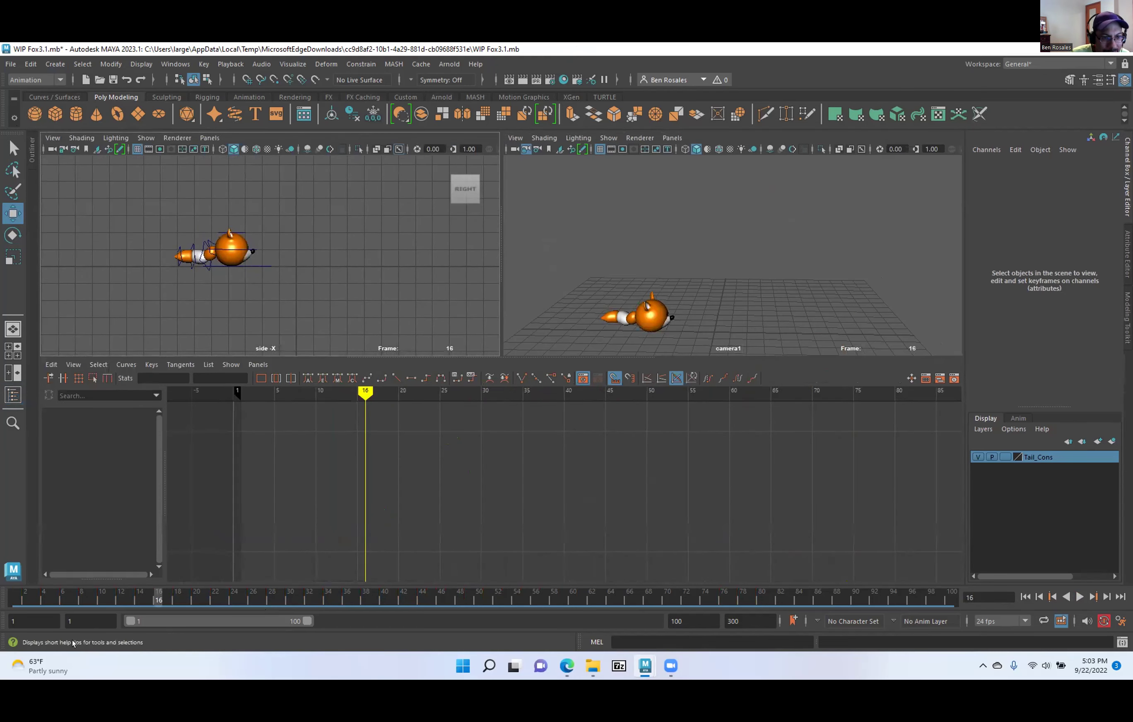
Examine the fox's jump in the side view by scrubbing from frame 25 through 53 to 59.
{"action": "left_click_drag", "start_coordinate": [159, 598], "coordinate": [243, 595]}
{"action": "middle_click_drag", "start_coordinate": [242, 309], "coordinate": [150, 320], "text": "alt"}
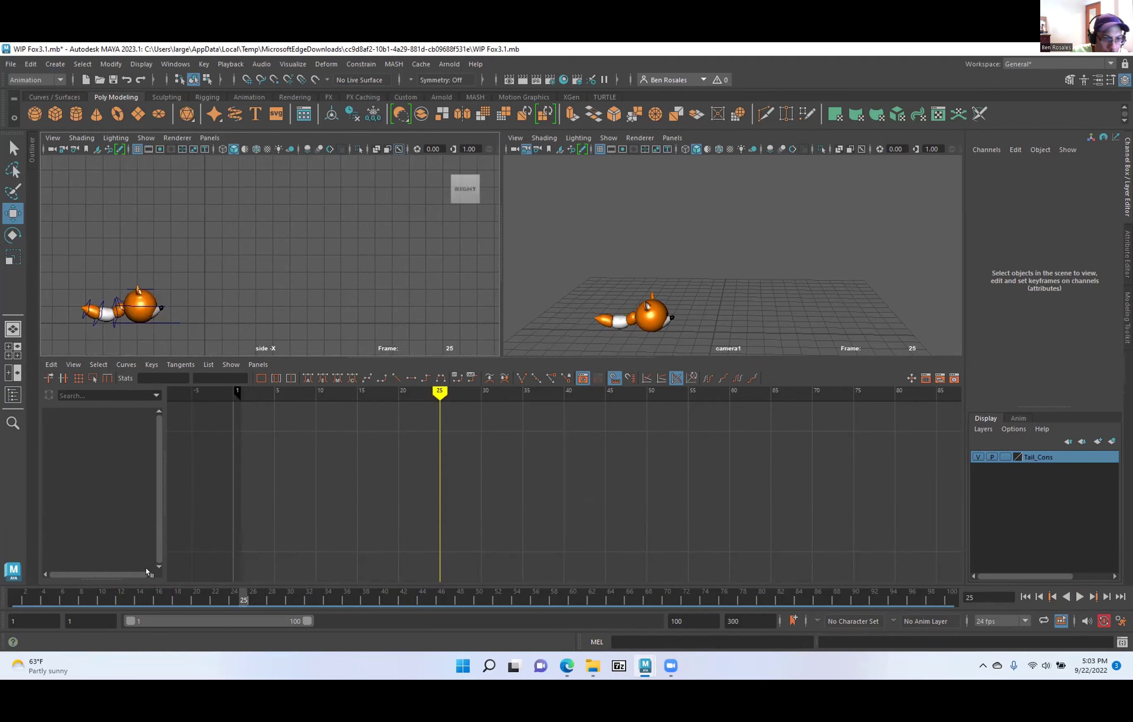
{"action": "left_click_drag", "start_coordinate": [242, 601], "coordinate": [506, 575]}
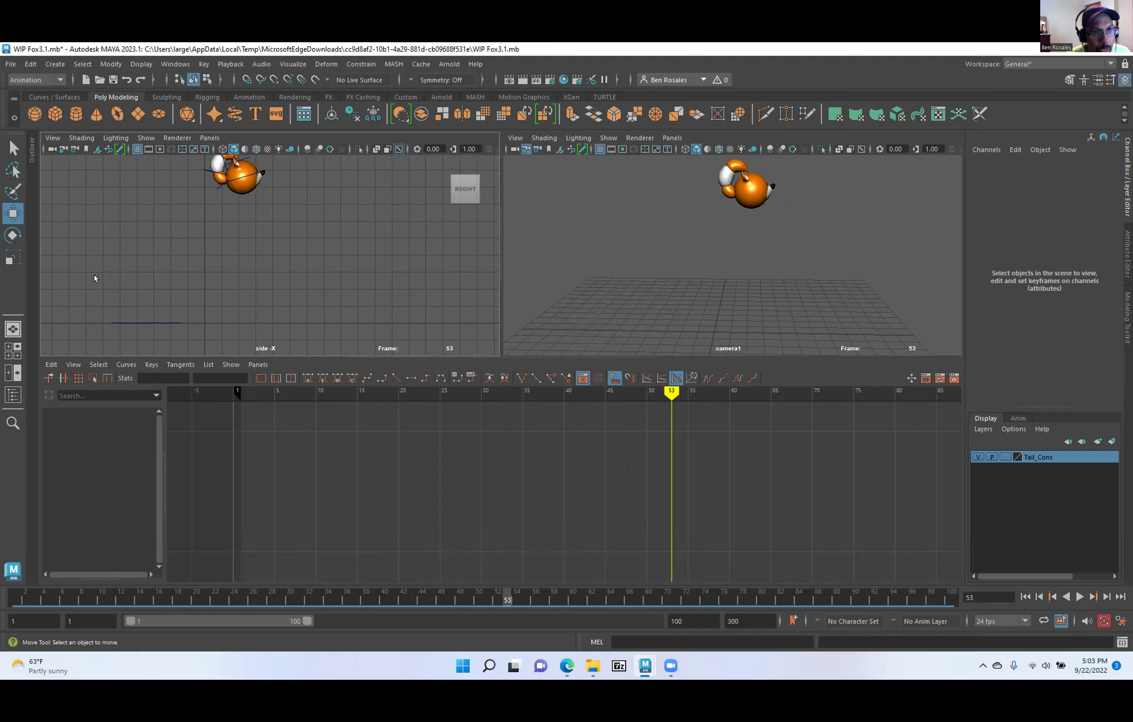
{"action": "scroll", "coordinate": [221, 253], "scroll_direction": "down", "scroll_amount": 1}
{"action": "middle_click_drag", "start_coordinate": [214, 243], "coordinate": [215, 285], "text": "alt"}
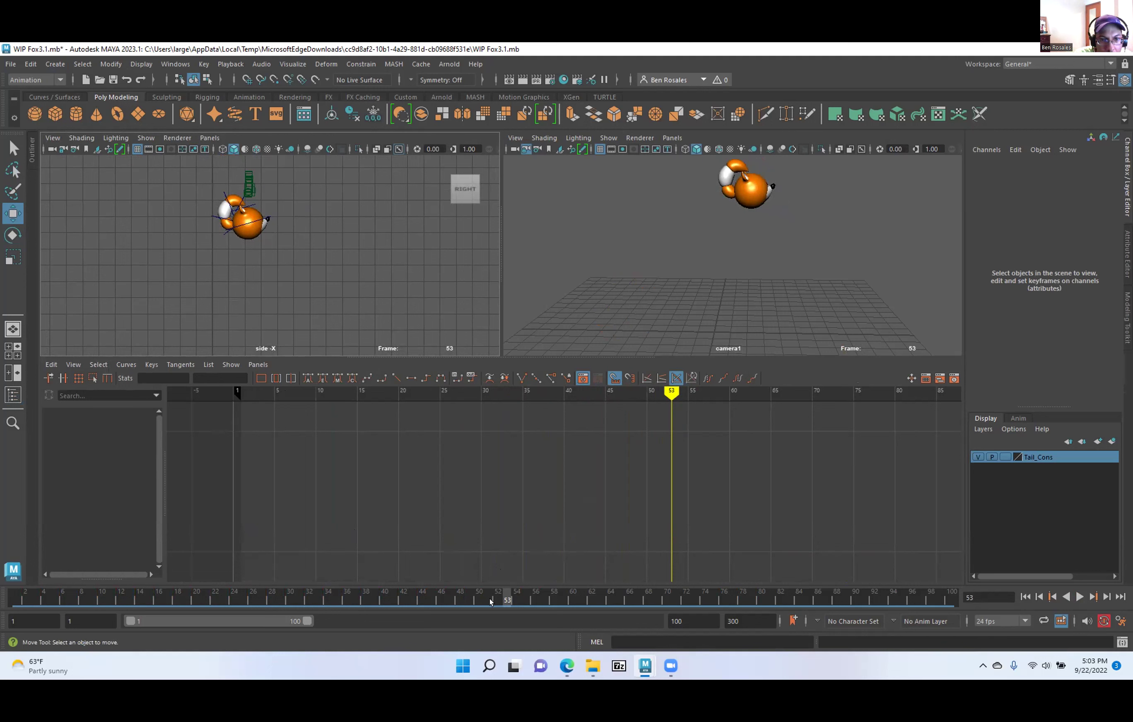
{"action": "left_click_drag", "start_coordinate": [507, 598], "coordinate": [556, 599]}
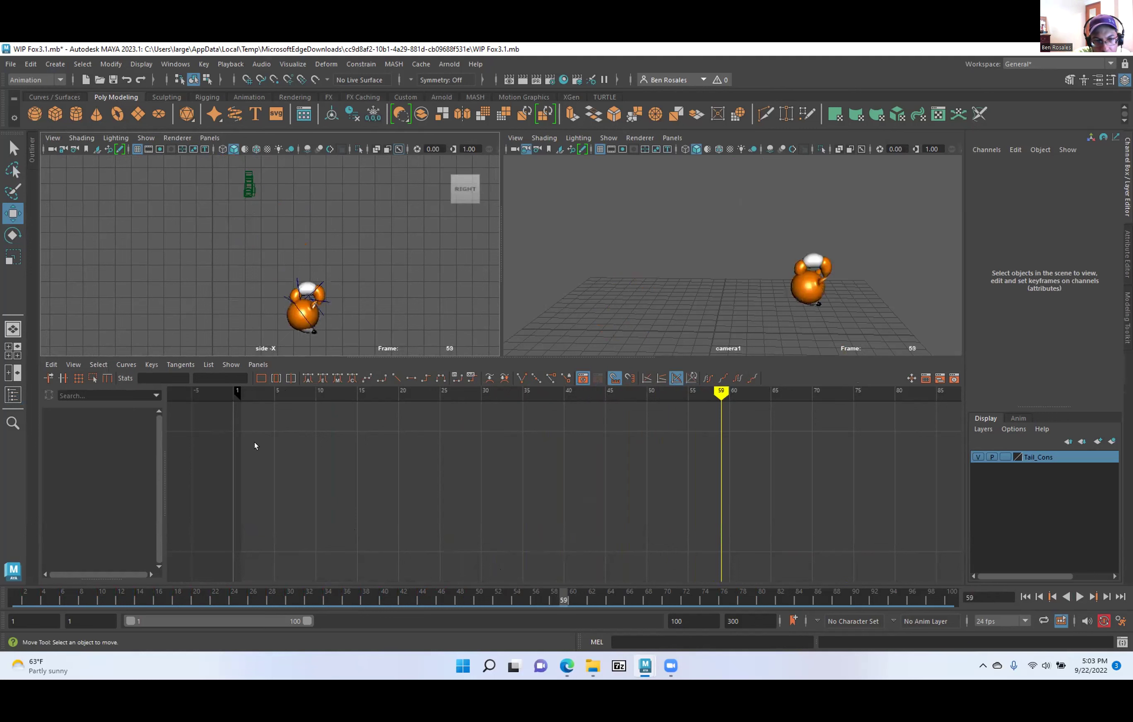
Go back to frame 24 and inspect the fox's tail pose up close in the side view.
{"action": "left_click_drag", "start_coordinate": [204, 612], "coordinate": [234, 612]}
{"action": "middle_click_drag", "start_coordinate": [123, 288], "coordinate": [152, 172], "text": "alt"}
{"action": "scroll", "coordinate": [152, 172], "scroll_direction": "up", "scroll_amount": 5}
{"action": "middle_click_drag", "start_coordinate": [61, 200], "coordinate": [253, 261], "text": "alt"}
{"action": "right_click_drag", "start_coordinate": [147, 226], "coordinate": [312, 273], "text": "alt"}
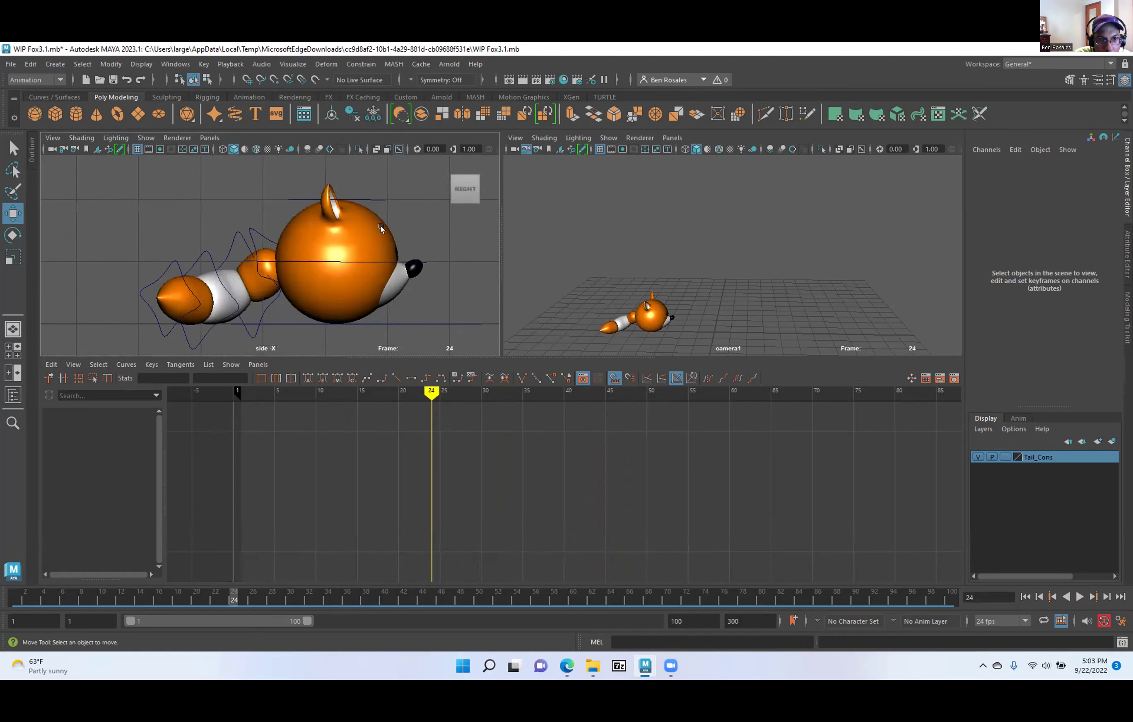
Select the CTRL_Main and CTRL_Top controls, and scrub the early frames to check the body against the tail, ending at frame 19.
{"action": "left_click_drag", "start_coordinate": [341, 189], "coordinate": [395, 273]}
{"action": "left_click_drag", "start_coordinate": [232, 599], "coordinate": [83, 616]}
{"action": "left_click_drag", "start_coordinate": [236, 604], "coordinate": [187, 601]}
{"action": "scroll", "coordinate": [272, 258], "scroll_direction": "down", "scroll_amount": 5}
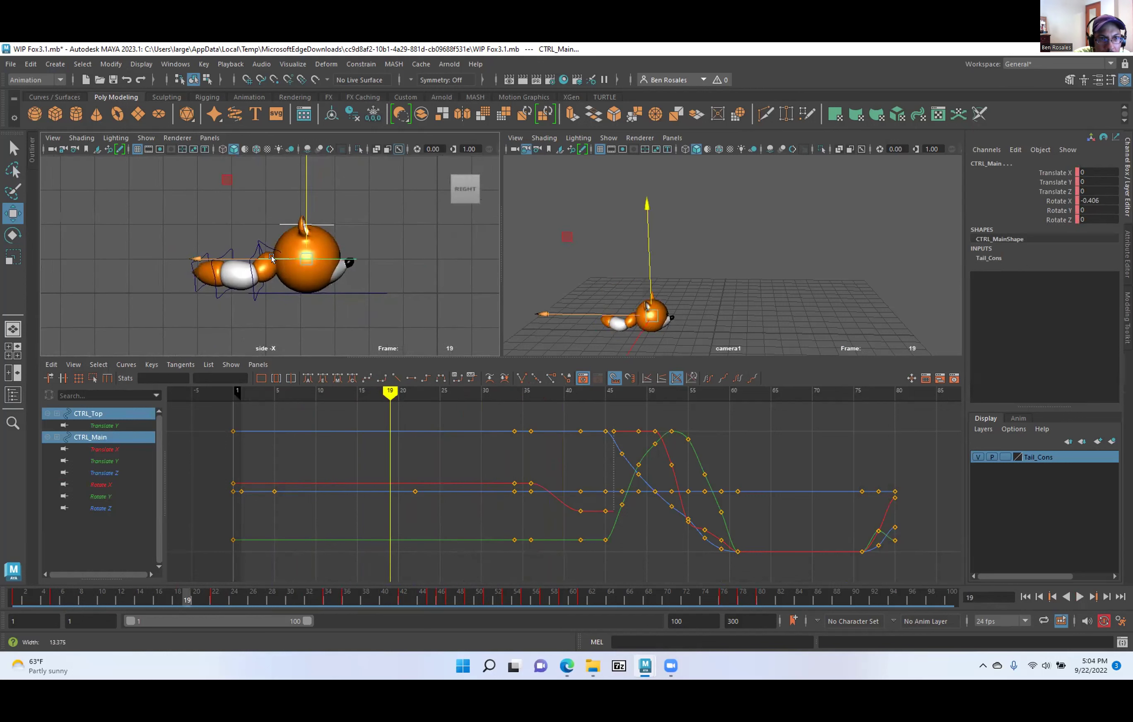
Switch the side panel to a three-quarter perspective view of the fox and scrub back to frame 15 to check the tail.
{"action": "key", "text": "space"}
{"action": "left_click_drag", "start_coordinate": [272, 257], "coordinate": [172, 238]}
{"action": "middle_click_drag", "start_coordinate": [171, 238], "coordinate": [293, 252], "text": "alt"}
{"action": "left_click_drag", "start_coordinate": [292, 253], "coordinate": [248, 238], "text": "alt"}
{"action": "middle_click_drag", "start_coordinate": [248, 237], "coordinate": [273, 258], "text": "alt"}
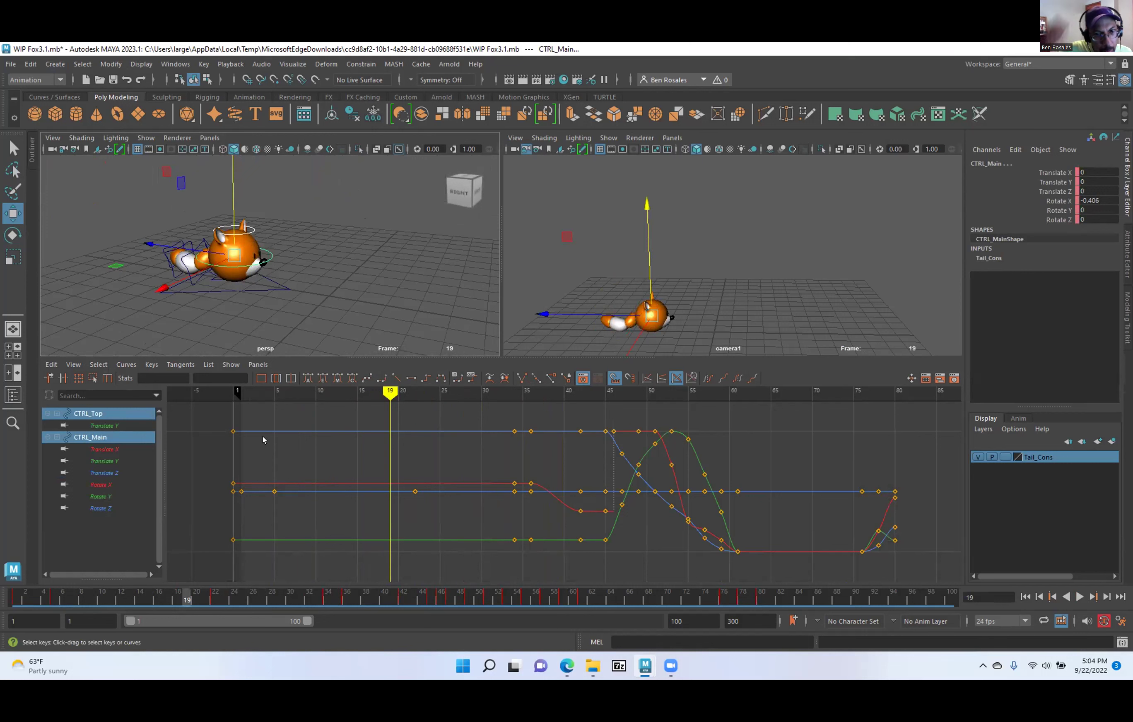
{"action": "left_click_drag", "start_coordinate": [185, 601], "coordinate": [149, 599]}
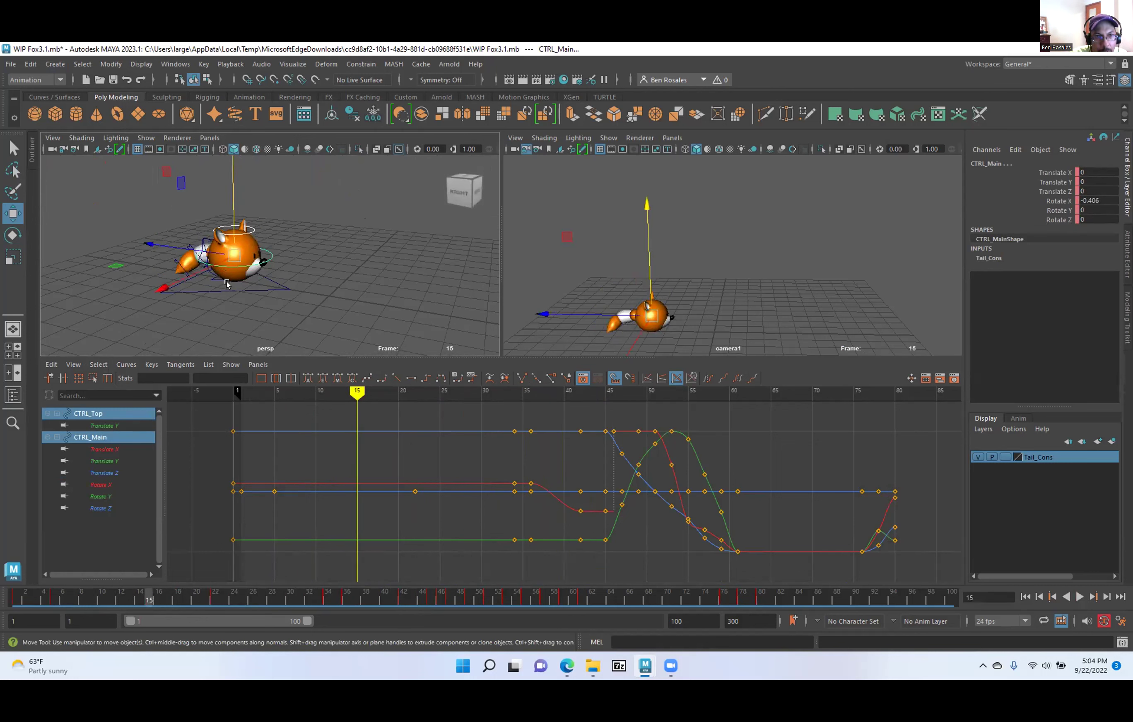
Select all Tail_Cons controls at frame 1 and scrub to frame 14 to examine the tail's motion with its curves.
{"action": "left_click_drag", "start_coordinate": [133, 591], "coordinate": [16, 599]}
{"action": "right_click", "coordinate": [1048, 458]}
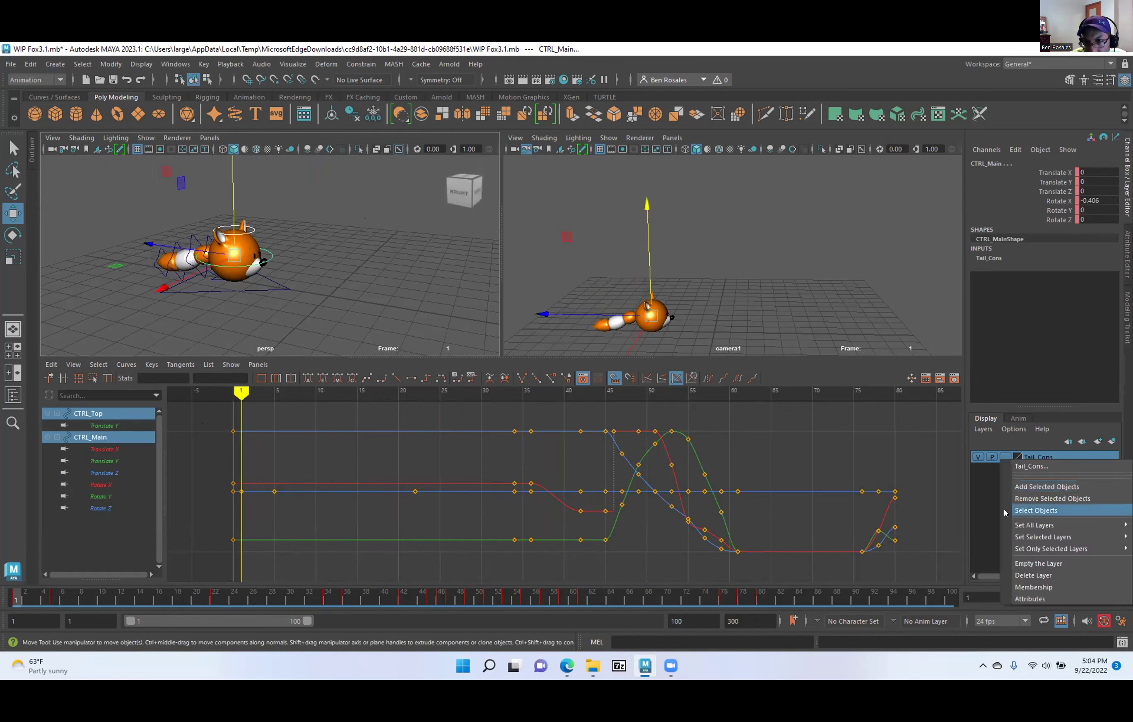
{"action": "left_click", "coordinate": [1038, 511]}
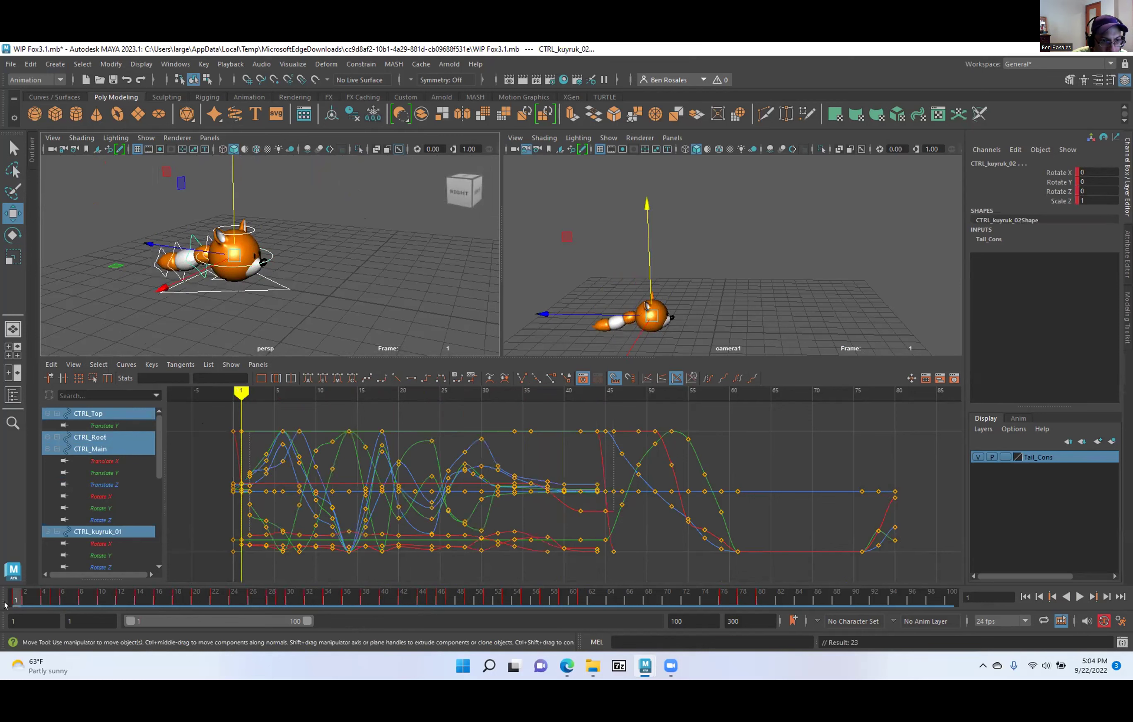
{"action": "left_click_drag", "start_coordinate": [14, 599], "coordinate": [139, 599]}
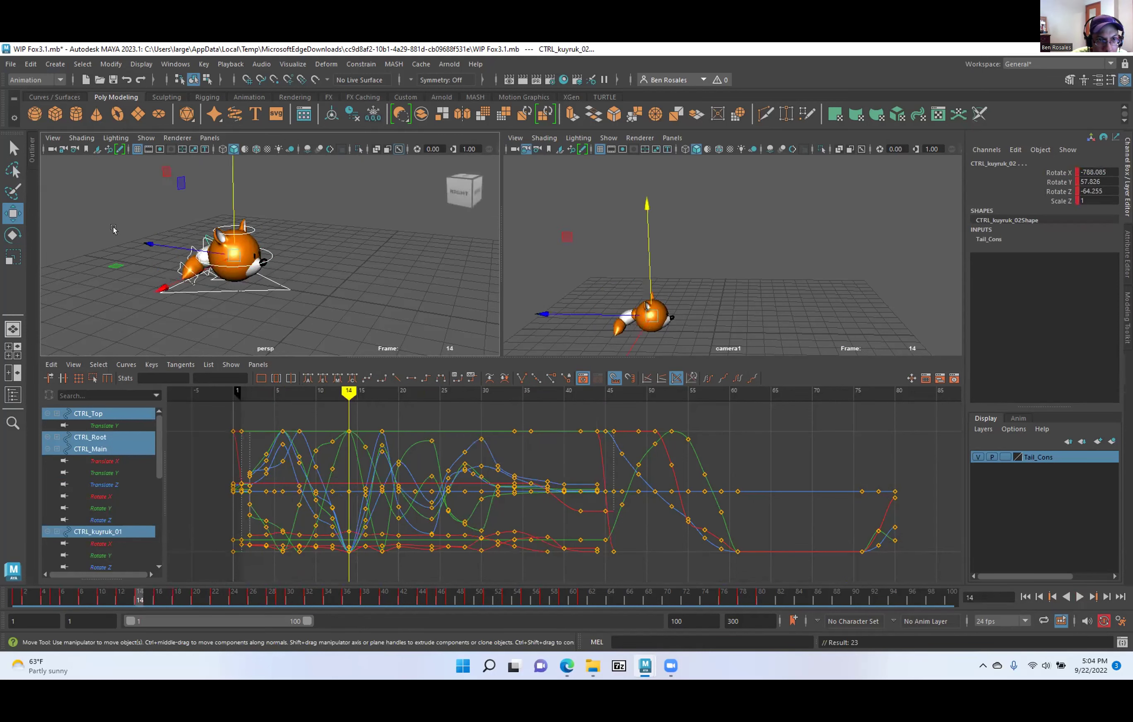
Inspect the fox at frame 14 from above and the side, test a small vertical move of CTRL_Top, and undo it.
{"action": "left_click_drag", "start_coordinate": [114, 230], "coordinate": [152, 295], "text": "alt"}
{"action": "key", "text": "f"}
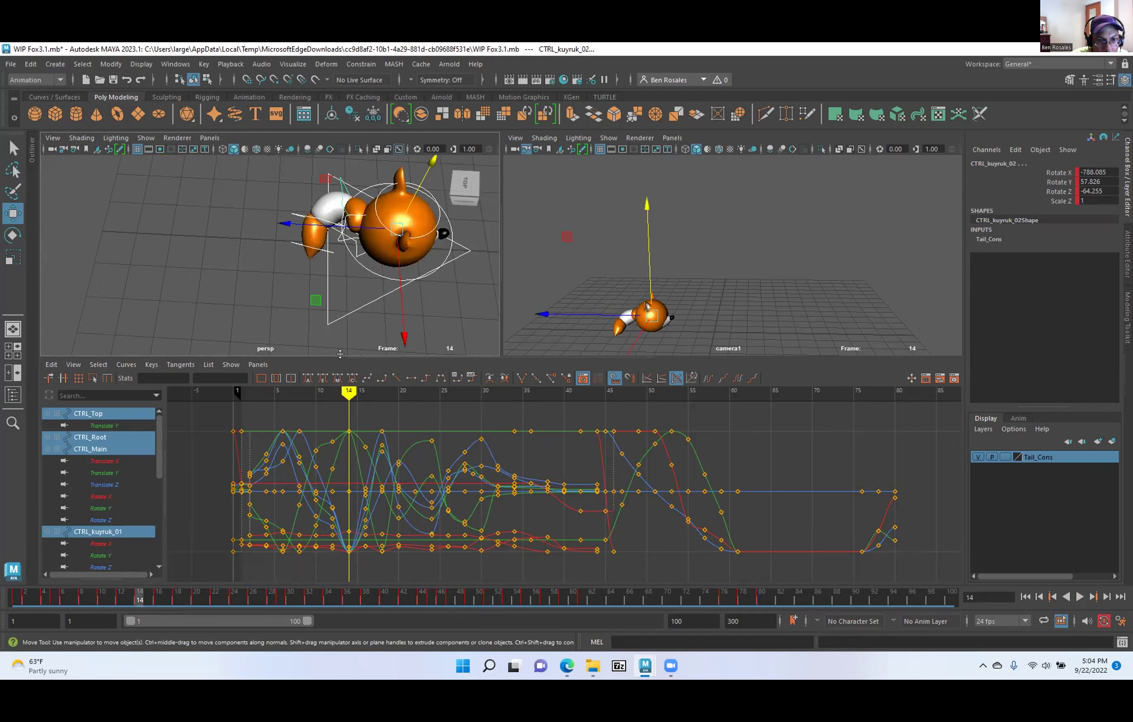
{"action": "key", "text": "s"}
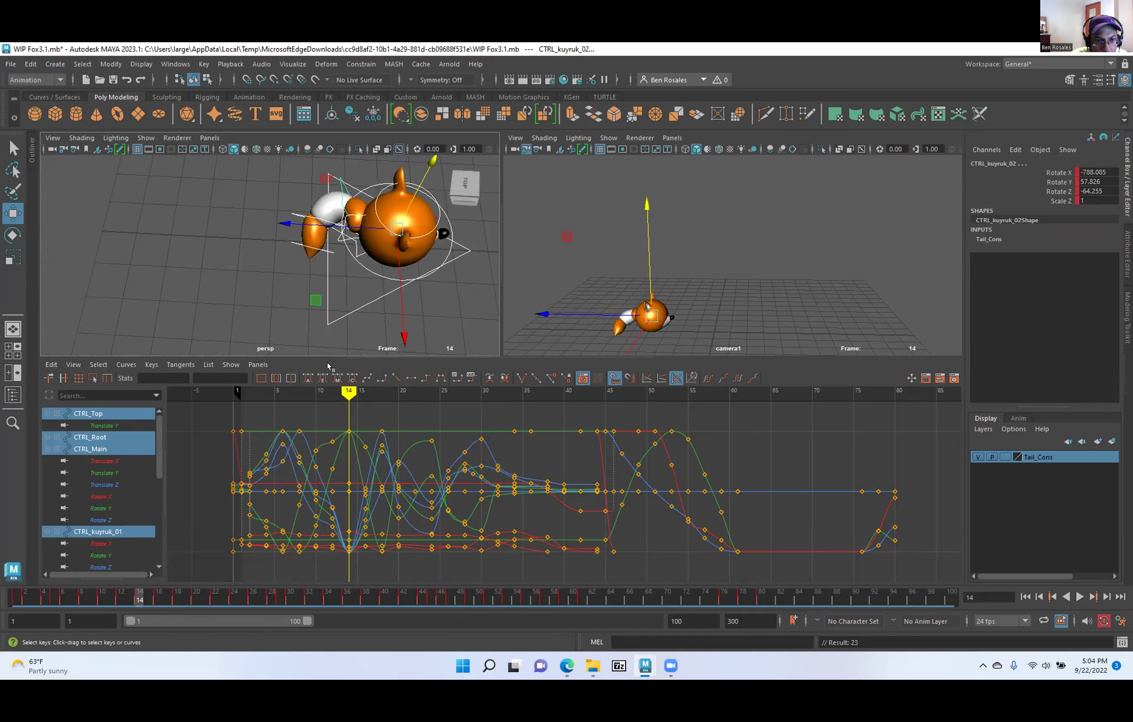
{"action": "left_click_drag", "start_coordinate": [357, 185], "coordinate": [360, 273], "text": "alt"}
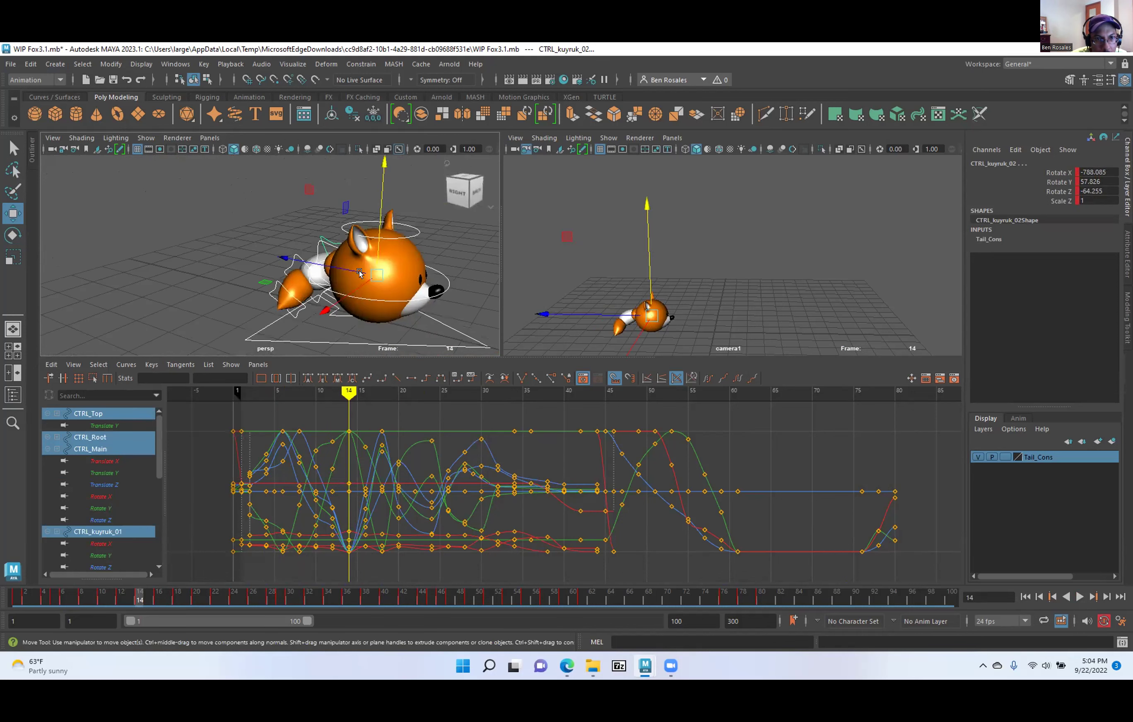
{"action": "left_click", "coordinate": [408, 232]}
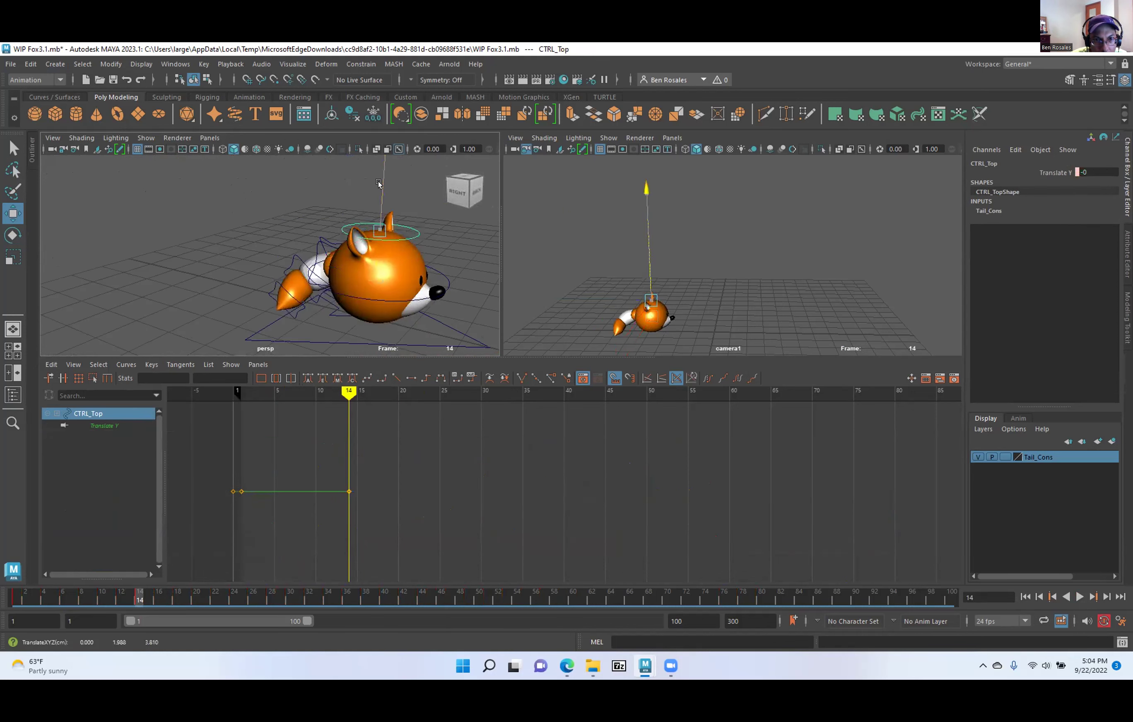
{"action": "mouse_move", "coordinate": [379, 185]}
{"action": "left_mouse_down"}
{"action": "mouse_move", "coordinate": [382, 173]}
{"action": "mouse_move", "coordinate": [378, 183]}
{"action": "left_mouse_up"}
{"action": "key", "text": "ctrl+z"}
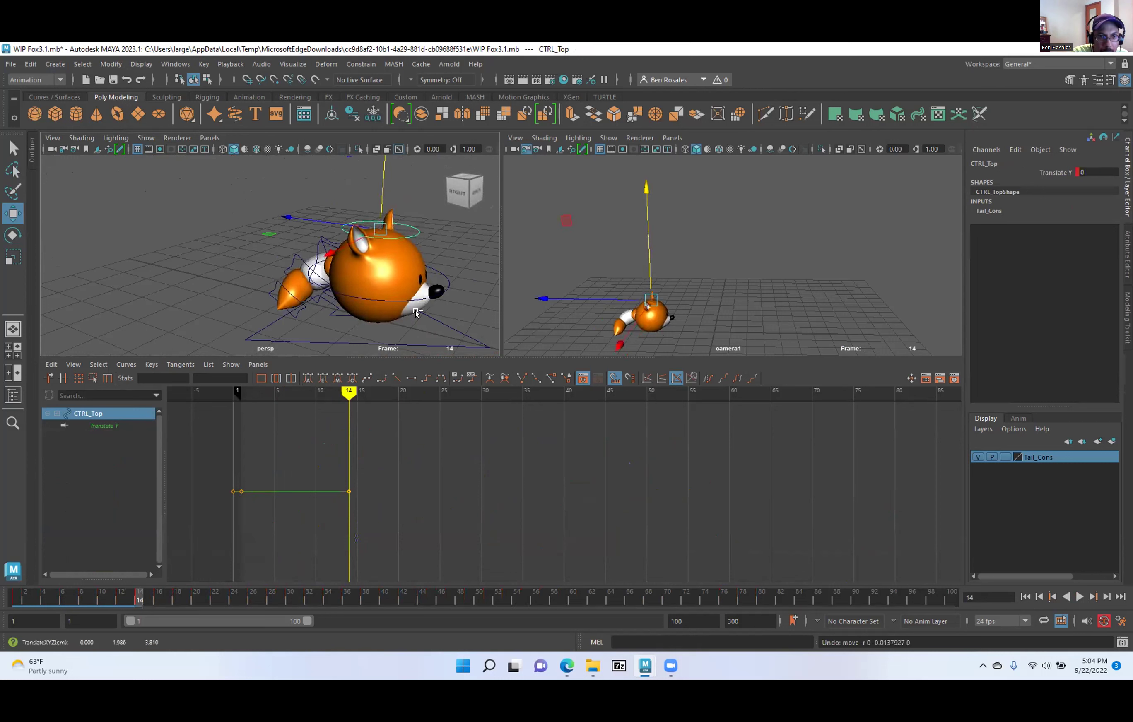
Select CTRL_Main and scrub from frame 1 to frame 45 to check the body against the tail.
{"action": "left_click", "coordinate": [406, 299]}
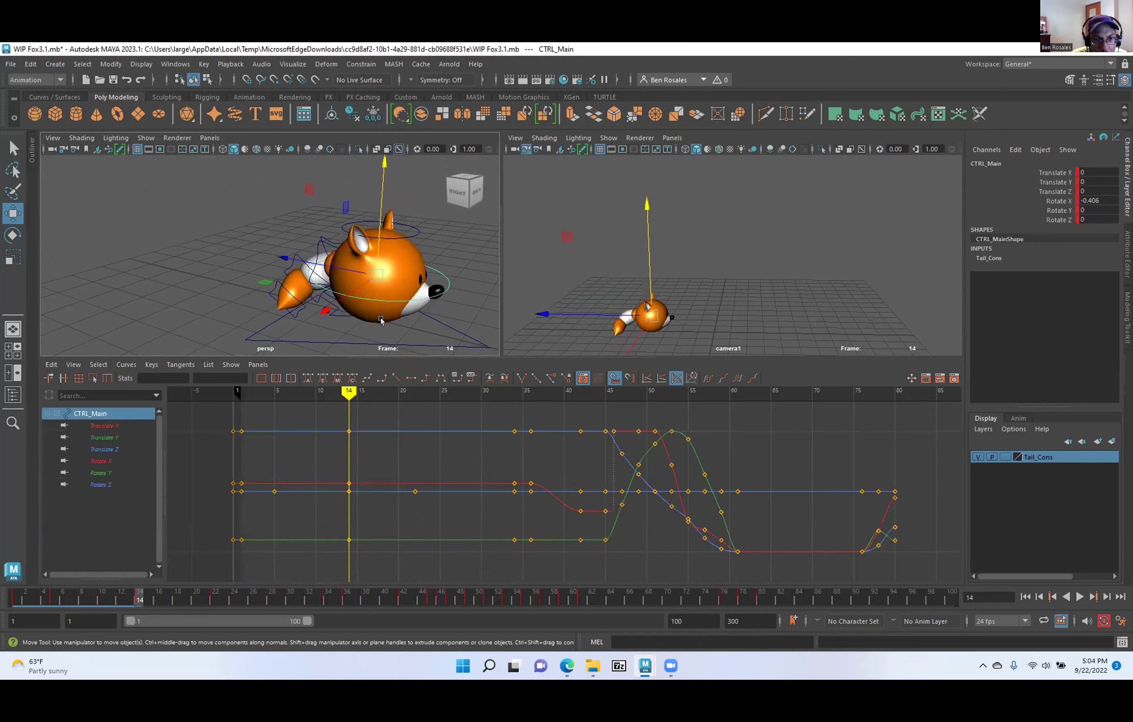
{"action": "left_click_drag", "start_coordinate": [16, 598], "coordinate": [62, 565]}
{"action": "left_click_drag", "start_coordinate": [282, 391], "coordinate": [243, 391]}
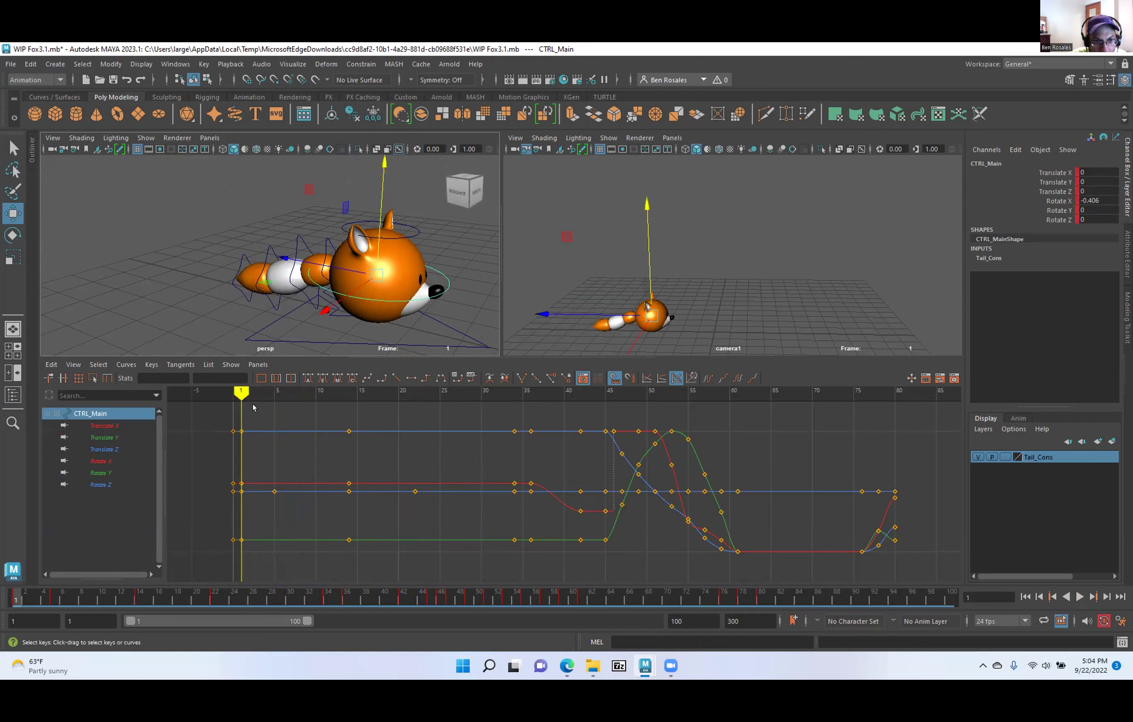
{"action": "mouse_move", "coordinate": [244, 393]}
{"action": "left_mouse_down"}
{"action": "mouse_move", "coordinate": [597, 391]}
{"action": "mouse_move", "coordinate": [394, 427]}
{"action": "mouse_move", "coordinate": [677, 431]}
{"action": "mouse_move", "coordinate": [605, 431]}
{"action": "left_mouse_up"}
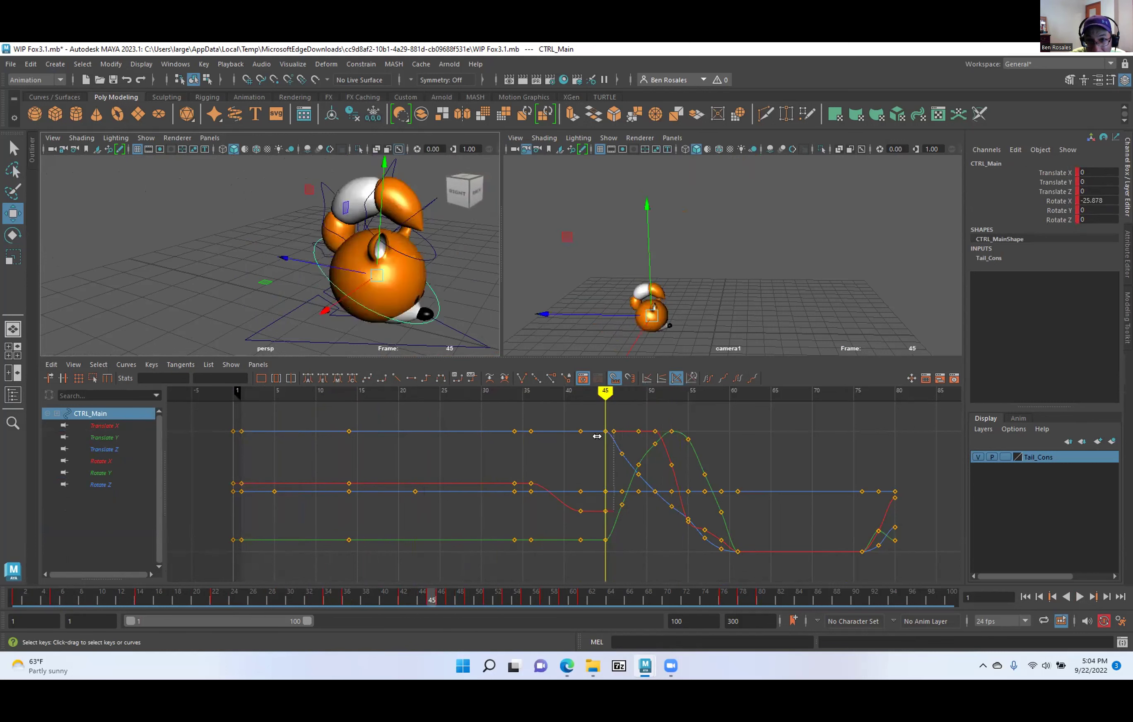
{"action": "middle_click_drag", "start_coordinate": [248, 265], "coordinate": [245, 265], "text": "alt"}
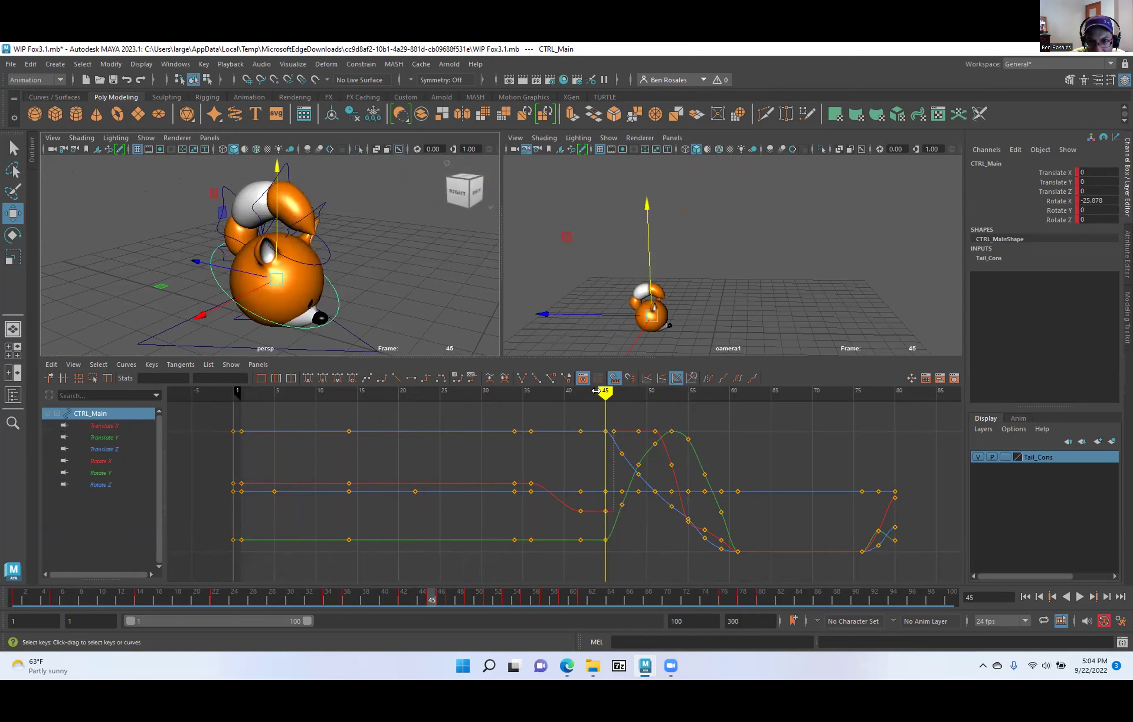
At frame 53, shift CTRL_Main in the side view to Translate Y 6.866 and Translate Z -7.247.
{"action": "key", "text": "alt+v"}
{"action": "mouse_move", "coordinate": [715, 409]}
{"action": "left_mouse_down"}
{"action": "mouse_move", "coordinate": [623, 419]}
{"action": "mouse_move", "coordinate": [672, 419]}
{"action": "left_mouse_up"}
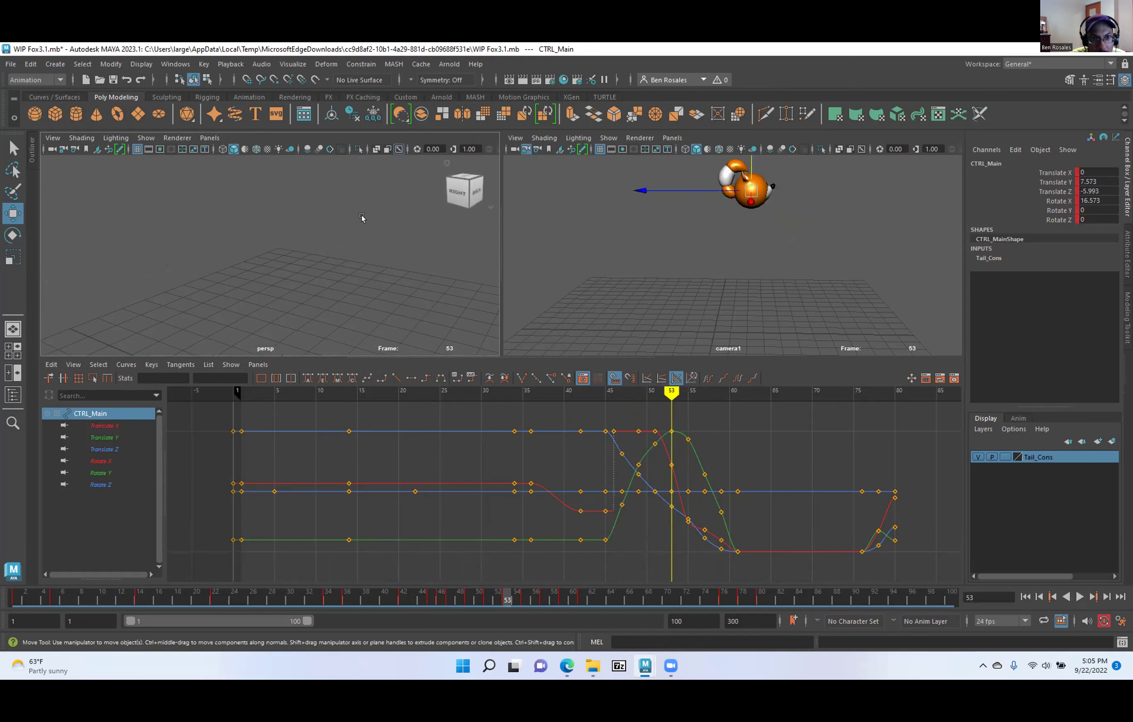
{"action": "right_click_drag", "start_coordinate": [362, 294], "coordinate": [258, 266], "text": "alt"}
{"action": "left_click_drag", "start_coordinate": [258, 266], "coordinate": [314, 260], "text": "alt"}
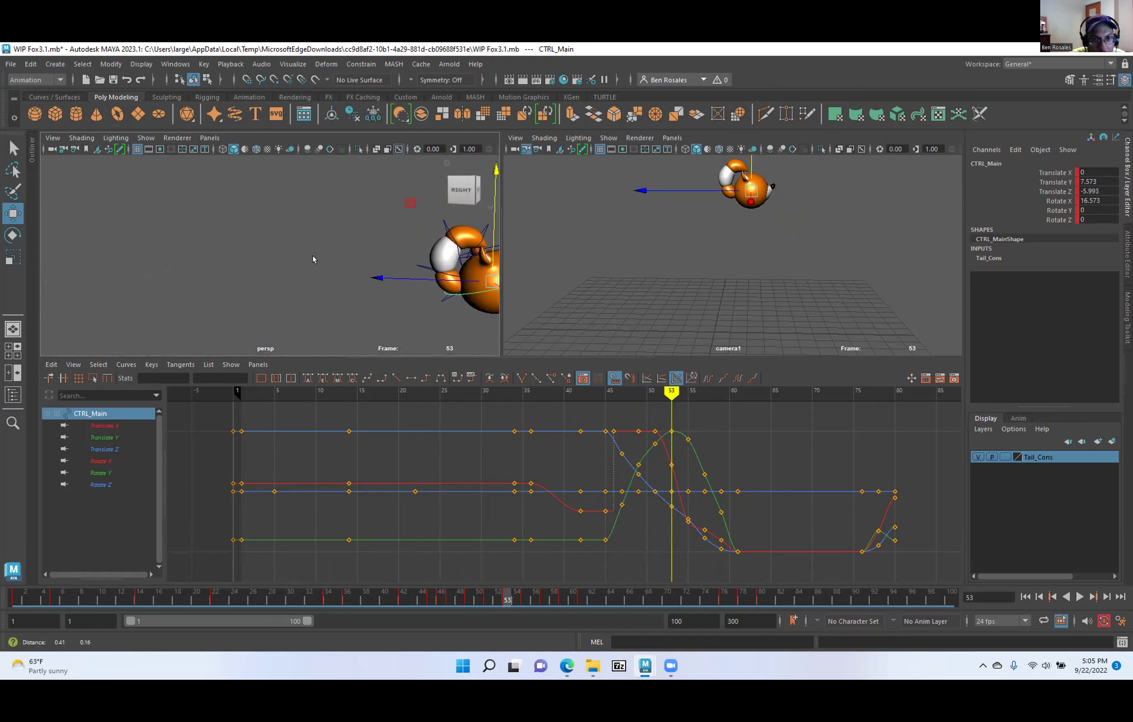
{"action": "middle_click_drag", "start_coordinate": [424, 227], "coordinate": [361, 246], "text": "alt"}
{"action": "left_click_drag", "start_coordinate": [347, 222], "coordinate": [385, 246]}
{"action": "scroll", "coordinate": [376, 295], "scroll_direction": "up", "scroll_amount": 3}
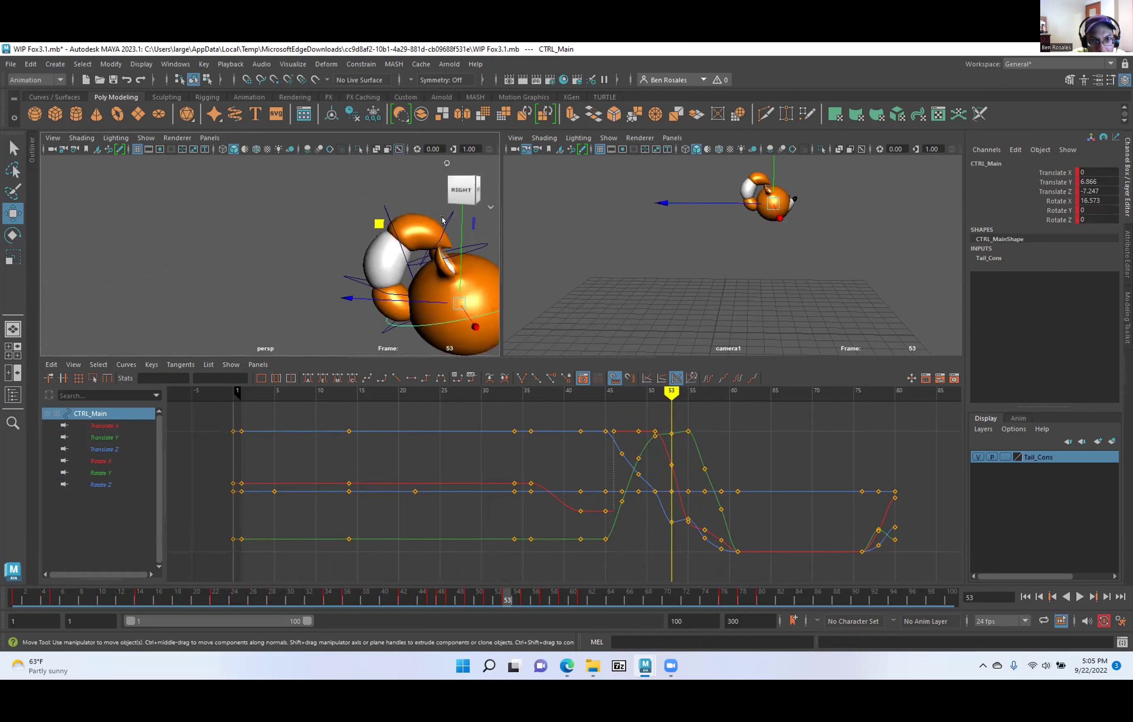
Select the four CTRL_kuyruk tail controls at frame 53 and set their Rotate X, Y and Z to 0.
{"action": "left_click", "coordinate": [397, 226]}
{"action": "left_click", "coordinate": [385, 218], "text": "shift"}
{"action": "left_click", "coordinate": [353, 278], "text": "shift"}
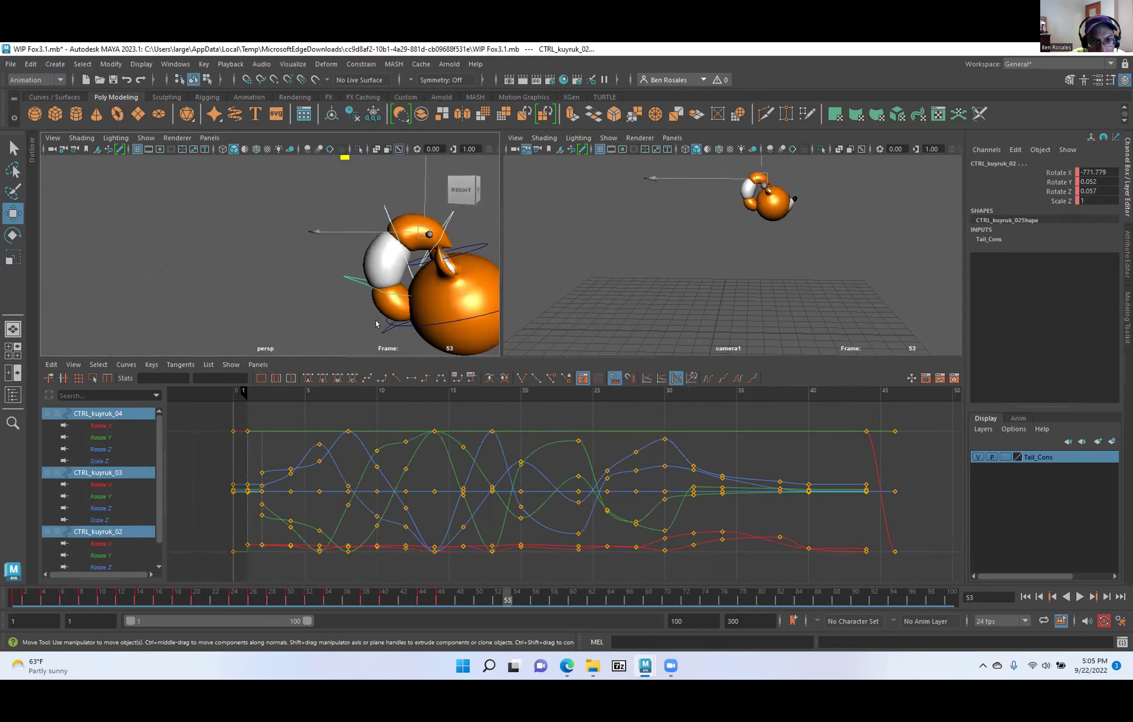
{"action": "left_click", "coordinate": [371, 323], "text": "shift"}
{"action": "mouse_move", "coordinate": [1091, 172]}
{"action": "left_mouse_down"}
{"action": "mouse_move", "coordinate": [1091, 201]}
{"action": "mouse_move", "coordinate": [1090, 190]}
{"action": "left_mouse_up"}
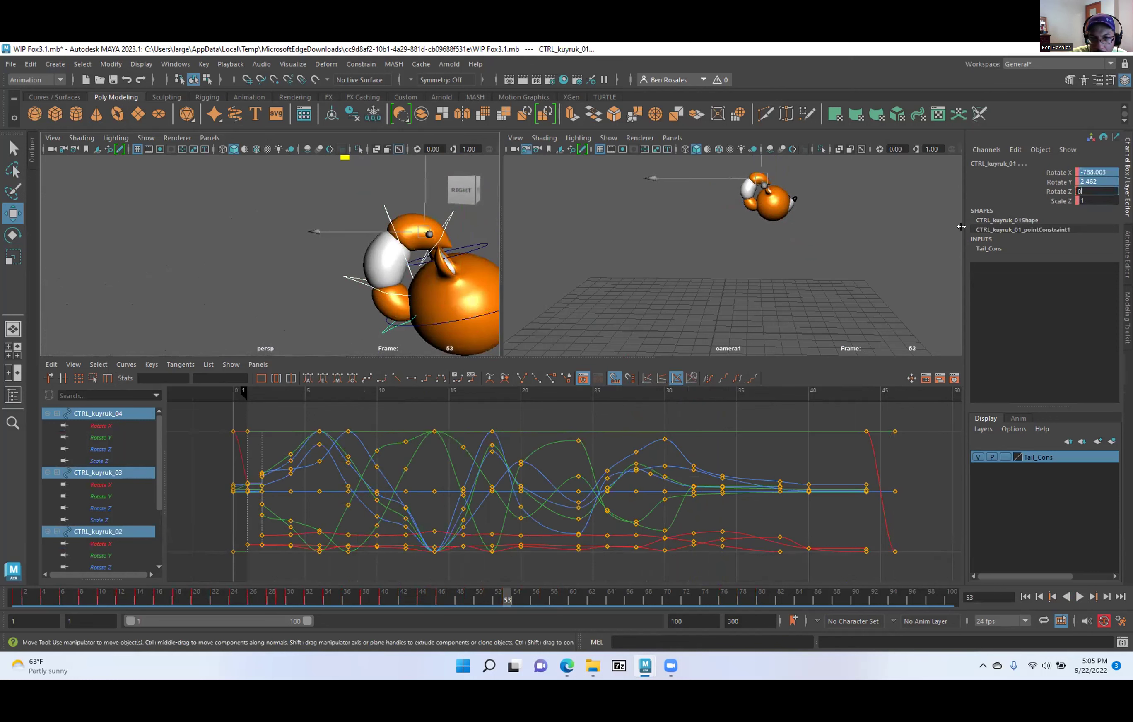
{"action": "key", "text": "Return"}
{"action": "scroll", "coordinate": [319, 272], "scroll_direction": "down", "scroll_amount": 3}
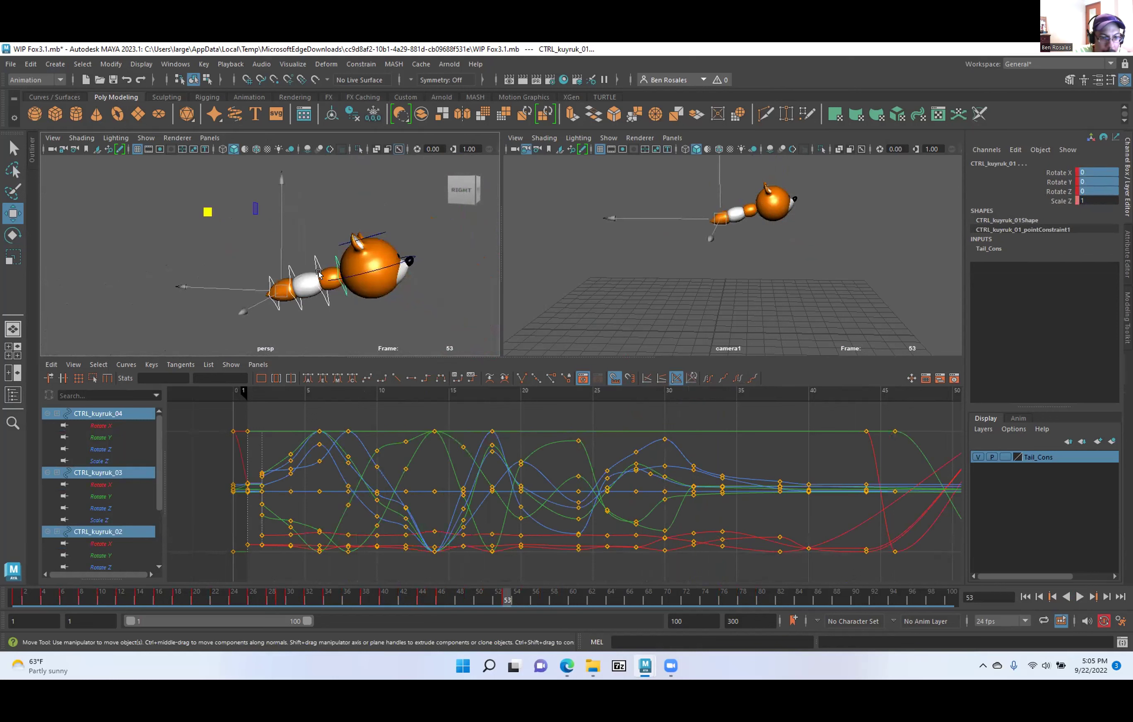
Rotate the selected tail controls downward to a Rotate X of 17.312, key them at frame 53, and frame all their curves.
{"action": "key", "text": "e"}
{"action": "left_click_drag", "start_coordinate": [362, 169], "coordinate": [303, 187]}
{"action": "key", "text": "s"}
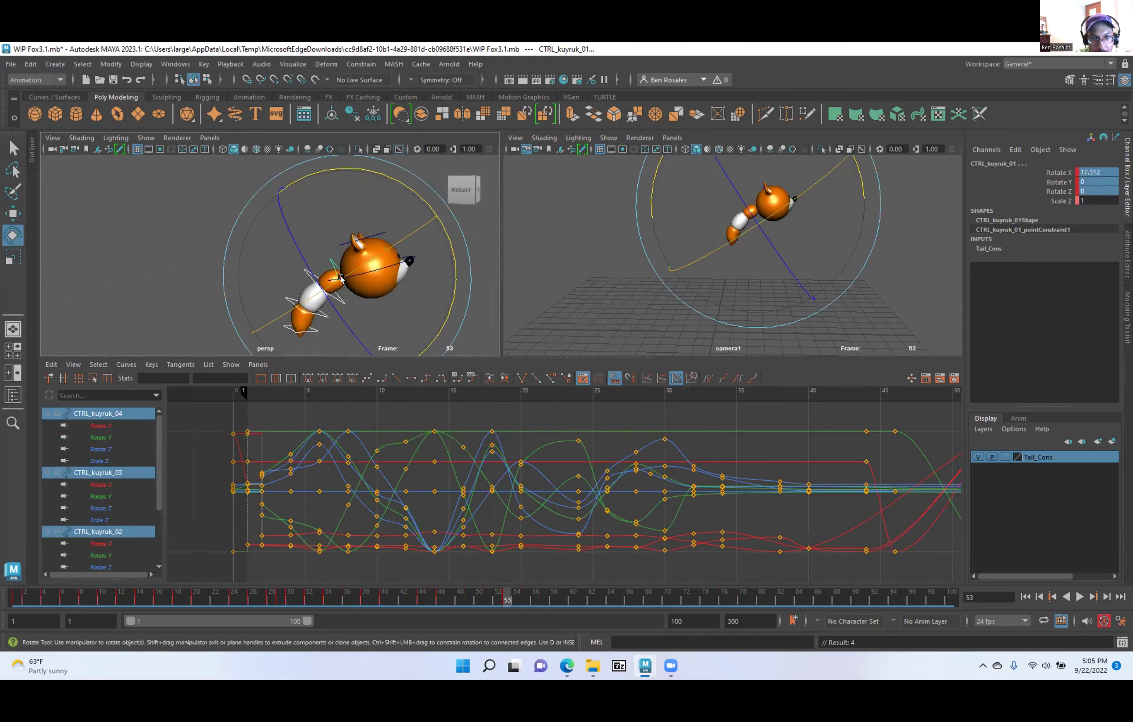
{"action": "key", "text": "a"}
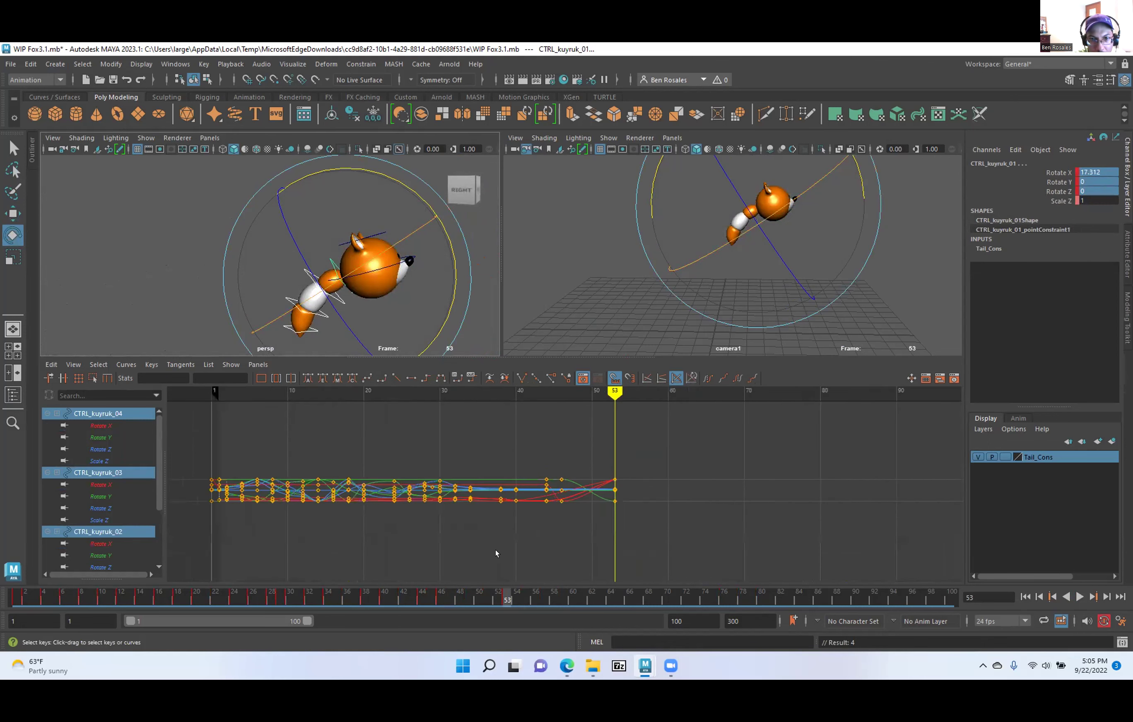
Compare the tail poses at frames 46 and 53, and examine the curves between those frames up close.
{"action": "left_click_drag", "start_coordinate": [508, 601], "coordinate": [441, 601]}
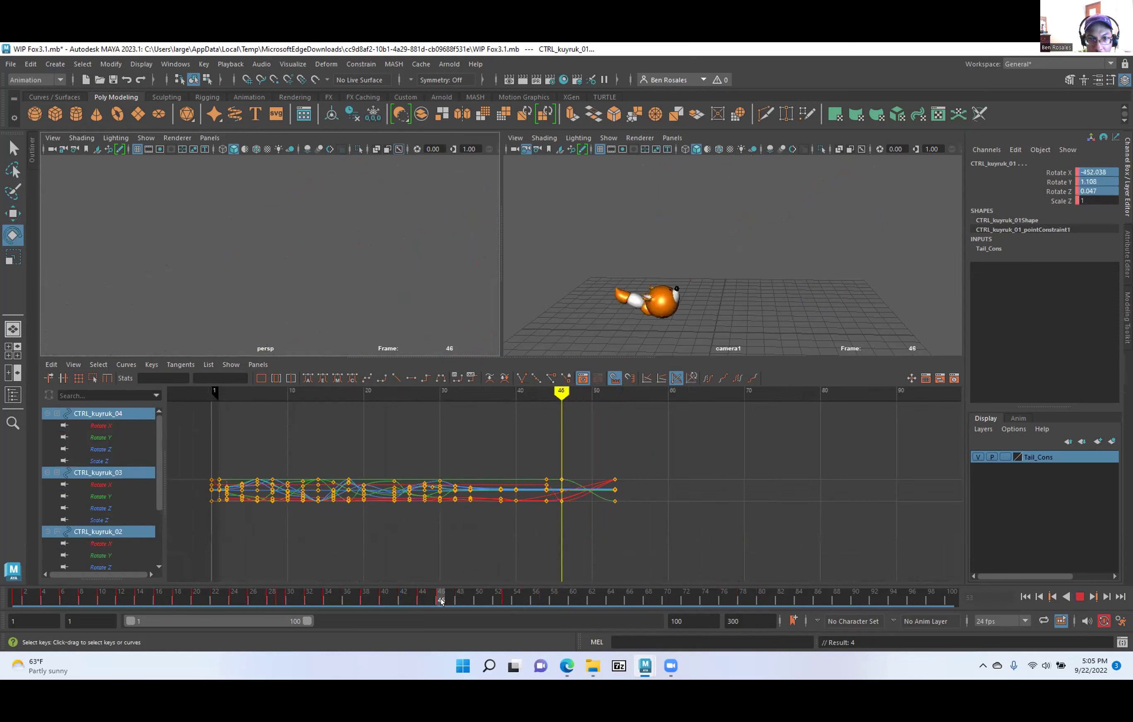
{"action": "middle_click_drag", "start_coordinate": [286, 313], "coordinate": [293, 223], "text": "alt"}
{"action": "left_click_drag", "start_coordinate": [294, 223], "coordinate": [275, 279], "text": "alt"}
{"action": "key", "text": "period"}
{"action": "key", "text": "comma"}
{"action": "key", "text": "period"}
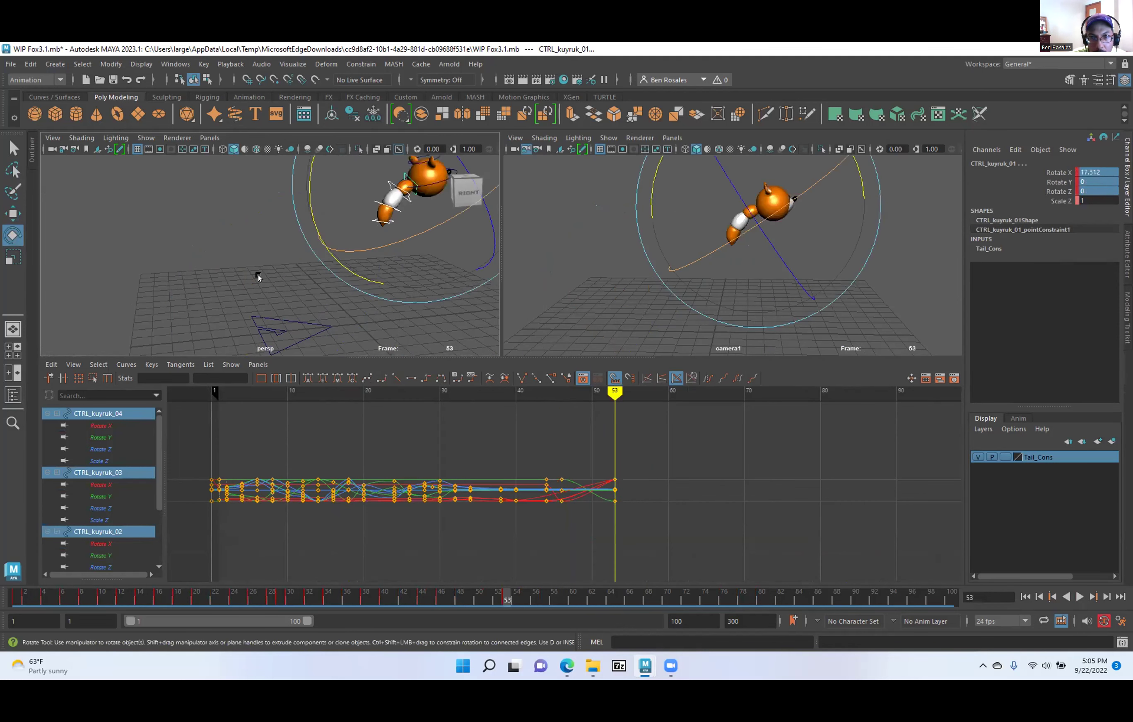
{"action": "middle_click_drag", "start_coordinate": [334, 205], "coordinate": [300, 278], "text": "alt"}
{"action": "right_click_drag", "start_coordinate": [300, 279], "coordinate": [369, 281], "text": "alt"}
{"action": "middle_click_drag", "start_coordinate": [369, 282], "coordinate": [348, 268], "text": "alt"}
{"action": "scroll", "coordinate": [522, 508], "scroll_direction": "up", "scroll_amount": 6}
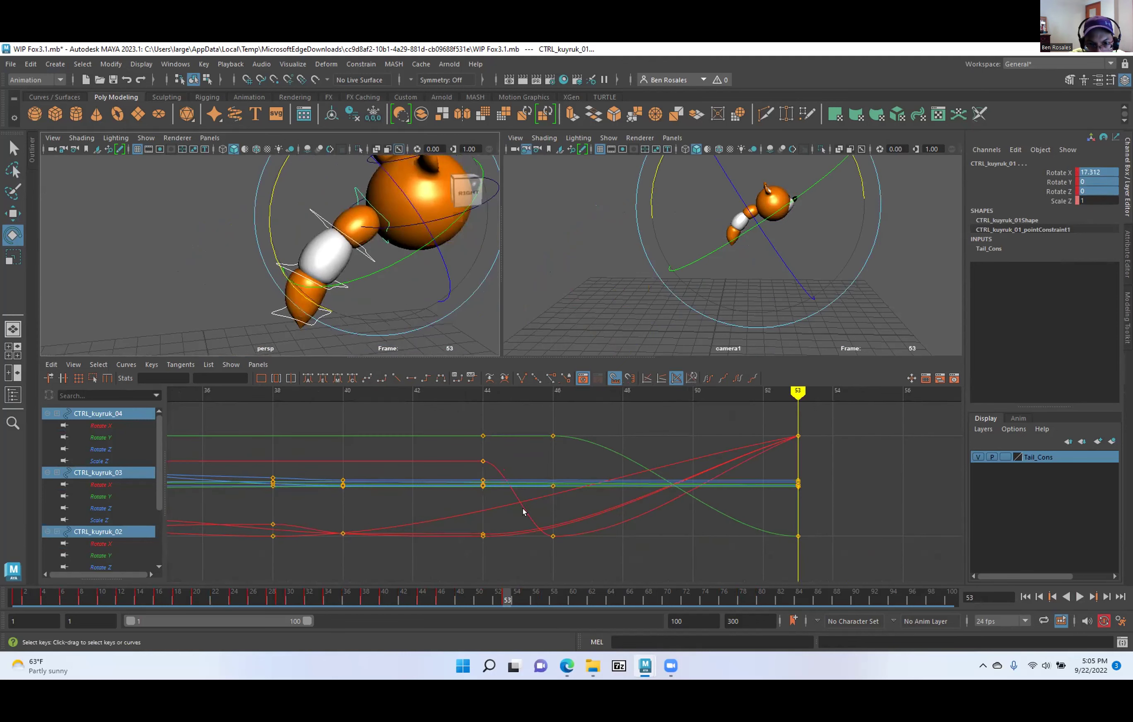
Key all four tail controls at frame 46 and give those keys flat tangents.
{"action": "key", "text": "comma"}
{"action": "key", "text": "s"}
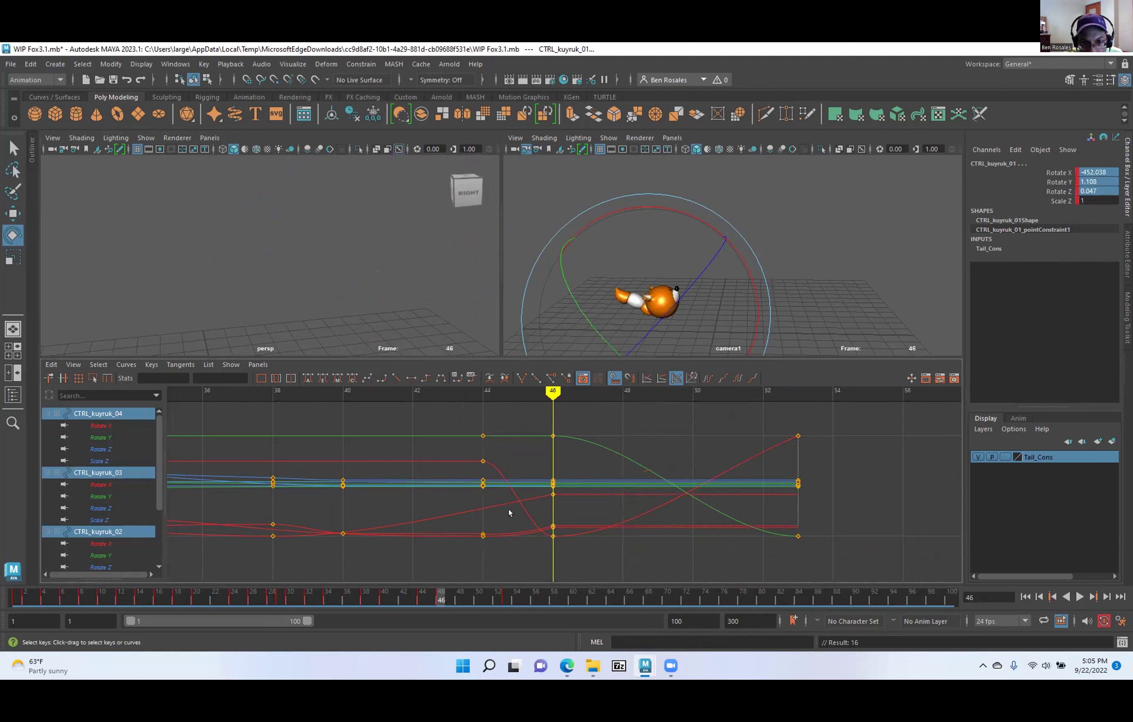
{"action": "left_click_drag", "start_coordinate": [535, 410], "coordinate": [587, 552]}
{"action": "left_click", "coordinate": [409, 379]}
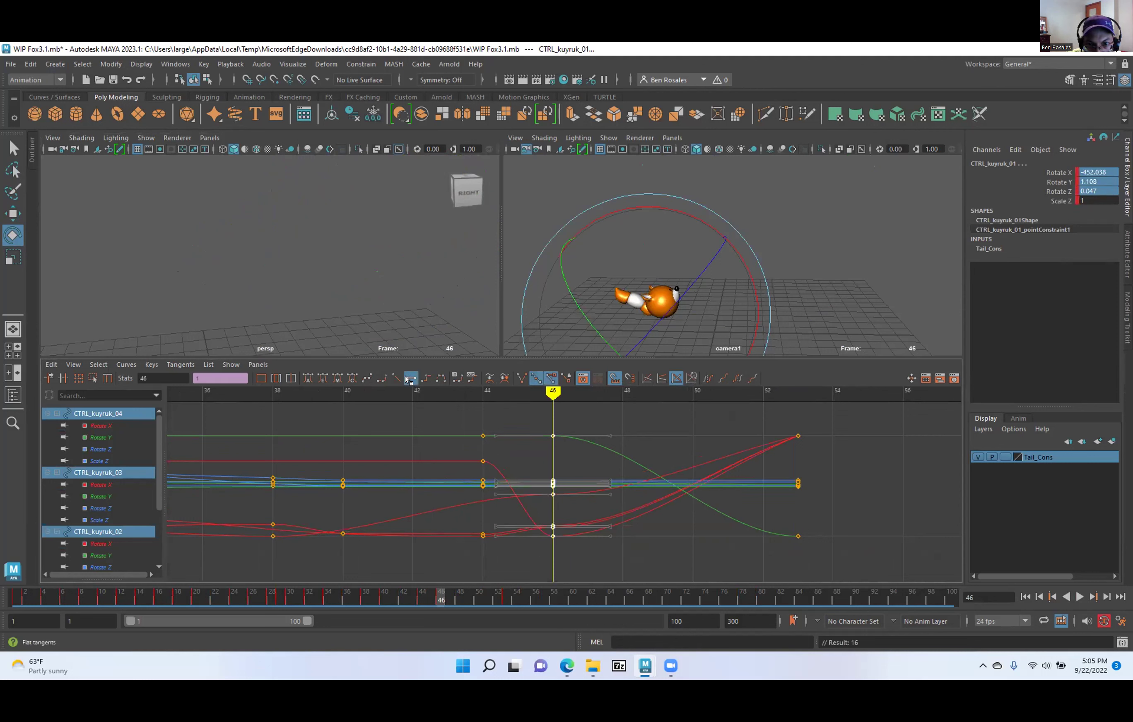
Step through frames 46 to 52 and back to check how the tail swings between the keys, ending at frame 44.
{"action": "key", "text": "alt+period"}
{"action": "key", "text": "alt+period"}
{"action": "key", "text": "alt+period"}
{"action": "key", "text": "alt+period"}
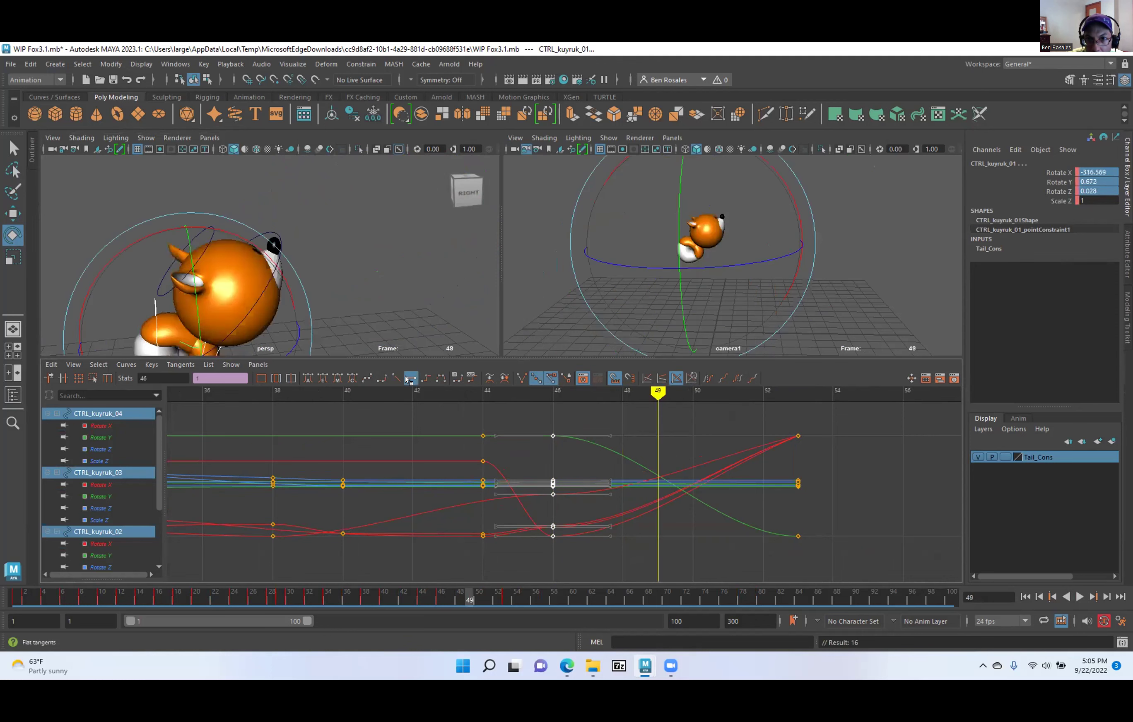
{"action": "key", "text": "alt+period"}
{"action": "key", "text": "alt+period"}
{"action": "key", "text": "alt+period"}
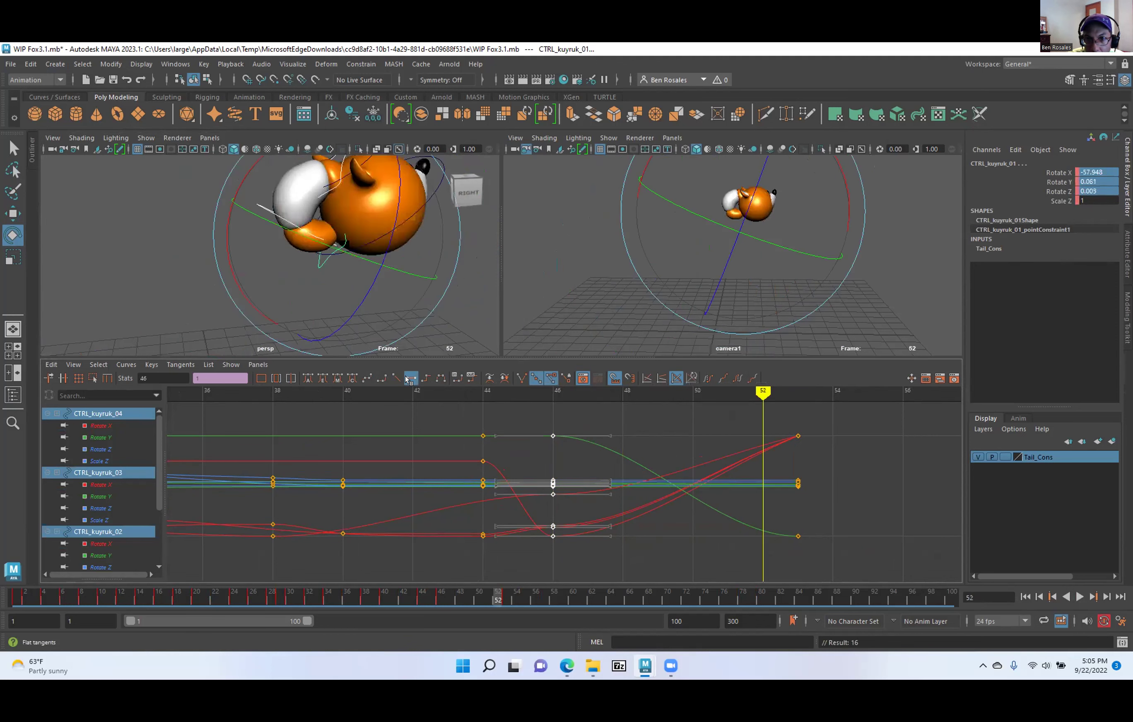
{"action": "key", "text": "alt+comma"}
{"action": "key", "text": "alt+comma"}
{"action": "key", "text": "alt+comma"}
{"action": "key", "text": "alt+comma"}
{"action": "key", "text": "alt+comma"}
{"action": "key", "text": "alt+comma"}
{"action": "key", "text": "alt+comma"}
{"action": "key", "text": "alt+comma"}
{"action": "key", "text": "alt+comma"}
{"action": "key", "text": "alt+comma"}
{"action": "key", "text": "alt+comma"}
{"action": "key", "text": "alt+comma"}
{"action": "key", "text": "alt+comma"}
{"action": "key", "text": "alt+comma"}
{"action": "key", "text": "alt+comma"}
{"action": "key", "text": "alt+comma"}
{"action": "key", "text": "alt+comma"}
{"action": "key", "text": "alt+comma"}
{"action": "key", "text": "alt+comma"}
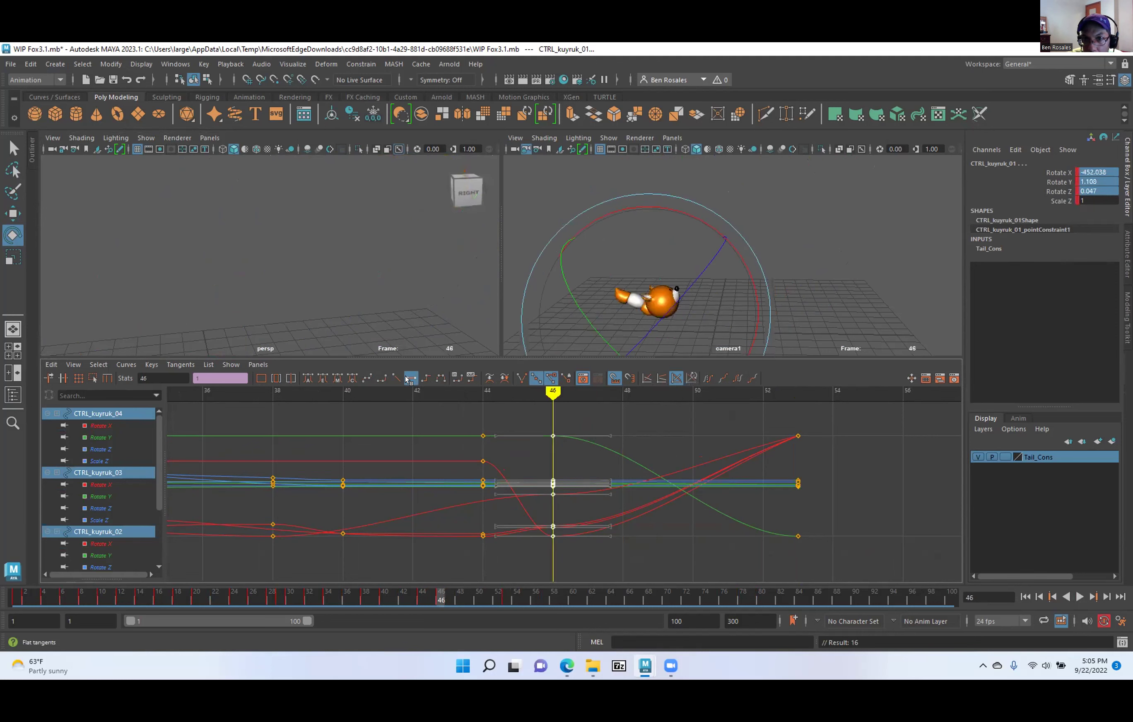
{"action": "key", "text": "period"}
{"action": "key", "text": "period"}
{"action": "key", "text": "period"}
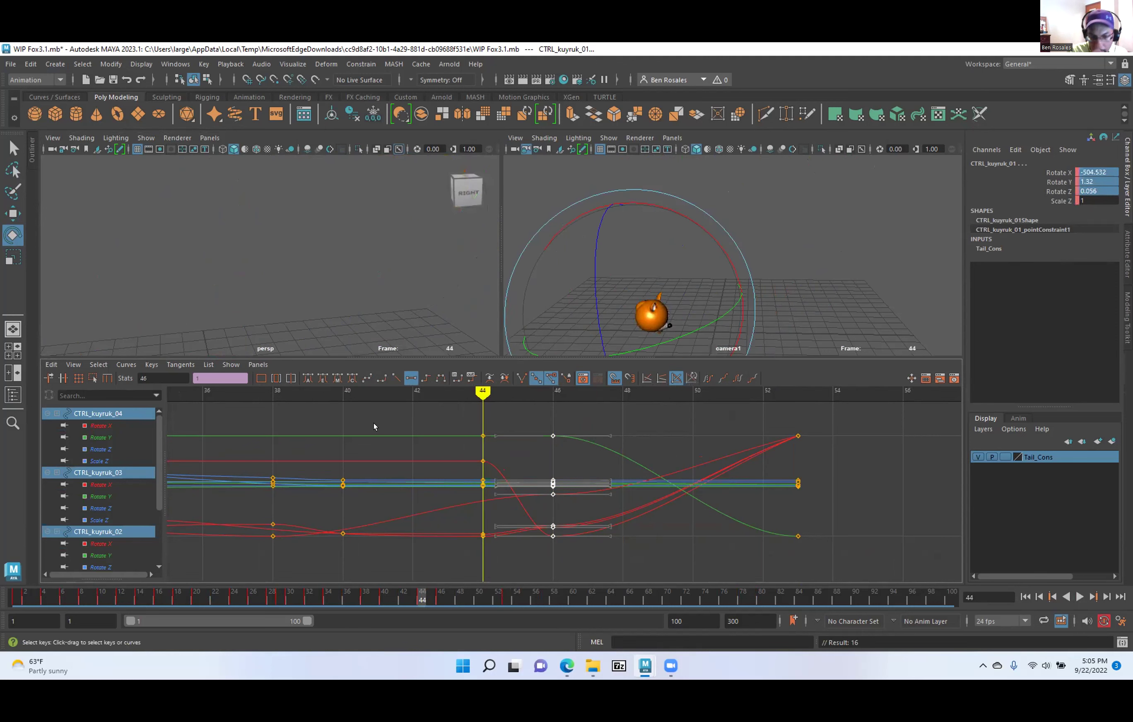
Undo the flat tangents, the frame 46 and 53 tail keys, the rotation, and the zeroing of the tail controls.
{"action": "key", "text": "ctrl+z"}
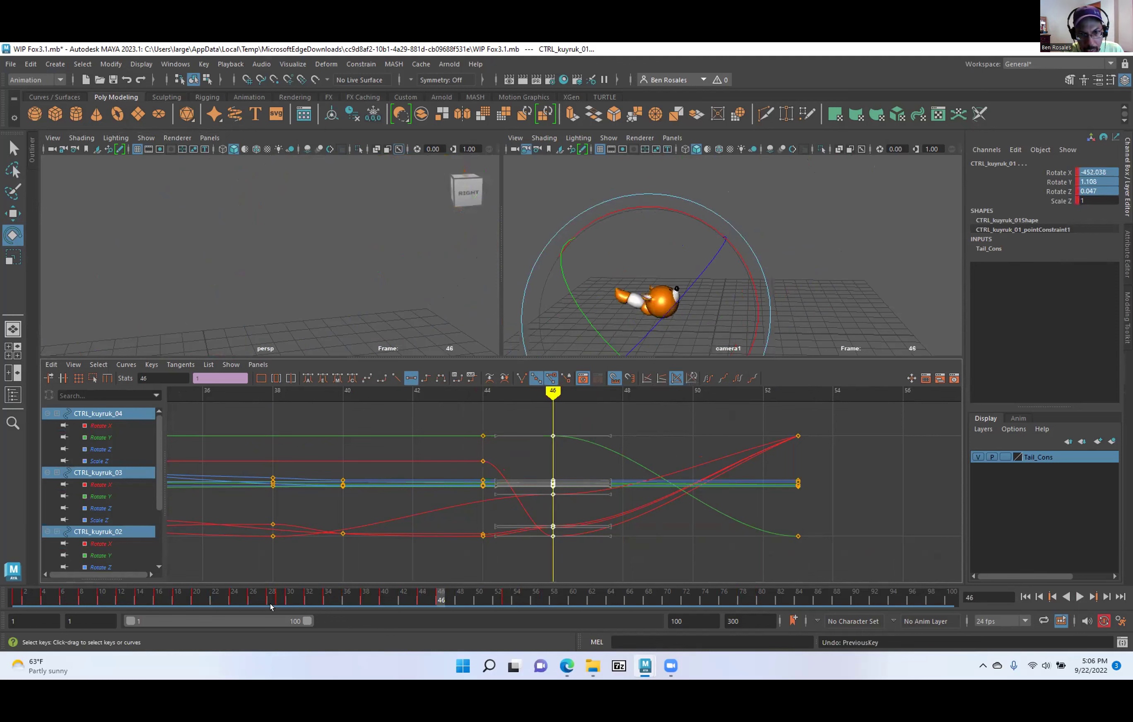
{"action": "key", "text": "ctrl+z"}
{"action": "key", "text": "ctrl+z"}
{"action": "key", "text": "ctrl+z"}
{"action": "key", "text": "ctrl+z"}
{"action": "key", "text": "ctrl+z"}
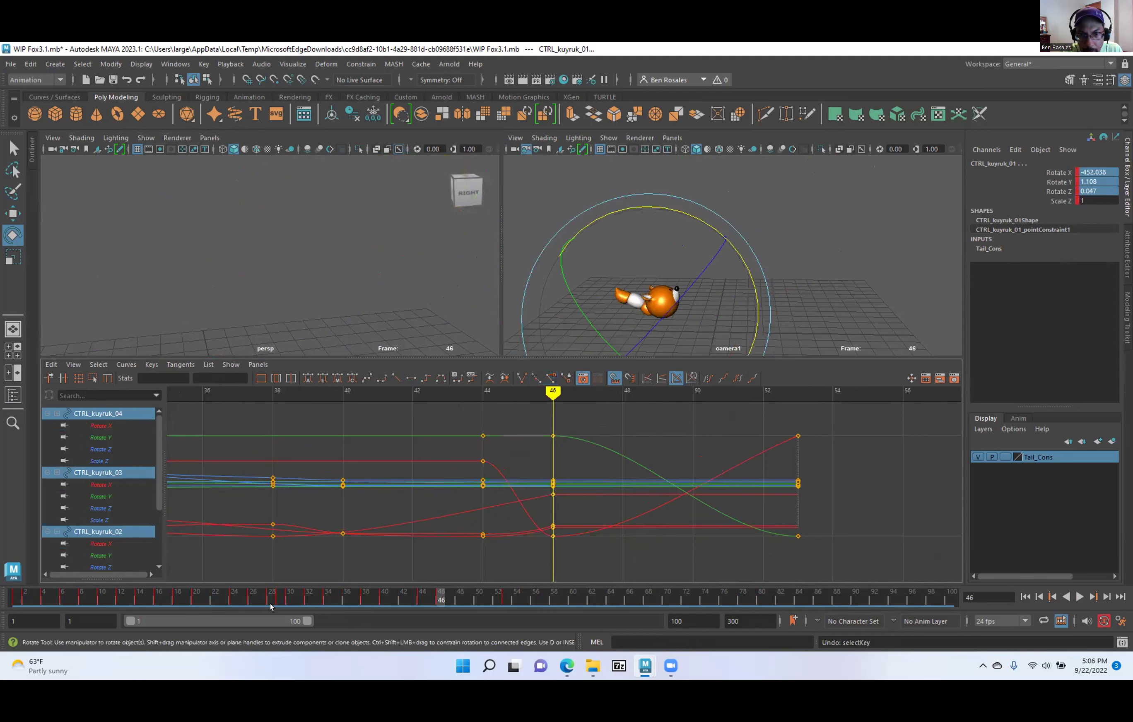
{"action": "key", "text": "ctrl+z"}
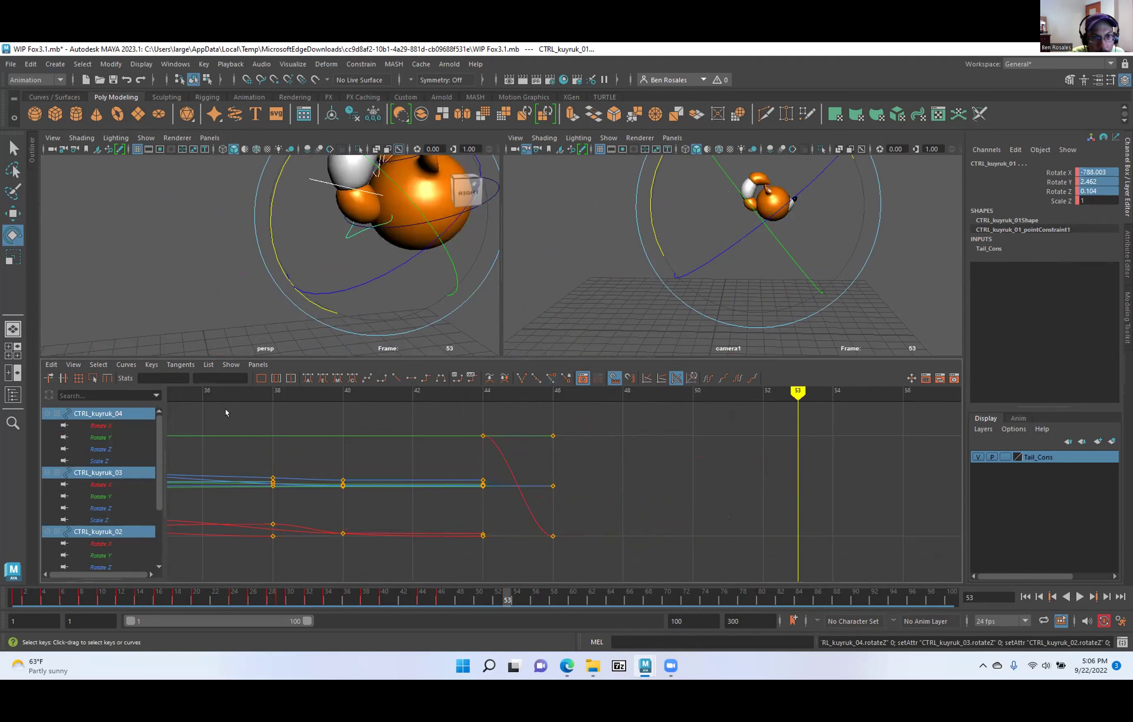
Select only CTRL_kuyruk_01 at the tail's base in frame 53 and examine the full extent of its curves.
{"action": "left_click_drag", "start_coordinate": [273, 269], "coordinate": [140, 252], "text": "alt"}
{"action": "left_click", "coordinate": [273, 264]}
{"action": "left_click", "coordinate": [309, 288]}
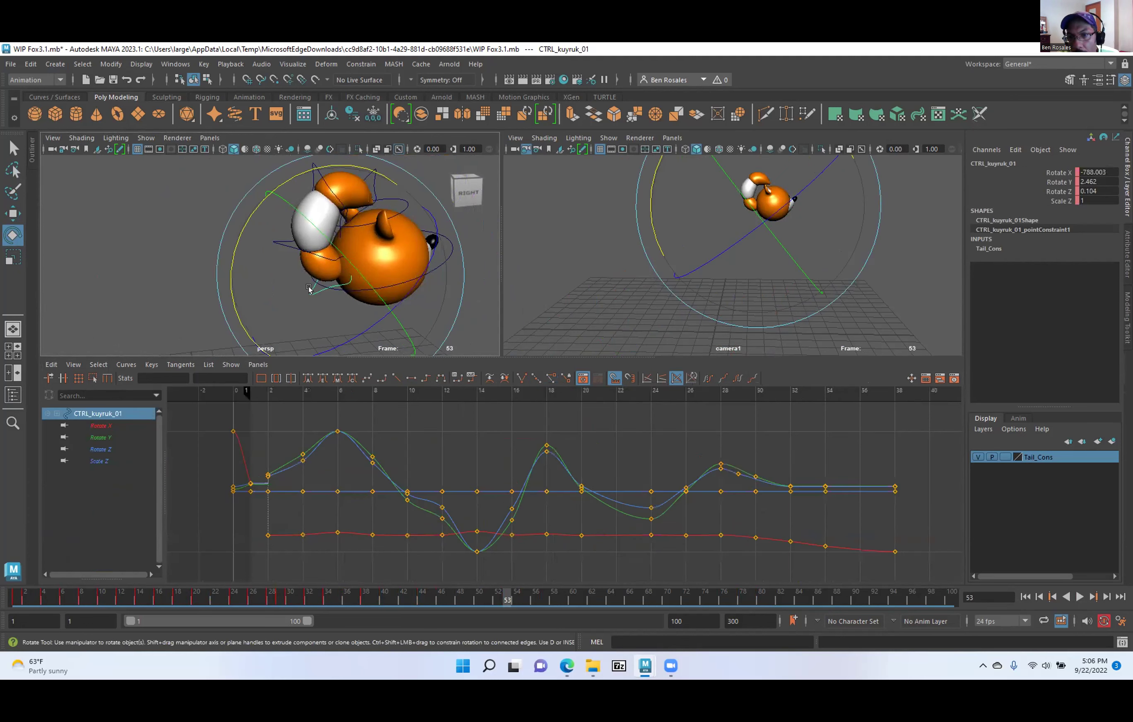
{"action": "scroll", "coordinate": [506, 474], "scroll_direction": "down", "scroll_amount": 15}
{"action": "scroll", "coordinate": [517, 480], "scroll_direction": "up", "scroll_amount": 2}
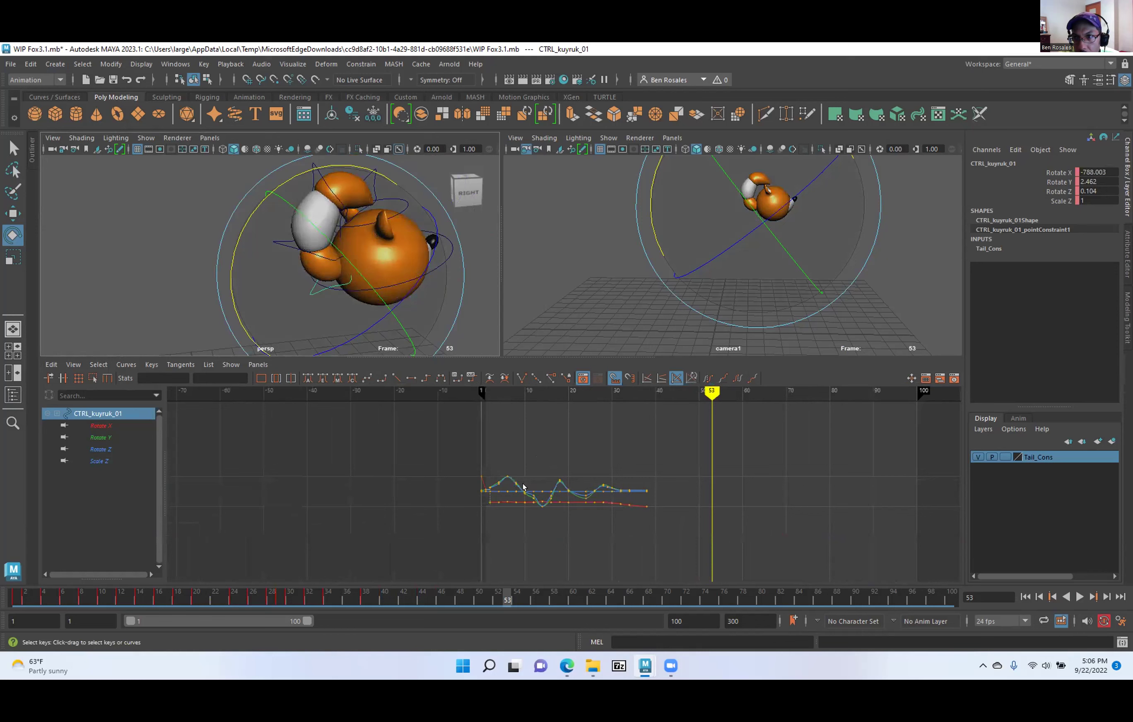
Go back to CTRL_kuyruk_01's key at frame 38 and inspect the tail base up close with the Move tool active.
{"action": "key", "text": "comma"}
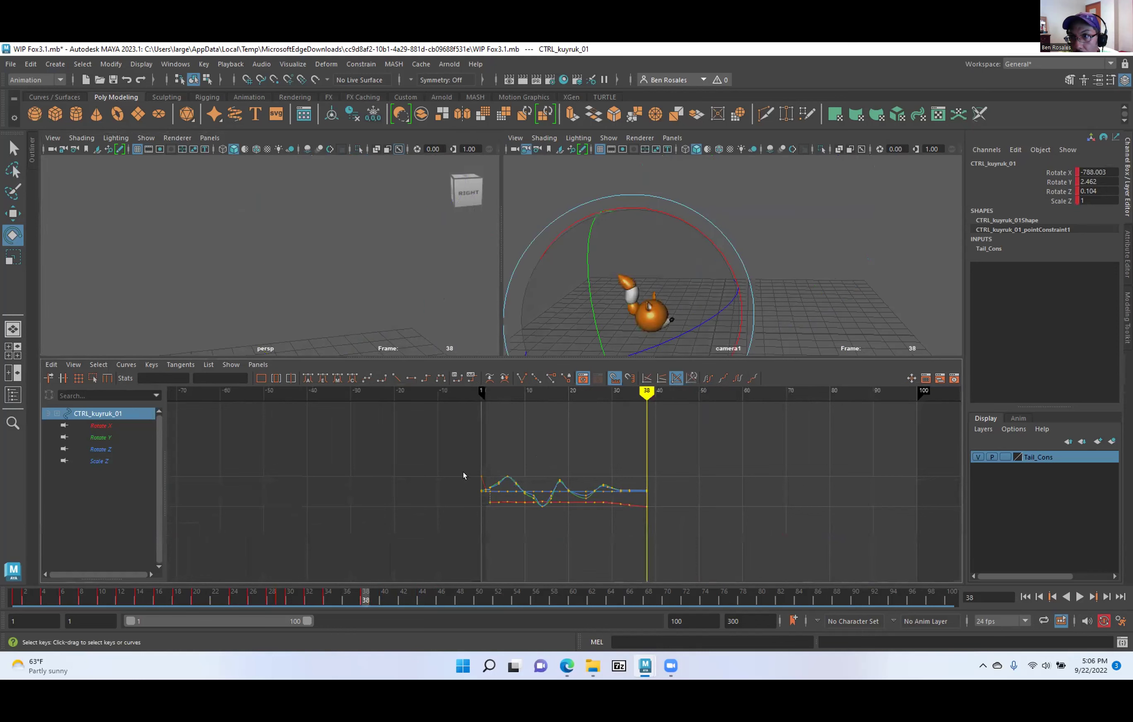
{"action": "middle_click_drag", "start_coordinate": [289, 310], "coordinate": [411, 76], "text": "alt"}
{"action": "middle_click_drag", "start_coordinate": [276, 240], "coordinate": [314, 290], "text": "alt"}
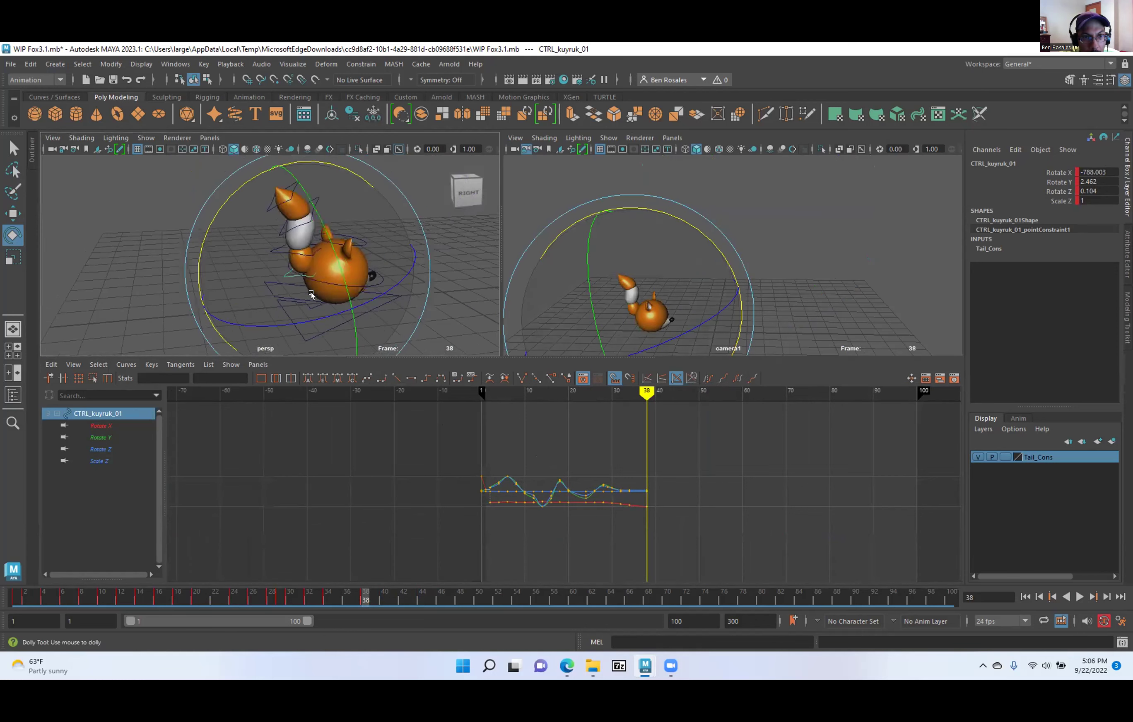
{"action": "right_click_drag", "start_coordinate": [314, 291], "coordinate": [387, 325], "text": "alt"}
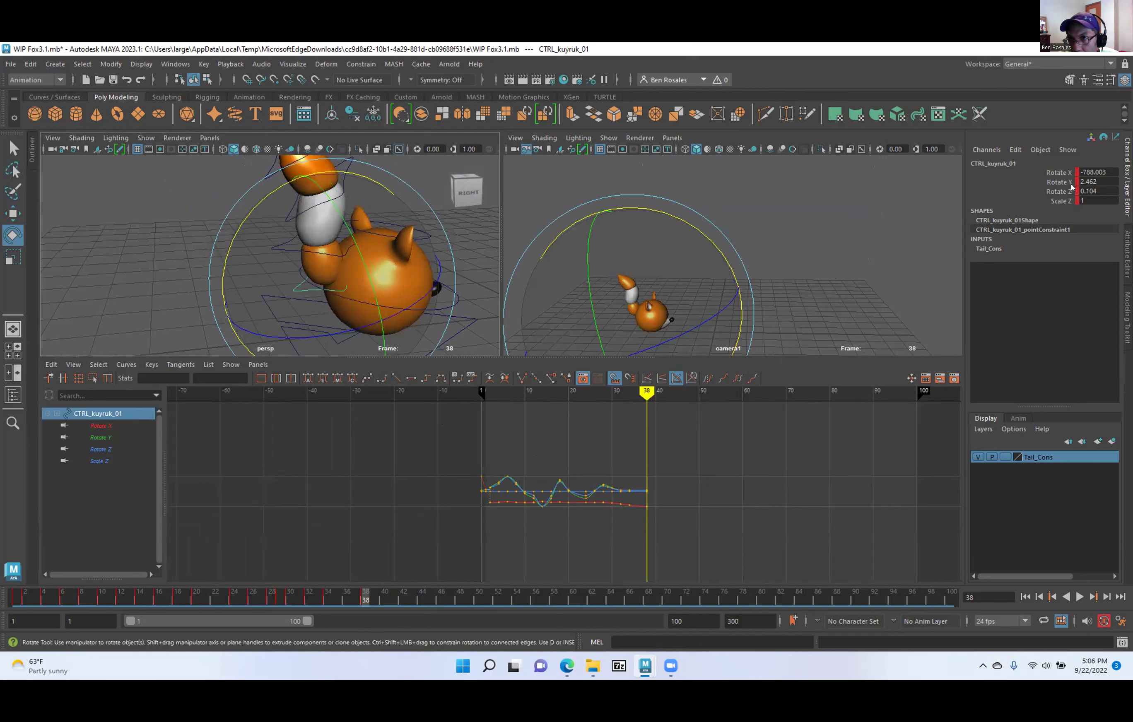
{"action": "key", "text": "w"}
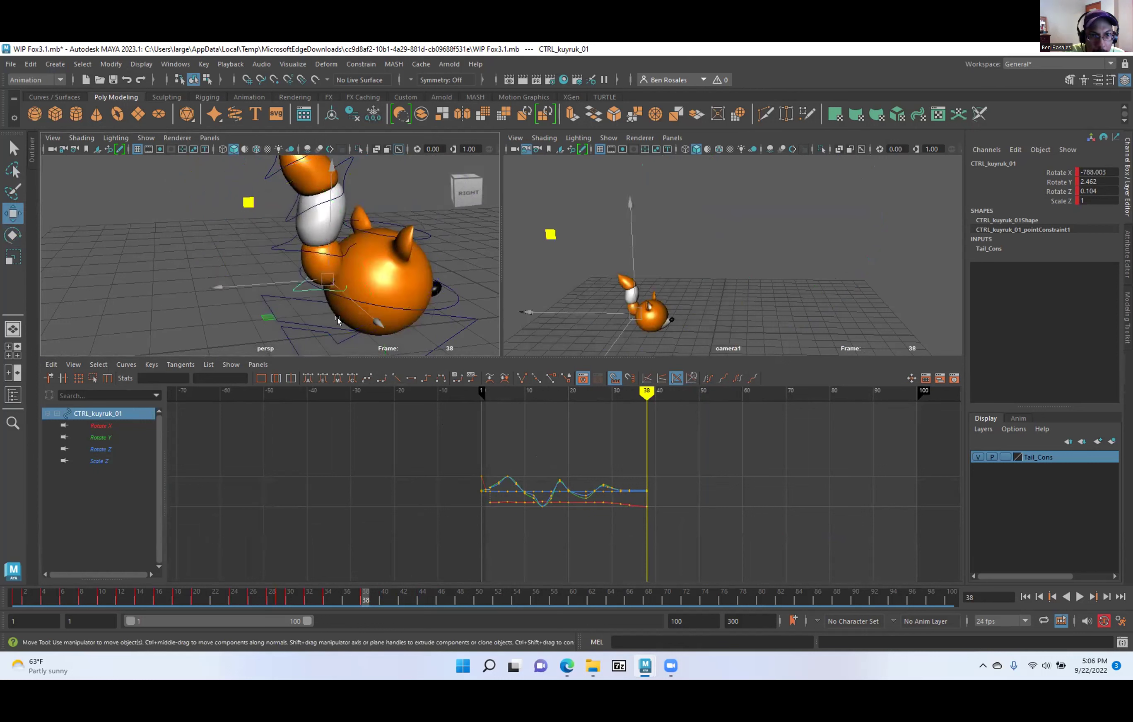
Isolate CTRL_kuyruk_01's Rotate X curve in the Graph Editor and go to its first key at frame 0.
{"action": "key", "text": "f"}
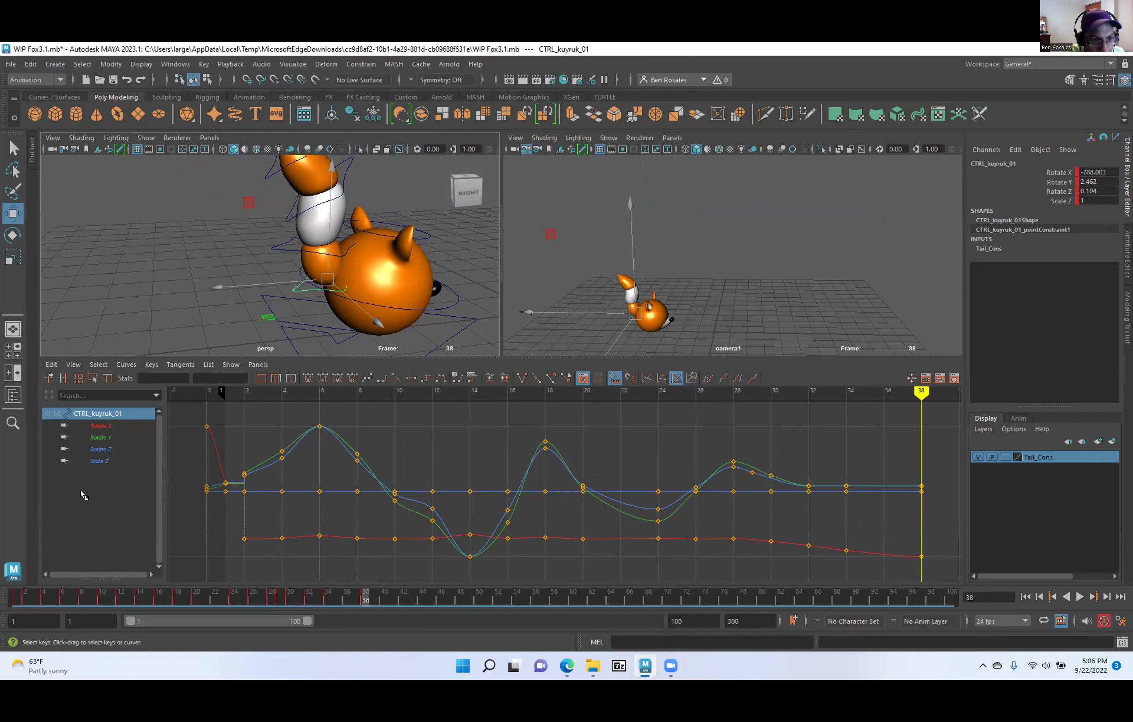
{"action": "left_click", "coordinate": [101, 425]}
{"action": "scroll", "coordinate": [510, 516], "scroll_direction": "down", "scroll_amount": 5}
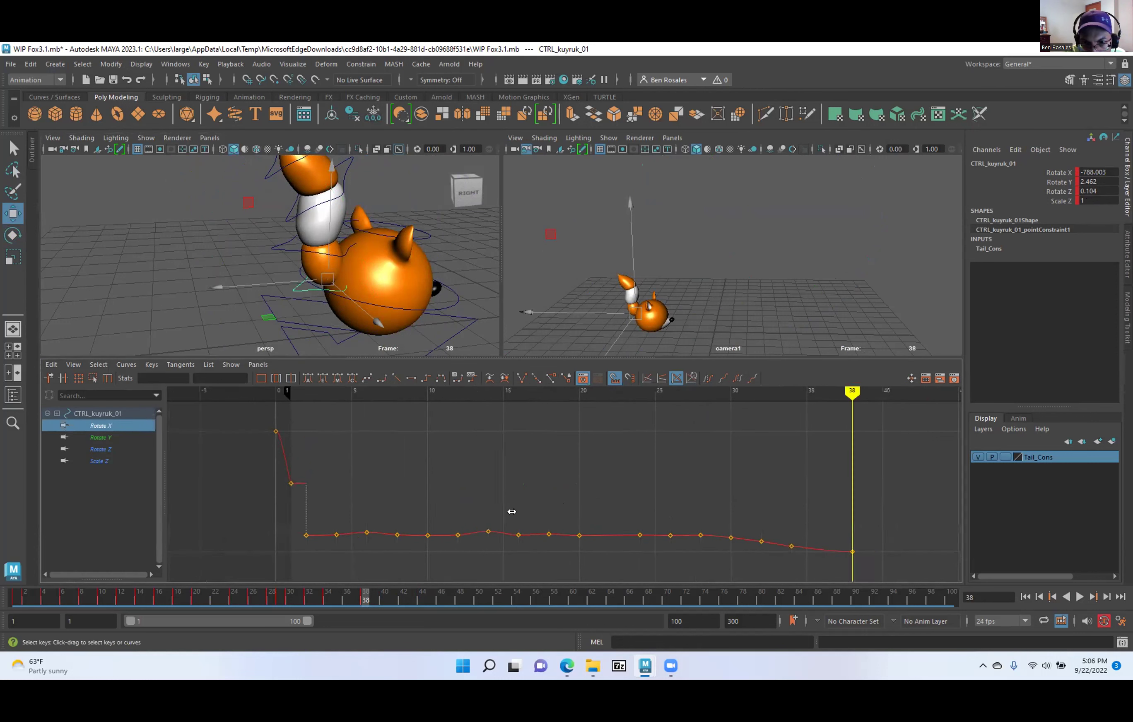
{"action": "scroll", "coordinate": [437, 488], "scroll_direction": "up", "scroll_amount": 10}
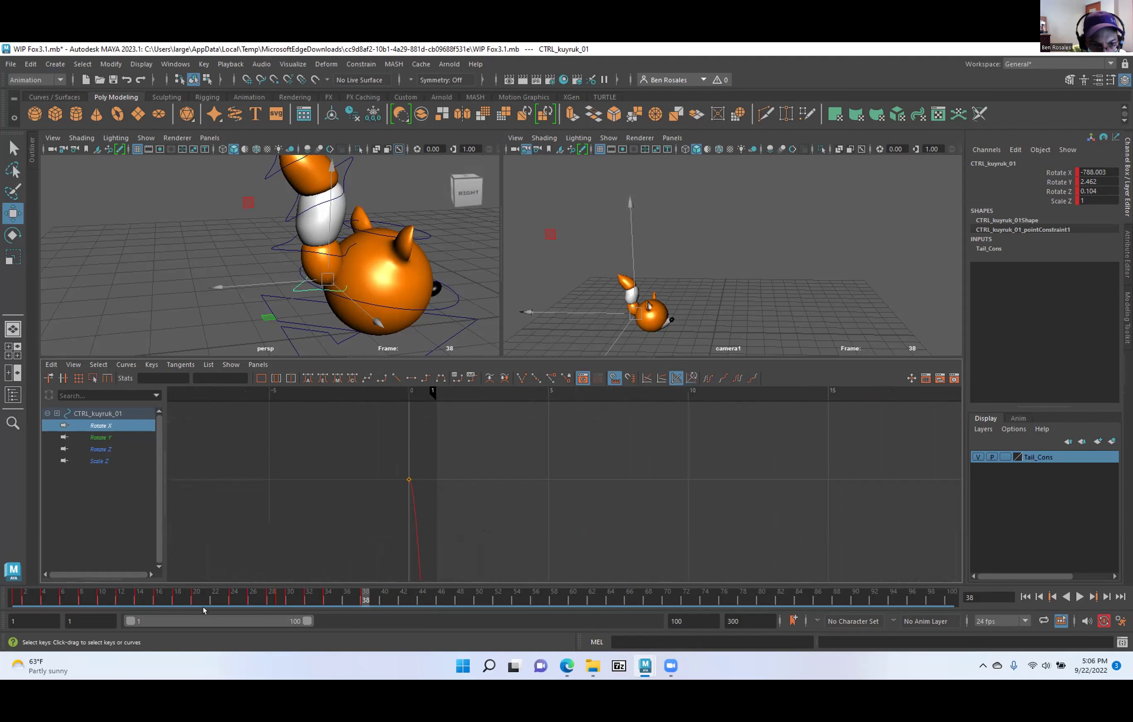
{"action": "left_click_drag", "start_coordinate": [108, 581], "coordinate": [4, 610]}
{"action": "key", "text": "alt+v"}
{"action": "left_click_drag", "start_coordinate": [436, 393], "coordinate": [395, 393]}
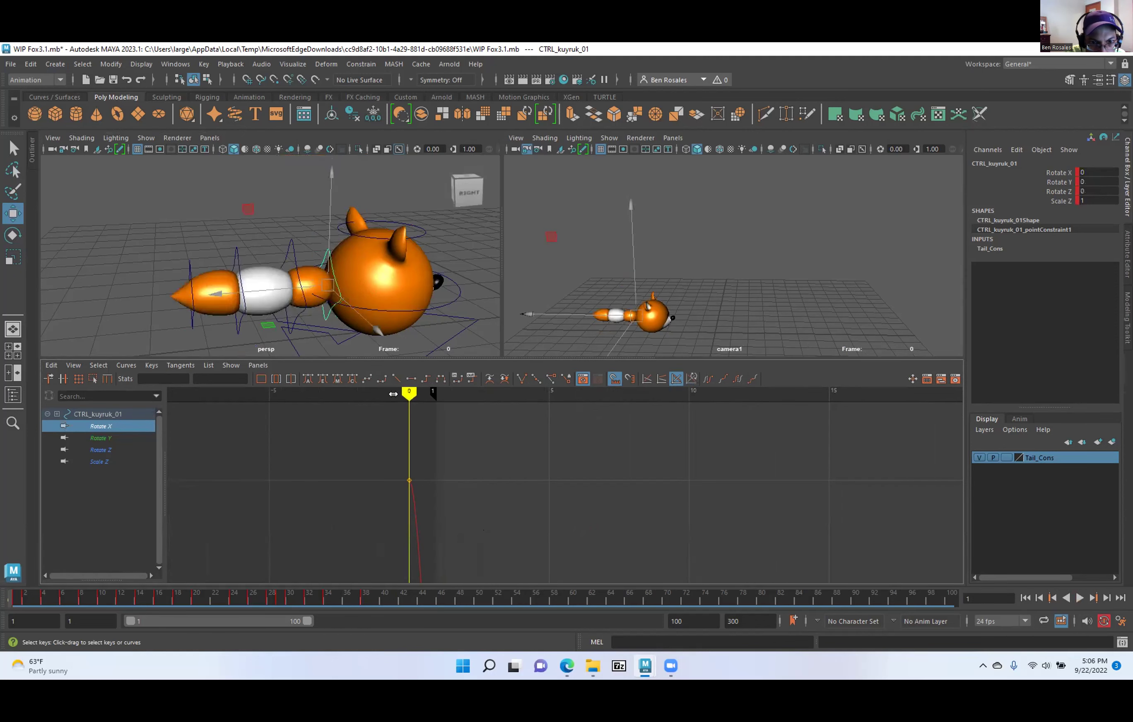
Examine the whole Rotate X curve and step through the opening frames to compare the tail's pose, ending at frame 1.
{"action": "right_click_drag", "start_coordinate": [505, 513], "coordinate": [430, 498], "text": "alt"}
{"action": "middle_click_drag", "start_coordinate": [430, 498], "coordinate": [425, 441], "text": "alt"}
{"action": "right_click_drag", "start_coordinate": [473, 458], "coordinate": [488, 417], "text": "alt"}
{"action": "key", "text": "period"}
{"action": "key", "text": "period"}
{"action": "key", "text": "comma"}
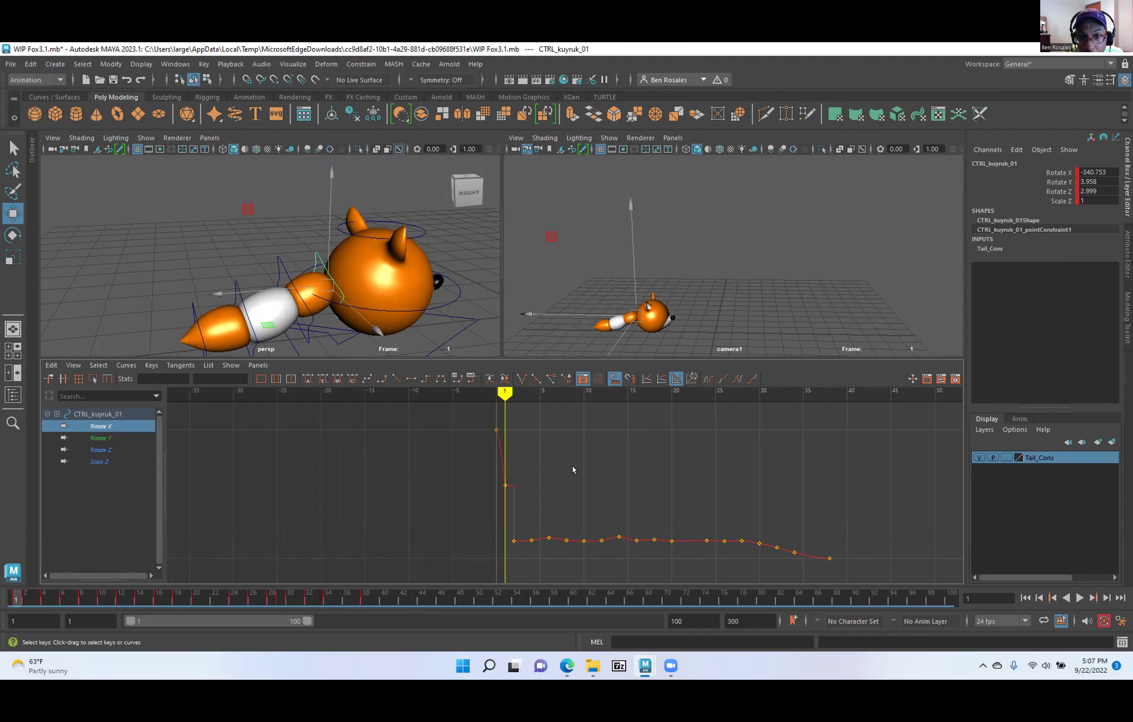
Raise the Rotate X key at frame 1 to 0 and undo the unwanted shift of the frame 6 and 14 keys.
{"action": "left_click_drag", "start_coordinate": [499, 475], "coordinate": [840, 563]}
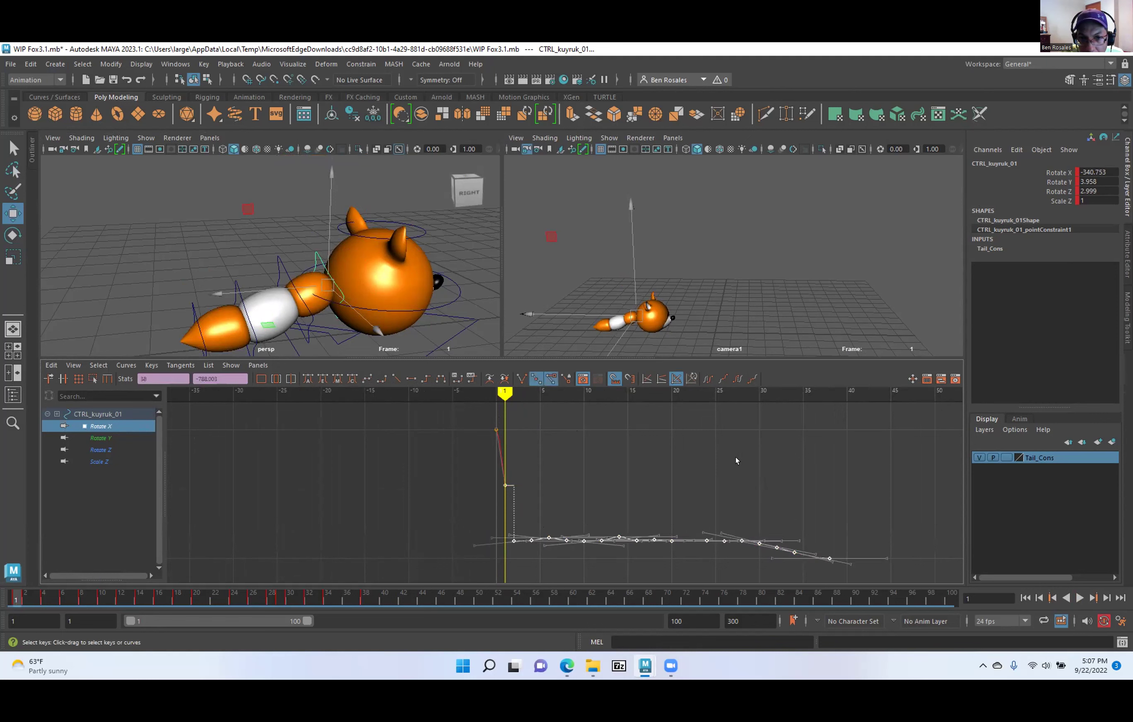
{"action": "middle_click_drag", "start_coordinate": [718, 454], "coordinate": [717, 419]}
{"action": "left_click_drag", "start_coordinate": [862, 515], "coordinate": [509, 455]}
{"action": "key", "text": "ctrl+z"}
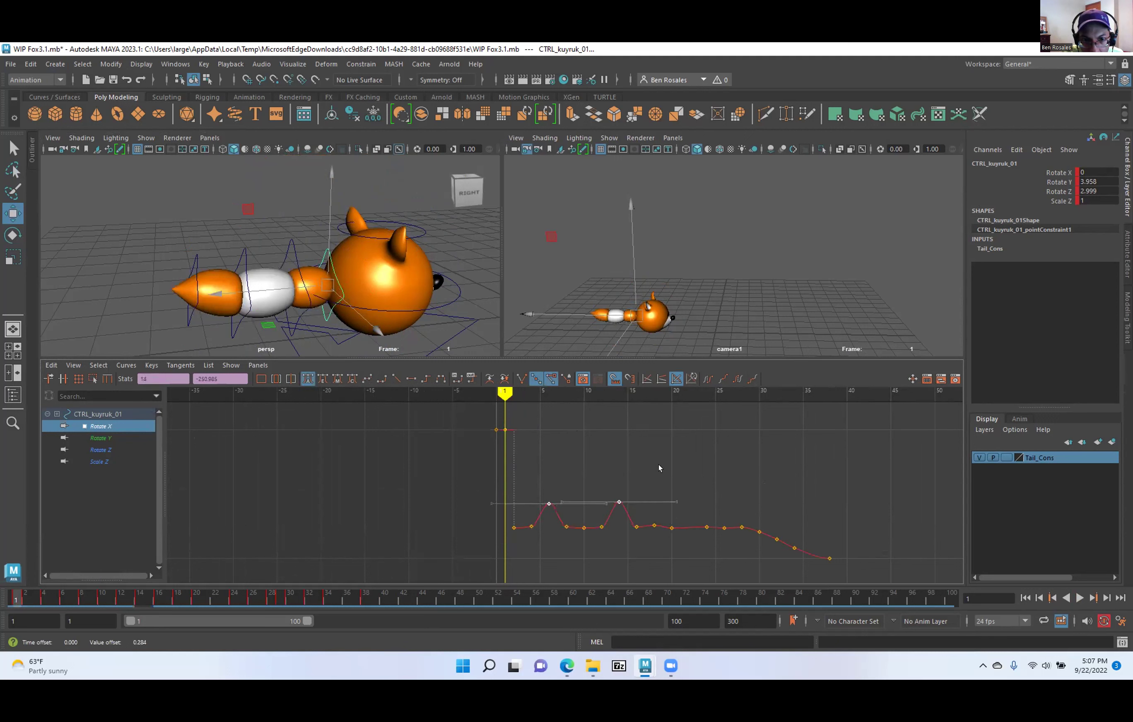
{"action": "key", "text": "ctrl+z"}
Raise the Rotate X keys from frames 2 to 38 together, without changing their timing, until frame 2 is level with frame 1.
{"action": "left_click_drag", "start_coordinate": [870, 484], "coordinate": [474, 569]}
{"action": "middle_click_drag", "start_coordinate": [577, 483], "coordinate": [588, 394], "text": "shift"}
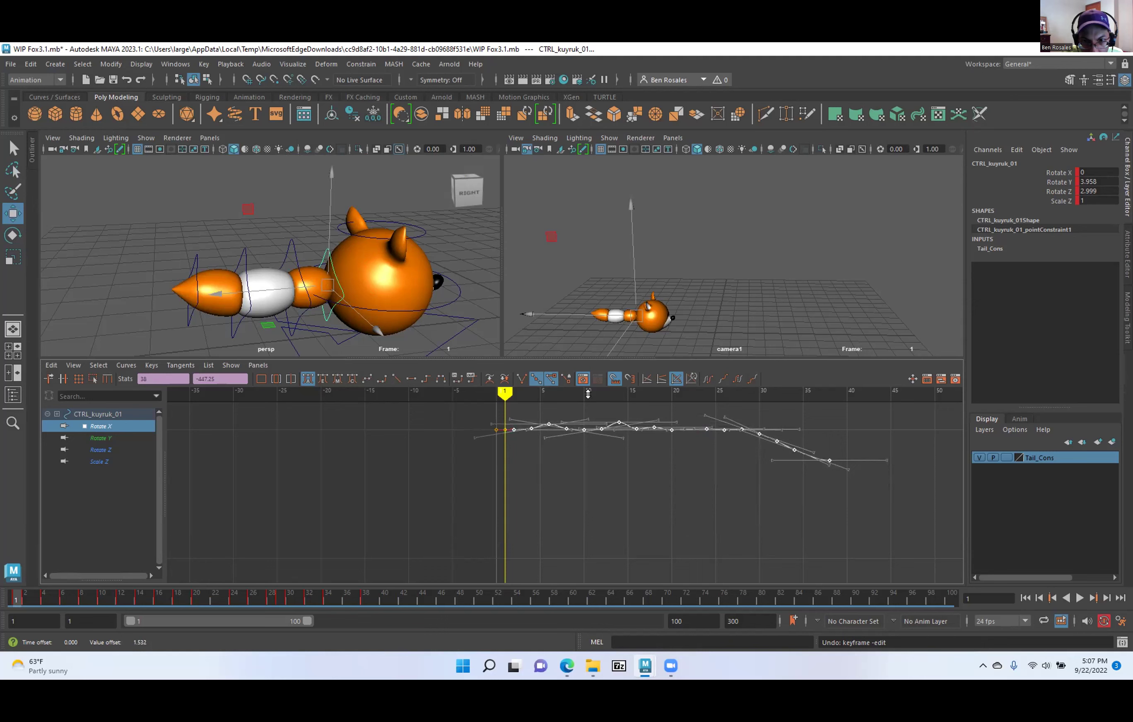
{"action": "middle_click_drag", "start_coordinate": [548, 466], "coordinate": [453, 476], "text": "alt"}
{"action": "right_click_drag", "start_coordinate": [453, 476], "coordinate": [547, 480], "text": "alt+shift"}
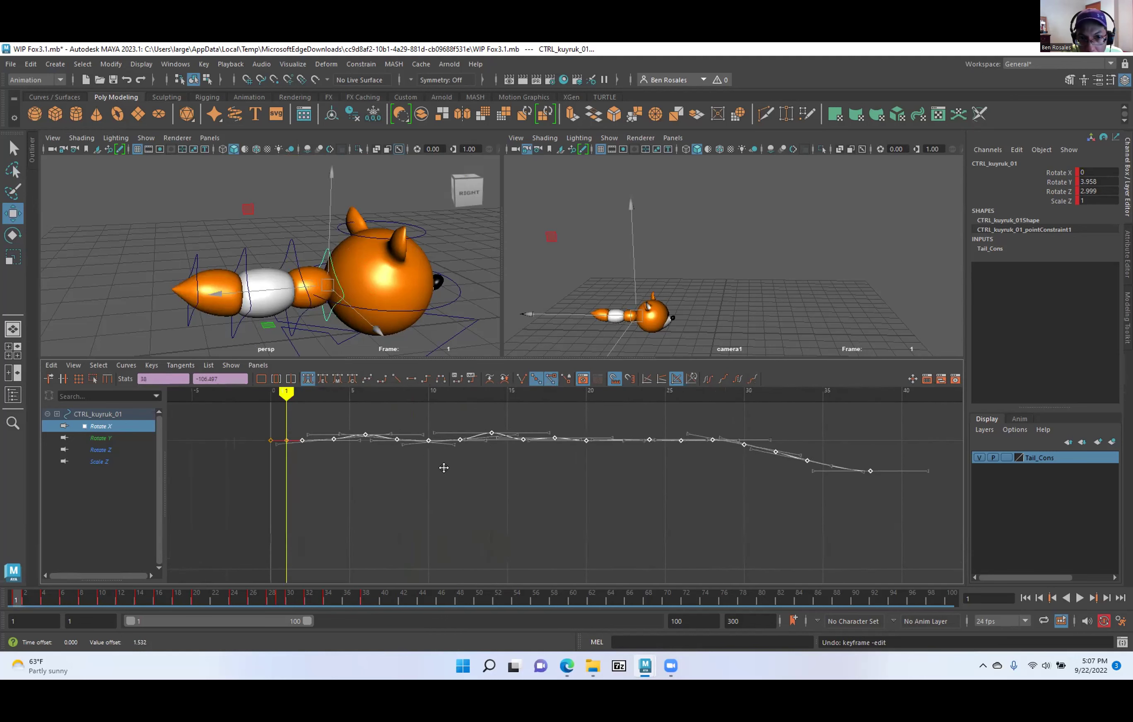
{"action": "middle_click_drag", "start_coordinate": [443, 468], "coordinate": [468, 496], "text": "alt"}
Scrub through the animation from the start to check the tail's motion with the raised Rotate X curve, ending at frame 43.
{"action": "left_click_drag", "start_coordinate": [24, 598], "coordinate": [441, 560]}
{"action": "scroll", "coordinate": [557, 494], "scroll_direction": "down", "scroll_amount": 2}
{"action": "right_click_drag", "start_coordinate": [558, 494], "coordinate": [508, 512], "text": "alt"}
{"action": "left_click_drag", "start_coordinate": [440, 597], "coordinate": [408, 599]}
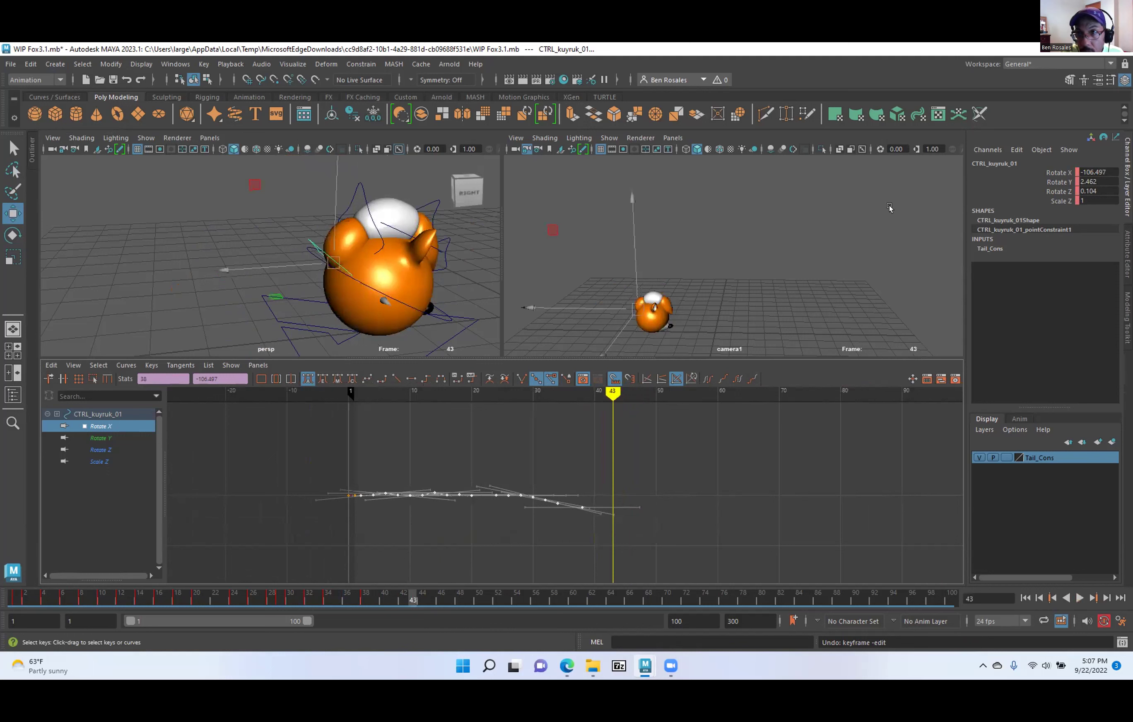
Examine CTRL_kuyruk_01's Rotate Y curve and select the next tail control, CTRL_kuyruk_02, to show its curves.
{"action": "left_click", "coordinate": [1088, 172]}
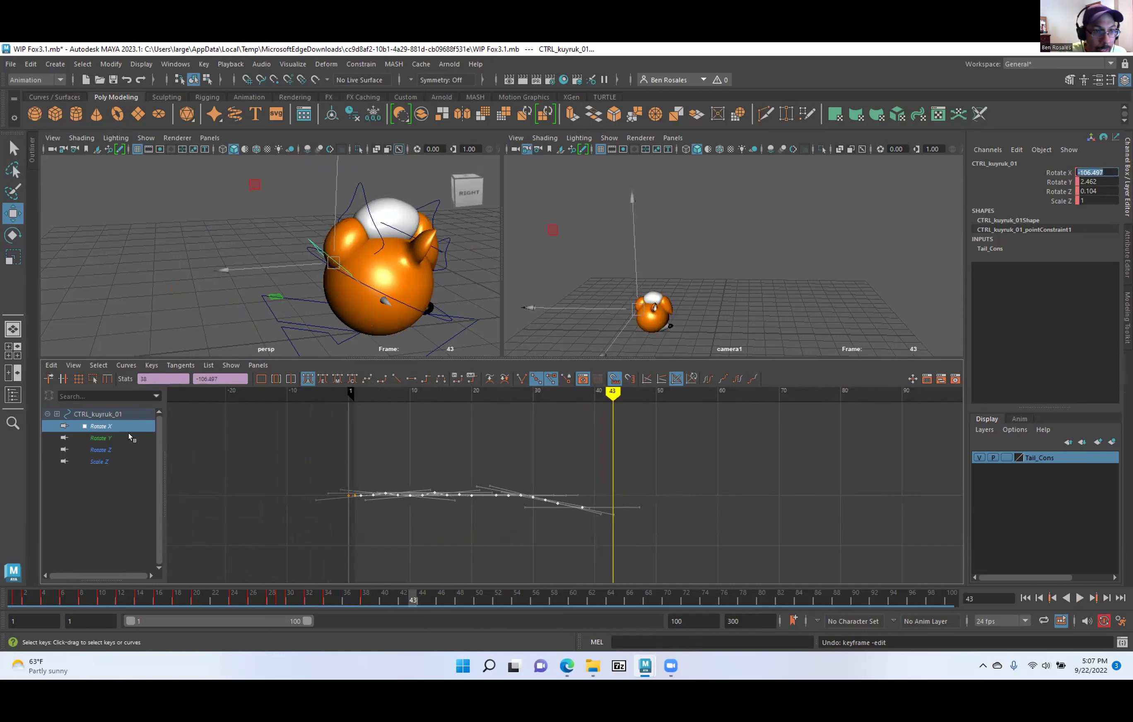
{"action": "left_click", "coordinate": [95, 438]}
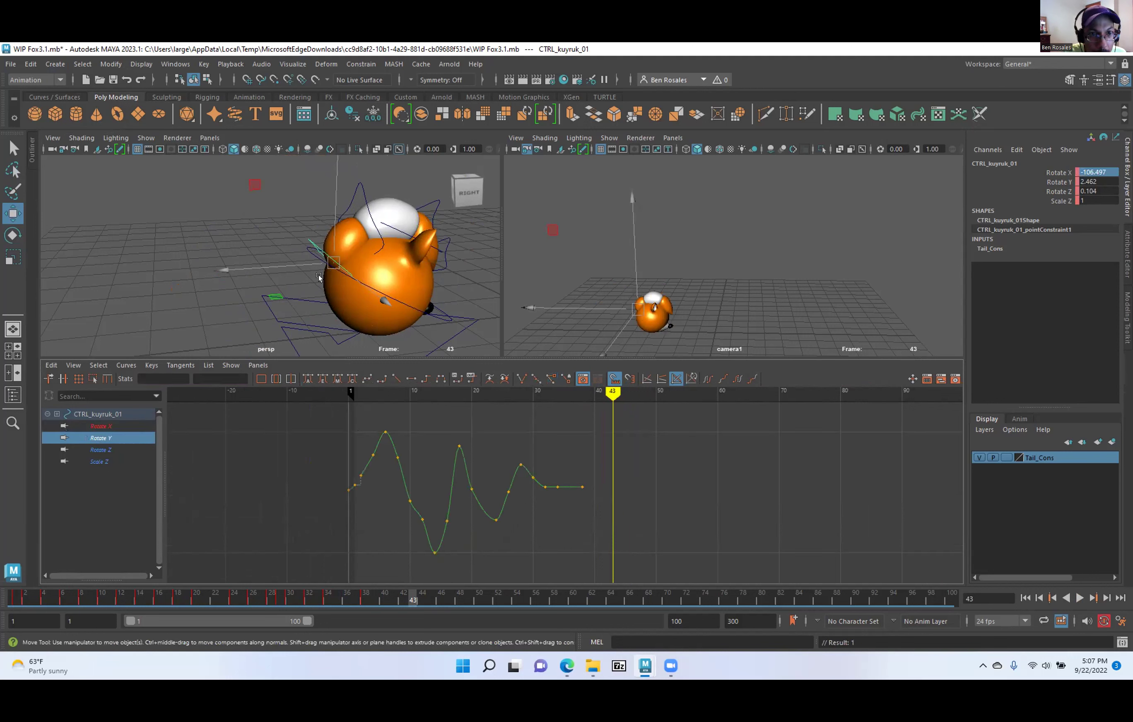
{"action": "left_click", "coordinate": [348, 203]}
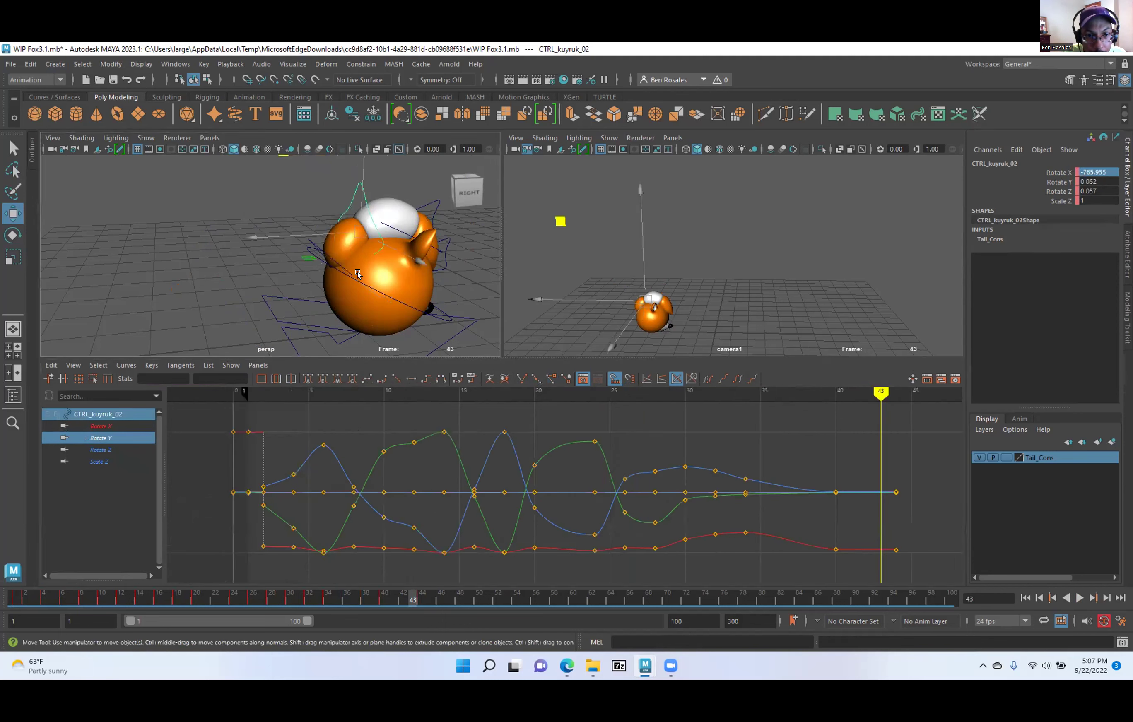
Examine the rotation curves of the CTRL_kuyruk_02 tail control and select its Rotate X value.
{"action": "scroll", "coordinate": [443, 485], "scroll_direction": "down", "scroll_amount": 5}
{"action": "key", "text": "f"}
{"action": "right_click_drag", "start_coordinate": [449, 484], "coordinate": [514, 484], "text": "alt"}
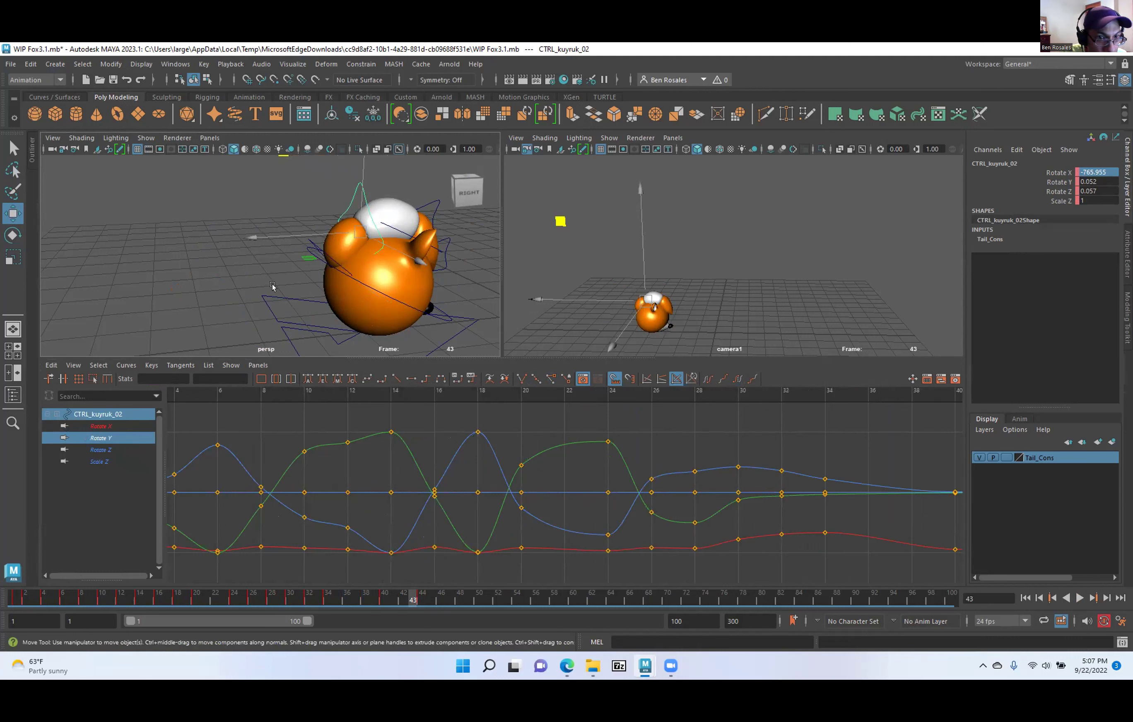
{"action": "left_click", "coordinate": [340, 195]}
{"action": "left_click", "coordinate": [350, 200]}
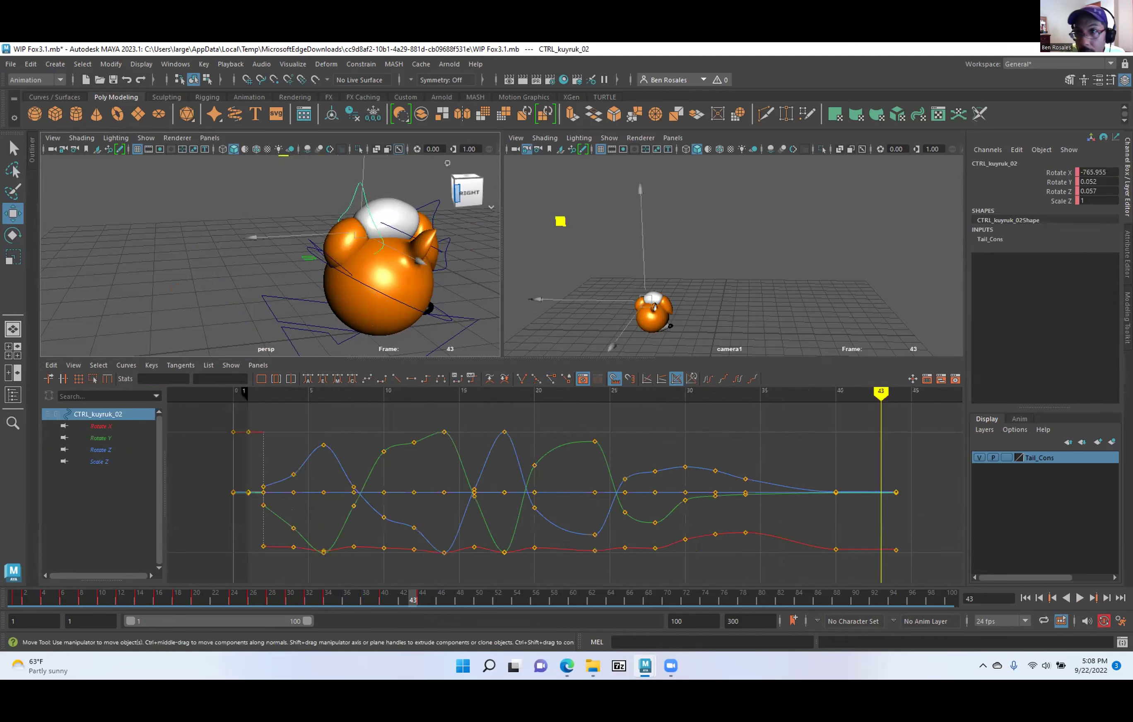
{"action": "left_click", "coordinate": [1093, 173]}
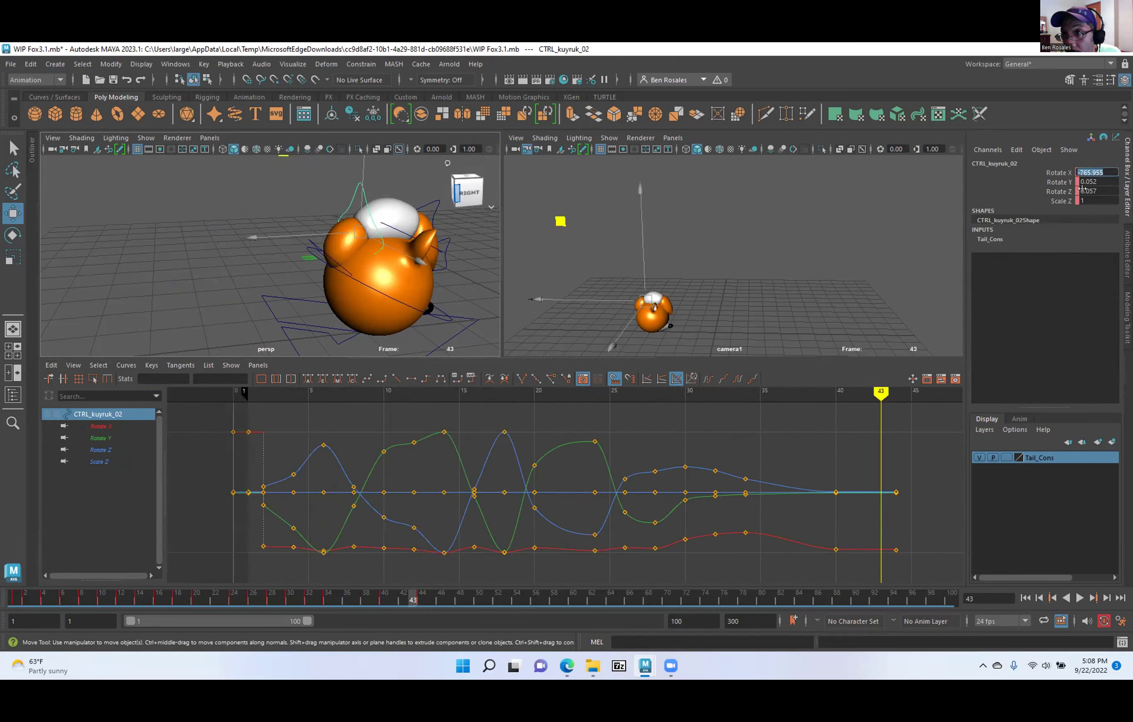
Select the CTRL_kuyruk_03 and CTRL_kuyruk_04 tail controls in turn and inspect their rotation values and curves at frame 43.
{"action": "left_click", "coordinate": [419, 208]}
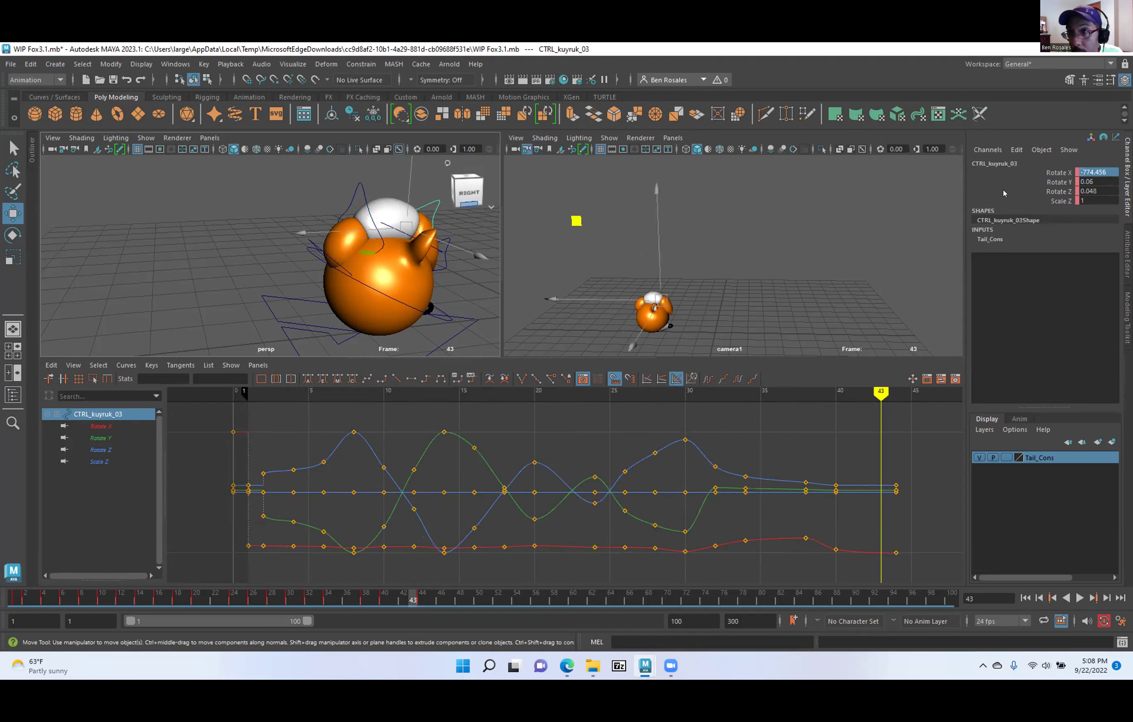
{"action": "middle_click_drag", "start_coordinate": [481, 276], "coordinate": [427, 274], "text": "alt"}
{"action": "scroll", "coordinate": [427, 274], "scroll_direction": "up", "scroll_amount": 2}
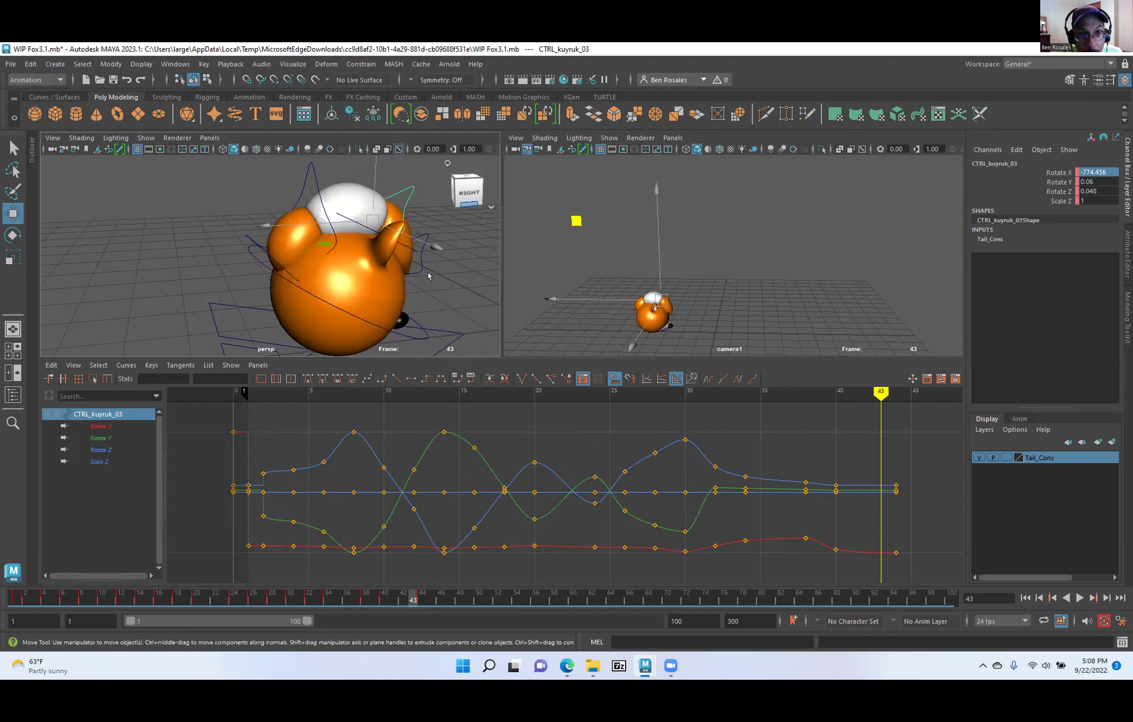
{"action": "left_click", "coordinate": [418, 268]}
{"action": "left_click", "coordinate": [419, 268]}
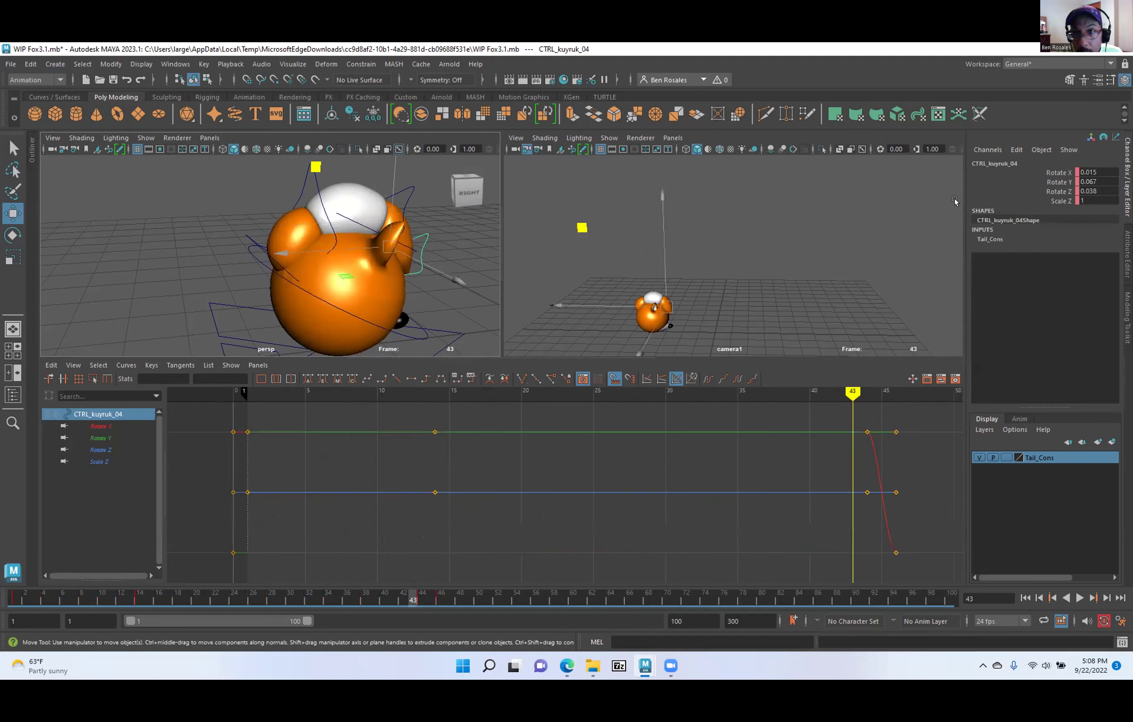
{"action": "middle_click_drag", "start_coordinate": [376, 297], "coordinate": [357, 302], "text": "alt"}
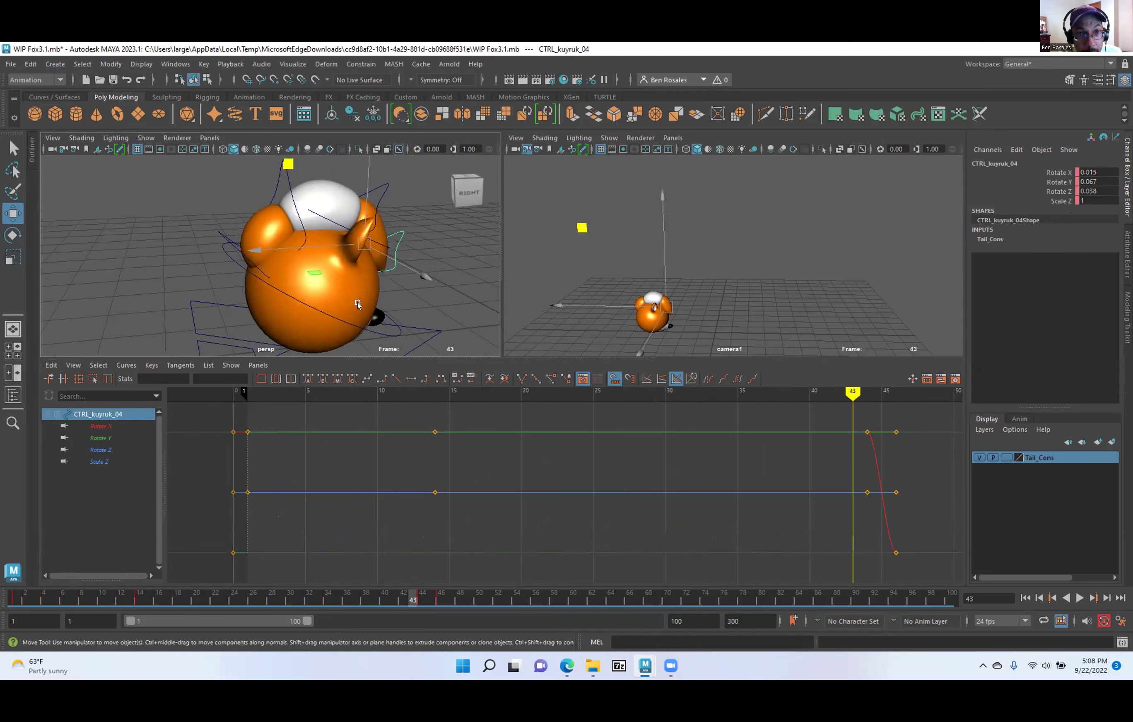
{"action": "left_click_drag", "start_coordinate": [357, 302], "coordinate": [276, 289], "text": "alt"}
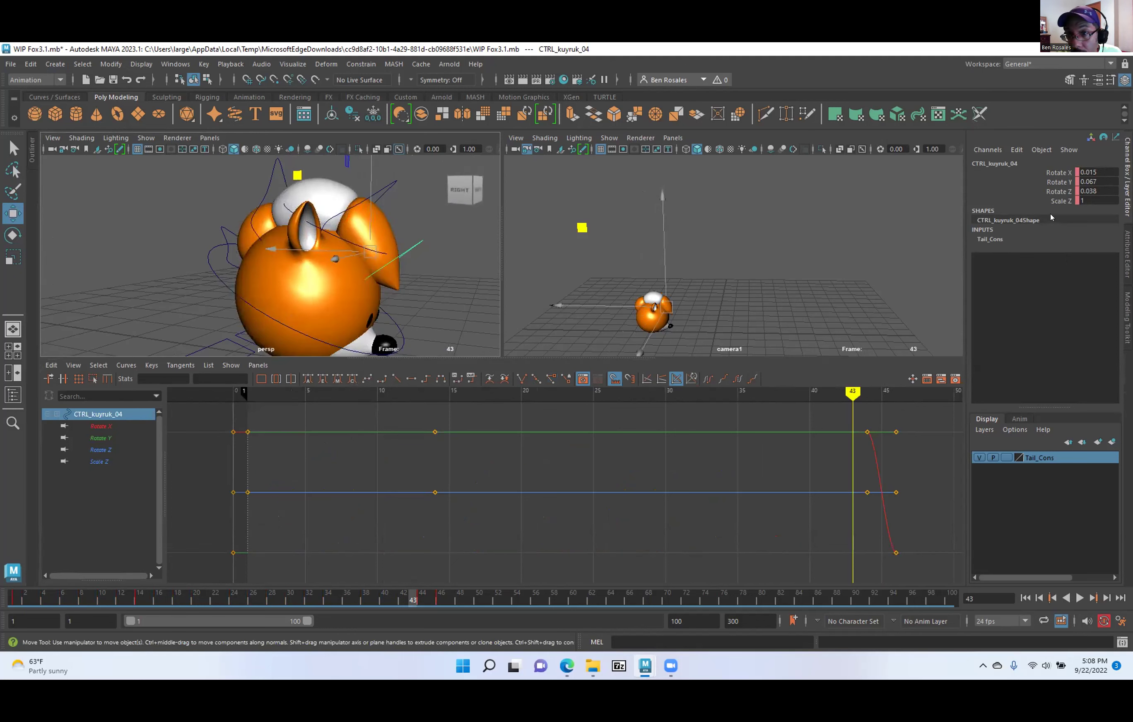
Compare the tail tip's pose at frames 46, 14 and 19 with CTRL_kuyruk_04 selected.
{"action": "left_click_drag", "start_coordinate": [853, 394], "coordinate": [896, 394]}
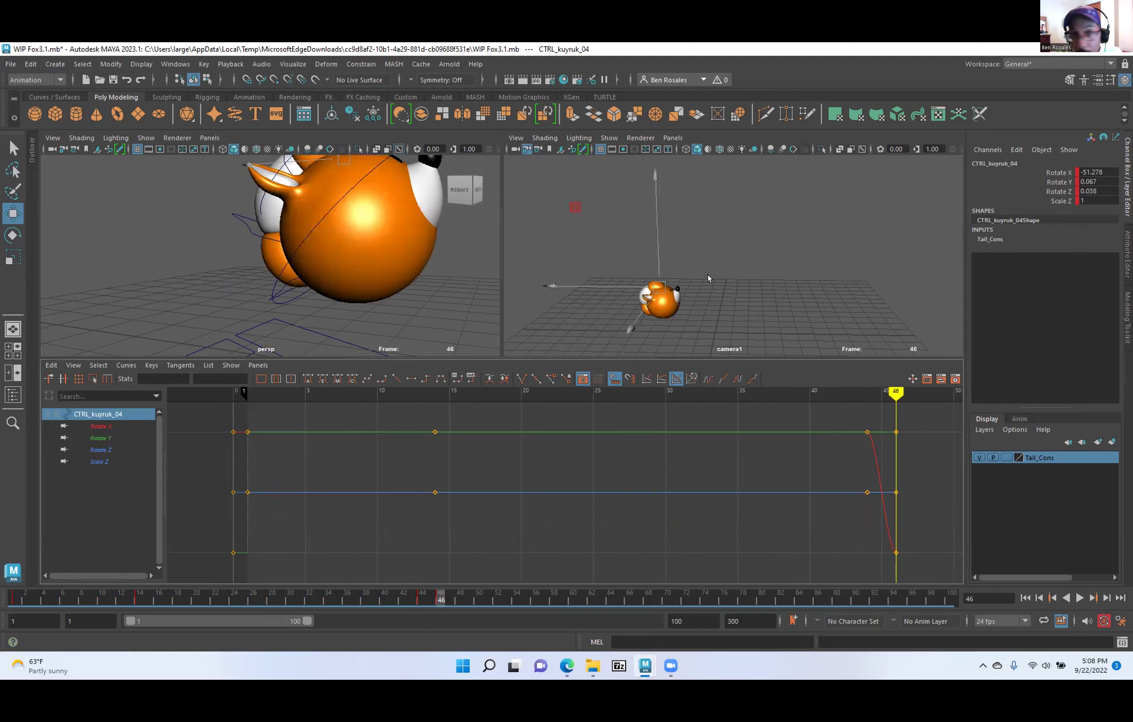
{"action": "key", "text": "comma"}
{"action": "key", "text": "comma"}
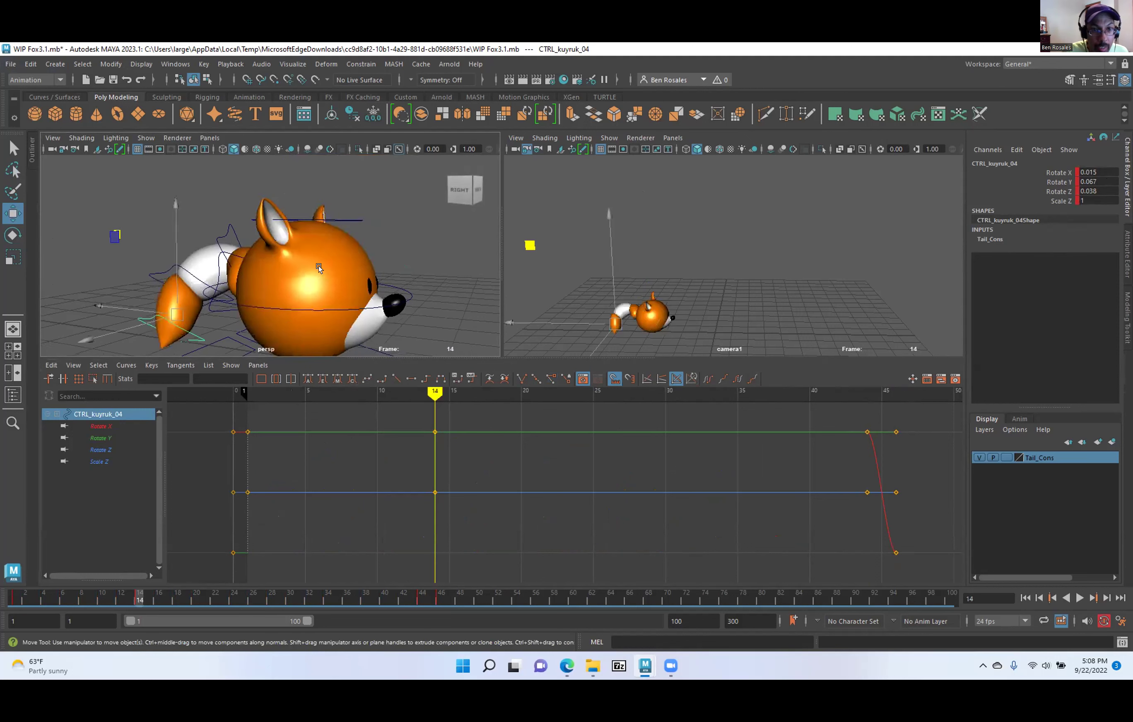
{"action": "scroll", "coordinate": [319, 268], "scroll_direction": "down", "scroll_amount": 6}
{"action": "left_click_drag", "start_coordinate": [140, 600], "coordinate": [187, 609]}
Review the CTRL_kuyruk_04 curves while scrubbing the animation through frame 30 to frame 43.
{"action": "scroll", "coordinate": [458, 527], "scroll_direction": "down", "scroll_amount": 6}
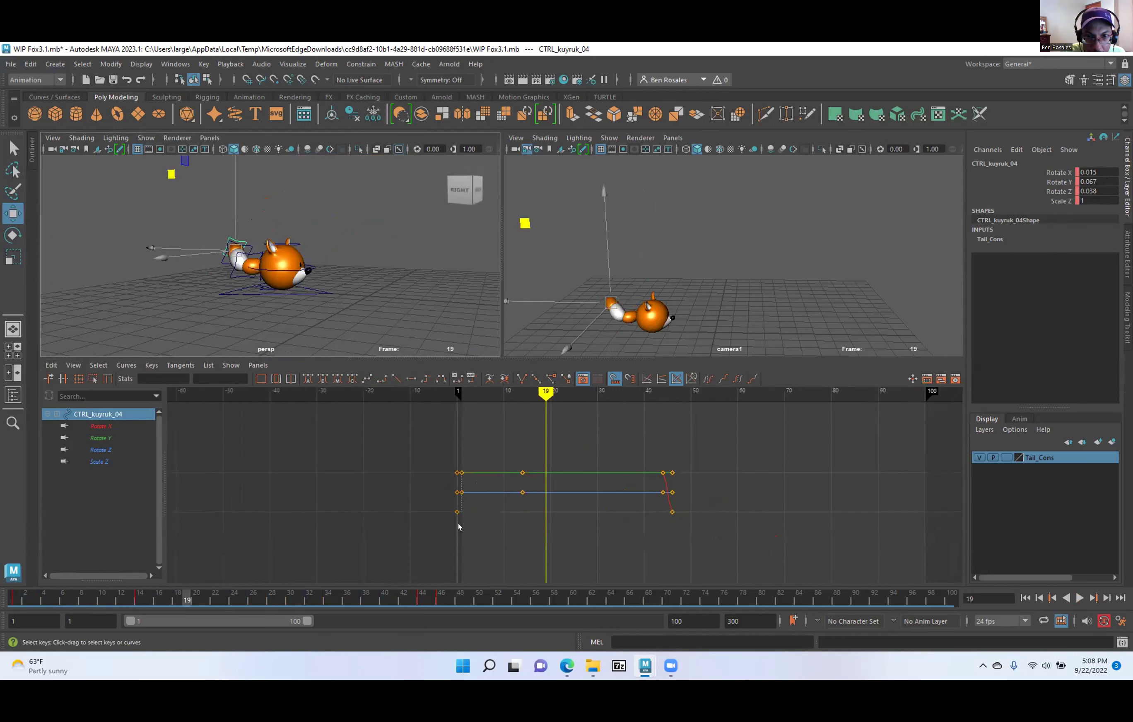
{"action": "middle_click_drag", "start_coordinate": [438, 528], "coordinate": [311, 532], "text": "alt"}
{"action": "mouse_move", "coordinate": [311, 532]}
{"action": "right_mouse_down", "text": "alt+shift"}
{"action": "mouse_move", "coordinate": [339, 533]}
{"action": "mouse_move", "coordinate": [327, 535]}
{"action": "right_mouse_up", "text": "alt+shift"}
{"action": "middle_click_drag", "start_coordinate": [388, 521], "coordinate": [379, 522], "text": "alt"}
{"action": "left_click_drag", "start_coordinate": [189, 598], "coordinate": [283, 602]}
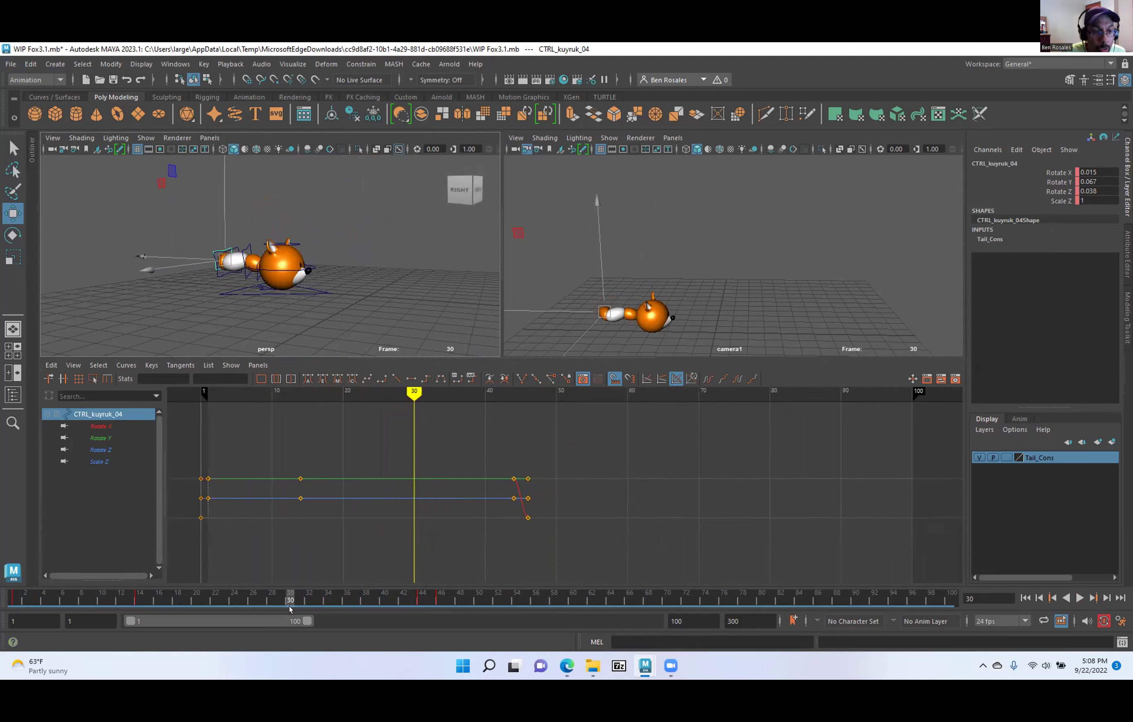
{"action": "left_click_drag", "start_coordinate": [281, 592], "coordinate": [338, 598]}
{"action": "mouse_move", "coordinate": [448, 393]}
{"action": "left_mouse_down"}
{"action": "mouse_move", "coordinate": [369, 403]}
{"action": "mouse_move", "coordinate": [415, 430]}
{"action": "mouse_move", "coordinate": [637, 442]}
{"action": "mouse_move", "coordinate": [397, 457]}
{"action": "mouse_move", "coordinate": [638, 454]}
{"action": "mouse_move", "coordinate": [337, 468]}
{"action": "mouse_move", "coordinate": [324, 479]}
{"action": "mouse_move", "coordinate": [490, 485]}
{"action": "mouse_move", "coordinate": [402, 451]}
{"action": "mouse_move", "coordinate": [502, 461]}
{"action": "left_mouse_up"}
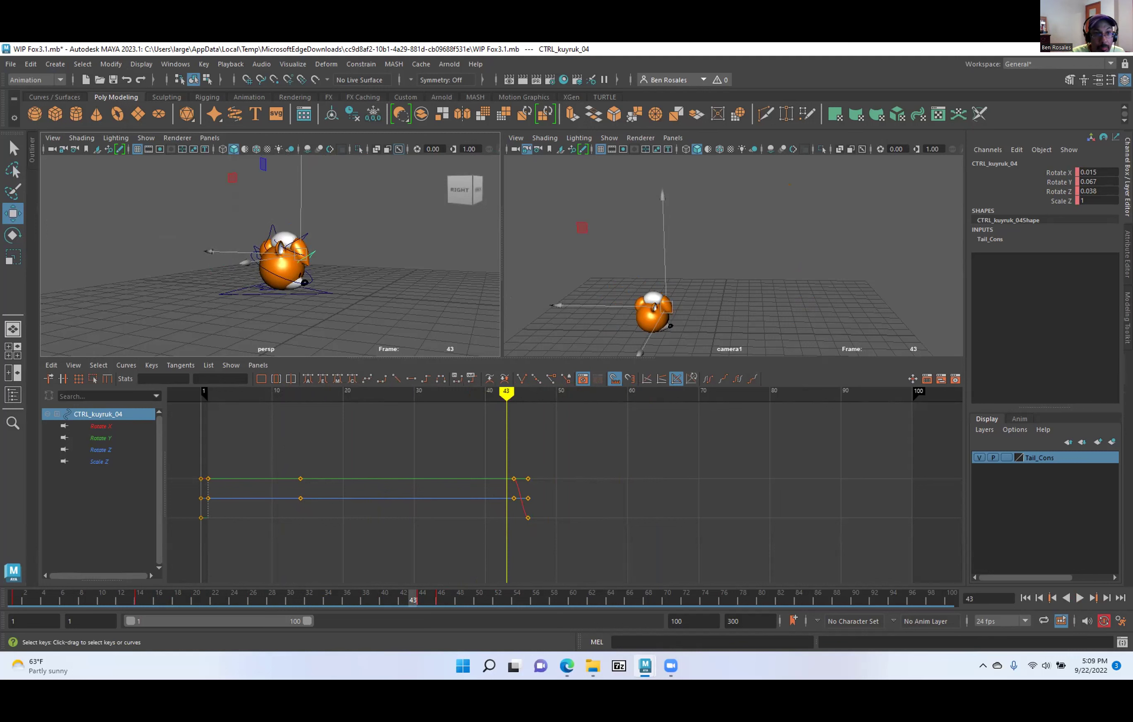
Close the WIP Fox3.1 scene and dismiss the Autodesk access notice.
{"action": "left_click", "coordinate": [1120, 49]}
{"action": "left_click", "coordinate": [566, 359]}
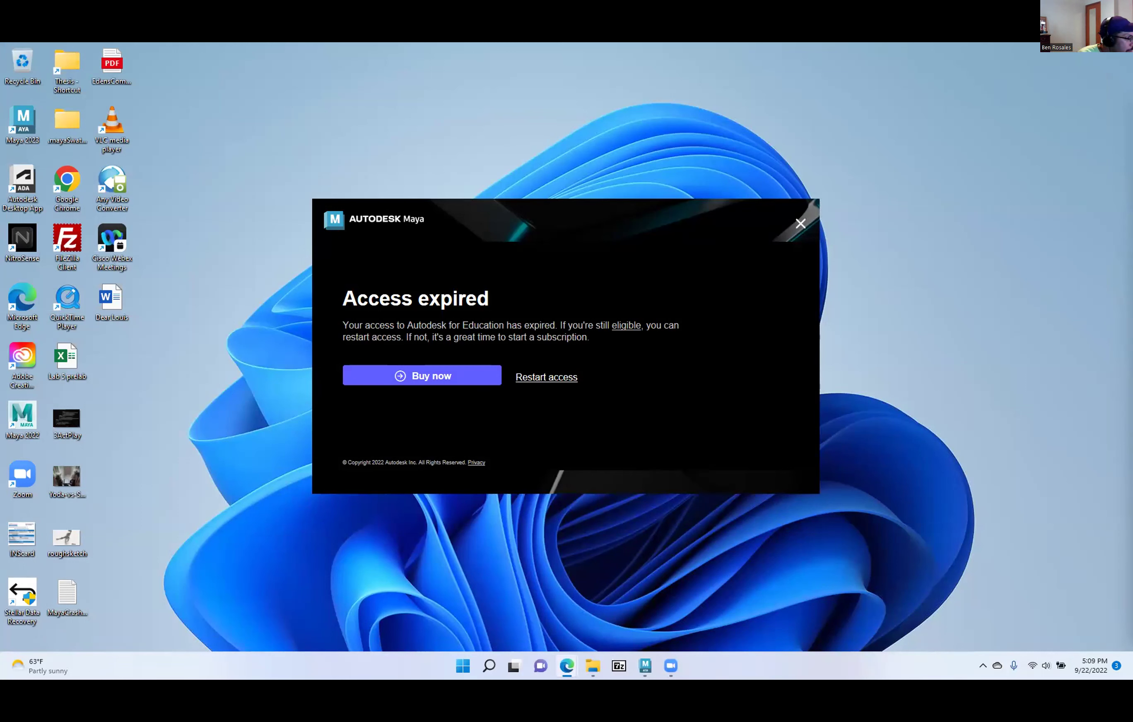
{"action": "key", "text": "alt+F4"}
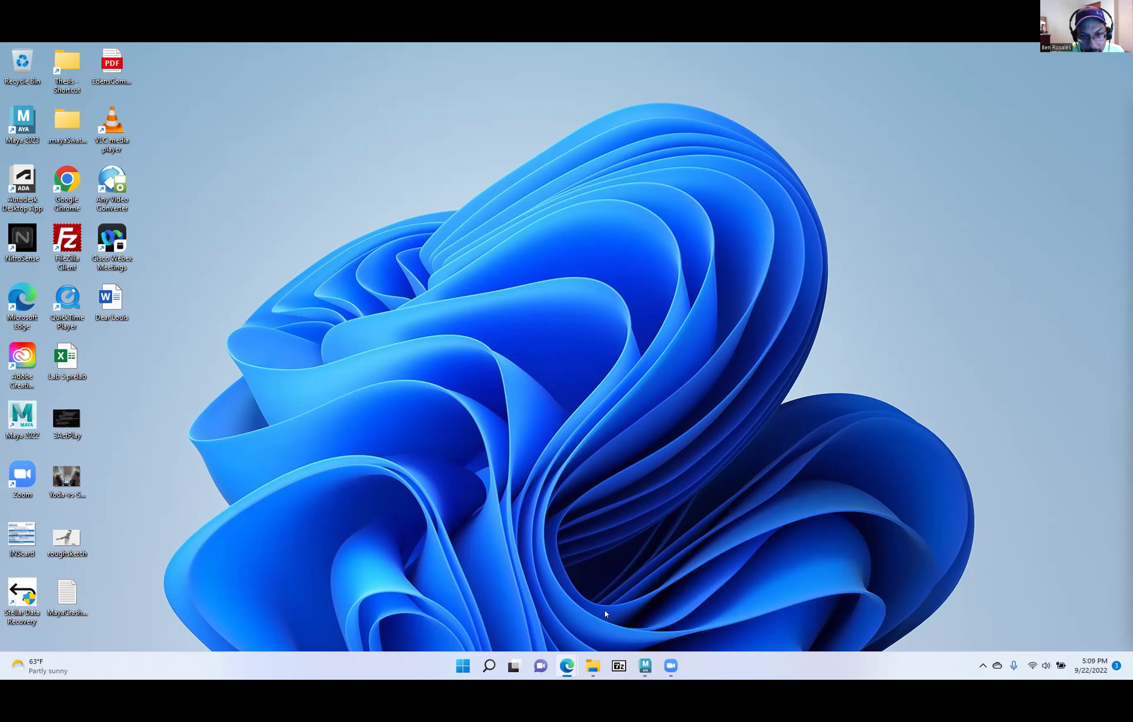
{"action": "mouse_move", "coordinate": [567, 666]}
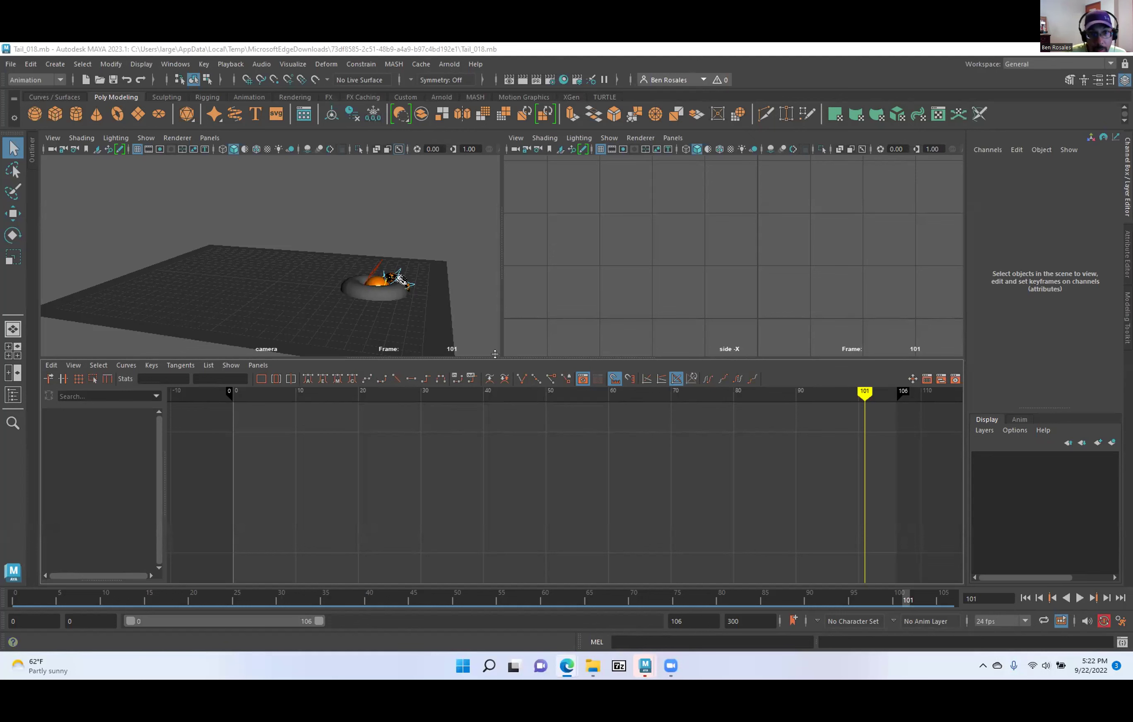
Enlarge the viewports above the Graph Editor and expand the Outliner.
{"action": "left_click_drag", "start_coordinate": [490, 358], "coordinate": [505, 388]}
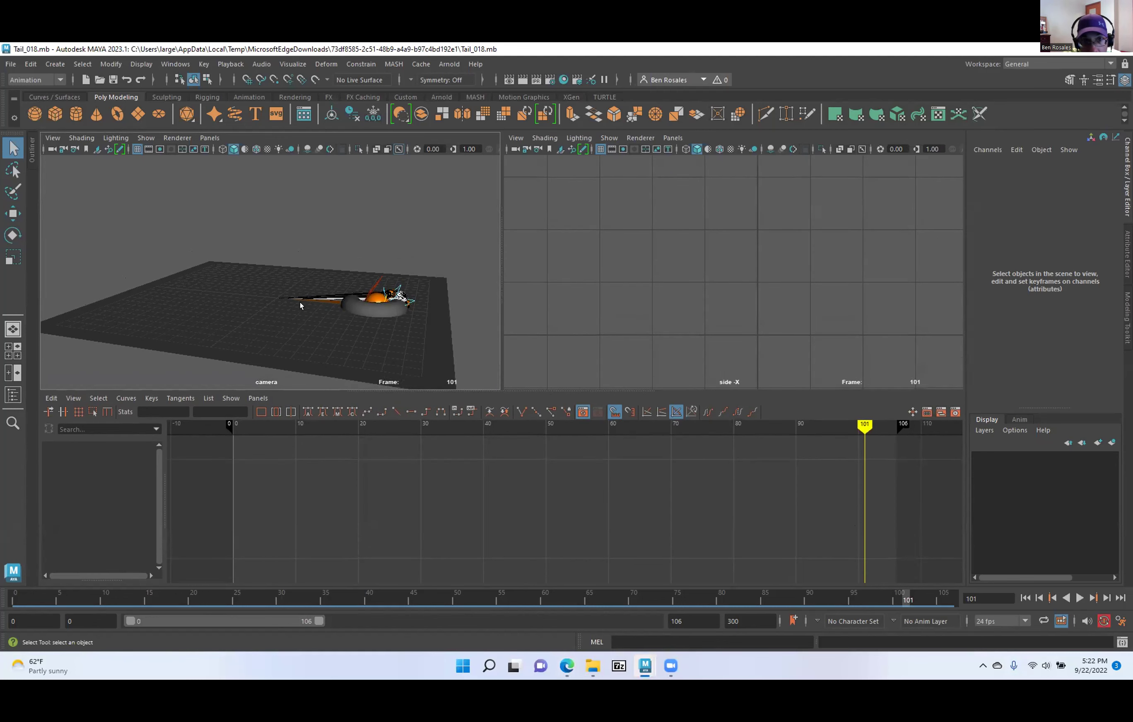
{"action": "left_click", "coordinate": [281, 291]}
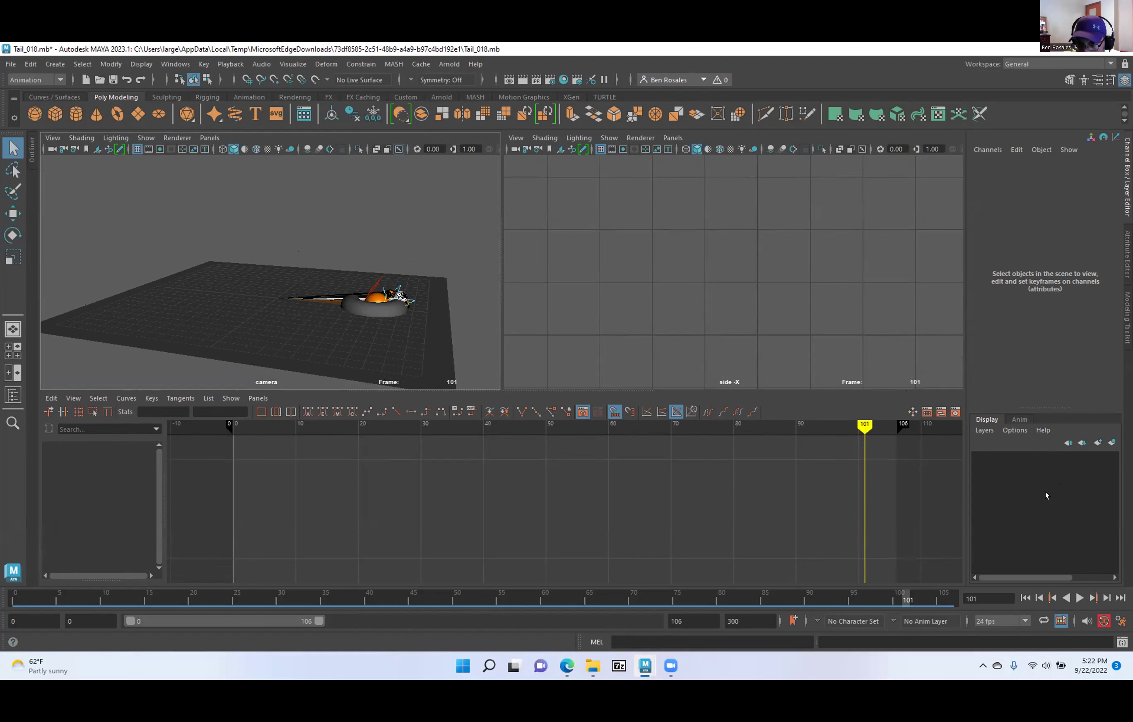
{"action": "left_click", "coordinate": [31, 153]}
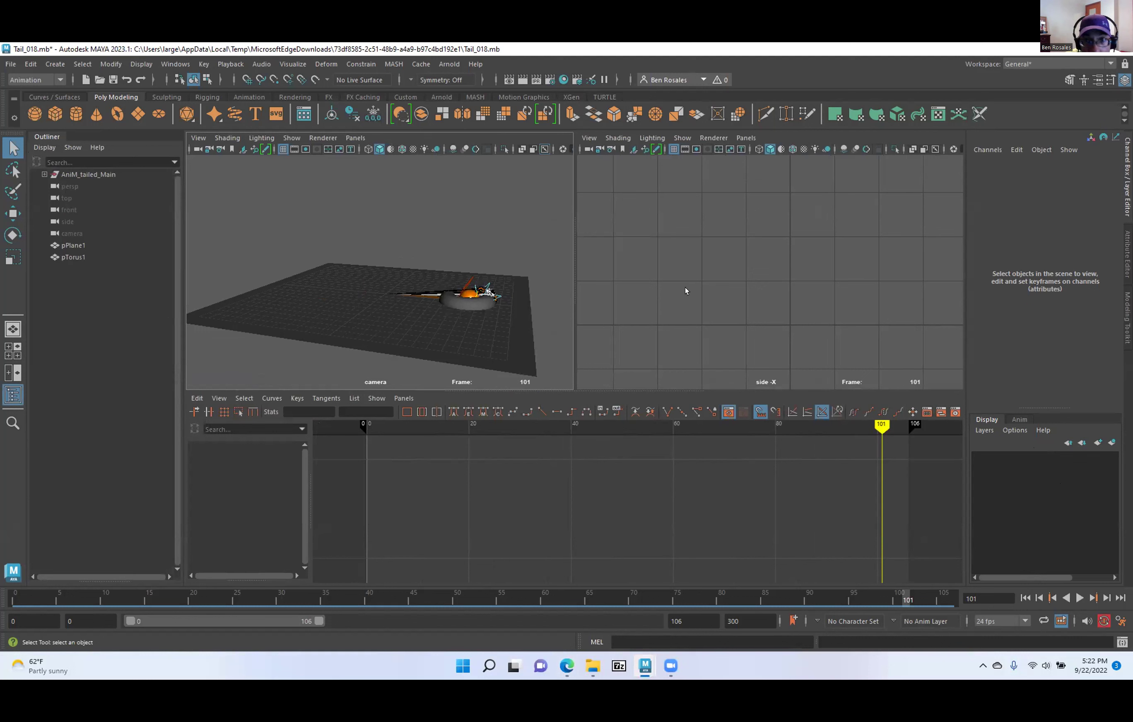
Switch the side view to the persp camera and frame the torus and the tailed character in it.
{"action": "left_click", "coordinate": [746, 138]}
{"action": "mouse_move", "coordinate": [781, 149]}
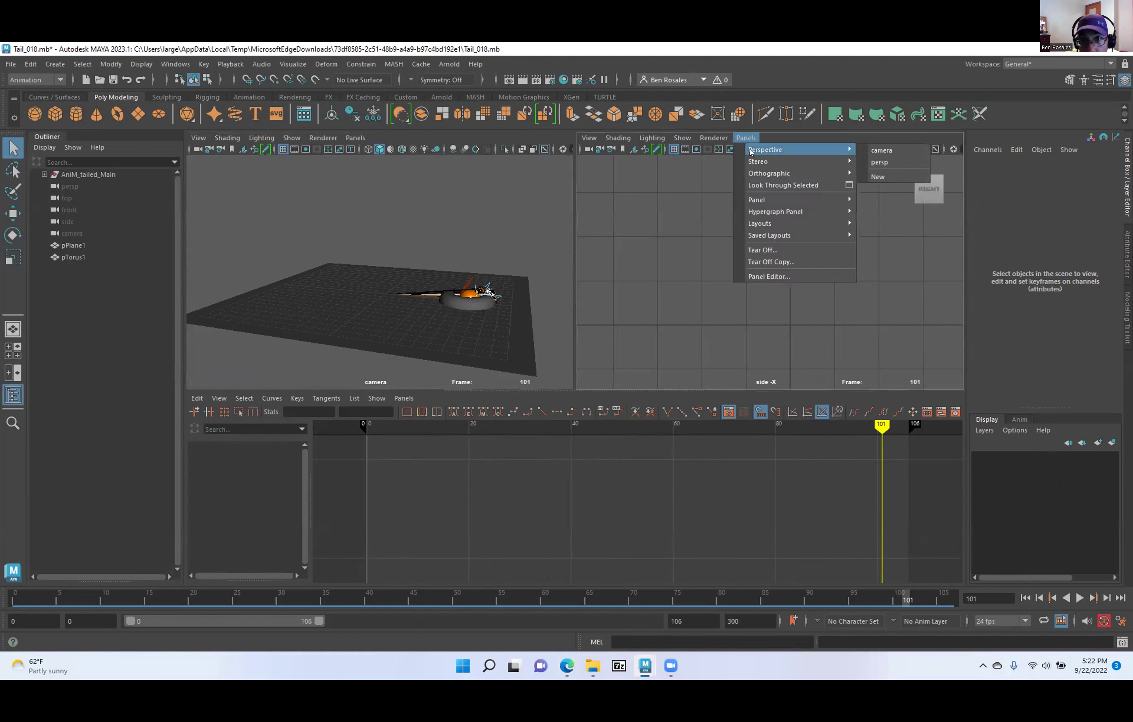
{"action": "left_click", "coordinate": [891, 149]}
{"action": "right_click_drag", "start_coordinate": [743, 271], "coordinate": [792, 277], "text": "alt"}
{"action": "left_click_drag", "start_coordinate": [757, 286], "coordinate": [751, 314], "text": "alt"}
{"action": "middle_click_drag", "start_coordinate": [751, 313], "coordinate": [656, 247], "text": "alt"}
{"action": "right_click_drag", "start_coordinate": [656, 248], "coordinate": [672, 274], "text": "alt"}
{"action": "left_click_drag", "start_coordinate": [672, 273], "coordinate": [700, 267], "text": "alt"}
Check the scene in wireframe and leave the persp and camera views in textured shaded display.
{"action": "key", "text": "4"}
{"action": "key", "text": "6"}
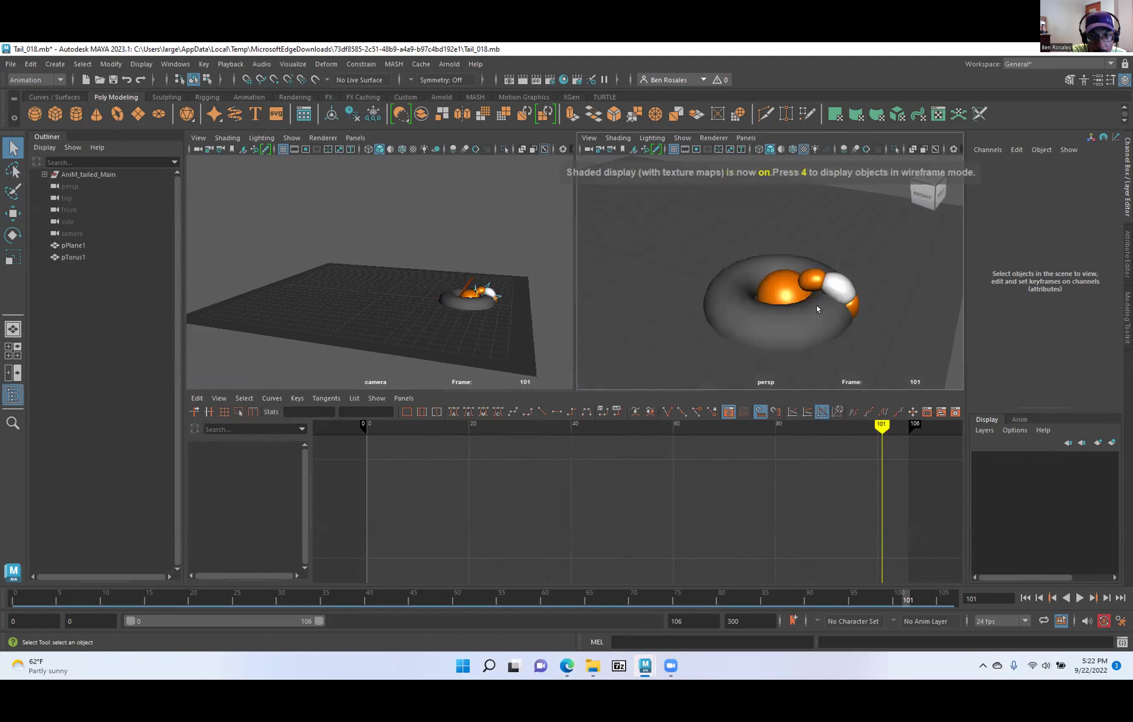
{"action": "key", "text": "4"}
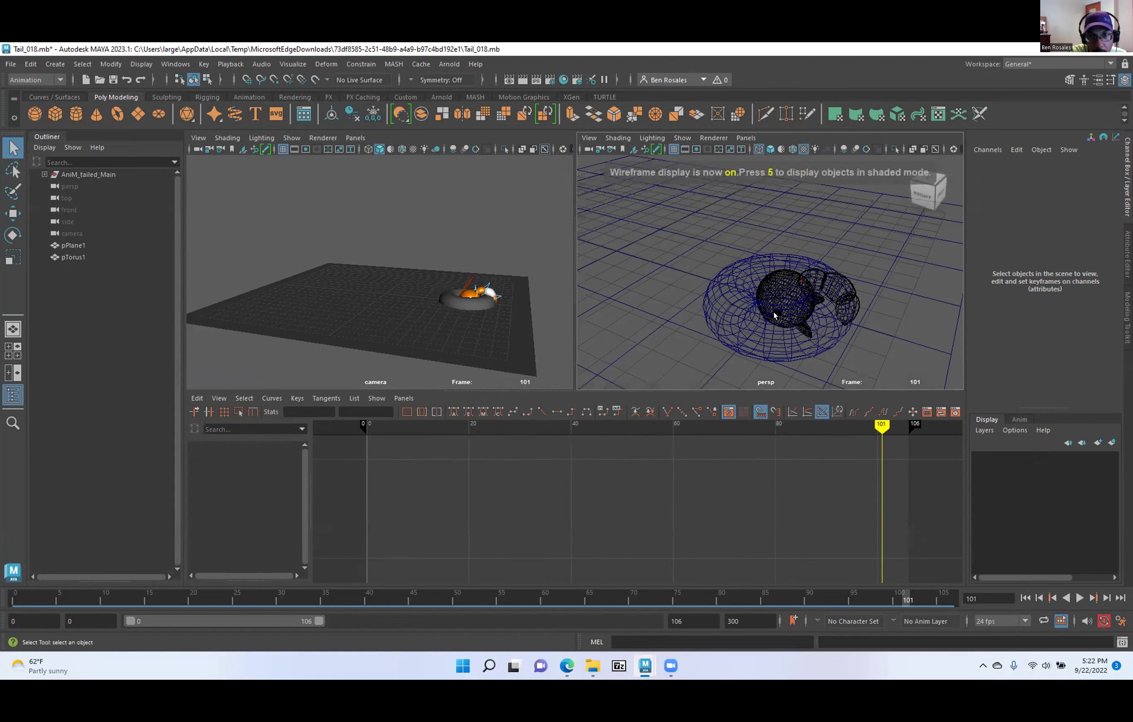
{"action": "key", "text": "6"}
{"action": "key", "text": "4"}
{"action": "key", "text": "6"}
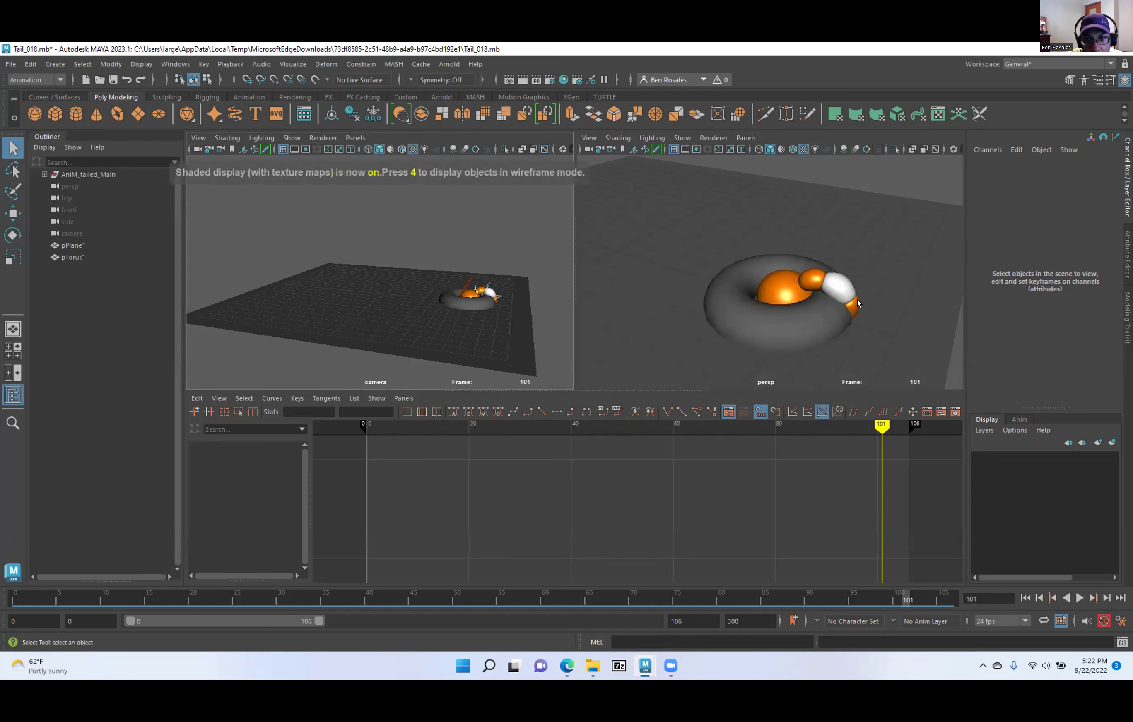
Show NURBS curves in the persp view and limit the camera view's objects to polygons and NURBS surfaces.
{"action": "left_click", "coordinate": [682, 137]}
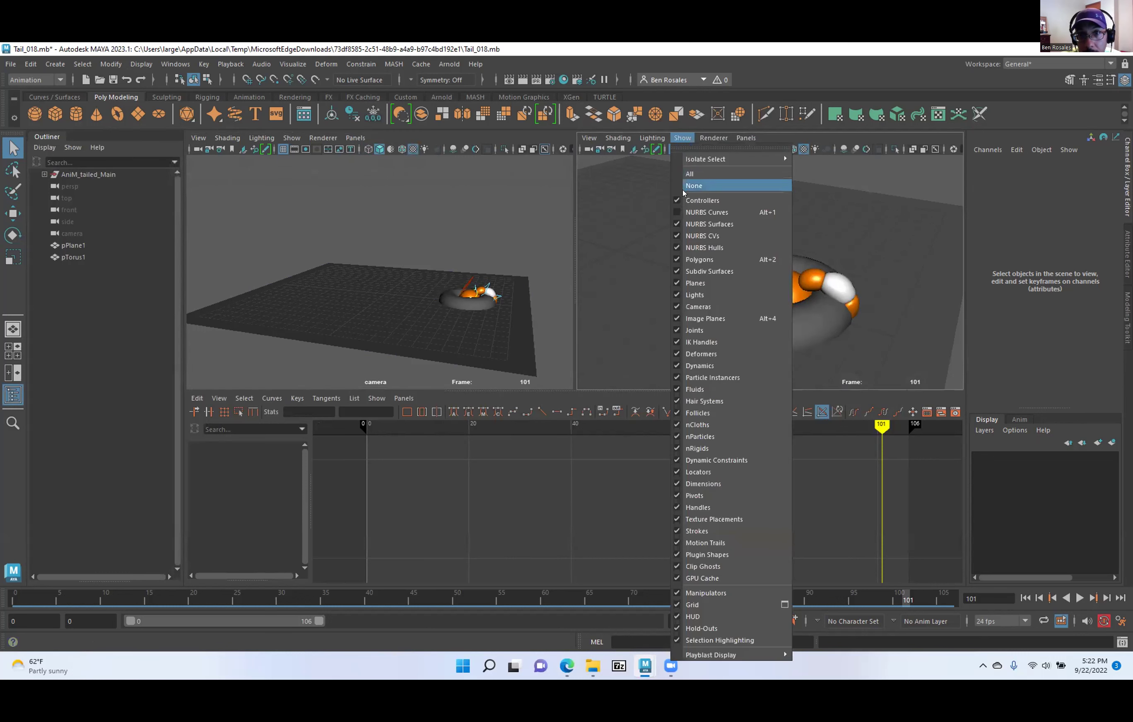
{"action": "left_click", "coordinate": [676, 211]}
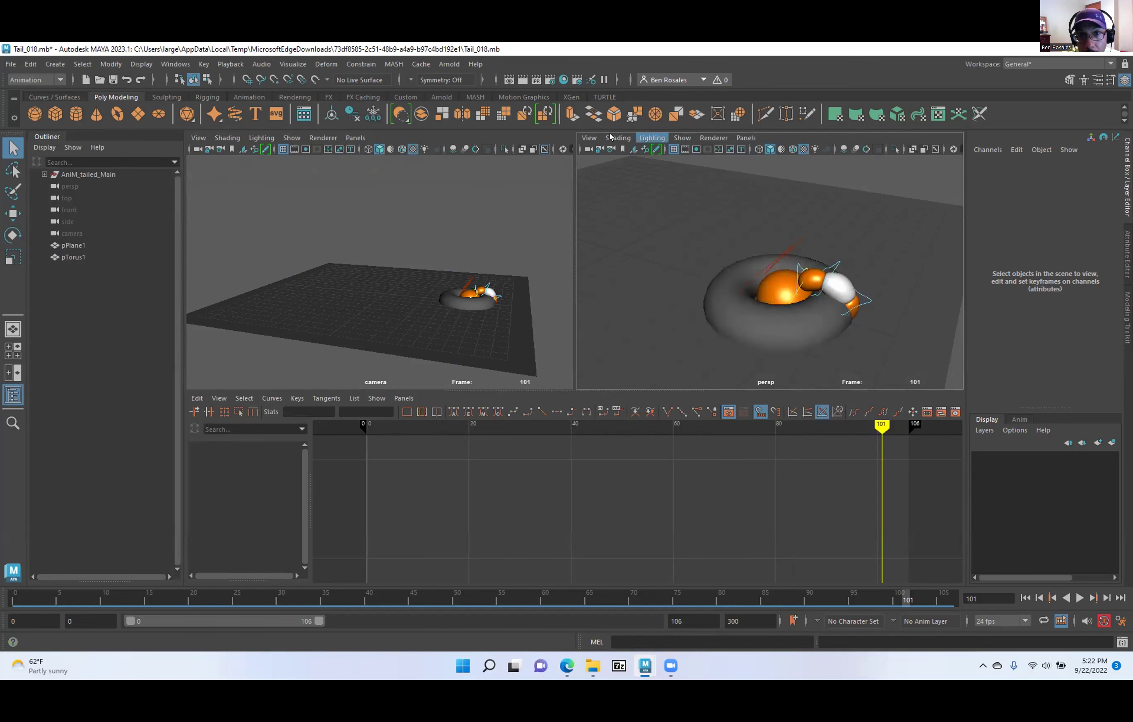
{"action": "left_click", "coordinate": [287, 138]}
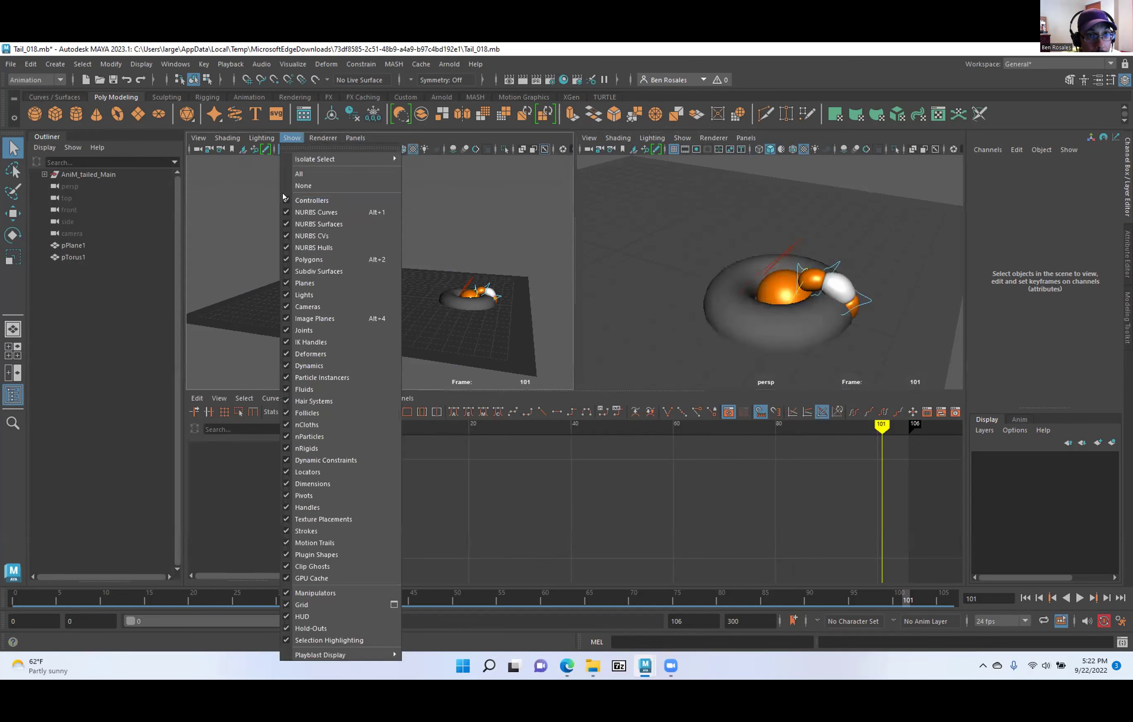
{"action": "left_click", "coordinate": [291, 185]}
{"action": "left_click", "coordinate": [284, 138]}
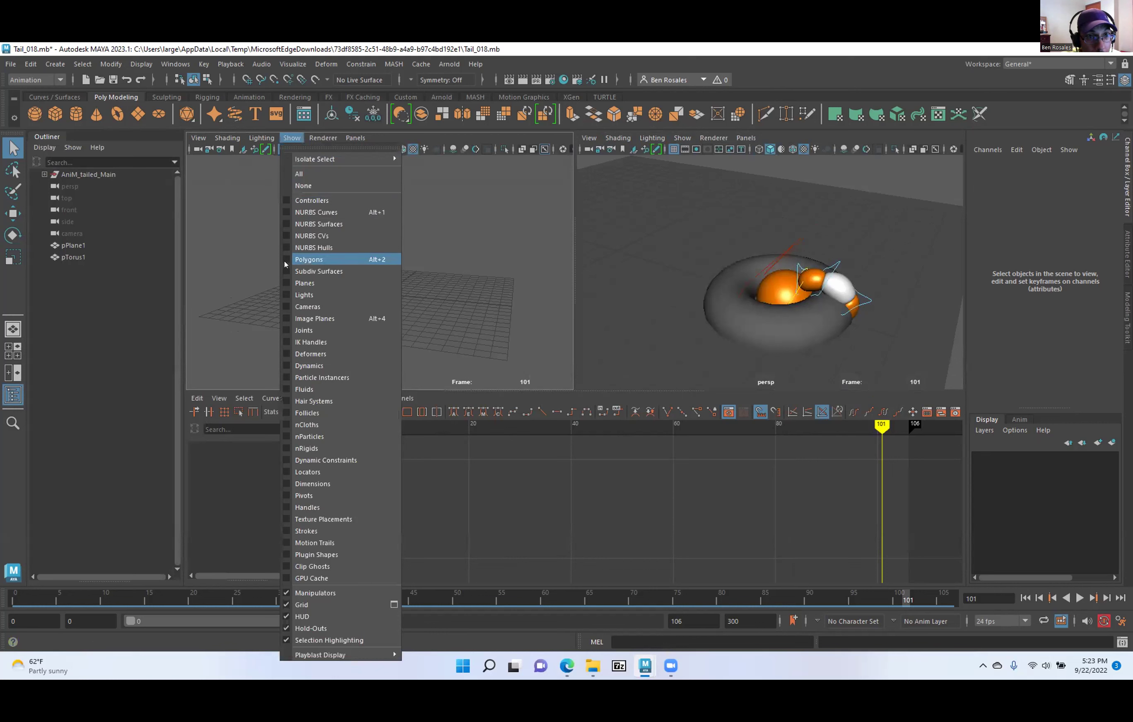
{"action": "left_click", "coordinate": [283, 257]}
{"action": "left_click", "coordinate": [291, 138]}
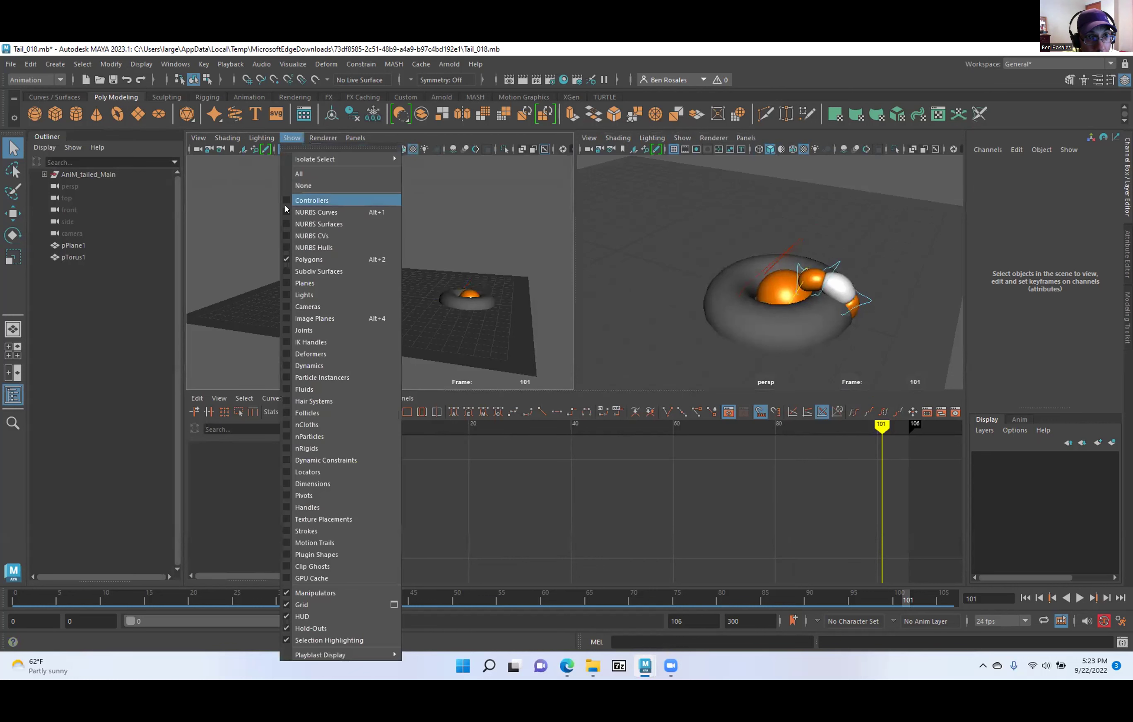
{"action": "left_click", "coordinate": [285, 224]}
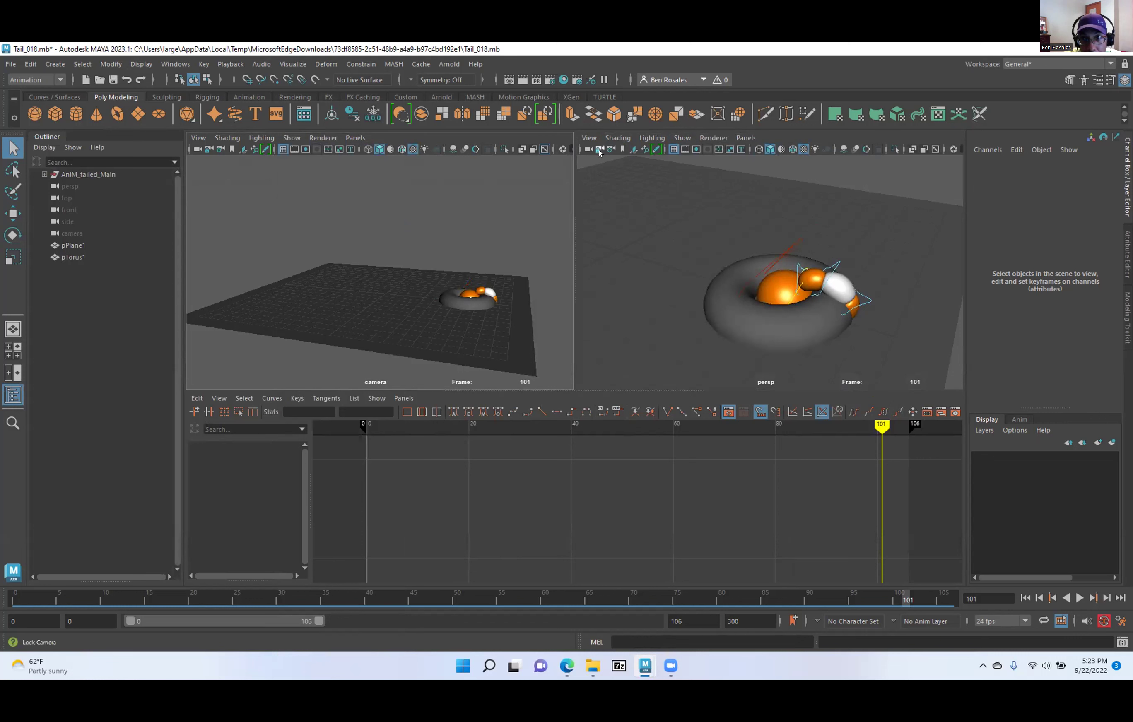
Select the scene's camera and inspect the character inside the torus up close in the persp view.
{"action": "left_click", "coordinate": [66, 233]}
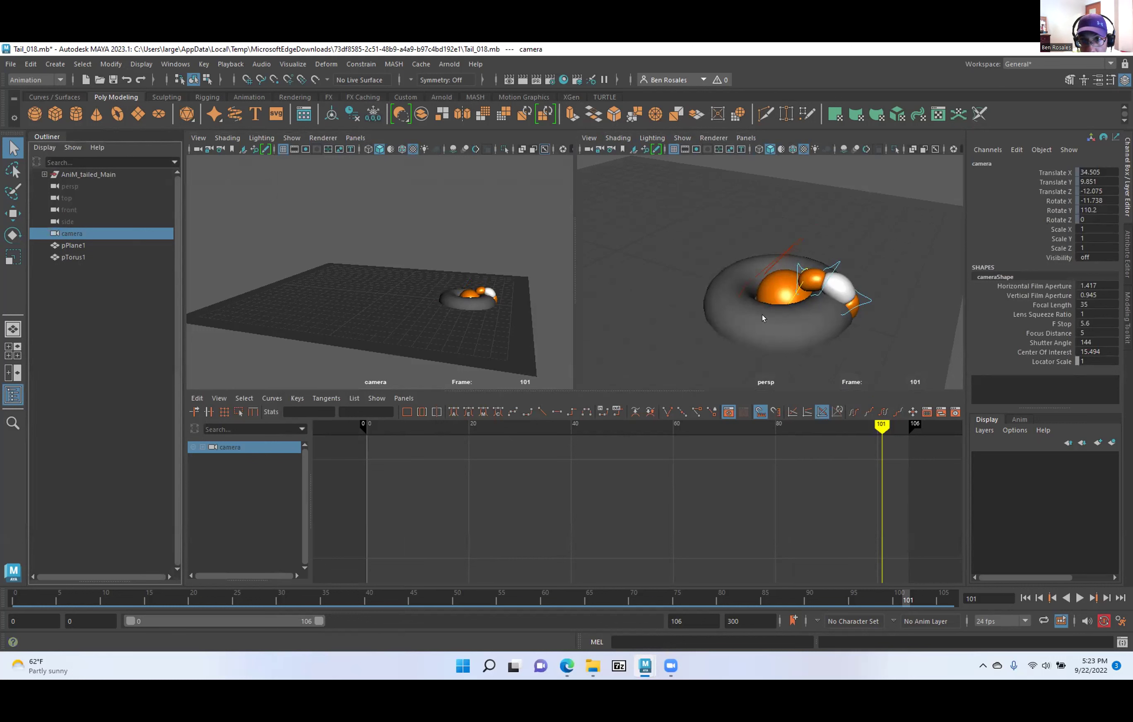
{"action": "right_click_drag", "start_coordinate": [732, 342], "coordinate": [713, 336], "text": "alt"}
{"action": "middle_click_drag", "start_coordinate": [714, 336], "coordinate": [661, 280], "text": "alt"}
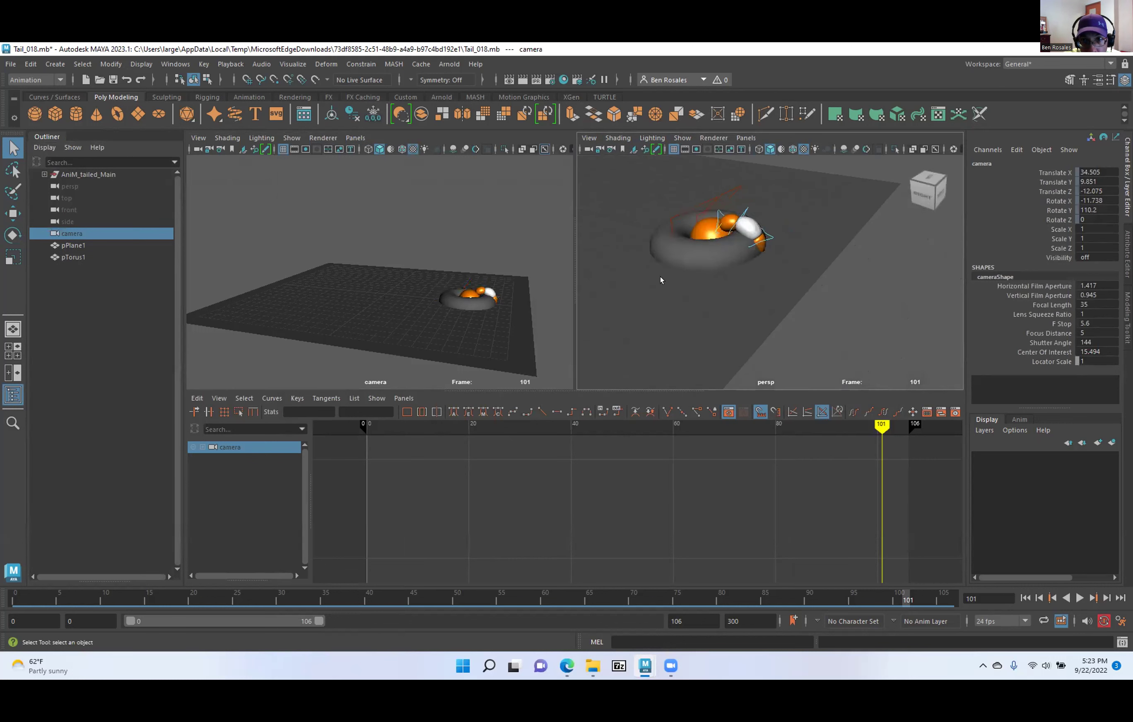
{"action": "right_click_drag", "start_coordinate": [660, 280], "coordinate": [709, 223], "text": "alt"}
{"action": "middle_click_drag", "start_coordinate": [709, 222], "coordinate": [769, 288], "text": "alt"}
{"action": "right_click_drag", "start_coordinate": [769, 288], "coordinate": [746, 250], "text": "alt"}
{"action": "left_click_drag", "start_coordinate": [746, 250], "coordinate": [786, 230], "text": "alt"}
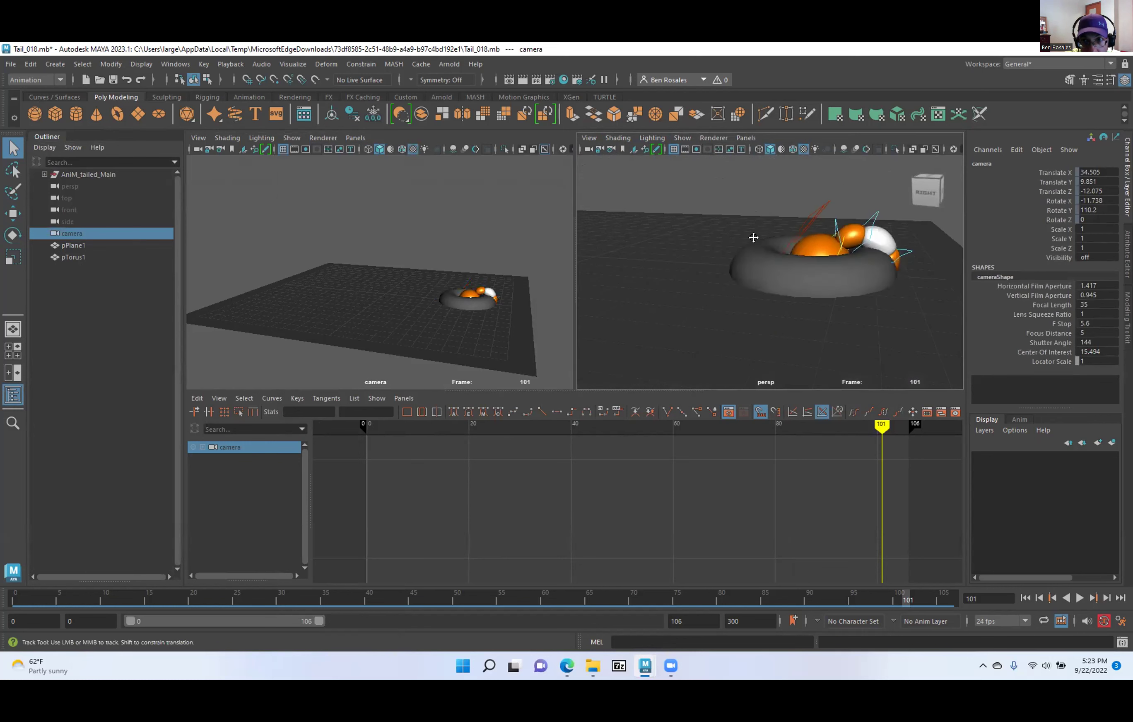
{"action": "middle_click_drag", "start_coordinate": [785, 230], "coordinate": [715, 249], "text": "alt"}
{"action": "right_click_drag", "start_coordinate": [716, 248], "coordinate": [763, 240], "text": "alt"}
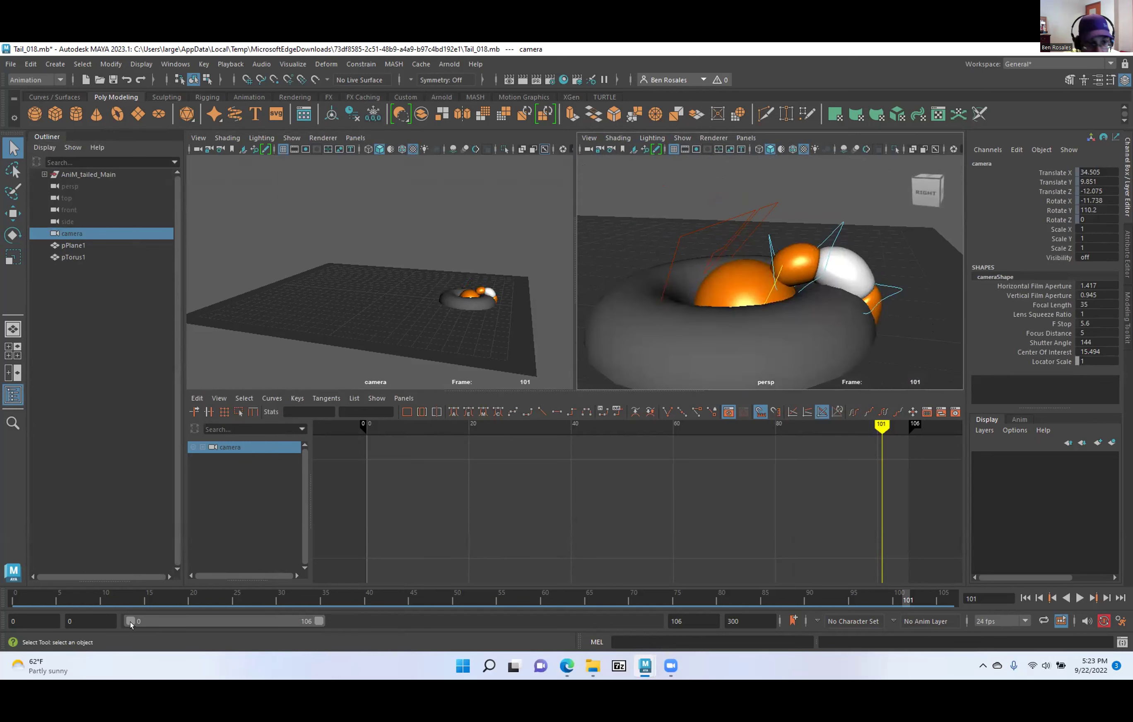
Go to frame 0 and frame the tailed character from the side in the persp view.
{"action": "left_click_drag", "start_coordinate": [130, 596], "coordinate": [15, 598]}
{"action": "right_click_drag", "start_coordinate": [749, 272], "coordinate": [754, 243], "text": "alt"}
{"action": "middle_click_drag", "start_coordinate": [754, 244], "coordinate": [761, 240], "text": "alt"}
{"action": "right_click_drag", "start_coordinate": [623, 278], "coordinate": [691, 300], "text": "alt"}
{"action": "middle_click_drag", "start_coordinate": [708, 240], "coordinate": [761, 243], "text": "alt"}
{"action": "left_click_drag", "start_coordinate": [626, 295], "coordinate": [696, 300], "text": "alt"}
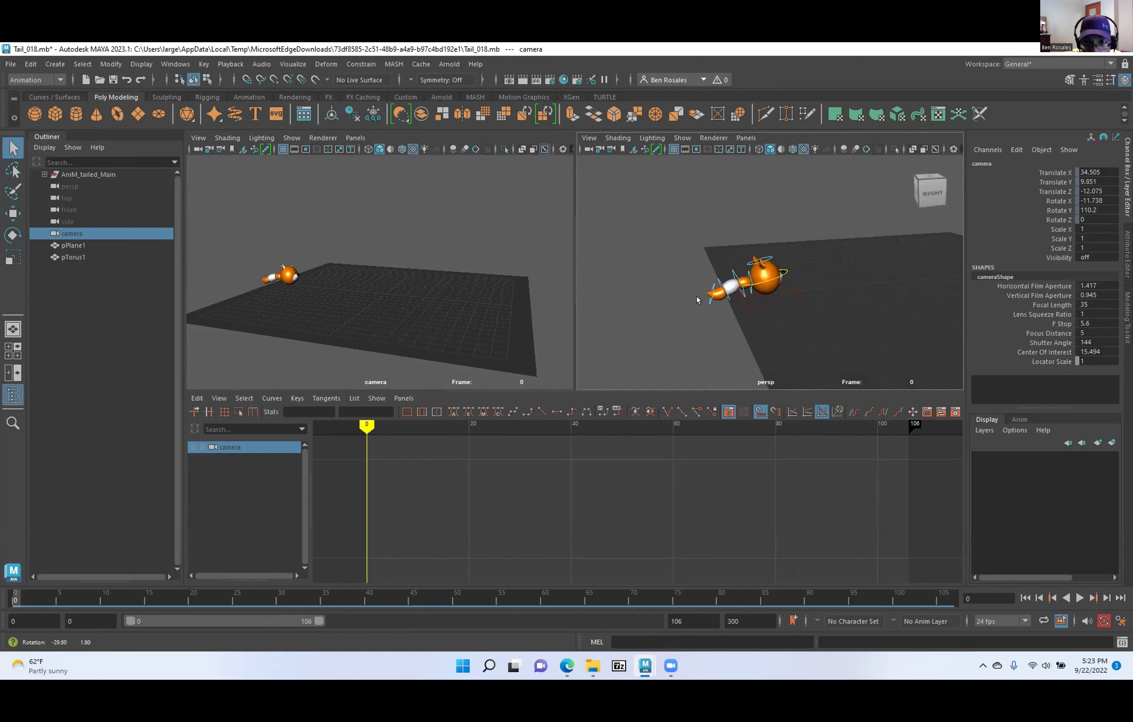
{"action": "right_click_drag", "start_coordinate": [687, 269], "coordinate": [733, 274], "text": "alt"}
{"action": "left_click_drag", "start_coordinate": [728, 271], "coordinate": [706, 246], "text": "alt"}
{"action": "middle_click_drag", "start_coordinate": [706, 246], "coordinate": [729, 255], "text": "alt"}
{"action": "right_click_drag", "start_coordinate": [700, 261], "coordinate": [752, 268], "text": "alt"}
{"action": "left_click_drag", "start_coordinate": [657, 259], "coordinate": [761, 279], "text": "alt"}
{"action": "middle_click_drag", "start_coordinate": [761, 279], "coordinate": [744, 271], "text": "alt"}
{"action": "left_click_drag", "start_coordinate": [745, 271], "coordinate": [705, 269], "text": "alt"}
{"action": "middle_click_drag", "start_coordinate": [741, 262], "coordinate": [763, 268], "text": "alt"}
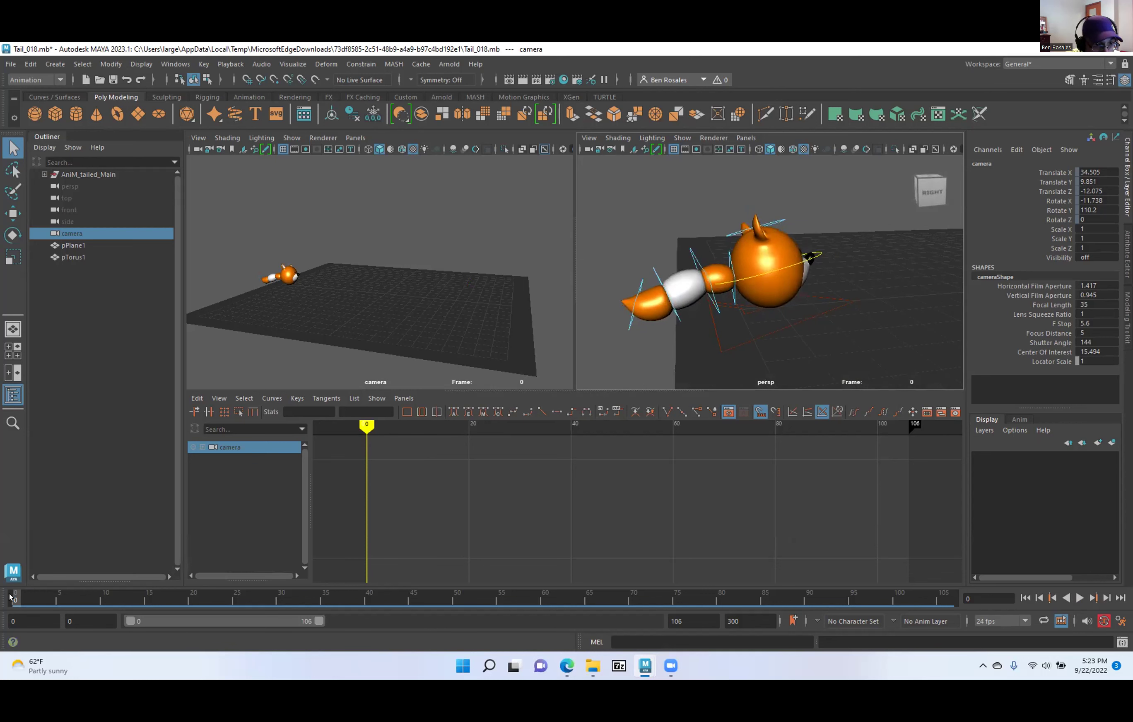
Go to frame 0 and step between frames 0 and 1 to compare the character's starting poses.
{"action": "mouse_move", "coordinate": [19, 597]}
{"action": "left_mouse_down"}
{"action": "mouse_move", "coordinate": [102, 598]}
{"action": "mouse_move", "coordinate": [16, 598]}
{"action": "left_mouse_up"}
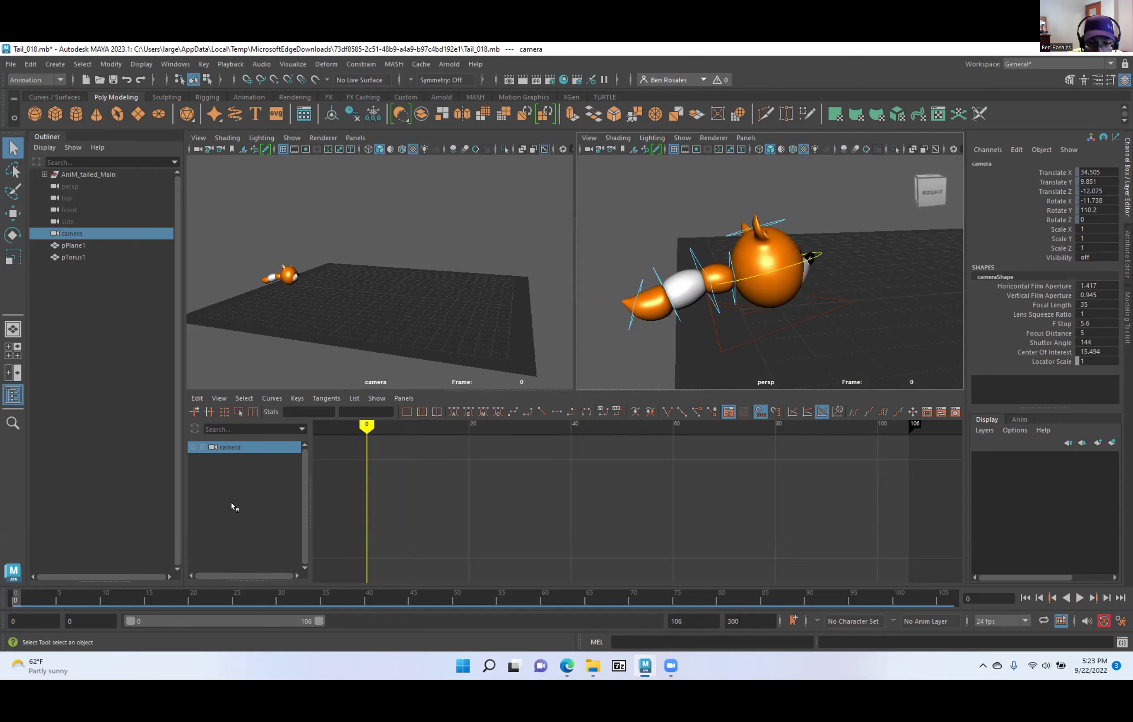
{"action": "key", "text": "alt+period"}
{"action": "key", "text": "alt+comma"}
{"action": "key", "text": "alt+period"}
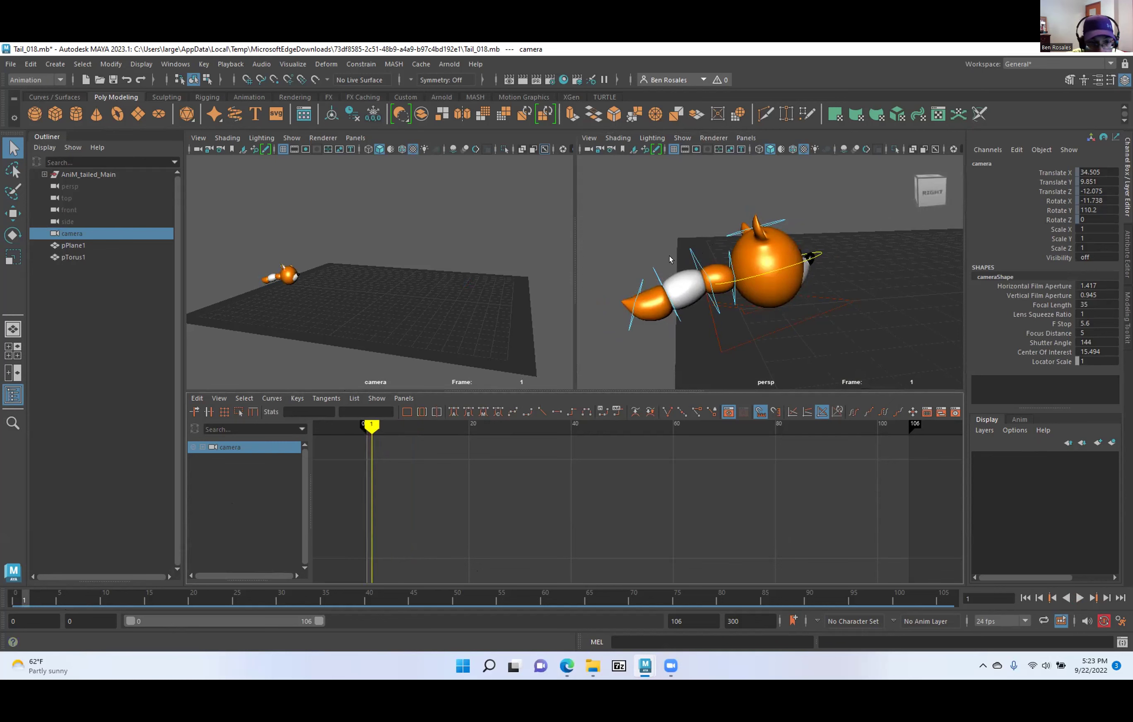
Select all four tail controls, from tip to base, together with the body's main control in the persp view.
{"action": "left_click_drag", "start_coordinate": [643, 239], "coordinate": [669, 259], "text": "alt"}
{"action": "left_click", "coordinate": [656, 307]}
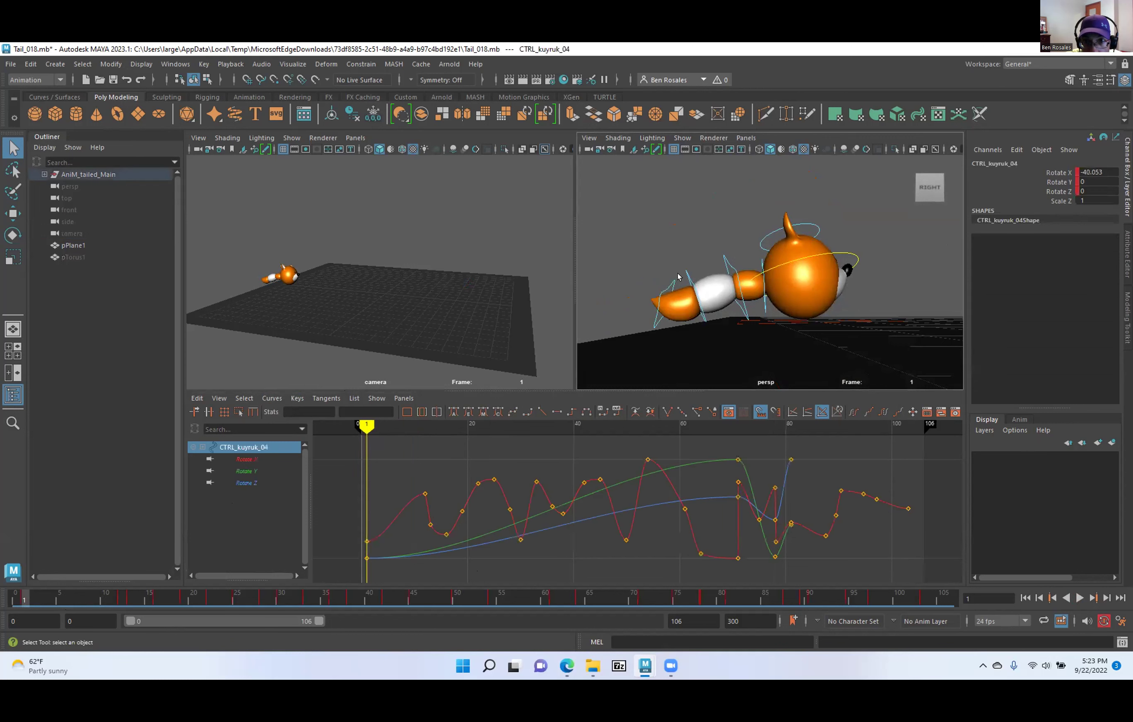
{"action": "left_click", "coordinate": [685, 275], "text": "shift"}
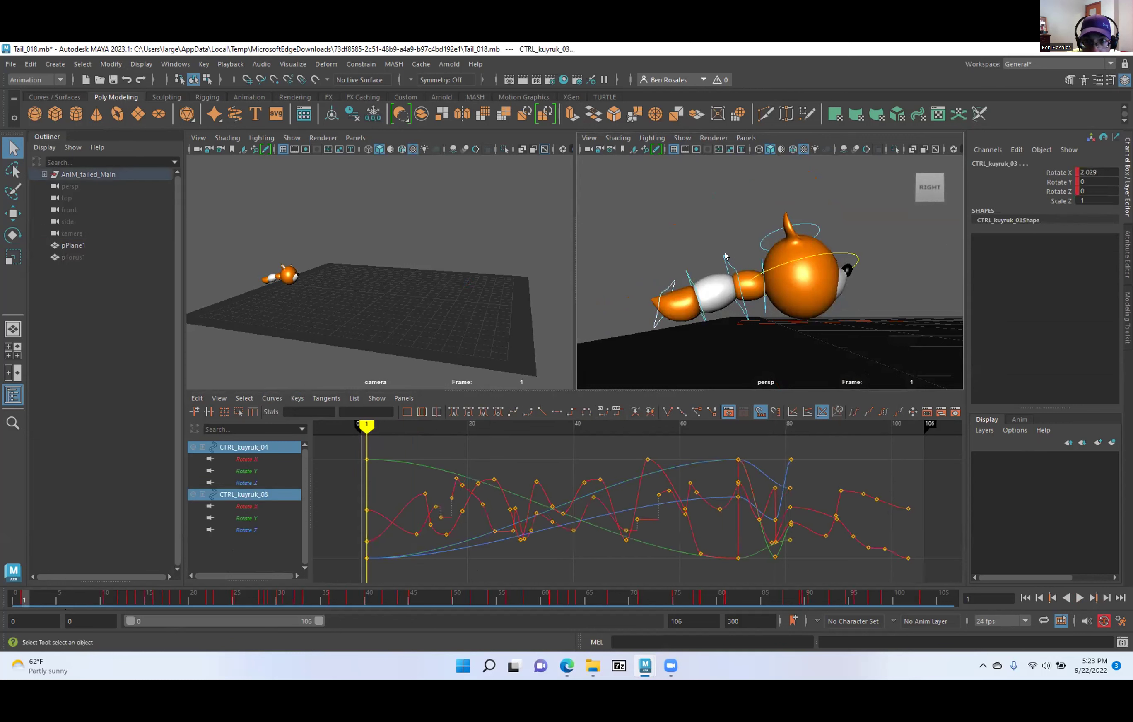
{"action": "left_click", "coordinate": [723, 260], "text": "shift"}
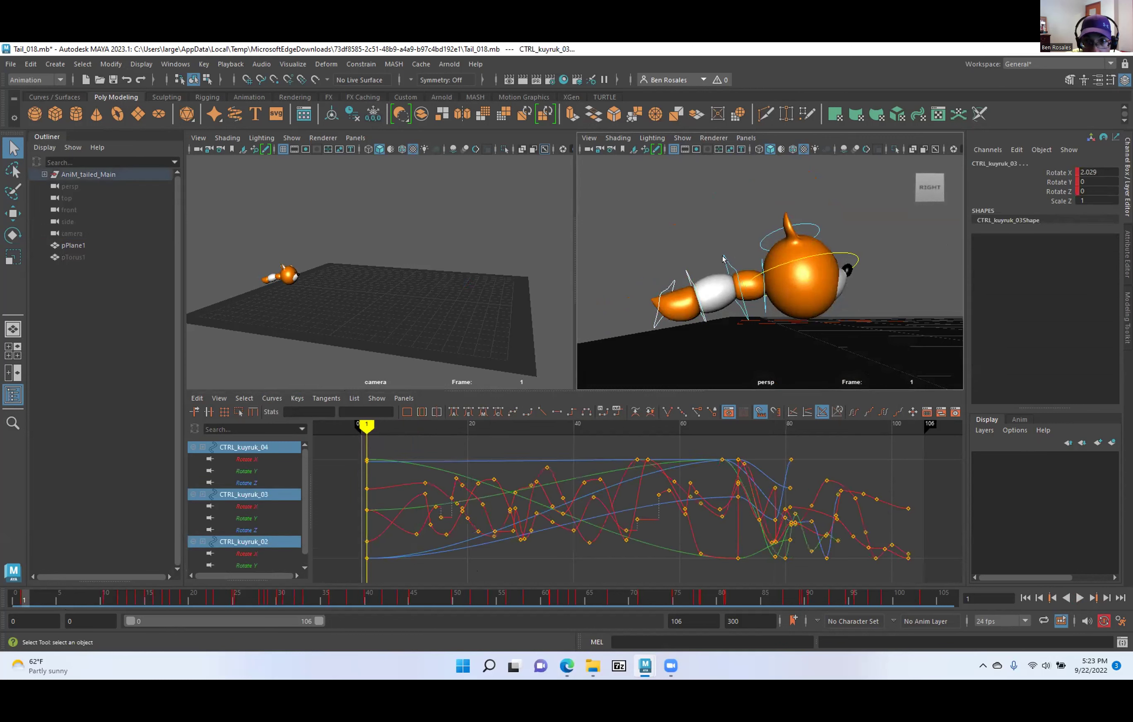
{"action": "left_click", "coordinate": [756, 259], "text": "shift"}
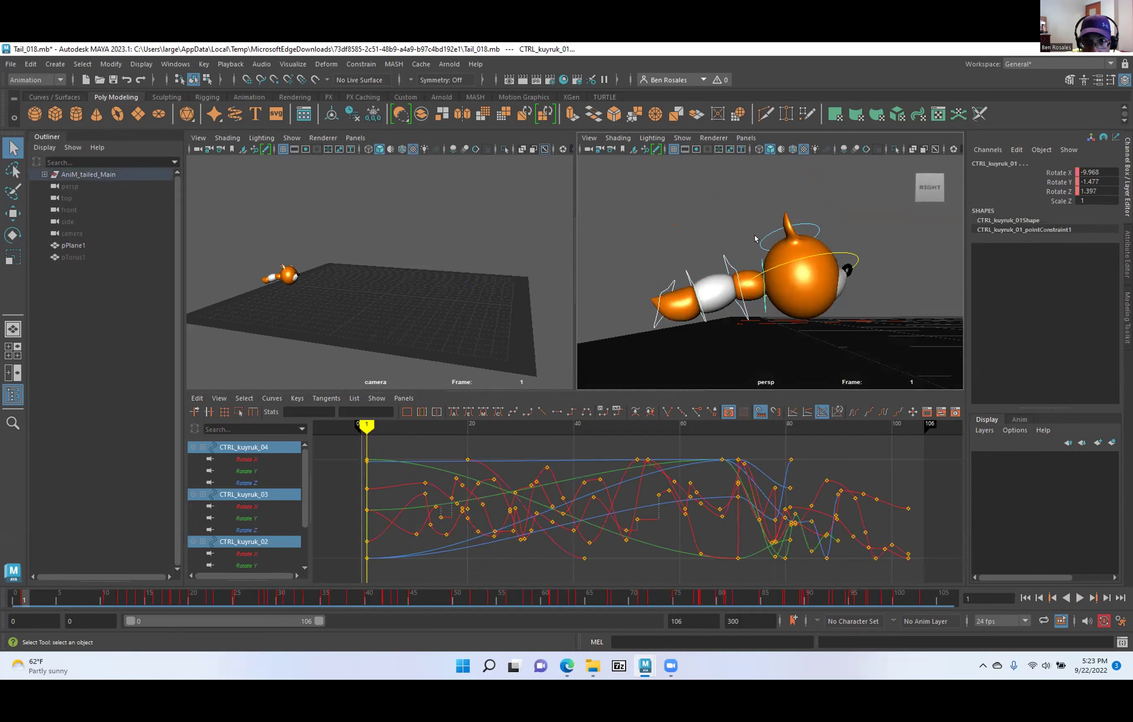
{"action": "left_click", "coordinate": [843, 256], "text": "shift"}
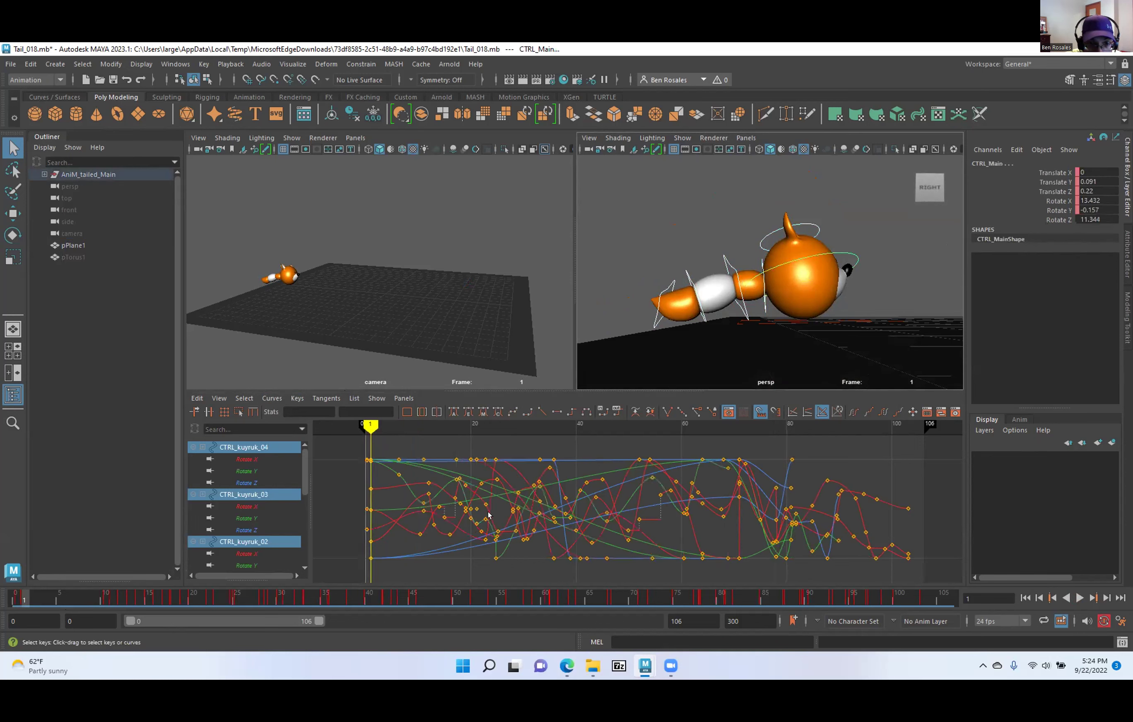
Step back through the selected controls' earliest keys, scrub the timeline and return to frame 0.
{"action": "key", "text": "comma"}
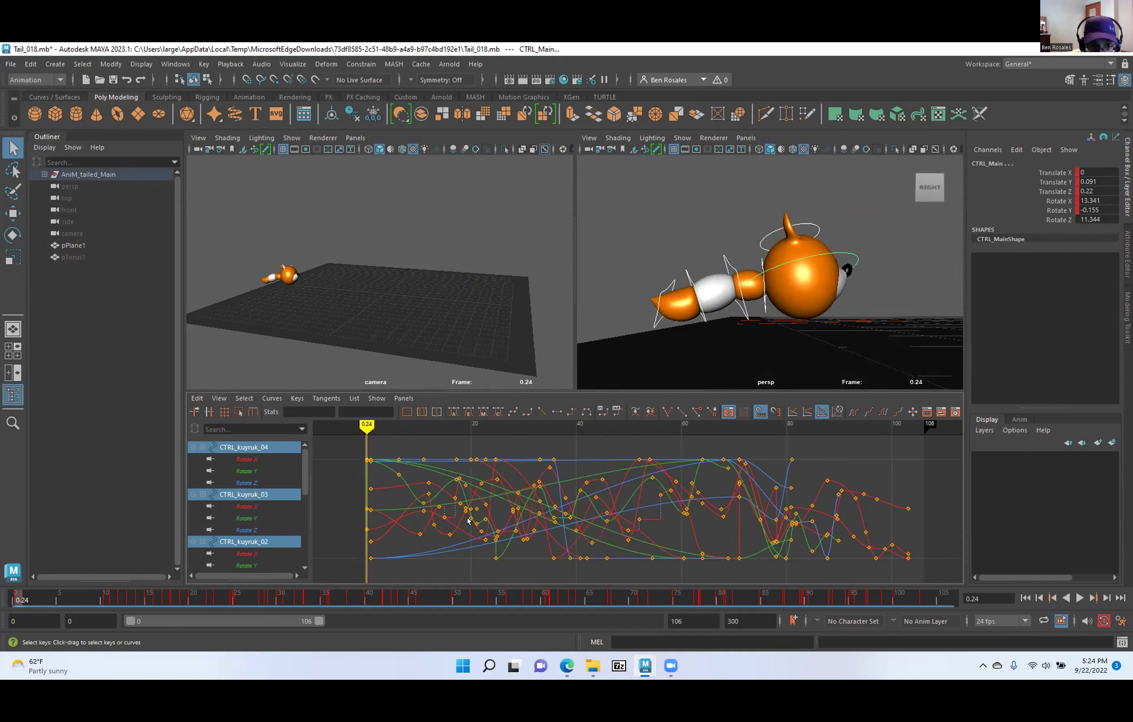
{"action": "key", "text": "comma"}
{"action": "key", "text": "comma"}
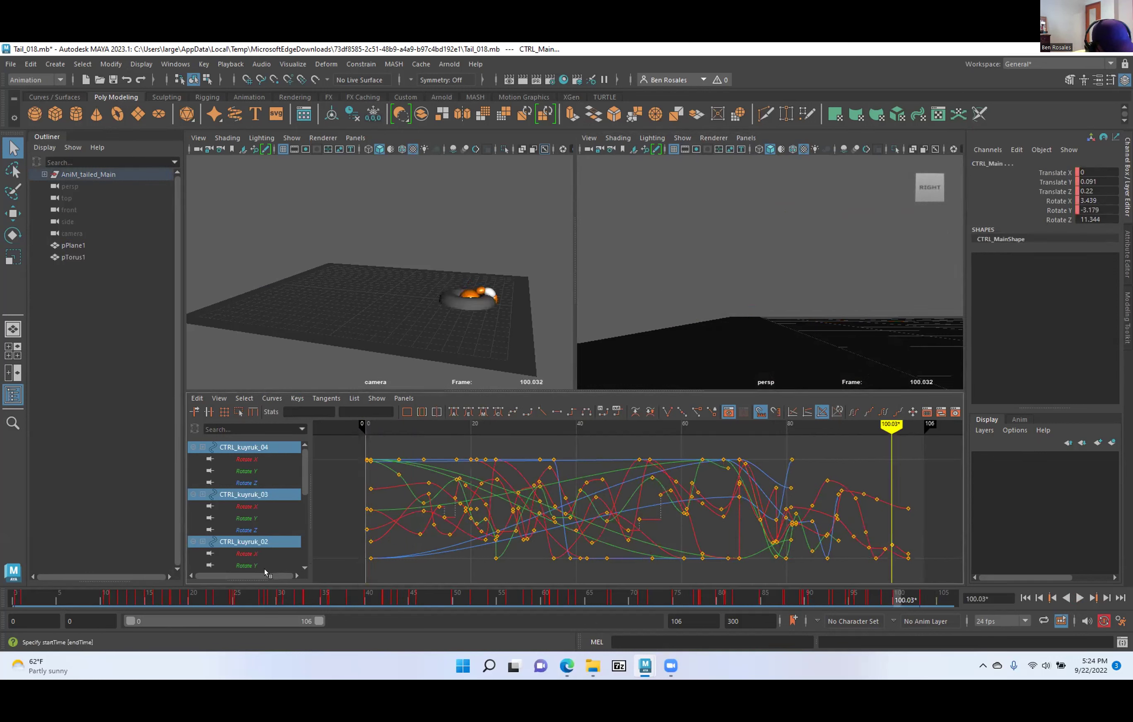
{"action": "left_click_drag", "start_coordinate": [349, 597], "coordinate": [6, 666]}
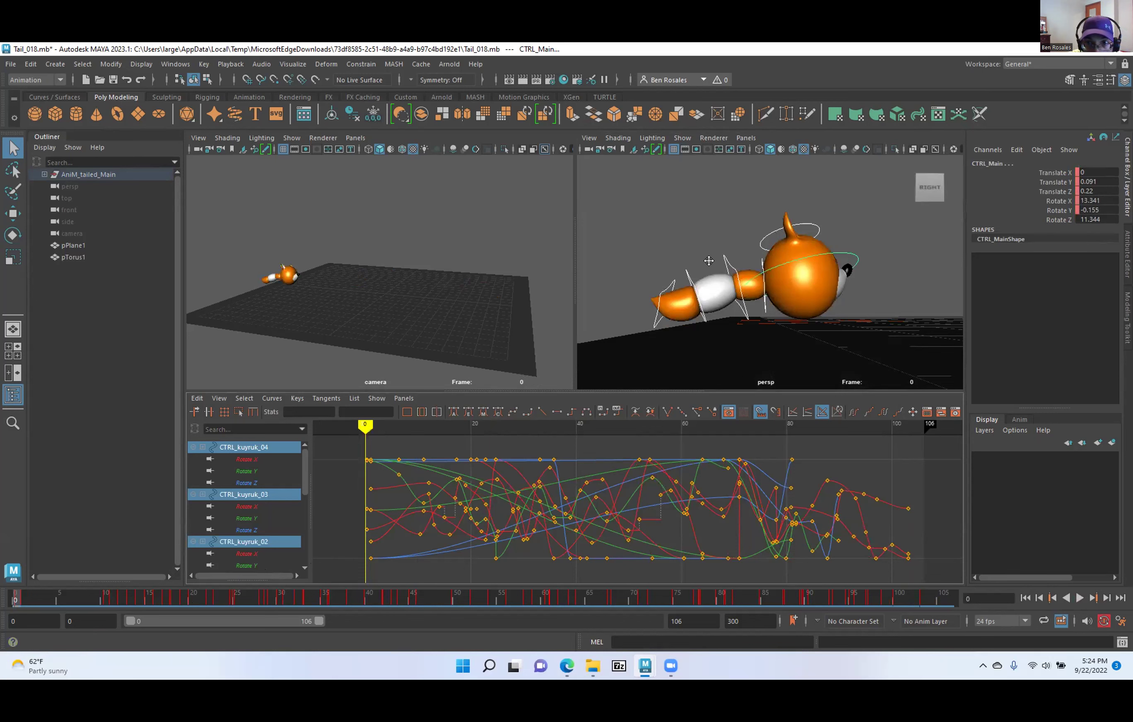
Examine the earliest keys in the Graph Editor up close and compare the poses at frames 0 and 1.
{"action": "left_click_drag", "start_coordinate": [700, 333], "coordinate": [710, 314], "text": "alt"}
{"action": "middle_click_drag", "start_coordinate": [334, 530], "coordinate": [452, 510], "text": "alt"}
{"action": "right_click_drag", "start_coordinate": [405, 512], "coordinate": [685, 508], "text": "alt"}
{"action": "middle_click_drag", "start_coordinate": [506, 488], "coordinate": [905, 495], "text": "alt"}
{"action": "right_click_drag", "start_coordinate": [867, 487], "coordinate": [742, 509], "text": "alt"}
{"action": "key", "text": "alt+period"}
{"action": "key", "text": "alt+comma"}
{"action": "key", "text": "alt+period"}
{"action": "key", "text": "alt+comma"}
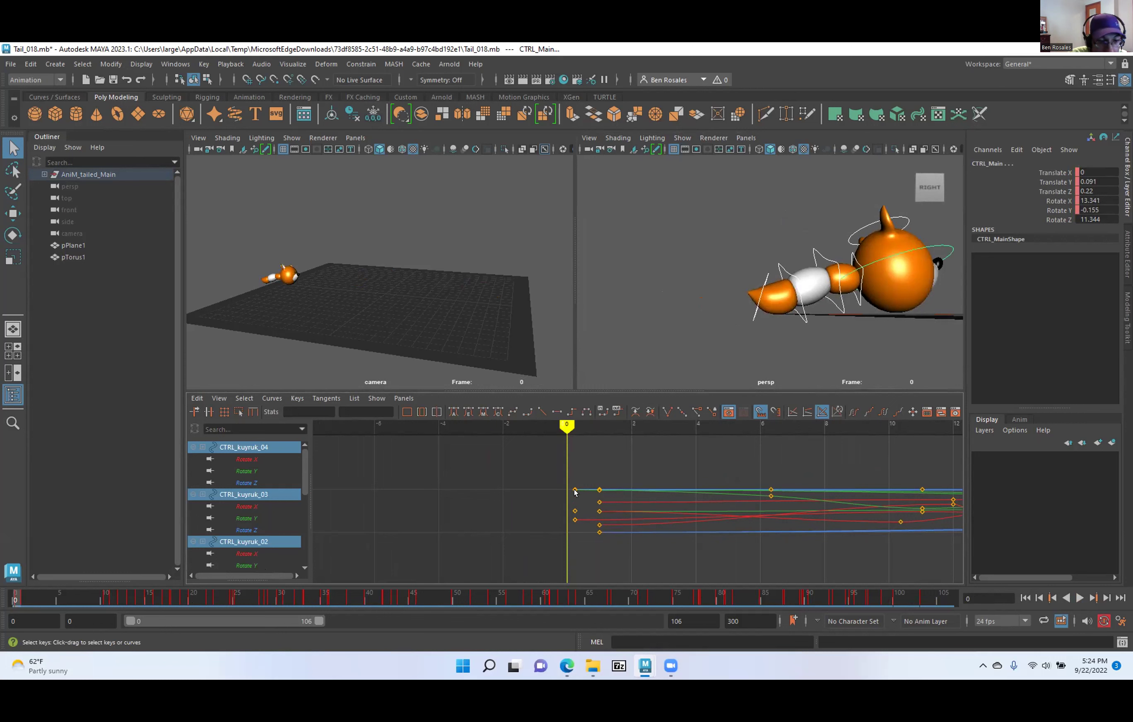
Set keys on all channels of the selected tail and main controls at frame 0 and frame 1.
{"action": "key", "text": "s"}
{"action": "key", "text": "period"}
{"action": "middle_click_drag", "start_coordinate": [567, 515], "coordinate": [591, 512], "text": "alt"}
{"action": "right_click_drag", "start_coordinate": [592, 514], "coordinate": [650, 517], "text": "alt+shift"}
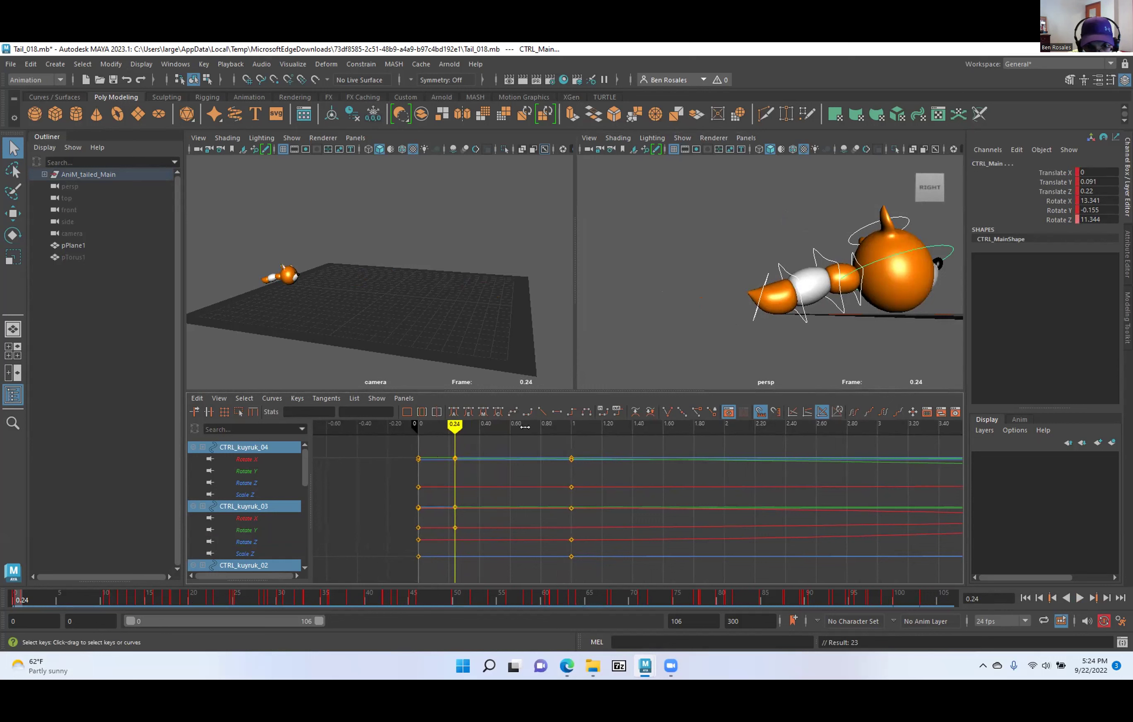
{"action": "key", "text": "period"}
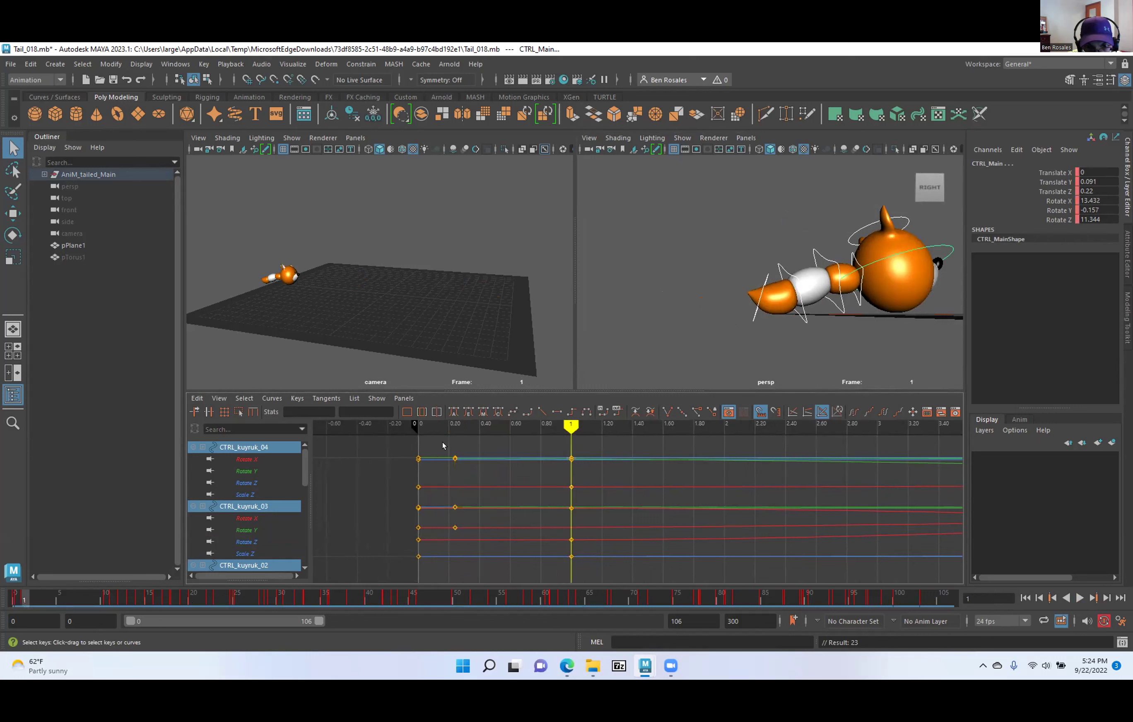
{"action": "key", "text": "s"}
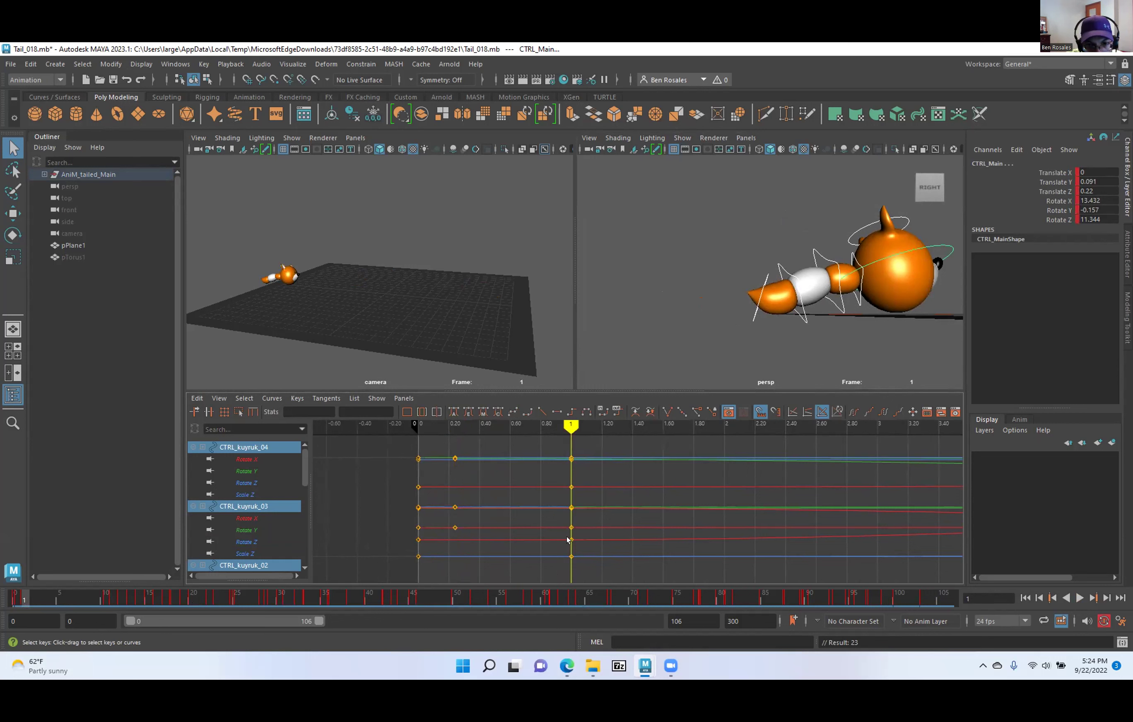
Delete the selected controls' stray in-between keys at frame 0.24 in the Graph Editor.
{"action": "key", "text": "comma"}
{"action": "key", "text": "comma"}
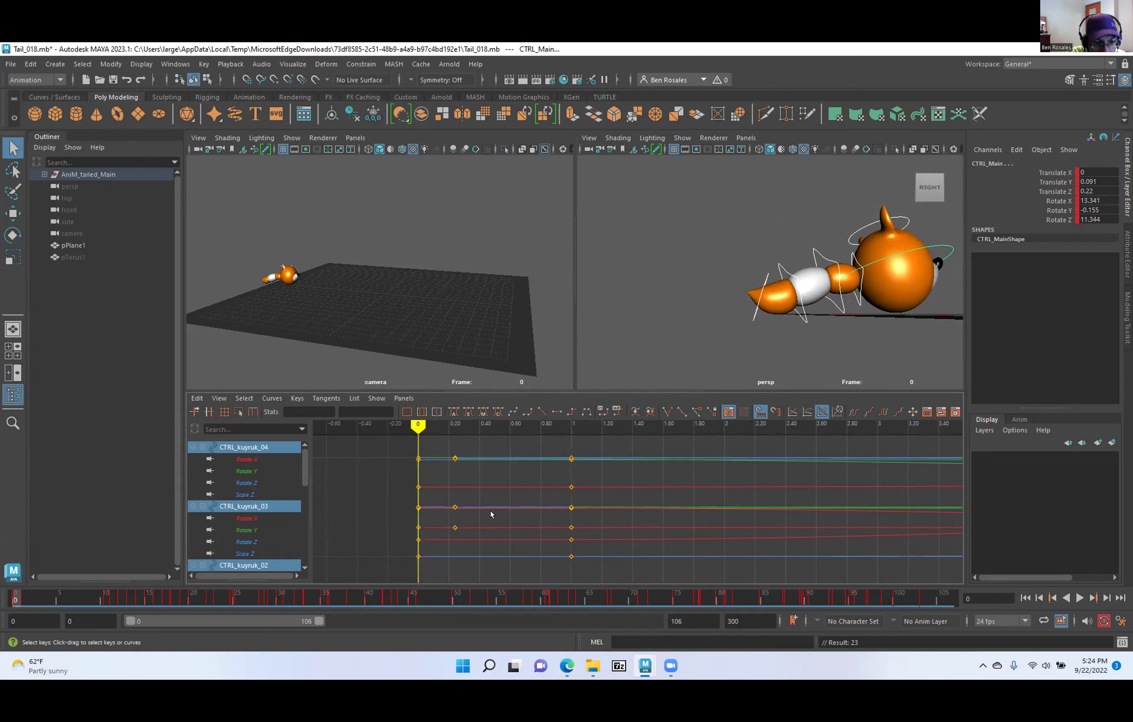
{"action": "key", "text": "period"}
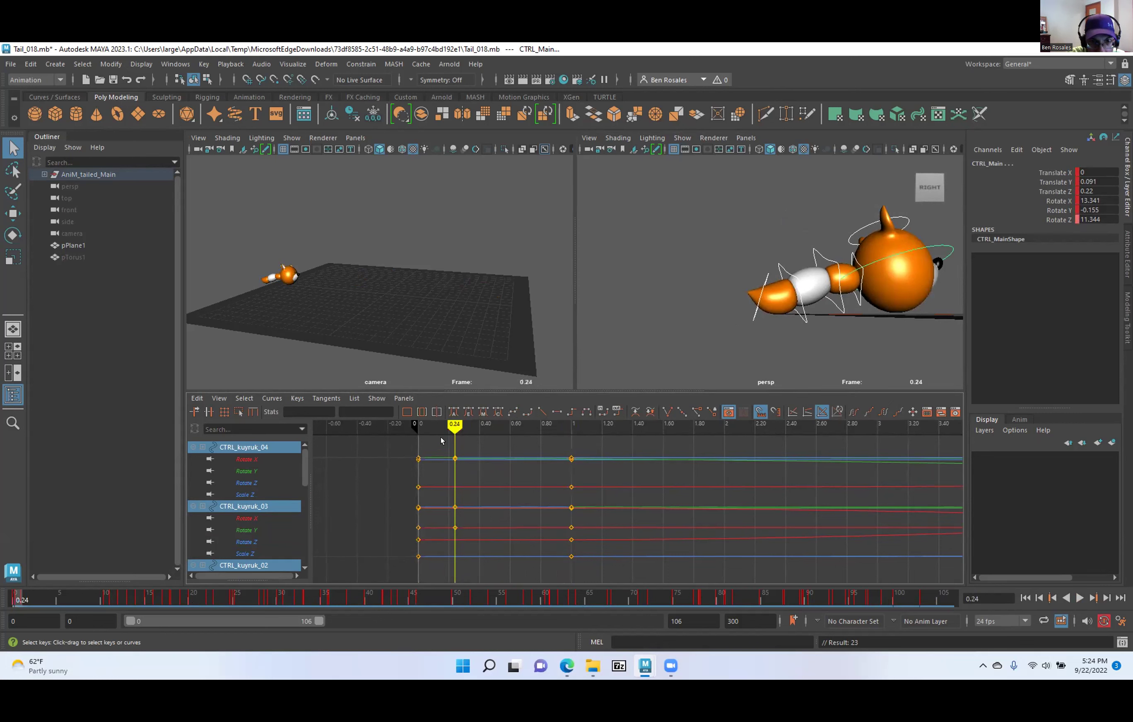
{"action": "left_click_drag", "start_coordinate": [480, 565], "coordinate": [477, 568]}
{"action": "key", "text": "Delete"}
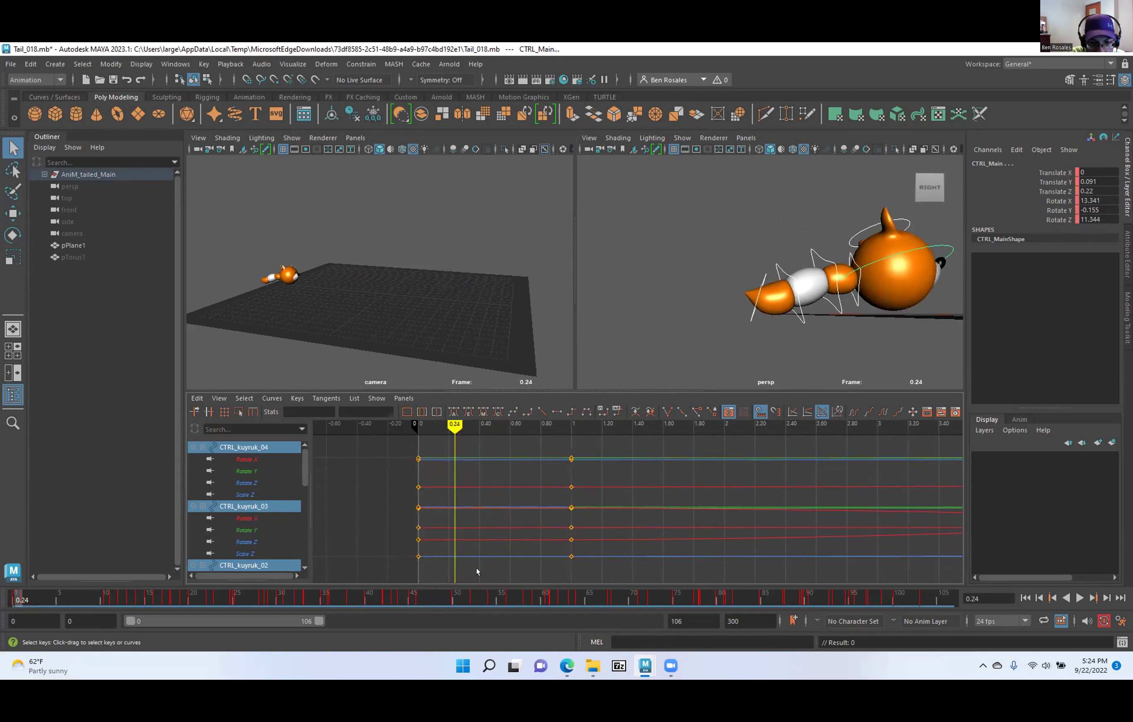
At frame 0, set the selected controls' rotations and translations to 0 on all three axes.
{"action": "key", "text": "comma"}
{"action": "left_click_drag", "start_coordinate": [760, 305], "coordinate": [718, 287], "text": "alt"}
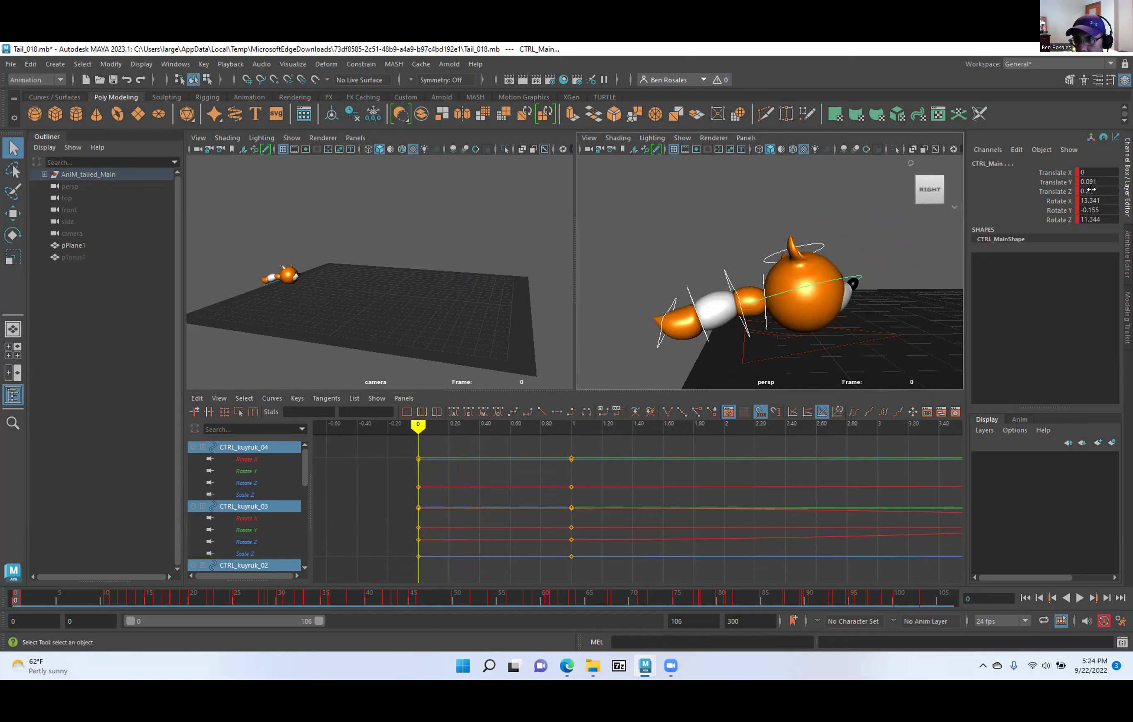
{"action": "left_click_drag", "start_coordinate": [1095, 200], "coordinate": [1105, 220]}
{"action": "type", "text": "0"}
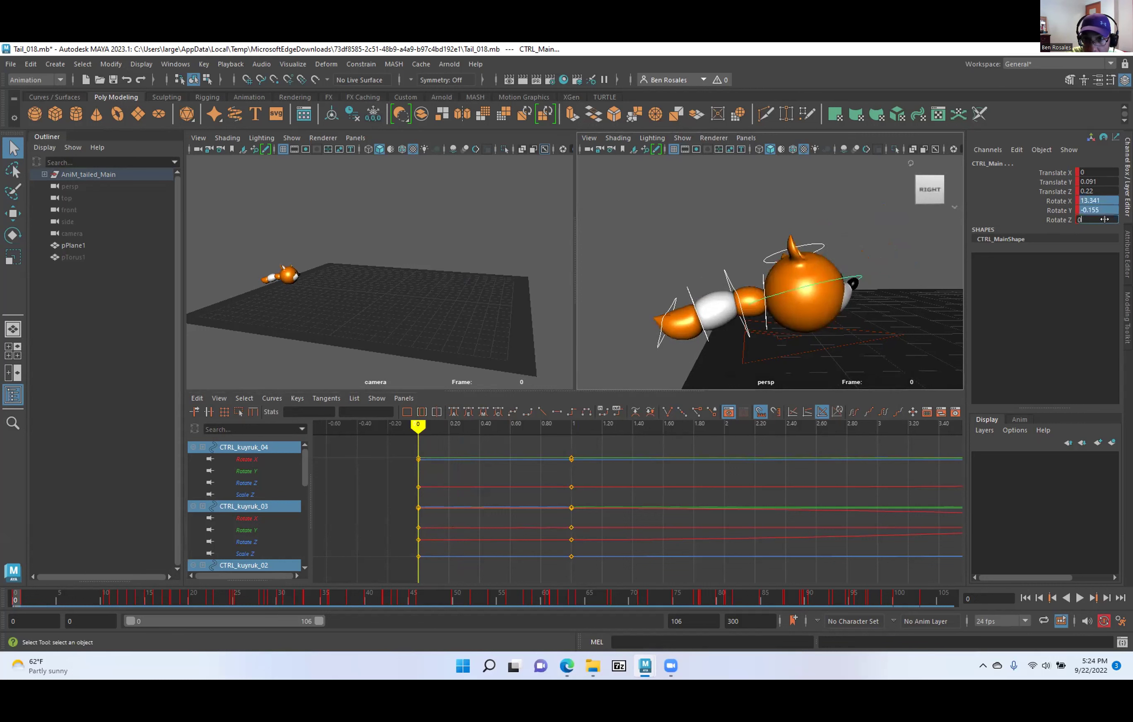
{"action": "key", "text": "Return"}
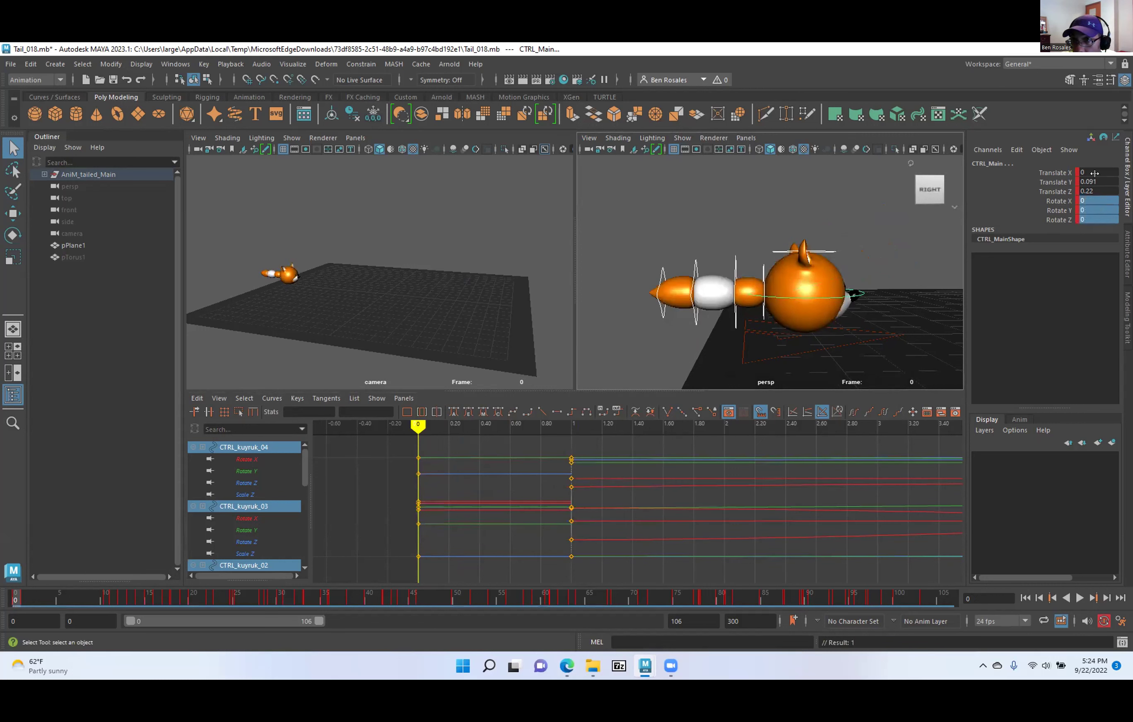
{"action": "left_click_drag", "start_coordinate": [1091, 172], "coordinate": [1092, 191]}
{"action": "type", "text": "0"}
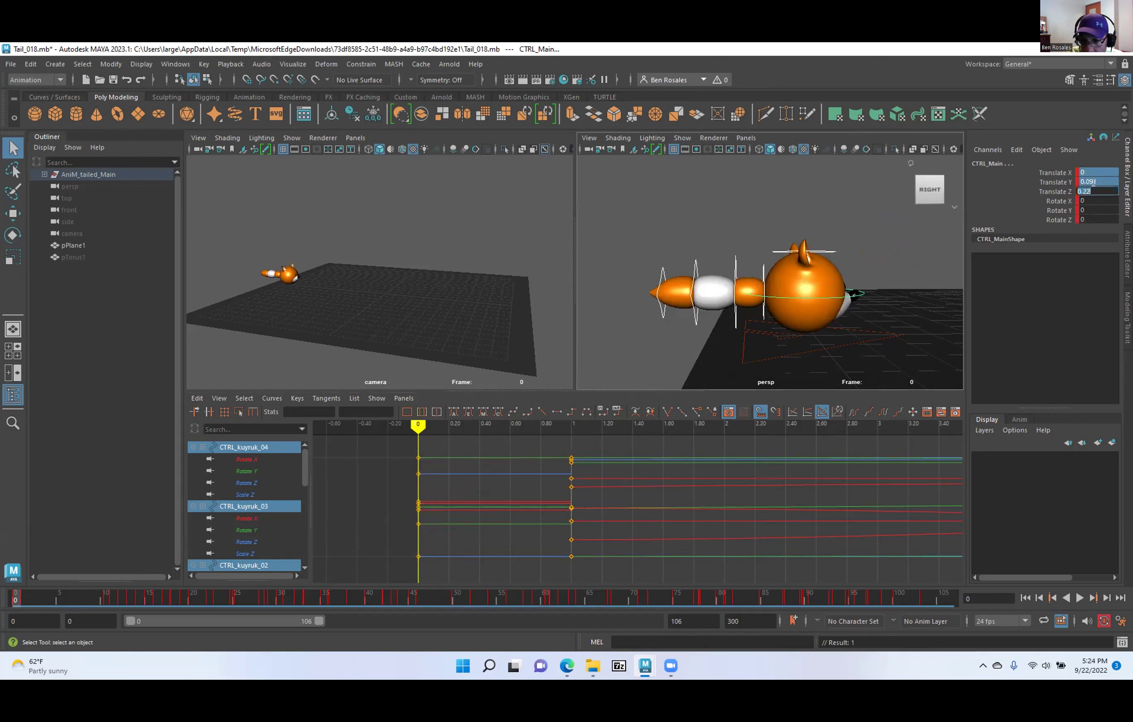
{"action": "key", "text": "Return"}
{"action": "key", "text": "f"}
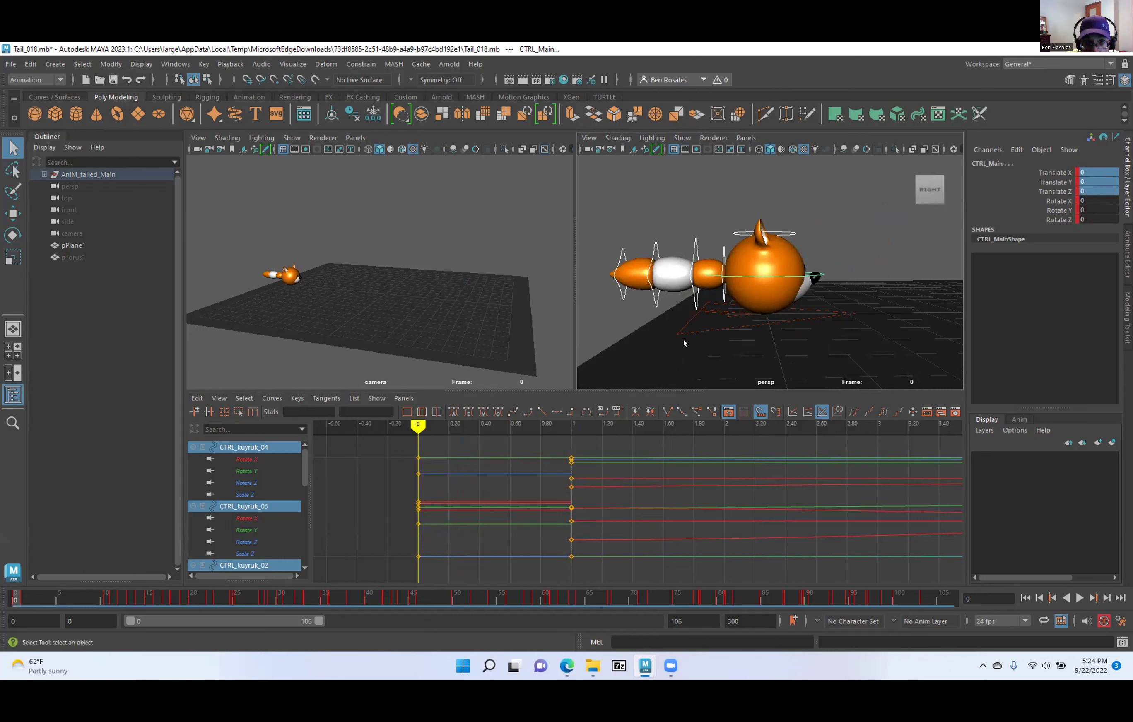
Go to frame 1 and set the animation start time to 1.
{"action": "key", "text": "period"}
{"action": "left_click_drag", "start_coordinate": [23, 621], "coordinate": [6, 619]}
{"action": "type", "text": "1"}
{"action": "key", "text": "Return"}
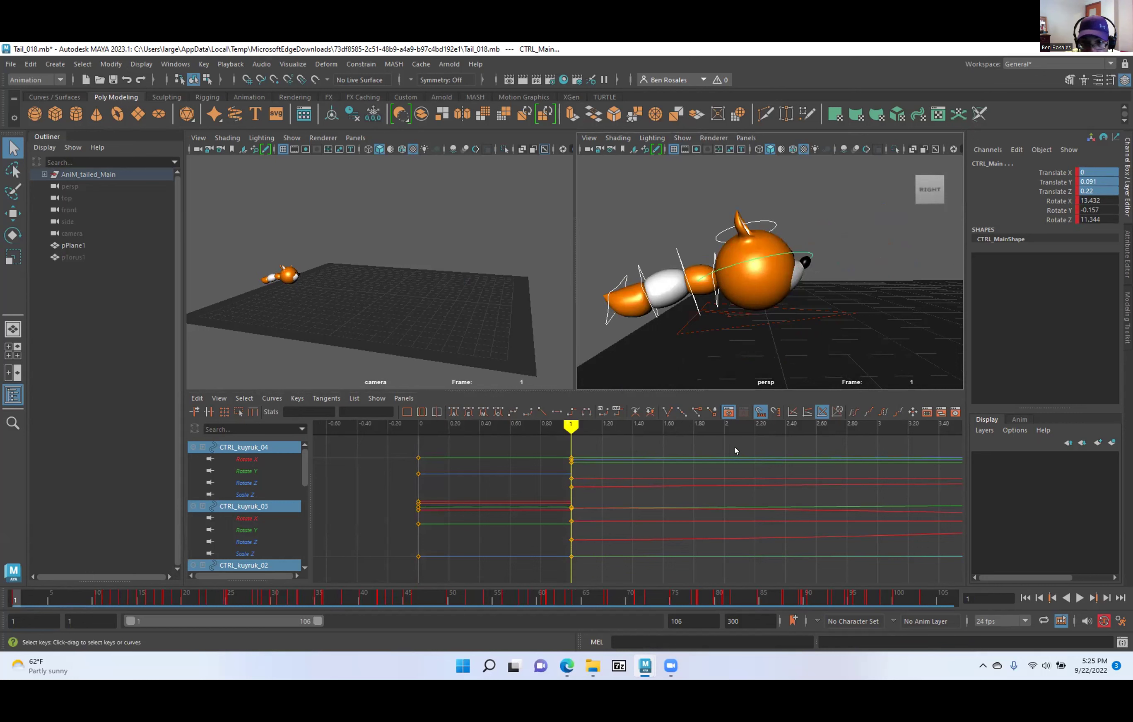
Create an empty display layer named Tail_CONs_lyr and turn its visibility off.
{"action": "middle_click_drag", "start_coordinate": [729, 285], "coordinate": [757, 278], "text": "alt"}
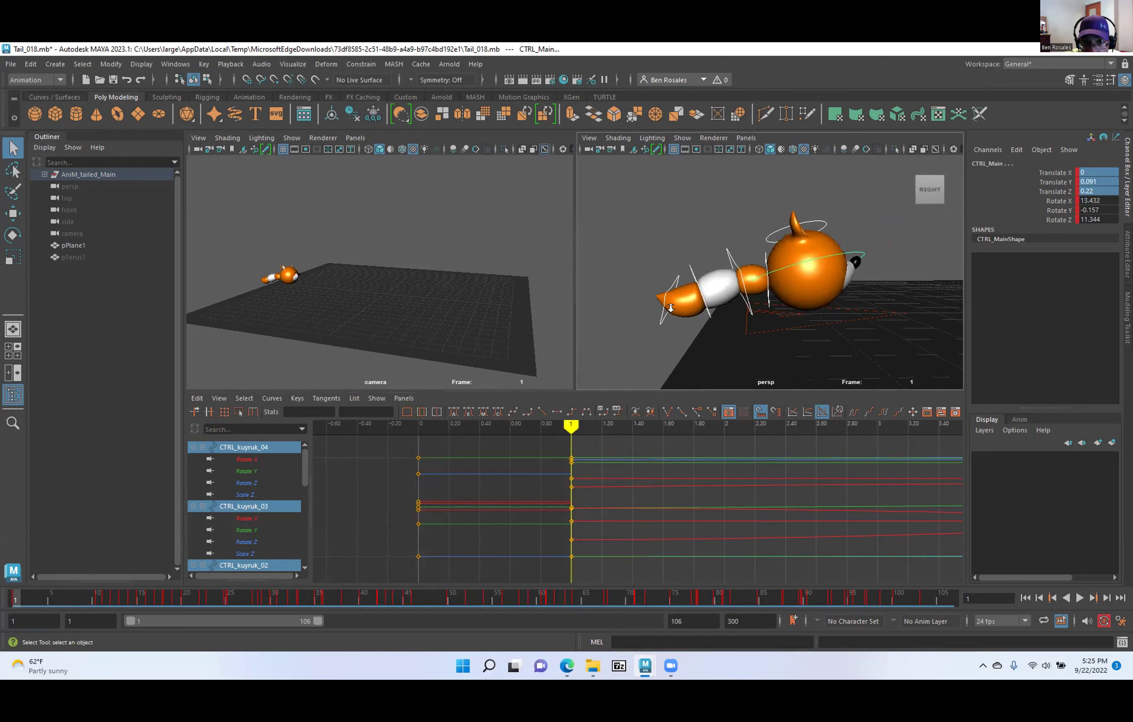
{"action": "scroll", "coordinate": [671, 308], "scroll_direction": "up", "scroll_amount": 2}
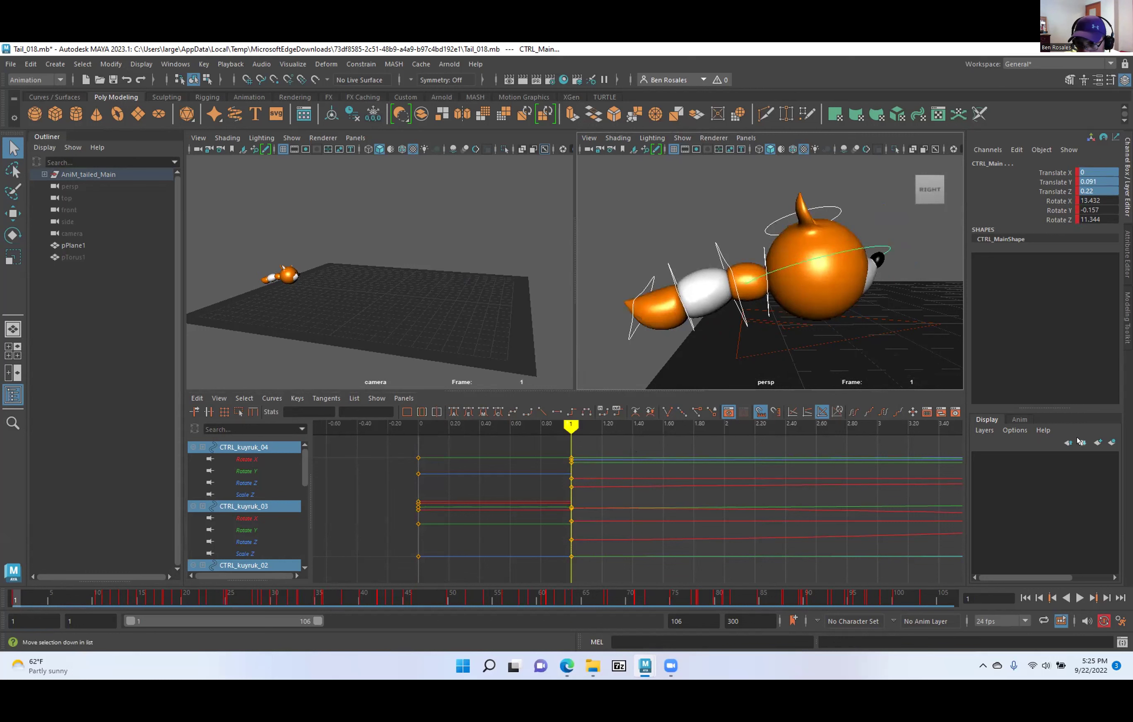
{"action": "left_click", "coordinate": [1112, 442]}
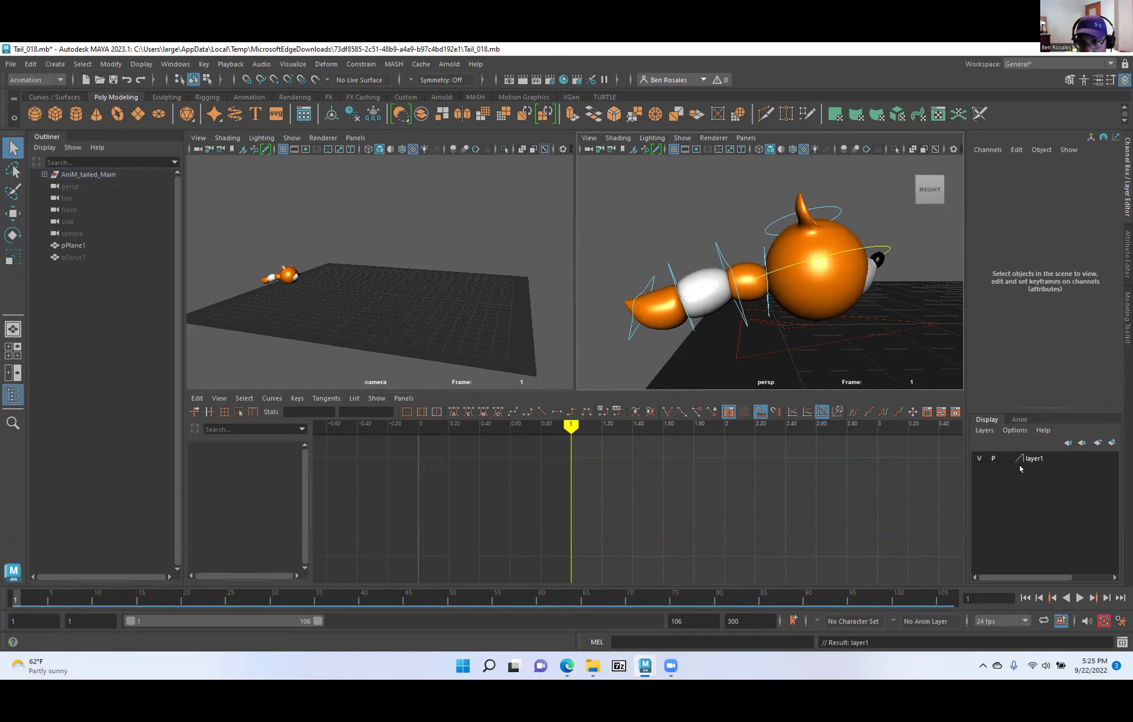
{"action": "double_click", "coordinate": [1031, 458]}
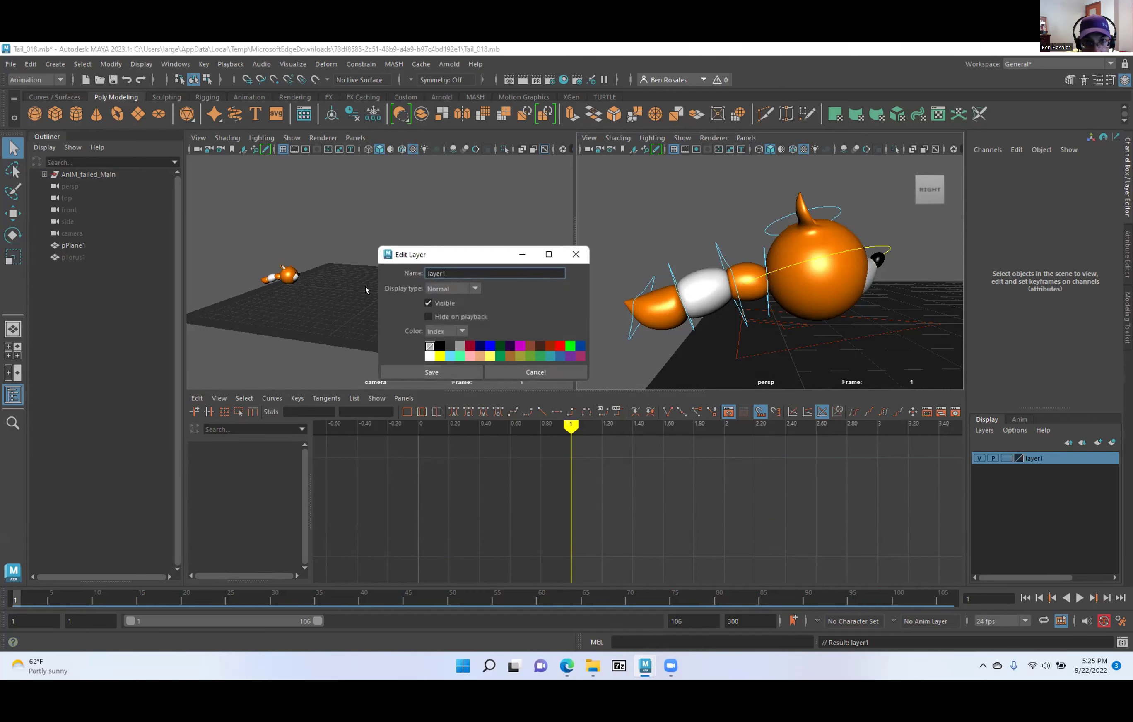
{"action": "double_click", "coordinate": [449, 273]}
{"action": "type", "text": "Tail_CONs_l"}
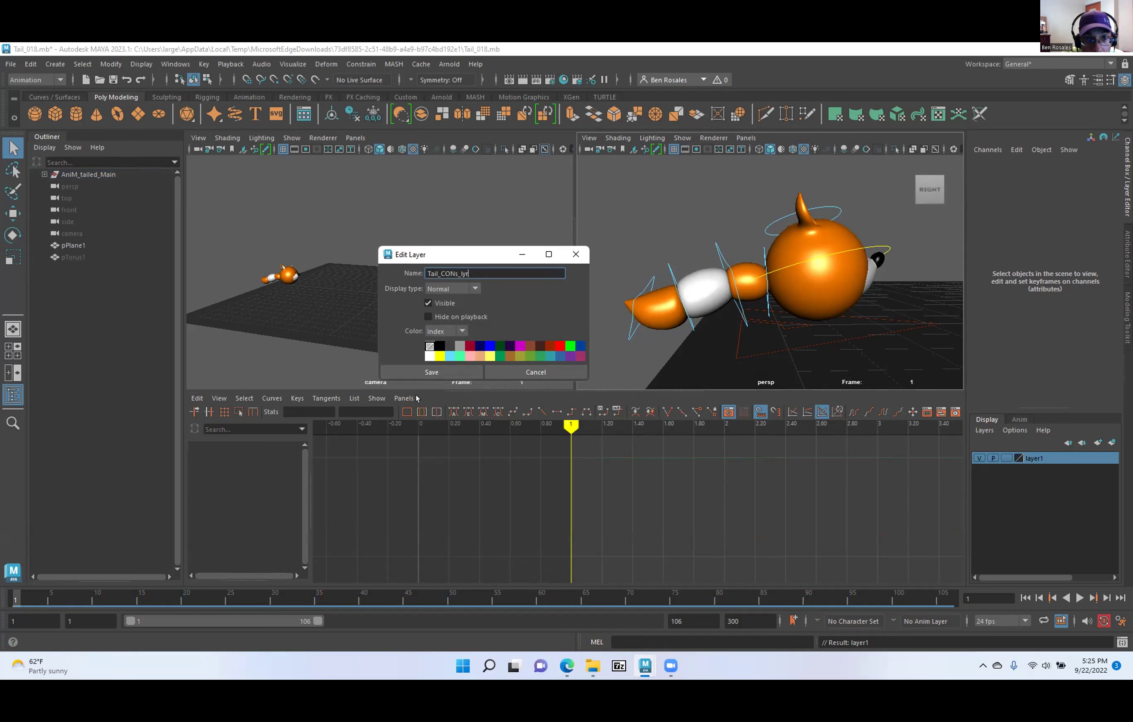
{"action": "left_click", "coordinate": [420, 373]}
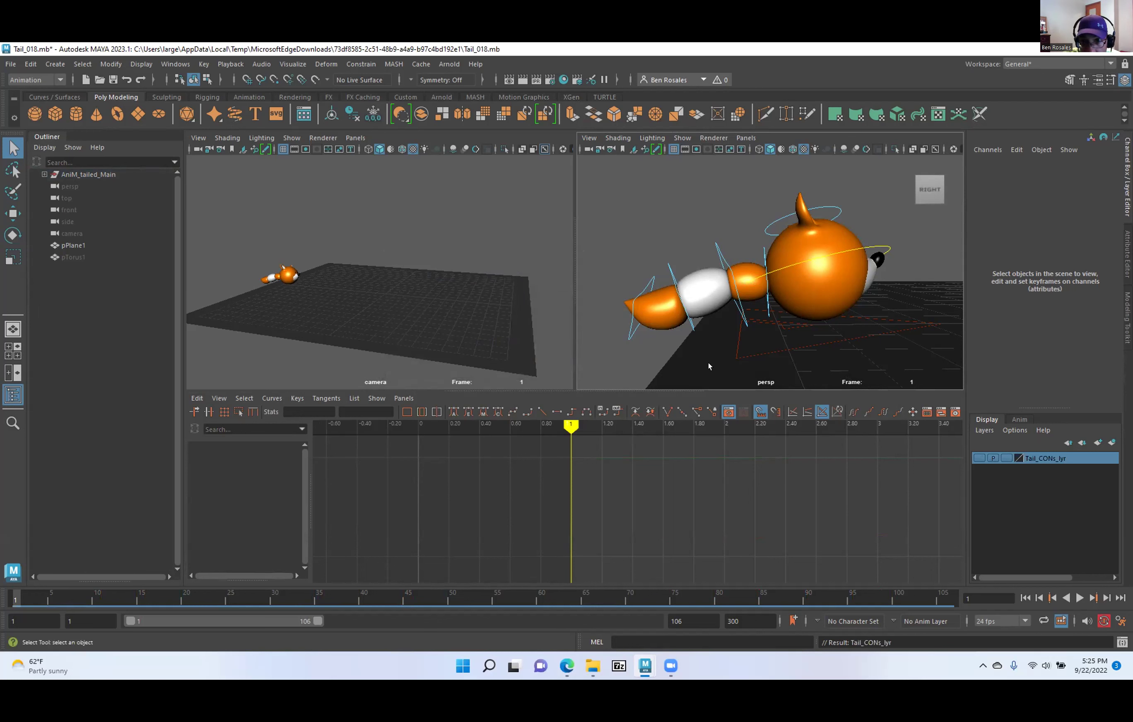
Add the tail controls CTRL_kuyruk_04, CTRL_kuyruk_03 and CTRL_kuyruk_02 to the Tail_CONs_lyr layer one after another.
{"action": "left_click", "coordinate": [629, 330]}
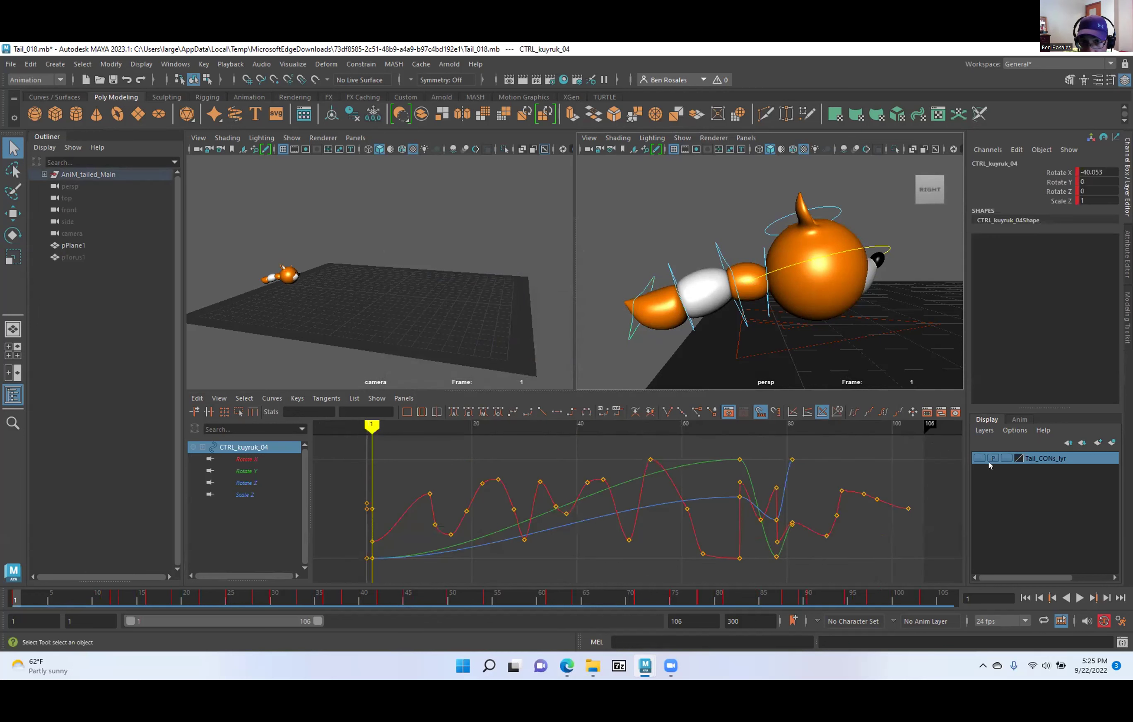
{"action": "right_click", "coordinate": [1017, 458]}
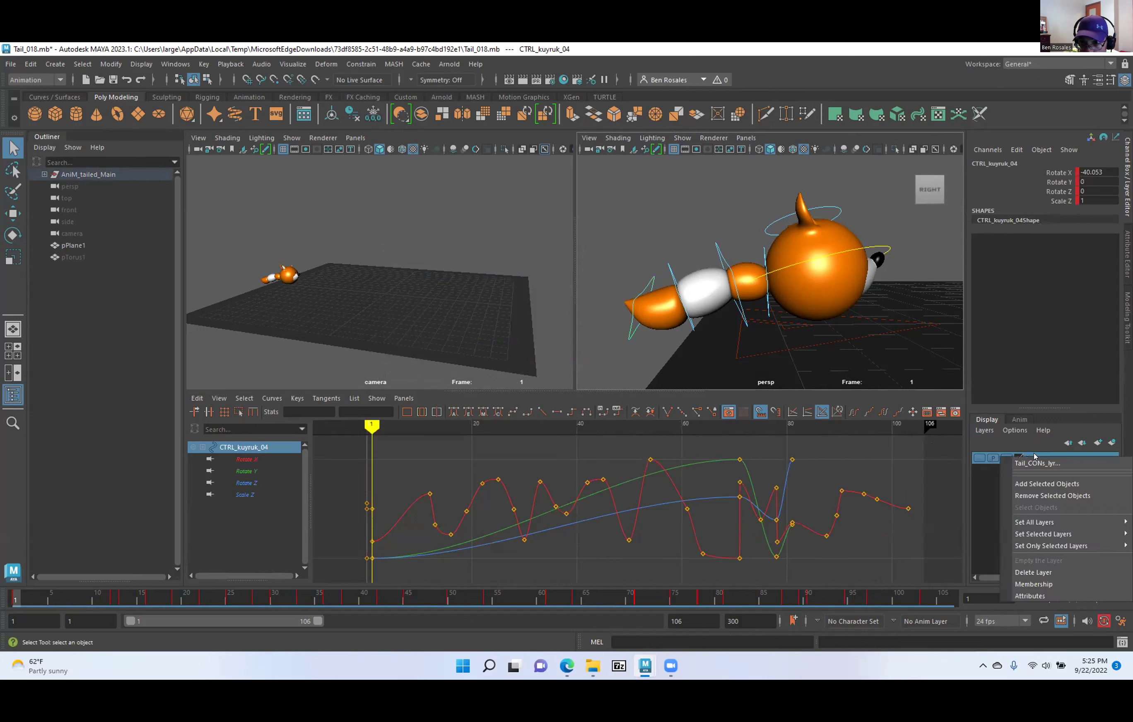
{"action": "left_click", "coordinate": [1047, 482]}
{"action": "left_click", "coordinate": [669, 275]}
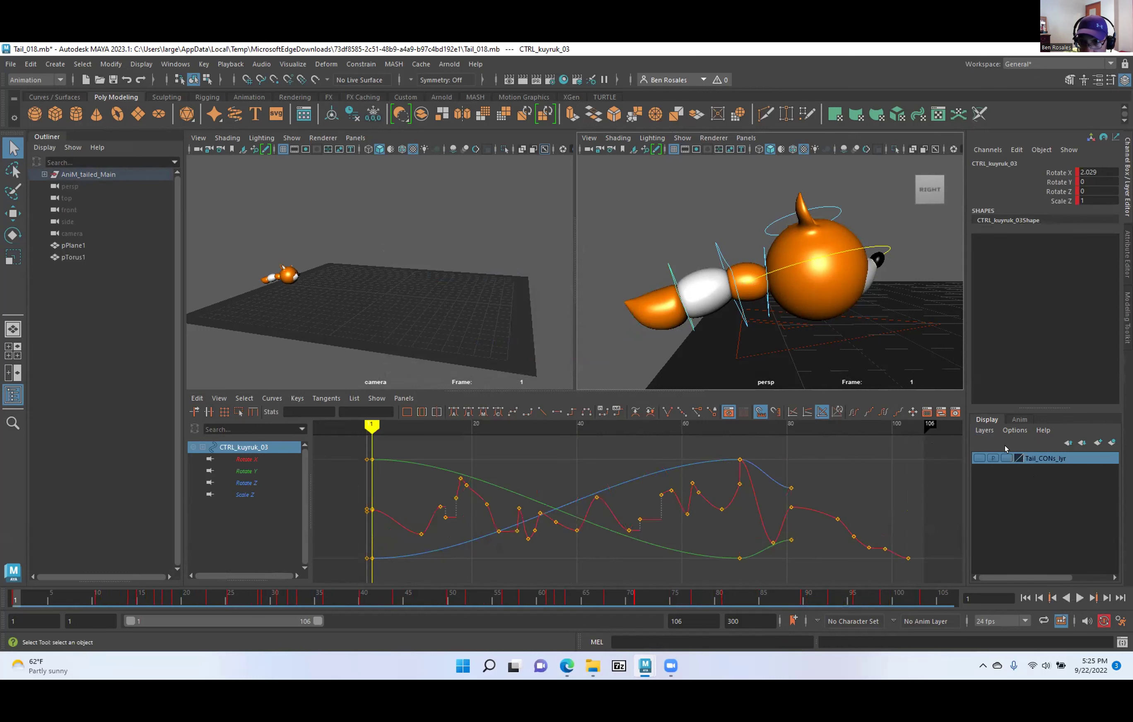
{"action": "right_click", "coordinate": [1041, 457]}
{"action": "left_click", "coordinate": [1047, 485]}
{"action": "left_click", "coordinate": [716, 243]}
{"action": "left_click", "coordinate": [717, 245]}
{"action": "right_click", "coordinate": [1028, 457]}
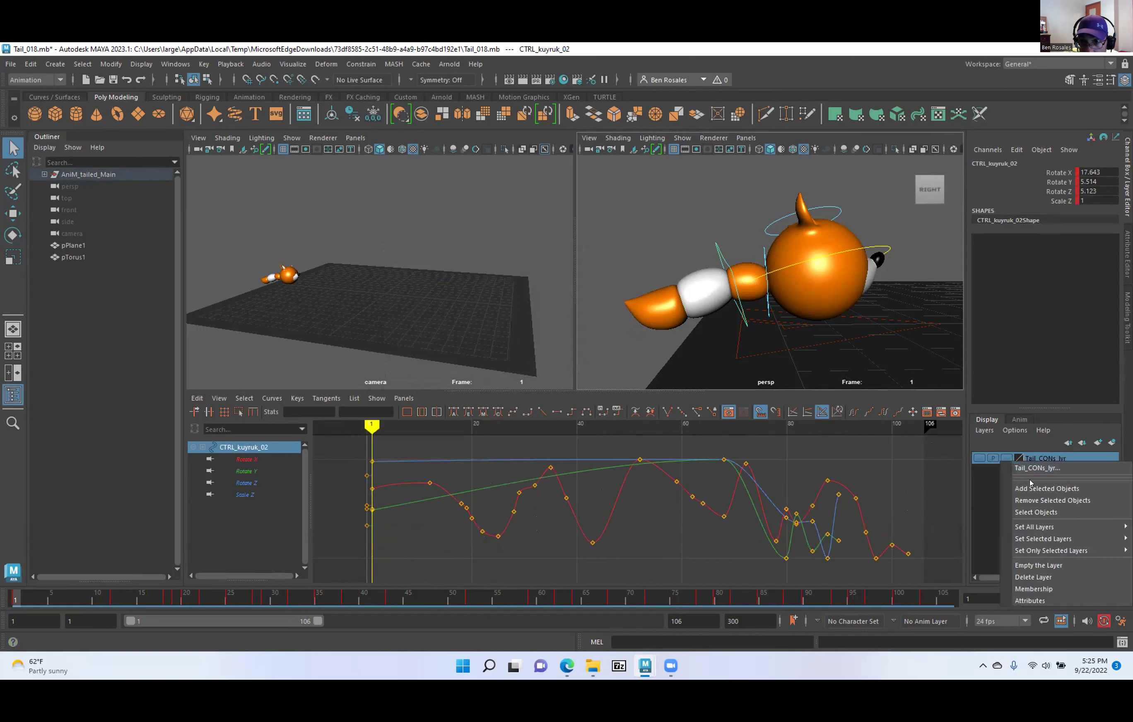
{"action": "left_click", "coordinate": [1032, 486]}
Add CTRL_Main, CTRL_kuyruk_01 and CTRL_Top to the Tail_CONs_lyr display layer, then turn the layer's visibility on.
{"action": "left_click", "coordinate": [763, 279]}
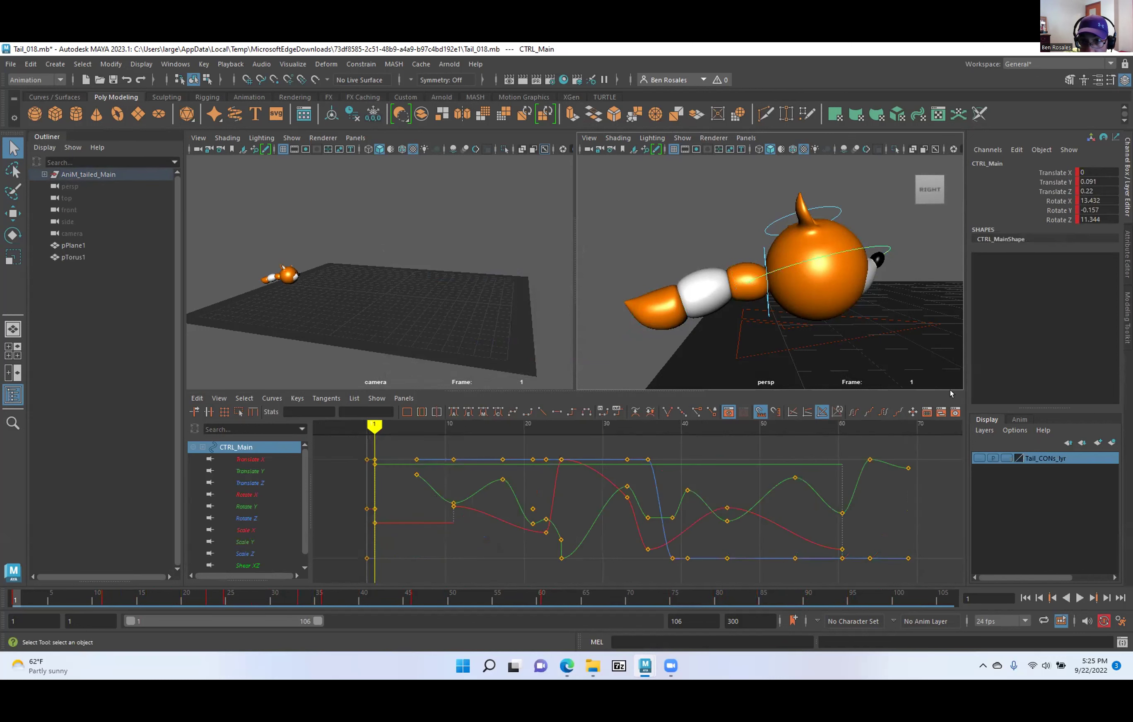
{"action": "right_click", "coordinate": [1043, 458]}
{"action": "left_click", "coordinate": [1047, 487]}
{"action": "left_click", "coordinate": [763, 258]}
{"action": "right_click", "coordinate": [1047, 463]}
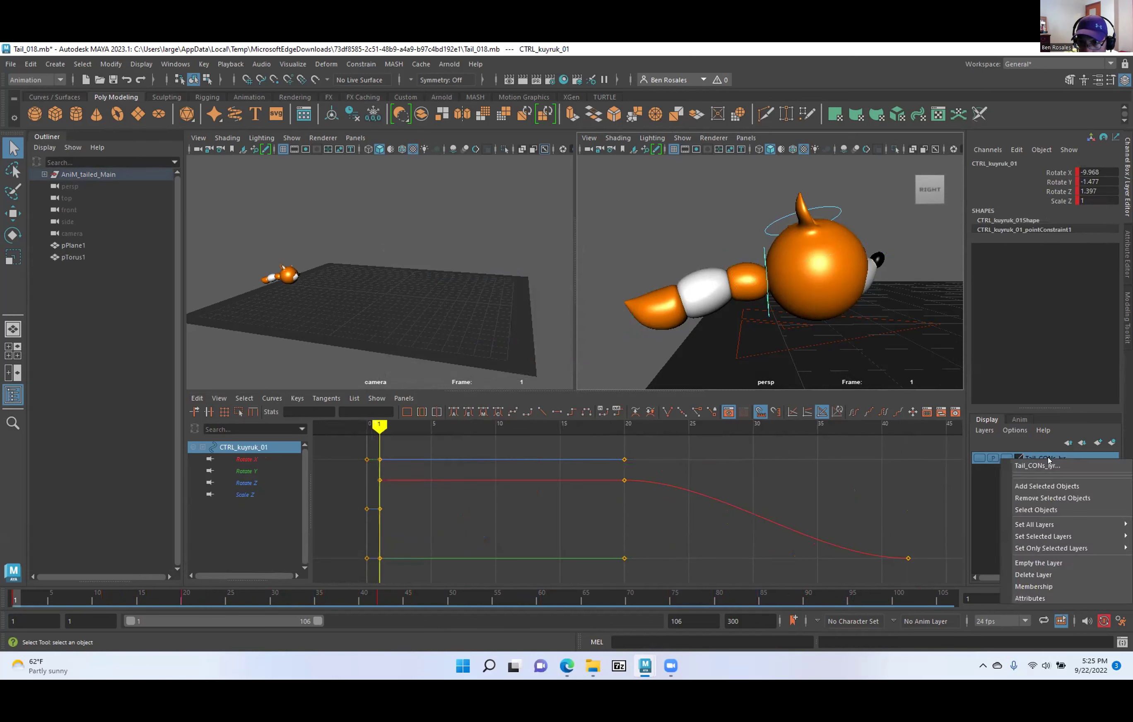
{"action": "left_click", "coordinate": [1045, 489]}
{"action": "left_click", "coordinate": [771, 223]}
{"action": "right_click", "coordinate": [1036, 458]}
{"action": "left_click", "coordinate": [1054, 467]}
{"action": "left_click", "coordinate": [978, 458]}
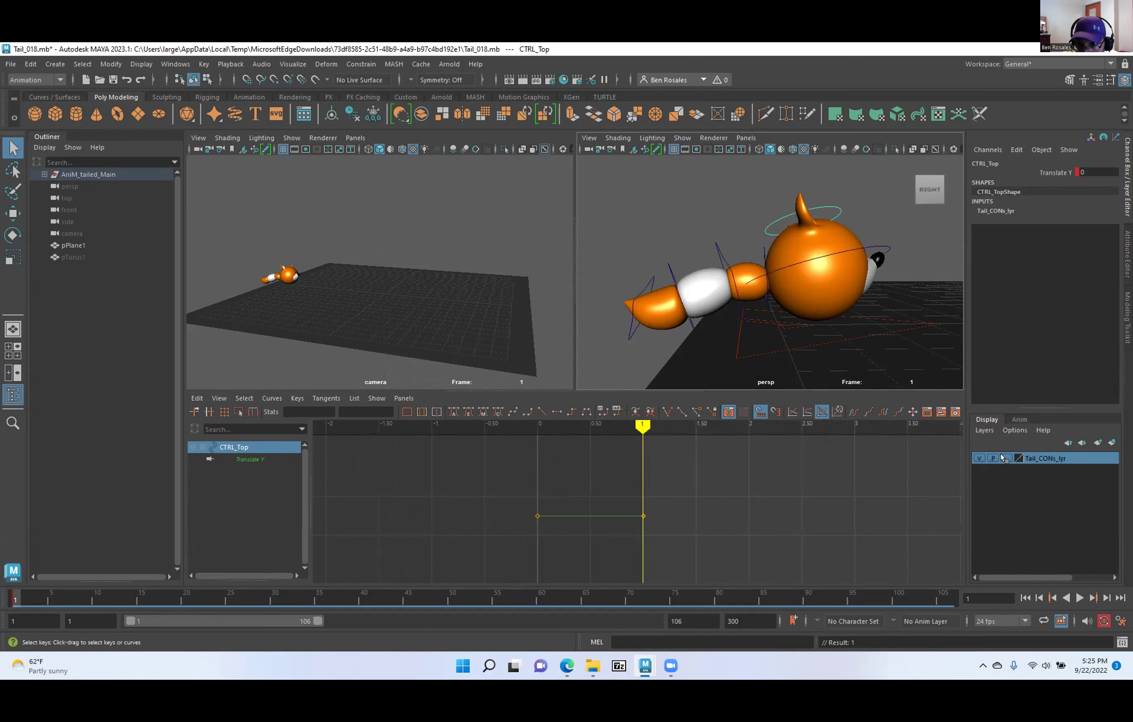
Select all objects in Tail_CONs_lyr, frame their curves in the Graph Editor and hide the Outliner.
{"action": "right_click", "coordinate": [1040, 456]}
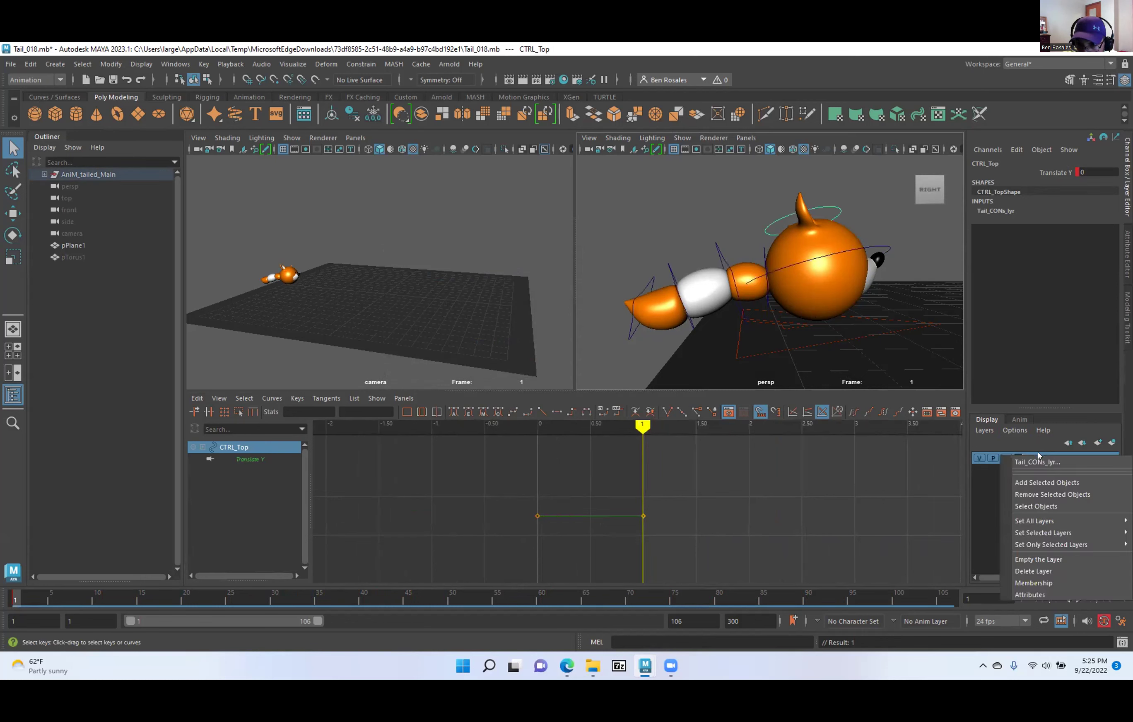
{"action": "left_click", "coordinate": [1036, 506]}
{"action": "key", "text": "a"}
{"action": "middle_click_drag", "start_coordinate": [538, 524], "coordinate": [455, 523], "text": "alt"}
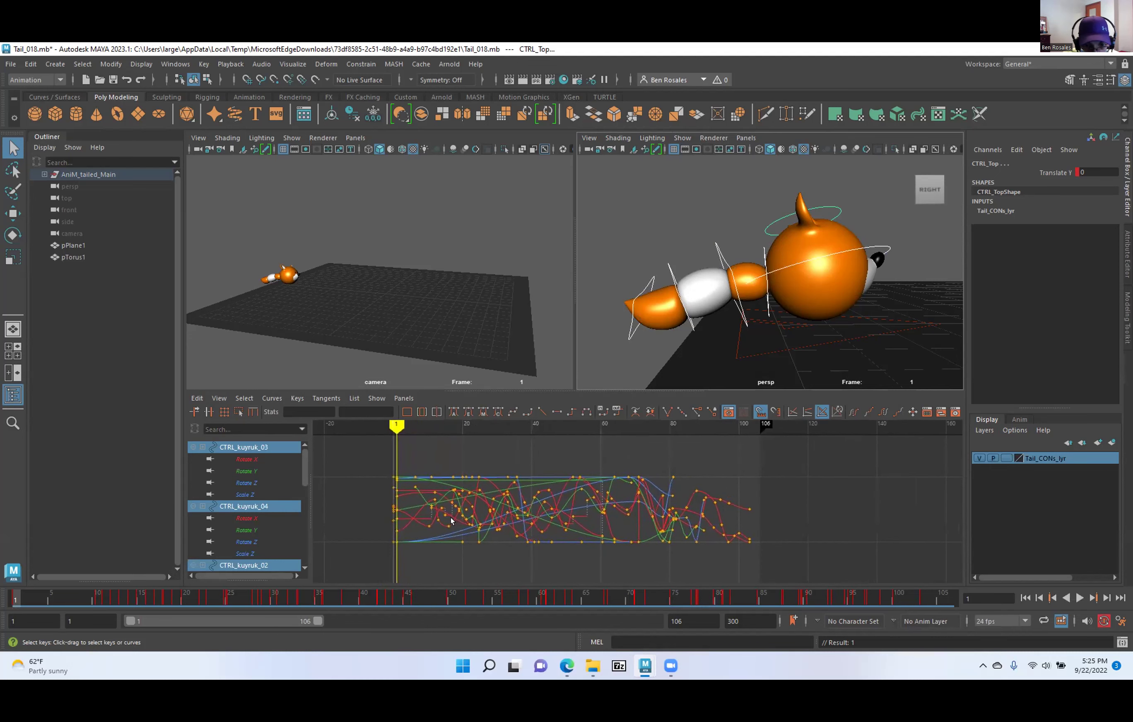
{"action": "right_click_drag", "start_coordinate": [455, 523], "coordinate": [534, 523], "text": "alt+shift"}
{"action": "left_click", "coordinate": [38, 134]}
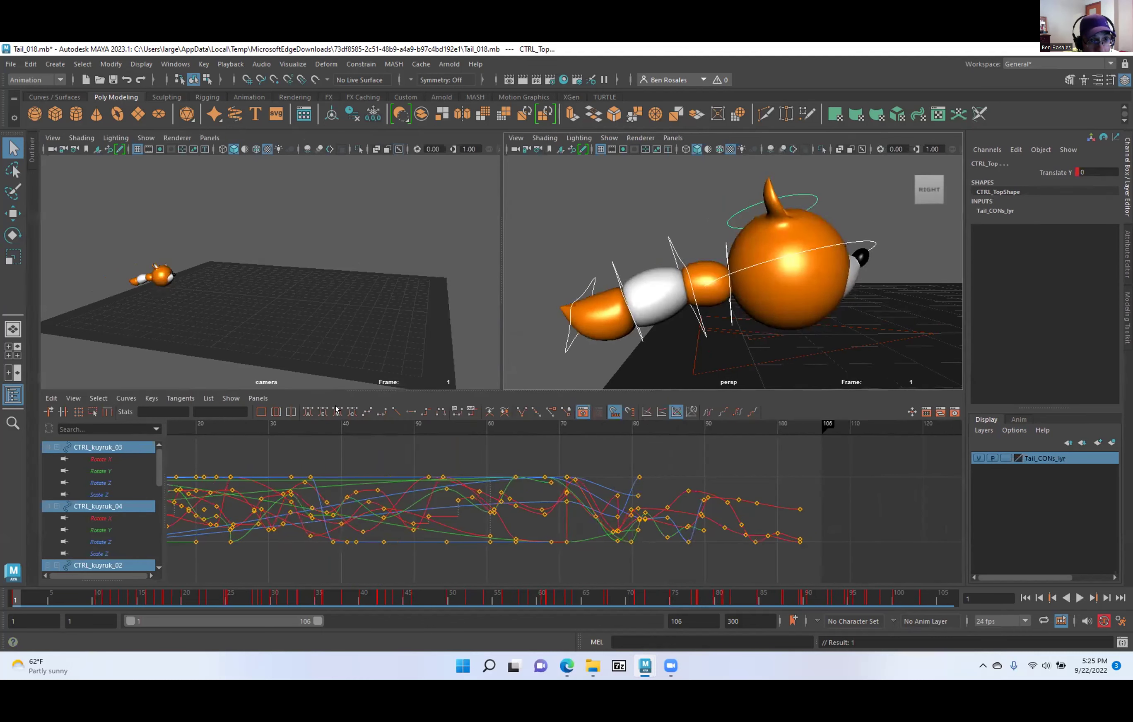
{"action": "middle_click_drag", "start_coordinate": [318, 486], "coordinate": [494, 485], "text": "alt"}
{"action": "scroll", "coordinate": [590, 464], "scroll_direction": "down", "scroll_amount": 2}
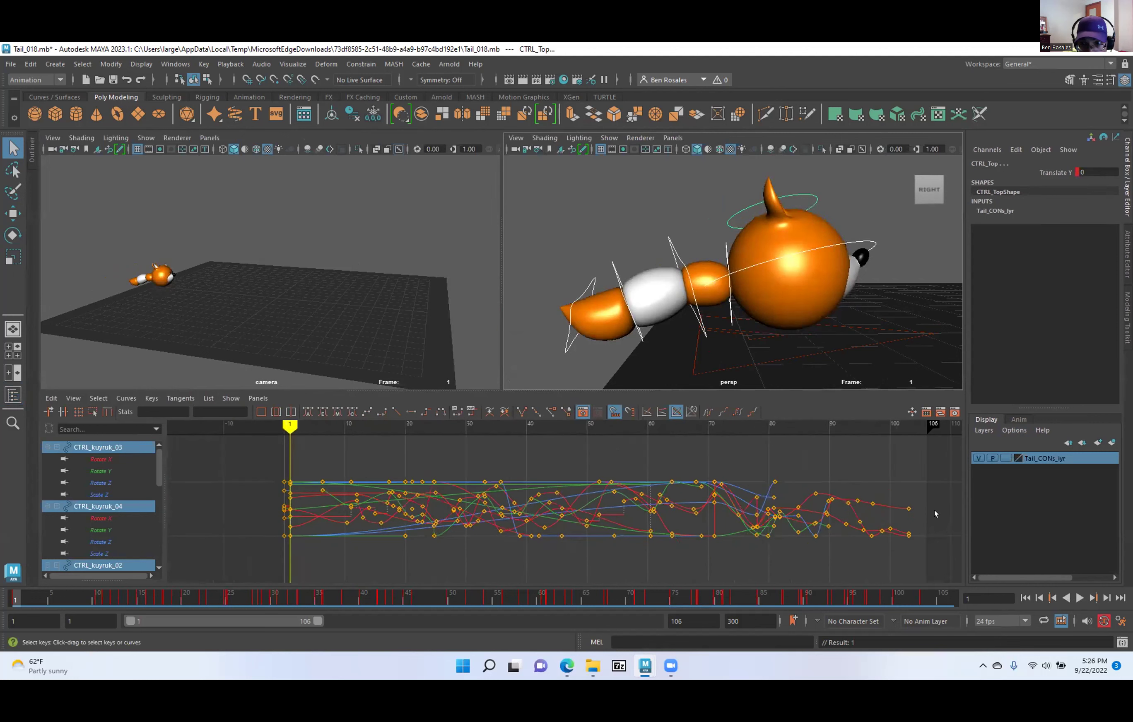
Turn off the visibility of Tail_CONs_lyr and select the layer's hidden objects.
{"action": "left_click", "coordinate": [975, 457]}
{"action": "left_click", "coordinate": [974, 457]}
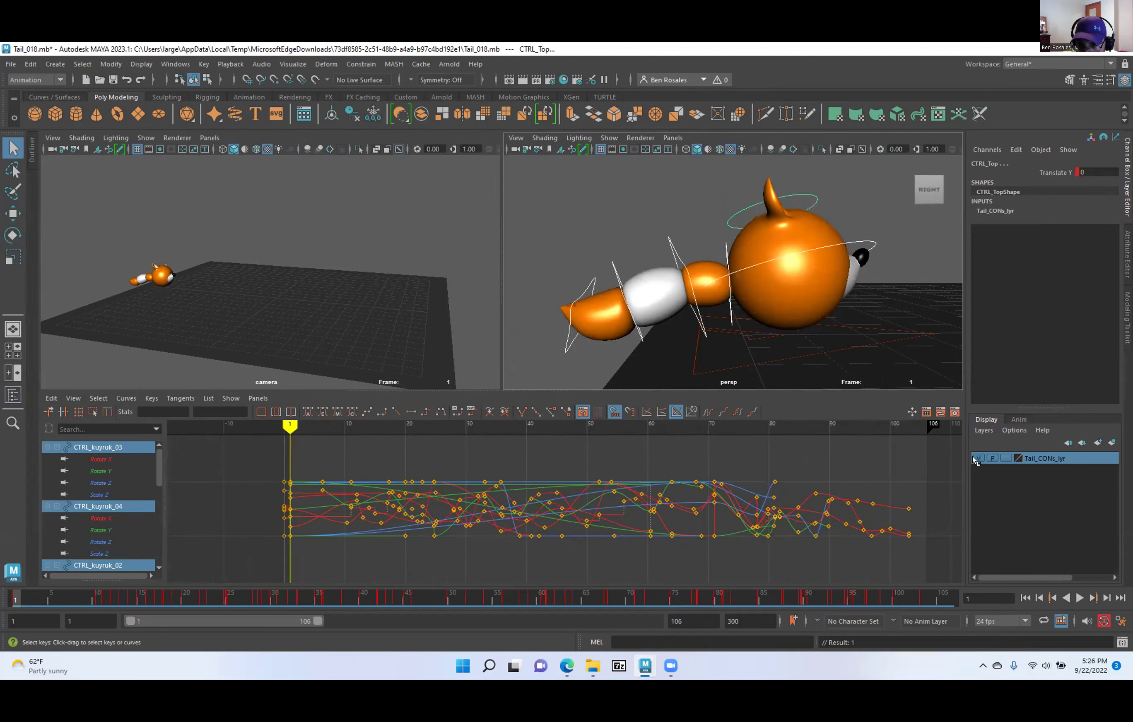
{"action": "left_click", "coordinate": [974, 457]}
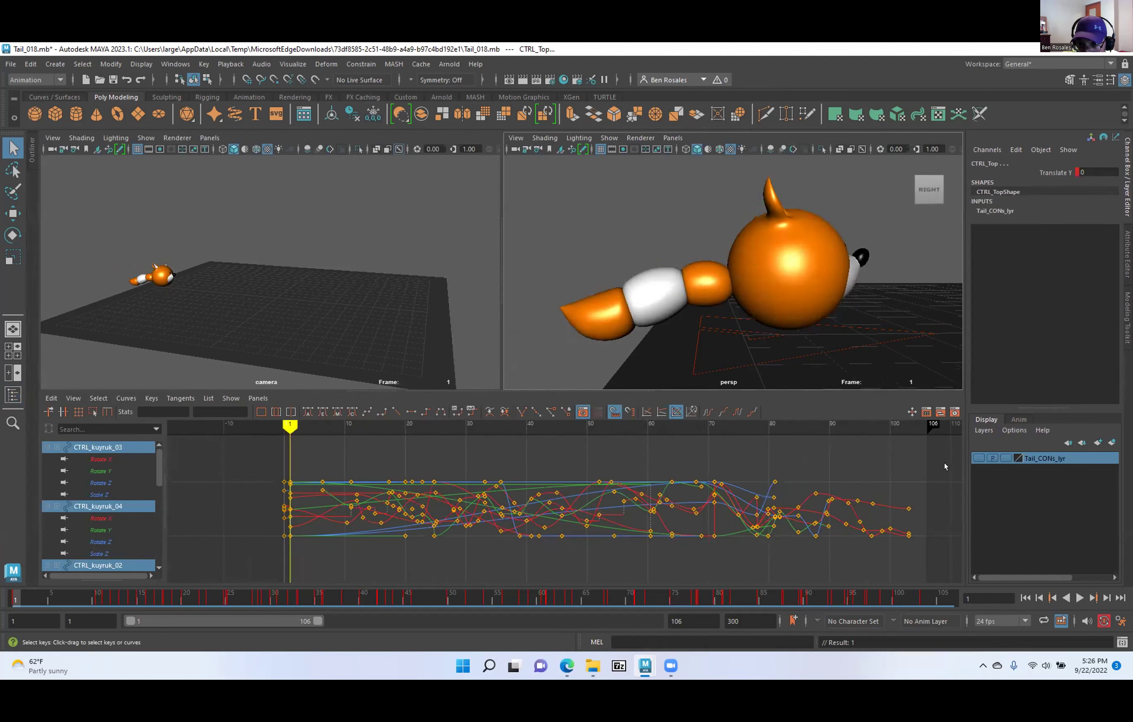
{"action": "right_click", "coordinate": [1029, 462]}
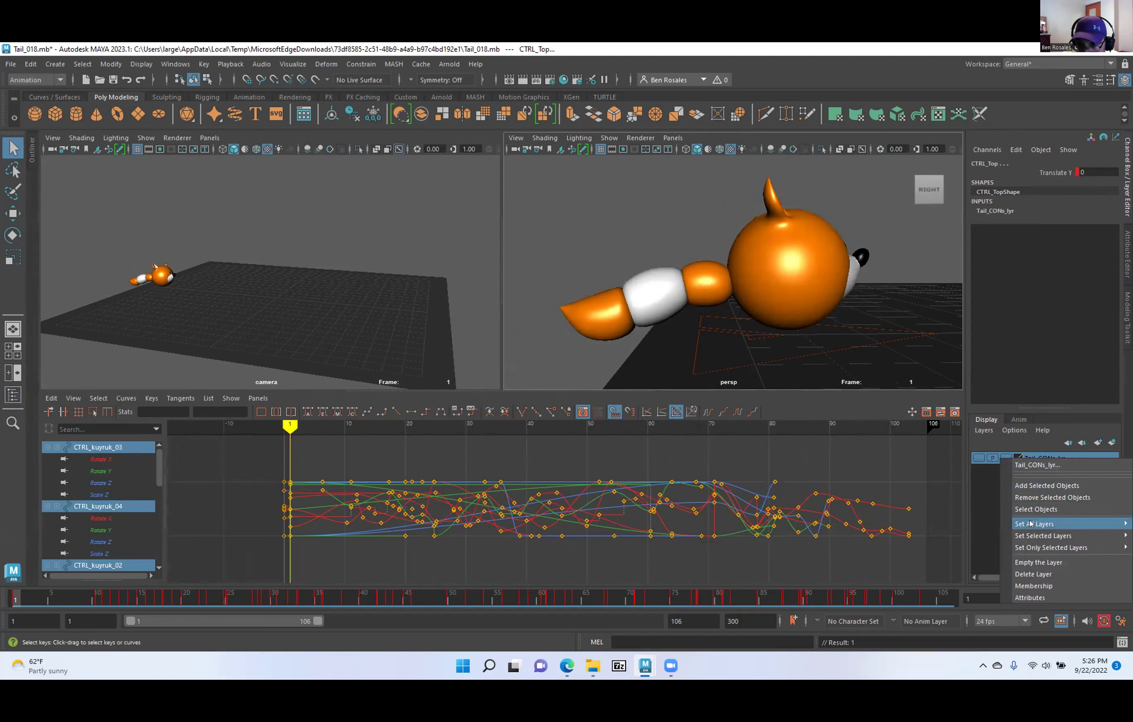
{"action": "left_click", "coordinate": [1040, 508]}
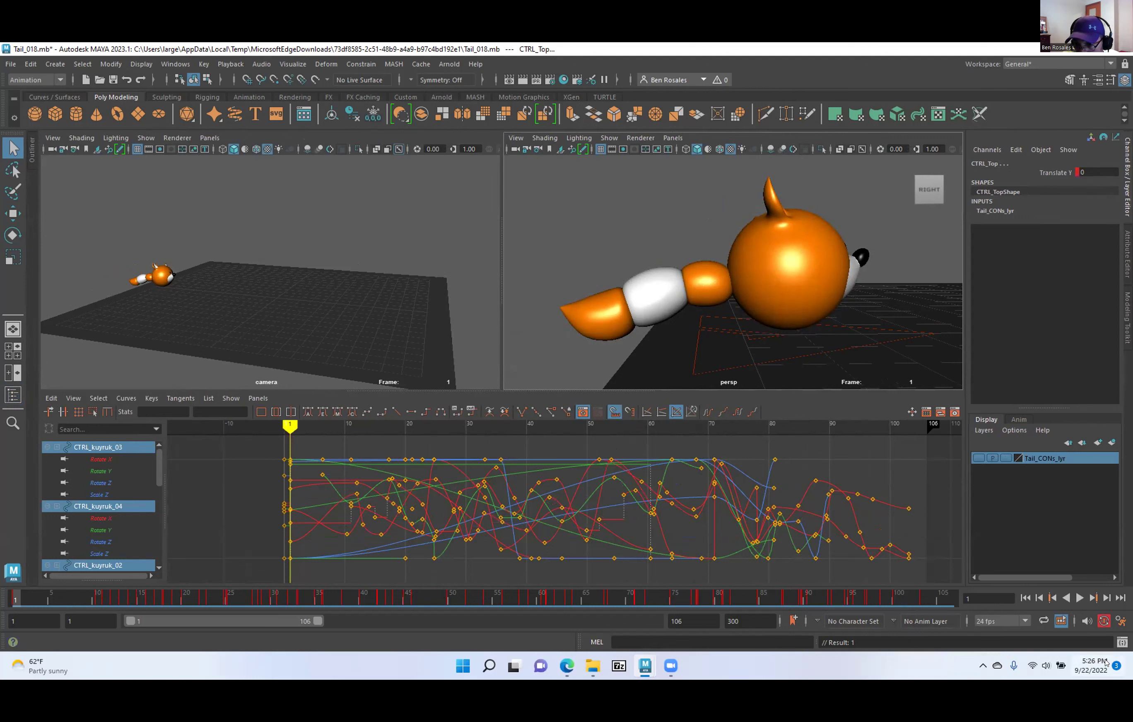
Examine the logged selection and layer commands in an enlarged Script Editor, bring up the Custom shelf and close the editor.
{"action": "left_click", "coordinate": [1123, 643]}
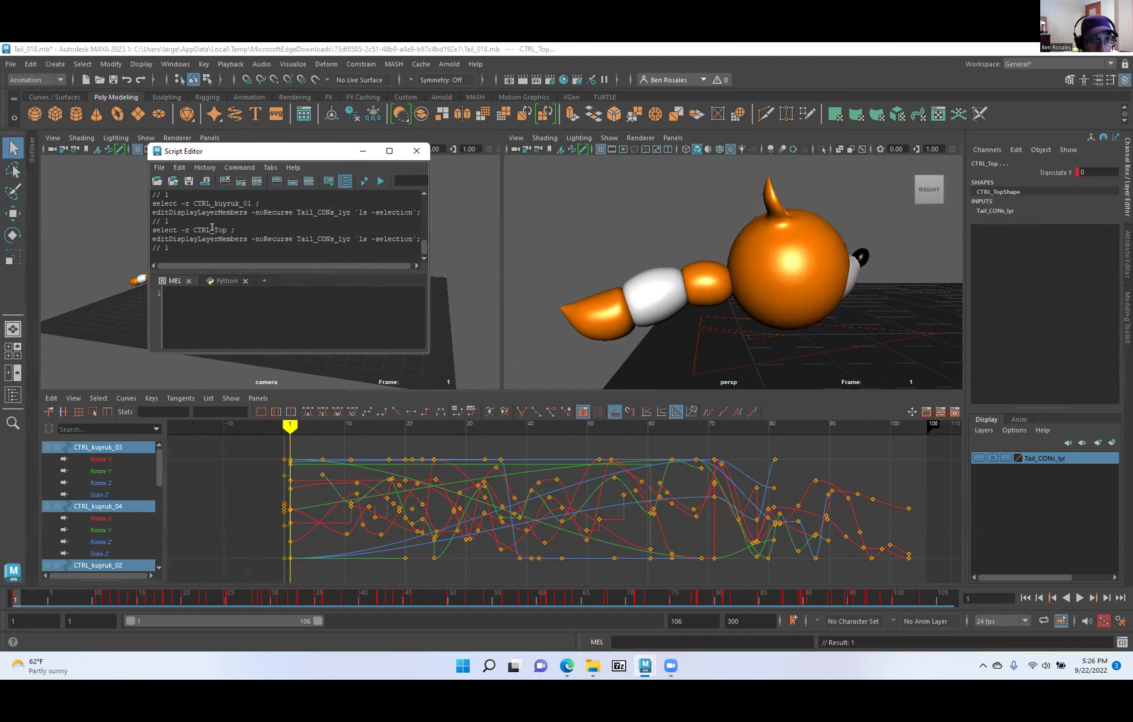
{"action": "left_click_drag", "start_coordinate": [220, 158], "coordinate": [390, 185]}
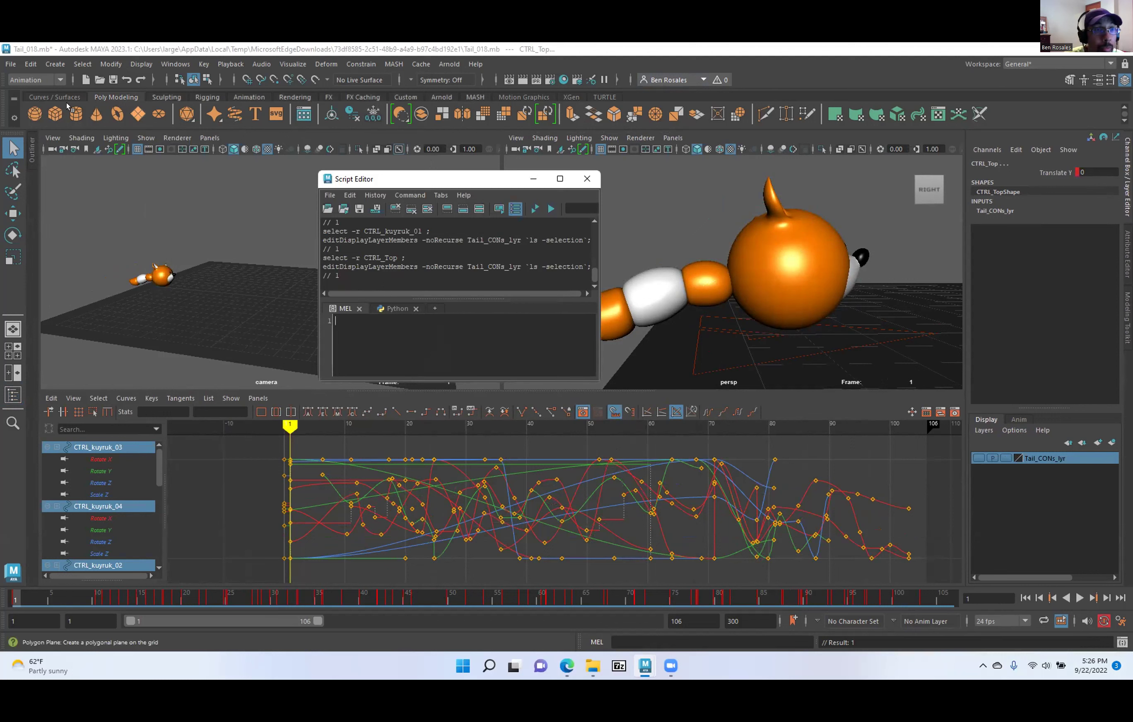
{"action": "left_click", "coordinate": [406, 97]}
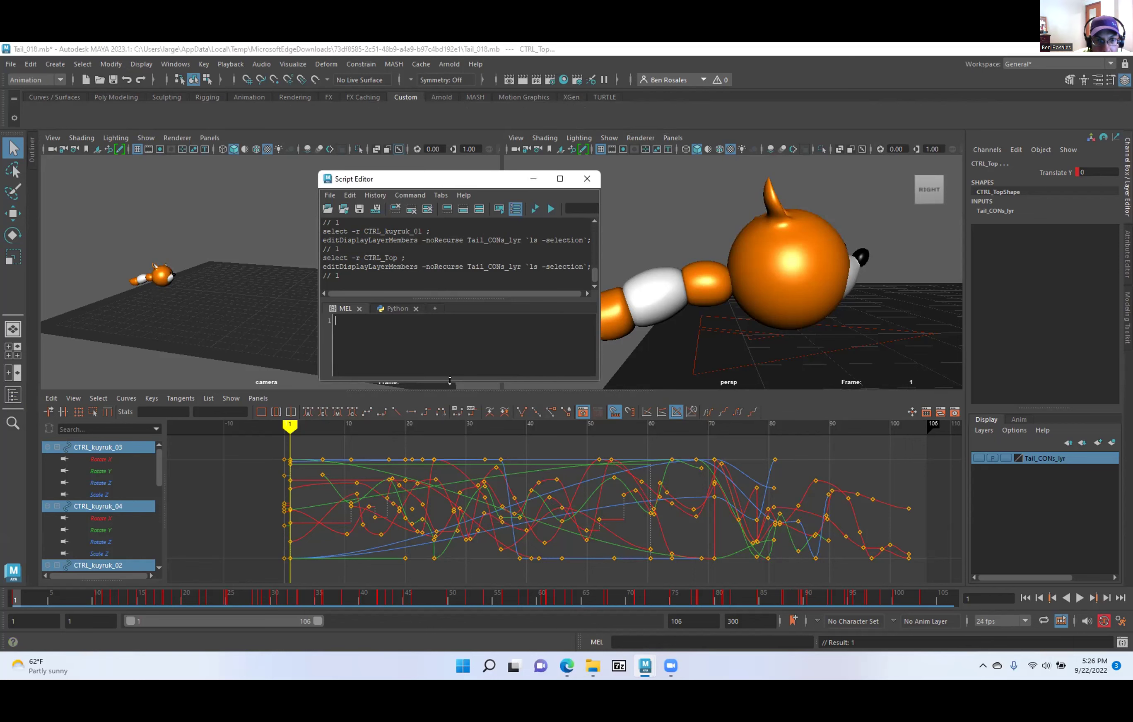
{"action": "left_click_drag", "start_coordinate": [450, 380], "coordinate": [450, 505]}
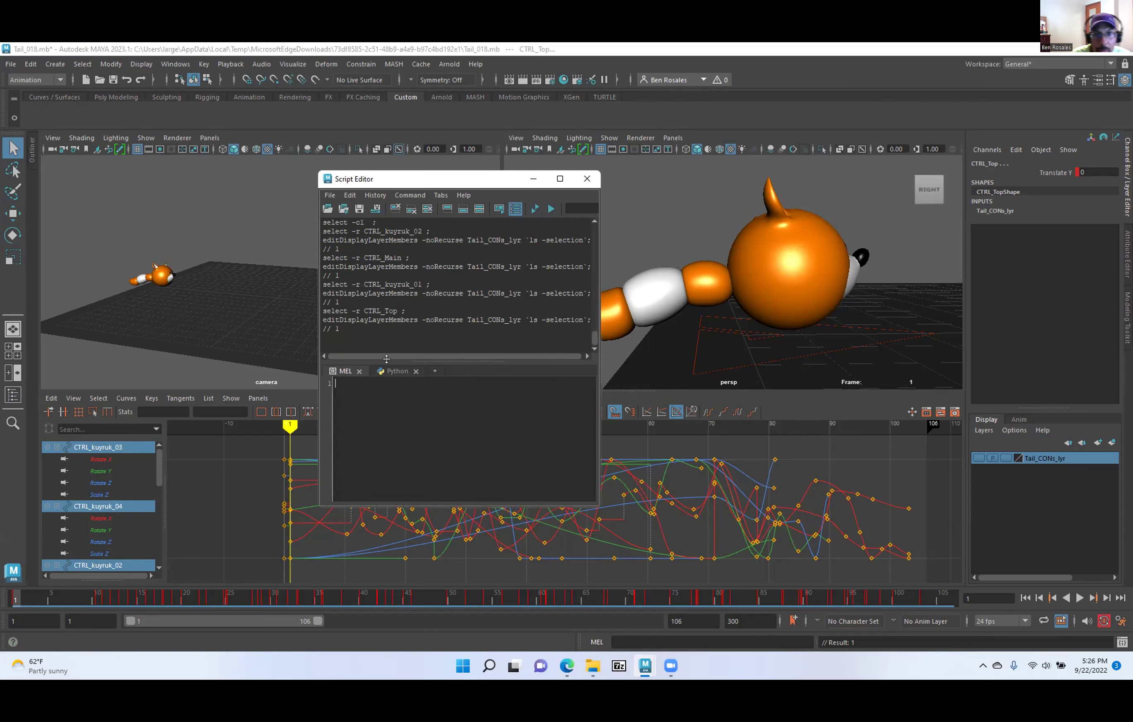
{"action": "left_click", "coordinate": [587, 179]}
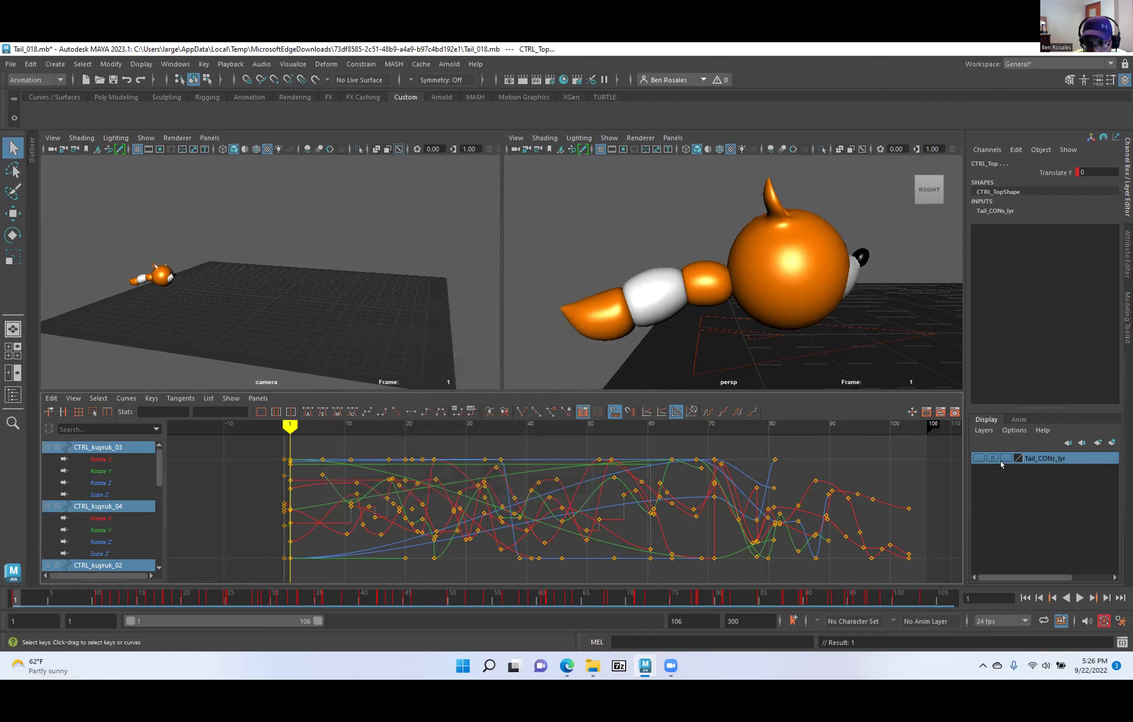
Turn the visibility of Tail_CONs_lyr back on and select all the layer's objects.
{"action": "left_click", "coordinate": [977, 458]}
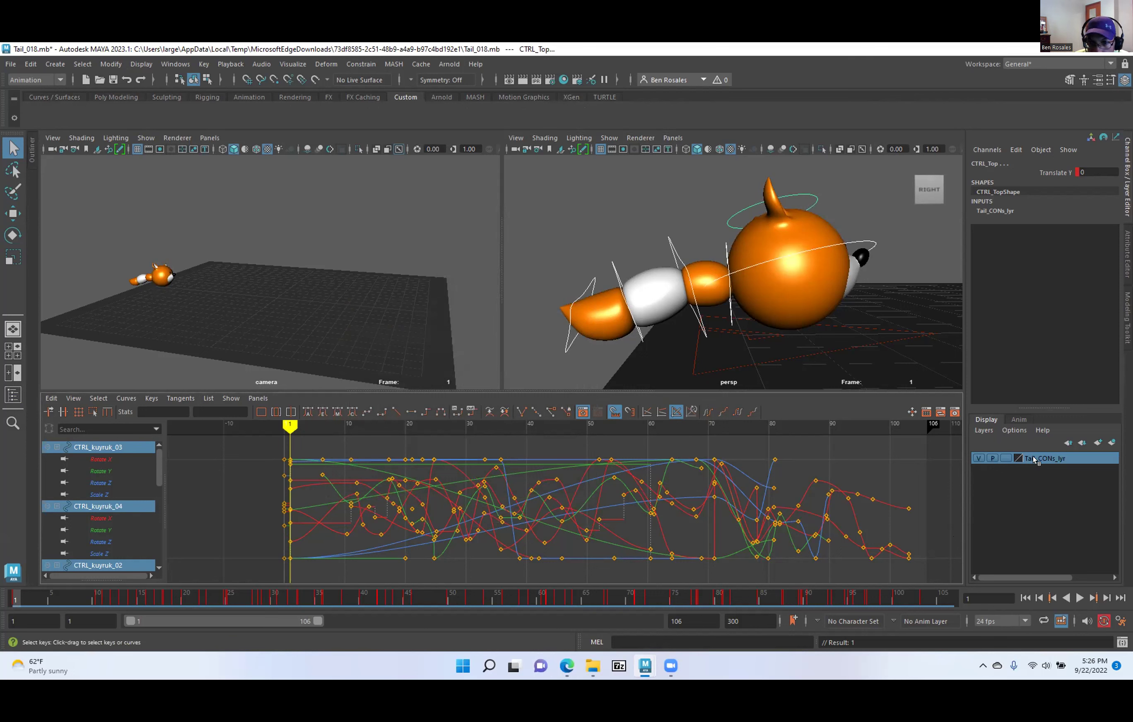
{"action": "right_click", "coordinate": [1056, 459]}
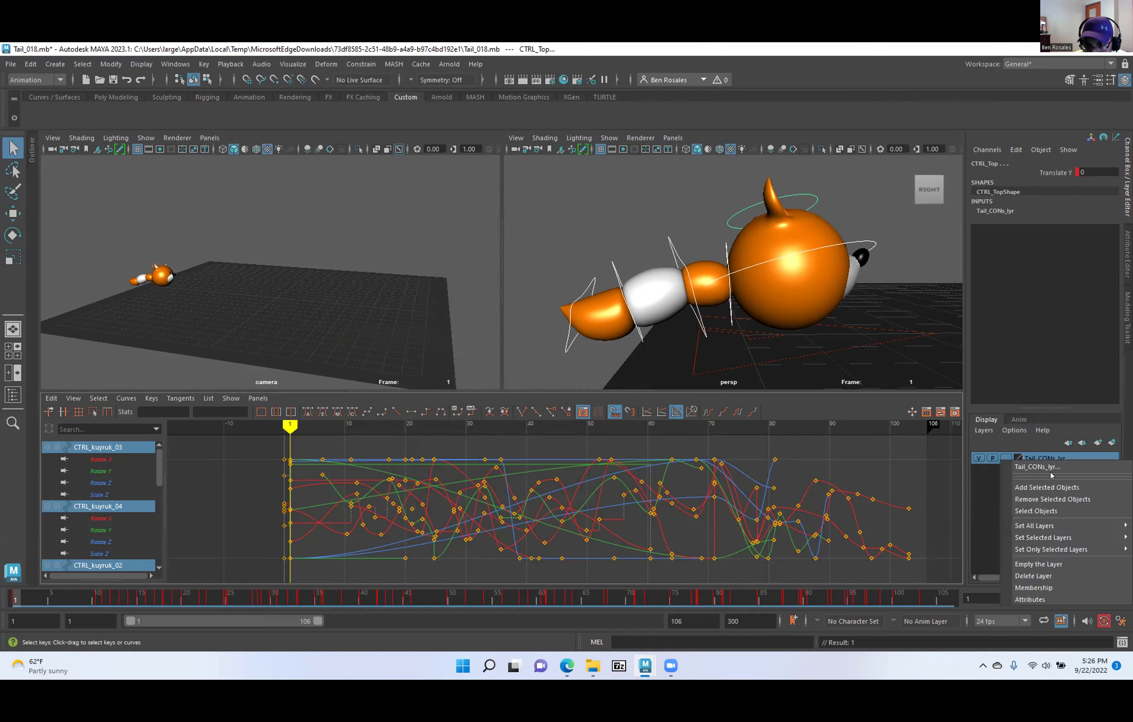
{"action": "left_click", "coordinate": [1037, 510]}
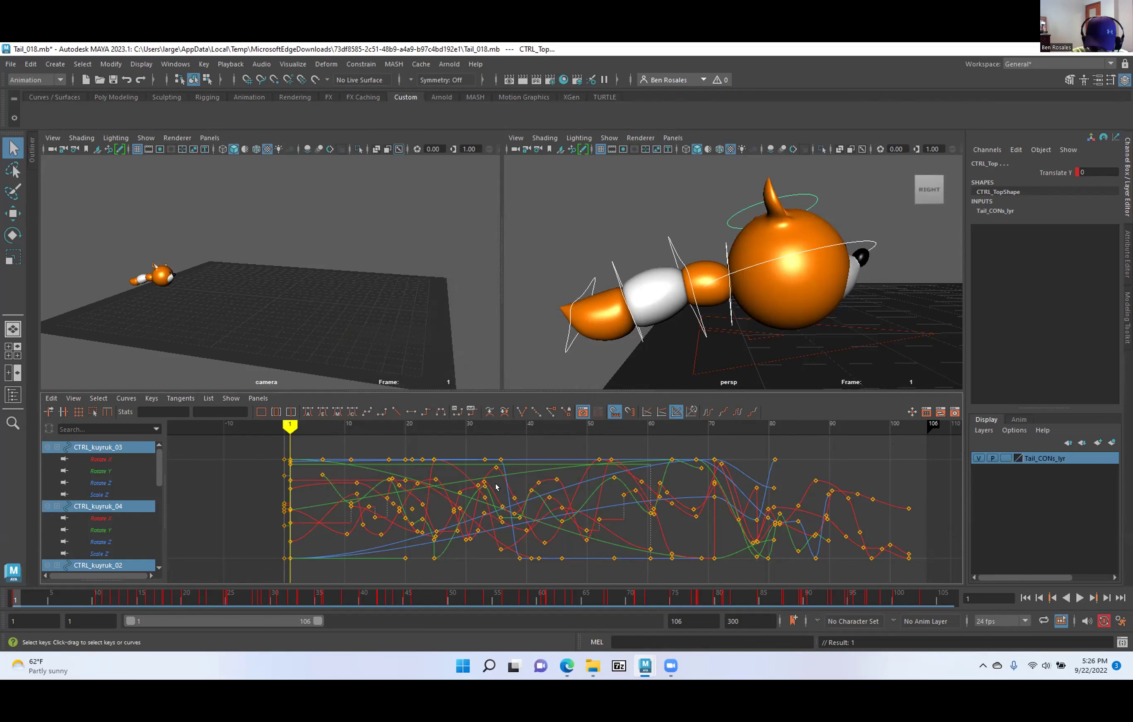
Maximize the camera view and play the fox animation, then stop playback.
{"action": "key", "text": "space"}
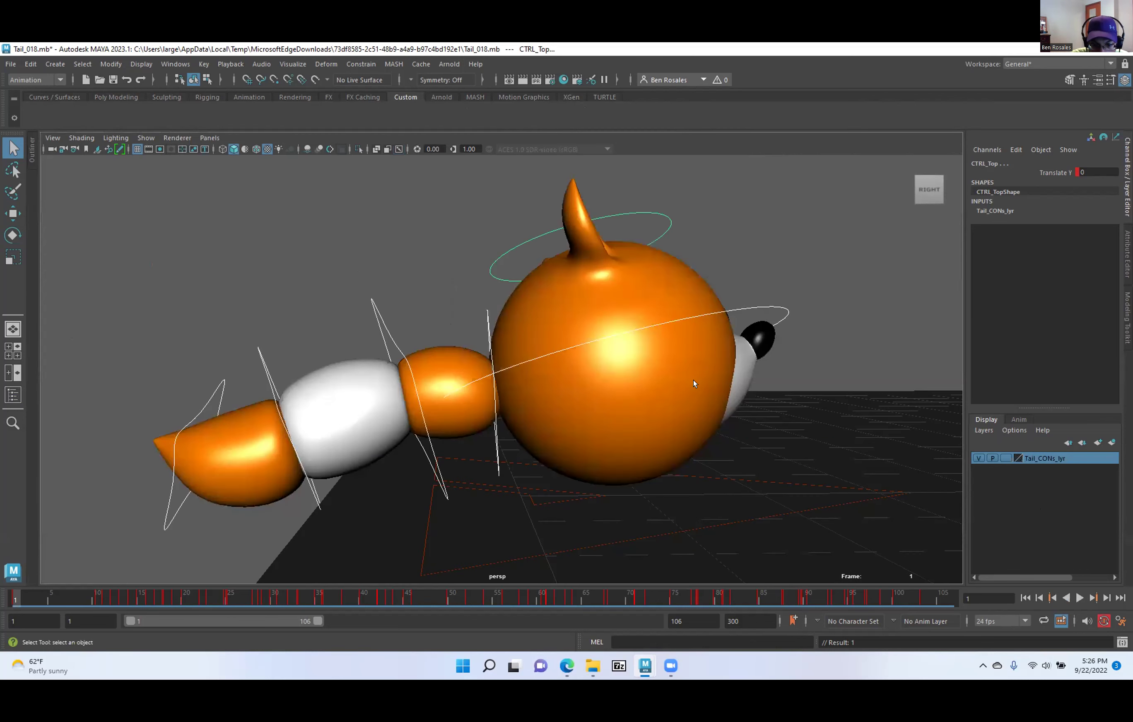
{"action": "right_click_drag", "start_coordinate": [665, 374], "coordinate": [439, 380], "text": "alt"}
{"action": "key", "text": "space"}
{"action": "key", "text": "space"}
{"action": "key", "text": "space"}
{"action": "key", "text": "space"}
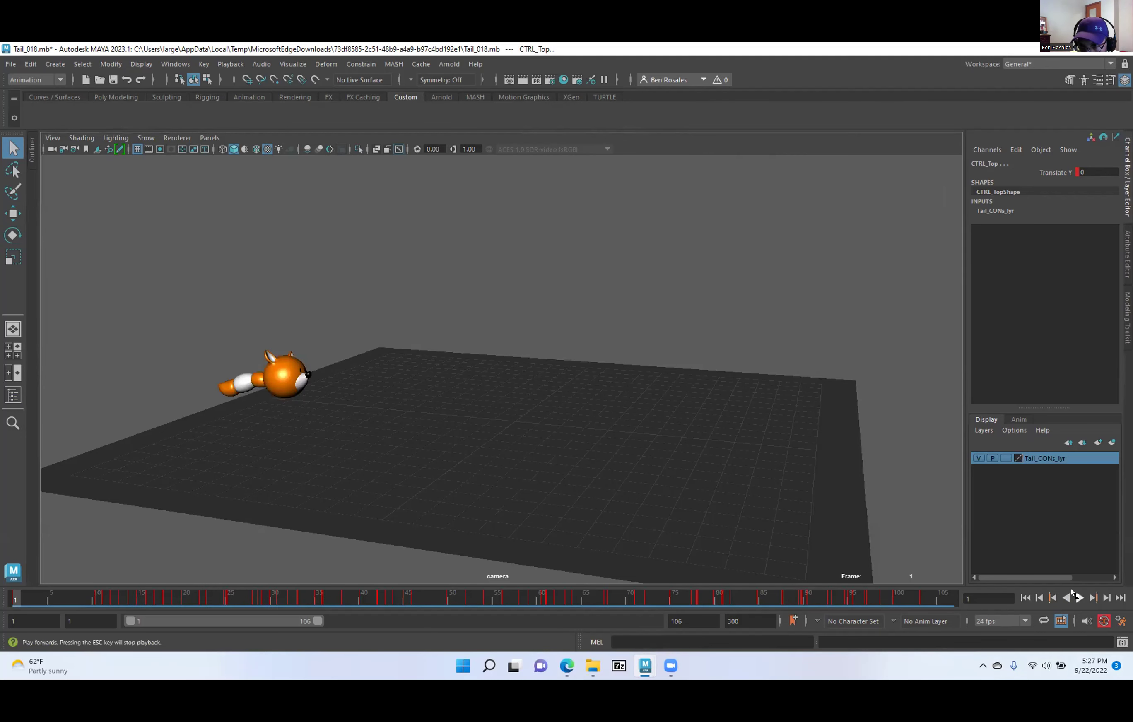
{"action": "left_click", "coordinate": [1078, 597]}
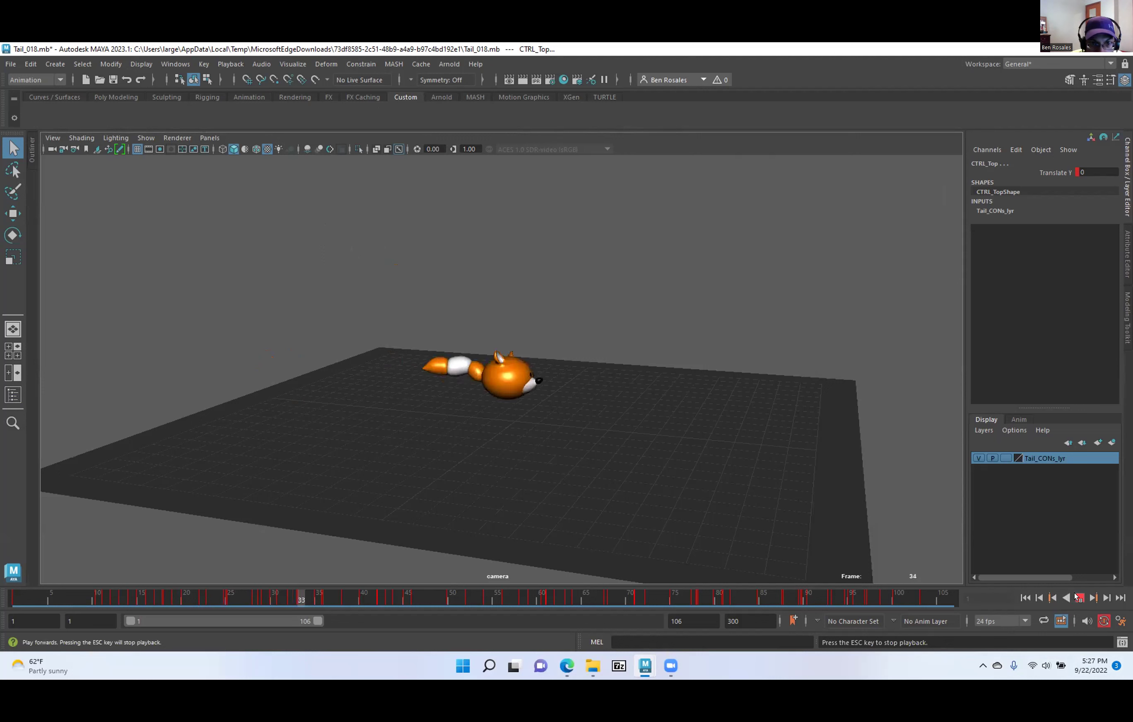
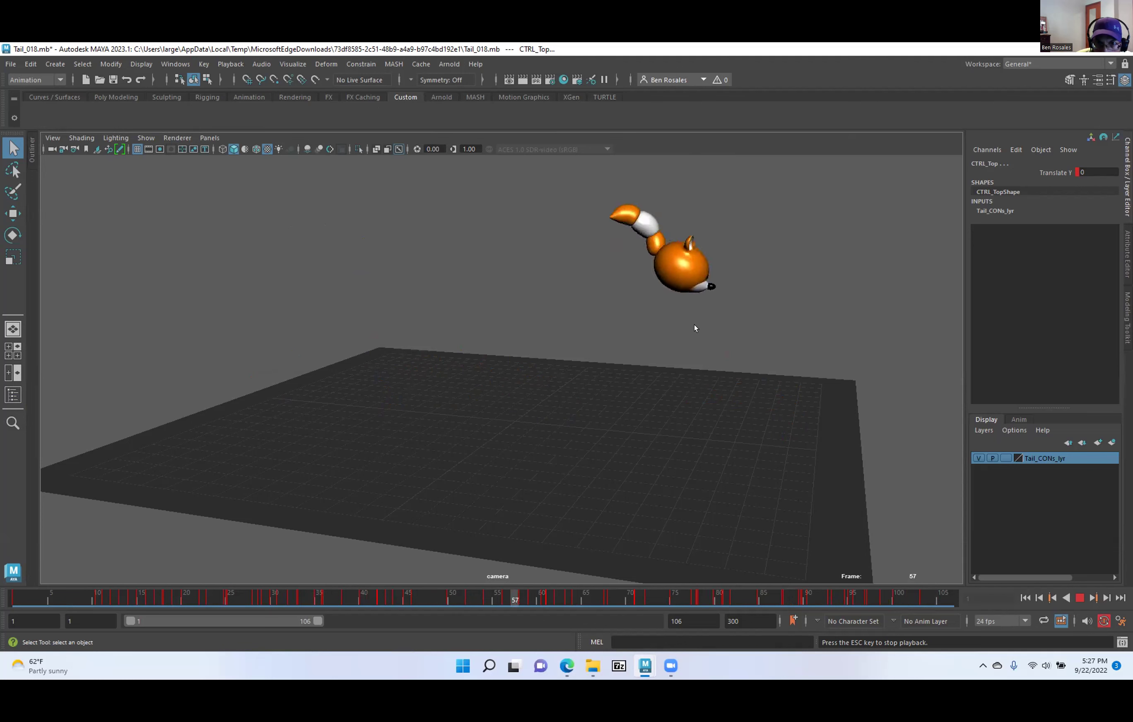
{"action": "left_click", "coordinate": [1079, 598]}
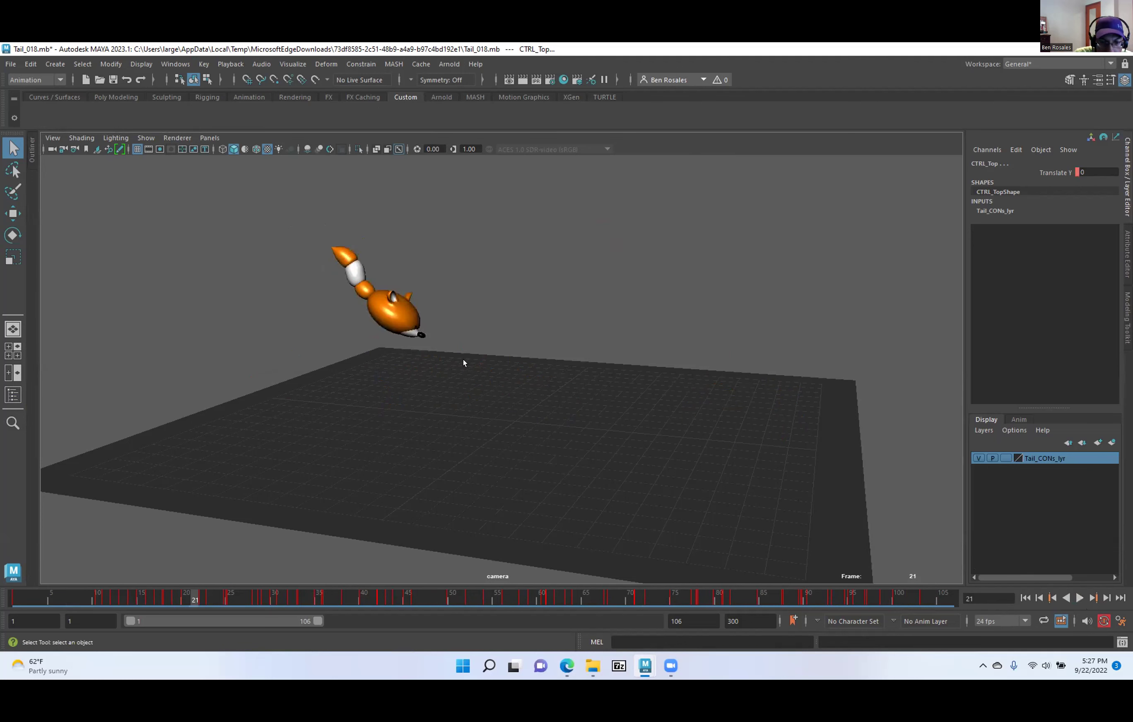
Restore the multi-view layout, select the CTRL_Main control on the fox and go to frame 1.
{"action": "key", "text": "space"}
{"action": "key", "text": "f"}
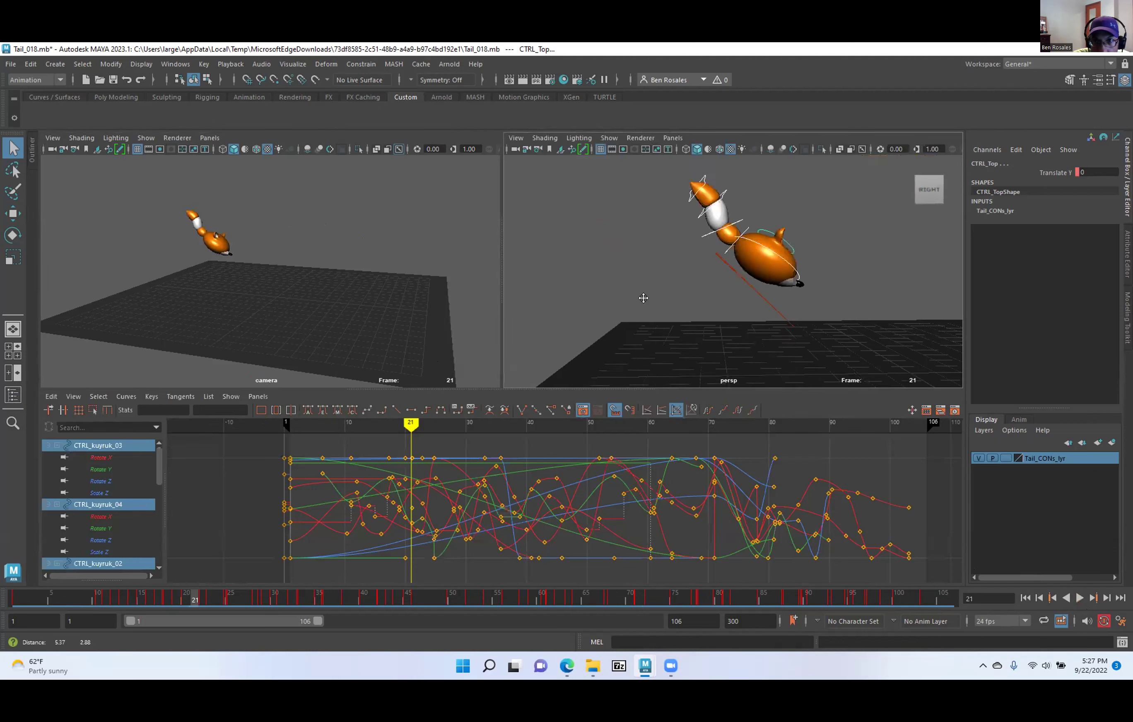
{"action": "left_click_drag", "start_coordinate": [643, 298], "coordinate": [686, 305], "text": "alt"}
{"action": "right_click_drag", "start_coordinate": [685, 304], "coordinate": [794, 306], "text": "alt"}
{"action": "left_click_drag", "start_coordinate": [794, 307], "coordinate": [830, 308], "text": "alt"}
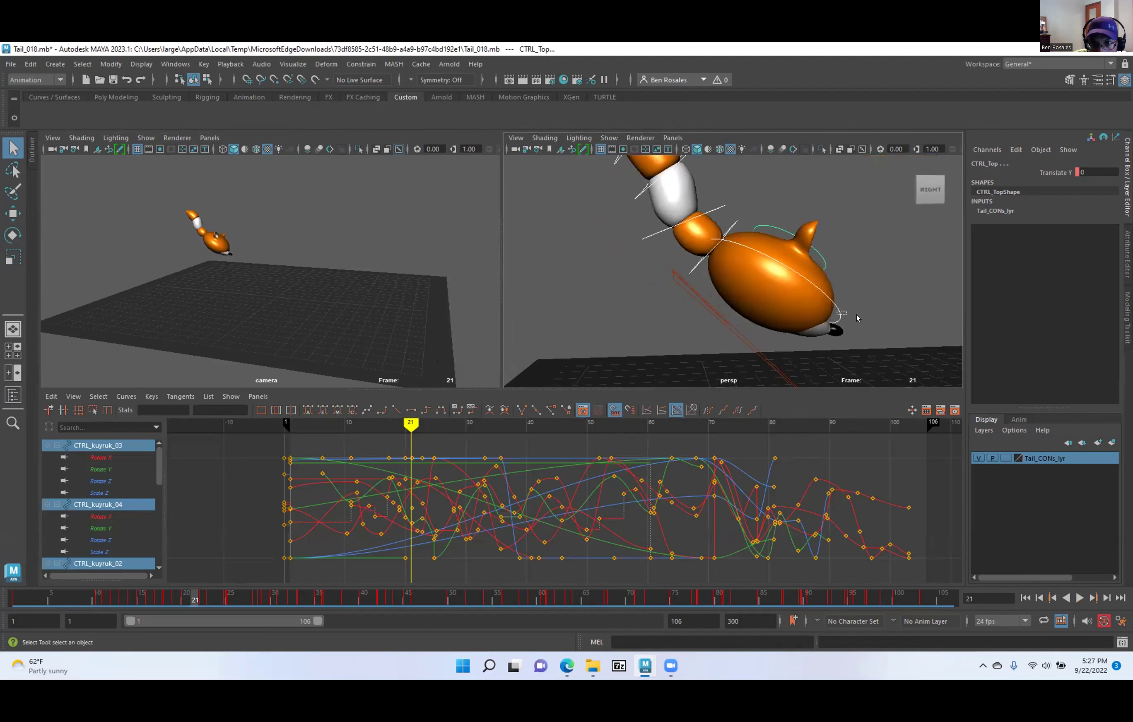
{"action": "left_click", "coordinate": [841, 314]}
{"action": "middle_click_drag", "start_coordinate": [395, 526], "coordinate": [443, 529], "text": "alt"}
{"action": "right_click_drag", "start_coordinate": [443, 527], "coordinate": [433, 524], "text": "alt+shift"}
{"action": "left_click_drag", "start_coordinate": [198, 601], "coordinate": [12, 601]}
{"action": "right_click_drag", "start_coordinate": [620, 295], "coordinate": [548, 304], "text": "alt"}
{"action": "middle_click_drag", "start_coordinate": [580, 345], "coordinate": [616, 295], "text": "alt"}
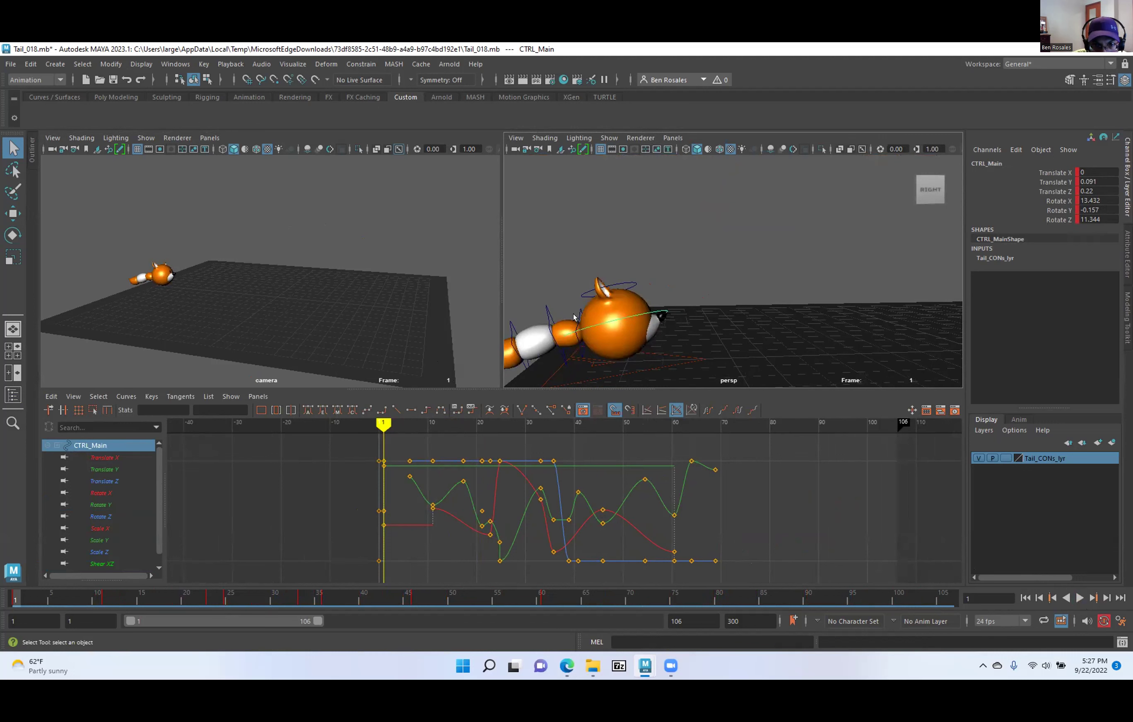
Add CTRL_Top to the selection, play the opening frames and scrub to frame 15.
{"action": "left_click_drag", "start_coordinate": [573, 273], "coordinate": [571, 271], "text": "shift"}
{"action": "middle_click_drag", "start_coordinate": [420, 511], "coordinate": [473, 503], "text": "alt"}
{"action": "mouse_move", "coordinate": [472, 503]}
{"action": "right_mouse_down", "text": "alt"}
{"action": "mouse_move", "coordinate": [453, 503]}
{"action": "mouse_move", "coordinate": [470, 503]}
{"action": "right_mouse_up", "text": "alt"}
{"action": "key", "text": "alt+v"}
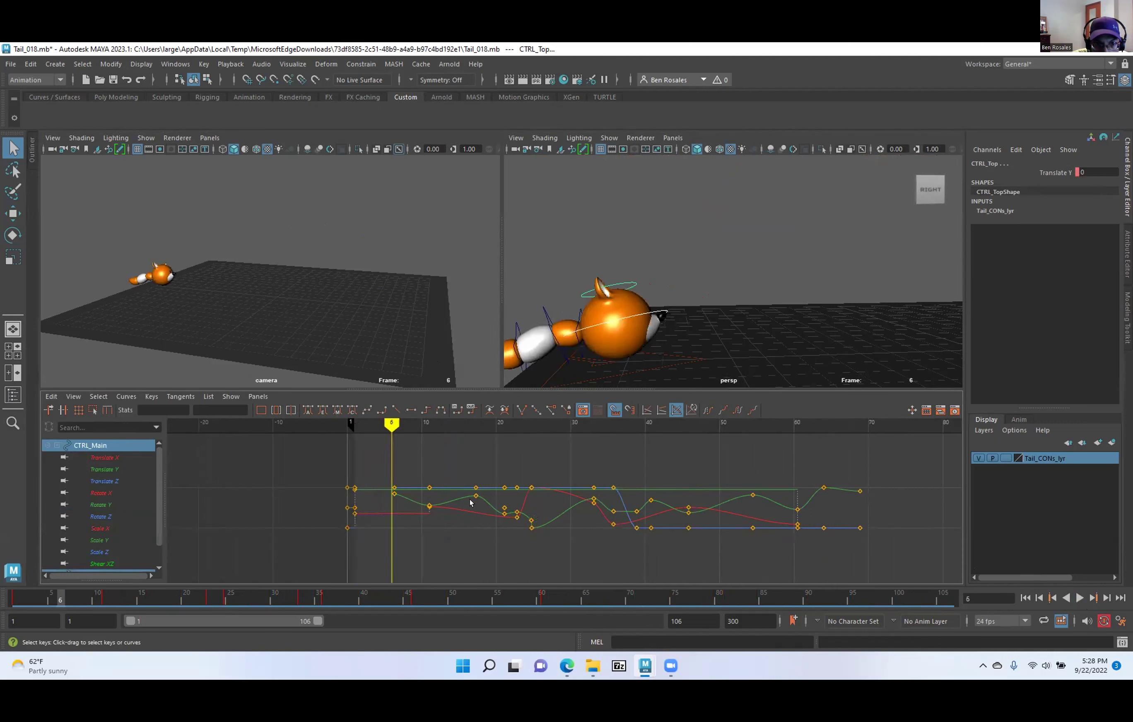
{"action": "middle_click_drag", "start_coordinate": [537, 381], "coordinate": [590, 257], "text": "alt"}
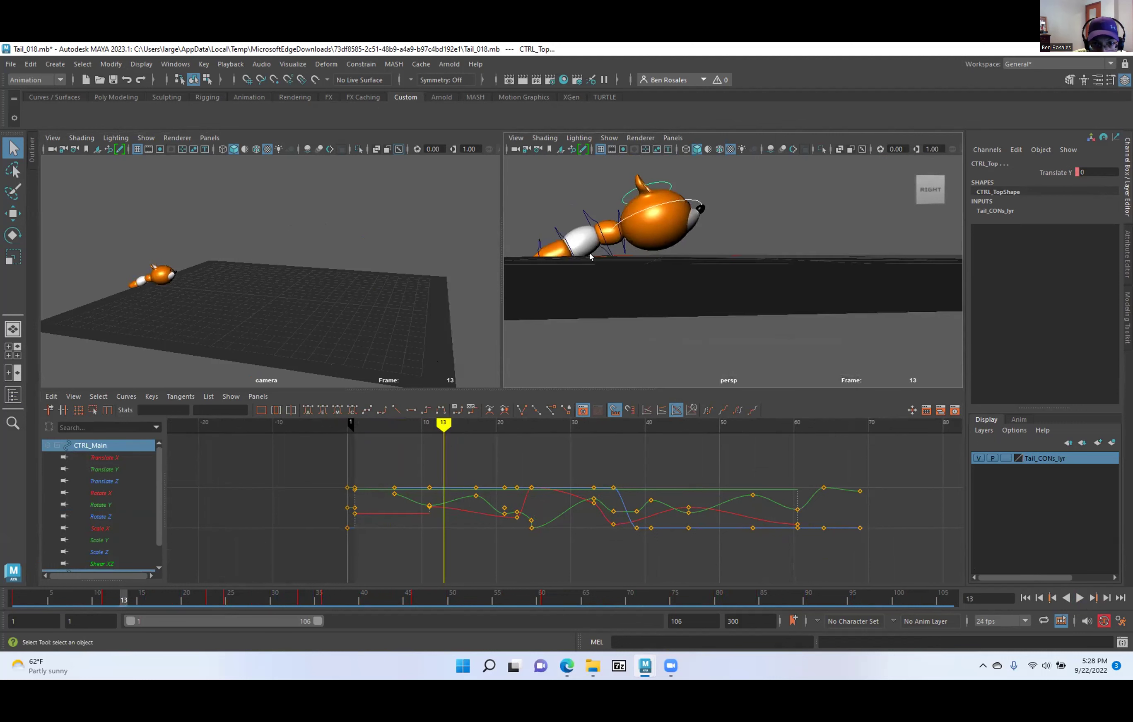
{"action": "left_click_drag", "start_coordinate": [122, 601], "coordinate": [138, 601]}
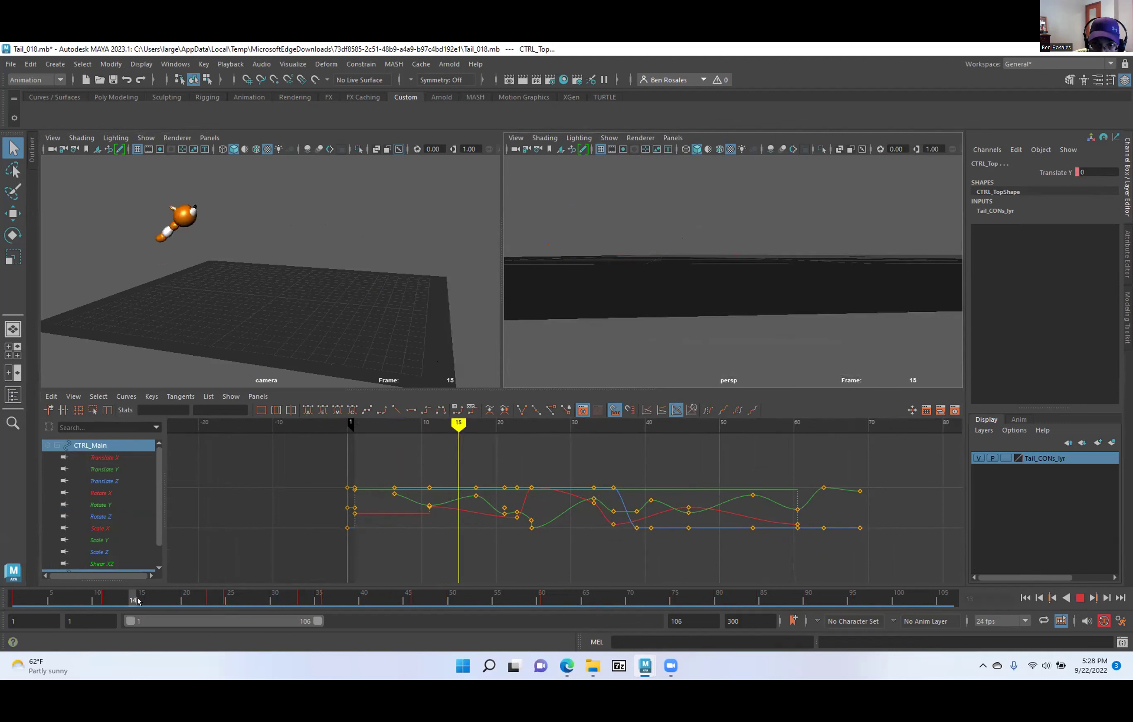
Switch the perspective viewport to the side view, zoom out and select the ground plane pPlane1.
{"action": "key", "text": "space"}
{"action": "left_click", "coordinate": [693, 312]}
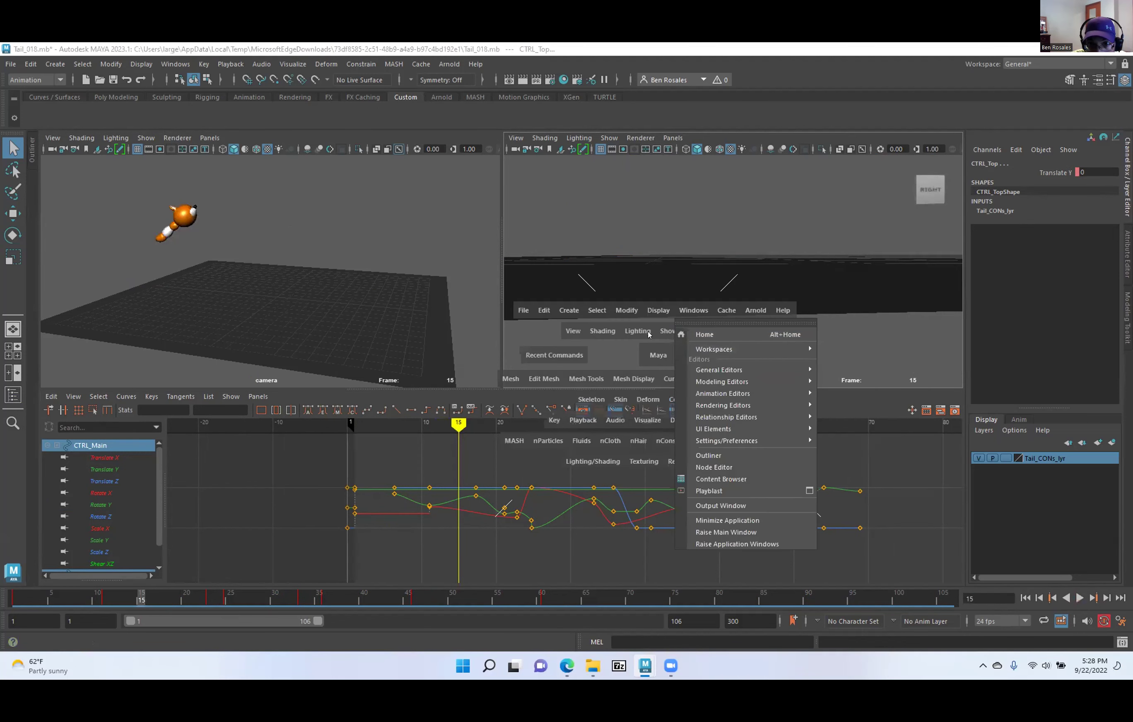
{"action": "key", "text": "space"}
{"action": "left_click_drag", "start_coordinate": [647, 347], "coordinate": [703, 342]}
{"action": "scroll", "coordinate": [610, 314], "scroll_direction": "down", "scroll_amount": 10}
{"action": "left_click_drag", "start_coordinate": [643, 276], "coordinate": [668, 315]}
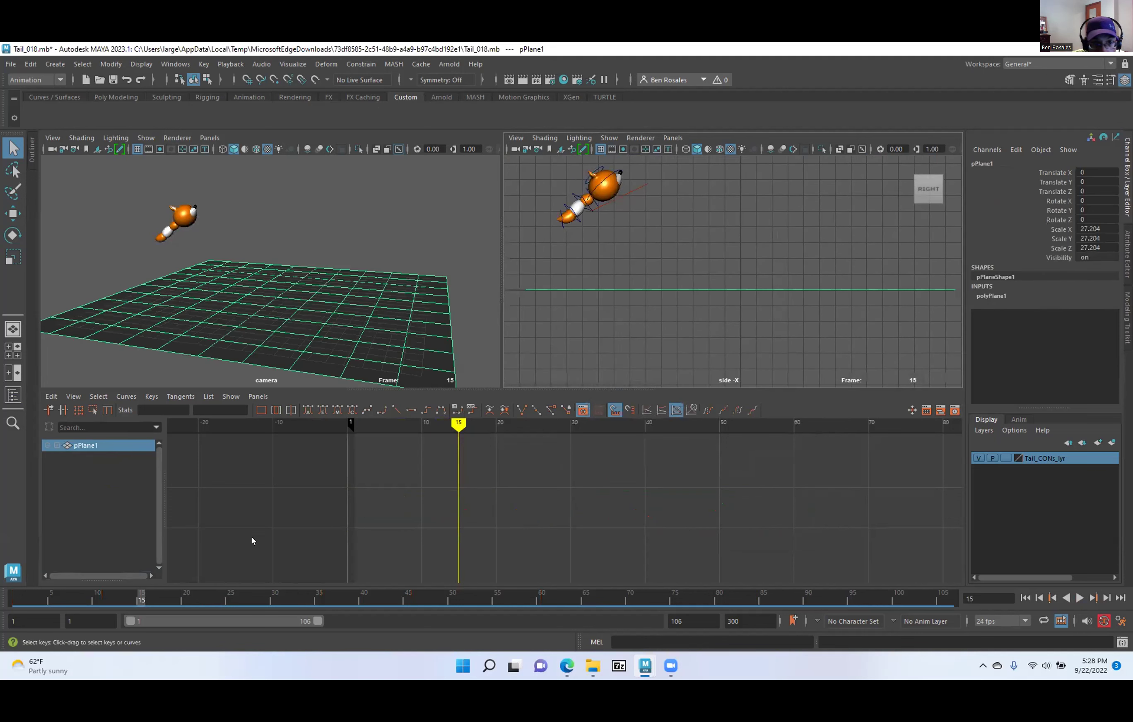
Examine the fox's contact with the ground in a maximized side view, from frame 6 through frame 26.
{"action": "left_click", "coordinate": [60, 598]}
{"action": "scroll", "coordinate": [701, 305], "scroll_direction": "up", "scroll_amount": 5}
{"action": "middle_click_drag", "start_coordinate": [583, 290], "coordinate": [721, 308], "text": "alt"}
{"action": "scroll", "coordinate": [706, 348], "scroll_direction": "up", "scroll_amount": 5}
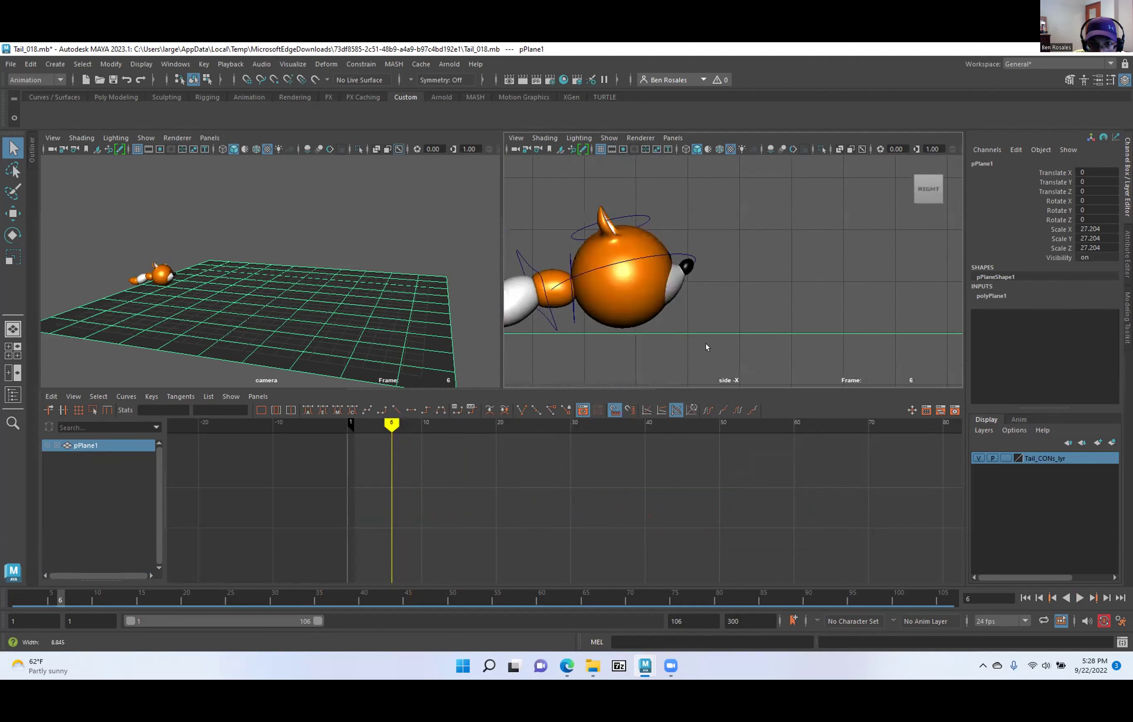
{"action": "key", "text": "space"}
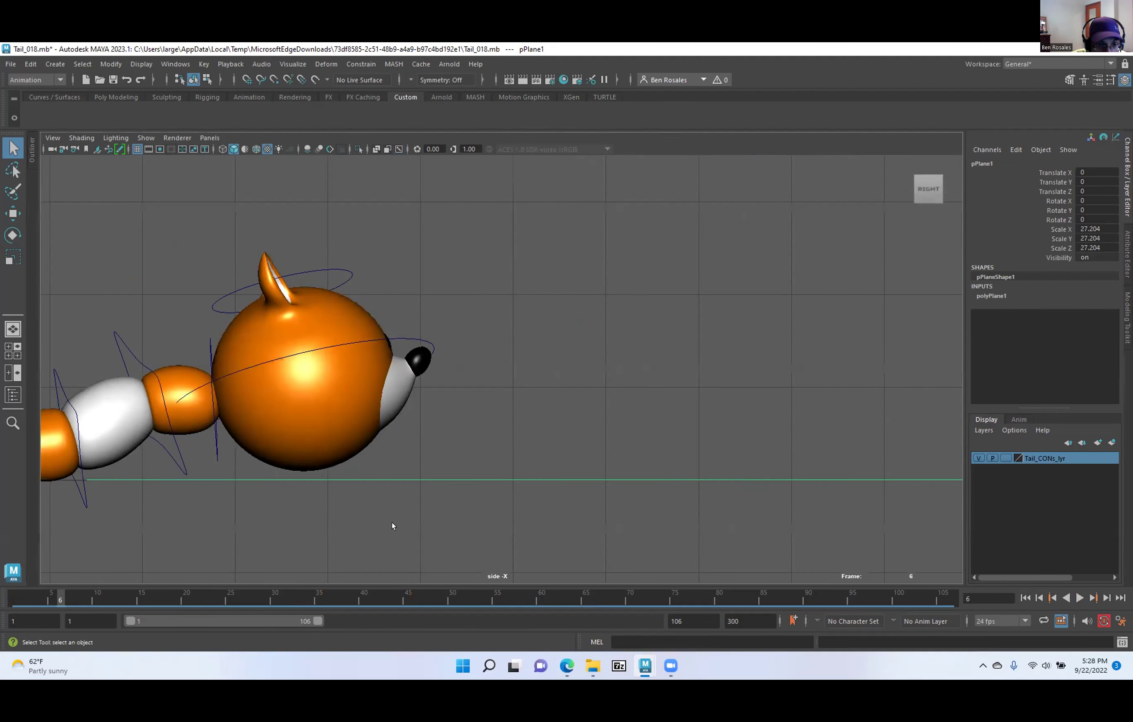
{"action": "left_click_drag", "start_coordinate": [42, 597], "coordinate": [239, 600]}
{"action": "middle_click_drag", "start_coordinate": [602, 355], "coordinate": [143, 343], "text": "alt"}
{"action": "scroll", "coordinate": [144, 342], "scroll_direction": "down", "scroll_amount": 5}
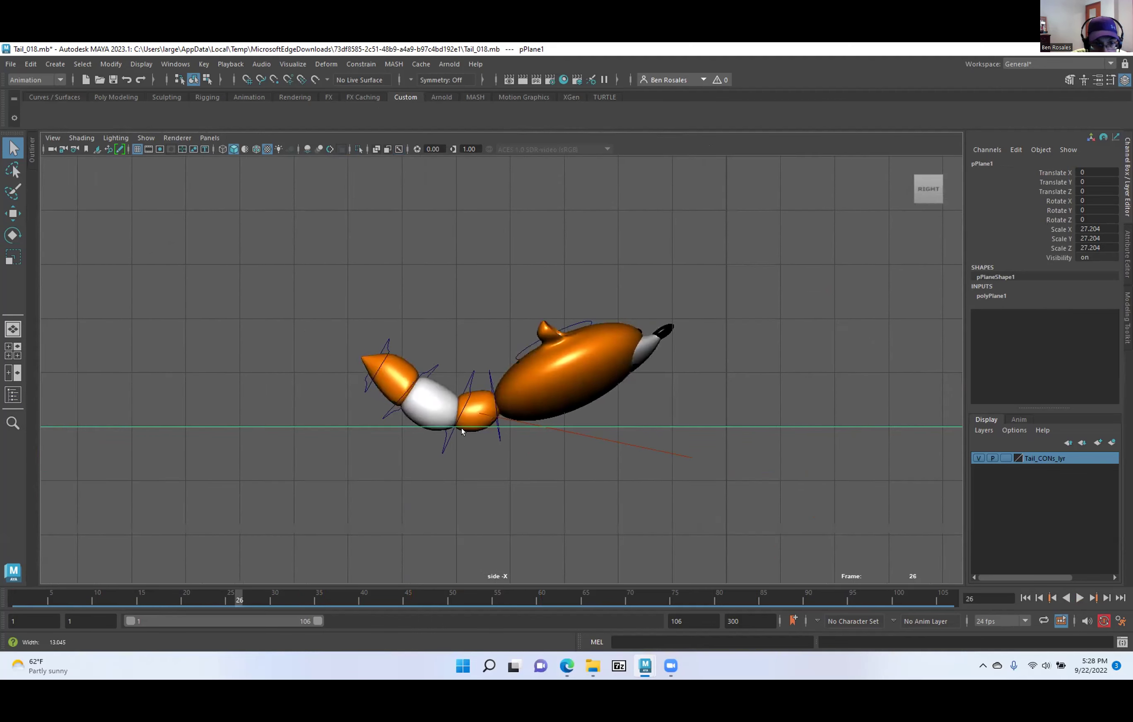
Examine the fox's ground contact and landing in the tire from the side view, from frame 26 through the end of the animation.
{"action": "left_click_drag", "start_coordinate": [232, 595], "coordinate": [363, 585]}
{"action": "middle_click_drag", "start_coordinate": [794, 563], "coordinate": [420, 560], "text": "alt"}
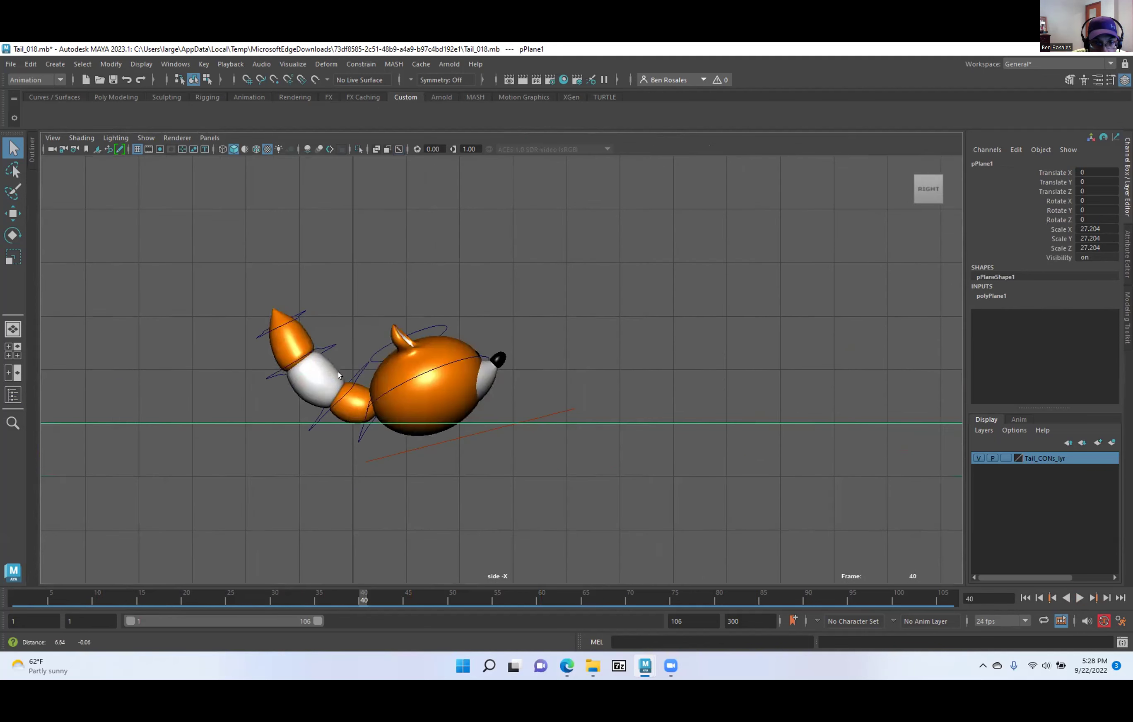
{"action": "left_click_drag", "start_coordinate": [356, 599], "coordinate": [479, 598]}
{"action": "right_click_drag", "start_coordinate": [635, 450], "coordinate": [471, 408], "text": "alt"}
{"action": "middle_click_drag", "start_coordinate": [471, 408], "coordinate": [394, 421], "text": "alt"}
{"action": "left_click_drag", "start_coordinate": [495, 597], "coordinate": [603, 598]}
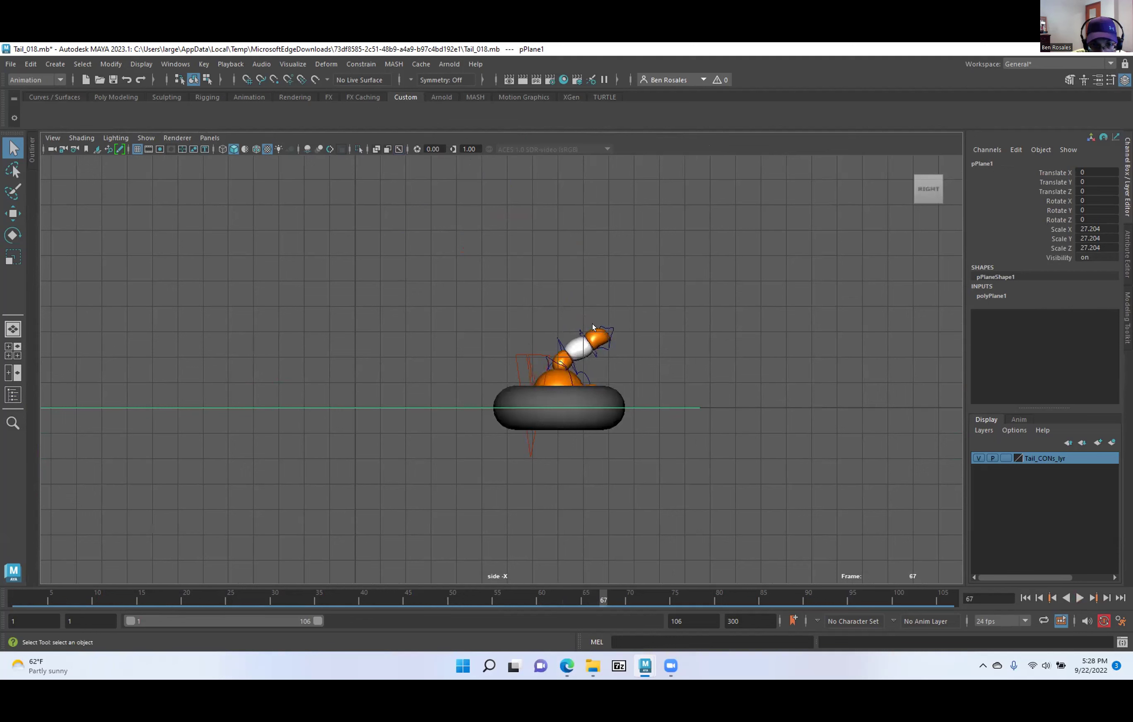
{"action": "key", "text": "alt+v"}
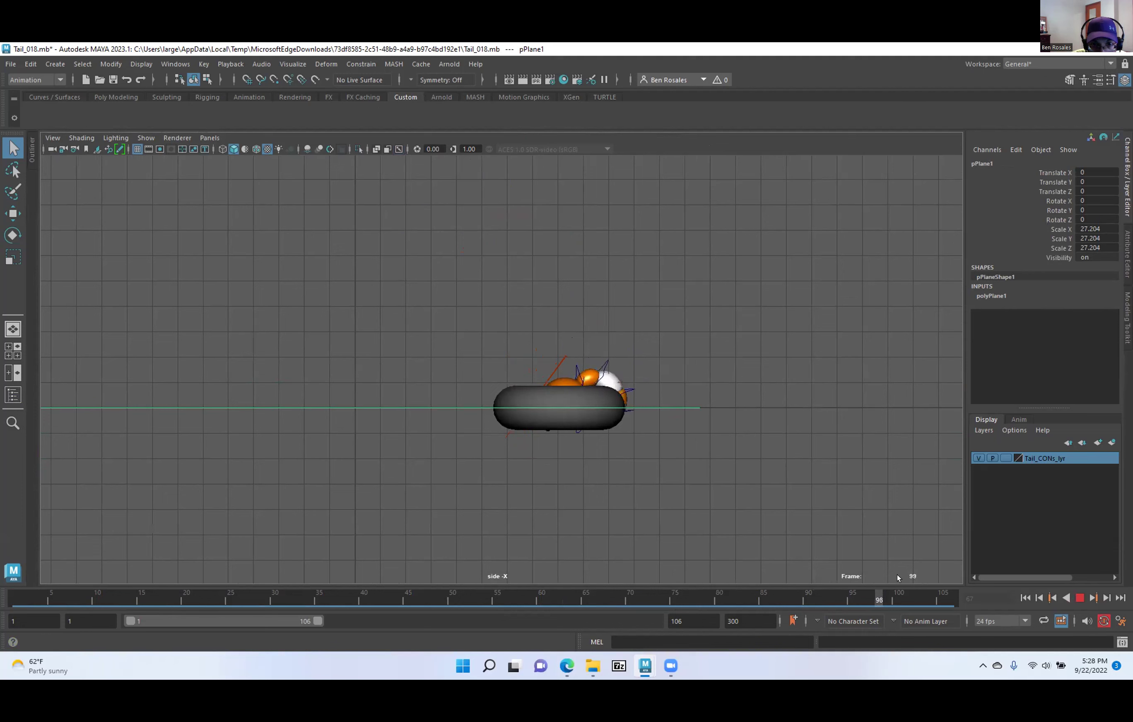
{"action": "key", "text": "alt+v"}
Switch to the perspective view and scrub through the whole animation from frame 1 to frame 106.
{"action": "middle_click_drag", "start_coordinate": [271, 456], "coordinate": [424, 476], "text": "alt"}
{"action": "key", "text": "space"}
{"action": "left_click_drag", "start_coordinate": [433, 454], "coordinate": [423, 420]}
{"action": "left_click_drag", "start_coordinate": [524, 412], "coordinate": [497, 441], "text": "alt"}
{"action": "right_click_drag", "start_coordinate": [497, 440], "coordinate": [395, 411], "text": "alt"}
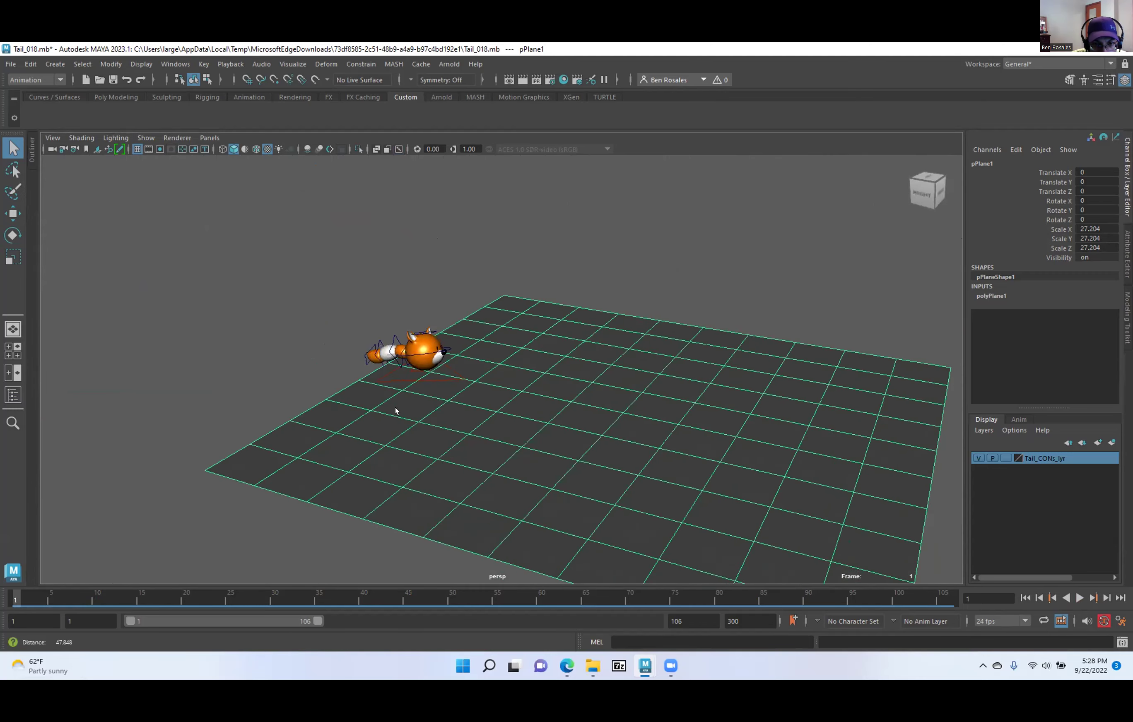
{"action": "middle_click_drag", "start_coordinate": [394, 411], "coordinate": [271, 406], "text": "alt"}
{"action": "left_click_drag", "start_coordinate": [15, 601], "coordinate": [914, 601]}
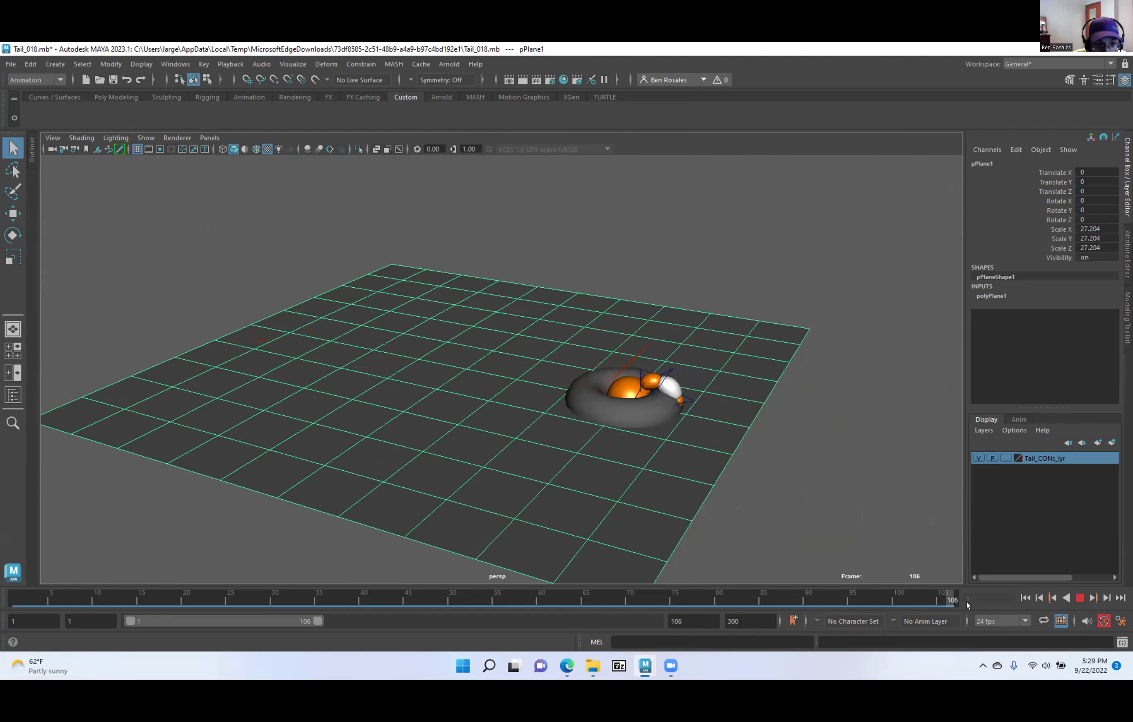
{"action": "left_click_drag", "start_coordinate": [968, 606], "coordinate": [967, 606]}
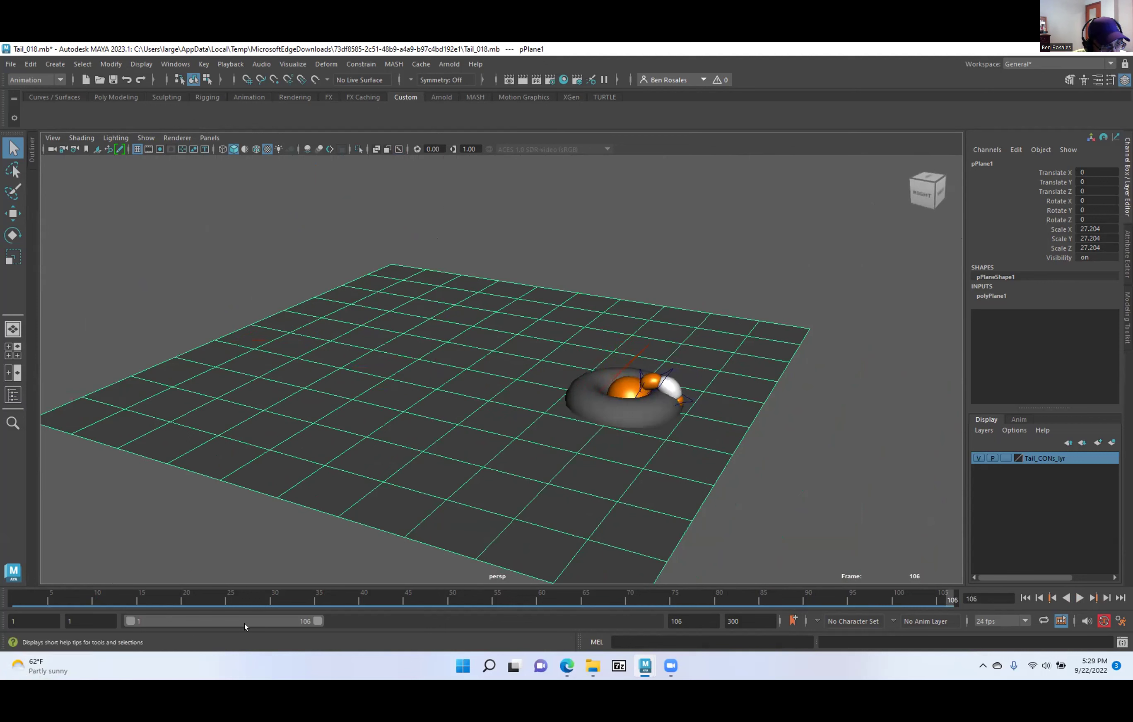
Inspect the fox from other perspective angles, select its CTRL_Main control and return to frame 1.
{"action": "left_click_drag", "start_coordinate": [944, 600], "coordinate": [222, 605]}
{"action": "left_click_drag", "start_coordinate": [324, 504], "coordinate": [369, 460], "text": "alt"}
{"action": "mouse_move", "coordinate": [188, 606]}
{"action": "left_mouse_down"}
{"action": "mouse_move", "coordinate": [71, 607]}
{"action": "mouse_move", "coordinate": [185, 609]}
{"action": "left_mouse_up"}
{"action": "left_click_drag", "start_coordinate": [337, 362], "coordinate": [394, 267], "text": "alt"}
{"action": "left_click", "coordinate": [396, 286]}
{"action": "left_click_drag", "start_coordinate": [385, 374], "coordinate": [14, 607], "text": "alt"}
Check the fox's opening pose in the front view, then in a maximized side view at frame 2.
{"action": "key", "text": "space"}
{"action": "left_click_drag", "start_coordinate": [261, 508], "coordinate": [264, 542]}
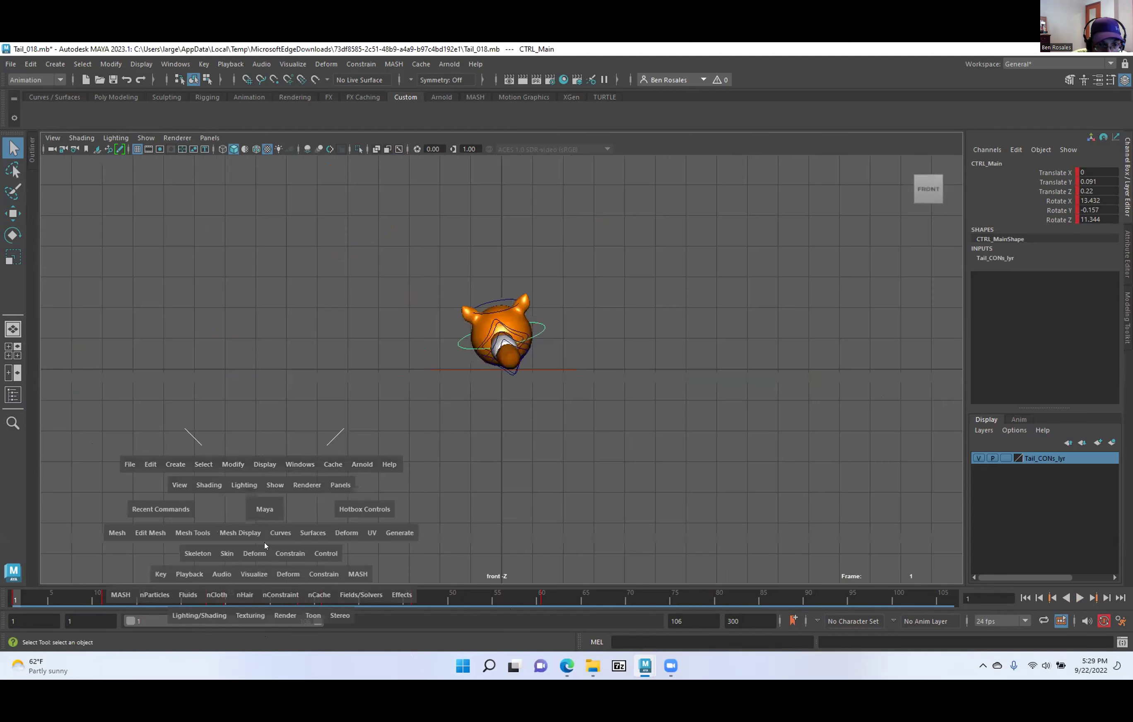
{"action": "key", "text": "space"}
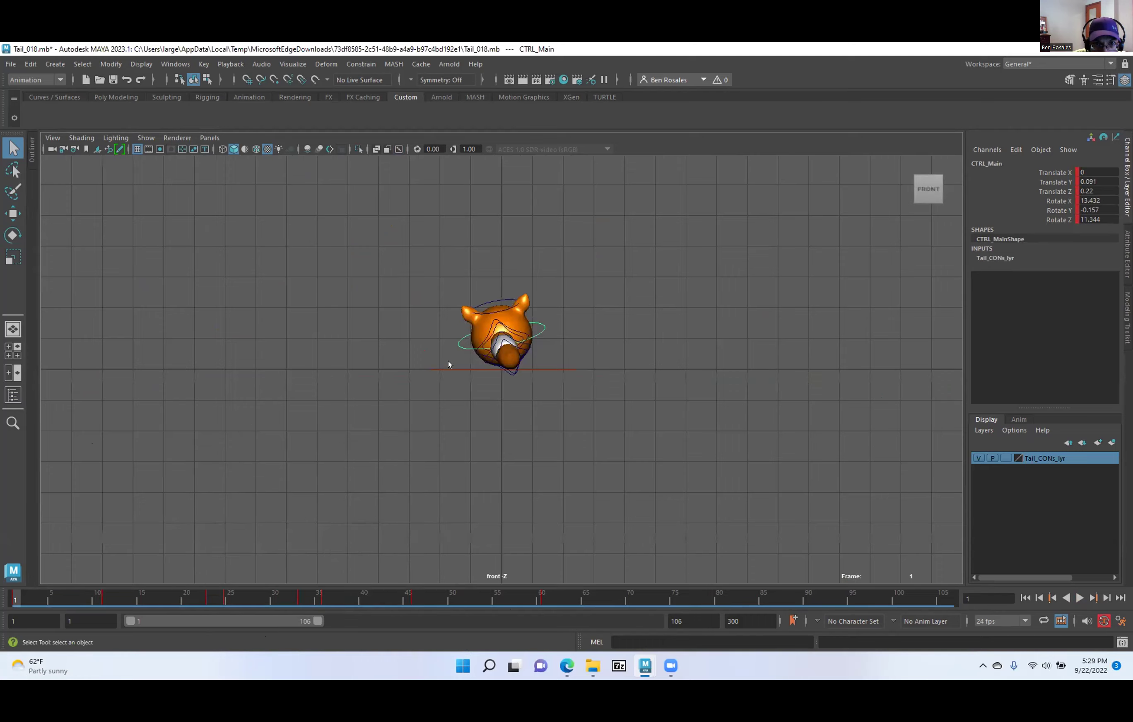
{"action": "scroll", "coordinate": [458, 361], "scroll_direction": "up", "scroll_amount": 3}
{"action": "key", "text": "space"}
{"action": "left_click_drag", "start_coordinate": [458, 360], "coordinate": [516, 364]}
{"action": "left_click_drag", "start_coordinate": [13, 594], "coordinate": [24, 595]}
{"action": "middle_click_drag", "start_coordinate": [314, 400], "coordinate": [487, 394], "text": "alt"}
{"action": "scroll", "coordinate": [432, 399], "scroll_direction": "up", "scroll_amount": 2}
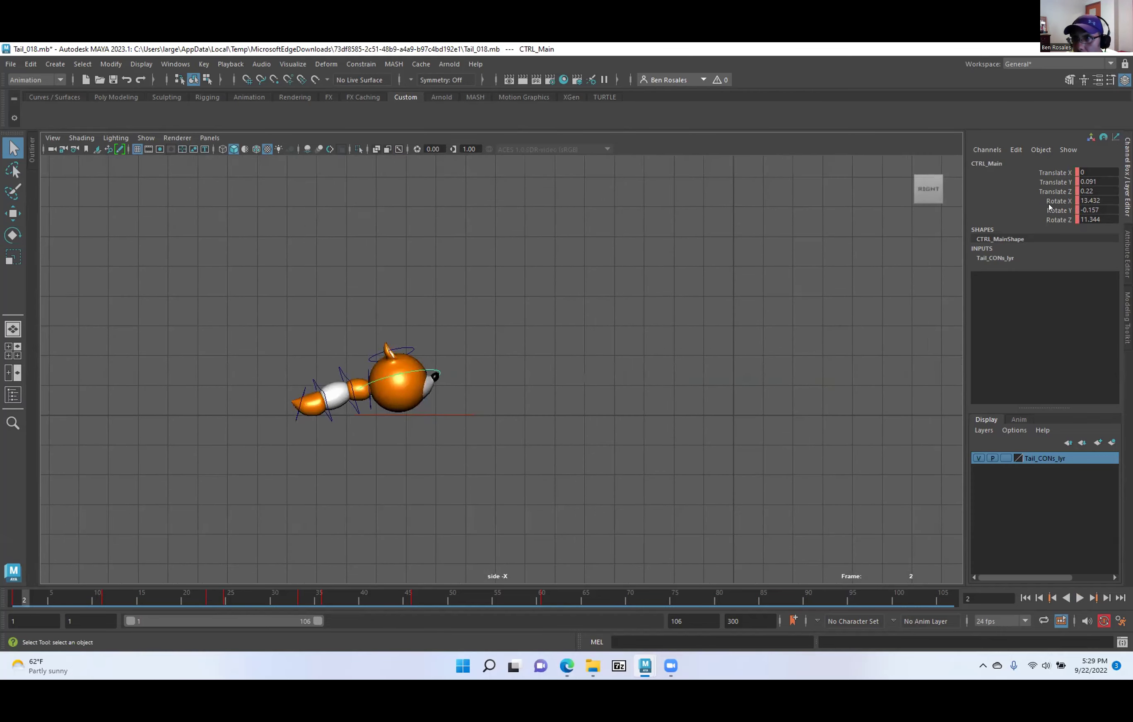
Restore the multi-view layout, isolate CTRL_Main's Translate Y curve in the Graph Editor and go to frame 1.
{"action": "key", "text": "space"}
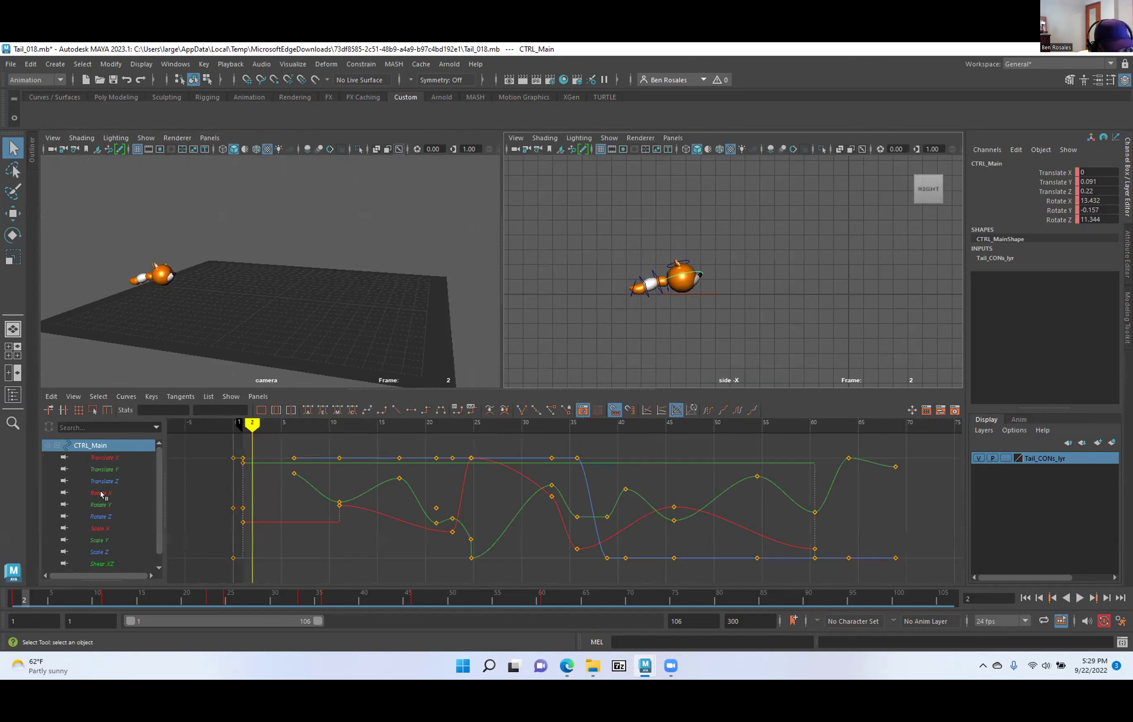
{"action": "left_click", "coordinate": [99, 467]}
{"action": "scroll", "coordinate": [326, 503], "scroll_direction": "down", "scroll_amount": 10}
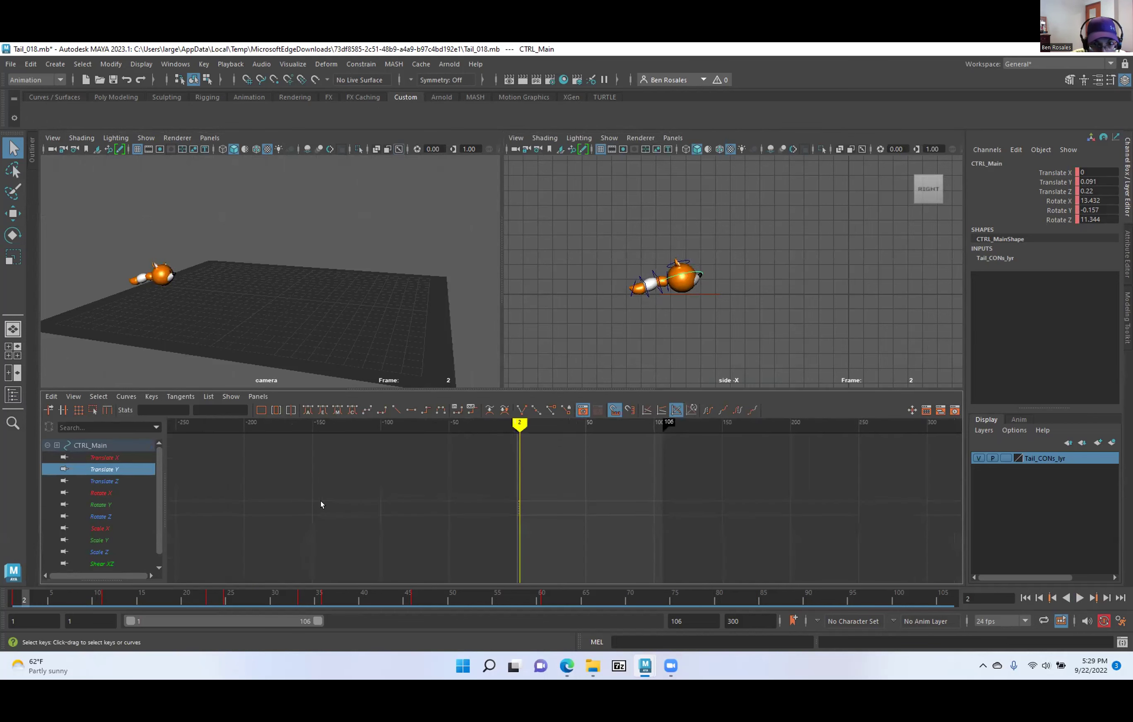
{"action": "scroll", "coordinate": [574, 496], "scroll_direction": "up", "scroll_amount": 15}
{"action": "middle_click_drag", "start_coordinate": [347, 521], "coordinate": [632, 526], "text": "alt"}
{"action": "scroll", "coordinate": [562, 518], "scroll_direction": "down", "scroll_amount": 4}
{"action": "mouse_move", "coordinate": [496, 517]}
{"action": "right_mouse_down", "text": "alt+shift"}
{"action": "mouse_move", "coordinate": [536, 515]}
{"action": "mouse_move", "coordinate": [506, 515]}
{"action": "right_mouse_up", "text": "alt+shift"}
{"action": "left_click", "coordinate": [16, 599]}
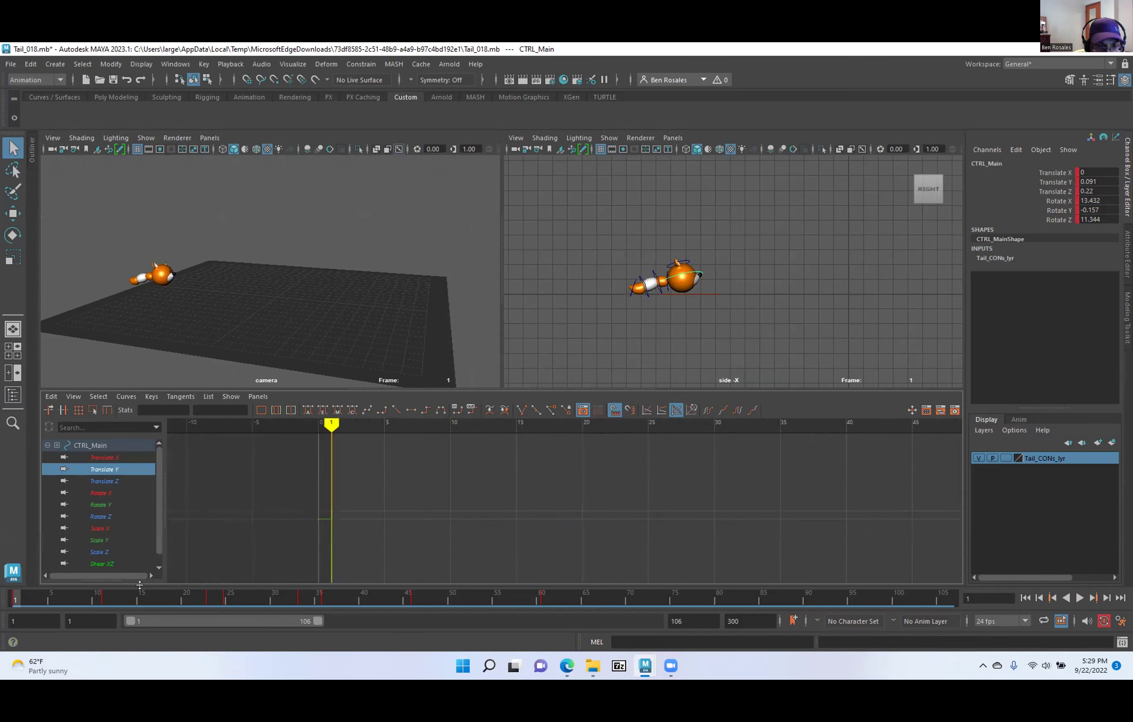
{"action": "scroll", "coordinate": [337, 494], "scroll_direction": "down", "scroll_amount": 5}
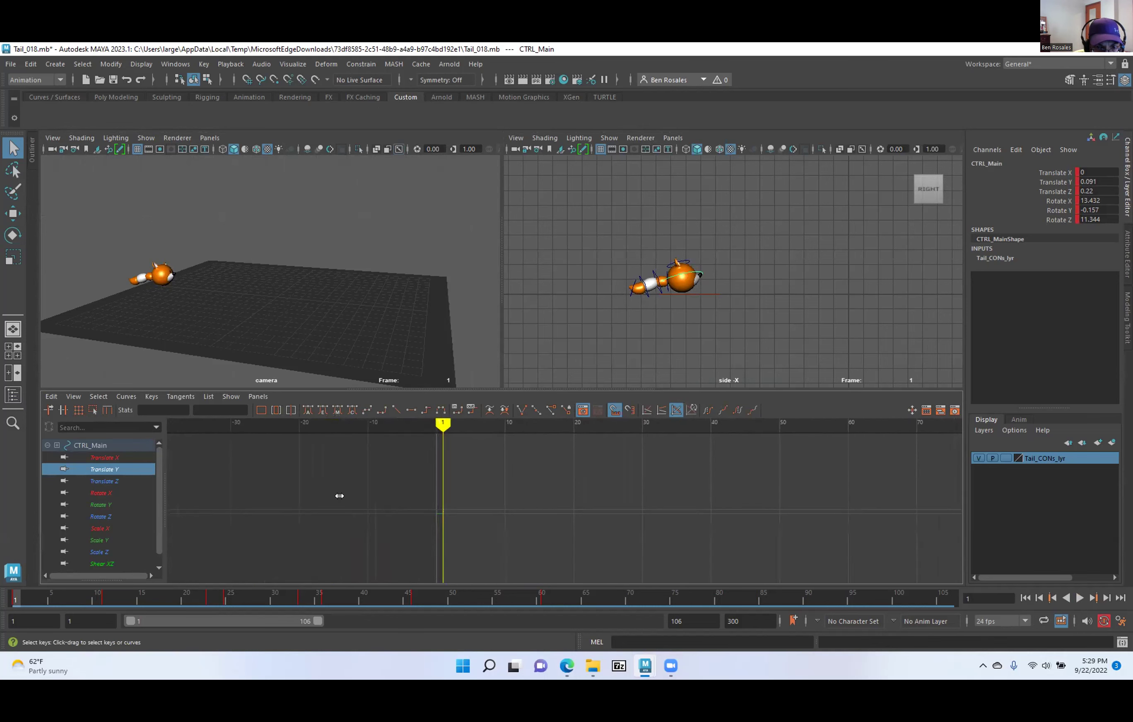
Select the opening Translate Y keys of CTRL_Main, magnify them on the graph and frame the fox in the side view while previewing the motion.
{"action": "left_click_drag", "start_coordinate": [406, 474], "coordinate": [514, 541]}
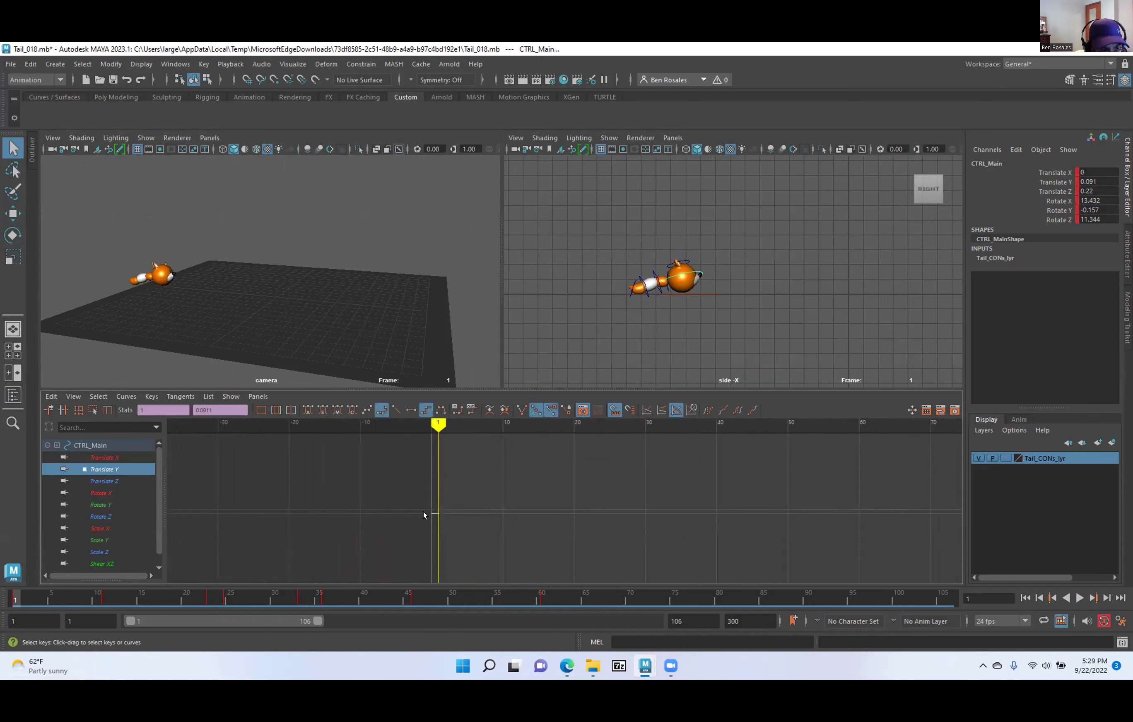
{"action": "key", "text": "alt+v"}
{"action": "key", "text": "Escape"}
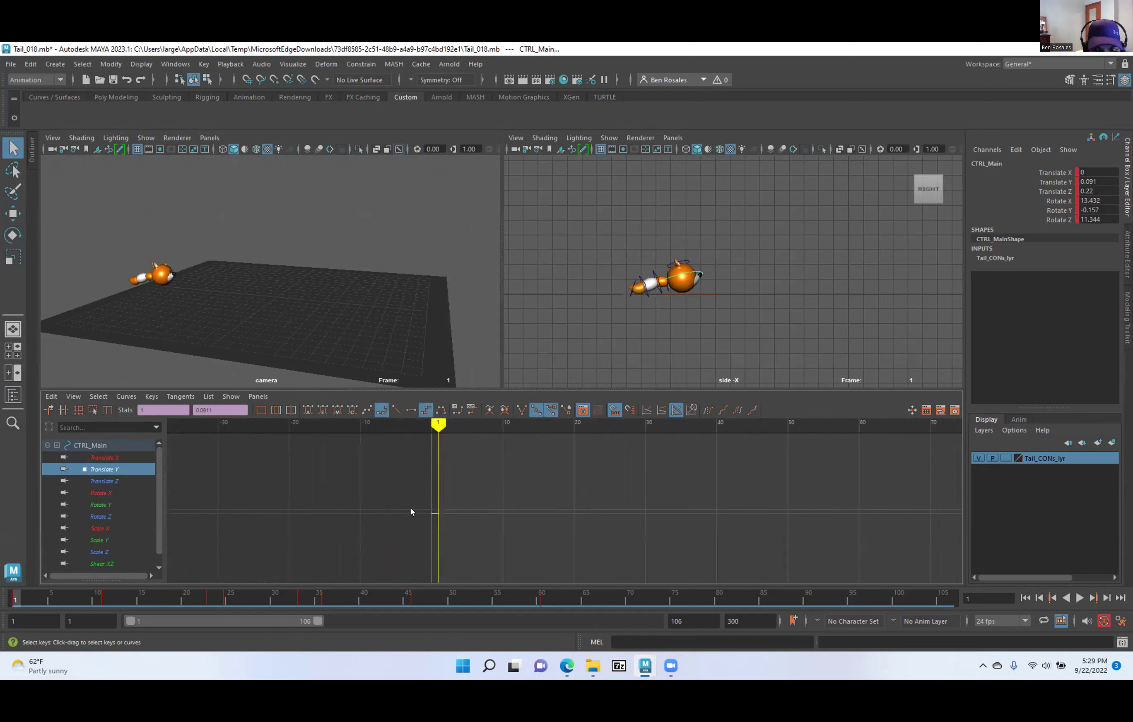
{"action": "right_click_drag", "start_coordinate": [445, 512], "coordinate": [473, 505], "text": "alt+shift"}
{"action": "left_click_drag", "start_coordinate": [18, 597], "coordinate": [105, 597]}
{"action": "key", "text": "alt+v"}
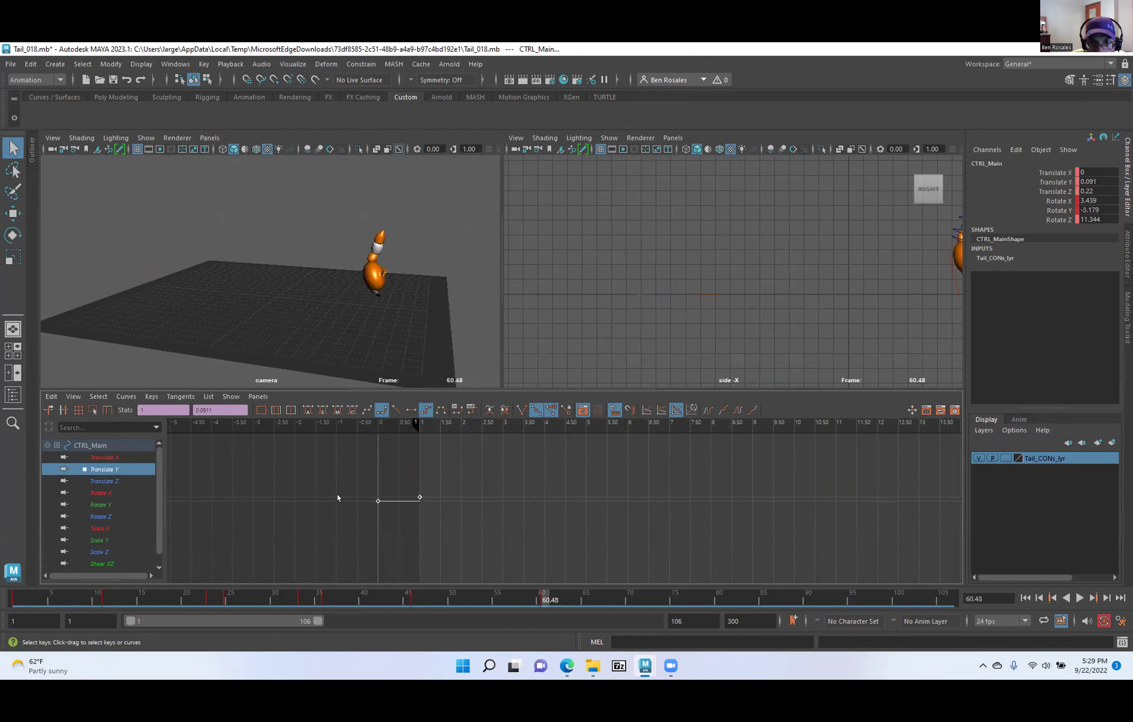
{"action": "key", "text": "f"}
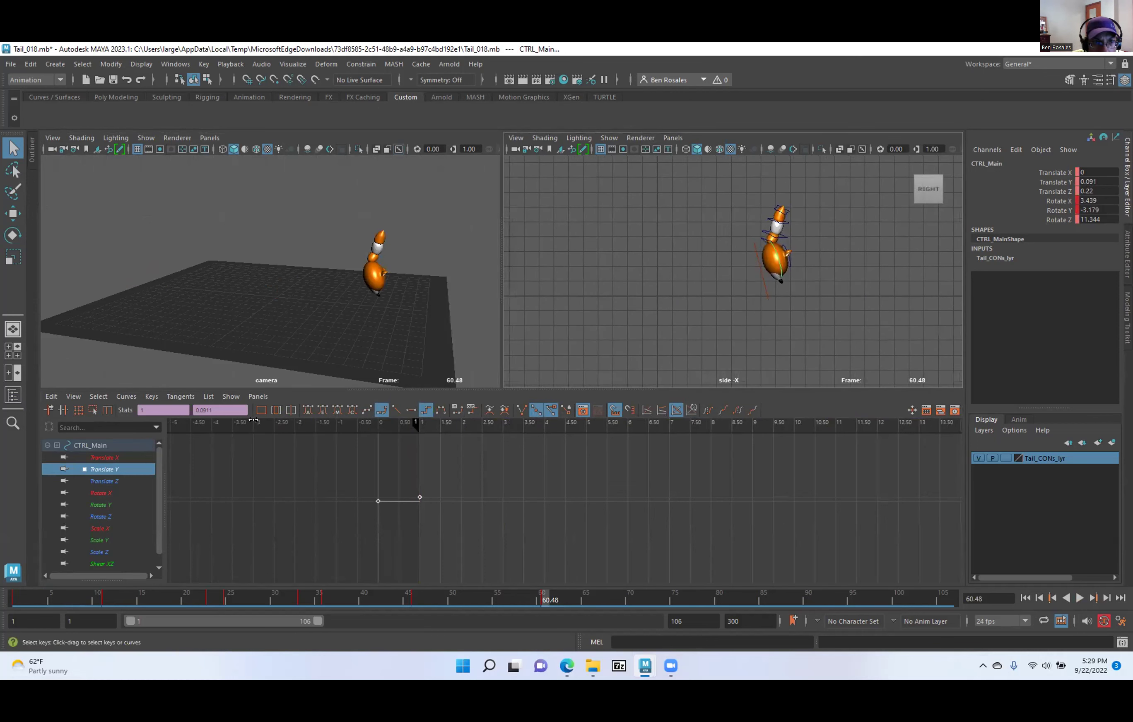
Select the CTRL_Root control, scrub its motion between frames 1 and 32, and examine frame 11 in a closer side view.
{"action": "mouse_move", "coordinate": [225, 604]}
{"action": "left_mouse_down"}
{"action": "mouse_move", "coordinate": [54, 611]}
{"action": "mouse_move", "coordinate": [145, 613]}
{"action": "left_mouse_up"}
{"action": "left_click_drag", "start_coordinate": [561, 190], "coordinate": [564, 225]}
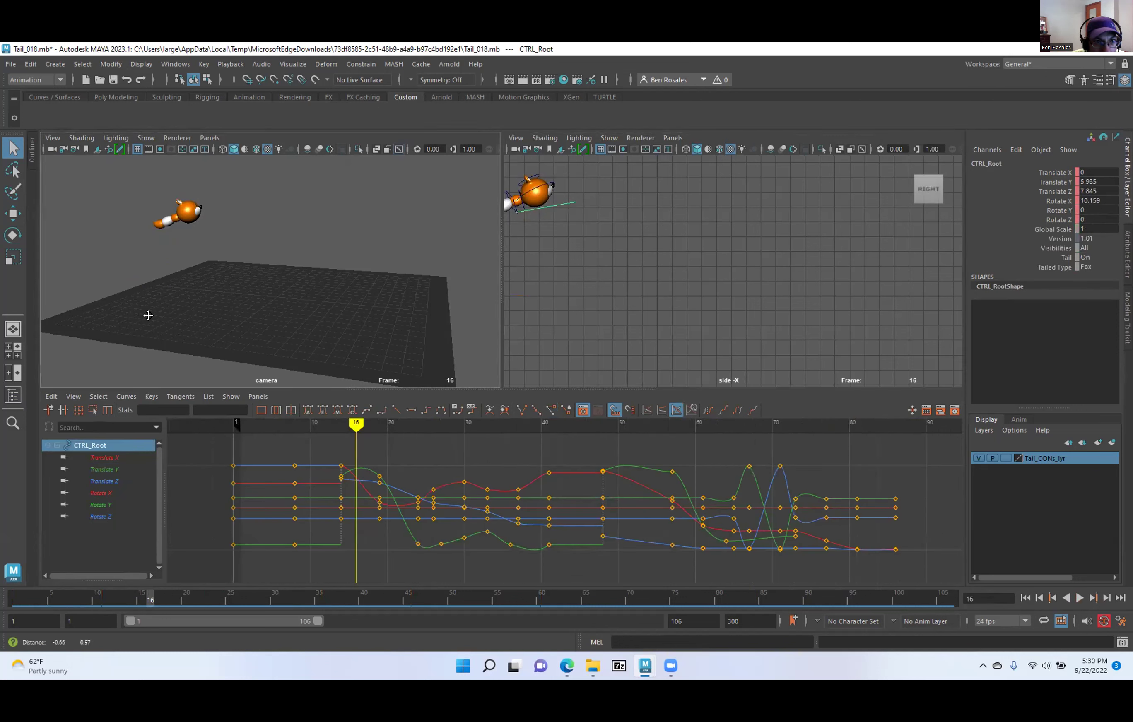
{"action": "left_click_drag", "start_coordinate": [150, 600], "coordinate": [291, 550]}
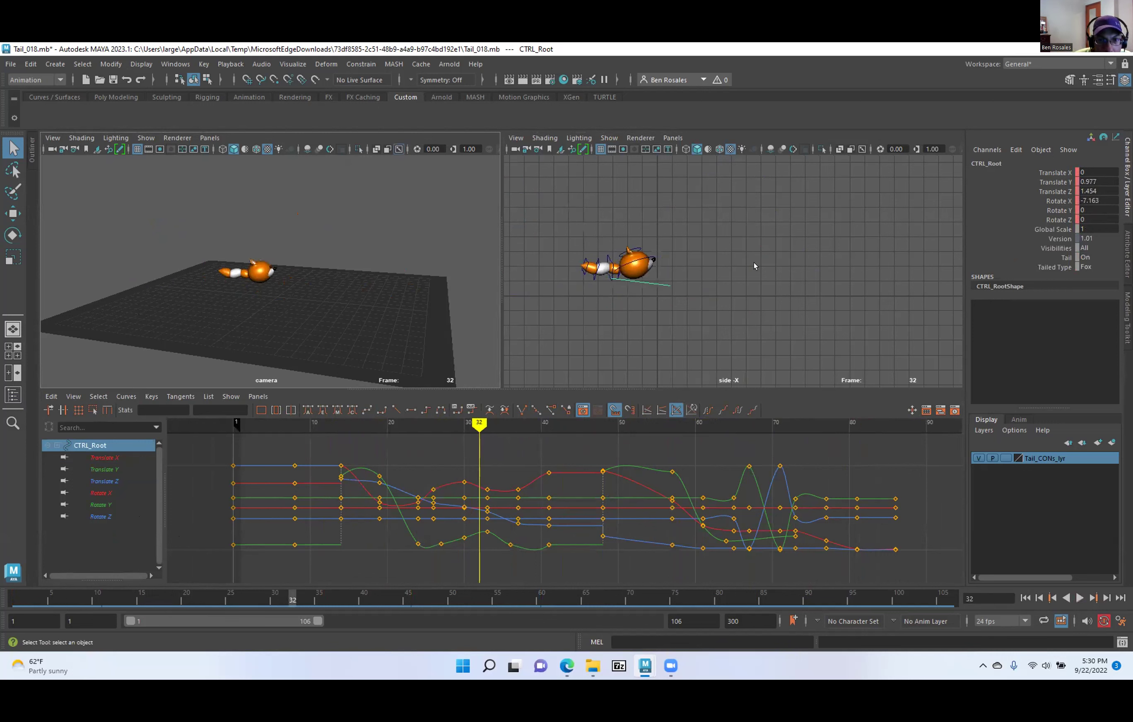
{"action": "left_click_drag", "start_coordinate": [159, 601], "coordinate": [27, 608]}
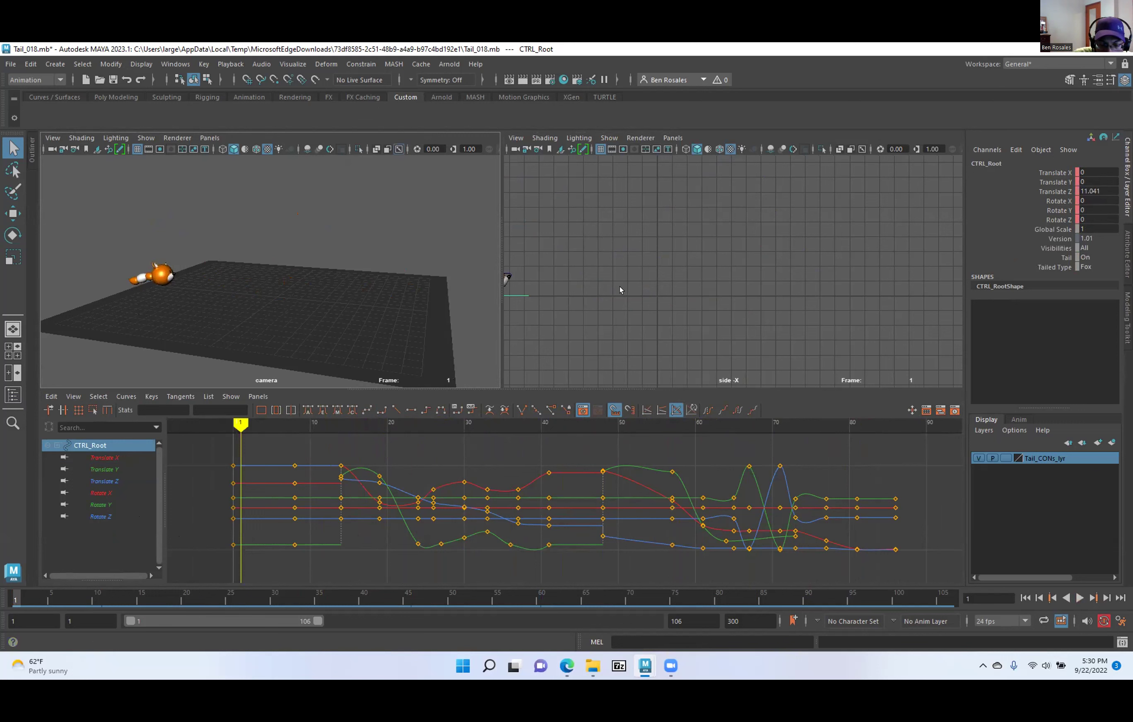
{"action": "key", "text": "f"}
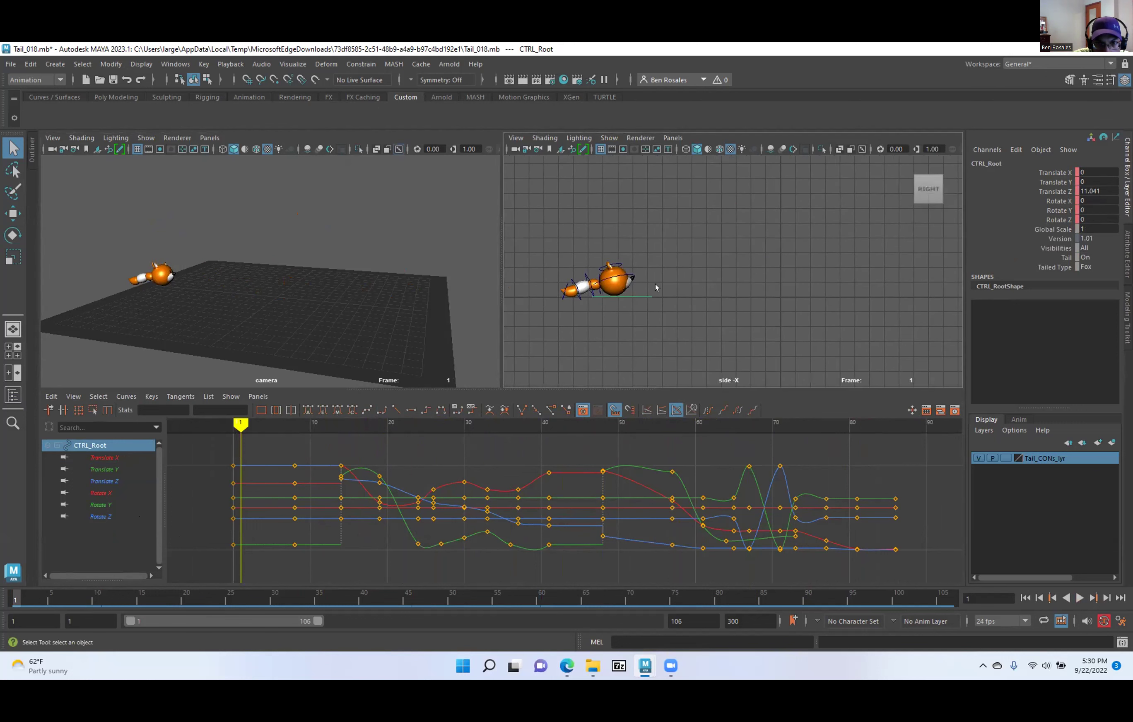
{"action": "left_click_drag", "start_coordinate": [10, 601], "coordinate": [106, 601]}
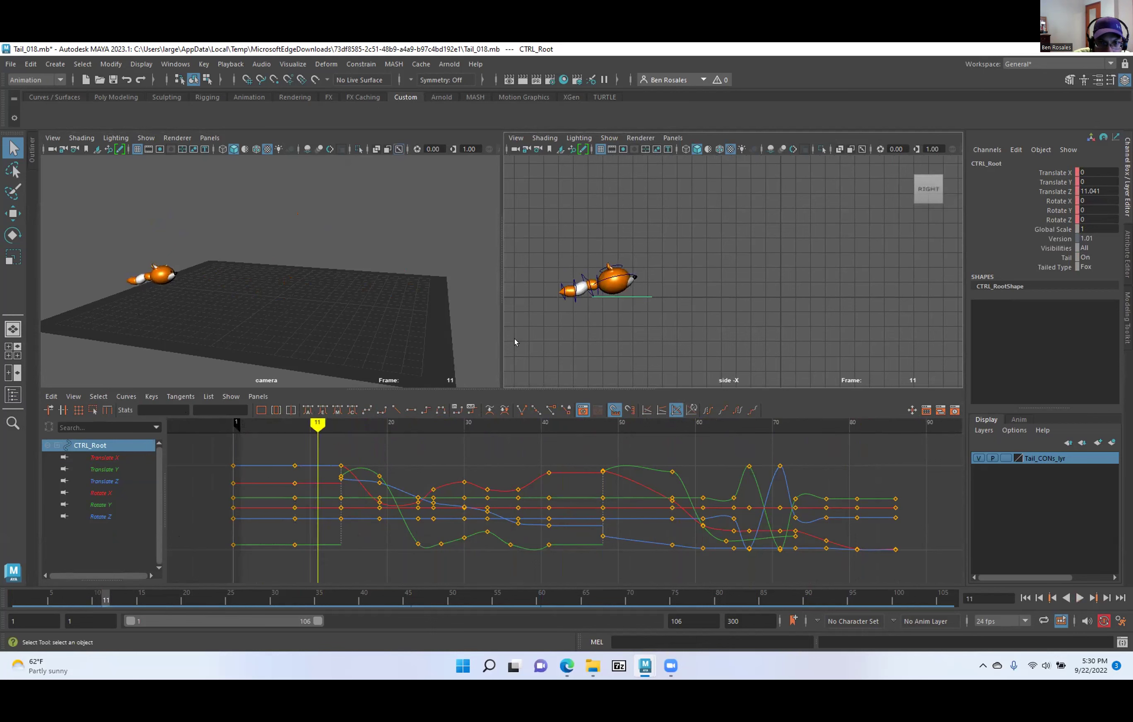
{"action": "scroll", "coordinate": [650, 301], "scroll_direction": "up", "scroll_amount": 5}
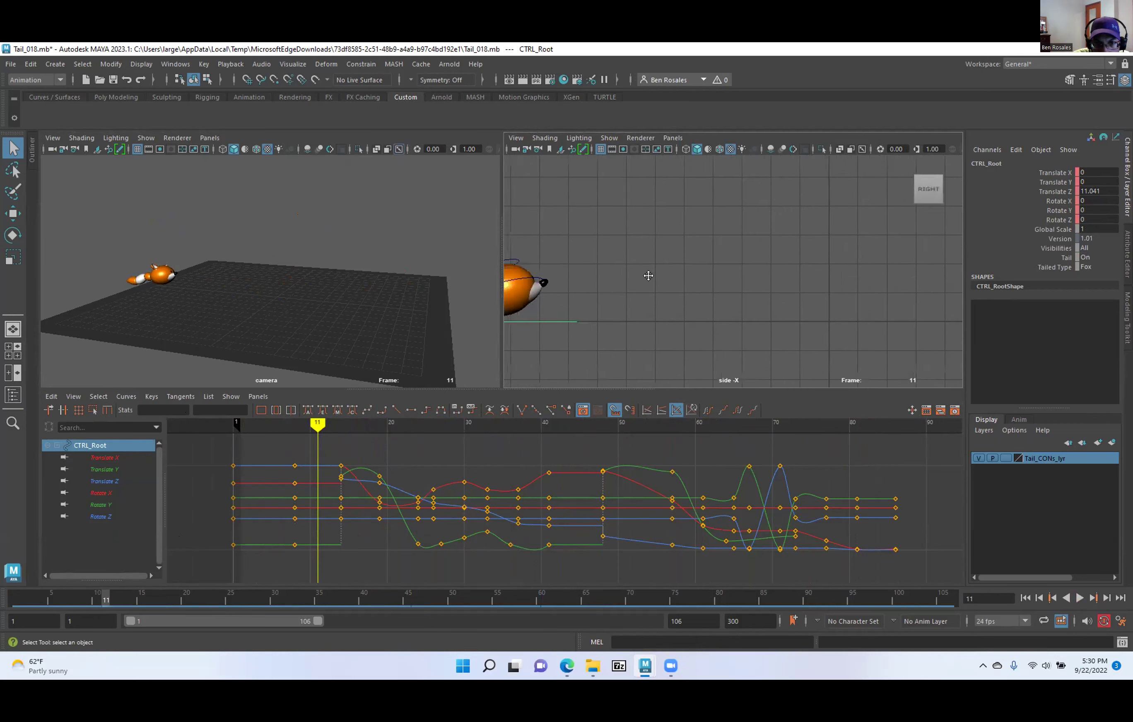
{"action": "middle_click_drag", "start_coordinate": [647, 275], "coordinate": [840, 279], "text": "alt"}
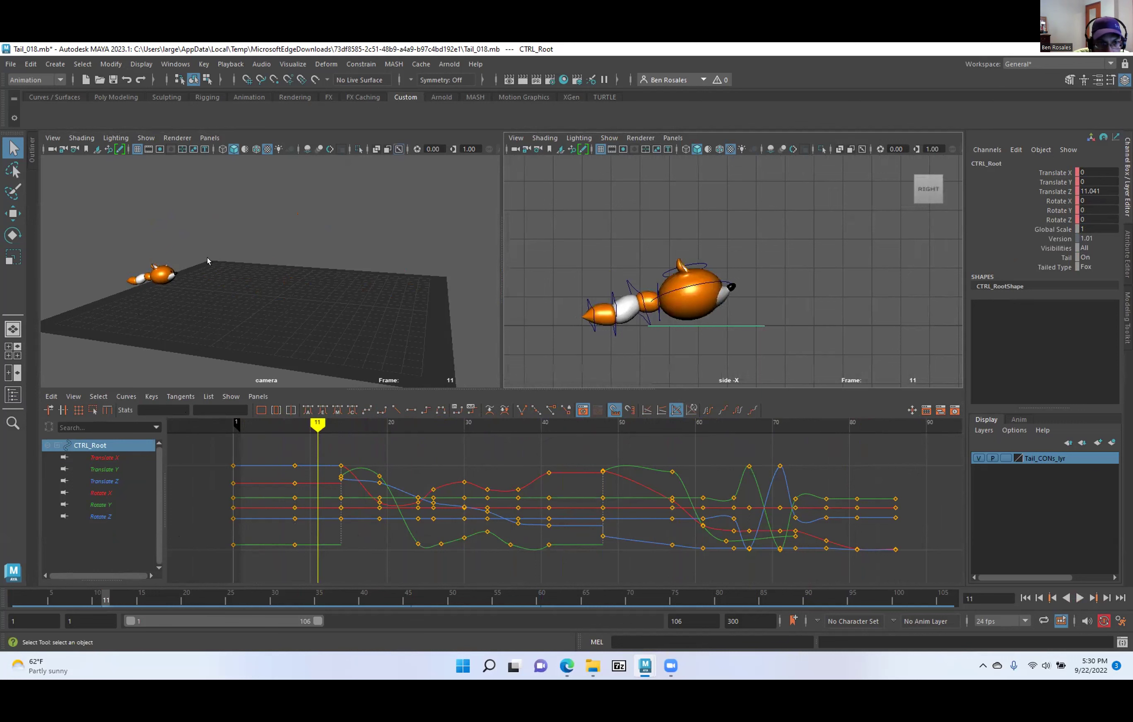
Select the CTRL_Main control and examine its curves and the fox's poses between frames 11 and 24.
{"action": "left_click", "coordinate": [668, 289]}
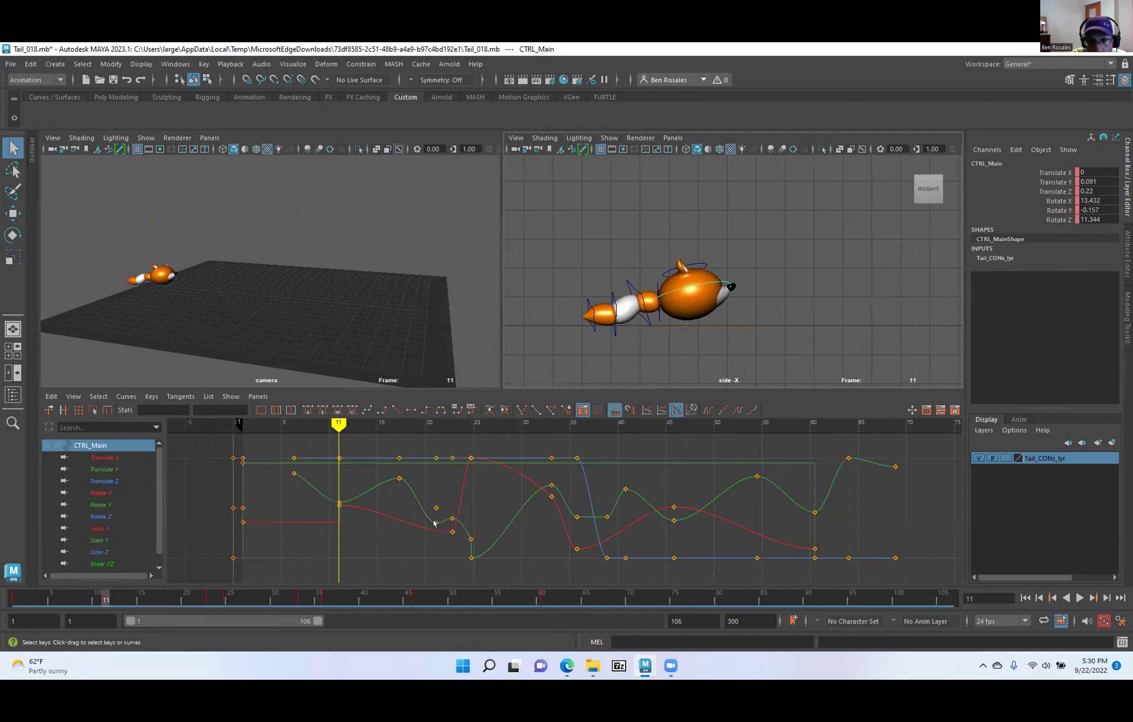
{"action": "left_click_drag", "start_coordinate": [111, 604], "coordinate": [169, 604]}
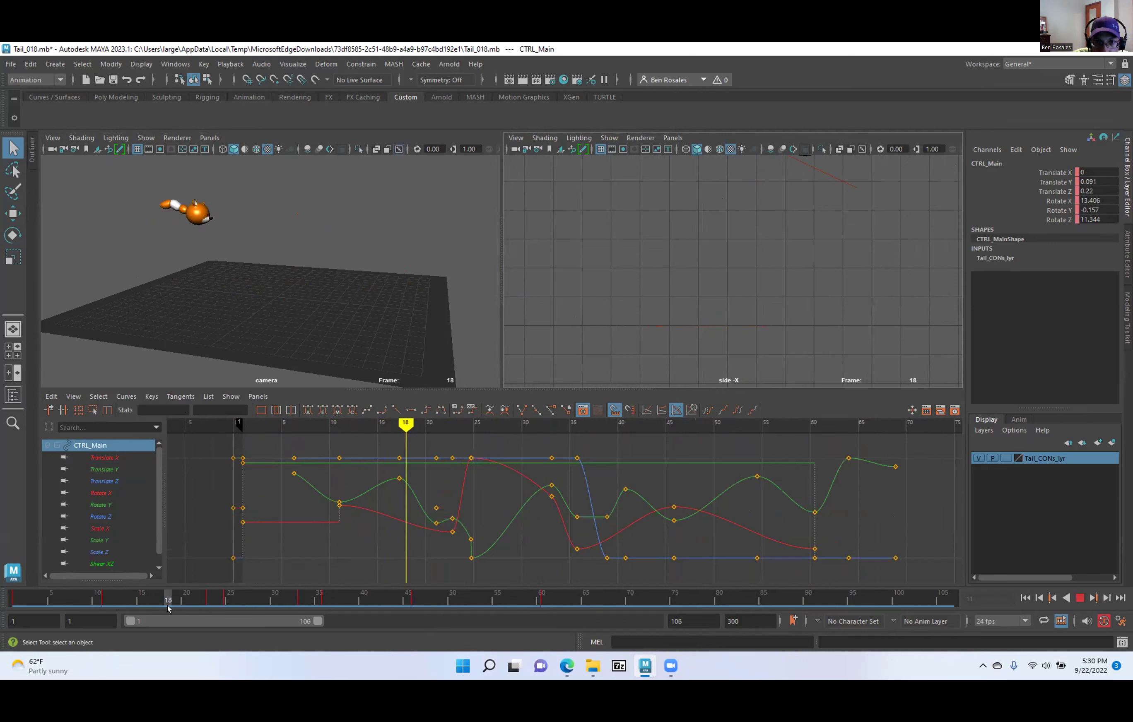
{"action": "right_click_drag", "start_coordinate": [726, 371], "coordinate": [660, 264], "text": "alt"}
{"action": "middle_click_drag", "start_coordinate": [699, 275], "coordinate": [632, 314], "text": "alt"}
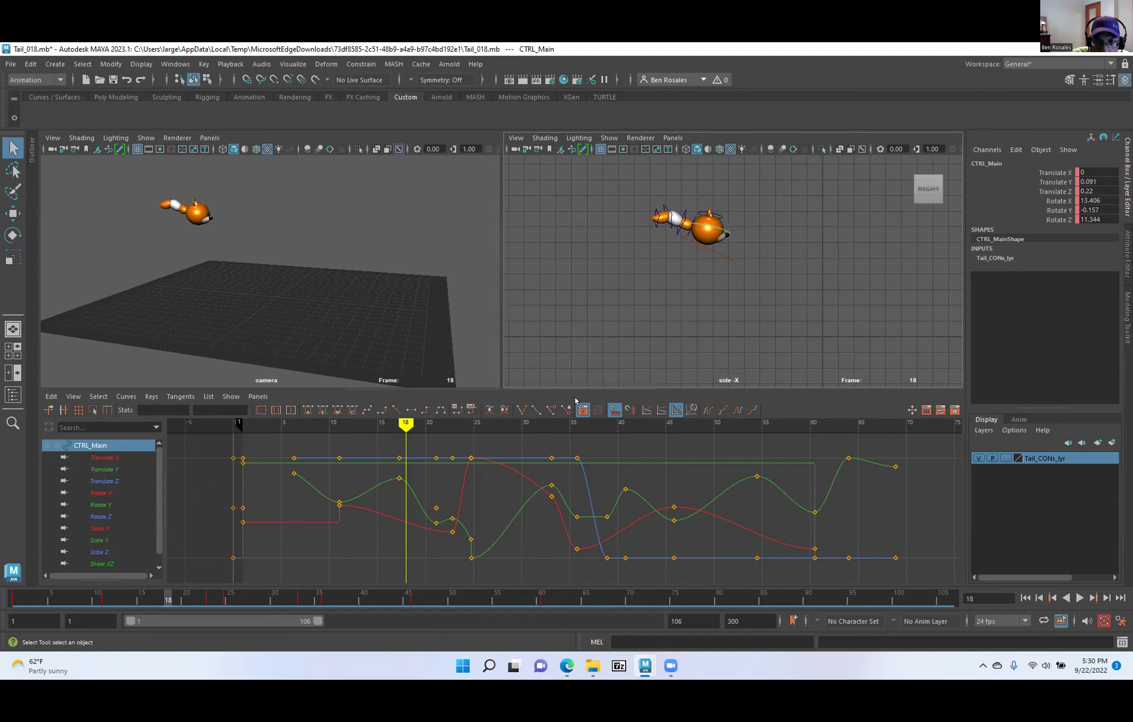
{"action": "scroll", "coordinate": [609, 477], "scroll_direction": "down", "scroll_amount": 4}
{"action": "scroll", "coordinate": [608, 492], "scroll_direction": "up", "scroll_amount": 2}
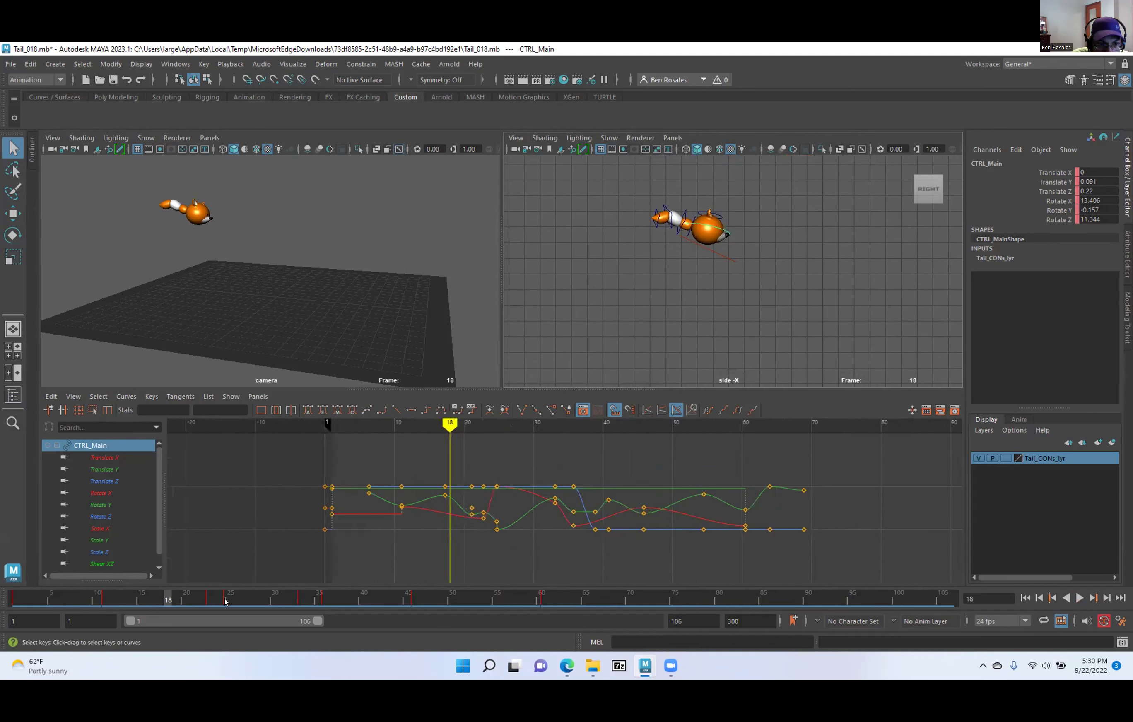
{"action": "key", "text": "alt+v"}
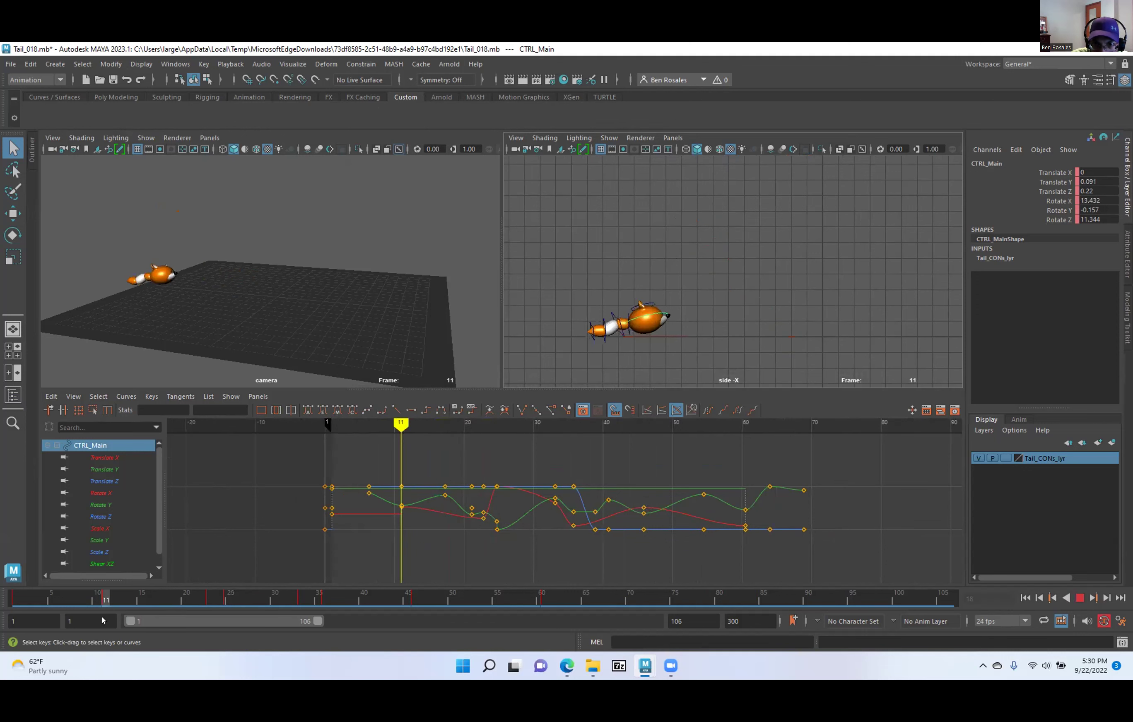
{"action": "key", "text": "alt+v"}
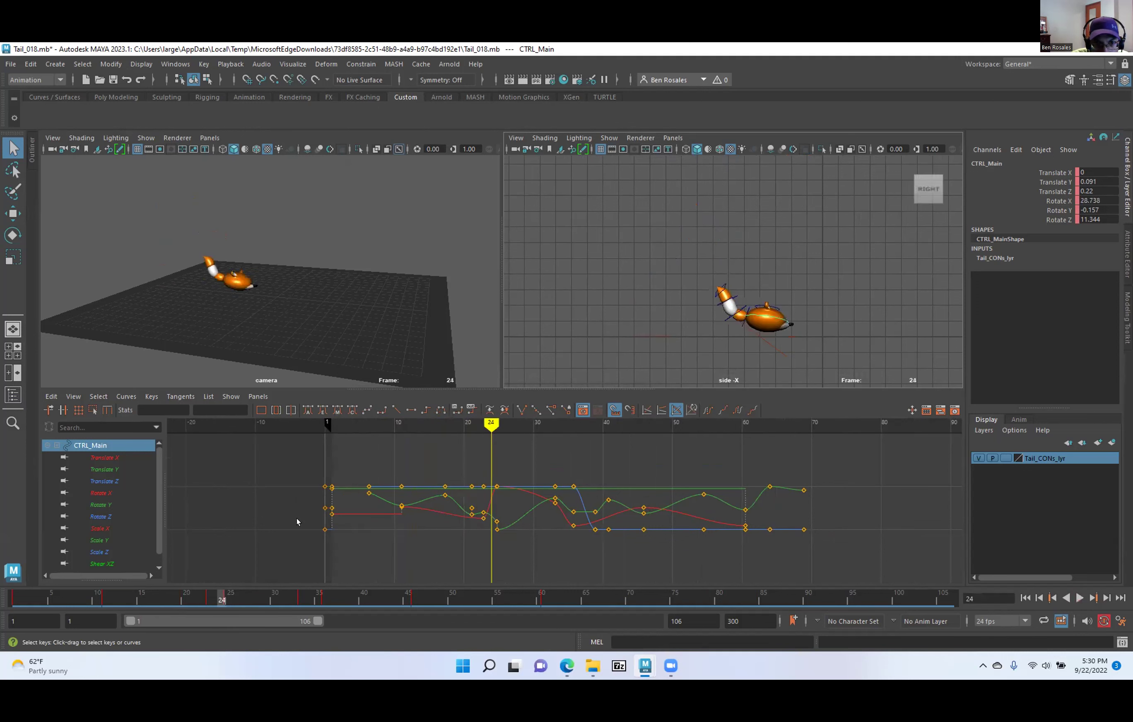
Select the CTRL_Root control, isolate its Translate Y curve and move to frame 0.
{"action": "left_click", "coordinate": [764, 350]}
{"action": "key", "text": "alt+v"}
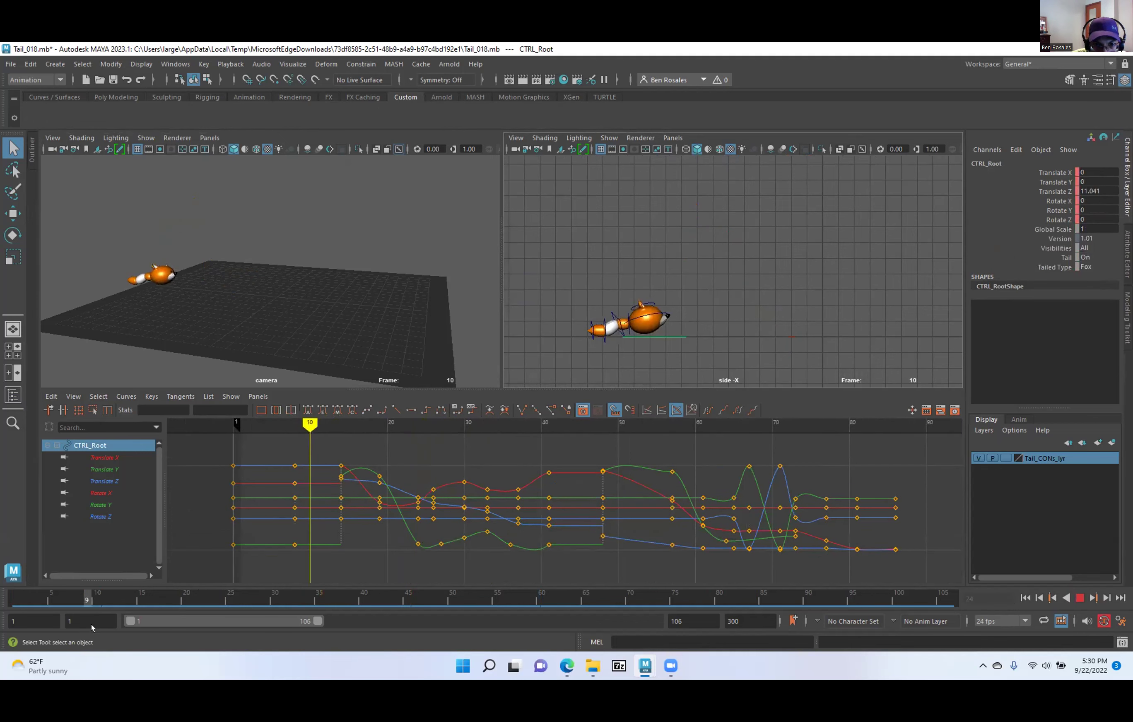
{"action": "key", "text": "alt+v"}
{"action": "left_click", "coordinate": [102, 469]}
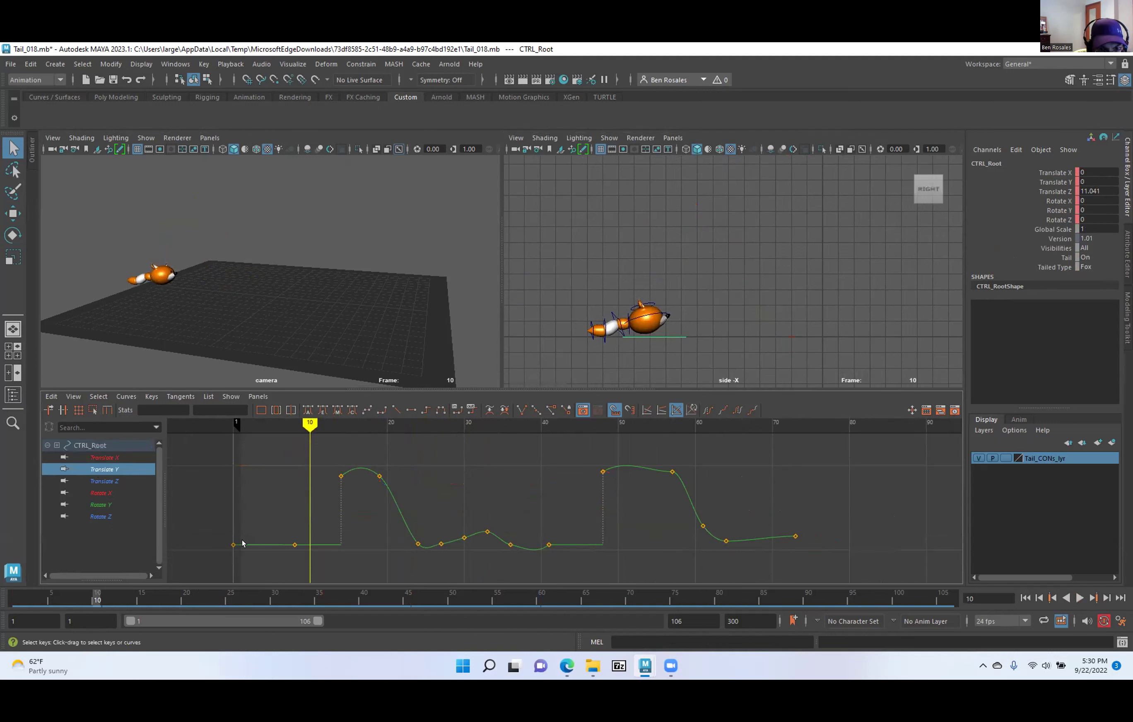
{"action": "left_click_drag", "start_coordinate": [309, 431], "coordinate": [233, 428]}
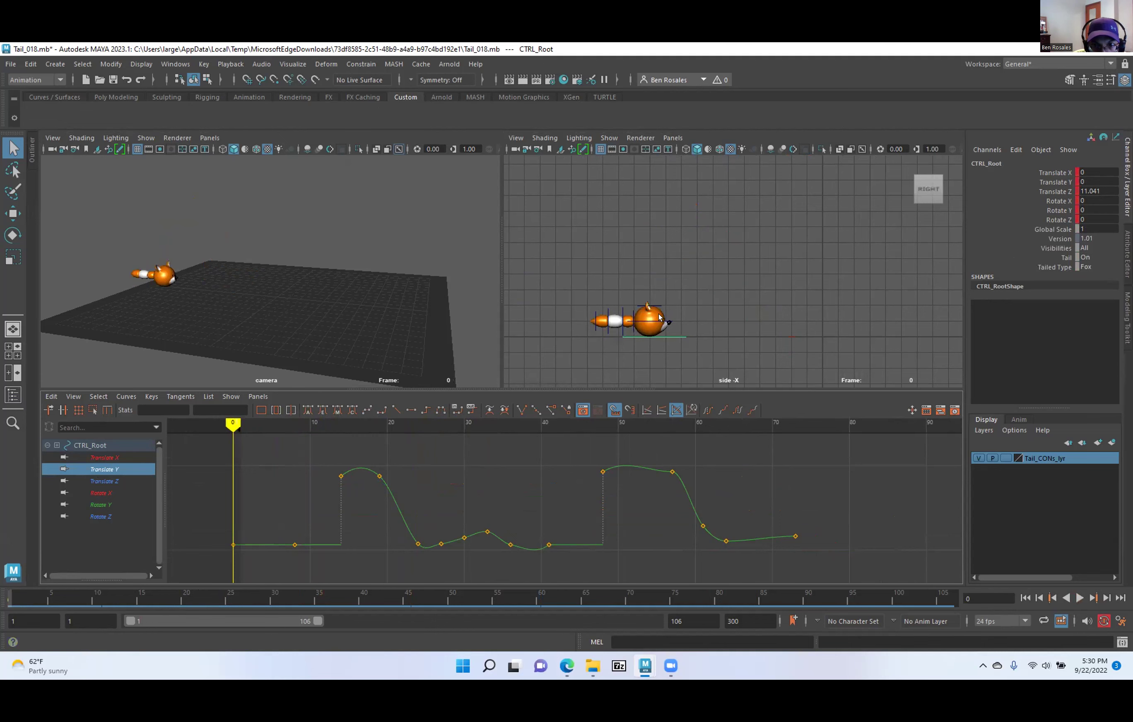
Compare the fox's height above the ground at frames 0 and 1 in a close-up side view.
{"action": "middle_click_drag", "start_coordinate": [660, 318], "coordinate": [662, 279], "text": "alt"}
{"action": "right_click_drag", "start_coordinate": [623, 341], "coordinate": [615, 295], "text": "alt"}
{"action": "middle_click_drag", "start_coordinate": [615, 295], "coordinate": [741, 290], "text": "alt"}
{"action": "right_click_drag", "start_coordinate": [741, 290], "coordinate": [552, 341], "text": "alt"}
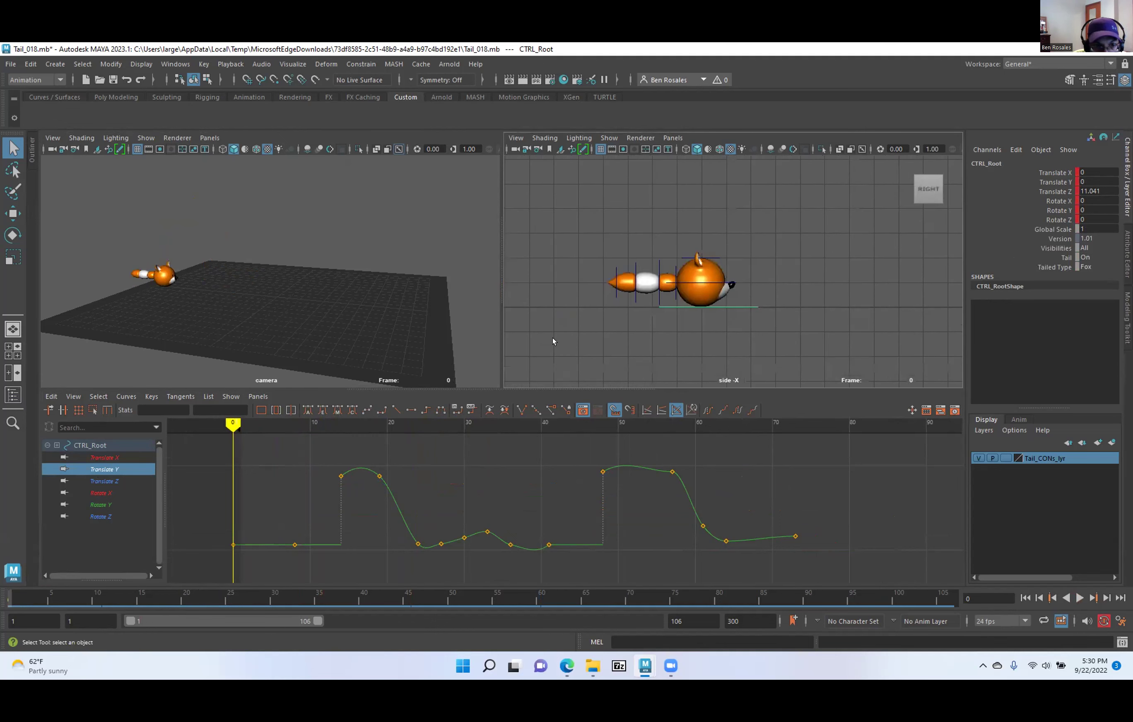
{"action": "middle_click", "coordinate": [479, 377]}
{"action": "mouse_move", "coordinate": [230, 428]}
{"action": "left_mouse_down"}
{"action": "mouse_move", "coordinate": [283, 432]}
{"action": "mouse_move", "coordinate": [235, 435]}
{"action": "left_mouse_up"}
{"action": "right_click_drag", "start_coordinate": [651, 304], "coordinate": [746, 299], "text": "alt"}
{"action": "right_click_drag", "start_coordinate": [665, 279], "coordinate": [754, 239], "text": "alt"}
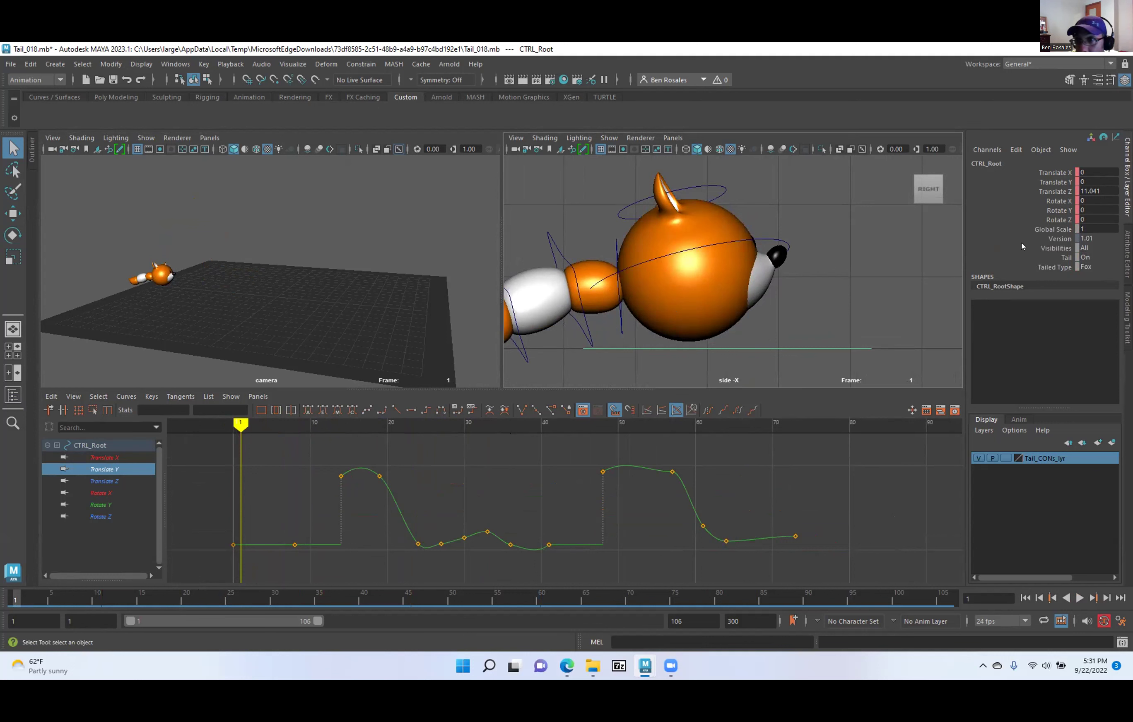
Select the CTRL_Main control and set its Translate Y to 0 at frame 1.
{"action": "left_click", "coordinate": [1086, 182]}
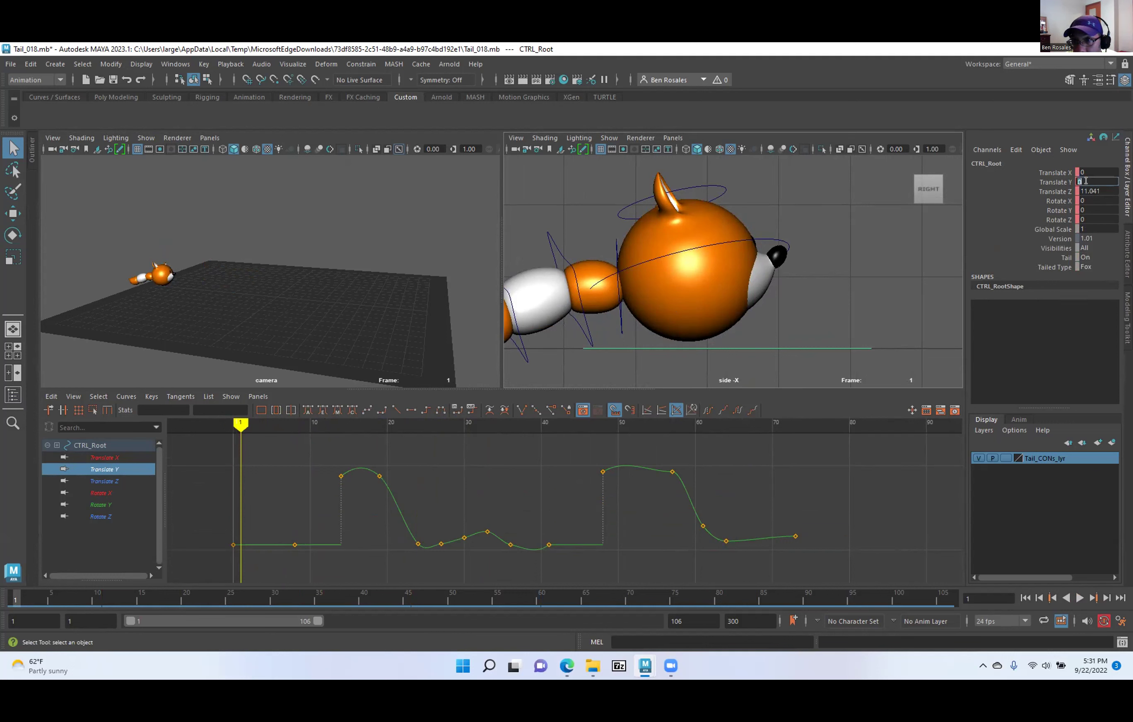
{"action": "left_click", "coordinate": [742, 234]}
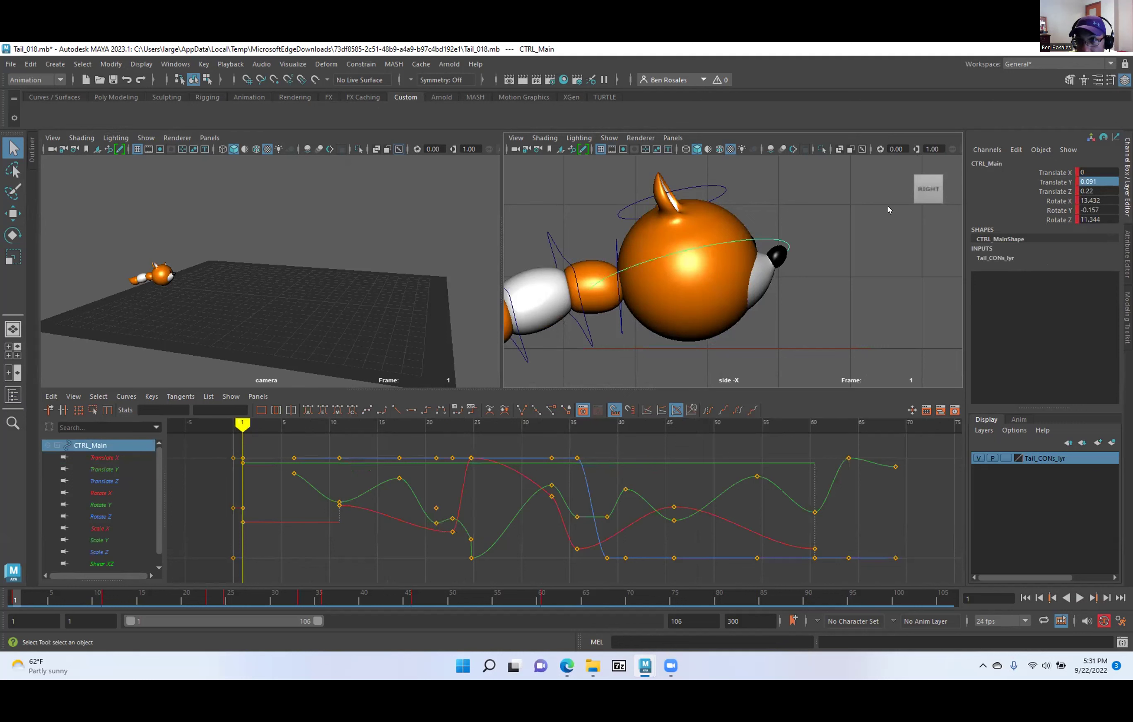
{"action": "left_click", "coordinate": [1085, 181]}
{"action": "key", "text": "Return"}
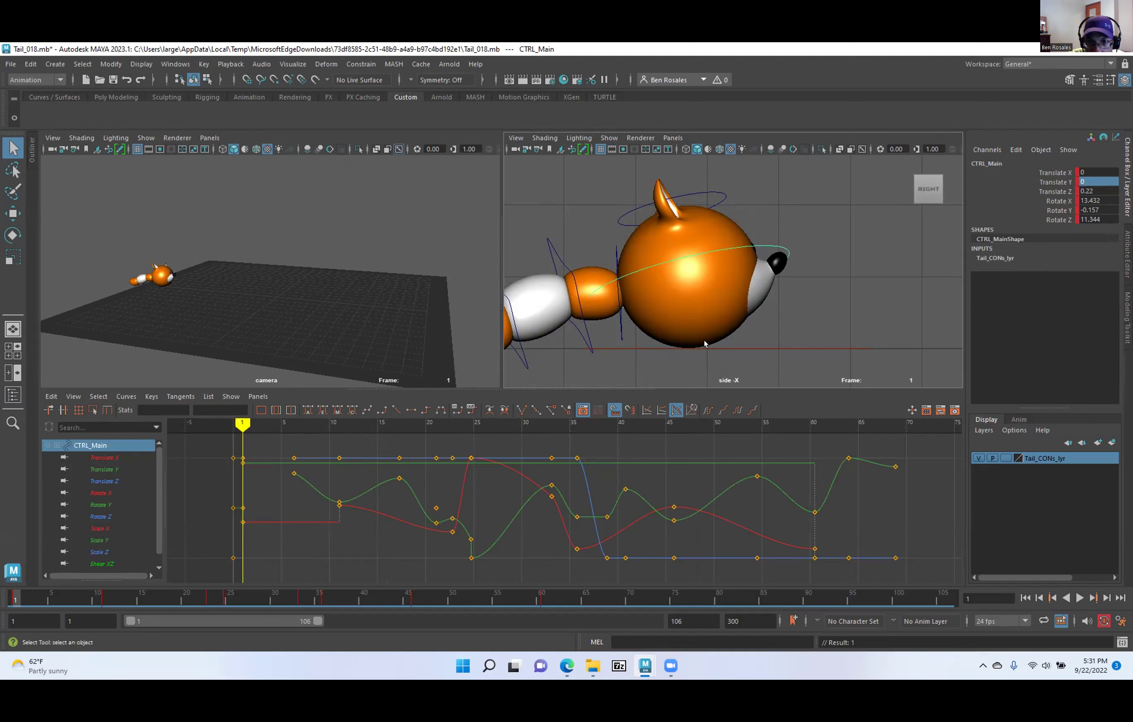
Select the ground plane, switch to the perspective view and create a display layer containing the plane.
{"action": "left_click", "coordinate": [746, 348]}
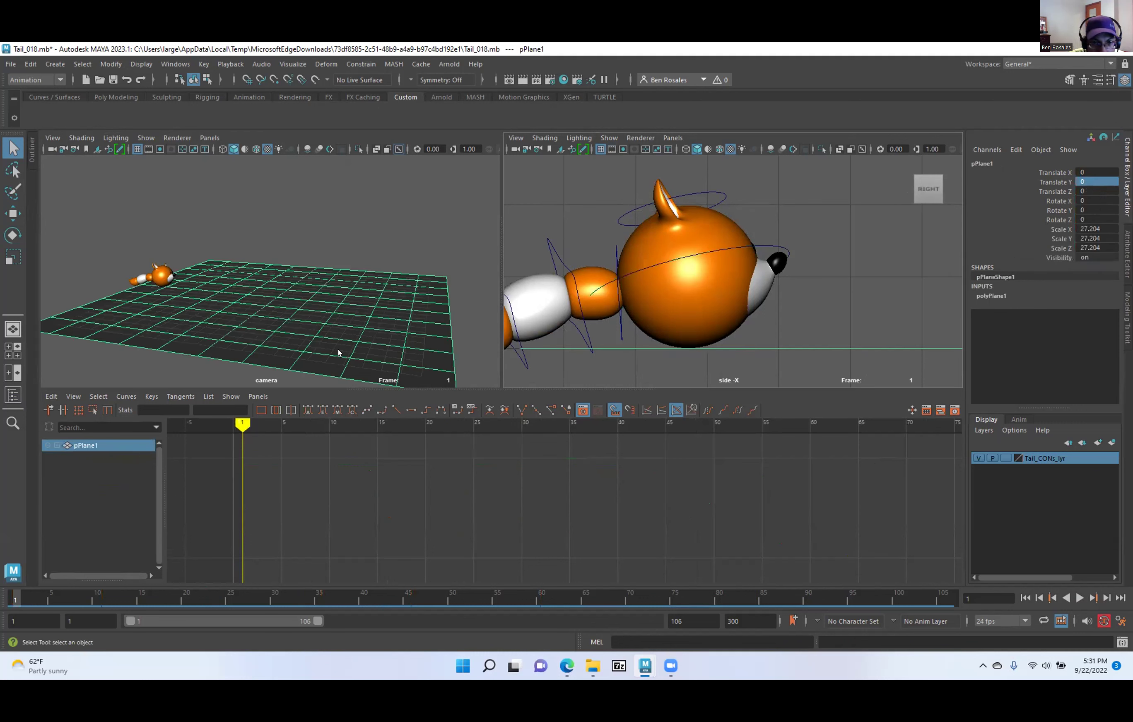
{"action": "key", "text": "space"}
{"action": "left_click_drag", "start_coordinate": [656, 345], "coordinate": [698, 335]}
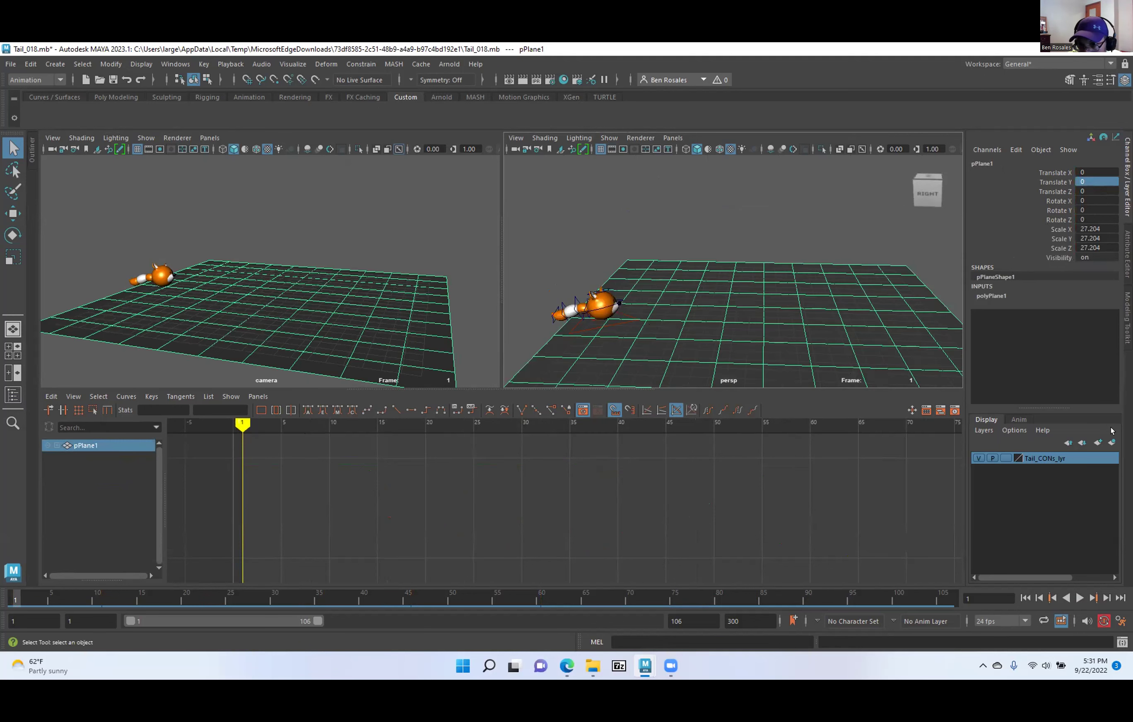
{"action": "middle_click_drag", "start_coordinate": [648, 309], "coordinate": [591, 284], "text": "alt"}
{"action": "scroll", "coordinate": [652, 270], "scroll_direction": "down", "scroll_amount": 2}
{"action": "left_click", "coordinate": [686, 228]}
{"action": "left_click", "coordinate": [708, 269]}
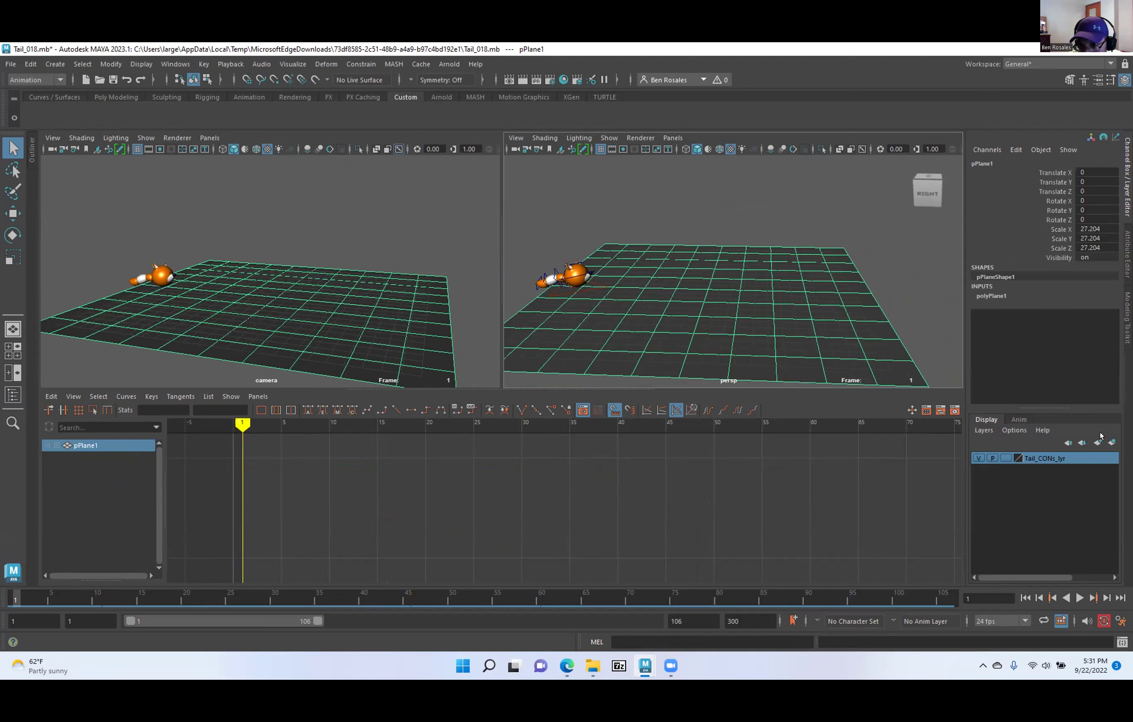
{"action": "left_click", "coordinate": [1111, 441]}
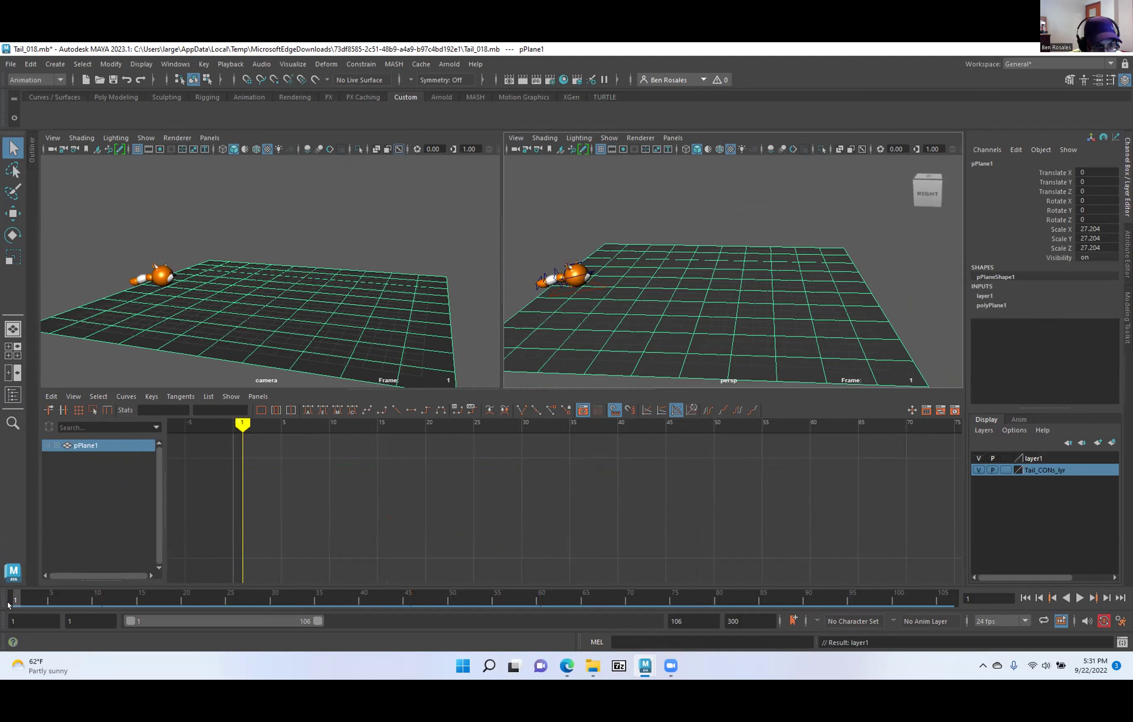
Go to frame 66, add the torus to layer1 and set the layer to reference mode.
{"action": "left_click_drag", "start_coordinate": [14, 599], "coordinate": [594, 603]}
{"action": "left_click", "coordinate": [794, 301]}
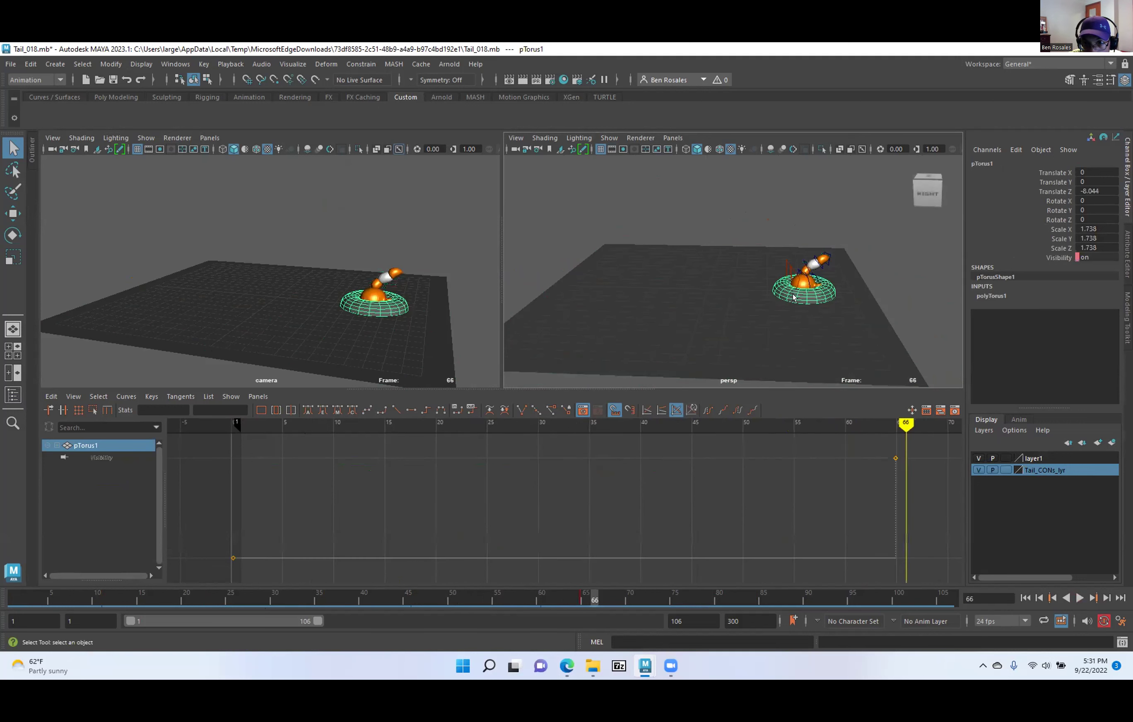
{"action": "right_click", "coordinate": [1040, 458]}
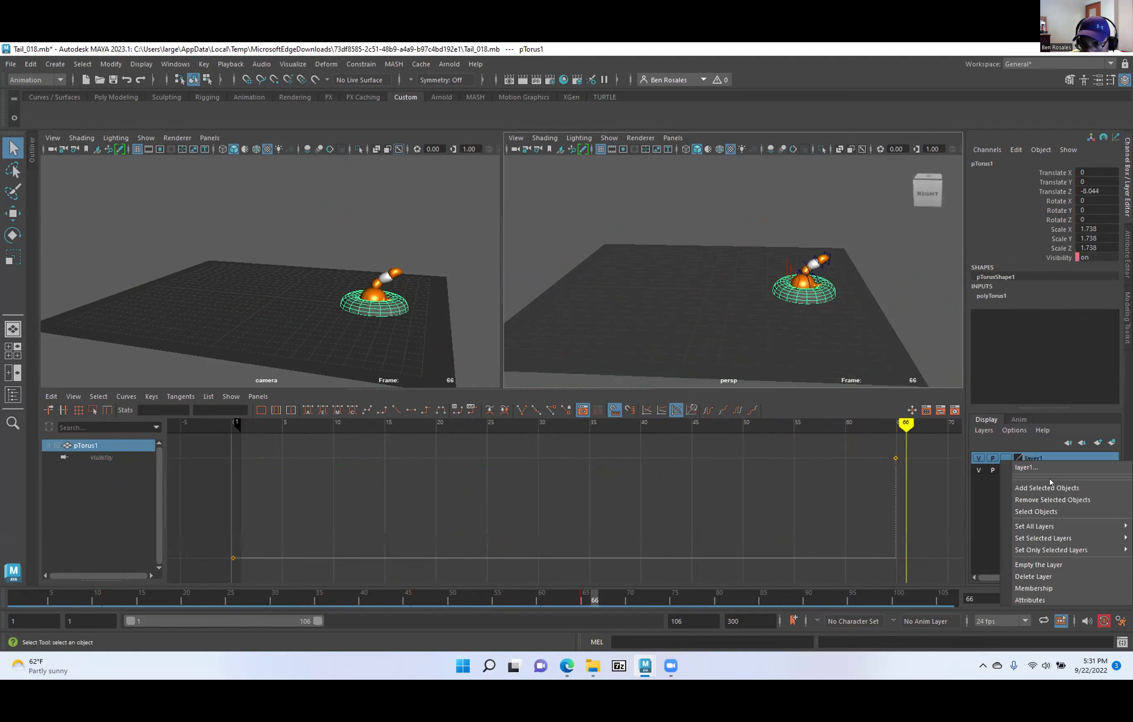
{"action": "left_click", "coordinate": [1034, 485]}
{"action": "left_click", "coordinate": [1005, 458]}
{"action": "left_click", "coordinate": [1006, 458]}
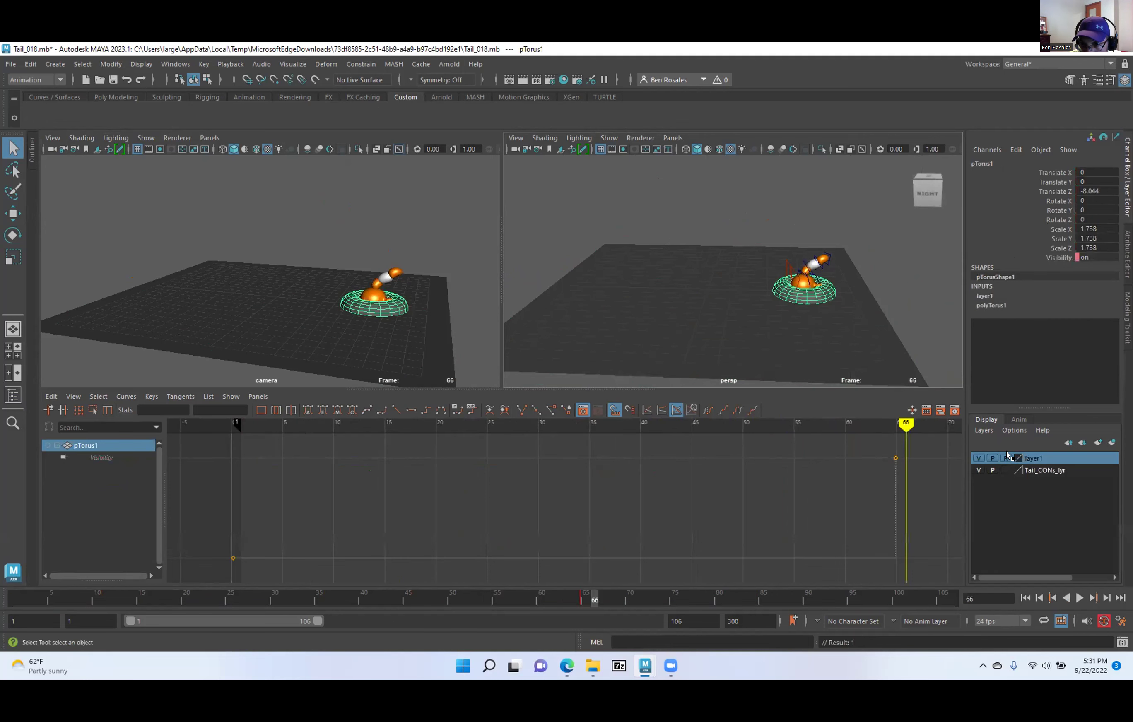
Clear the selection, return to frame 1 and select the CTRL_Root control in the side view.
{"action": "left_click", "coordinate": [745, 314]}
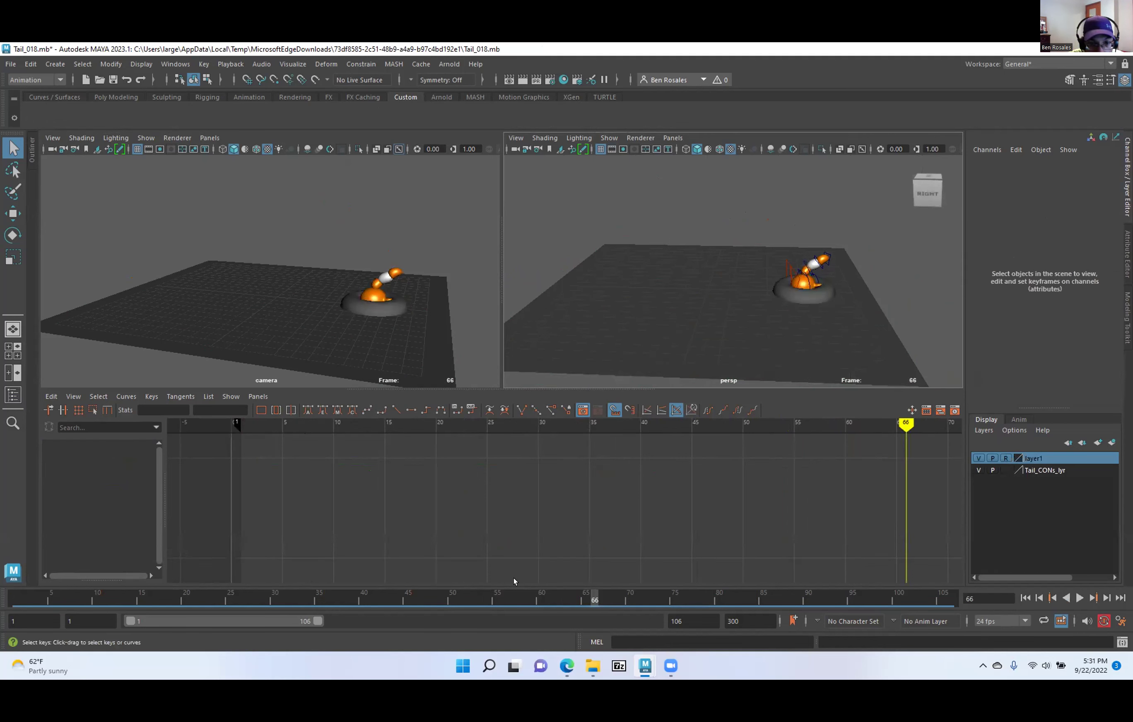
{"action": "left_click_drag", "start_coordinate": [582, 601], "coordinate": [16, 601]}
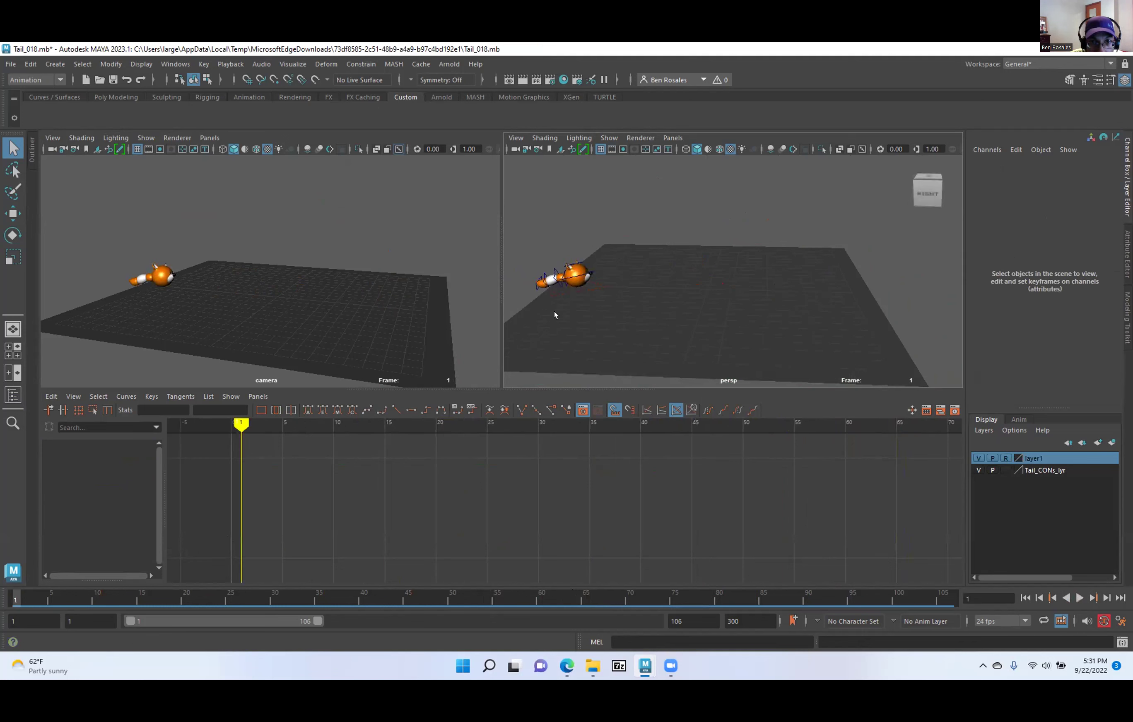
{"action": "middle_click_drag", "start_coordinate": [649, 270], "coordinate": [779, 346], "text": "alt"}
{"action": "right_click_drag", "start_coordinate": [779, 346], "coordinate": [809, 346], "text": "alt"}
{"action": "left_click_drag", "start_coordinate": [810, 345], "coordinate": [719, 321], "text": "alt"}
{"action": "middle_click_drag", "start_coordinate": [718, 321], "coordinate": [672, 317], "text": "alt"}
{"action": "key", "text": "space"}
{"action": "left_click_drag", "start_coordinate": [678, 324], "coordinate": [723, 324]}
{"action": "left_click_drag", "start_coordinate": [800, 346], "coordinate": [799, 362]}
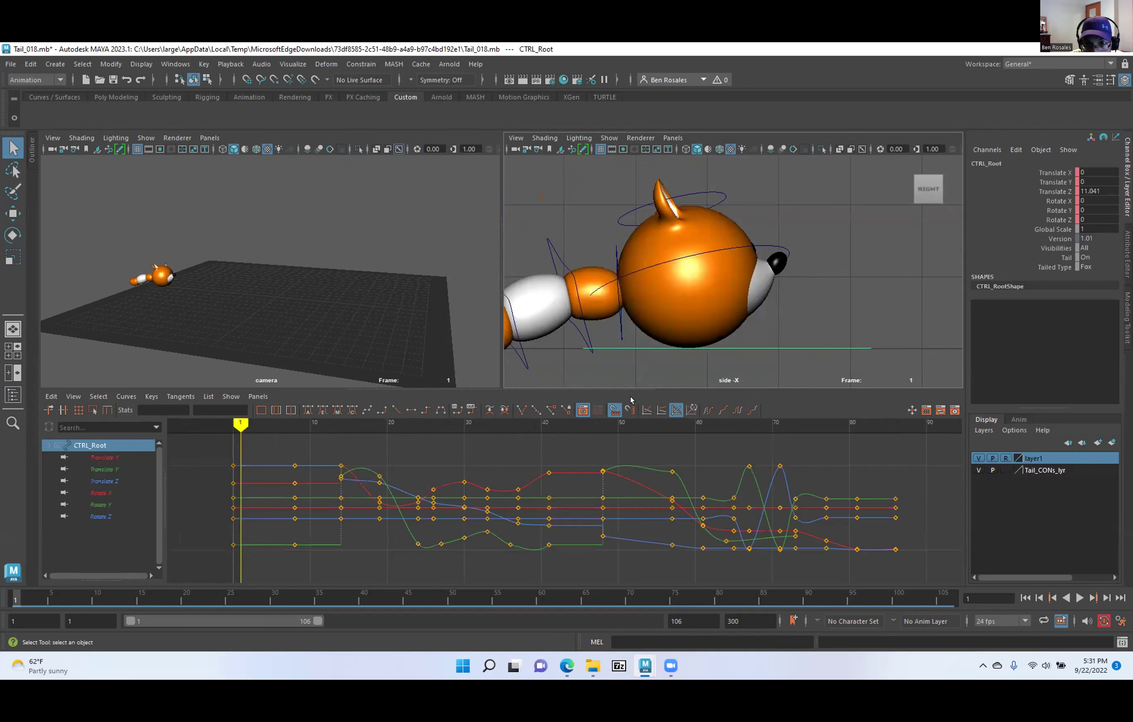
Play and step through CTRL_Root's keys in the side view to examine the fox's poses between frames 1 and 10.
{"action": "middle_click_drag", "start_coordinate": [264, 480], "coordinate": [322, 489], "text": "alt"}
{"action": "key", "text": "alt+v"}
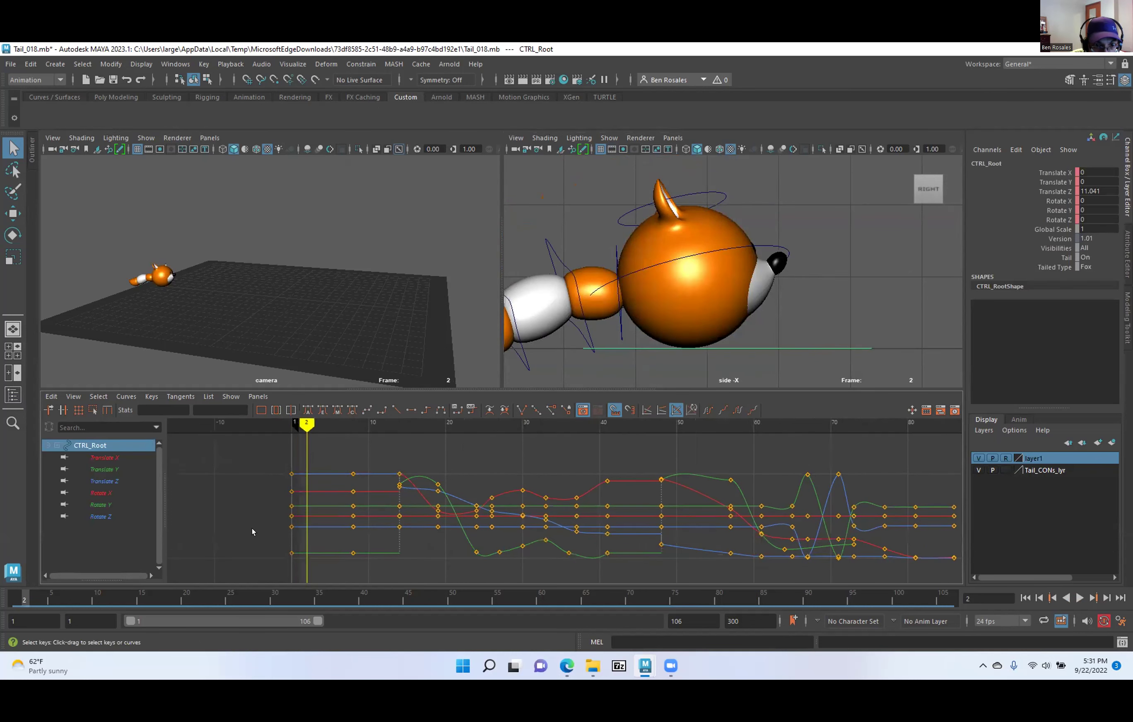
{"action": "left_click_drag", "start_coordinate": [292, 533], "coordinate": [299, 531]}
{"action": "key", "text": "alt+comma"}
{"action": "key", "text": "alt+comma"}
{"action": "key", "text": "alt+comma"}
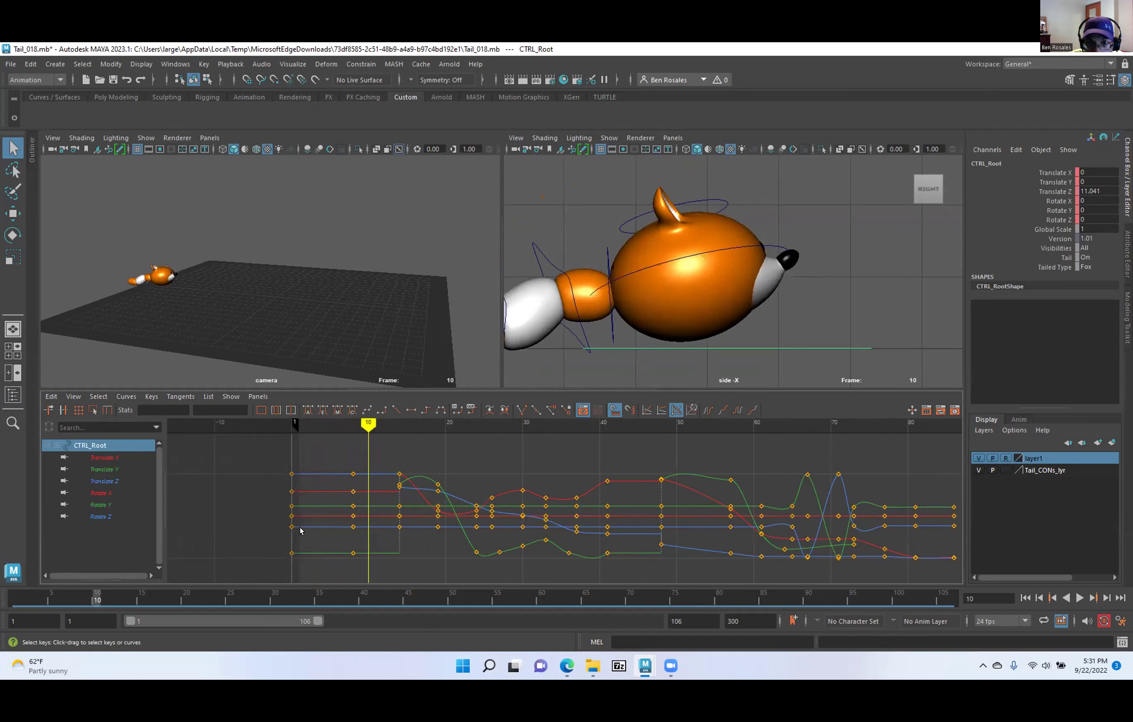
{"action": "key", "text": "alt+comma"}
{"action": "key", "text": "alt+comma"}
{"action": "key", "text": "alt+period"}
{"action": "key", "text": "alt+period"}
{"action": "key", "text": "alt+period"}
{"action": "key", "text": "alt+period"}
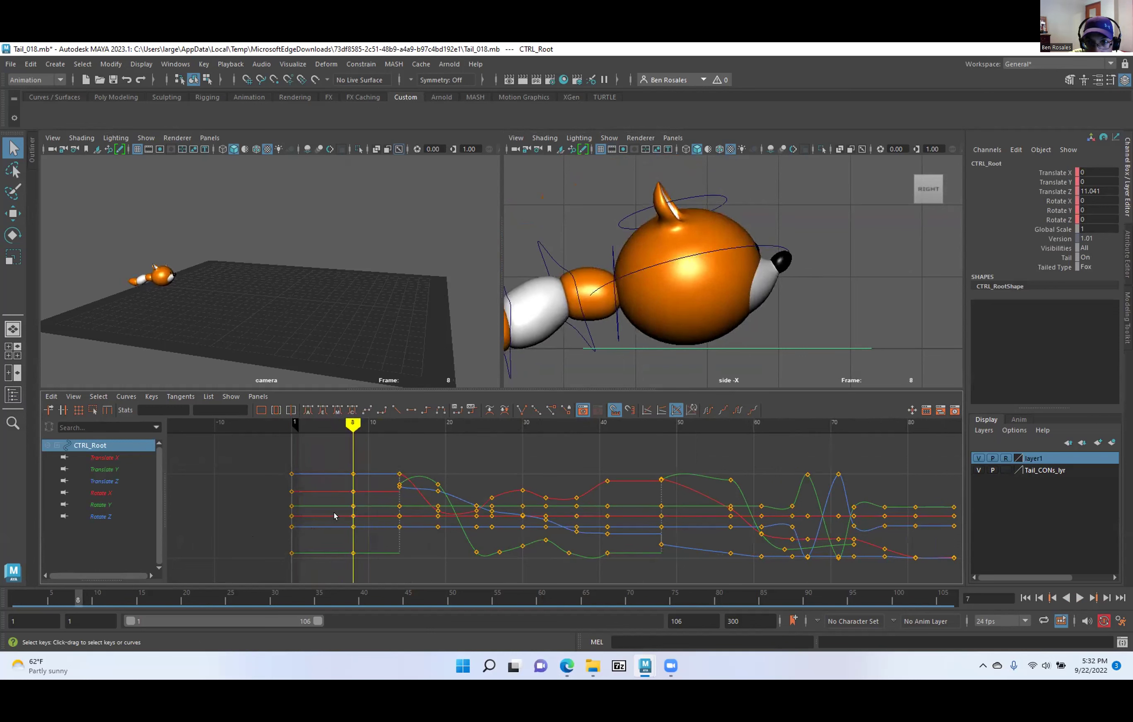
{"action": "key", "text": "alt+period"}
{"action": "key", "text": "alt+period"}
{"action": "key", "text": "alt+comma"}
{"action": "key", "text": "alt+comma"}
{"action": "key", "text": "alt+comma"}
{"action": "key", "text": "alt+comma"}
{"action": "key", "text": "alt+comma"}
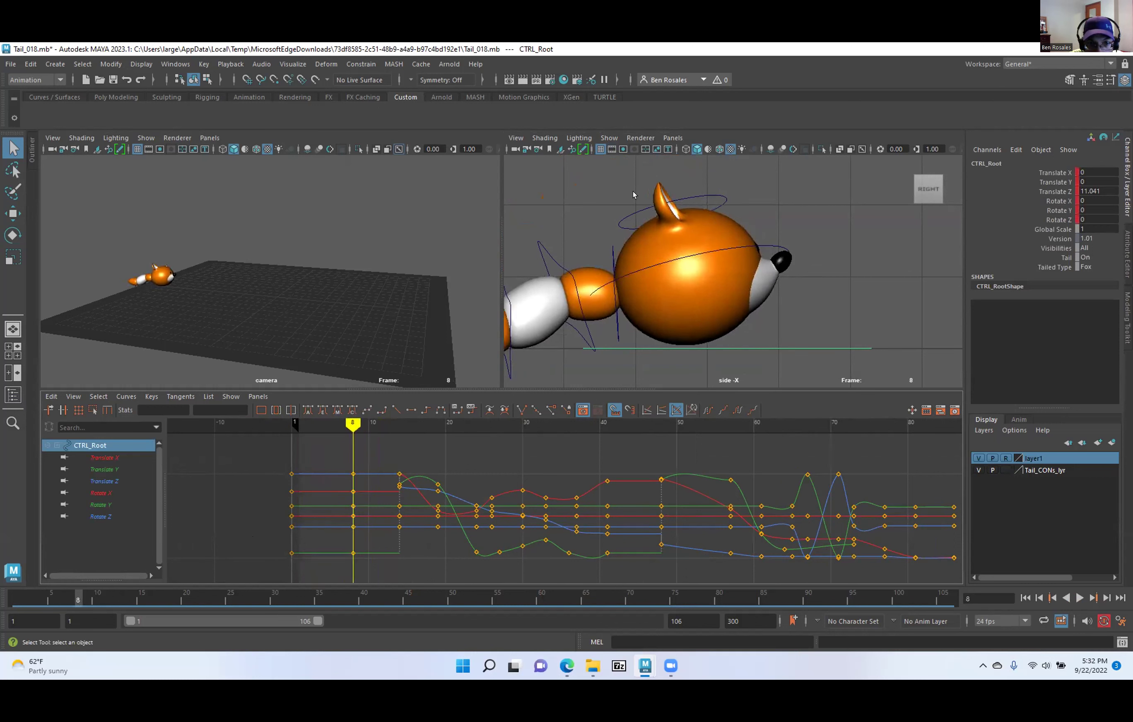
Try lowering the CTRL_Top control at frame 8 to squash the fox's head, and undo the move.
{"action": "left_click", "coordinate": [641, 218]}
{"action": "middle_click_drag", "start_coordinate": [653, 286], "coordinate": [656, 270], "text": "alt"}
{"action": "key", "text": "w"}
{"action": "left_click_drag", "start_coordinate": [661, 182], "coordinate": [662, 192]}
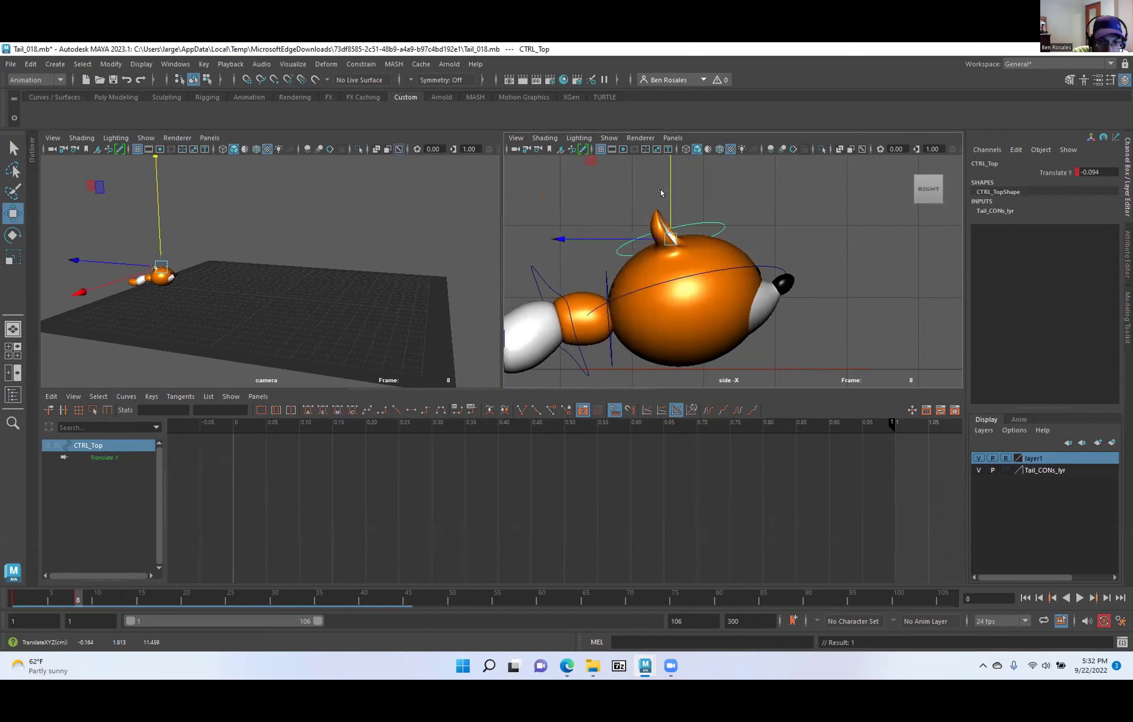
{"action": "key", "text": "ctrl+z"}
Select the CTRL_Main control and examine its Translate Y, Rotate Y, Shear XZ and Scale Y curves.
{"action": "left_click", "coordinate": [744, 266]}
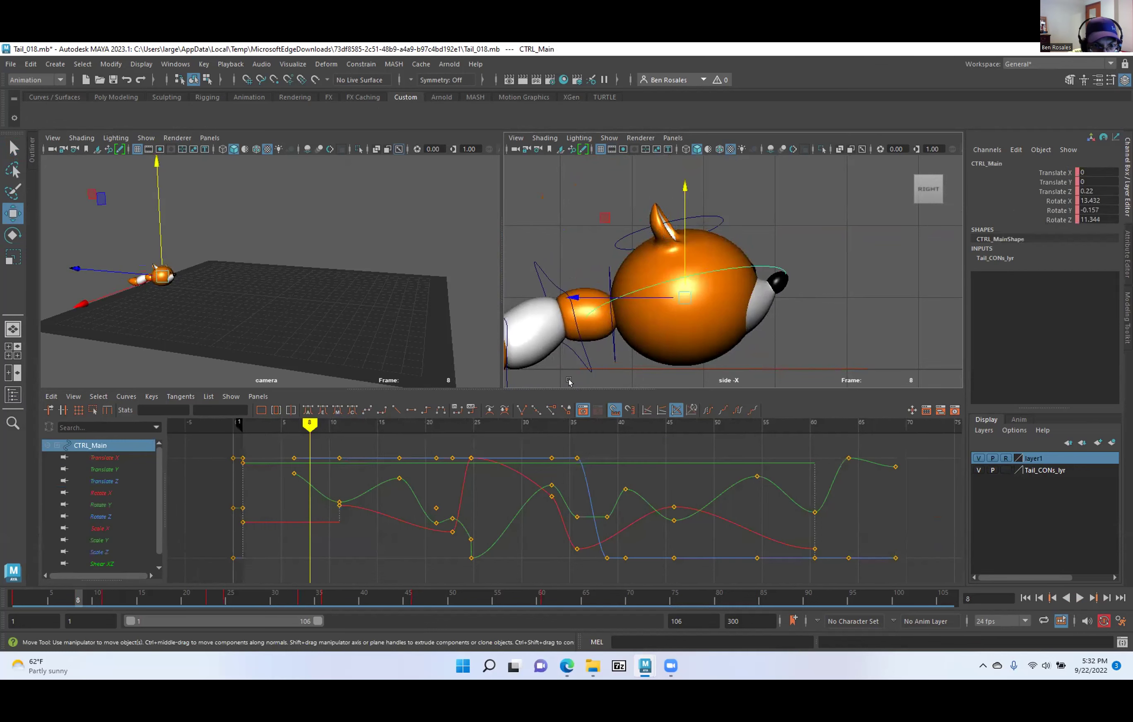
{"action": "left_click", "coordinate": [102, 469]}
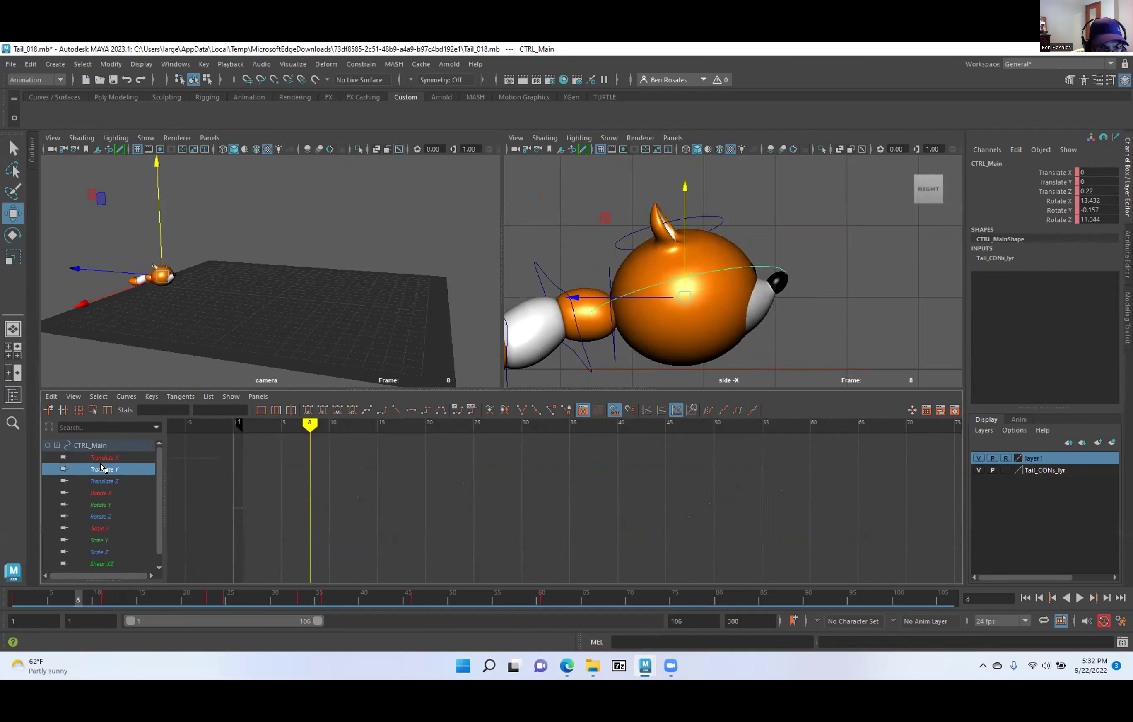
{"action": "left_click", "coordinate": [102, 504]}
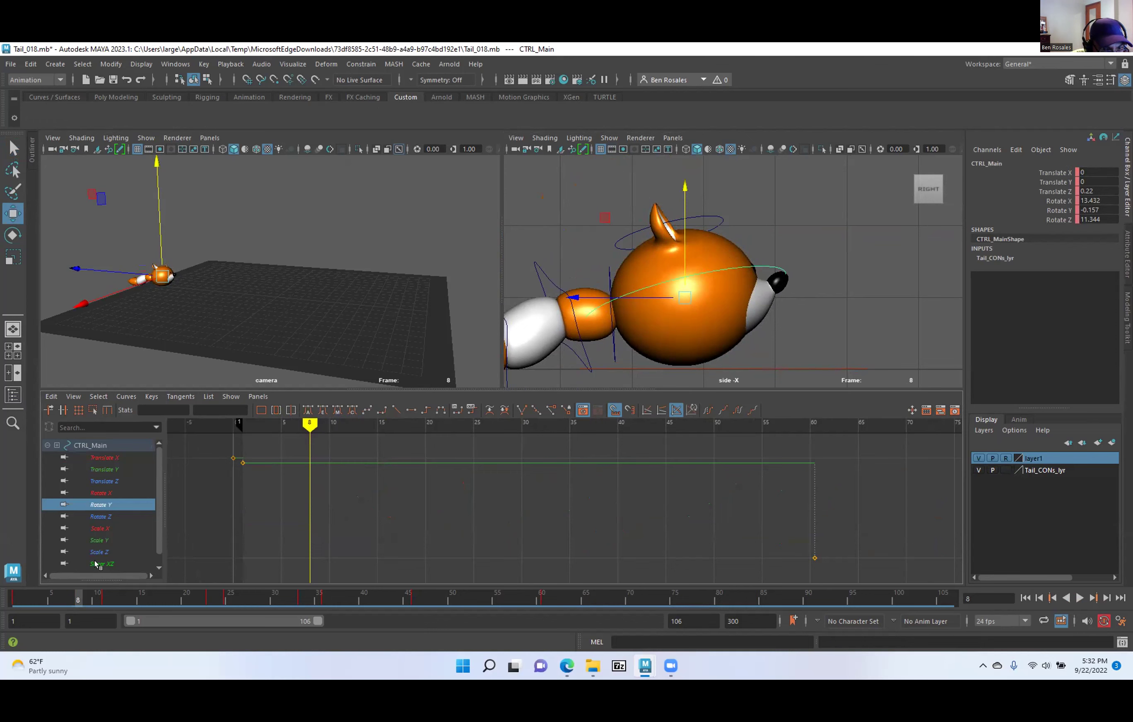
{"action": "left_click", "coordinate": [97, 564]}
{"action": "middle_click_drag", "start_coordinate": [270, 519], "coordinate": [407, 472], "text": "alt"}
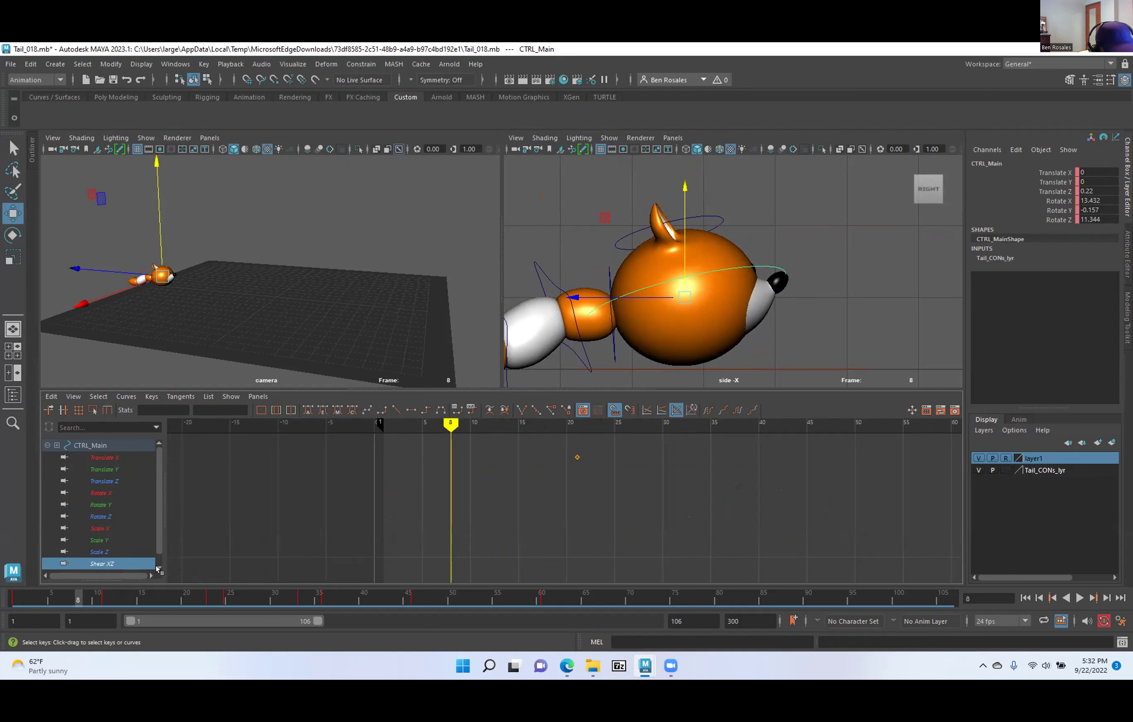
{"action": "left_click", "coordinate": [95, 535]}
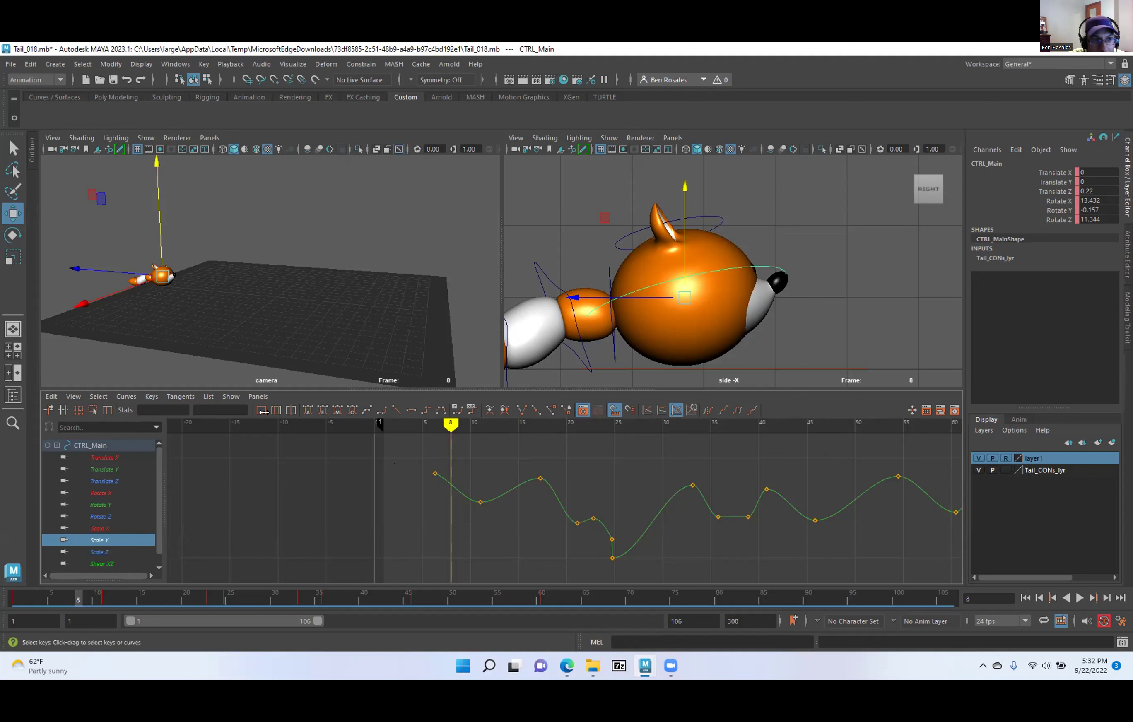
Try stretching CTRL_Main along Y in the side and perspective views, undoing the scale each time.
{"action": "key", "text": "r"}
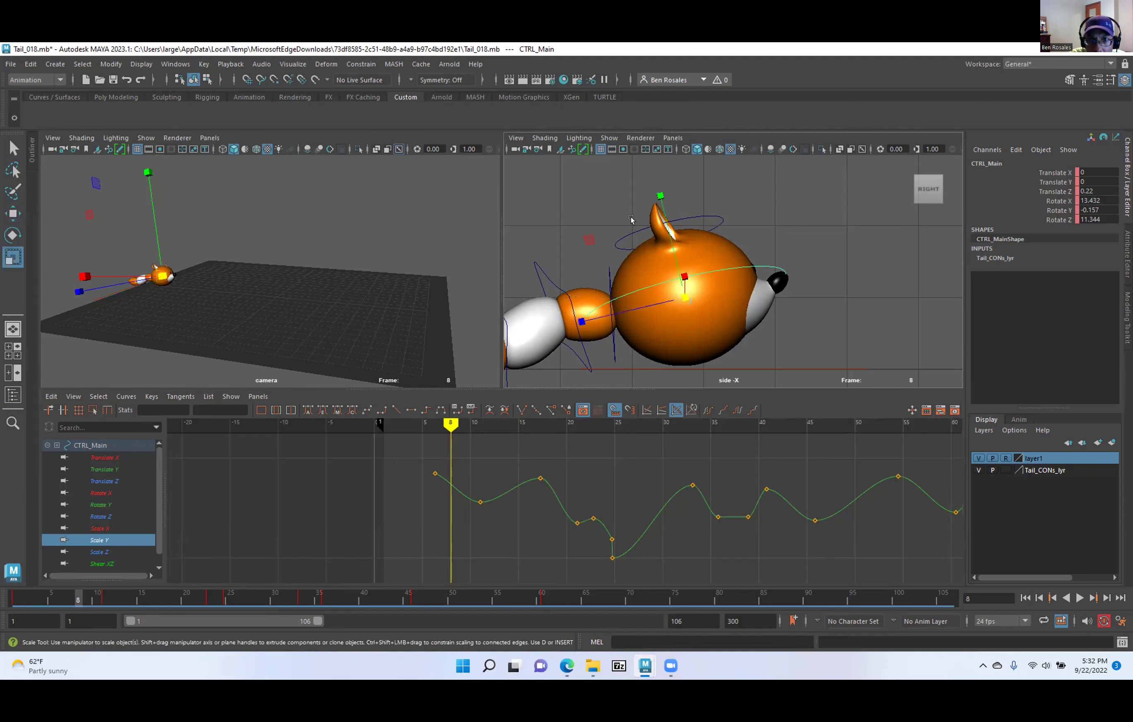
{"action": "left_click_drag", "start_coordinate": [660, 198], "coordinate": [658, 156]}
{"action": "key", "text": "ctrl+z"}
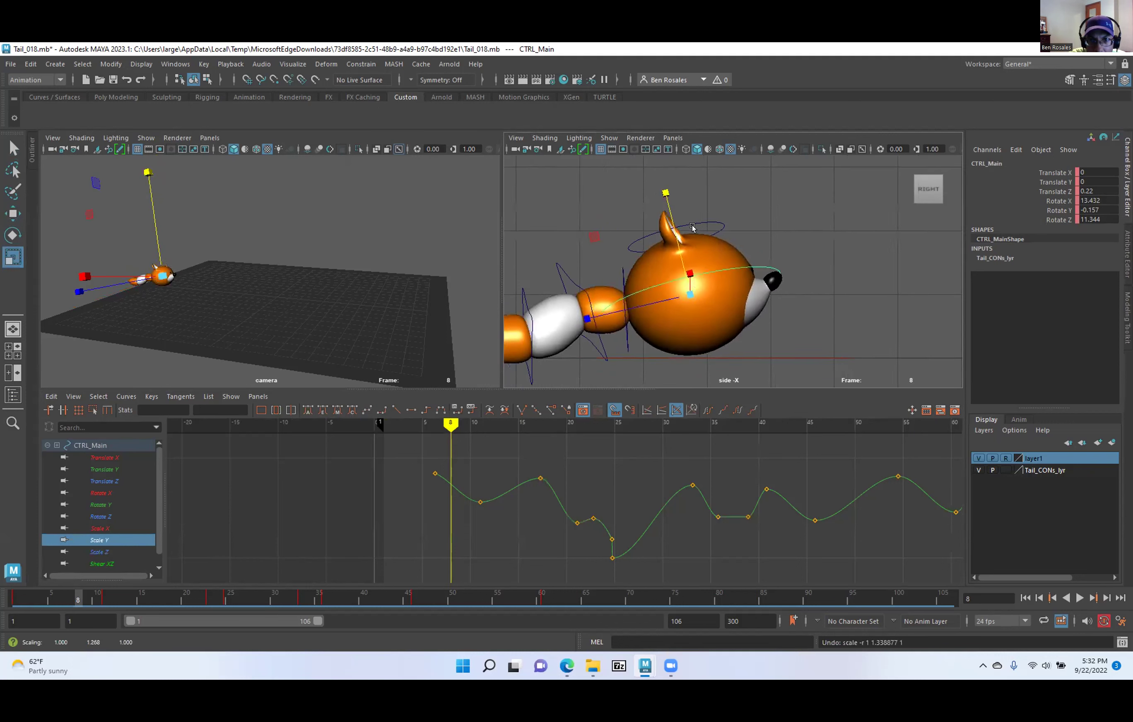
{"action": "key", "text": "space"}
{"action": "left_click_drag", "start_coordinate": [696, 216], "coordinate": [695, 215]}
{"action": "left_click_drag", "start_coordinate": [615, 210], "coordinate": [605, 250], "text": "alt"}
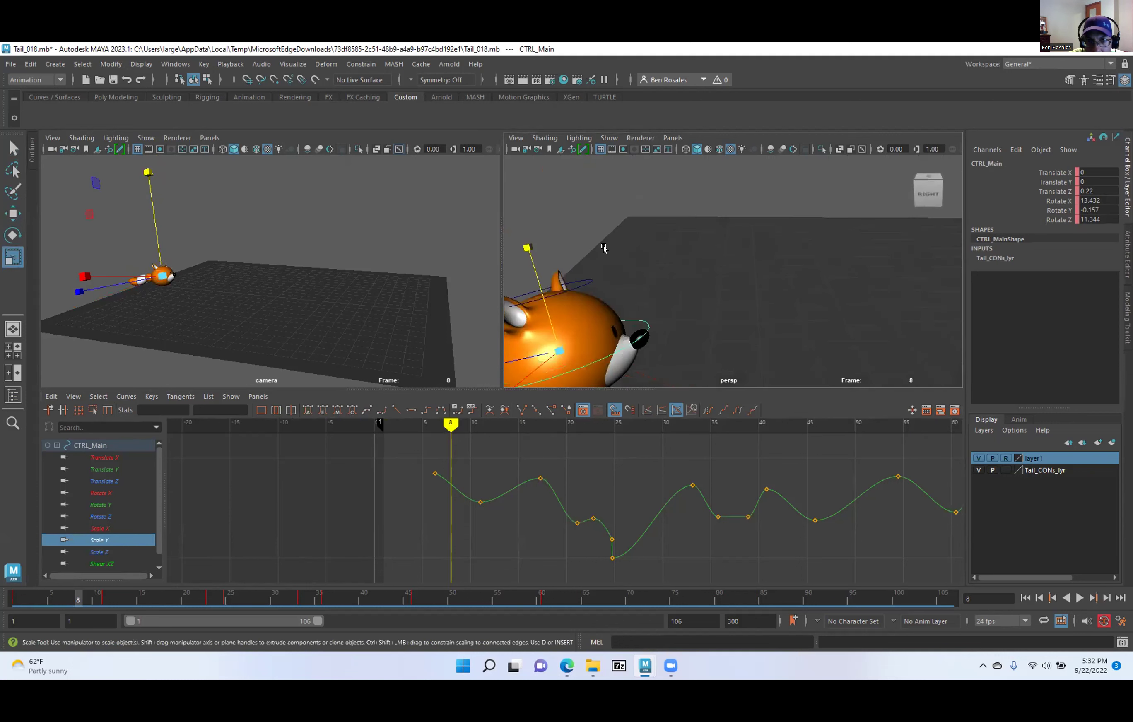
{"action": "middle_click_drag", "start_coordinate": [604, 250], "coordinate": [667, 214], "text": "alt"}
{"action": "left_click_drag", "start_coordinate": [655, 191], "coordinate": [656, 150]}
{"action": "key", "text": "ctrl+z"}
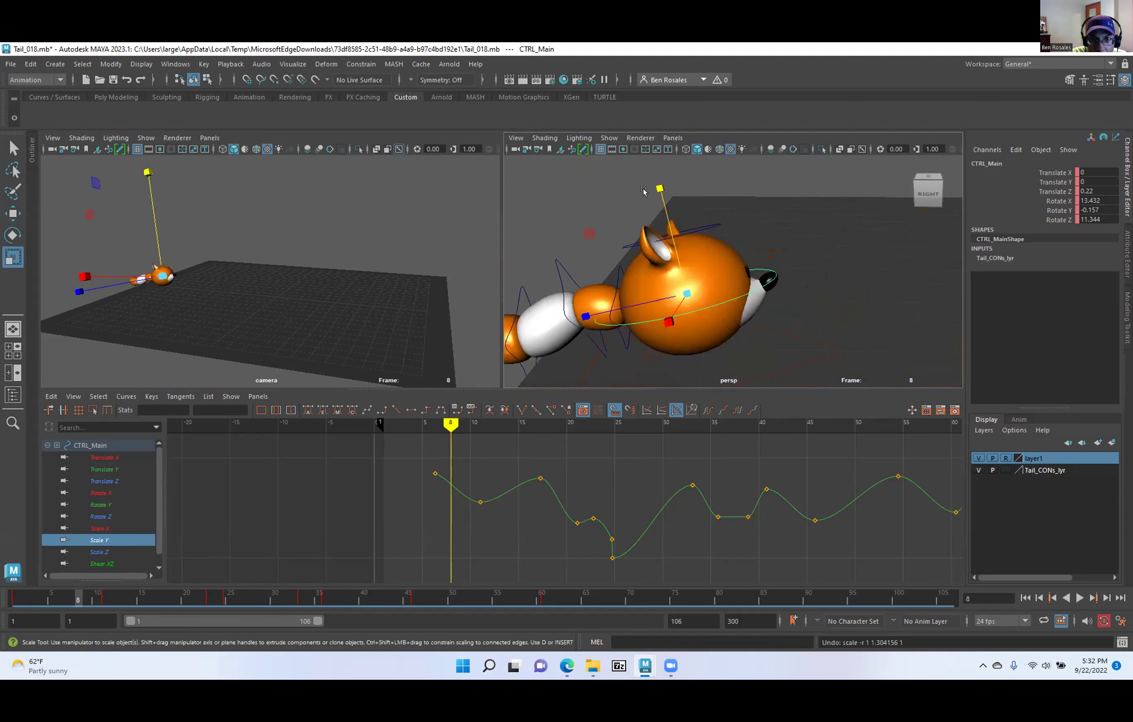
Try raising the CTRL_Top control in the perspective view to stretch the head, and undo the move.
{"action": "left_click", "coordinate": [620, 243]}
{"action": "key", "text": "w"}
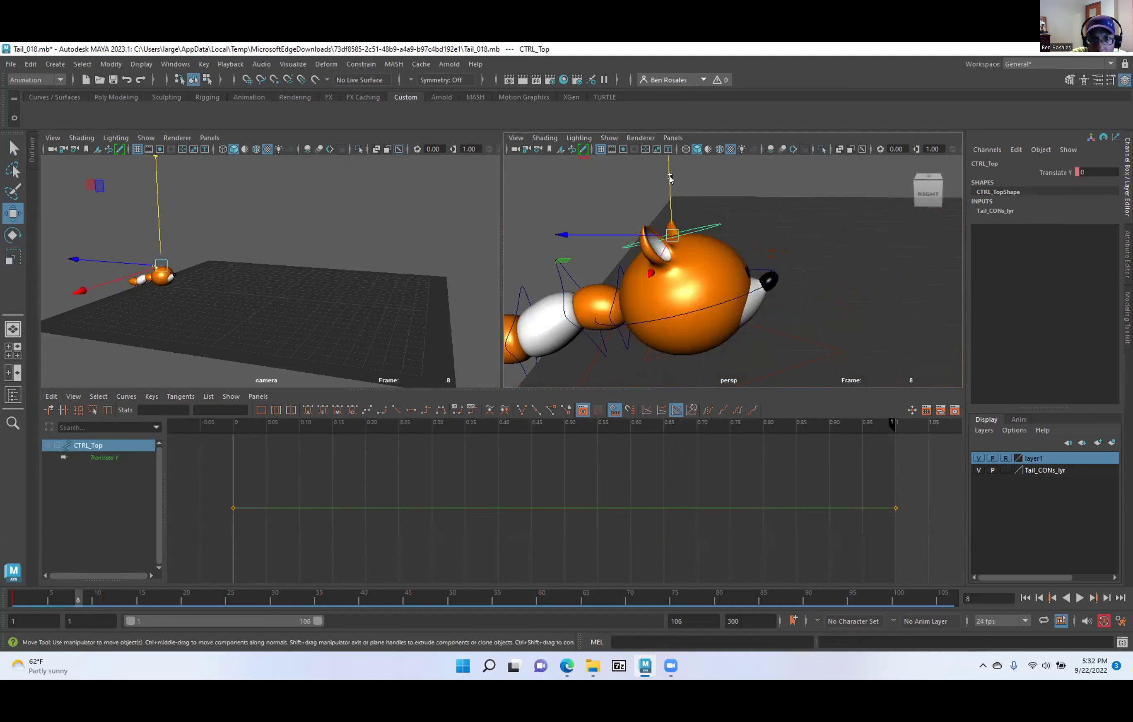
{"action": "left_click_drag", "start_coordinate": [662, 210], "coordinate": [643, 133]}
{"action": "key", "text": "ctrl+z"}
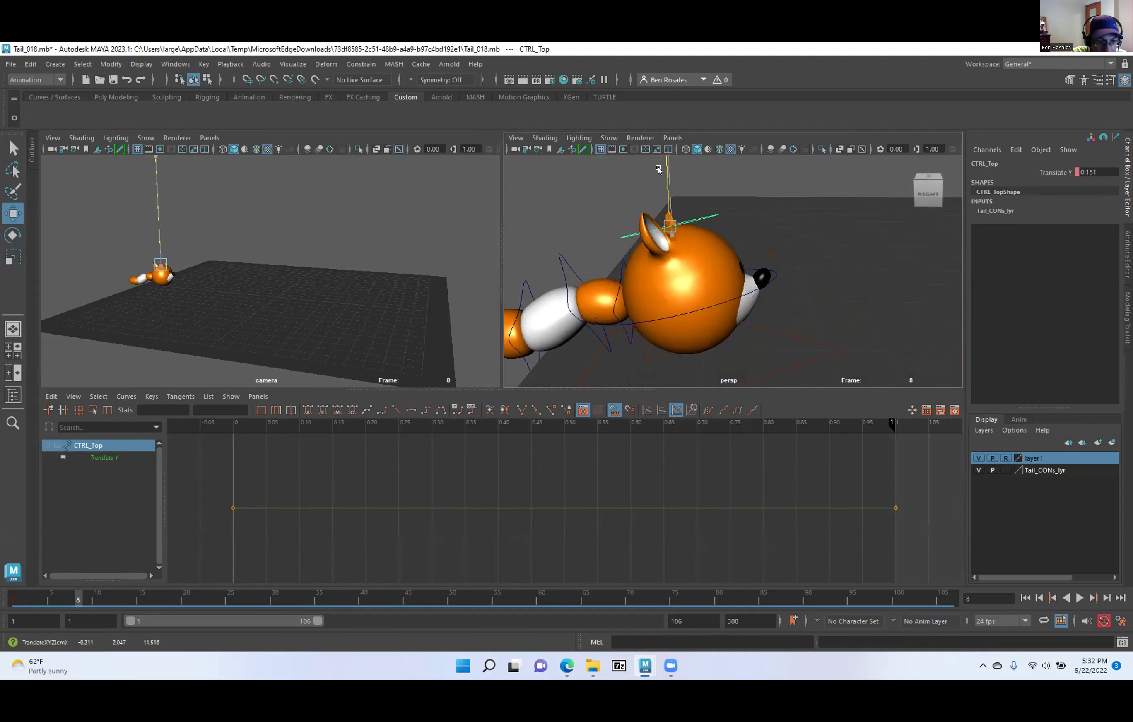
Select CTRL_Main and try scaling it along Y and uniformly, undoing the changes.
{"action": "left_click", "coordinate": [681, 314]}
{"action": "left_click", "coordinate": [681, 313]}
{"action": "middle_click_drag", "start_coordinate": [599, 252], "coordinate": [616, 246], "text": "alt"}
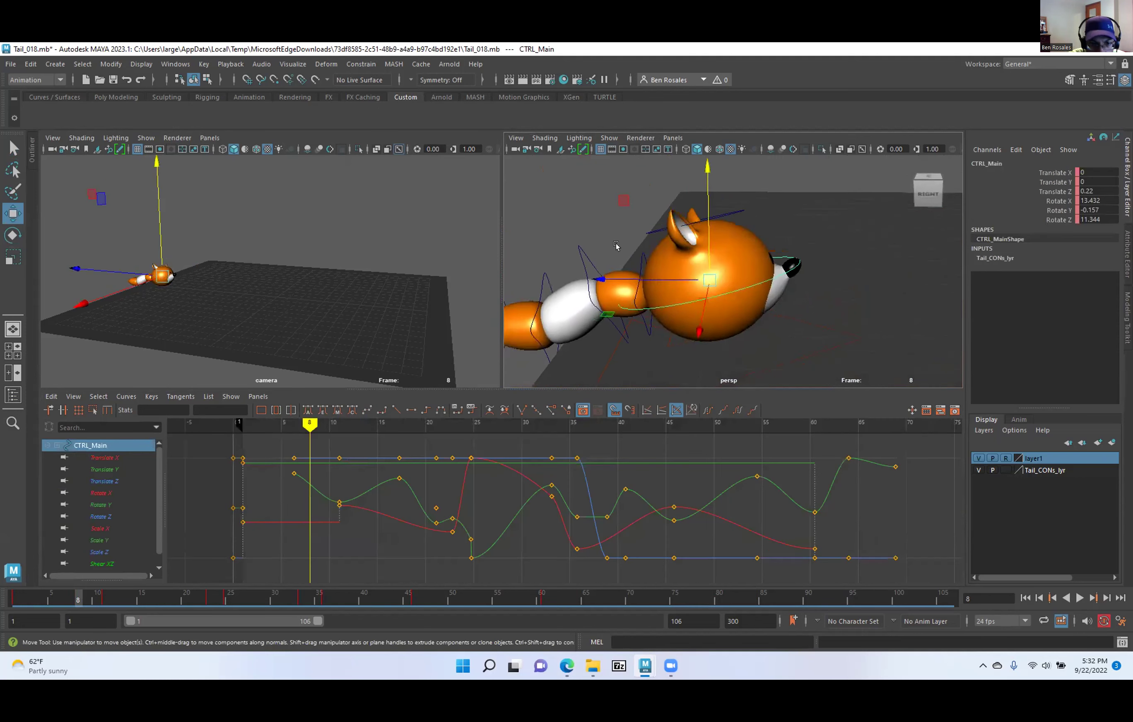
{"action": "key", "text": "r"}
{"action": "left_click_drag", "start_coordinate": [690, 195], "coordinate": [710, 201]}
{"action": "key", "text": "ctrl+z"}
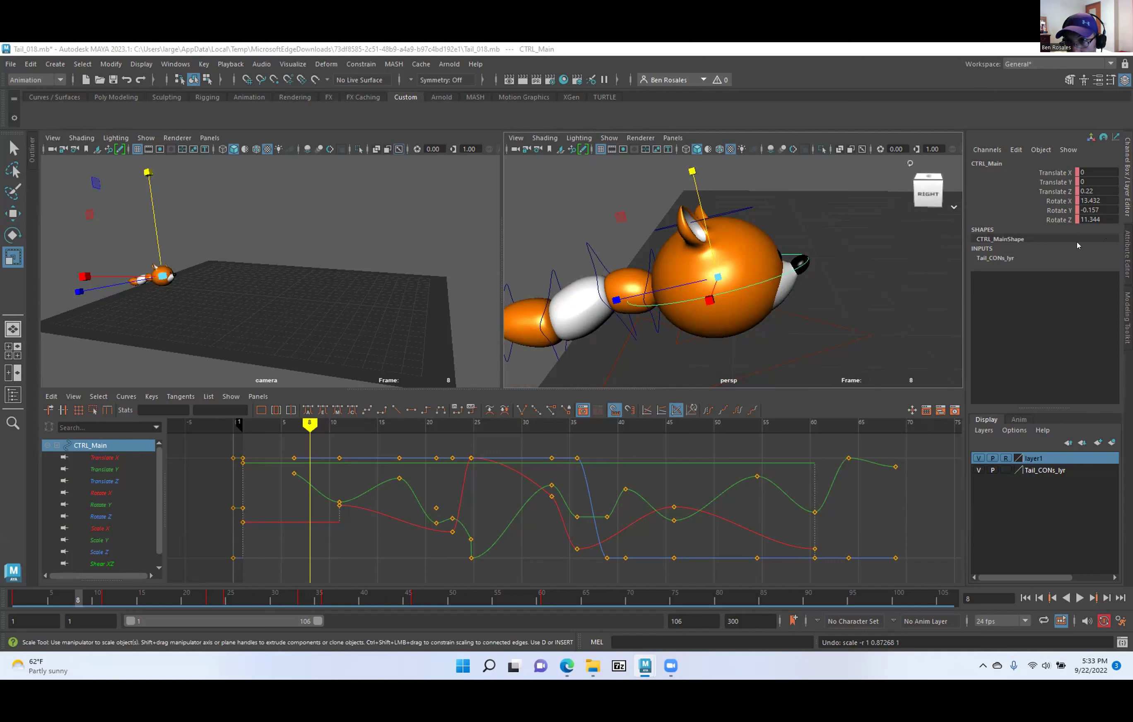
{"action": "left_click_drag", "start_coordinate": [714, 281], "coordinate": [812, 283]}
{"action": "key", "text": "ctrl+z"}
{"action": "key", "text": "ctrl+z"}
{"action": "key", "text": "ctrl+z"}
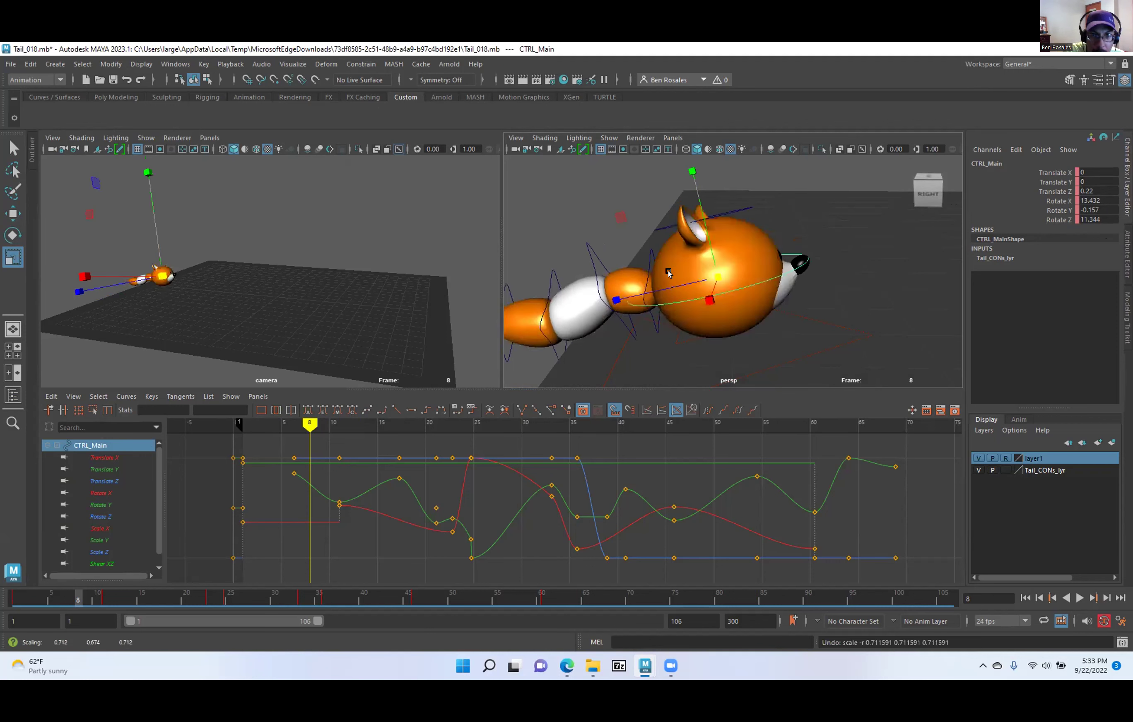
Try scaling CTRL_Main along its Z and X axes from an angled perspective view.
{"action": "left_click", "coordinate": [625, 297]}
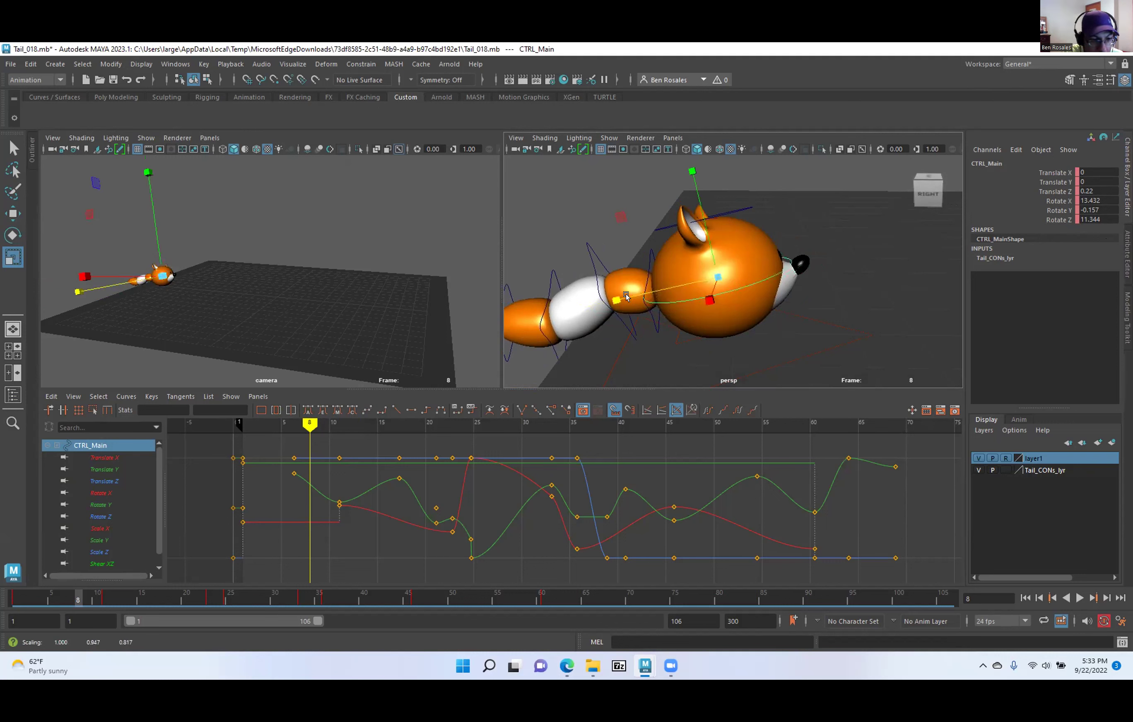
{"action": "left_click_drag", "start_coordinate": [626, 297], "coordinate": [635, 301], "text": "alt"}
{"action": "middle_click_drag", "start_coordinate": [634, 301], "coordinate": [745, 255], "text": "alt"}
{"action": "left_click_drag", "start_coordinate": [618, 323], "coordinate": [596, 329]}
Examine CTRL_Main's Scale X, Scale Y and Scale Z curves individually and play the animation.
{"action": "key", "text": "w"}
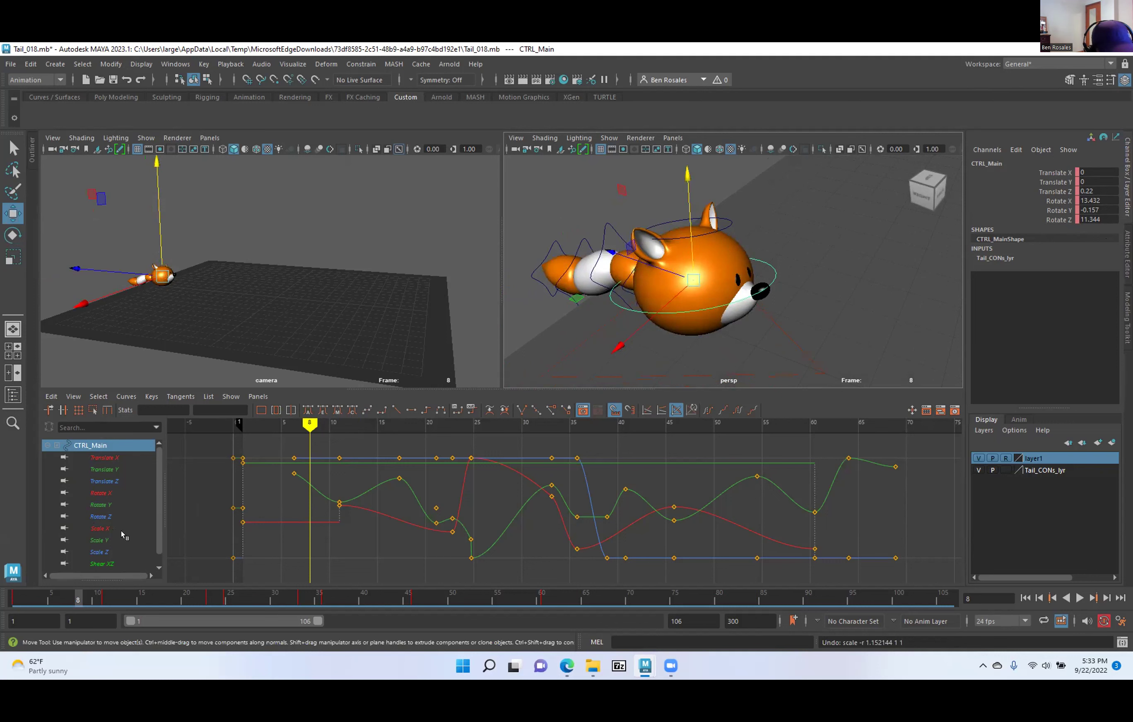
{"action": "left_click", "coordinate": [109, 527]}
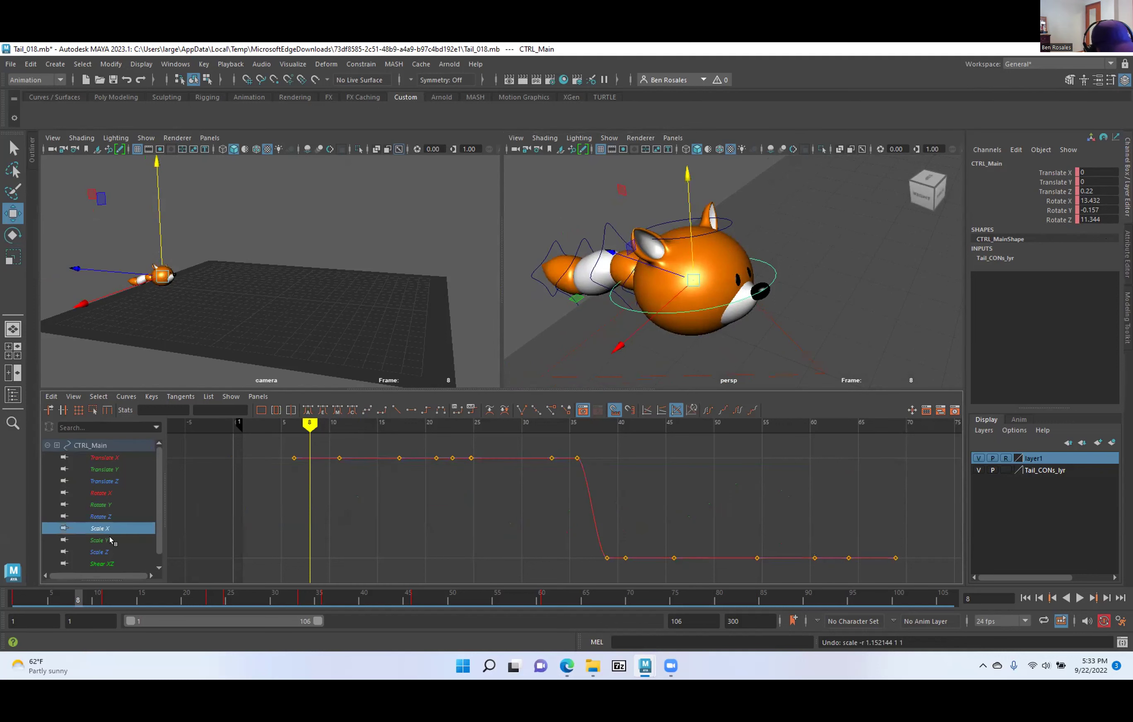
{"action": "left_click", "coordinate": [106, 542]}
{"action": "left_click", "coordinate": [112, 553]}
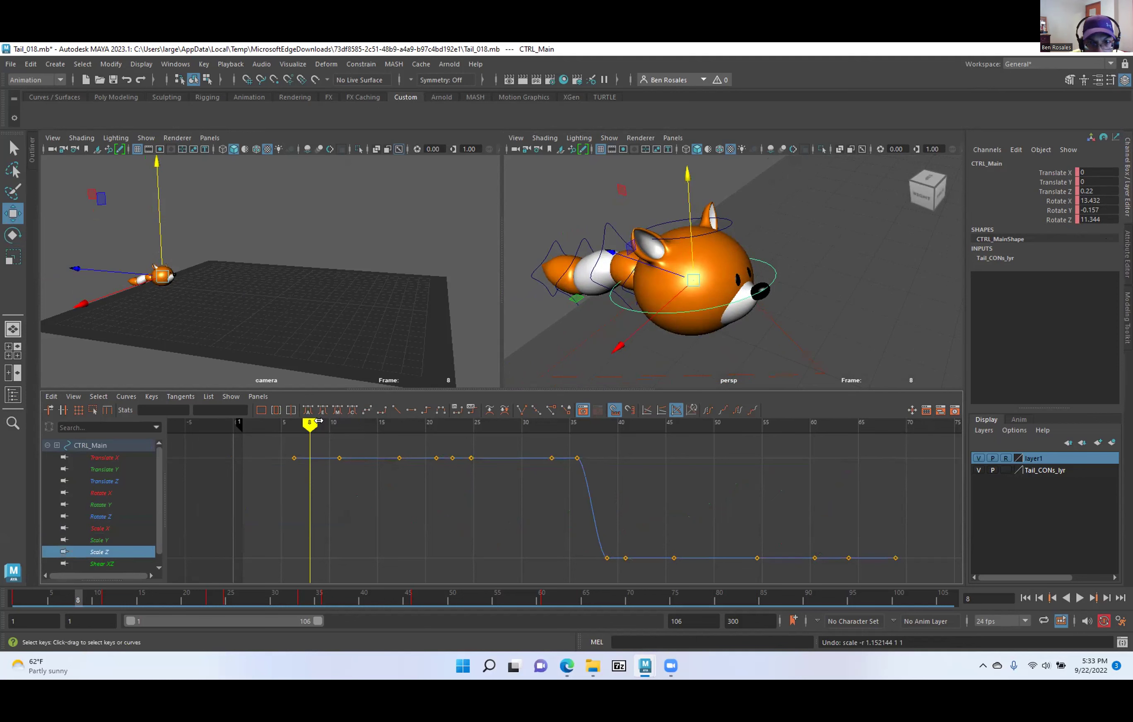
{"action": "key", "text": "alt+v"}
{"action": "key", "text": "alt+v"}
{"action": "scroll", "coordinate": [640, 245], "scroll_direction": "down", "scroll_amount": 5}
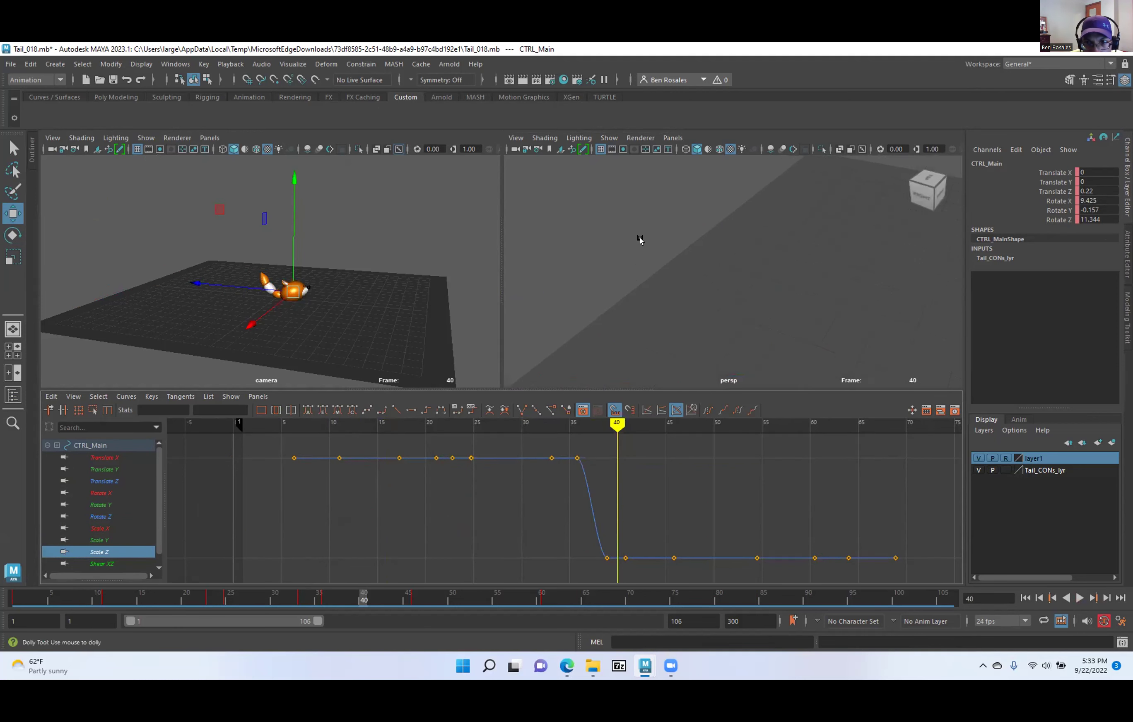
Raise all of CTRL_Main's Scale Z keys after frame 36 to a value of 1.
{"action": "left_click_drag", "start_coordinate": [681, 305], "coordinate": [701, 268], "text": "alt"}
{"action": "middle_click_drag", "start_coordinate": [701, 268], "coordinate": [665, 257], "text": "alt"}
{"action": "mouse_move", "coordinate": [613, 422]}
{"action": "left_mouse_down"}
{"action": "mouse_move", "coordinate": [569, 422]}
{"action": "mouse_move", "coordinate": [579, 422]}
{"action": "left_mouse_up"}
{"action": "left_click_drag", "start_coordinate": [539, 540], "coordinate": [900, 571]}
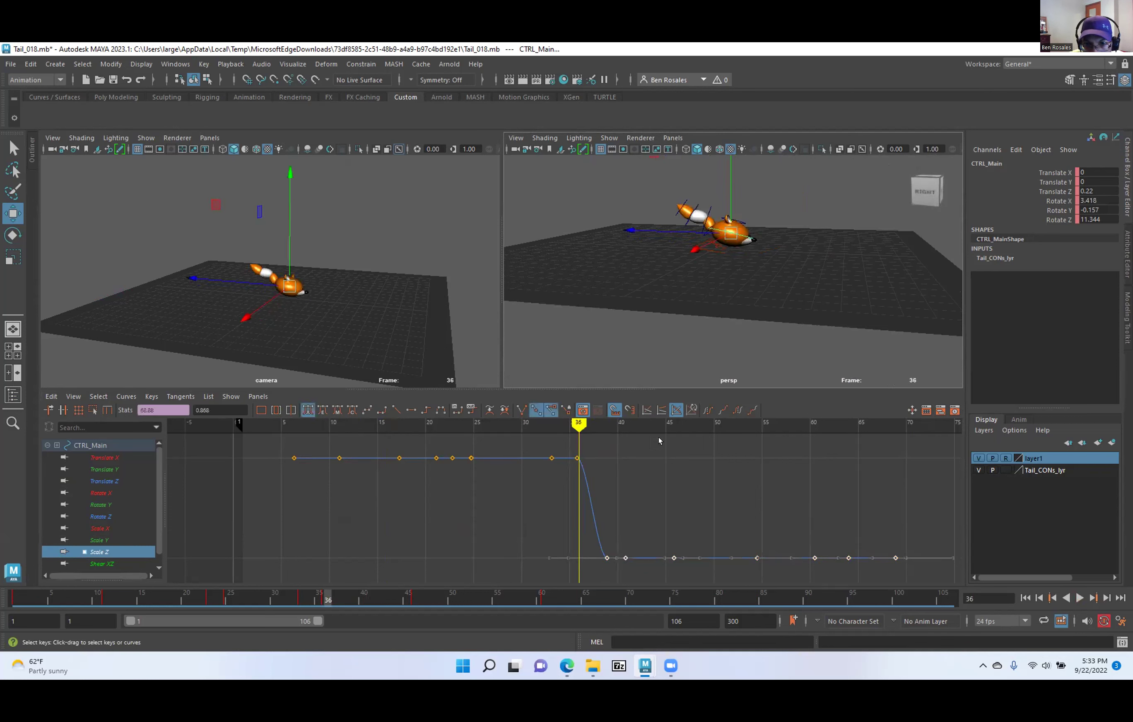
{"action": "left_click_drag", "start_coordinate": [578, 422], "coordinate": [637, 424]}
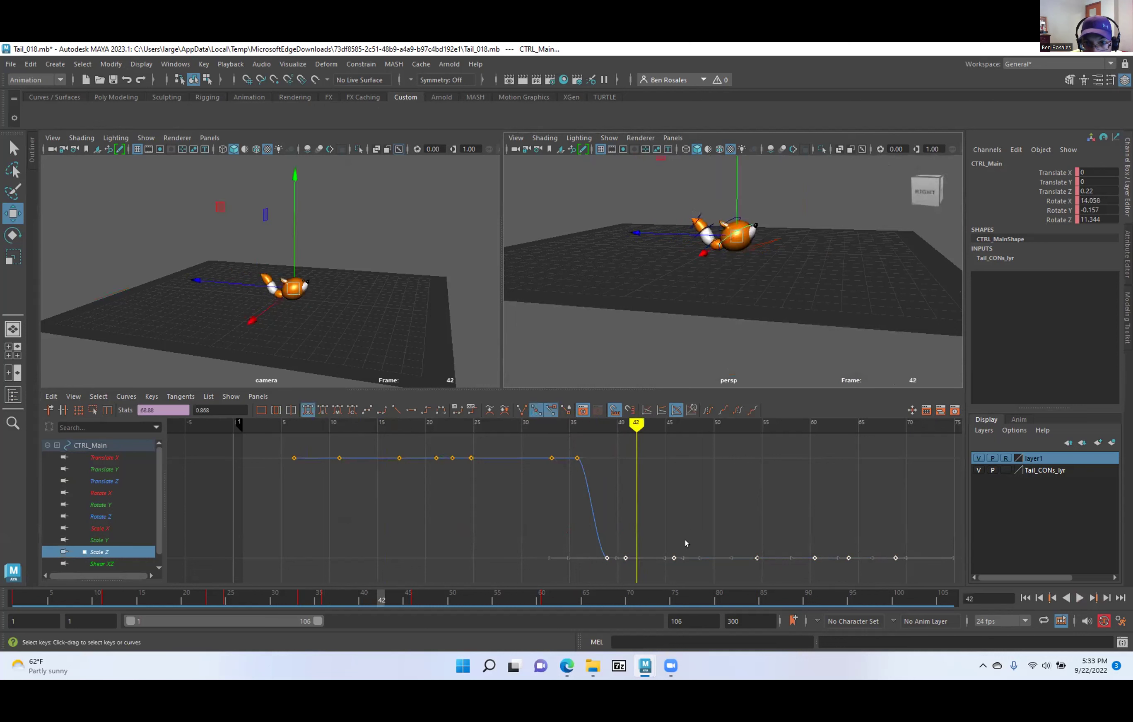
{"action": "middle_click_drag", "start_coordinate": [670, 534], "coordinate": [700, 422], "text": "shift"}
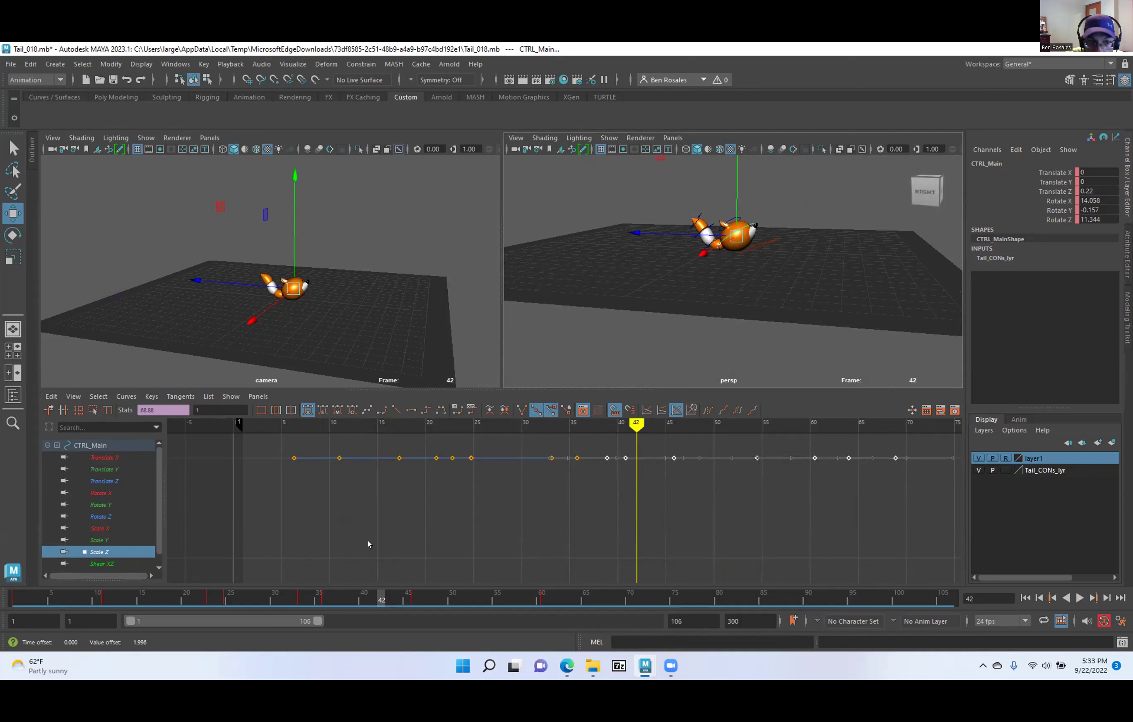
Check CTRL_Main's Scale Y curve against playback and move its first key to frame 6.
{"action": "left_click", "coordinate": [108, 533]}
{"action": "mouse_move", "coordinate": [625, 422]}
{"action": "left_mouse_down"}
{"action": "mouse_move", "coordinate": [356, 422]}
{"action": "mouse_move", "coordinate": [396, 422]}
{"action": "mouse_move", "coordinate": [312, 439]}
{"action": "mouse_move", "coordinate": [359, 448]}
{"action": "mouse_move", "coordinate": [289, 448]}
{"action": "left_mouse_up"}
{"action": "key", "text": "f"}
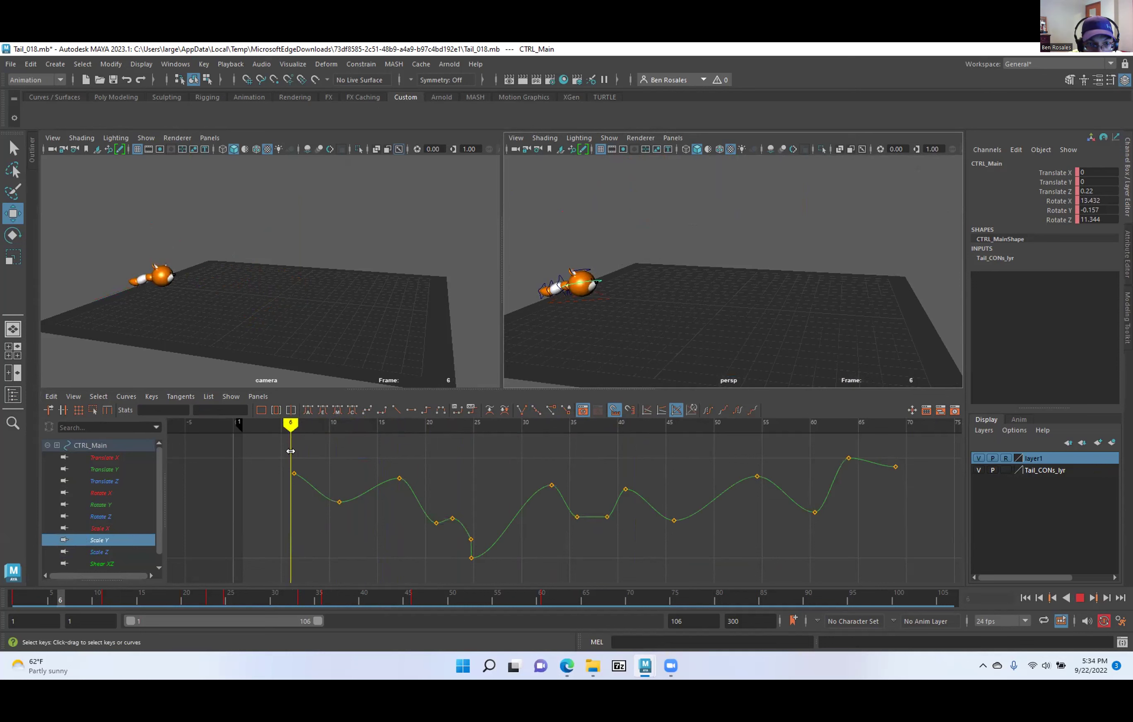
{"action": "key", "text": "alt+v"}
{"action": "left_click_drag", "start_coordinate": [268, 456], "coordinate": [303, 476]}
{"action": "key", "text": "period"}
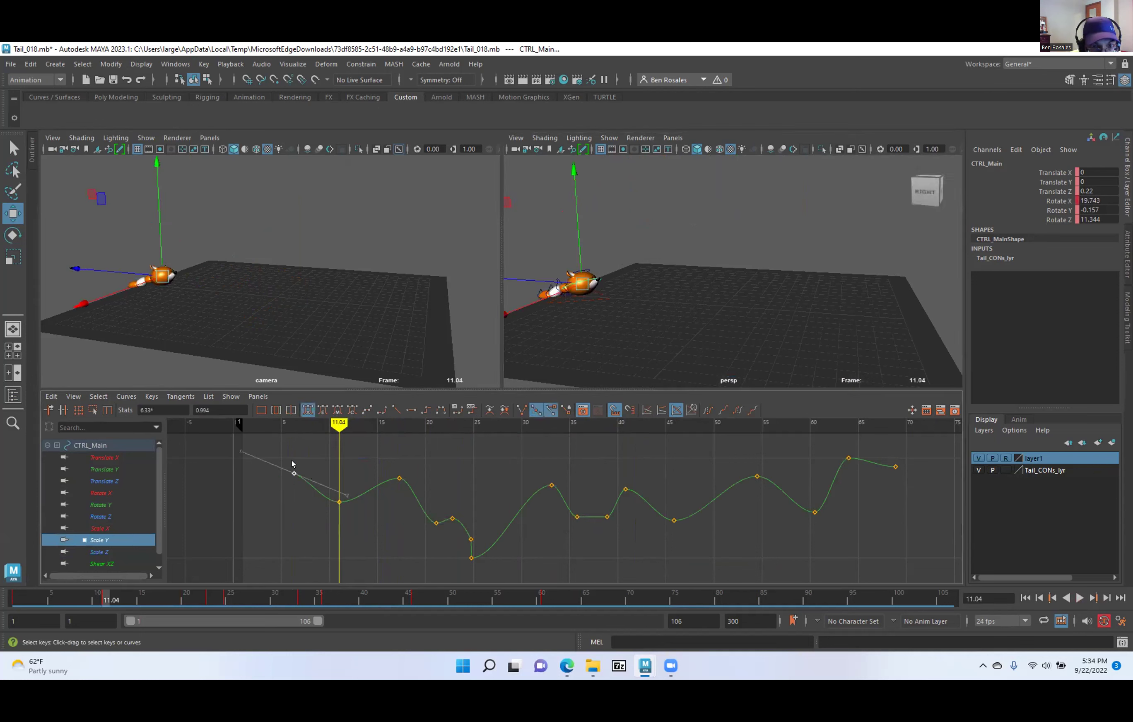
{"action": "left_click_drag", "start_coordinate": [336, 419], "coordinate": [289, 454]}
{"action": "right_click_drag", "start_coordinate": [289, 454], "coordinate": [462, 517], "text": "alt"}
{"action": "mouse_move", "coordinate": [499, 427]}
{"action": "left_mouse_down"}
{"action": "mouse_move", "coordinate": [444, 427]}
{"action": "mouse_move", "coordinate": [457, 431]}
{"action": "mouse_move", "coordinate": [441, 459]}
{"action": "left_mouse_up"}
{"action": "middle_click_drag", "start_coordinate": [488, 466], "coordinate": [452, 474], "text": "shift"}
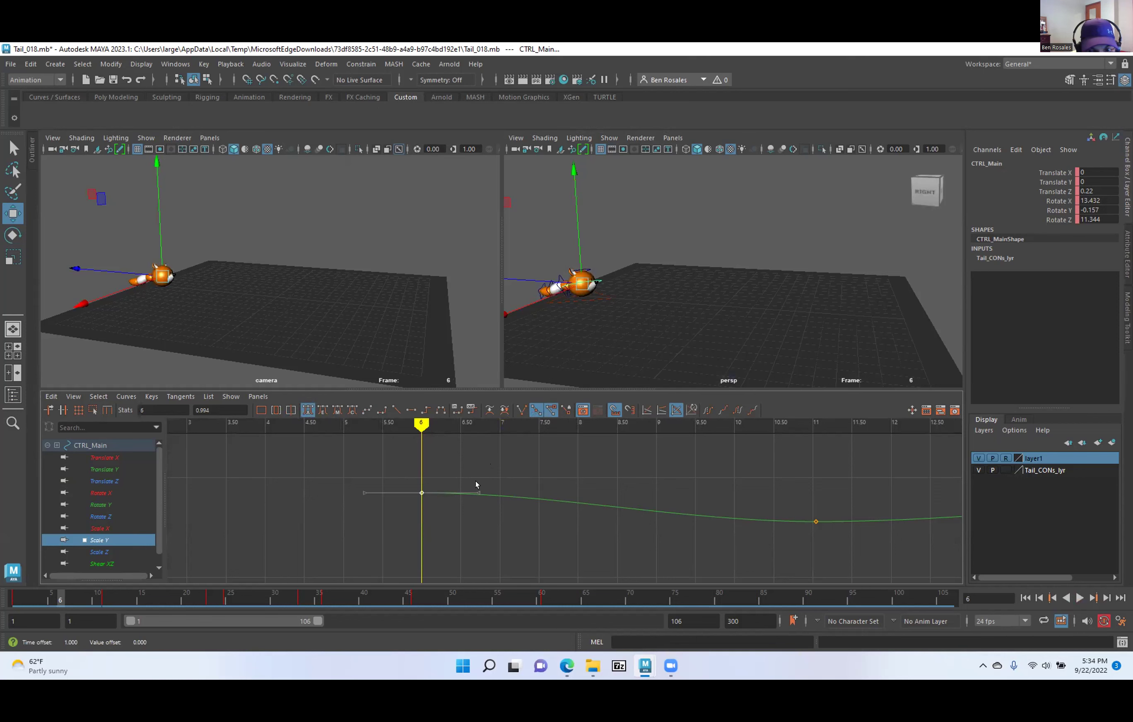
Set the time of the second Scale Y key to frame 11.
{"action": "middle_click_drag", "start_coordinate": [576, 494], "coordinate": [427, 501], "text": "alt"}
{"action": "key", "text": "period"}
{"action": "middle_click_drag", "start_coordinate": [580, 501], "coordinate": [479, 491], "text": "alt"}
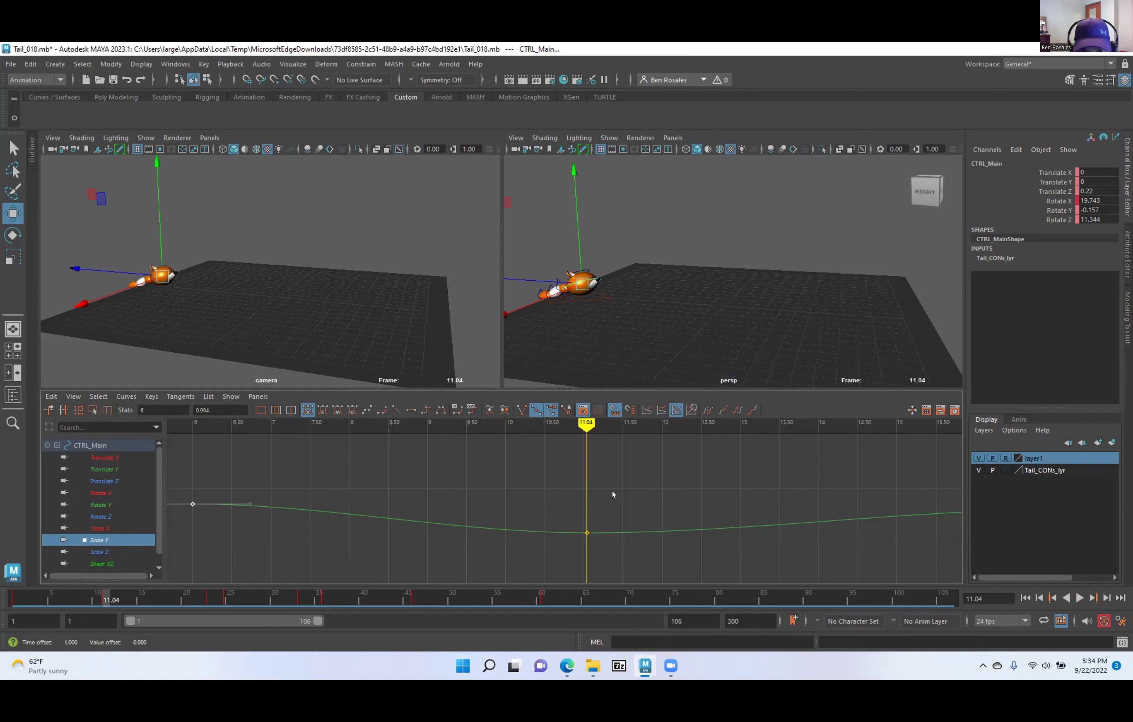
{"action": "left_click_drag", "start_coordinate": [614, 543], "coordinate": [575, 496]}
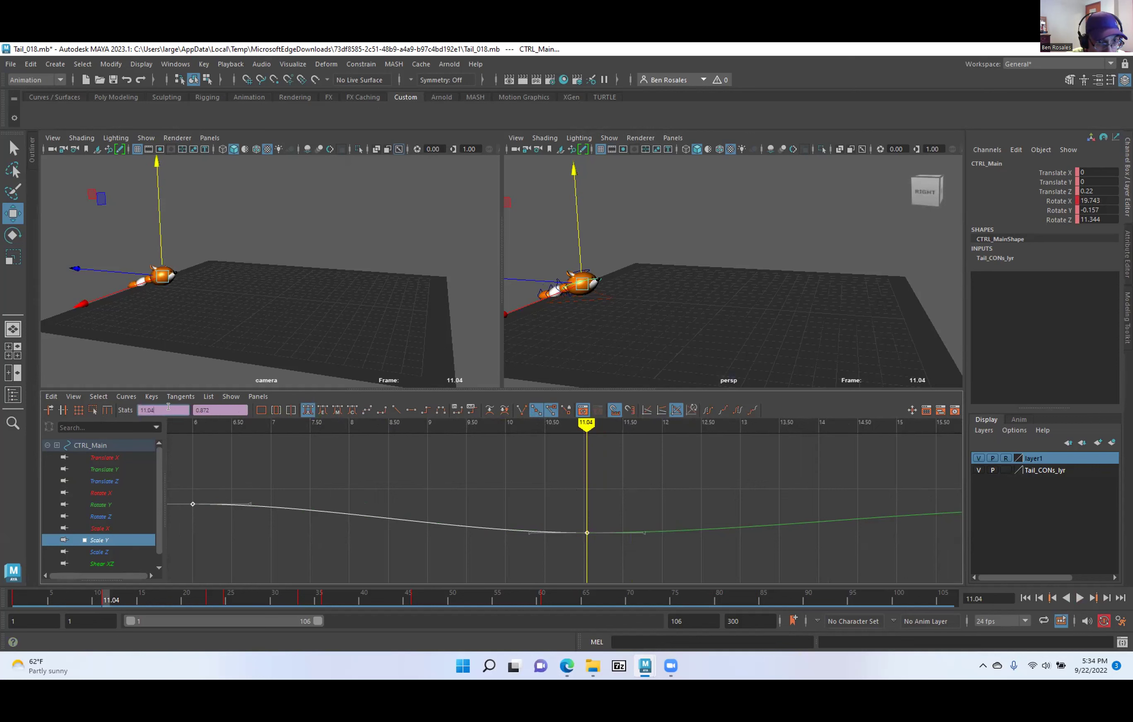
{"action": "key", "text": "Return"}
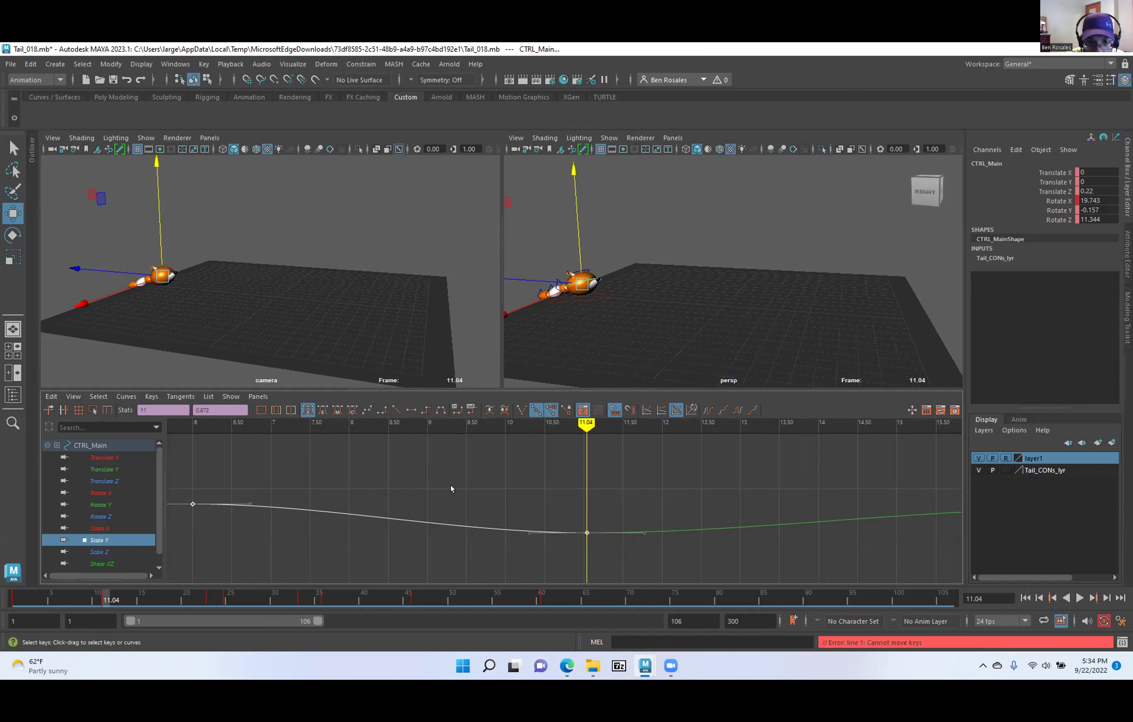
{"action": "left_click_drag", "start_coordinate": [550, 511], "coordinate": [592, 546]}
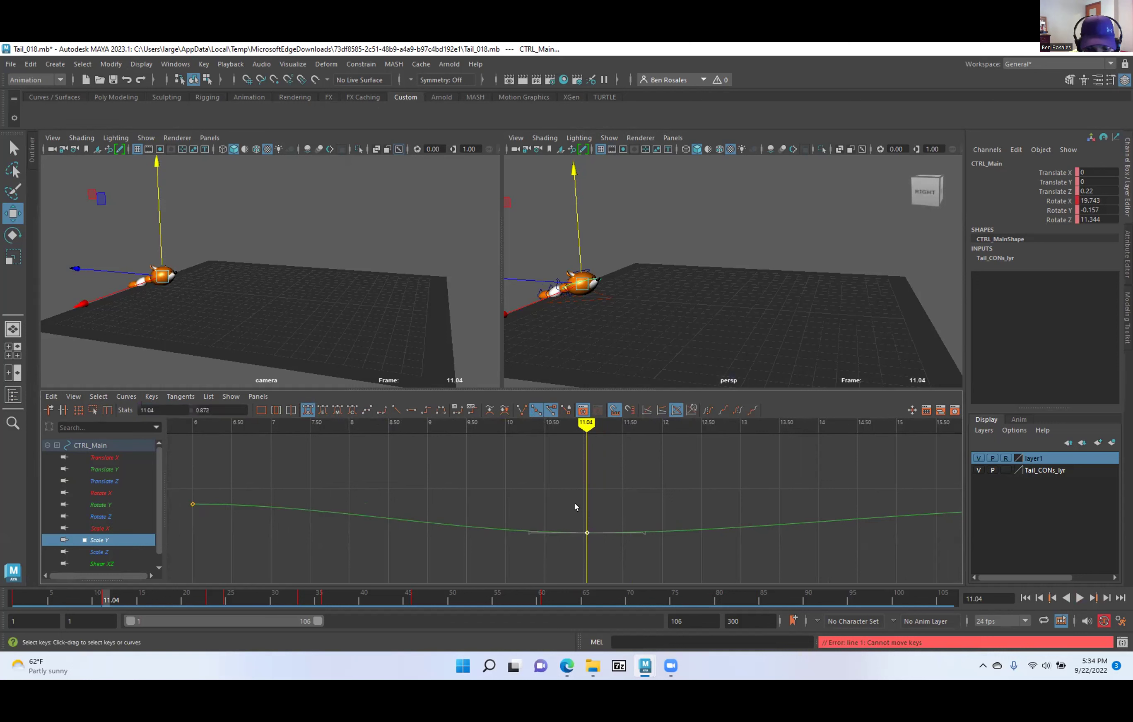
{"action": "double_click", "coordinate": [145, 410]}
{"action": "type", "text": "11"}
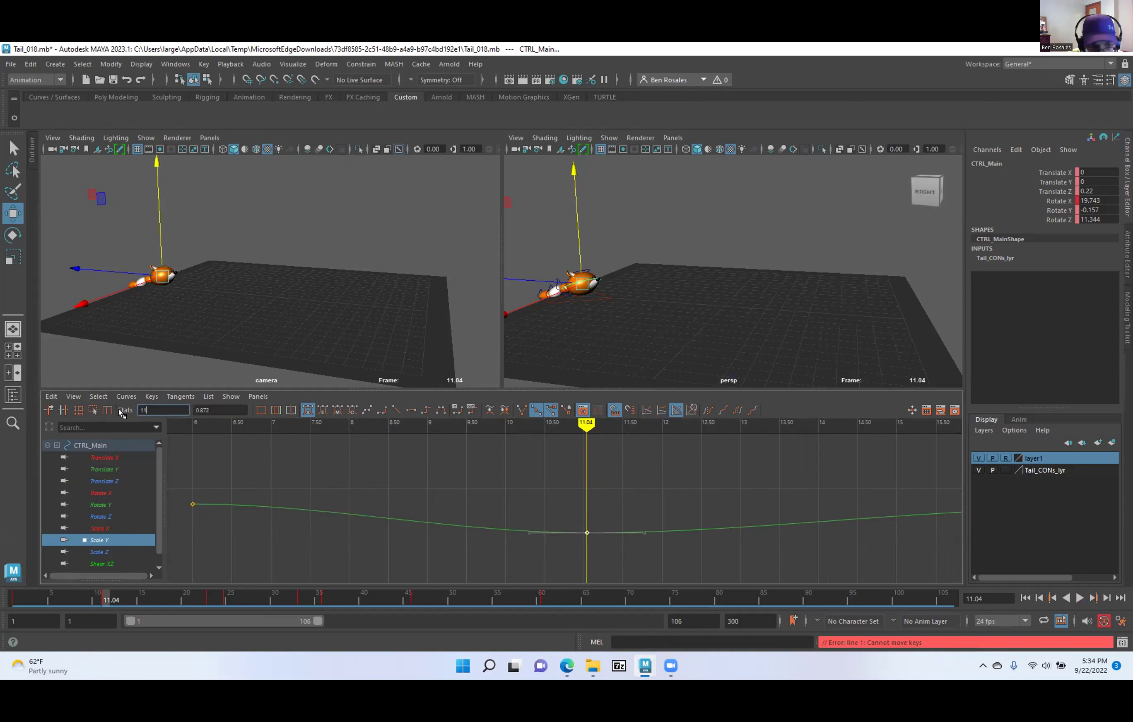
{"action": "key", "text": "Return"}
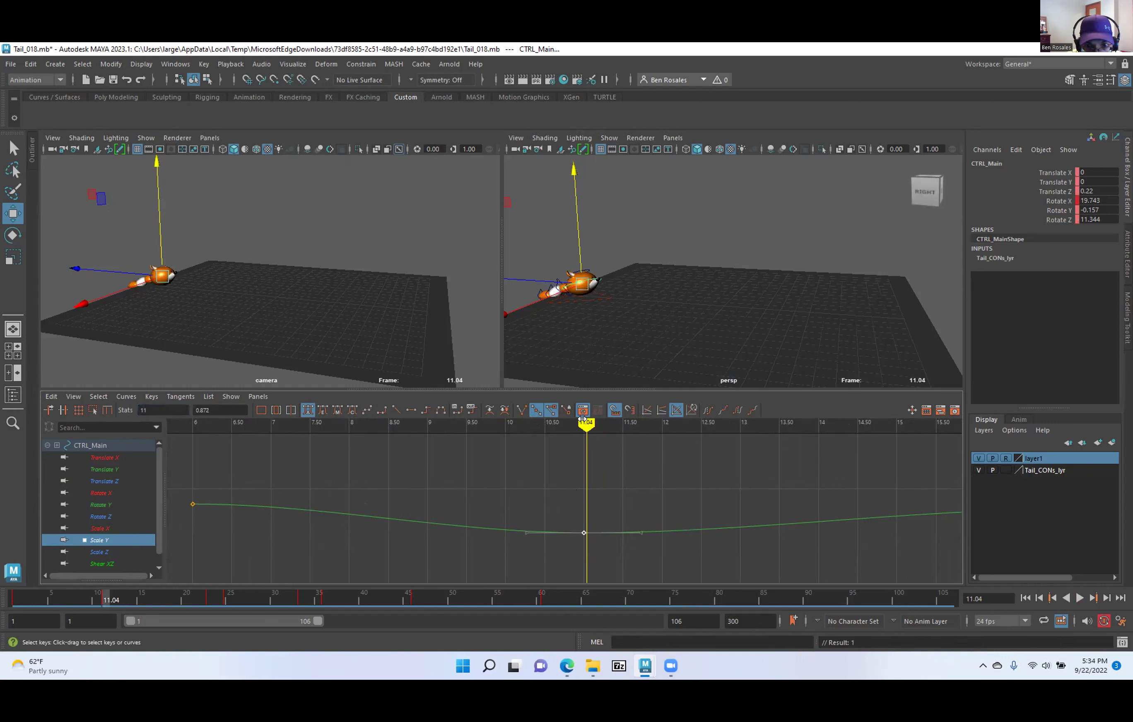
Step through the remaining Scale Y keys, examine the timing of the one after frame 17, and return to frame 6.
{"action": "left_click", "coordinate": [582, 421]}
{"action": "middle_click_drag", "start_coordinate": [570, 505], "coordinate": [227, 529], "text": "alt"}
{"action": "key", "text": "period"}
{"action": "key", "text": "period"}
{"action": "key", "text": "period"}
{"action": "mouse_move", "coordinate": [620, 419]}
{"action": "left_mouse_down"}
{"action": "mouse_move", "coordinate": [678, 442]}
{"action": "mouse_move", "coordinate": [652, 457]}
{"action": "left_mouse_up"}
{"action": "right_click_drag", "start_coordinate": [619, 538], "coordinate": [688, 544], "text": "alt+shift"}
{"action": "middle_click_drag", "start_coordinate": [689, 525], "coordinate": [487, 448], "text": "alt+shift"}
{"action": "key", "text": "alt+v"}
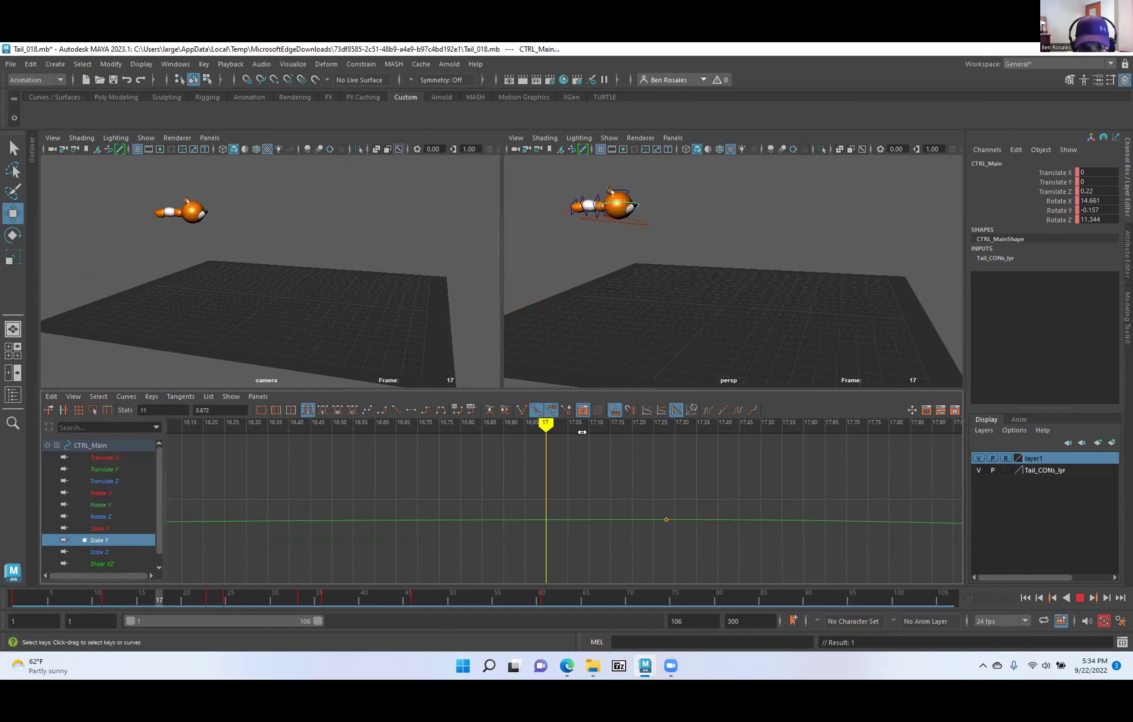
{"action": "left_click_drag", "start_coordinate": [702, 451], "coordinate": [634, 457]}
{"action": "right_click_drag", "start_coordinate": [653, 485], "coordinate": [453, 485], "text": "alt+shift"}
{"action": "right_click_drag", "start_coordinate": [604, 500], "coordinate": [537, 497], "text": "alt"}
{"action": "middle_click_drag", "start_coordinate": [487, 497], "coordinate": [350, 470], "text": "alt"}
{"action": "middle_click_drag", "start_coordinate": [648, 488], "coordinate": [625, 492], "text": "alt"}
{"action": "left_click_drag", "start_coordinate": [387, 420], "coordinate": [335, 446]}
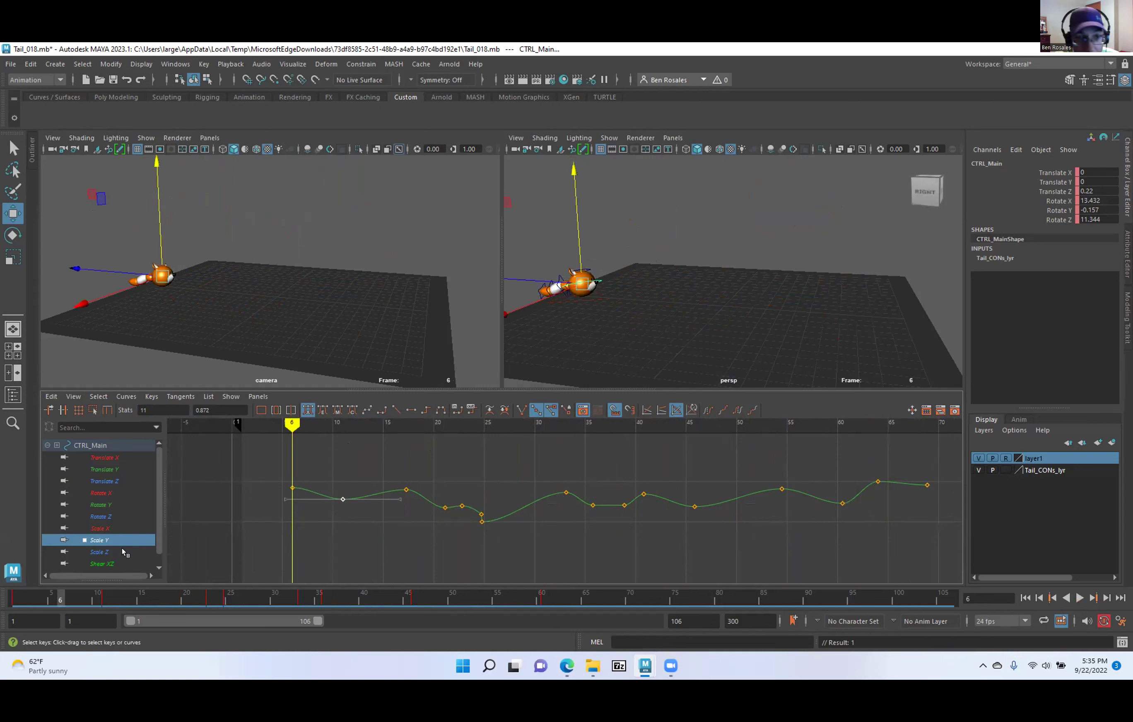
Try setting CTRL_Main's Translate Z and Rotate X, Y and Z to 0 with the head framed, and undo it.
{"action": "middle_click_drag", "start_coordinate": [580, 275], "coordinate": [676, 283], "text": "alt"}
{"action": "scroll", "coordinate": [600, 324], "scroll_direction": "up", "scroll_amount": 8}
{"action": "middle_click_drag", "start_coordinate": [600, 323], "coordinate": [808, 238], "text": "alt"}
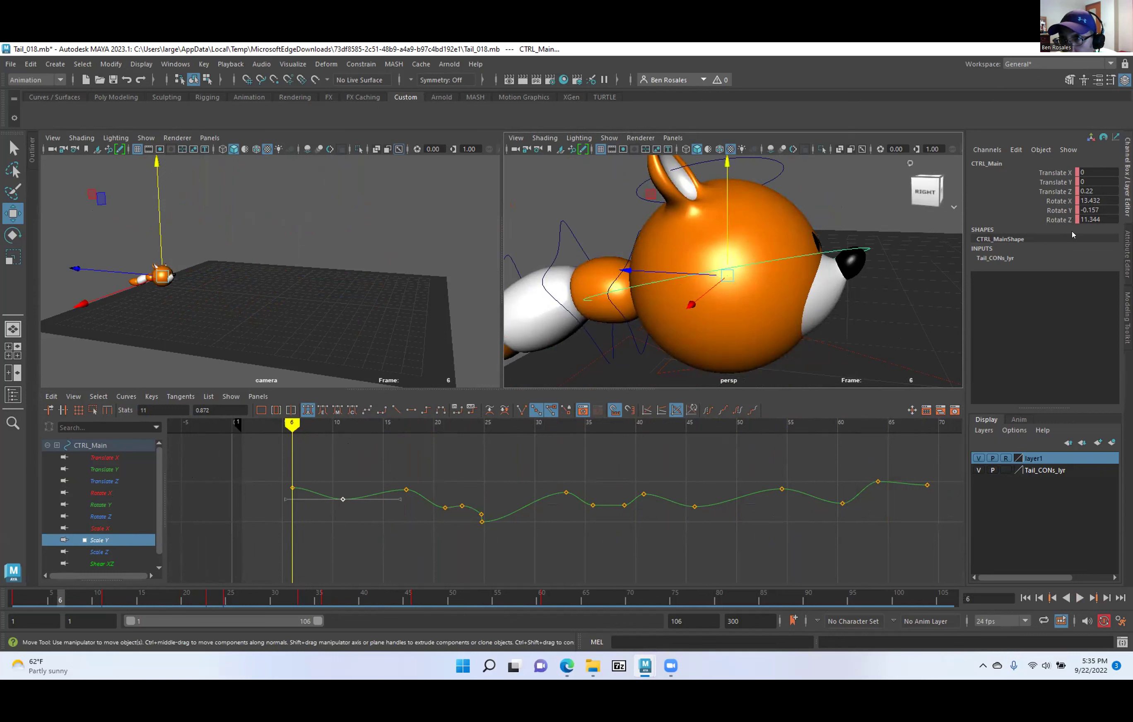
{"action": "left_click_drag", "start_coordinate": [1091, 190], "coordinate": [1091, 220]}
{"action": "type", "text": "0"}
{"action": "key", "text": "Return"}
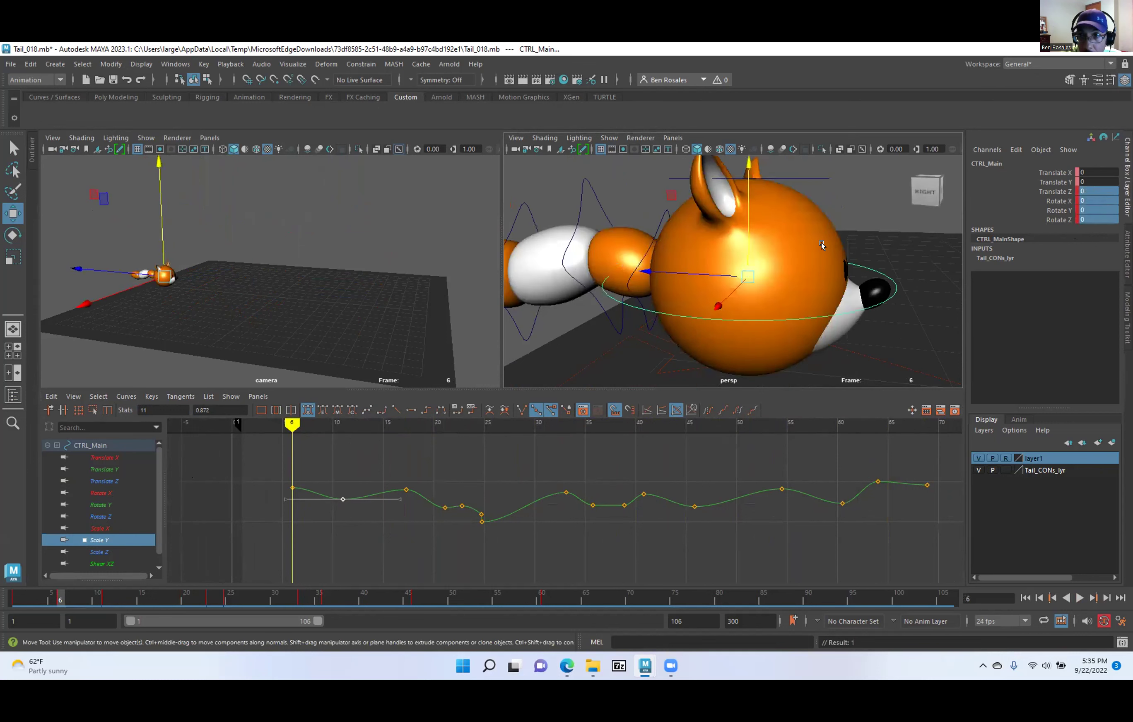
{"action": "key", "text": "ctrl+z"}
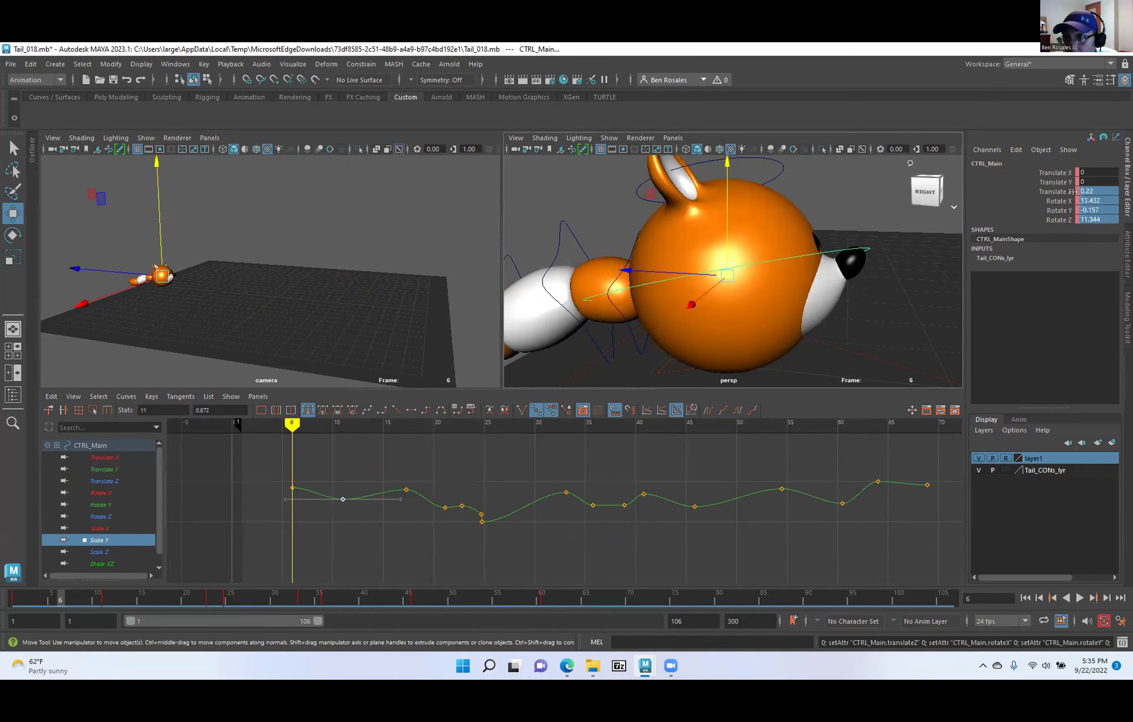
Try setting only CTRL_Main's Rotate X, Y and Z to 0, and undo it.
{"action": "left_click_drag", "start_coordinate": [1095, 201], "coordinate": [1070, 219]}
{"action": "type", "text": "0"}
{"action": "key", "text": "Return"}
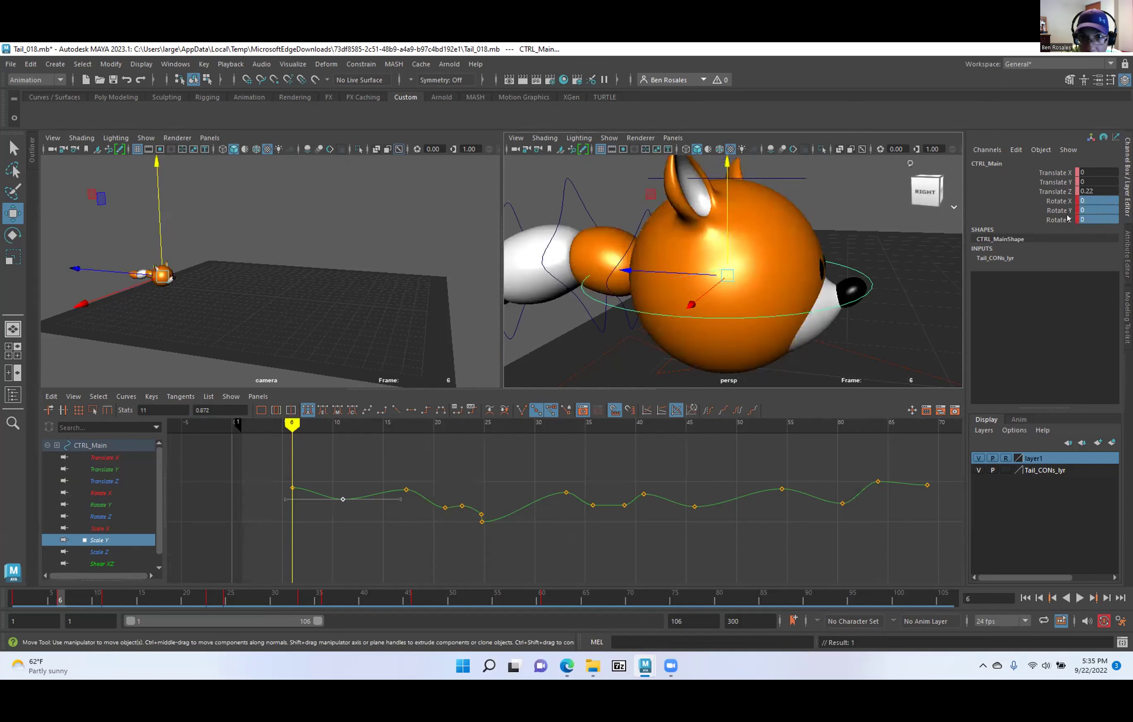
{"action": "key", "text": "ctrl+z"}
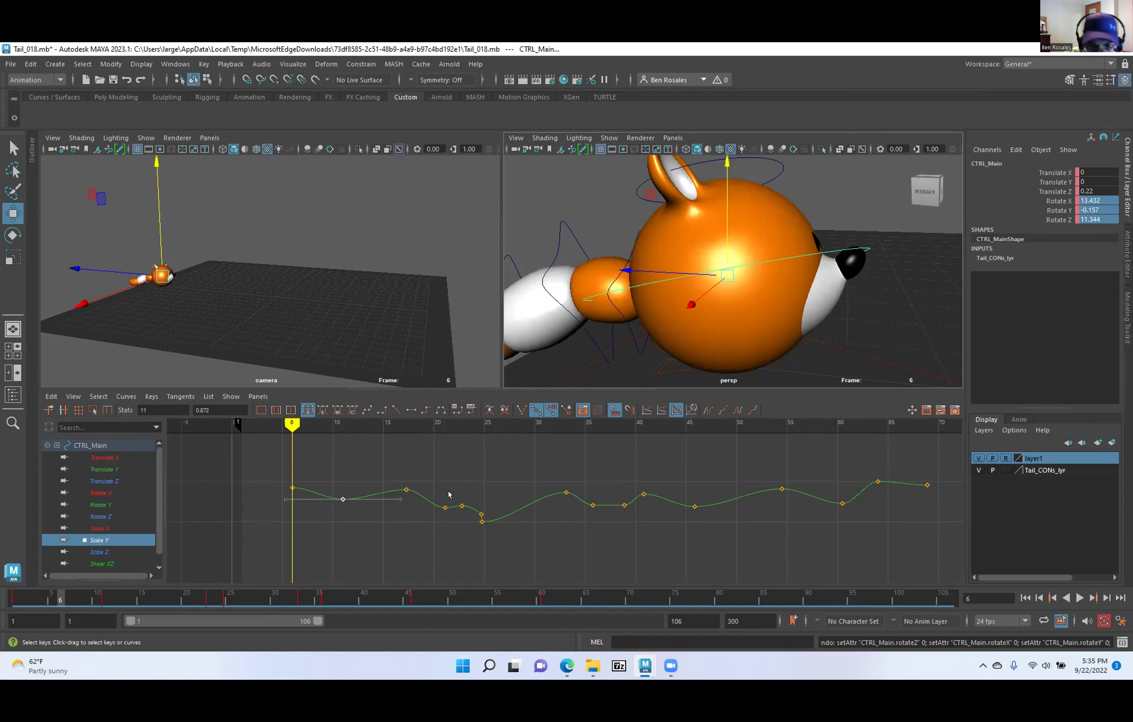
Delete all of CTRL_Main's Scale Y, Scale X and Scale Z keys.
{"action": "key", "text": "a"}
{"action": "left_click_drag", "start_coordinate": [839, 460], "coordinate": [367, 531]}
{"action": "key", "text": "Delete"}
{"action": "key", "text": "a"}
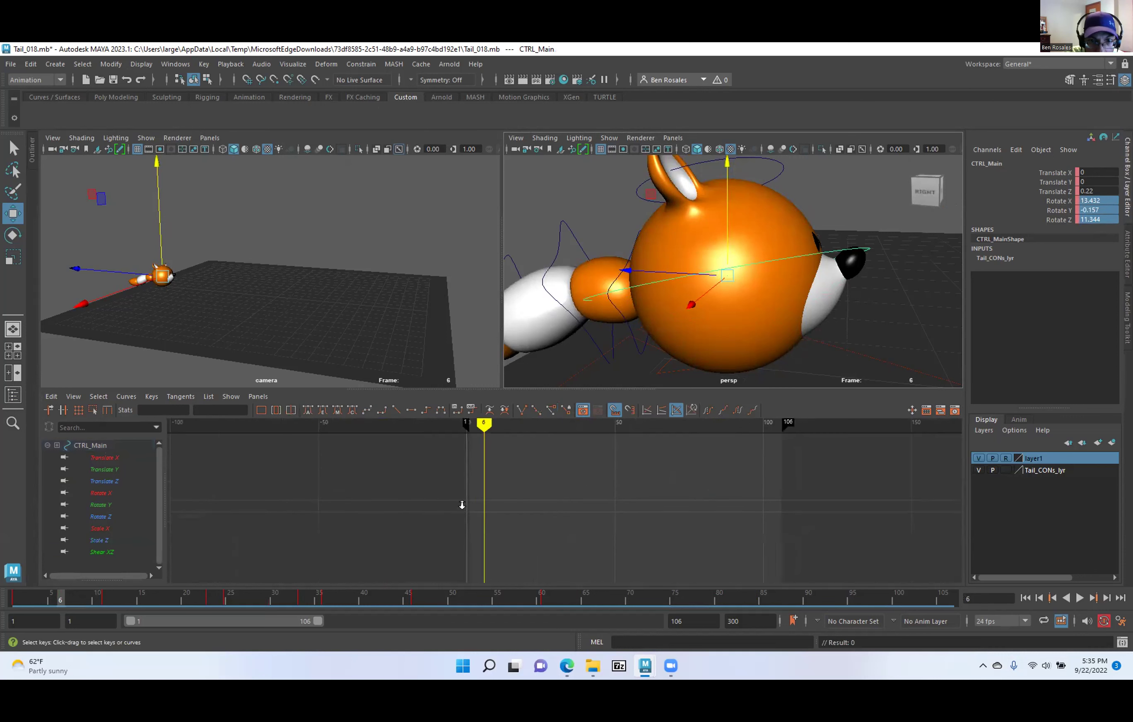
{"action": "left_click", "coordinate": [96, 529]}
{"action": "left_click_drag", "start_coordinate": [750, 437], "coordinate": [448, 578]}
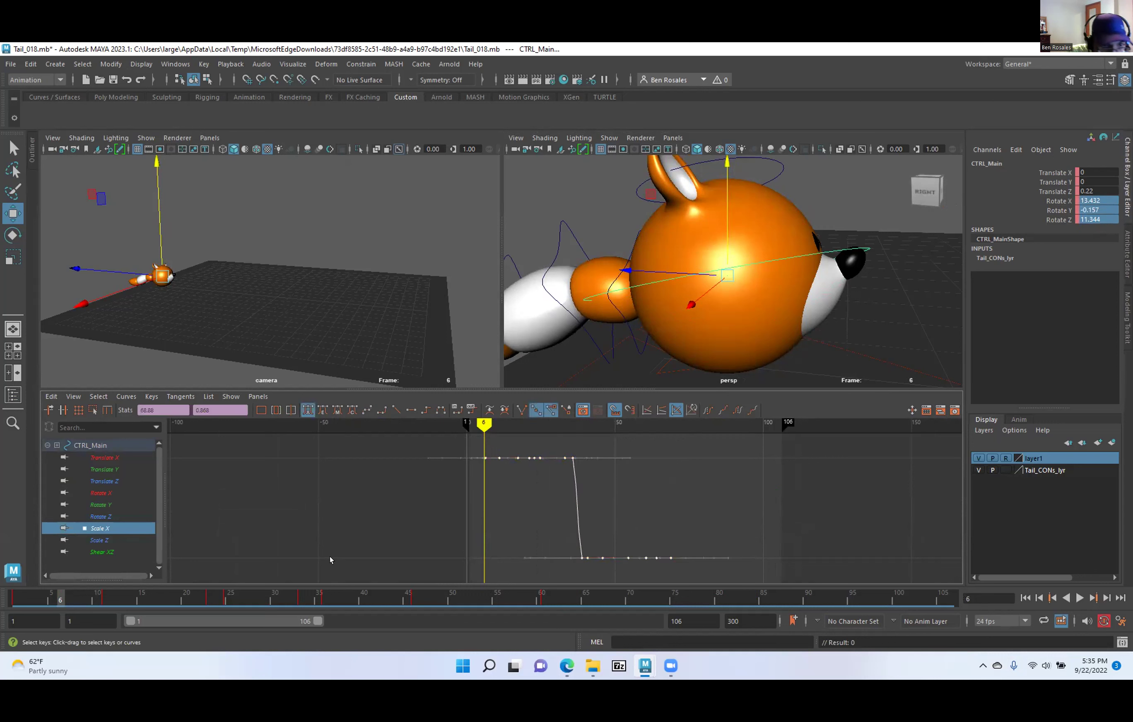
{"action": "key", "text": "Delete"}
{"action": "left_click", "coordinate": [95, 530]}
{"action": "left_click_drag", "start_coordinate": [716, 472], "coordinate": [433, 550]}
{"action": "key", "text": "Delete"}
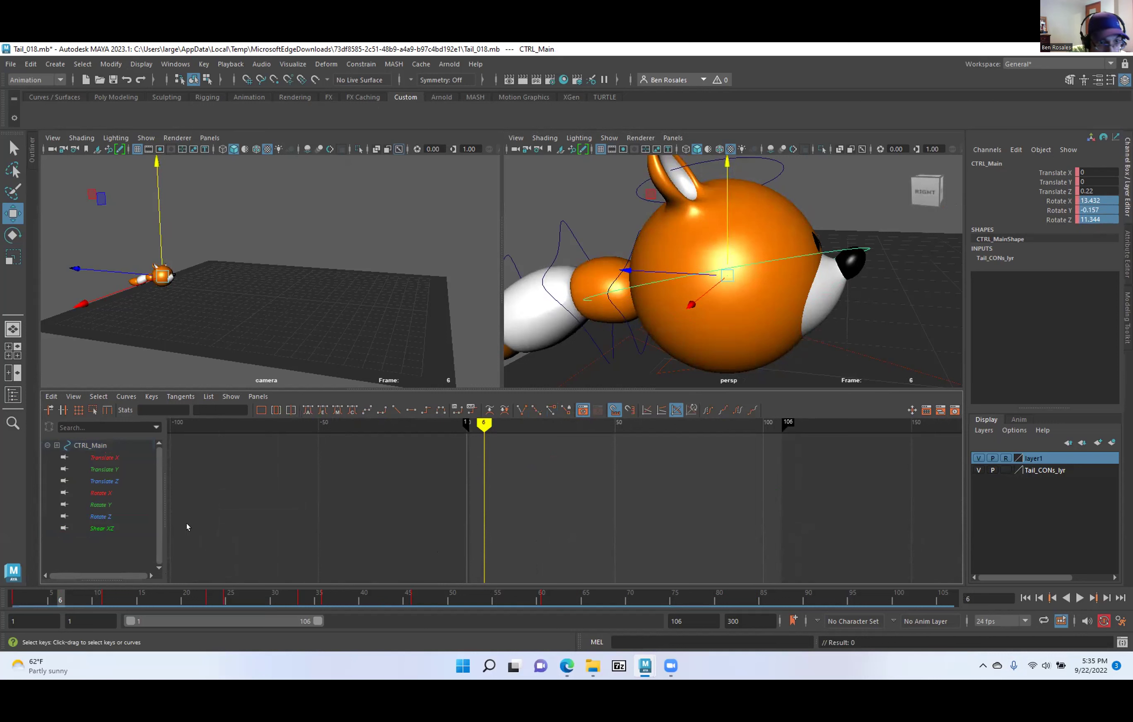
Delete CTRL_Main's Shear XZ keys and check its rotation, Translate Z and Translate Y curves.
{"action": "left_click", "coordinate": [96, 529]}
{"action": "left_click_drag", "start_coordinate": [500, 490], "coordinate": [558, 517]}
{"action": "key", "text": "Delete"}
{"action": "left_click", "coordinate": [102, 517]}
{"action": "left_click", "coordinate": [98, 505]}
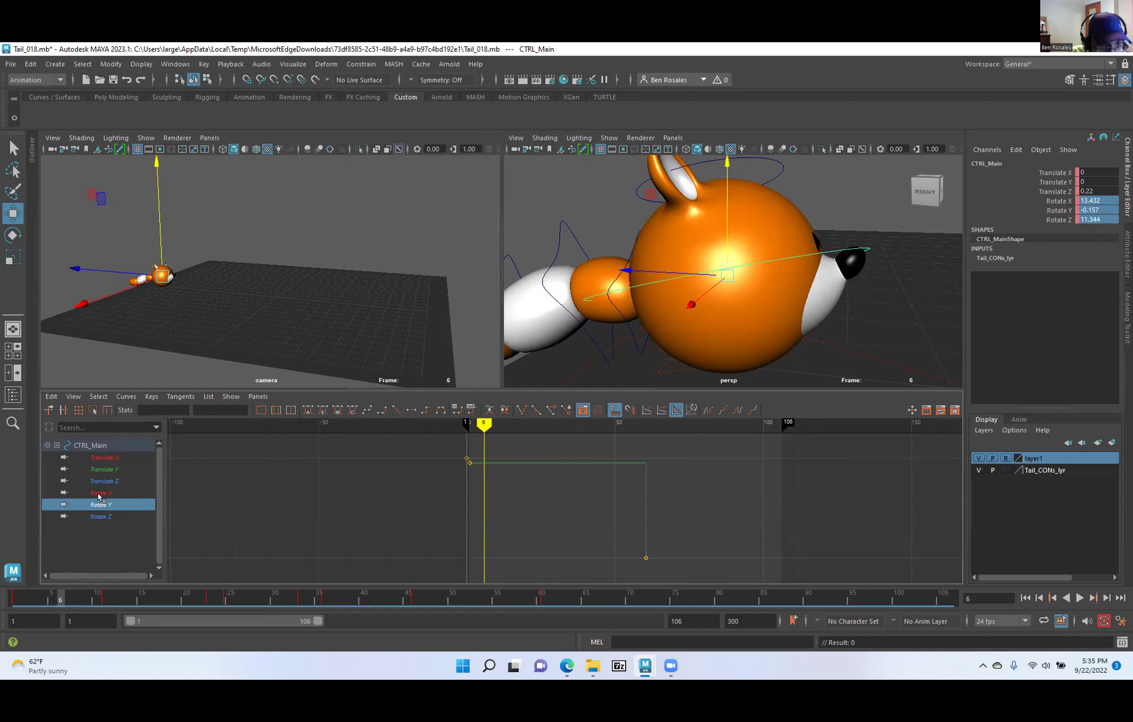
{"action": "left_click", "coordinate": [99, 493]}
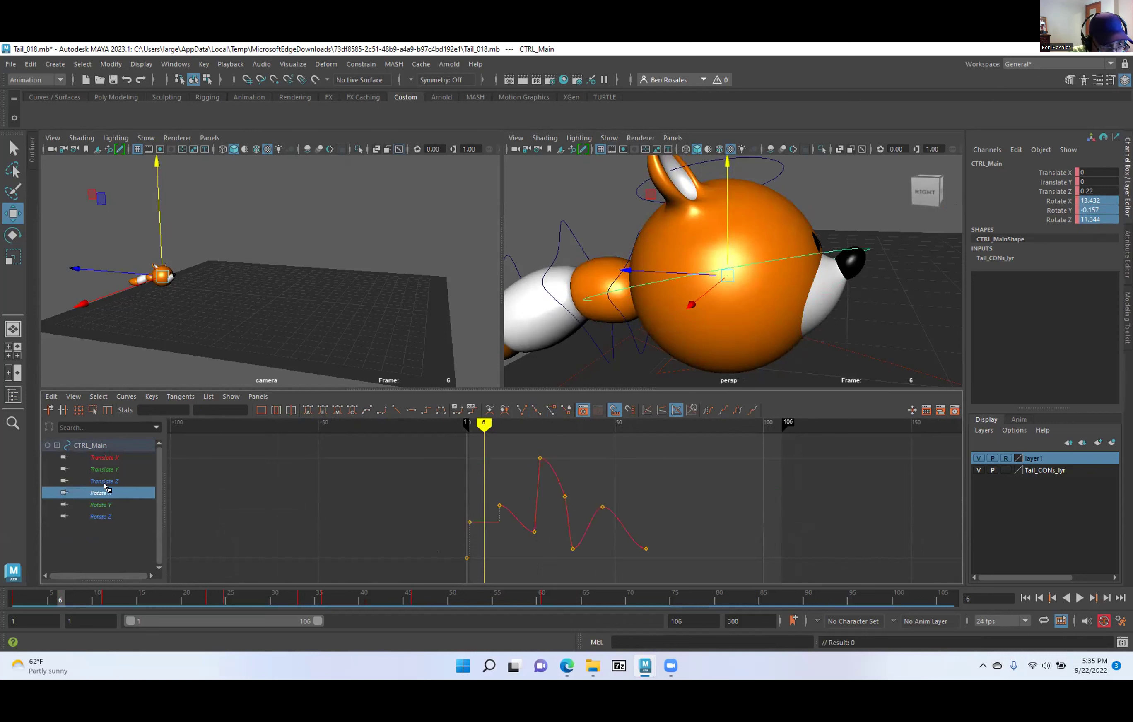
{"action": "left_click", "coordinate": [104, 482]}
{"action": "left_click", "coordinate": [104, 470]}
Play the animation in a maximized perspective view that shows the whole fox and ground.
{"action": "scroll", "coordinate": [554, 543], "scroll_direction": "down", "scroll_amount": 3}
{"action": "scroll", "coordinate": [653, 234], "scroll_direction": "down", "scroll_amount": 1}
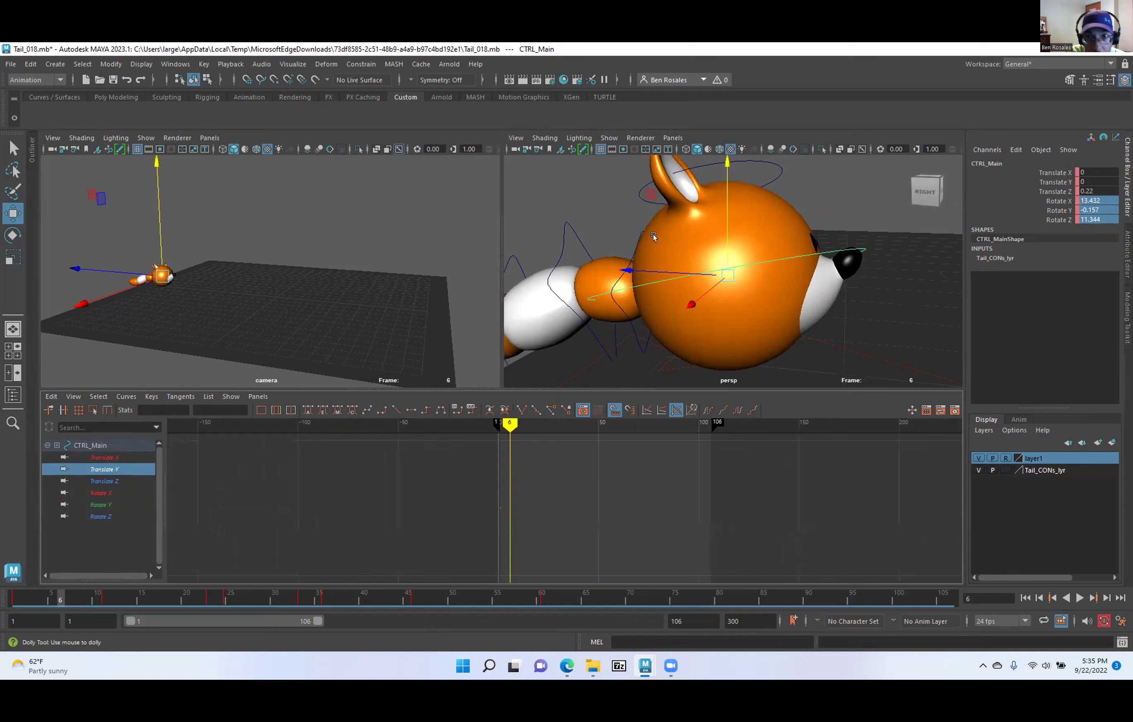
{"action": "scroll", "coordinate": [653, 236], "scroll_direction": "down", "scroll_amount": 6}
{"action": "middle_click_drag", "start_coordinate": [739, 263], "coordinate": [624, 290], "text": "alt"}
{"action": "key", "text": "space"}
{"action": "scroll", "coordinate": [488, 412], "scroll_direction": "down", "scroll_amount": 2}
{"action": "left_click_drag", "start_coordinate": [426, 436], "coordinate": [917, 503], "text": "alt"}
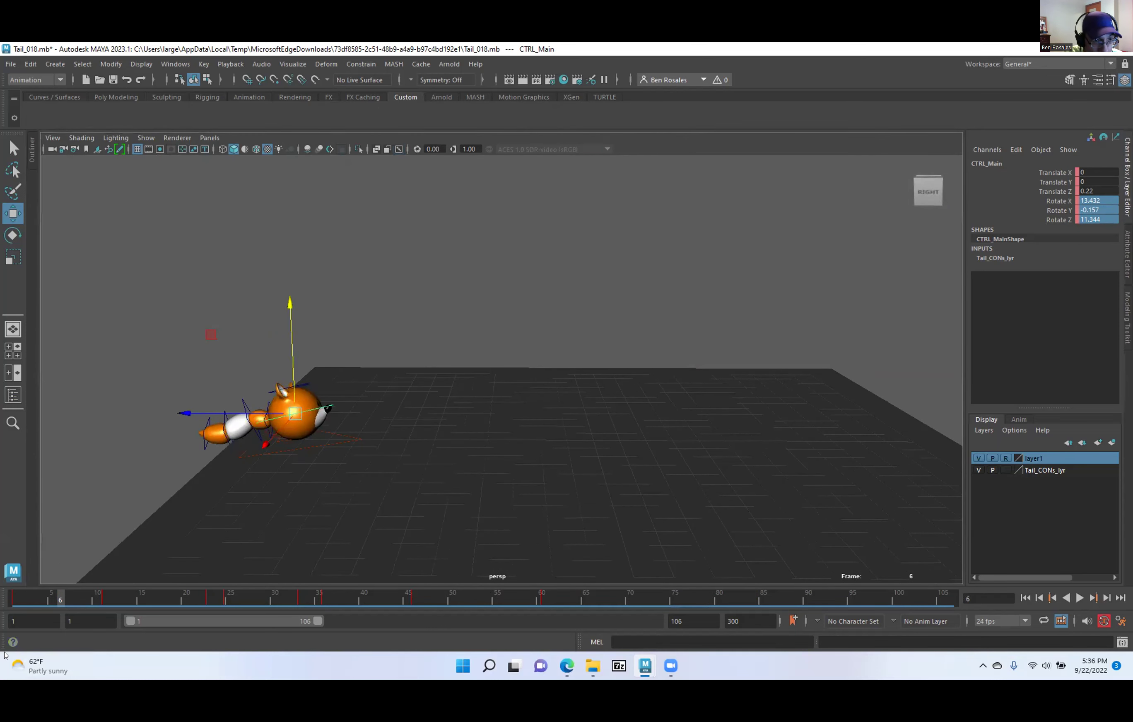
{"action": "key", "text": "alt+v"}
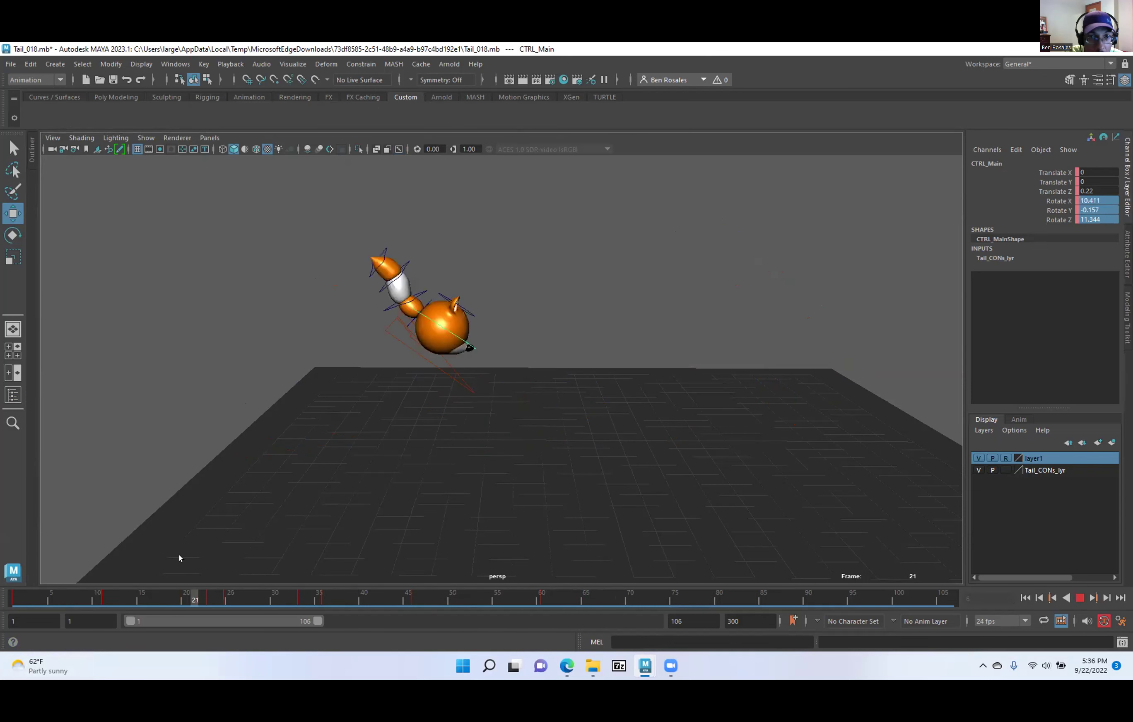
{"action": "key", "text": "alt+v"}
Select CTRL_Top at frame 19, try moving it up to stretch the head, and undo the move.
{"action": "key", "text": "space"}
{"action": "middle_click_drag", "start_coordinate": [660, 266], "coordinate": [630, 323], "text": "alt"}
{"action": "left_click_drag", "start_coordinate": [630, 324], "coordinate": [720, 292], "text": "alt"}
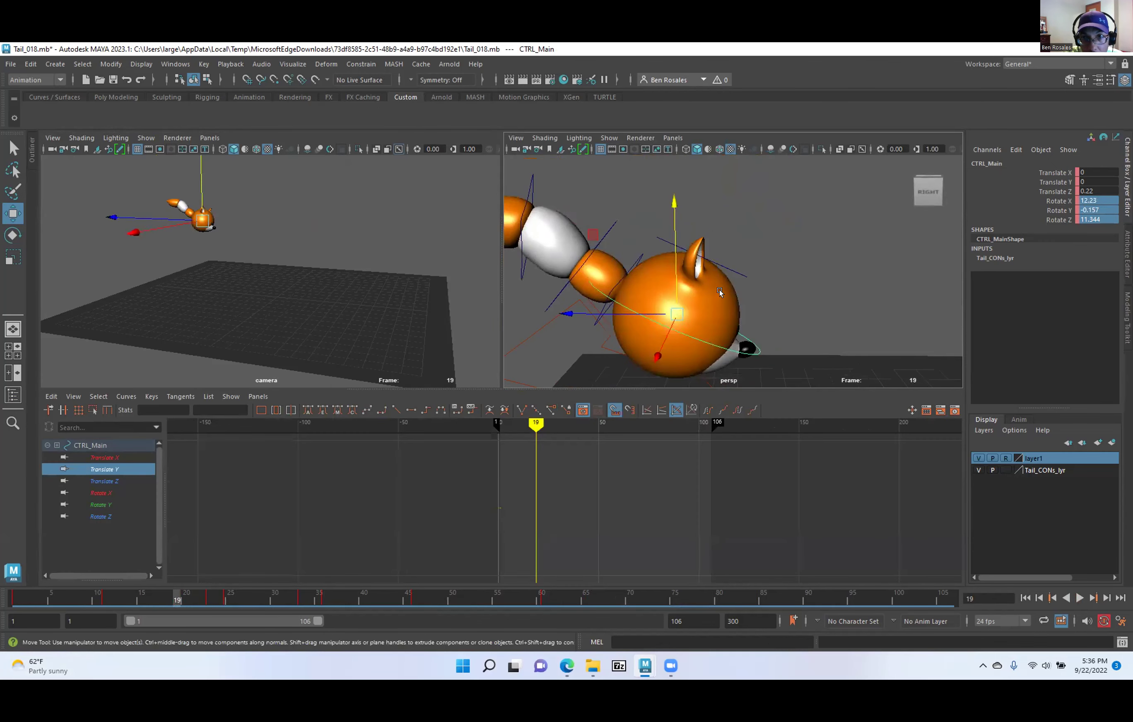
{"action": "left_click", "coordinate": [731, 268]}
{"action": "left_click", "coordinate": [717, 263]}
{"action": "left_click_drag", "start_coordinate": [699, 230], "coordinate": [746, 210]}
{"action": "key", "text": "ctrl+z"}
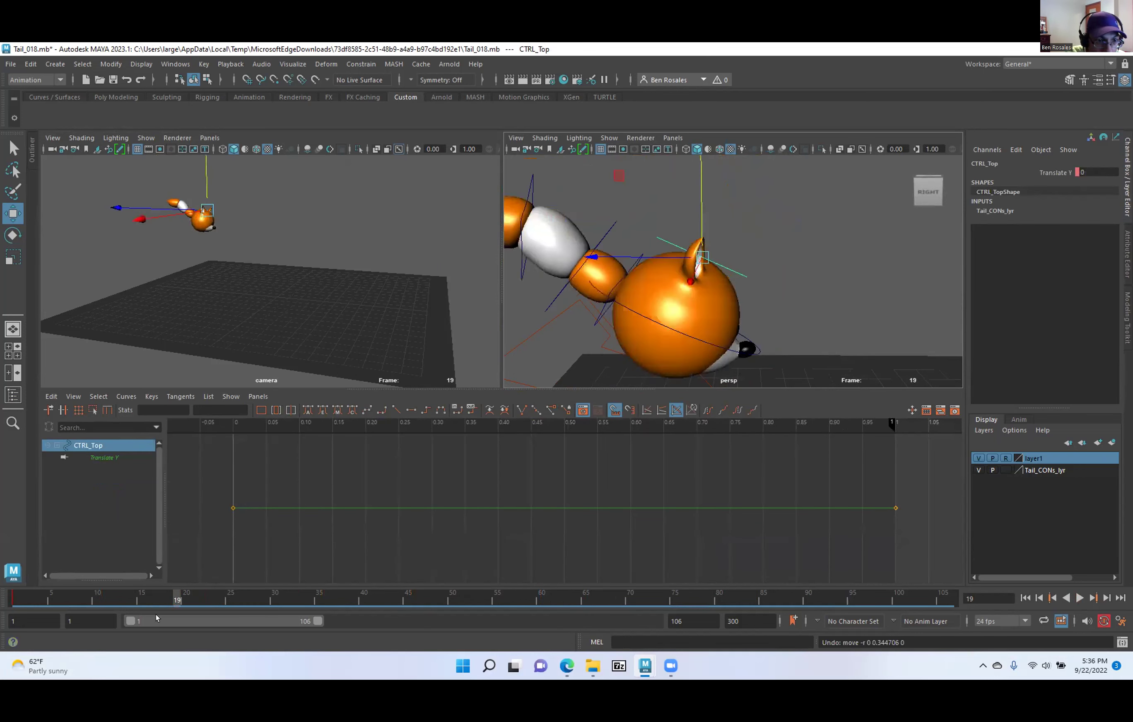
Scrub back to frame 3 and play the animation with the fox and ground in view.
{"action": "left_click_drag", "start_coordinate": [149, 601], "coordinate": [33, 600]}
{"action": "scroll", "coordinate": [615, 240], "scroll_direction": "down", "scroll_amount": 5}
{"action": "middle_click_drag", "start_coordinate": [604, 309], "coordinate": [613, 239], "text": "alt"}
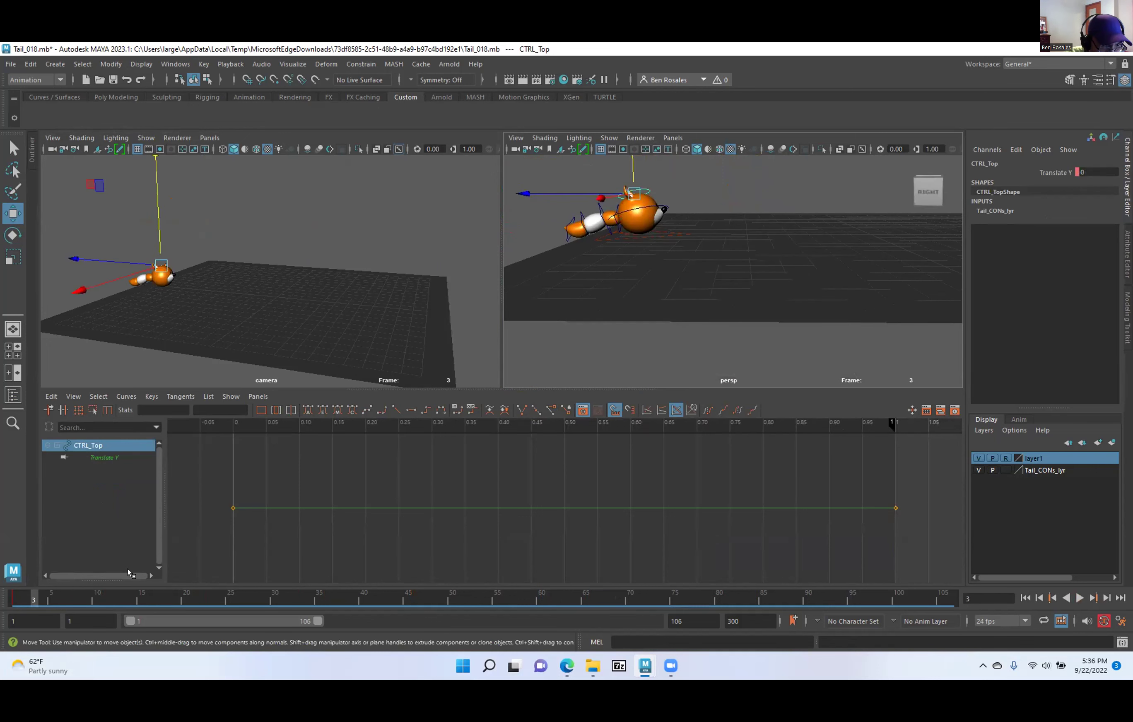
{"action": "key", "text": "alt+v"}
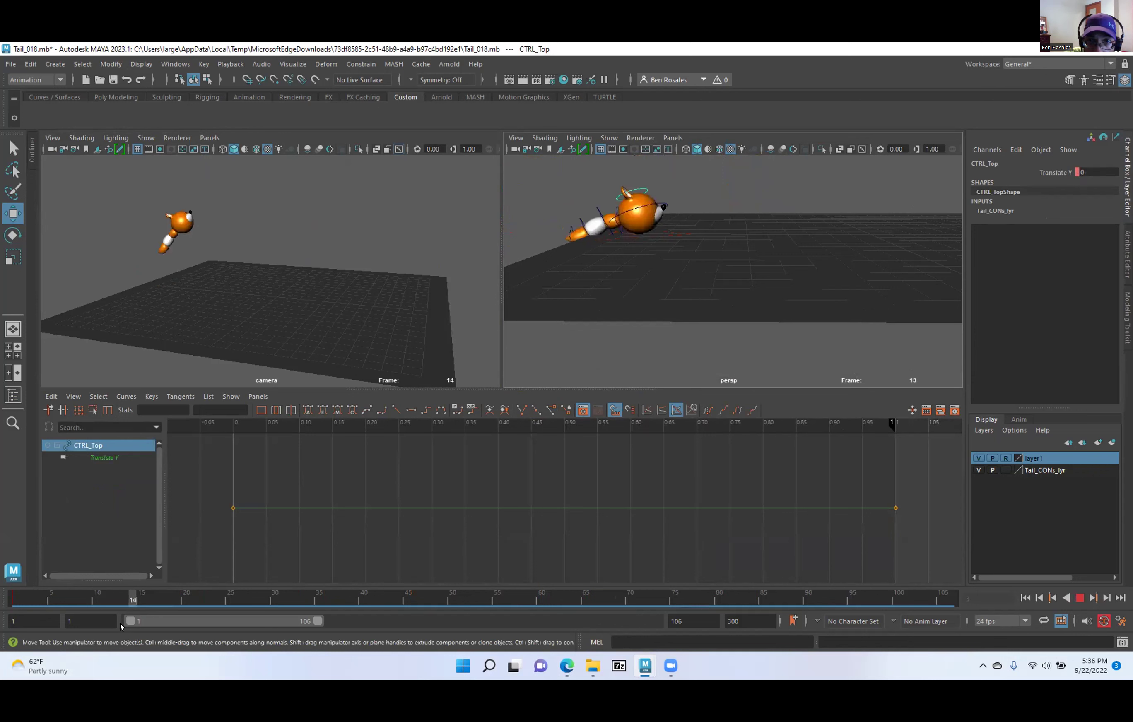
Stop playback, undo the last selection and reselect CTRL_Top above the fox's head at frame 19.
{"action": "key", "text": "alt+v"}
{"action": "key", "text": "ctrl+z"}
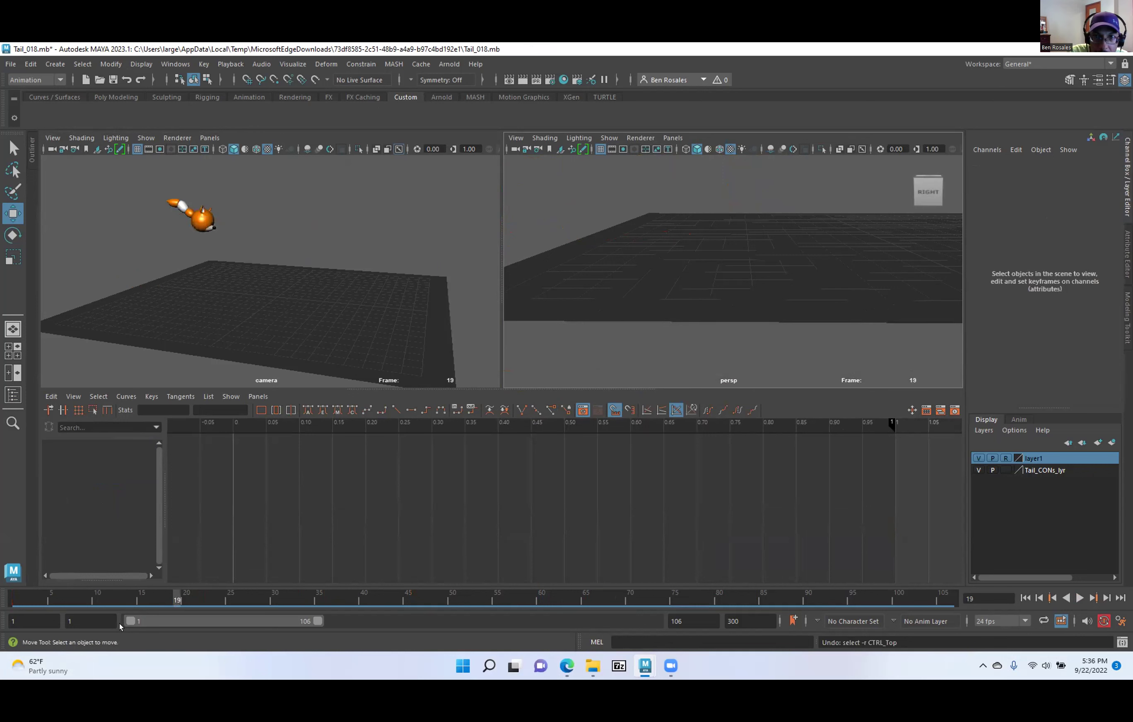
{"action": "middle_click_drag", "start_coordinate": [679, 243], "coordinate": [625, 320], "text": "alt"}
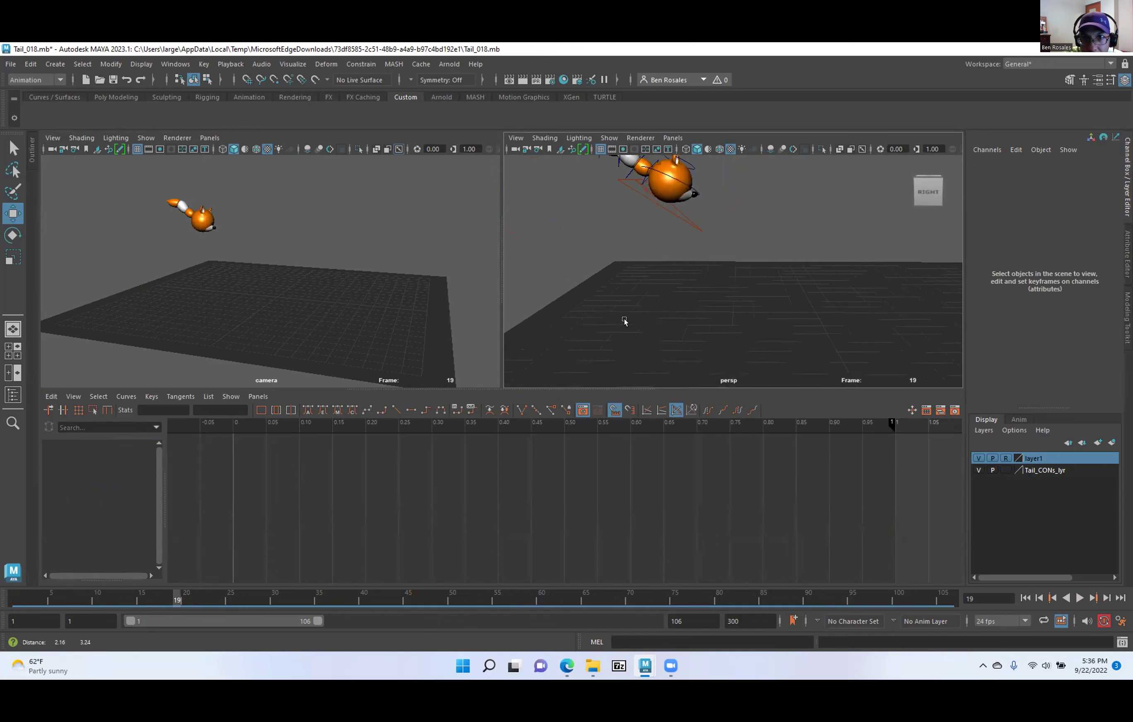
{"action": "middle_click_drag", "start_coordinate": [679, 189], "coordinate": [686, 232], "text": "alt"}
{"action": "left_click_drag", "start_coordinate": [687, 232], "coordinate": [698, 247], "text": "alt"}
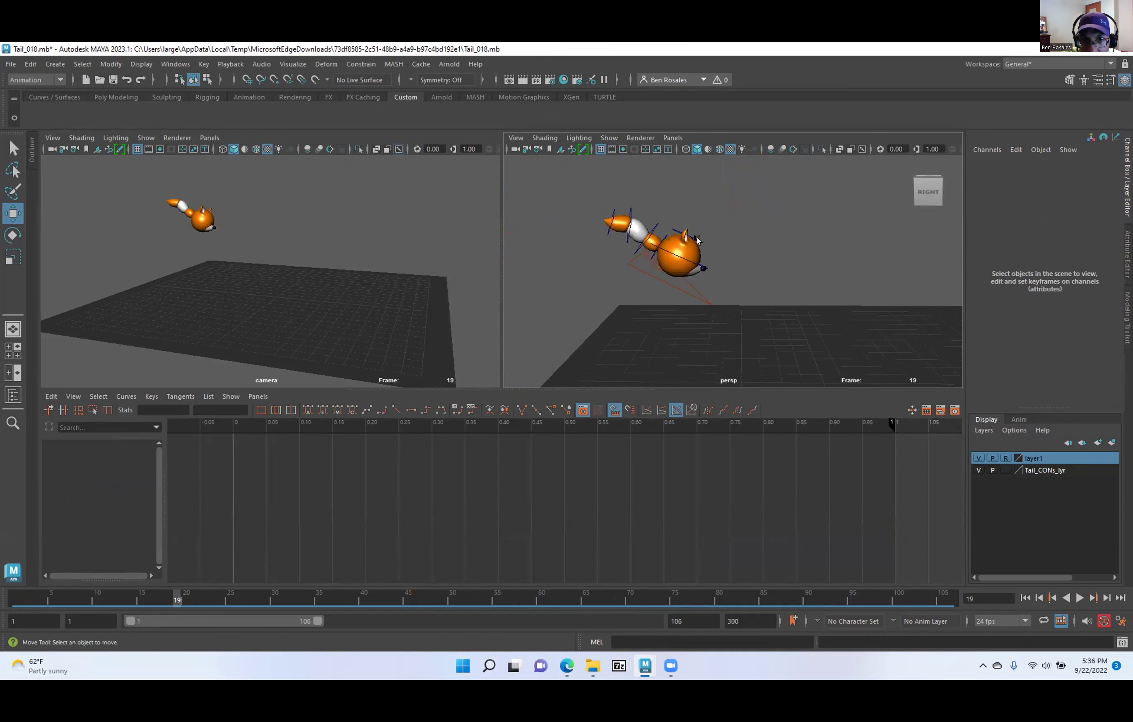
{"action": "left_click", "coordinate": [697, 238]}
Return to frame 1 and play the animation up to frame 13 with the fox in view.
{"action": "left_click_drag", "start_coordinate": [177, 600], "coordinate": [4, 610]}
{"action": "key", "text": "alt+v"}
{"action": "middle_click_drag", "start_coordinate": [560, 492], "coordinate": [299, 500], "text": "alt"}
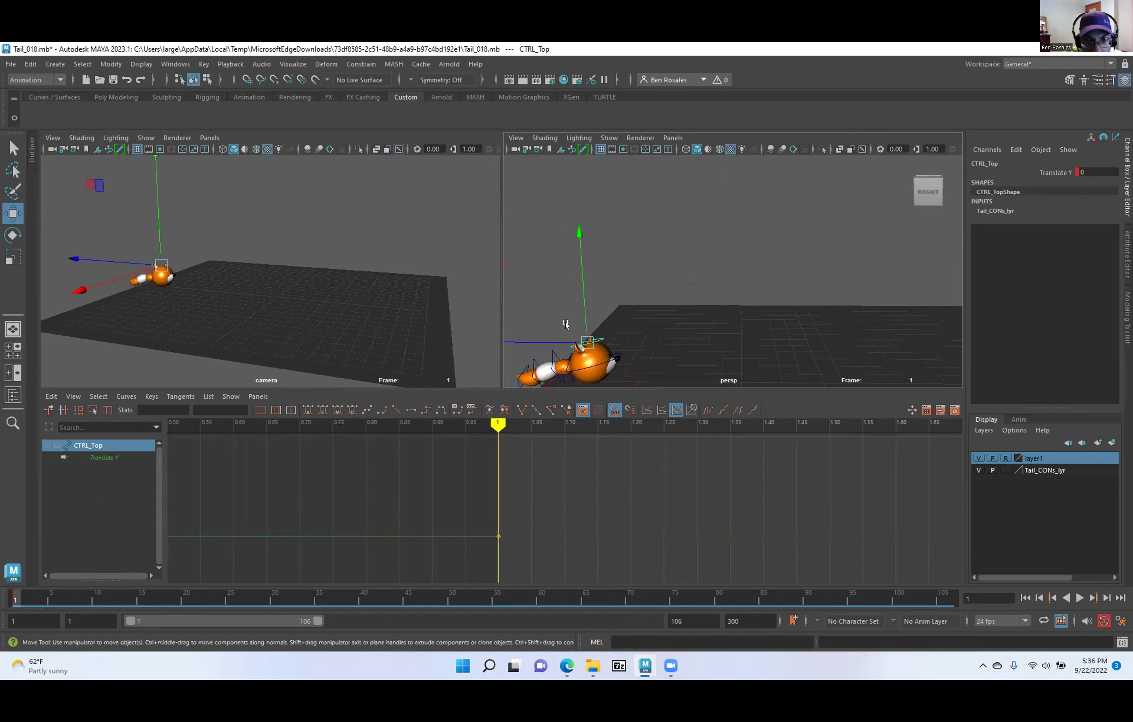
{"action": "middle_click_drag", "start_coordinate": [566, 325], "coordinate": [628, 227], "text": "alt"}
{"action": "scroll", "coordinate": [628, 227], "scroll_direction": "down", "scroll_amount": 1}
{"action": "key", "text": "alt+v"}
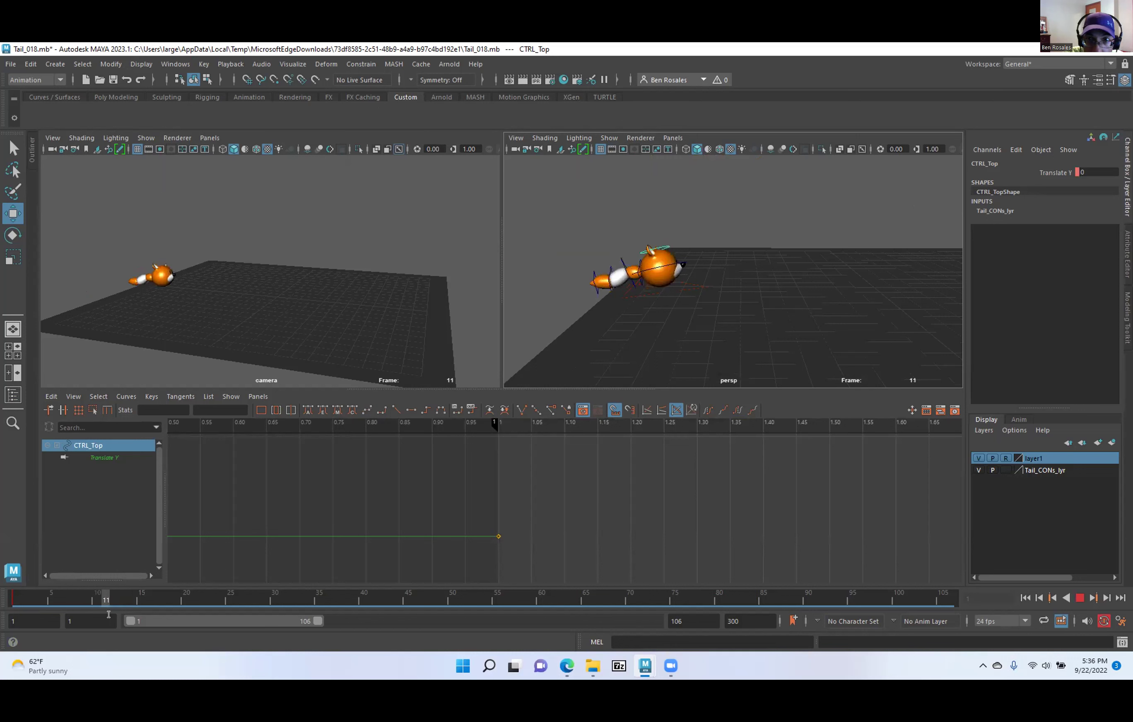
{"action": "key", "text": "alt+v"}
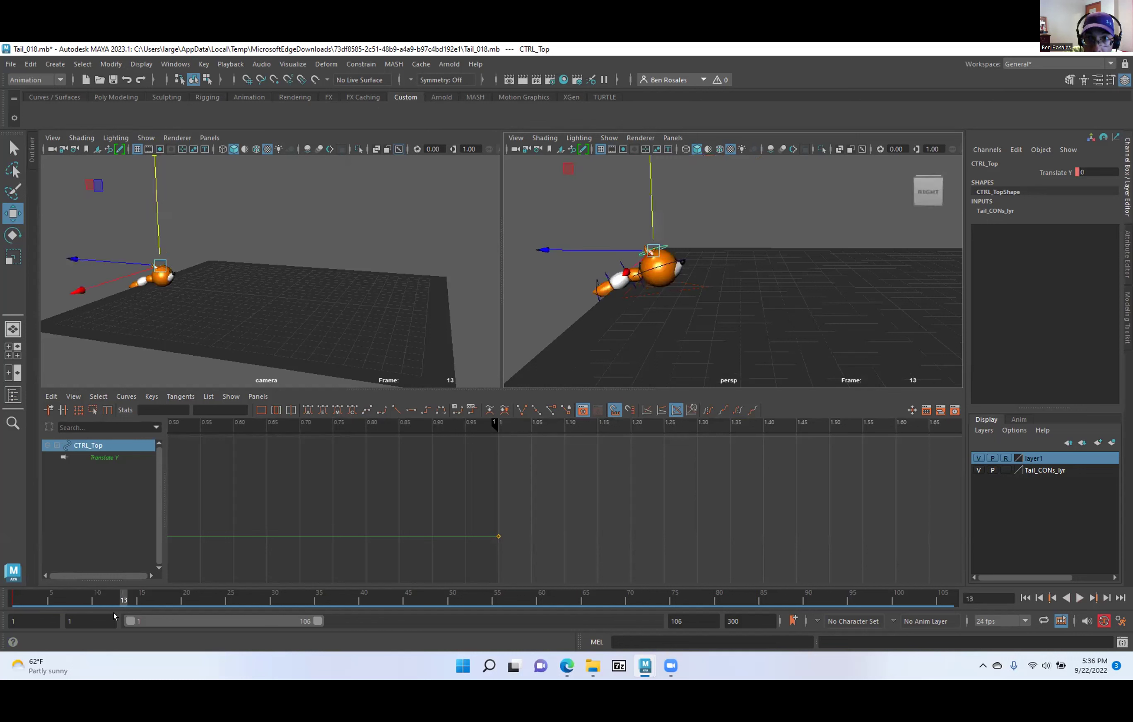
Compare frames 13 and 14, then squash the head at frame 13 by lowering CTRL_Top's Translate Y to -0.49.
{"action": "key", "text": "alt+period"}
{"action": "key", "text": "alt+comma"}
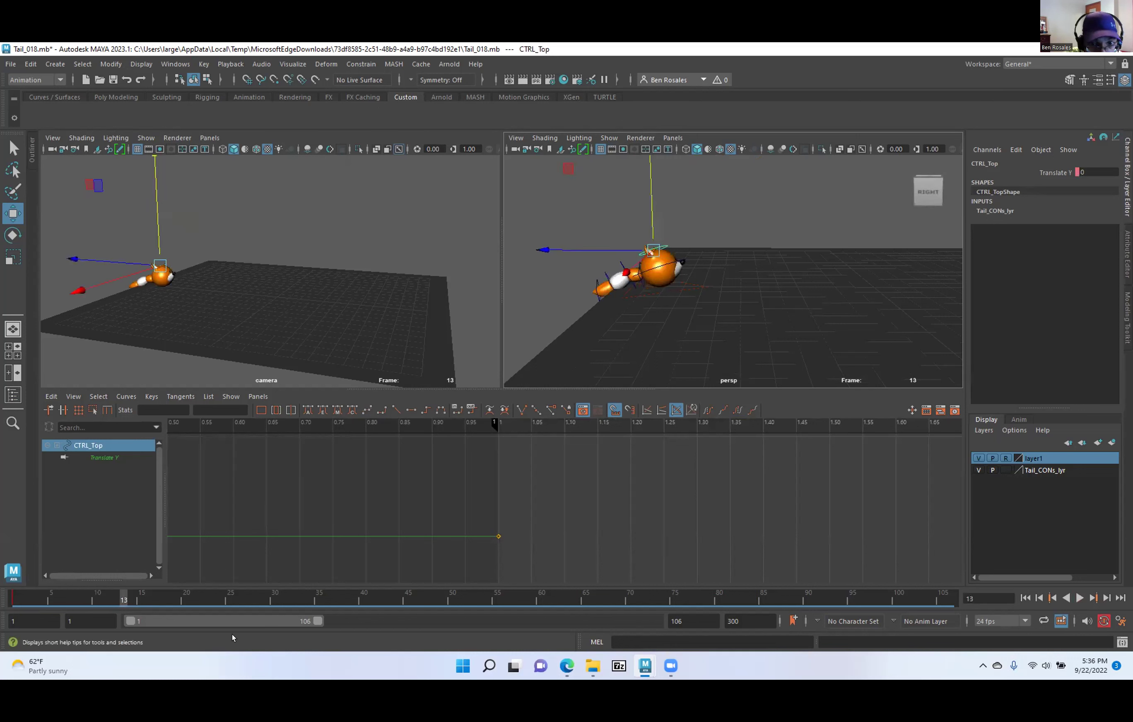
{"action": "key", "text": "alt+period"}
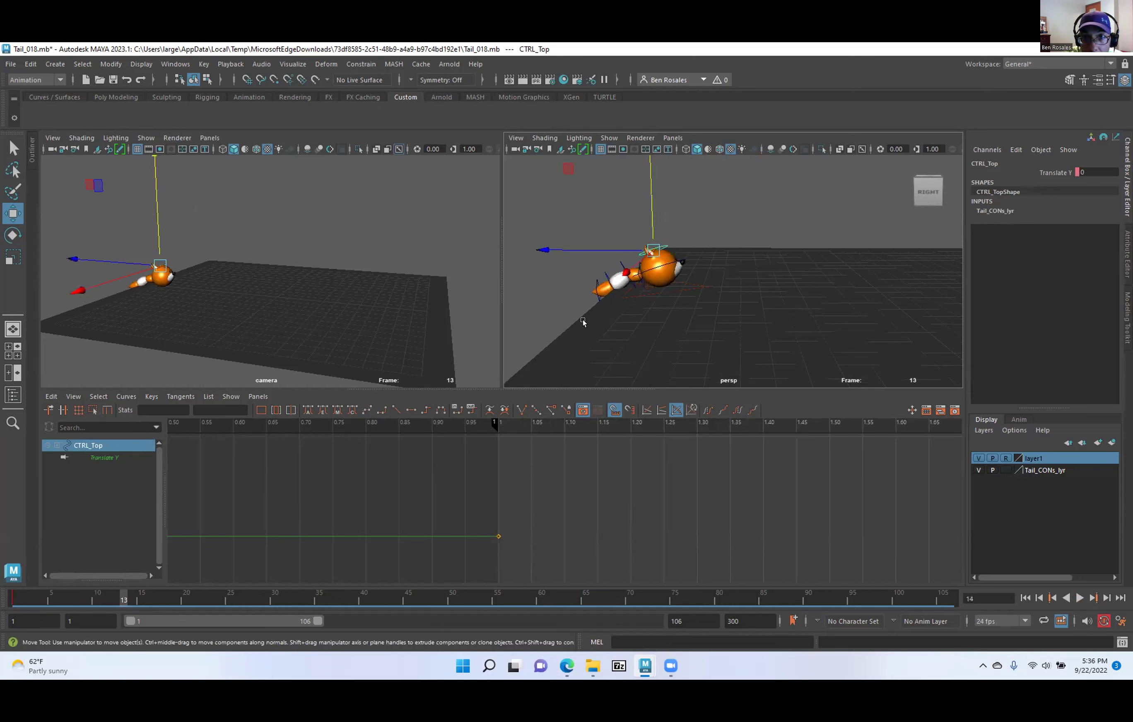
{"action": "key", "text": "alt+comma"}
{"action": "scroll", "coordinate": [641, 332], "scroll_direction": "up", "scroll_amount": 2}
{"action": "middle_click_drag", "start_coordinate": [596, 296], "coordinate": [655, 258], "text": "alt"}
{"action": "scroll", "coordinate": [681, 291], "scroll_direction": "up", "scroll_amount": 3}
{"action": "right_click_drag", "start_coordinate": [655, 258], "coordinate": [682, 226], "text": "alt"}
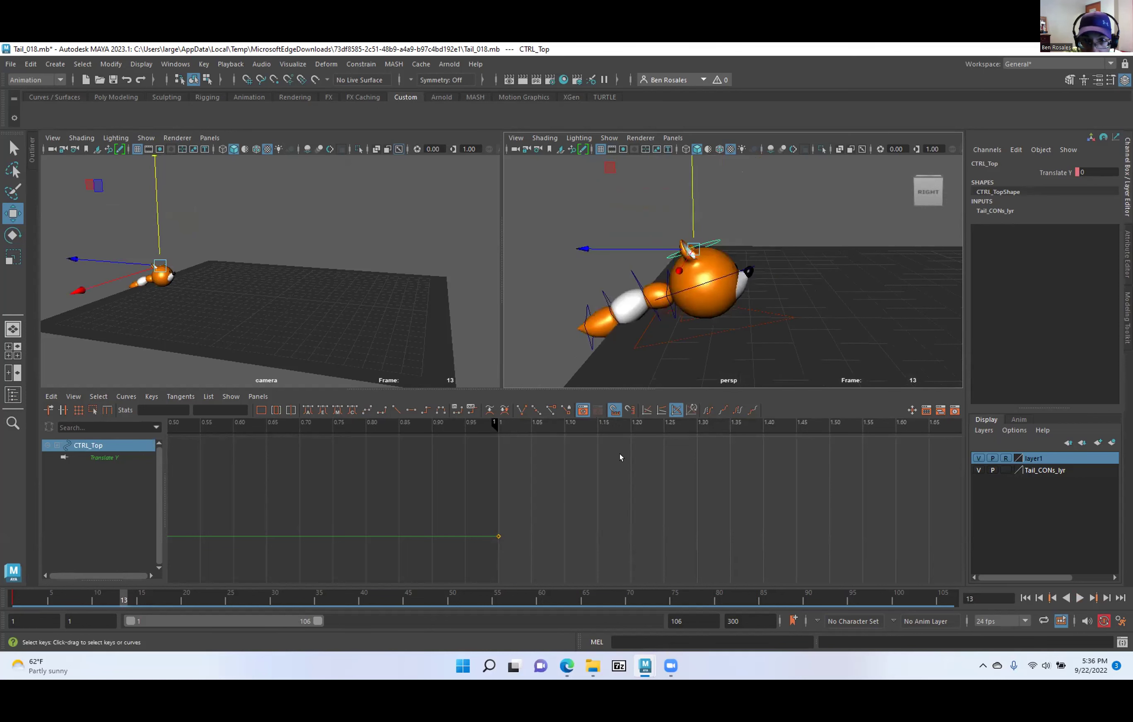
{"action": "left_click_drag", "start_coordinate": [685, 199], "coordinate": [636, 351]}
{"action": "key", "text": "space"}
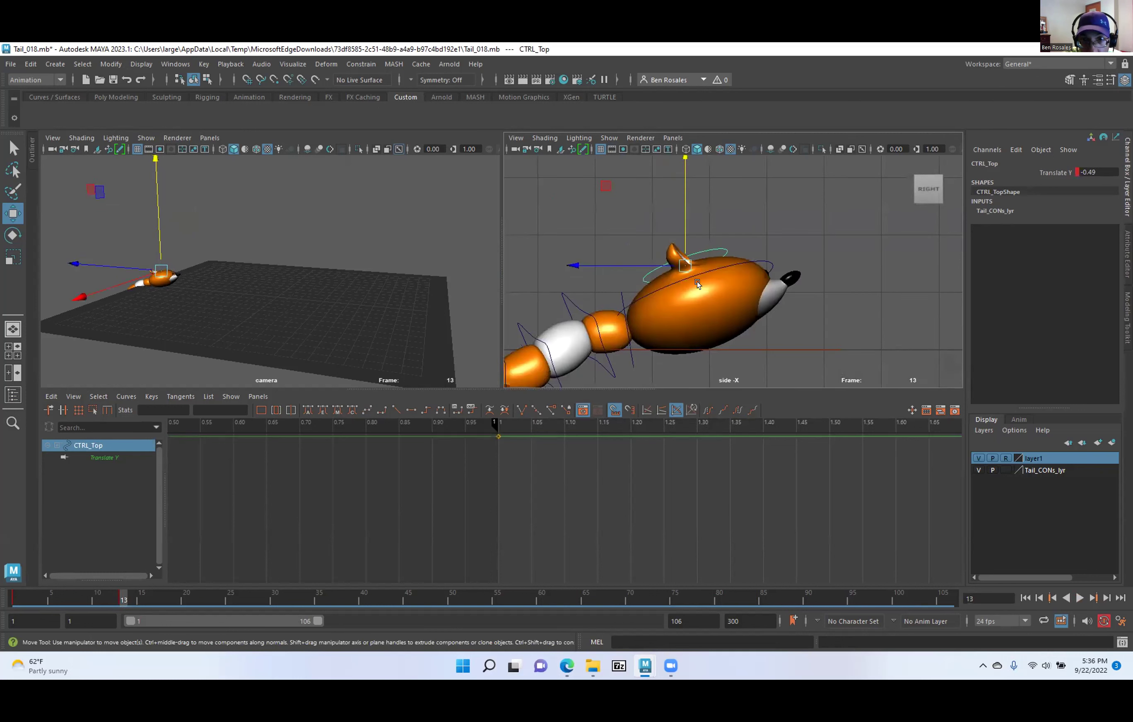
Set CTRL_Main's Rotate X, Rotate Y and Rotate Z to 0 at frame 13.
{"action": "left_click", "coordinate": [748, 257]}
{"action": "left_click", "coordinate": [1088, 201]}
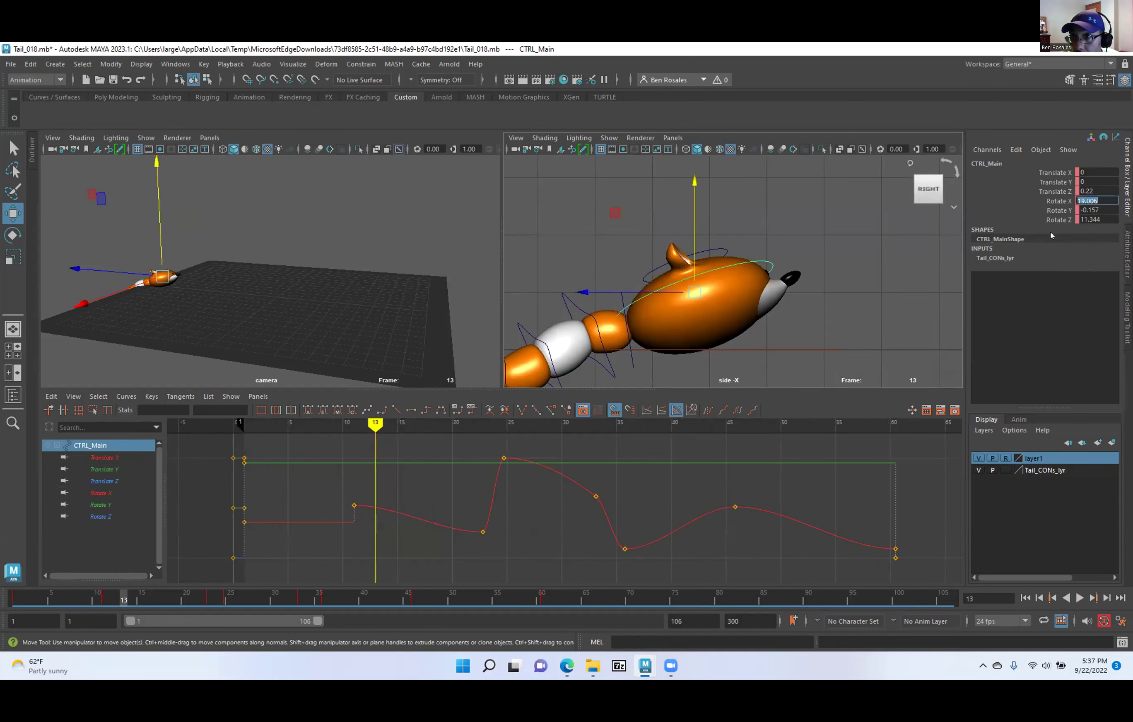
{"action": "type", "text": "0"}
{"action": "key", "text": "Return"}
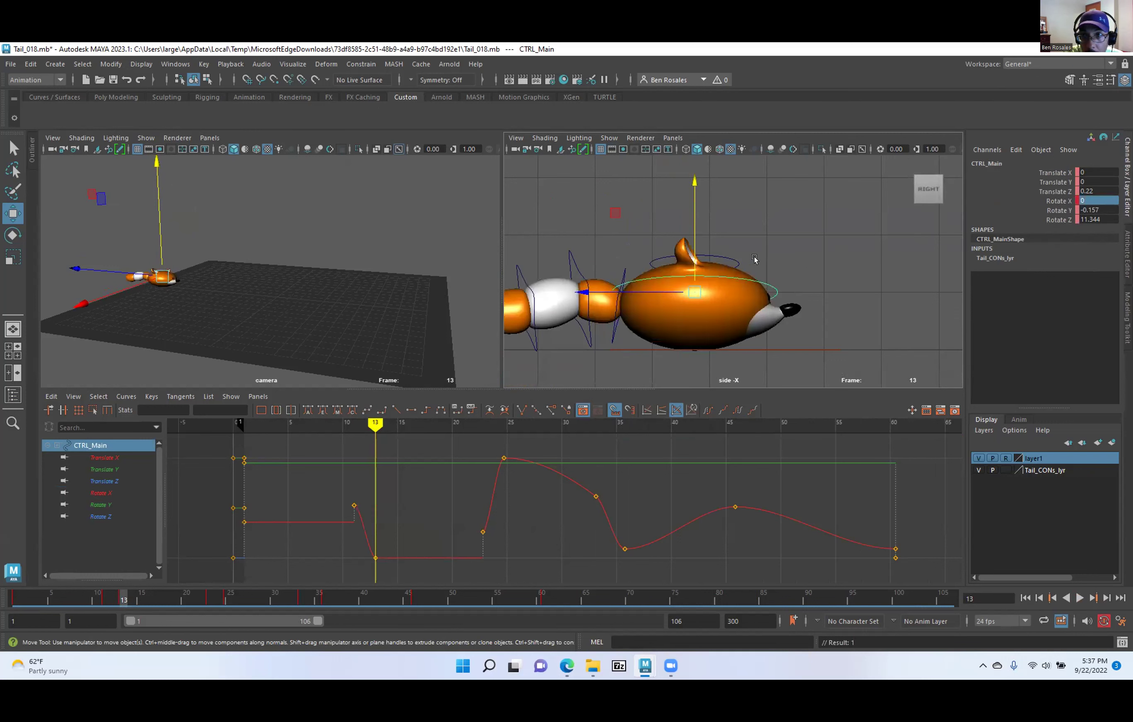
{"action": "left_click", "coordinate": [1092, 202]}
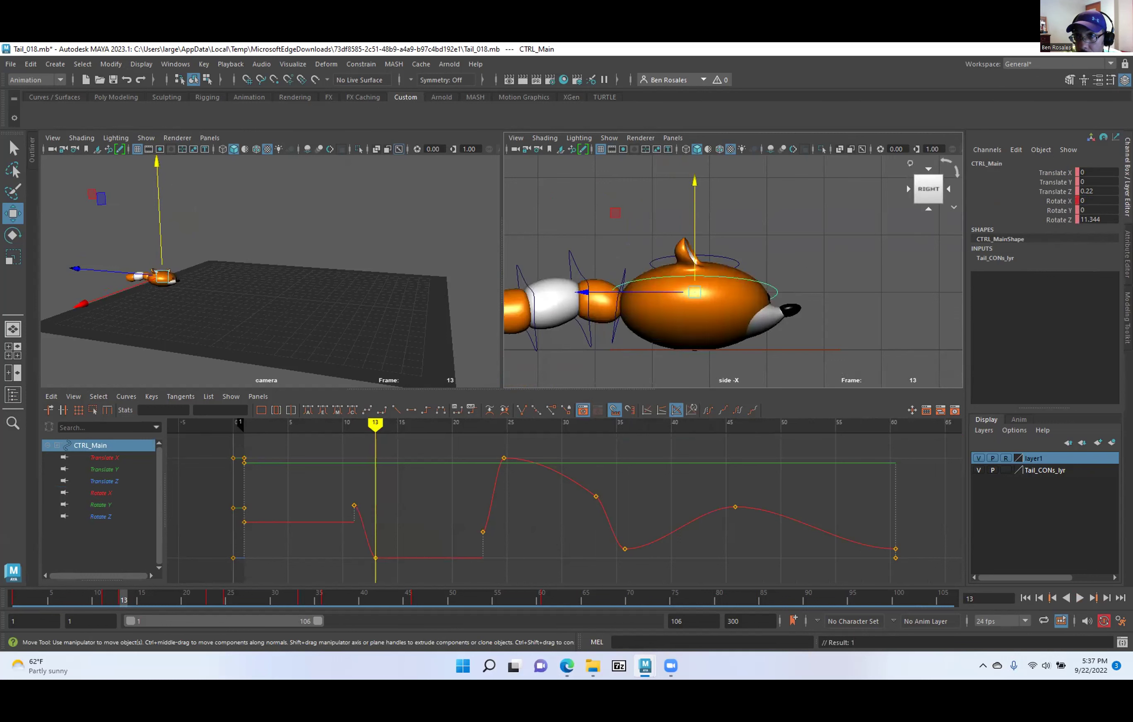
{"action": "double_click", "coordinate": [1095, 220]}
{"action": "type", "text": "0"}
{"action": "key", "text": "Return"}
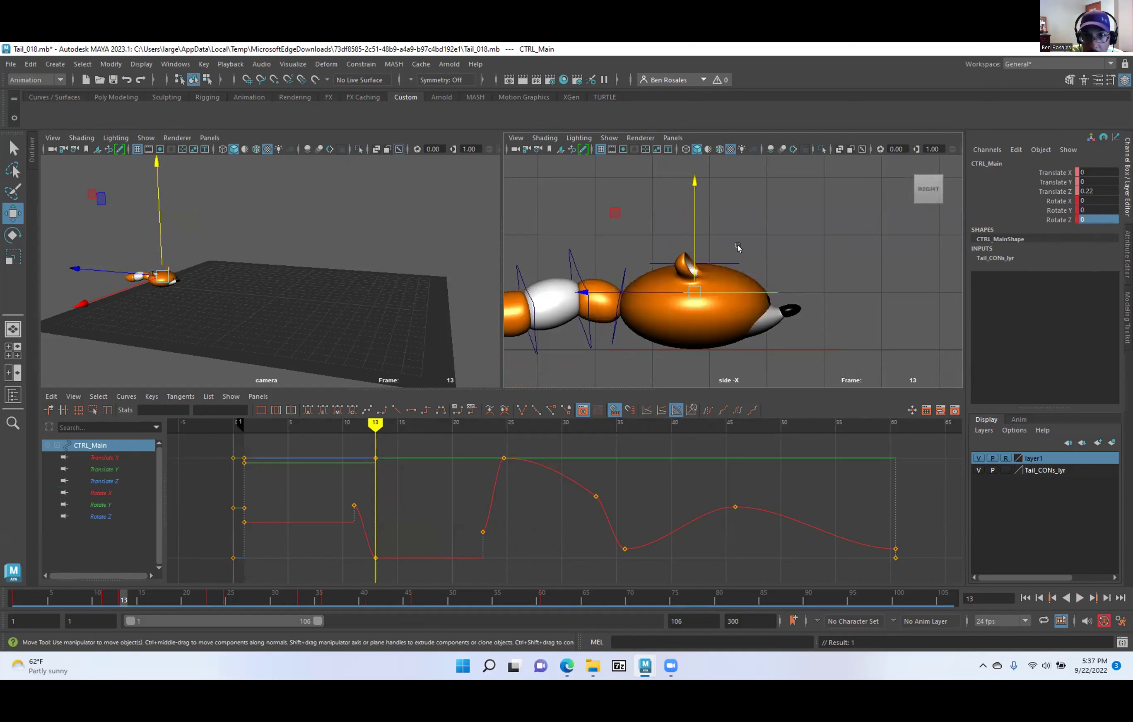
Compare frames 13 and 14 and key all of CTRL_Main's channels at frame 13.
{"action": "key", "text": "alt+period"}
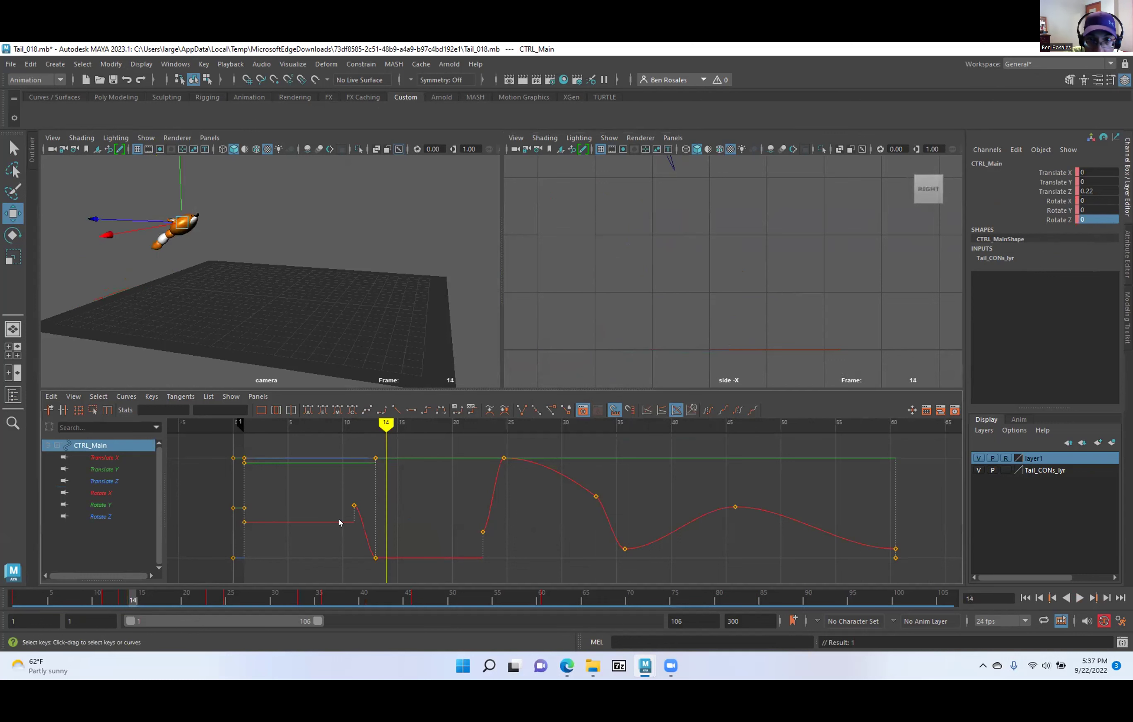
{"action": "key", "text": "alt+comma"}
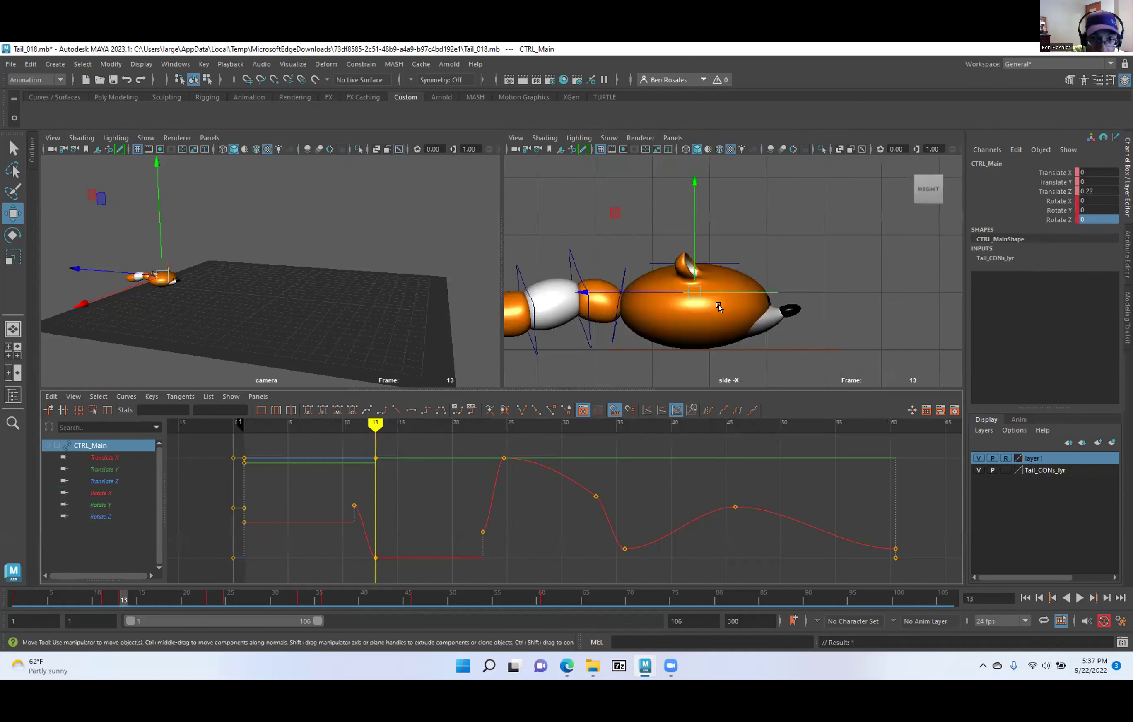
{"action": "left_click", "coordinate": [100, 470]}
{"action": "right_click_drag", "start_coordinate": [484, 508], "coordinate": [386, 503], "text": "alt"}
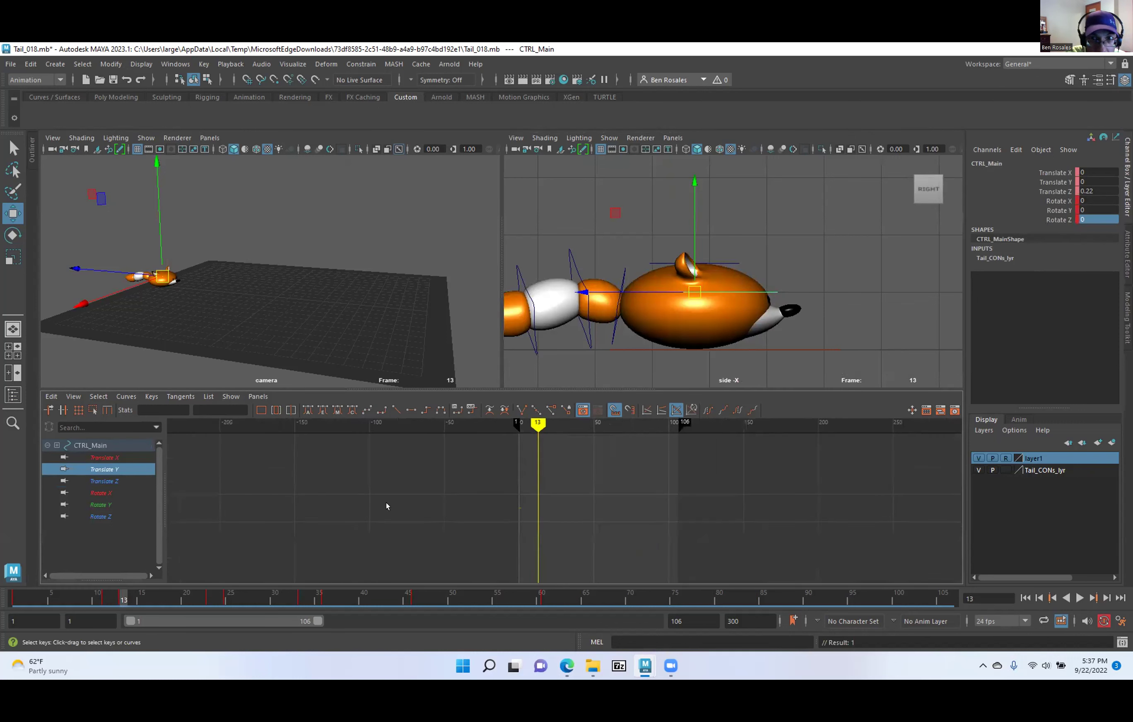
{"action": "key", "text": "s"}
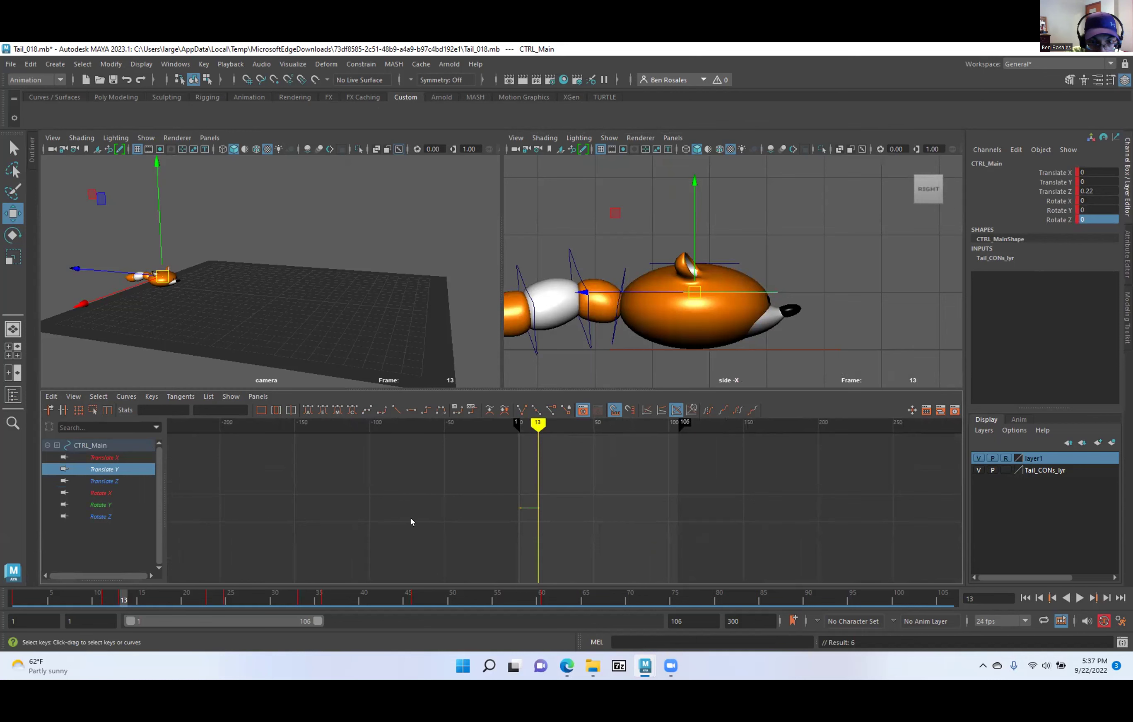
{"action": "right_click_drag", "start_coordinate": [411, 517], "coordinate": [446, 523], "text": "alt"}
Shift CTRL_Main's Translate Y key from frame 13 to frame 14 and go to frame 14.
{"action": "key", "text": "alt+period"}
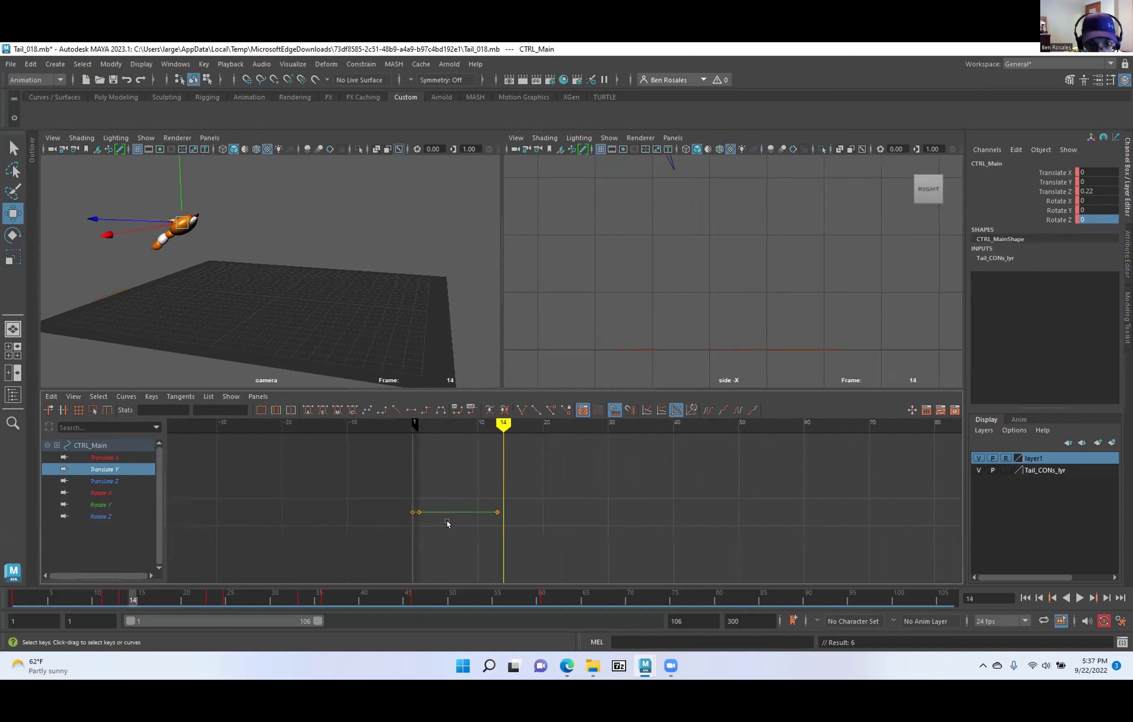
{"action": "key", "text": "alt+comma"}
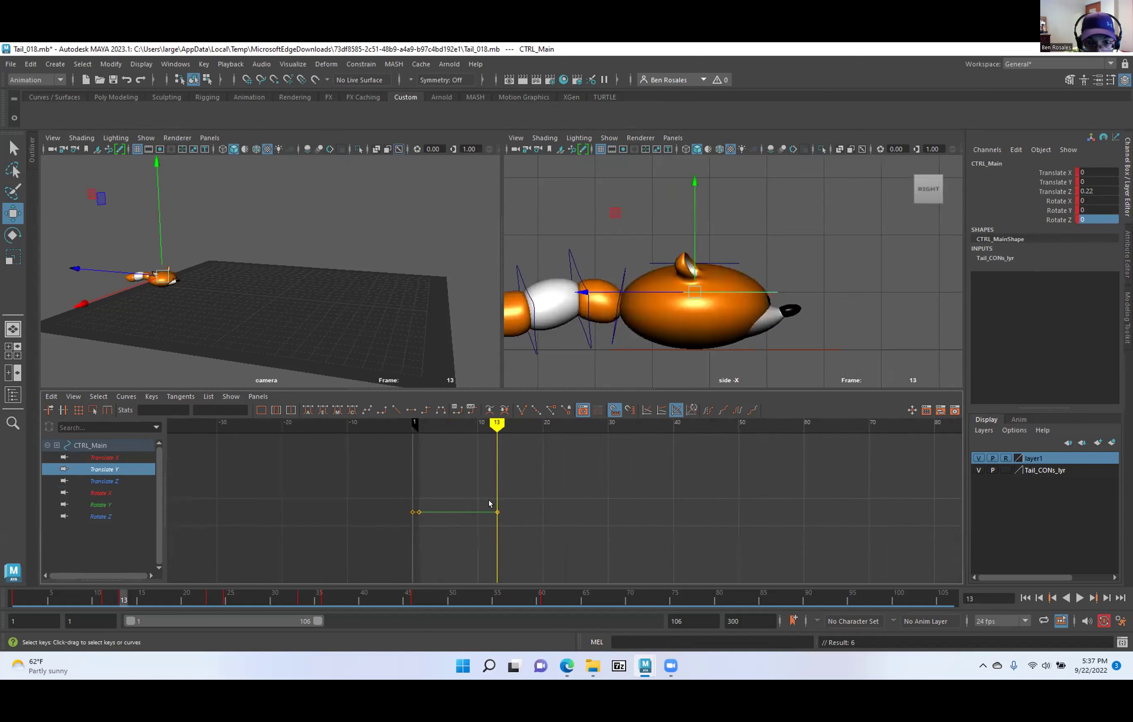
{"action": "right_click_drag", "start_coordinate": [489, 495], "coordinate": [624, 508], "text": "alt"}
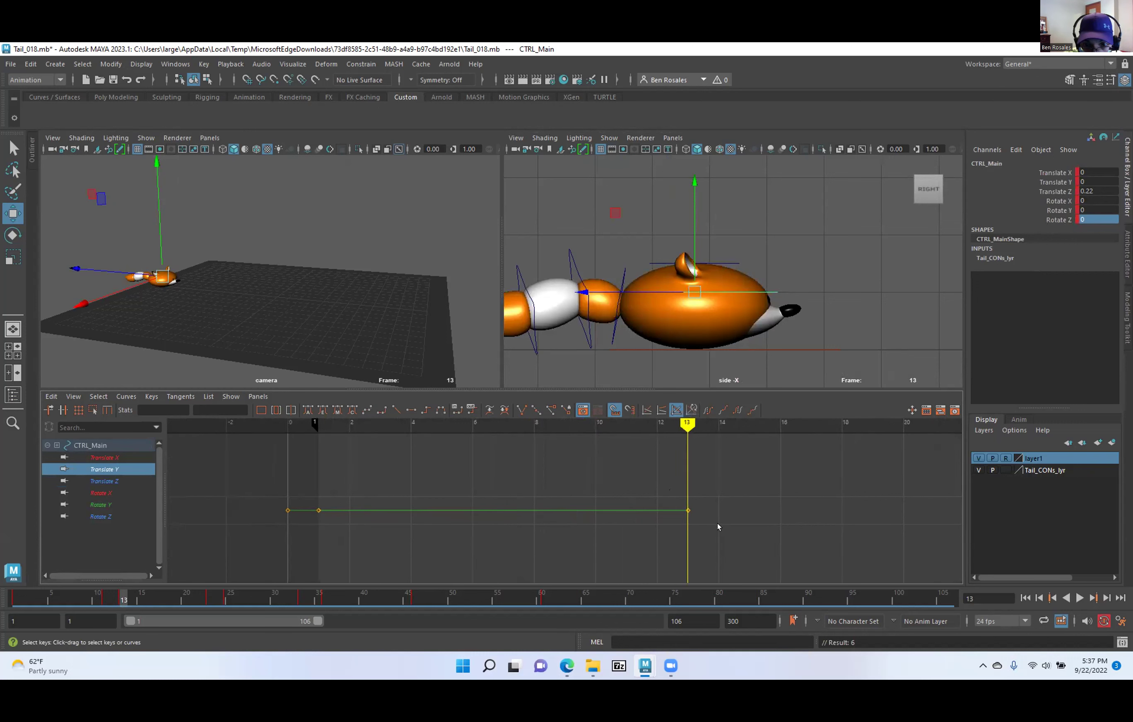
{"action": "left_click", "coordinate": [680, 512]}
{"action": "middle_click_drag", "start_coordinate": [672, 519], "coordinate": [693, 526]}
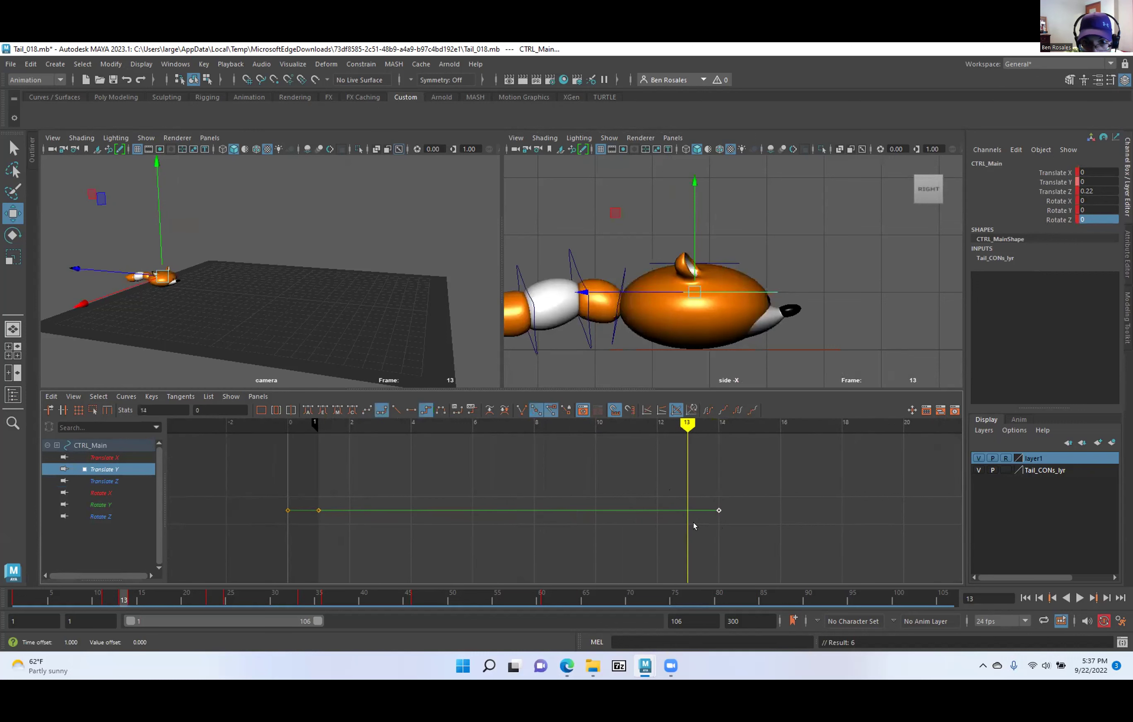
{"action": "key", "text": "period"}
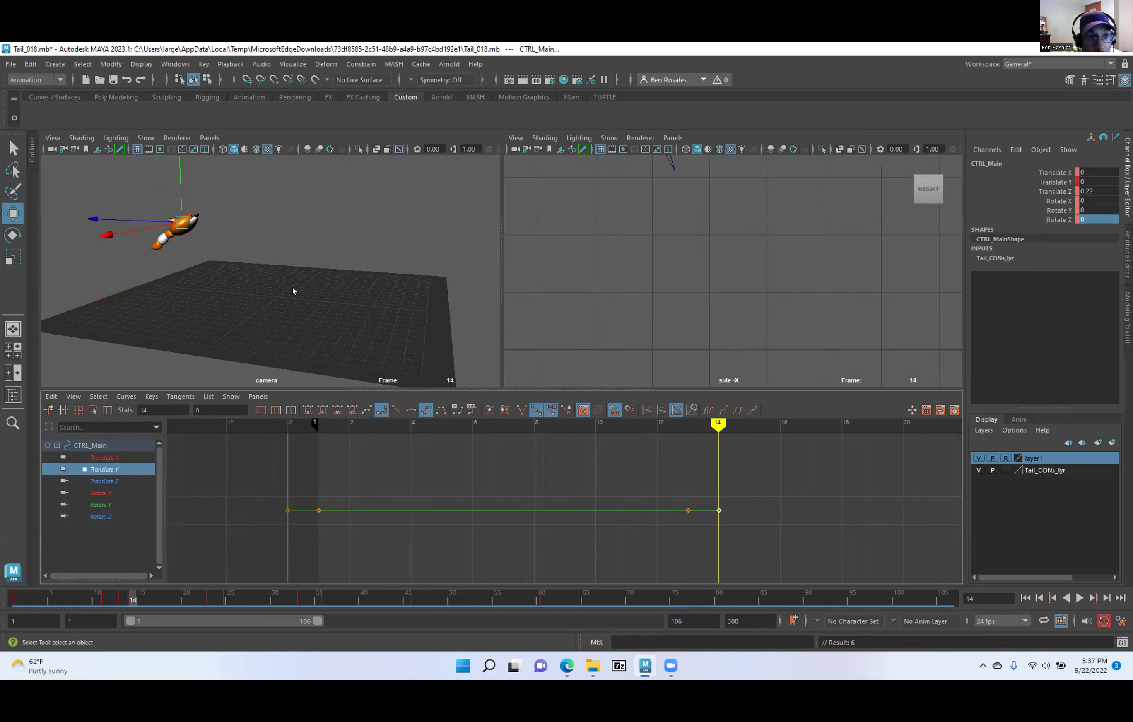
Select CTRL_Root at frame 14 and isolate its Translate Y curve for inspection around that frame.
{"action": "key", "text": "f"}
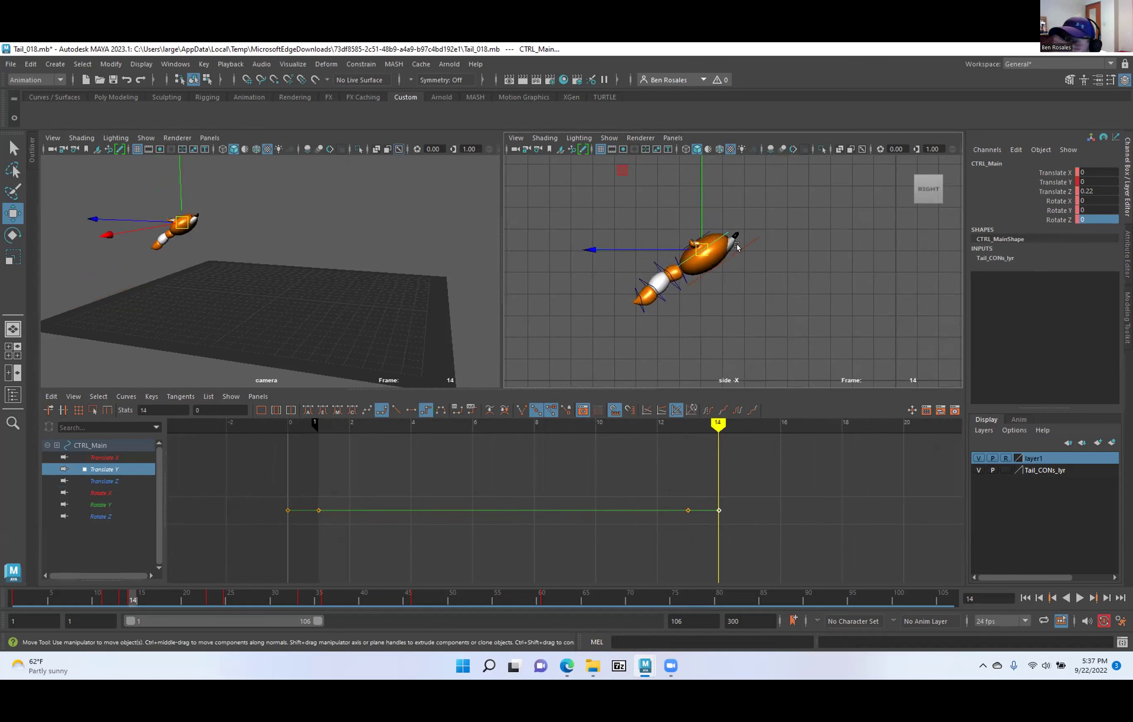
{"action": "left_click", "coordinate": [738, 248]}
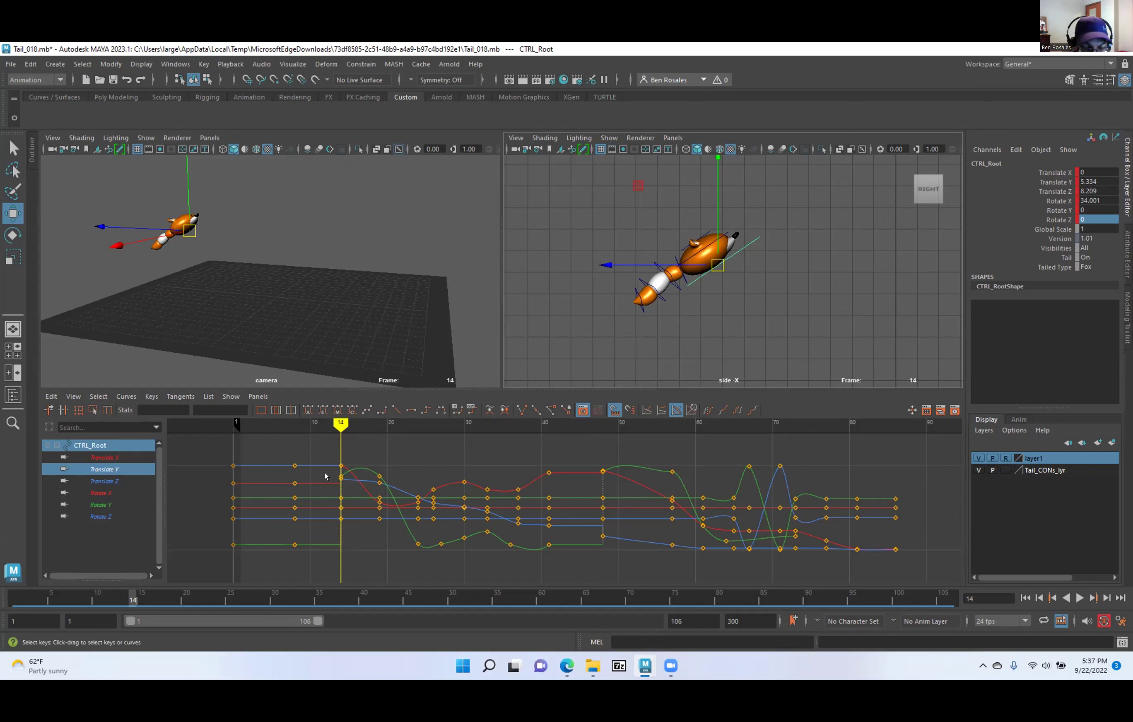
{"action": "mouse_move", "coordinate": [336, 420]}
{"action": "left_mouse_down"}
{"action": "mouse_move", "coordinate": [407, 439]}
{"action": "mouse_move", "coordinate": [339, 457]}
{"action": "left_mouse_up"}
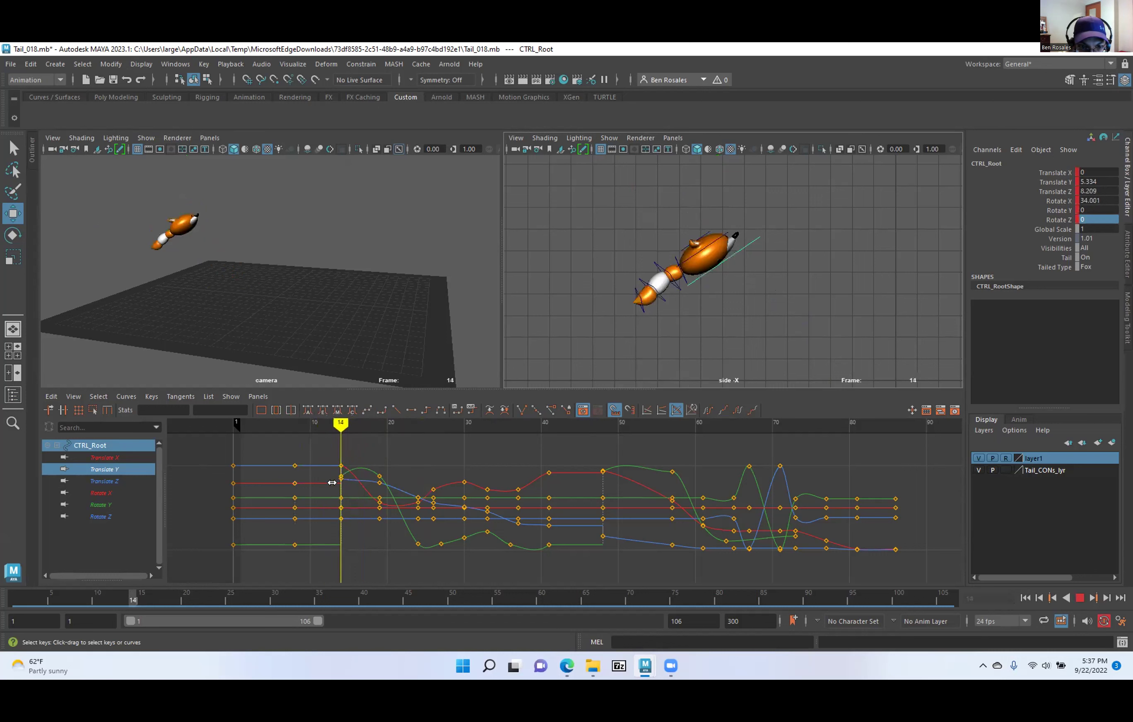
{"action": "key", "text": "alt+v"}
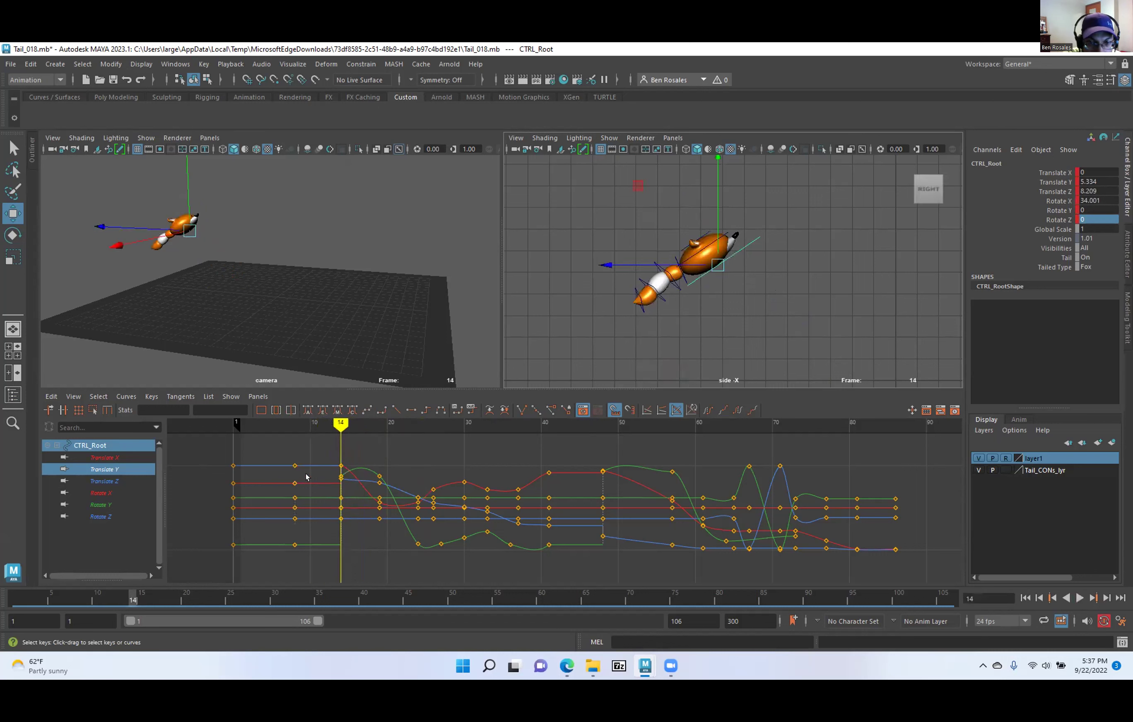
{"action": "left_click", "coordinate": [101, 469]}
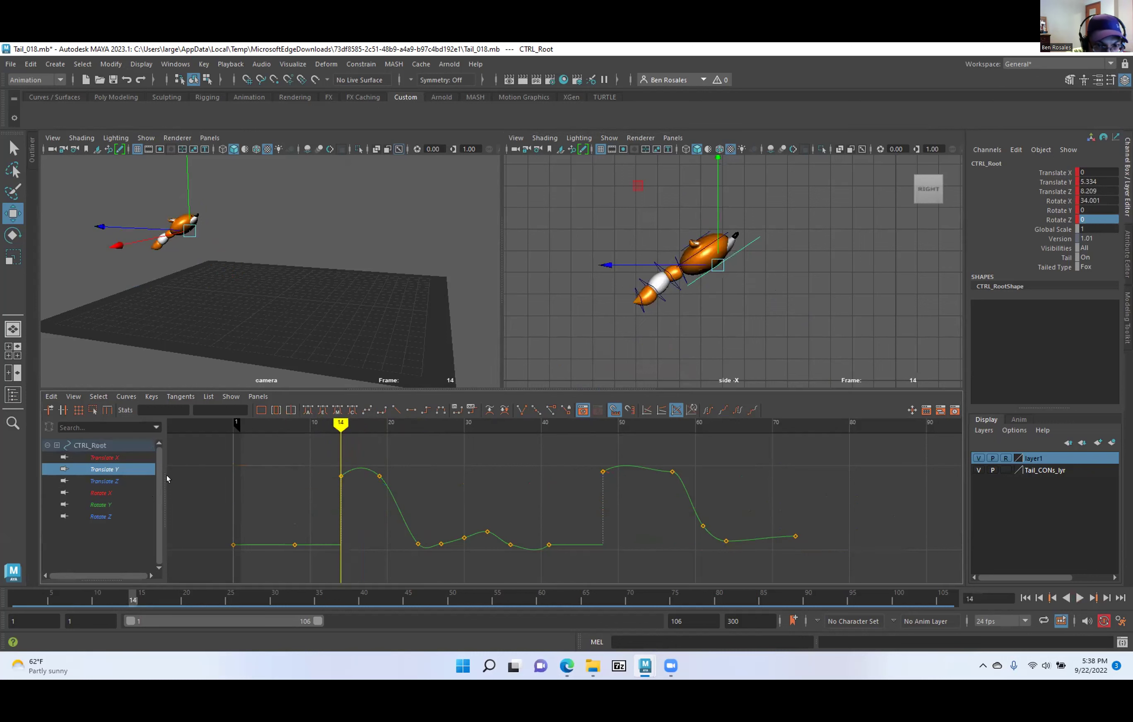
{"action": "middle_click_drag", "start_coordinate": [262, 494], "coordinate": [459, 492], "text": "alt"}
{"action": "right_click_drag", "start_coordinate": [459, 493], "coordinate": [467, 499], "text": "alt+shift"}
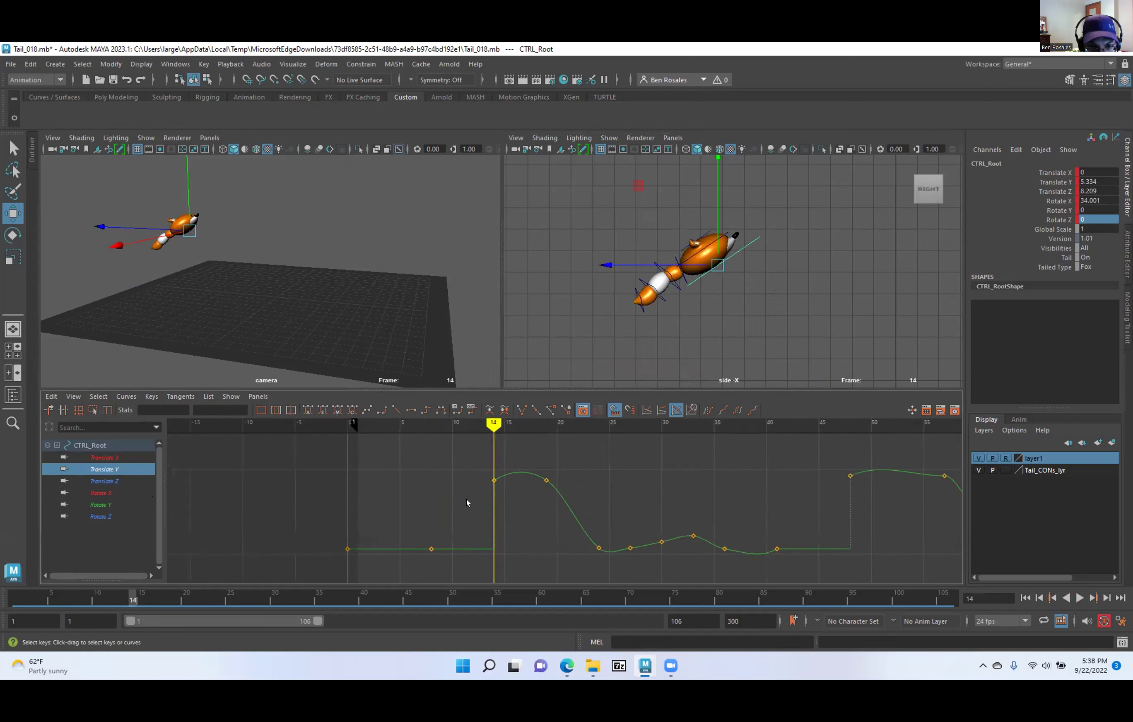
Move CTRL_Root's flat Translate Y key before the jump five frames forward to frame 13.
{"action": "key", "text": "alt+comma"}
{"action": "key", "text": "s"}
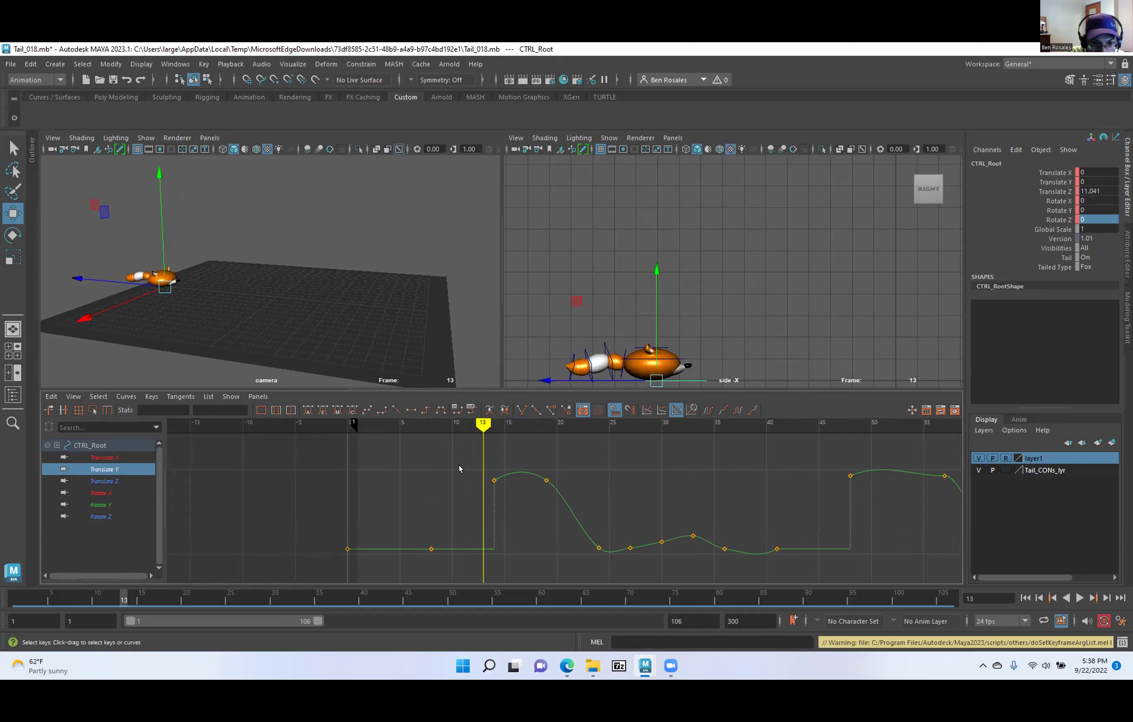
{"action": "left_click_drag", "start_coordinate": [420, 560], "coordinate": [461, 539]}
{"action": "middle_click_drag", "start_coordinate": [404, 512], "coordinate": [461, 498], "text": "shift"}
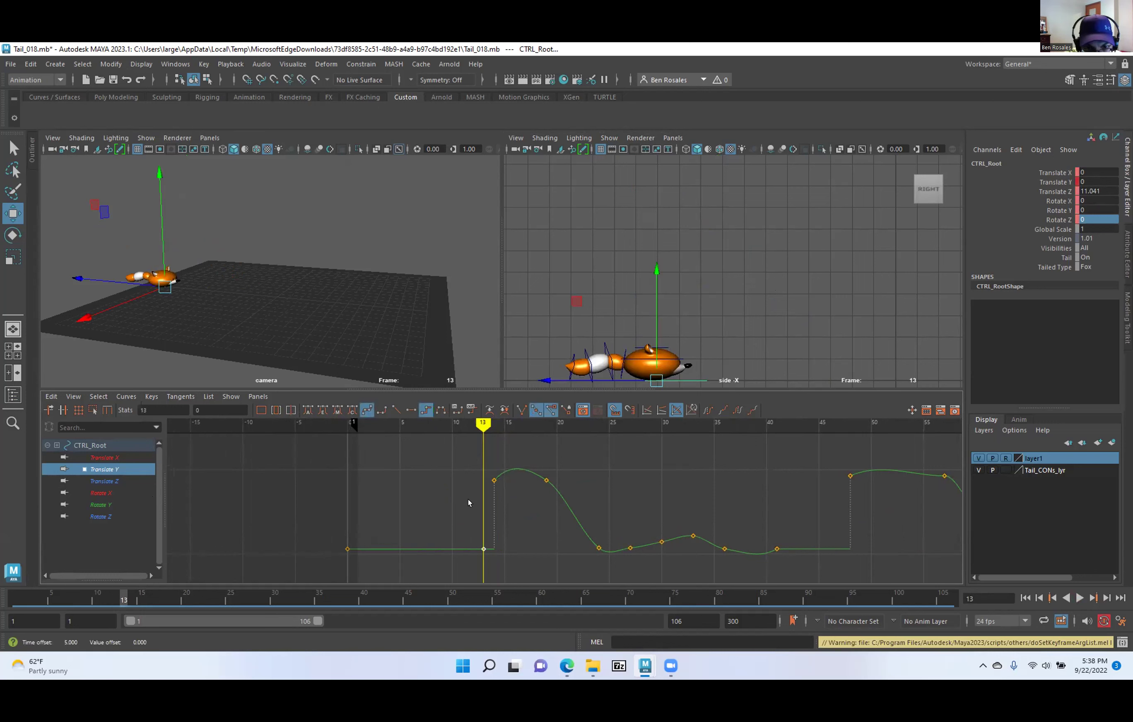
Compare CTRL_Root's Translate Y keys at frames 13 and 14, set the frame 14 key to 0 and check the pose there.
{"action": "mouse_move", "coordinate": [478, 427]}
{"action": "left_mouse_down"}
{"action": "mouse_move", "coordinate": [449, 429]}
{"action": "mouse_move", "coordinate": [492, 438]}
{"action": "left_mouse_up"}
{"action": "left_click", "coordinate": [494, 481]}
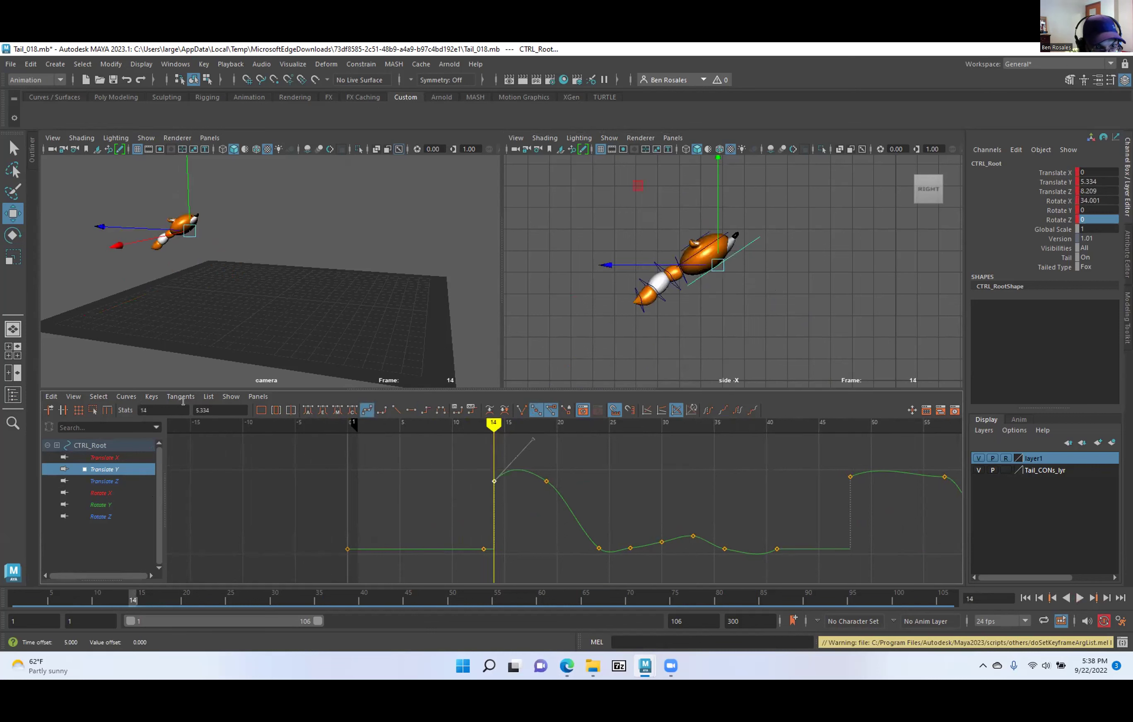
{"action": "left_click_drag", "start_coordinate": [497, 420], "coordinate": [482, 429]}
{"action": "left_click_drag", "start_coordinate": [506, 566], "coordinate": [471, 535]}
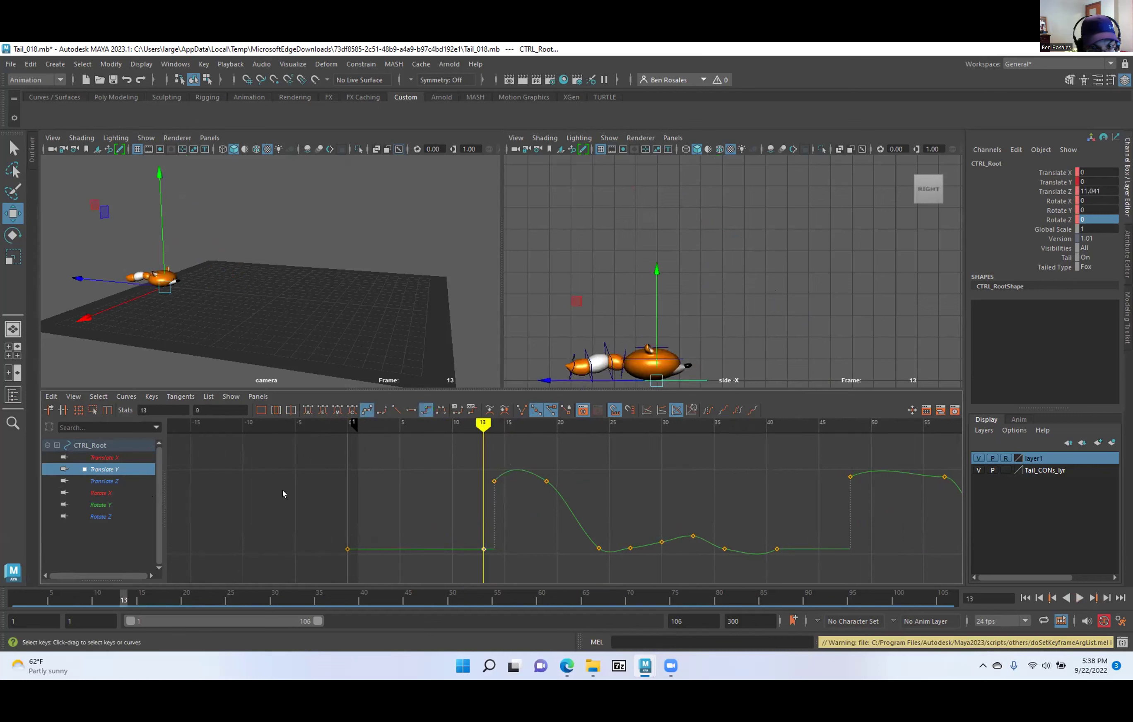
{"action": "left_click", "coordinate": [496, 483]}
{"action": "left_click", "coordinate": [236, 409]}
{"action": "type", "text": "0"}
{"action": "key", "text": "Return"}
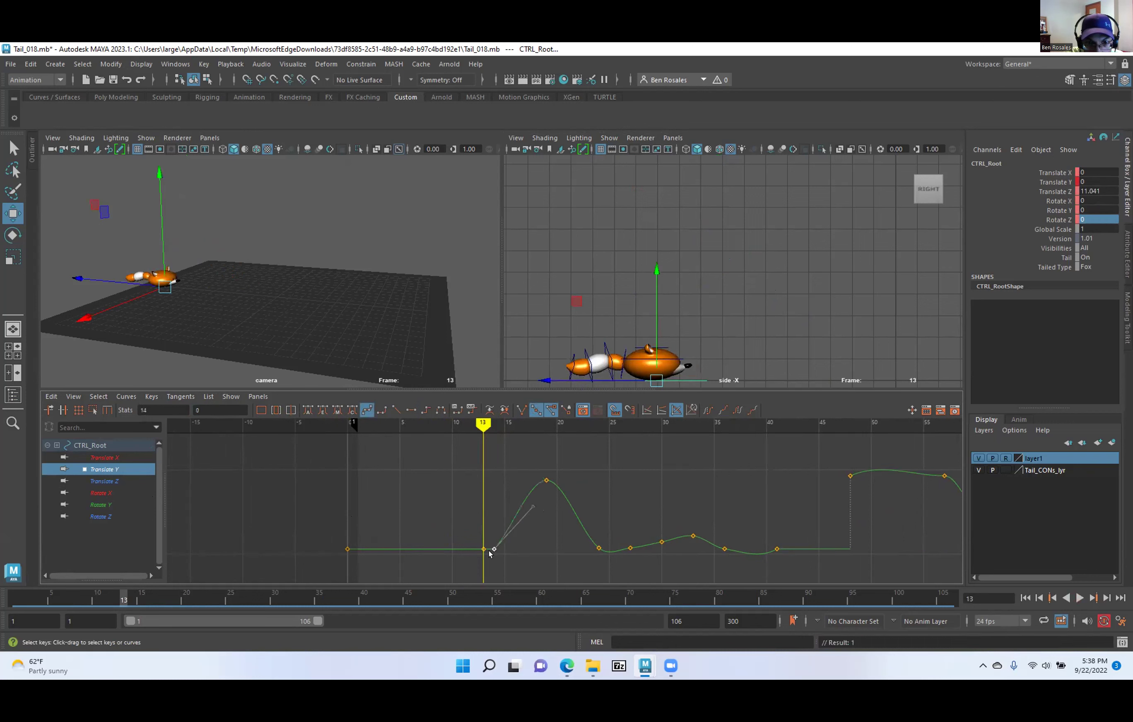
{"action": "mouse_move", "coordinate": [474, 427]}
{"action": "left_mouse_down"}
{"action": "mouse_move", "coordinate": [505, 427]}
{"action": "mouse_move", "coordinate": [493, 427]}
{"action": "left_mouse_up"}
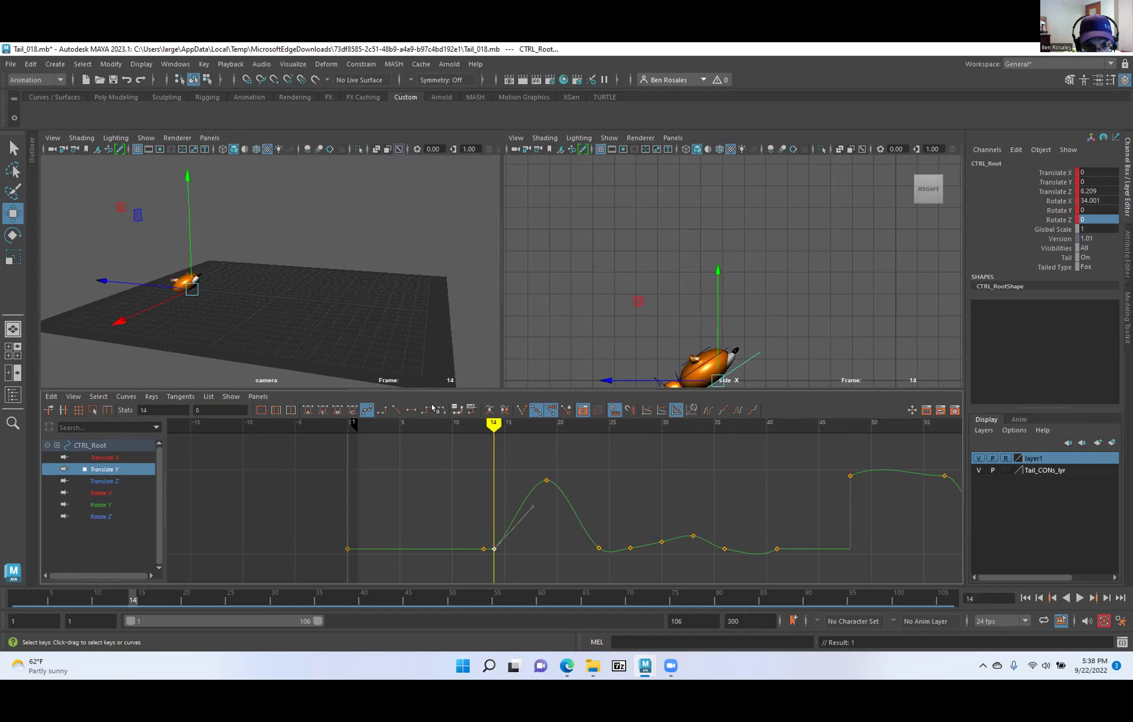
Give CTRL_Root's Translate Y keys linear tangents at frames 14 and 24 and flat tangents at the frame 19 jump peak.
{"action": "left_click", "coordinate": [396, 409]}
{"action": "left_click_drag", "start_coordinate": [495, 427], "coordinate": [535, 427]}
{"action": "left_click_drag", "start_coordinate": [578, 497], "coordinate": [444, 458]}
{"action": "mouse_move", "coordinate": [533, 422]}
{"action": "left_mouse_down"}
{"action": "mouse_move", "coordinate": [570, 435]}
{"action": "mouse_move", "coordinate": [527, 437]}
{"action": "mouse_move", "coordinate": [540, 438]}
{"action": "left_mouse_up"}
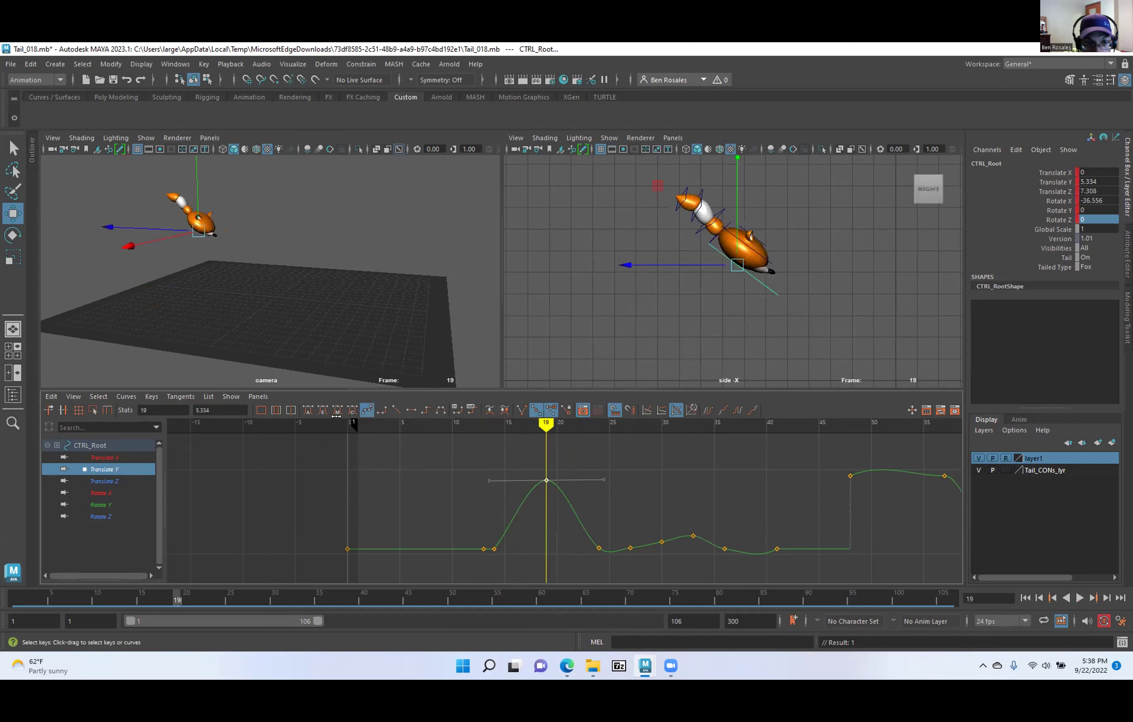
{"action": "left_click", "coordinate": [411, 410]}
{"action": "left_click_drag", "start_coordinate": [546, 443], "coordinate": [594, 446]}
{"action": "left_click_drag", "start_coordinate": [589, 565], "coordinate": [611, 533]}
{"action": "left_click", "coordinate": [396, 410]}
{"action": "middle_click_drag", "start_coordinate": [468, 466], "coordinate": [417, 495], "text": "alt"}
{"action": "right_click_drag", "start_coordinate": [416, 495], "coordinate": [442, 452], "text": "alt"}
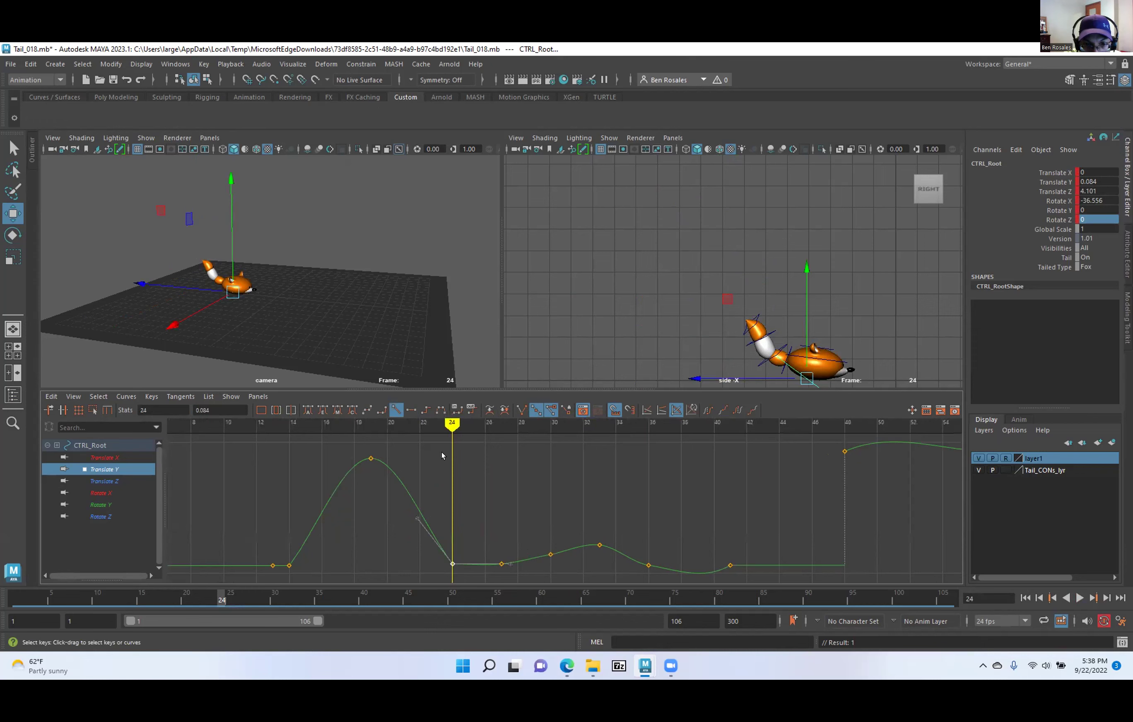
{"action": "key", "text": "a"}
At frame 14, temporarily set CTRL_Root's Rotate X to 0 to level the body for posing.
{"action": "mouse_move", "coordinate": [539, 423]}
{"action": "left_mouse_down"}
{"action": "mouse_move", "coordinate": [470, 435]}
{"action": "mouse_move", "coordinate": [503, 439]}
{"action": "mouse_move", "coordinate": [480, 443]}
{"action": "mouse_move", "coordinate": [491, 446]}
{"action": "left_mouse_up"}
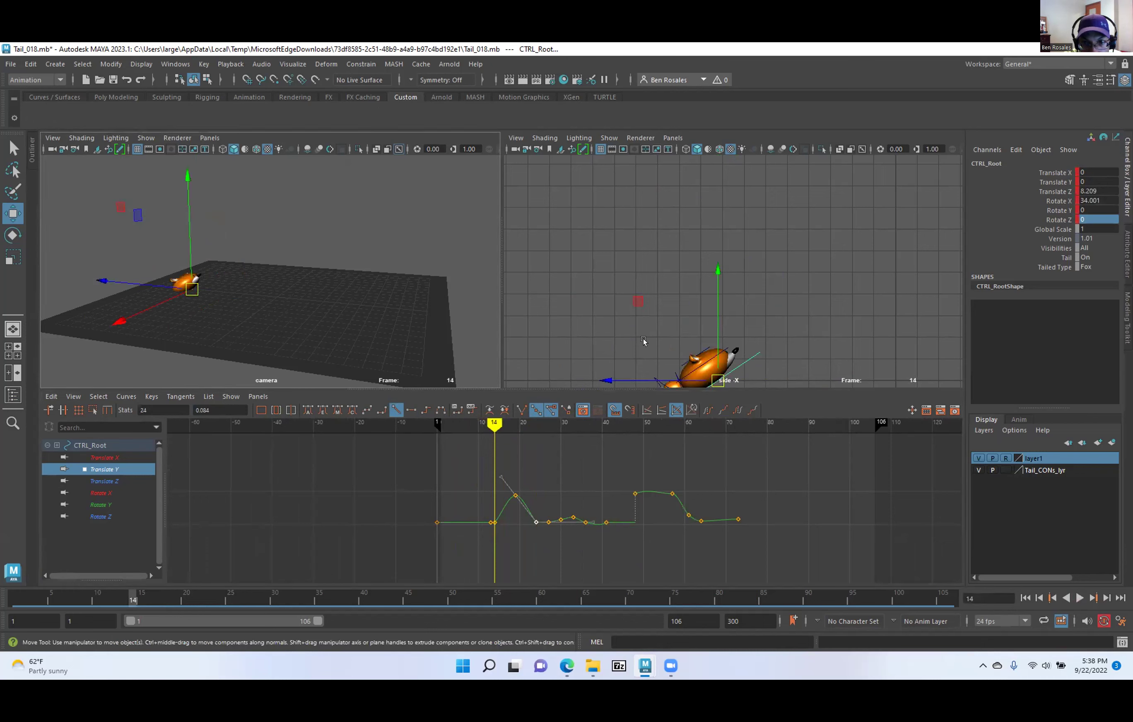
{"action": "middle_click_drag", "start_coordinate": [535, 361], "coordinate": [539, 295], "text": "alt"}
{"action": "right_click_drag", "start_coordinate": [539, 295], "coordinate": [617, 319], "text": "alt"}
{"action": "middle_click_drag", "start_coordinate": [617, 318], "coordinate": [612, 278], "text": "alt"}
{"action": "right_click_drag", "start_coordinate": [612, 278], "coordinate": [744, 323], "text": "alt"}
{"action": "middle_click_drag", "start_coordinate": [612, 345], "coordinate": [678, 314], "text": "alt"}
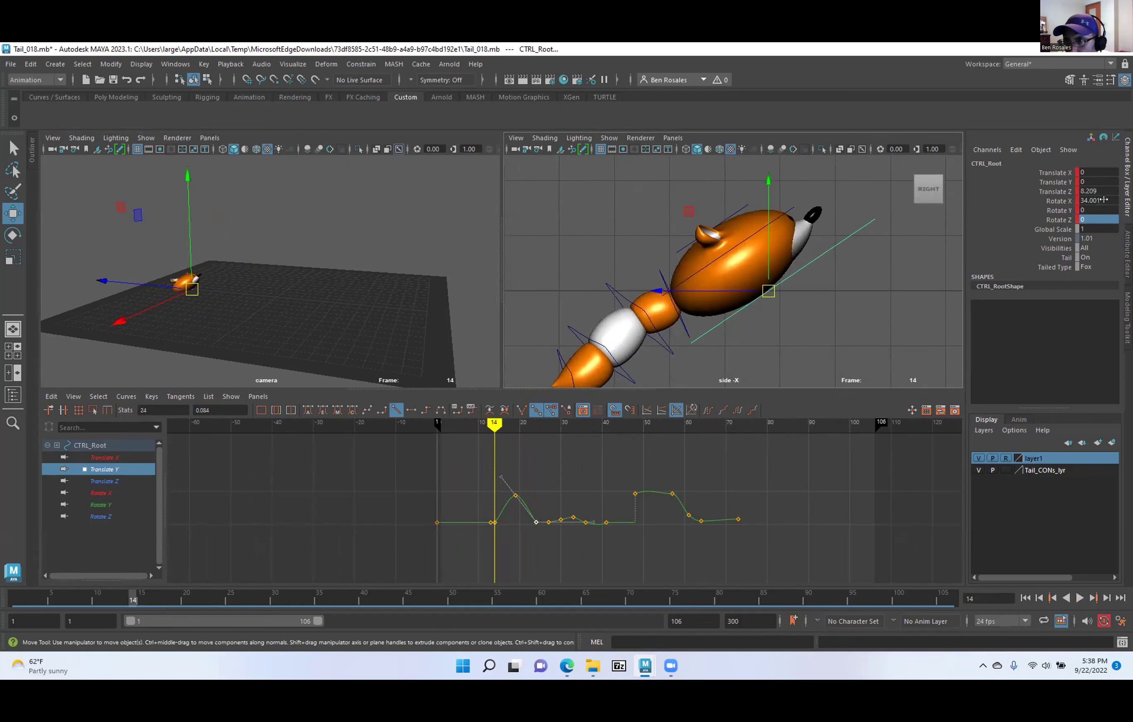
{"action": "left_click", "coordinate": [1095, 201]}
{"action": "type", "text": "0"}
{"action": "key", "text": "Return"}
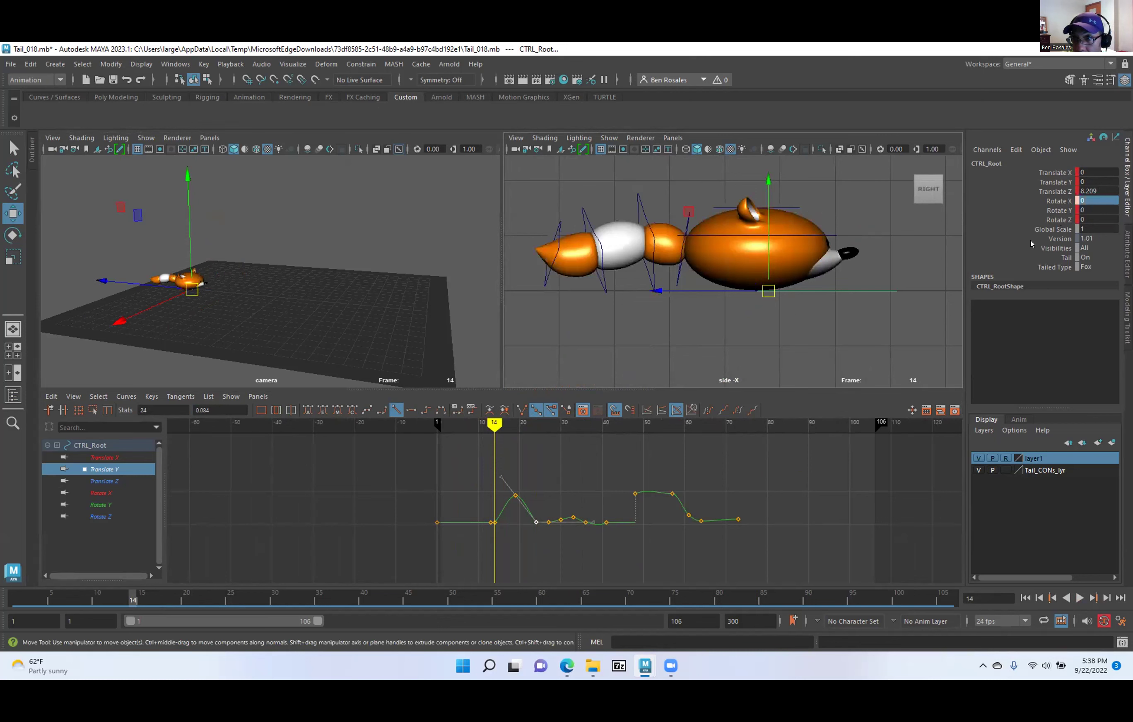
Select CTRL_Top at frame 14 and stretch the body upward to a Translate Y of about 0.705.
{"action": "middle_click_drag", "start_coordinate": [661, 293], "coordinate": [657, 316], "text": "alt"}
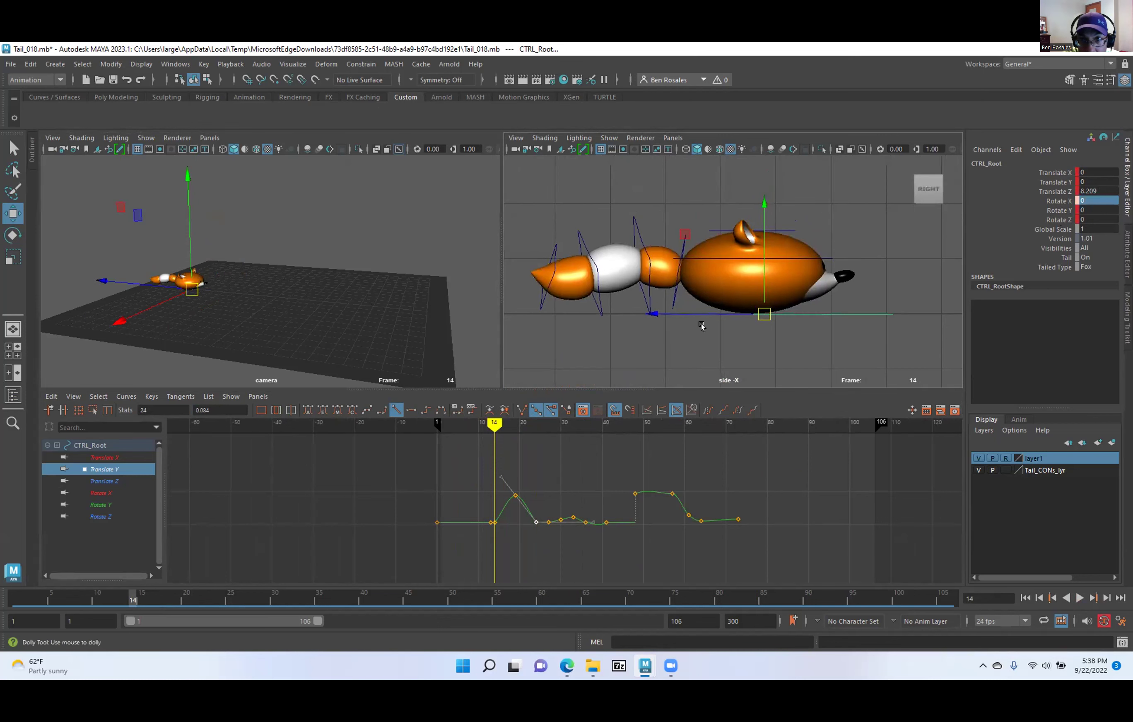
{"action": "right_click_drag", "start_coordinate": [704, 326], "coordinate": [741, 333], "text": "alt"}
{"action": "left_click", "coordinate": [786, 221]}
{"action": "middle_click_drag", "start_coordinate": [719, 270], "coordinate": [687, 336], "text": "alt"}
{"action": "left_click_drag", "start_coordinate": [731, 252], "coordinate": [718, 189]}
{"action": "middle_click_drag", "start_coordinate": [655, 512], "coordinate": [429, 536], "text": "alt+shift"}
{"action": "scroll", "coordinate": [400, 509], "scroll_direction": "down", "scroll_amount": 8}
{"action": "right_click_drag", "start_coordinate": [401, 510], "coordinate": [464, 518], "text": "alt+shift"}
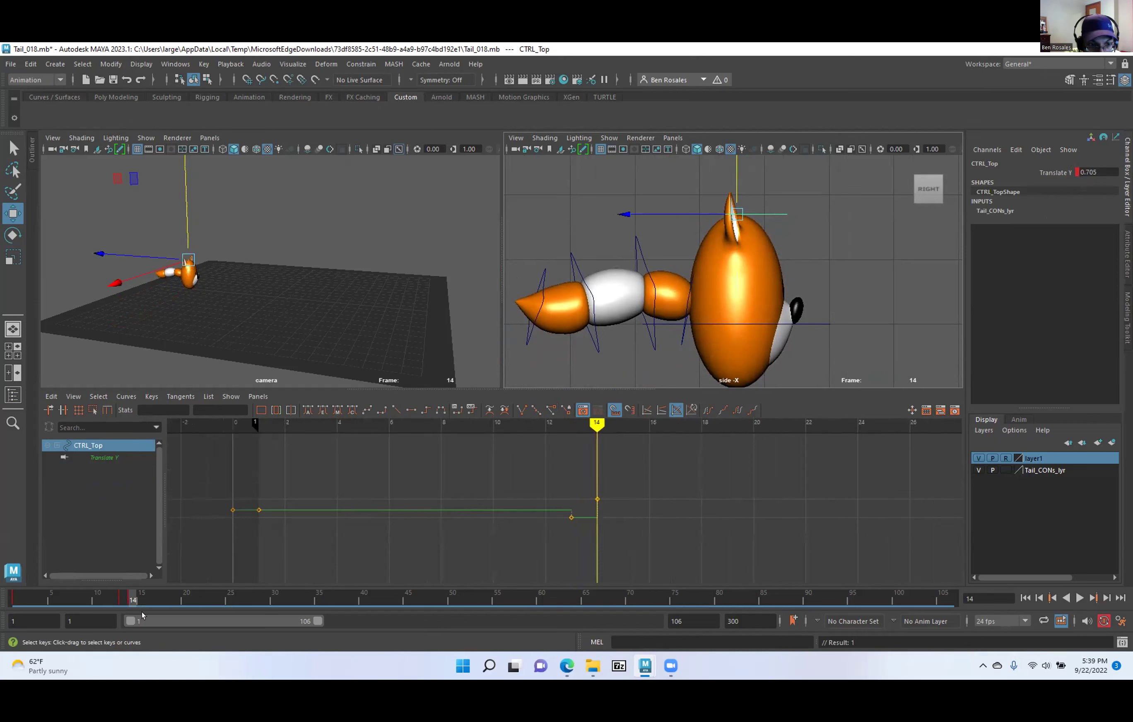
Select CTRL_Top and CTRL_Root together and compare the keyed poses at frames 1, 13 and 14.
{"action": "right_click_drag", "start_coordinate": [785, 341], "coordinate": [757, 341], "text": "alt"}
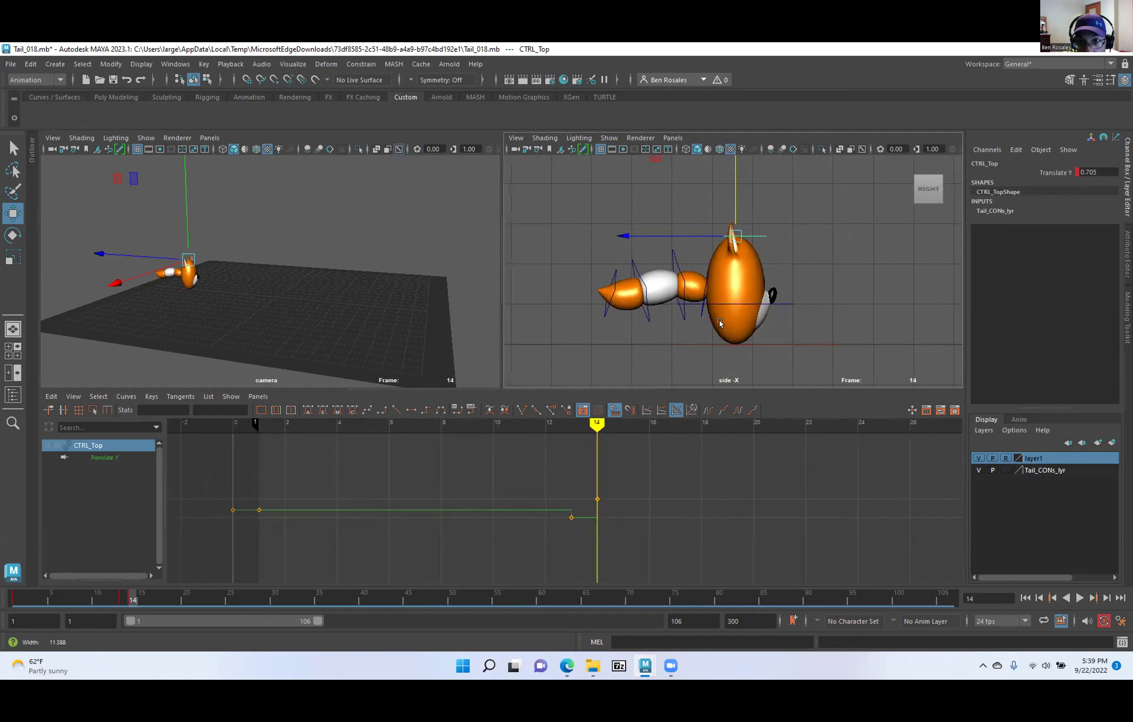
{"action": "left_click", "coordinate": [764, 341], "text": "shift"}
{"action": "key", "text": "comma"}
{"action": "key", "text": "comma"}
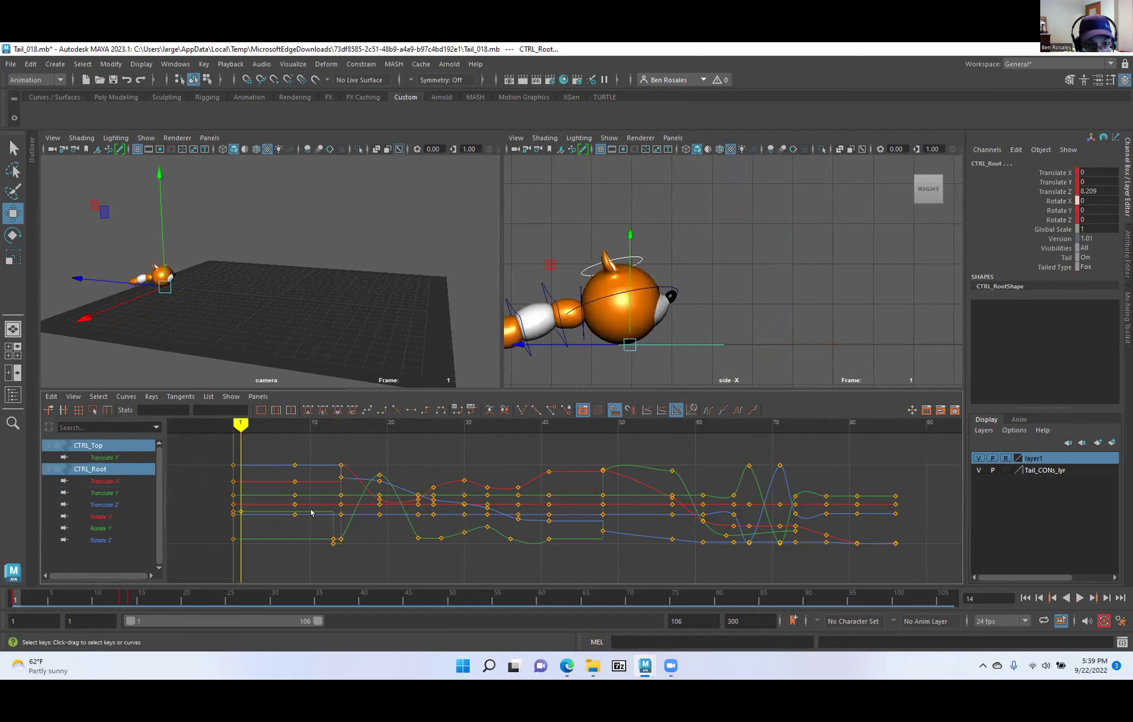
{"action": "key", "text": "period"}
{"action": "key", "text": "period"}
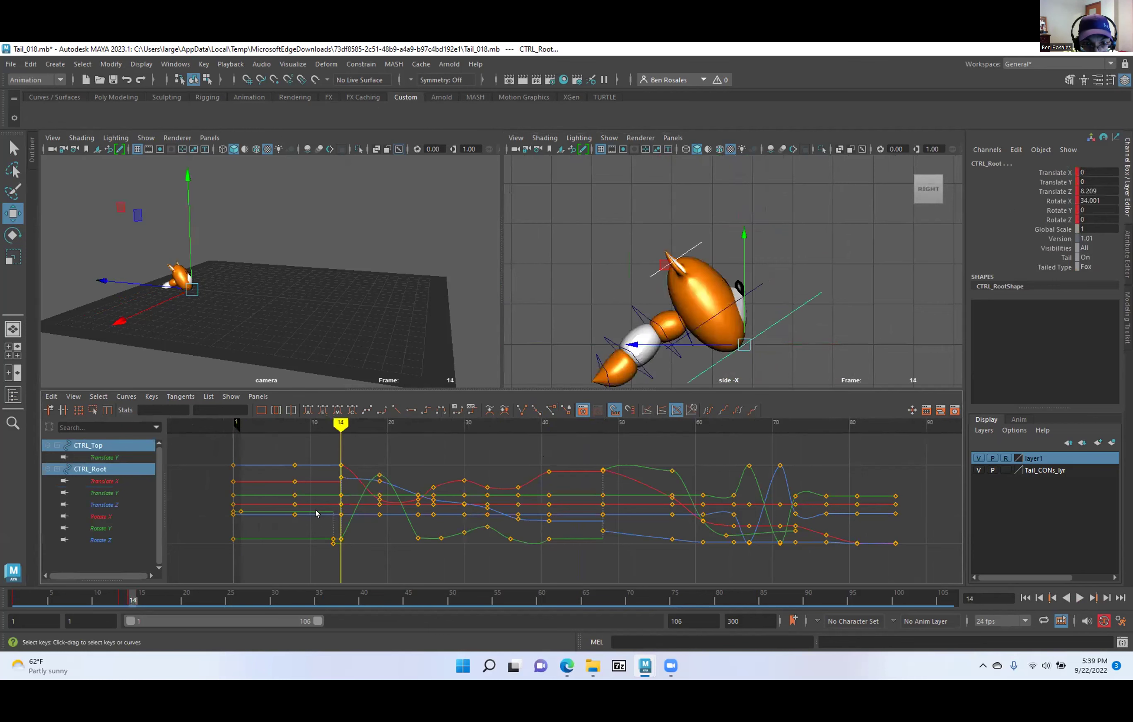
{"action": "key", "text": "comma"}
{"action": "key", "text": "comma"}
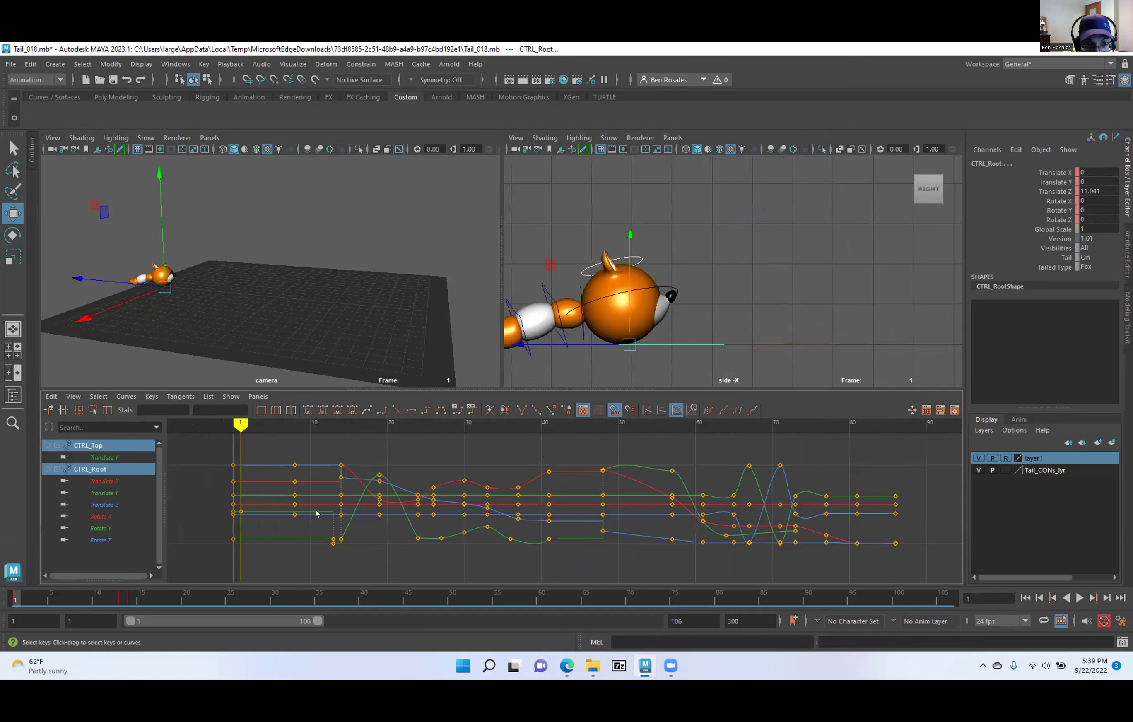
{"action": "key", "text": "period"}
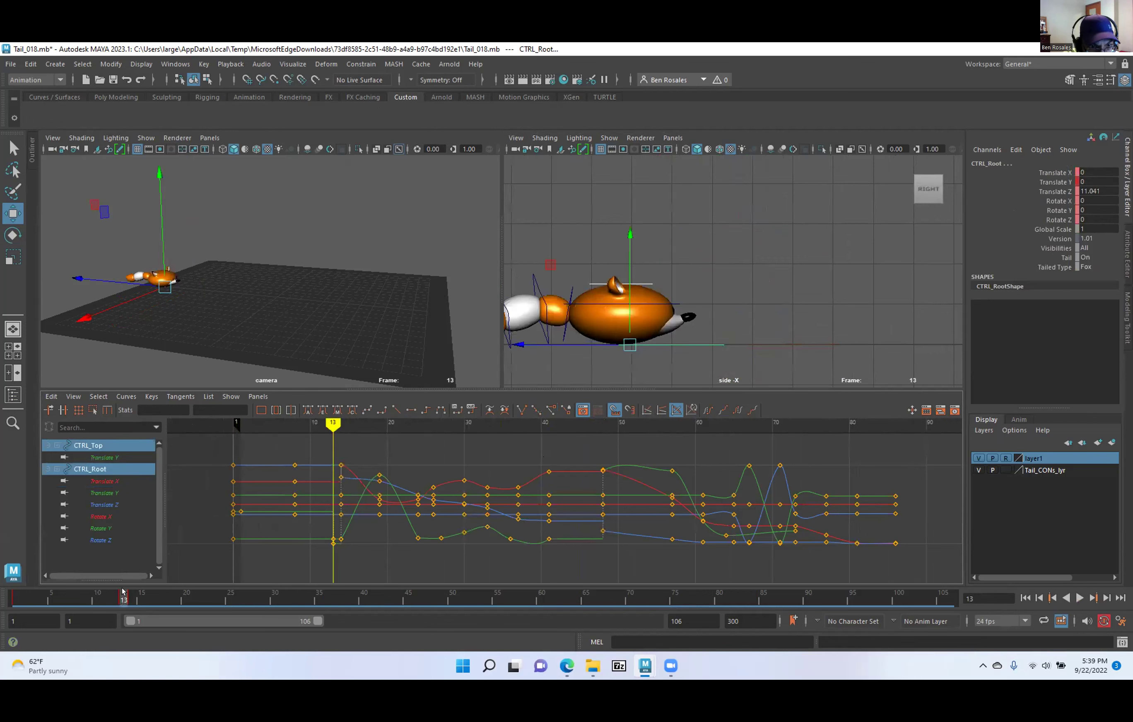
At frame 19, try lowering the selected CTRL_Top and CTRL_Root together in Y, and undo the move.
{"action": "left_click_drag", "start_coordinate": [130, 597], "coordinate": [177, 605]}
{"action": "right_click_drag", "start_coordinate": [812, 261], "coordinate": [645, 249], "text": "alt"}
{"action": "key", "text": "f"}
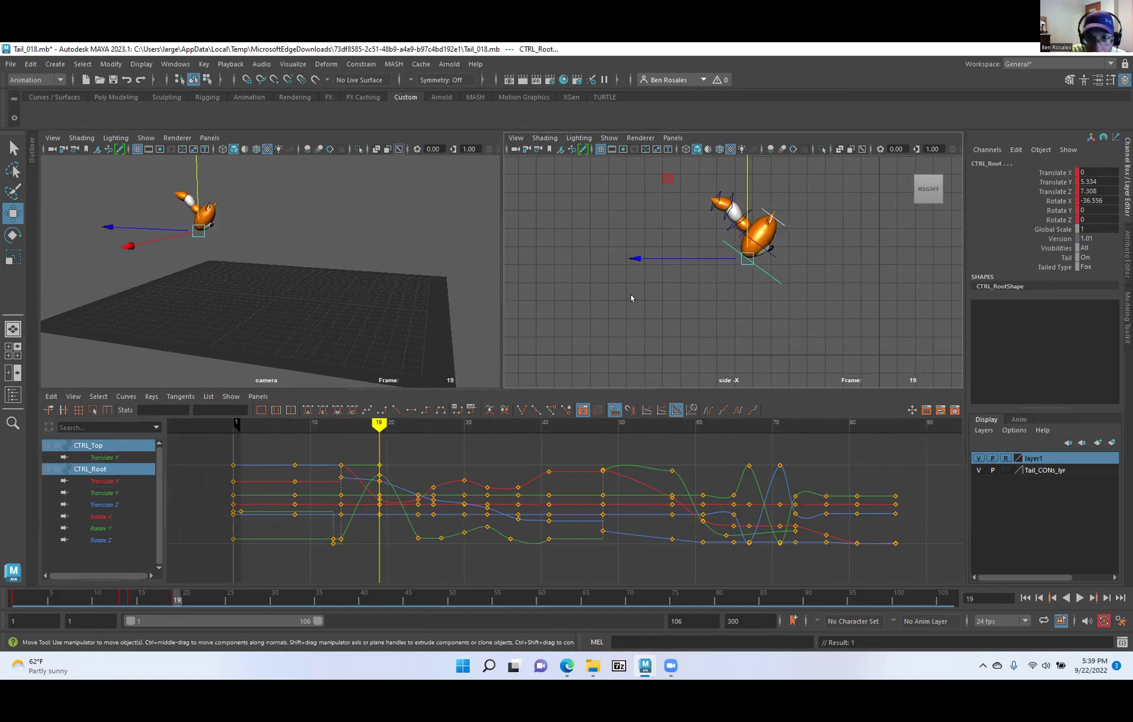
{"action": "middle_click_drag", "start_coordinate": [666, 220], "coordinate": [651, 275]}
{"action": "left_click", "coordinate": [698, 286]}
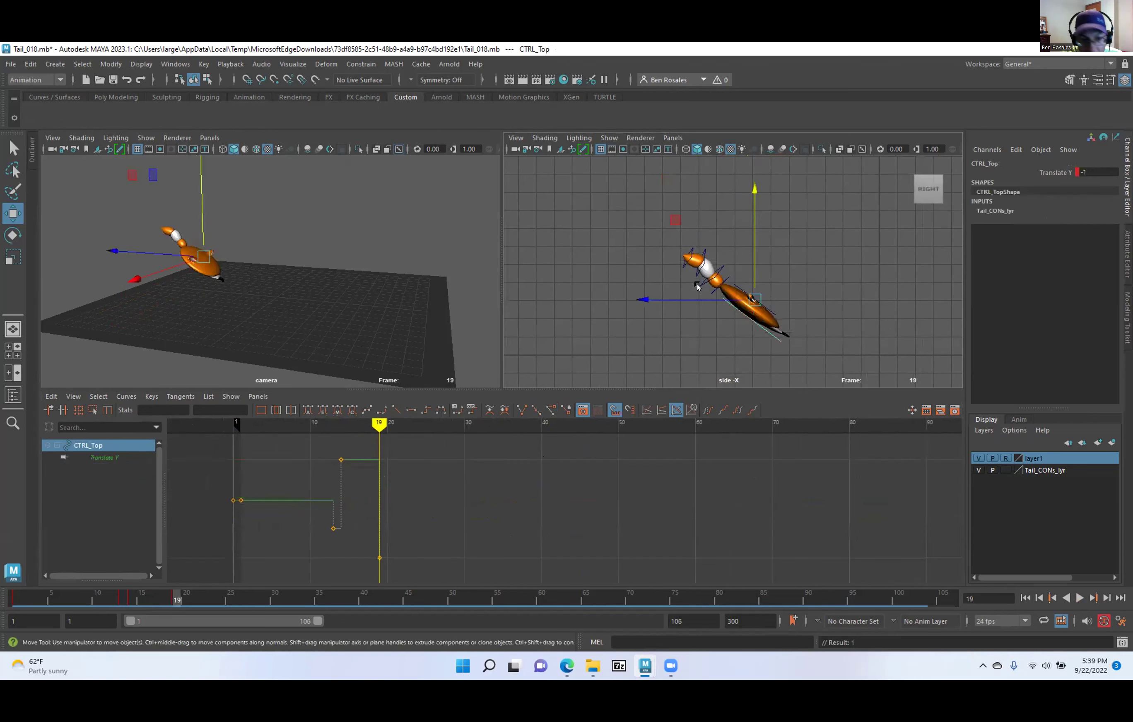
{"action": "key", "text": "ctrl+z"}
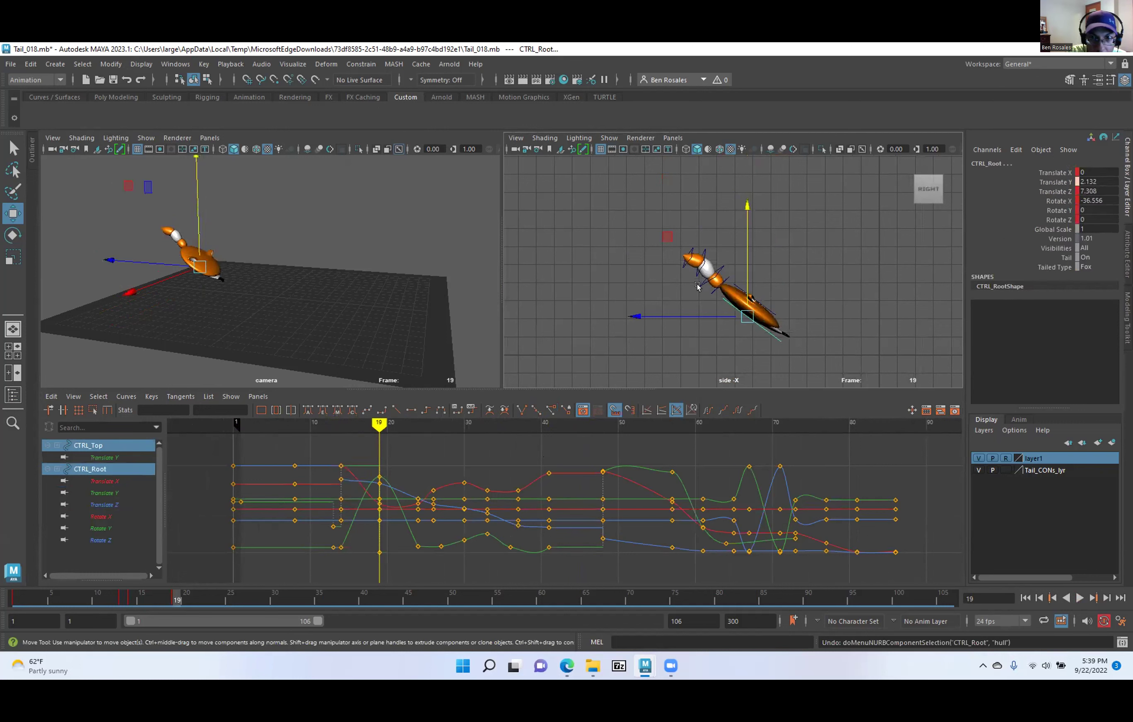
{"action": "key", "text": "ctrl+z"}
{"action": "key", "text": "ctrl+z"}
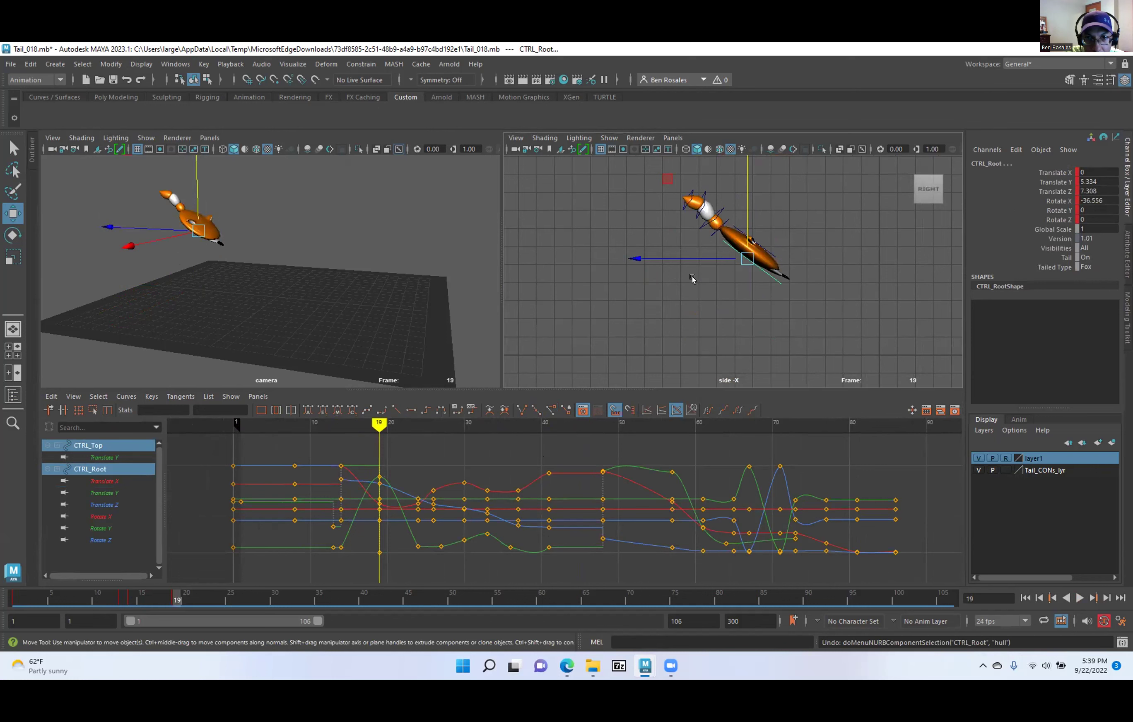
Step through the neighbouring keyed poses, select CTRL_Main at frame 19 and set its Translate Z to 0.
{"action": "key", "text": "comma"}
{"action": "key", "text": "comma"}
{"action": "key", "text": "period"}
{"action": "key", "text": "period"}
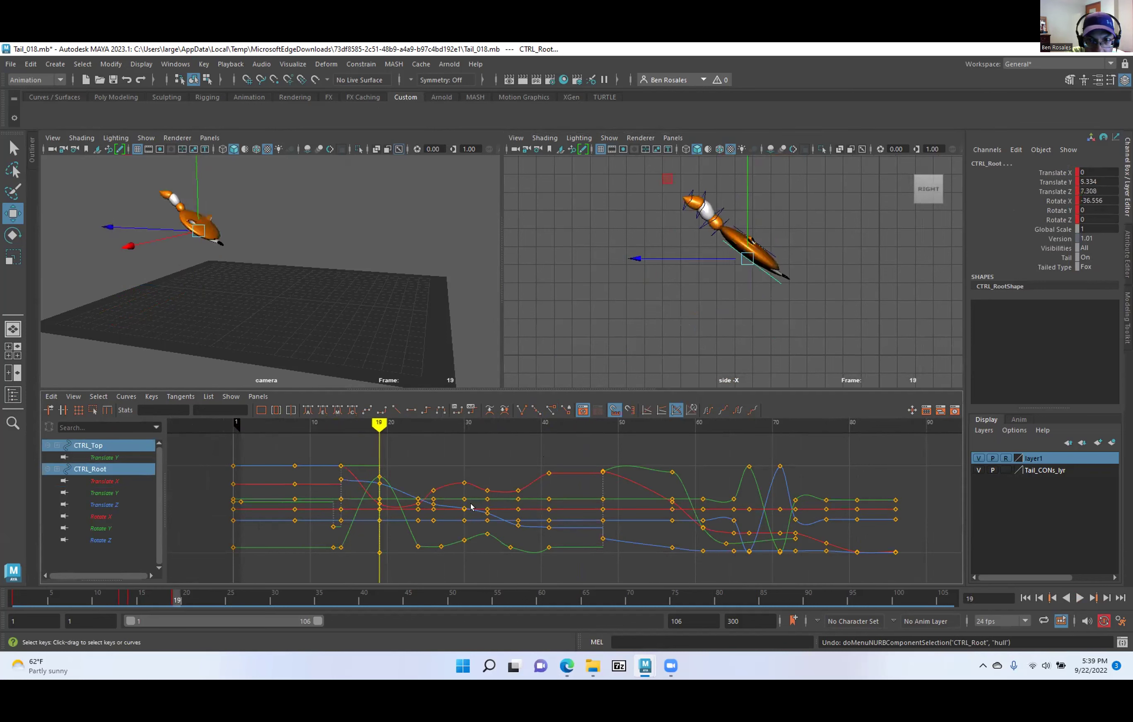
{"action": "key", "text": "f"}
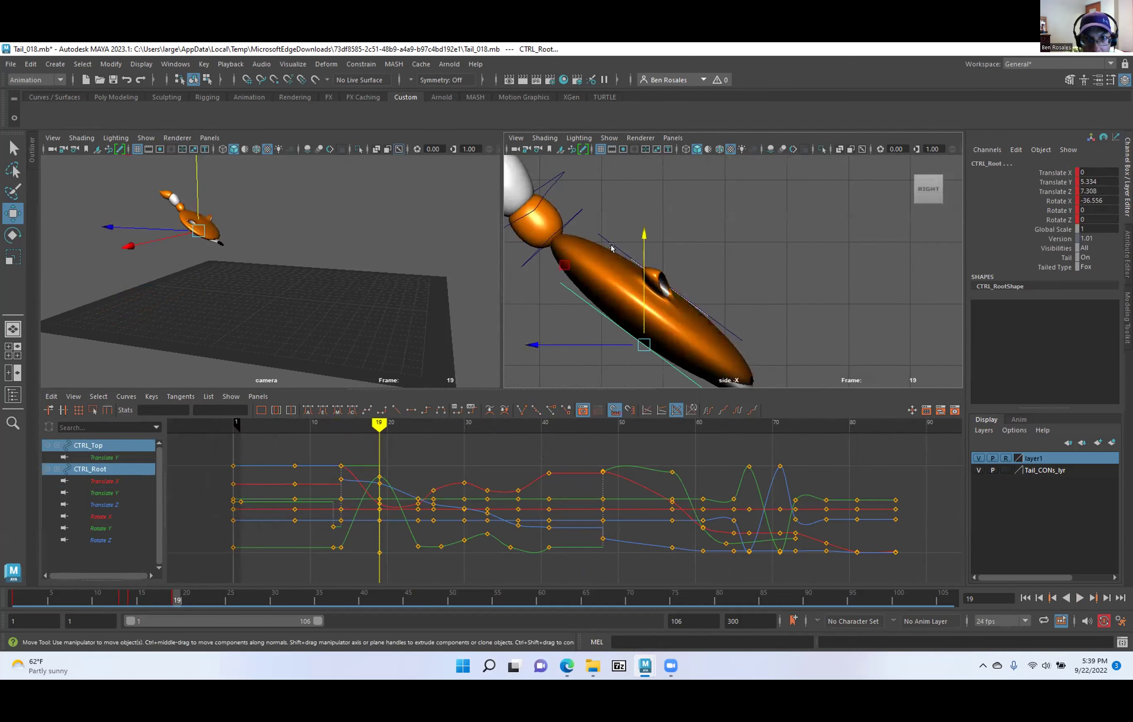
{"action": "left_click", "coordinate": [616, 245]}
{"action": "left_click", "coordinate": [606, 240]}
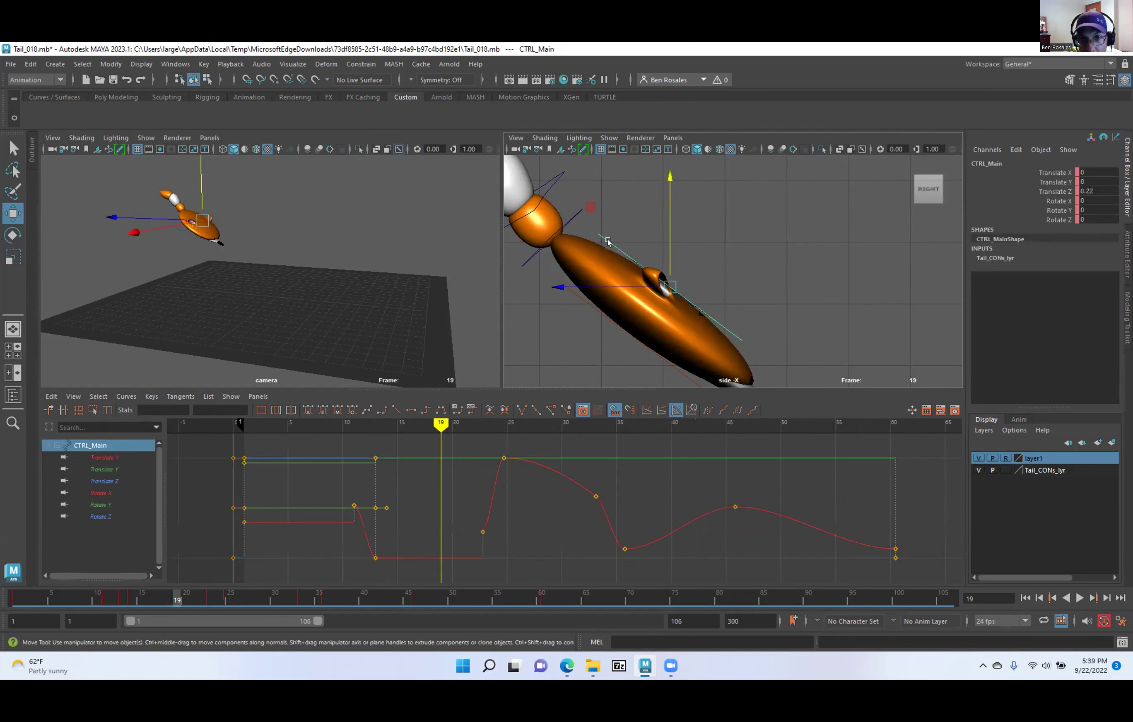
{"action": "key", "text": "Return"}
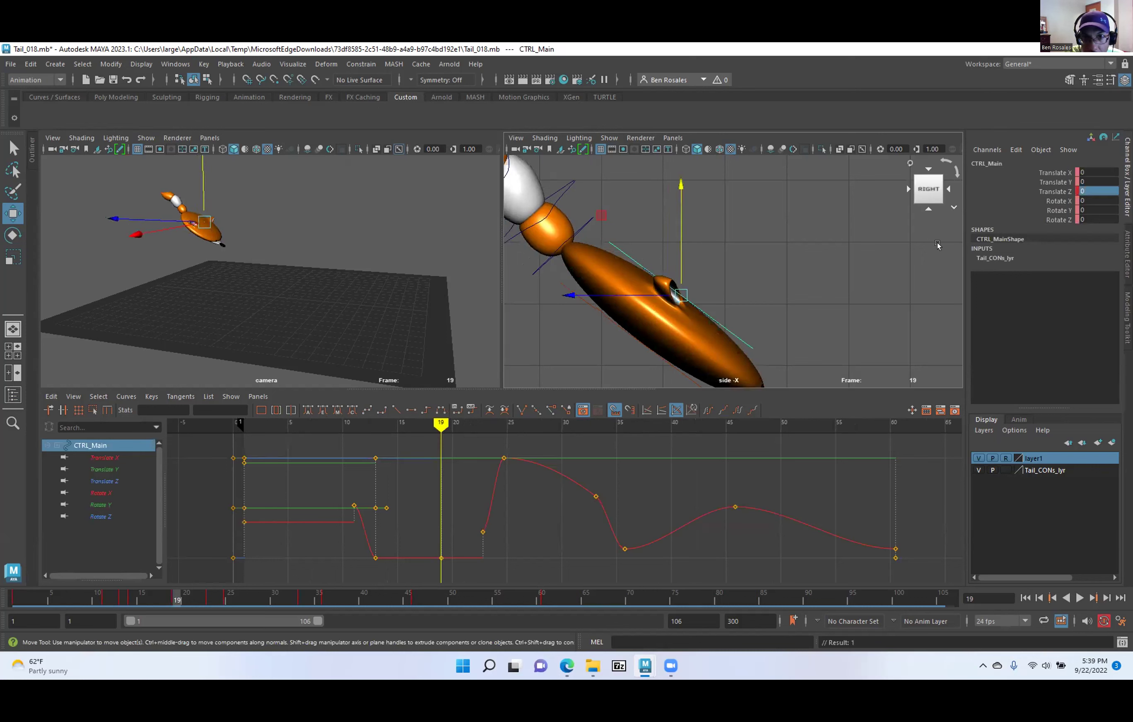
{"action": "mouse_move", "coordinate": [924, 217]}
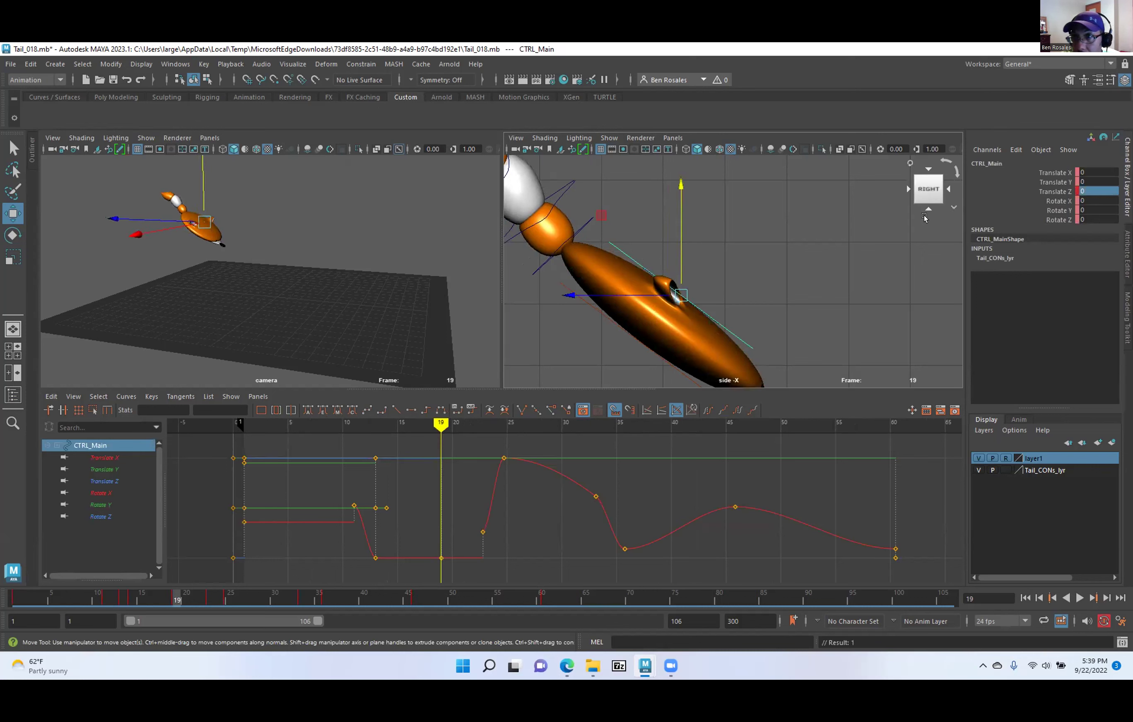
{"action": "left_click_drag", "start_coordinate": [677, 256], "coordinate": [690, 228]}
{"action": "key", "text": "ctrl+z"}
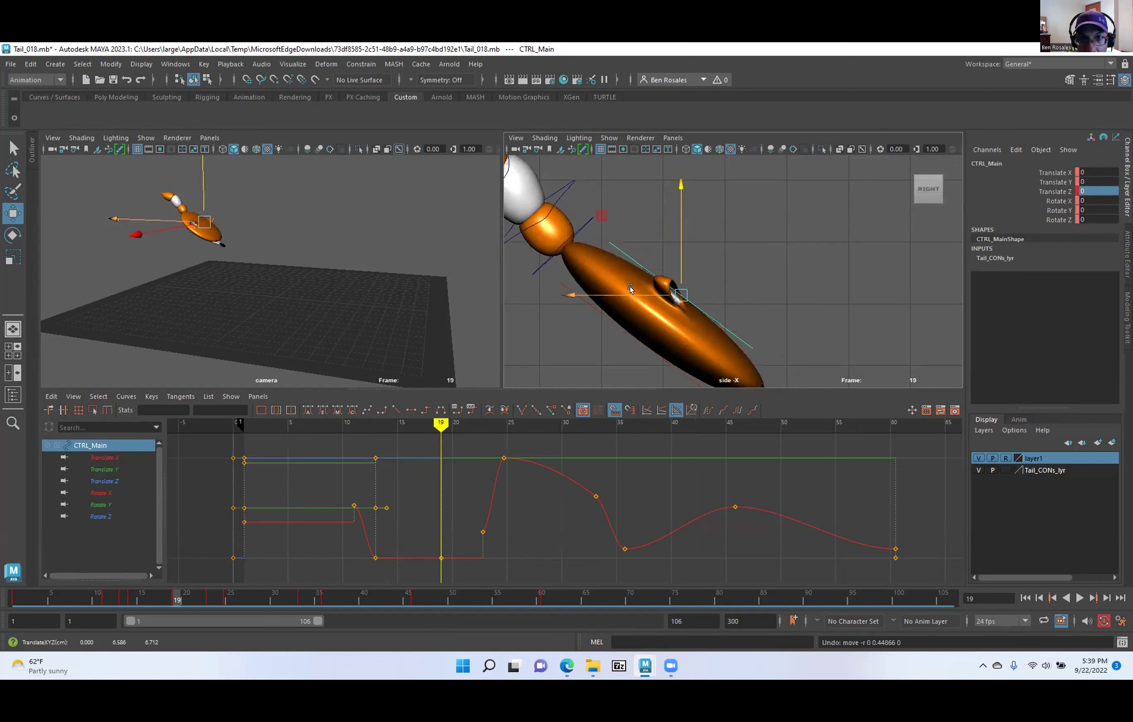
Using a perspective view, set CTRL_Top's Translate Y to 0 at frame 19 and check the poses at frames 17 and 19.
{"action": "right_click_drag", "start_coordinate": [694, 287], "coordinate": [628, 283], "text": "alt"}
{"action": "key", "text": "space"}
{"action": "left_click_drag", "start_coordinate": [632, 286], "coordinate": [627, 264]}
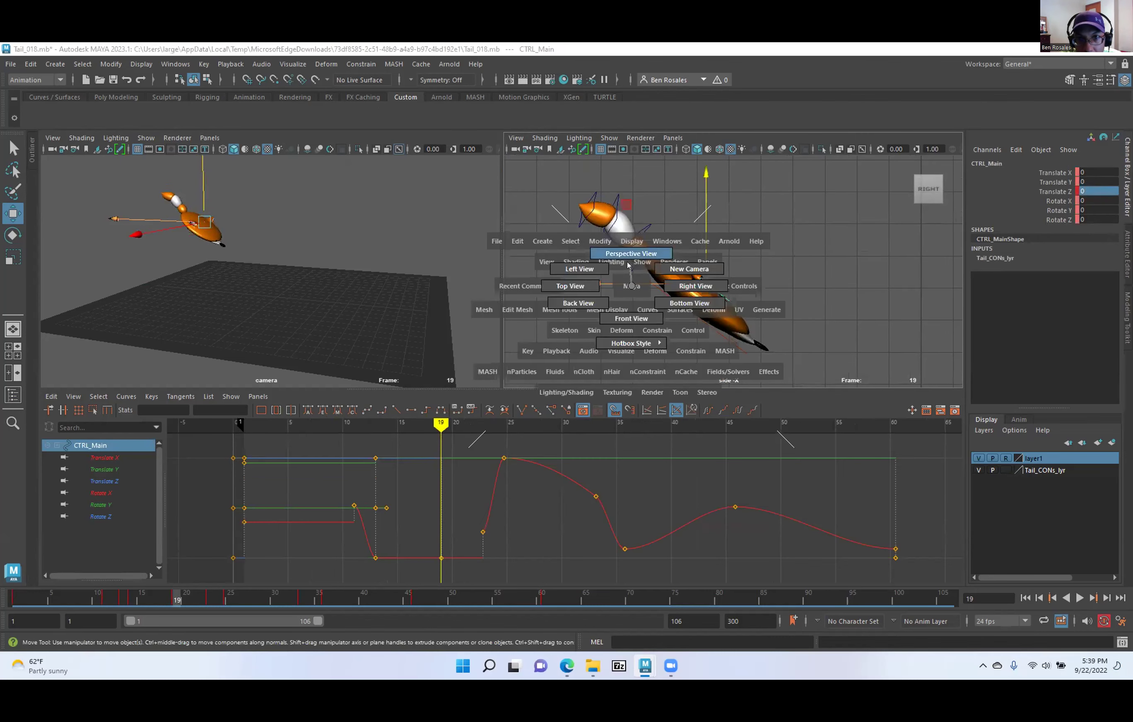
{"action": "left_click", "coordinate": [626, 255]}
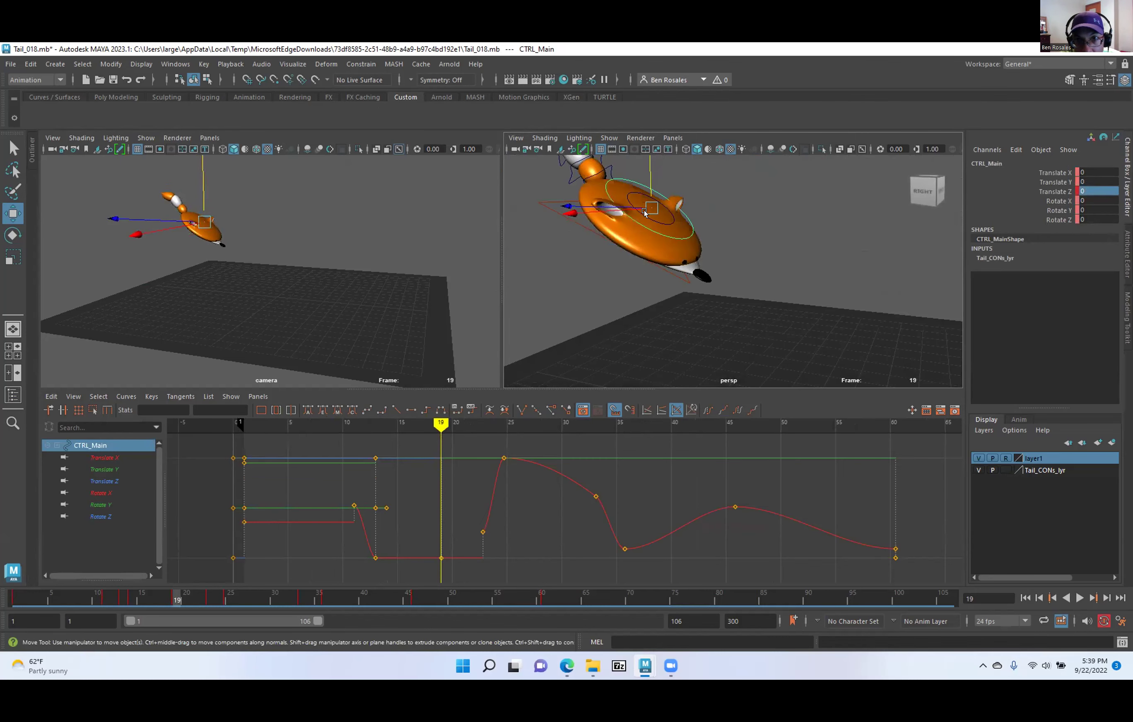
{"action": "left_click", "coordinate": [654, 219]}
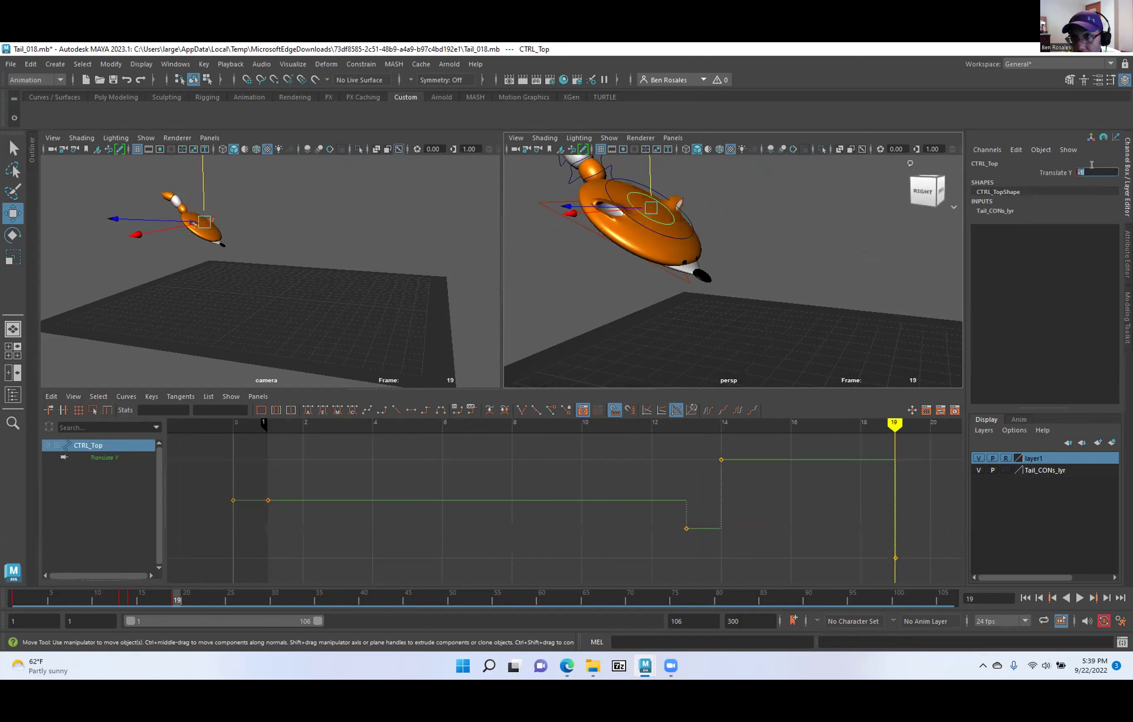
{"action": "type", "text": "0"}
{"action": "key", "text": "Return"}
{"action": "scroll", "coordinate": [559, 514], "scroll_direction": "down", "scroll_amount": 3}
{"action": "mouse_move", "coordinate": [172, 597]}
{"action": "left_mouse_down"}
{"action": "mouse_move", "coordinate": [133, 597]}
{"action": "mouse_move", "coordinate": [159, 597]}
{"action": "left_mouse_up"}
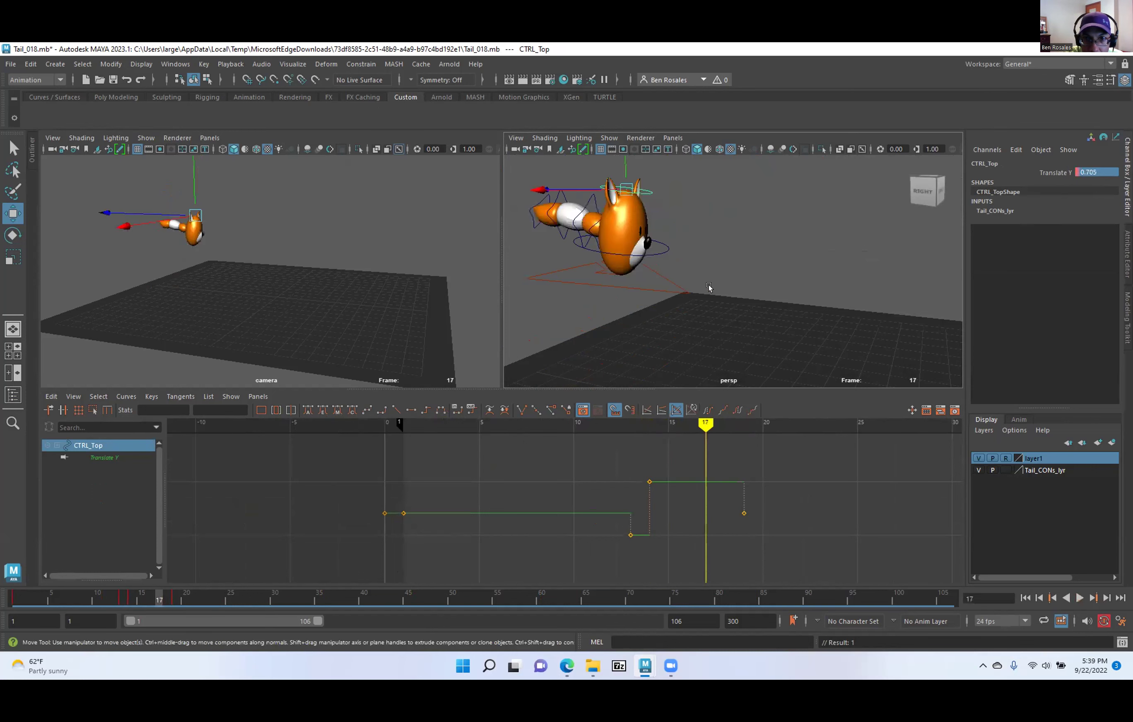
{"action": "left_click_drag", "start_coordinate": [690, 286], "coordinate": [721, 278], "text": "alt"}
{"action": "right_click_drag", "start_coordinate": [721, 278], "coordinate": [663, 273], "text": "alt"}
{"action": "key", "text": "period"}
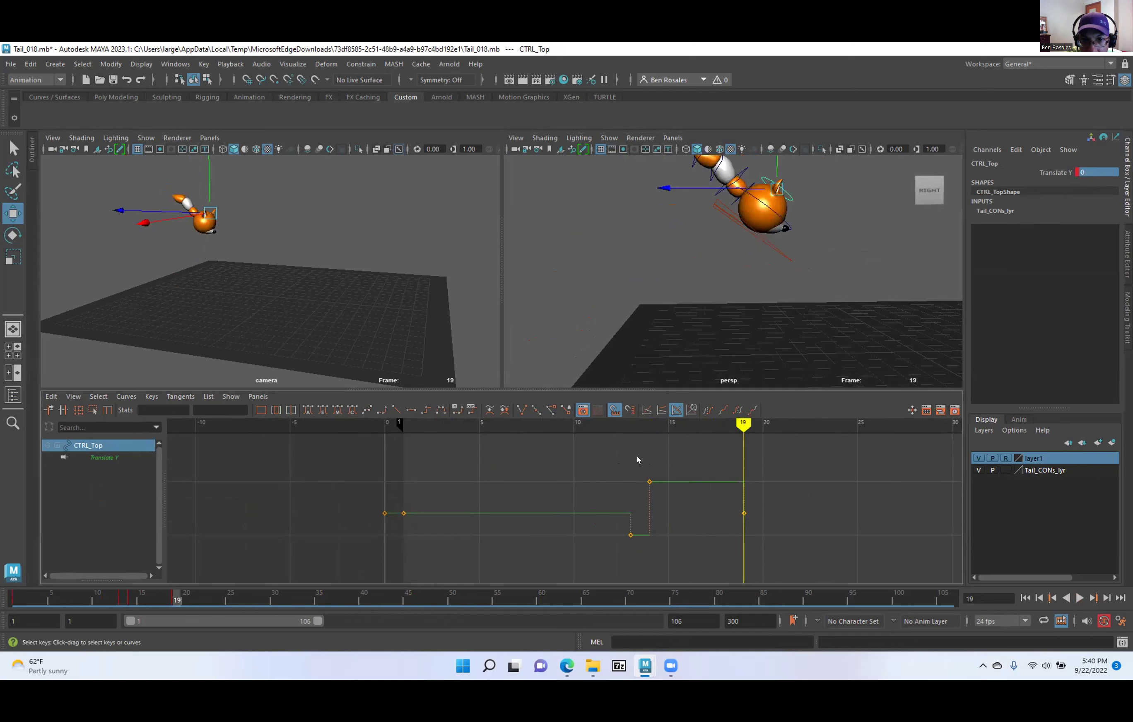
Set flat tangents on CTRL_Top's Translate Y key at frame 19 and linear tangents on its frame 14 key.
{"action": "left_click", "coordinate": [650, 481]}
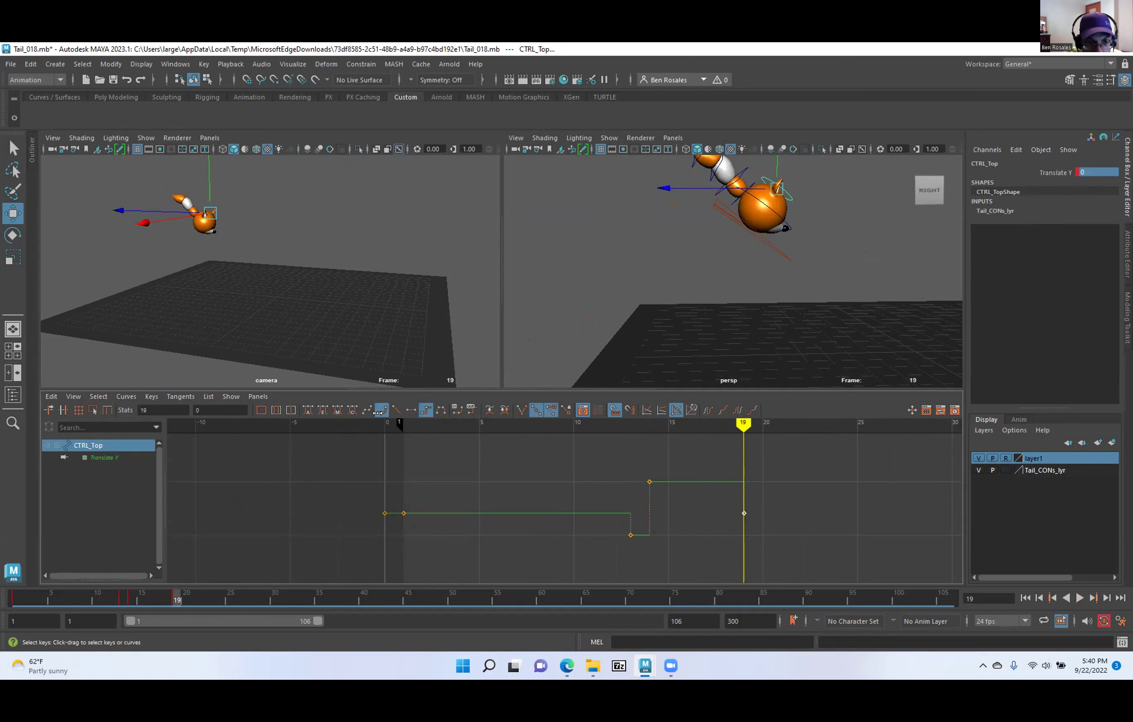
{"action": "left_click", "coordinate": [411, 409]}
{"action": "left_click_drag", "start_coordinate": [656, 494], "coordinate": [658, 493]}
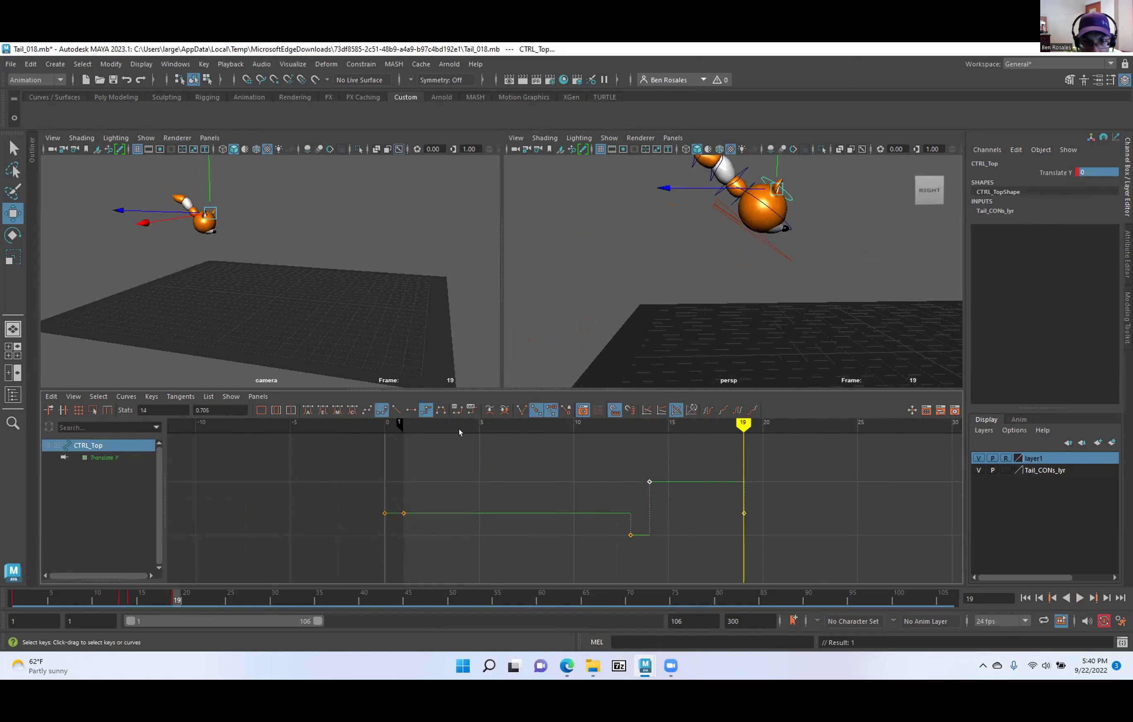
{"action": "left_click", "coordinate": [396, 410]}
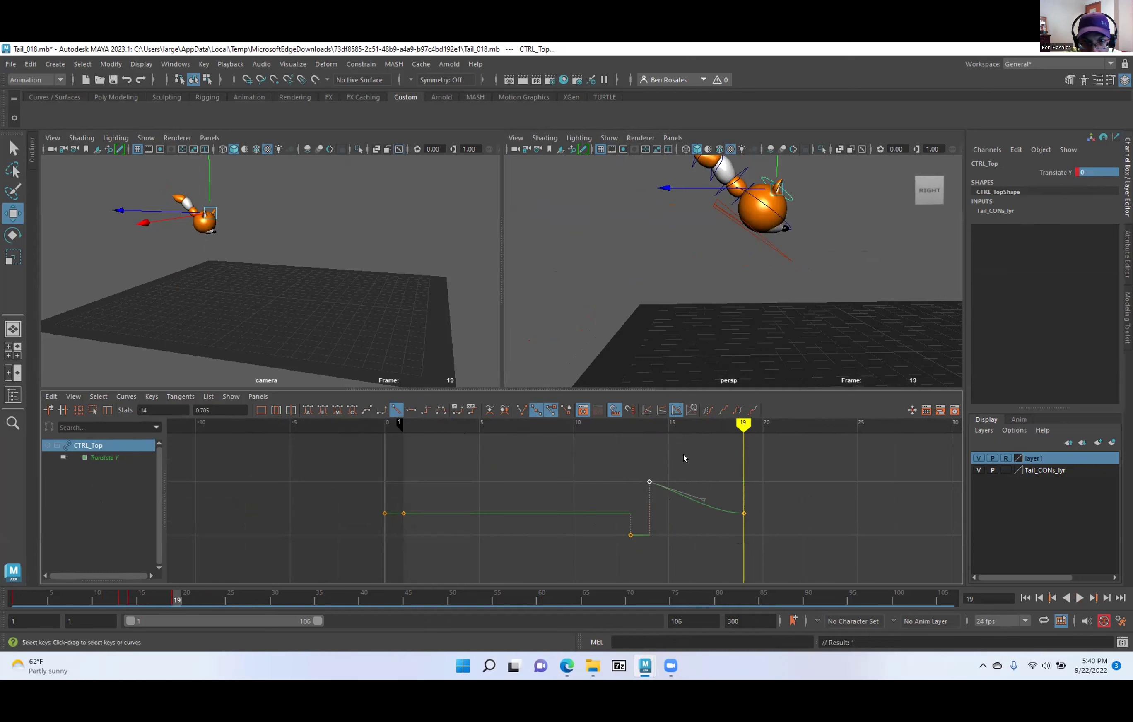
{"action": "left_click_drag", "start_coordinate": [604, 504], "coordinate": [640, 546]}
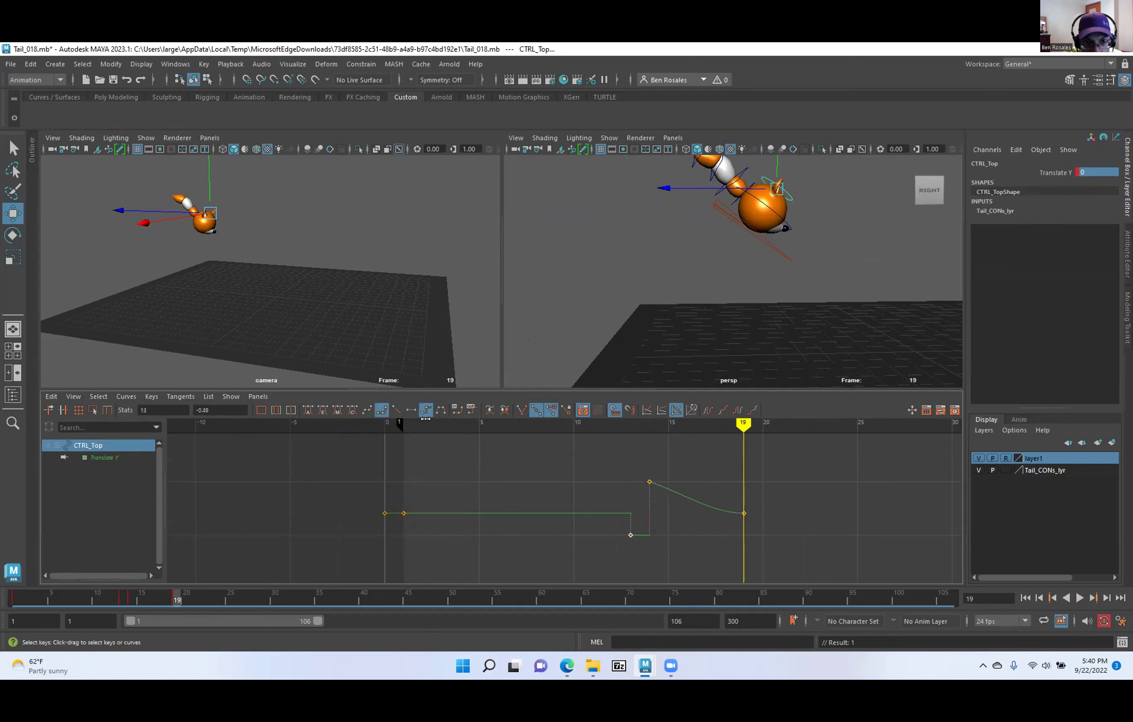
Examine the frame 14 stretch pose up close, select CTRL_Root and scrub through the jump to frame 26.
{"action": "mouse_move", "coordinate": [747, 440]}
{"action": "left_mouse_down"}
{"action": "mouse_move", "coordinate": [609, 455]}
{"action": "mouse_move", "coordinate": [642, 458]}
{"action": "left_mouse_up"}
{"action": "middle_click_drag", "start_coordinate": [643, 371], "coordinate": [634, 312], "text": "alt"}
{"action": "right_click_drag", "start_coordinate": [654, 323], "coordinate": [730, 312], "text": "alt"}
{"action": "left_click", "coordinate": [730, 313]}
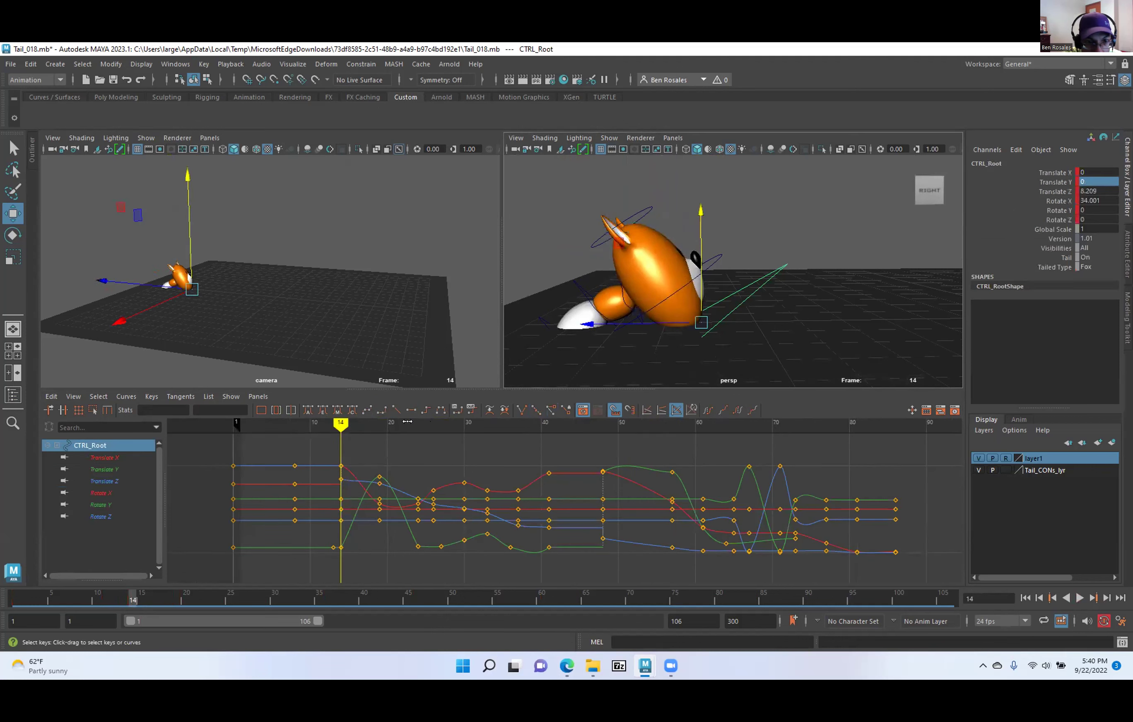
{"action": "mouse_move", "coordinate": [333, 419]}
{"action": "left_mouse_down"}
{"action": "mouse_move", "coordinate": [509, 438]}
{"action": "mouse_move", "coordinate": [465, 446]}
{"action": "mouse_move", "coordinate": [519, 428]}
{"action": "mouse_move", "coordinate": [416, 447]}
{"action": "mouse_move", "coordinate": [432, 441]}
{"action": "mouse_move", "coordinate": [341, 442]}
{"action": "mouse_move", "coordinate": [410, 450]}
{"action": "mouse_move", "coordinate": [350, 456]}
{"action": "mouse_move", "coordinate": [509, 458]}
{"action": "mouse_move", "coordinate": [415, 456]}
{"action": "mouse_move", "coordinate": [505, 464]}
{"action": "mouse_move", "coordinate": [413, 468]}
{"action": "mouse_move", "coordinate": [462, 468]}
{"action": "mouse_move", "coordinate": [418, 470]}
{"action": "mouse_move", "coordinate": [460, 475]}
{"action": "mouse_move", "coordinate": [426, 473]}
{"action": "left_mouse_up"}
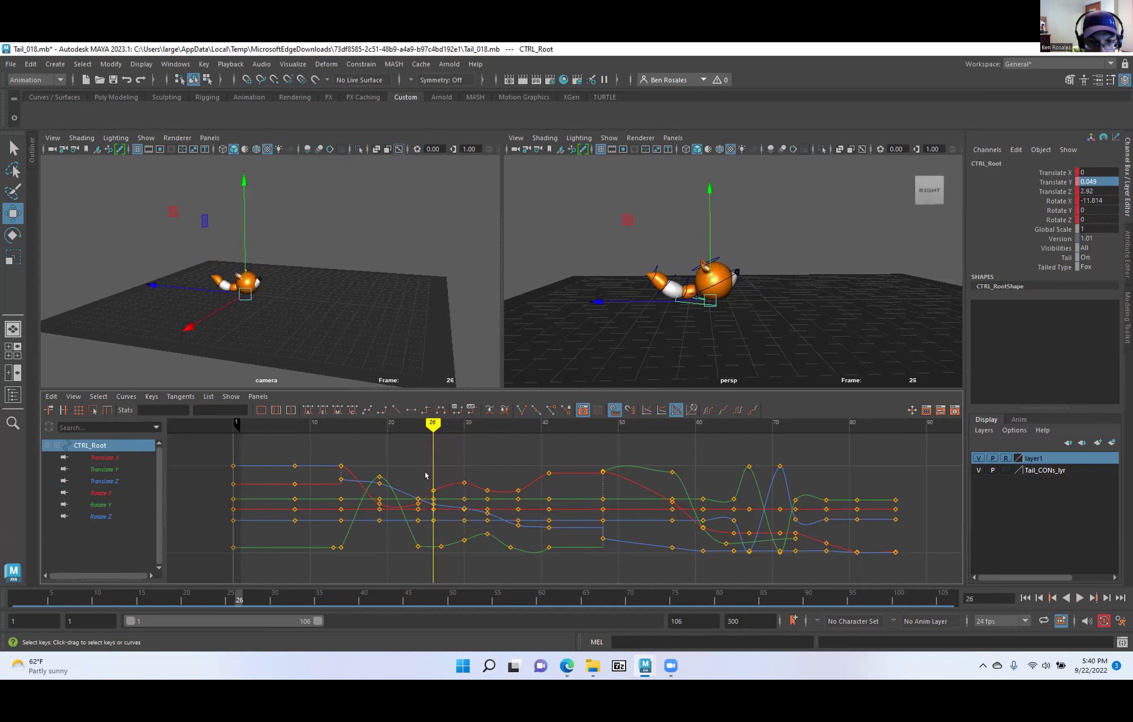
Isolate CTRL_Root's Translate Z curve and go to its key at frame 30.
{"action": "left_click", "coordinate": [109, 481]}
{"action": "scroll", "coordinate": [382, 508], "scroll_direction": "up", "scroll_amount": 5}
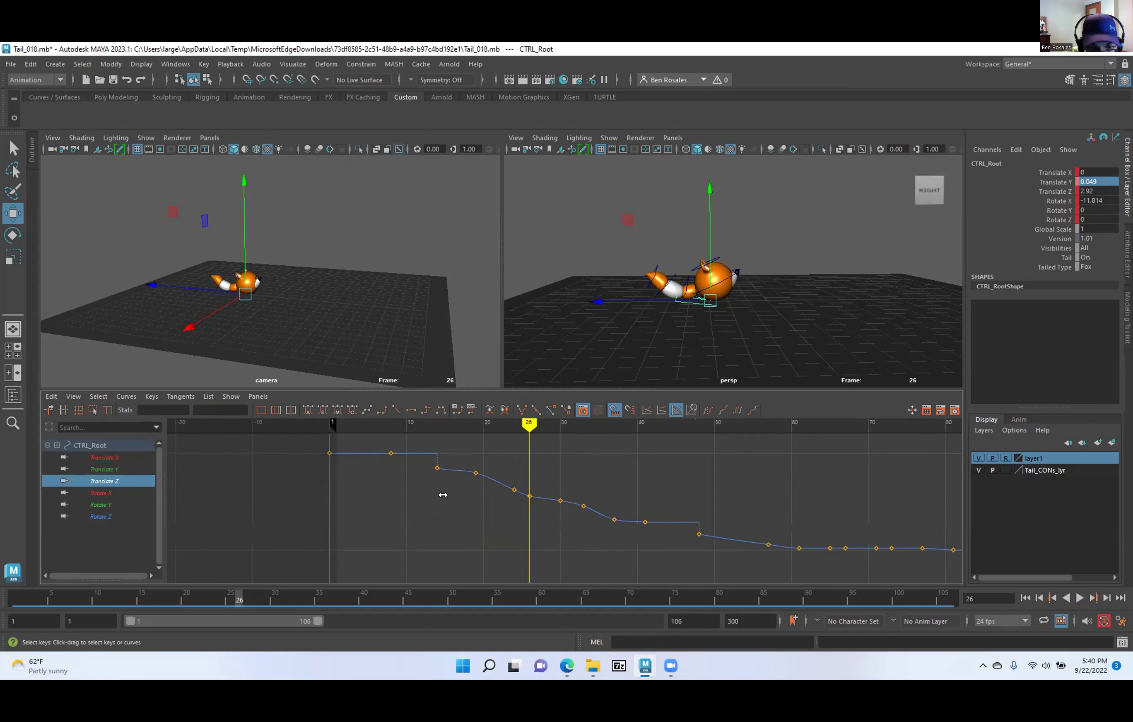
{"action": "key", "text": "period"}
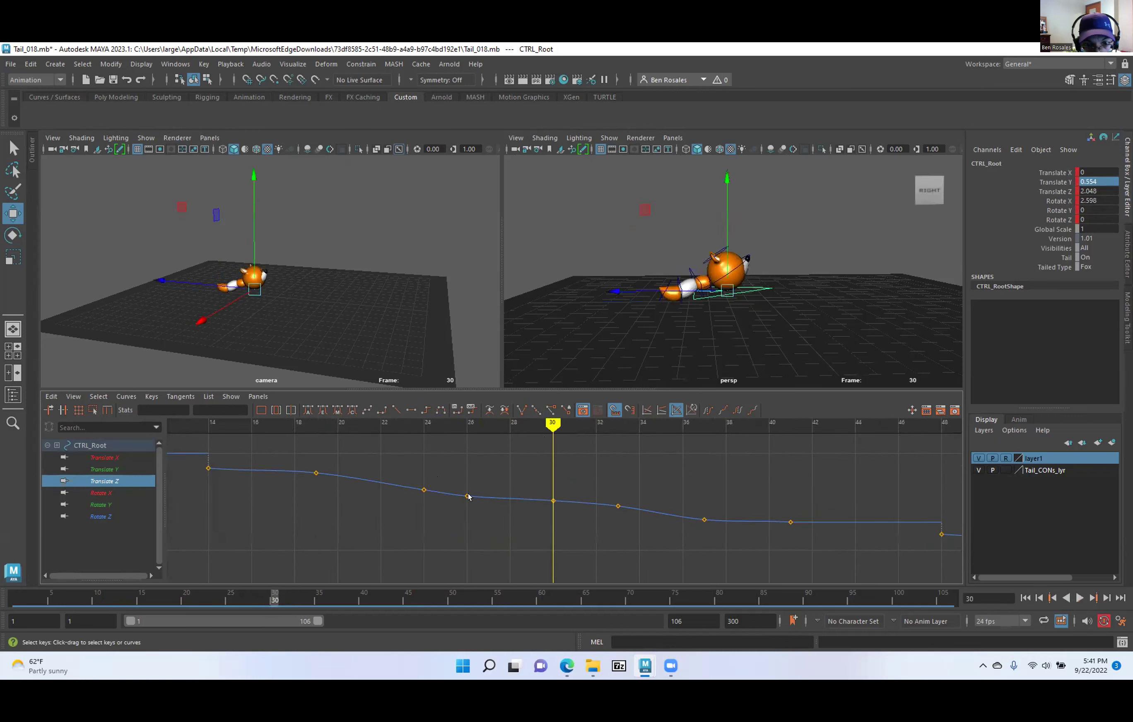
Try to copy the Translate Z value of CTRL_Root's frame 26 key onto its frame 30 key.
{"action": "left_click", "coordinate": [468, 496]}
{"action": "left_click_drag", "start_coordinate": [208, 409], "coordinate": [184, 409]}
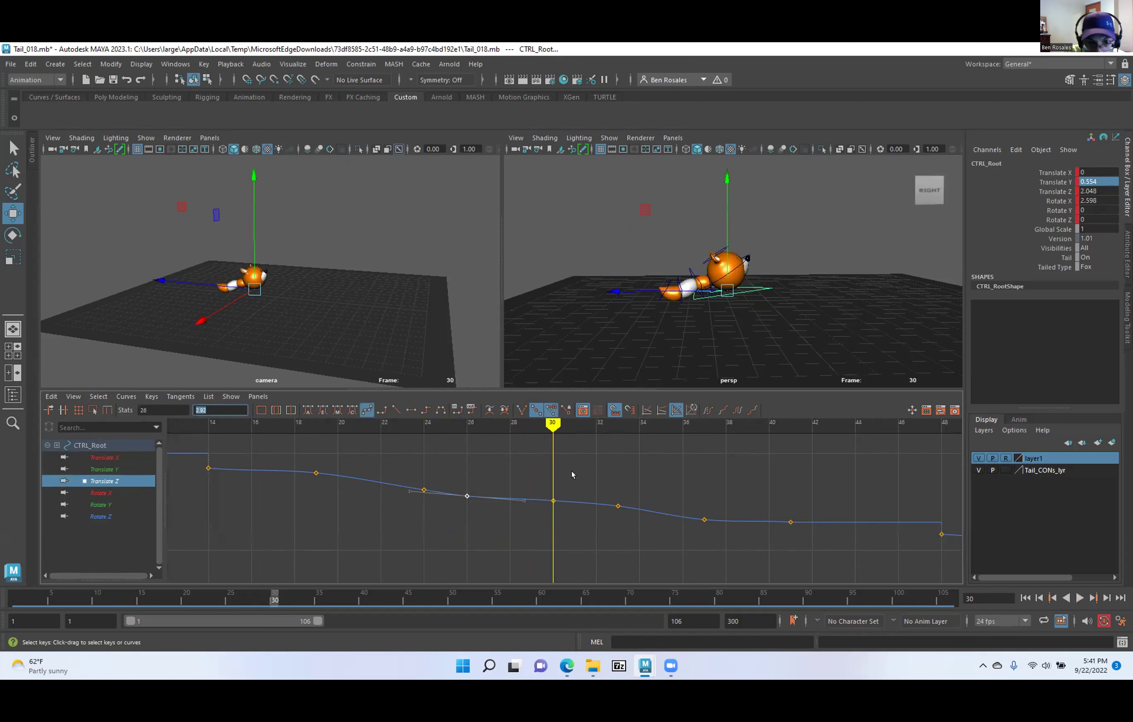
{"action": "left_click", "coordinate": [553, 501]}
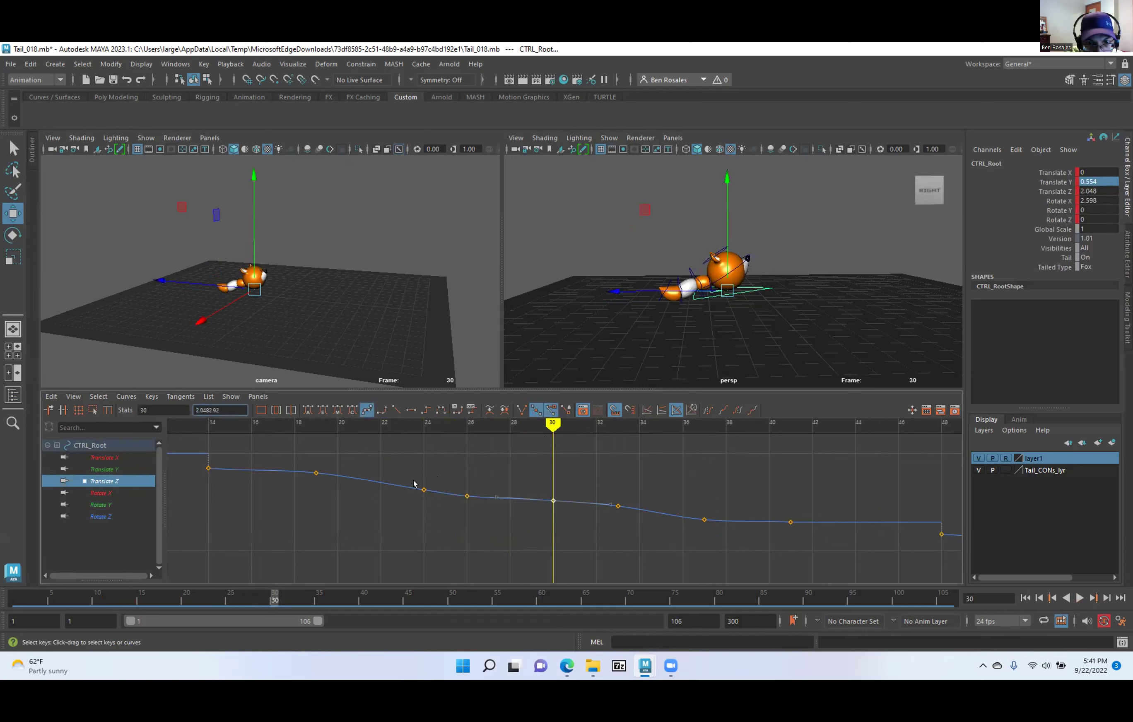
{"action": "key", "text": "Return"}
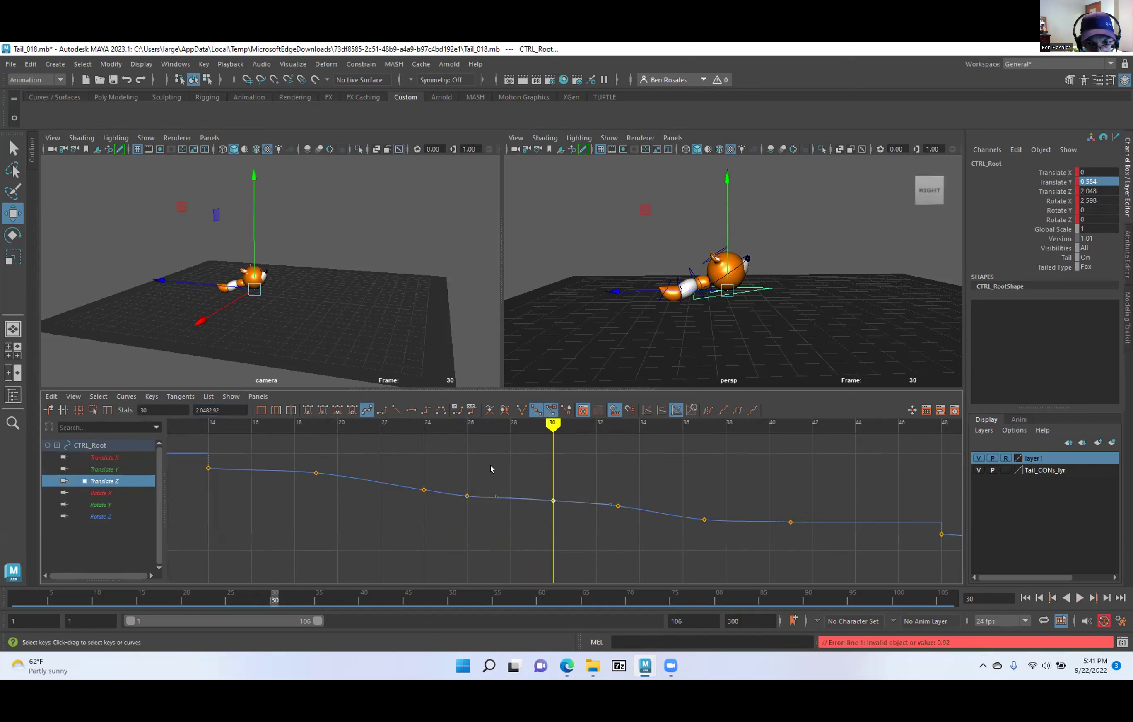
{"action": "left_click", "coordinate": [222, 409]}
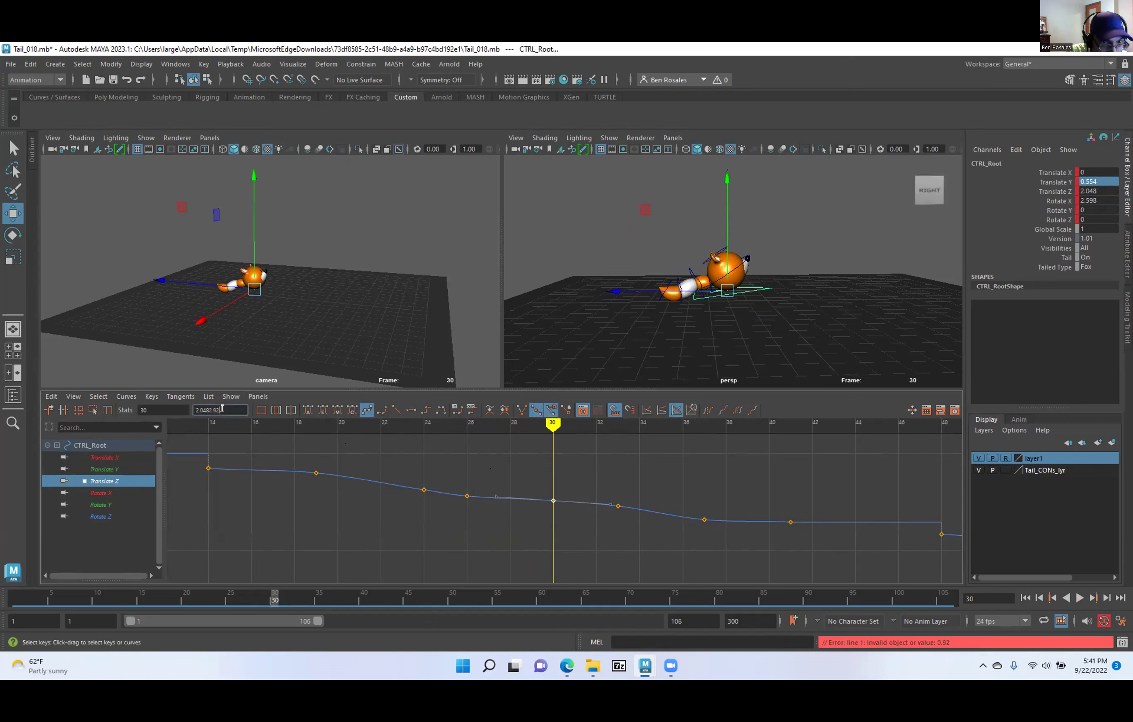
{"action": "key", "text": "Return"}
Set CTRL_Root's Translate Z key at frame 30 to 2.92 by copying the frame 26 key's value.
{"action": "left_click_drag", "start_coordinate": [453, 472], "coordinate": [499, 511]}
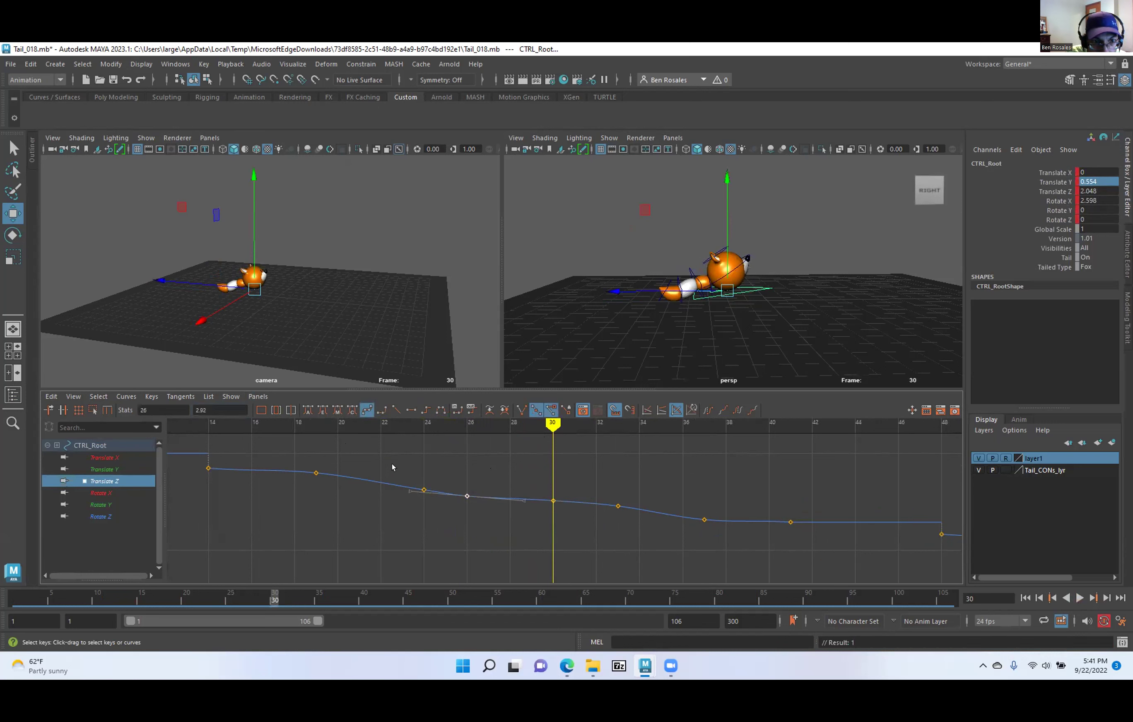
{"action": "left_click_drag", "start_coordinate": [221, 410], "coordinate": [158, 405]}
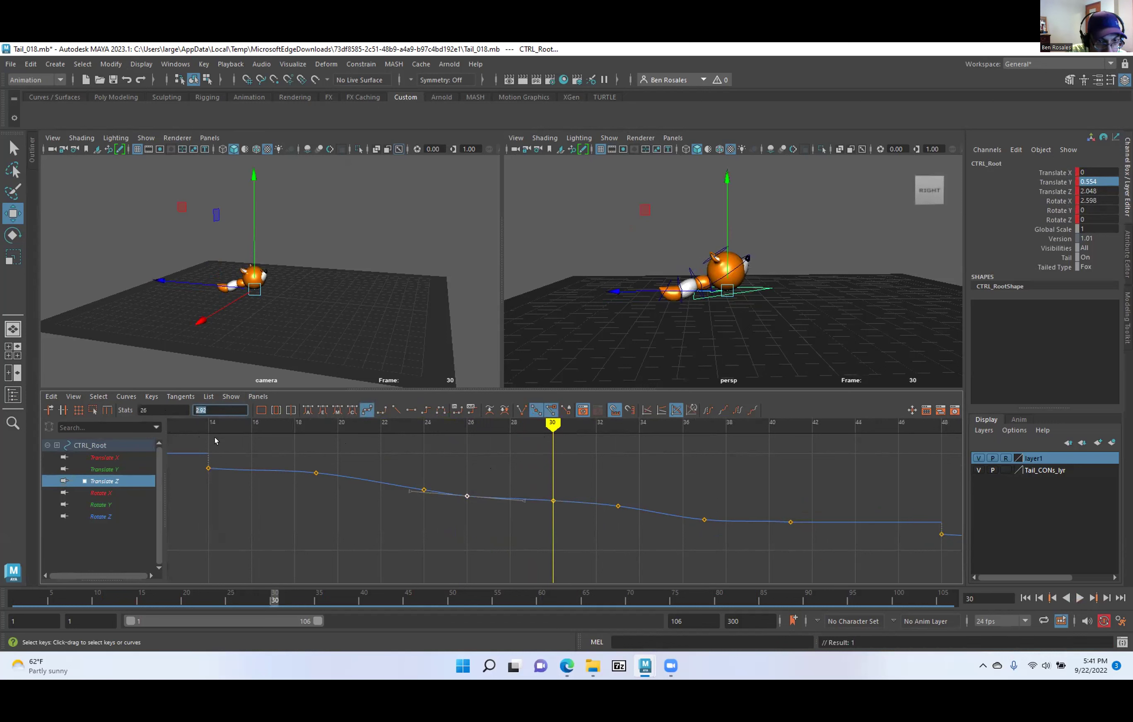
{"action": "left_click_drag", "start_coordinate": [547, 422], "coordinate": [574, 524]}
{"action": "left_click_drag", "start_coordinate": [224, 410], "coordinate": [185, 410]}
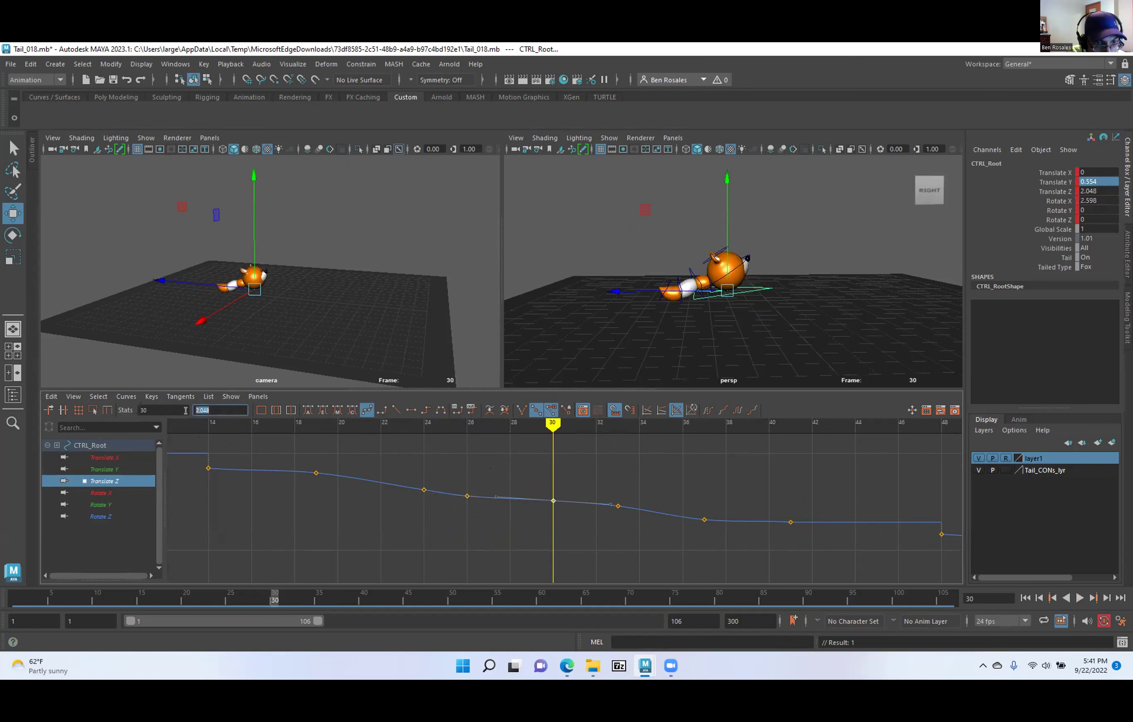
{"action": "key", "text": "Return"}
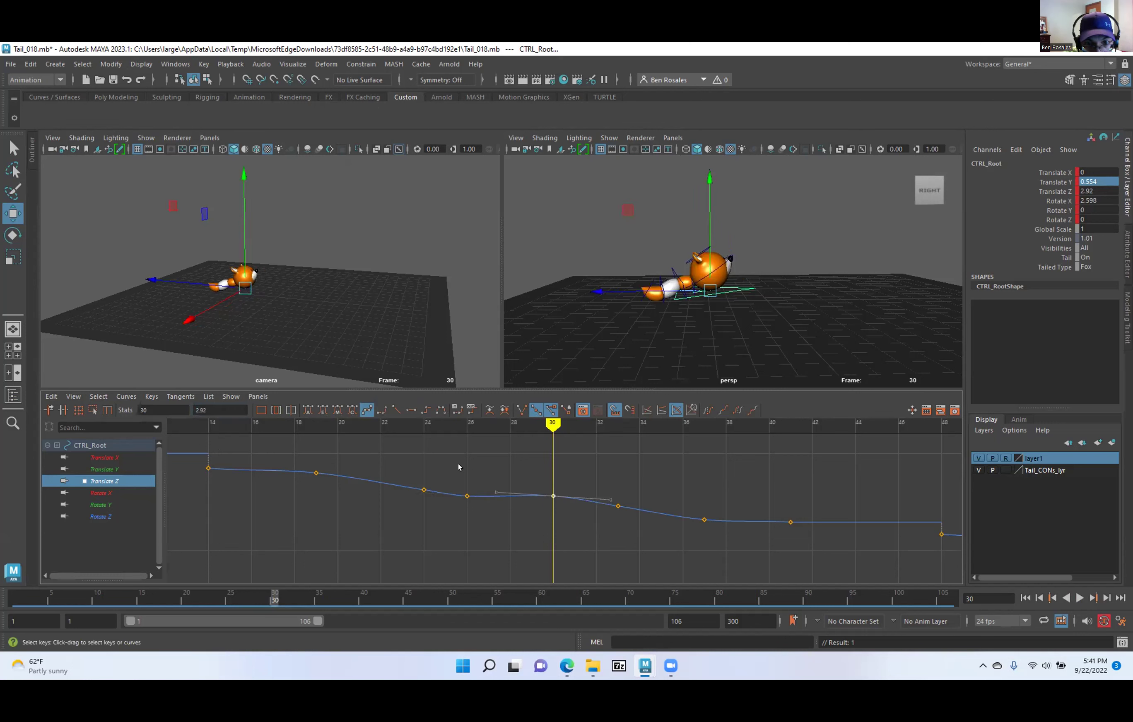
Set flat tangents on CTRL_Root's Translate Z keys at frames 26 and 30 and scrub between them.
{"action": "left_click_drag", "start_coordinate": [581, 512], "coordinate": [580, 512]}
{"action": "left_click", "coordinate": [407, 409]}
{"action": "mouse_move", "coordinate": [553, 428]}
{"action": "left_mouse_down"}
{"action": "mouse_move", "coordinate": [481, 432]}
{"action": "mouse_move", "coordinate": [473, 441]}
{"action": "mouse_move", "coordinate": [555, 427]}
{"action": "mouse_move", "coordinate": [303, 486]}
{"action": "mouse_move", "coordinate": [554, 496]}
{"action": "mouse_move", "coordinate": [425, 498]}
{"action": "mouse_move", "coordinate": [538, 498]}
{"action": "mouse_move", "coordinate": [588, 480]}
{"action": "mouse_move", "coordinate": [796, 479]}
{"action": "mouse_move", "coordinate": [446, 510]}
{"action": "mouse_move", "coordinate": [465, 526]}
{"action": "mouse_move", "coordinate": [571, 524]}
{"action": "mouse_move", "coordinate": [524, 533]}
{"action": "left_mouse_up"}
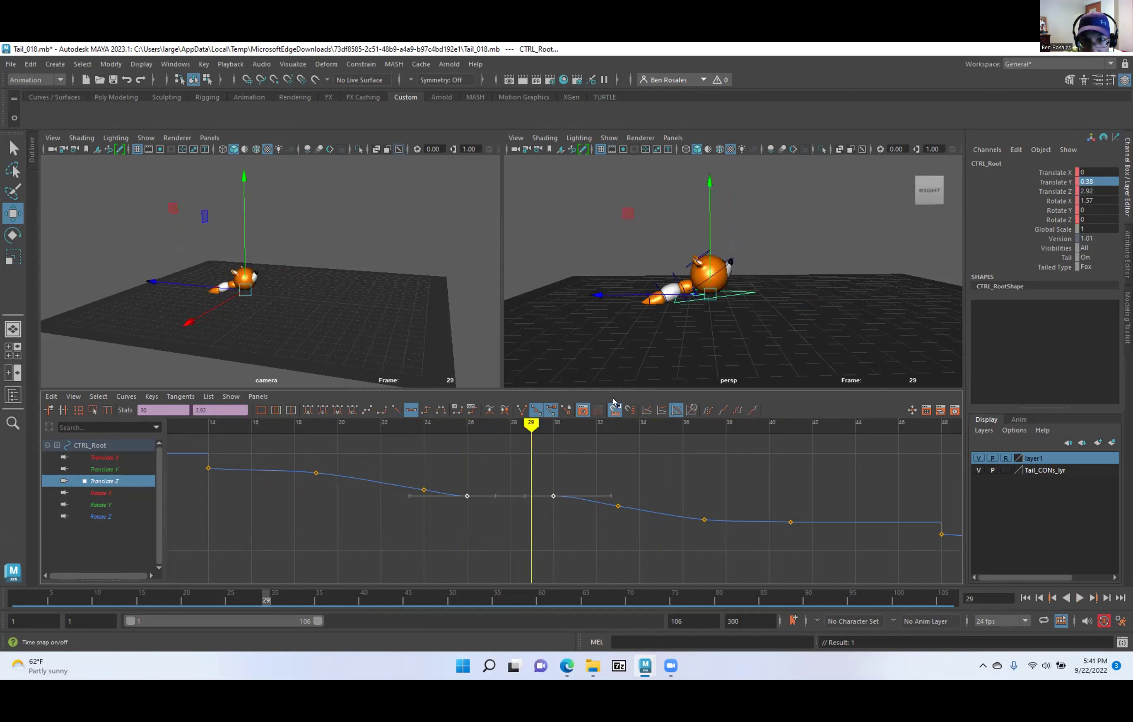
Set CTRL_Root's Translate Y to 0 at frame 30 and check the ball's ground contact in a close-up perspective view.
{"action": "right_click_drag", "start_coordinate": [577, 339], "coordinate": [736, 353], "text": "alt"}
{"action": "left_click_drag", "start_coordinate": [736, 352], "coordinate": [718, 313], "text": "alt"}
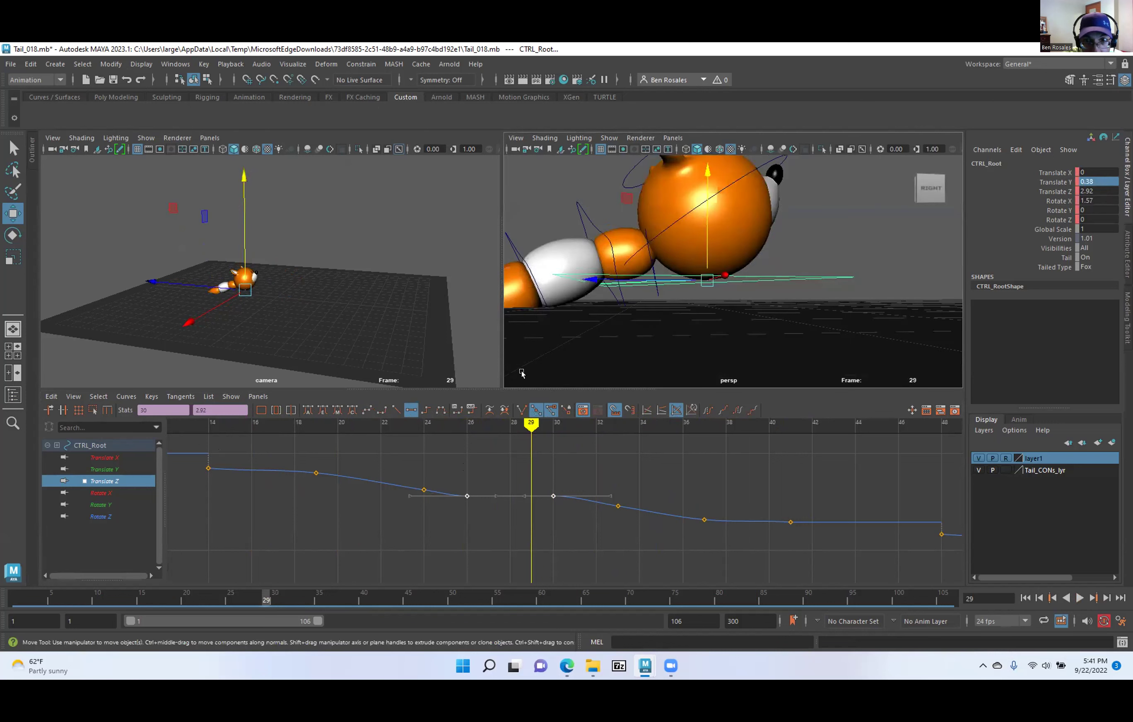
{"action": "mouse_move", "coordinate": [527, 425]}
{"action": "left_mouse_down"}
{"action": "mouse_move", "coordinate": [454, 440]}
{"action": "mouse_move", "coordinate": [547, 452]}
{"action": "left_mouse_up"}
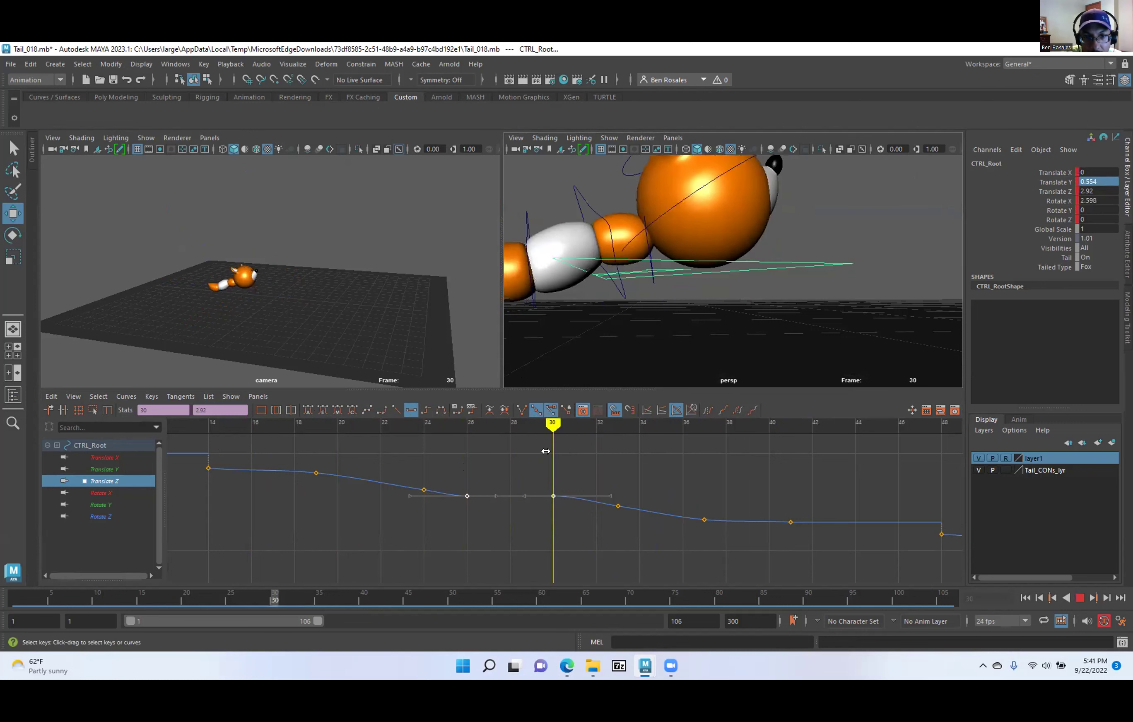
{"action": "double_click", "coordinate": [1095, 181]}
{"action": "type", "text": "0"}
{"action": "key", "text": "Return"}
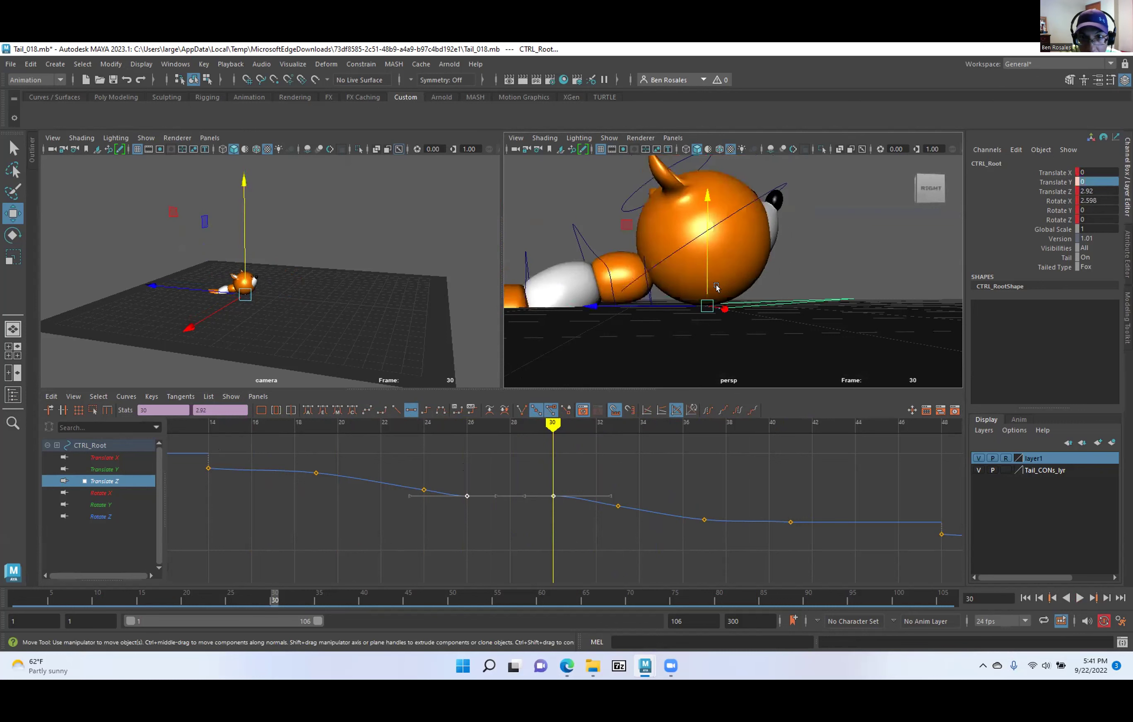
{"action": "mouse_move", "coordinate": [550, 421]}
{"action": "left_mouse_down"}
{"action": "mouse_move", "coordinate": [509, 428]}
{"action": "mouse_move", "coordinate": [583, 431]}
{"action": "mouse_move", "coordinate": [643, 410]}
{"action": "mouse_move", "coordinate": [465, 449]}
{"action": "mouse_move", "coordinate": [522, 451]}
{"action": "mouse_move", "coordinate": [510, 451]}
{"action": "left_mouse_up"}
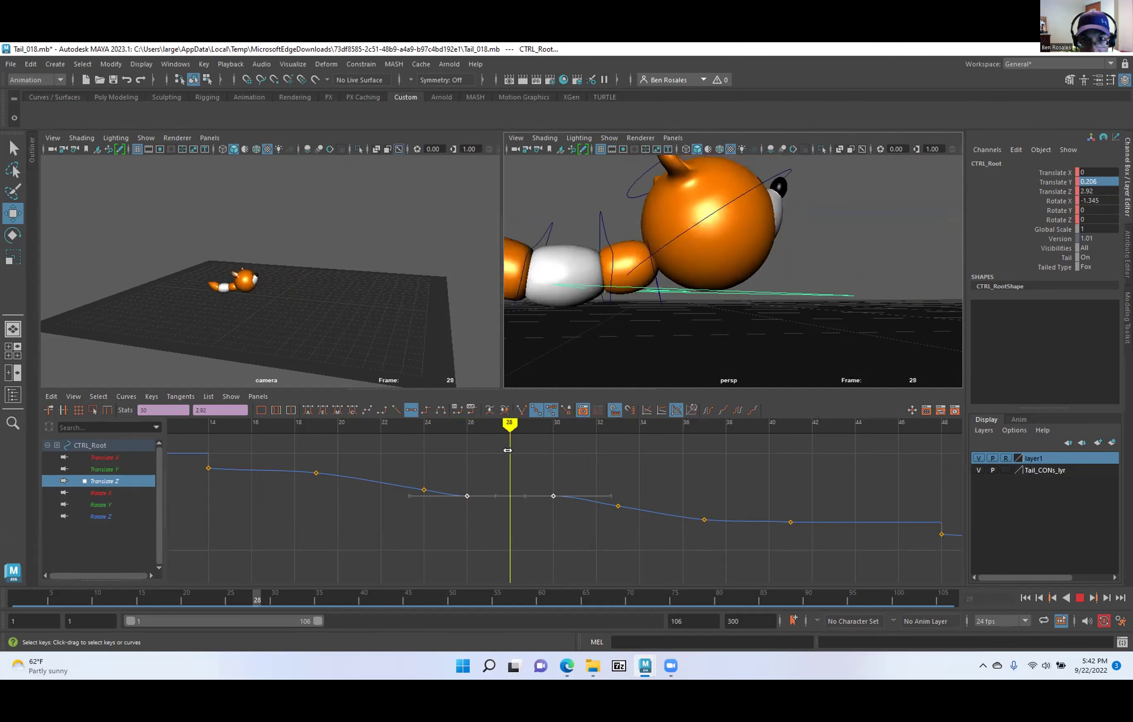
Select CTRL_Top to check its keys and examine the airborne pose at frame 49.
{"action": "left_click", "coordinate": [624, 183]}
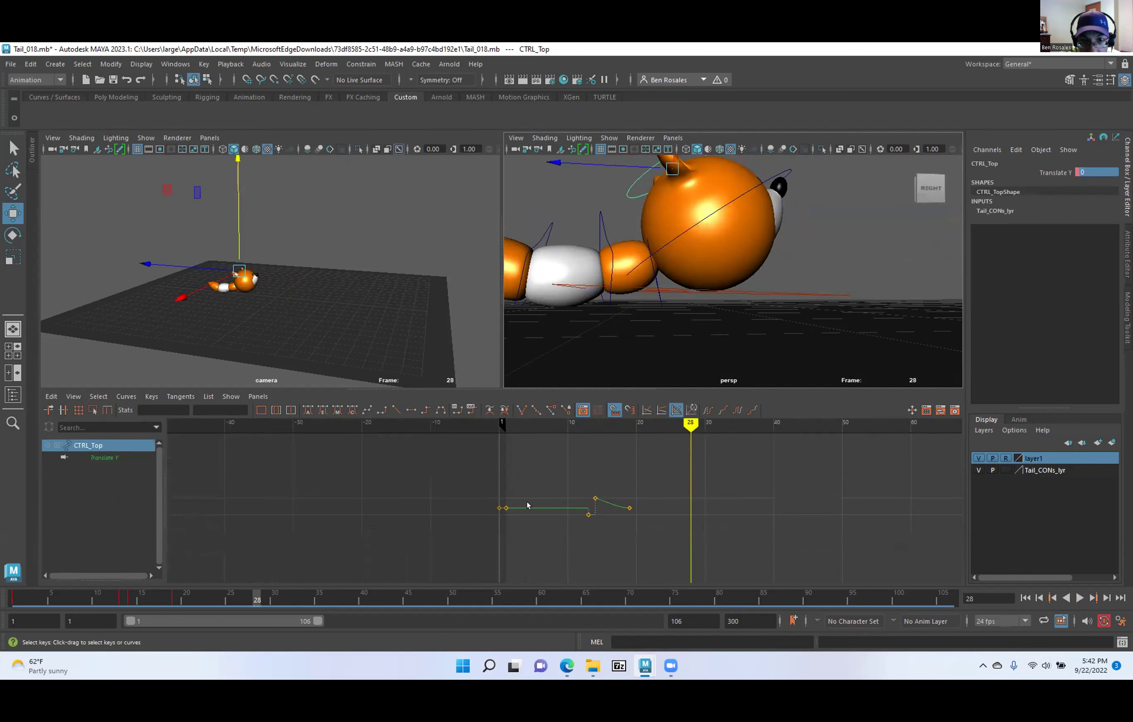
{"action": "scroll", "coordinate": [639, 279], "scroll_direction": "down", "scroll_amount": 6}
{"action": "left_click_drag", "start_coordinate": [633, 296], "coordinate": [636, 269], "text": "alt"}
{"action": "left_click_drag", "start_coordinate": [242, 600], "coordinate": [443, 601]}
{"action": "left_click_drag", "start_coordinate": [669, 303], "coordinate": [612, 315], "text": "alt"}
{"action": "right_click_drag", "start_coordinate": [651, 313], "coordinate": [739, 257], "text": "alt"}
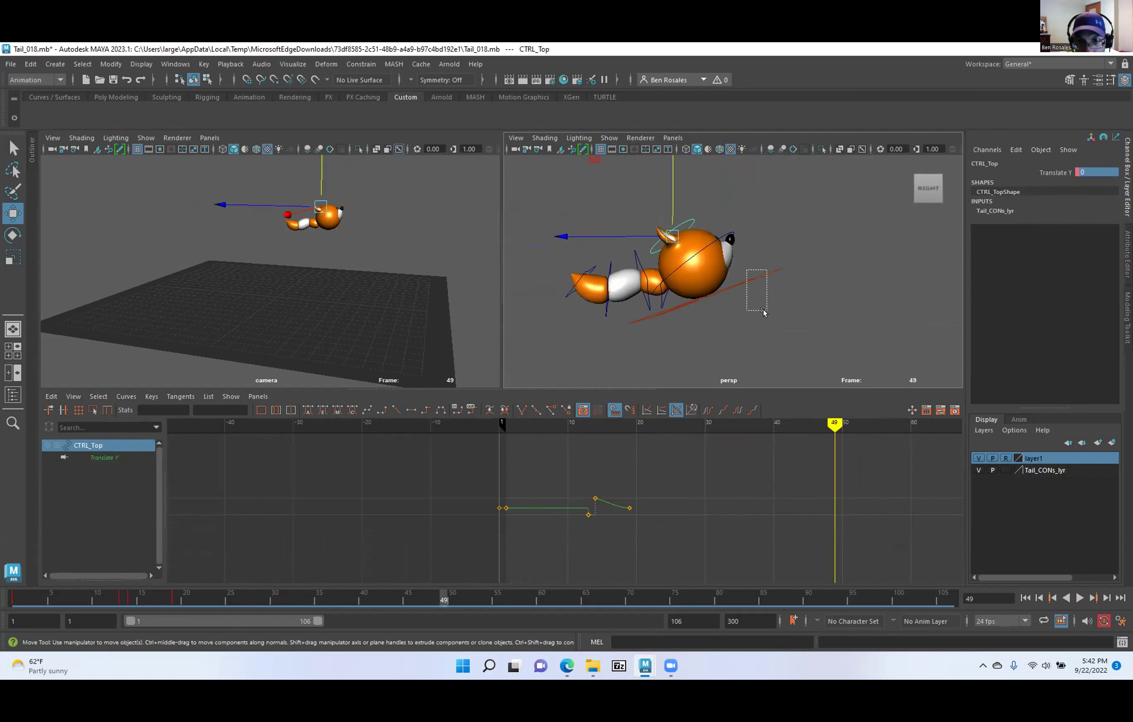
Select CTRL_Main and scrub back and forth through the jump to frame 60 to review the poses and curves.
{"action": "left_click", "coordinate": [710, 296]}
{"action": "left_click_drag", "start_coordinate": [565, 293], "coordinate": [692, 251], "text": "alt"}
{"action": "left_click", "coordinate": [718, 261]}
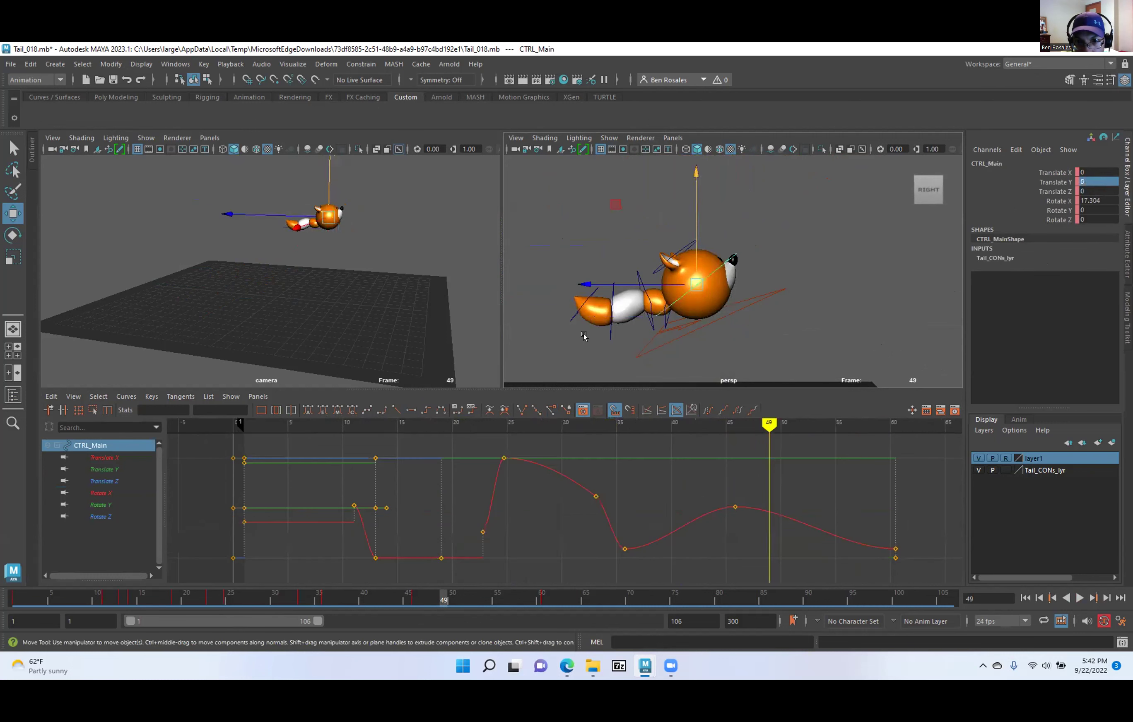
{"action": "left_click_drag", "start_coordinate": [615, 316], "coordinate": [621, 317], "text": "alt"}
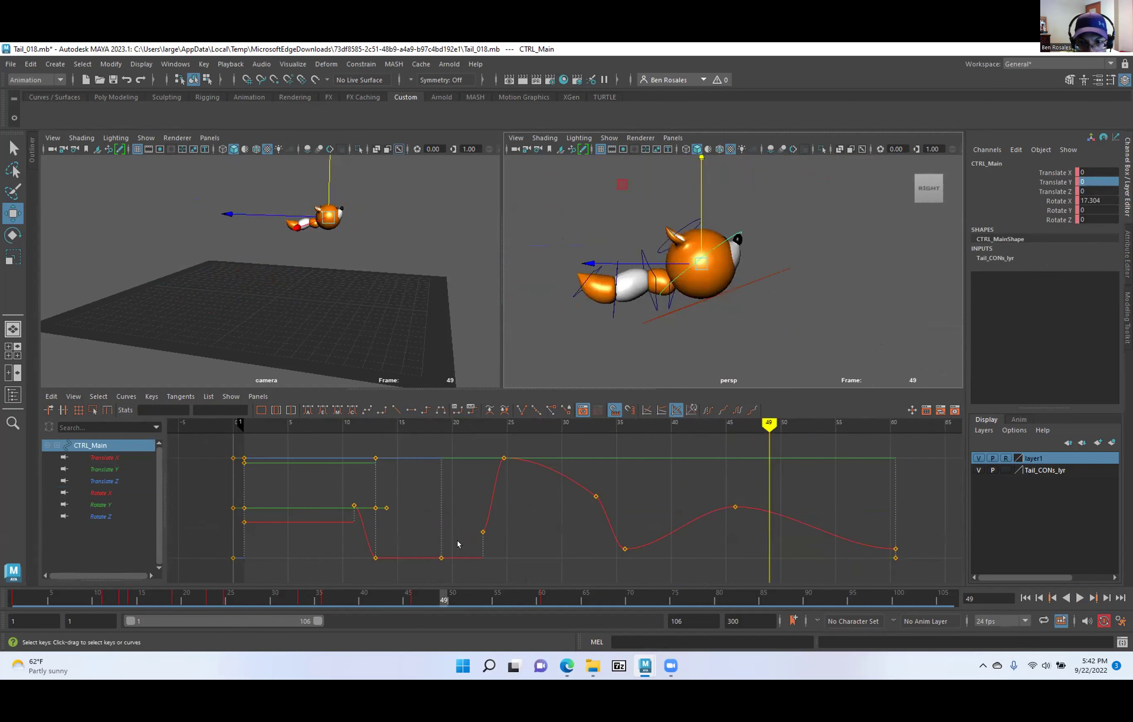
{"action": "left_click_drag", "start_coordinate": [424, 592], "coordinate": [372, 595]}
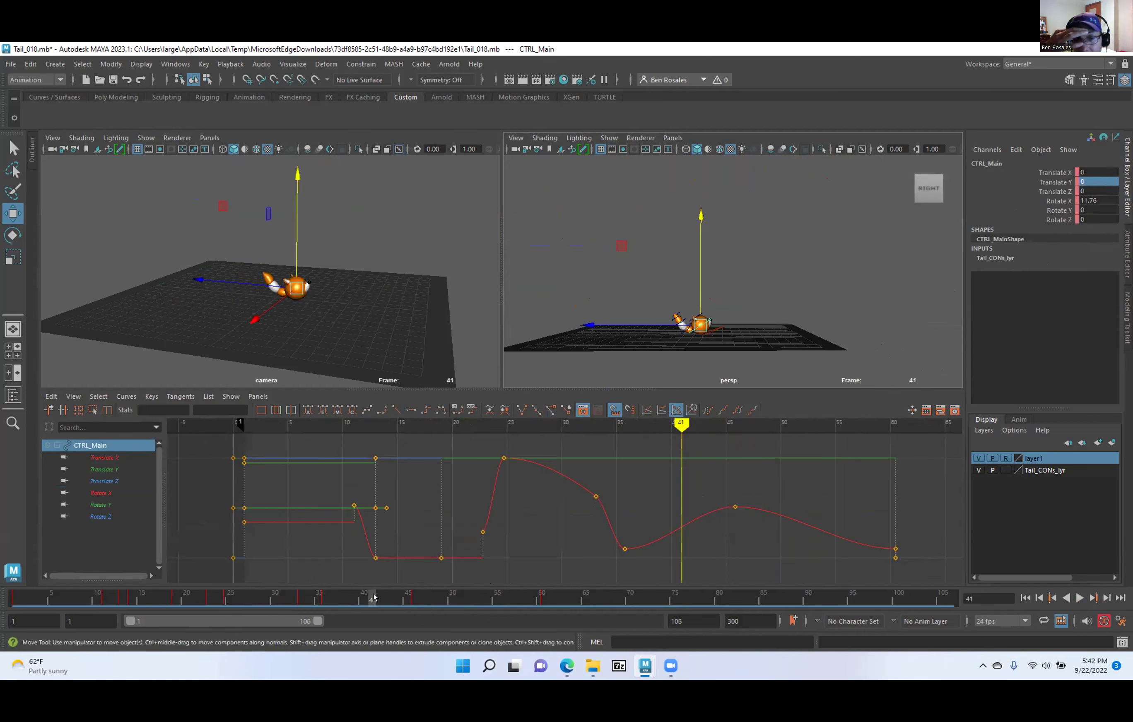
{"action": "left_click_drag", "start_coordinate": [373, 598], "coordinate": [115, 600]}
{"action": "left_click_drag", "start_coordinate": [112, 647], "coordinate": [535, 620]}
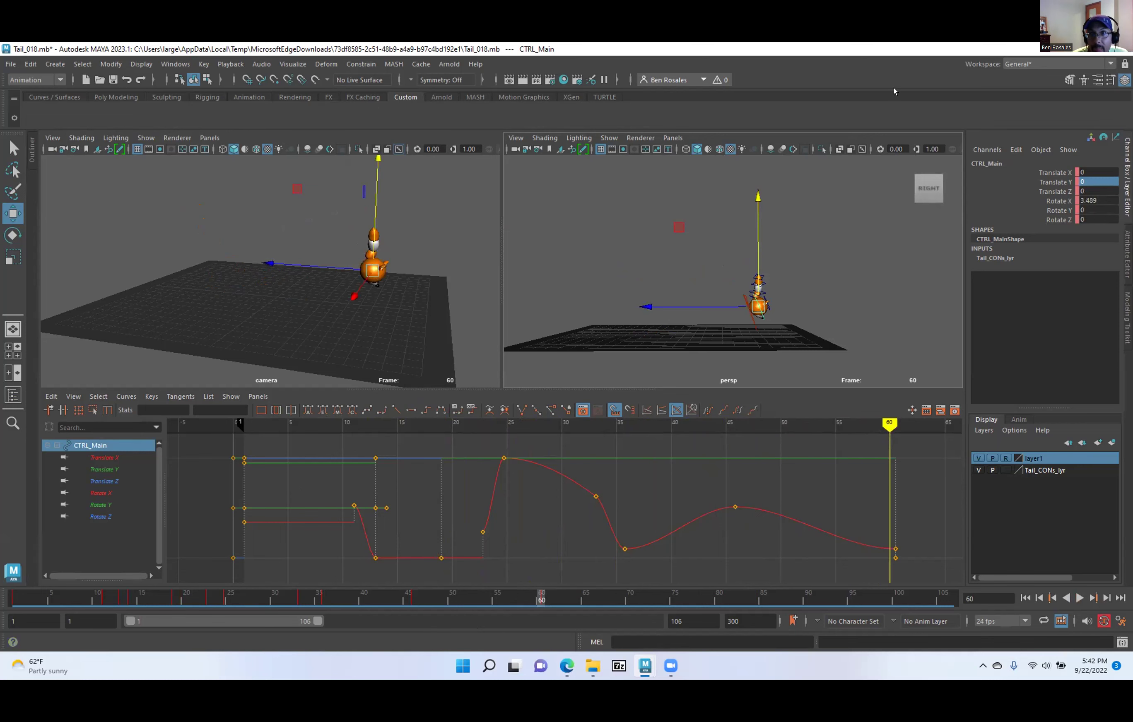
Leave the Tail_018 scene, switch to Google Drive in the browser and open the fifth student folder in A2: Tail (Overlapping Action).
{"action": "left_click", "coordinate": [1111, 52]}
{"action": "left_click", "coordinate": [563, 358]}
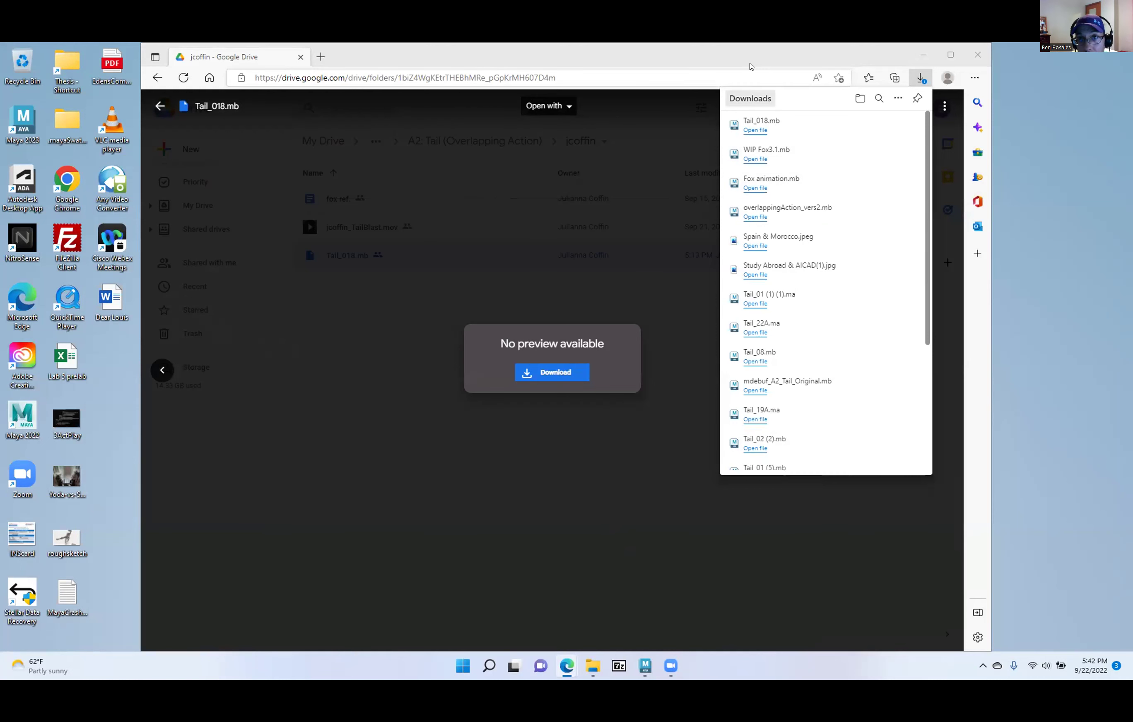
{"action": "left_click", "coordinate": [159, 106]}
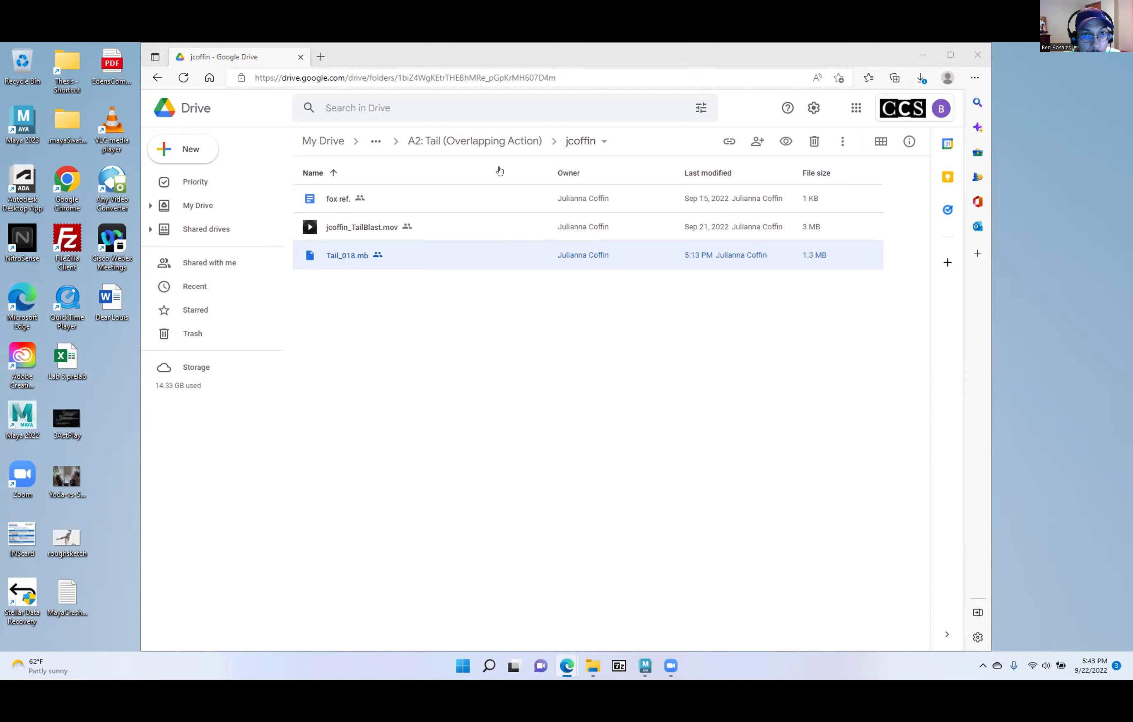
{"action": "left_click", "coordinate": [455, 141]}
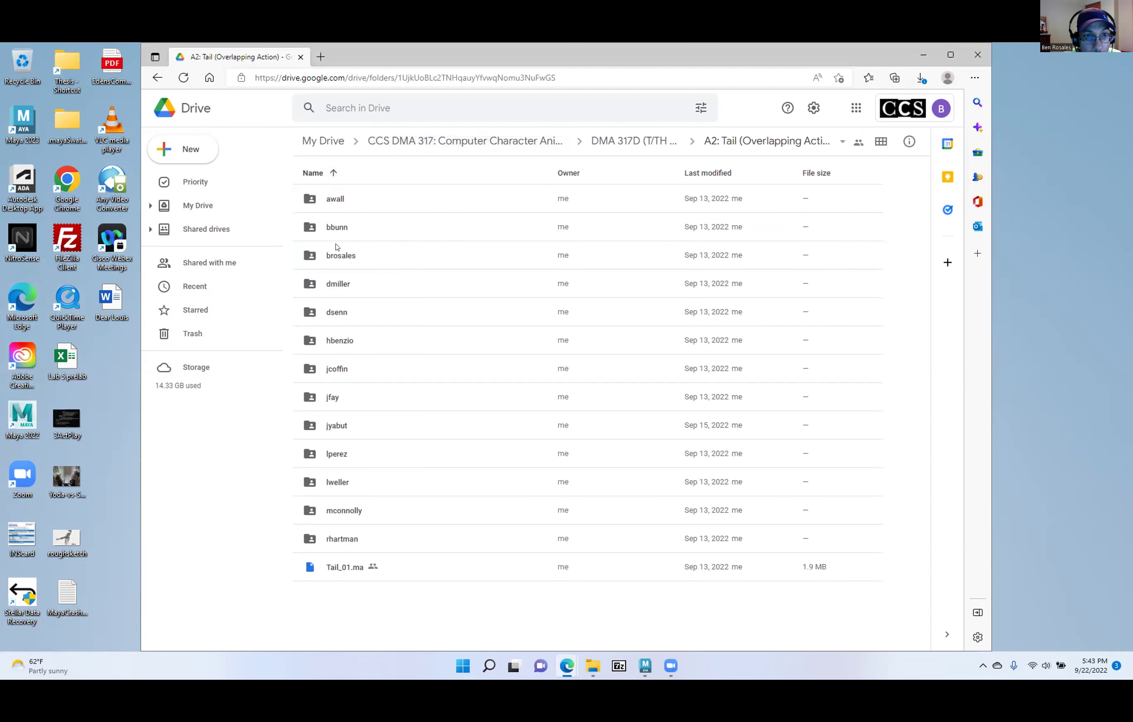
{"action": "left_click", "coordinate": [335, 312]}
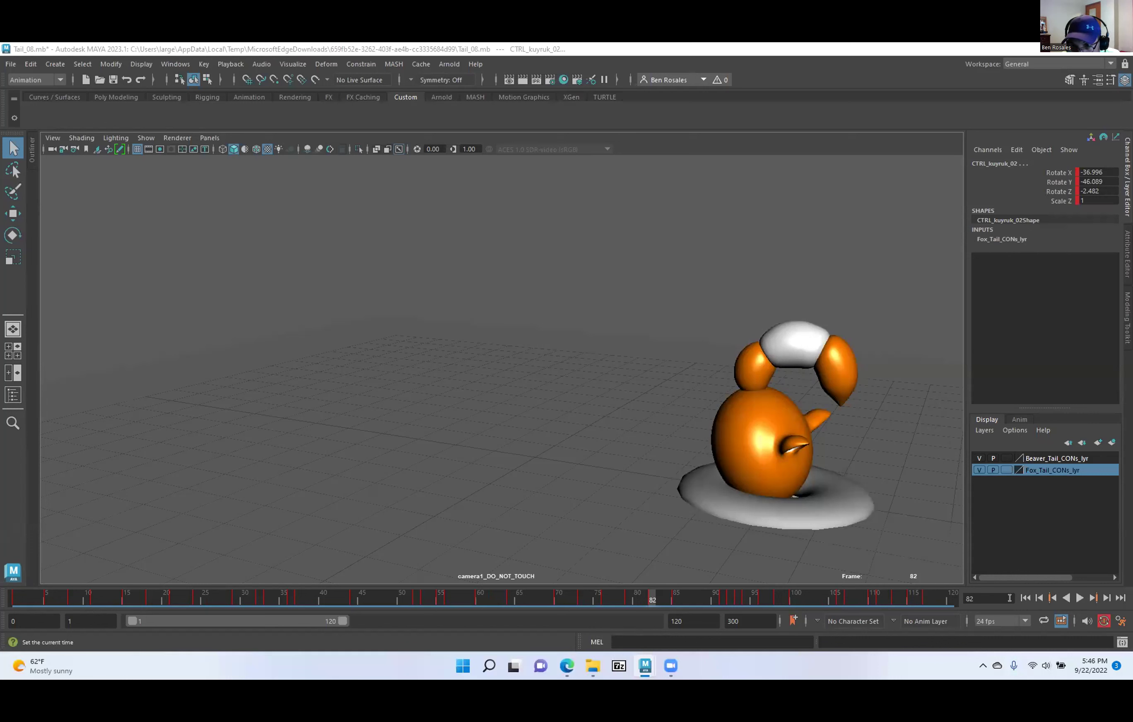
Play the Tail_08 animation from frame 1, stop it at frame 70 and show the two-view layout with the curves.
{"action": "left_click", "coordinate": [1026, 598]}
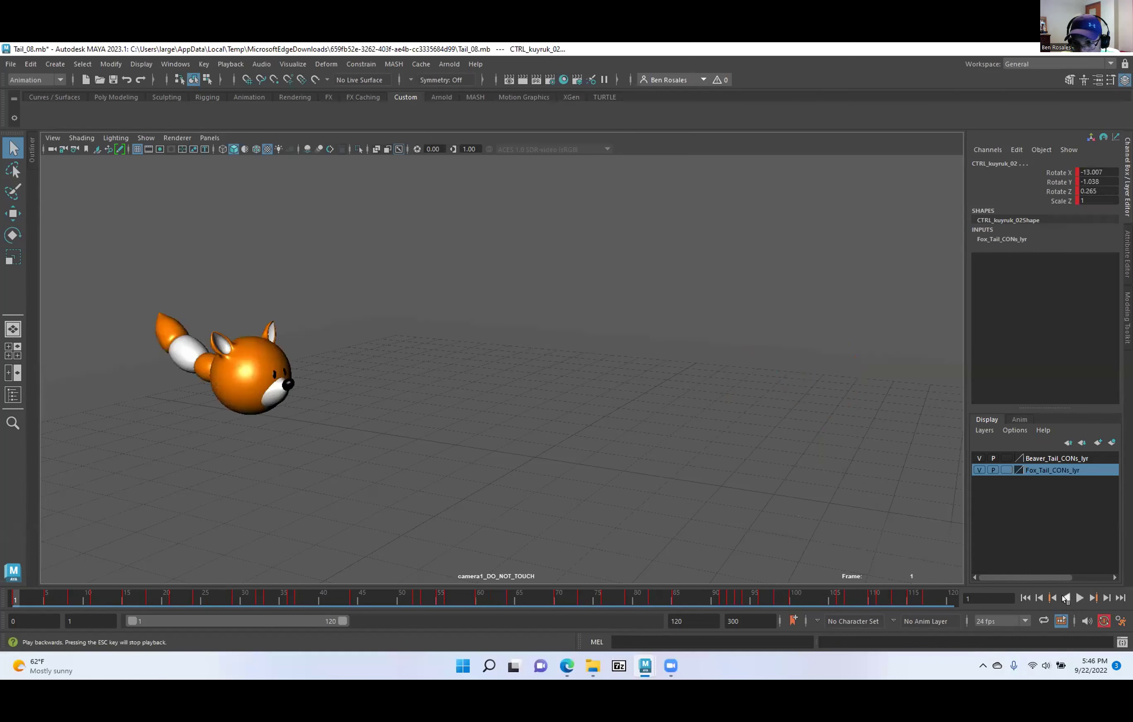
{"action": "left_click", "coordinate": [1078, 598]}
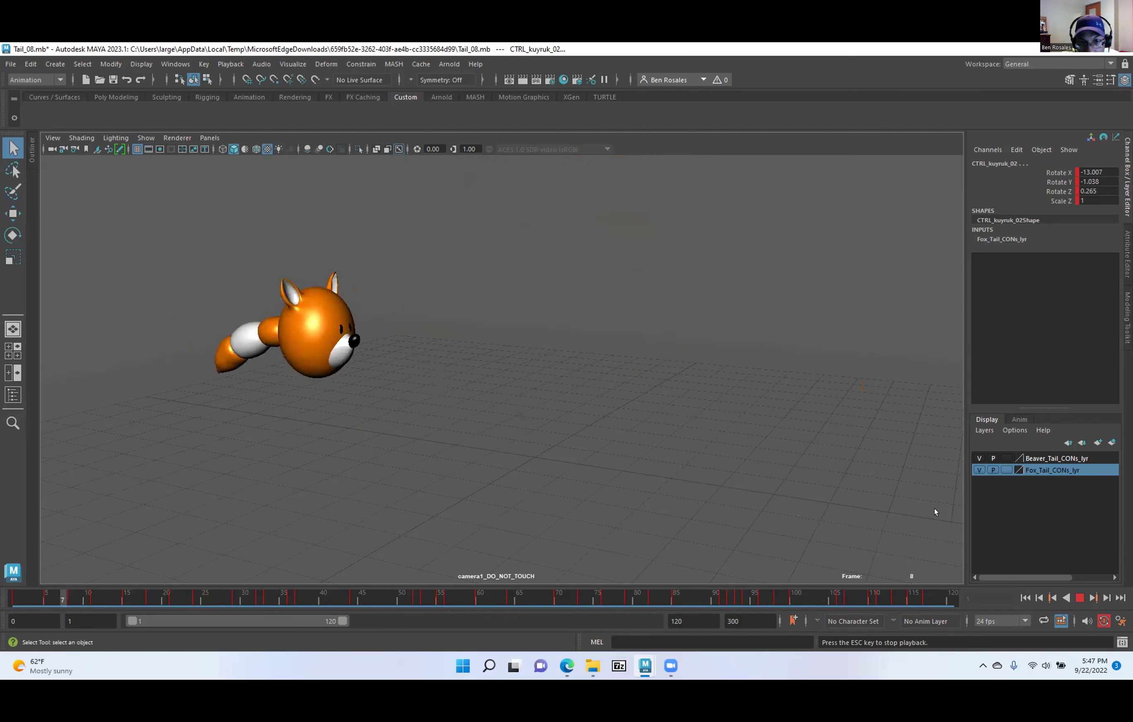
{"action": "left_click", "coordinate": [1079, 599]}
{"action": "key", "text": "space"}
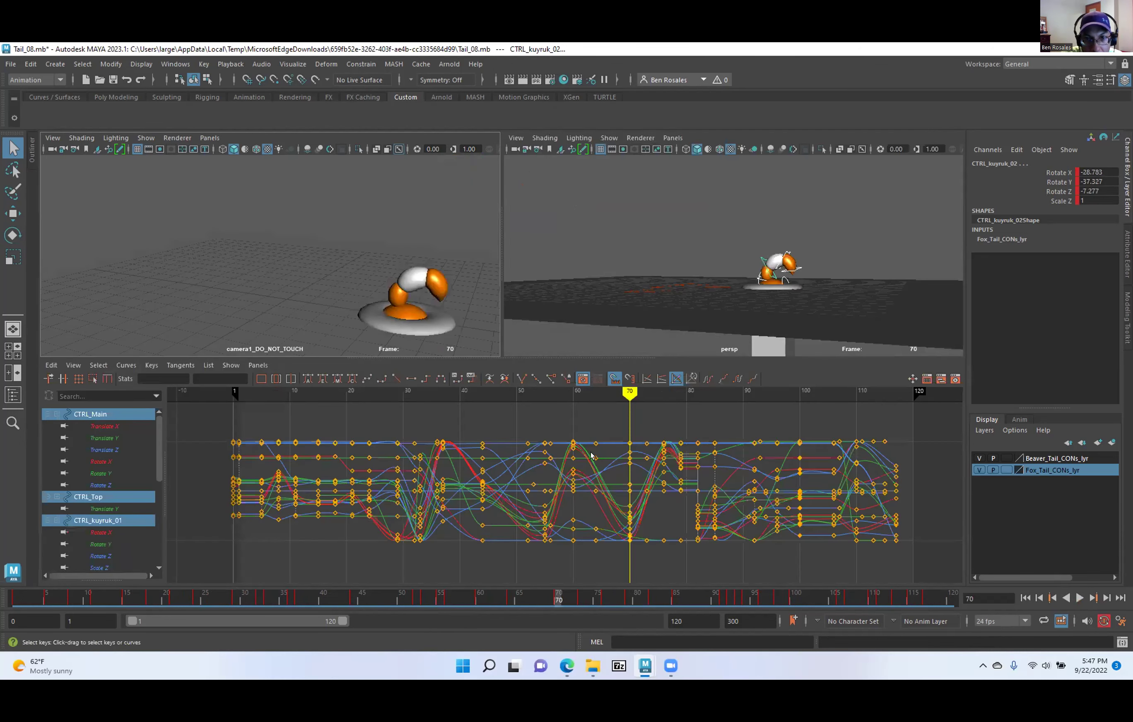
Examine the fox tail's motion leading into frame 79 up close, in the perspective view and in the curves.
{"action": "mouse_move", "coordinate": [623, 393]}
{"action": "left_mouse_down"}
{"action": "mouse_move", "coordinate": [337, 437]}
{"action": "mouse_move", "coordinate": [690, 439]}
{"action": "mouse_move", "coordinate": [678, 438]}
{"action": "left_mouse_up"}
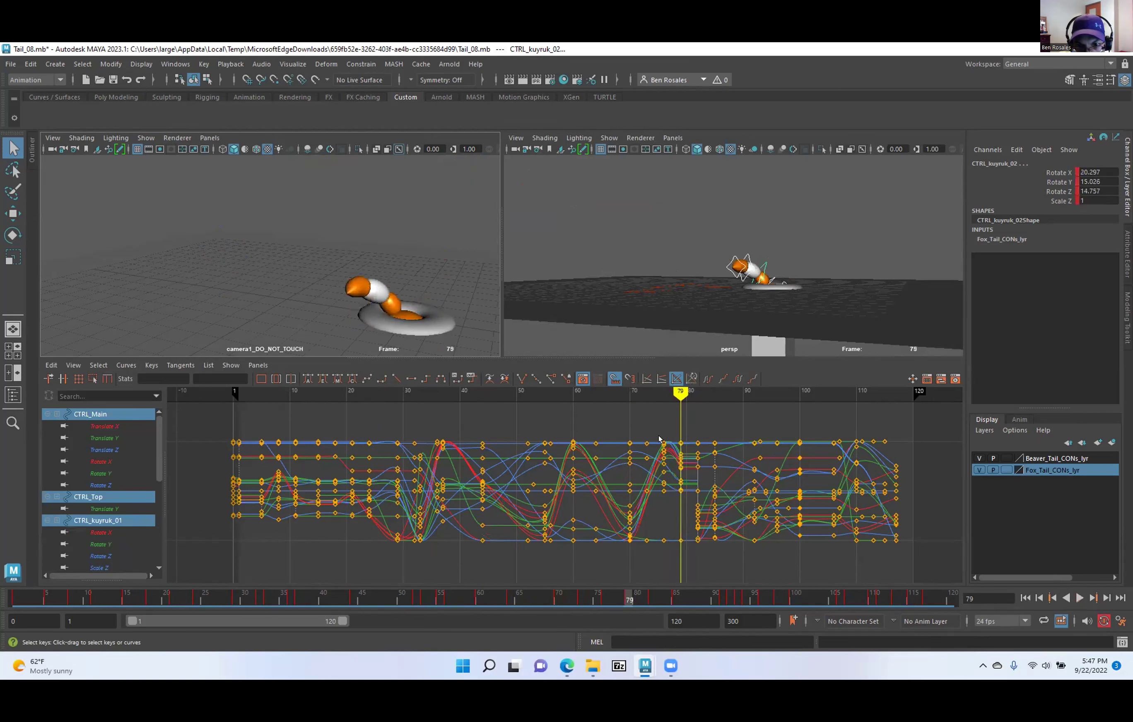
{"action": "middle_click_drag", "start_coordinate": [615, 455], "coordinate": [568, 474], "text": "alt"}
{"action": "right_click_drag", "start_coordinate": [534, 475], "coordinate": [593, 474], "text": "alt+shift"}
{"action": "middle_click_drag", "start_coordinate": [593, 474], "coordinate": [547, 447], "text": "alt"}
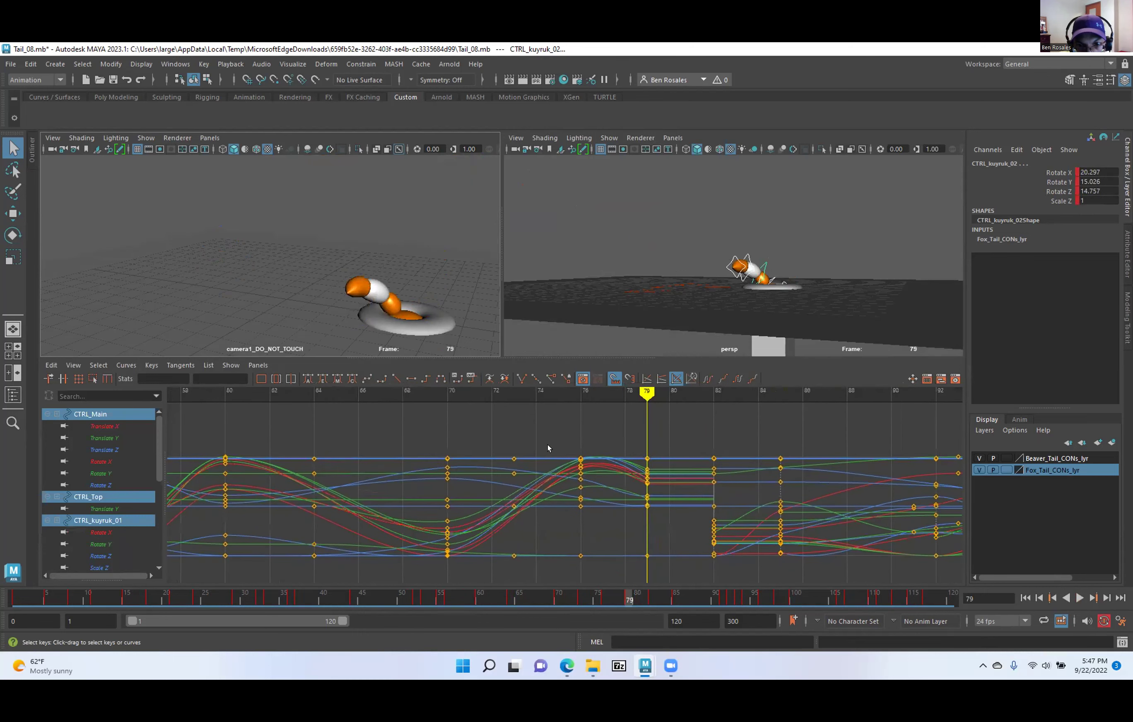
{"action": "left_click_drag", "start_coordinate": [604, 270], "coordinate": [611, 253], "text": "alt"}
{"action": "right_click_drag", "start_coordinate": [601, 253], "coordinate": [674, 265], "text": "alt"}
{"action": "middle_click_drag", "start_coordinate": [618, 243], "coordinate": [685, 268], "text": "alt"}
{"action": "left_click_drag", "start_coordinate": [686, 269], "coordinate": [669, 276], "text": "alt"}
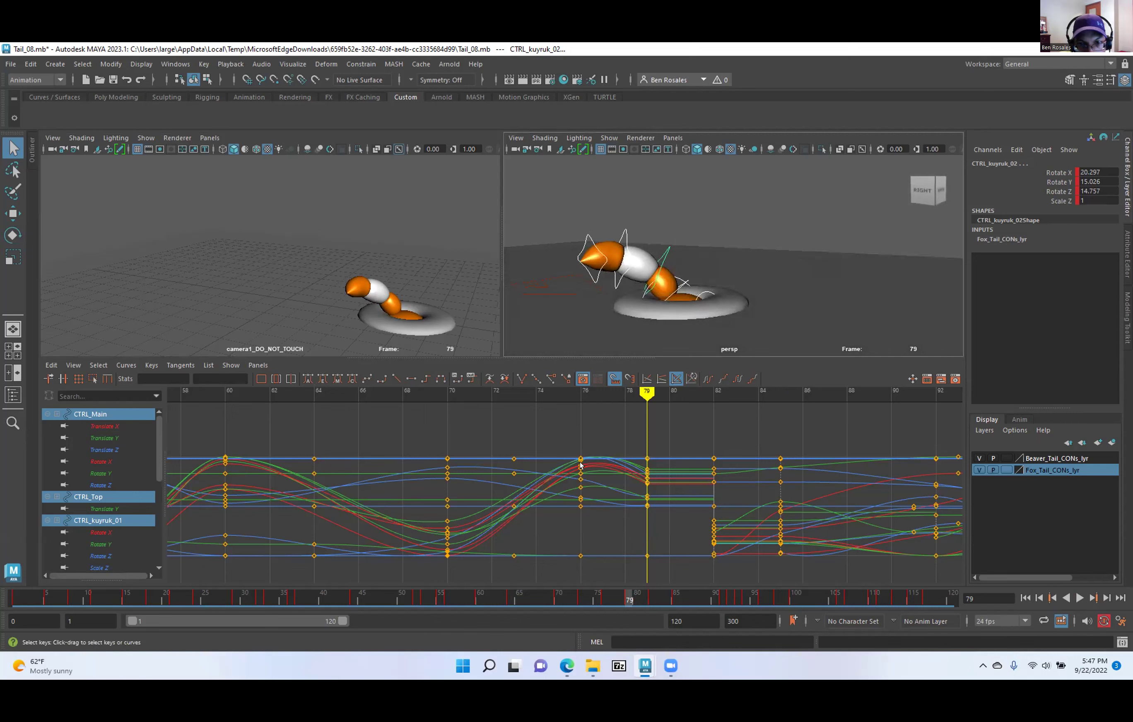
{"action": "mouse_move", "coordinate": [644, 391]}
{"action": "left_mouse_down"}
{"action": "mouse_move", "coordinate": [701, 402]}
{"action": "mouse_move", "coordinate": [615, 409]}
{"action": "mouse_move", "coordinate": [735, 414]}
{"action": "mouse_move", "coordinate": [293, 475]}
{"action": "left_mouse_up"}
{"action": "mouse_move", "coordinate": [468, 469]}
{"action": "left_mouse_down"}
{"action": "mouse_move", "coordinate": [709, 448]}
{"action": "mouse_move", "coordinate": [581, 447]}
{"action": "mouse_move", "coordinate": [659, 456]}
{"action": "mouse_move", "coordinate": [636, 447]}
{"action": "mouse_move", "coordinate": [700, 442]}
{"action": "mouse_move", "coordinate": [633, 444]}
{"action": "mouse_move", "coordinate": [713, 434]}
{"action": "mouse_move", "coordinate": [640, 431]}
{"action": "mouse_move", "coordinate": [677, 435]}
{"action": "mouse_move", "coordinate": [709, 402]}
{"action": "mouse_move", "coordinate": [686, 404]}
{"action": "mouse_move", "coordinate": [852, 410]}
{"action": "mouse_move", "coordinate": [674, 415]}
{"action": "mouse_move", "coordinate": [647, 428]}
{"action": "left_mouse_up"}
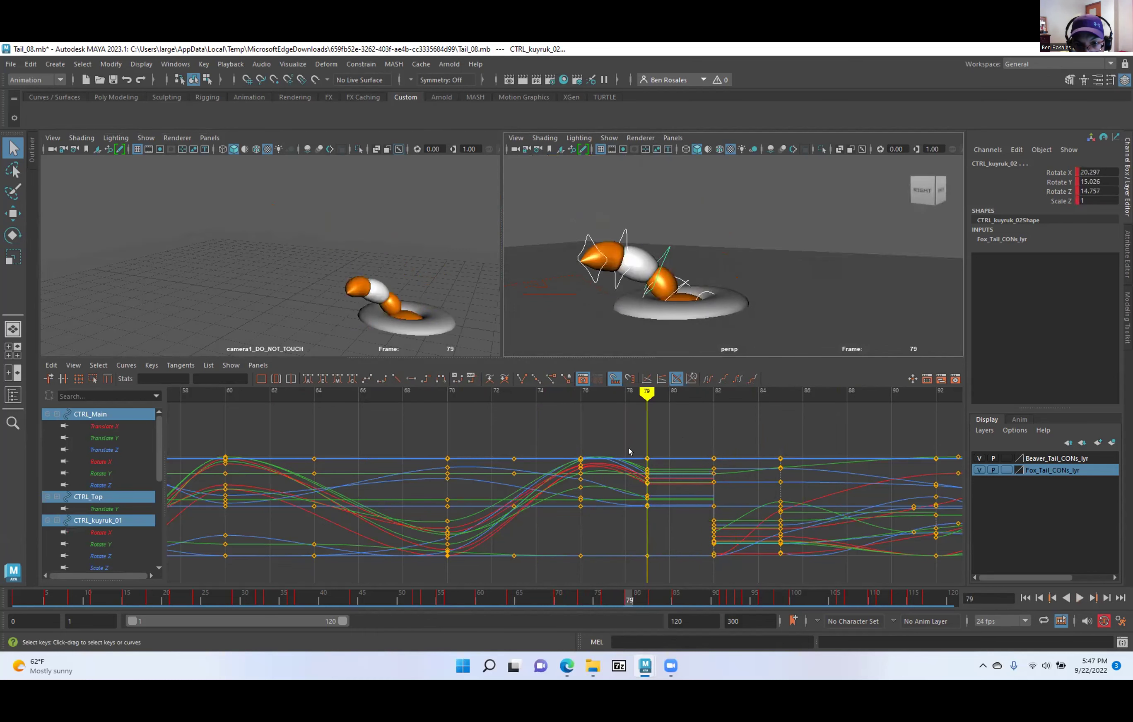
Scrub through the rest of the Tail_08 animation from an overhead perspective view and return to frame 79.
{"action": "scroll", "coordinate": [619, 447], "scroll_direction": "down", "scroll_amount": 4}
{"action": "middle_click_drag", "start_coordinate": [538, 451], "coordinate": [380, 467], "text": "alt"}
{"action": "mouse_move", "coordinate": [433, 392]}
{"action": "left_mouse_down"}
{"action": "mouse_move", "coordinate": [771, 406]}
{"action": "mouse_move", "coordinate": [706, 408]}
{"action": "mouse_move", "coordinate": [760, 408]}
{"action": "left_mouse_up"}
{"action": "mouse_move", "coordinate": [596, 292]}
{"action": "left_mouse_down", "text": "alt"}
{"action": "mouse_move", "coordinate": [583, 256]}
{"action": "mouse_move", "coordinate": [672, 247]}
{"action": "left_mouse_up", "text": "alt"}
{"action": "mouse_move", "coordinate": [742, 393]}
{"action": "left_mouse_down"}
{"action": "mouse_move", "coordinate": [722, 394]}
{"action": "mouse_move", "coordinate": [764, 399]}
{"action": "mouse_move", "coordinate": [708, 402]}
{"action": "mouse_move", "coordinate": [865, 402]}
{"action": "mouse_move", "coordinate": [701, 404]}
{"action": "mouse_move", "coordinate": [827, 404]}
{"action": "mouse_move", "coordinate": [73, 471]}
{"action": "left_mouse_up"}
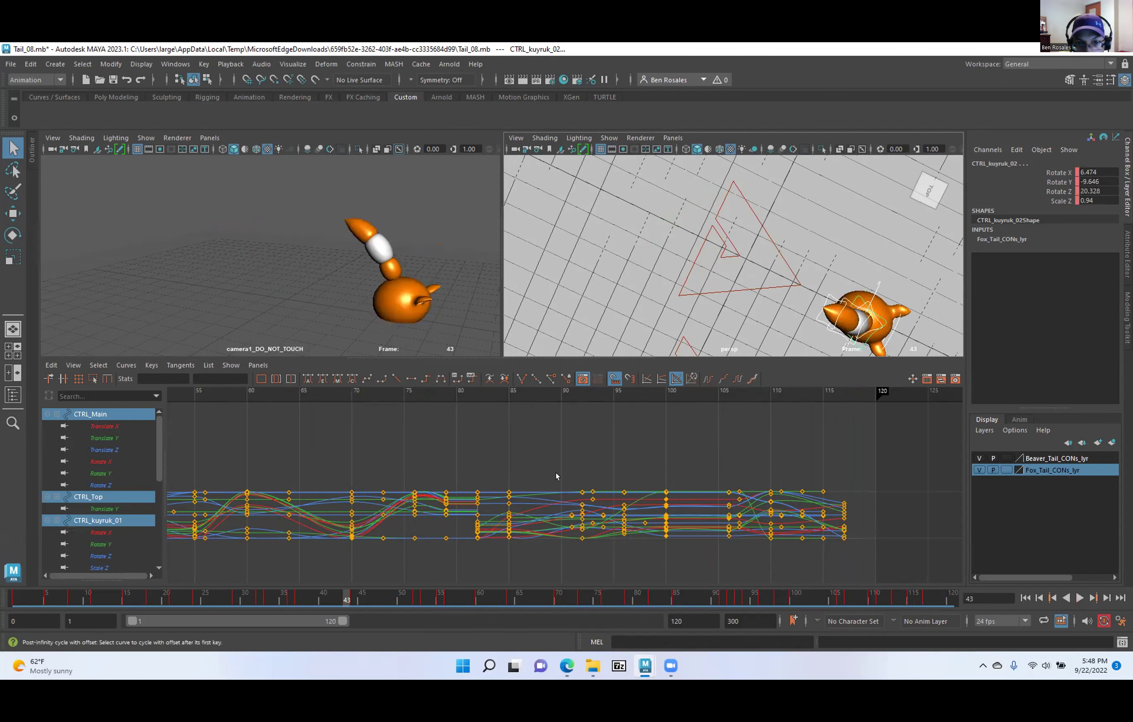
{"action": "left_click_drag", "start_coordinate": [340, 591], "coordinate": [732, 575]}
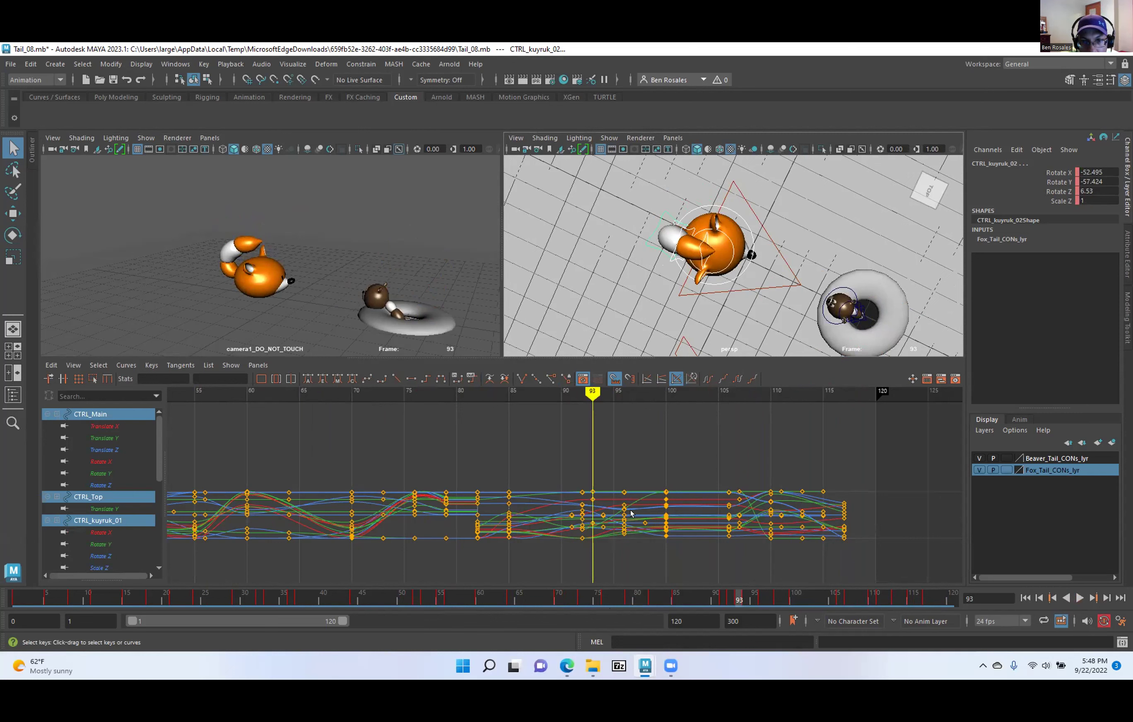
{"action": "left_click_drag", "start_coordinate": [583, 391], "coordinate": [436, 409]}
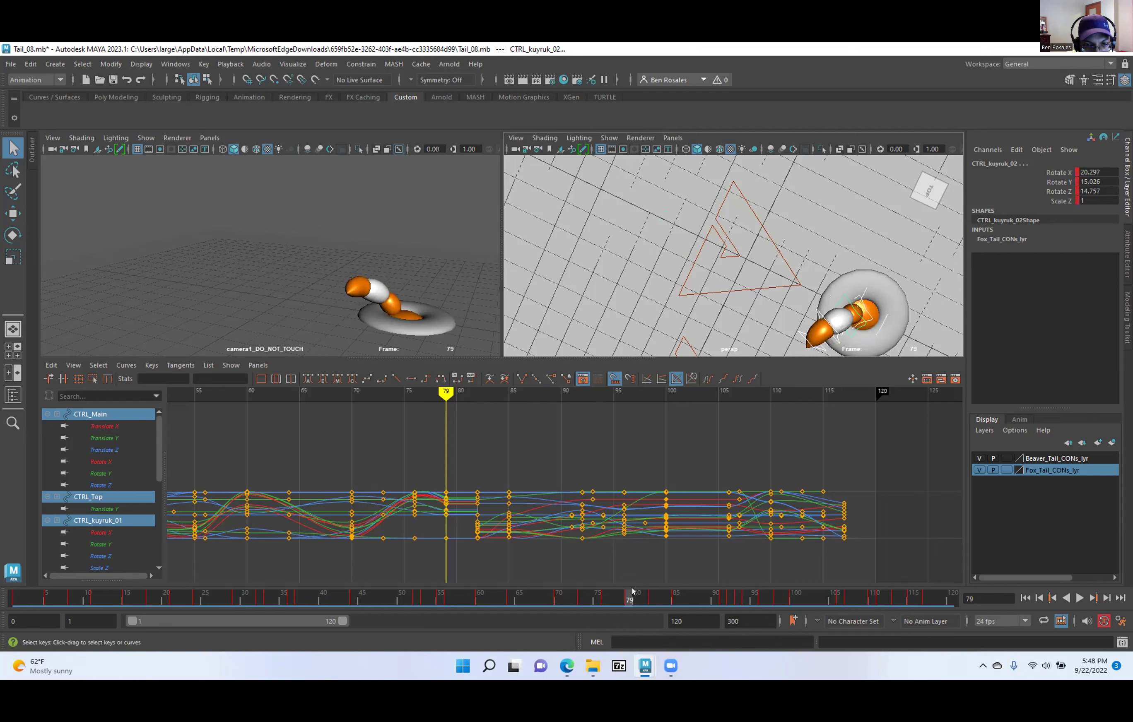
Play the opening of the Tail_08 animation and check the tail from an overhead perspective view, stopping at frame 8.
{"action": "key", "text": "alt+v"}
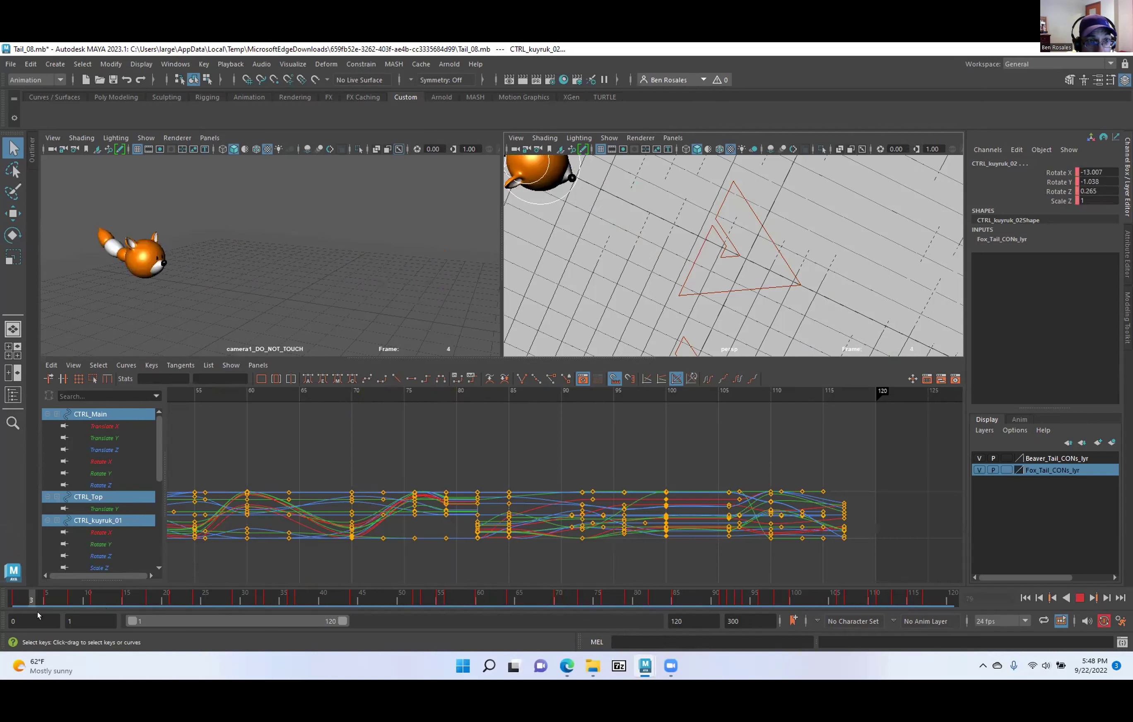
{"action": "key", "text": "alt+v"}
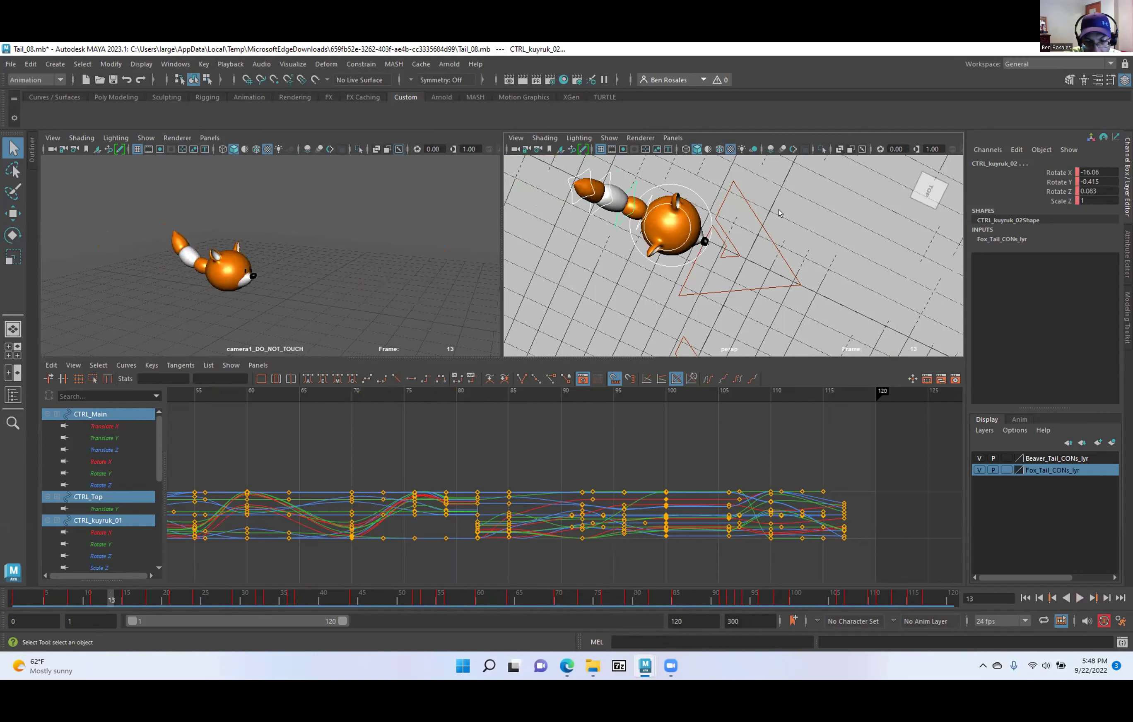
{"action": "middle_click_drag", "start_coordinate": [670, 225], "coordinate": [872, 301], "text": "alt"}
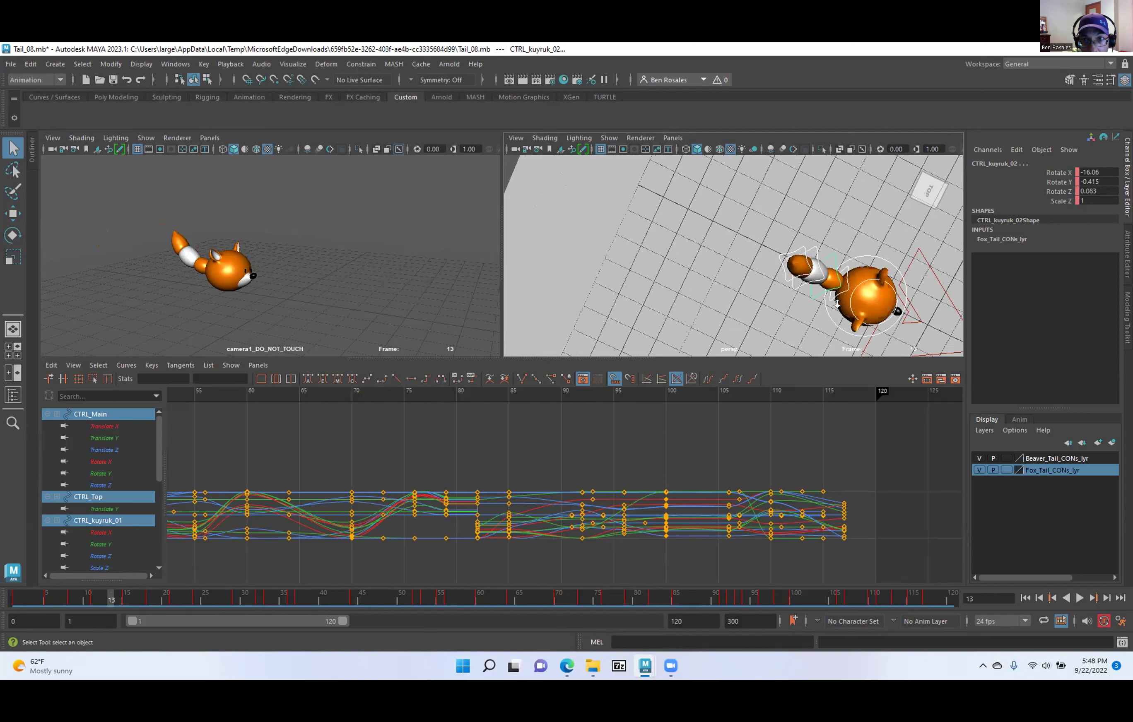
{"action": "scroll", "coordinate": [872, 300], "scroll_direction": "down", "scroll_amount": 4}
{"action": "left_click_drag", "start_coordinate": [73, 599], "coordinate": [43, 599]}
{"action": "key", "text": "alt+v"}
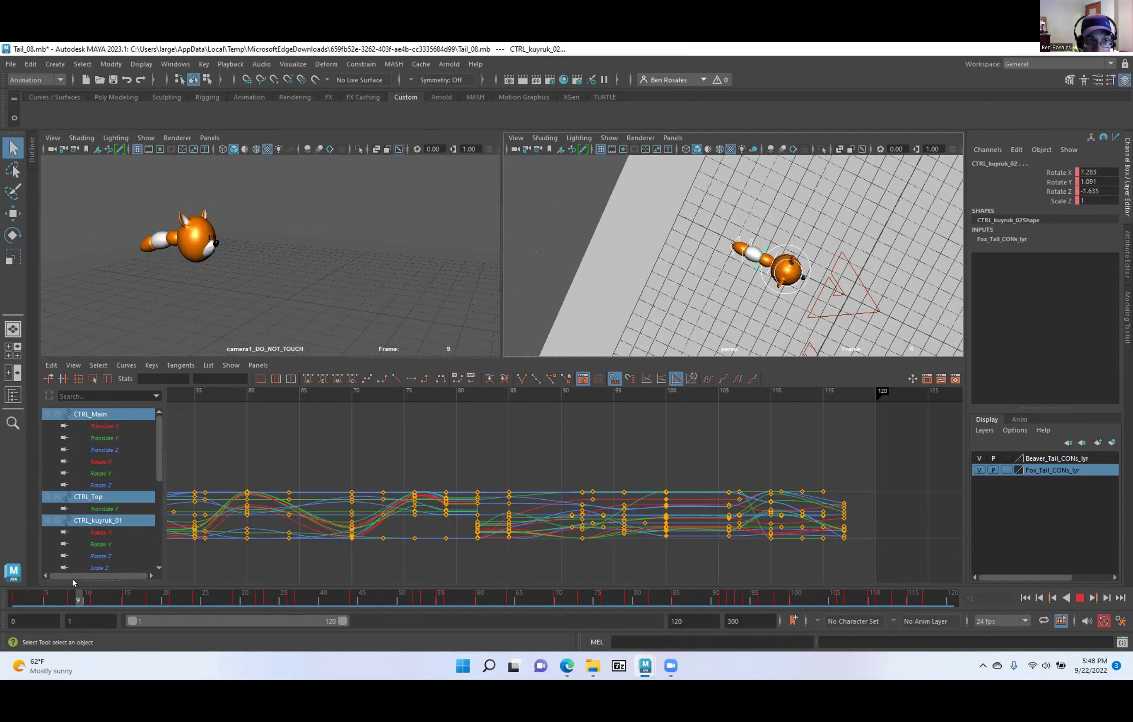
{"action": "key", "text": "Escape"}
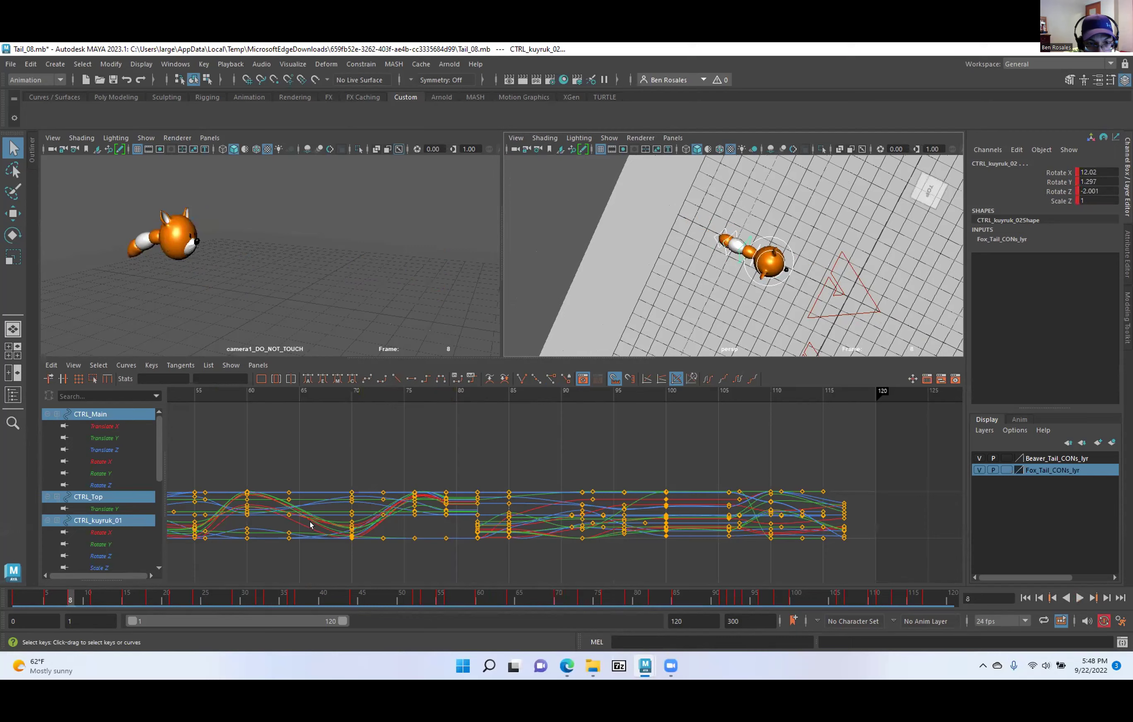
Show the curves around frame 8 and view the fox up close from the side in the perspective view.
{"action": "middle_click_drag", "start_coordinate": [307, 514], "coordinate": [739, 511], "text": "alt"}
{"action": "middle_click_drag", "start_coordinate": [252, 505], "coordinate": [565, 509], "text": "alt"}
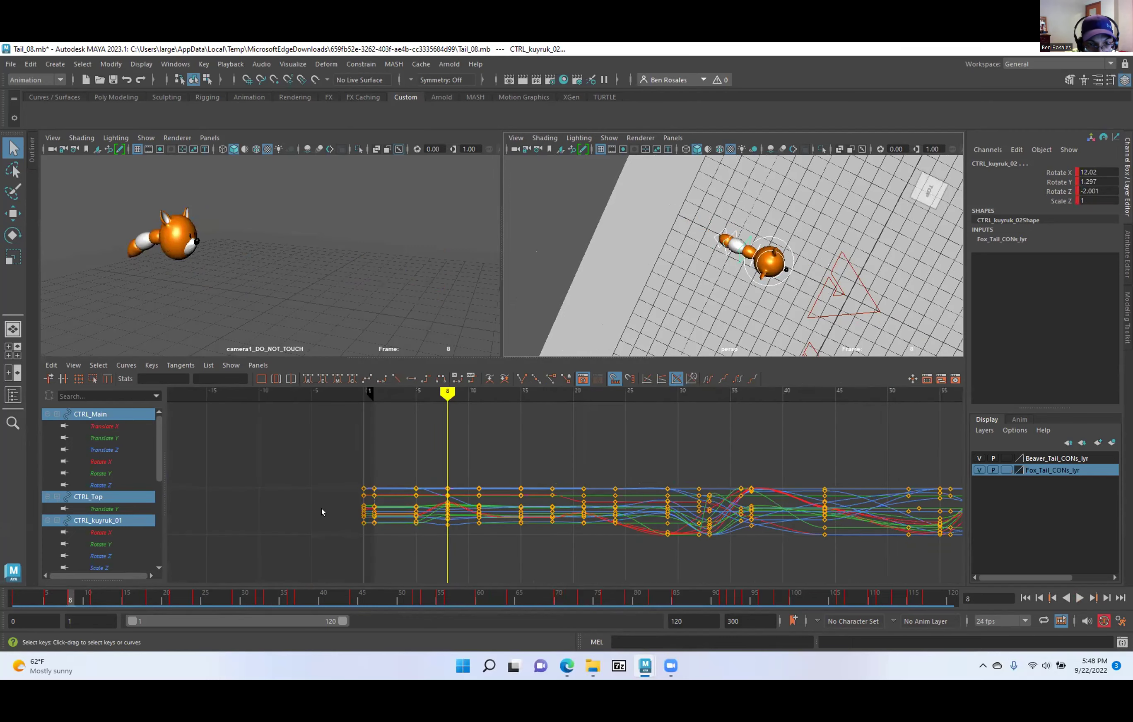
{"action": "right_click_drag", "start_coordinate": [324, 511], "coordinate": [355, 515], "text": "alt"}
{"action": "middle_click_drag", "start_coordinate": [370, 511], "coordinate": [421, 502], "text": "alt"}
{"action": "mouse_move", "coordinate": [678, 263]}
{"action": "left_mouse_down", "text": "alt"}
{"action": "mouse_move", "coordinate": [659, 297]}
{"action": "mouse_move", "coordinate": [696, 256]}
{"action": "left_mouse_up", "text": "alt"}
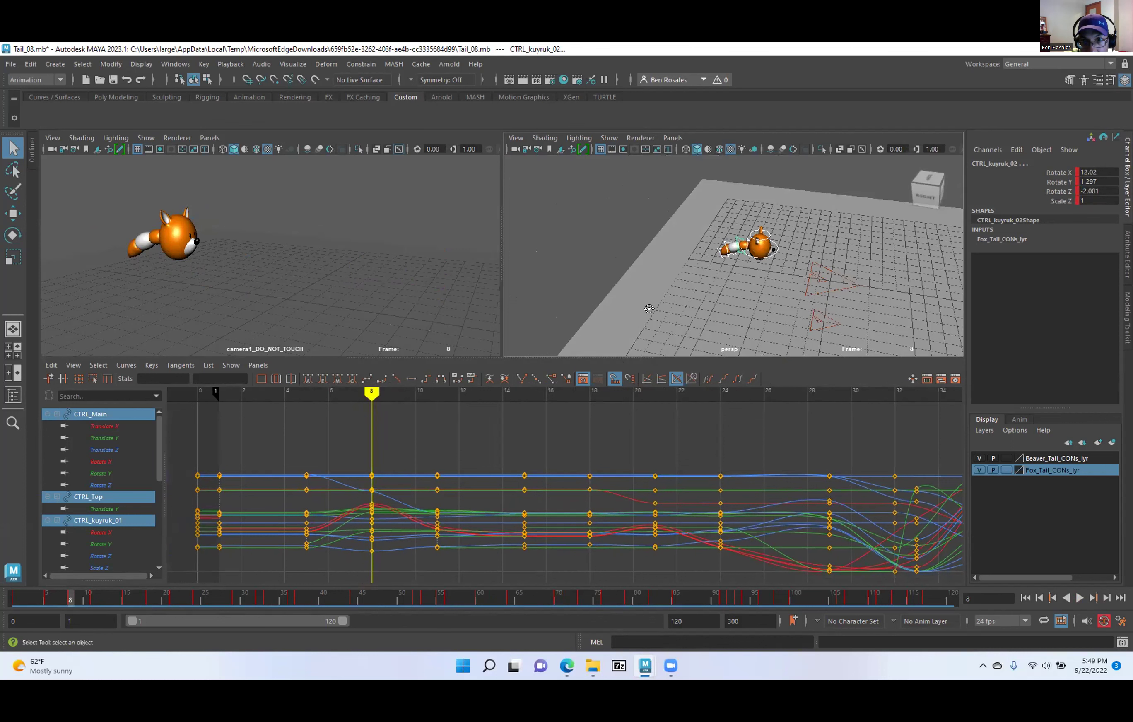
{"action": "left_click_drag", "start_coordinate": [649, 310], "coordinate": [633, 248], "text": "alt"}
{"action": "middle_click_drag", "start_coordinate": [633, 248], "coordinate": [608, 271], "text": "alt"}
{"action": "right_click_drag", "start_coordinate": [608, 272], "coordinate": [681, 296], "text": "alt"}
{"action": "middle_click_drag", "start_coordinate": [681, 295], "coordinate": [671, 246], "text": "alt"}
{"action": "right_click_drag", "start_coordinate": [671, 246], "coordinate": [688, 252], "text": "alt"}
{"action": "middle_click_drag", "start_coordinate": [688, 252], "coordinate": [726, 283], "text": "alt"}
{"action": "right_click_drag", "start_coordinate": [727, 283], "coordinate": [764, 301], "text": "alt"}
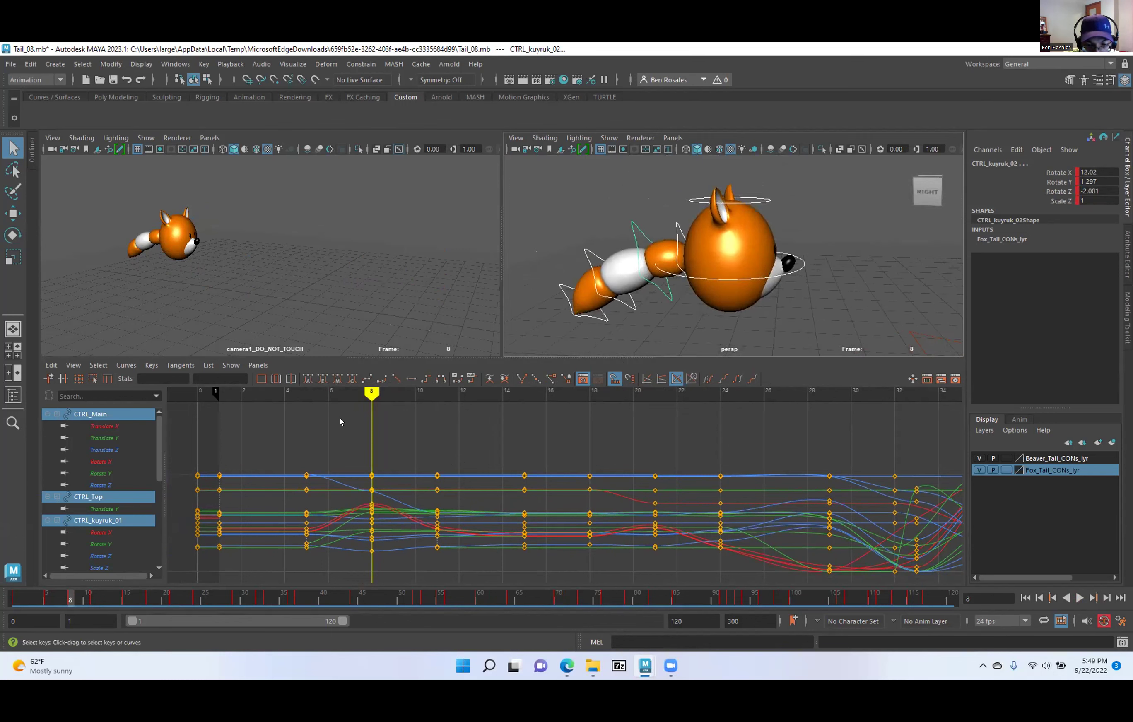
Step through the keyed poses of the first hop between frames 5 and 15 and compare the tail's drag.
{"action": "mouse_move", "coordinate": [478, 446]}
{"action": "right_mouse_down", "text": "alt"}
{"action": "mouse_move", "coordinate": [493, 453]}
{"action": "mouse_move", "coordinate": [452, 455]}
{"action": "mouse_move", "coordinate": [467, 465]}
{"action": "right_mouse_up", "text": "alt"}
{"action": "key", "text": "alt+period"}
{"action": "key", "text": "alt+period"}
{"action": "key", "text": "alt+period"}
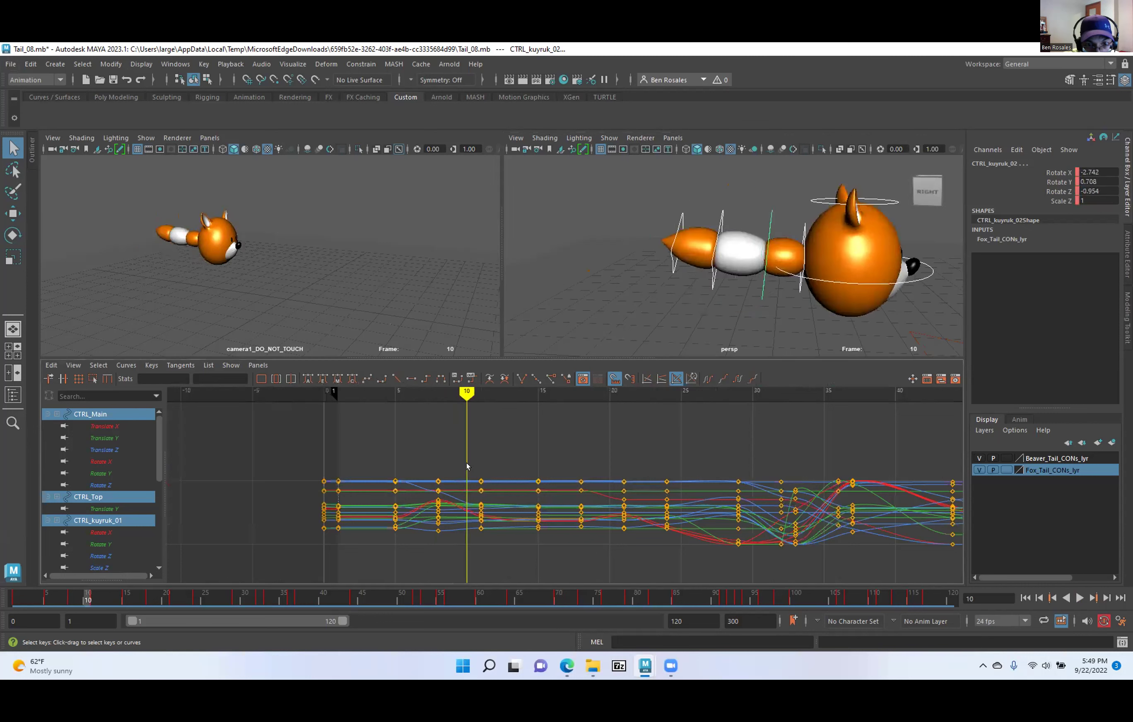
{"action": "key", "text": "comma"}
{"action": "key", "text": "comma"}
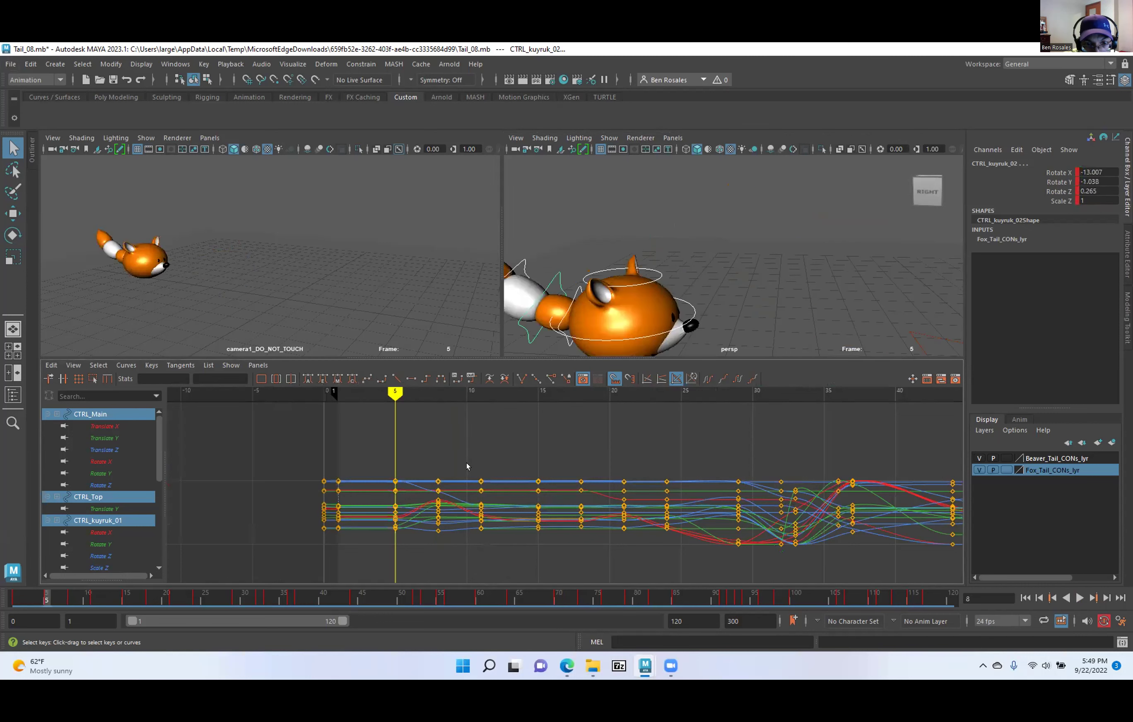
{"action": "key", "text": "period"}
{"action": "key", "text": "period"}
{"action": "key", "text": "period"}
{"action": "key", "text": "comma"}
{"action": "key", "text": "period"}
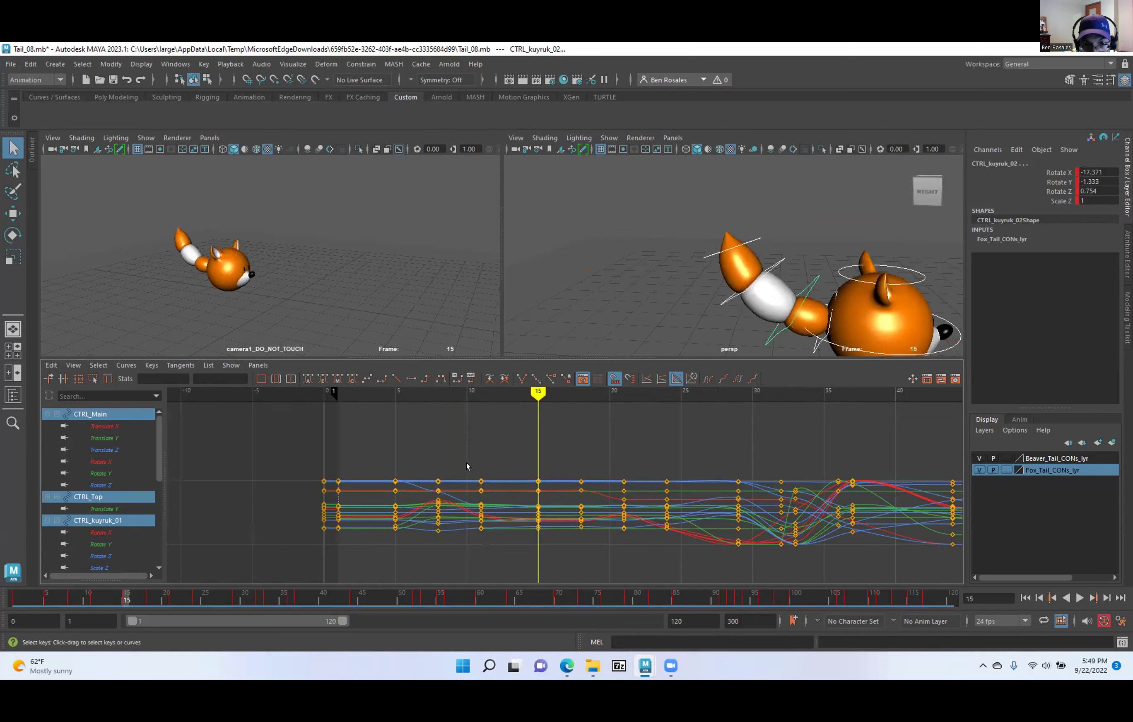
Play ahead to frame 28 and step back through the keyed tail poses to frame 18.
{"action": "key", "text": "alt+v"}
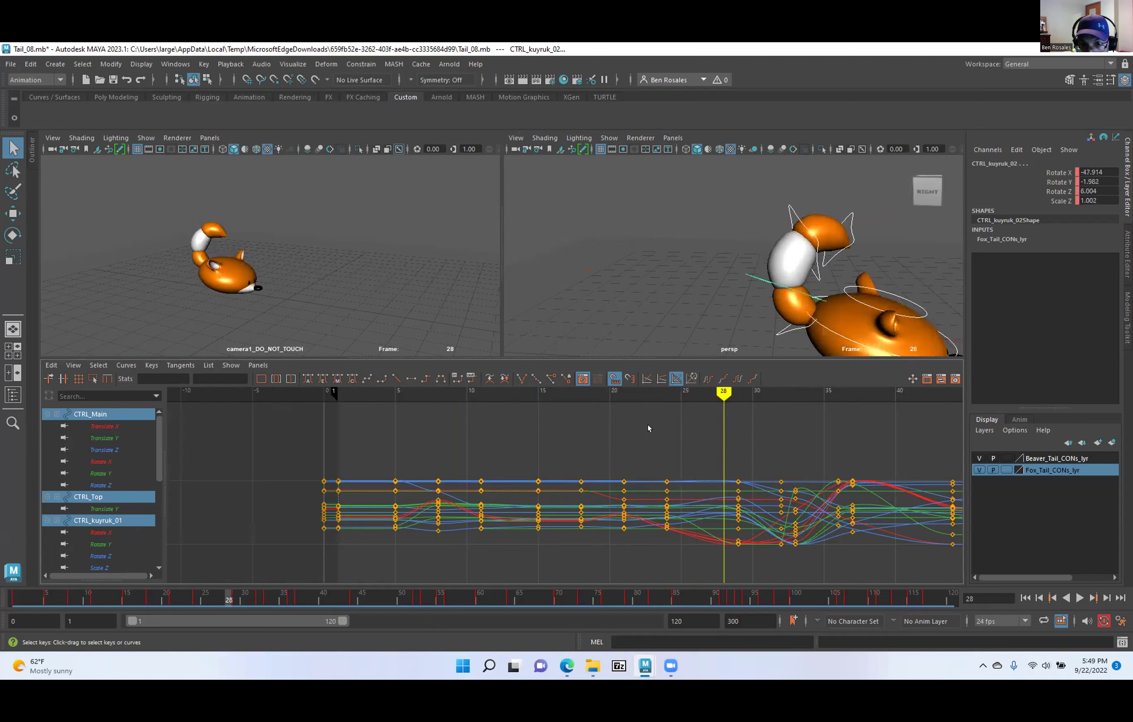
{"action": "key", "text": "comma"}
{"action": "key", "text": "comma"}
{"action": "key", "text": "comma"}
{"action": "key", "text": "comma"}
{"action": "key", "text": "comma"}
{"action": "key", "text": "comma"}
{"action": "key", "text": "comma"}
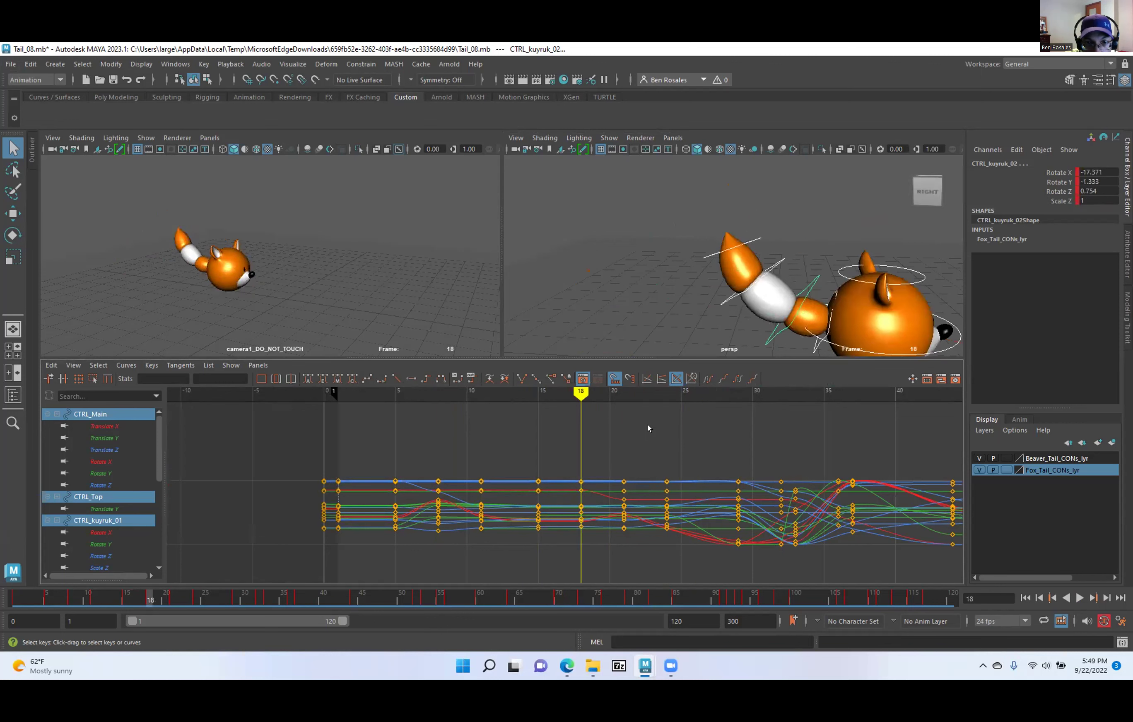
Step frame by frame through the tail's motion around the landing and stop at frame 5.
{"action": "middle_click_drag", "start_coordinate": [576, 290], "coordinate": [666, 270], "text": "alt"}
{"action": "key", "text": "alt+period"}
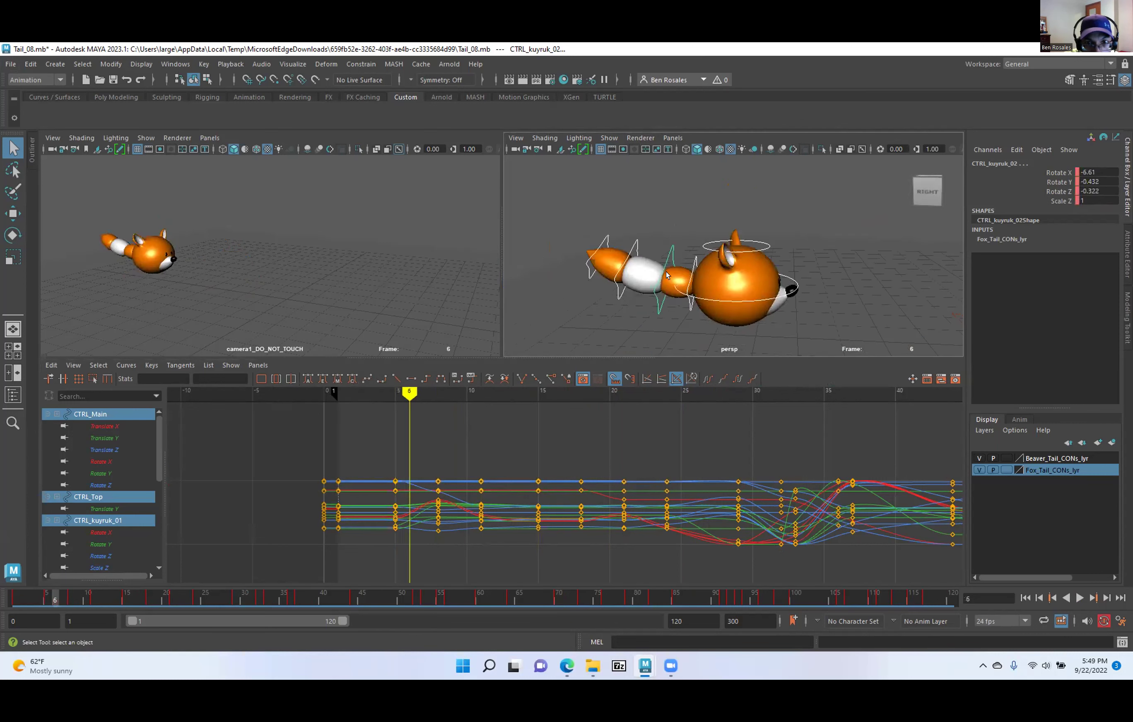
{"action": "key", "text": "alt+comma"}
{"action": "key", "text": "alt+comma"}
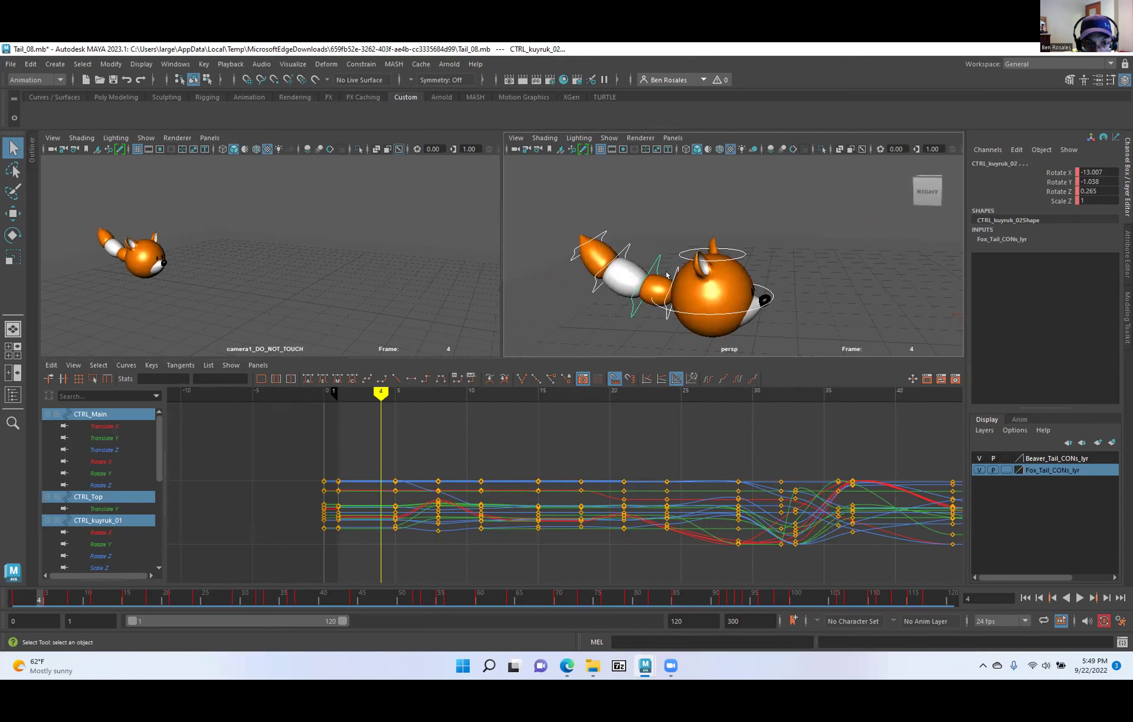
{"action": "key", "text": "alt+comma"}
{"action": "key", "text": "alt+period"}
{"action": "key", "text": "alt+period"}
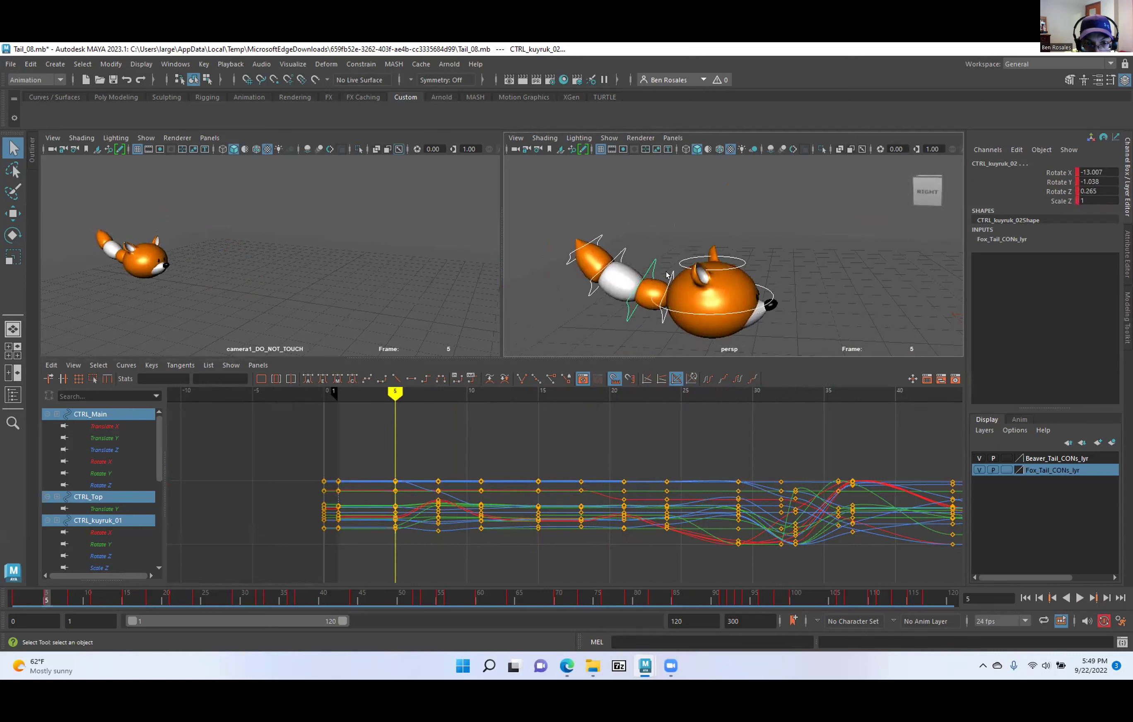
Select the keys of tail tip control CTRL_kuyruk_04 from frame 5 through 24 and shift them one frame later.
{"action": "left_click_drag", "start_coordinate": [383, 464], "coordinate": [704, 558]}
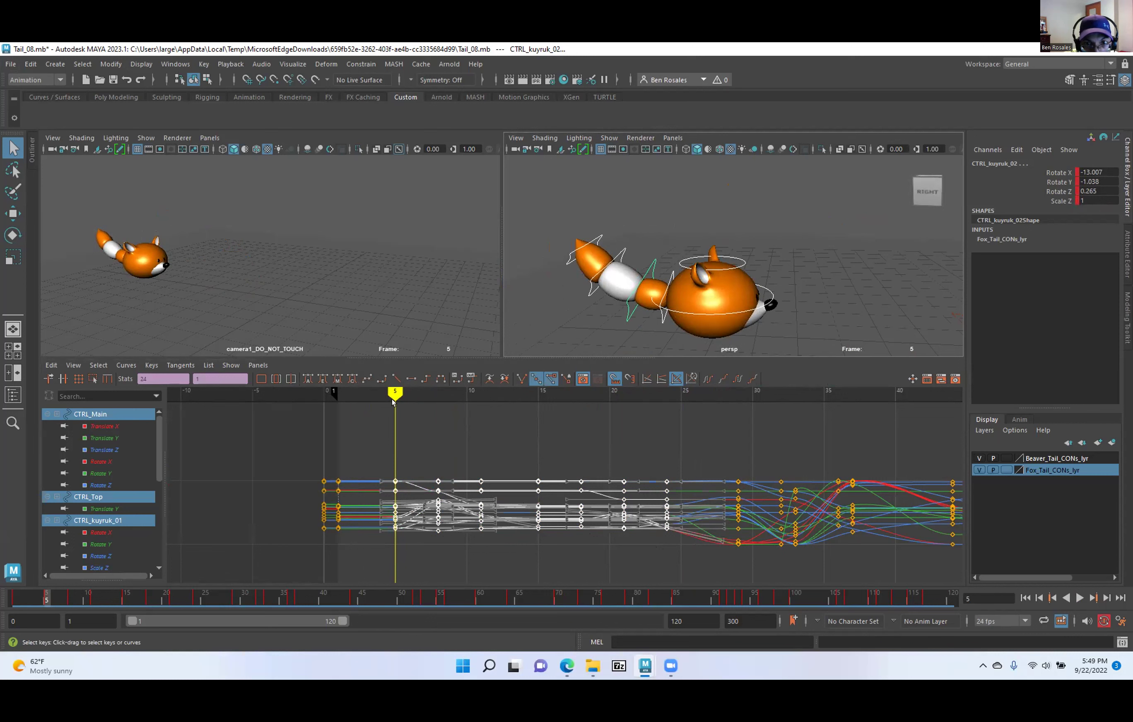
{"action": "left_click", "coordinate": [566, 261]}
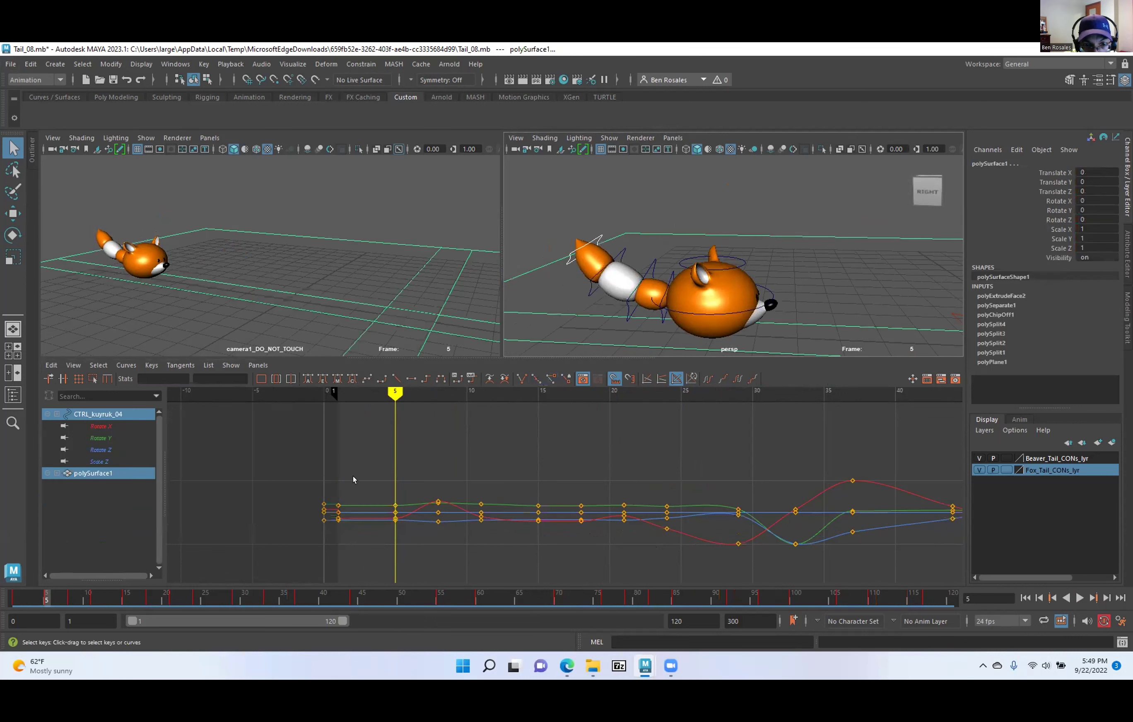
{"action": "left_click_drag", "start_coordinate": [374, 471], "coordinate": [686, 570]}
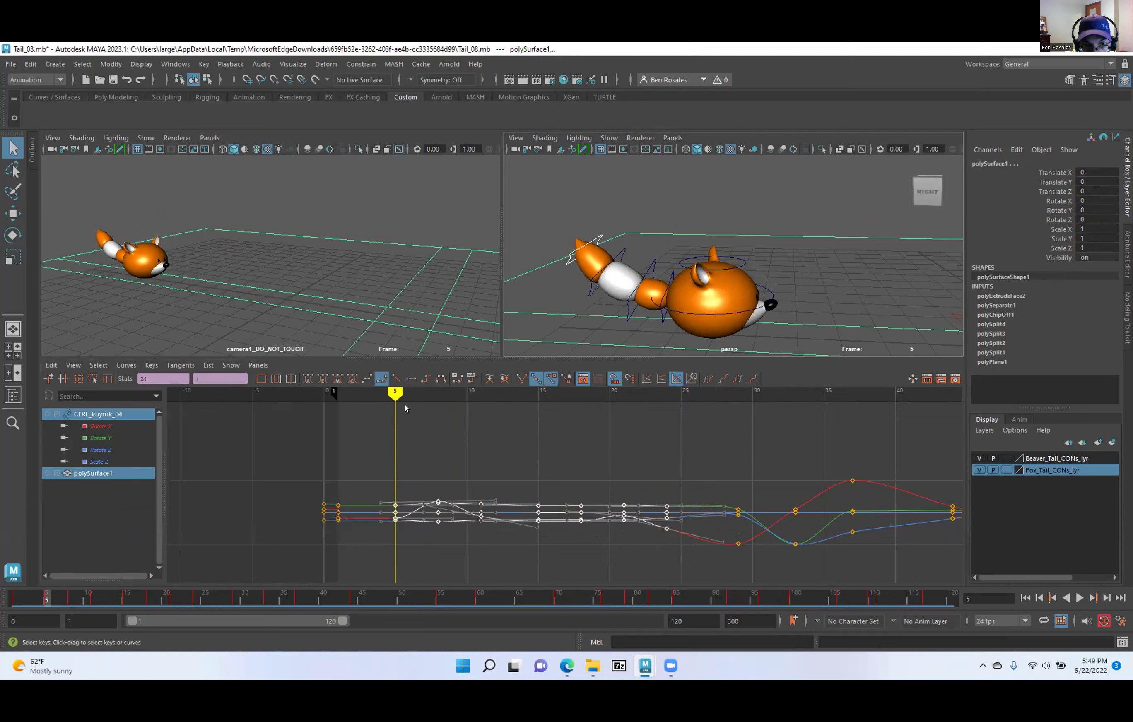
{"action": "key", "text": "alt+v"}
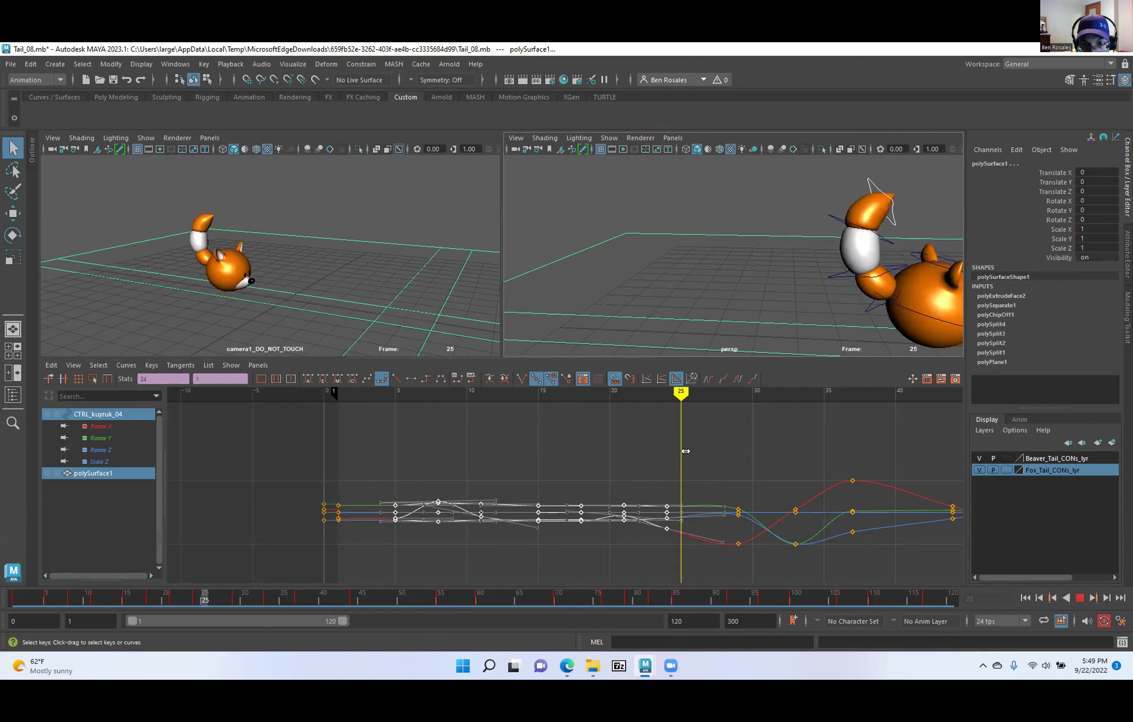
{"action": "mouse_move", "coordinate": [680, 457]}
{"action": "left_mouse_down"}
{"action": "mouse_move", "coordinate": [696, 456]}
{"action": "mouse_move", "coordinate": [395, 457]}
{"action": "left_mouse_up"}
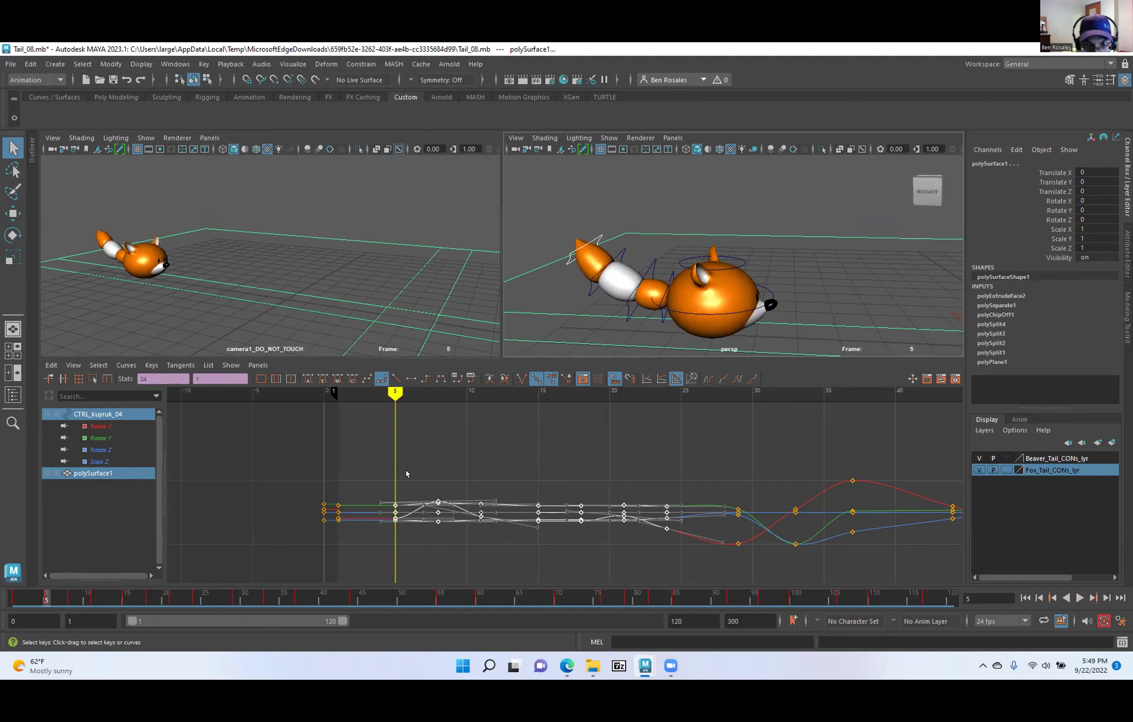
{"action": "middle_click_drag", "start_coordinate": [407, 471], "coordinate": [436, 454], "text": "shift"}
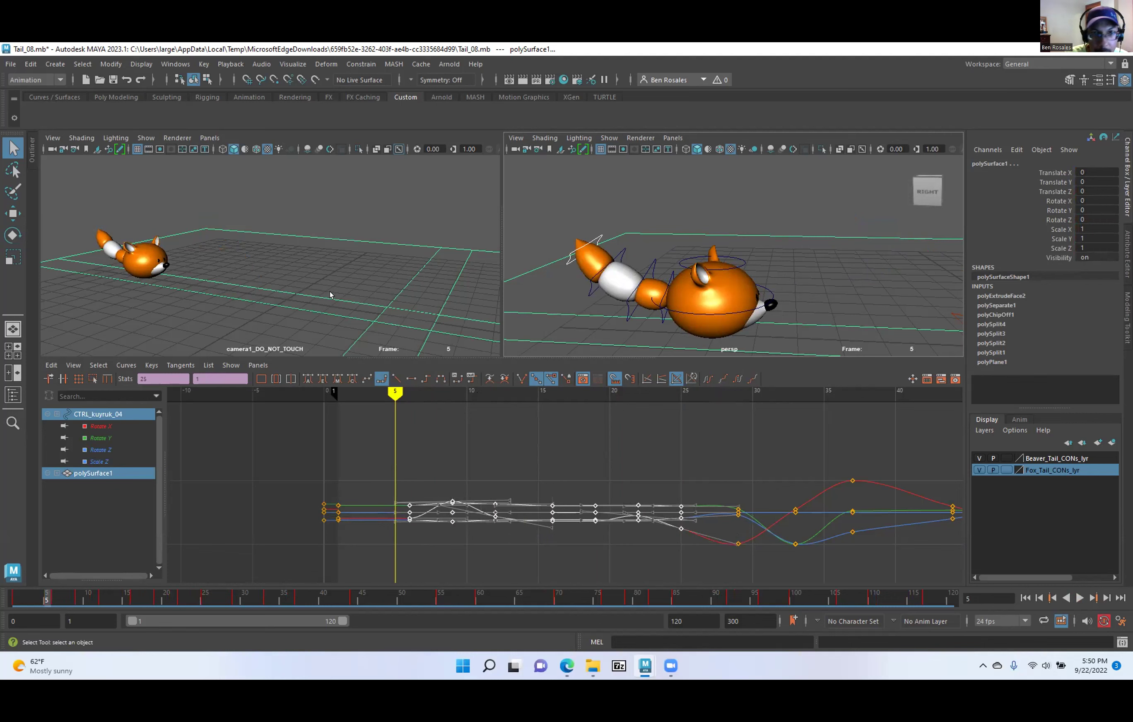
Create a display layer from the ground plane polySurface1 and set the layer to Reference.
{"action": "left_click_drag", "start_coordinate": [344, 287], "coordinate": [322, 295], "text": "alt"}
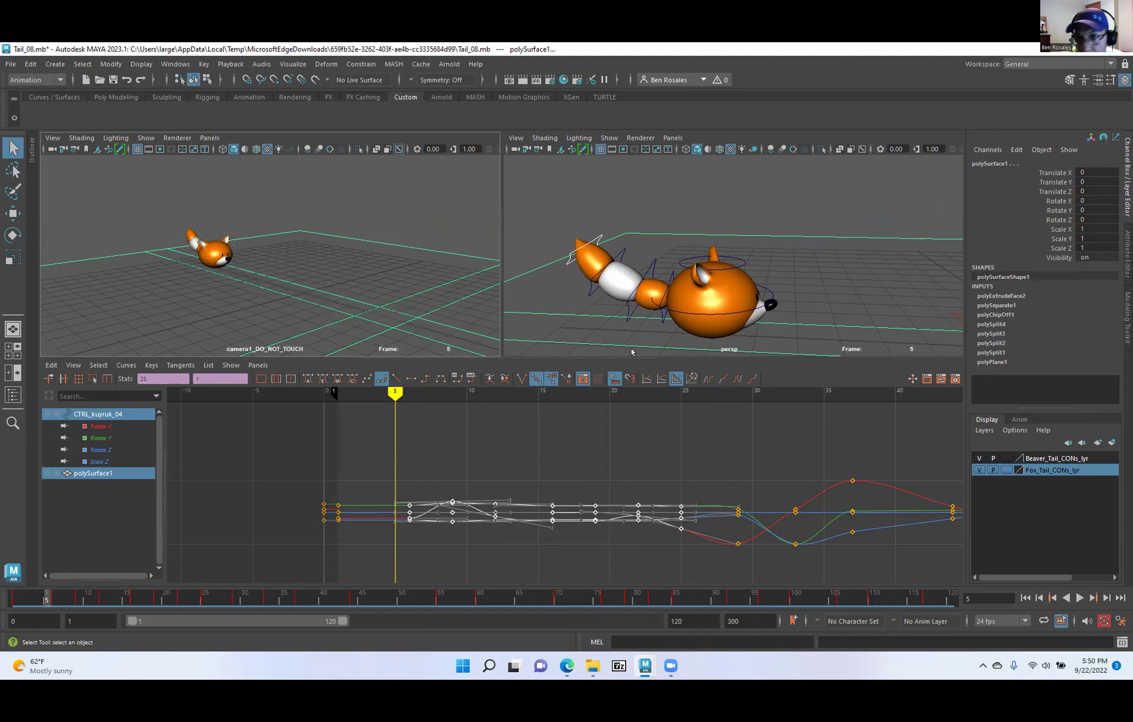
{"action": "left_click", "coordinate": [319, 149]}
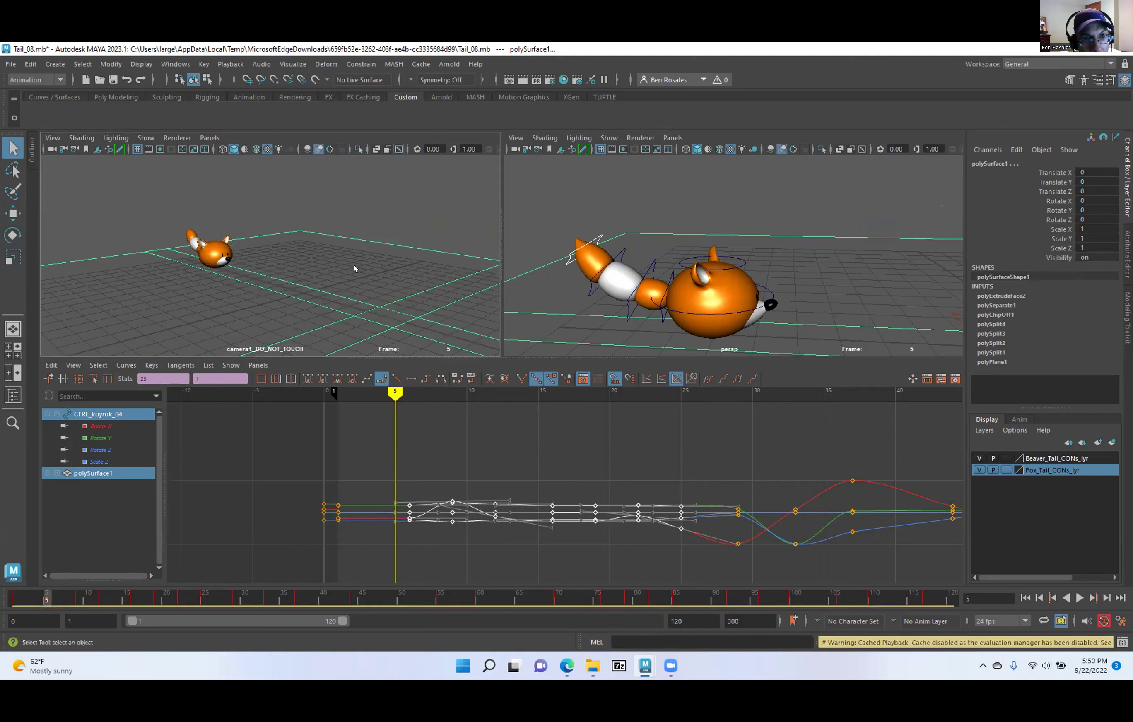
{"action": "left_click", "coordinate": [354, 268]}
{"action": "right_click_drag", "start_coordinate": [373, 275], "coordinate": [259, 271], "text": "alt"}
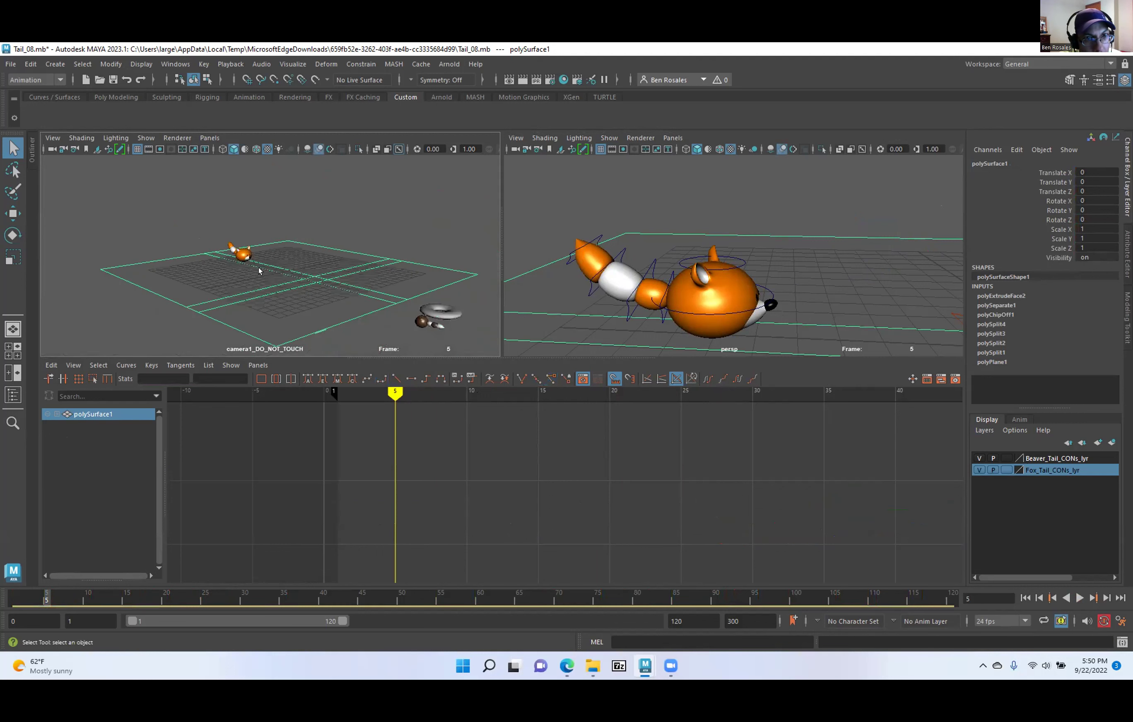
{"action": "right_click_drag", "start_coordinate": [252, 334], "coordinate": [366, 274]}
{"action": "left_click", "coordinate": [382, 229]}
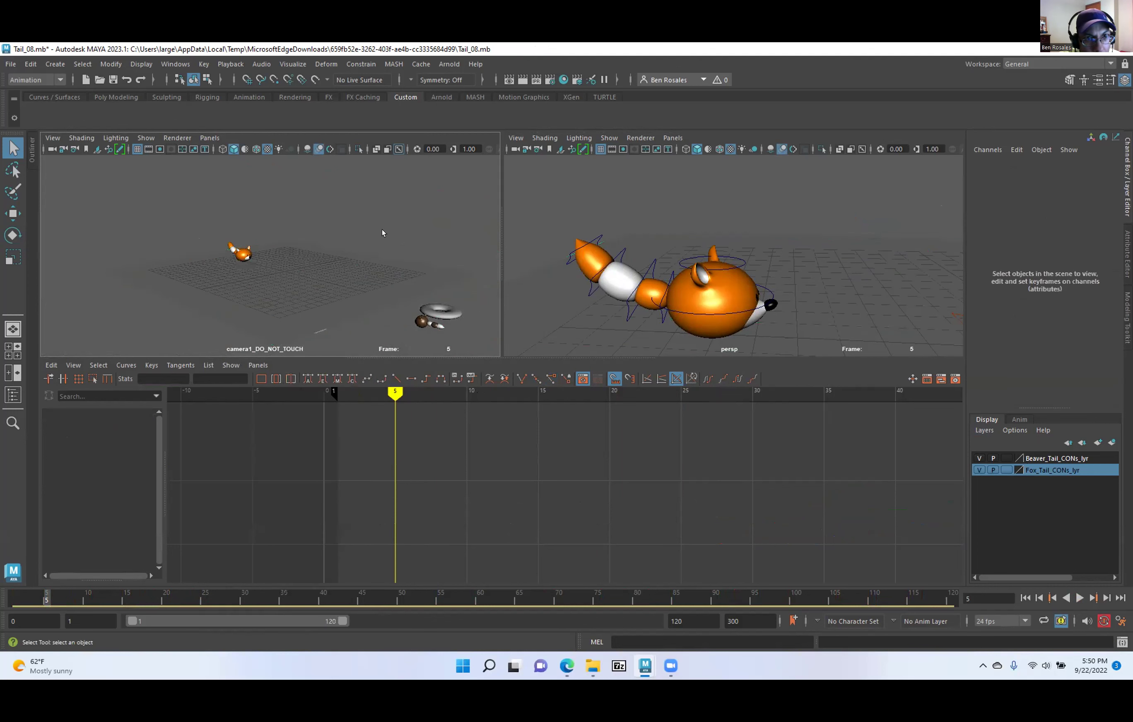
{"action": "left_click", "coordinate": [326, 278]}
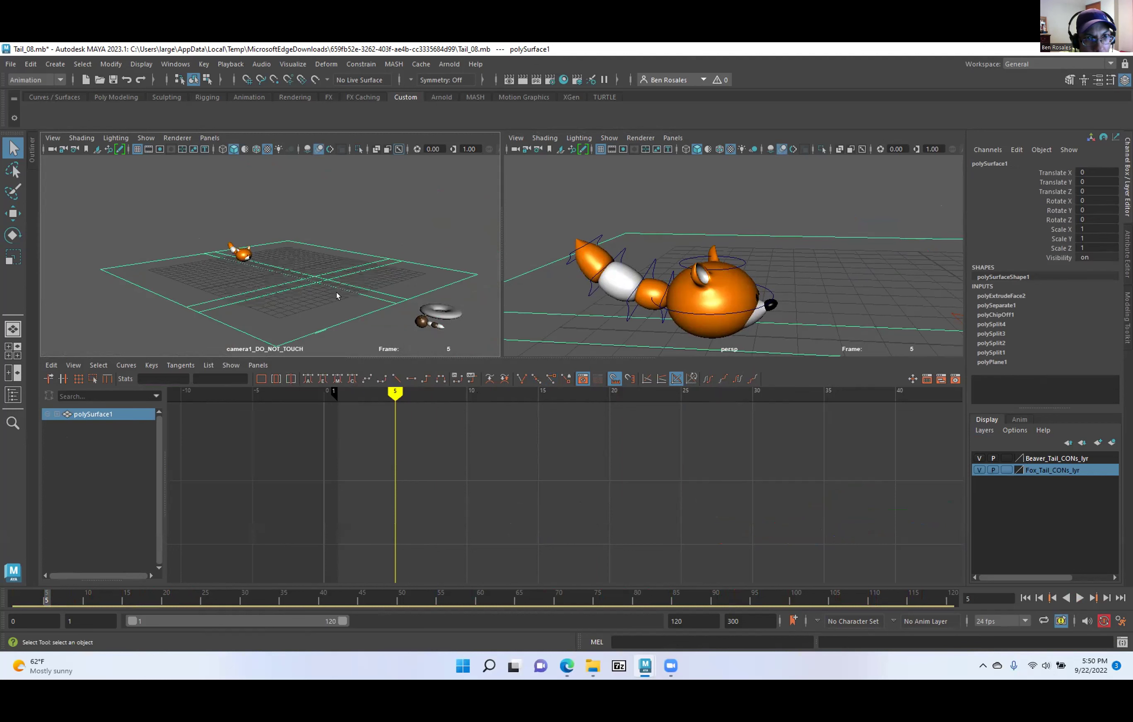
{"action": "left_click", "coordinate": [1111, 442]}
{"action": "left_click", "coordinate": [1004, 458]}
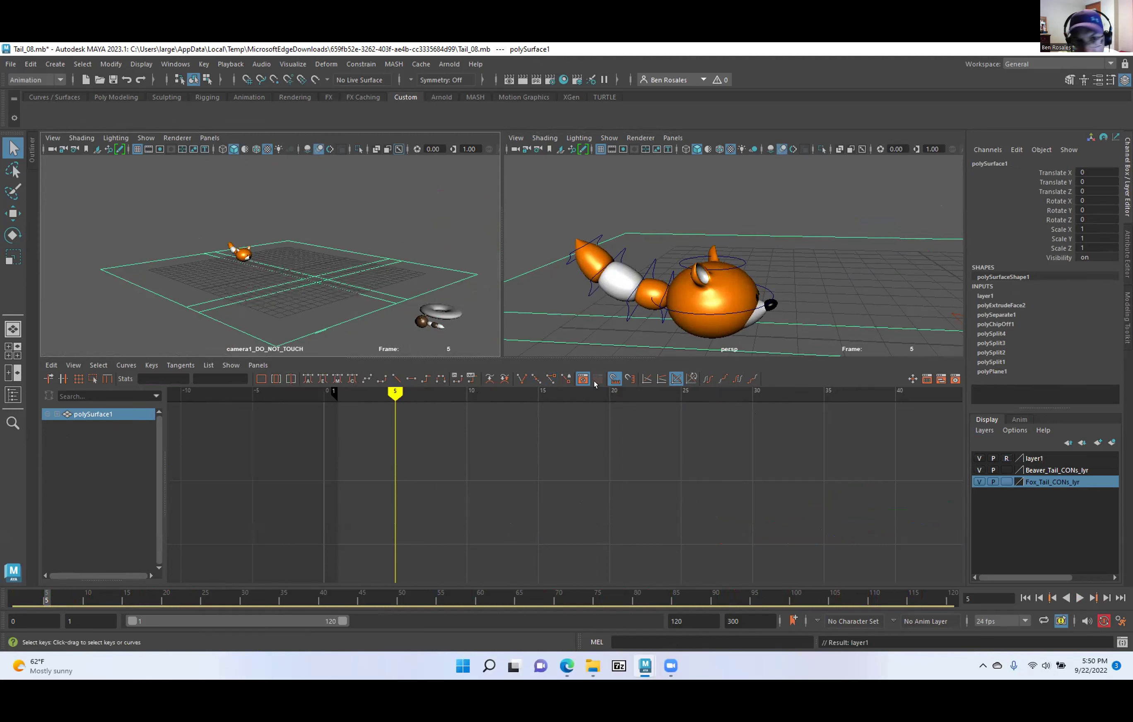
Add the ring object pTorus1 to the layer1 display layer.
{"action": "left_click", "coordinate": [439, 318]}
{"action": "right_click", "coordinate": [1036, 458]}
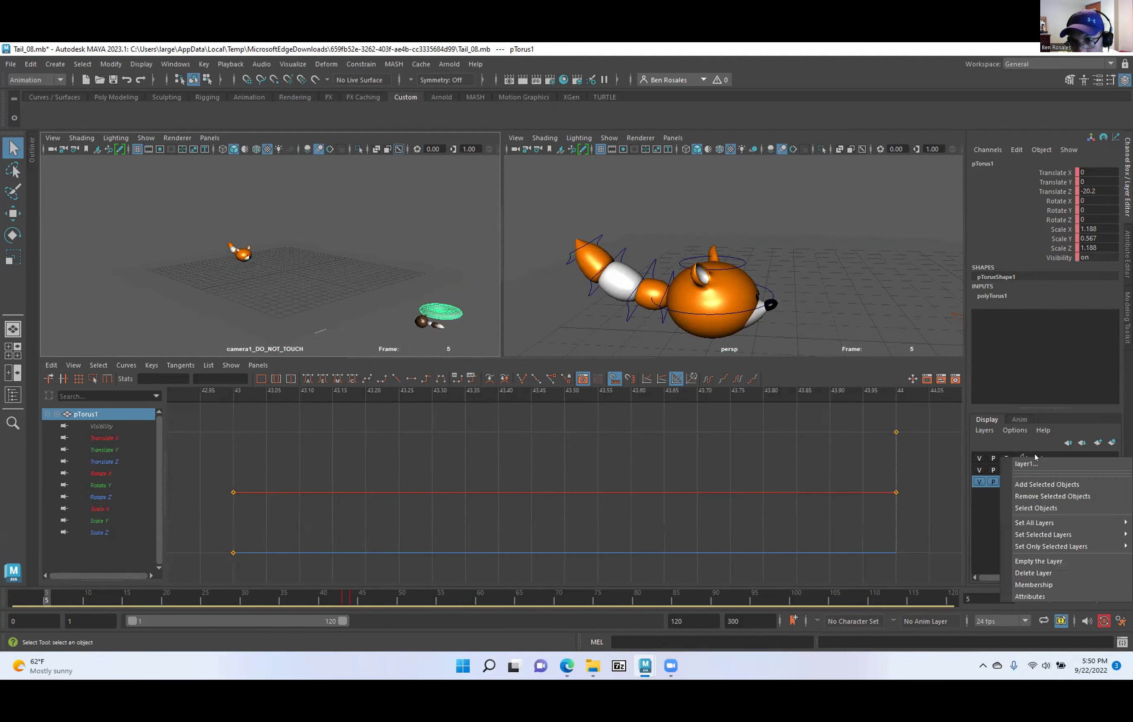
{"action": "left_click", "coordinate": [1021, 484]}
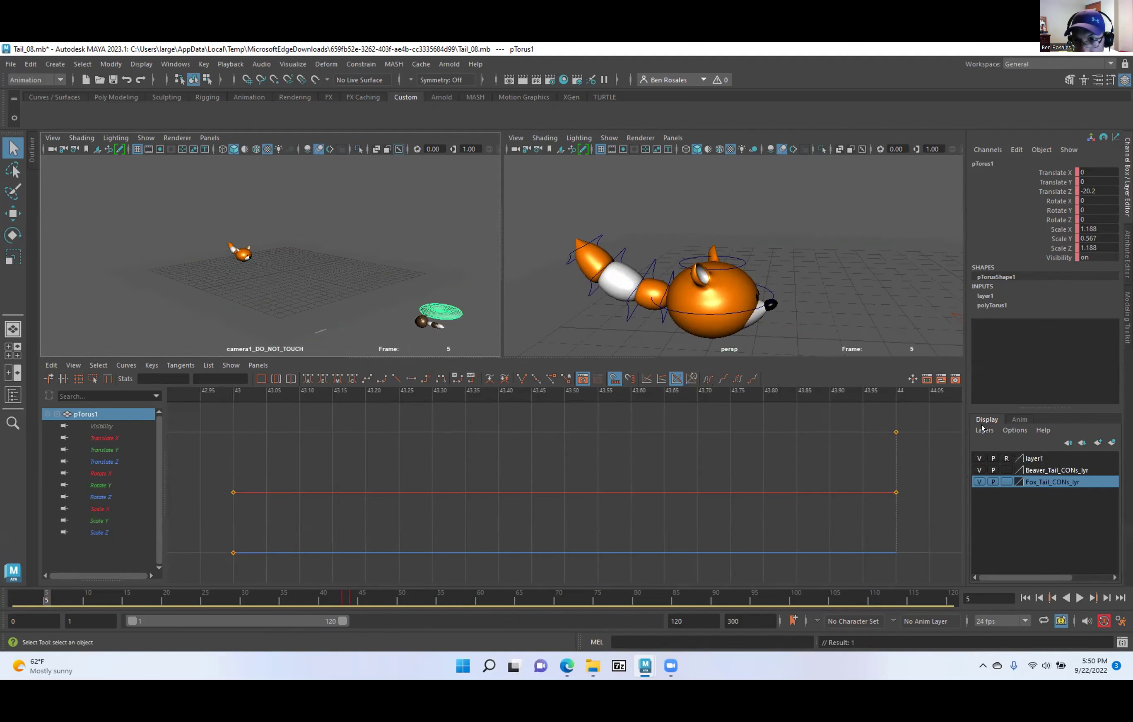
Add the small ground patch polySurface2 to layer1, clear the selection and bring the fox back into the camera view.
{"action": "left_click", "coordinate": [316, 247]}
{"action": "left_click_drag", "start_coordinate": [316, 247], "coordinate": [330, 290]}
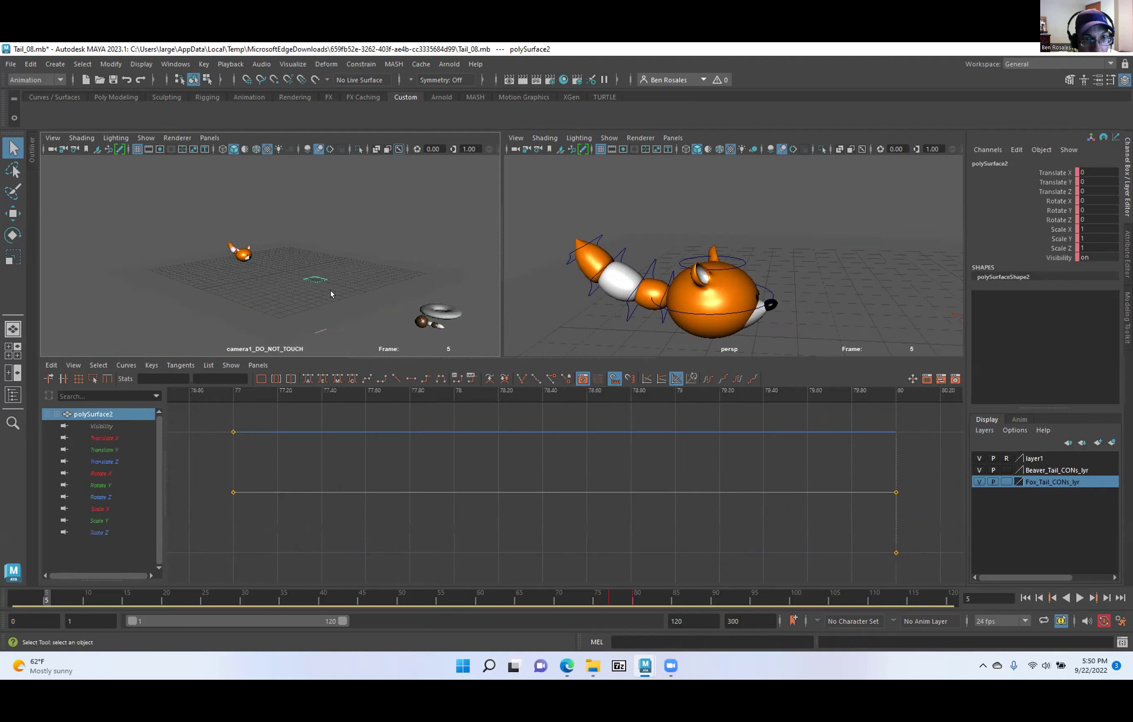
{"action": "right_click_drag", "start_coordinate": [281, 292], "coordinate": [381, 342], "text": "alt"}
{"action": "left_click_drag", "start_coordinate": [381, 342], "coordinate": [374, 304], "text": "alt"}
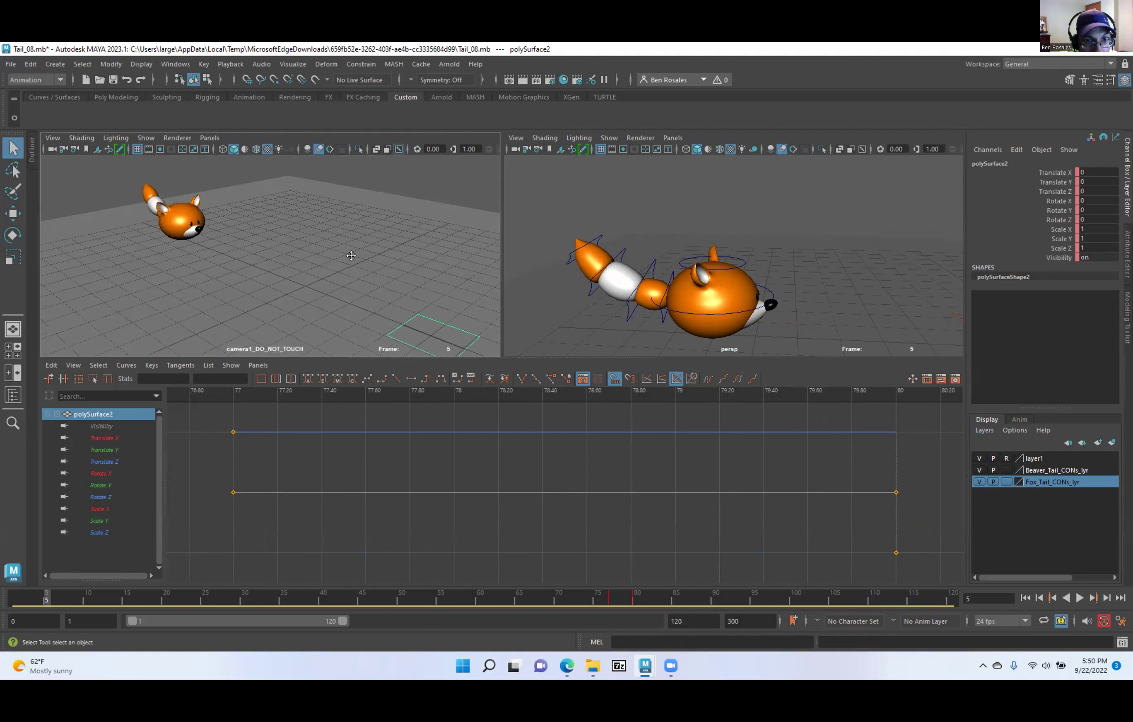
{"action": "middle_click_drag", "start_coordinate": [373, 304], "coordinate": [324, 257], "text": "alt"}
{"action": "right_click", "coordinate": [1035, 459]}
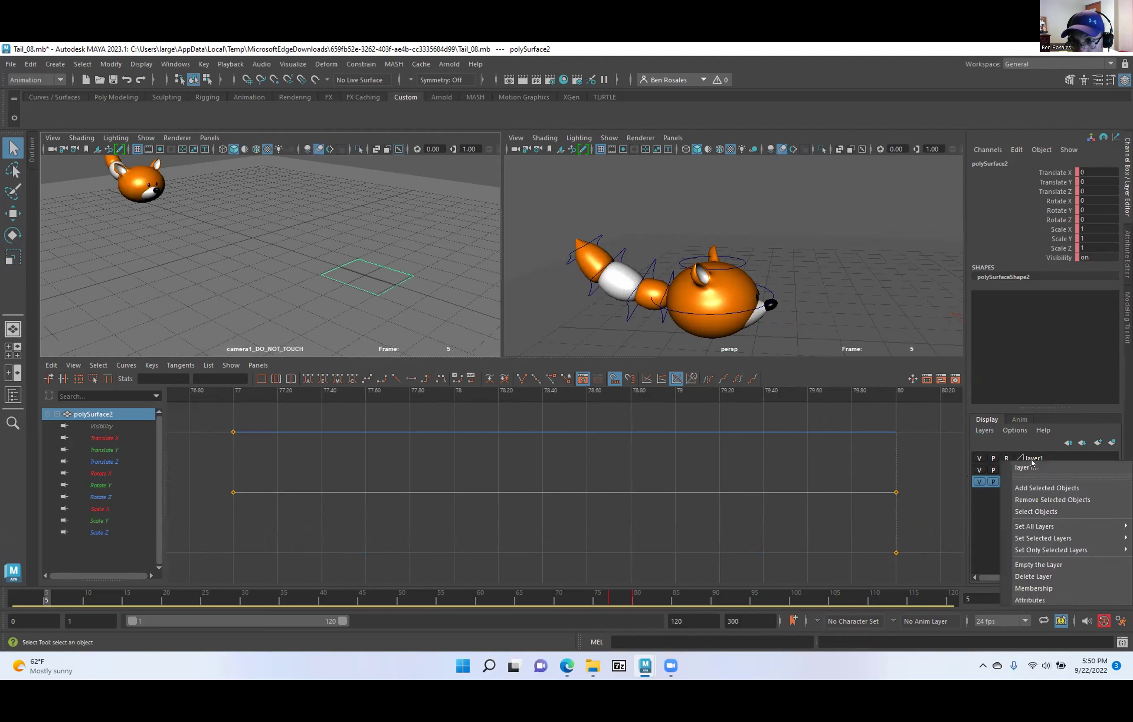
{"action": "left_click", "coordinate": [1037, 485]}
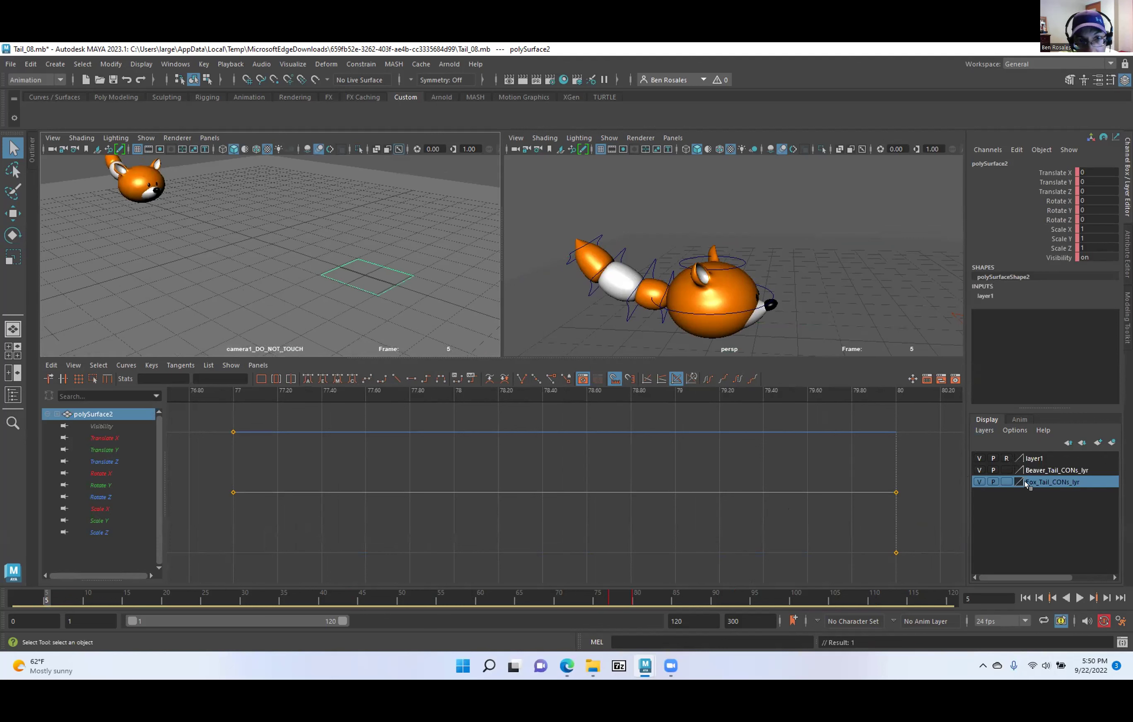
{"action": "left_click", "coordinate": [605, 208]}
{"action": "middle_click_drag", "start_coordinate": [121, 244], "coordinate": [195, 294], "text": "alt"}
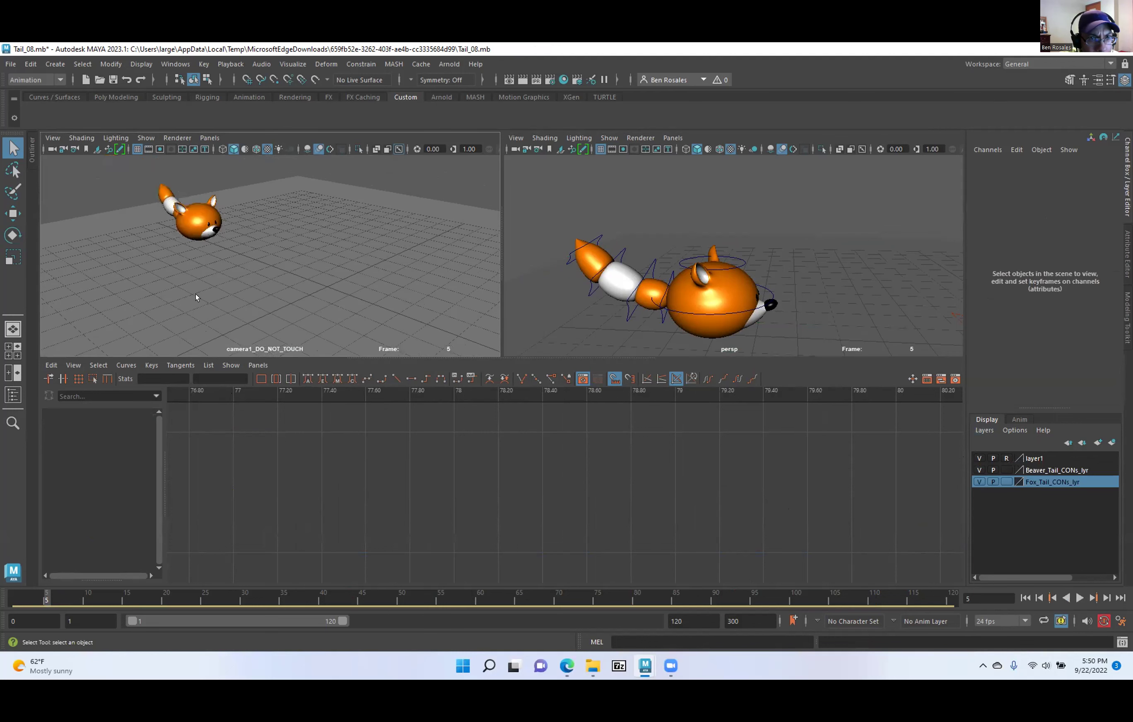
Switch layer1 out of Reference mode, select the ground plane, set the layer back to Reference and clear the selection.
{"action": "left_click", "coordinate": [523, 285]}
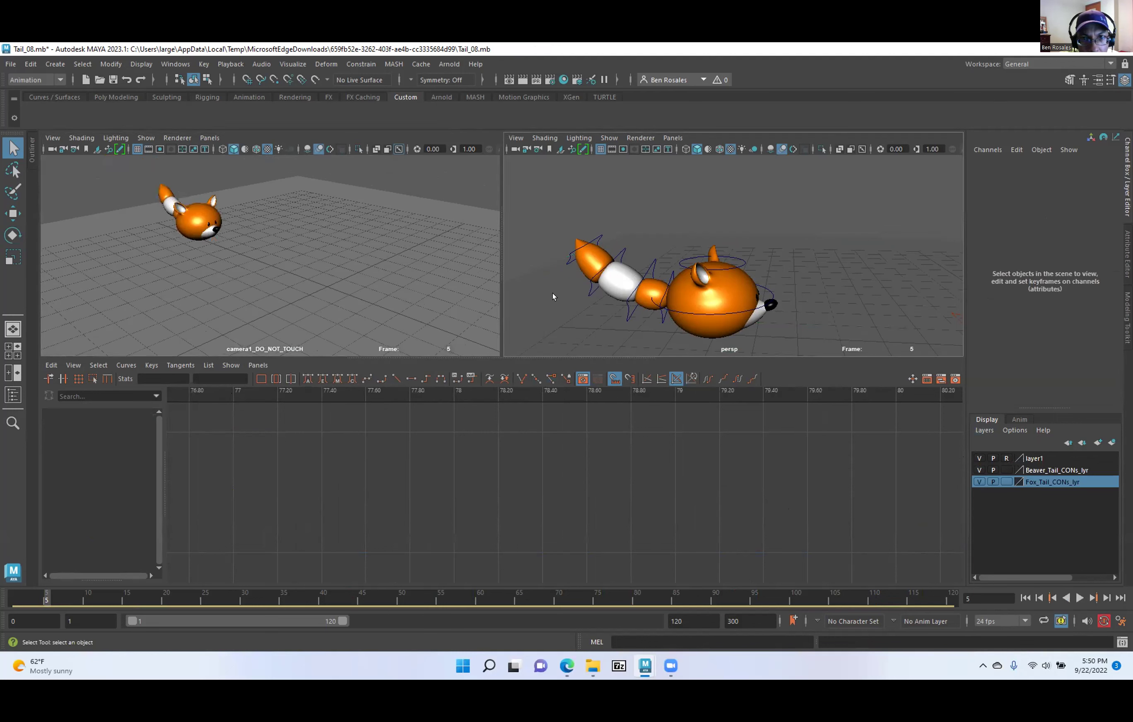
{"action": "left_click", "coordinate": [1005, 457]}
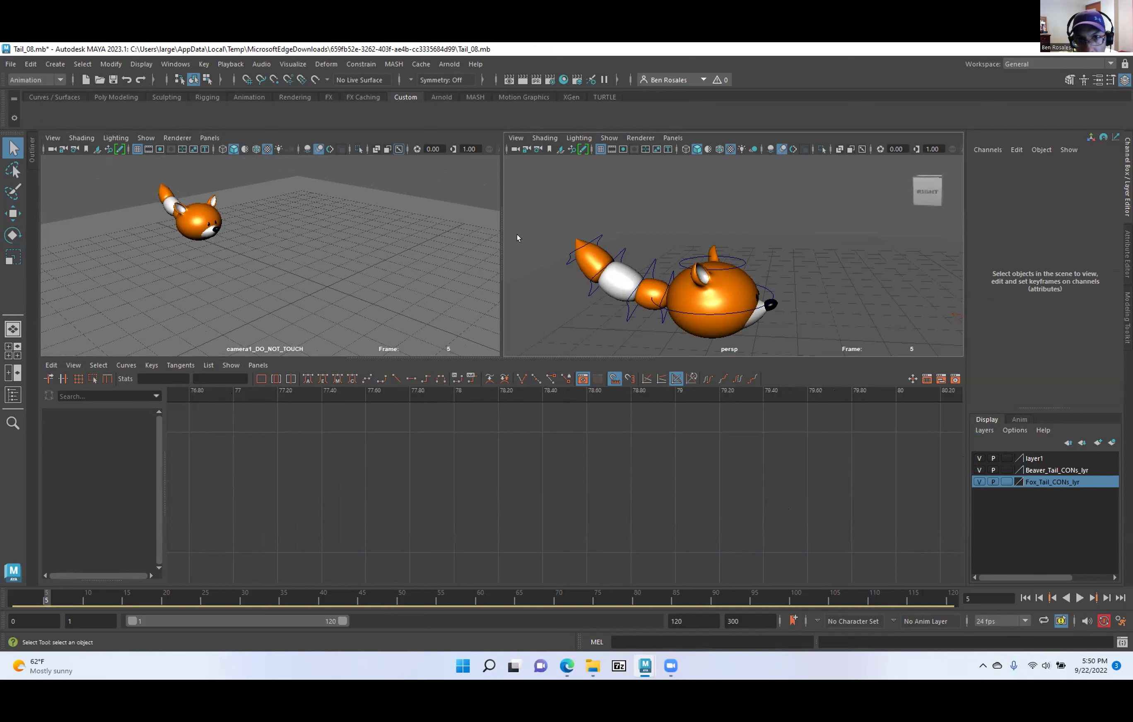
{"action": "left_click", "coordinate": [531, 281]}
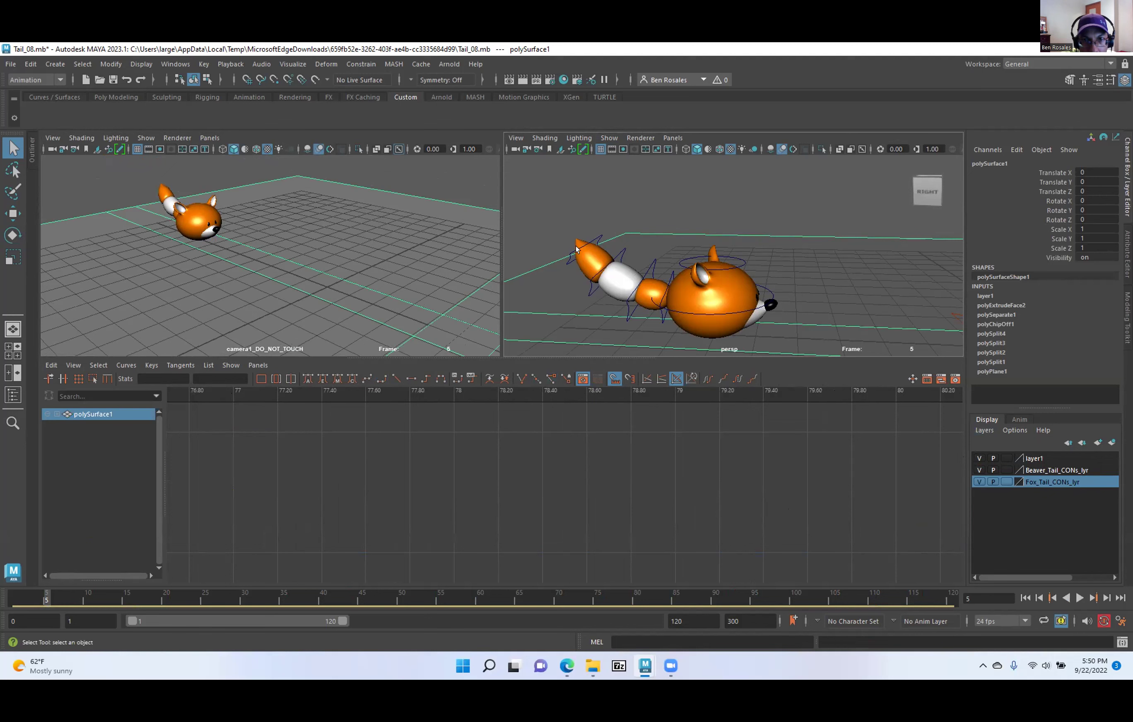
{"action": "left_click", "coordinate": [1006, 458]}
{"action": "left_click", "coordinate": [1006, 458]}
{"action": "left_click", "coordinate": [650, 239]}
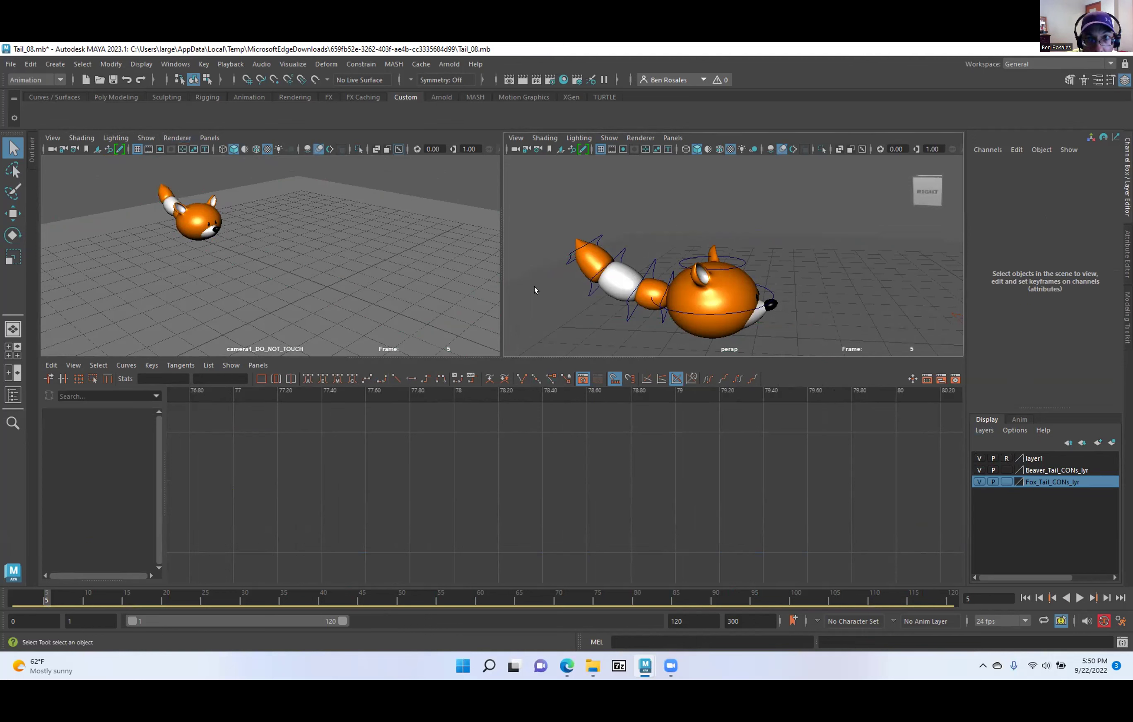
Select the tail tip control CTRL_kuyruk_04 and its Graph Editor keys from frame 6 through 25.
{"action": "left_click", "coordinate": [565, 245]}
{"action": "middle_click_drag", "start_coordinate": [309, 418], "coordinate": [531, 475], "text": "alt"}
{"action": "right_click_drag", "start_coordinate": [531, 475], "coordinate": [501, 475], "text": "alt+shift"}
{"action": "middle_click_drag", "start_coordinate": [501, 475], "coordinate": [510, 465], "text": "alt"}
{"action": "key", "text": "alt+period"}
{"action": "key", "text": "alt+comma"}
{"action": "scroll", "coordinate": [469, 471], "scroll_direction": "down", "scroll_amount": 2}
{"action": "scroll", "coordinate": [468, 473], "scroll_direction": "up", "scroll_amount": 1}
{"action": "middle_click_drag", "start_coordinate": [458, 475], "coordinate": [397, 435], "text": "alt"}
{"action": "left_click_drag", "start_coordinate": [398, 435], "coordinate": [721, 568]}
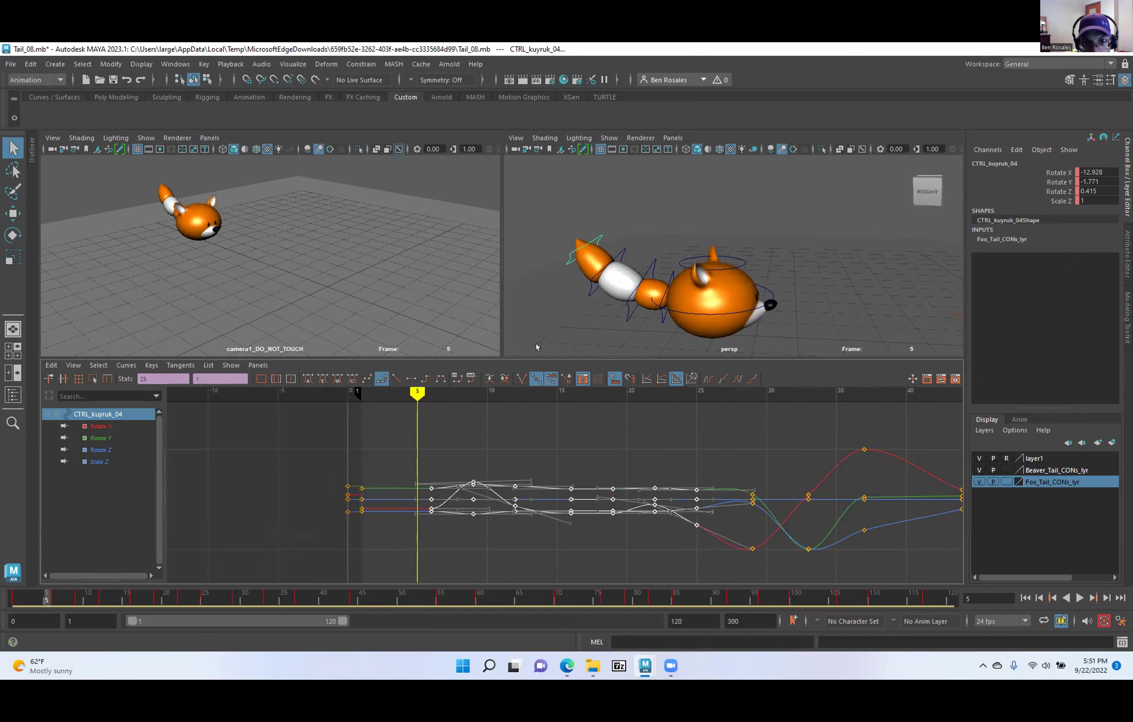
Select CTRL_kuyruk_03 and CTRL_kuyruk_04 with their keys from frame 5 through 19, and review the offset by scrubbing to frame 23.
{"action": "left_click", "coordinate": [586, 285]}
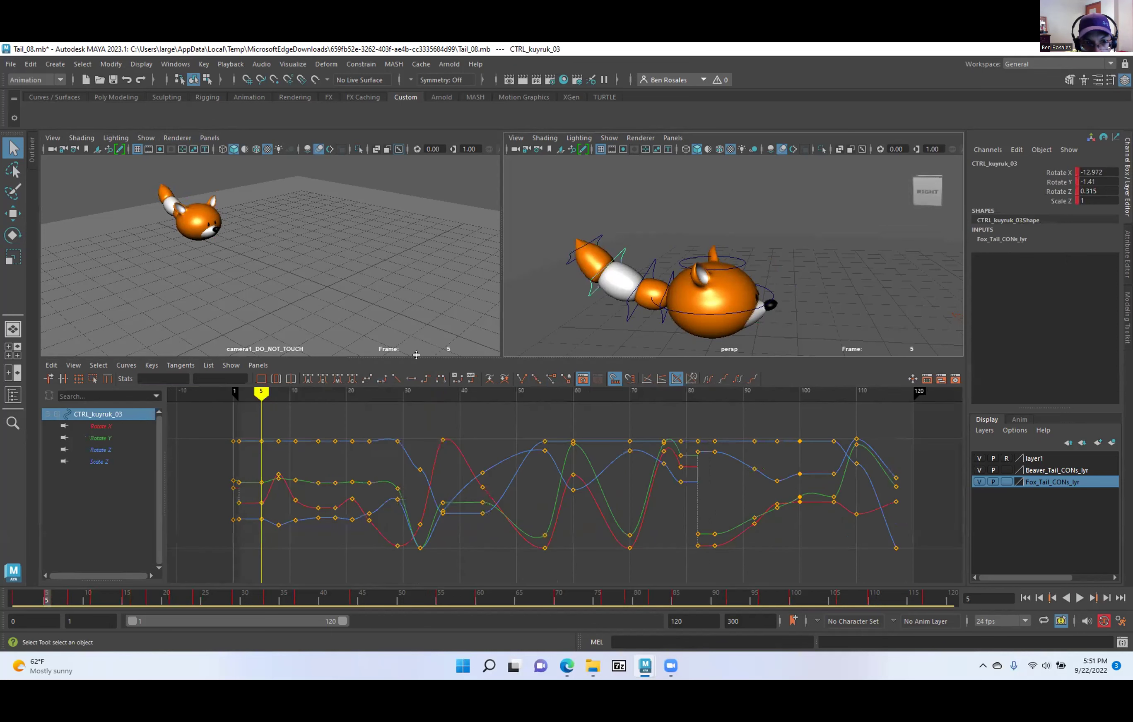
{"action": "left_click", "coordinate": [567, 251], "text": "shift"}
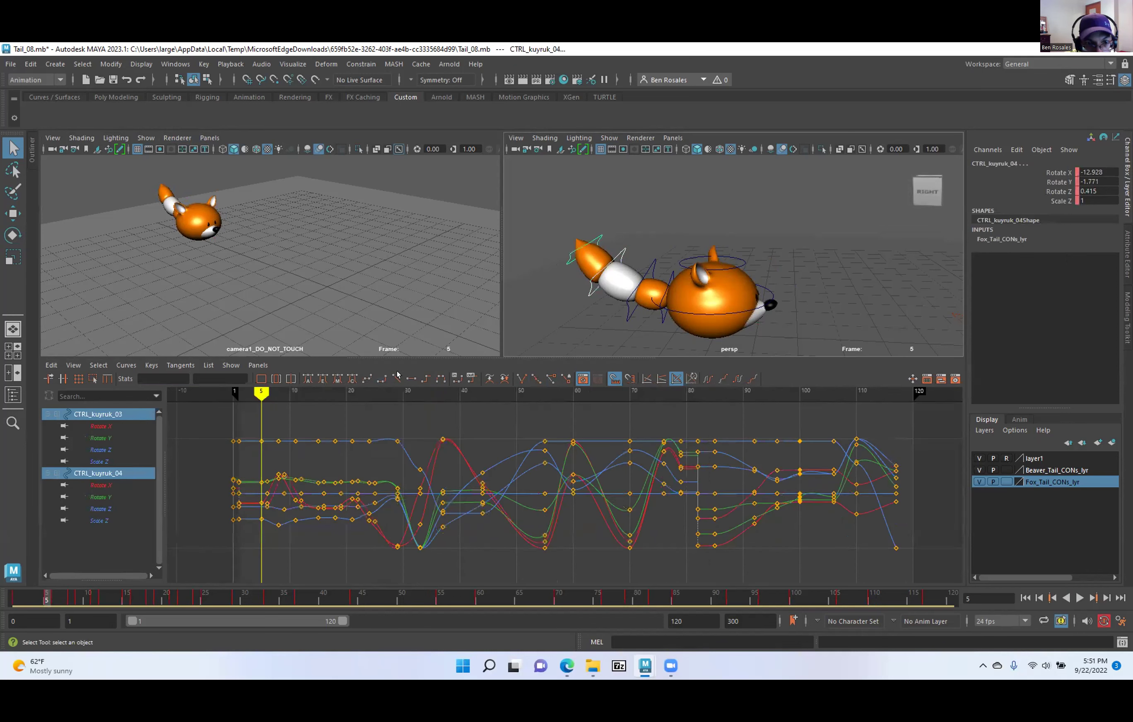
{"action": "middle_click_drag", "start_coordinate": [279, 479], "coordinate": [550, 478], "text": "alt+shift"}
{"action": "right_click_drag", "start_coordinate": [550, 478], "coordinate": [563, 486], "text": "alt+shift"}
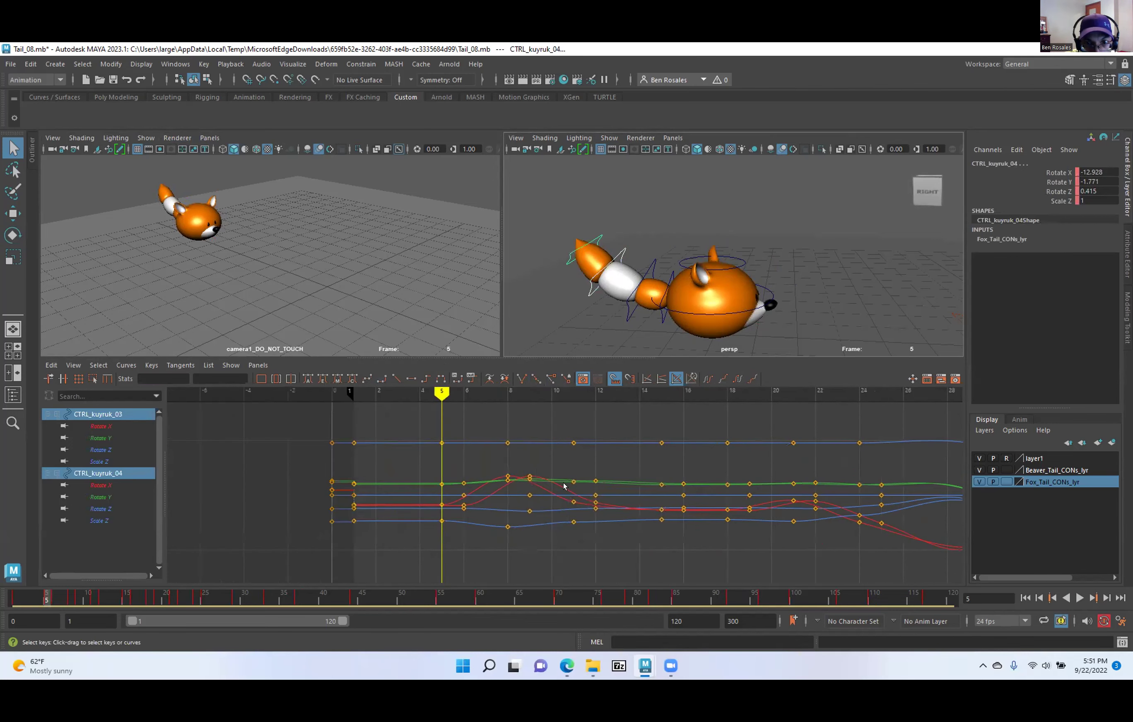
{"action": "left_click_drag", "start_coordinate": [419, 415], "coordinate": [755, 560]}
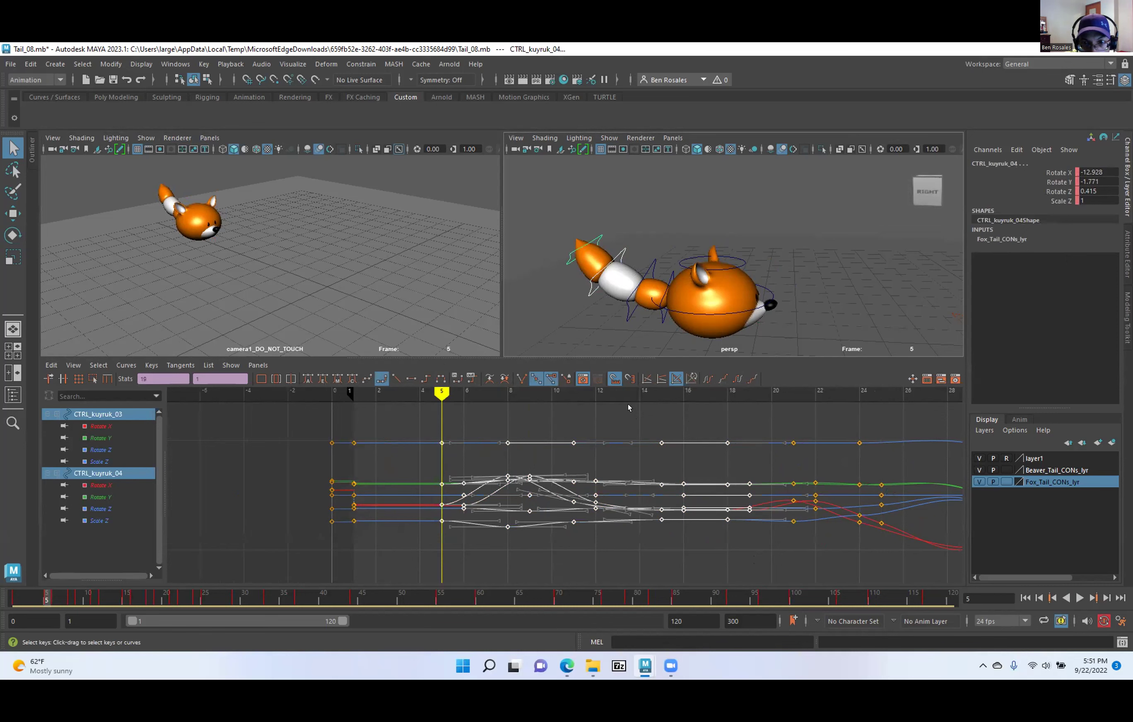
{"action": "left_click_drag", "start_coordinate": [441, 394], "coordinate": [586, 412]}
{"action": "middle_click_drag", "start_coordinate": [778, 547], "coordinate": [706, 543], "text": "alt"}
{"action": "mouse_move", "coordinate": [554, 399]}
{"action": "left_mouse_down"}
{"action": "mouse_move", "coordinate": [819, 405]}
{"action": "mouse_move", "coordinate": [755, 416]}
{"action": "left_mouse_up"}
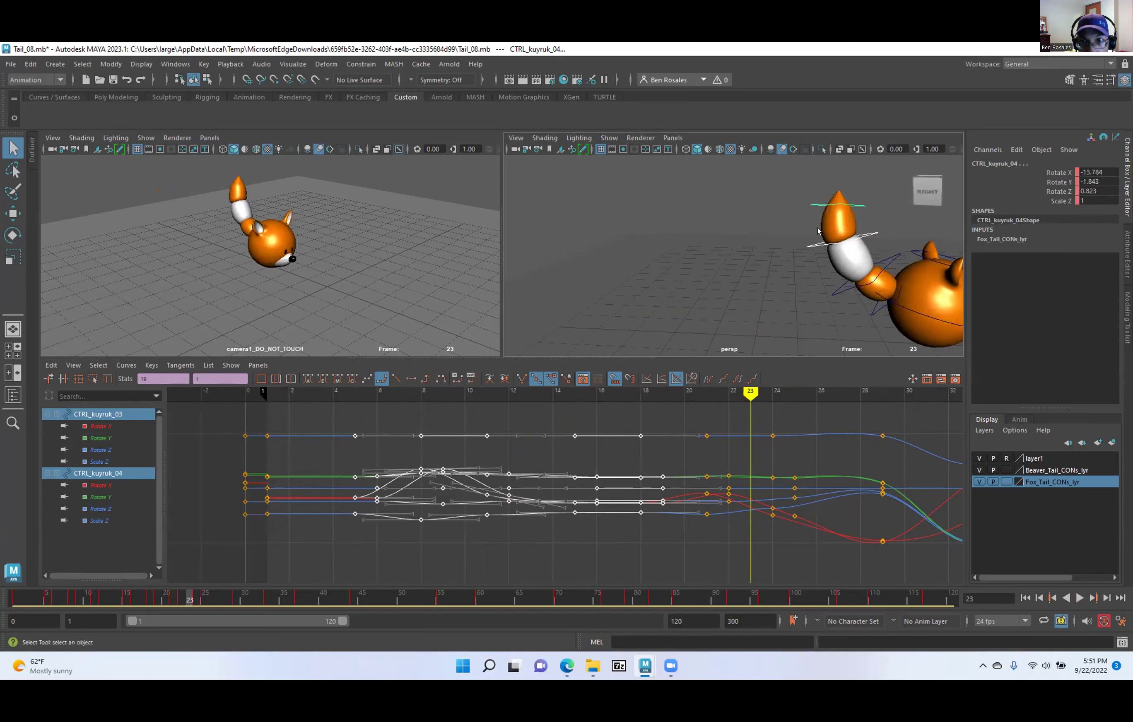
Select only the tail tip control CTRL_kuyruk_04 and step back and forth through the poses around frame 27 to examine its timing.
{"action": "left_click", "coordinate": [812, 207]}
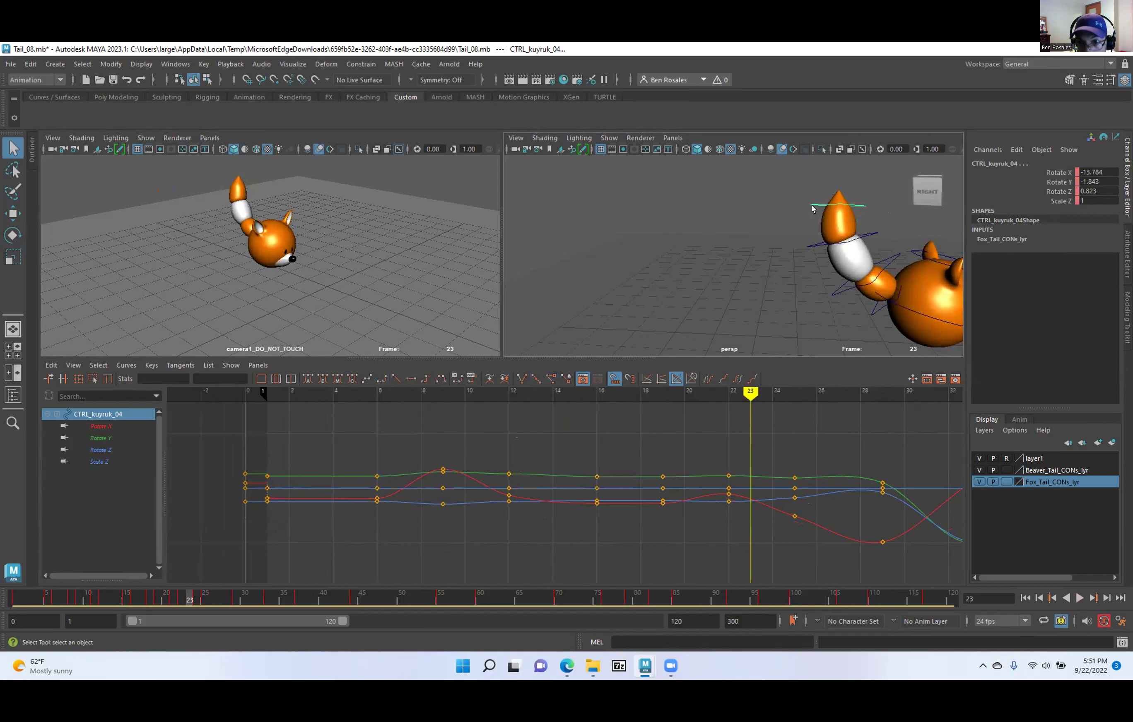
{"action": "left_click", "coordinate": [731, 404]}
{"action": "key", "text": "alt+period"}
{"action": "key", "text": "alt+period"}
{"action": "key", "text": "alt+period"}
{"action": "key", "text": "alt+period"}
{"action": "key", "text": "alt+period"}
{"action": "key", "text": "alt+period"}
{"action": "key", "text": "alt+period"}
{"action": "key", "text": "alt+comma"}
{"action": "key", "text": "alt+comma"}
{"action": "right_click_drag", "start_coordinate": [721, 490], "coordinate": [685, 489], "text": "alt"}
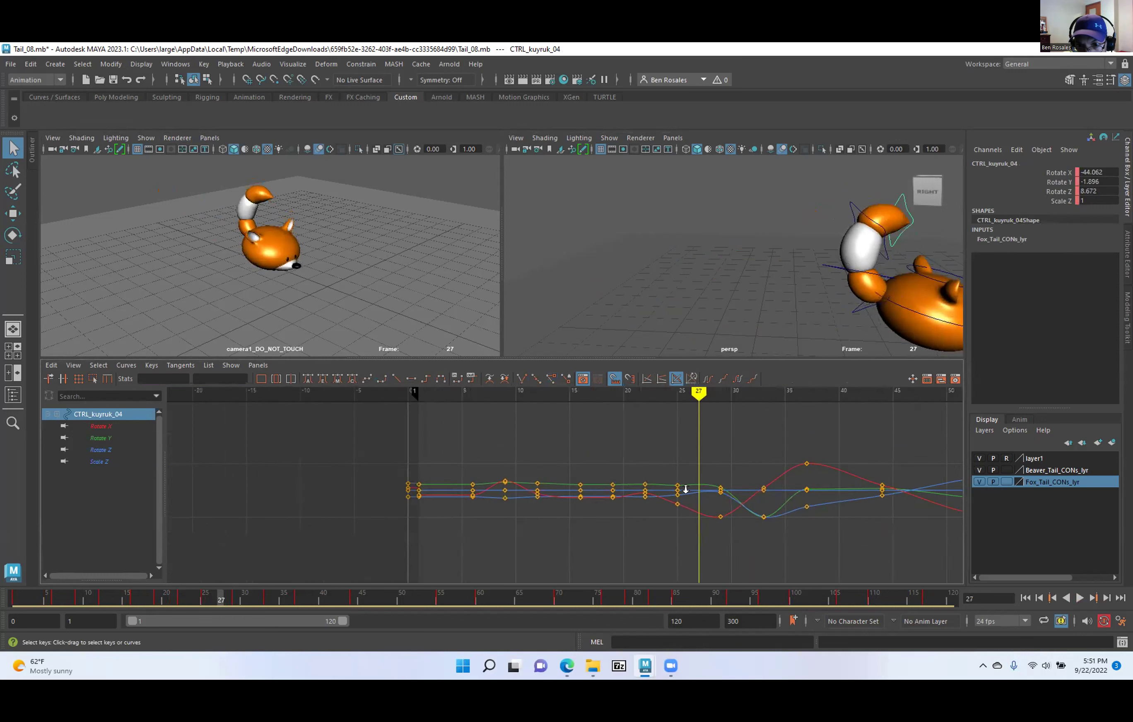
{"action": "key", "text": "alt+period"}
{"action": "key", "text": "alt+period"}
{"action": "key", "text": "alt+period"}
{"action": "key", "text": "alt+comma"}
{"action": "key", "text": "alt+comma"}
{"action": "key", "text": "alt+comma"}
{"action": "key", "text": "alt+comma"}
{"action": "key", "text": "alt+comma"}
{"action": "key", "text": "alt+comma"}
{"action": "key", "text": "alt+comma"}
{"action": "key", "text": "alt+comma"}
{"action": "key", "text": "alt+comma"}
Scrub back to frame 6, play the tail motion through the late 20s and return to frame 9.
{"action": "left_click_drag", "start_coordinate": [636, 409], "coordinate": [473, 428]}
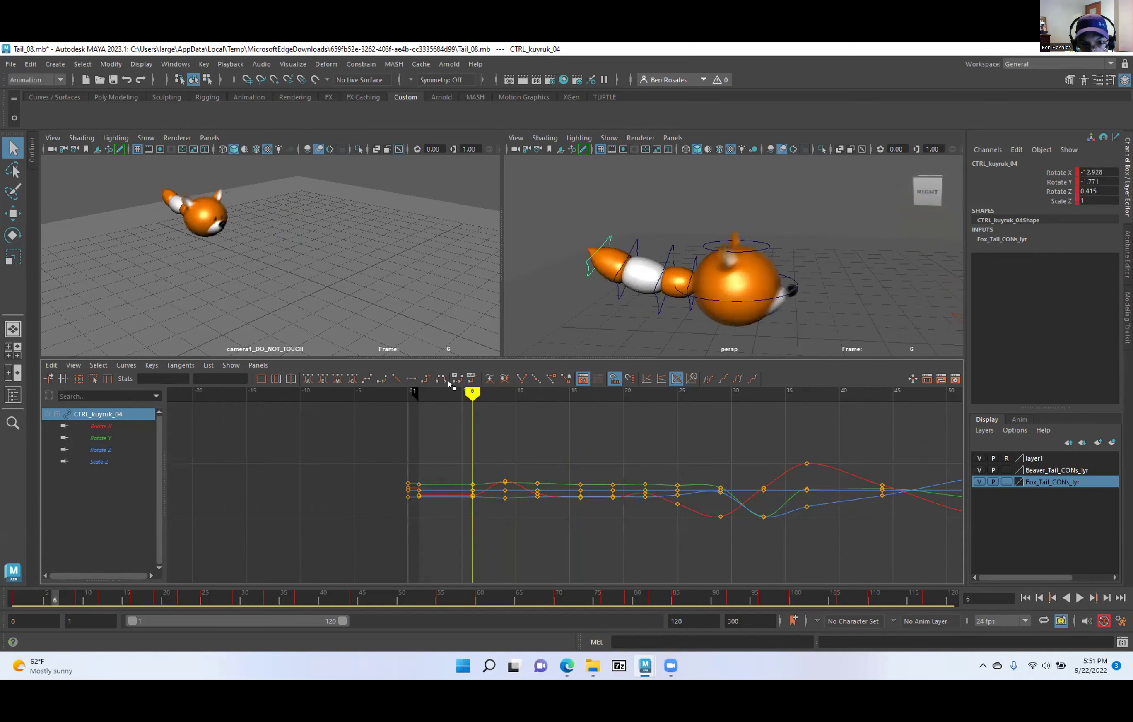
{"action": "key", "text": "alt+v"}
{"action": "key", "text": "alt+v"}
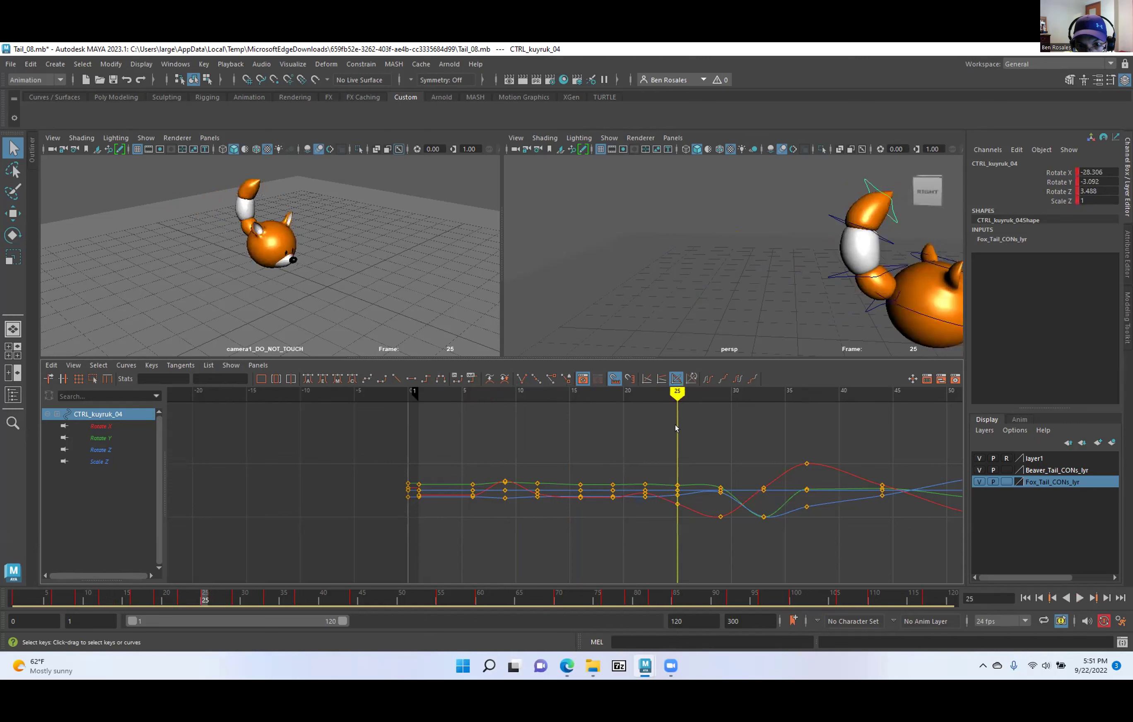
{"action": "key", "text": "alt+v"}
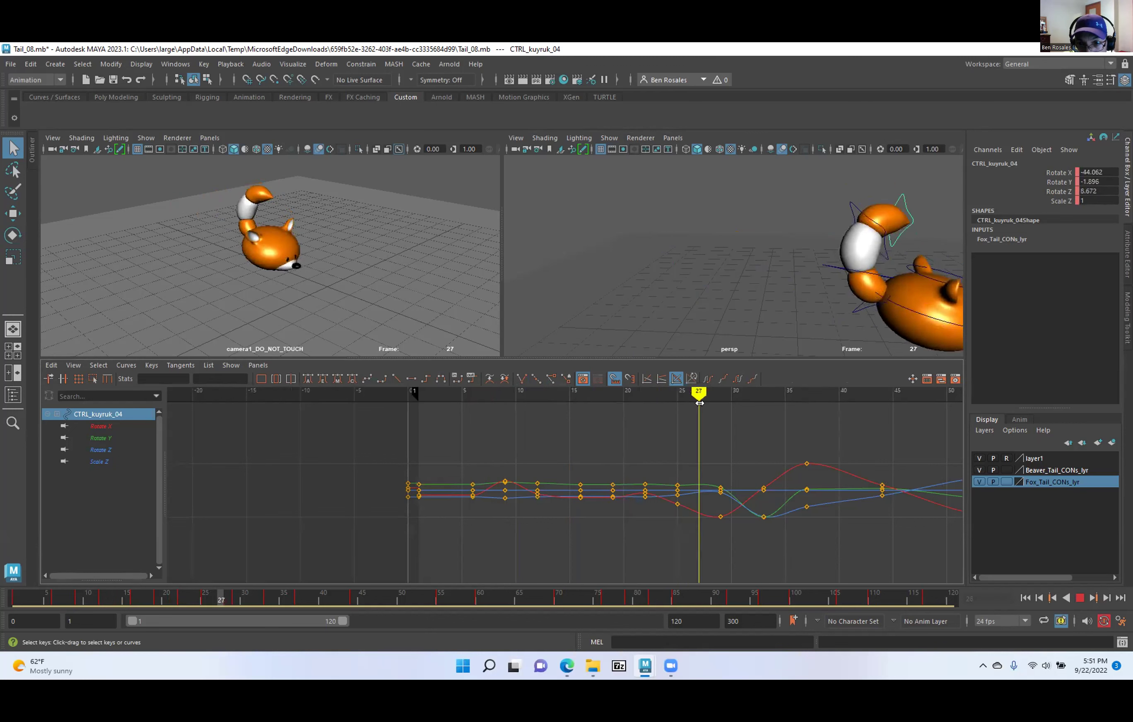
{"action": "left_click_drag", "start_coordinate": [801, 408], "coordinate": [459, 425]}
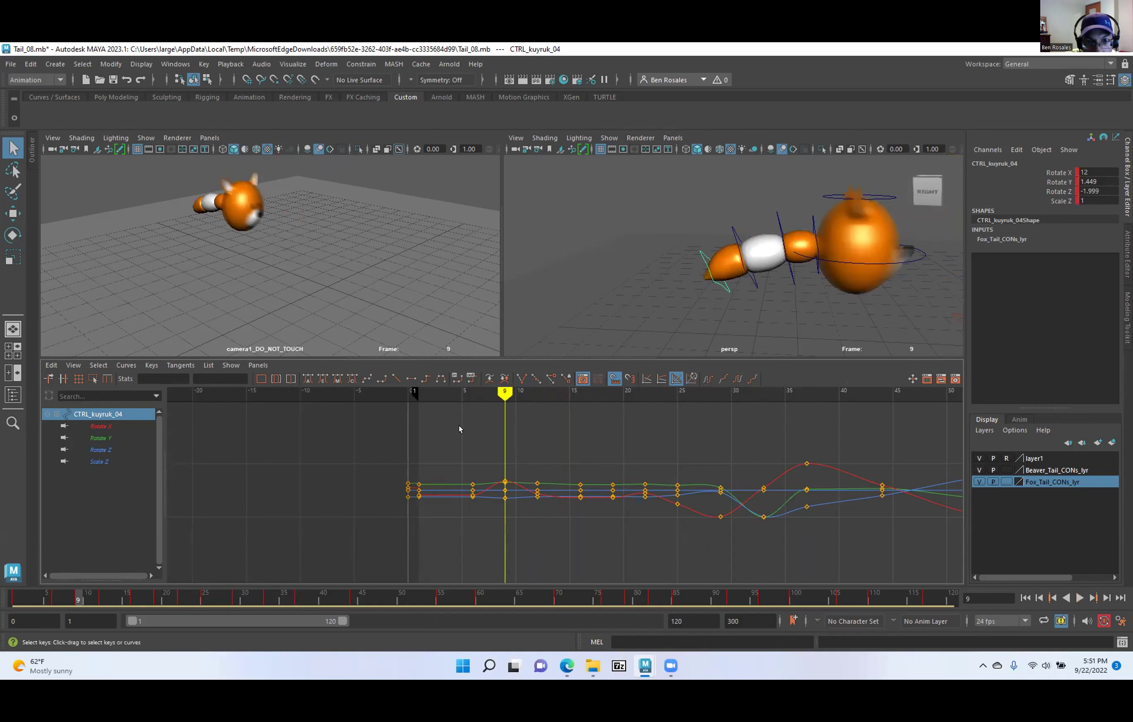
Shift the CTRL_kuyruk_04 keys from frame 6 through 37 one frame earlier, scrub through the result, and move them one frame later again.
{"action": "left_click_drag", "start_coordinate": [542, 497], "coordinate": [815, 557]}
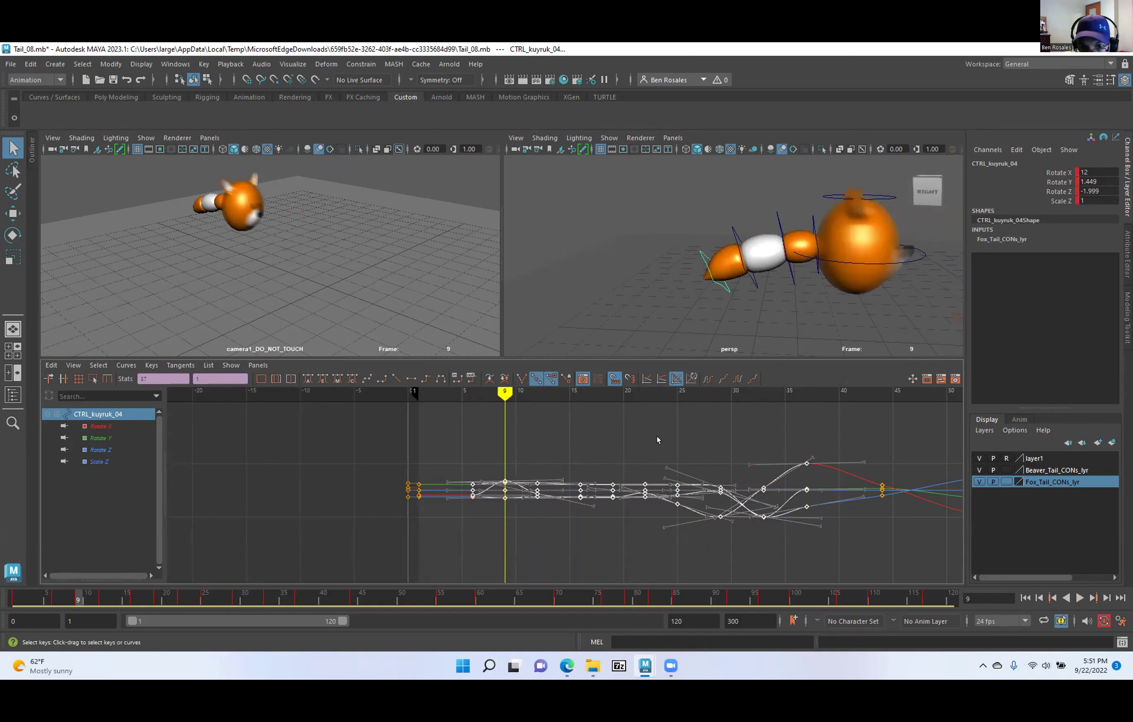
{"action": "middle_click_drag", "start_coordinate": [653, 428], "coordinate": [643, 435], "text": "shift"}
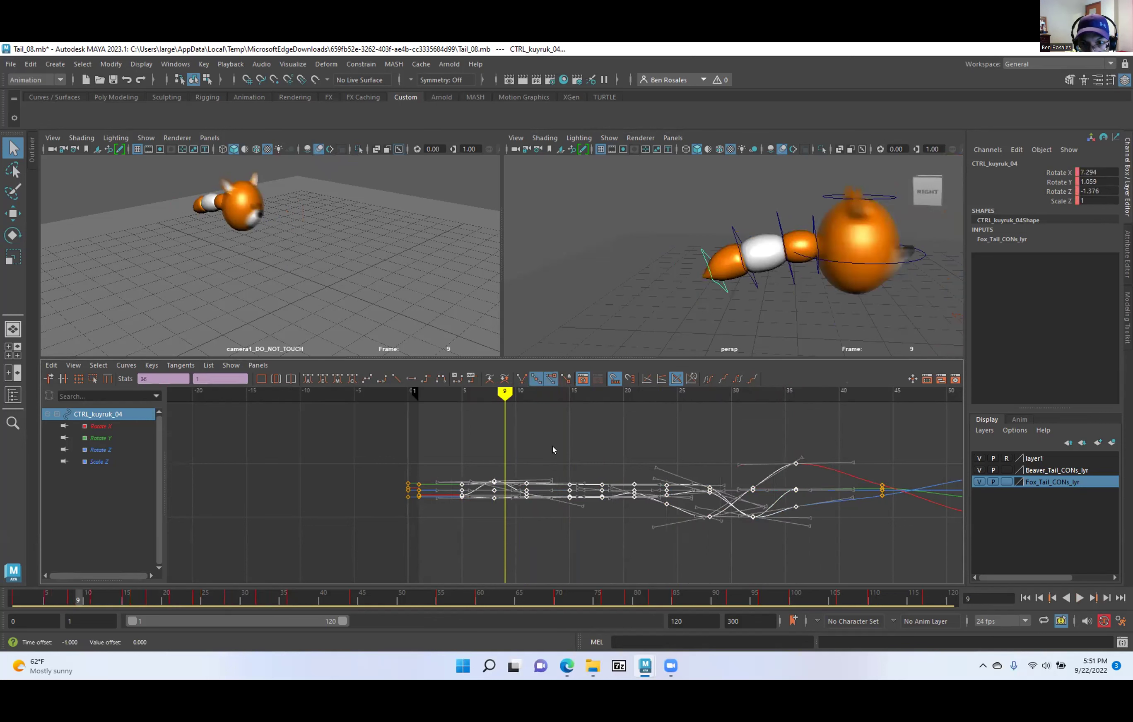
{"action": "left_click_drag", "start_coordinate": [507, 403], "coordinate": [785, 412]}
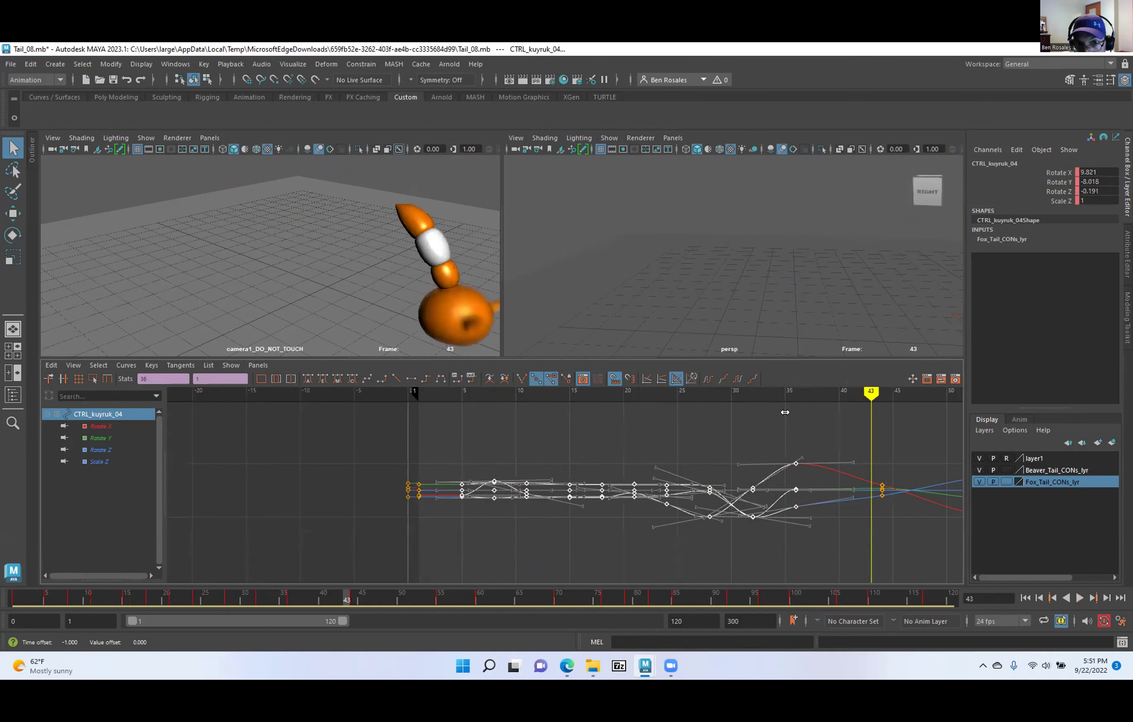
{"action": "key", "text": "comma"}
{"action": "mouse_move", "coordinate": [792, 393]}
{"action": "left_mouse_down"}
{"action": "mouse_move", "coordinate": [451, 435]}
{"action": "mouse_move", "coordinate": [463, 434]}
{"action": "left_mouse_up"}
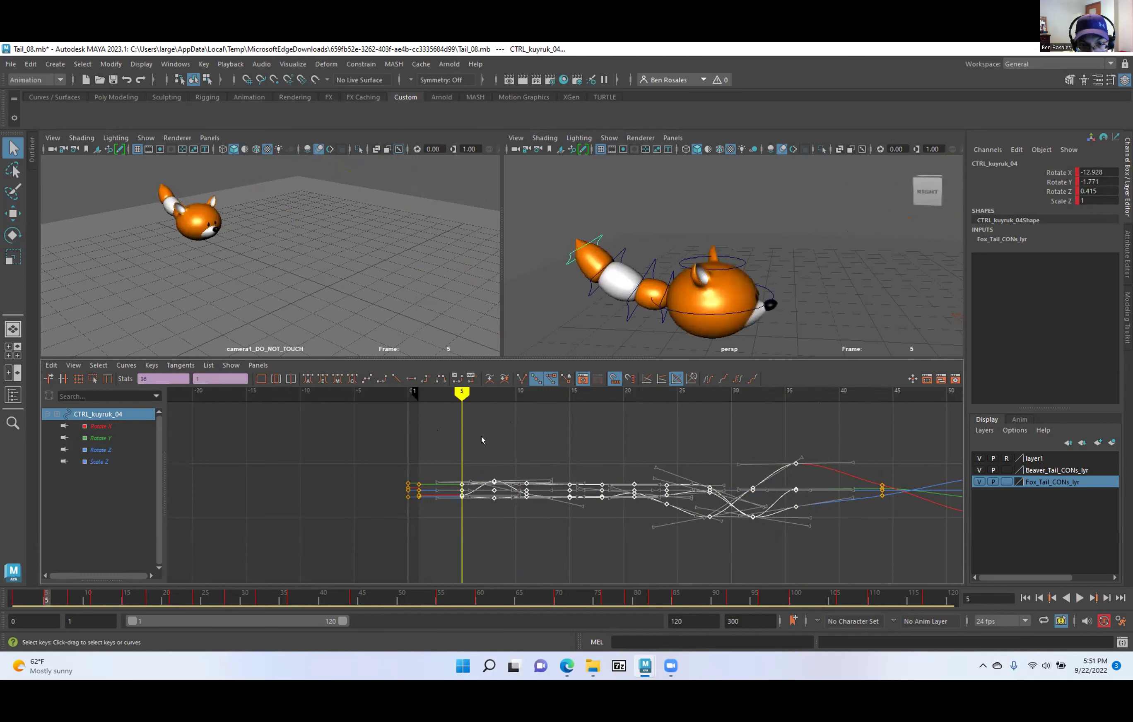
{"action": "middle_click_drag", "start_coordinate": [512, 431], "coordinate": [520, 439], "text": "shift"}
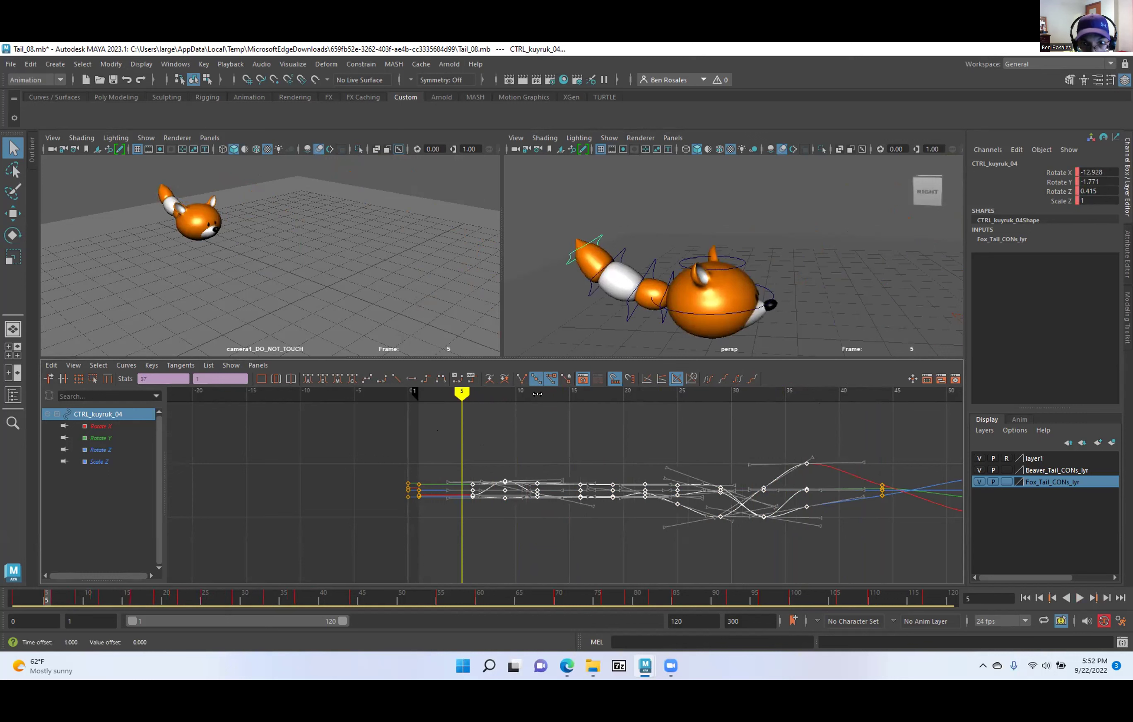
Add CTRL_kuyruk_03 to the selection and shift both controls' keys from frame 5 through 37 one frame later.
{"action": "left_click", "coordinate": [584, 286], "text": "shift"}
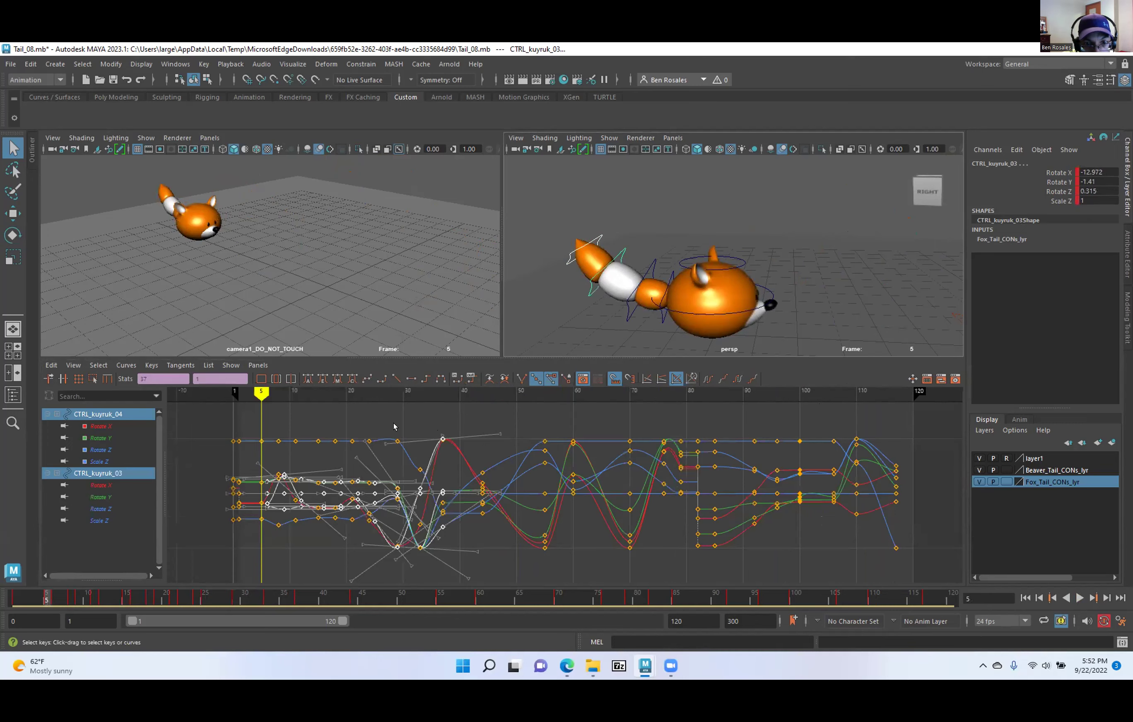
{"action": "middle_click_drag", "start_coordinate": [393, 424], "coordinate": [541, 431], "text": "alt"}
{"action": "right_click_drag", "start_coordinate": [540, 431], "coordinate": [567, 453], "text": "alt"}
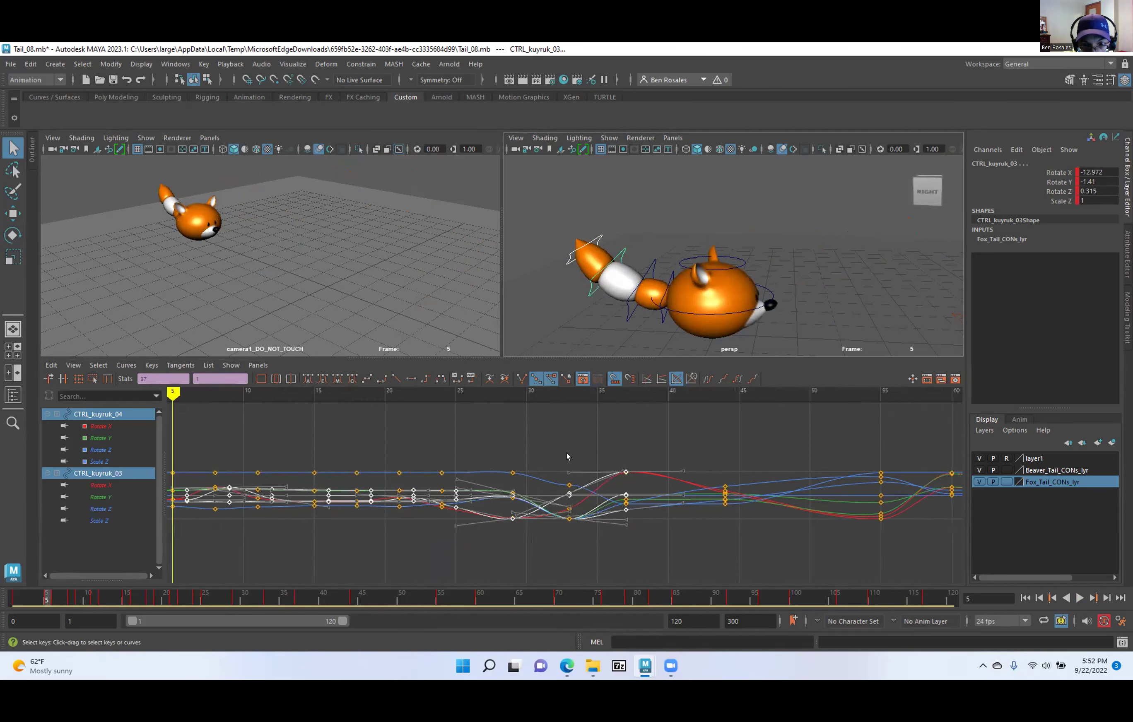
{"action": "middle_click_drag", "start_coordinate": [567, 457], "coordinate": [621, 451], "text": "alt"}
{"action": "left_click_drag", "start_coordinate": [553, 502], "coordinate": [695, 550]}
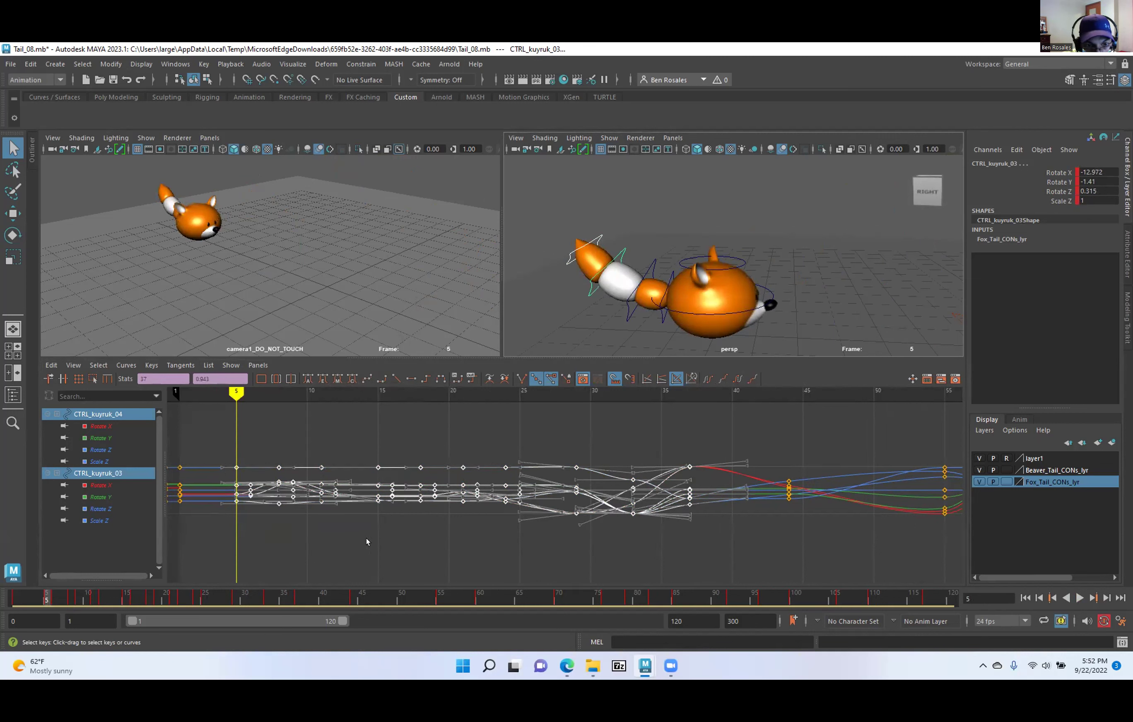
{"action": "middle_click_drag", "start_coordinate": [369, 534], "coordinate": [375, 533], "text": "shift"}
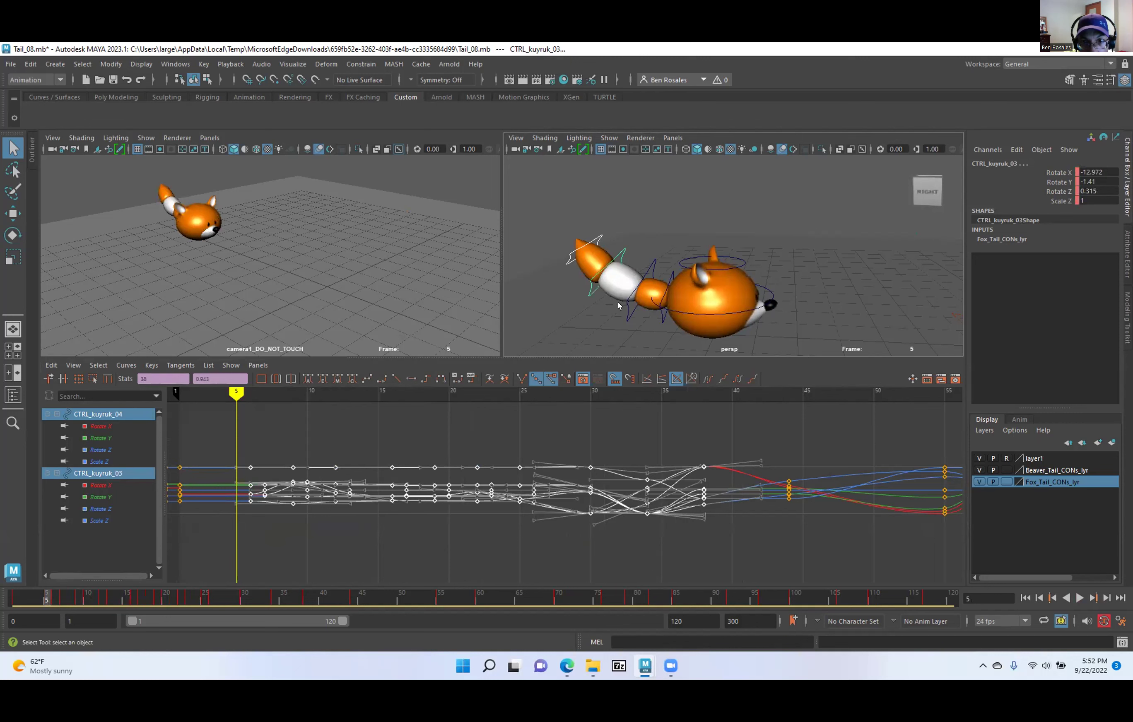
At frame 38, add CTRL_kuyruk_02 to the selection and shift the three controls' keys from frame 5 through 38 one frame later.
{"action": "left_click", "coordinate": [698, 394]}
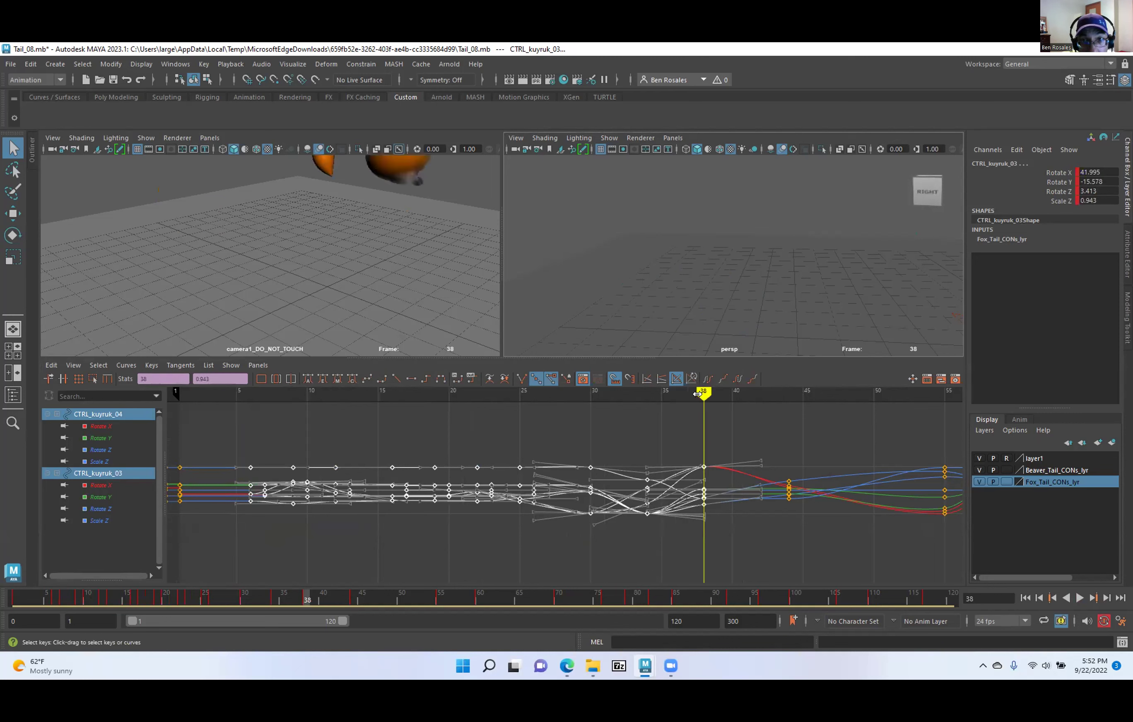
{"action": "middle_click_drag", "start_coordinate": [694, 212], "coordinate": [574, 240], "text": "alt"}
{"action": "middle_click_drag", "start_coordinate": [743, 235], "coordinate": [605, 253], "text": "alt"}
{"action": "right_click_drag", "start_coordinate": [604, 252], "coordinate": [881, 299], "text": "alt"}
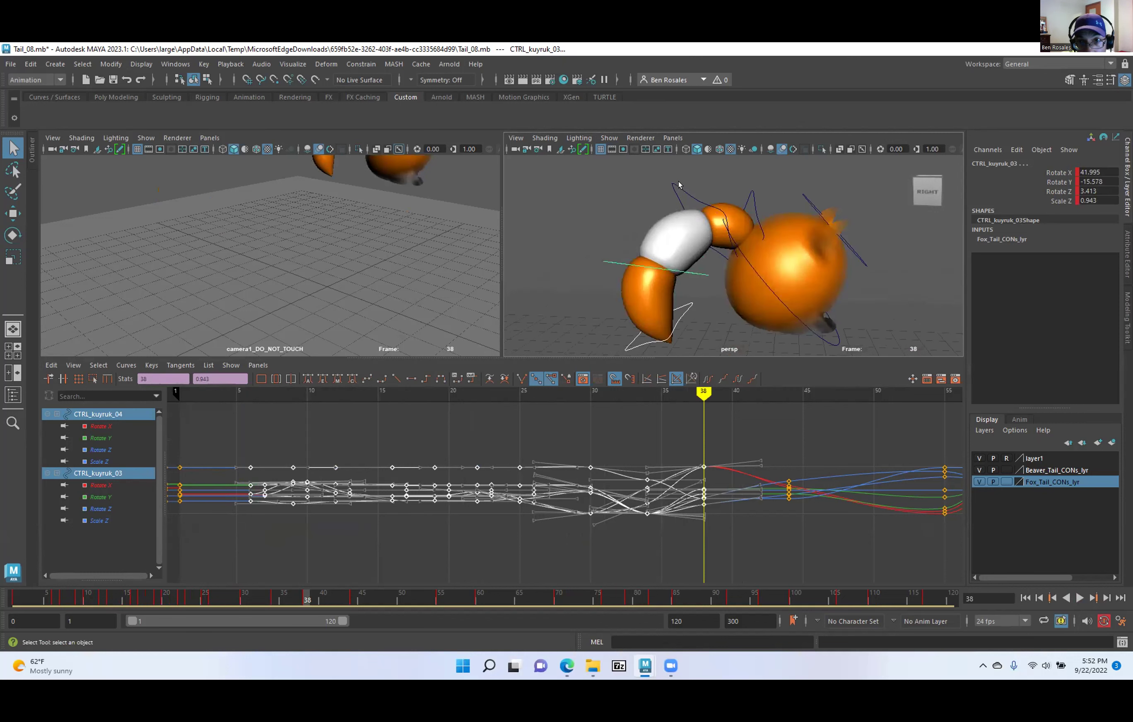
{"action": "left_click", "coordinate": [677, 185], "text": "shift"}
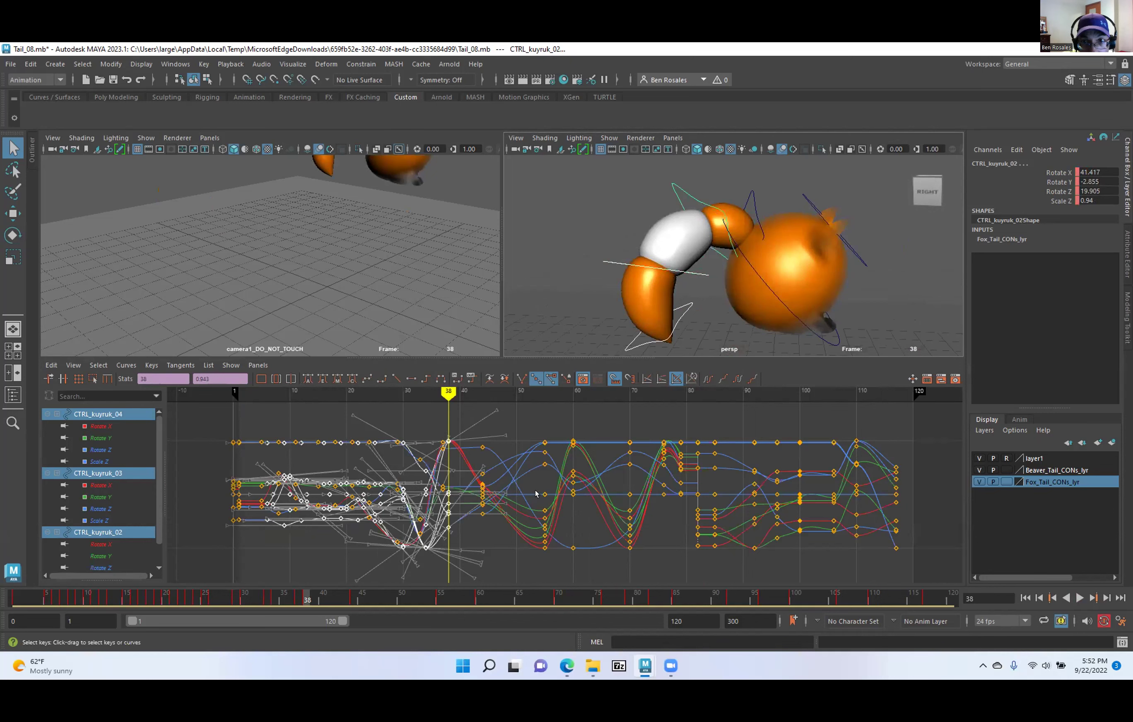
{"action": "right_click_drag", "start_coordinate": [536, 491], "coordinate": [507, 490], "text": "alt"}
{"action": "middle_click_drag", "start_coordinate": [506, 490], "coordinate": [545, 486], "text": "alt"}
{"action": "right_click_drag", "start_coordinate": [450, 464], "coordinate": [496, 462], "text": "alt+shift"}
{"action": "middle_click_drag", "start_coordinate": [497, 462], "coordinate": [625, 454], "text": "alt"}
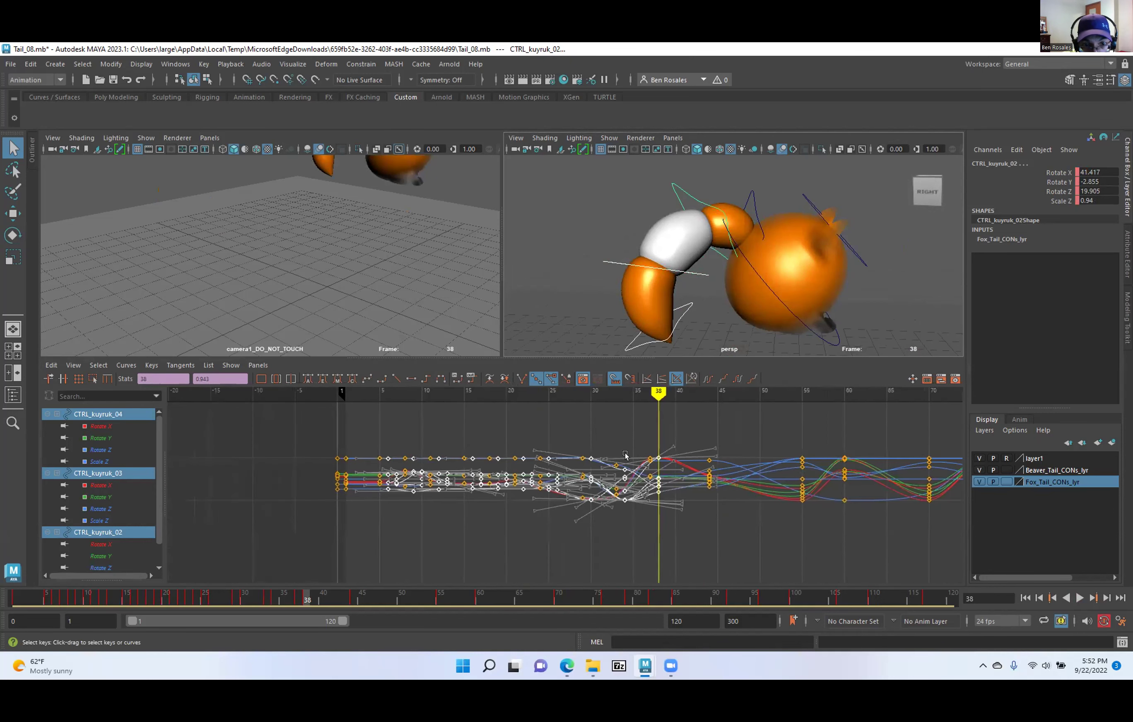
{"action": "left_click_drag", "start_coordinate": [357, 436], "coordinate": [675, 542], "text": "ctrl"}
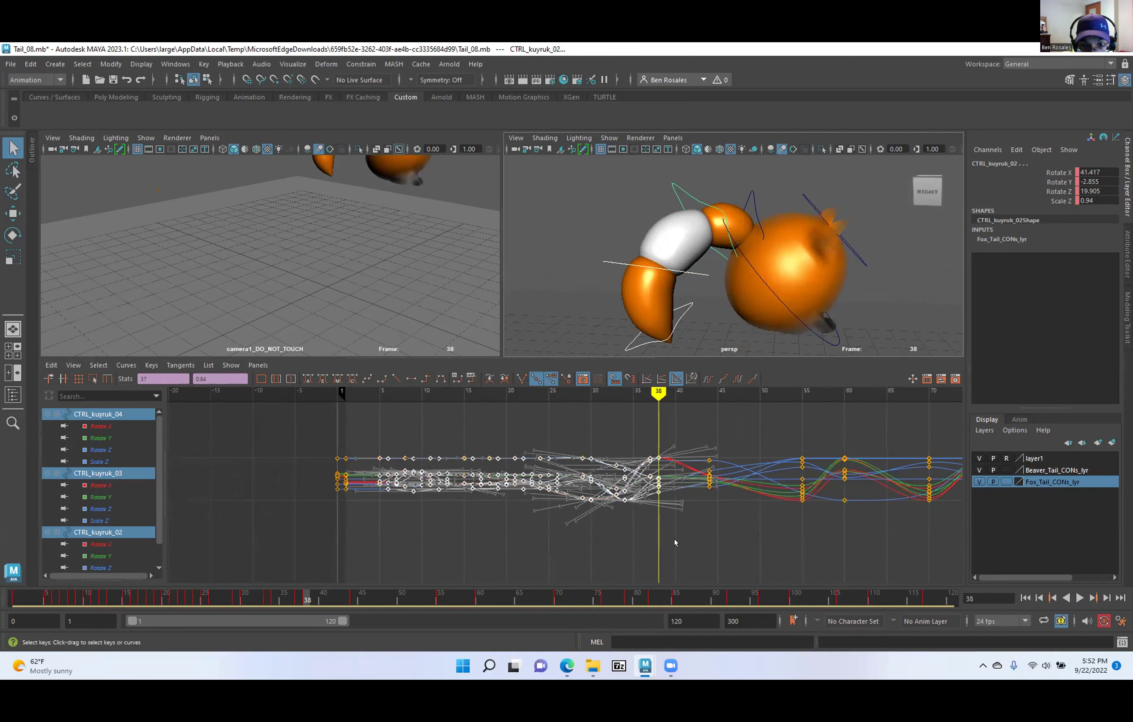
{"action": "middle_click_drag", "start_coordinate": [555, 549], "coordinate": [564, 554], "text": "shift"}
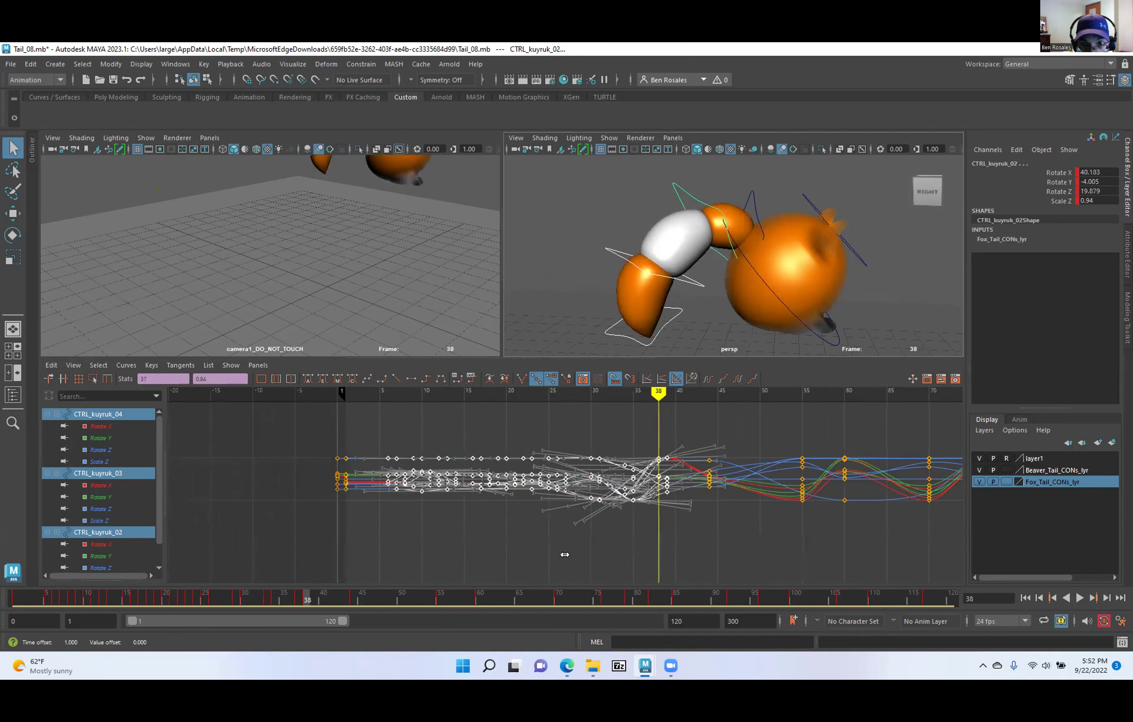
Add the tail base control CTRL_kuyruk_01 to the selection and shift all four controls' keys from frame 5 through 39 one frame later.
{"action": "left_click", "coordinate": [751, 204]}
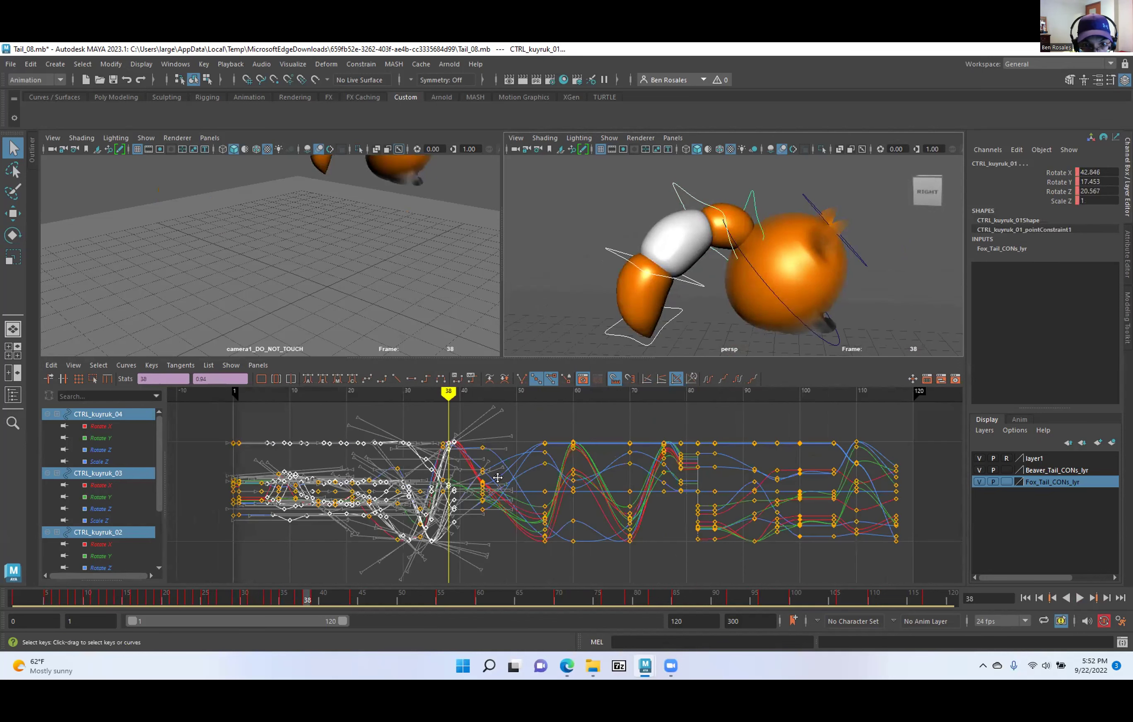
{"action": "middle_click_drag", "start_coordinate": [497, 478], "coordinate": [632, 473], "text": "alt"}
{"action": "mouse_move", "coordinate": [541, 479]}
{"action": "right_mouse_down", "text": "alt"}
{"action": "mouse_move", "coordinate": [615, 479]}
{"action": "mouse_move", "coordinate": [547, 484]}
{"action": "right_mouse_up", "text": "alt"}
{"action": "middle_click_drag", "start_coordinate": [539, 484], "coordinate": [585, 485], "text": "alt"}
{"action": "right_click_drag", "start_coordinate": [586, 484], "coordinate": [662, 485], "text": "alt"}
{"action": "left_click_drag", "start_coordinate": [322, 448], "coordinate": [708, 551]}
{"action": "mouse_move", "coordinate": [478, 571]}
{"action": "middle_mouse_down", "text": "shift"}
{"action": "mouse_move", "coordinate": [474, 562]}
{"action": "mouse_move", "coordinate": [489, 563]}
{"action": "middle_mouse_up", "text": "shift"}
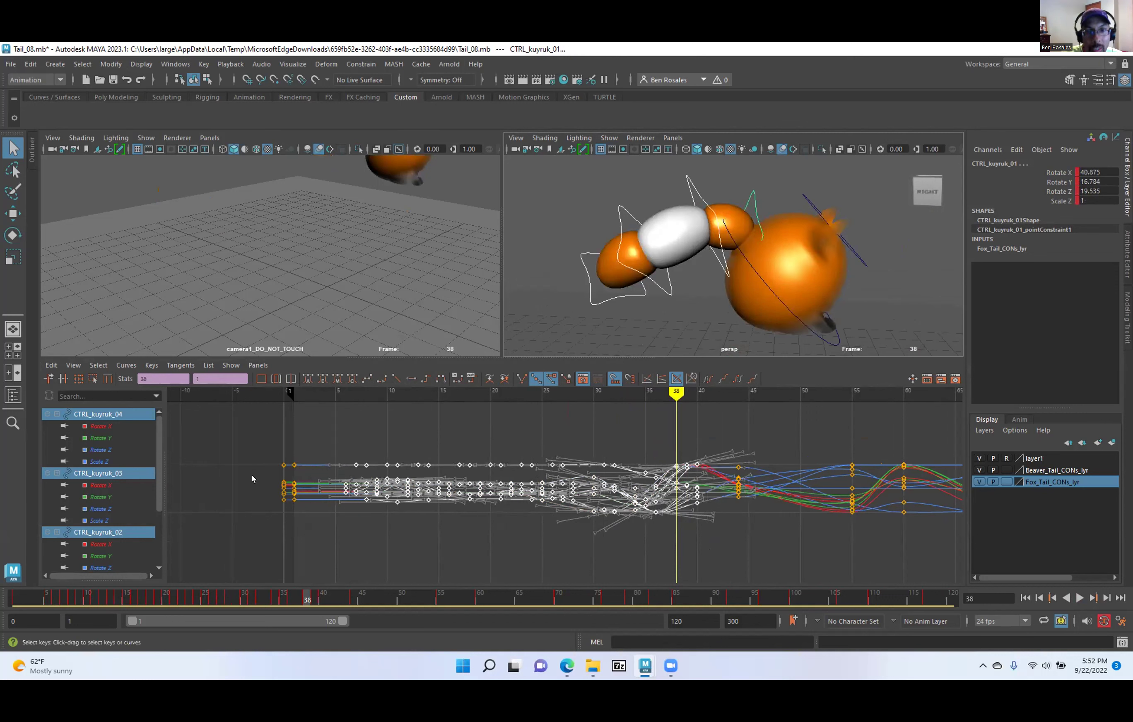
Review the offset tail from the side by scrubbing the timeline back to frame 18.
{"action": "right_click_drag", "start_coordinate": [601, 309], "coordinate": [448, 262], "text": "alt"}
{"action": "left_click_drag", "start_coordinate": [302, 596], "coordinate": [135, 613]}
{"action": "left_click_drag", "start_coordinate": [591, 279], "coordinate": [624, 242], "text": "alt"}
{"action": "left_click_drag", "start_coordinate": [131, 598], "coordinate": [149, 628]}
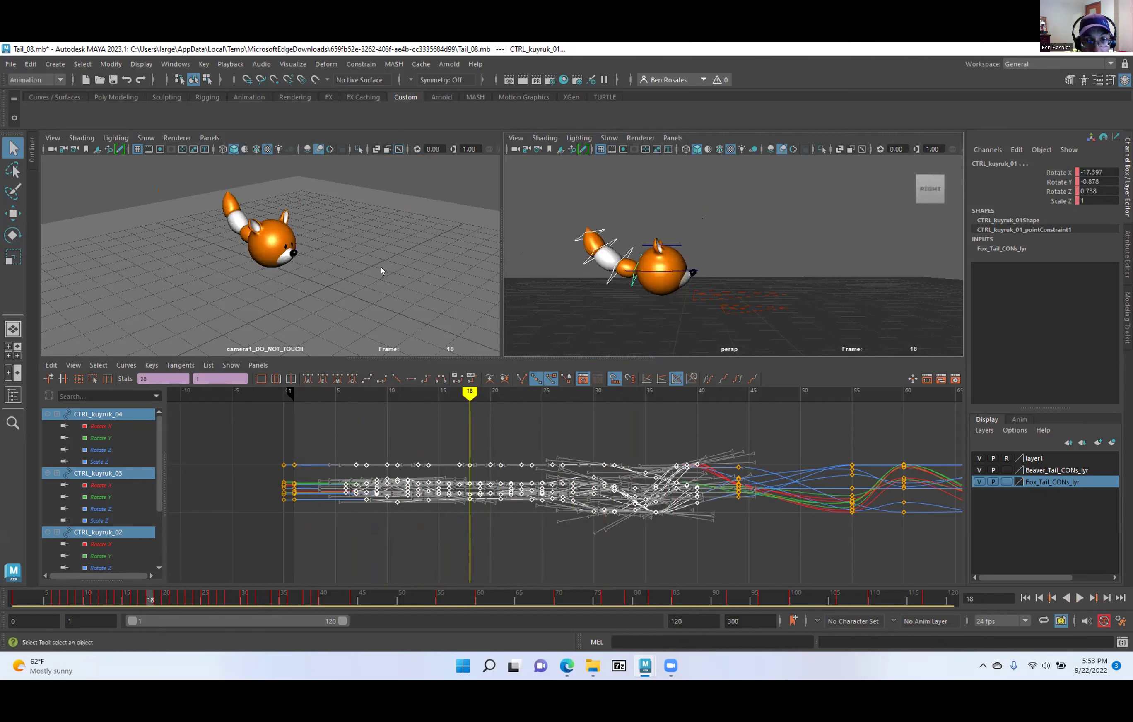
Select CTRL_kuyruk_02, CTRL_kuyruk_03 and CTRL_kuyruk_04 and shift their keys from frame 7 through 40 one frame later.
{"action": "left_click", "coordinate": [602, 279]}
{"action": "left_click", "coordinate": [566, 248], "text": "shift"}
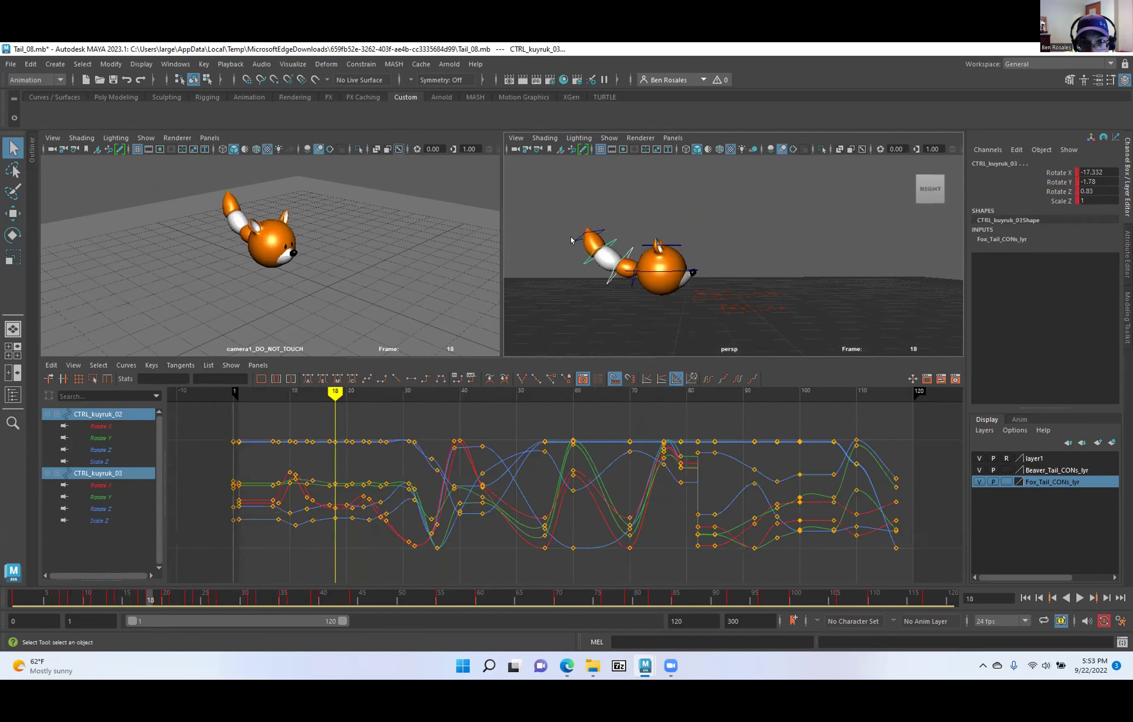
{"action": "left_click", "coordinate": [573, 240], "text": "shift"}
{"action": "middle_click_drag", "start_coordinate": [325, 479], "coordinate": [459, 467], "text": "alt"}
{"action": "mouse_move", "coordinate": [381, 469]}
{"action": "right_mouse_down", "text": "alt+shift"}
{"action": "mouse_move", "coordinate": [586, 466]}
{"action": "mouse_move", "coordinate": [615, 476]}
{"action": "mouse_move", "coordinate": [367, 459]}
{"action": "right_mouse_up", "text": "alt+shift"}
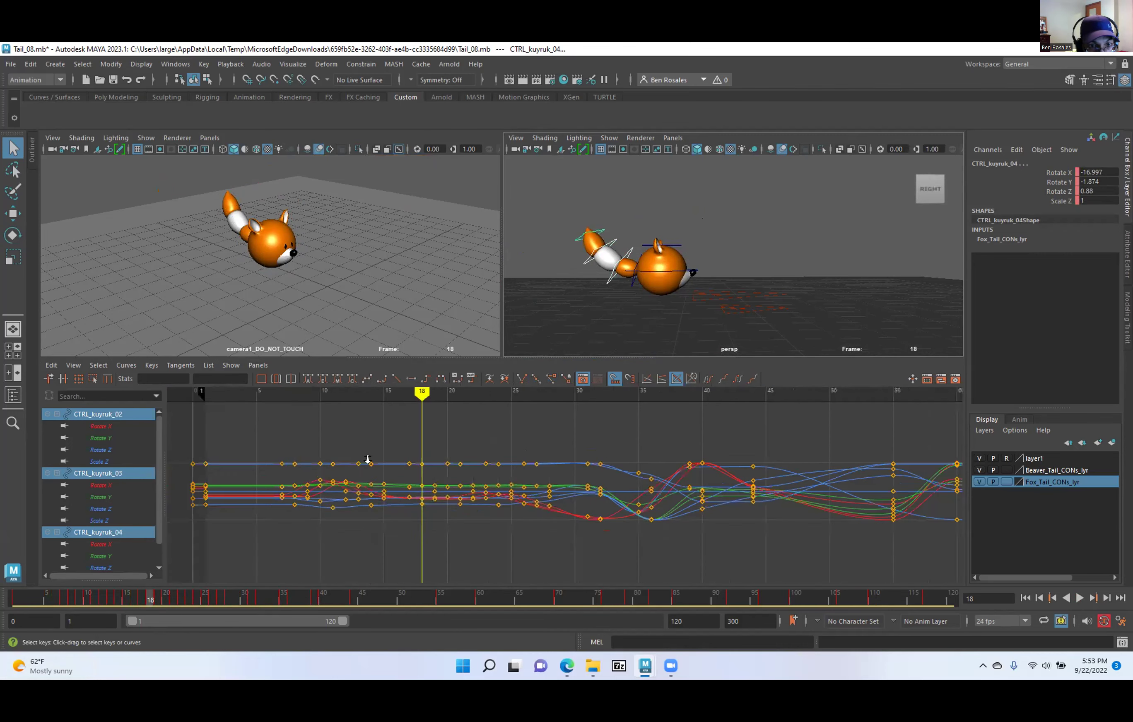
{"action": "left_click_drag", "start_coordinate": [267, 434], "coordinate": [700, 564]}
{"action": "middle_click_drag", "start_coordinate": [552, 571], "coordinate": [583, 513], "text": "shift"}
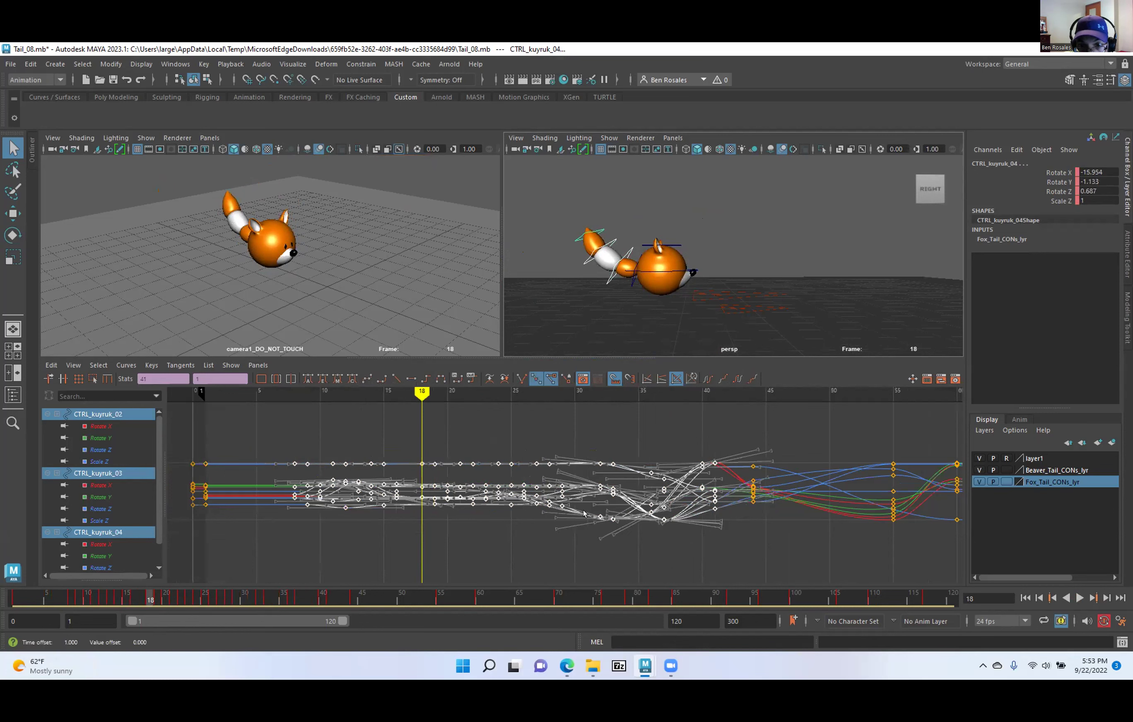
Select only CTRL_kuyruk_03 and CTRL_kuyruk_04 and shift their keys from frame 9 through 44 two frames later.
{"action": "left_click", "coordinate": [567, 240]}
{"action": "left_click", "coordinate": [573, 240], "text": "shift"}
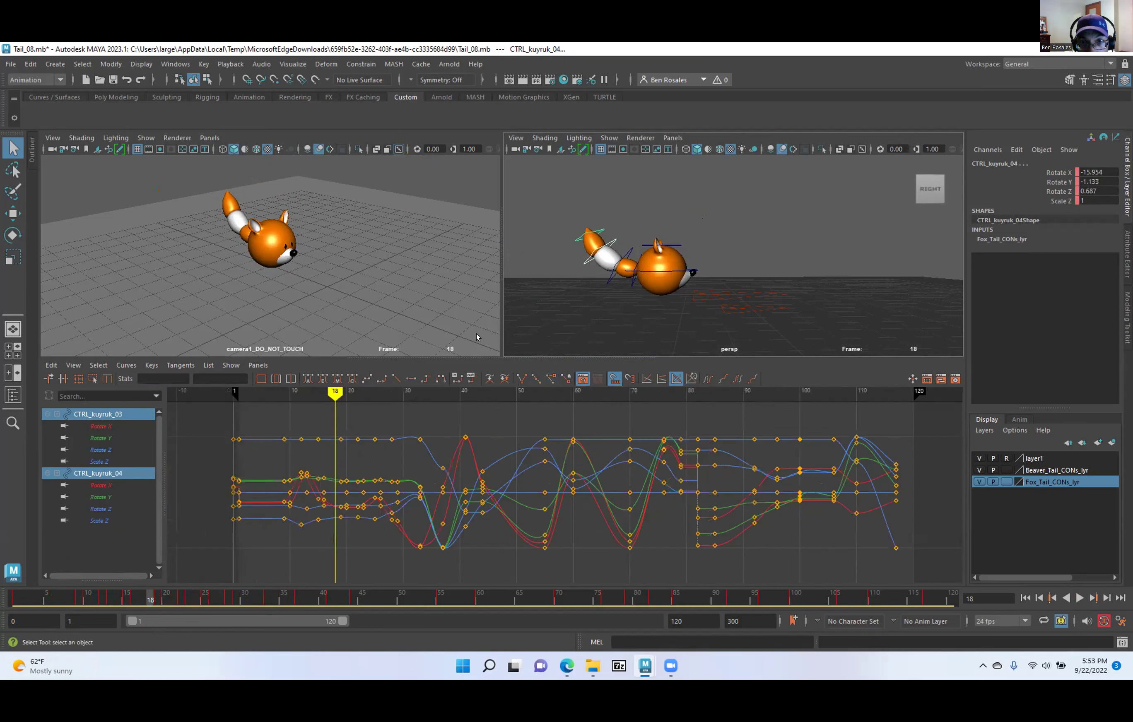
{"action": "left_click_drag", "start_coordinate": [401, 498], "coordinate": [491, 578]}
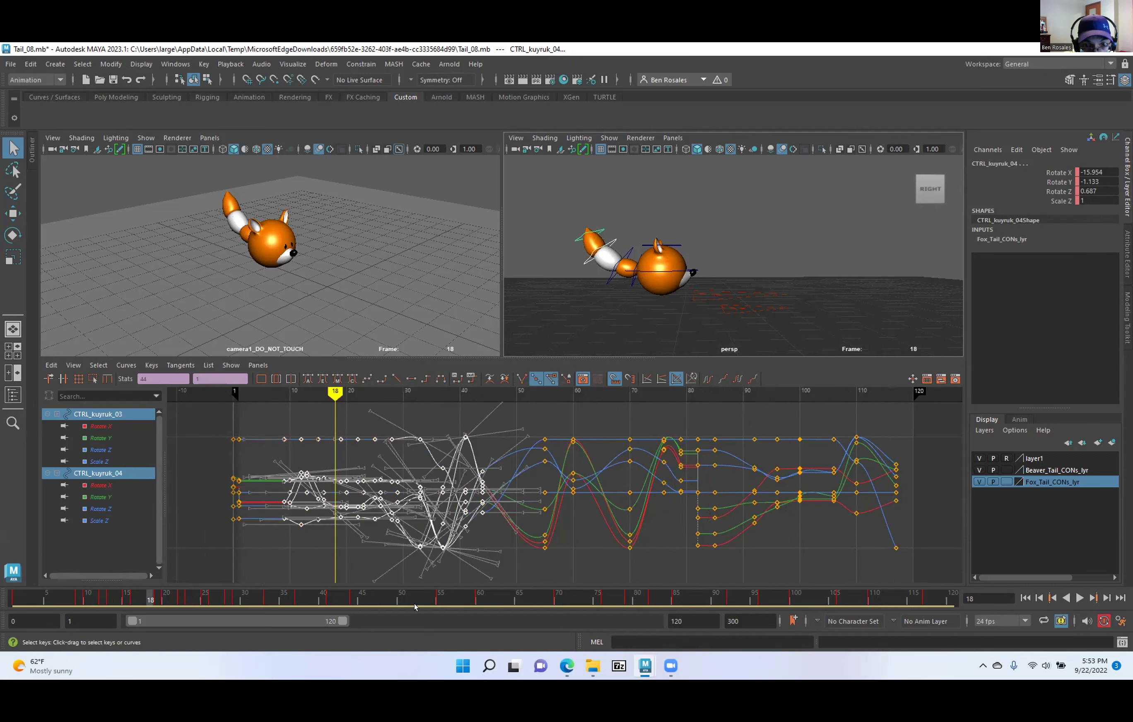
{"action": "middle_click_drag", "start_coordinate": [398, 517], "coordinate": [413, 524], "text": "shift"}
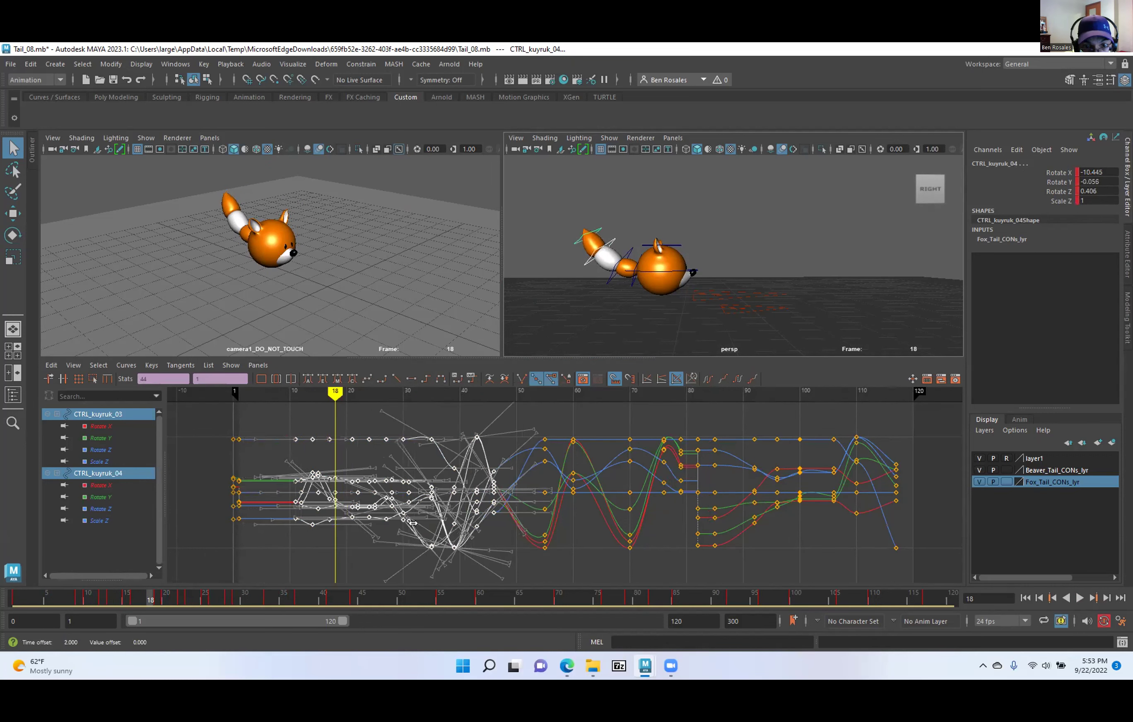
Select the tail tip control CTRL_kuyruk_04 alone and shift its keys from frame 12 through 46 two frames later.
{"action": "left_click", "coordinate": [573, 241]}
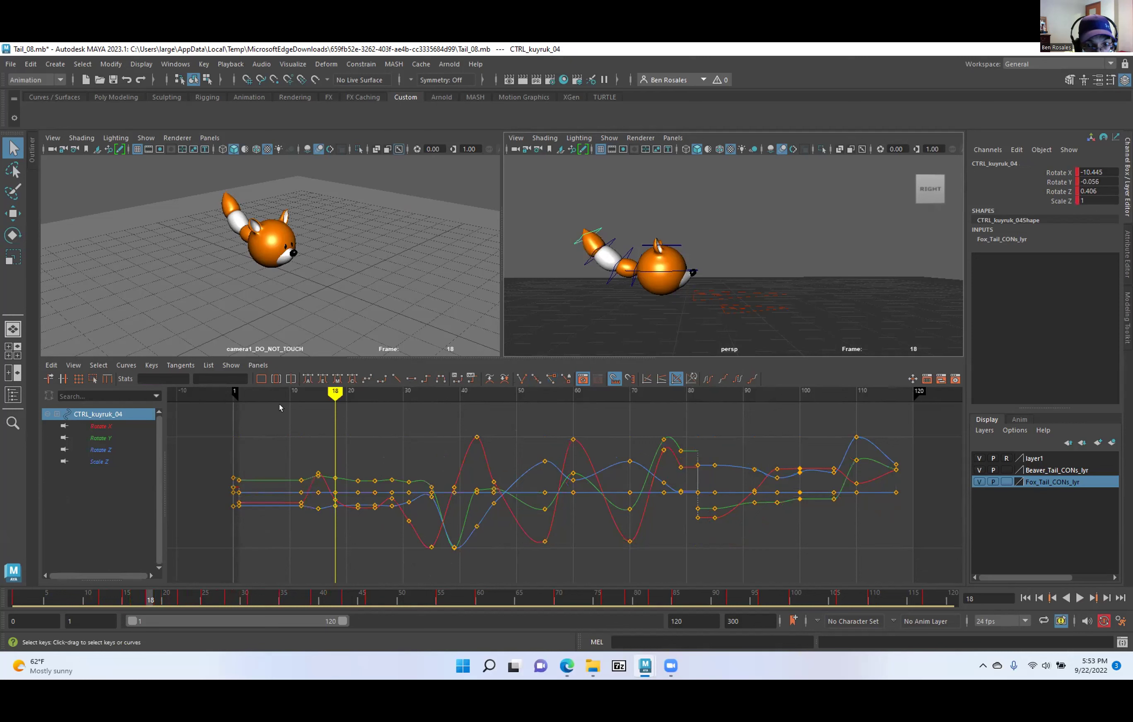
{"action": "left_click_drag", "start_coordinate": [516, 561], "coordinate": [516, 560]}
{"action": "middle_click_drag", "start_coordinate": [499, 447], "coordinate": [511, 441], "text": "shift"}
Review the overlapping tail motion up close by scrubbing around frames 18 to 25 and playing the animation from the start.
{"action": "left_click_drag", "start_coordinate": [151, 602], "coordinate": [120, 607]}
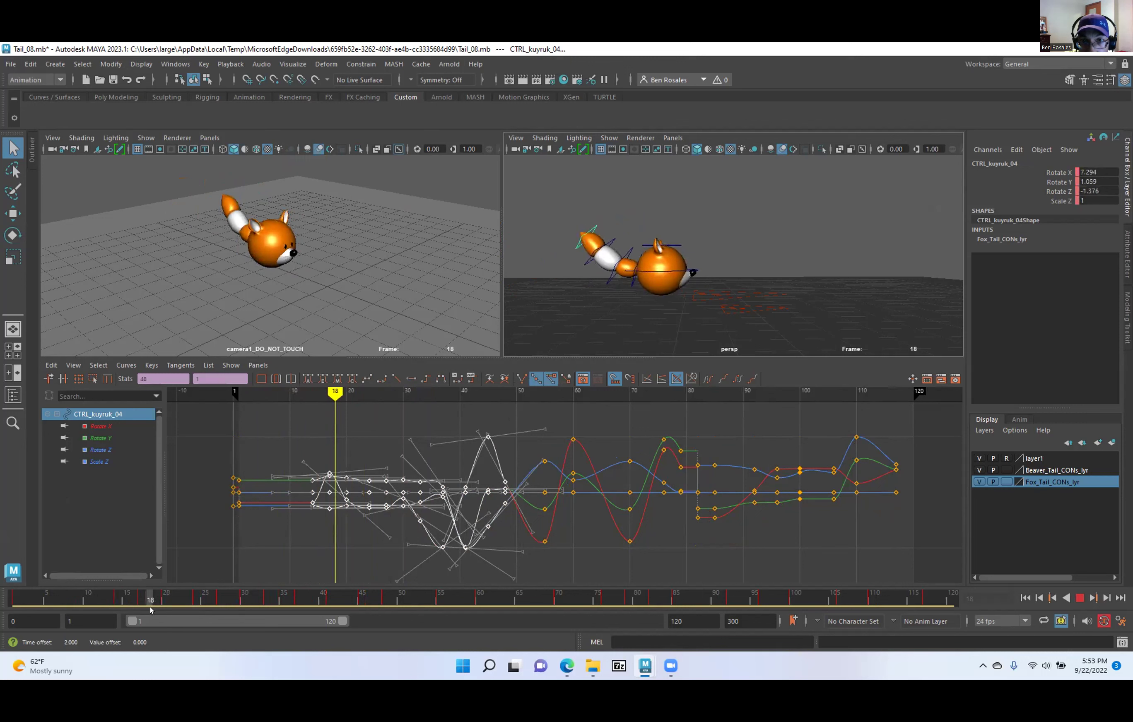
{"action": "left_click", "coordinate": [187, 601]}
{"action": "scroll", "coordinate": [726, 257], "scroll_direction": "up", "scroll_amount": 4}
{"action": "middle_click_drag", "start_coordinate": [726, 257], "coordinate": [799, 240], "text": "alt"}
{"action": "left_click_drag", "start_coordinate": [799, 240], "coordinate": [748, 240], "text": "alt"}
{"action": "middle_click_drag", "start_coordinate": [747, 240], "coordinate": [614, 265], "text": "alt"}
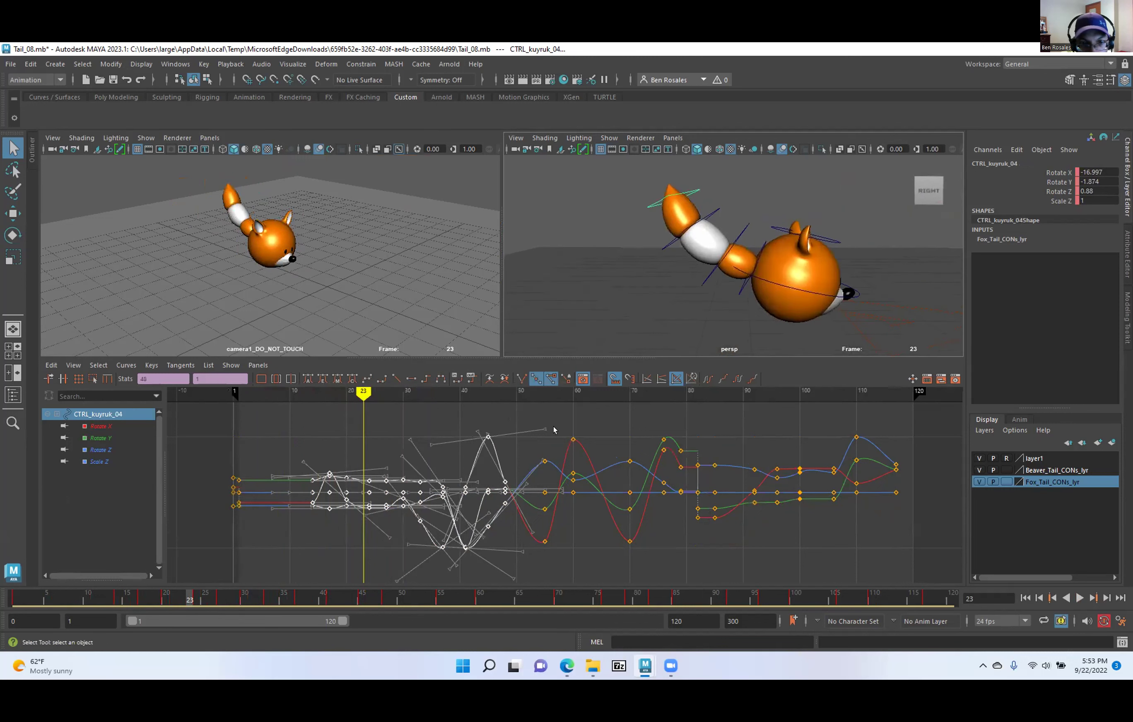
{"action": "key", "text": "alt+shift+v"}
{"action": "key", "text": "alt+v"}
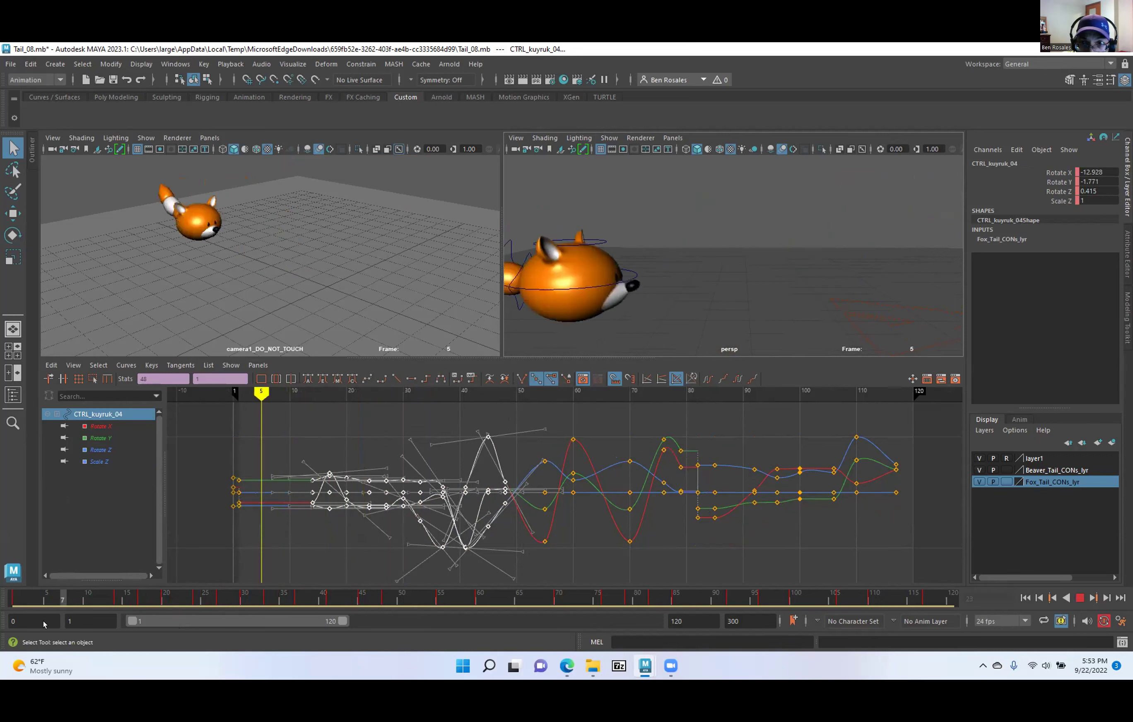
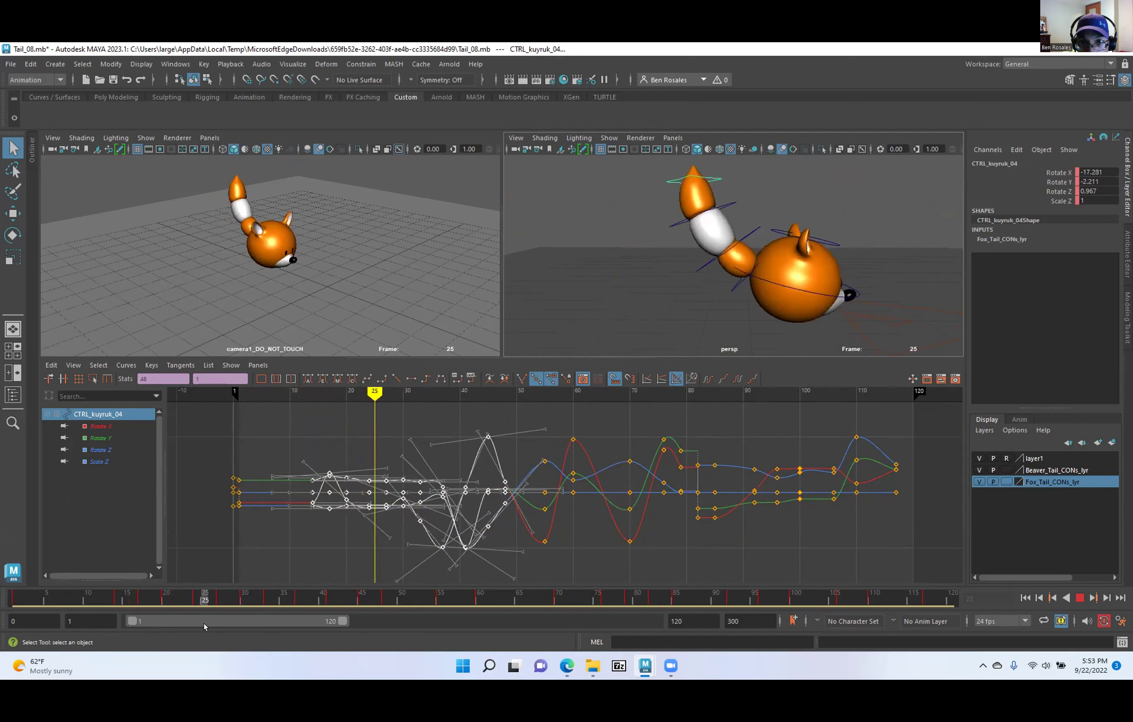
{"action": "key", "text": "Escape"}
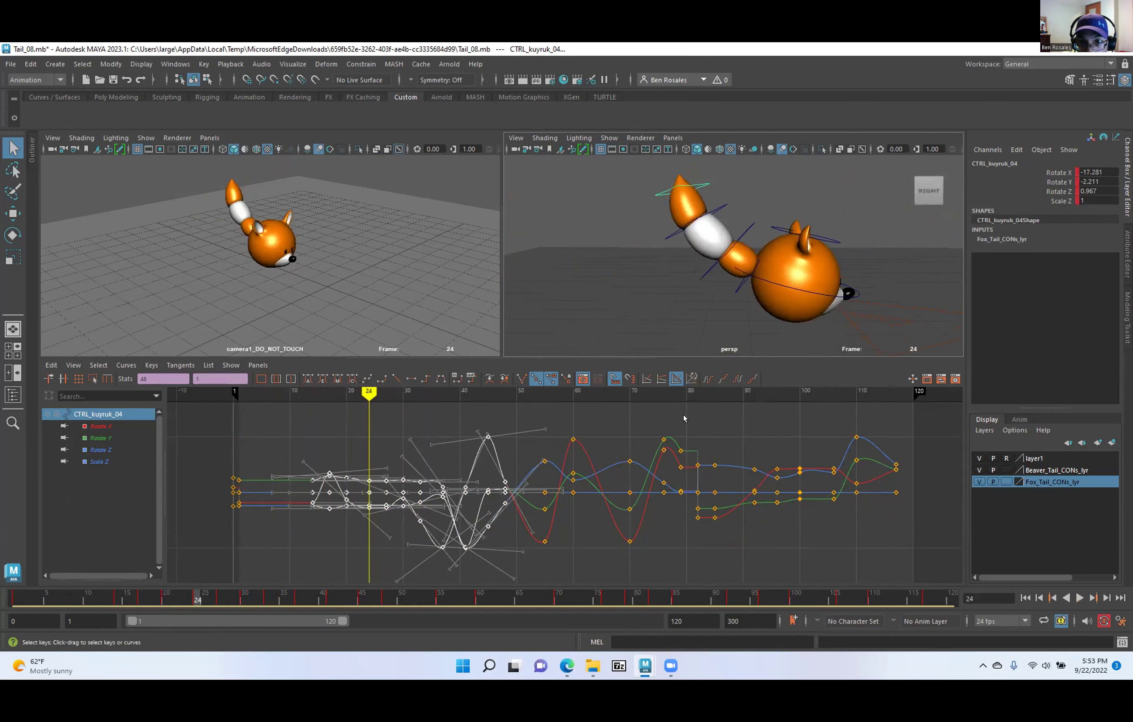
Isolate the Rotate X curve of the tail base control CTRL_kuyruk_01 and delete its key at frame 22.
{"action": "left_click_drag", "start_coordinate": [735, 303], "coordinate": [746, 292]}
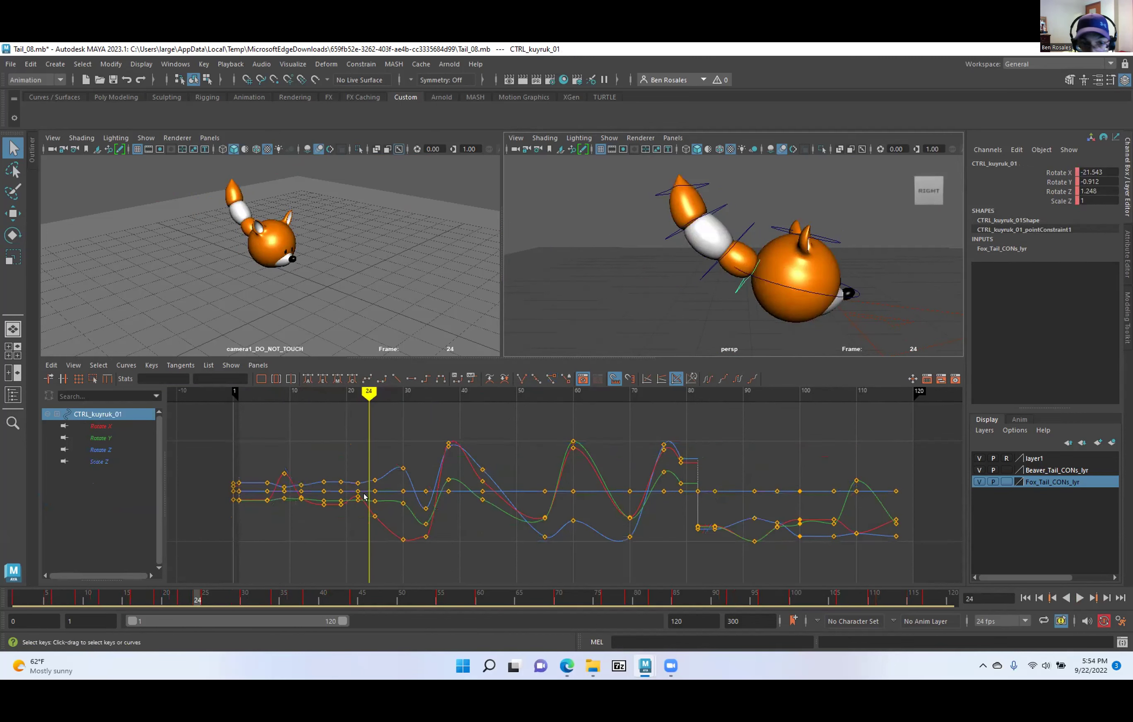
{"action": "middle_click_drag", "start_coordinate": [431, 505], "coordinate": [456, 503], "text": "alt"}
{"action": "right_click_drag", "start_coordinate": [394, 505], "coordinate": [427, 505], "text": "alt+shift"}
{"action": "middle_click_drag", "start_coordinate": [518, 515], "coordinate": [678, 526], "text": "alt"}
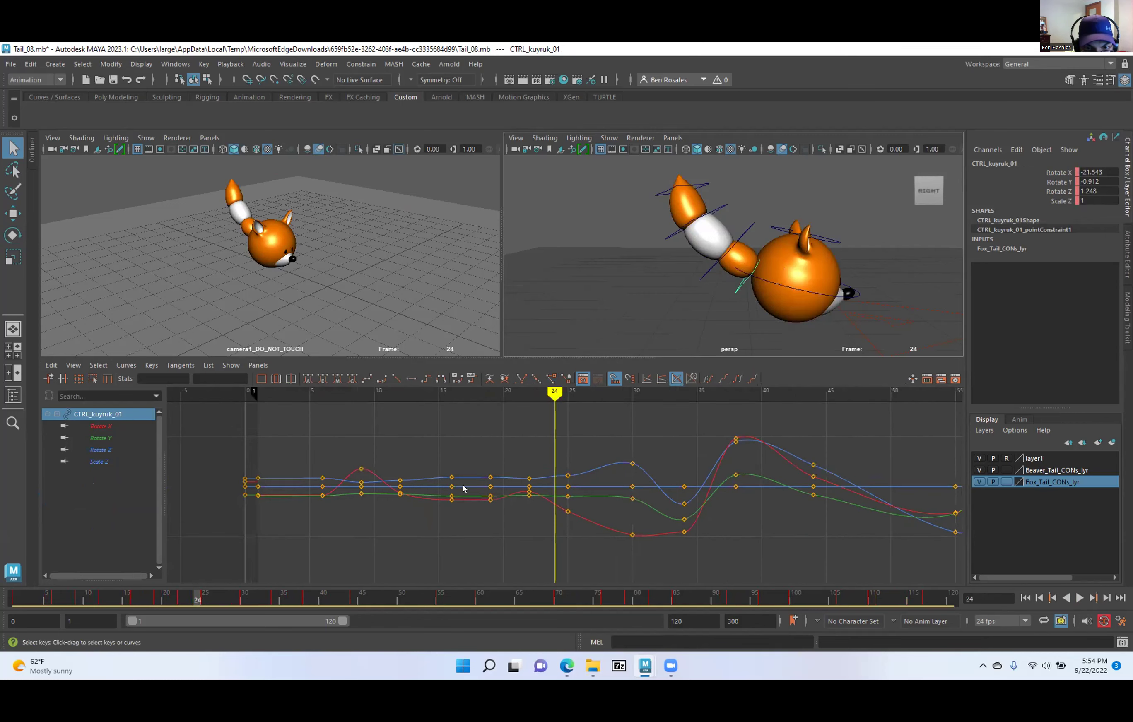
{"action": "left_click_drag", "start_coordinate": [548, 390], "coordinate": [526, 436]}
{"action": "left_click", "coordinate": [92, 425]}
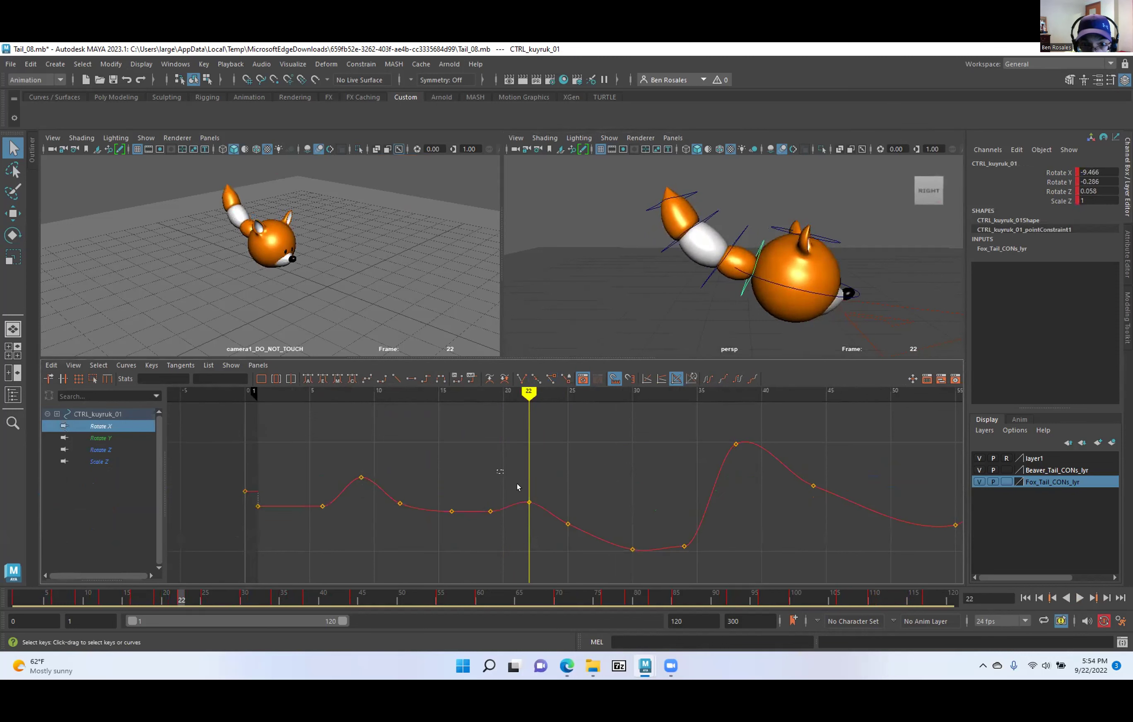
{"action": "left_click_drag", "start_coordinate": [518, 487], "coordinate": [538, 505]}
{"action": "key", "text": "Delete"}
{"action": "left_click_drag", "start_coordinate": [500, 409], "coordinate": [542, 504]}
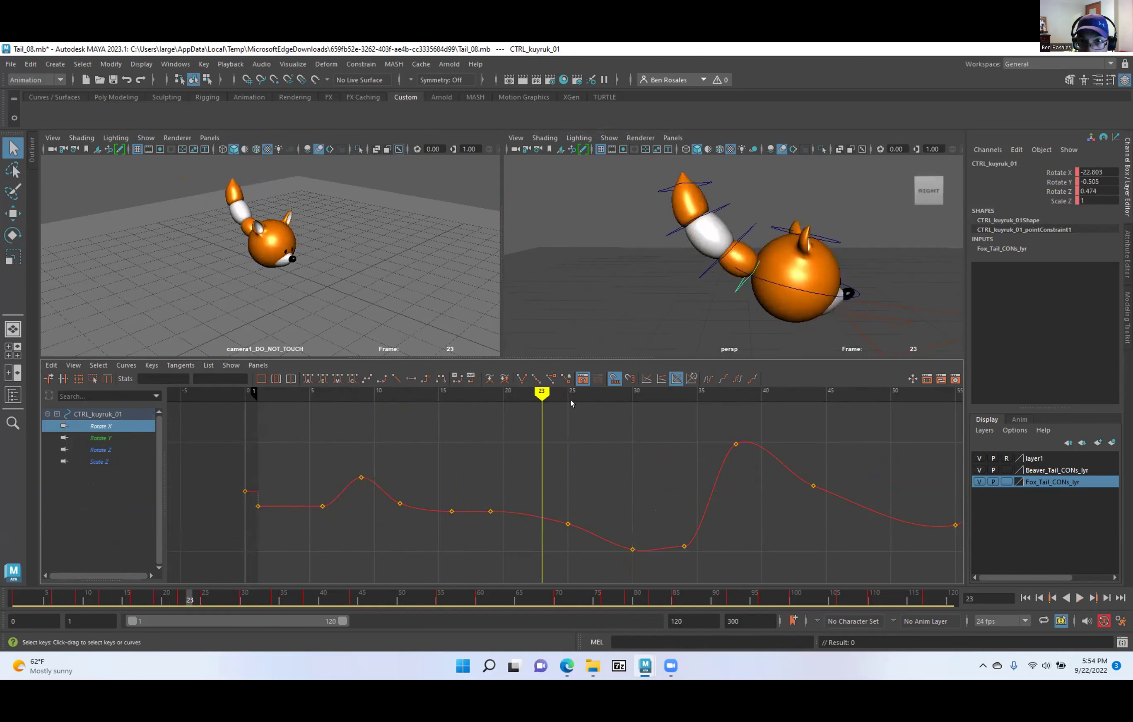
Delete the Rotate X key at frame 24 on the CTRL_kuyruk_02 tail control.
{"action": "left_click", "coordinate": [701, 273]}
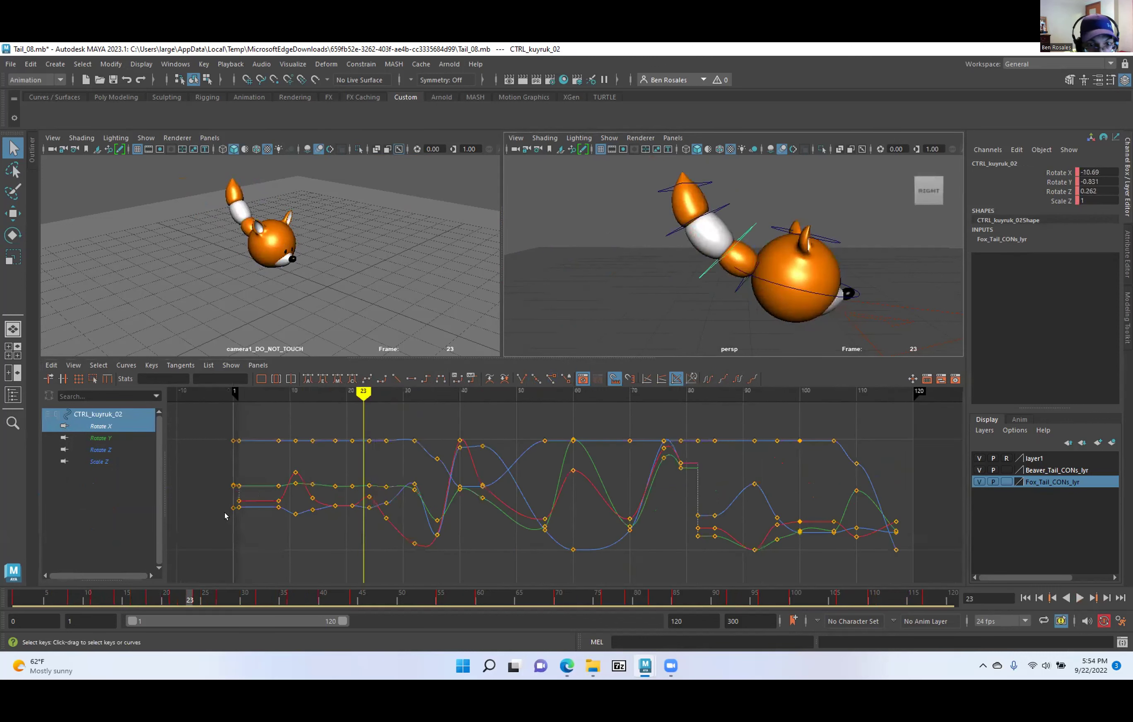
{"action": "left_click", "coordinate": [109, 437]}
{"action": "left_click", "coordinate": [101, 426]}
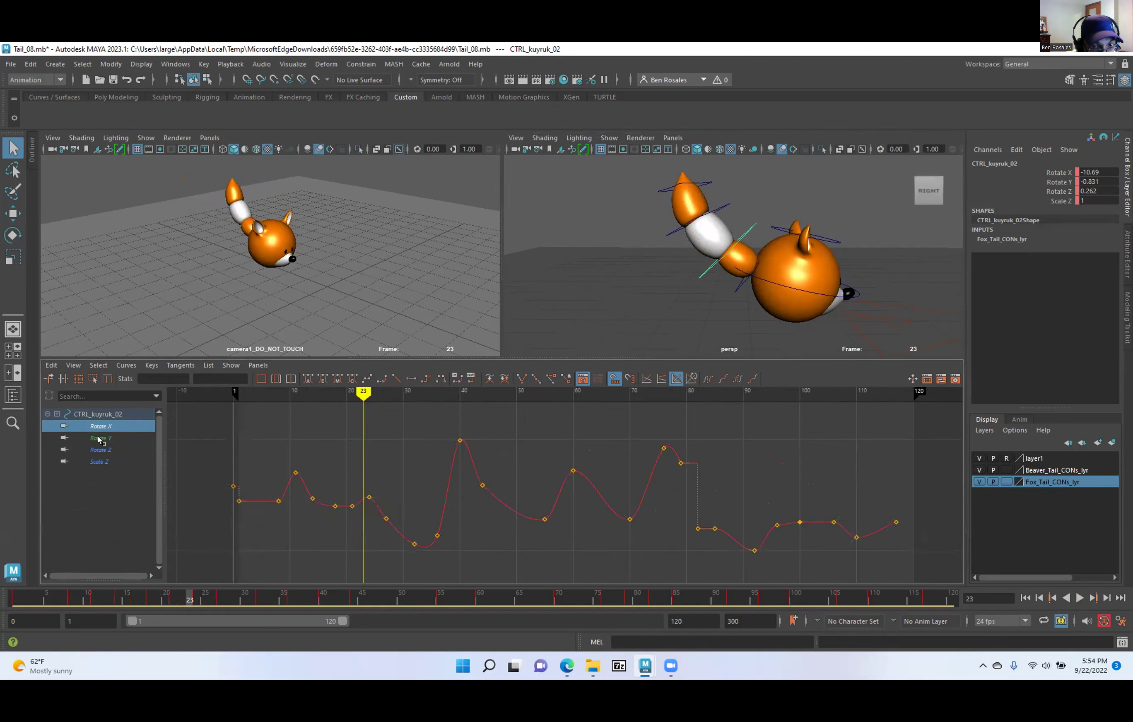
{"action": "left_click_drag", "start_coordinate": [391, 498], "coordinate": [392, 498]}
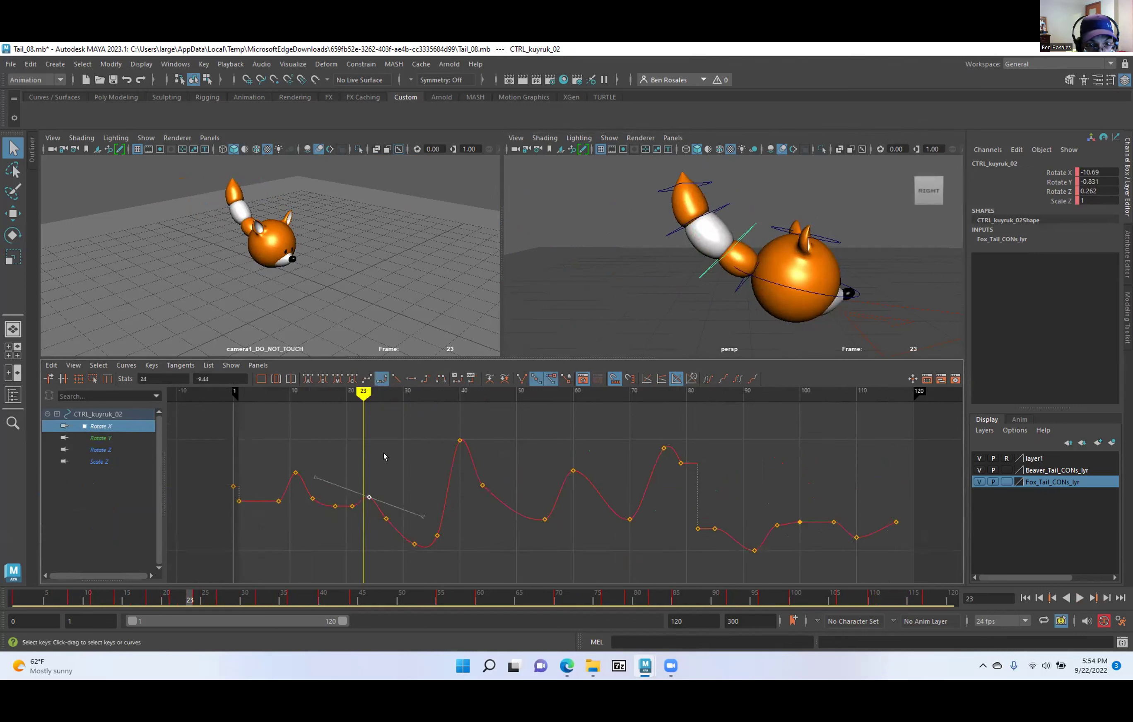
{"action": "mouse_move", "coordinate": [359, 401]}
{"action": "left_mouse_down"}
{"action": "mouse_move", "coordinate": [372, 393]}
{"action": "mouse_move", "coordinate": [282, 416]}
{"action": "mouse_move", "coordinate": [332, 417]}
{"action": "mouse_move", "coordinate": [299, 416]}
{"action": "left_mouse_up"}
{"action": "key", "text": "Delete"}
Delete the Rotate X key at frame 27 on the CTRL_kuyruk_03 tail control.
{"action": "left_click_drag", "start_coordinate": [657, 258], "coordinate": [669, 278]}
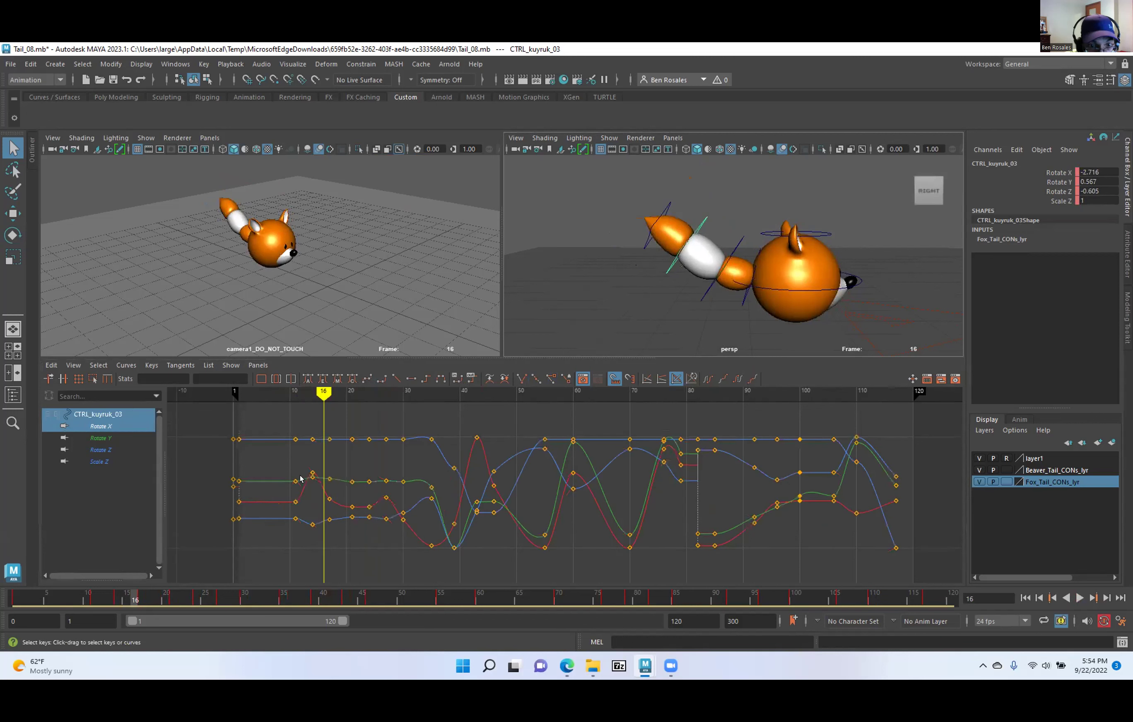
{"action": "left_click", "coordinate": [91, 428]}
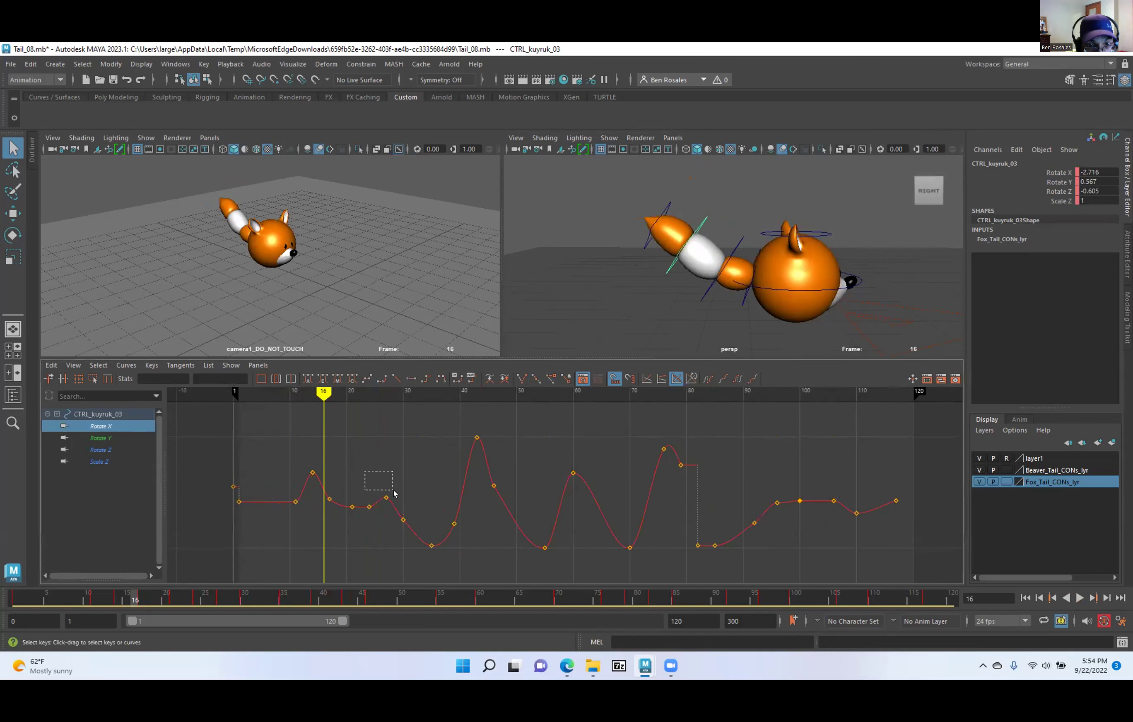
{"action": "left_click_drag", "start_coordinate": [394, 494], "coordinate": [395, 500]}
{"action": "left_click_drag", "start_coordinate": [378, 416], "coordinate": [383, 417]}
{"action": "key", "text": "Delete"}
Delete the Rotate X key at frame 30 on the CTRL_kuyruk_04 tail control.
{"action": "left_click_drag", "start_coordinate": [680, 157], "coordinate": [705, 170]}
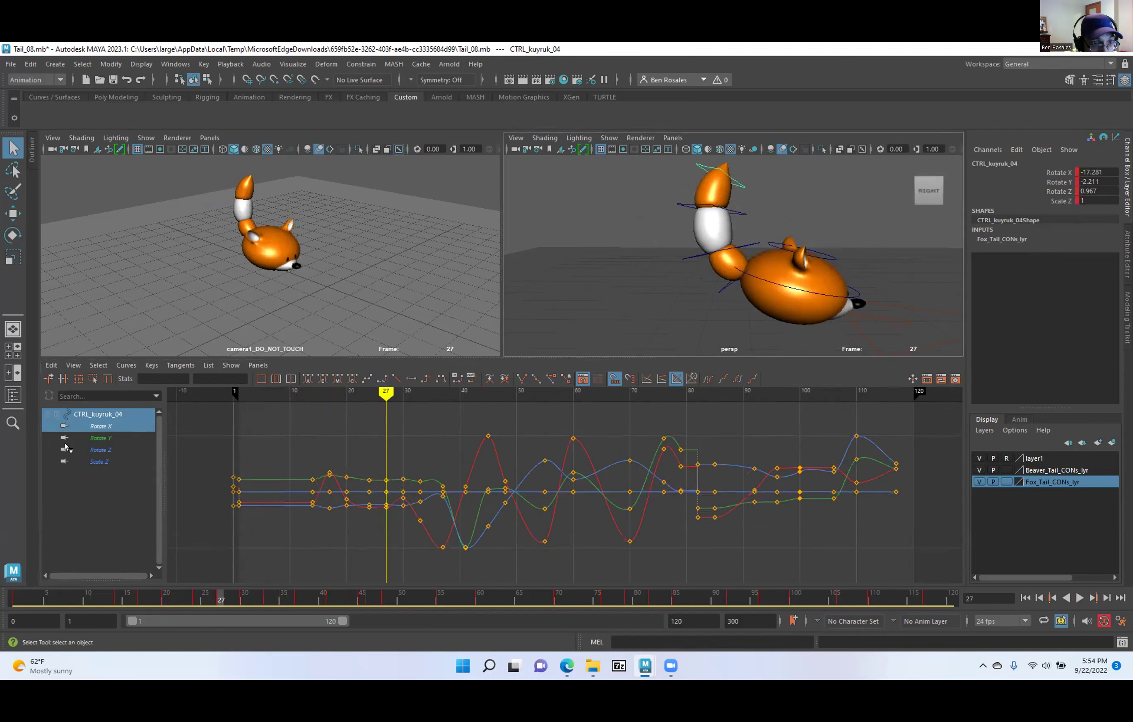
{"action": "left_click", "coordinate": [89, 427]}
{"action": "left_click_drag", "start_coordinate": [406, 502], "coordinate": [410, 503]}
{"action": "key", "text": "Delete"}
{"action": "mouse_move", "coordinate": [378, 391]}
{"action": "left_mouse_down"}
{"action": "mouse_move", "coordinate": [278, 427]}
{"action": "mouse_move", "coordinate": [414, 439]}
{"action": "left_mouse_up"}
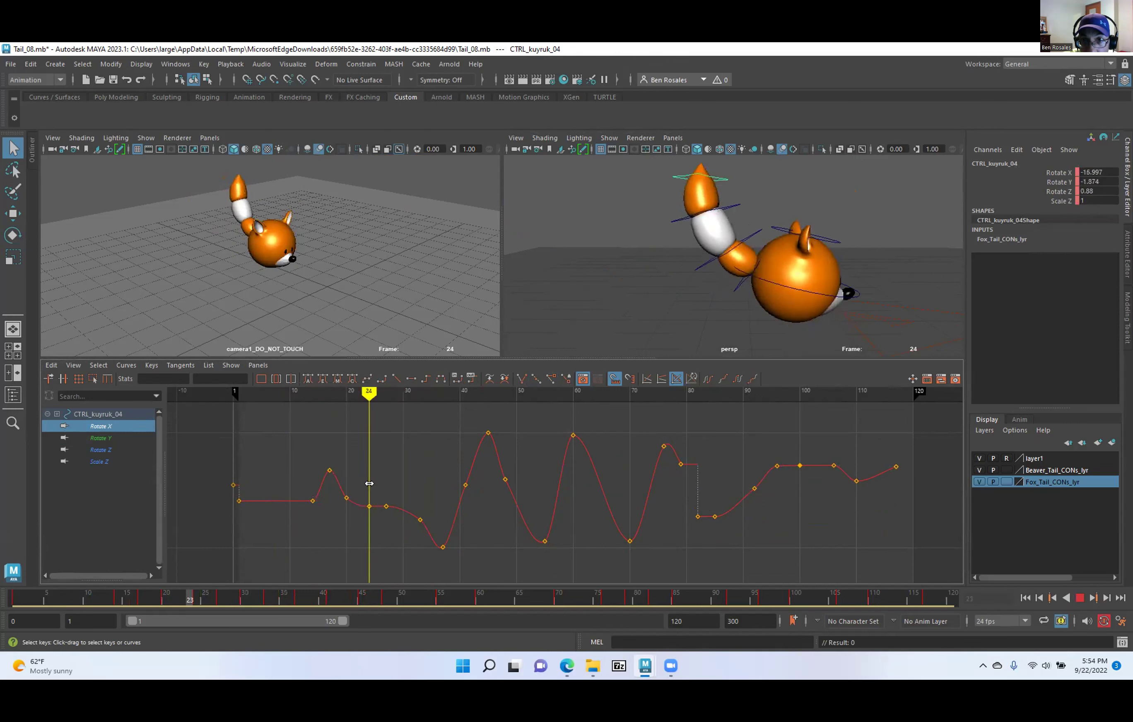
Play back and scrub the jump, and examine the fox's tail pose closely at frame 34.
{"action": "key", "text": "alt+v"}
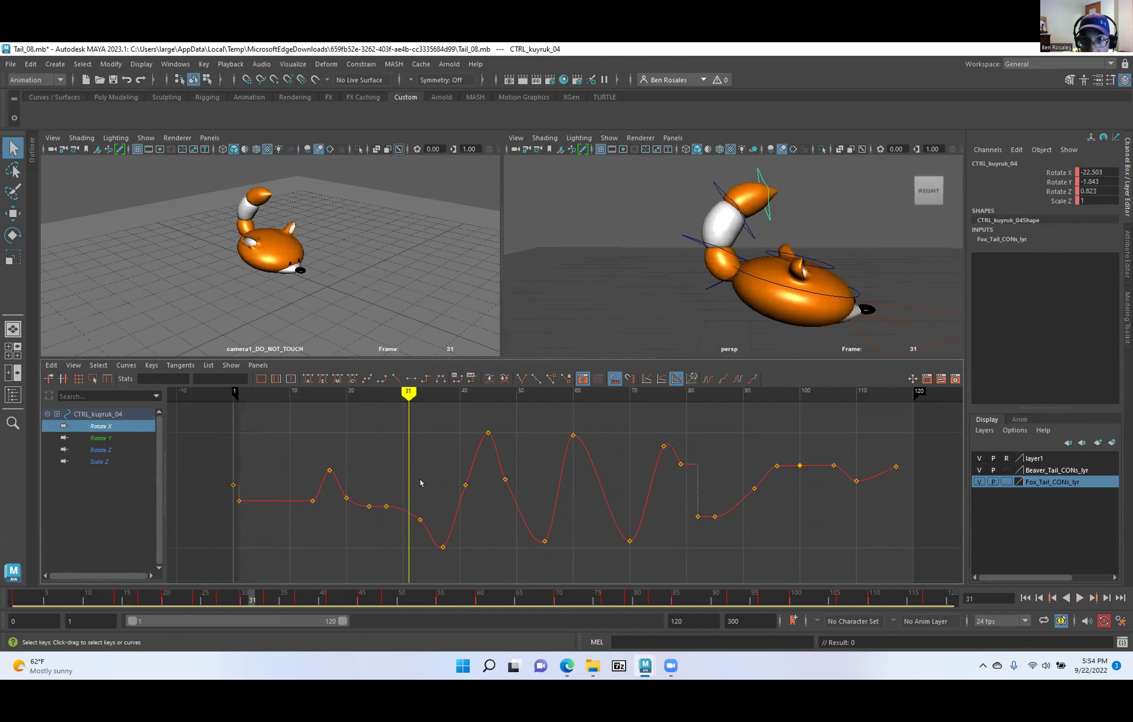
{"action": "right_click_drag", "start_coordinate": [696, 194], "coordinate": [614, 248], "text": "alt"}
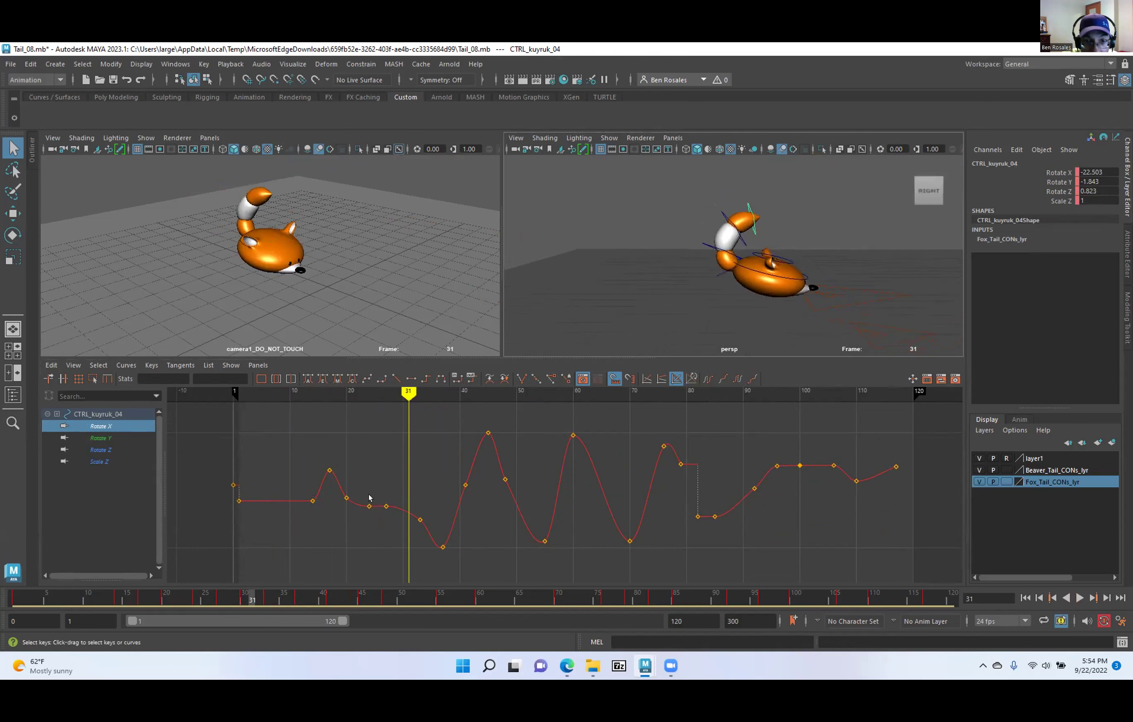
{"action": "key", "text": "alt+v"}
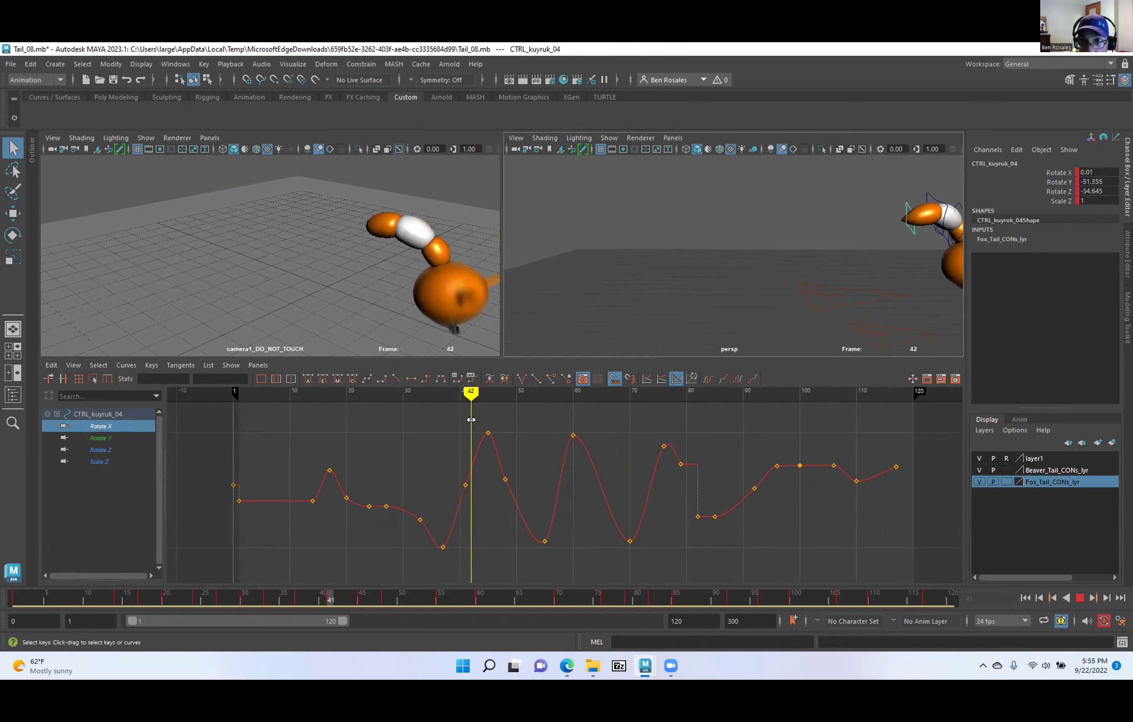
{"action": "key", "text": "alt+v"}
{"action": "right_click_drag", "start_coordinate": [656, 244], "coordinate": [590, 283], "text": "alt"}
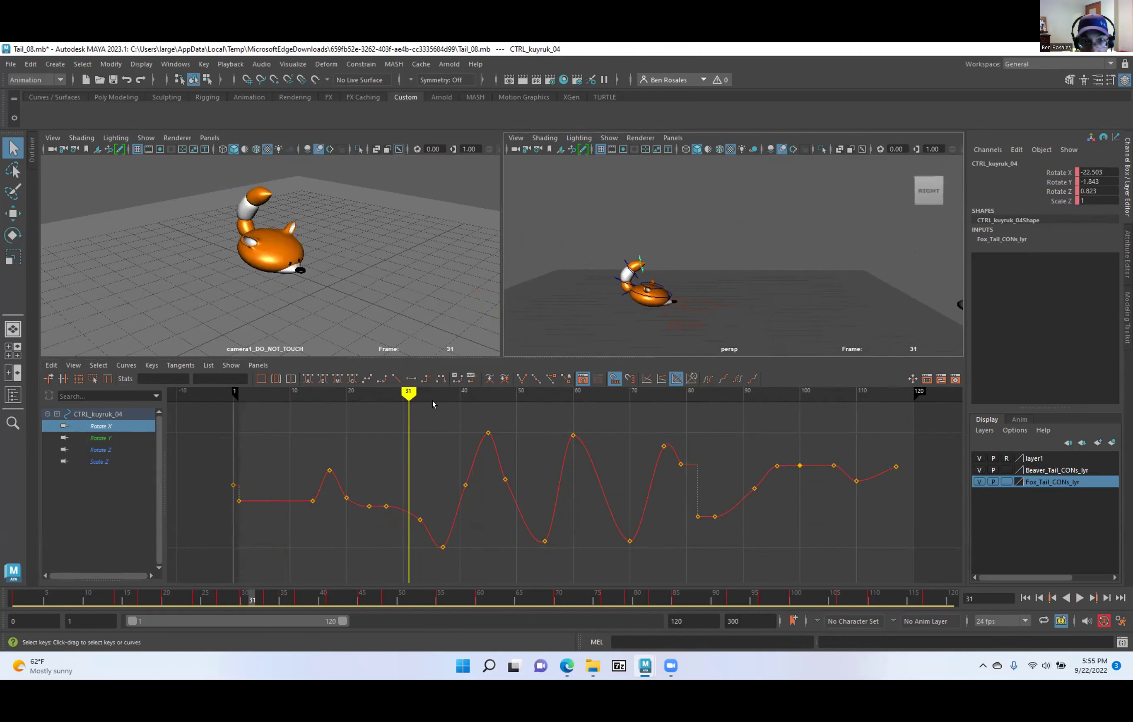
{"action": "mouse_move", "coordinate": [408, 391]}
{"action": "left_mouse_down"}
{"action": "mouse_move", "coordinate": [538, 402]}
{"action": "mouse_move", "coordinate": [384, 402]}
{"action": "mouse_move", "coordinate": [421, 401]}
{"action": "left_mouse_up"}
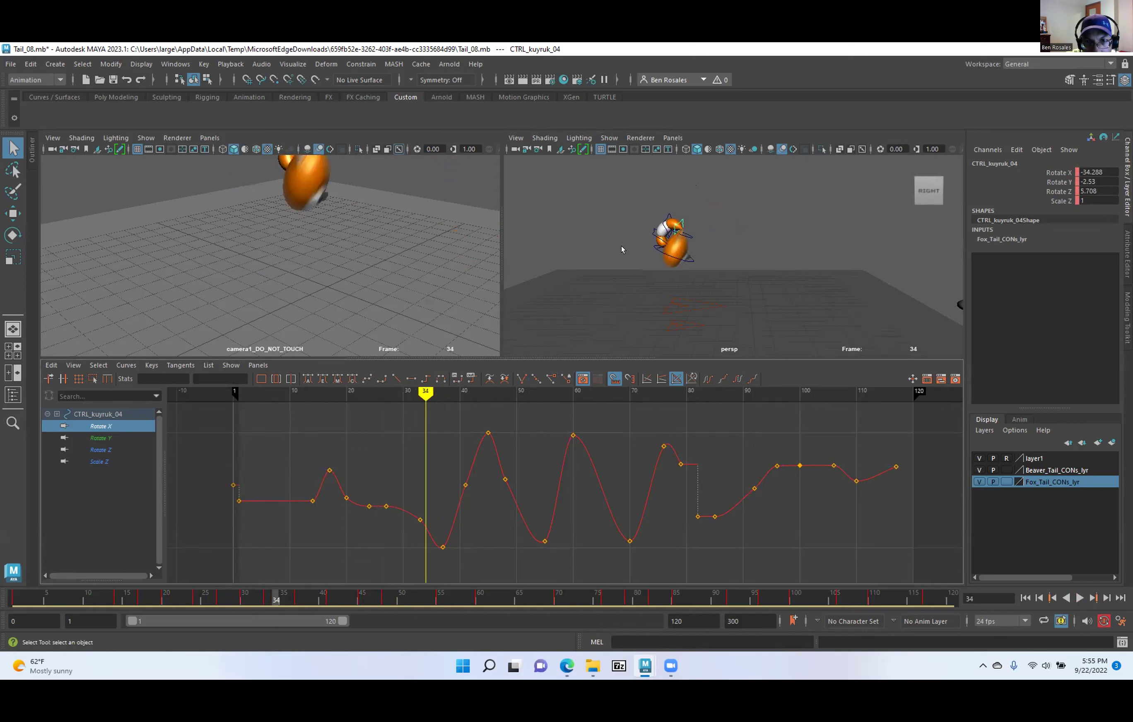
{"action": "key", "text": "f"}
{"action": "scroll", "coordinate": [685, 257], "scroll_direction": "up", "scroll_amount": 3}
{"action": "middle_click_drag", "start_coordinate": [642, 195], "coordinate": [626, 259], "text": "alt"}
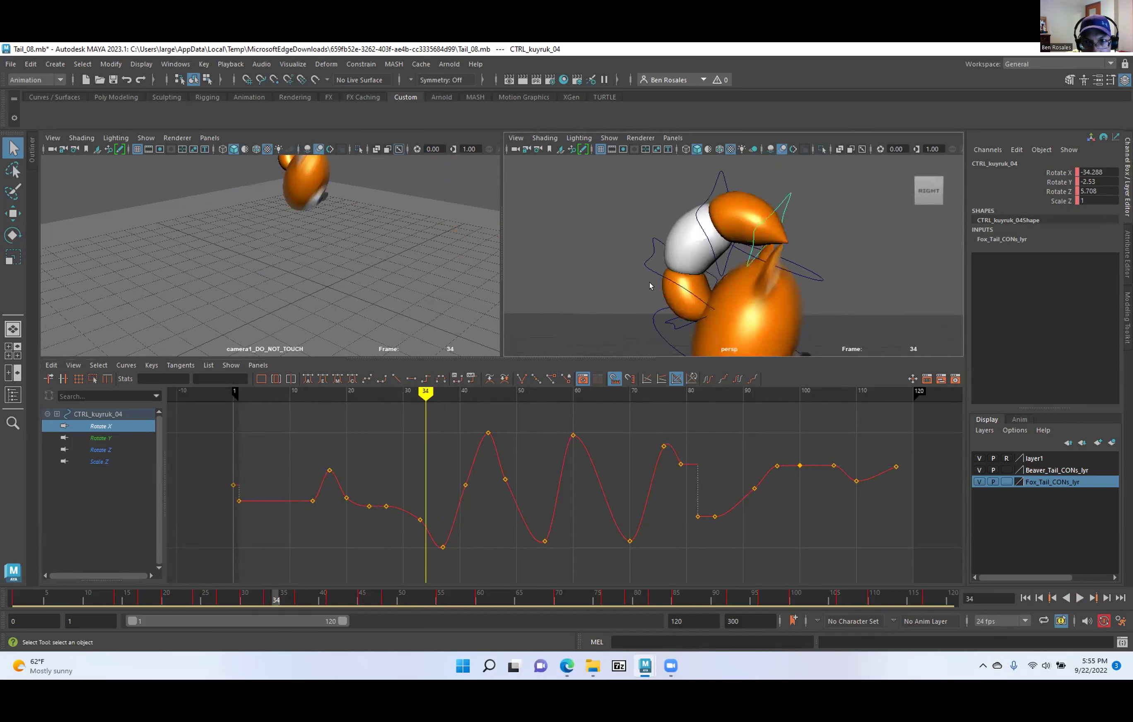
Show the animation curves of CTRL_kuyruk_02, CTRL_kuyruk_03 and CTRL_kuyruk_04 together for roughly frames 20 to 54.
{"action": "left_click", "coordinate": [666, 270]}
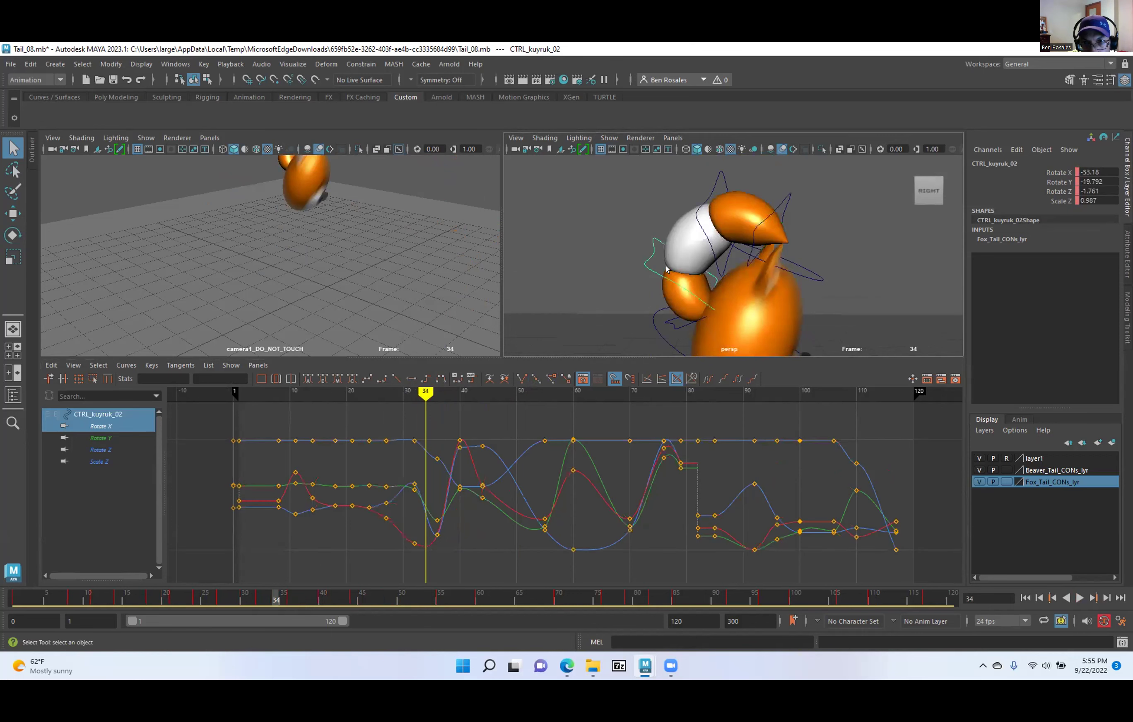
{"action": "left_click", "coordinate": [710, 170], "text": "shift"}
{"action": "left_click_drag", "start_coordinate": [778, 194], "coordinate": [792, 208], "text": "shift"}
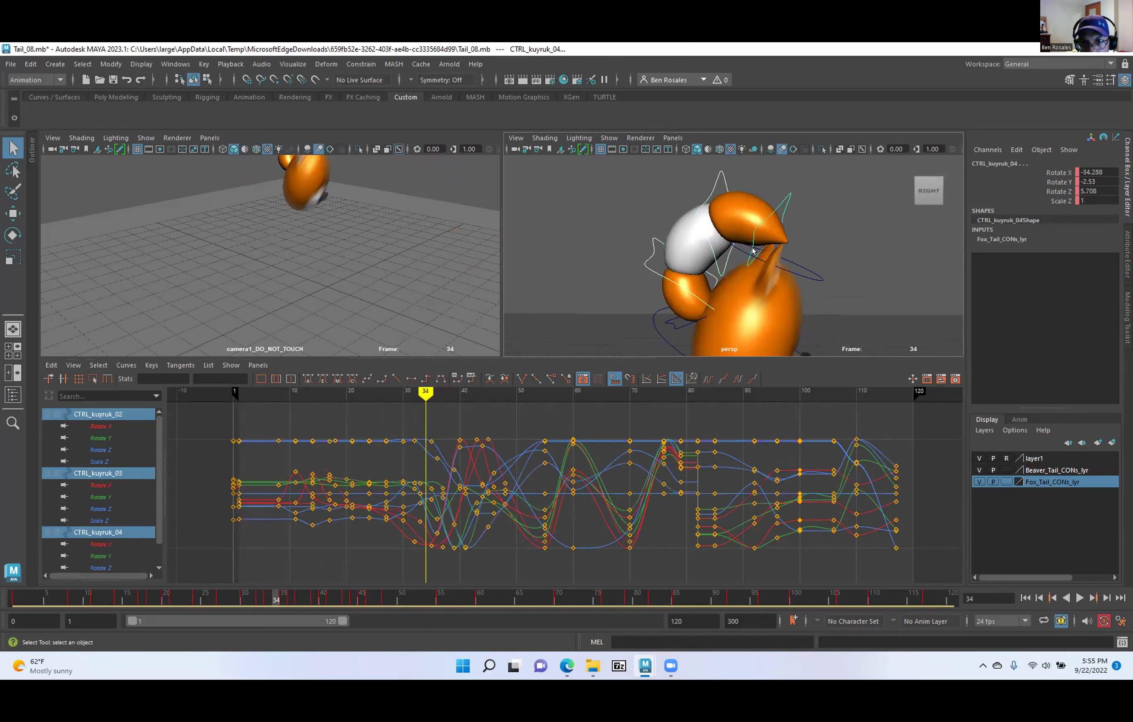
{"action": "middle_click_drag", "start_coordinate": [325, 493], "coordinate": [520, 469], "text": "alt"}
{"action": "right_click_drag", "start_coordinate": [520, 469], "coordinate": [550, 469], "text": "alt+shift"}
{"action": "middle_click_drag", "start_coordinate": [550, 469], "coordinate": [421, 488], "text": "alt"}
{"action": "right_click_drag", "start_coordinate": [420, 488], "coordinate": [455, 487], "text": "alt+shift"}
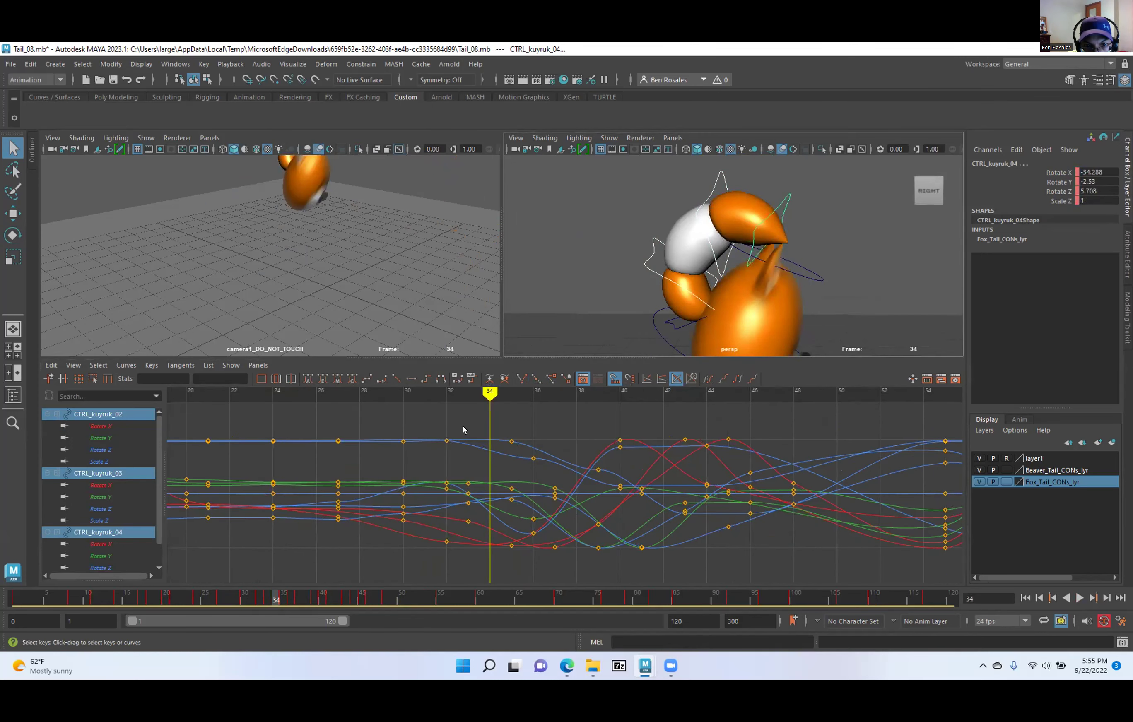
Play back and scrub frames 34 to 51 to examine how the tail follows the body through the jump and landing.
{"action": "left_click_drag", "start_coordinate": [490, 391], "coordinate": [554, 391]}
{"action": "mouse_move", "coordinate": [682, 260]}
{"action": "right_mouse_down", "text": "alt"}
{"action": "mouse_move", "coordinate": [566, 343]}
{"action": "mouse_move", "coordinate": [607, 253]}
{"action": "right_mouse_up", "text": "alt"}
{"action": "key", "text": "alt+v"}
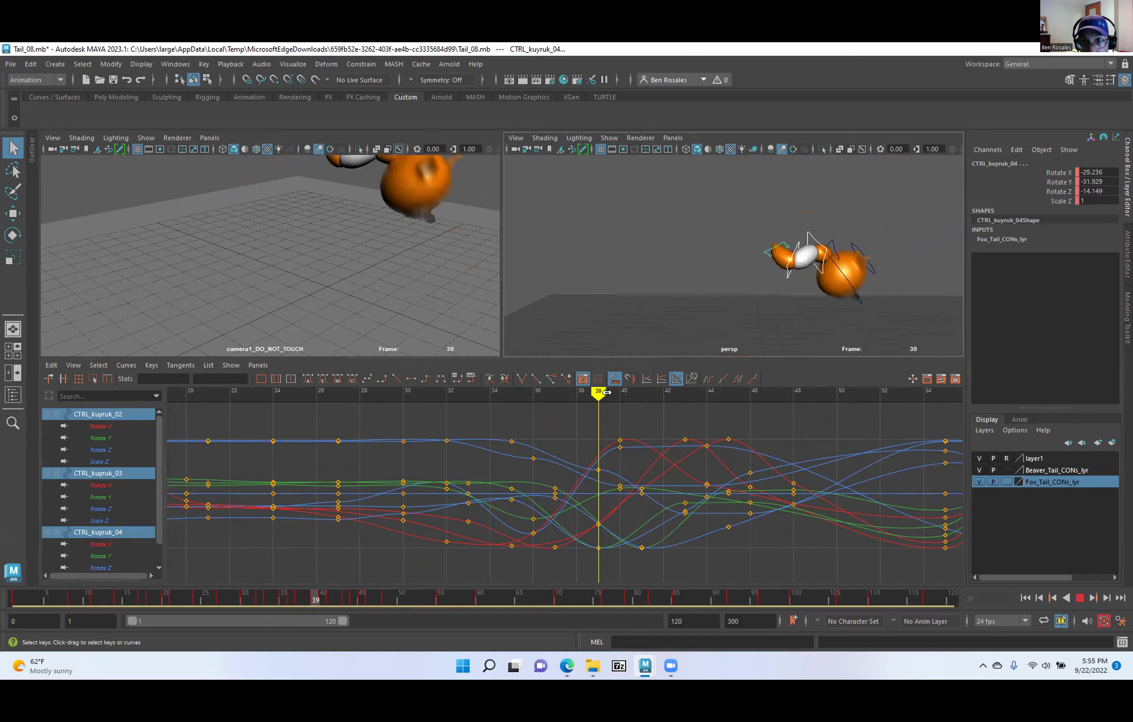
{"action": "mouse_move", "coordinate": [563, 402]}
{"action": "left_mouse_down"}
{"action": "mouse_move", "coordinate": [588, 402]}
{"action": "mouse_move", "coordinate": [527, 410]}
{"action": "mouse_move", "coordinate": [597, 412]}
{"action": "mouse_move", "coordinate": [530, 412]}
{"action": "mouse_move", "coordinate": [546, 410]}
{"action": "mouse_move", "coordinate": [543, 398]}
{"action": "mouse_move", "coordinate": [488, 392]}
{"action": "mouse_move", "coordinate": [619, 393]}
{"action": "left_mouse_up"}
{"action": "scroll", "coordinate": [567, 285], "scroll_direction": "down", "scroll_amount": 3}
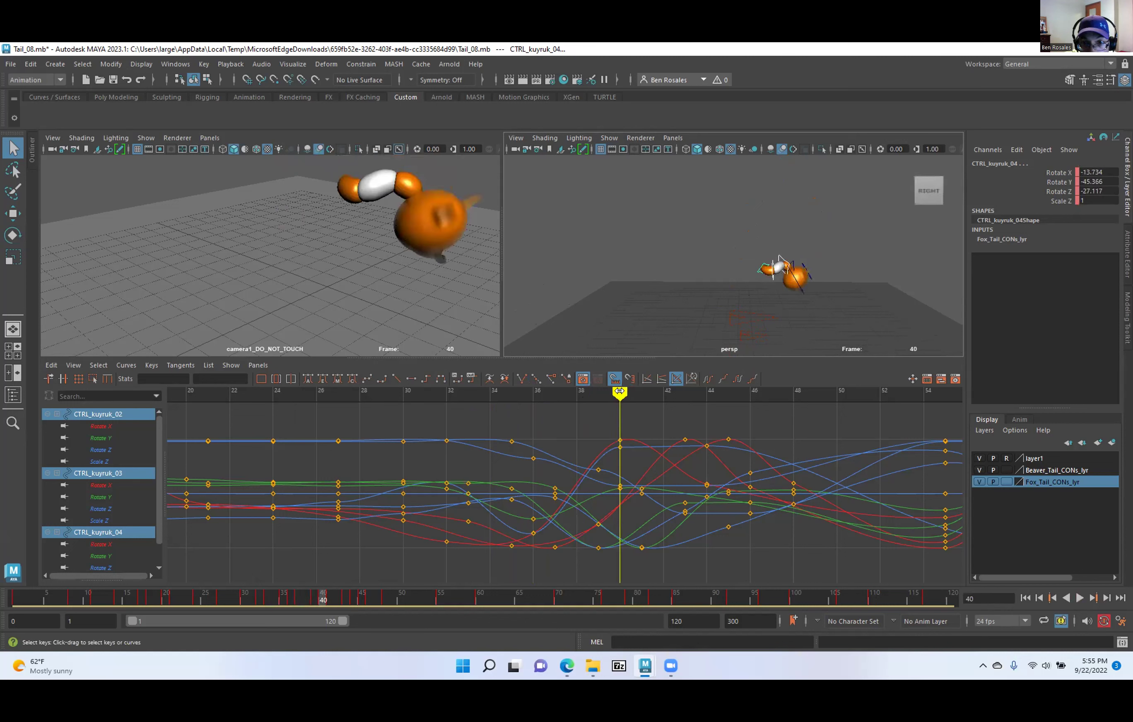
{"action": "key", "text": "alt+v"}
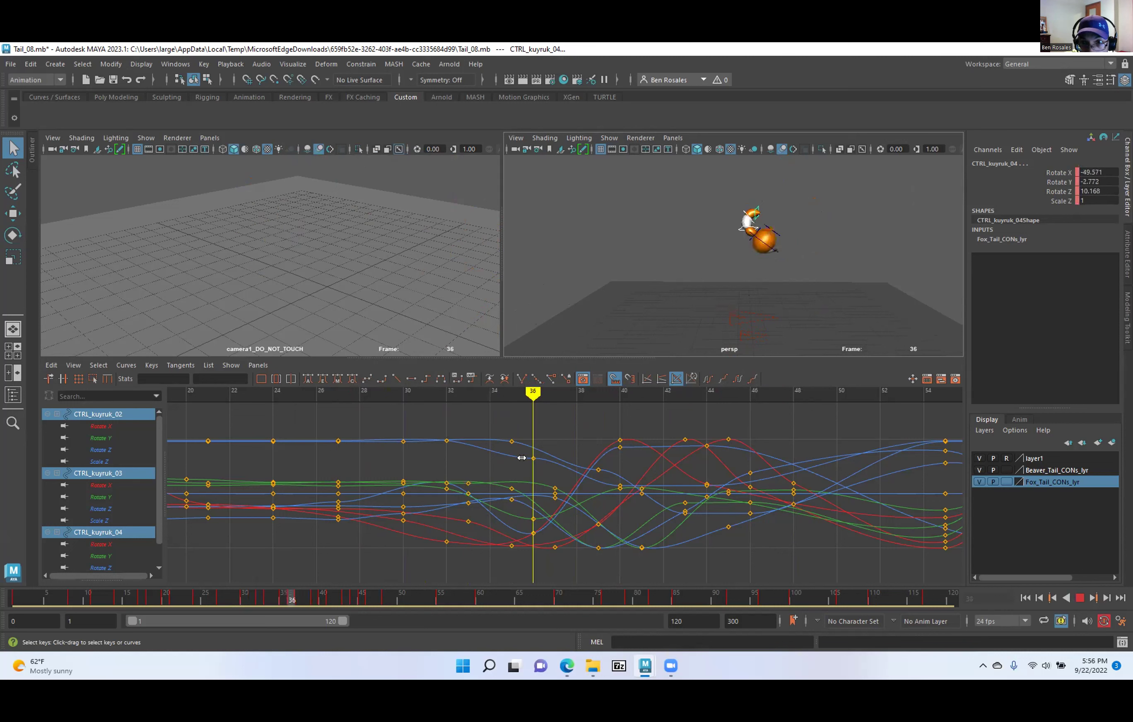
{"action": "key", "text": "Escape"}
{"action": "mouse_move", "coordinate": [537, 391]}
{"action": "left_mouse_down"}
{"action": "mouse_move", "coordinate": [729, 390]}
{"action": "mouse_move", "coordinate": [619, 384]}
{"action": "left_mouse_up"}
{"action": "left_click_drag", "start_coordinate": [622, 248], "coordinate": [576, 285], "text": "alt"}
{"action": "middle_click_drag", "start_coordinate": [576, 291], "coordinate": [683, 260], "text": "alt"}
{"action": "right_click_drag", "start_coordinate": [683, 261], "coordinate": [728, 295], "text": "alt"}
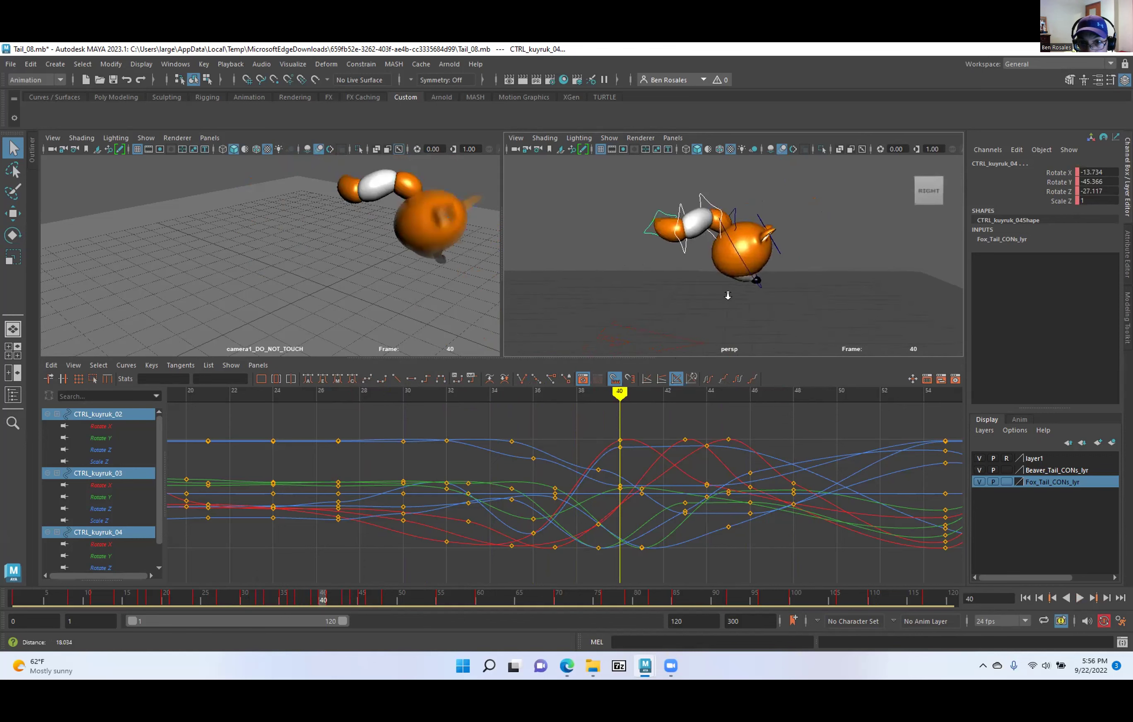
{"action": "mouse_move", "coordinate": [619, 392]}
{"action": "left_mouse_down"}
{"action": "mouse_move", "coordinate": [560, 405]}
{"action": "mouse_move", "coordinate": [699, 402]}
{"action": "mouse_move", "coordinate": [583, 406]}
{"action": "mouse_move", "coordinate": [743, 417]}
{"action": "mouse_move", "coordinate": [545, 417]}
{"action": "mouse_move", "coordinate": [757, 417]}
{"action": "mouse_move", "coordinate": [567, 422]}
{"action": "mouse_move", "coordinate": [956, 394]}
{"action": "mouse_move", "coordinate": [663, 414]}
{"action": "mouse_move", "coordinate": [943, 421]}
{"action": "mouse_move", "coordinate": [860, 448]}
{"action": "left_mouse_up"}
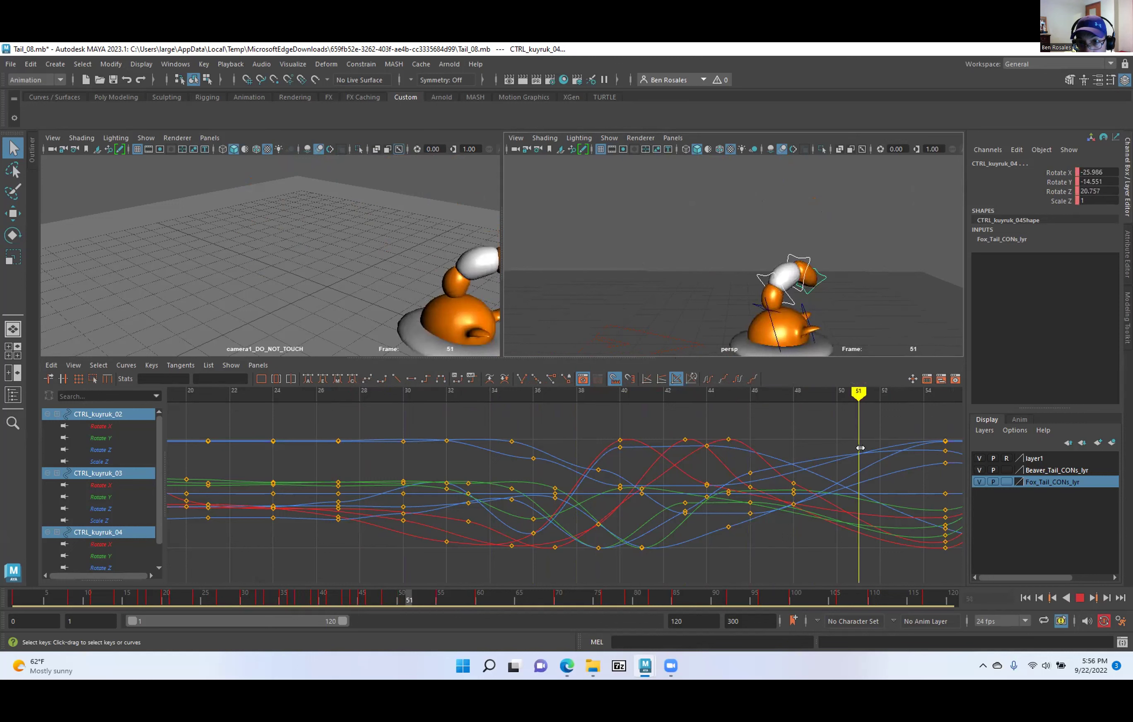
Shift all CTRL_kuyruk_04 keys at frames 55 and 60 forward by 2 frames.
{"action": "middle_click_drag", "start_coordinate": [714, 324], "coordinate": [574, 278], "text": "alt"}
{"action": "middle_click_drag", "start_coordinate": [781, 538], "coordinate": [437, 530], "text": "alt"}
{"action": "mouse_move", "coordinate": [494, 391]}
{"action": "left_mouse_down"}
{"action": "mouse_move", "coordinate": [466, 399]}
{"action": "mouse_move", "coordinate": [697, 403]}
{"action": "mouse_move", "coordinate": [596, 403]}
{"action": "left_mouse_up"}
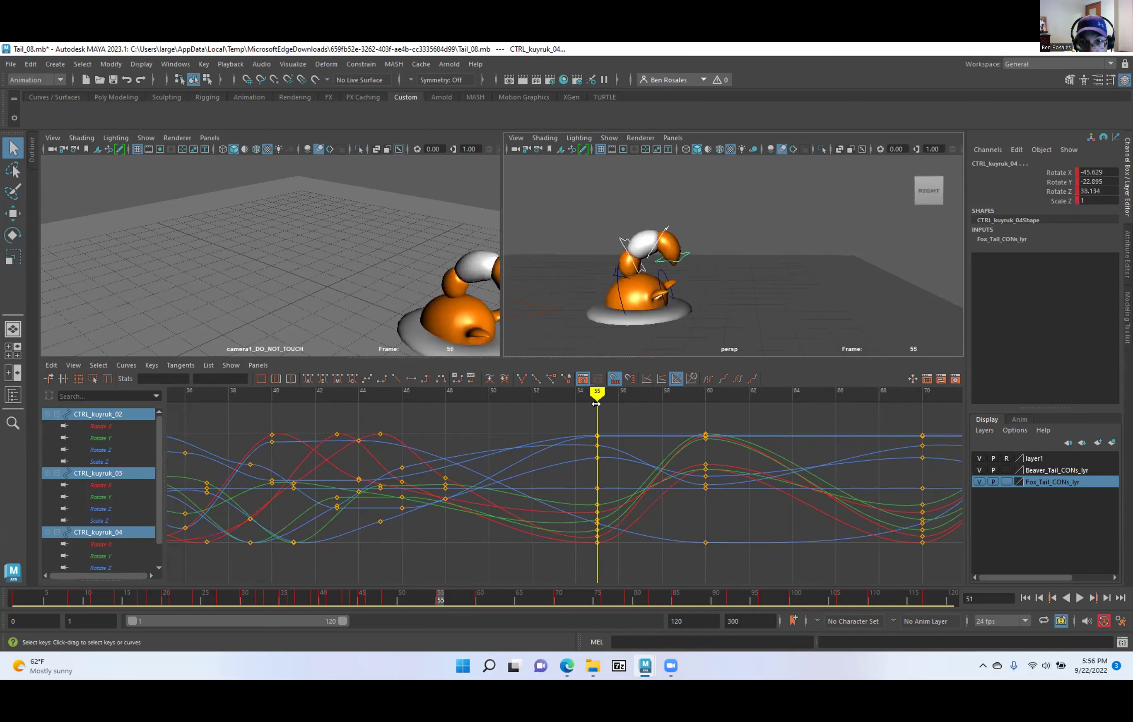
{"action": "left_click", "coordinate": [678, 253]}
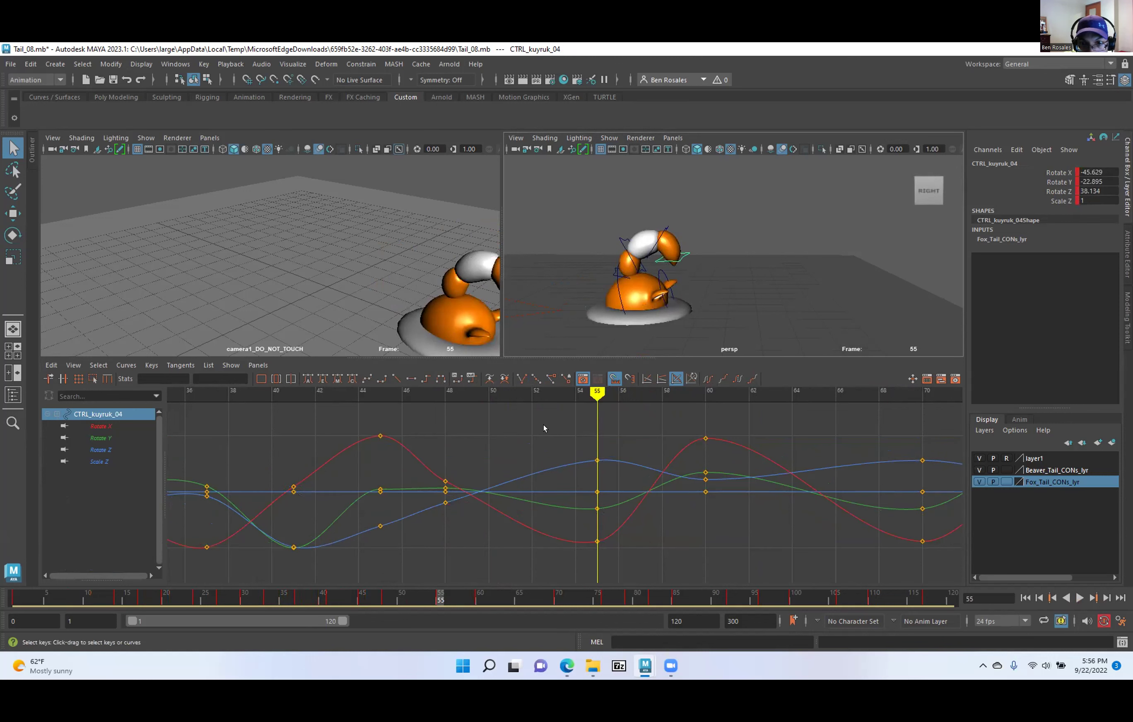
{"action": "left_click_drag", "start_coordinate": [722, 524], "coordinate": [722, 547]}
{"action": "middle_click_drag", "start_coordinate": [516, 420], "coordinate": [554, 418], "text": "shift"}
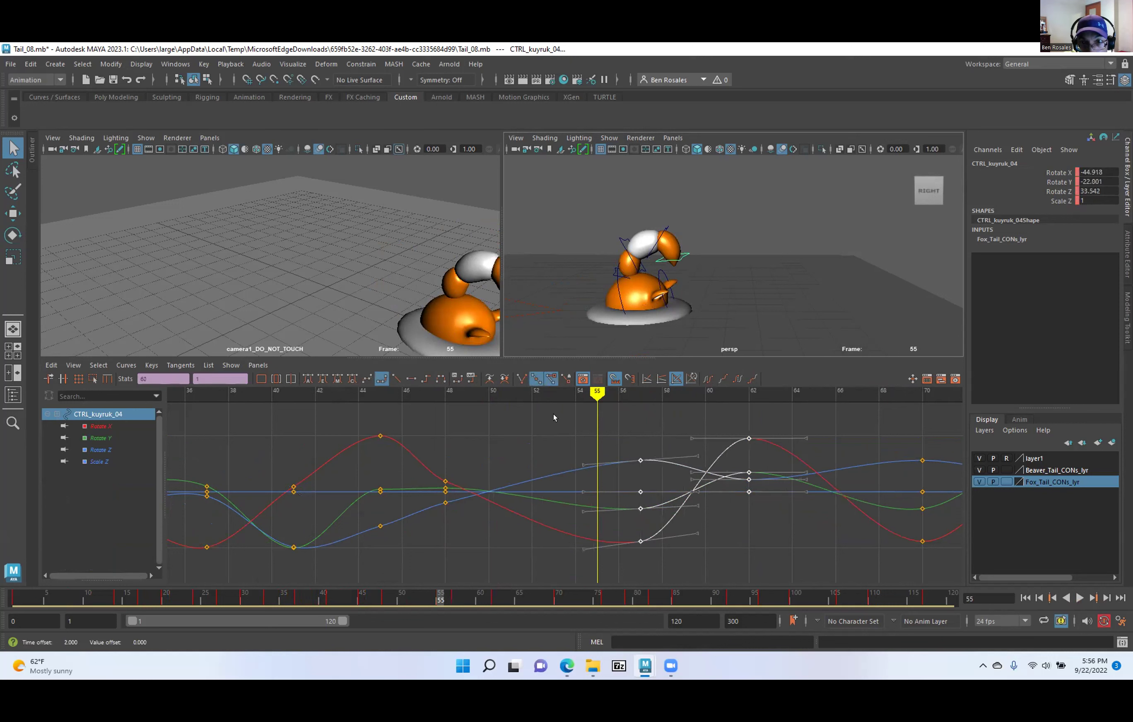
Shift the CTRL_kuyruk_03 keys at frames 55 and 60 and the CTRL_kuyruk_04 keys at 57 and 62 forward by 2 frames.
{"action": "left_click", "coordinate": [662, 229]}
{"action": "left_click", "coordinate": [679, 255], "text": "shift"}
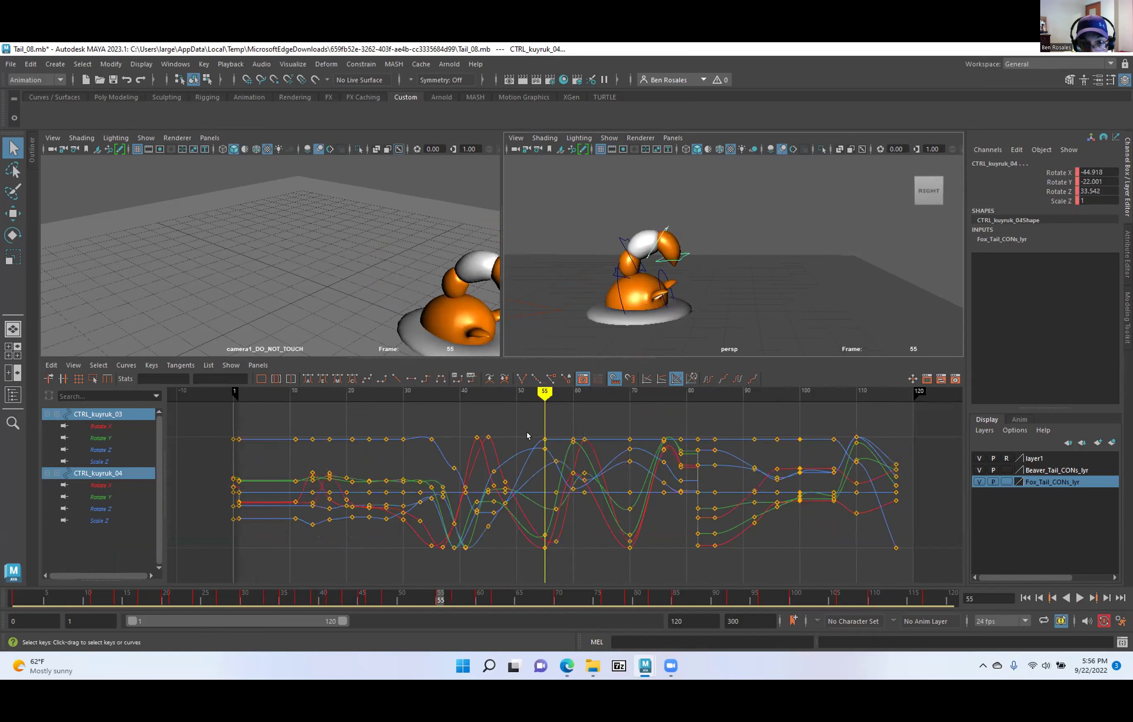
{"action": "left_click_drag", "start_coordinate": [593, 488], "coordinate": [590, 571]}
{"action": "middle_click_drag", "start_coordinate": [573, 571], "coordinate": [575, 573], "text": "shift"}
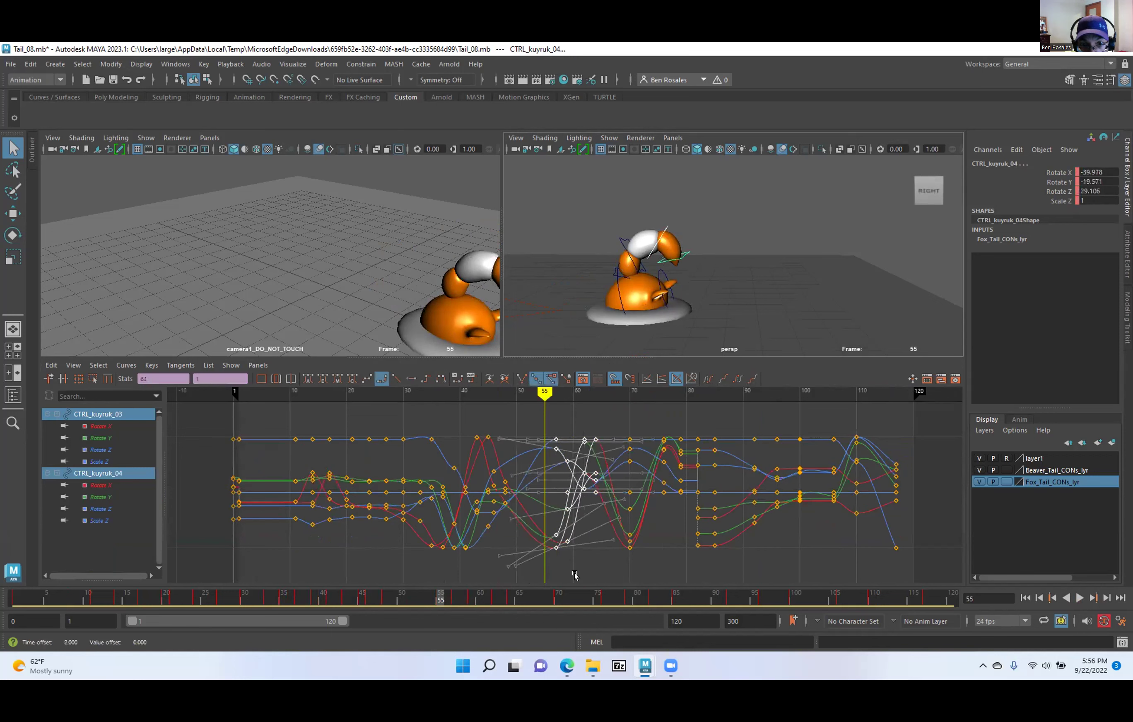
Play back and scrub the whole animation to review the tail overlap, then examine the fox's head closely at frame 10.
{"action": "left_click_drag", "start_coordinate": [436, 596], "coordinate": [425, 548]}
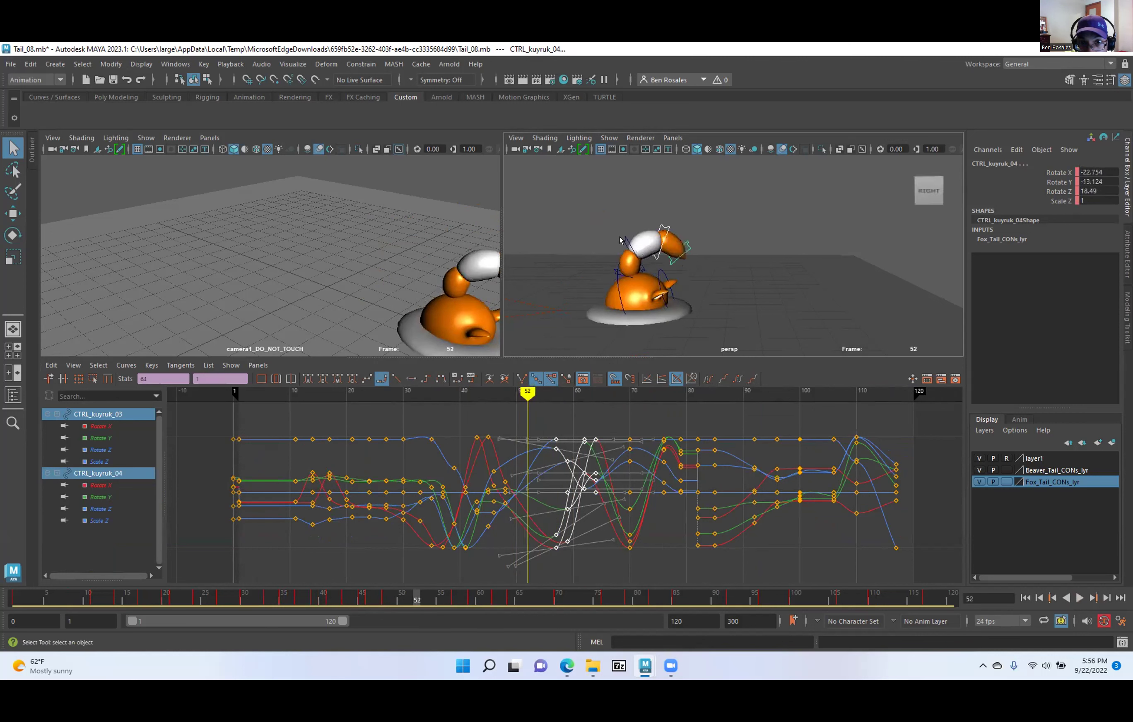
{"action": "left_click_drag", "start_coordinate": [518, 393], "coordinate": [676, 352]}
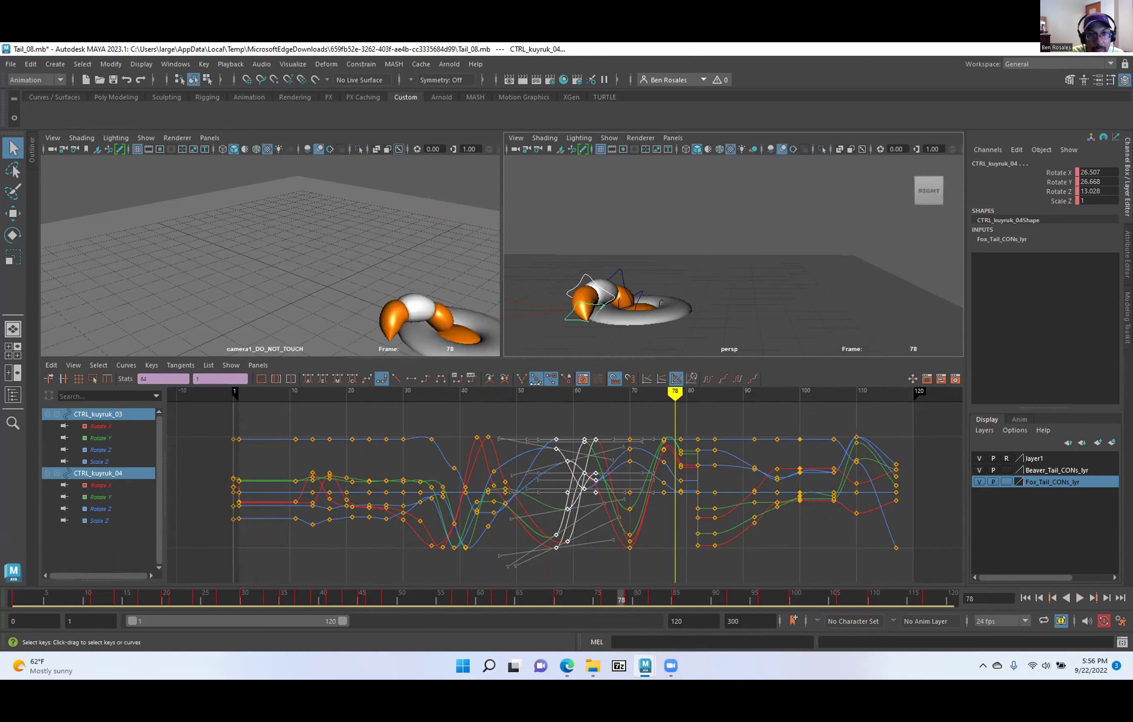
{"action": "right_click_drag", "start_coordinate": [600, 271], "coordinate": [540, 255], "text": "alt"}
{"action": "middle_click_drag", "start_coordinate": [624, 246], "coordinate": [726, 275], "text": "alt"}
{"action": "left_click_drag", "start_coordinate": [416, 599], "coordinate": [46, 614]}
{"action": "key", "text": "alt+v"}
{"action": "mouse_move", "coordinate": [122, 625]}
{"action": "left_mouse_down"}
{"action": "mouse_move", "coordinate": [52, 626]}
{"action": "mouse_move", "coordinate": [111, 631]}
{"action": "left_mouse_up"}
{"action": "right_click_drag", "start_coordinate": [591, 250], "coordinate": [623, 237], "text": "alt"}
{"action": "middle_click_drag", "start_coordinate": [624, 237], "coordinate": [678, 205], "text": "alt"}
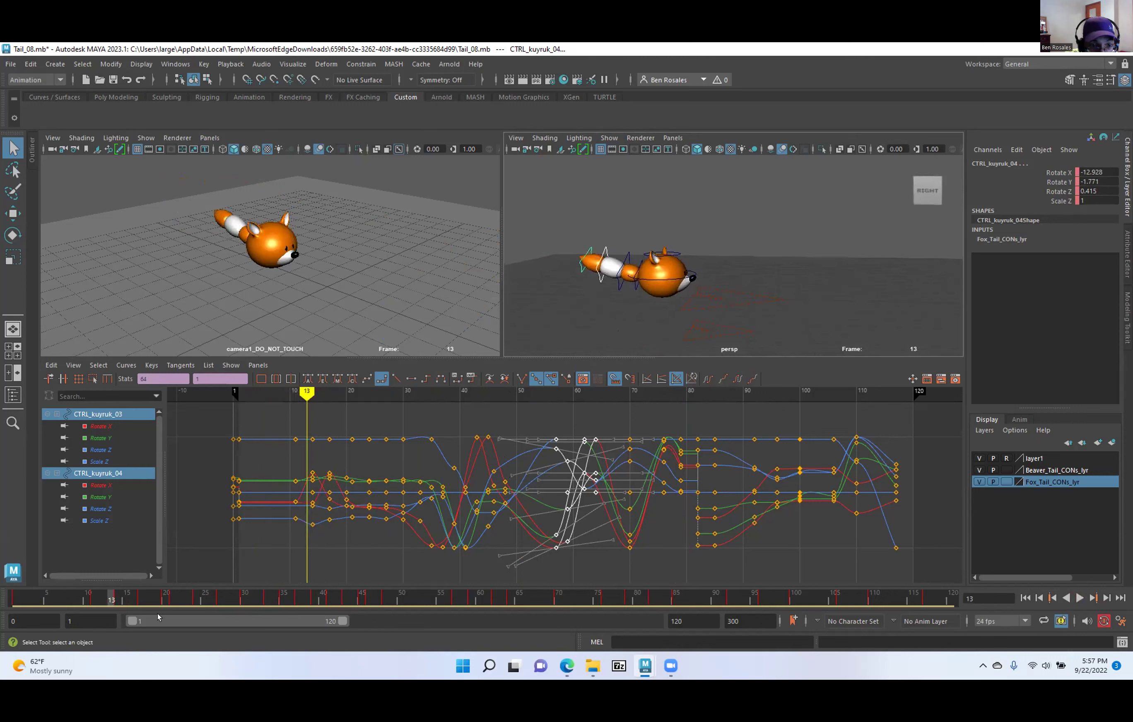
{"action": "left_click_drag", "start_coordinate": [107, 598], "coordinate": [19, 619]}
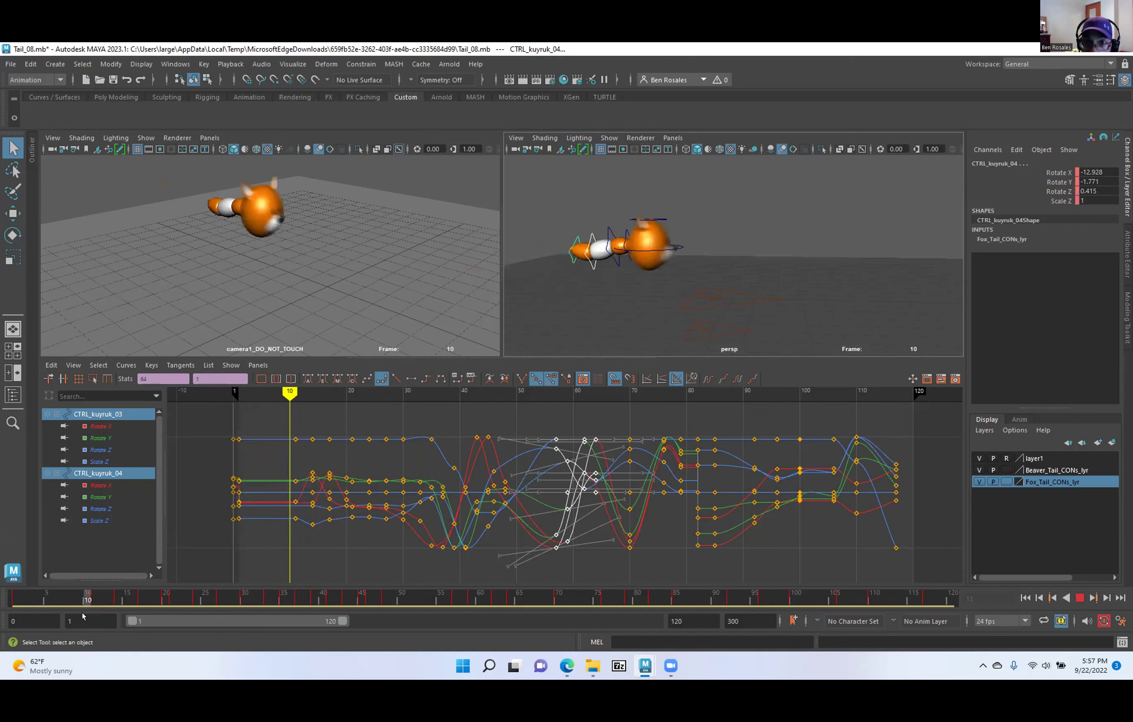
{"action": "key", "text": "alt+v"}
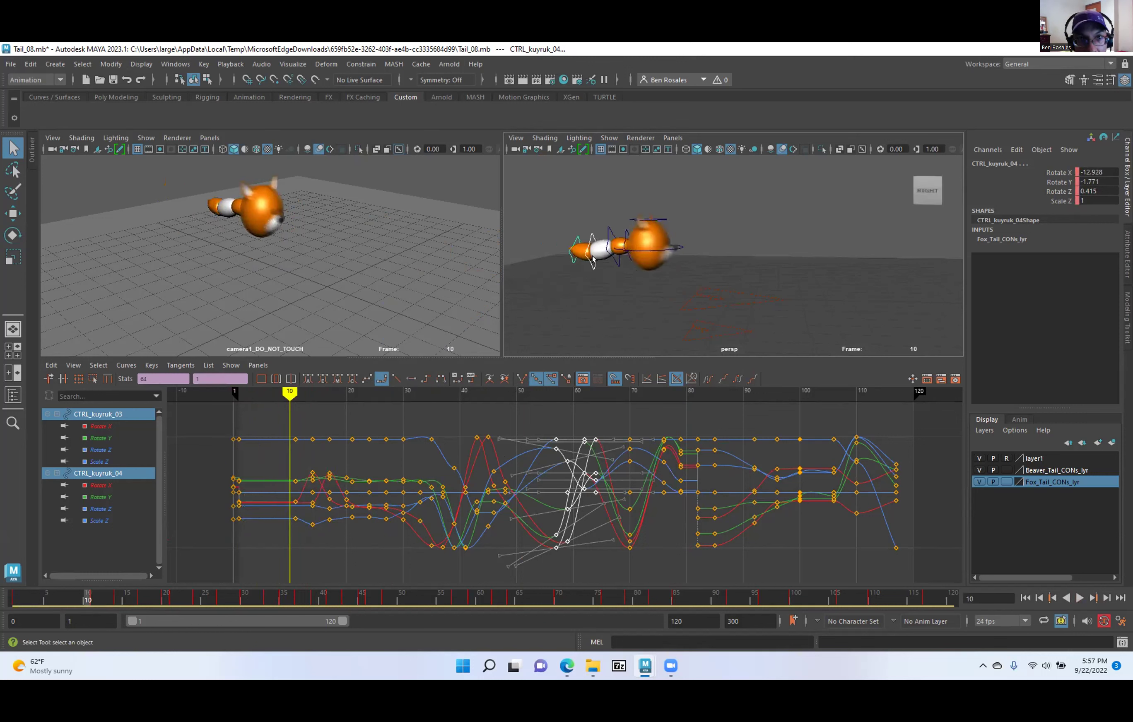
{"action": "right_click_drag", "start_coordinate": [593, 259], "coordinate": [715, 288], "text": "alt"}
{"action": "mouse_move", "coordinate": [610, 248]}
{"action": "left_mouse_down", "text": "alt"}
{"action": "mouse_move", "coordinate": [573, 264]}
{"action": "mouse_move", "coordinate": [629, 254]}
{"action": "left_mouse_up", "text": "alt"}
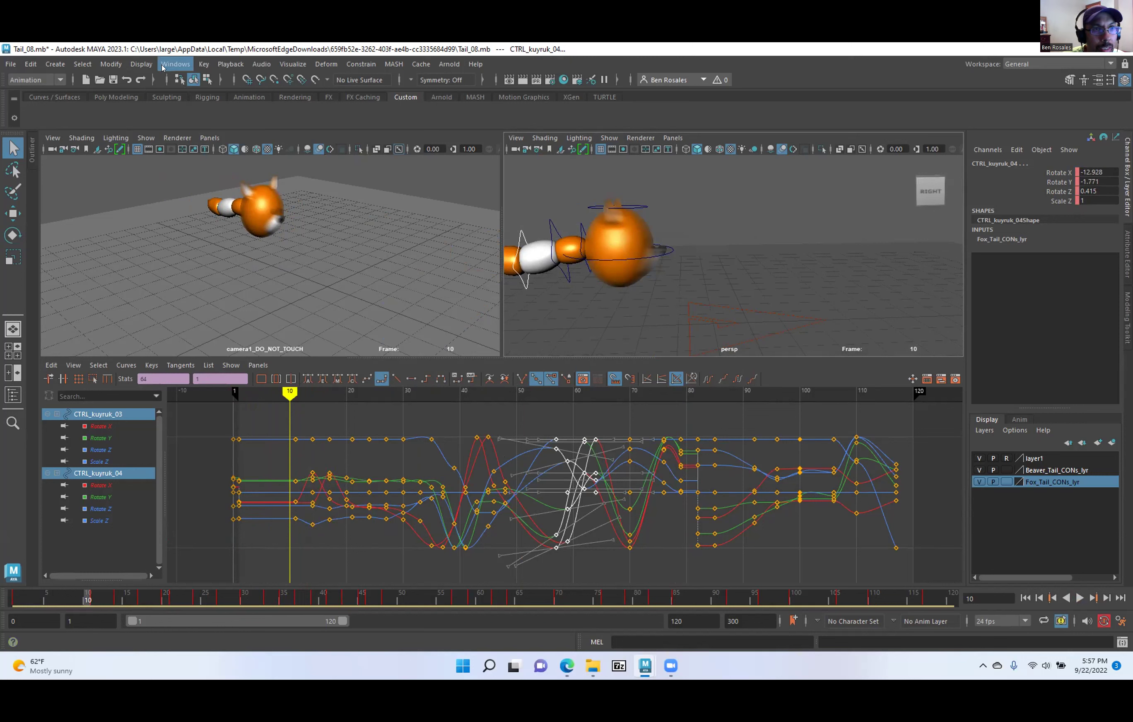
Switch the menu set from Animation to Rendering.
{"action": "left_click", "coordinate": [175, 63]}
{"action": "mouse_move", "coordinate": [212, 193]}
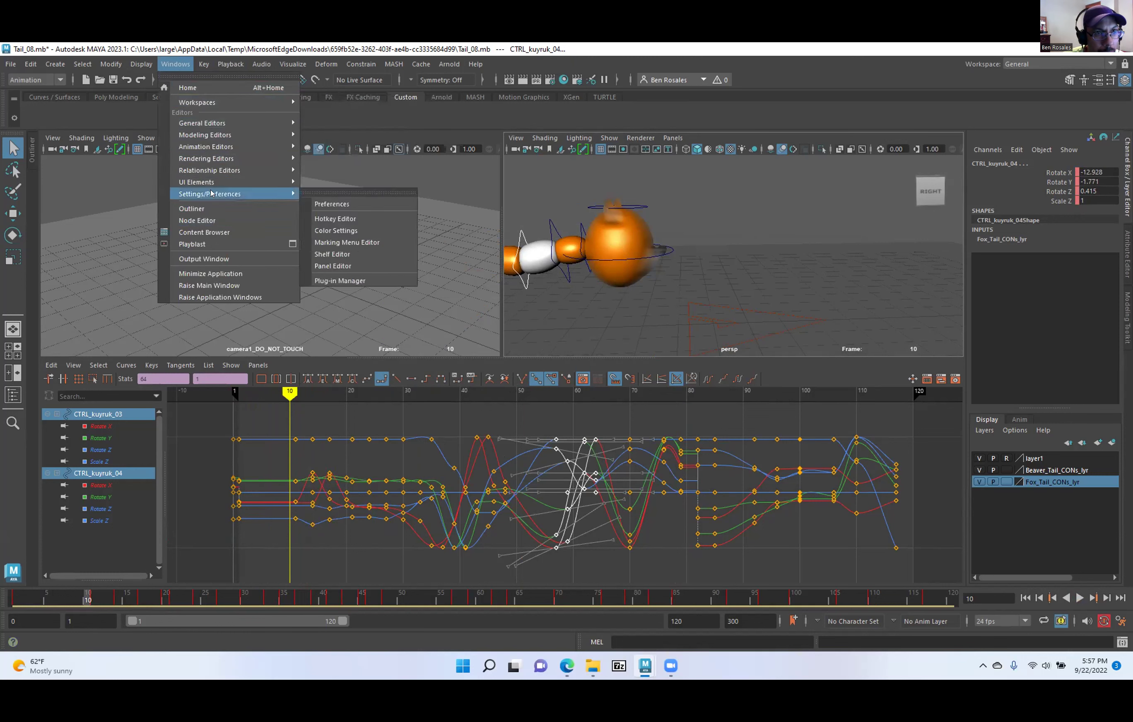
{"action": "left_click", "coordinate": [34, 79]}
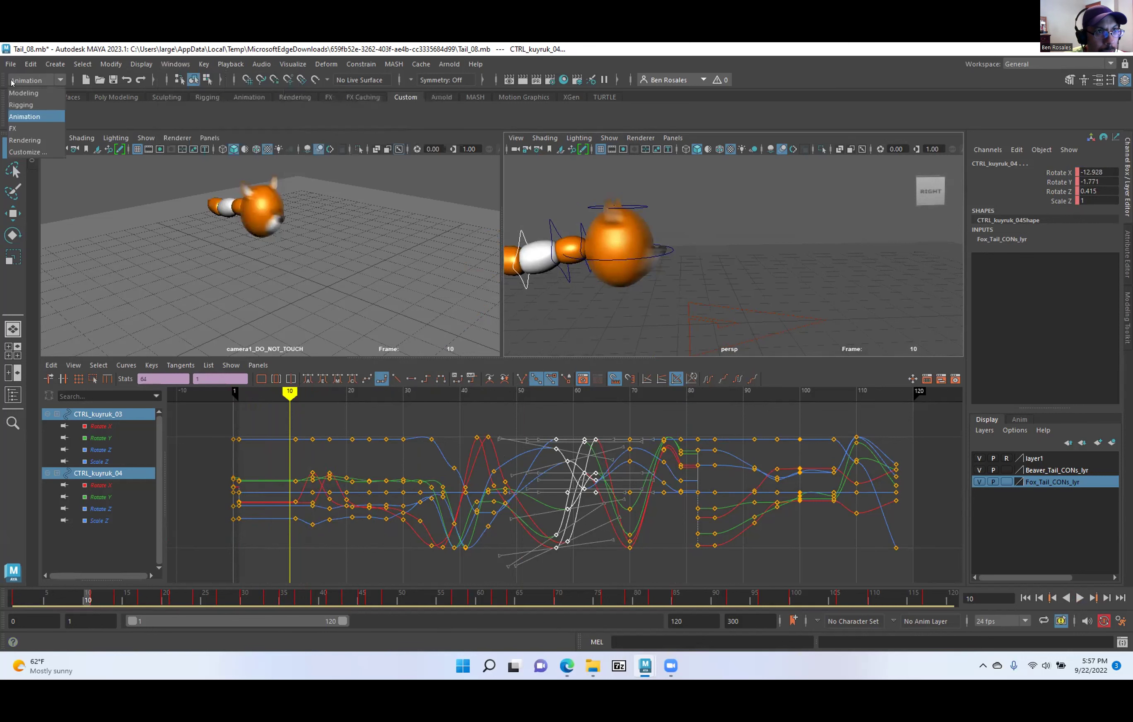
{"action": "left_click", "coordinate": [25, 140]}
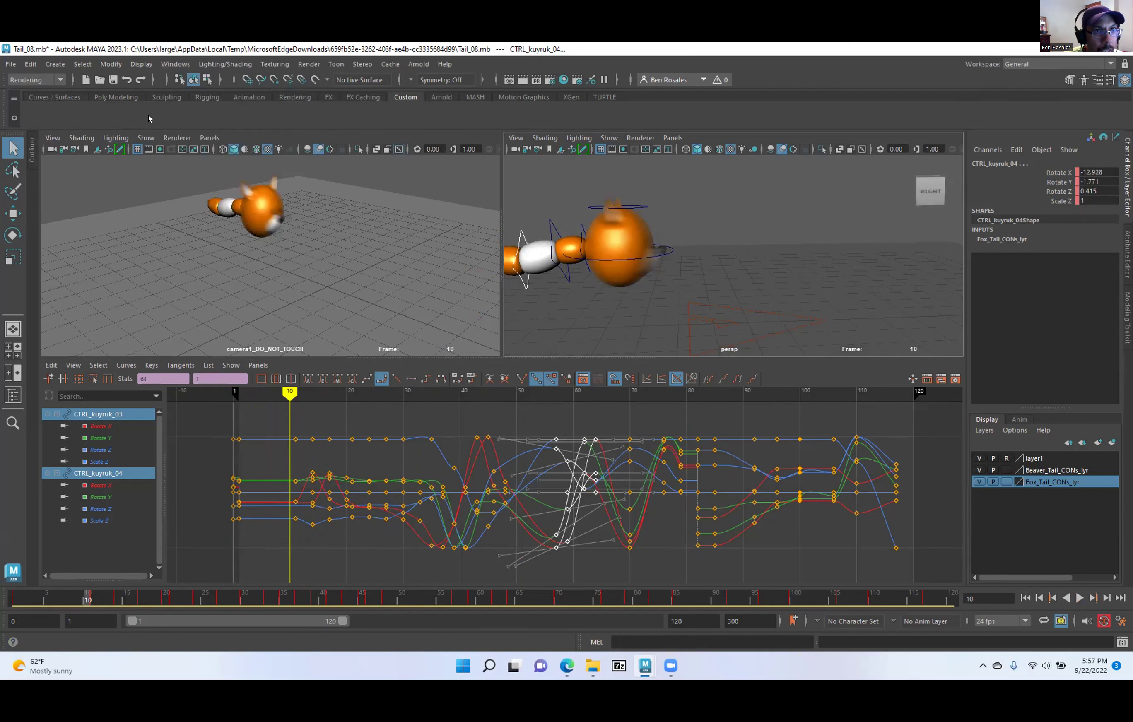
Examine the Motion Blur options of the Maya Software renderer in the render settings.
{"action": "left_click", "coordinate": [309, 64]}
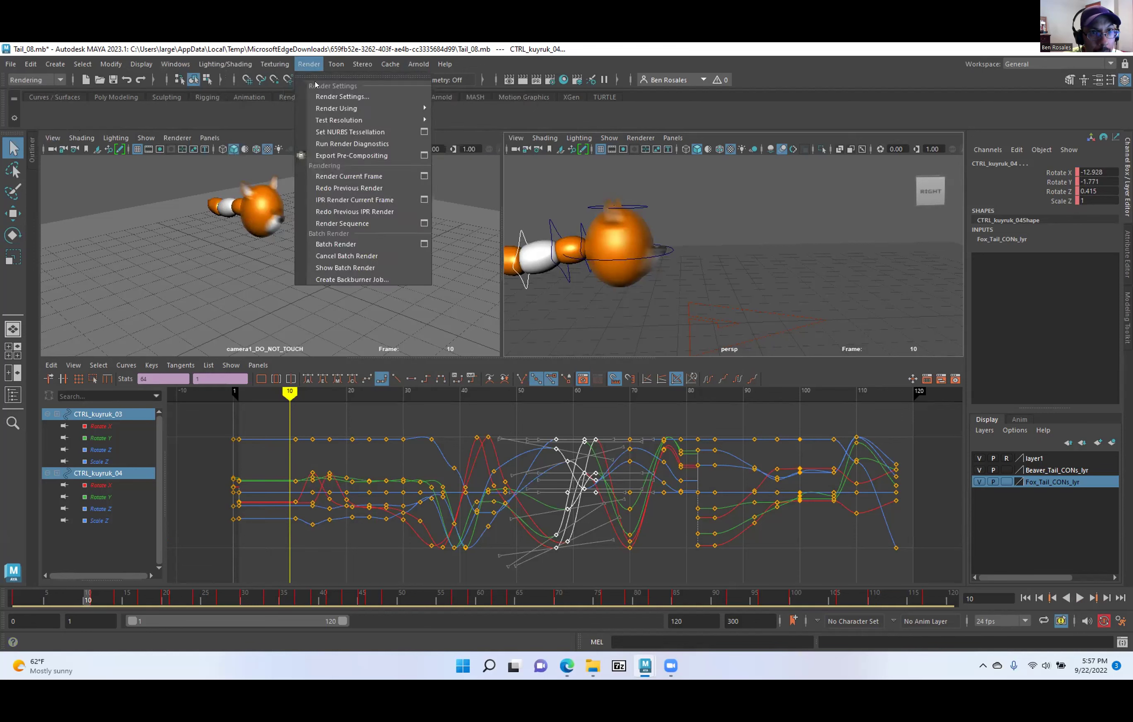
{"action": "left_click", "coordinate": [376, 96]}
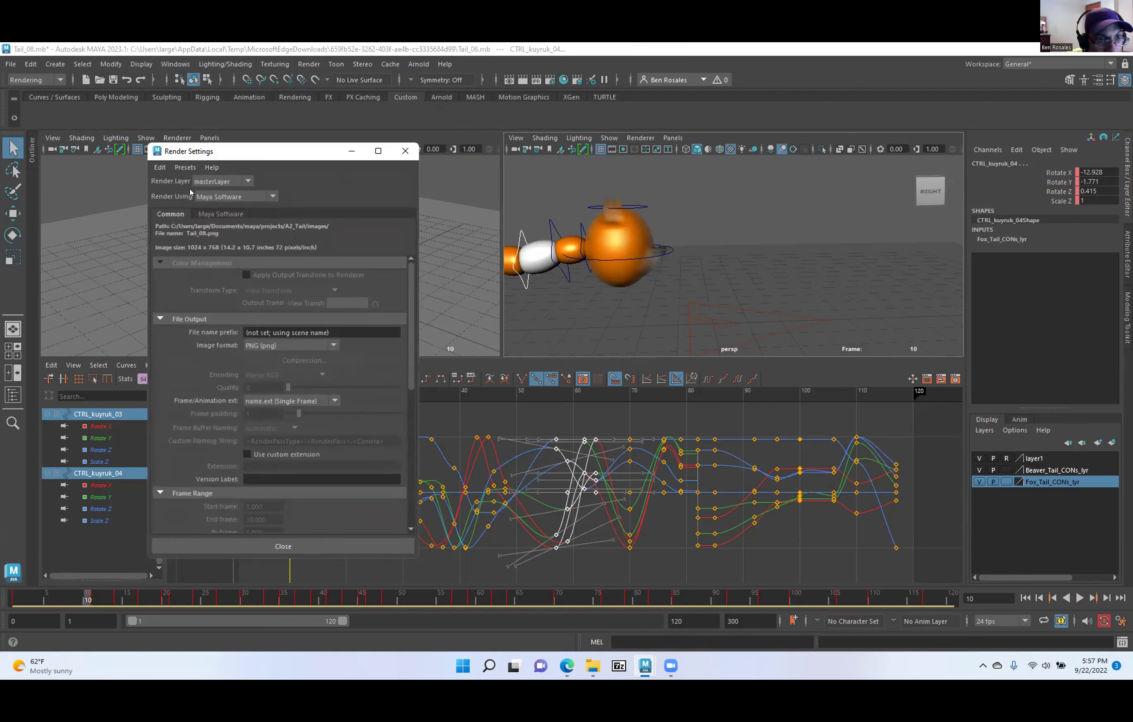
{"action": "left_click", "coordinate": [211, 215]}
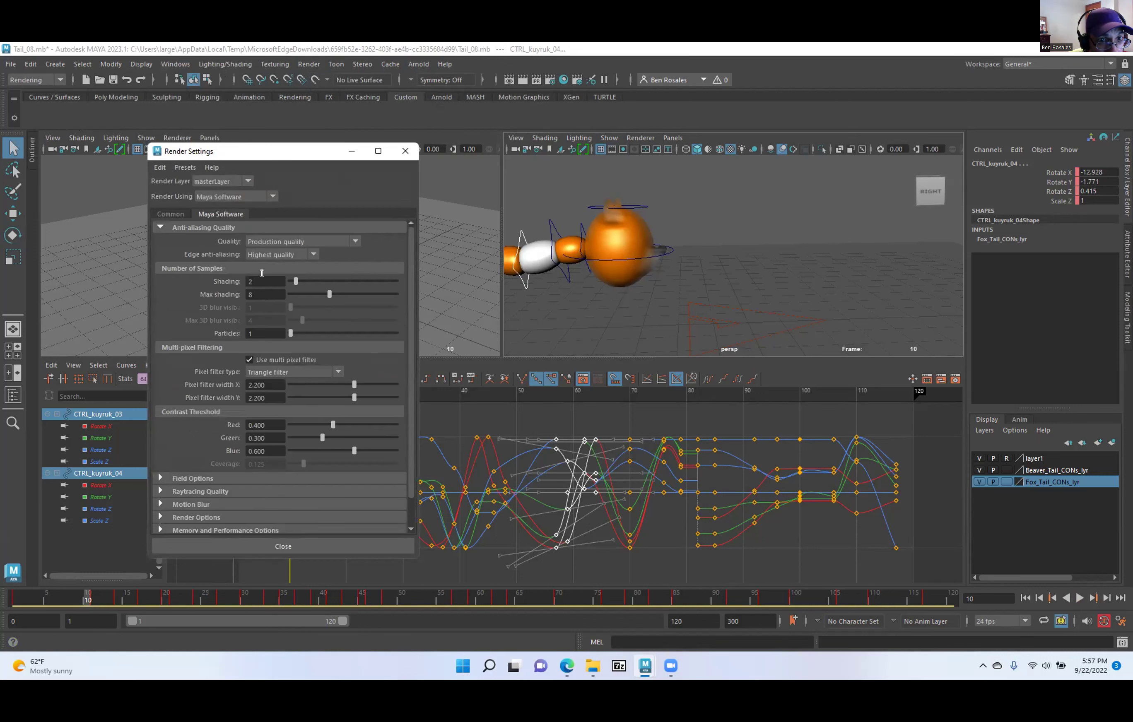
{"action": "scroll", "coordinate": [287, 280], "scroll_direction": "down", "scroll_amount": 1}
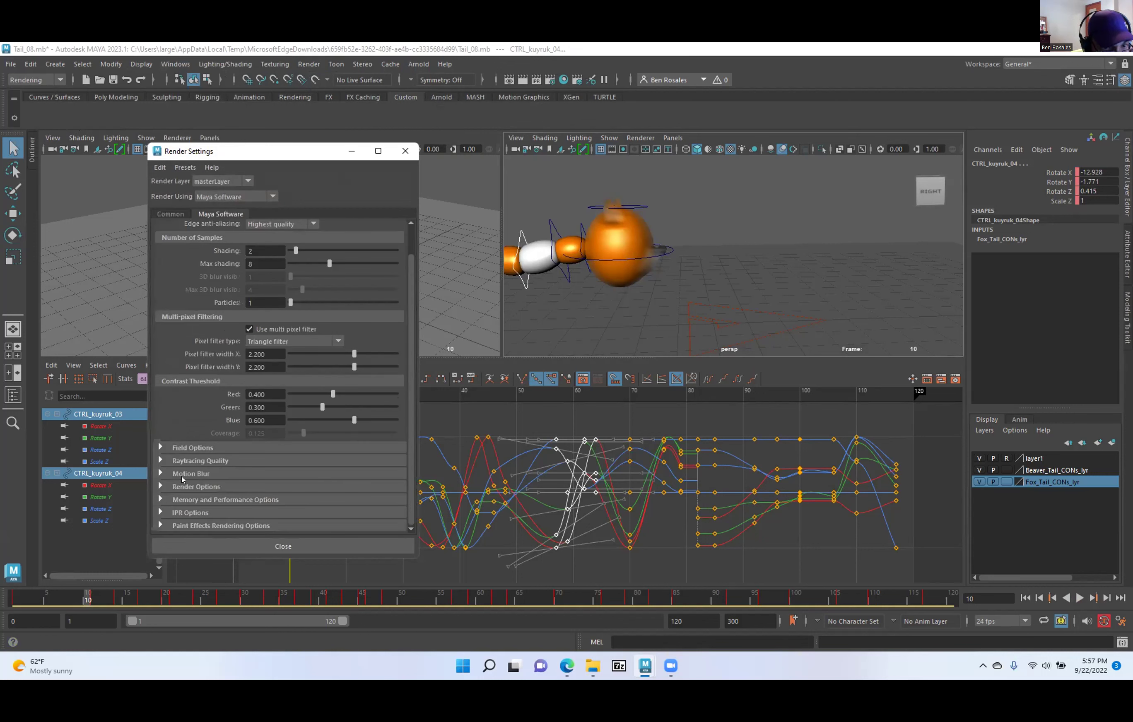
{"action": "left_click", "coordinate": [160, 474]}
{"action": "scroll", "coordinate": [268, 461], "scroll_direction": "down", "scroll_amount": 5}
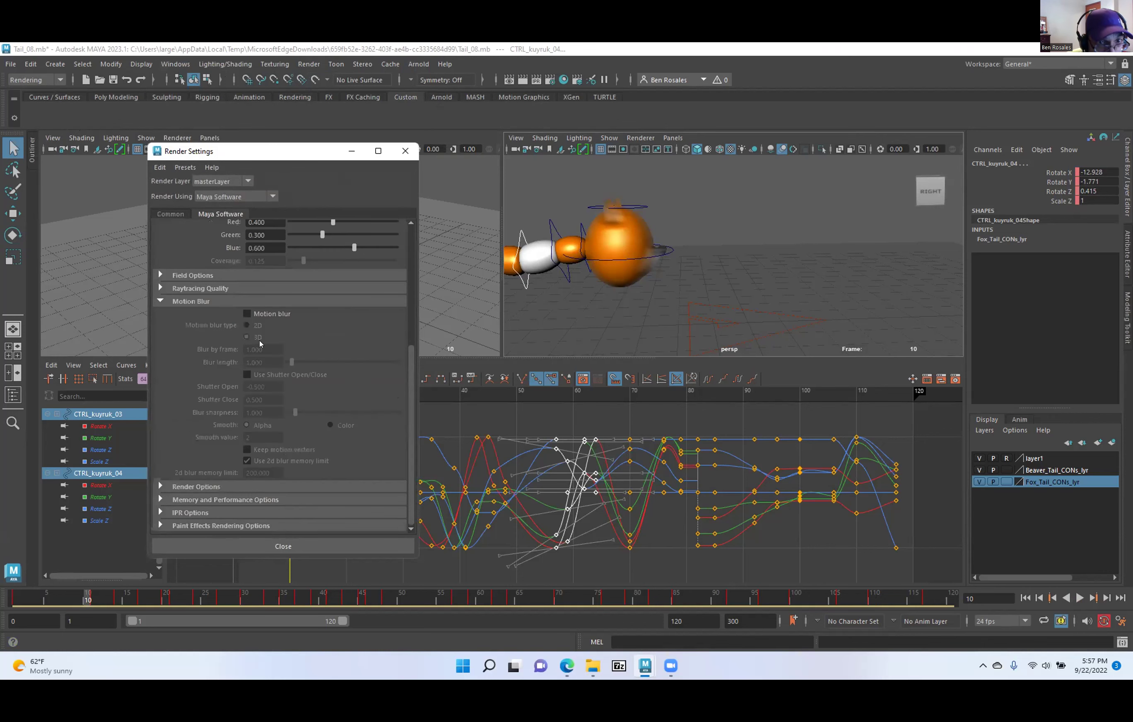
{"action": "left_click", "coordinate": [404, 151]}
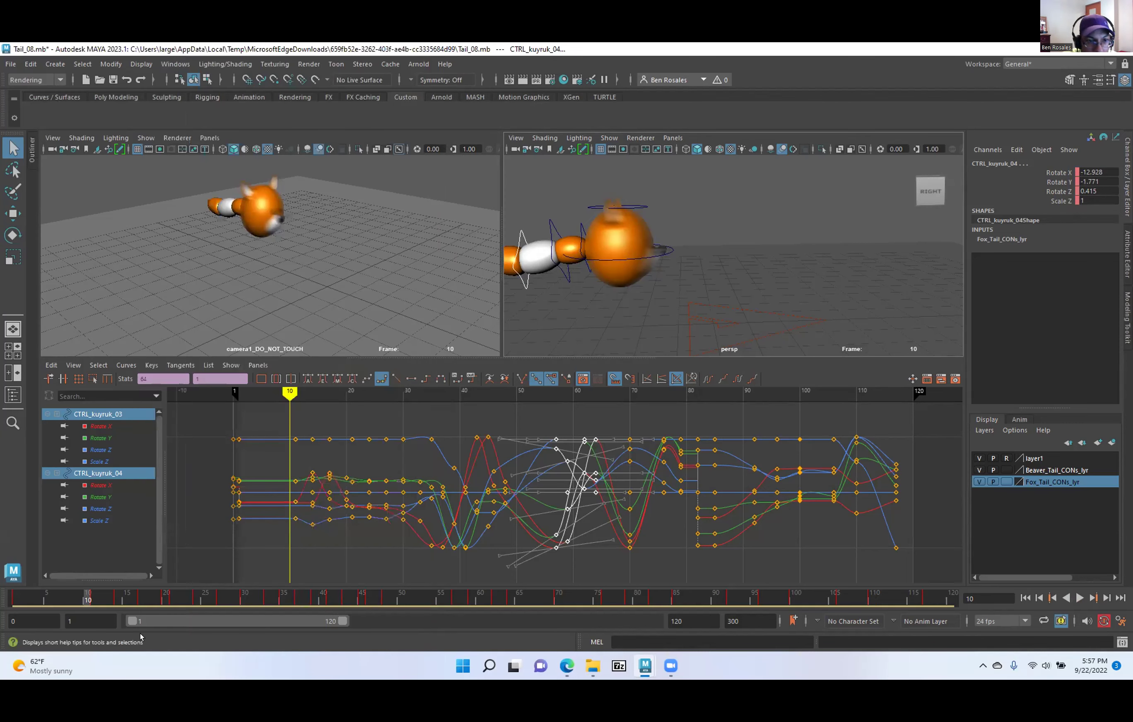
Scrub the opening 39 frames and examine the fox's body deformation in the enlarged perspective view.
{"action": "left_click_drag", "start_coordinate": [88, 597], "coordinate": [311, 600]}
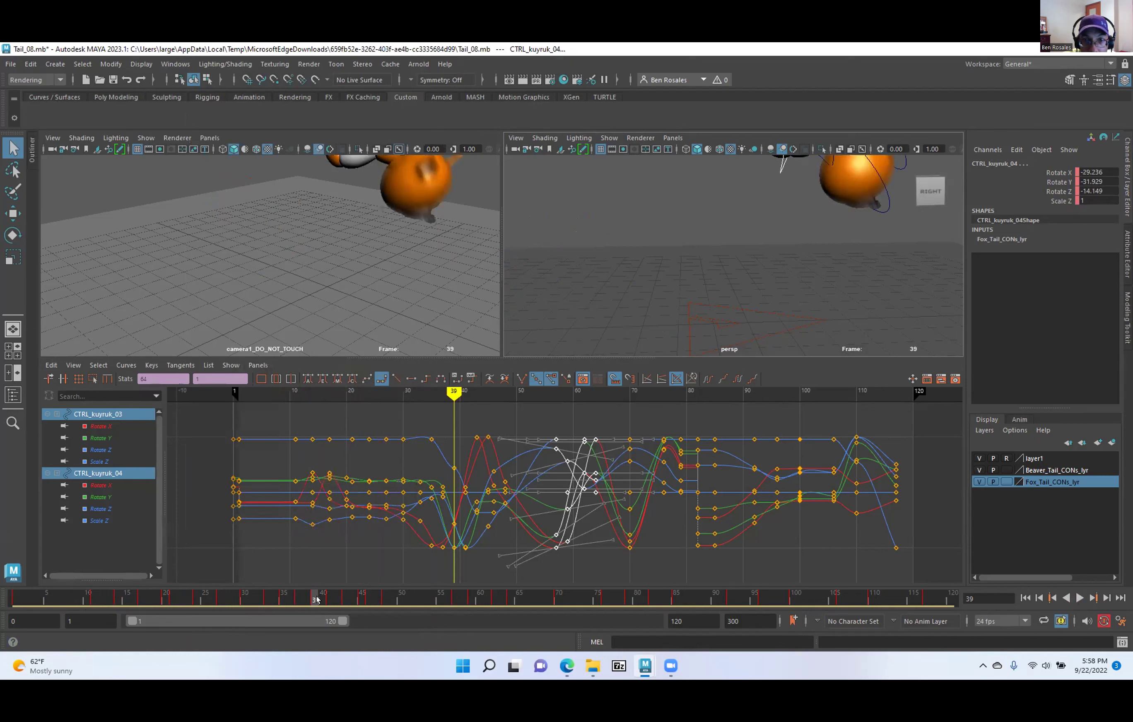
{"action": "left_click_drag", "start_coordinate": [316, 600], "coordinate": [252, 599]}
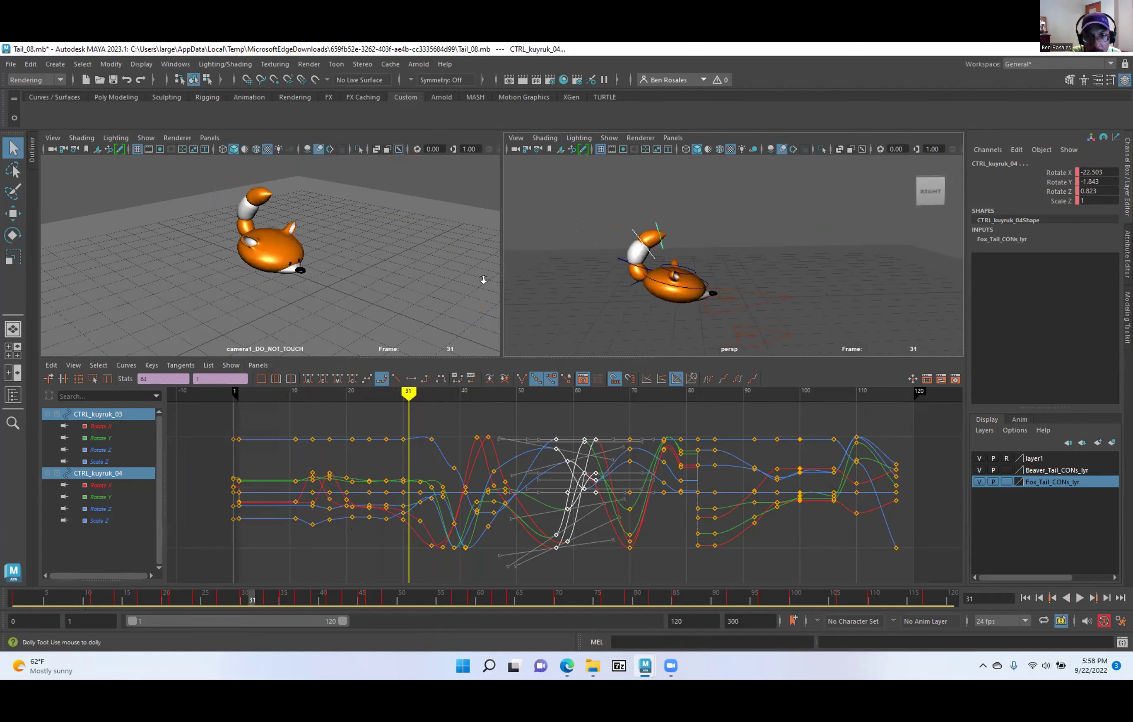
{"action": "key", "text": "space"}
{"action": "right_click_drag", "start_coordinate": [453, 452], "coordinate": [326, 475], "text": "alt"}
{"action": "mouse_move", "coordinate": [326, 475]}
{"action": "left_mouse_down", "text": "alt"}
{"action": "mouse_move", "coordinate": [337, 434]}
{"action": "mouse_move", "coordinate": [338, 475]}
{"action": "left_mouse_up", "text": "alt"}
{"action": "scroll", "coordinate": [338, 475], "scroll_direction": "up", "scroll_amount": 1}
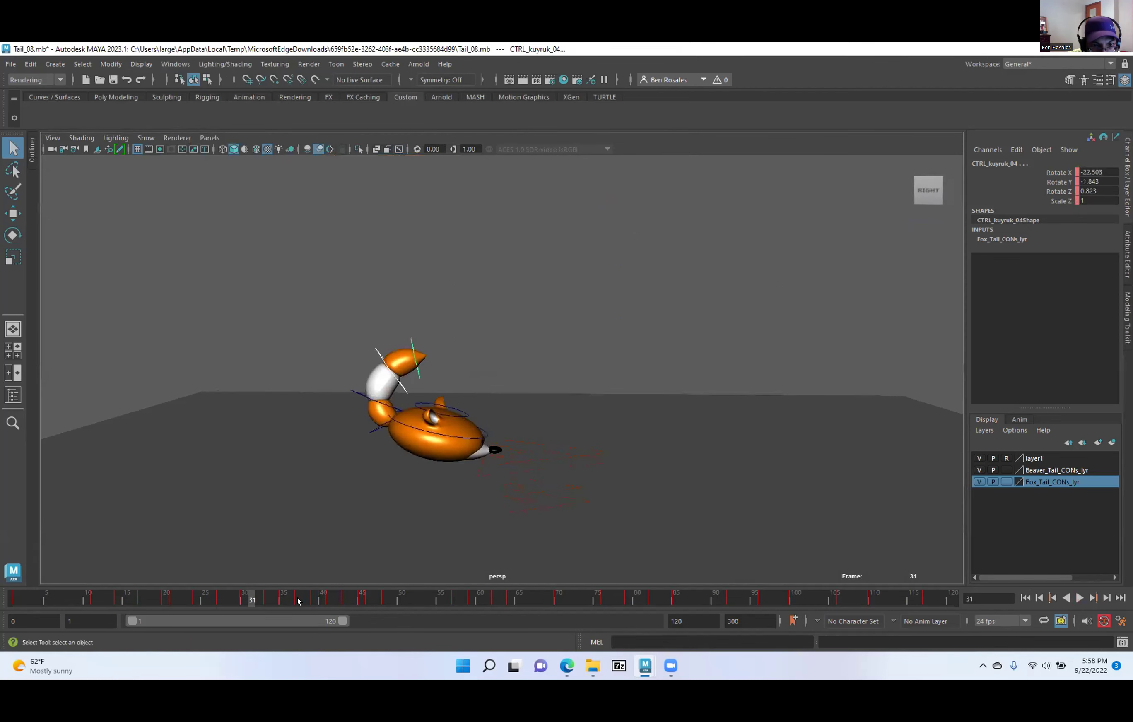
{"action": "left_click_drag", "start_coordinate": [246, 600], "coordinate": [5, 634]}
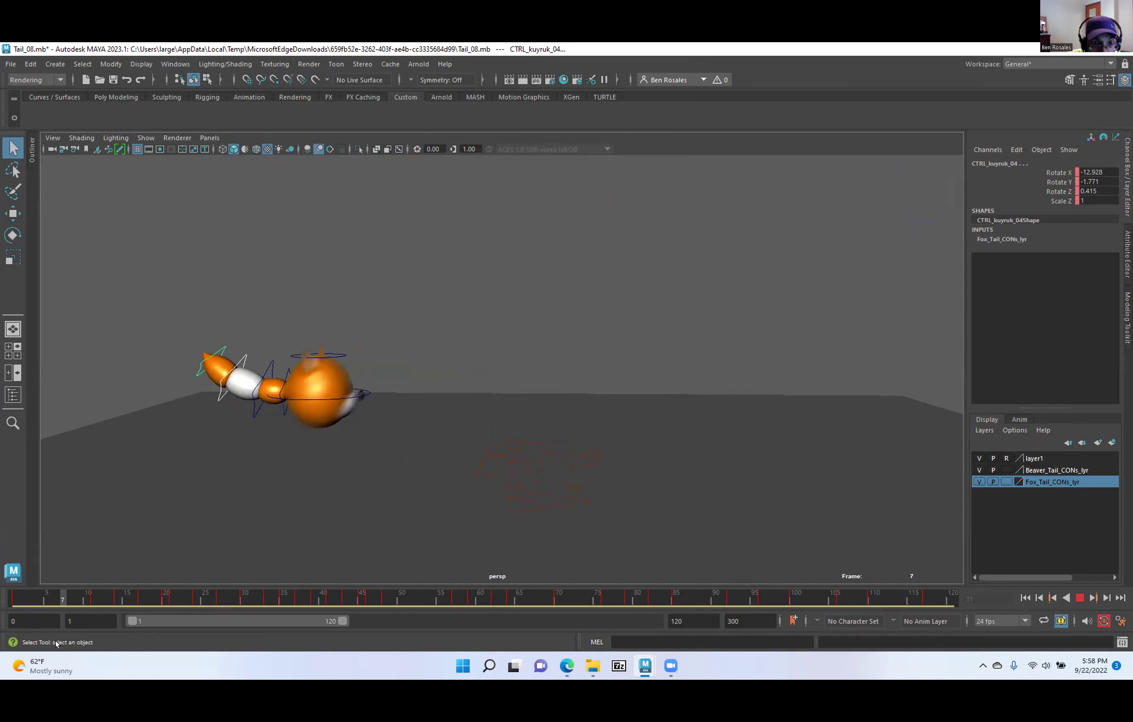
{"action": "key", "text": "Escape"}
{"action": "middle_click_drag", "start_coordinate": [187, 538], "coordinate": [338, 499], "text": "alt"}
{"action": "key", "text": "space"}
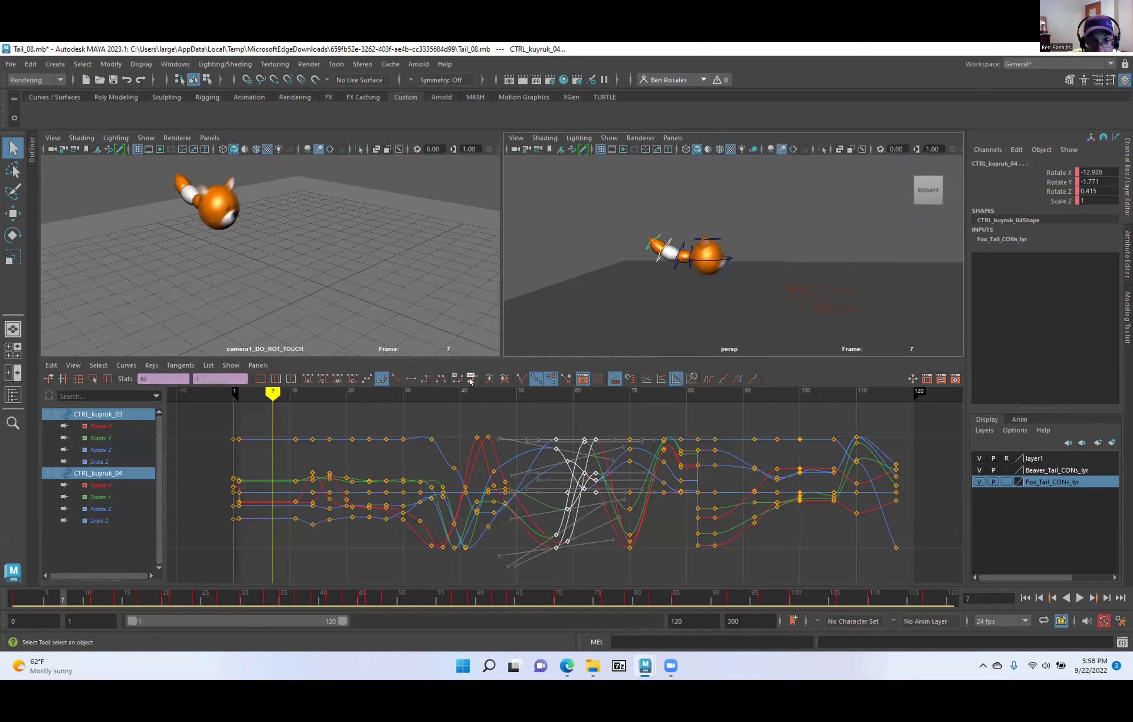
Examine the fox's squash and stretch from the side view around frames 6 to 8.
{"action": "key", "text": "space"}
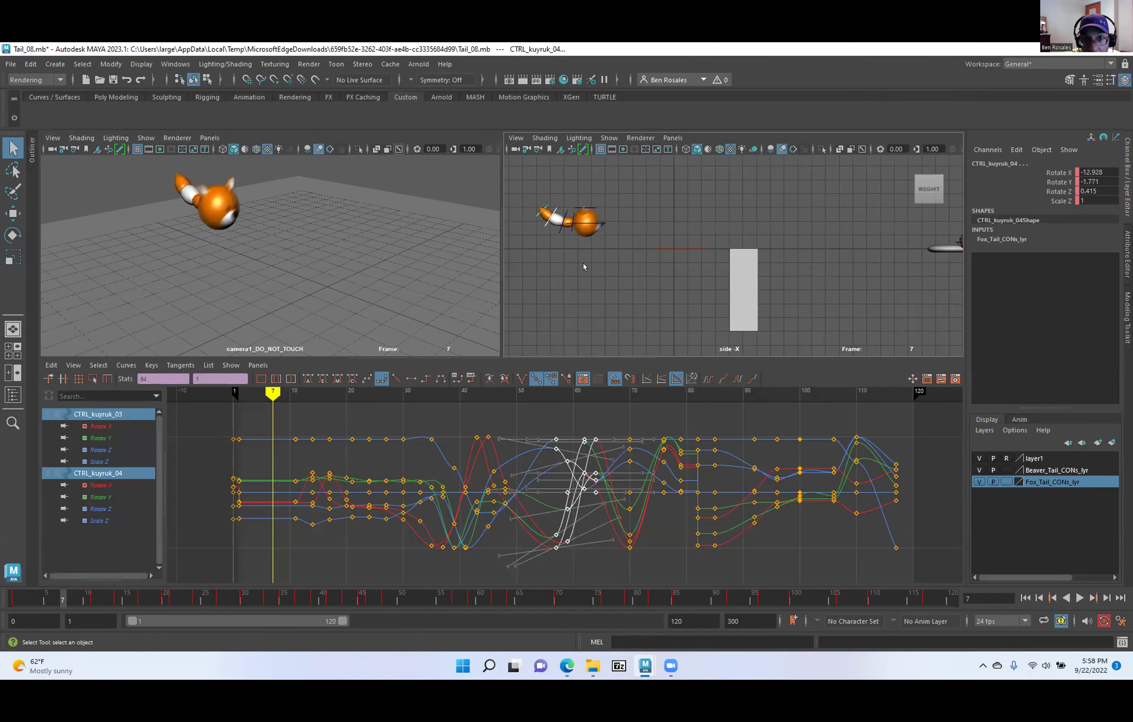
{"action": "key", "text": "space"}
{"action": "right_click_drag", "start_coordinate": [358, 351], "coordinate": [411, 321], "text": "alt"}
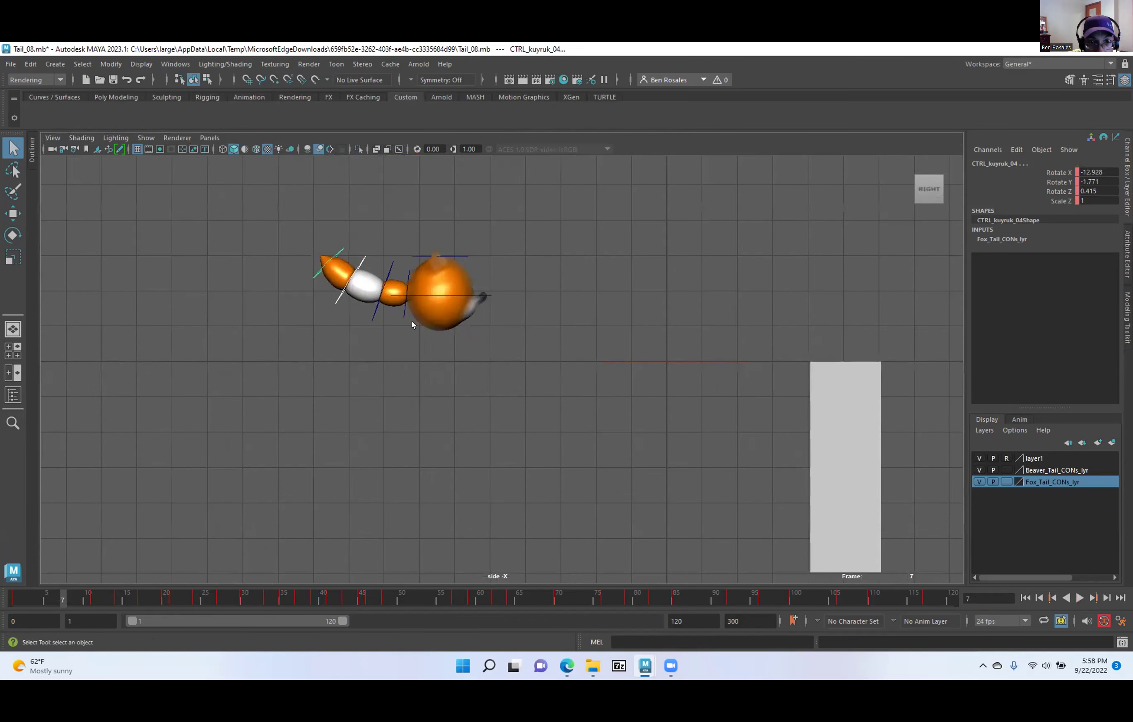
{"action": "middle_click_drag", "start_coordinate": [411, 321], "coordinate": [436, 416], "text": "alt"}
{"action": "right_click_drag", "start_coordinate": [436, 415], "coordinate": [543, 477], "text": "alt"}
{"action": "left_click", "coordinate": [33, 604]}
{"action": "key", "text": "alt+v"}
{"action": "left_click_drag", "start_coordinate": [32, 604], "coordinate": [52, 604]}
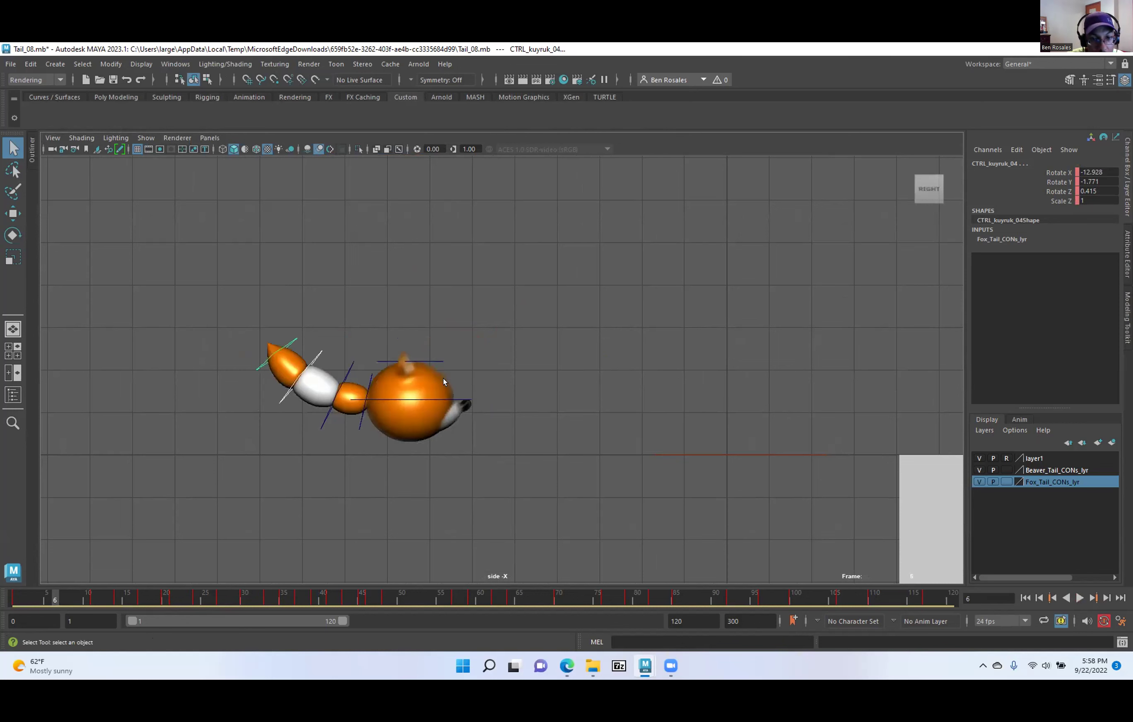
{"action": "mouse_move", "coordinate": [54, 601]}
{"action": "left_mouse_down"}
{"action": "mouse_move", "coordinate": [106, 605]}
{"action": "mouse_move", "coordinate": [70, 604]}
{"action": "left_mouse_up"}
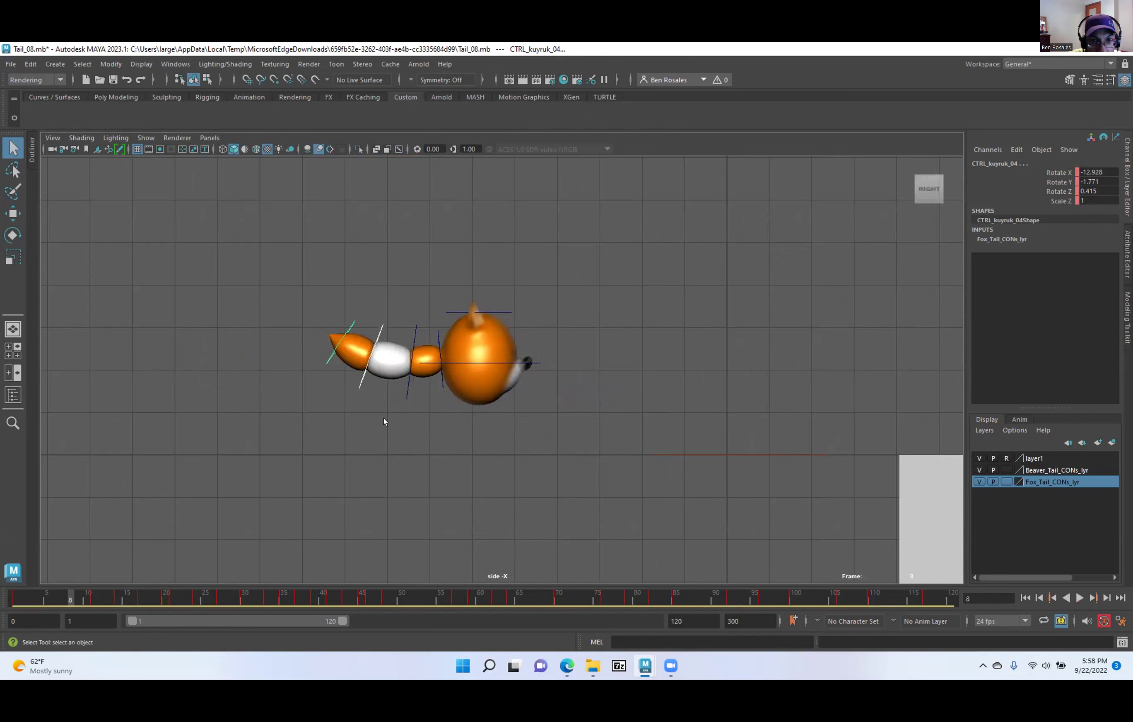
Set Translate Y of the fox's CTRL_Top control to 0 at frame 8.
{"action": "left_click_drag", "start_coordinate": [451, 311], "coordinate": [450, 312]}
{"action": "key", "text": "space"}
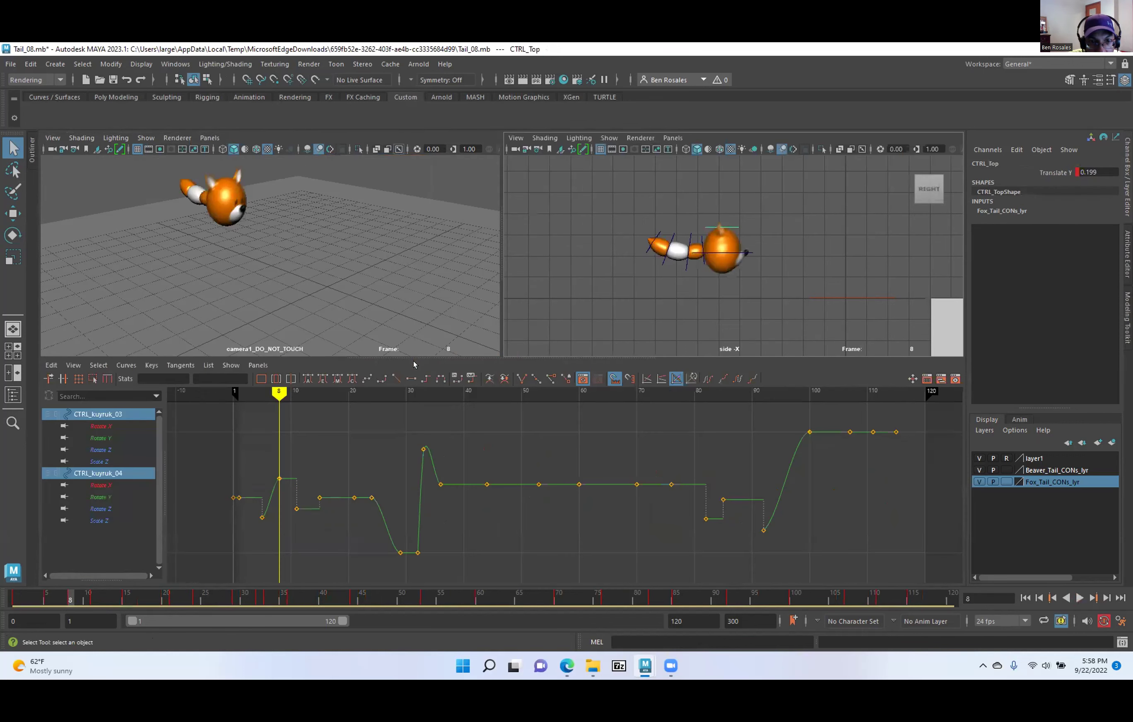
{"action": "scroll", "coordinate": [480, 474], "scroll_direction": "up", "scroll_amount": 4}
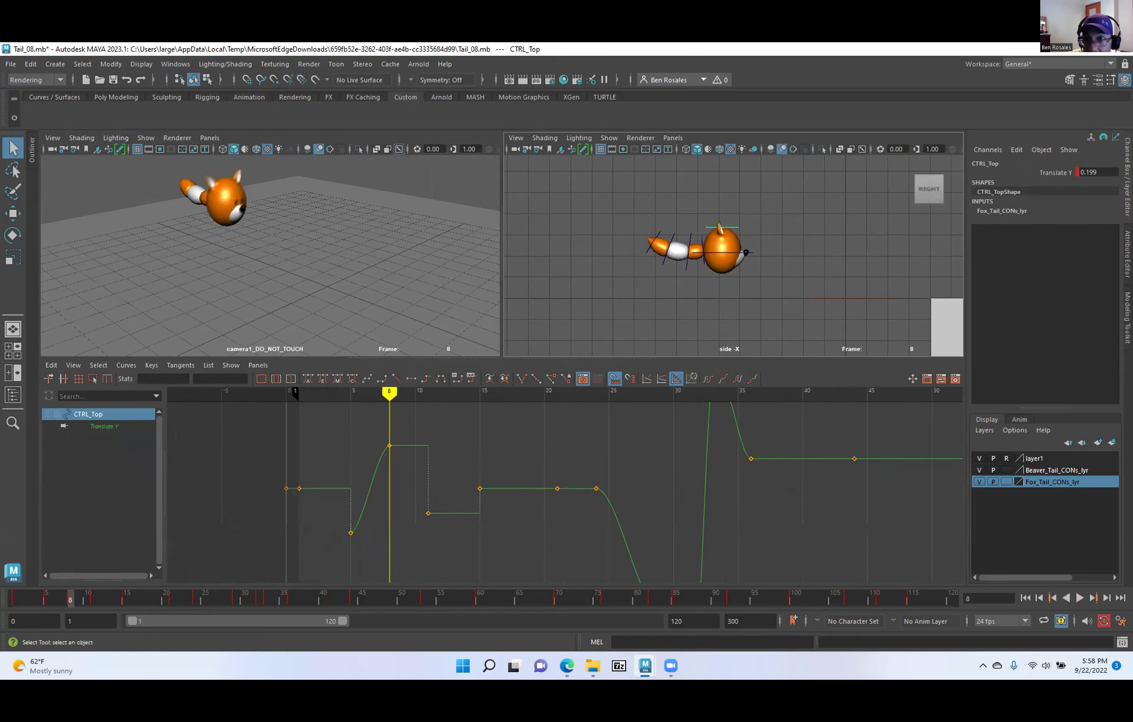
{"action": "double_click", "coordinate": [1095, 172]}
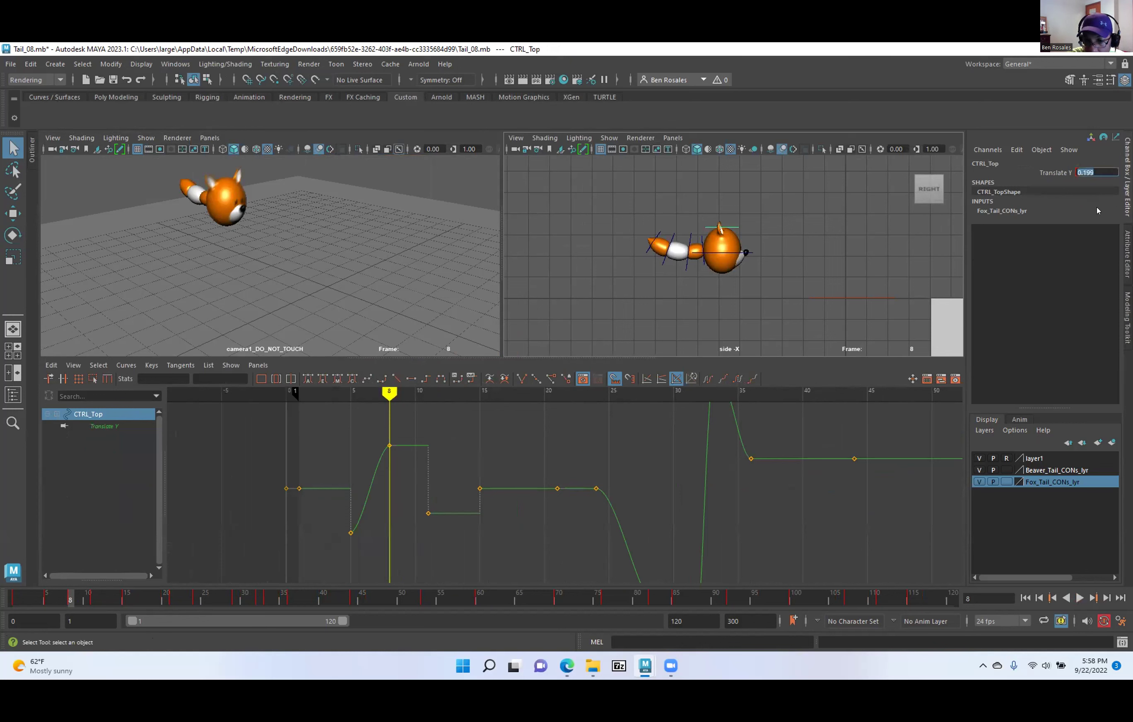
{"action": "type", "text": "0"}
{"action": "key", "text": "Return"}
Scrub the opening frames and set a key on CTRL_Top at frame 4.
{"action": "left_click_drag", "start_coordinate": [94, 597], "coordinate": [45, 600]}
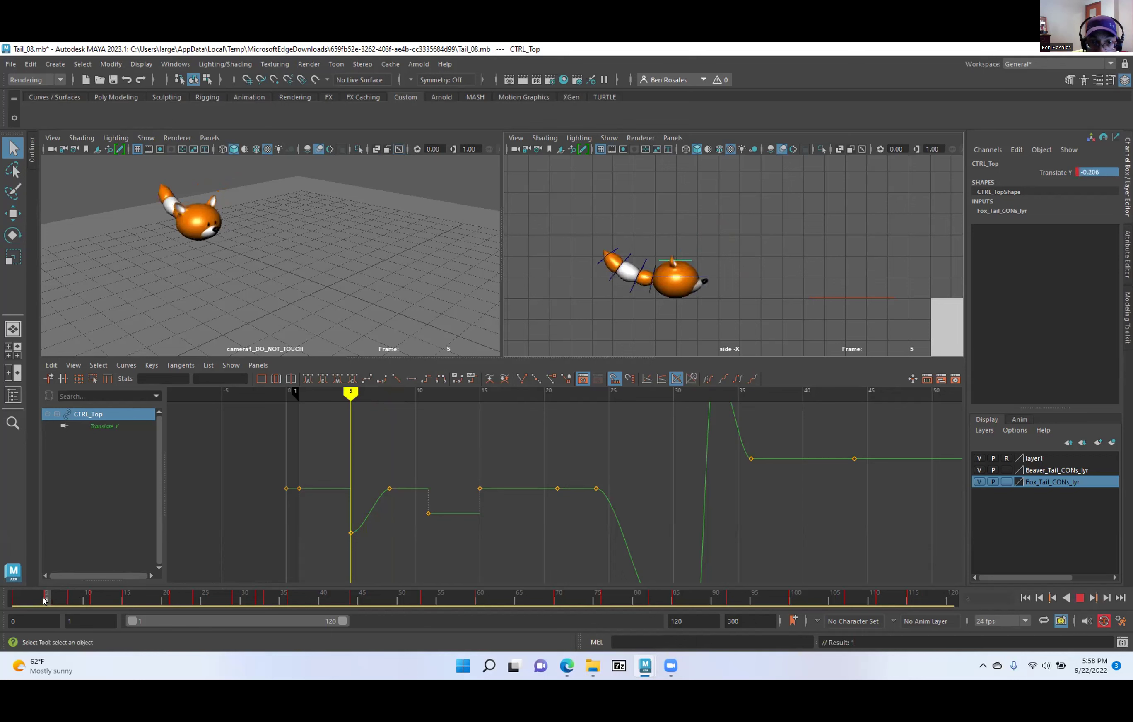
{"action": "middle_click_drag", "start_coordinate": [421, 486], "coordinate": [611, 486], "text": "alt"}
{"action": "key", "text": "alt+period"}
{"action": "key", "text": "alt+comma"}
{"action": "key", "text": "alt+comma"}
{"action": "key", "text": "alt+comma"}
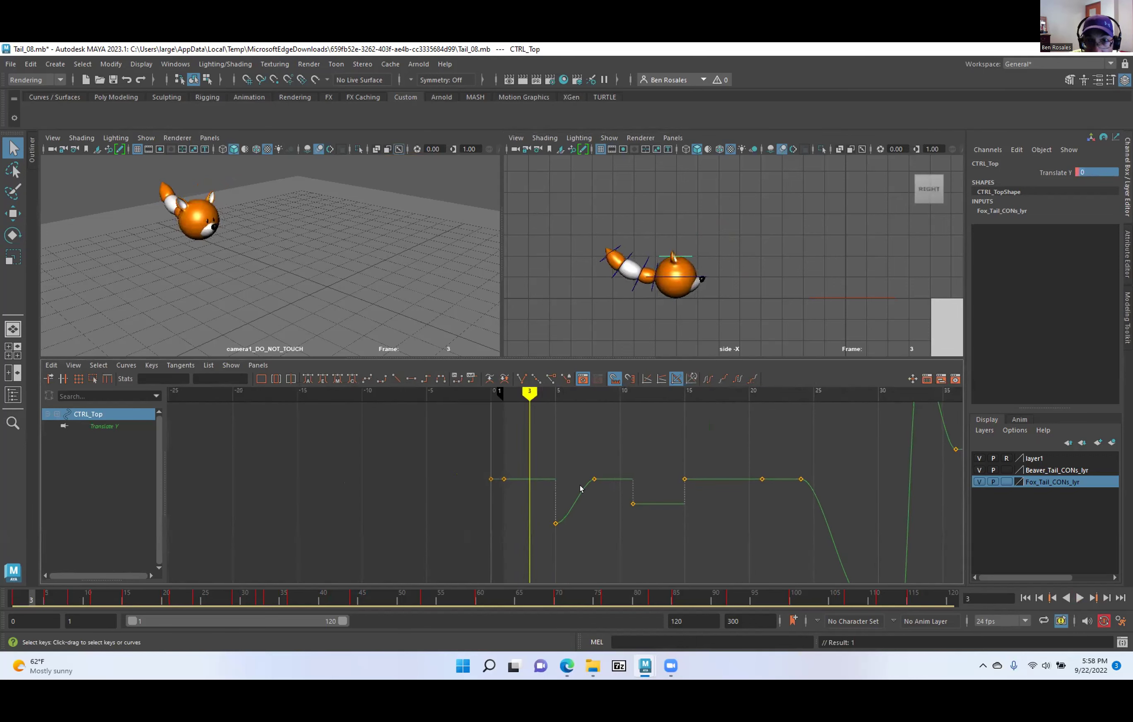
{"action": "key", "text": "alt+period"}
{"action": "key", "text": "alt+period"}
{"action": "right_click_drag", "start_coordinate": [510, 494], "coordinate": [524, 472], "text": "alt"}
{"action": "key", "text": "alt+comma"}
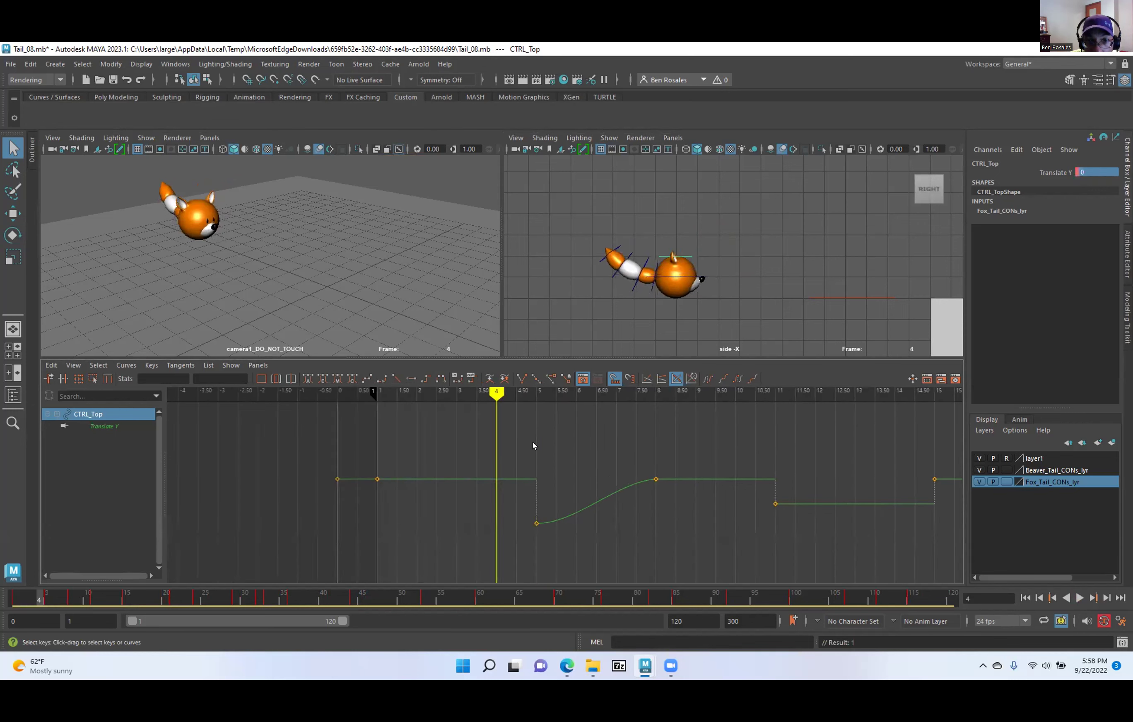
{"action": "key", "text": "s"}
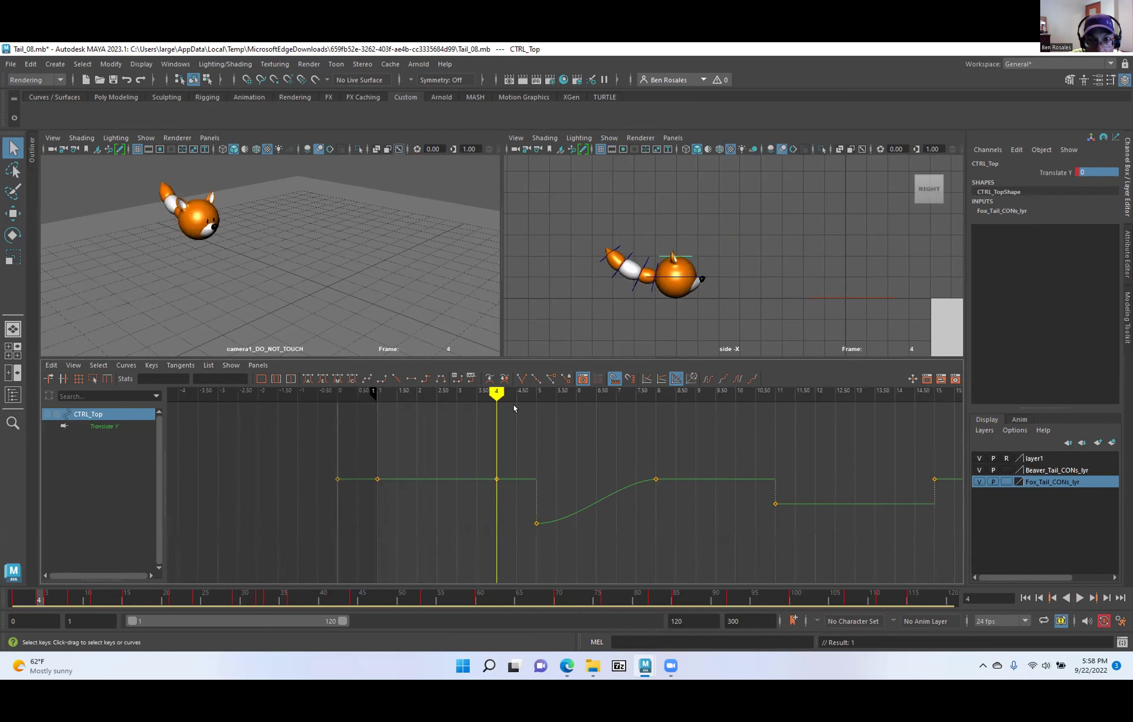
Move CTRL_Top down at frame 4 to squash the body, and stretch it to Translate Y 0.437 at frame 5.
{"action": "key", "text": "w"}
{"action": "left_click_drag", "start_coordinate": [672, 217], "coordinate": [671, 224]}
{"action": "key", "text": "alt+period"}
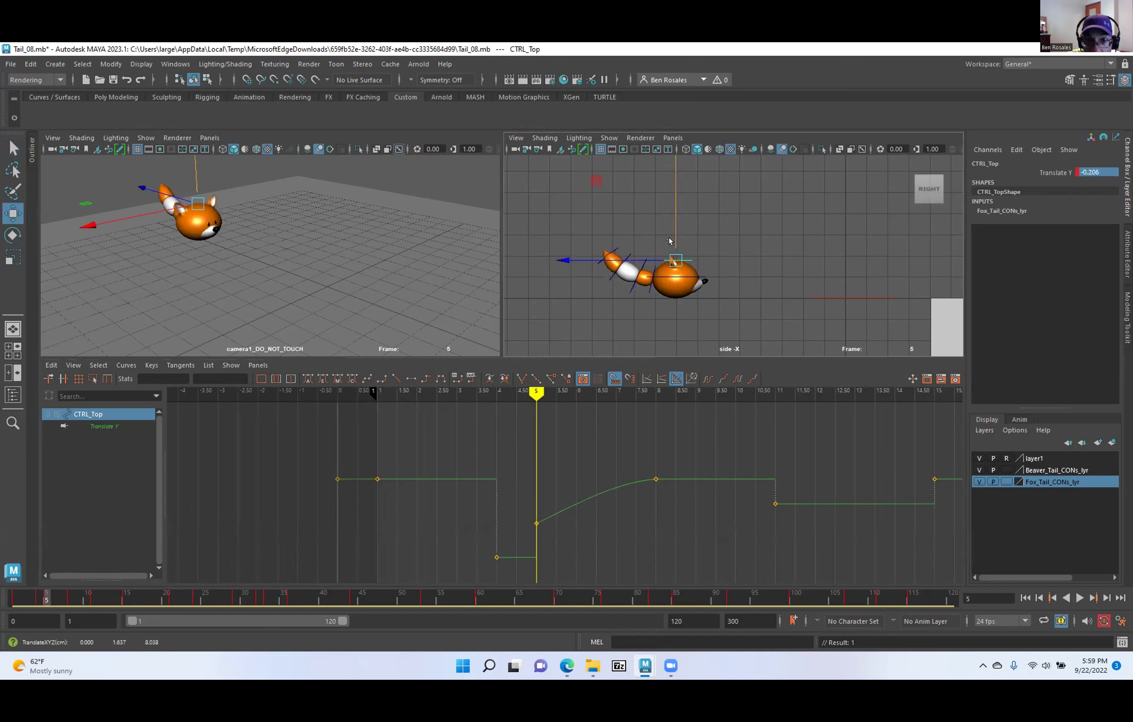
{"action": "middle_click_drag", "start_coordinate": [664, 219], "coordinate": [671, 197]}
{"action": "key", "text": "s"}
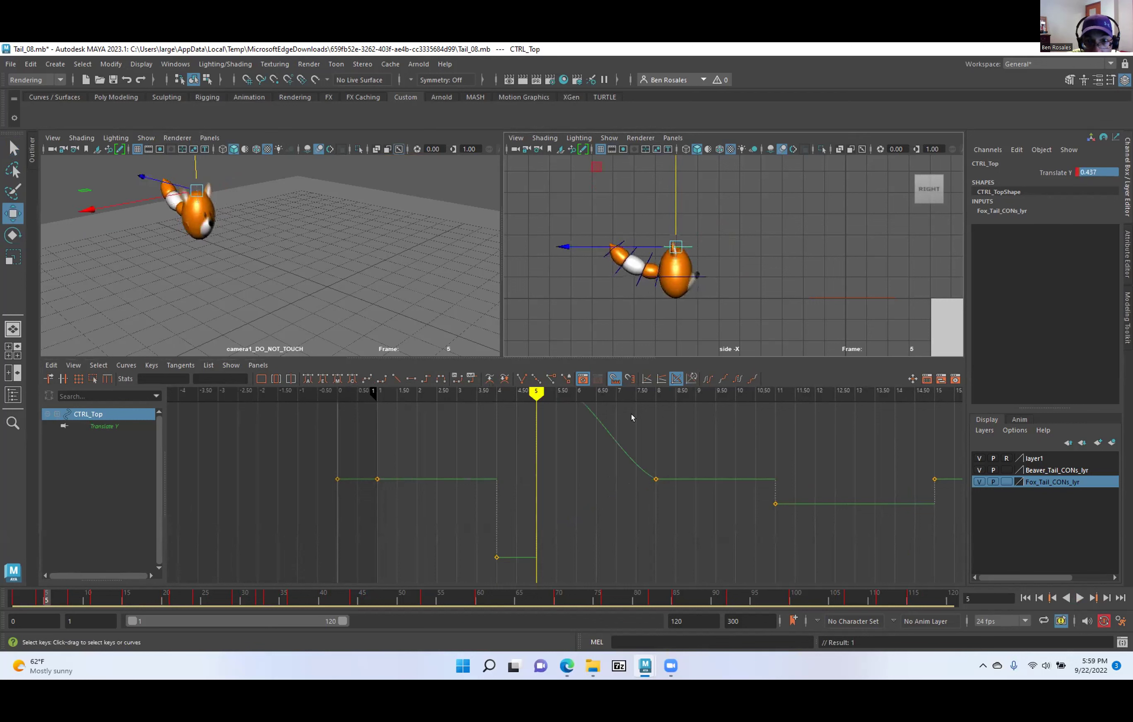
Soften the CTRL_Top deformation by lowering Translate Y to 0.101 at frame 5 and raising the frame 4 key slightly.
{"action": "scroll", "coordinate": [583, 493], "scroll_direction": "down", "scroll_amount": 5}
{"action": "key", "text": "comma"}
{"action": "key", "text": "period"}
{"action": "key", "text": "period"}
{"action": "key", "text": "comma"}
{"action": "key", "text": "period"}
{"action": "key", "text": "period"}
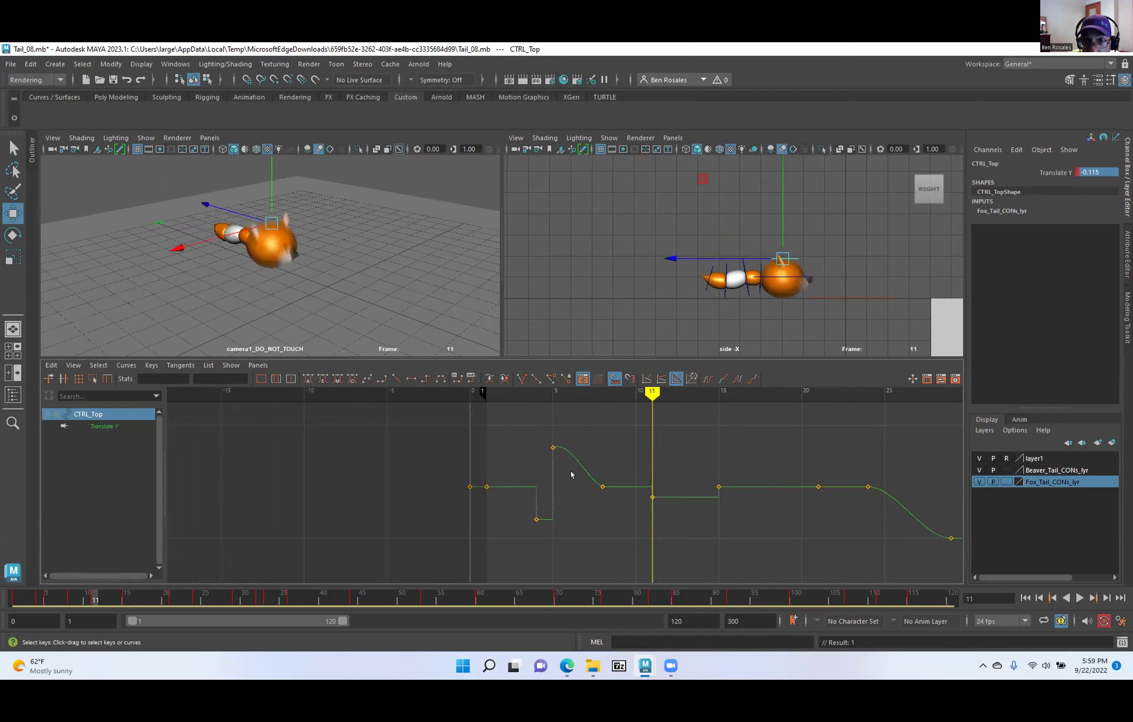
{"action": "key", "text": "comma"}
{"action": "key", "text": "comma"}
{"action": "left_click_drag", "start_coordinate": [671, 189], "coordinate": [670, 196]}
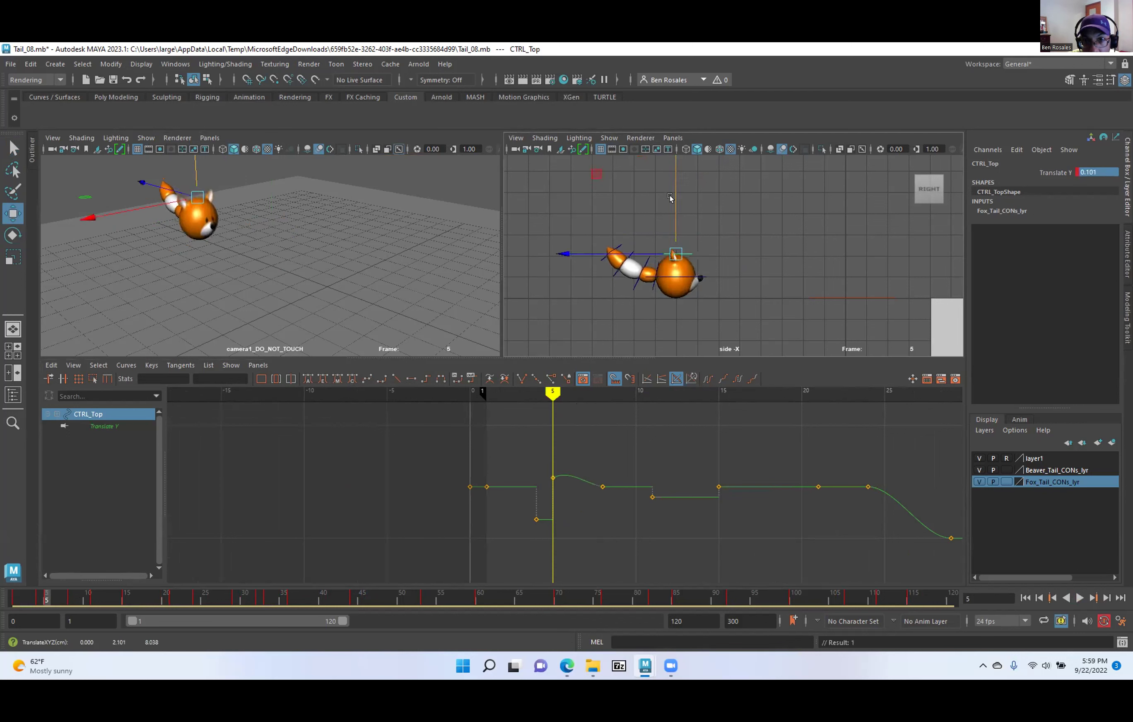
{"action": "key", "text": "comma"}
{"action": "middle_click_drag", "start_coordinate": [669, 209], "coordinate": [671, 203]}
Key the existing CTRL_Top squash at frame 12, and raise Translate Y to 0.108 at frame 11.
{"action": "key", "text": "period"}
{"action": "key", "text": "period"}
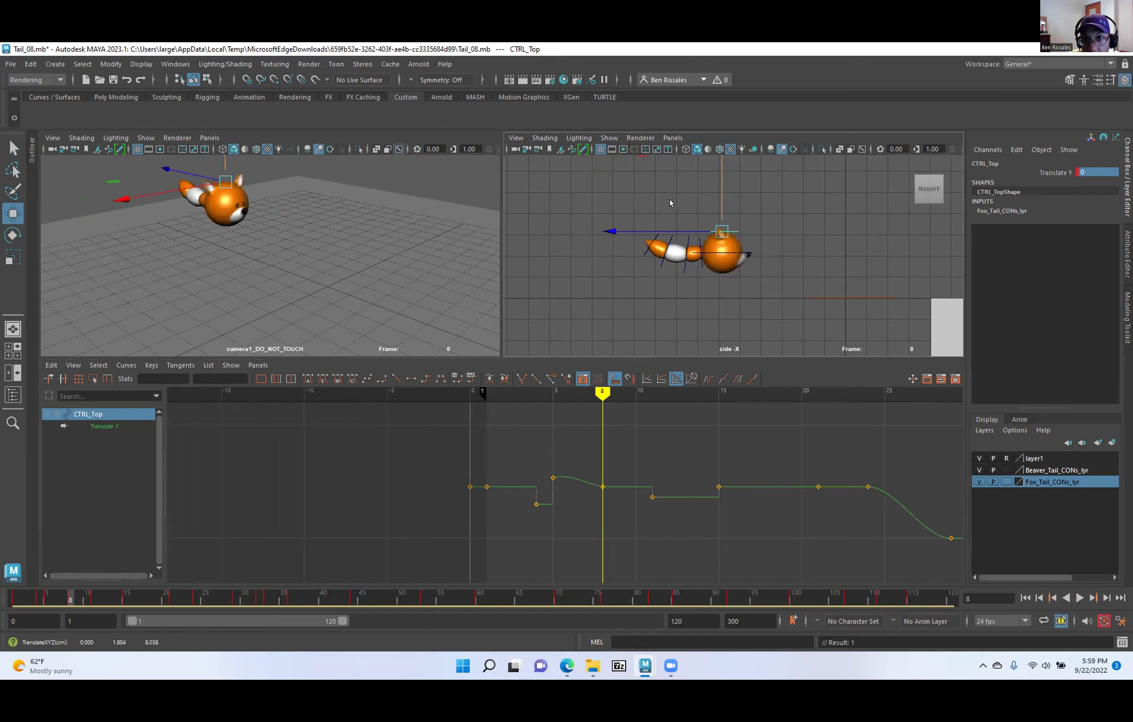
{"action": "key", "text": "period"}
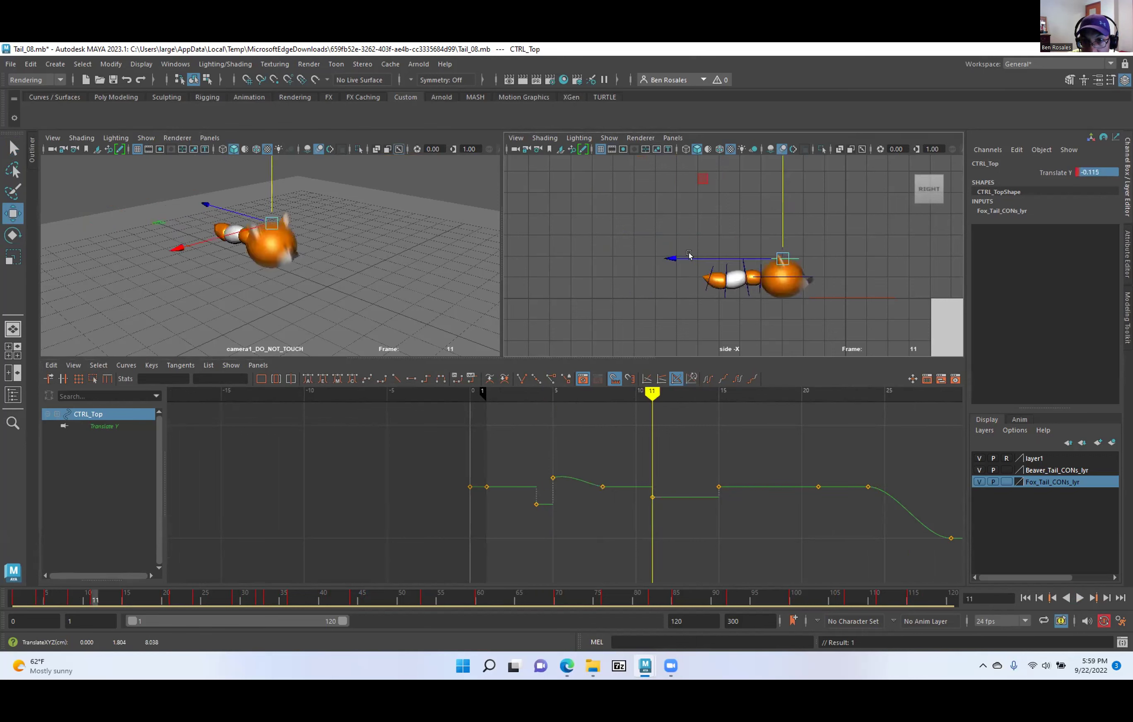
{"action": "middle_click_drag", "start_coordinate": [558, 514], "coordinate": [457, 514], "text": "alt"}
{"action": "right_click_drag", "start_coordinate": [458, 514], "coordinate": [478, 516], "text": "alt+shift"}
{"action": "middle_click_drag", "start_coordinate": [473, 501], "coordinate": [487, 509], "text": "alt"}
{"action": "key", "text": "alt+comma"}
{"action": "key", "text": "alt+period"}
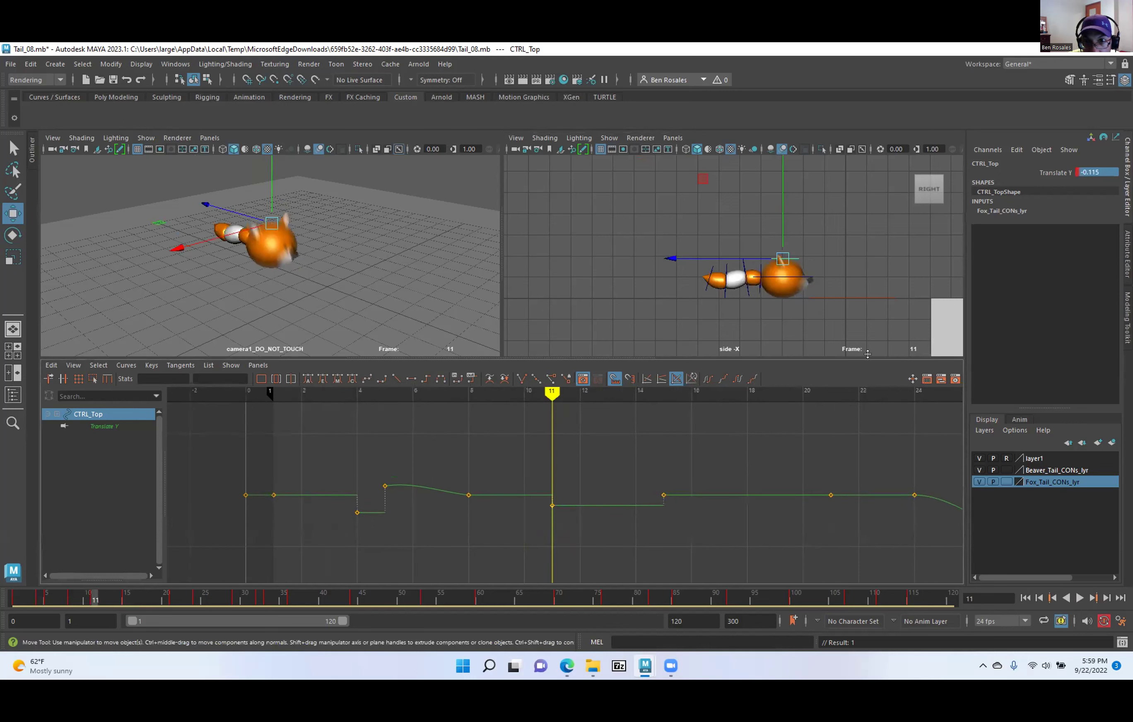
{"action": "key", "text": "alt+period"}
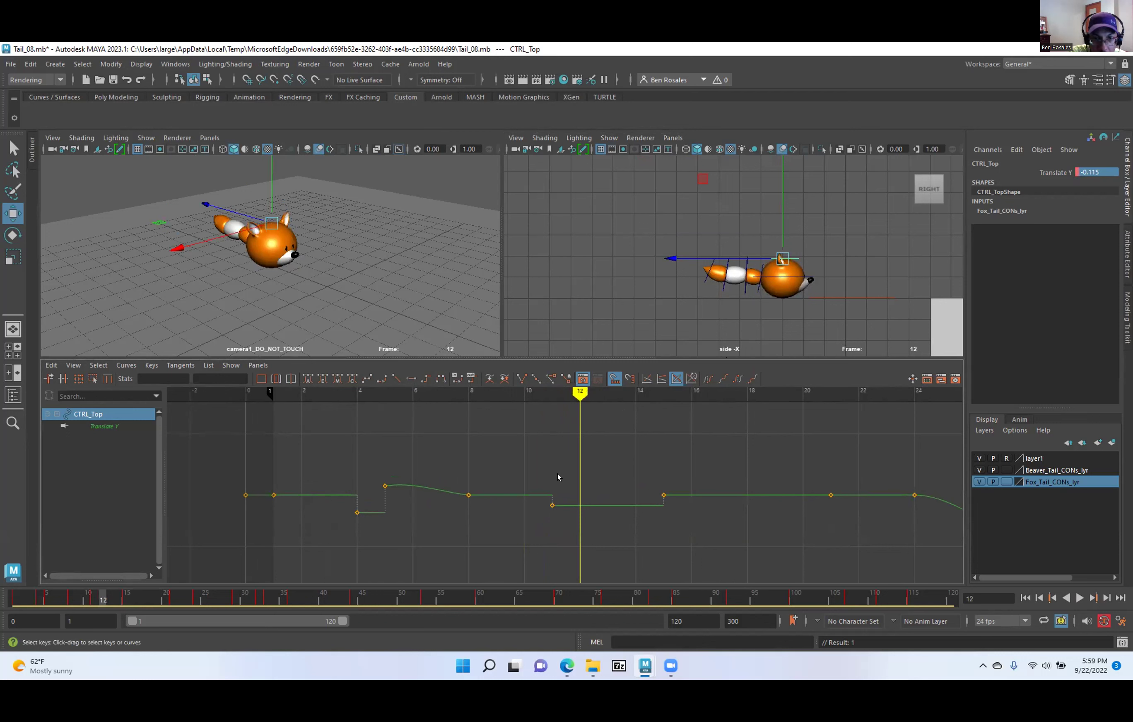
{"action": "key", "text": "alt+comma"}
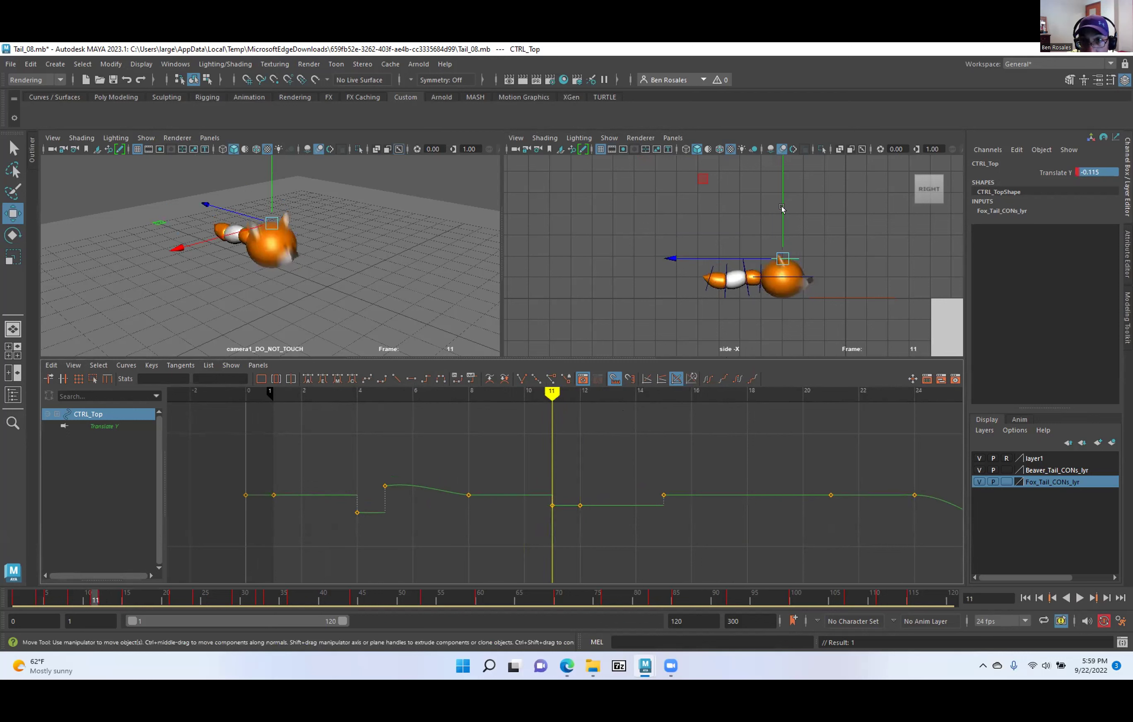
{"action": "middle_click_drag", "start_coordinate": [777, 207], "coordinate": [776, 201]}
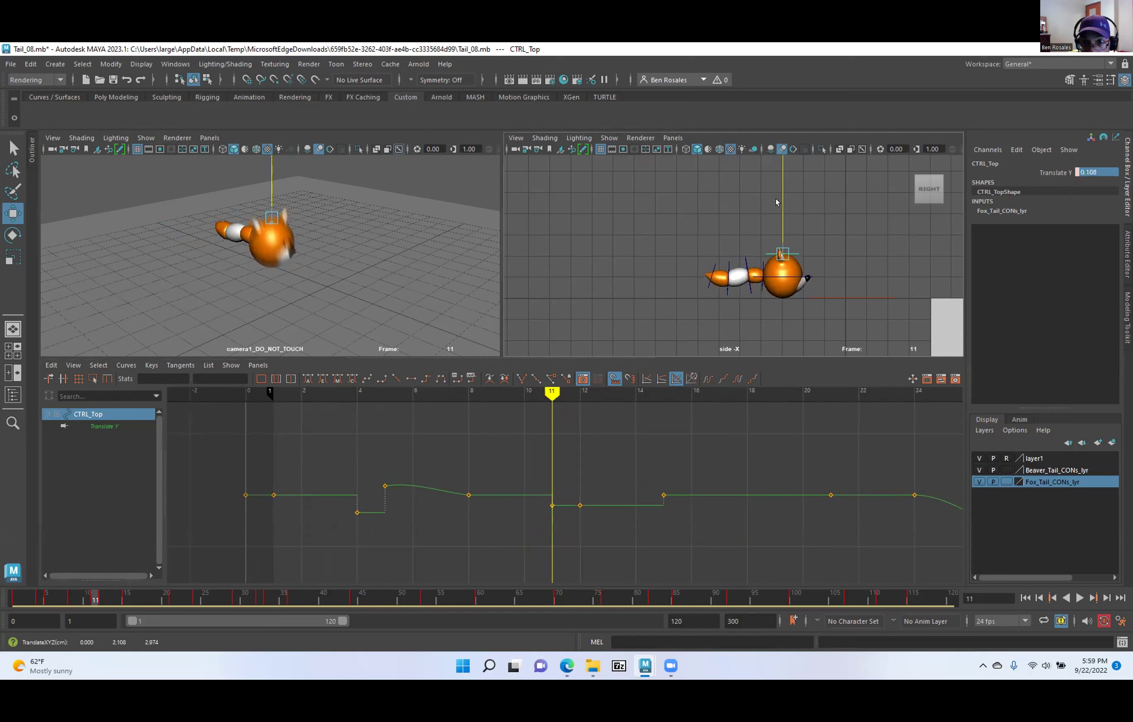
Set flat tangents on CTRL_Top's frame 8 key and linear tangents on its keys at frames 5 and 11.
{"action": "left_click_drag", "start_coordinate": [458, 488], "coordinate": [486, 513]}
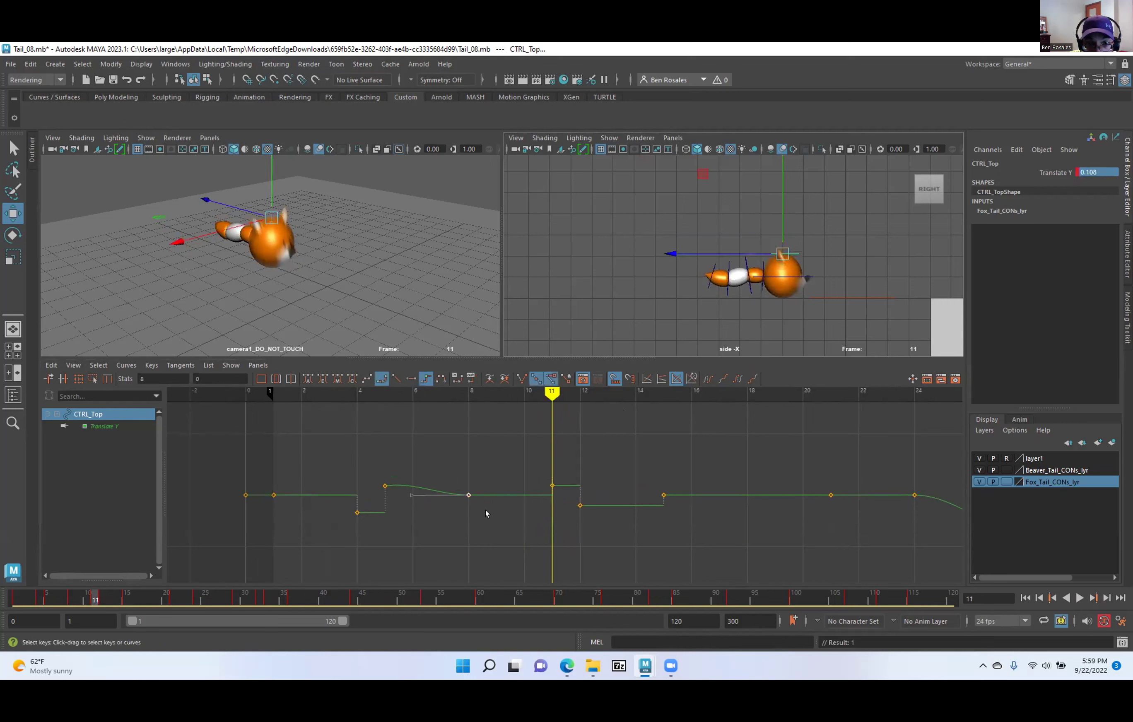
{"action": "left_click", "coordinate": [411, 379]}
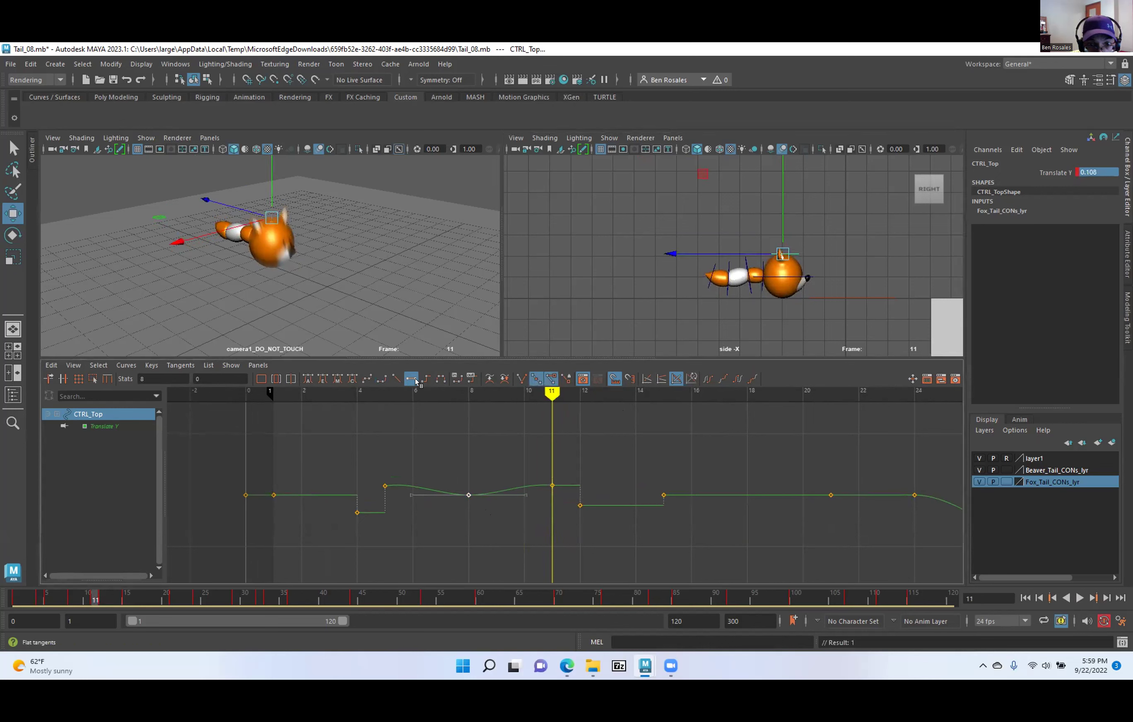
{"action": "left_click_drag", "start_coordinate": [365, 467], "coordinate": [555, 489]}
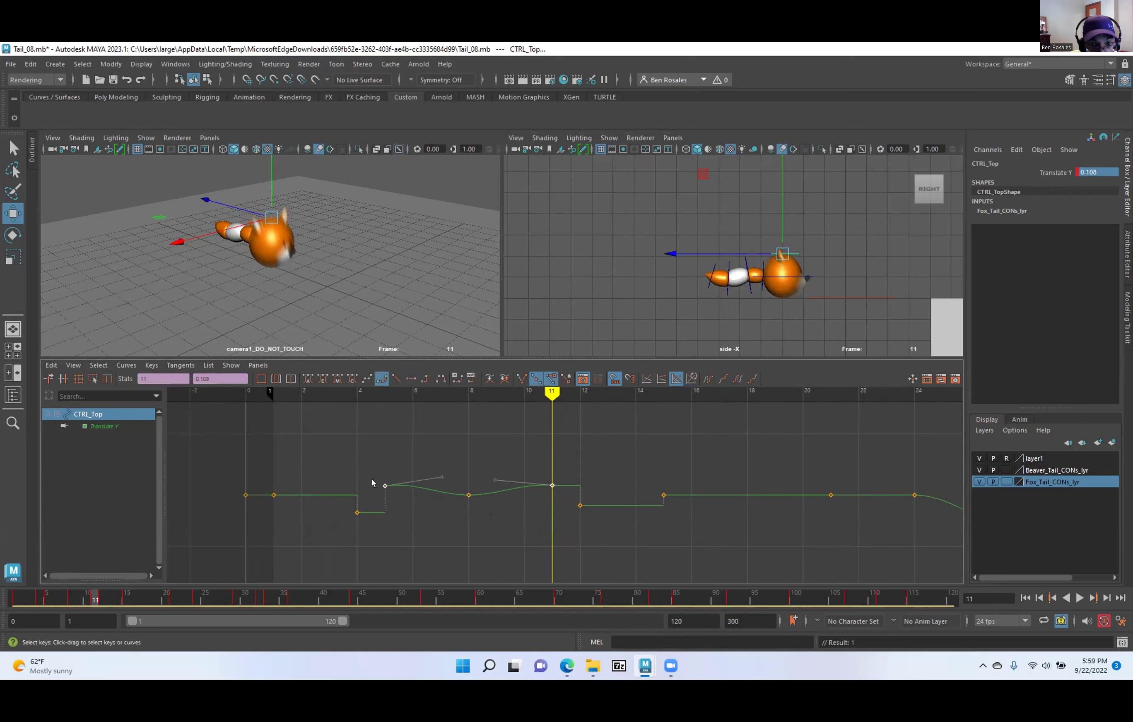
{"action": "left_click", "coordinate": [396, 379]}
Scrub from frame 11 to 44 and examine the body's squash and stretch against CTRL_Top's curve.
{"action": "mouse_move", "coordinate": [545, 393]}
{"action": "left_mouse_down"}
{"action": "mouse_move", "coordinate": [473, 416]}
{"action": "mouse_move", "coordinate": [360, 431]}
{"action": "mouse_move", "coordinate": [451, 456]}
{"action": "mouse_move", "coordinate": [751, 447]}
{"action": "mouse_move", "coordinate": [594, 478]}
{"action": "mouse_move", "coordinate": [941, 484]}
{"action": "mouse_move", "coordinate": [853, 495]}
{"action": "mouse_move", "coordinate": [885, 495]}
{"action": "left_mouse_up"}
{"action": "middle_click_drag", "start_coordinate": [786, 494], "coordinate": [543, 491], "text": "alt"}
{"action": "middle_click_drag", "start_coordinate": [325, 493], "coordinate": [366, 492], "text": "alt"}
{"action": "key", "text": "alt+v"}
{"action": "mouse_move", "coordinate": [569, 409]}
{"action": "left_mouse_down"}
{"action": "mouse_move", "coordinate": [350, 429]}
{"action": "mouse_move", "coordinate": [820, 455]}
{"action": "left_mouse_up"}
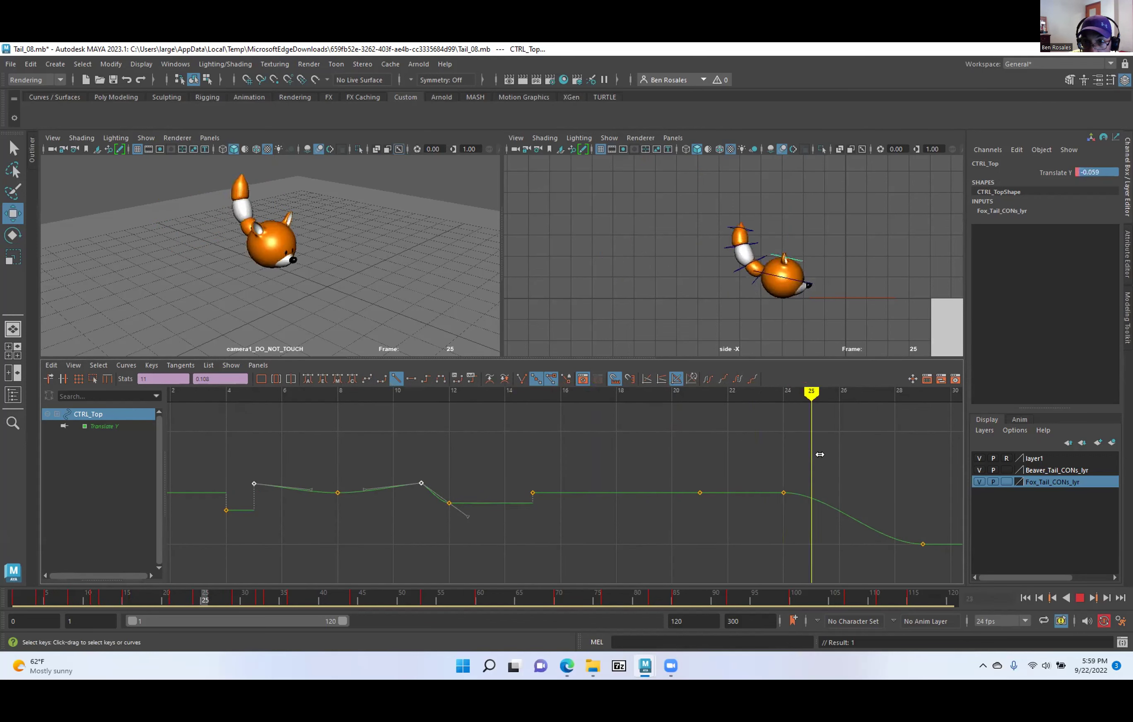
{"action": "key", "text": "alt+v"}
{"action": "middle_click_drag", "start_coordinate": [681, 486], "coordinate": [291, 495], "text": "alt"}
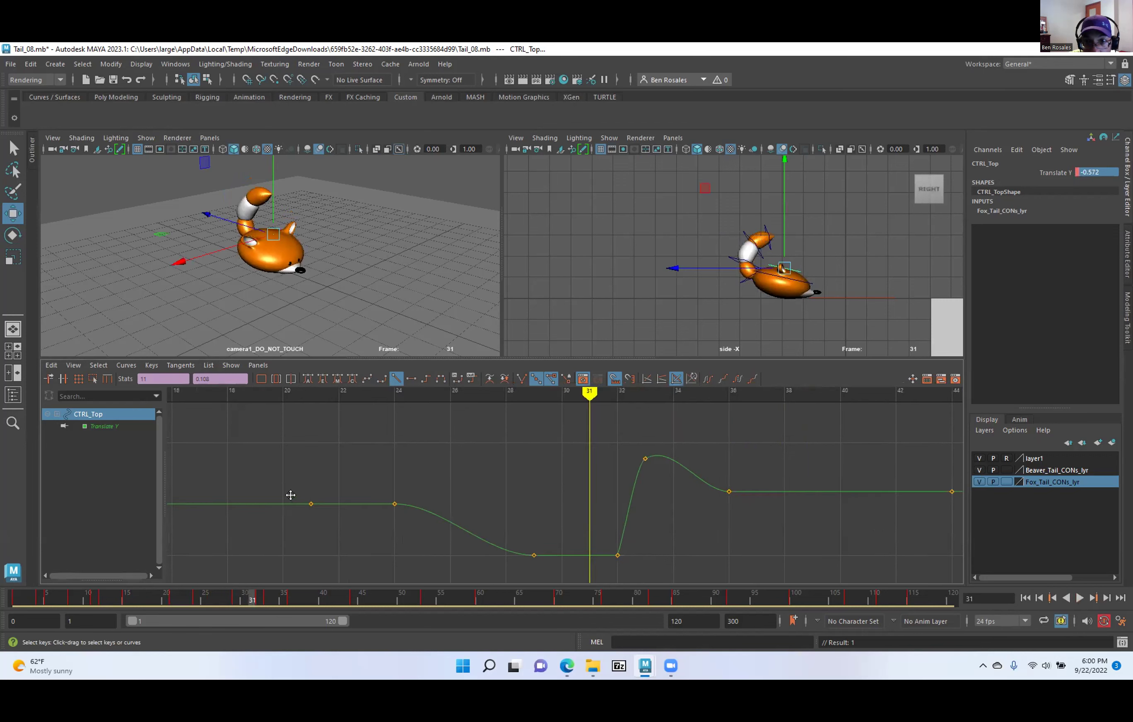
{"action": "mouse_move", "coordinate": [582, 393]}
{"action": "left_mouse_down"}
{"action": "mouse_move", "coordinate": [691, 409]}
{"action": "mouse_move", "coordinate": [620, 418]}
{"action": "mouse_move", "coordinate": [643, 420]}
{"action": "left_mouse_up"}
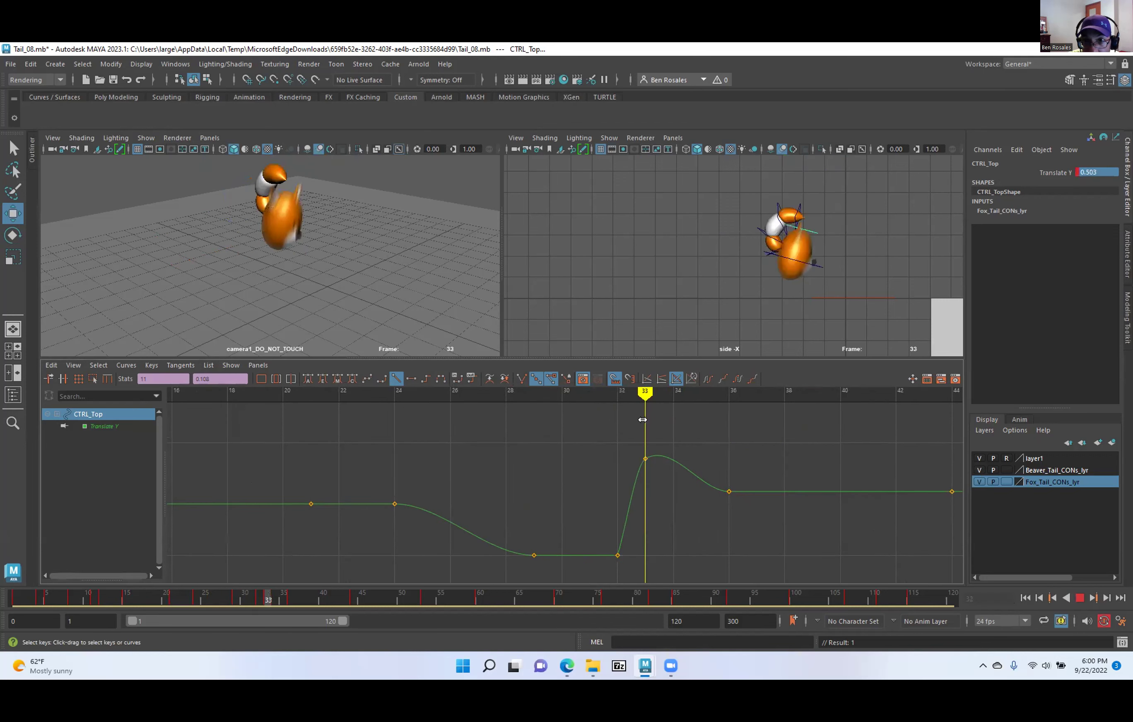
{"action": "key", "text": "alt+v"}
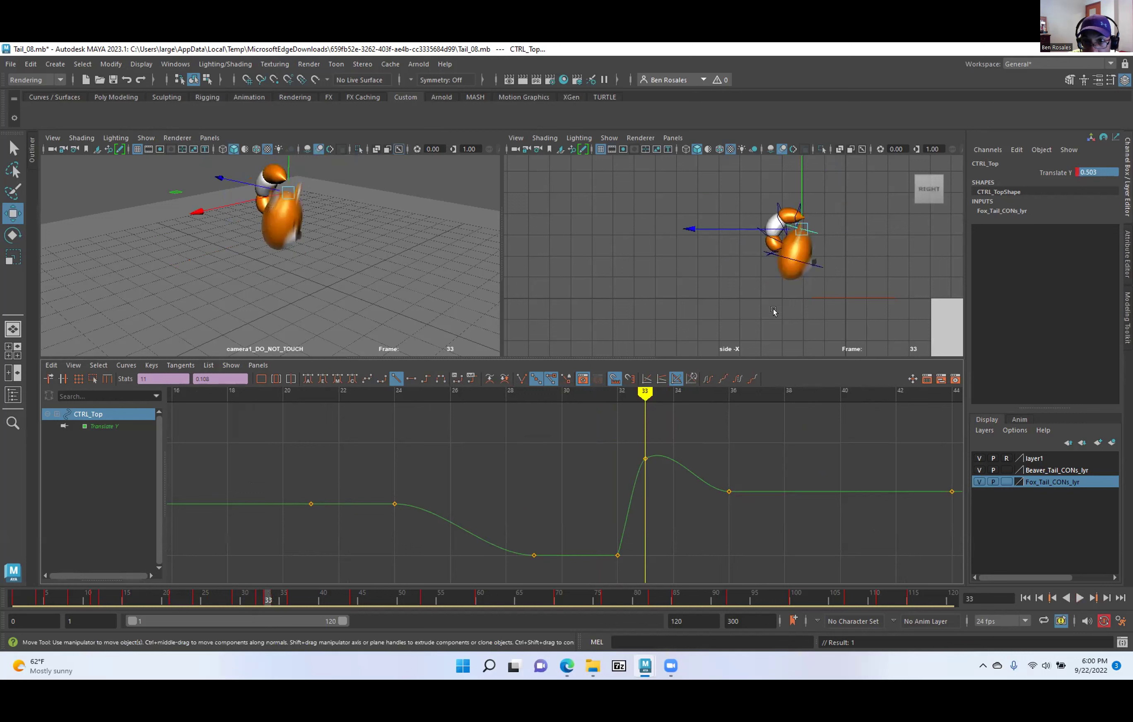
{"action": "key", "text": "alt+v"}
{"action": "mouse_move", "coordinate": [635, 399]}
{"action": "left_mouse_down"}
{"action": "mouse_move", "coordinate": [621, 403]}
{"action": "mouse_move", "coordinate": [653, 402]}
{"action": "left_mouse_up"}
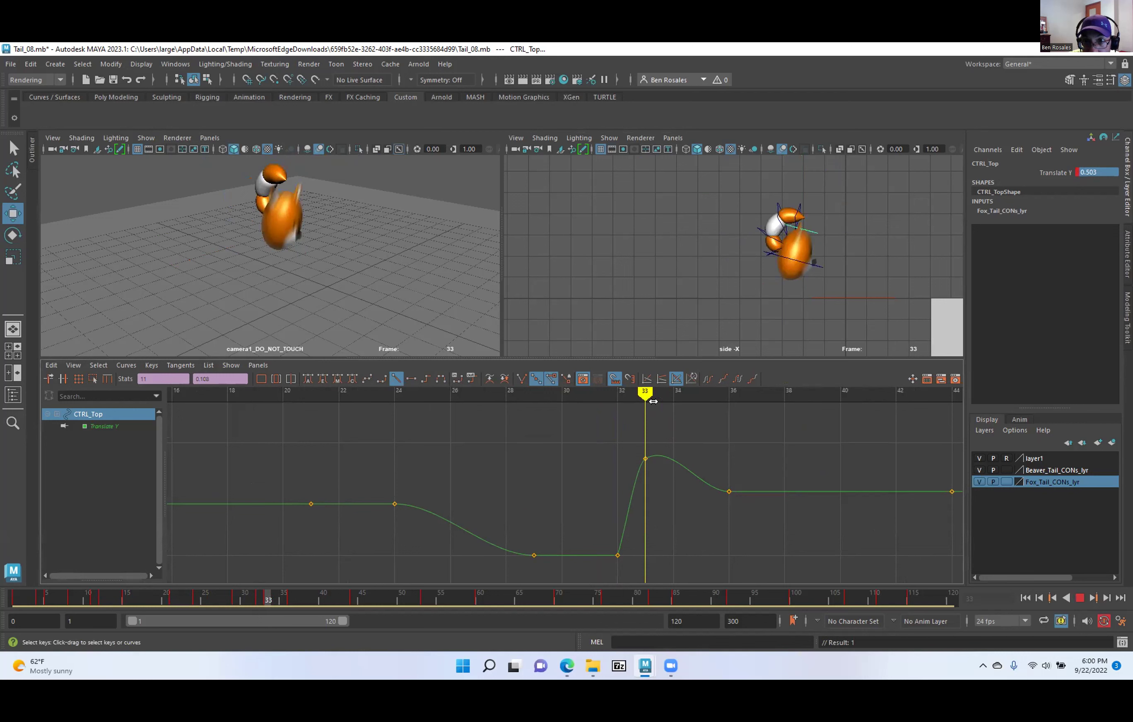
{"action": "key", "text": "alt+v"}
{"action": "middle_click_drag", "start_coordinate": [709, 408], "coordinate": [542, 413], "text": "alt"}
{"action": "key", "text": "alt+v"}
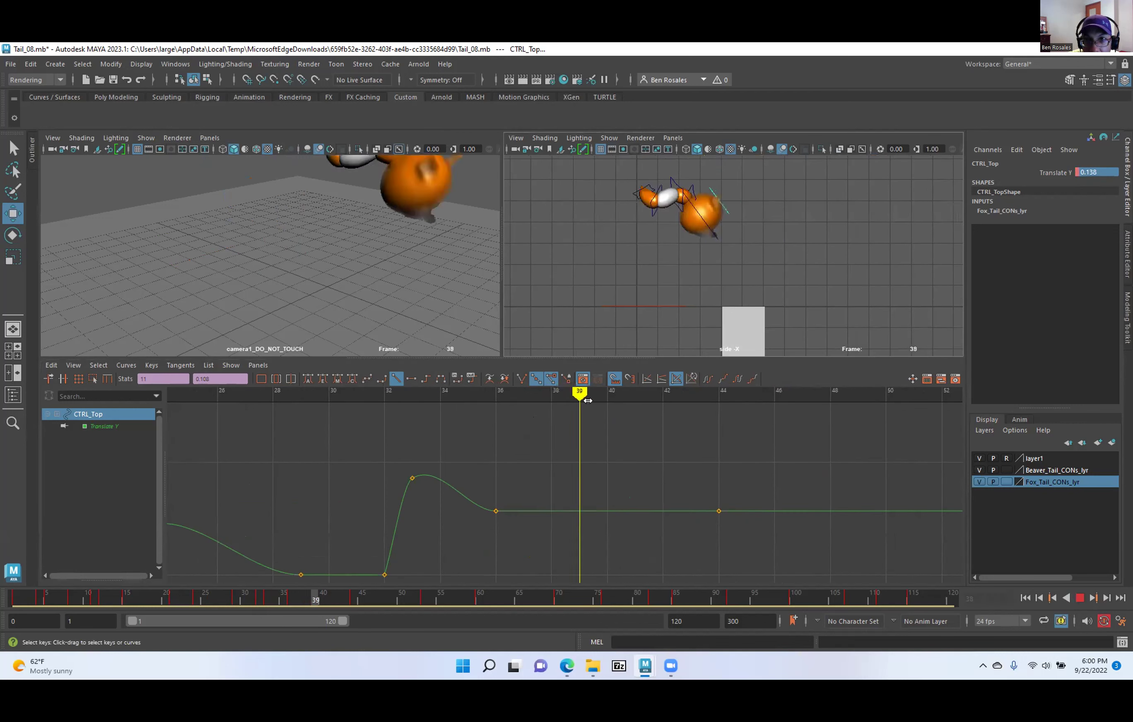
{"action": "mouse_move", "coordinate": [583, 410]}
{"action": "left_mouse_down"}
{"action": "mouse_move", "coordinate": [767, 418]}
{"action": "mouse_move", "coordinate": [547, 407]}
{"action": "mouse_move", "coordinate": [840, 430]}
{"action": "mouse_move", "coordinate": [465, 456]}
{"action": "left_mouse_up"}
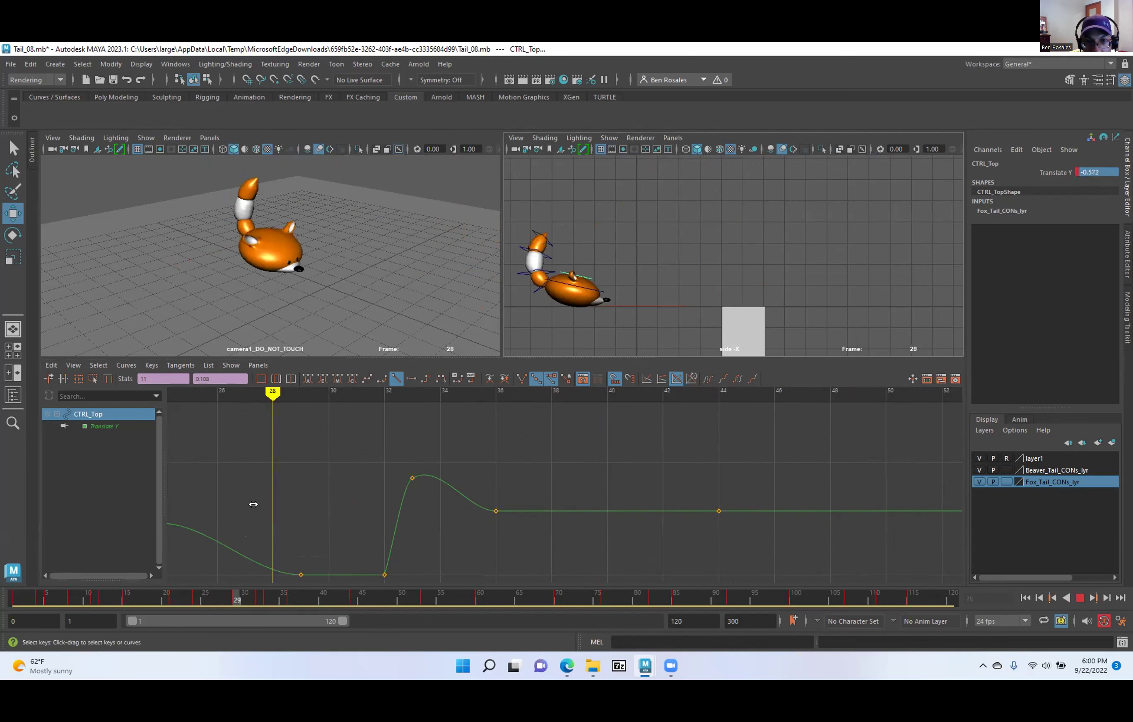
{"action": "key", "text": "alt+v"}
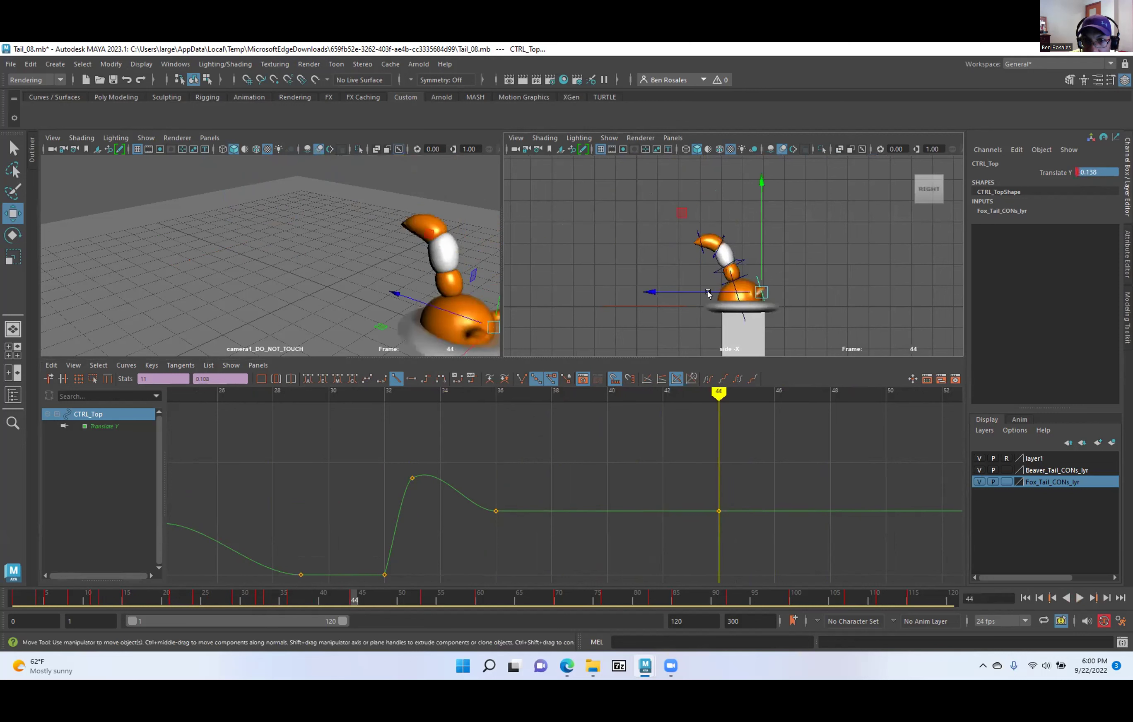
Isolate CTRL_Main's Translate Y curve and examine the fox's jump between frames 32 and 44.
{"action": "left_click", "coordinate": [739, 313]}
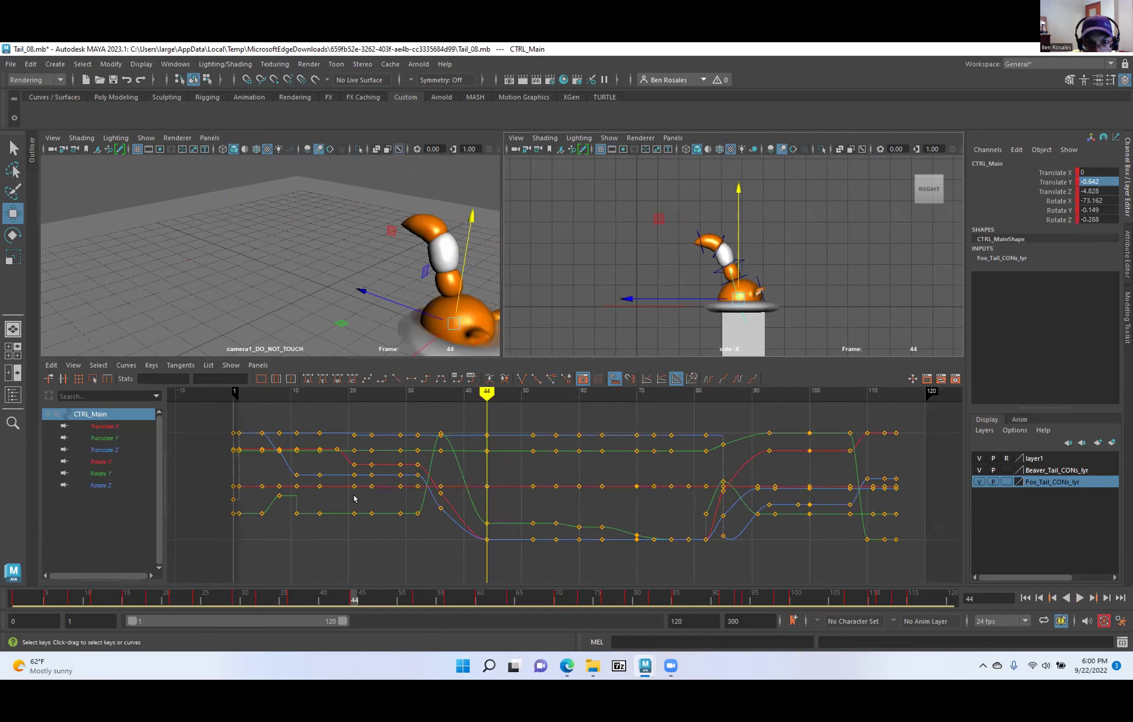
{"action": "middle_click_drag", "start_coordinate": [392, 493], "coordinate": [489, 494], "text": "alt"}
{"action": "right_click_drag", "start_coordinate": [453, 486], "coordinate": [500, 494], "text": "alt+shift"}
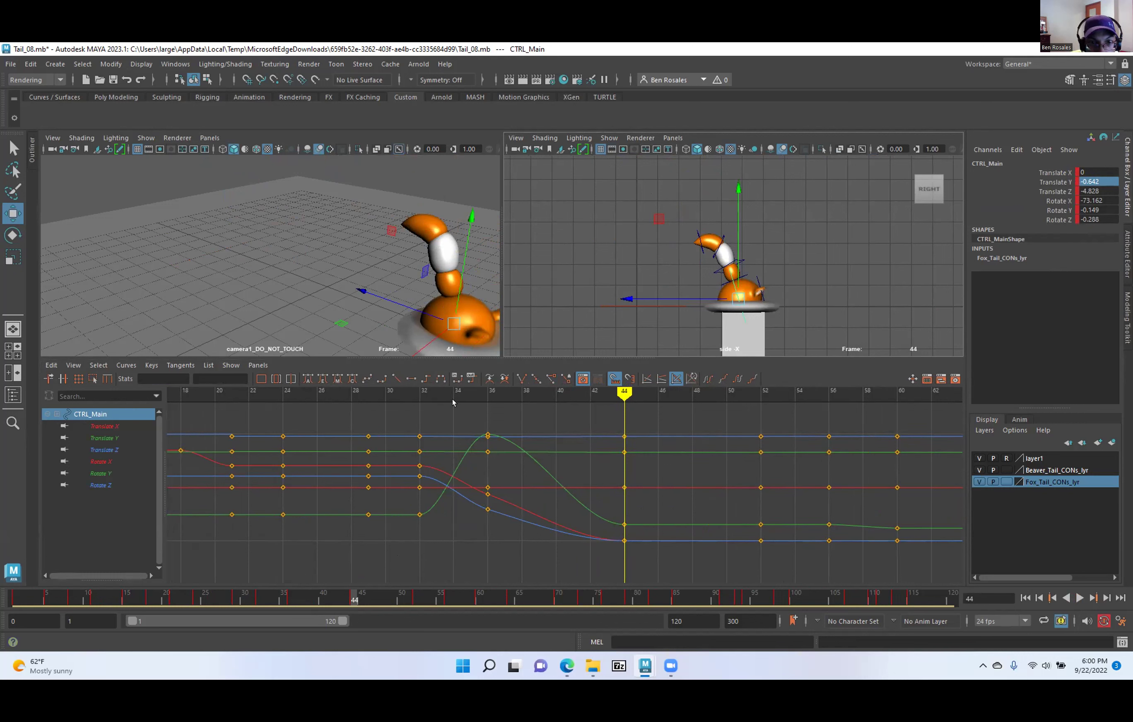
{"action": "left_click", "coordinate": [103, 437]}
{"action": "mouse_move", "coordinate": [367, 474]}
{"action": "middle_mouse_down", "text": "alt"}
{"action": "mouse_move", "coordinate": [458, 490]}
{"action": "mouse_move", "coordinate": [480, 475]}
{"action": "mouse_move", "coordinate": [458, 485]}
{"action": "middle_mouse_up", "text": "alt"}
{"action": "mouse_move", "coordinate": [719, 392]}
{"action": "left_mouse_down"}
{"action": "mouse_move", "coordinate": [519, 427]}
{"action": "mouse_move", "coordinate": [509, 432]}
{"action": "mouse_move", "coordinate": [569, 432]}
{"action": "mouse_move", "coordinate": [518, 458]}
{"action": "left_mouse_up"}
{"action": "key", "text": "alt+period"}
{"action": "key", "text": "alt+period"}
{"action": "key", "text": "alt+period"}
{"action": "key", "text": "alt+period"}
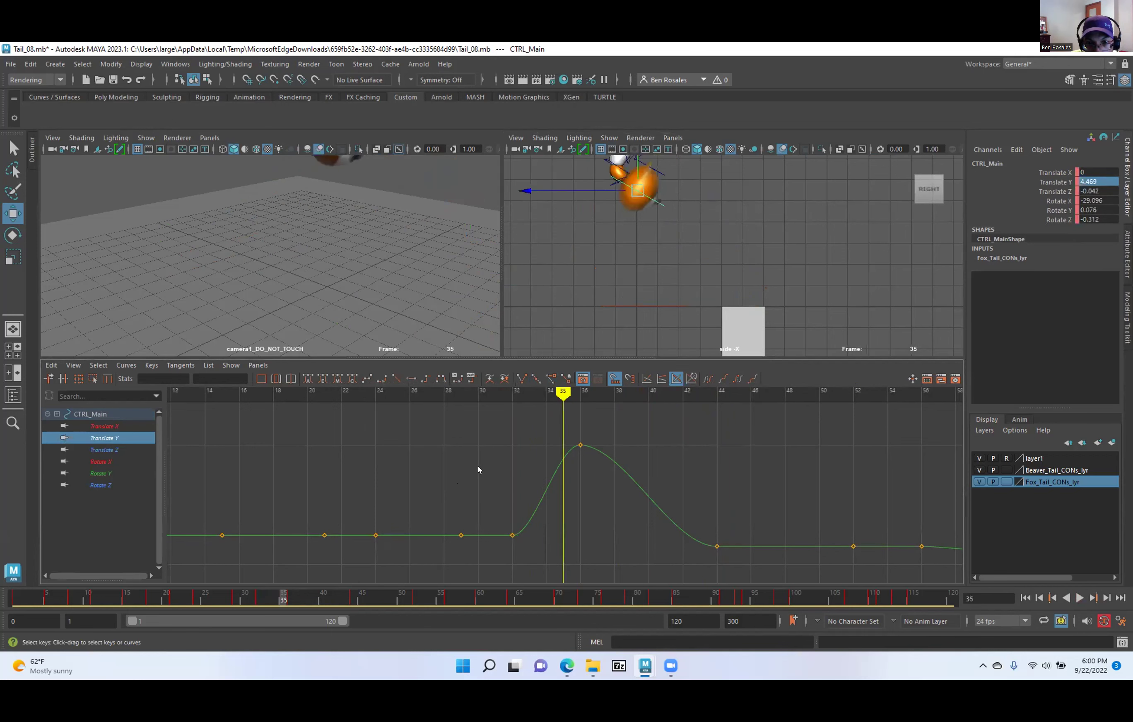
{"action": "right_click_drag", "start_coordinate": [620, 313], "coordinate": [511, 282], "text": "alt"}
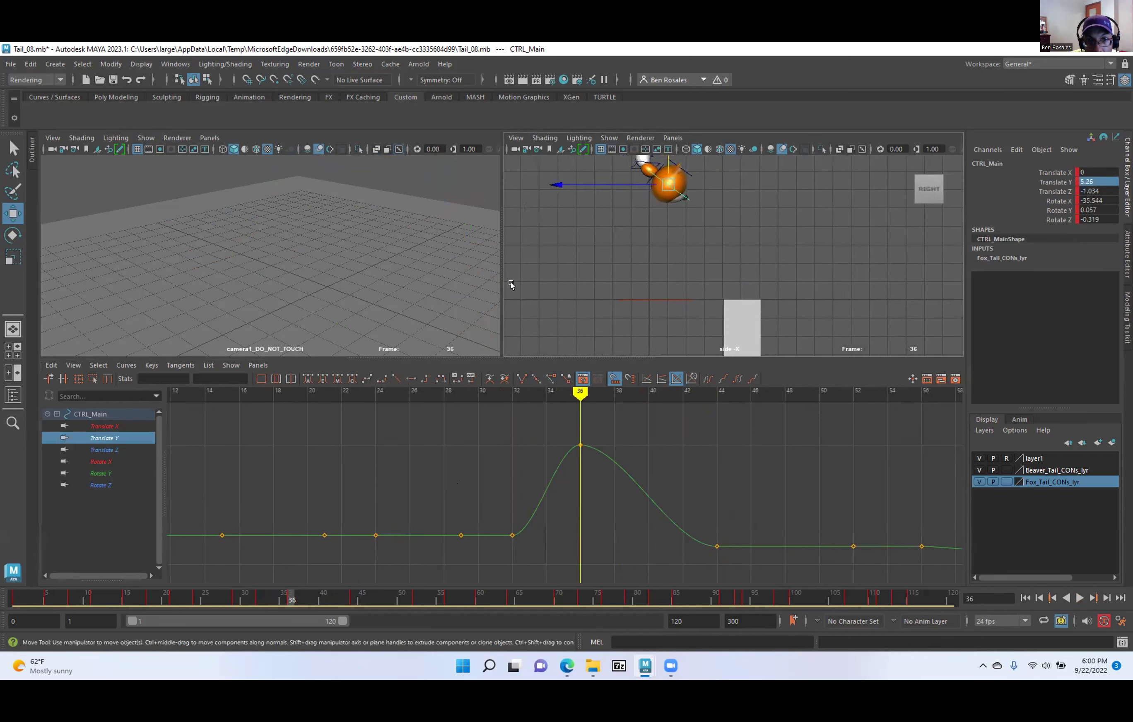
{"action": "key", "text": "alt+v"}
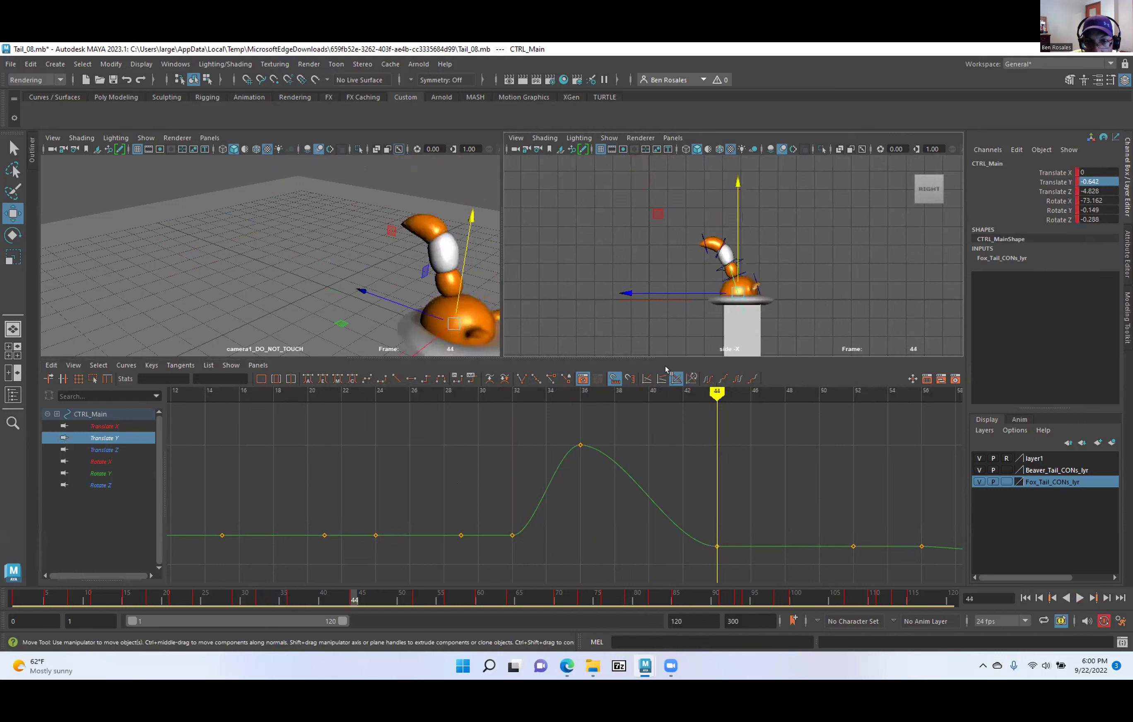
{"action": "key", "text": "comma"}
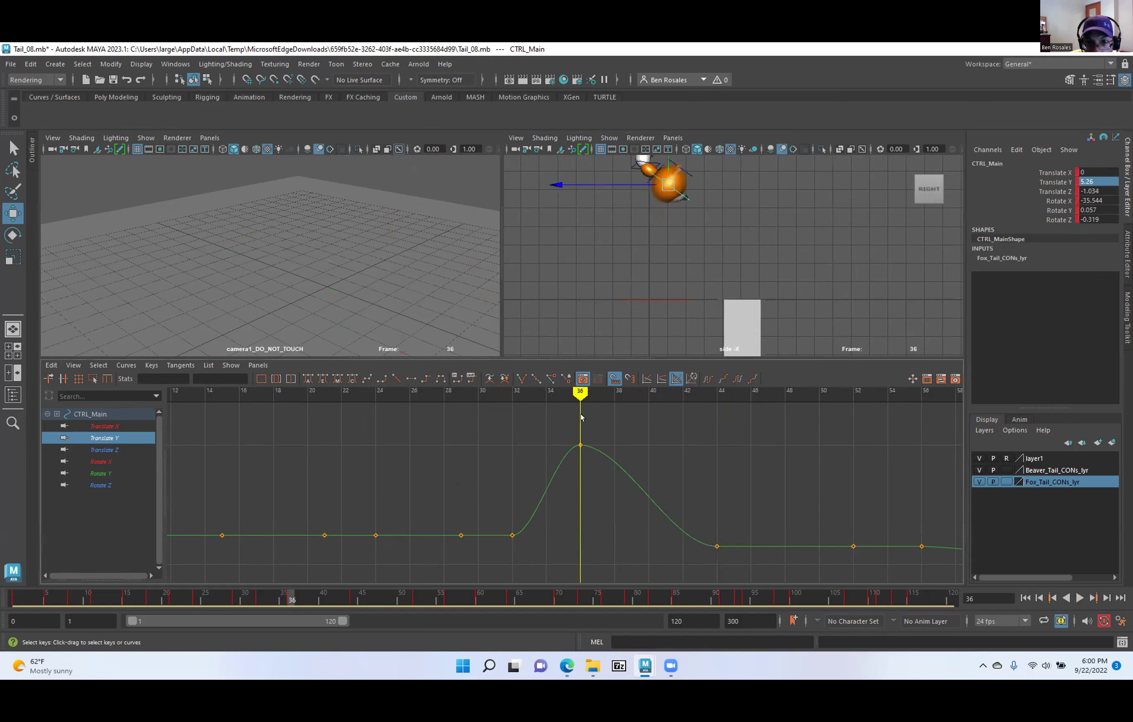
Shift all controls' keys at frames 36 to 41 in Fox_Tail_CONs_lyr one frame later, and all except the resulting frame 42 keys one more frame.
{"action": "left_click_drag", "start_coordinate": [566, 423], "coordinate": [619, 485]}
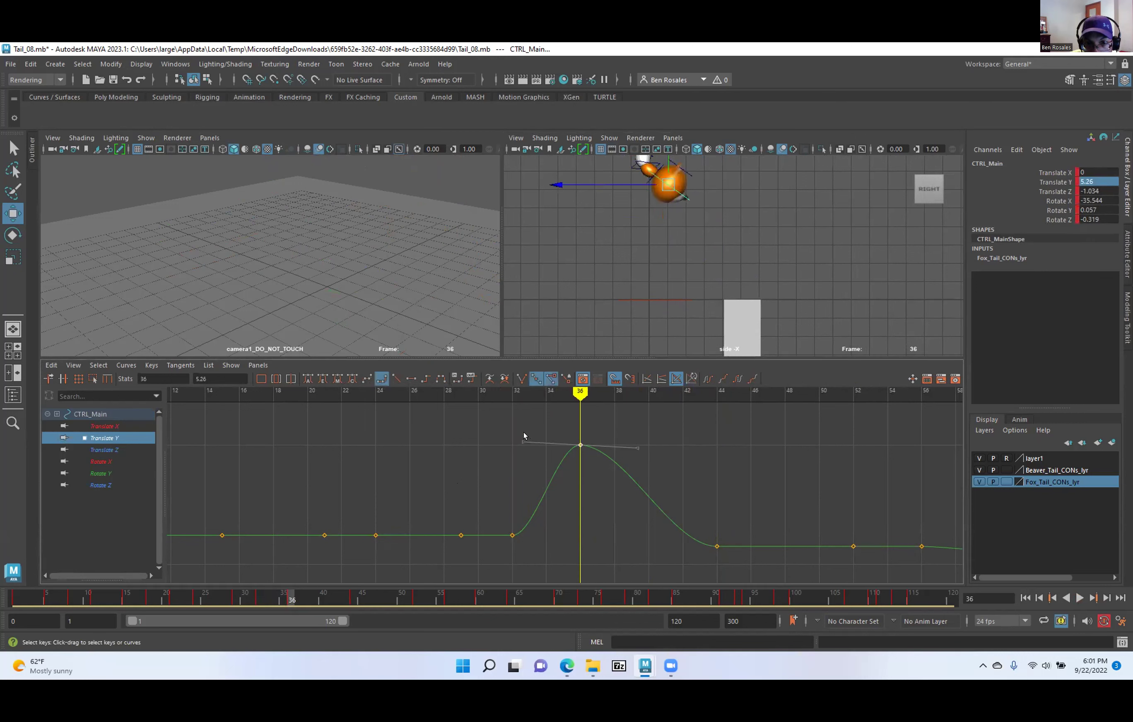
{"action": "right_click", "coordinate": [1046, 483]}
{"action": "left_click", "coordinate": [1047, 535]}
{"action": "right_click_drag", "start_coordinate": [384, 495], "coordinate": [573, 498], "text": "alt"}
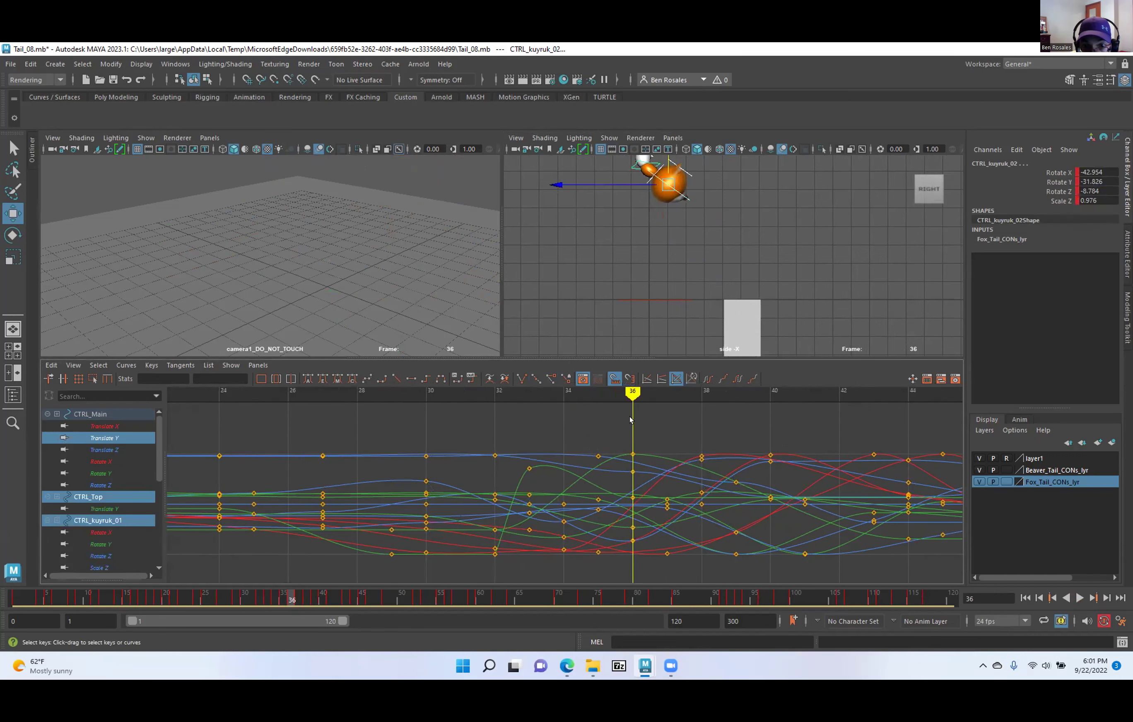
{"action": "left_click_drag", "start_coordinate": [611, 417], "coordinate": [820, 577]}
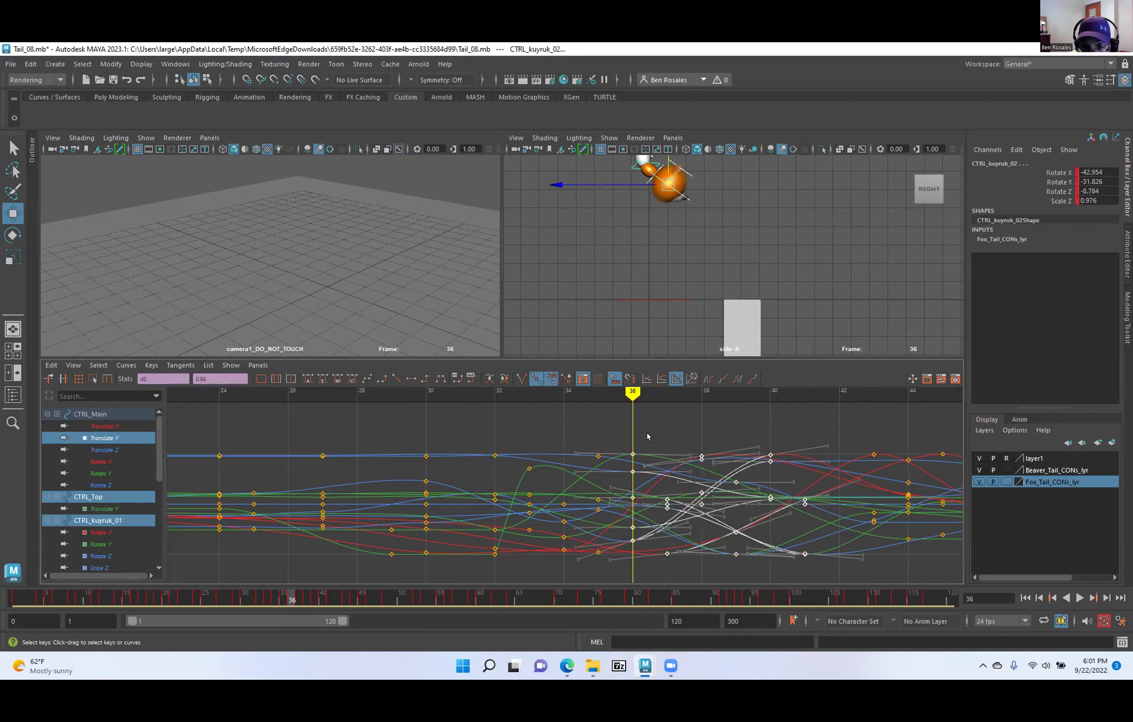
{"action": "left_click_drag", "start_coordinate": [687, 427], "coordinate": [690, 427]}
{"action": "middle_click_drag", "start_coordinate": [619, 417], "coordinate": [649, 420], "text": "shift"}
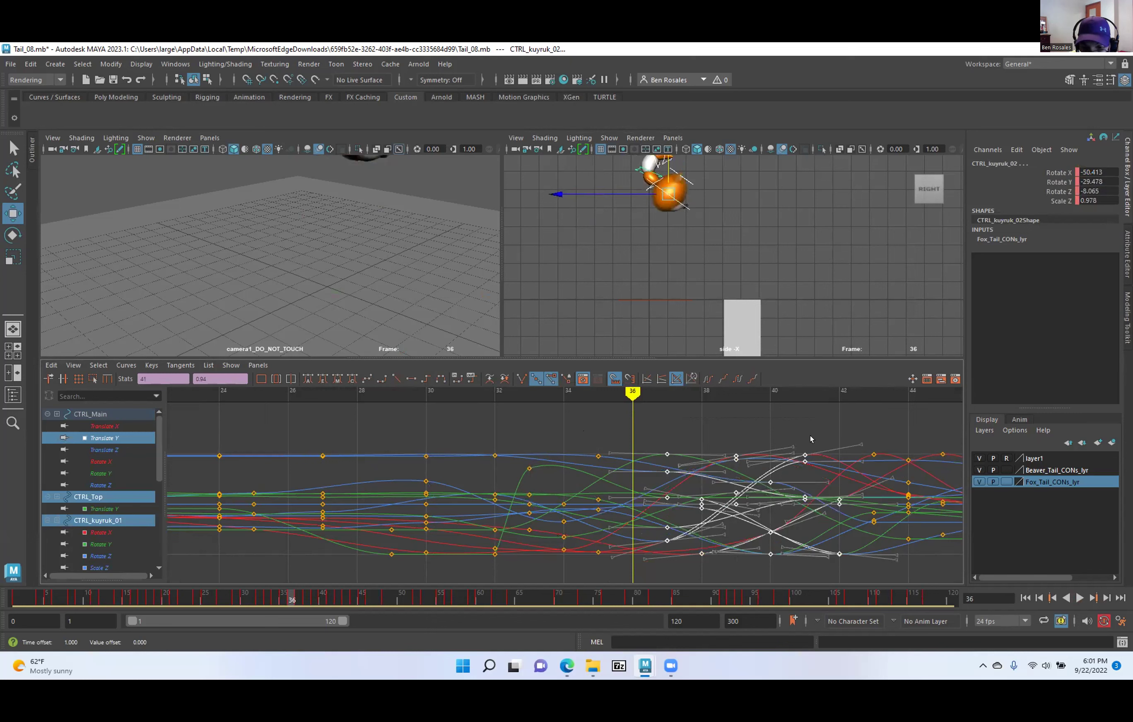
{"action": "left_click_drag", "start_coordinate": [827, 426], "coordinate": [857, 571], "text": "ctrl"}
{"action": "middle_click_drag", "start_coordinate": [677, 425], "coordinate": [699, 428], "text": "shift"}
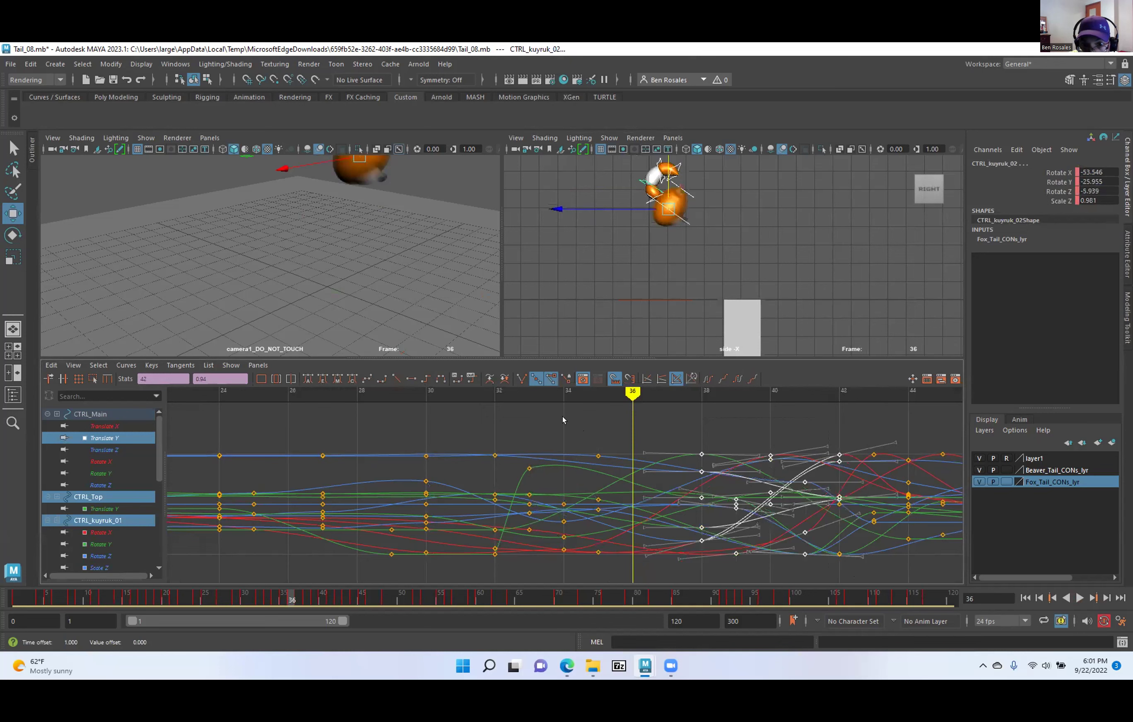
On CTRL_Main's Translate Y curve, set flat tangents on the frame 38 peak and linear tangents on the frame 32 and 44 keys.
{"action": "left_click", "coordinate": [687, 247]}
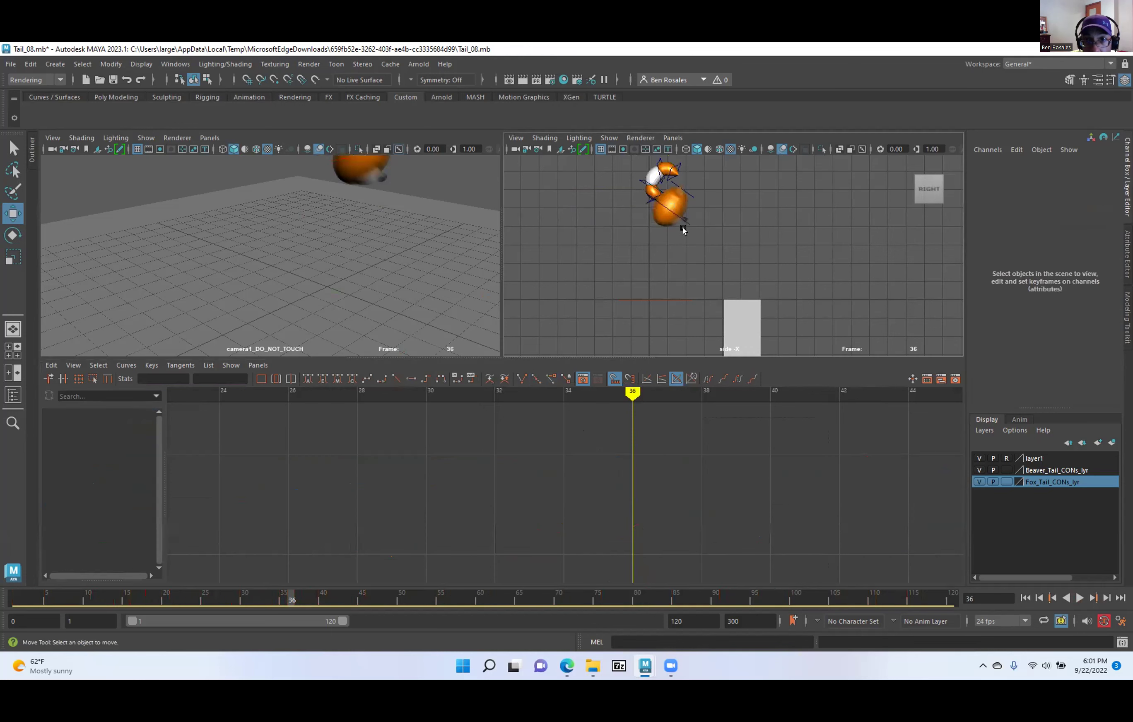
{"action": "left_click", "coordinate": [677, 218]}
{"action": "left_click", "coordinate": [82, 438]}
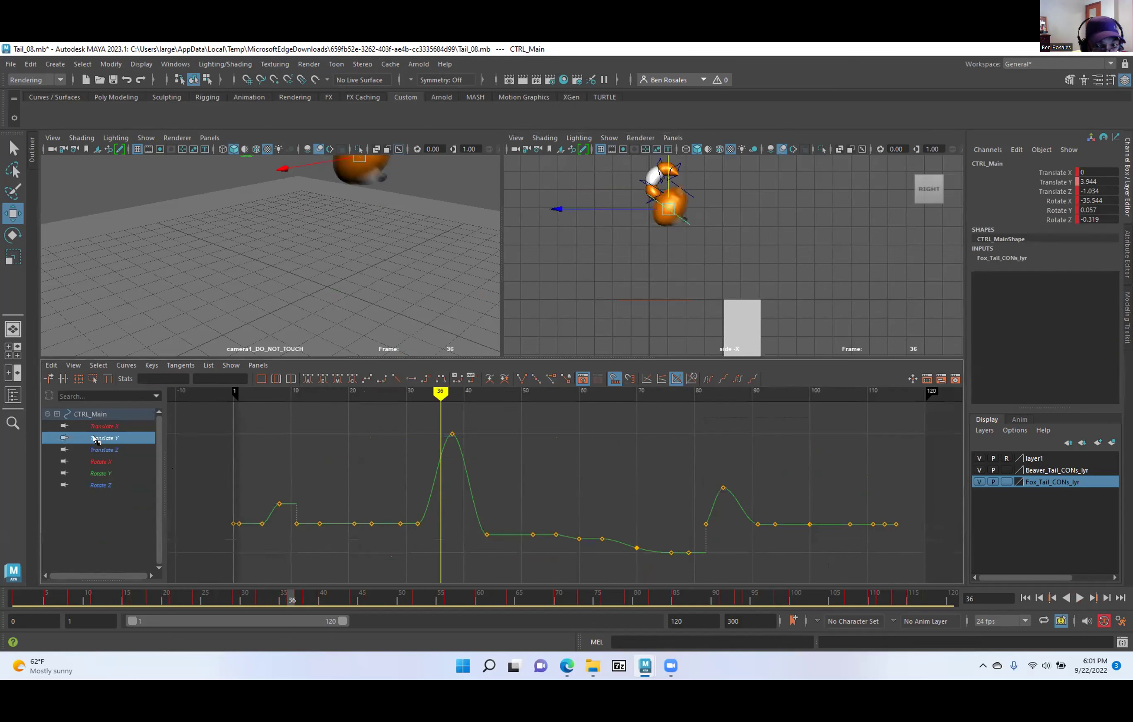
{"action": "key", "text": "f"}
{"action": "right_click_drag", "start_coordinate": [327, 474], "coordinate": [479, 498], "text": "alt"}
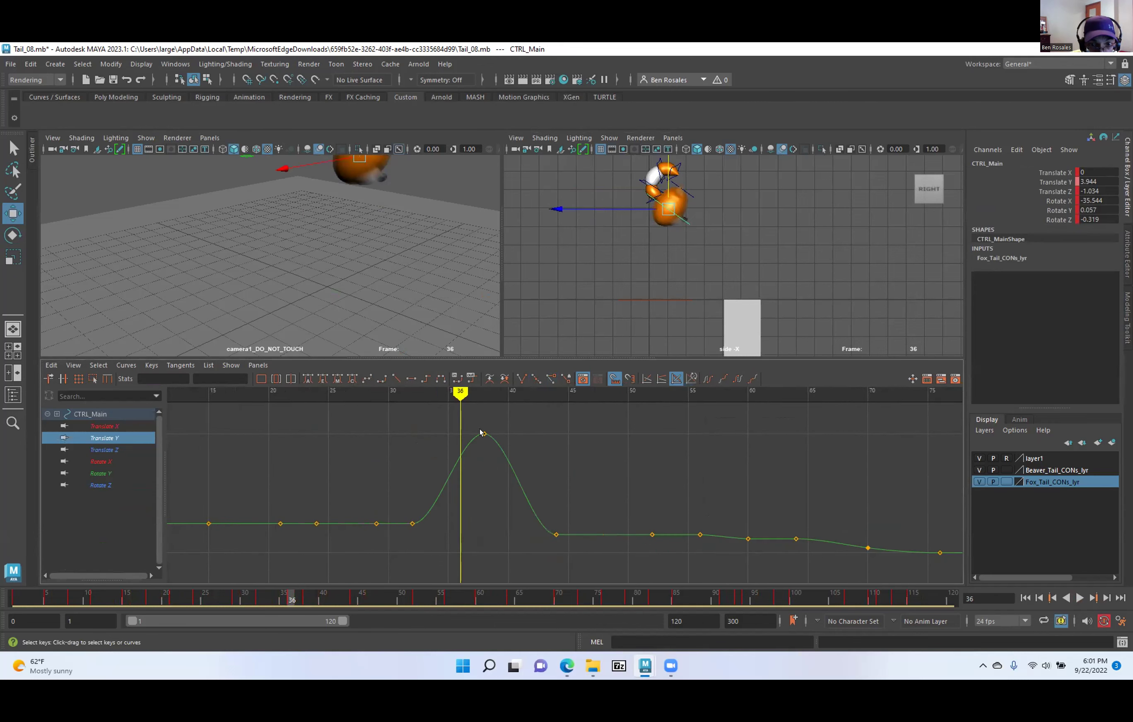
{"action": "mouse_move", "coordinate": [460, 392]}
{"action": "left_mouse_down"}
{"action": "mouse_move", "coordinate": [420, 411]}
{"action": "mouse_move", "coordinate": [556, 431]}
{"action": "left_mouse_up"}
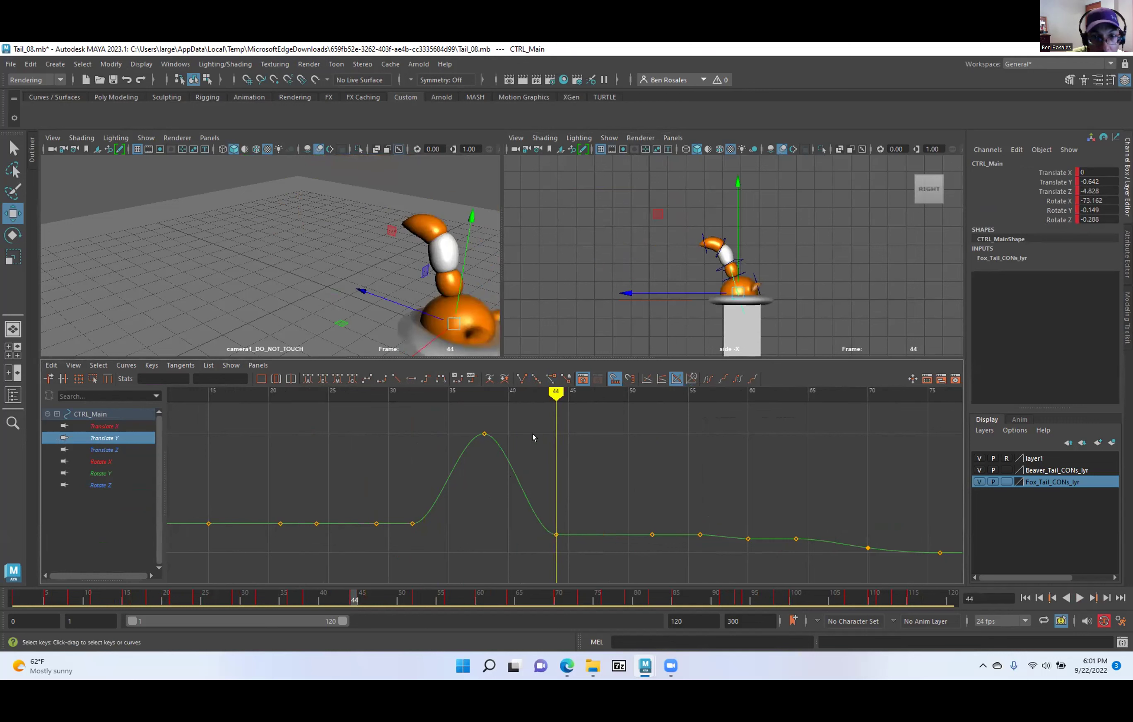
{"action": "left_click_drag", "start_coordinate": [454, 426], "coordinate": [499, 448]}
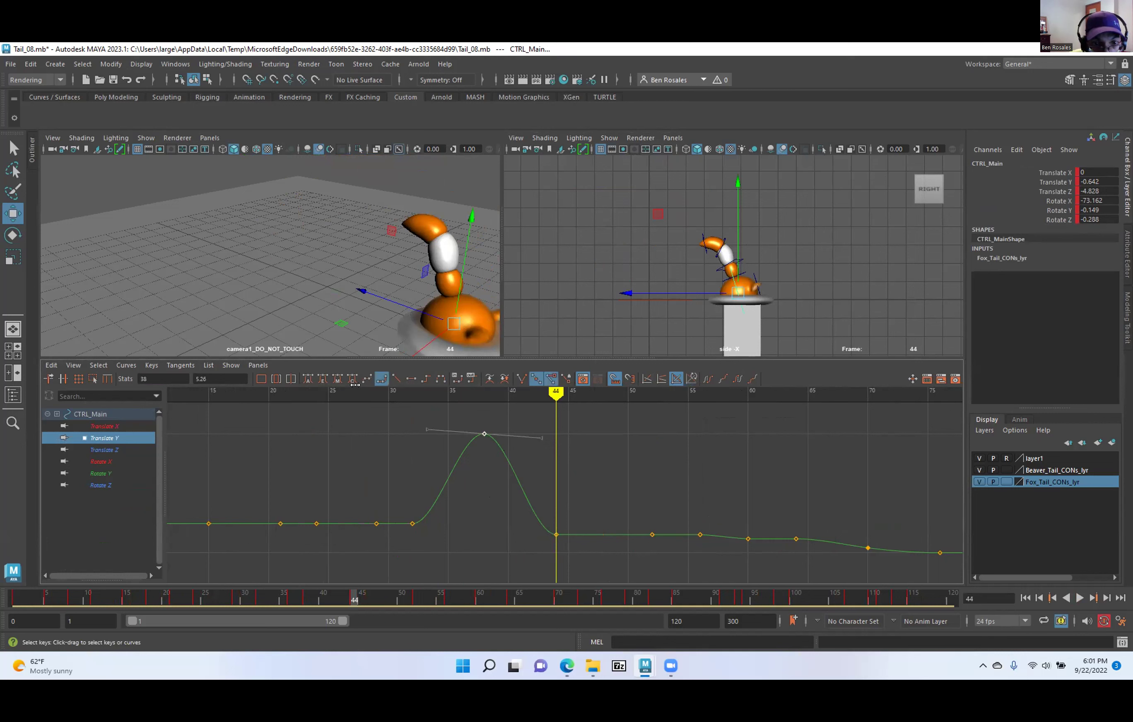
{"action": "left_click", "coordinate": [410, 379]}
{"action": "left_click_drag", "start_coordinate": [399, 509], "coordinate": [557, 560]}
{"action": "left_click", "coordinate": [396, 378]}
Scrub through the whole animation to review the jump timing and the motion around frame 86.
{"action": "mouse_move", "coordinate": [555, 393]}
{"action": "left_mouse_down"}
{"action": "mouse_move", "coordinate": [521, 399]}
{"action": "mouse_move", "coordinate": [549, 409]}
{"action": "mouse_move", "coordinate": [436, 411]}
{"action": "left_mouse_up"}
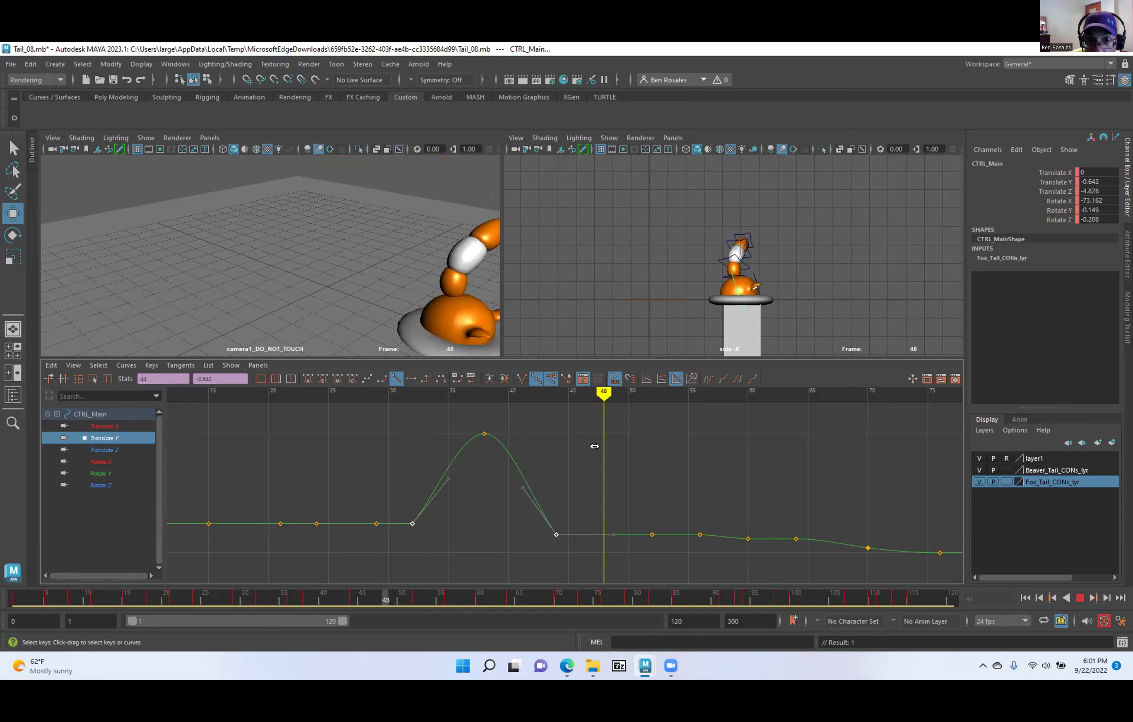
{"action": "mouse_move", "coordinate": [338, 441]}
{"action": "left_mouse_down"}
{"action": "mouse_move", "coordinate": [940, 440]}
{"action": "mouse_move", "coordinate": [476, 431]}
{"action": "mouse_move", "coordinate": [829, 427]}
{"action": "mouse_move", "coordinate": [744, 457]}
{"action": "mouse_move", "coordinate": [756, 457]}
{"action": "left_mouse_up"}
{"action": "right_click_drag", "start_coordinate": [757, 458], "coordinate": [618, 460], "text": "alt"}
{"action": "left_click_drag", "start_coordinate": [656, 401], "coordinate": [588, 401]}
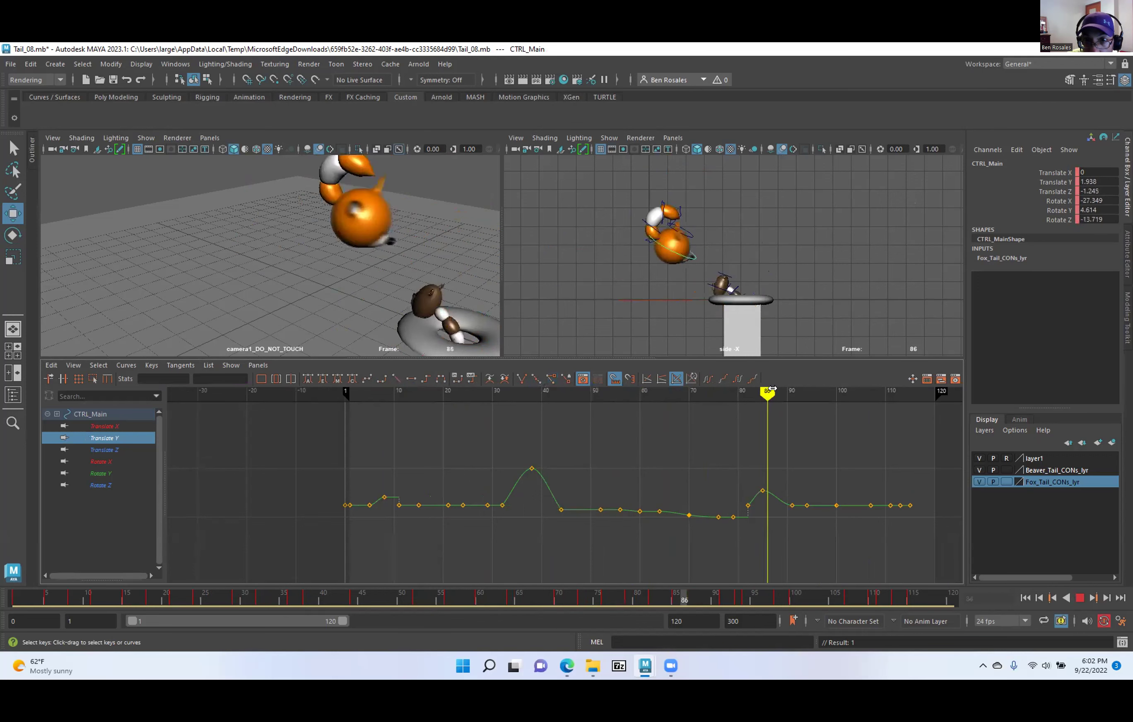
{"action": "mouse_move", "coordinate": [848, 374]}
{"action": "left_mouse_down"}
{"action": "mouse_move", "coordinate": [955, 365]}
{"action": "mouse_move", "coordinate": [742, 392]}
{"action": "left_mouse_up"}
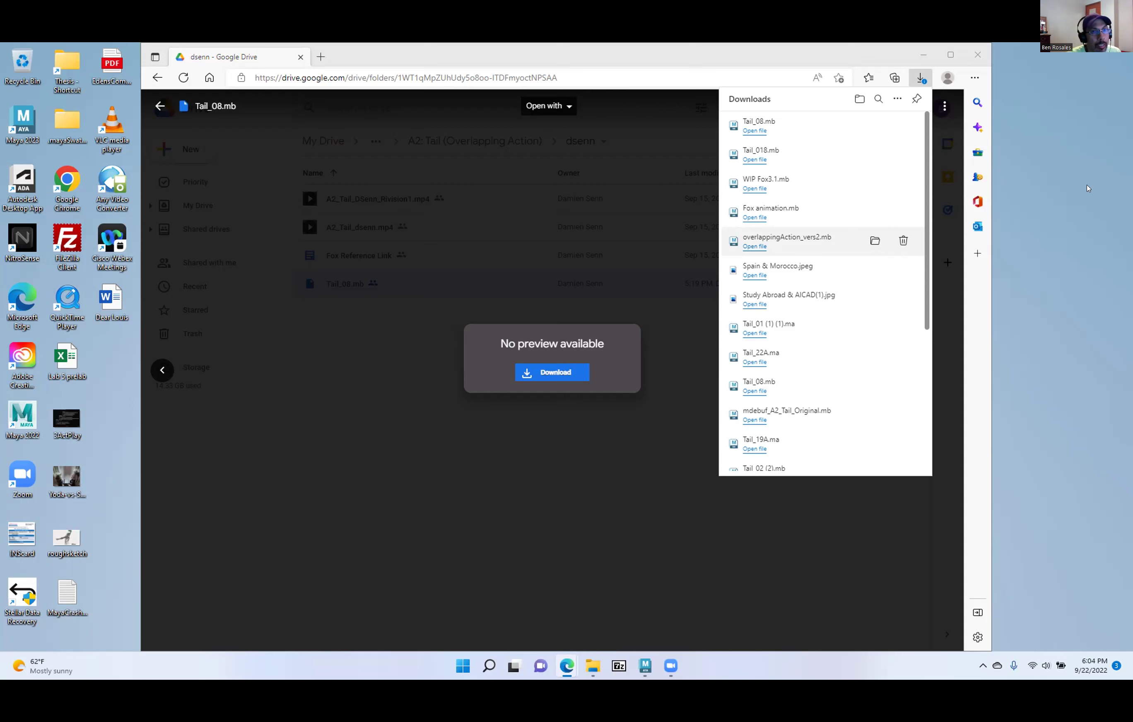
In Google Drive, return to the A2: Tail (Overlapping Action) folder, open another student's folder and download Tail_09.mb.
{"action": "left_click", "coordinate": [158, 106]}
{"action": "left_click", "coordinate": [475, 140]}
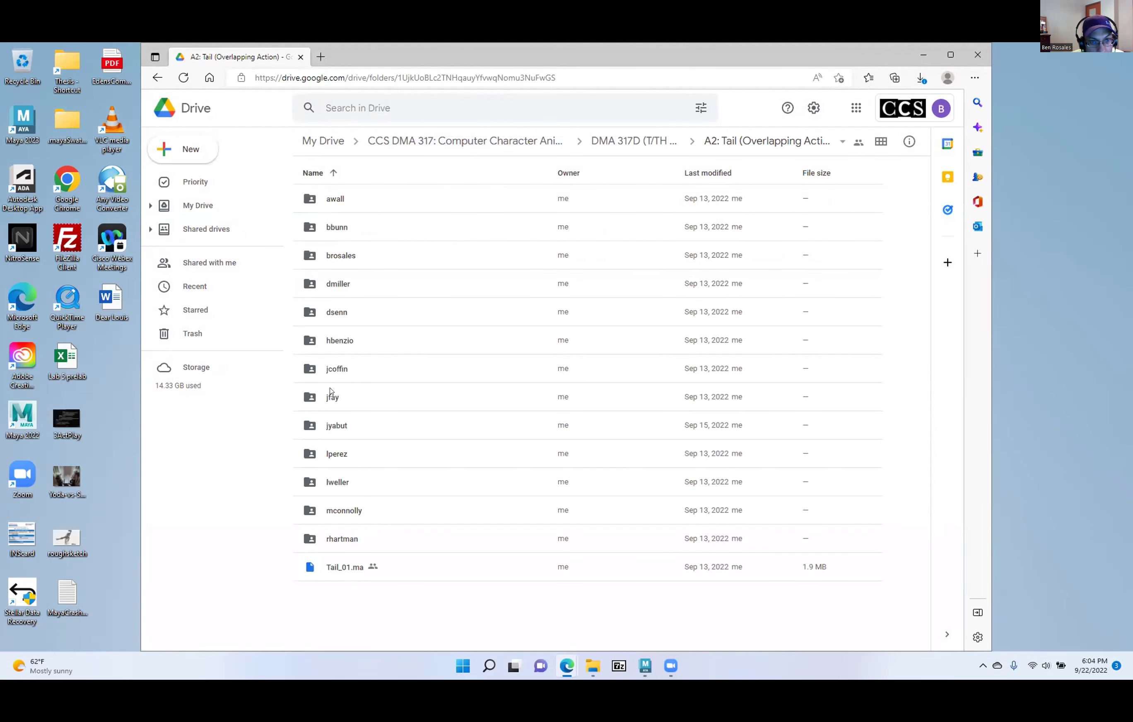
{"action": "double_click", "coordinate": [326, 339]}
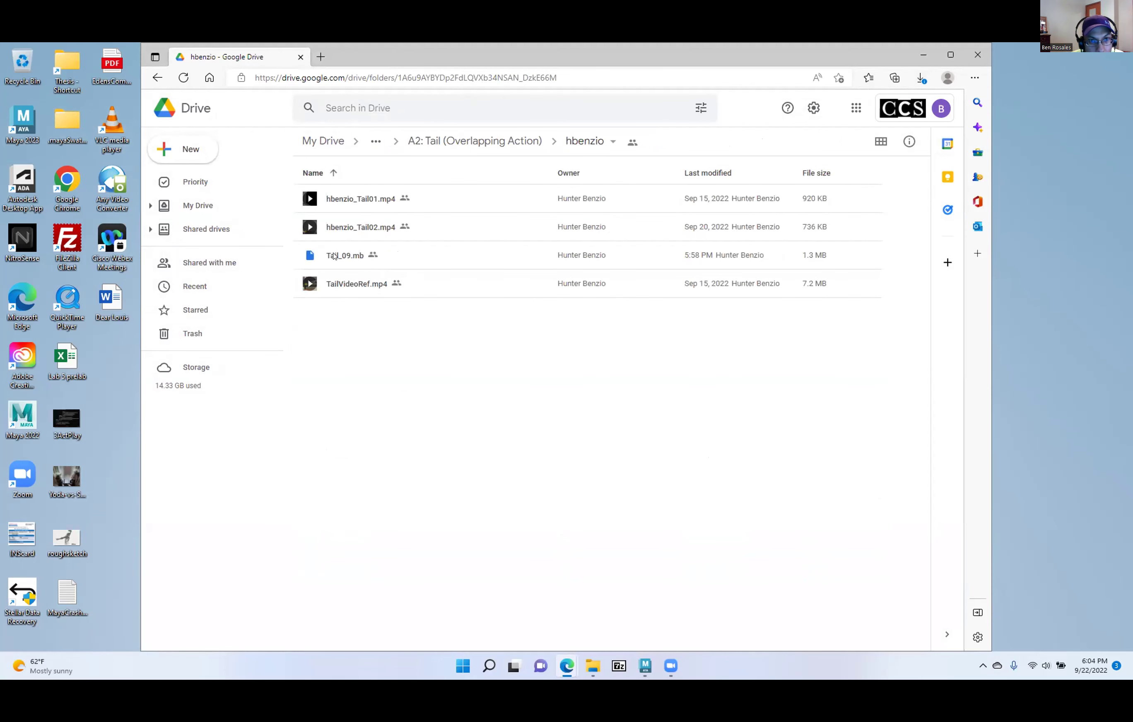
{"action": "left_click", "coordinate": [347, 258]}
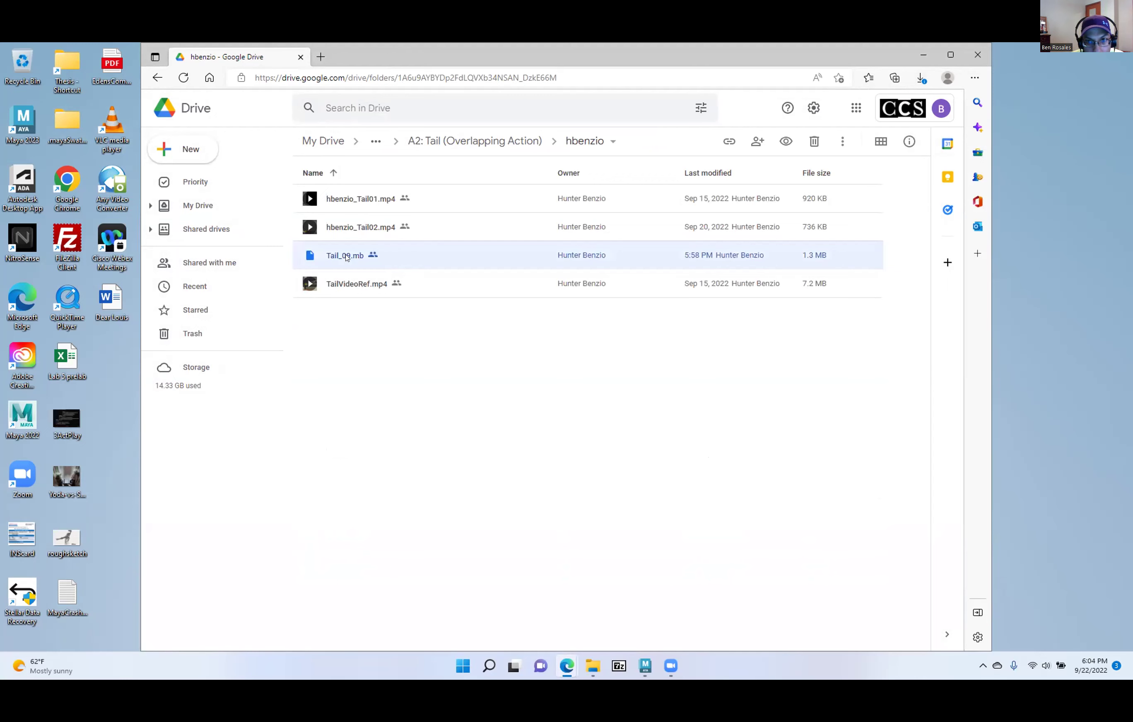
{"action": "double_click", "coordinate": [347, 258]}
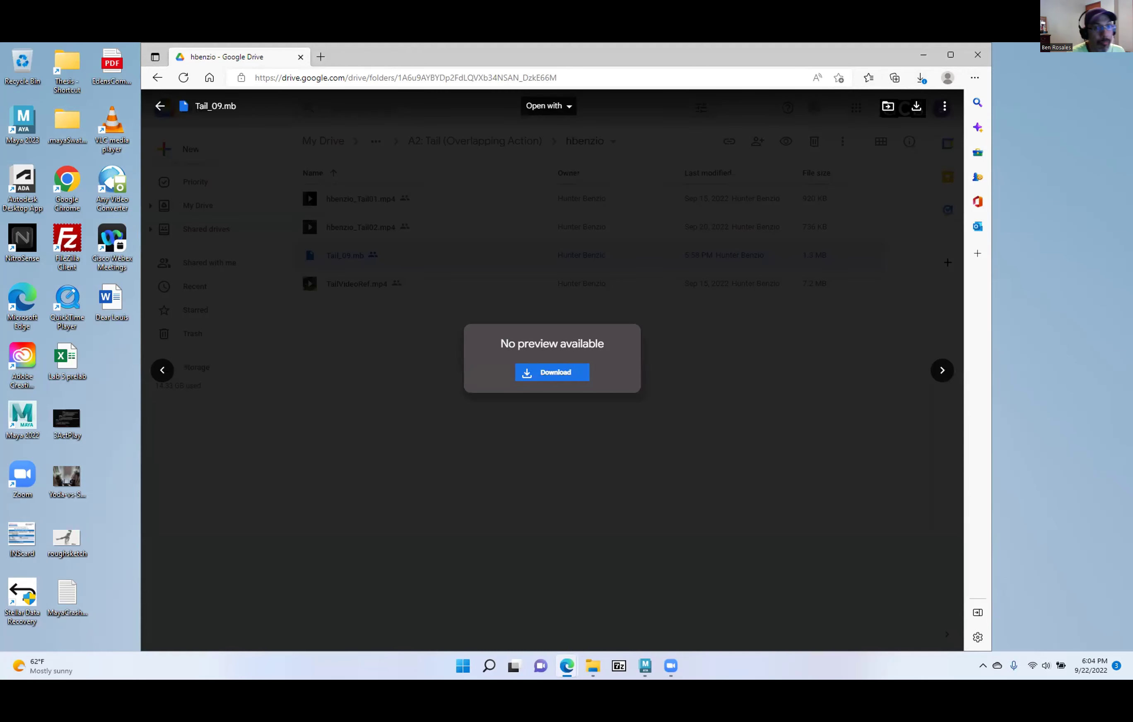
{"action": "left_click", "coordinate": [520, 376]}
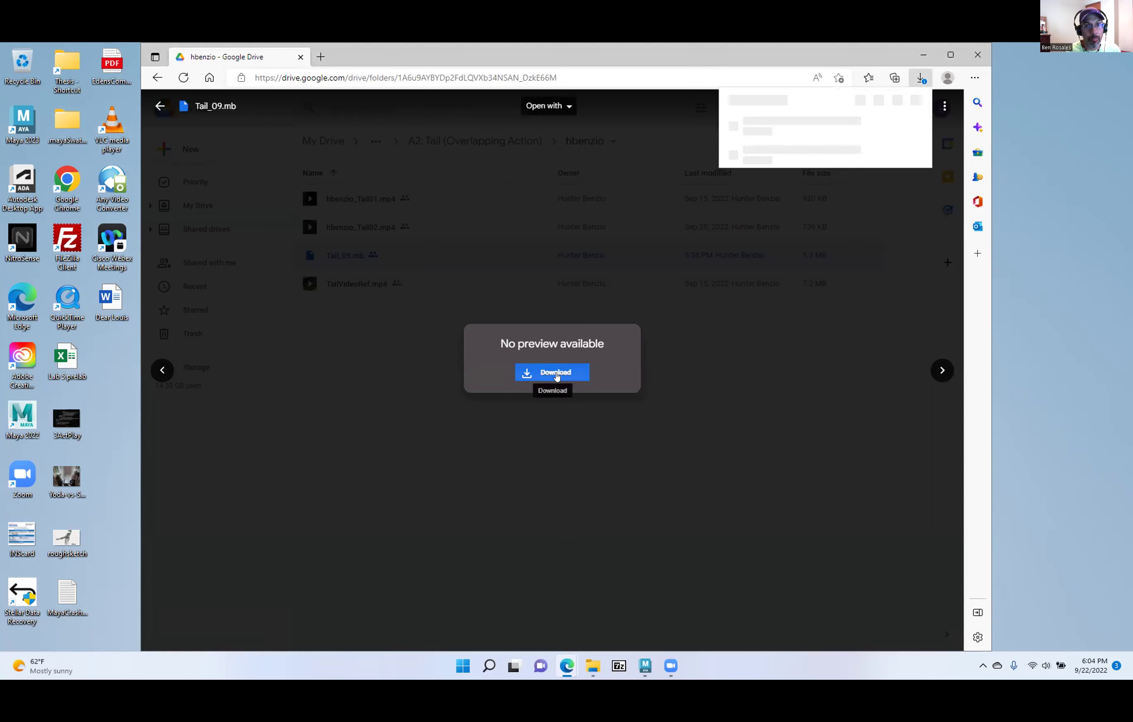
Open the downloaded Tail_09.mb in Maya, show the Outliner and set the side viewport to look through camera1.
{"action": "left_click", "coordinate": [762, 140]}
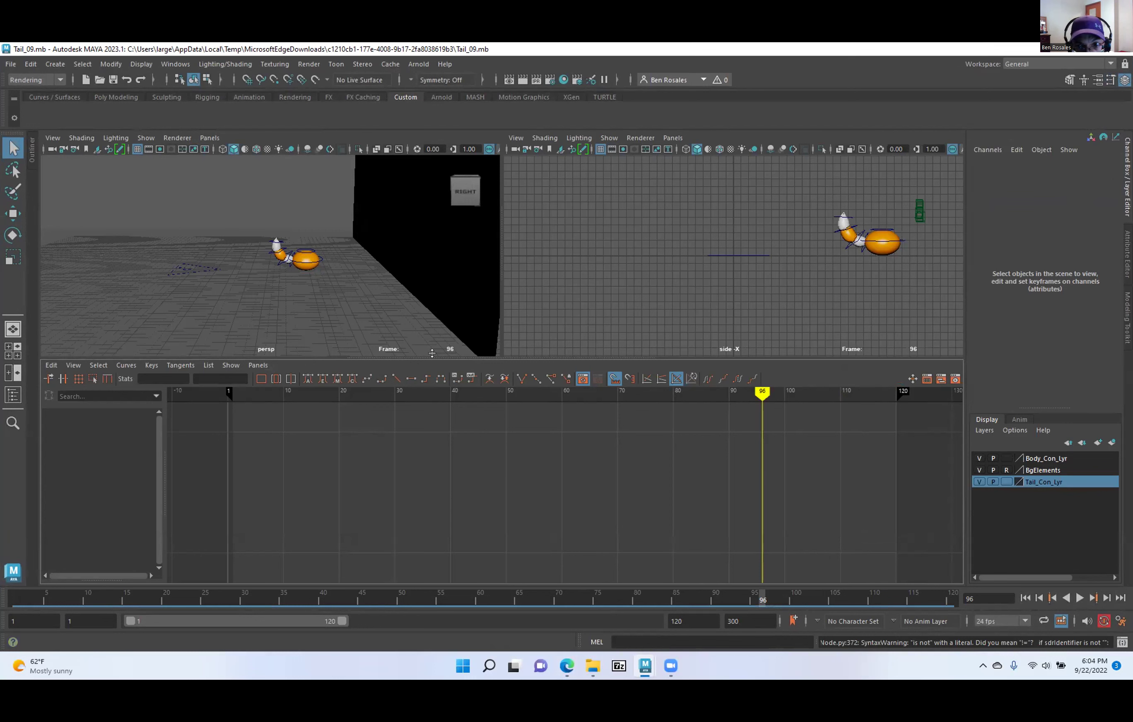
{"action": "left_click", "coordinate": [29, 151]}
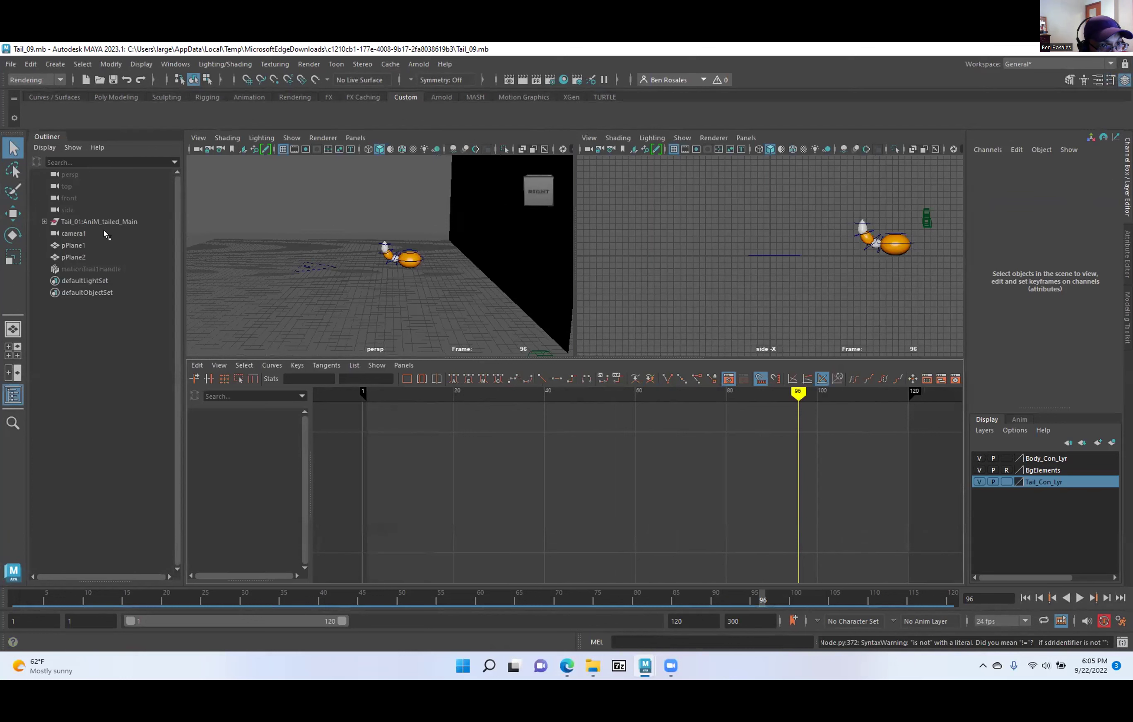
{"action": "left_click", "coordinate": [67, 233]}
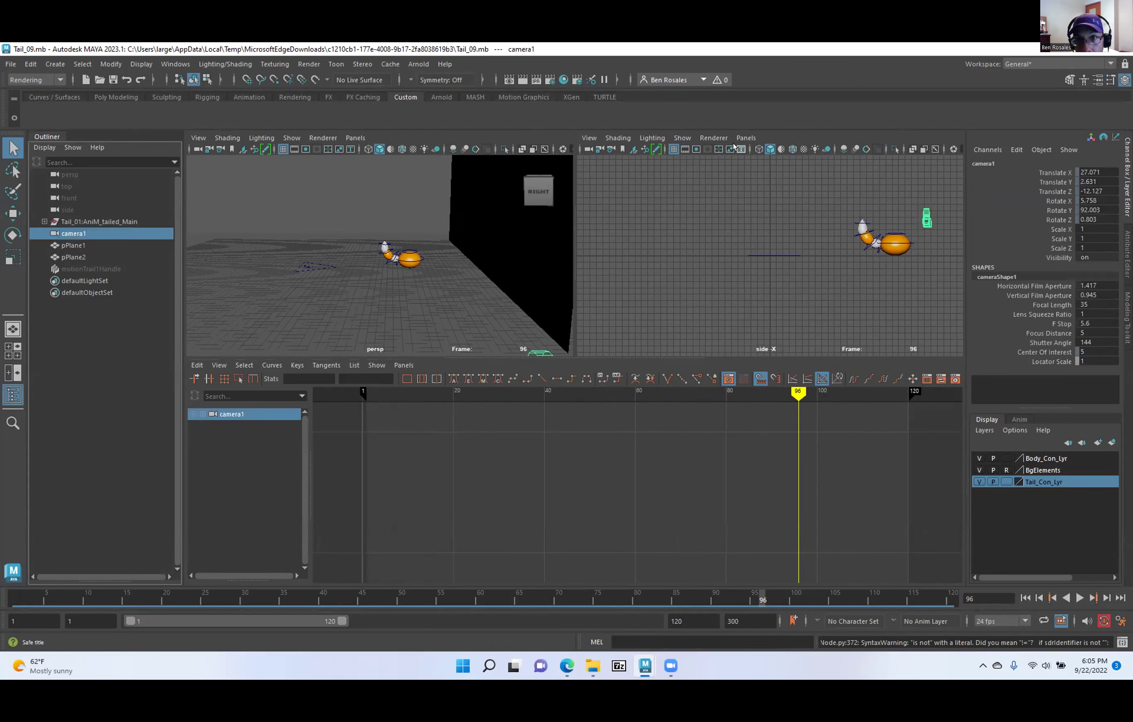
{"action": "left_click", "coordinate": [746, 138]}
{"action": "left_click", "coordinate": [794, 186]}
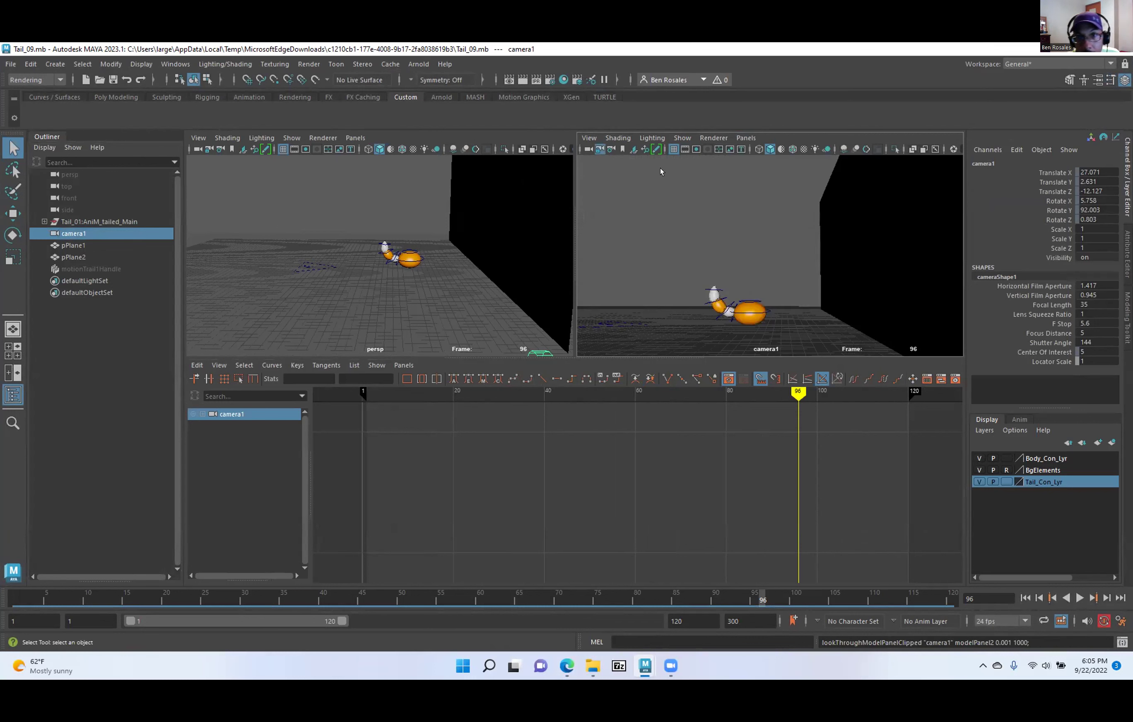
Limit the camera1 view to polygons and NURBS surfaces, and hide the grid.
{"action": "left_click", "coordinate": [681, 138]}
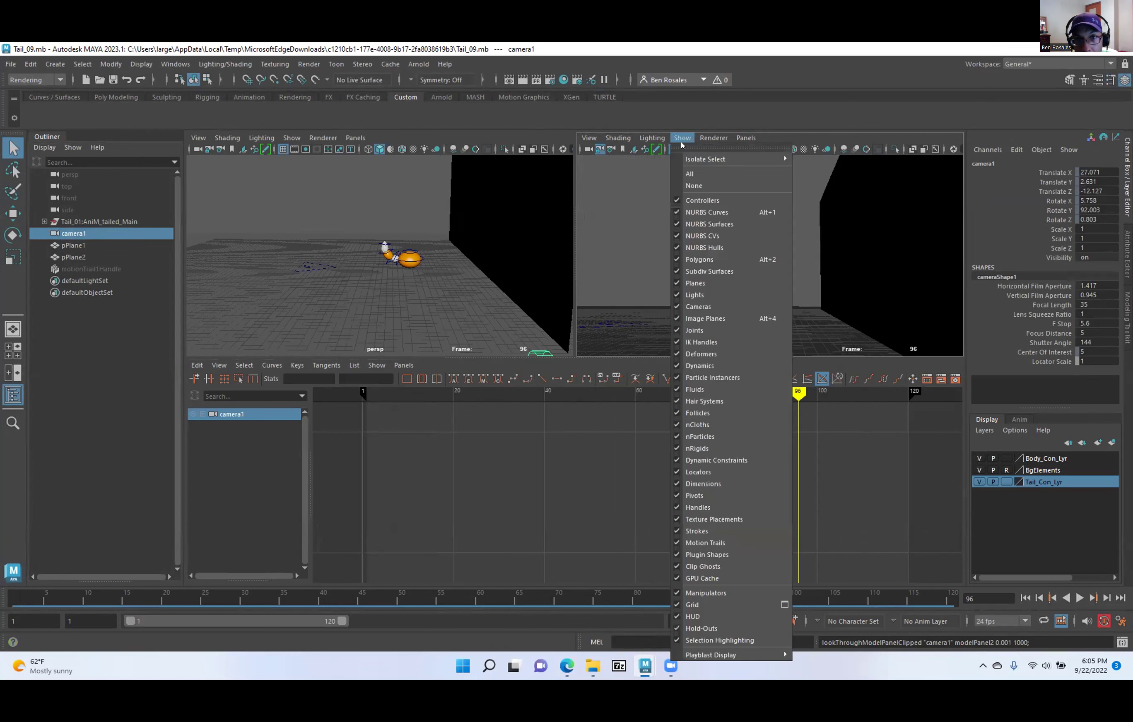
{"action": "left_click", "coordinate": [694, 186]}
{"action": "left_click", "coordinate": [682, 138]}
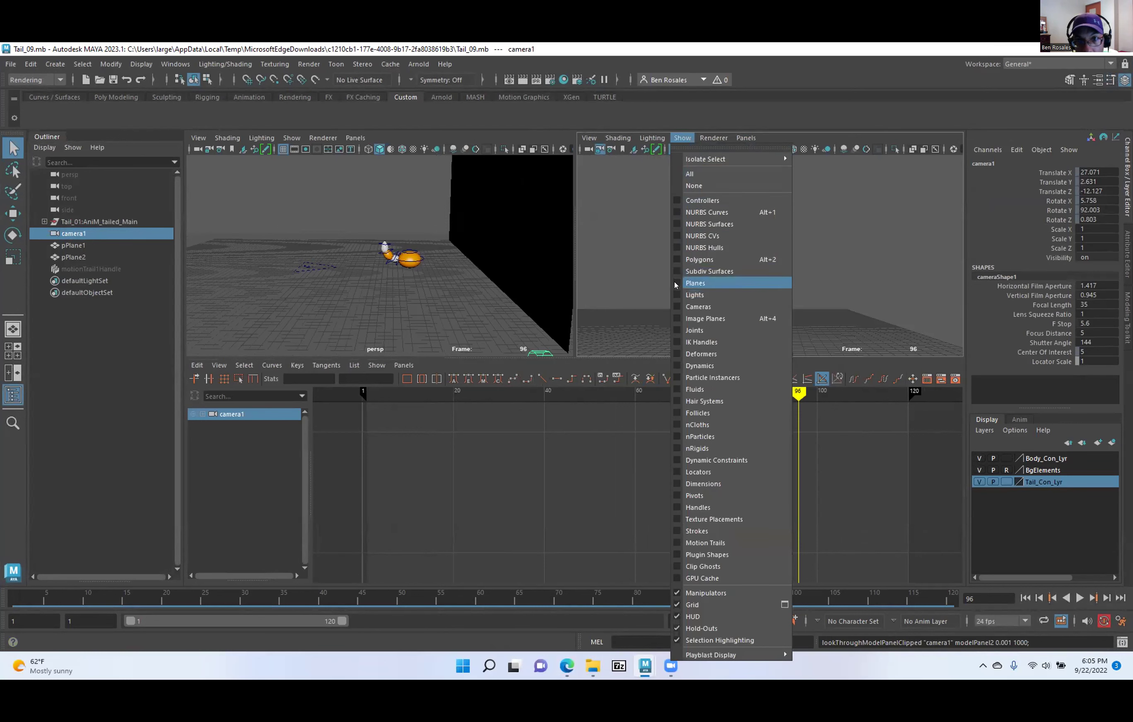
{"action": "left_click", "coordinate": [674, 259]}
{"action": "left_click", "coordinate": [678, 134]}
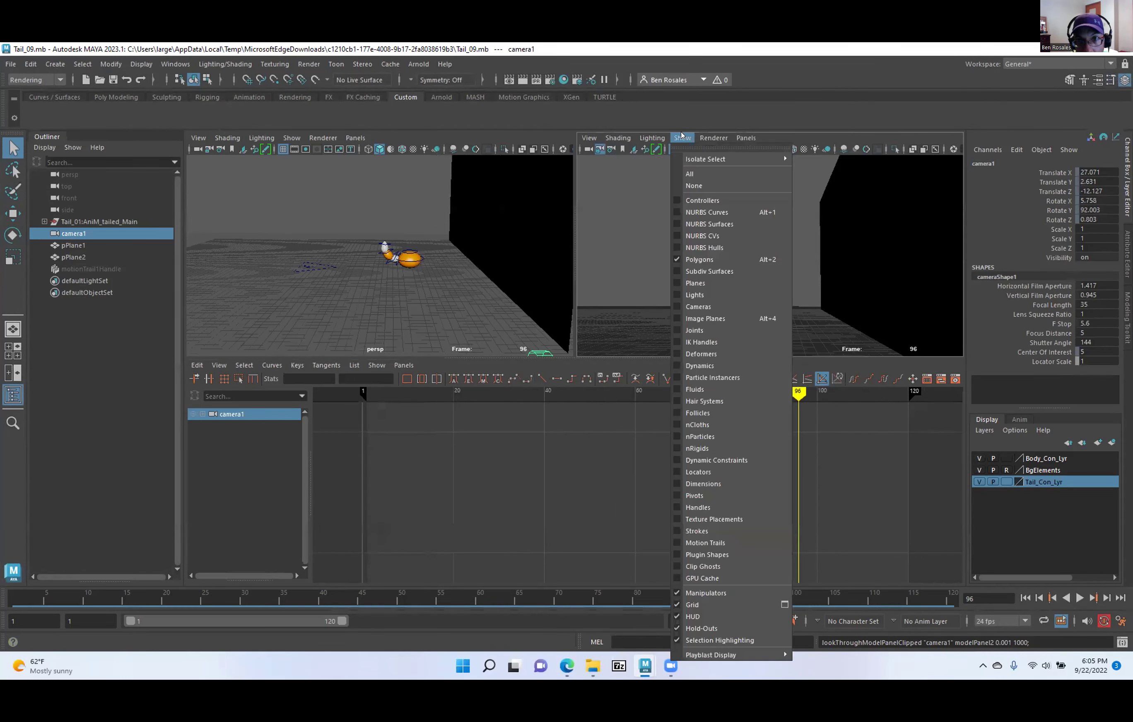
{"action": "left_click", "coordinate": [676, 218]}
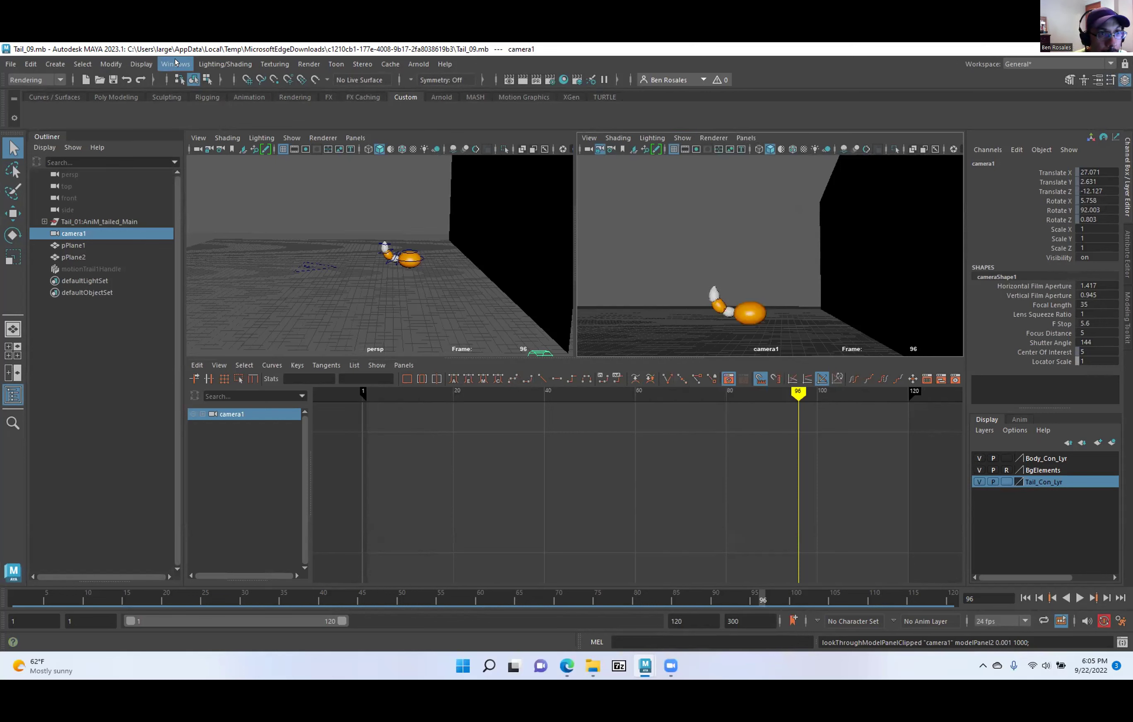
{"action": "left_click", "coordinate": [136, 66]}
{"action": "left_click", "coordinate": [143, 93]}
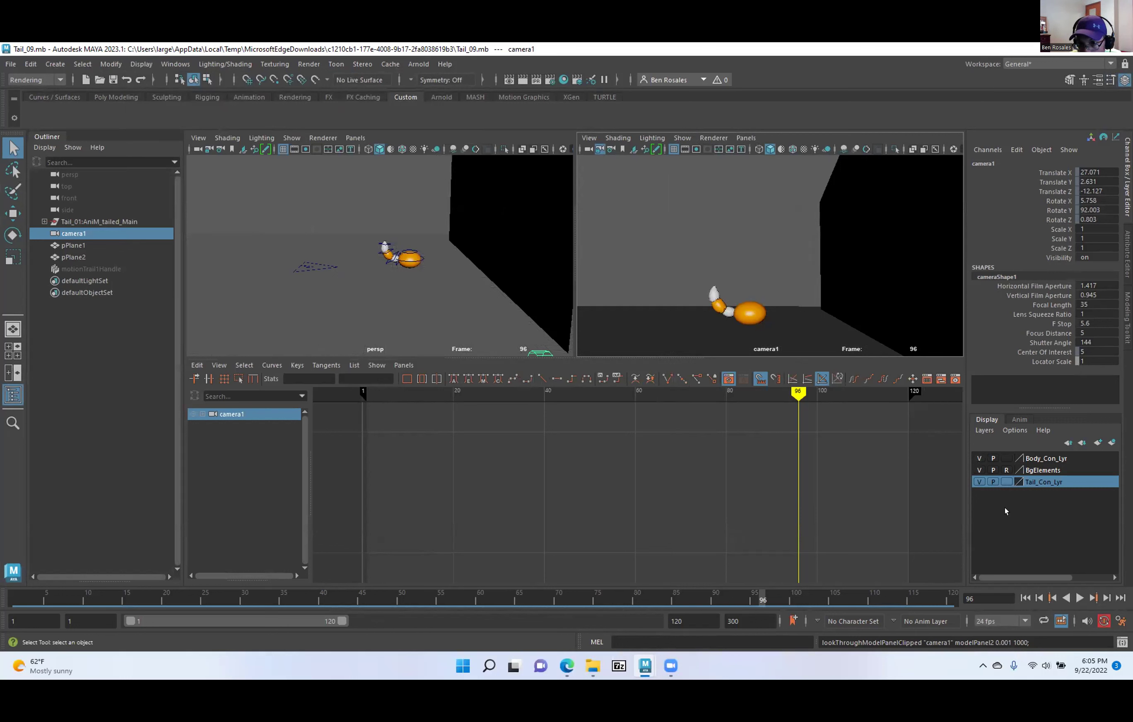
Select all the tail controls belonging to the Tail_Con_Lyr layer.
{"action": "right_click", "coordinate": [1039, 483]}
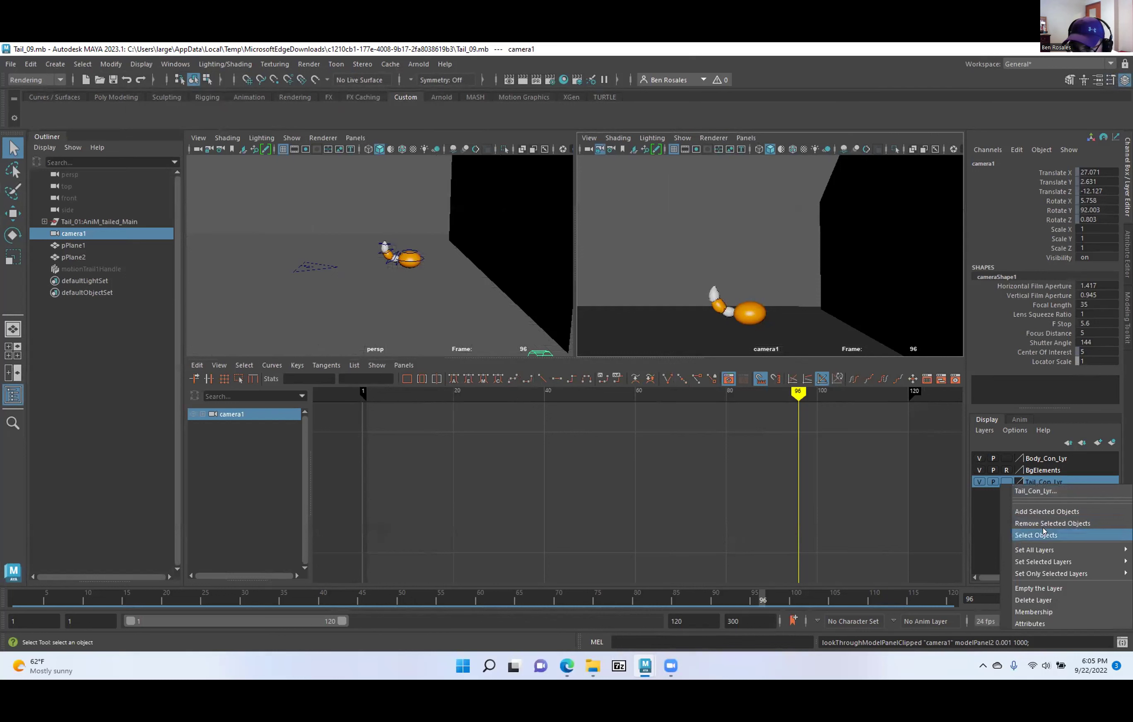
{"action": "left_click", "coordinate": [980, 470]}
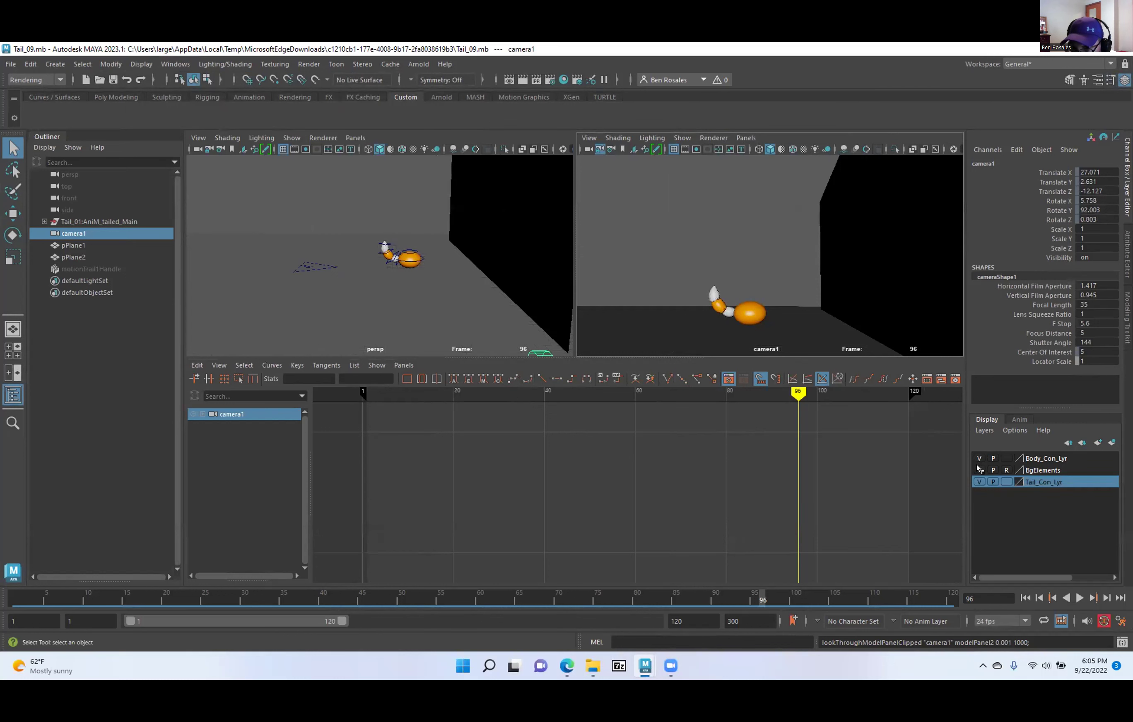
{"action": "right_click", "coordinate": [1047, 481]}
{"action": "left_click", "coordinate": [1041, 532]}
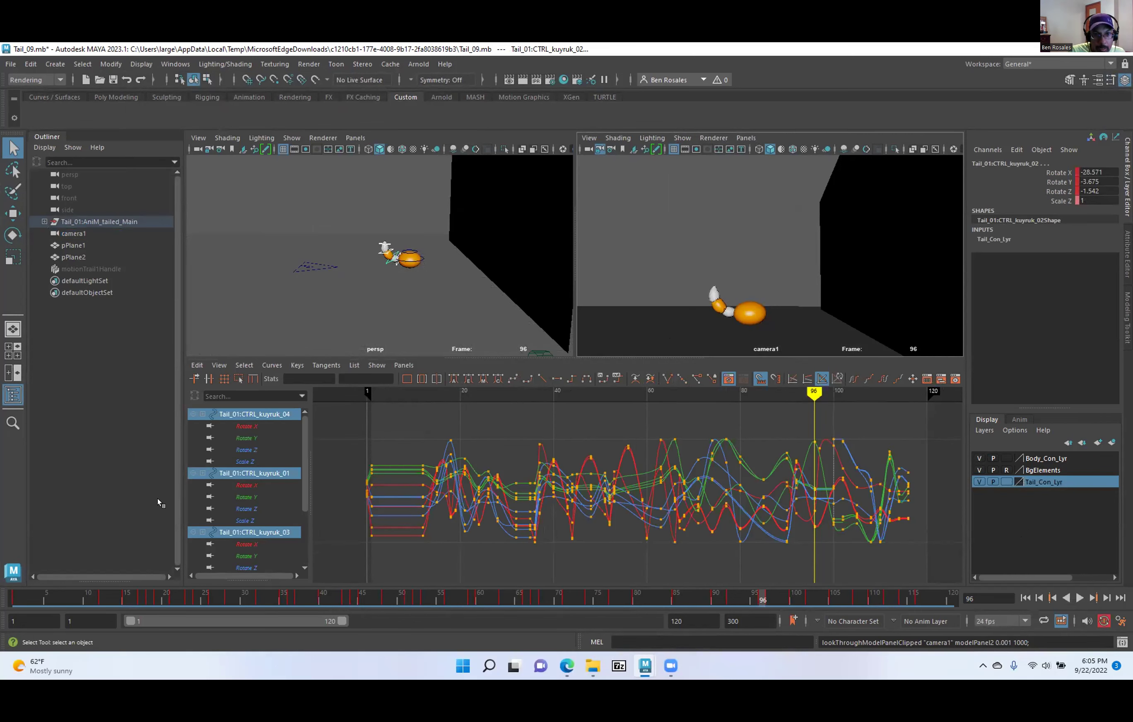
Maximize the camera1 view, hide the Outliner and play the animation from the start to review the tail motion.
{"action": "key", "text": "space"}
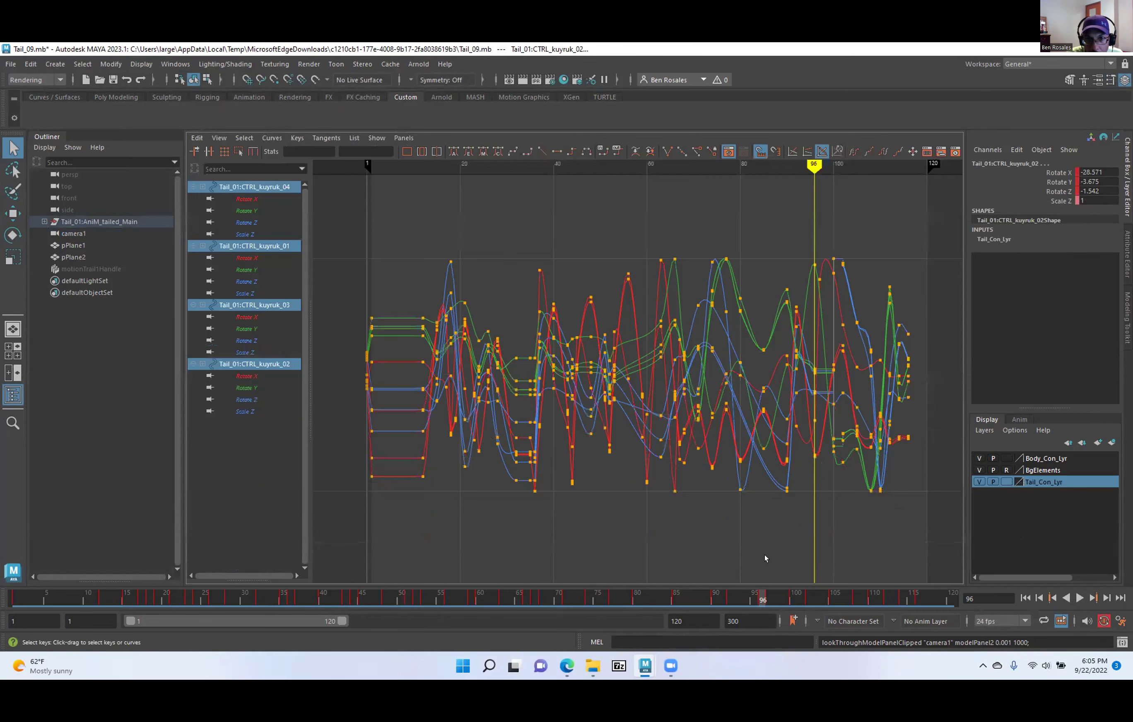
{"action": "key", "text": "space"}
{"action": "key", "text": "space"}
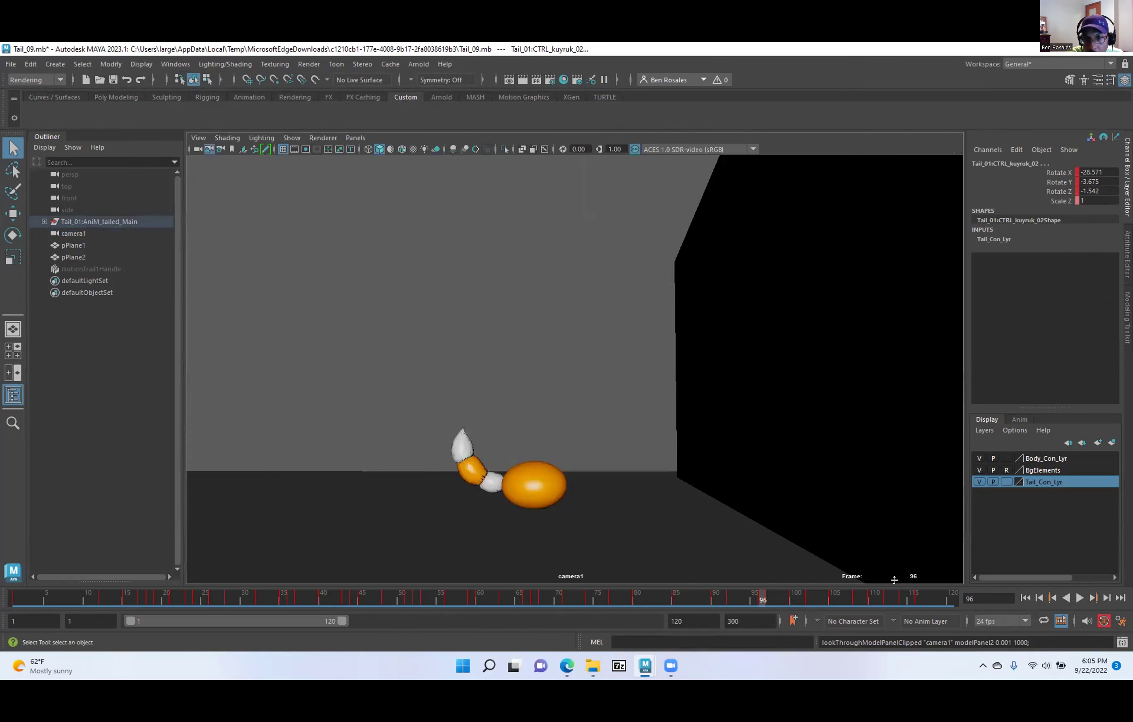
{"action": "left_click", "coordinate": [1025, 599]}
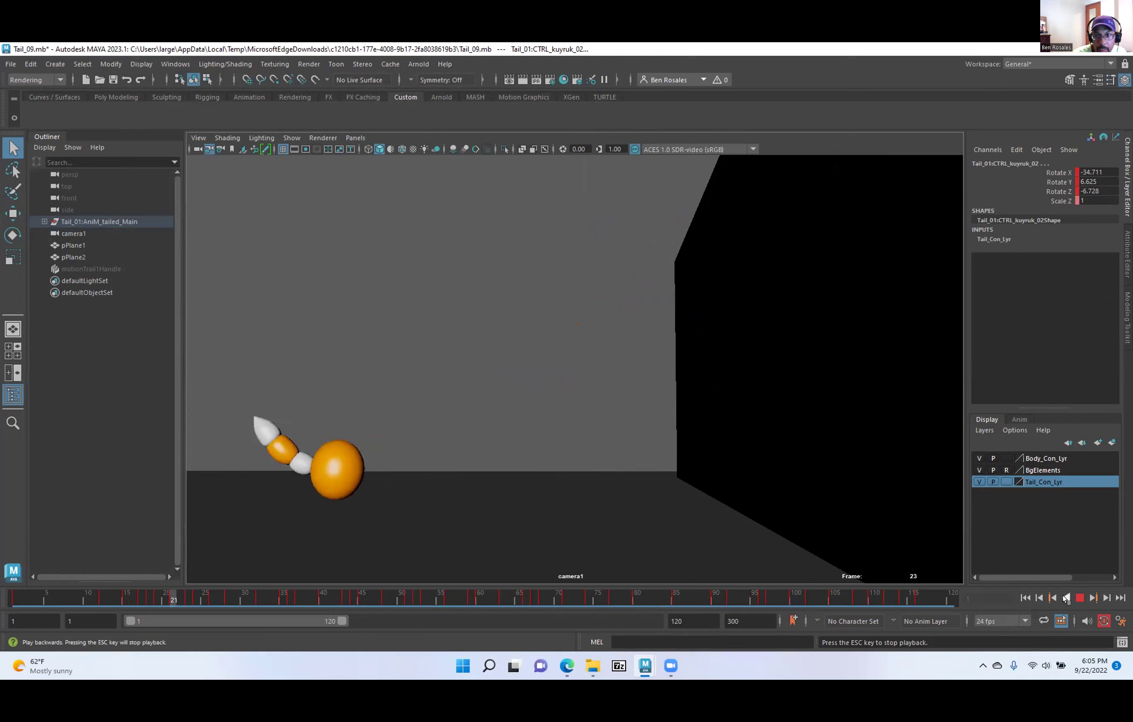
{"action": "left_click", "coordinate": [1075, 598]}
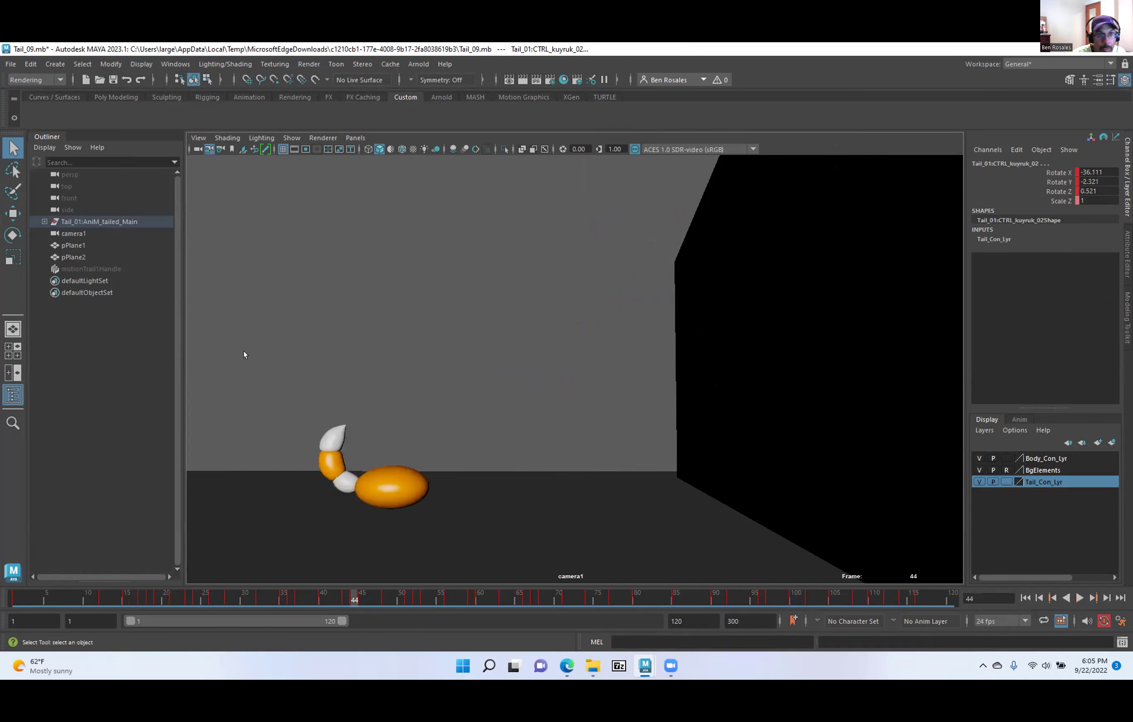
{"action": "left_click", "coordinate": [37, 135]}
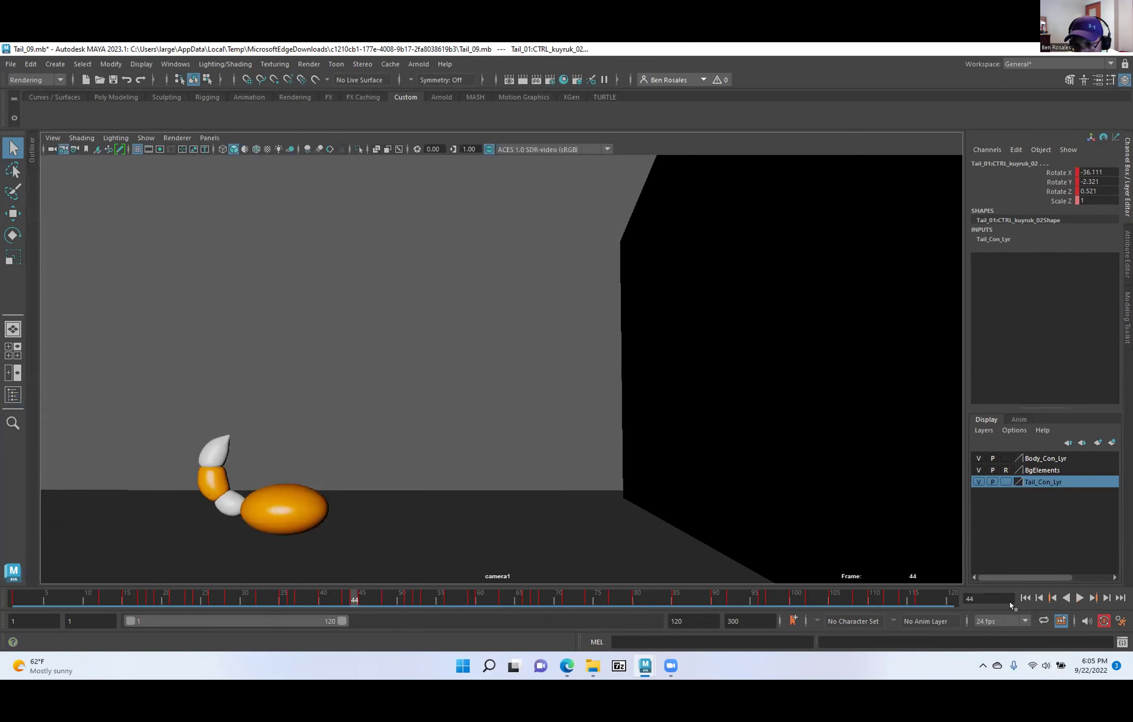
{"action": "left_click", "coordinate": [1025, 598]}
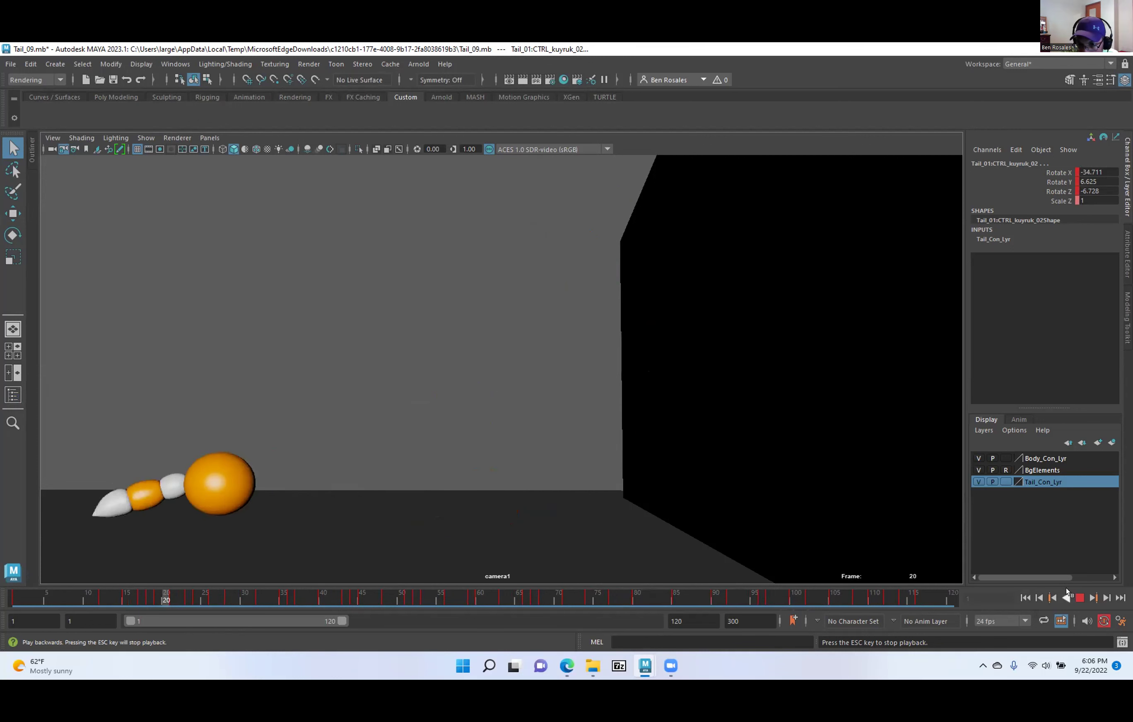
{"action": "left_click", "coordinate": [1079, 598]}
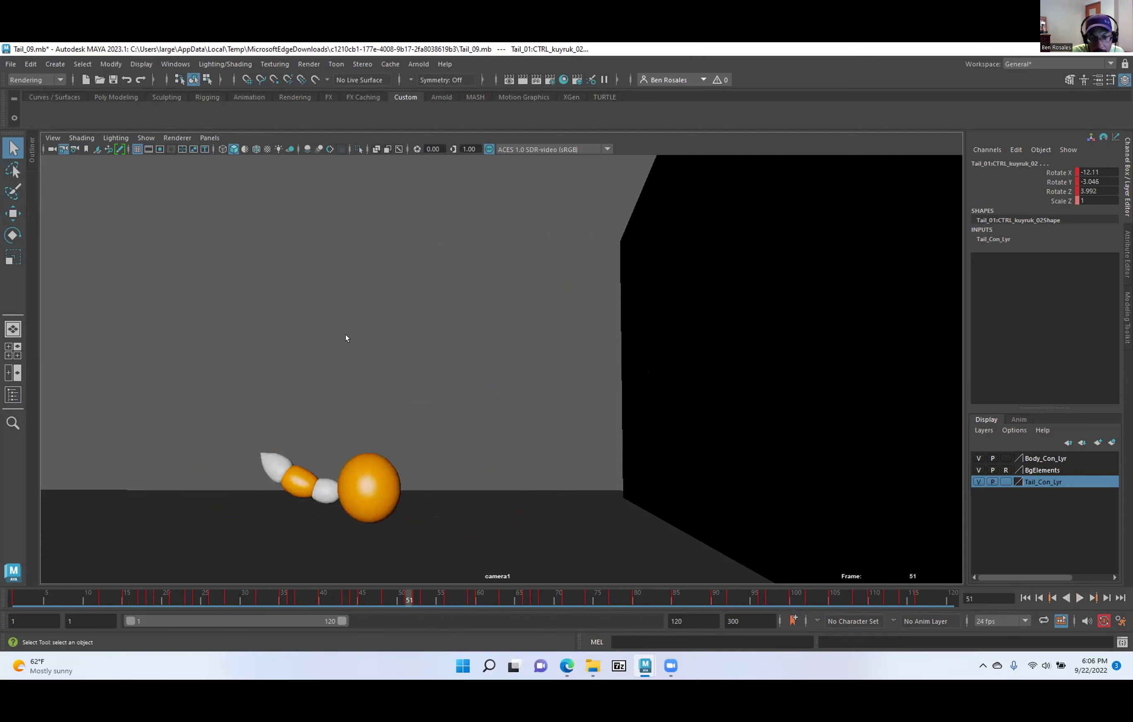
Restore the multi-panel layout and scrub through the opening frames up to frame 16.
{"action": "key", "text": "space"}
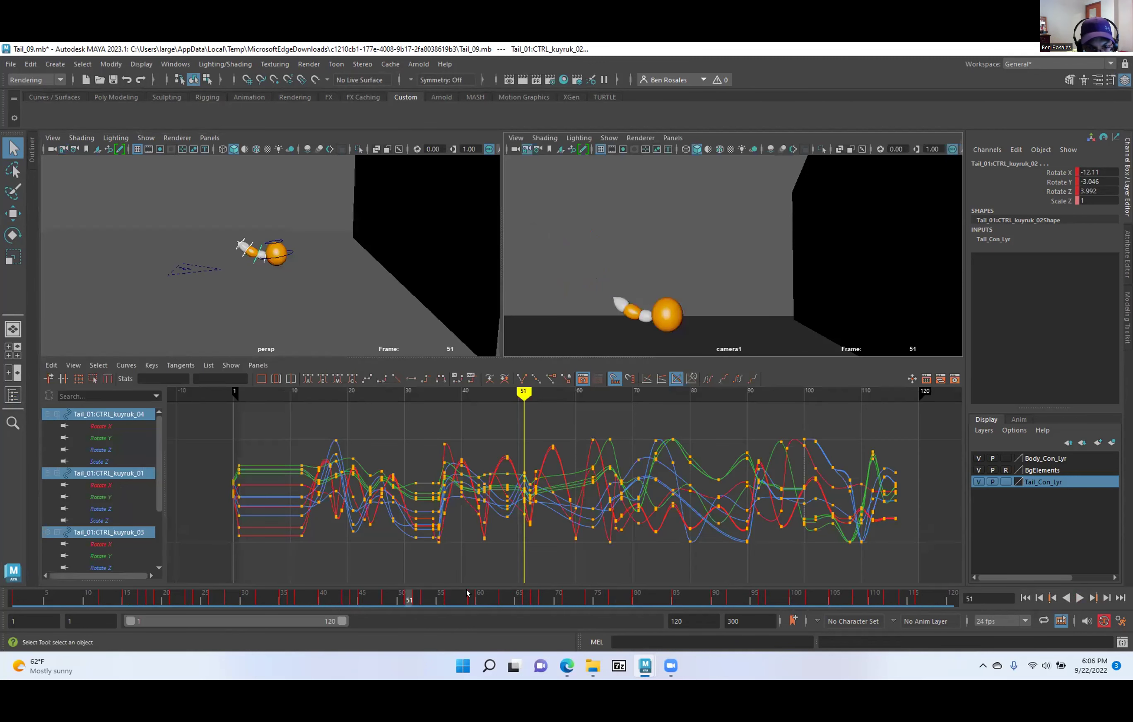
{"action": "left_click_drag", "start_coordinate": [404, 598], "coordinate": [63, 598]}
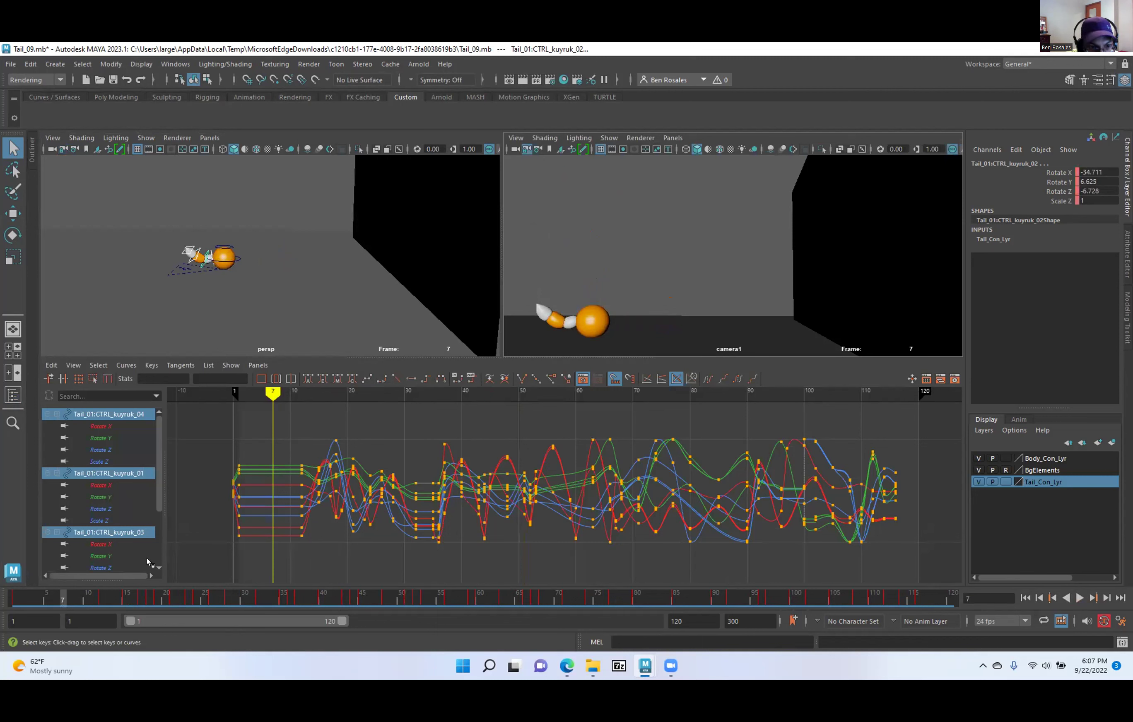
{"action": "left_click_drag", "start_coordinate": [19, 599], "coordinate": [130, 604]}
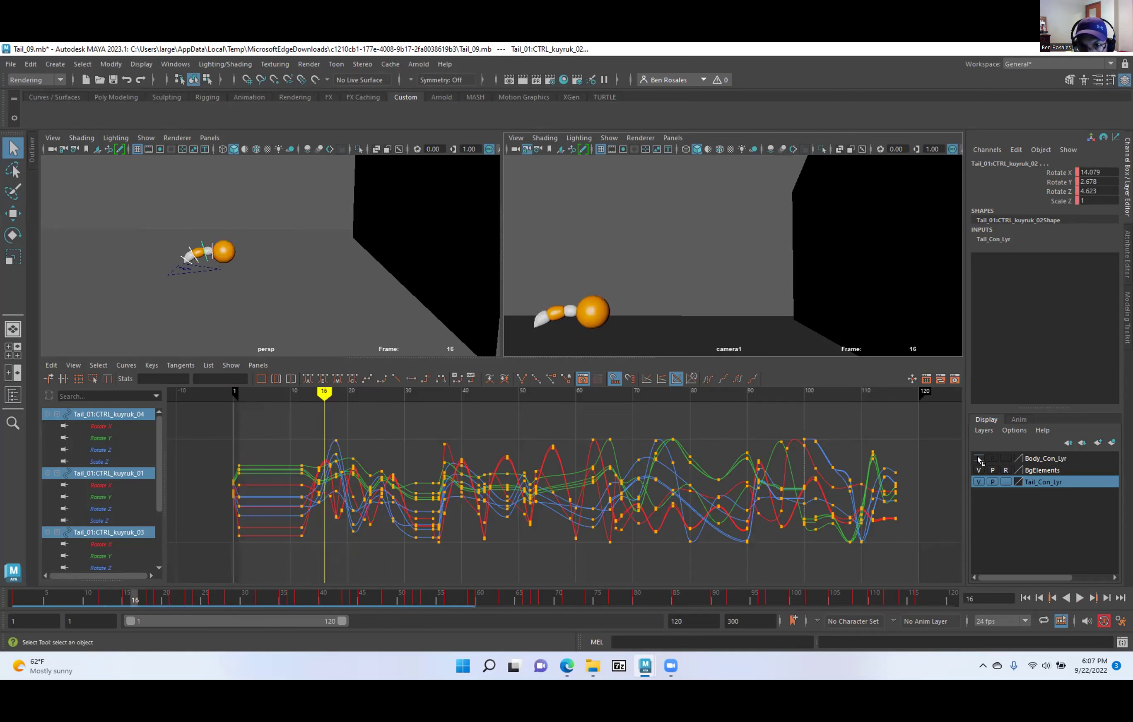
Select all the controls in the Body_Con_Lyr layer and go back to the key at frame 12.
{"action": "right_click", "coordinate": [1038, 459]}
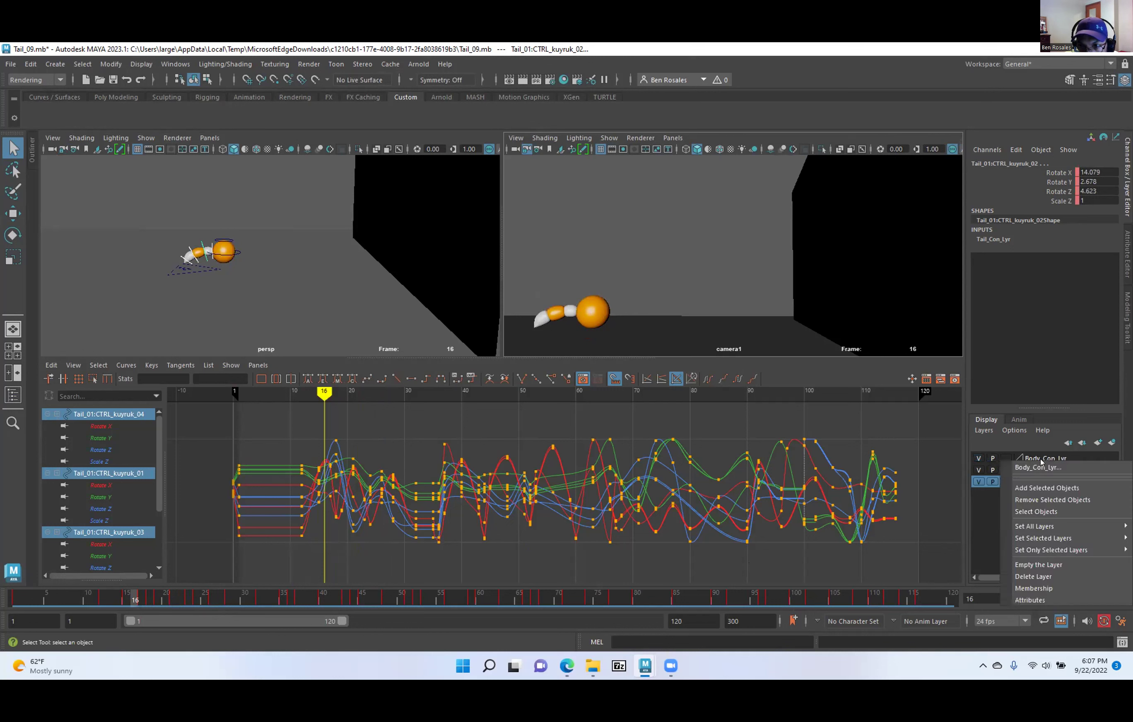
{"action": "left_click", "coordinate": [1034, 500]}
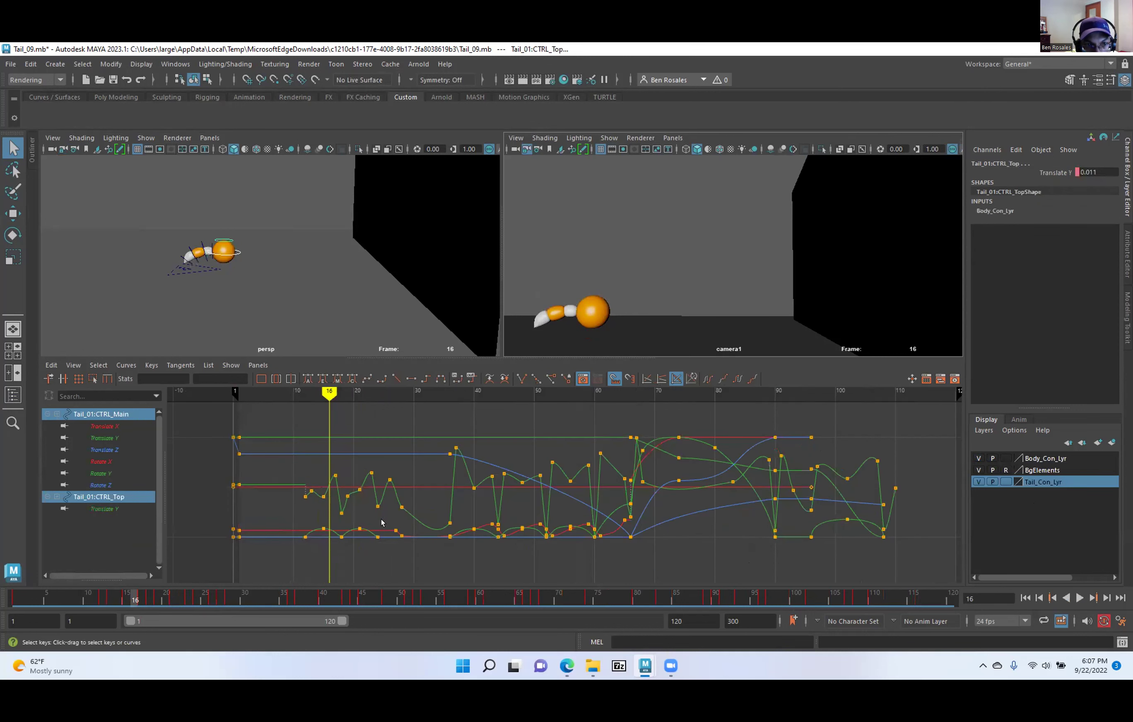
{"action": "right_click_drag", "start_coordinate": [185, 300], "coordinate": [297, 327], "text": "alt"}
{"action": "left_click_drag", "start_coordinate": [204, 310], "coordinate": [260, 278], "text": "alt"}
{"action": "middle_click_drag", "start_coordinate": [261, 278], "coordinate": [273, 312], "text": "alt"}
{"action": "left_click_drag", "start_coordinate": [275, 314], "coordinate": [220, 294], "text": "alt"}
{"action": "middle_click_drag", "start_coordinate": [220, 293], "coordinate": [226, 224], "text": "alt"}
{"action": "key", "text": "comma"}
{"action": "key", "text": "comma"}
{"action": "key", "text": "comma"}
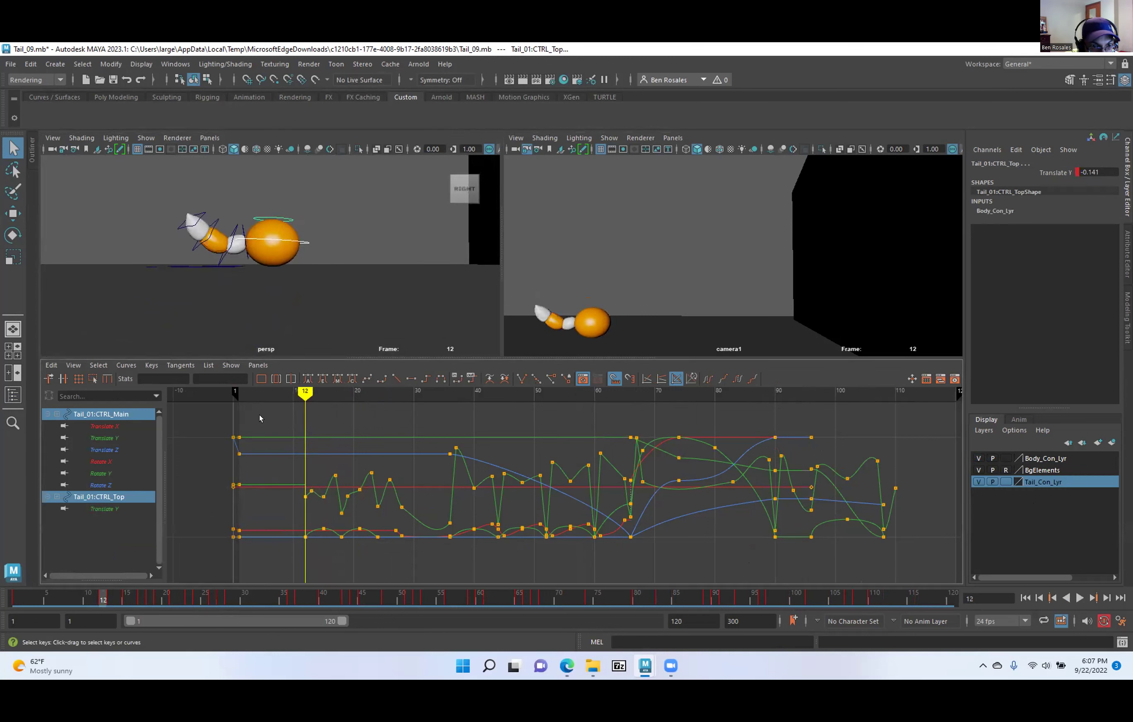
Switch the perspective viewport to the side view and frame the fox ball and tail closely.
{"action": "key", "text": "space"}
{"action": "left_click_drag", "start_coordinate": [286, 238], "coordinate": [341, 239]}
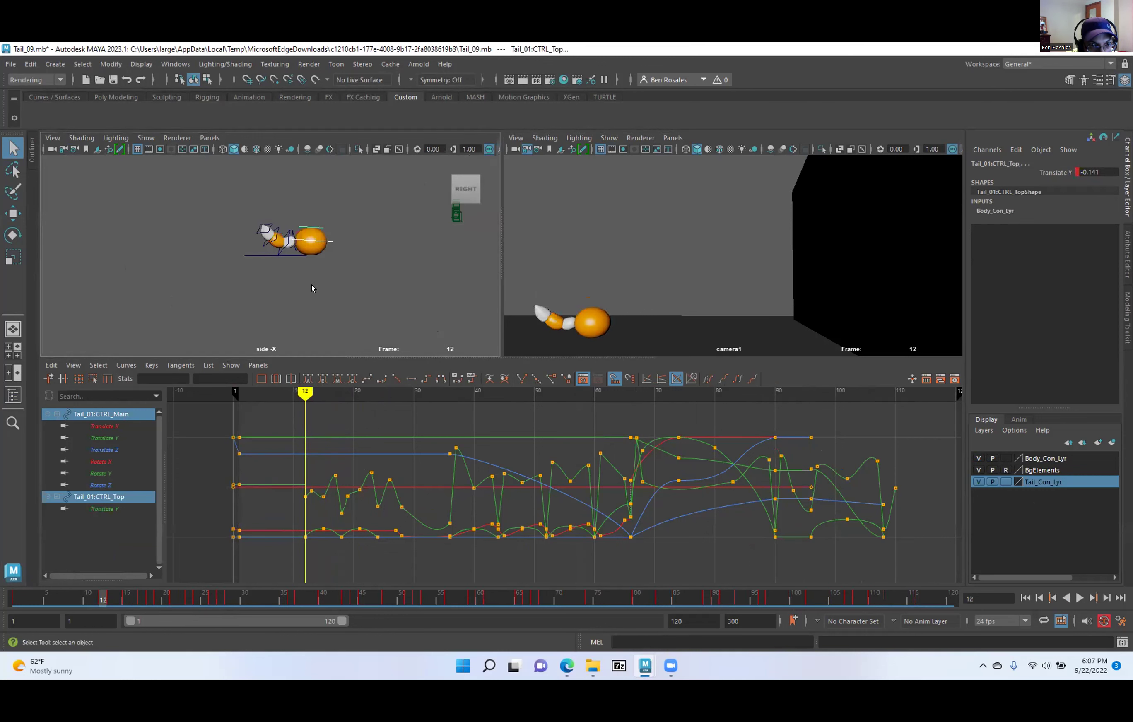
{"action": "right_click_drag", "start_coordinate": [276, 287], "coordinate": [342, 326], "text": "alt"}
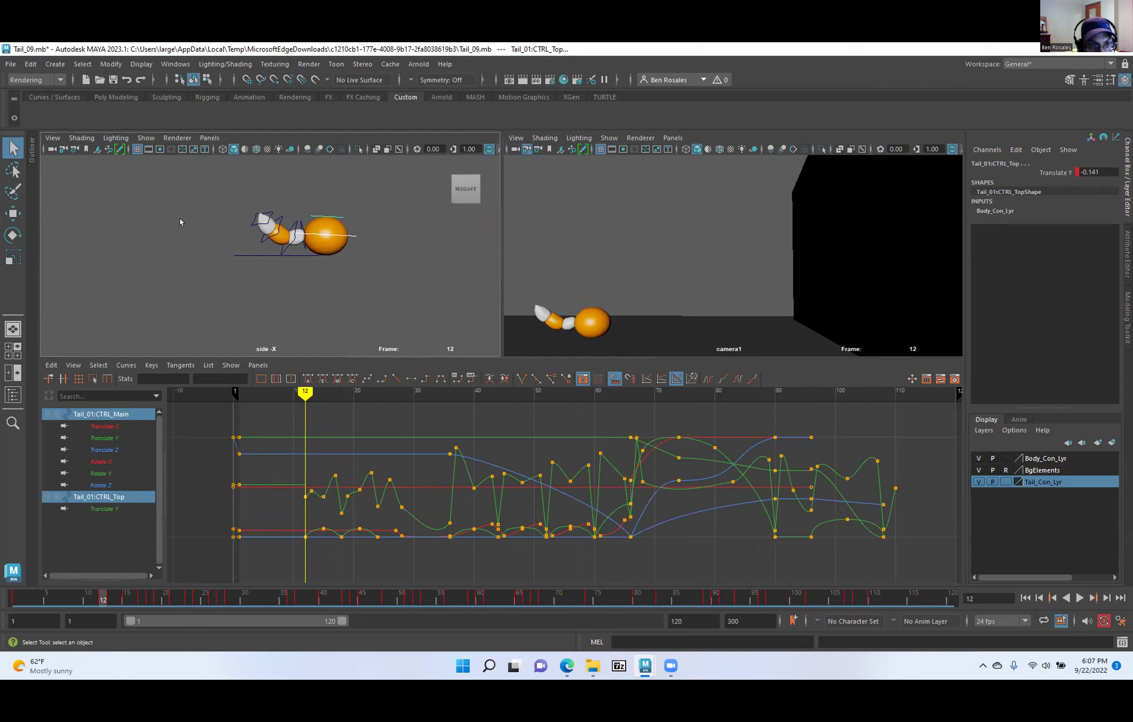
{"action": "left_click", "coordinate": [225, 307]}
{"action": "left_click_drag", "start_coordinate": [244, 265], "coordinate": [249, 270]}
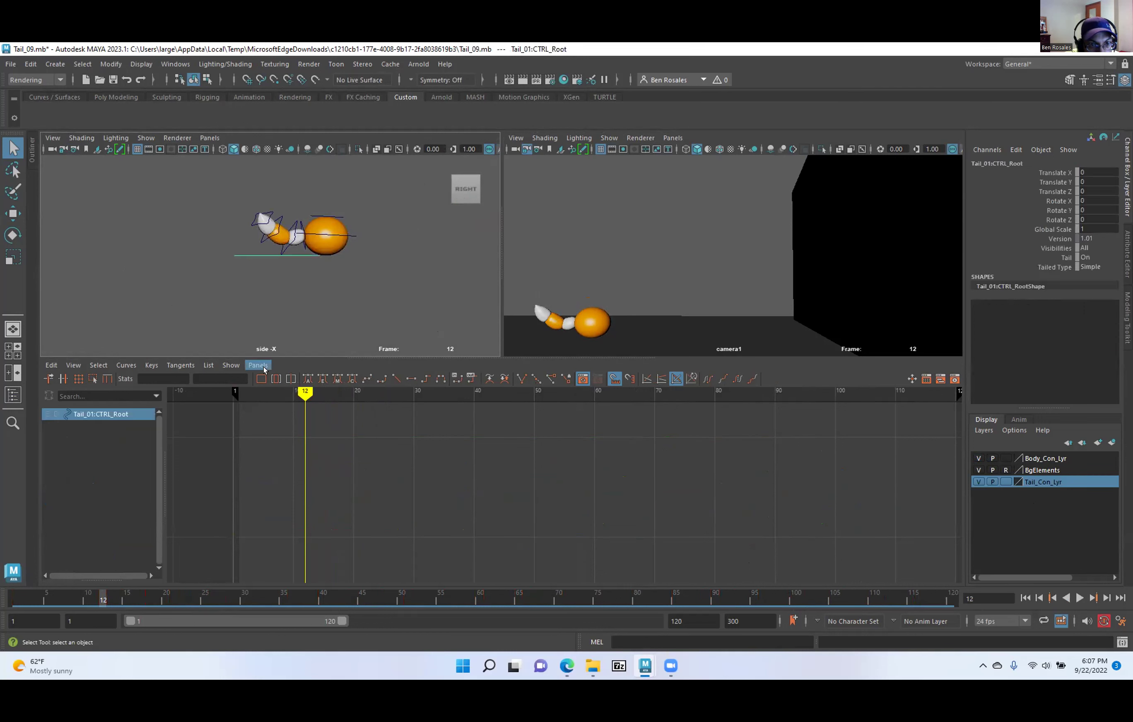
{"action": "middle_click_drag", "start_coordinate": [337, 255], "coordinate": [329, 291], "text": "alt"}
{"action": "scroll", "coordinate": [328, 292], "scroll_direction": "up", "scroll_amount": 2}
{"action": "right_click_drag", "start_coordinate": [328, 291], "coordinate": [383, 282], "text": "alt"}
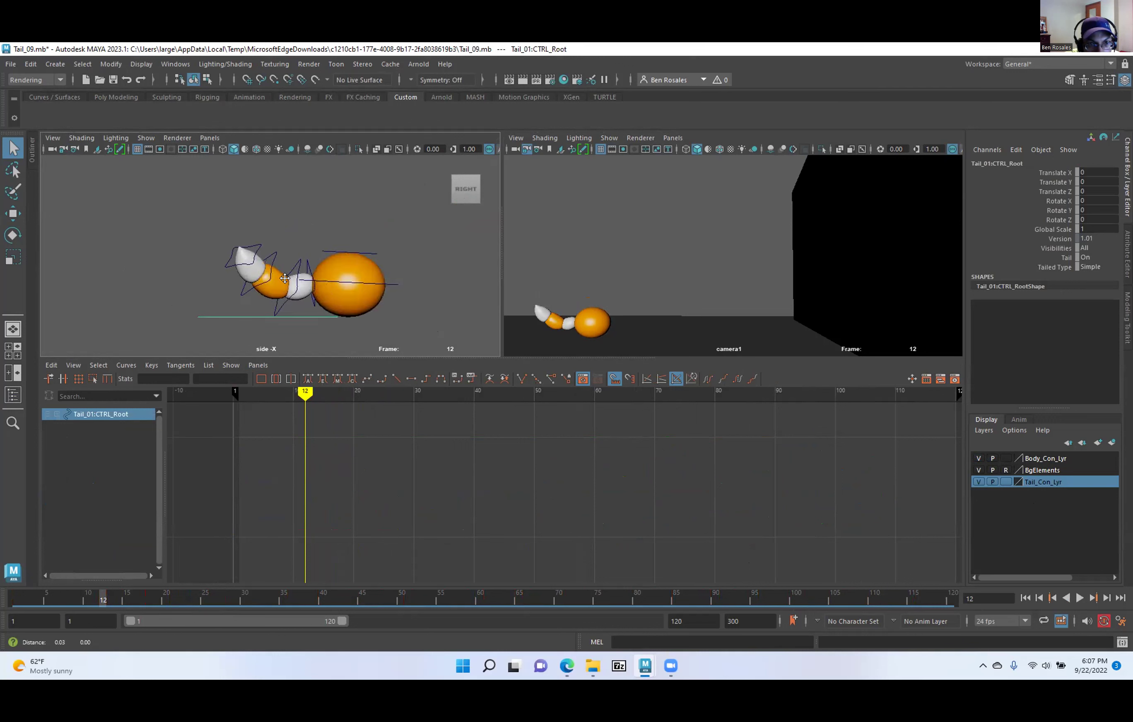
{"action": "middle_click_drag", "start_coordinate": [383, 282], "coordinate": [328, 266], "text": "alt"}
Select CTRL_Main and examine its translate and rotate curves across the whole frame range in the Graph Editor.
{"action": "left_click", "coordinate": [311, 236]}
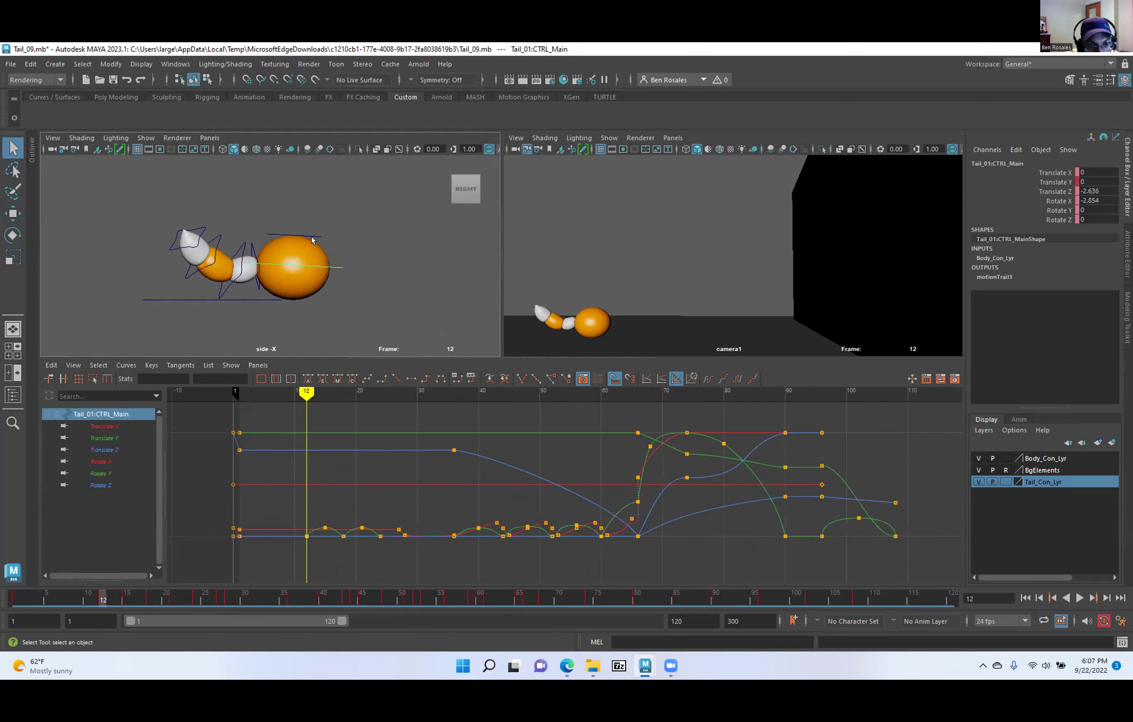
{"action": "left_click", "coordinate": [318, 259]}
{"action": "left_click", "coordinate": [331, 269]}
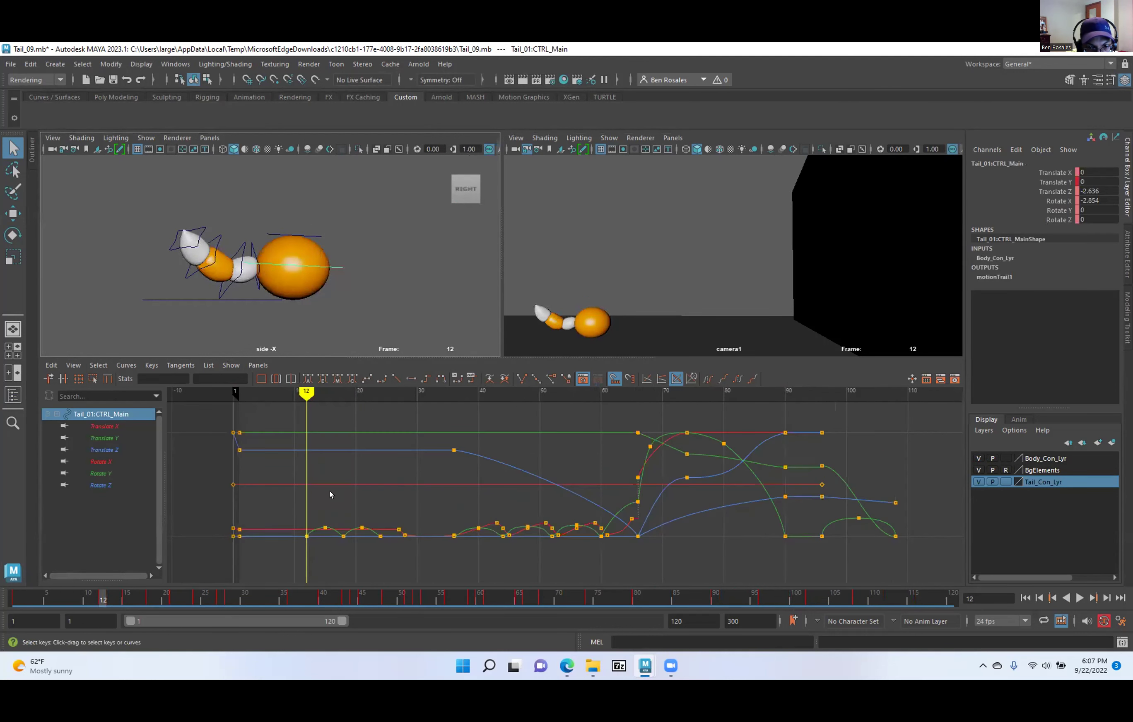
{"action": "middle_click_drag", "start_coordinate": [265, 507], "coordinate": [348, 473], "text": "alt"}
{"action": "right_click_drag", "start_coordinate": [384, 497], "coordinate": [415, 512], "text": "alt"}
{"action": "middle_click_drag", "start_coordinate": [320, 523], "coordinate": [445, 538], "text": "alt"}
{"action": "right_click_drag", "start_coordinate": [445, 538], "coordinate": [389, 511], "text": "alt"}
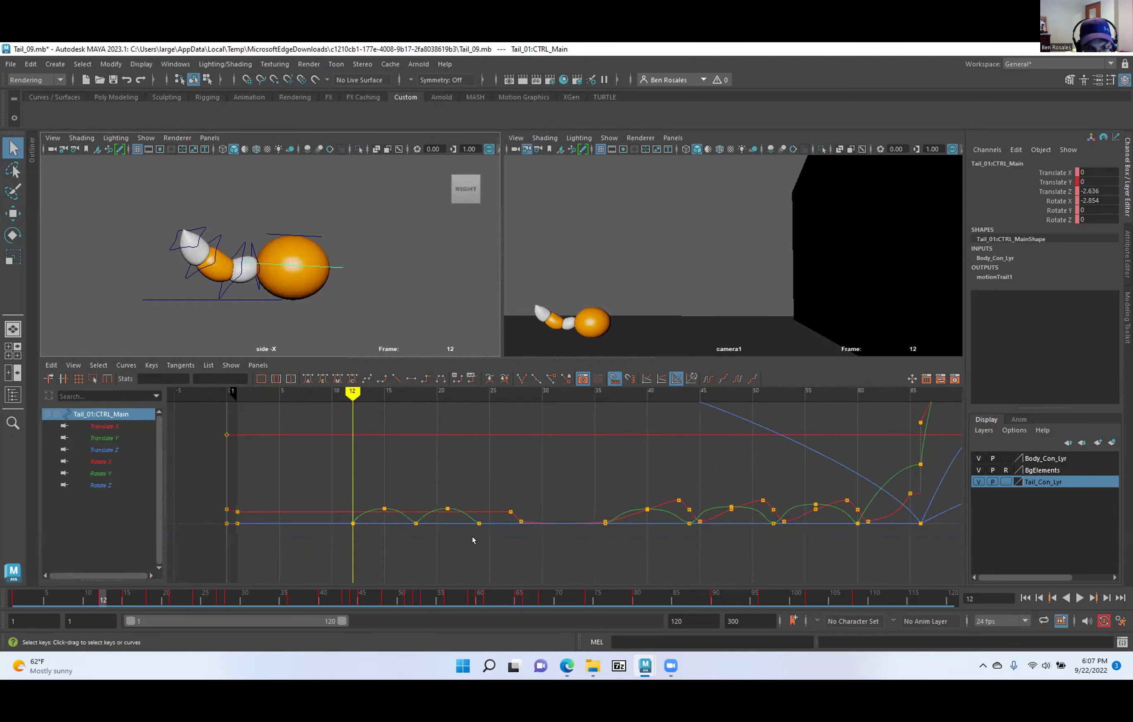
{"action": "middle_click_drag", "start_coordinate": [681, 505], "coordinate": [587, 522], "text": "alt"}
{"action": "right_click_drag", "start_coordinate": [705, 505], "coordinate": [682, 502], "text": "alt"}
{"action": "middle_click_drag", "start_coordinate": [682, 503], "coordinate": [621, 512], "text": "alt"}
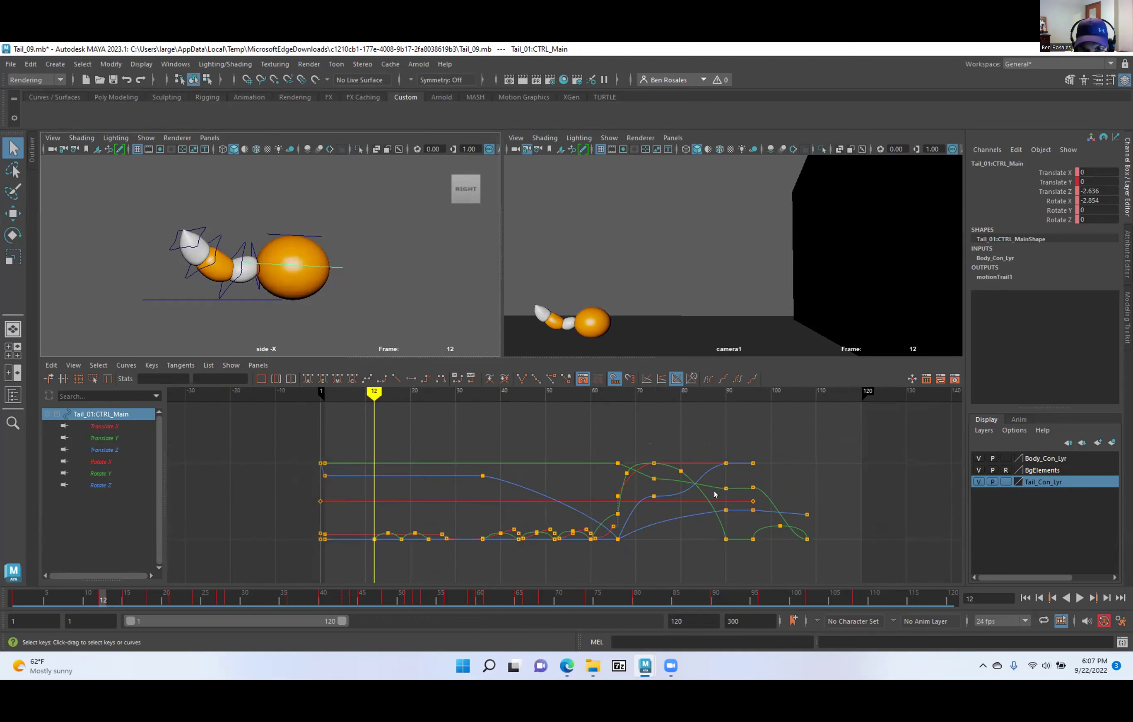
Scrub the animation from frame 12 to frame 87 to compare the body's motion with CTRL_Main's curves.
{"action": "left_click", "coordinate": [334, 268]}
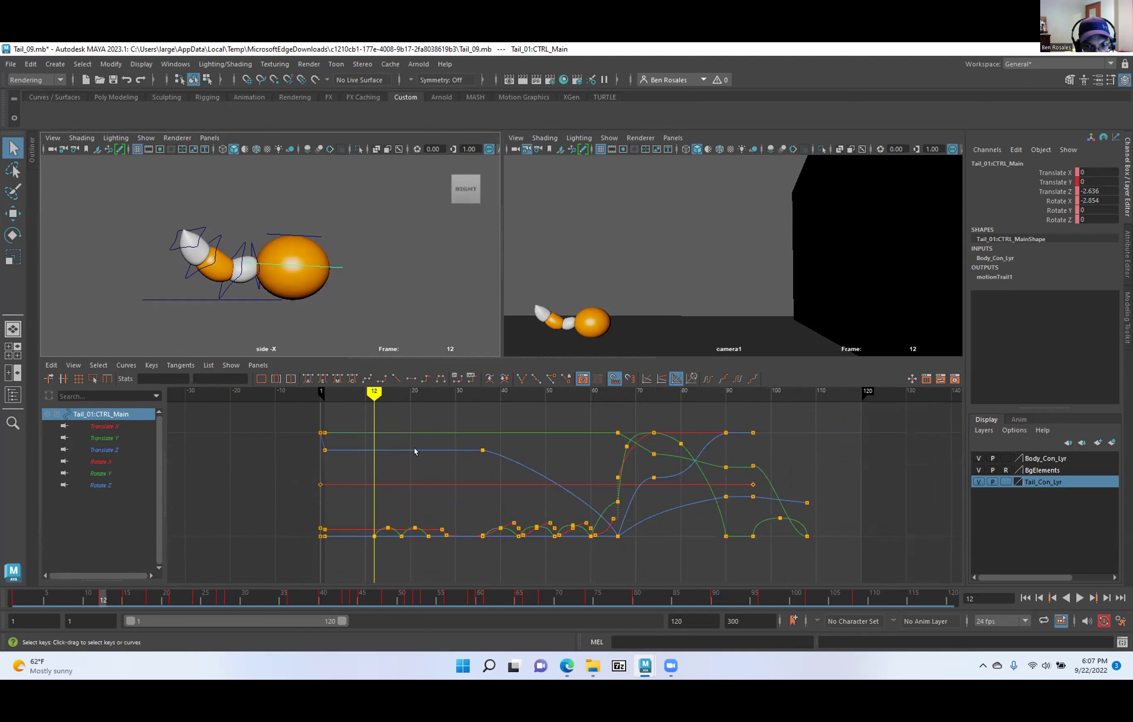
{"action": "left_click_drag", "start_coordinate": [375, 391], "coordinate": [482, 408]}
{"action": "mouse_move", "coordinate": [516, 410]}
{"action": "left_mouse_down"}
{"action": "mouse_move", "coordinate": [805, 431]}
{"action": "mouse_move", "coordinate": [712, 437]}
{"action": "left_mouse_up"}
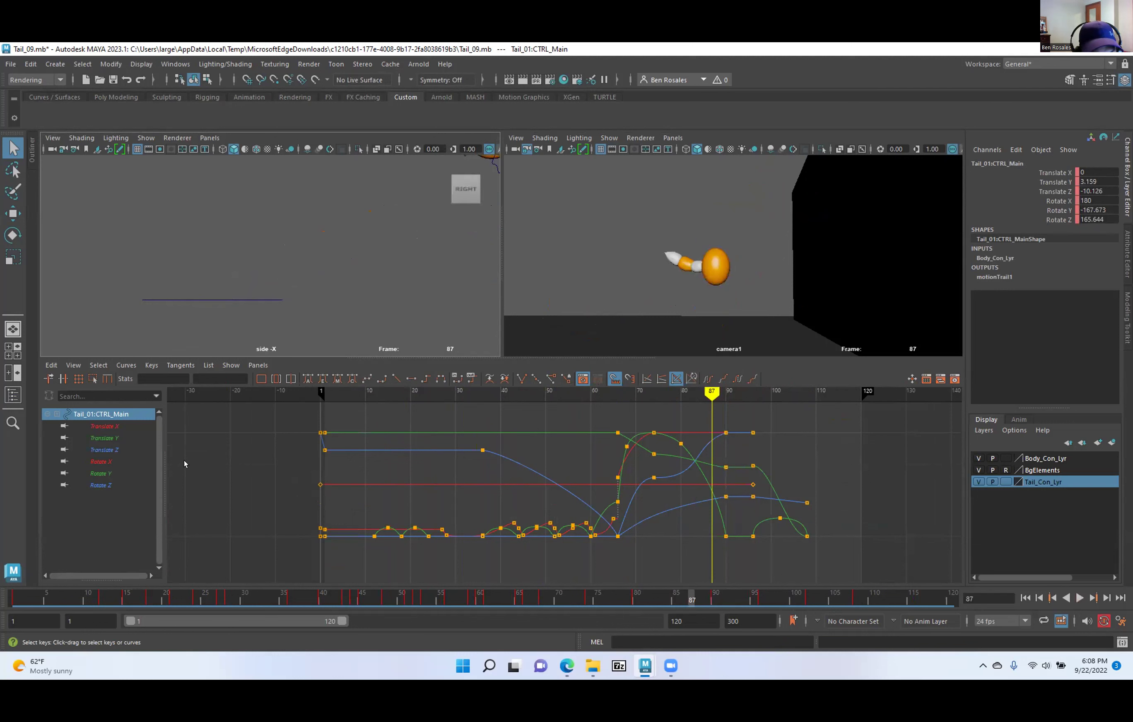
Isolate CTRL_Main's Rotate Y curve and give its key at frame 74 spline tangents.
{"action": "left_click", "coordinate": [102, 437]}
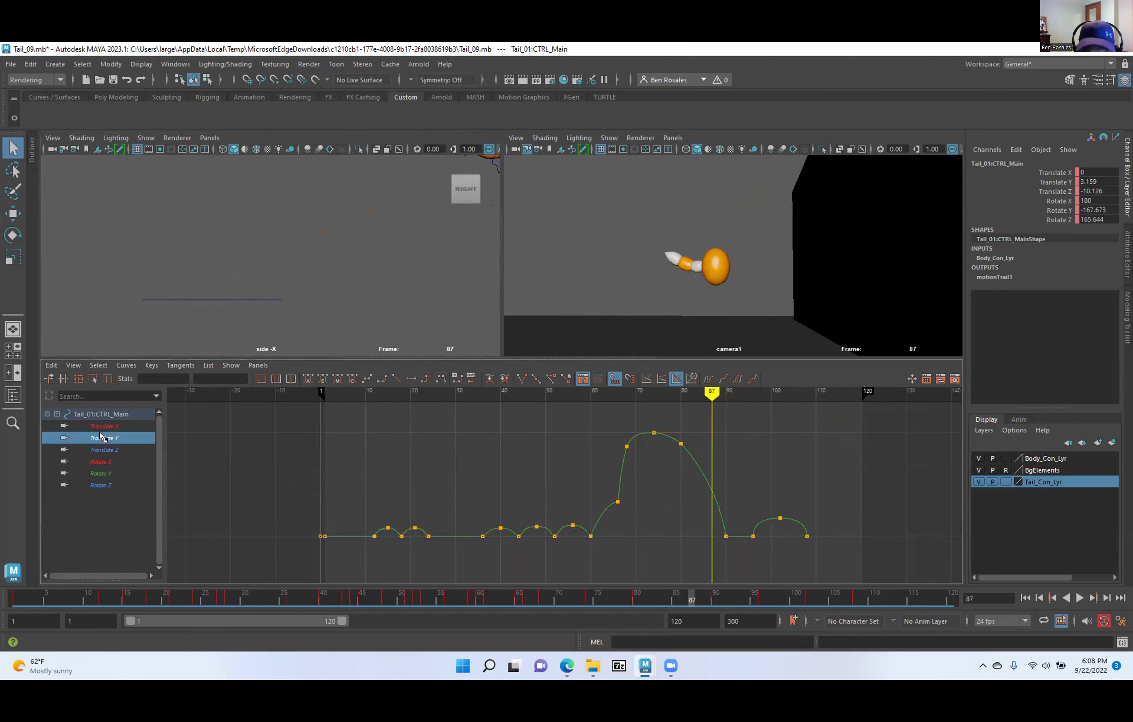
{"action": "left_click", "coordinate": [102, 474]}
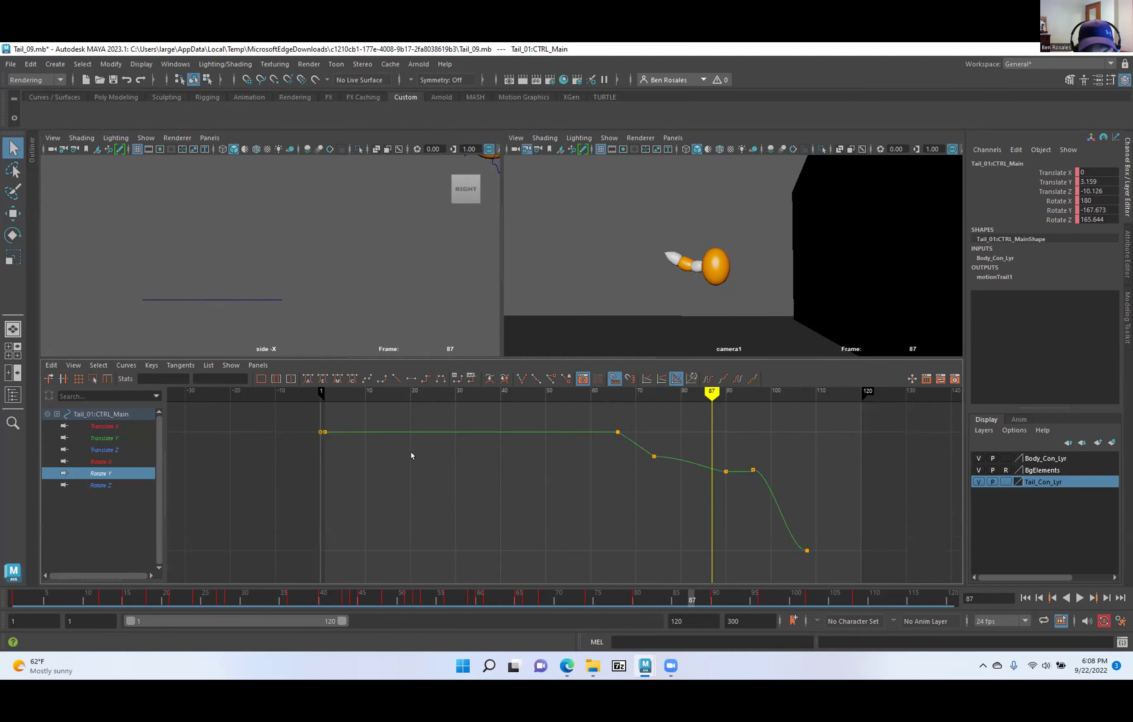
{"action": "mouse_move", "coordinate": [706, 393]}
{"action": "left_mouse_down"}
{"action": "mouse_move", "coordinate": [612, 406]}
{"action": "mouse_move", "coordinate": [741, 415]}
{"action": "mouse_move", "coordinate": [613, 419]}
{"action": "mouse_move", "coordinate": [685, 425]}
{"action": "mouse_move", "coordinate": [645, 428]}
{"action": "mouse_move", "coordinate": [657, 459]}
{"action": "left_mouse_up"}
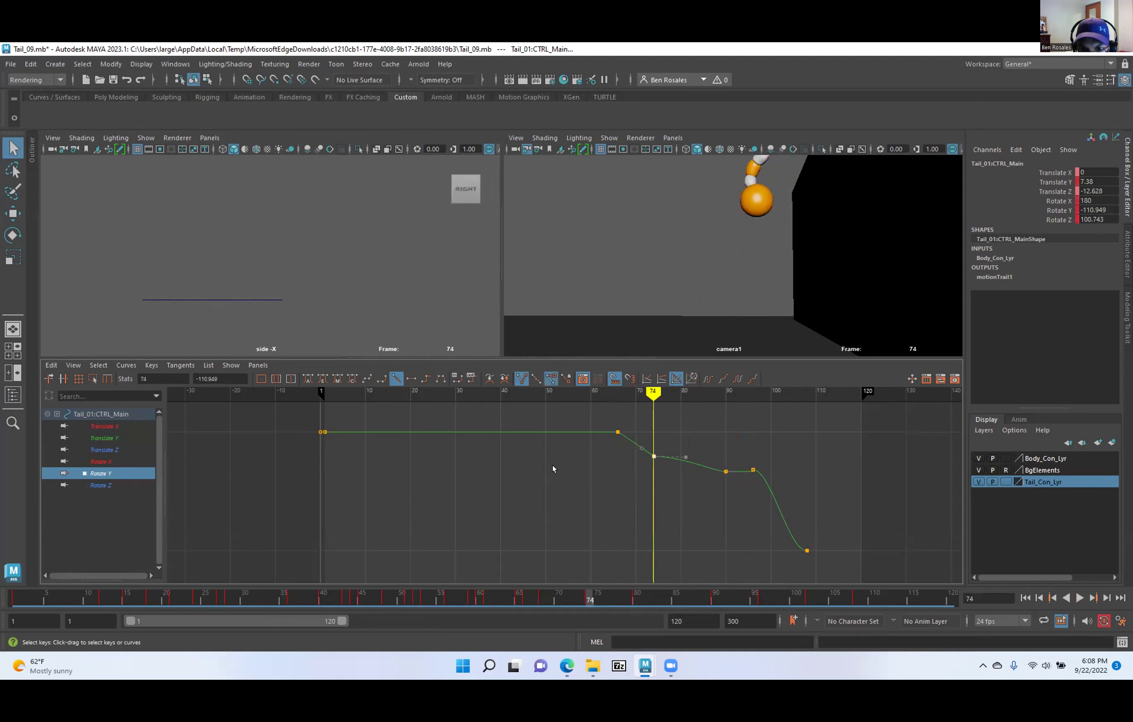
{"action": "left_click", "coordinate": [367, 379]}
{"action": "mouse_move", "coordinate": [651, 393]}
{"action": "left_mouse_down"}
{"action": "mouse_move", "coordinate": [635, 395]}
{"action": "mouse_move", "coordinate": [708, 406]}
{"action": "mouse_move", "coordinate": [642, 417]}
{"action": "mouse_move", "coordinate": [721, 421]}
{"action": "mouse_move", "coordinate": [653, 431]}
{"action": "left_mouse_up"}
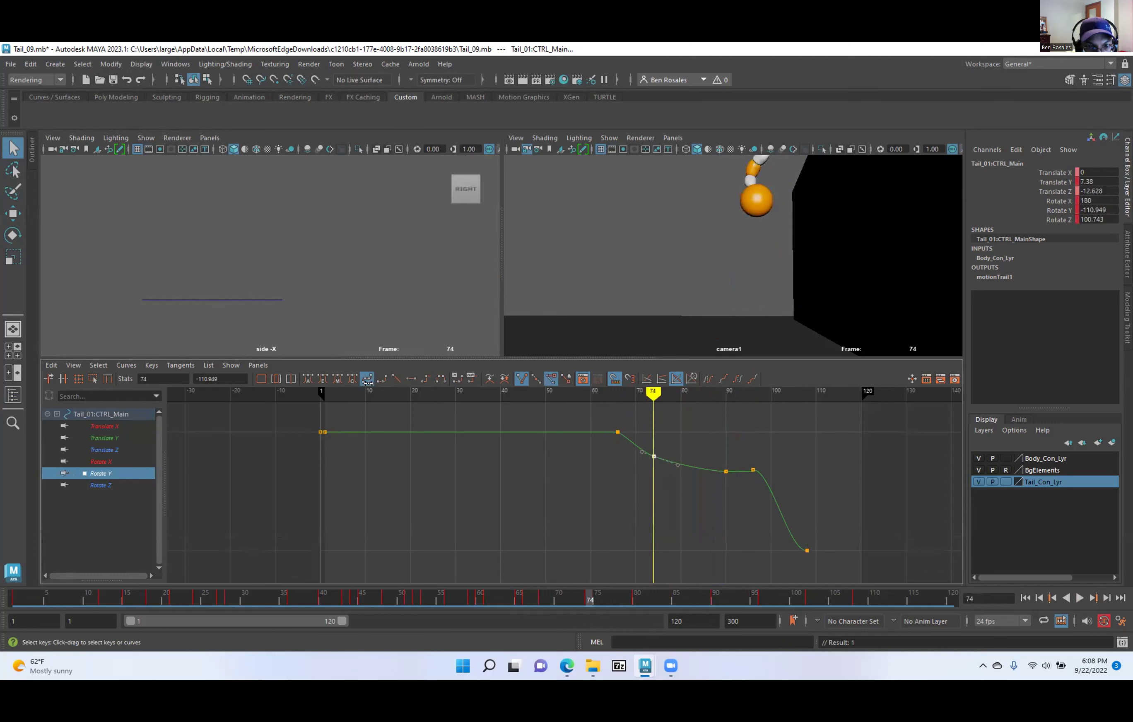
Select CTRL_Top, go to frame 13 and zoom its Translate Y curve in on the first hops.
{"action": "mouse_move", "coordinate": [652, 386]}
{"action": "left_mouse_down"}
{"action": "mouse_move", "coordinate": [726, 406]}
{"action": "mouse_move", "coordinate": [645, 410]}
{"action": "mouse_move", "coordinate": [733, 412]}
{"action": "mouse_move", "coordinate": [505, 419]}
{"action": "left_mouse_up"}
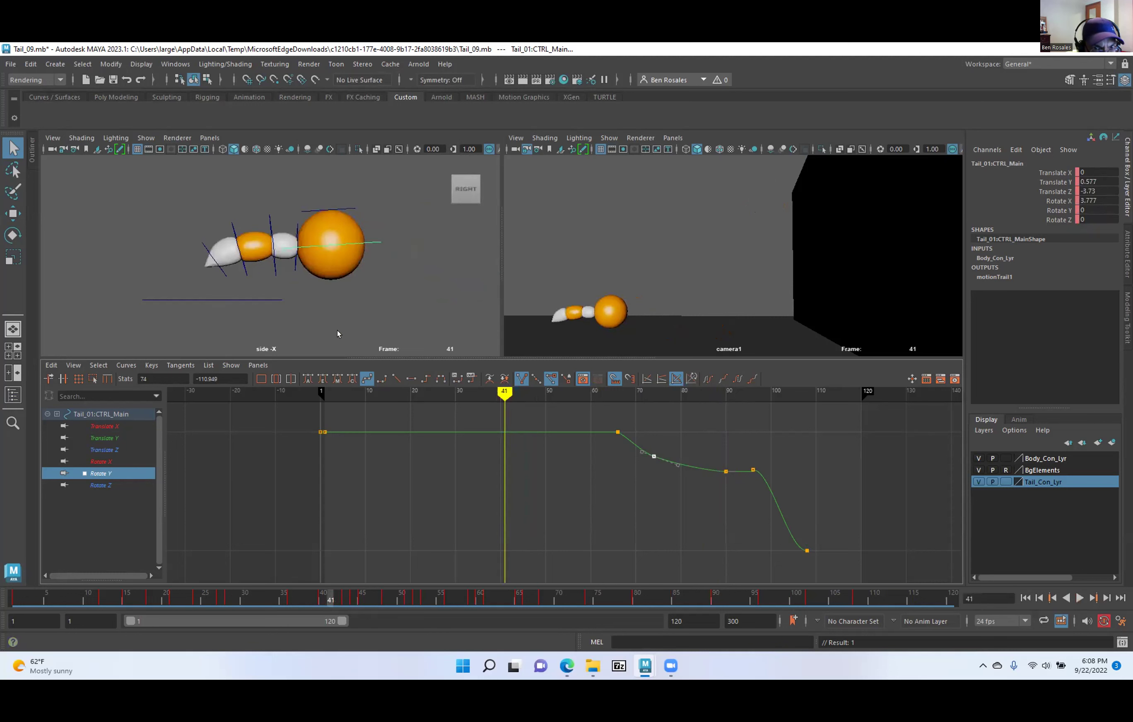
{"action": "left_click", "coordinate": [345, 208]}
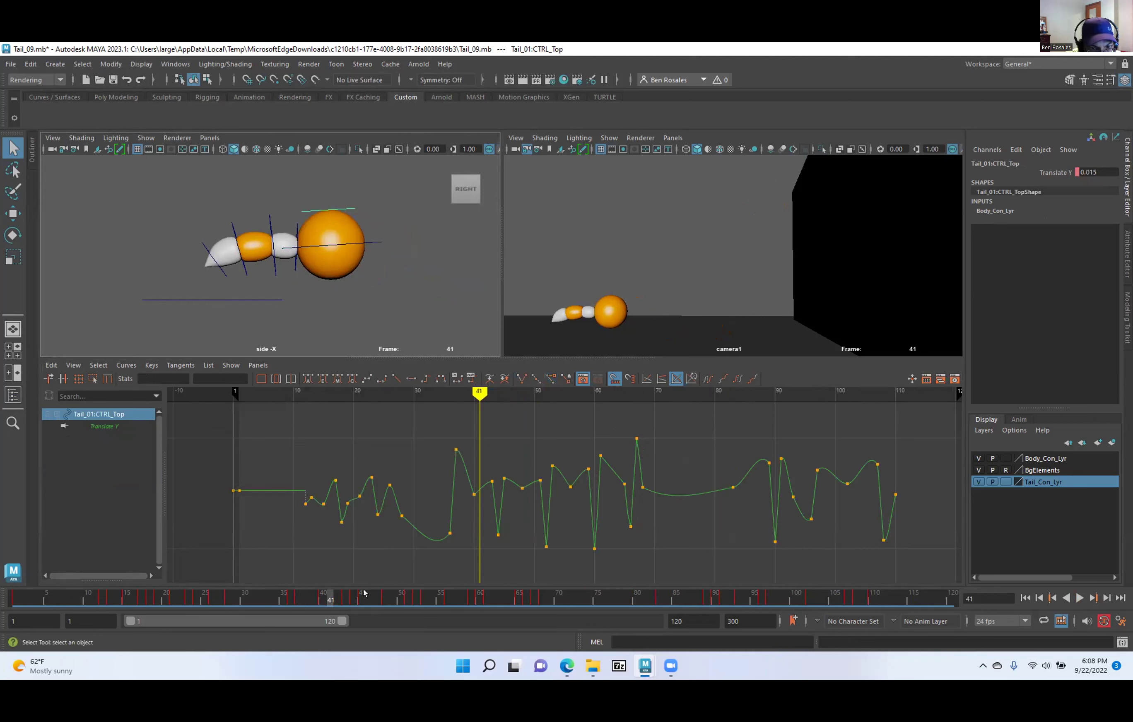
{"action": "mouse_move", "coordinate": [216, 601]}
{"action": "left_mouse_down"}
{"action": "mouse_move", "coordinate": [76, 596]}
{"action": "mouse_move", "coordinate": [227, 598]}
{"action": "mouse_move", "coordinate": [87, 604]}
{"action": "mouse_move", "coordinate": [125, 604]}
{"action": "mouse_move", "coordinate": [111, 602]}
{"action": "left_mouse_up"}
{"action": "middle_click_drag", "start_coordinate": [222, 551], "coordinate": [448, 533], "text": "alt"}
{"action": "right_click_drag", "start_coordinate": [447, 534], "coordinate": [470, 524], "text": "alt"}
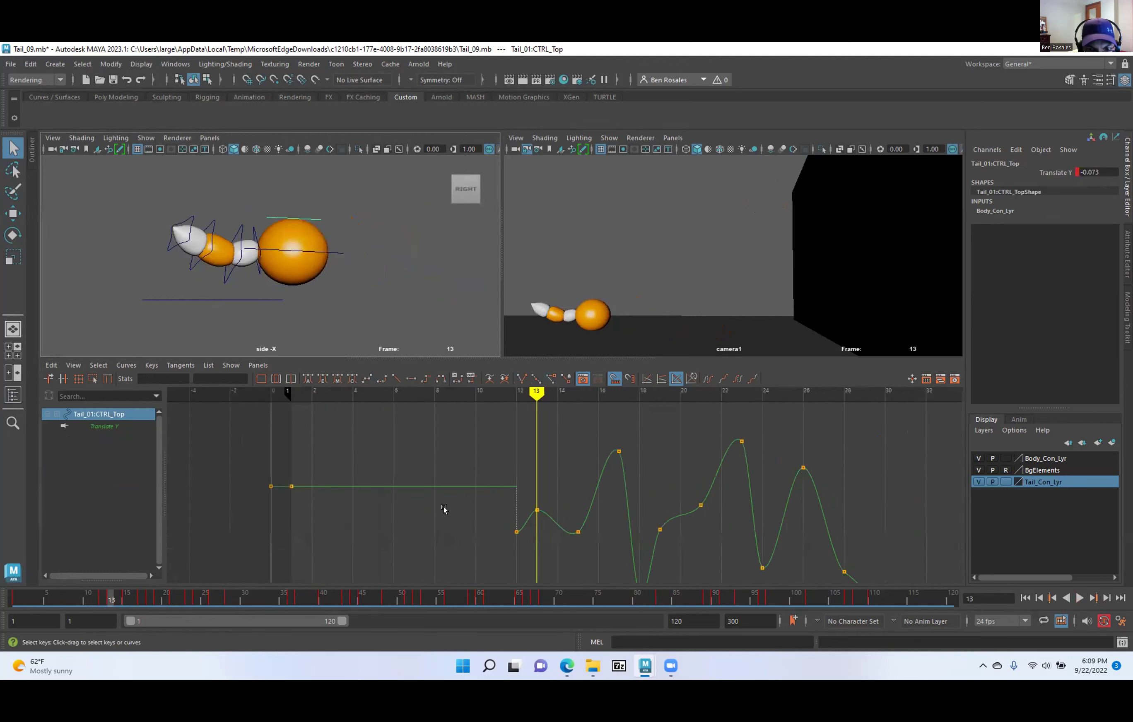
Give CTRL_Top's Translate Y keys at frames 12 and 15 linear tangents and the key at frame 13 flat tangents.
{"action": "left_click_drag", "start_coordinate": [515, 409], "coordinate": [525, 406]}
{"action": "key", "text": "alt+comma"}
{"action": "key", "text": "alt+period"}
{"action": "key", "text": "alt+period"}
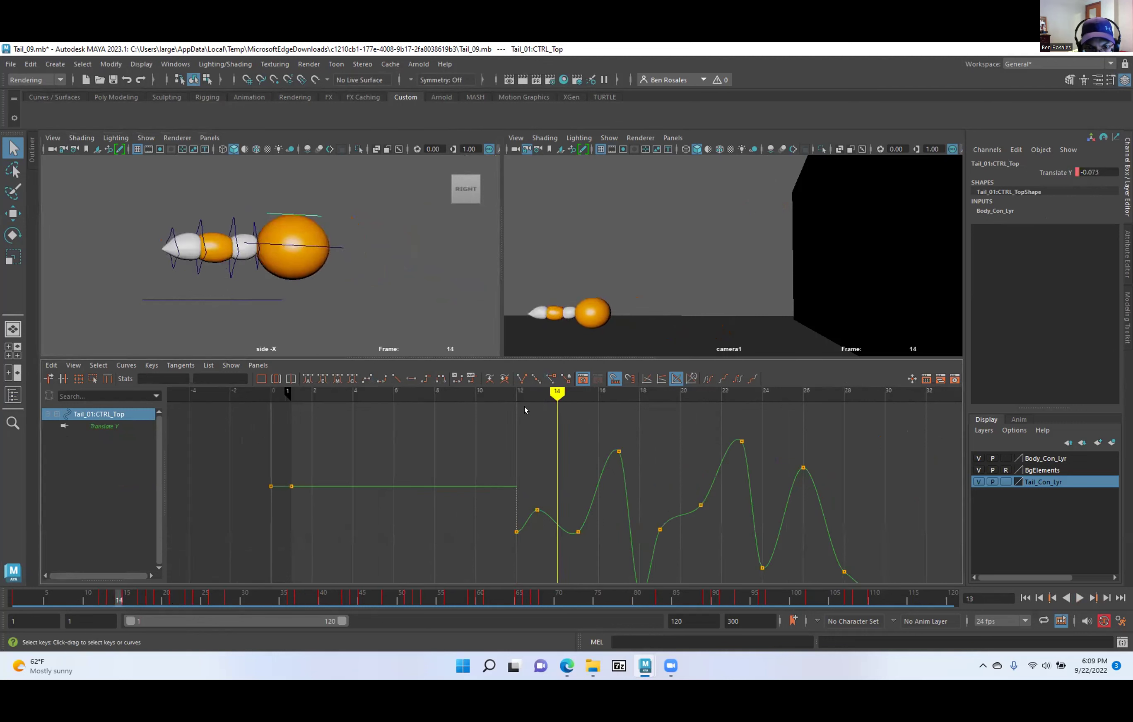
{"action": "key", "text": "alt+period"}
{"action": "left_click_drag", "start_coordinate": [561, 493], "coordinate": [586, 542]}
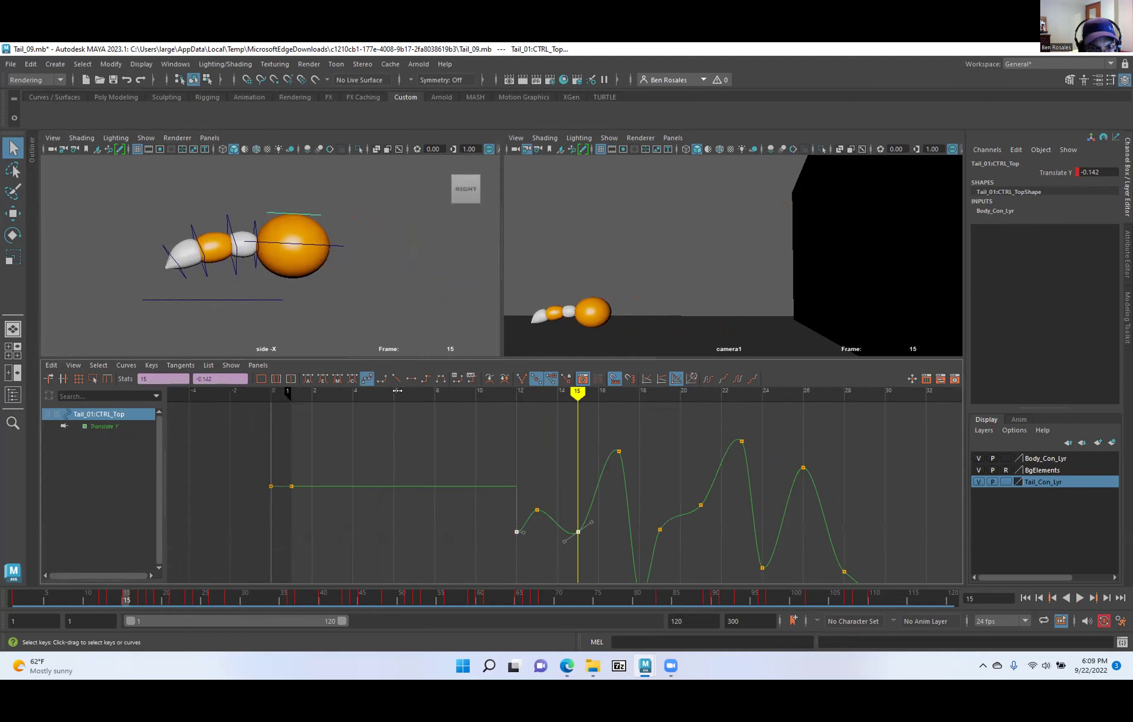
{"action": "left_click", "coordinate": [395, 378]}
{"action": "left_click", "coordinate": [538, 509]}
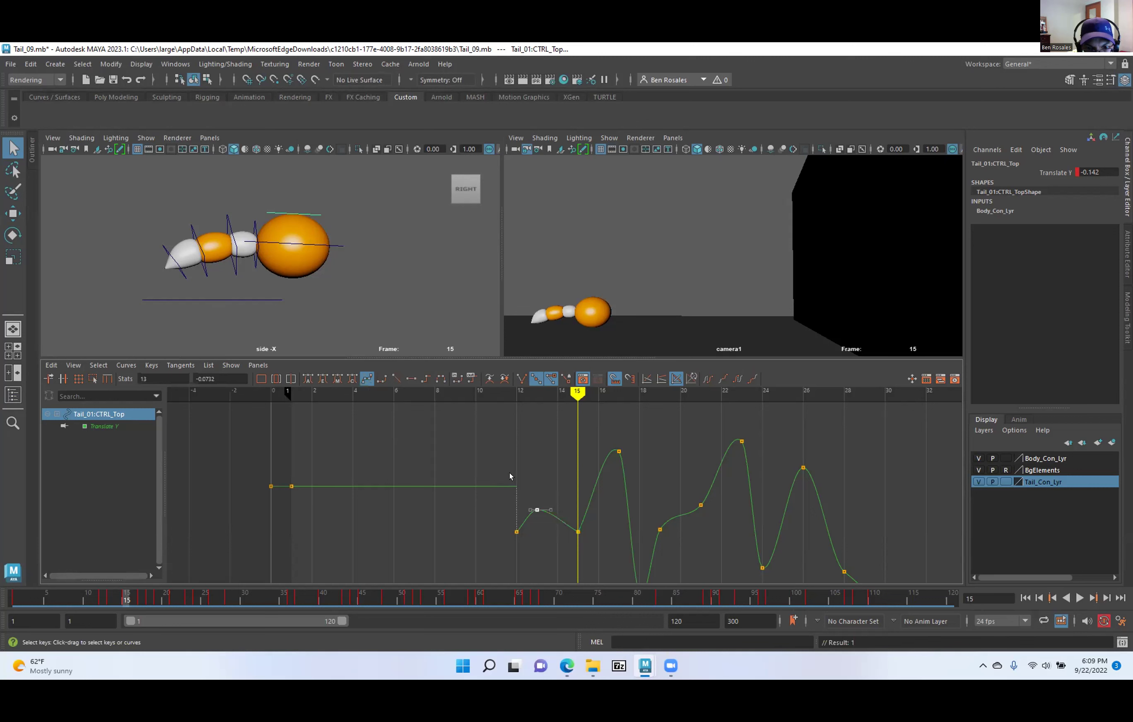
{"action": "left_click", "coordinate": [411, 379]}
Make the tangents linear on CTRL_Top's Translate Y key at frame 18, the squash on landing.
{"action": "mouse_move", "coordinate": [569, 390]}
{"action": "left_mouse_down"}
{"action": "mouse_move", "coordinate": [518, 412]}
{"action": "mouse_move", "coordinate": [611, 417]}
{"action": "left_mouse_up"}
{"action": "scroll", "coordinate": [553, 495], "scroll_direction": "down", "scroll_amount": 2}
{"action": "middle_click_drag", "start_coordinate": [531, 486], "coordinate": [519, 464], "text": "alt"}
{"action": "right_click_drag", "start_coordinate": [518, 464], "coordinate": [537, 466], "text": "alt+shift"}
{"action": "left_click_drag", "start_coordinate": [609, 398], "coordinate": [660, 414]}
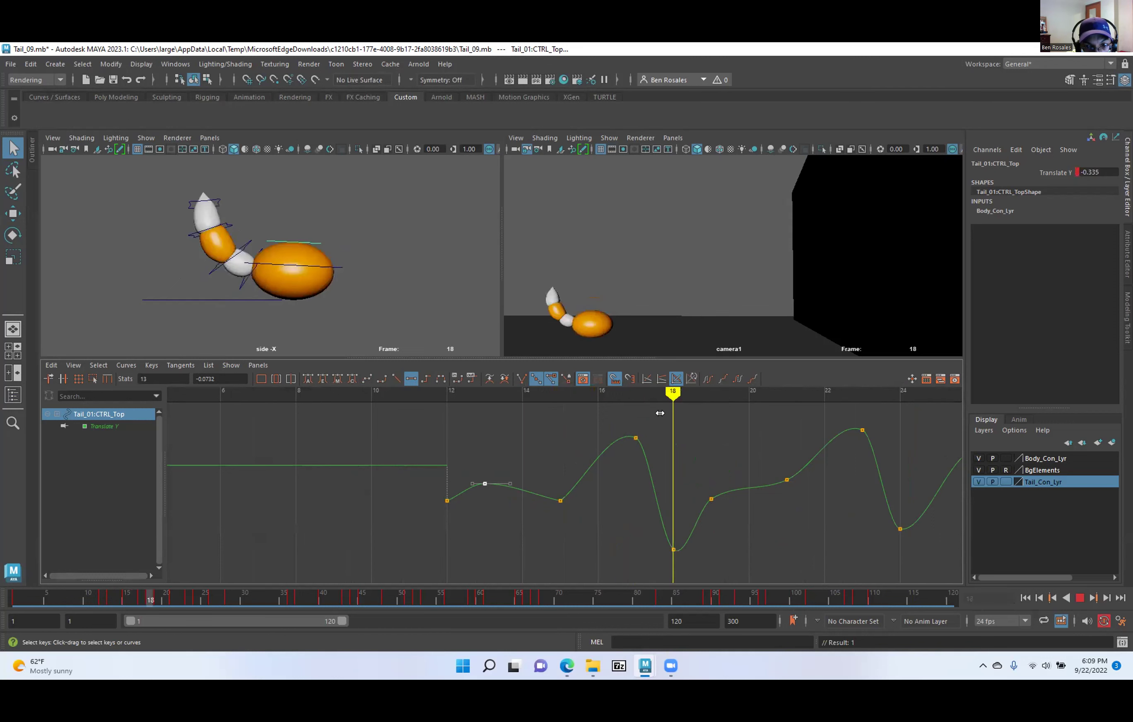
{"action": "key", "text": "comma"}
{"action": "key", "text": "period"}
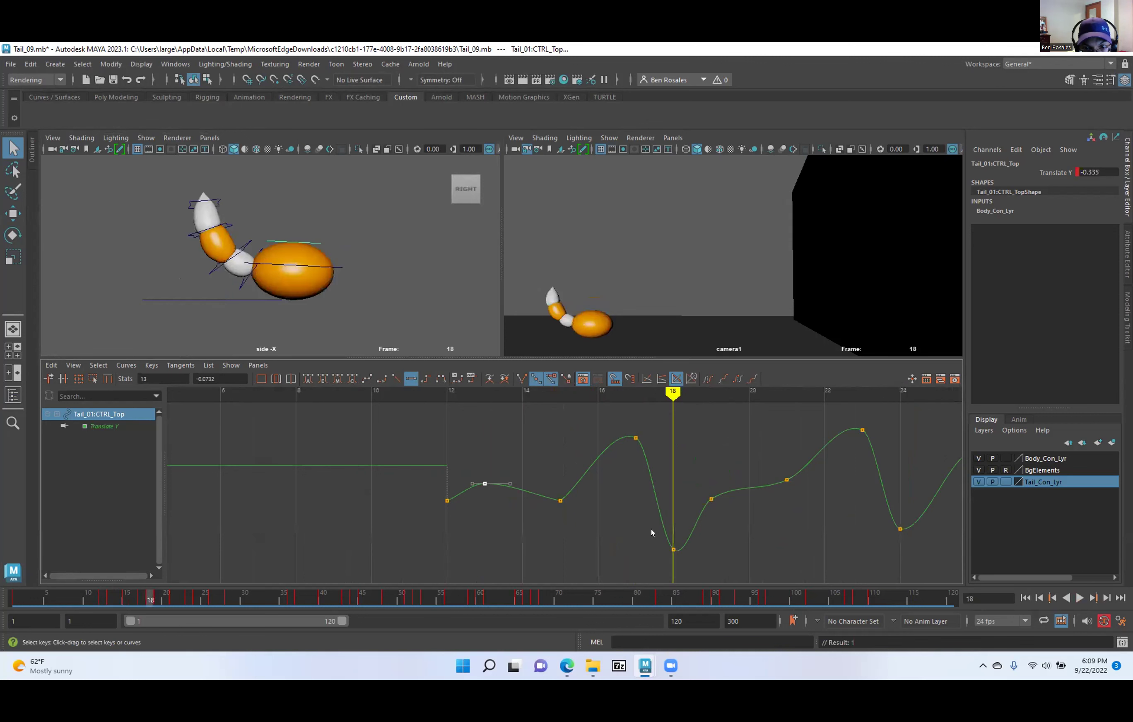
{"action": "left_click_drag", "start_coordinate": [649, 546], "coordinate": [649, 545]}
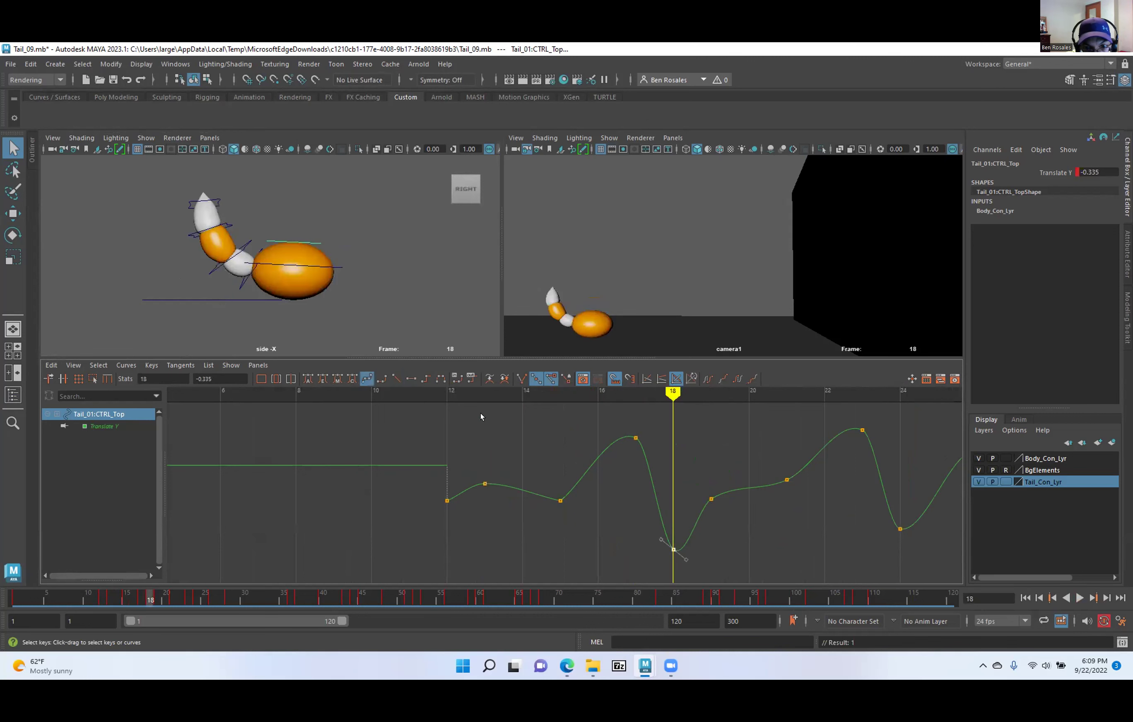
{"action": "left_click", "coordinate": [394, 378]}
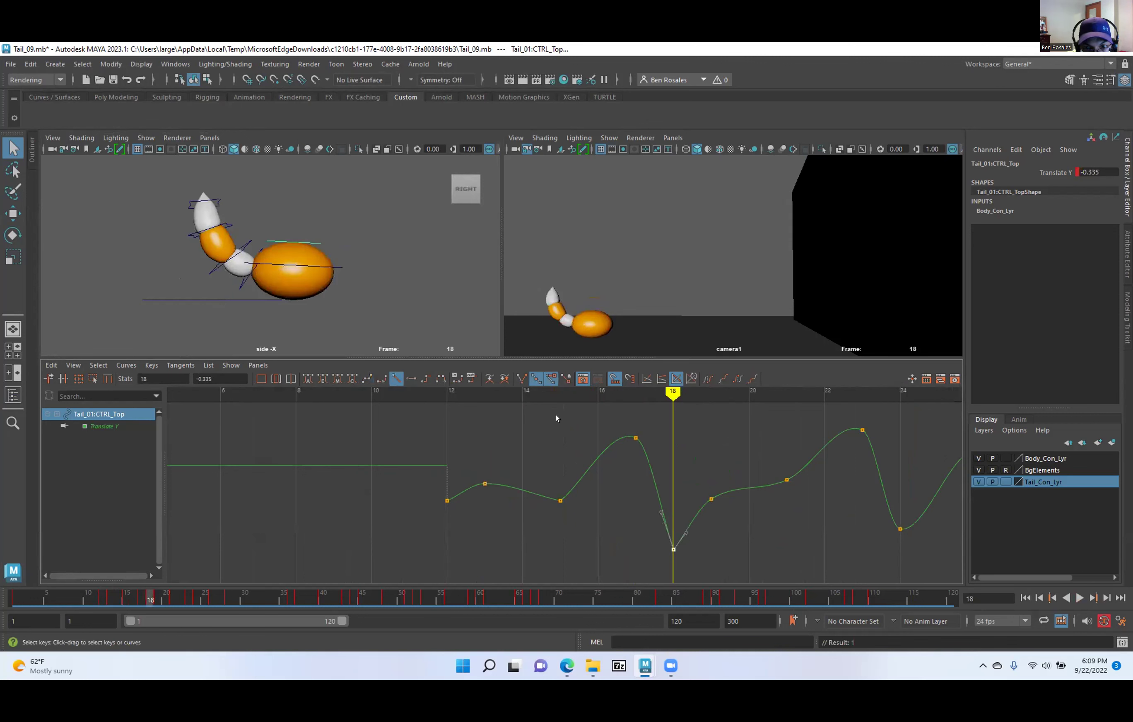
Key CTRL_Top slightly squashed at frame 11, and set a mild stretch of 0.079 in Translate Y at frame 12.
{"action": "mouse_move", "coordinate": [643, 399]}
{"action": "left_mouse_down"}
{"action": "mouse_move", "coordinate": [479, 421]}
{"action": "mouse_move", "coordinate": [719, 424]}
{"action": "mouse_move", "coordinate": [607, 424]}
{"action": "mouse_move", "coordinate": [660, 429]}
{"action": "mouse_move", "coordinate": [633, 431]}
{"action": "left_mouse_up"}
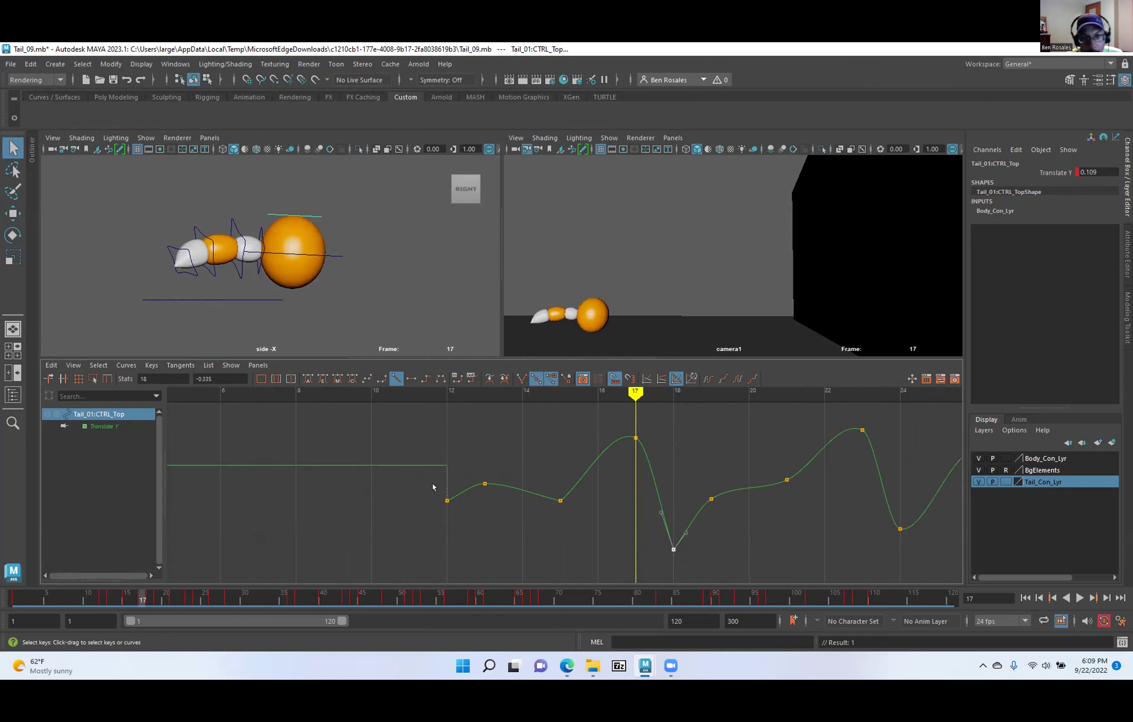
{"action": "mouse_move", "coordinate": [625, 391]}
{"action": "left_mouse_down"}
{"action": "mouse_move", "coordinate": [434, 429]}
{"action": "mouse_move", "coordinate": [469, 432]}
{"action": "left_mouse_up"}
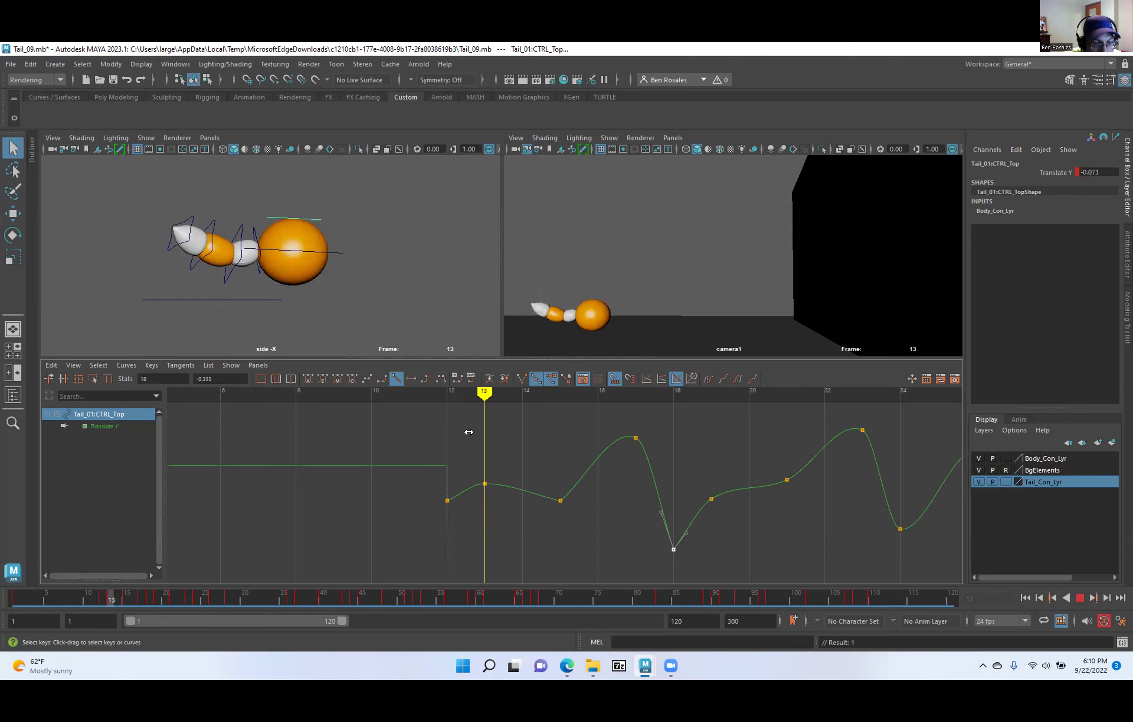
{"action": "mouse_move", "coordinate": [468, 432]}
{"action": "left_mouse_down"}
{"action": "mouse_move", "coordinate": [445, 431]}
{"action": "mouse_move", "coordinate": [478, 436]}
{"action": "mouse_move", "coordinate": [403, 440]}
{"action": "left_mouse_up"}
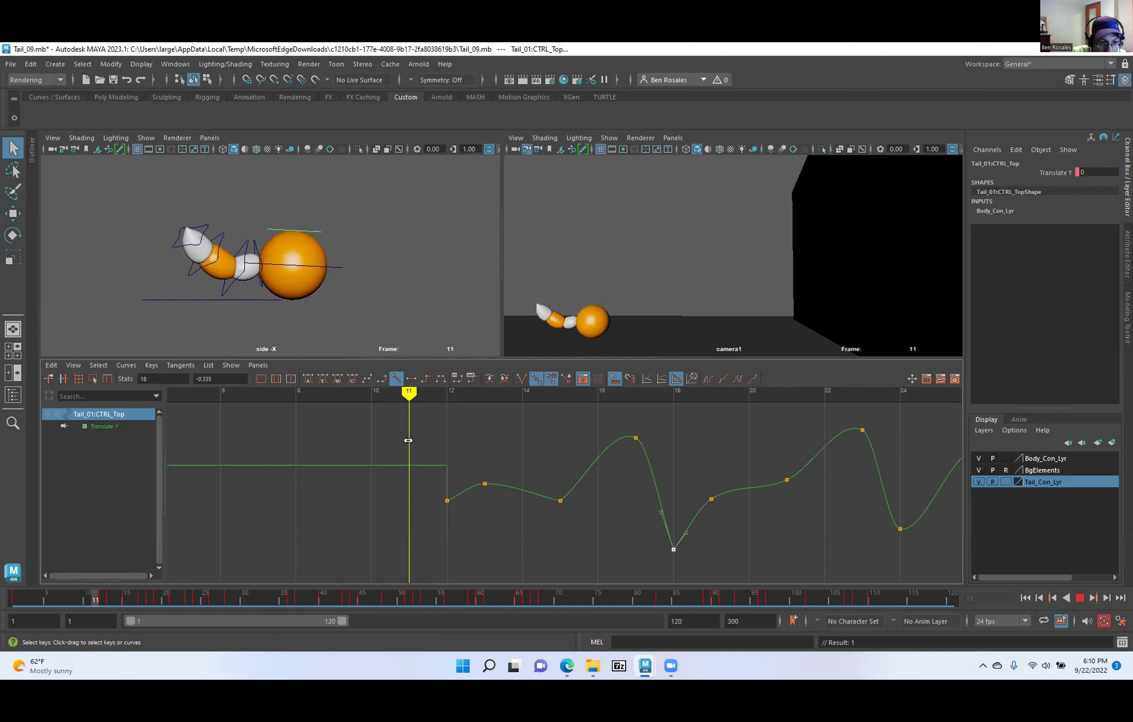
{"action": "key", "text": "s"}
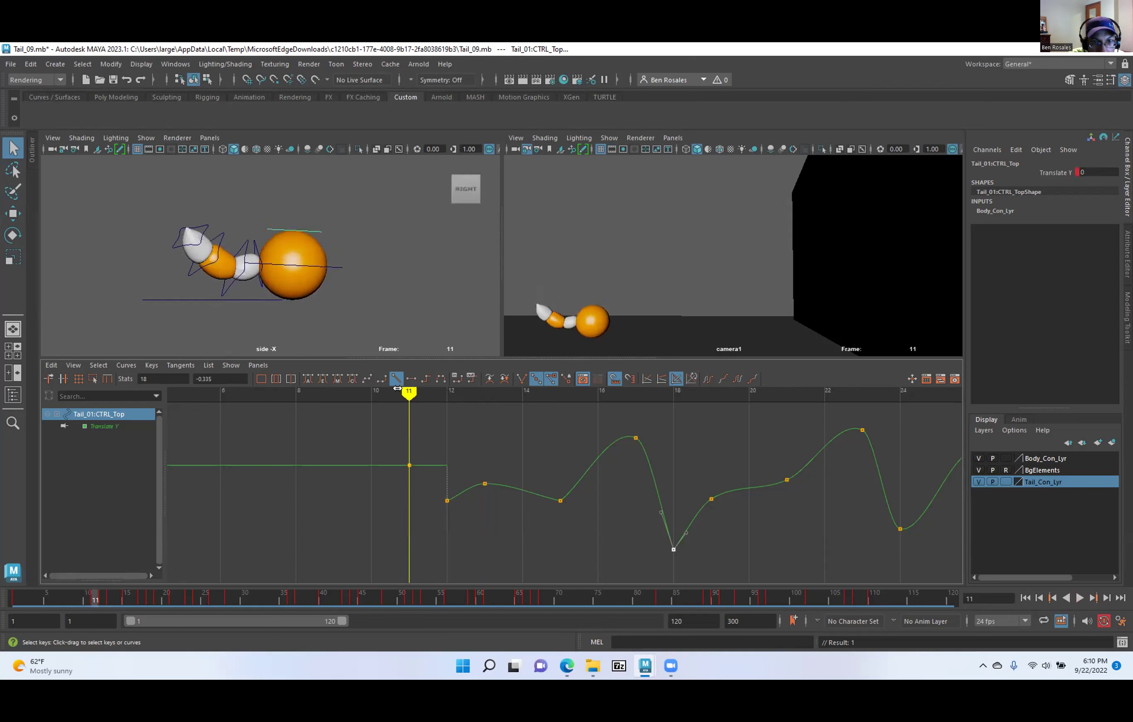
{"action": "key", "text": "w"}
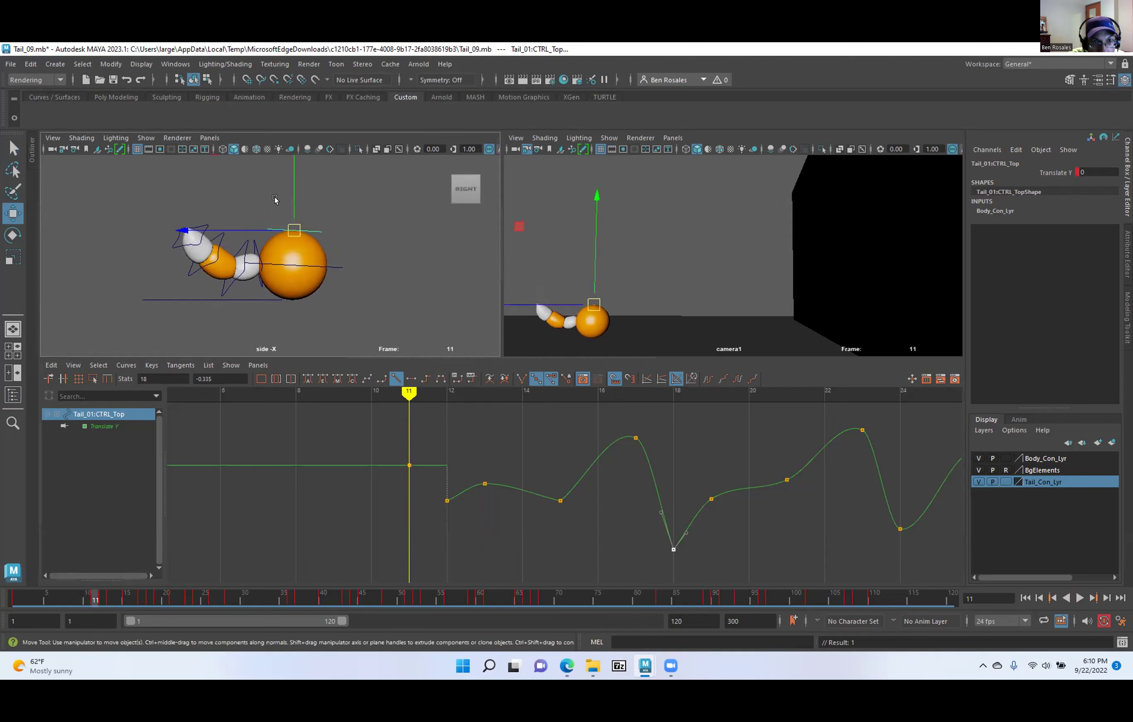
{"action": "left_click_drag", "start_coordinate": [290, 190], "coordinate": [284, 180]}
{"action": "key", "text": "period"}
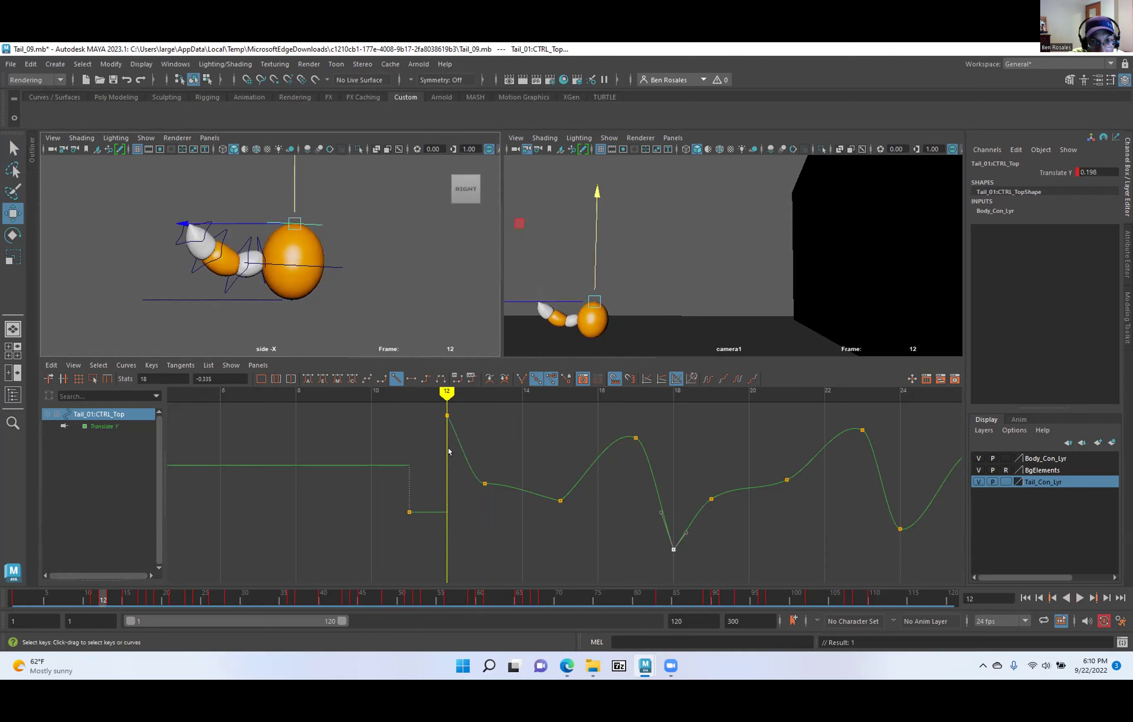
{"action": "left_click_drag", "start_coordinate": [507, 501], "coordinate": [507, 501]}
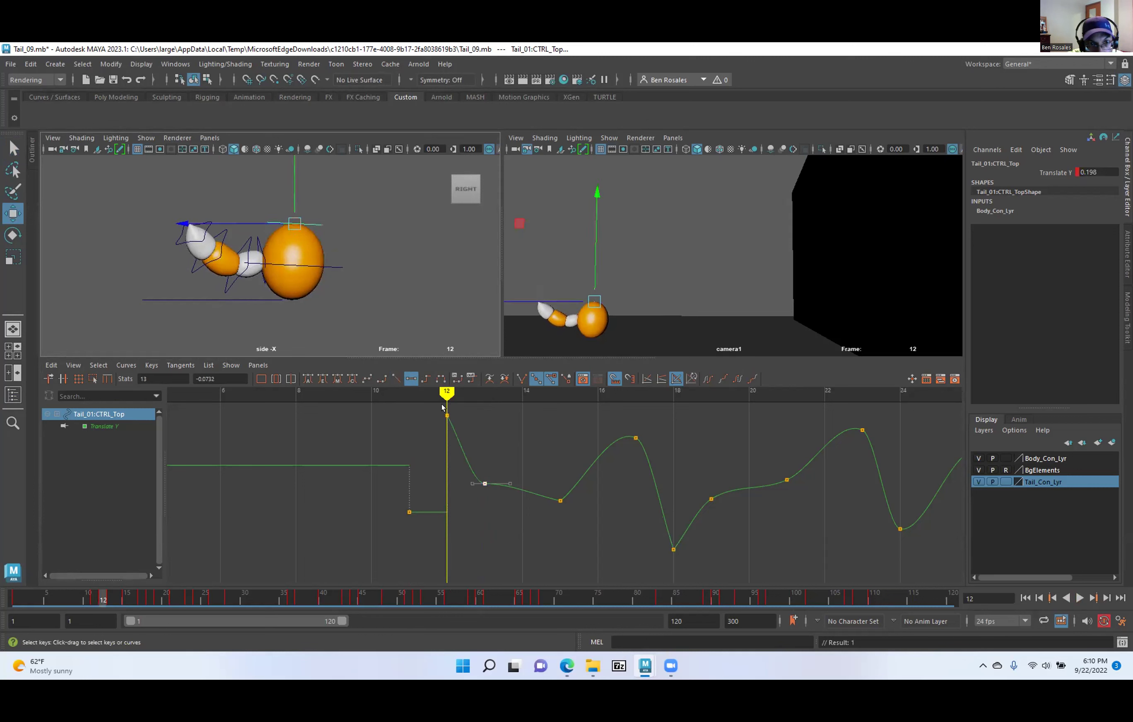
{"action": "left_click_drag", "start_coordinate": [286, 182], "coordinate": [291, 184]}
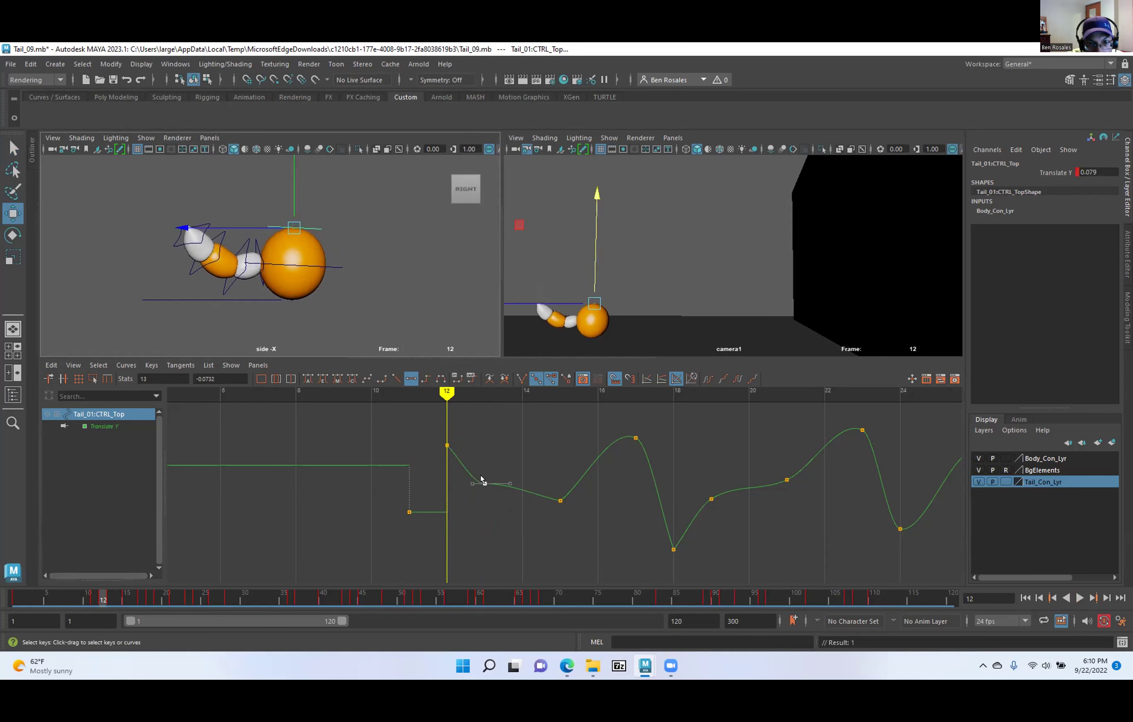
Give CTRL_Top's Translate Y key at frame 15 flat tangents and set its value to 0.
{"action": "left_click_drag", "start_coordinate": [441, 397], "coordinate": [548, 403]}
{"action": "left_click_drag", "start_coordinate": [539, 460], "coordinate": [598, 517]}
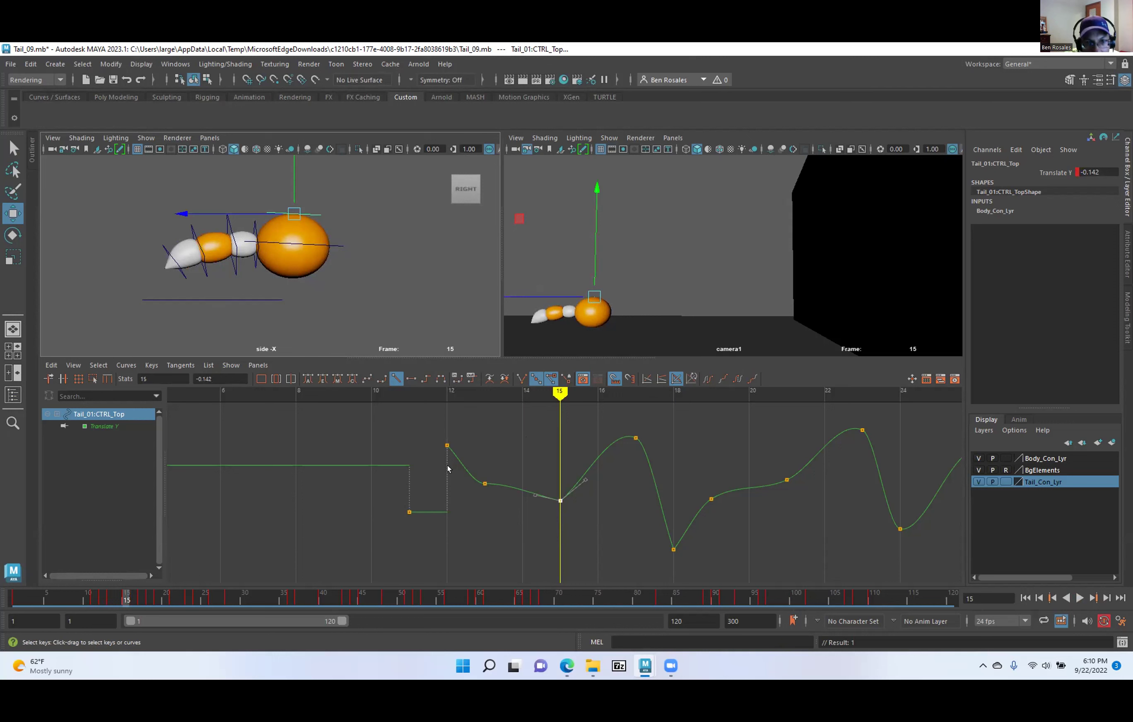
{"action": "left_click", "coordinate": [411, 379]}
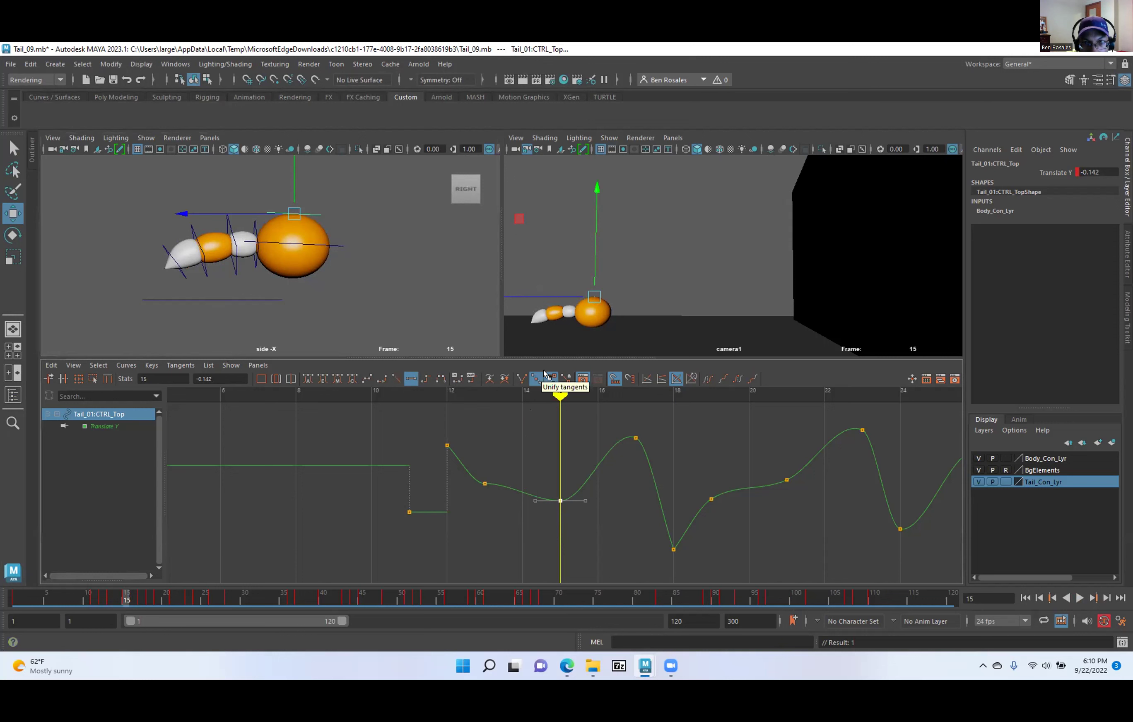
{"action": "middle_click_drag", "start_coordinate": [1098, 171], "coordinate": [1080, 172]}
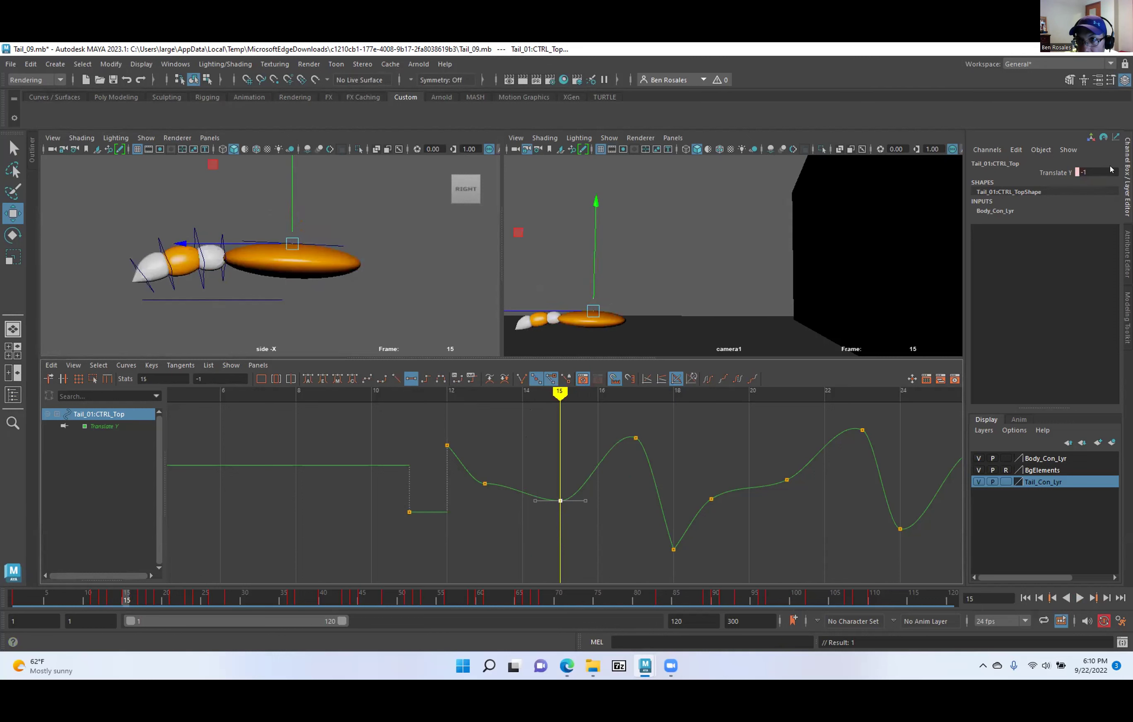
{"action": "double_click", "coordinate": [1086, 172]}
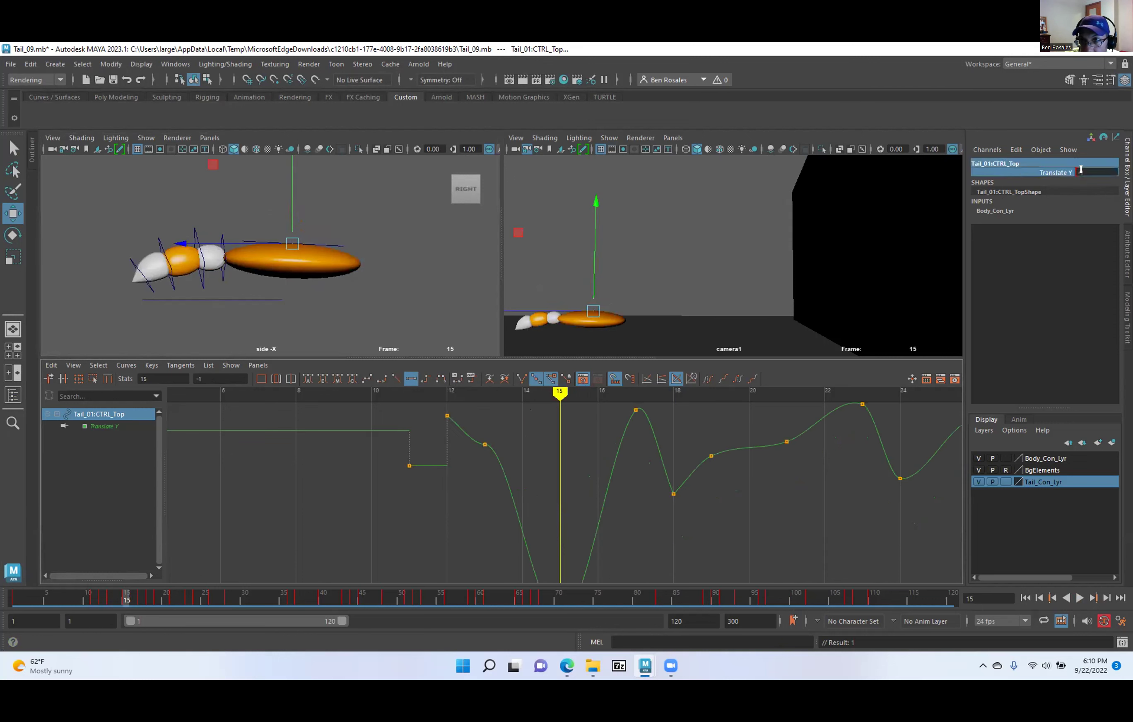
{"action": "type", "text": "0"}
{"action": "key", "text": "Return"}
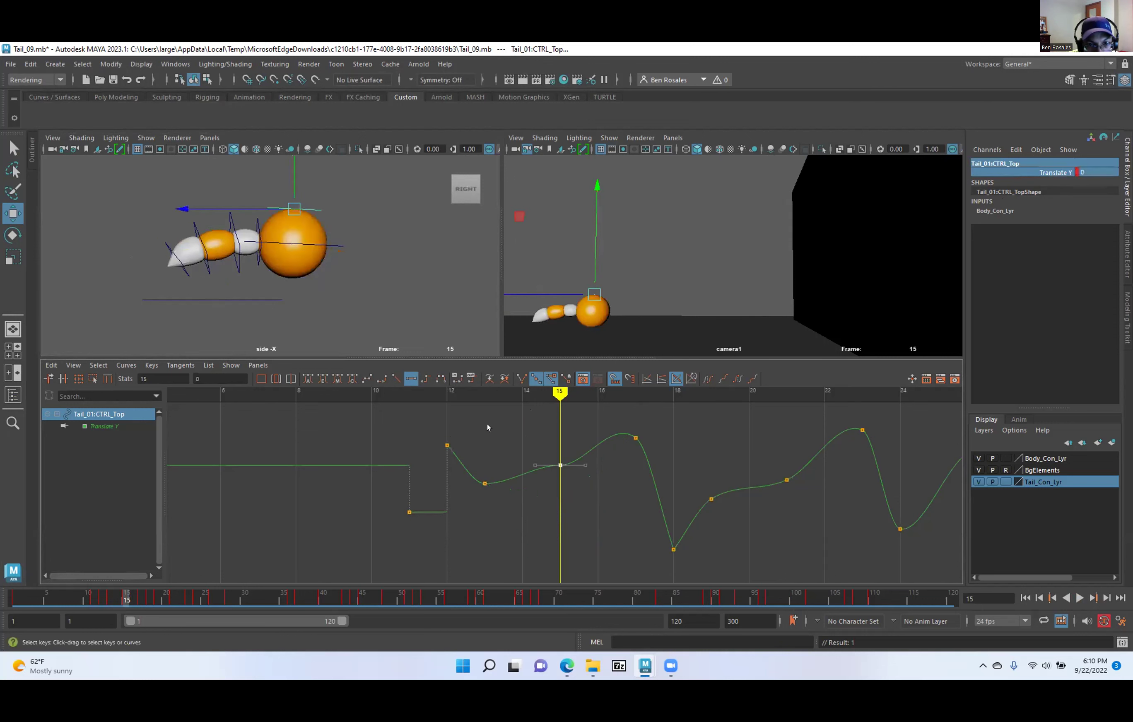
Delete CTRL_Top's Translate Y key at frame 13 and move the key at frame 15 to frame 14.
{"action": "left_click_drag", "start_coordinate": [548, 390], "coordinate": [516, 495]}
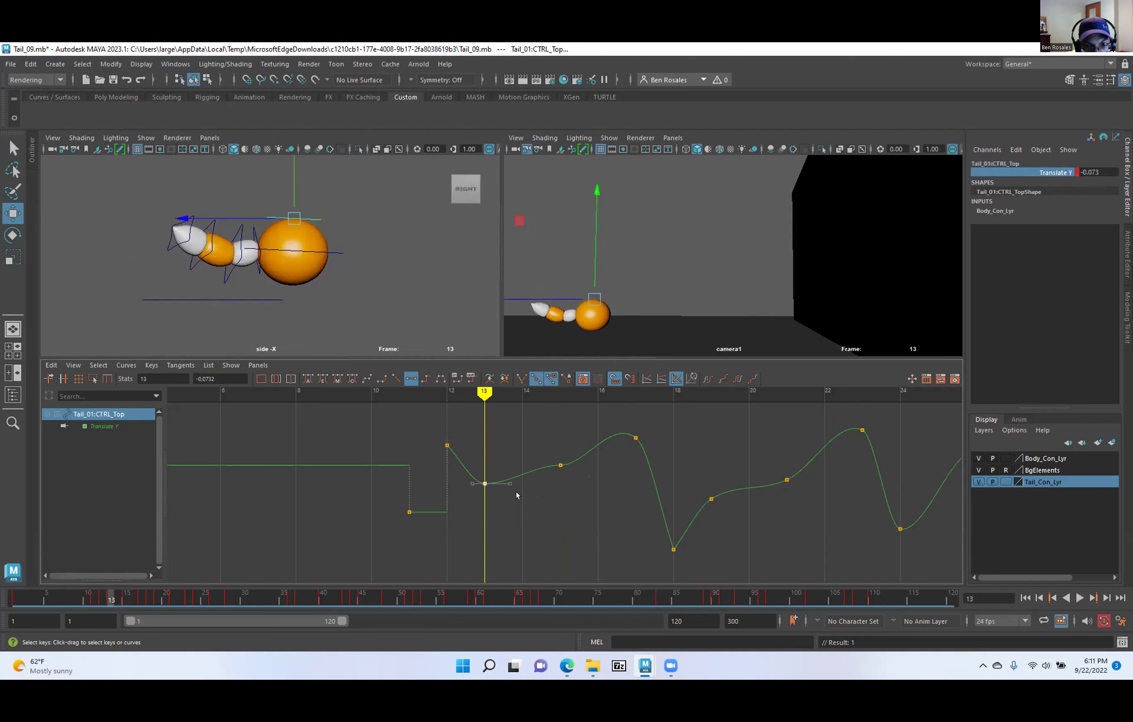
{"action": "left_click_drag", "start_coordinate": [482, 398], "coordinate": [566, 475]}
{"action": "key", "text": "Delete"}
{"action": "middle_click_drag", "start_coordinate": [562, 493], "coordinate": [528, 496], "text": "shift"}
{"action": "left_click_drag", "start_coordinate": [613, 450], "coordinate": [648, 428]}
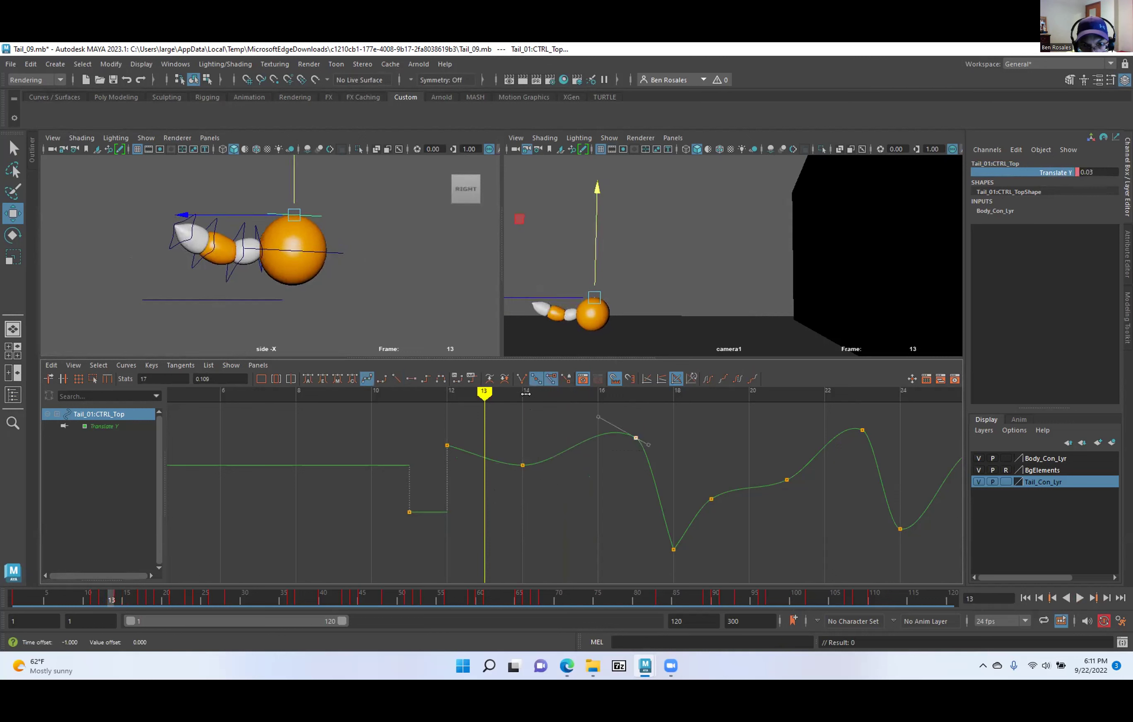
Lower CTRL_Main in Translate Y at frame 17 so the stretched ball reaches the ground, and compare with frame 18.
{"action": "left_click_drag", "start_coordinate": [483, 393], "coordinate": [661, 393]}
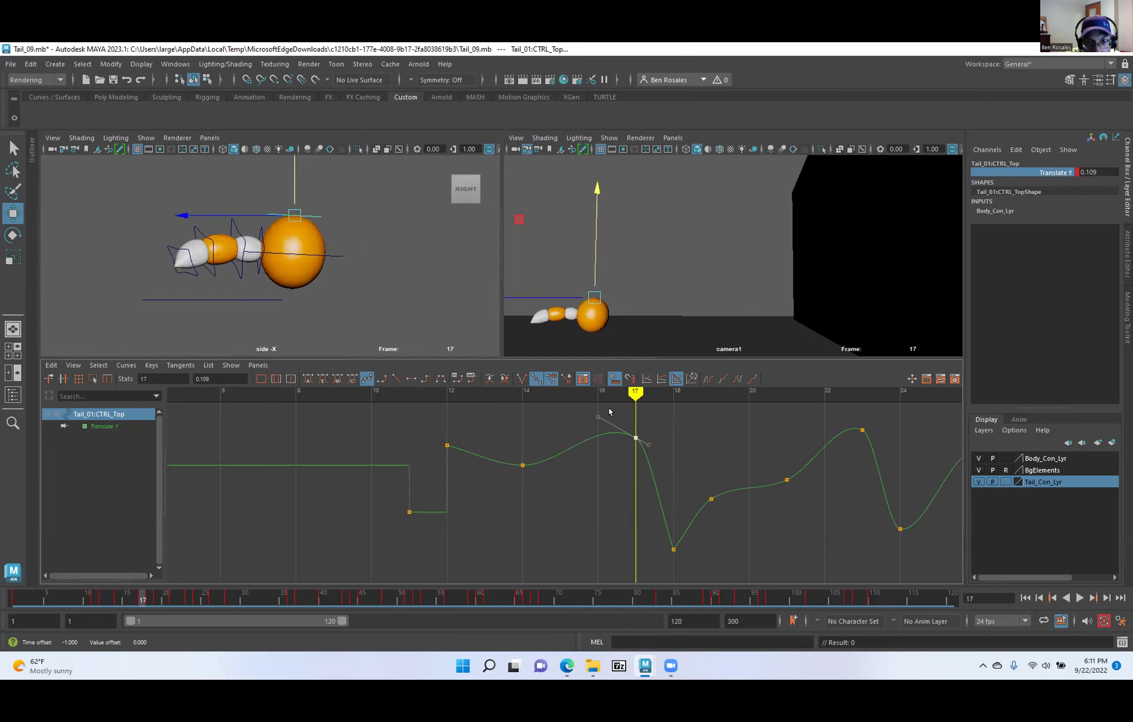
{"action": "key", "text": "alt+period"}
{"action": "key", "text": "alt+comma"}
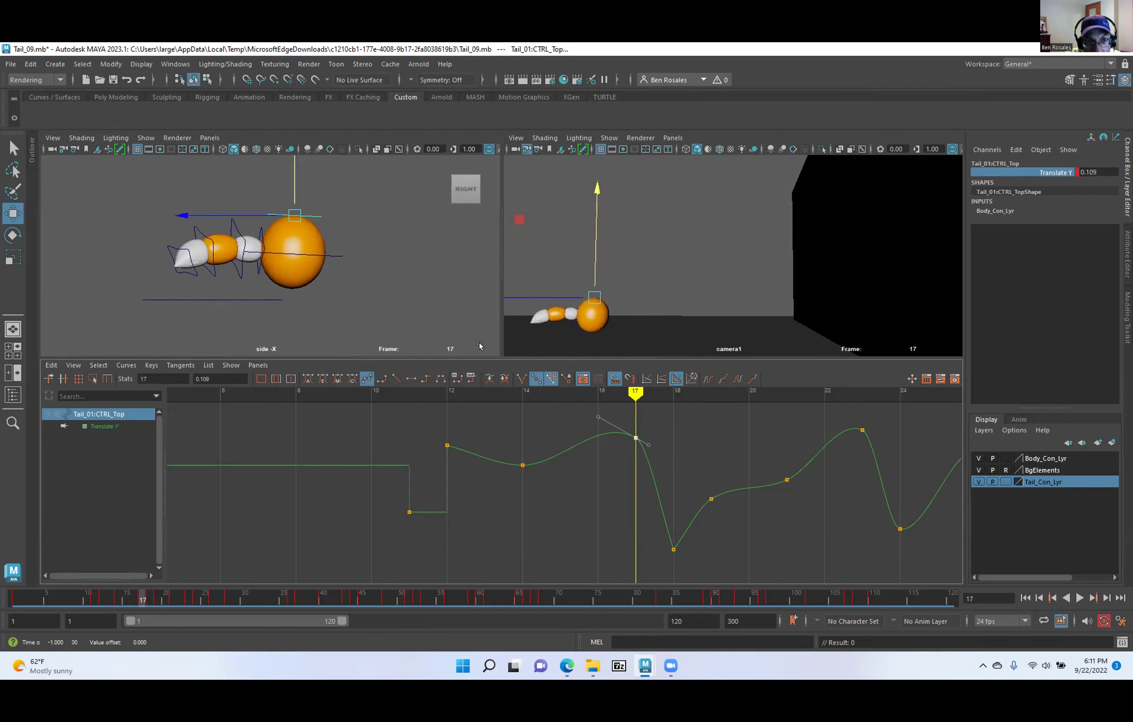
{"action": "left_click", "coordinate": [324, 248]}
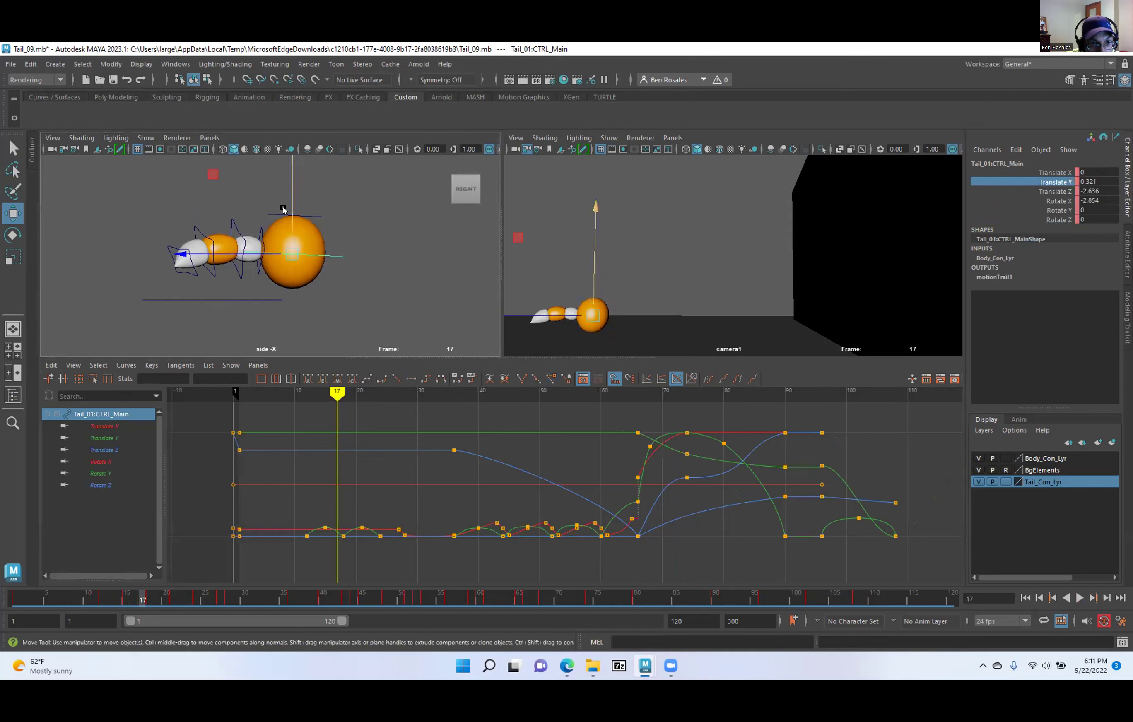
{"action": "middle_click_drag", "start_coordinate": [277, 198], "coordinate": [292, 203]}
{"action": "middle_click_drag", "start_coordinate": [356, 452], "coordinate": [420, 464], "text": "alt+shift"}
{"action": "key", "text": "period"}
{"action": "key", "text": "alt+period"}
{"action": "key", "text": "alt+comma"}
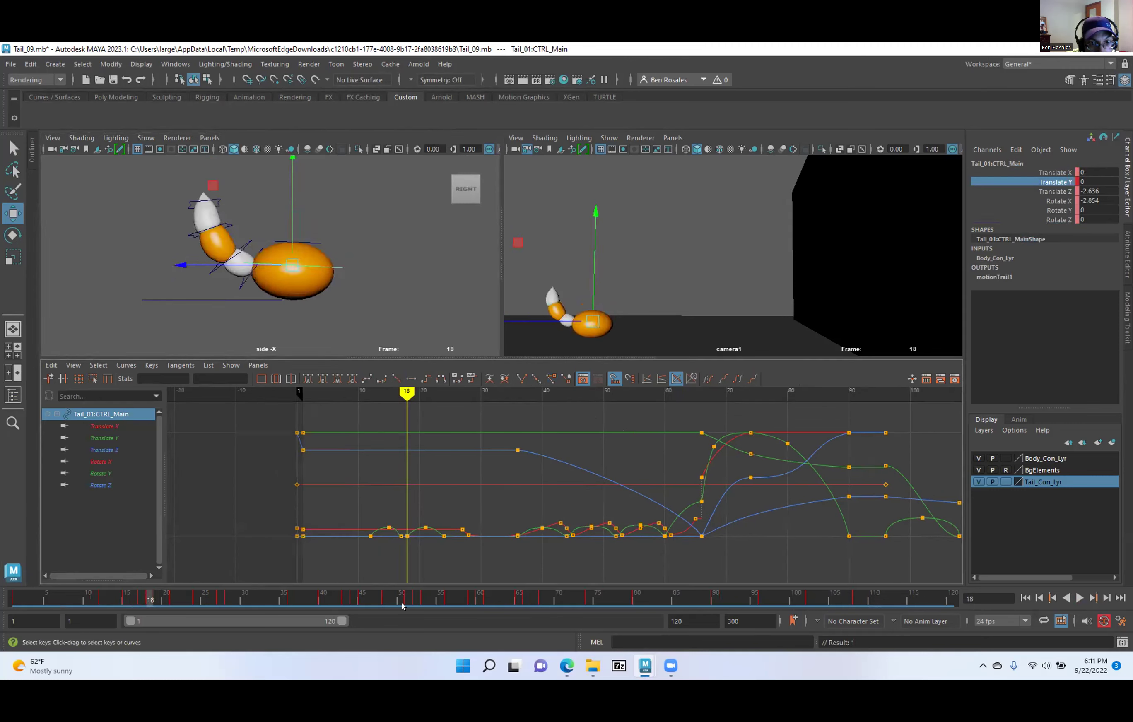
Scrub onward from frame 18 to frame 43, enlarging the camera1 view to review the body and tail motion.
{"action": "left_click_drag", "start_coordinate": [149, 598], "coordinate": [242, 528]}
{"action": "key", "text": "space"}
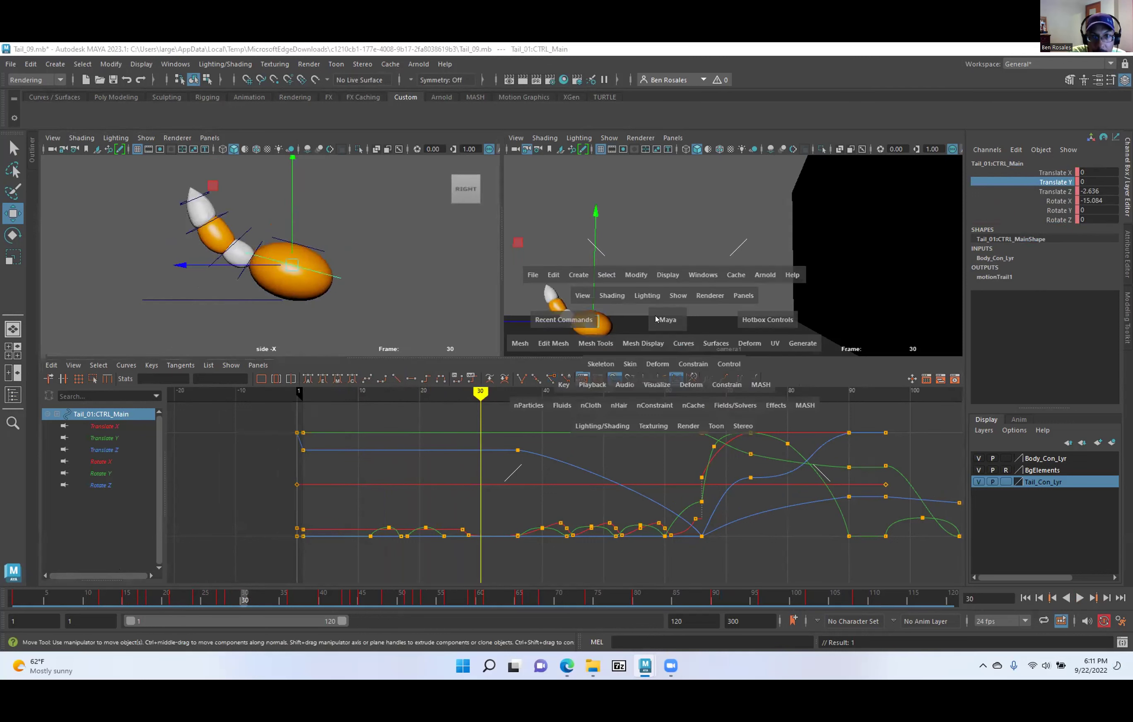
{"action": "left_click_drag", "start_coordinate": [243, 598], "coordinate": [340, 605]}
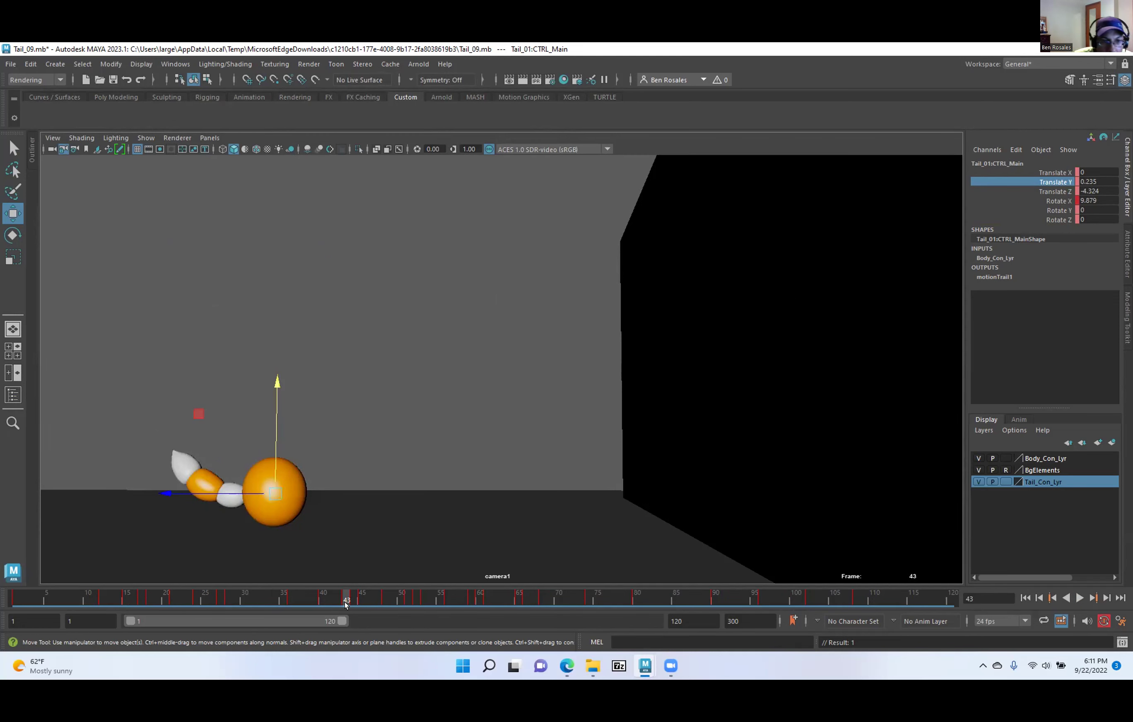
Review the rest of the fox animation in playback and close Tail_09.mb without saving the changes.
{"action": "left_click_drag", "start_coordinate": [340, 595], "coordinate": [659, 593]}
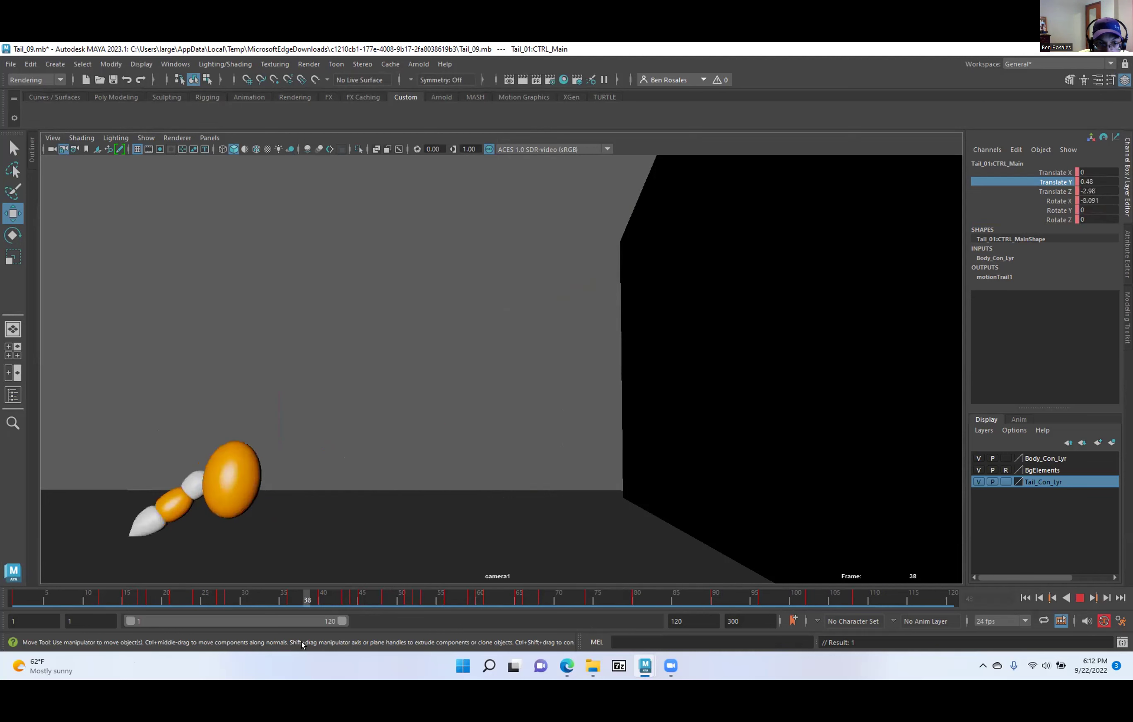
{"action": "key", "text": "Escape"}
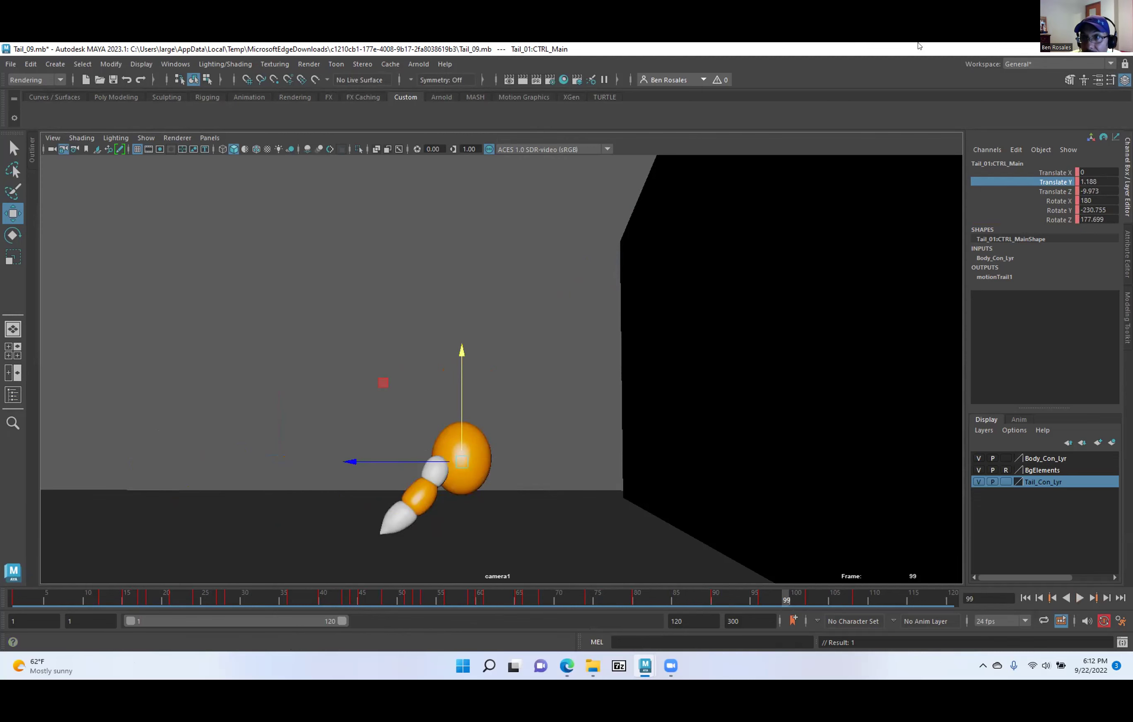
{"action": "left_click", "coordinate": [1119, 49]}
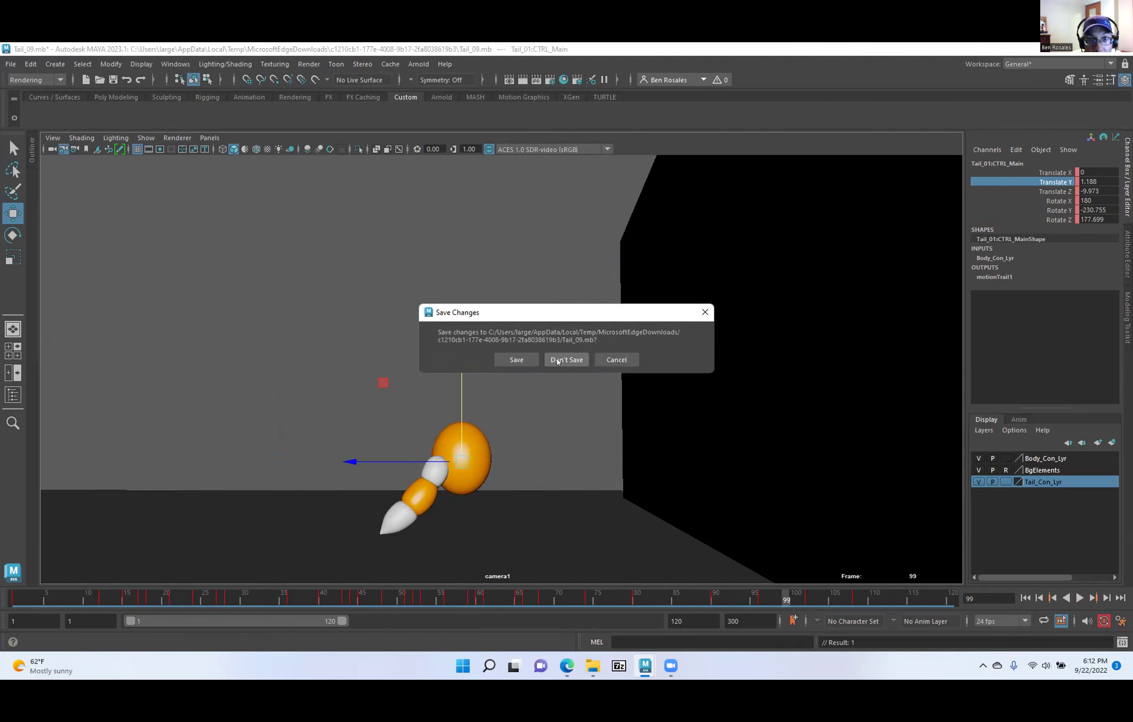
{"action": "left_click", "coordinate": [566, 359]}
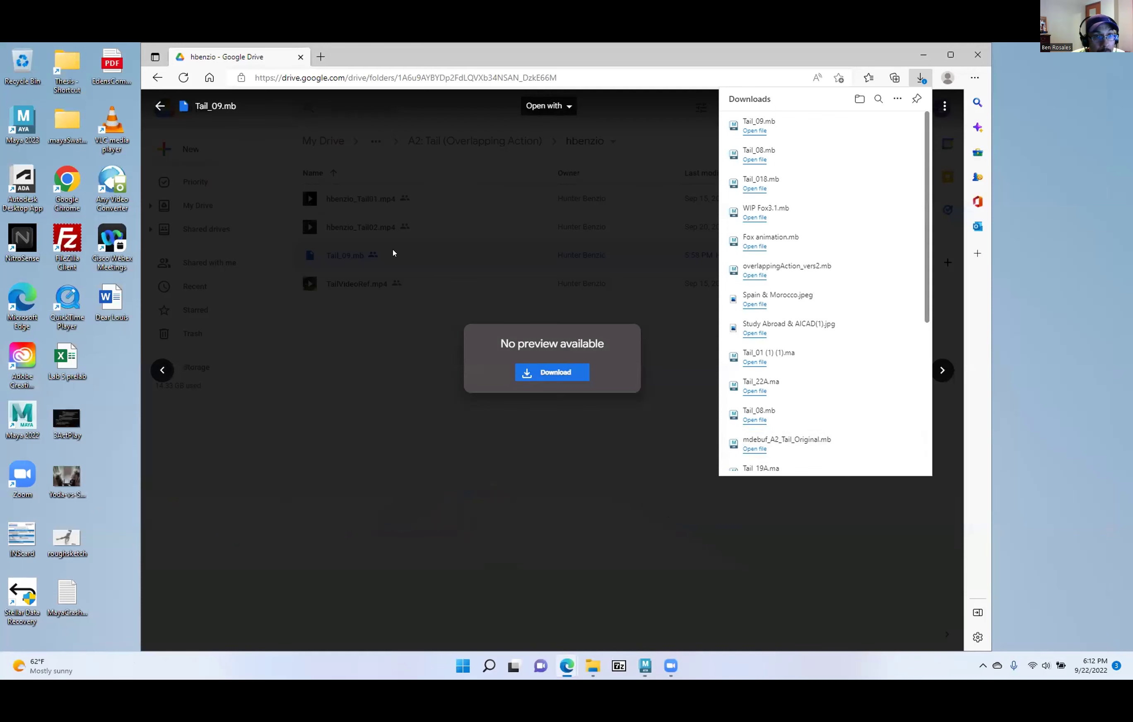
Switch back to Google Drive, return to the A2: Tail (Overlapping Action) folder and open the first student folder.
{"action": "left_click", "coordinate": [160, 106]}
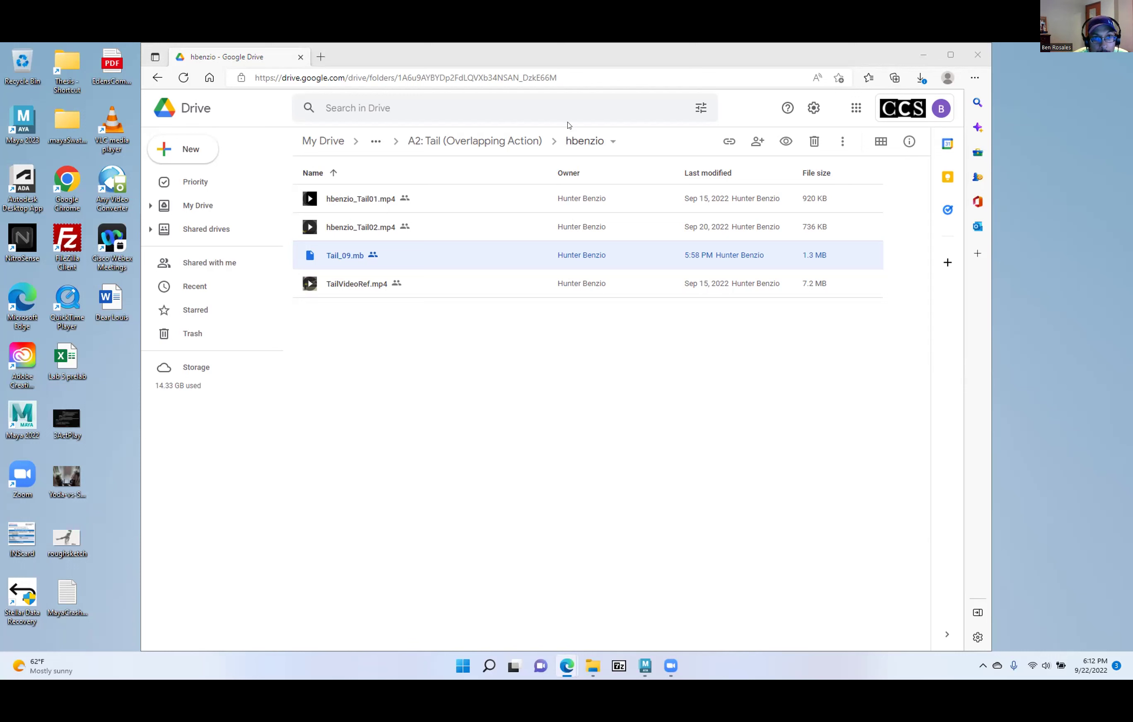
{"action": "left_click", "coordinate": [443, 141]}
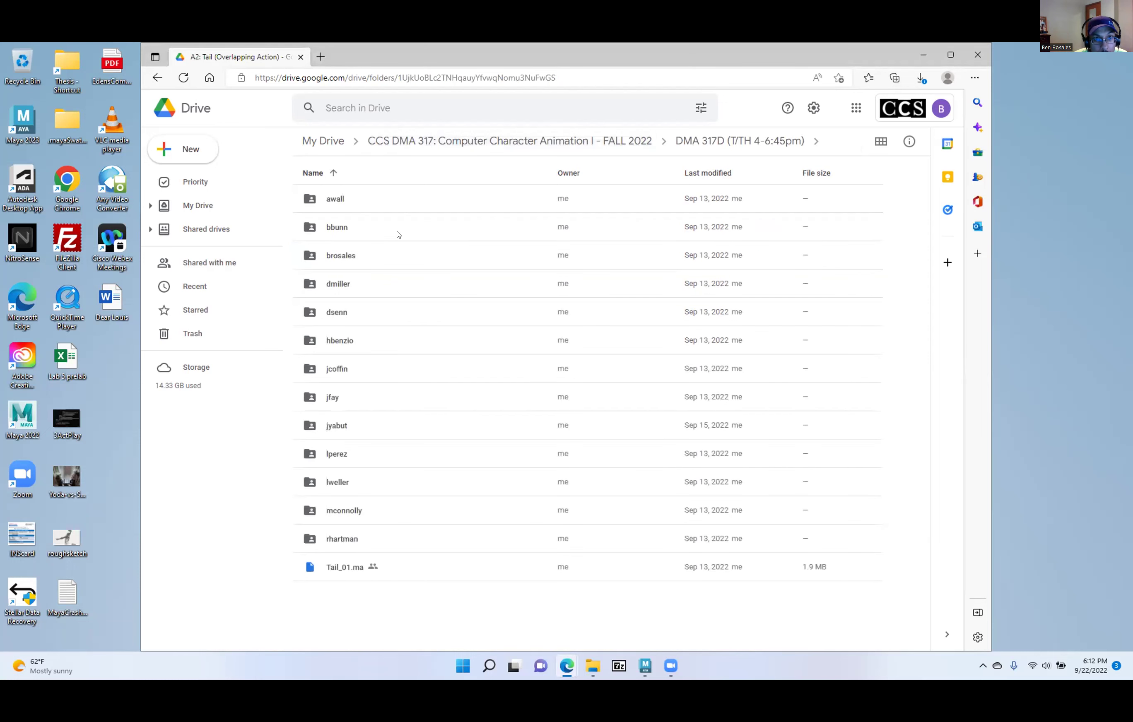
{"action": "double_click", "coordinate": [335, 200]}
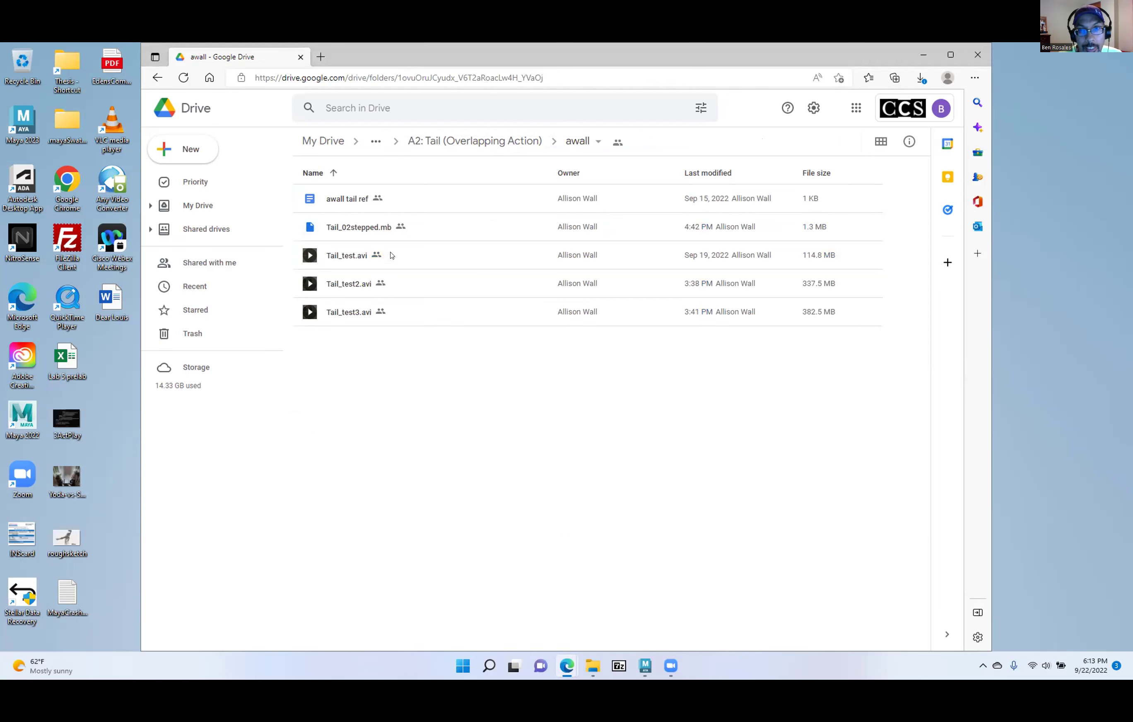
Download Tail_02stepped.mb from the student's Drive folder and open it in Maya.
{"action": "left_click", "coordinate": [362, 233]}
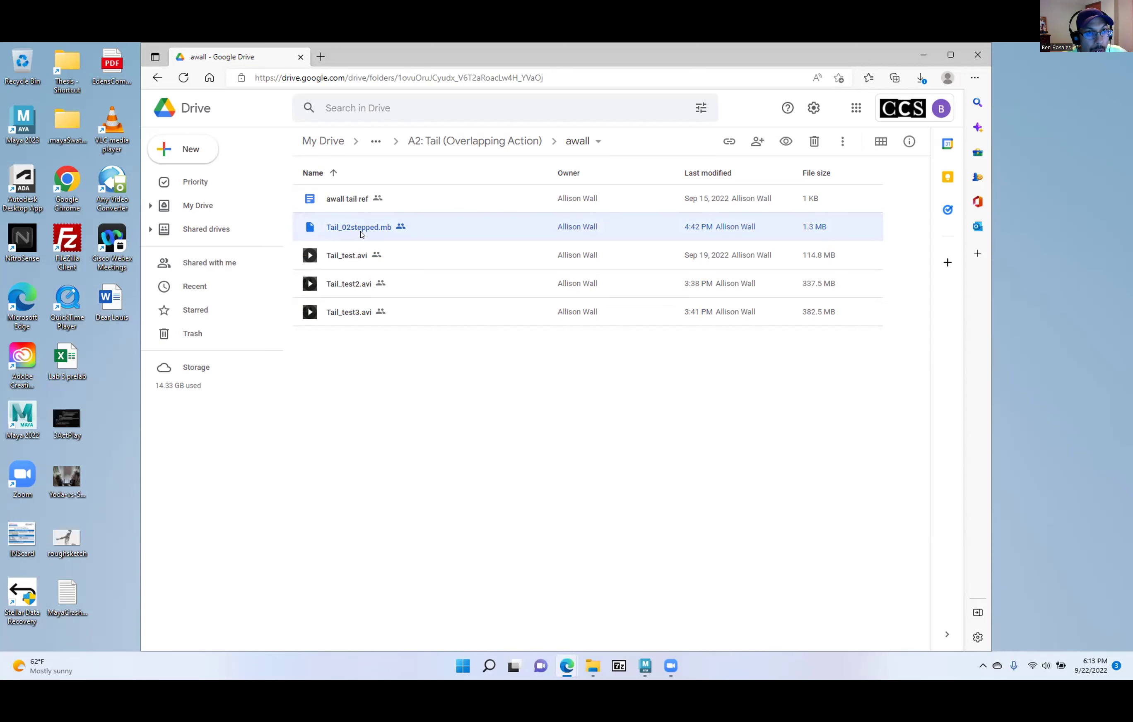
{"action": "double_click", "coordinate": [362, 233]}
{"action": "left_click", "coordinate": [534, 371]}
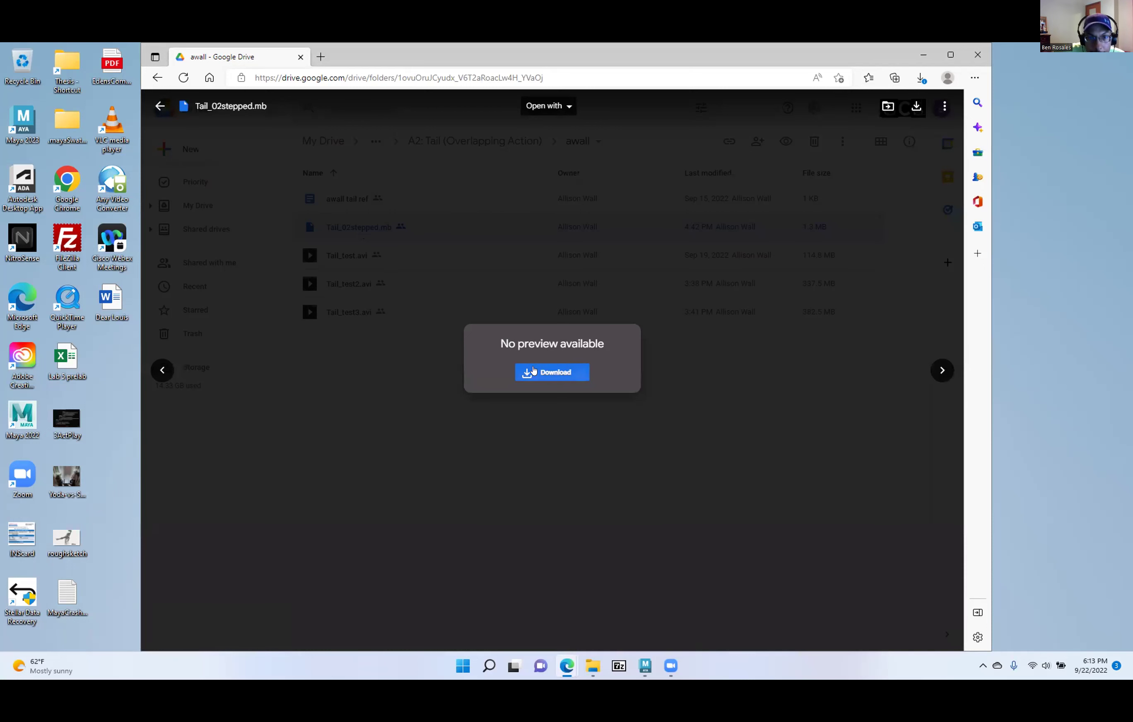
{"action": "left_click", "coordinate": [770, 145]}
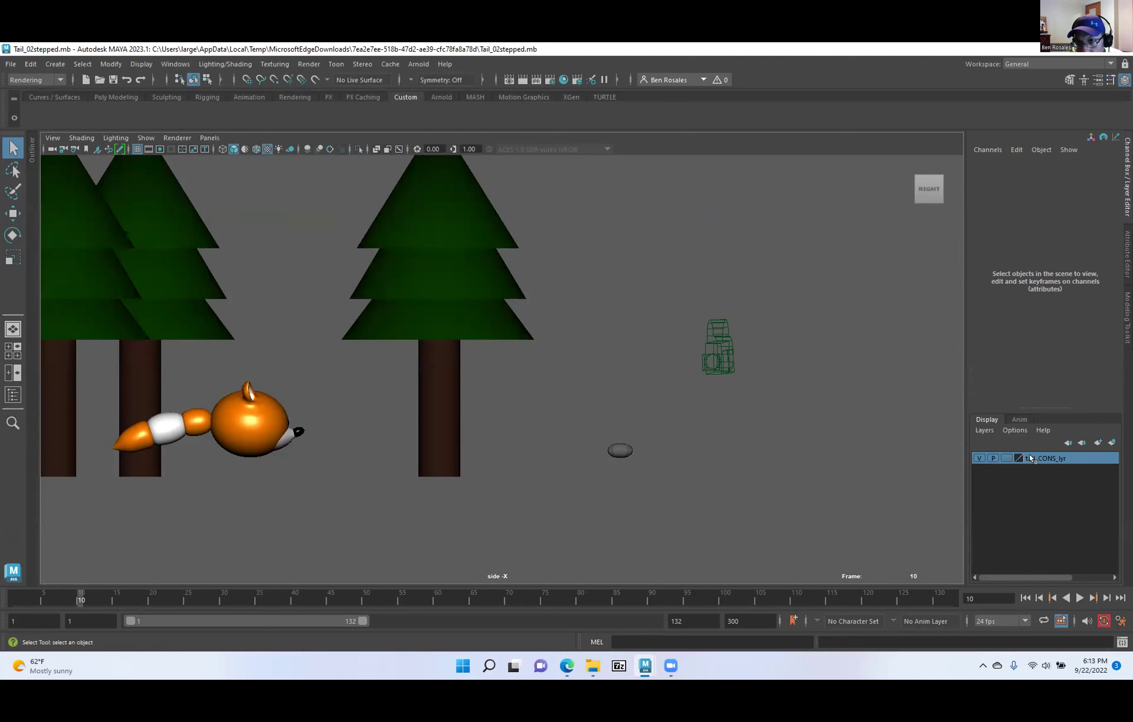
Switch the viewport layout to Three Panes Split Top and show the Graph Editor in the wide lower pane.
{"action": "left_click", "coordinate": [210, 138]}
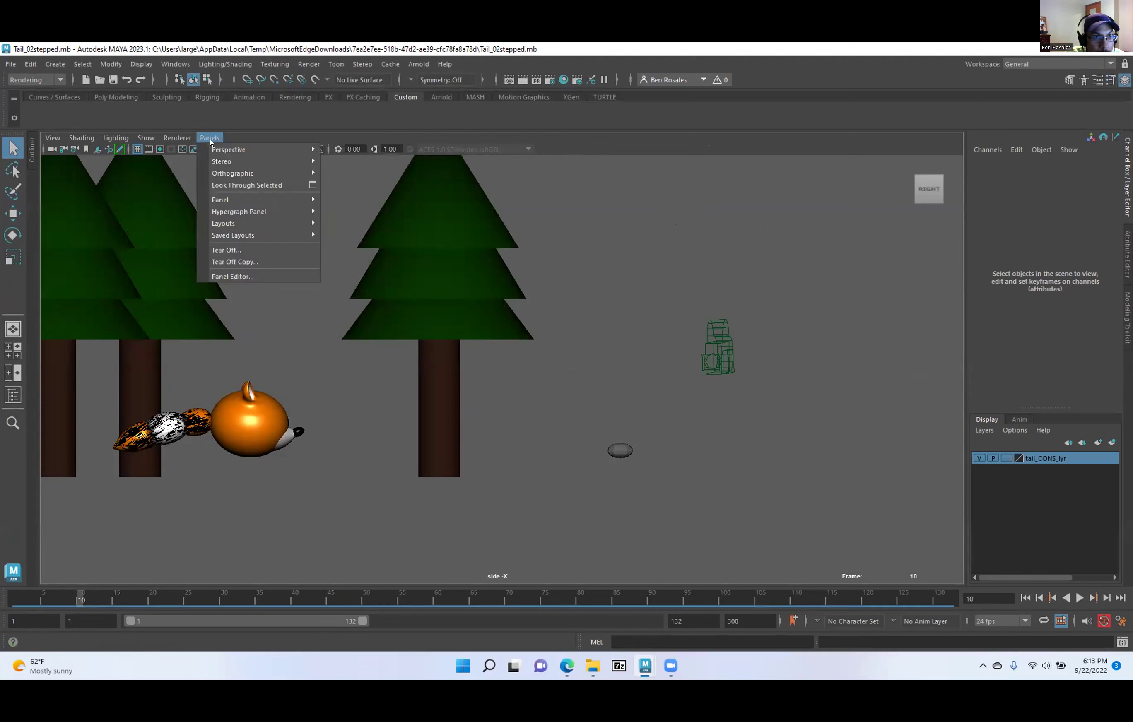
{"action": "mouse_move", "coordinate": [267, 223]}
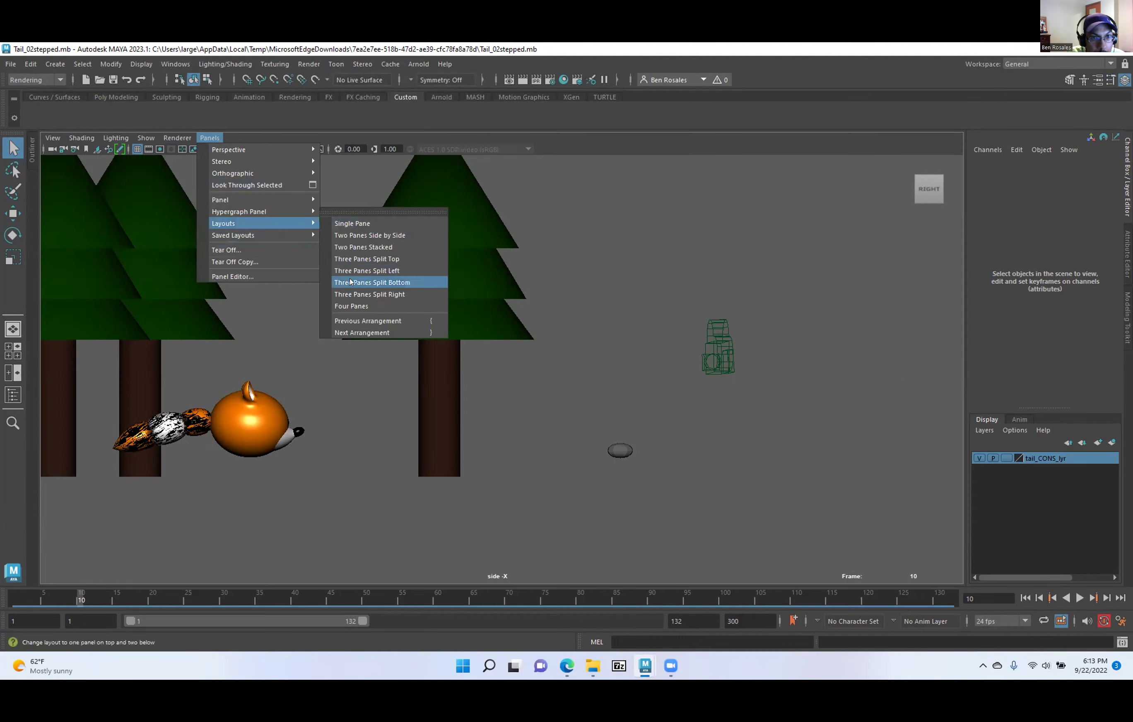
{"action": "left_click", "coordinate": [355, 259]}
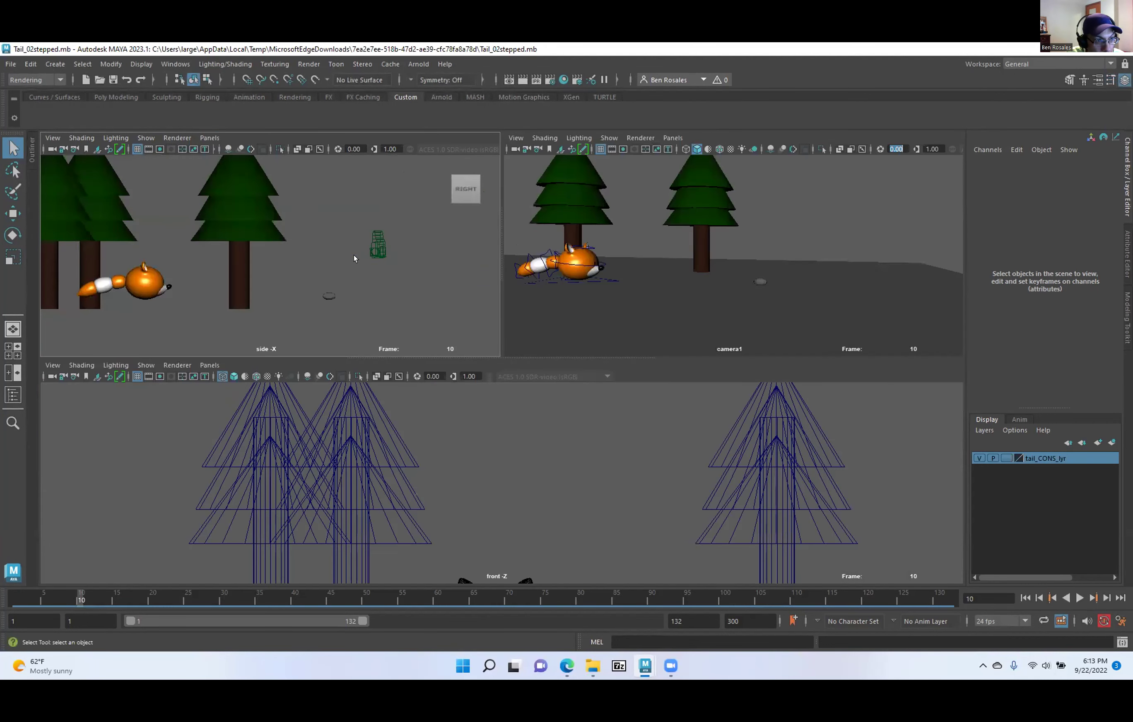
{"action": "left_click", "coordinate": [210, 365]}
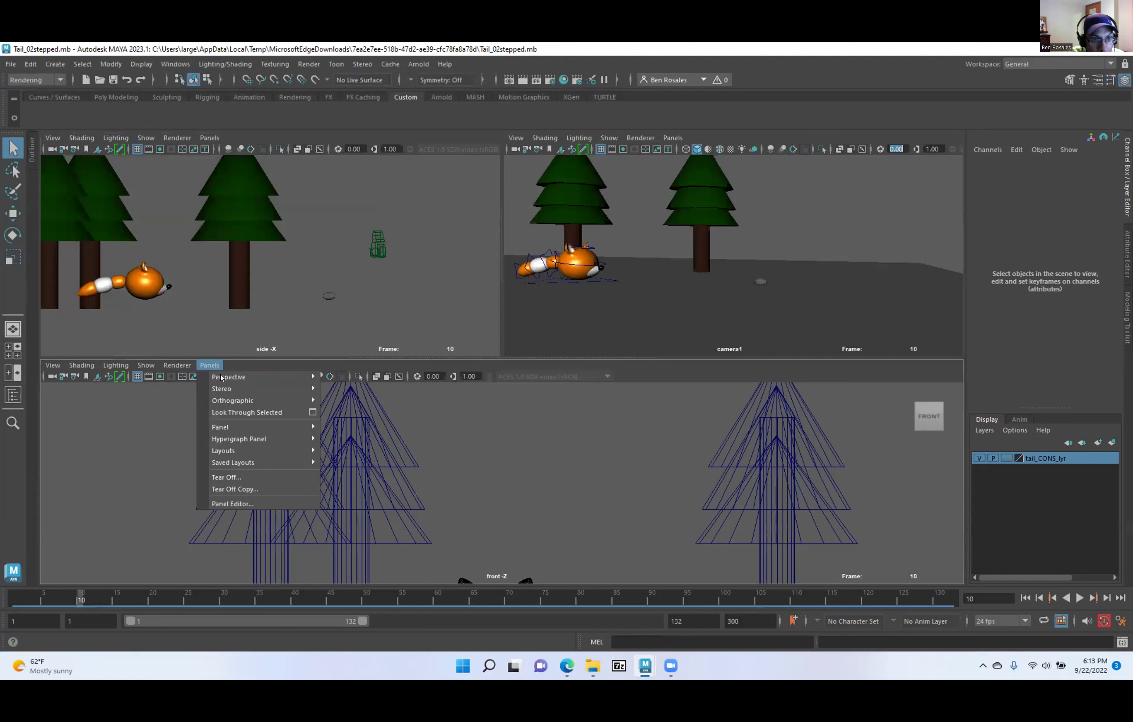
{"action": "mouse_move", "coordinate": [267, 427]}
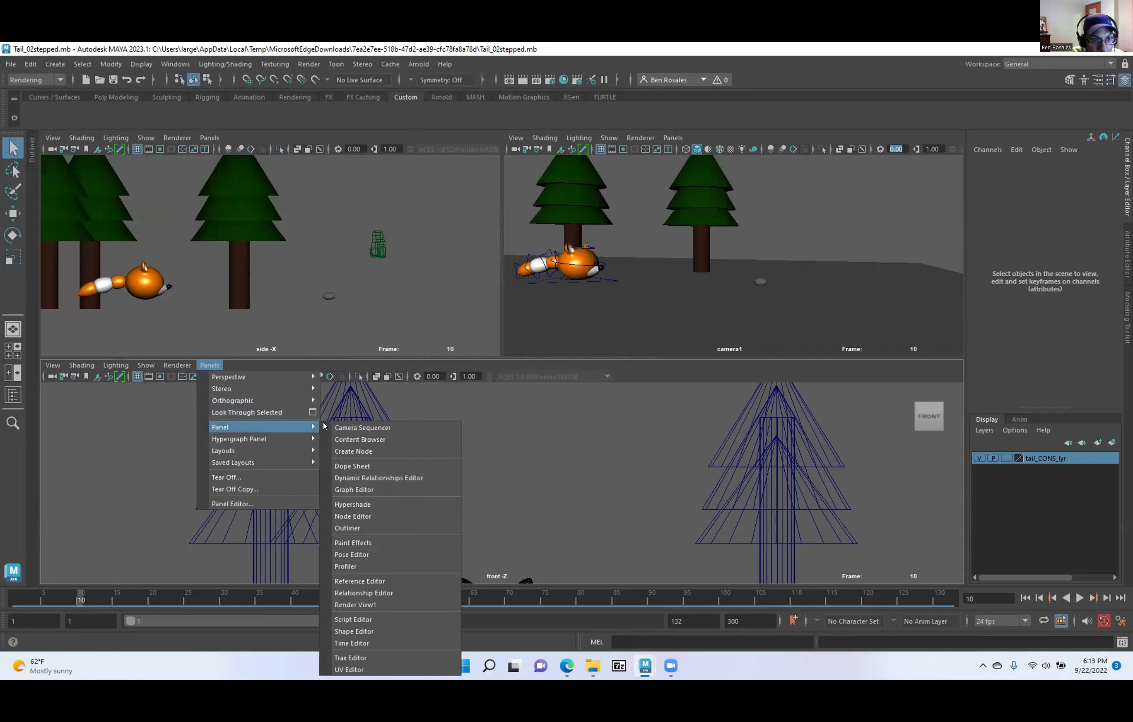
{"action": "left_click", "coordinate": [354, 468]}
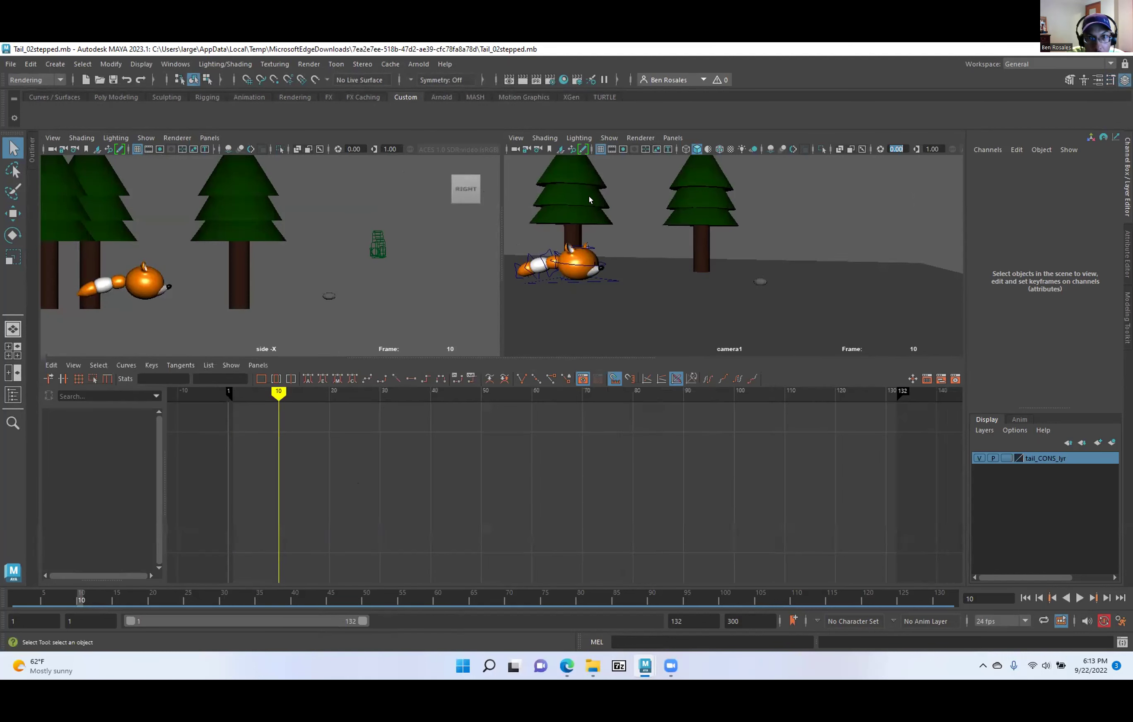
{"action": "scroll", "coordinate": [239, 251], "scroll_direction": "down", "scroll_amount": 2}
{"action": "scroll", "coordinate": [213, 250], "scroll_direction": "up", "scroll_amount": 1}
{"action": "middle_click_drag", "start_coordinate": [207, 250], "coordinate": [289, 247], "text": "alt"}
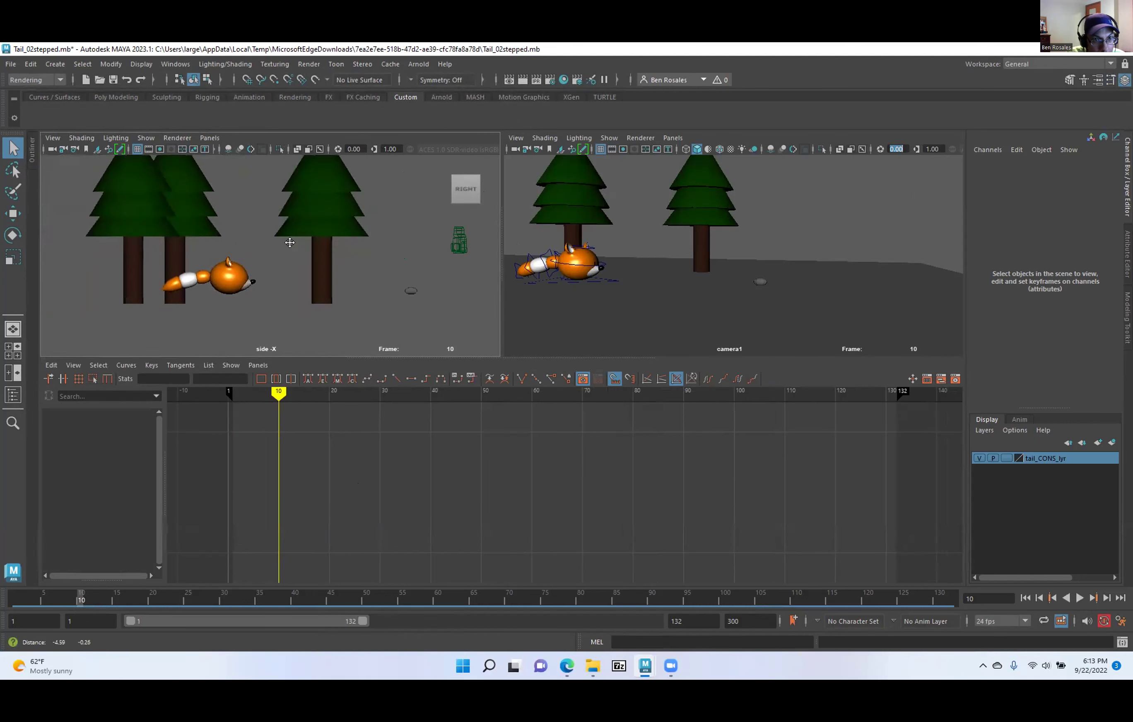
Add the ground plane, the two trees visible in camera1 and the small sphere to a new display layer set to Reference.
{"action": "left_click", "coordinate": [630, 307]}
{"action": "left_click_drag", "start_coordinate": [726, 247], "coordinate": [556, 200], "text": "shift"}
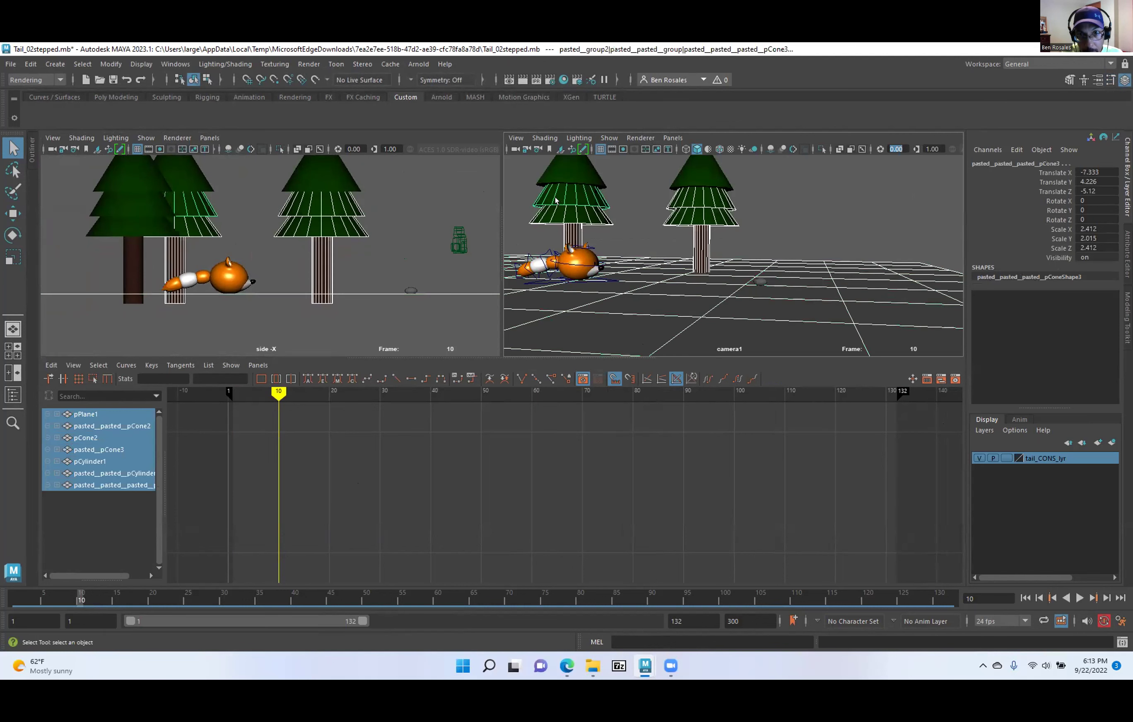
{"action": "left_click", "coordinate": [691, 165], "text": "shift"}
{"action": "left_click", "coordinate": [575, 174], "text": "shift"}
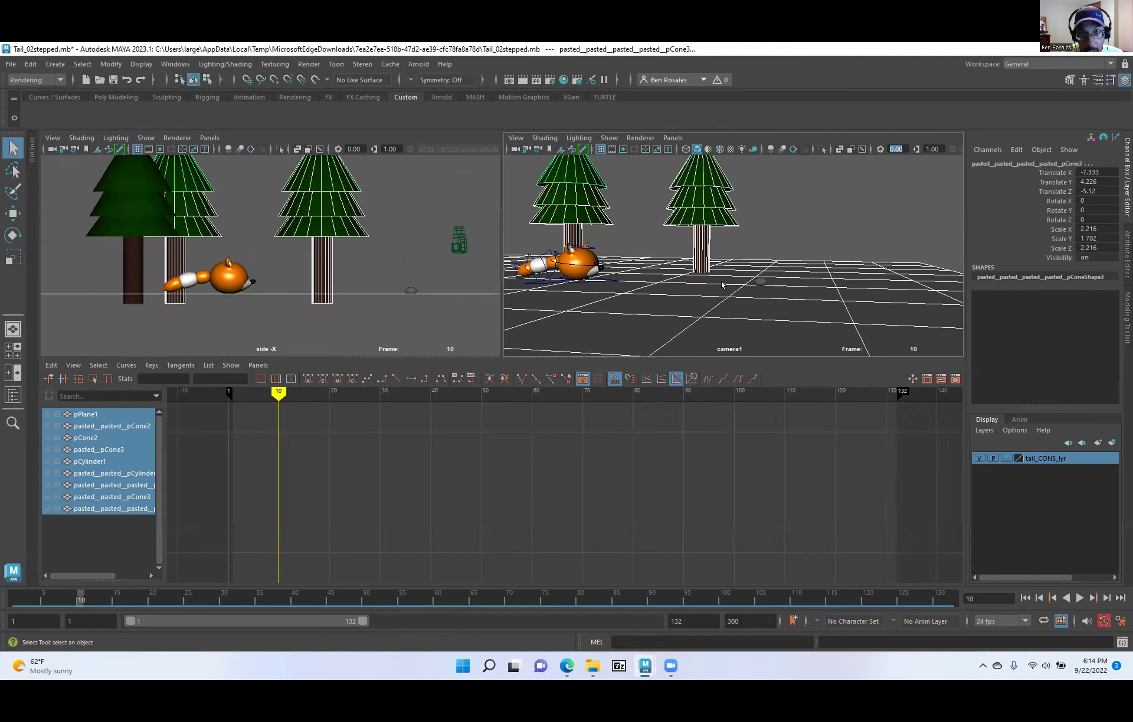
{"action": "left_click", "coordinate": [760, 282], "text": "shift"}
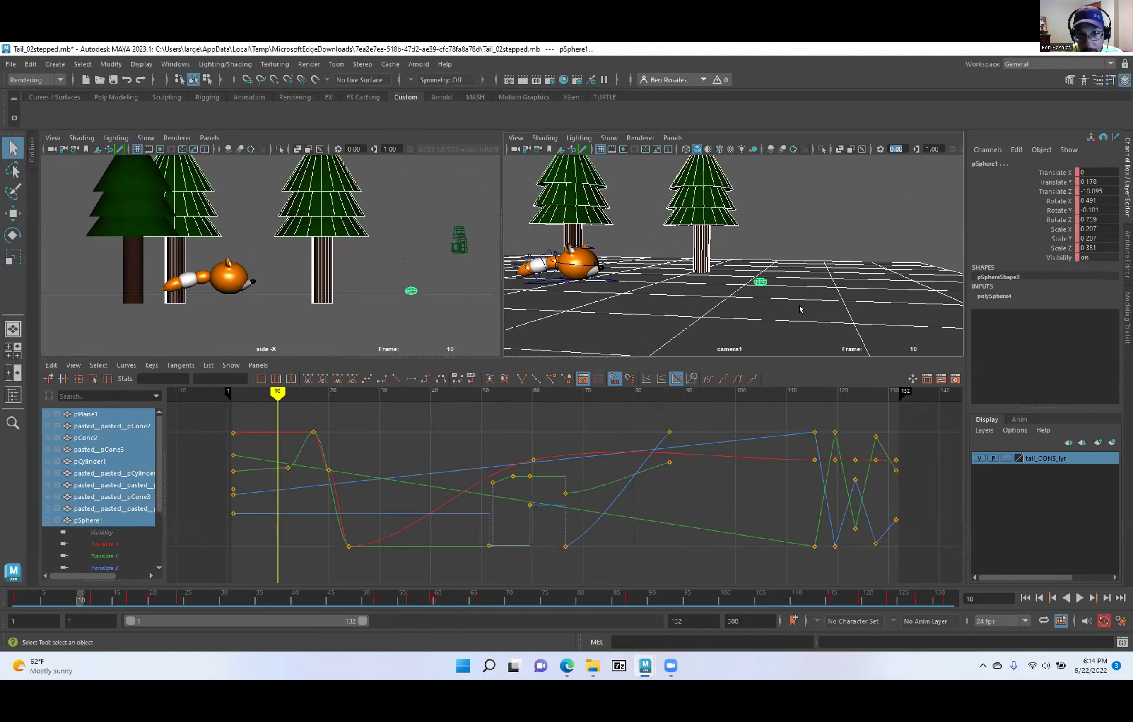
{"action": "left_click", "coordinate": [1111, 441]}
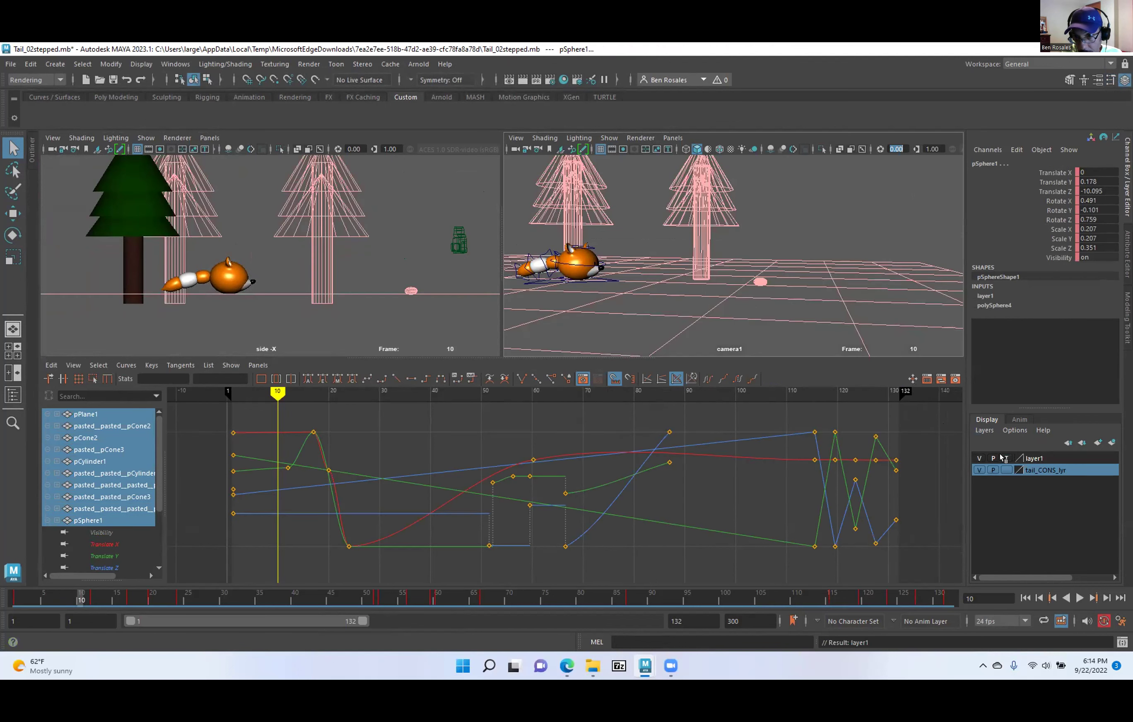
{"action": "left_click", "coordinate": [793, 226]}
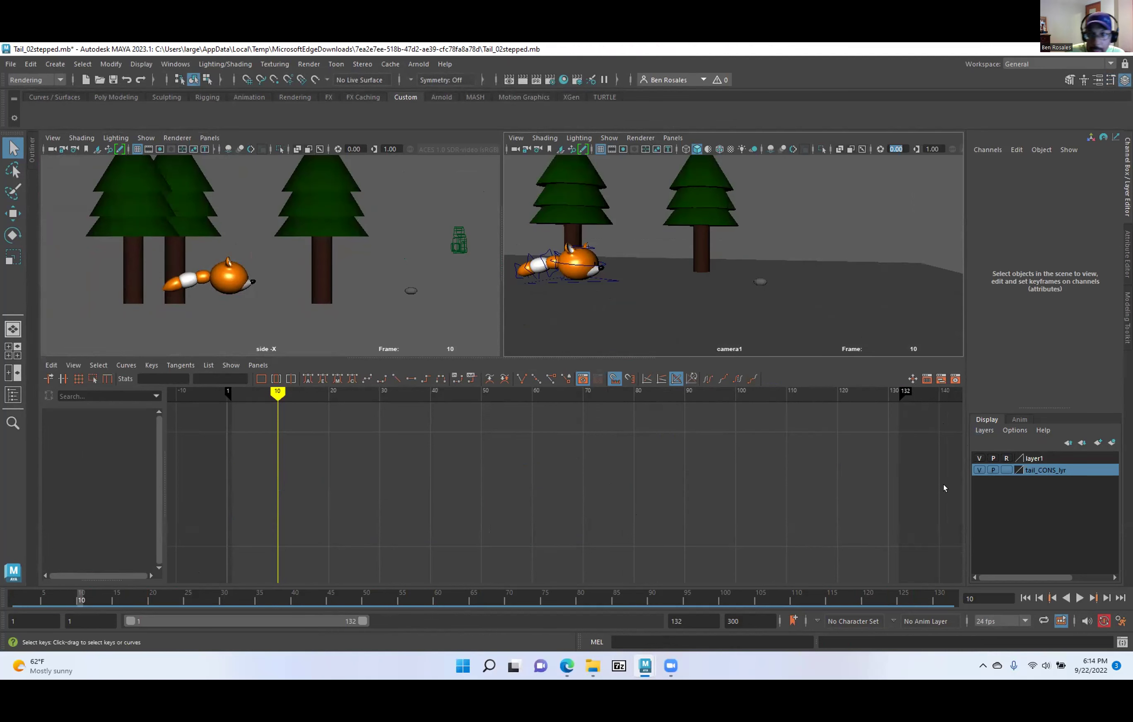
Select all objects in the tail_CONS_lyr layer and set a key on them at frame 0.
{"action": "right_click", "coordinate": [1040, 470]}
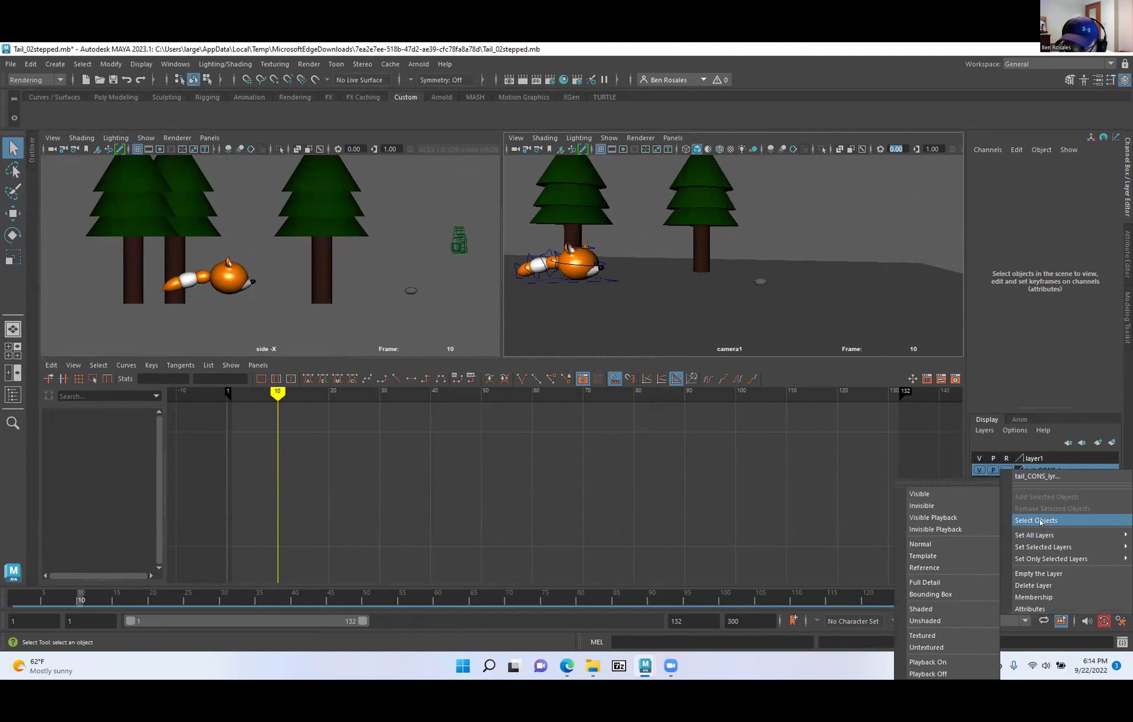
{"action": "left_click", "coordinate": [1041, 521]}
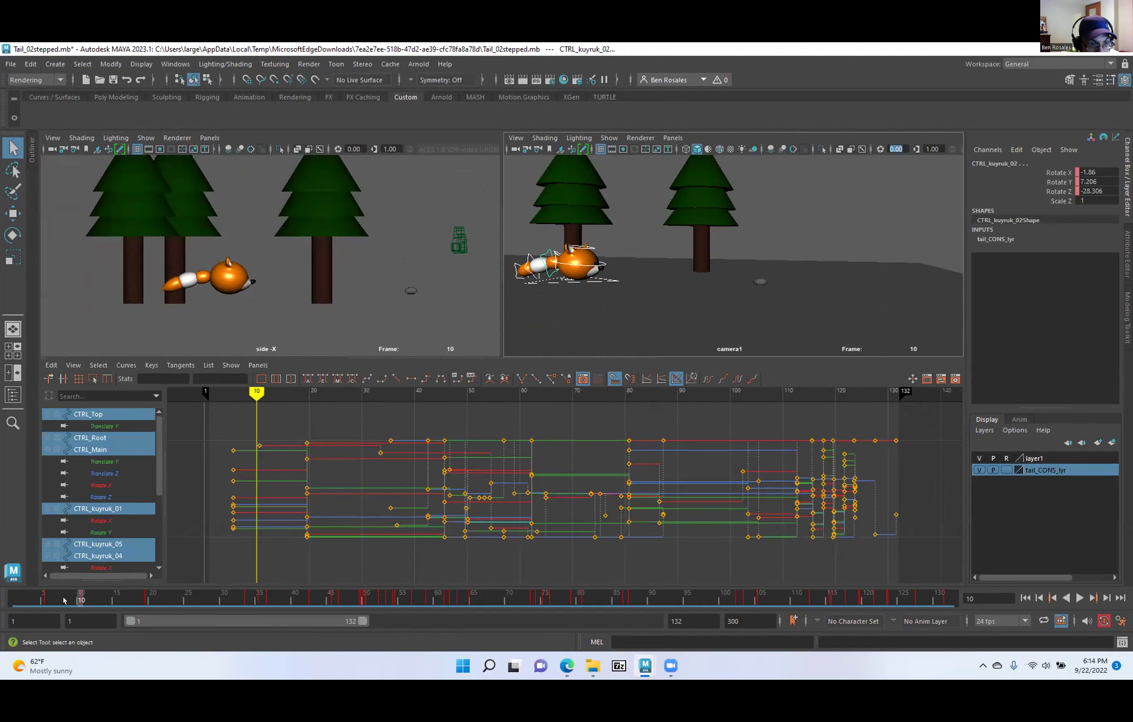
{"action": "left_click_drag", "start_coordinate": [67, 598], "coordinate": [5, 597]}
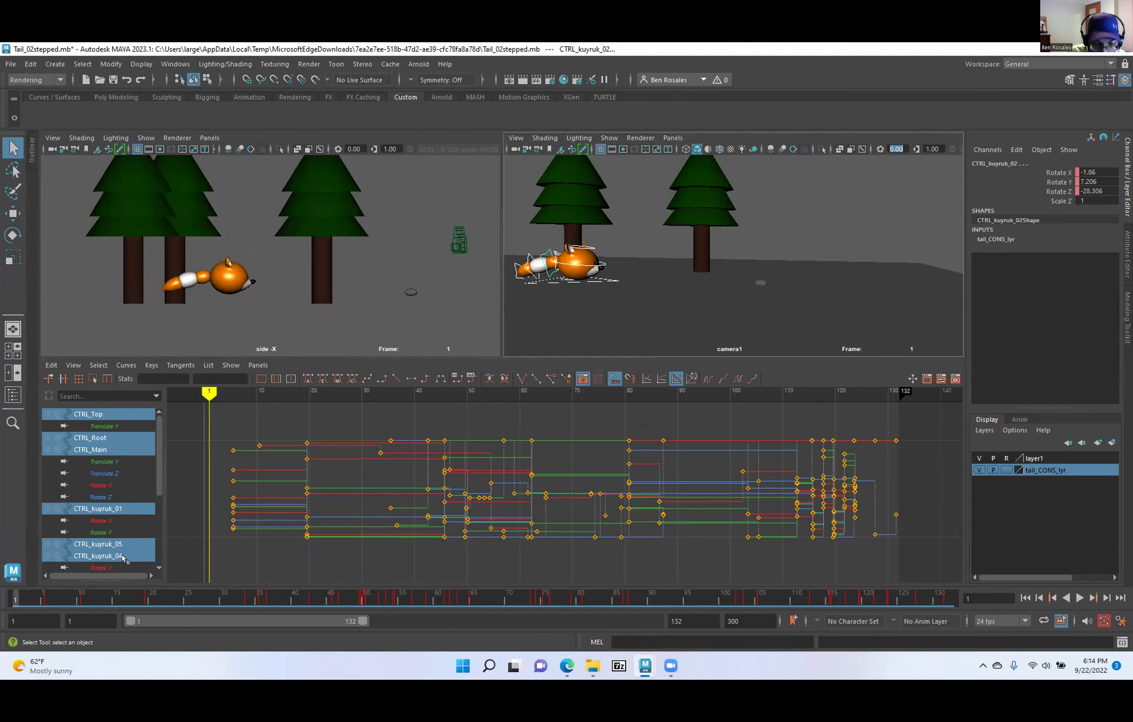
{"action": "key", "text": "alt+comma"}
{"action": "left_click_drag", "start_coordinate": [217, 390], "coordinate": [198, 399]}
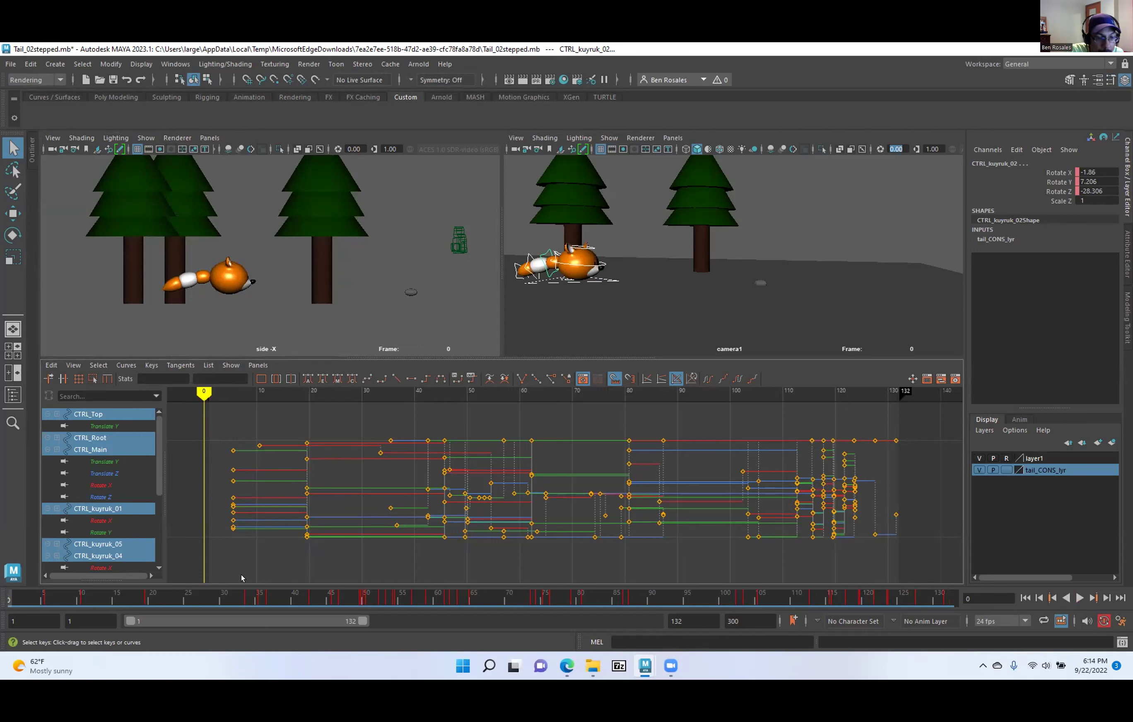
{"action": "key", "text": "s"}
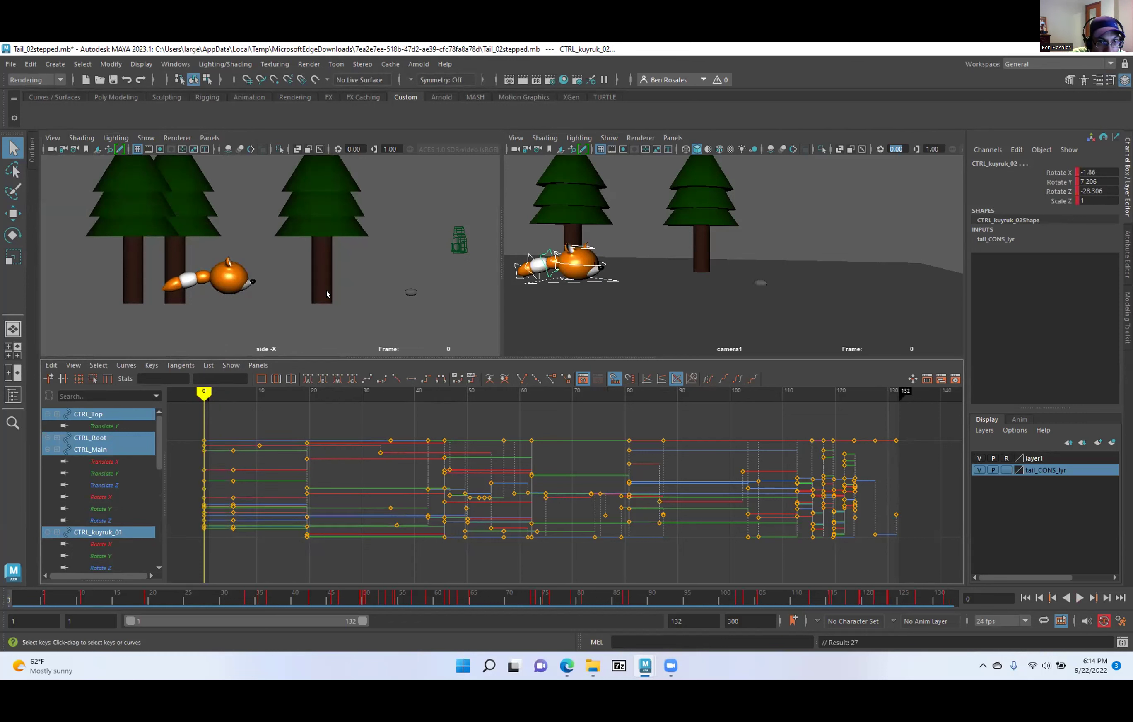
Hide NURBS curves in the camera1 view and show them in the side view, framed closer on the fox.
{"action": "middle_click", "coordinate": [605, 248]}
{"action": "middle_click_drag", "start_coordinate": [169, 287], "coordinate": [97, 265], "text": "alt"}
{"action": "scroll", "coordinate": [356, 286], "scroll_direction": "up", "scroll_amount": 5}
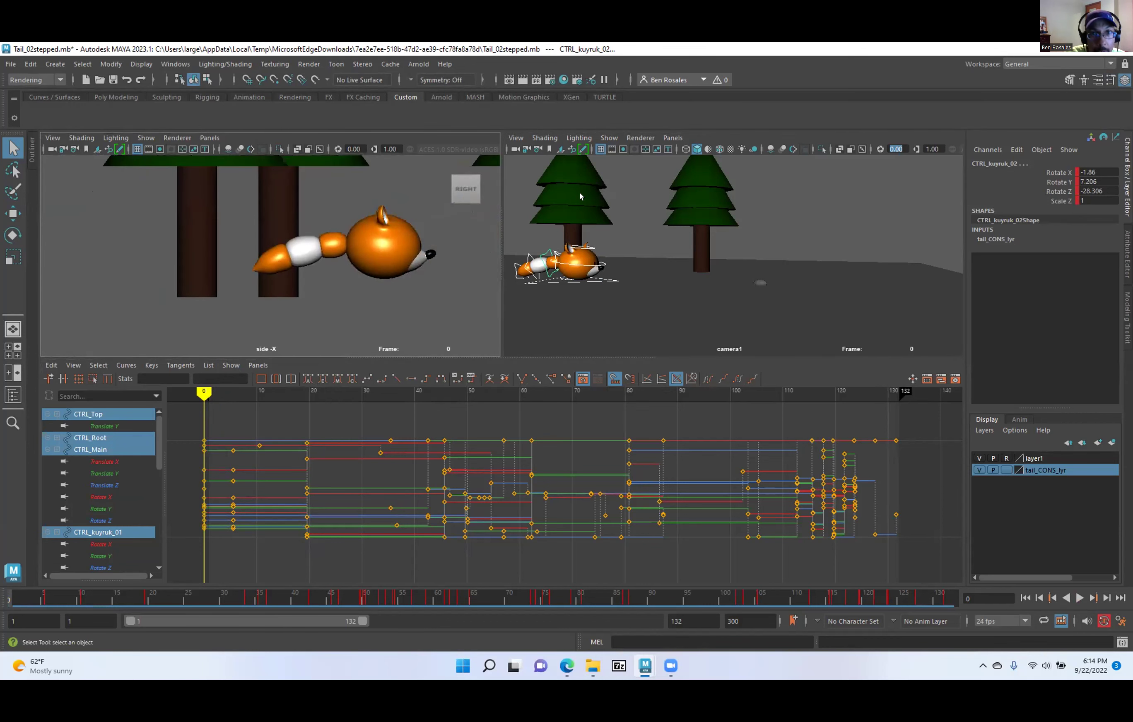
{"action": "left_click", "coordinate": [609, 137]}
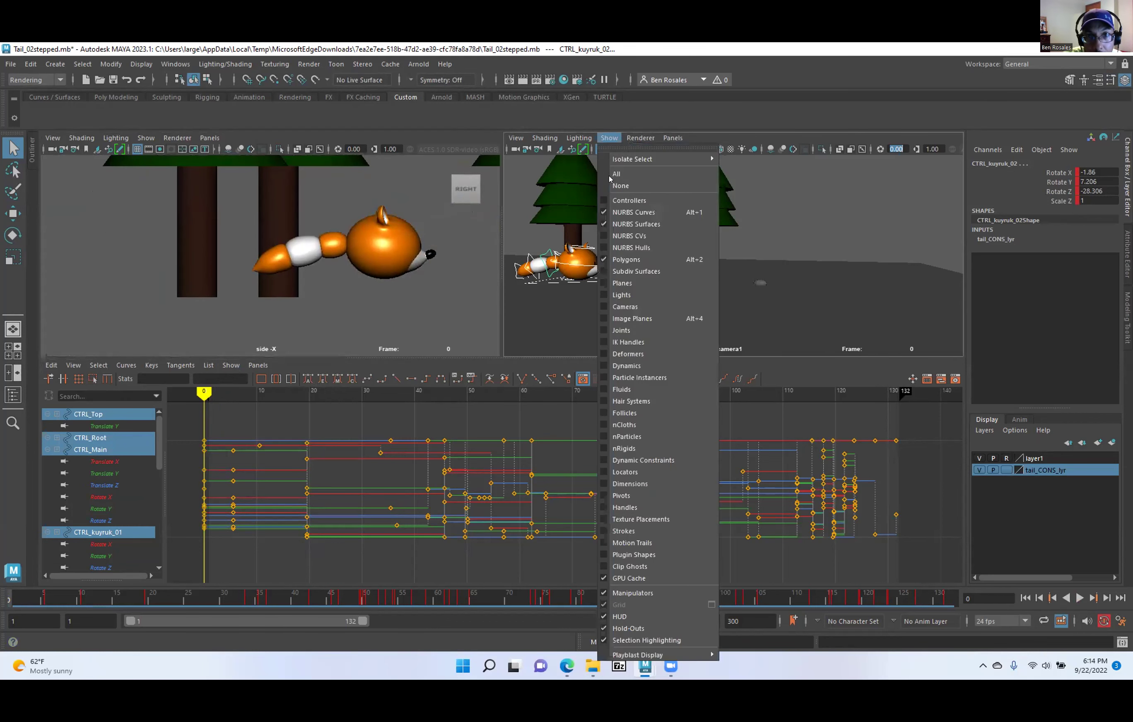
{"action": "left_click", "coordinate": [603, 211]}
{"action": "left_click", "coordinate": [146, 138]}
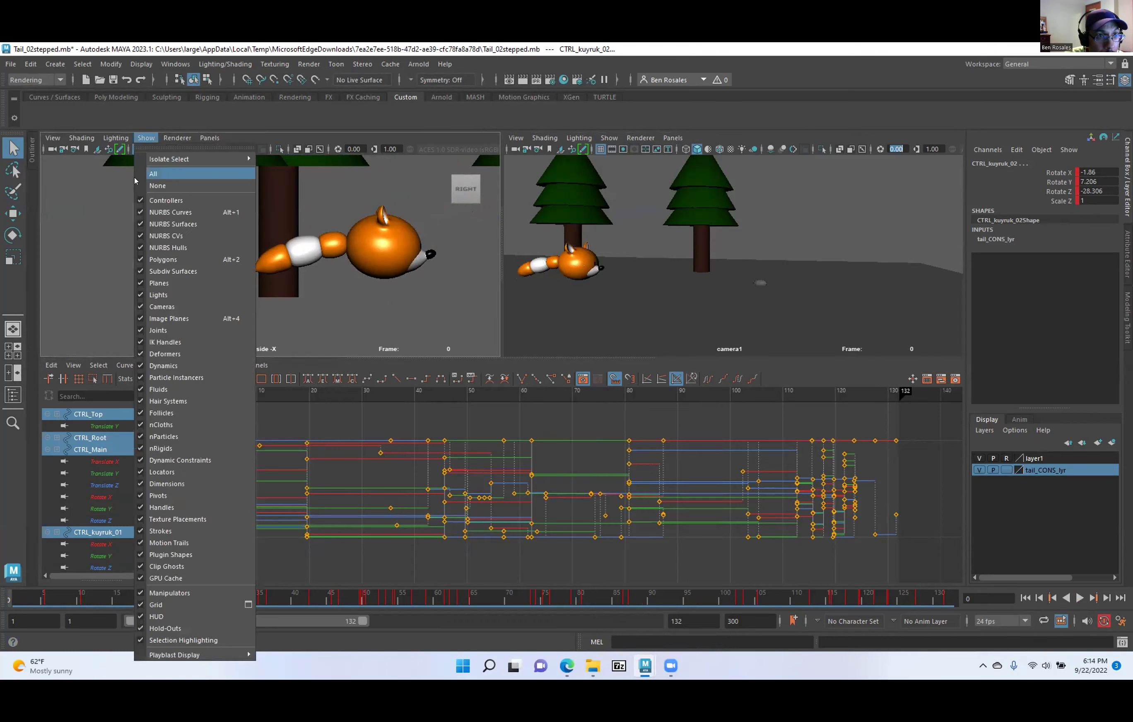
{"action": "left_click", "coordinate": [142, 211]}
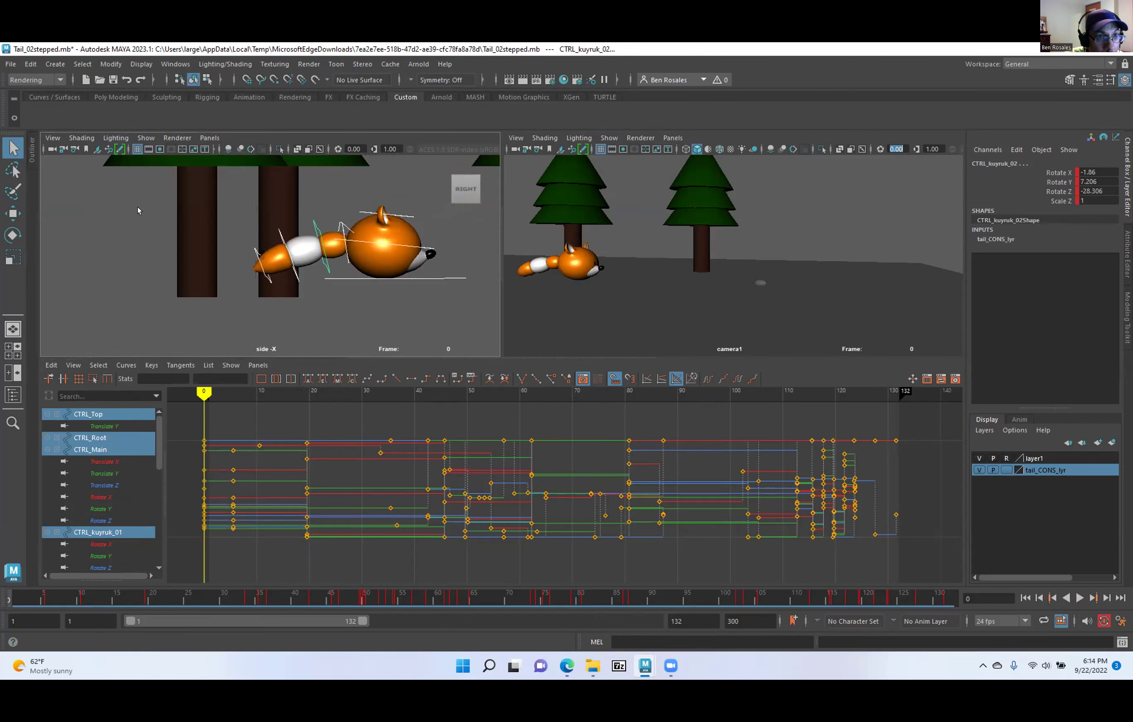
Set Rotate X, Y and Z of tail controls CTRL_kuyruk_01 through CTRL_kuyruk_04 to 0 at frame 0.
{"action": "scroll", "coordinate": [168, 295], "scroll_direction": "up", "scroll_amount": 5}
{"action": "right_click_drag", "start_coordinate": [168, 296], "coordinate": [240, 326], "text": "alt"}
{"action": "middle_click_drag", "start_coordinate": [292, 264], "coordinate": [321, 269], "text": "alt"}
{"action": "left_click", "coordinate": [321, 296]}
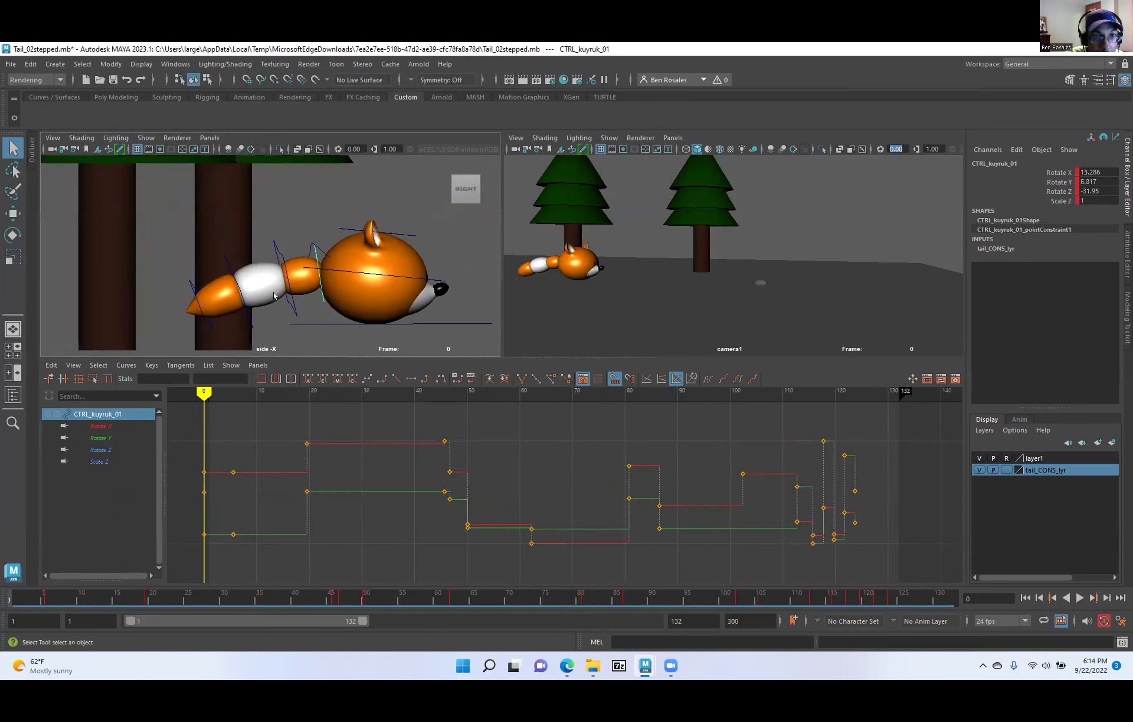
{"action": "left_click_drag", "start_coordinate": [298, 306], "coordinate": [196, 288], "text": "shift"}
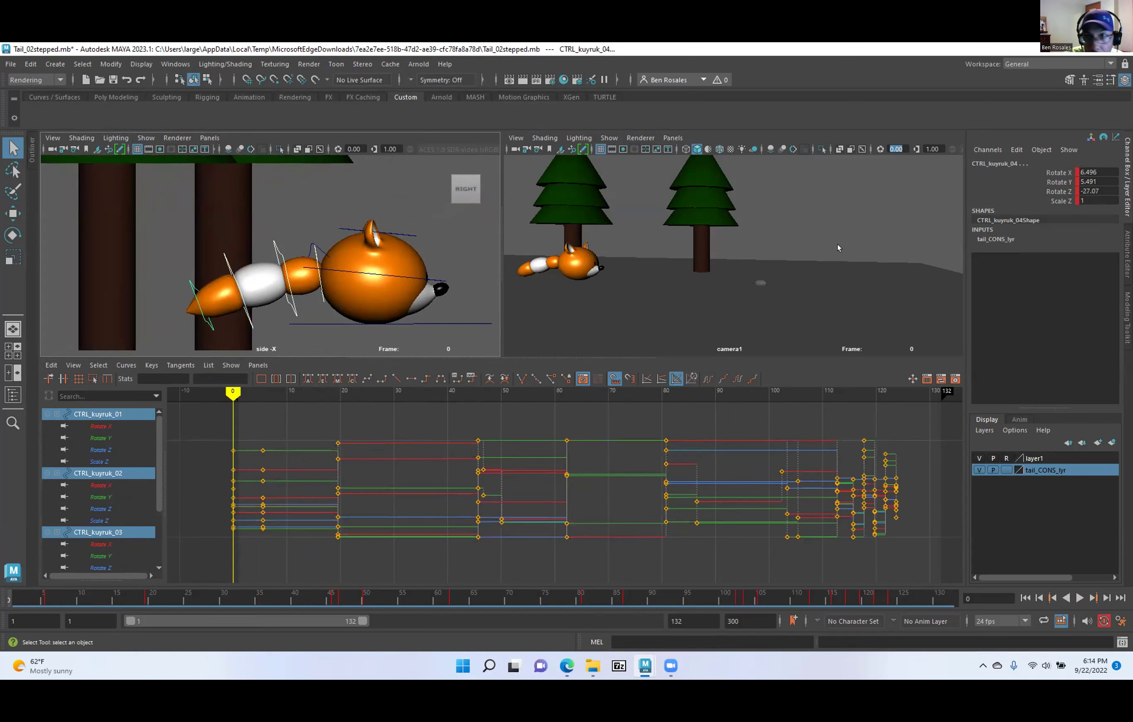
{"action": "left_click_drag", "start_coordinate": [1090, 173], "coordinate": [1103, 188]}
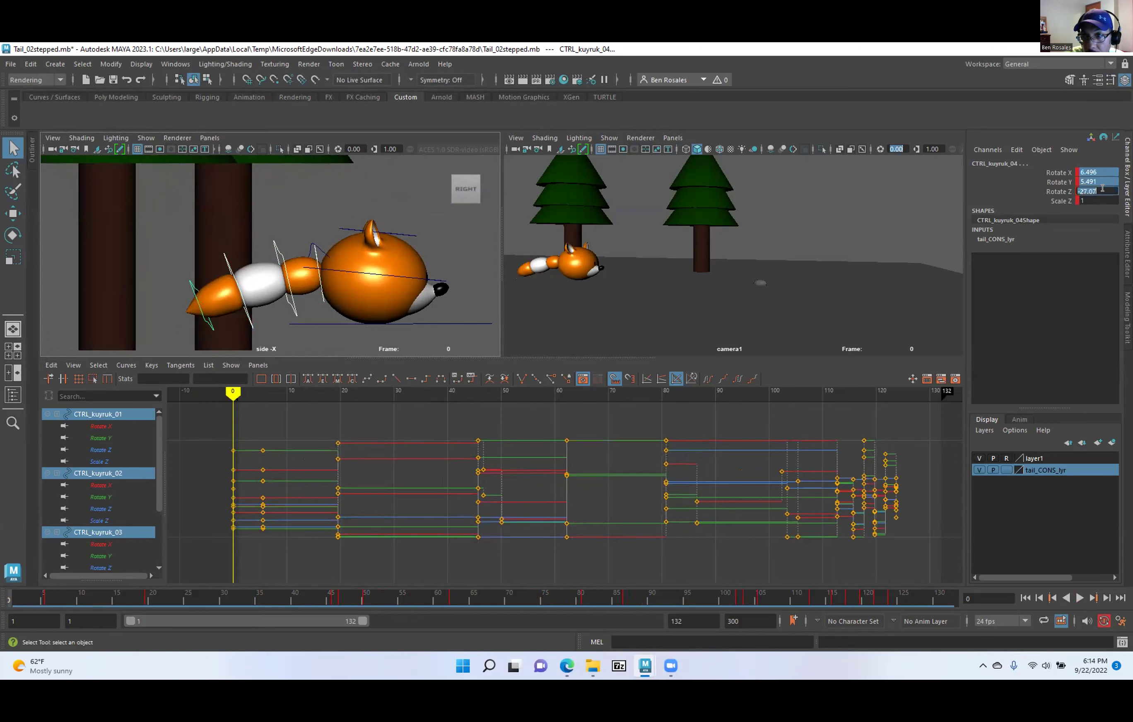
{"action": "type", "text": "0"}
{"action": "key", "text": "Return"}
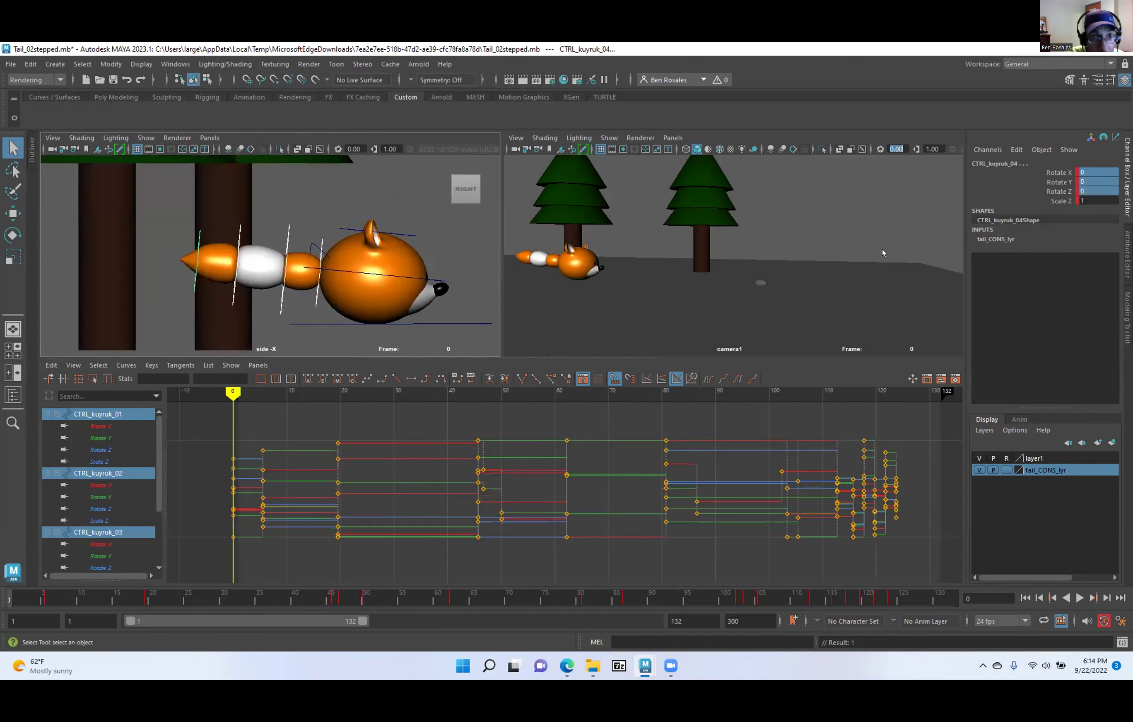
Try rotating tail control CTRL_kuyruk_02 in the side view at frame 0, and undo the rotation.
{"action": "left_click", "coordinate": [310, 244]}
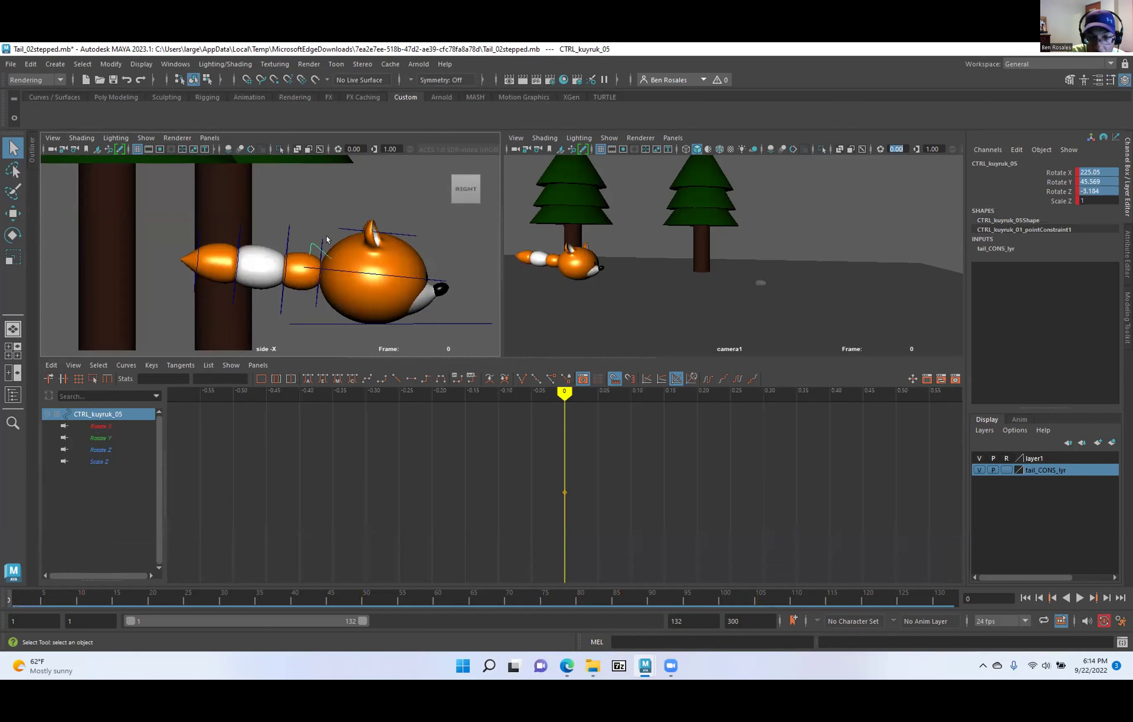
{"action": "left_click", "coordinate": [302, 250]}
{"action": "left_click", "coordinate": [287, 241]}
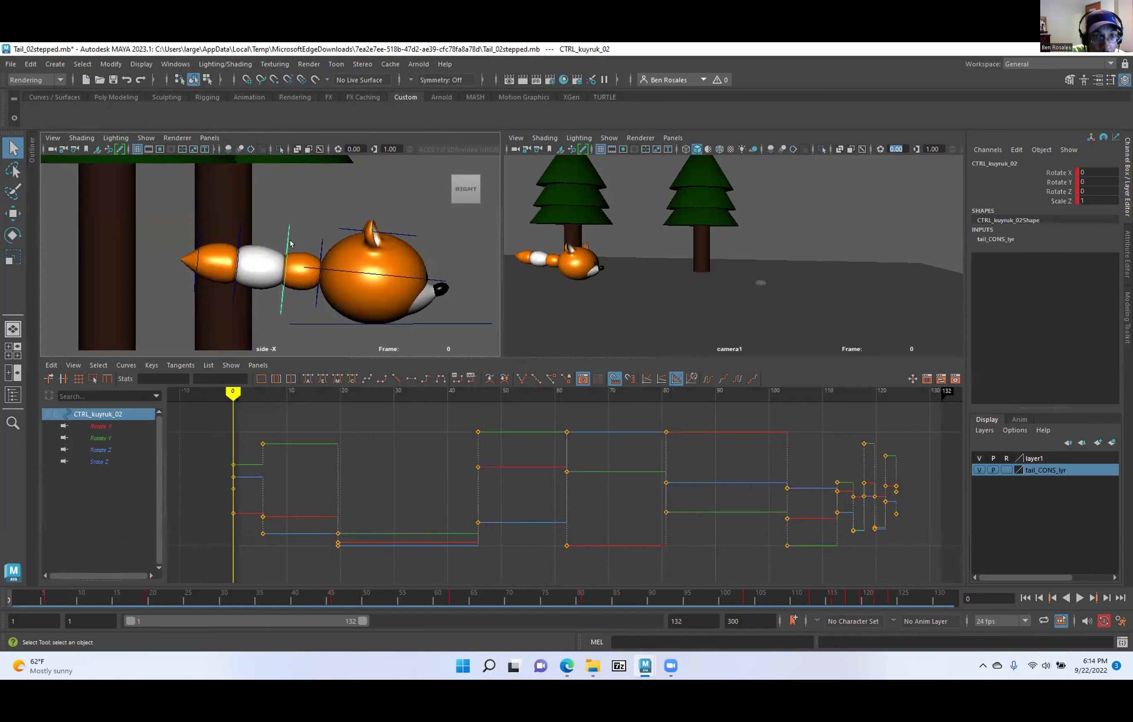
{"action": "key", "text": "e"}
{"action": "left_click_drag", "start_coordinate": [230, 183], "coordinate": [207, 223]}
{"action": "key", "text": "ctrl+z"}
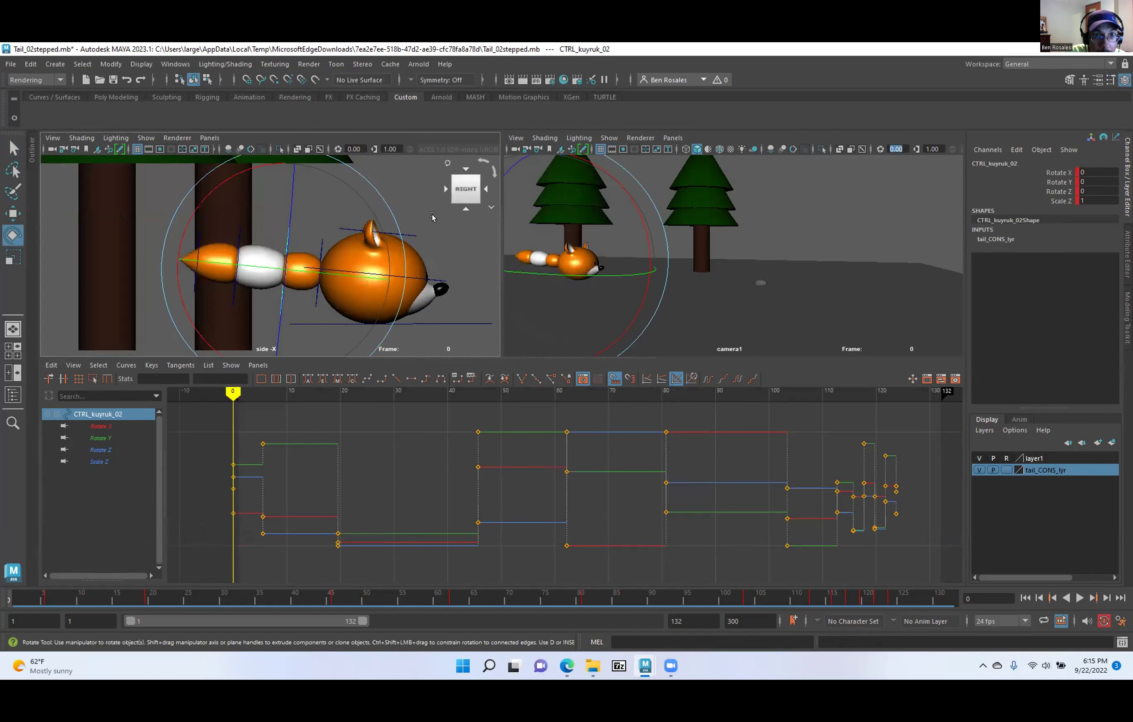
Set Translate Y of the CTRL_Top control above the fox's head to 0 at frame 0.
{"action": "left_click", "coordinate": [422, 228]}
{"action": "left_click", "coordinate": [398, 232]}
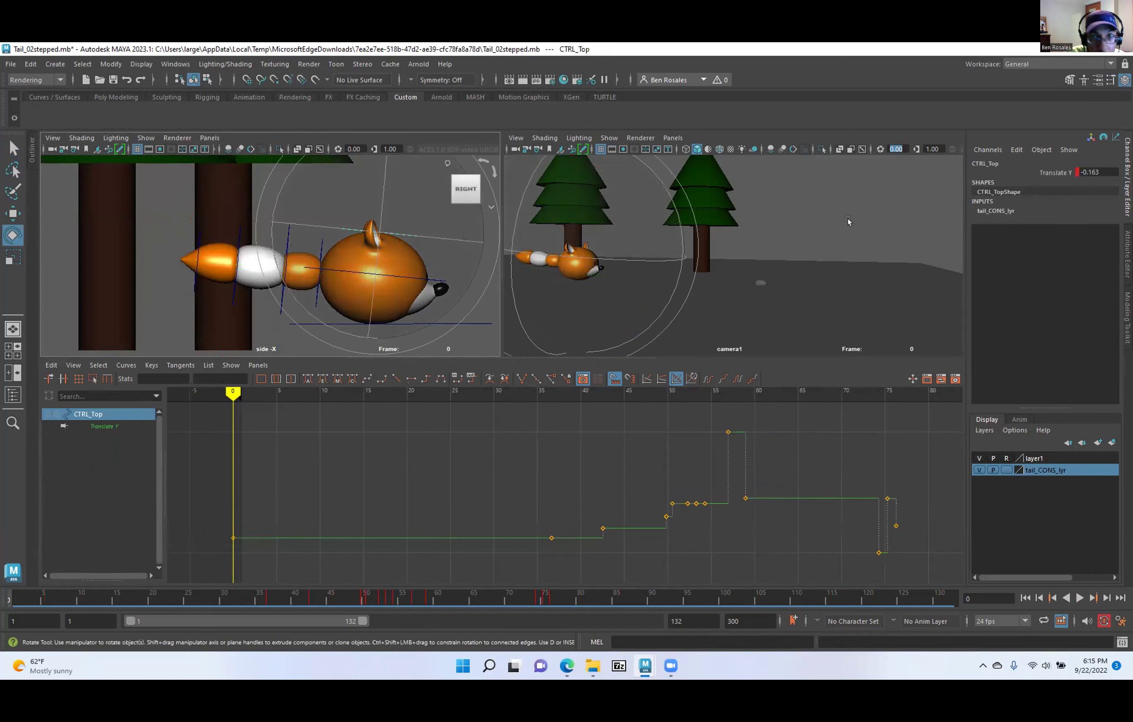
{"action": "double_click", "coordinate": [1095, 173]}
{"action": "key", "text": "Return"}
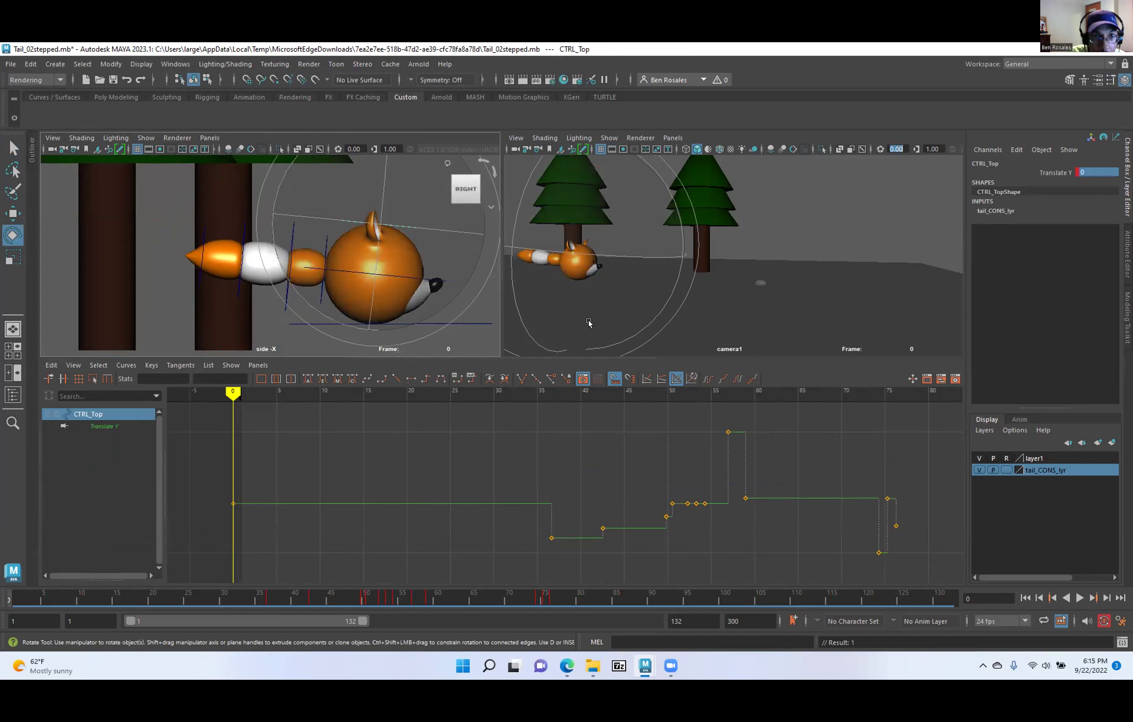
{"action": "left_click", "coordinate": [163, 309]}
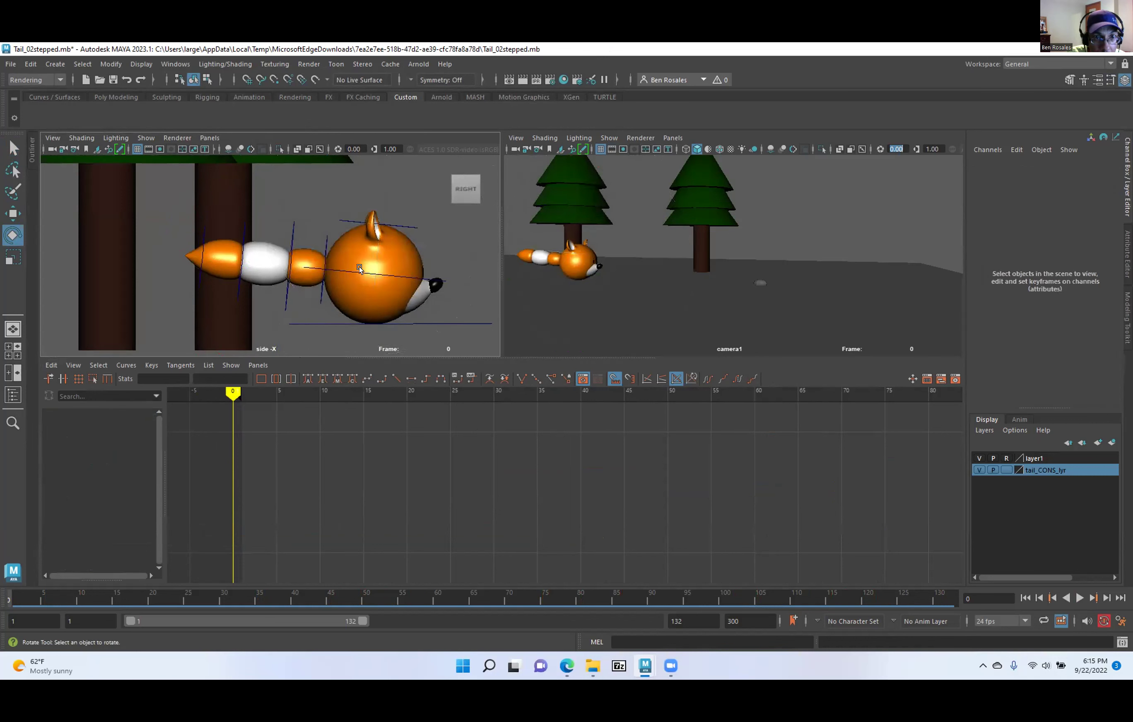
Set Translate Y and Z and Rotate X, Y and Z of CTRL_Main to 0 at frame 0.
{"action": "left_click", "coordinate": [361, 273]}
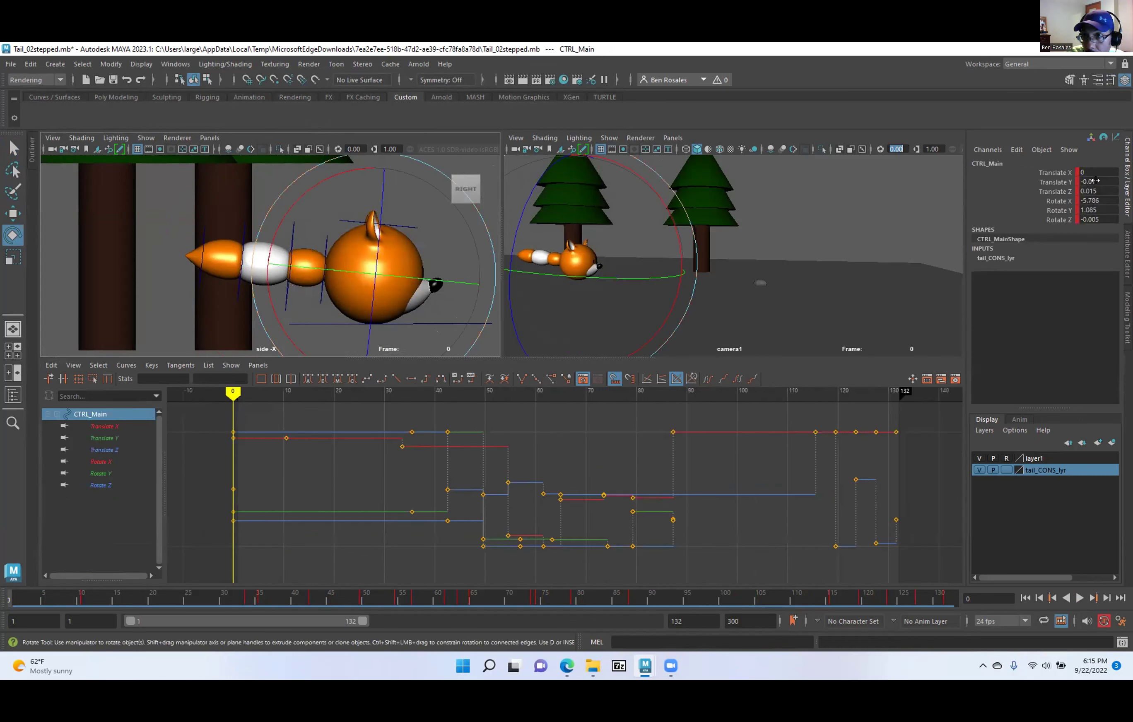
{"action": "left_click_drag", "start_coordinate": [1095, 182], "coordinate": [1110, 220]}
{"action": "type", "text": "0"}
{"action": "key", "text": "Return"}
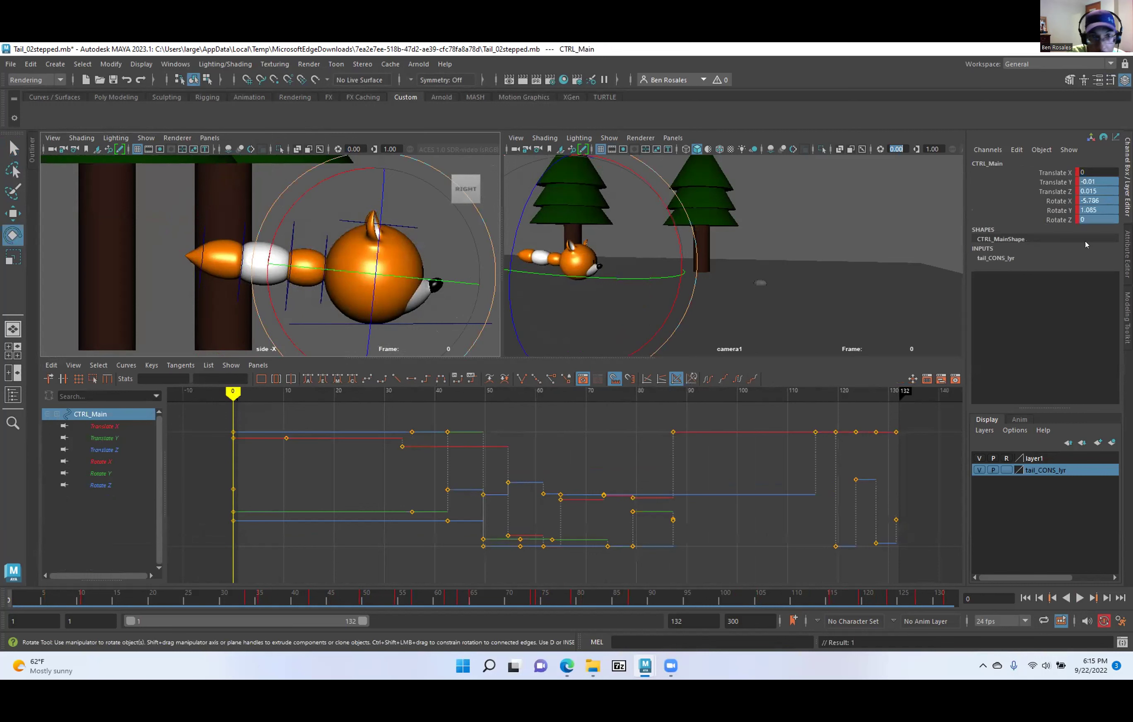
{"action": "left_click", "coordinate": [181, 294]}
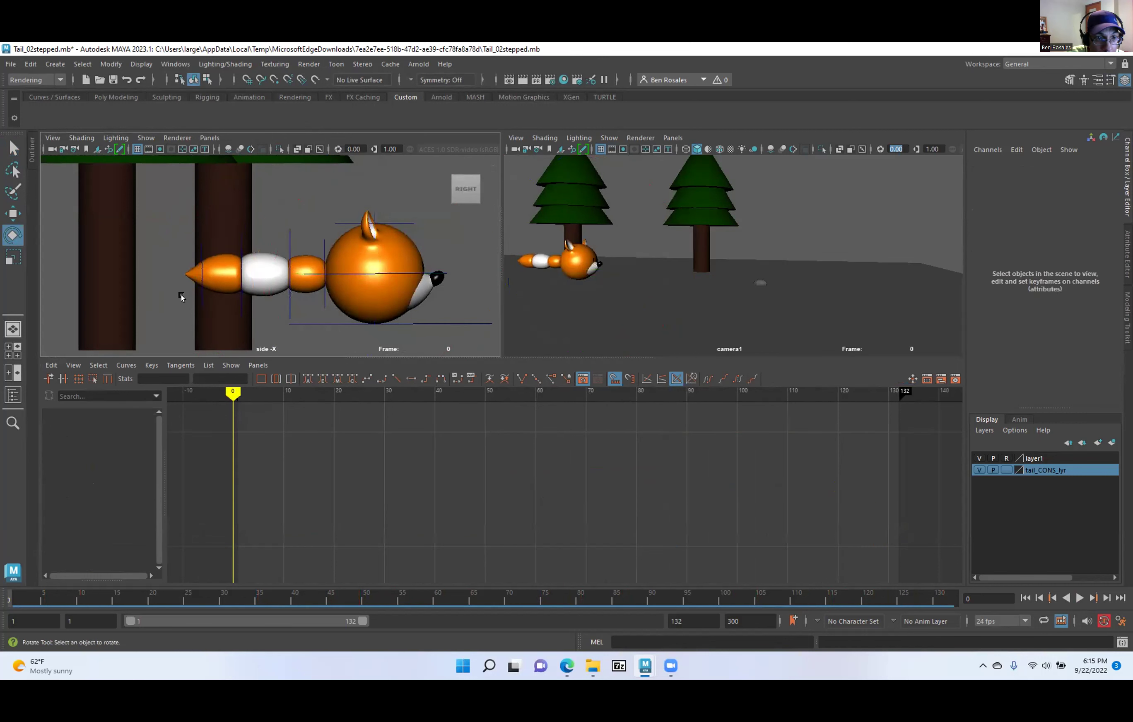
Select the CTRL_Root control and change the side view to the perspective view showing the fox and trees.
{"action": "left_click", "coordinate": [320, 322]}
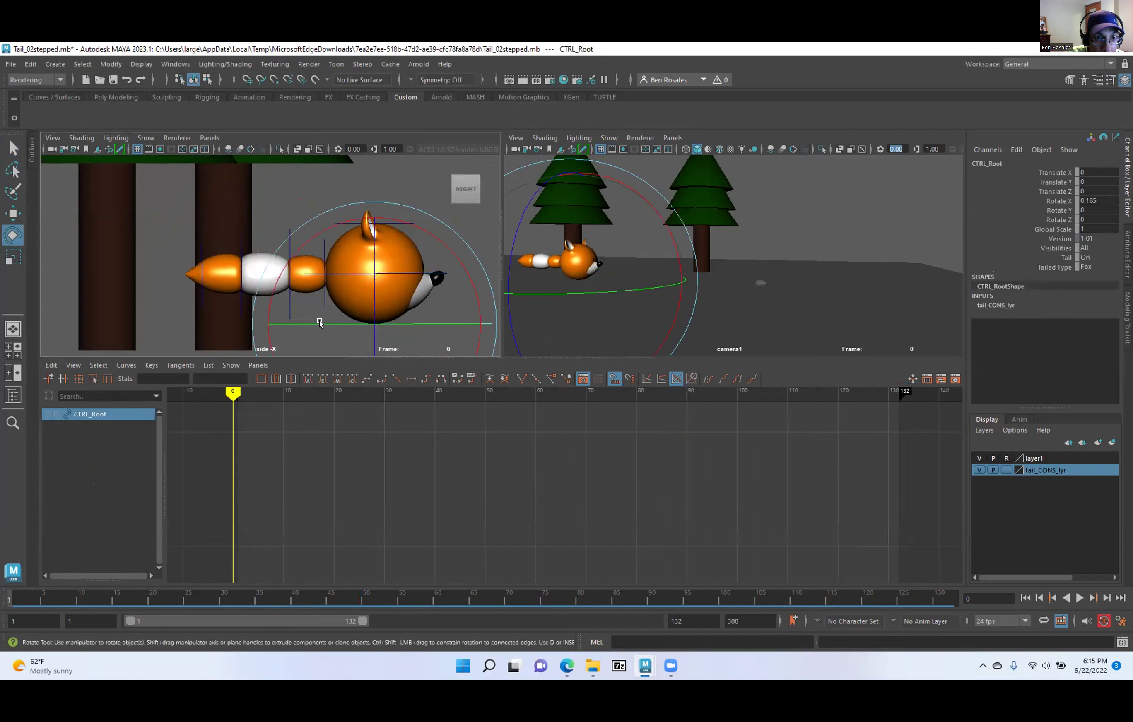
{"action": "left_click", "coordinate": [1114, 262]}
{"action": "left_click", "coordinate": [1086, 279]}
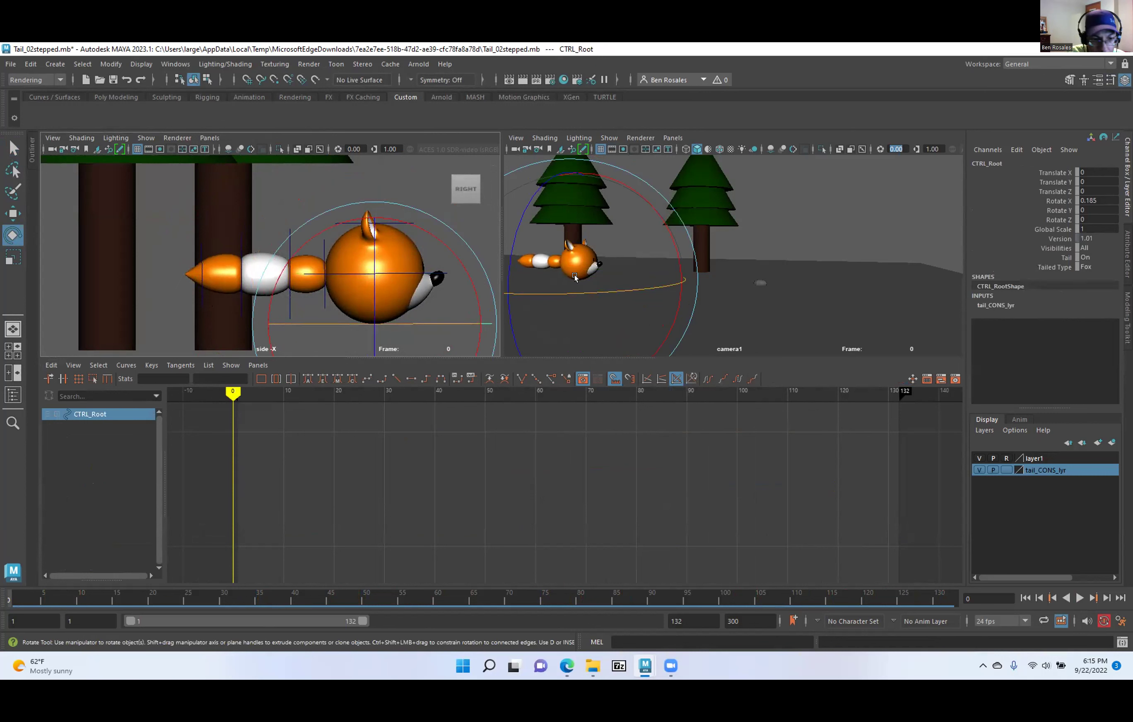
{"action": "scroll", "coordinate": [257, 298], "scroll_direction": "down", "scroll_amount": 3}
{"action": "key", "text": "space"}
{"action": "mouse_move", "coordinate": [268, 301]}
{"action": "left_mouse_down"}
{"action": "mouse_move", "coordinate": [267, 268]}
{"action": "mouse_move", "coordinate": [264, 307]}
{"action": "mouse_move", "coordinate": [264, 285]}
{"action": "left_mouse_up"}
{"action": "middle_click_drag", "start_coordinate": [264, 285], "coordinate": [362, 295], "text": "alt"}
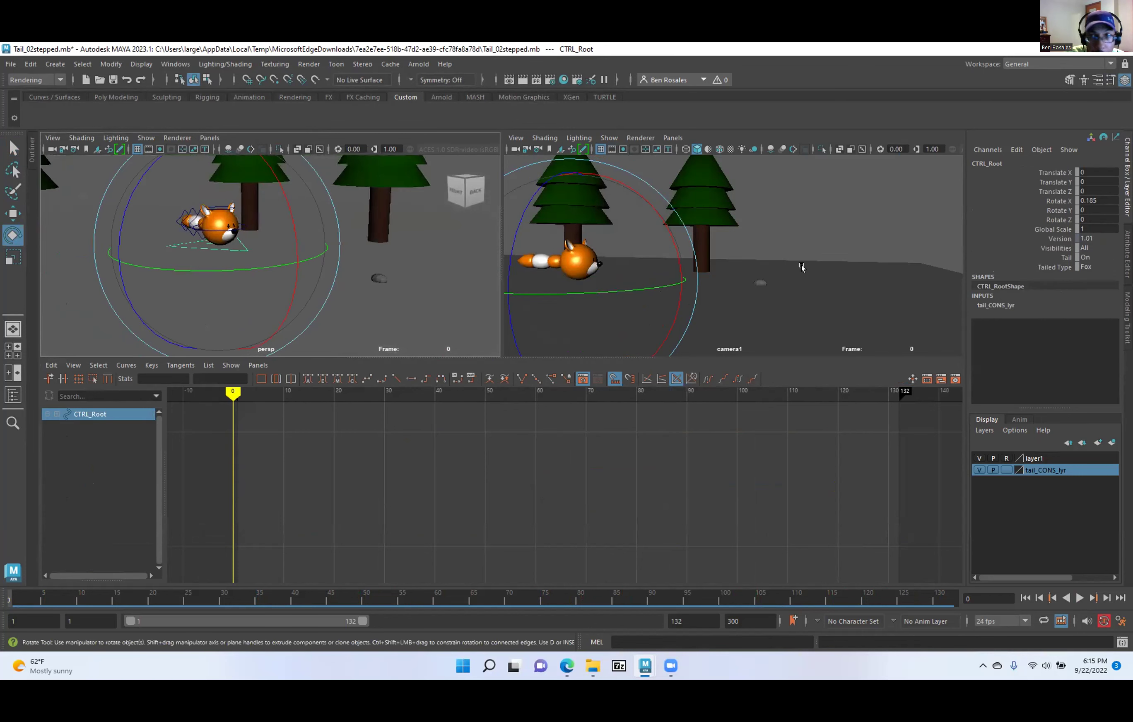
Select all objects in the tail_CONS_lyr layer and go to their first keyed pose after frame 1.
{"action": "right_click", "coordinate": [1061, 471]}
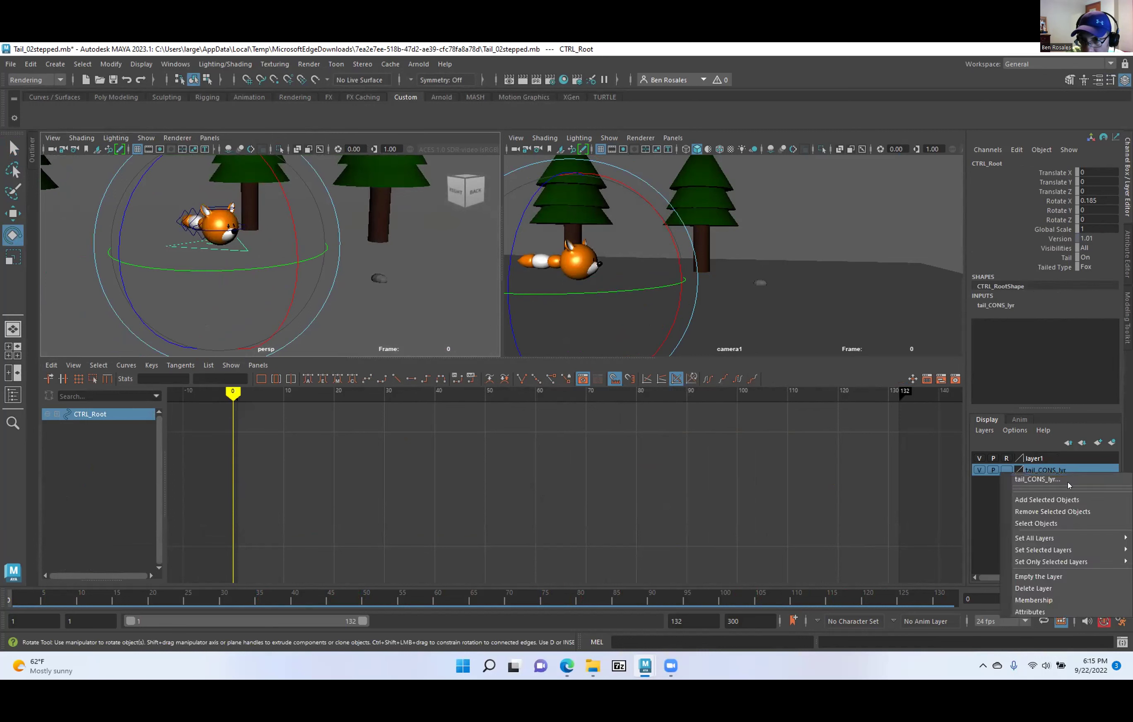
{"action": "left_click", "coordinate": [1054, 520]}
{"action": "middle_click_drag", "start_coordinate": [249, 522], "coordinate": [401, 509], "text": "alt"}
{"action": "right_click_drag", "start_coordinate": [338, 498], "coordinate": [347, 498], "text": "alt+shift"}
{"action": "middle_click_drag", "start_coordinate": [306, 487], "coordinate": [387, 511], "text": "alt"}
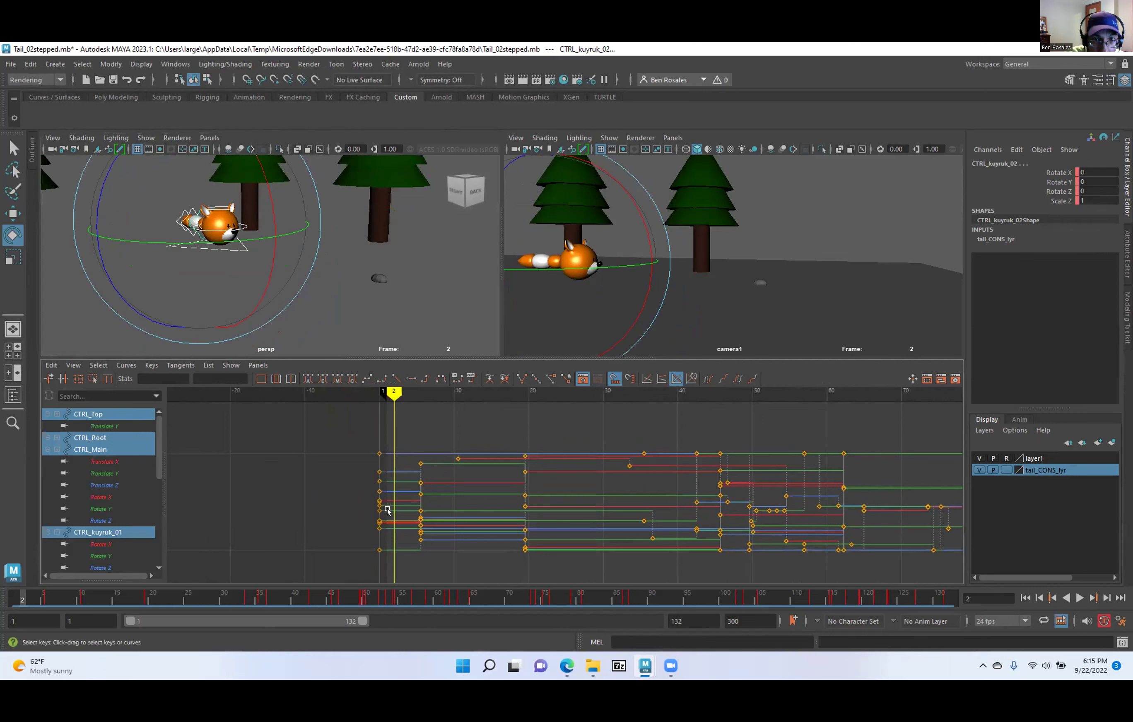
{"action": "key", "text": "alt+comma"}
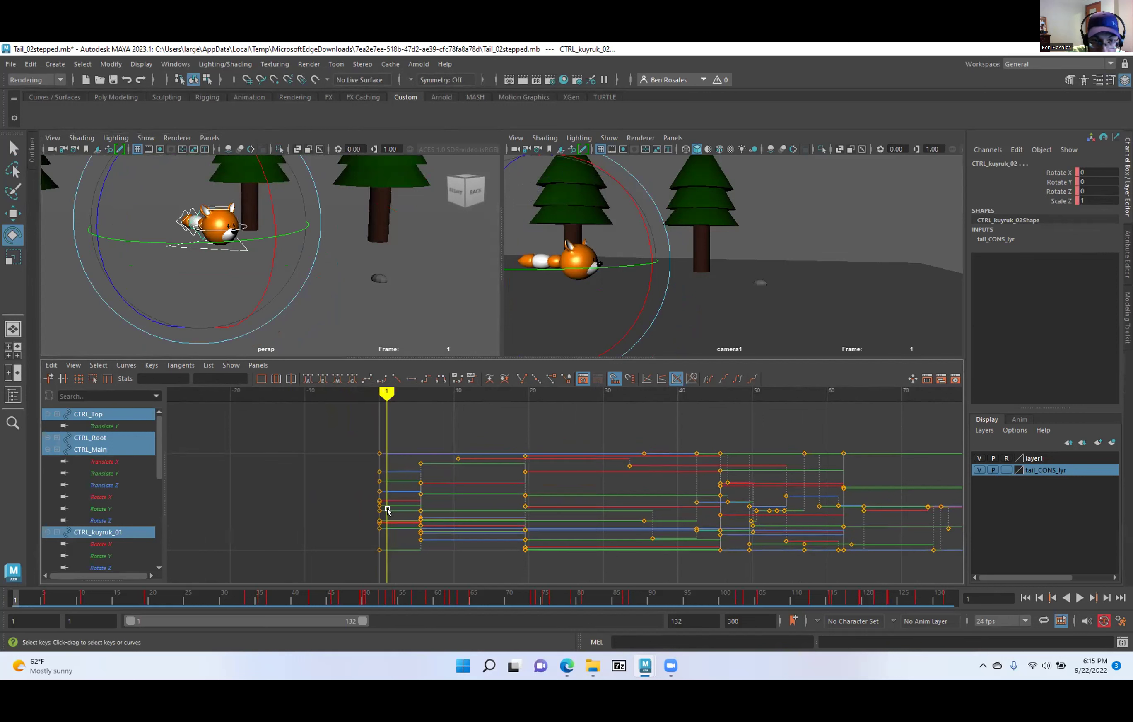
{"action": "key", "text": "period"}
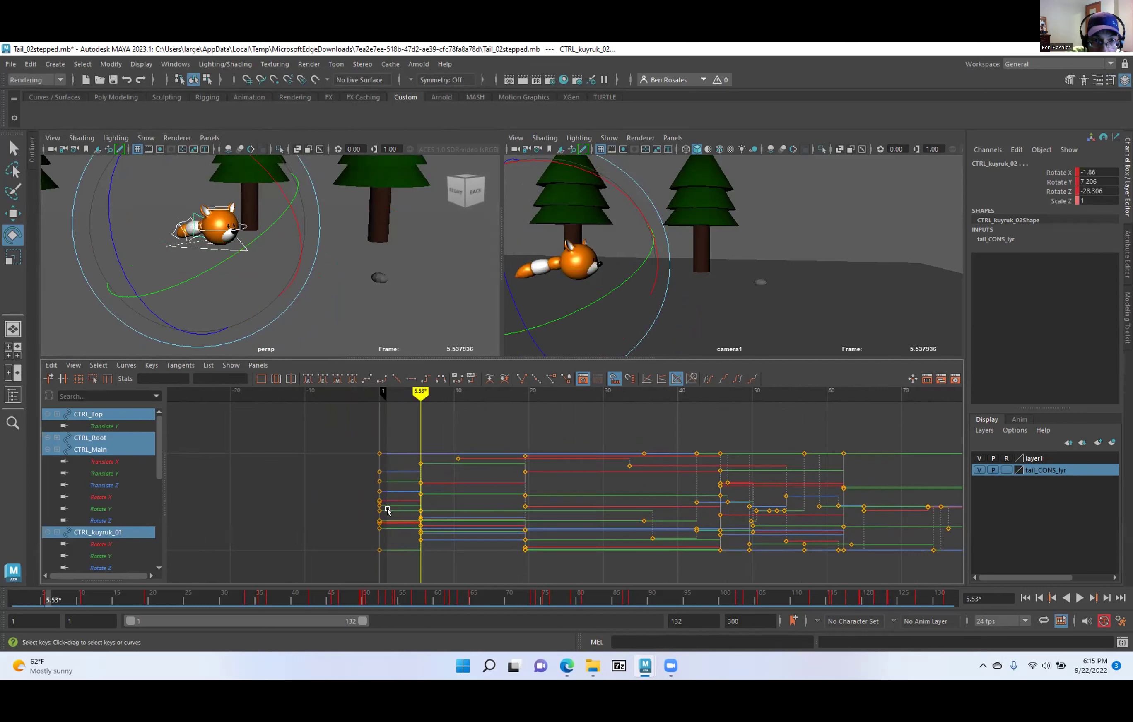
Key all controls at the current pose near frame 5.5 and move those keys to frame 1.
{"action": "middle_click_drag", "start_coordinate": [388, 512], "coordinate": [435, 485], "text": "alt"}
{"action": "right_click_drag", "start_coordinate": [434, 482], "coordinate": [474, 478], "text": "alt+shift"}
{"action": "middle_click_drag", "start_coordinate": [357, 483], "coordinate": [606, 477], "text": "alt"}
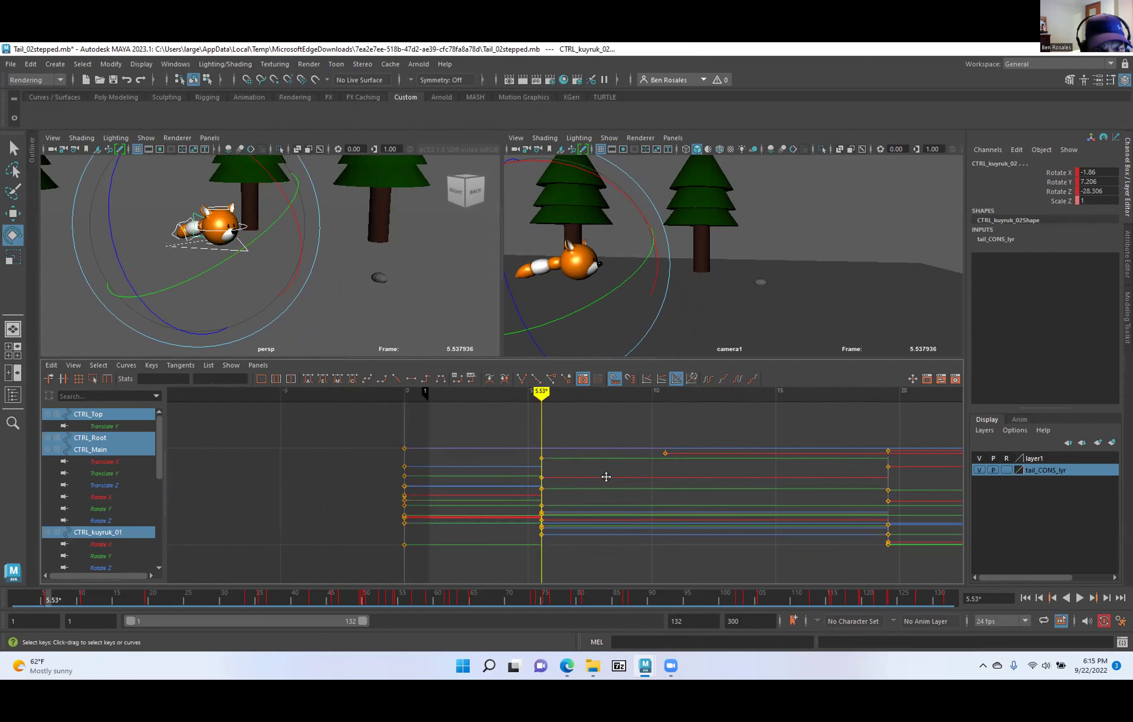
{"action": "key", "text": "s"}
{"action": "left_click_drag", "start_coordinate": [509, 420], "coordinate": [568, 551]}
{"action": "left_click_drag", "start_coordinate": [168, 379], "coordinate": [123, 377]}
{"action": "type", "text": "1"}
{"action": "key", "text": "Return"}
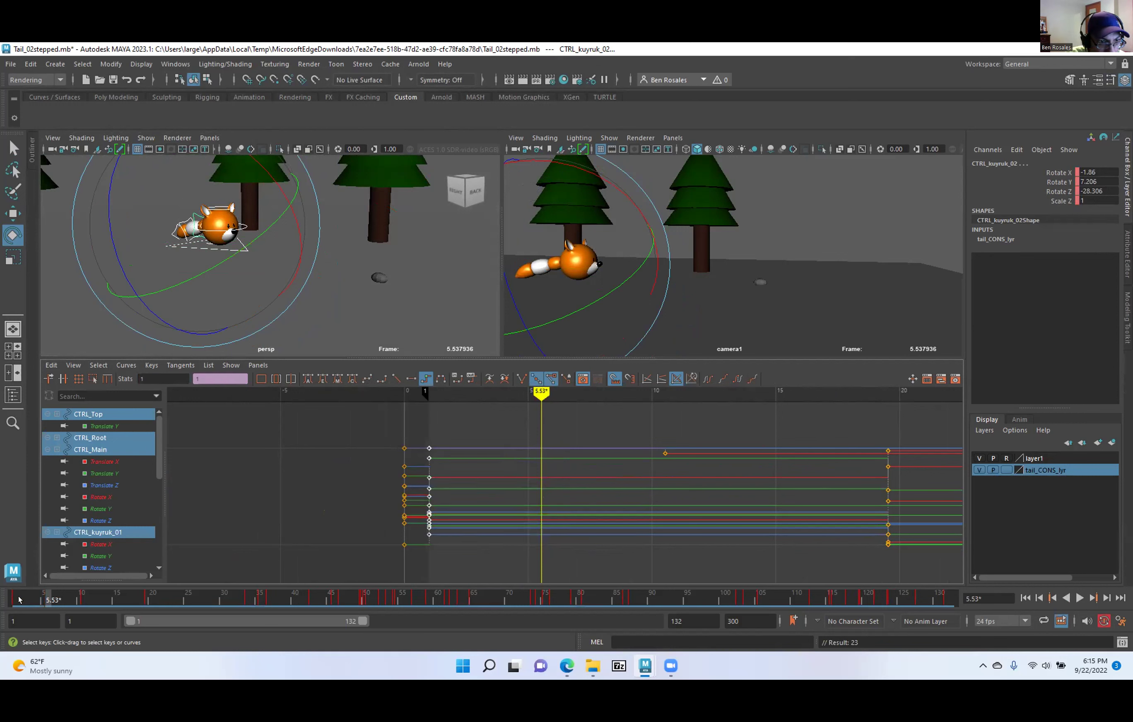
Step through the keyed poses after frame 1 and examine the key spacing on the Graph Editor curves.
{"action": "left_click_drag", "start_coordinate": [44, 601], "coordinate": [13, 601]}
{"action": "key", "text": "period"}
{"action": "middle_click_drag", "start_coordinate": [609, 447], "coordinate": [392, 463], "text": "alt"}
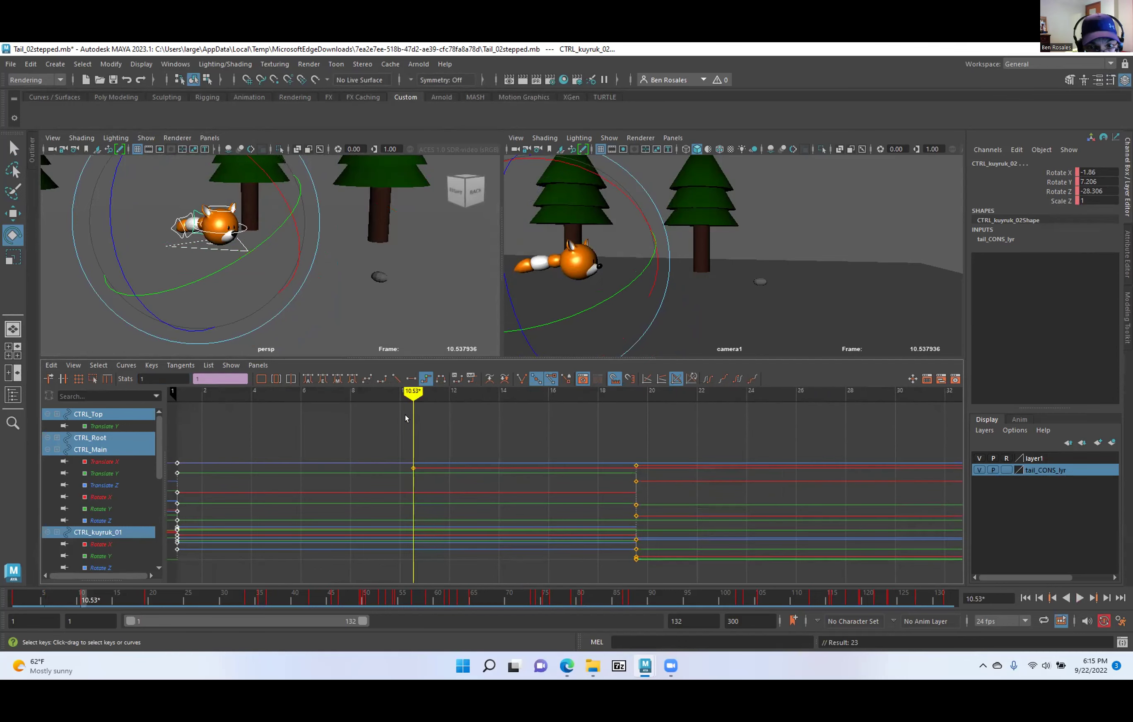
{"action": "key", "text": "period"}
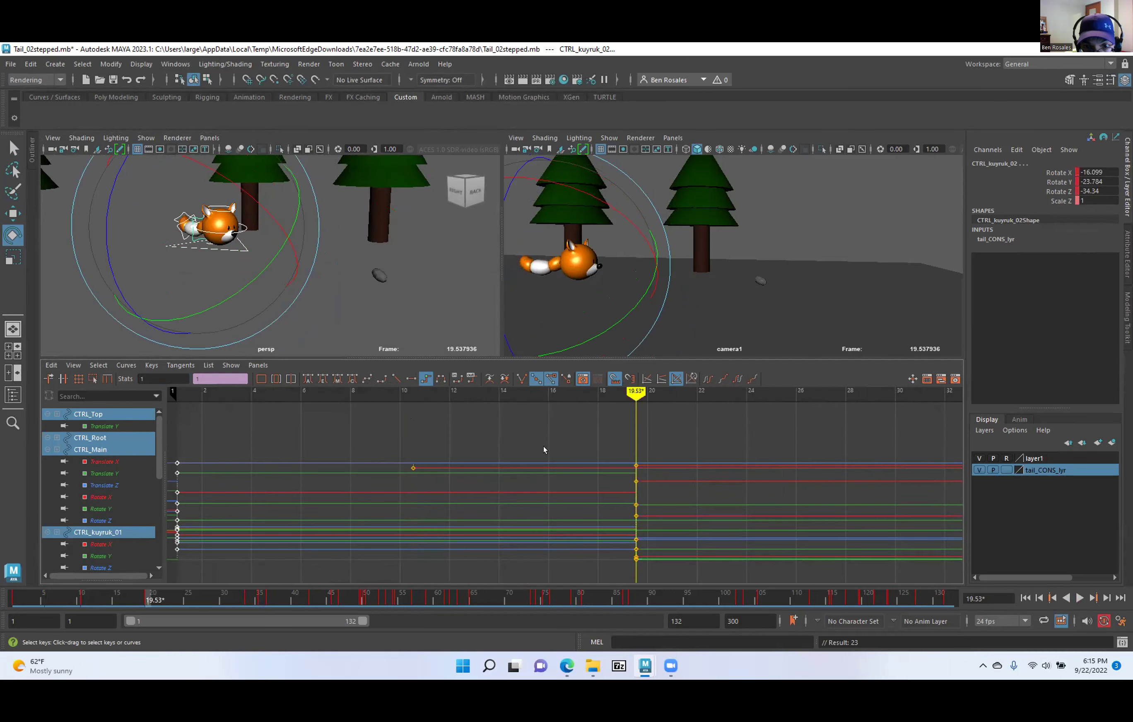
{"action": "scroll", "coordinate": [567, 451], "scroll_direction": "down", "scroll_amount": 5}
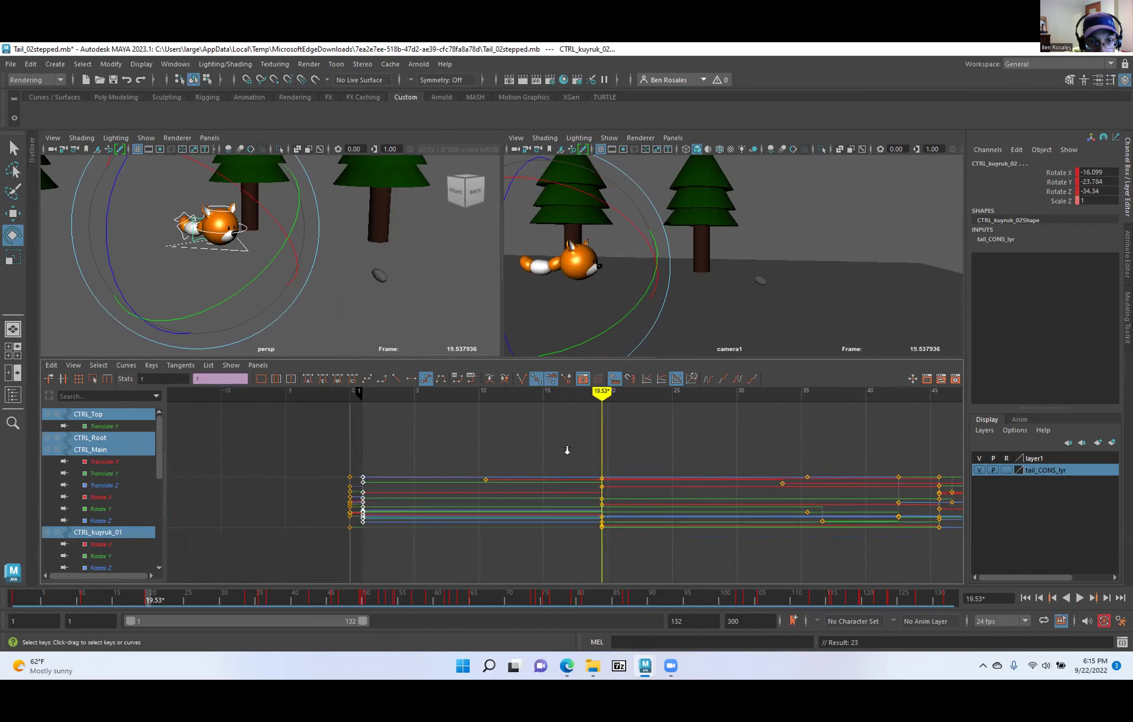
{"action": "middle_click_drag", "start_coordinate": [564, 449], "coordinate": [460, 467], "text": "alt"}
{"action": "right_click_drag", "start_coordinate": [461, 468], "coordinate": [450, 468], "text": "alt+shift"}
{"action": "mouse_move", "coordinate": [451, 468]}
{"action": "middle_mouse_down", "text": "alt"}
{"action": "mouse_move", "coordinate": [332, 478]}
{"action": "mouse_move", "coordinate": [459, 475]}
{"action": "middle_mouse_up", "text": "alt"}
{"action": "right_click_drag", "start_coordinate": [459, 475], "coordinate": [468, 477], "text": "alt+shift"}
{"action": "middle_click_drag", "start_coordinate": [344, 530], "coordinate": [451, 506], "text": "alt"}
{"action": "right_click_drag", "start_coordinate": [451, 505], "coordinate": [466, 507], "text": "alt"}
{"action": "middle_click_drag", "start_coordinate": [446, 486], "coordinate": [502, 487], "text": "alt"}
{"action": "scroll", "coordinate": [501, 486], "scroll_direction": "down", "scroll_amount": 2}
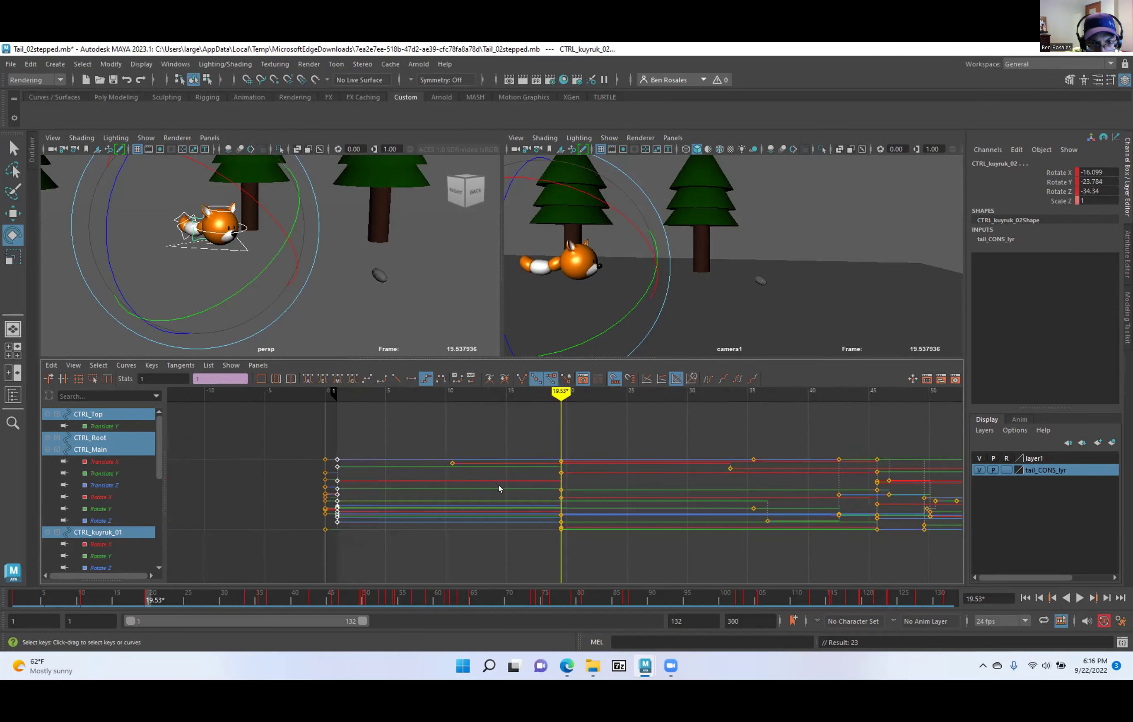
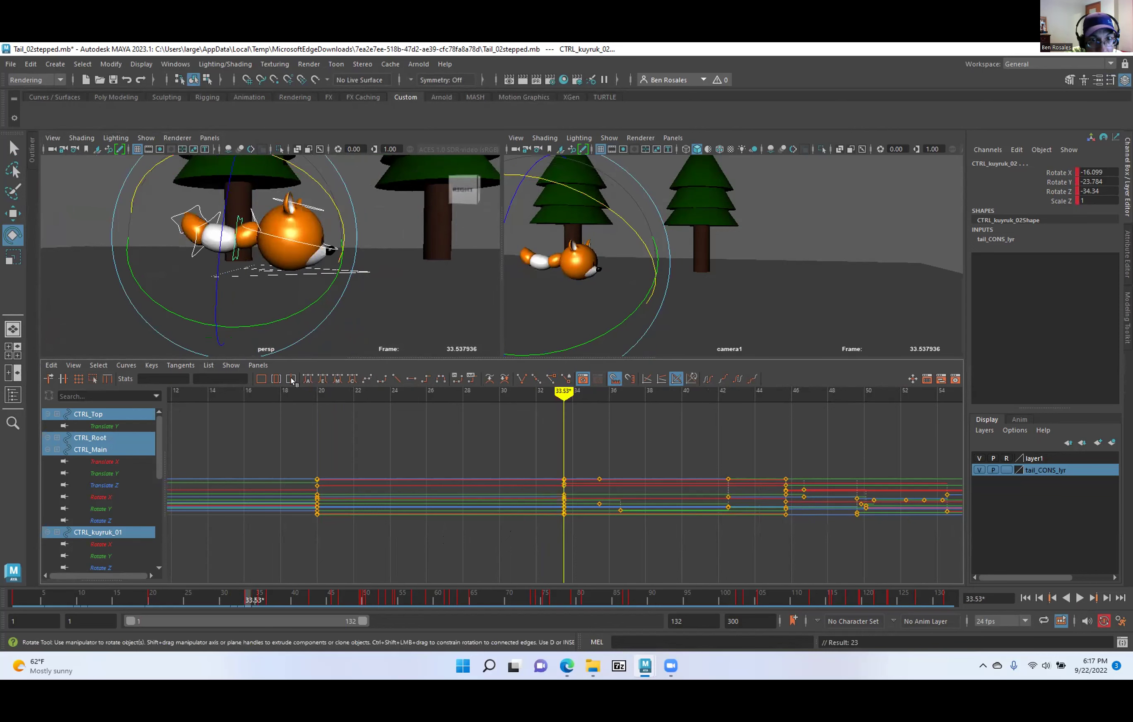
Move all controls' keys at frame 33.53 to frame 33 and go to that frame.
{"action": "middle_click_drag", "start_coordinate": [503, 448], "coordinate": [463, 448], "text": "alt"}
{"action": "right_click_drag", "start_coordinate": [462, 447], "coordinate": [487, 454], "text": "alt+shift"}
{"action": "middle_click_drag", "start_coordinate": [448, 433], "coordinate": [532, 442], "text": "alt"}
{"action": "left_click_drag", "start_coordinate": [513, 456], "coordinate": [558, 529]}
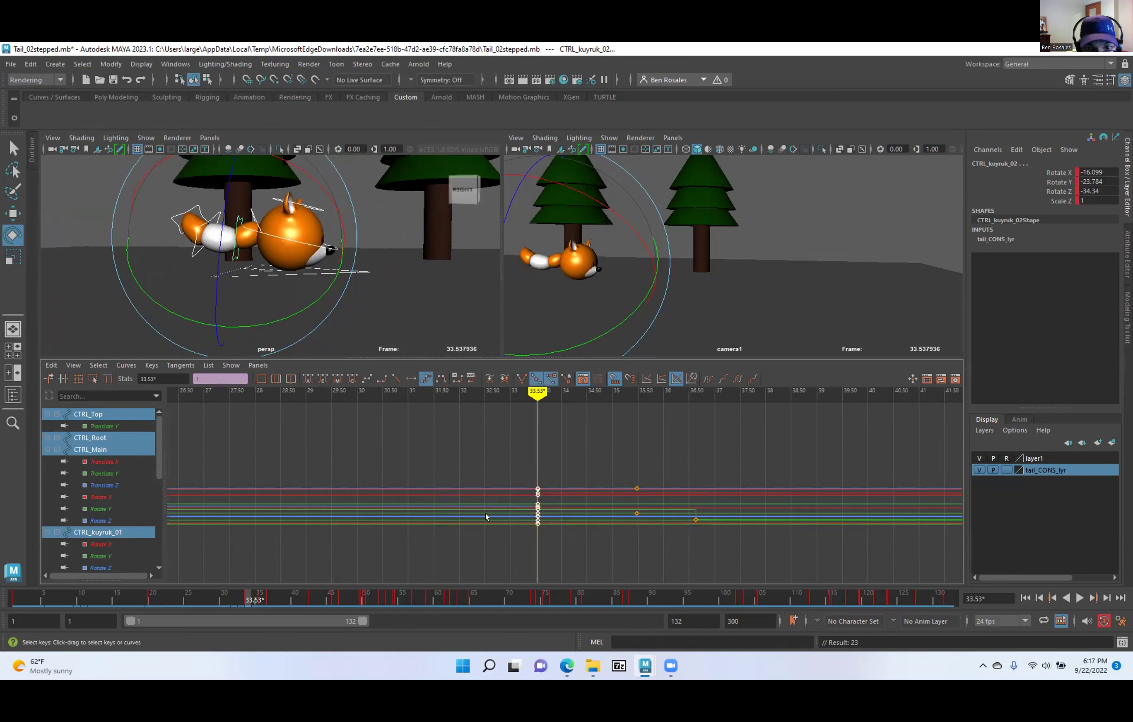
{"action": "double_click", "coordinate": [146, 379]}
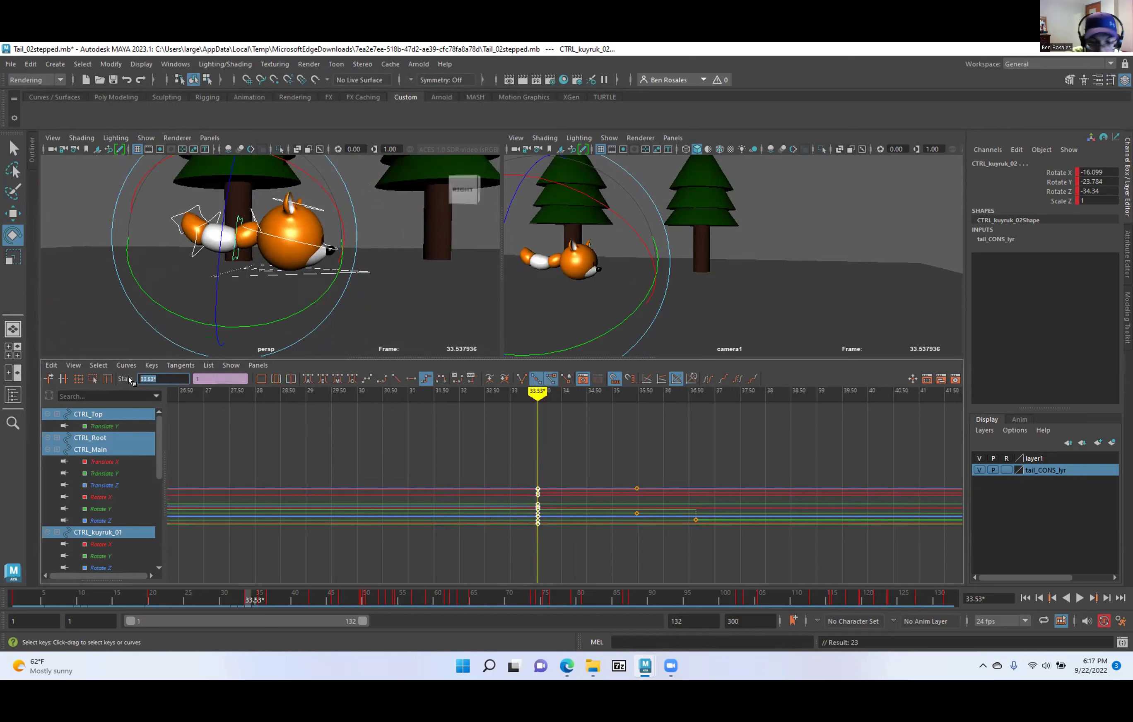
{"action": "type", "text": "33"}
{"action": "key", "text": "Return"}
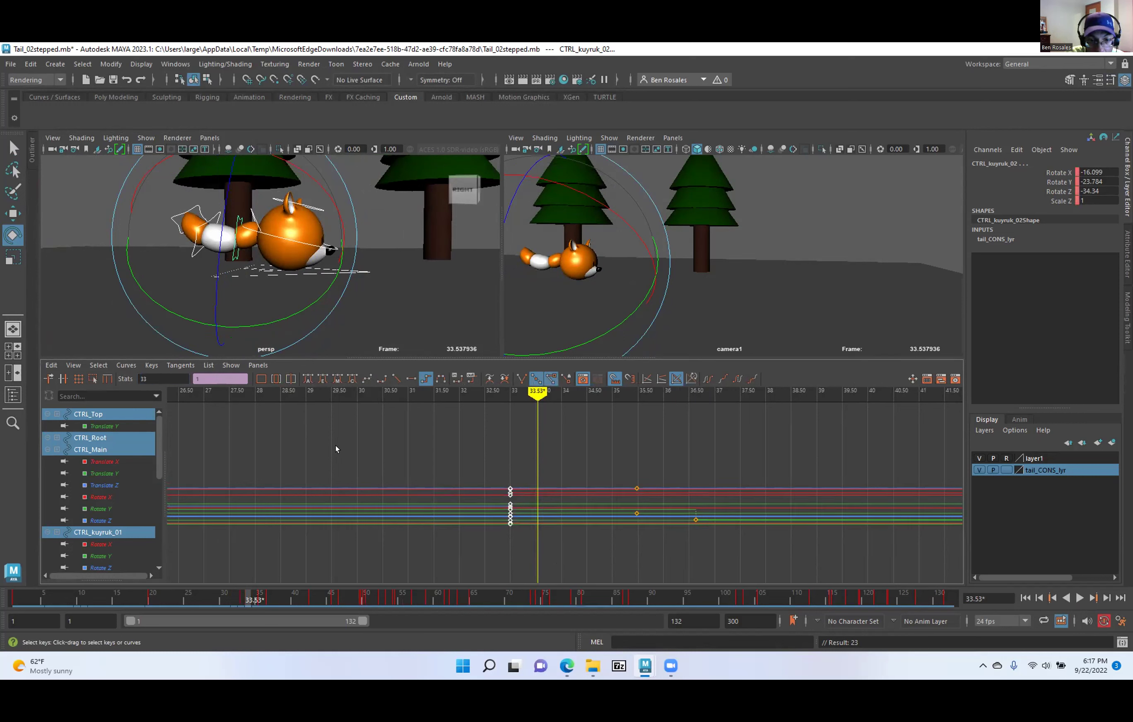
{"action": "key", "text": "comma"}
{"action": "scroll", "coordinate": [451, 470], "scroll_direction": "down", "scroll_amount": 3}
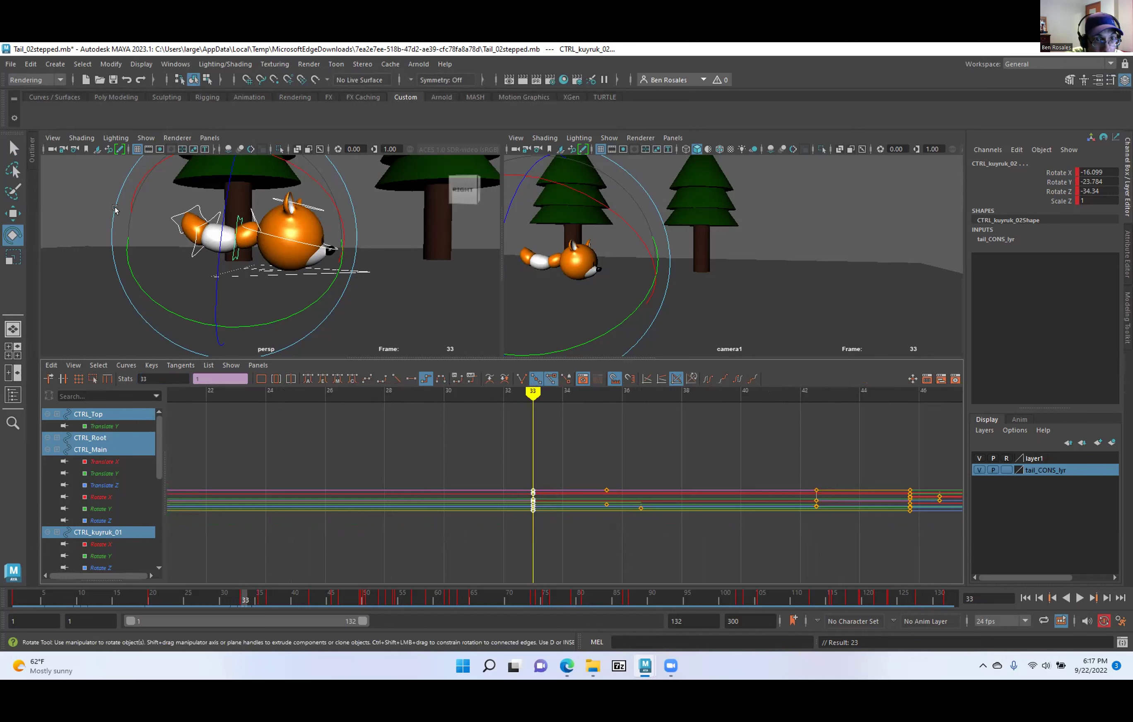
Compare the fox's pose at frame 33 with frame 32 and the neighbouring keys, from the side and the front.
{"action": "key", "text": "alt+comma"}
{"action": "key", "text": "alt+period"}
{"action": "key", "text": "alt+comma"}
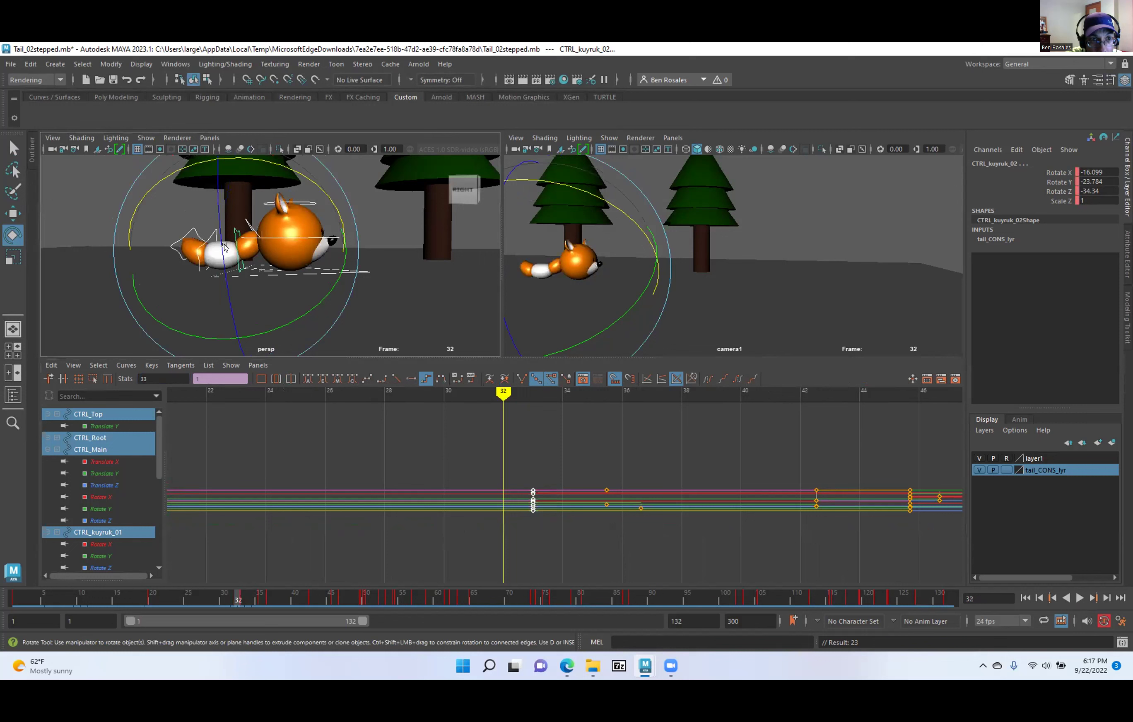
{"action": "key", "text": "alt+v"}
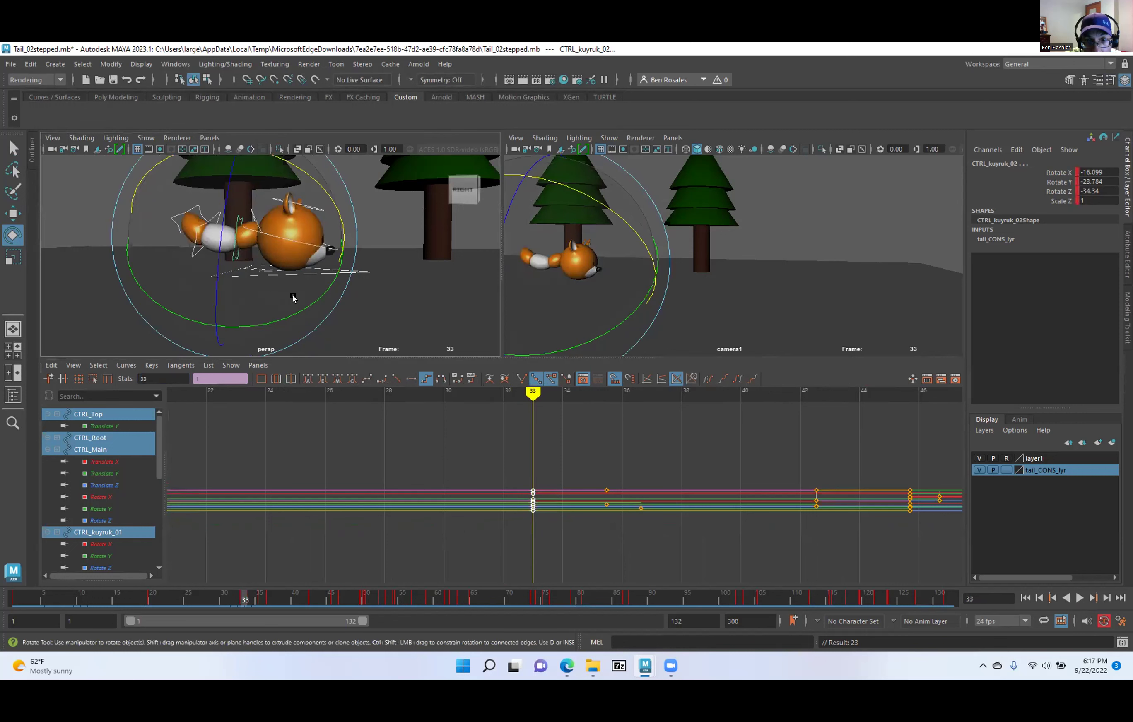
{"action": "key", "text": "comma"}
{"action": "key", "text": "period"}
{"action": "key", "text": "comma"}
{"action": "key", "text": "period"}
{"action": "key", "text": "comma"}
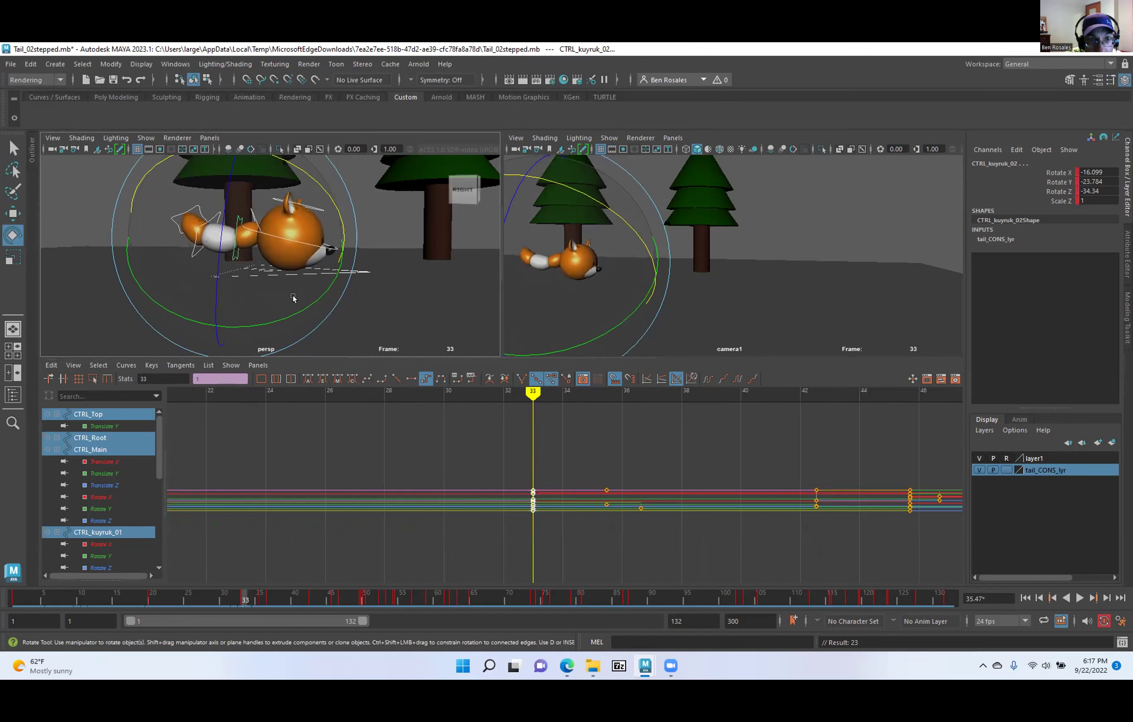
{"action": "left_click_drag", "start_coordinate": [292, 295], "coordinate": [142, 255], "text": "alt"}
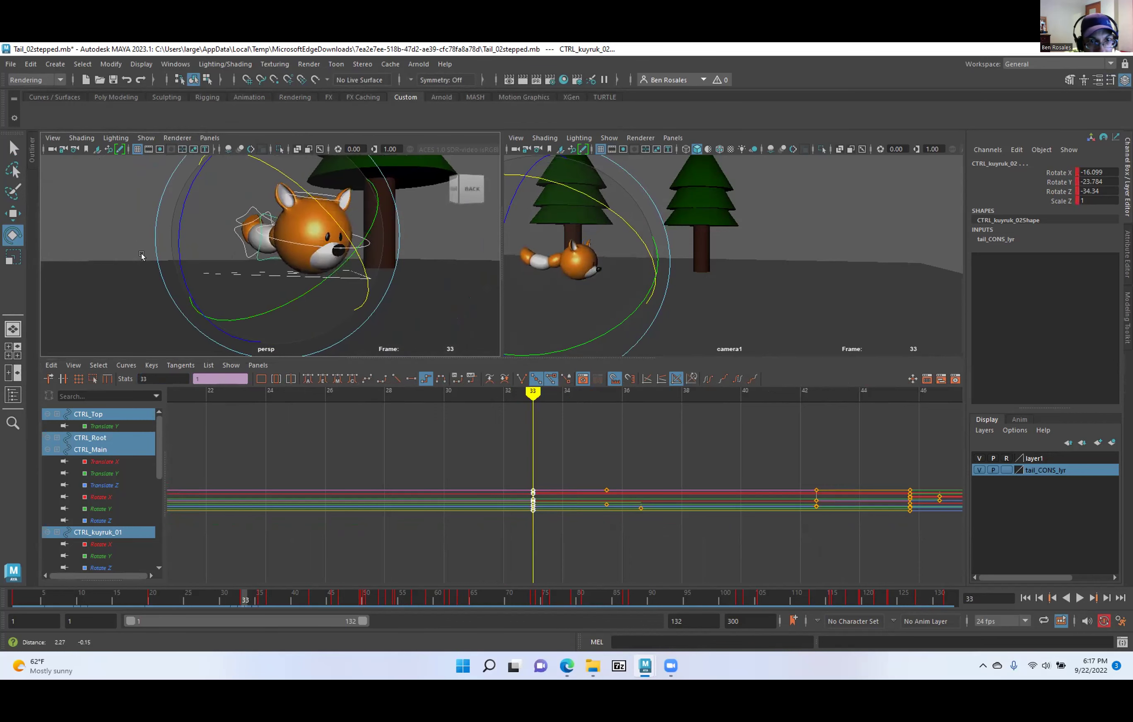
{"action": "key", "text": "period"}
{"action": "key", "text": "comma"}
{"action": "key", "text": "period"}
{"action": "key", "text": "comma"}
{"action": "key", "text": "period"}
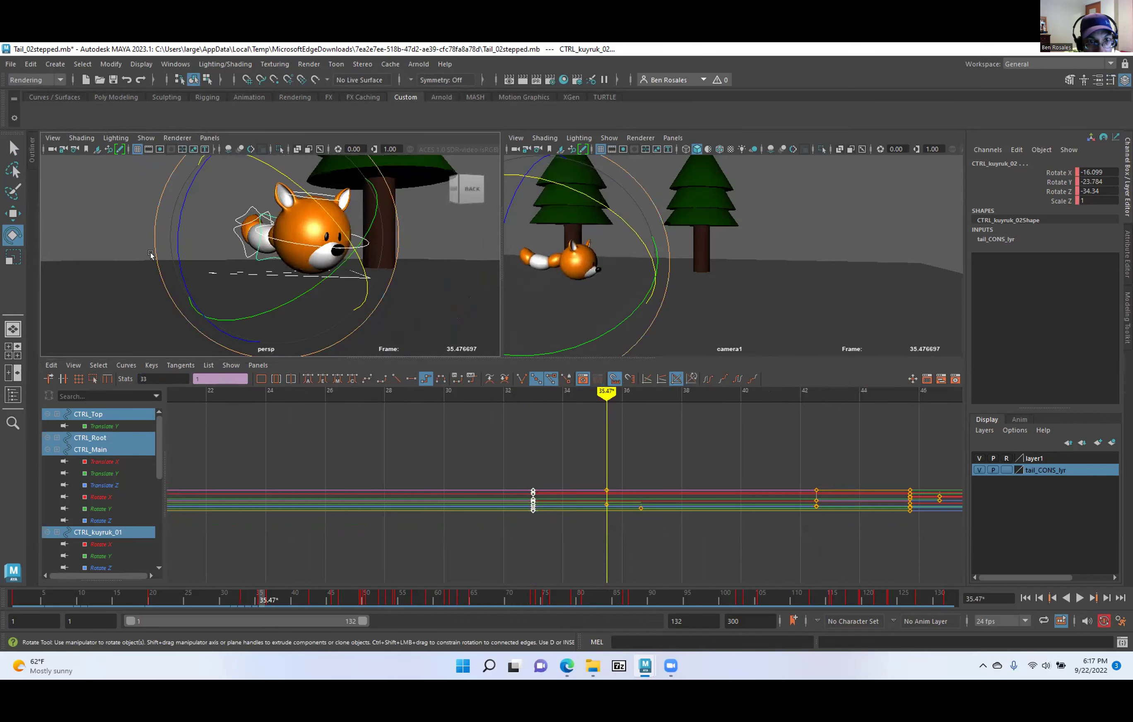
Delete the stray keys at frame 35.47 and check the next keyed pose against frame 33.
{"action": "left_click_drag", "start_coordinate": [595, 478], "coordinate": [618, 521]}
{"action": "key", "text": "Delete"}
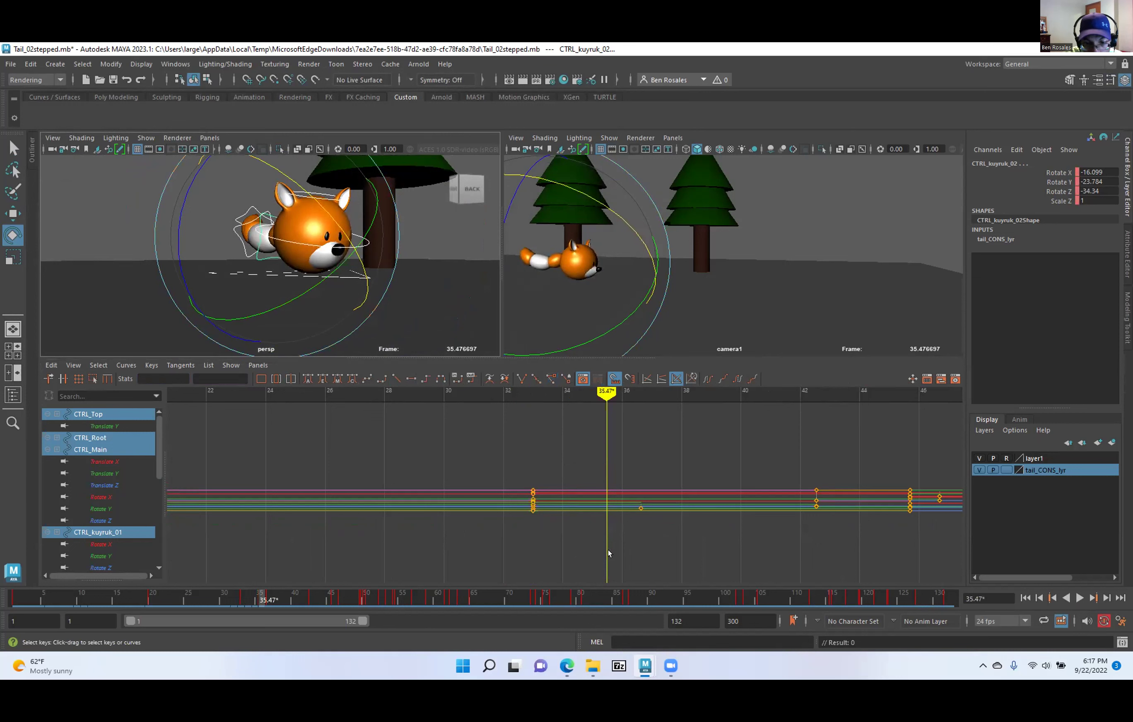
{"action": "key", "text": "period"}
{"action": "key", "text": "comma"}
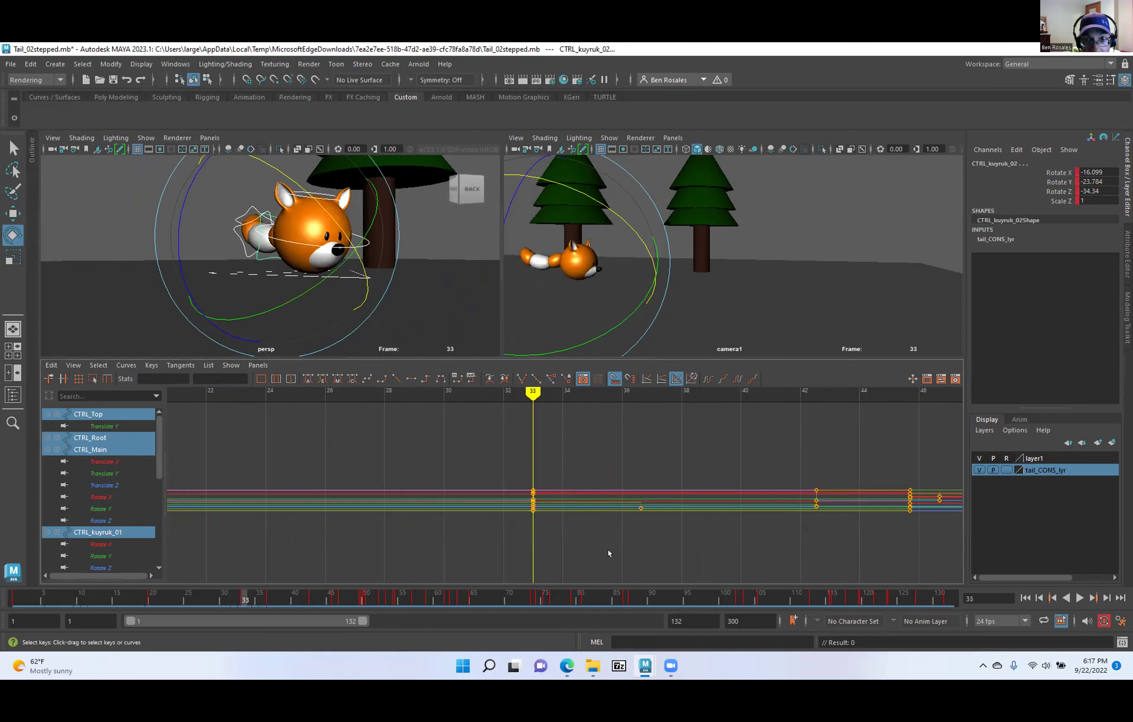
{"action": "key", "text": "period"}
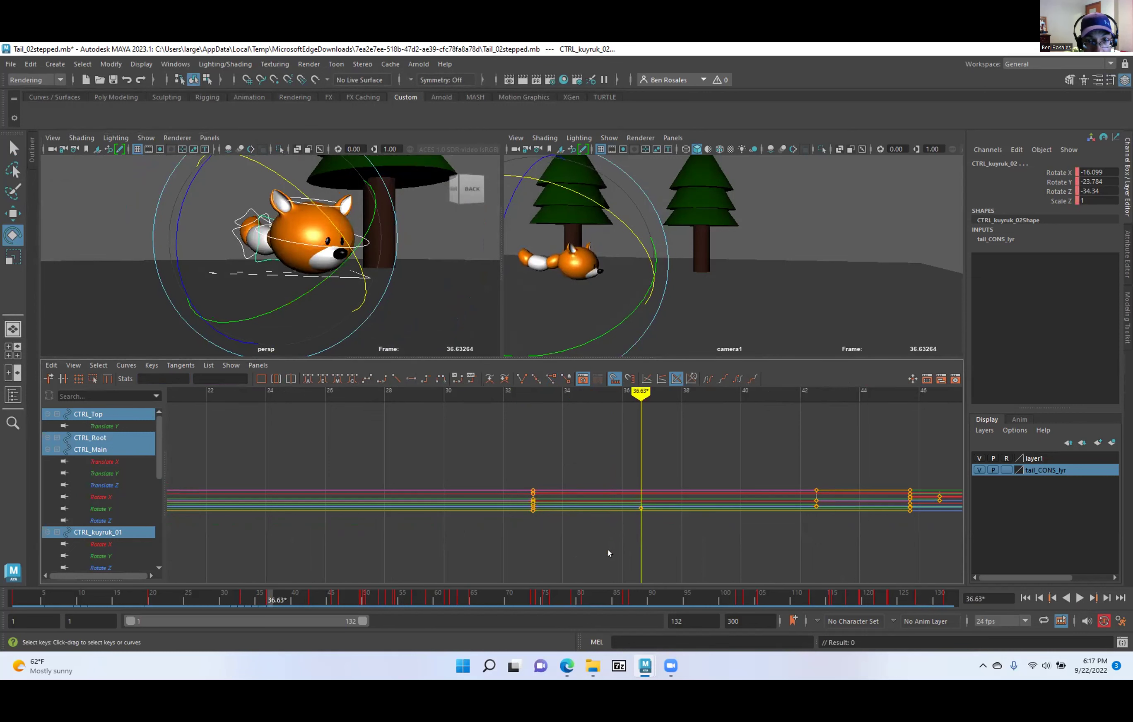
Key all of the fox's controls at frame 36.63 and move those keys to frame 37.
{"action": "key", "text": "s"}
{"action": "scroll", "coordinate": [626, 498], "scroll_direction": "up", "scroll_amount": 6}
{"action": "left_click_drag", "start_coordinate": [239, 257], "coordinate": [343, 256], "text": "alt"}
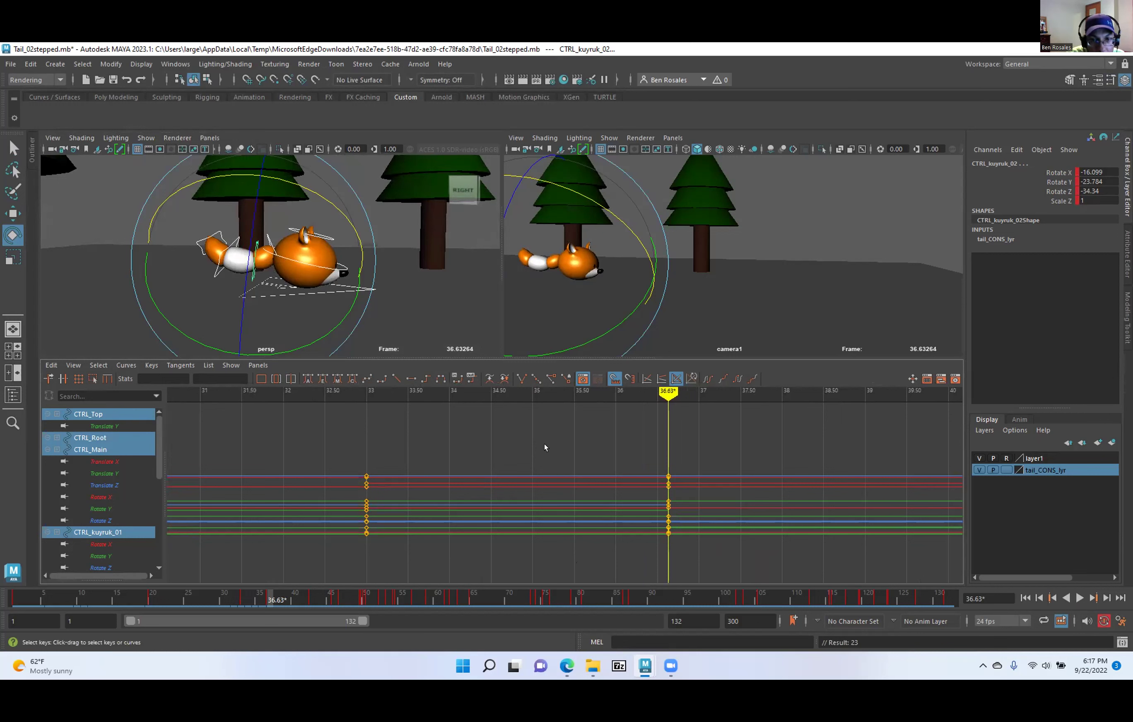
{"action": "middle_click_drag", "start_coordinate": [564, 502], "coordinate": [326, 518], "text": "alt"}
{"action": "scroll", "coordinate": [449, 517], "scroll_direction": "down", "scroll_amount": 2}
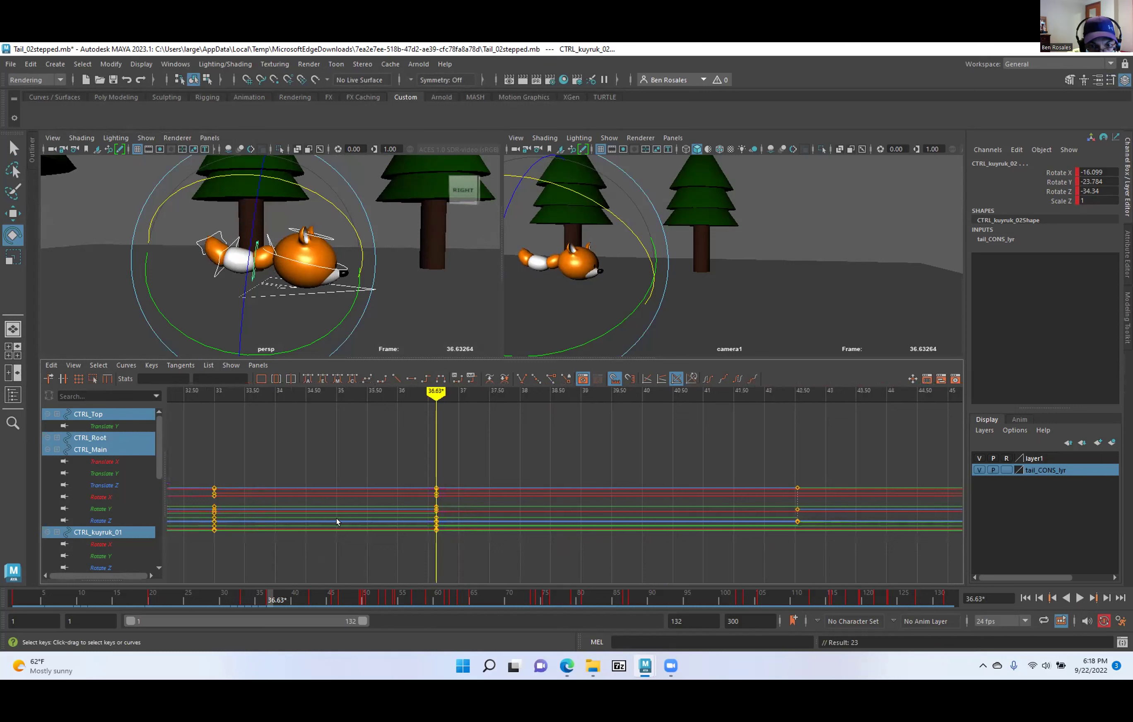
{"action": "left_click_drag", "start_coordinate": [414, 458], "coordinate": [459, 555]}
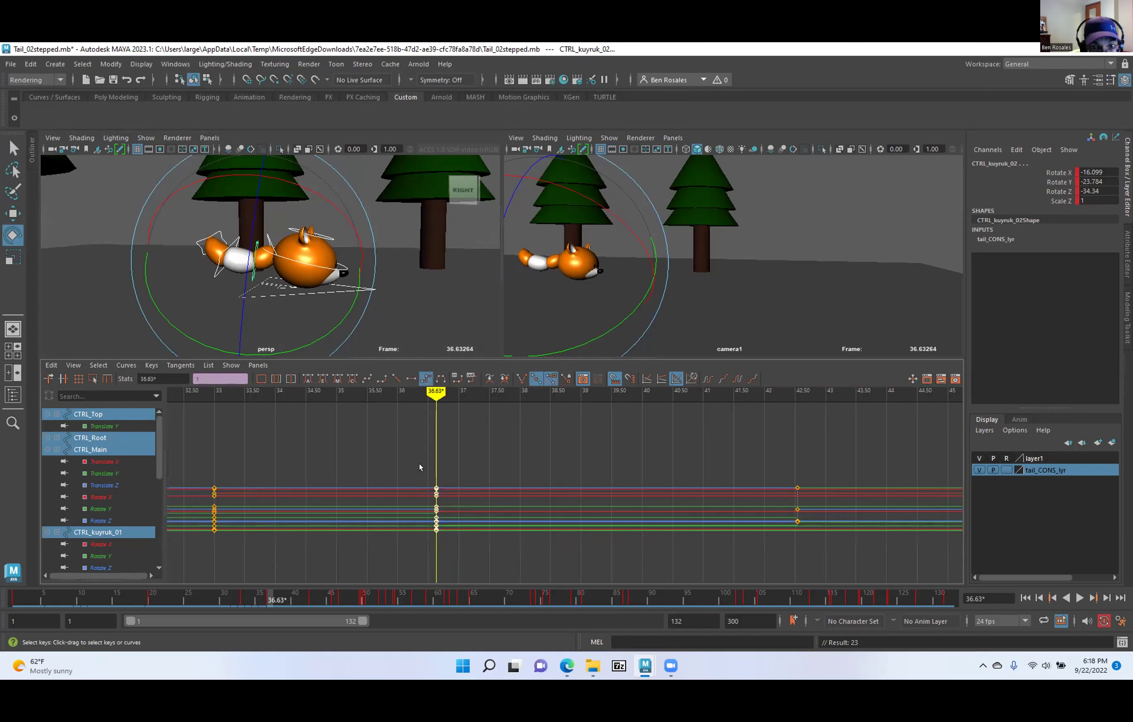
{"action": "left_click", "coordinate": [157, 378]}
{"action": "type", "text": "37"}
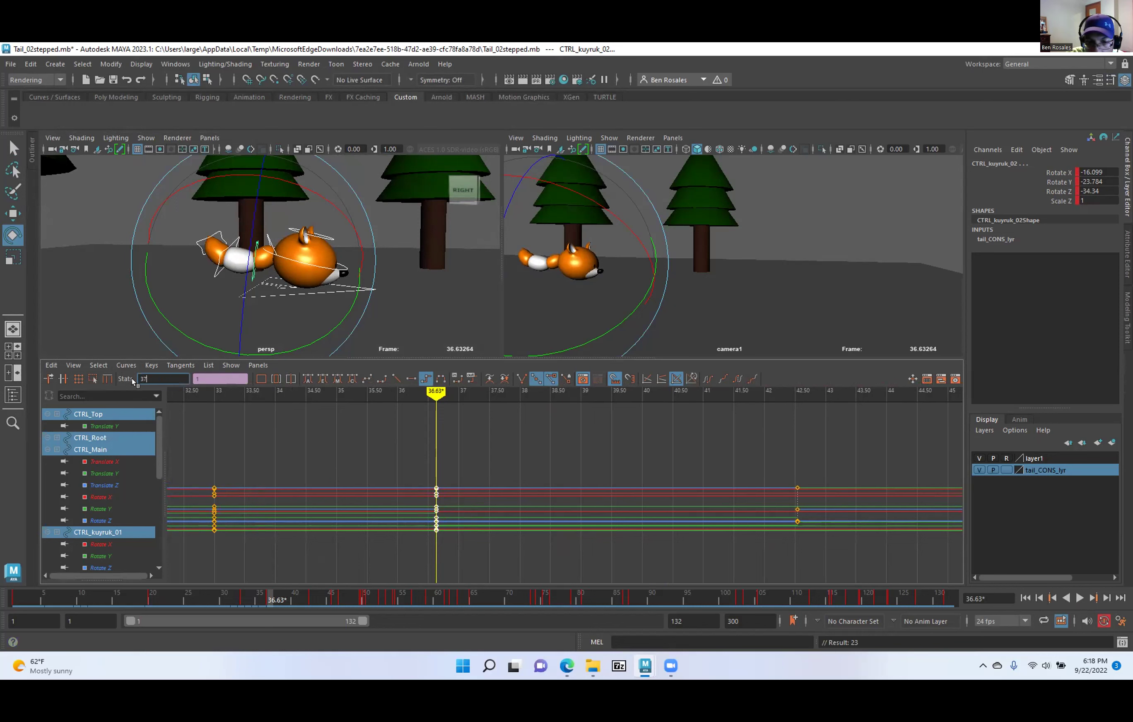
{"action": "key", "text": "Return"}
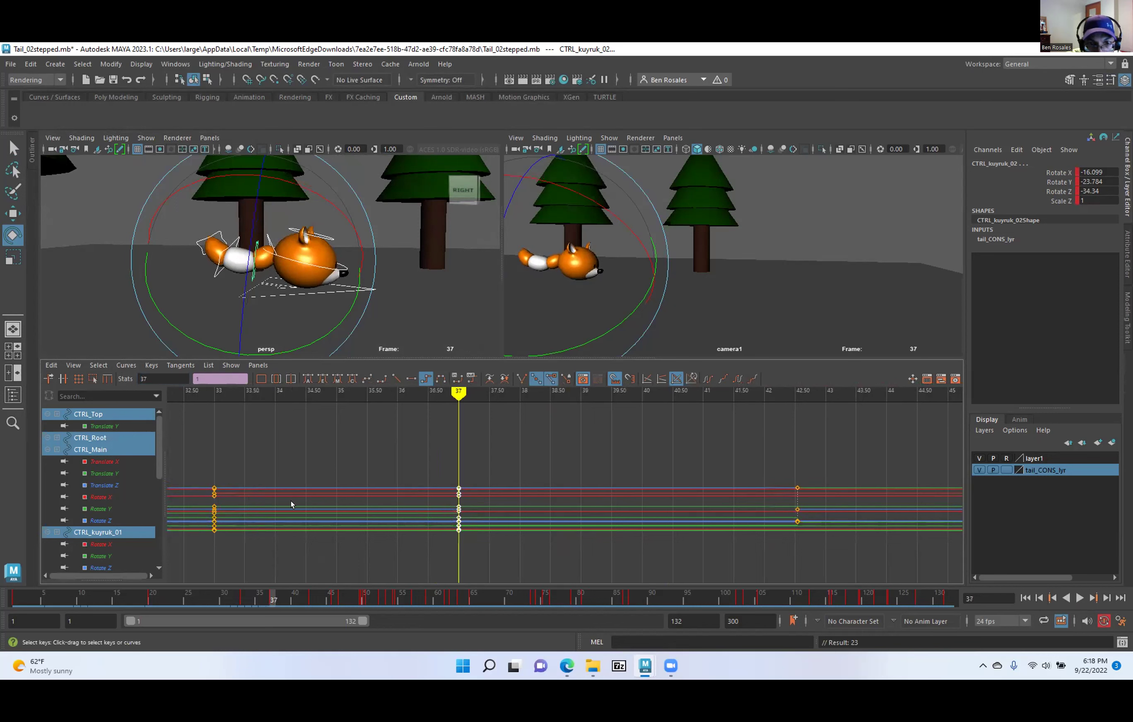
Compare the fox's pose at frame 37 with the next keyed pose by flipping back and forth between them.
{"action": "key", "text": "period"}
{"action": "middle_click_drag", "start_coordinate": [507, 503], "coordinate": [456, 513], "text": "alt"}
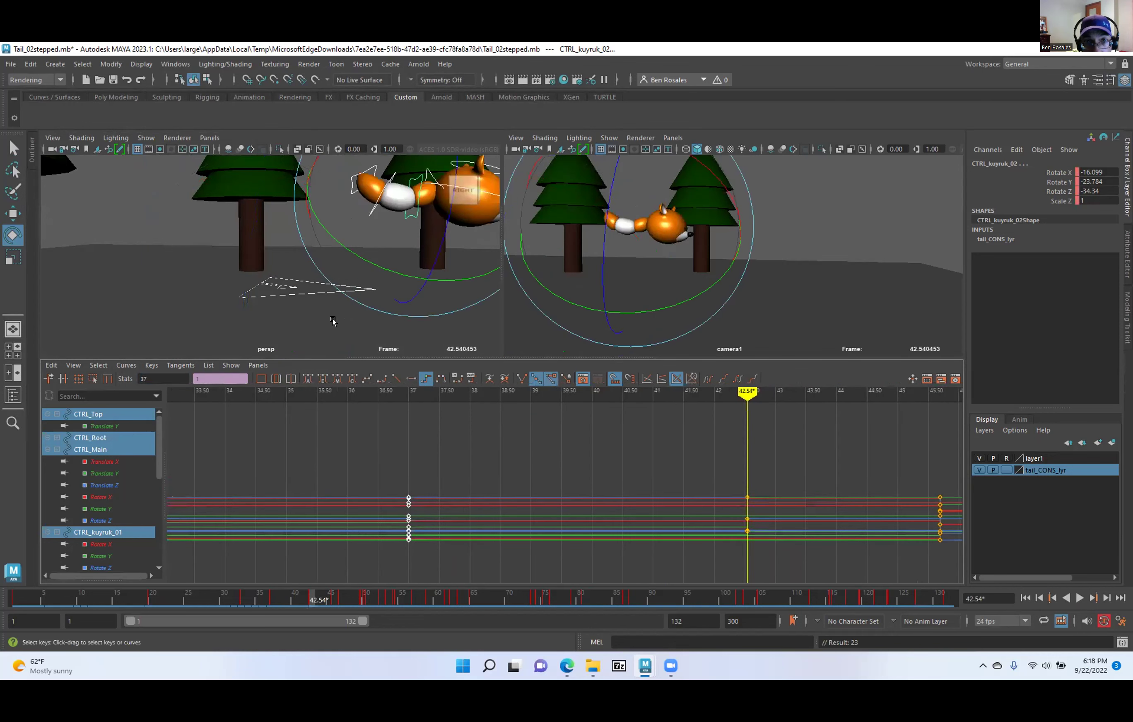
{"action": "scroll", "coordinate": [277, 283], "scroll_direction": "down", "scroll_amount": 2}
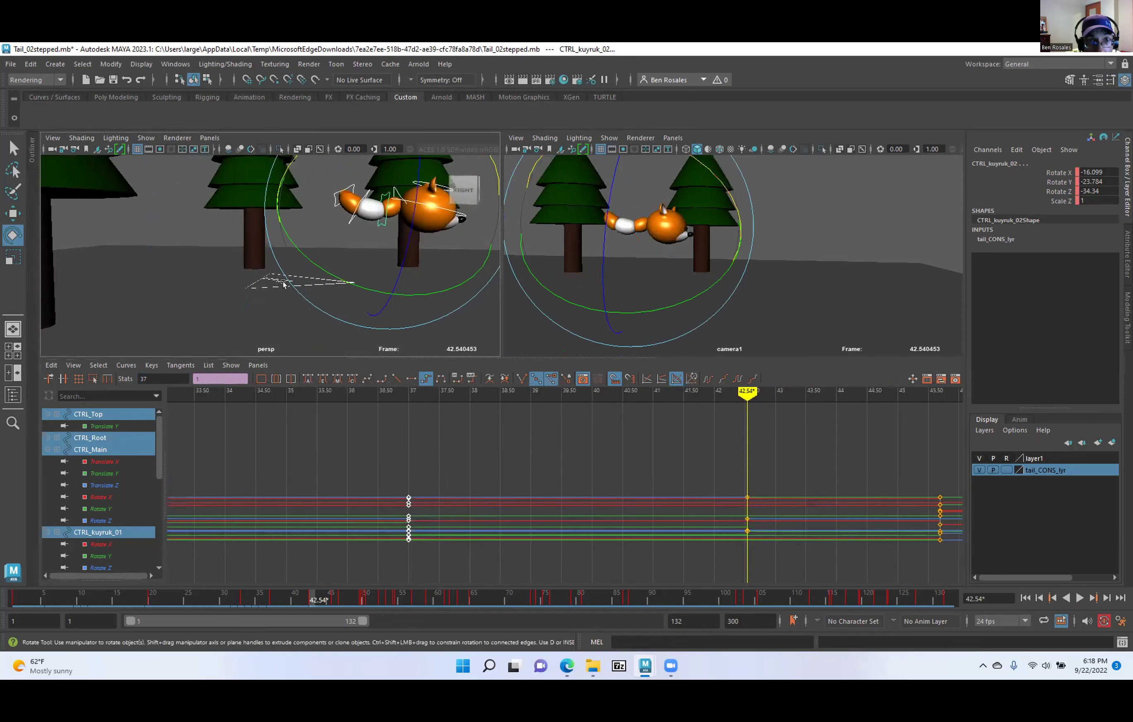
{"action": "middle_click_drag", "start_coordinate": [269, 283], "coordinate": [240, 287], "text": "alt"}
{"action": "key", "text": "comma"}
{"action": "key", "text": "period"}
{"action": "key", "text": "comma"}
{"action": "key", "text": "period"}
{"action": "key", "text": "comma"}
{"action": "key", "text": "period"}
{"action": "key", "text": "comma"}
{"action": "key", "text": "."}
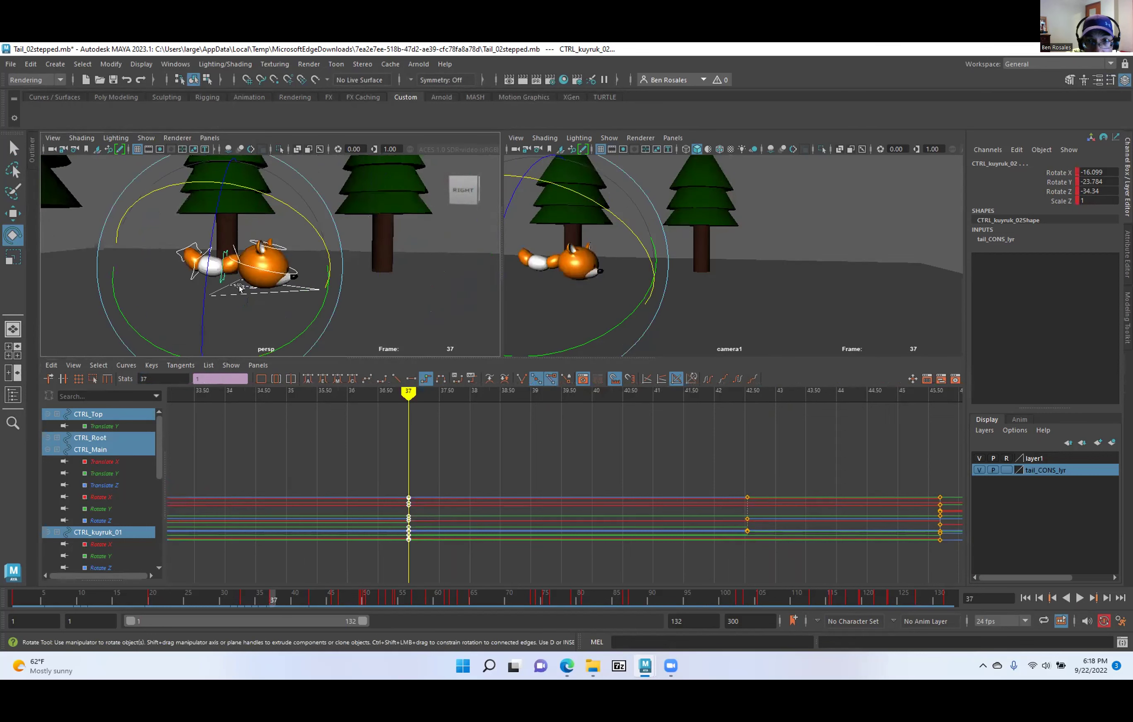
{"action": "key", "text": "."}
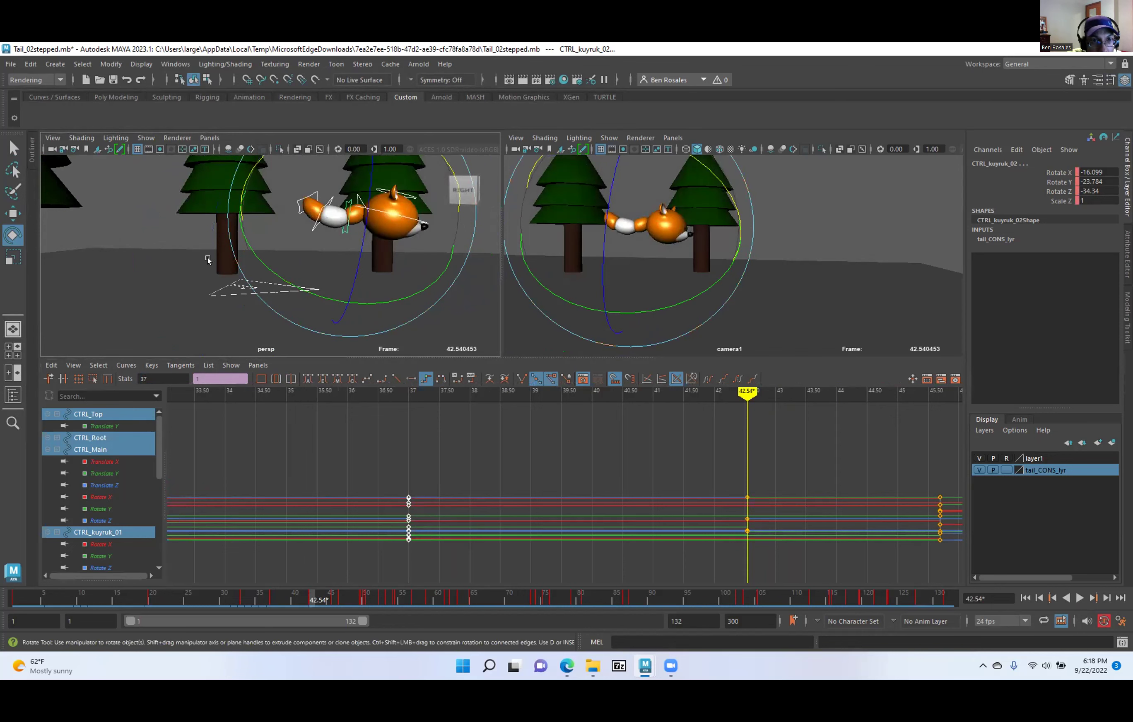
{"action": "left_click", "coordinate": [184, 217]}
{"action": "scroll", "coordinate": [219, 248], "scroll_direction": "up", "scroll_amount": 3}
{"action": "middle_click_drag", "start_coordinate": [253, 252], "coordinate": [257, 286], "text": "alt"}
{"action": "scroll", "coordinate": [228, 290], "scroll_direction": "up", "scroll_amount": 3}
{"action": "left_click_drag", "start_coordinate": [220, 293], "coordinate": [256, 269], "text": "alt"}
{"action": "left_click", "coordinate": [377, 210]}
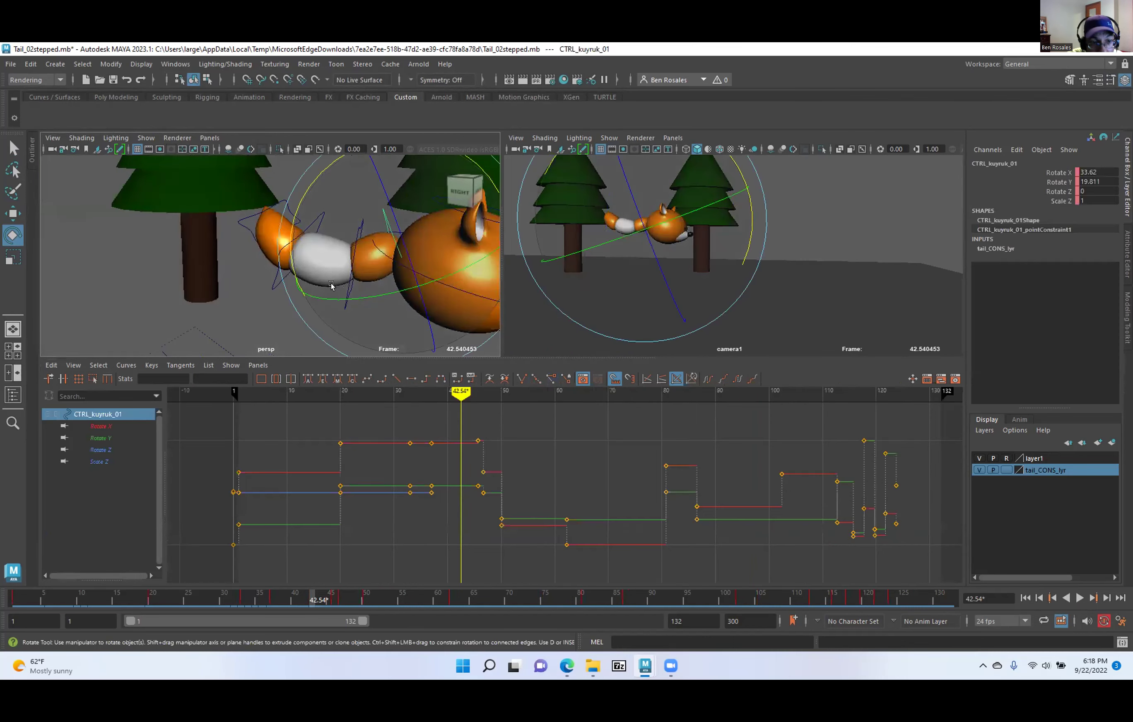
{"action": "key", "text": "w"}
{"action": "left_click", "coordinate": [349, 305], "text": "shift"}
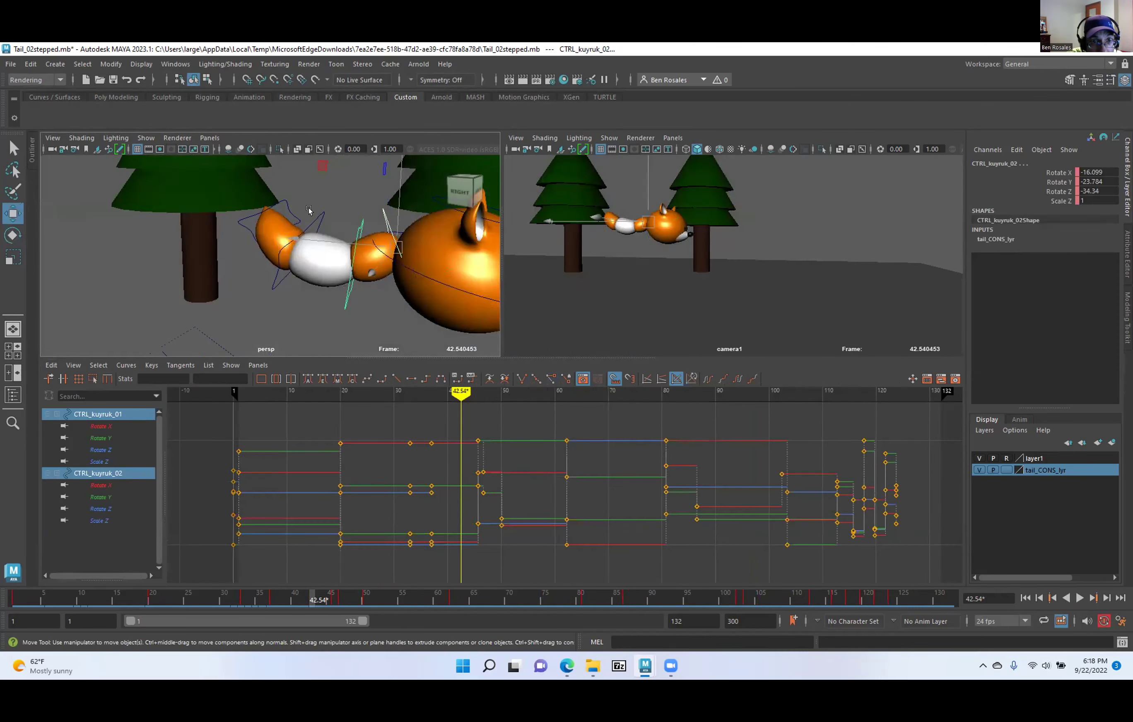
{"action": "left_click", "coordinate": [309, 215], "text": "shift"}
{"action": "left_click", "coordinate": [240, 230], "text": "shift"}
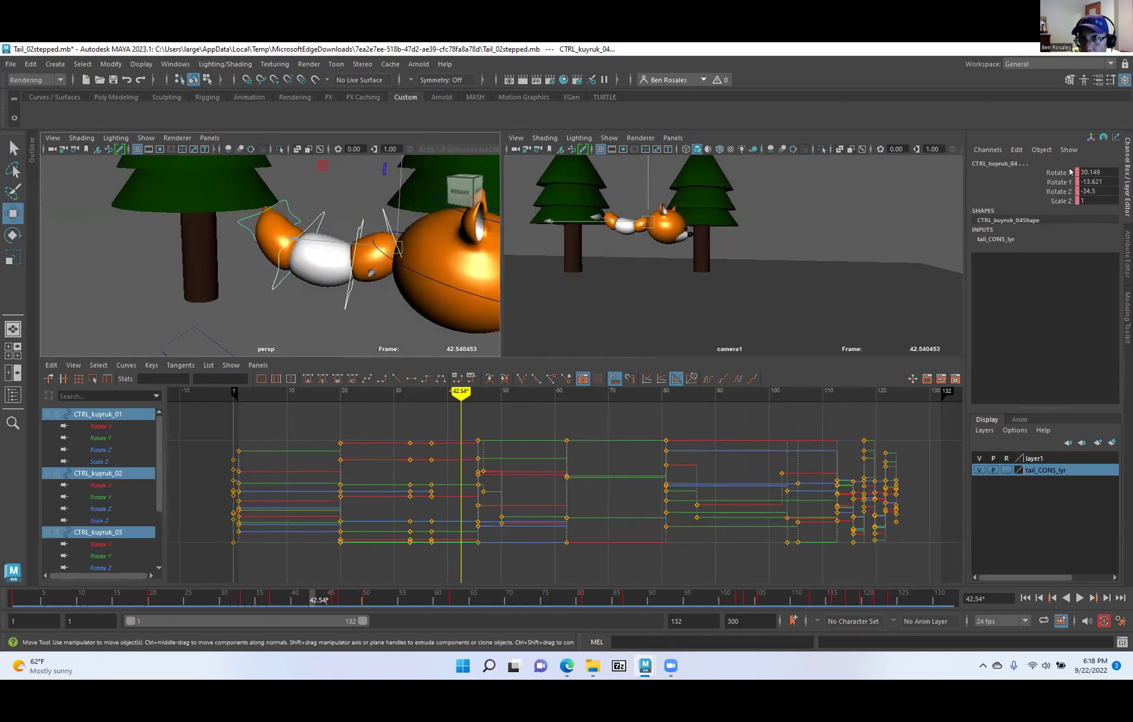
{"action": "left_click_drag", "start_coordinate": [1093, 171], "coordinate": [1093, 191]}
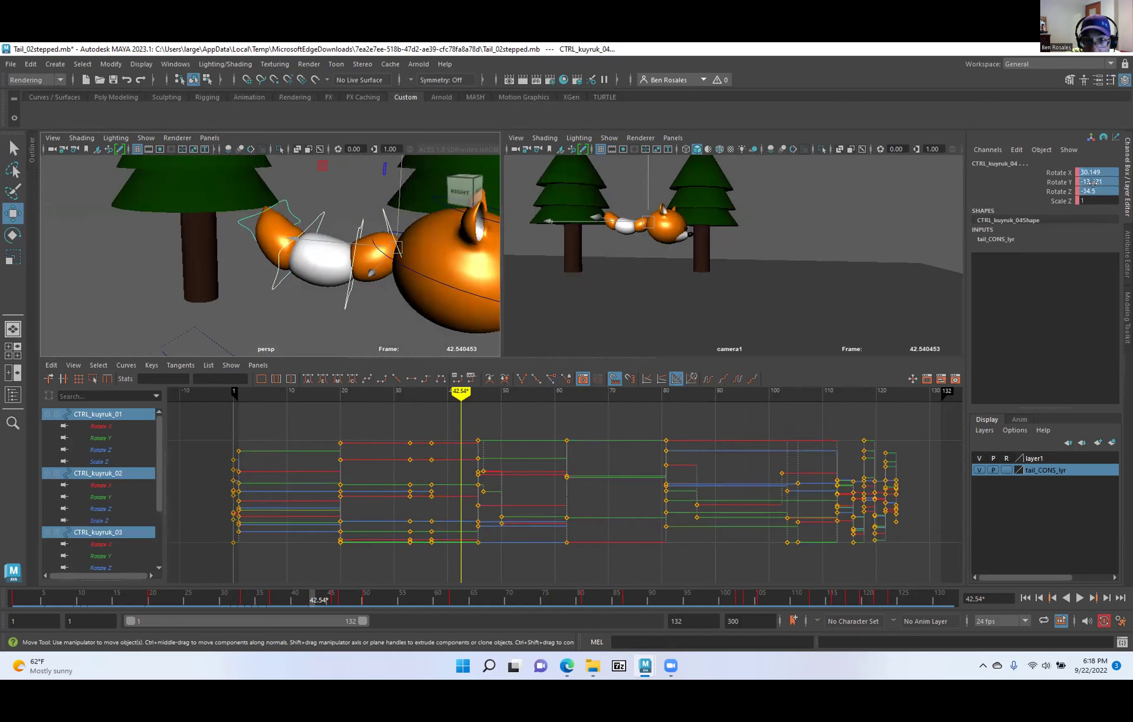
{"action": "left_click", "coordinate": [1091, 191]}
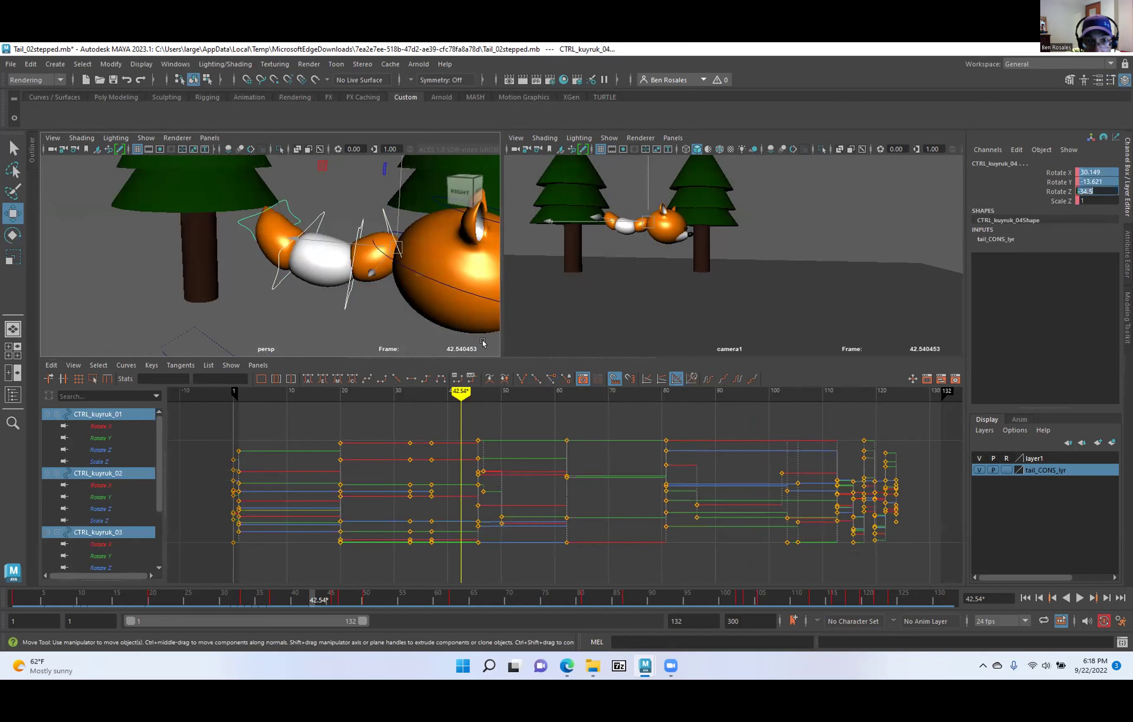
Select all objects in the tail_CONS_lyr layer and key them at frame 42.54.
{"action": "right_click", "coordinate": [1012, 470]}
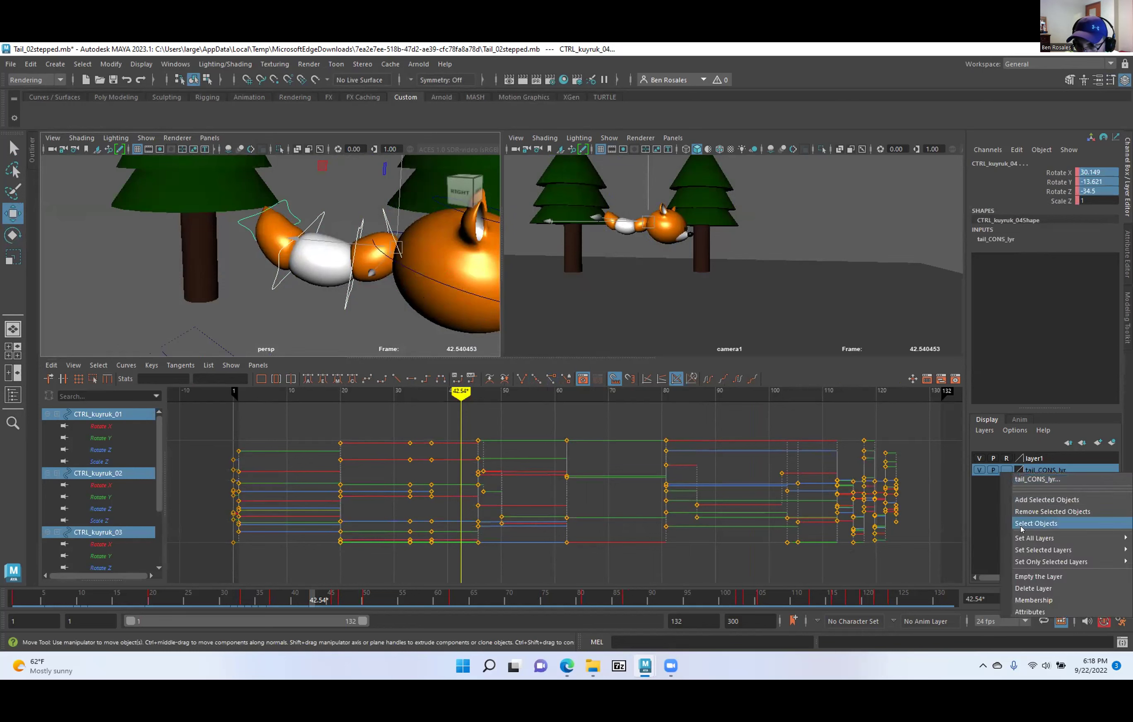
{"action": "left_click", "coordinate": [1016, 524]}
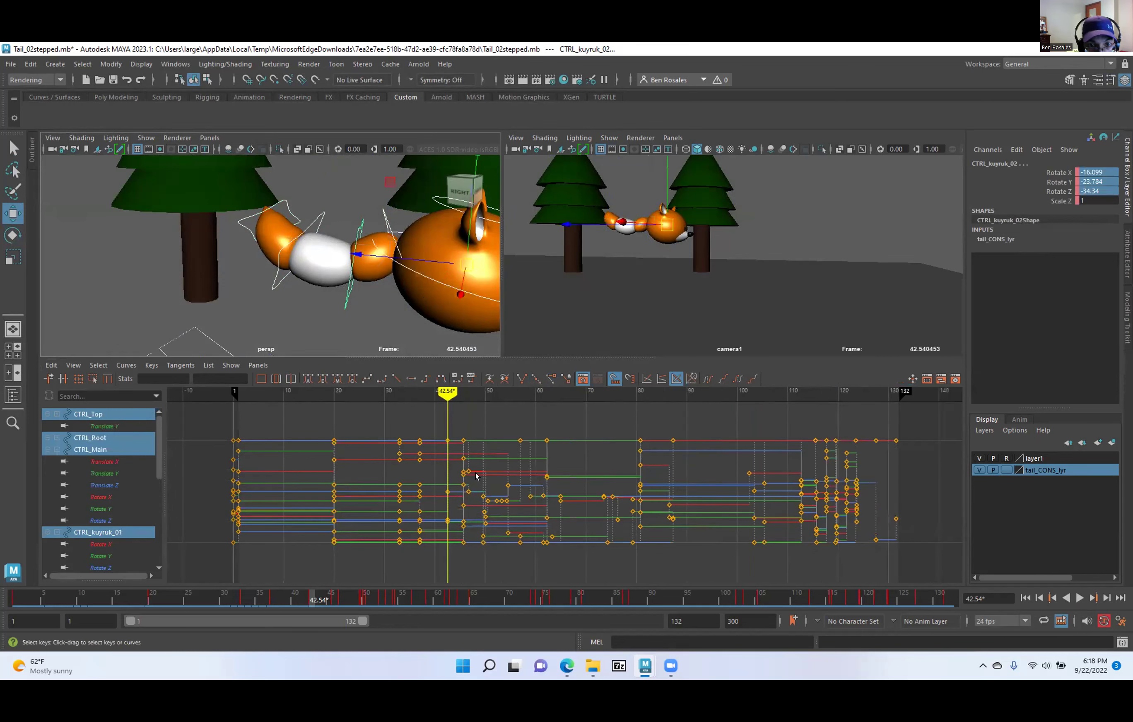
{"action": "right_click_drag", "start_coordinate": [394, 496], "coordinate": [481, 496], "text": "alt+shift"}
{"action": "middle_click_drag", "start_coordinate": [435, 480], "coordinate": [955, 469], "text": "alt"}
{"action": "middle_click_drag", "start_coordinate": [577, 477], "coordinate": [584, 481], "text": "alt"}
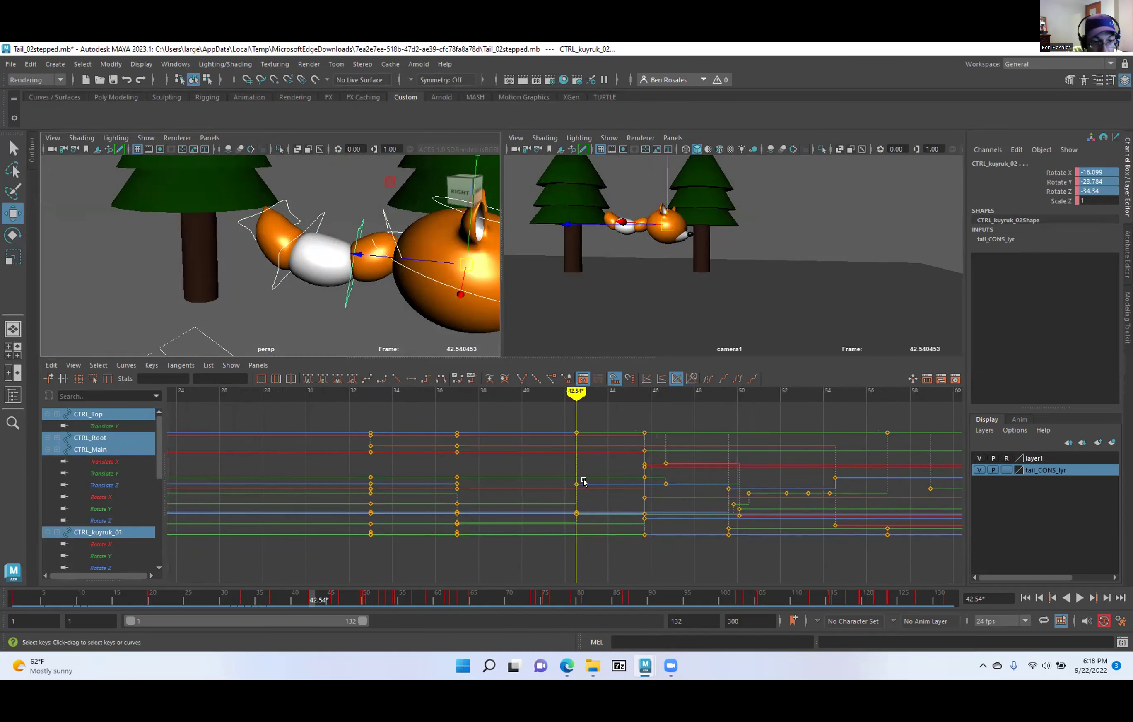
{"action": "key", "text": "s"}
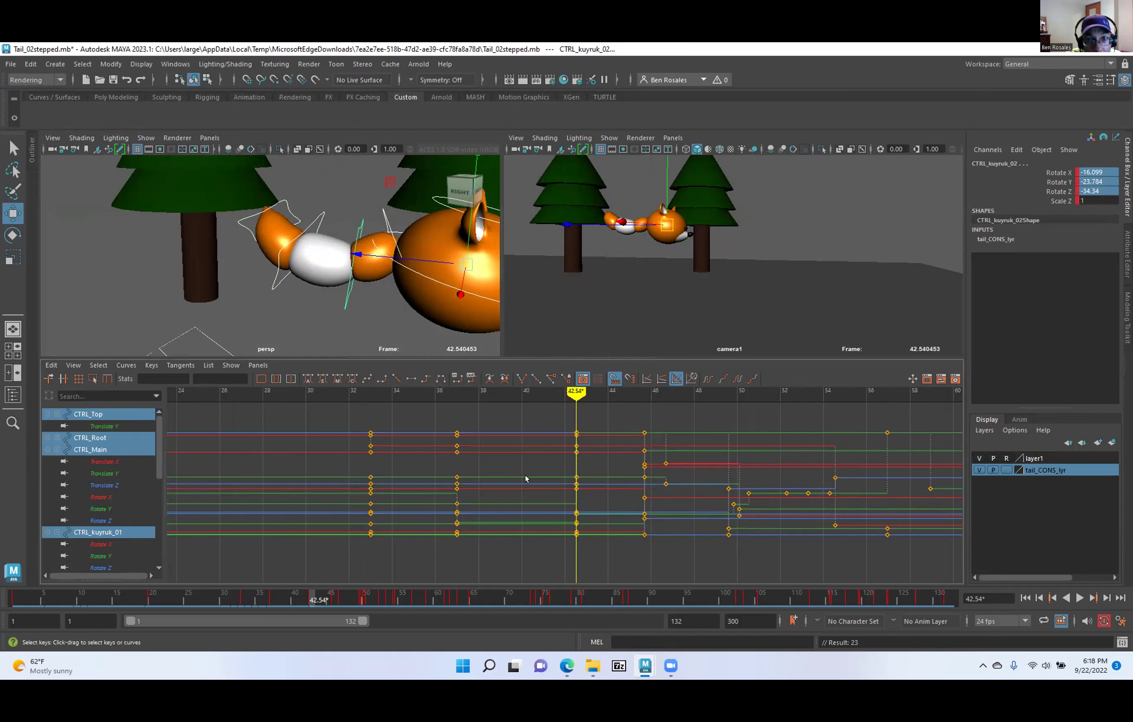
Try to retime the keys at frame 42.54, and take the root control on the ground out of the selection.
{"action": "left_click_drag", "start_coordinate": [558, 410], "coordinate": [585, 562]}
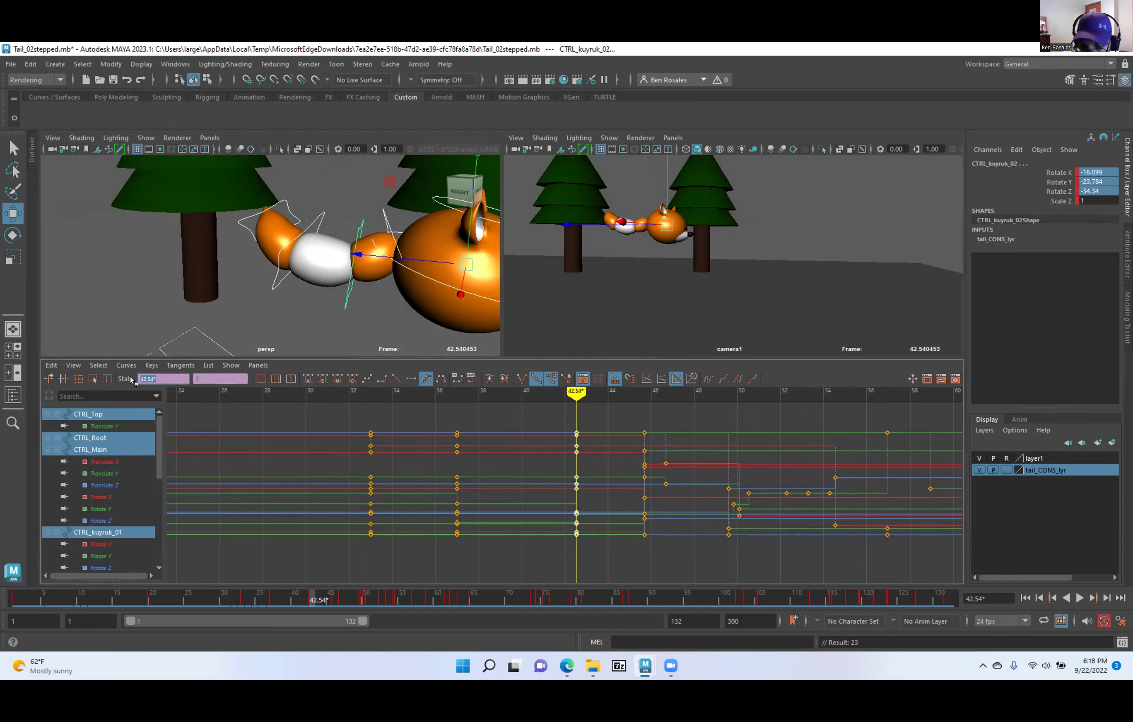
{"action": "key", "text": "Return"}
{"action": "left_click_drag", "start_coordinate": [546, 423], "coordinate": [595, 518]}
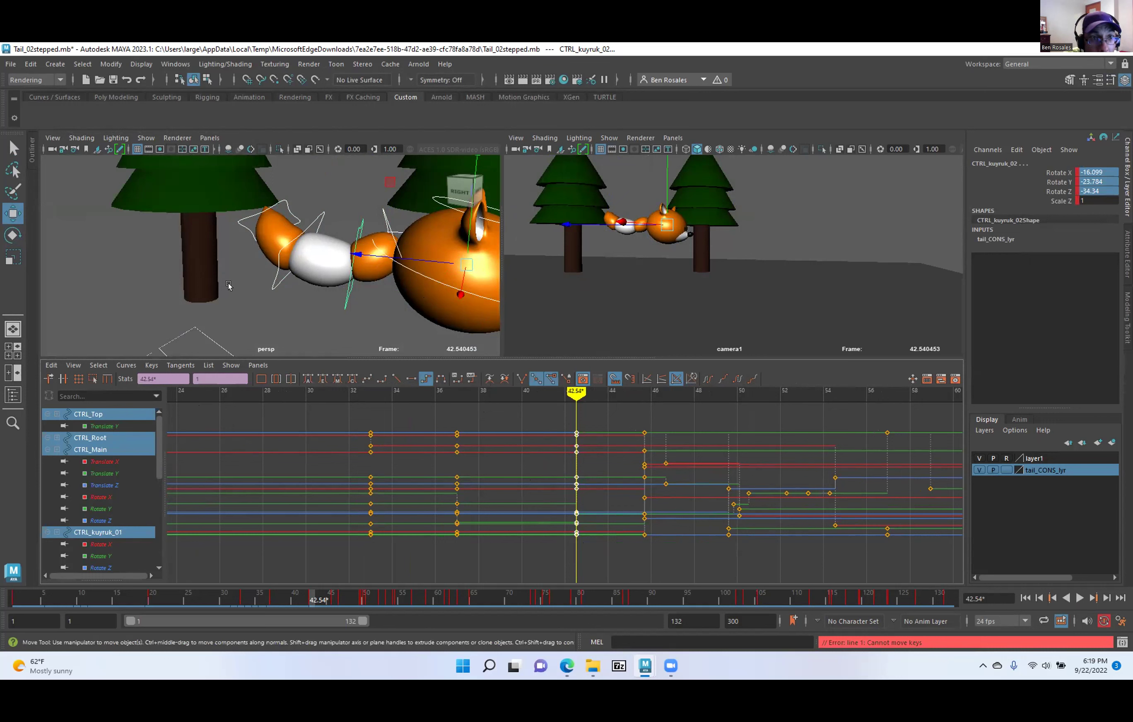
{"action": "right_click_drag", "start_coordinate": [255, 322], "coordinate": [189, 274], "text": "alt"}
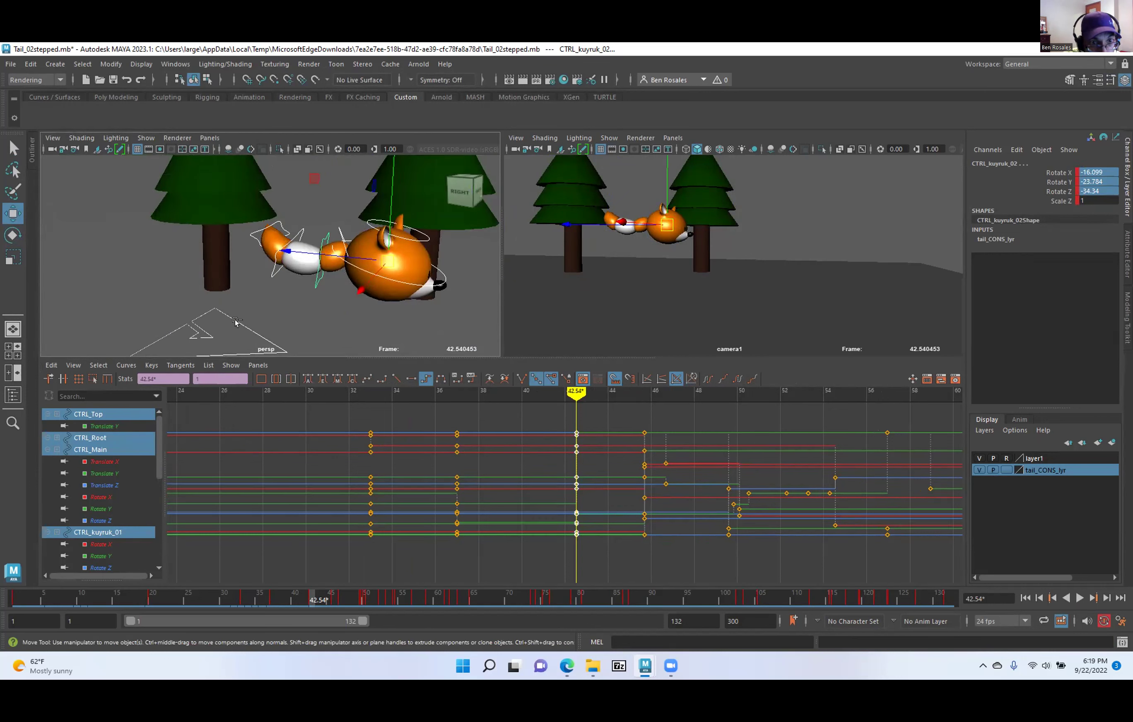
{"action": "left_click", "coordinate": [216, 355], "text": "ctrl"}
{"action": "left_click_drag", "start_coordinate": [557, 412], "coordinate": [604, 545]}
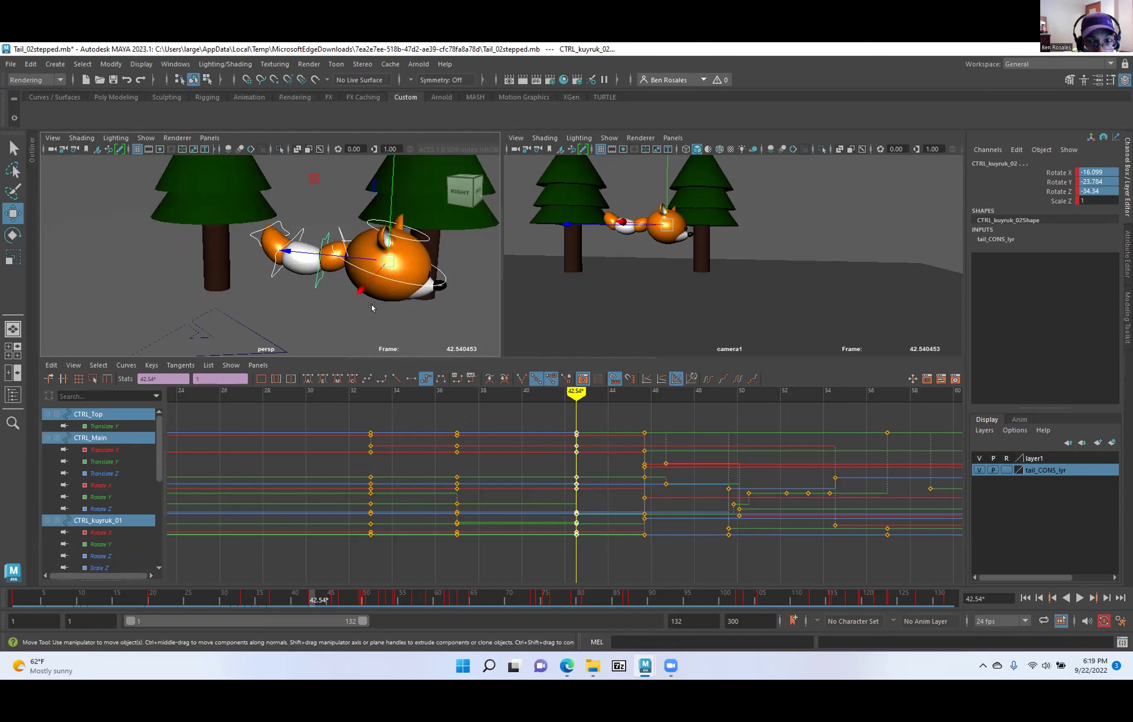
Select the four tail controls plus the fox's main and top controls, and move their keys at frame 42.54 to frame 43.
{"action": "scroll", "coordinate": [328, 278], "scroll_direction": "up", "scroll_amount": 3}
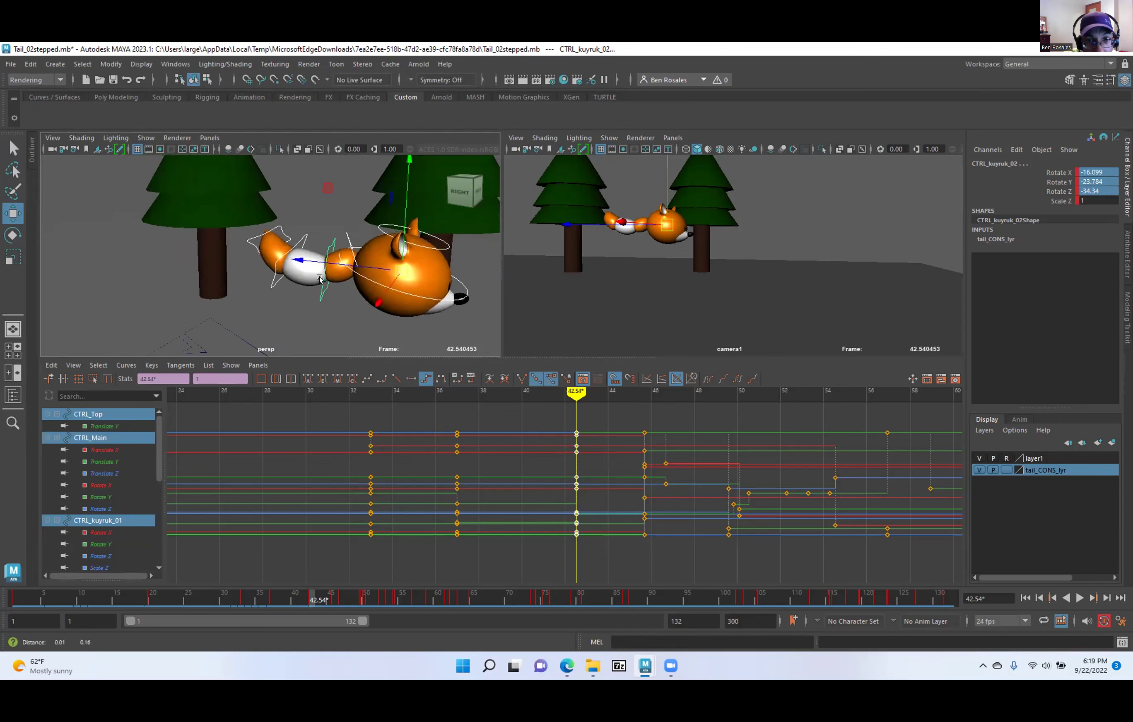
{"action": "scroll", "coordinate": [319, 279], "scroll_direction": "up", "scroll_amount": 2}
{"action": "left_click", "coordinate": [352, 239]}
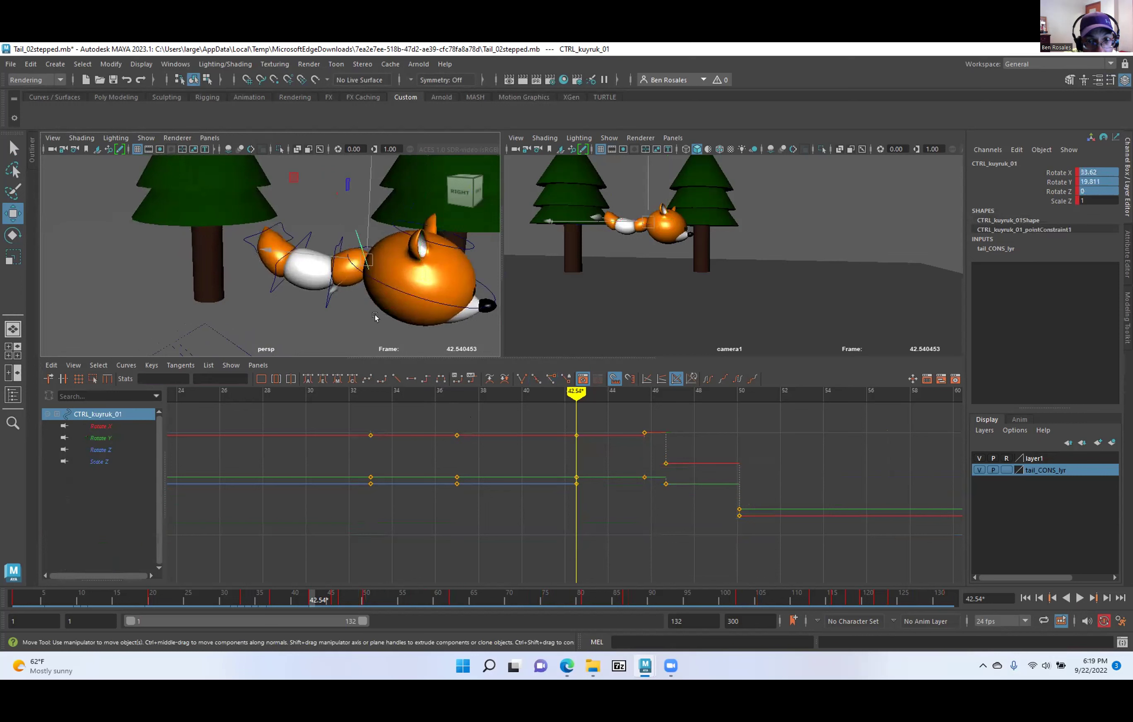
{"action": "left_click", "coordinate": [326, 300], "text": "shift"}
{"action": "left_click", "coordinate": [270, 287], "text": "shift"}
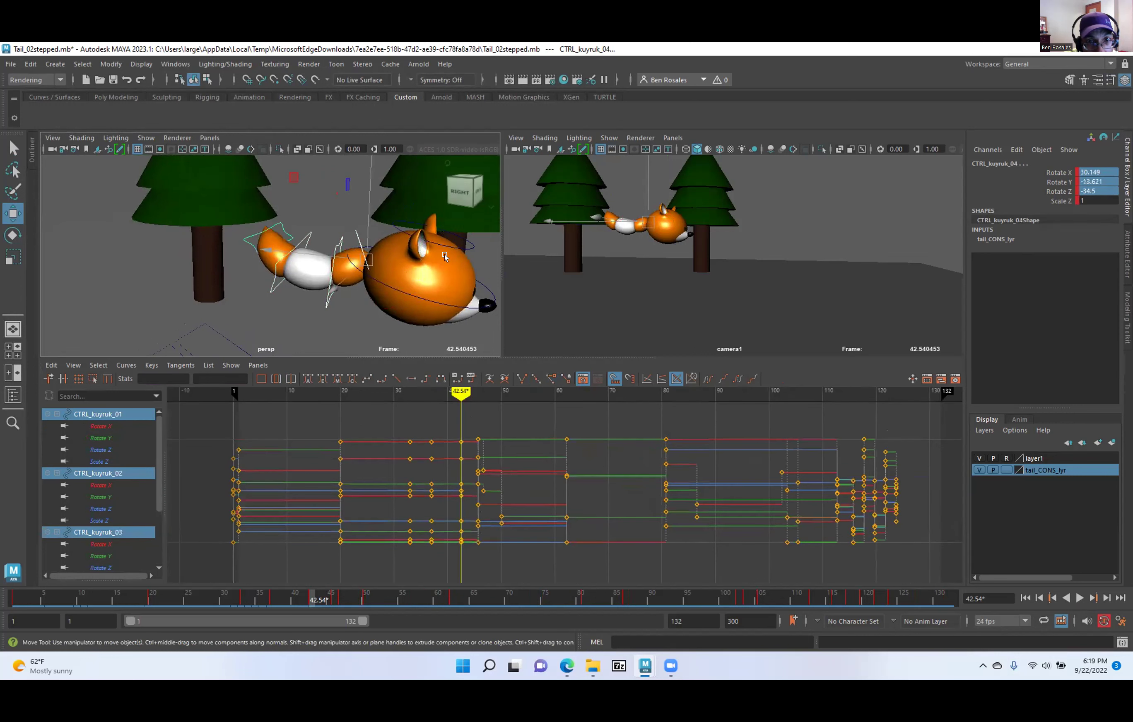
{"action": "left_click", "coordinate": [450, 303], "text": "shift"}
{"action": "left_click", "coordinate": [451, 303], "text": "shift"}
{"action": "middle_click_drag", "start_coordinate": [411, 471], "coordinate": [490, 464], "text": "alt"}
{"action": "right_click_drag", "start_coordinate": [343, 476], "coordinate": [427, 478], "text": "alt+shift"}
{"action": "middle_click_drag", "start_coordinate": [405, 467], "coordinate": [458, 466], "text": "alt"}
{"action": "left_click_drag", "start_coordinate": [535, 415], "coordinate": [572, 560]}
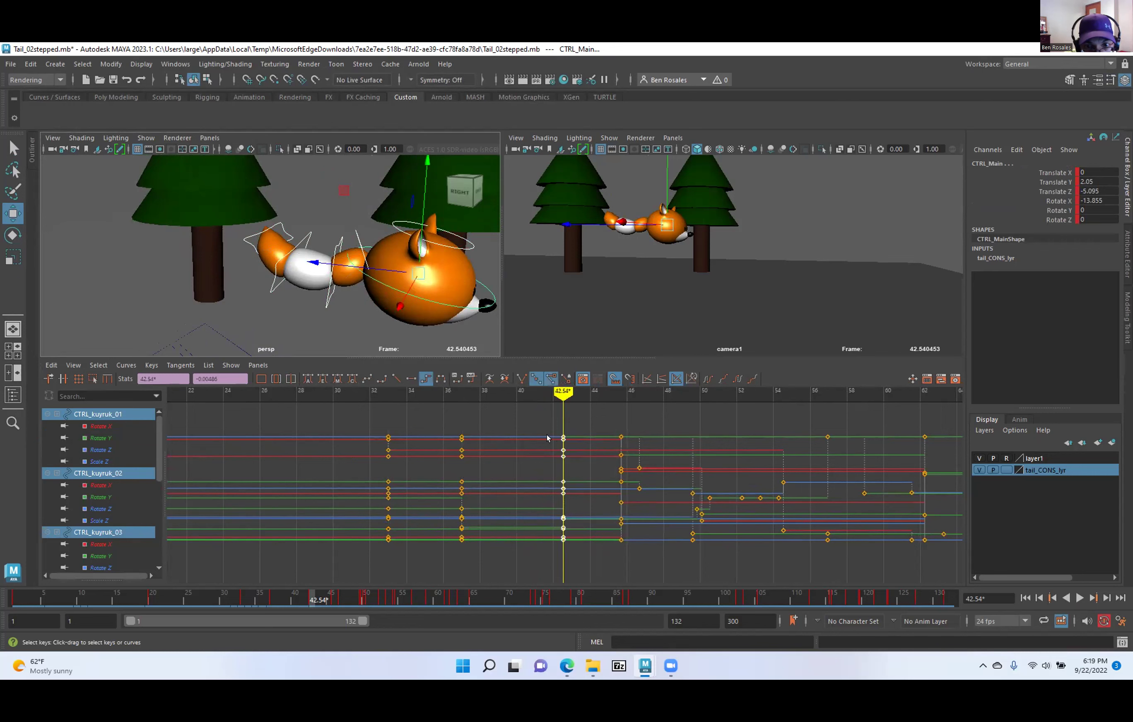
{"action": "middle_click_drag", "start_coordinate": [556, 405], "coordinate": [566, 408], "text": "shift"}
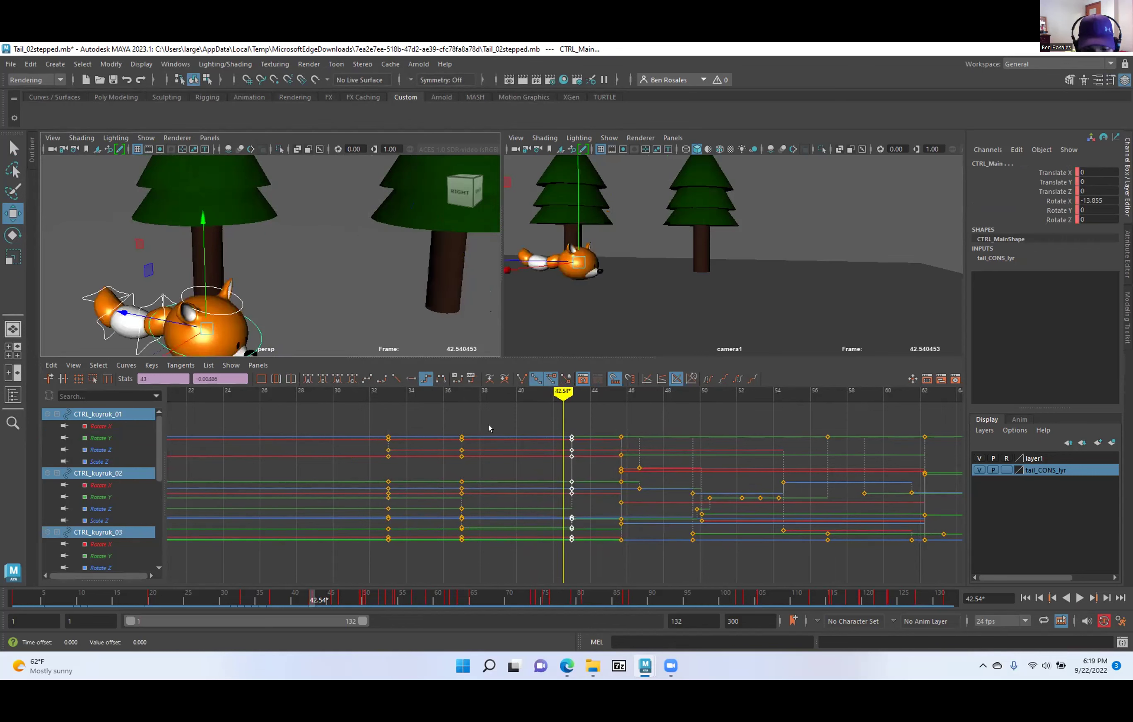
Shift the selected controls' keys one frame earlier to frame 42 and go to that frame.
{"action": "key", "text": "period"}
{"action": "right_click_drag", "start_coordinate": [495, 456], "coordinate": [595, 456], "text": "alt"}
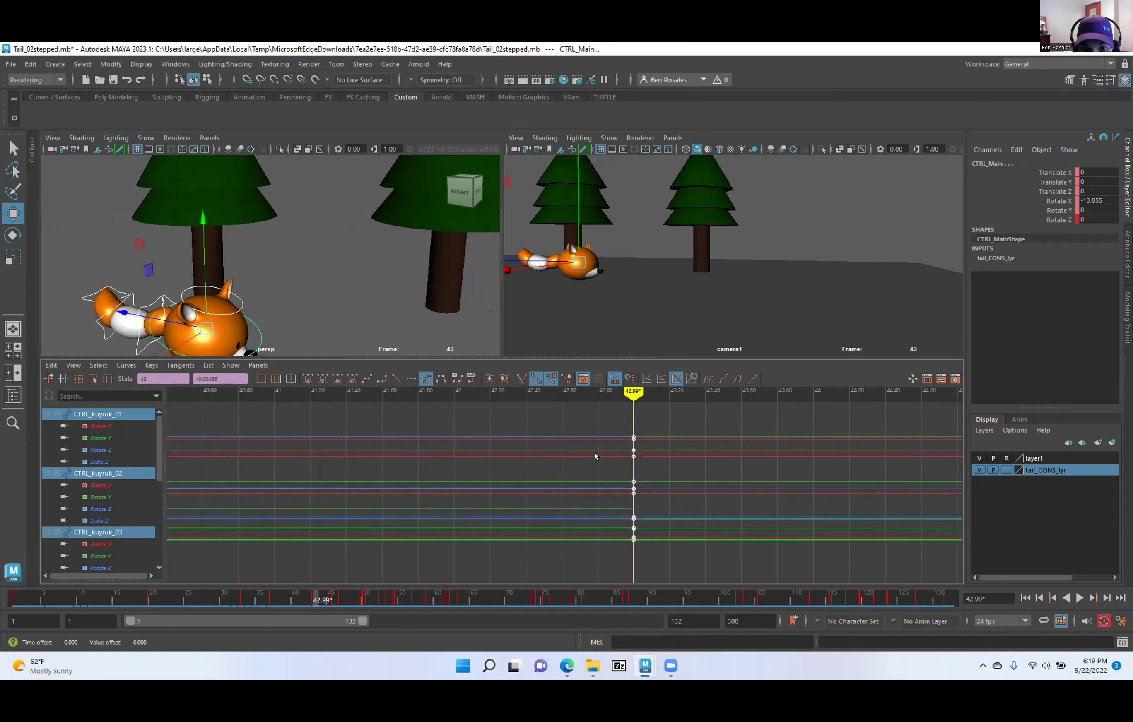
{"action": "middle_click_drag", "start_coordinate": [556, 477], "coordinate": [452, 470], "text": "shift"}
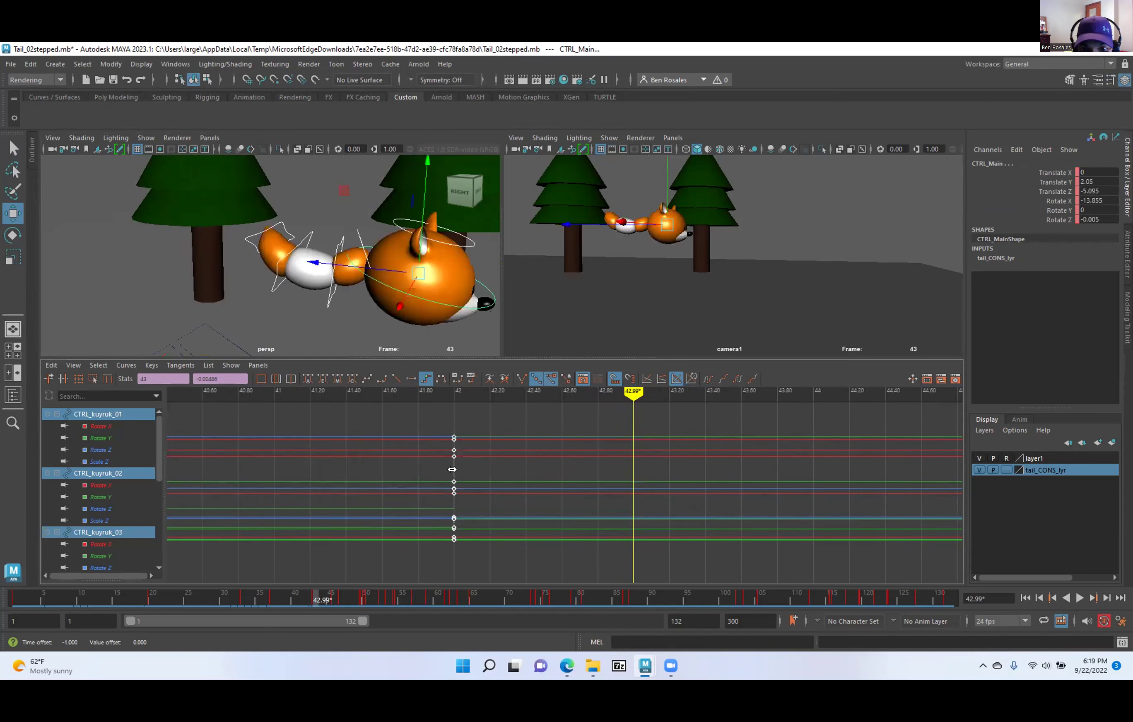
{"action": "key", "text": "comma"}
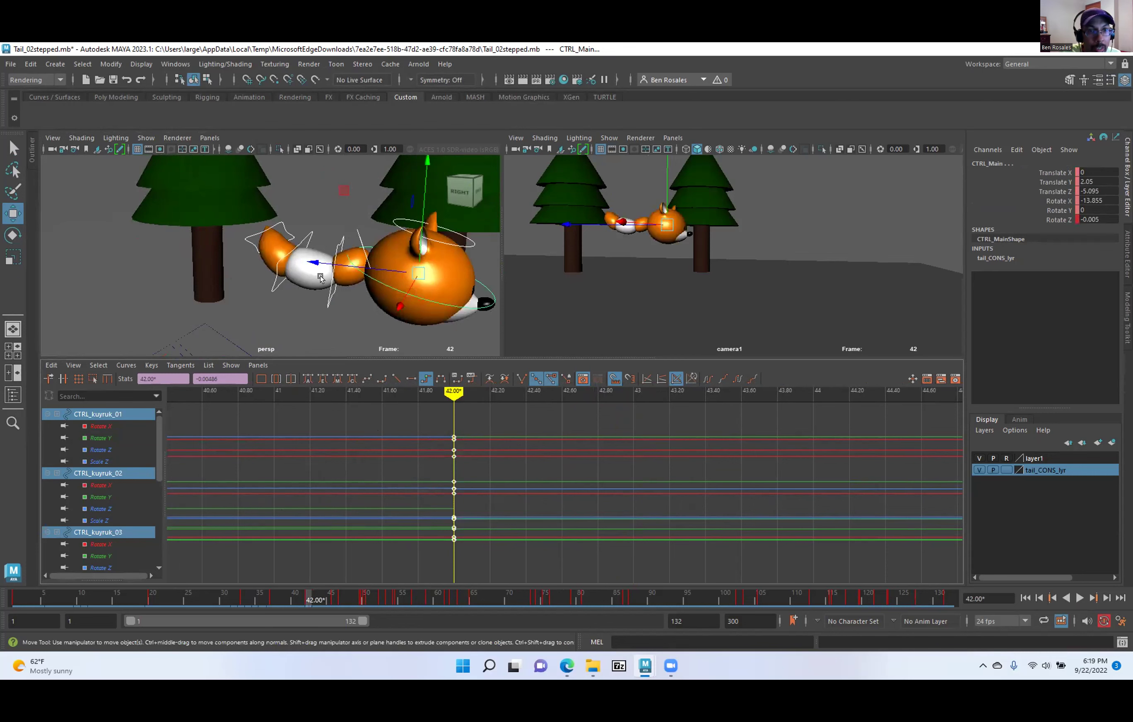
Set Rotate X, Y and Z to 0 on all four tail controls at frame 42.
{"action": "key", "text": "alt+comma"}
{"action": "key", "text": "alt+period"}
{"action": "right_click_drag", "start_coordinate": [366, 275], "coordinate": [244, 257], "text": "alt"}
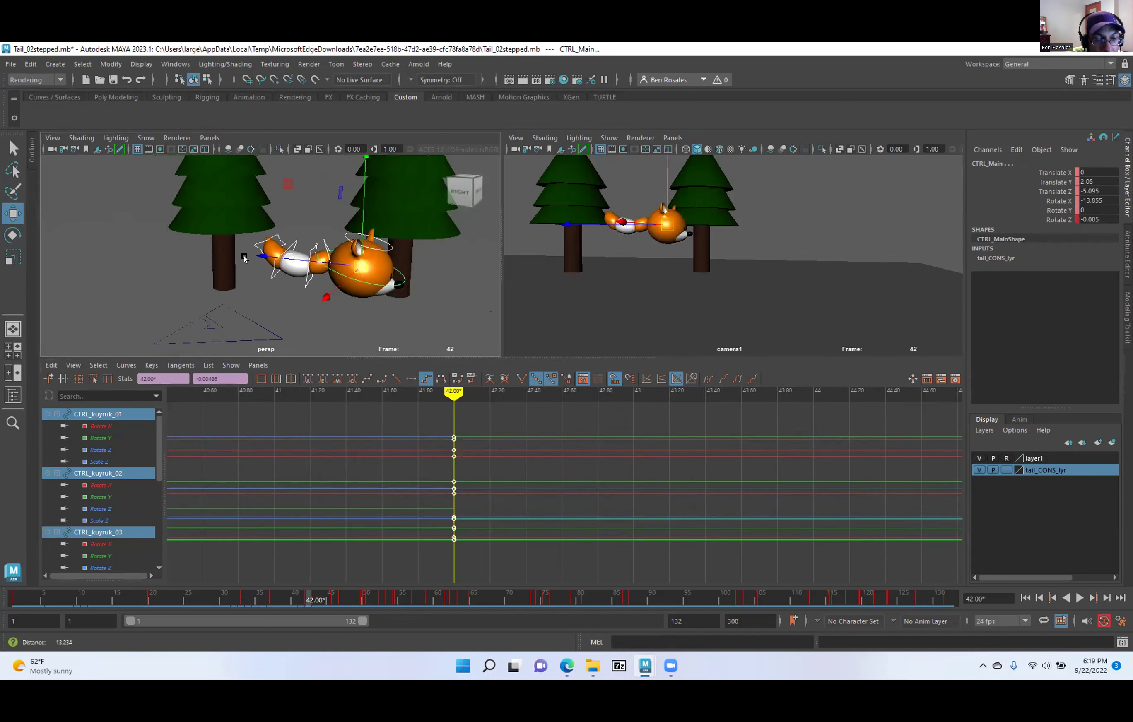
{"action": "scroll", "coordinate": [315, 286], "scroll_direction": "up", "scroll_amount": 3}
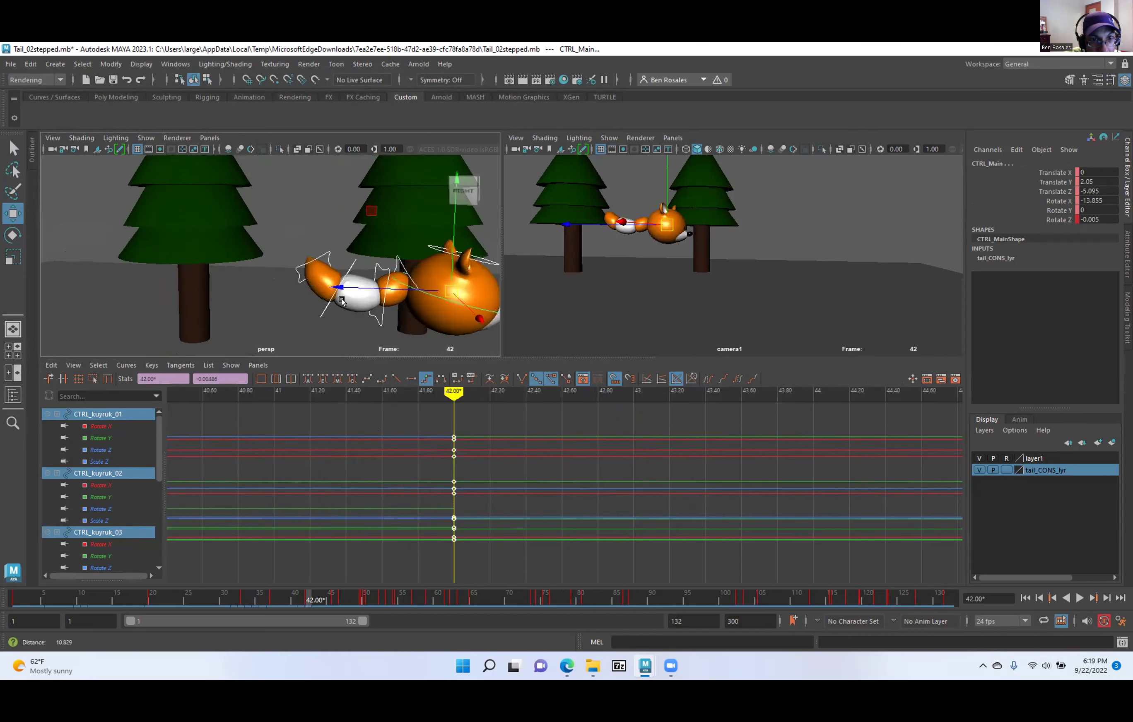
{"action": "left_click", "coordinate": [398, 258]}
{"action": "left_click", "coordinate": [378, 317], "text": "shift"}
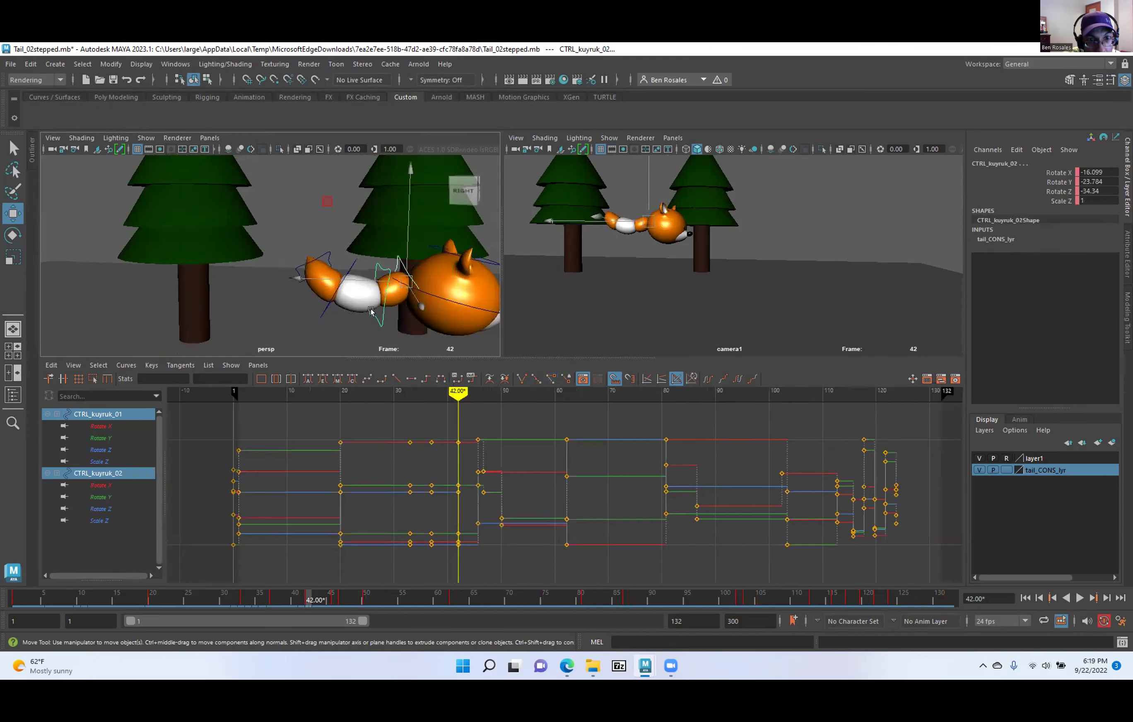
{"action": "left_click", "coordinate": [315, 311], "text": "shift"}
{"action": "left_click", "coordinate": [314, 255], "text": "shift"}
{"action": "middle_click_drag", "start_coordinate": [384, 467], "coordinate": [447, 466], "text": "alt"}
{"action": "right_click_drag", "start_coordinate": [447, 466], "coordinate": [507, 460], "text": "alt+shift"}
{"action": "middle_click_drag", "start_coordinate": [431, 457], "coordinate": [538, 447], "text": "alt"}
{"action": "left_click_drag", "start_coordinate": [1091, 170], "coordinate": [1093, 192]}
{"action": "type", "text": "0"}
{"action": "key", "text": "Return"}
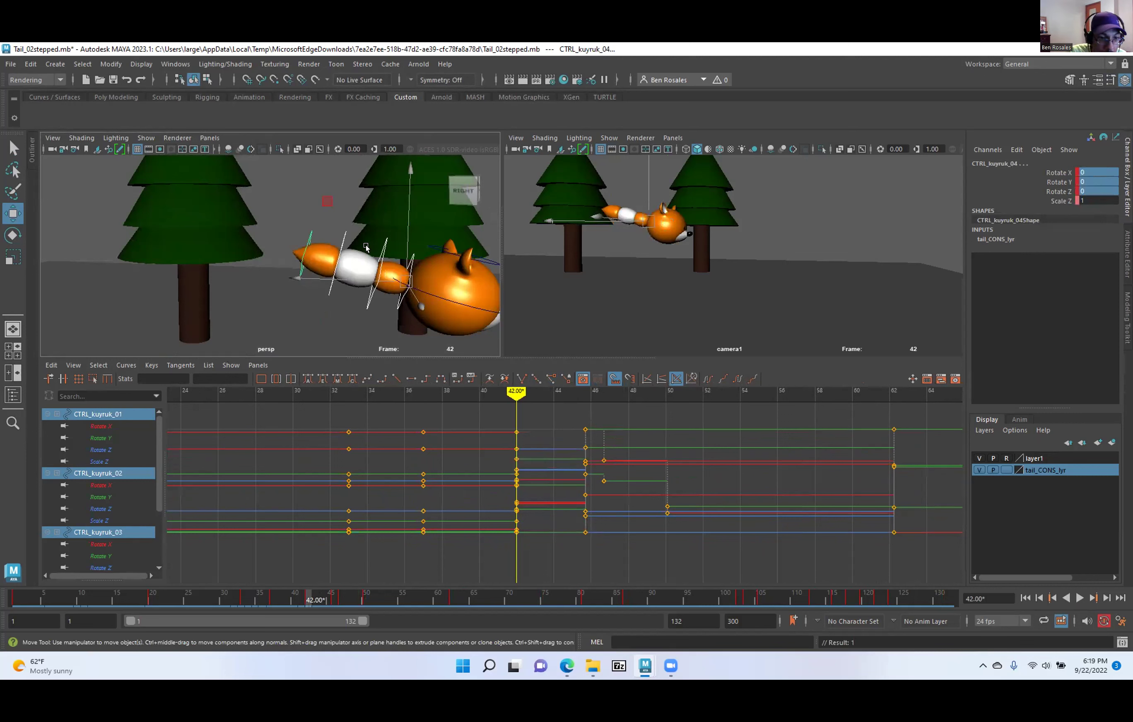
Rotate the four tail controls together at frame 42 until the tail curls downward, at Rotate X 15.306.
{"action": "key", "text": "e"}
{"action": "mouse_move", "coordinate": [417, 210]}
{"action": "left_mouse_down"}
{"action": "mouse_move", "coordinate": [389, 202]}
{"action": "mouse_move", "coordinate": [408, 210]}
{"action": "mouse_move", "coordinate": [381, 238]}
{"action": "mouse_move", "coordinate": [388, 217]}
{"action": "mouse_move", "coordinate": [400, 229]}
{"action": "mouse_move", "coordinate": [375, 208]}
{"action": "mouse_move", "coordinate": [409, 217]}
{"action": "mouse_move", "coordinate": [352, 202]}
{"action": "mouse_move", "coordinate": [479, 226]}
{"action": "mouse_move", "coordinate": [409, 195]}
{"action": "left_mouse_up"}
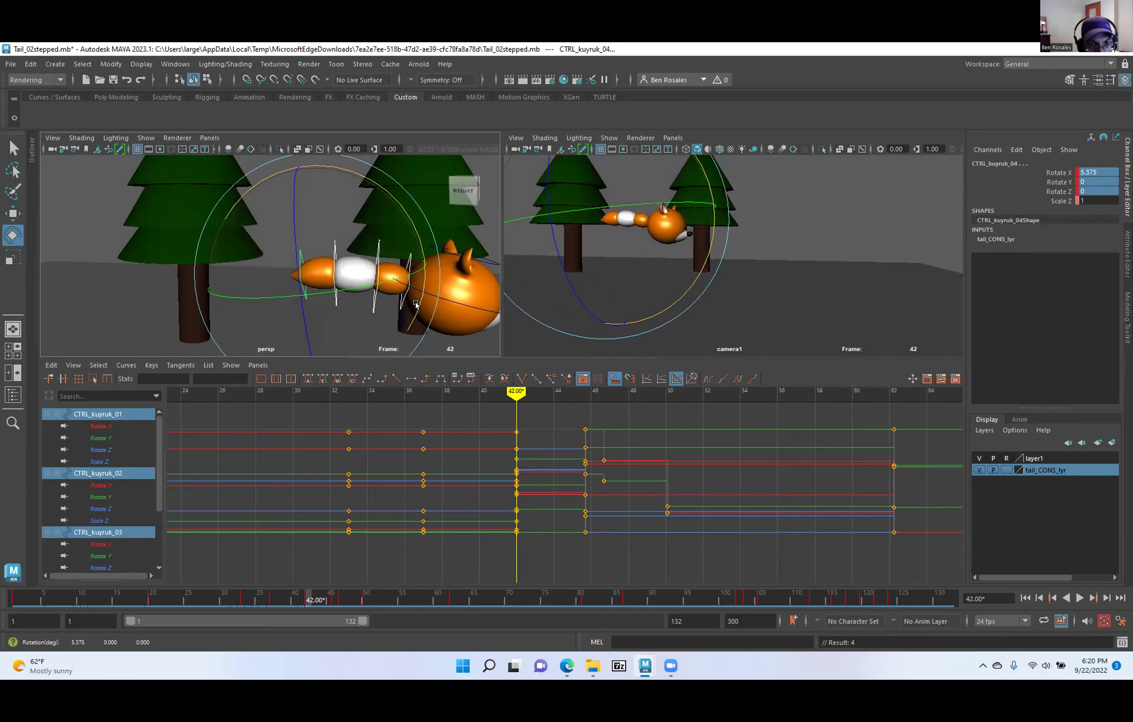
{"action": "left_click_drag", "start_coordinate": [408, 220], "coordinate": [369, 275]}
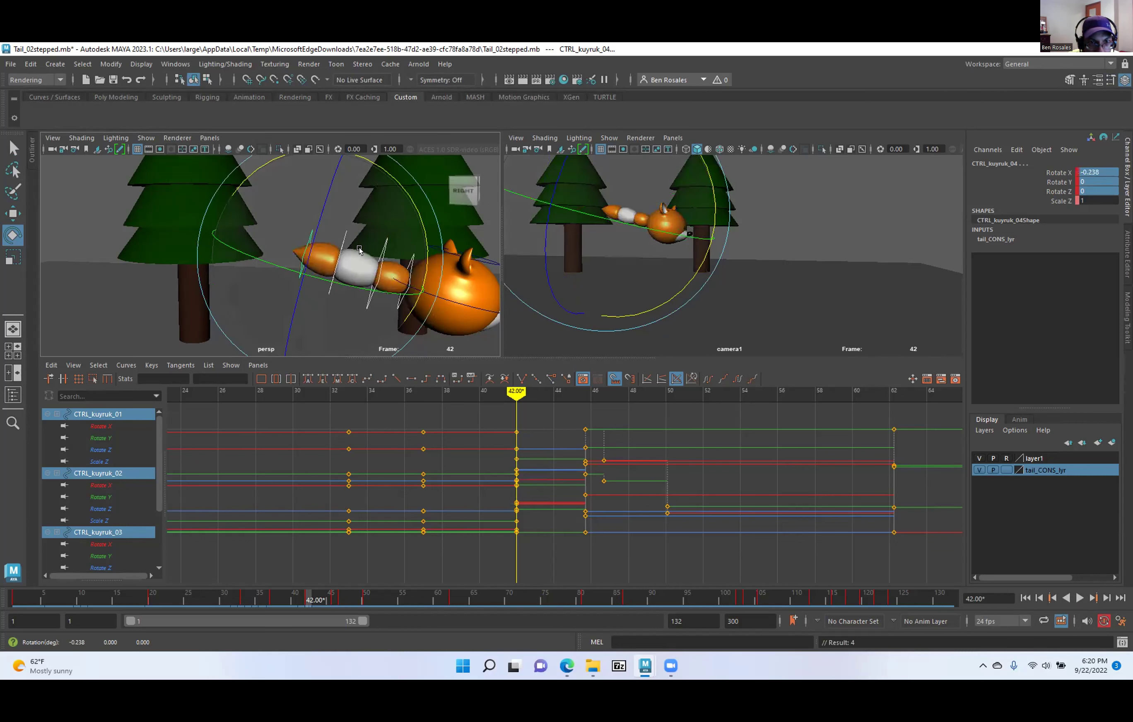
{"action": "left_click_drag", "start_coordinate": [419, 236], "coordinate": [426, 241]}
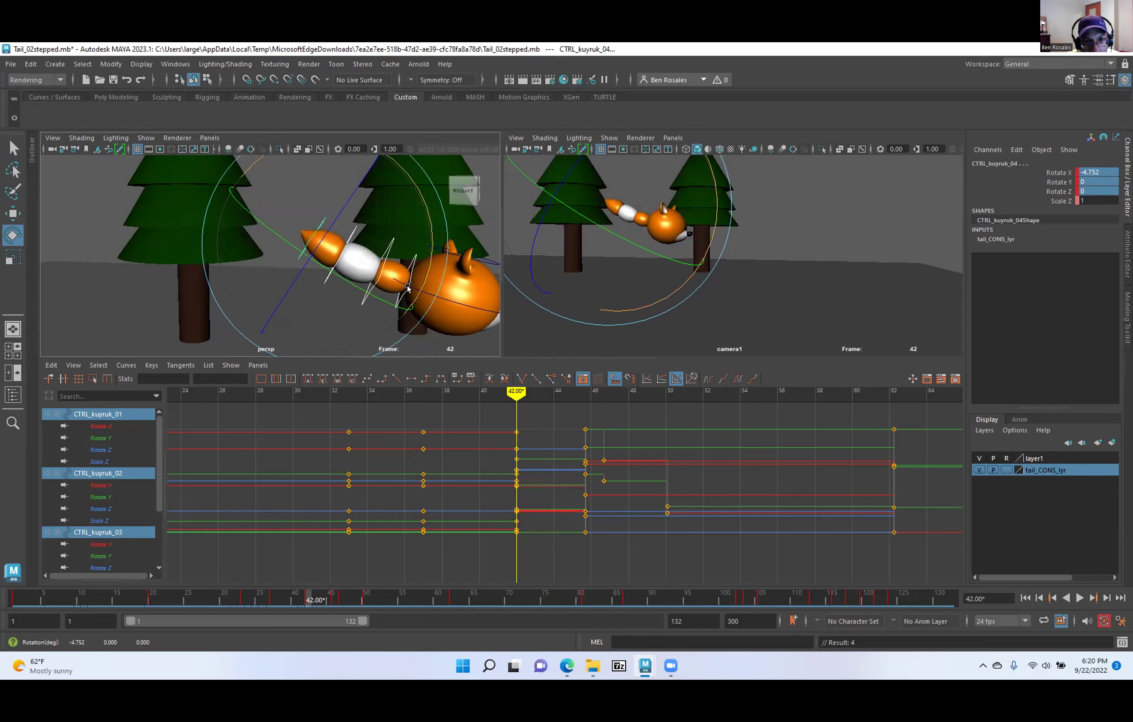
{"action": "left_click_drag", "start_coordinate": [427, 207], "coordinate": [364, 199]}
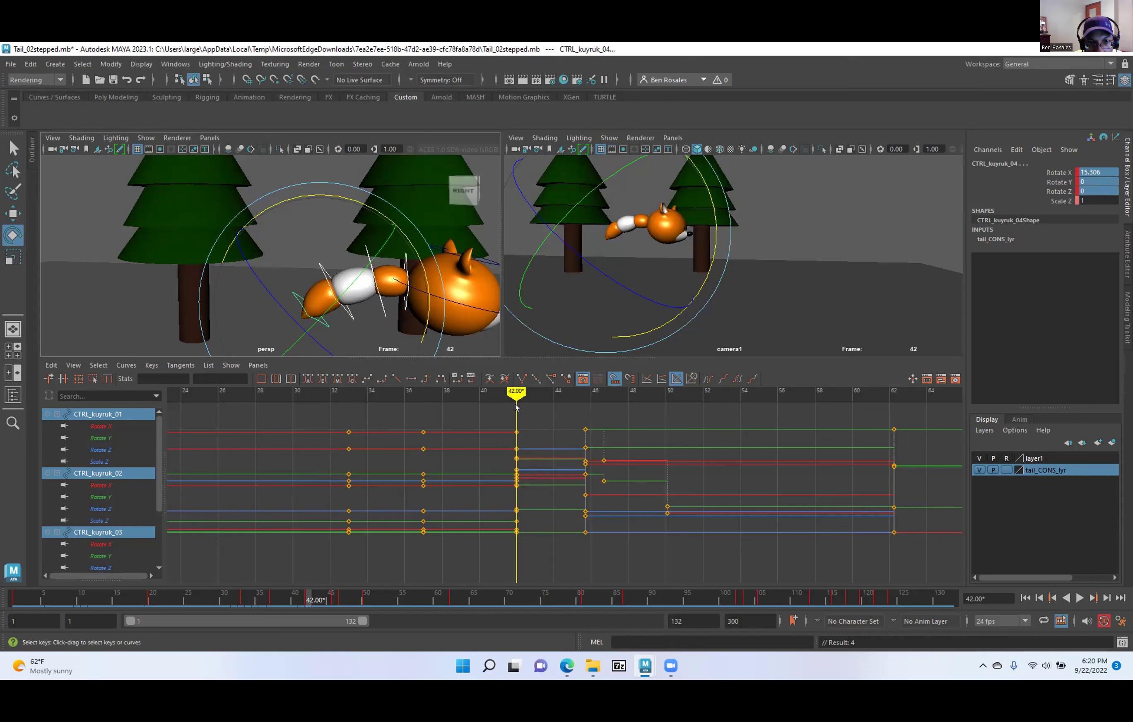
Examine the tail pose and the keys of the fox's top and main controls around frame 42 for off-frame timing.
{"action": "mouse_move", "coordinate": [510, 390]}
{"action": "left_mouse_down"}
{"action": "mouse_move", "coordinate": [443, 395]}
{"action": "mouse_move", "coordinate": [537, 411]}
{"action": "mouse_move", "coordinate": [518, 414]}
{"action": "mouse_move", "coordinate": [582, 413]}
{"action": "mouse_move", "coordinate": [516, 412]}
{"action": "left_mouse_up"}
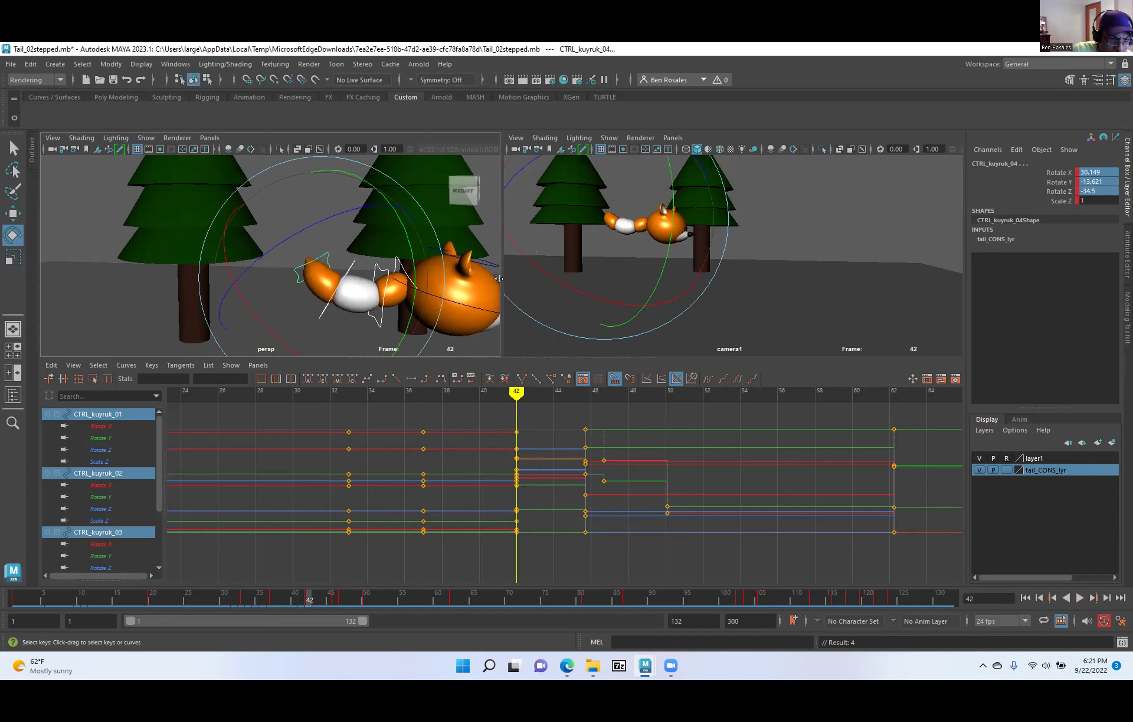
{"action": "key", "text": "w"}
{"action": "middle_click_drag", "start_coordinate": [373, 273], "coordinate": [343, 270], "text": "alt"}
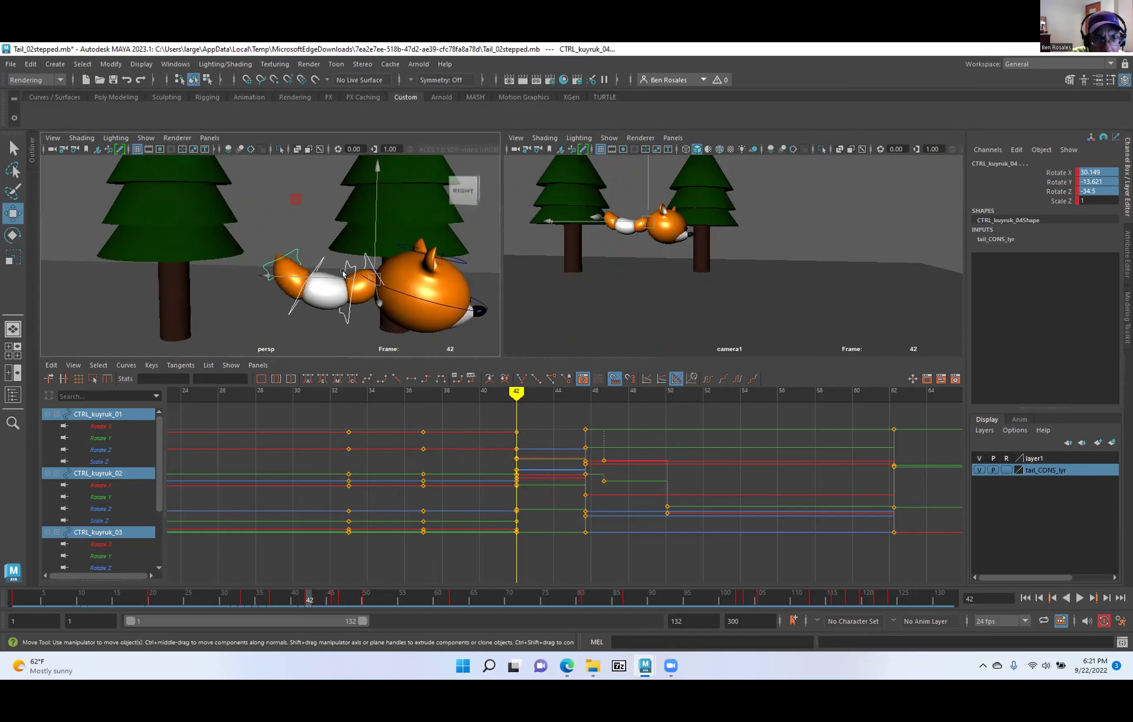
{"action": "left_click", "coordinate": [462, 258]}
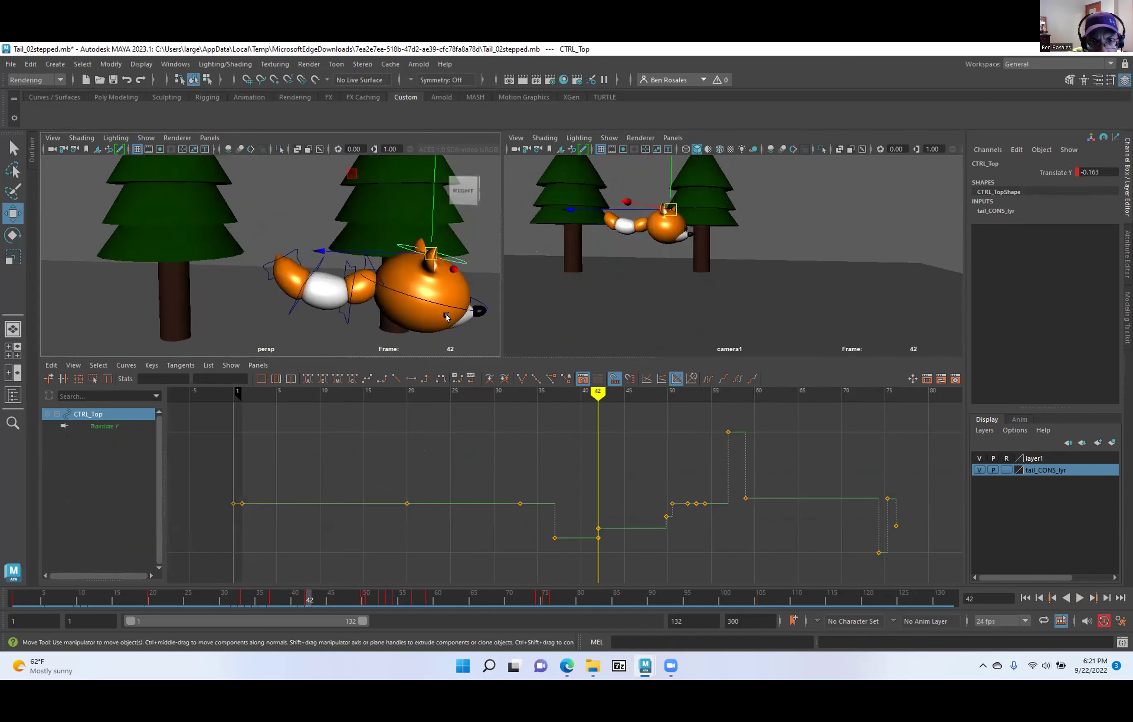
{"action": "left_click", "coordinate": [443, 303]}
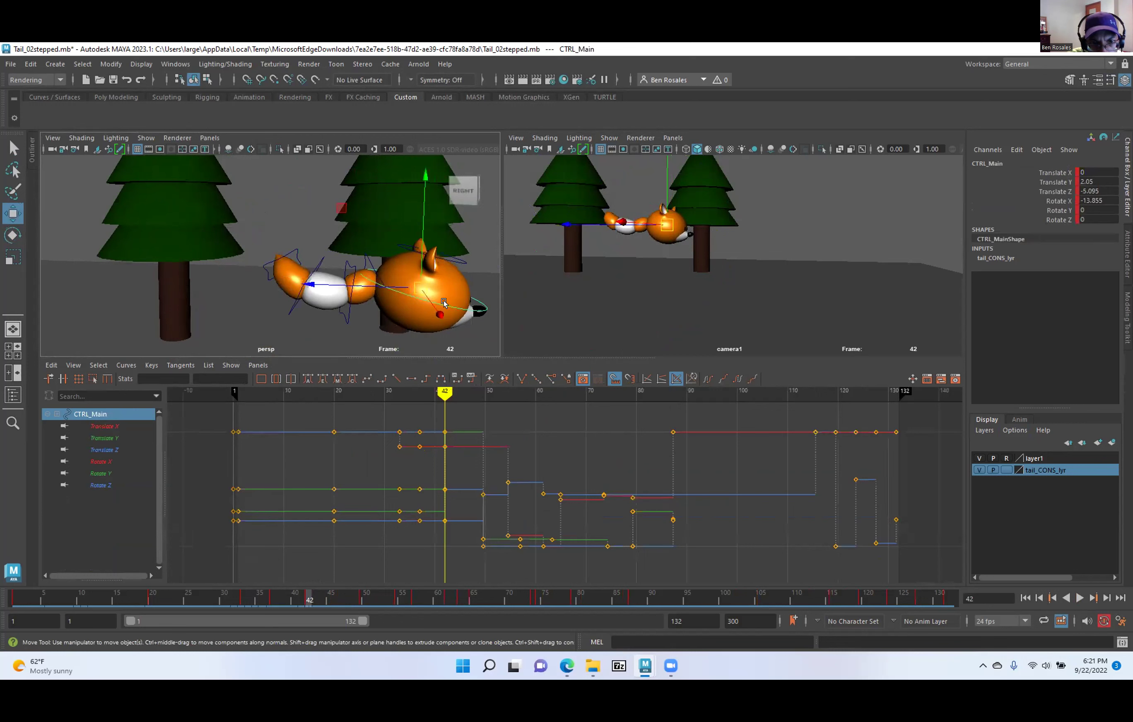
{"action": "key", "text": "comma"}
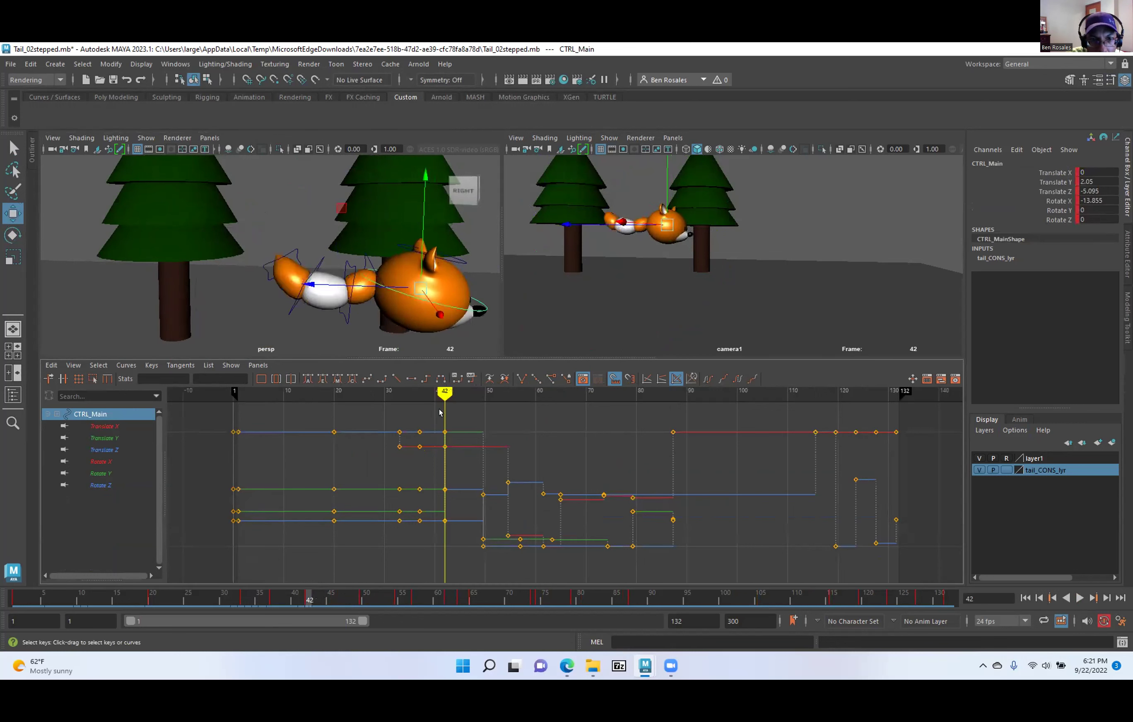
{"action": "middle_click_drag", "start_coordinate": [368, 459], "coordinate": [472, 469], "text": "alt"}
{"action": "right_click_drag", "start_coordinate": [472, 469], "coordinate": [554, 482], "text": "alt+shift"}
{"action": "middle_click_drag", "start_coordinate": [403, 494], "coordinate": [502, 495], "text": "alt"}
{"action": "right_click_drag", "start_coordinate": [502, 494], "coordinate": [566, 489], "text": "alt+shift"}
{"action": "key", "text": "comma"}
{"action": "key", "text": "period"}
{"action": "key", "text": "period"}
{"action": "key", "text": "comma"}
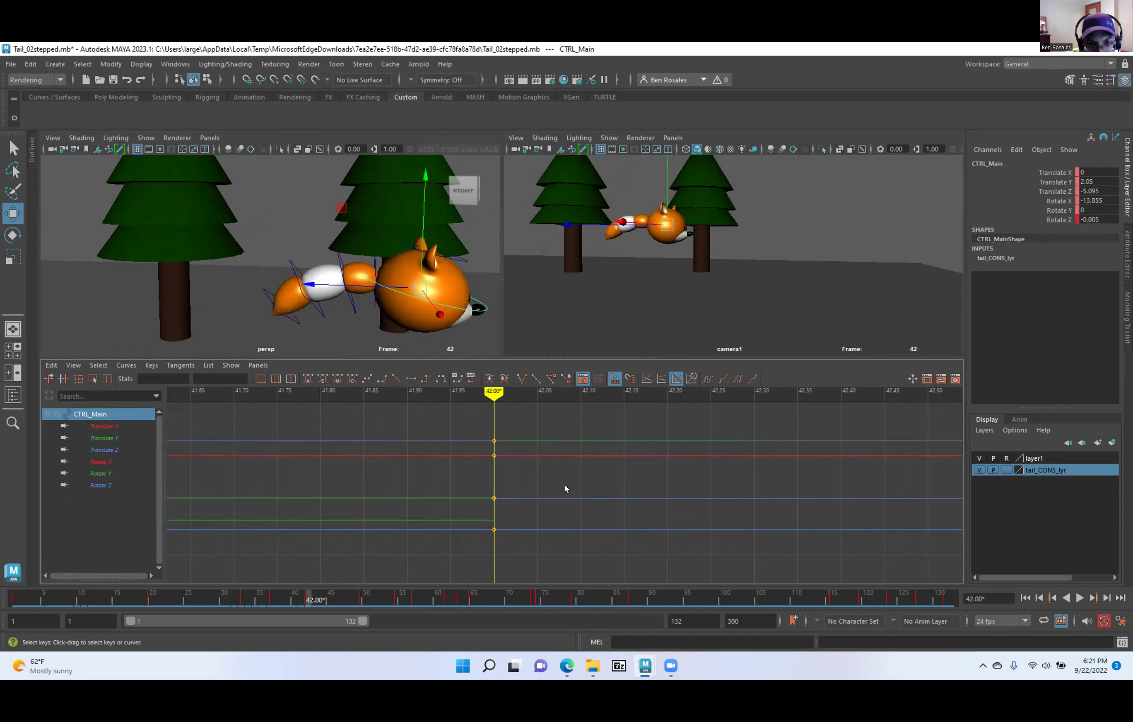
Select all four tail controls to view their keys together.
{"action": "left_click", "coordinate": [371, 256]}
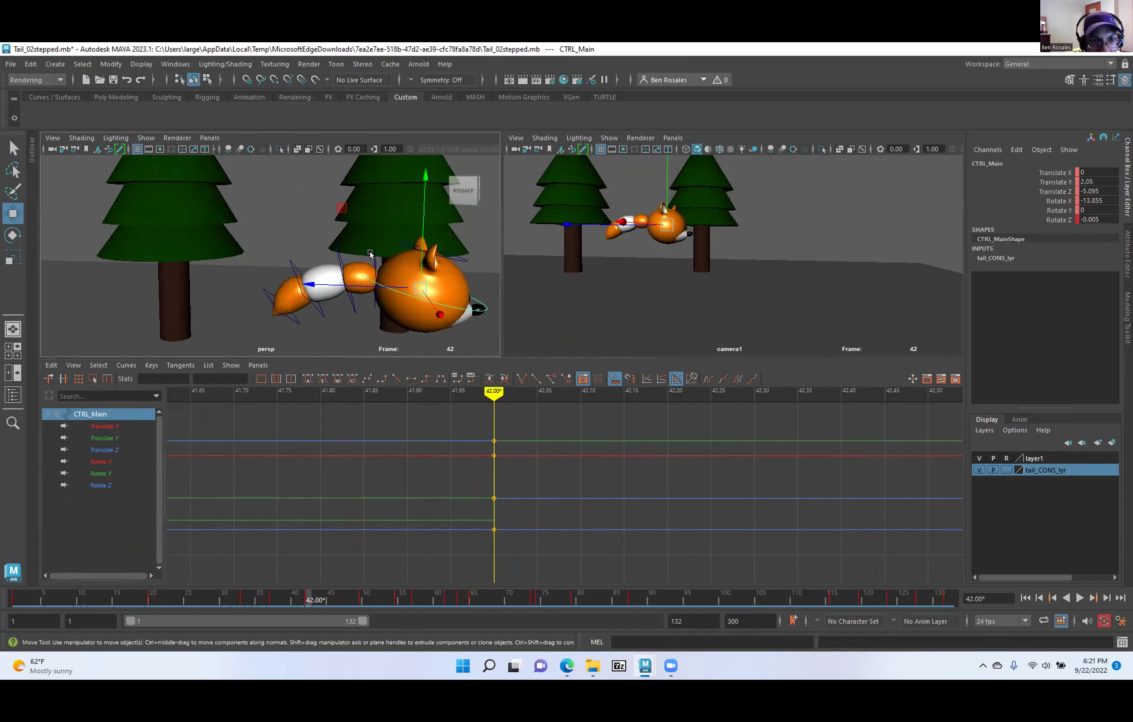
{"action": "left_click", "coordinate": [335, 255], "text": "shift"}
{"action": "left_click", "coordinate": [289, 262], "text": "shift"}
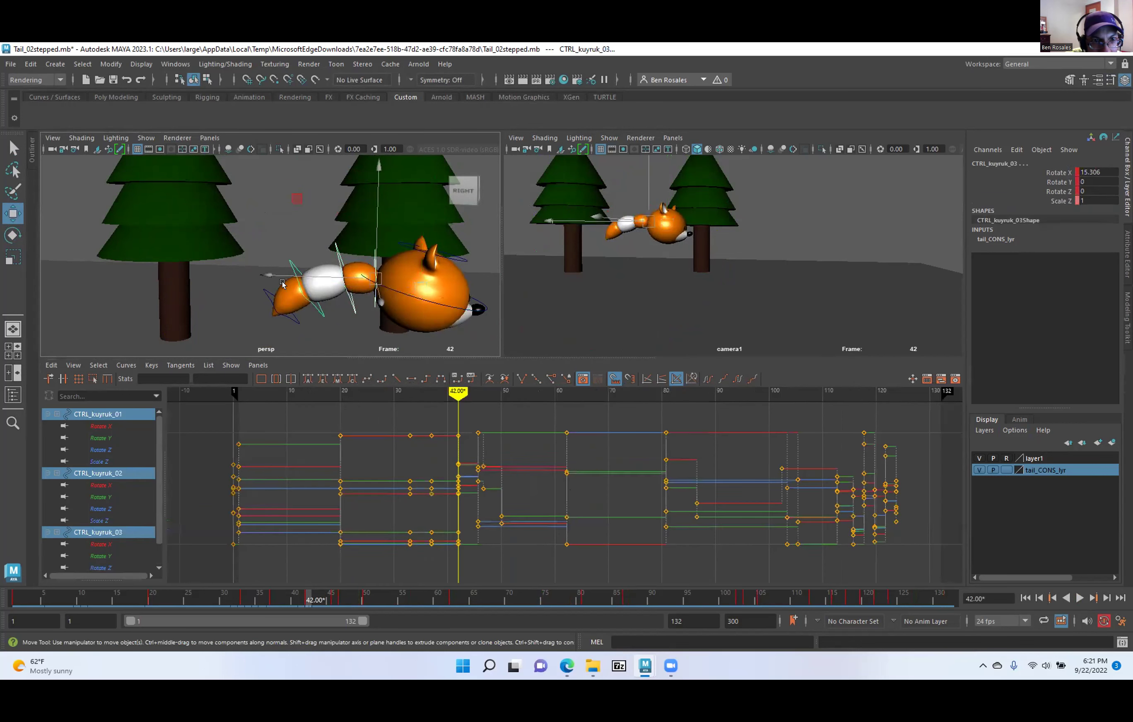
{"action": "left_click", "coordinate": [264, 292], "text": "shift"}
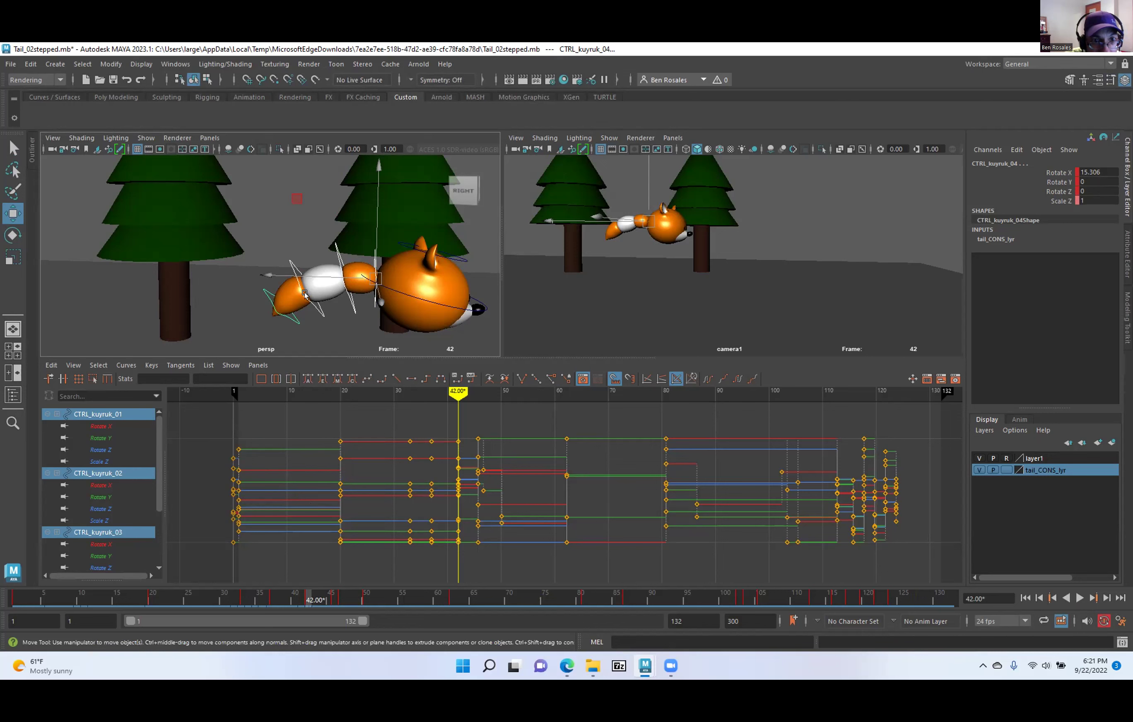
Select the tail tip control's keys at frame 42 and set their time to exactly 42.
{"action": "left_click", "coordinate": [286, 319]}
{"action": "middle_click_drag", "start_coordinate": [349, 508], "coordinate": [443, 512], "text": "alt"}
{"action": "right_click_drag", "start_coordinate": [362, 509], "coordinate": [459, 508], "text": "alt+shift"}
{"action": "middle_click_drag", "start_coordinate": [412, 458], "coordinate": [469, 452], "text": "alt"}
{"action": "left_click_drag", "start_coordinate": [574, 492], "coordinate": [601, 569]}
{"action": "mouse_move", "coordinate": [516, 417]}
{"action": "middle_mouse_down", "text": "shift"}
{"action": "mouse_move", "coordinate": [534, 419]}
{"action": "mouse_move", "coordinate": [505, 428]}
{"action": "mouse_move", "coordinate": [518, 430]}
{"action": "middle_mouse_up", "text": "shift"}
{"action": "right_click_drag", "start_coordinate": [516, 457], "coordinate": [702, 456], "text": "alt"}
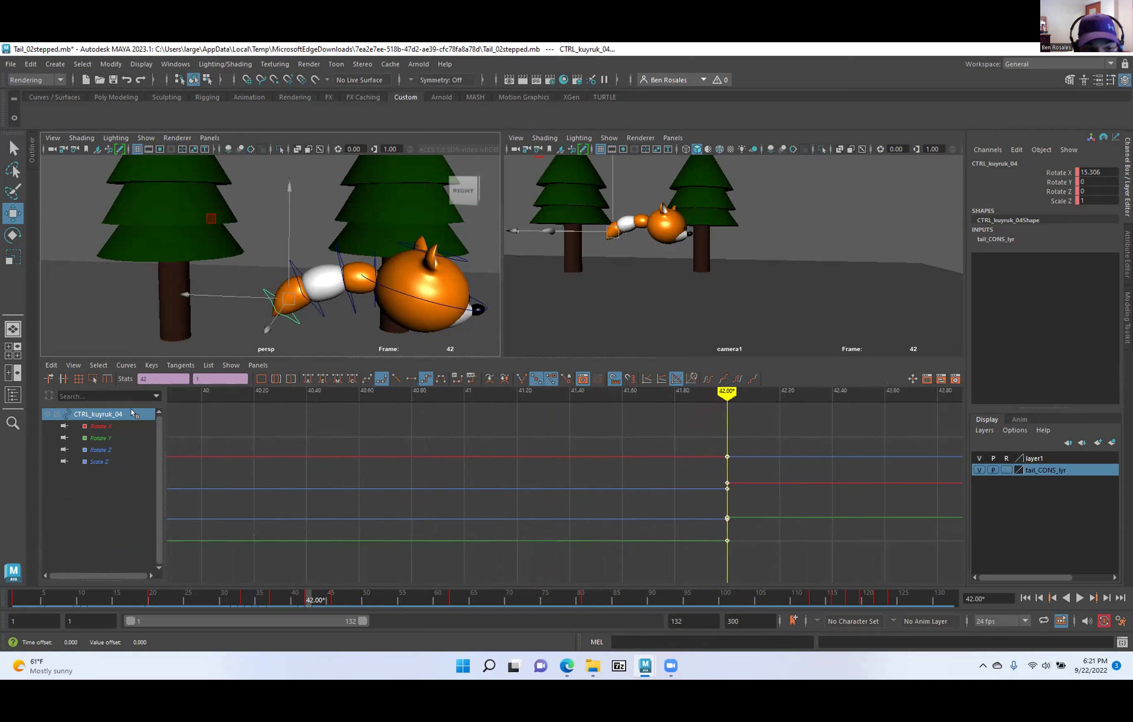
{"action": "left_click", "coordinate": [139, 379]}
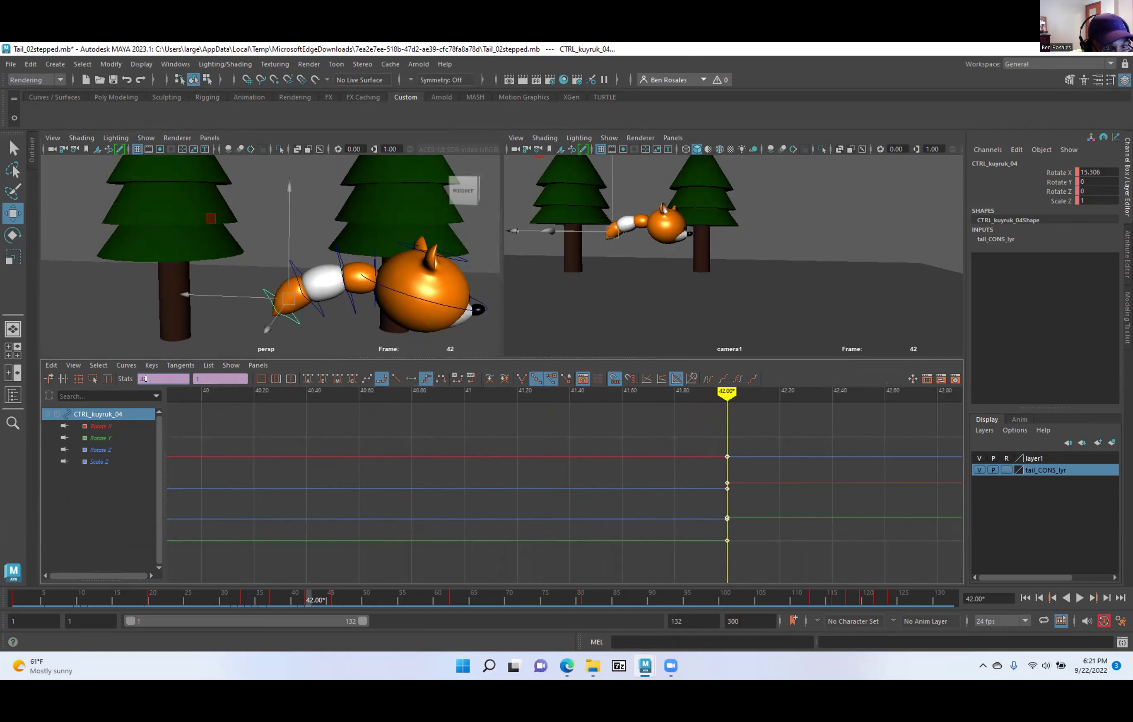
{"action": "type", "text": "42"}
{"action": "key", "text": "Return"}
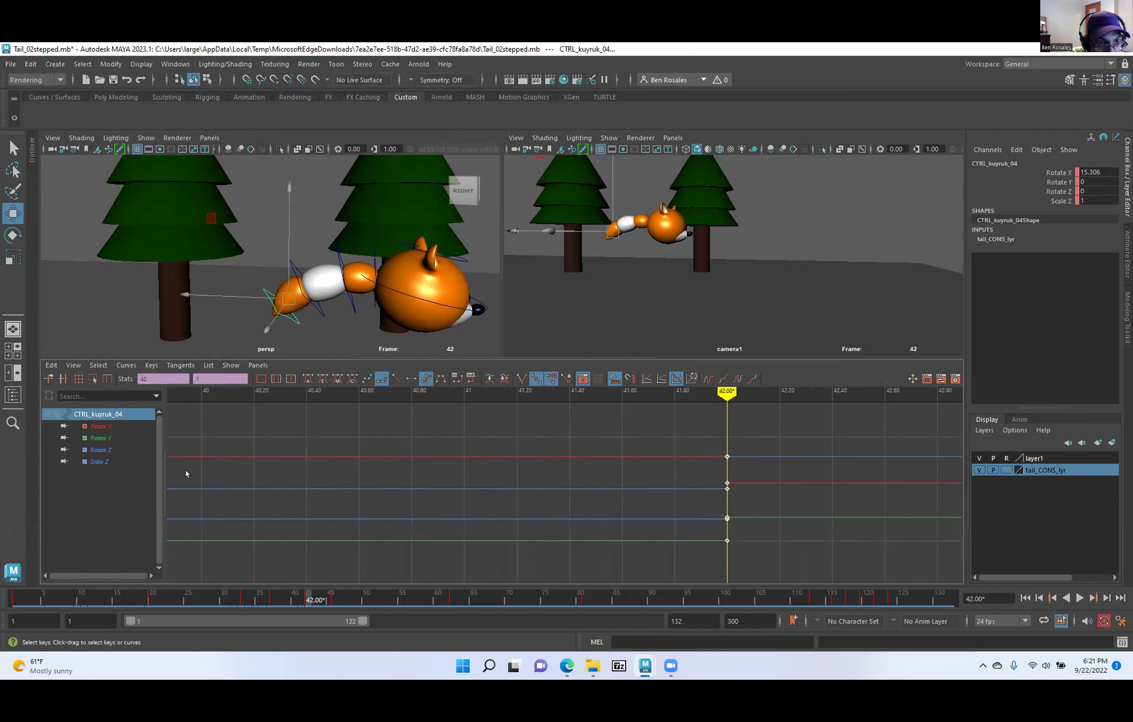
{"action": "left_click", "coordinate": [666, 456]}
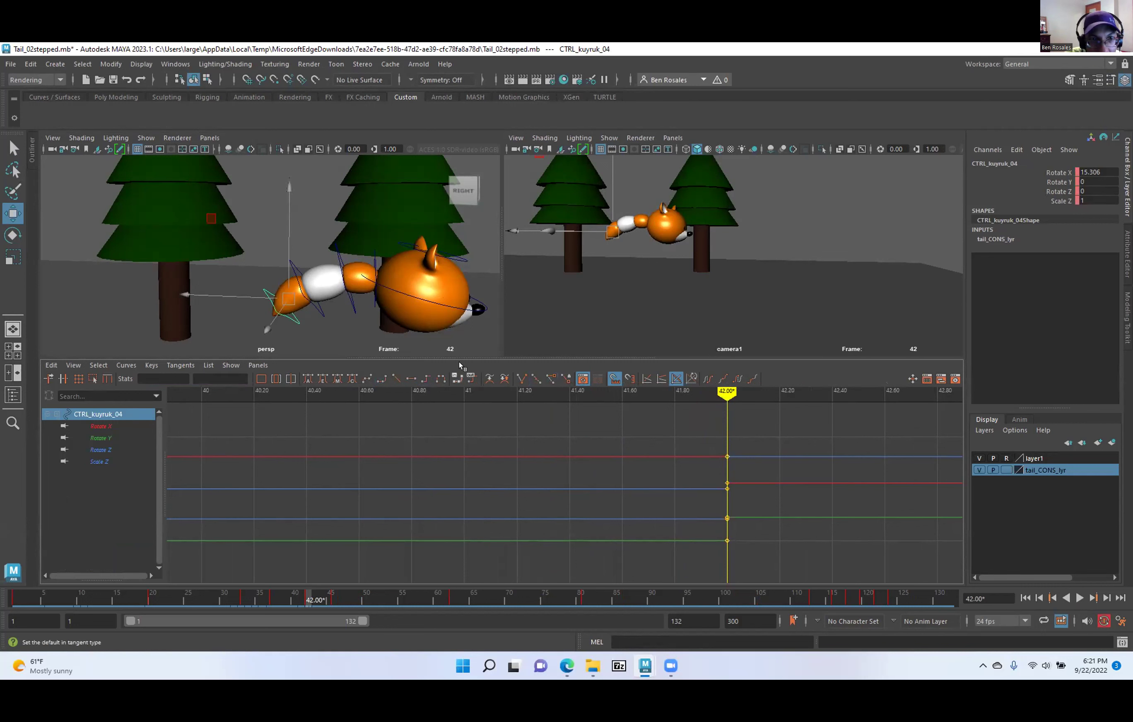
Add the other three tail controls to the tip control's selection and check the tail pose at frame 42.
{"action": "left_click", "coordinate": [311, 306], "text": "shift"}
{"action": "left_click", "coordinate": [350, 299], "text": "shift"}
{"action": "left_click", "coordinate": [373, 256], "text": "shift"}
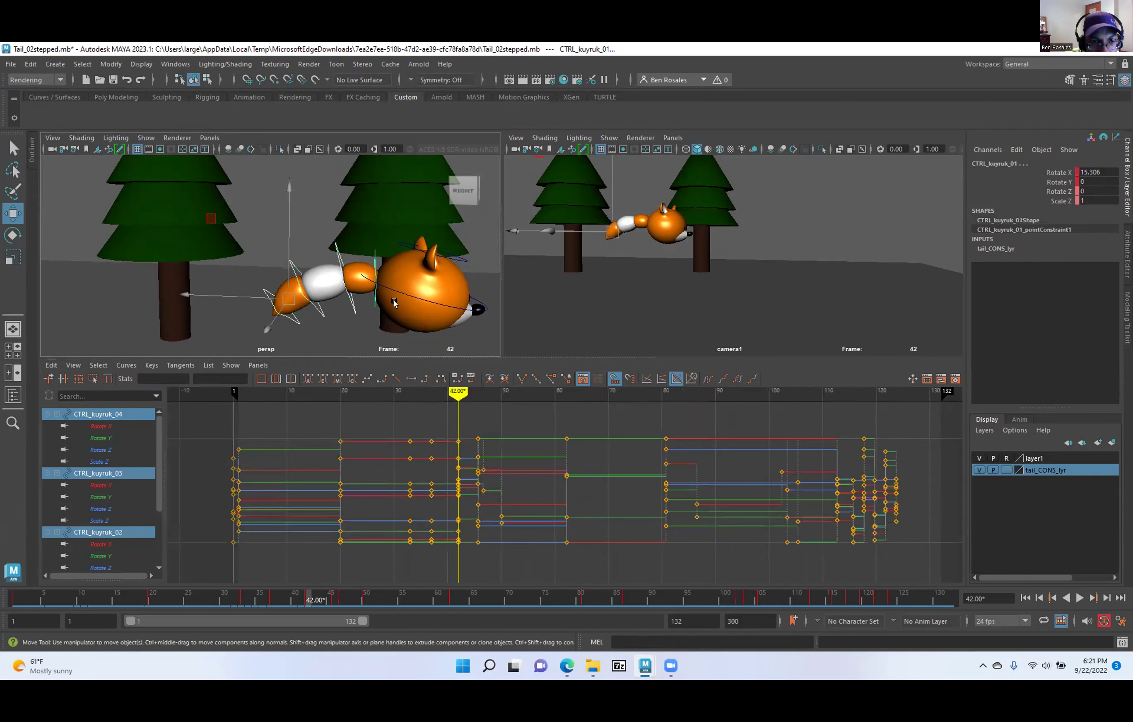
{"action": "middle_click_drag", "start_coordinate": [380, 539], "coordinate": [453, 529], "text": "alt"}
{"action": "right_click_drag", "start_coordinate": [445, 495], "coordinate": [471, 493], "text": "alt+shift"}
{"action": "middle_click_drag", "start_coordinate": [377, 468], "coordinate": [423, 475], "text": "alt"}
{"action": "right_click_drag", "start_coordinate": [453, 475], "coordinate": [483, 476], "text": "alt+shift"}
{"action": "middle_click_drag", "start_coordinate": [449, 465], "coordinate": [458, 467], "text": "alt"}
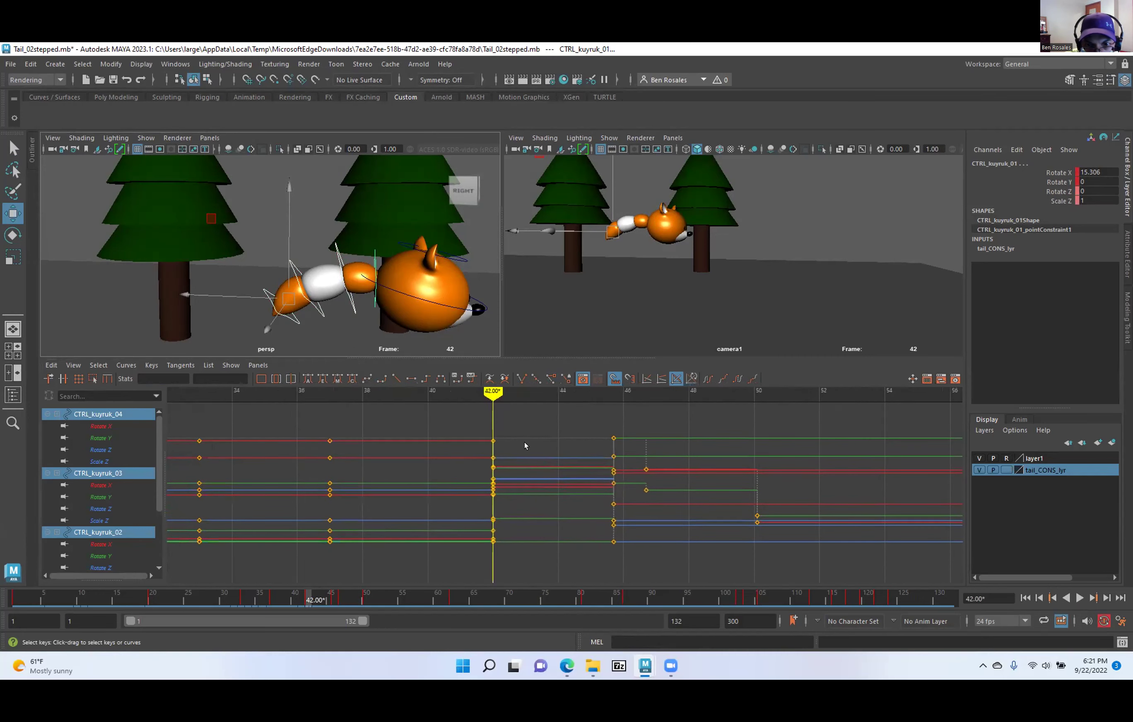
{"action": "mouse_move", "coordinate": [492, 391]}
{"action": "left_mouse_down"}
{"action": "mouse_move", "coordinate": [329, 412]}
{"action": "mouse_move", "coordinate": [489, 428]}
{"action": "left_mouse_up"}
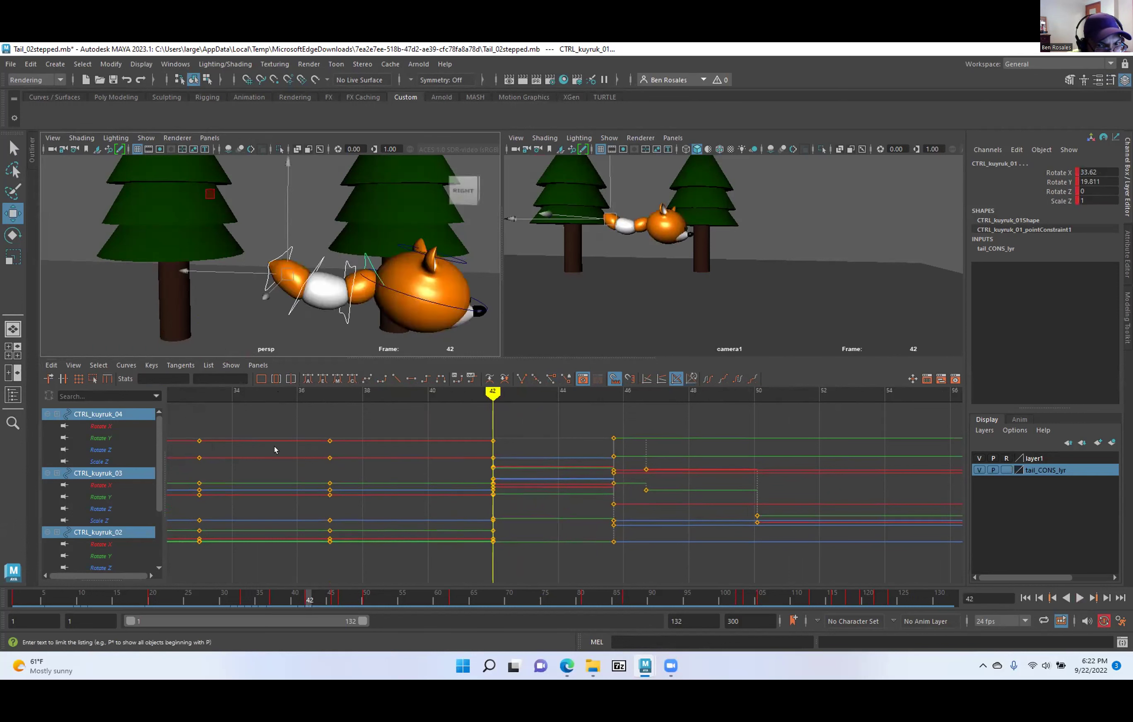
Step back and forth through the frames around 42 to compare the tail's pose before and after its key.
{"action": "right_click_drag", "start_coordinate": [395, 511], "coordinate": [404, 514], "text": "alt+shift"}
{"action": "key", "text": "alt+period"}
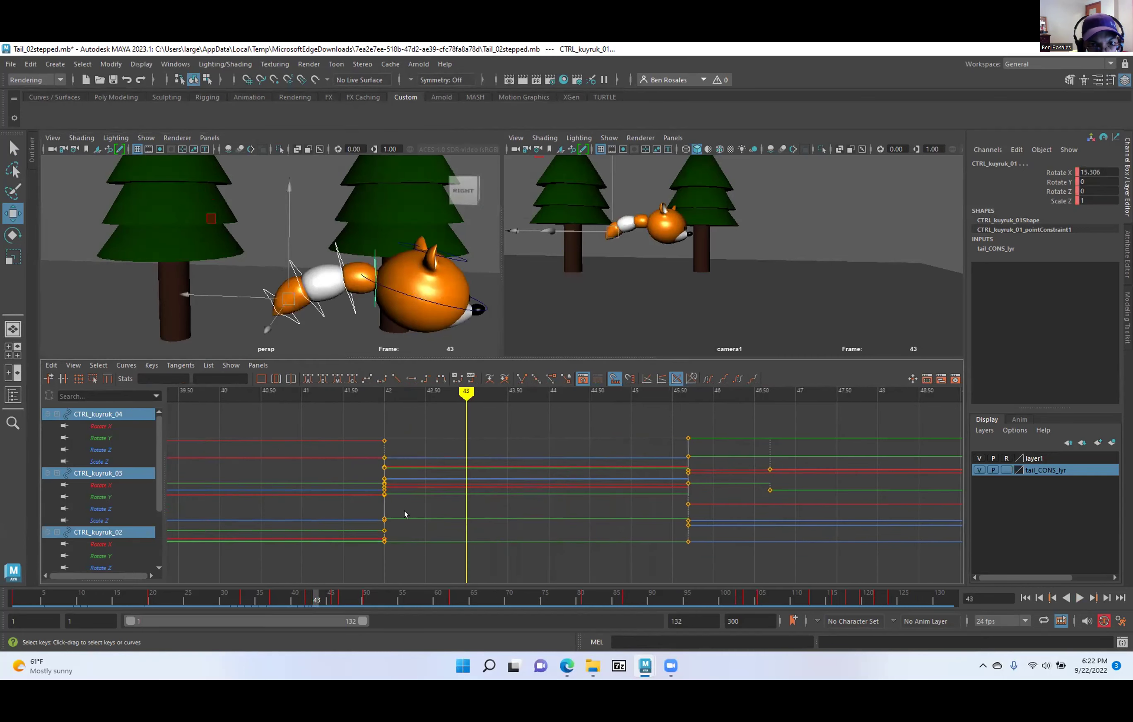
{"action": "key", "text": "alt+comma"}
{"action": "key", "text": "alt+comma"}
{"action": "key", "text": "alt+period"}
{"action": "key", "text": "alt+period"}
{"action": "key", "text": "alt+comma"}
{"action": "key", "text": "alt+period"}
{"action": "key", "text": "alt+comma"}
{"action": "key", "text": "alt+period"}
{"action": "key", "text": "alt+comma"}
{"action": "key", "text": "alt+period"}
{"action": "key", "text": "alt+comma"}
{"action": "key", "text": "alt+period"}
{"action": "key", "text": "alt+period"}
{"action": "key", "text": "alt+period"}
{"action": "key", "text": "alt+period"}
{"action": "key", "text": "alt+comma"}
{"action": "key", "text": "alt+comma"}
{"action": "key", "text": "alt+comma"}
{"action": "key", "text": "alt+comma"}
{"action": "key", "text": "alt+comma"}
{"action": "key", "text": "alt+comma"}
{"action": "key", "text": "alt+period"}
{"action": "key", "text": "f"}
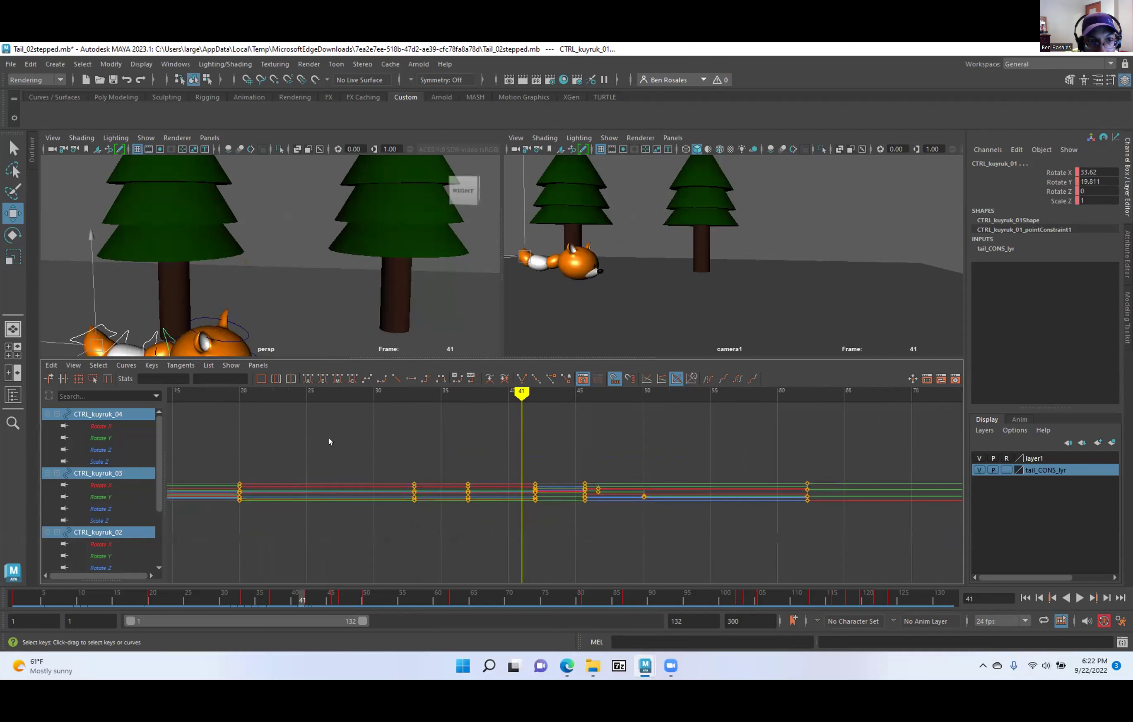
{"action": "key", "text": "f"}
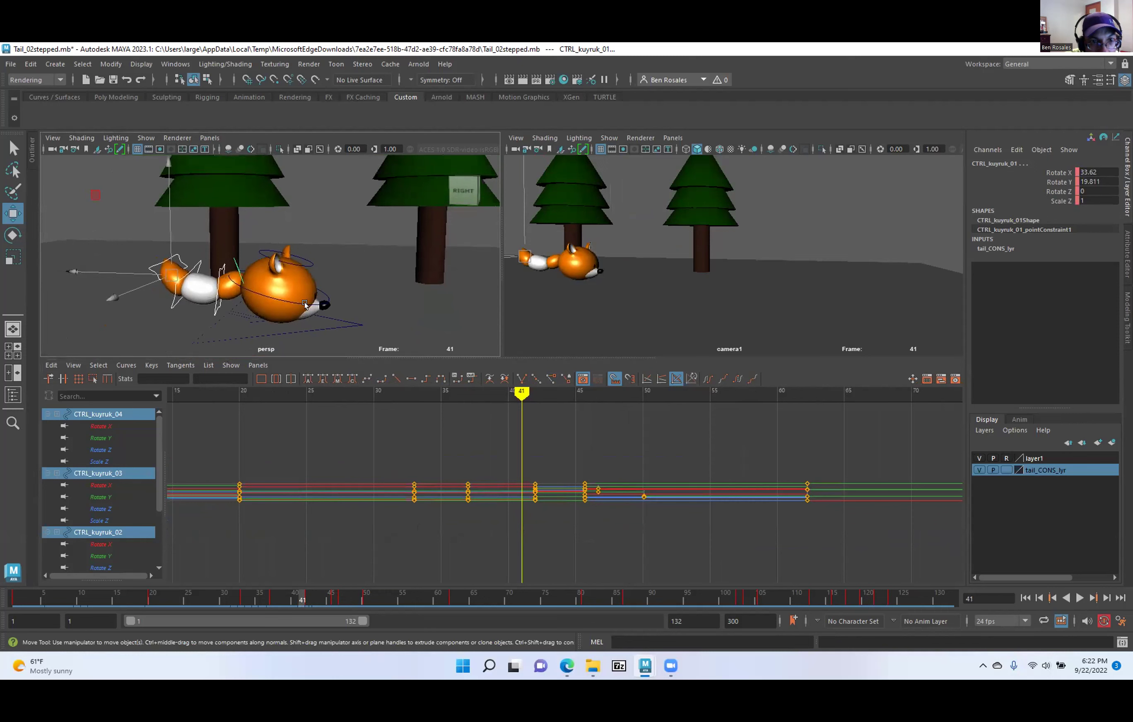
Add the fox's main and top controls to the tail selection and show all their curves around frame 42.
{"action": "left_click", "coordinate": [294, 288]}
{"action": "left_click", "coordinate": [300, 263], "text": "shift"}
{"action": "right_click_drag", "start_coordinate": [393, 513], "coordinate": [500, 499], "text": "alt+shift"}
{"action": "middle_click_drag", "start_coordinate": [299, 488], "coordinate": [495, 484], "text": "alt"}
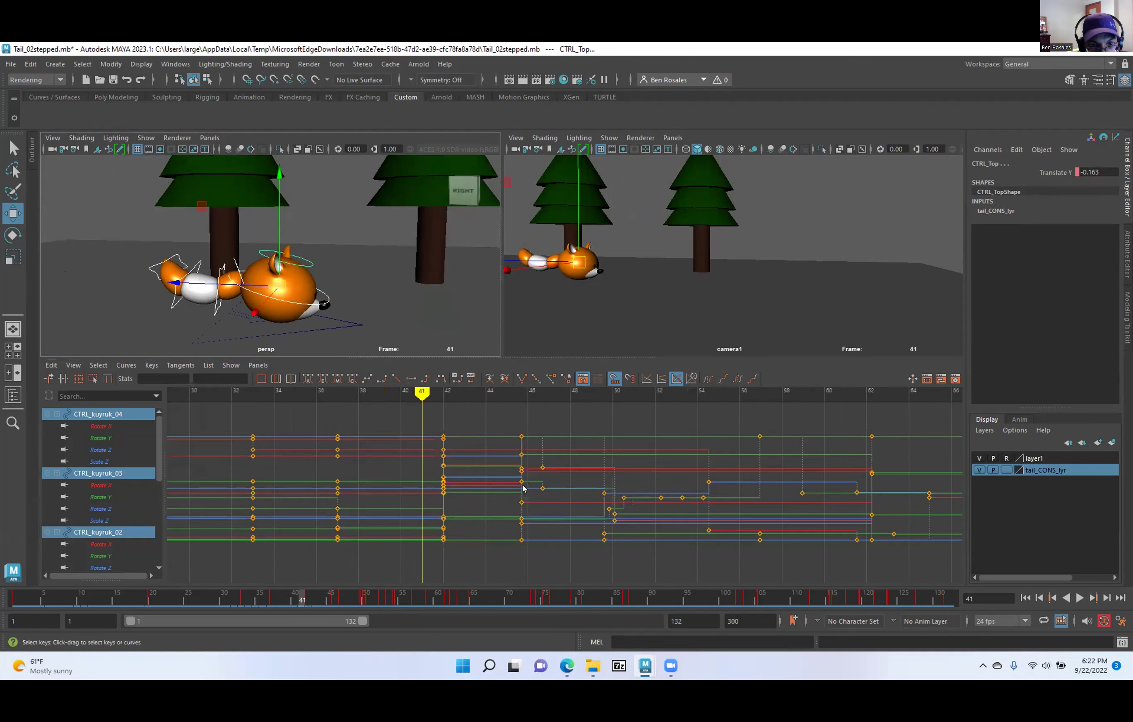
Examine the body and tail poses frame by frame around frame 42 with all six controls selected.
{"action": "key", "text": "alt+period"}
{"action": "middle_click_drag", "start_coordinate": [337, 317], "coordinate": [197, 348], "text": "alt"}
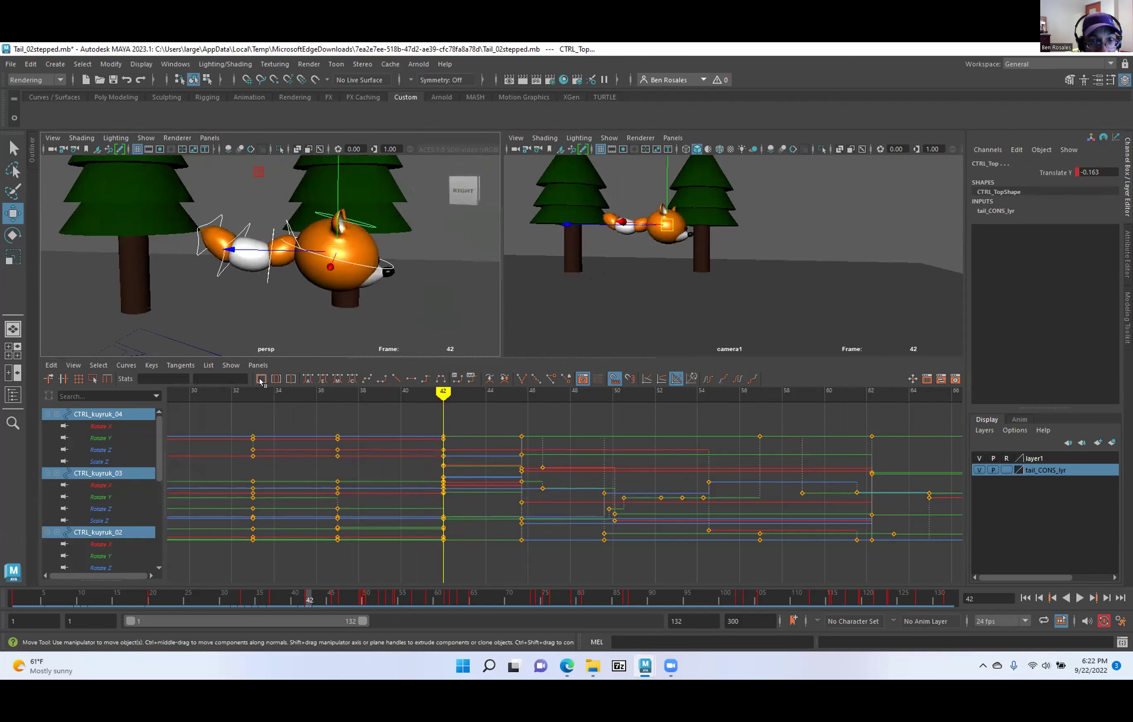
{"action": "key", "text": "alt+period"}
{"action": "key", "text": "alt+comma"}
{"action": "key", "text": "alt+comma"}
{"action": "key", "text": "alt+comma"}
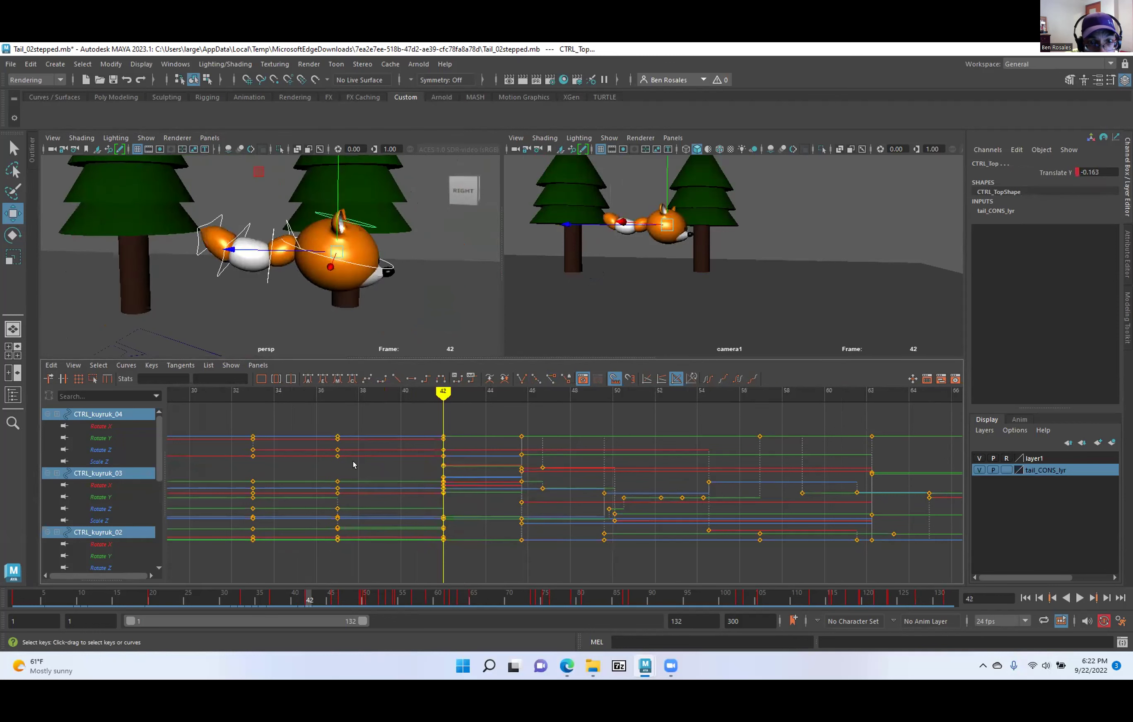
{"action": "key", "text": "alt+period"}
{"action": "key", "text": "alt+period"}
{"action": "key", "text": "alt+period"}
{"action": "key", "text": "alt+comma"}
{"action": "key", "text": "alt+comma"}
{"action": "key", "text": "alt+period"}
{"action": "key", "text": "alt+comma"}
{"action": "key", "text": "alt+period"}
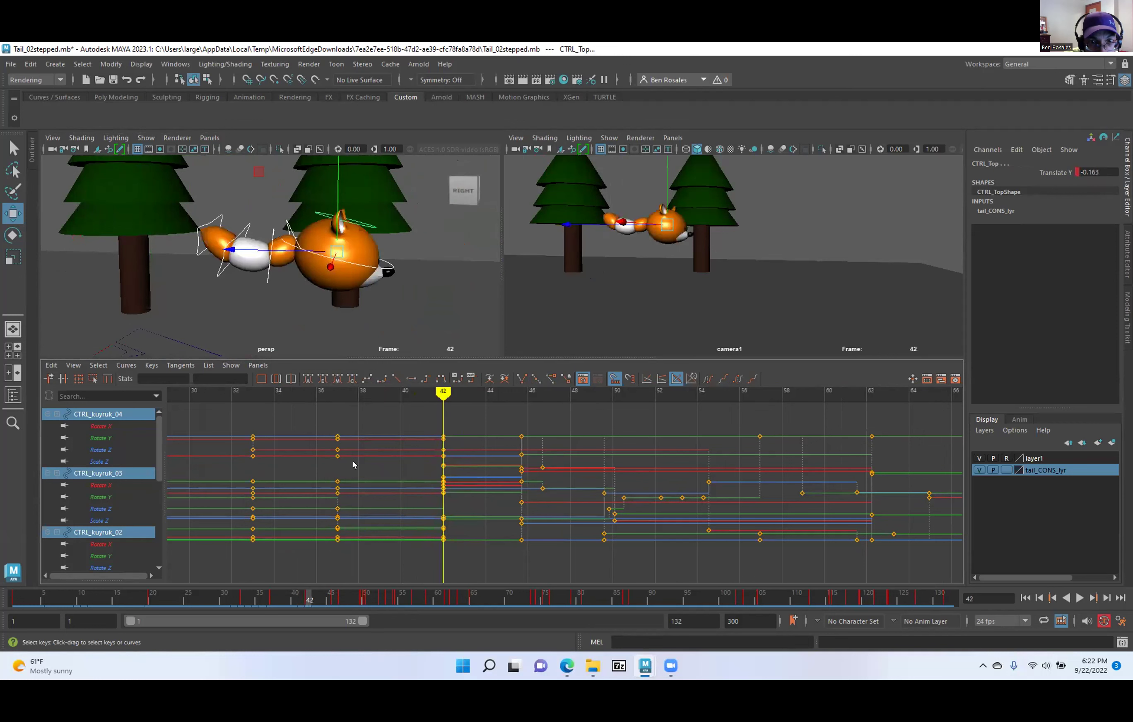
{"action": "key", "text": "alt+period"}
{"action": "key", "text": "alt+comma"}
{"action": "key", "text": "alt+period"}
{"action": "key", "text": "alt+comma"}
{"action": "key", "text": "alt+period"}
Select the six controls' curves just after frame 42 and step from key to key to look for off-frame keys.
{"action": "left_click_drag", "start_coordinate": [459, 416], "coordinate": [478, 557]}
{"action": "key", "text": "alt+comma"}
{"action": "key", "text": "period"}
{"action": "key", "text": "comma"}
{"action": "key", "text": "comma"}
{"action": "key", "text": "period"}
{"action": "key", "text": "comma"}
{"action": "key", "text": "comma"}
{"action": "key", "text": "period"}
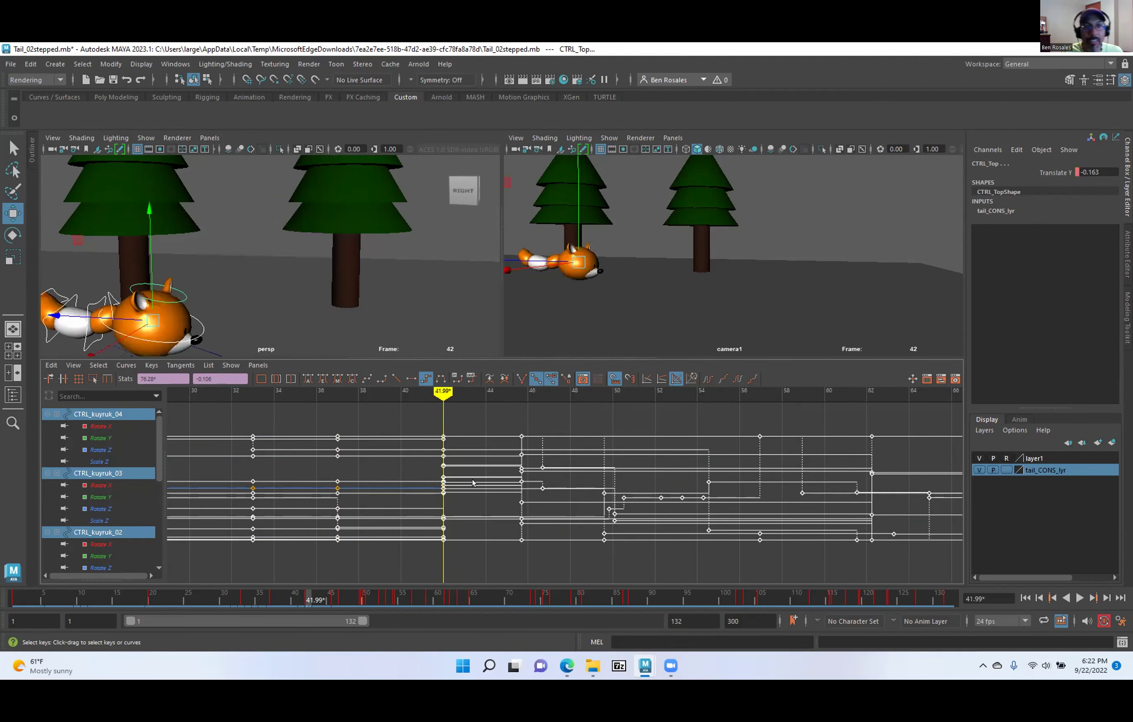
{"action": "key", "text": "period"}
{"action": "key", "text": "comma"}
{"action": "key", "text": "comma"}
{"action": "key", "text": "period"}
{"action": "key", "text": "comma"}
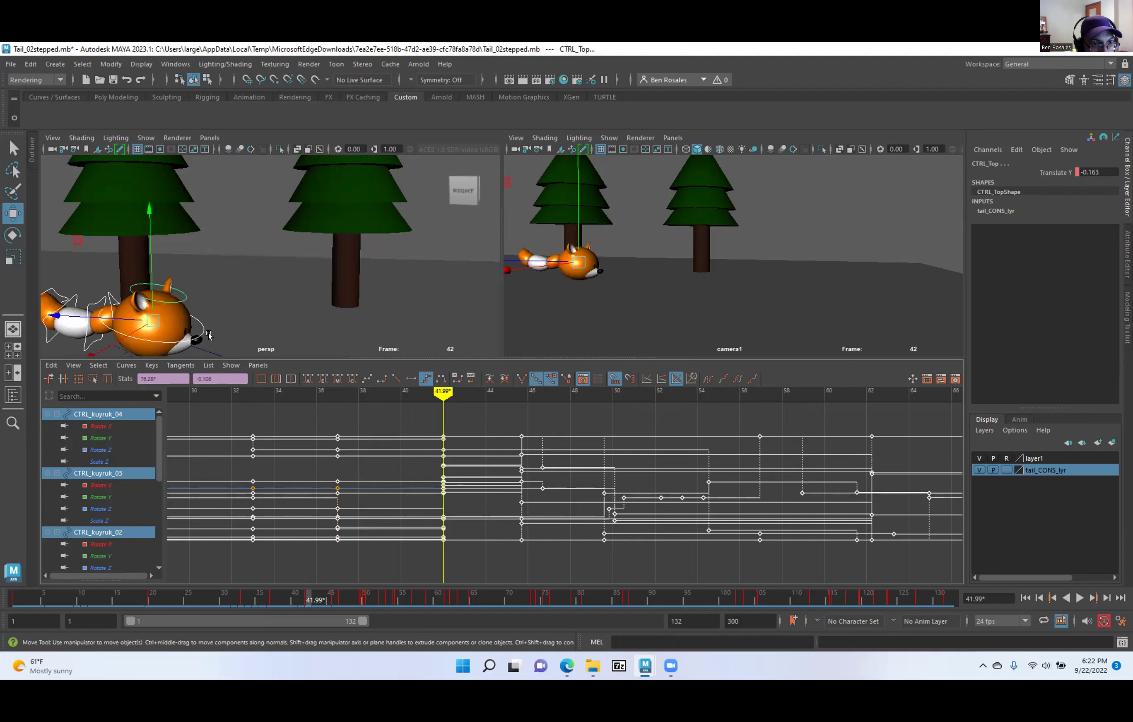
Set the main control's Translate X key near frame 42 to exactly frame 42 and move the current time there.
{"action": "middle_click_drag", "start_coordinate": [254, 293], "coordinate": [307, 277], "text": "alt"}
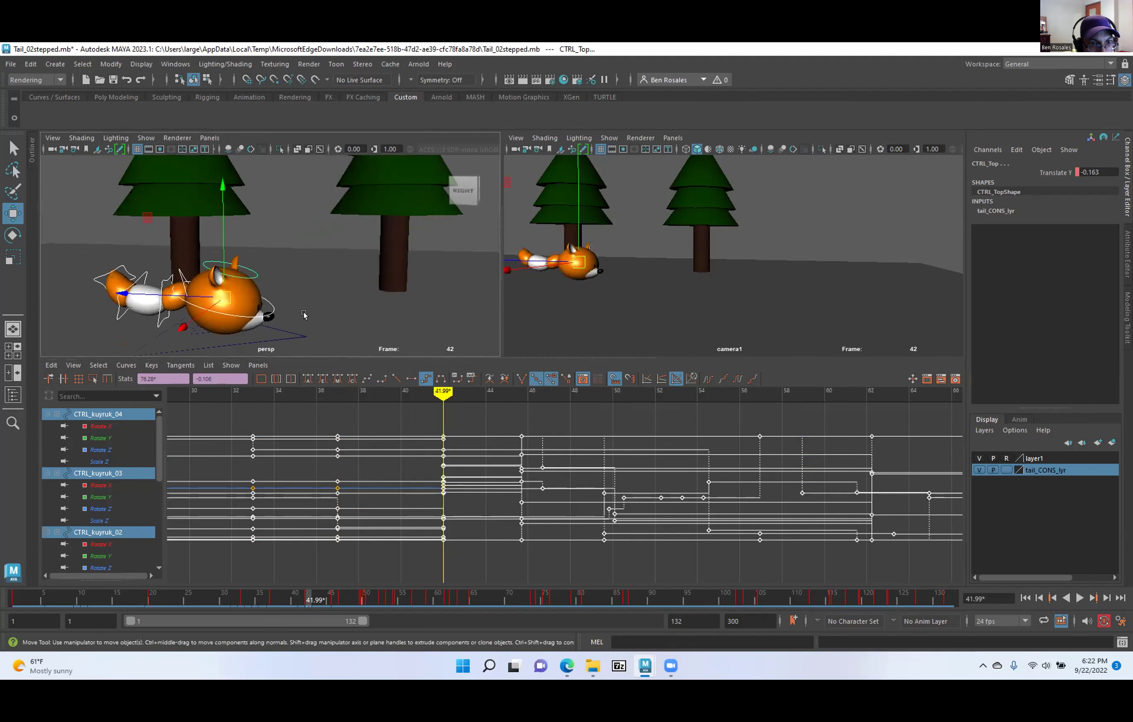
{"action": "left_click", "coordinate": [268, 306]}
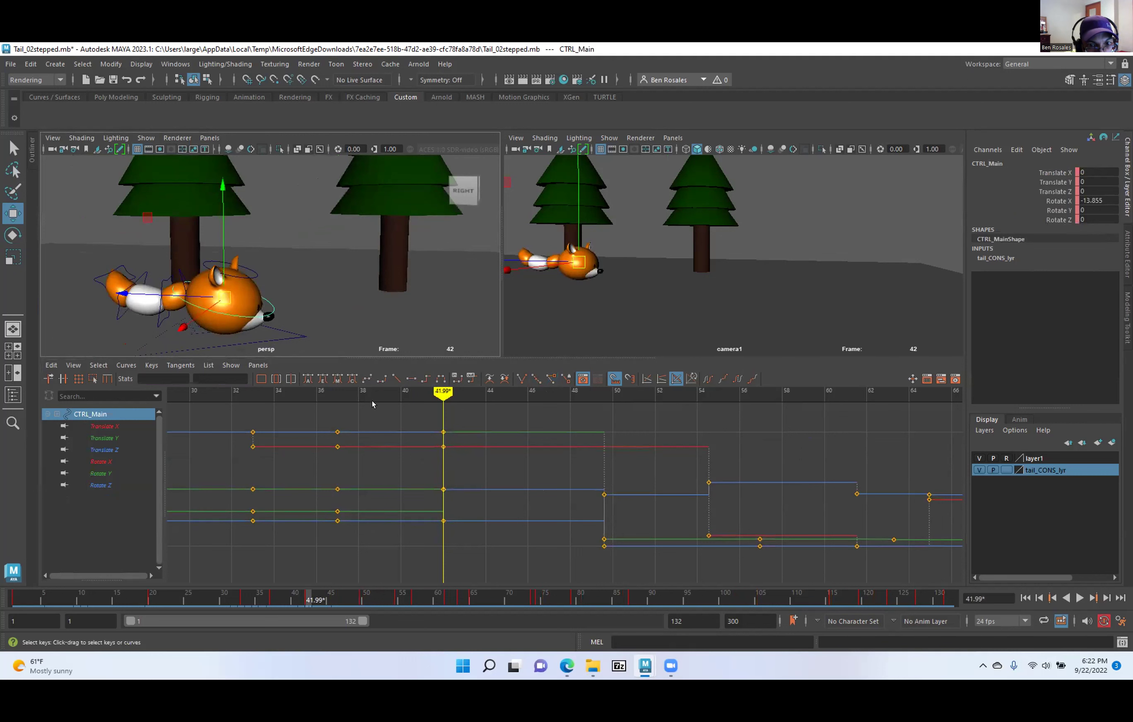
{"action": "left_click", "coordinate": [163, 379]}
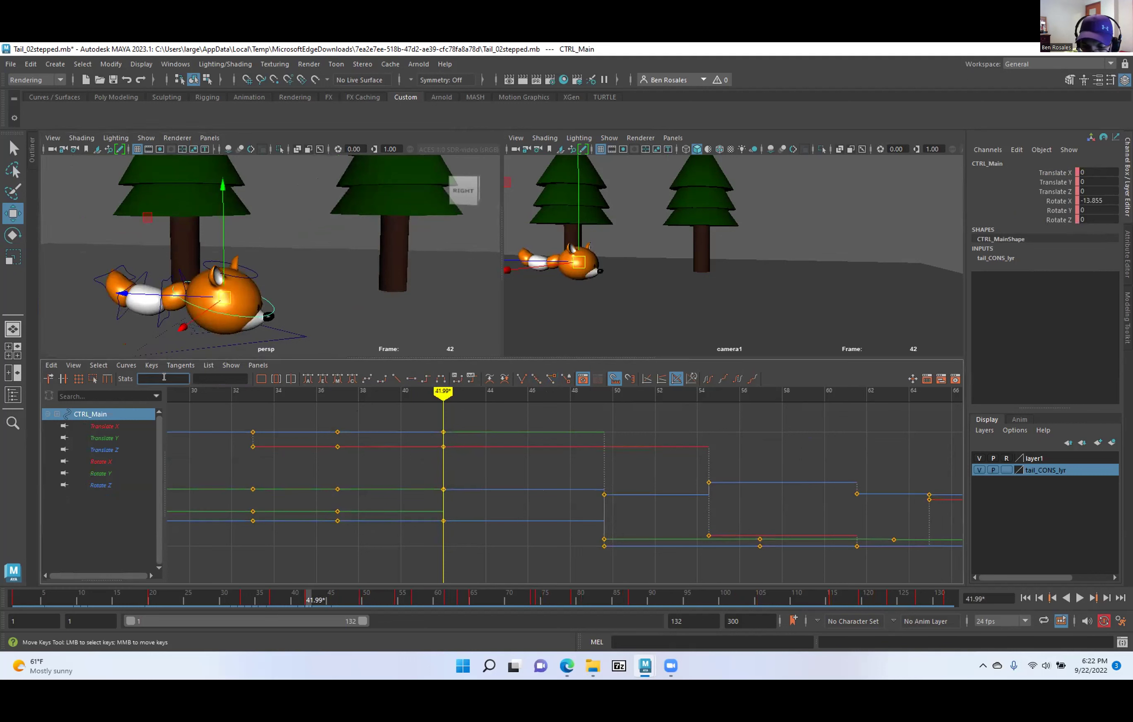
{"action": "left_click", "coordinate": [198, 418]}
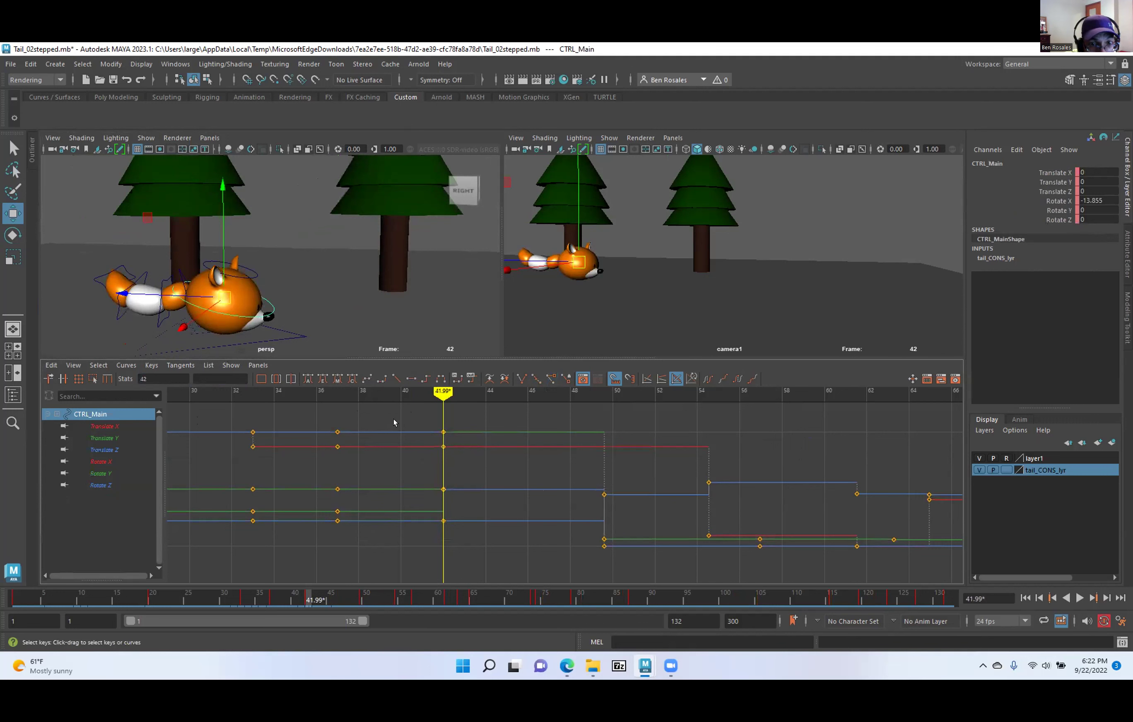
{"action": "left_click", "coordinate": [98, 426]}
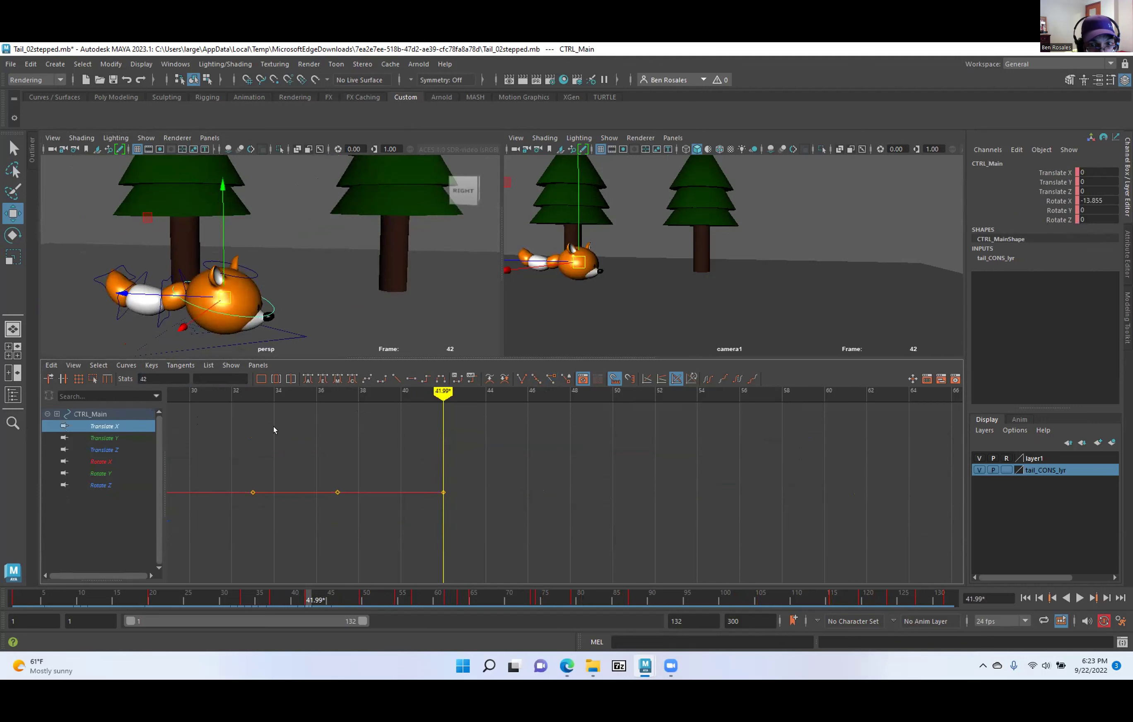
{"action": "double_click", "coordinate": [146, 379]}
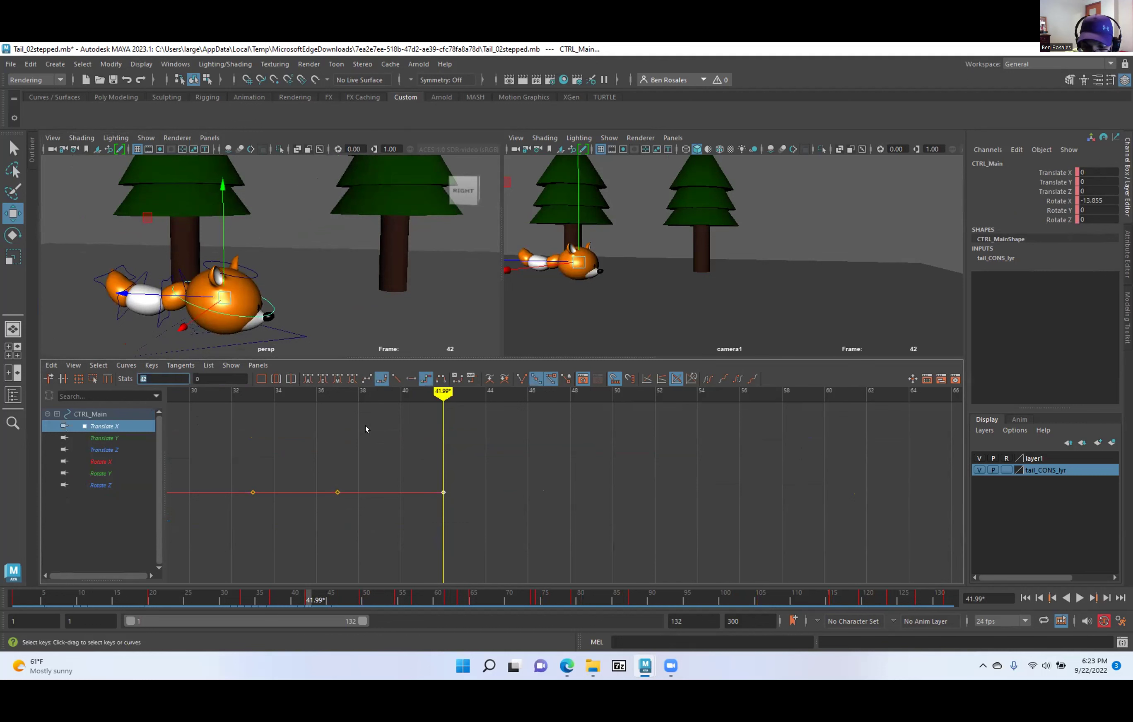
{"action": "key", "text": "Return"}
{"action": "mouse_move", "coordinate": [442, 390]}
{"action": "left_mouse_down"}
{"action": "mouse_move", "coordinate": [422, 393]}
{"action": "mouse_move", "coordinate": [442, 406]}
{"action": "left_mouse_up"}
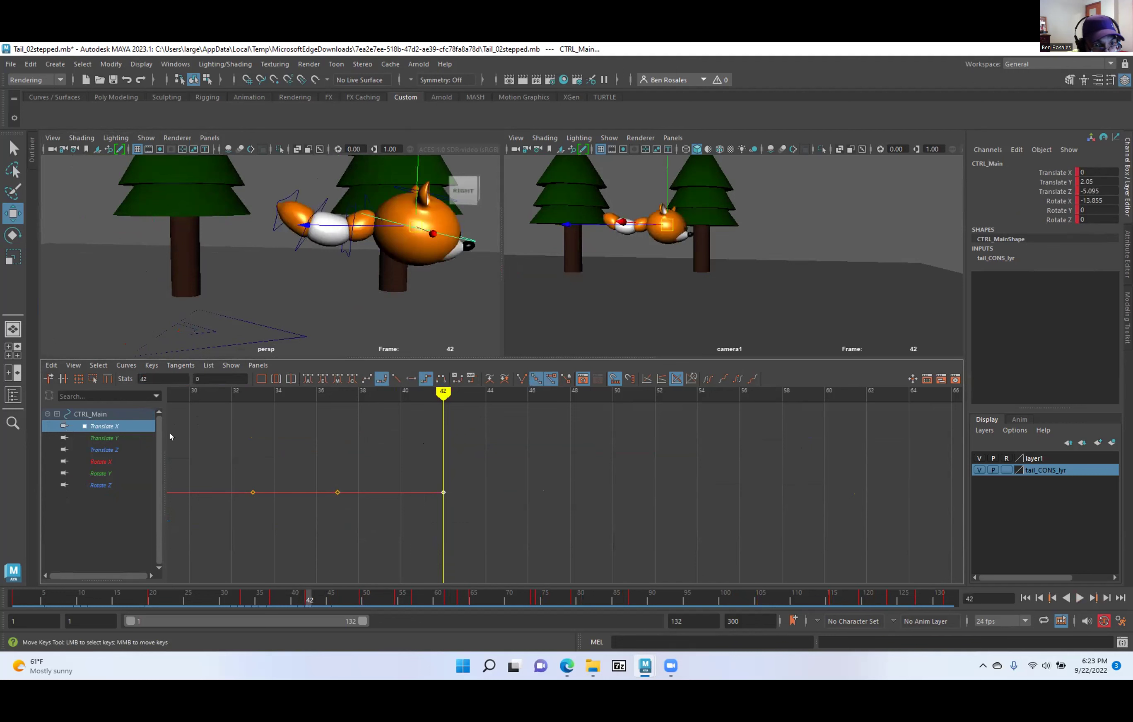
Check the main control's remaining curves one channel at a time and the top control's Translate Y curve around frame 42.
{"action": "left_click", "coordinate": [108, 438]}
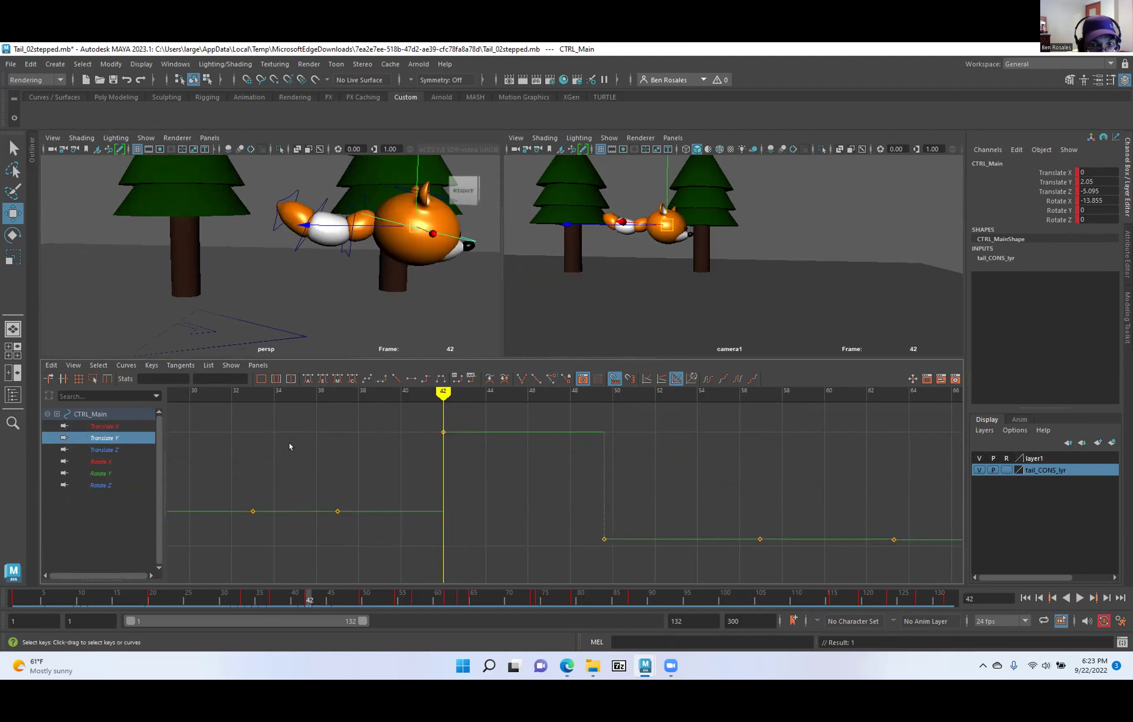
{"action": "left_click", "coordinate": [151, 448]}
{"action": "left_click", "coordinate": [102, 464]}
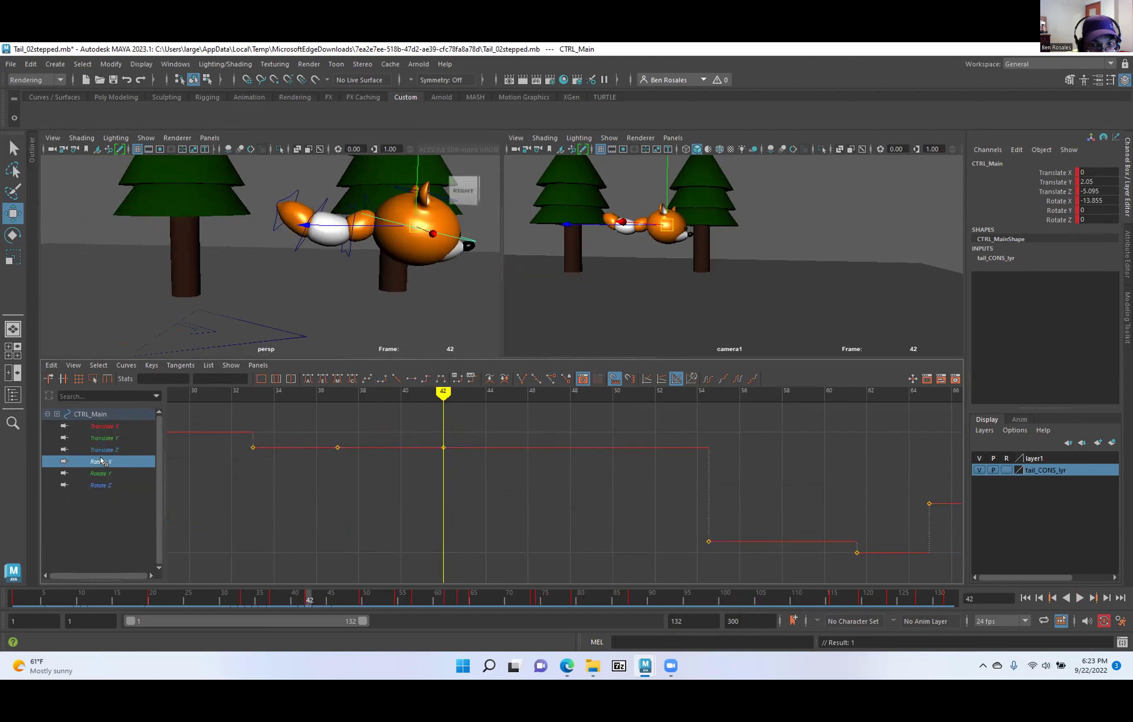
{"action": "left_click", "coordinate": [103, 474]}
{"action": "left_click", "coordinate": [102, 486]}
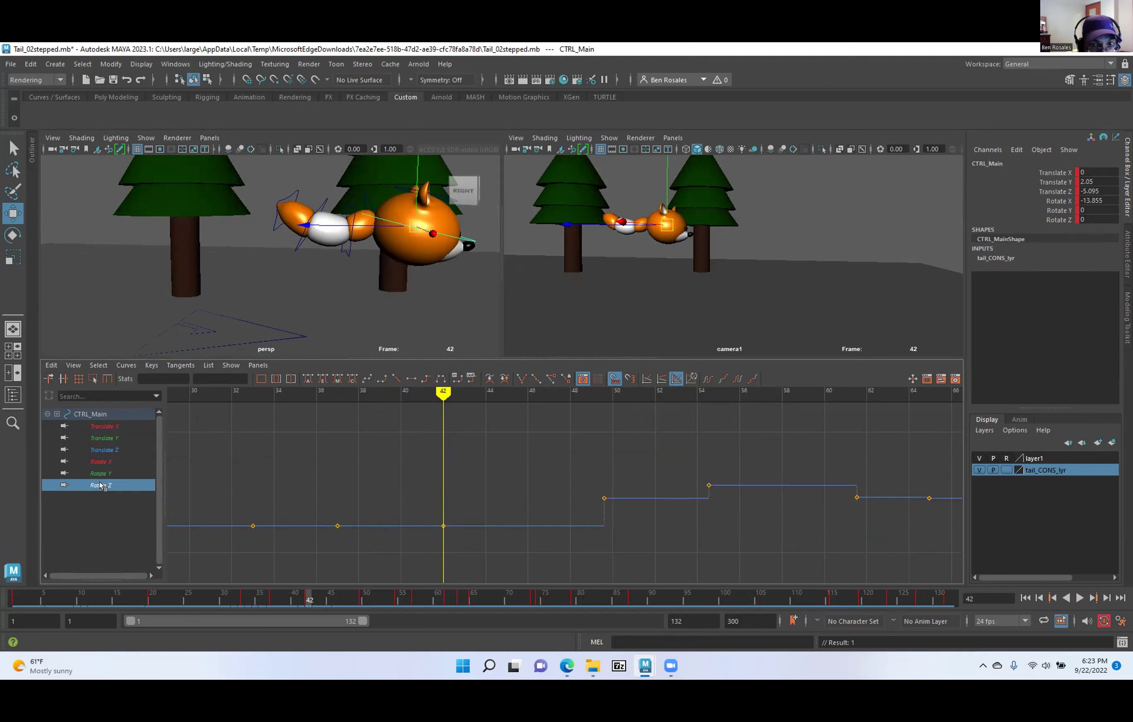
{"action": "left_click_drag", "start_coordinate": [359, 259], "coordinate": [395, 224], "text": "alt"}
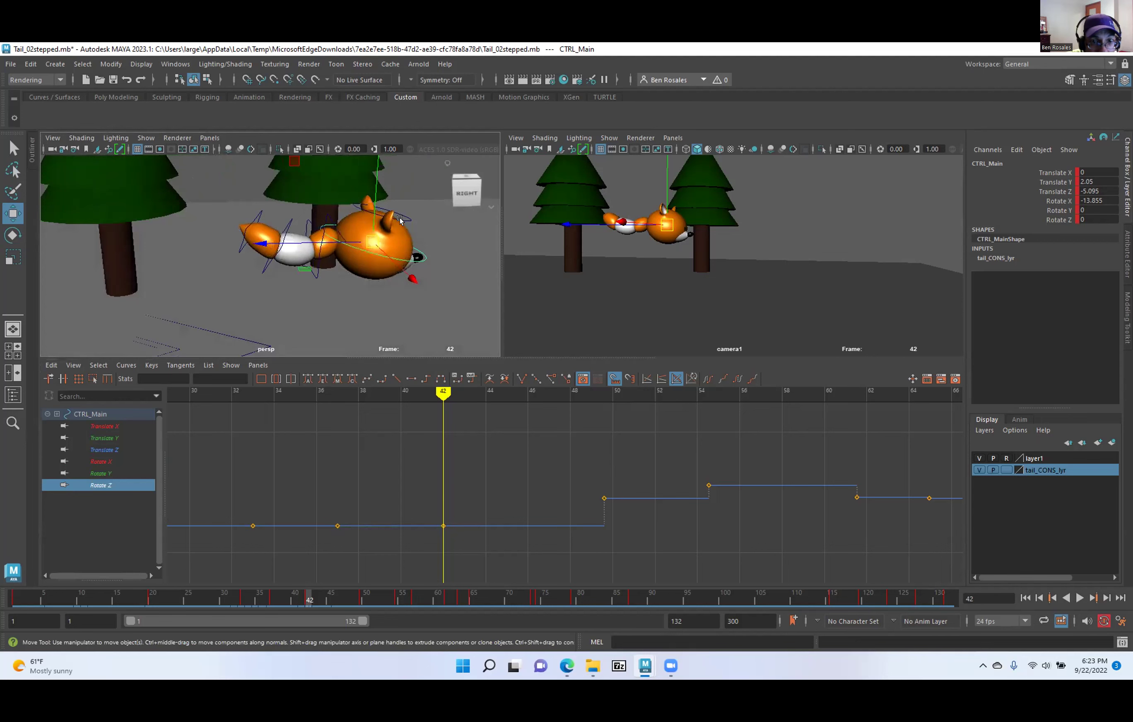
{"action": "left_click", "coordinate": [400, 220]}
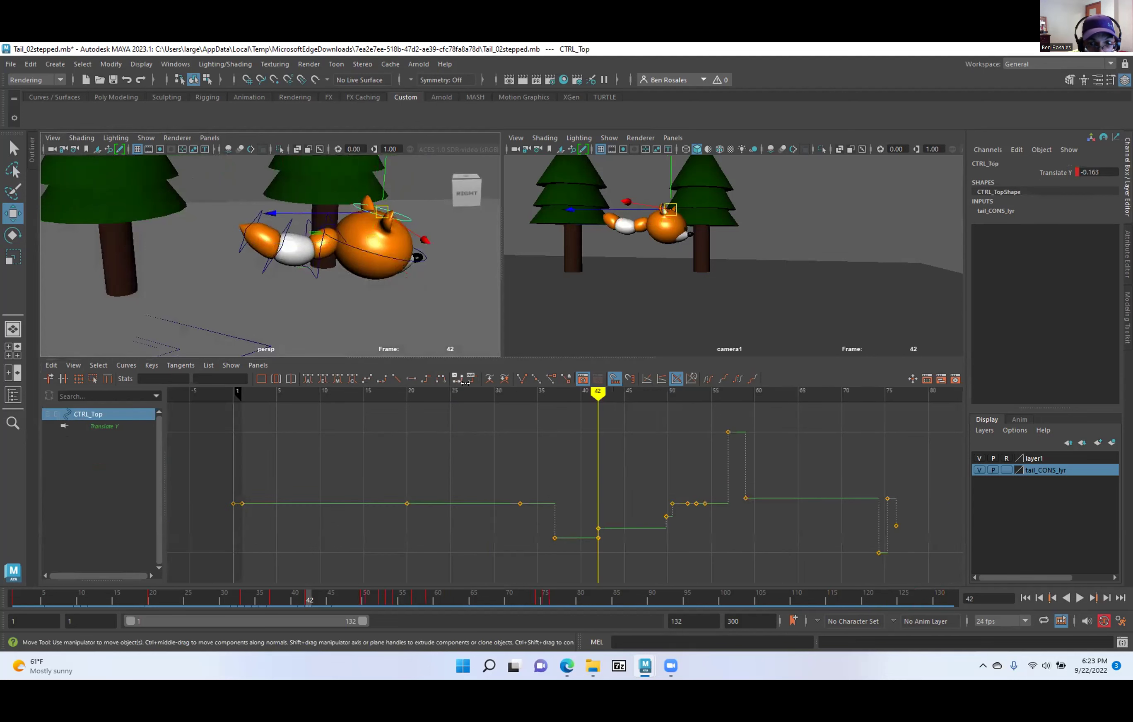
{"action": "left_click", "coordinate": [98, 427]}
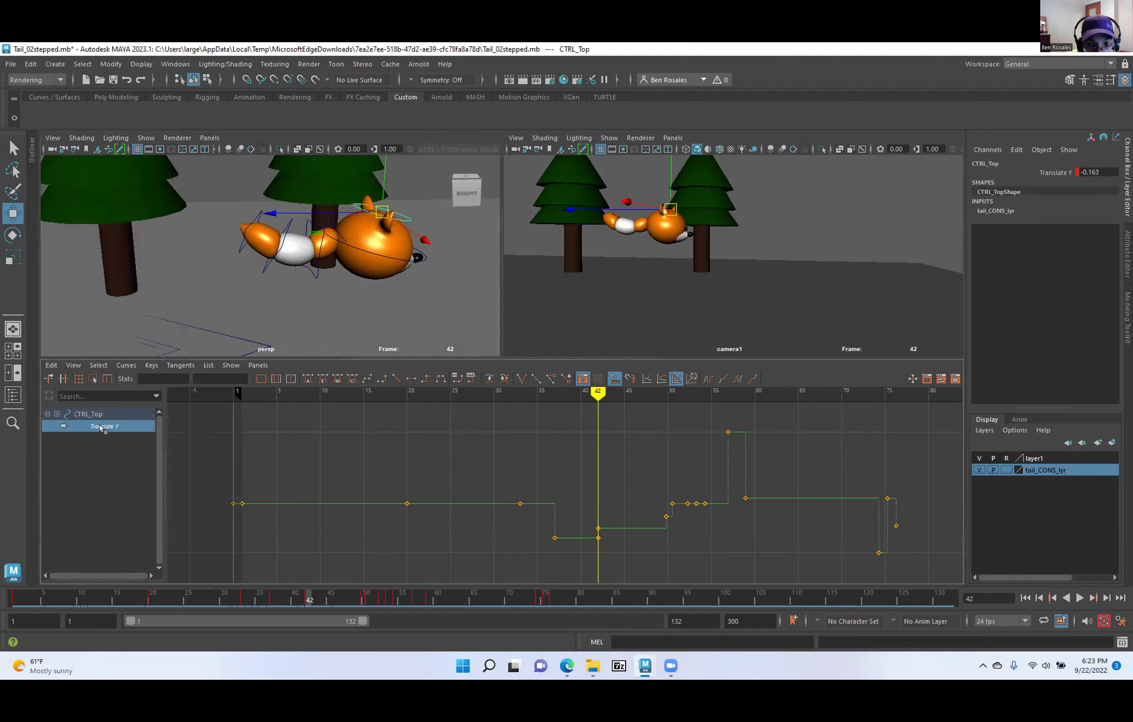
Show the curves of the tail's base control CTRL_kuyruk_01 and step through its keys from frame 37 to 42.
{"action": "left_click", "coordinate": [339, 233]}
{"action": "key", "text": "f"}
{"action": "middle_click_drag", "start_coordinate": [392, 440], "coordinate": [479, 459], "text": "alt"}
{"action": "key", "text": "comma"}
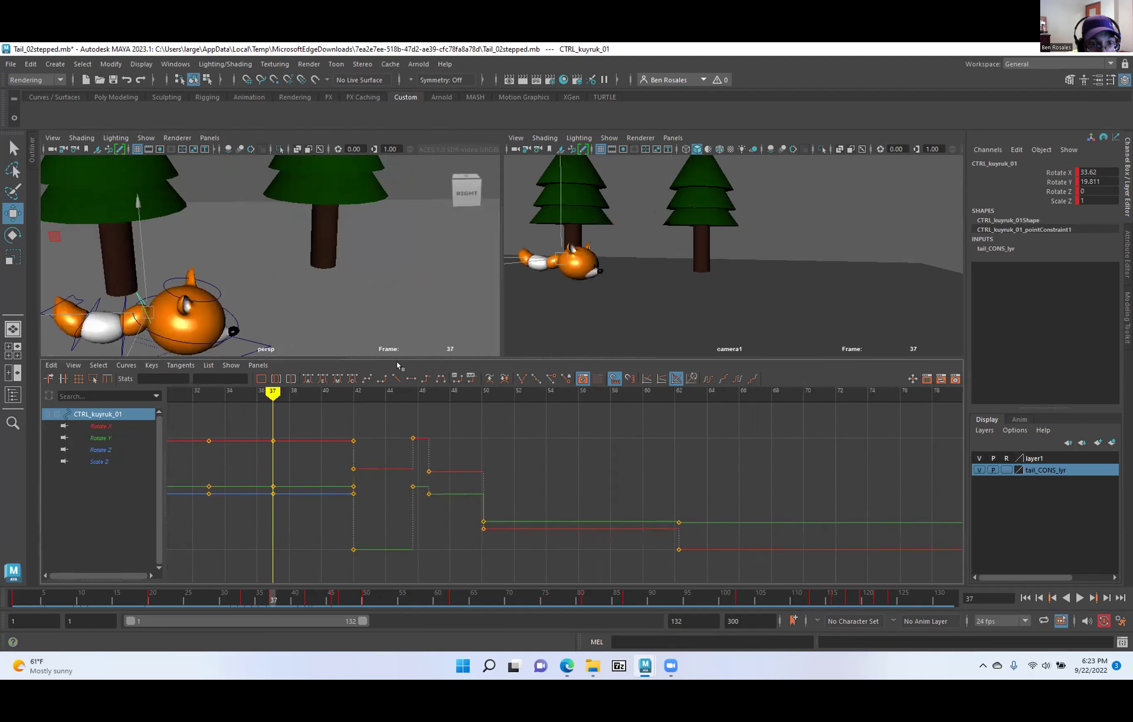
{"action": "key", "text": "period"}
{"action": "key", "text": "period"}
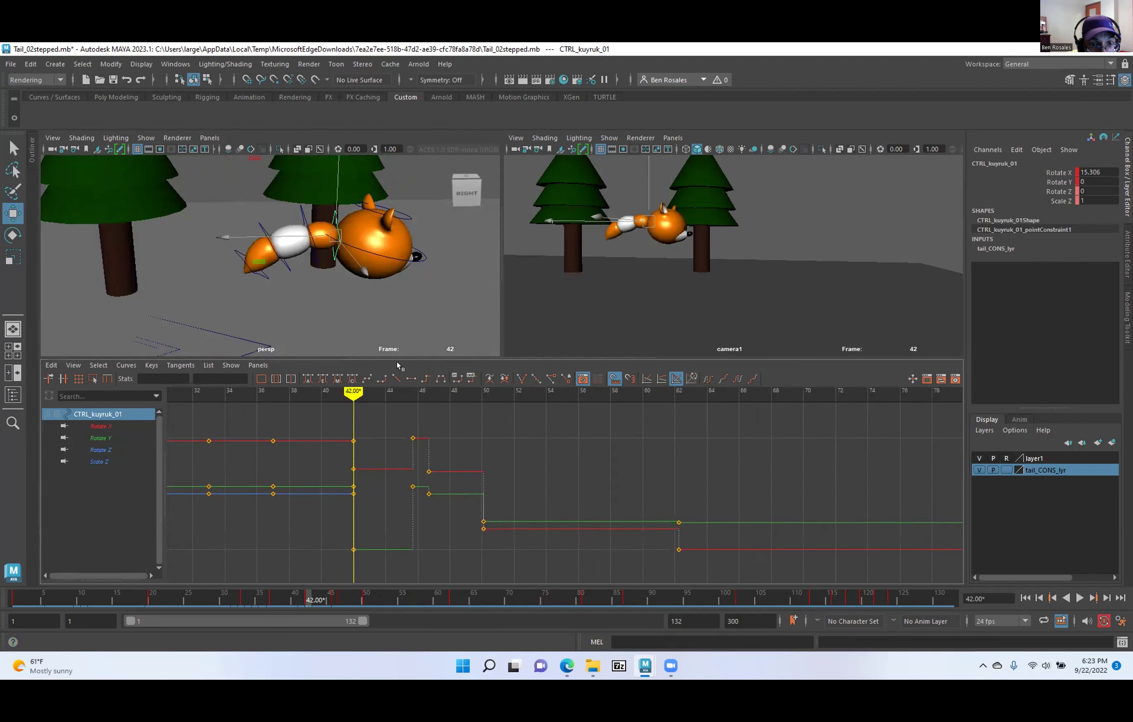
Try deleting each of the two overlapping Rotate X keys of CTRL_kuyruk_01 at frame 42, undoing each deletion.
{"action": "left_click", "coordinate": [104, 428]}
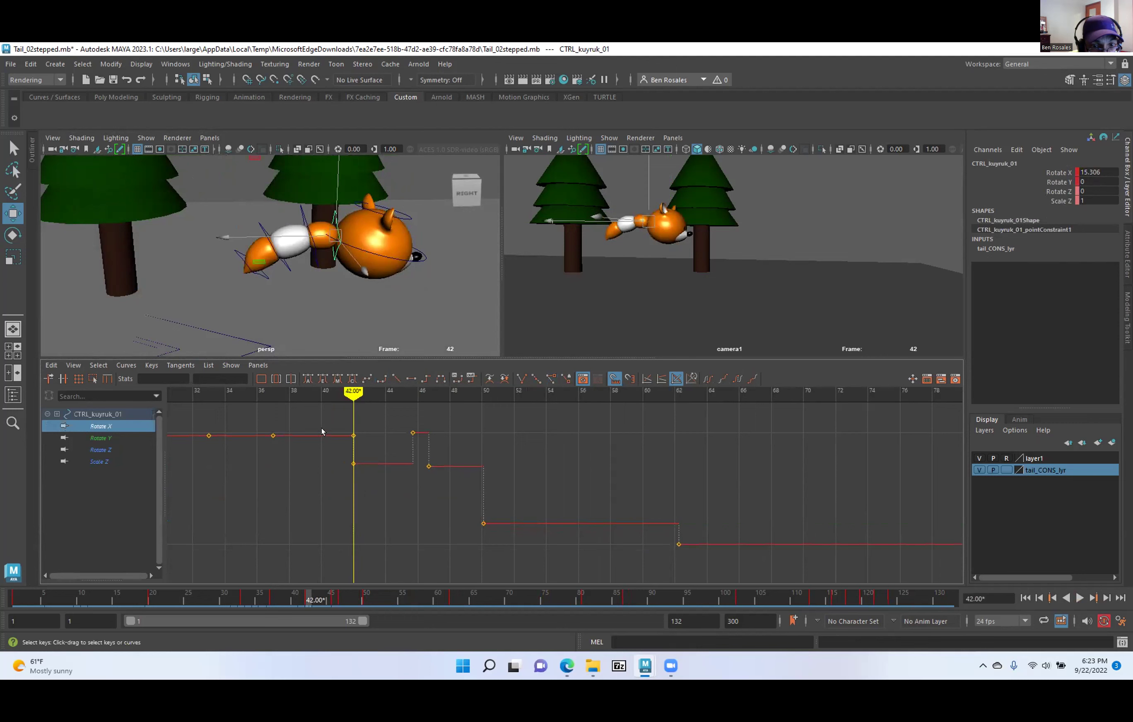
{"action": "right_click_drag", "start_coordinate": [302, 464], "coordinate": [602, 454], "text": "alt"}
{"action": "left_click_drag", "start_coordinate": [462, 465], "coordinate": [537, 495]}
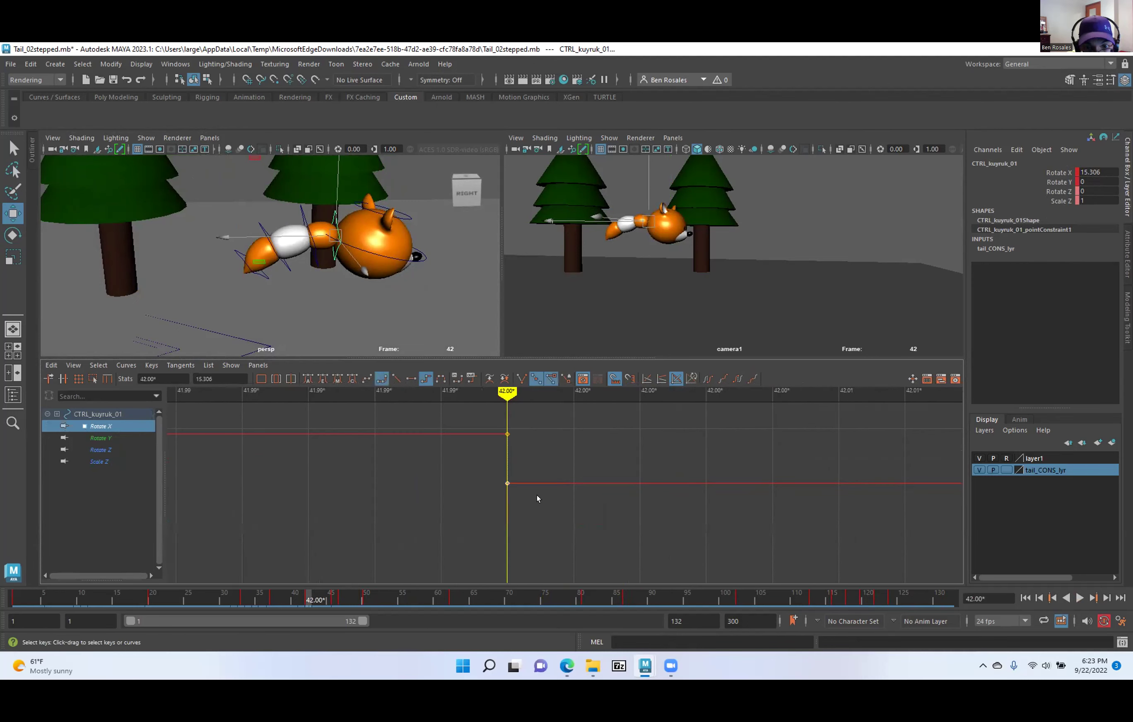
{"action": "key", "text": "Delete"}
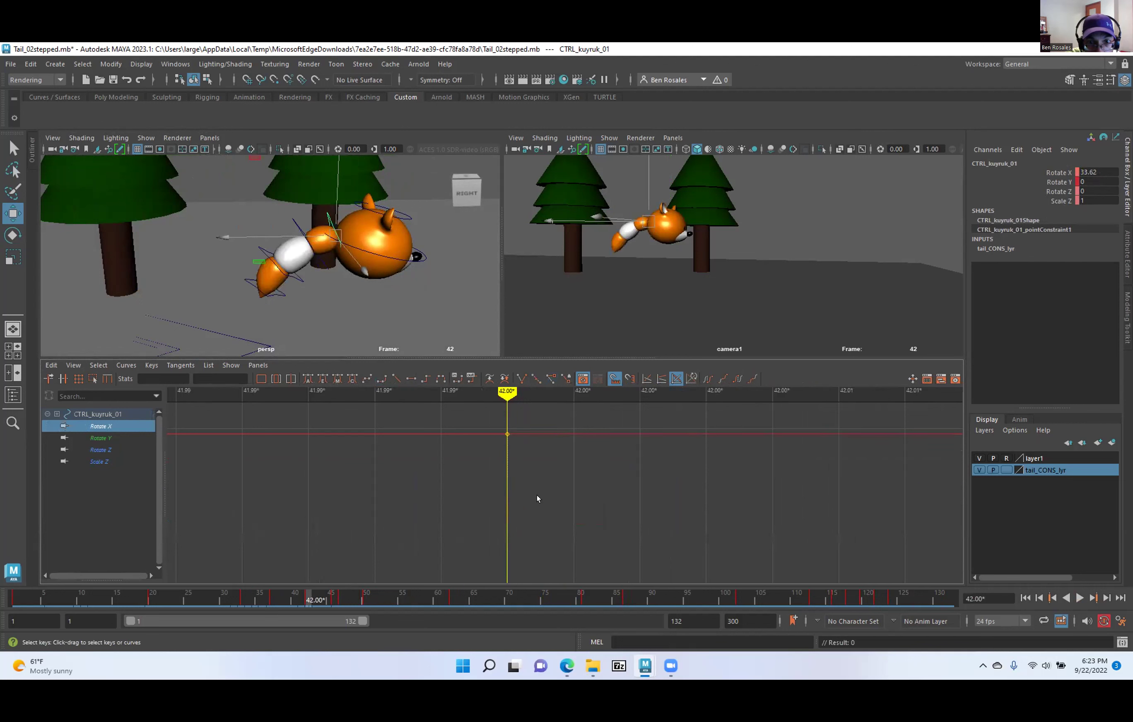
{"action": "key", "text": "ctrl+z"}
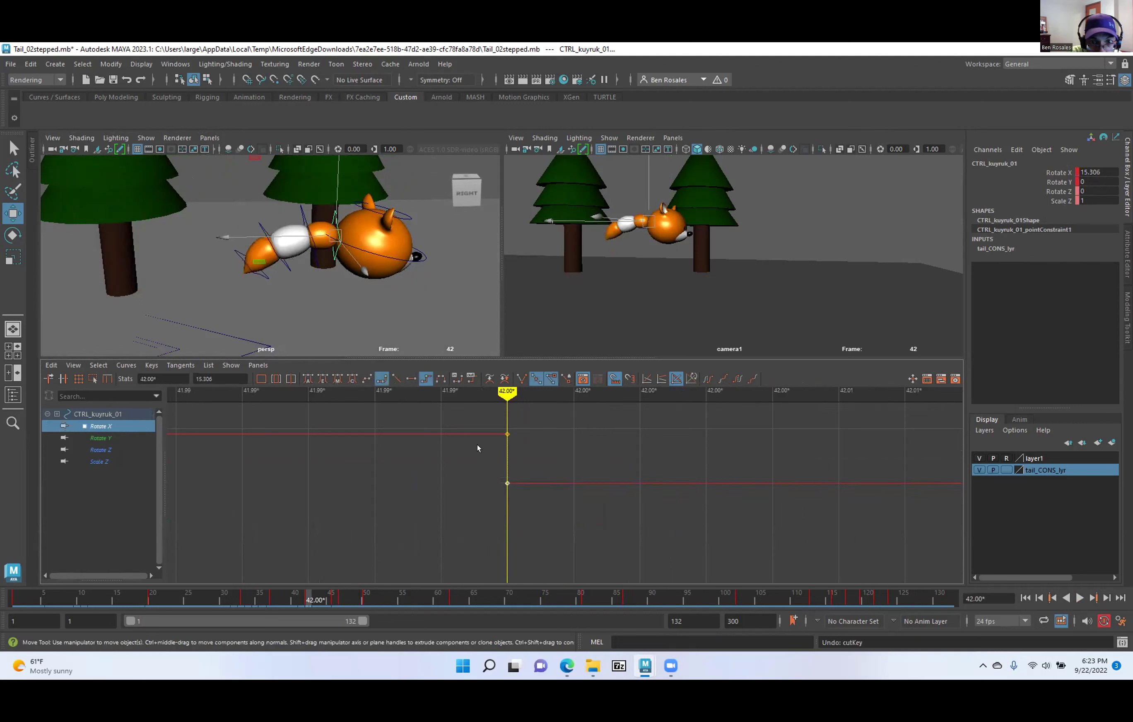
{"action": "key", "text": "Delete"}
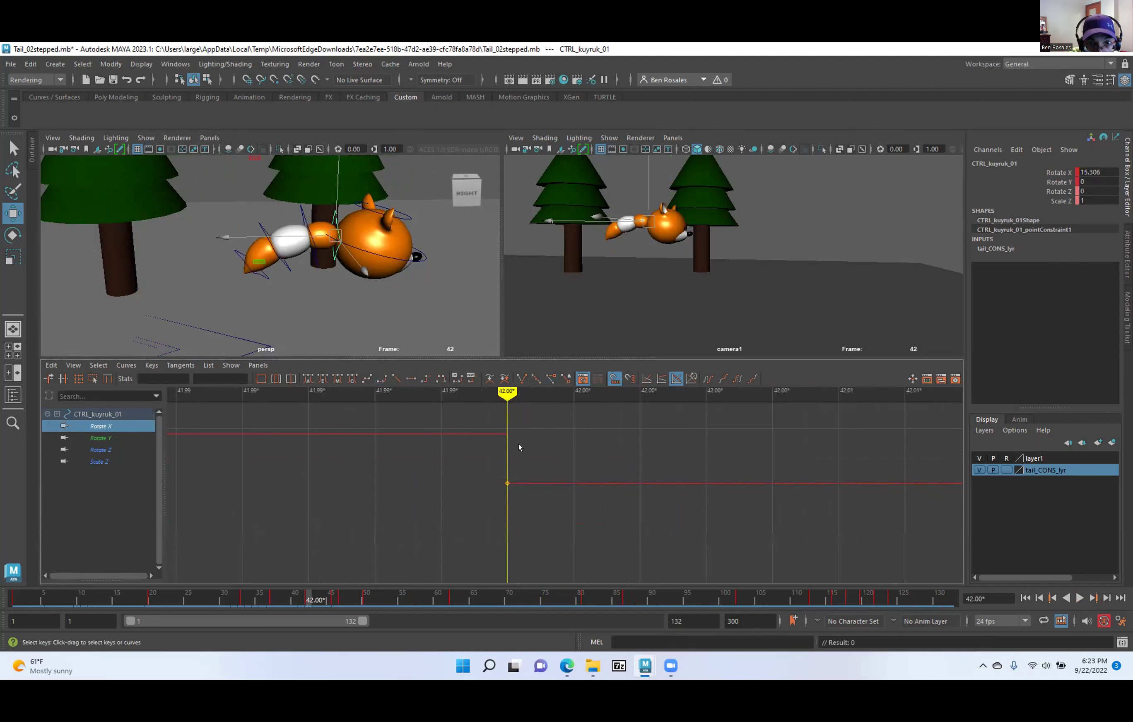
{"action": "key", "text": "ctrl+z"}
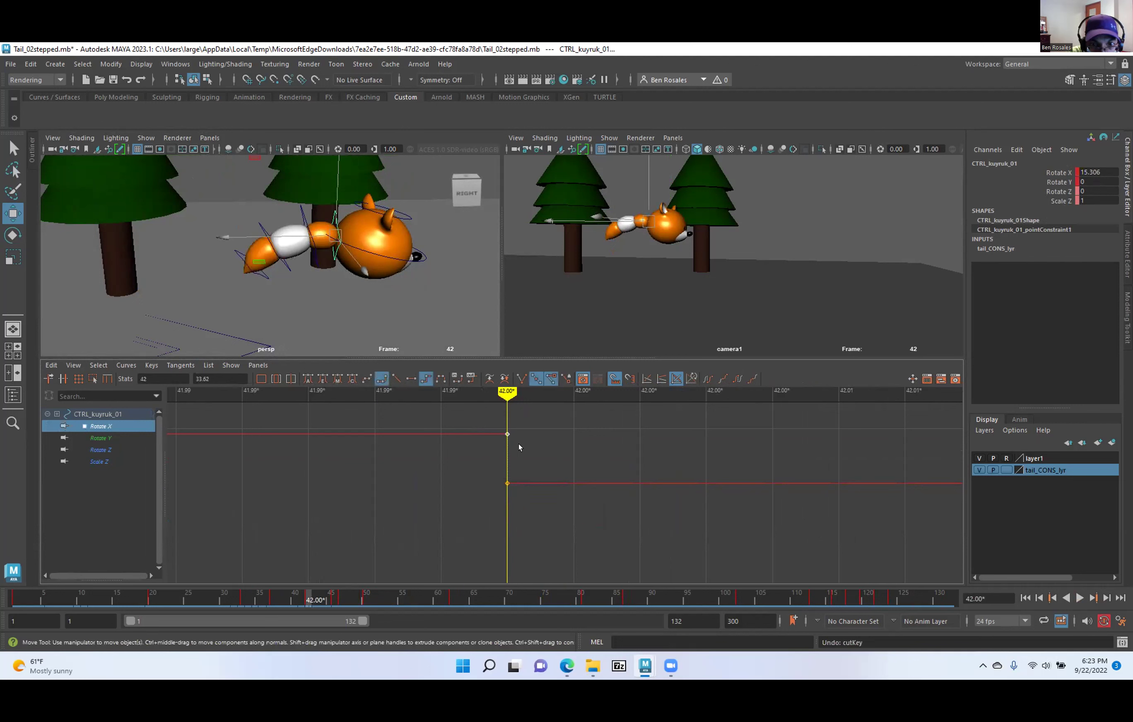
Move the earlier of the two overlapping Rotate X keys to frame 41 and step between the neighbouring keys.
{"action": "right_click_drag", "start_coordinate": [486, 475], "coordinate": [239, 451], "text": "alt+shift"}
{"action": "right_click_drag", "start_coordinate": [422, 476], "coordinate": [314, 464], "text": "alt"}
{"action": "mouse_move", "coordinate": [523, 458]}
{"action": "right_mouse_down", "text": "alt"}
{"action": "mouse_move", "coordinate": [441, 468]}
{"action": "mouse_move", "coordinate": [535, 465]}
{"action": "mouse_move", "coordinate": [525, 464]}
{"action": "right_mouse_up", "text": "alt"}
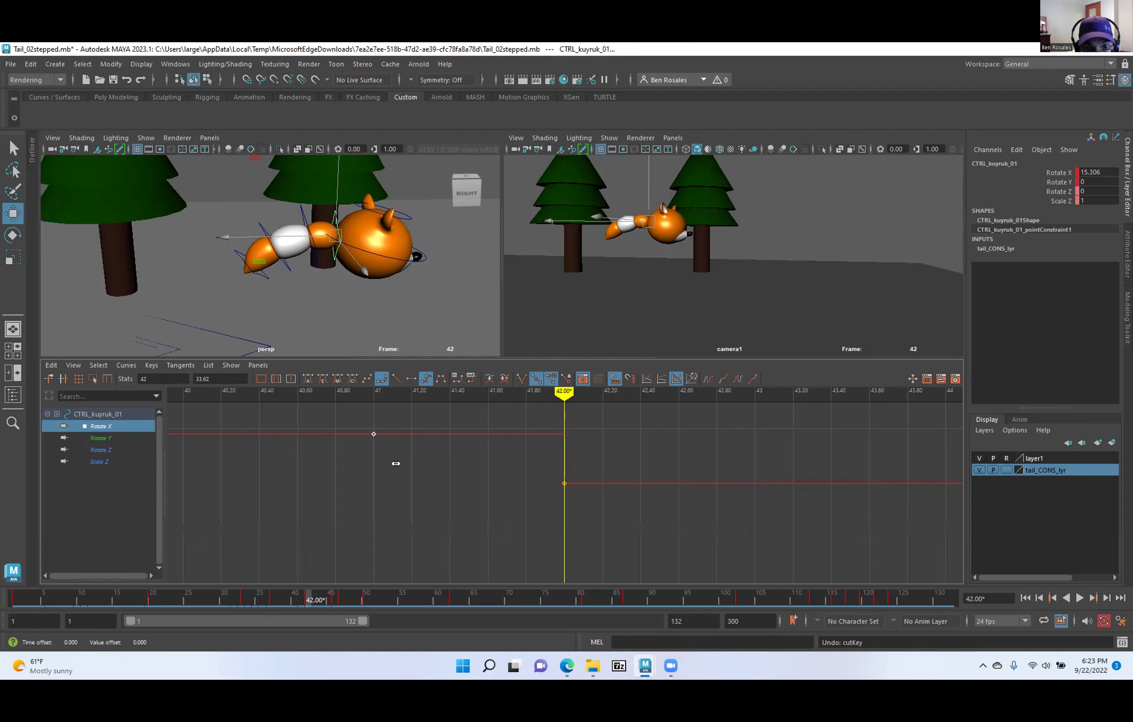
{"action": "key", "text": "comma"}
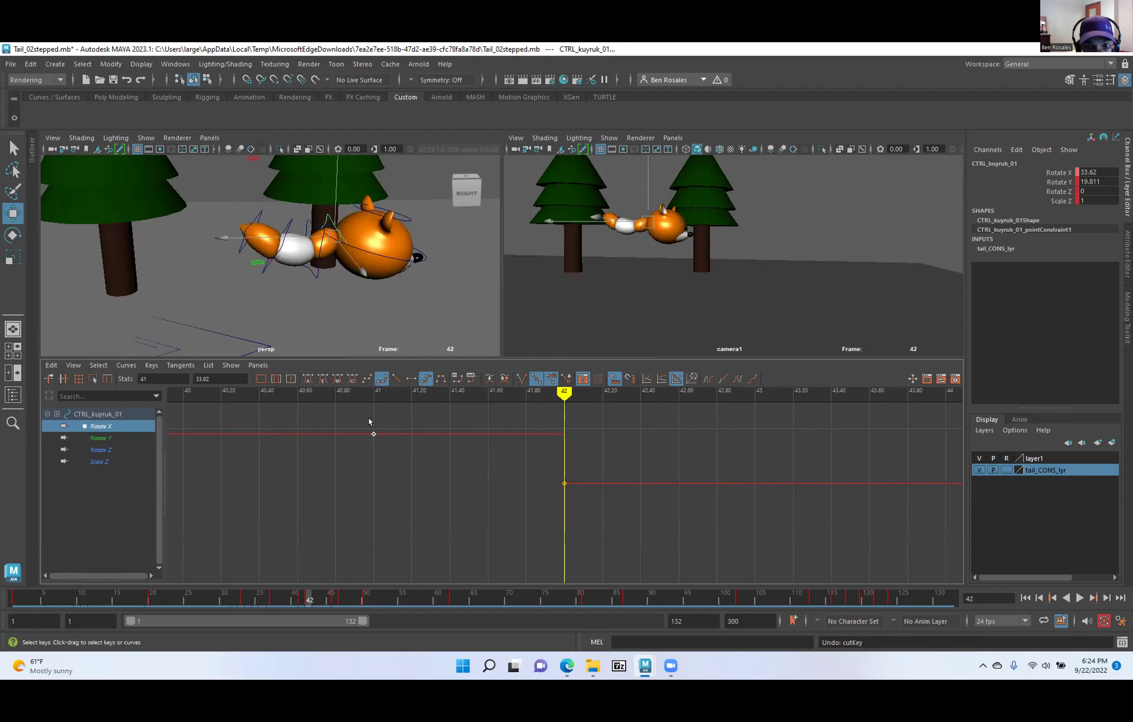
{"action": "key", "text": "comma"}
{"action": "key", "text": "period"}
Set the off-frame Rotate X key just after frame 42 to exactly 42 and recheck its time.
{"action": "right_click_drag", "start_coordinate": [513, 469], "coordinate": [350, 514], "text": "alt+shift"}
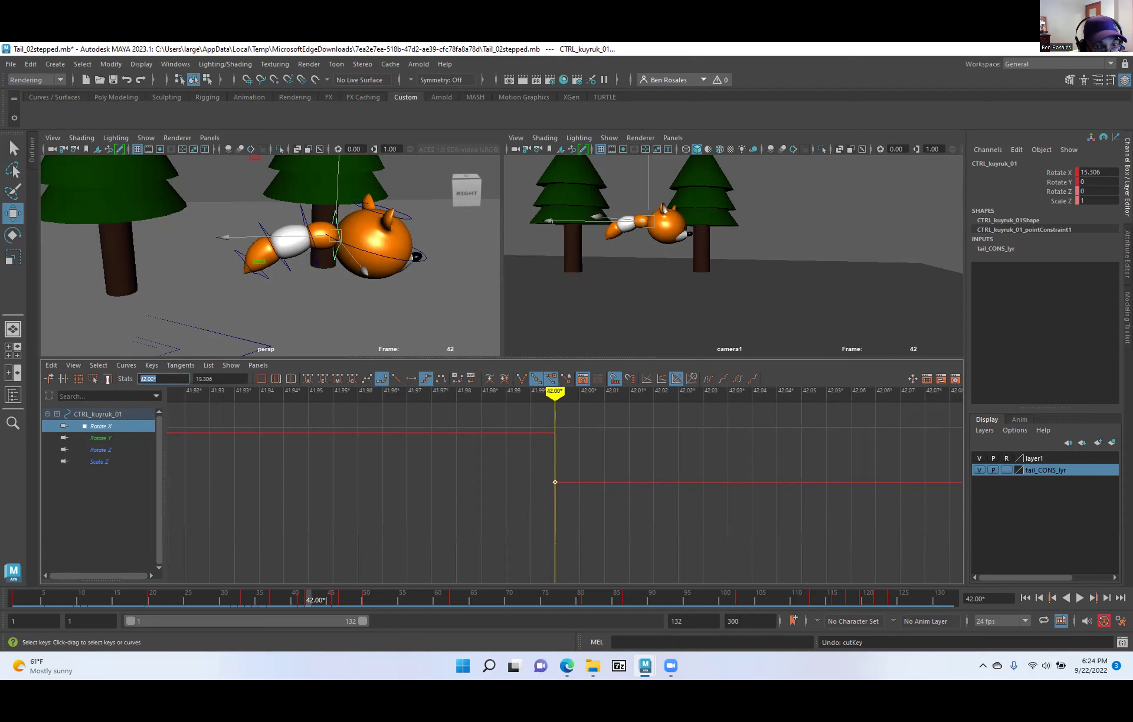
{"action": "key", "text": "Return"}
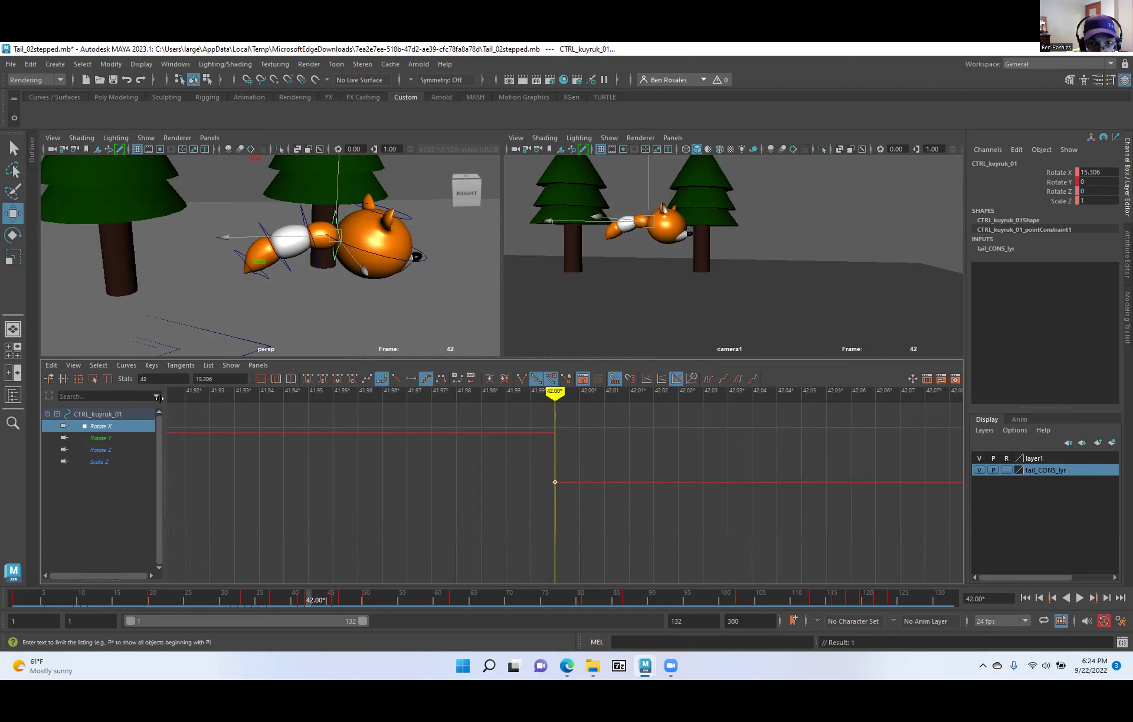
{"action": "left_click", "coordinate": [290, 490]}
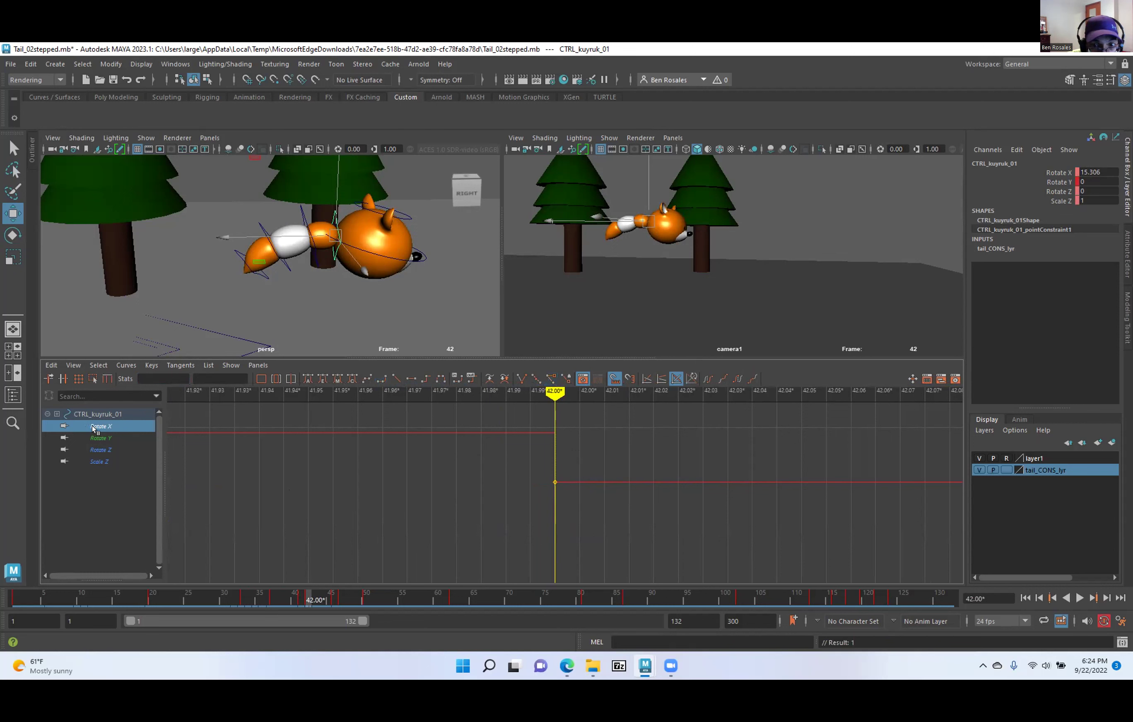
{"action": "left_click", "coordinate": [104, 439]}
{"action": "left_click", "coordinate": [100, 428]}
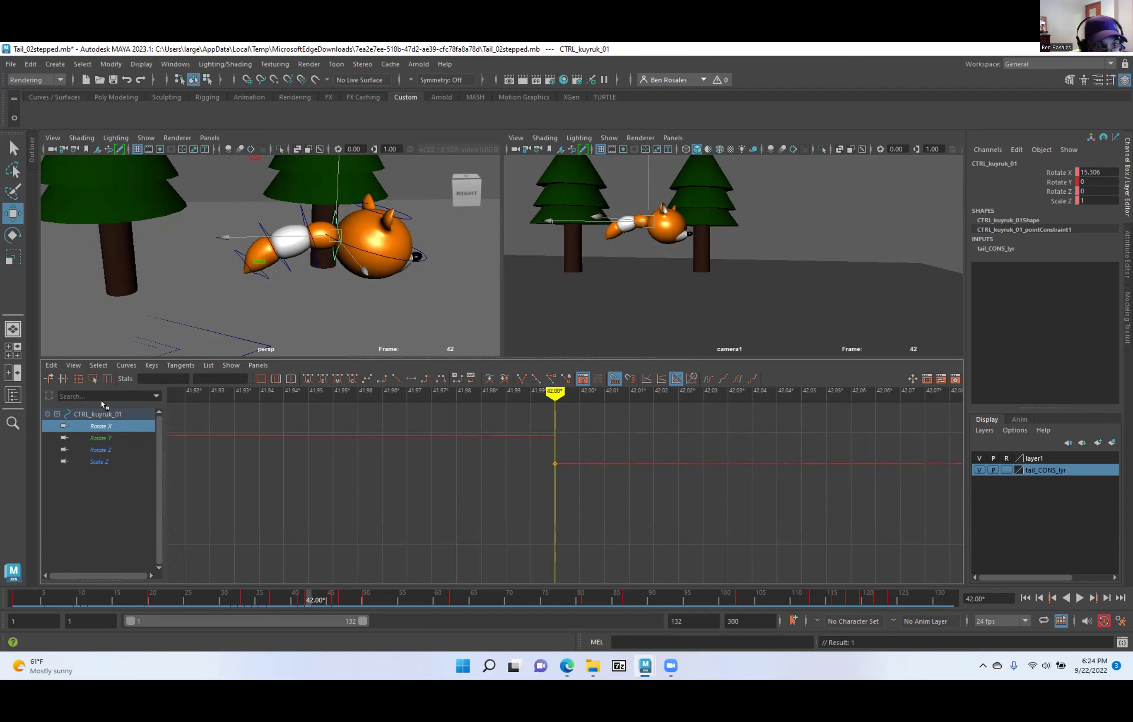
{"action": "left_click", "coordinate": [563, 464]}
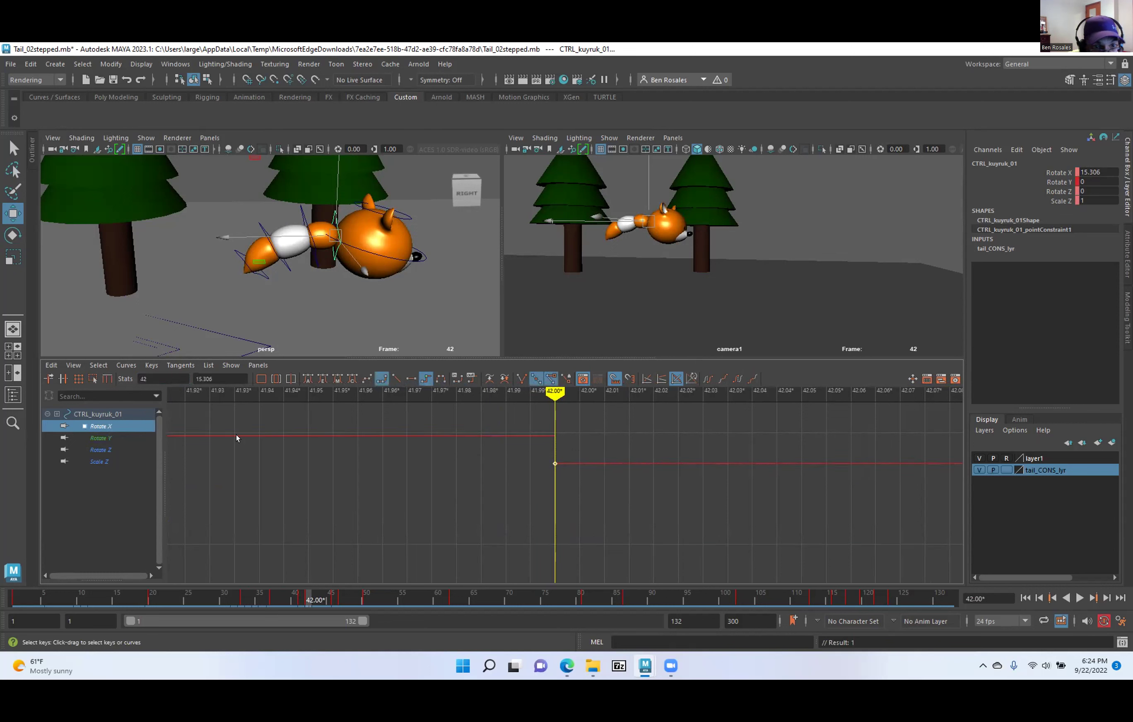
Move the earlier overlapping Rotate Y key of CTRL_kuyruk_01 to frame 41 and set the second one to exactly 42.
{"action": "left_click", "coordinate": [102, 438]}
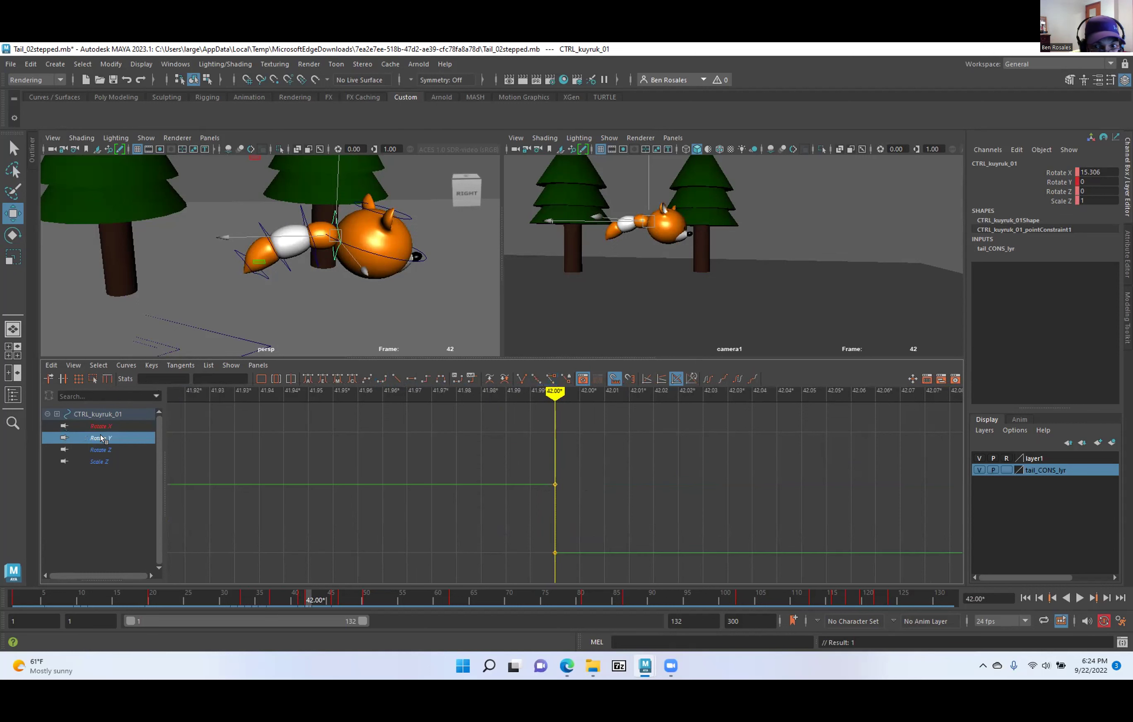
{"action": "left_click", "coordinate": [545, 489]}
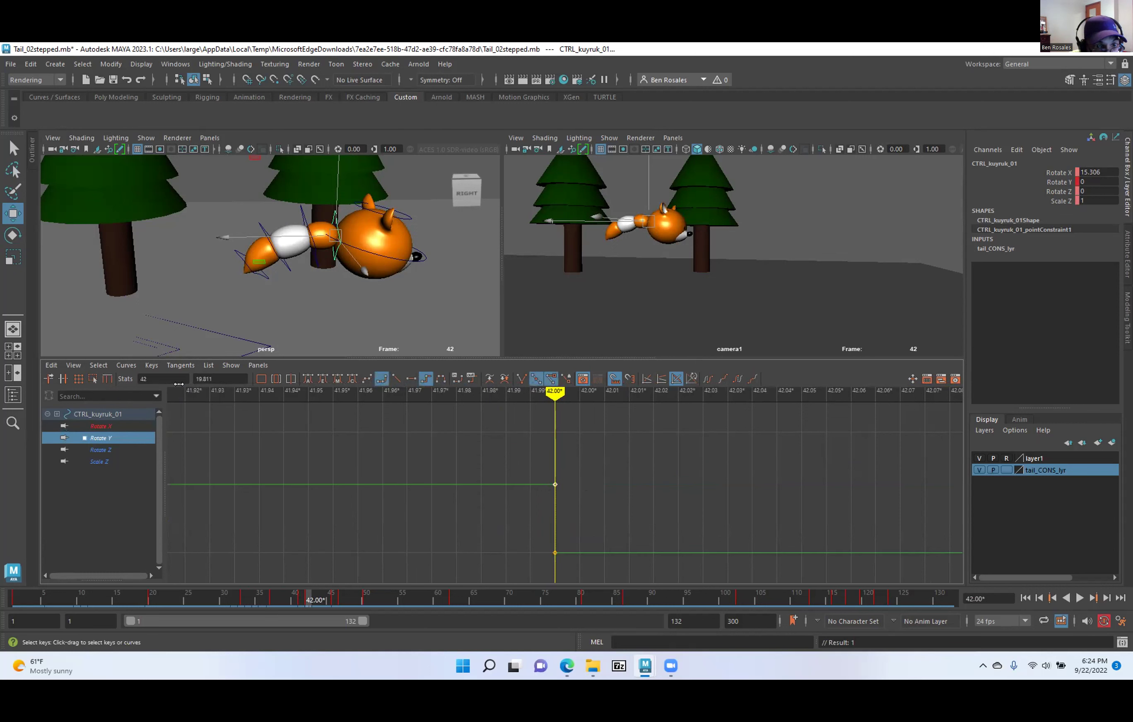
{"action": "type", "text": "41"}
{"action": "key", "text": "Return"}
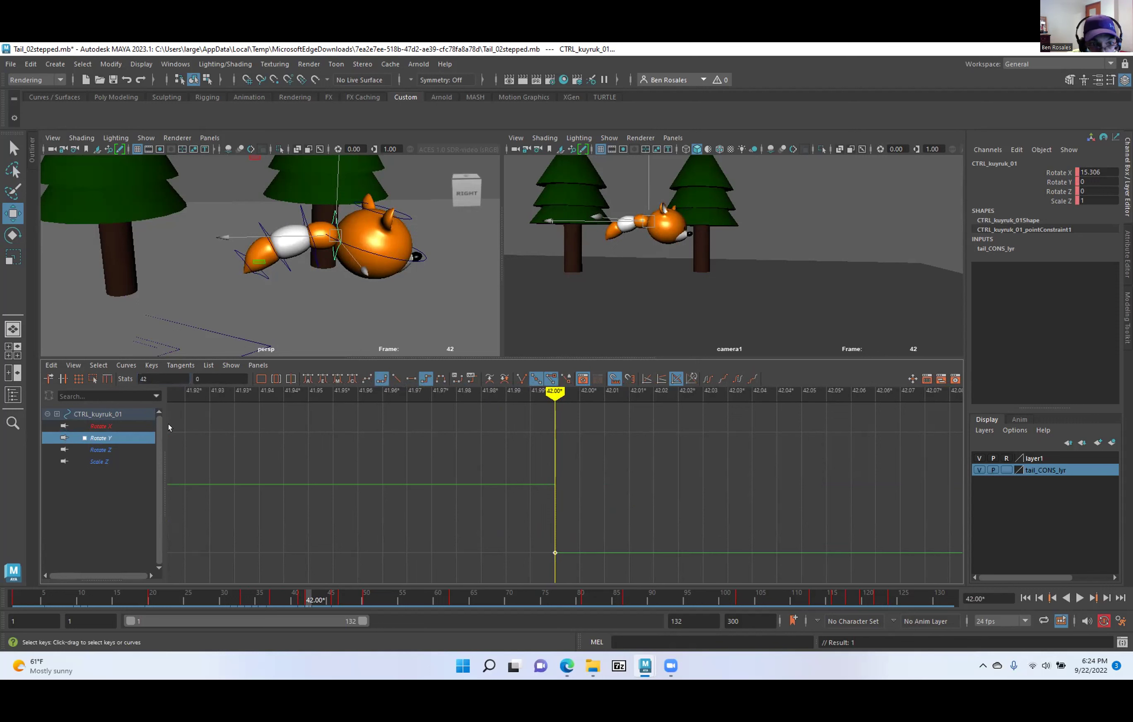
Confirm the Rotate Z key of CTRL_kuyruk_01 at exactly frame 42 and check the time of its Scale Z key.
{"action": "left_click", "coordinate": [103, 449]}
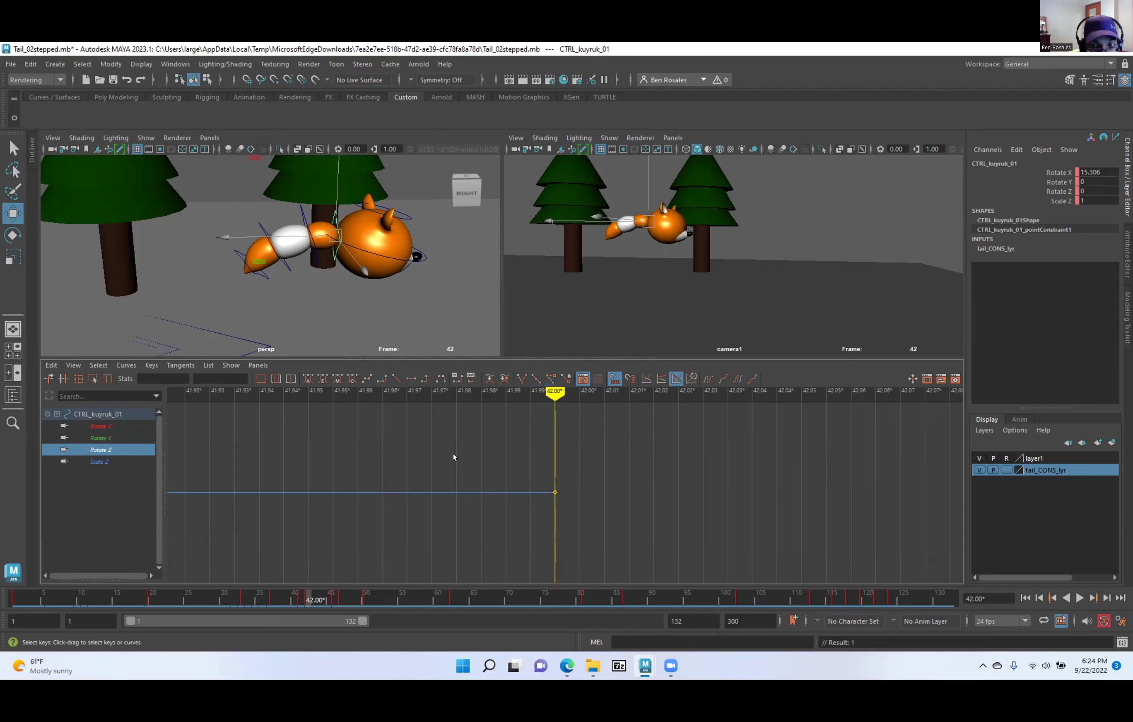
{"action": "right_click_drag", "start_coordinate": [542, 490], "coordinate": [506, 489], "text": "alt"}
{"action": "left_click_drag", "start_coordinate": [593, 511], "coordinate": [594, 512]}
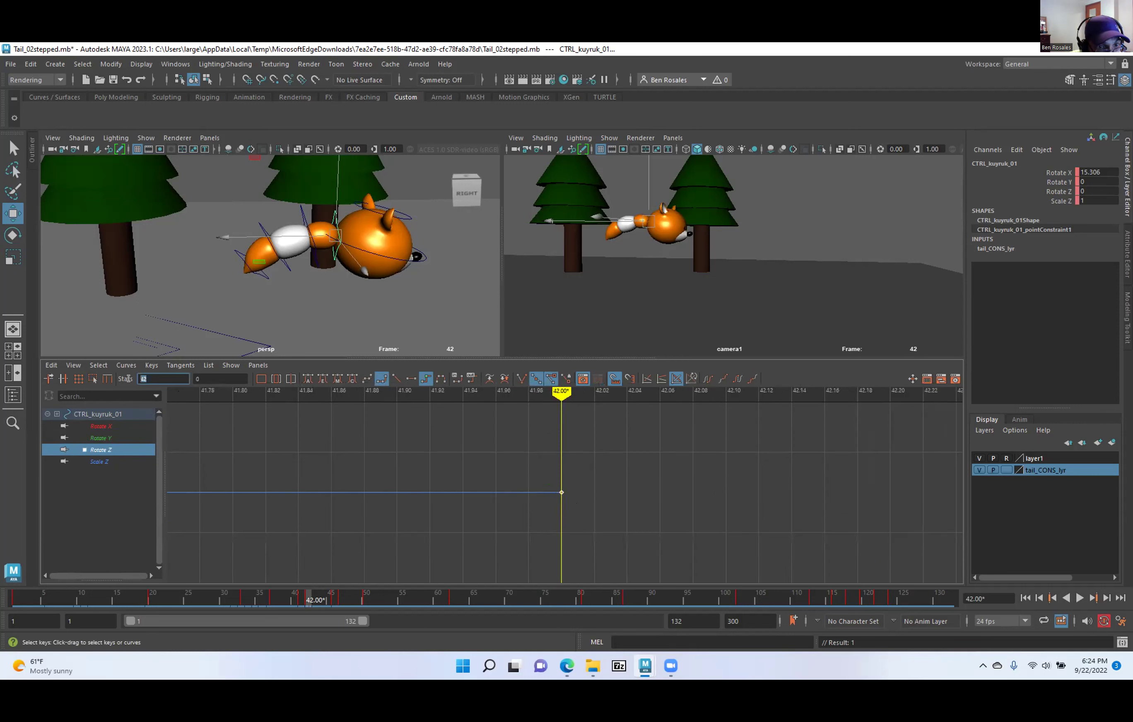
{"action": "key", "text": "Return"}
{"action": "left_click", "coordinate": [136, 460]}
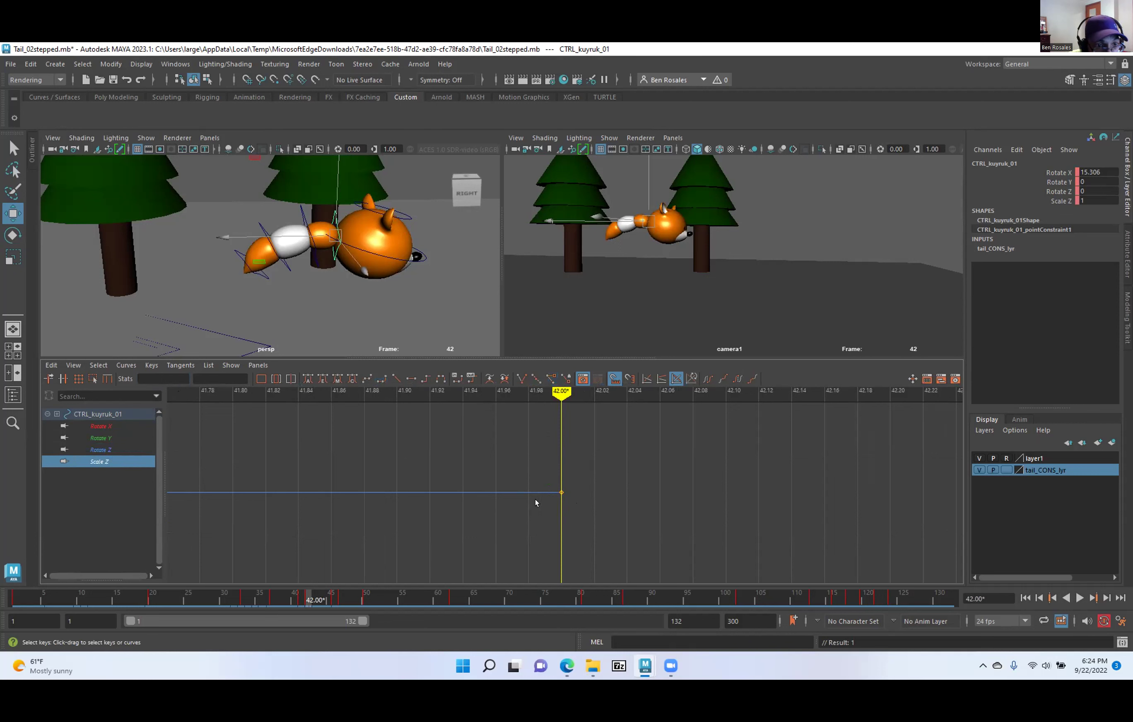
{"action": "left_click_drag", "start_coordinate": [535, 480], "coordinate": [589, 507]}
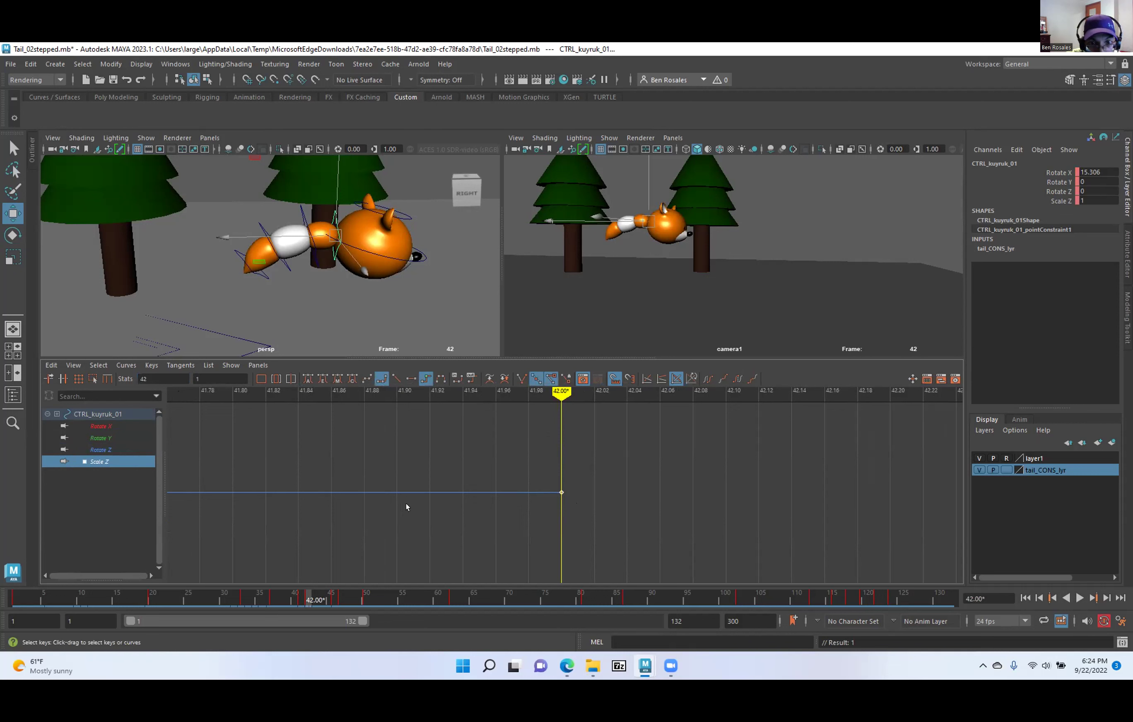
Reselect CTRL_kuyruk_01 and step back and forth through its keys around frame 42 to check the curves.
{"action": "left_click", "coordinate": [321, 266]}
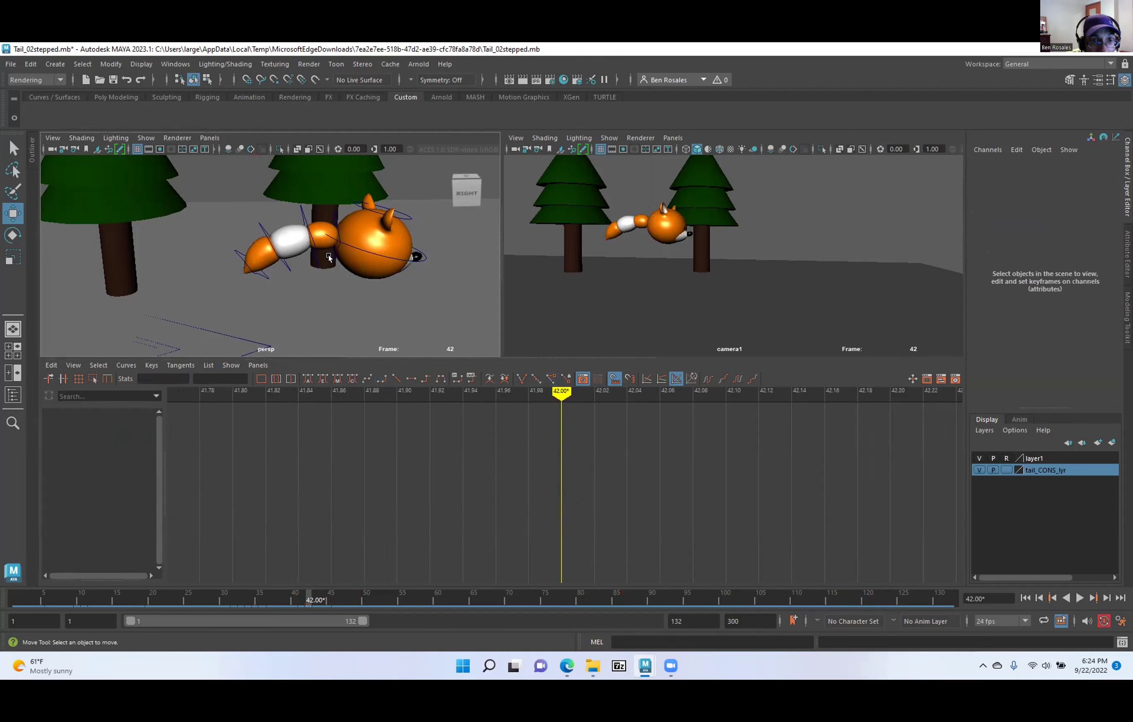
{"action": "left_click", "coordinate": [335, 255]}
{"action": "right_click_drag", "start_coordinate": [367, 530], "coordinate": [393, 530], "text": "alt+shift"}
{"action": "middle_click_drag", "start_coordinate": [358, 527], "coordinate": [500, 516], "text": "alt+shift"}
{"action": "right_click_drag", "start_coordinate": [461, 512], "coordinate": [480, 511], "text": "alt+shift"}
{"action": "middle_click_drag", "start_coordinate": [397, 500], "coordinate": [583, 486], "text": "alt"}
{"action": "key", "text": "comma"}
{"action": "key", "text": "comma"}
{"action": "key", "text": "period"}
{"action": "key", "text": "period"}
{"action": "key", "text": "comma"}
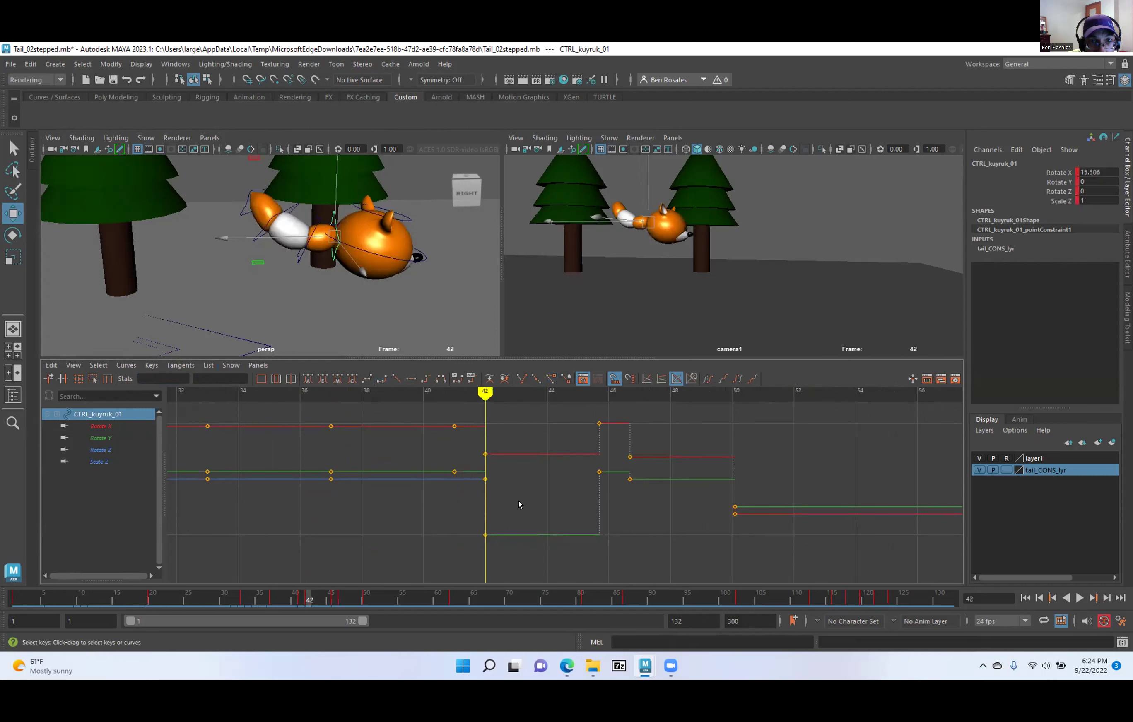
{"action": "key", "text": "comma"}
{"action": "key", "text": "comma"}
{"action": "key", "text": "period"}
{"action": "key", "text": "period"}
{"action": "key", "text": "period"}
{"action": "key", "text": "comma"}
{"action": "key", "text": "comma"}
{"action": "key", "text": "period"}
{"action": "key", "text": "period"}
Select all objects in the tail_CONS_lyr layer and step through their keys around frames 41 and 42 for remaining off-frame keys.
{"action": "right_click", "coordinate": [980, 476]}
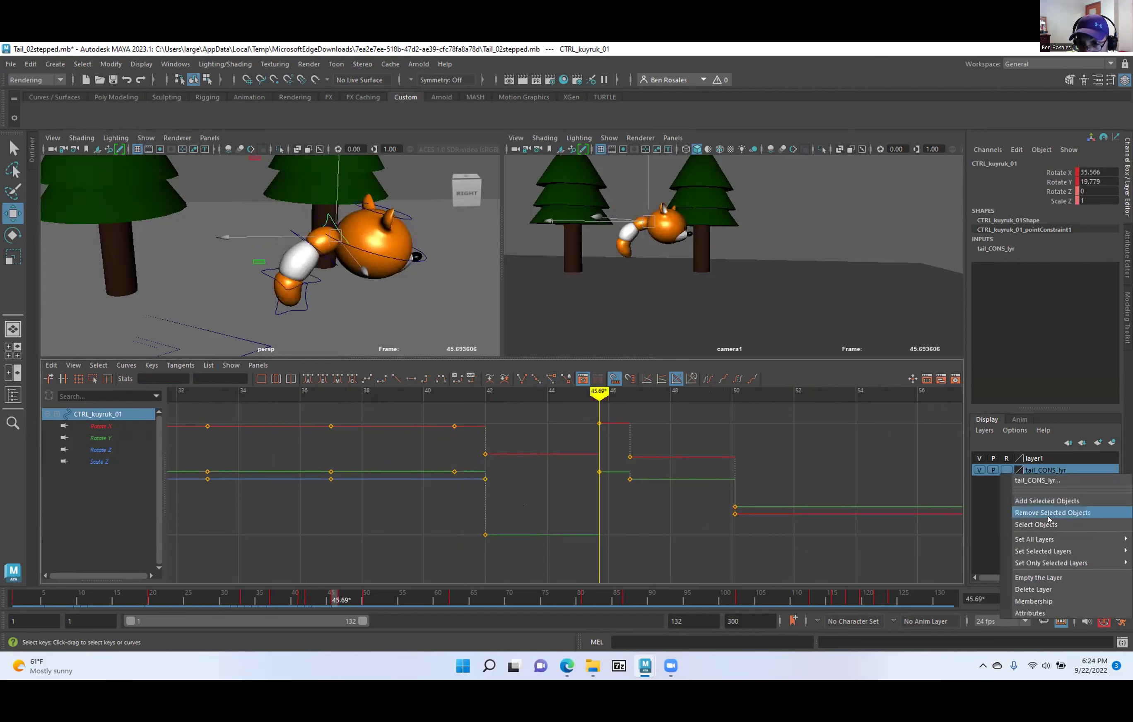
{"action": "left_click", "coordinate": [1022, 523]}
{"action": "key", "text": "f"}
{"action": "right_click_drag", "start_coordinate": [367, 518], "coordinate": [397, 515], "text": "alt+shift"}
{"action": "middle_click_drag", "start_coordinate": [354, 511], "coordinate": [672, 514], "text": "alt"}
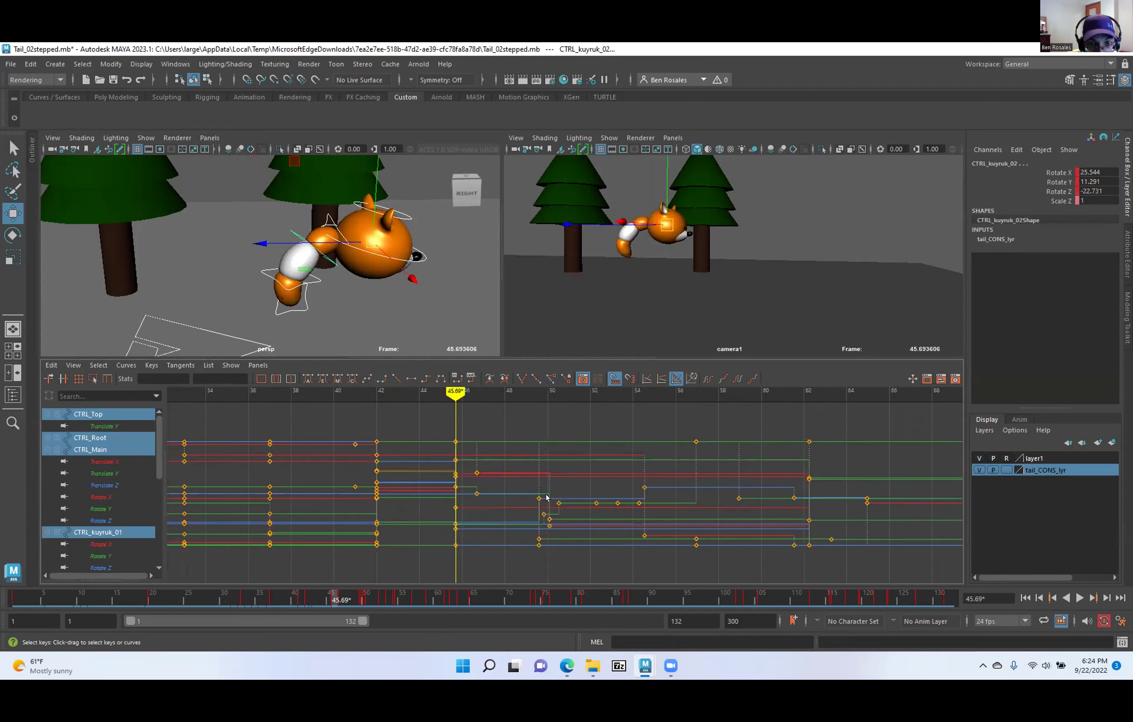
{"action": "key", "text": "period"}
{"action": "key", "text": "comma"}
{"action": "key", "text": "comma"}
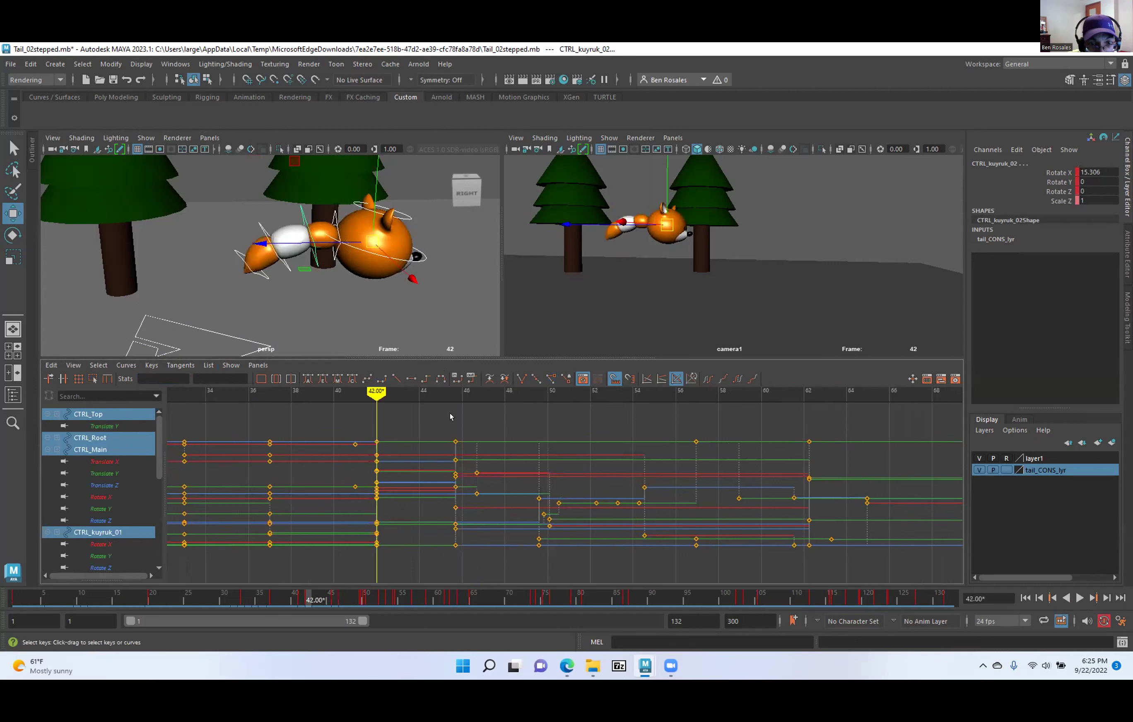
{"action": "key", "text": "comma"}
{"action": "key", "text": "period"}
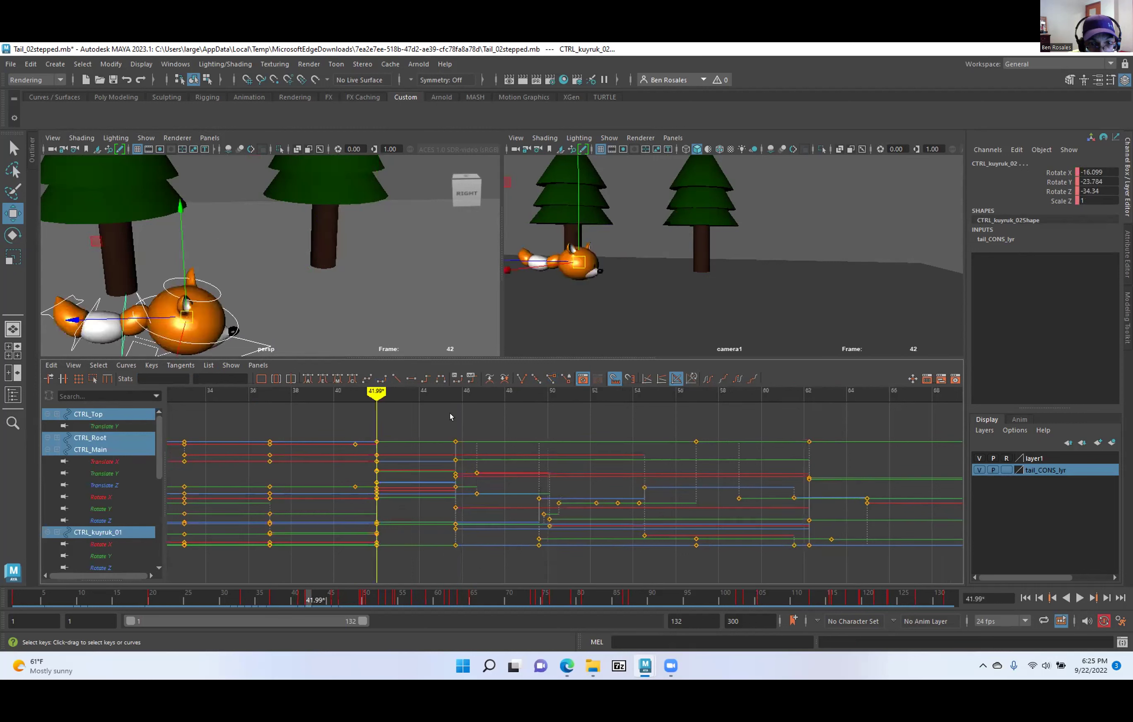
{"action": "key", "text": "comma"}
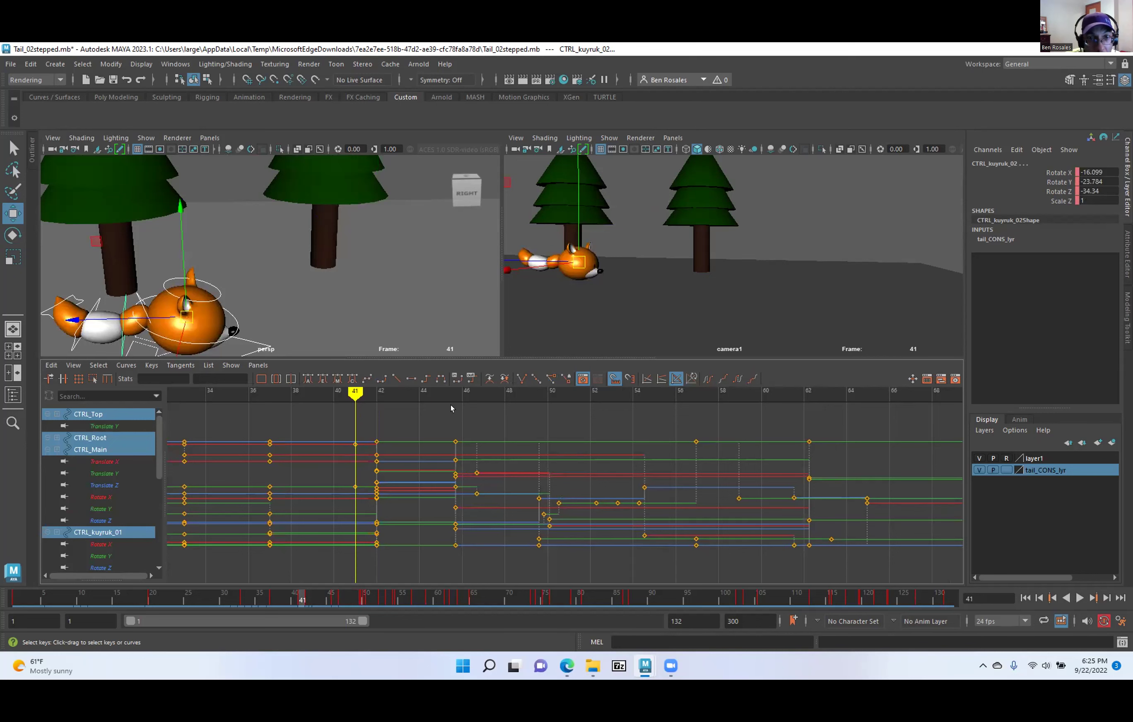
Maximize the camera1 view, deselect the controls and scrub the fox animation from about frame 40 to frame 95.
{"action": "key", "text": "space"}
{"action": "mouse_move", "coordinate": [292, 598]}
{"action": "left_mouse_down"}
{"action": "mouse_move", "coordinate": [470, 613]}
{"action": "mouse_move", "coordinate": [863, 576]}
{"action": "mouse_move", "coordinate": [799, 599]}
{"action": "mouse_move", "coordinate": [524, 605]}
{"action": "mouse_move", "coordinate": [661, 606]}
{"action": "mouse_move", "coordinate": [193, 675]}
{"action": "mouse_move", "coordinate": [641, 646]}
{"action": "mouse_move", "coordinate": [496, 641]}
{"action": "mouse_move", "coordinate": [570, 613]}
{"action": "left_mouse_up"}
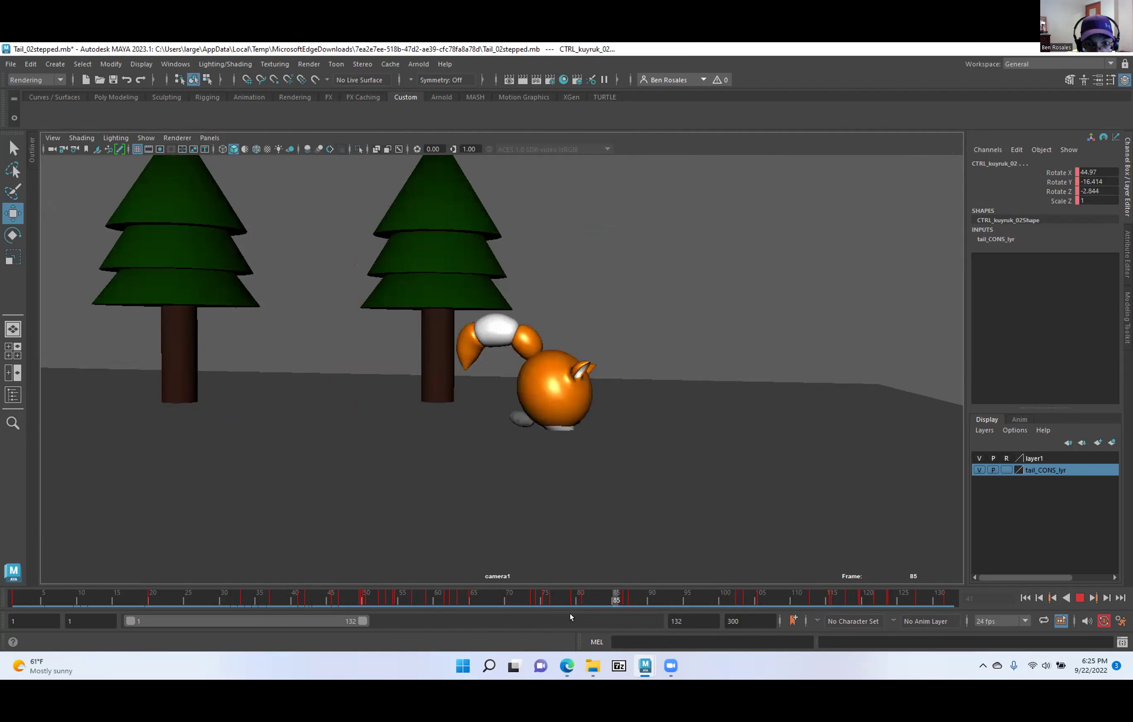
{"action": "left_click", "coordinate": [500, 479]}
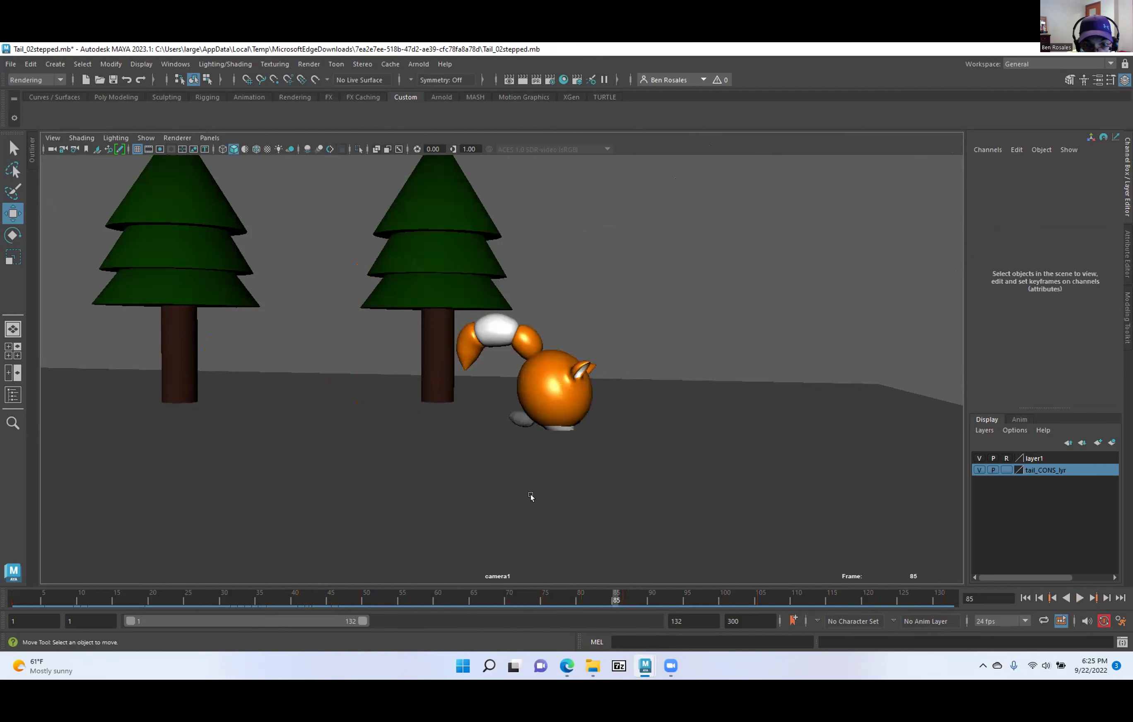
{"action": "left_click_drag", "start_coordinate": [611, 598], "coordinate": [698, 582]}
{"action": "left_click_drag", "start_coordinate": [613, 579], "coordinate": [684, 584]}
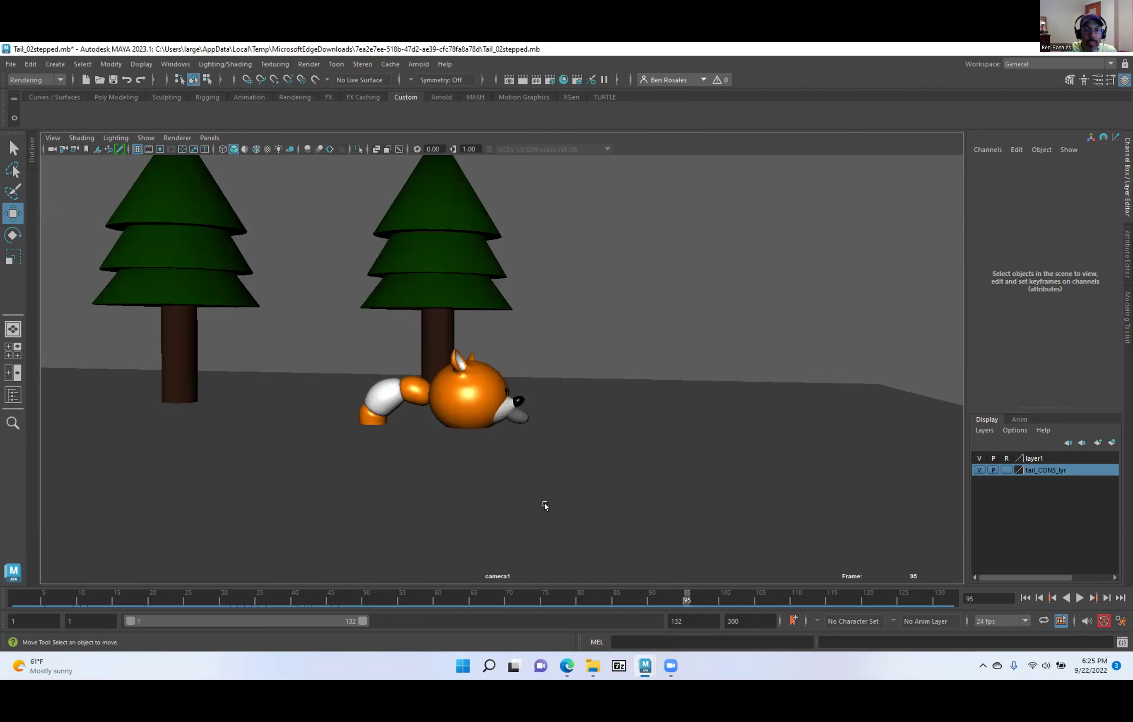
Scrub back to the start and play the fox animation through the camera view, stopping at frame 112.
{"action": "left_click_drag", "start_coordinate": [676, 600], "coordinate": [27, 656]}
{"action": "left_click", "coordinate": [1074, 598]}
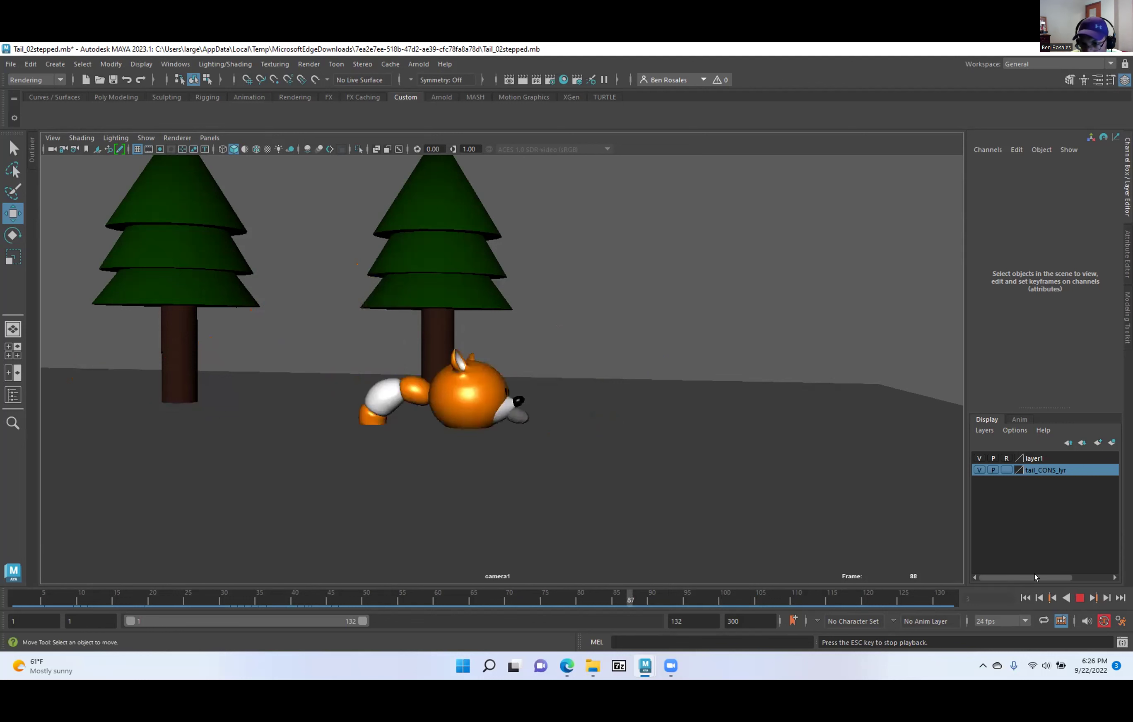
{"action": "key", "text": "Escape"}
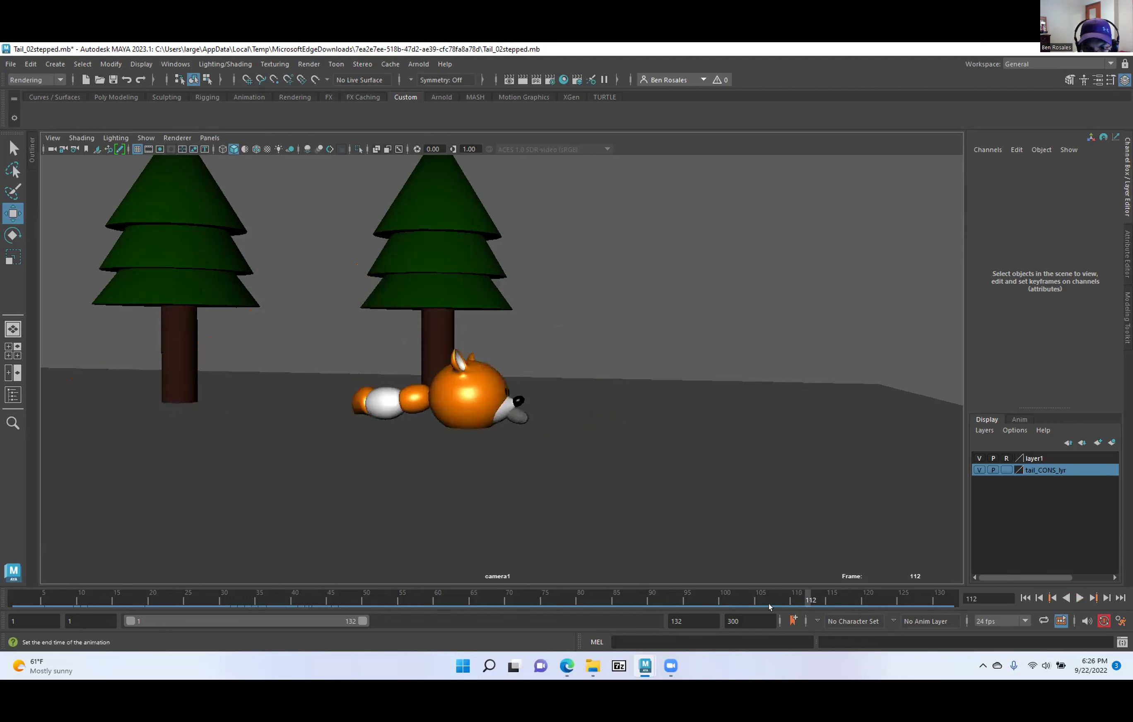
Scrub backwards from frame 112 to frame 37 to examine the fox's landing and jump poses.
{"action": "left_click_drag", "start_coordinate": [801, 601], "coordinate": [714, 601]}
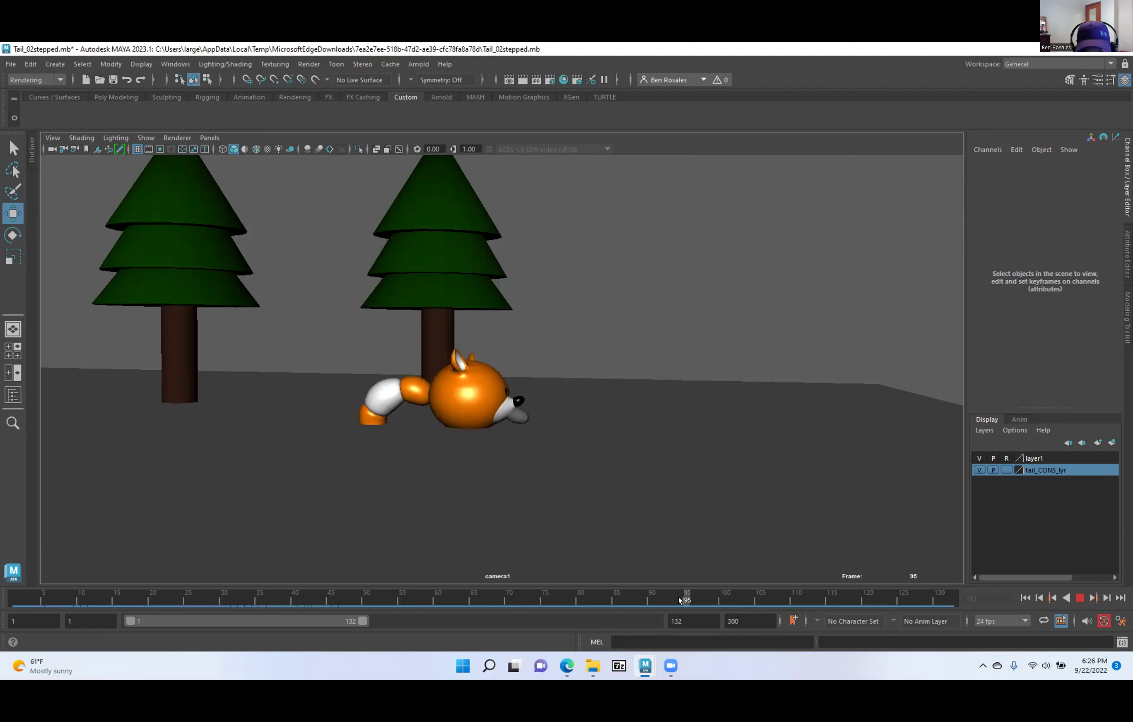
{"action": "left_click_drag", "start_coordinate": [658, 604], "coordinate": [365, 600]}
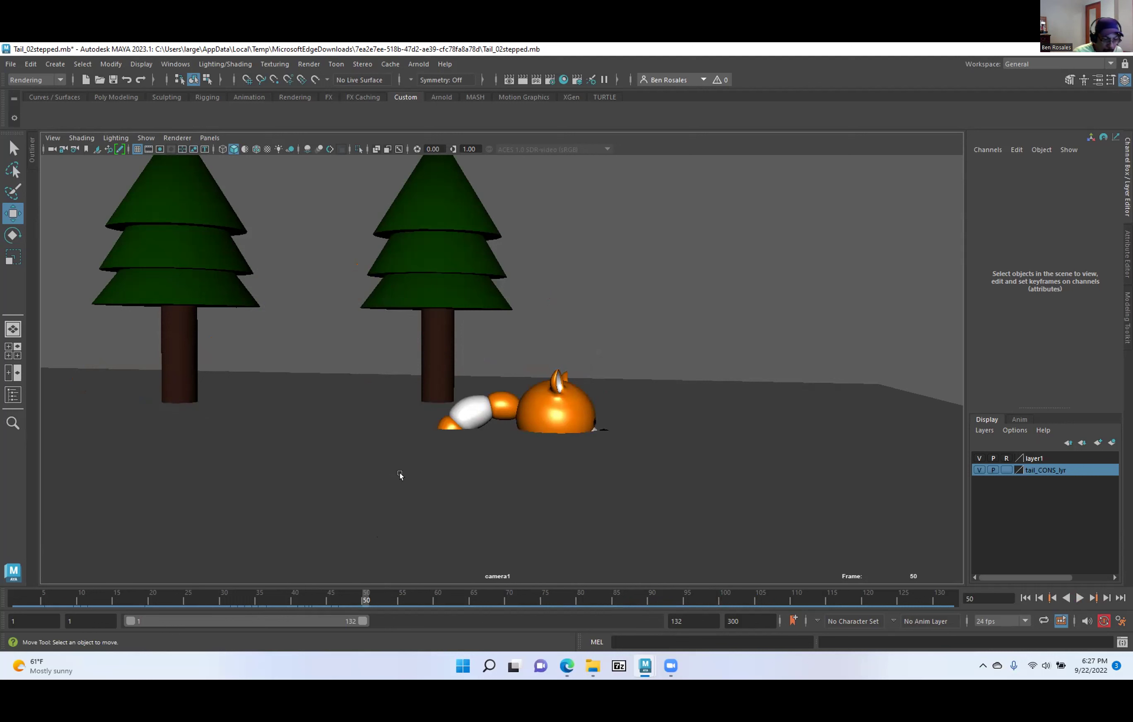
{"action": "left_click_drag", "start_coordinate": [372, 590], "coordinate": [292, 601]}
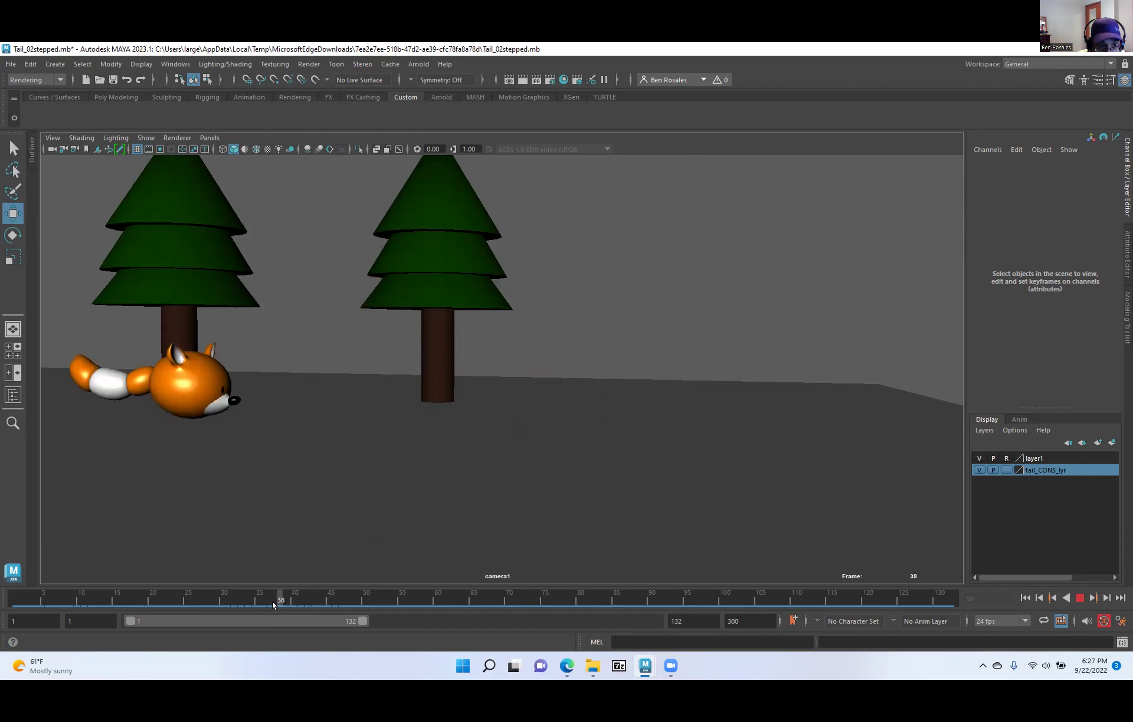
{"action": "left_click_drag", "start_coordinate": [270, 599], "coordinate": [270, 599]}
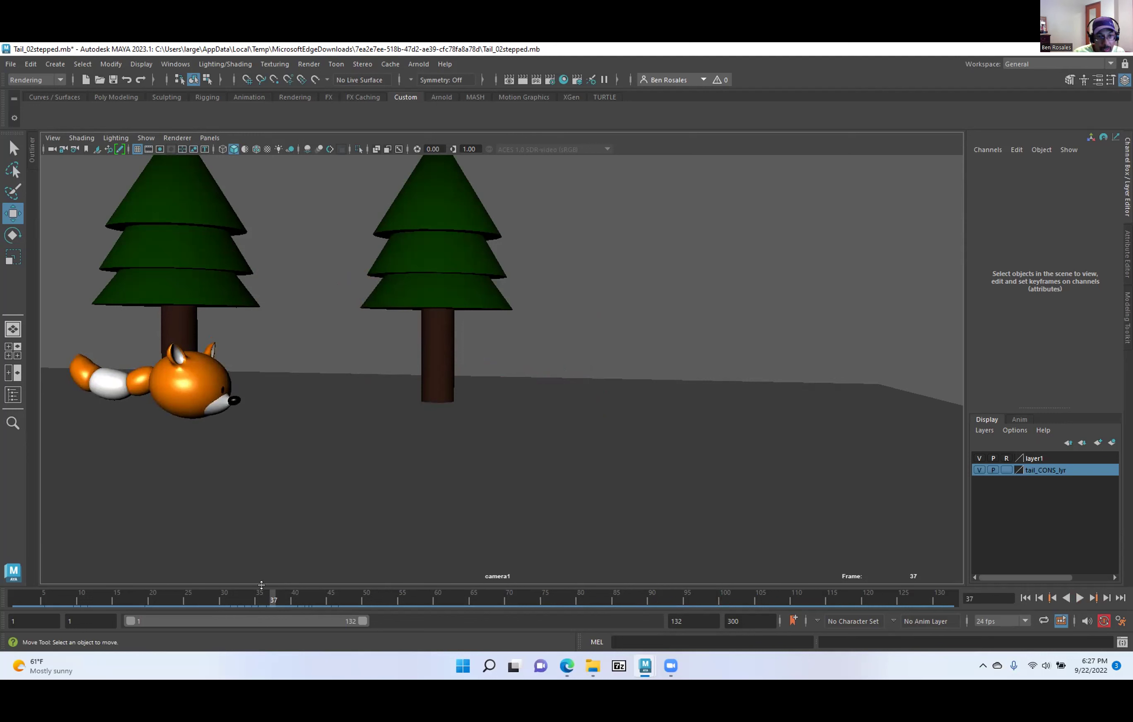
Play the animation onward from frame 37, scrubbing between frames 83 and 92 to examine the turn and tail poses.
{"action": "key", "text": "alt+v"}
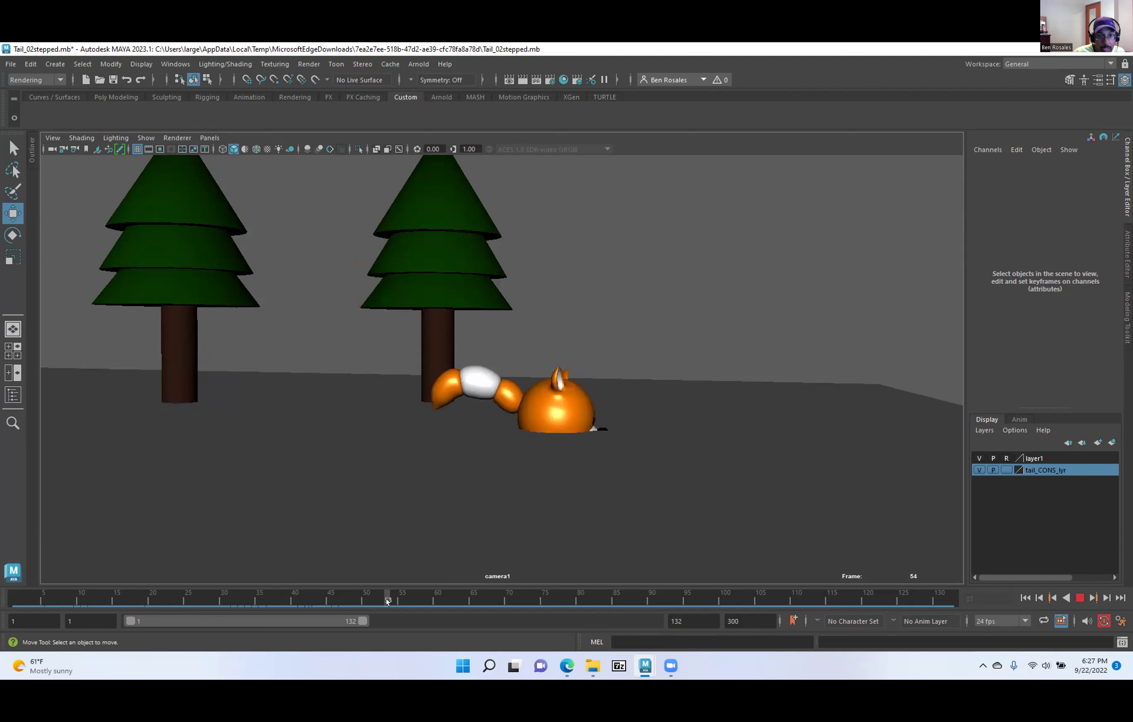
{"action": "key", "text": "alt+v"}
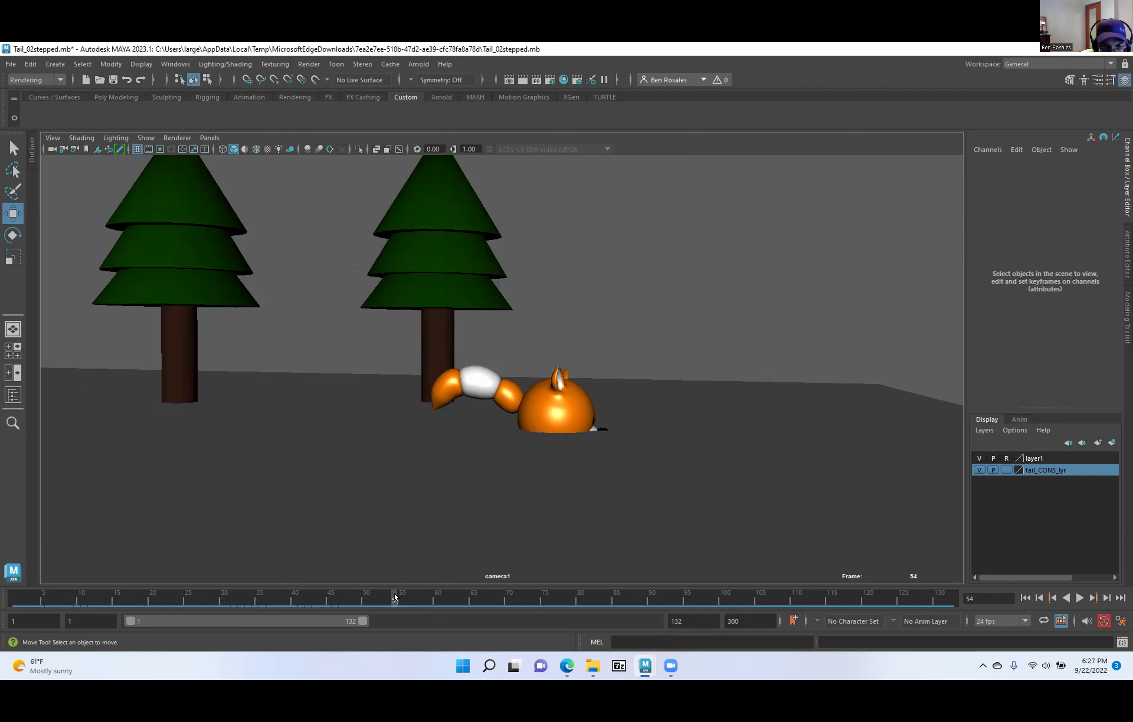
{"action": "key", "text": "alt+v"}
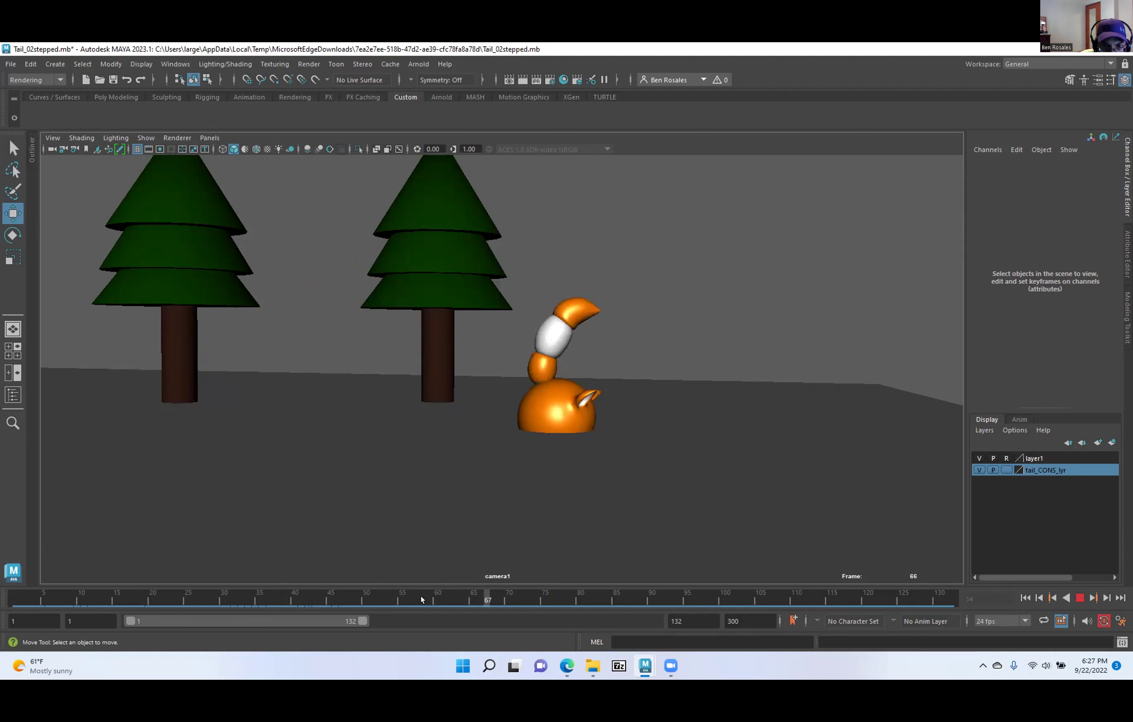
{"action": "mouse_move", "coordinate": [642, 602]}
{"action": "left_mouse_down"}
{"action": "mouse_move", "coordinate": [694, 605]}
{"action": "mouse_move", "coordinate": [594, 607]}
{"action": "mouse_move", "coordinate": [641, 607]}
{"action": "mouse_move", "coordinate": [631, 606]}
{"action": "left_mouse_up"}
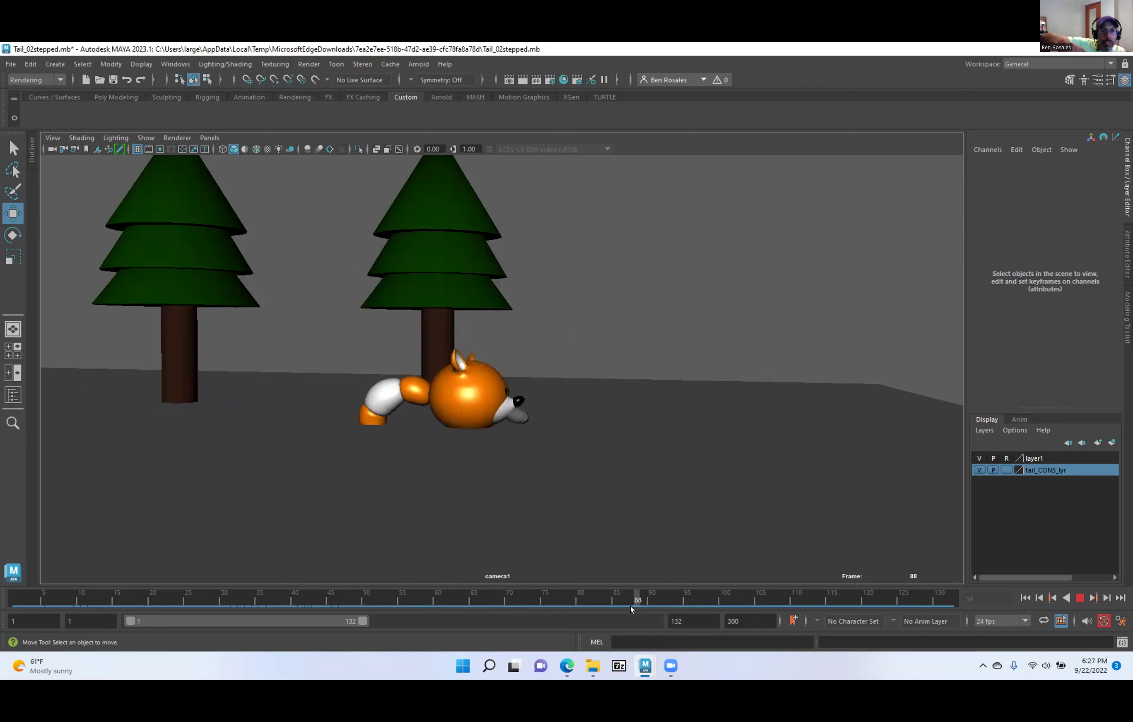
{"action": "mouse_move", "coordinate": [630, 605]}
{"action": "left_mouse_down"}
{"action": "mouse_move", "coordinate": [581, 604]}
{"action": "mouse_move", "coordinate": [600, 608]}
{"action": "left_mouse_up"}
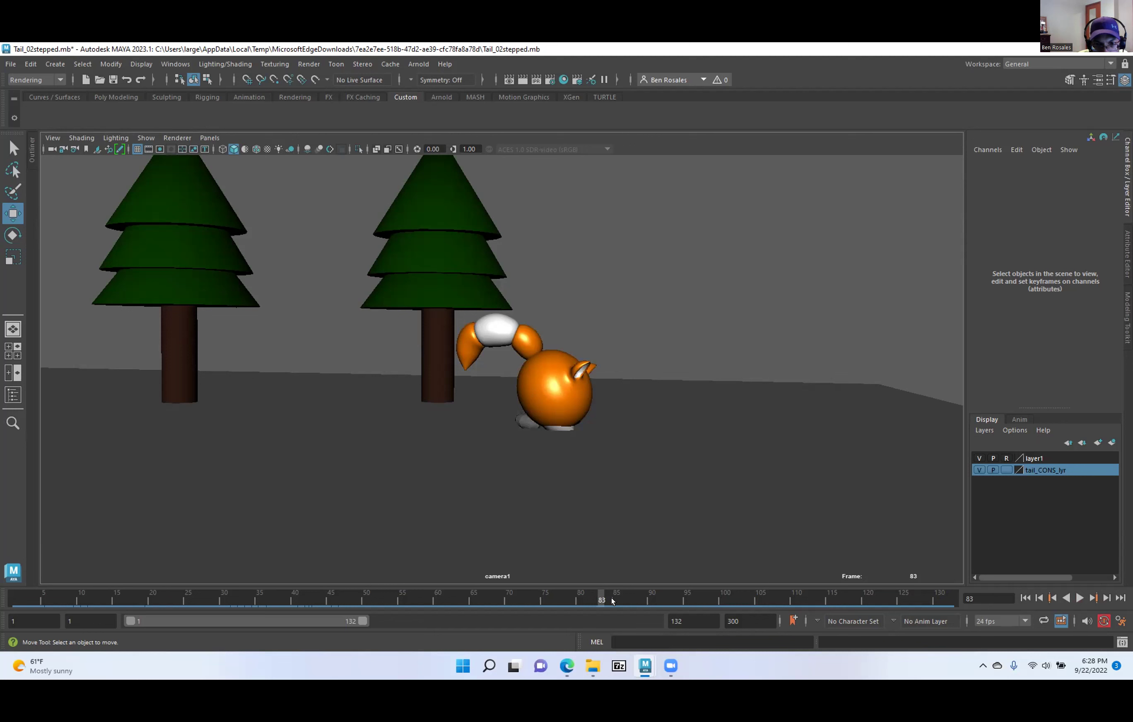
{"action": "left_click_drag", "start_coordinate": [615, 602], "coordinate": [659, 601]}
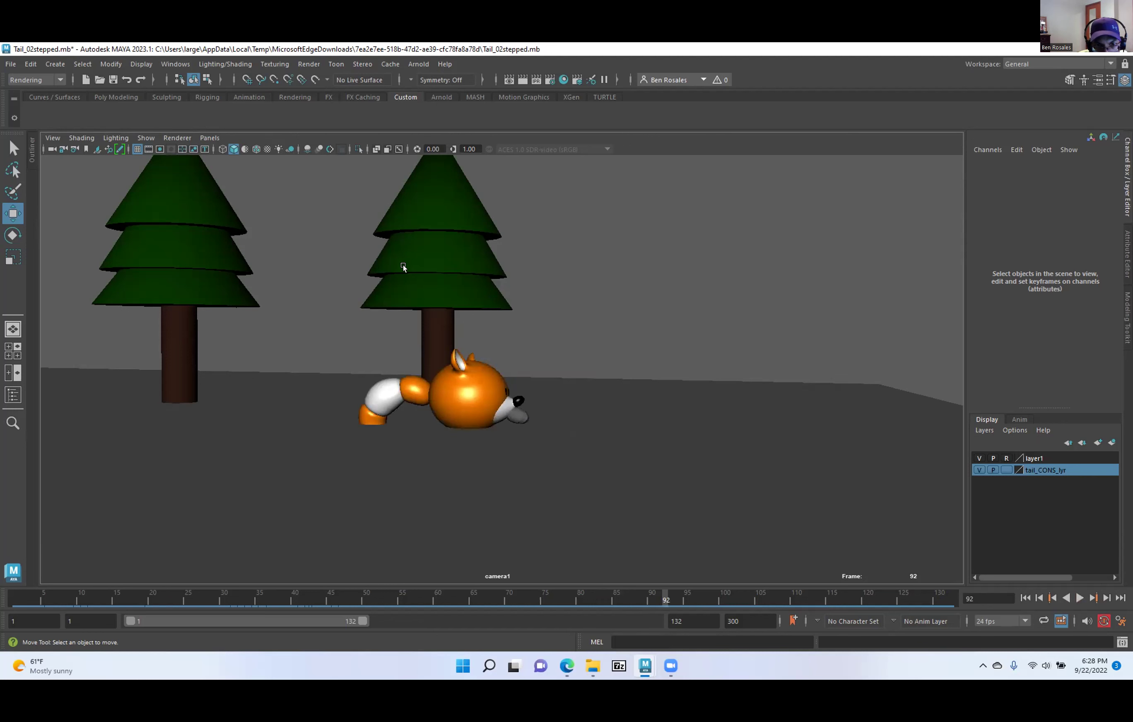
{"action": "key", "text": "alt+v"}
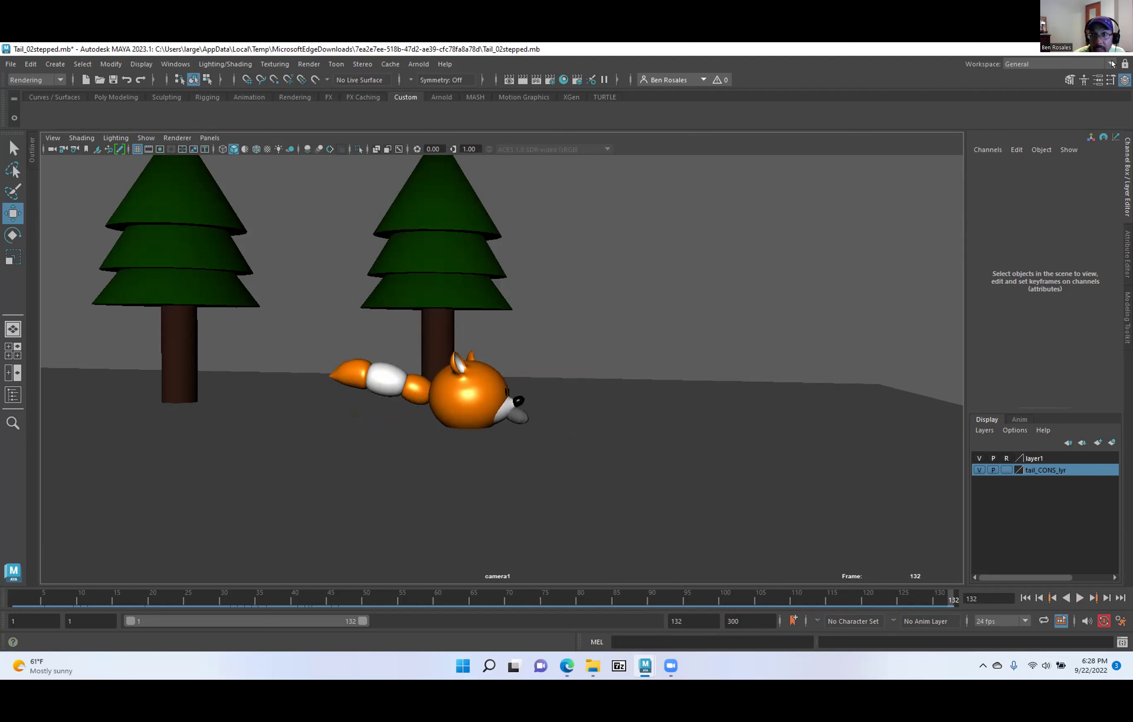
Close Tail_02stepped.mb without saving and return to the A2: Tail (Overlapping Action) folder in Google Drive.
{"action": "left_click", "coordinate": [1119, 49]}
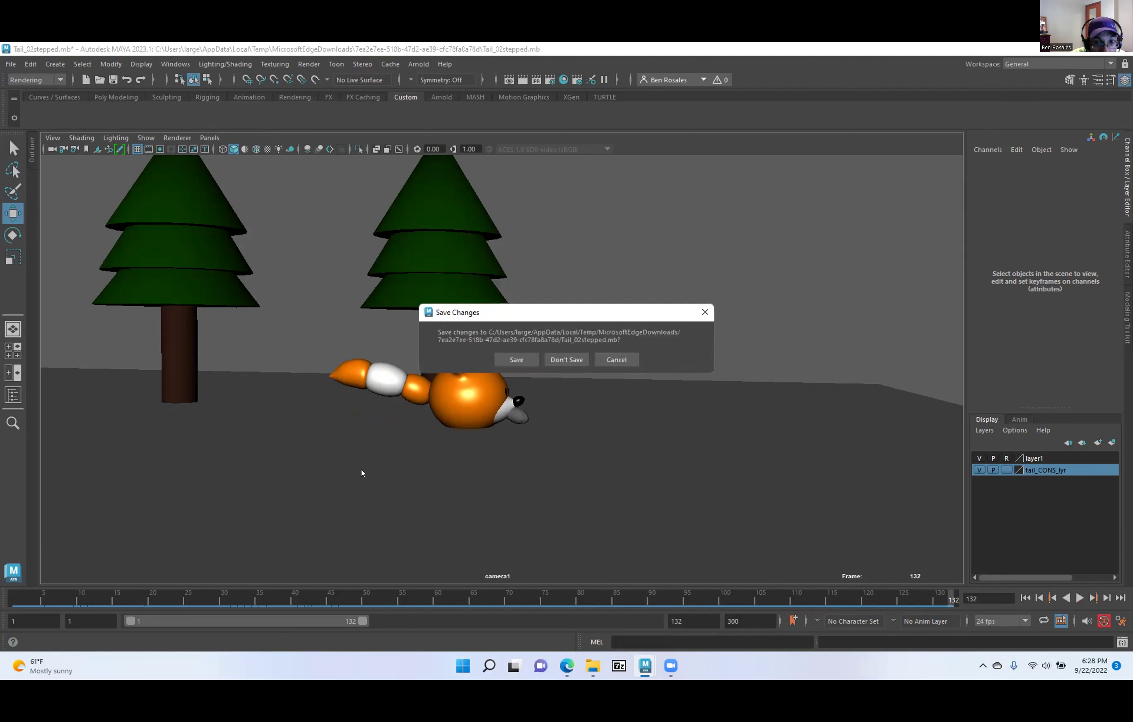
{"action": "left_click", "coordinate": [551, 363]}
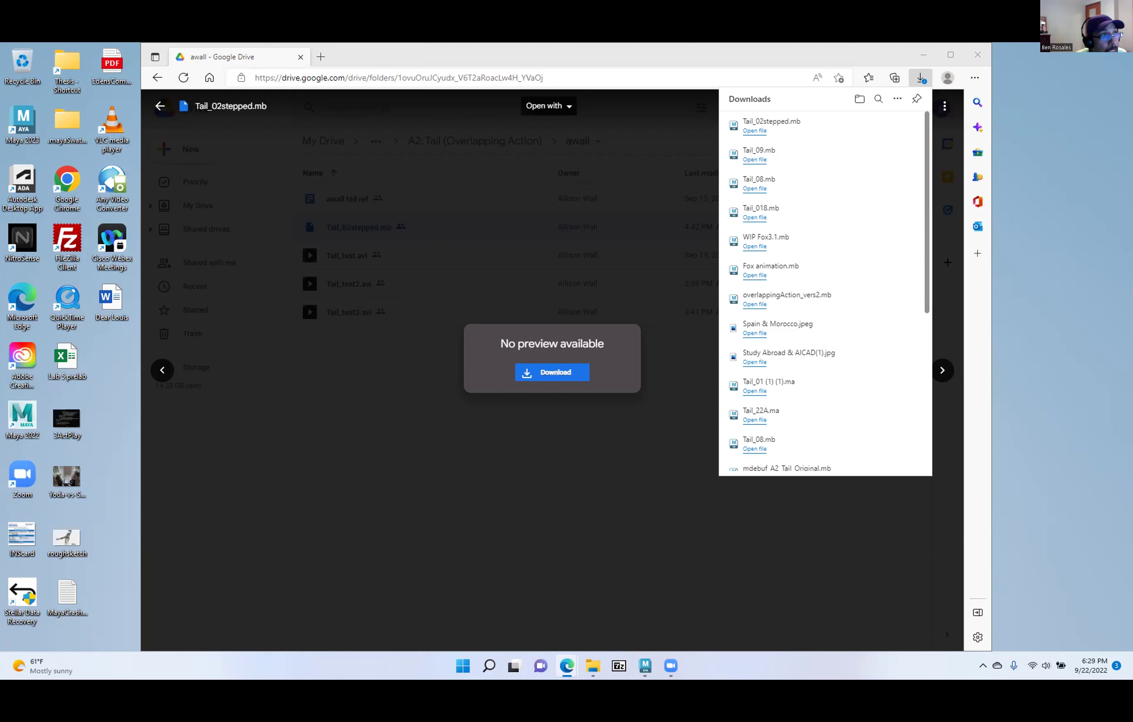
{"action": "left_click", "coordinate": [160, 107]}
{"action": "left_click", "coordinate": [159, 106]}
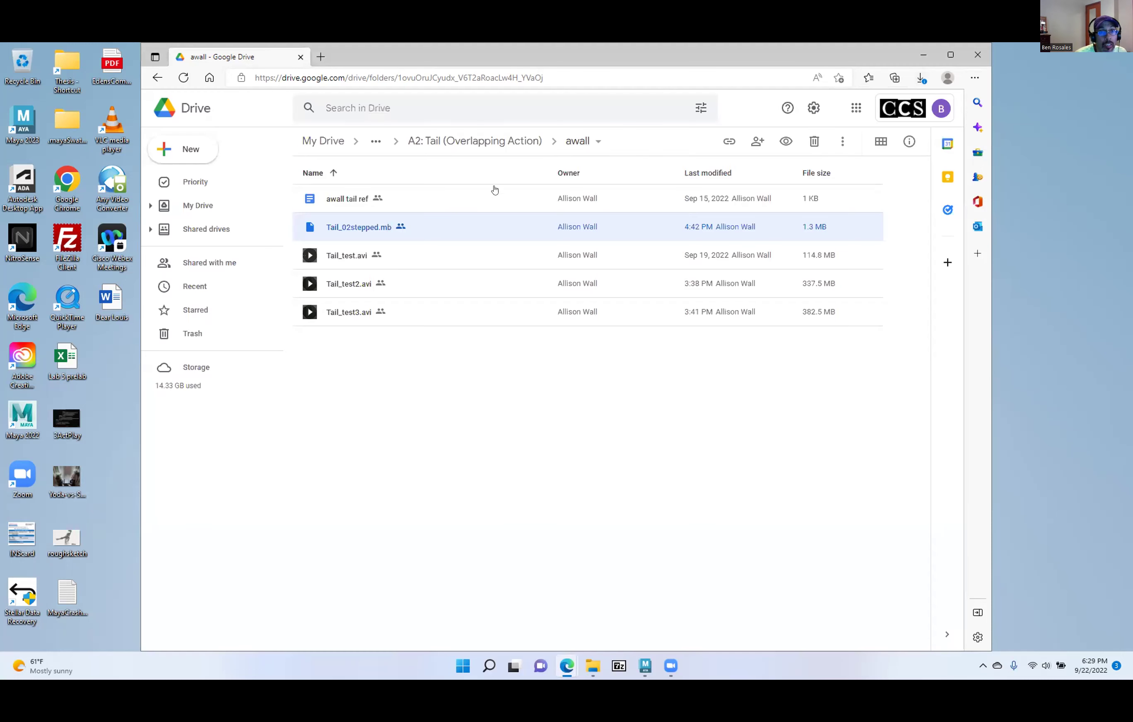
{"action": "left_click", "coordinate": [494, 140]}
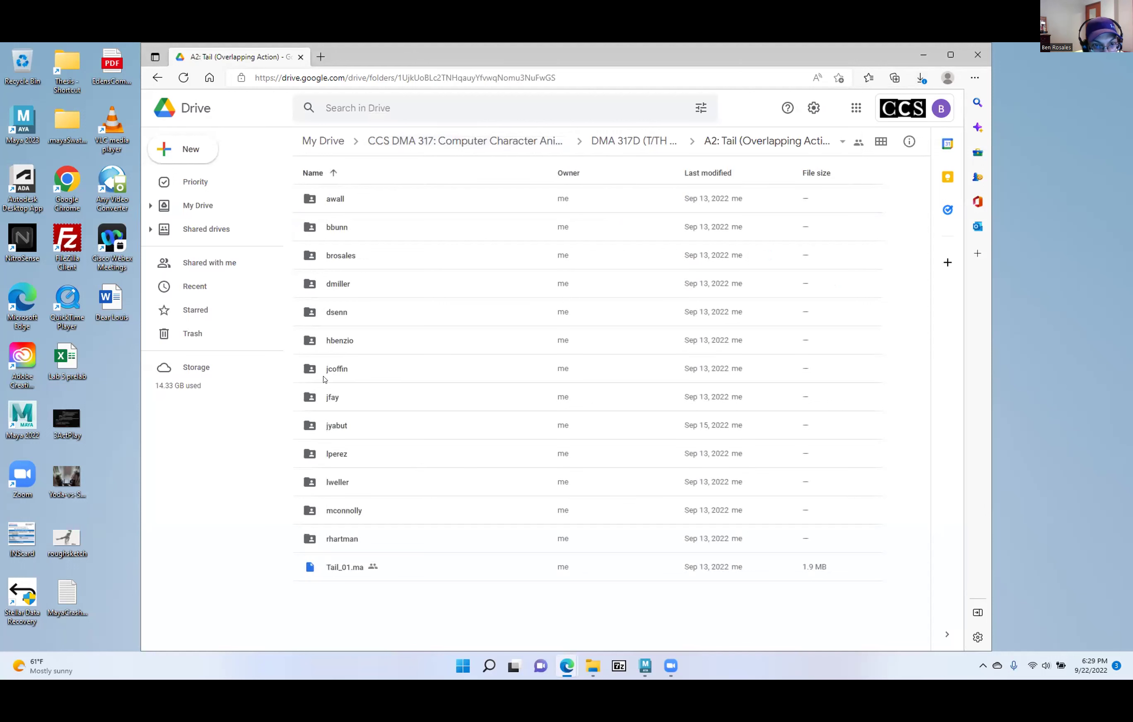
Look in the eighth student folder for a scene file and return to the A2: Tail (Overlapping Action) folder.
{"action": "double_click", "coordinate": [331, 398]}
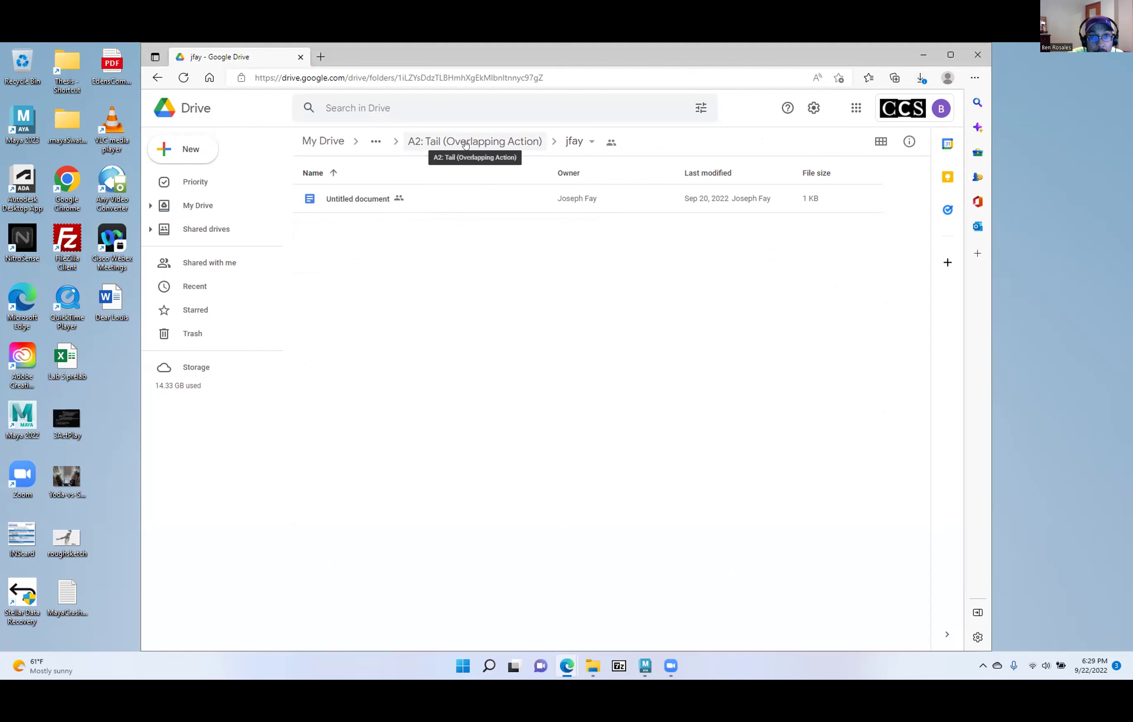
{"action": "left_click", "coordinate": [448, 147]}
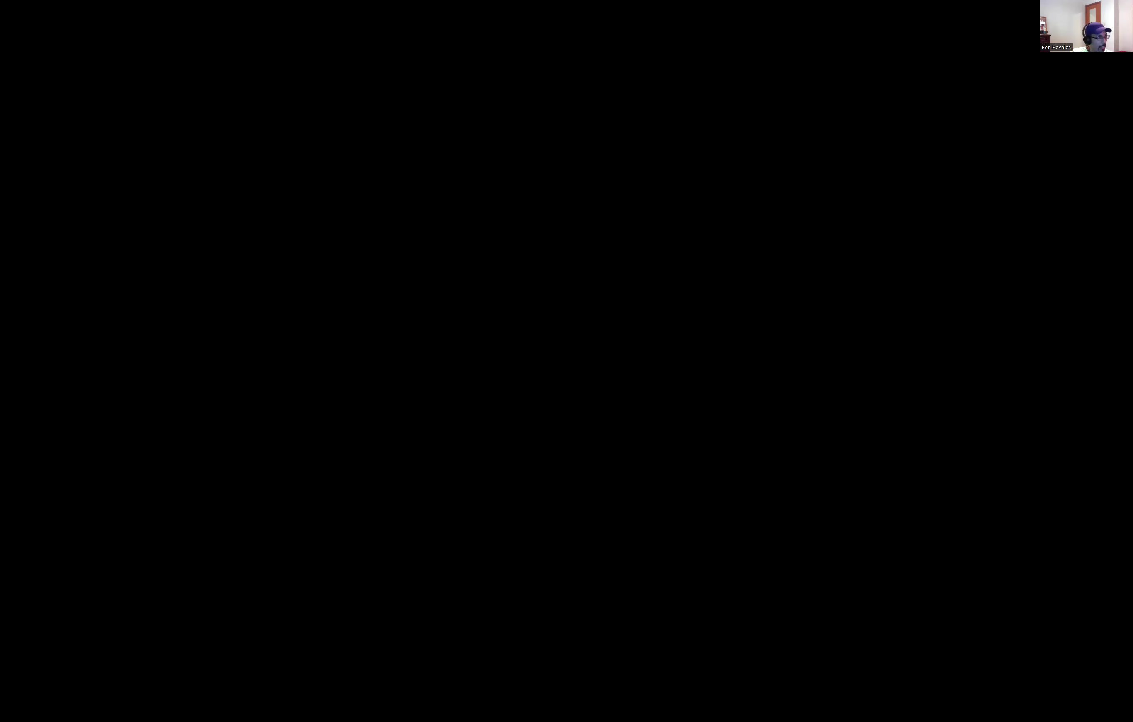
Deselect the tail control, fill the workspace with the camera1 view and play the animation from frame 83, stopping at frame 34.
{"action": "scroll", "coordinate": [485, 477], "scroll_direction": "down", "scroll_amount": 2}
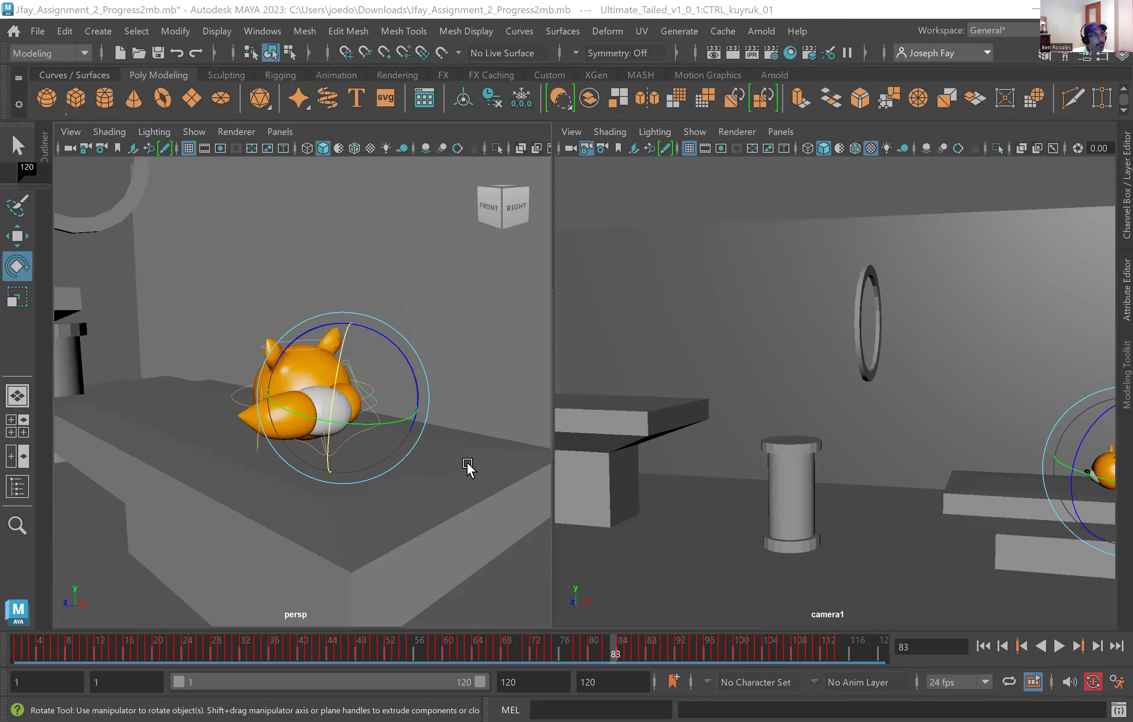
{"action": "scroll", "coordinate": [463, 458], "scroll_direction": "down", "scroll_amount": 4}
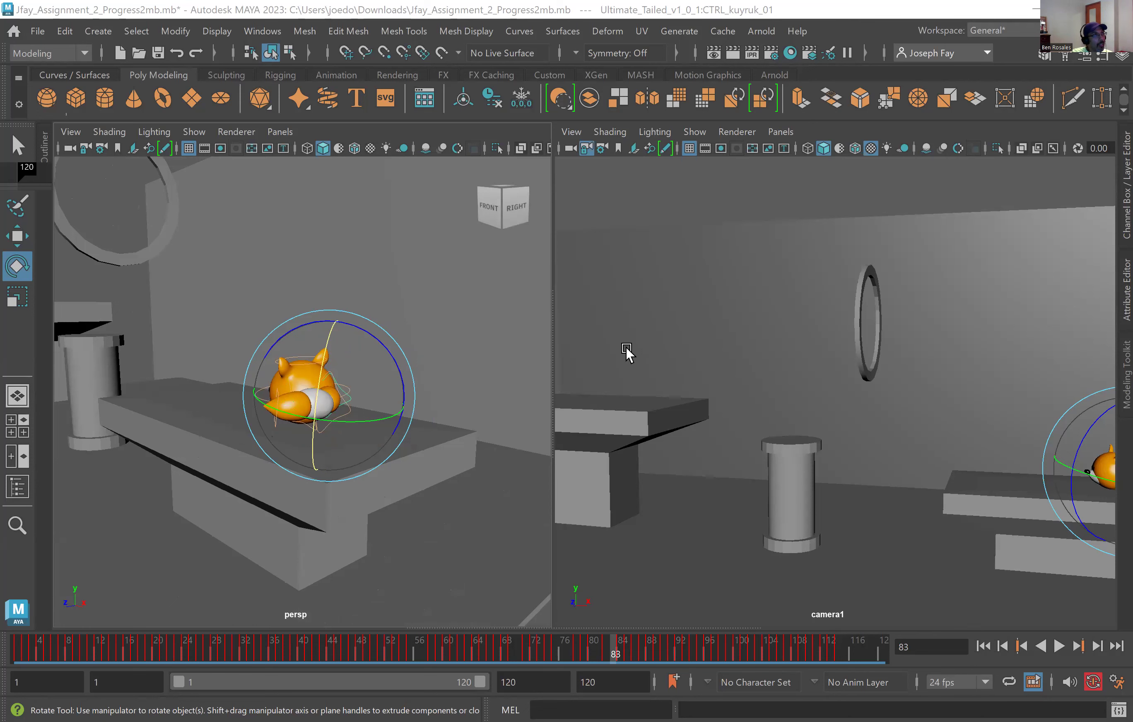
{"action": "left_click", "coordinate": [615, 478]}
{"action": "key", "text": "space"}
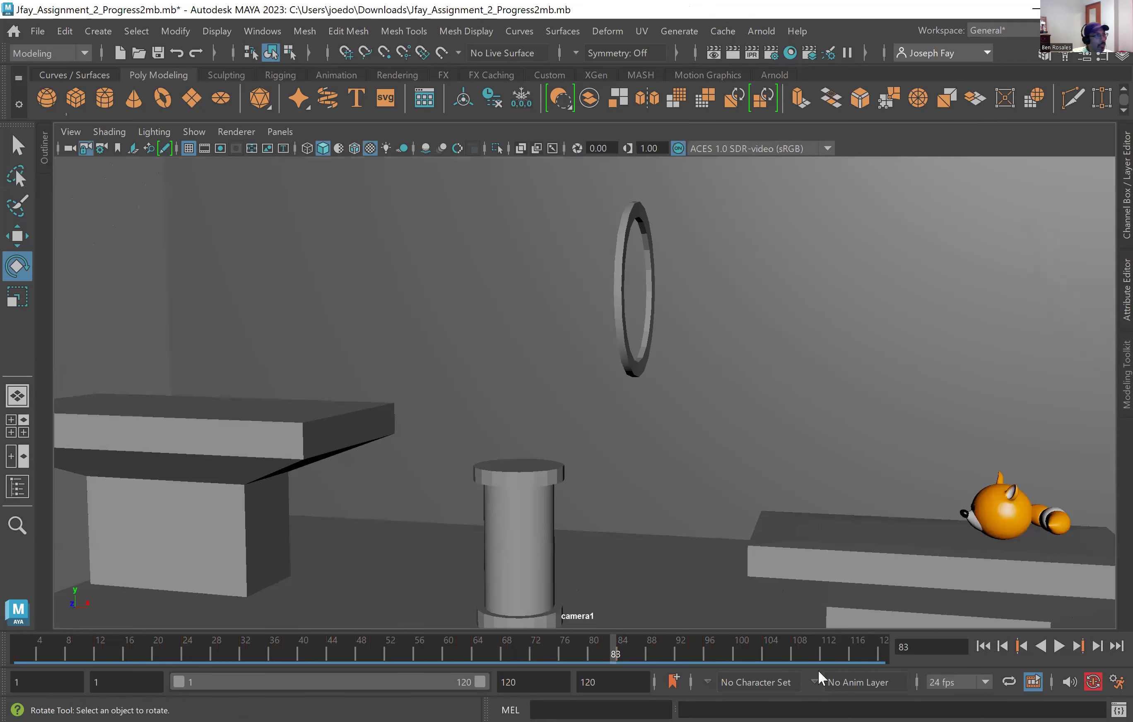
{"action": "left_click", "coordinate": [1055, 648]}
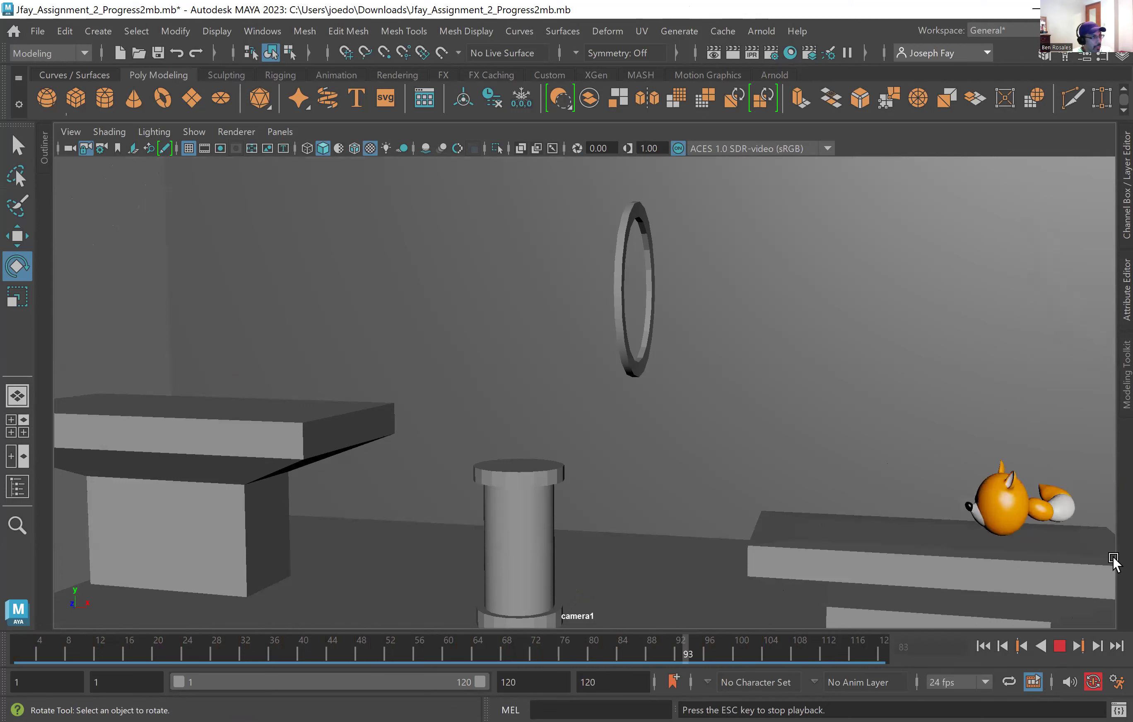
{"action": "left_click", "coordinate": [1060, 647]}
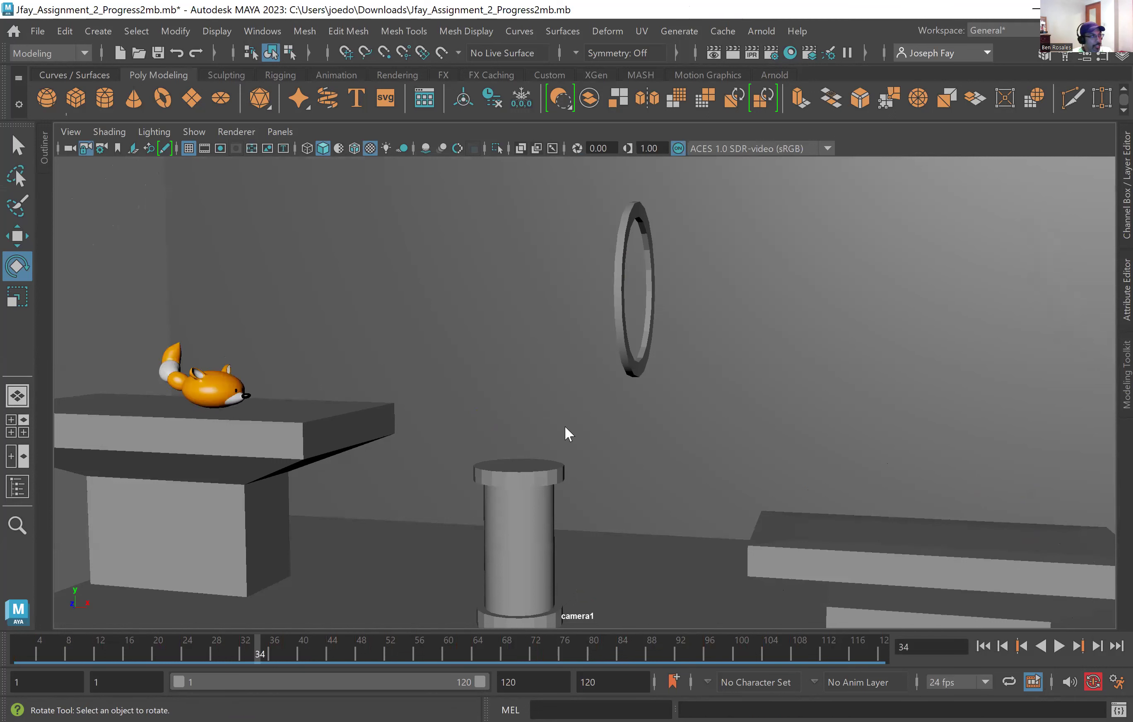
Play the full-size camera1 animation again from frame 34 and stop at frame 100 to examine the tail motion.
{"action": "key", "text": "space"}
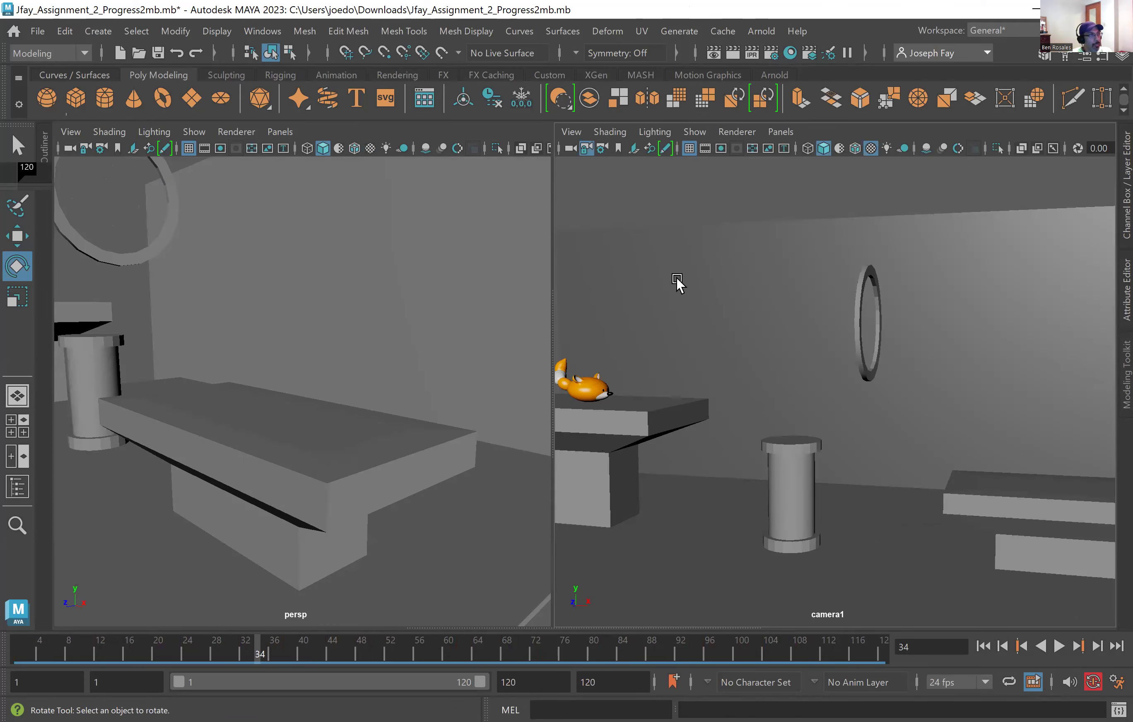
{"action": "key", "text": "space"}
{"action": "left_click", "coordinate": [1059, 646]}
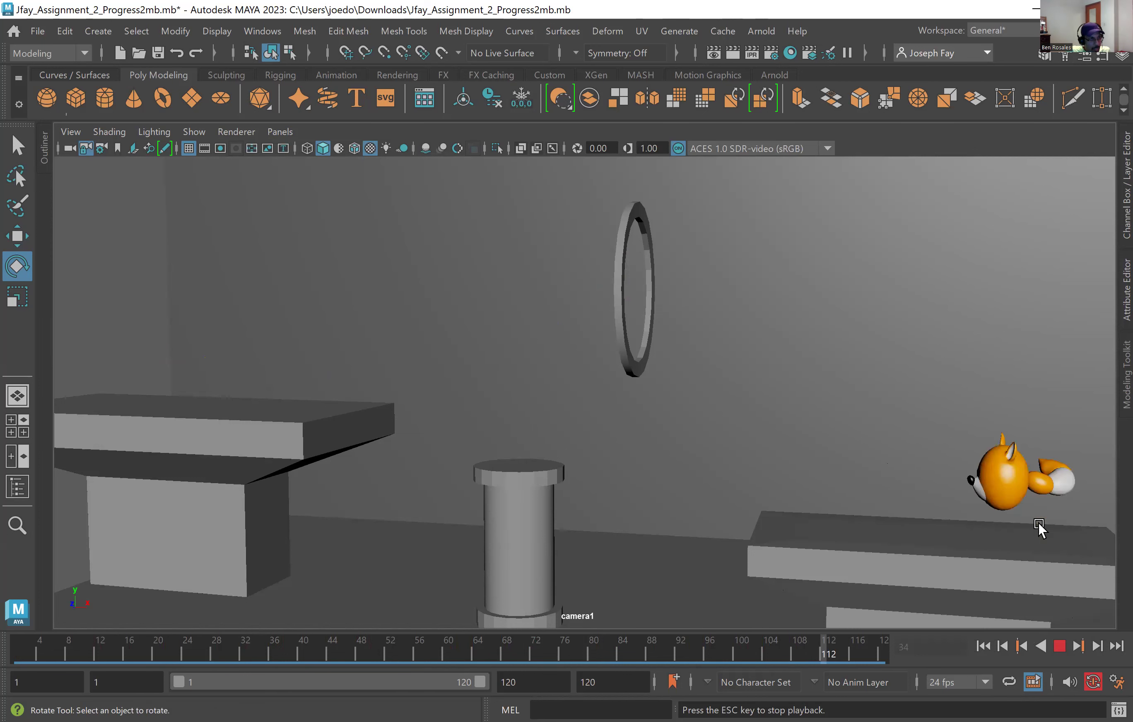
{"action": "key", "text": "space"}
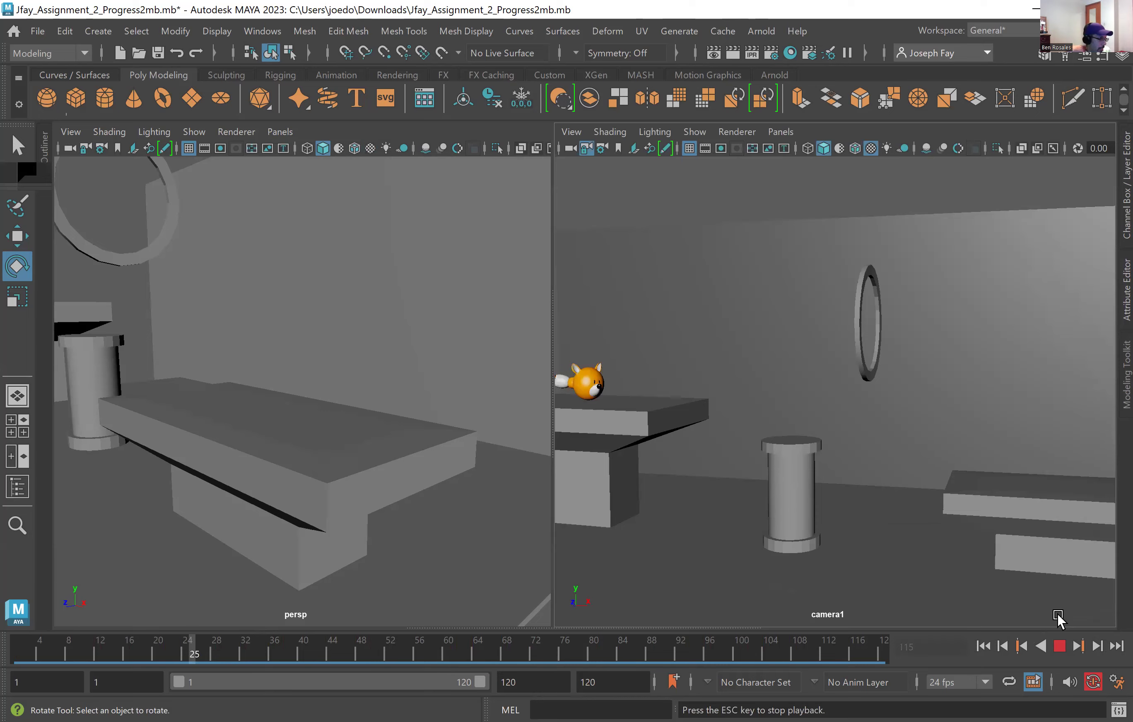
{"action": "key", "text": "space"}
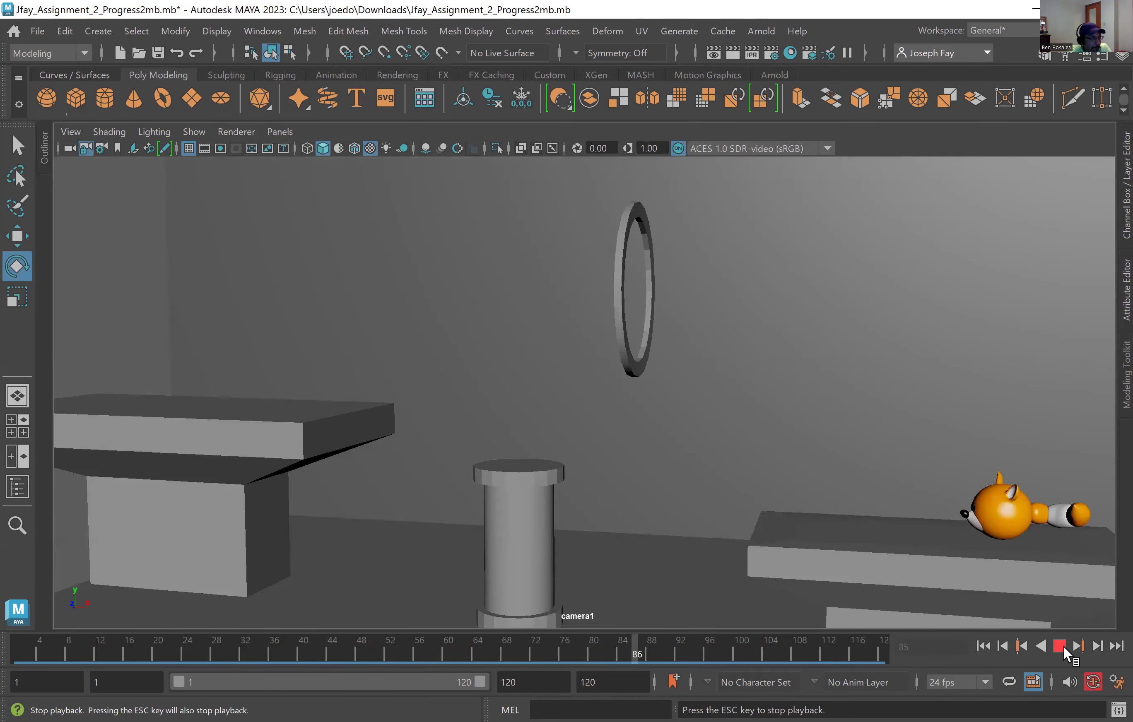
{"action": "left_click", "coordinate": [1061, 647]}
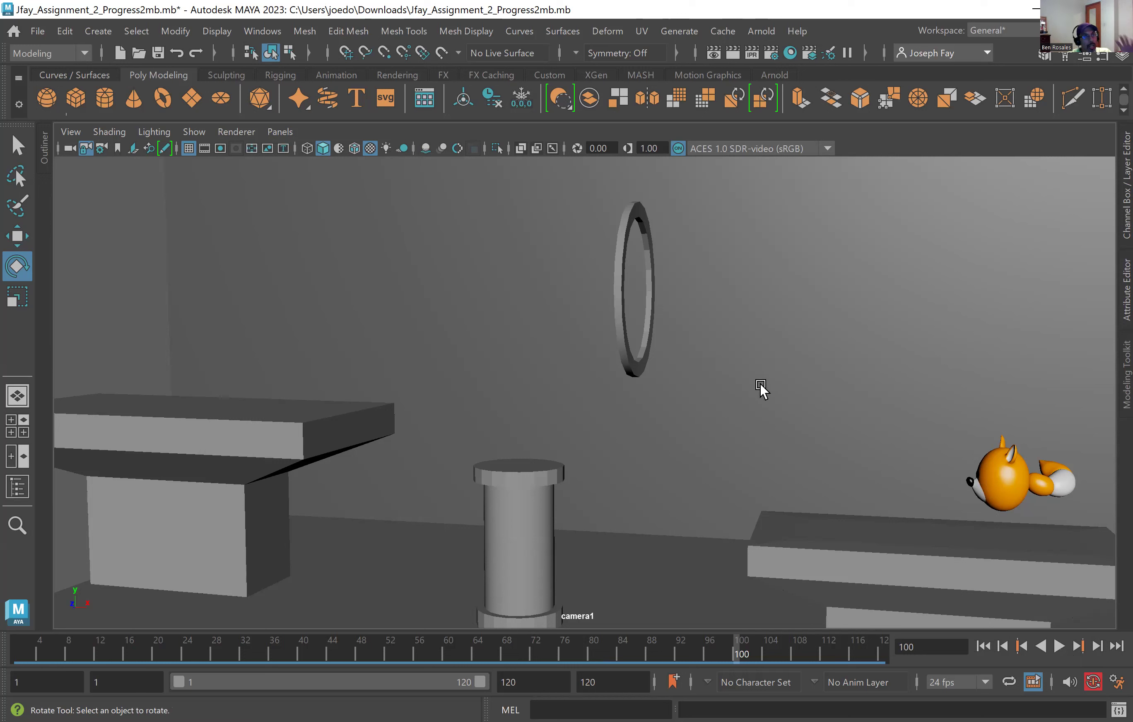
Try keying the base tail control at frame 100 with a rotation of about 14, 11 and -26 degrees, and undo the rotation.
{"action": "key", "text": "space"}
{"action": "left_click", "coordinate": [324, 337]}
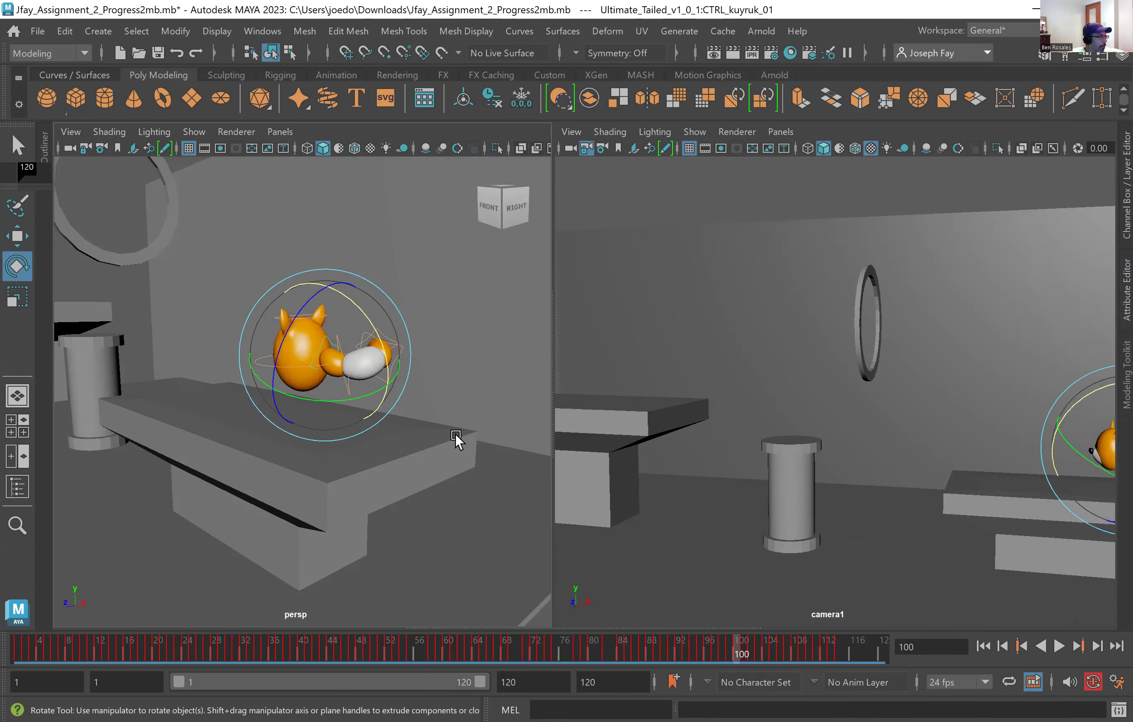
{"action": "left_click_drag", "start_coordinate": [286, 326], "coordinate": [286, 383]}
{"action": "left_click_drag", "start_coordinate": [302, 308], "coordinate": [310, 285]}
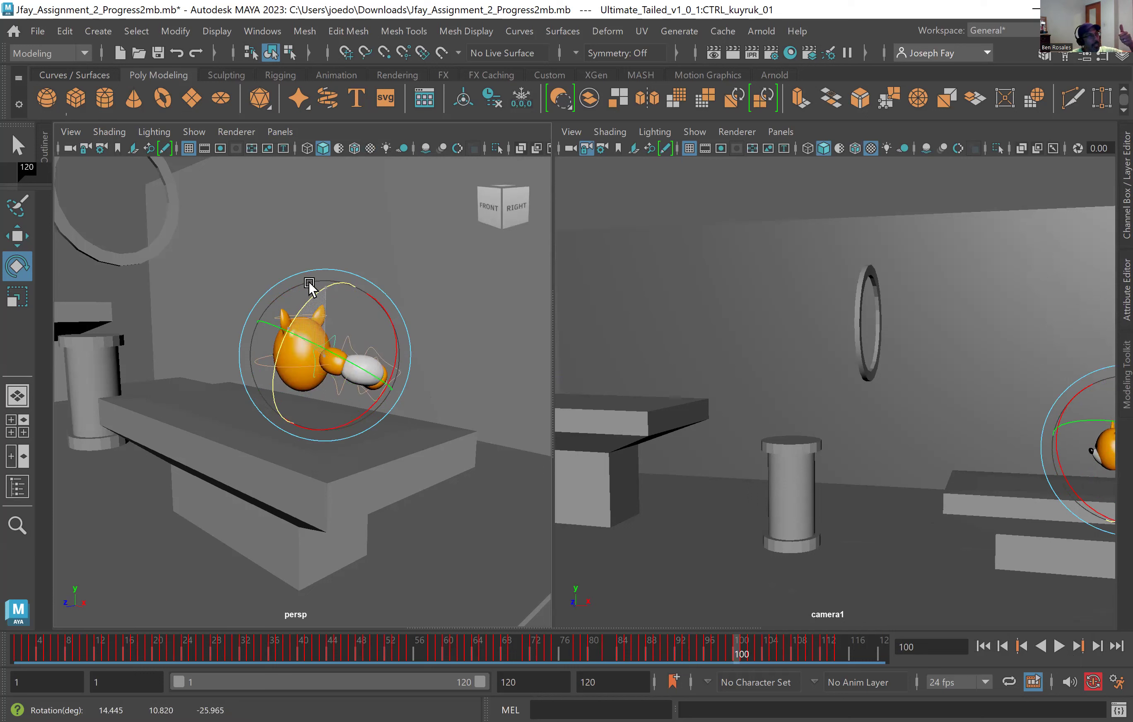
{"action": "key", "text": "s"}
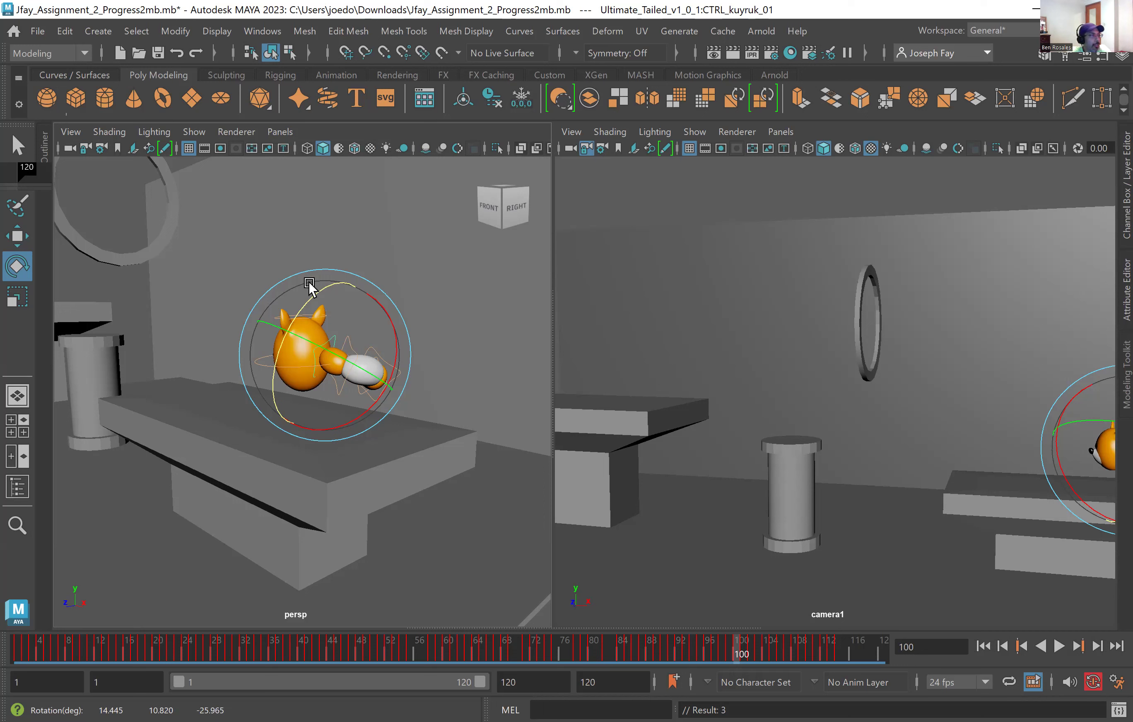
{"action": "key", "text": "ctrl+z"}
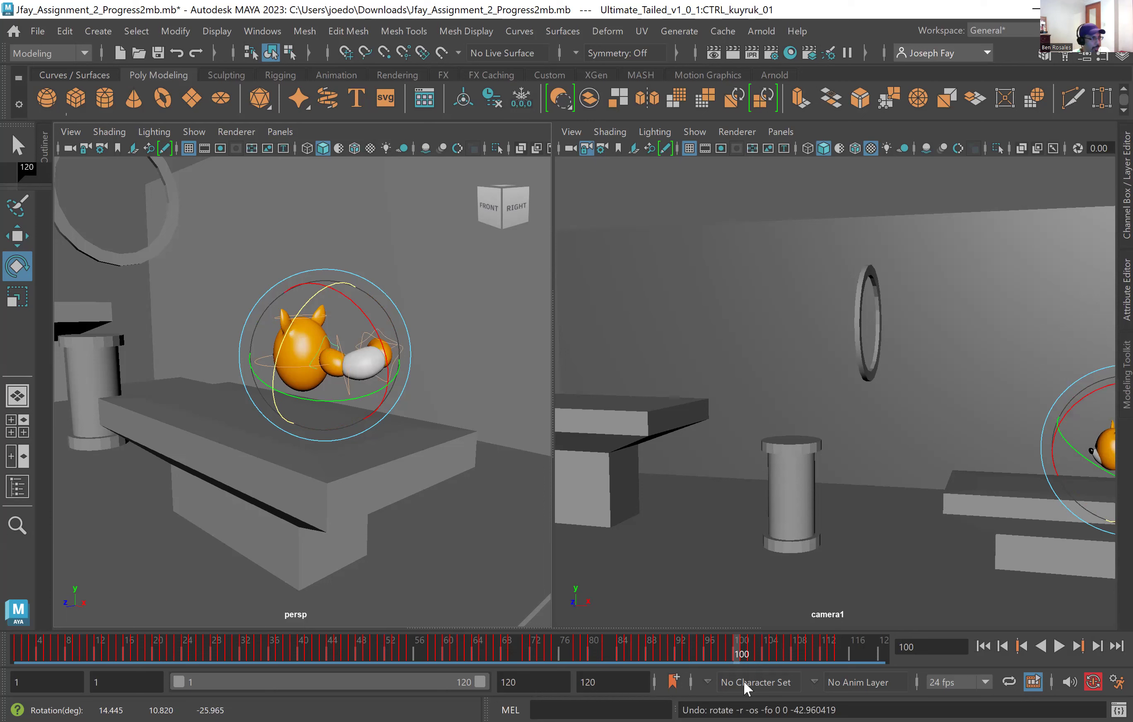
Step back from frame 100 to frame 96 to examine the tail poses around the fox's squash.
{"action": "key", "text": "alt+comma"}
{"action": "key", "text": "alt+comma"}
{"action": "key", "text": "alt+comma"}
{"action": "key", "text": "alt+comma"}
{"action": "key", "text": "alt+comma"}
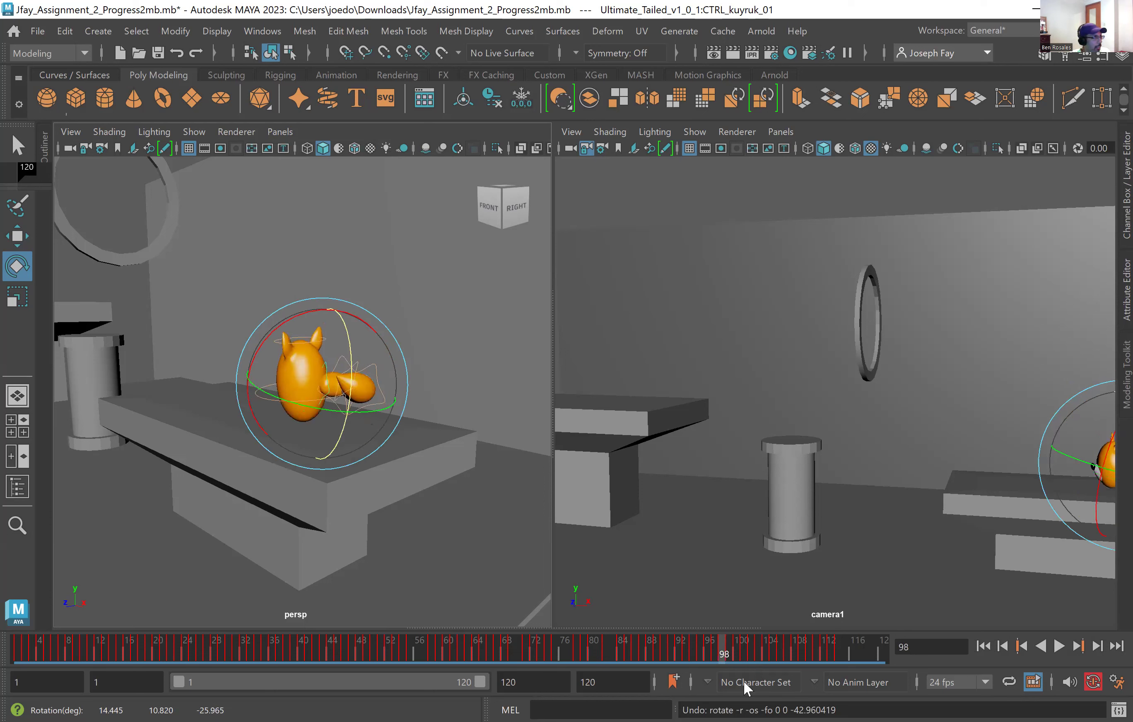
{"action": "key", "text": "alt+period"}
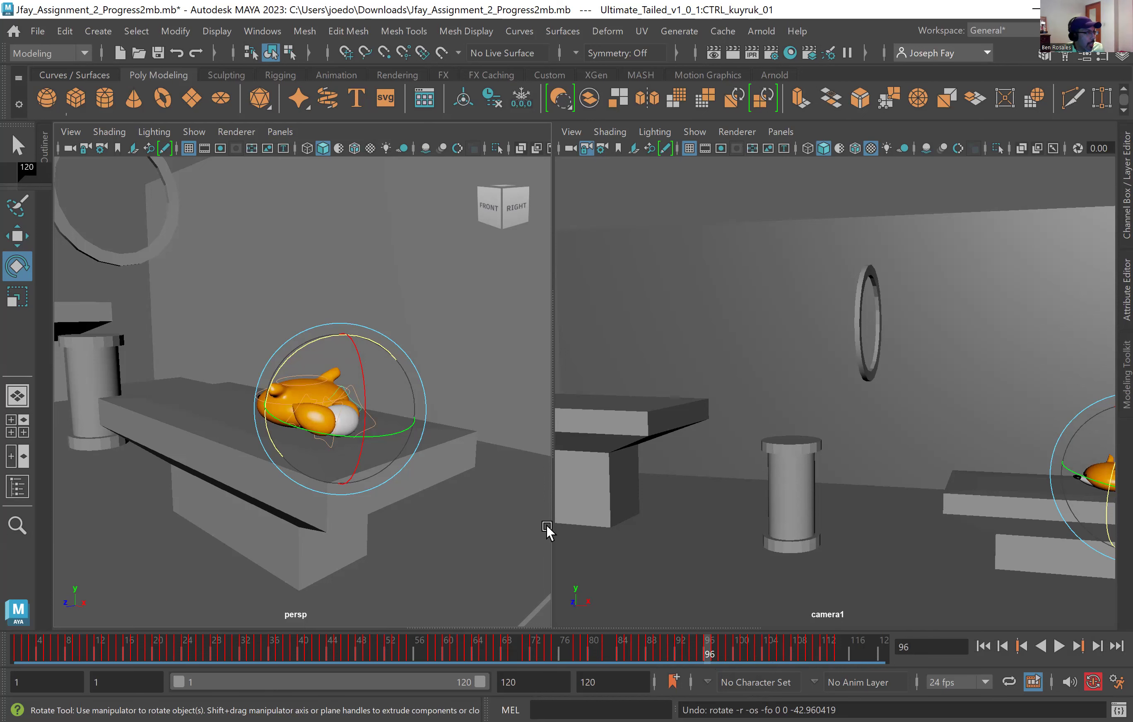
Show the Channel Box, check the Fox and layer1 display layers, and view the fox from the front.
{"action": "left_click", "coordinate": [1120, 210]}
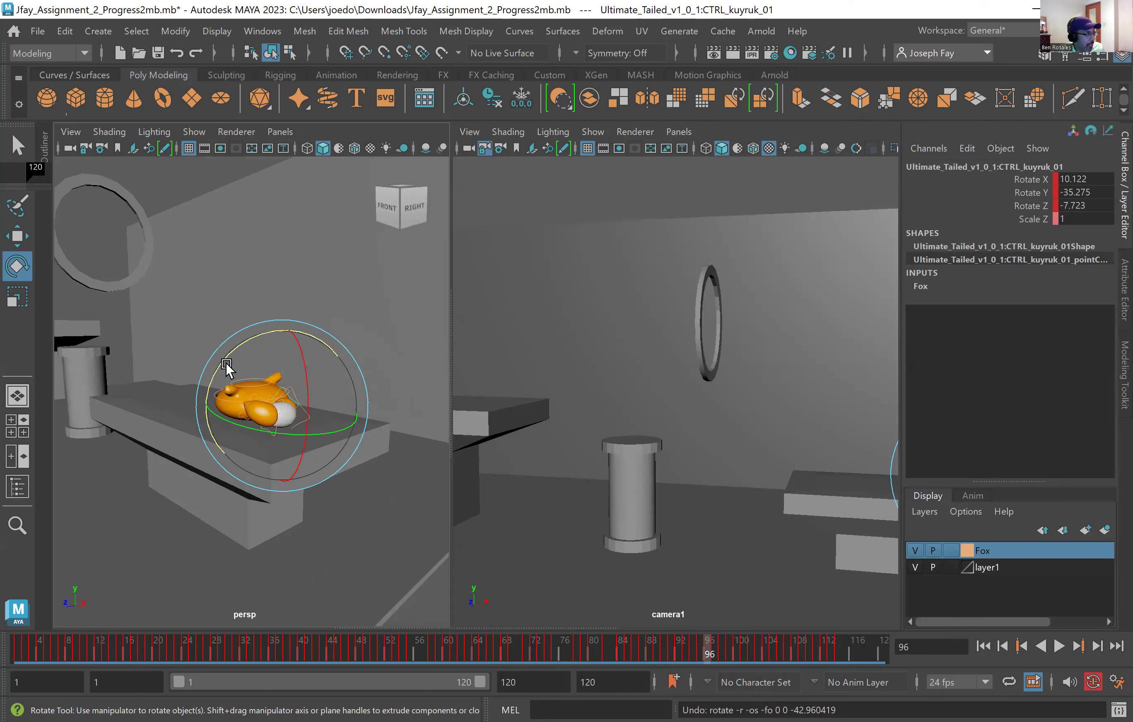
{"action": "left_click", "coordinate": [1008, 568]}
{"action": "left_click", "coordinate": [1007, 553]}
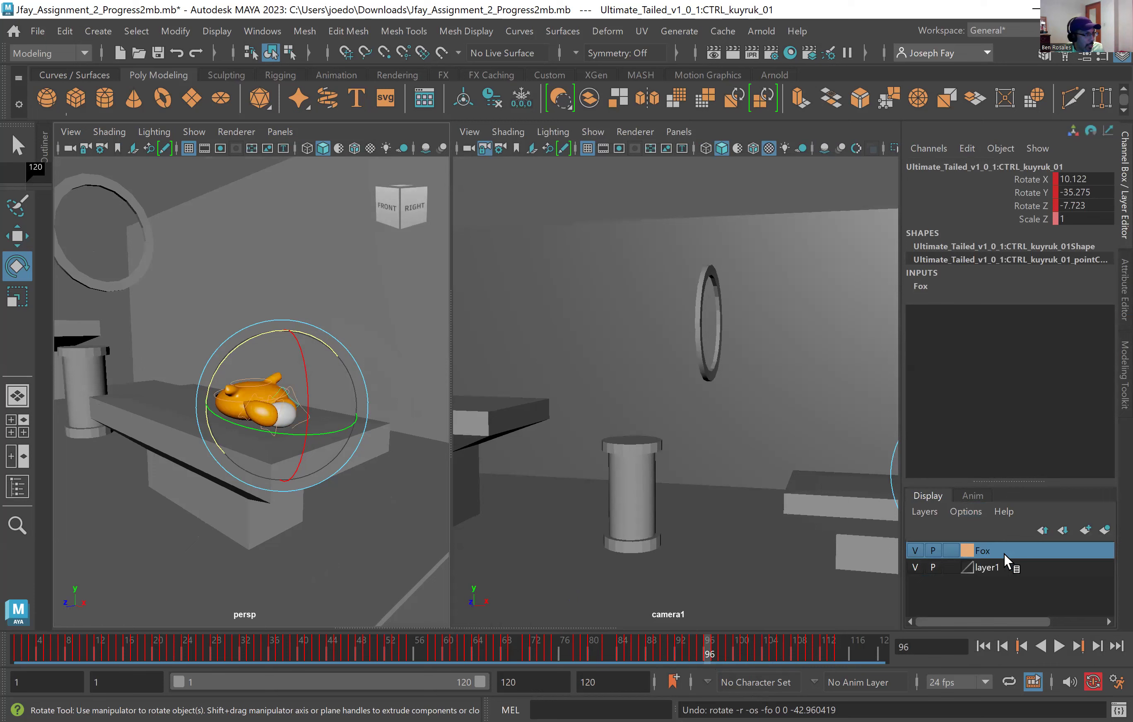
{"action": "left_click_drag", "start_coordinate": [204, 379], "coordinate": [252, 378], "text": "alt"}
{"action": "left_click", "coordinate": [1014, 565]}
{"action": "left_click", "coordinate": [987, 553]}
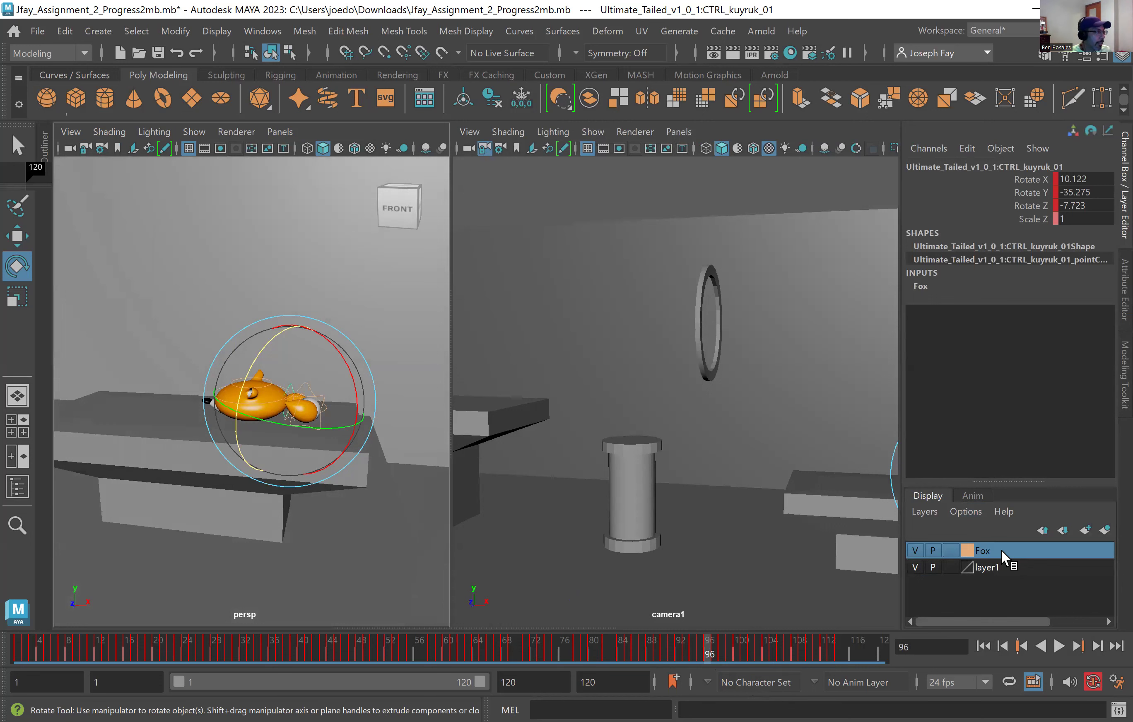
Apply the Three Panes Split Top layout to show the Graph Editor beneath the persp and camera1 views, and collapse the Channel Box.
{"action": "left_click_drag", "start_coordinate": [506, 630], "coordinate": [536, 629]}
{"action": "left_click", "coordinate": [680, 132]}
{"action": "mouse_move", "coordinate": [721, 148]}
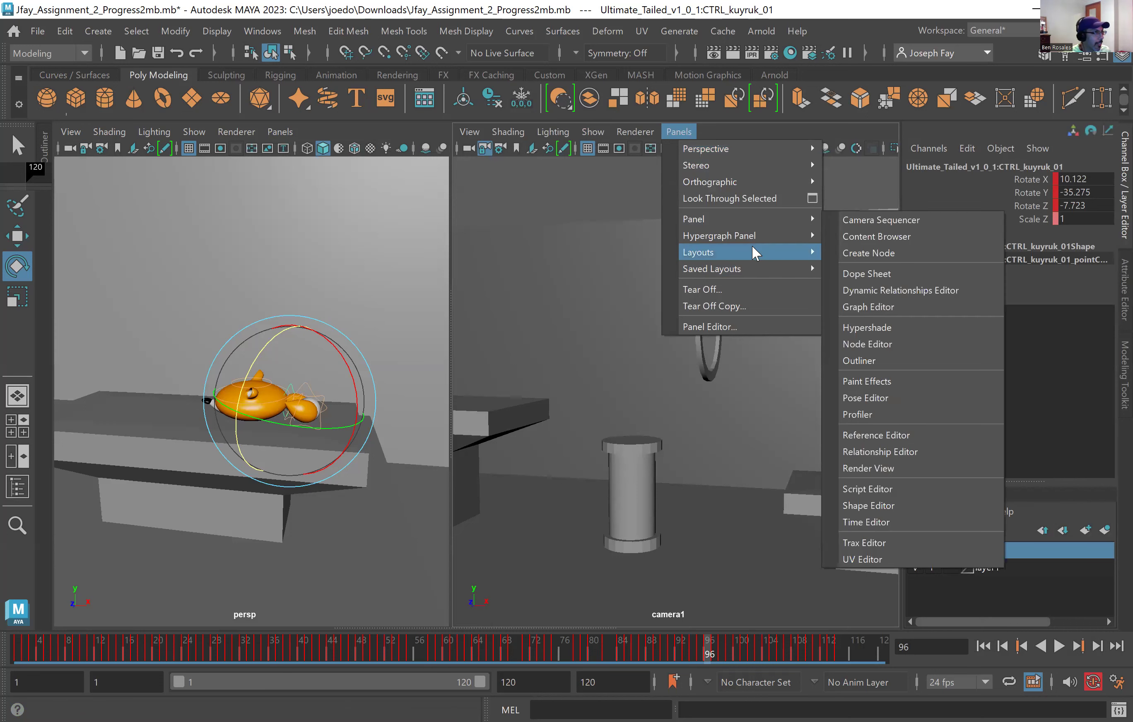
{"action": "mouse_move", "coordinate": [756, 248]}
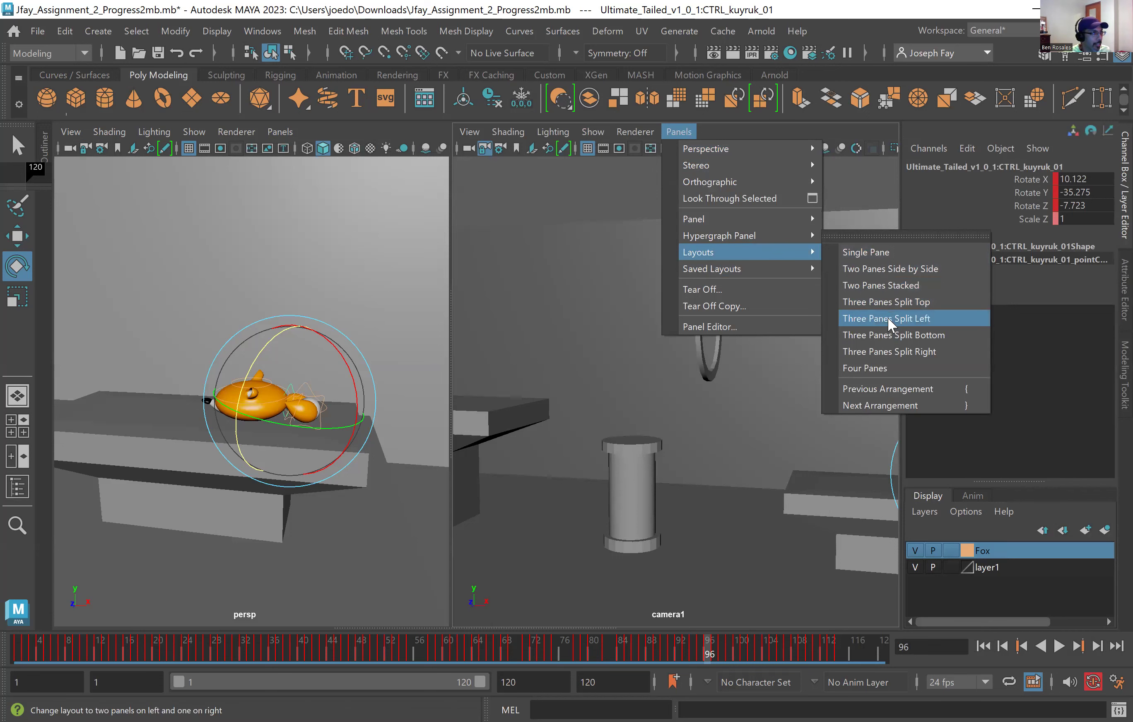
{"action": "left_click", "coordinate": [883, 268]}
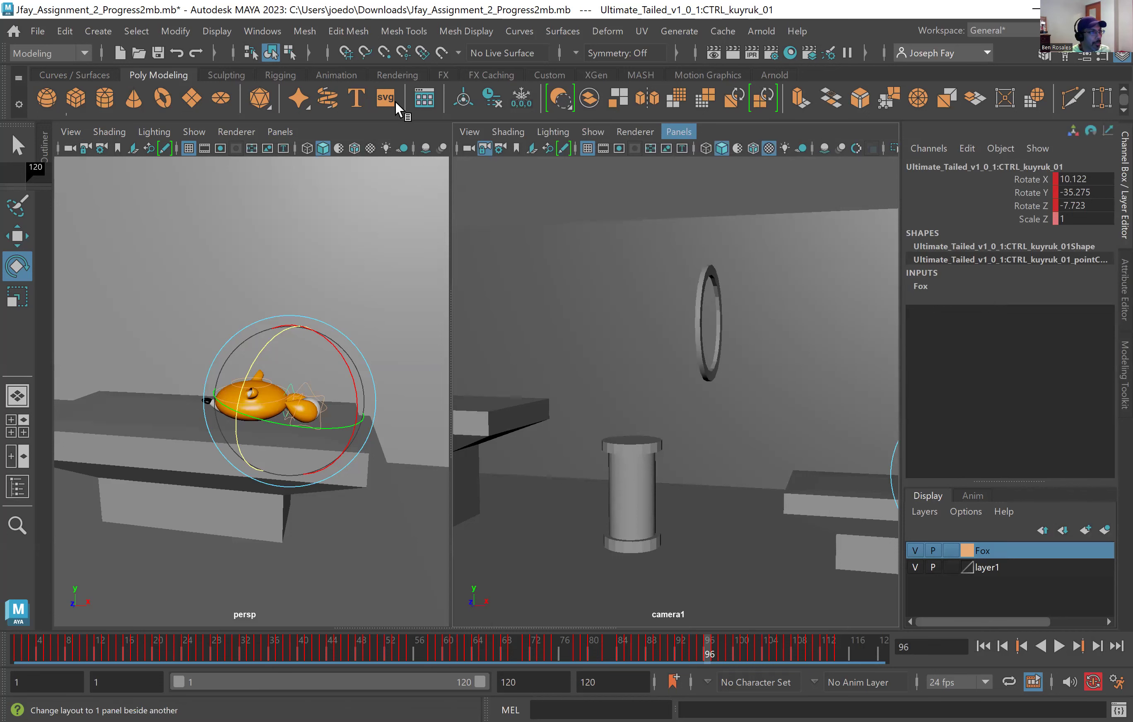
{"action": "left_click", "coordinate": [698, 131]}
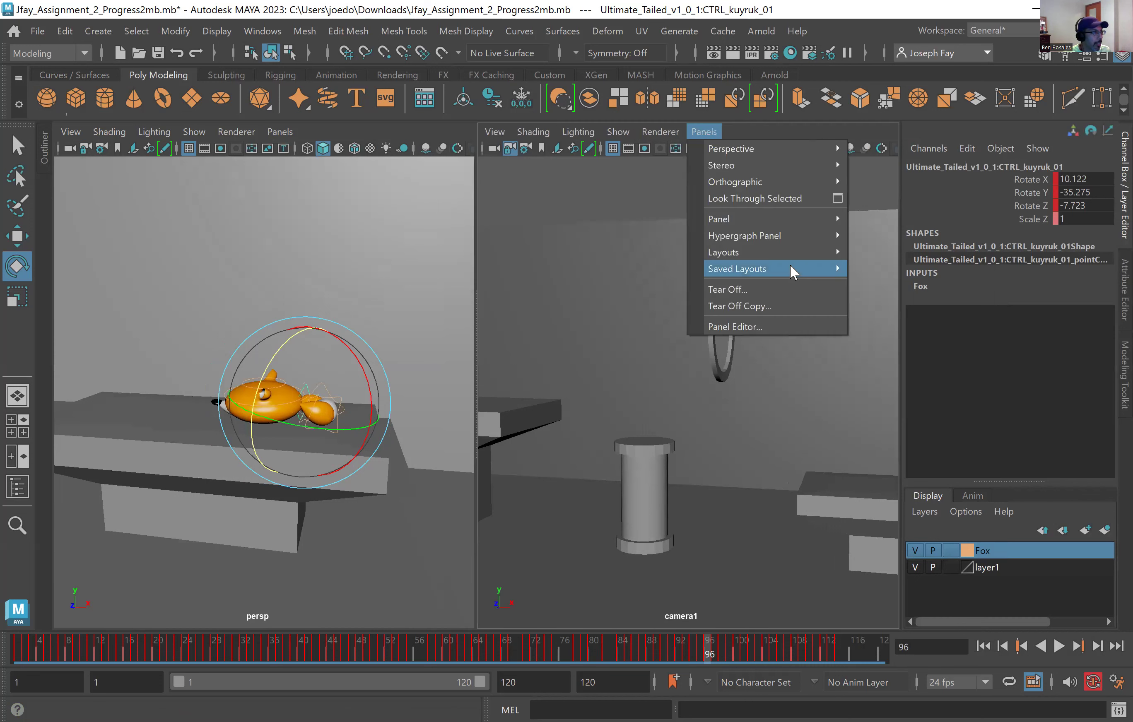
{"action": "mouse_move", "coordinate": [796, 253]}
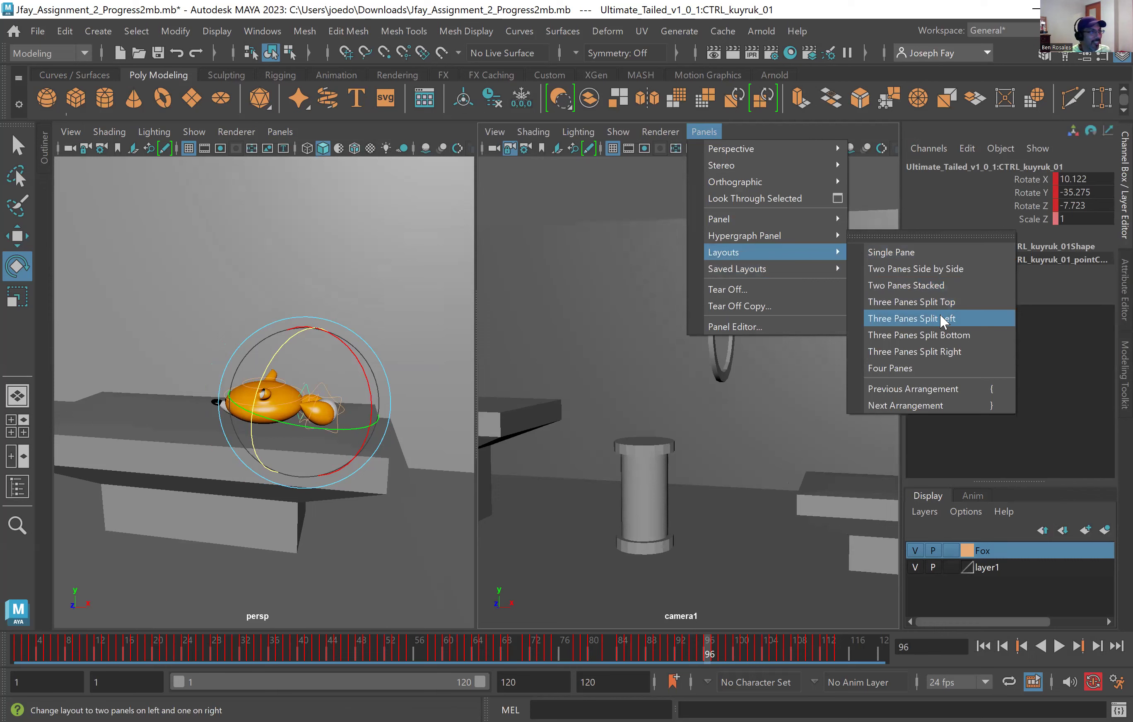
{"action": "key", "text": "Return"}
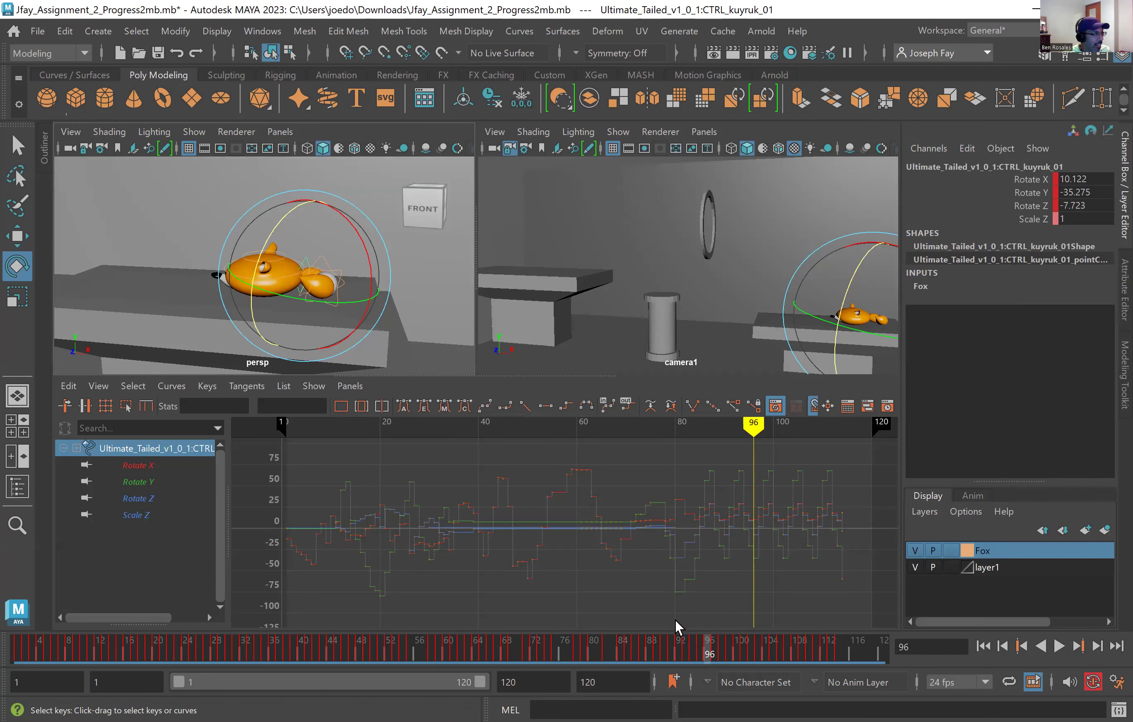
{"action": "left_click", "coordinate": [1118, 240]}
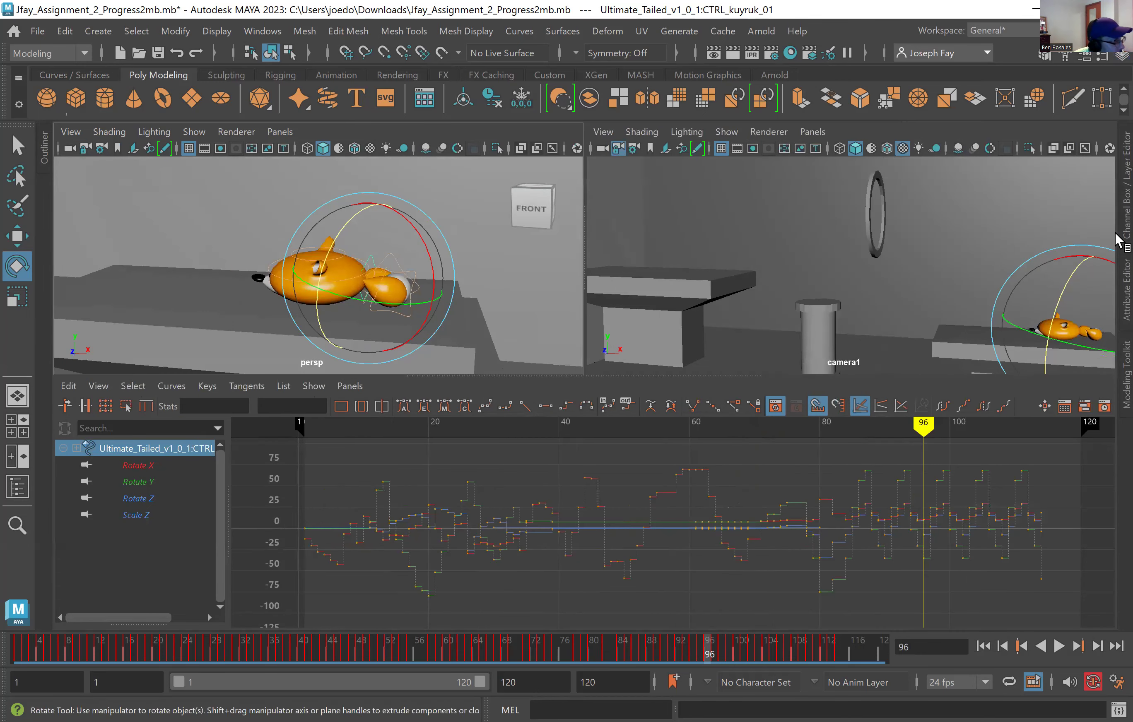